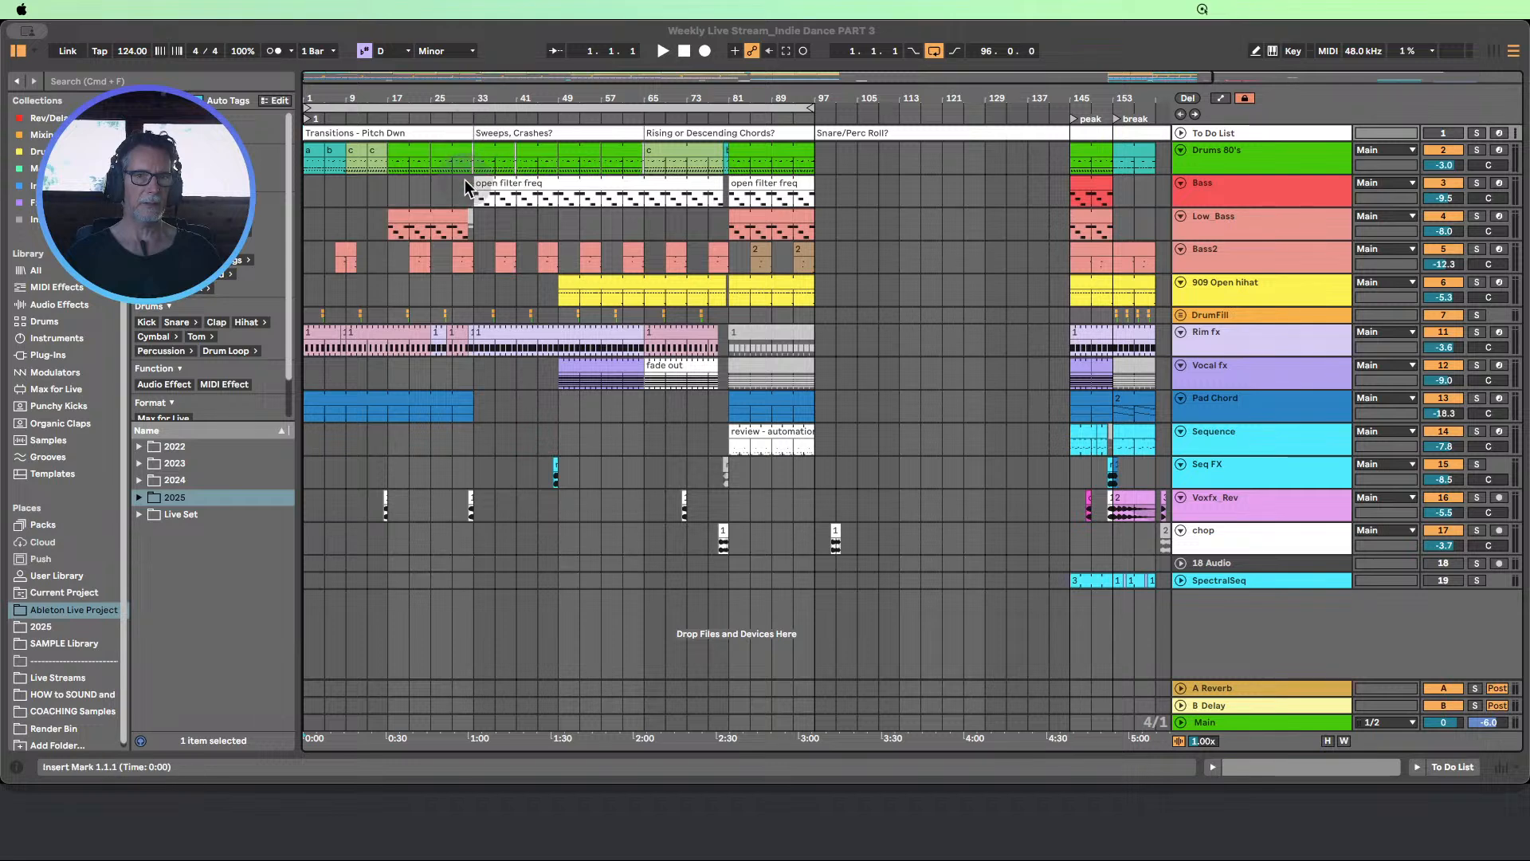
# Play the arrangement from bar 33 and view the full timeline through the peak and break sections
pyautogui.click(475, 243)
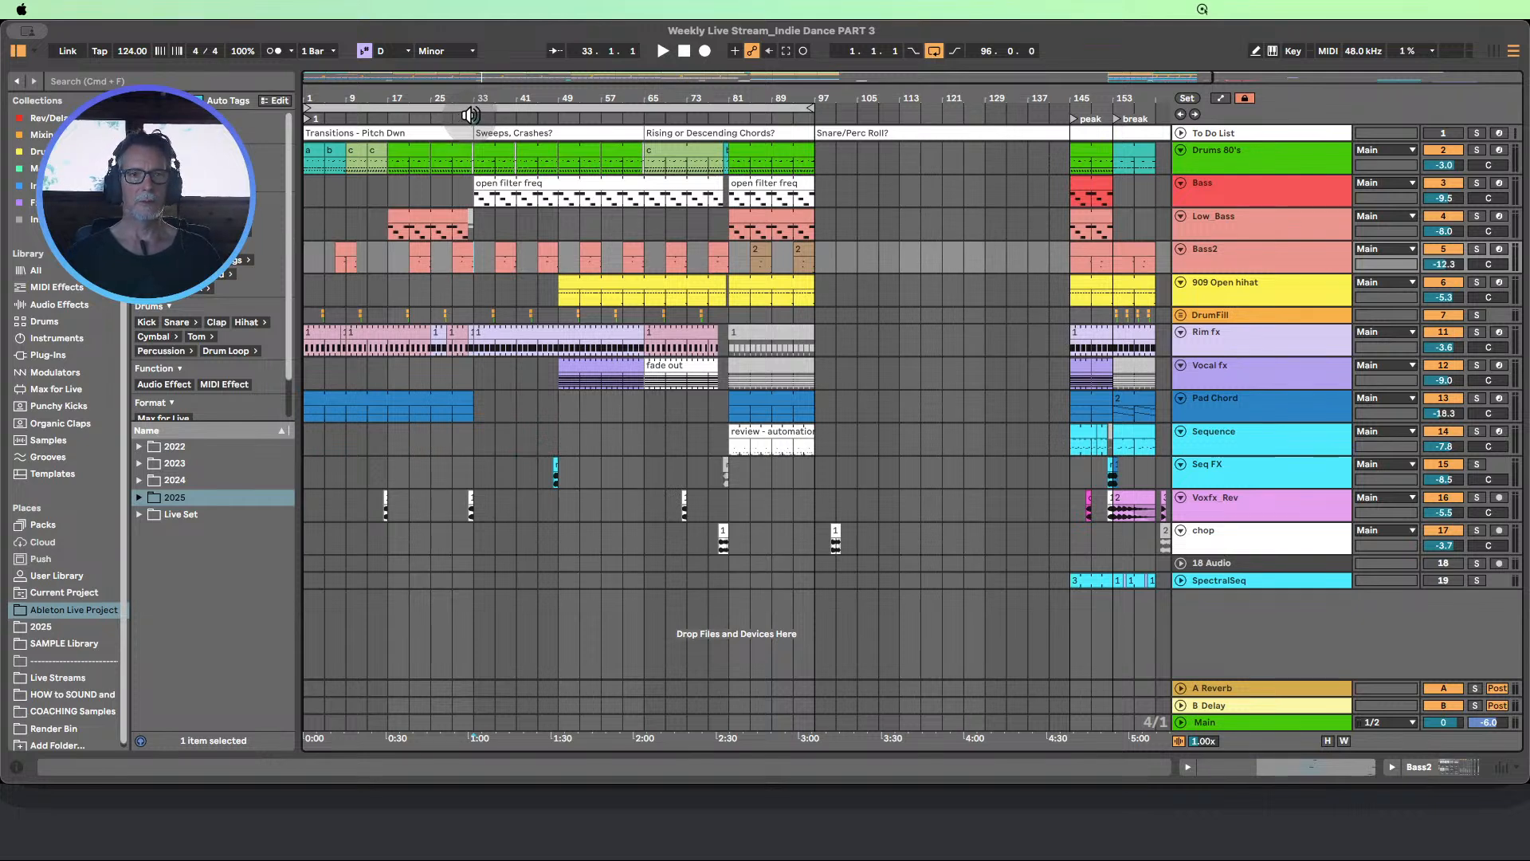
pyautogui.click(470, 114)
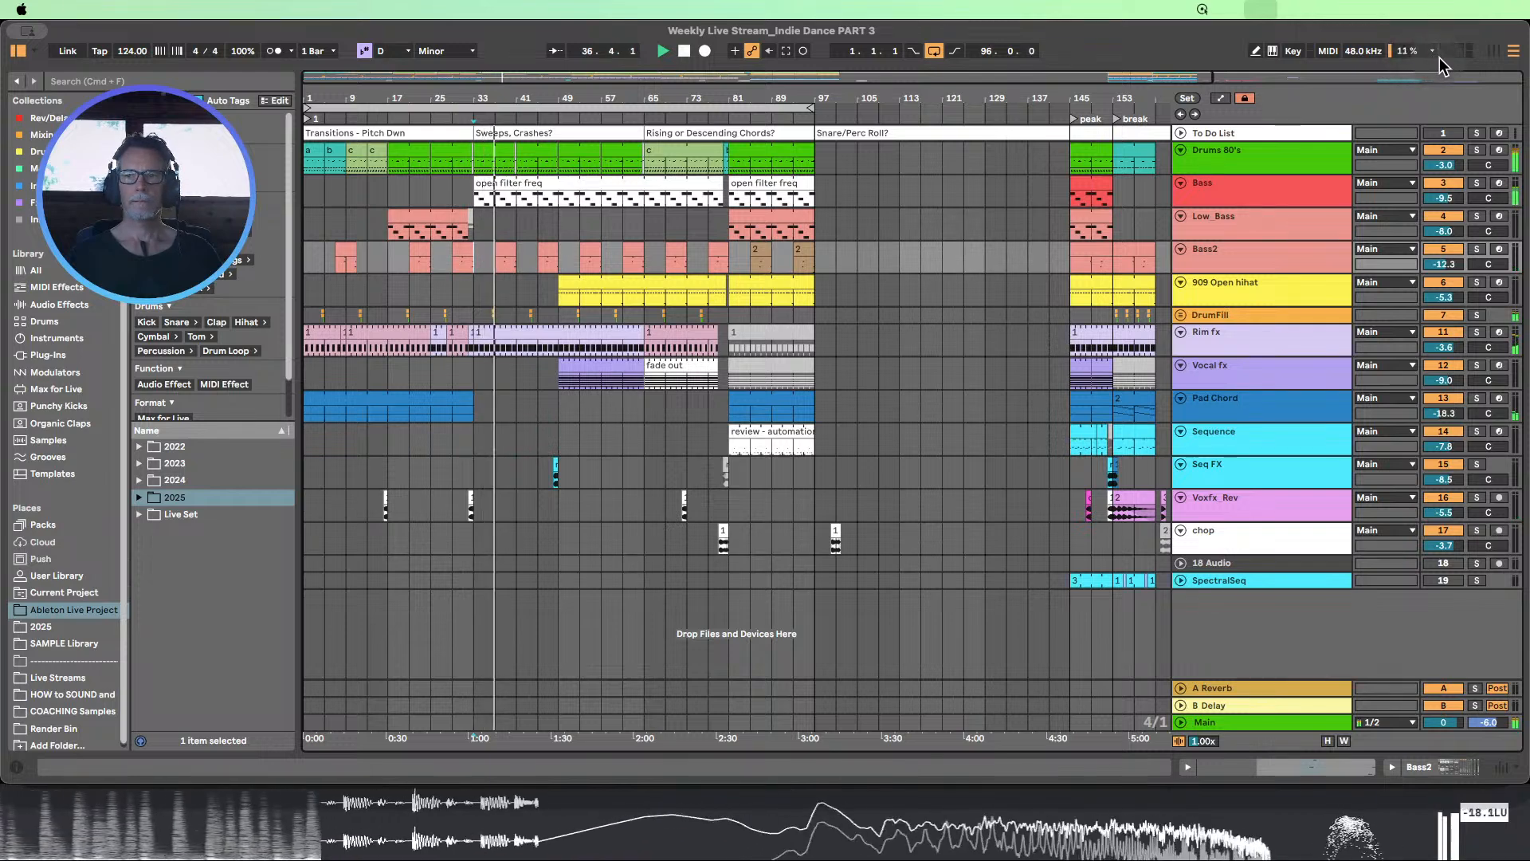
pyautogui.moveTo(792, 99); pyautogui.dragTo(678, 99)
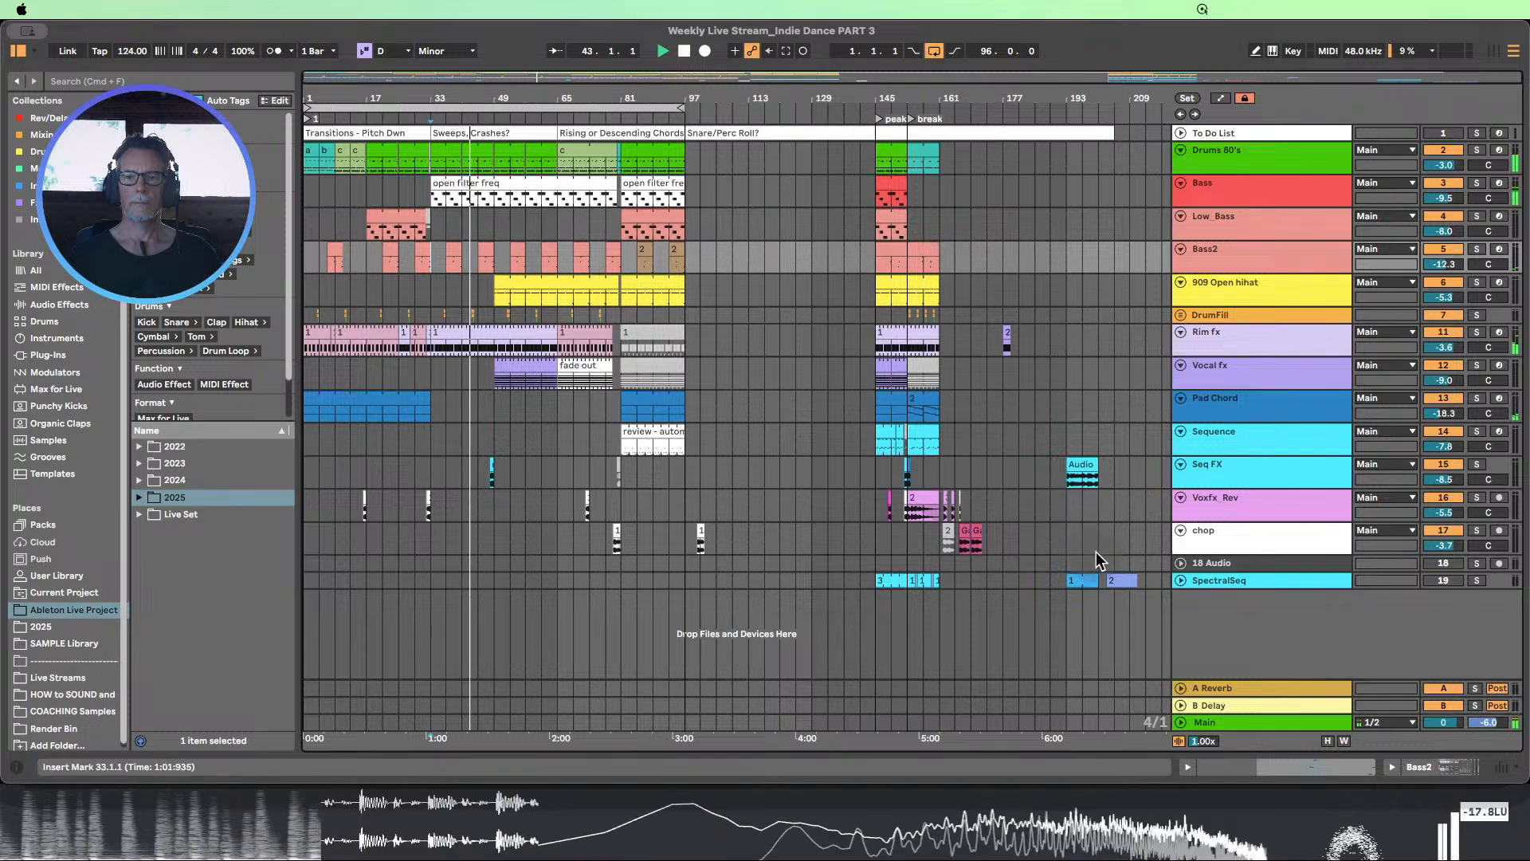
# Turn on the Limiter on the Main track and set its input gain to 0.5 dB
pyautogui.doubleClick(1205, 723)
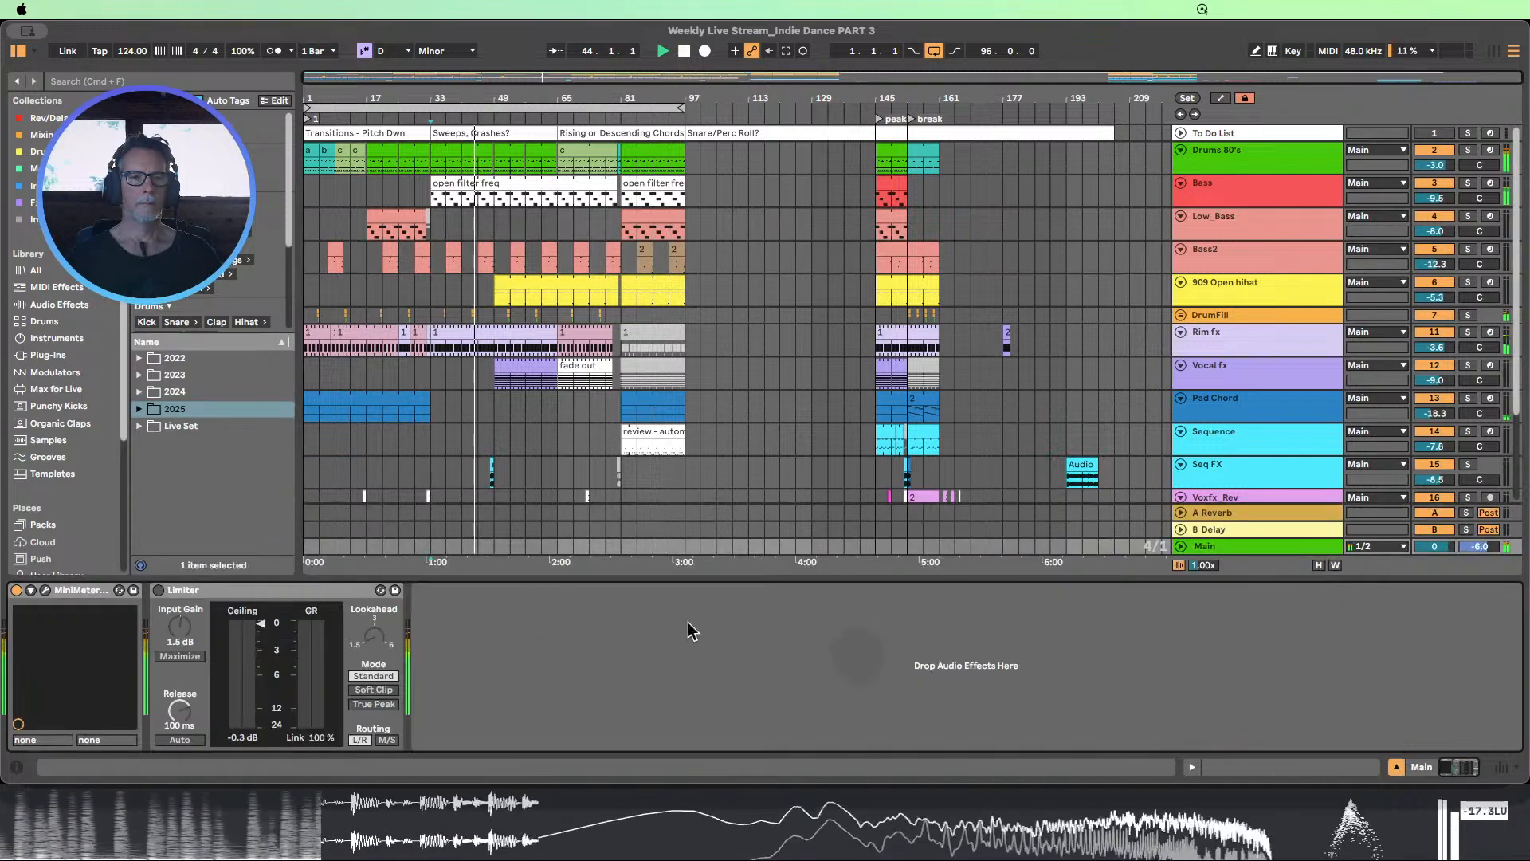
pyautogui.click(160, 590)
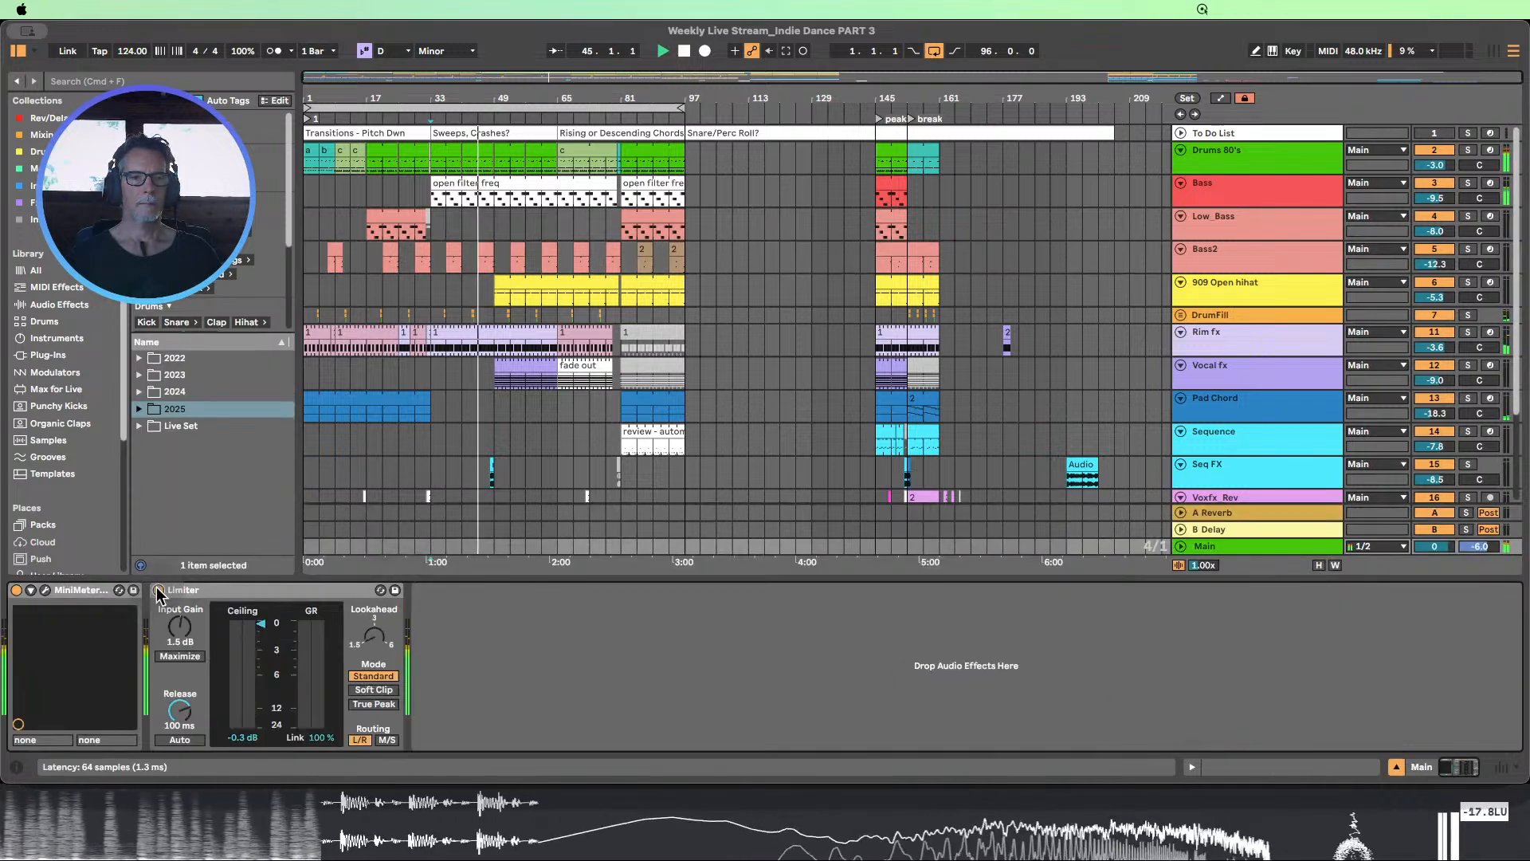
pyautogui.click(181, 627)
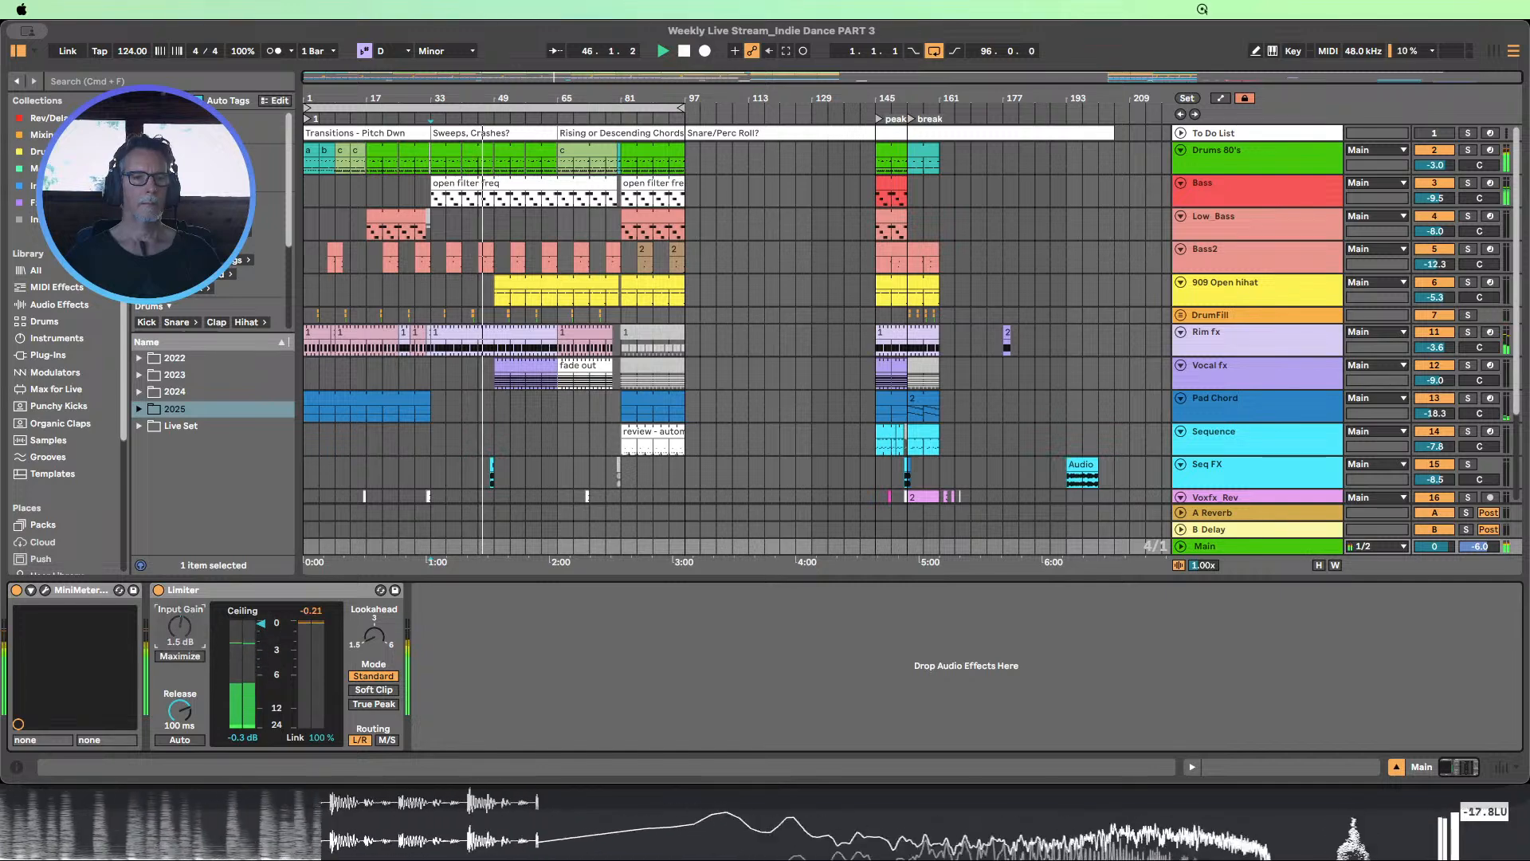
pyautogui.moveTo(181, 627); pyautogui.dragTo(181, 632)
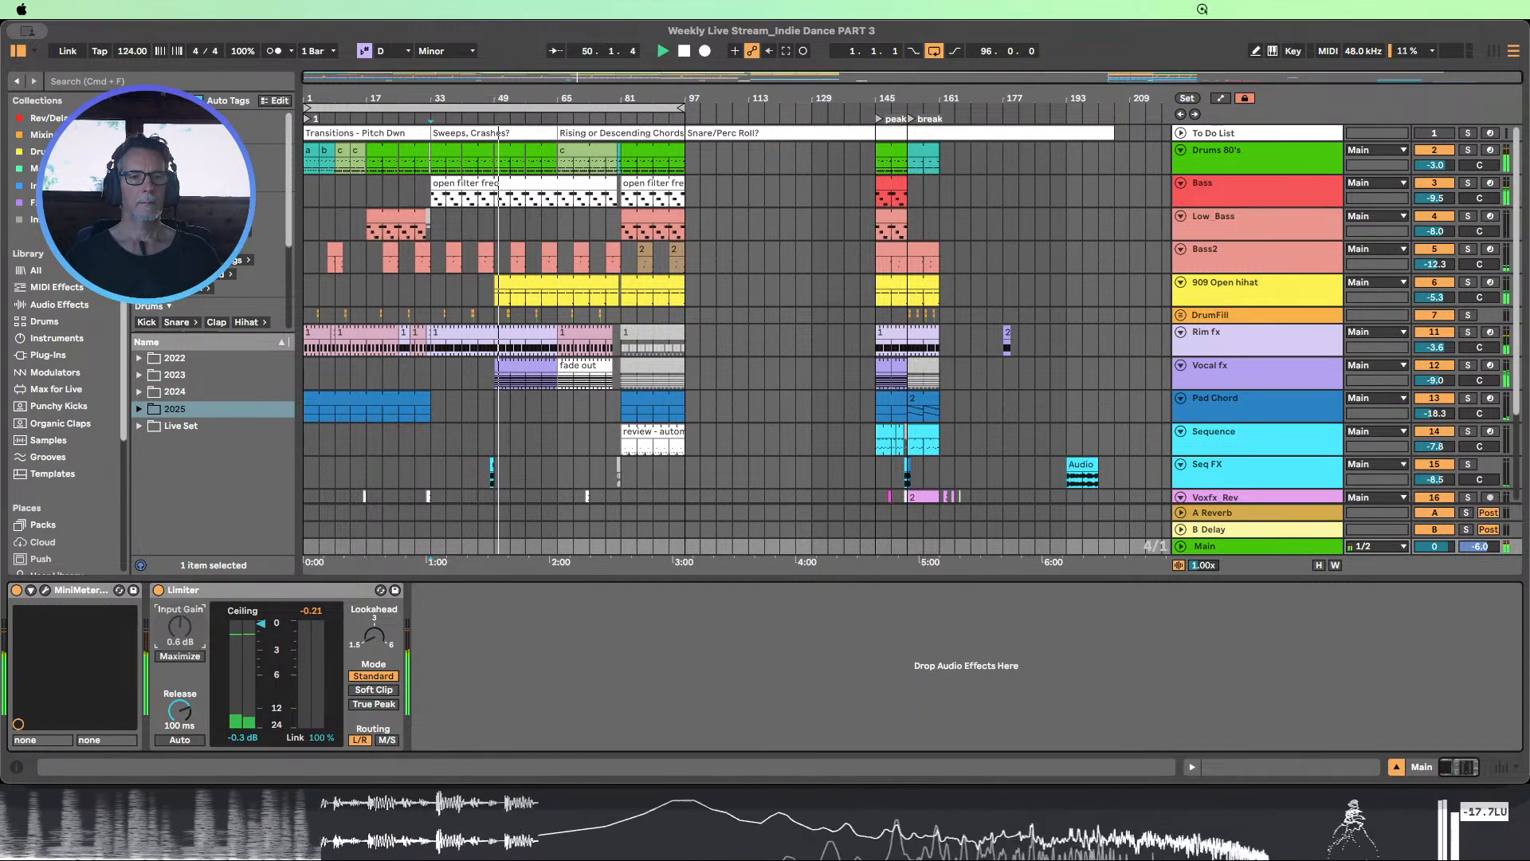
pyautogui.doubleClick(265, 593)
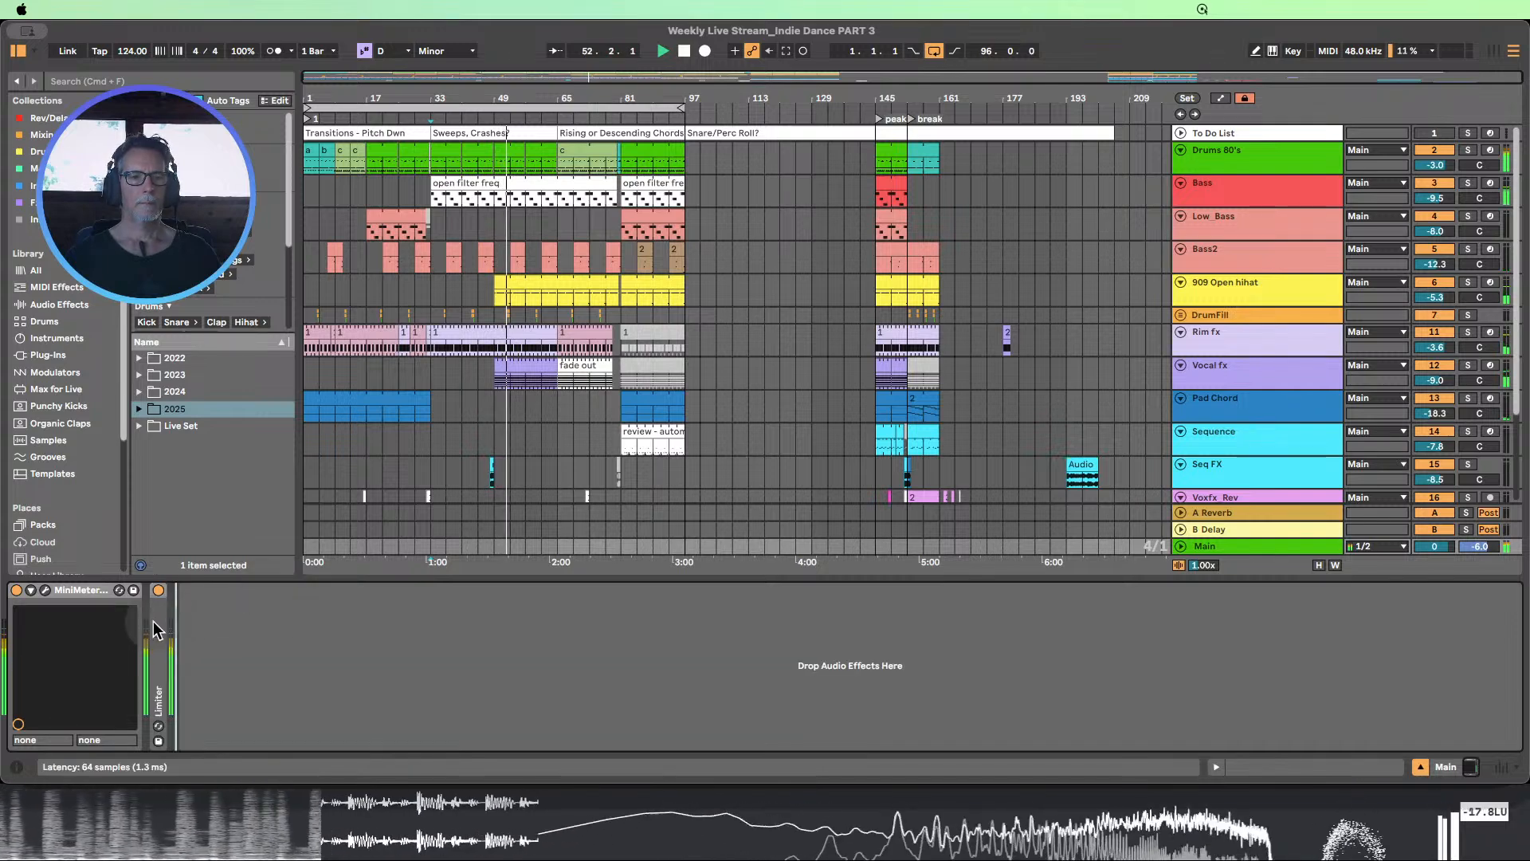
pyautogui.doubleClick(156, 630)
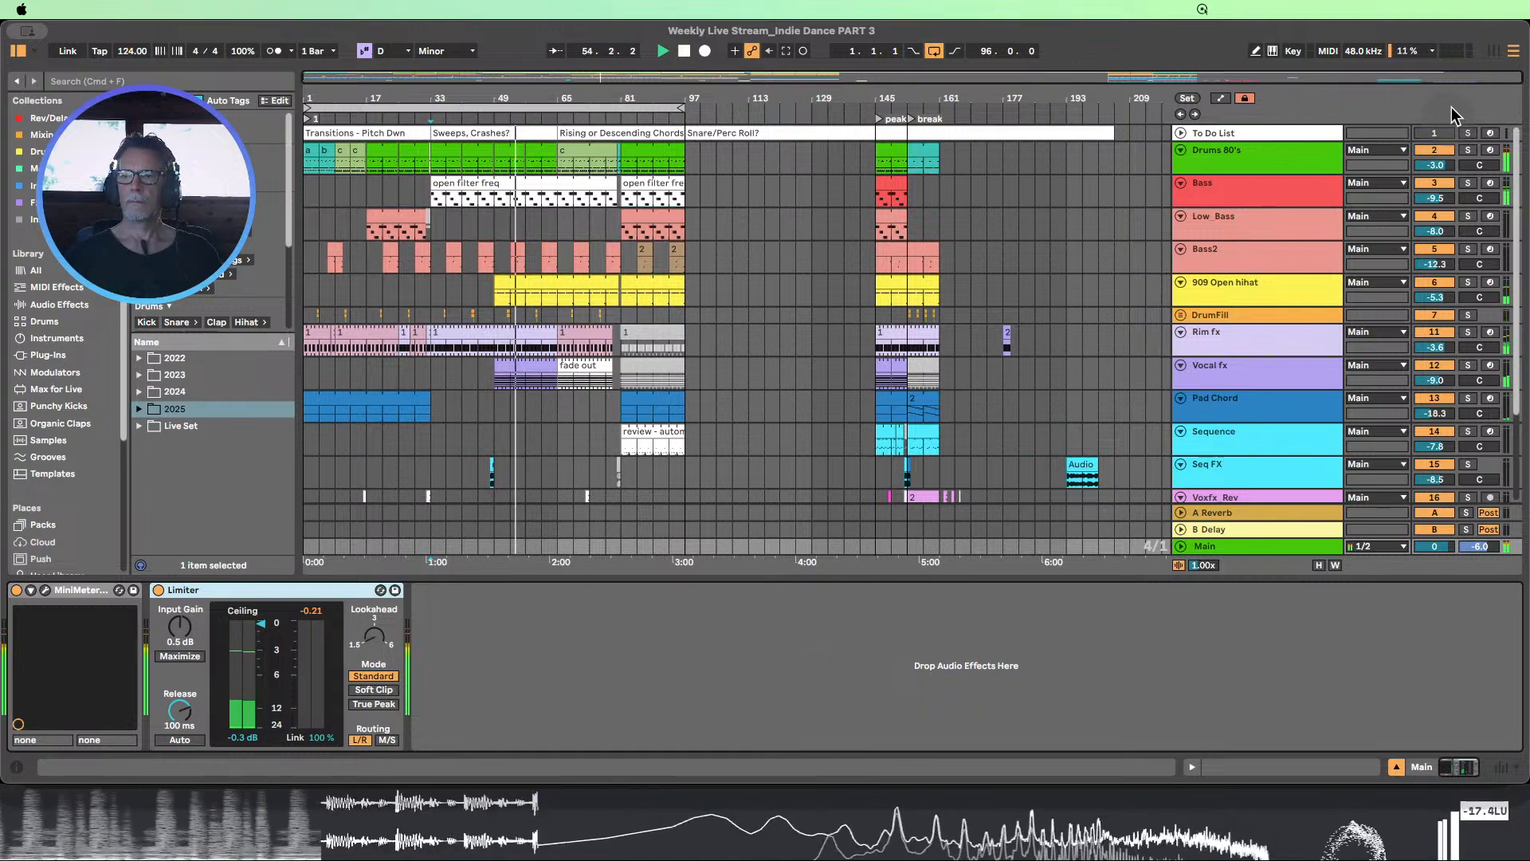
# Check the track levels in the Session View mixer and return to the Arrangement View
pyautogui.click(1494, 52)
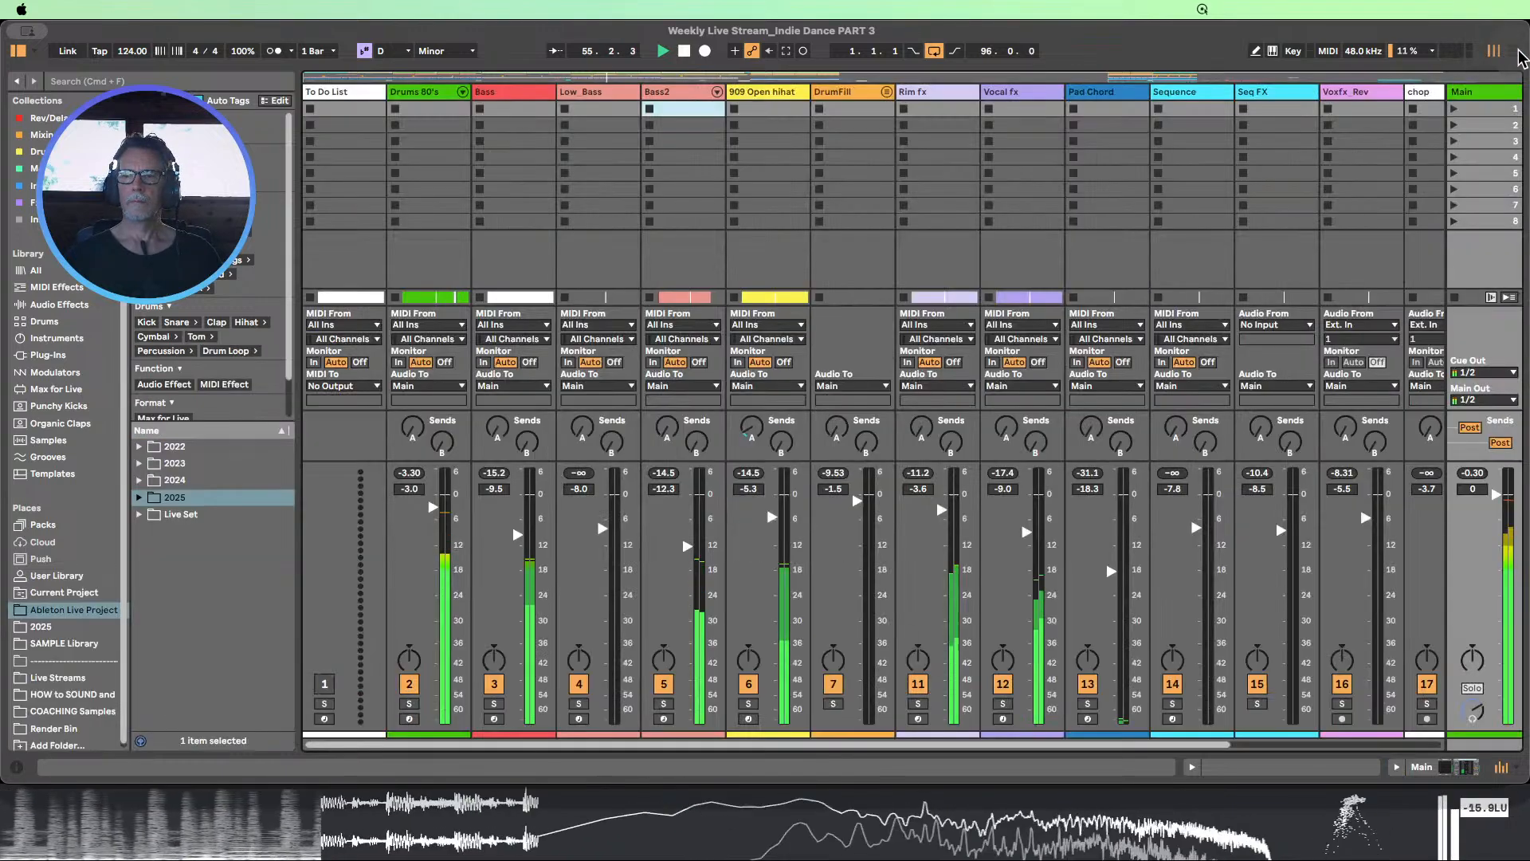
pyautogui.click(1514, 51)
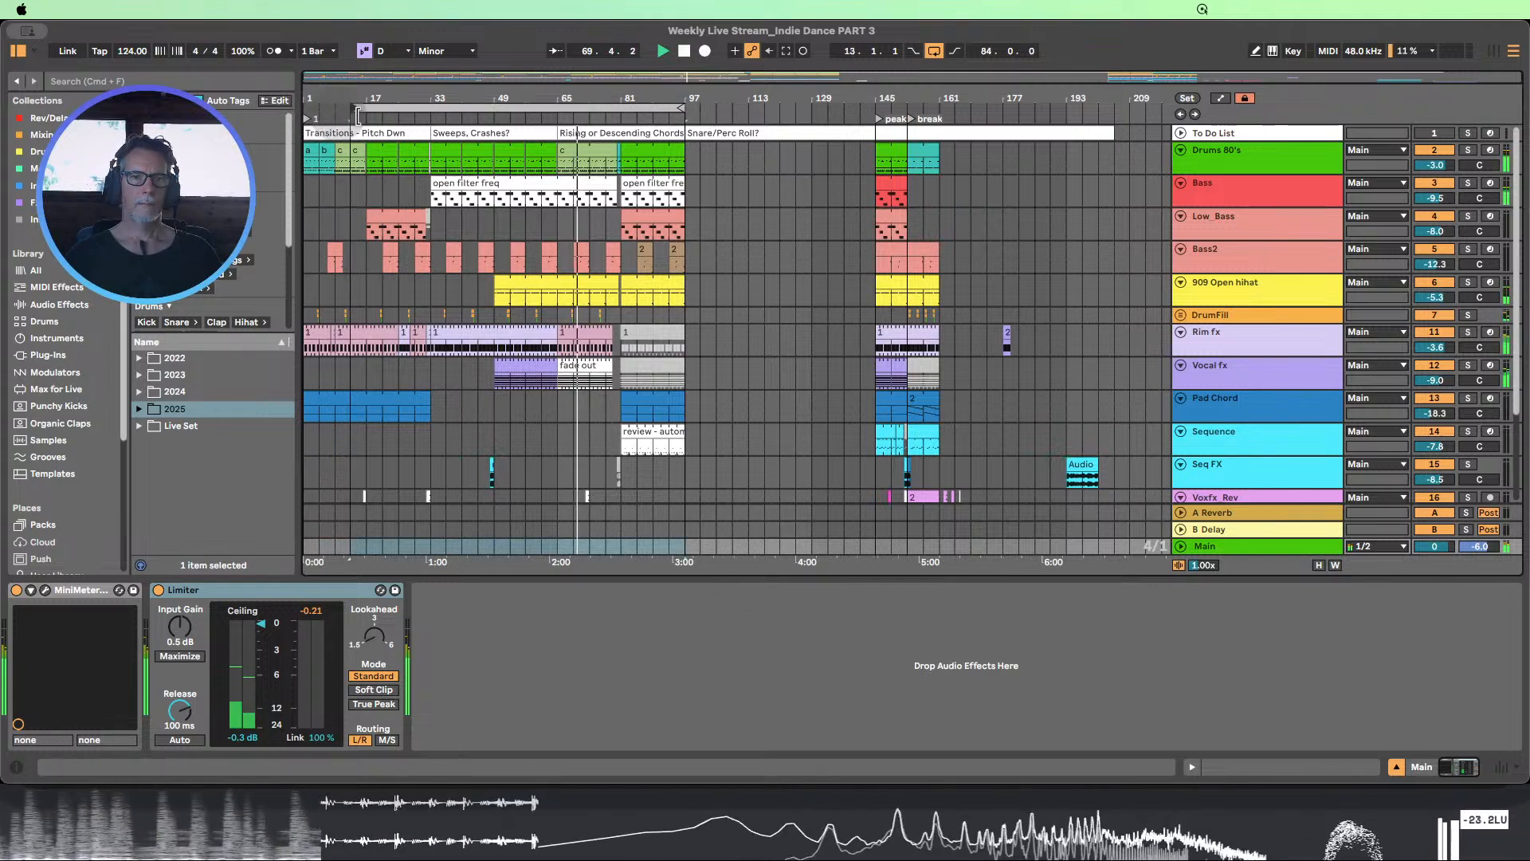
# Move the loop start to bar 65, listen to the looped section, and stop playback
pyautogui.moveTo(308, 108); pyautogui.dragTo(561, 150)
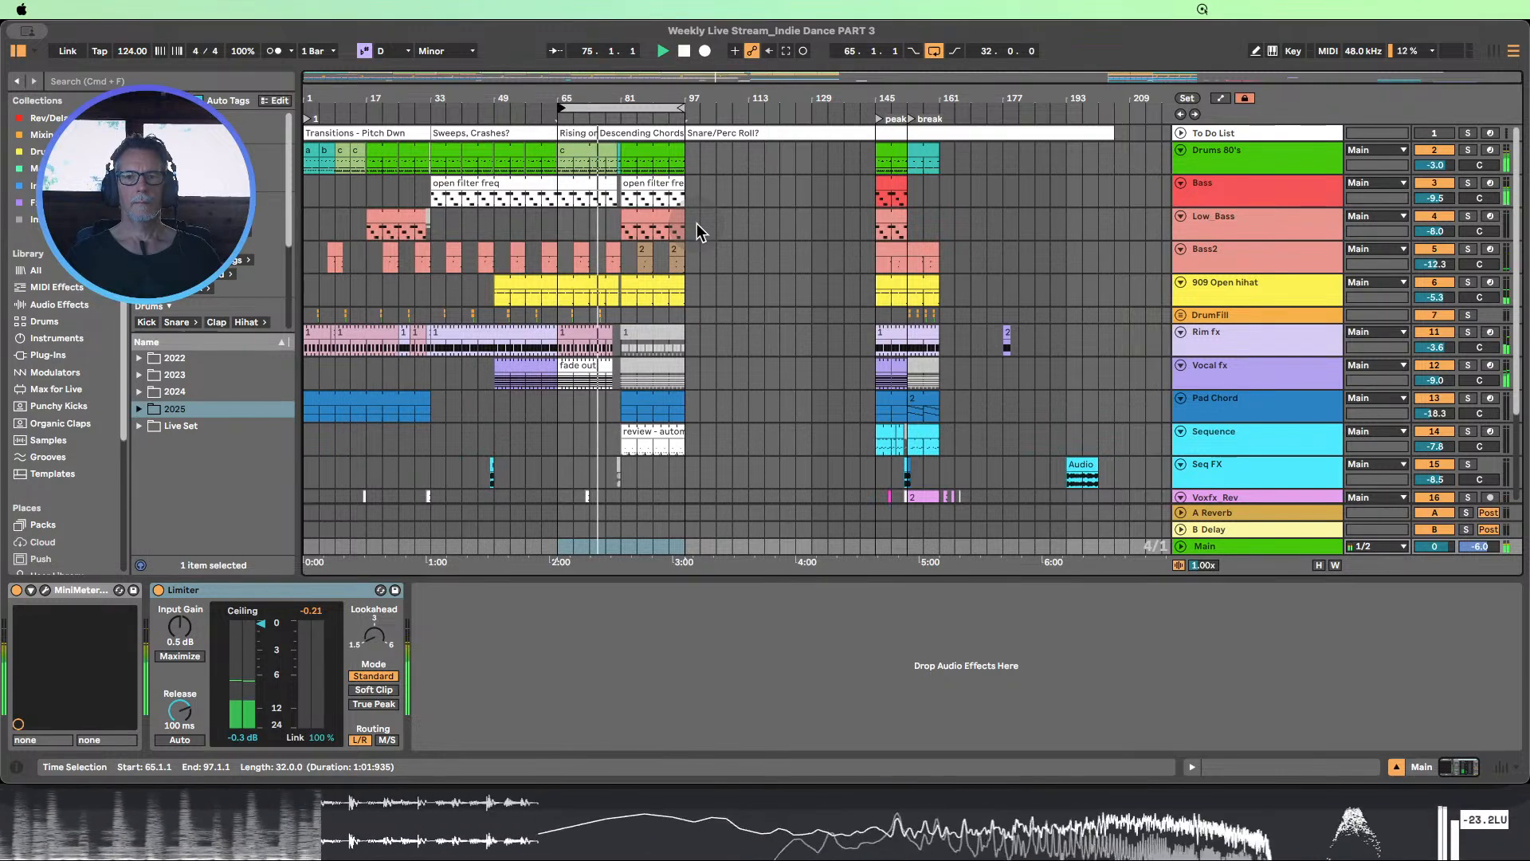
pyautogui.scroll(-2, 698, 229)
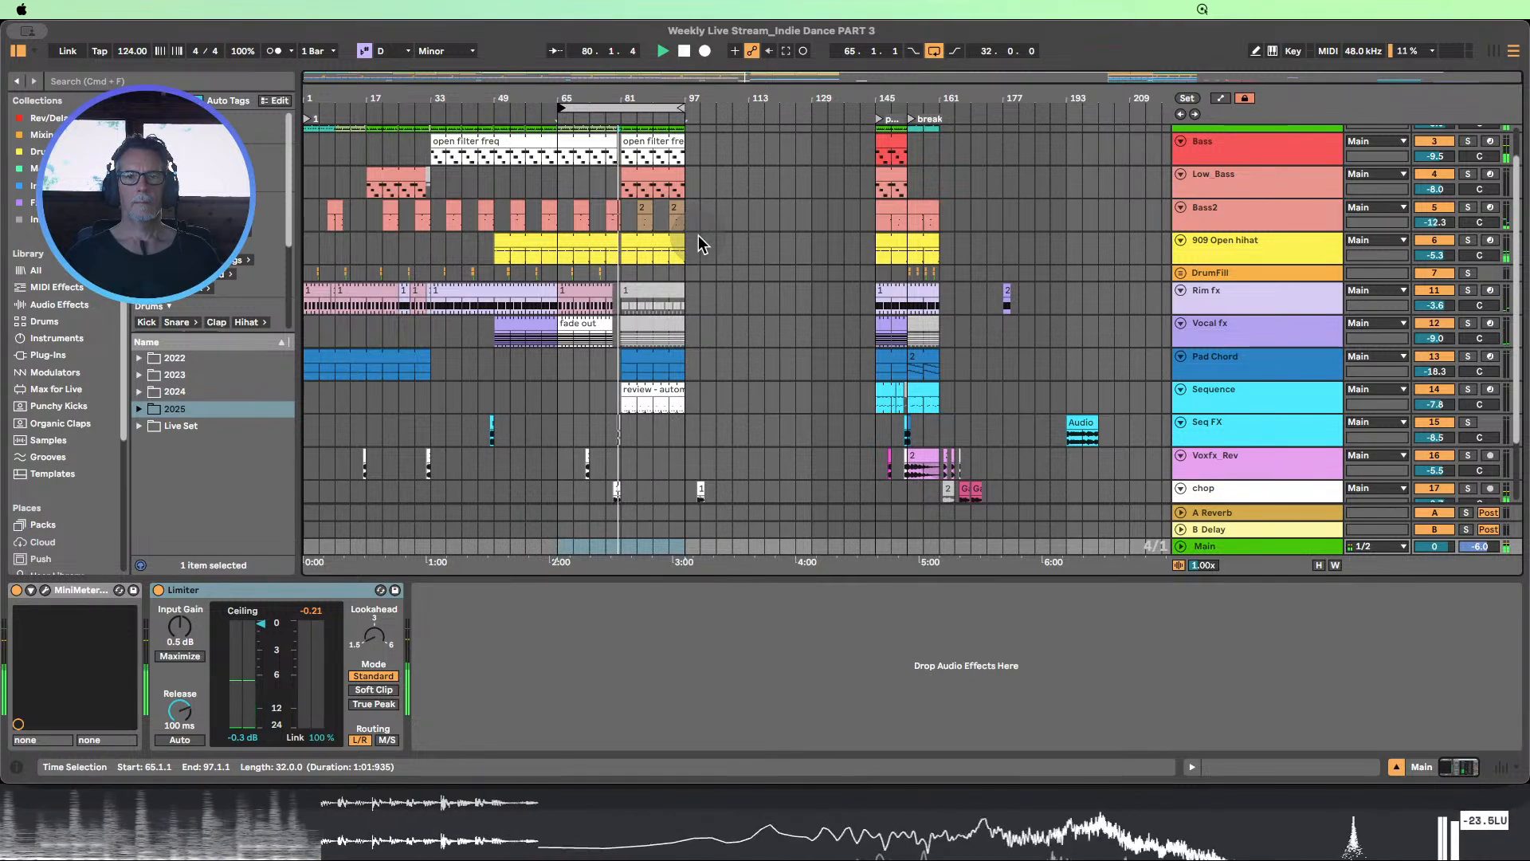
pyautogui.scroll(2, 717, 239)
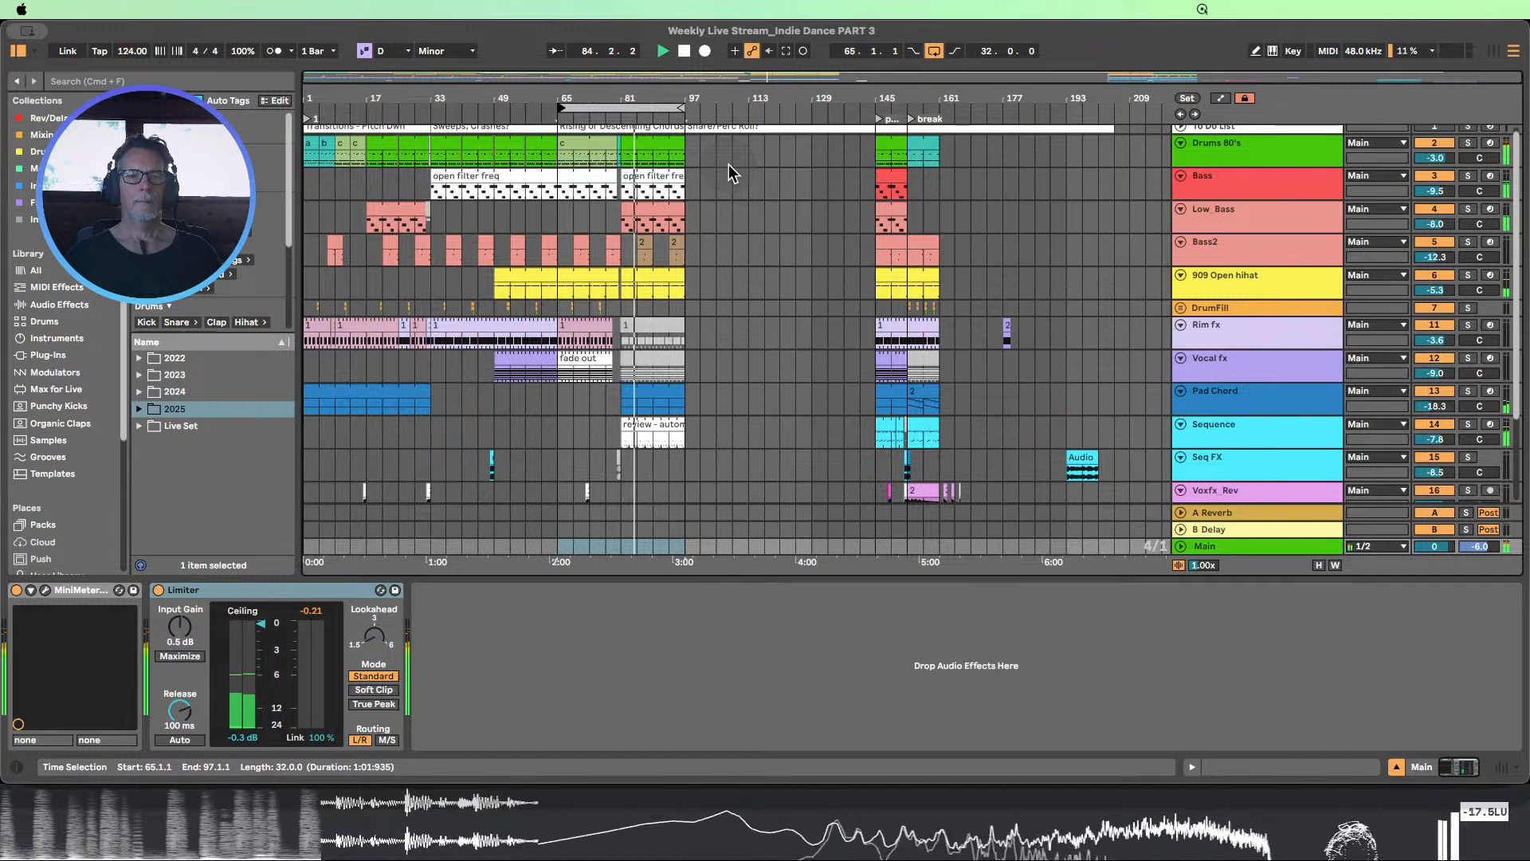
pyautogui.click(683, 53)
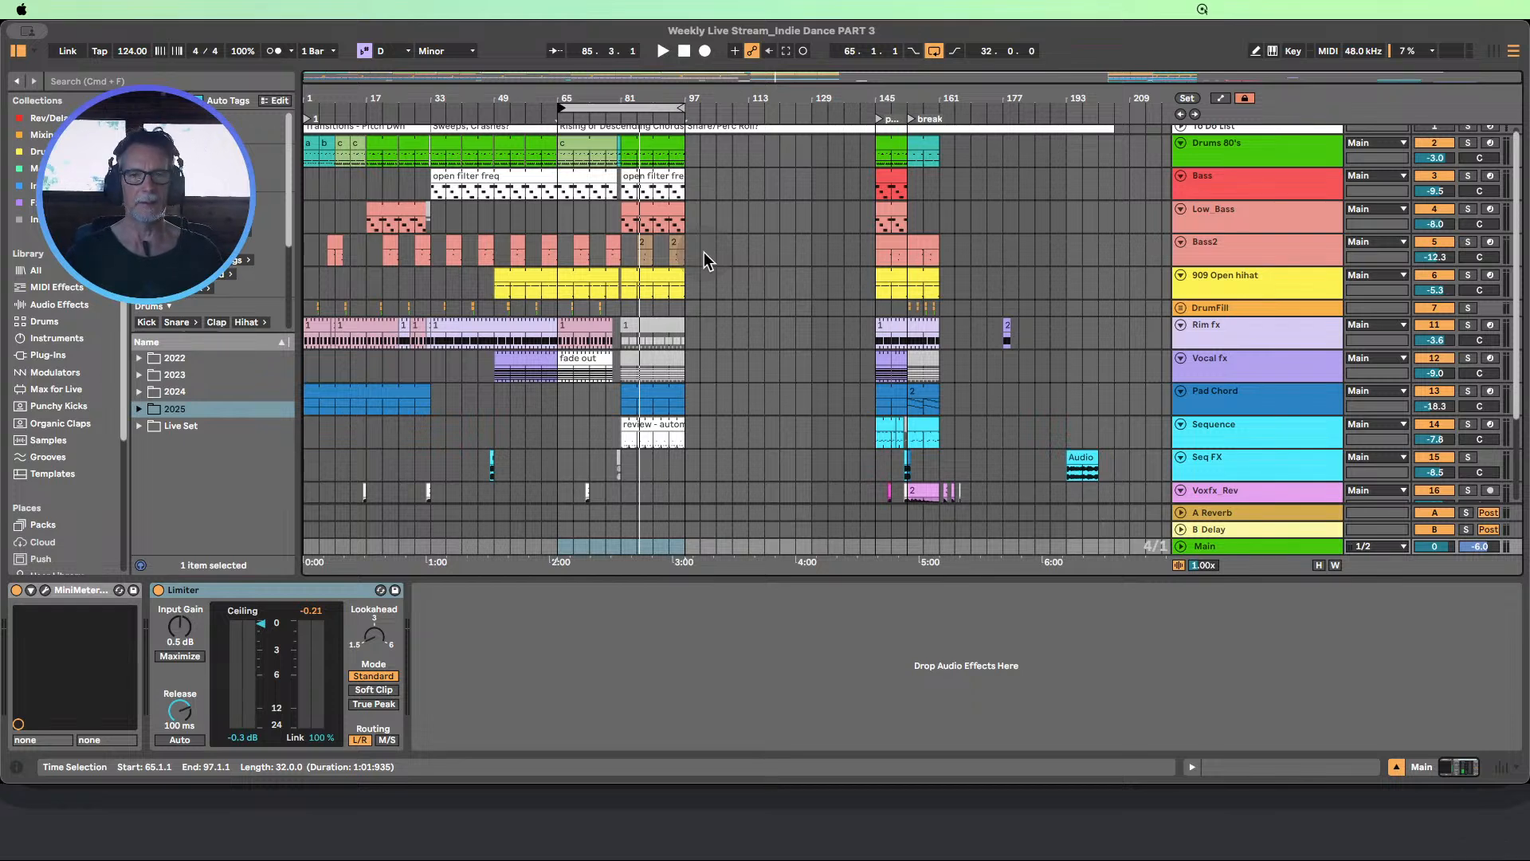
# Play the peak section from bar 145 into the break while reviewing its tracks, and stop playback
pyautogui.scroll(1, 705, 251)
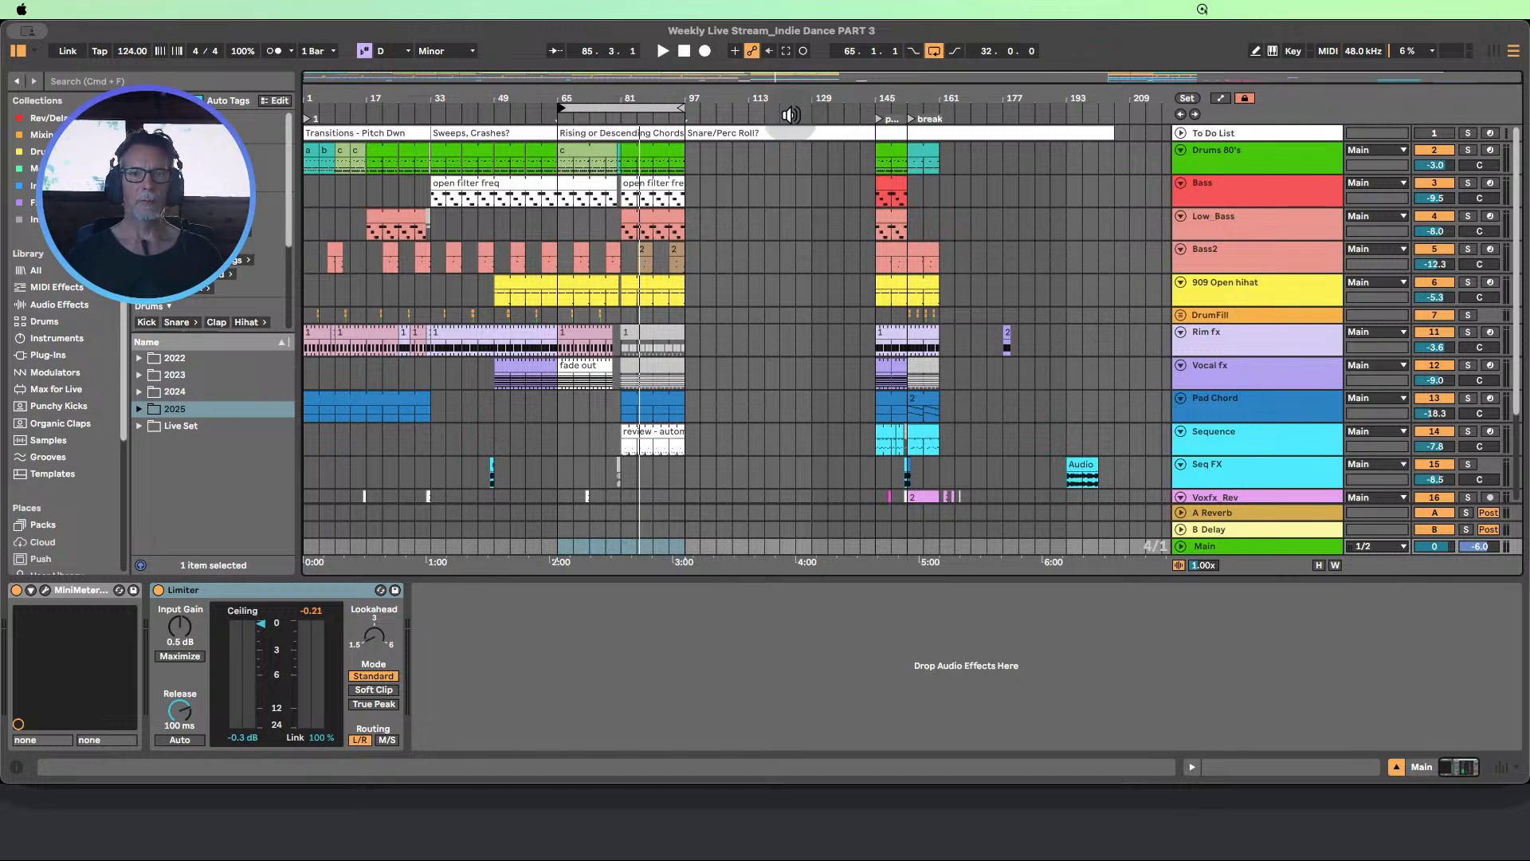
pyautogui.moveTo(915, 101); pyautogui.dragTo(624, 142)
pyautogui.click(671, 119)
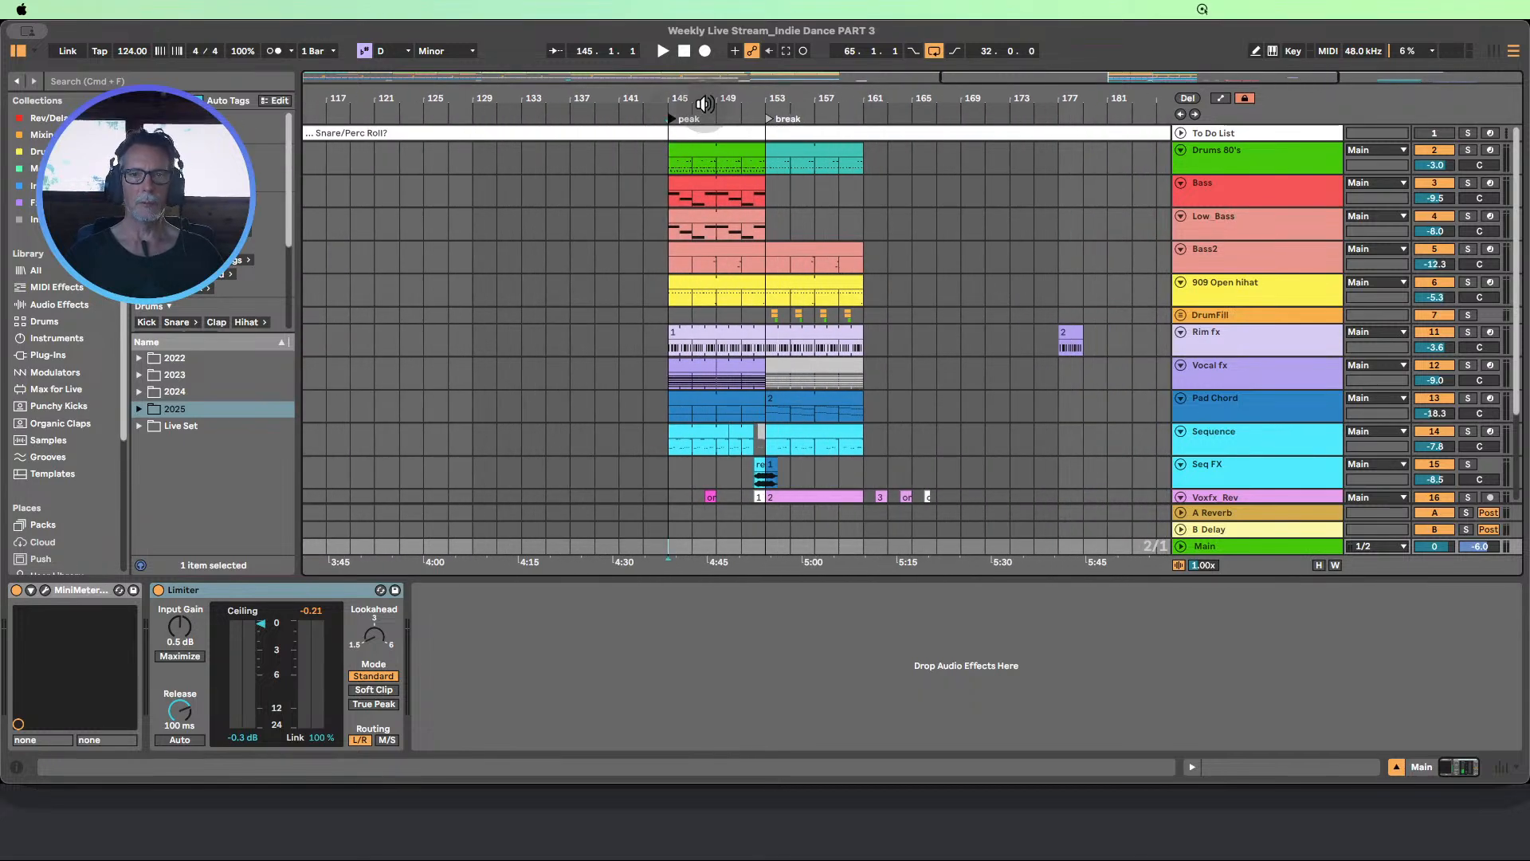
pyautogui.moveTo(705, 102); pyautogui.dragTo(705, 86)
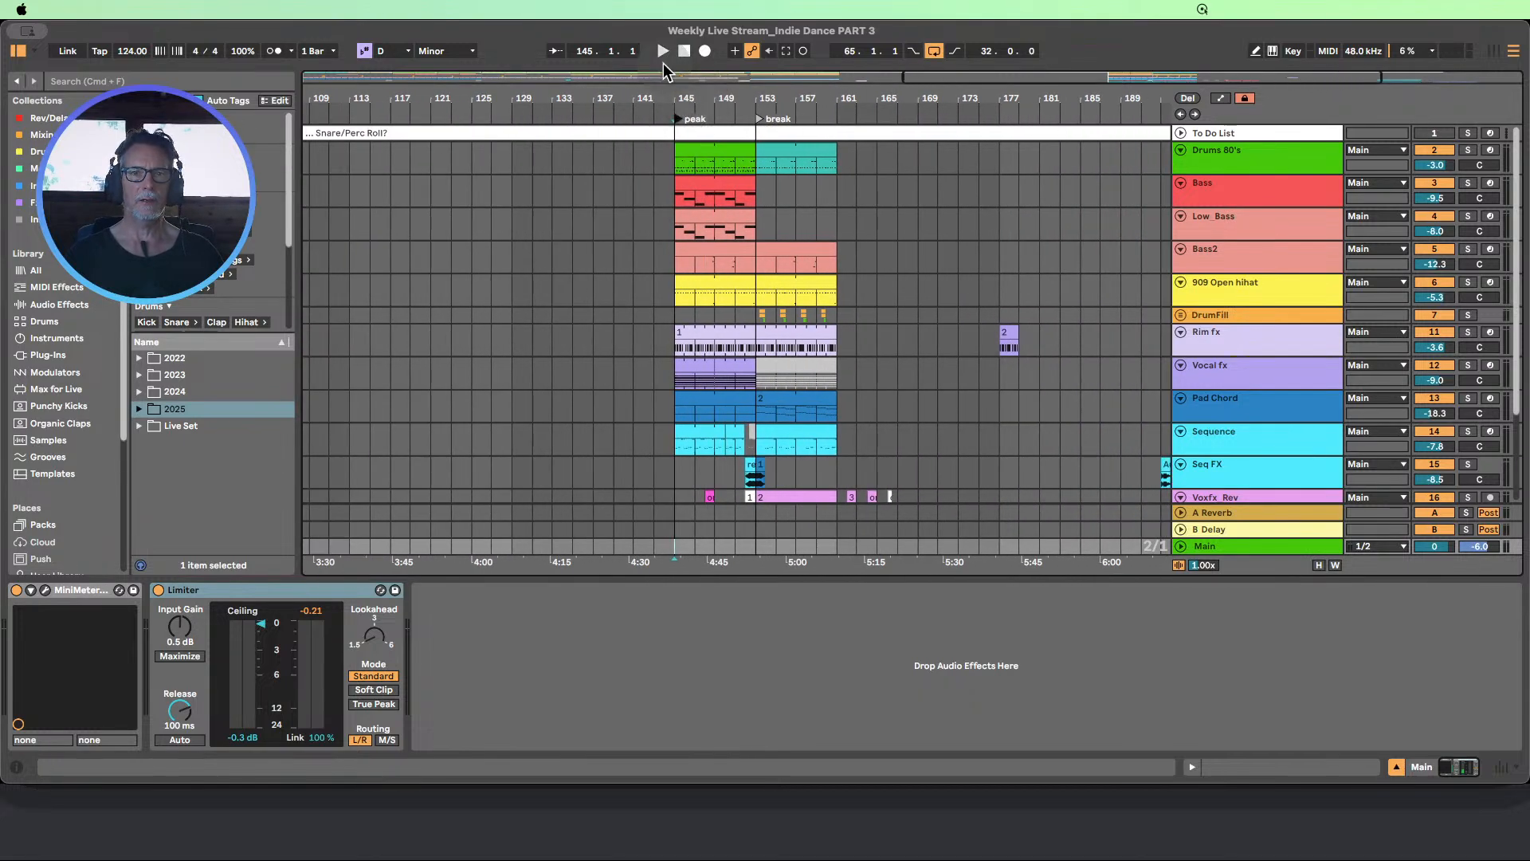
pyautogui.click(662, 51)
pyautogui.scroll(-1, 839, 275)
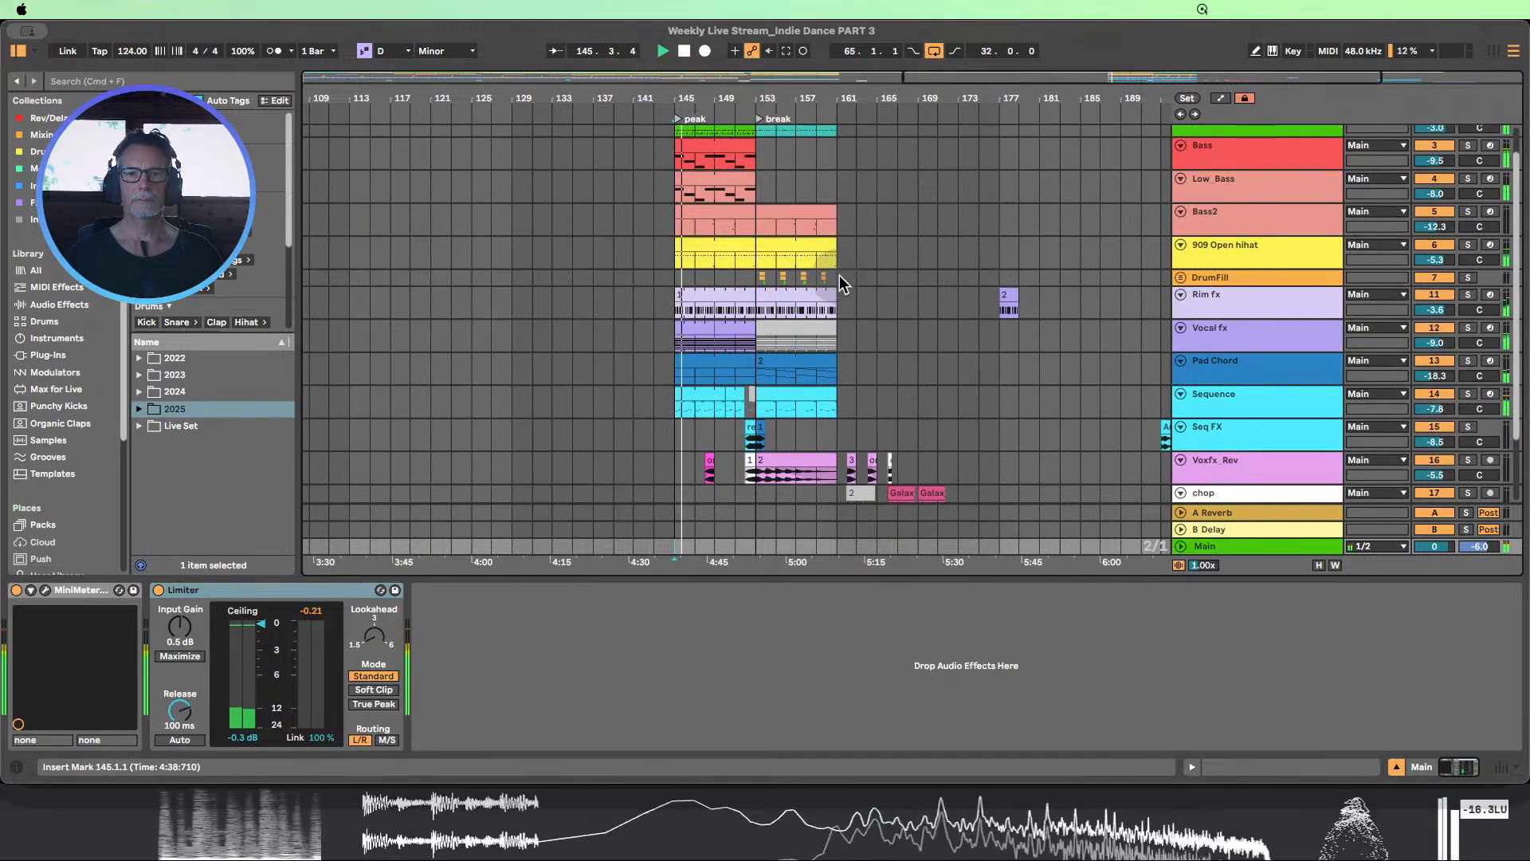
pyautogui.scroll(1, 841, 275)
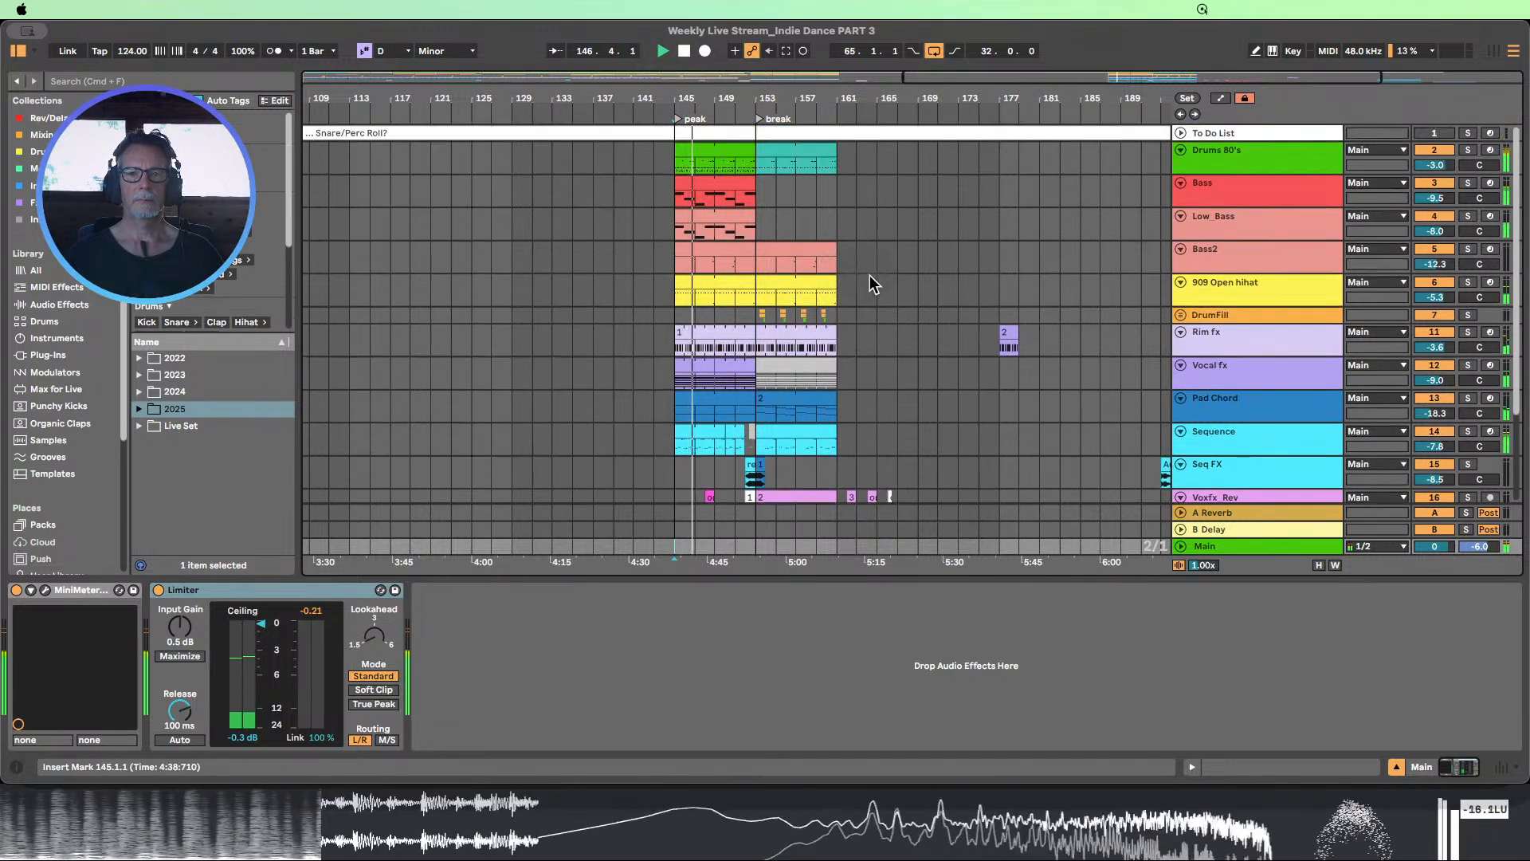
pyautogui.scroll(-1, 869, 276)
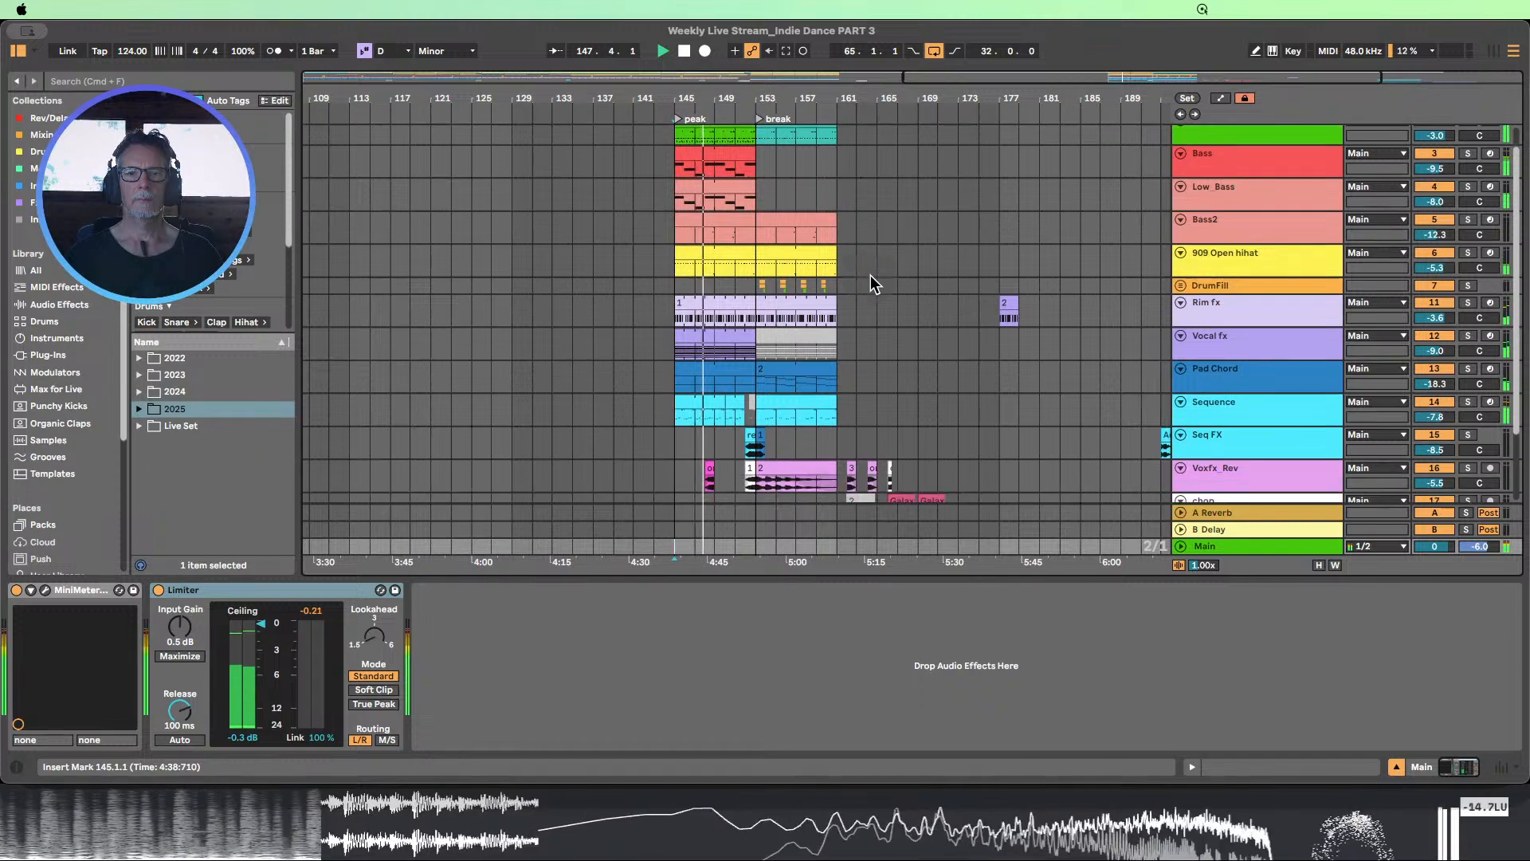
pyautogui.scroll(-1, 871, 275)
pyautogui.scroll(1, 871, 275)
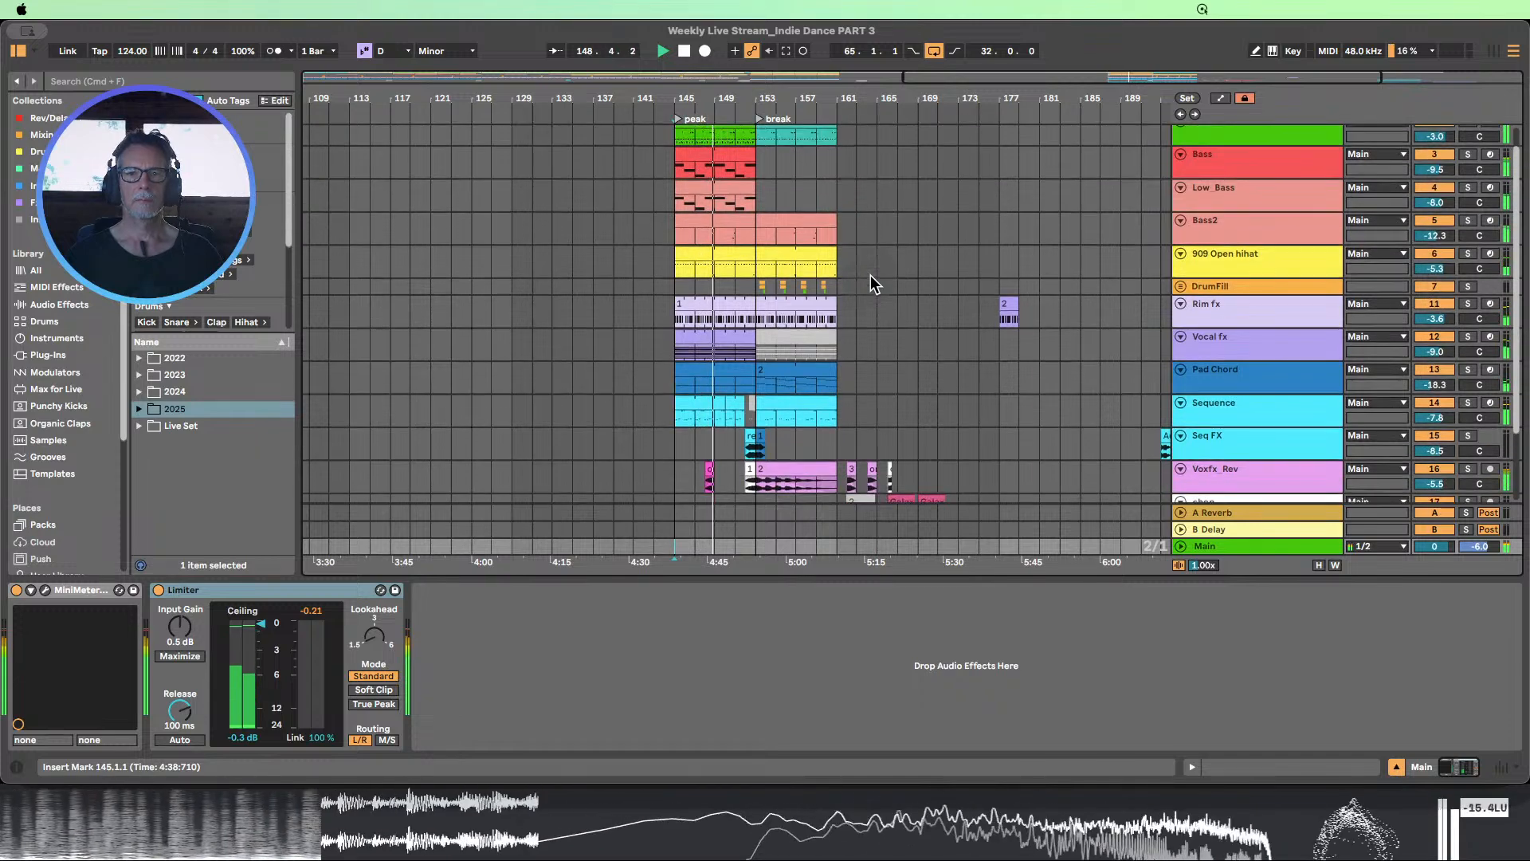
pyautogui.scroll(1, 870, 275)
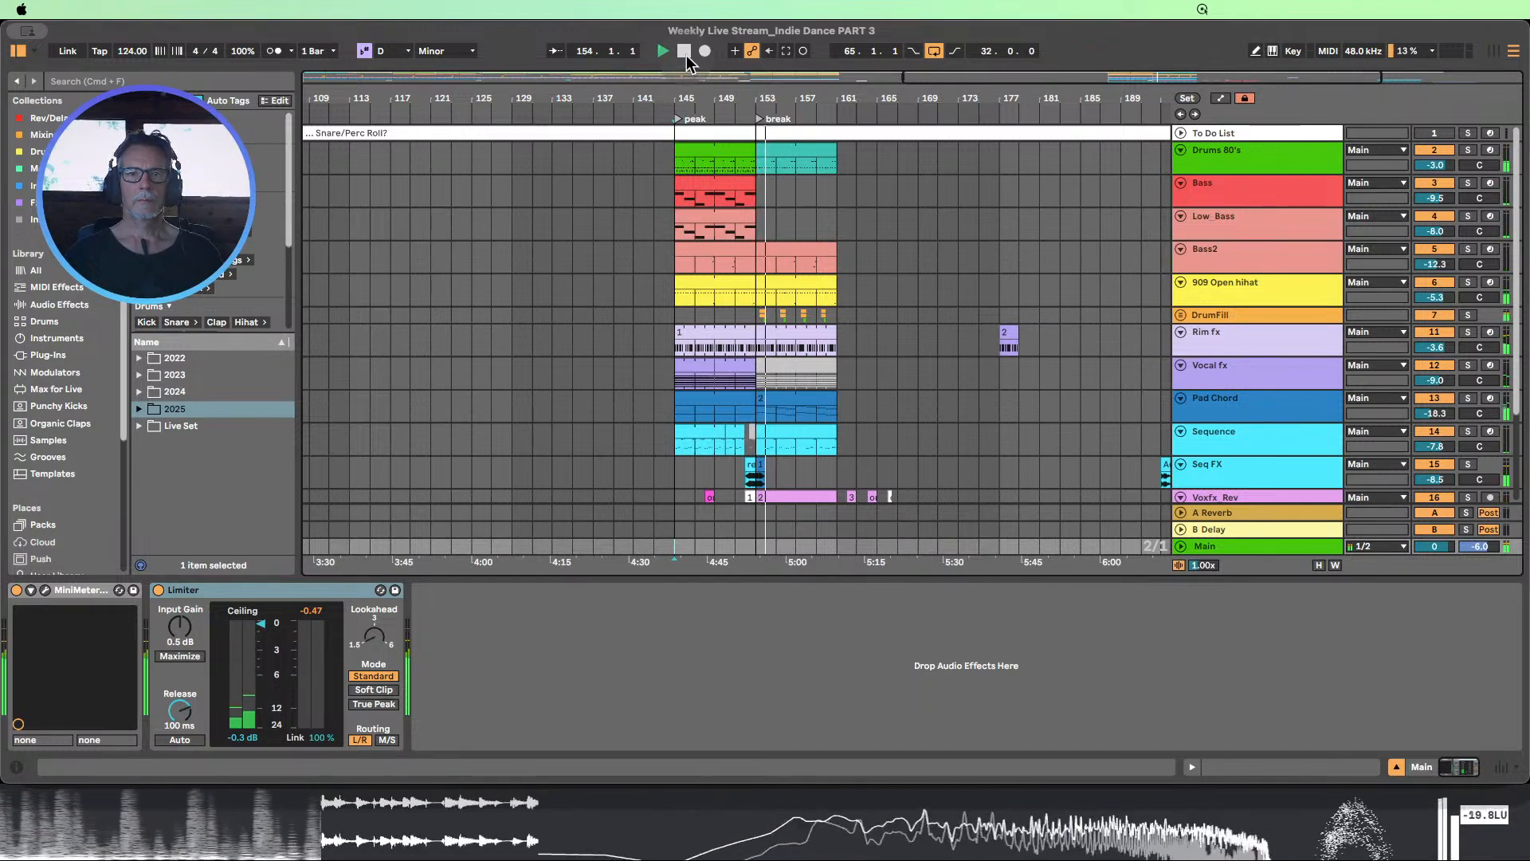
pyautogui.click(687, 58)
# Select the Drums 80's clip in the peak section, bars 145 to 153
pyautogui.moveTo(726, 100); pyautogui.dragTo(799, 103)
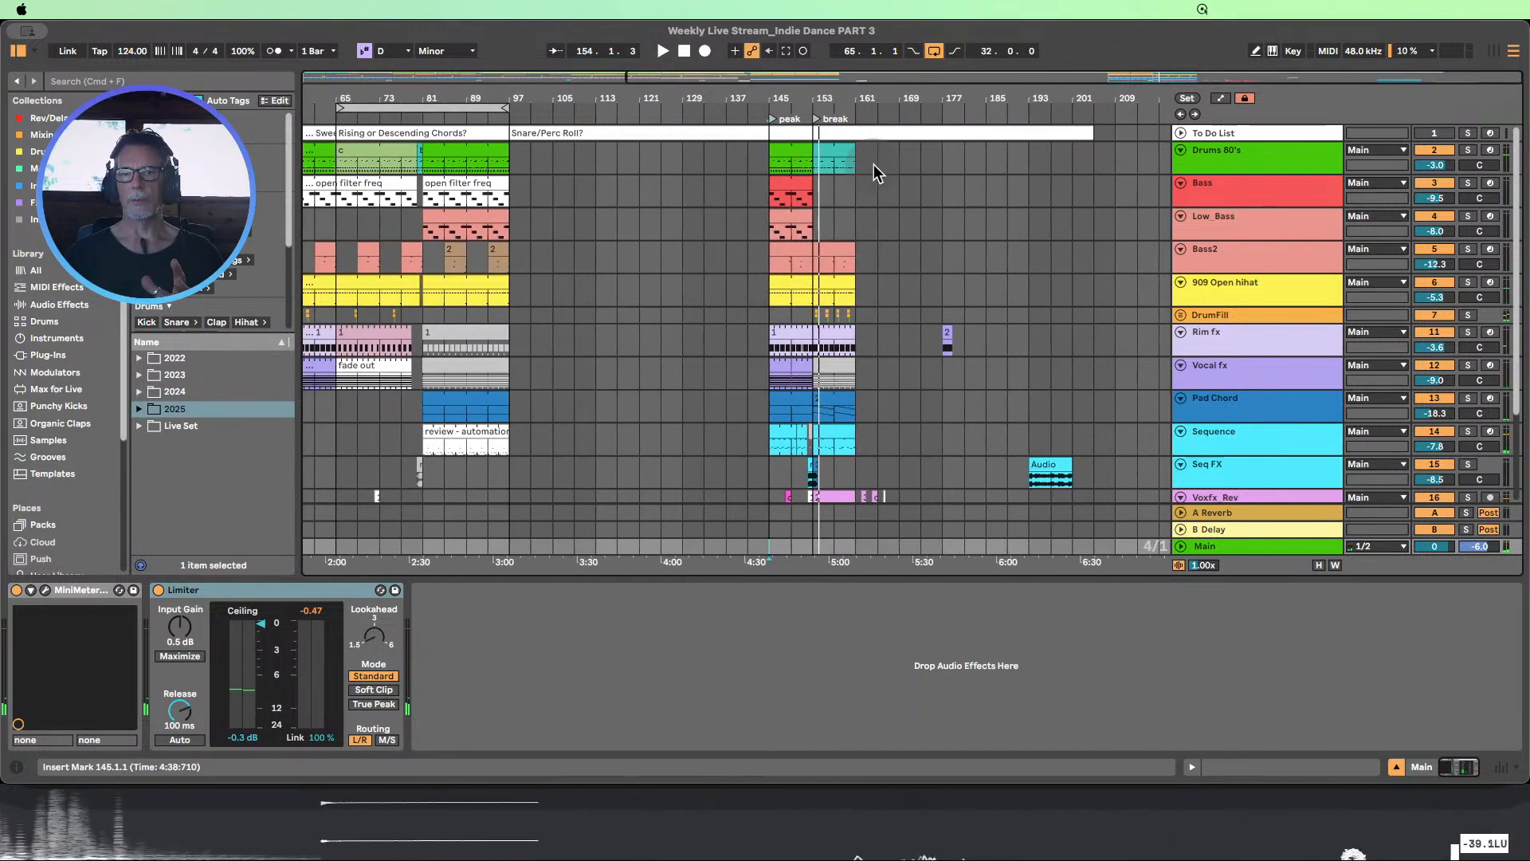
pyautogui.click(838, 158)
pyautogui.scroll(-2, 831, 215)
pyautogui.scroll(2, 830, 217)
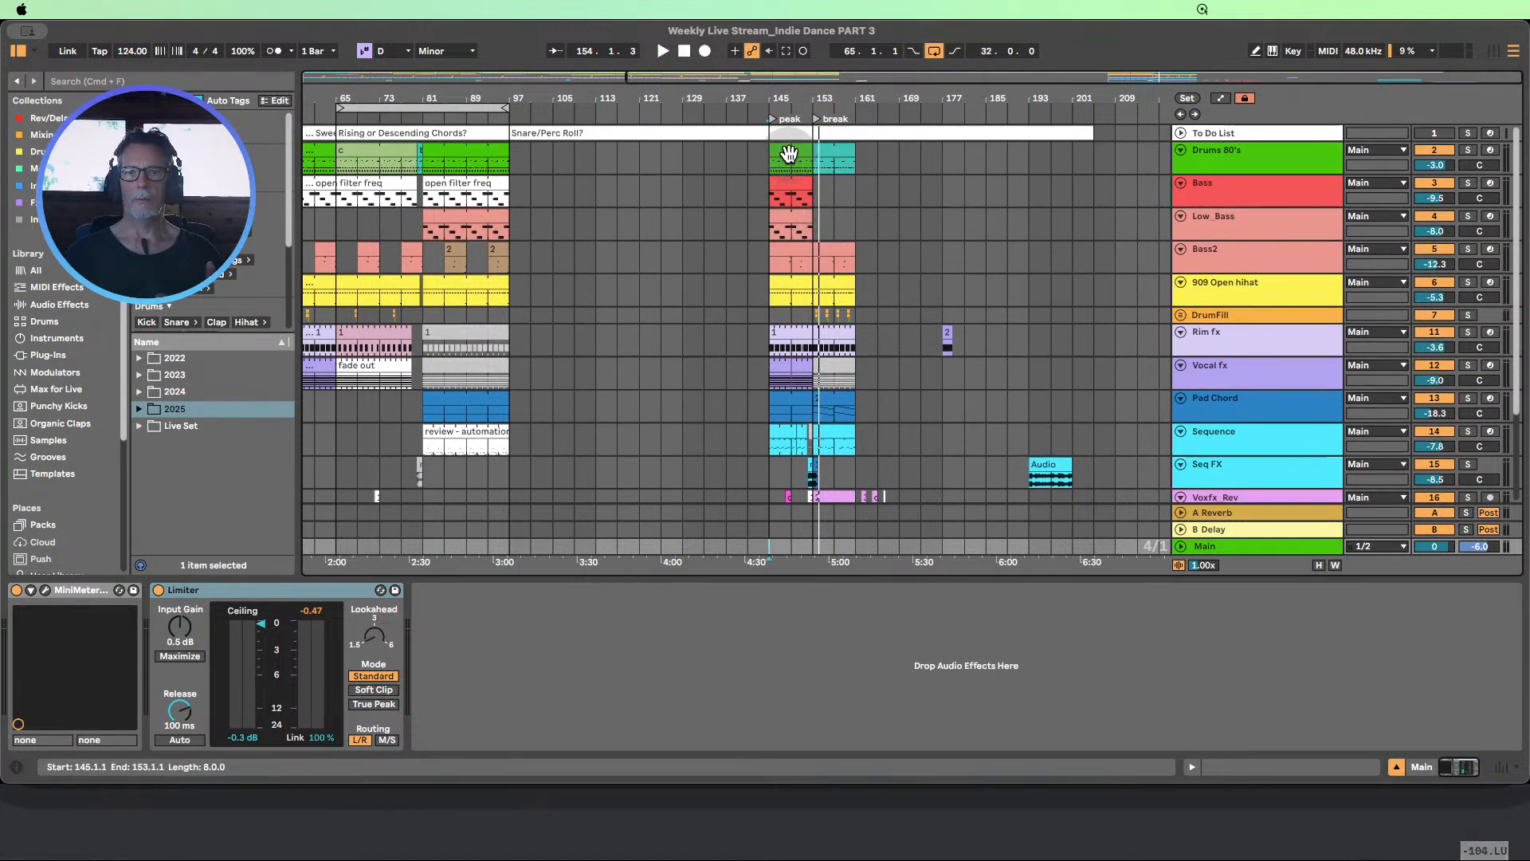
pyautogui.click(789, 154)
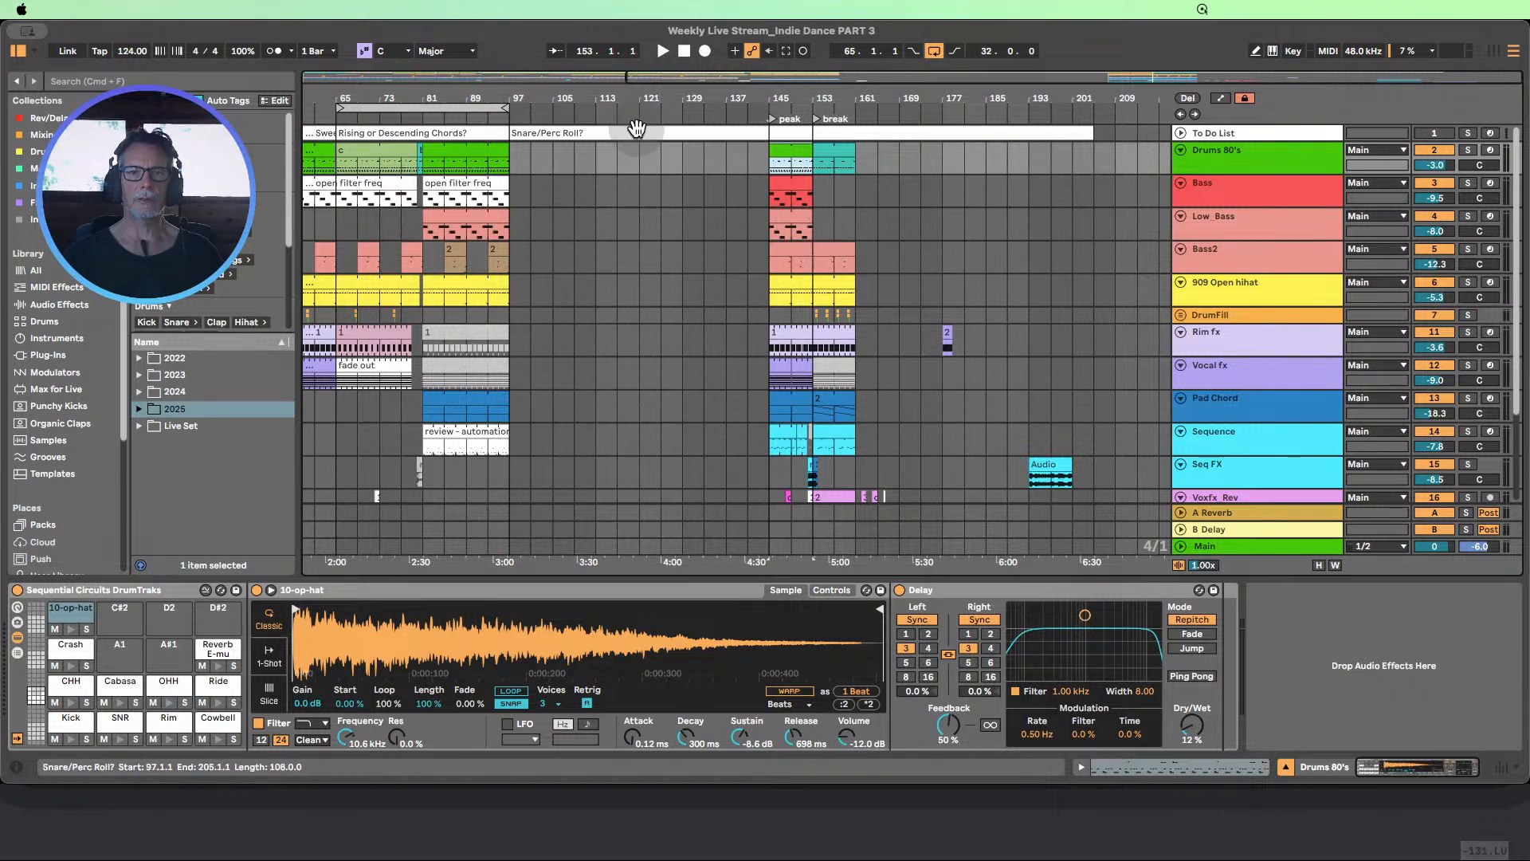
# Select bars 1 to 97 on the Bass track, and the peak section's clips from Drums 80's through Sequence
pyautogui.moveTo(631, 97); pyautogui.dragTo(772, 101)
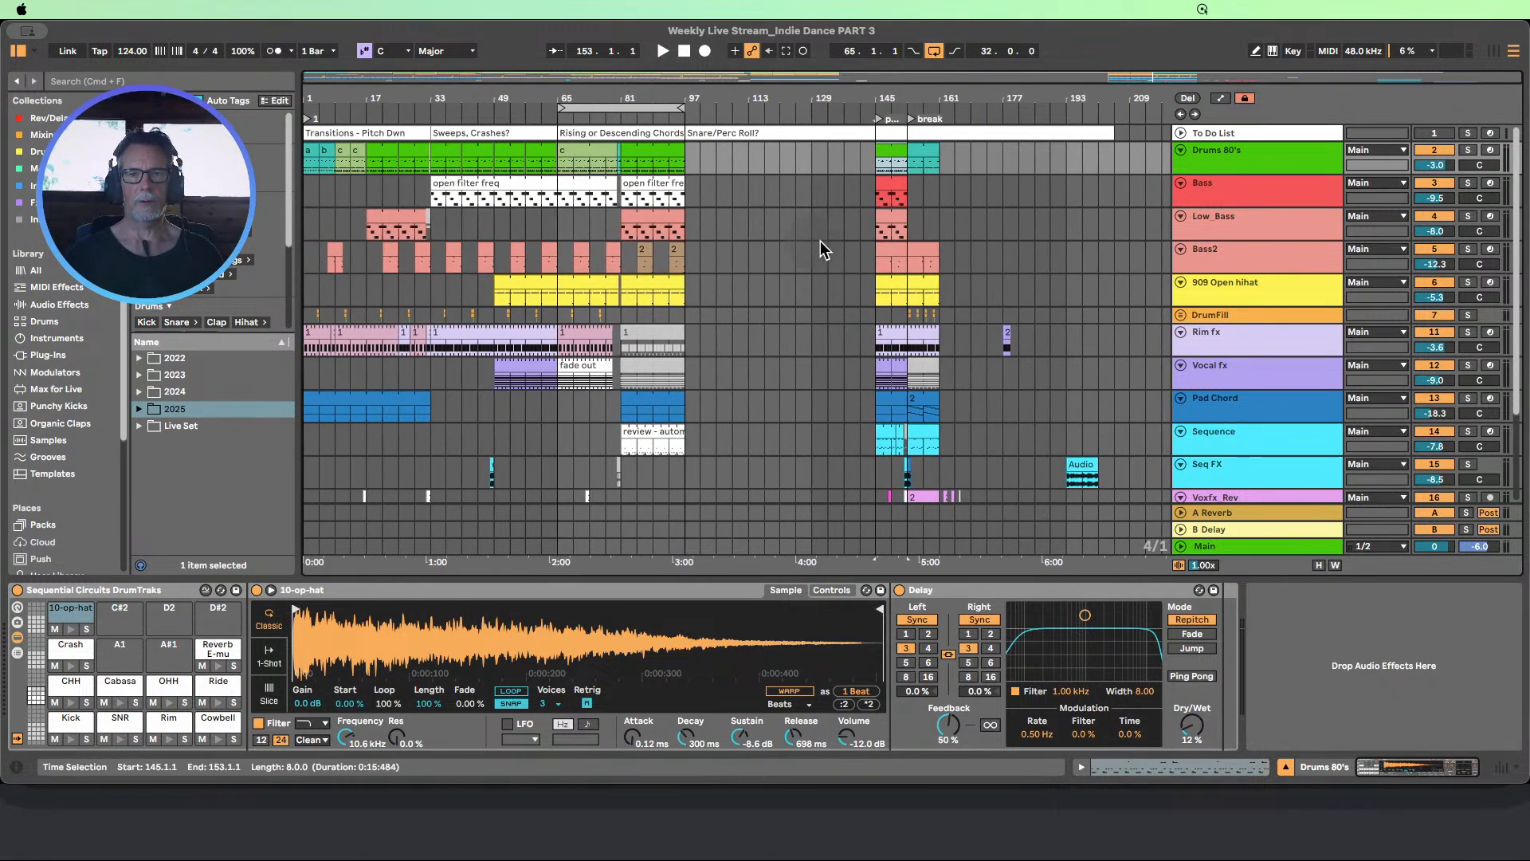
pyautogui.moveTo(309, 196); pyautogui.dragTo(686, 199)
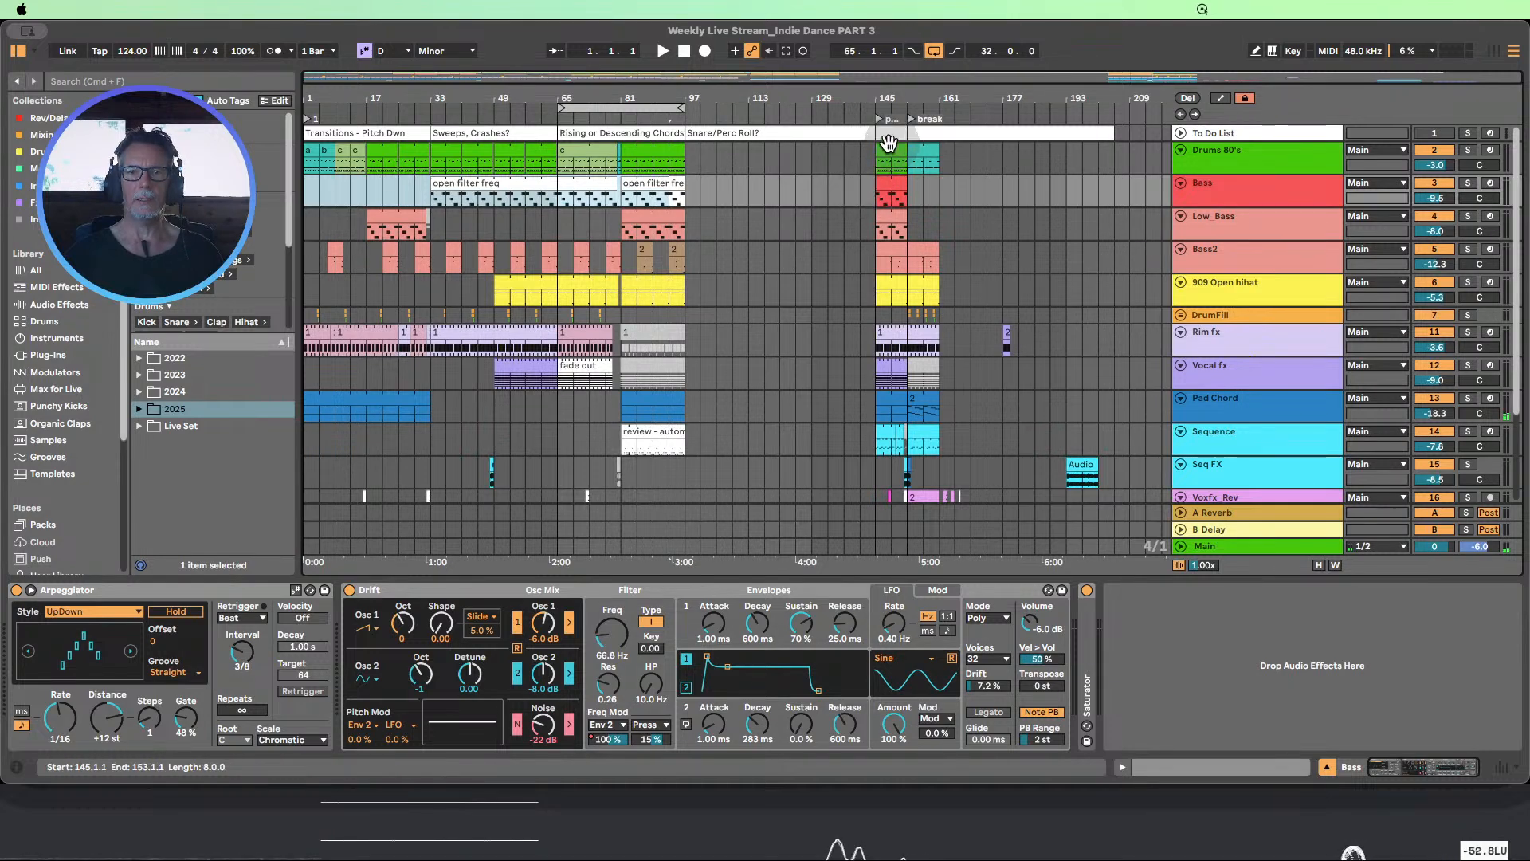
pyautogui.moveTo(877, 154); pyautogui.dragTo(904, 446)
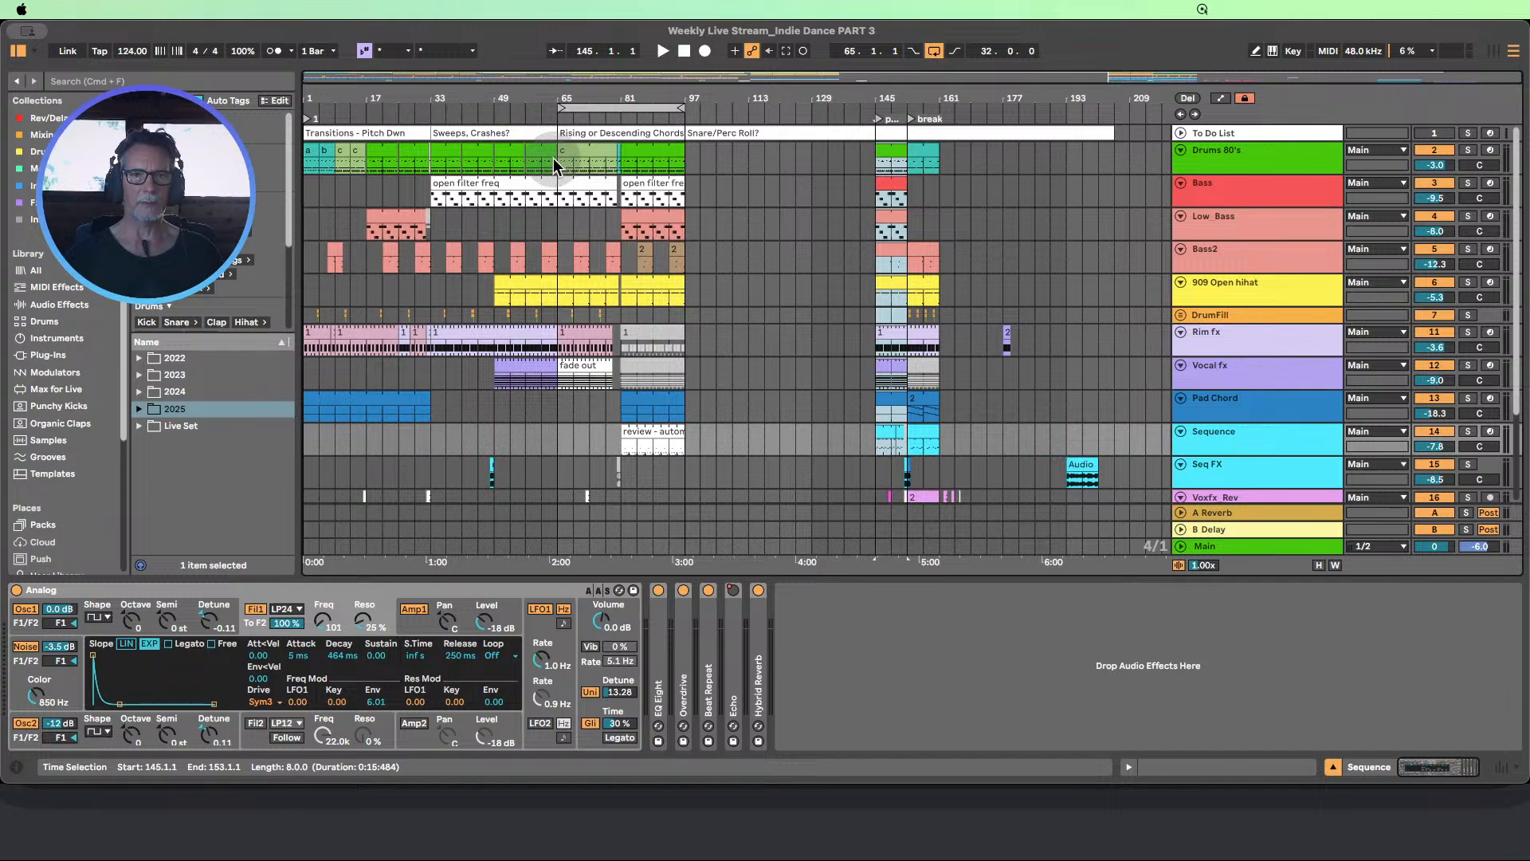
# Select bars 65 to 81 on the Drums 80's track to compare them with the peak drums
pyautogui.moveTo(555, 165); pyautogui.dragTo(618, 170)
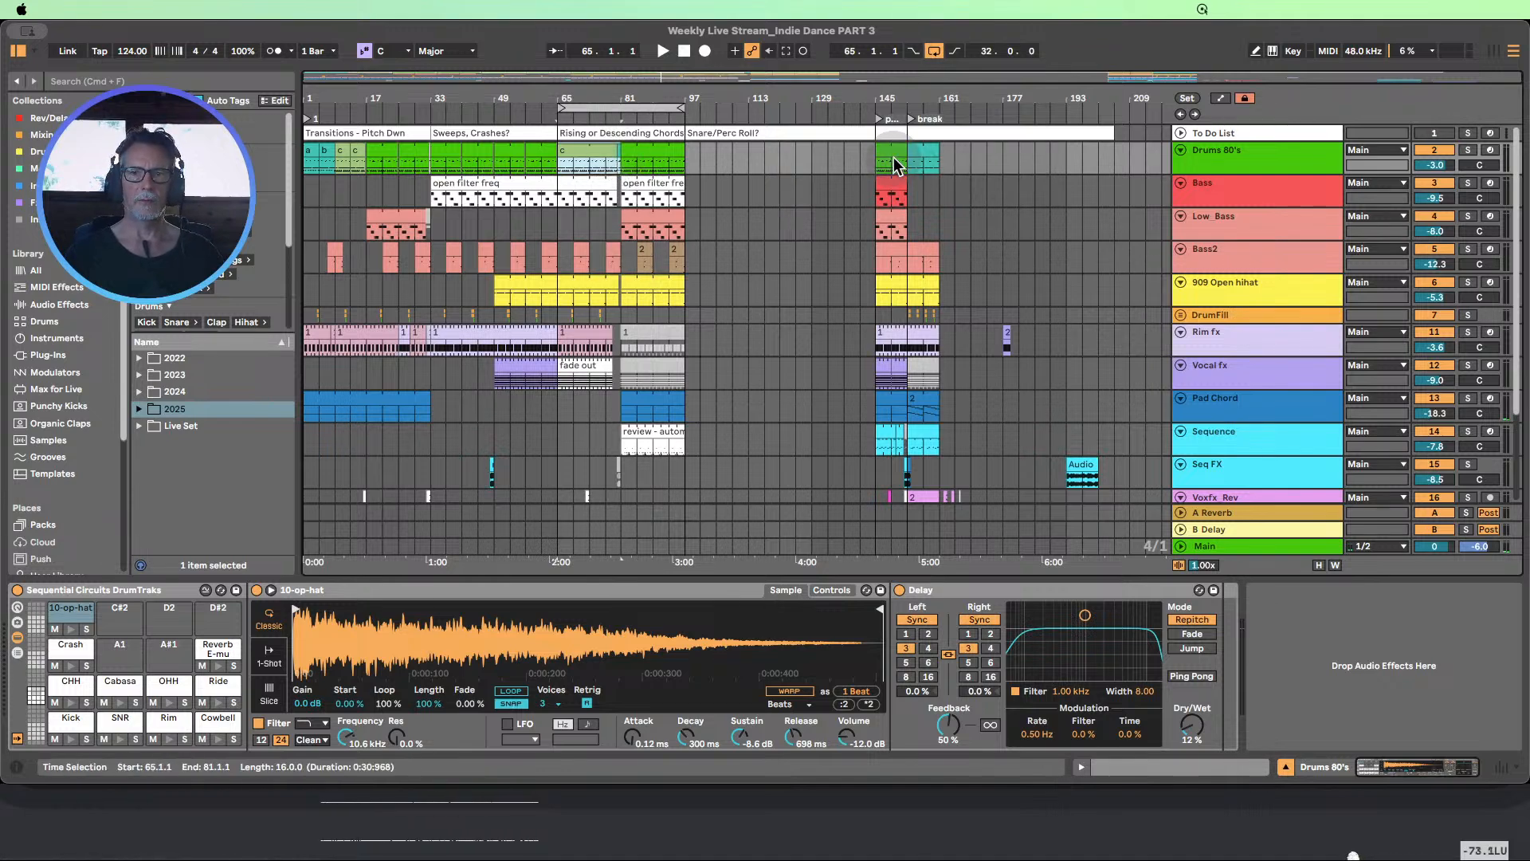
pyautogui.click(925, 151)
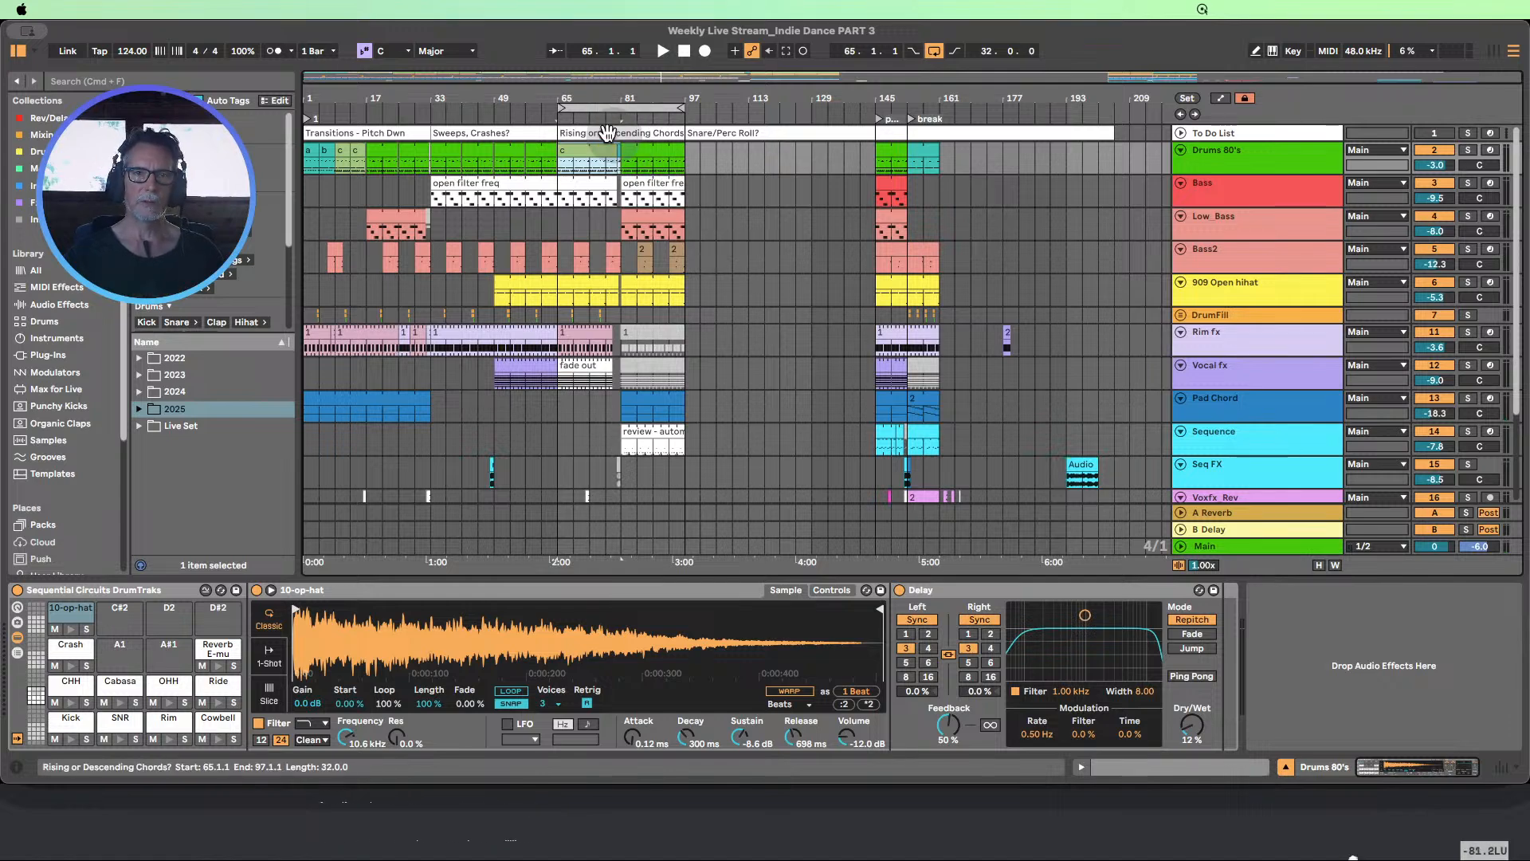
pyautogui.moveTo(601, 93); pyautogui.dragTo(622, 151)
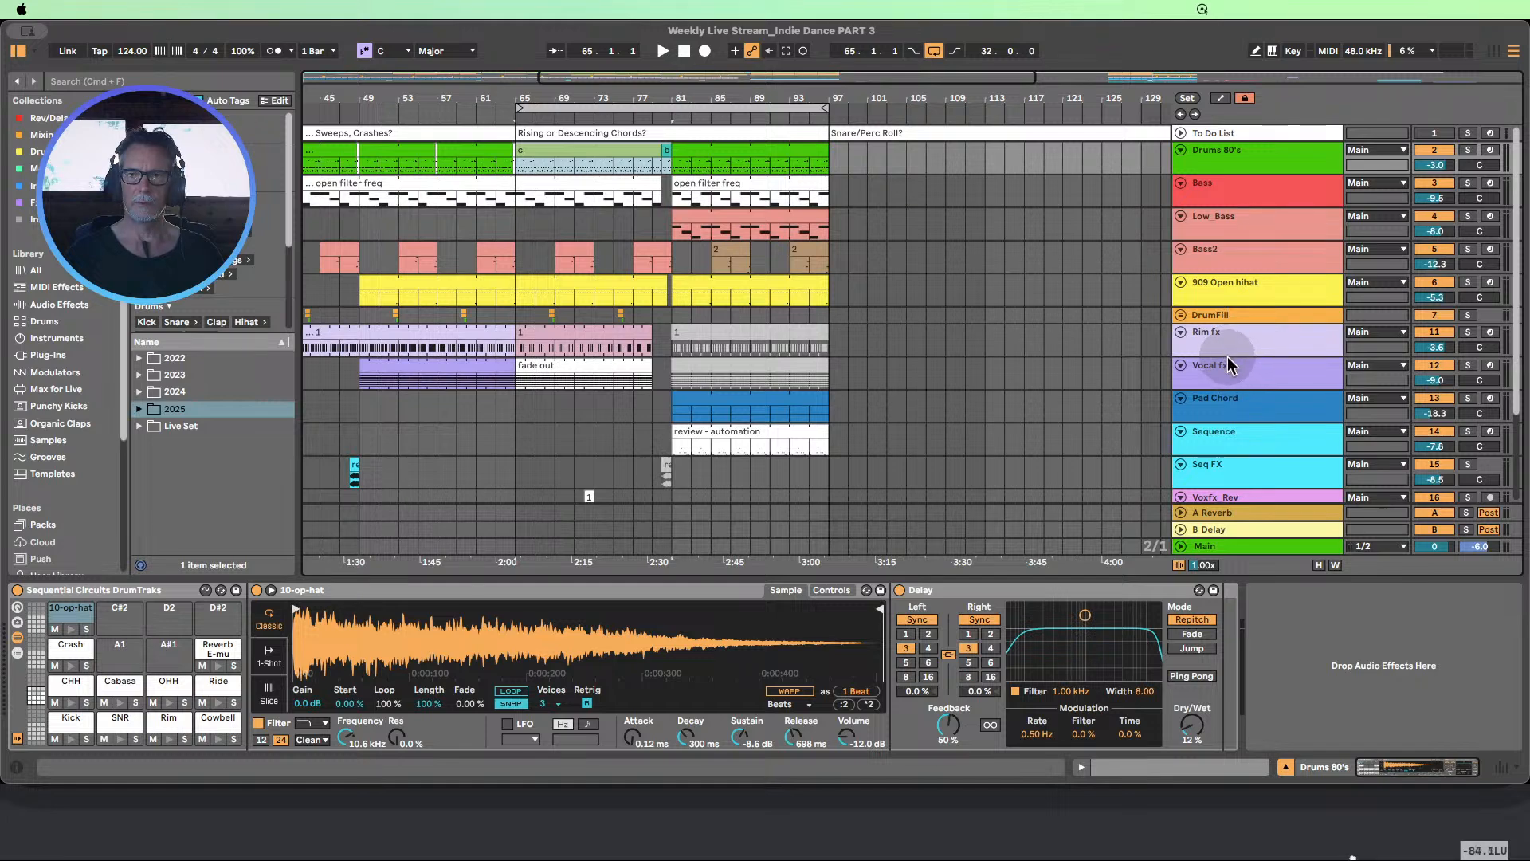
# Enlarge the Rim fx track and focus the timeline on its clips in bars 65 to 97
pyautogui.moveTo(1226, 355); pyautogui.dragTo(1232, 447)
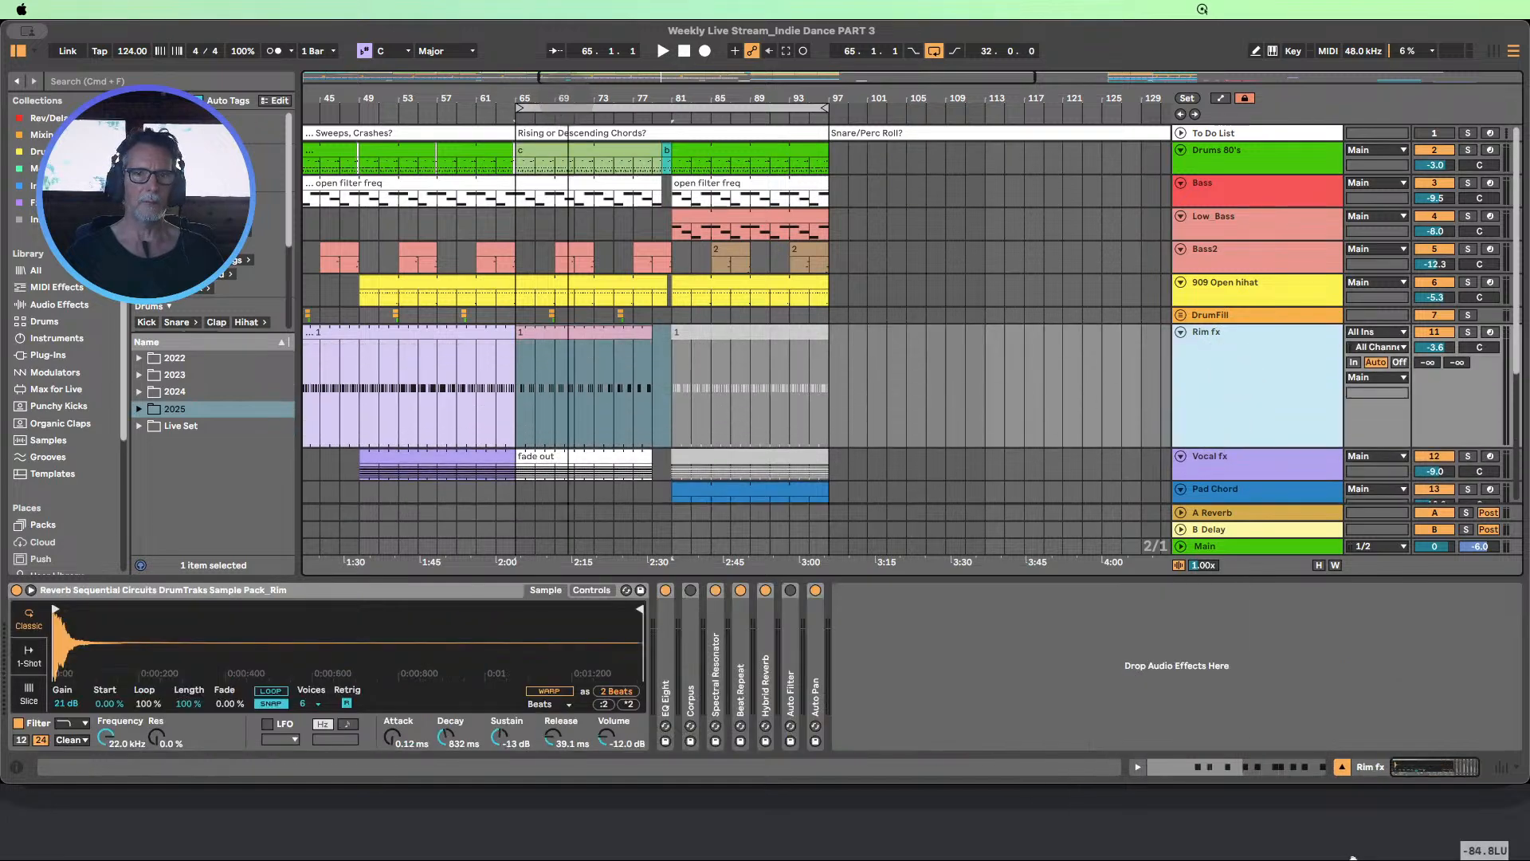
pyautogui.moveTo(568, 98)
pyautogui.mouseDown()
pyautogui.moveTo(566, 151)
pyautogui.moveTo(580, 128)
pyautogui.moveTo(658, 88)
pyautogui.moveTo(584, 81)
pyautogui.mouseUp()
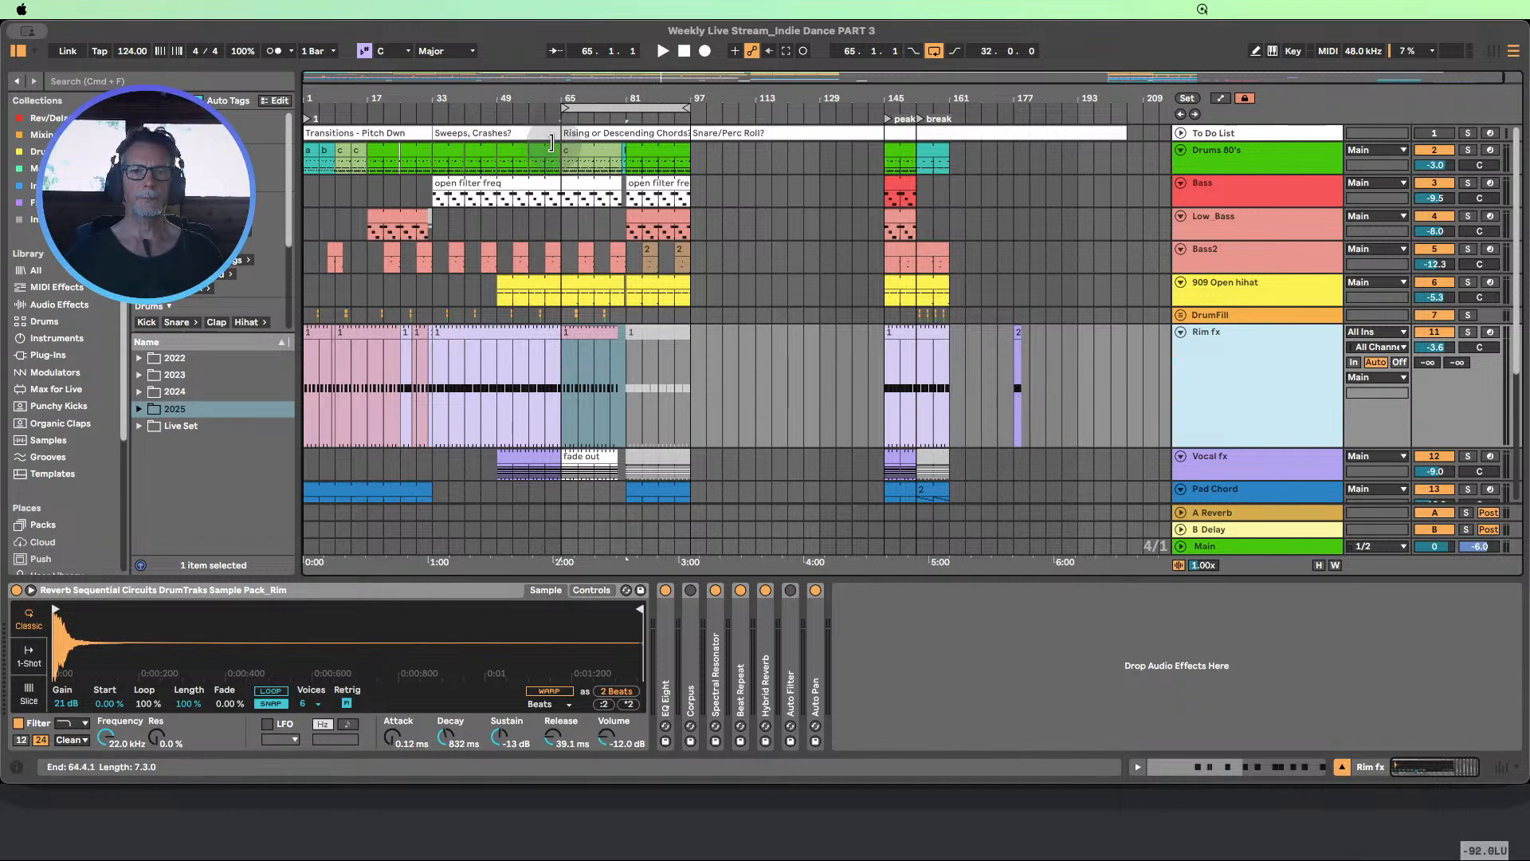
pyautogui.moveTo(603, 95); pyautogui.dragTo(611, 99)
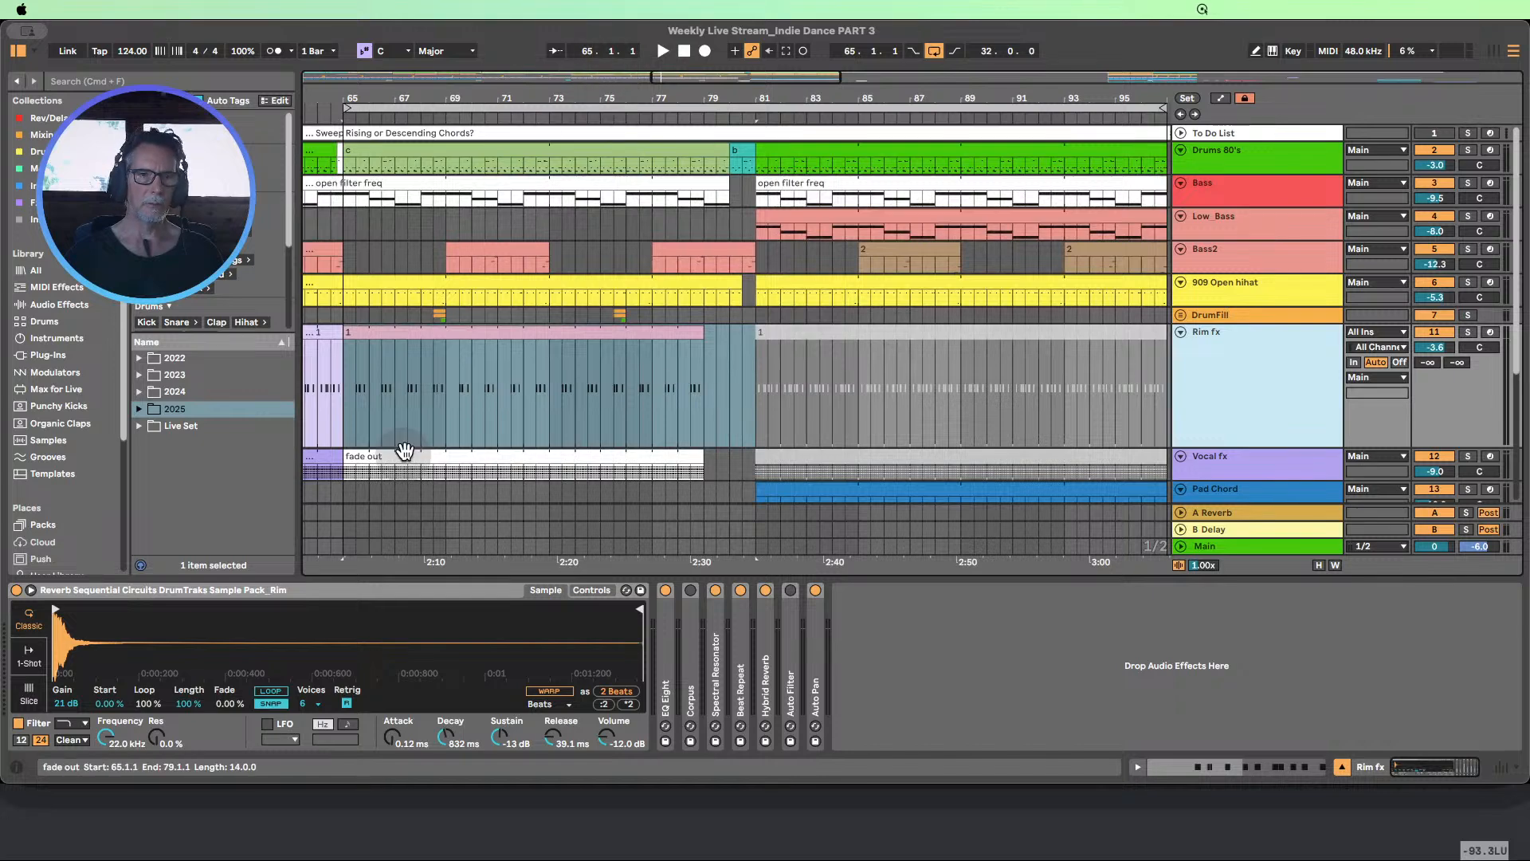
# Solo the Rim fx track and audition its clip from bar 65, then stop playback
pyautogui.press('space')
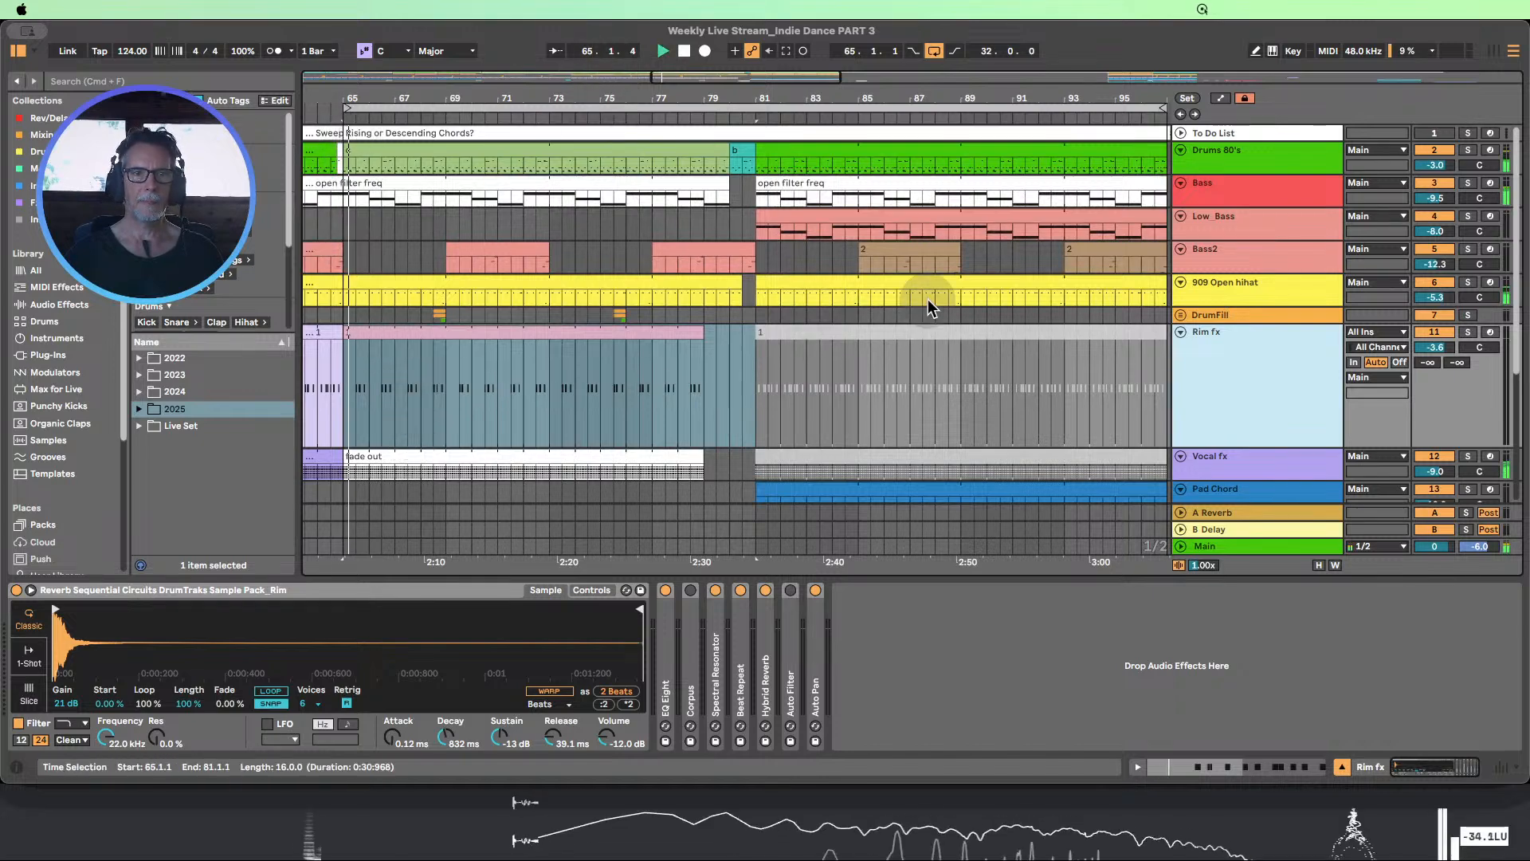
pyautogui.click(1468, 332)
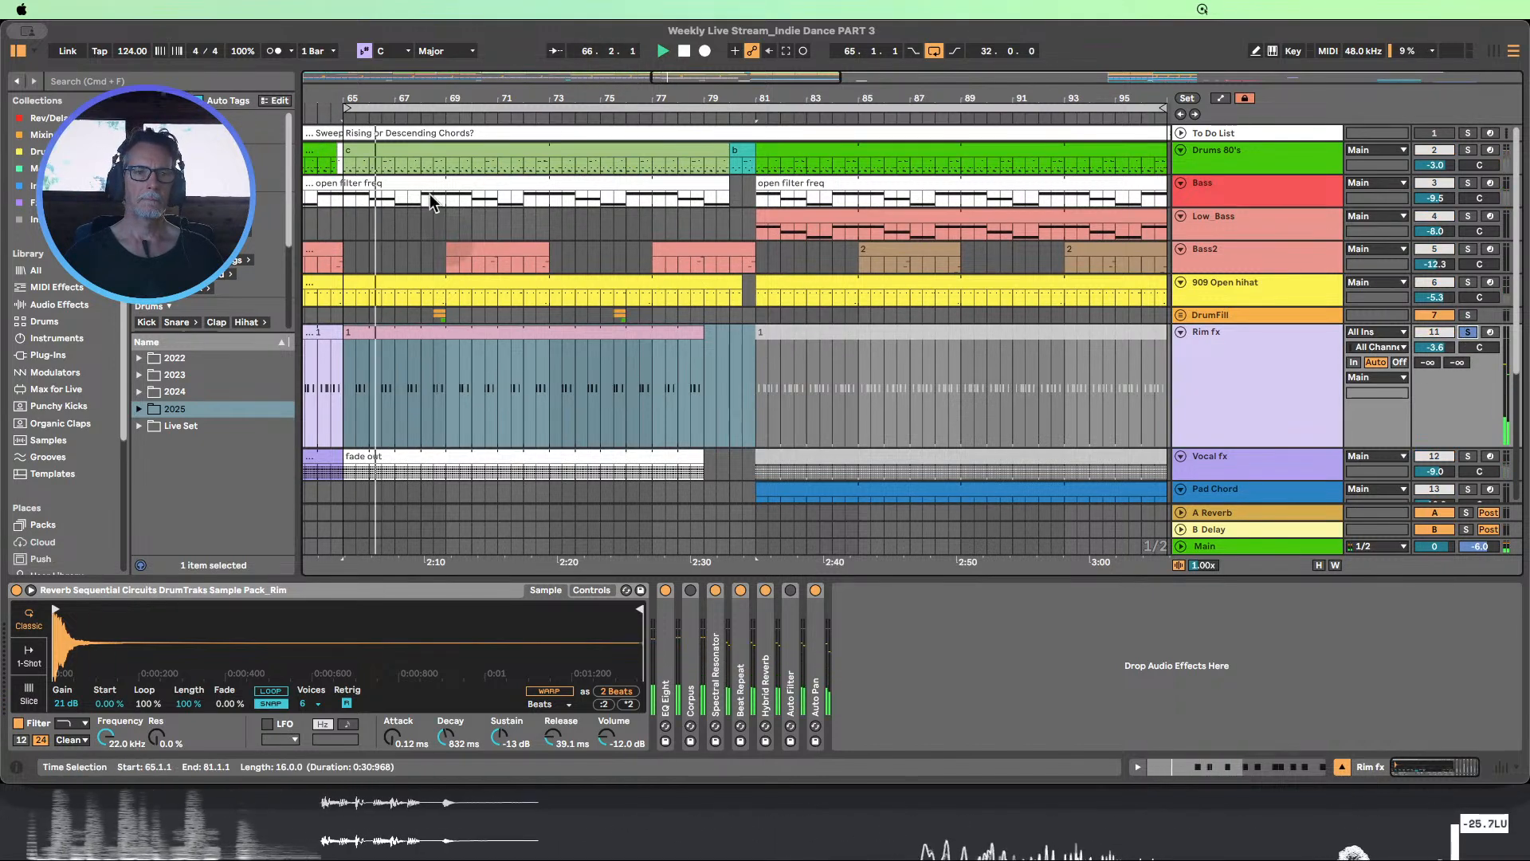
pyautogui.moveTo(425, 99); pyautogui.dragTo(460, 102)
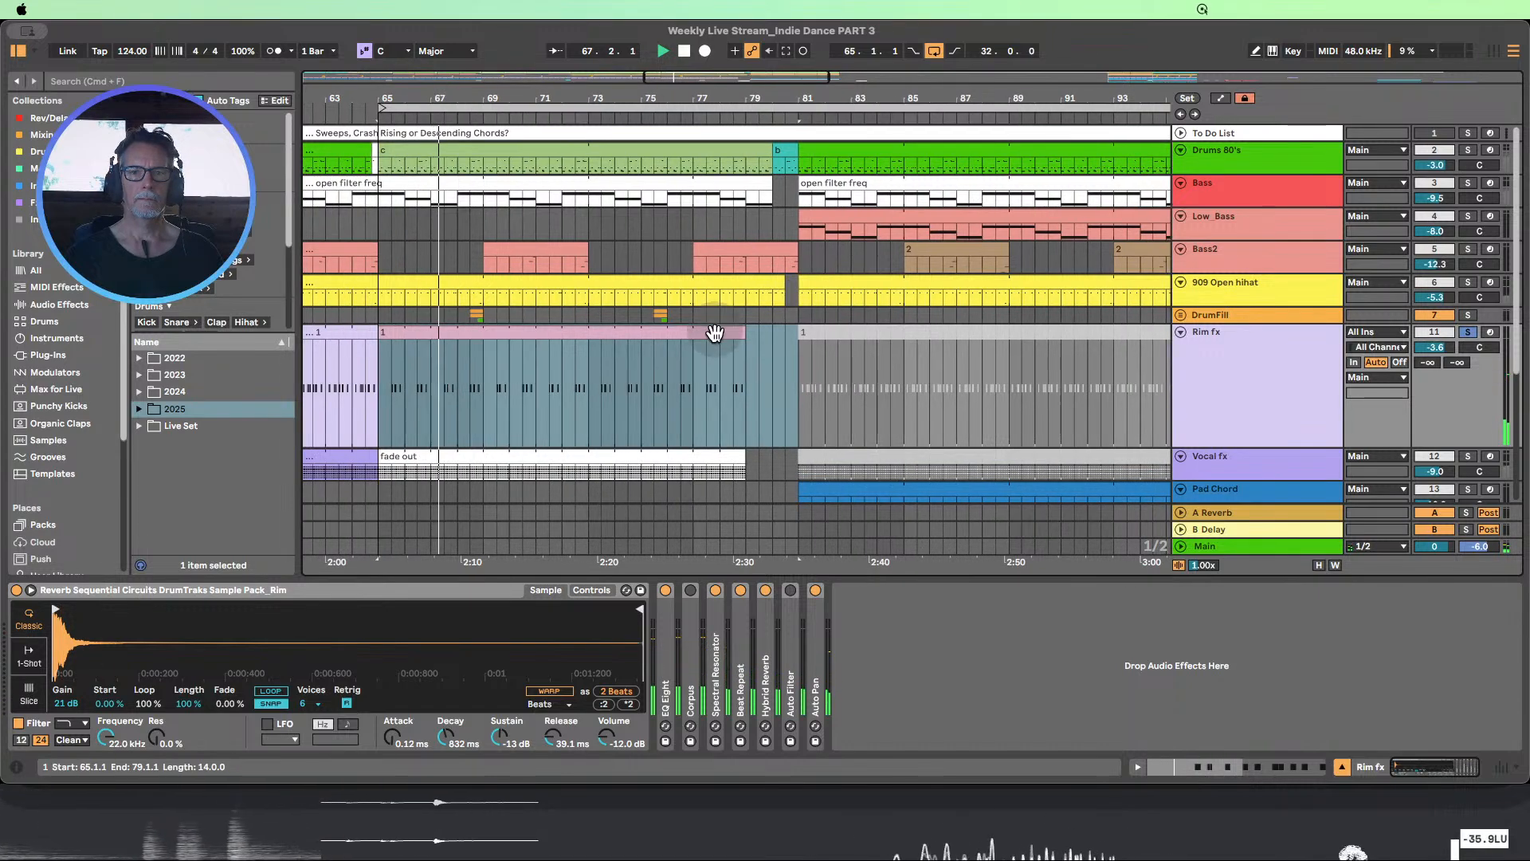
pyautogui.click(685, 52)
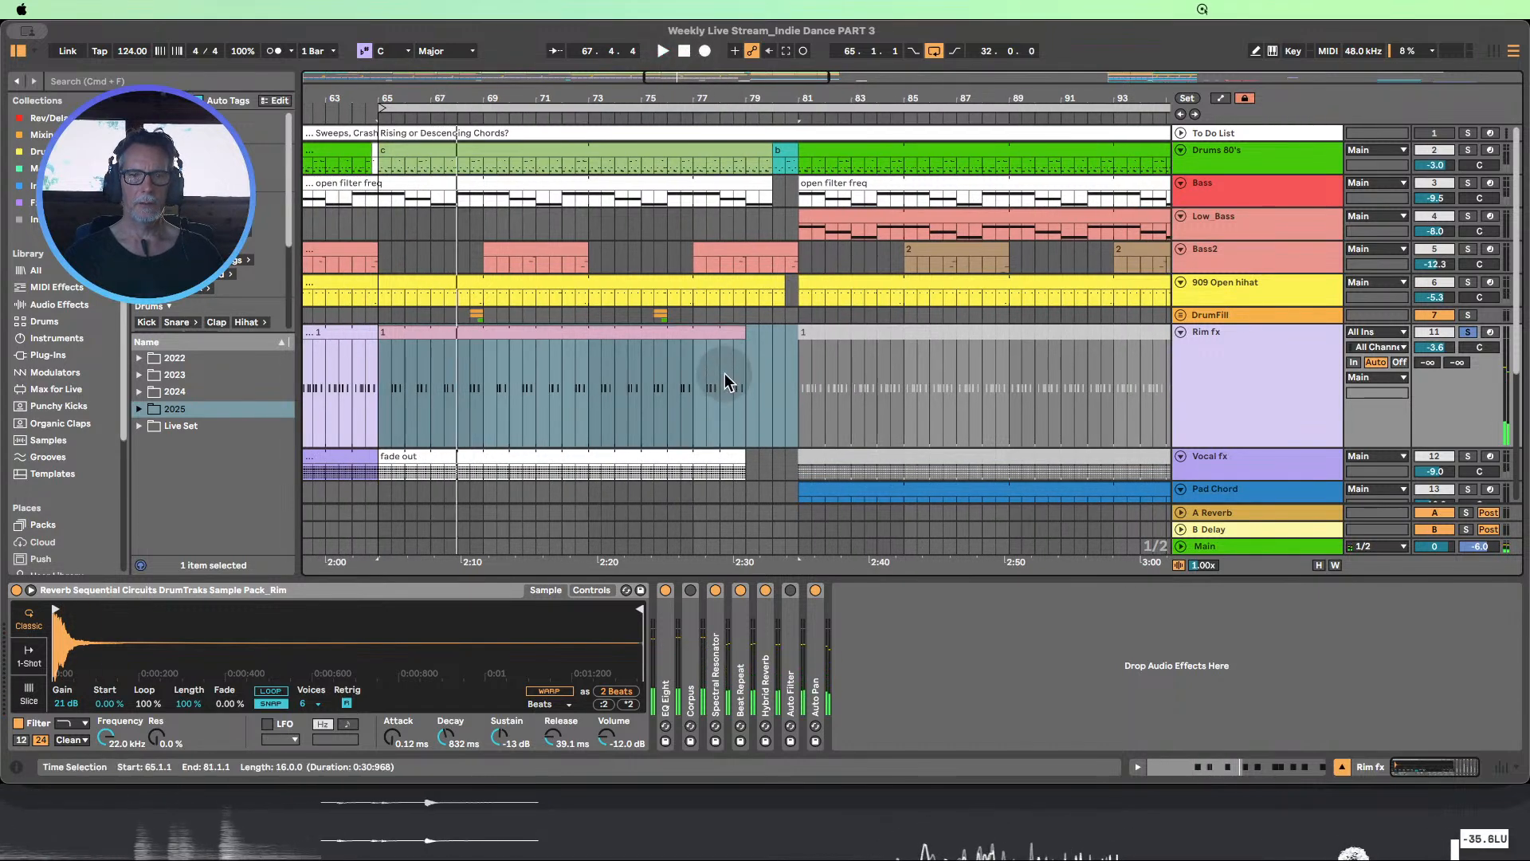
# Separate bar 78 of the Rim fx clip into its own one-bar clip and colour it bright pink
pyautogui.moveTo(725, 374); pyautogui.dragTo(749, 371)
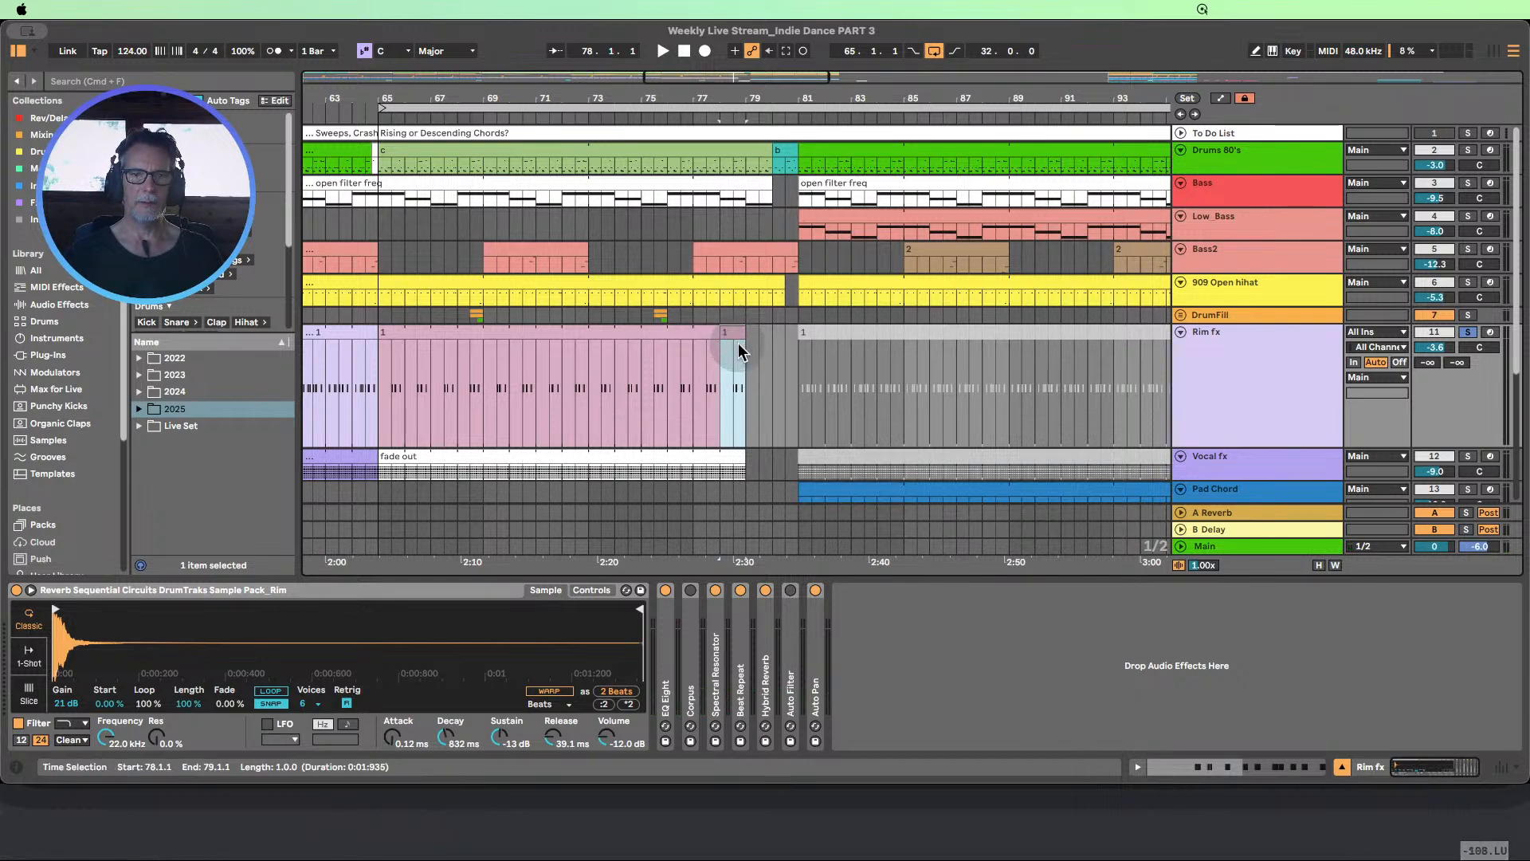
pyautogui.rightClick(734, 337)
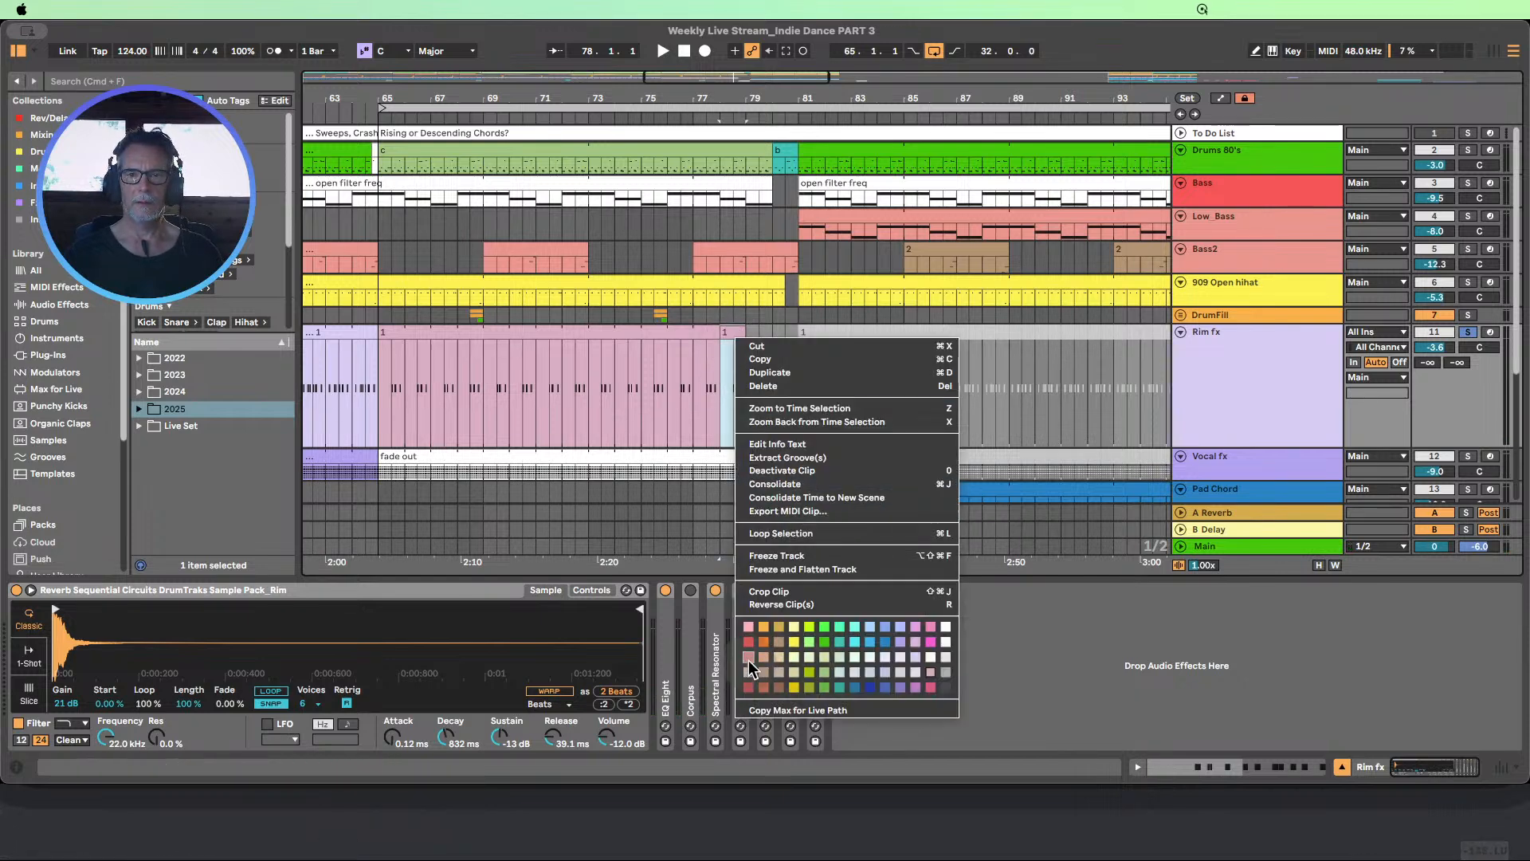
pyautogui.click(930, 630)
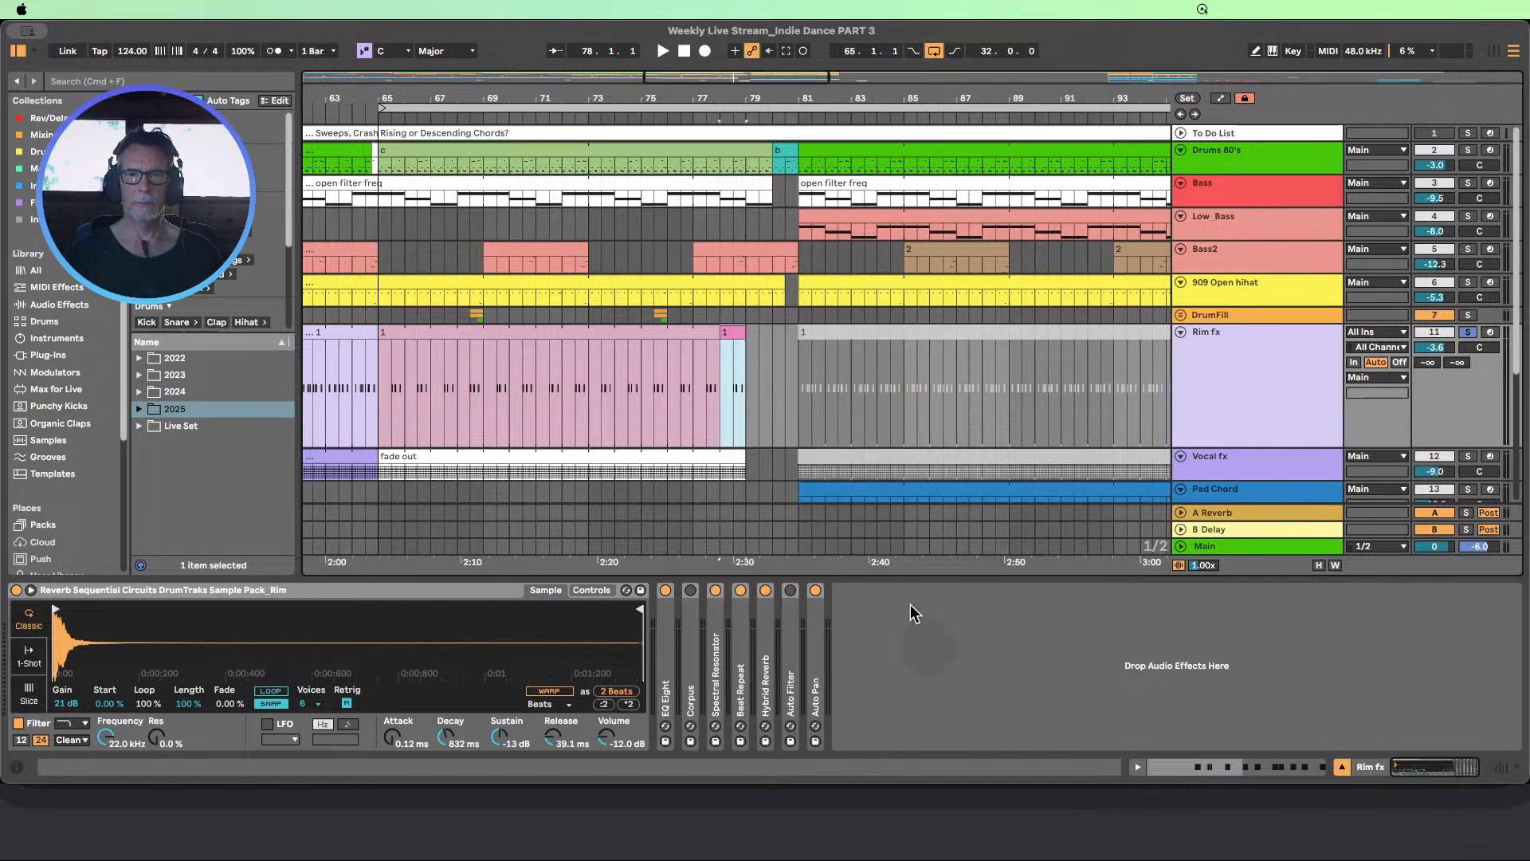
# Open the pink Rim fx clip at bar 78 and lower the two short notes at 1.3.3 and the note at 1.4.2 to A2
pyautogui.moveTo(744, 97); pyautogui.dragTo(717, 351)
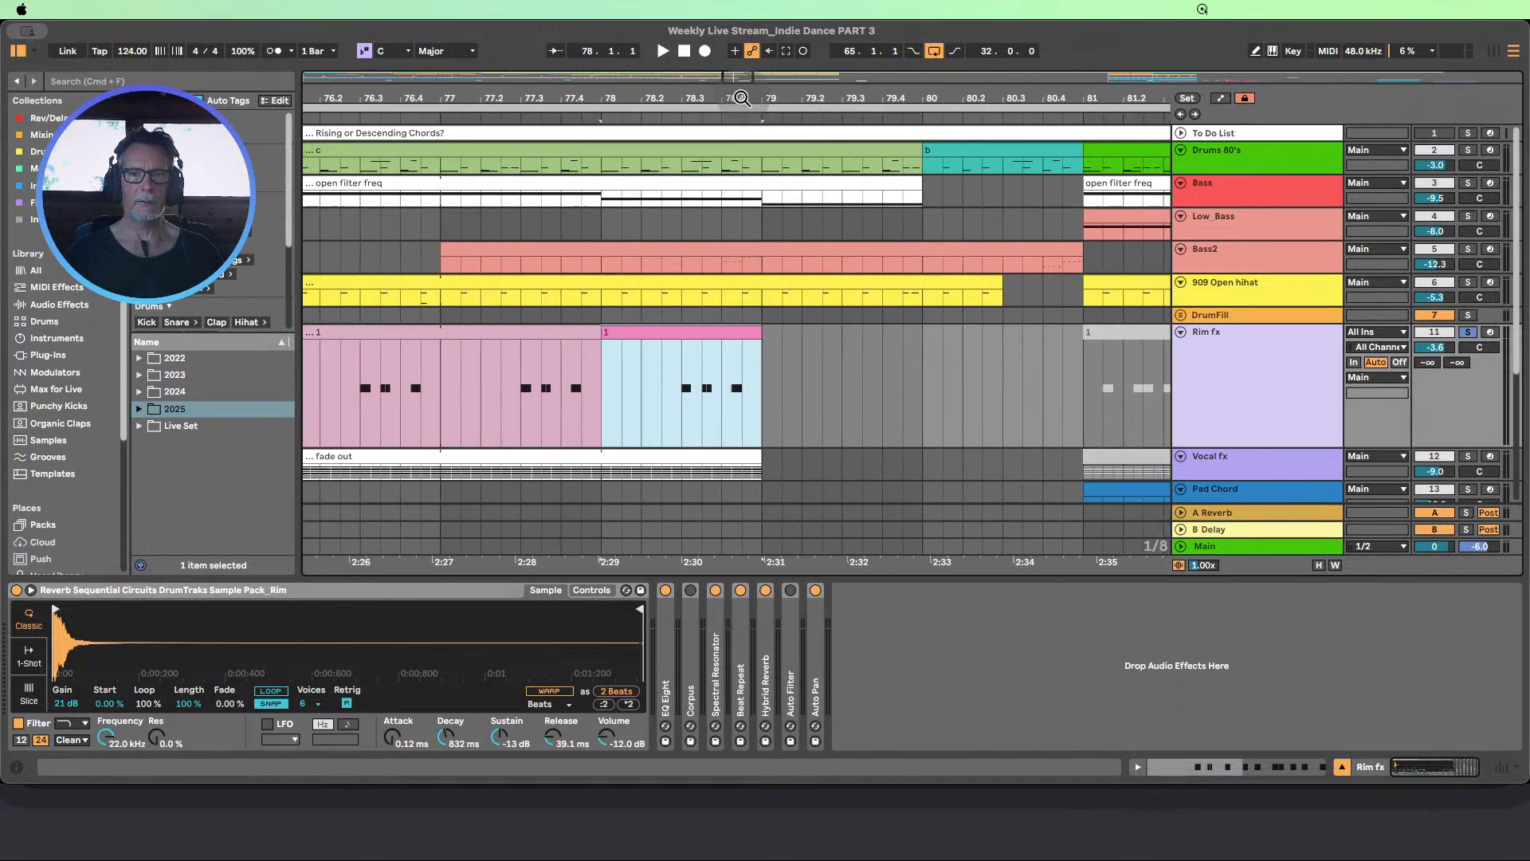
pyautogui.doubleClick(702, 338)
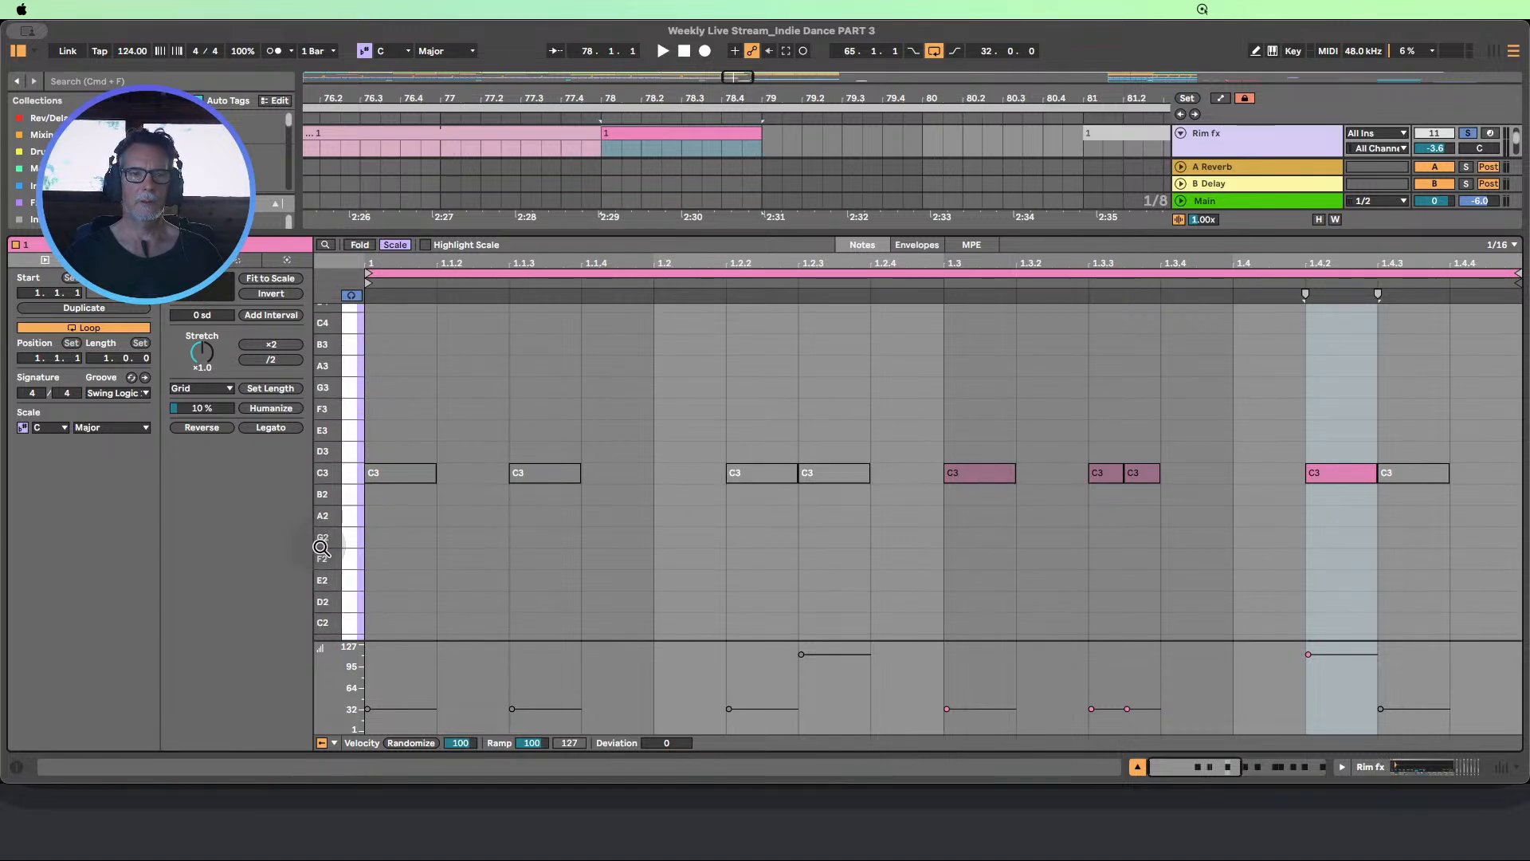
pyautogui.moveTo(320, 548); pyautogui.dragTo(292, 548)
pyautogui.moveTo(1155, 544); pyautogui.dragTo(1100, 472)
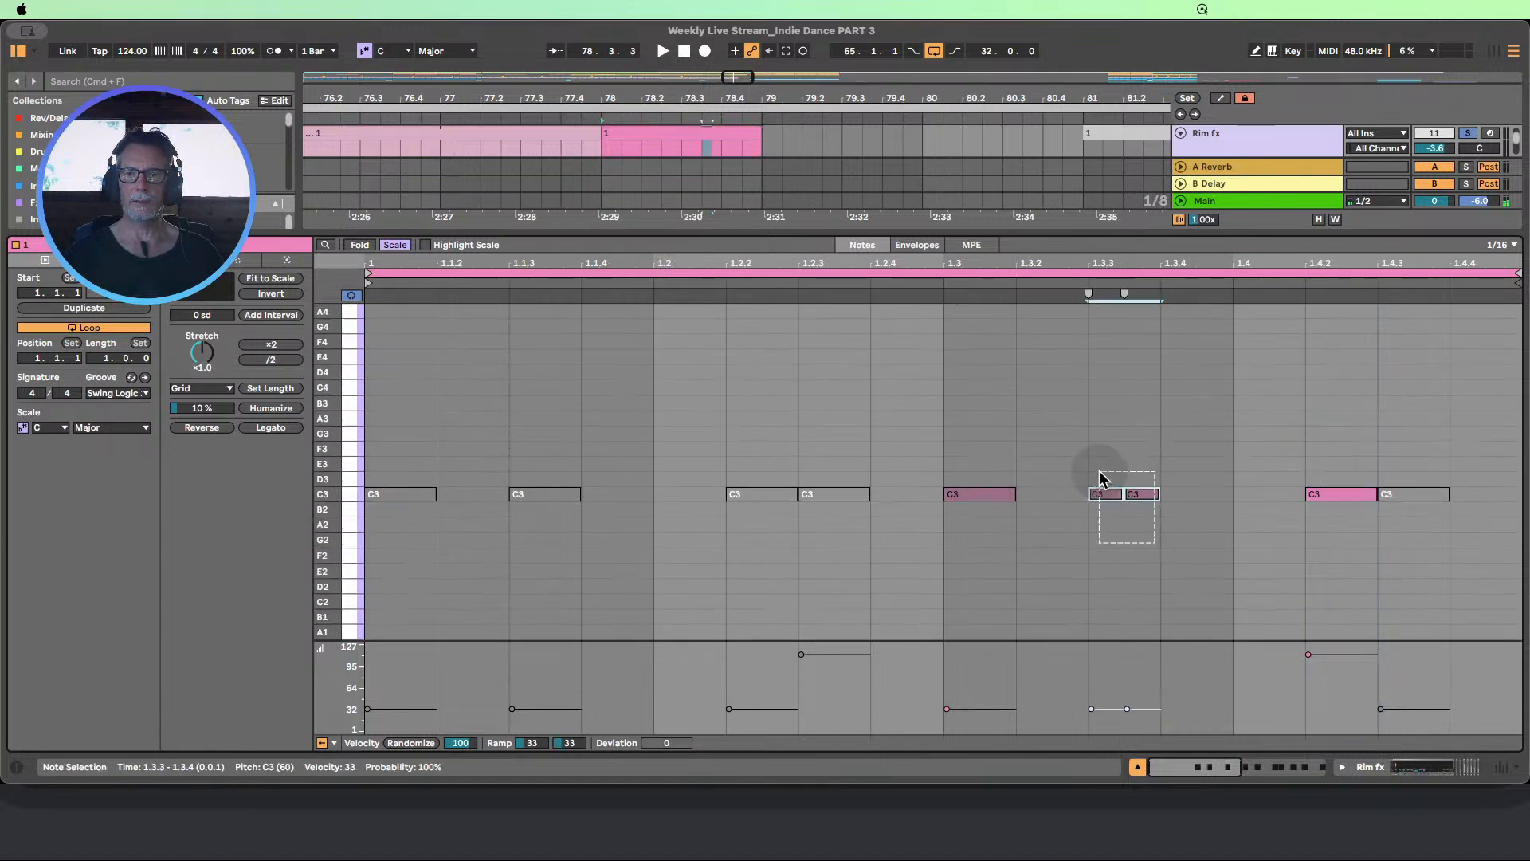
pyautogui.moveTo(1356, 539); pyautogui.dragTo(1100, 435)
pyautogui.press('Down')
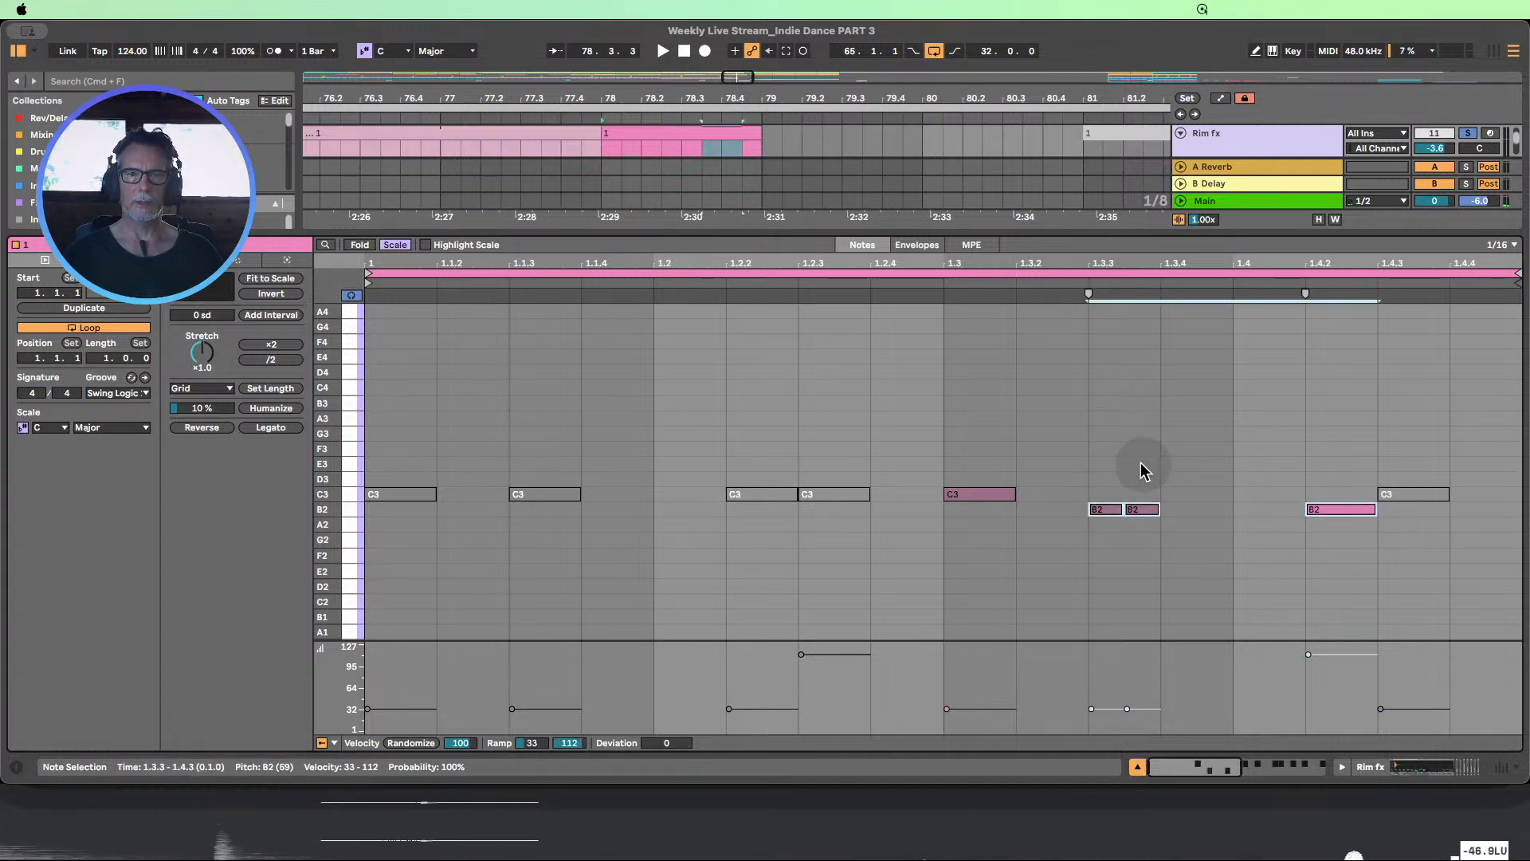
pyautogui.press('Down')
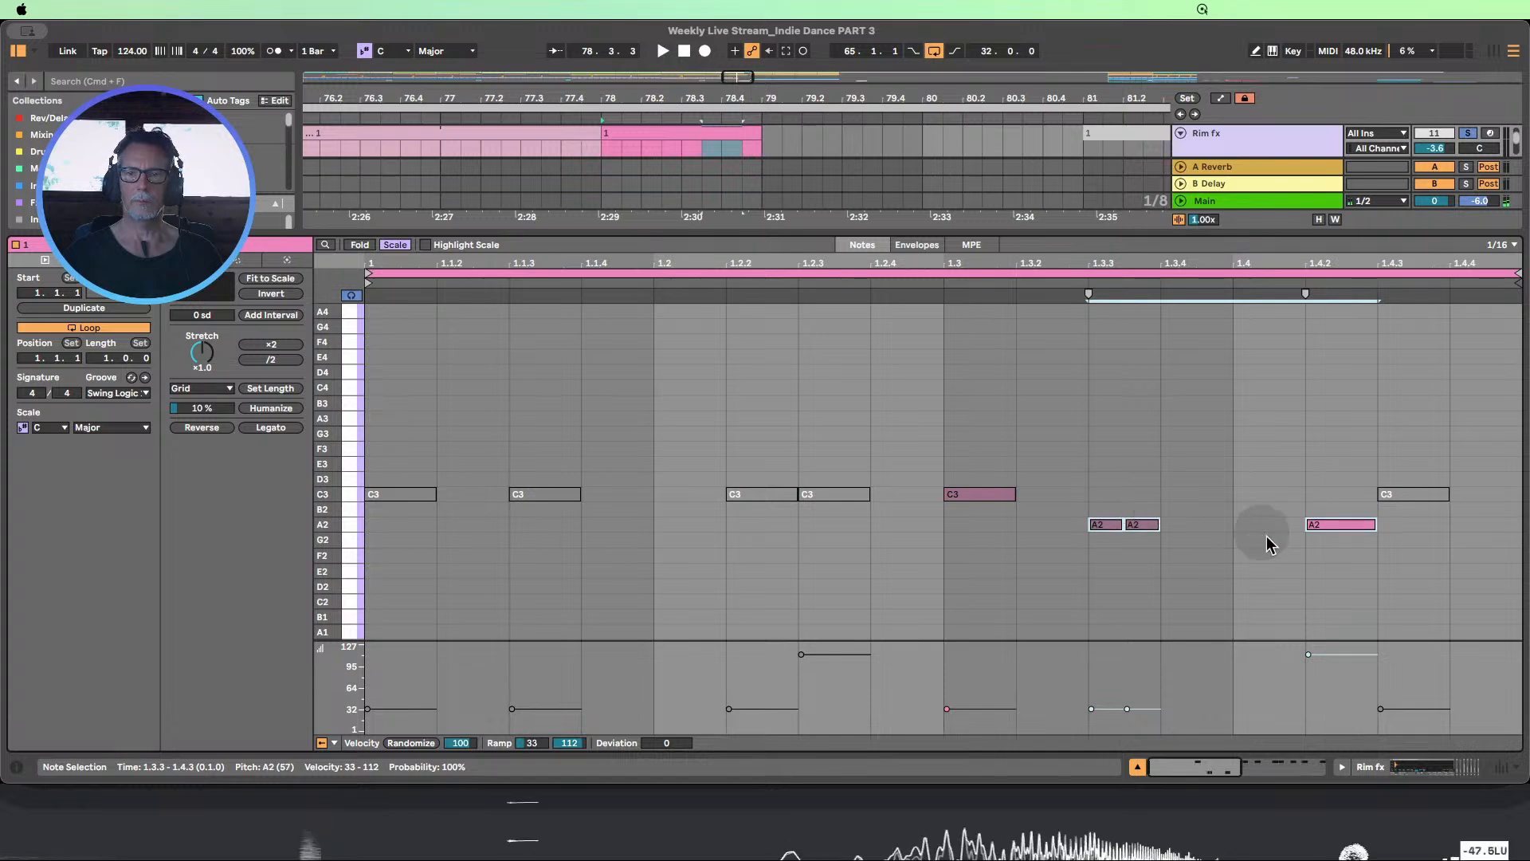
# Lower the note at 1.4.2 in the pink Rim fx clip further to F2
pyautogui.moveTo(1351, 590); pyautogui.dragTo(1340, 498)
pyautogui.press('Down')
pyautogui.press('Down')
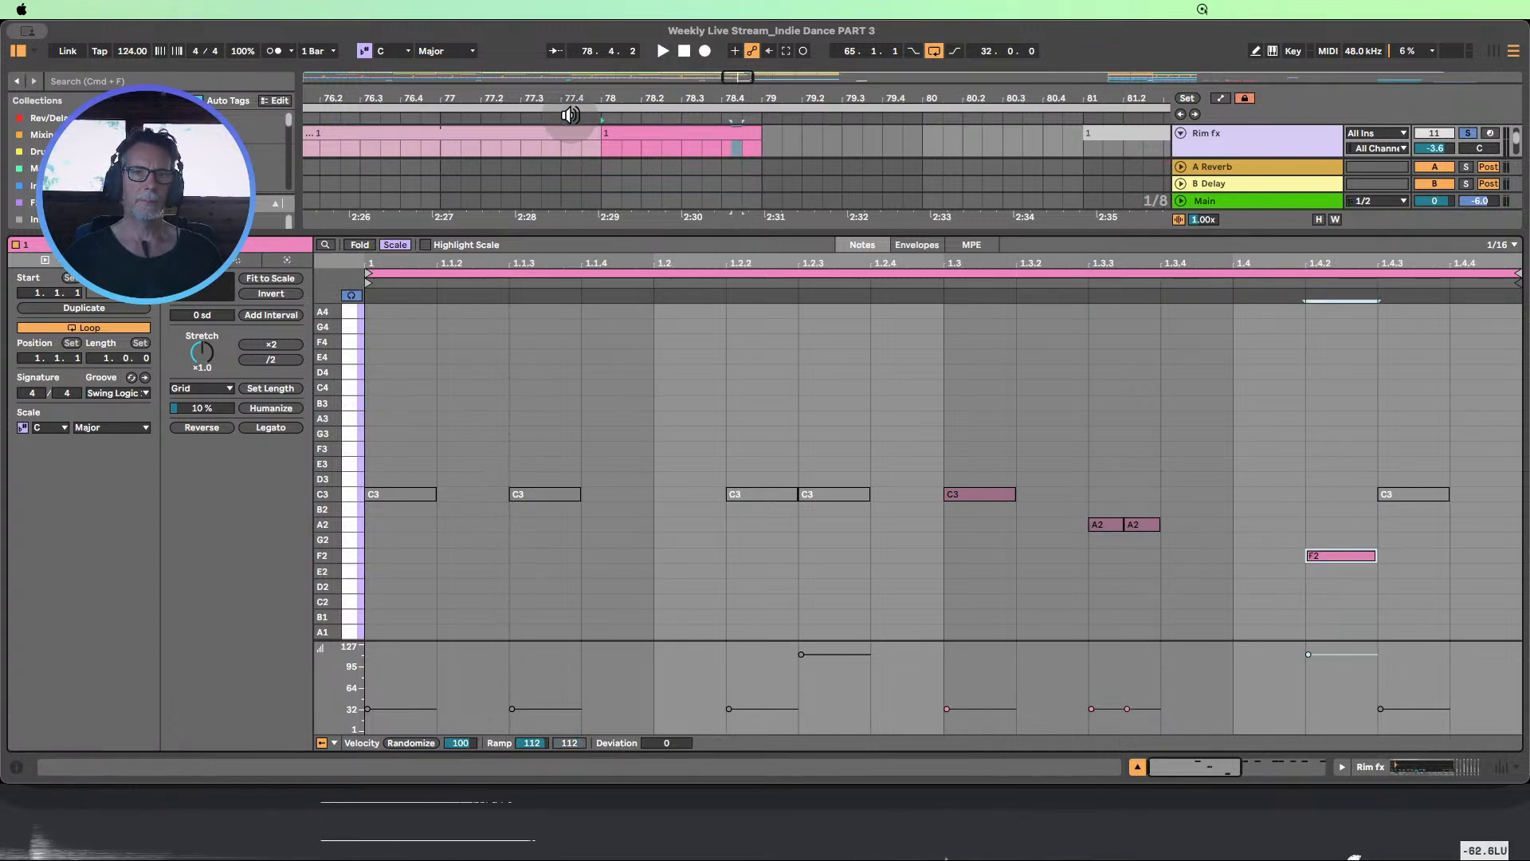
# Play the soloed Rim fx transition from bar 76 and close the note editor to see all arrangement tracks
pyautogui.click(367, 121)
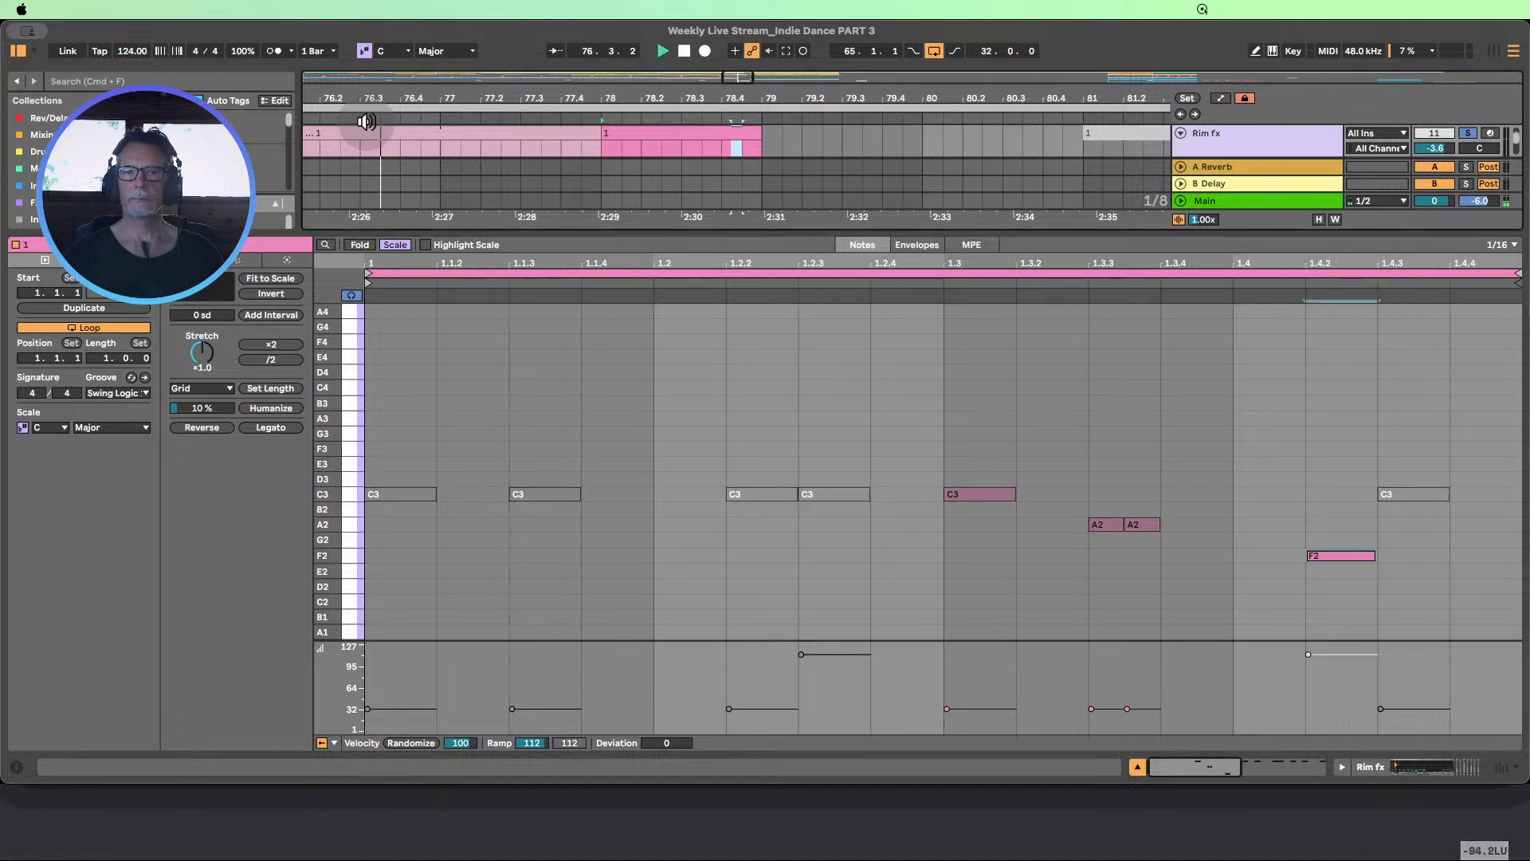
pyautogui.click(1137, 766)
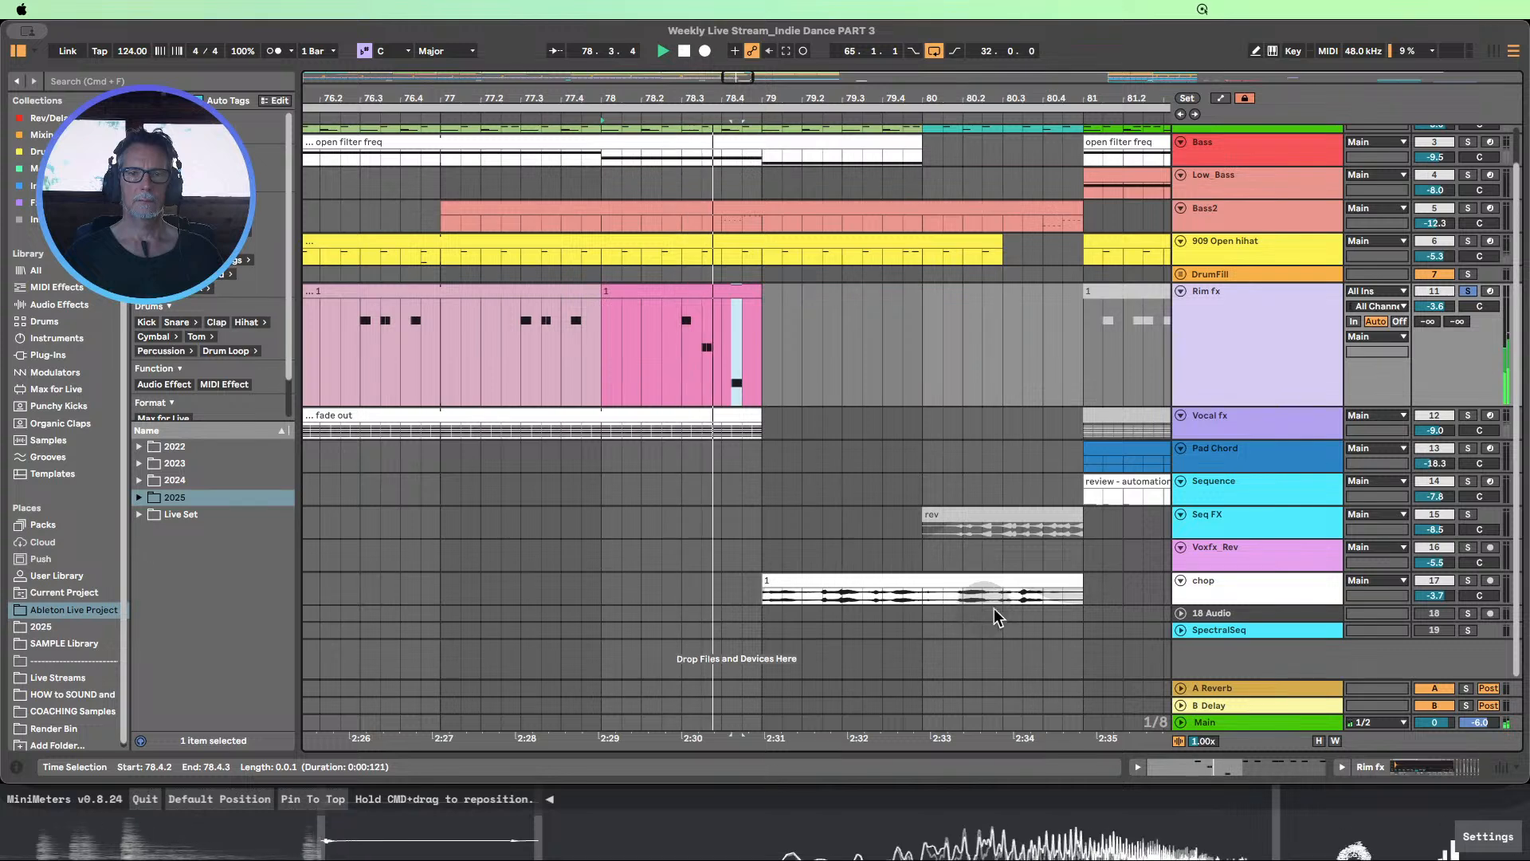
pyautogui.click(686, 52)
# Copy the pink Rim fx clip from bar 78 to bar 5 in the intro
pyautogui.moveTo(725, 98); pyautogui.dragTo(757, 57)
pyautogui.moveTo(897, 96); pyautogui.dragTo(897, 40)
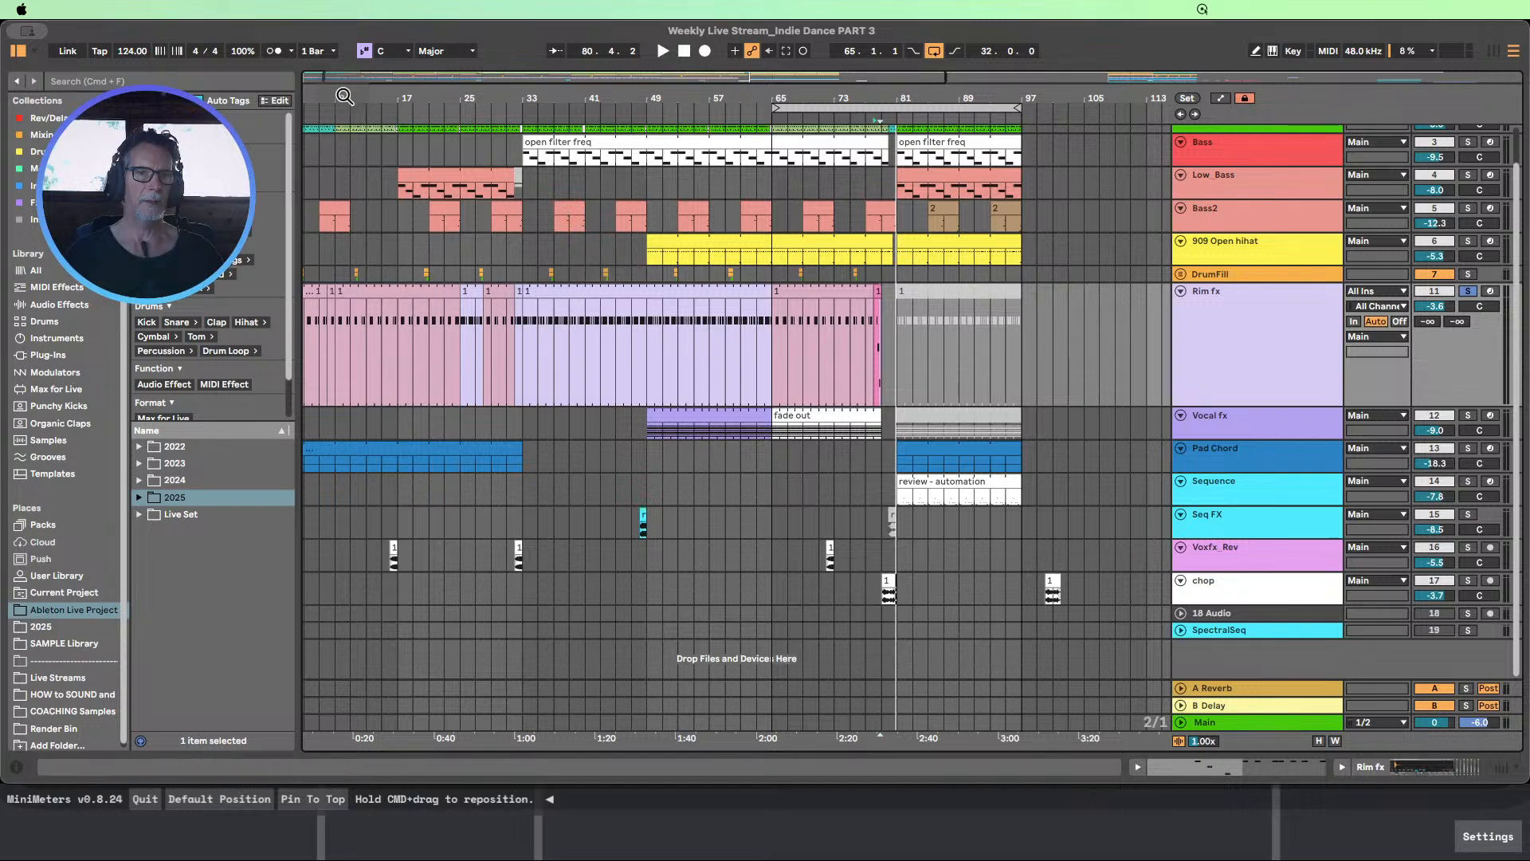
pyautogui.moveTo(346, 102); pyautogui.dragTo(376, 101)
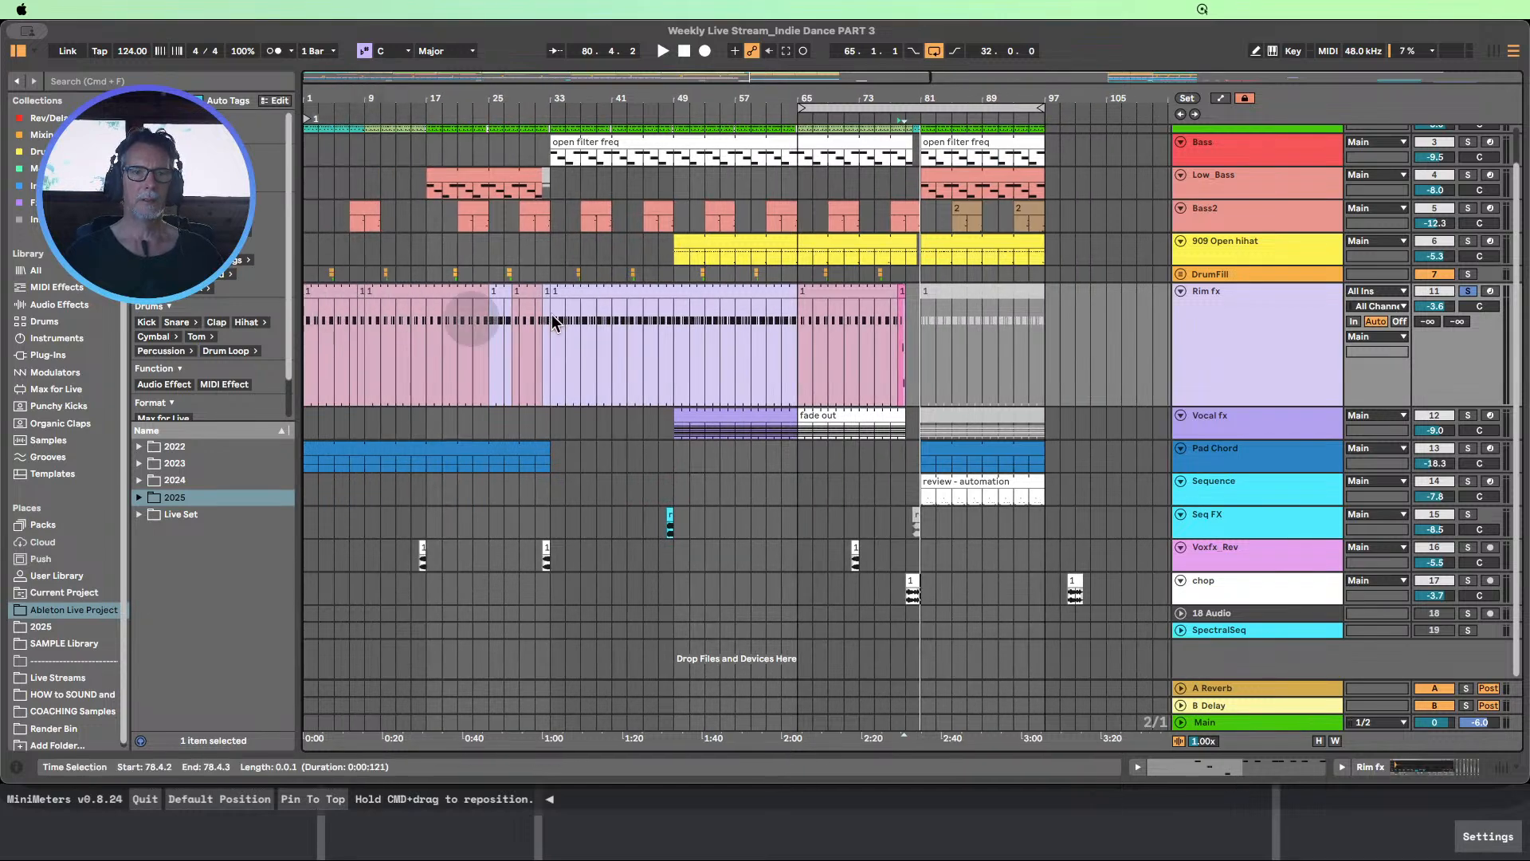
pyautogui.click(907, 298)
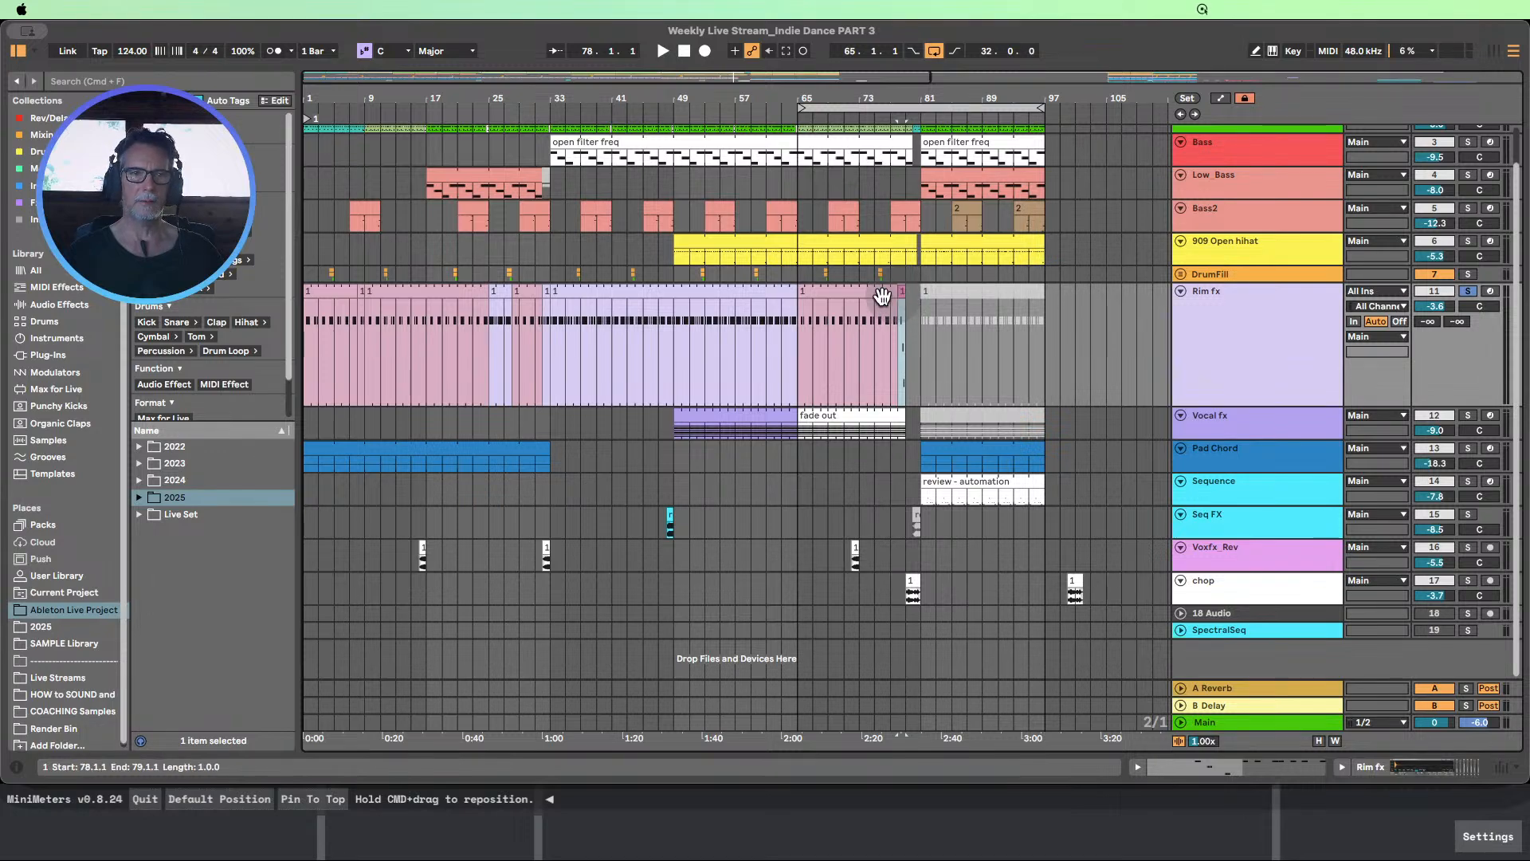
pyautogui.moveTo(883, 297); pyautogui.dragTo(341, 316)
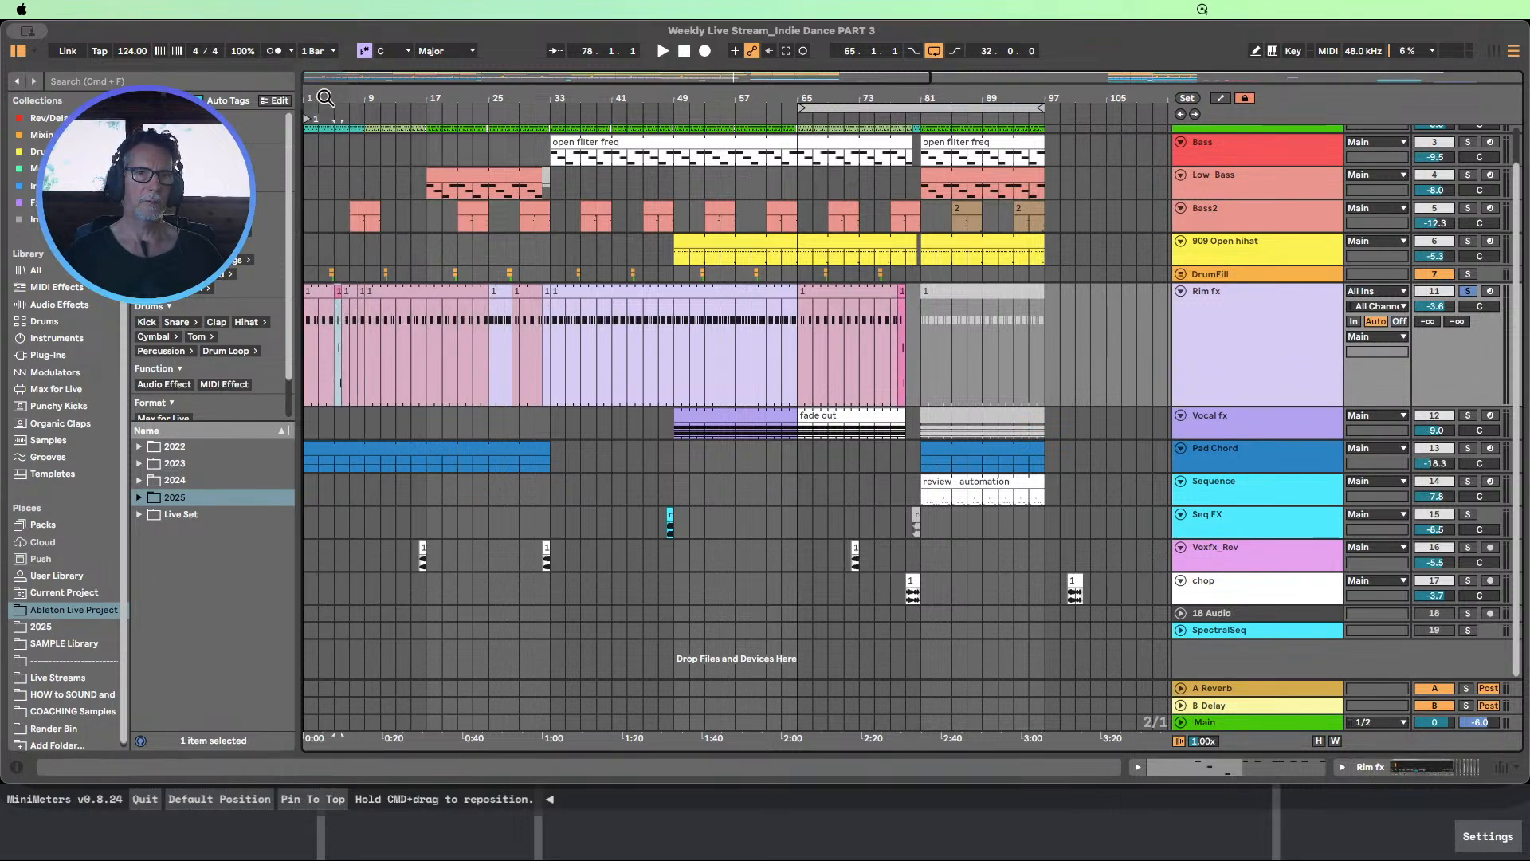
# Compare the Drums 80's clips in bars 1 to 9 with the pink Rim fx clip at bar 5
pyautogui.moveTo(325, 97); pyautogui.dragTo(435, 190)
pyautogui.scroll(2, 462, 148)
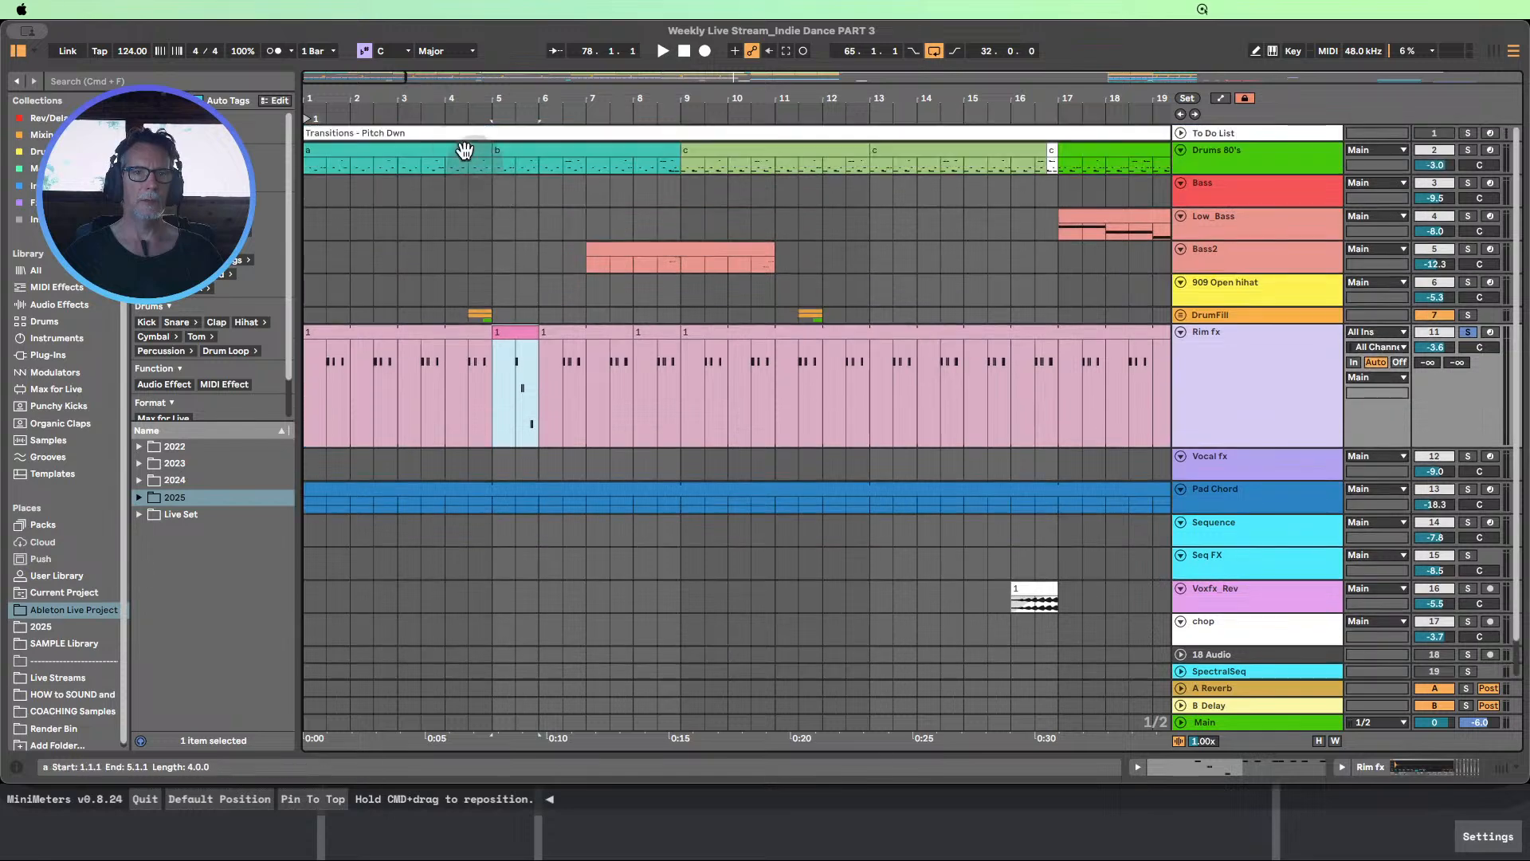
pyautogui.click(401, 147)
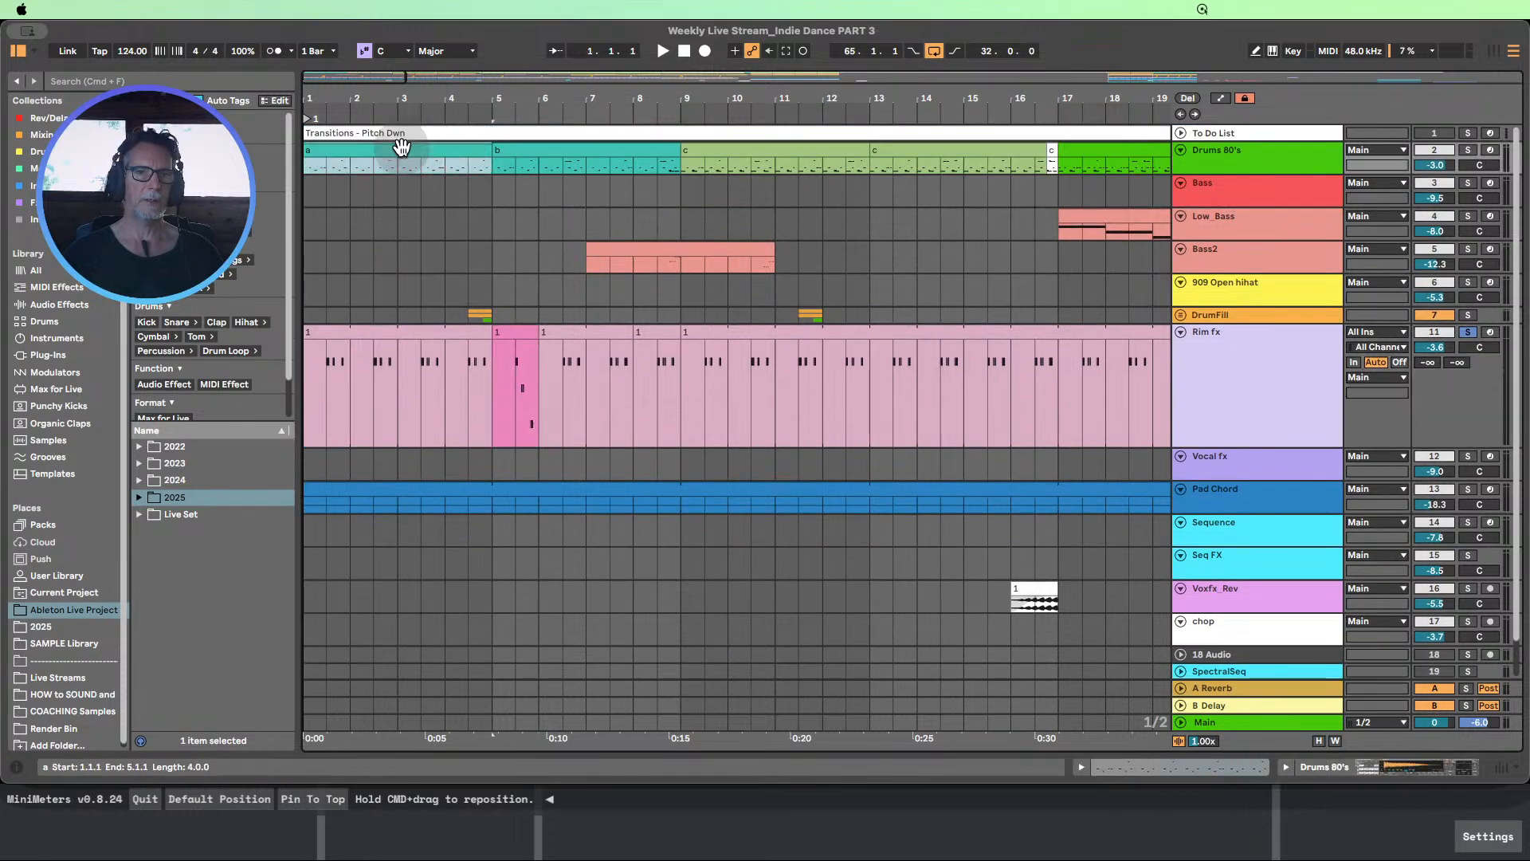
pyautogui.click(523, 334)
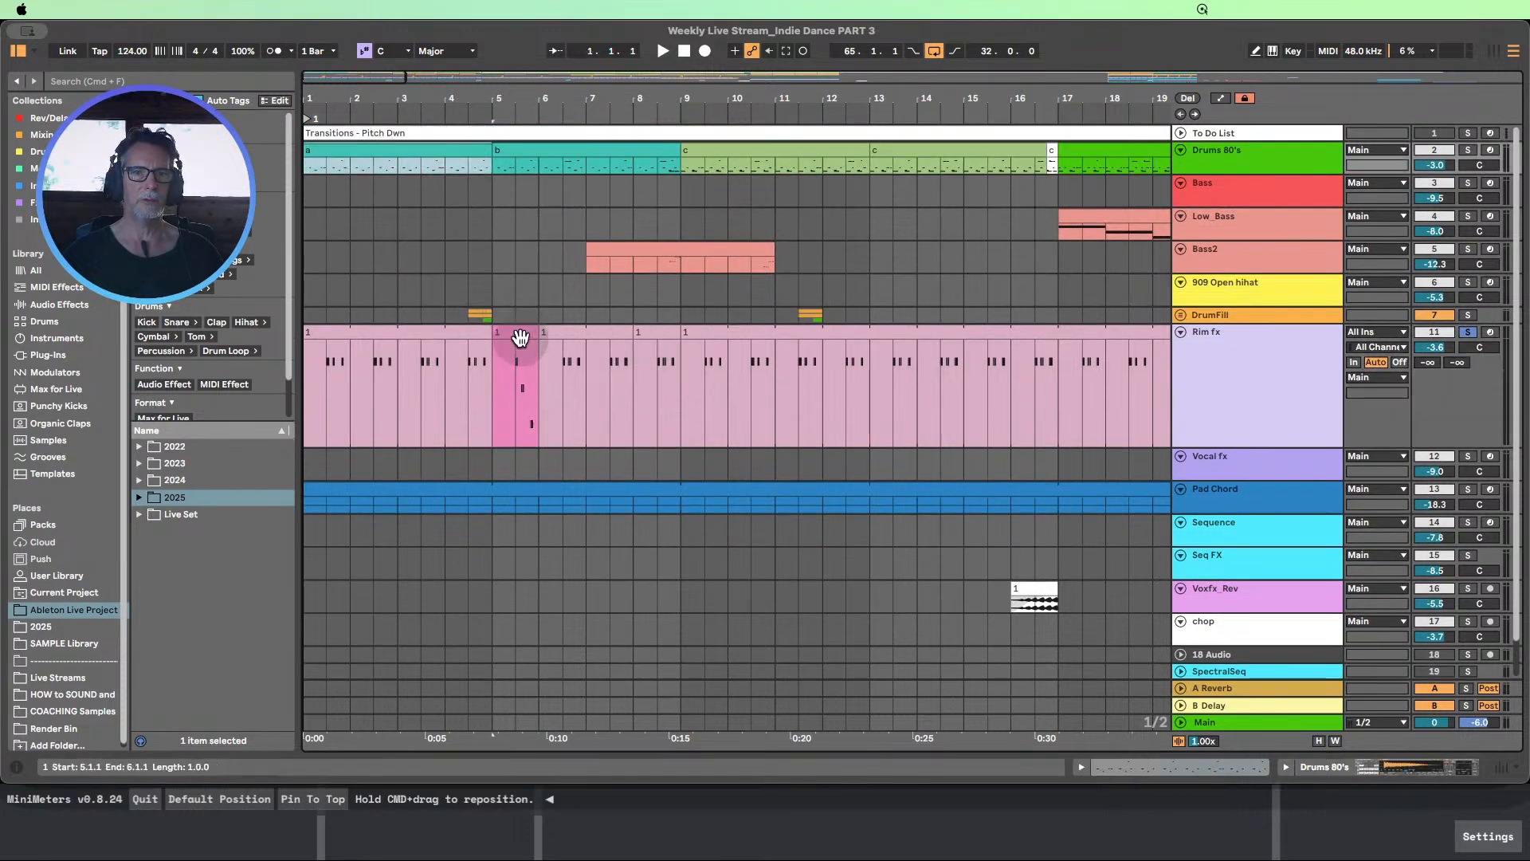
pyautogui.click(516, 340)
pyautogui.click(520, 332)
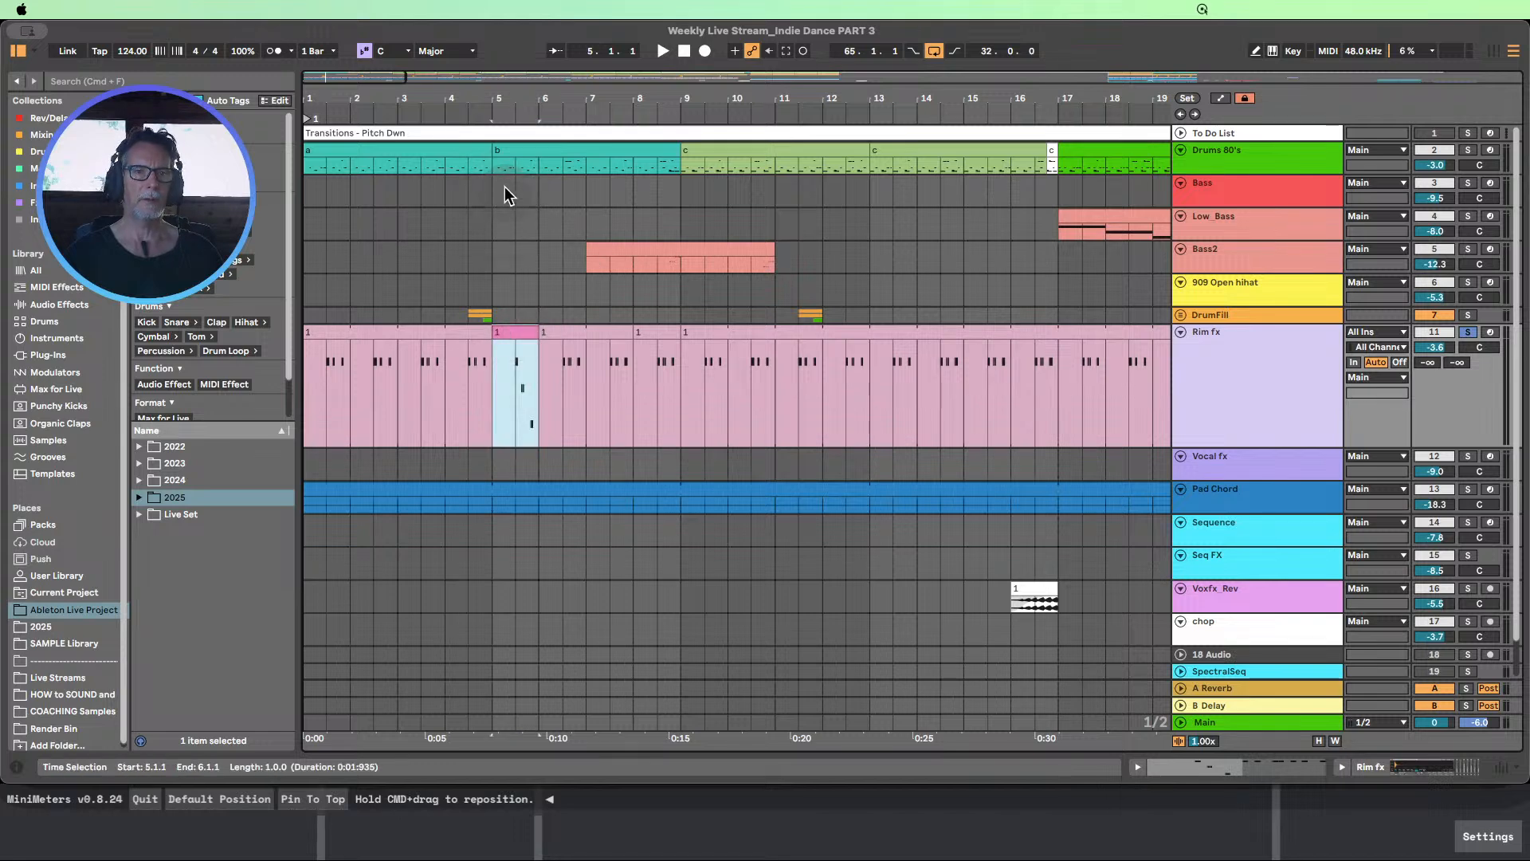
pyautogui.click(519, 150)
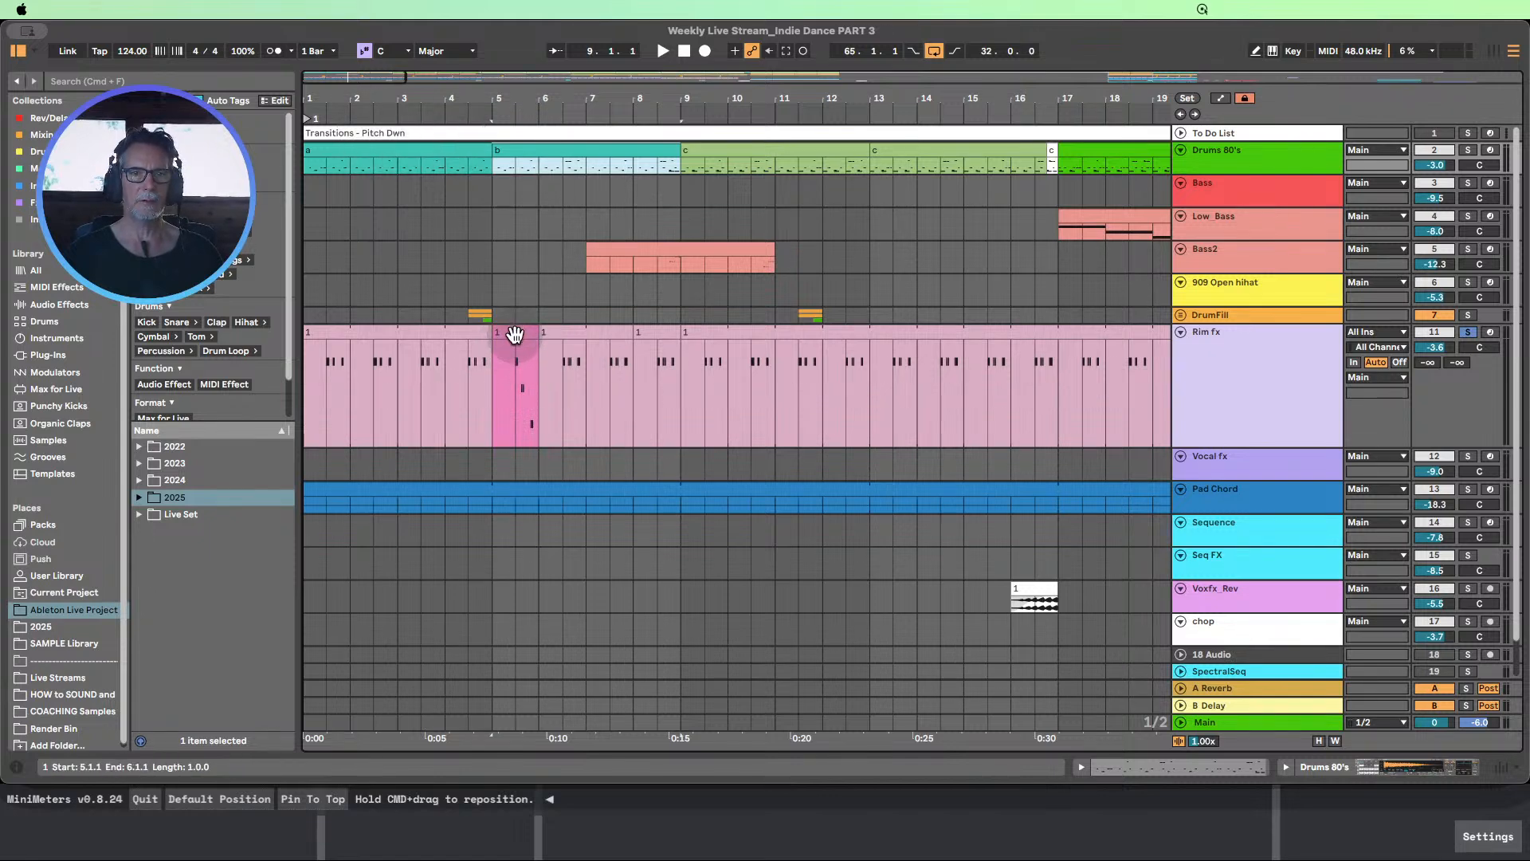
# Move the pink Rim fx clip to bar 7 and enlarge the Bass2 track to compare its notes in bar 8
pyautogui.moveTo(515, 335); pyautogui.dragTo(600, 342)
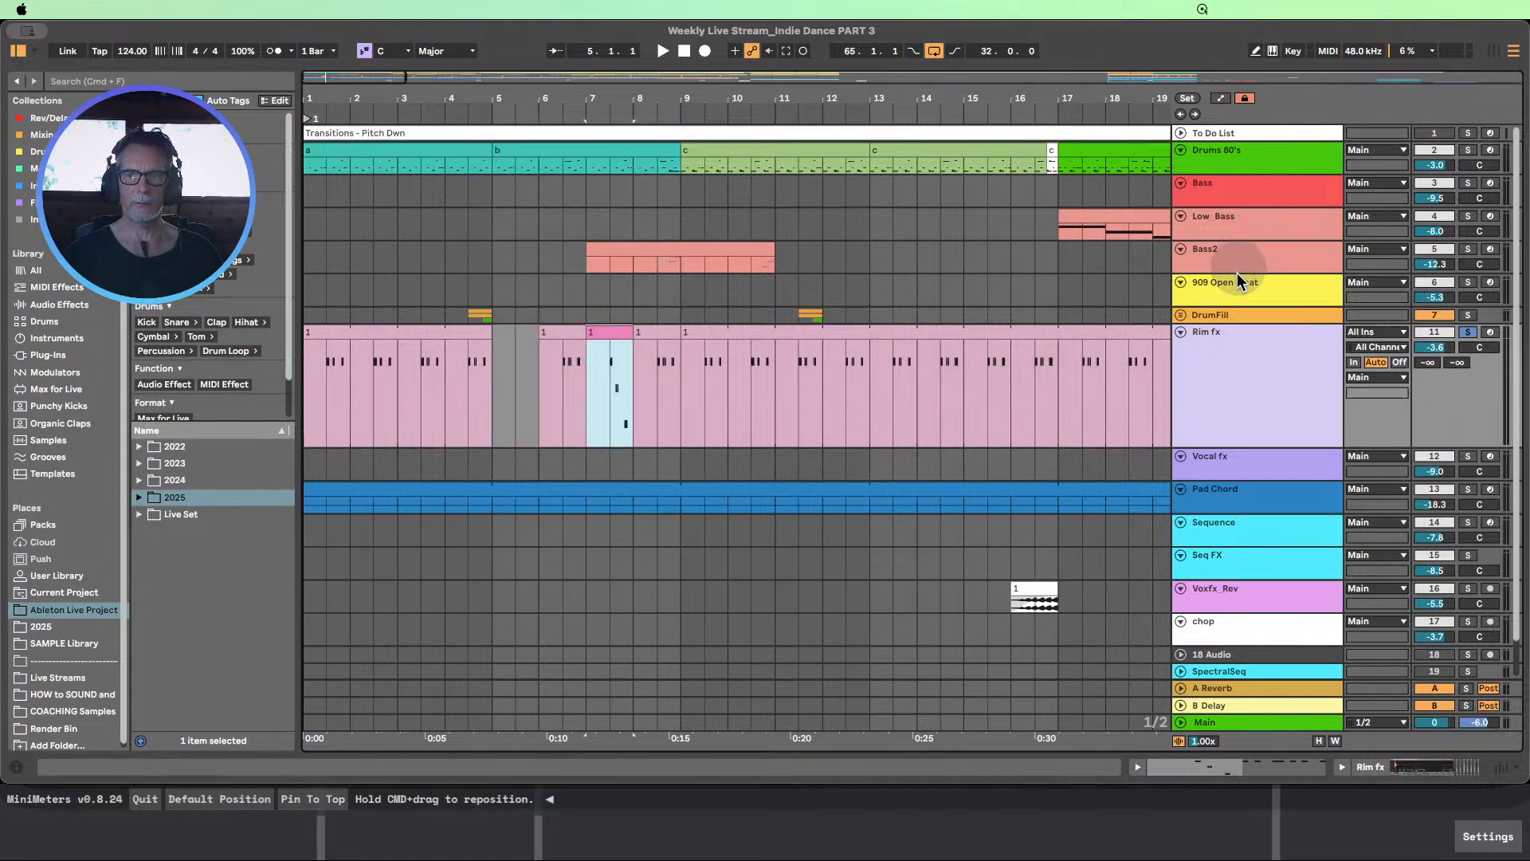
pyautogui.moveTo(1234, 273); pyautogui.dragTo(1280, 377)
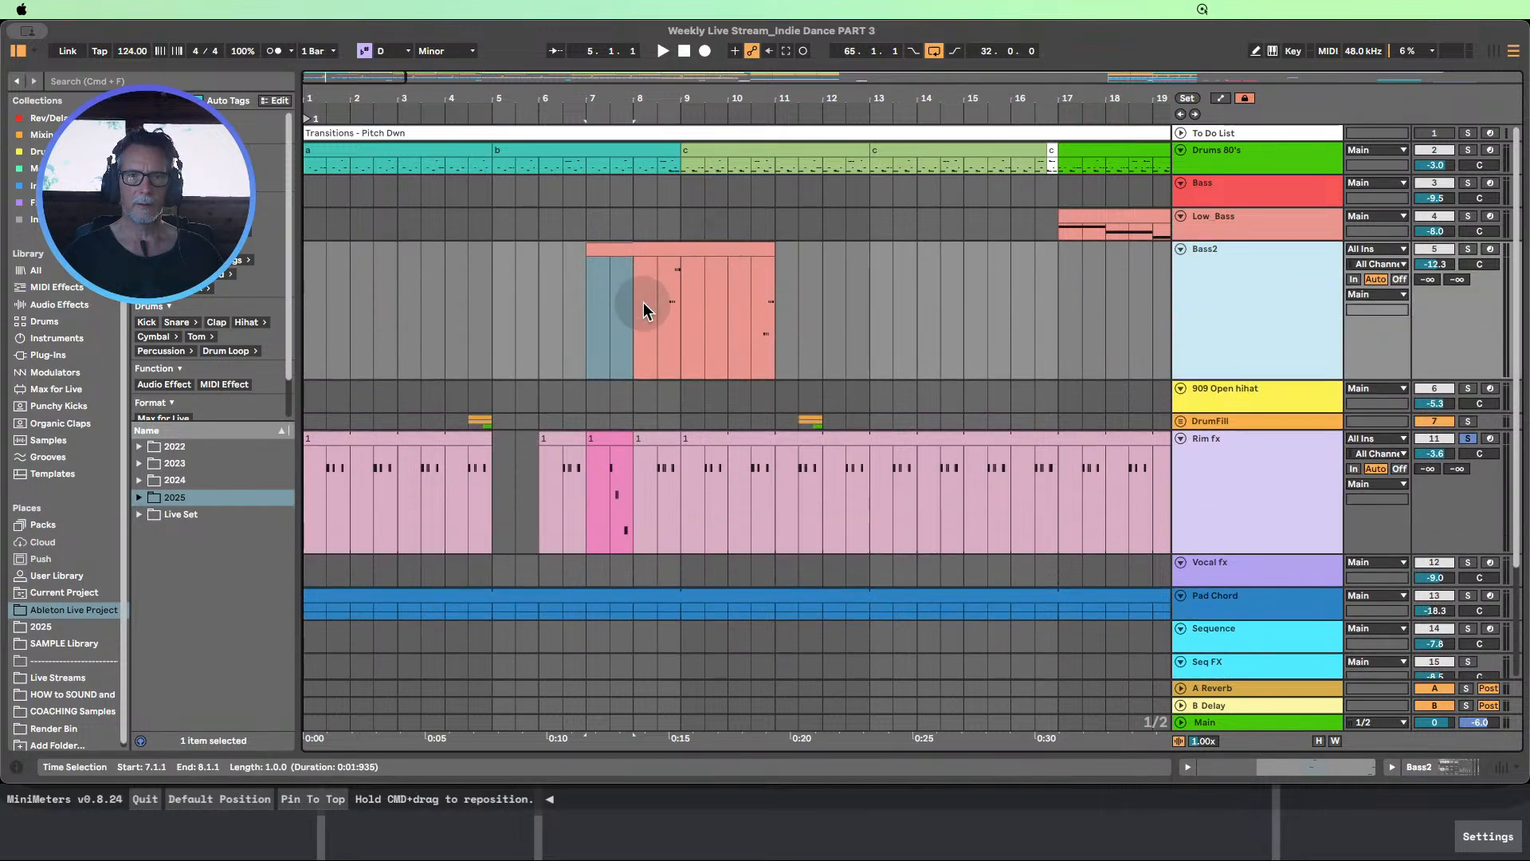
pyautogui.moveTo(659, 306); pyautogui.dragTo(683, 301)
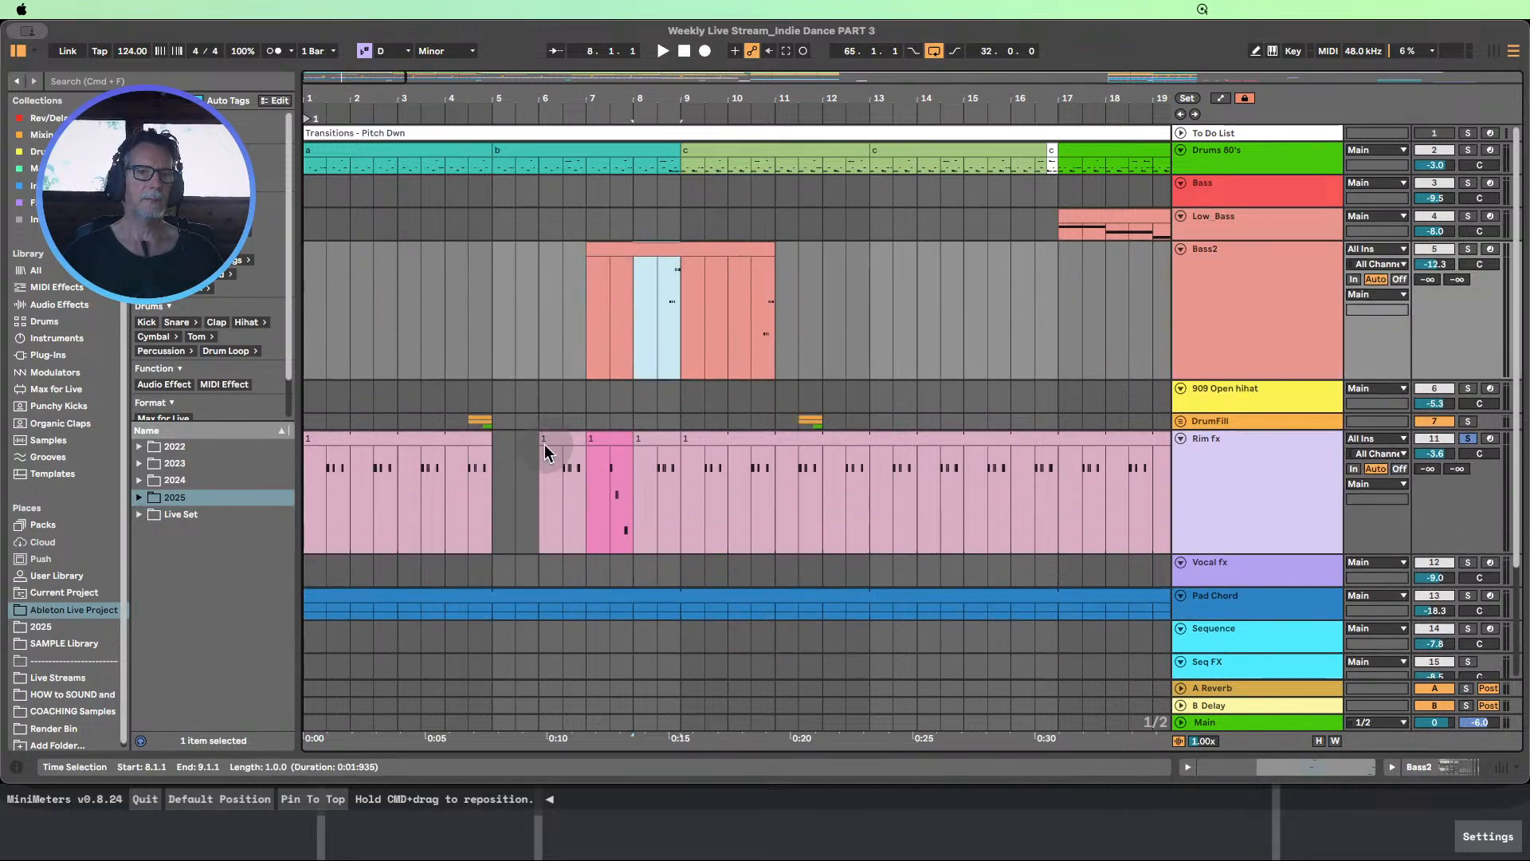
# Extend the Rim fx clip at bar 6 back to bar 5 and audition the intro from about bar 3
pyautogui.moveTo(540, 453); pyautogui.dragTo(494, 452)
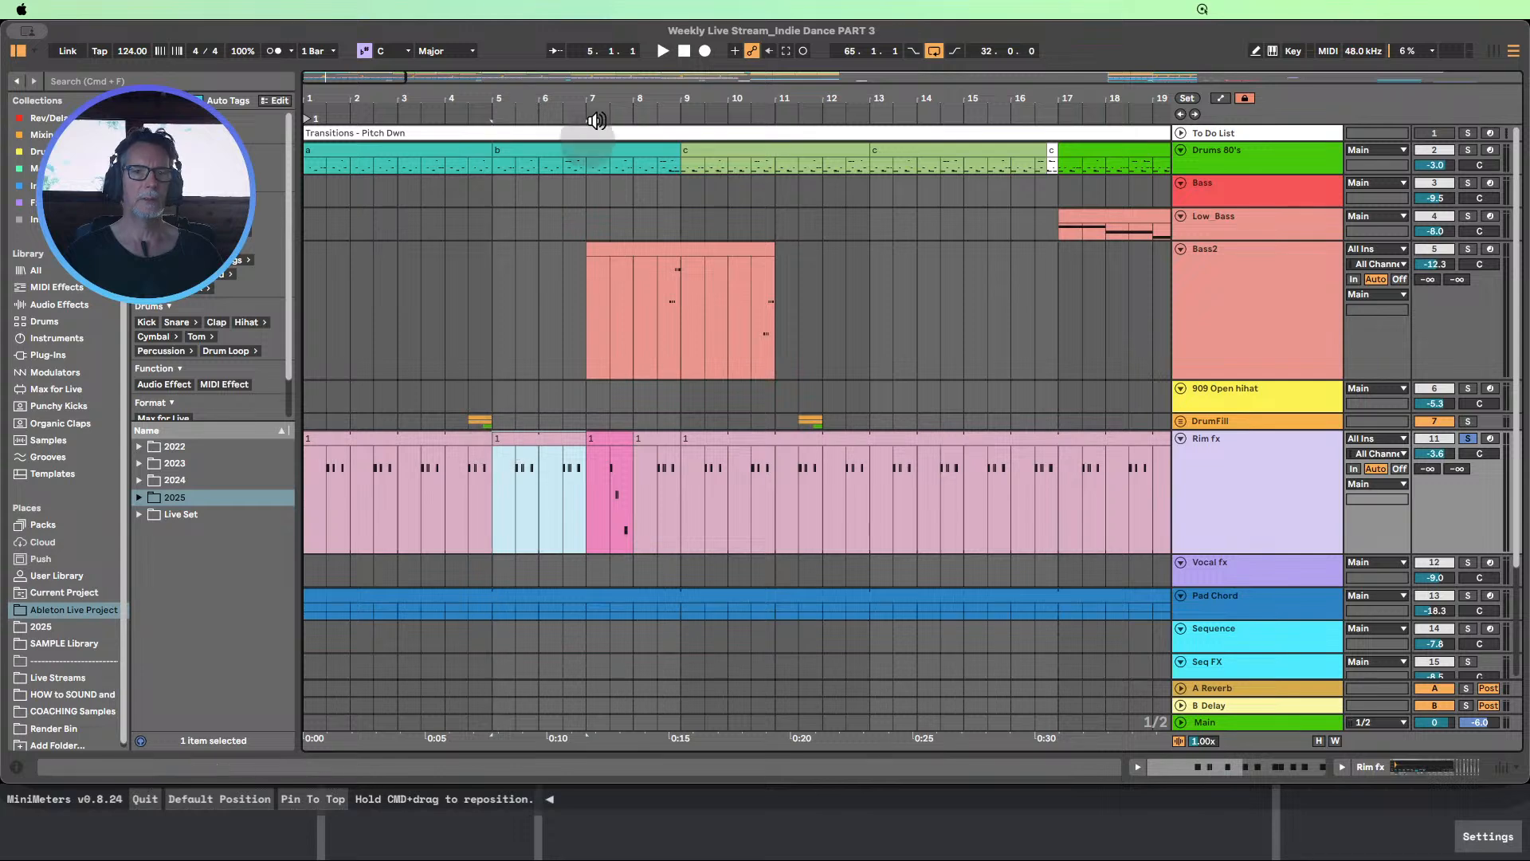
pyautogui.moveTo(599, 97); pyautogui.dragTo(398, 83)
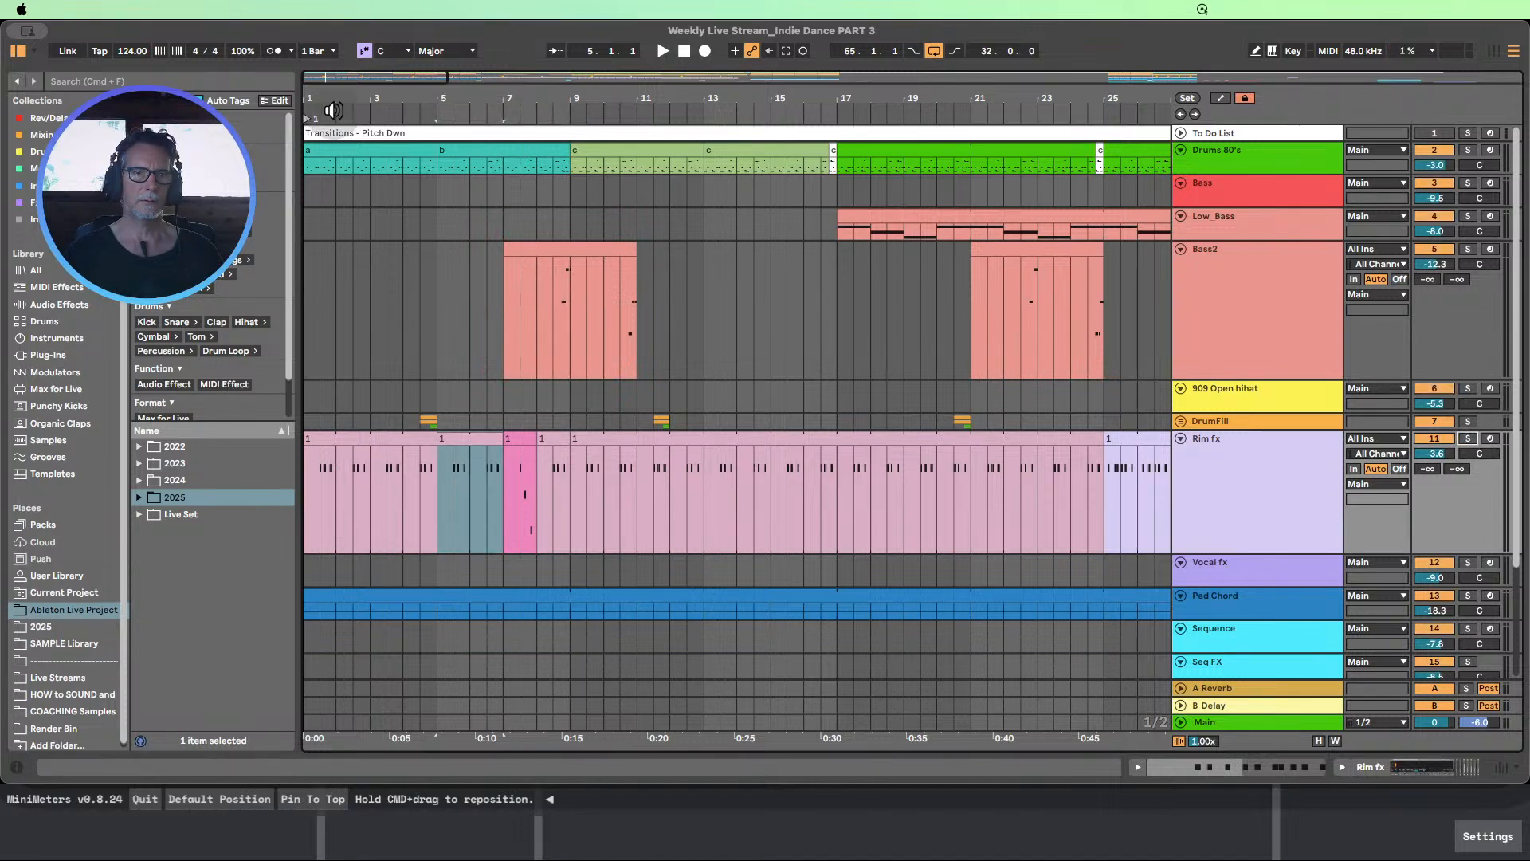
pyautogui.click(375, 106)
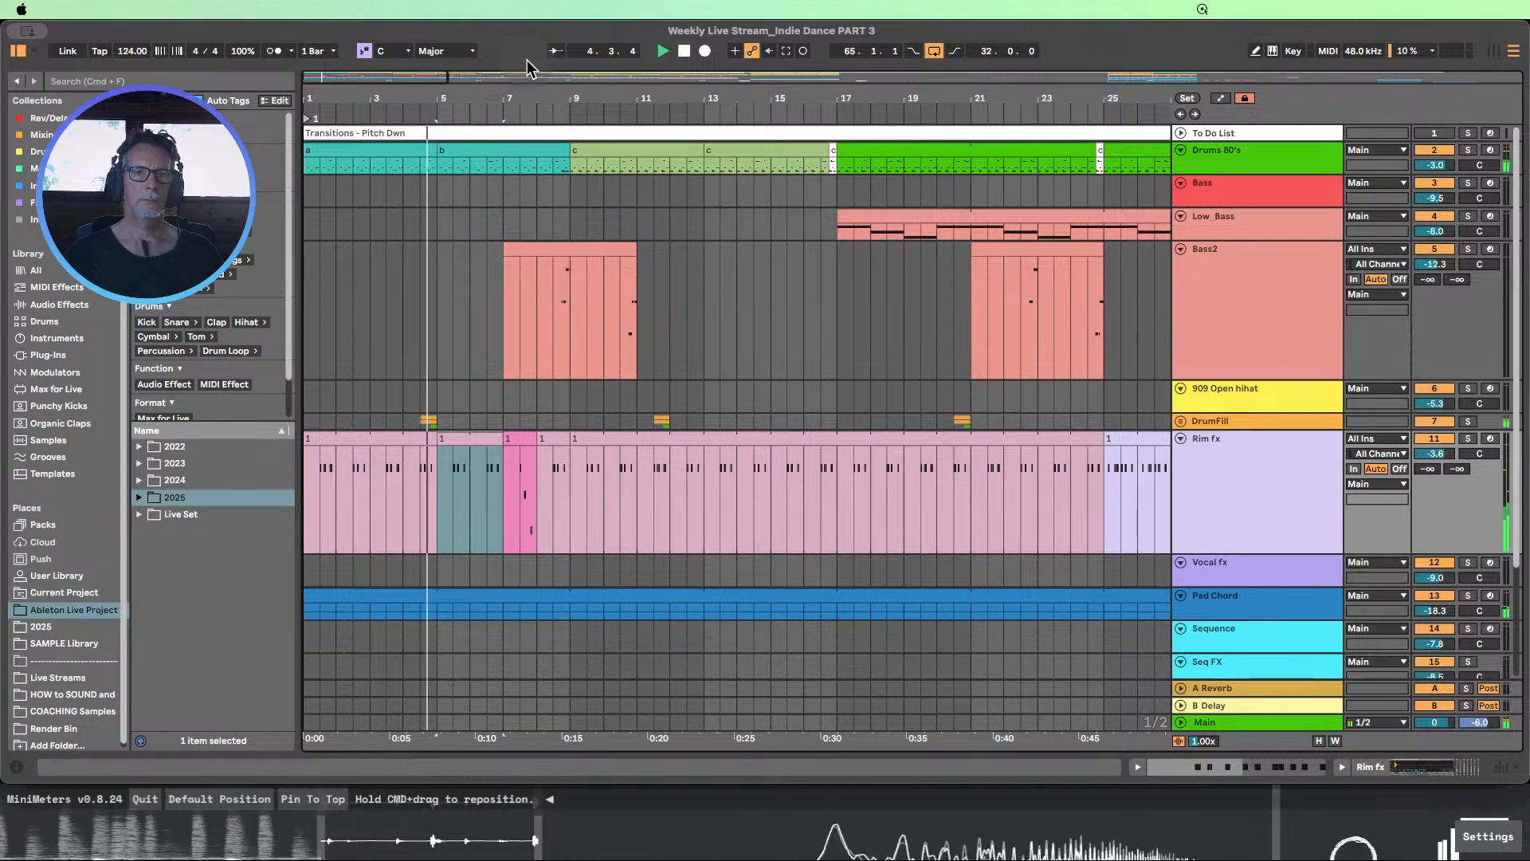
pyautogui.moveTo(528, 103); pyautogui.dragTo(528, 166)
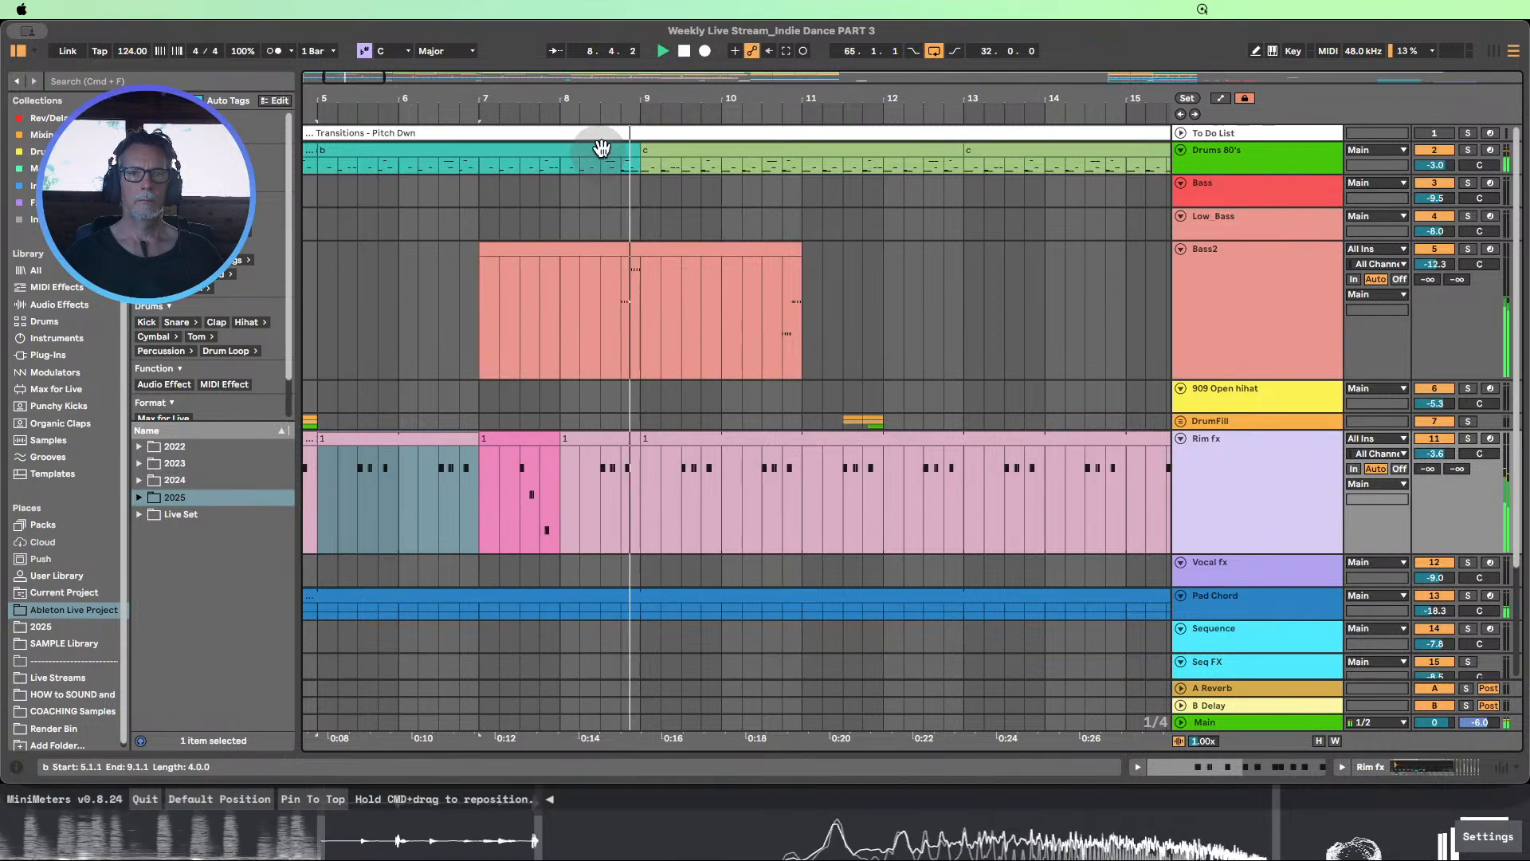
pyautogui.click(684, 51)
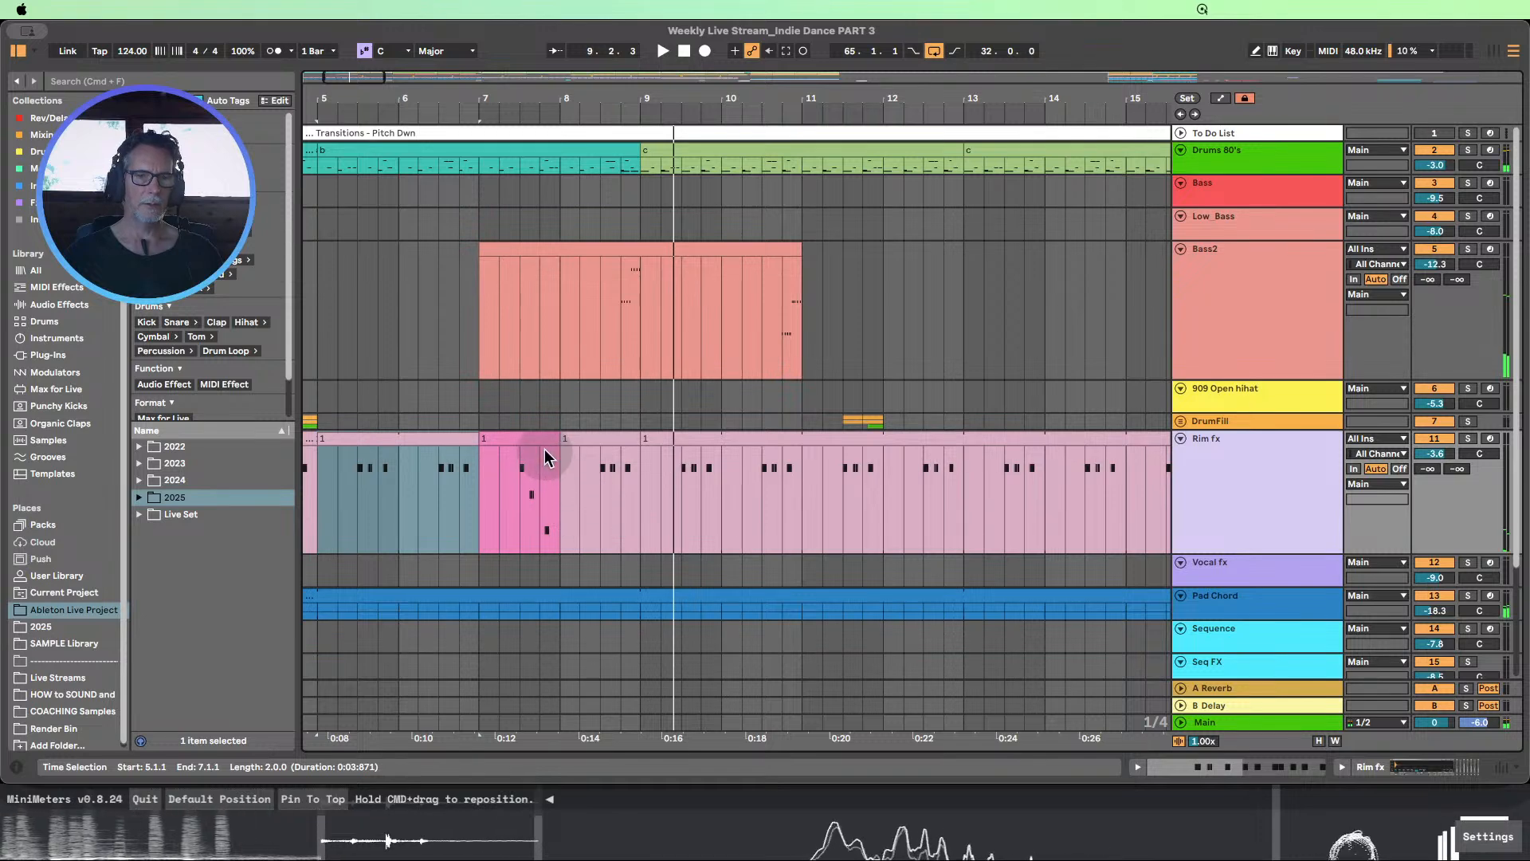
# Move the pink Rim fx clip to bar 8 with the preceding clip extended to meet it, and audition the transition from bar 6
pyautogui.moveTo(514, 439); pyautogui.dragTo(612, 448)
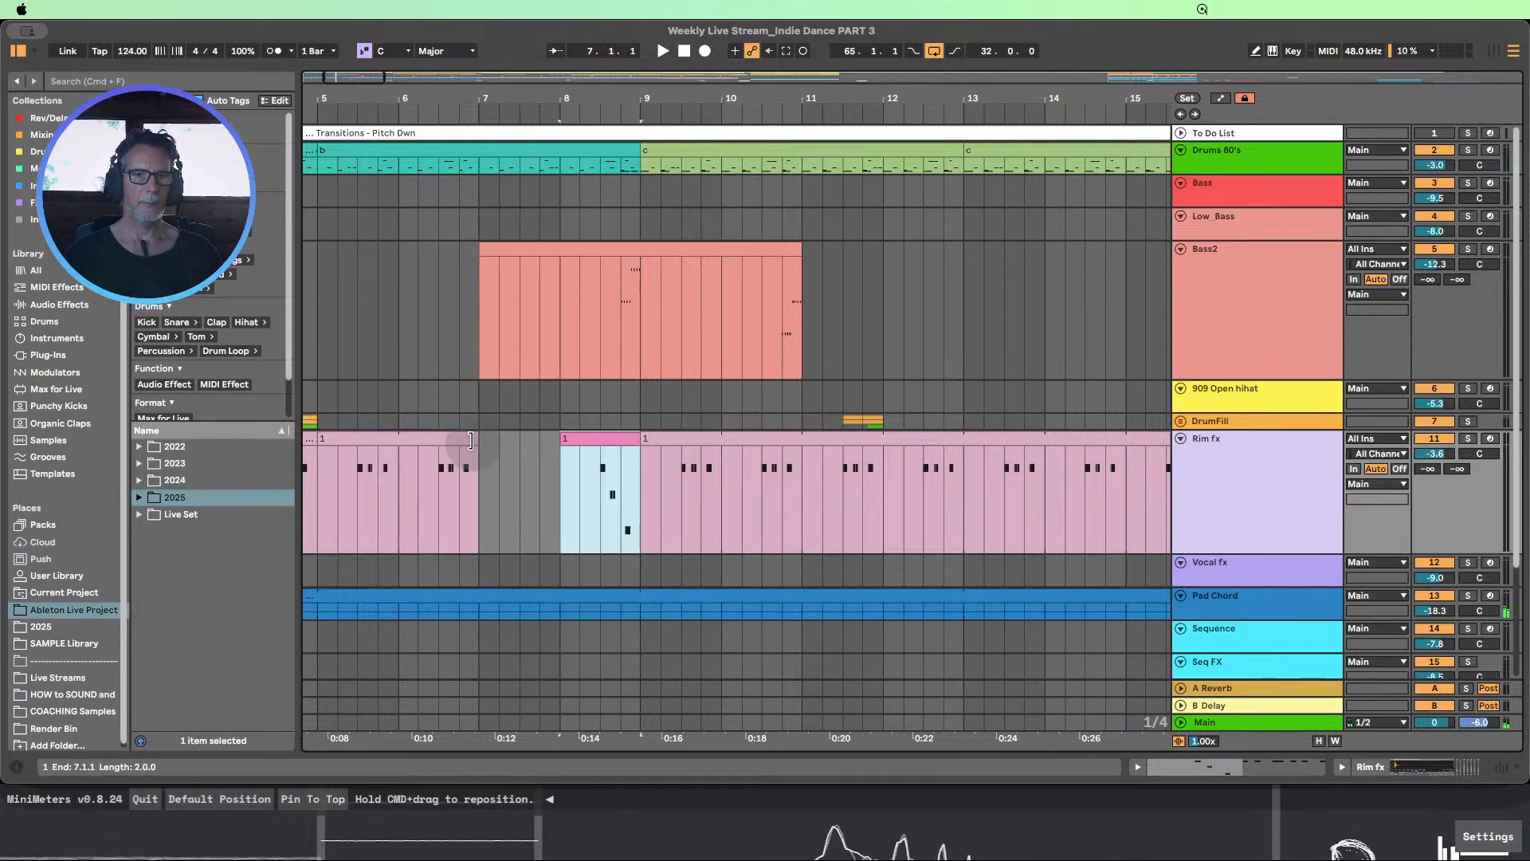
pyautogui.moveTo(478, 437); pyautogui.dragTo(560, 436)
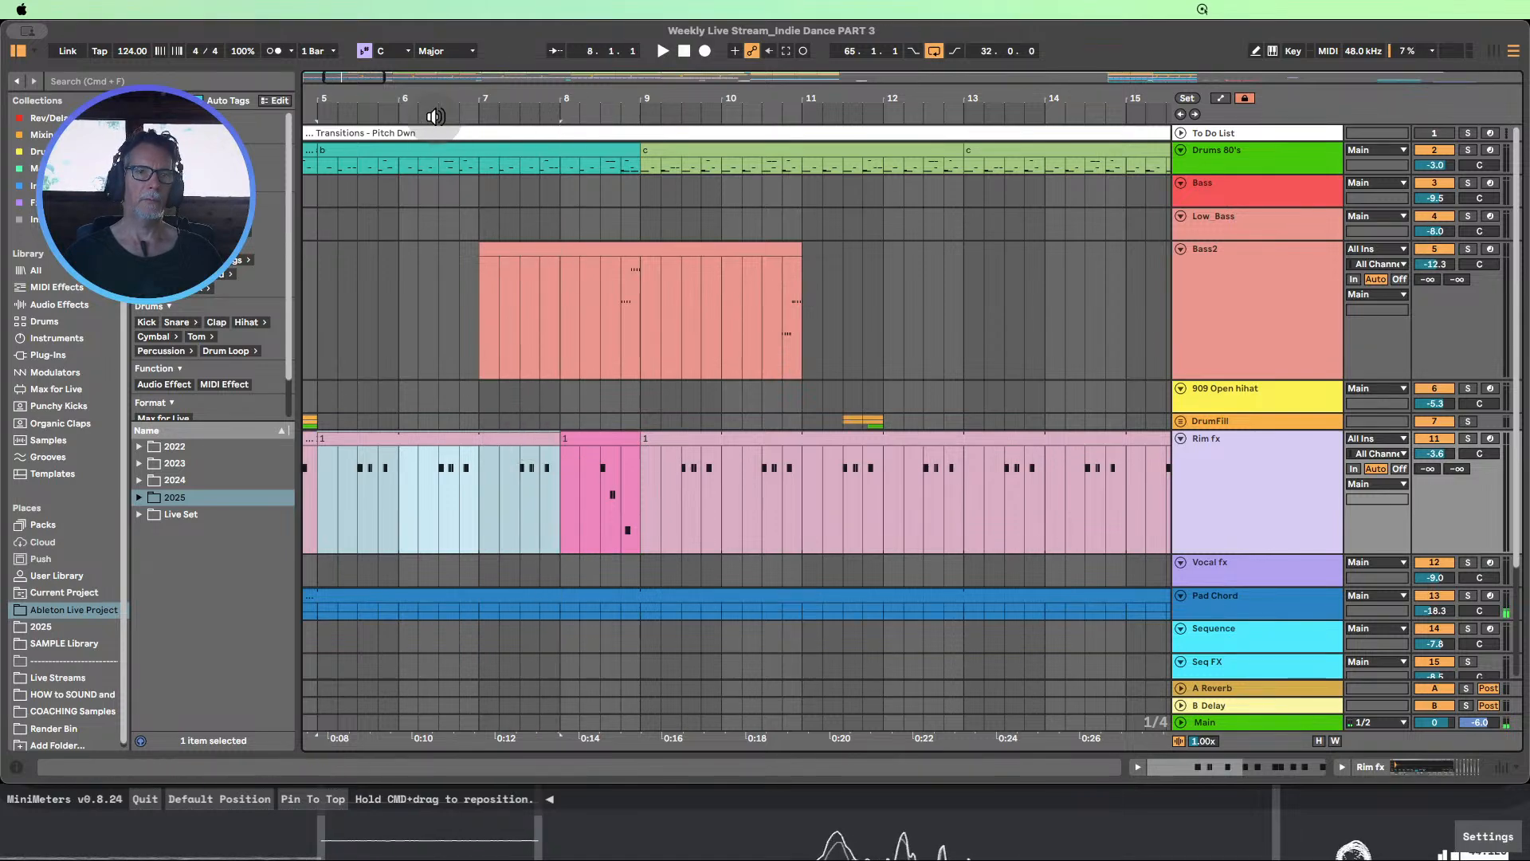
pyautogui.click(444, 105)
pyautogui.moveTo(506, 99); pyautogui.dragTo(505, 80)
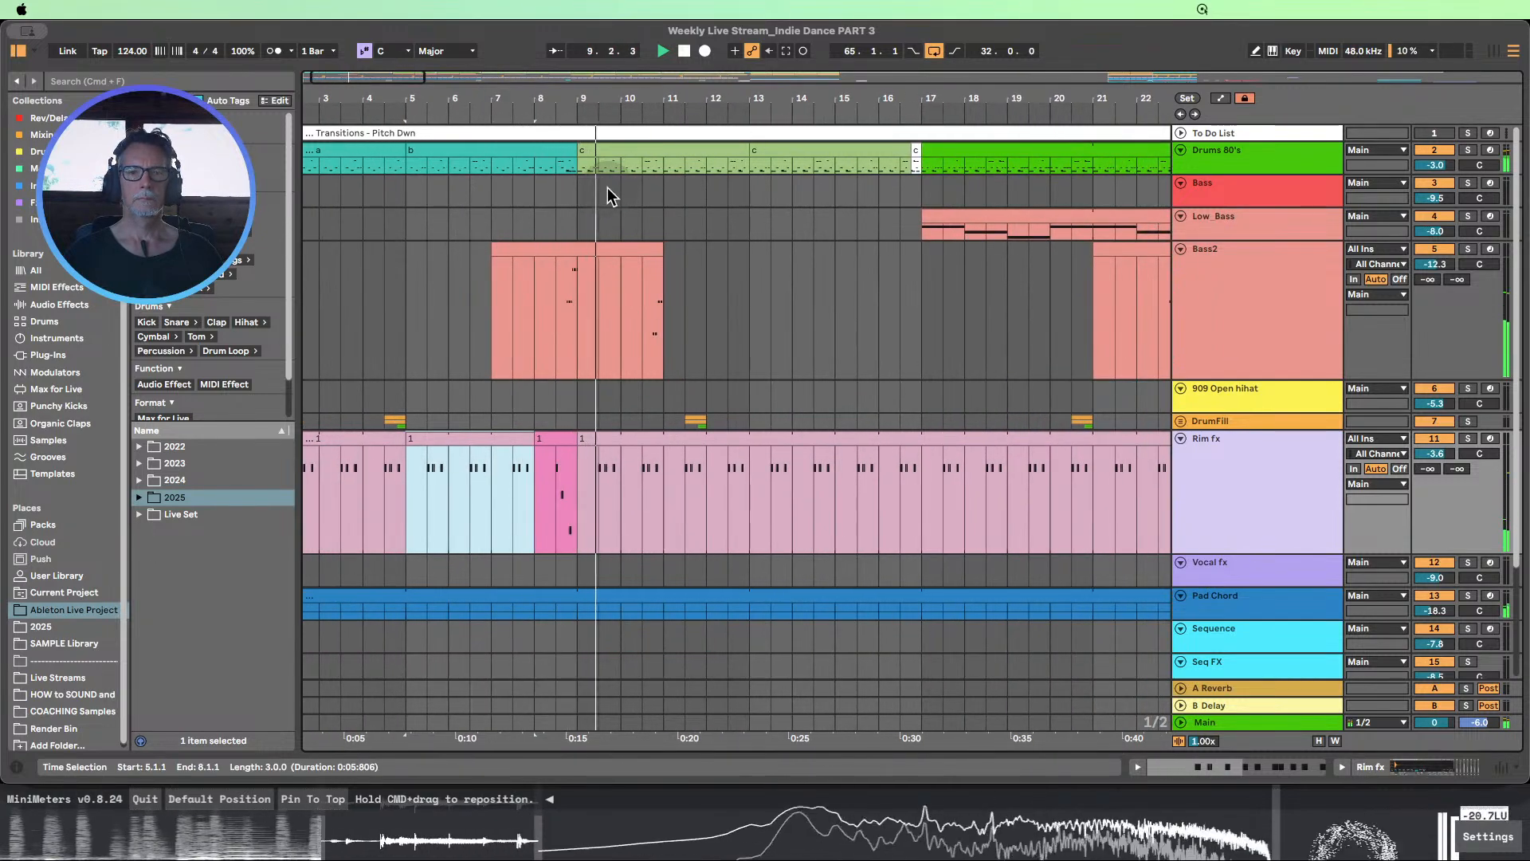
# Copy the pink Rim fx transition clip from bar 8 to bar 16 and audition the change into bar 17
pyautogui.moveTo(586, 99); pyautogui.dragTo(585, 72)
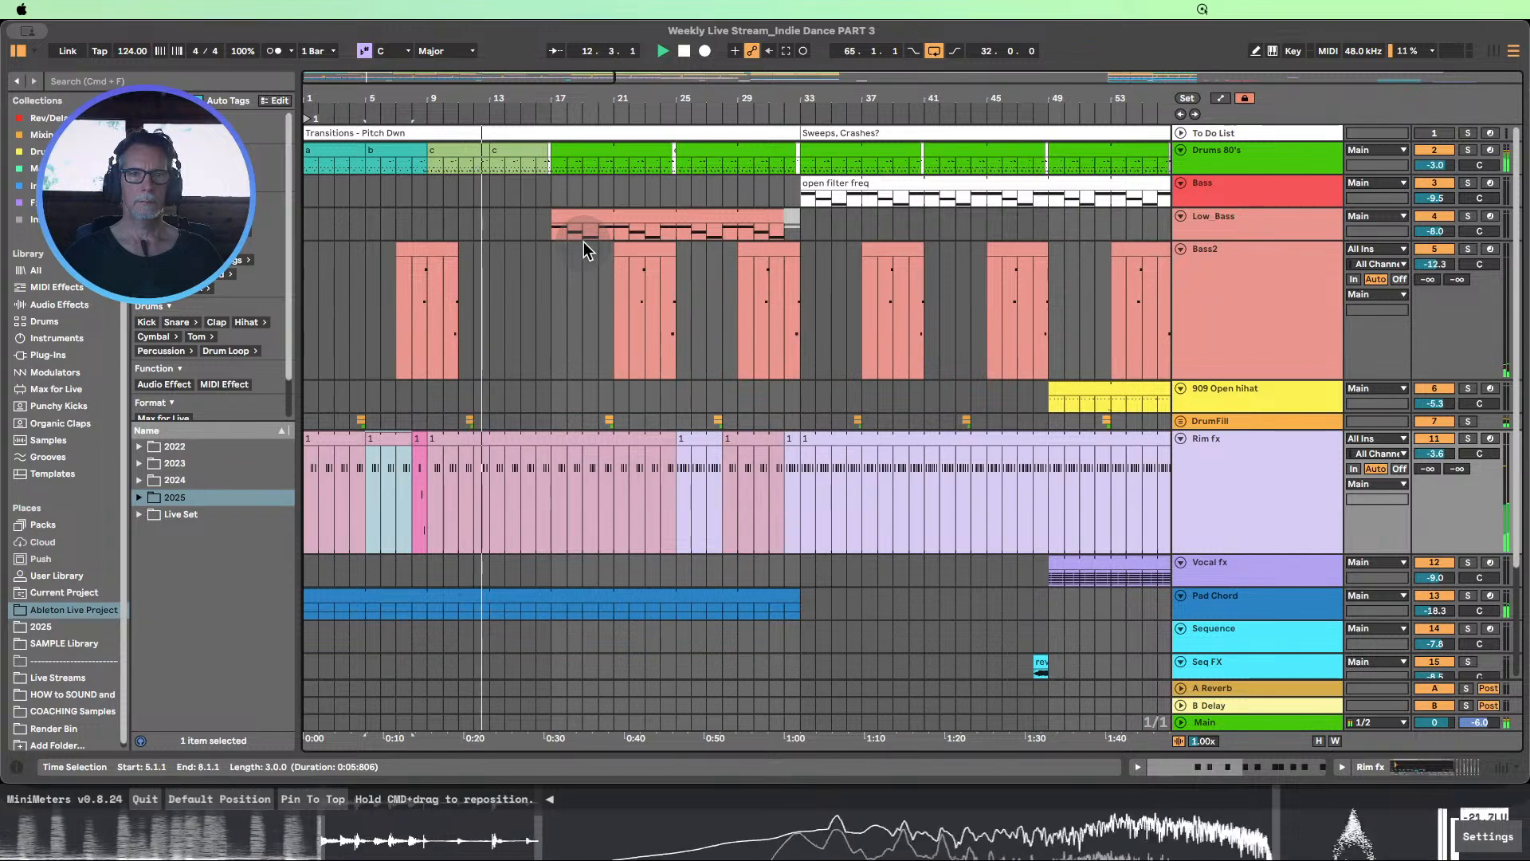
pyautogui.click(421, 437)
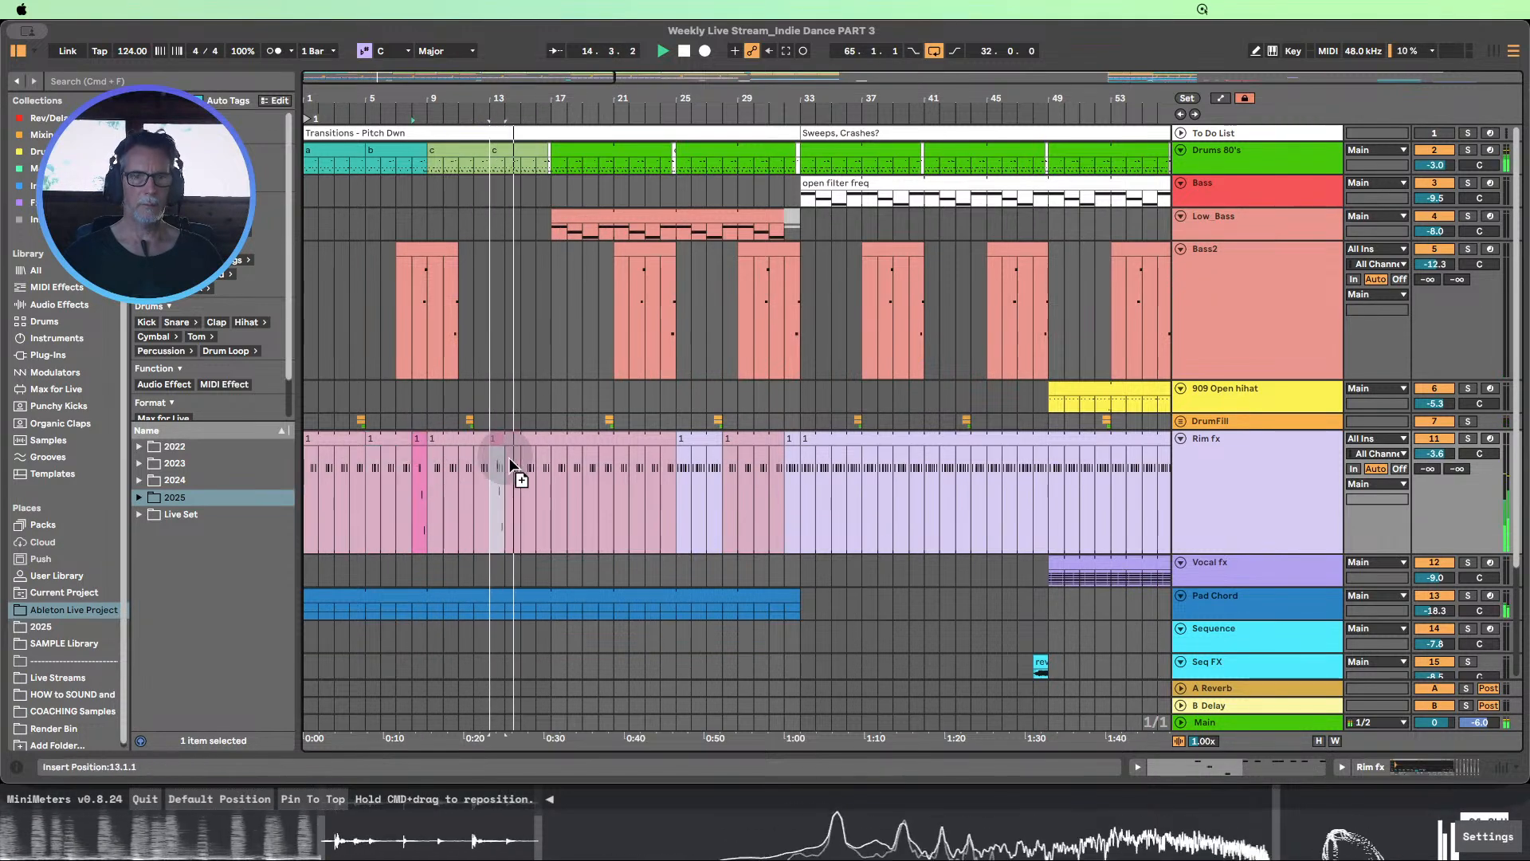
pyautogui.click(542, 470)
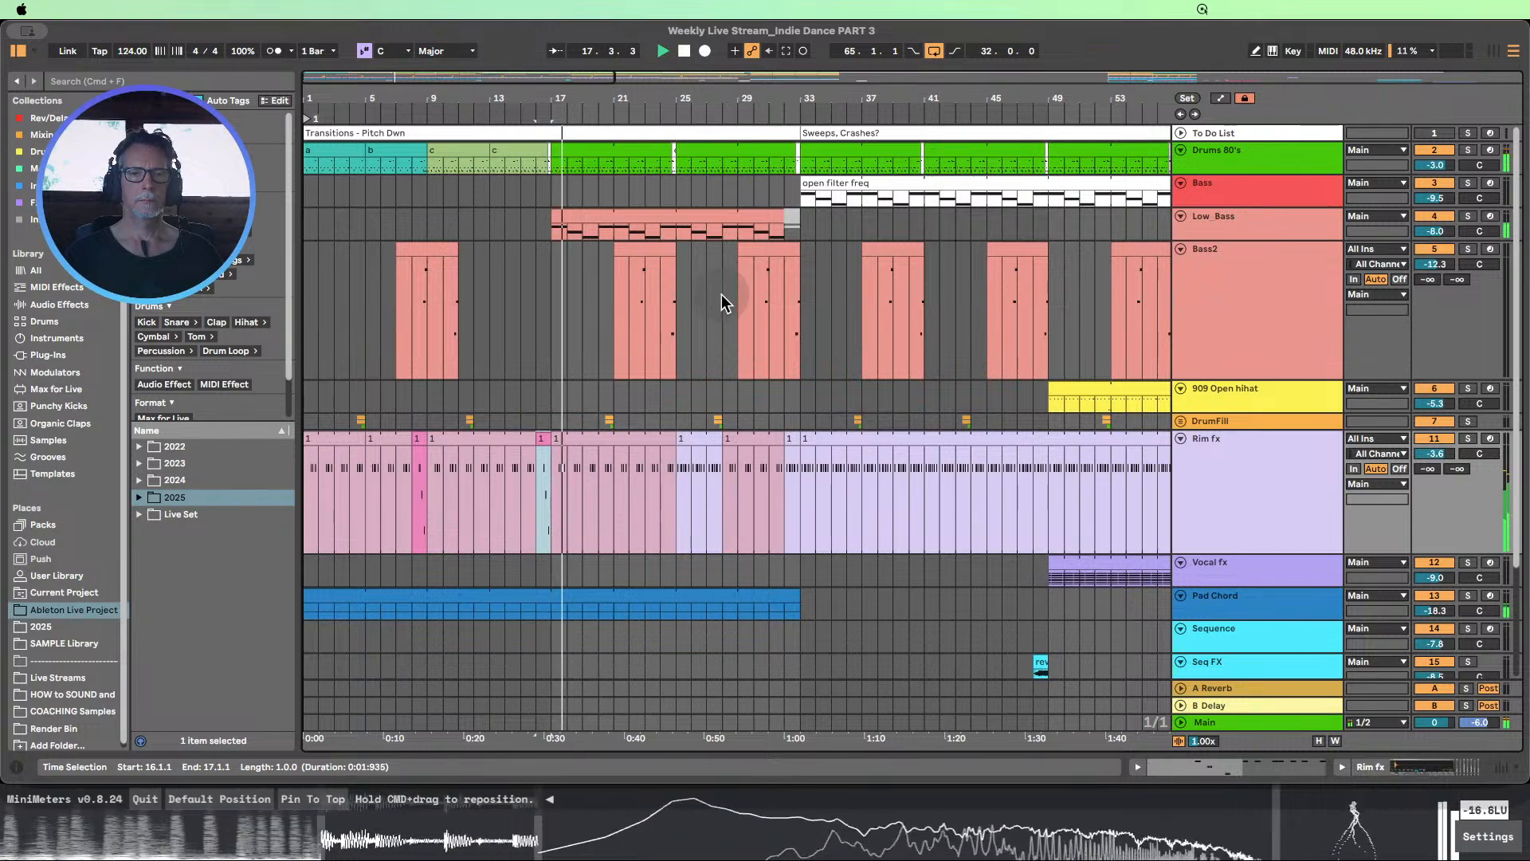
pyautogui.click(683, 51)
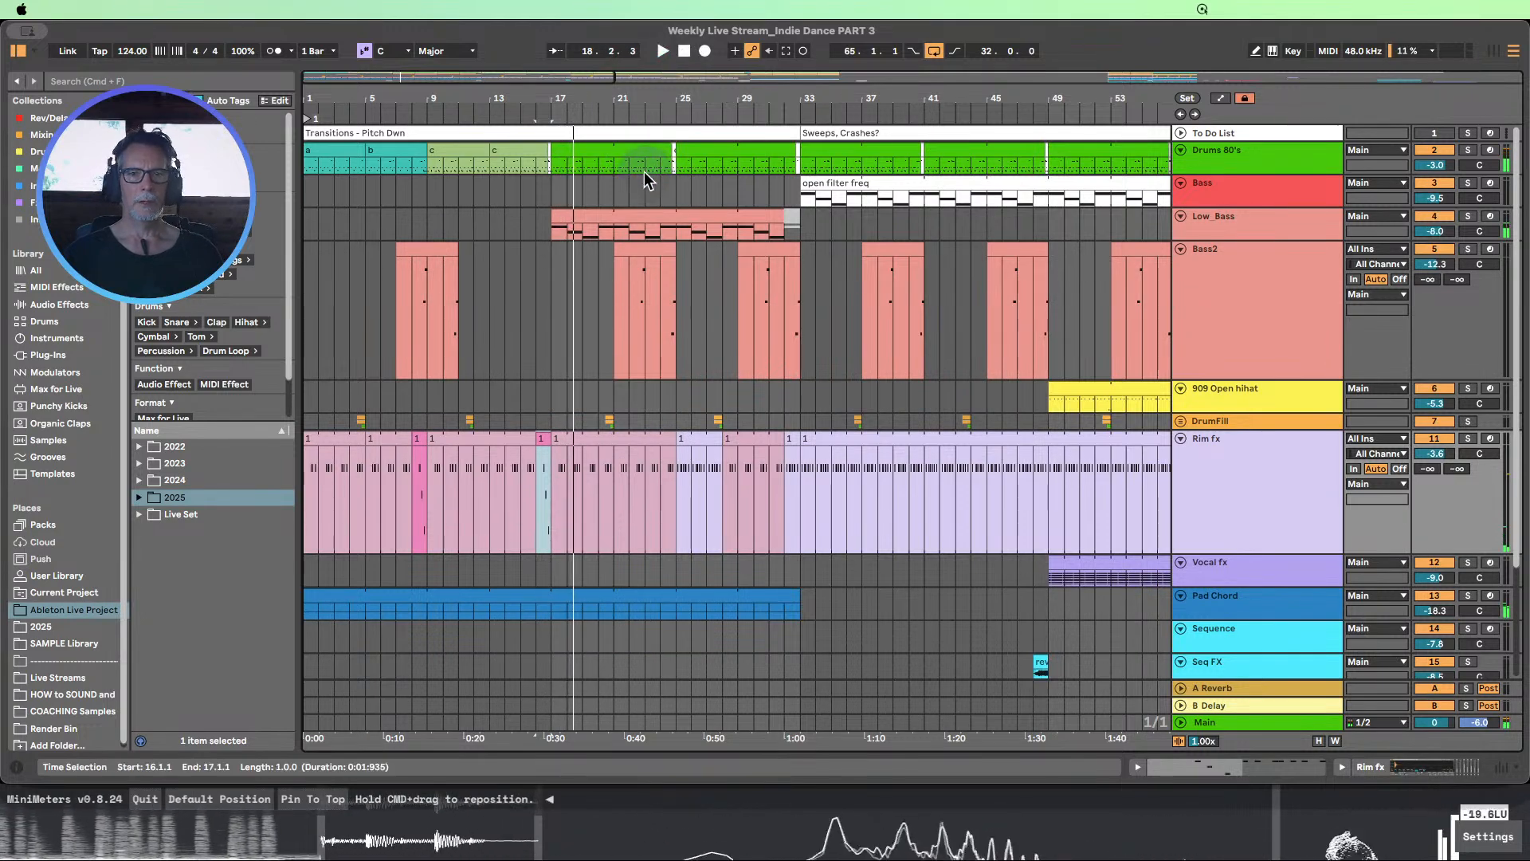
pyautogui.moveTo(618, 105); pyautogui.dragTo(666, 163)
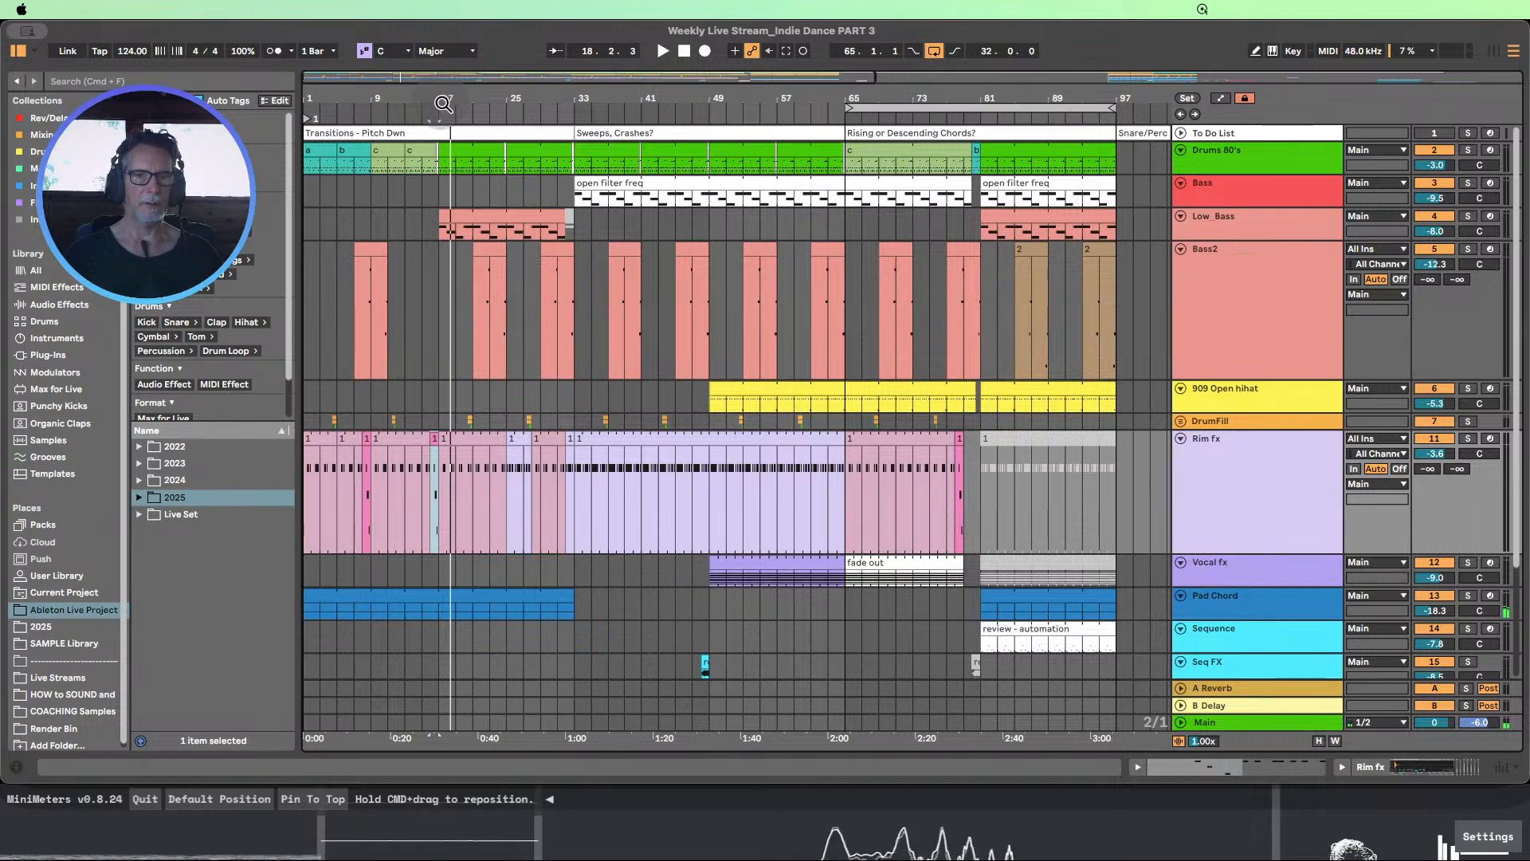
pyautogui.click(433, 440)
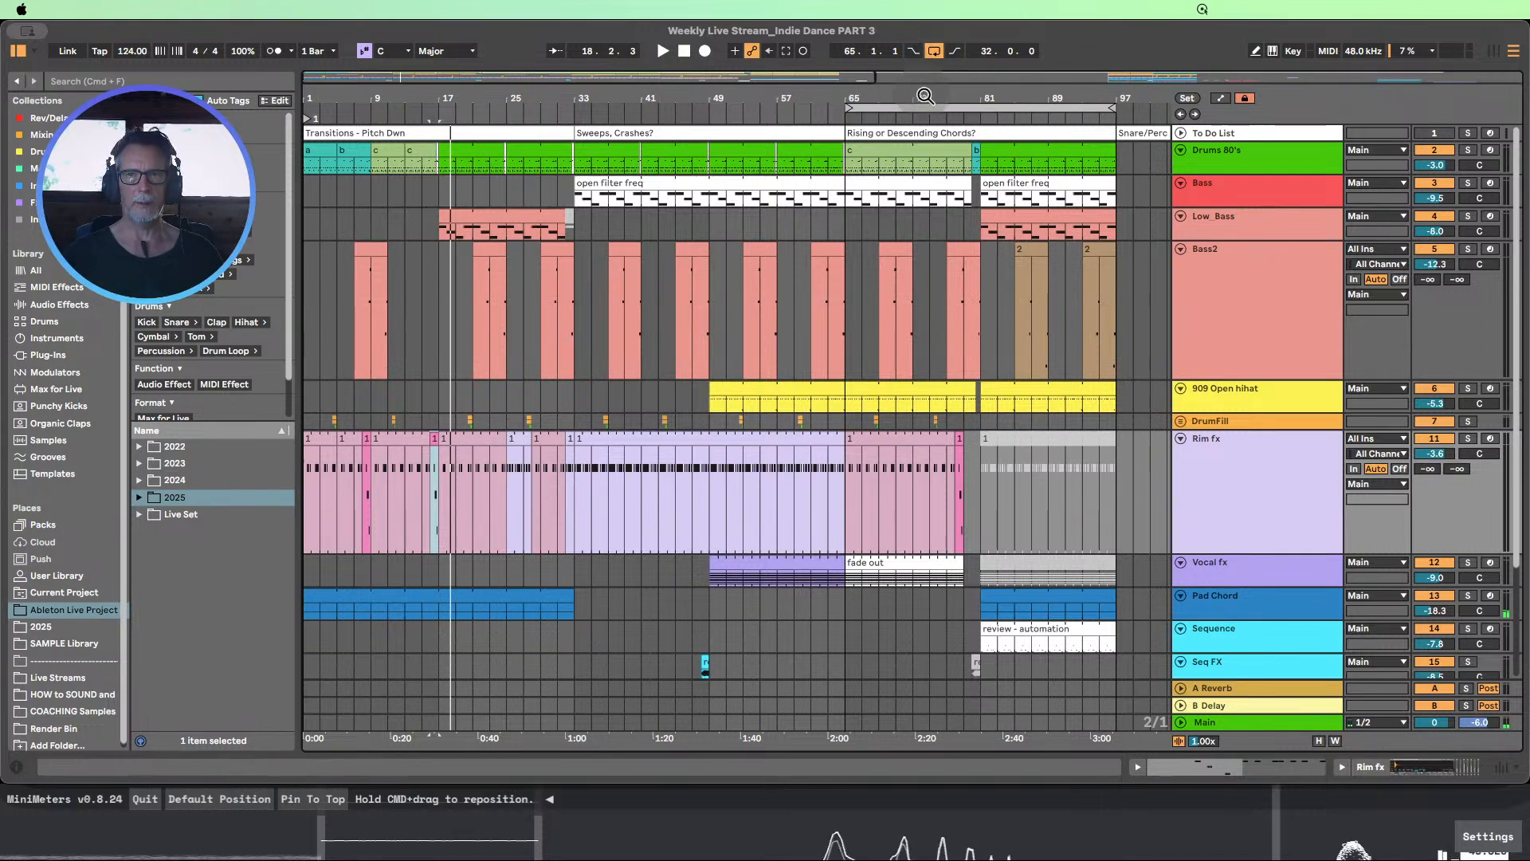
# Enlarge the Vocal fx track and audition its fade out clip from about bar 73 to bar 79
pyautogui.moveTo(923, 96); pyautogui.dragTo(666, 117)
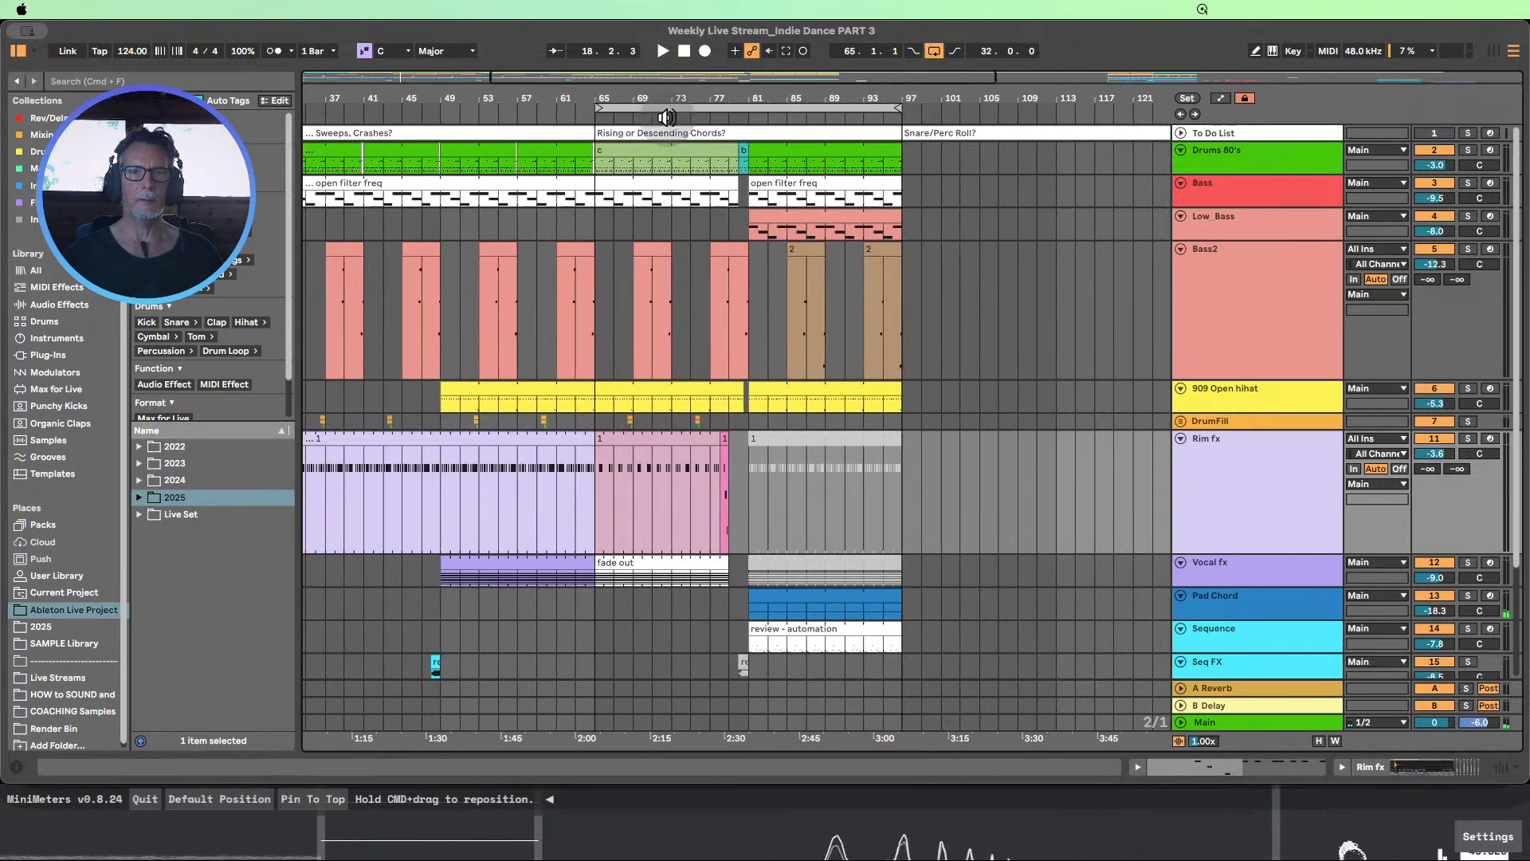
pyautogui.click(673, 118)
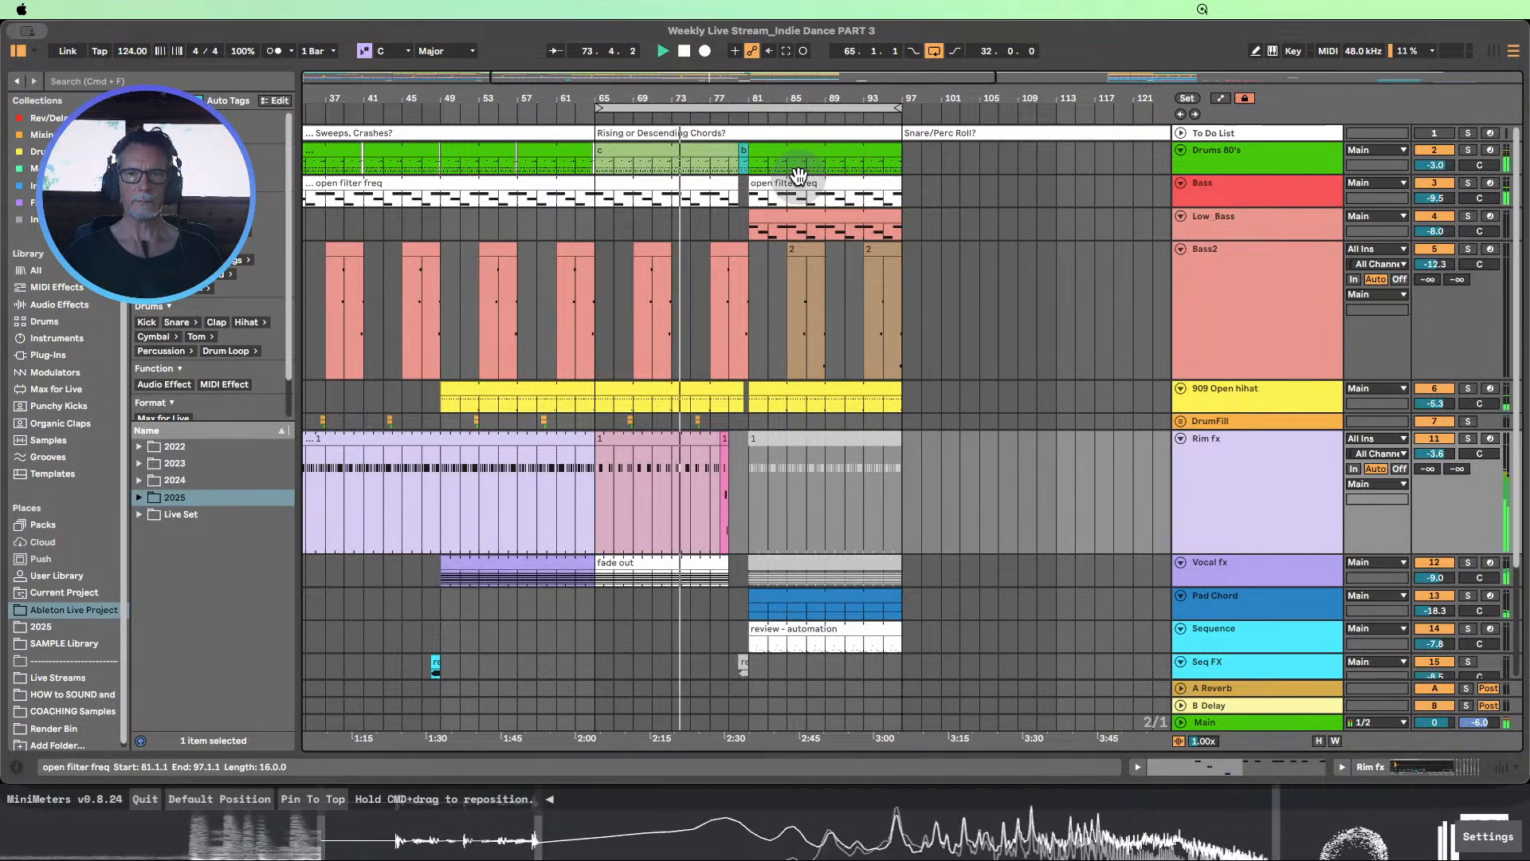
pyautogui.scroll(-2, 807, 295)
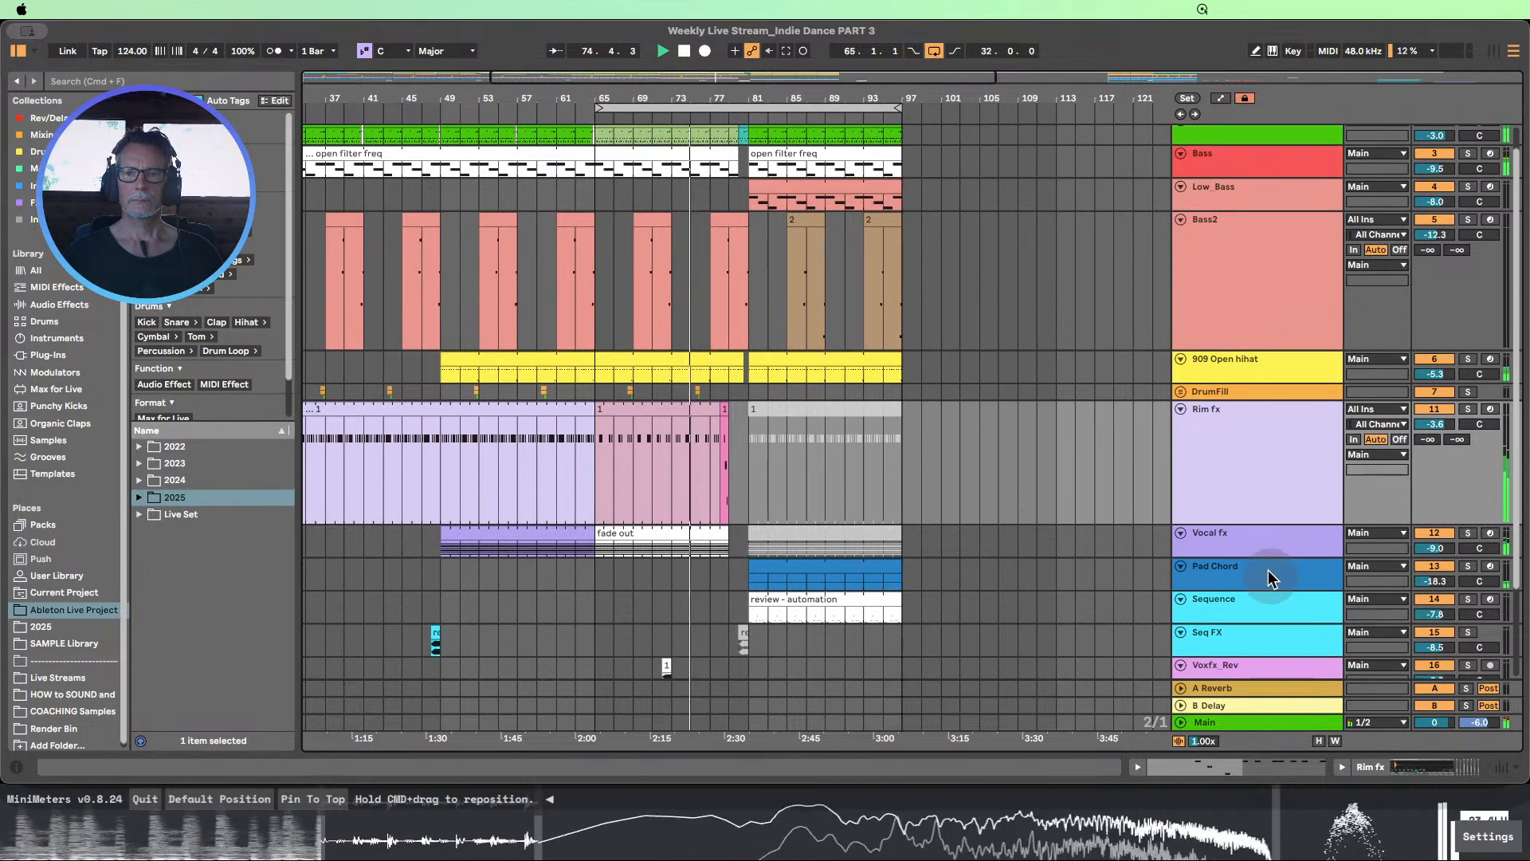
pyautogui.moveTo(1266, 557); pyautogui.dragTo(1259, 633)
pyautogui.scroll(-5, 1054, 458)
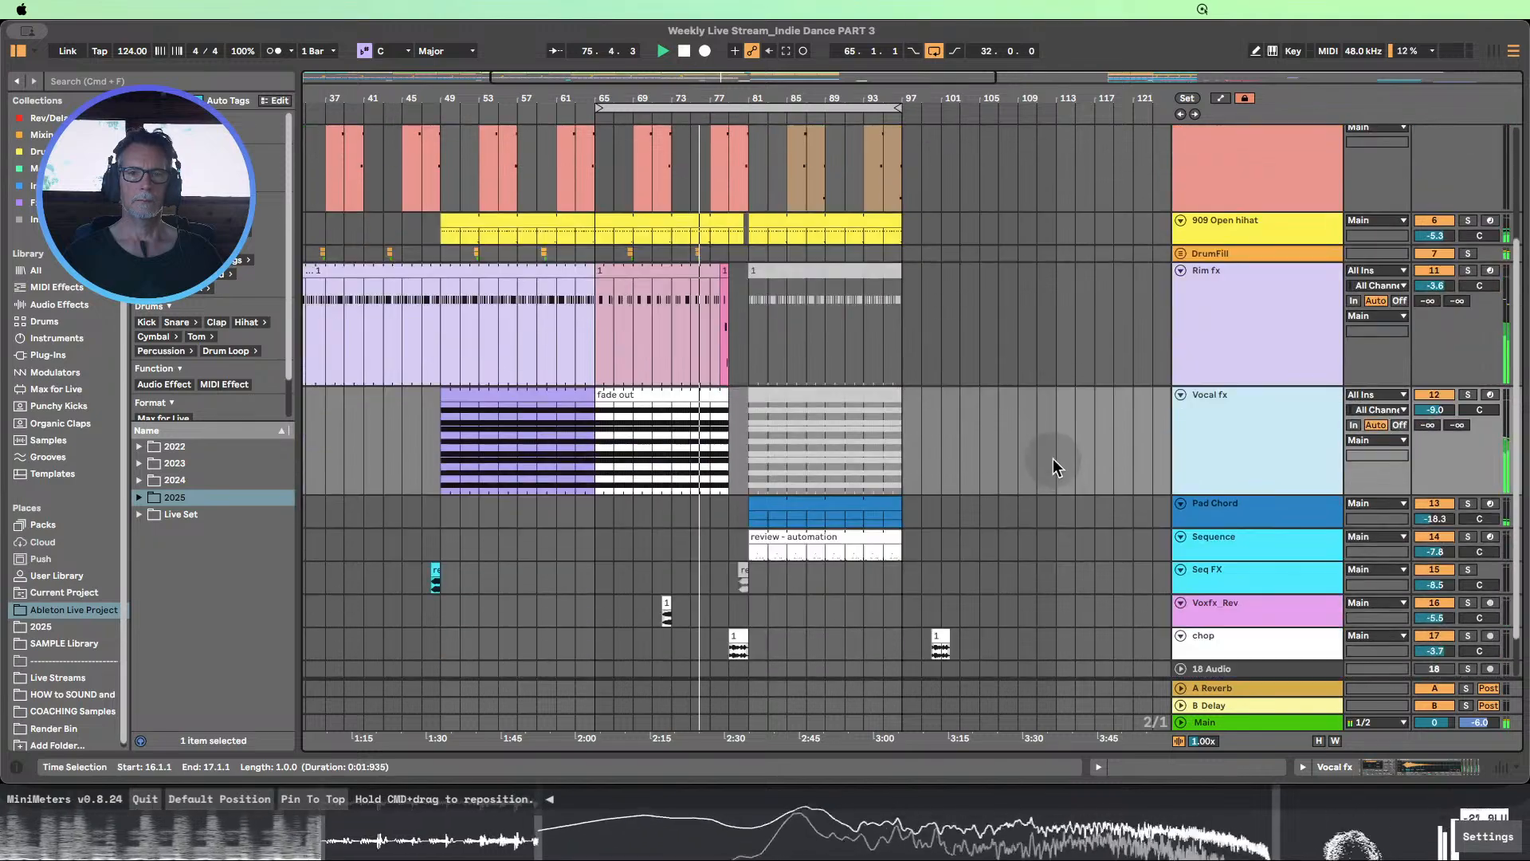
pyautogui.moveTo(751, 101); pyautogui.dragTo(722, 70)
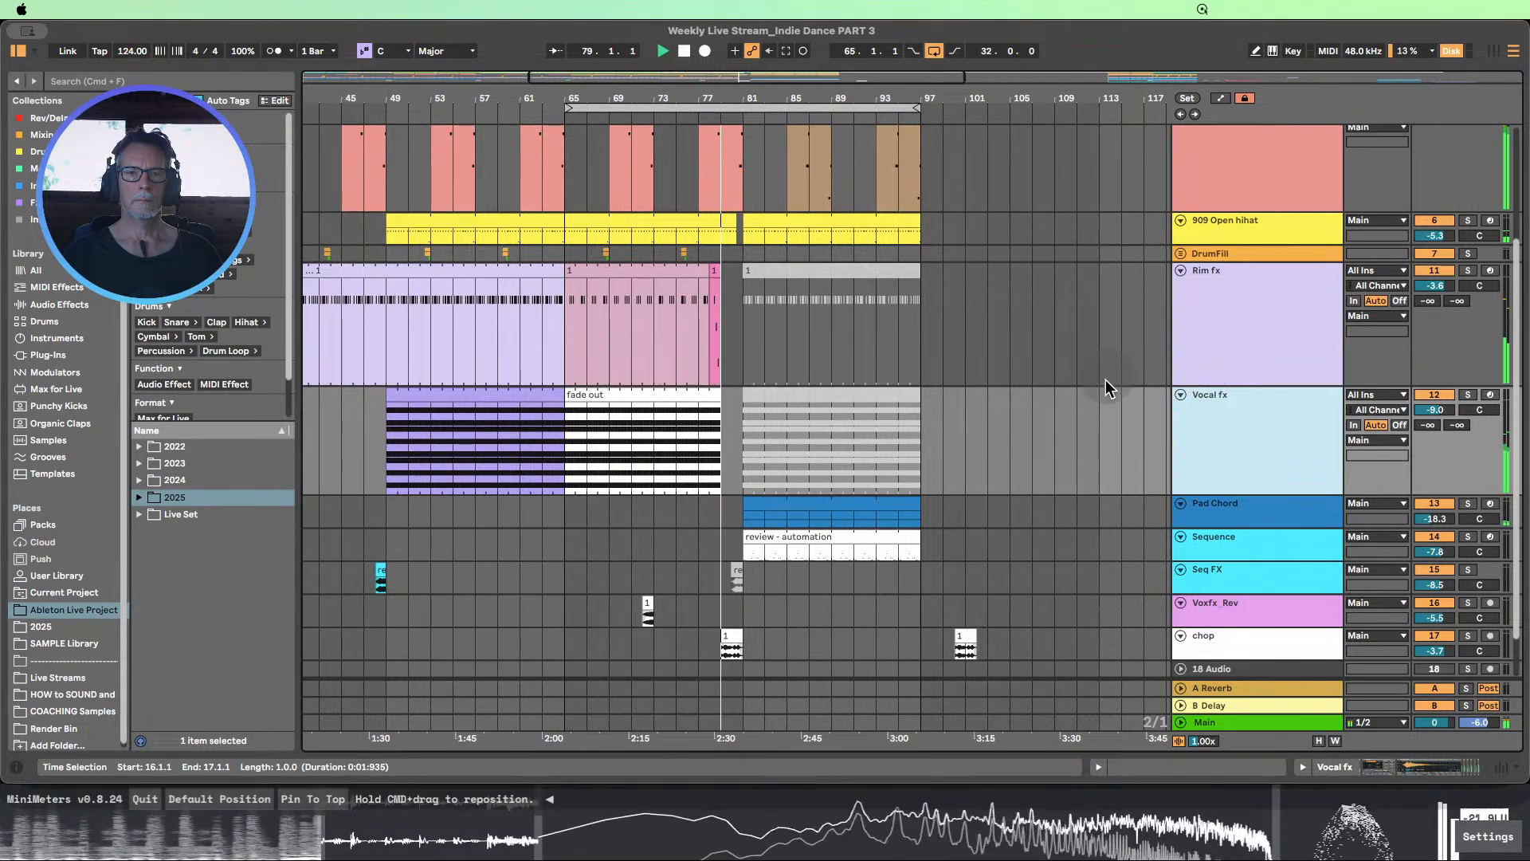
pyautogui.click(683, 51)
# Extend the Vocal fx fade out clip to bar 81 and open the track's device chain
pyautogui.scroll(-1, 758, 318)
pyautogui.click(683, 390)
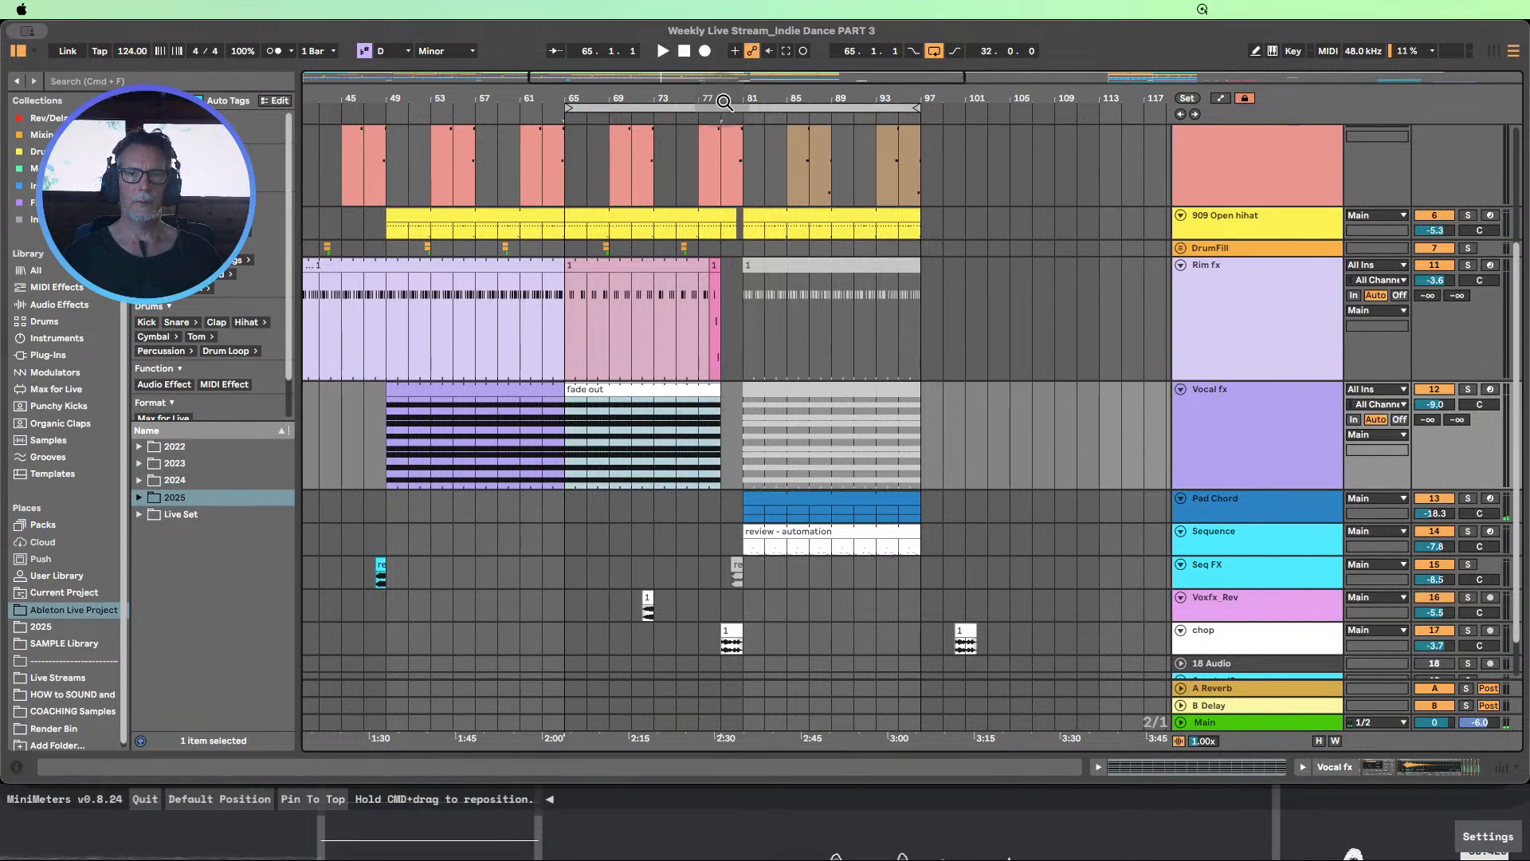
pyautogui.moveTo(724, 102); pyautogui.dragTo(781, 384)
pyautogui.moveTo(757, 94); pyautogui.dragTo(828, 4)
pyautogui.doubleClick(1244, 405)
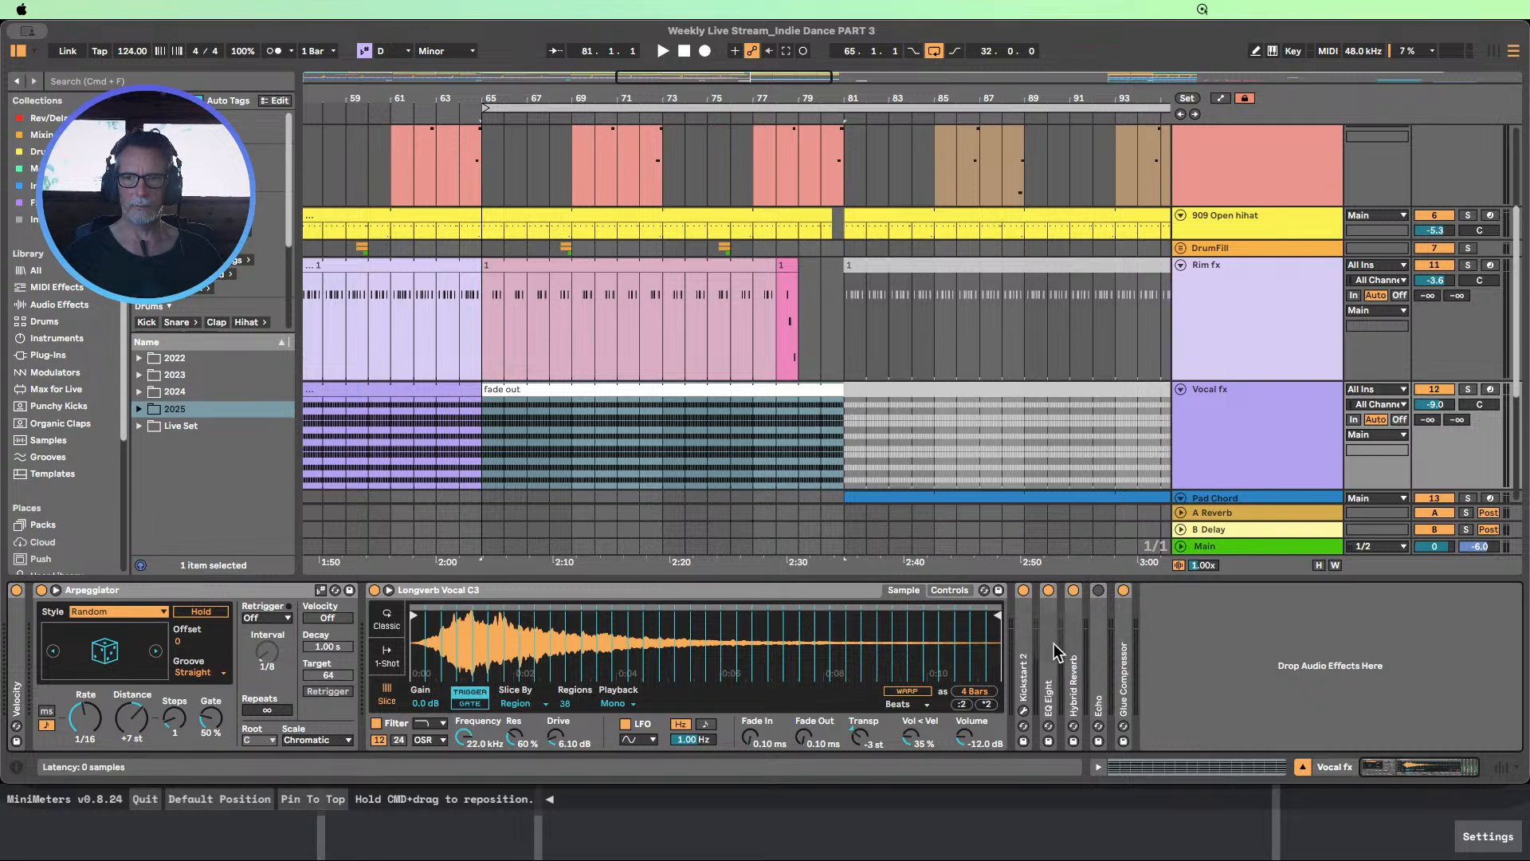
# Add an Auto Filter after the Glue Compressor on the Vocal fx track and hide the browser
pyautogui.click(58, 308)
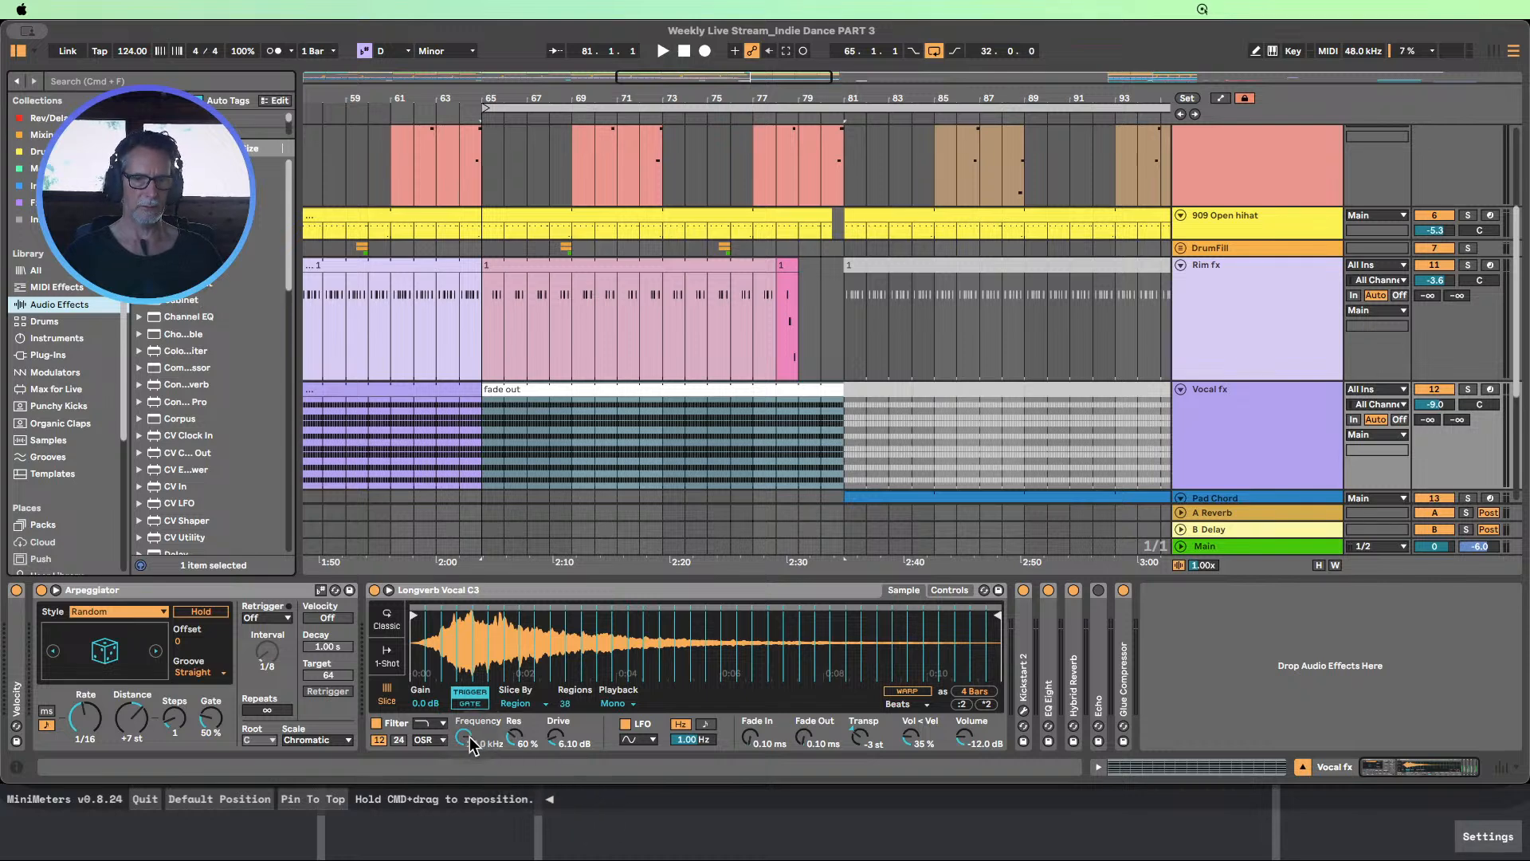
pyautogui.moveTo(470, 743); pyautogui.dragTo(470, 740)
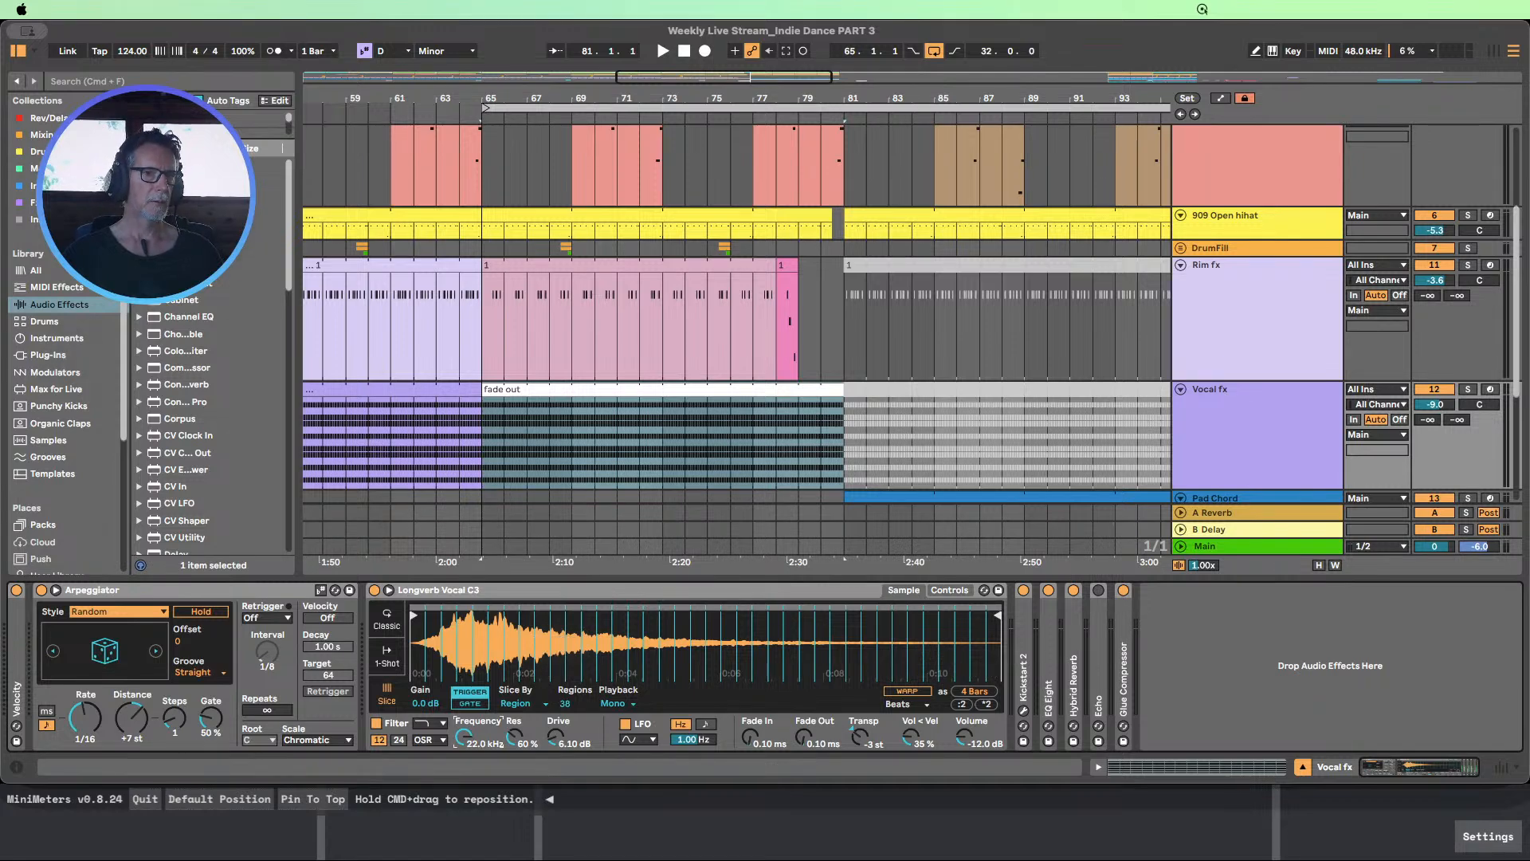
pyautogui.moveTo(267, 233); pyautogui.dragTo(1154, 665)
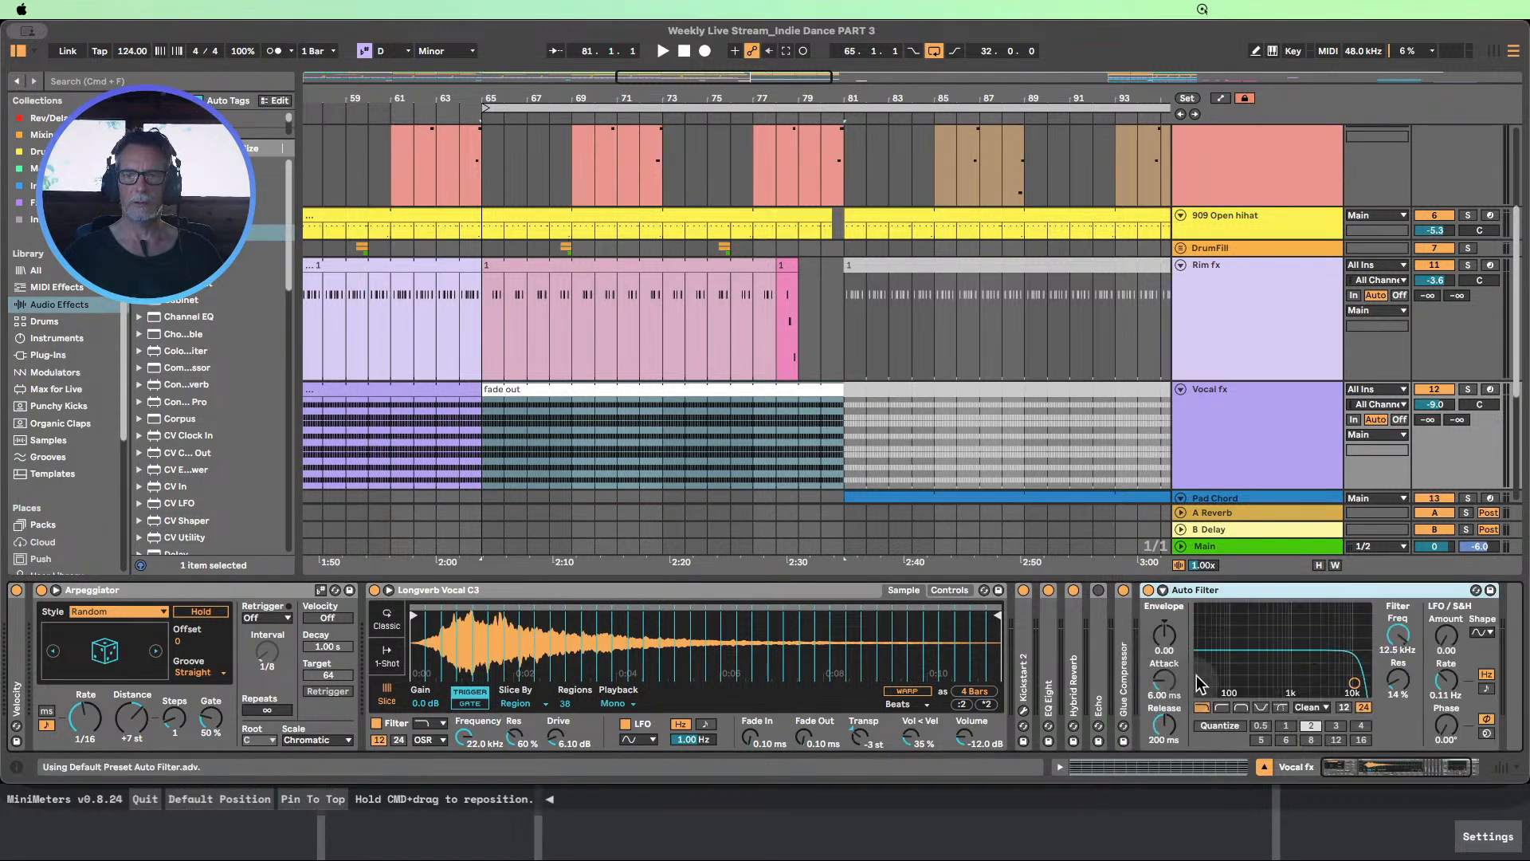
pyautogui.moveTo(1345, 774); pyautogui.dragTo(1371, 769)
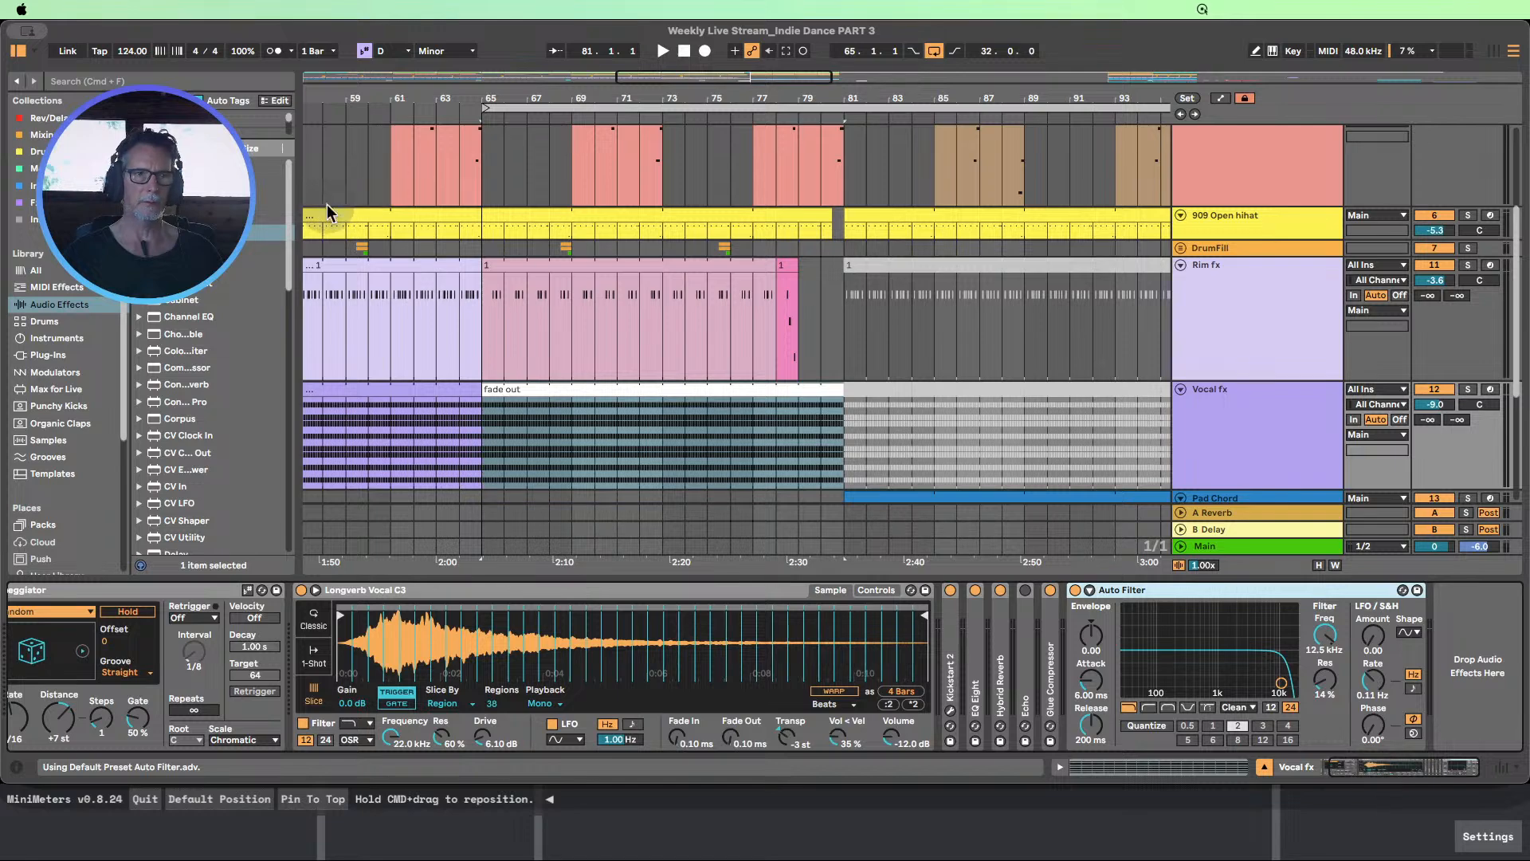
pyautogui.click(18, 53)
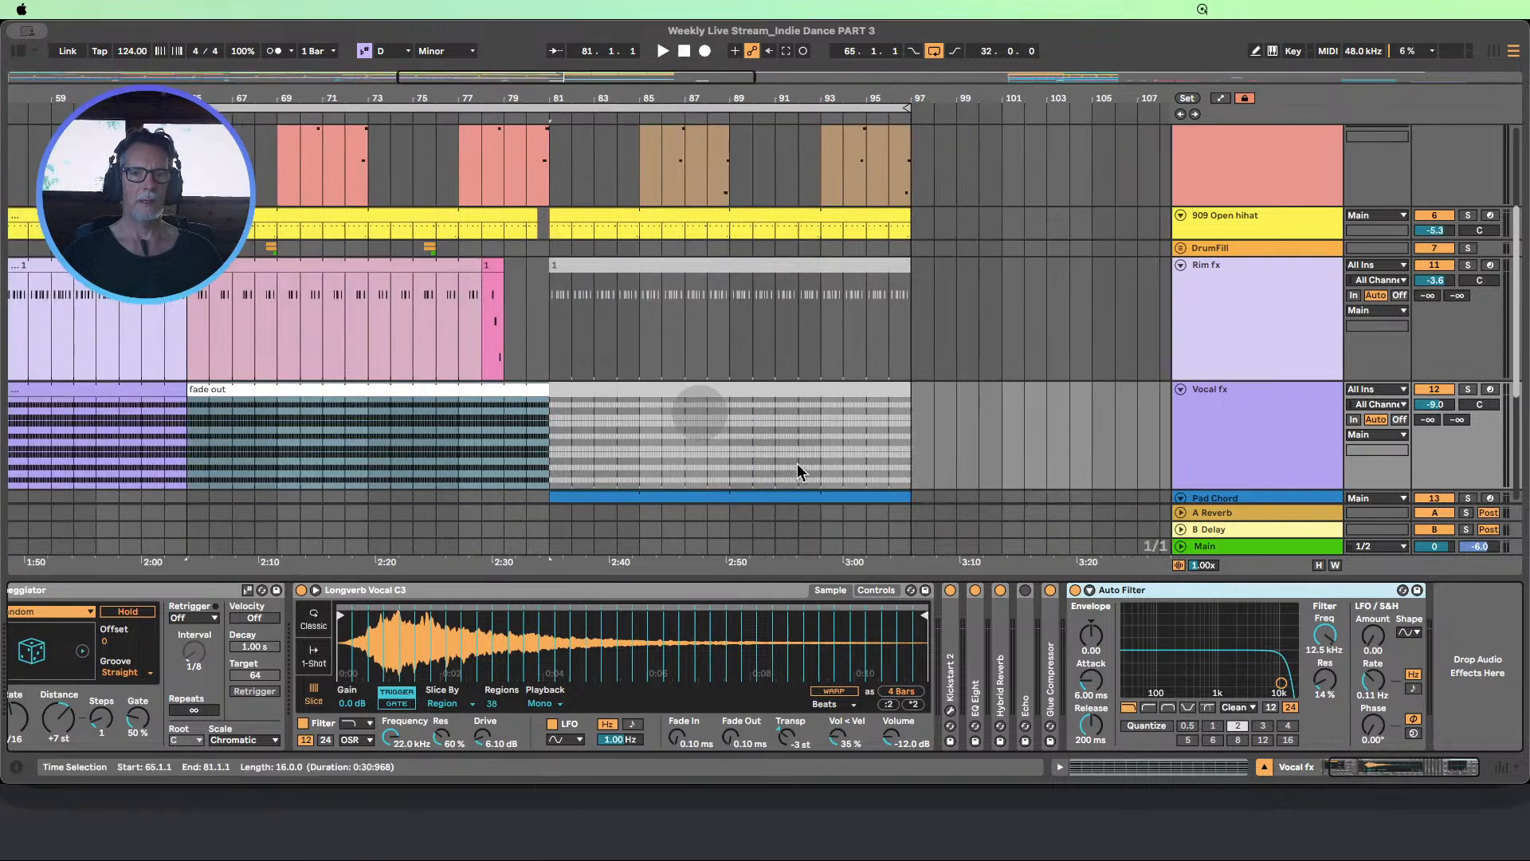
# Show the Auto Filter's Device On automation in its own lane beneath the Vocal fx track
pyautogui.click(1221, 97)
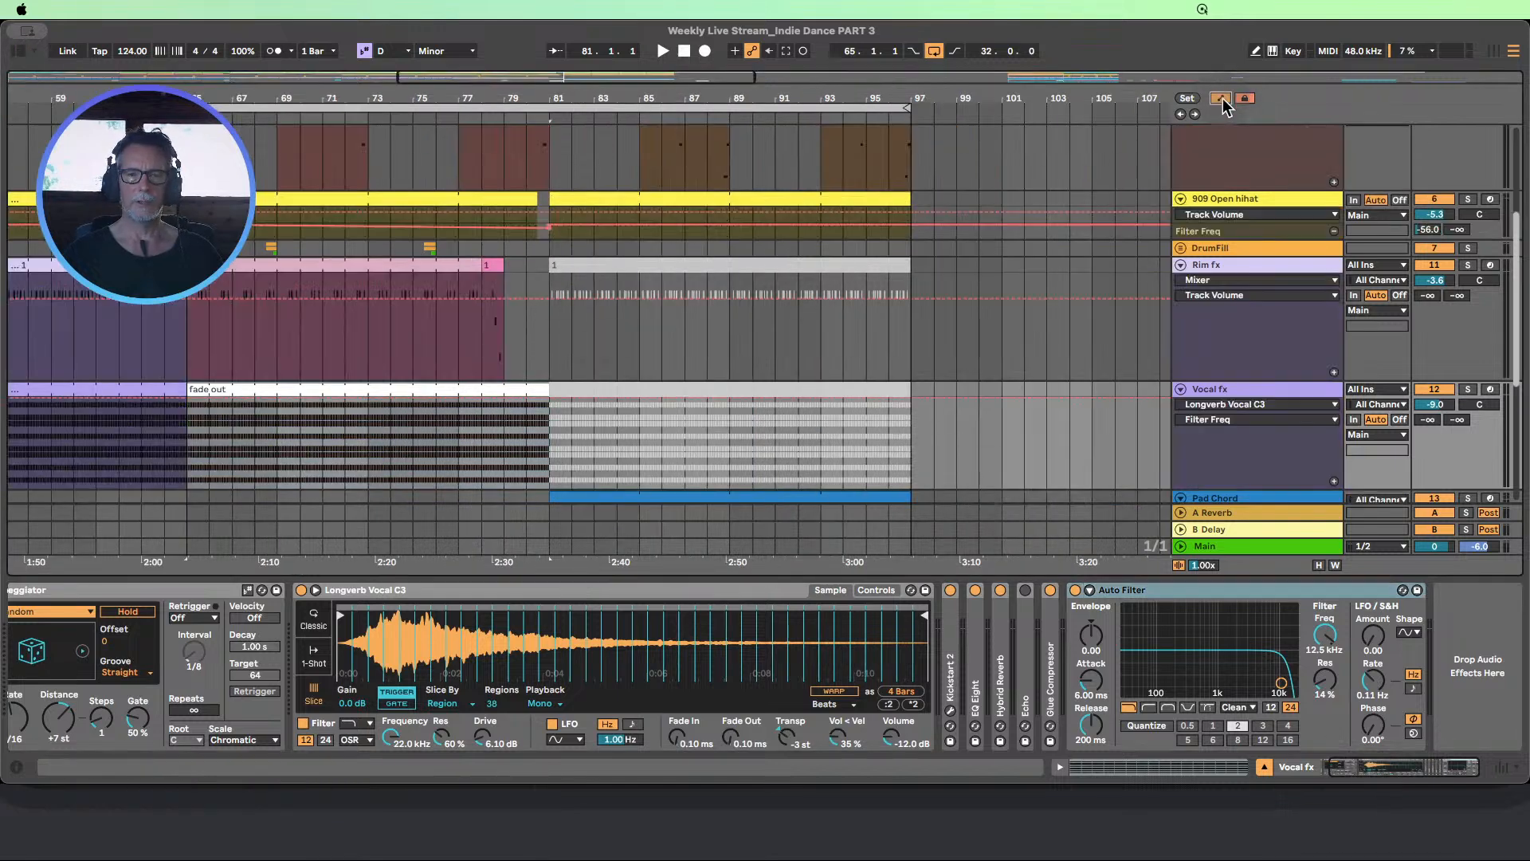
pyautogui.click(1078, 594)
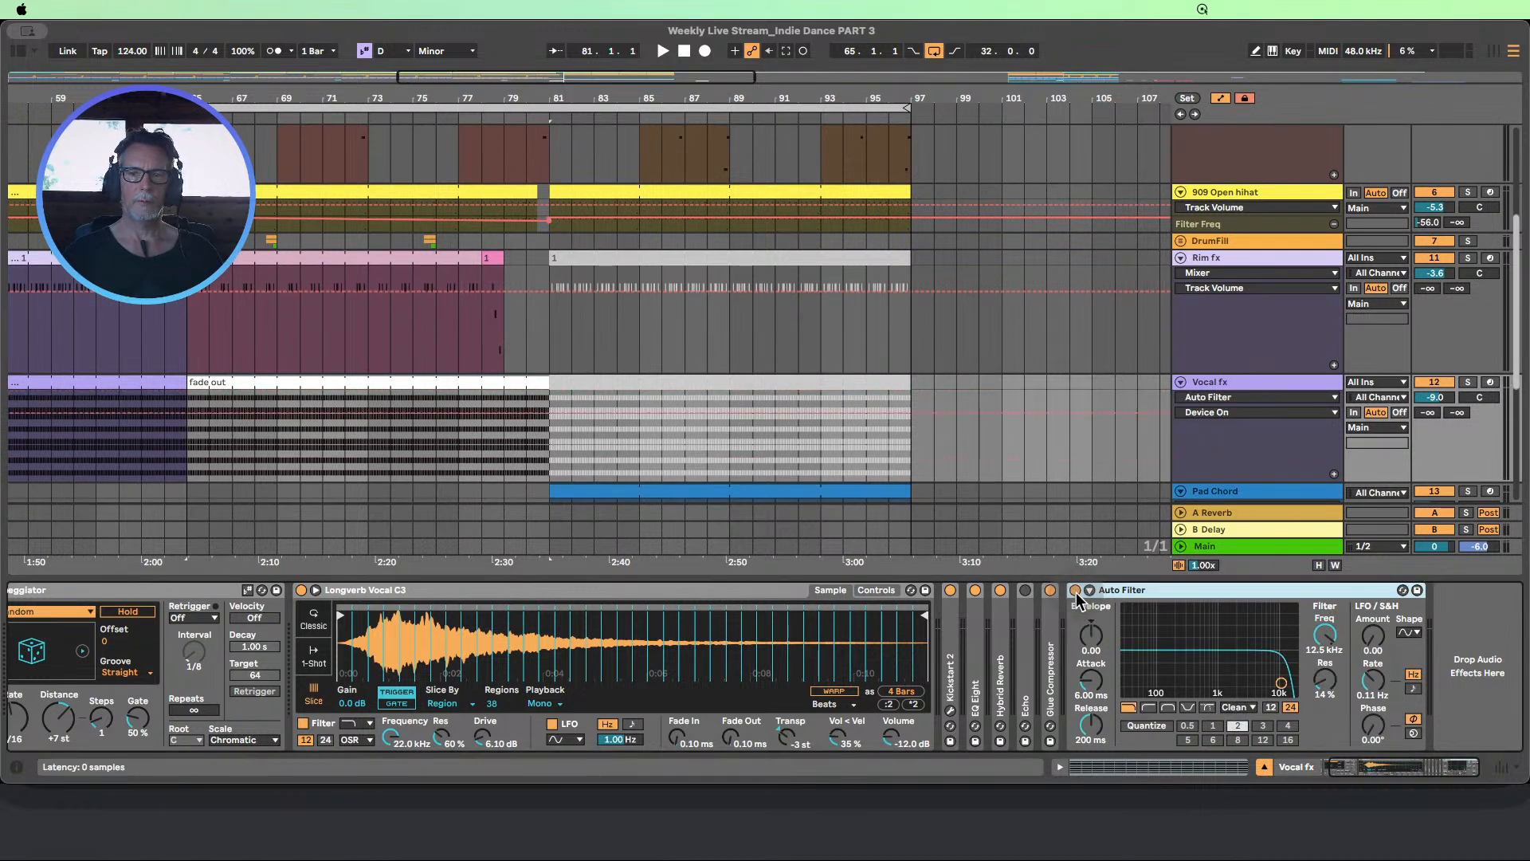
pyautogui.click(1333, 472)
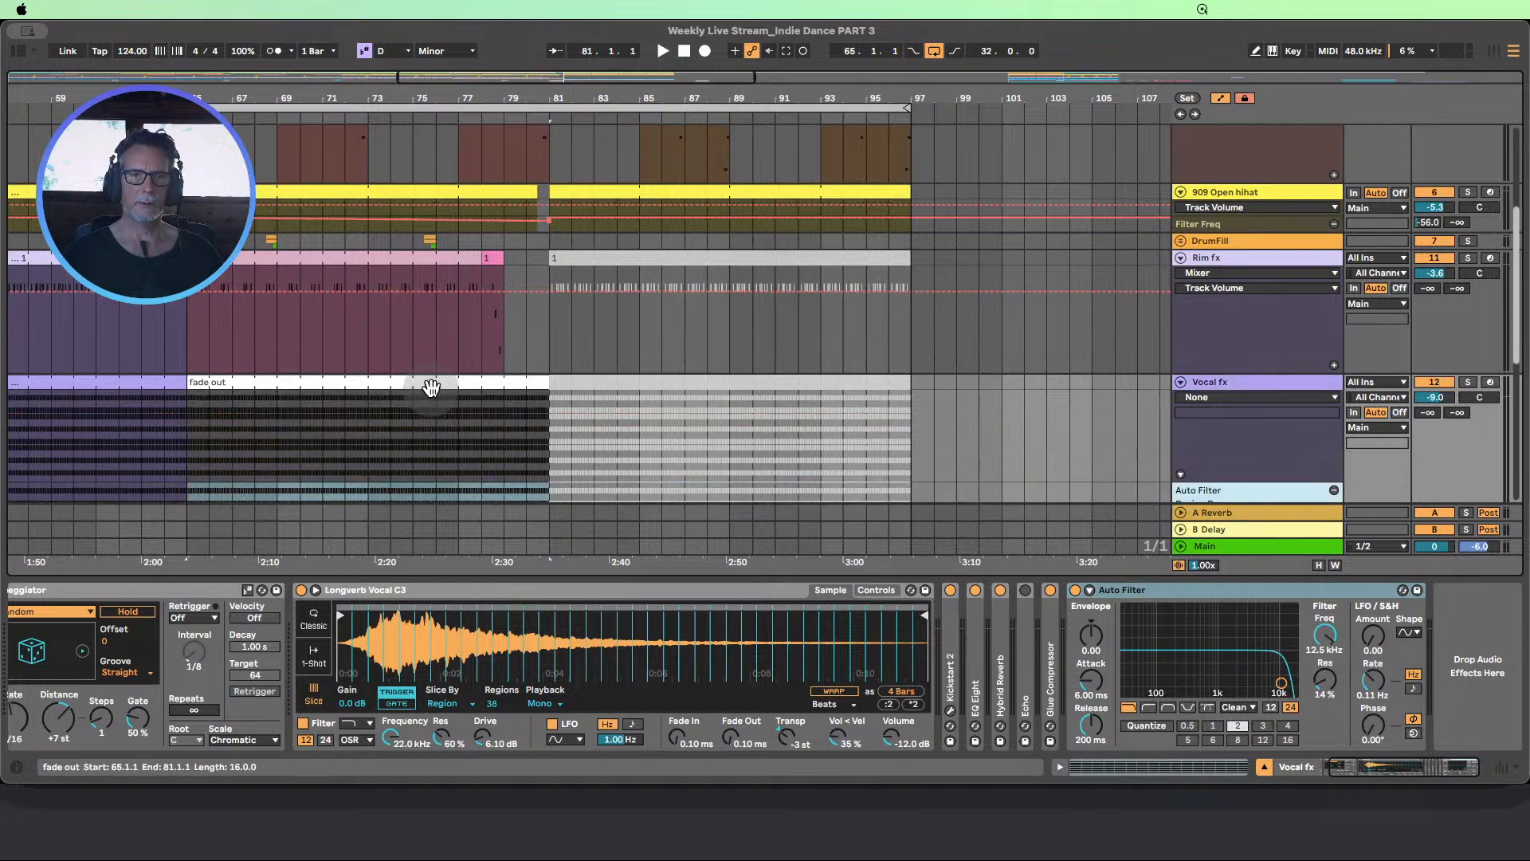
pyautogui.scroll(-3, 161, 417)
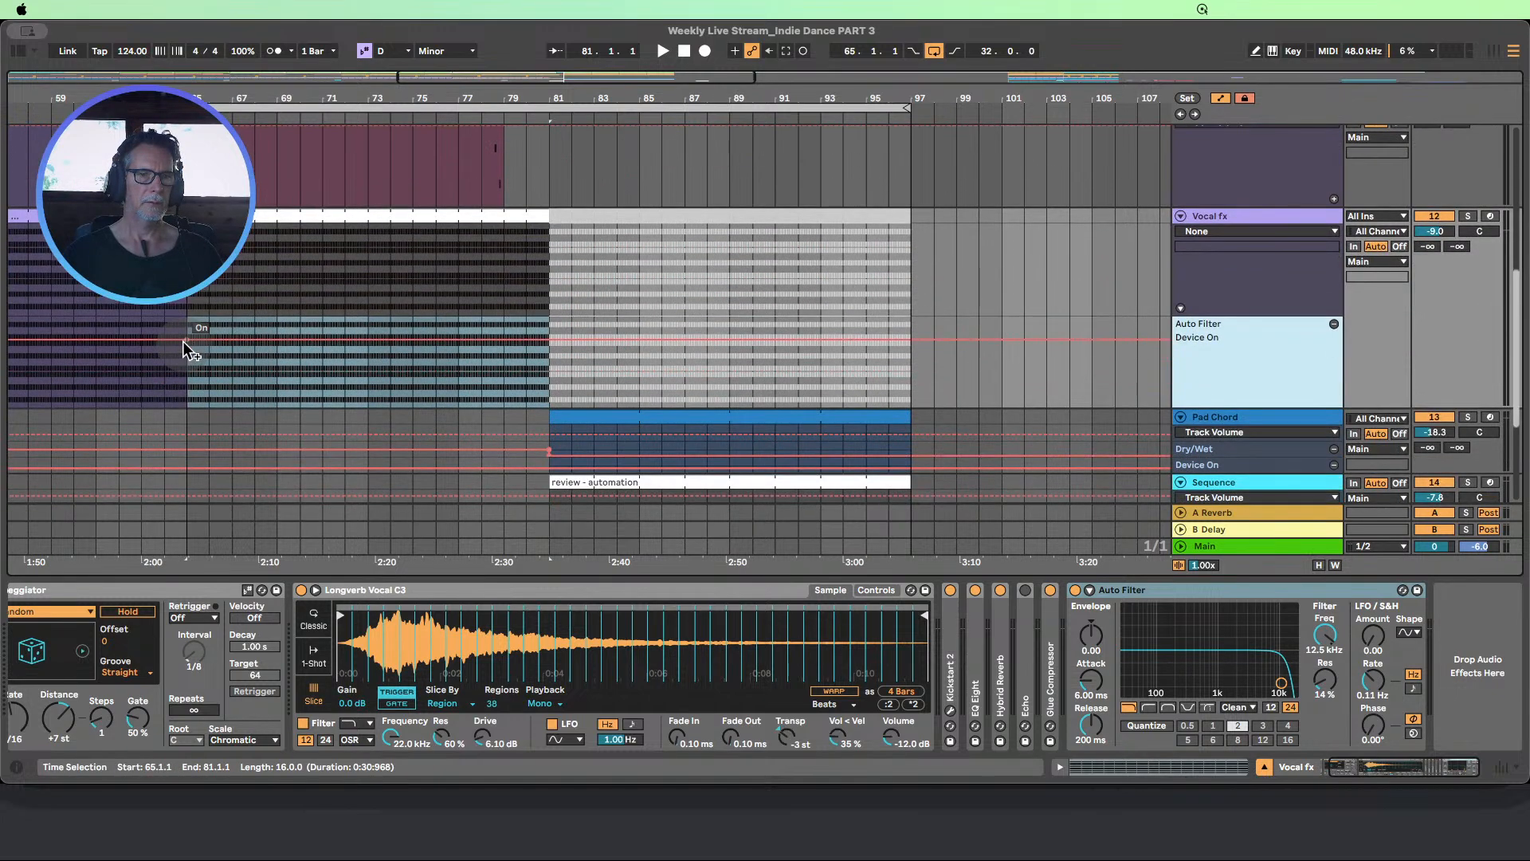
# Automate the Auto Filter to switch on at bar 65 and off at bar 81
pyautogui.click(183, 341)
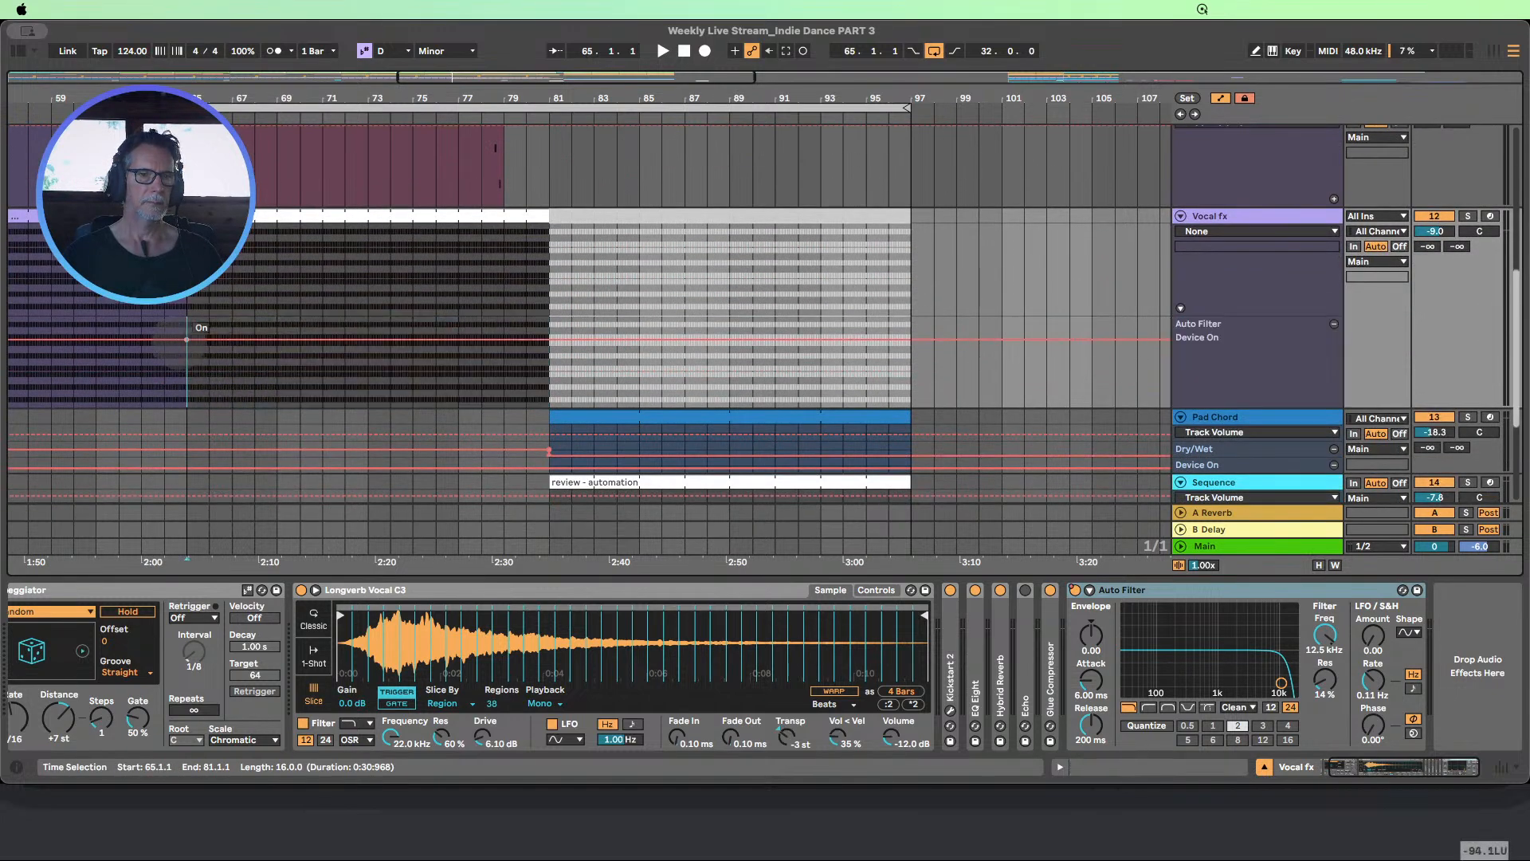
pyautogui.moveTo(164, 337); pyautogui.dragTo(219, 387)
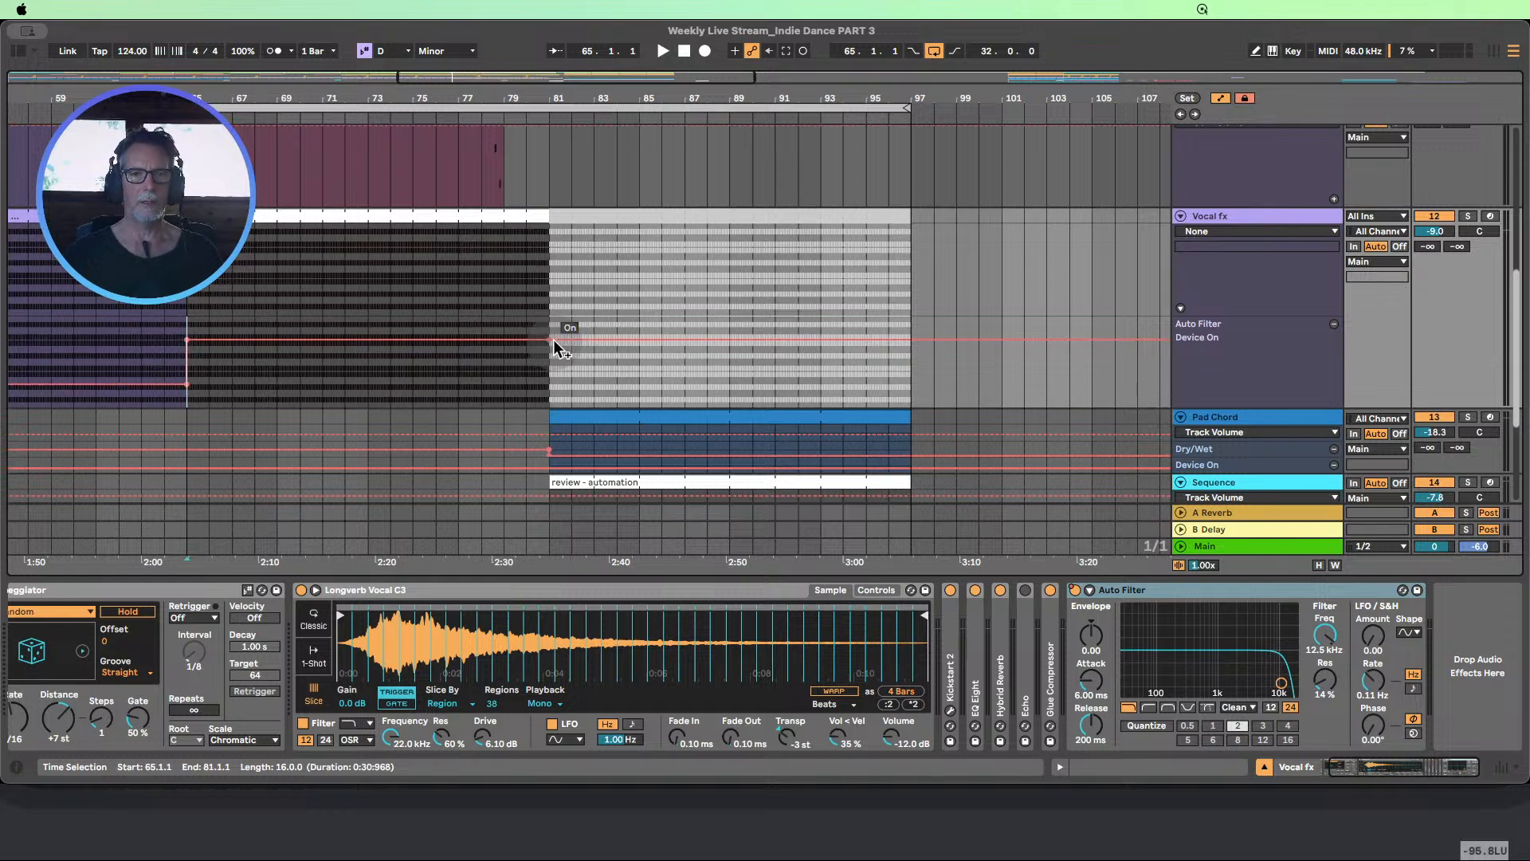
pyautogui.moveTo(555, 343); pyautogui.dragTo(561, 384)
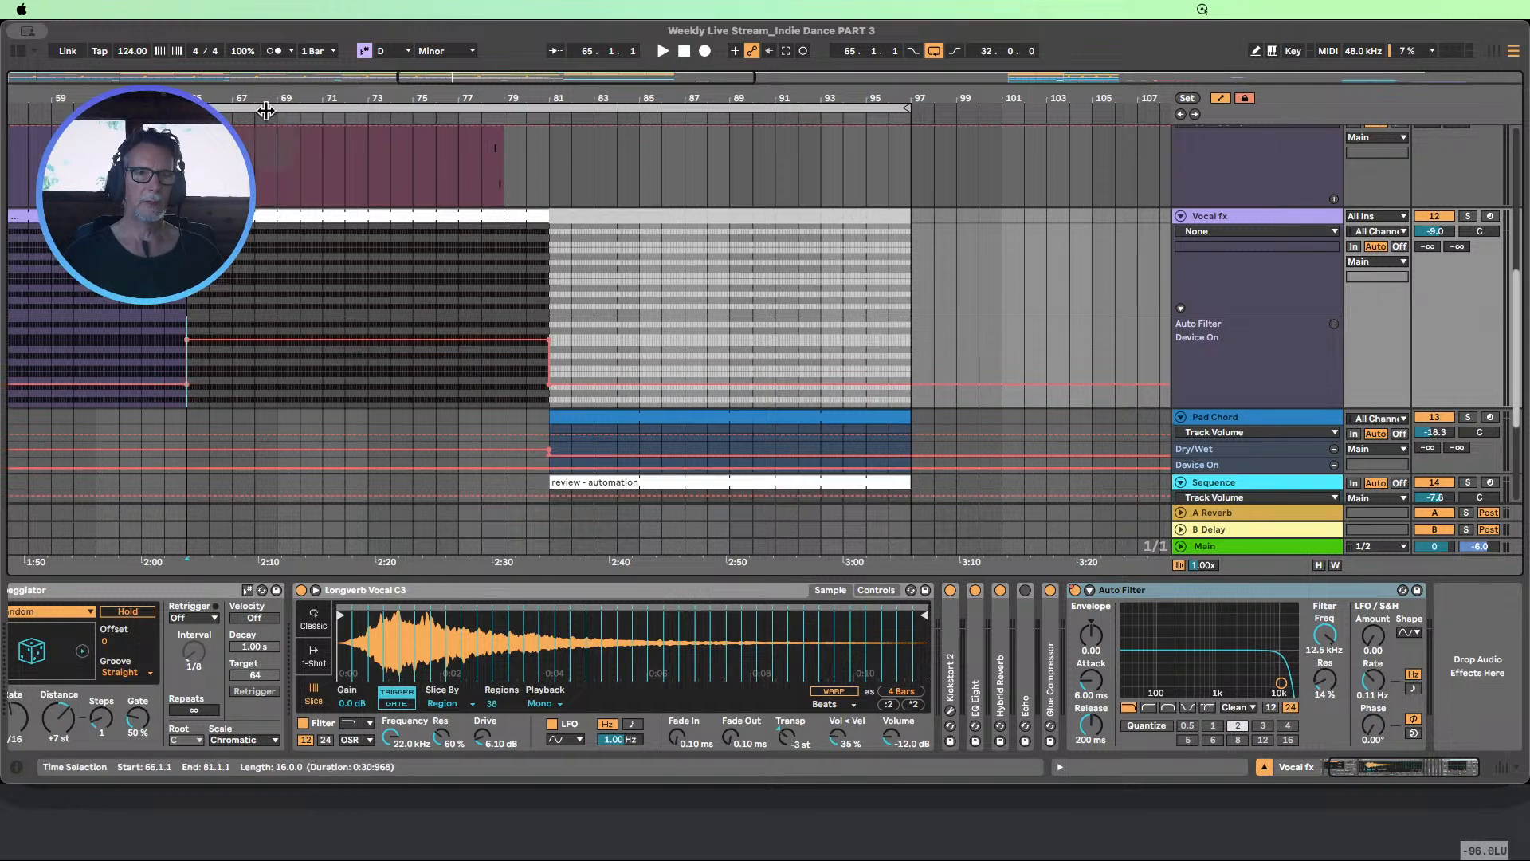
# Enlarge the main Vocal fx lane and ramp the Auto Filter frequency from 12.5 kHz at bar 65 to about 210 Hz at bar 81
pyautogui.moveTo(284, 105); pyautogui.dragTo(423, 90)
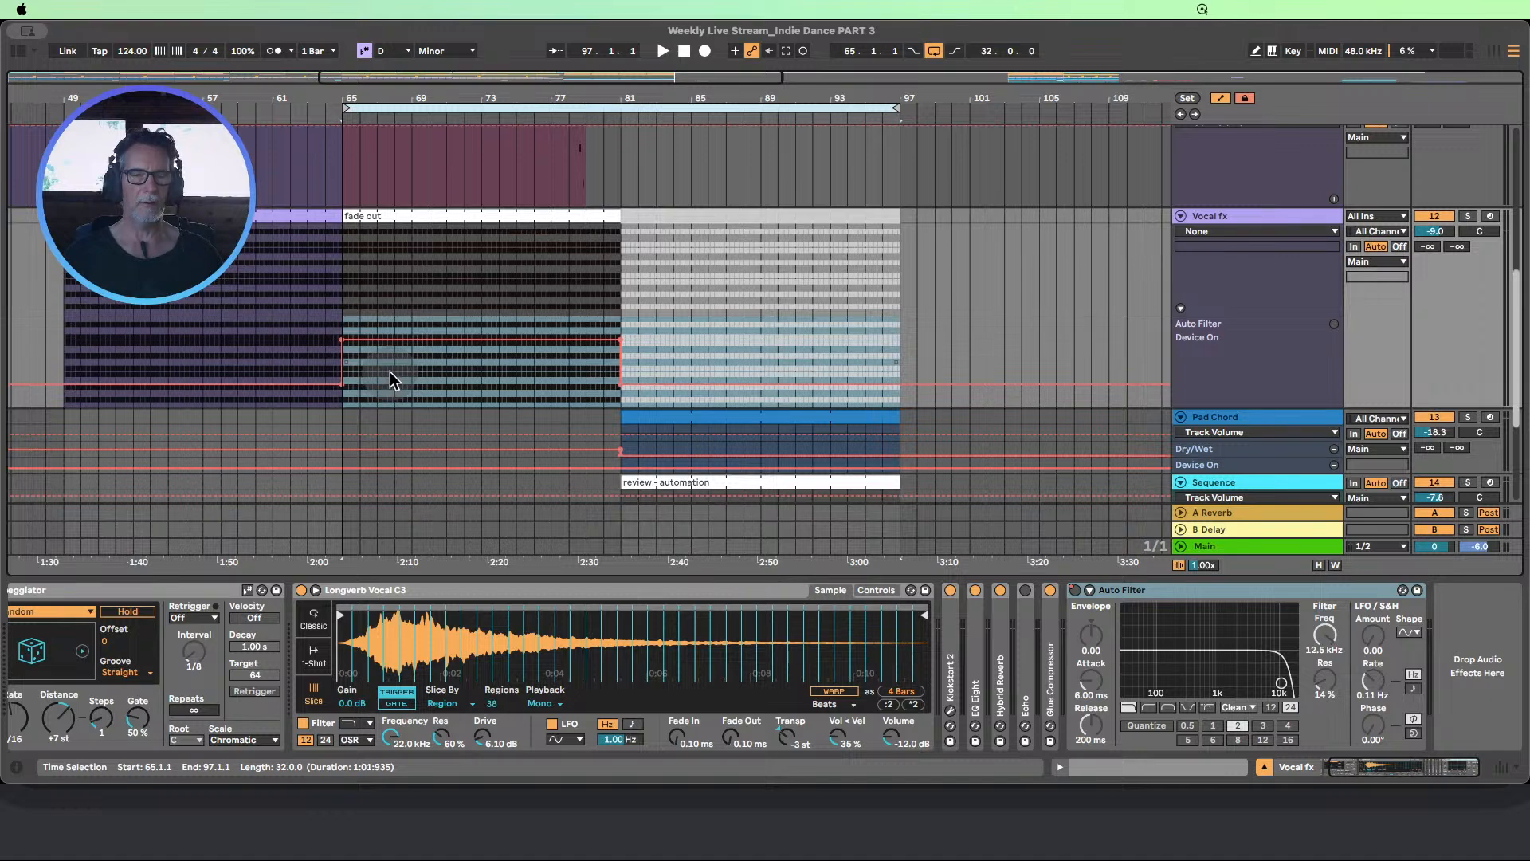
pyautogui.click(1240, 281)
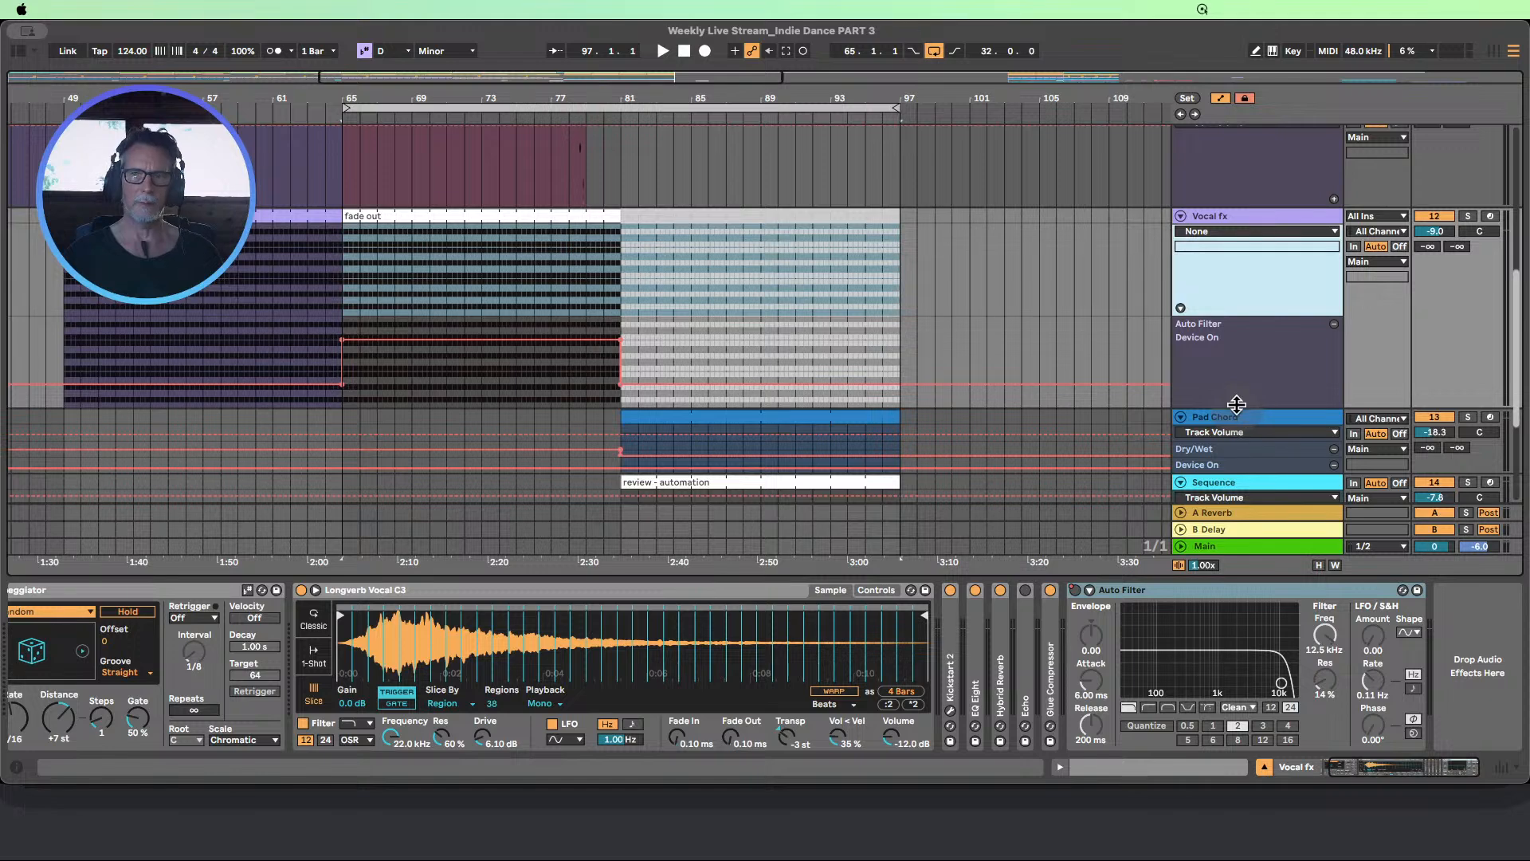
pyautogui.scroll(2, 1140, 399)
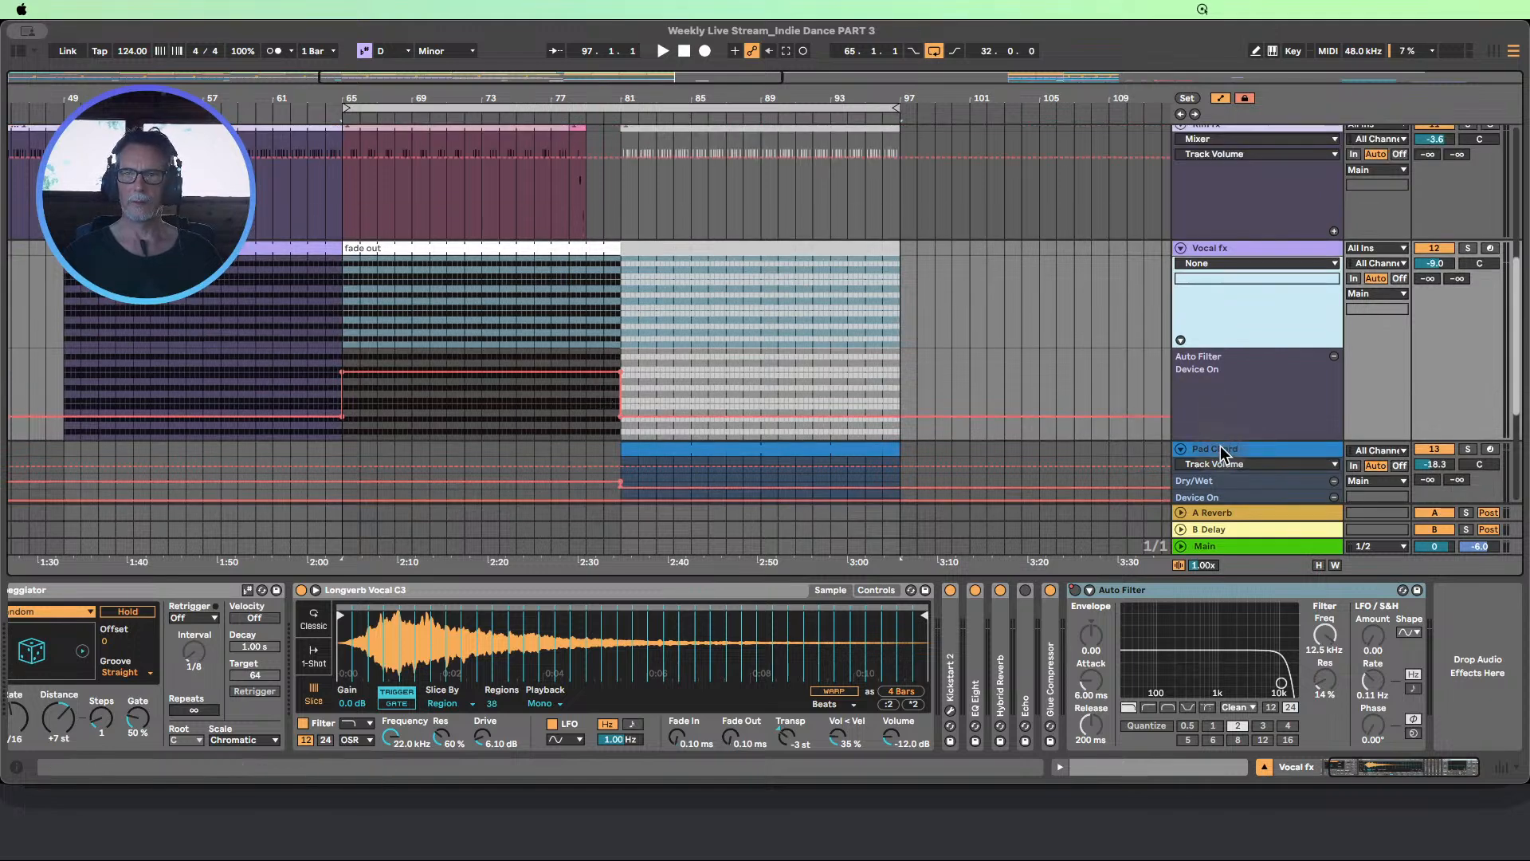
pyautogui.moveTo(1219, 440)
pyautogui.mouseDown()
pyautogui.moveTo(1222, 359)
pyautogui.moveTo(1234, 415)
pyautogui.mouseUp()
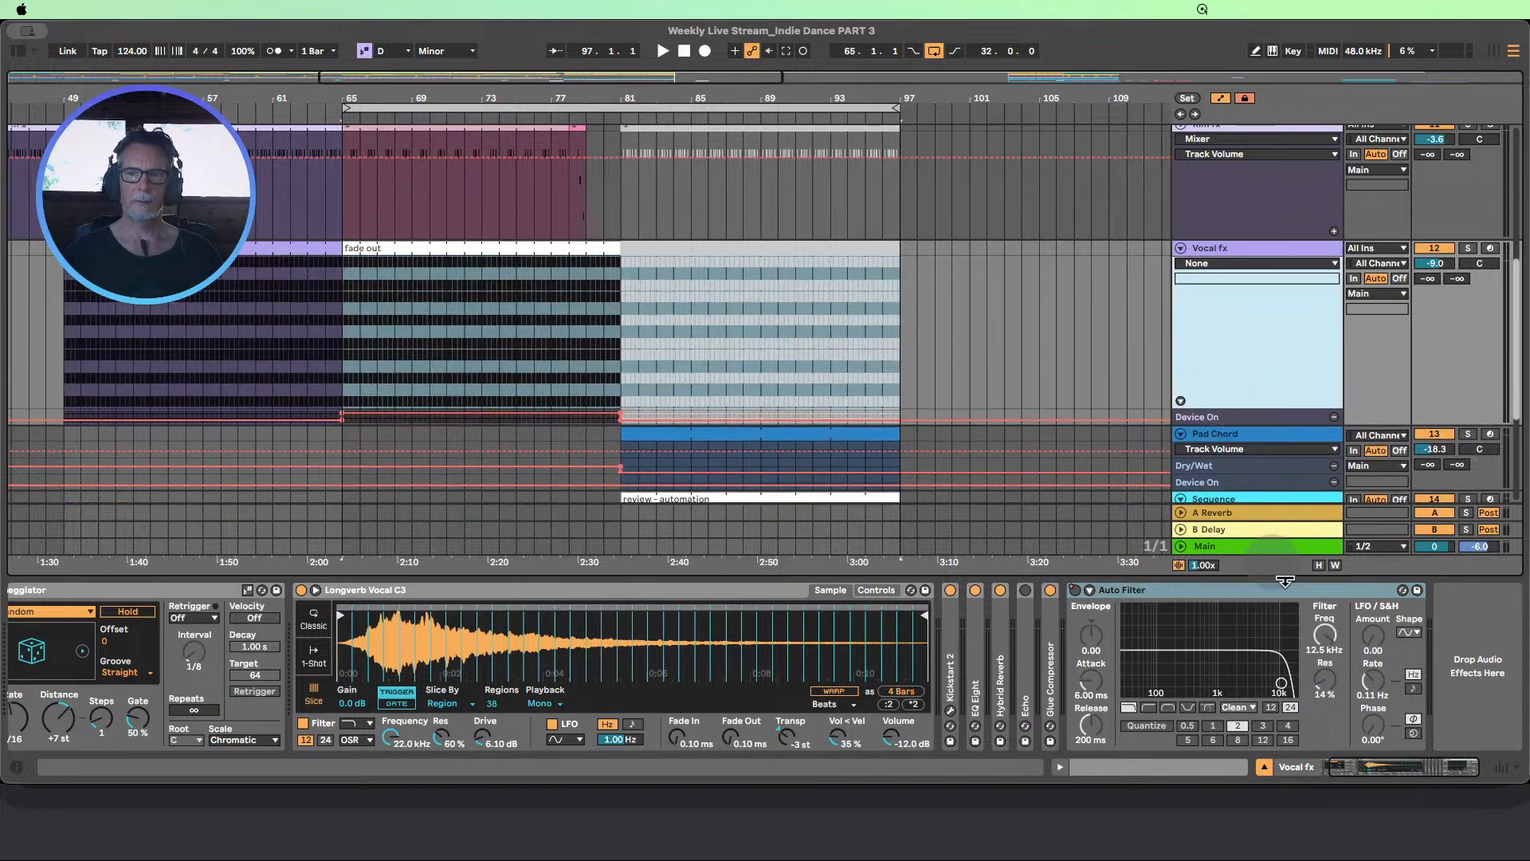
pyautogui.click(1325, 635)
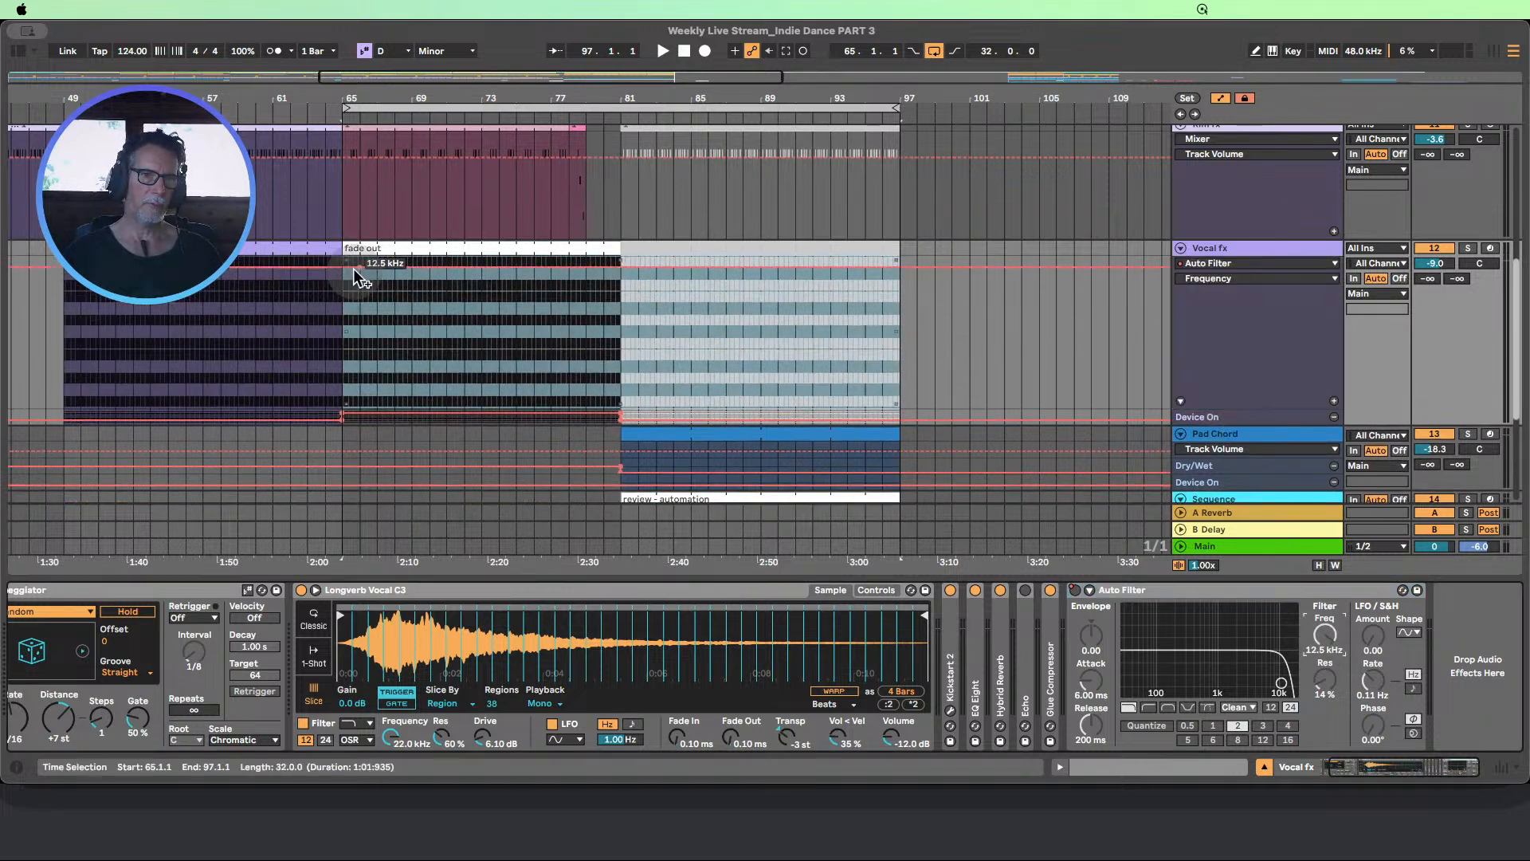
pyautogui.click(341, 266)
pyautogui.click(620, 270)
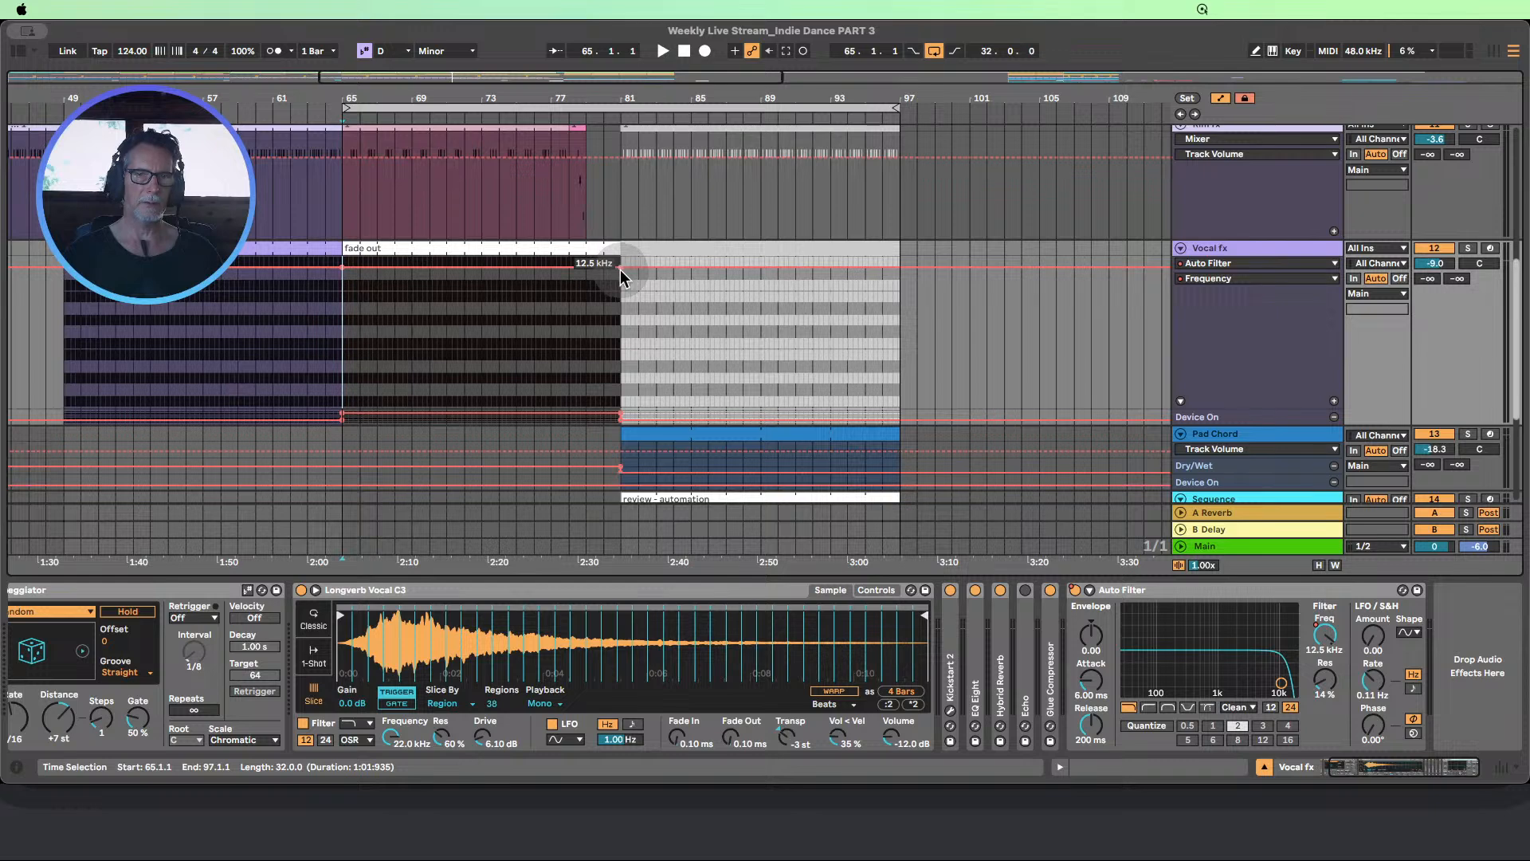
pyautogui.moveTo(590, 268); pyautogui.dragTo(620, 357)
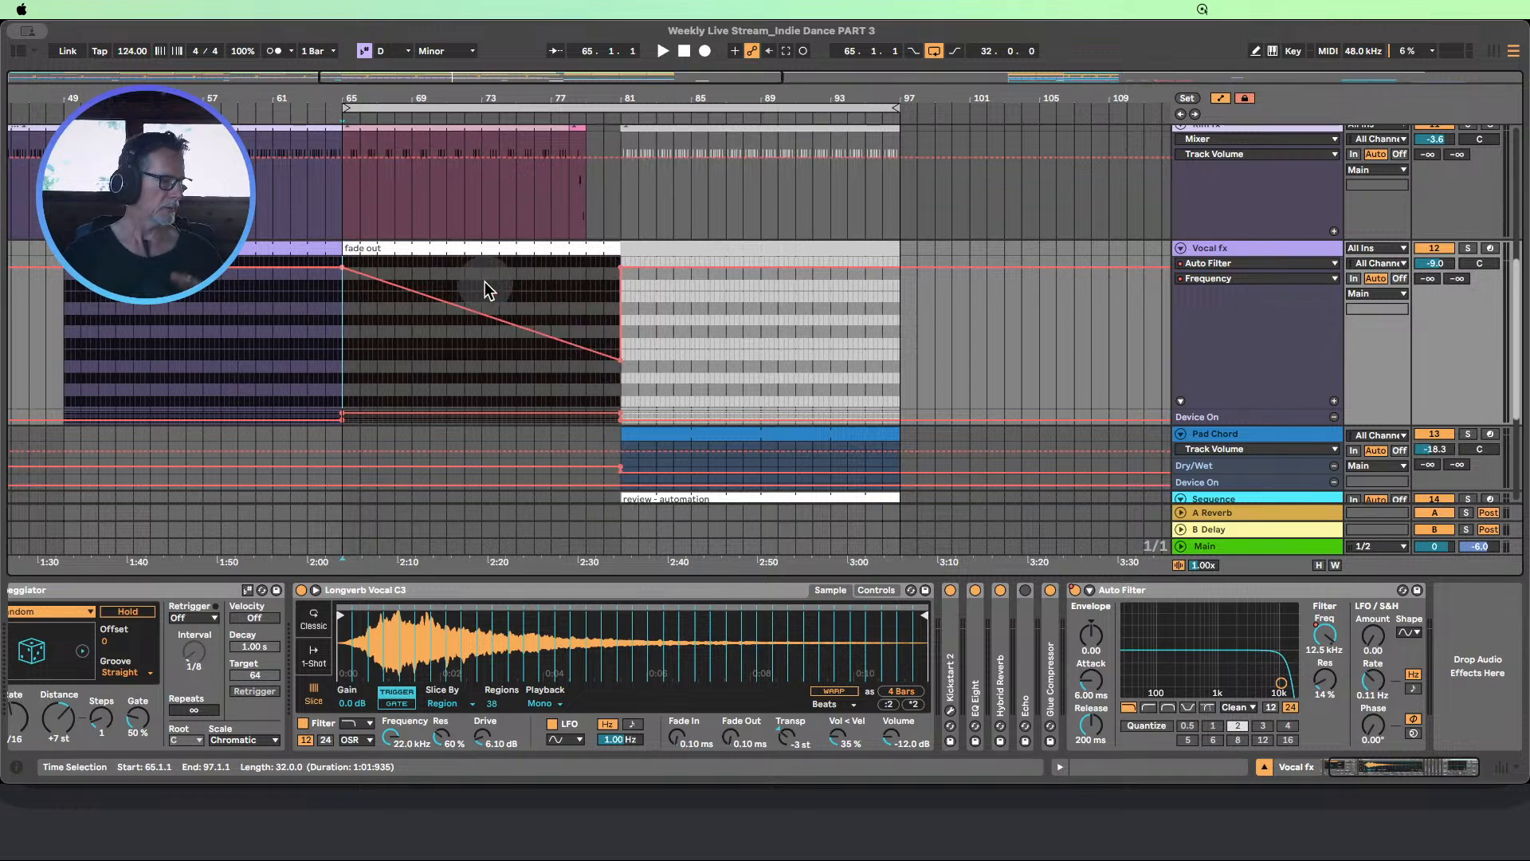
# Audition the filter sweep from bar 65 and raise its end frequency at bar 81 slightly
pyautogui.click(329, 113)
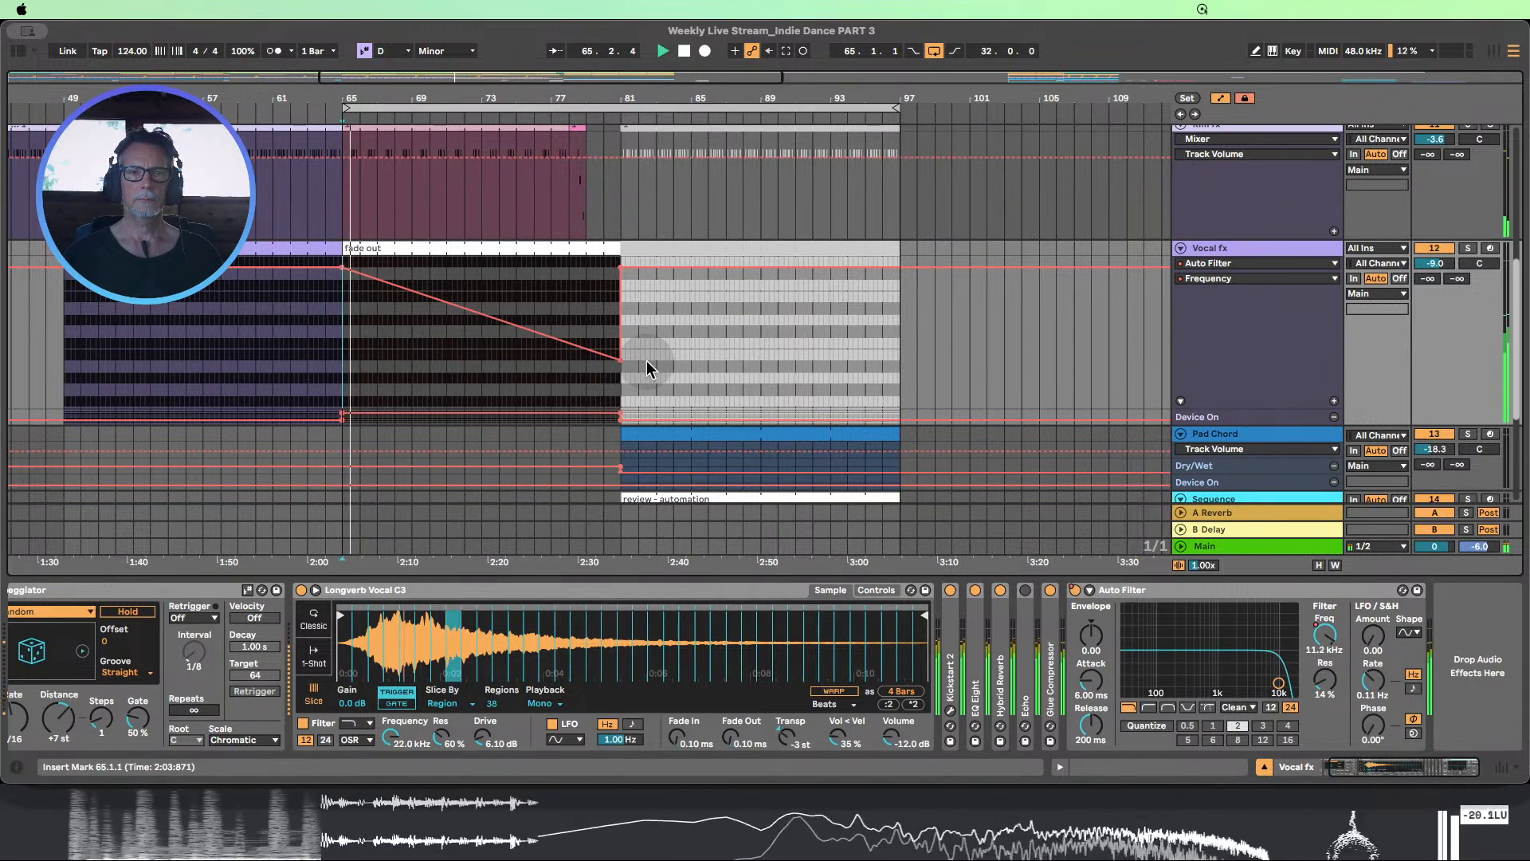
pyautogui.moveTo(622, 364)
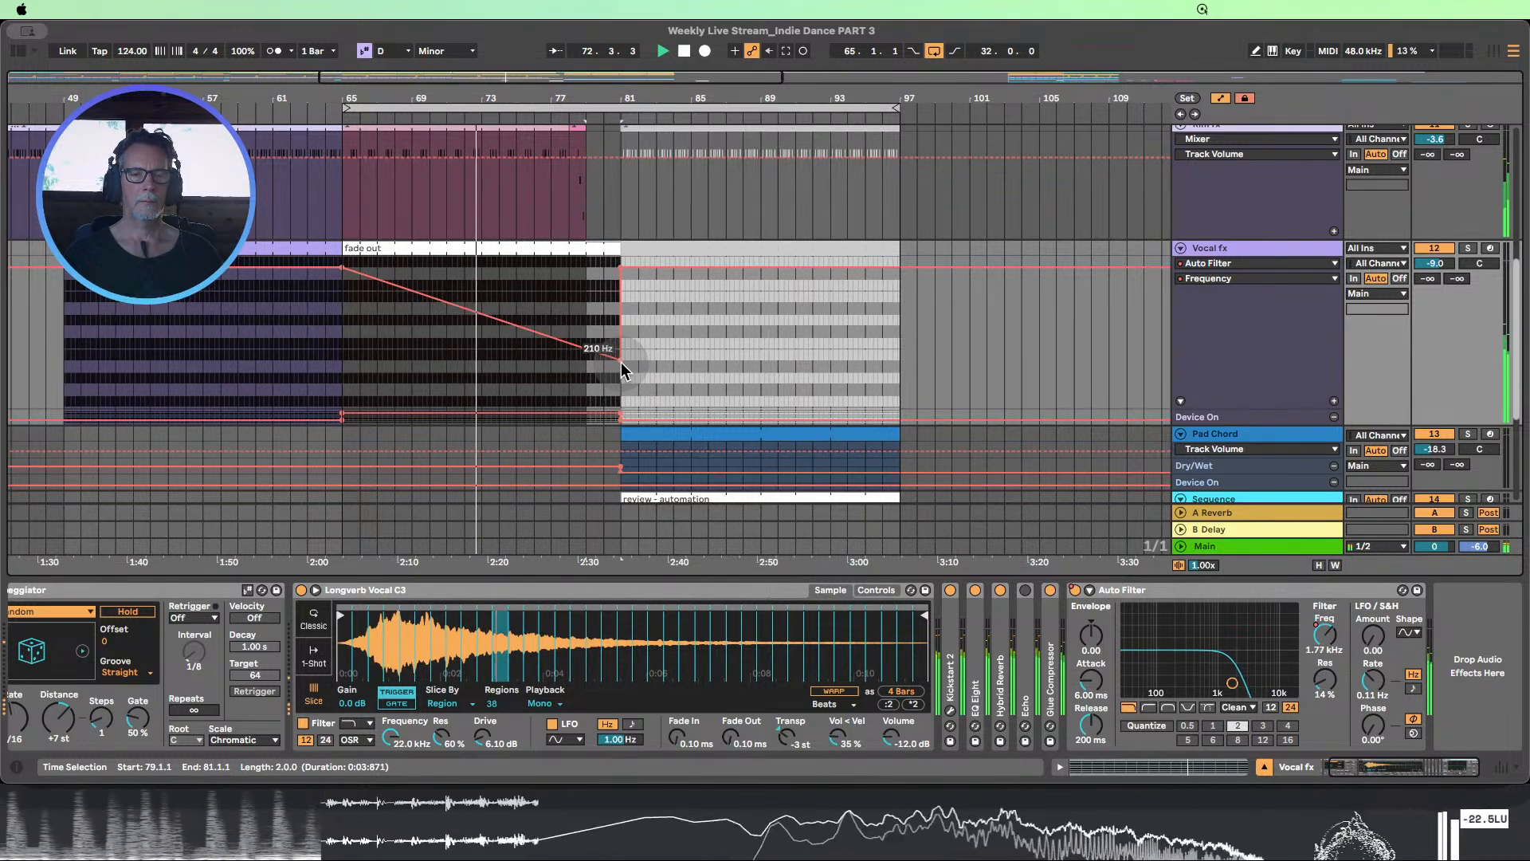
pyautogui.click(1024, 371)
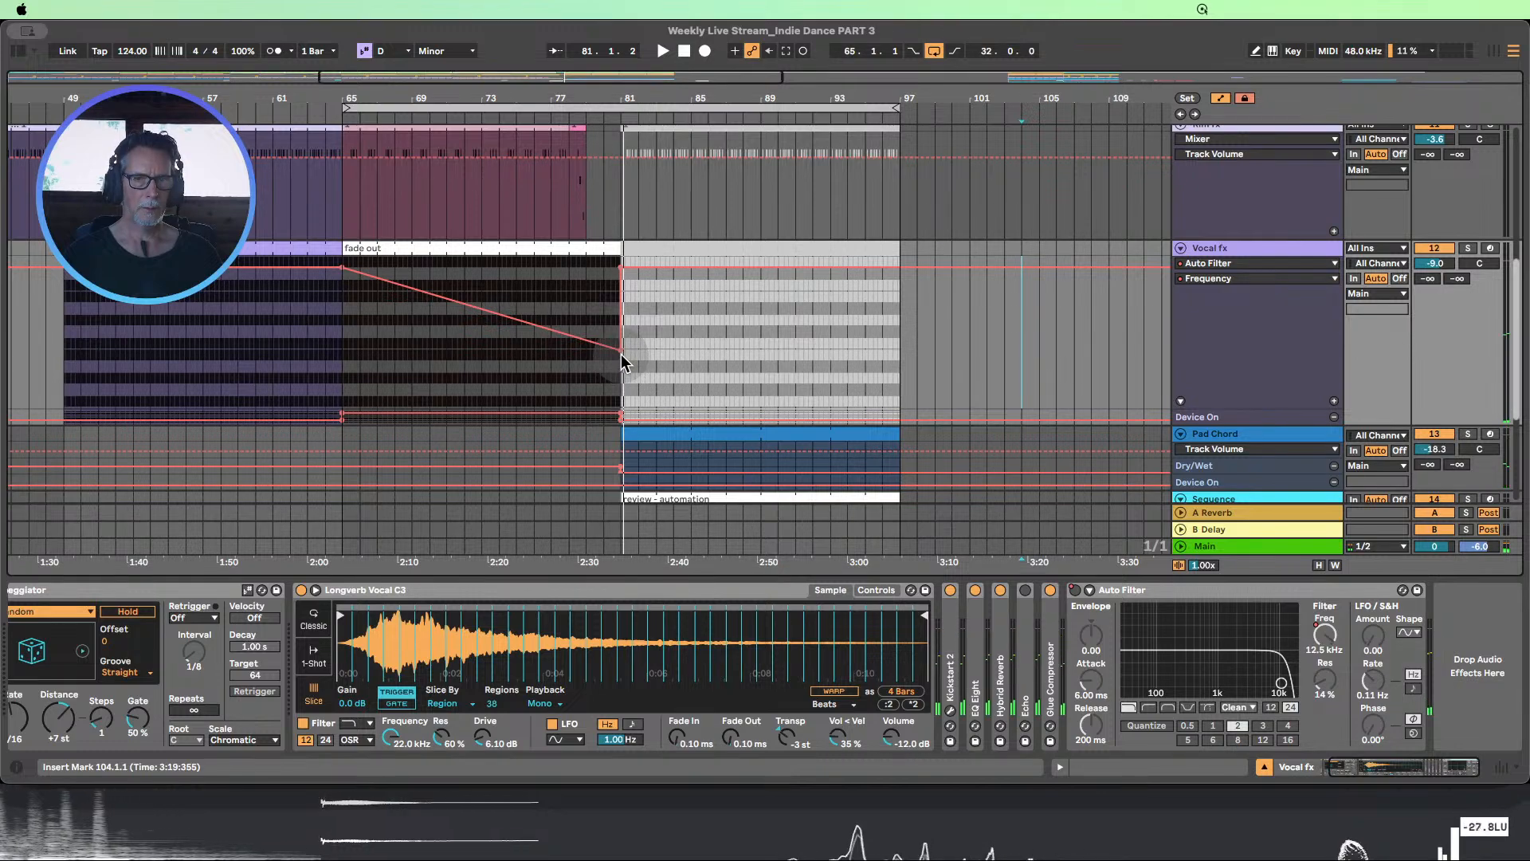
# Move the Vocal fx filter sweep's 366 Hz low point to bar 79, trim the fade out clip to end there, and audition it
pyautogui.moveTo(620, 348); pyautogui.dragTo(586, 347)
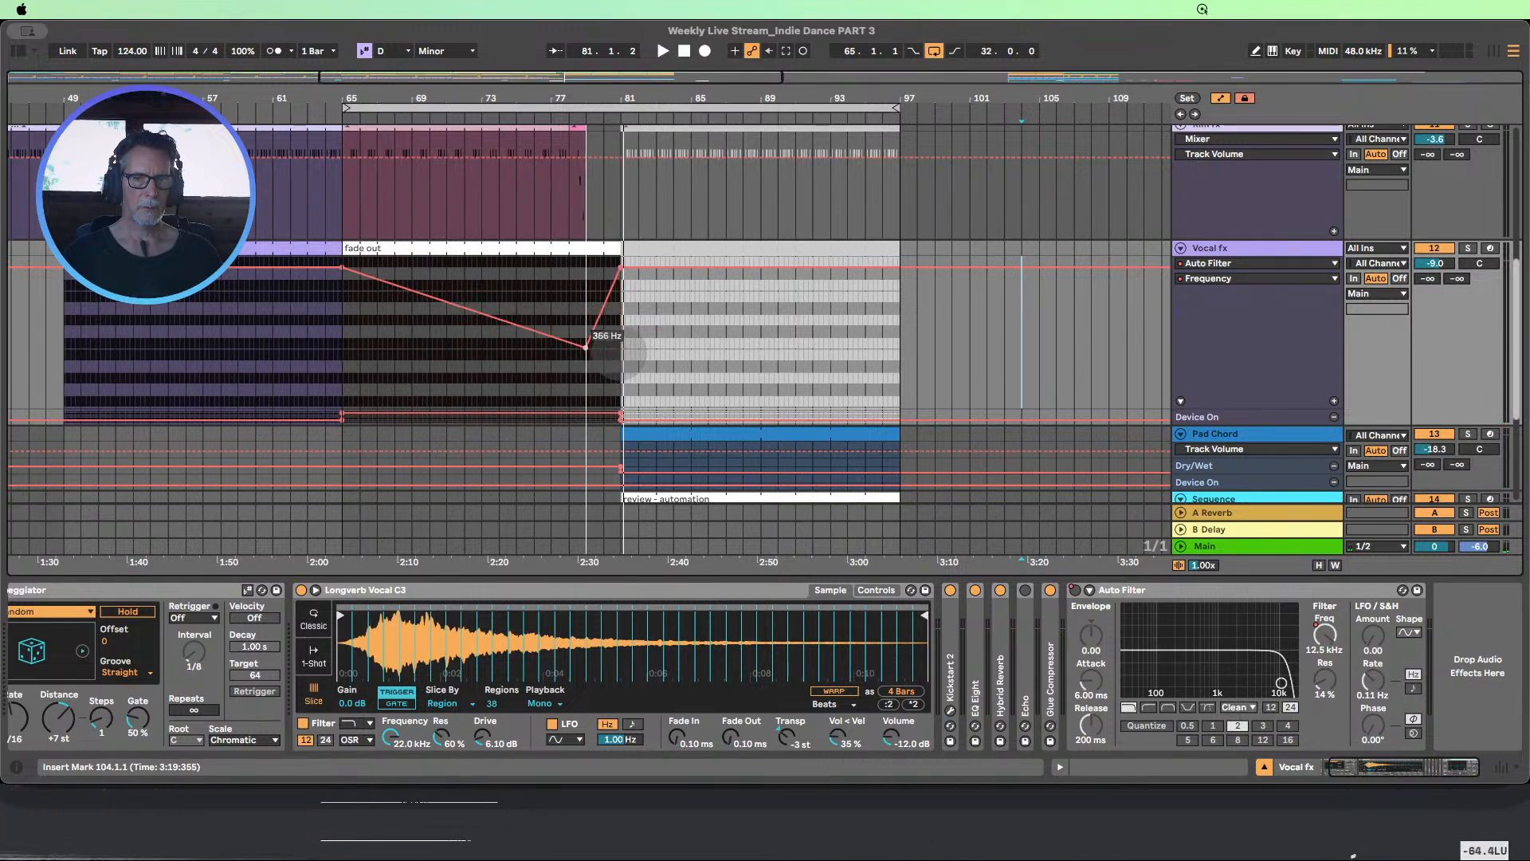
pyautogui.moveTo(623, 245); pyautogui.dragTo(591, 242)
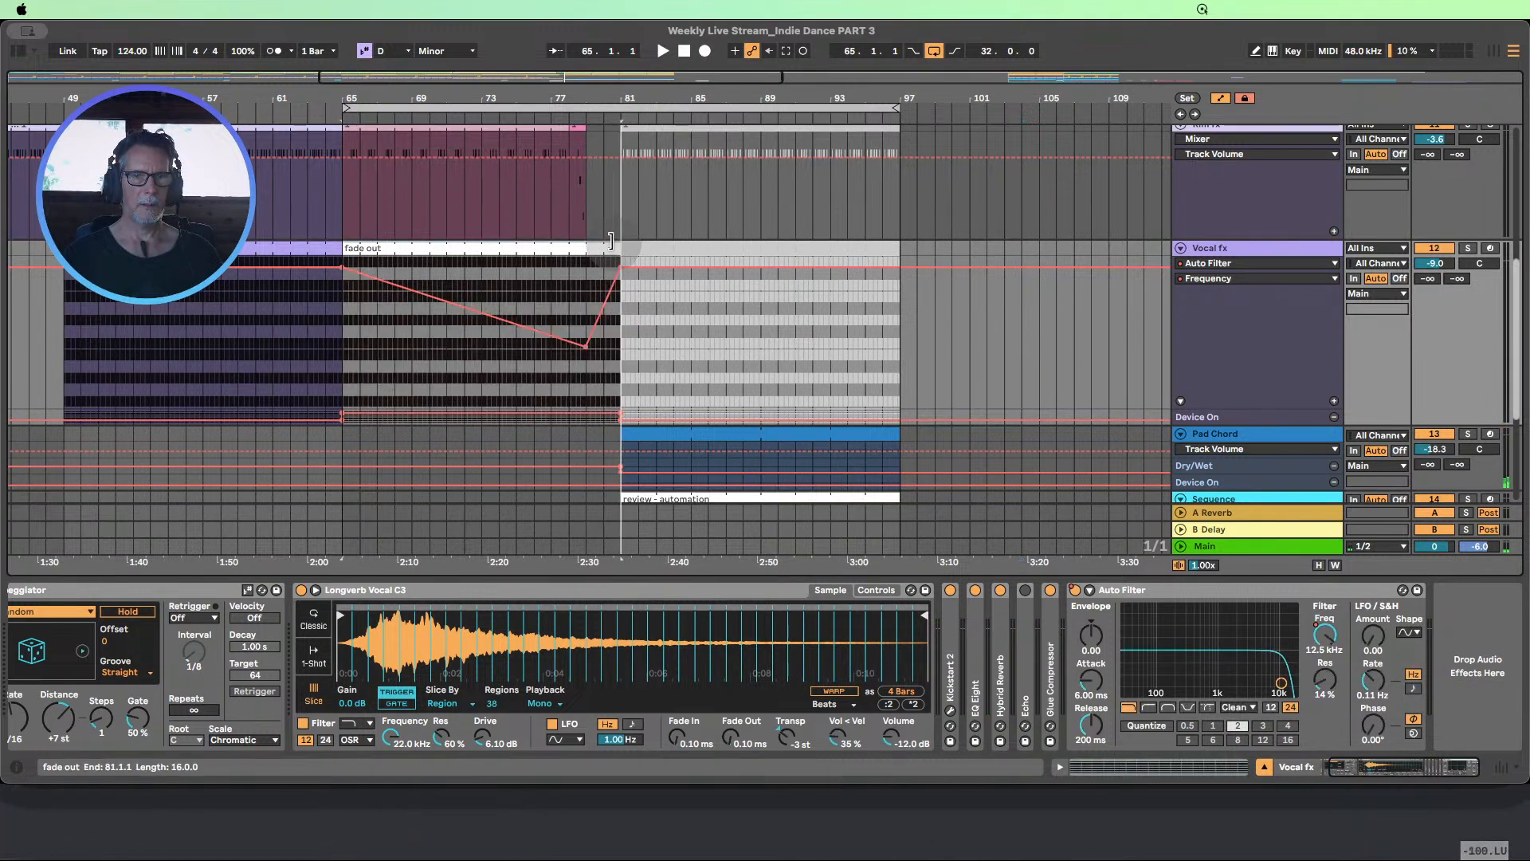
pyautogui.click(530, 116)
pyautogui.moveTo(563, 98); pyautogui.dragTo(563, 231)
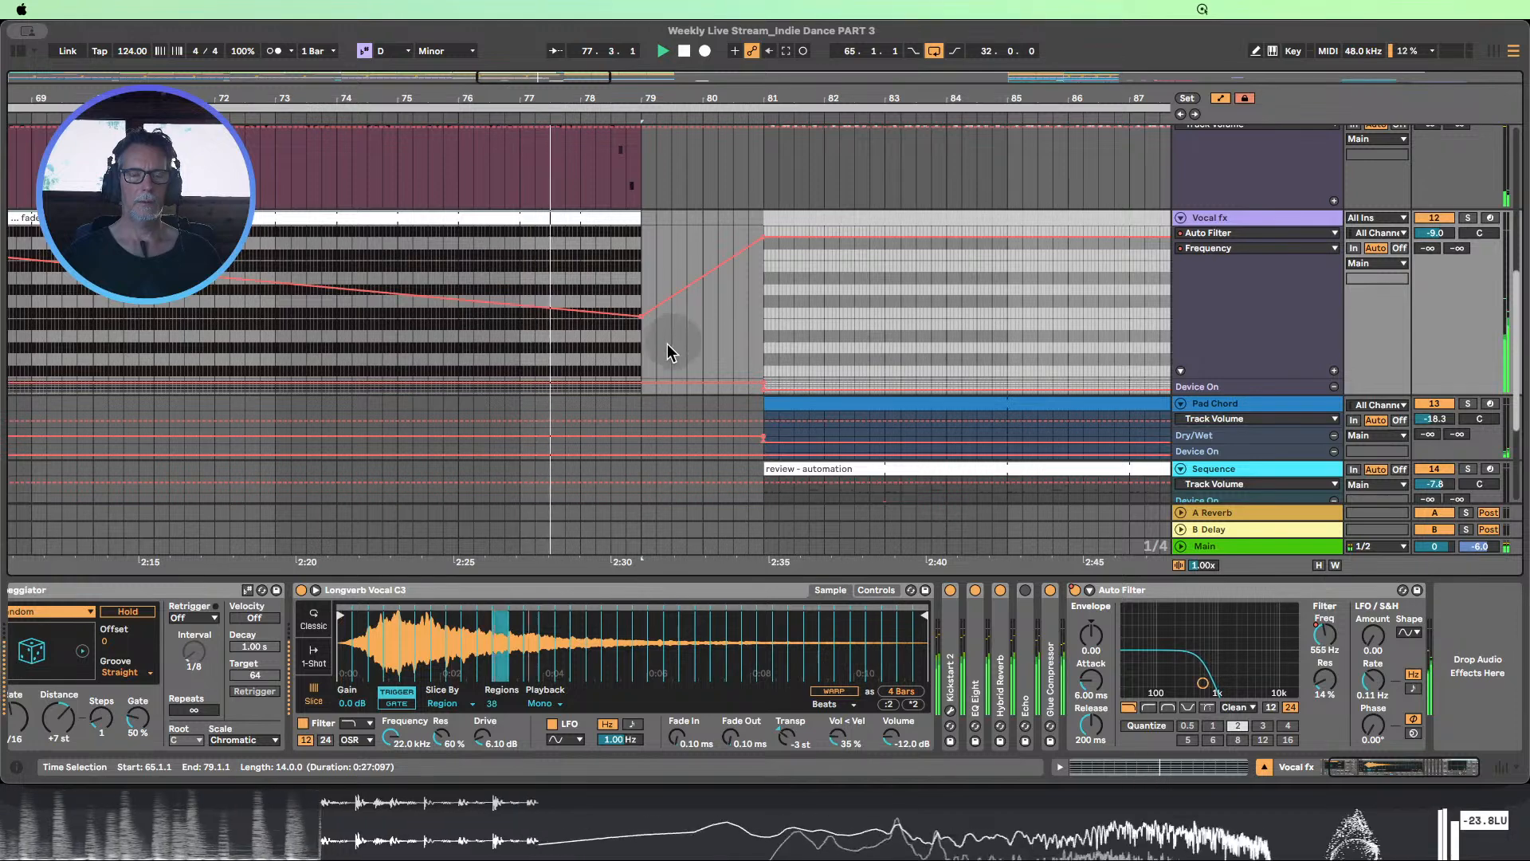
# Try ending both the fade out clip and its filter sweep at bar 77, and audition the passage
pyautogui.moveTo(644, 318)
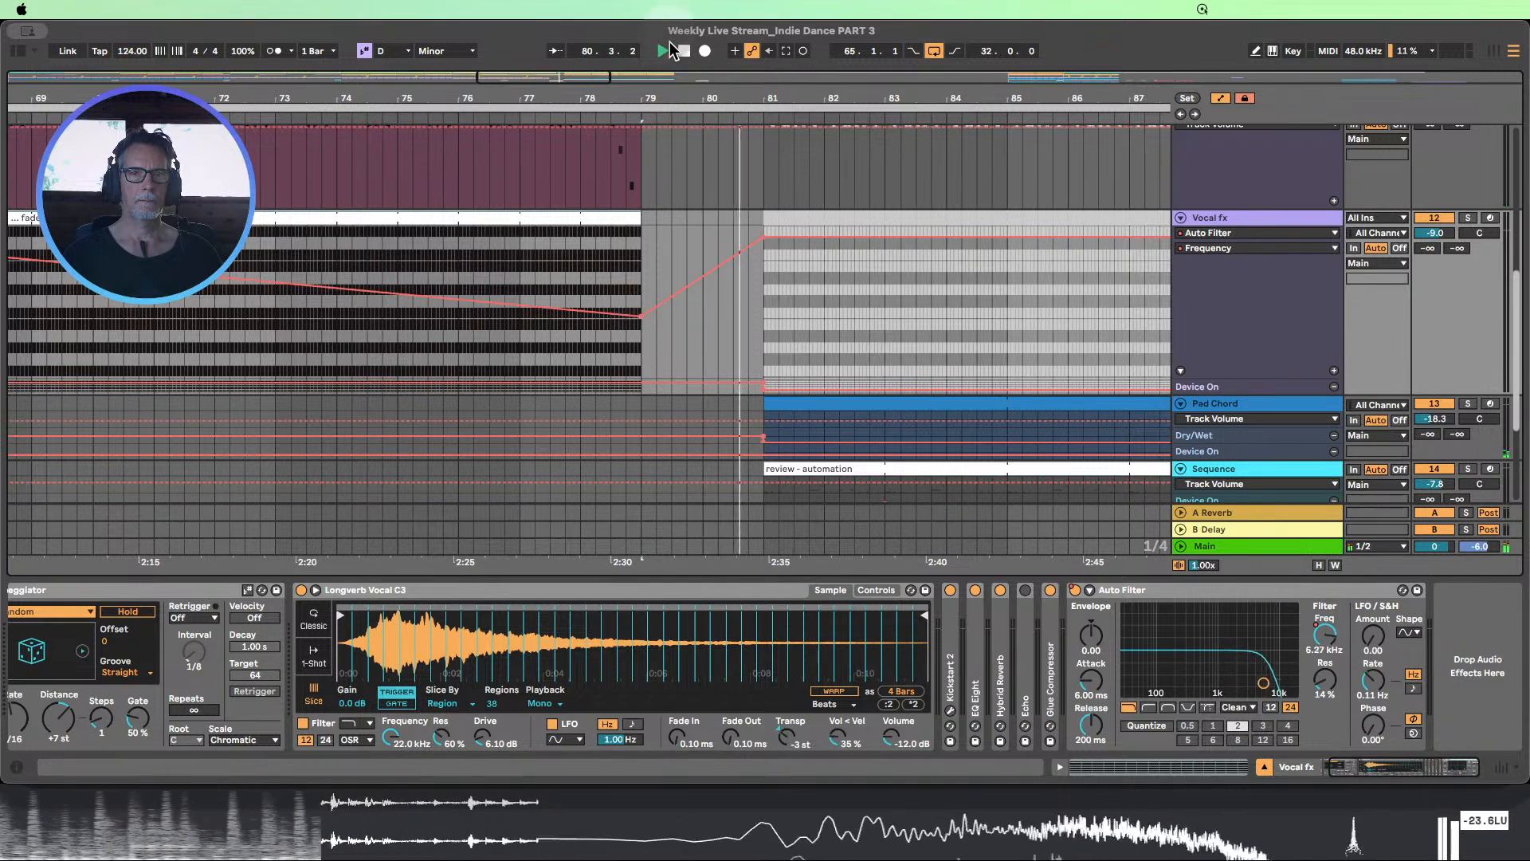
pyautogui.press('space')
pyautogui.moveTo(632, 216); pyautogui.dragTo(520, 216)
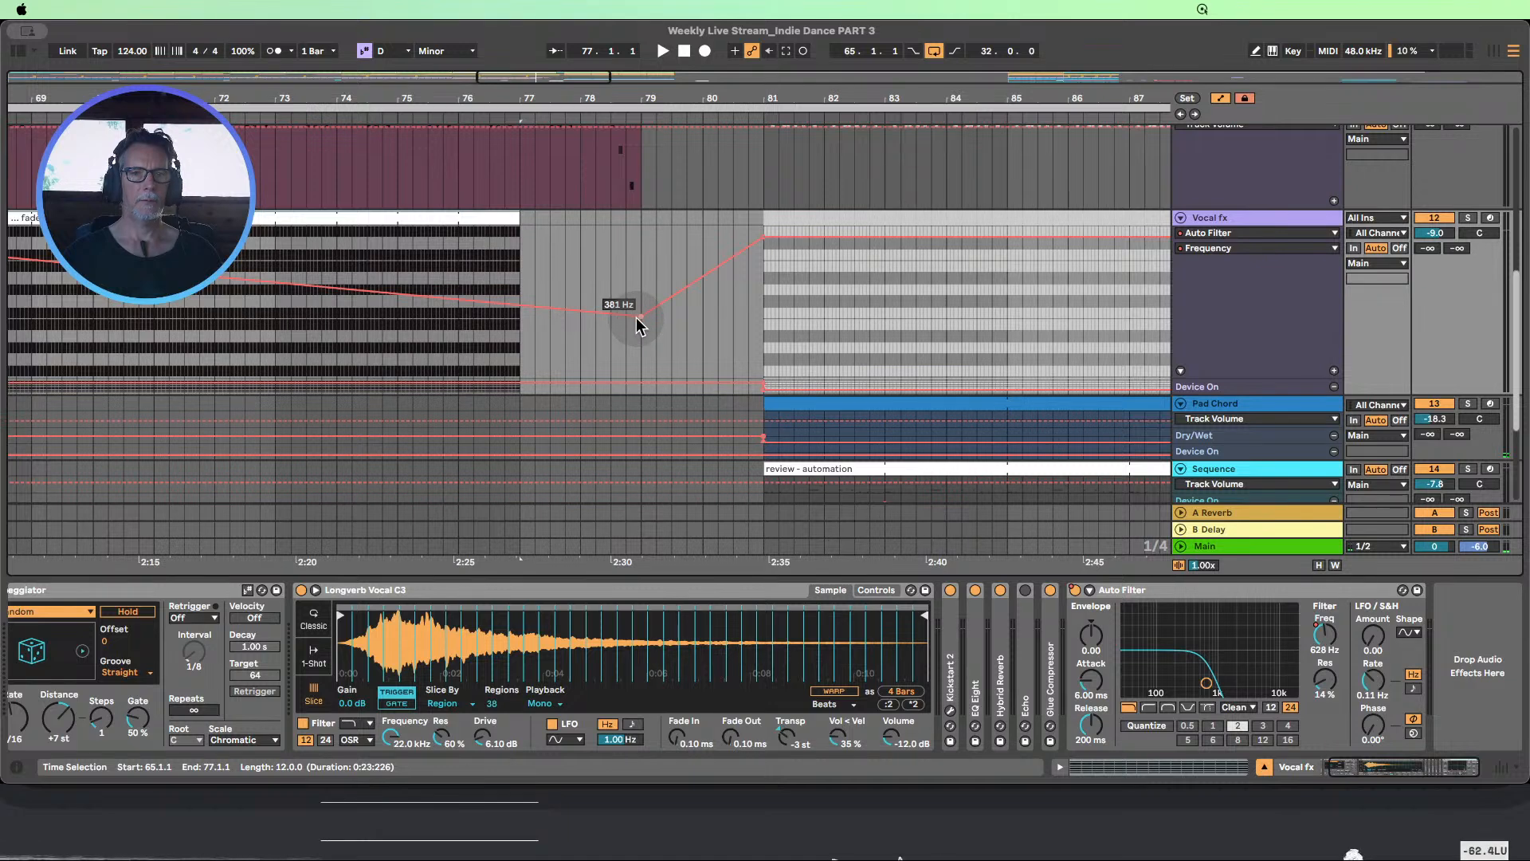
pyautogui.moveTo(636, 314); pyautogui.dragTo(520, 323)
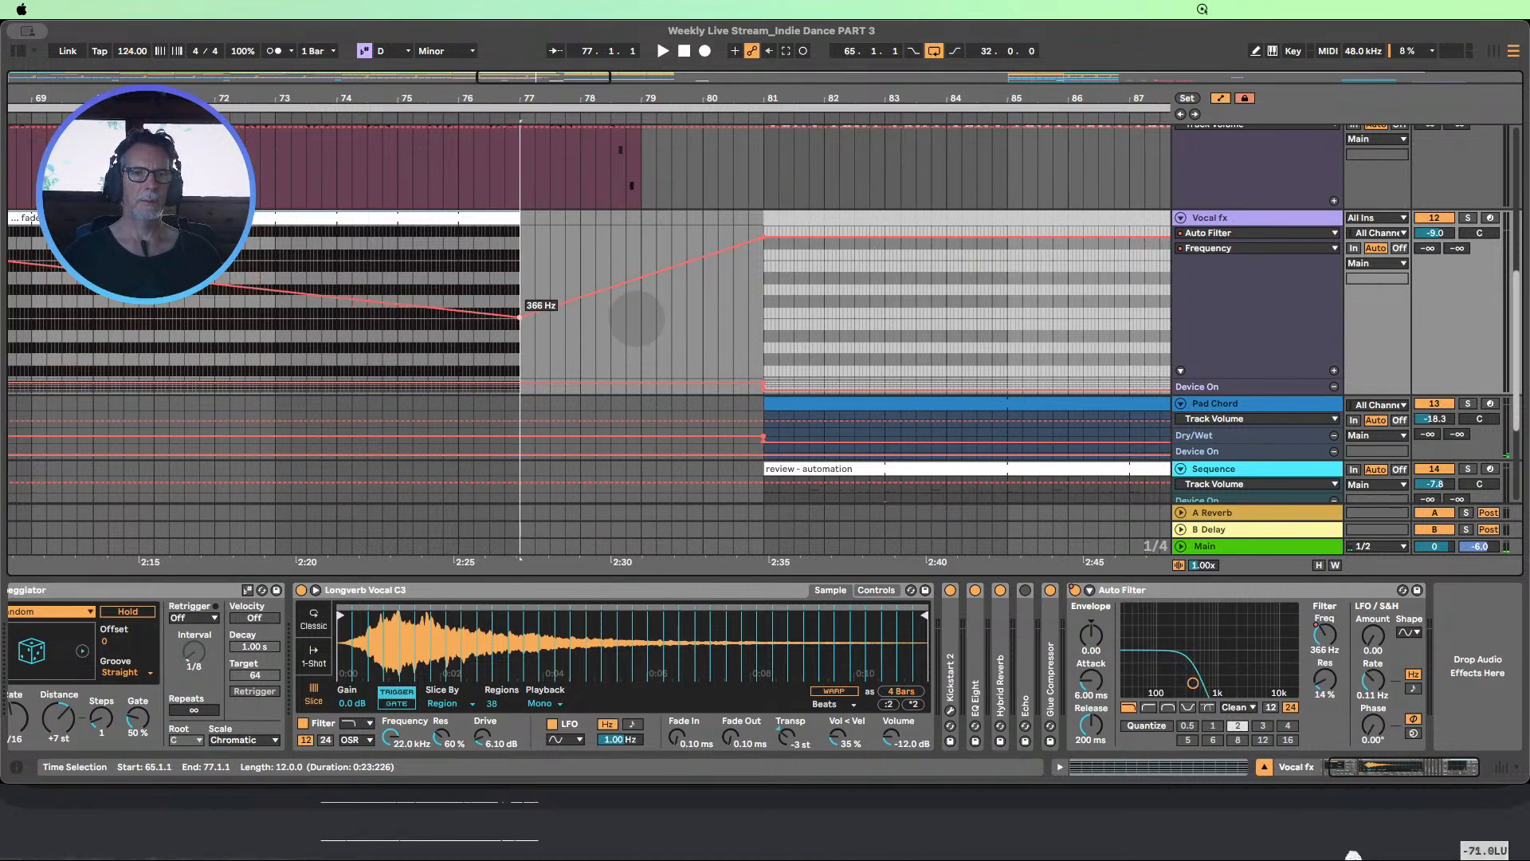
pyautogui.click(353, 115)
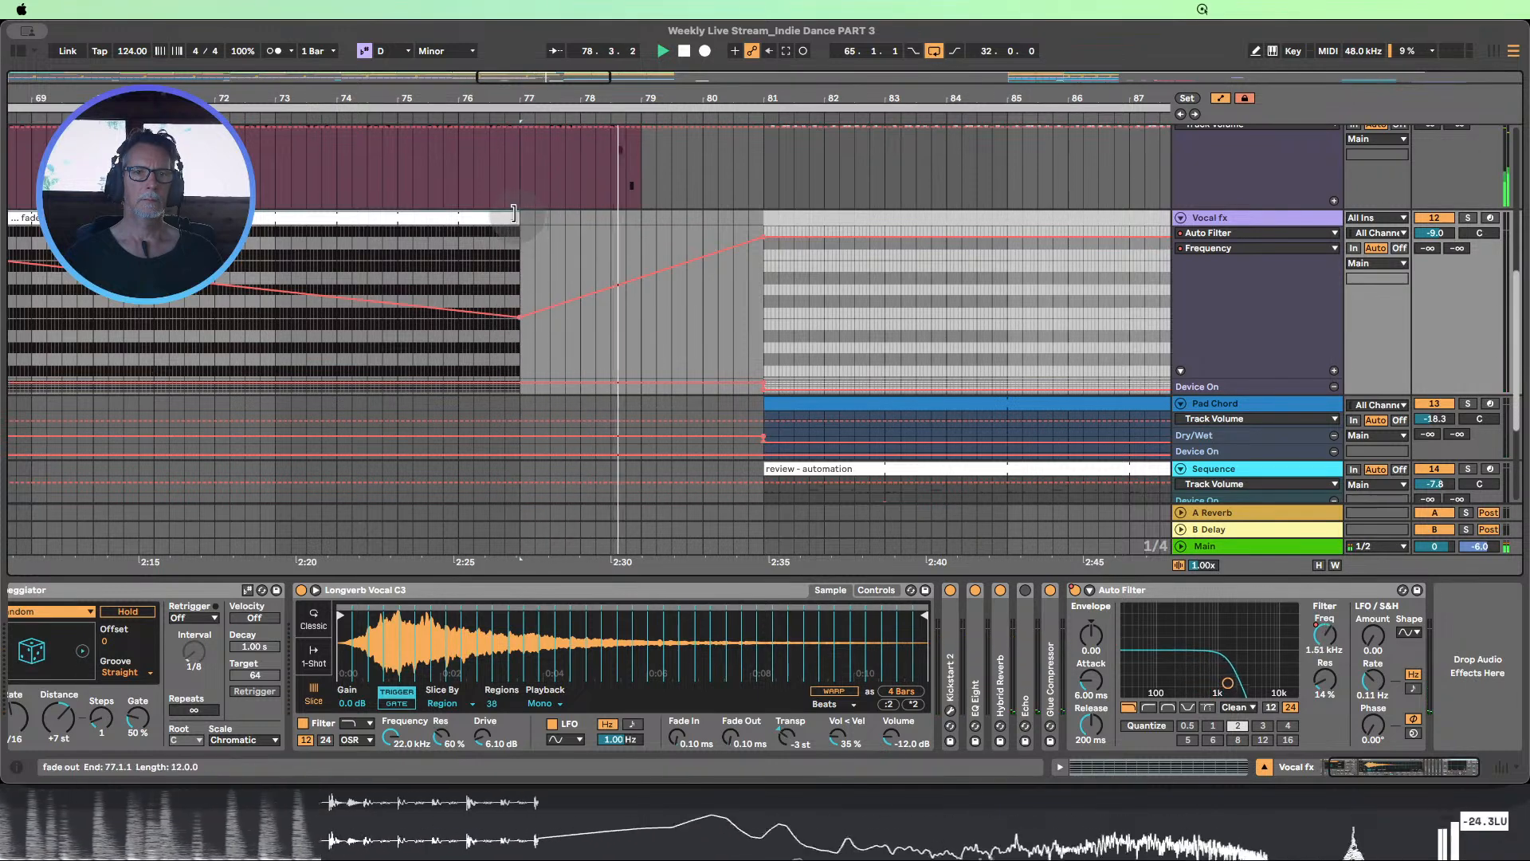
# Extend the fade out clip to 78.3.1, align the filter sweep's low point with the clip's new end, and audition it
pyautogui.moveTo(523, 227); pyautogui.dragTo(581, 227)
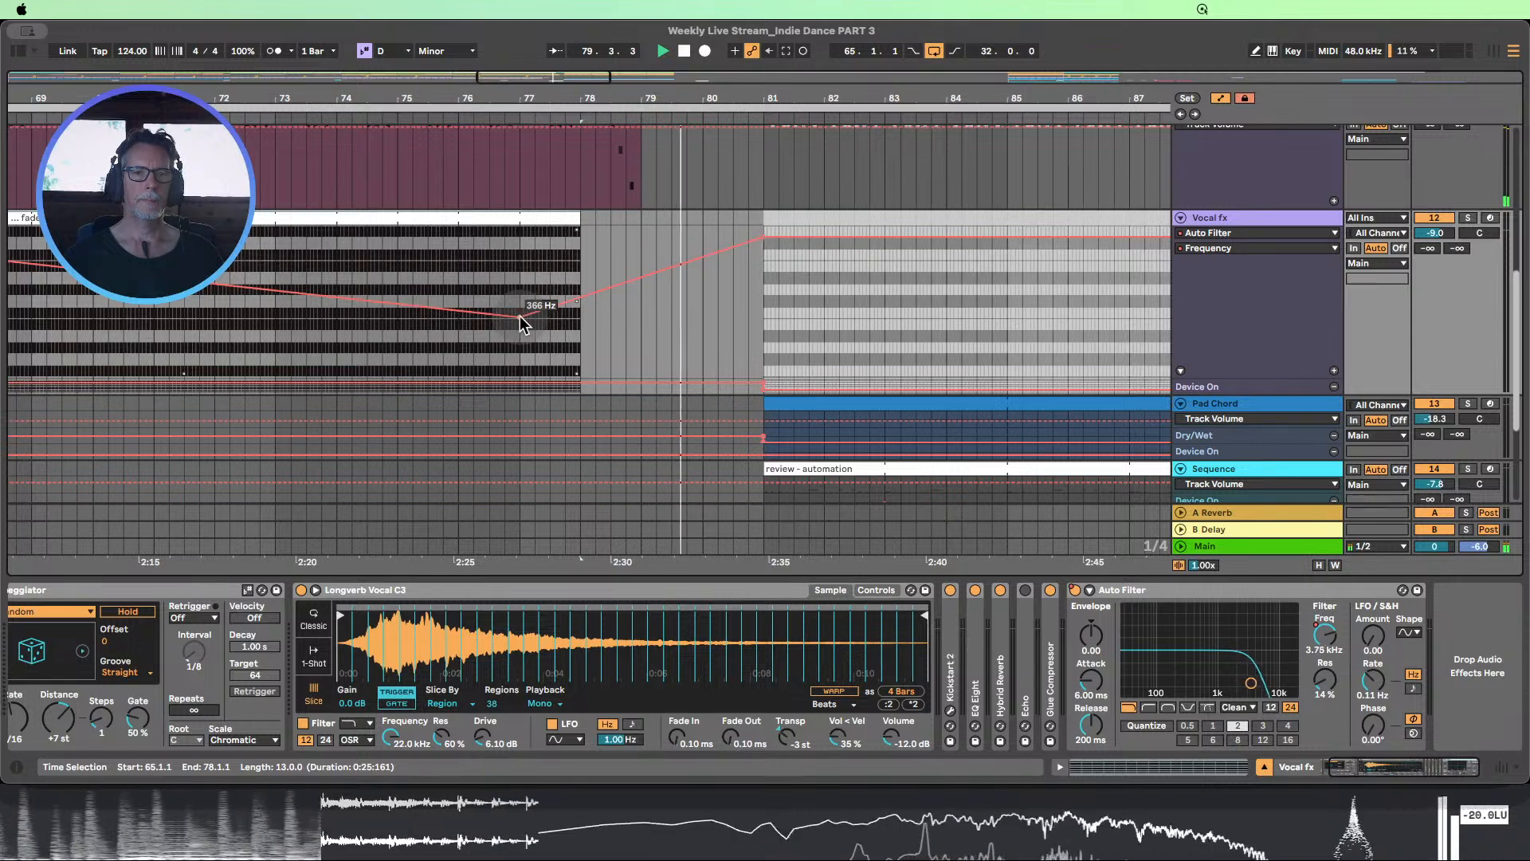
pyautogui.moveTo(519, 316); pyautogui.dragTo(580, 316)
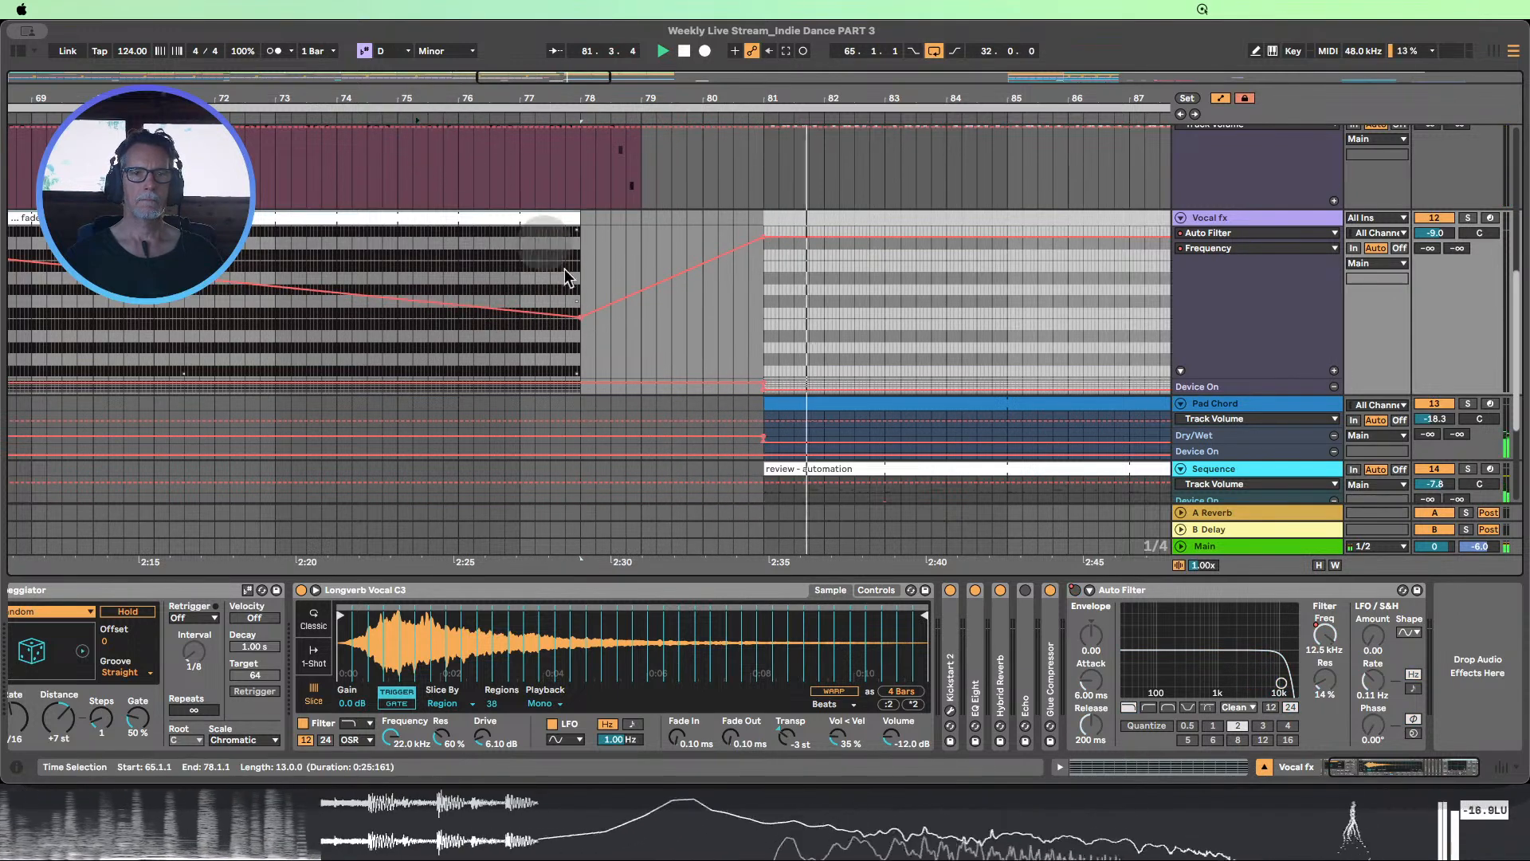
pyautogui.click(594, 341)
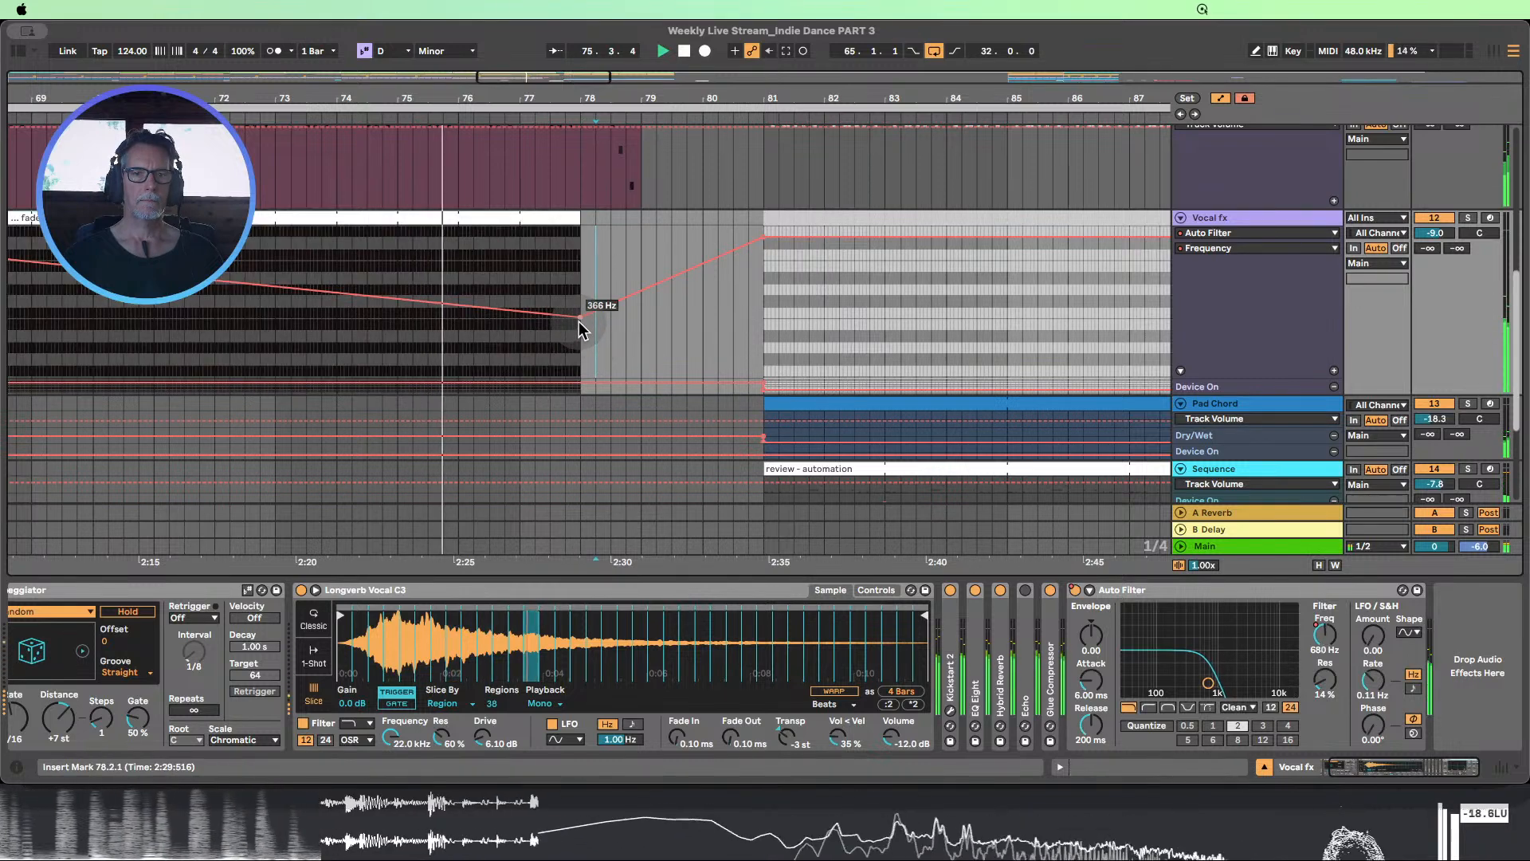
pyautogui.moveTo(579, 322); pyautogui.dragTo(580, 316)
pyautogui.moveTo(582, 213); pyautogui.dragTo(611, 213)
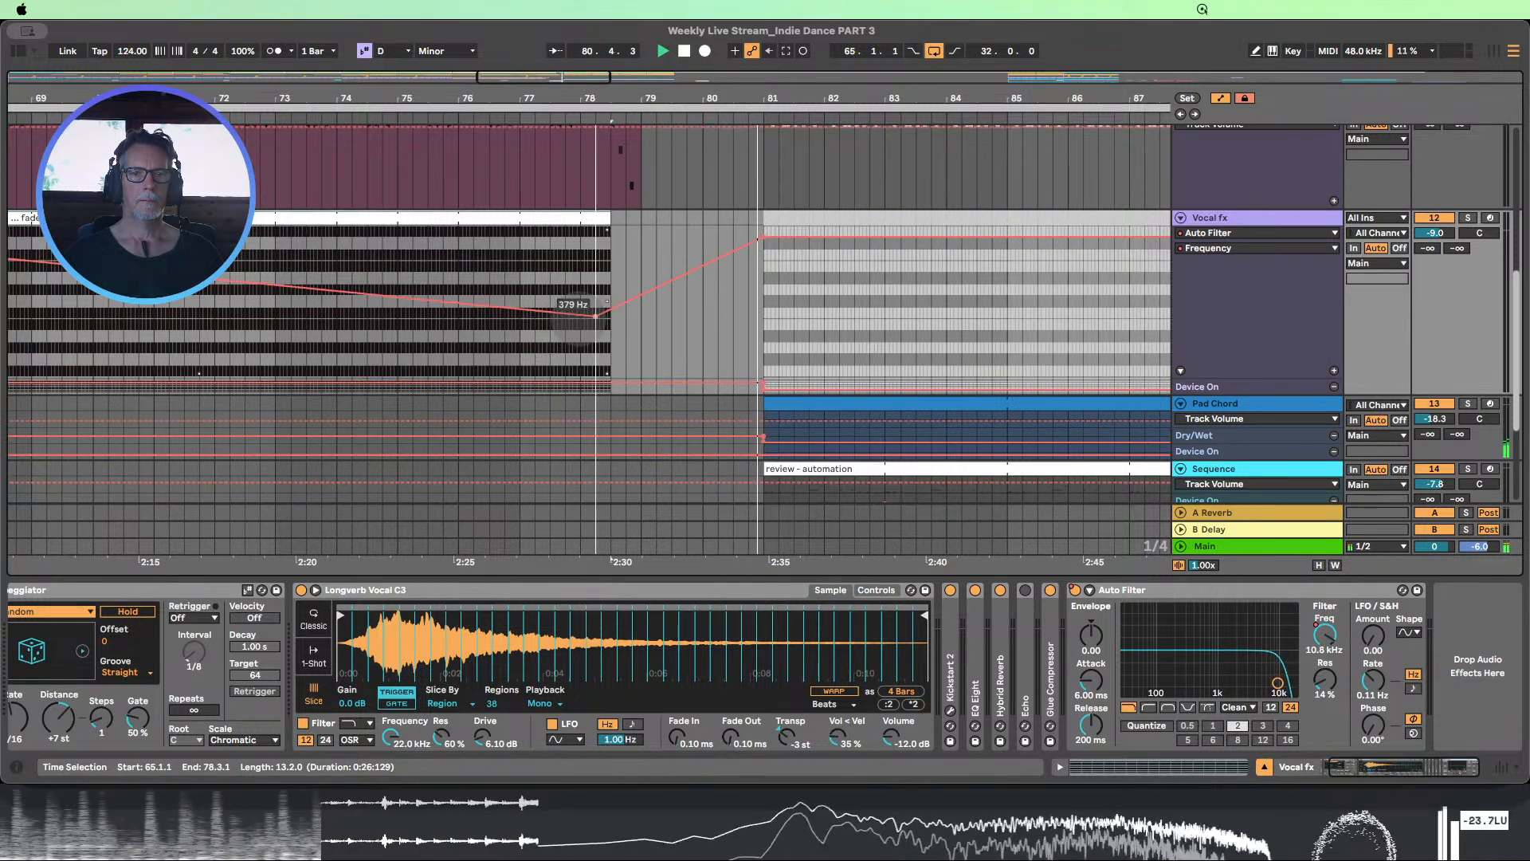
pyautogui.moveTo(577, 319); pyautogui.dragTo(609, 318)
pyautogui.click(444, 108)
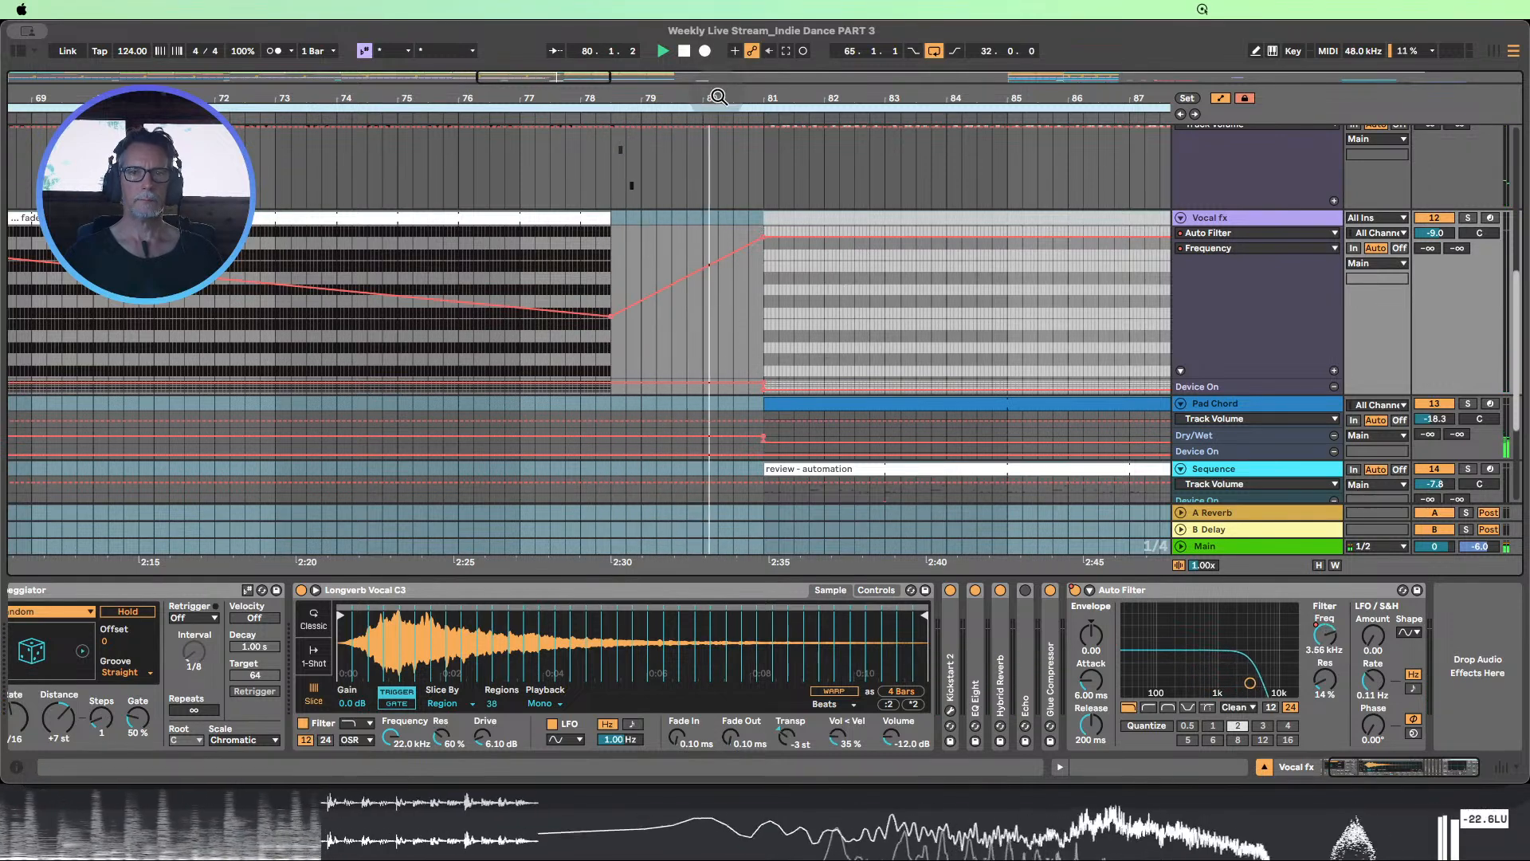
# Hide the device view to show more of the arrangement's tracks around bars 65 to 97
pyautogui.moveTo(716, 99); pyautogui.dragTo(618, 78)
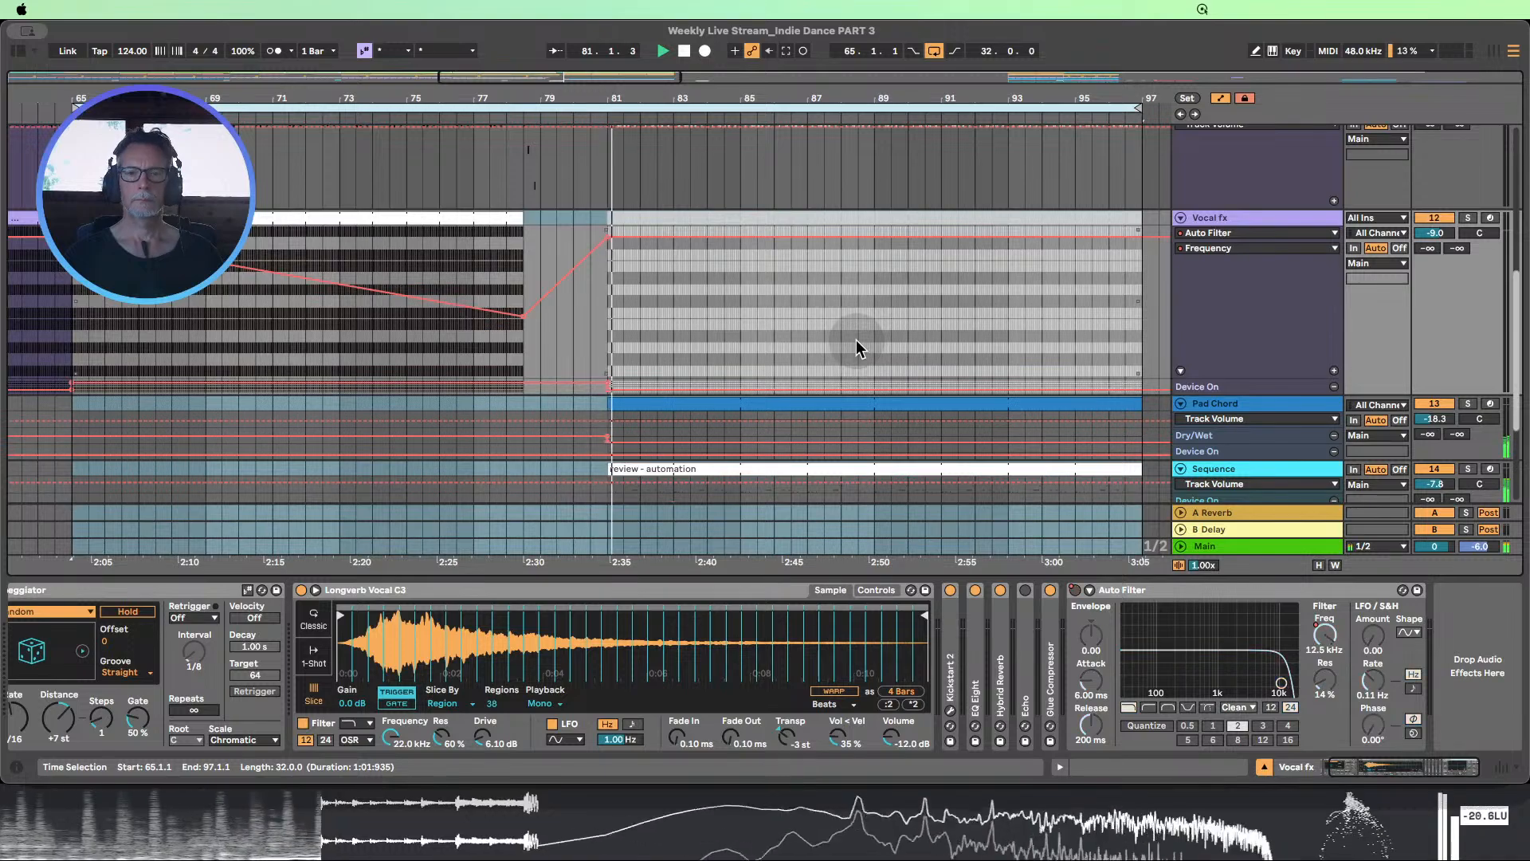
pyautogui.press('super+alt+l')
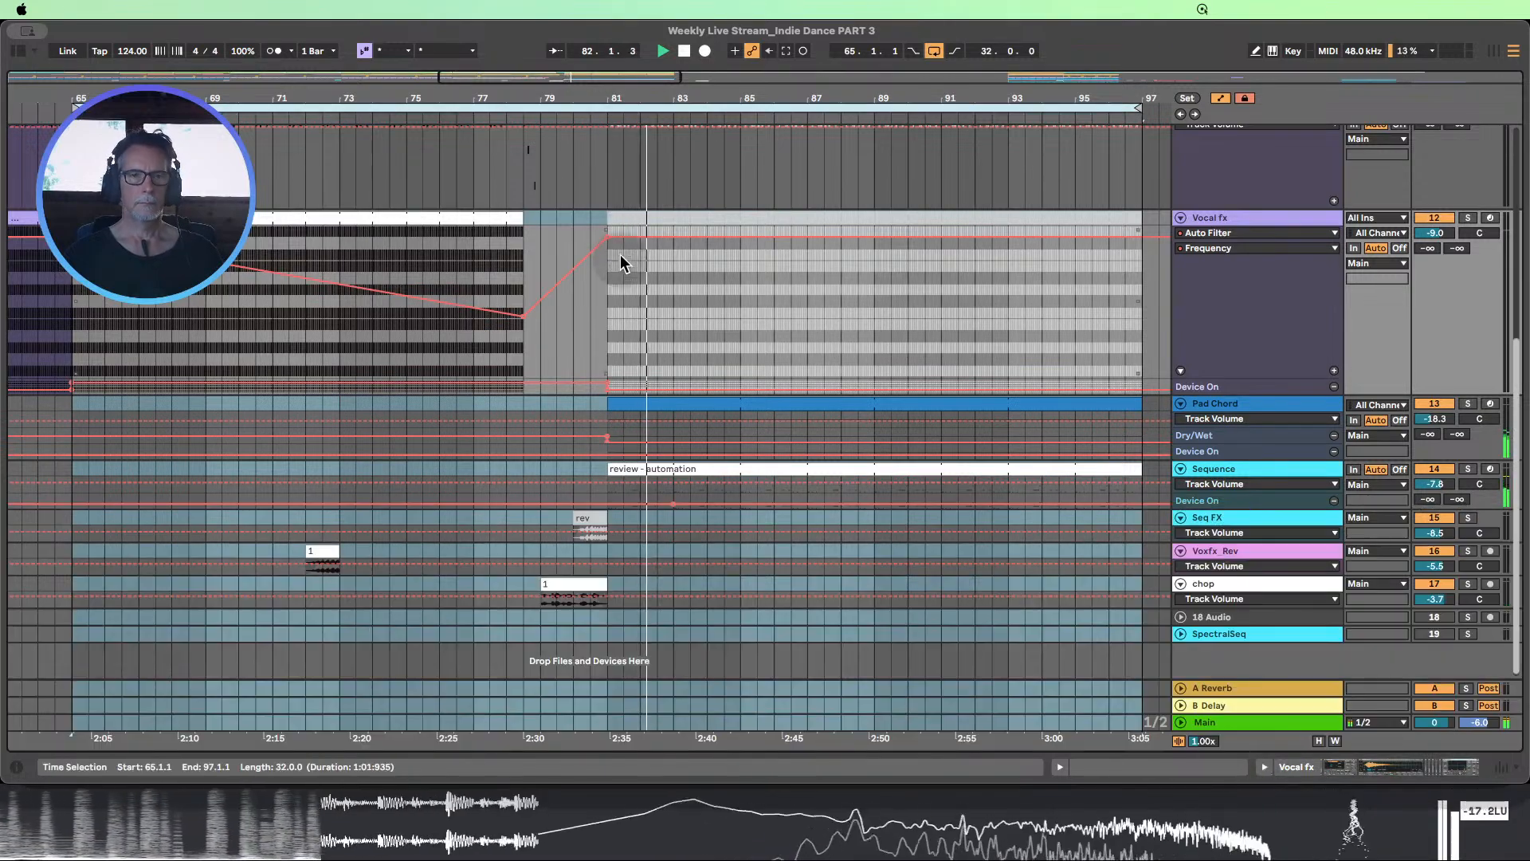
pyautogui.moveTo(547, 96); pyautogui.dragTo(593, 76)
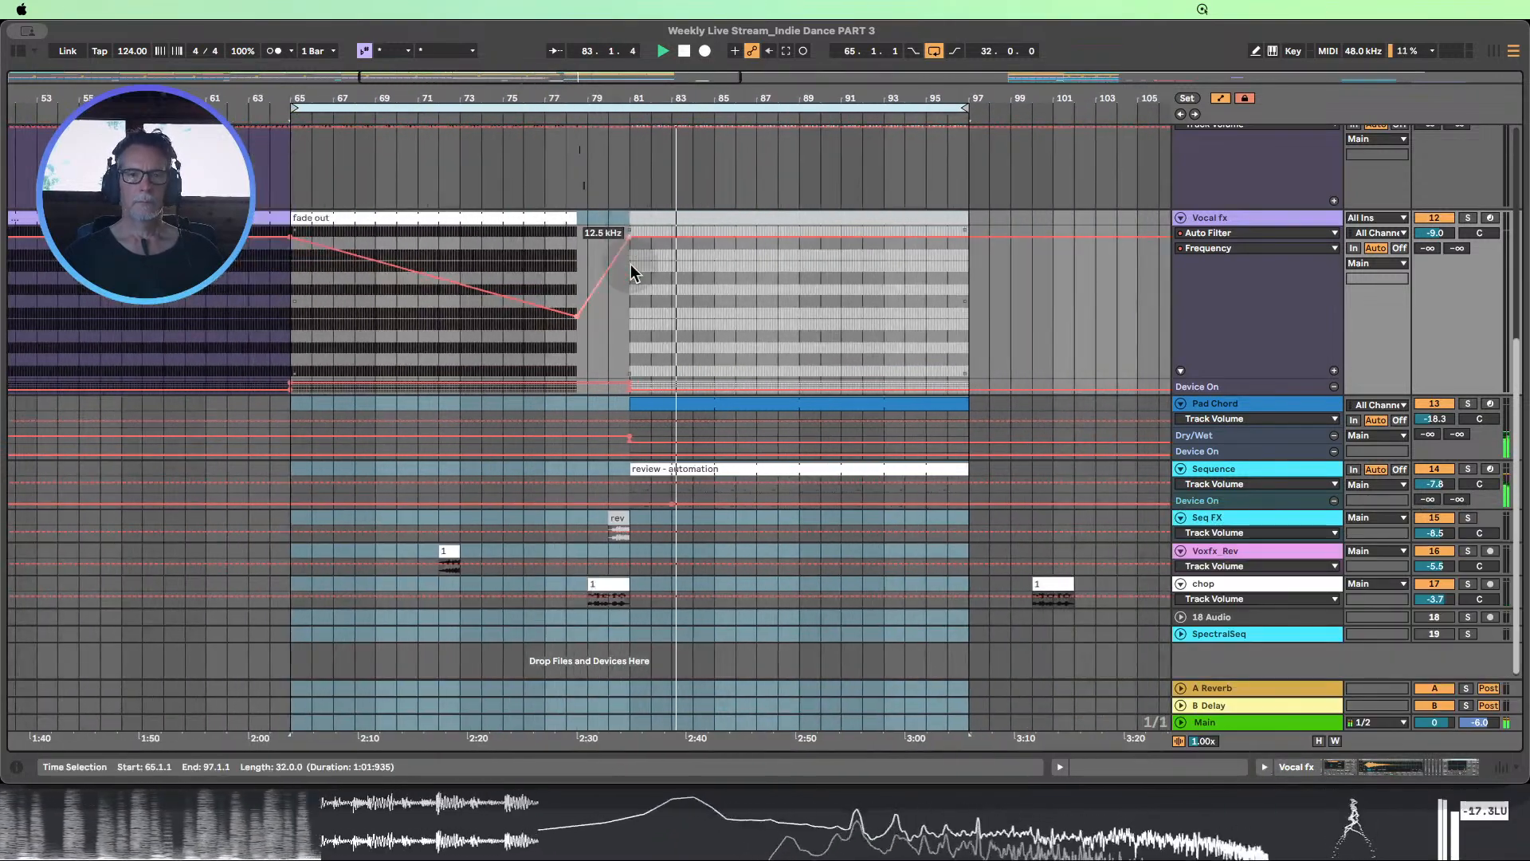
pyautogui.scroll(4, 630, 266)
pyautogui.scroll(1, 477, 275)
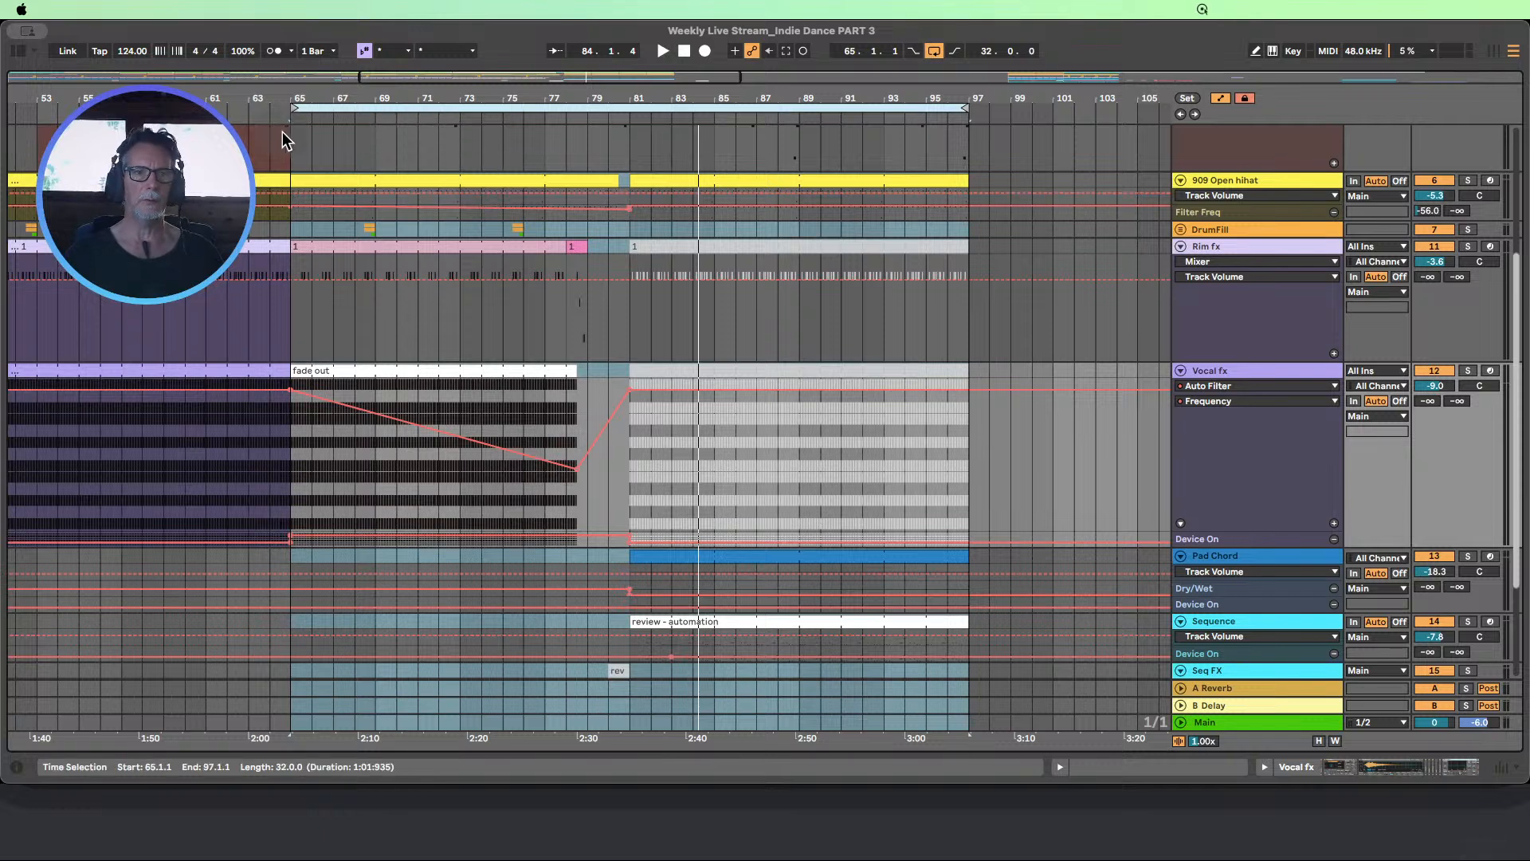
pyautogui.click(326, 362)
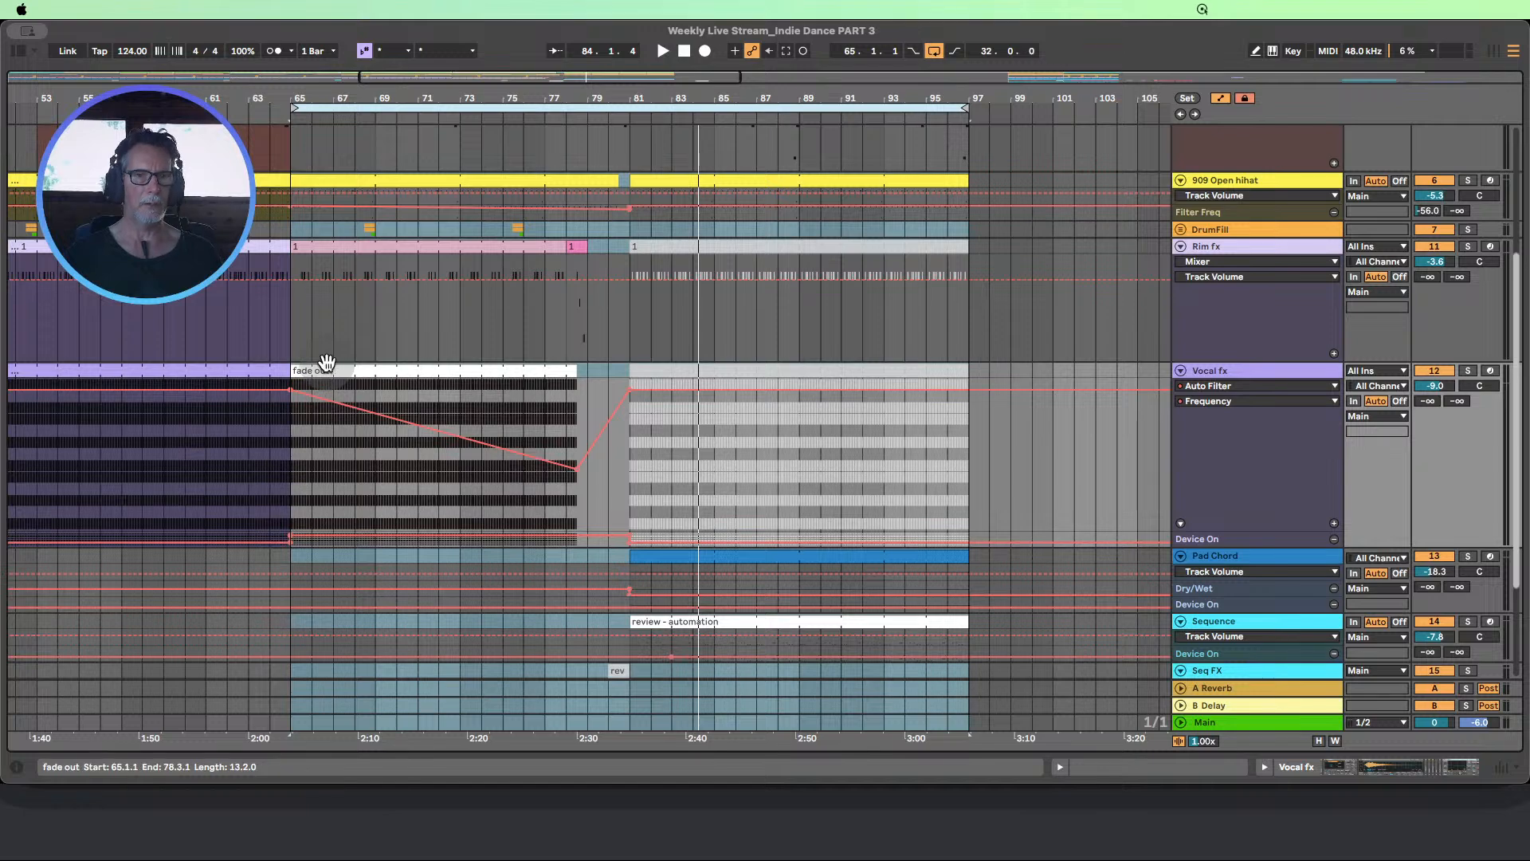
pyautogui.click(314, 371)
pyautogui.scroll(4, 392, 380)
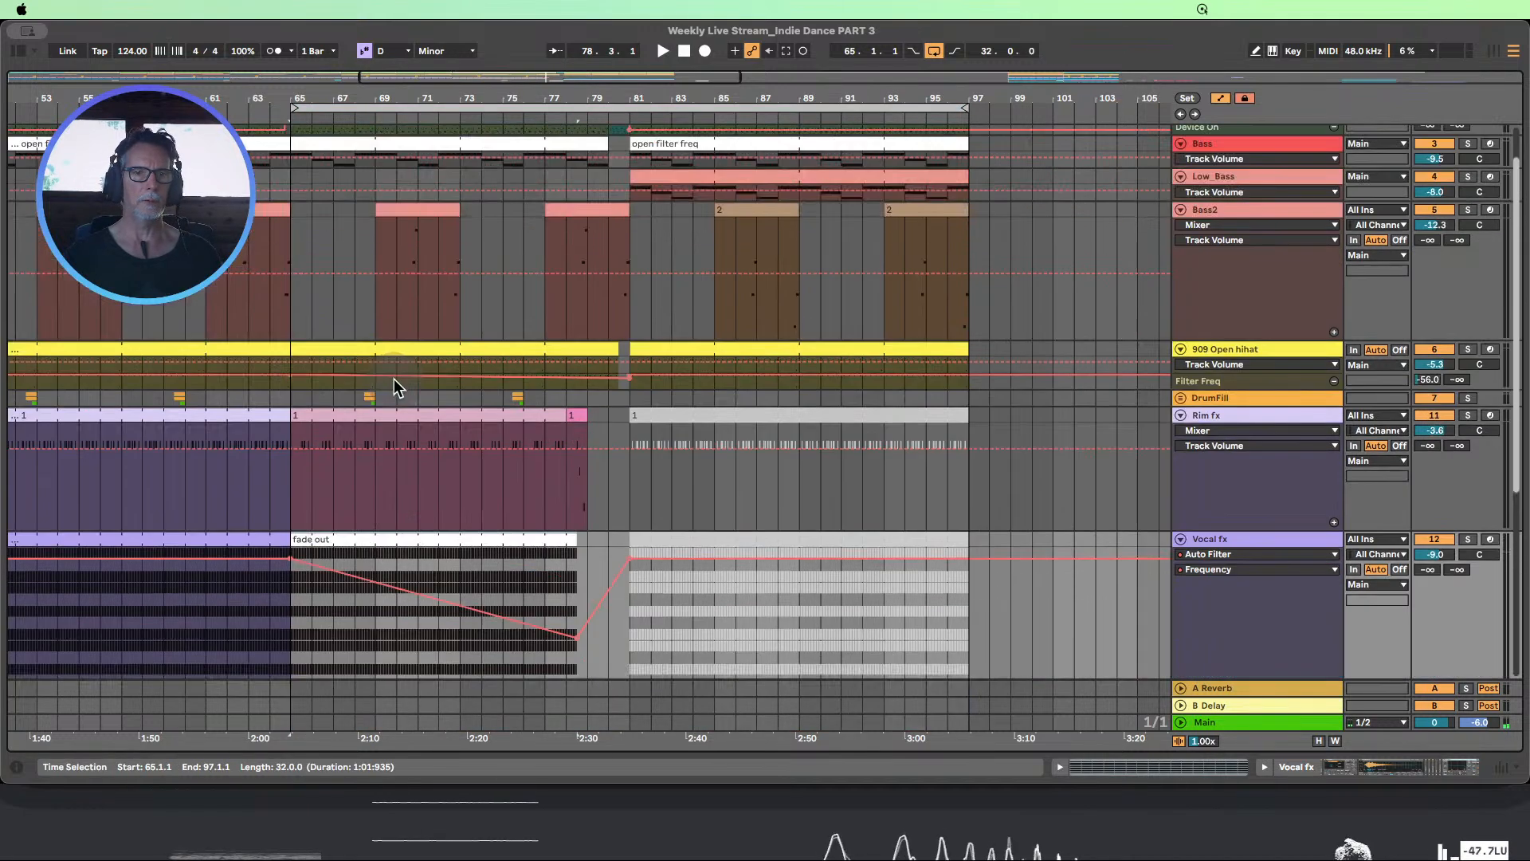
# Review the full arrangement against the To Do List notes, including "Rising or Descending Chords?" at bar 65
pyautogui.scroll(2, 394, 379)
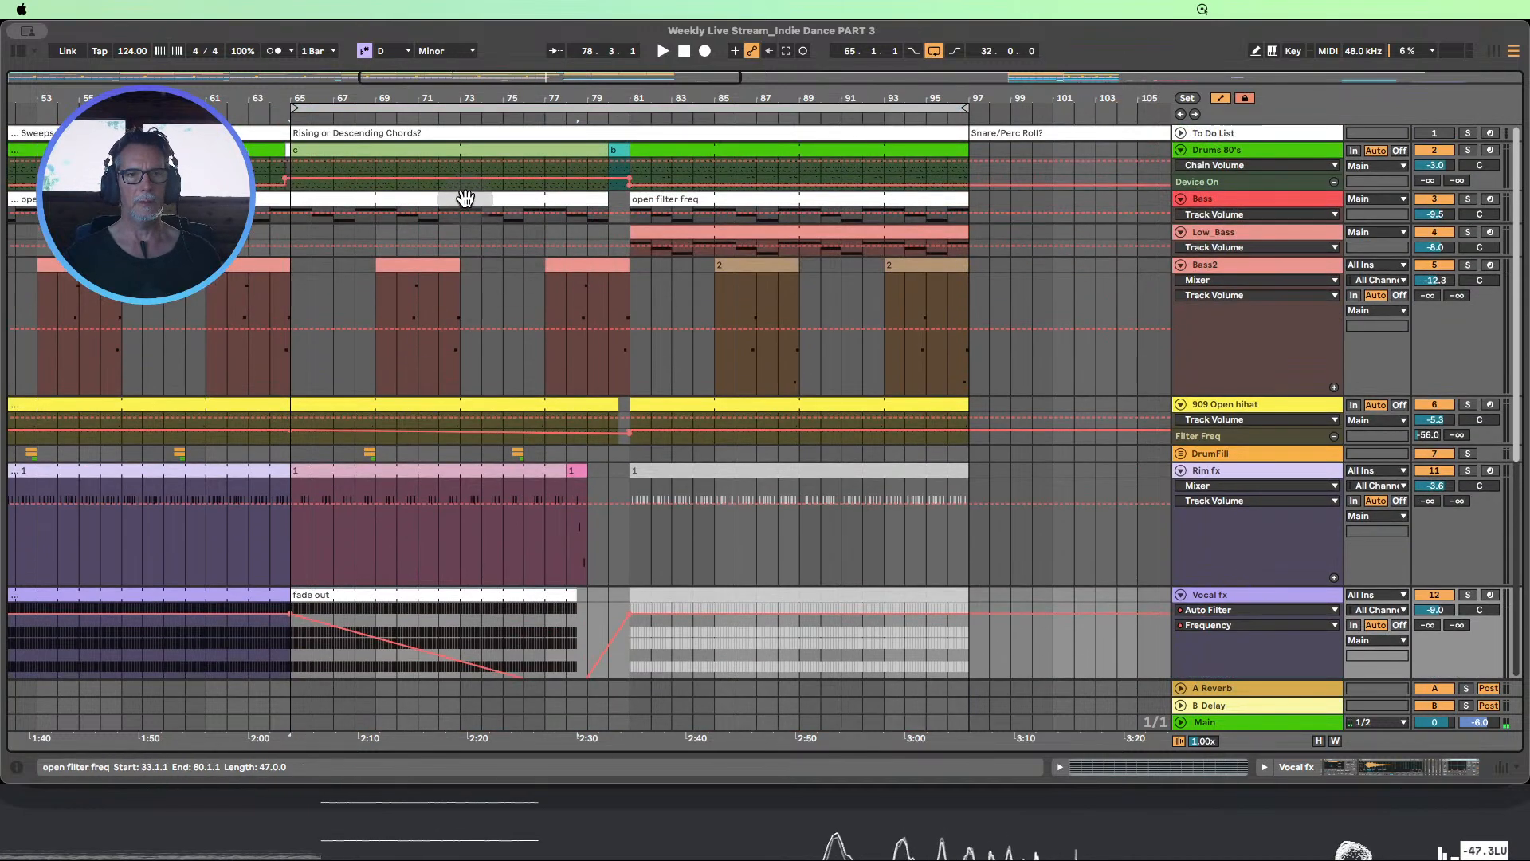
pyautogui.scroll(-1, 421, 439)
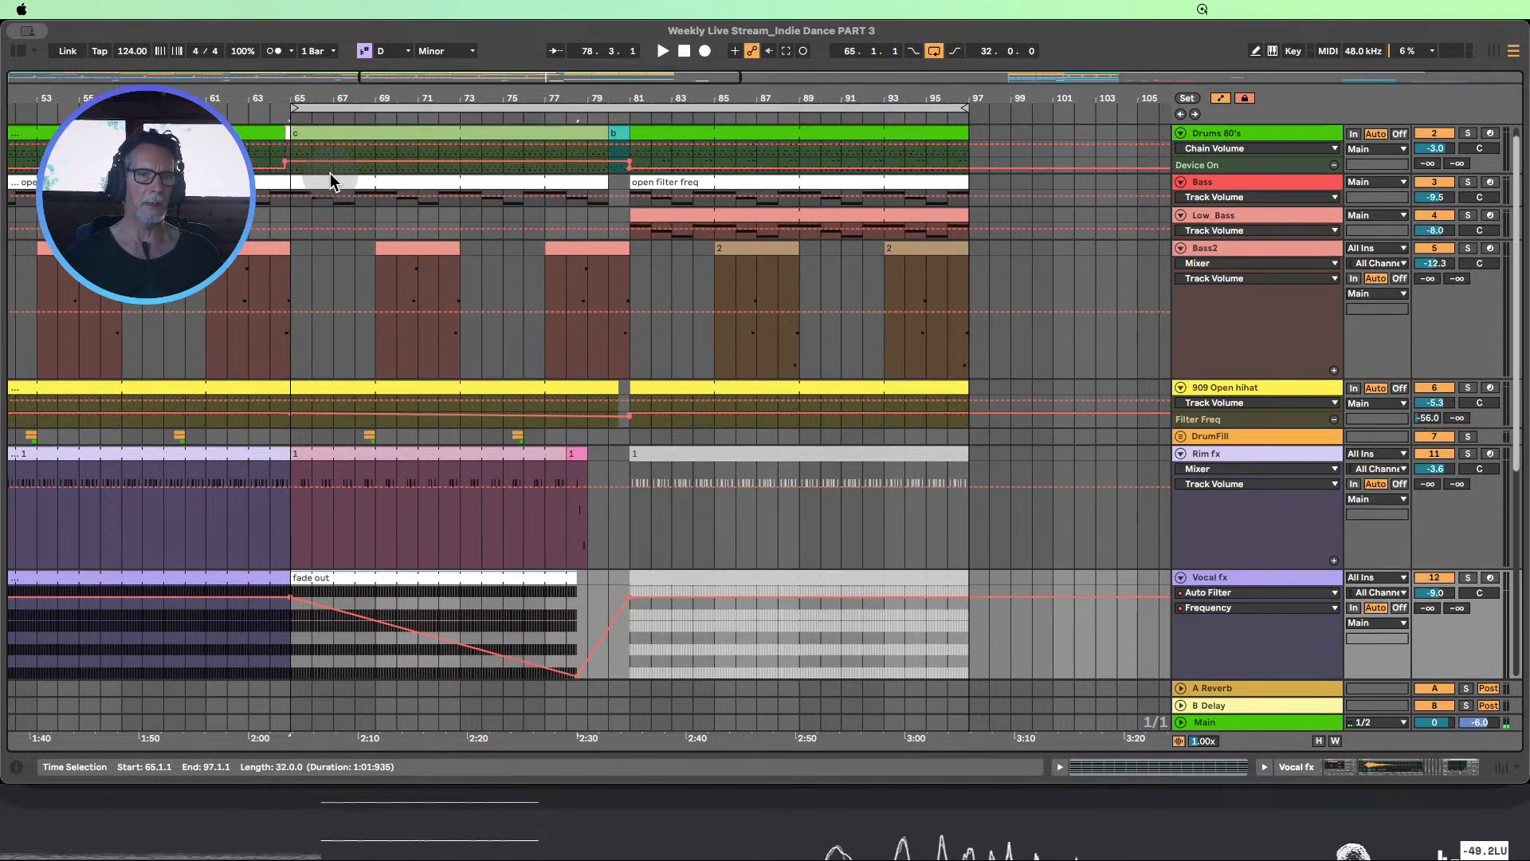
pyautogui.scroll(-2, 330, 174)
pyautogui.scroll(3, 332, 184)
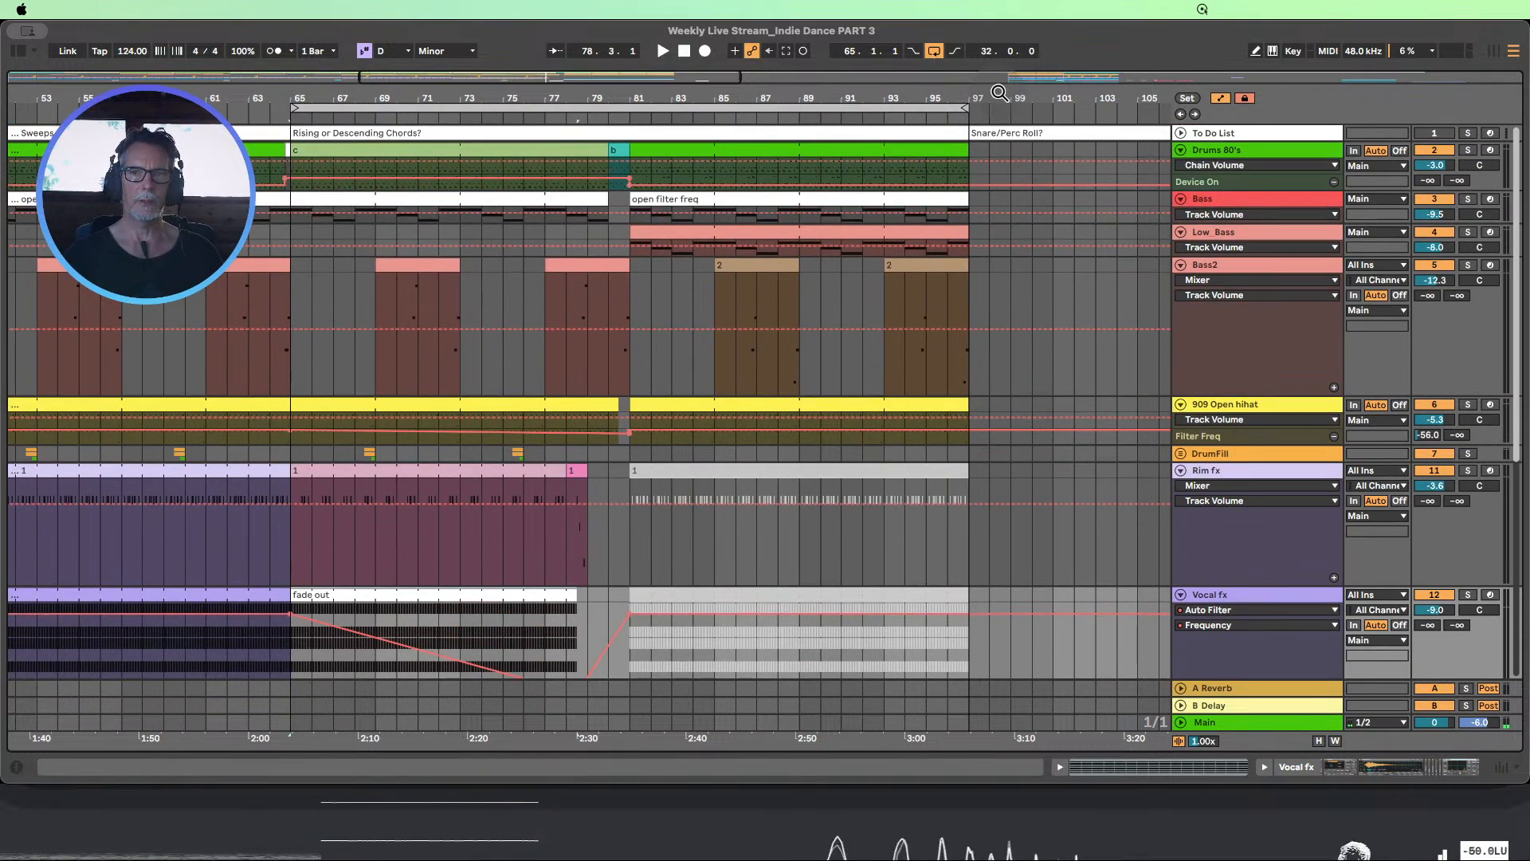
pyautogui.moveTo(999, 93); pyautogui.dragTo(529, 94)
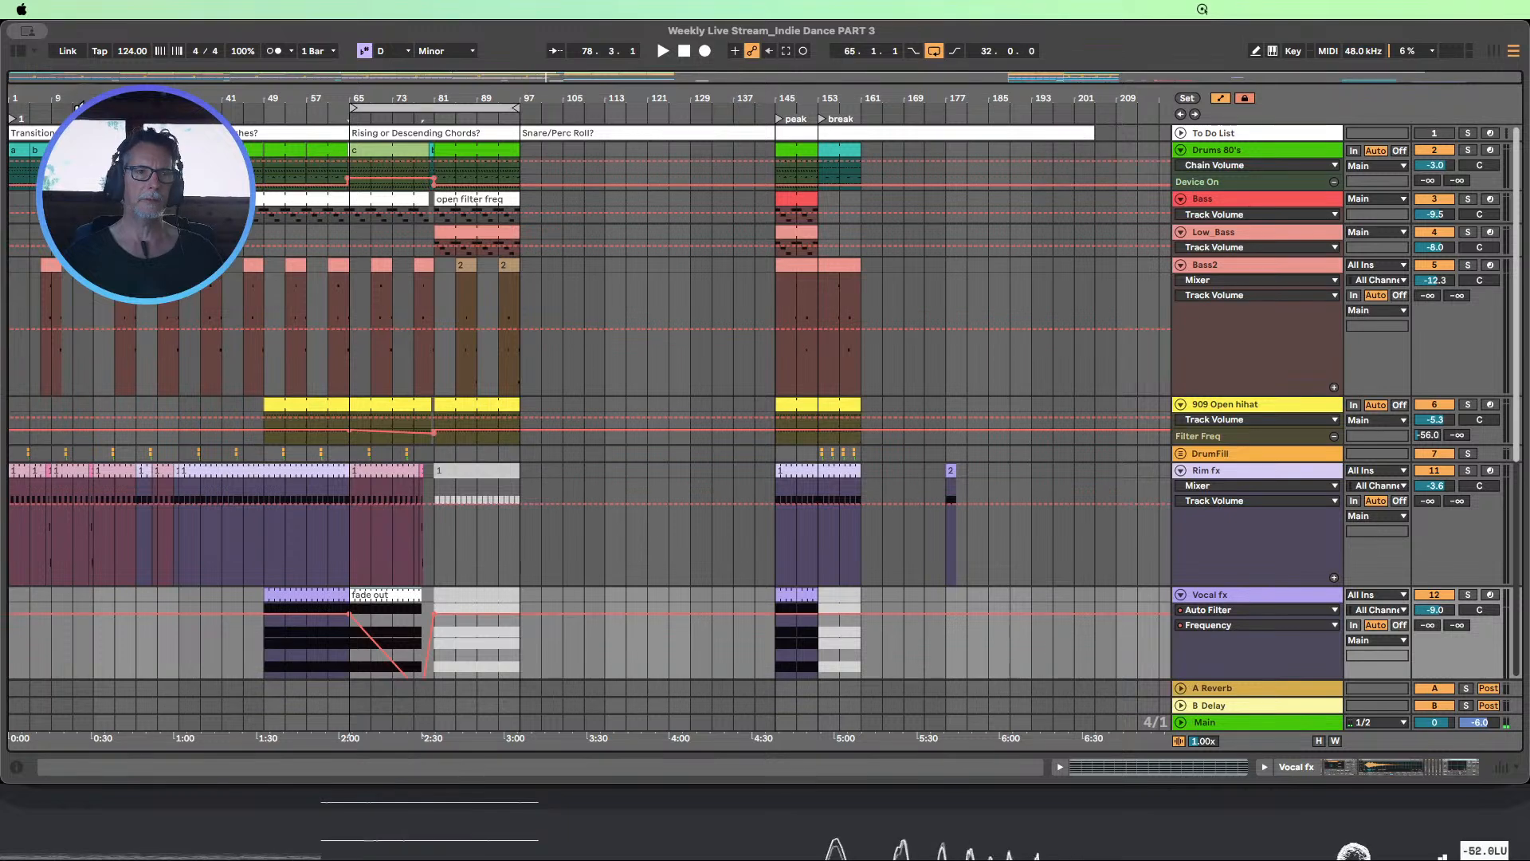
pyautogui.click(54, 130)
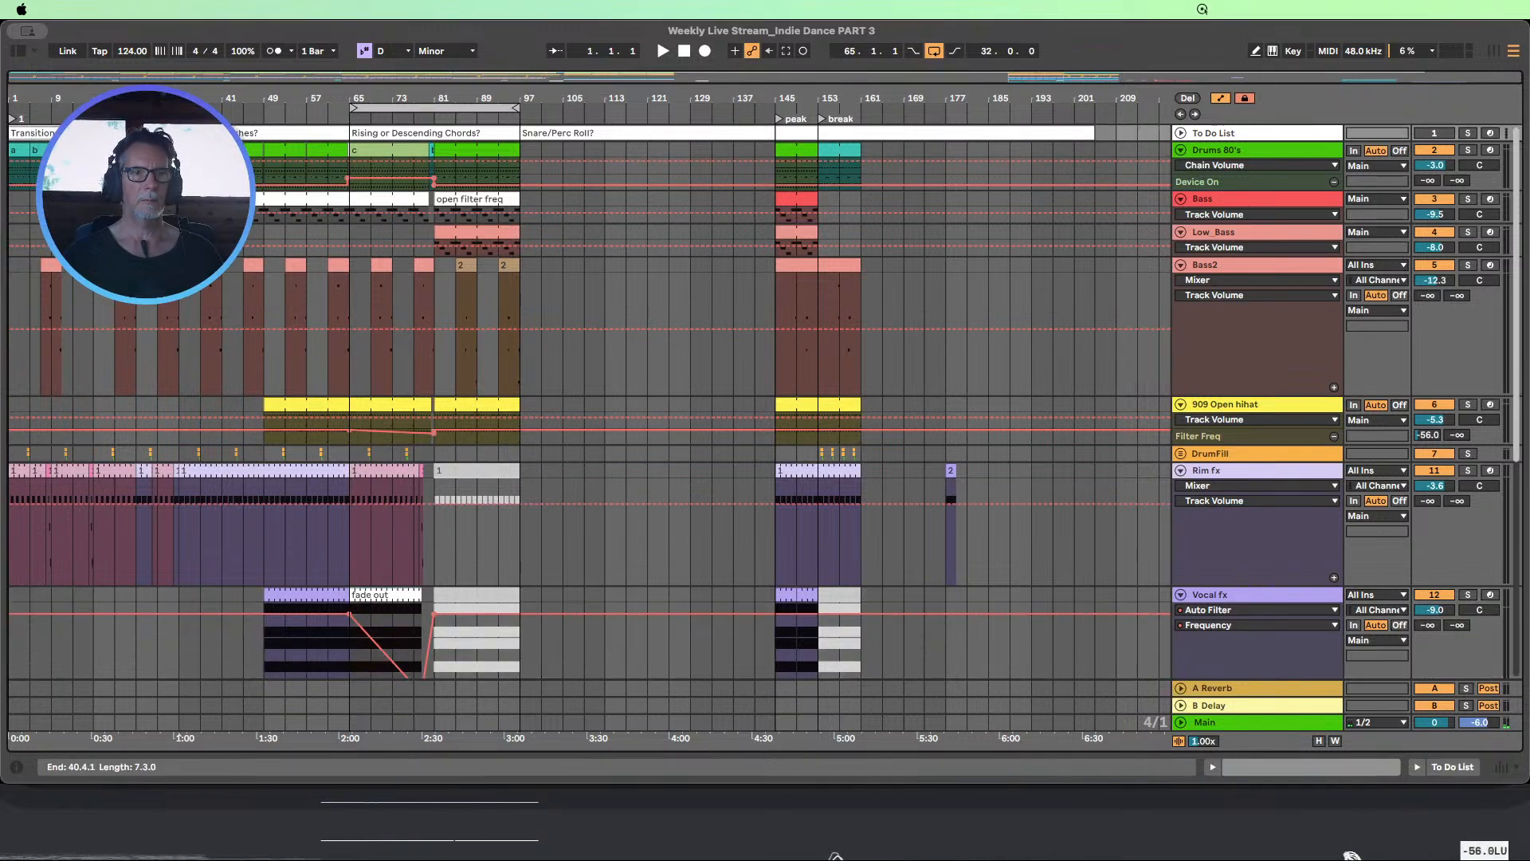
pyautogui.click(438, 132)
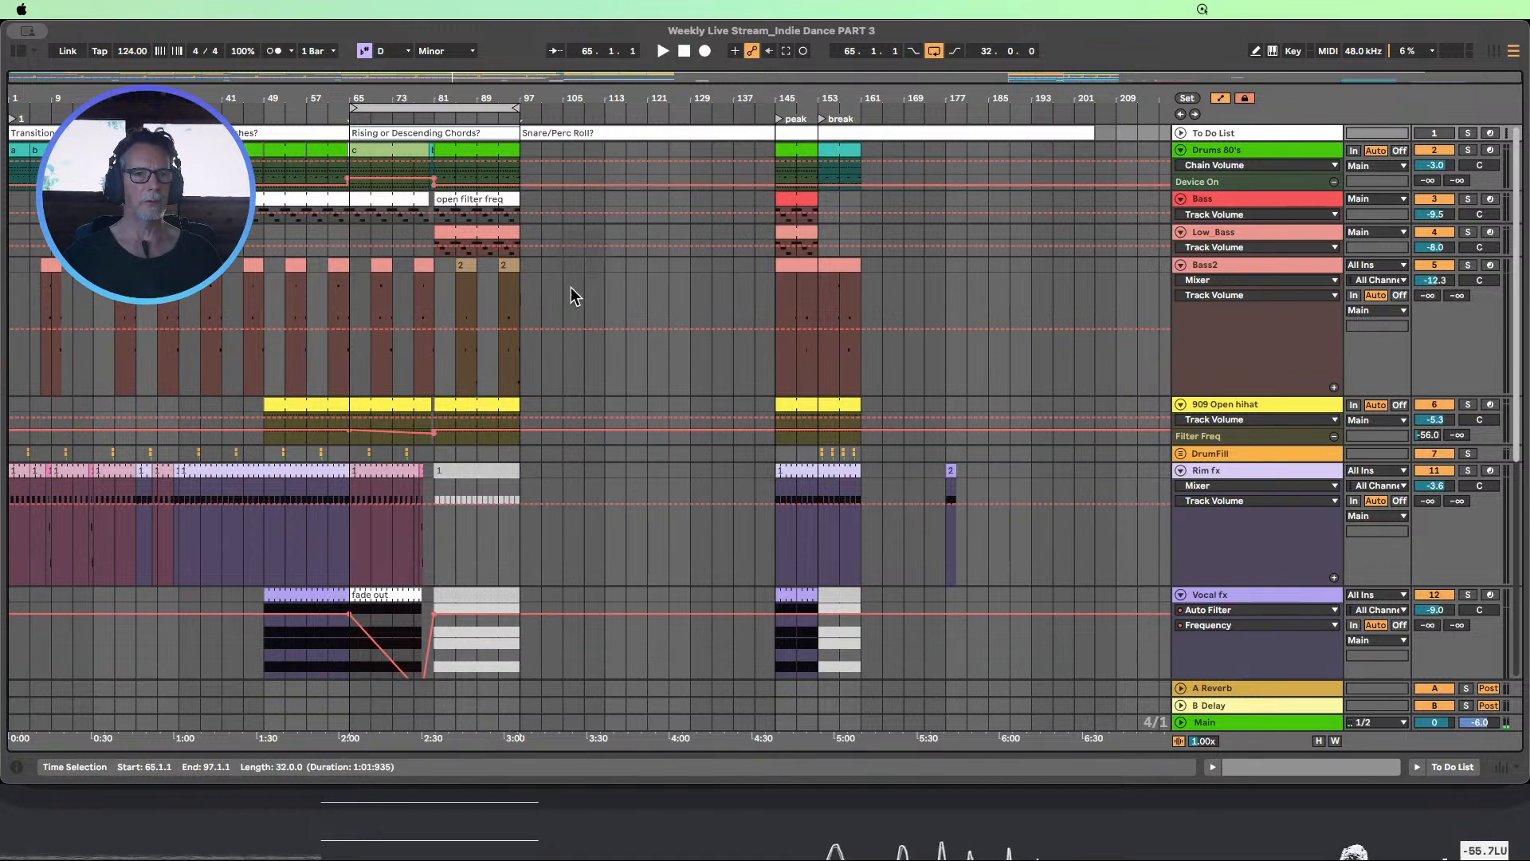
# Audition the section change at bar 65 with the fade out clip while examining the tracks down to Seq FX
pyautogui.scroll(-3, 538, 289)
pyautogui.moveTo(327, 98); pyautogui.dragTo(328, 144)
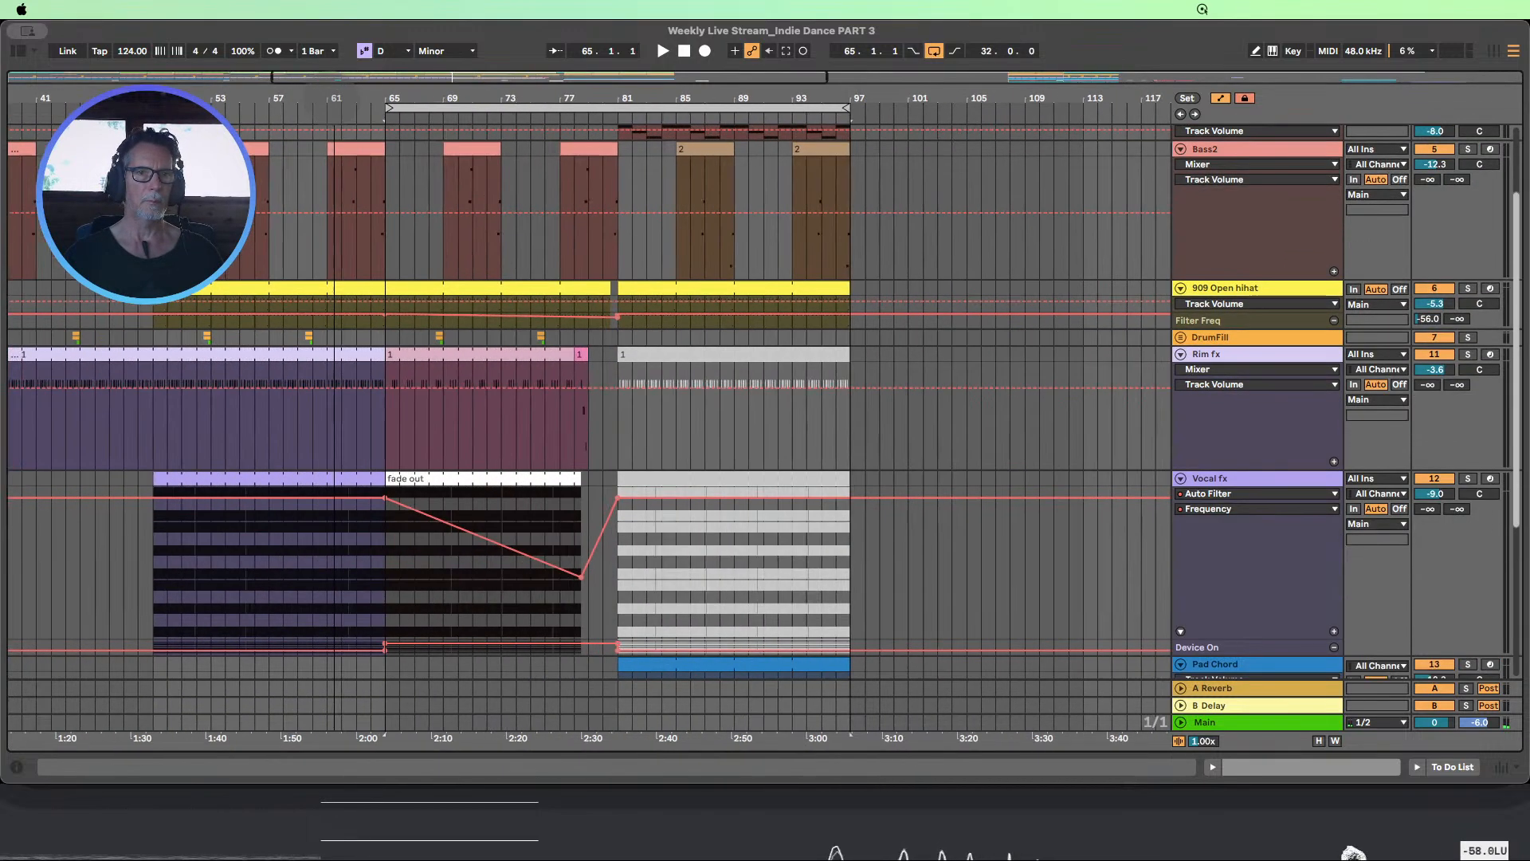
pyautogui.scroll(3, 415, 239)
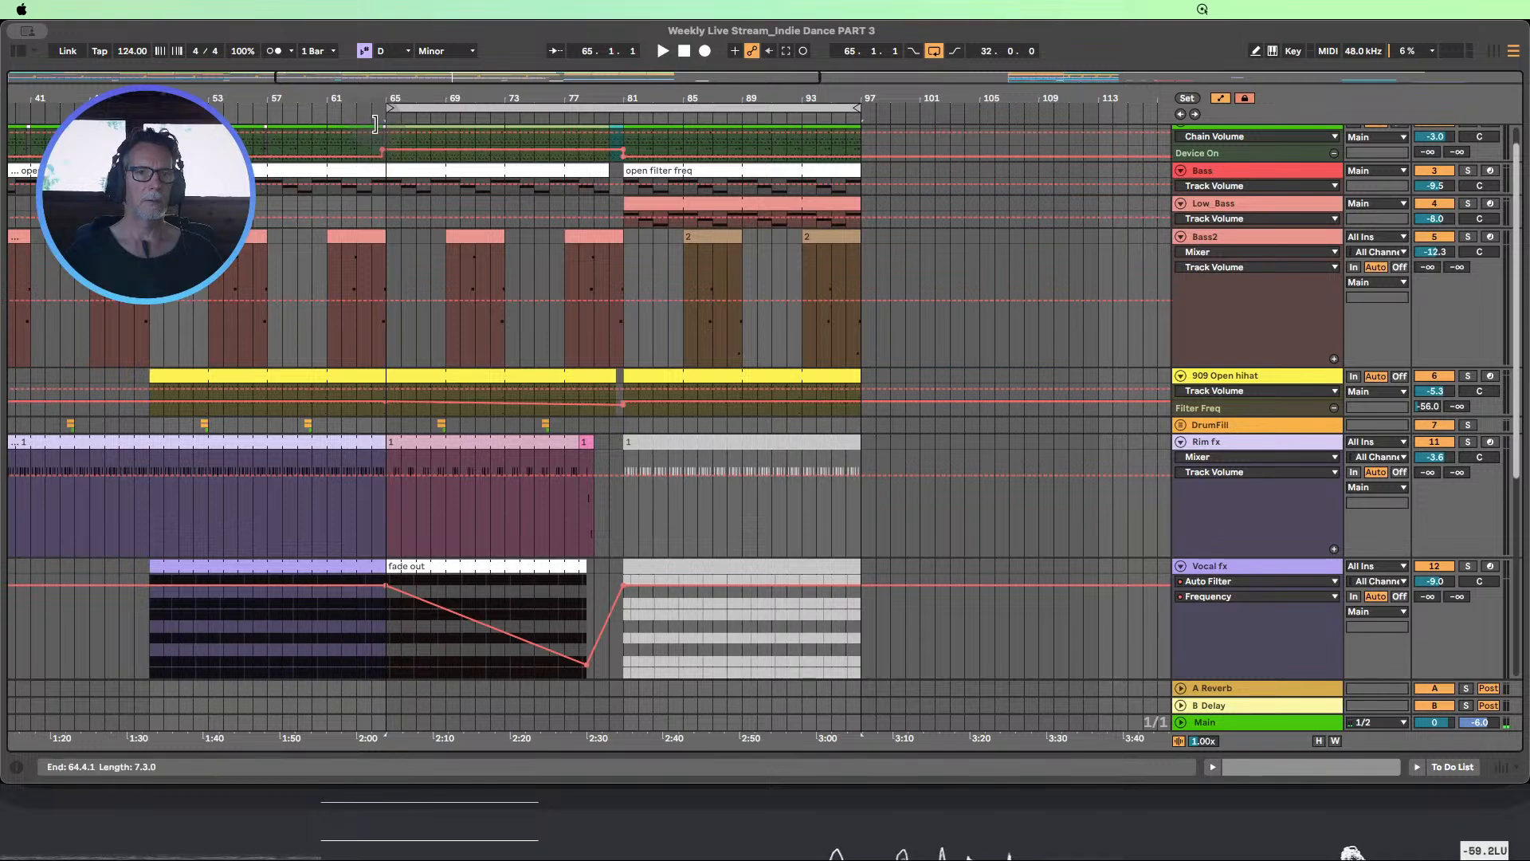
pyautogui.scroll(1, 377, 143)
pyautogui.click(381, 115)
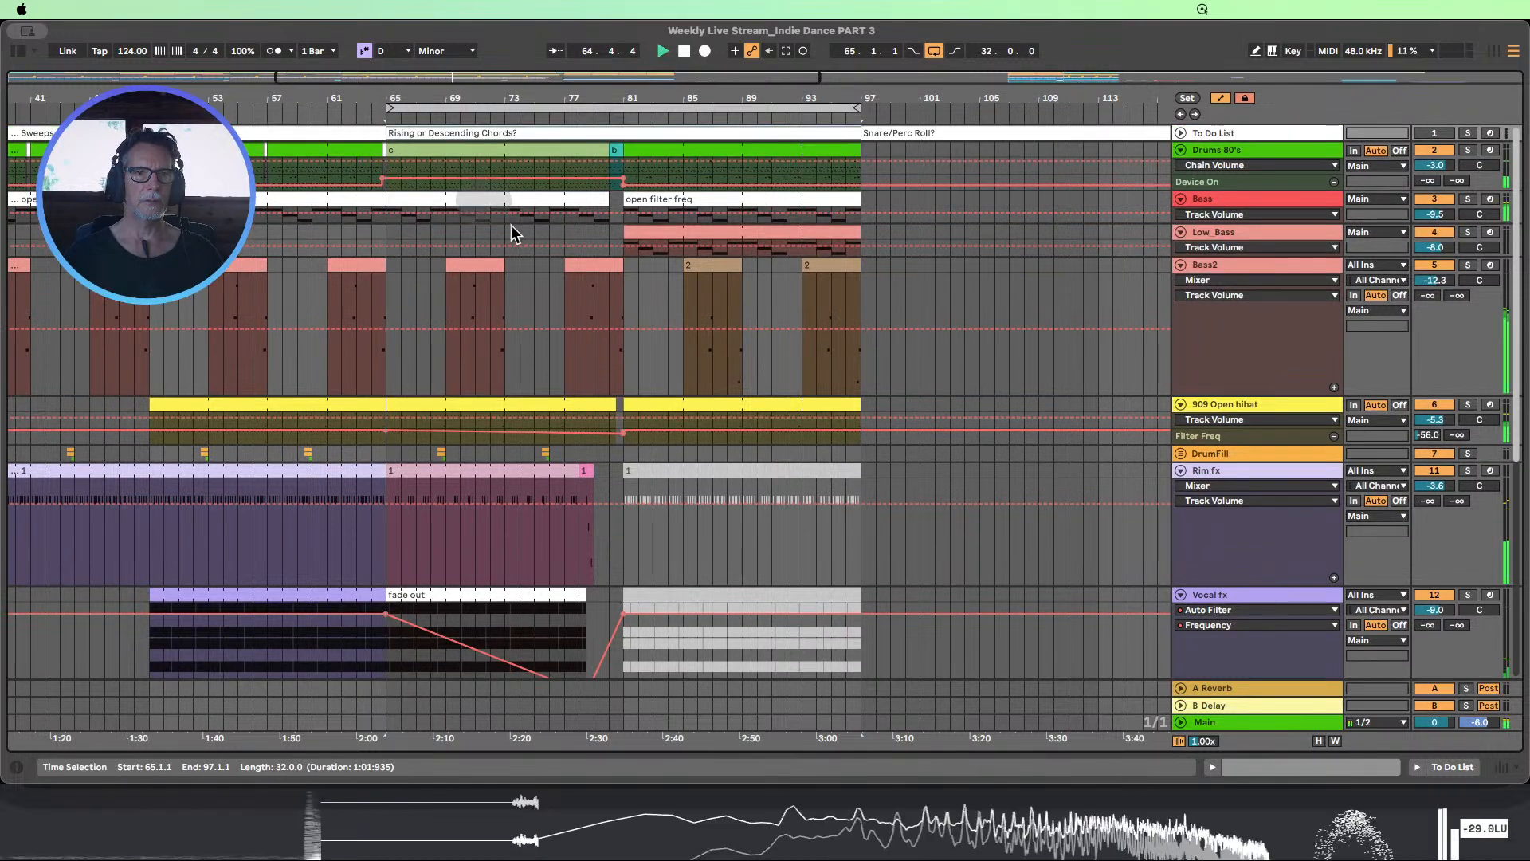
pyautogui.scroll(-5, 489, 247)
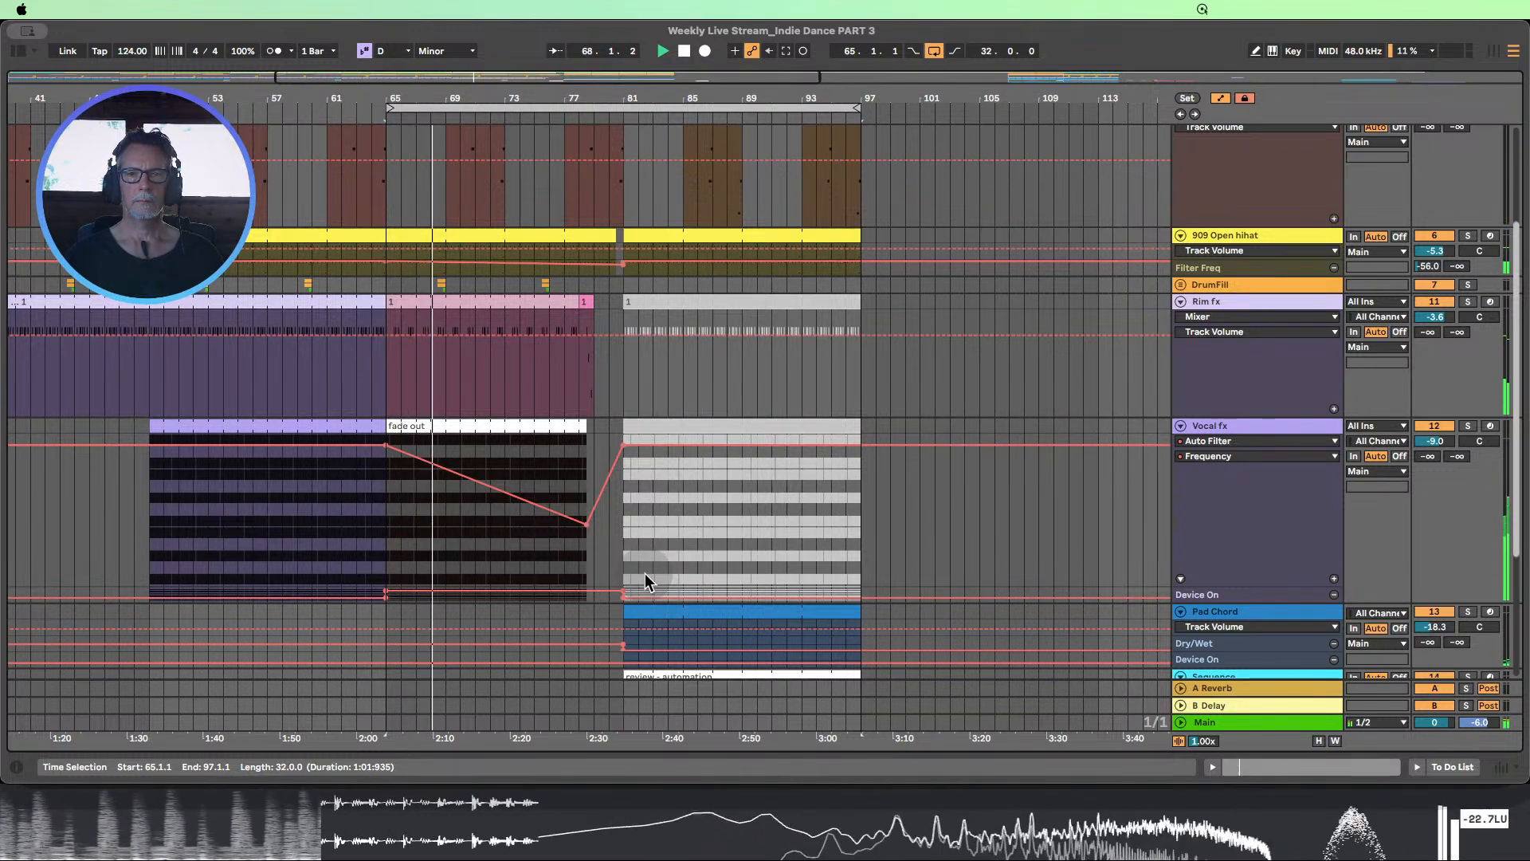
pyautogui.scroll(1, 644, 572)
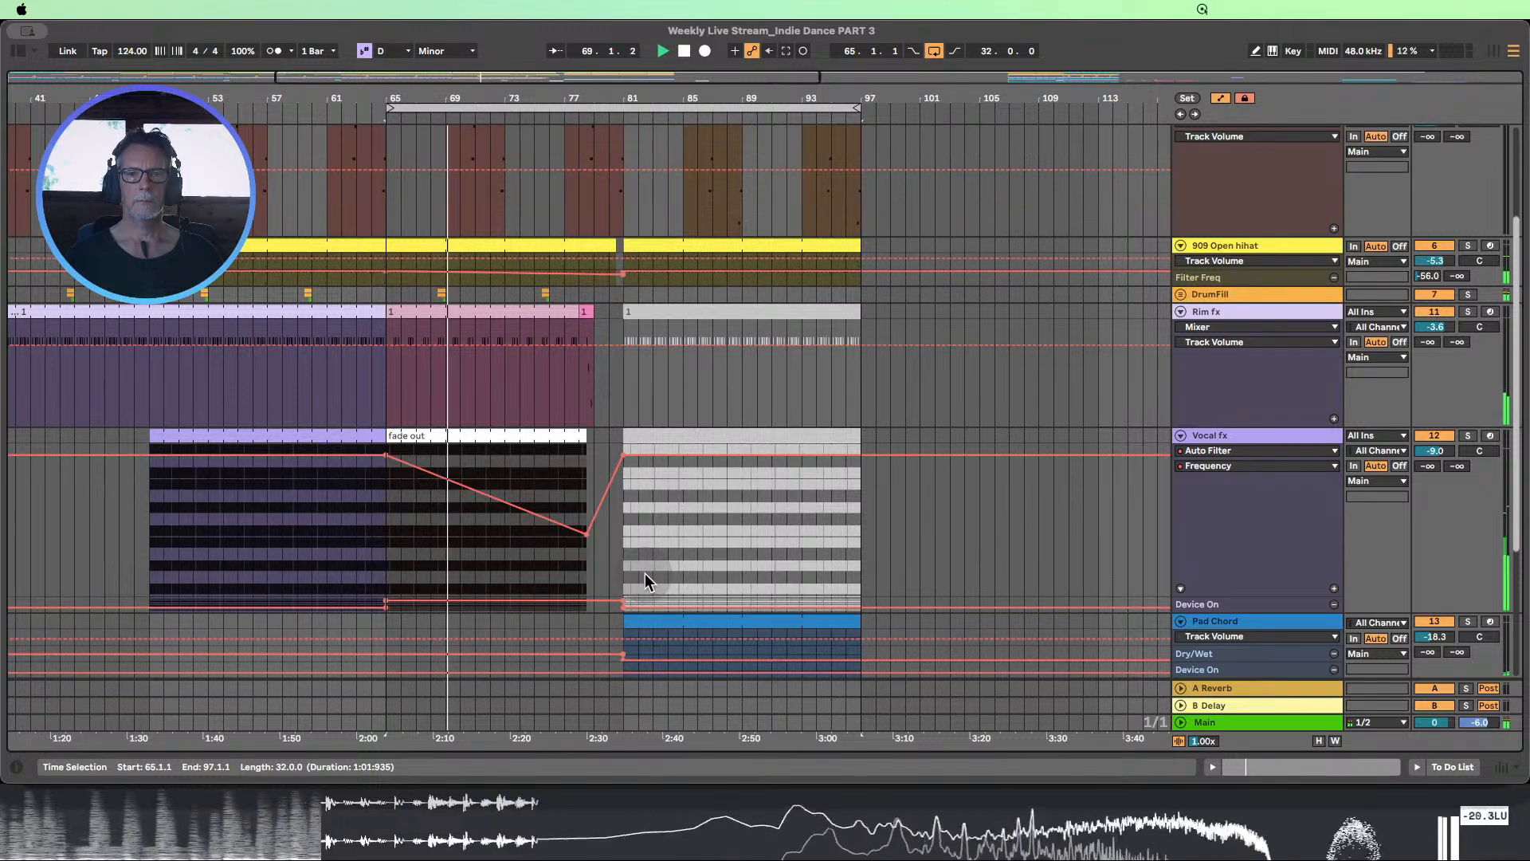
pyautogui.scroll(-3, 644, 573)
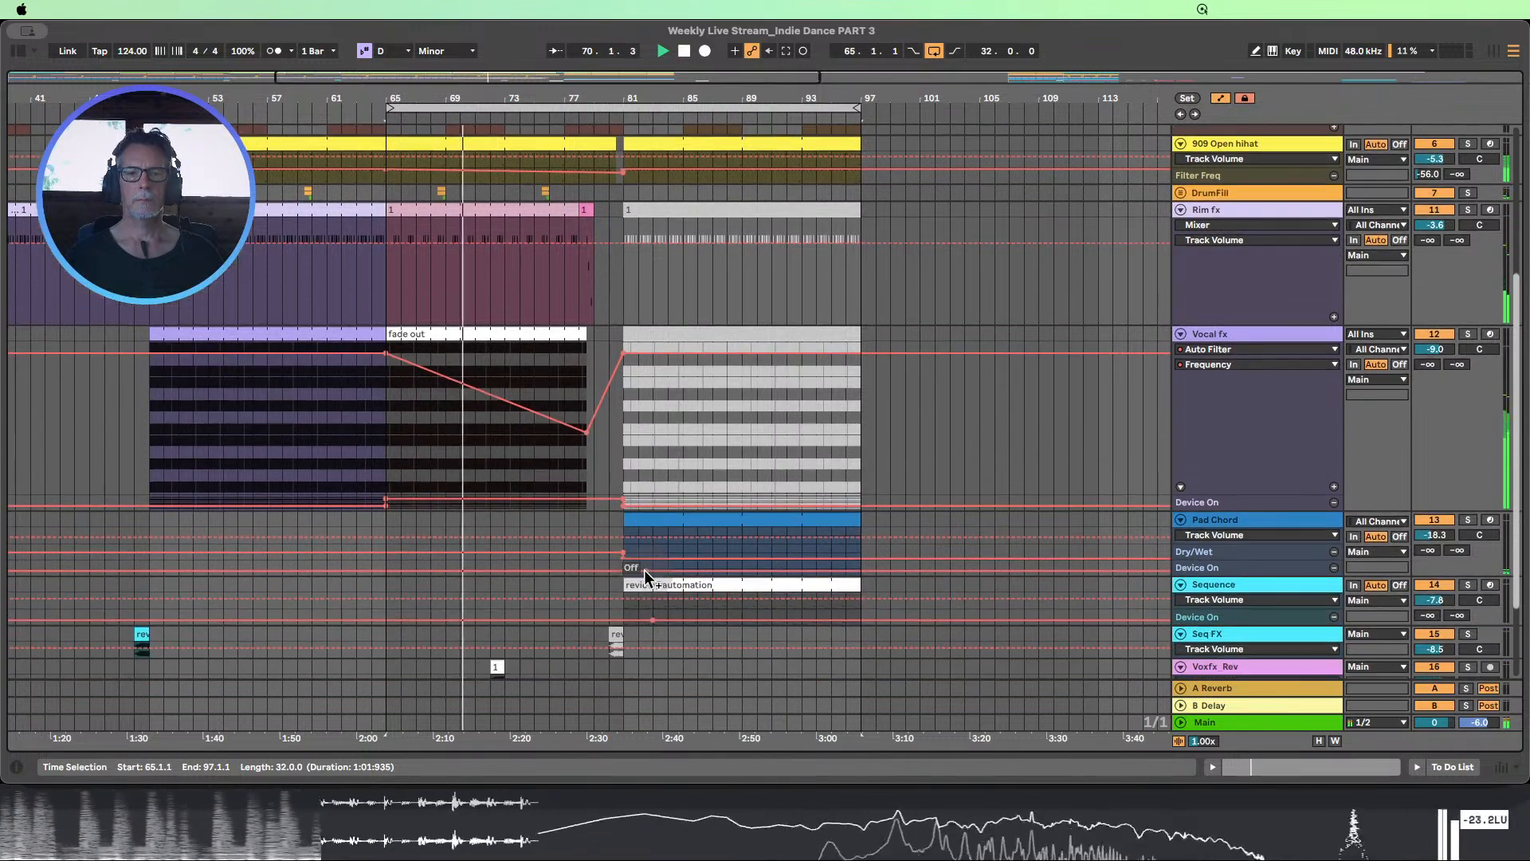
pyautogui.scroll(2, 644, 571)
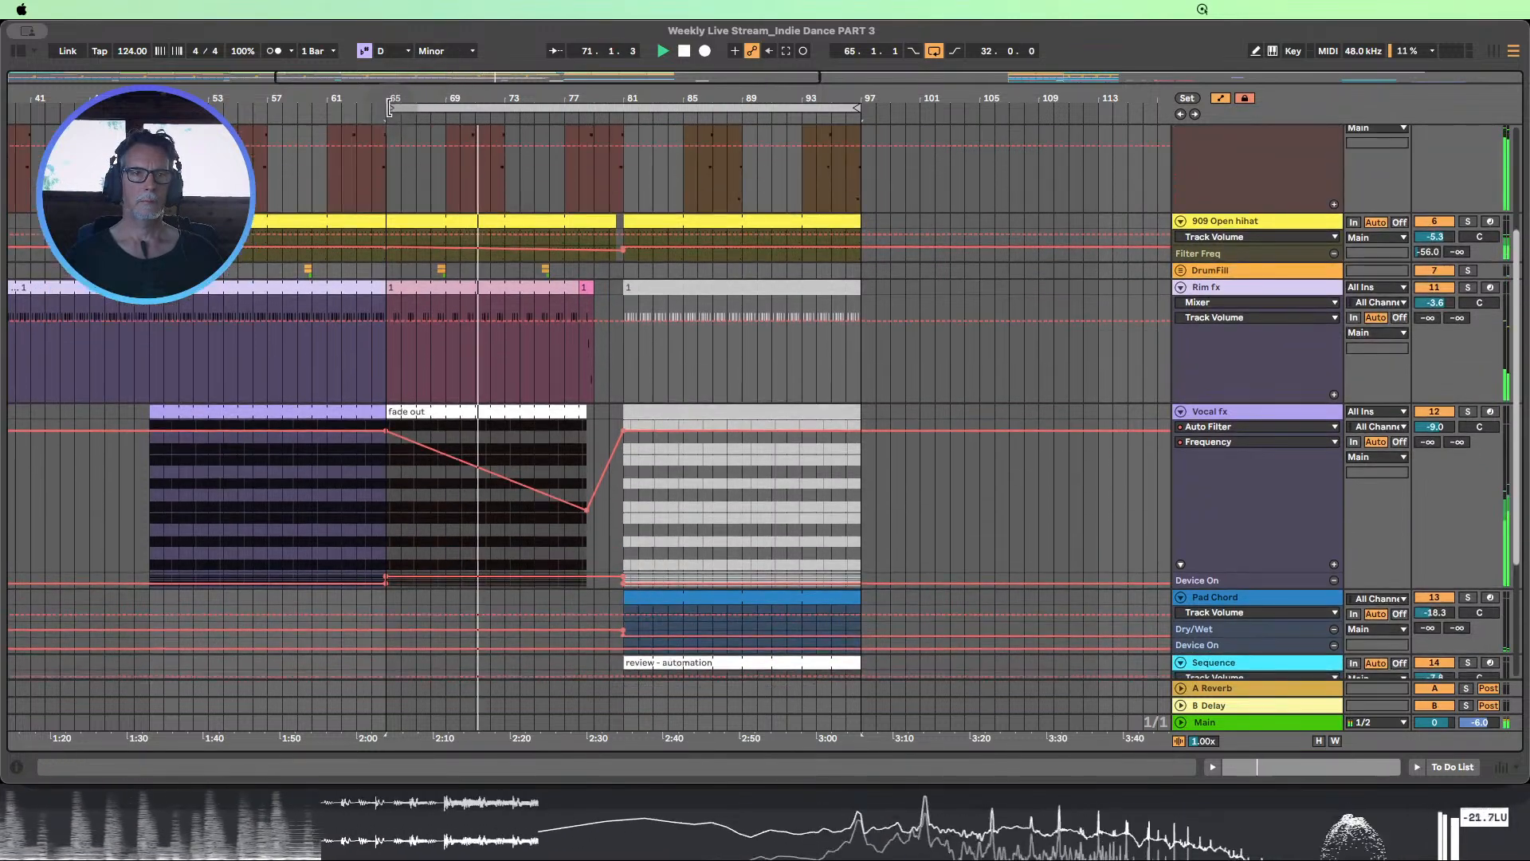
# Move the loop start to bar 73 and audition the transition into the section at bar 81
pyautogui.moveTo(388, 107); pyautogui.dragTo(504, 108)
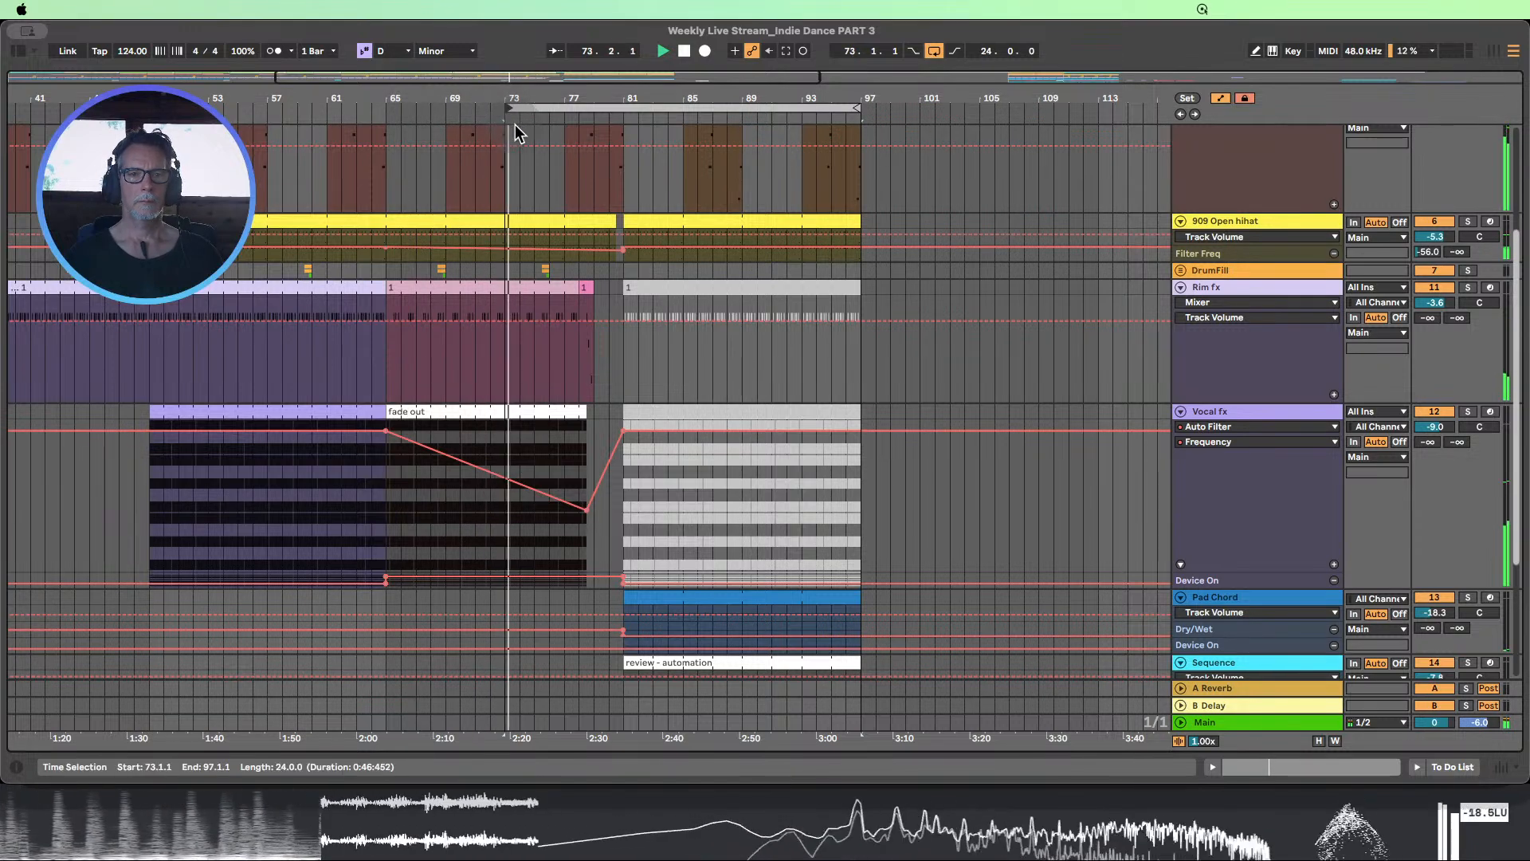
pyautogui.scroll(-4, 617, 263)
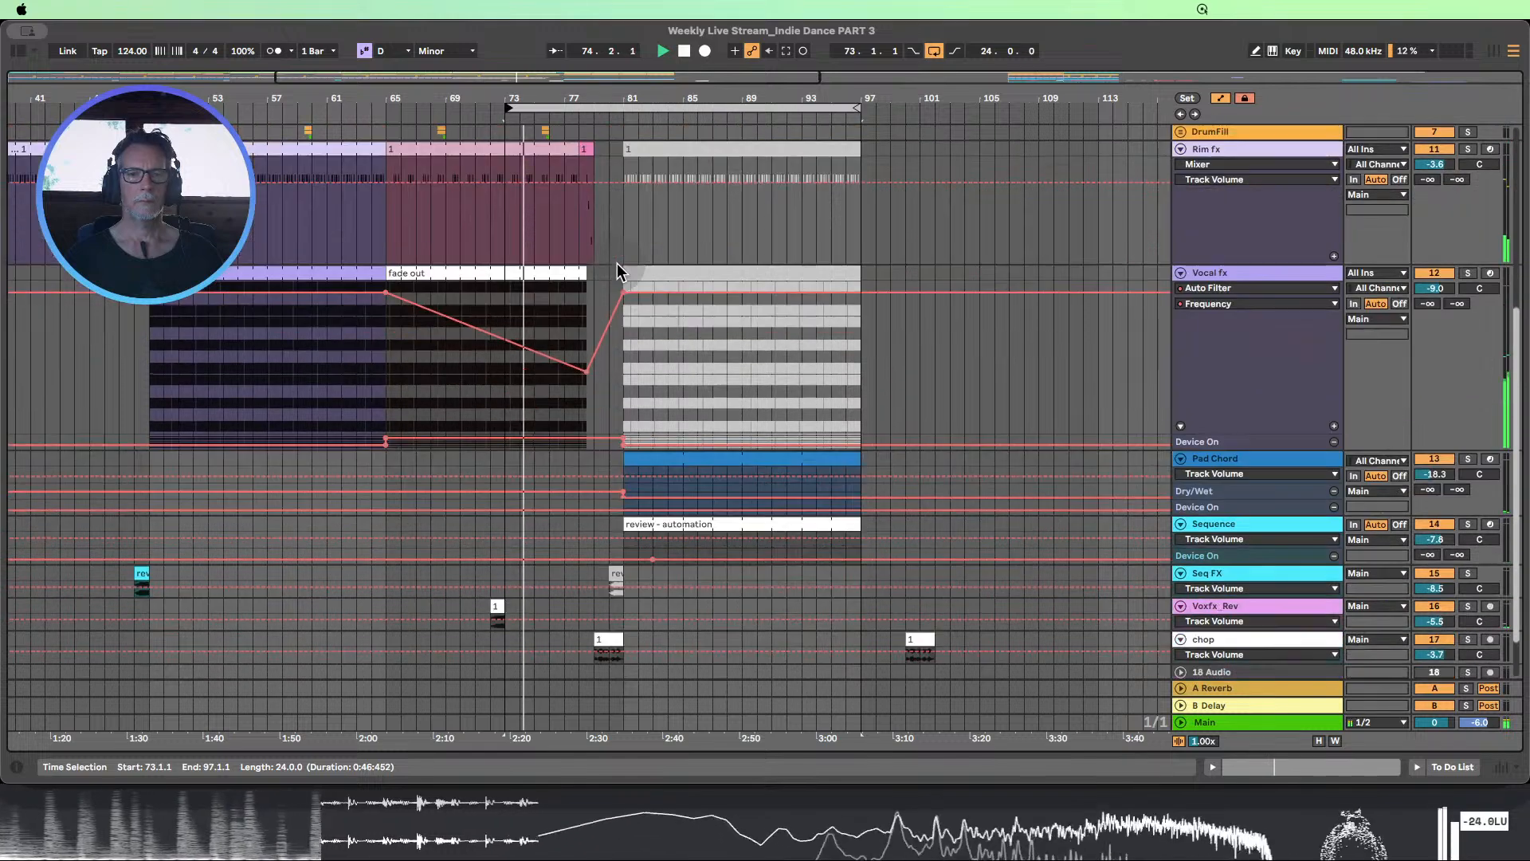
pyautogui.scroll(3, 617, 263)
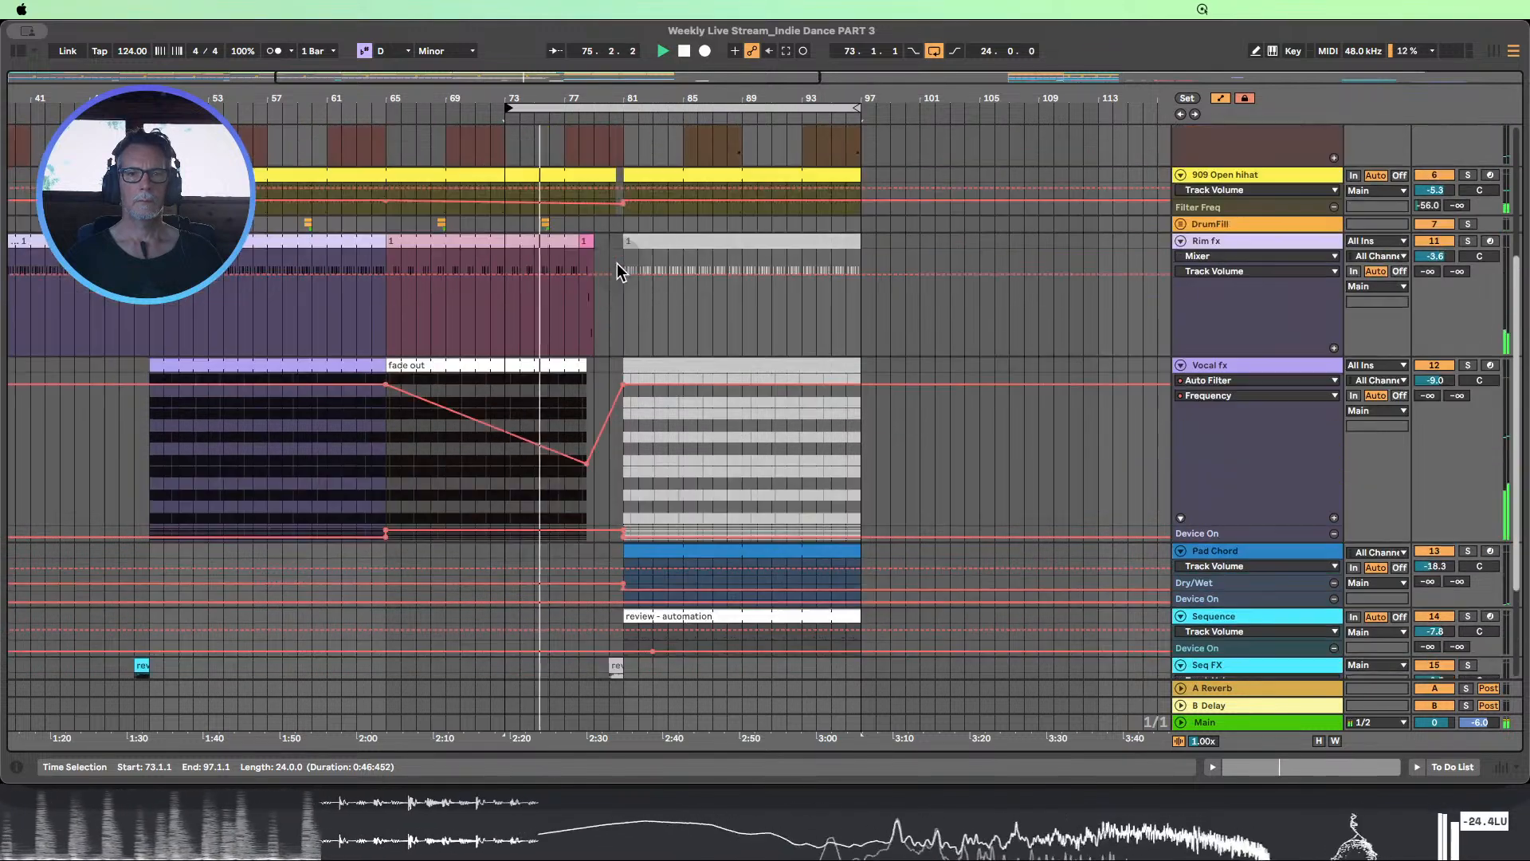
pyautogui.scroll(1, 617, 264)
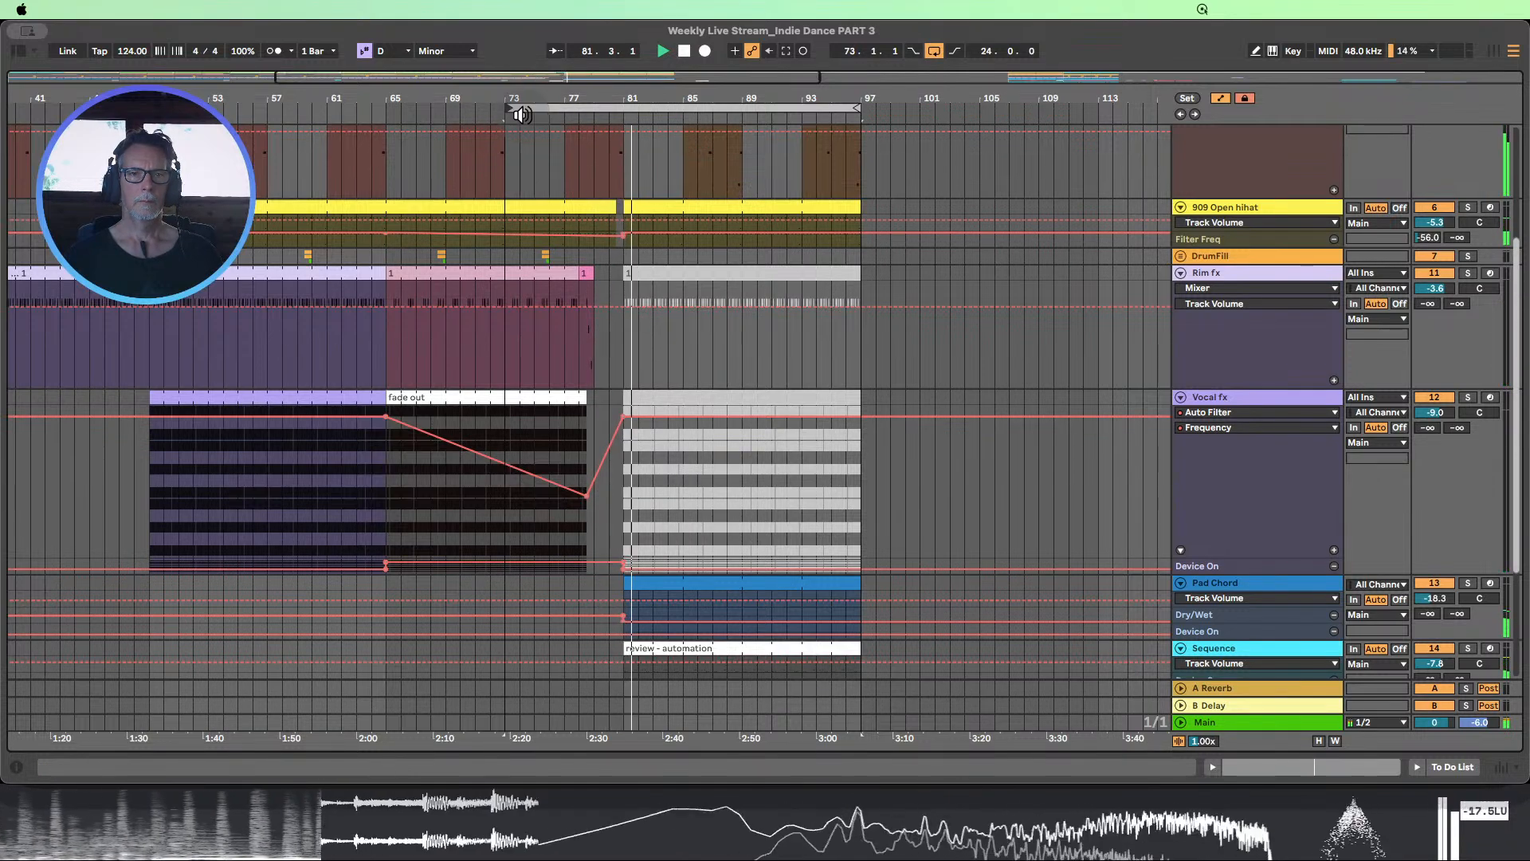
# Enlarge the 909 Open hihat track and shorten its clip before bar 81 to end at bar 80
pyautogui.moveTo(564, 97); pyautogui.dragTo(564, 151)
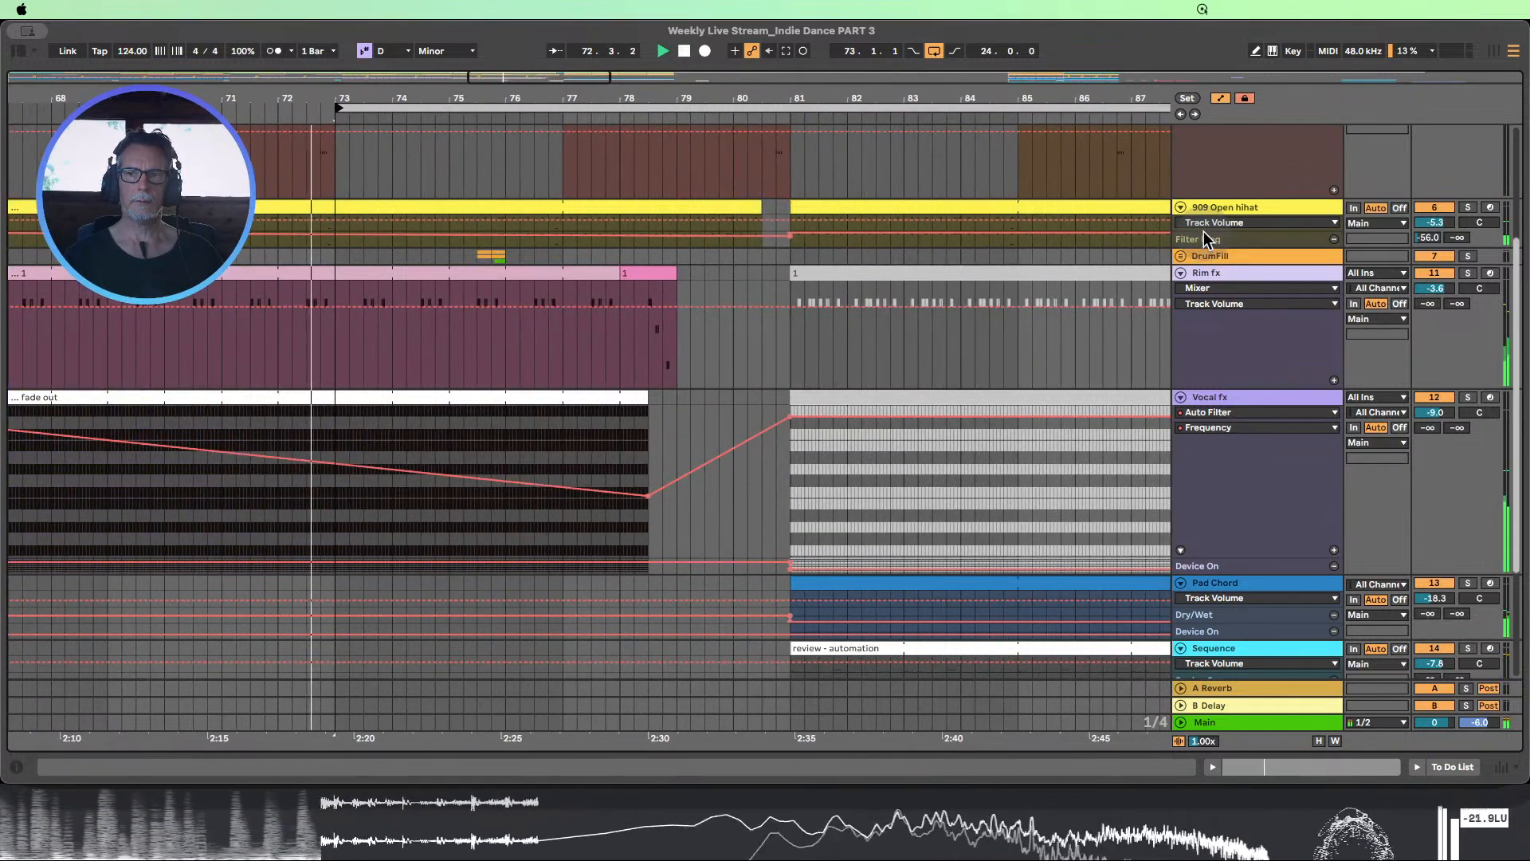
pyautogui.moveTo(1203, 230); pyautogui.dragTo(1202, 351)
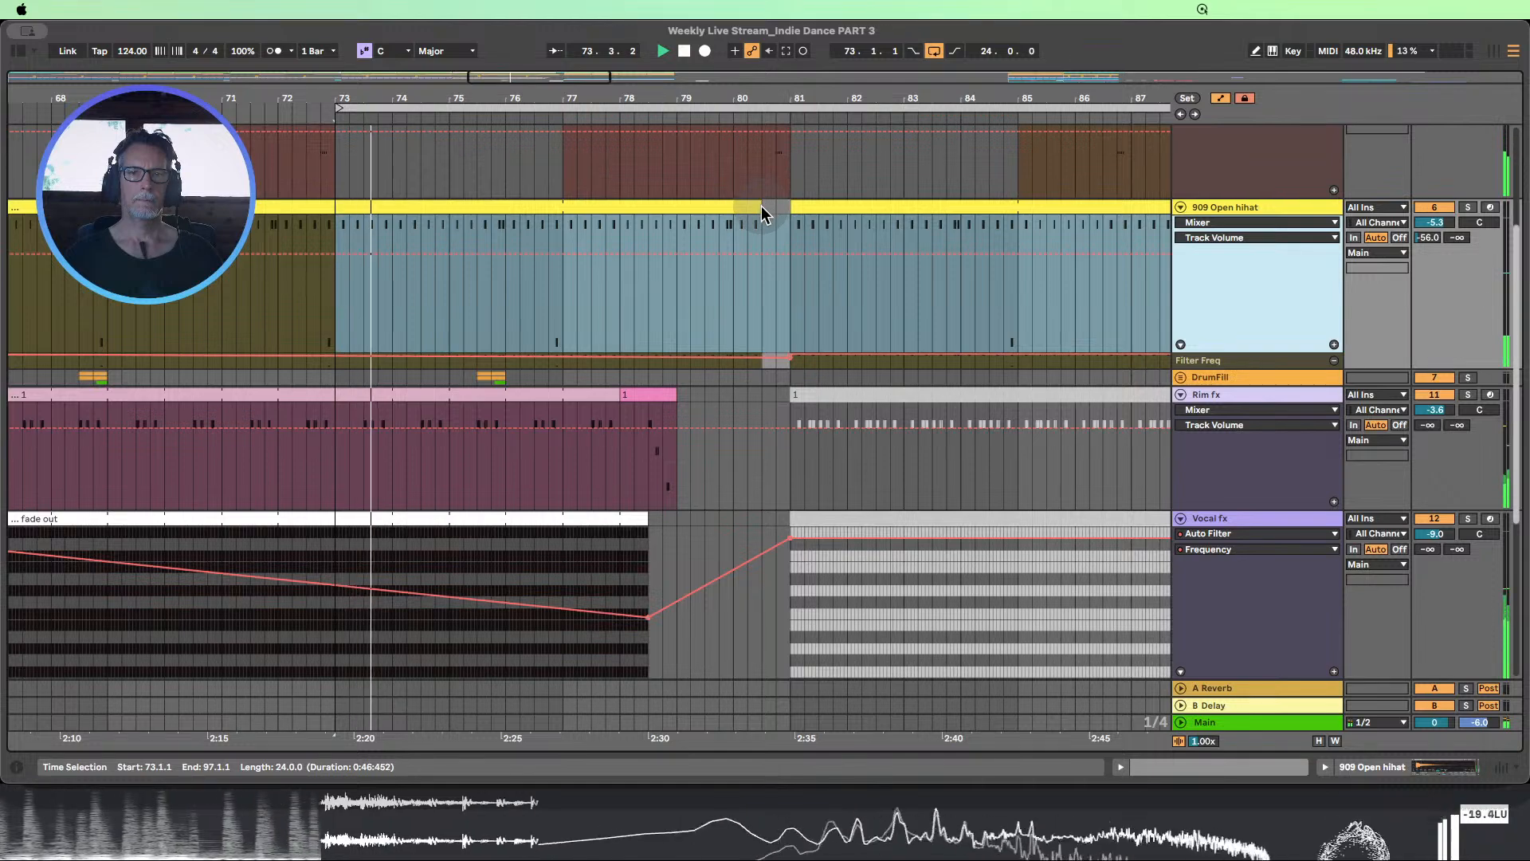
pyautogui.moveTo(762, 206); pyautogui.dragTo(733, 203)
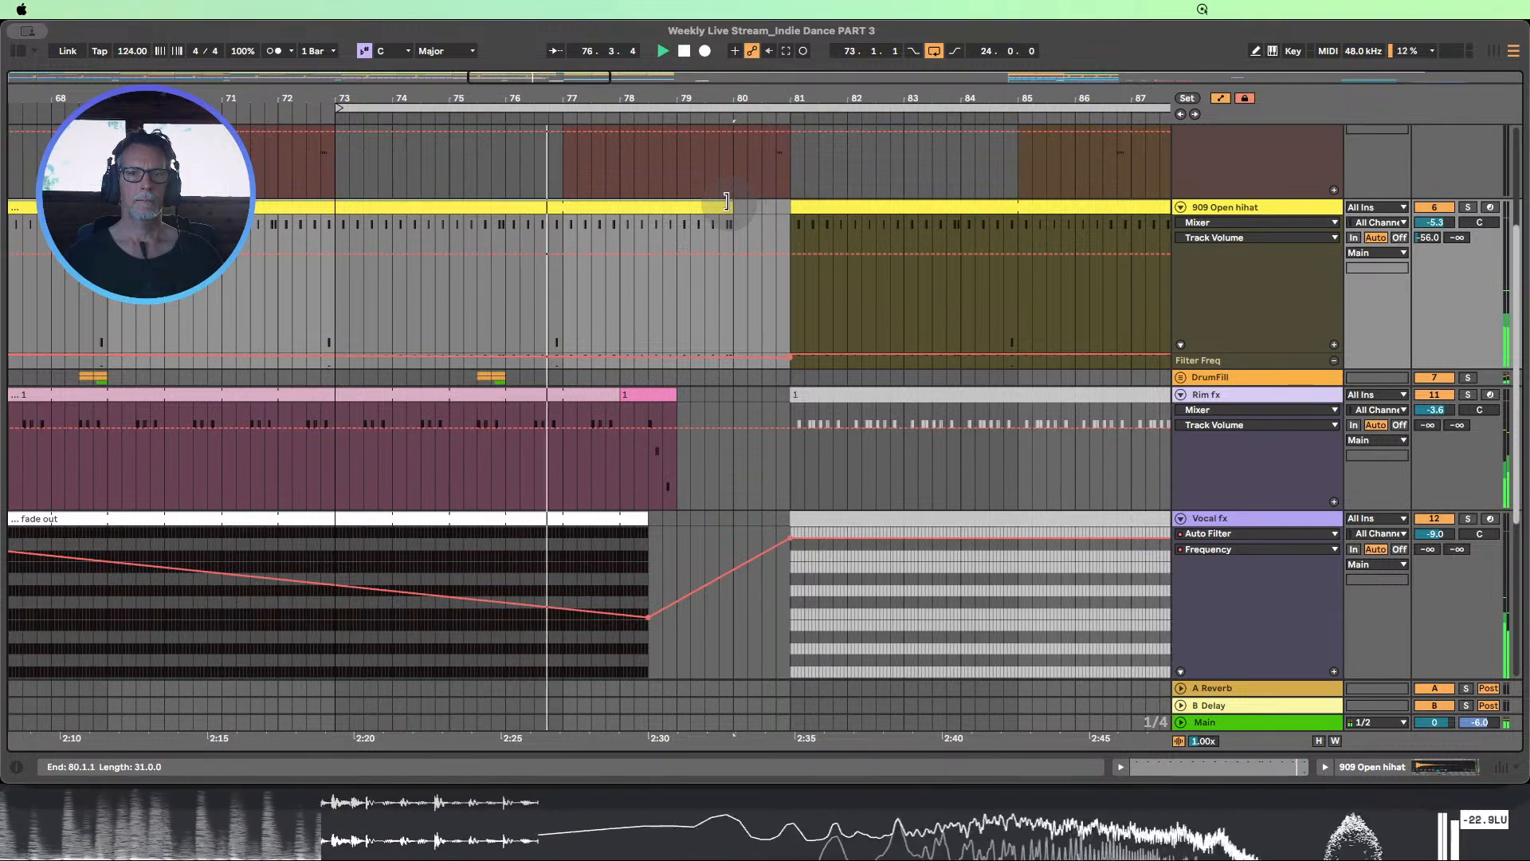
# Try ending the 909 Open hihat clip at bar 79 during playback, and return its end to bar 80
pyautogui.moveTo(727, 201); pyautogui.dragTo(672, 200)
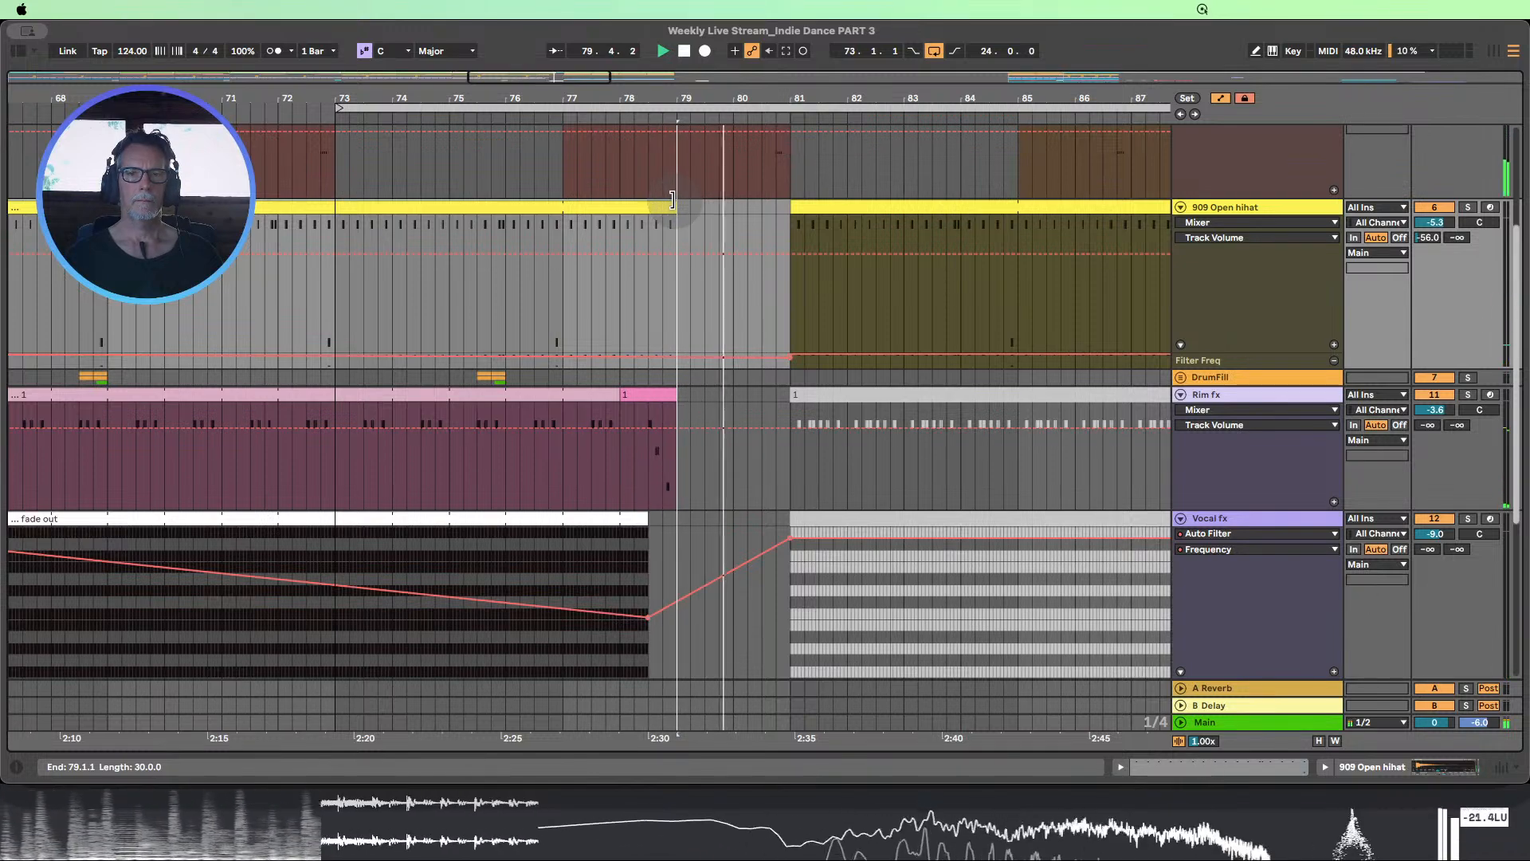
pyautogui.scroll(4, 725, 233)
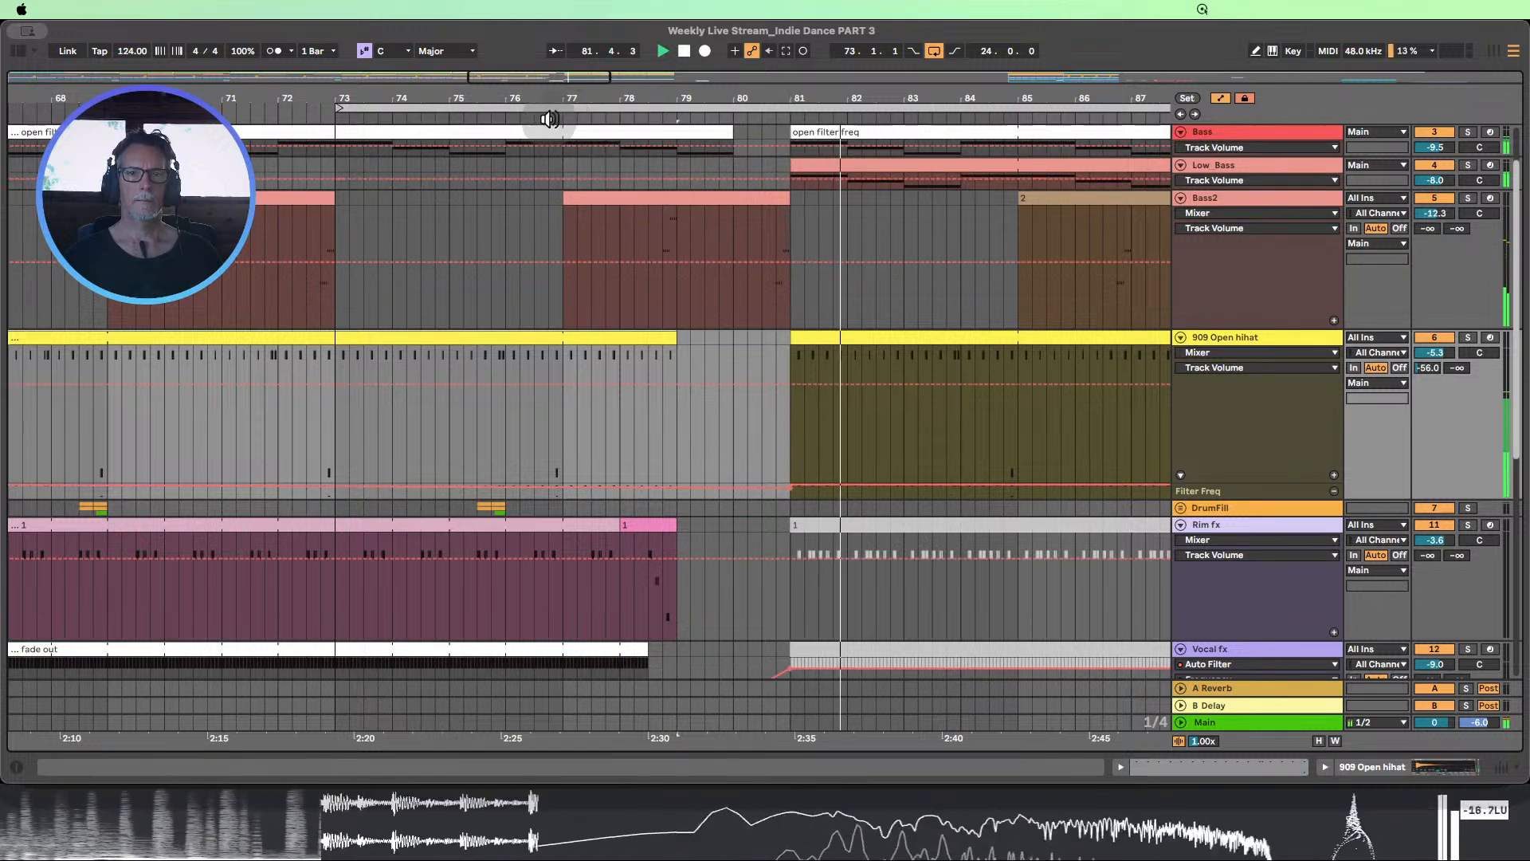
pyautogui.scroll(2, 722, 205)
pyautogui.scroll(1, 781, 226)
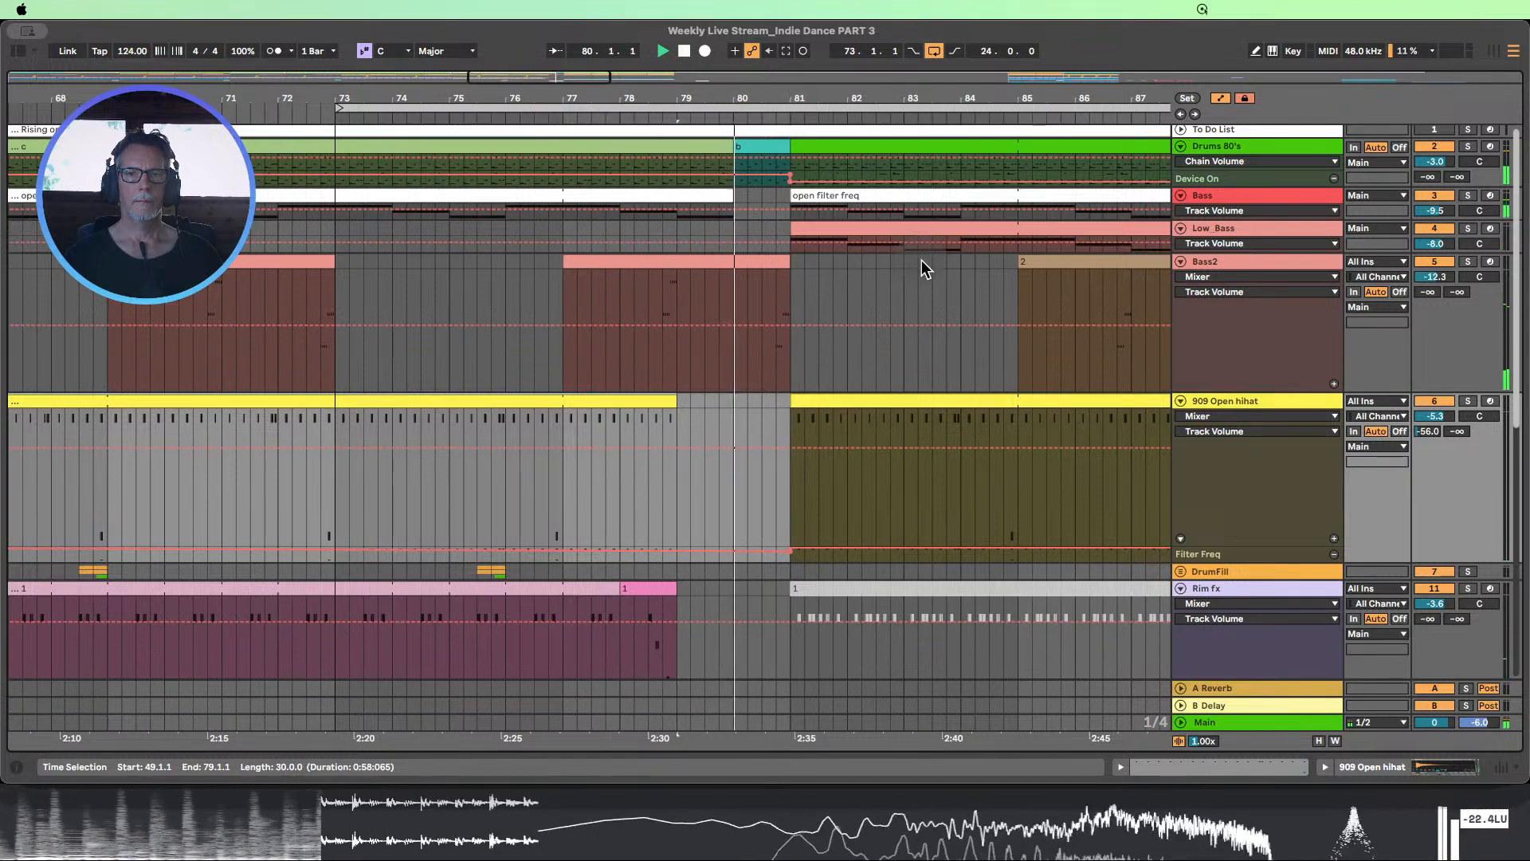
pyautogui.click(684, 51)
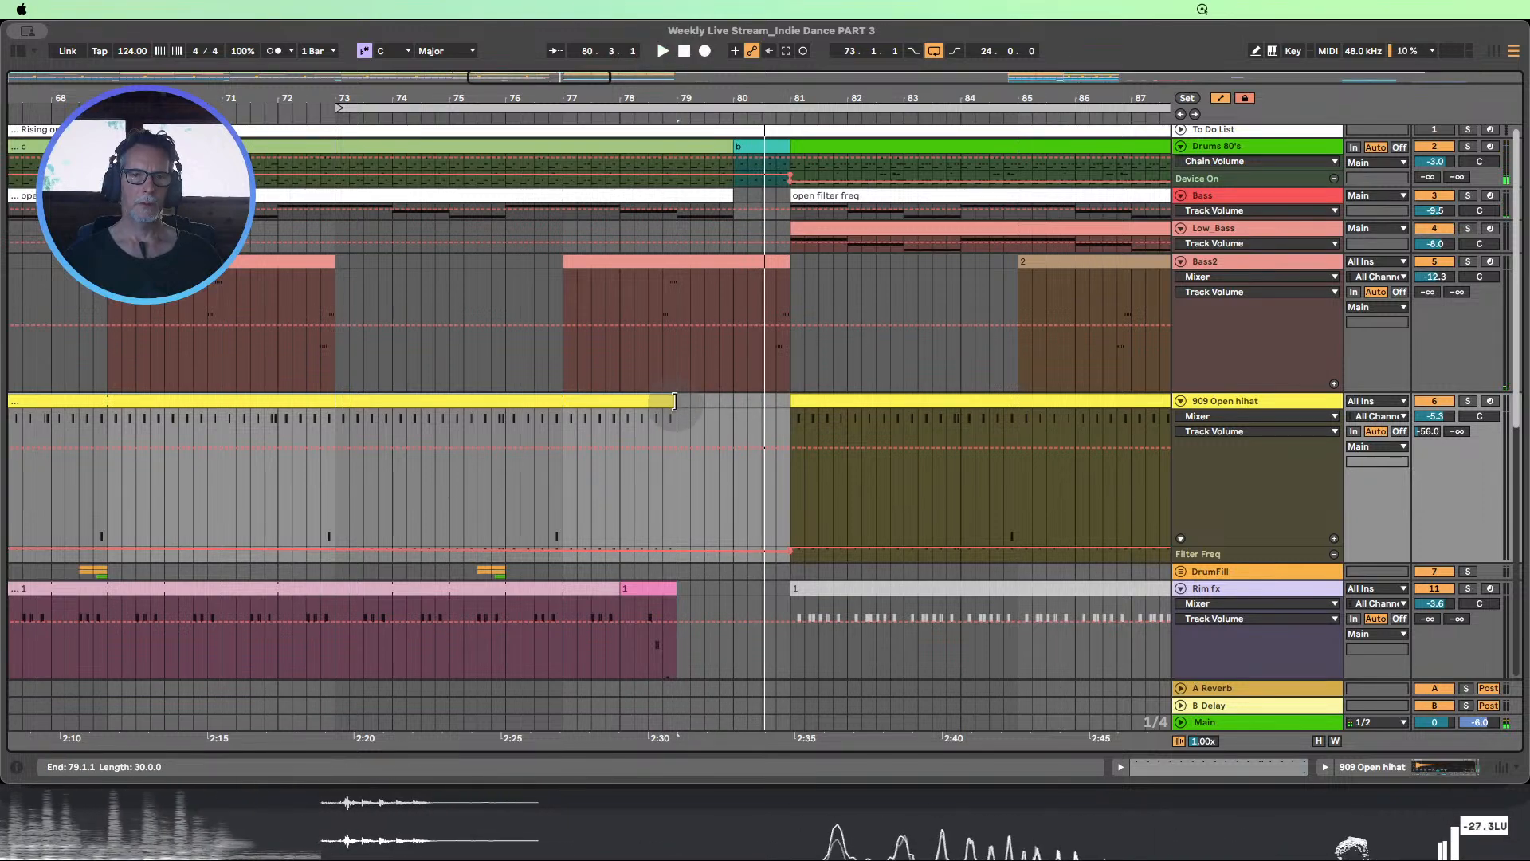
pyautogui.moveTo(674, 401); pyautogui.dragTo(733, 401)
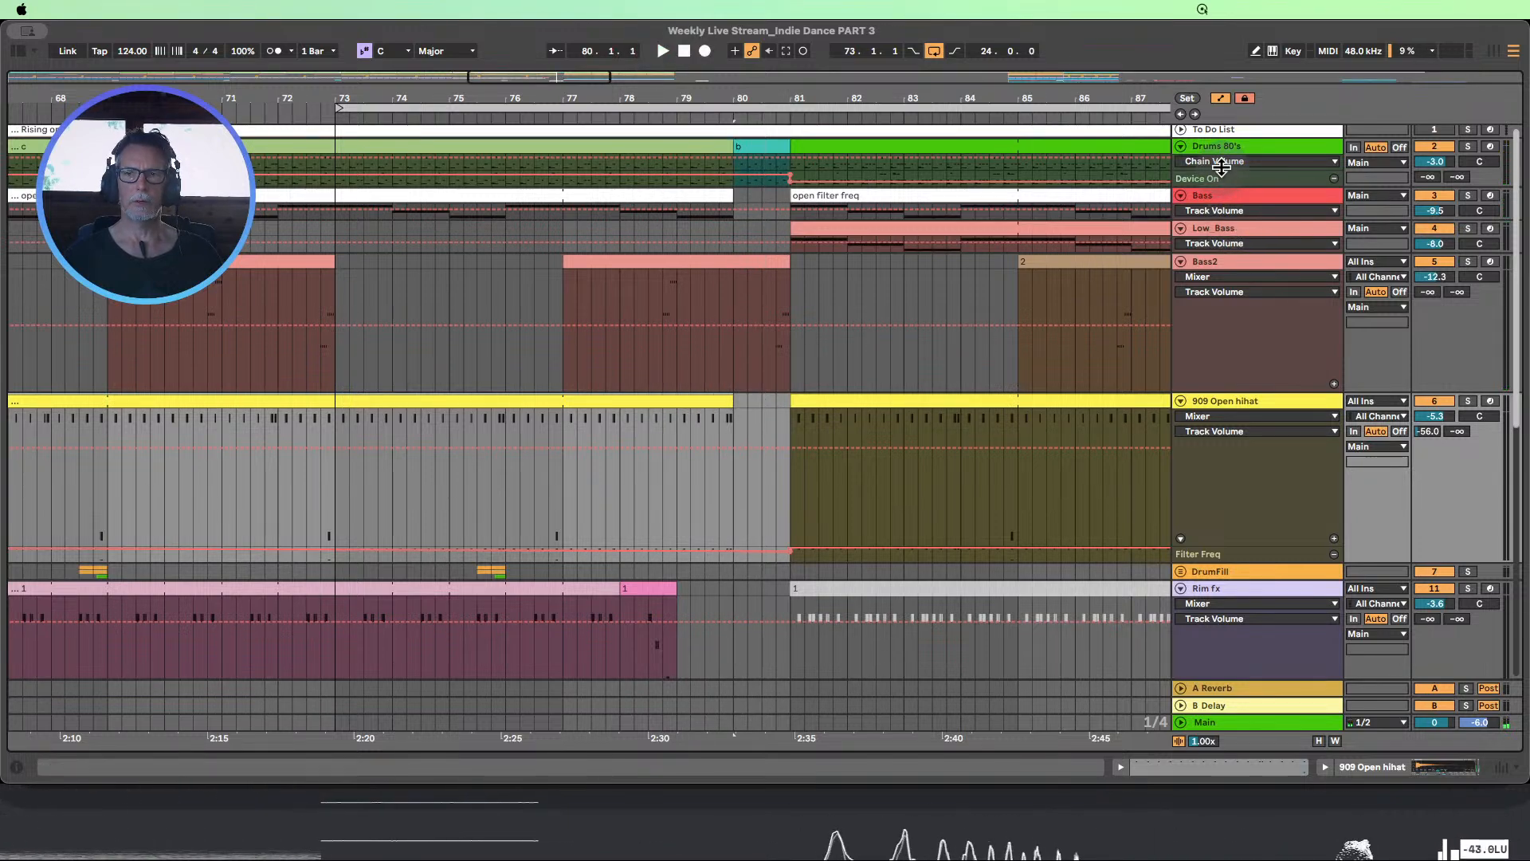
# Enlarge the Drums 80's track to show its drum notes around bars 73 to 81
pyautogui.moveTo(1221, 167); pyautogui.dragTo(1238, 268)
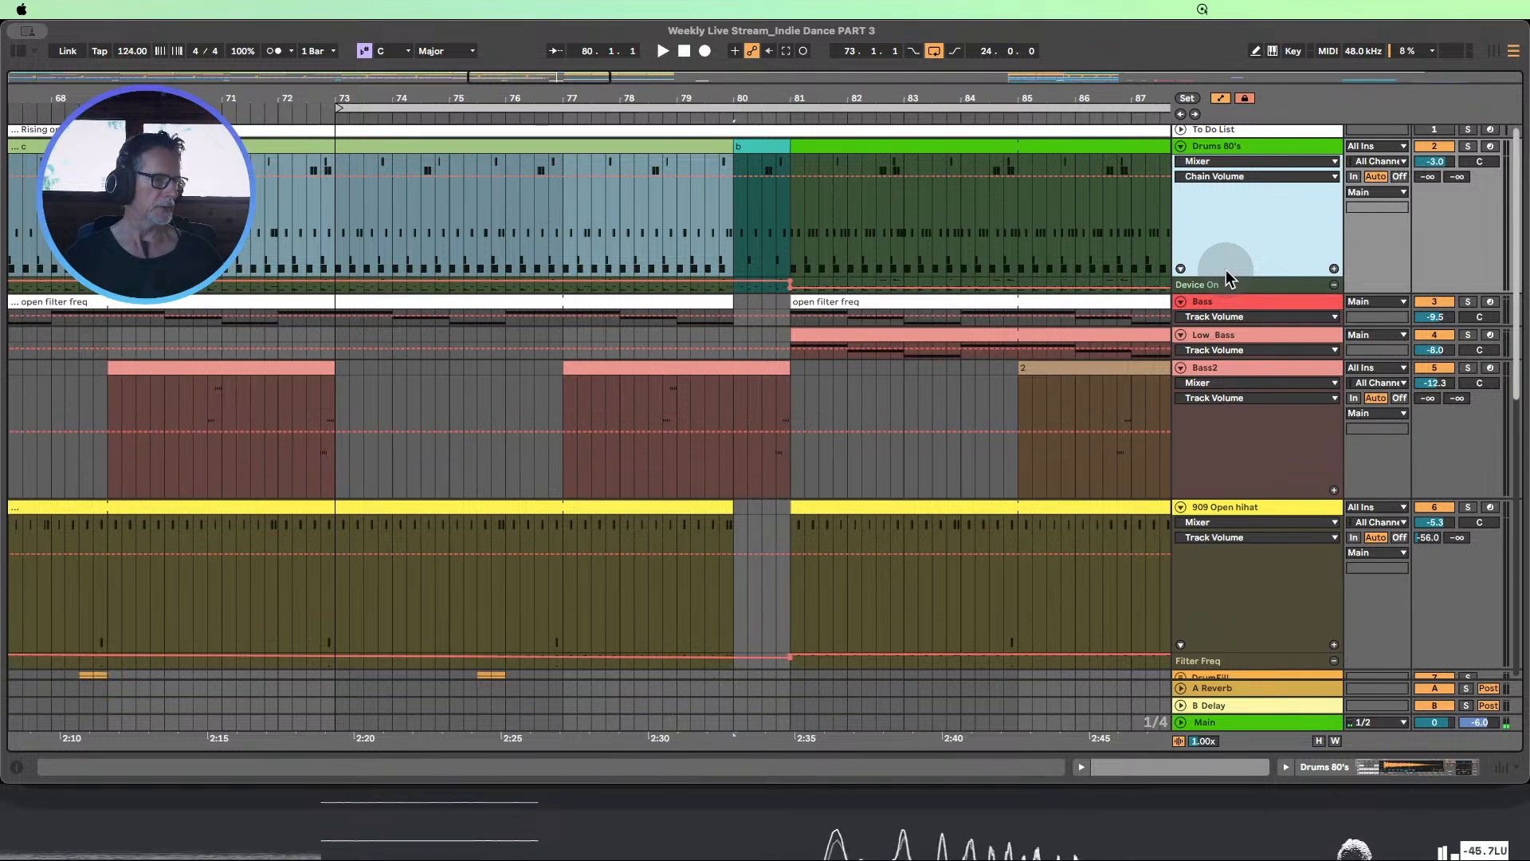
pyautogui.scroll(-4, 717, 263)
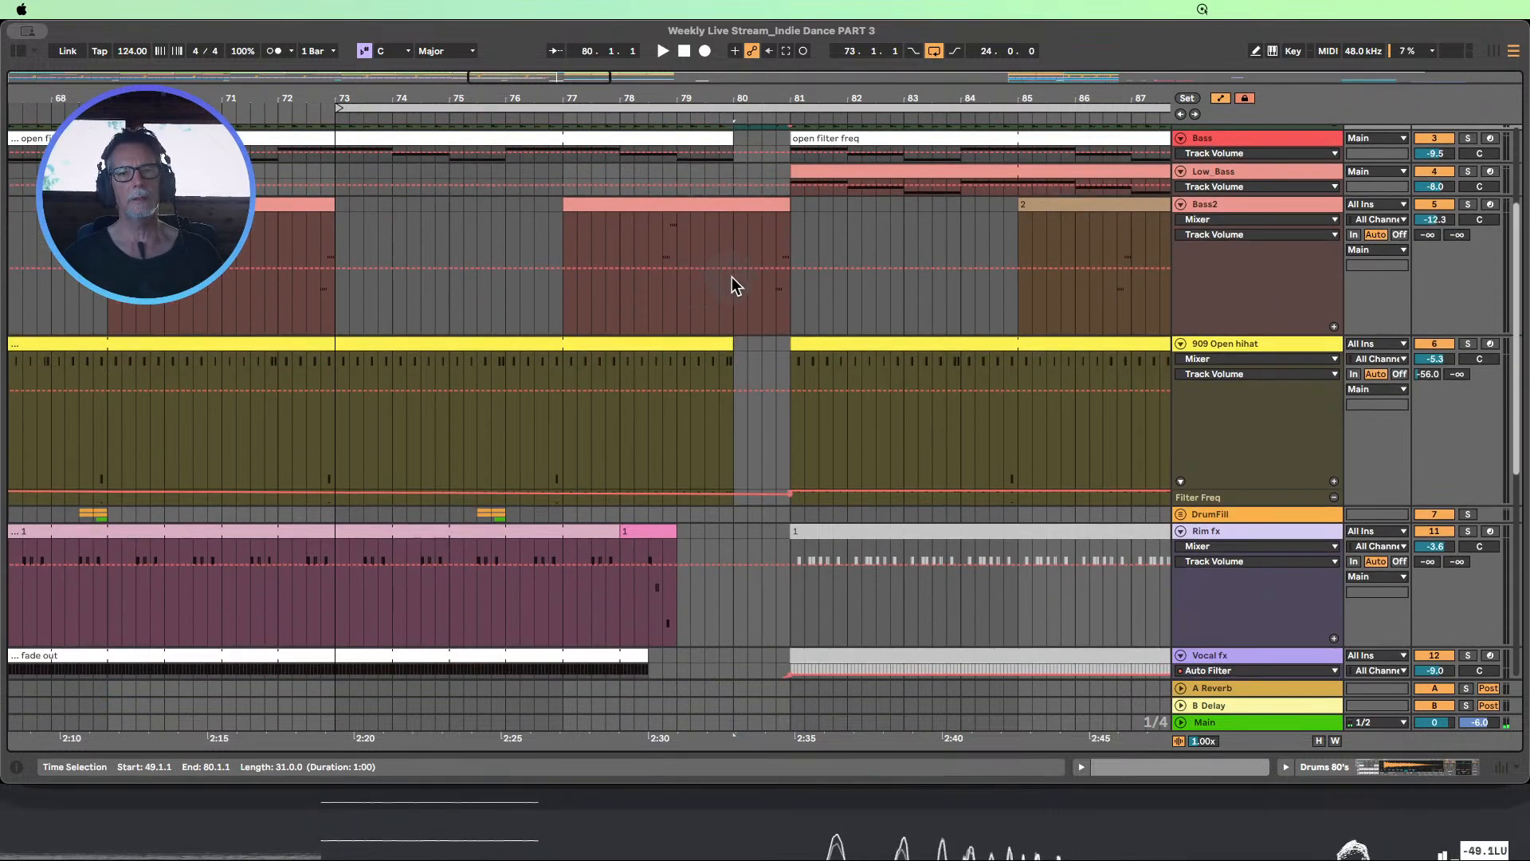
pyautogui.scroll(3, 788, 268)
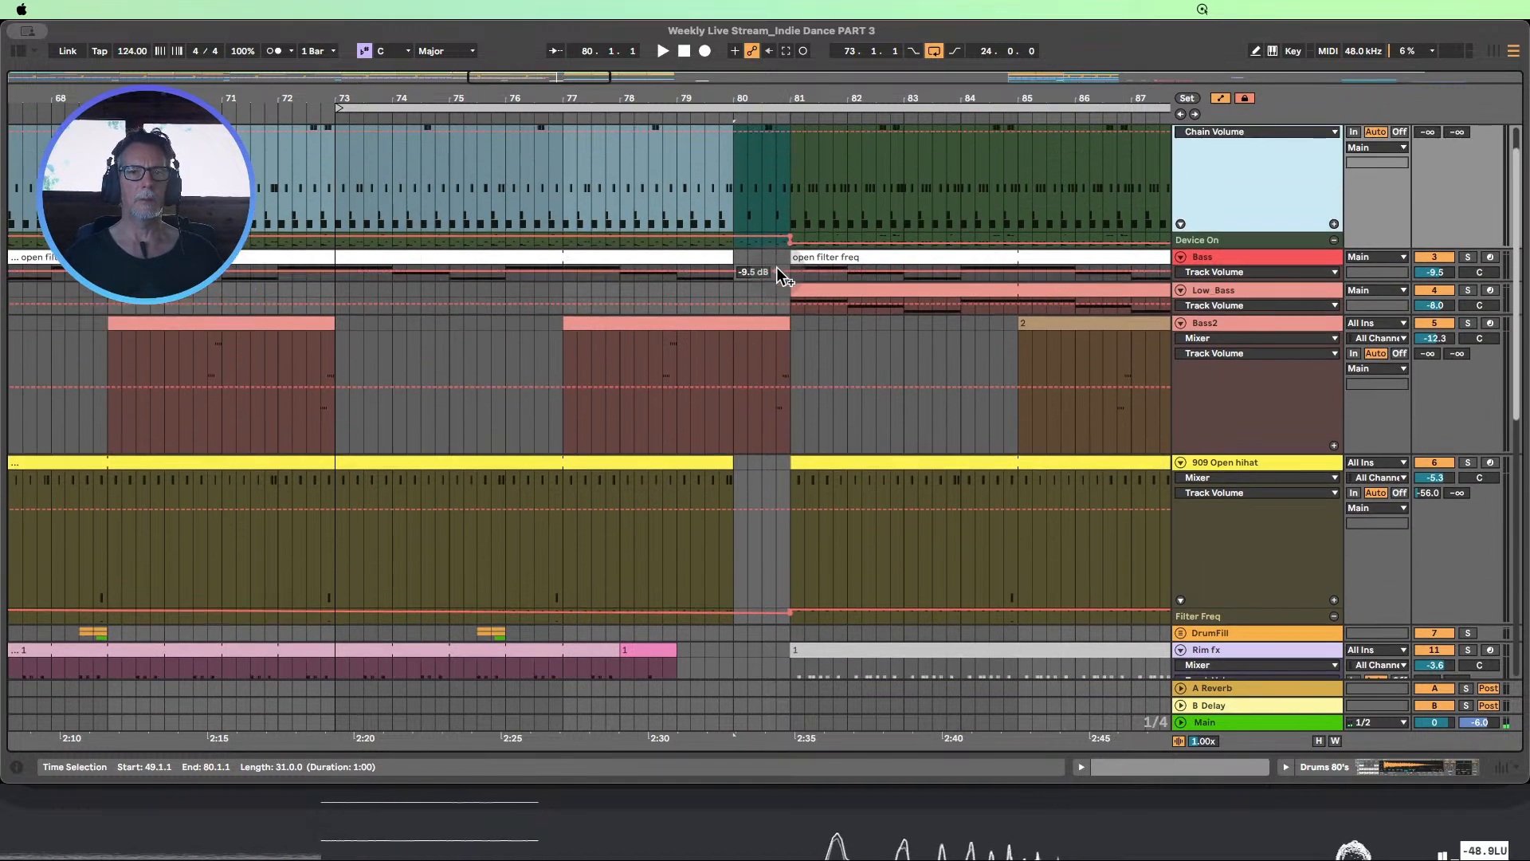
pyautogui.scroll(2, 776, 266)
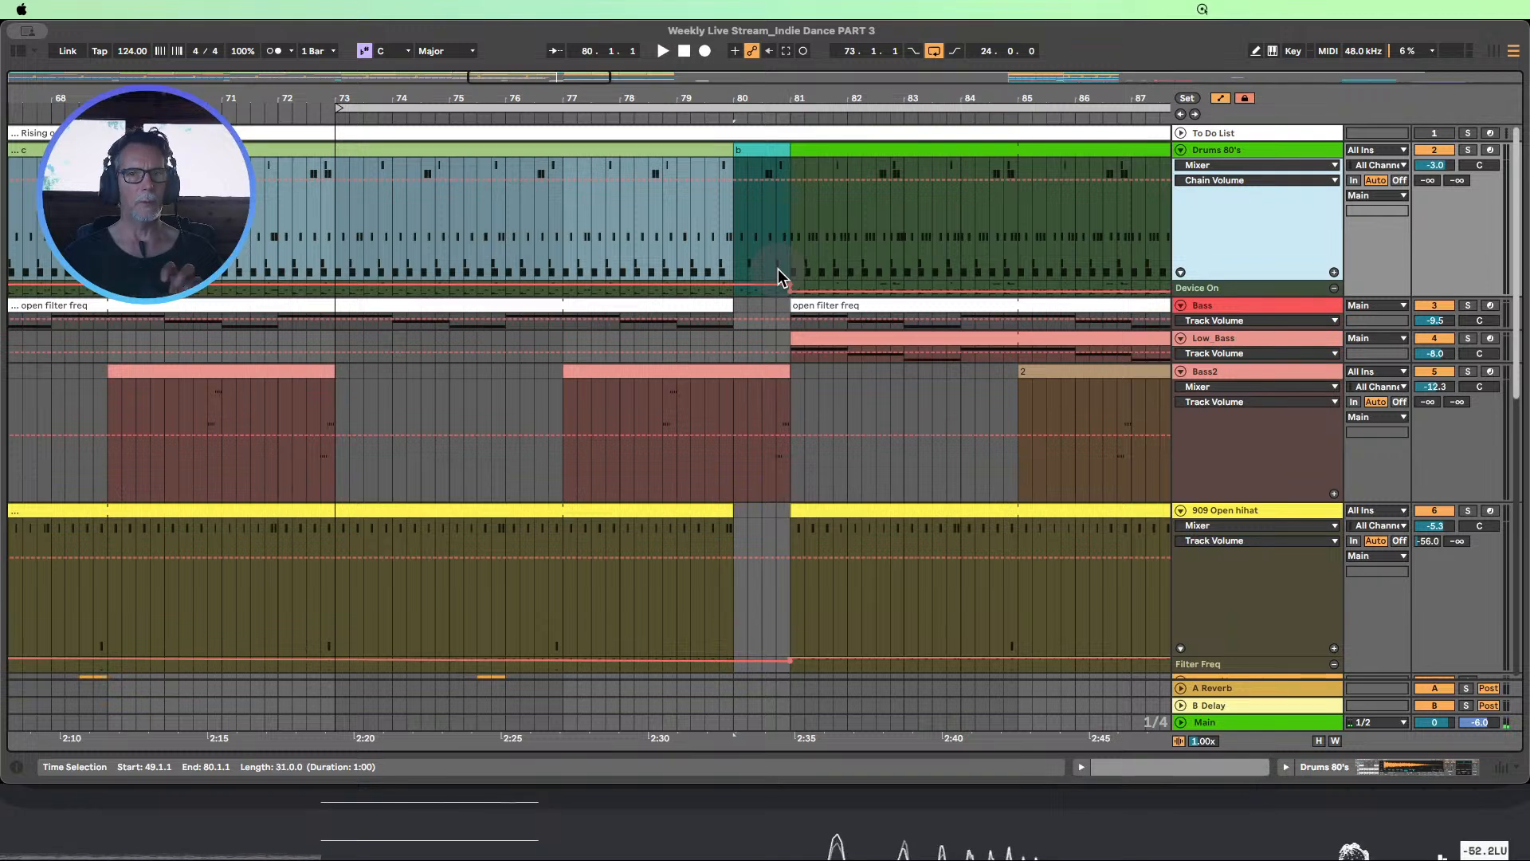
# Loop bars 79 to 81 and deactivate the b clip at bar 80 on the Drums 80's track
pyautogui.moveTo(294, 237); pyautogui.dragTo(365, 237)
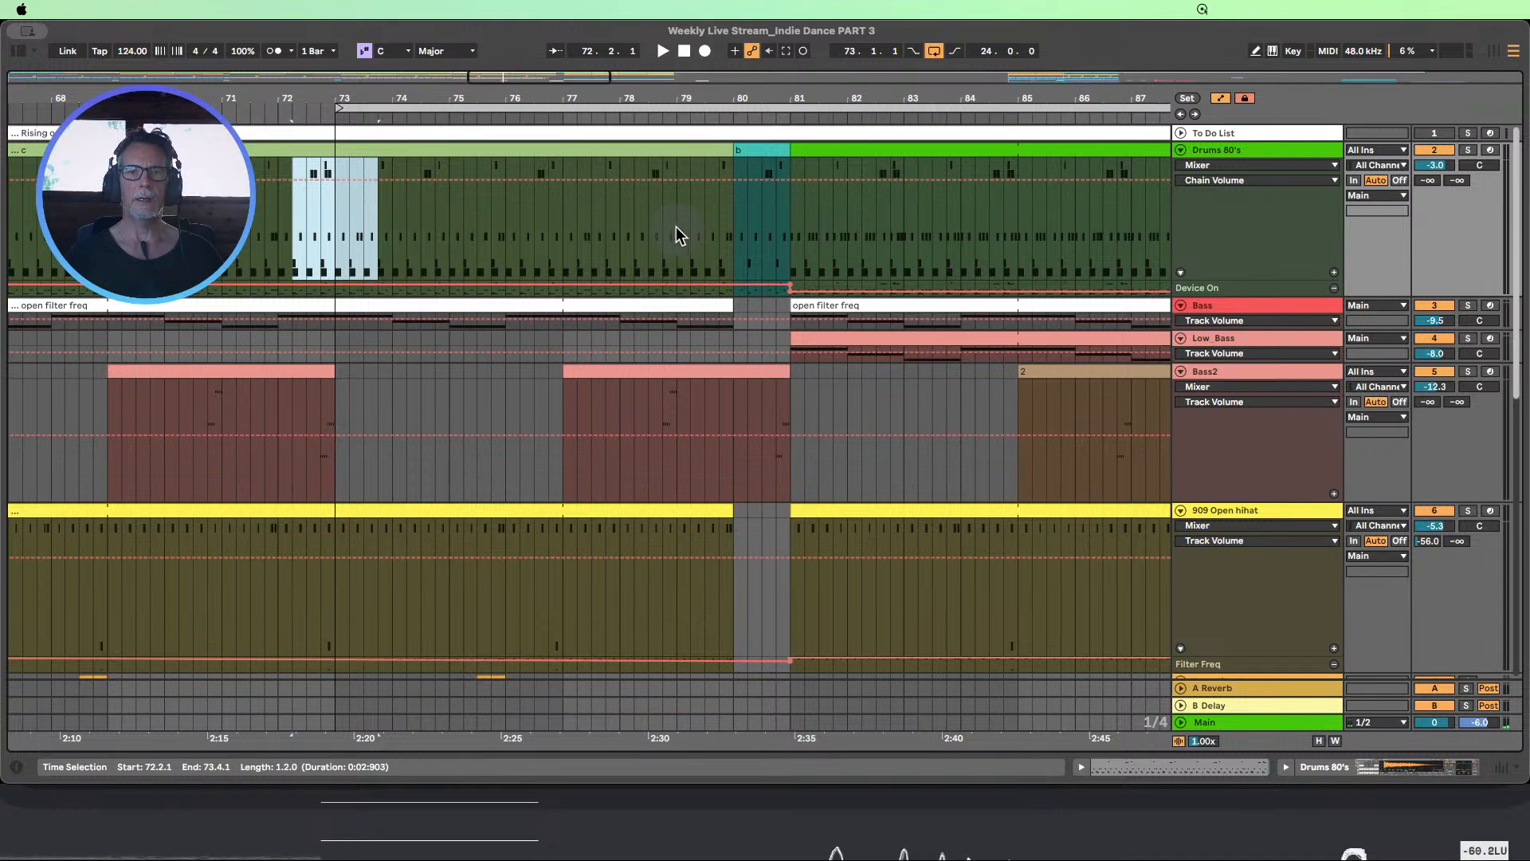
pyautogui.moveTo(677, 228); pyautogui.dragTo(781, 228)
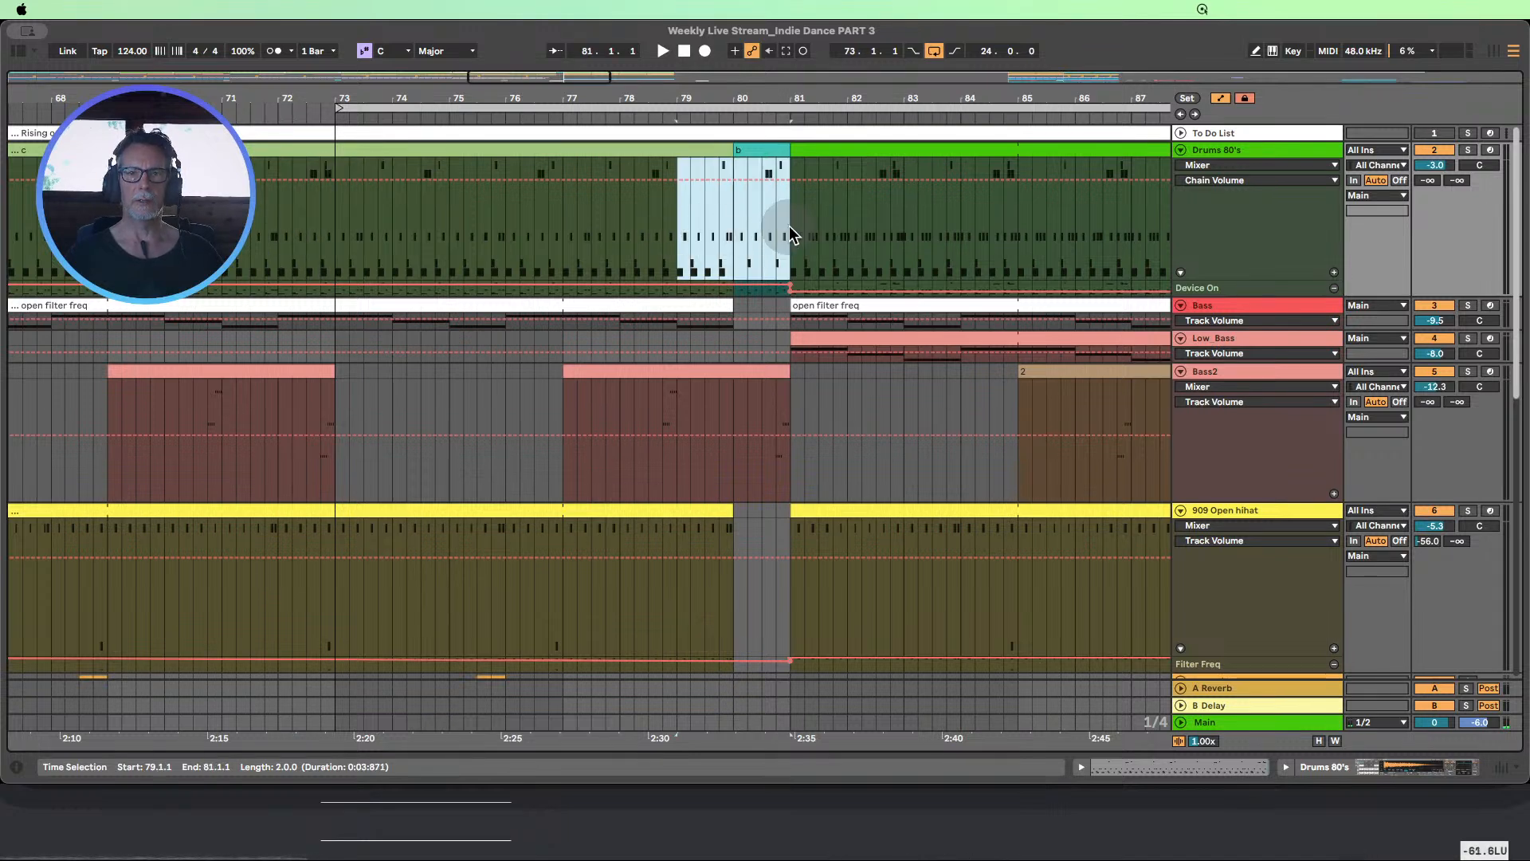
pyautogui.press('super+l')
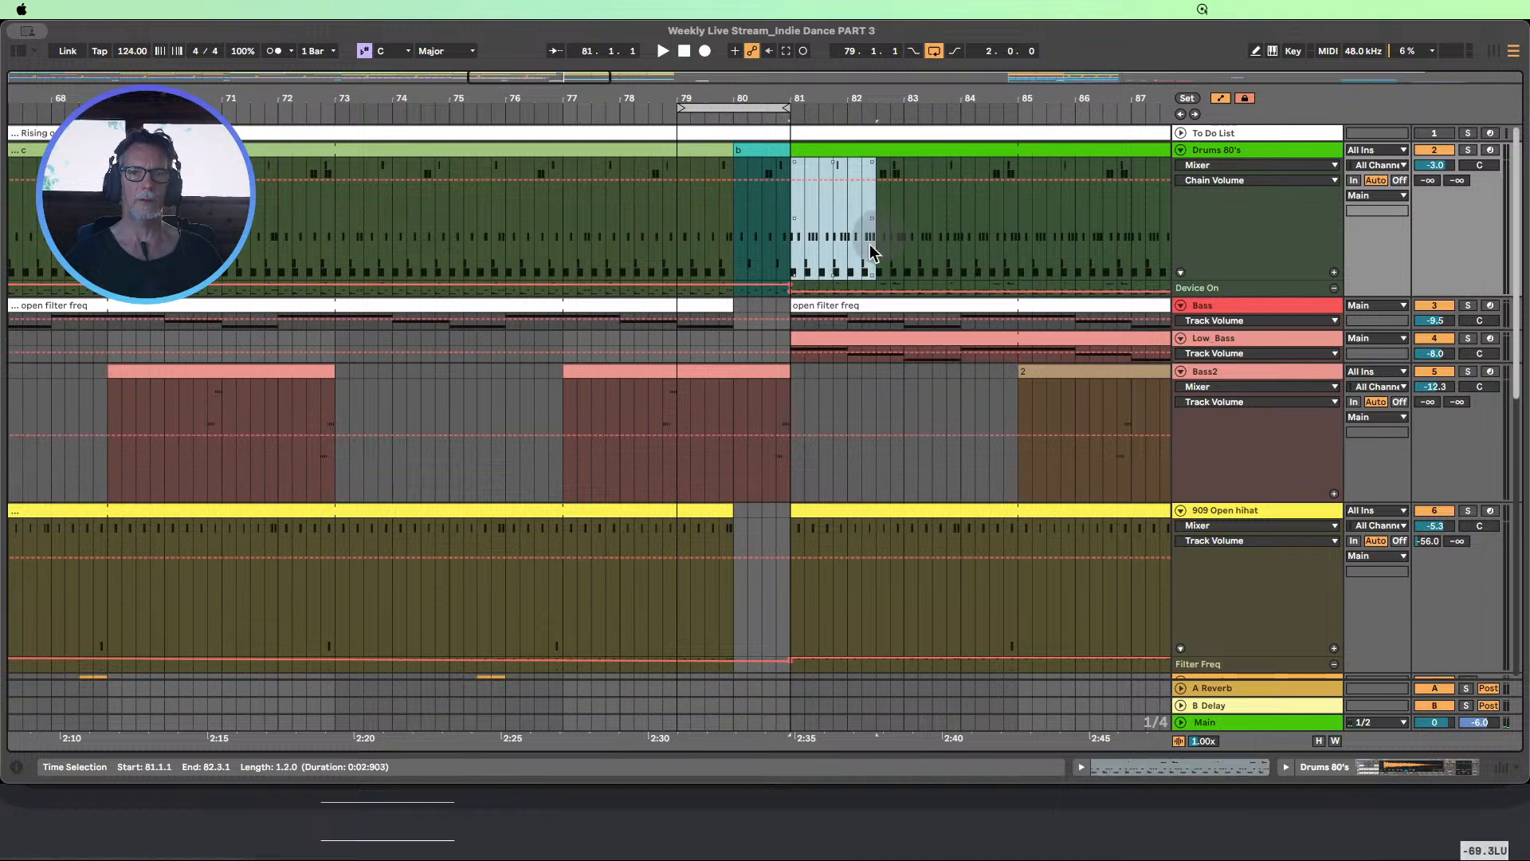
pyautogui.click(598, 117)
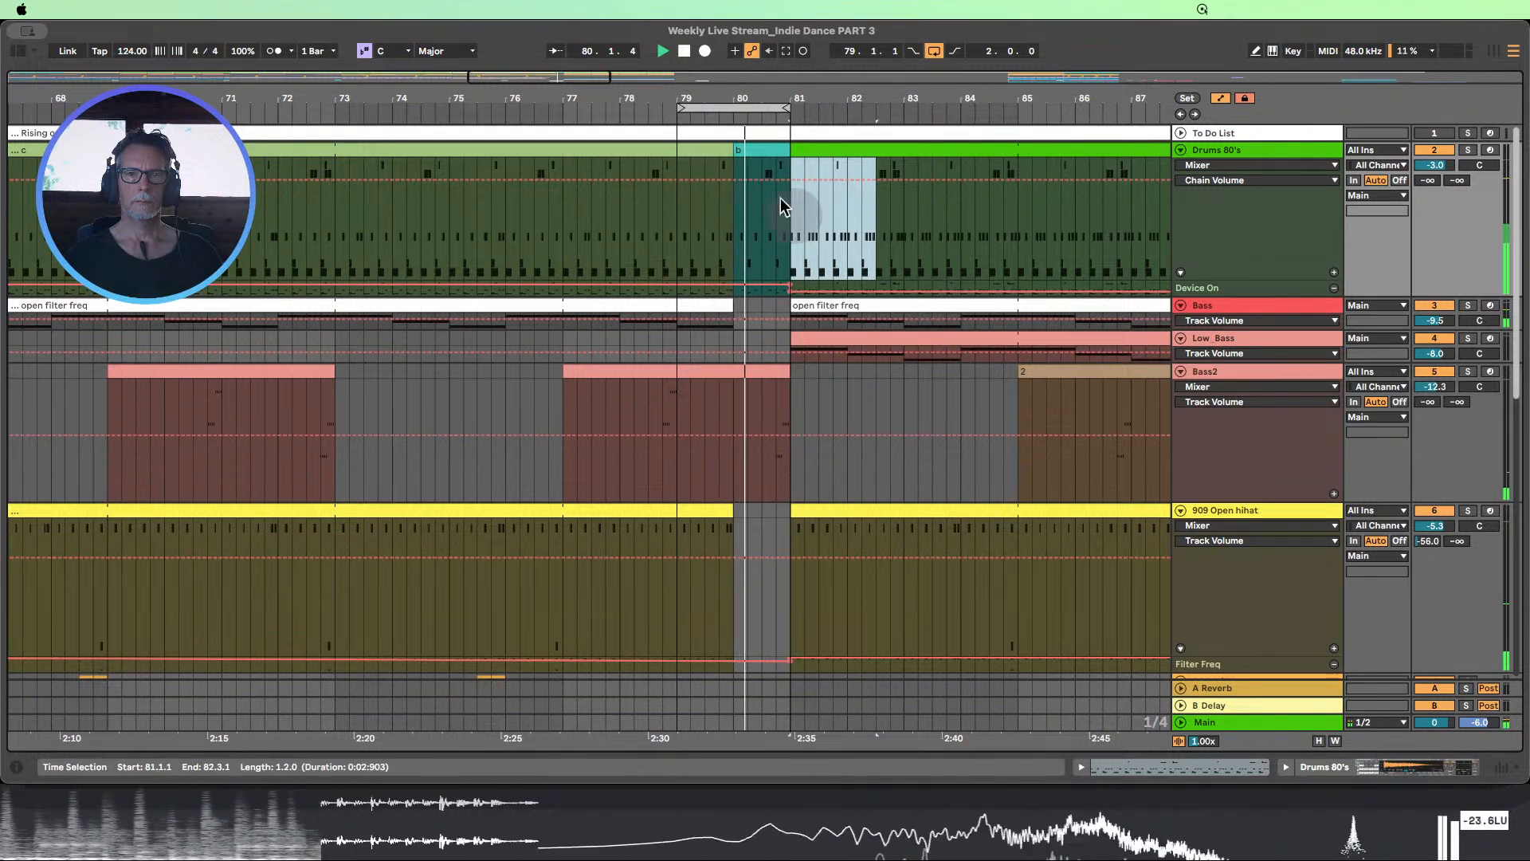
pyautogui.click(758, 154)
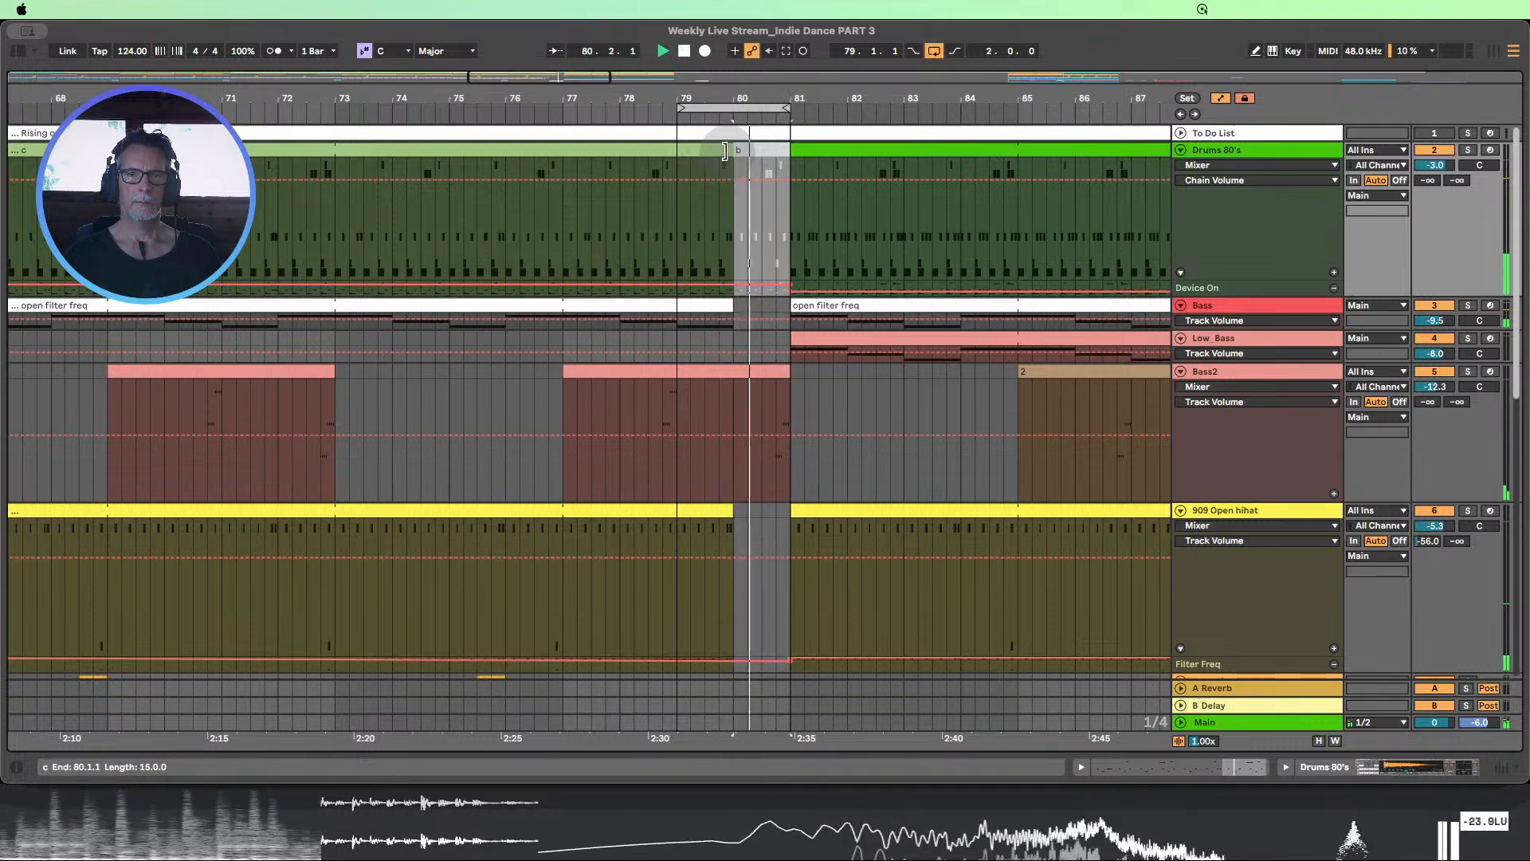
# Shorten the Drums 80's c clip to end at bar 79 and audition the drum gap before bar 81
pyautogui.moveTo(732, 150); pyautogui.dragTo(682, 149)
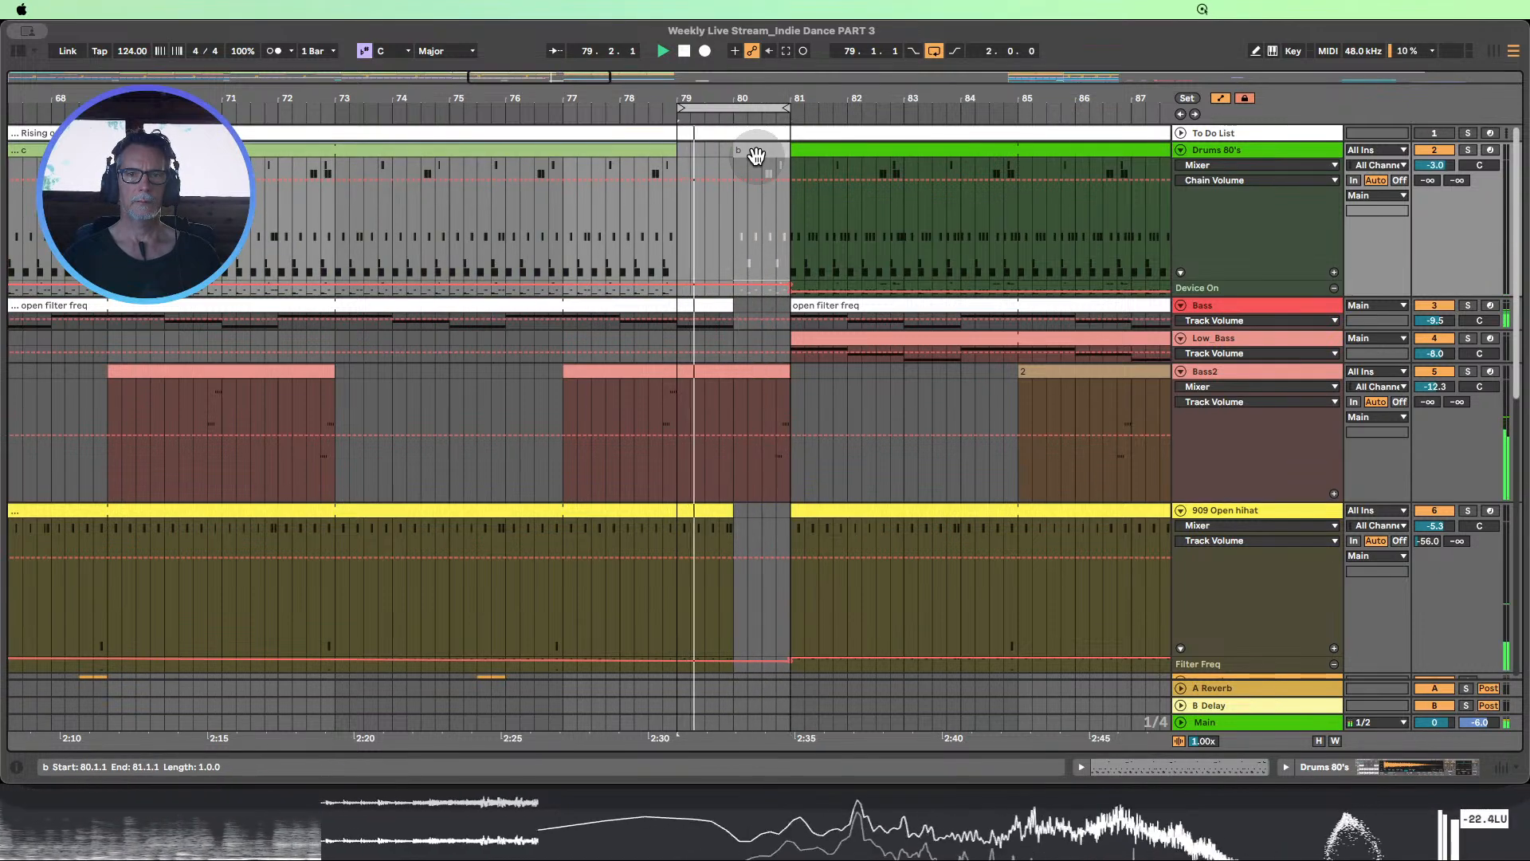
pyautogui.click(579, 105)
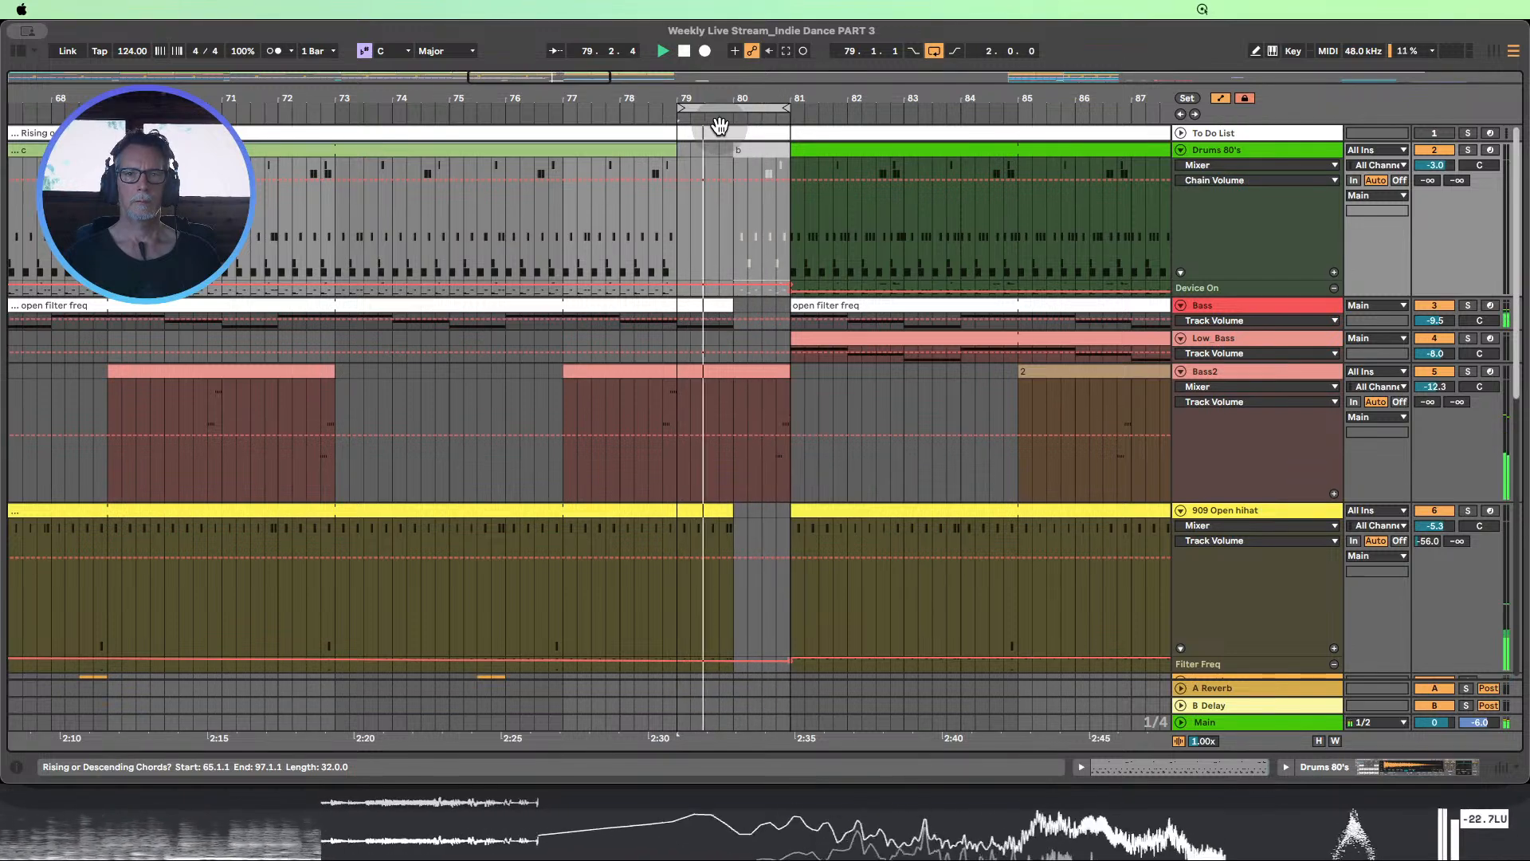
pyautogui.click(554, 111)
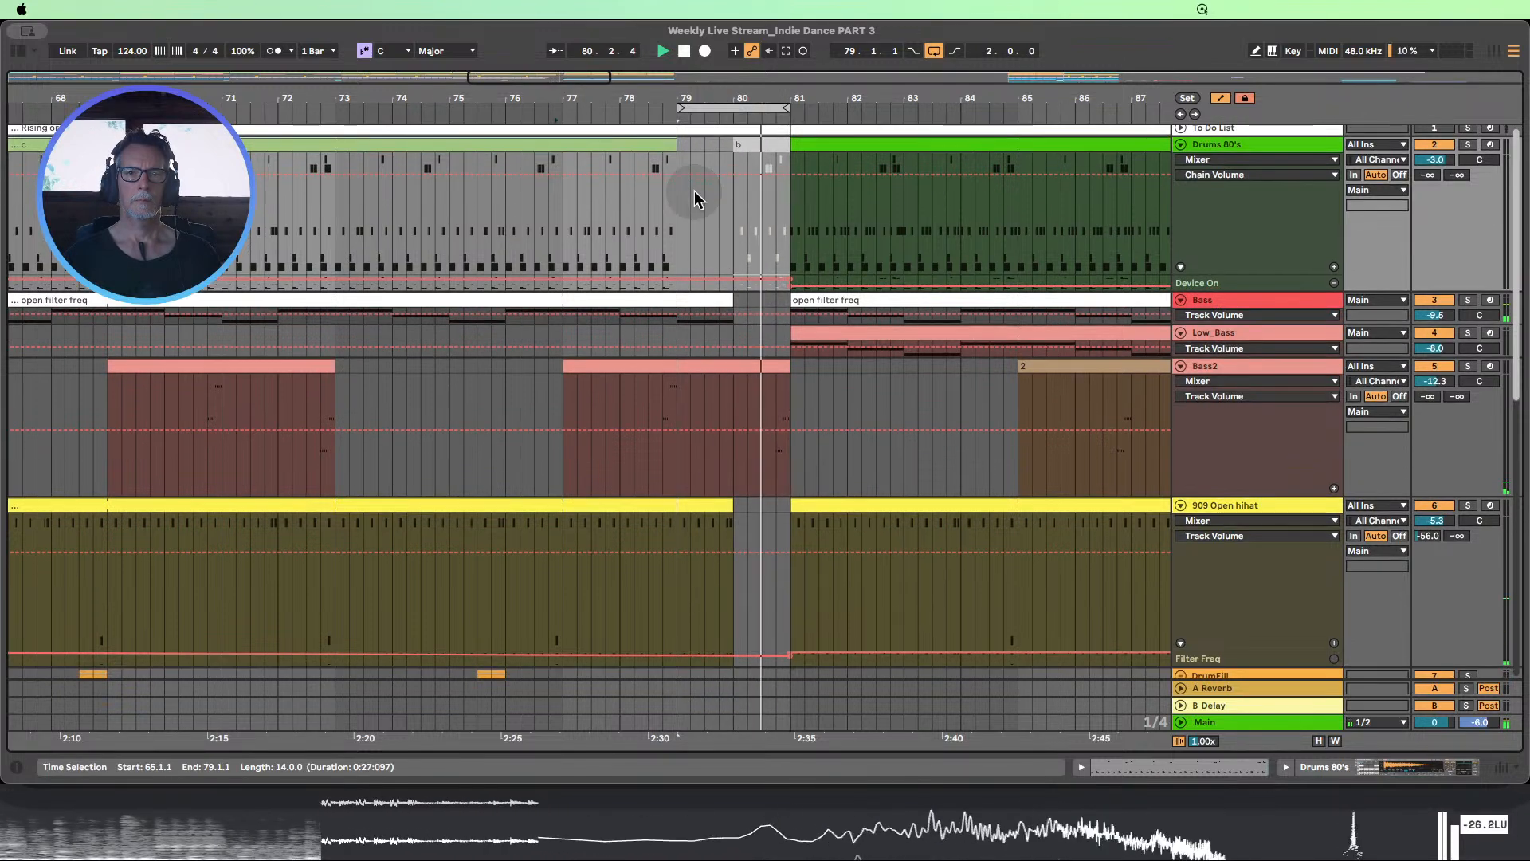
pyautogui.scroll(-3, 695, 190)
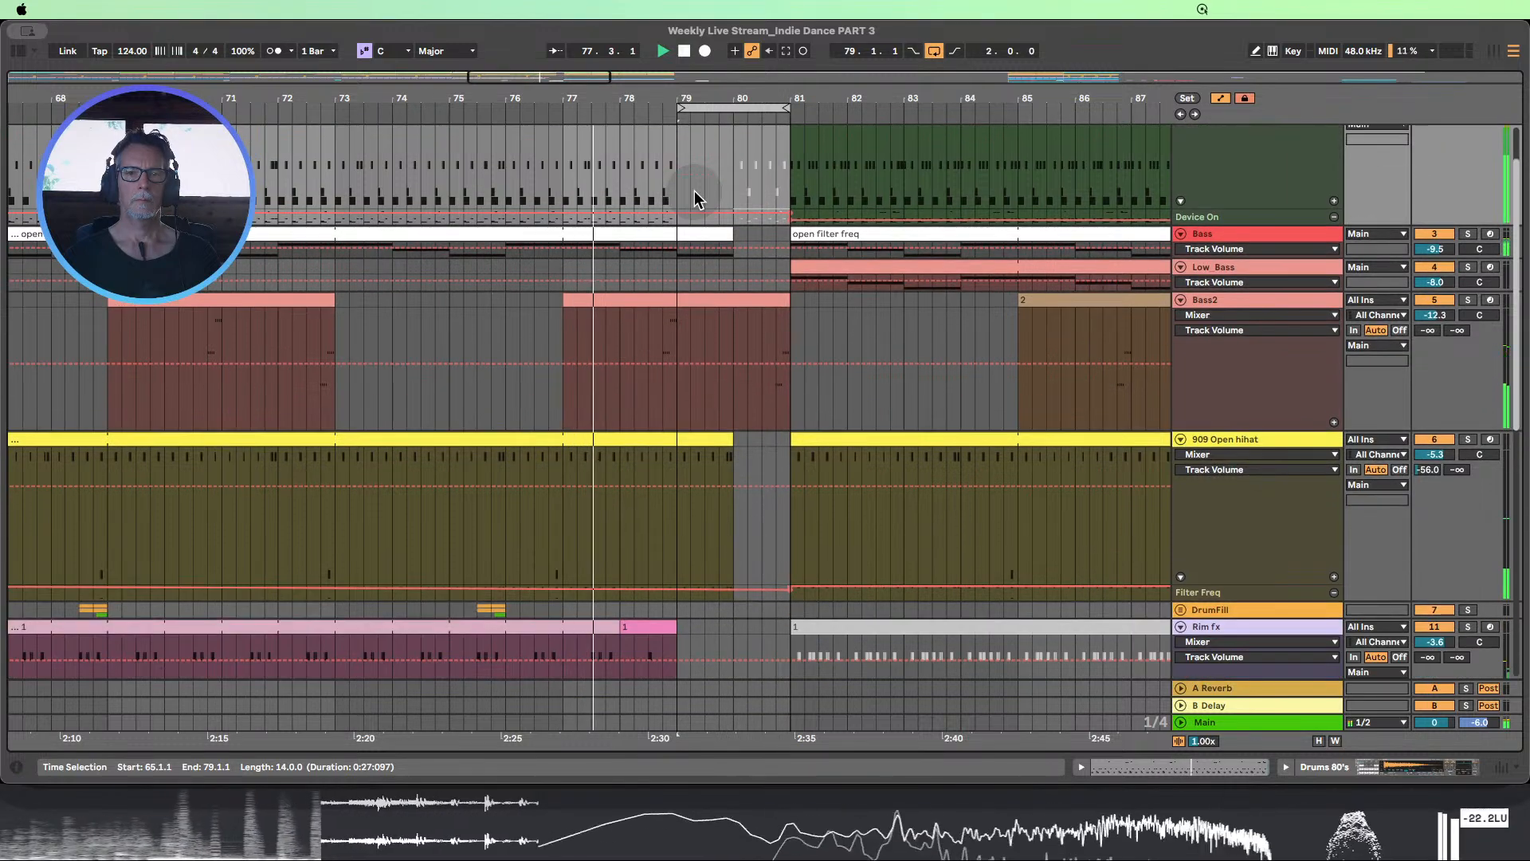
pyautogui.scroll(3, 695, 190)
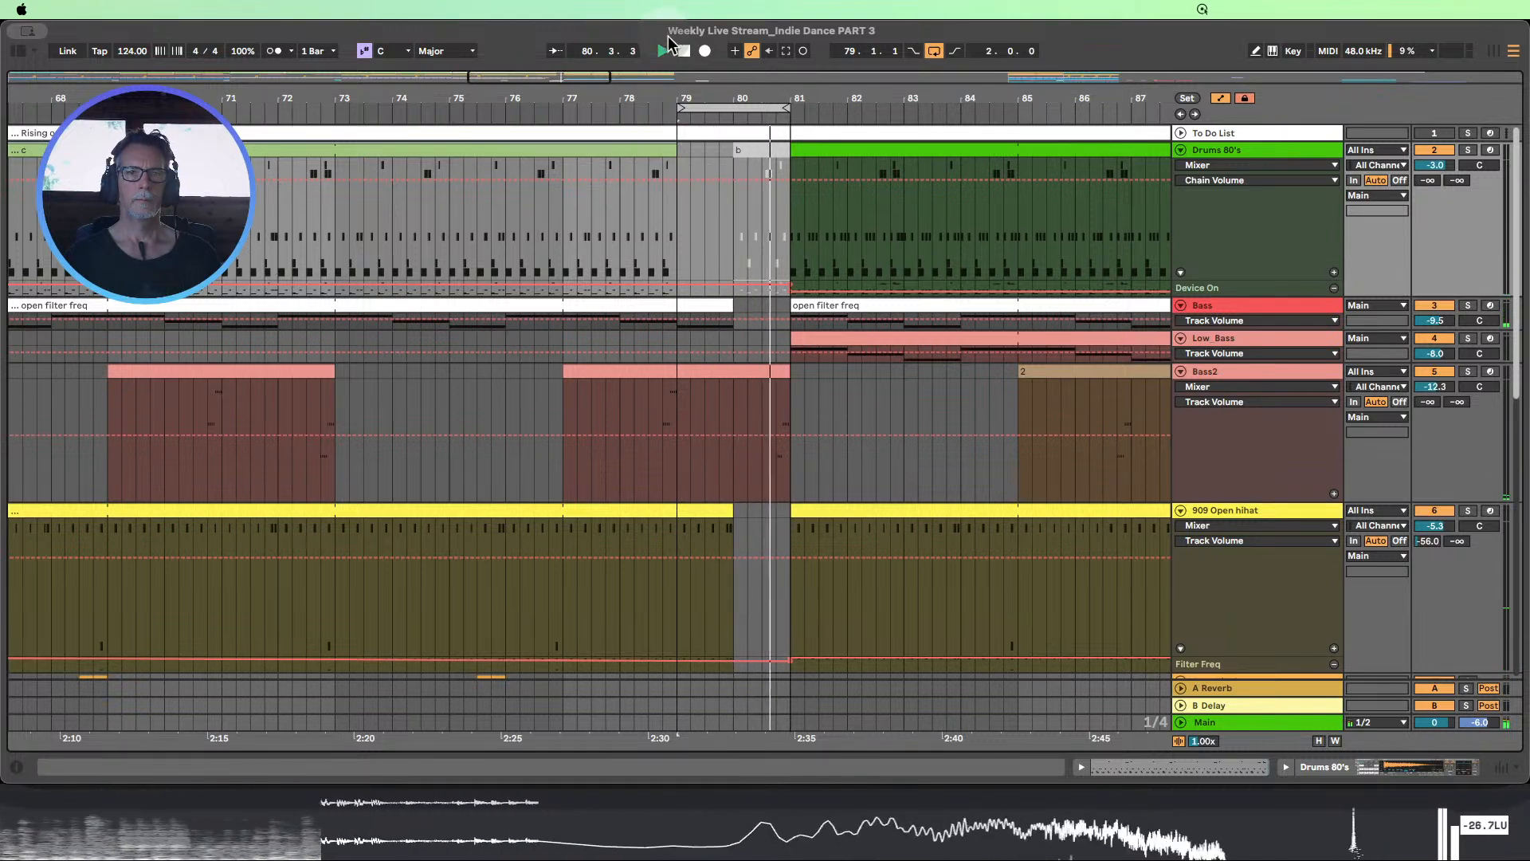
pyautogui.press('space')
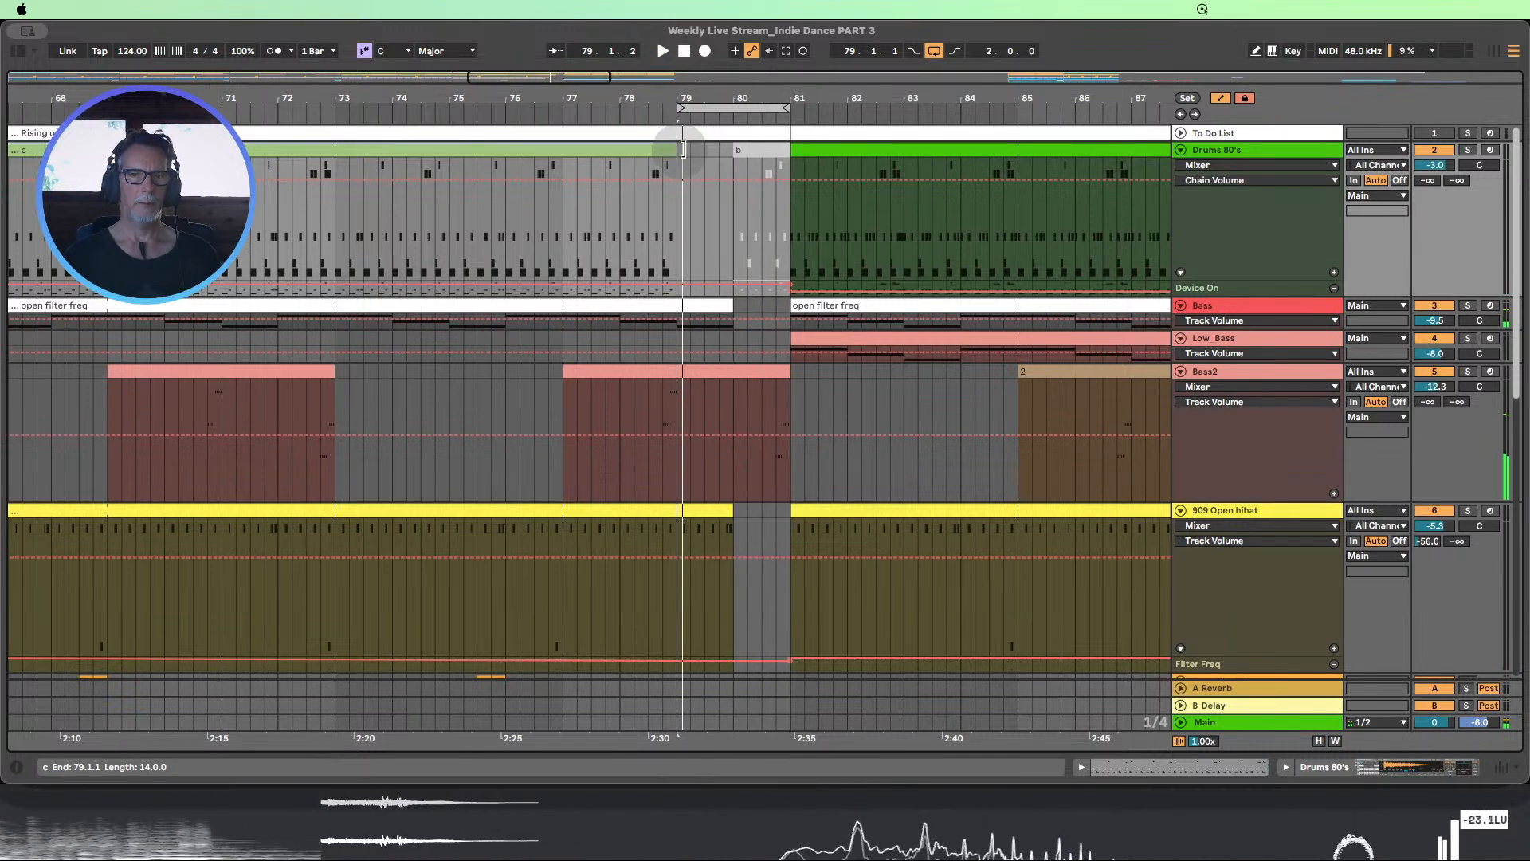
# Try ending the Drums 80's c clip at 79.3.1 during playback, and extend it back to bar 80
pyautogui.moveTo(683, 149); pyautogui.dragTo(705, 149)
pyautogui.click(591, 119)
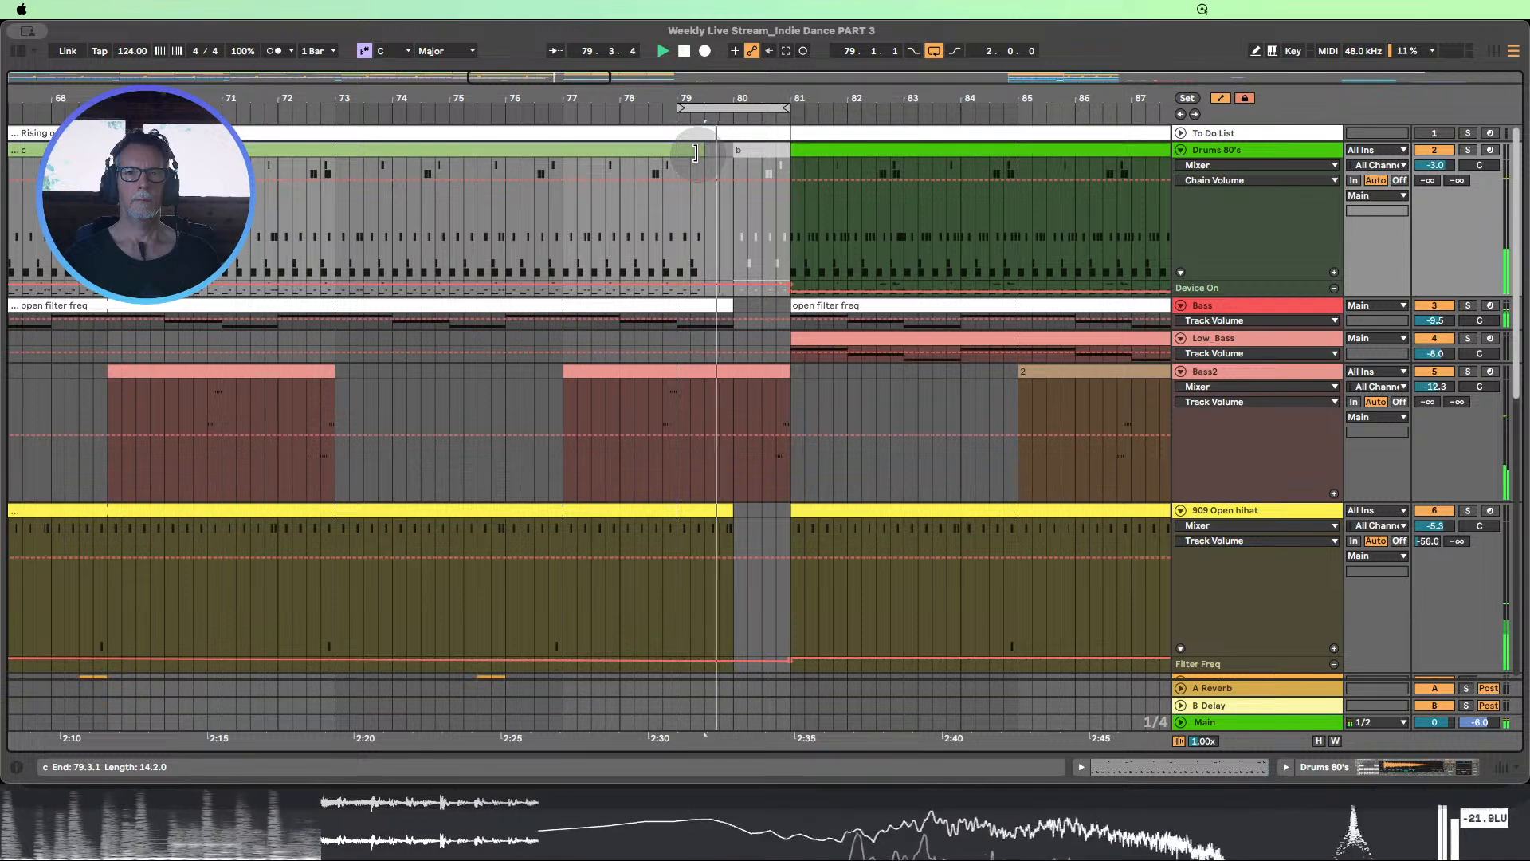
pyautogui.moveTo(695, 152); pyautogui.dragTo(733, 152)
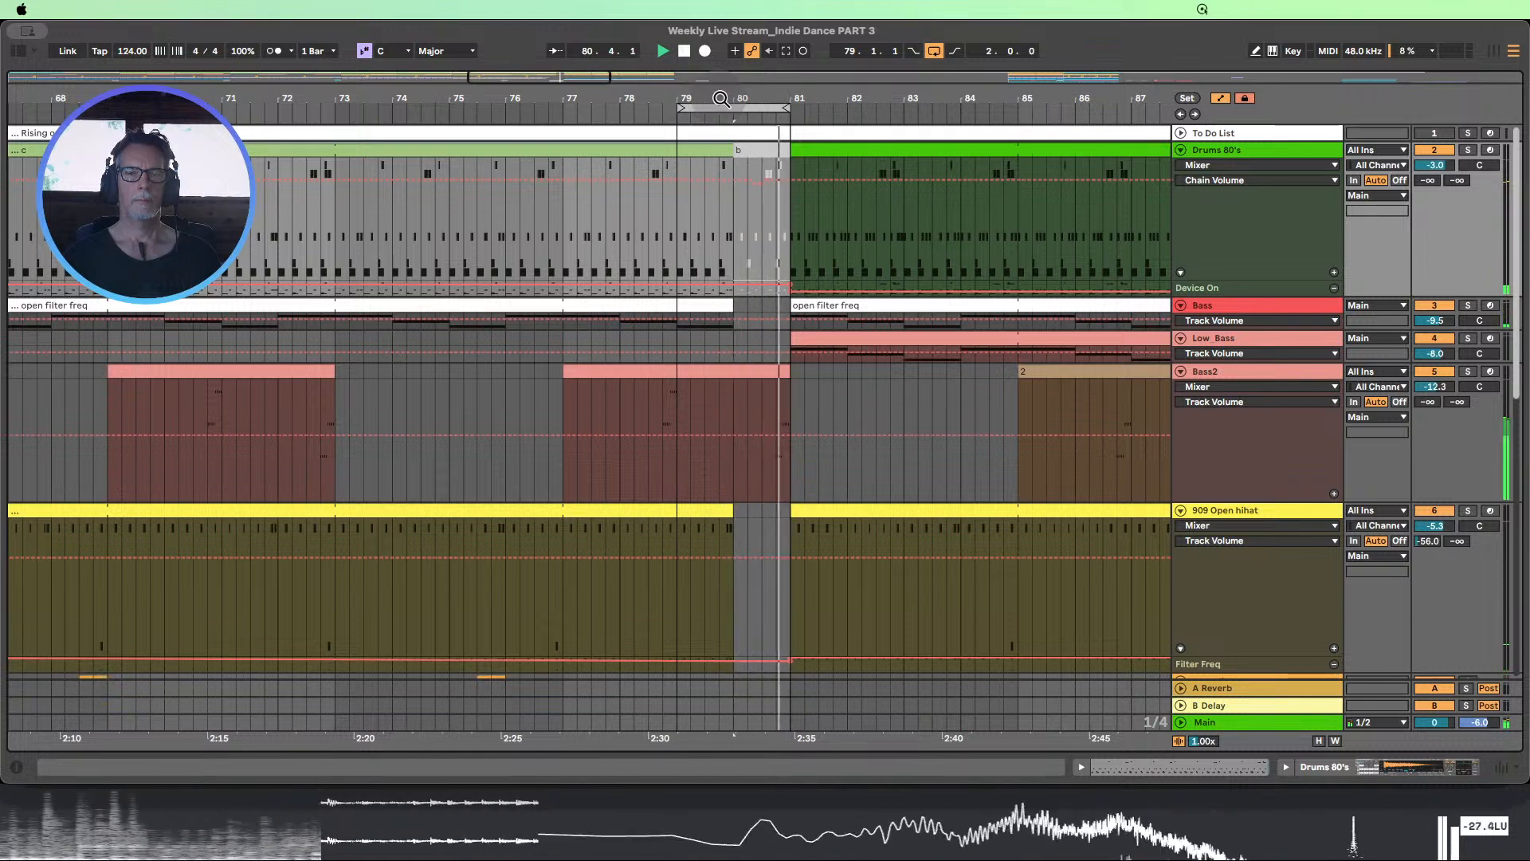
# Try copying the short Drums 80's clip at 64.4.1 to 79.4.1 and audition the passage from bar 79
pyautogui.moveTo(716, 96); pyautogui.dragTo(740, 75)
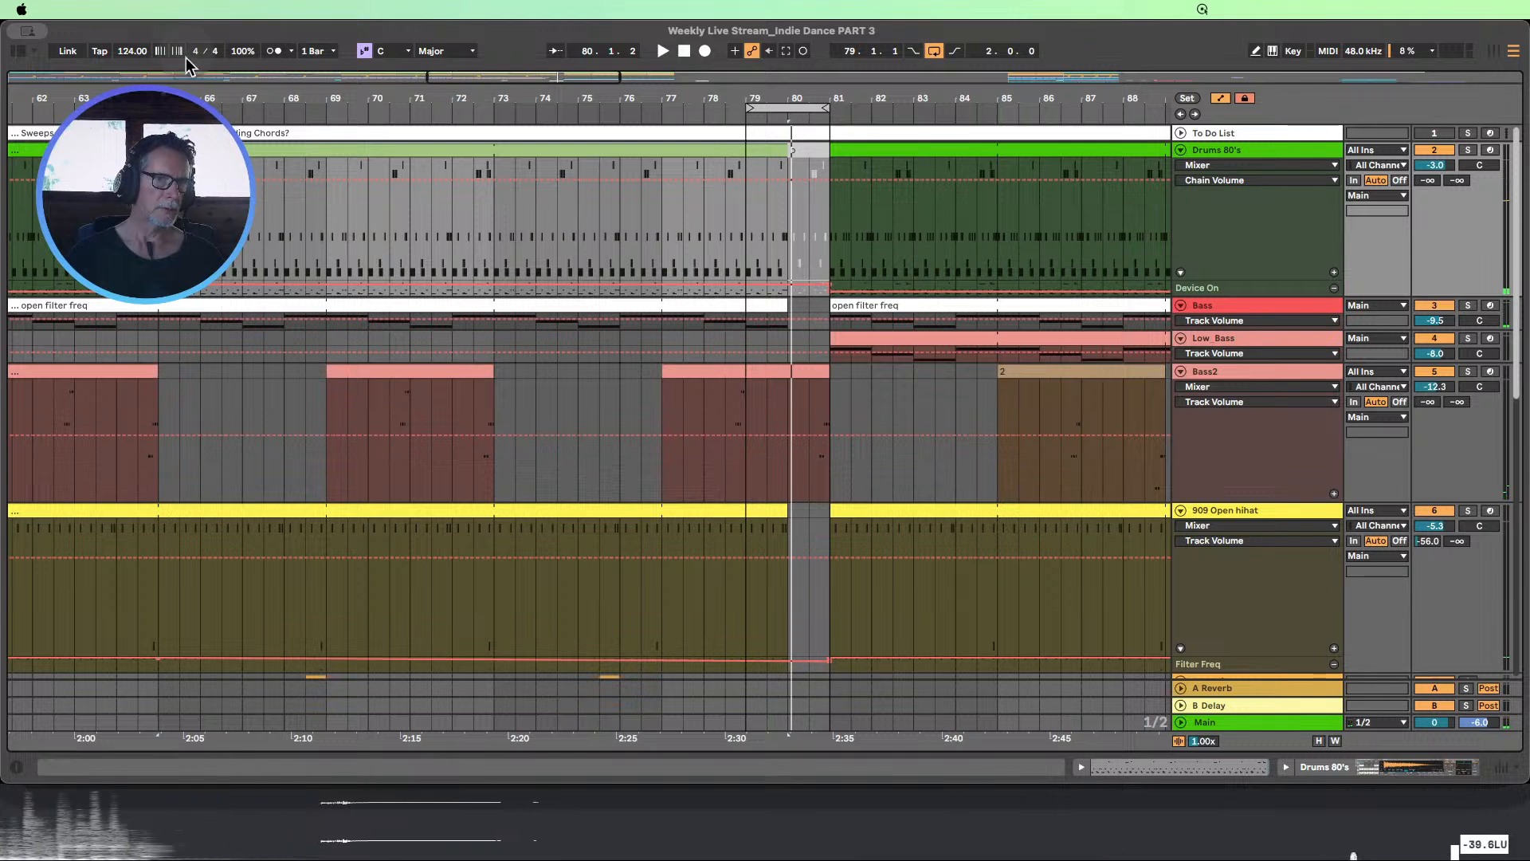
pyautogui.click(154, 150)
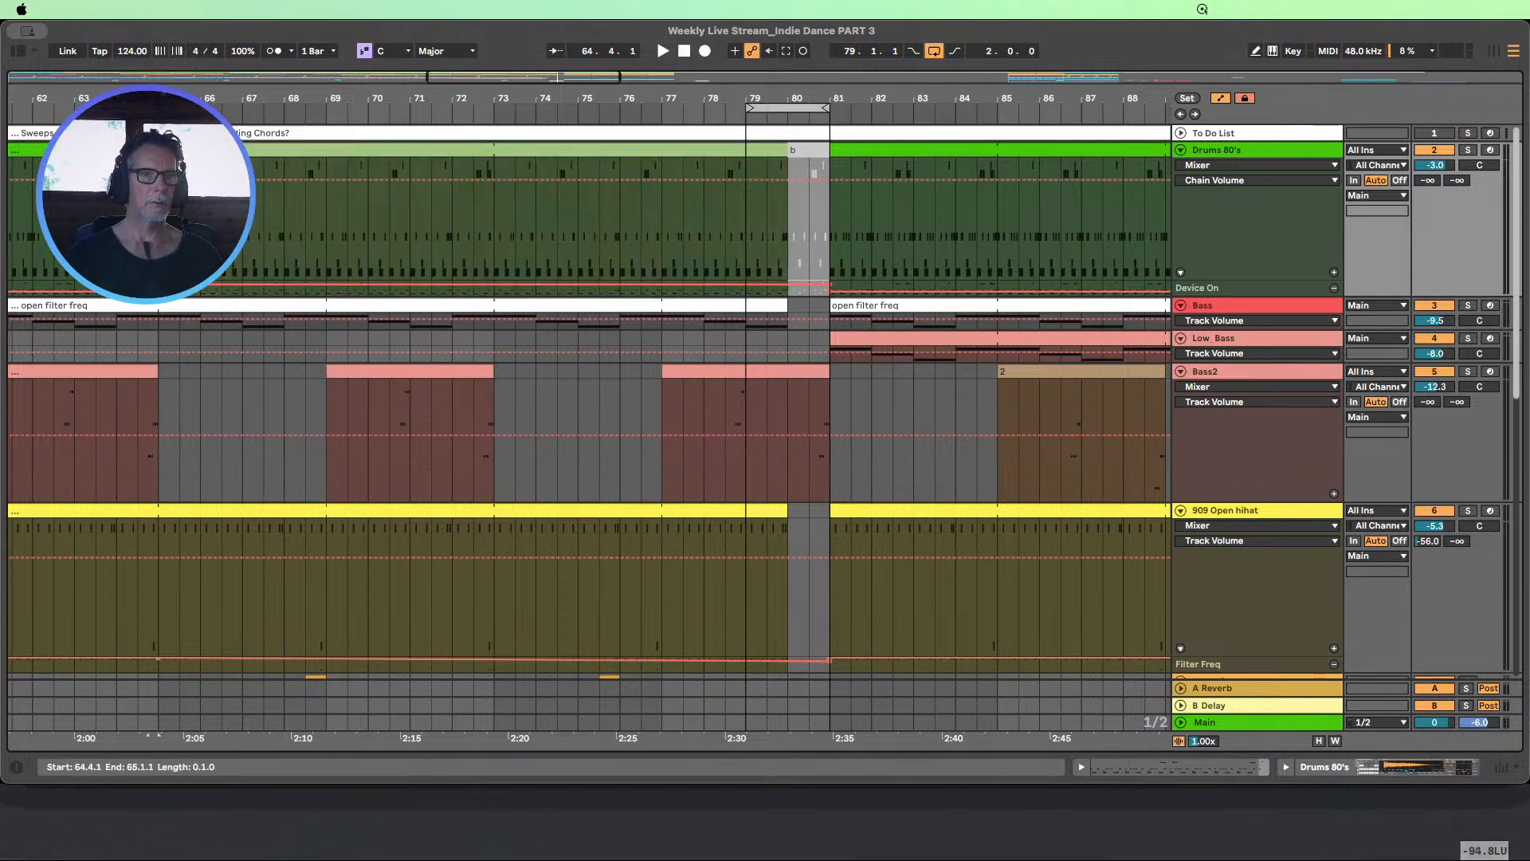
pyautogui.moveTo(160, 231); pyautogui.dragTo(782, 235)
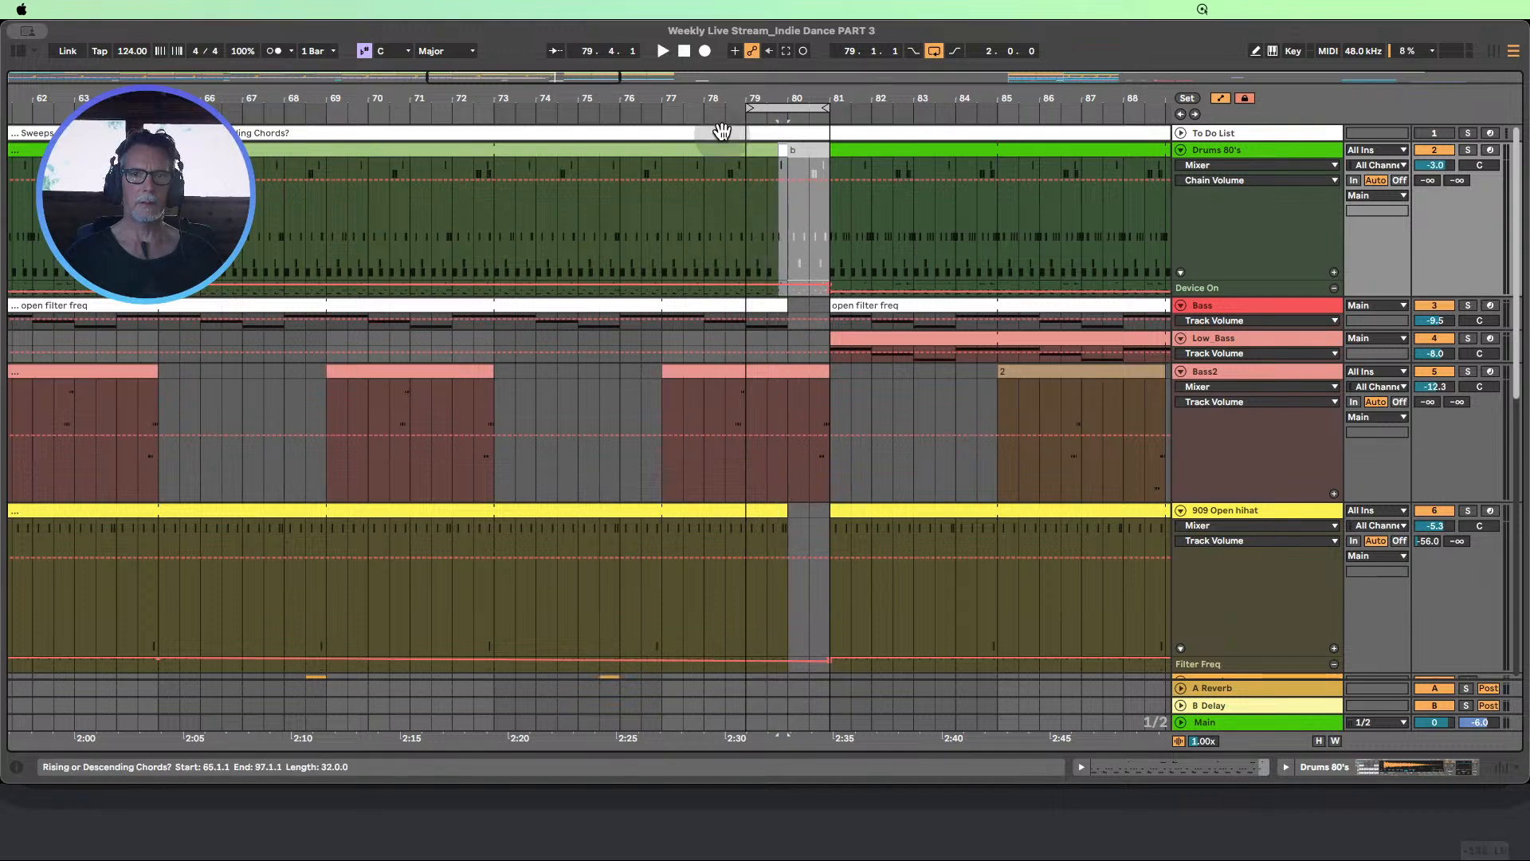
pyautogui.click(722, 120)
pyautogui.press('+')
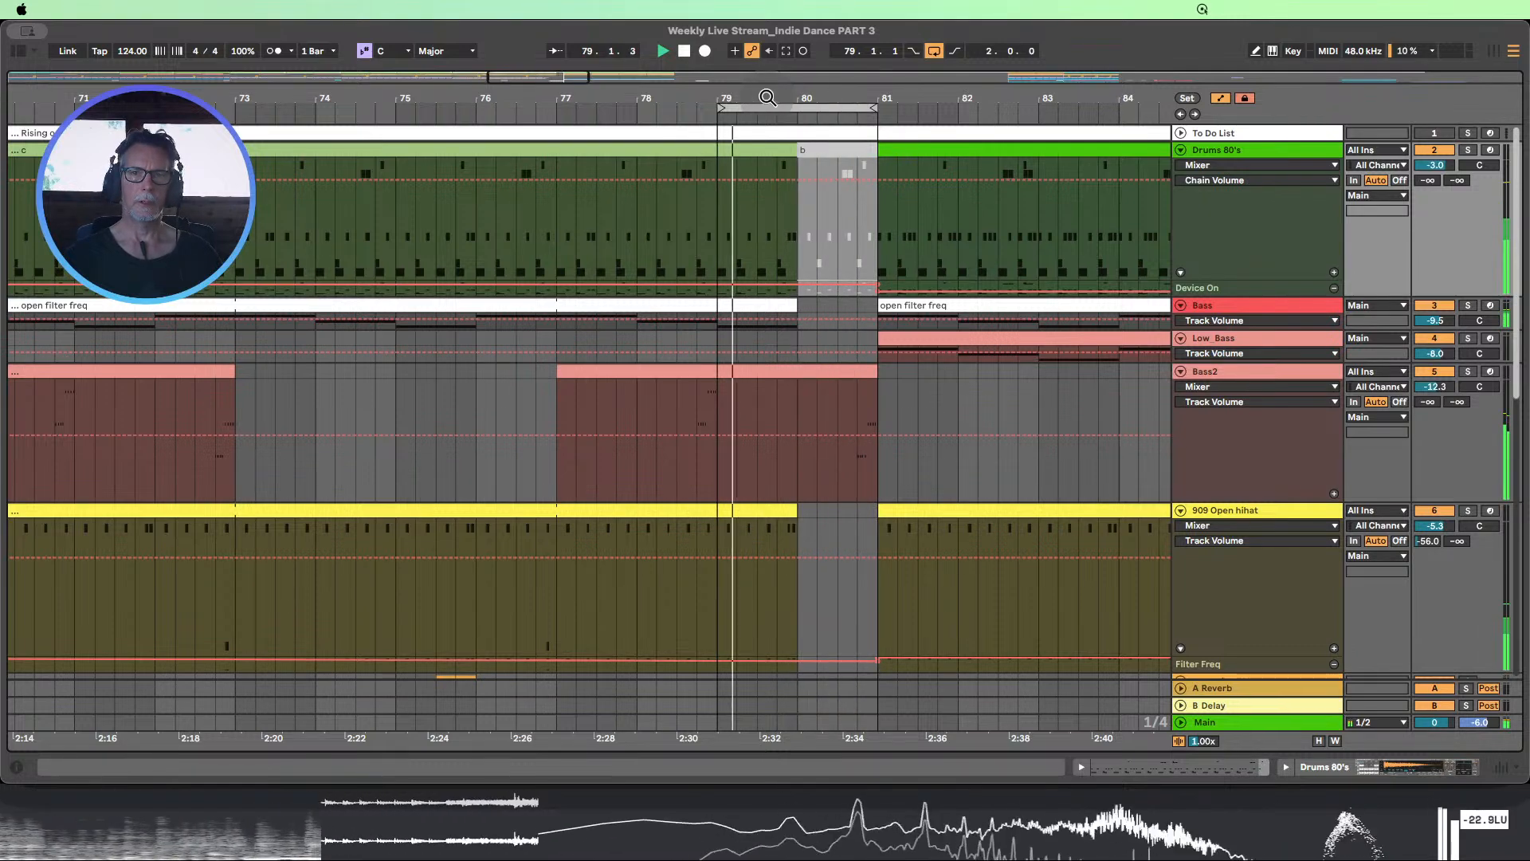
pyautogui.click(684, 51)
# Copy the short Drums 80's fill clip at 48.4.1 to 79.4.1 and audition the transition into bar 81
pyautogui.moveTo(883, 115); pyautogui.dragTo(885, 102)
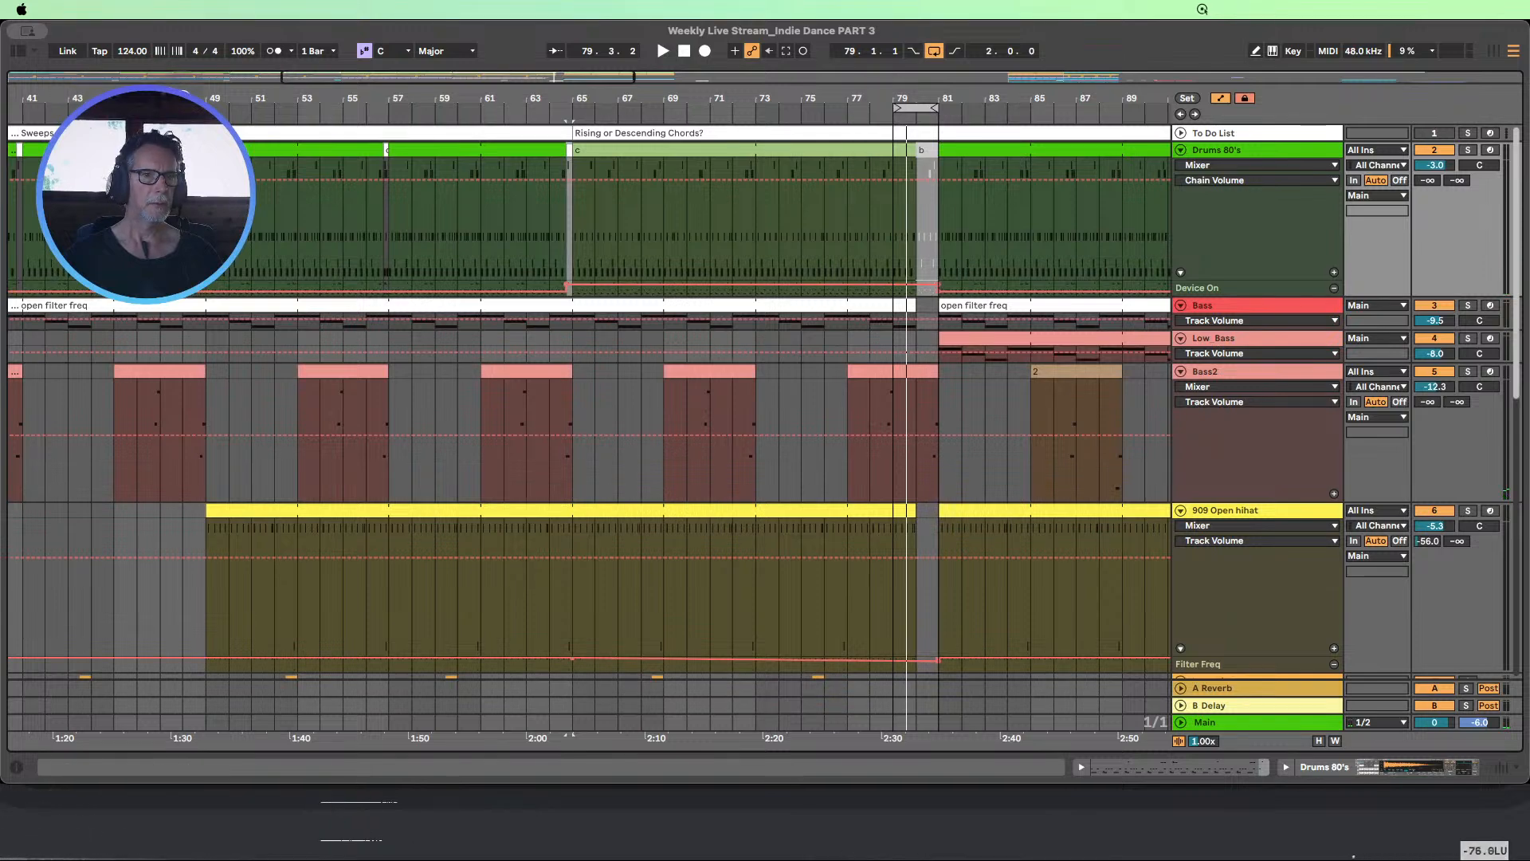
pyautogui.moveTo(190, 90); pyautogui.dragTo(232, 112)
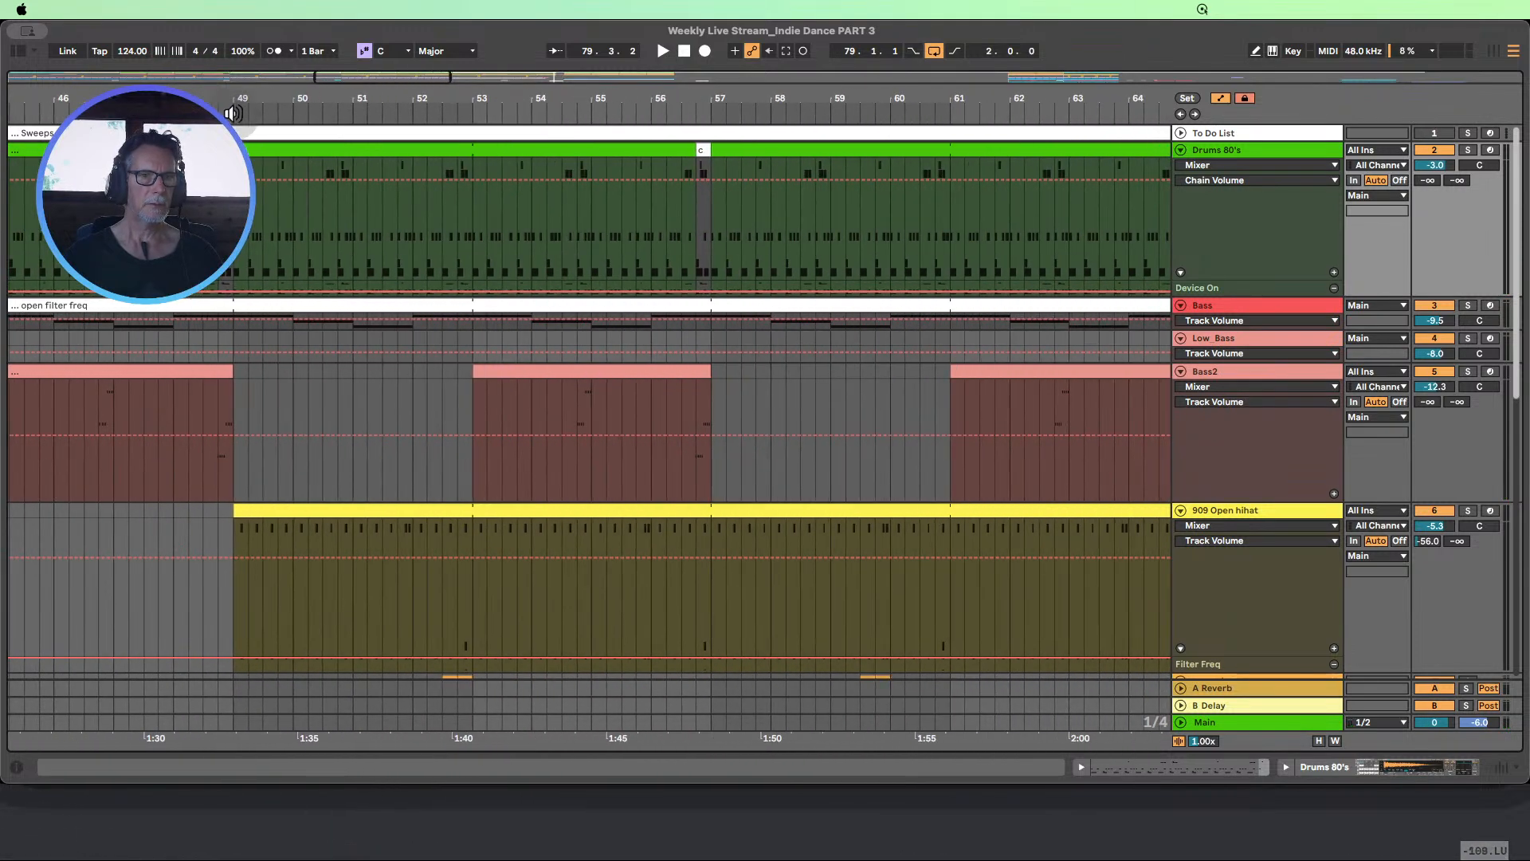
pyautogui.click(225, 283)
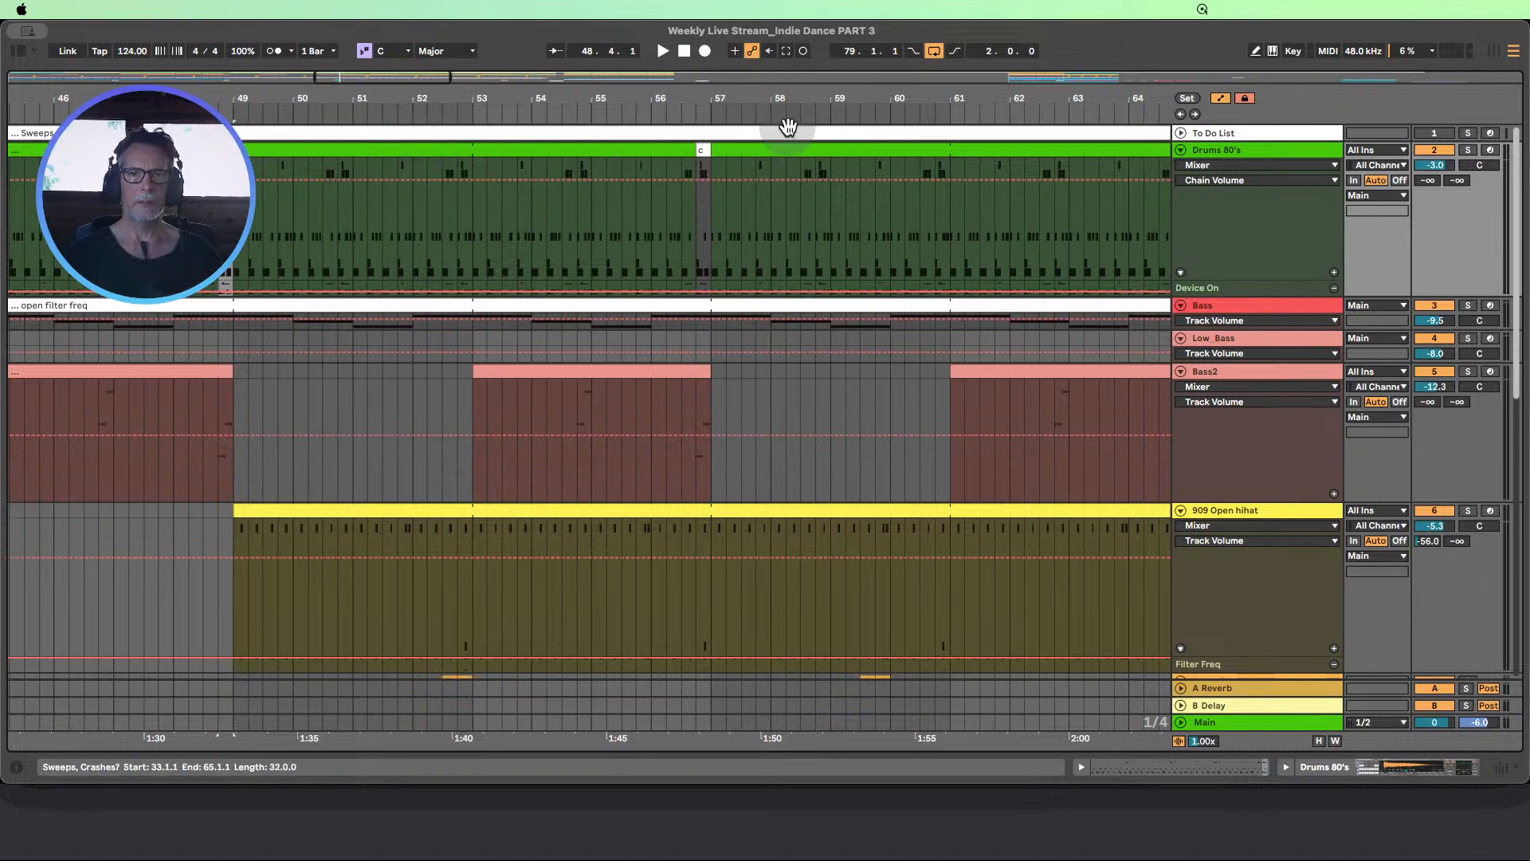
pyautogui.moveTo(821, 100); pyautogui.dragTo(112, 102)
pyautogui.click(808, 241)
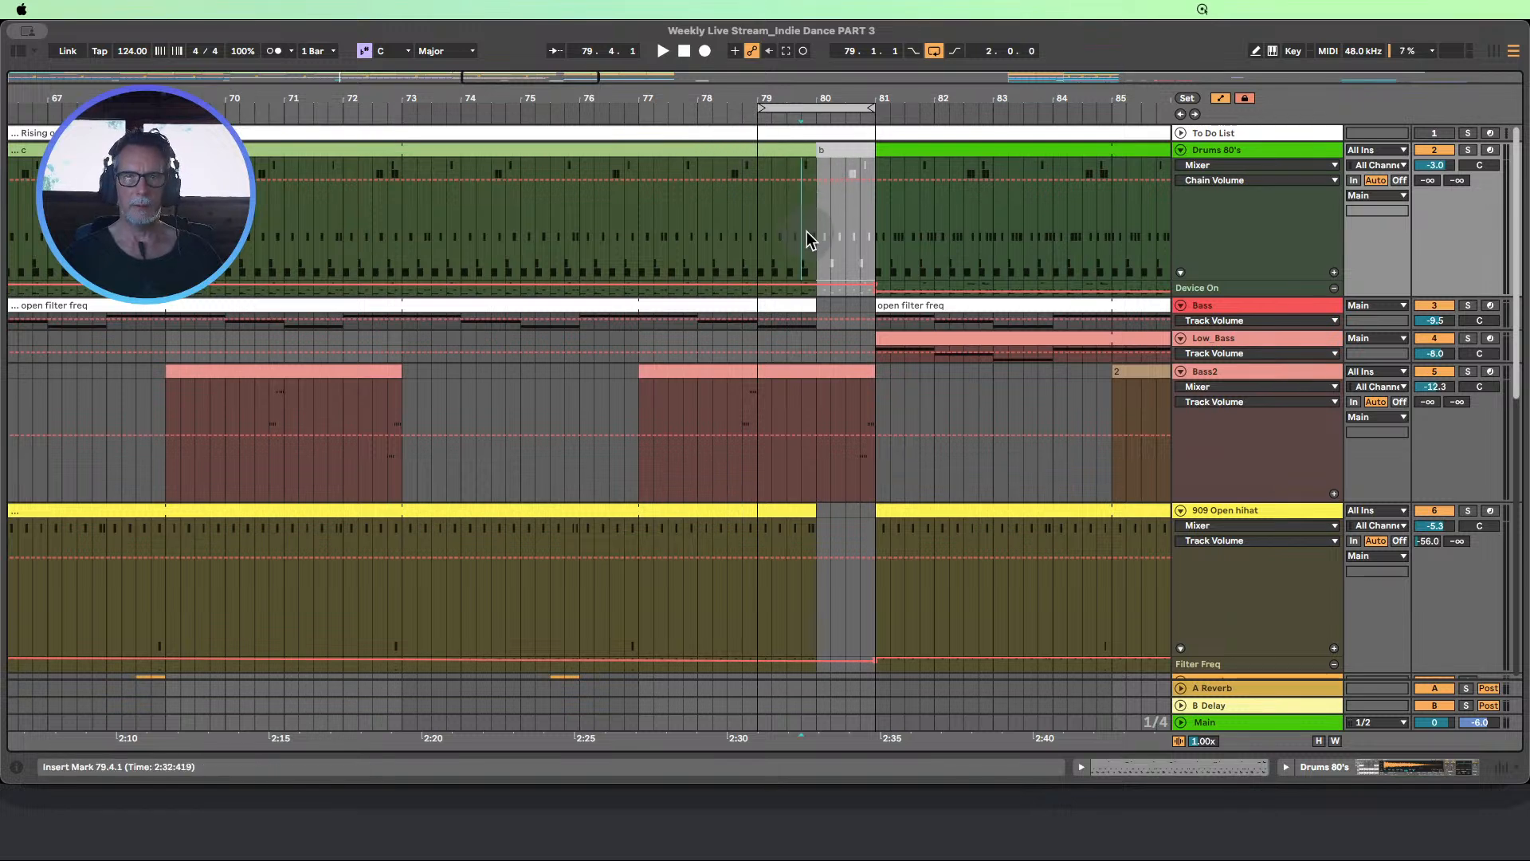
pyautogui.press('super+e')
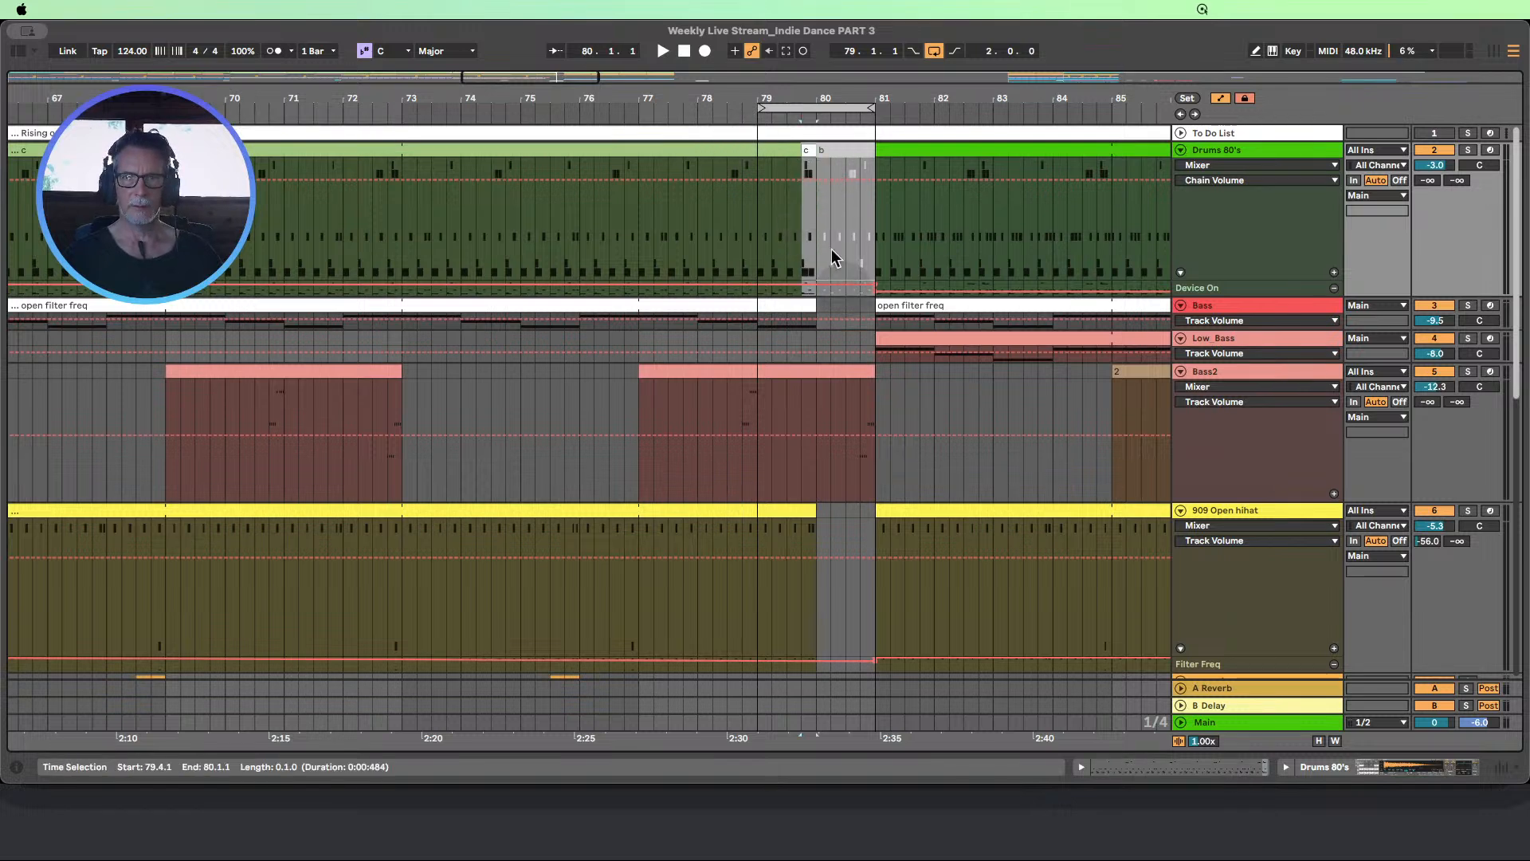
pyautogui.click(721, 114)
pyautogui.scroll(-2, 916, 222)
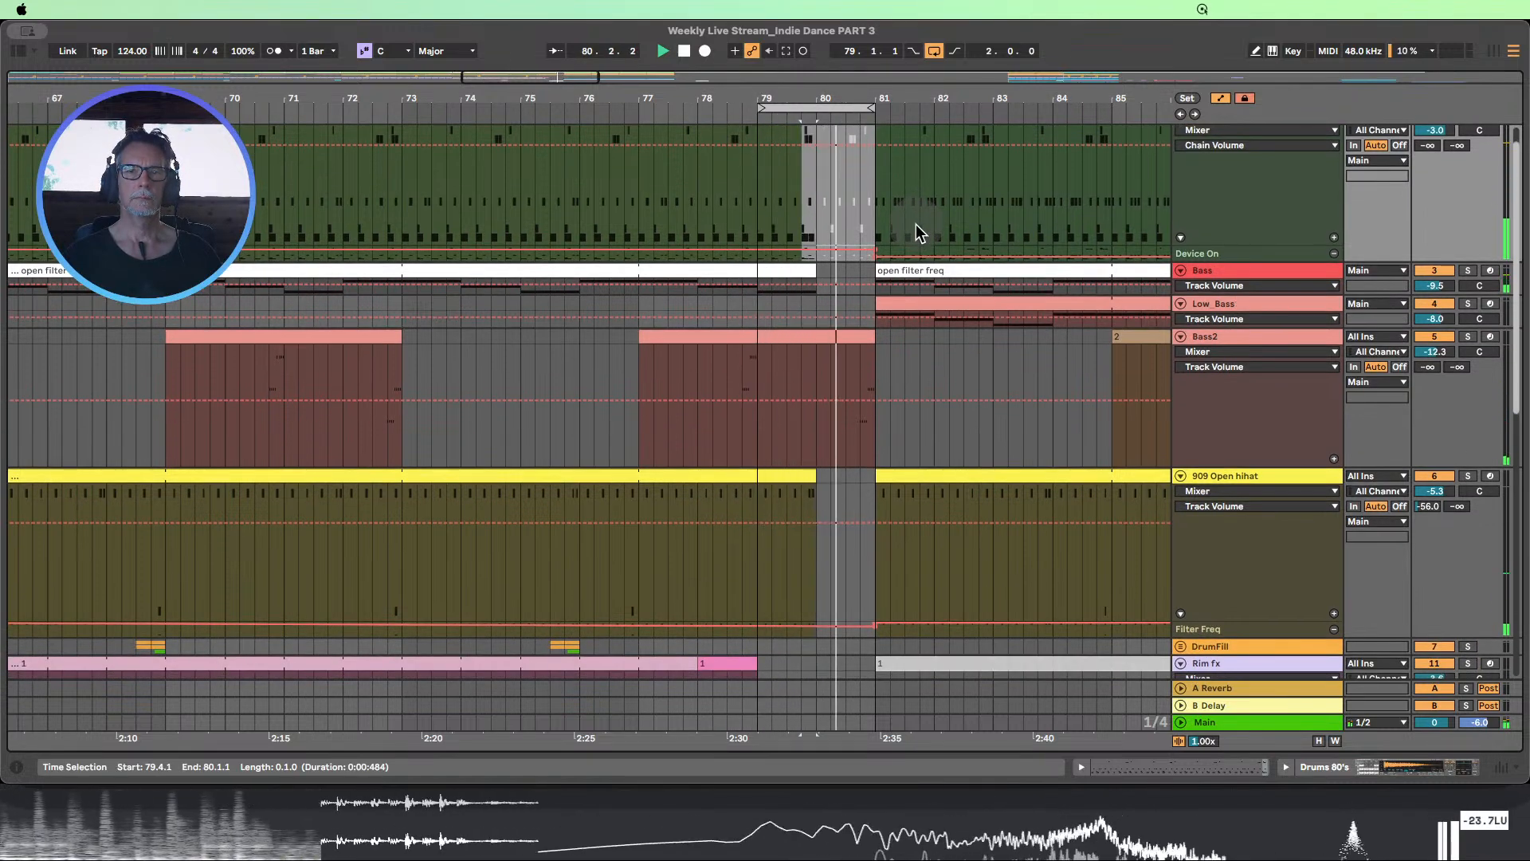
# Shorten the reverb clap notes at 8.4.2 and 8.4.3 to half length in the Drums 80's fill clip at 79.4.1
pyautogui.scroll(2, 917, 226)
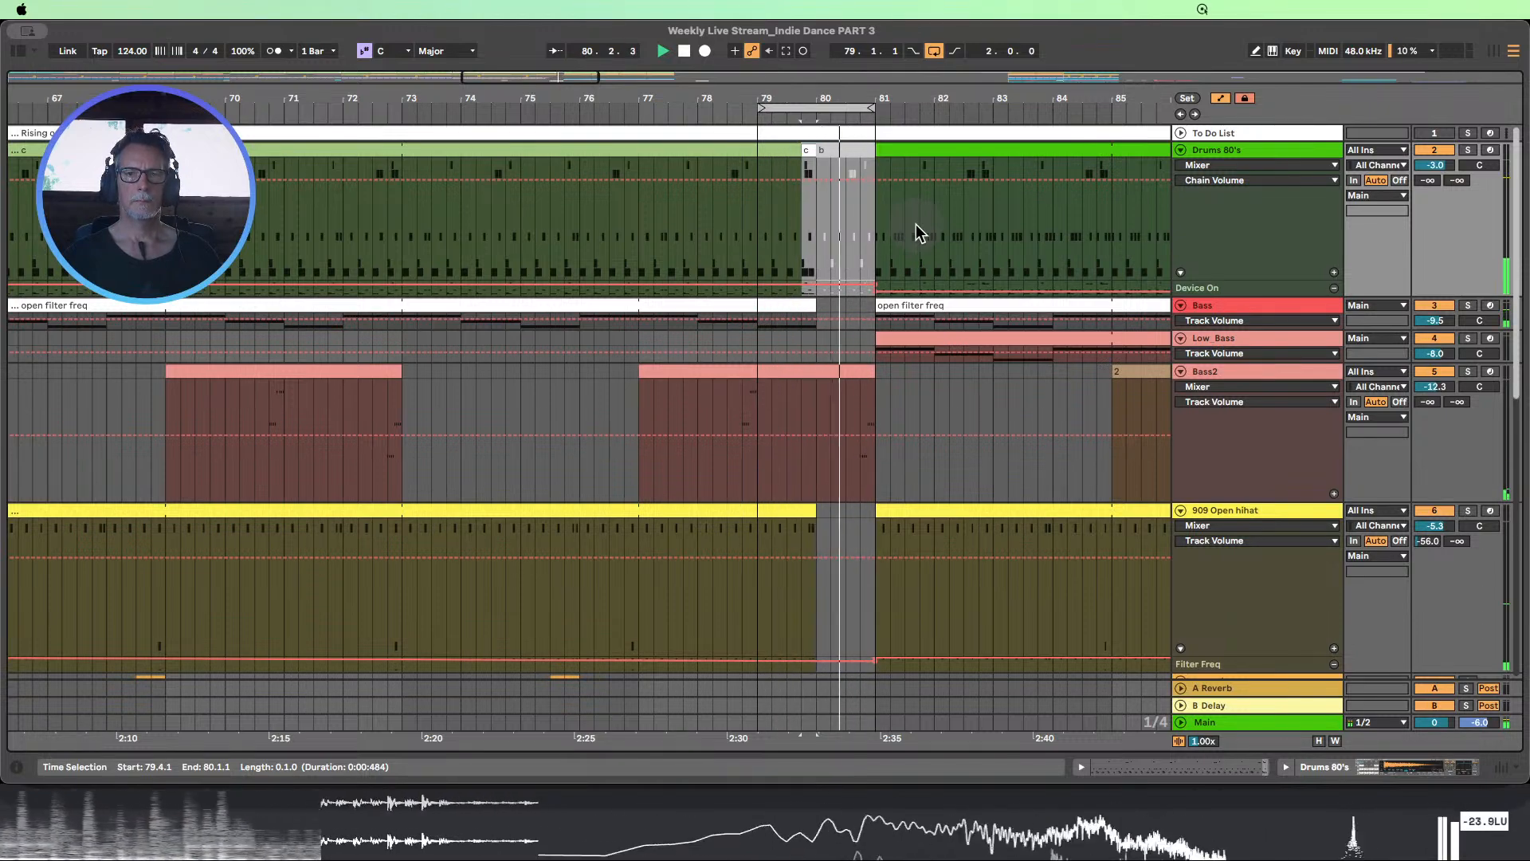
pyautogui.moveTo(837, 98); pyautogui.dragTo(850, 145)
pyautogui.doubleClick(718, 152)
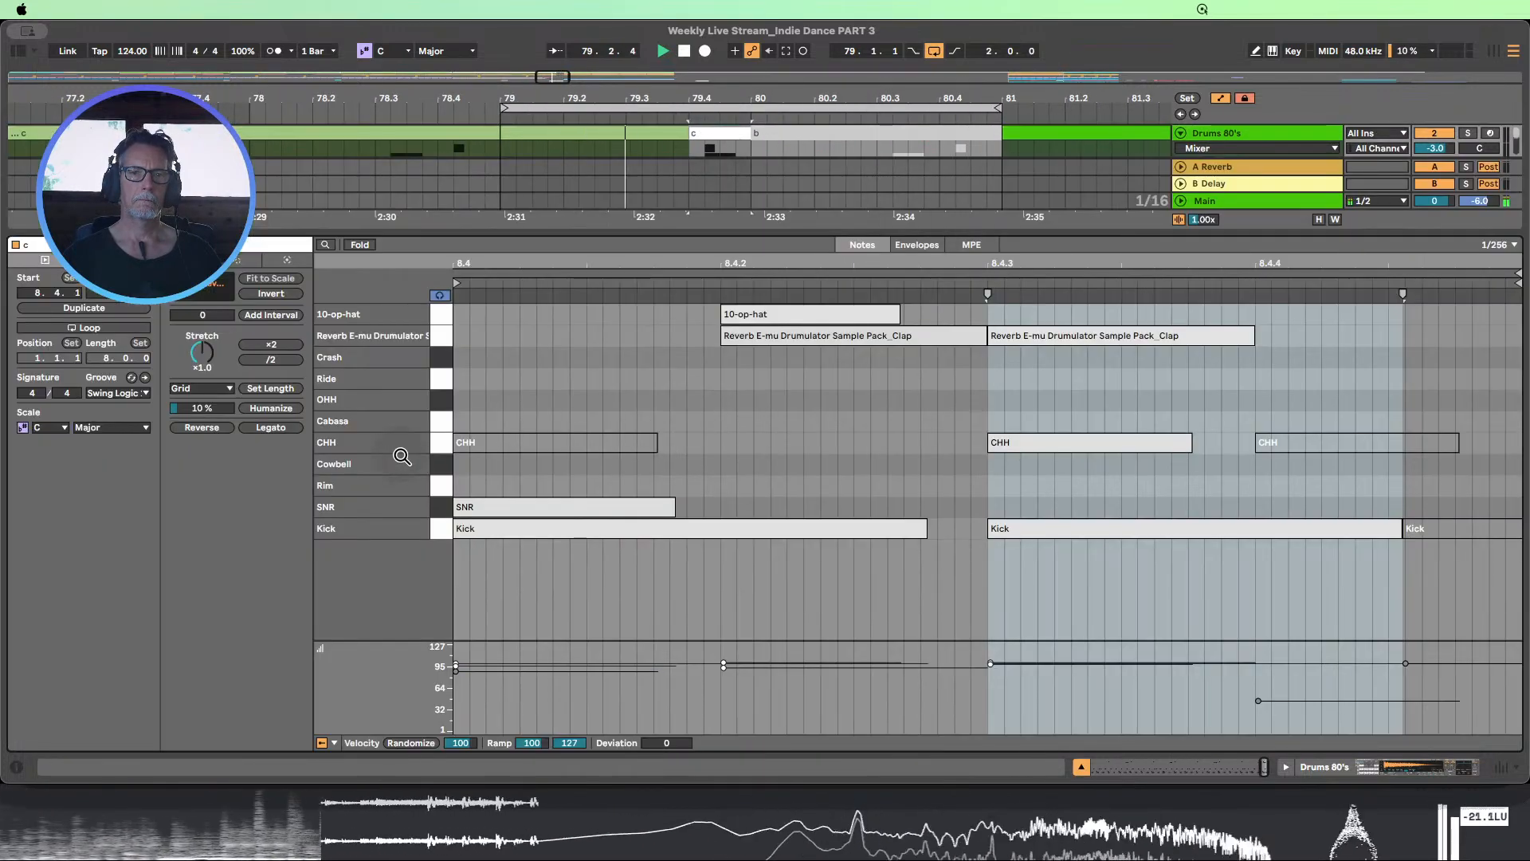
pyautogui.moveTo(759, 264); pyautogui.dragTo(759, 249)
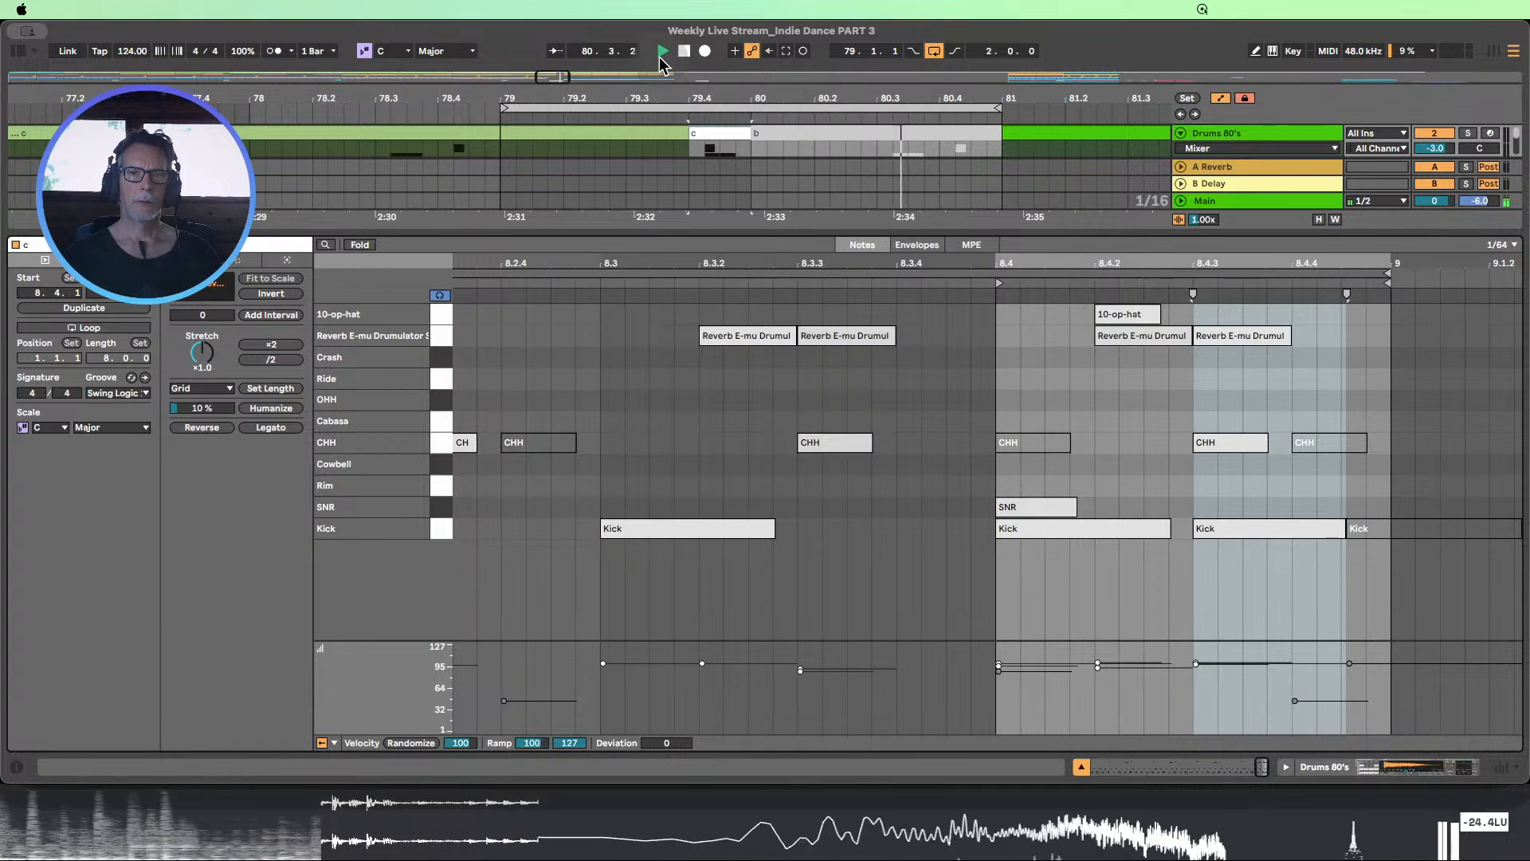
pyautogui.click(443, 335)
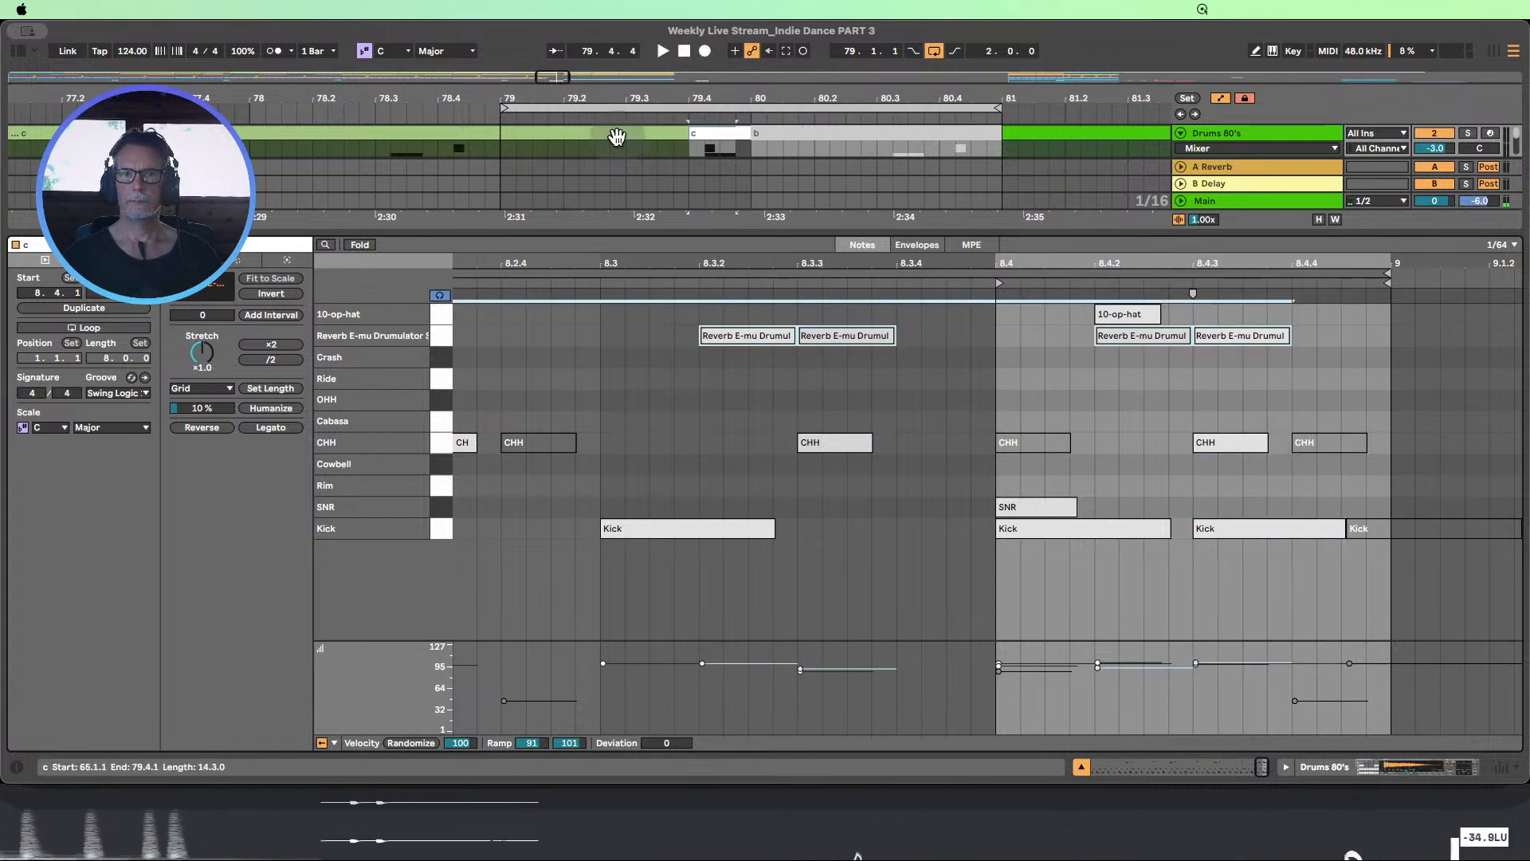
pyautogui.click(478, 118)
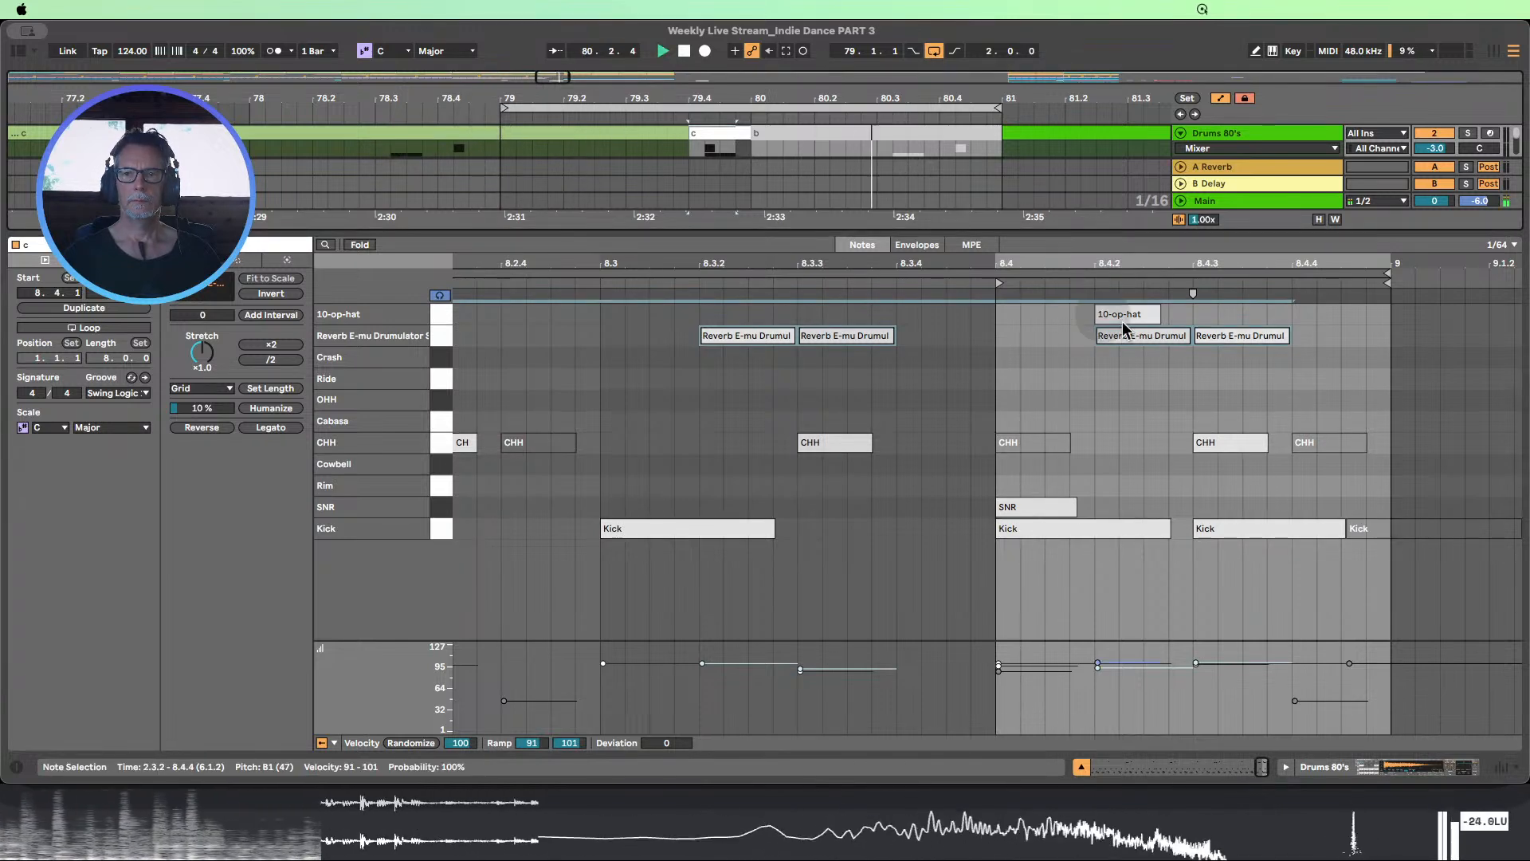
pyautogui.click(1217, 361)
pyautogui.moveTo(1286, 361); pyautogui.dragTo(1161, 338)
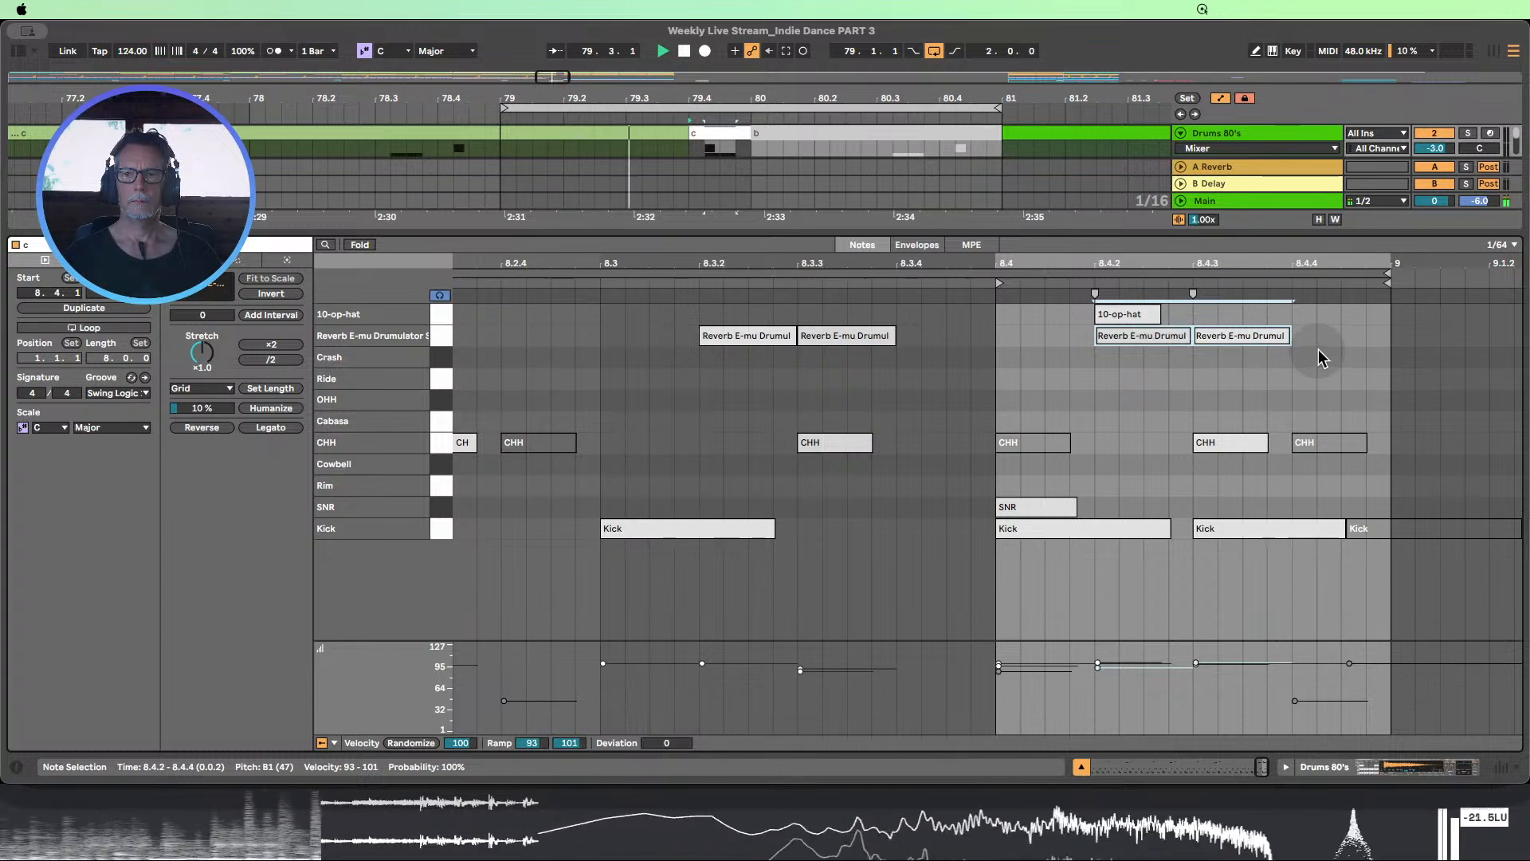
pyautogui.moveTo(1289, 335); pyautogui.dragTo(1231, 335)
# Duplicate the 8.4.2 clap note directly after itself, copy the 8.4.3 clap to 8.4.4, and close the clip view
pyautogui.click(1128, 337)
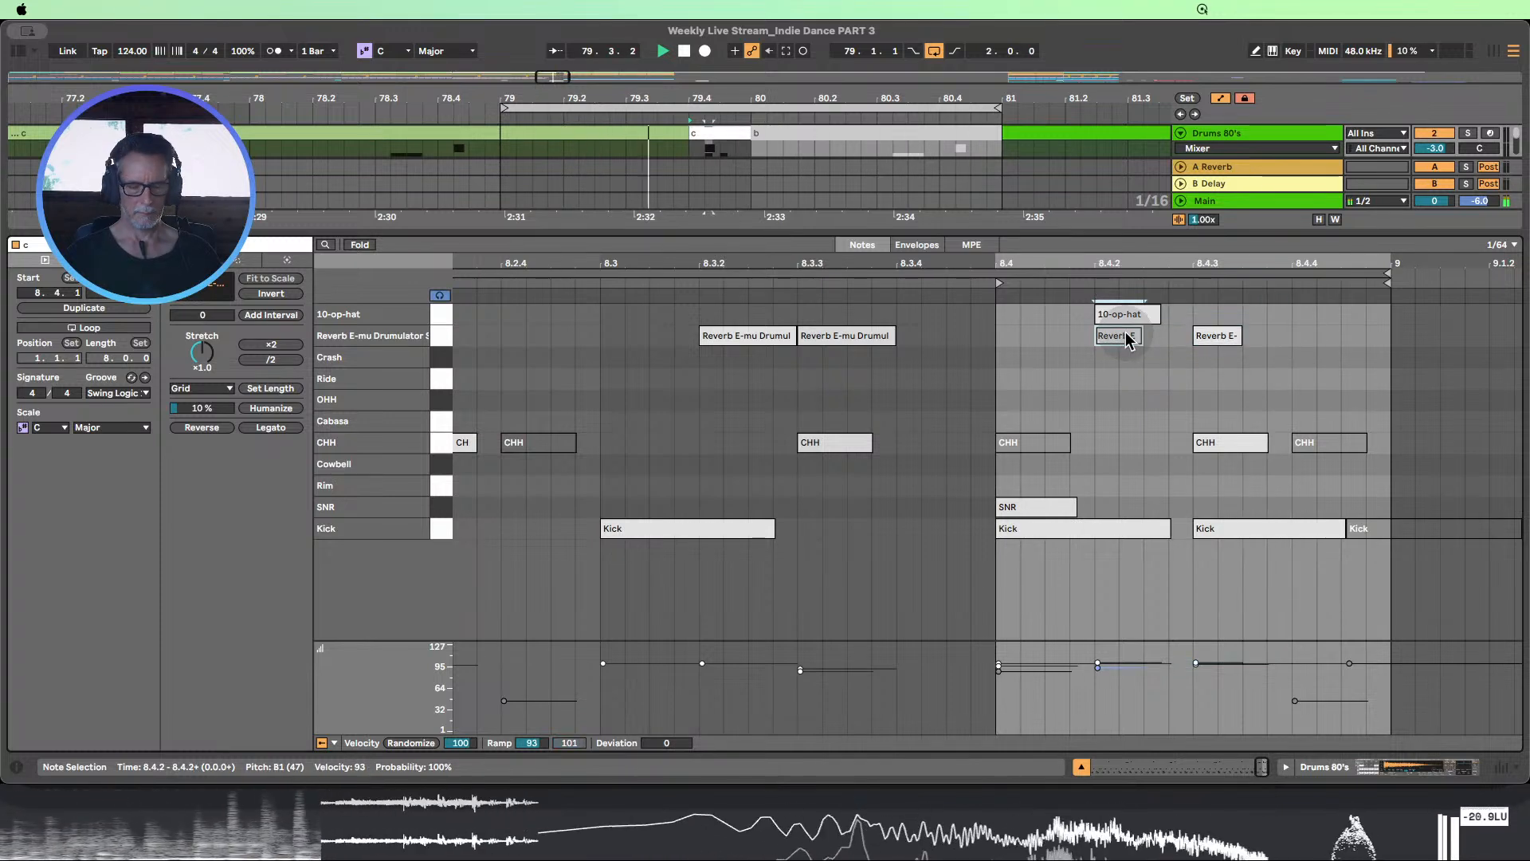
pyautogui.press('super+d')
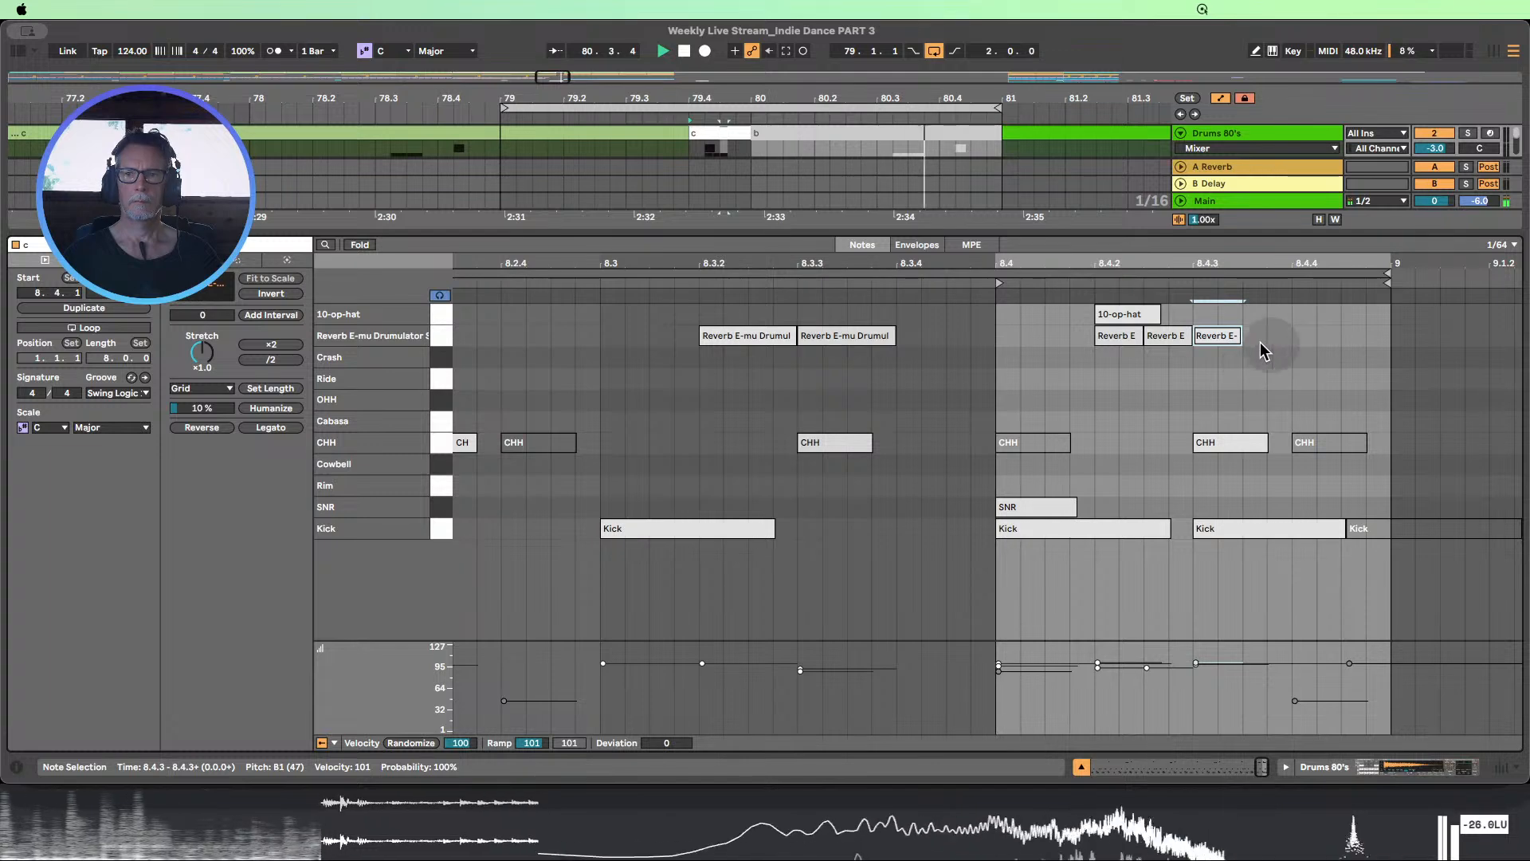
pyautogui.moveTo(1221, 343); pyautogui.dragTo(1317, 344)
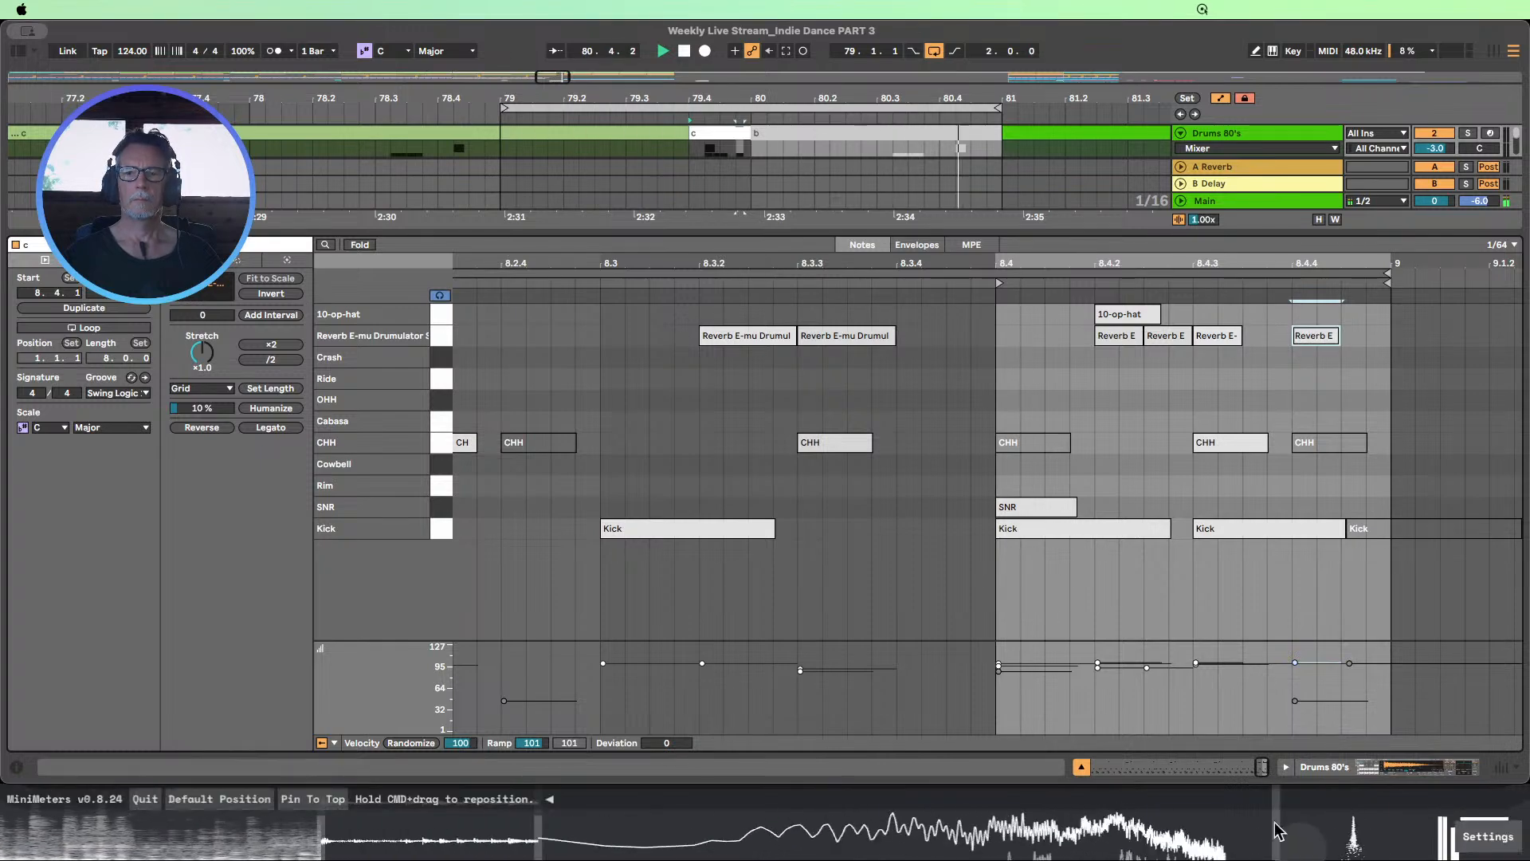
pyautogui.click(1081, 767)
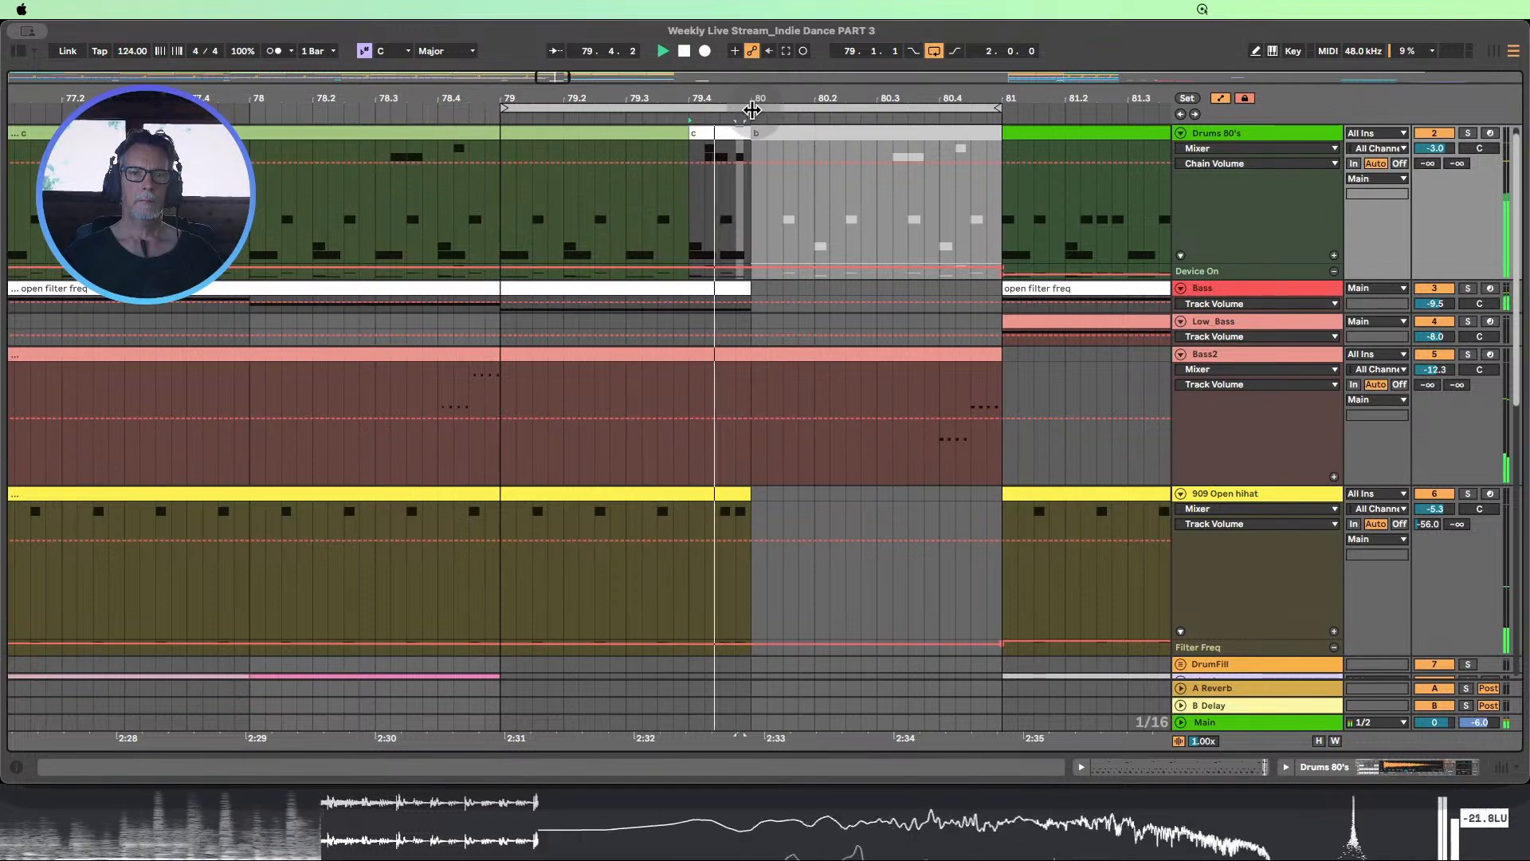
# Recolour the short Drums 80's clip at 79.4.1 pale yellow and rename it clap fill
pyautogui.rightClick(713, 132)
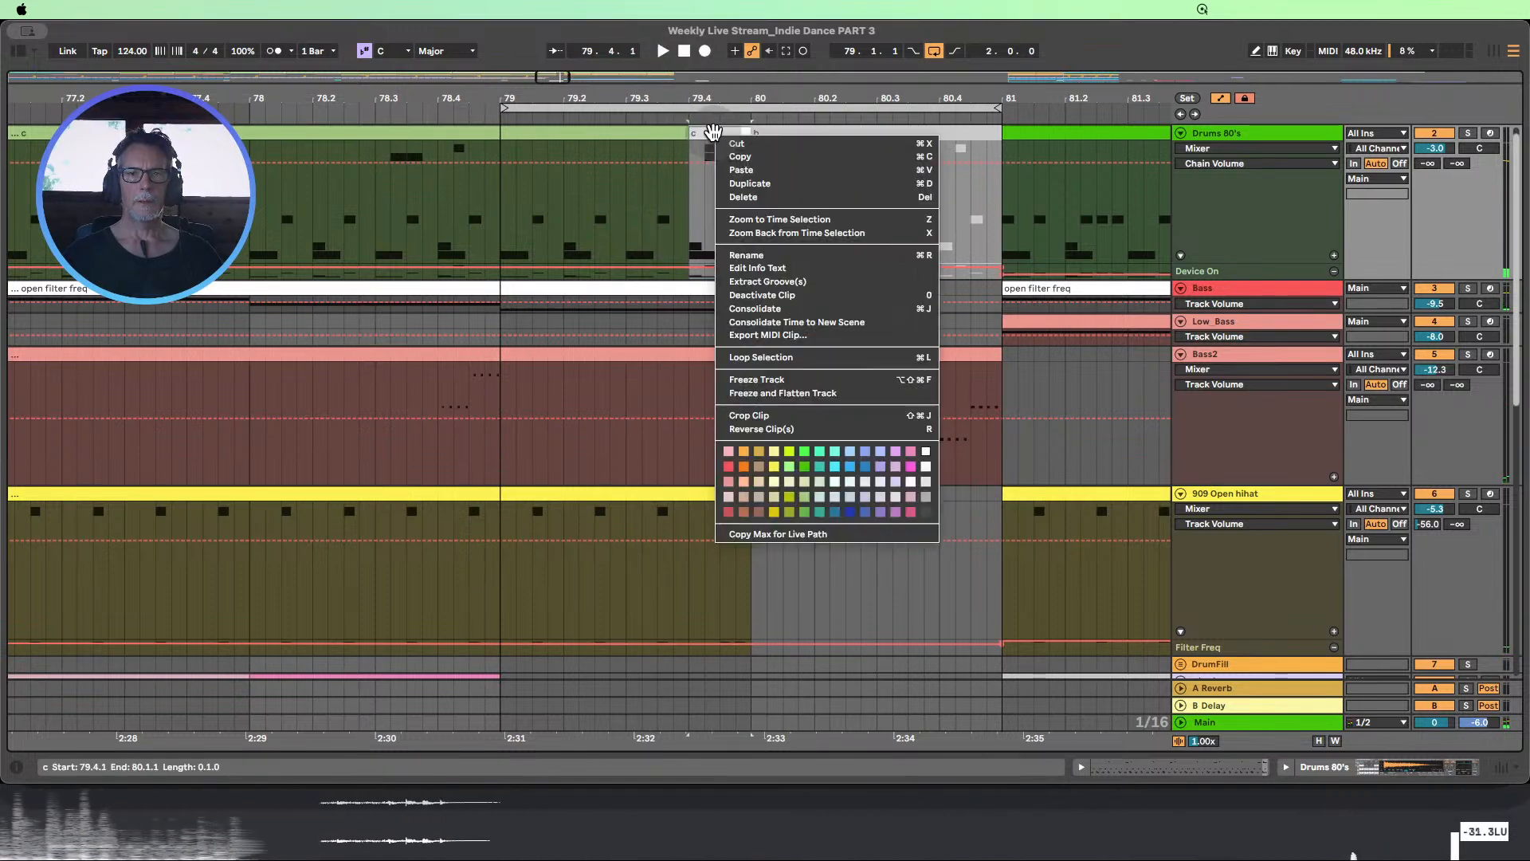
pyautogui.click(778, 494)
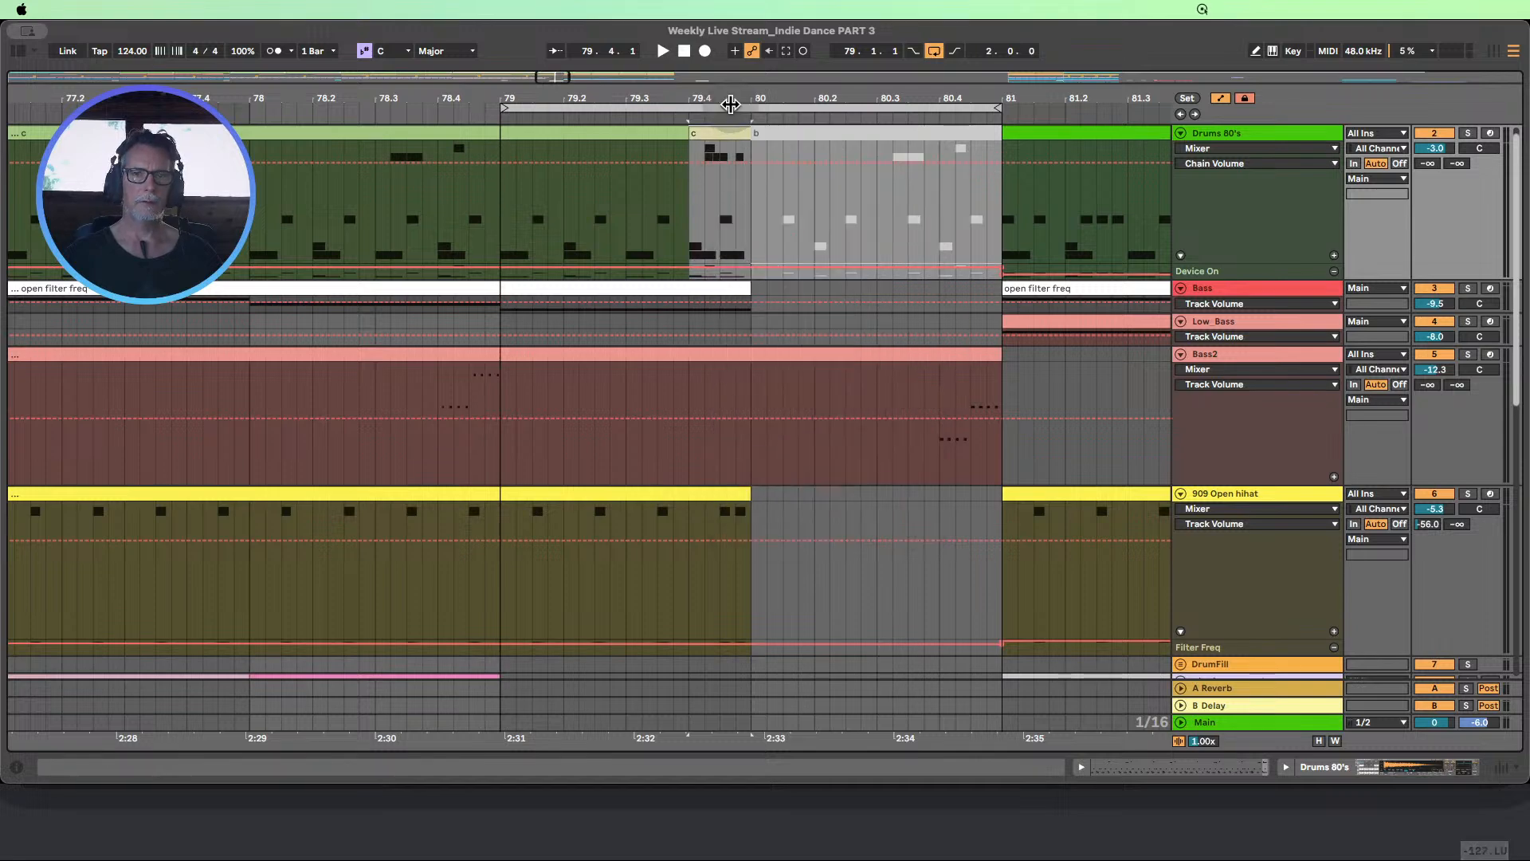
pyautogui.moveTo(733, 98); pyautogui.dragTo(732, 48)
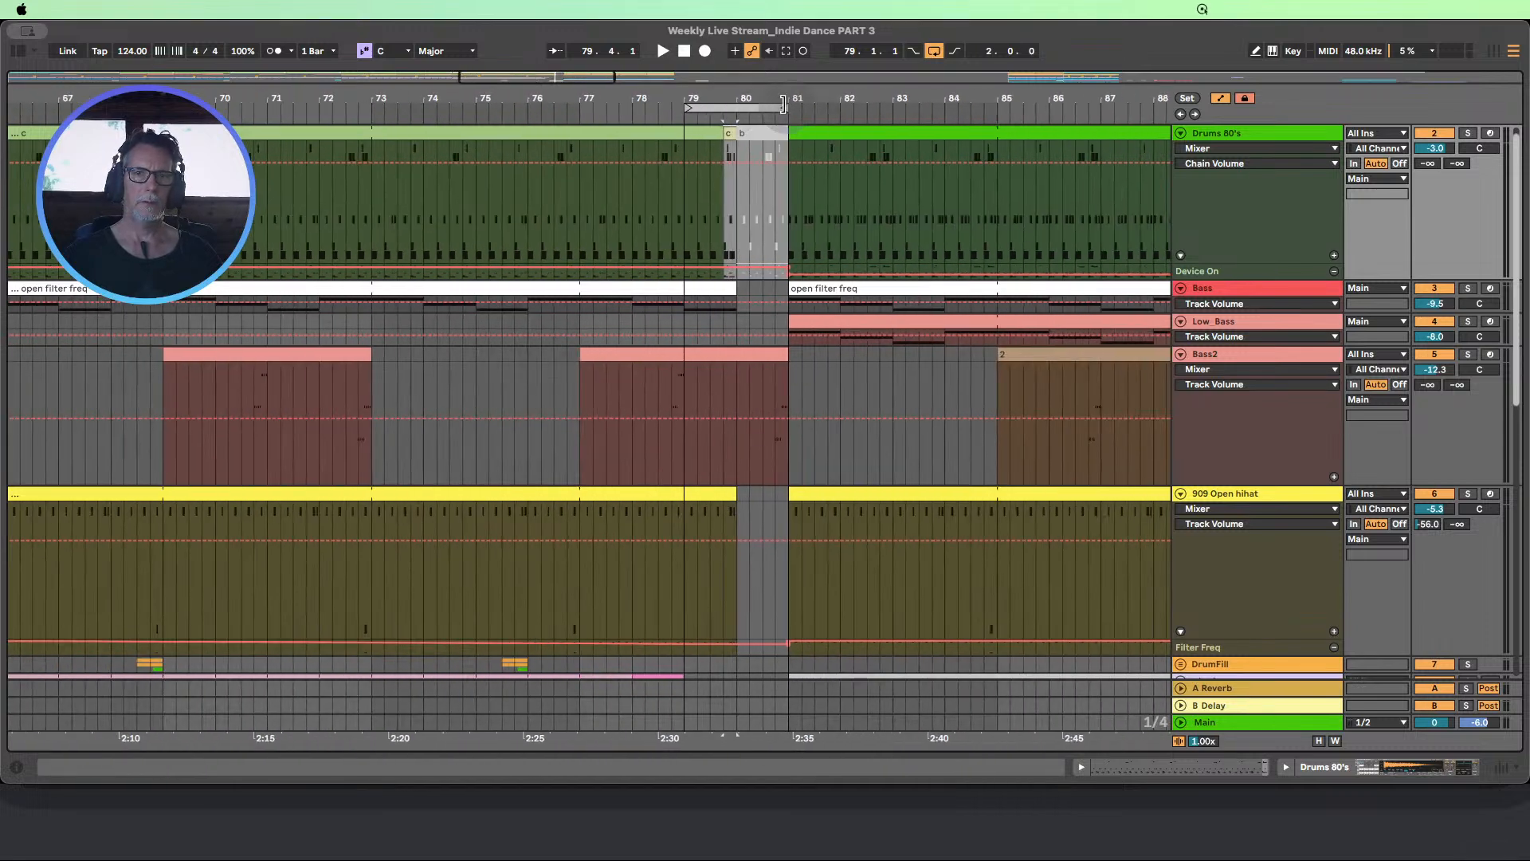
pyautogui.moveTo(788, 97); pyautogui.dragTo(592, 134)
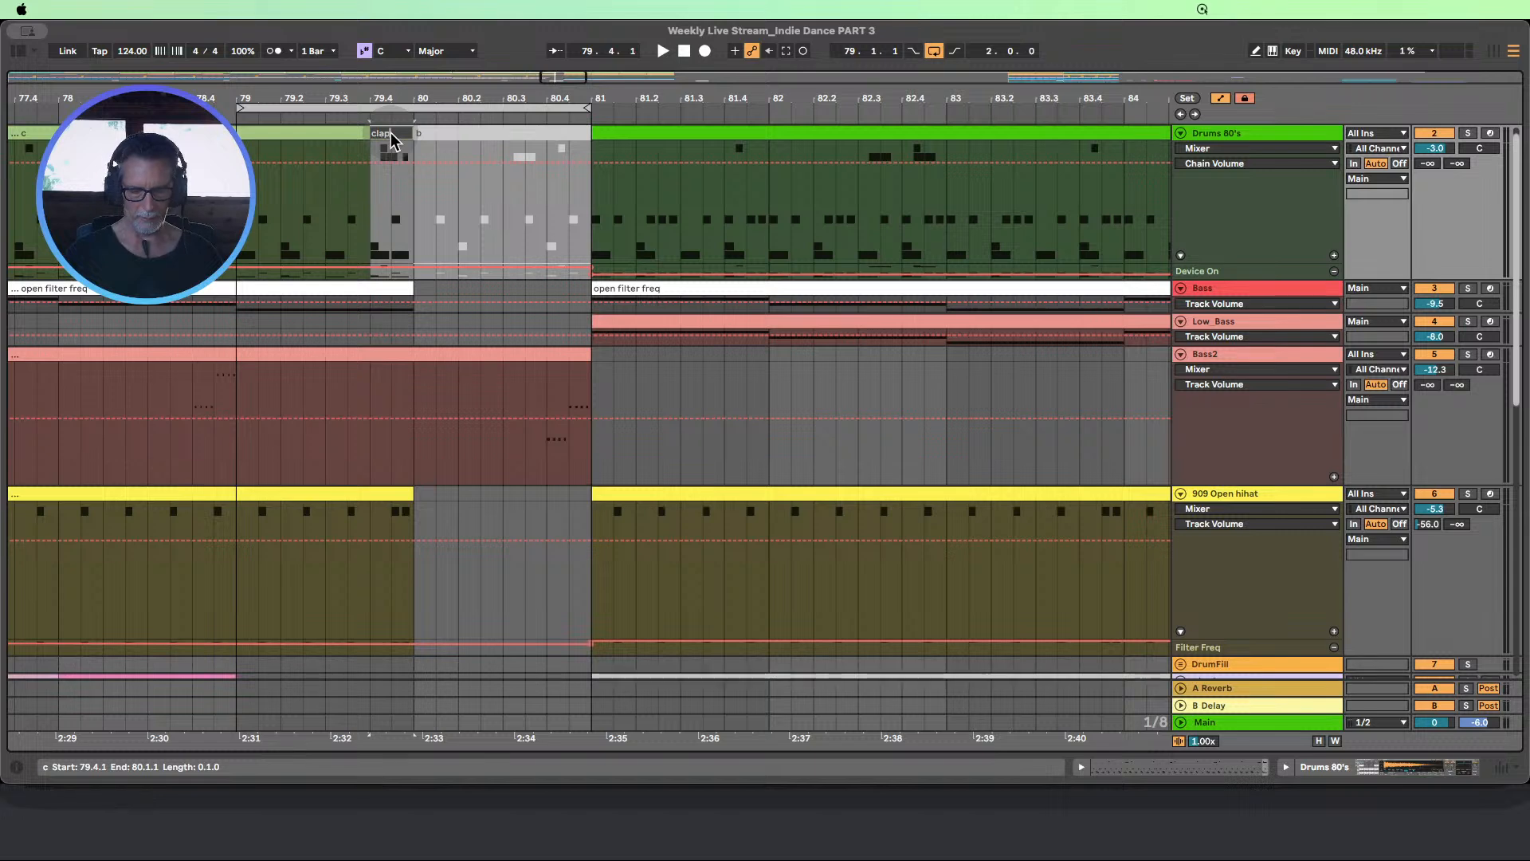
pyautogui.write('lap')
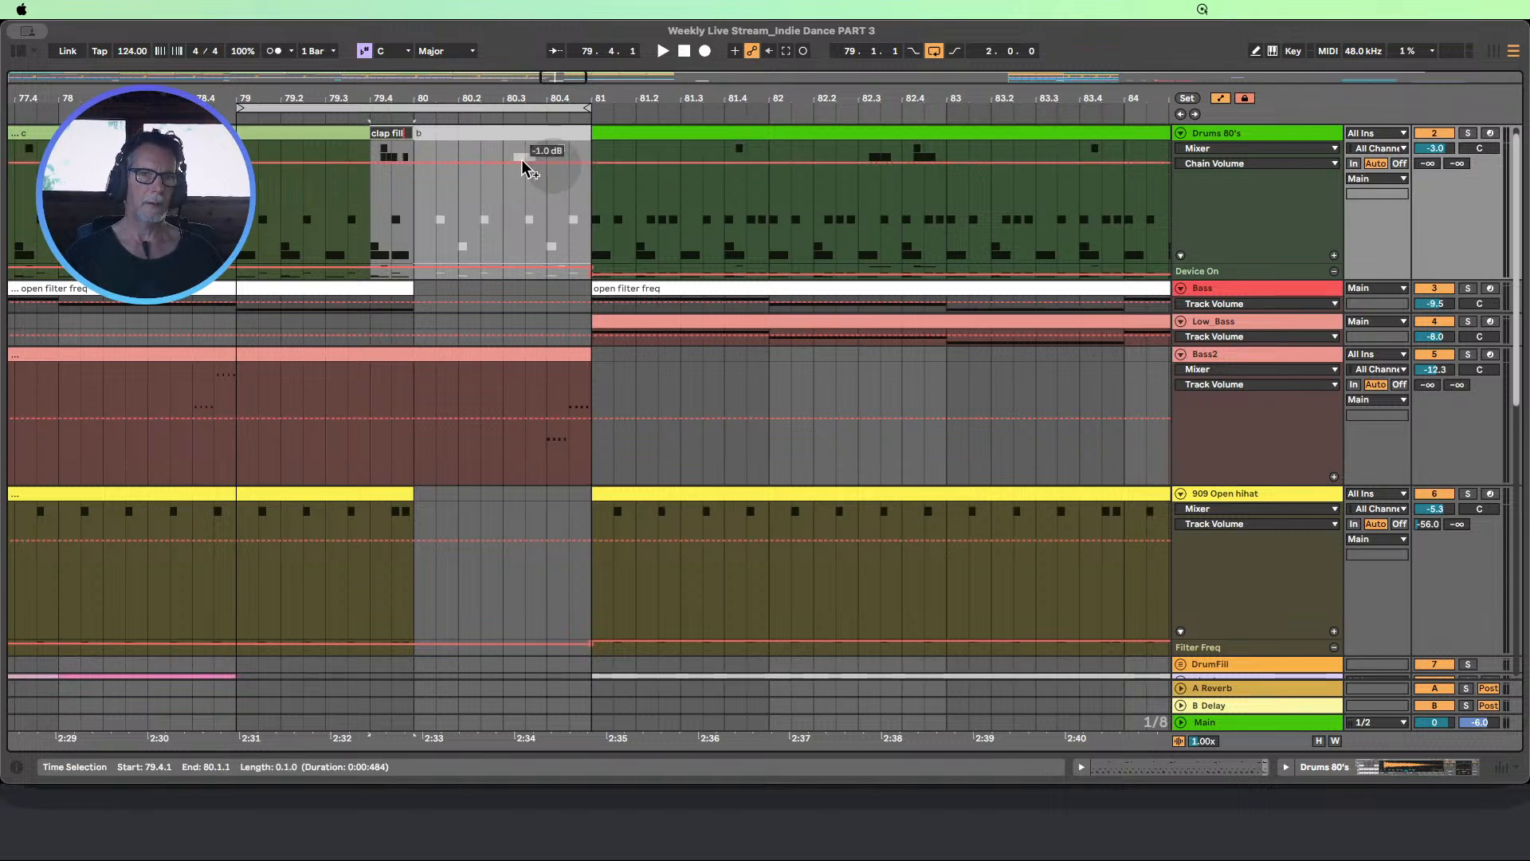
# Audition the looped transition from bar 79 to 81 and review the other tracks around the gap
pyautogui.click(473, 153)
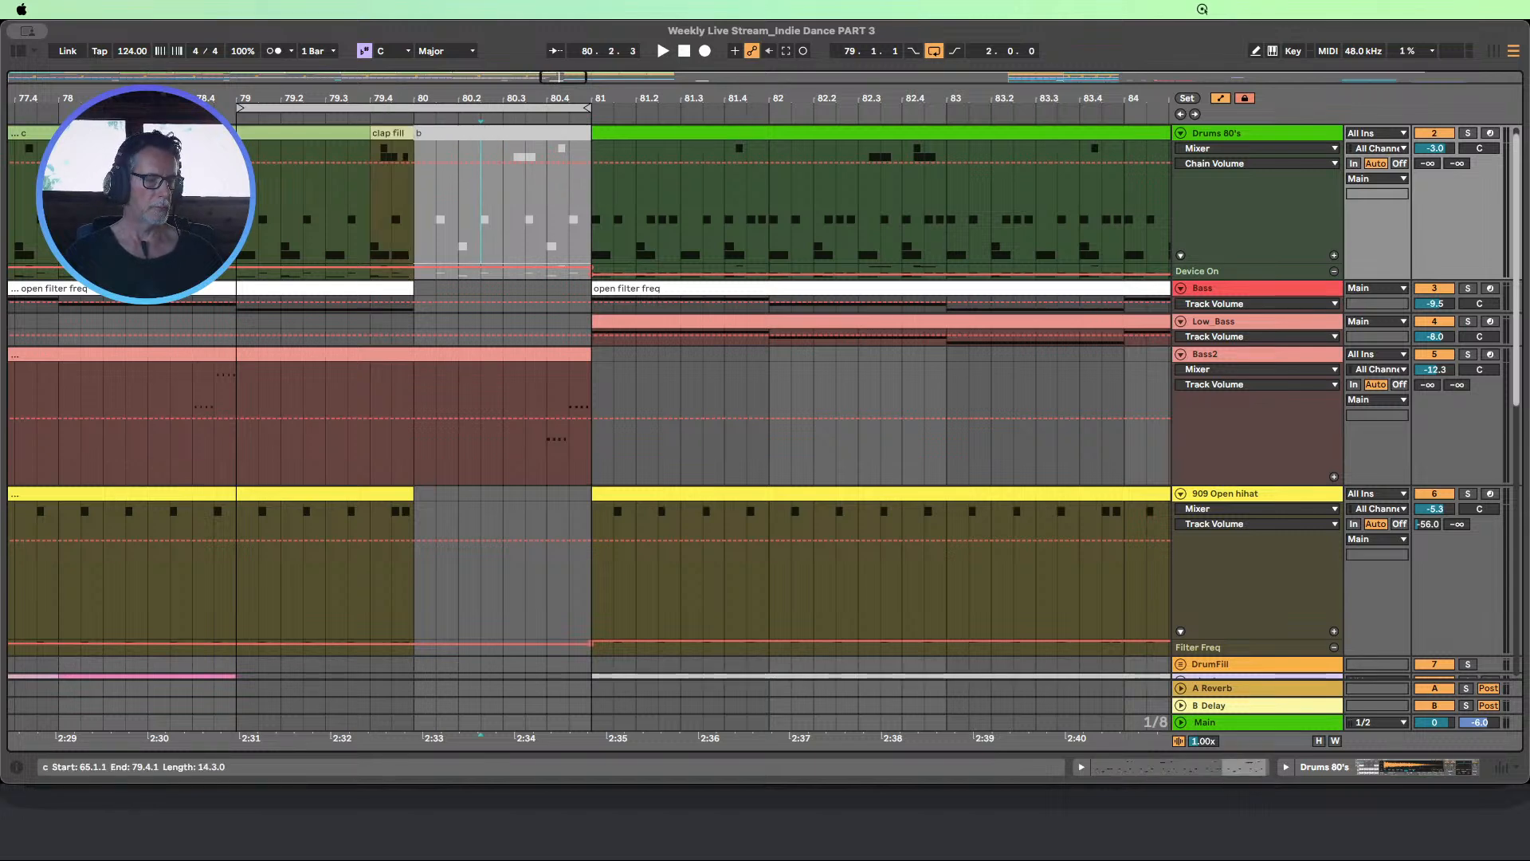
pyautogui.press('space')
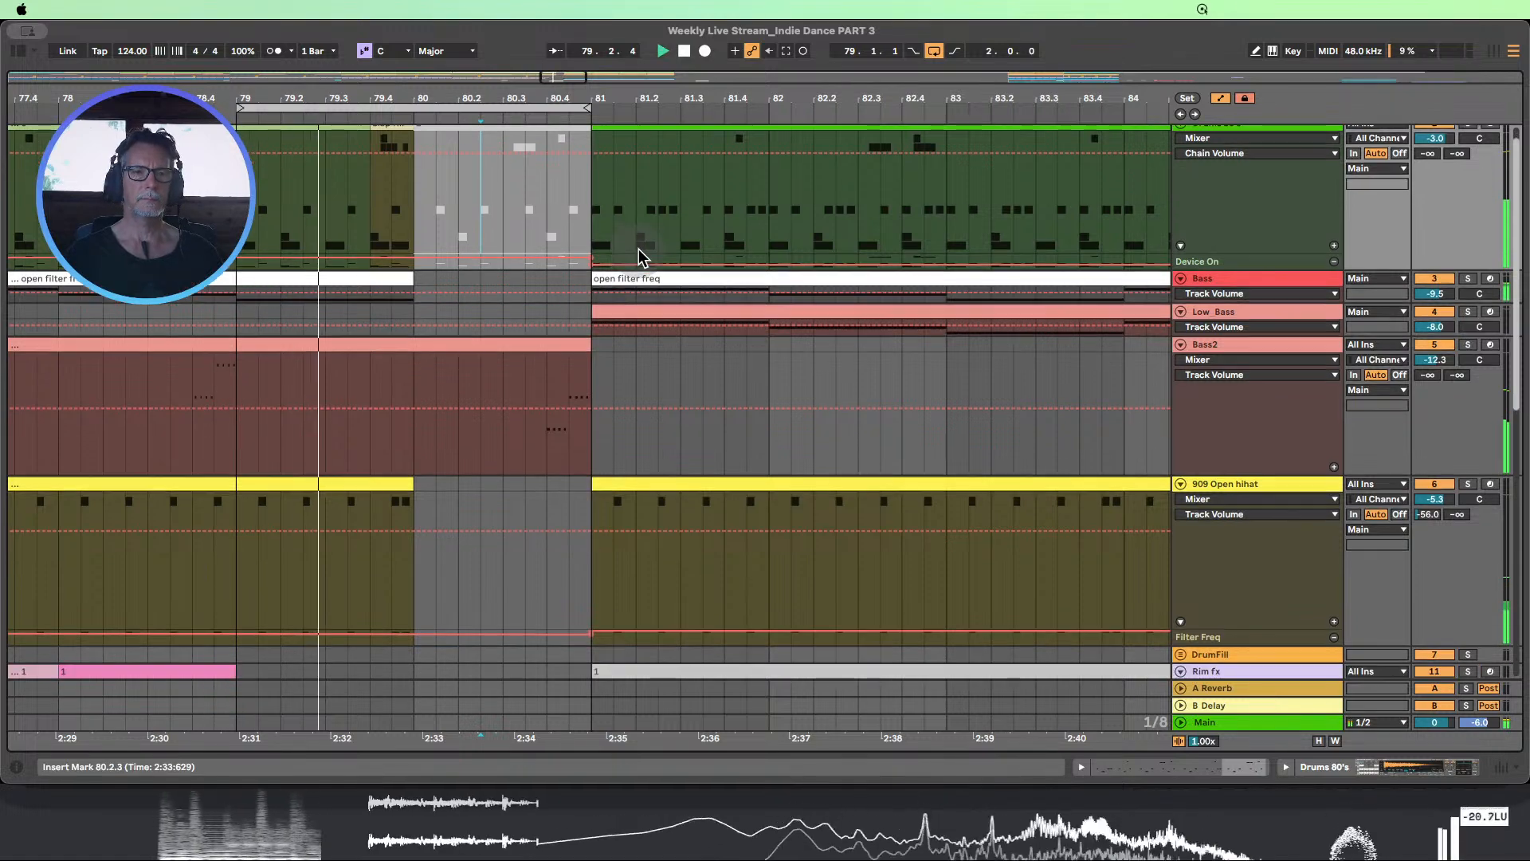
pyautogui.scroll(-1, 639, 249)
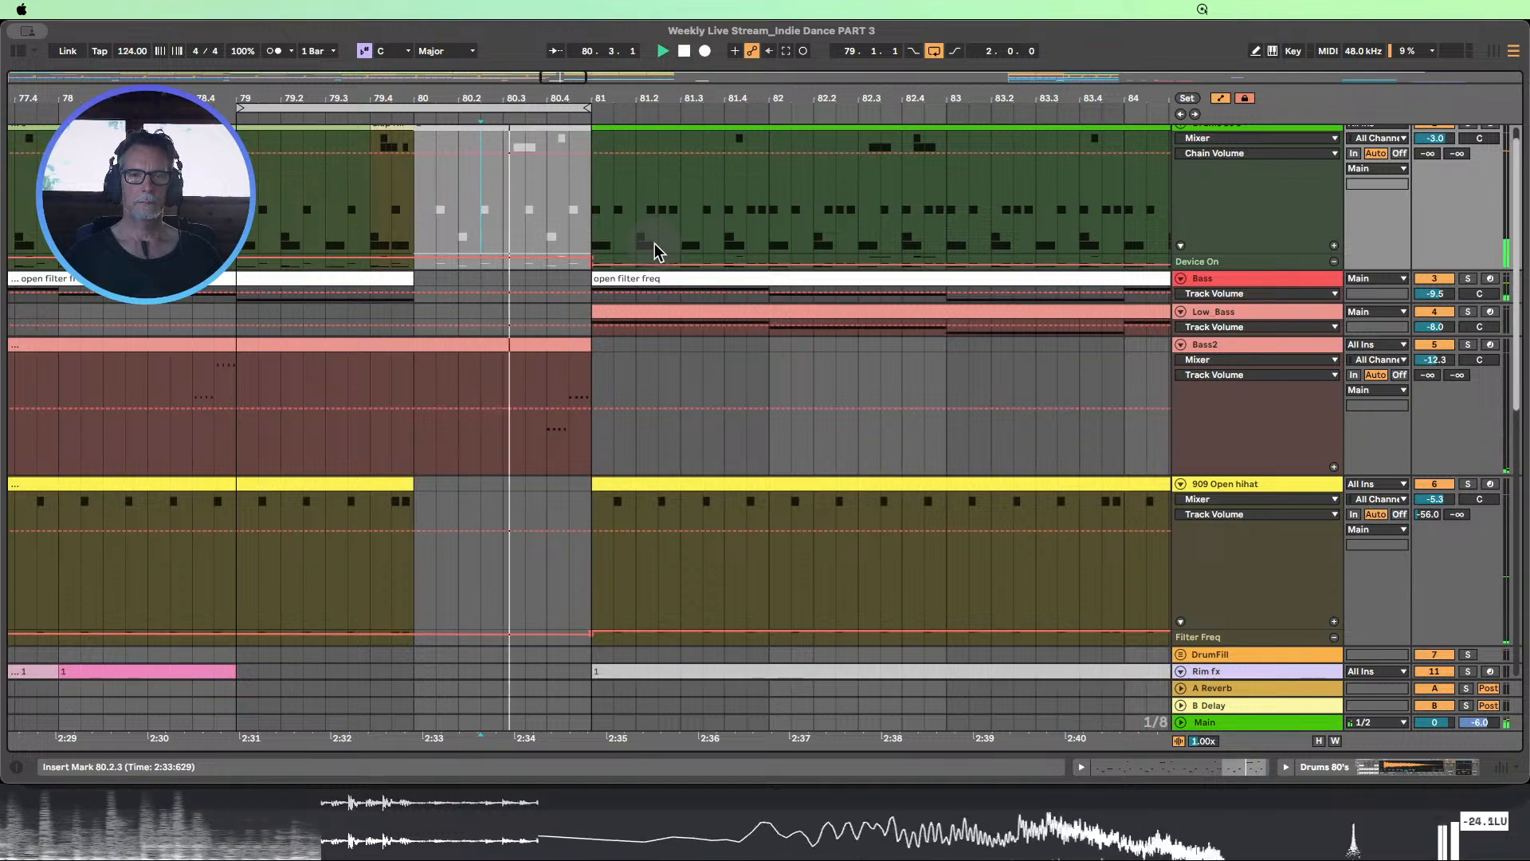
pyautogui.scroll(-3, 654, 244)
pyautogui.scroll(4, 435, 216)
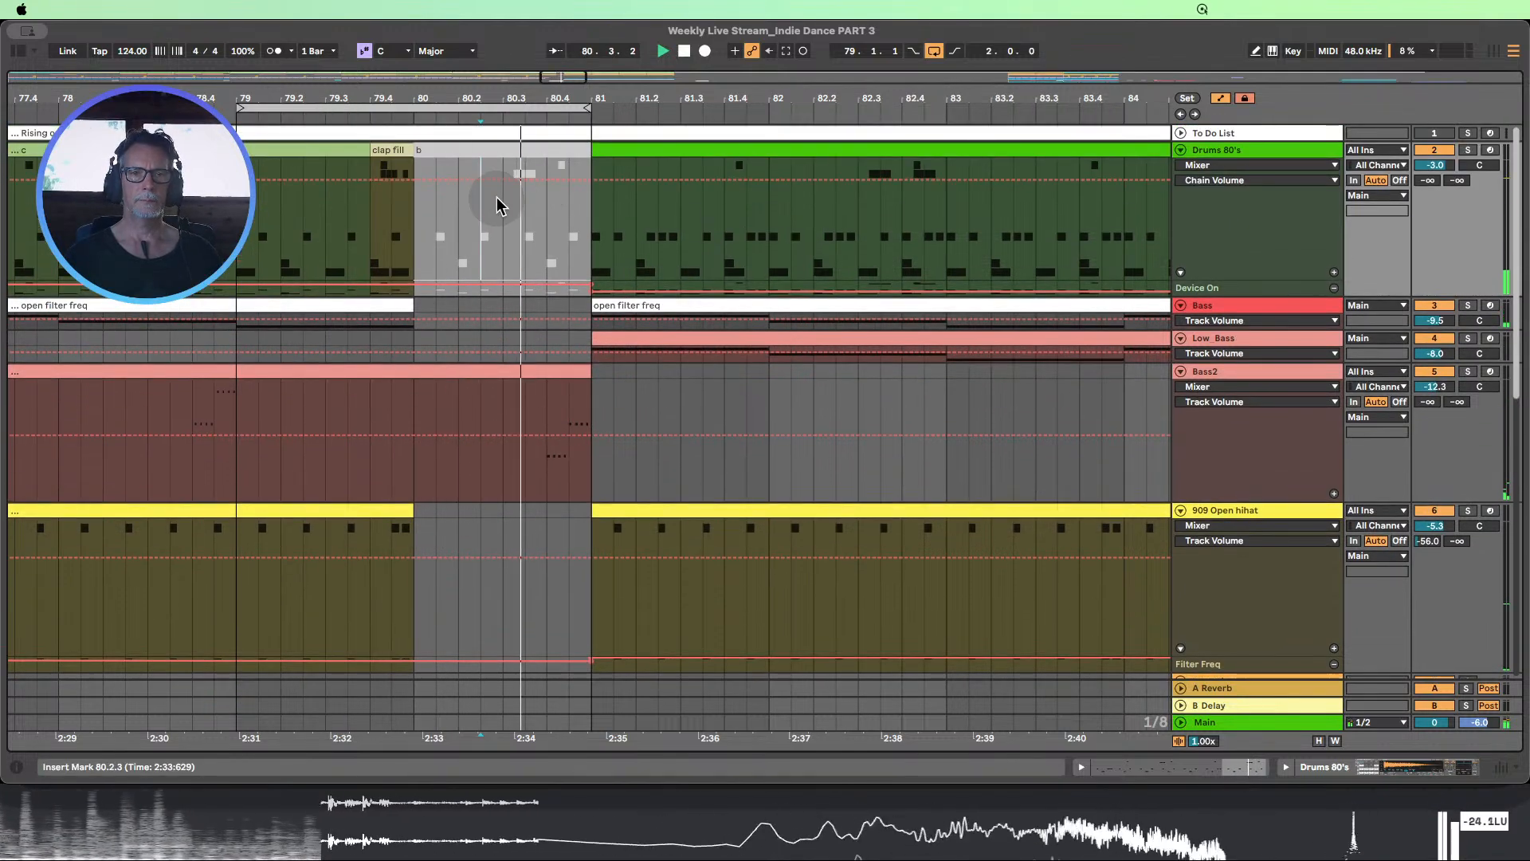
pyautogui.scroll(-2, 498, 200)
pyautogui.scroll(-8, 499, 203)
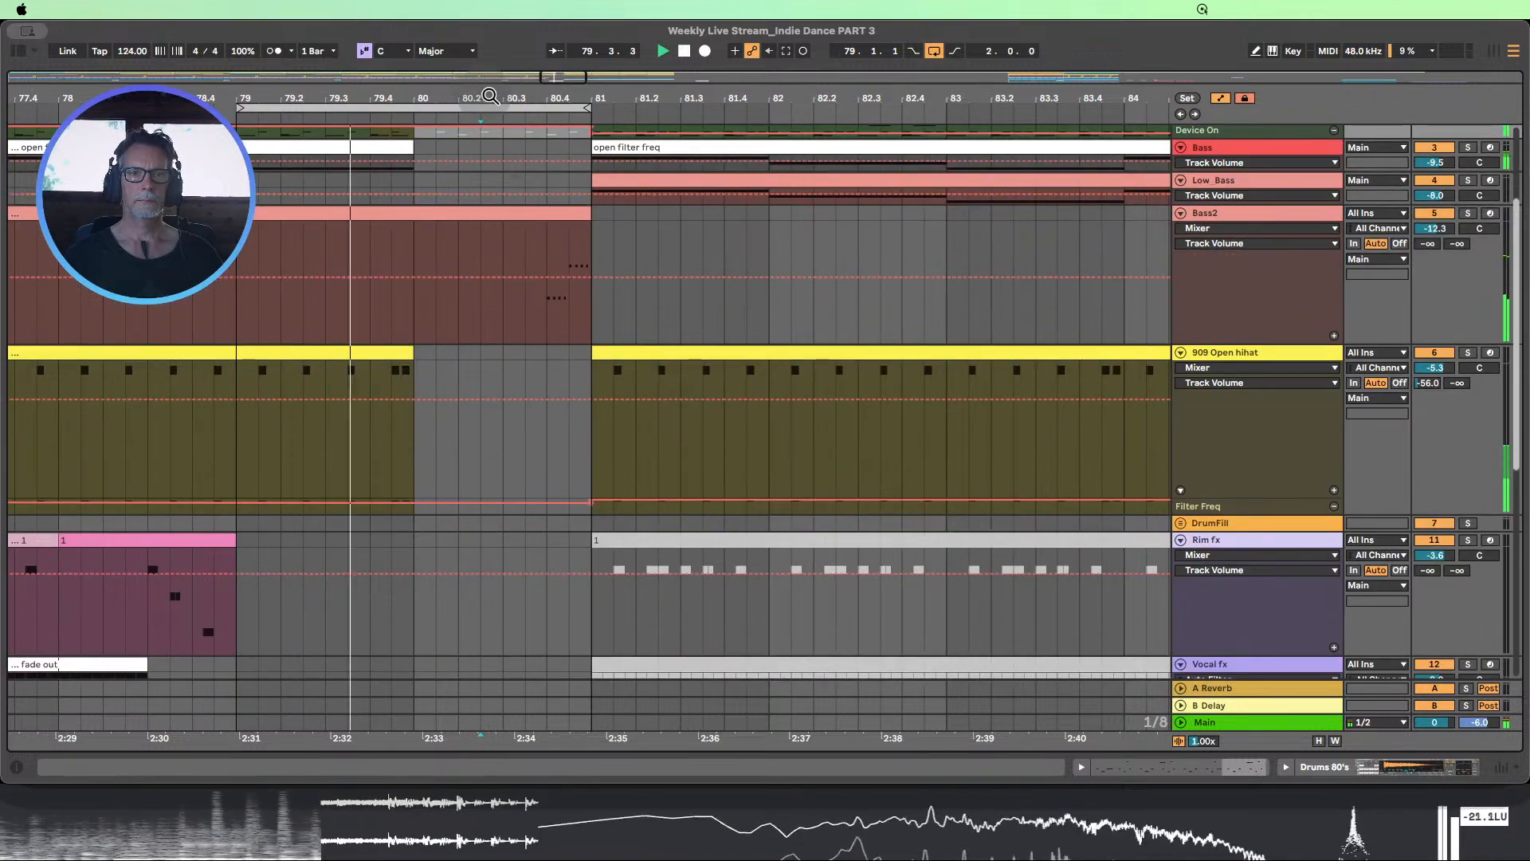
pyautogui.click(684, 54)
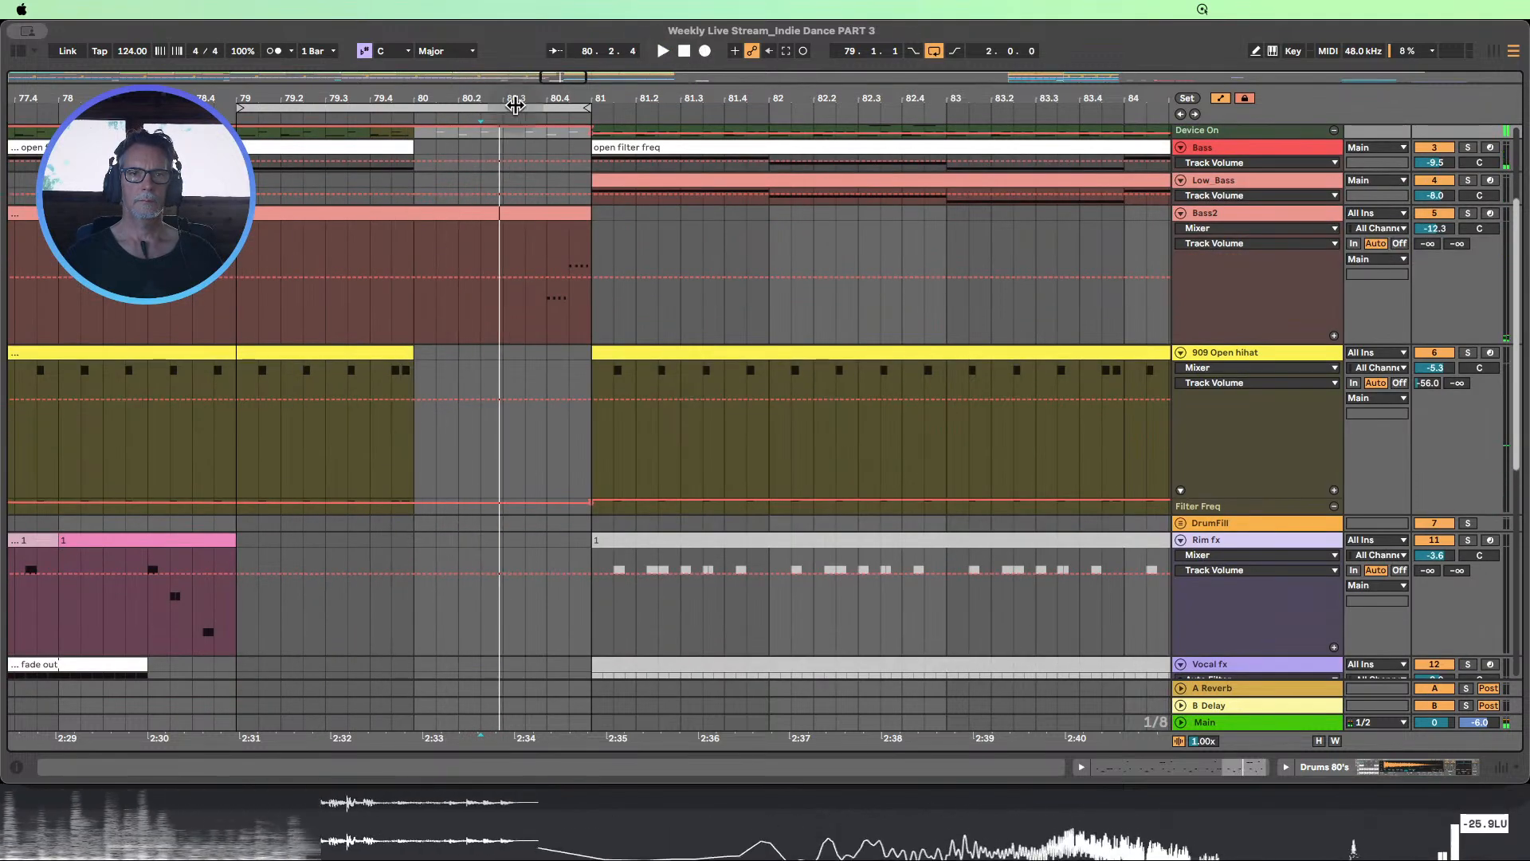
# Expand the DrumFill group, turn off automation display, and copy the tom and snare fill from 75.3.1 to 76.1.1
pyautogui.moveTo(519, 103); pyautogui.dragTo(741, 97)
pyautogui.scroll(-2, 594, 335)
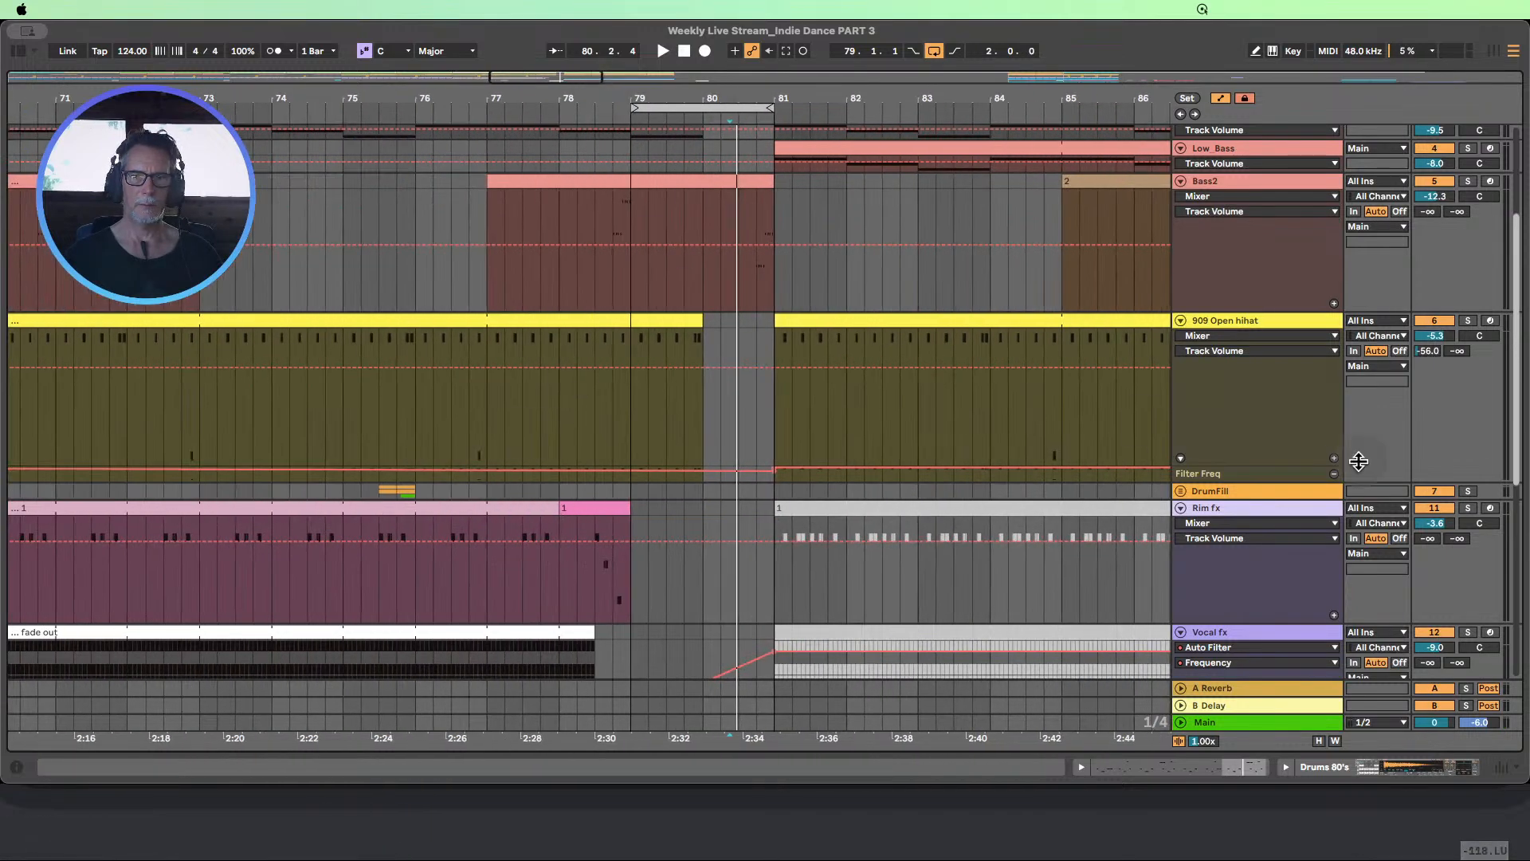
pyautogui.click(1182, 491)
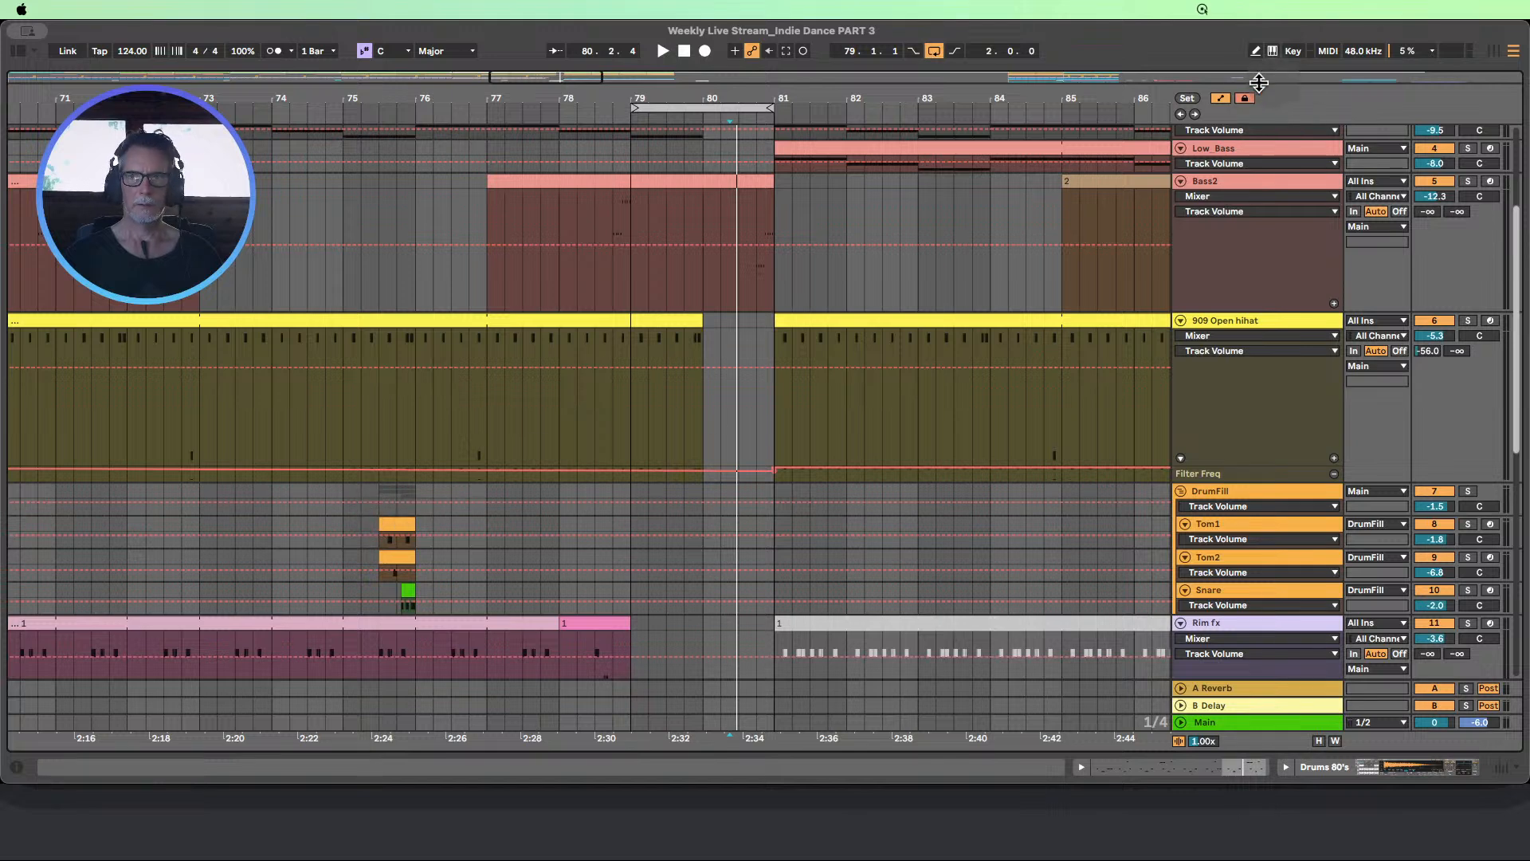
pyautogui.click(1220, 99)
pyautogui.moveTo(378, 477); pyautogui.dragTo(414, 581)
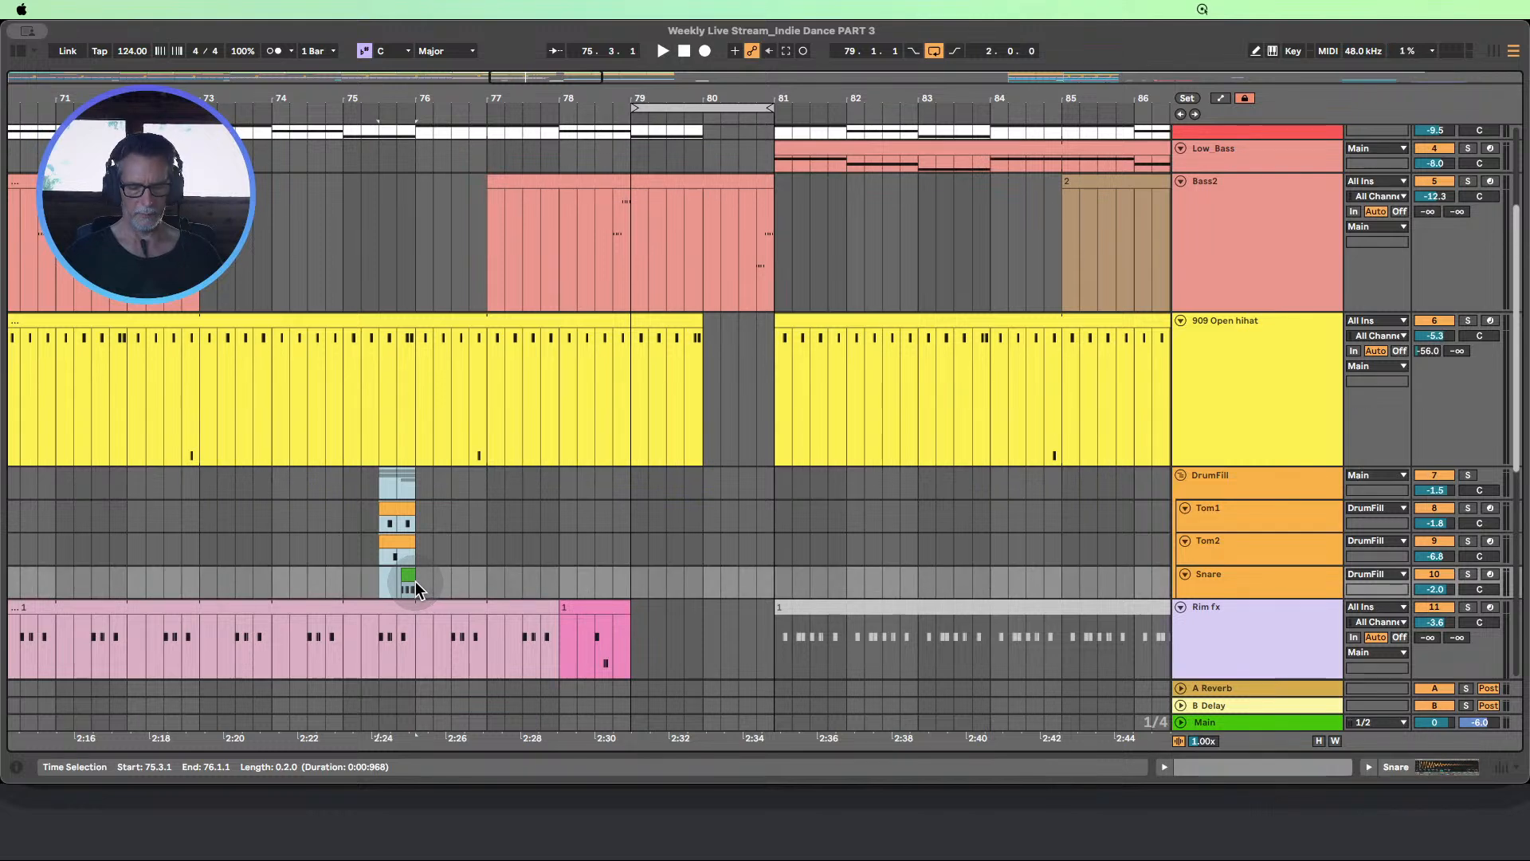
pyautogui.click(668, 542)
pyautogui.press('super+v')
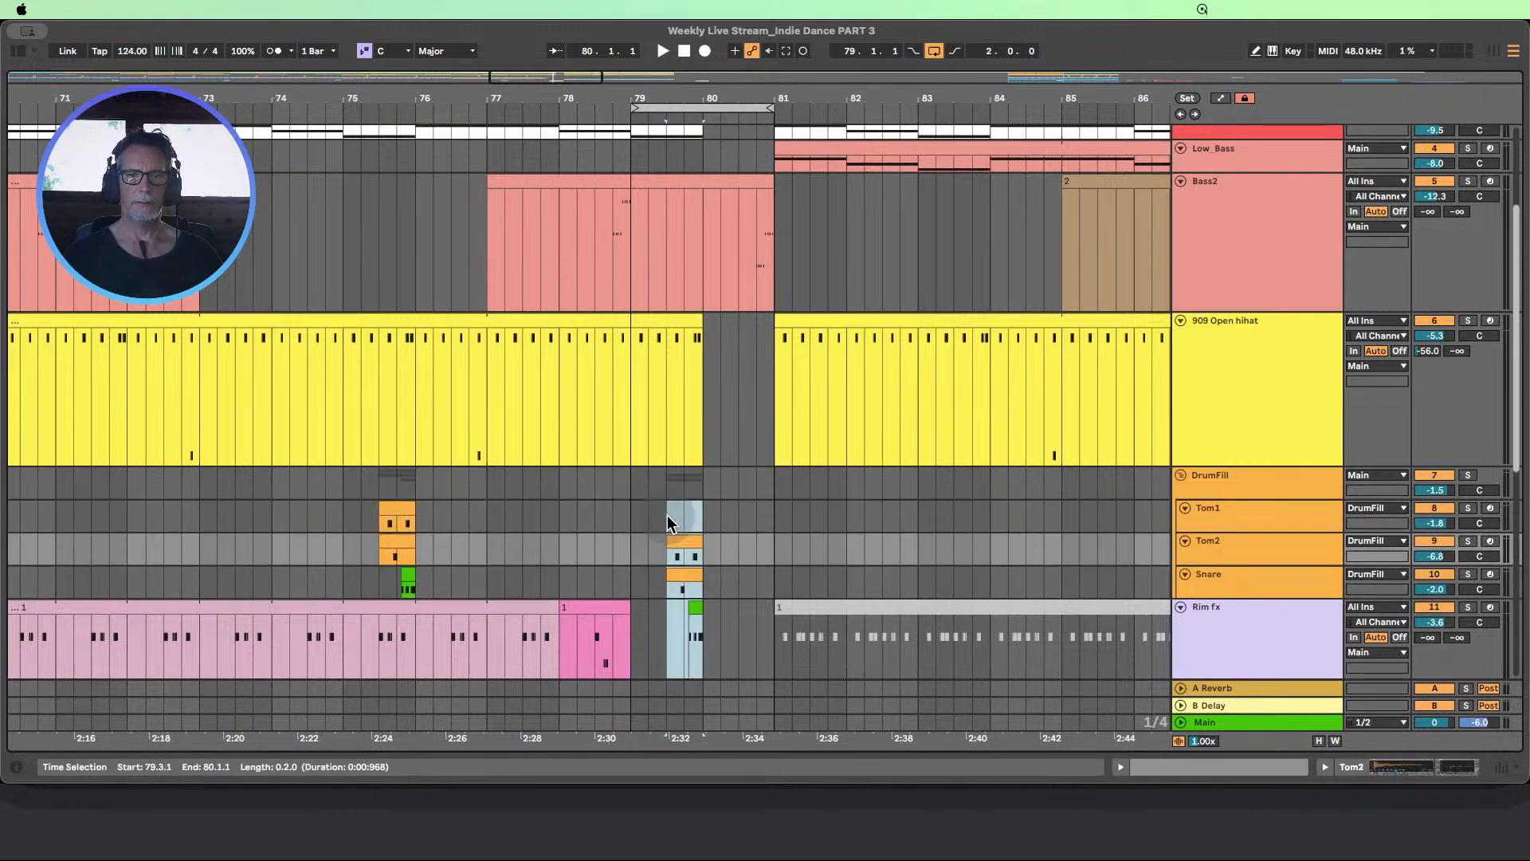
pyautogui.press('super+z')
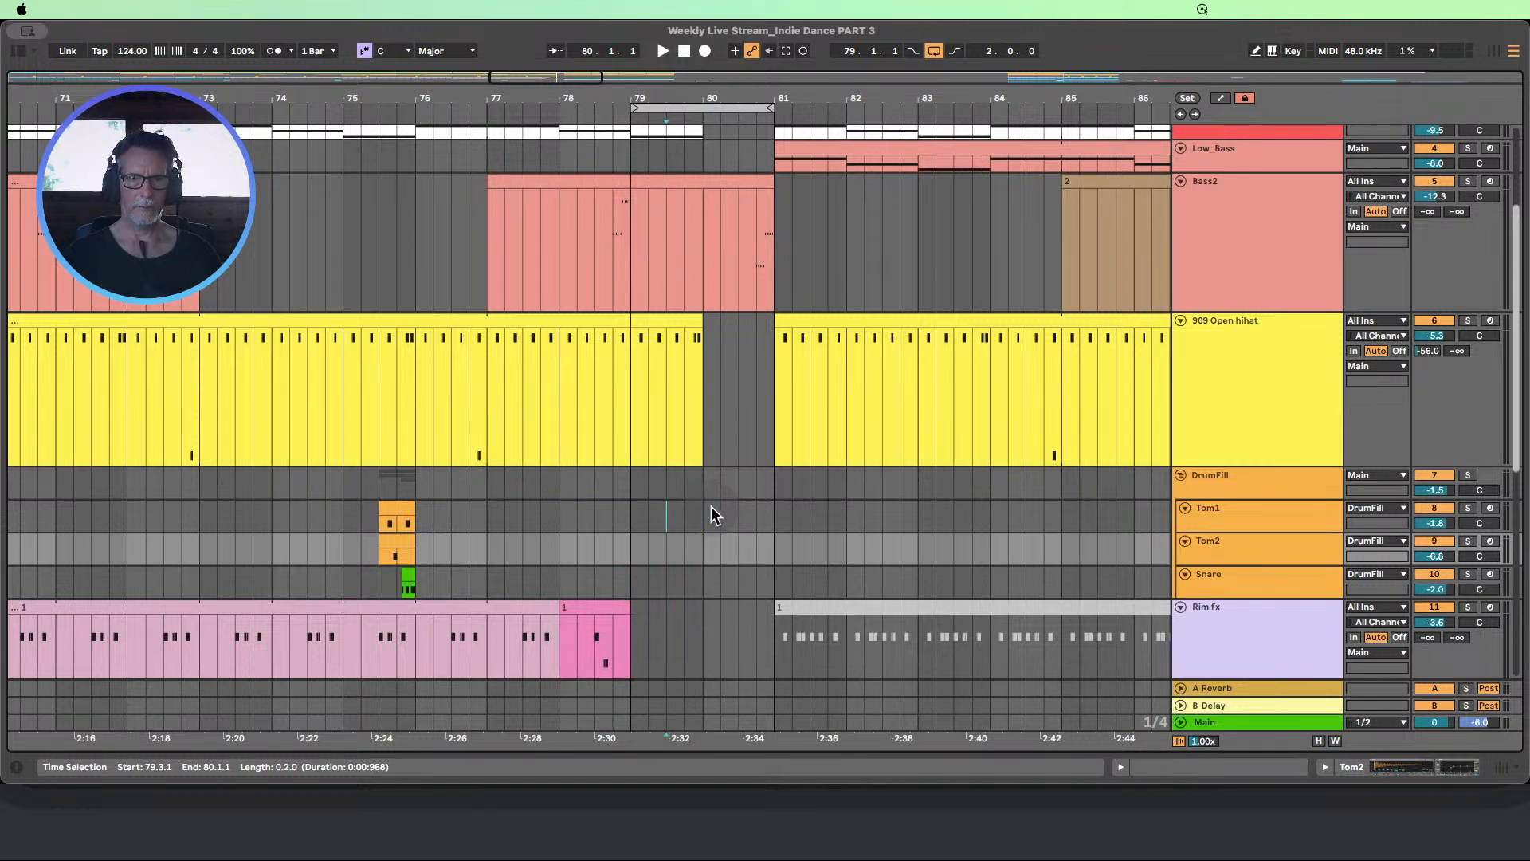
# Paste the copied fill onto the DrumFill group at 79.3.1 and again at 80.3.1
pyautogui.click(668, 481)
pyautogui.press('super+v')
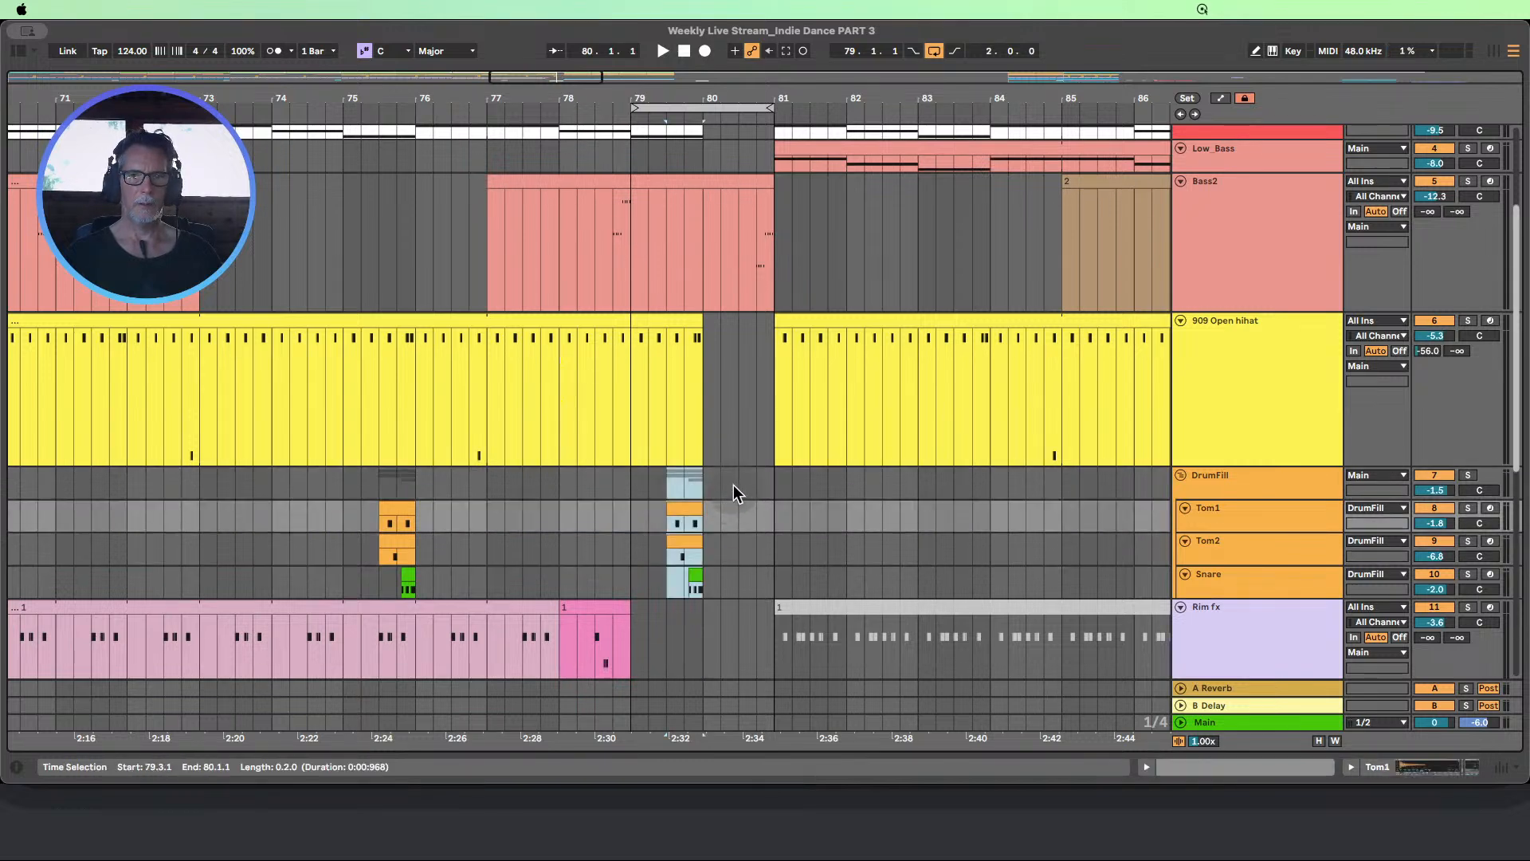
pyautogui.click(734, 485)
pyautogui.press('super+v')
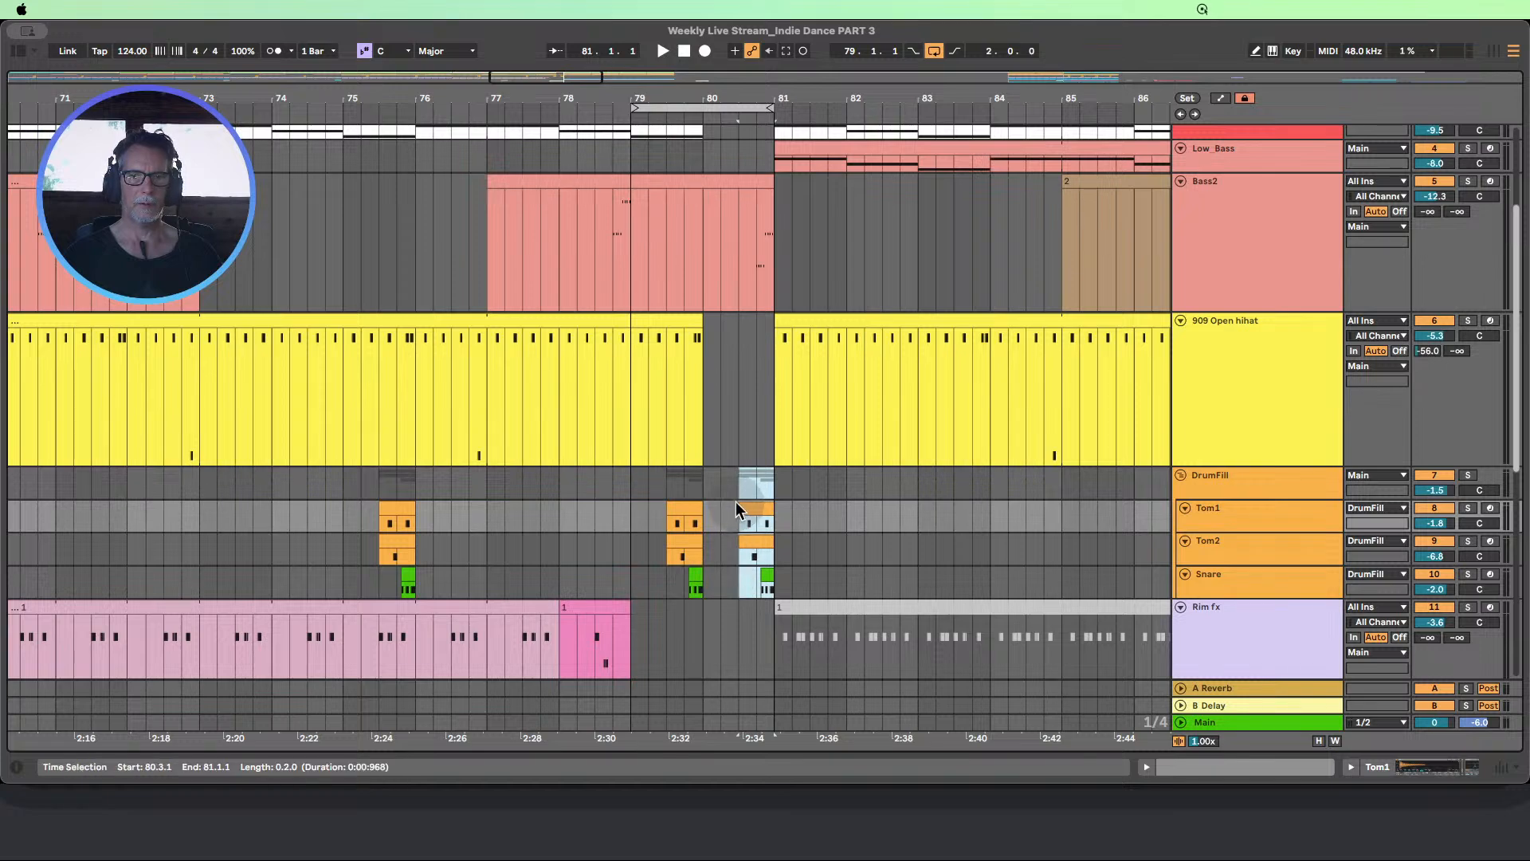
# Deactivate the fill clips at 80.3.1, and reactivate only the Tom1 and Snare clips while auditioning the transition
pyautogui.moveTo(725, 513); pyautogui.dragTo(781, 575)
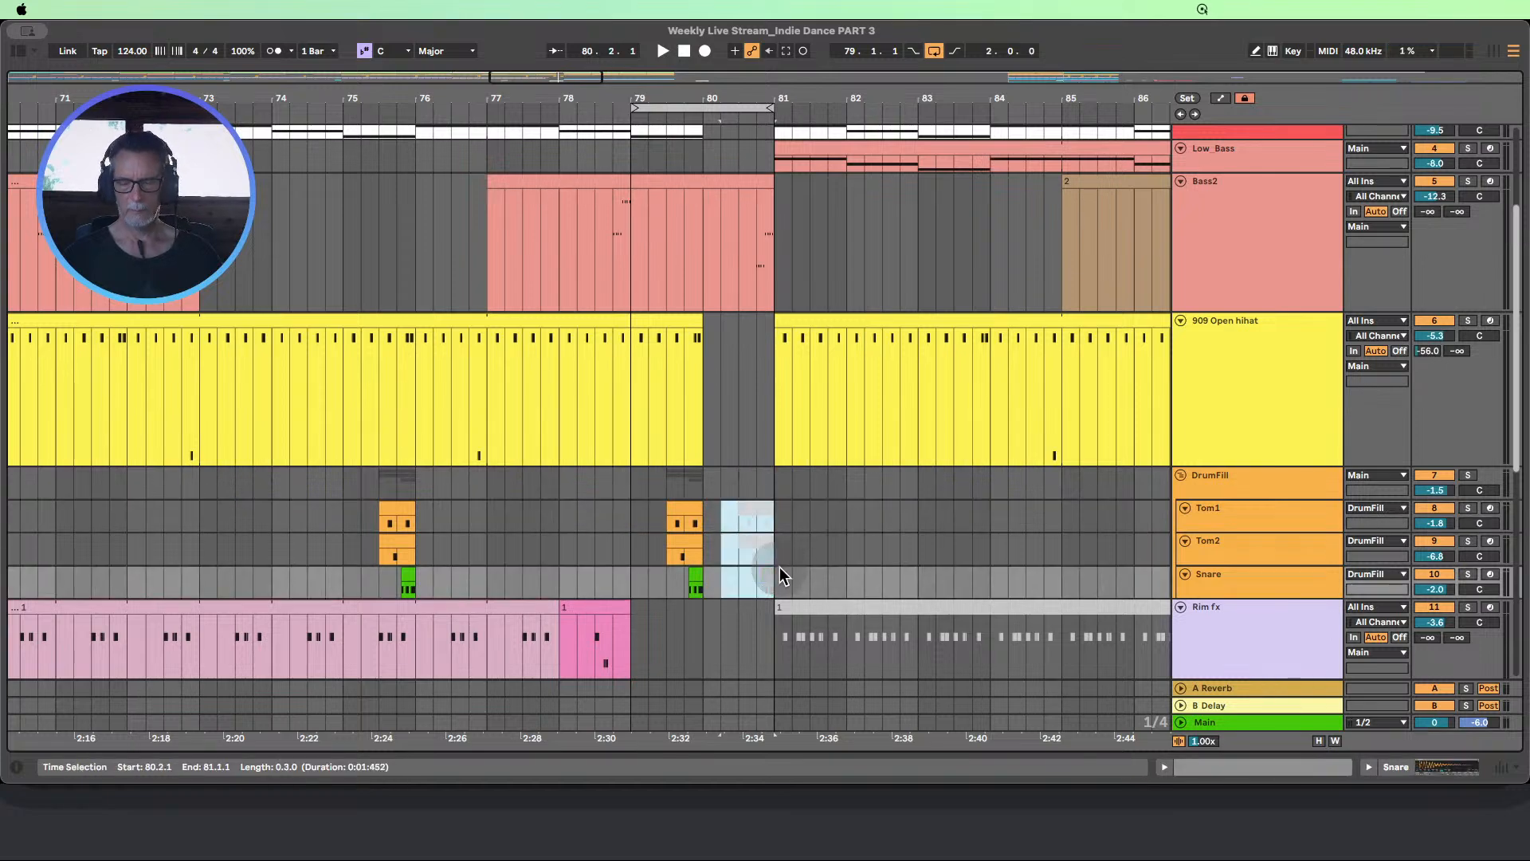
pyautogui.scroll(1, 728, 206)
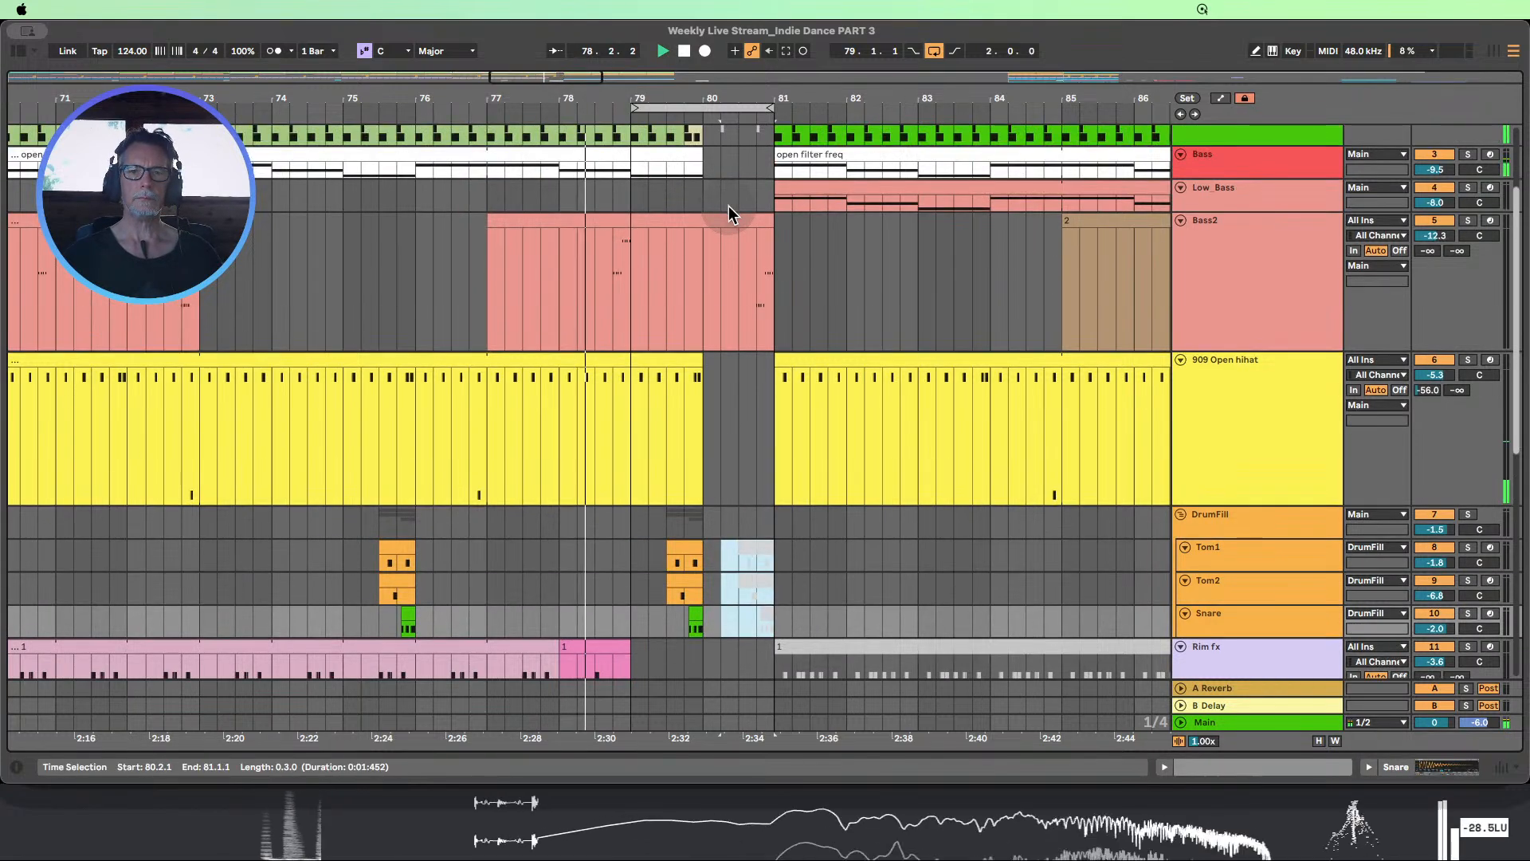
pyautogui.scroll(1, 806, 233)
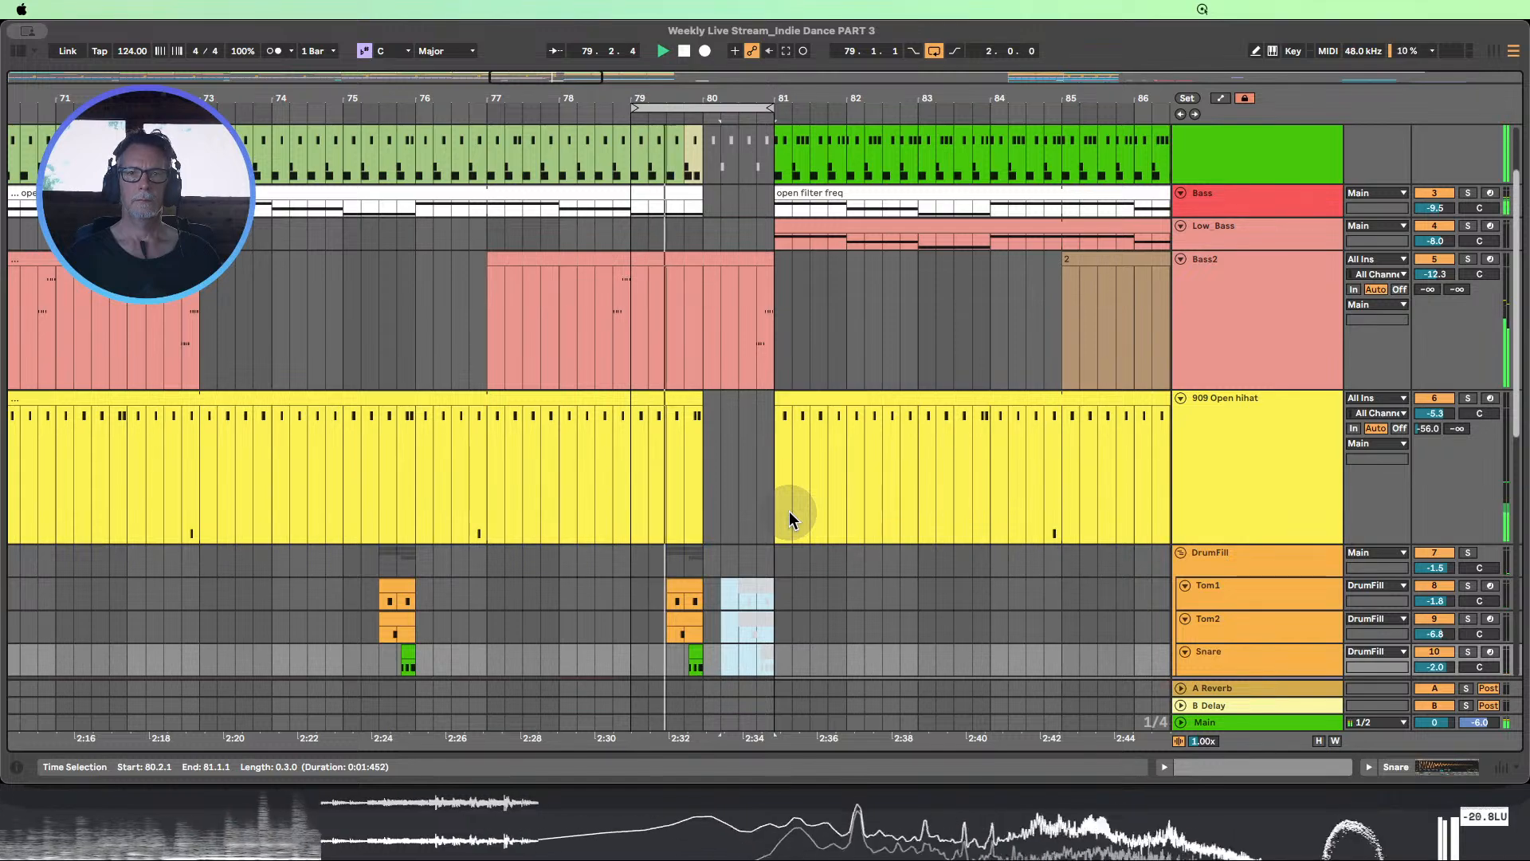
pyautogui.click(752, 588)
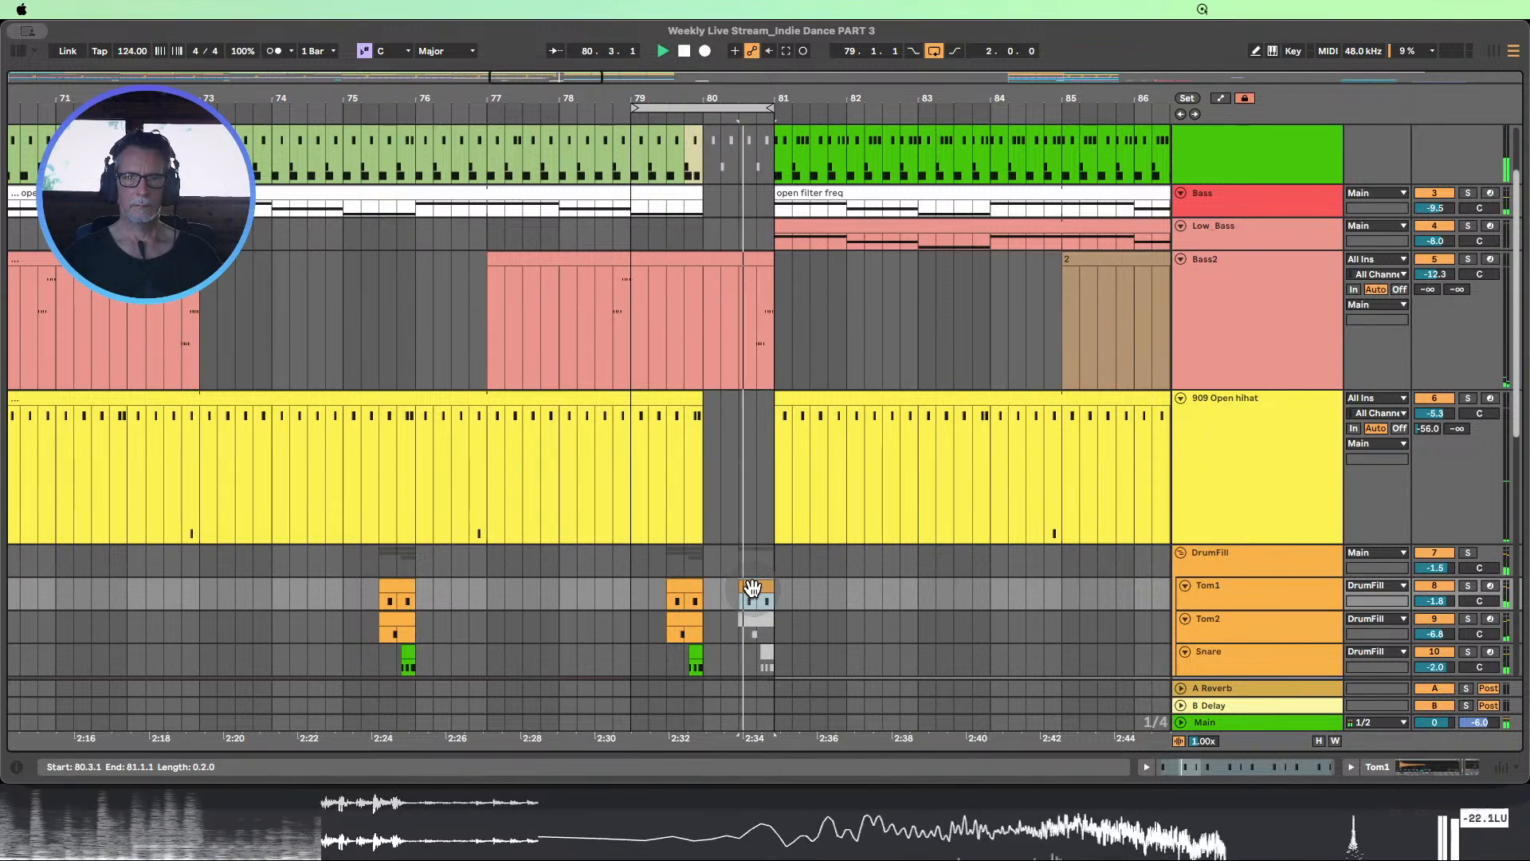
pyautogui.click(766, 652)
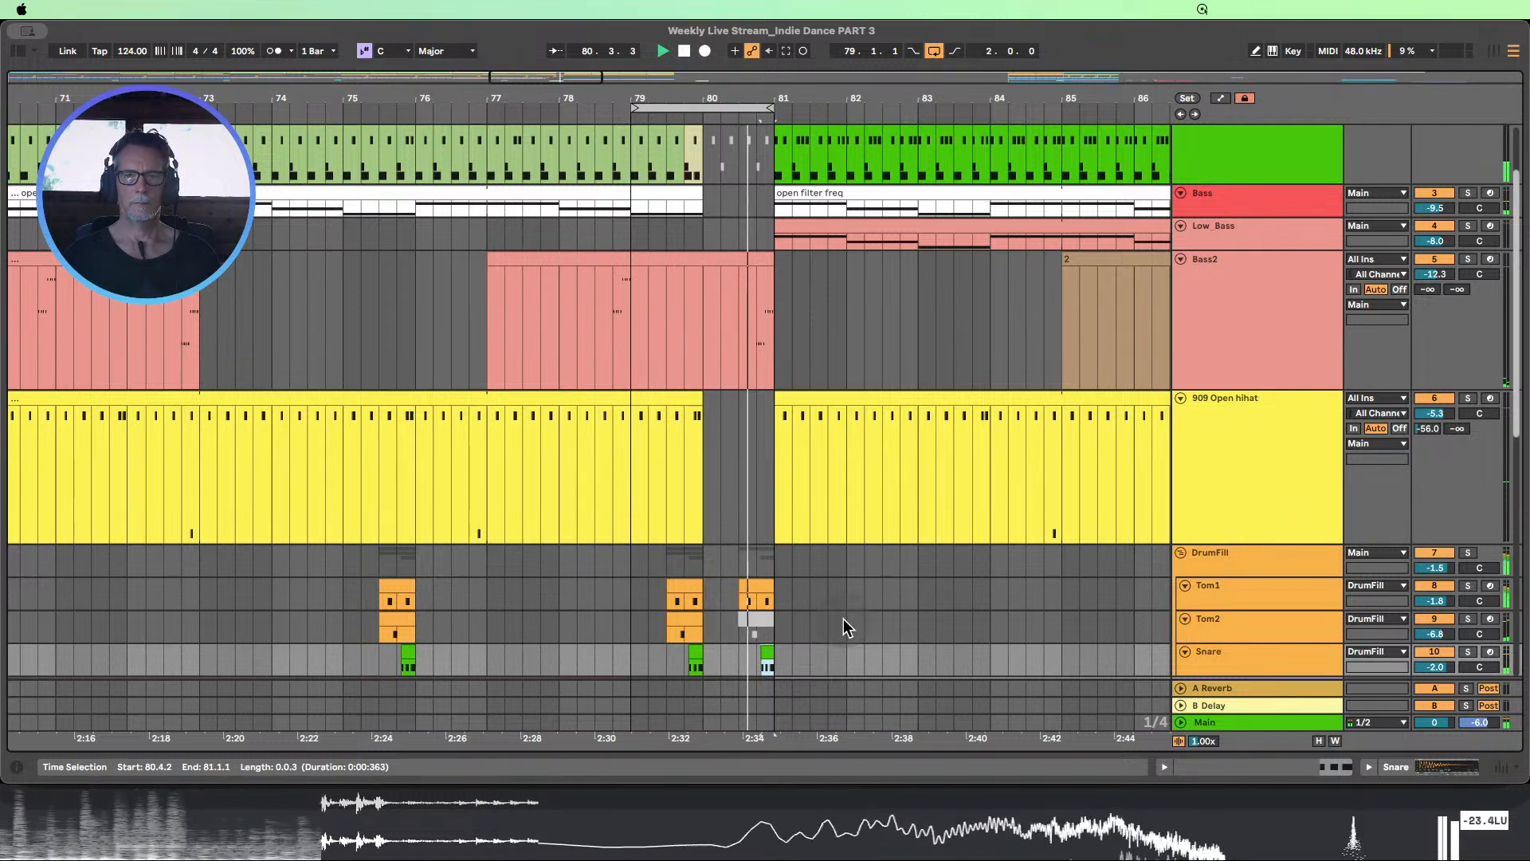
# Move the tom and snare fill before bar 81 one beat earlier to 80.2.1 and fit all track heights to the view
pyautogui.keyDown('shift'); pyautogui.click(752, 590); pyautogui.keyUp('shift')
pyautogui.press('Left')
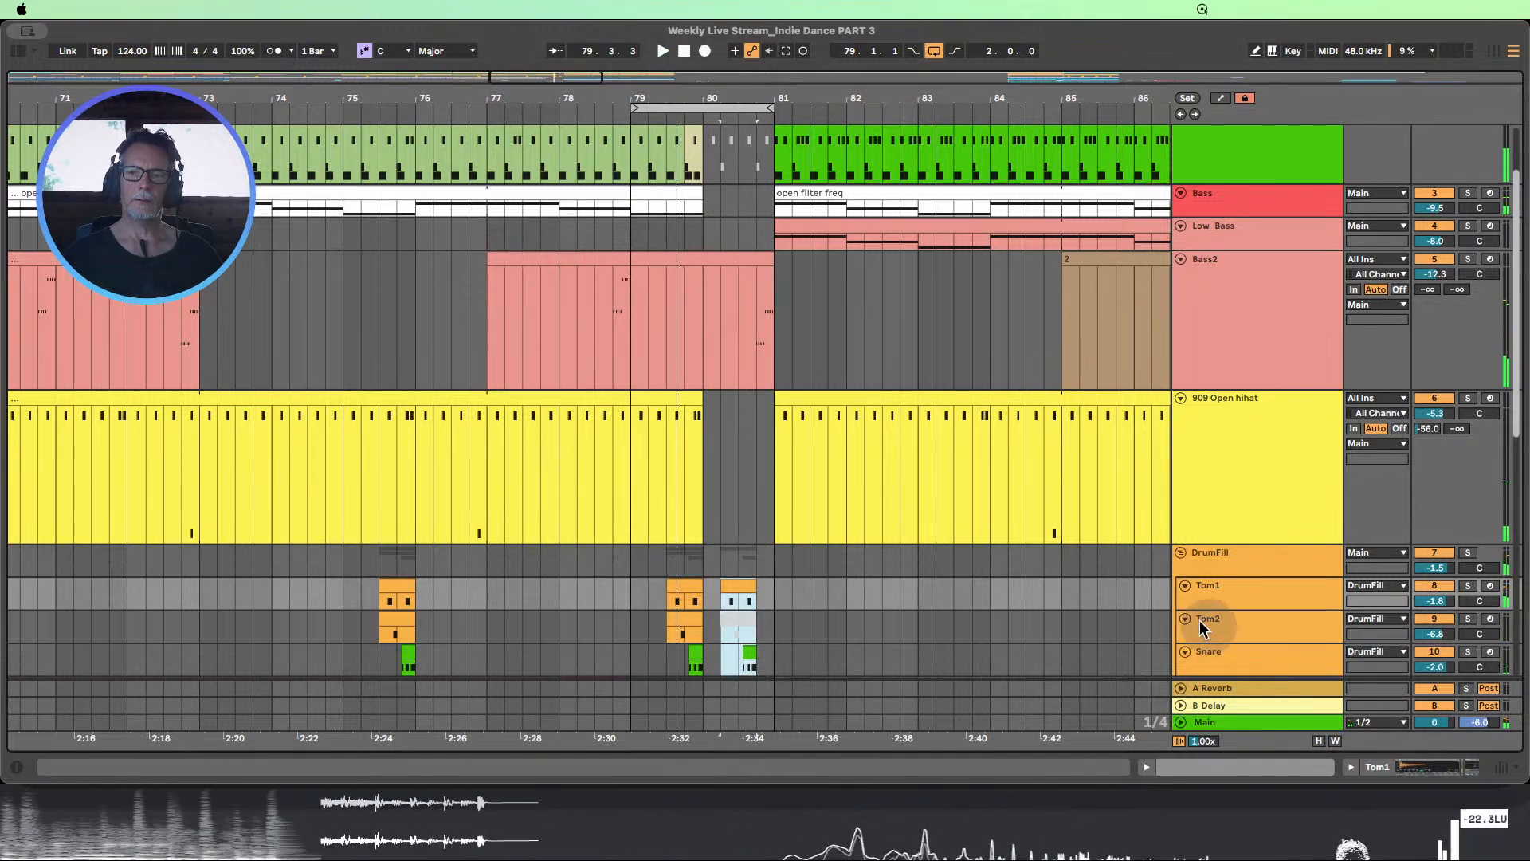
pyautogui.click(1319, 742)
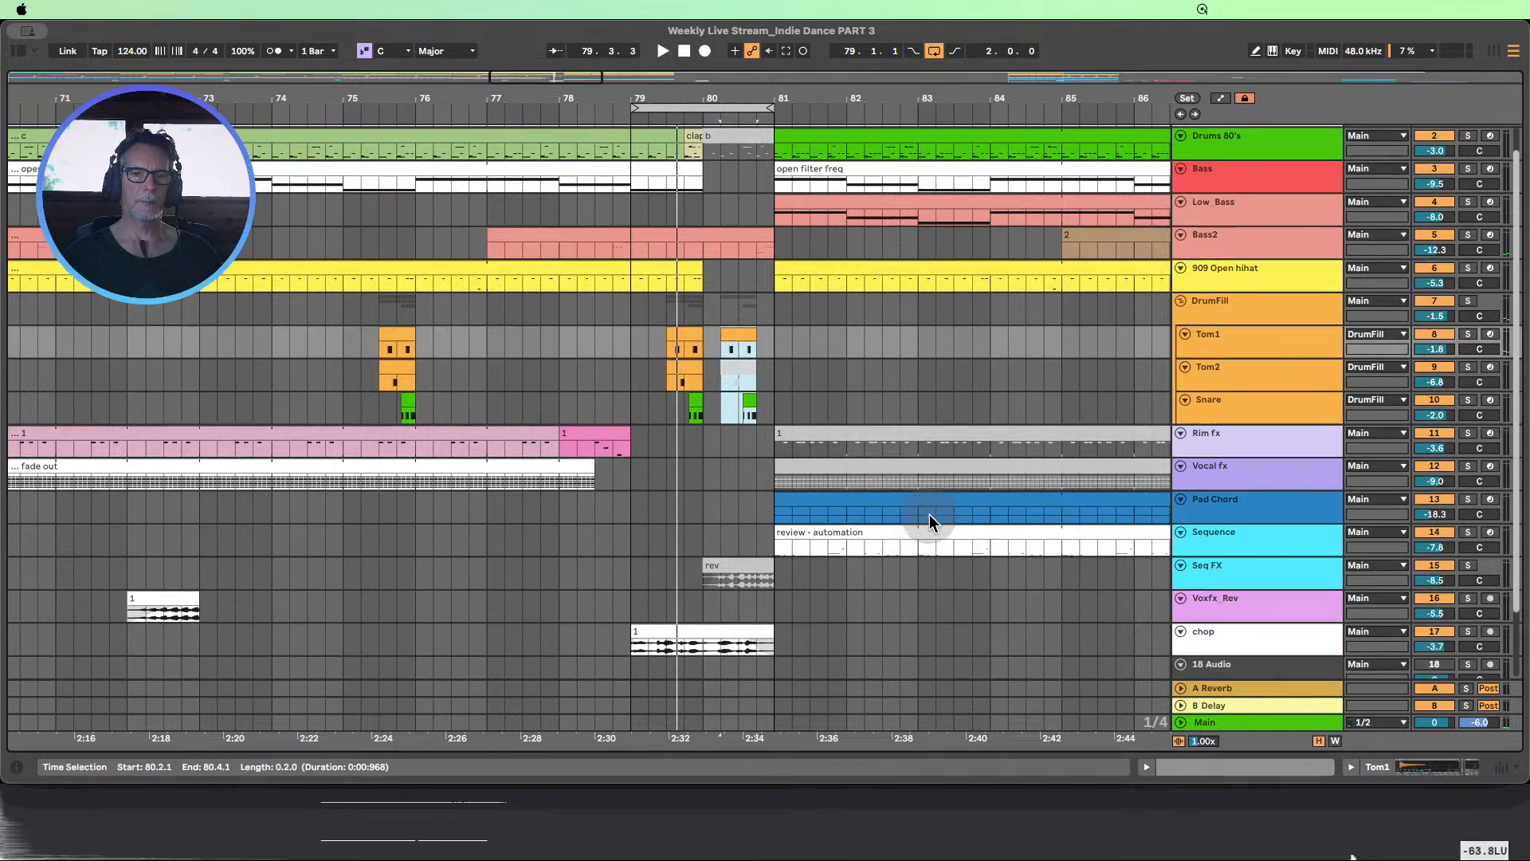
pyautogui.moveTo(636, 439); pyautogui.dragTo(663, 482)
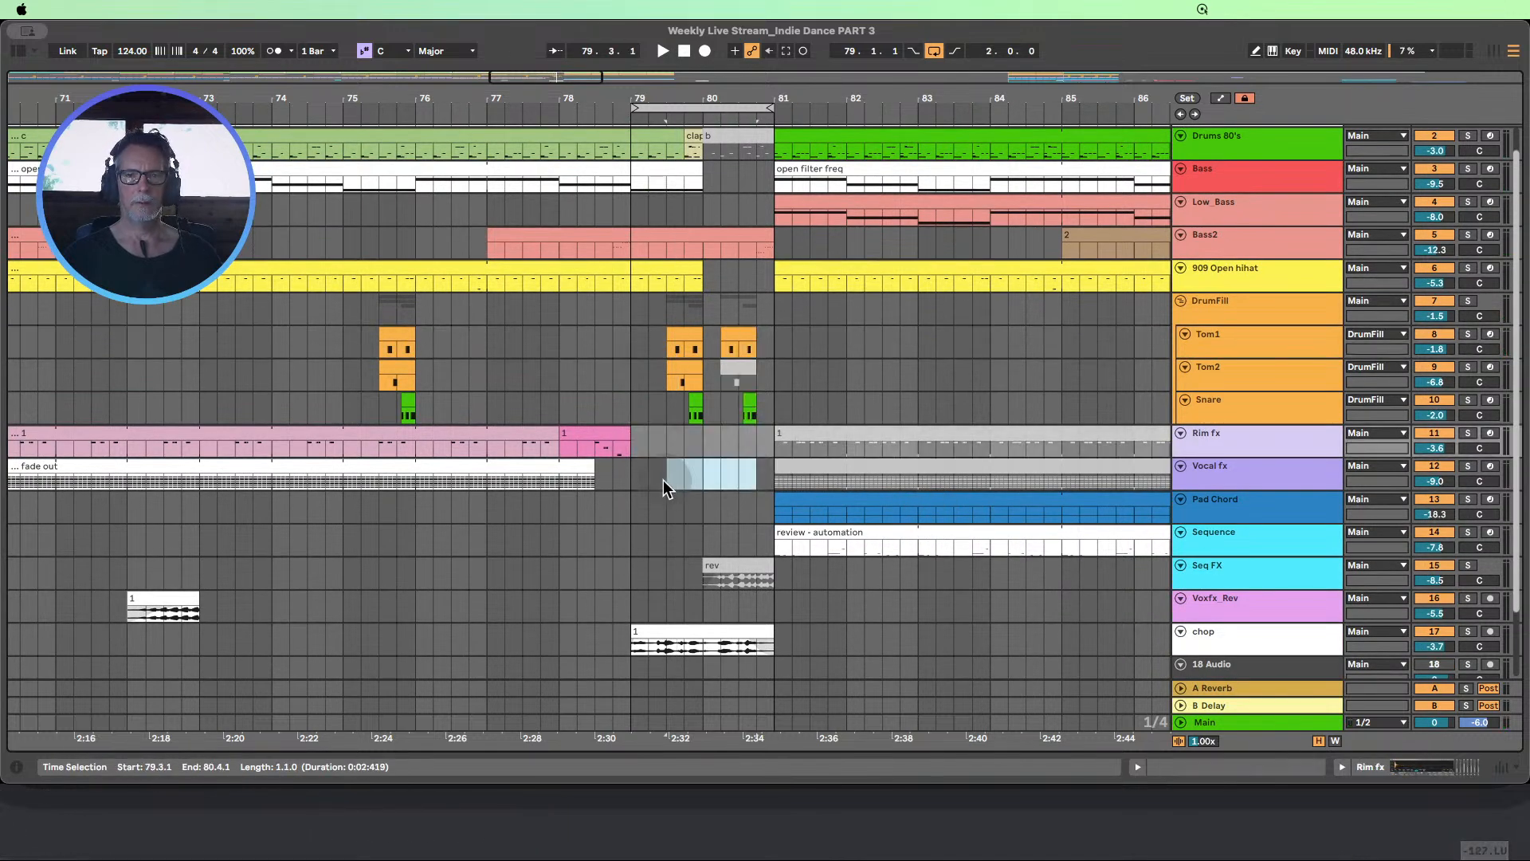
pyautogui.click(636, 483)
pyautogui.moveTo(701, 283); pyautogui.dragTo(767, 271)
pyautogui.click(717, 634)
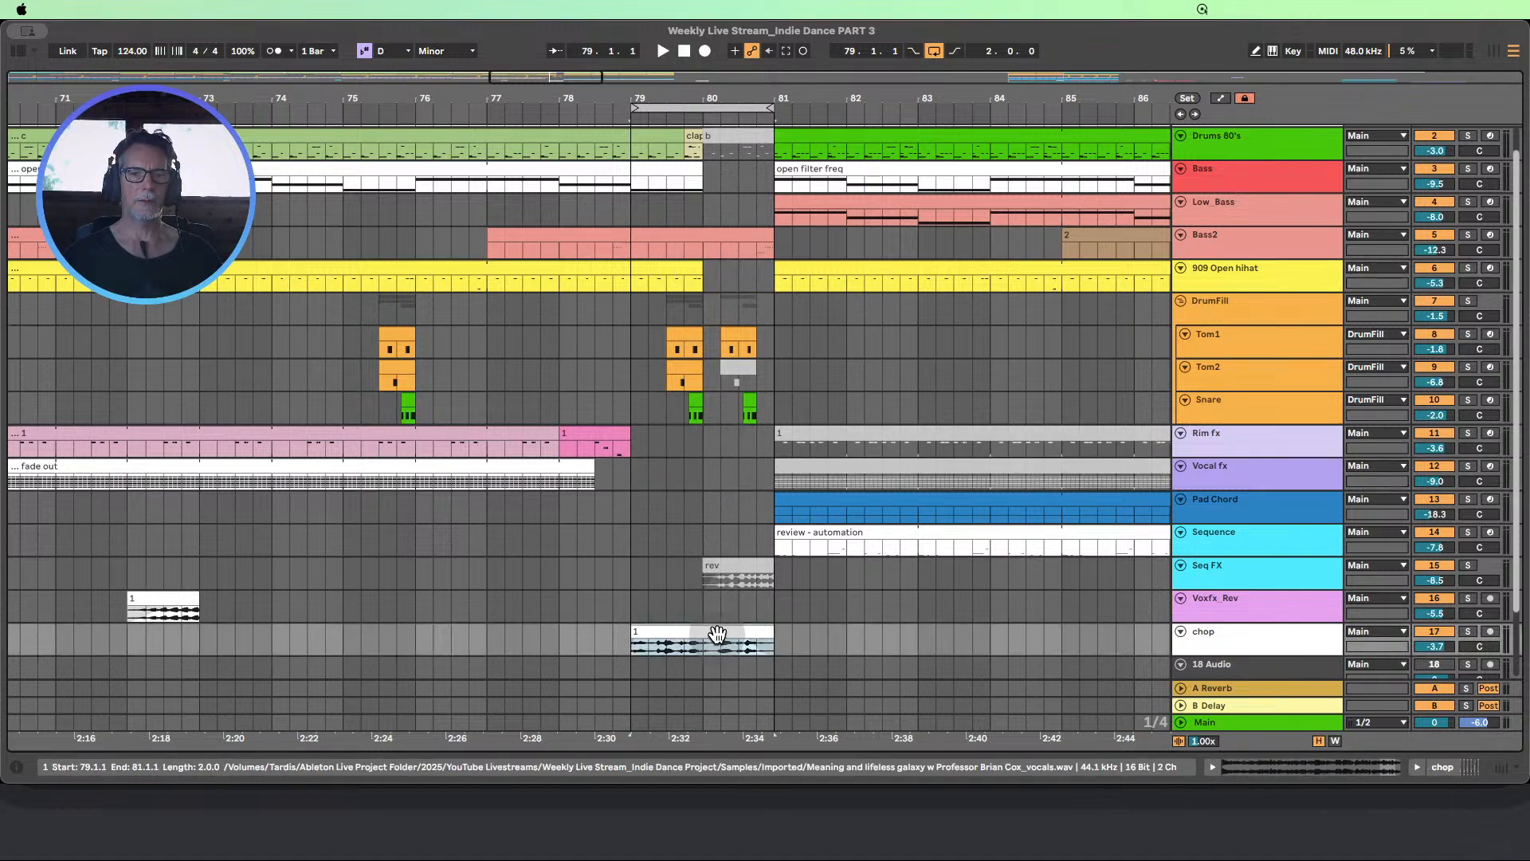
pyautogui.scroll(3, 774, 573)
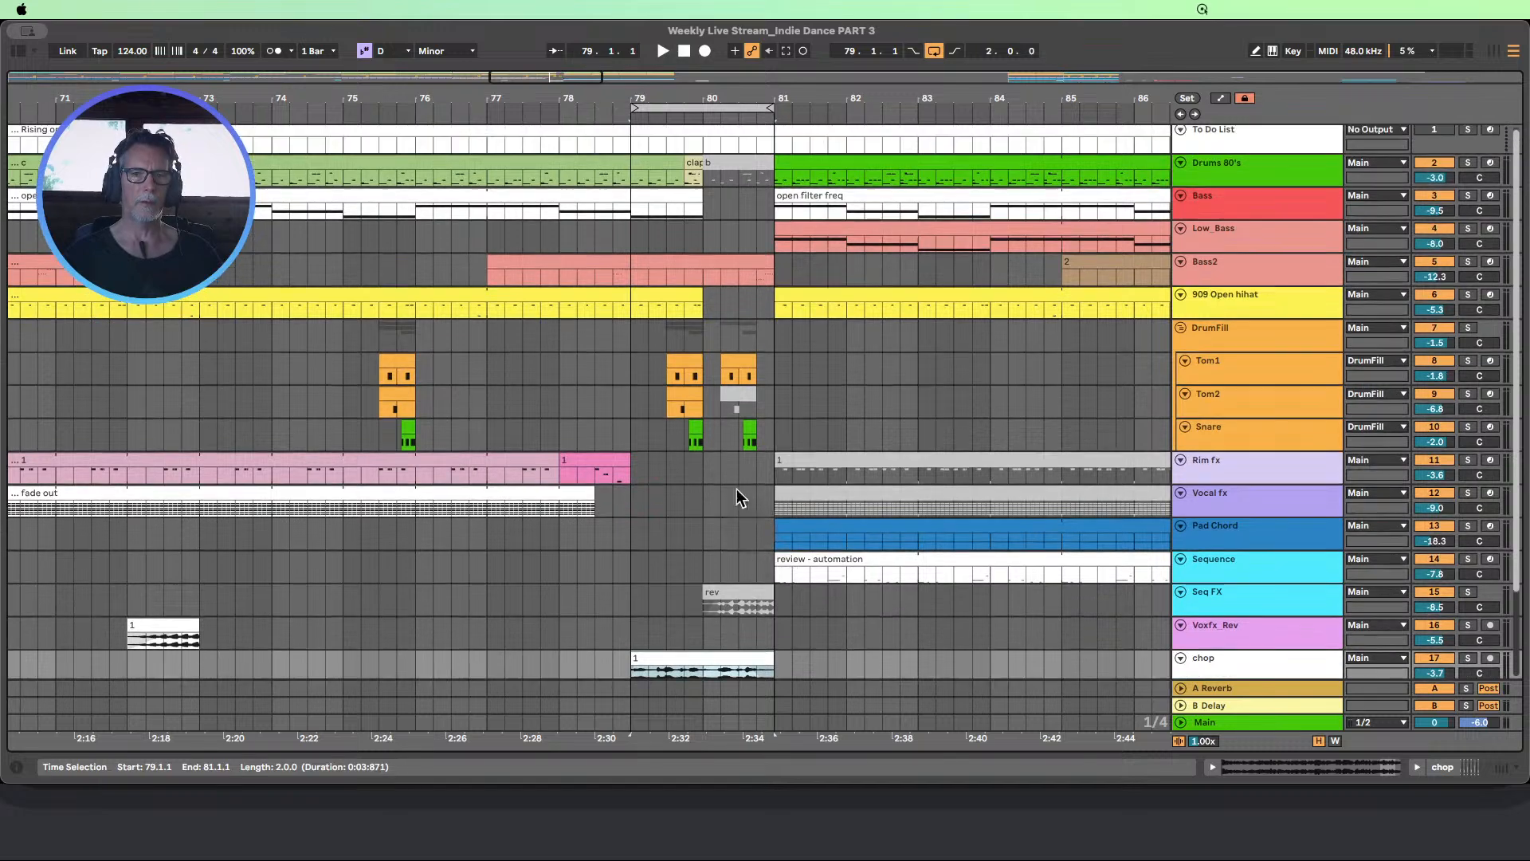
pyautogui.scroll(1, 743, 434)
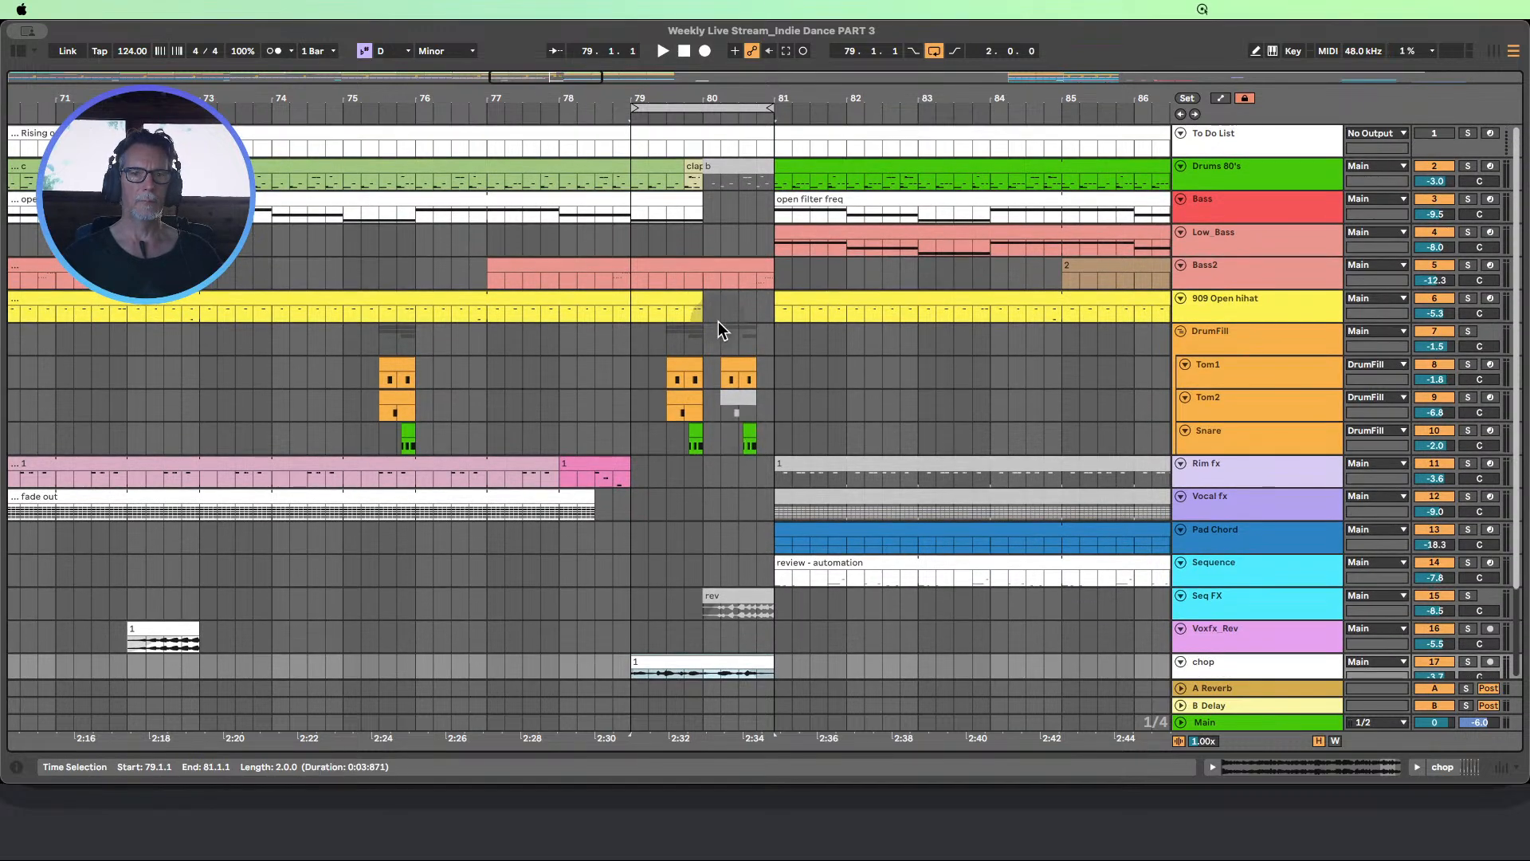
pyautogui.moveTo(711, 275); pyautogui.dragTo(767, 276)
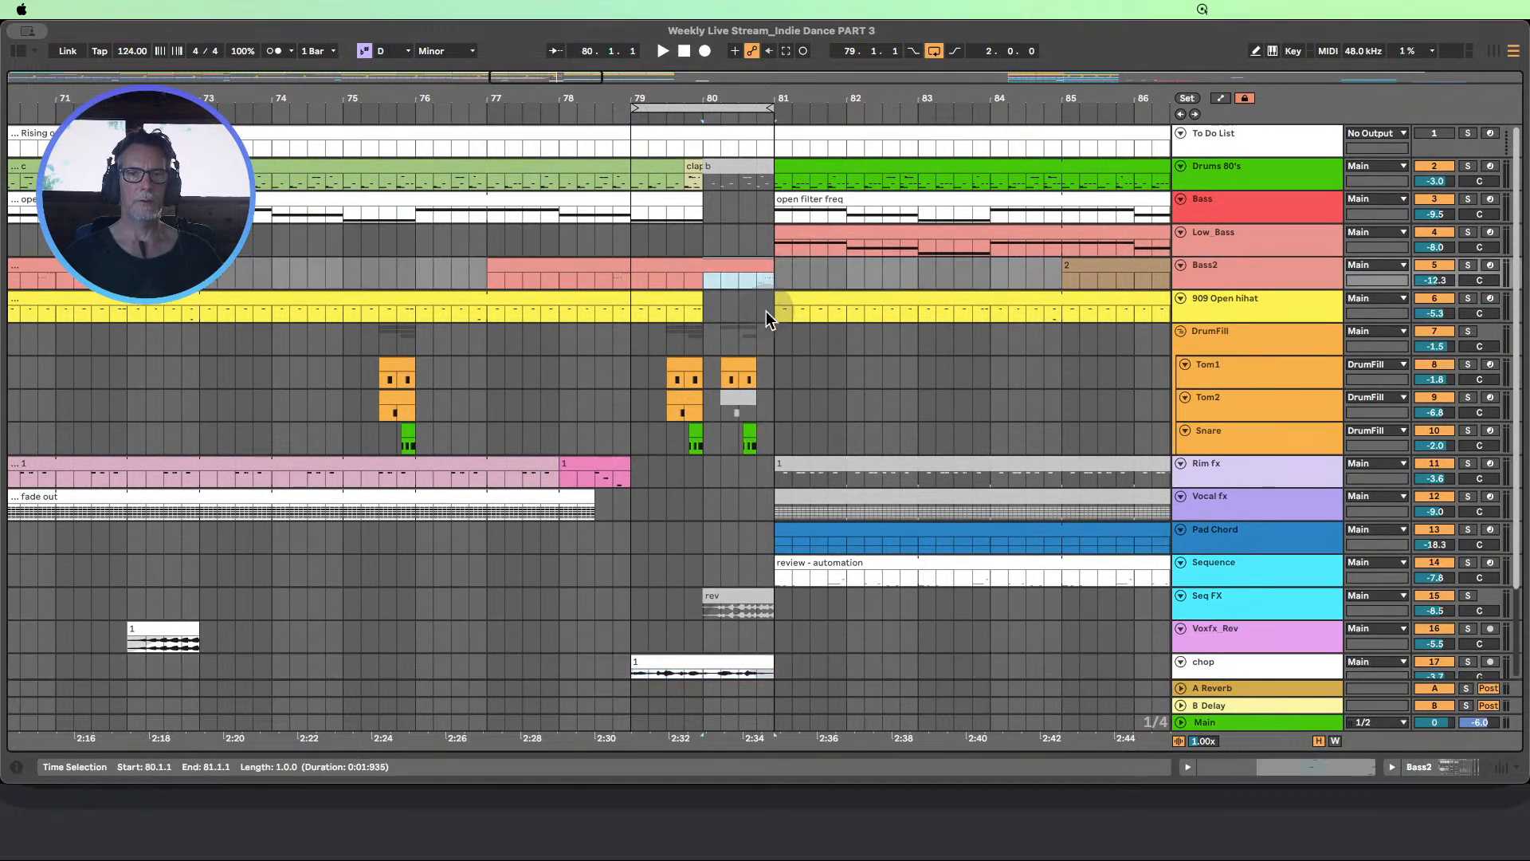
# Extend the loop to span ten bars from 75.1.1 and play the transition into bar 81
pyautogui.moveTo(713, 100); pyautogui.dragTo(663, 110)
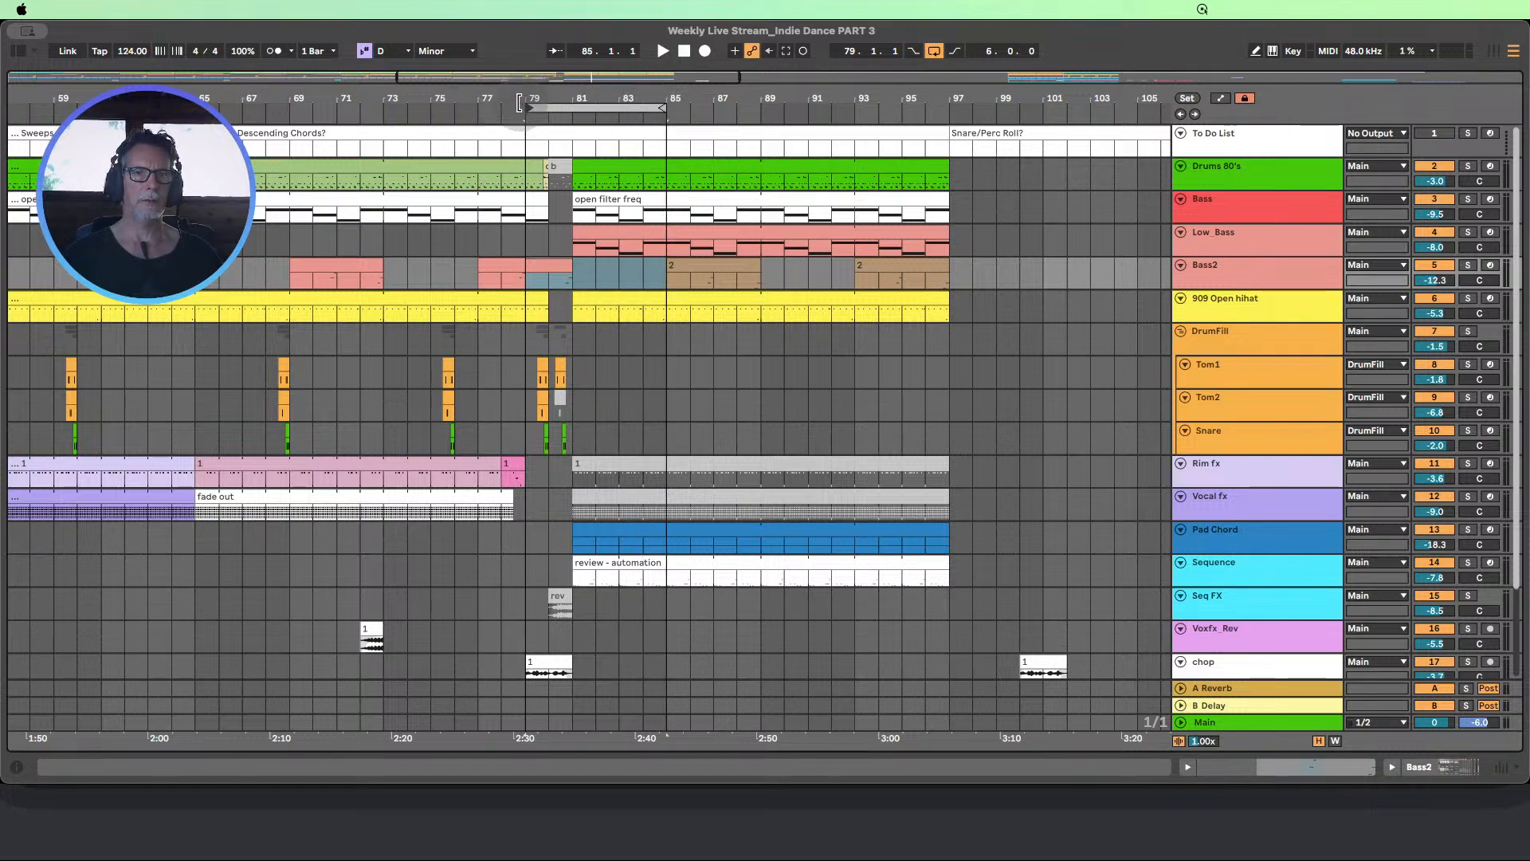
pyautogui.moveTo(519, 102); pyautogui.dragTo(465, 101)
pyautogui.press('space')
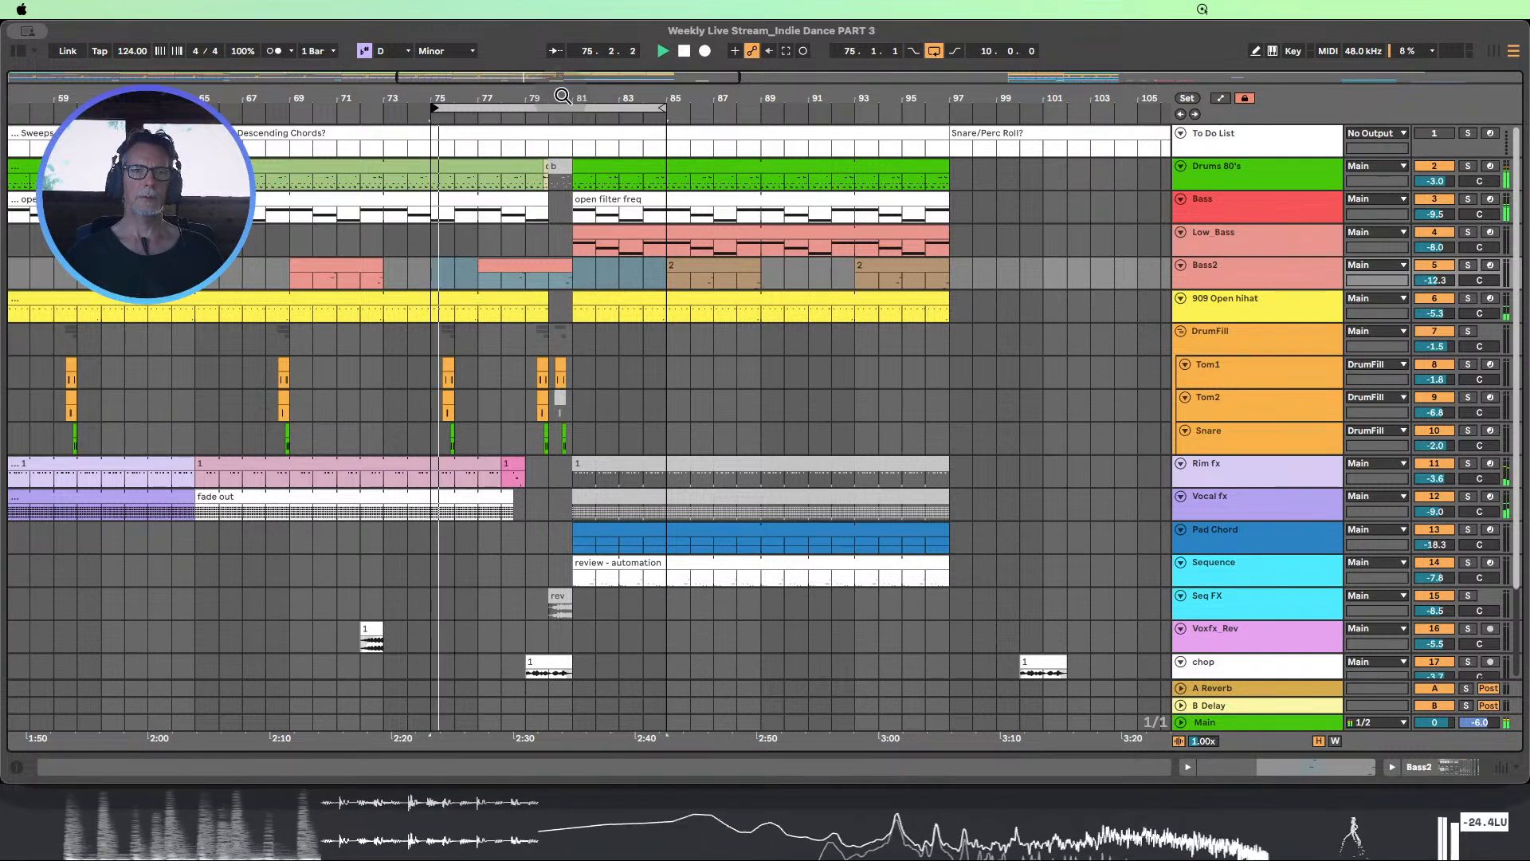
# Move the loop start to 81.1.1 and set its length to 16 bars around the new section
pyautogui.moveTo(578, 101); pyautogui.dragTo(678, 105)
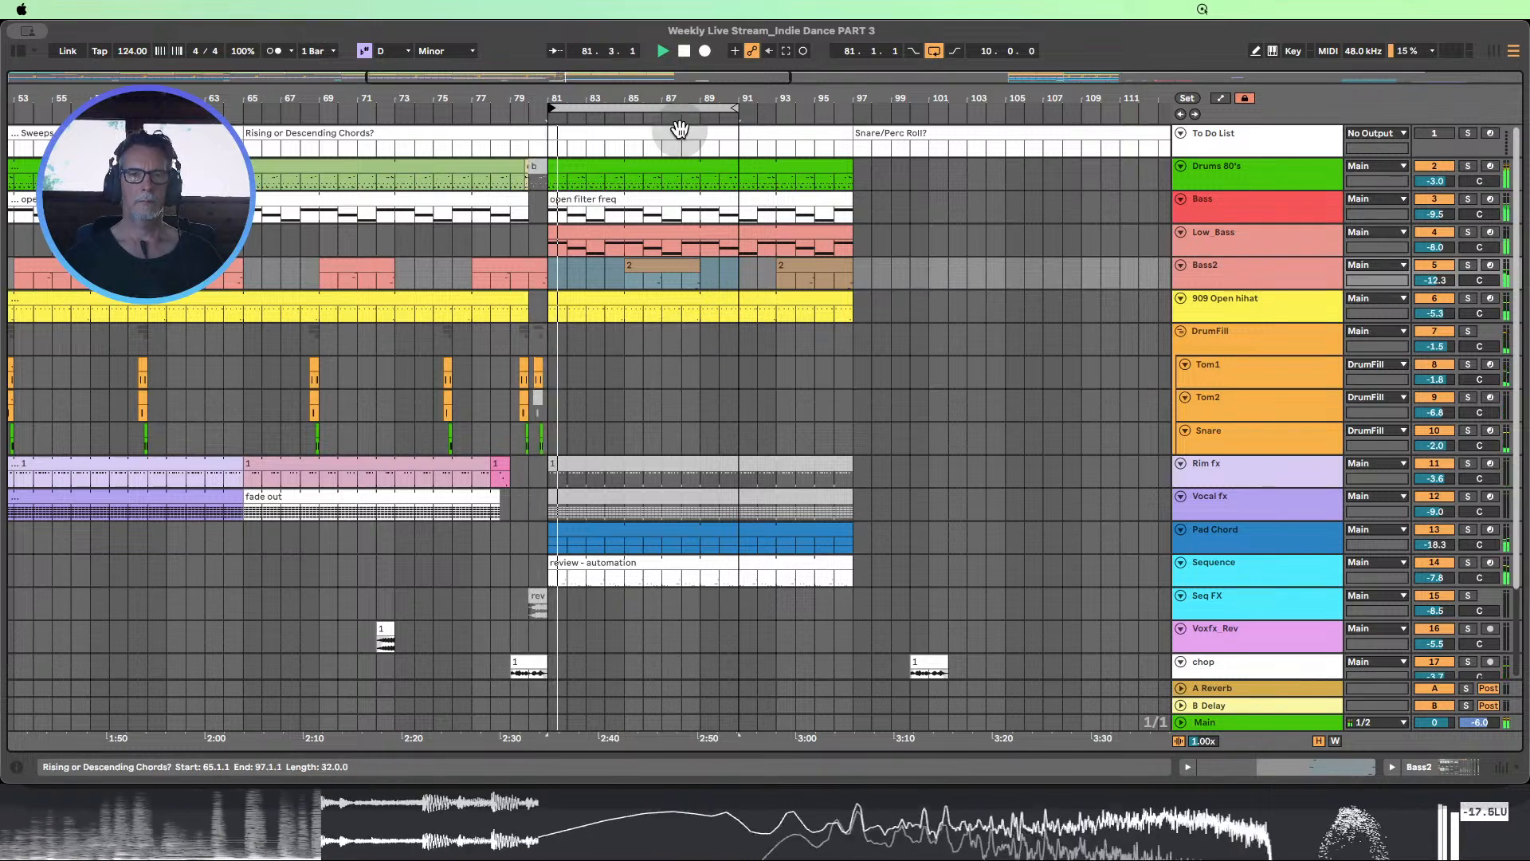
pyautogui.moveTo(632, 99); pyautogui.dragTo(601, 78)
pyautogui.scroll(-1, 647, 215)
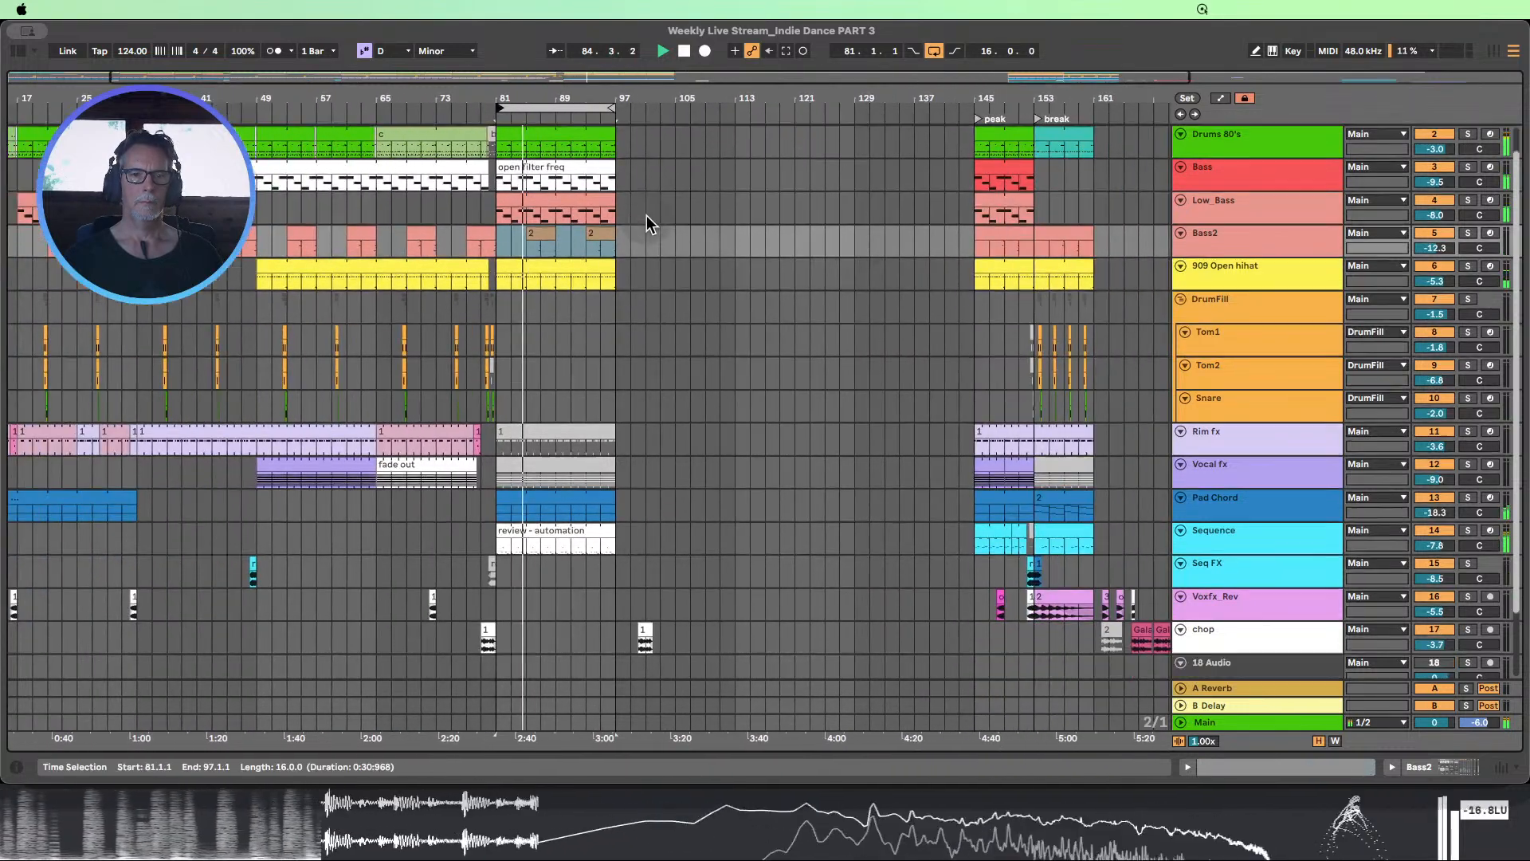
pyautogui.scroll(2, 658, 221)
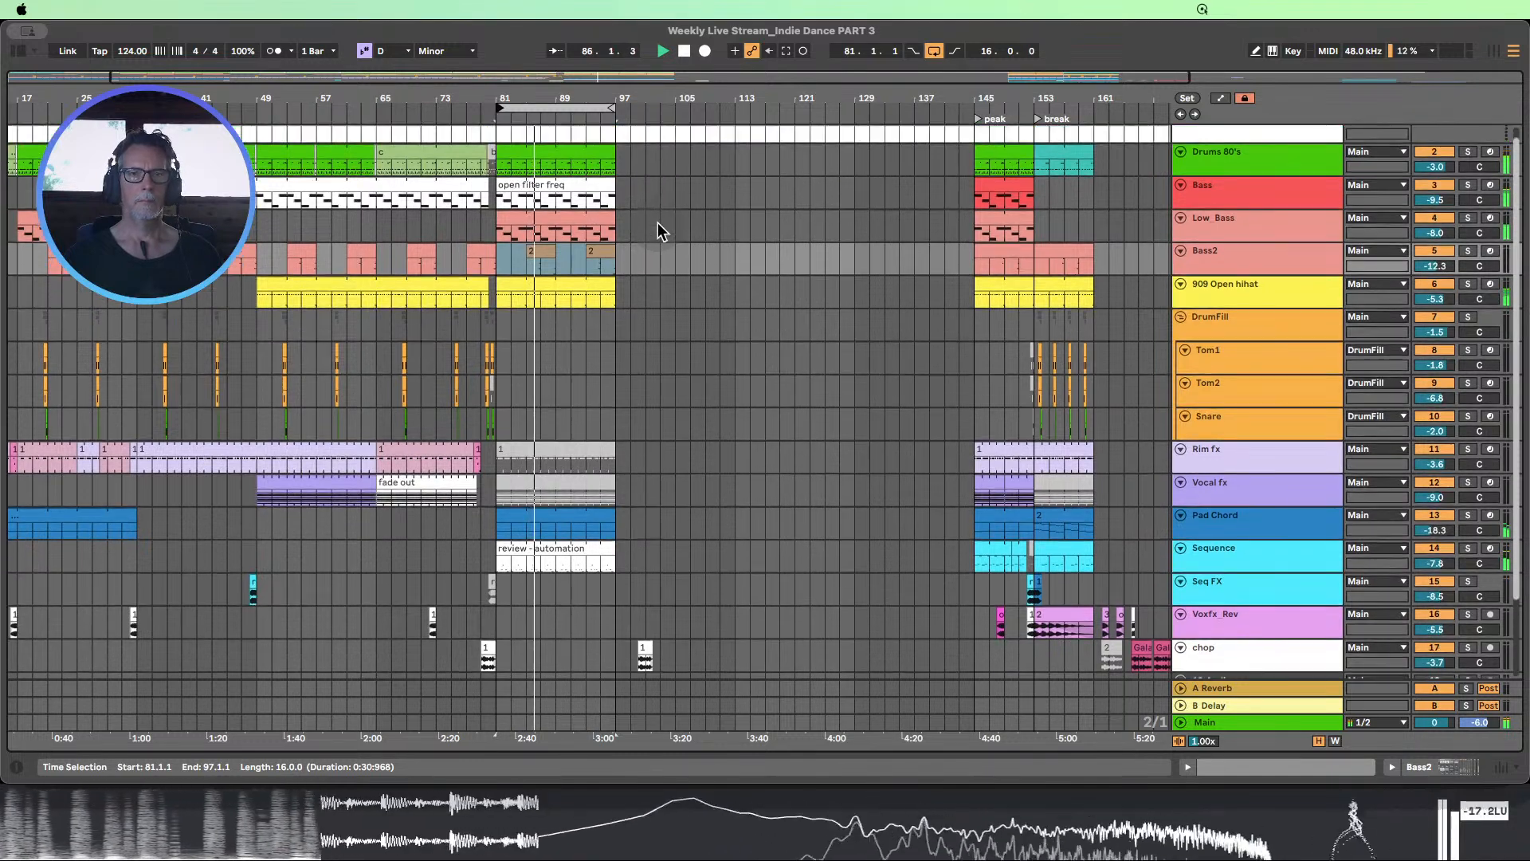
# Extend the Drums 80's, Bass and Low_Bass clips of the section starting at bar 81 to bar 113
pyautogui.click(614, 154)
pyautogui.moveTo(620, 150); pyautogui.dragTo(735, 151)
pyautogui.moveTo(609, 182); pyautogui.dragTo(735, 183)
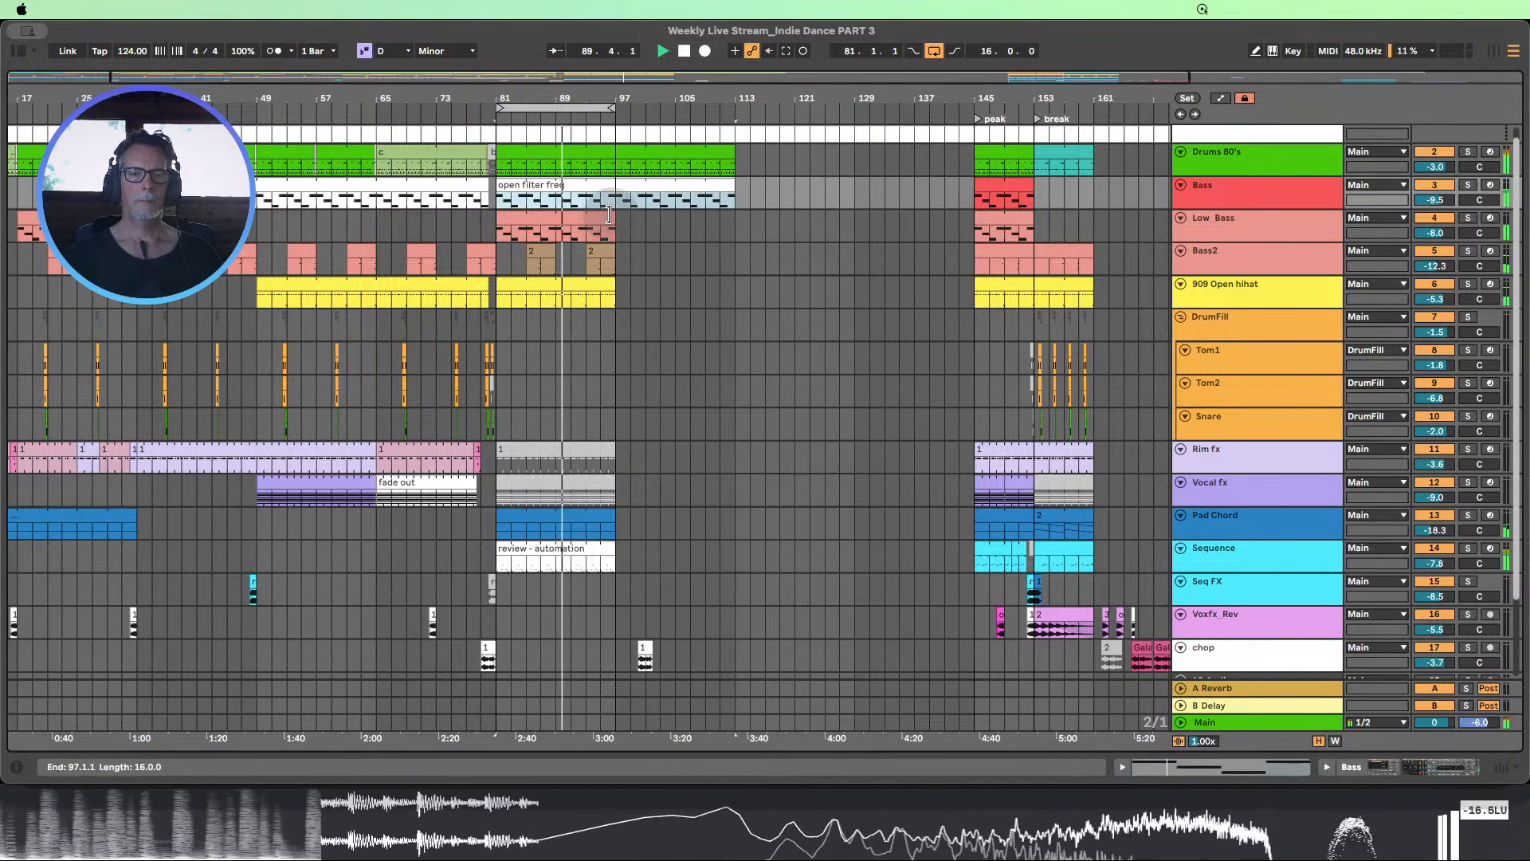
pyautogui.moveTo(608, 213); pyautogui.dragTo(738, 213)
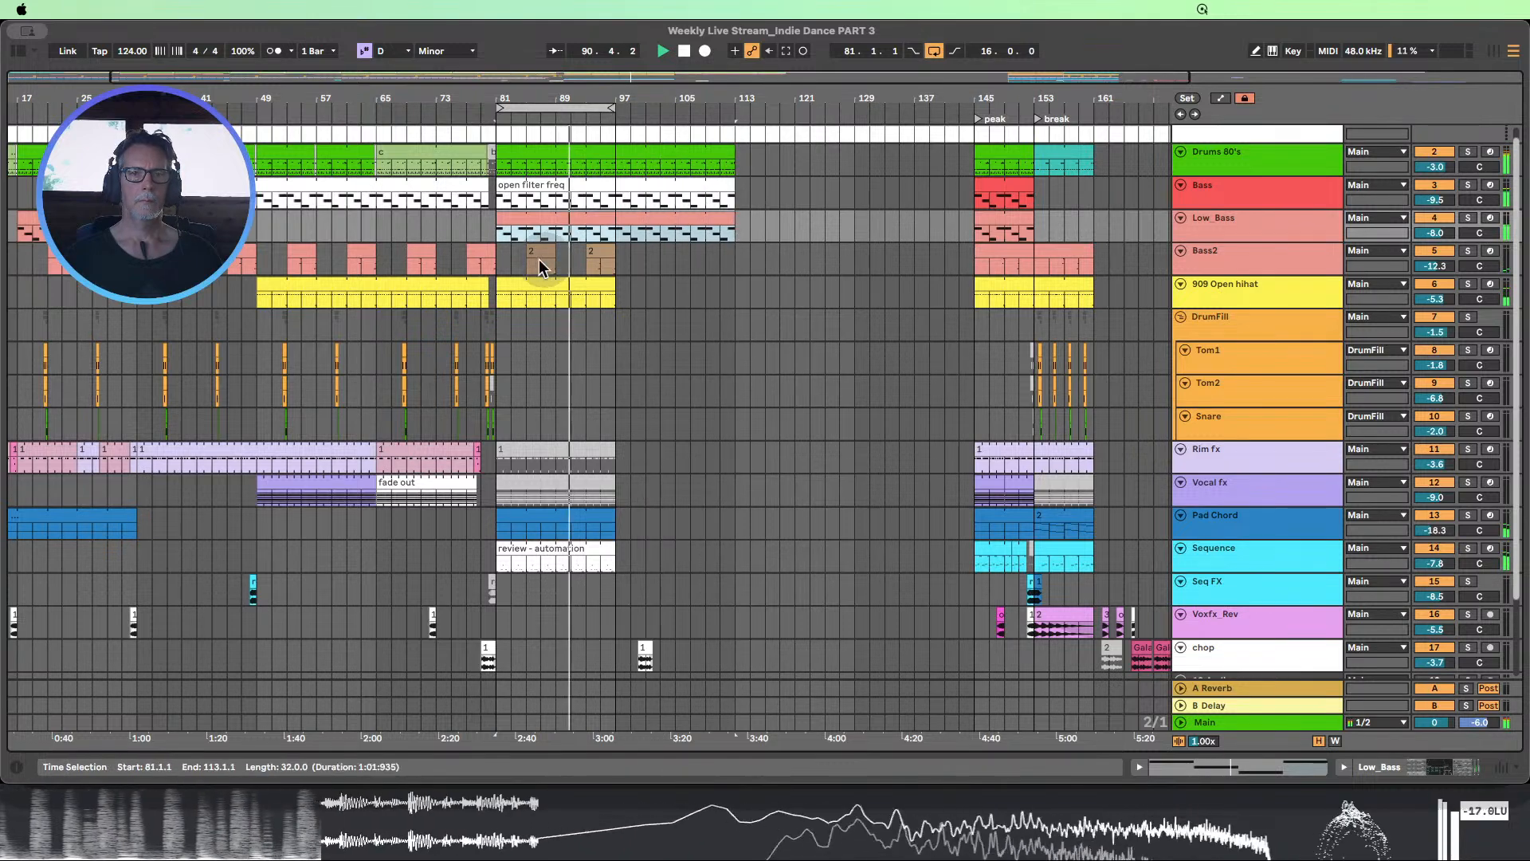
# Repeat the Bass2 clips, extend the 909 Open hihat, Pad Chord and Sequence clips to bar 113, and lengthen the loop to 32 bars
pyautogui.moveTo(500, 257); pyautogui.dragTo(735, 284)
pyautogui.press('super+d')
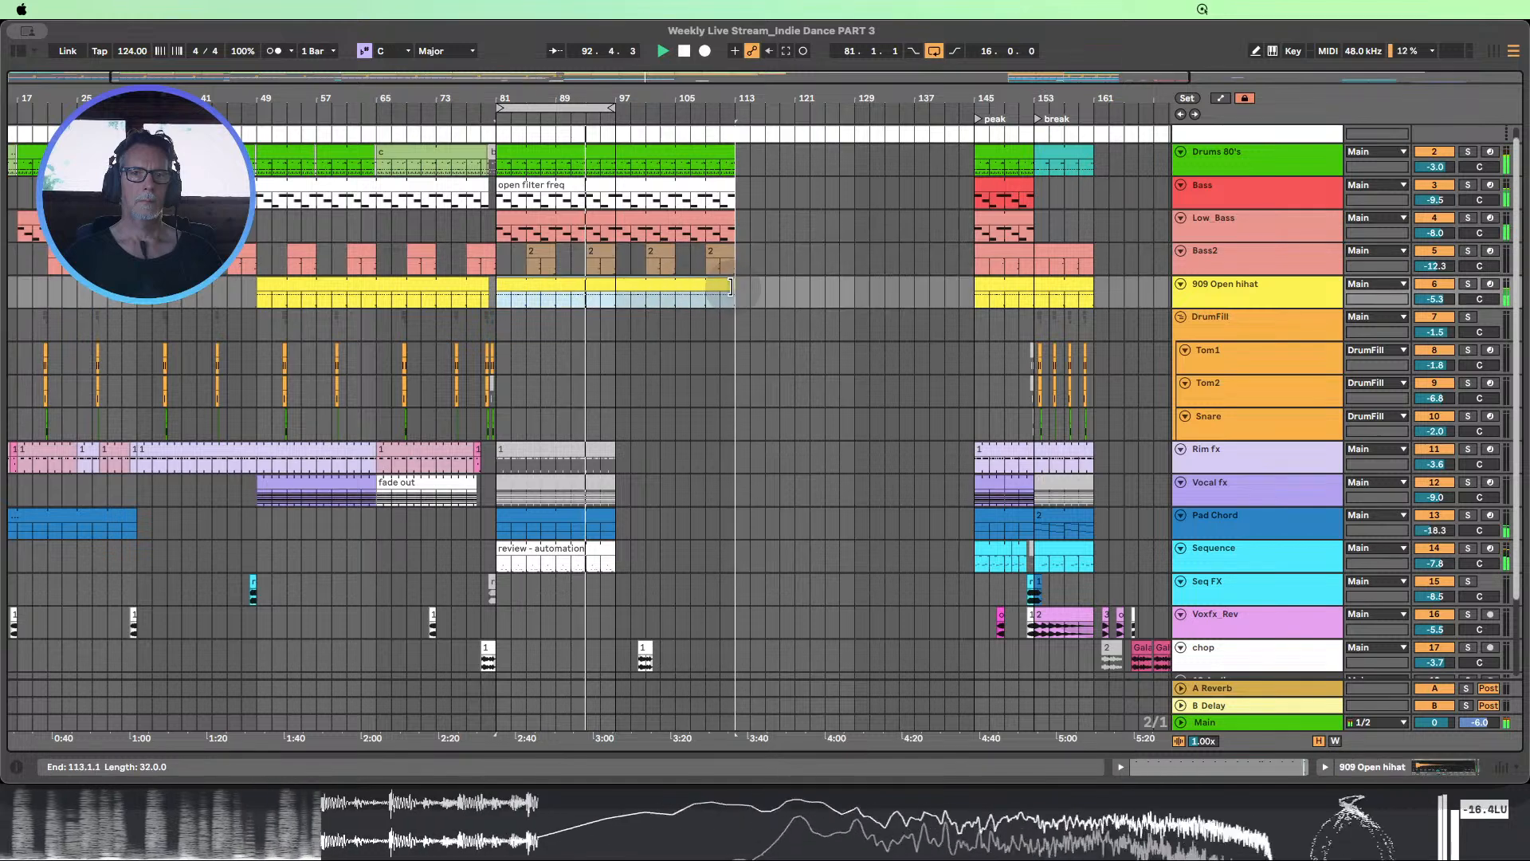
pyautogui.moveTo(607, 518); pyautogui.dragTo(735, 518)
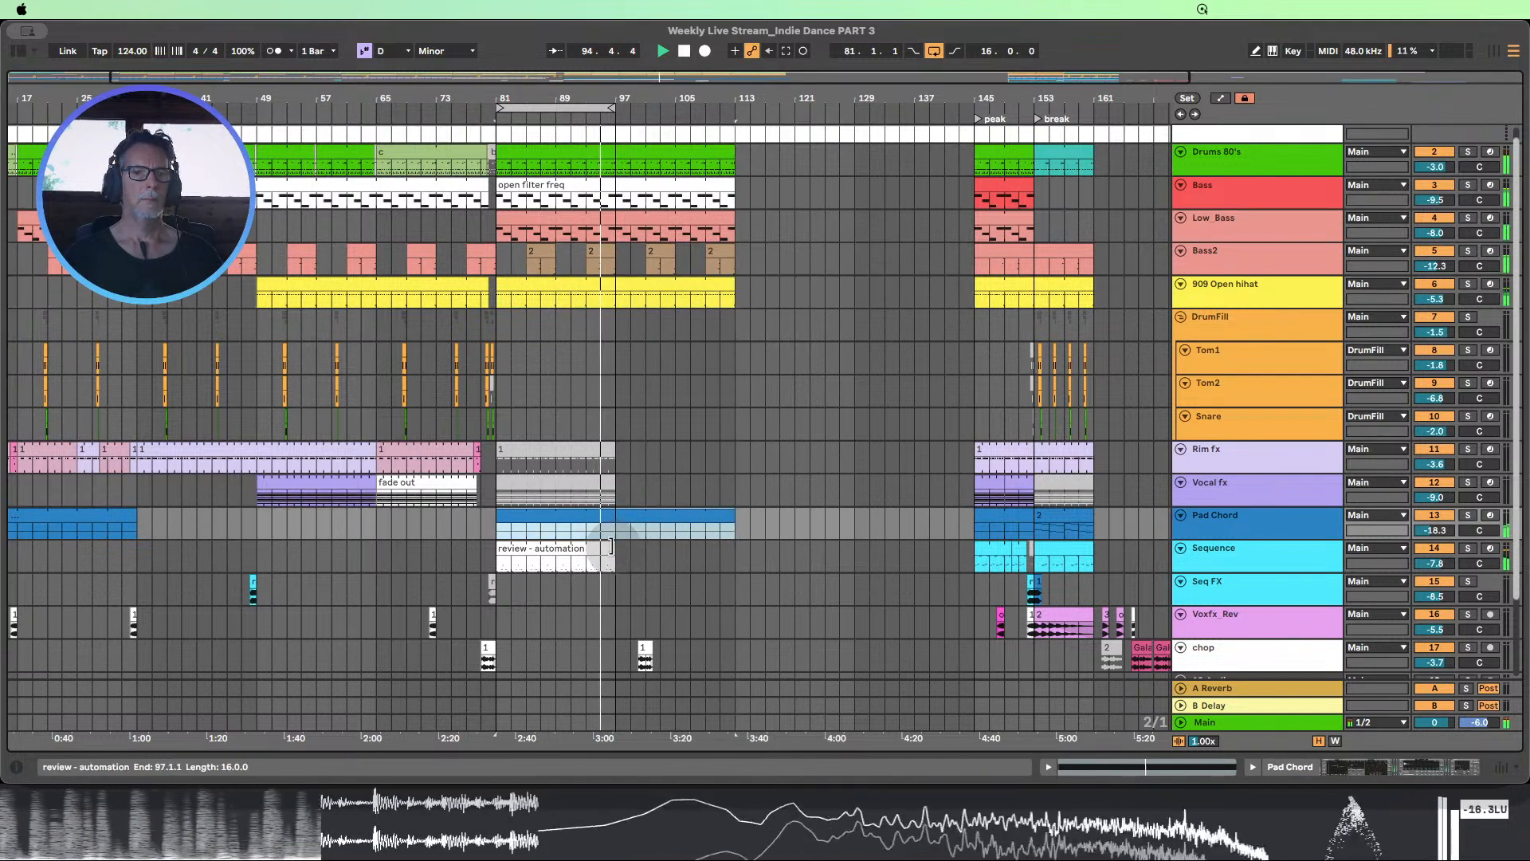
pyautogui.moveTo(610, 546); pyautogui.dragTo(734, 548)
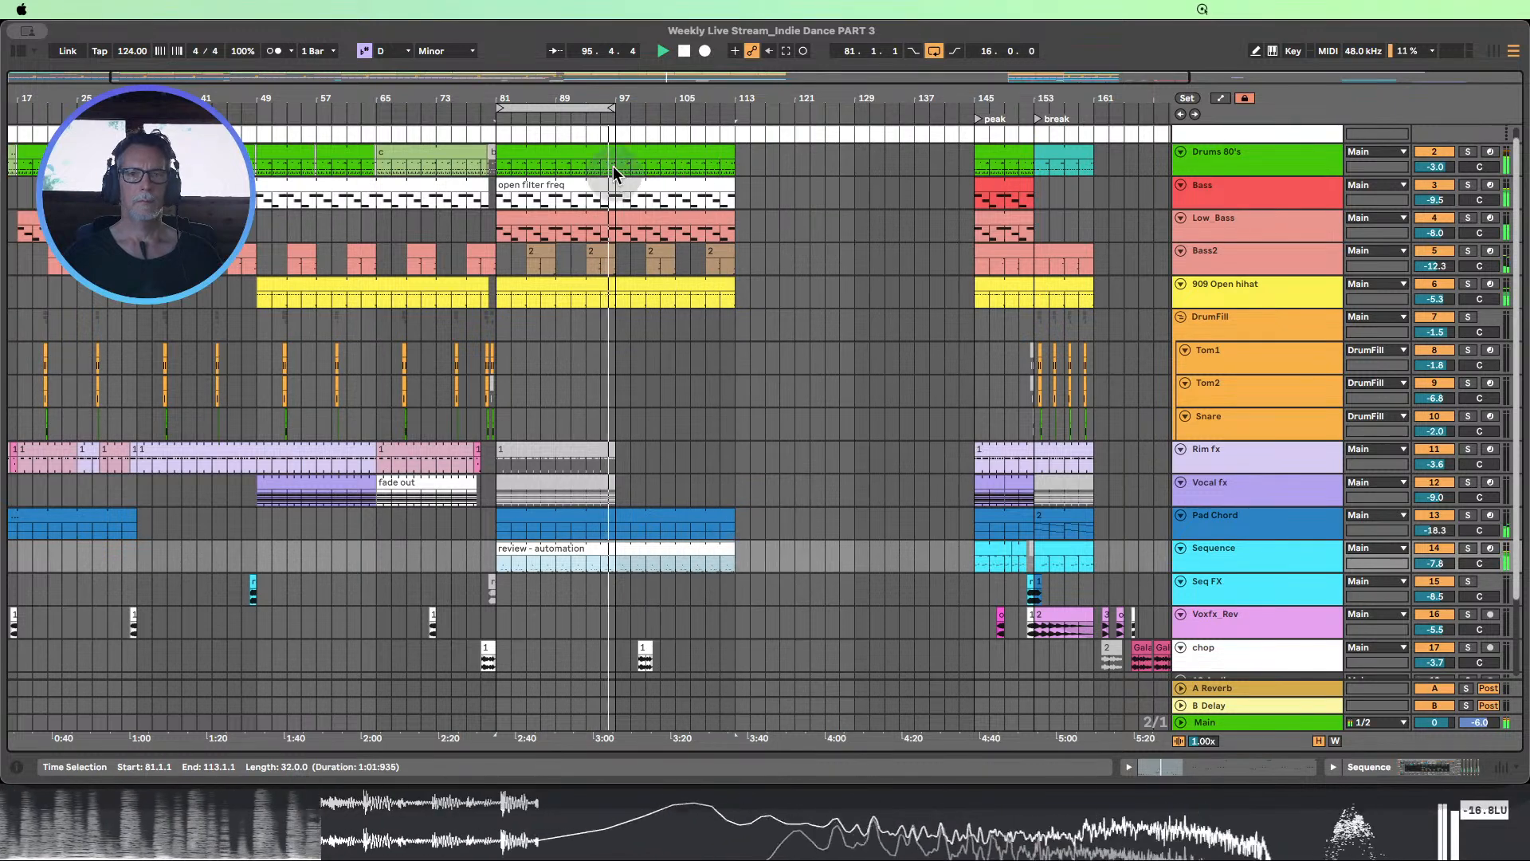
pyautogui.moveTo(609, 111); pyautogui.dragTo(731, 118)
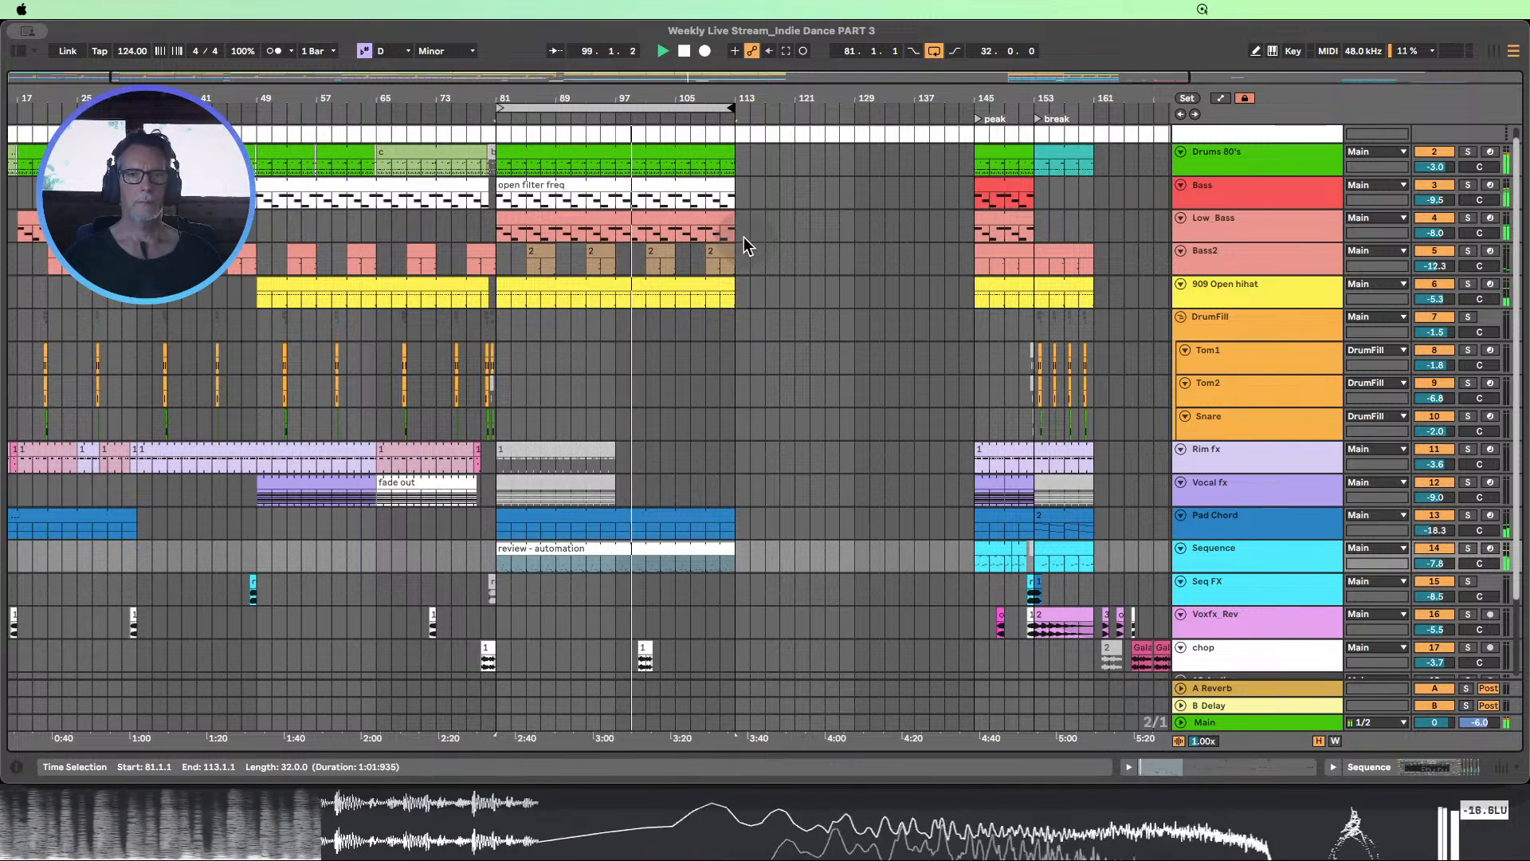
# Audition the extended section from bar 97
pyautogui.scroll(2, 885, 211)
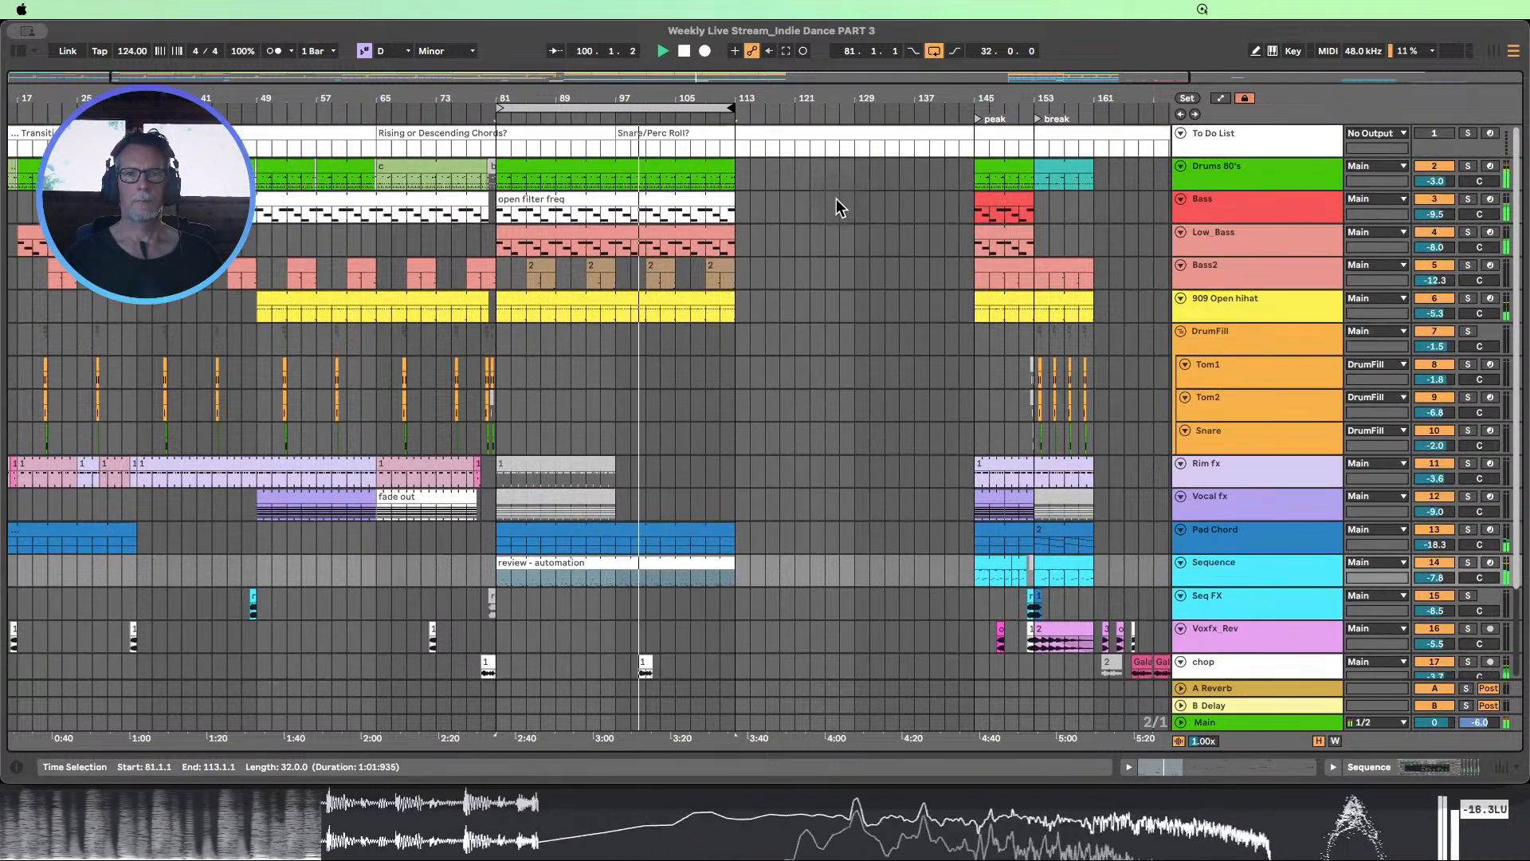
pyautogui.scroll(-1, 838, 189)
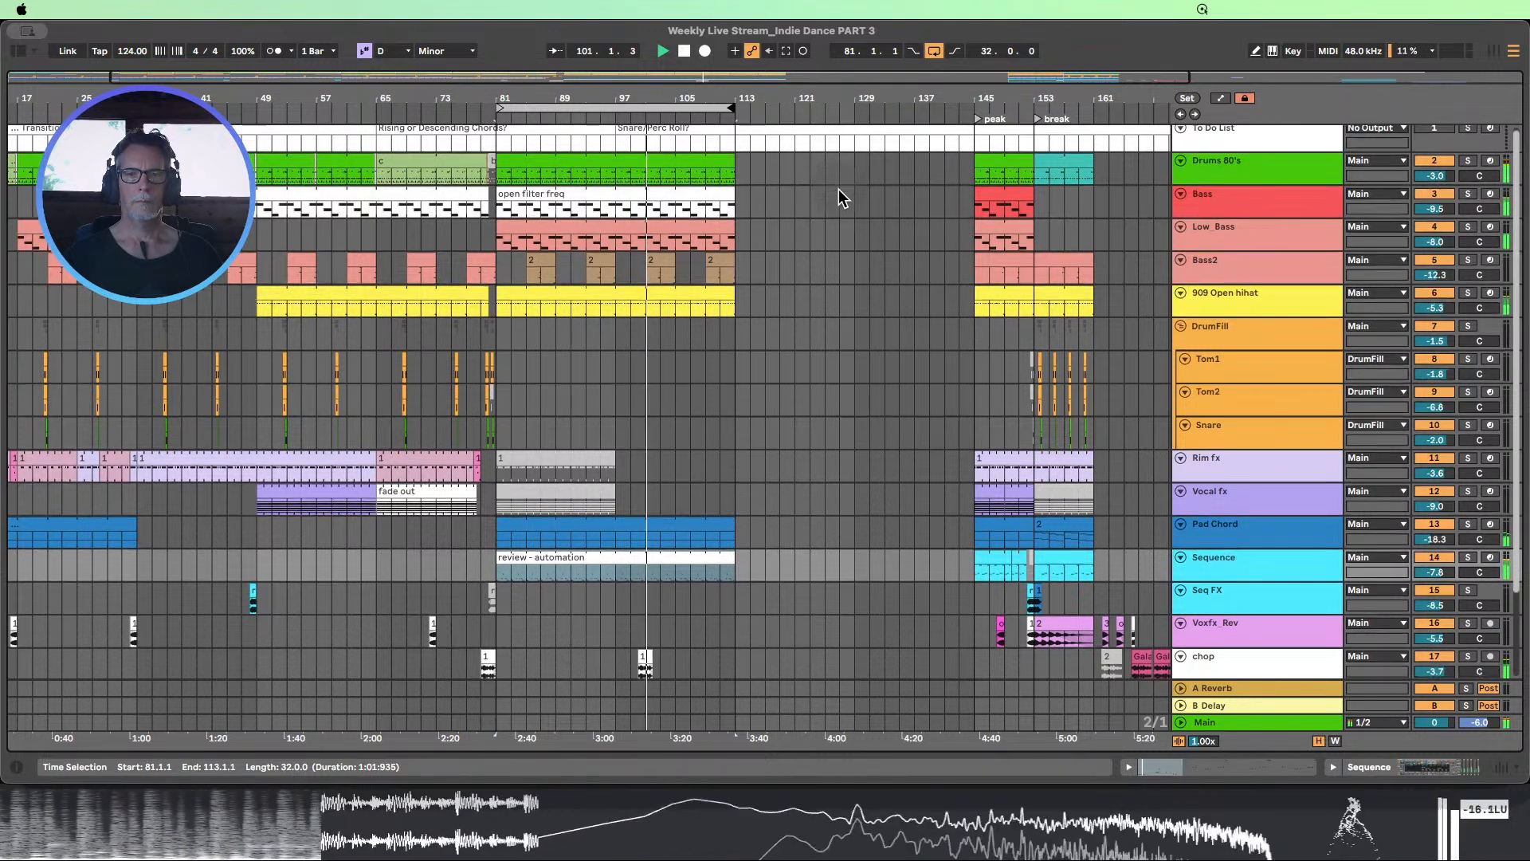
pyautogui.scroll(-2, 838, 189)
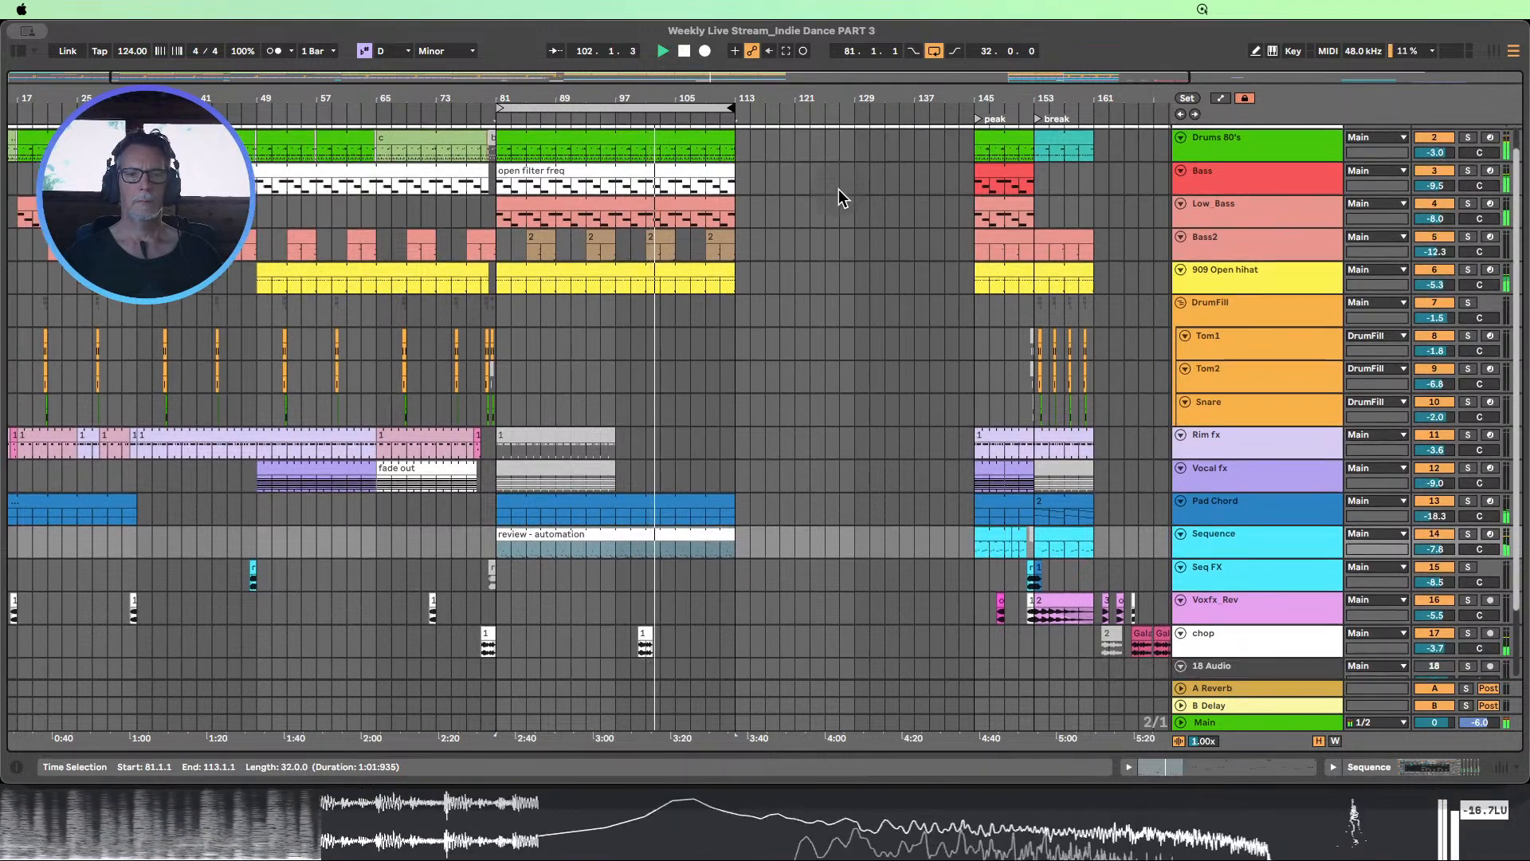
pyautogui.click(623, 117)
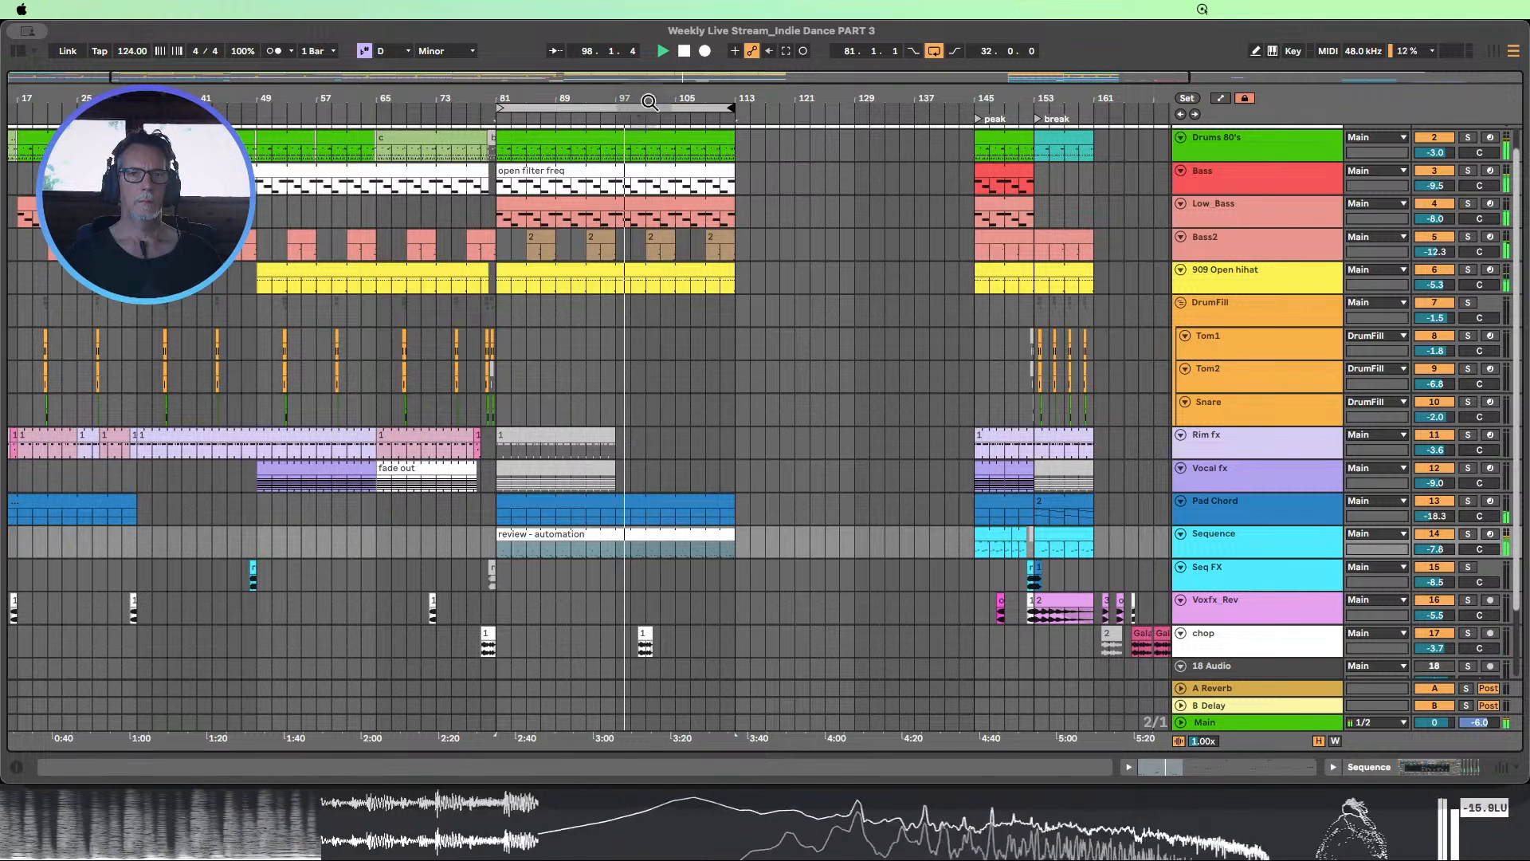
pyautogui.click(684, 51)
pyautogui.moveTo(654, 99); pyautogui.dragTo(660, 159)
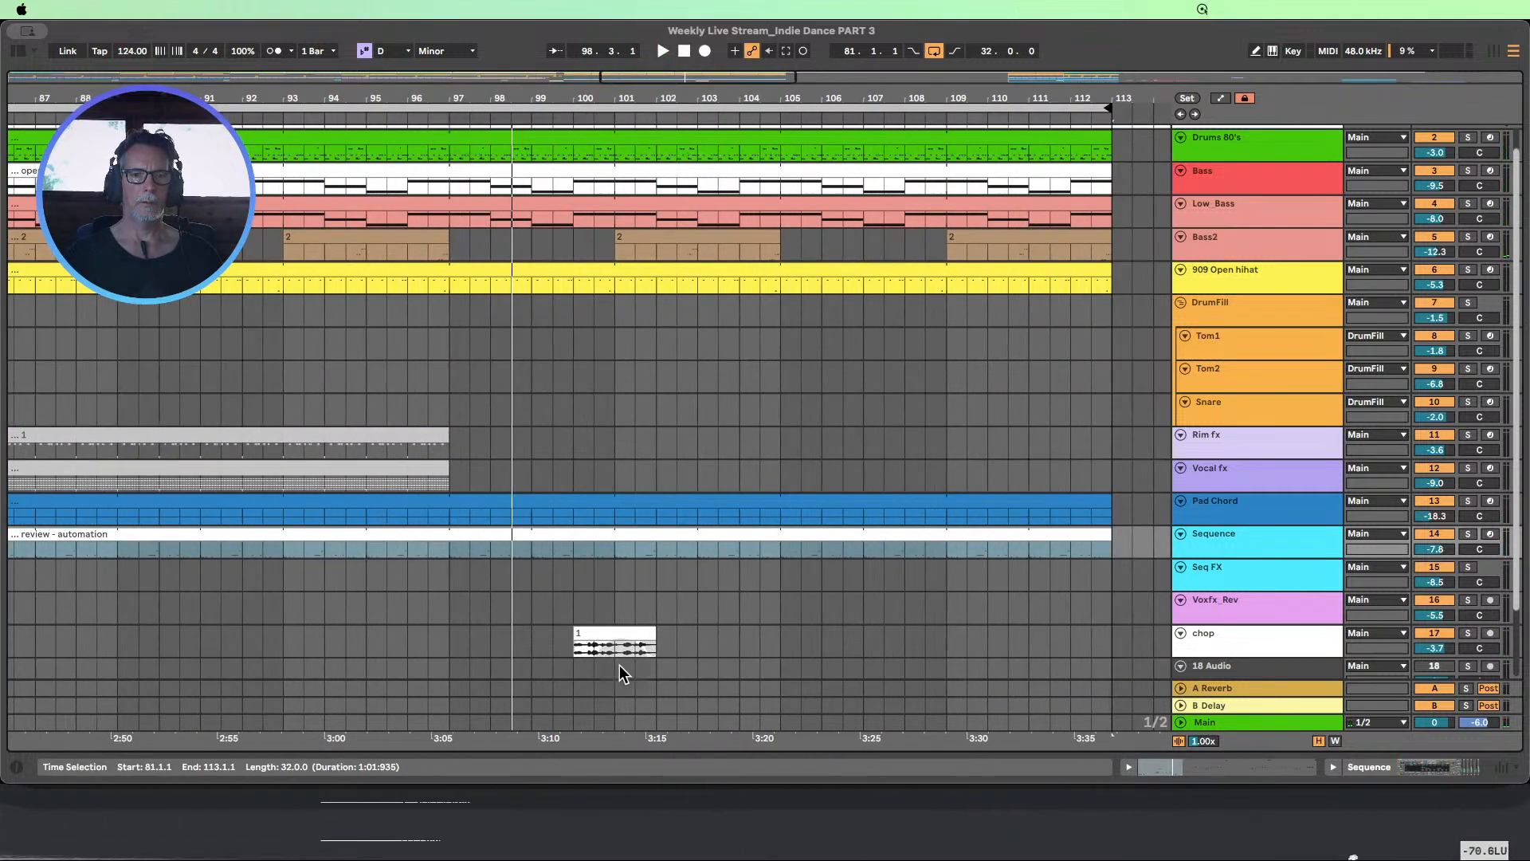
pyautogui.click(449, 119)
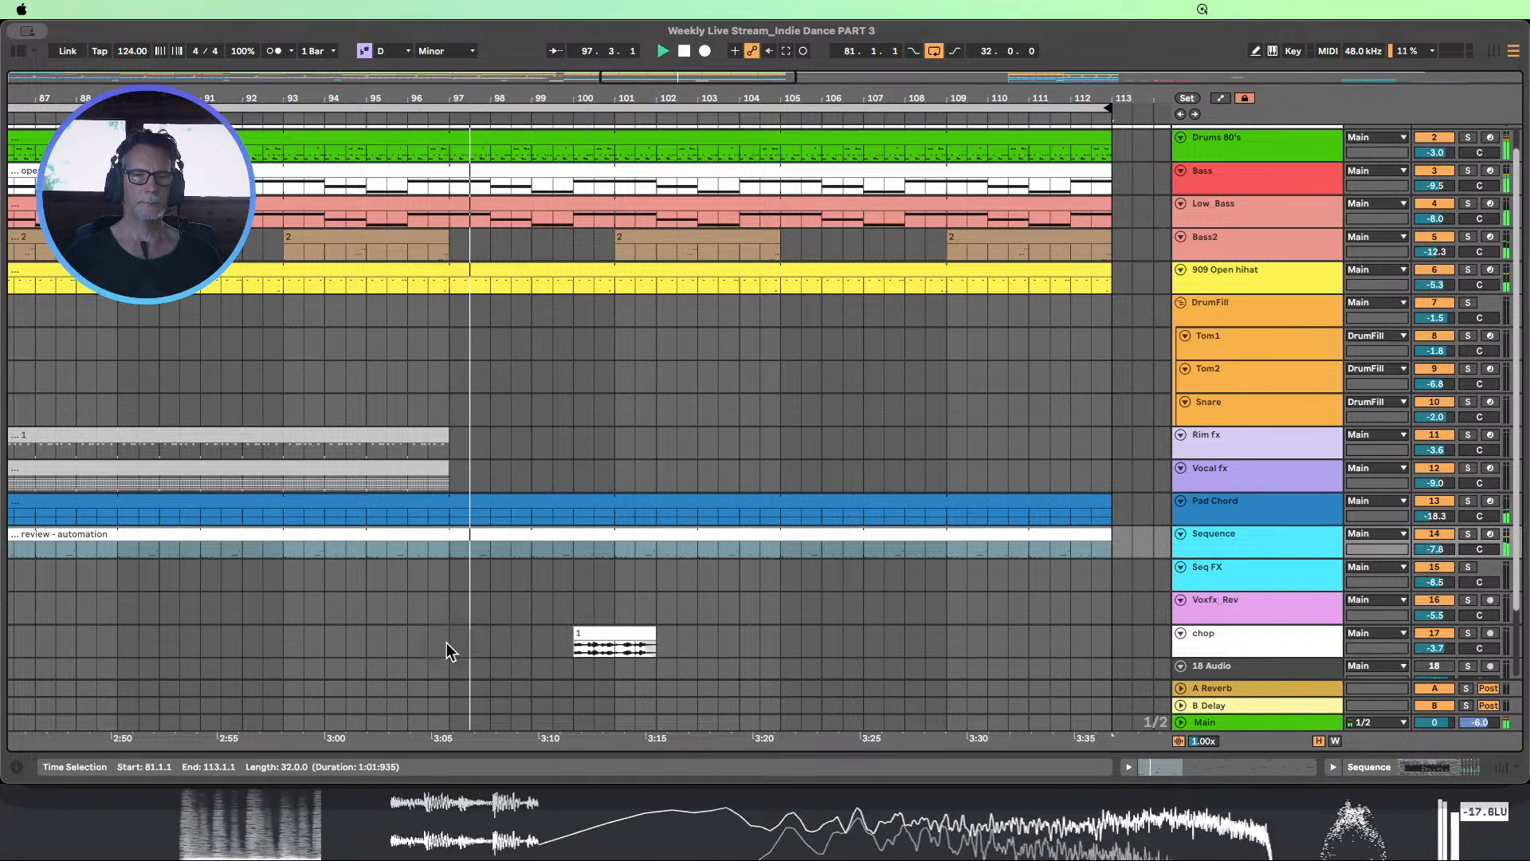
# Loop 97.1.1 to 105.1.1 around the chop track's vocal clip and enlarge that track to show its waveform
pyautogui.moveTo(447, 644); pyautogui.dragTo(779, 643)
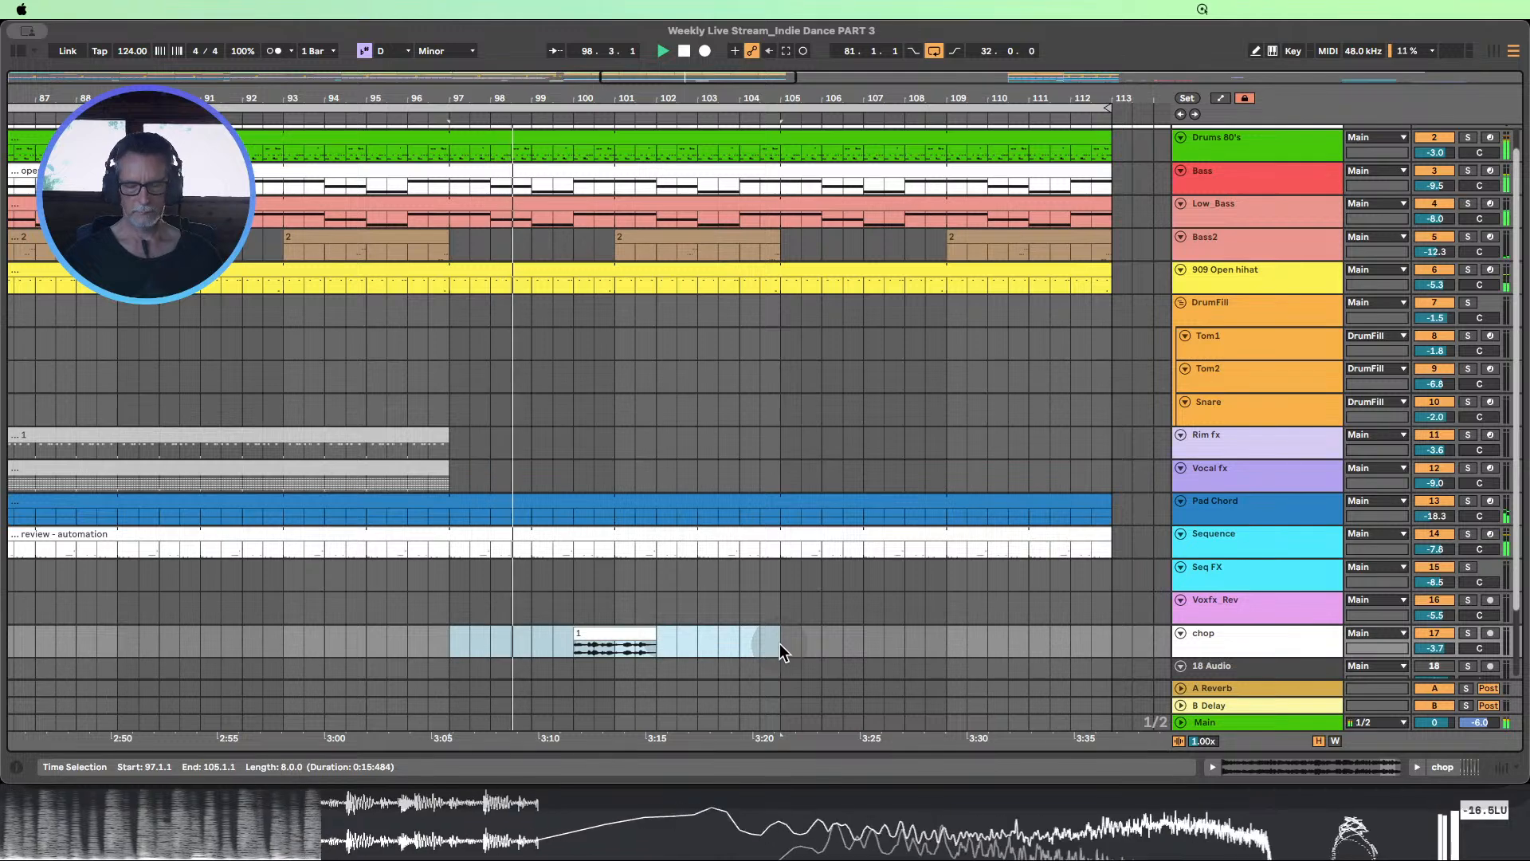
pyautogui.press('super+l')
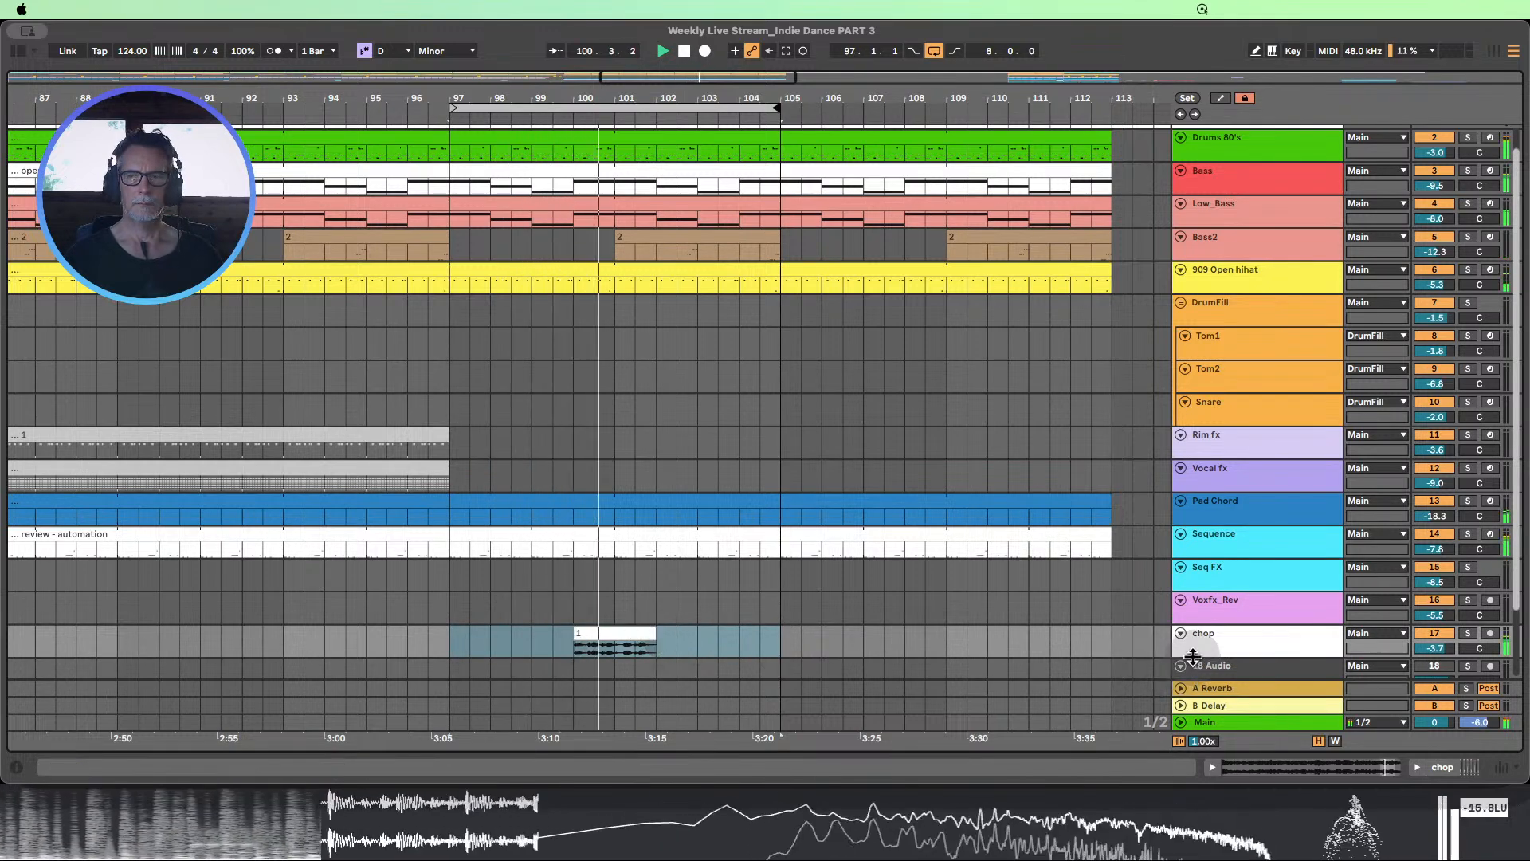
pyautogui.moveTo(1192, 657); pyautogui.dragTo(1184, 692)
pyautogui.scroll(-3, 902, 544)
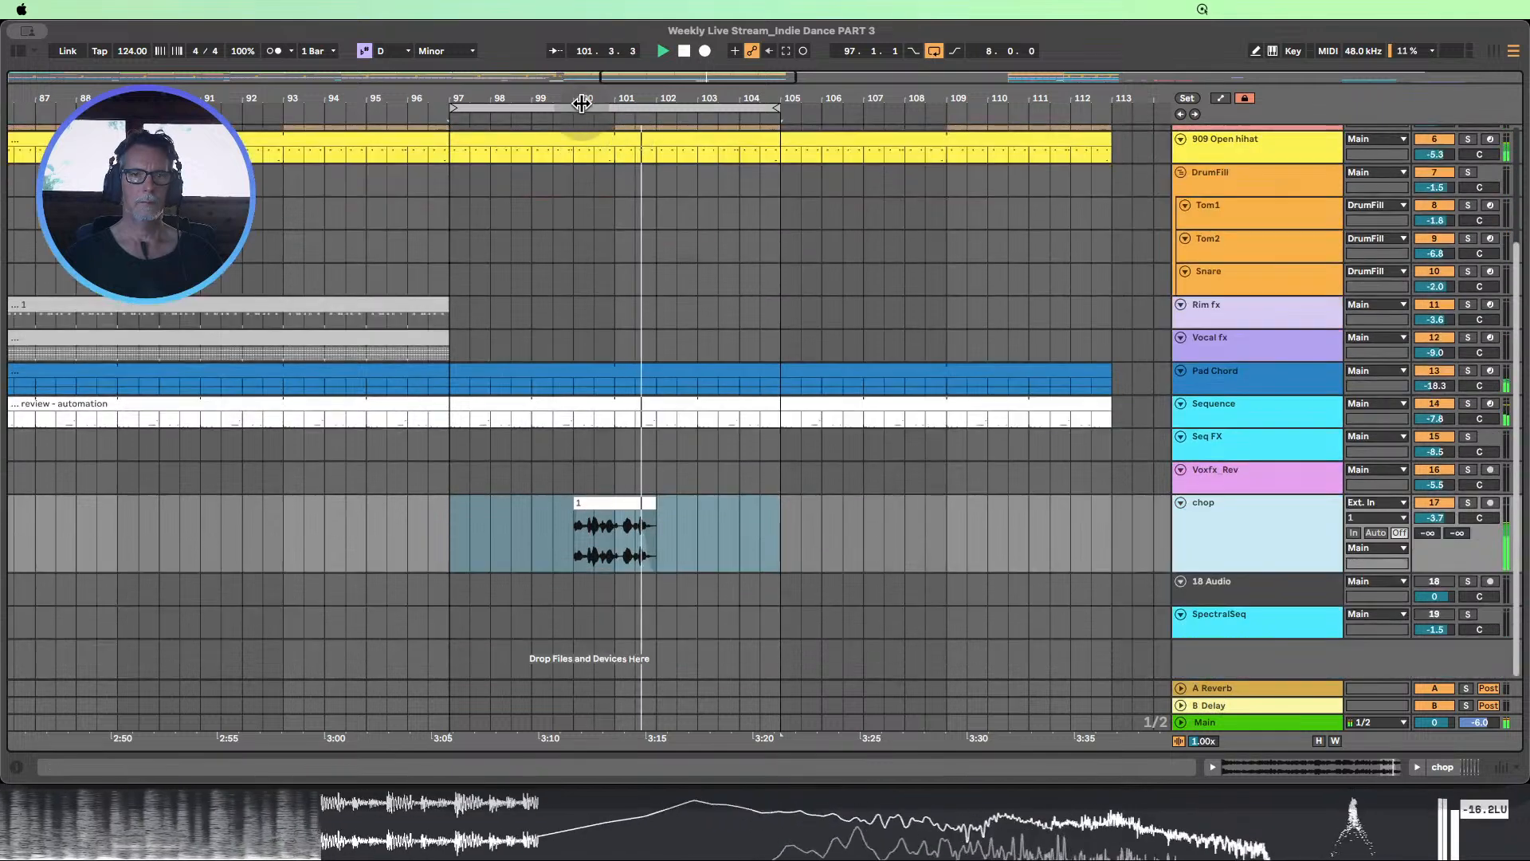
pyautogui.moveTo(582, 104); pyautogui.dragTo(629, 136)
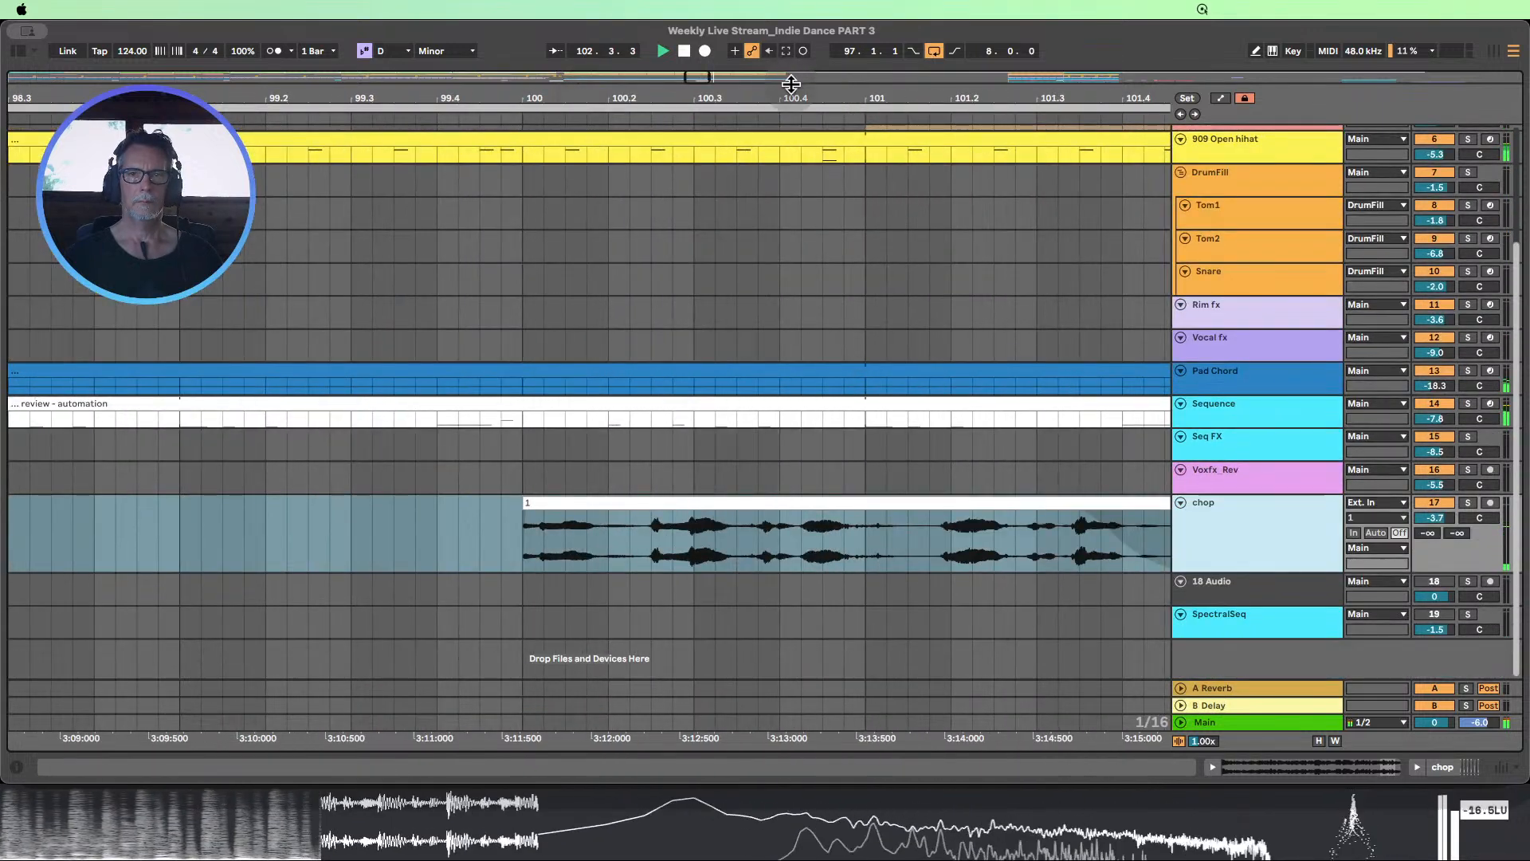
pyautogui.moveTo(791, 97); pyautogui.dragTo(612, 94)
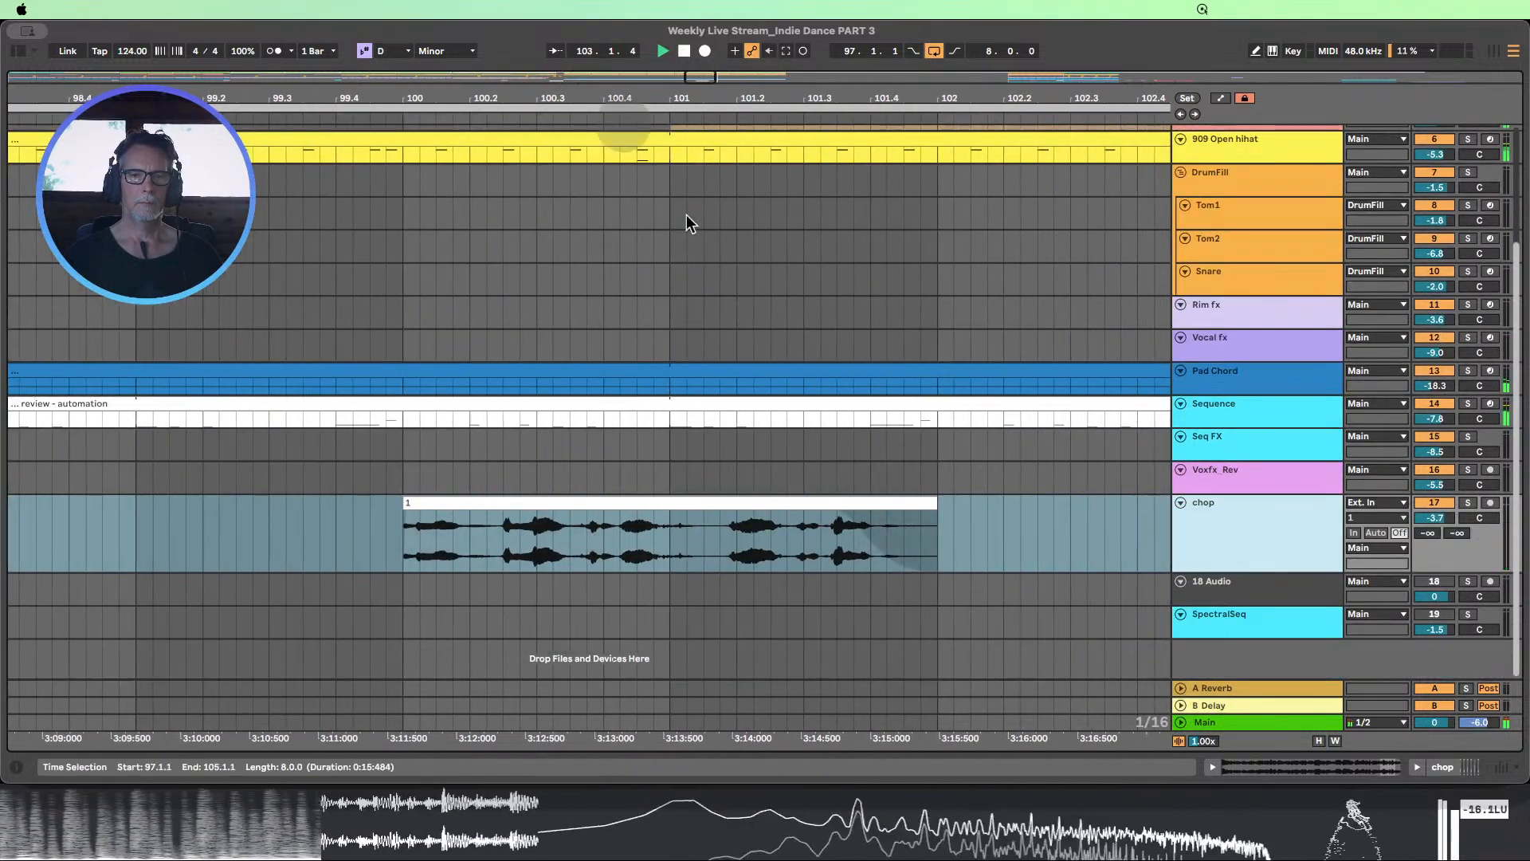
# Split the chop vocal clip at 101.1.4 and deactivate its second part
pyautogui.click(938, 504)
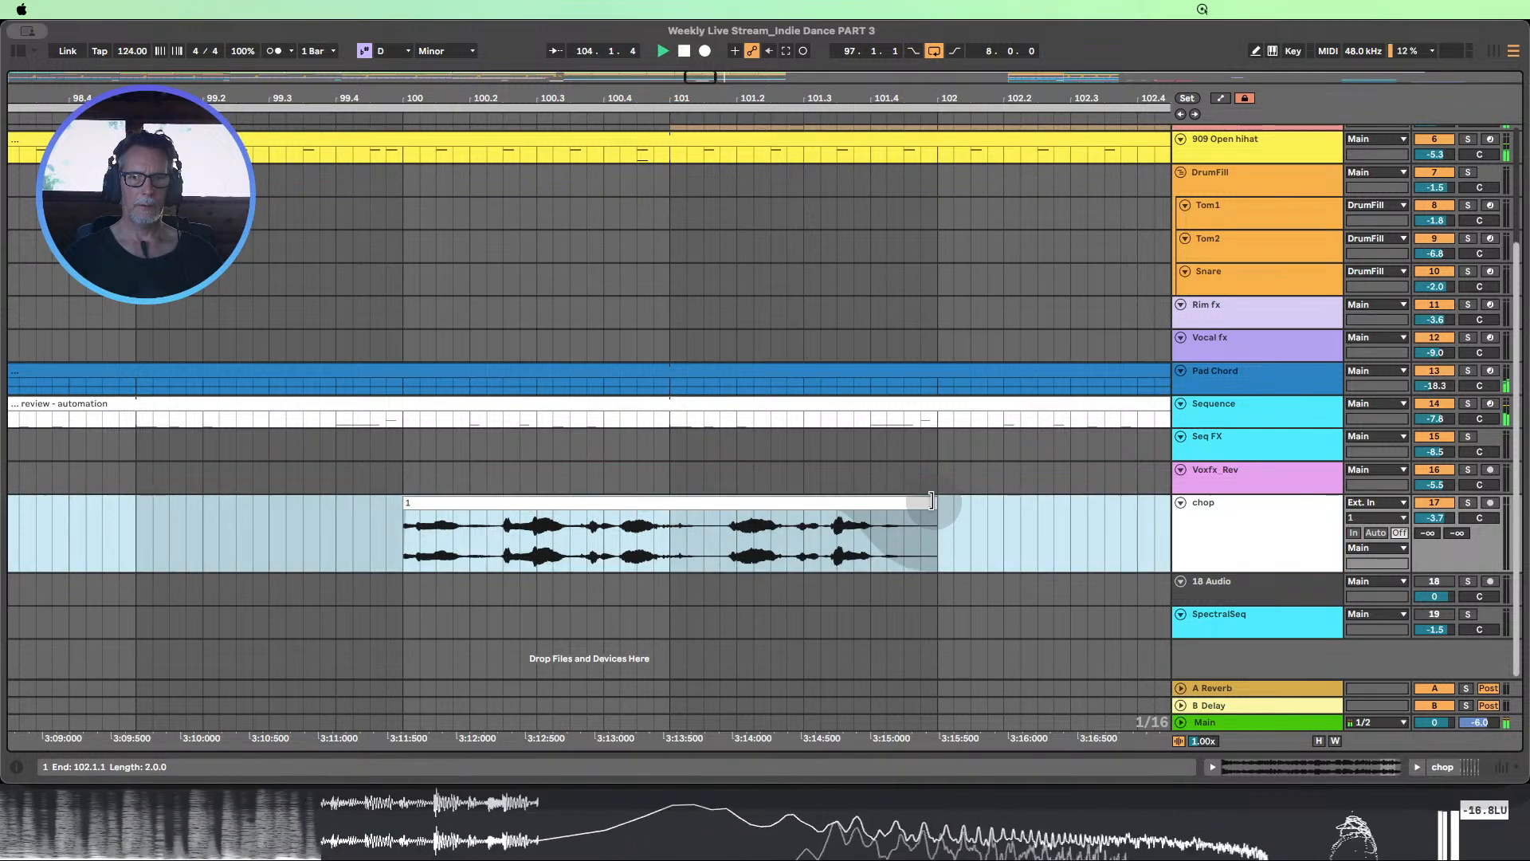
pyautogui.click(718, 547)
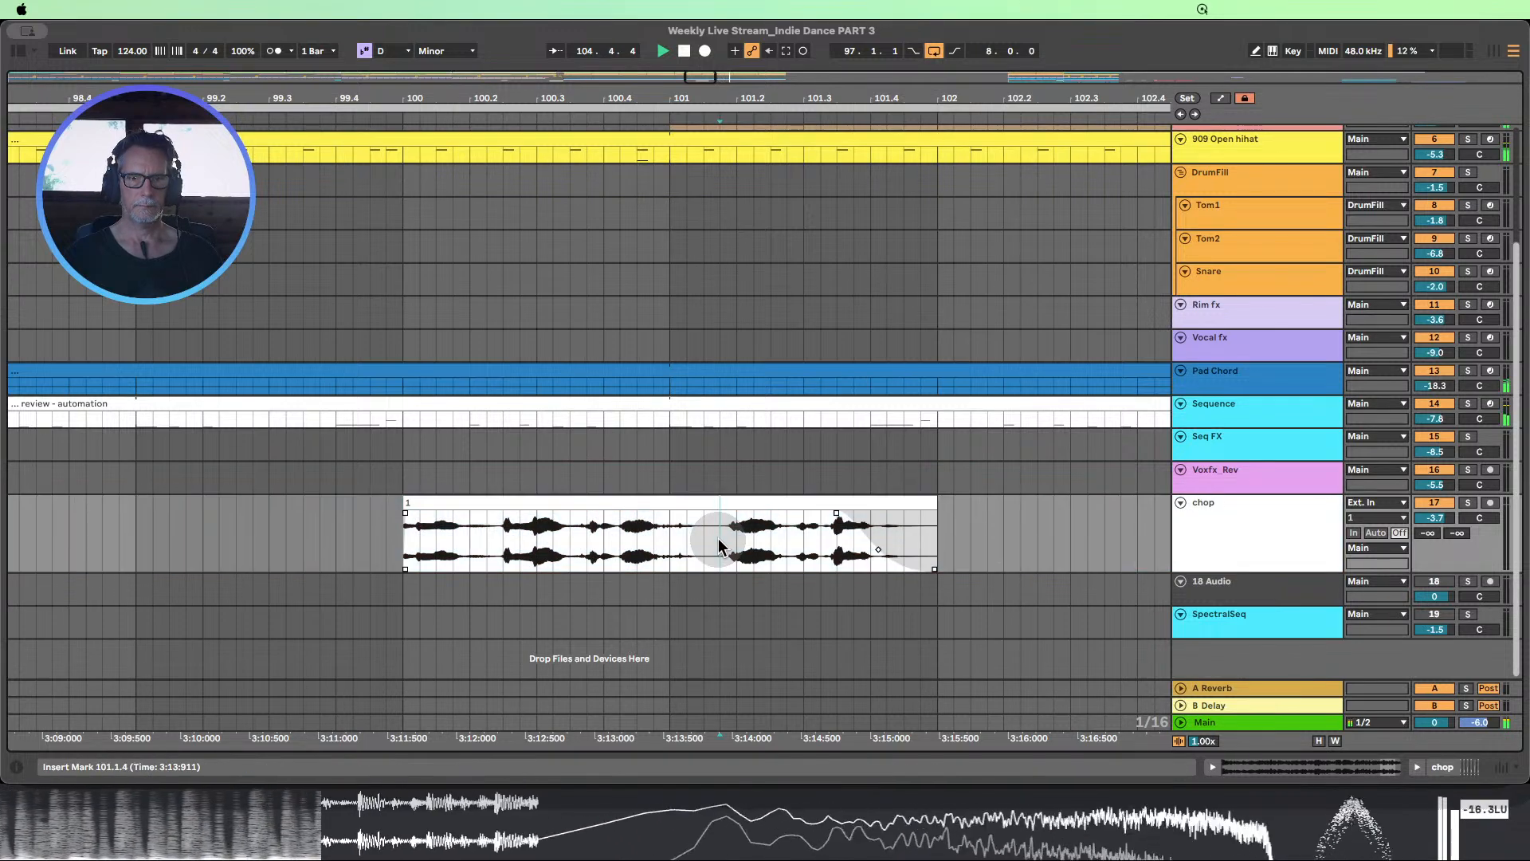
pyautogui.press('super+e')
pyautogui.doubleClick(778, 507)
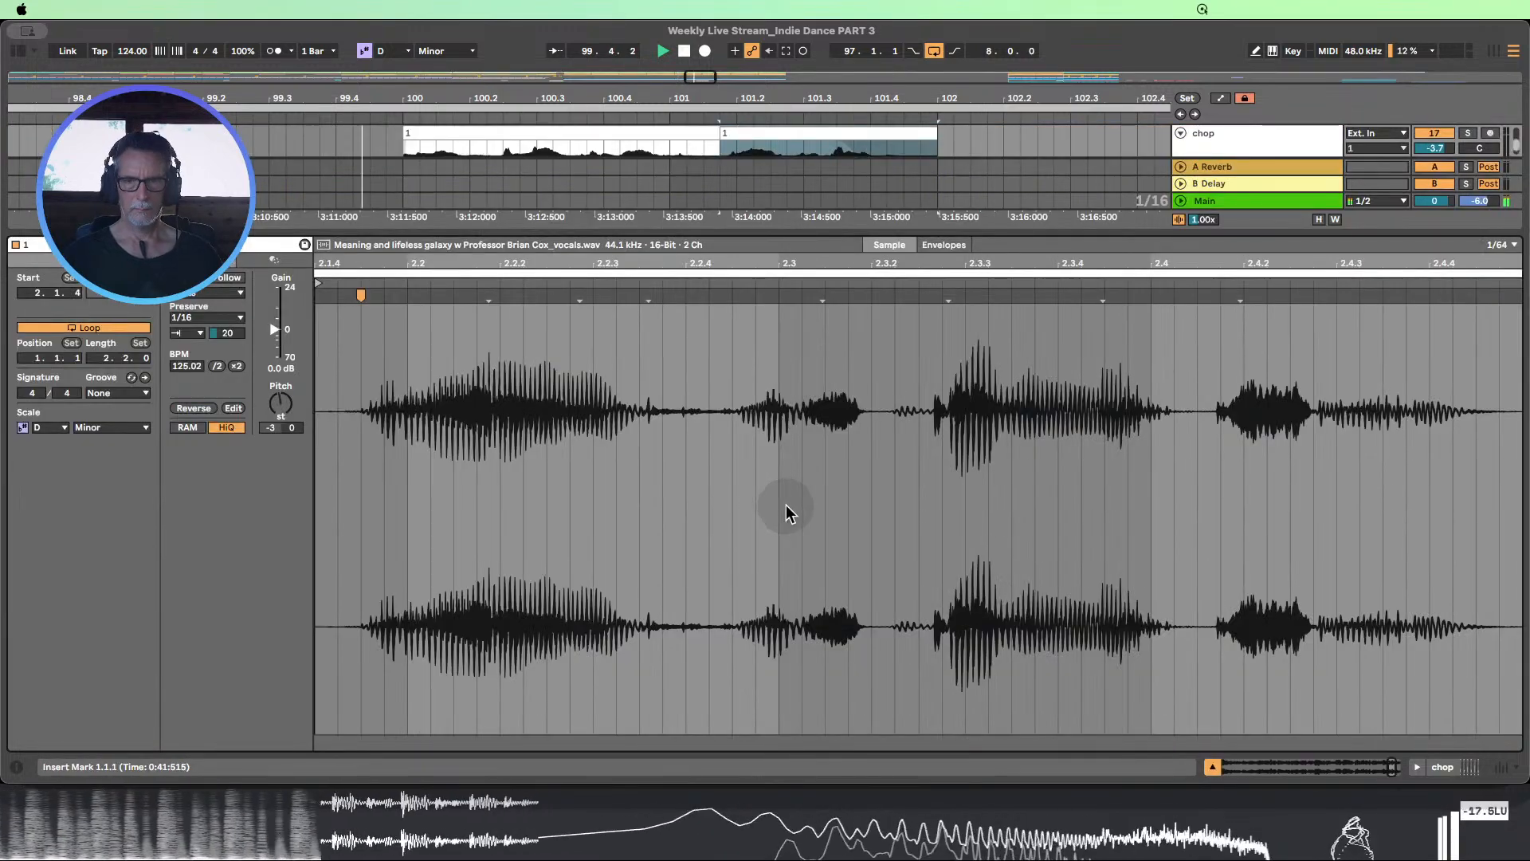
pyautogui.click(1212, 767)
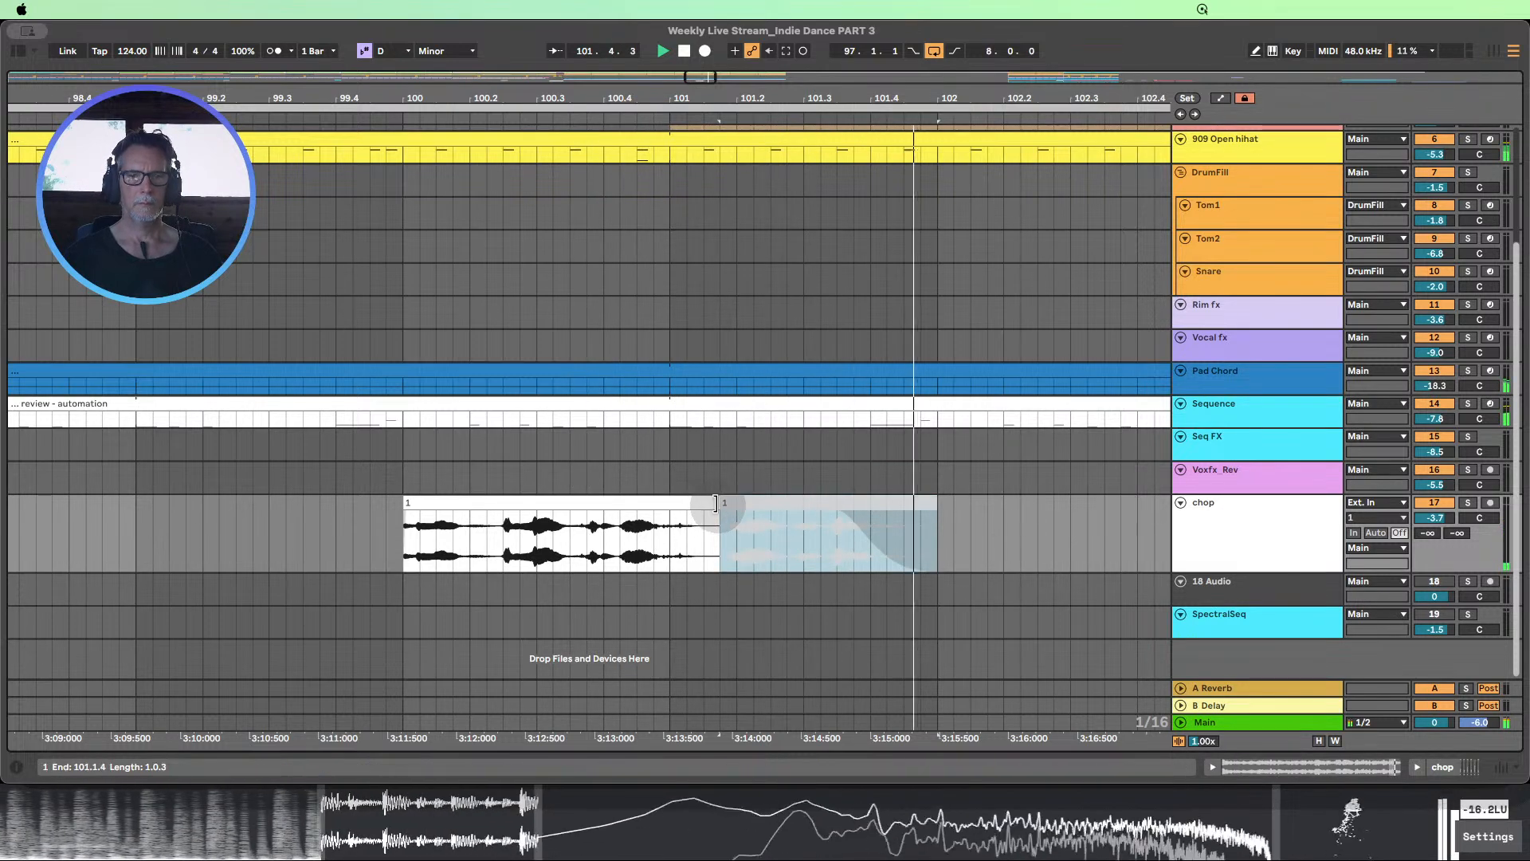
# Extend the first chop vocal part to 101.2.1 with a short fade-out, and audition it within the loop
pyautogui.moveTo(715, 503)
pyautogui.mouseDown()
pyautogui.moveTo(733, 504)
pyautogui.moveTo(702, 511)
pyautogui.mouseUp()
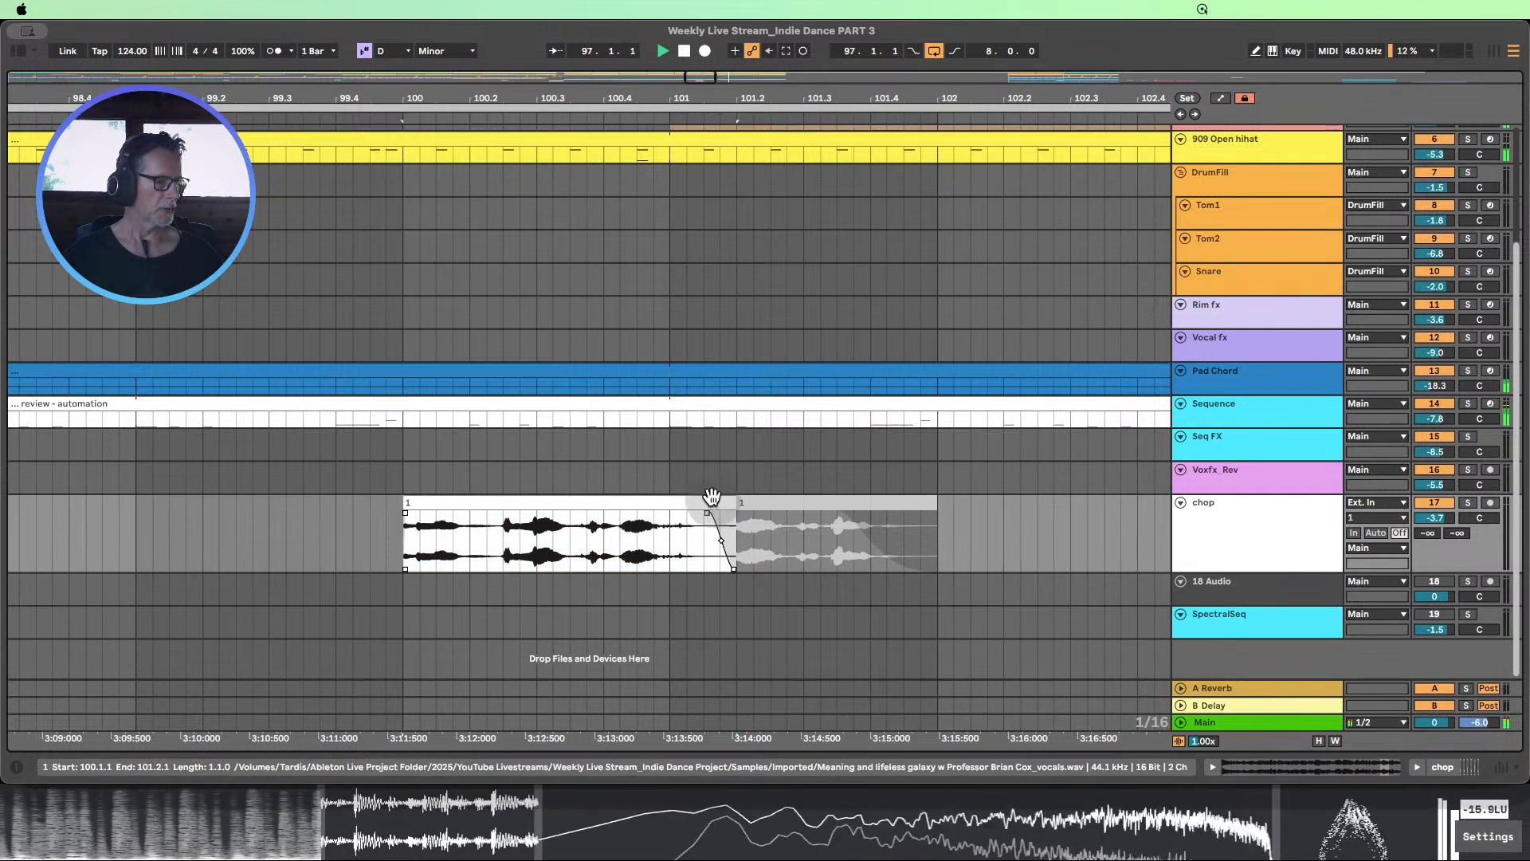
pyautogui.moveTo(696, 98); pyautogui.dragTo(495, 71)
pyautogui.scroll(3, 660, 399)
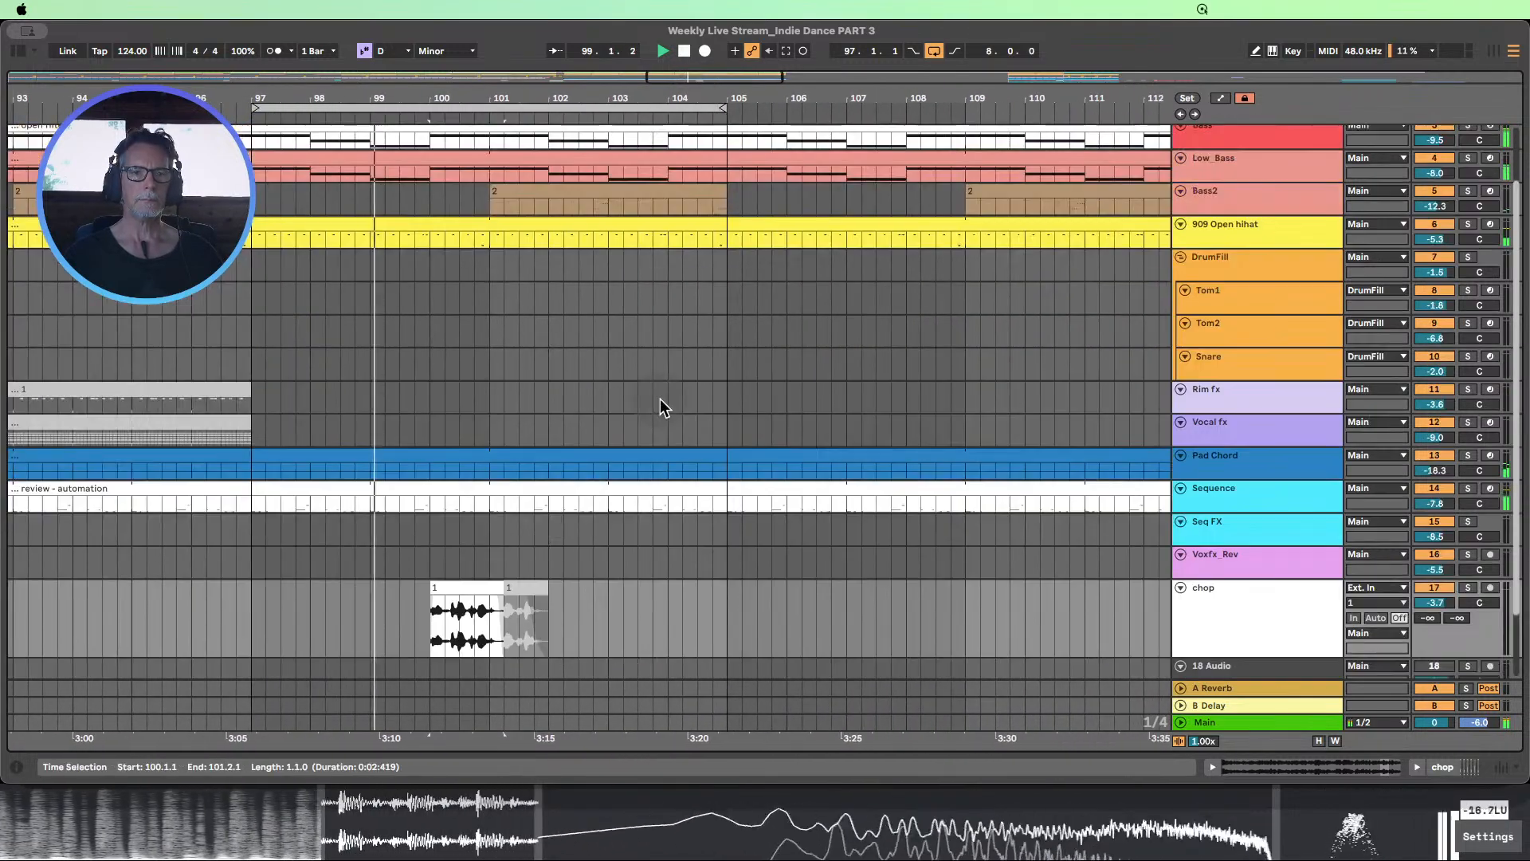
pyautogui.scroll(5, 660, 398)
pyautogui.scroll(-6, 661, 398)
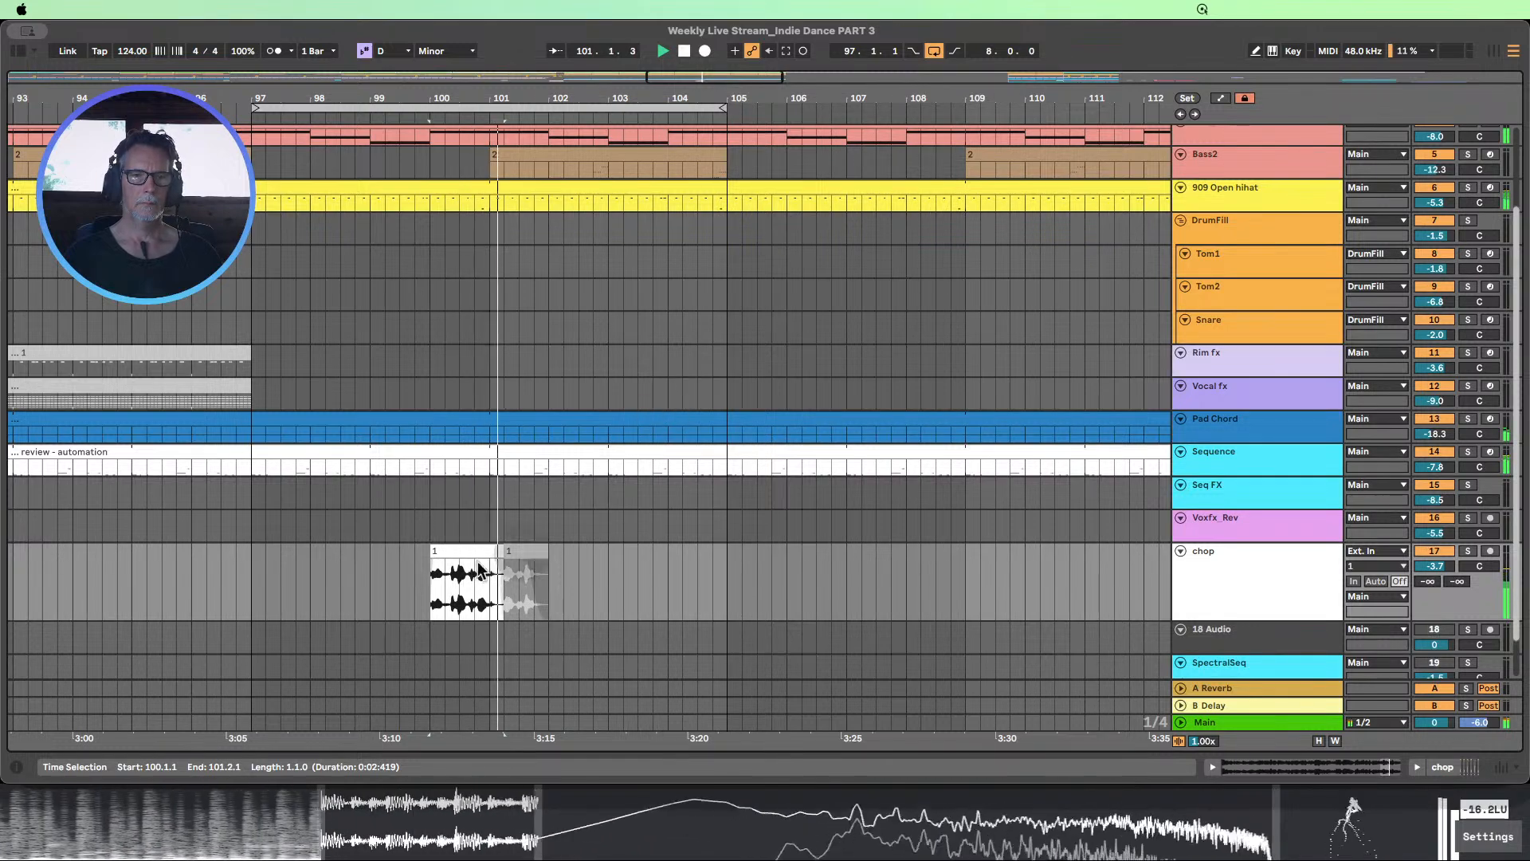
pyautogui.click(567, 451)
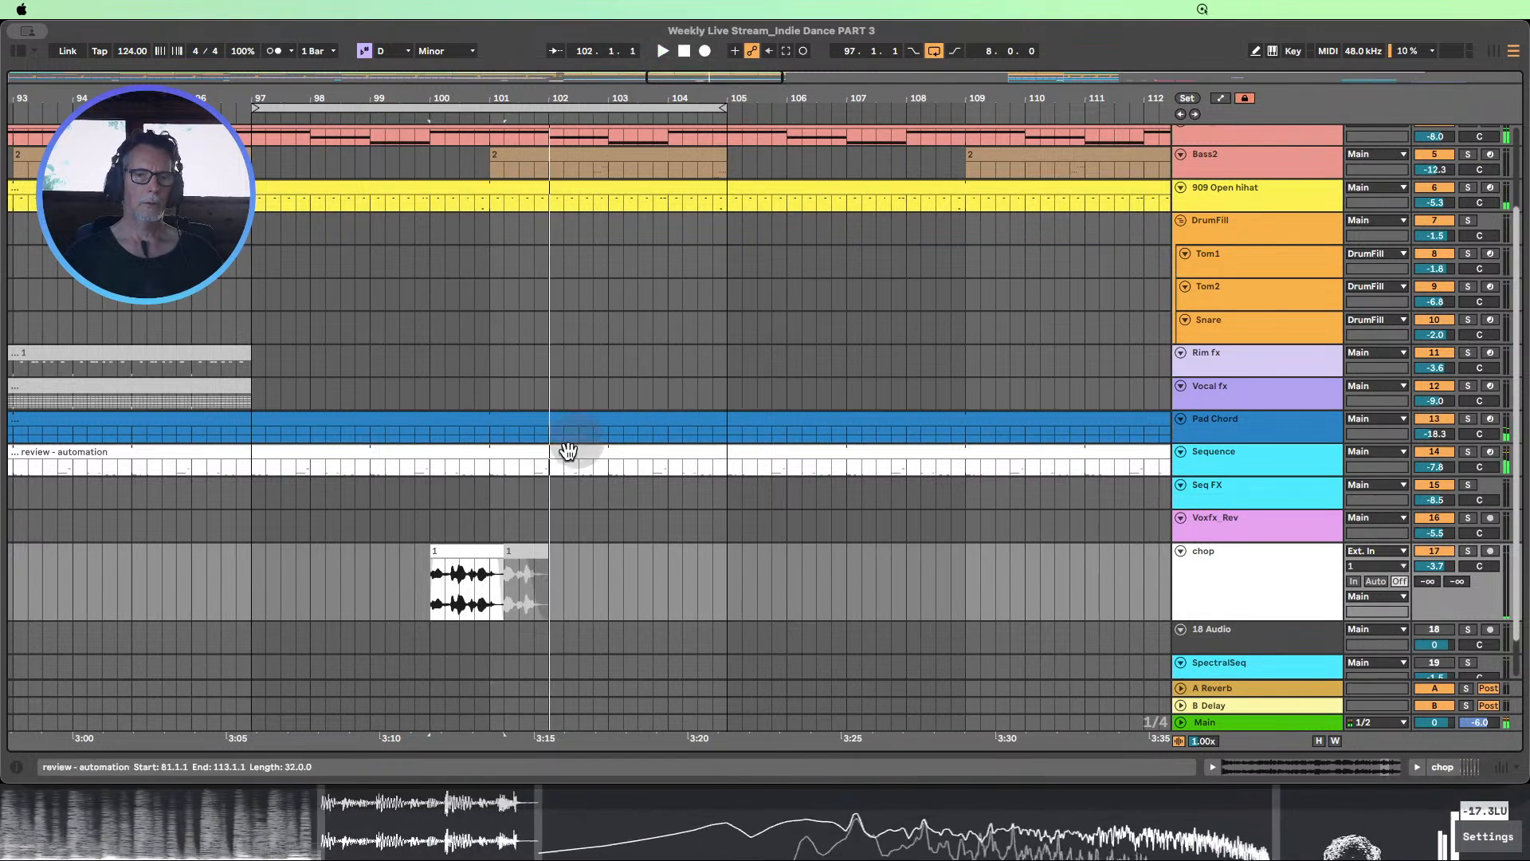
# Rename the first vocal part on the chop track "Chop 2"
pyautogui.click(455, 553)
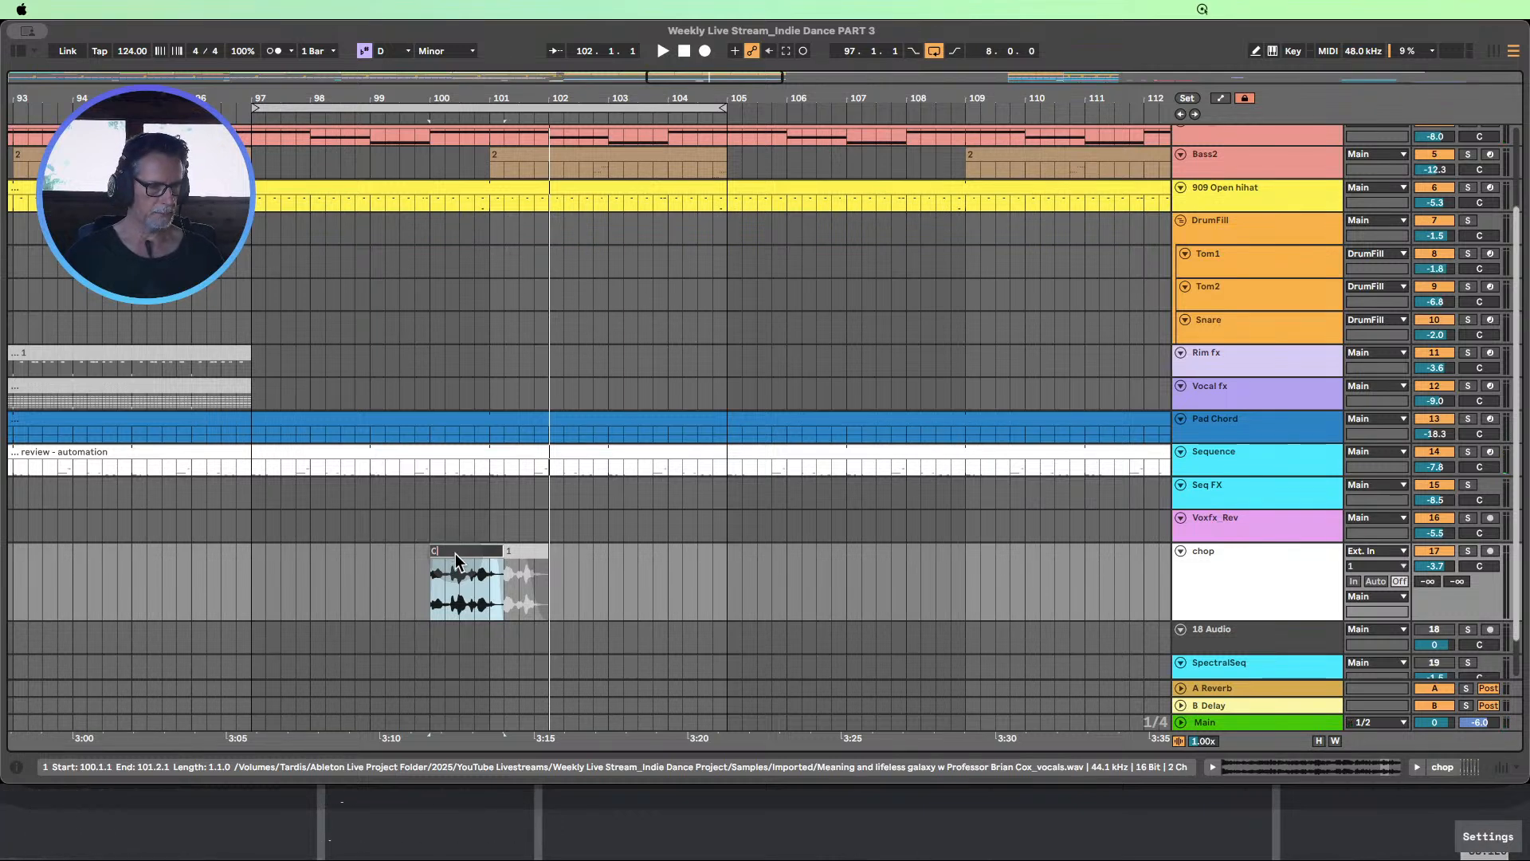
pyautogui.write('Chop 2')
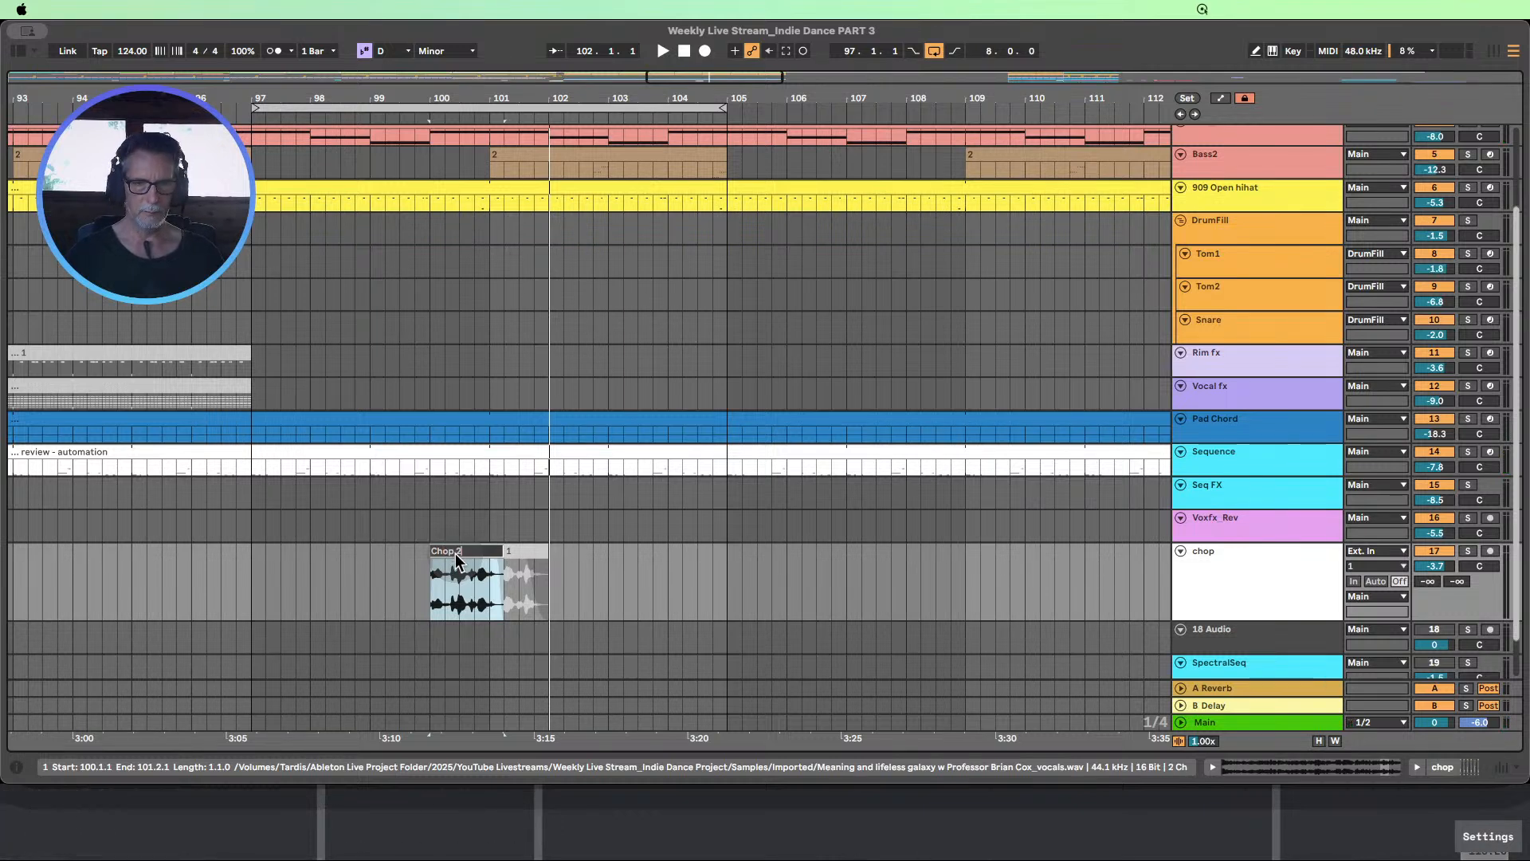
pyautogui.click(606, 584)
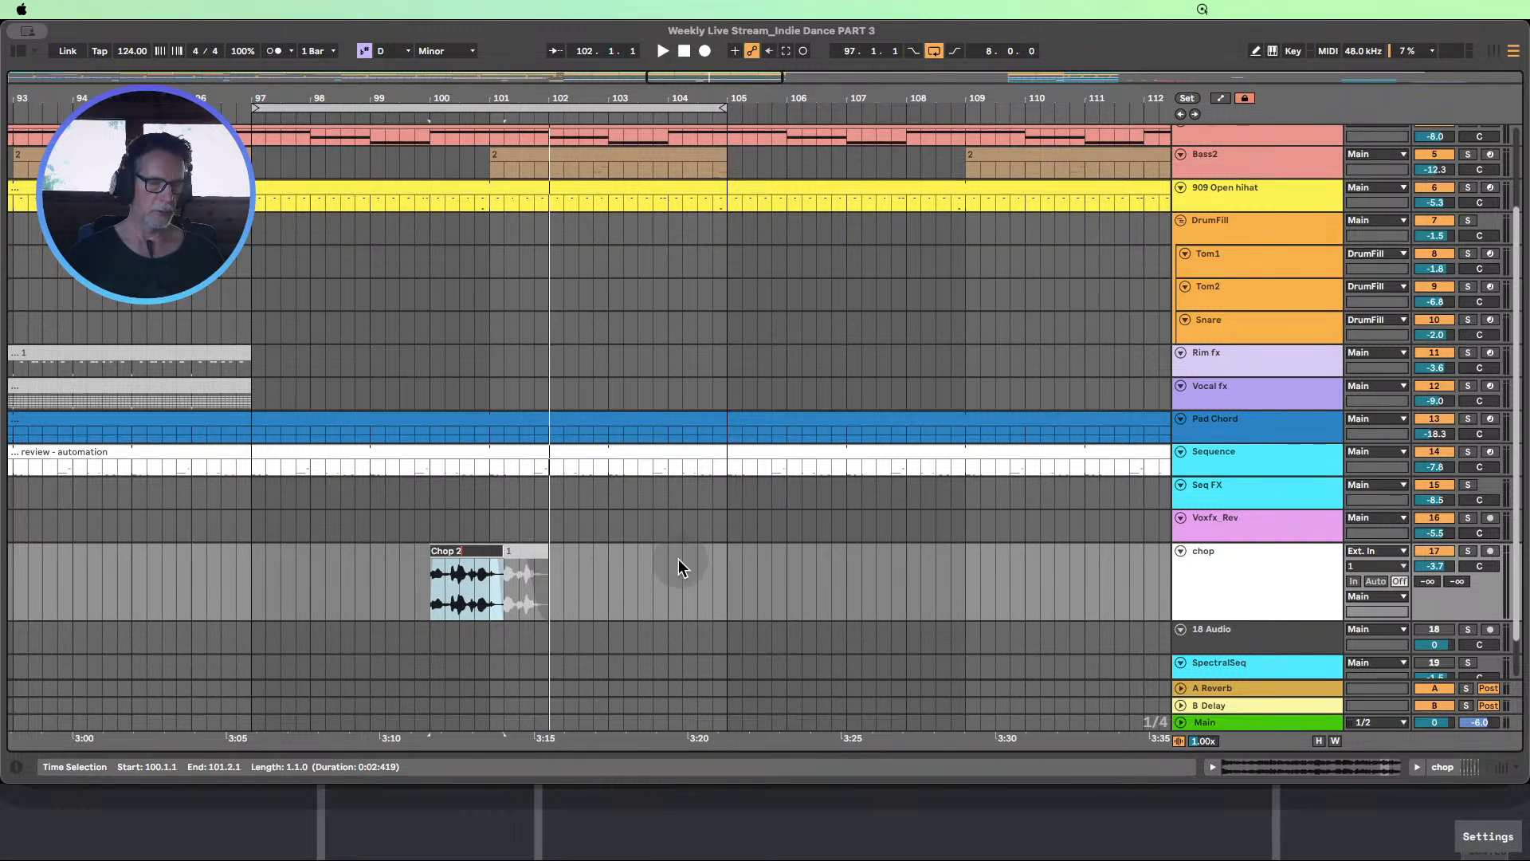
pyautogui.click(620, 569)
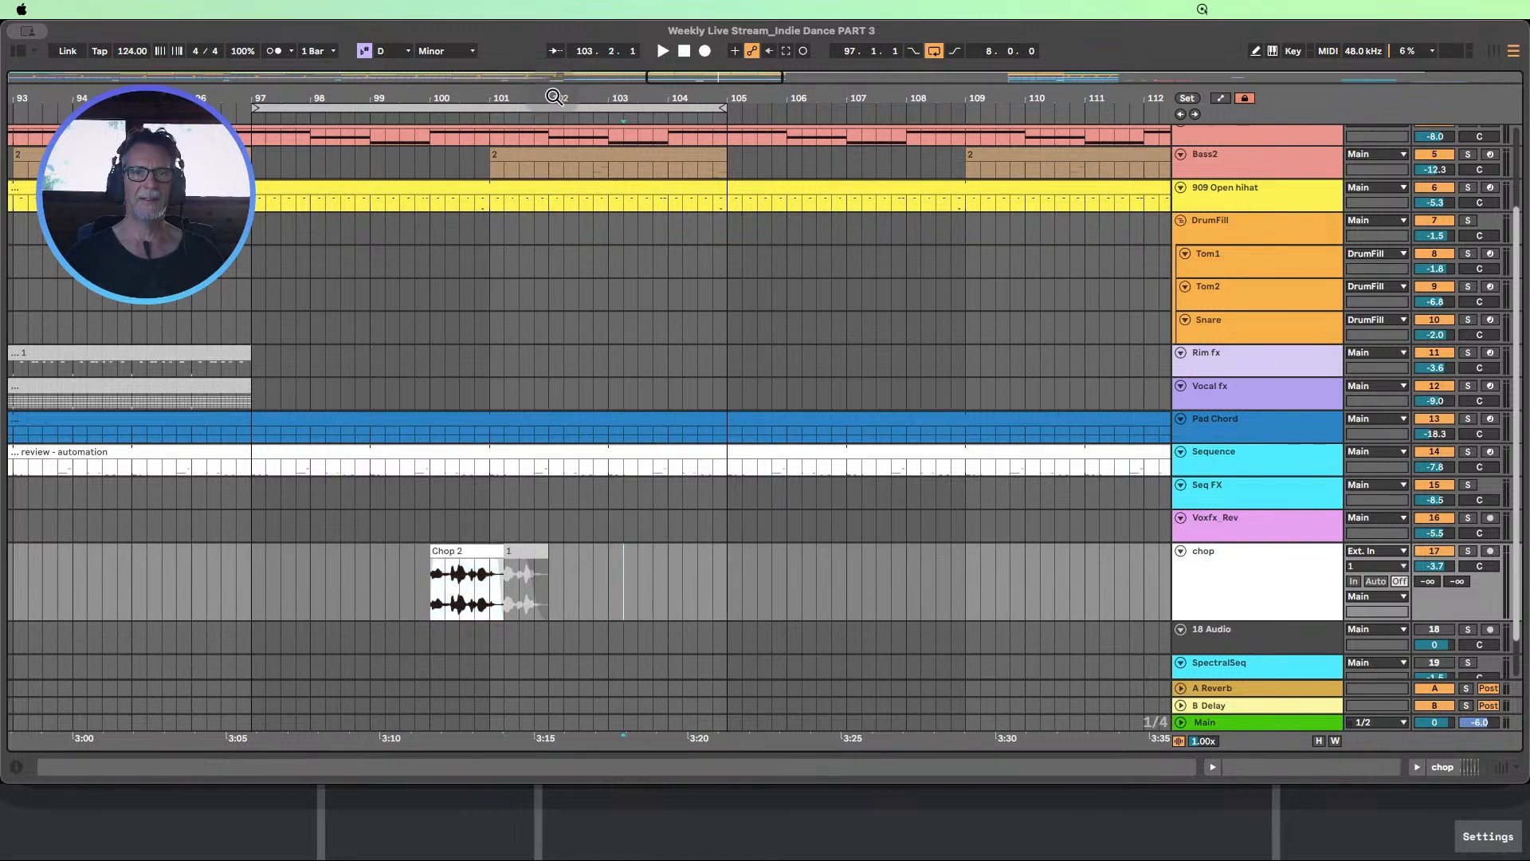
# Play the extended section from bar 97 and stop shortly before bar 100
pyautogui.moveTo(554, 96); pyautogui.dragTo(554, 58)
pyautogui.scroll(3, 638, 250)
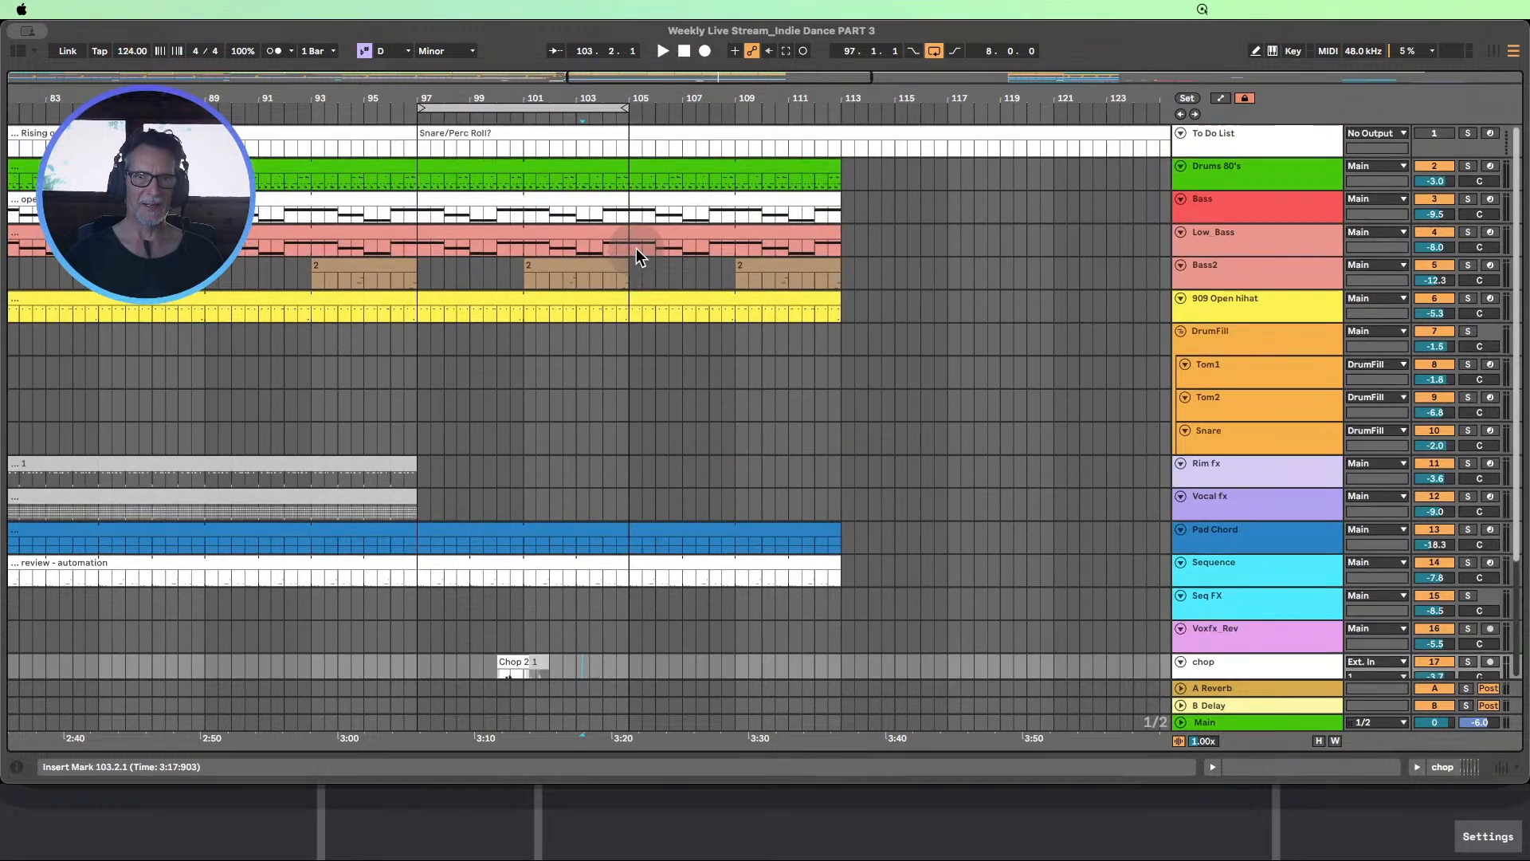
pyautogui.click(404, 113)
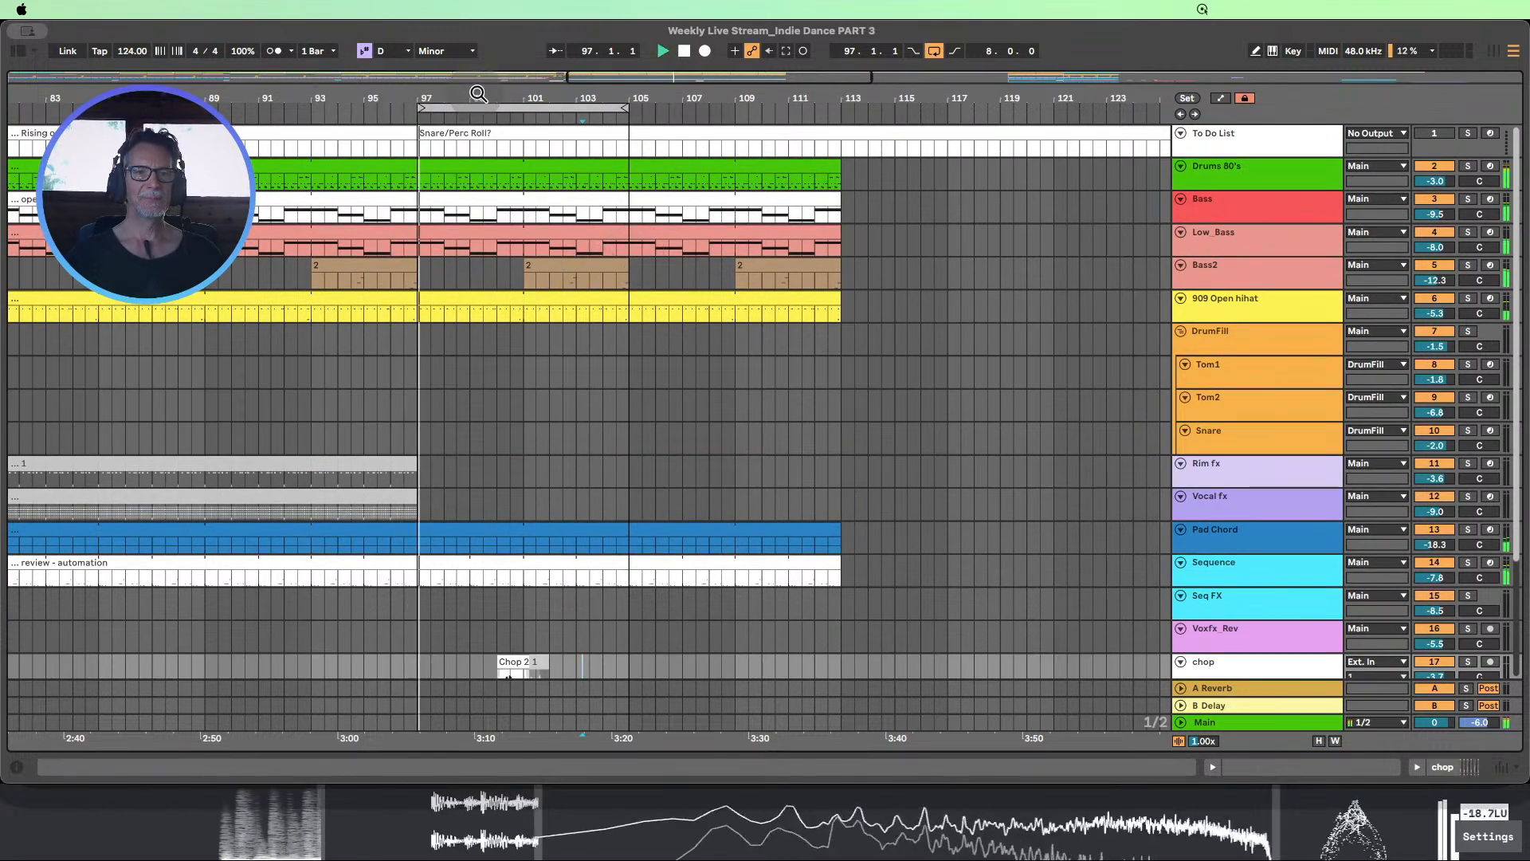
pyautogui.moveTo(477, 98); pyautogui.dragTo(437, 57)
pyautogui.scroll(-2, 510, 285)
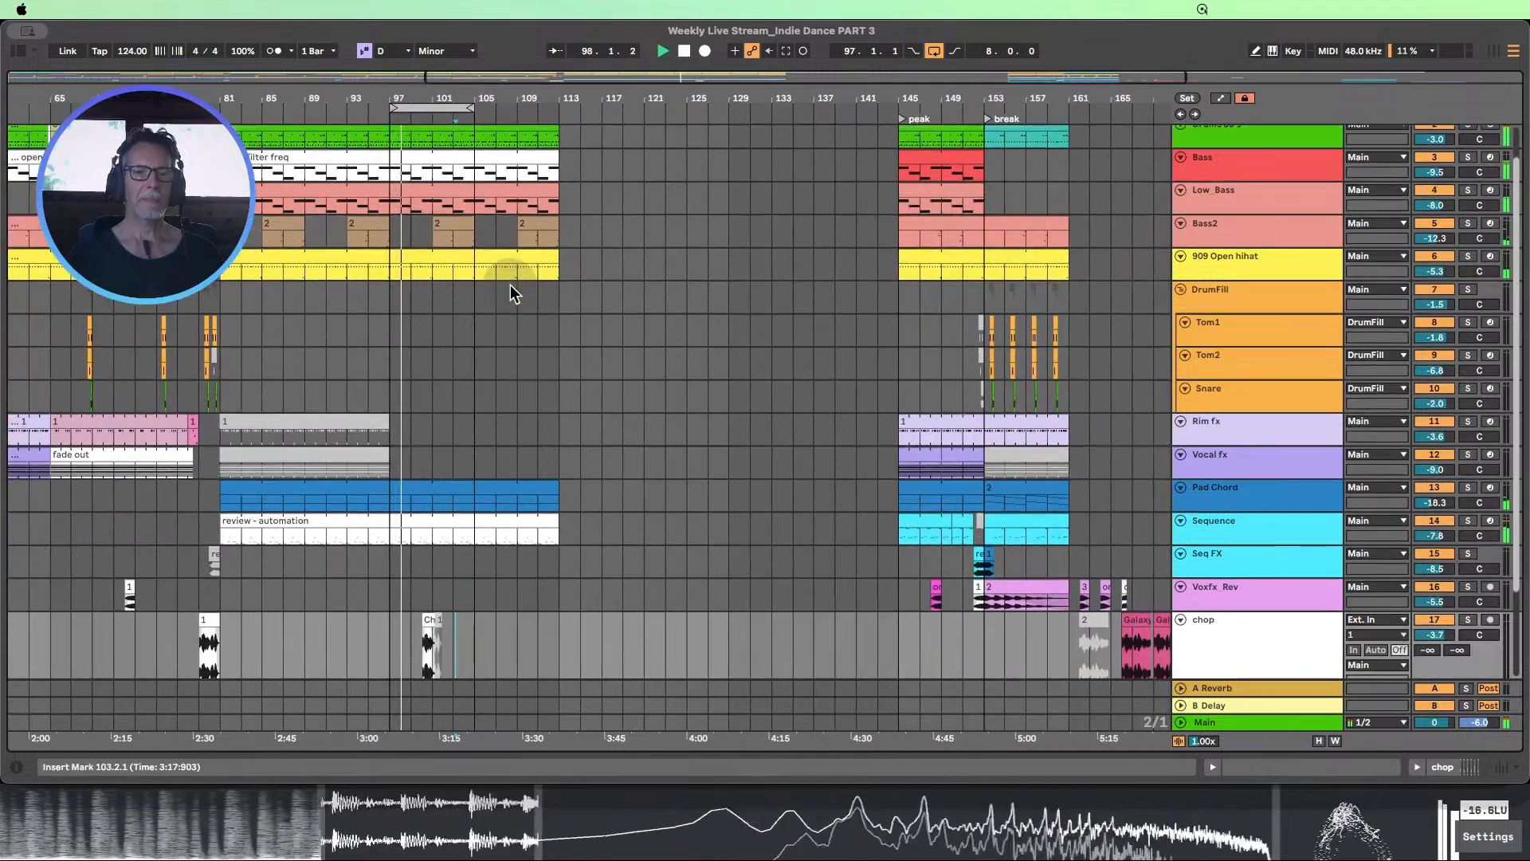
pyautogui.scroll(1, 510, 286)
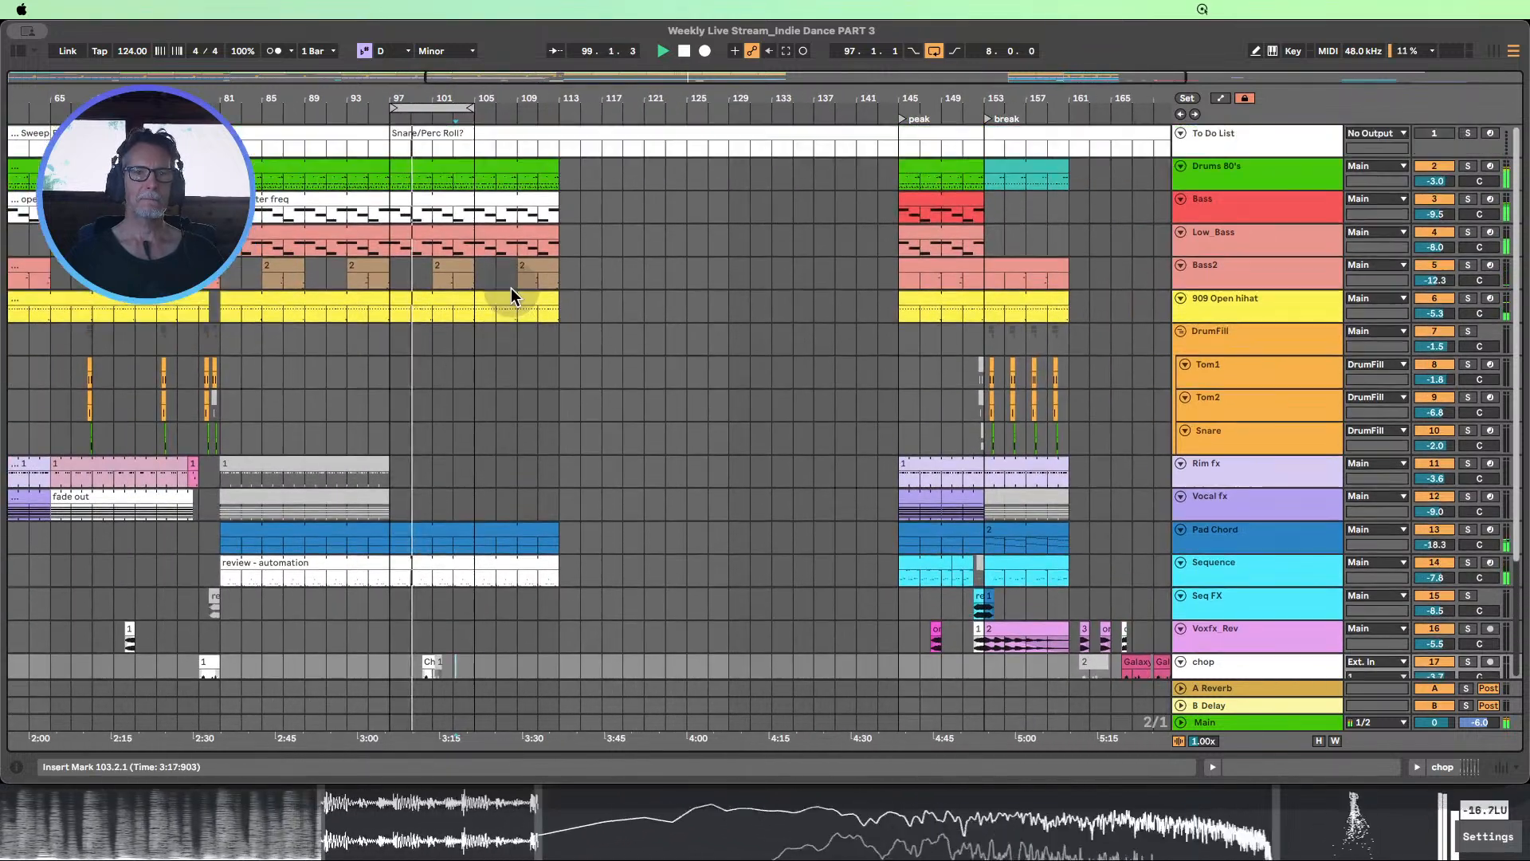
pyautogui.click(685, 51)
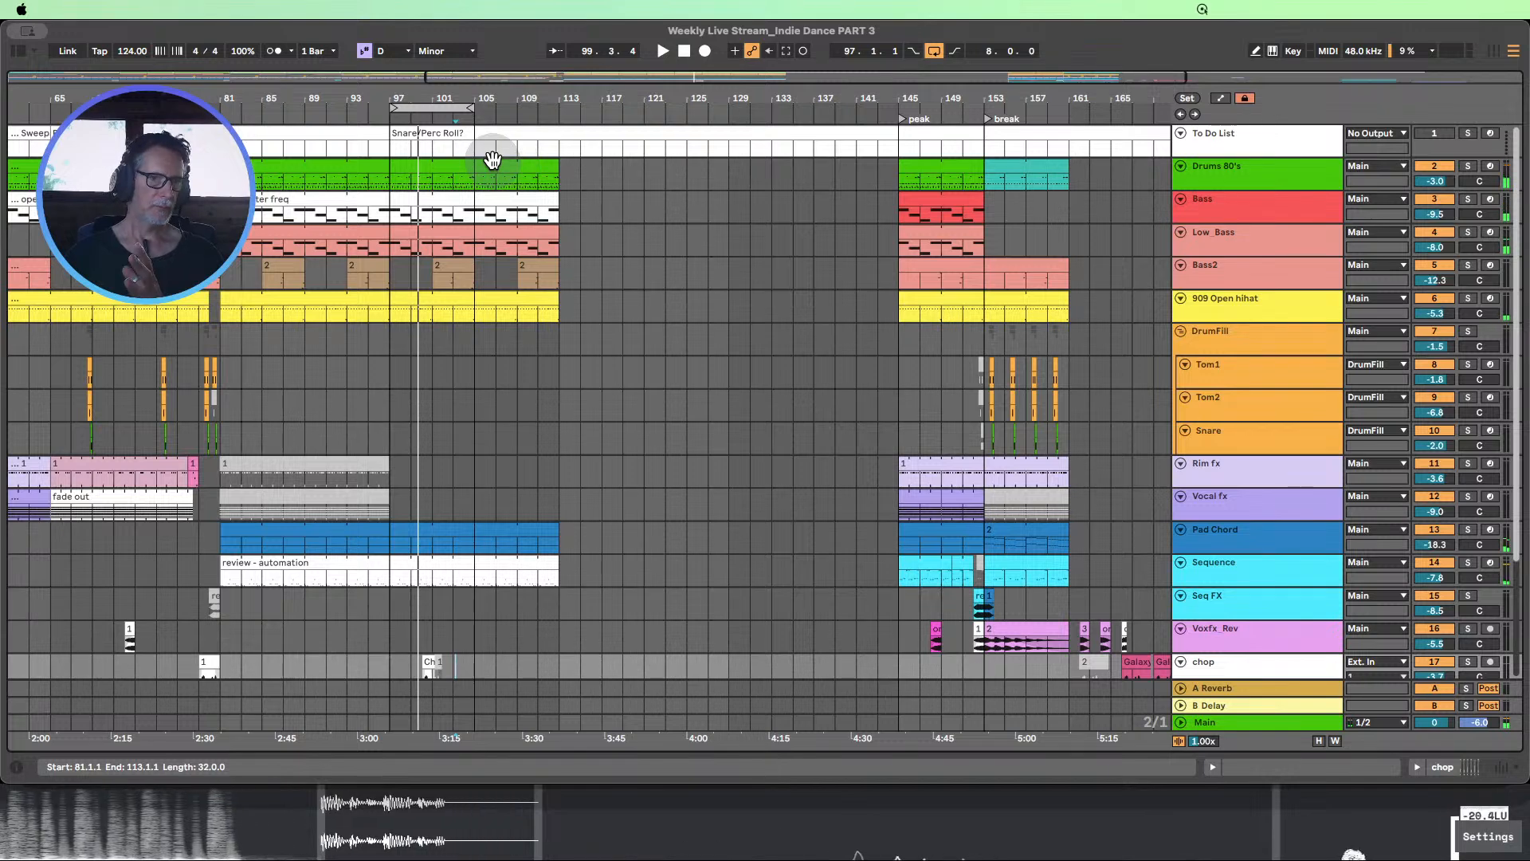
# Mark the start of the section's second half with a locator at 97.1.1
pyautogui.moveTo(446, 99); pyautogui.dragTo(443, 80)
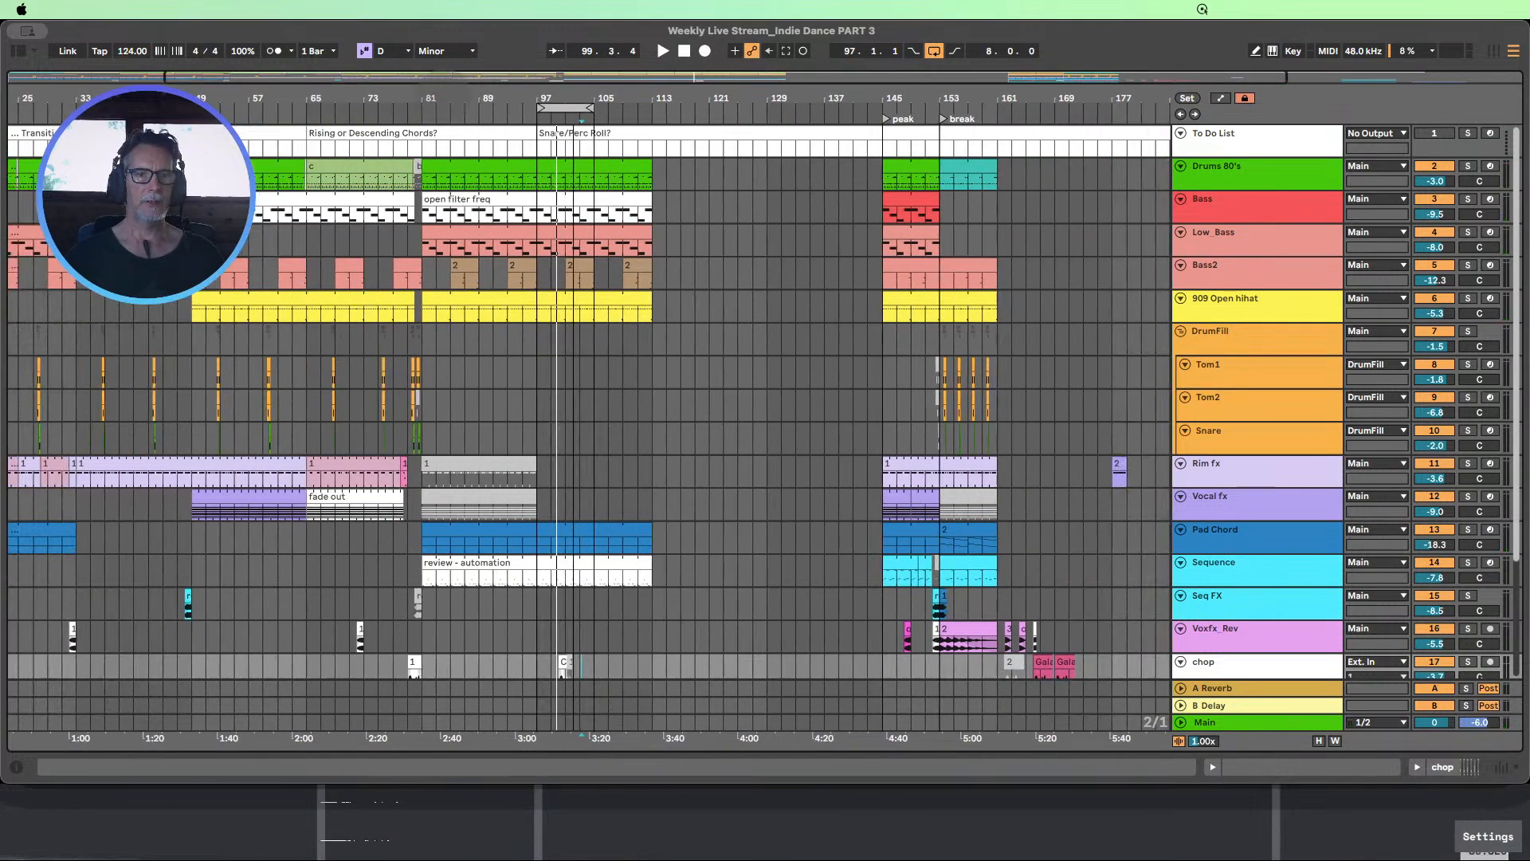
pyautogui.moveTo(424, 260); pyautogui.dragTo(536, 576)
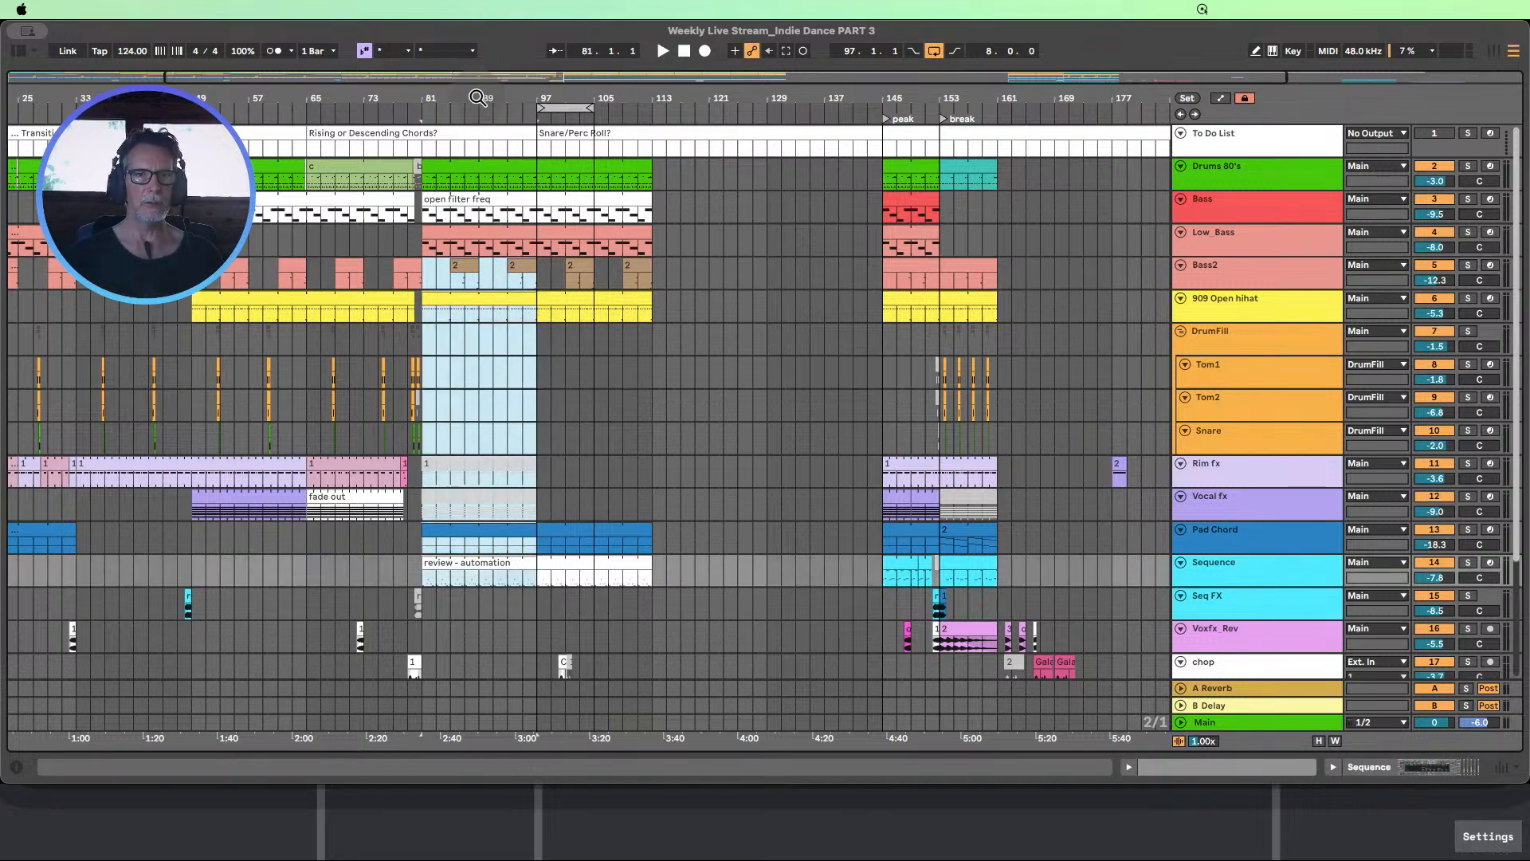
pyautogui.moveTo(478, 97); pyautogui.dragTo(478, 176)
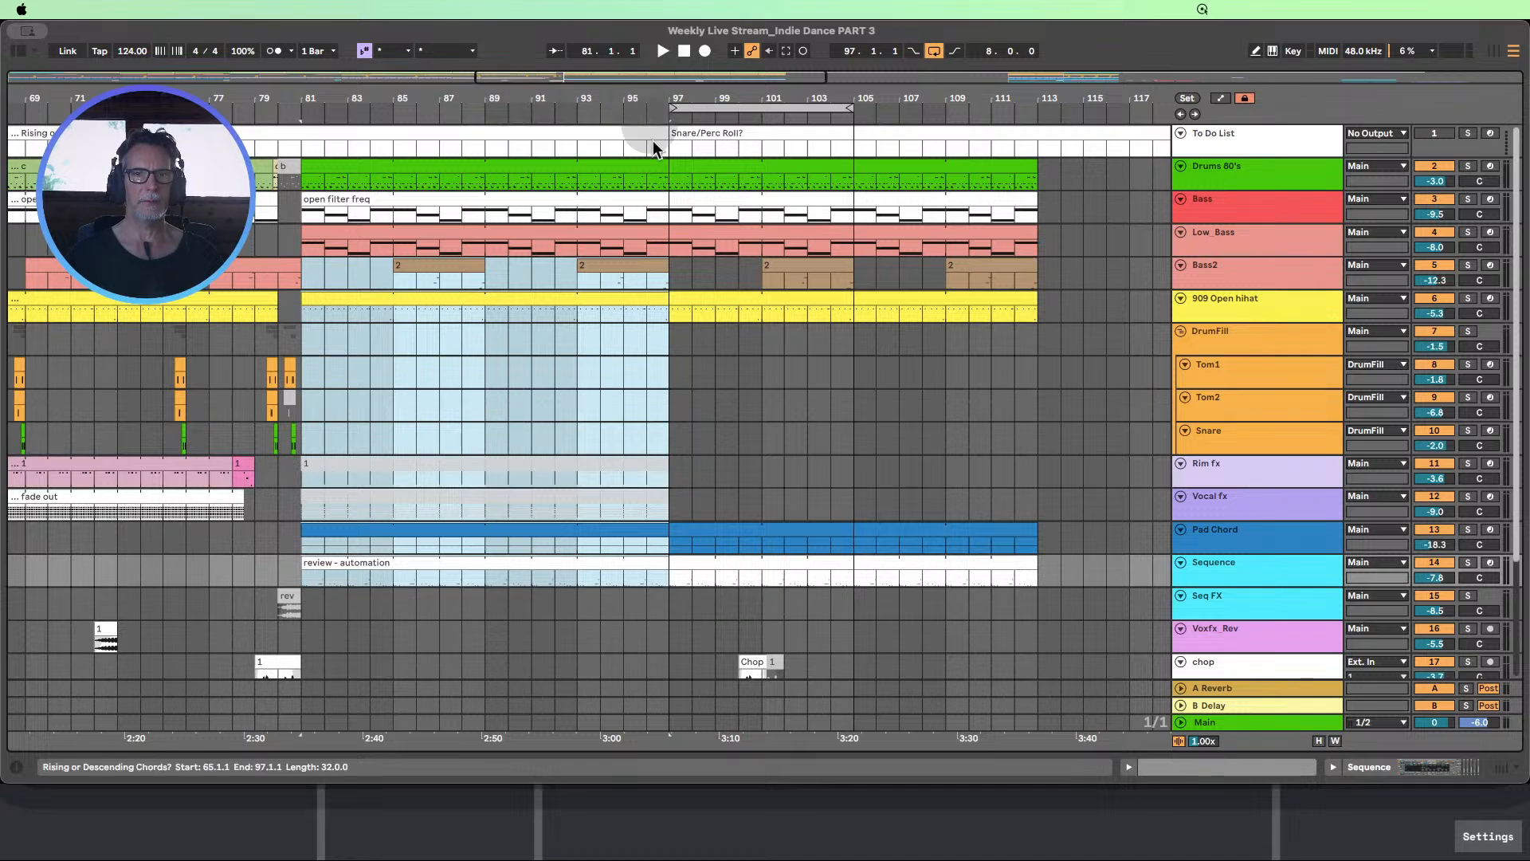
pyautogui.click(667, 184)
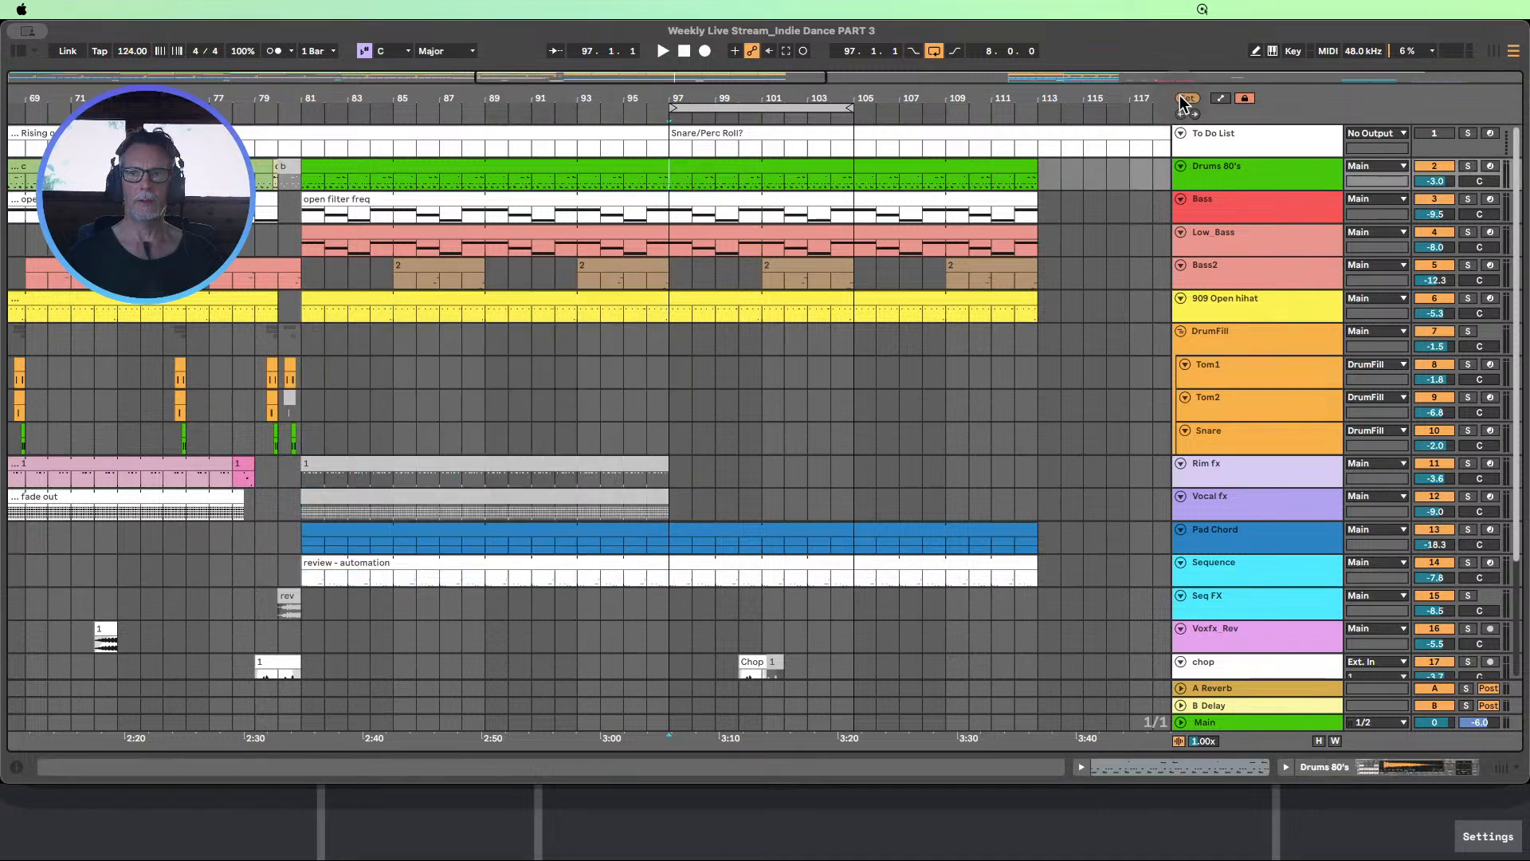
pyautogui.moveTo(696, 99); pyautogui.dragTo(528, 16)
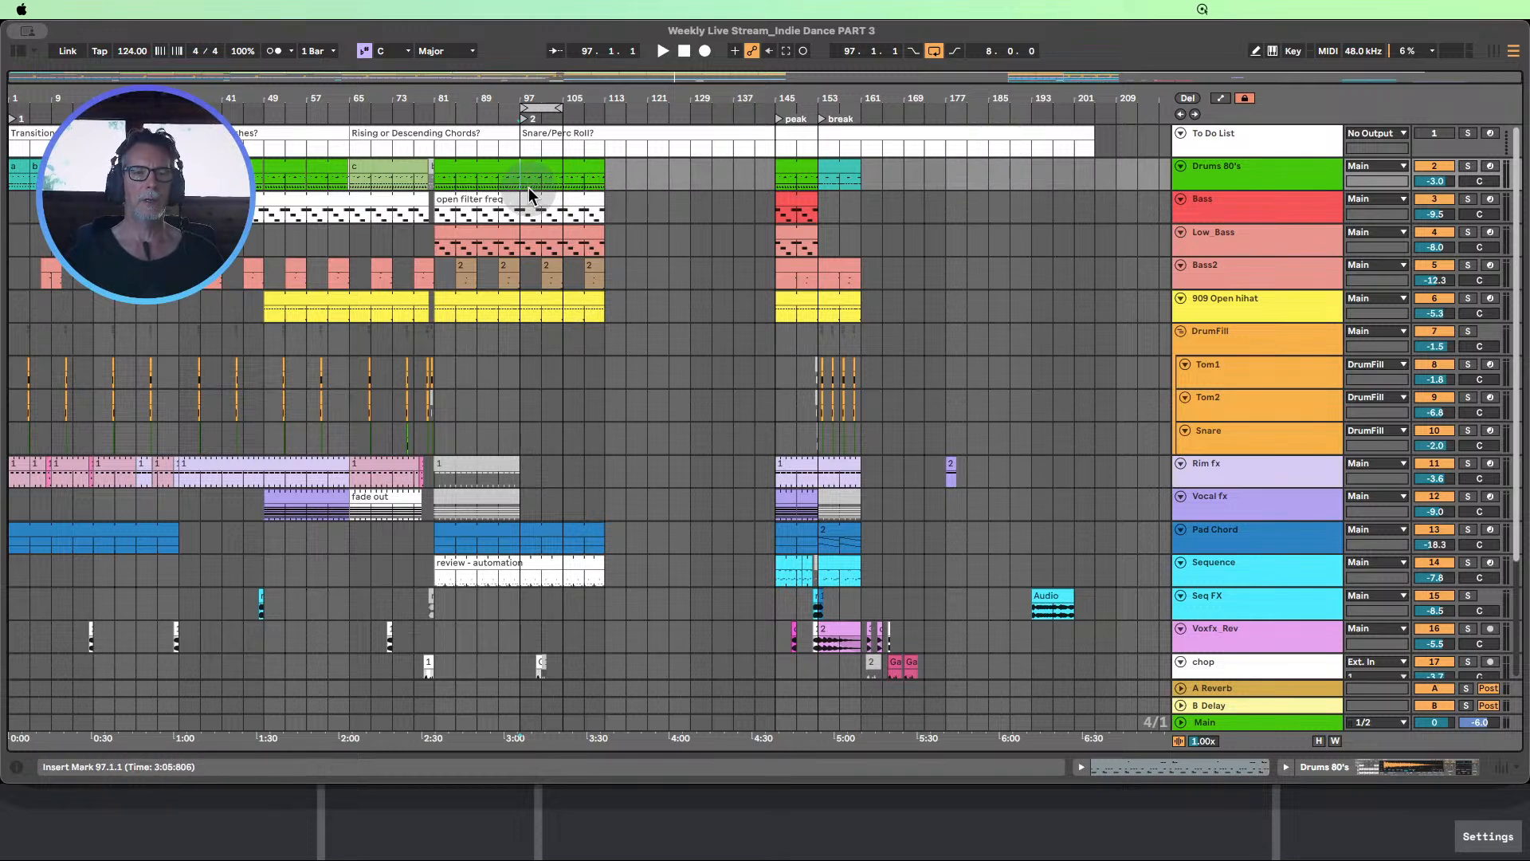
# Examine 97.1.1 to 113.1.1 on the drum, bass and hi-hat tracks, and audition the "open filter freq" bass clip leading into it
pyautogui.moveTo(520, 184); pyautogui.dragTo(558, 193)
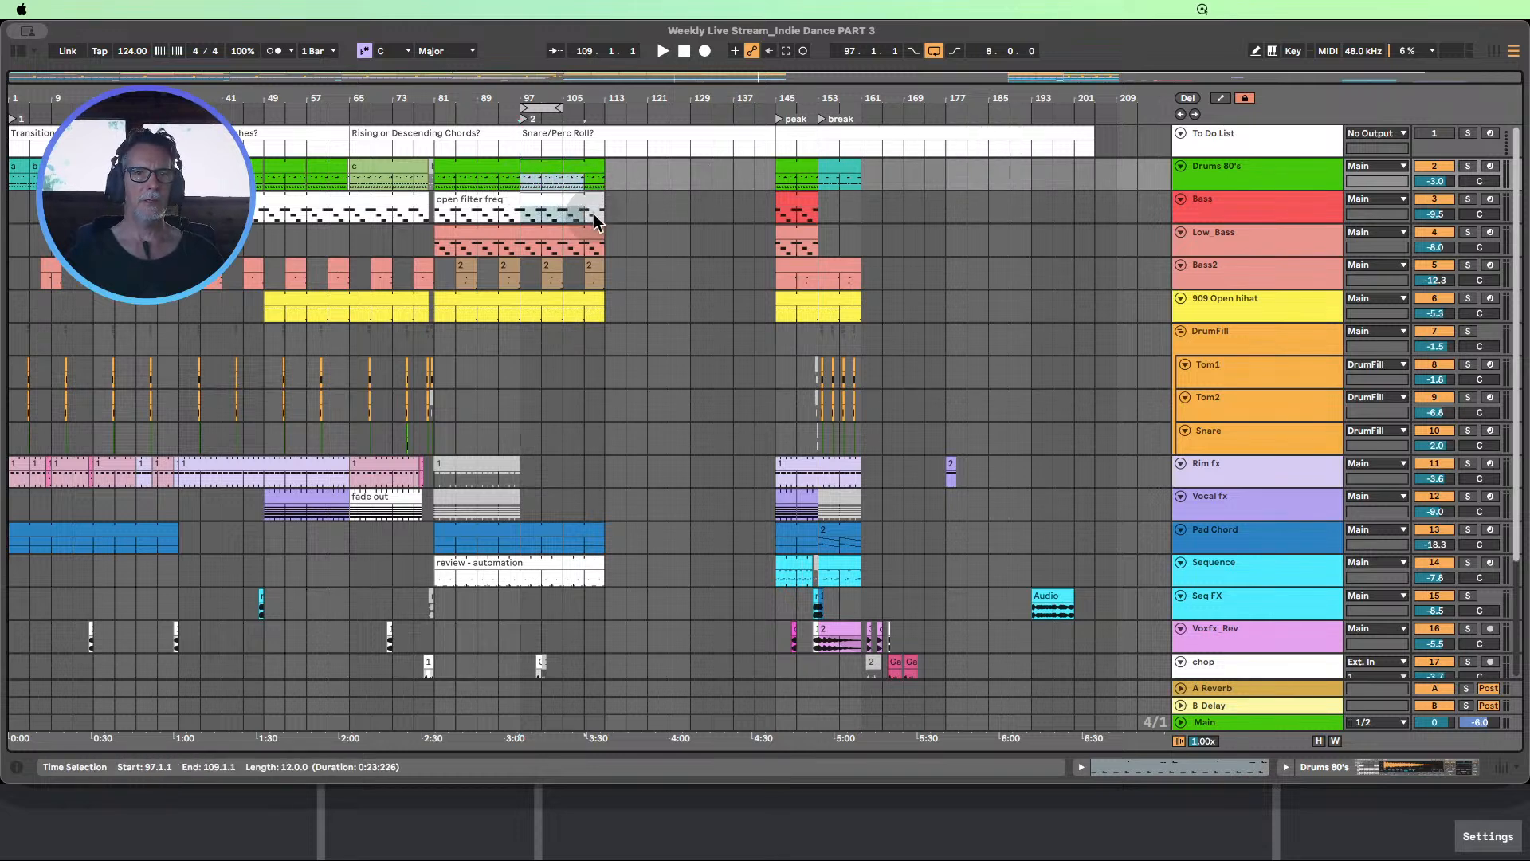
pyautogui.moveTo(601, 244); pyautogui.dragTo(601, 305)
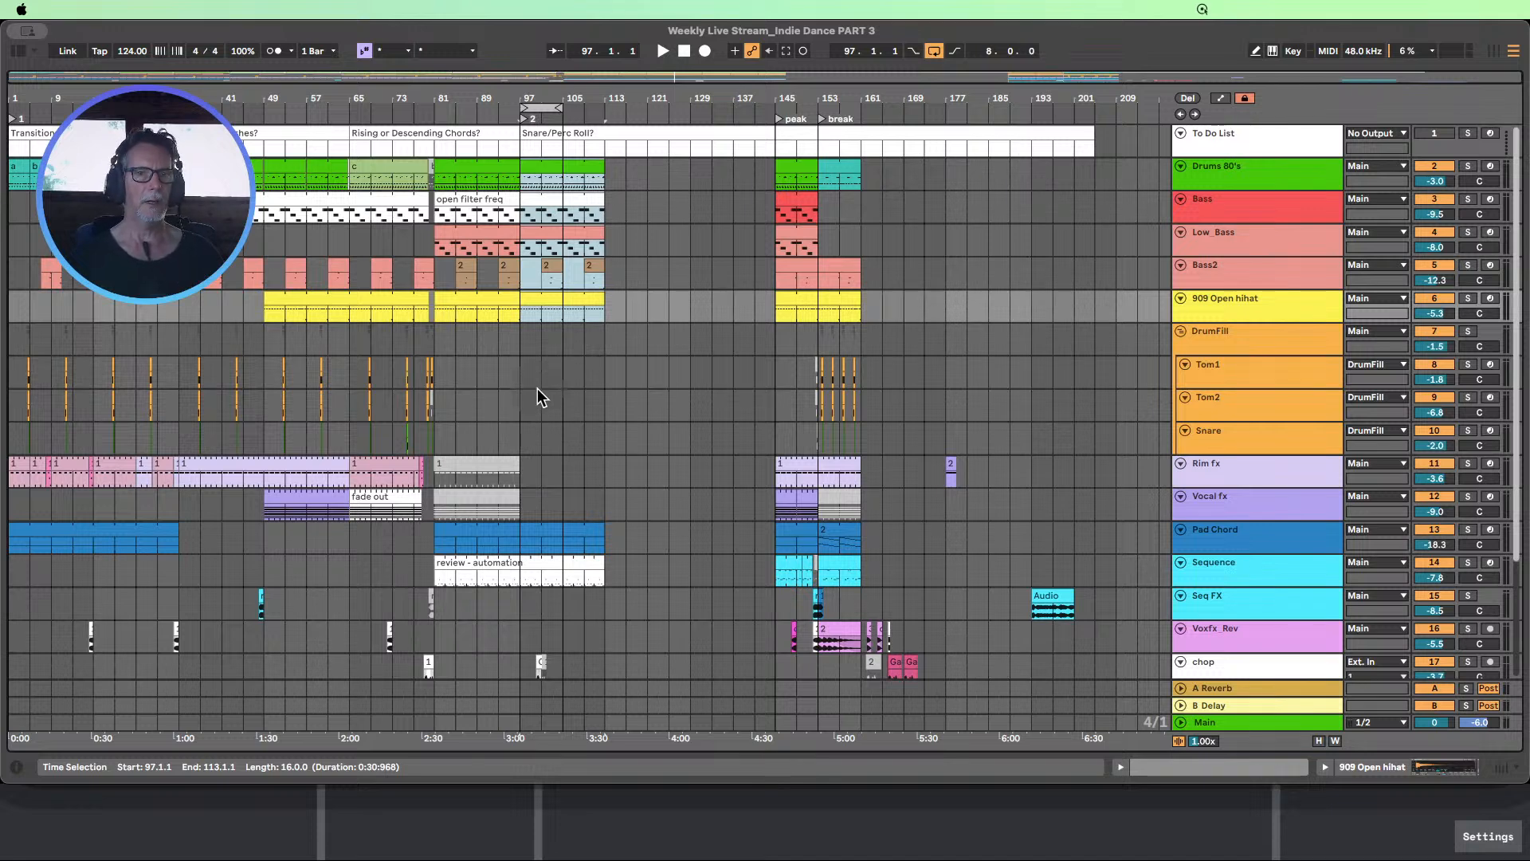
pyautogui.click(261, 202)
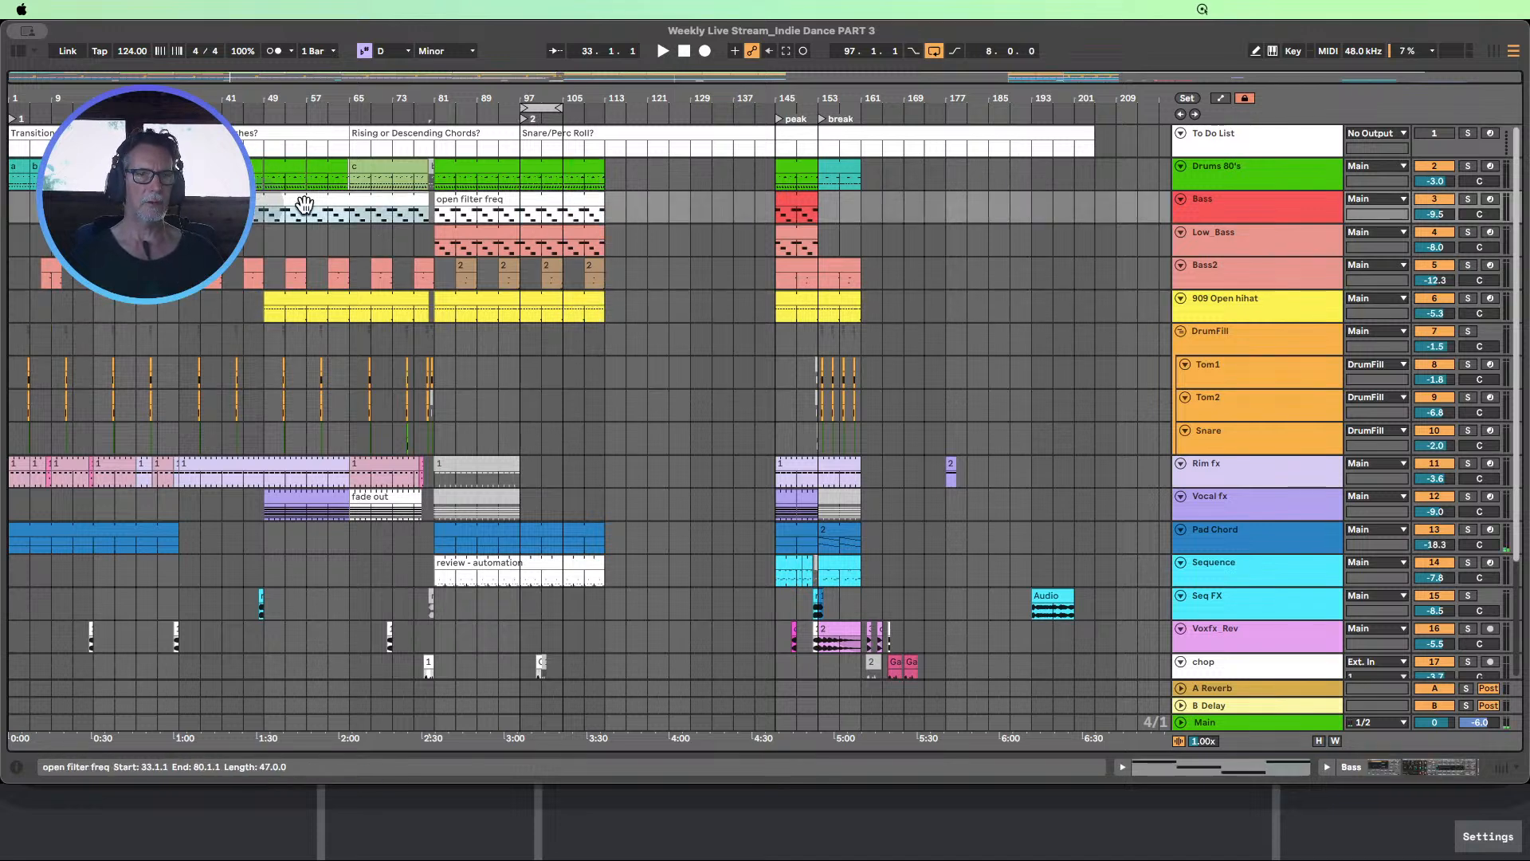
pyautogui.click(480, 201)
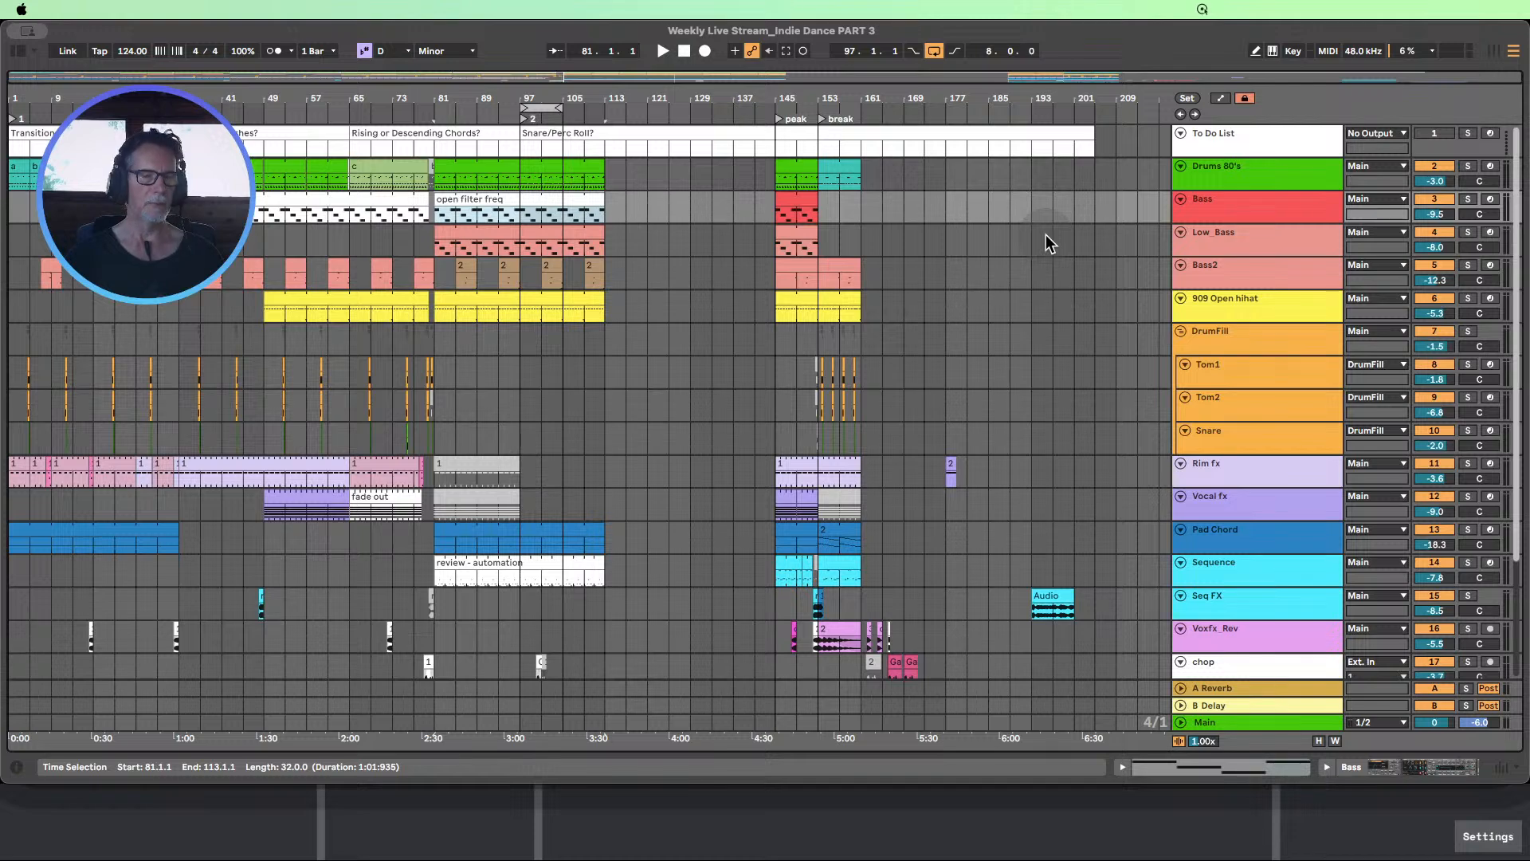
pyautogui.click(504, 112)
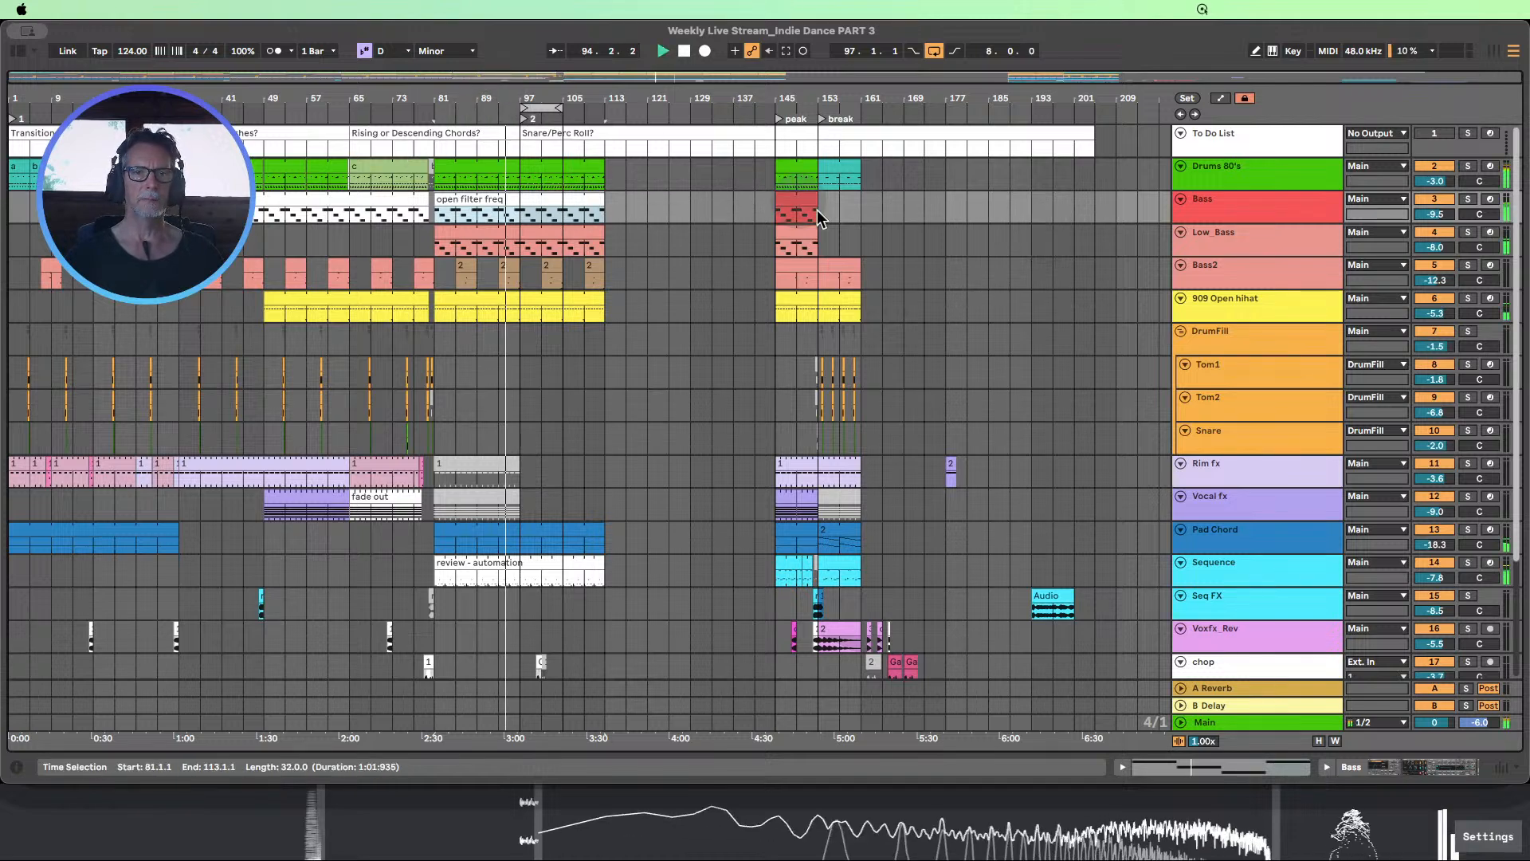
# Open the Bass track's devices, solo the track and try adjusting the Drift filter frequency during playback
pyautogui.doubleClick(1264, 195)
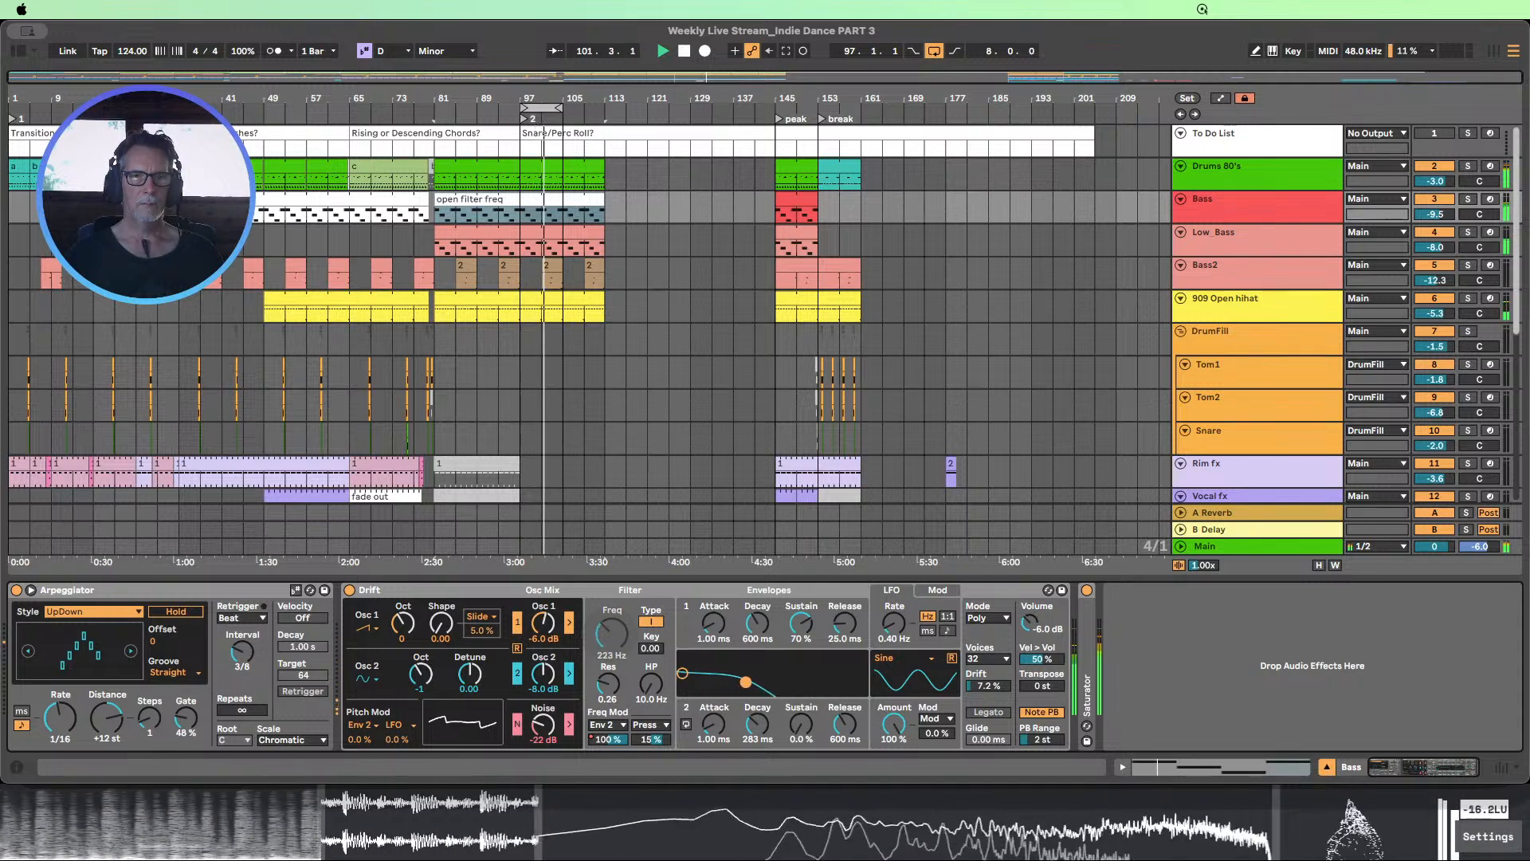
pyautogui.click(1468, 198)
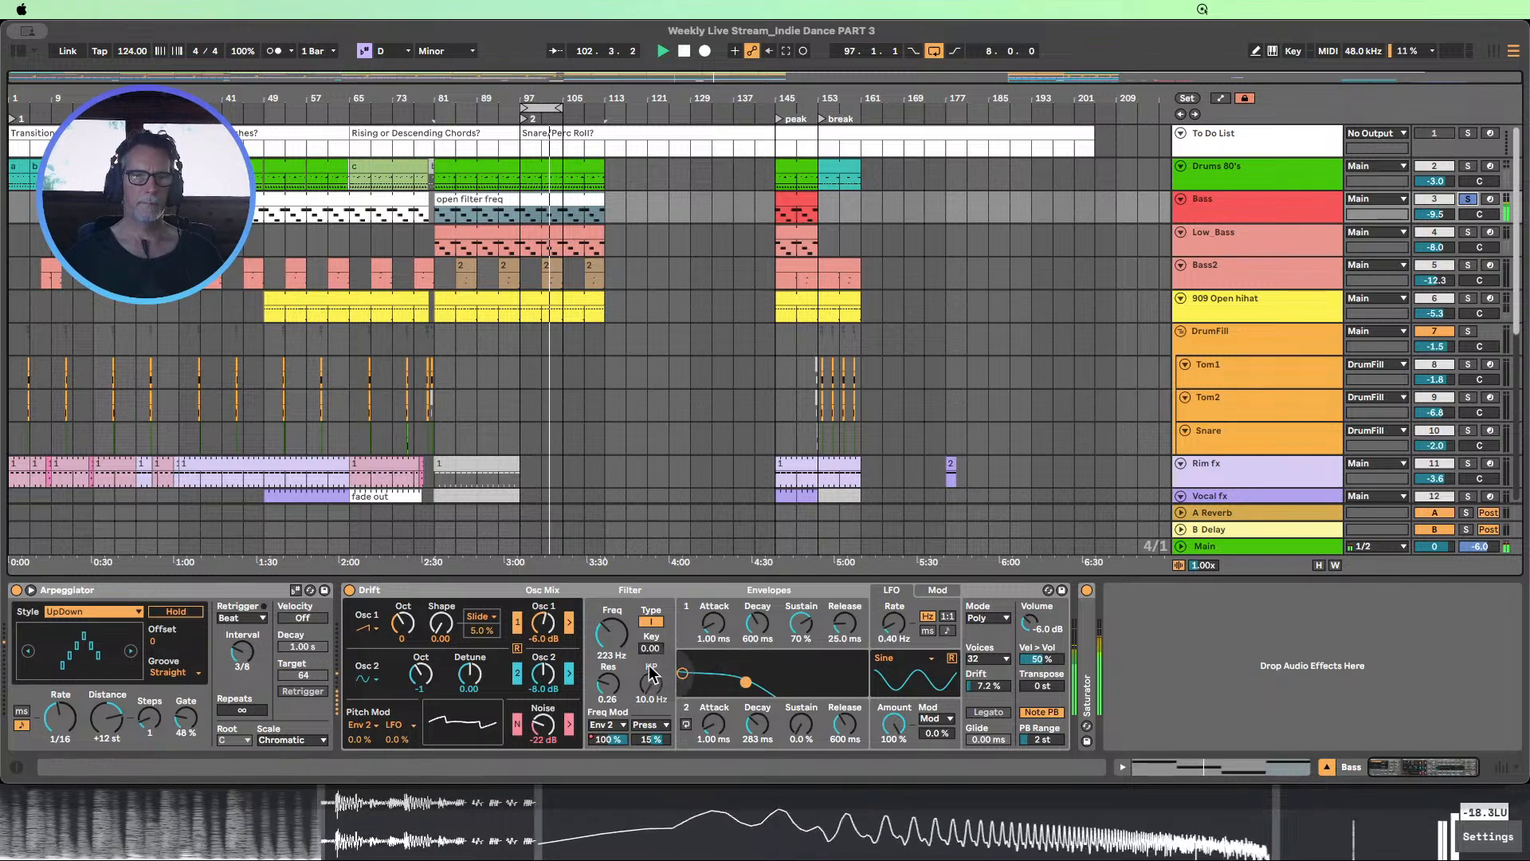
pyautogui.moveTo(612, 635)
pyautogui.mouseDown()
pyautogui.moveTo(613, 556)
pyautogui.moveTo(613, 661)
pyautogui.moveTo(612, 626)
pyautogui.mouseUp()
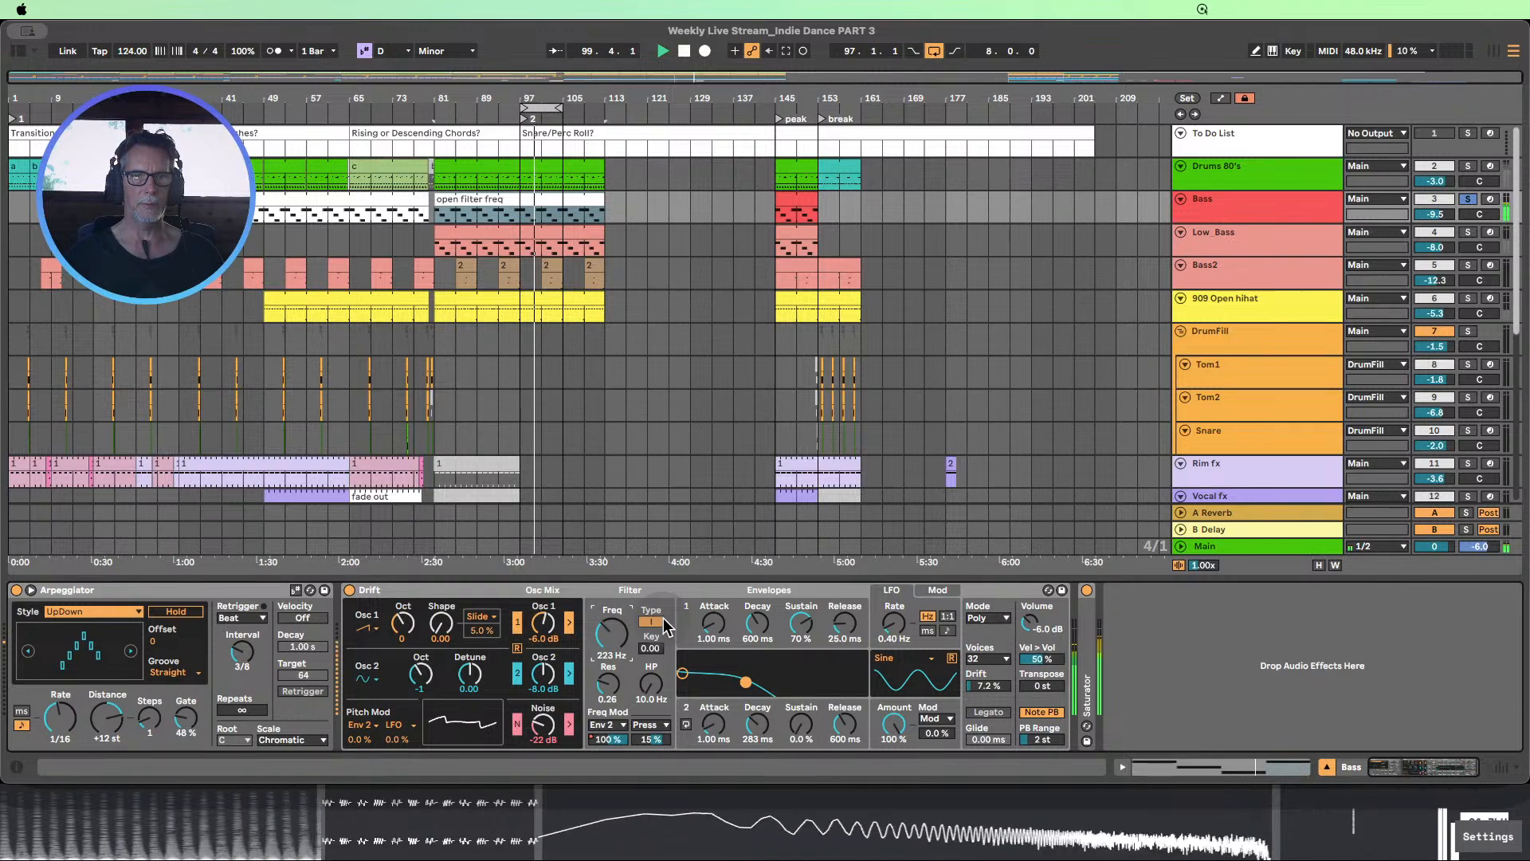
# Undo the recent edits while replaying the passage before bar 97, and unsolo the Bass track
pyautogui.press('super+z')
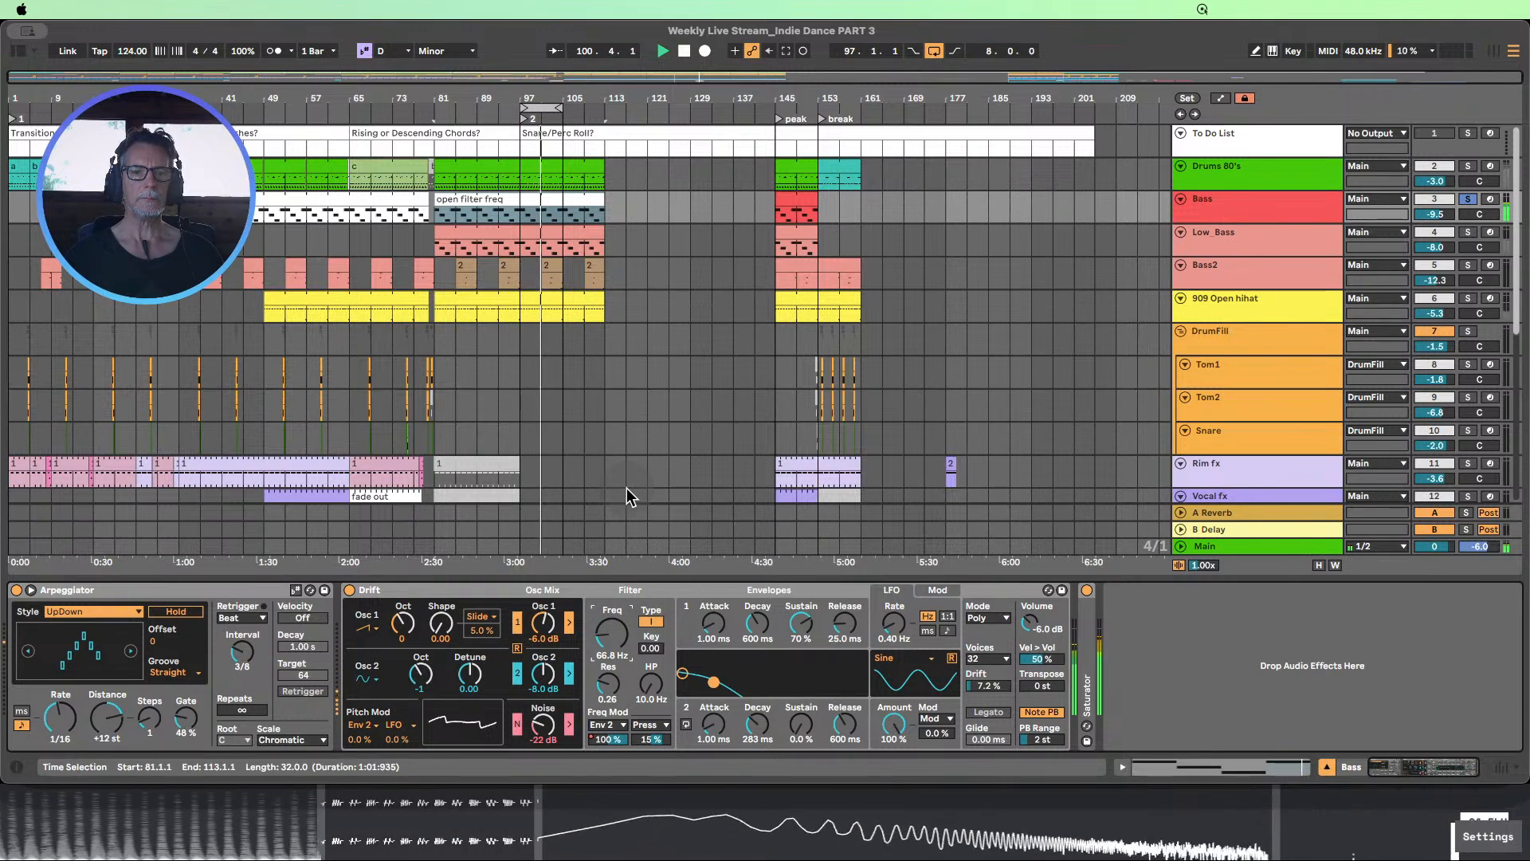
pyautogui.click(483, 111)
pyautogui.press('super+z')
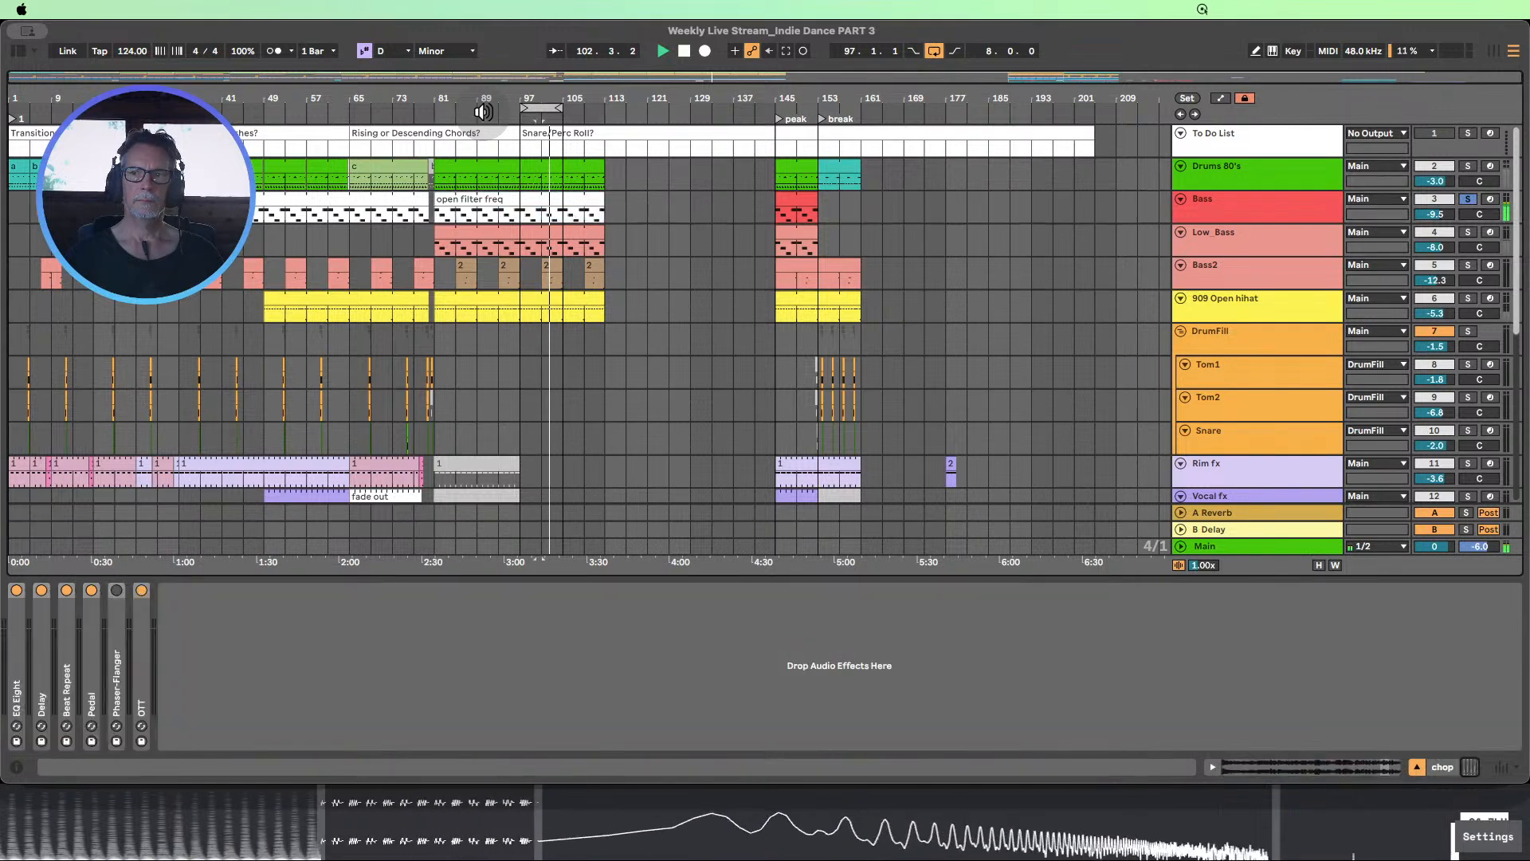
pyautogui.click(1469, 200)
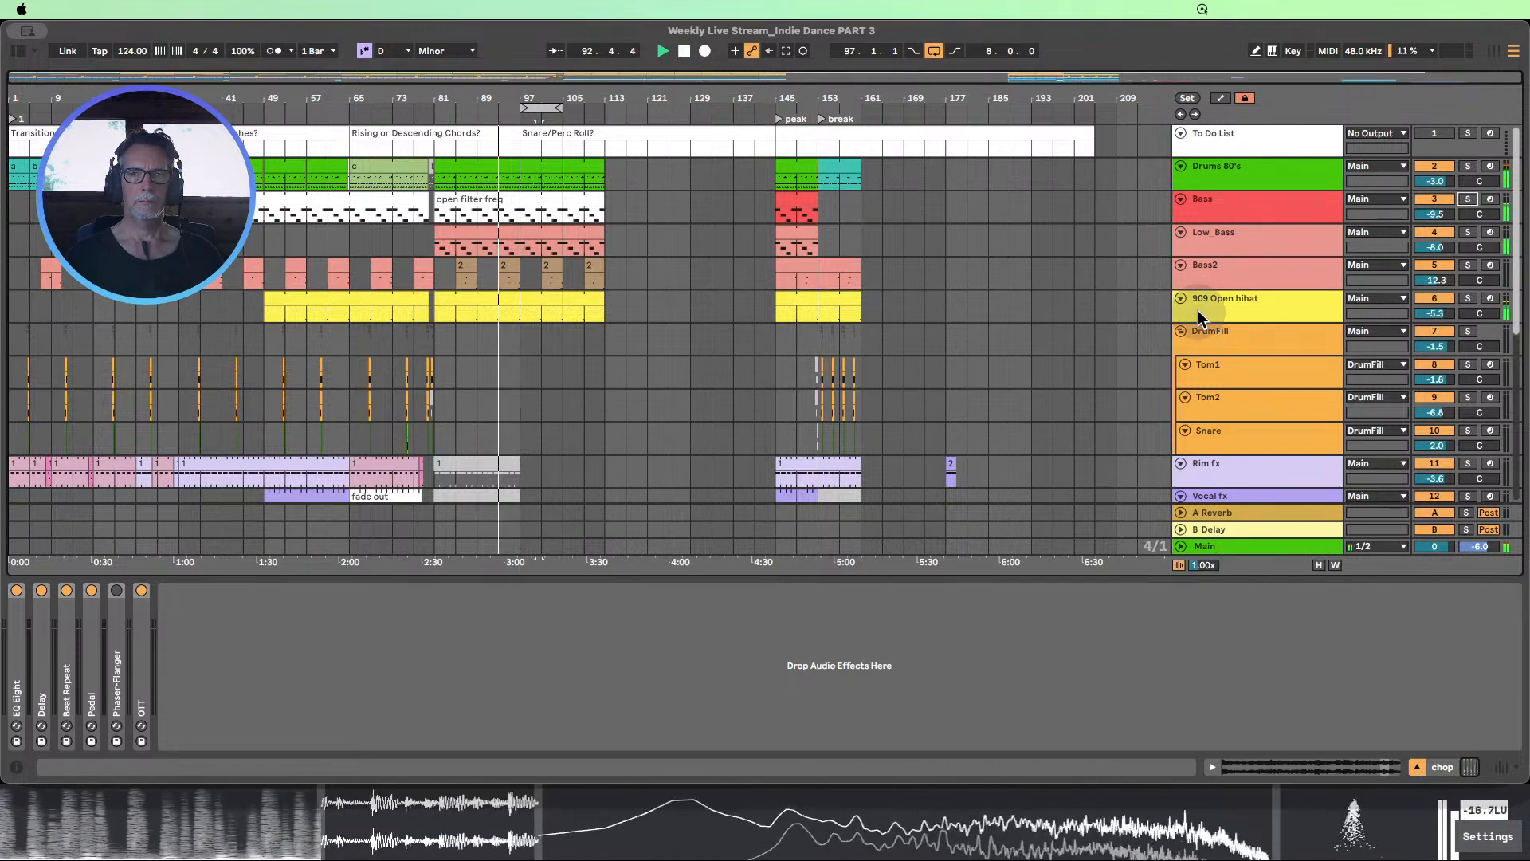
# Hide the device view and listen to the full mix up to the vocal chop around bar 101
pyautogui.click(1416, 768)
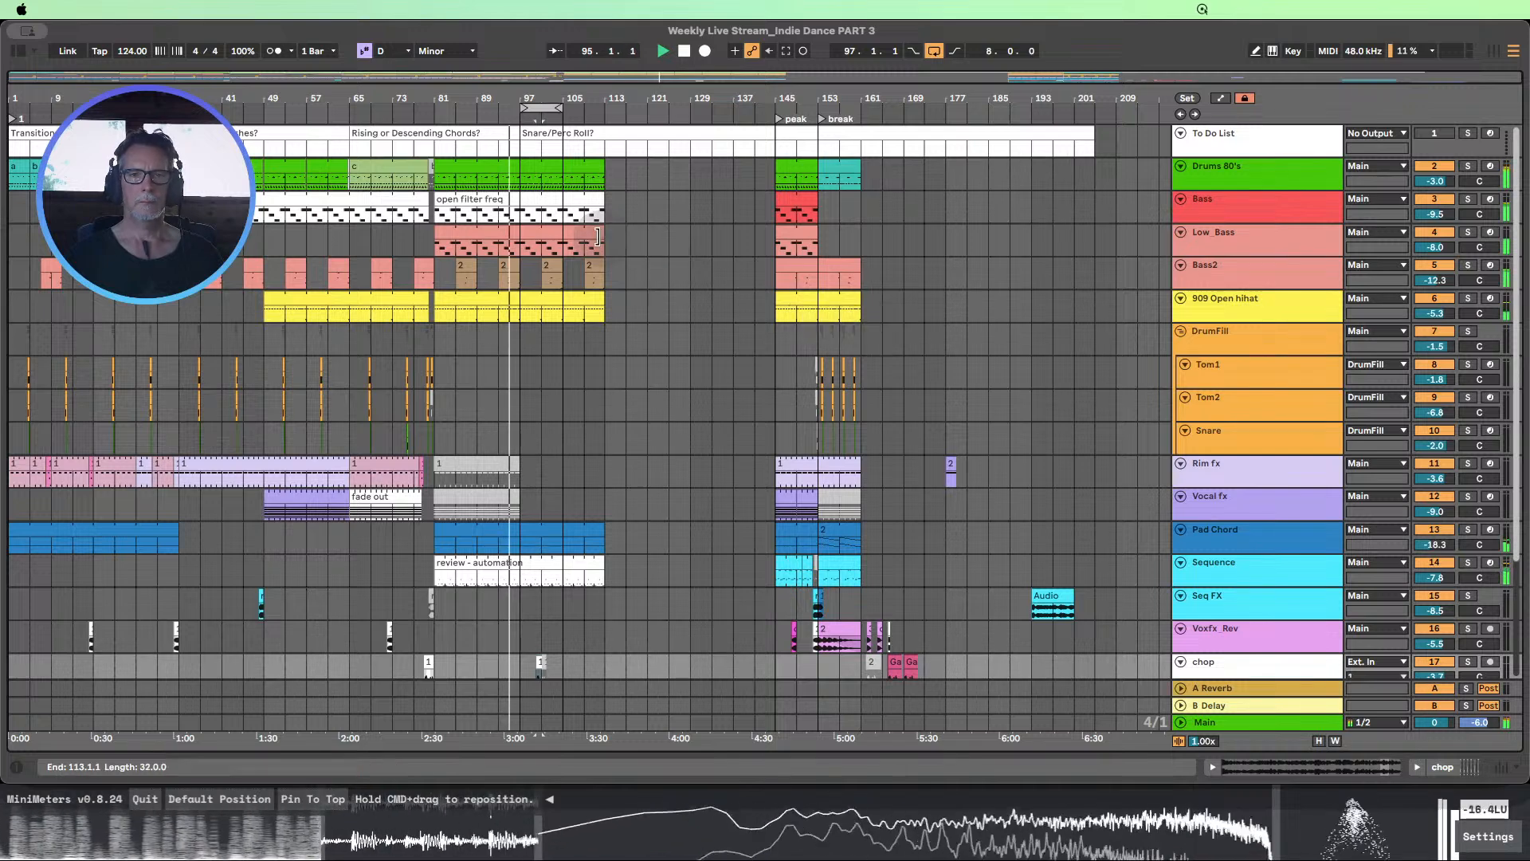
pyautogui.scroll(-1, 600, 237)
pyautogui.scroll(-4, 601, 237)
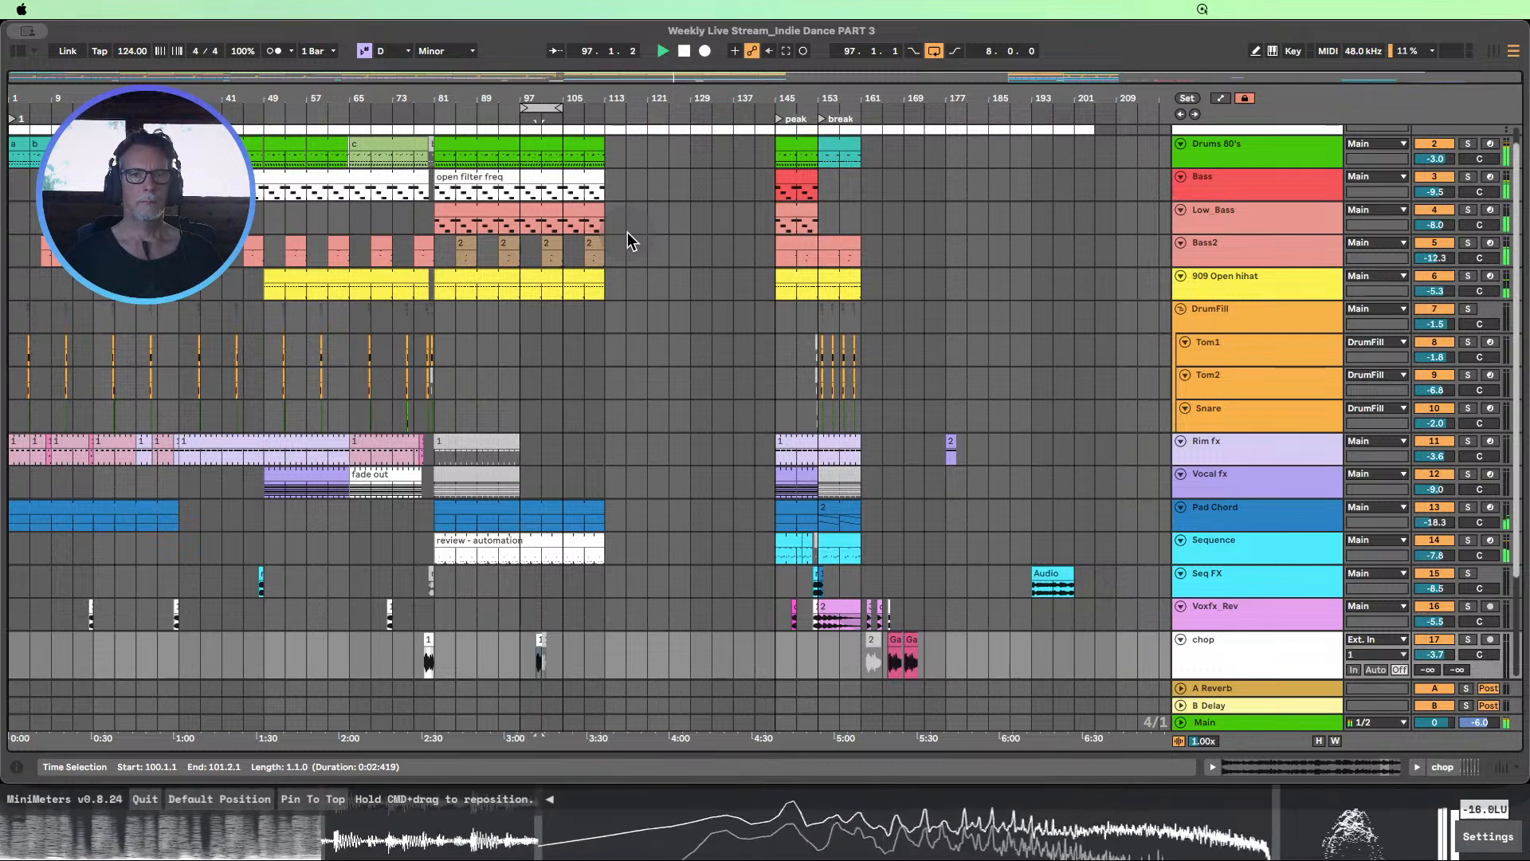
pyautogui.click(683, 54)
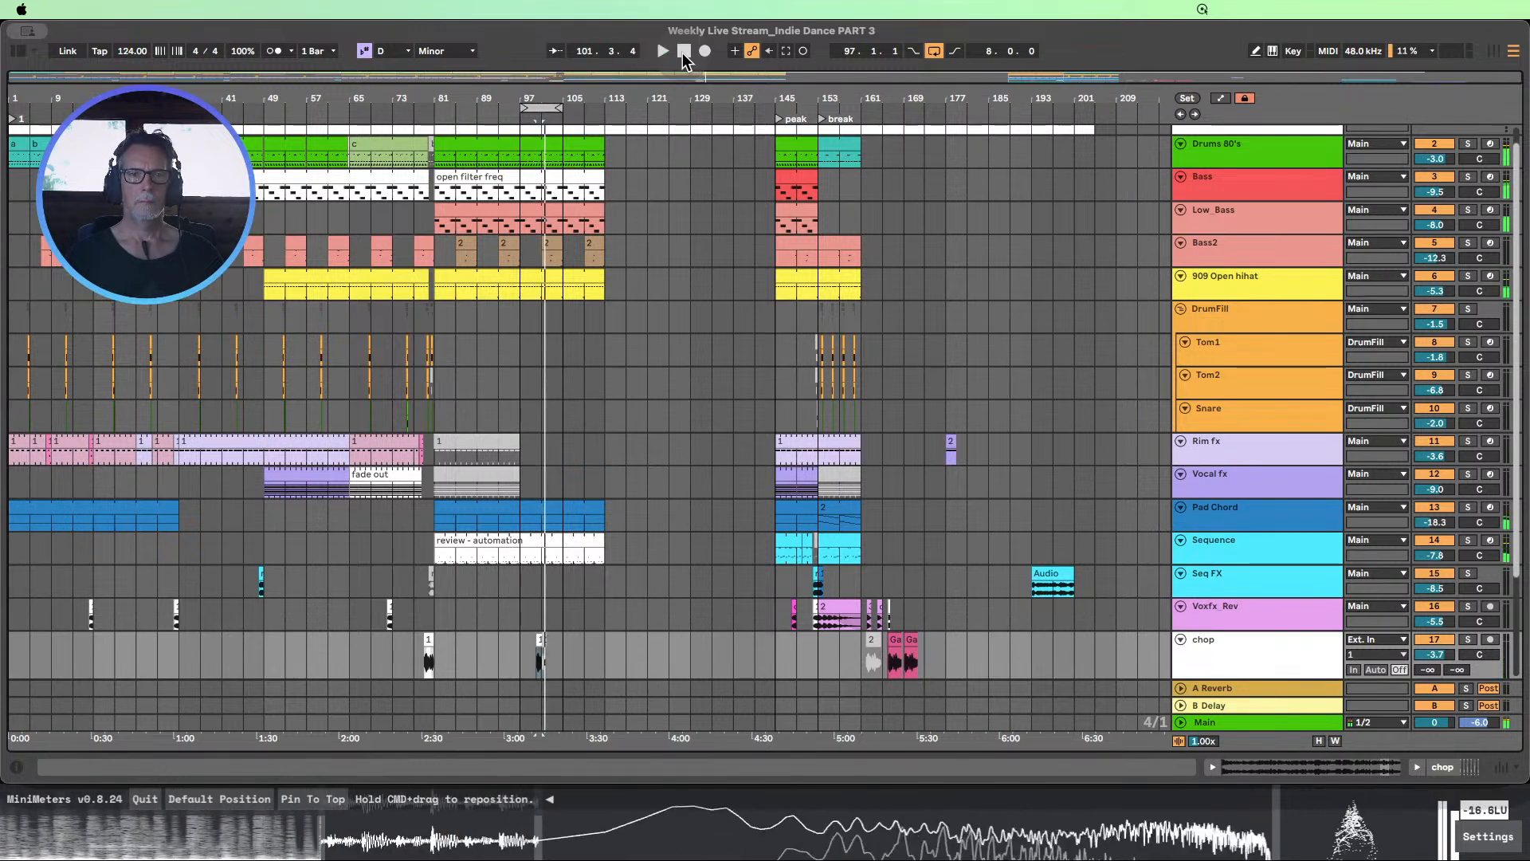
# Deactivate the 909 Open hihat from 97.1.1 to 113.1.1 and audition the transition into bar 97
pyautogui.click(535, 211)
pyautogui.click(535, 176)
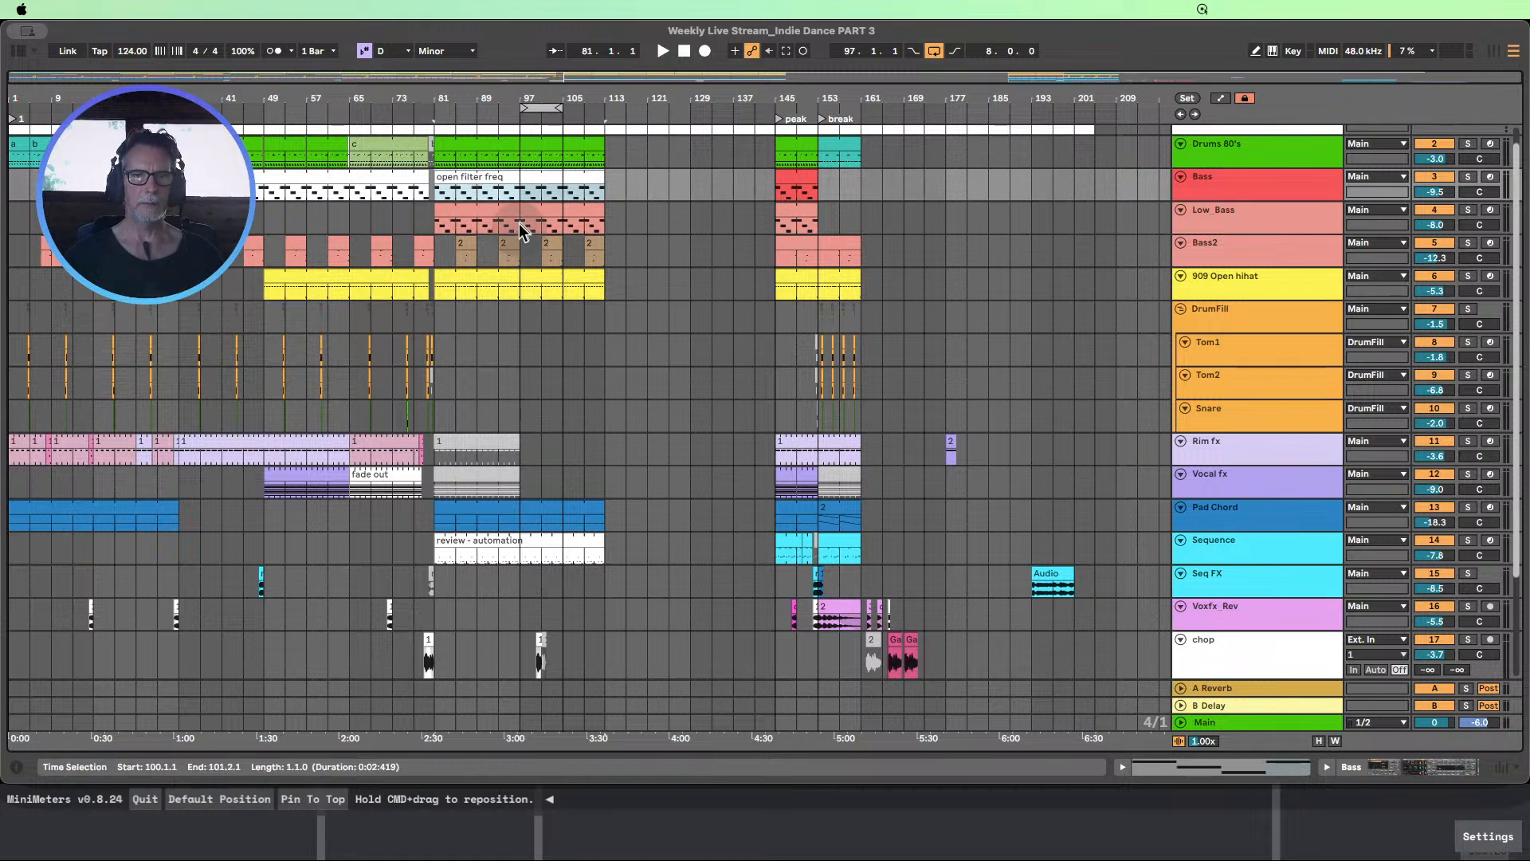
pyautogui.moveTo(519, 296); pyautogui.dragTo(603, 289)
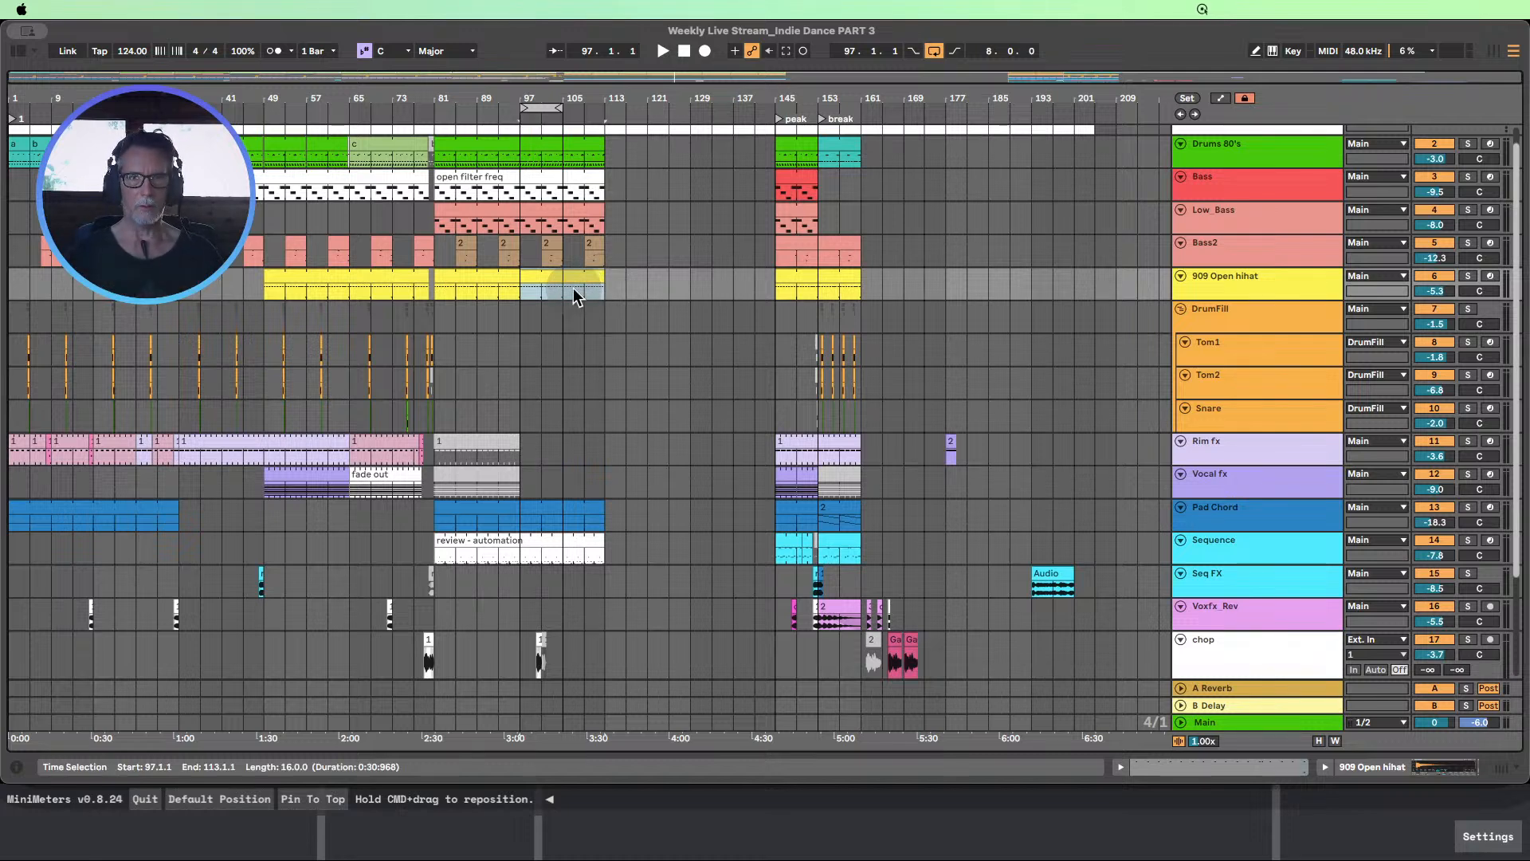
pyautogui.press('Delete')
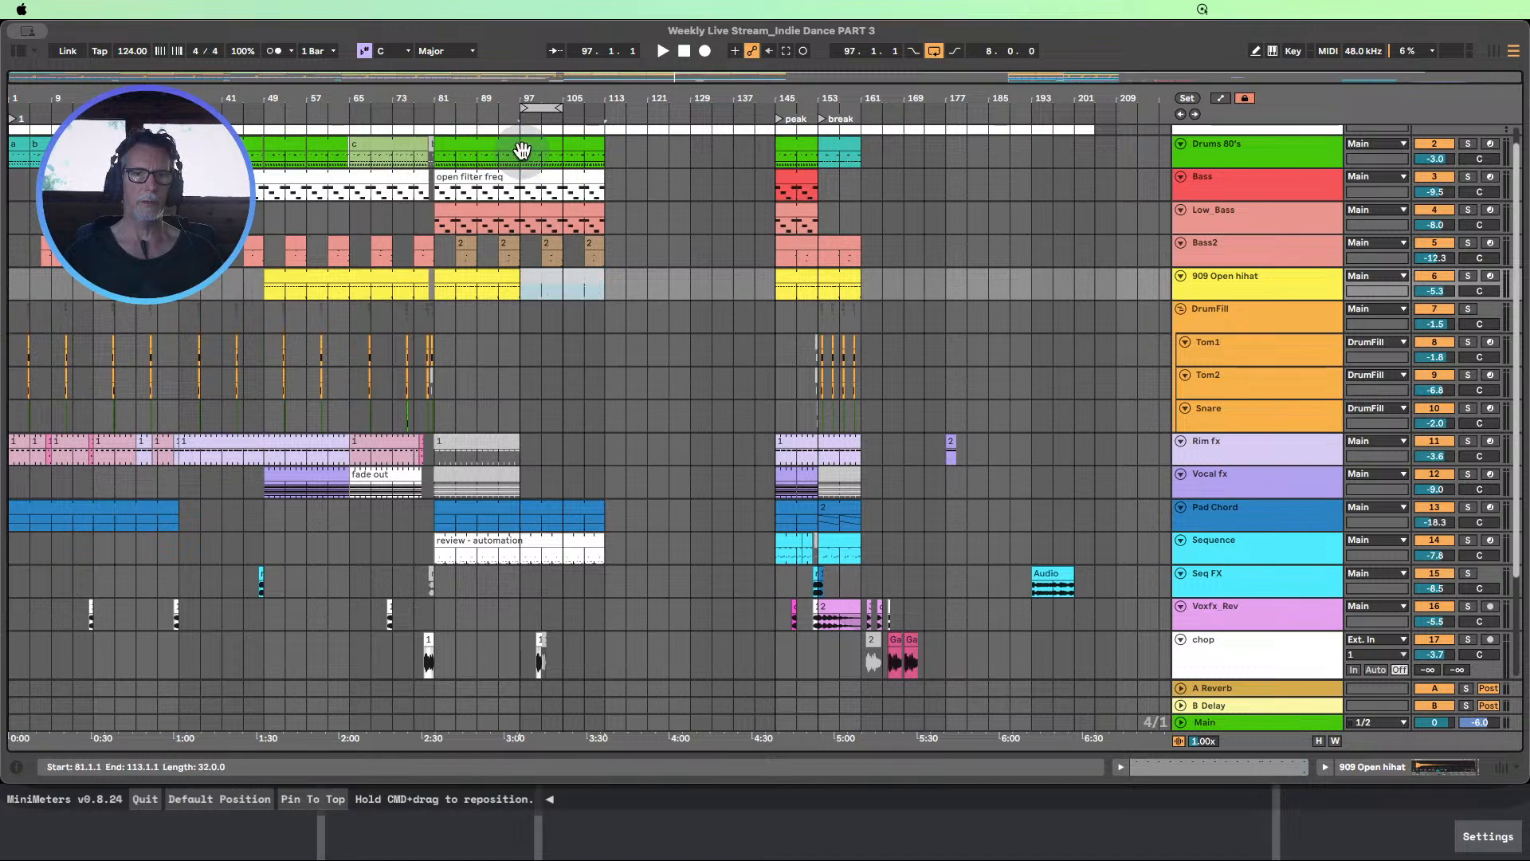
pyautogui.click(492, 106)
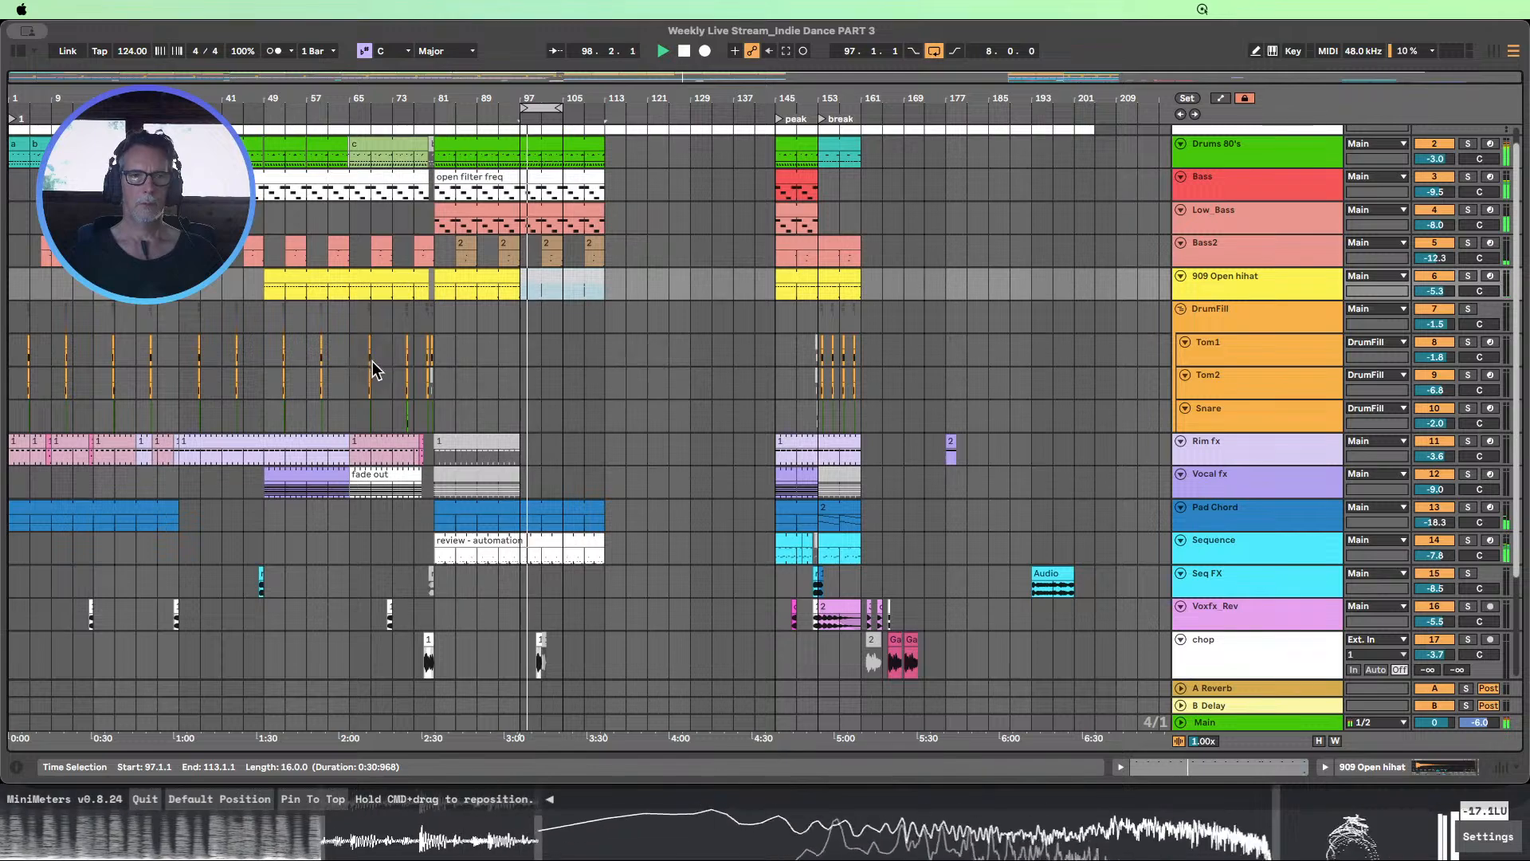
# Copy the Tom1, Tom2 and Snare fill range 65.1.1–73.1.1 to 101.1.1, and extend the loop from bar 97 to 16 bars
pyautogui.moveTo(353, 351); pyautogui.dragTo(383, 403)
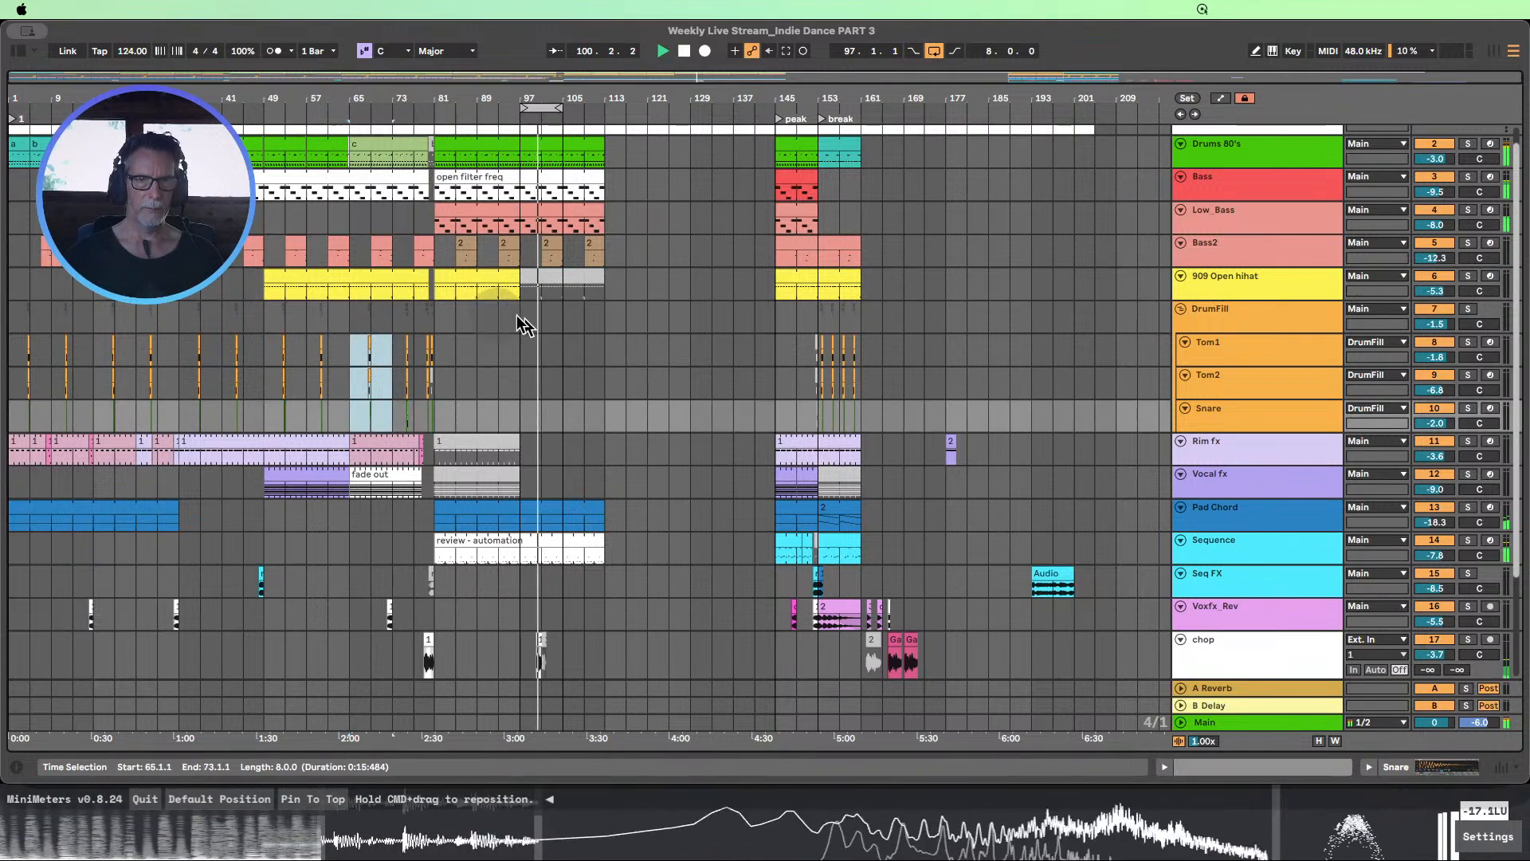
pyautogui.press('super+c')
pyautogui.click(526, 350)
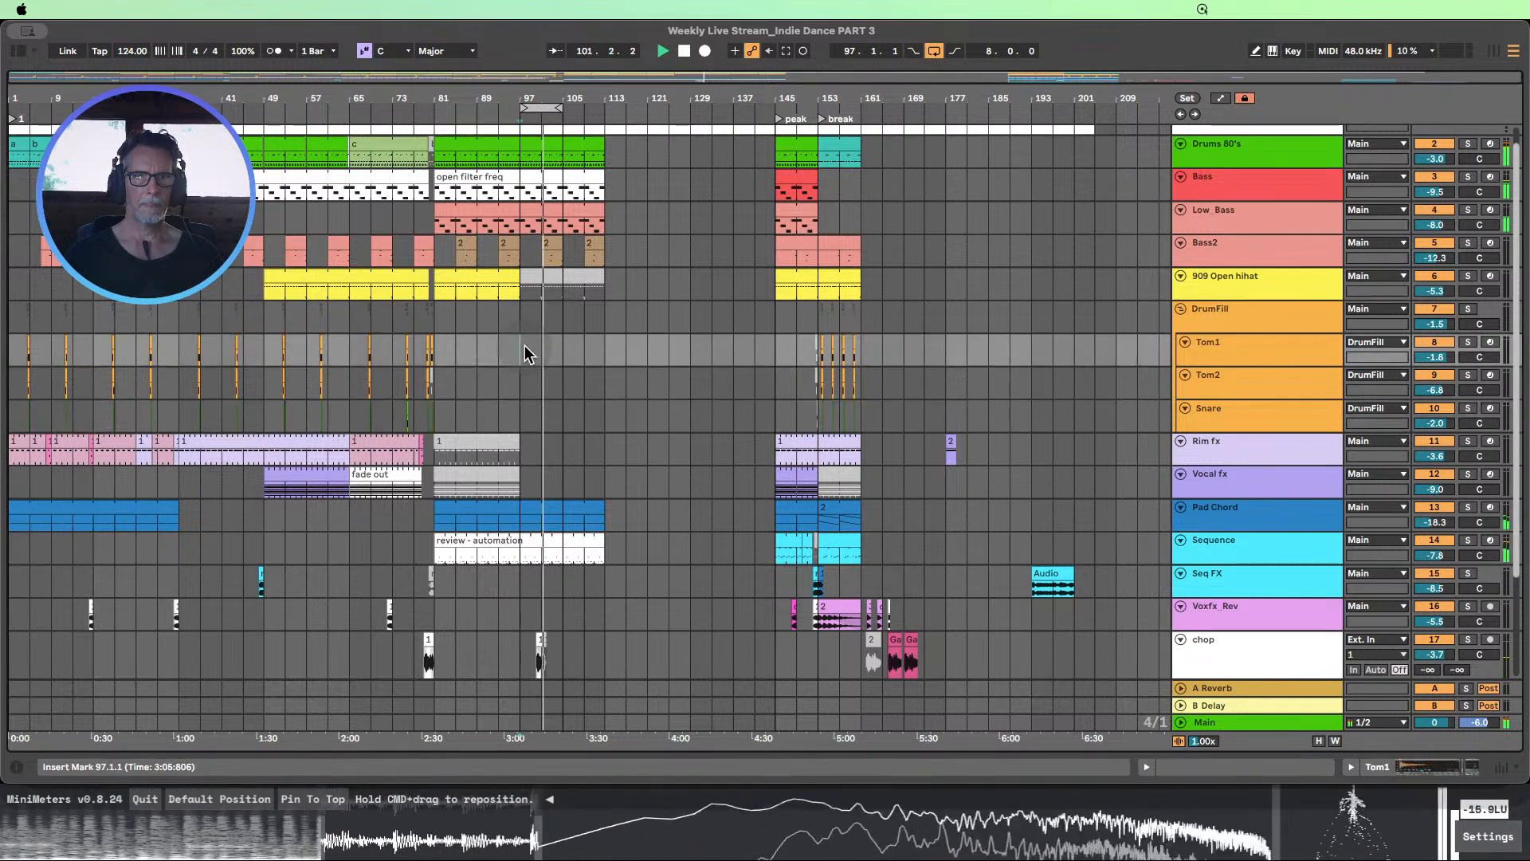
pyautogui.press('super+v')
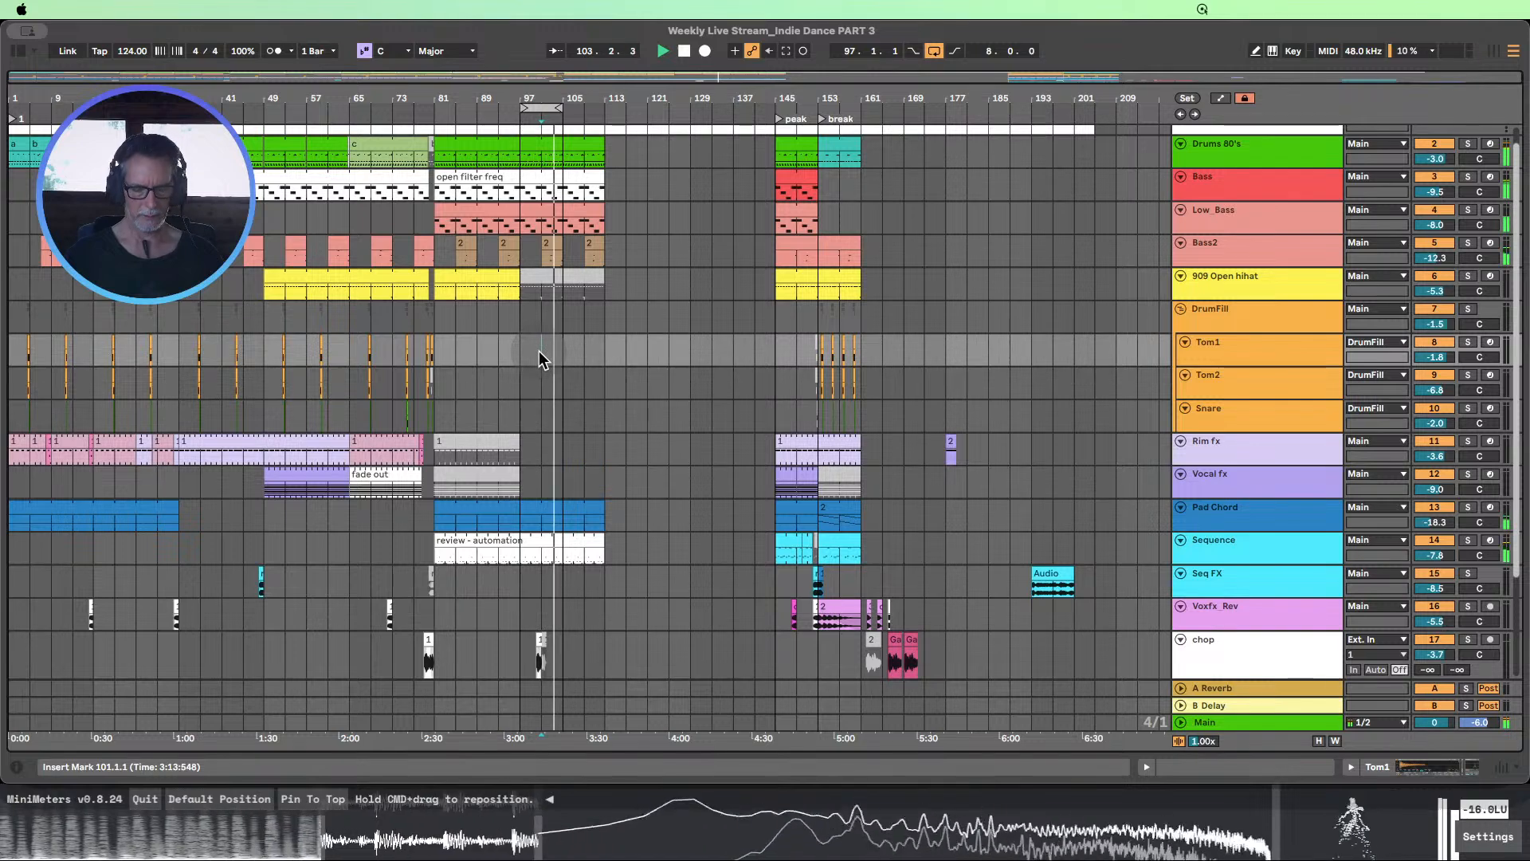
pyautogui.press('Right')
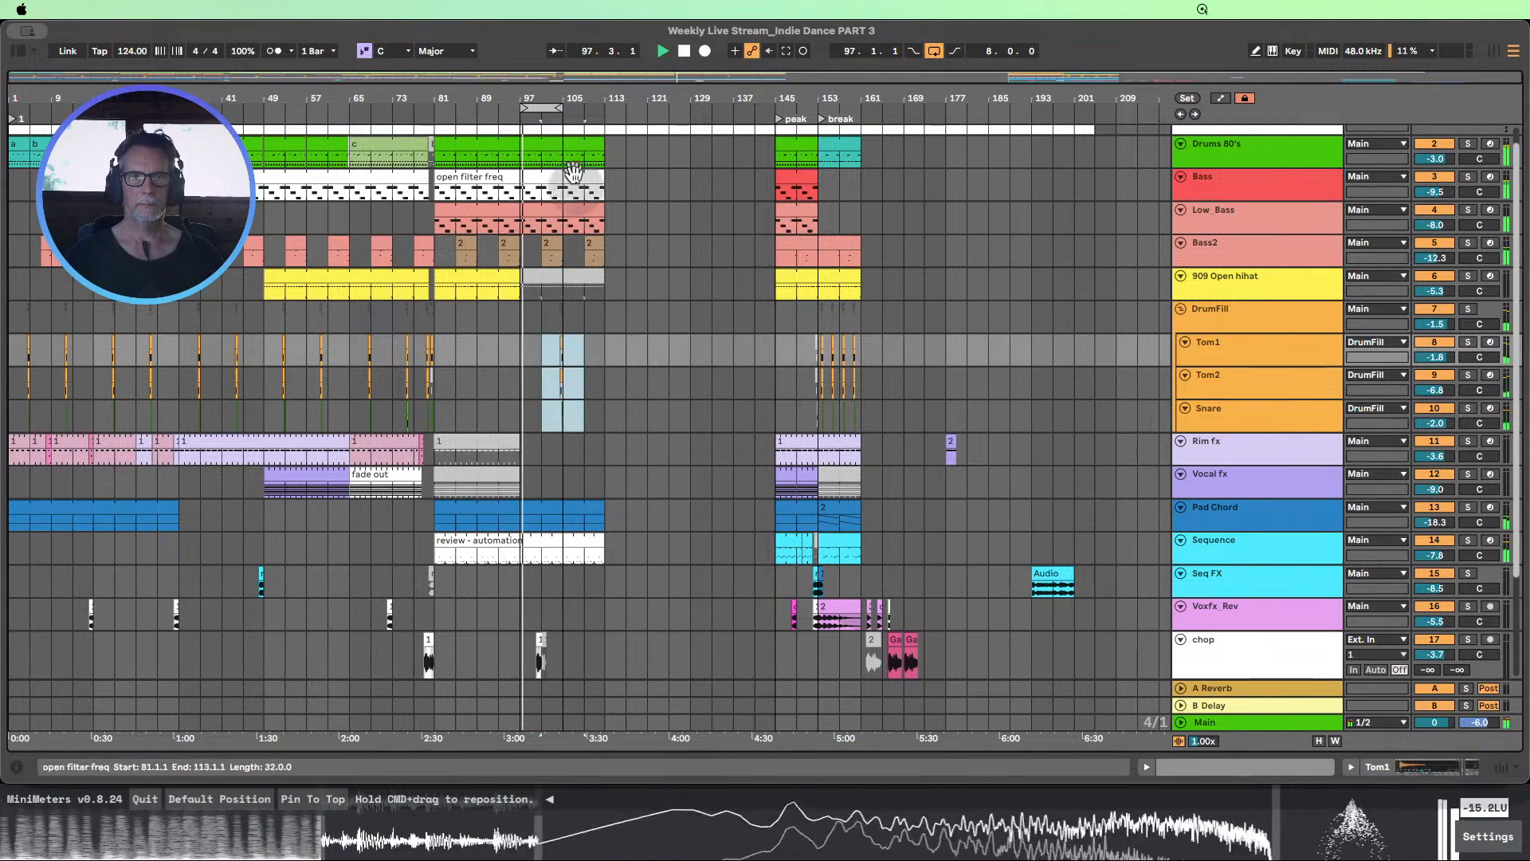
pyautogui.click(558, 108)
pyautogui.moveTo(558, 107); pyautogui.dragTo(605, 108)
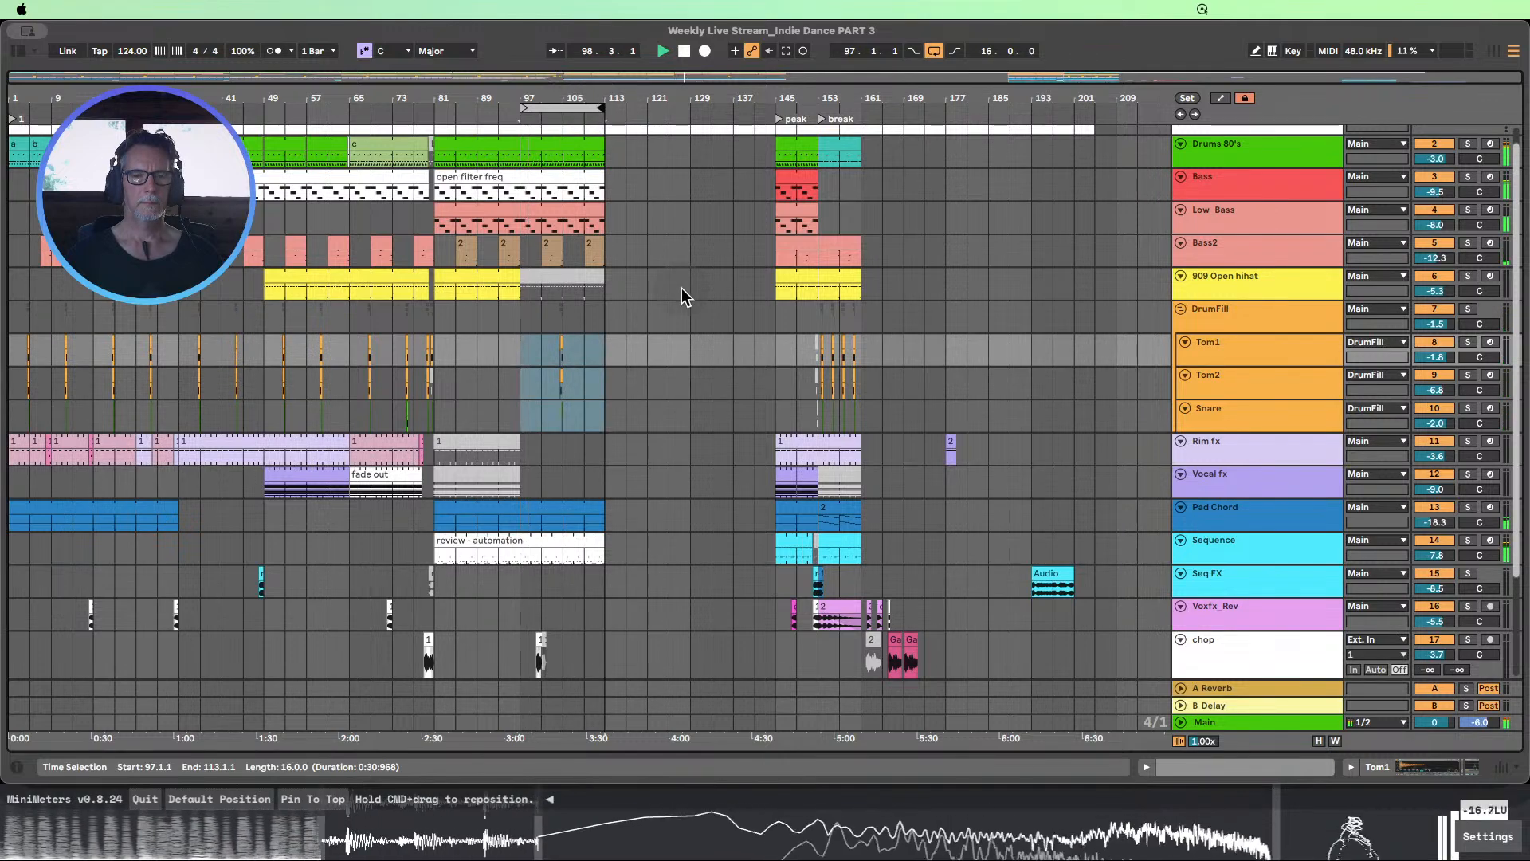
# Copy the Seq FX range 33.1.1–49.1.1 to 97.1.1 so its effect clip leads into bar 113
pyautogui.scroll(-3, 710, 319)
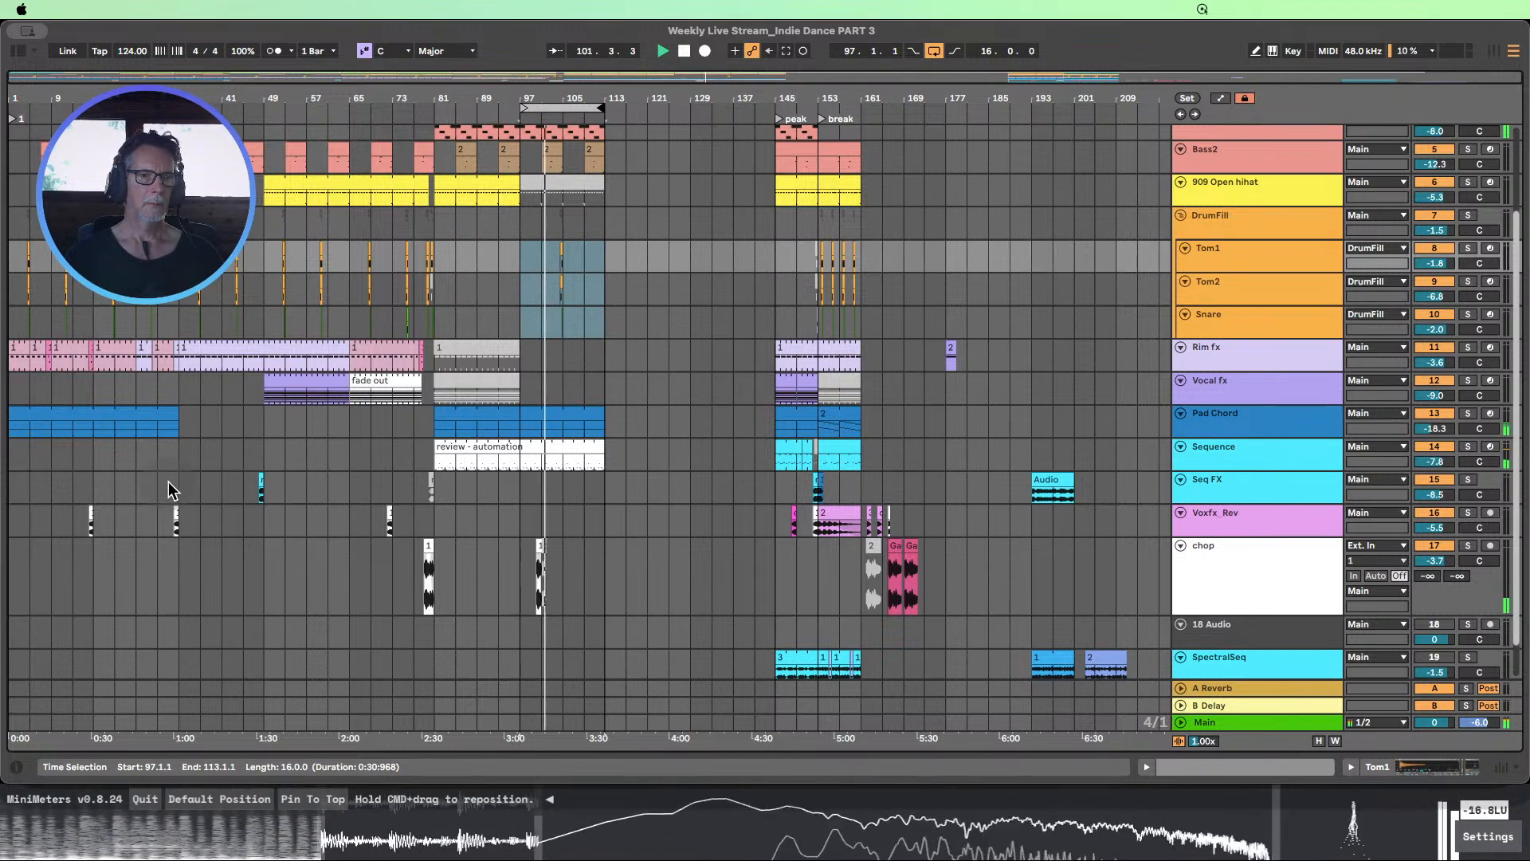
pyautogui.moveTo(183, 479); pyautogui.dragTo(206, 479)
pyautogui.keyDown('shift'); pyautogui.click(267, 480); pyautogui.keyUp('shift')
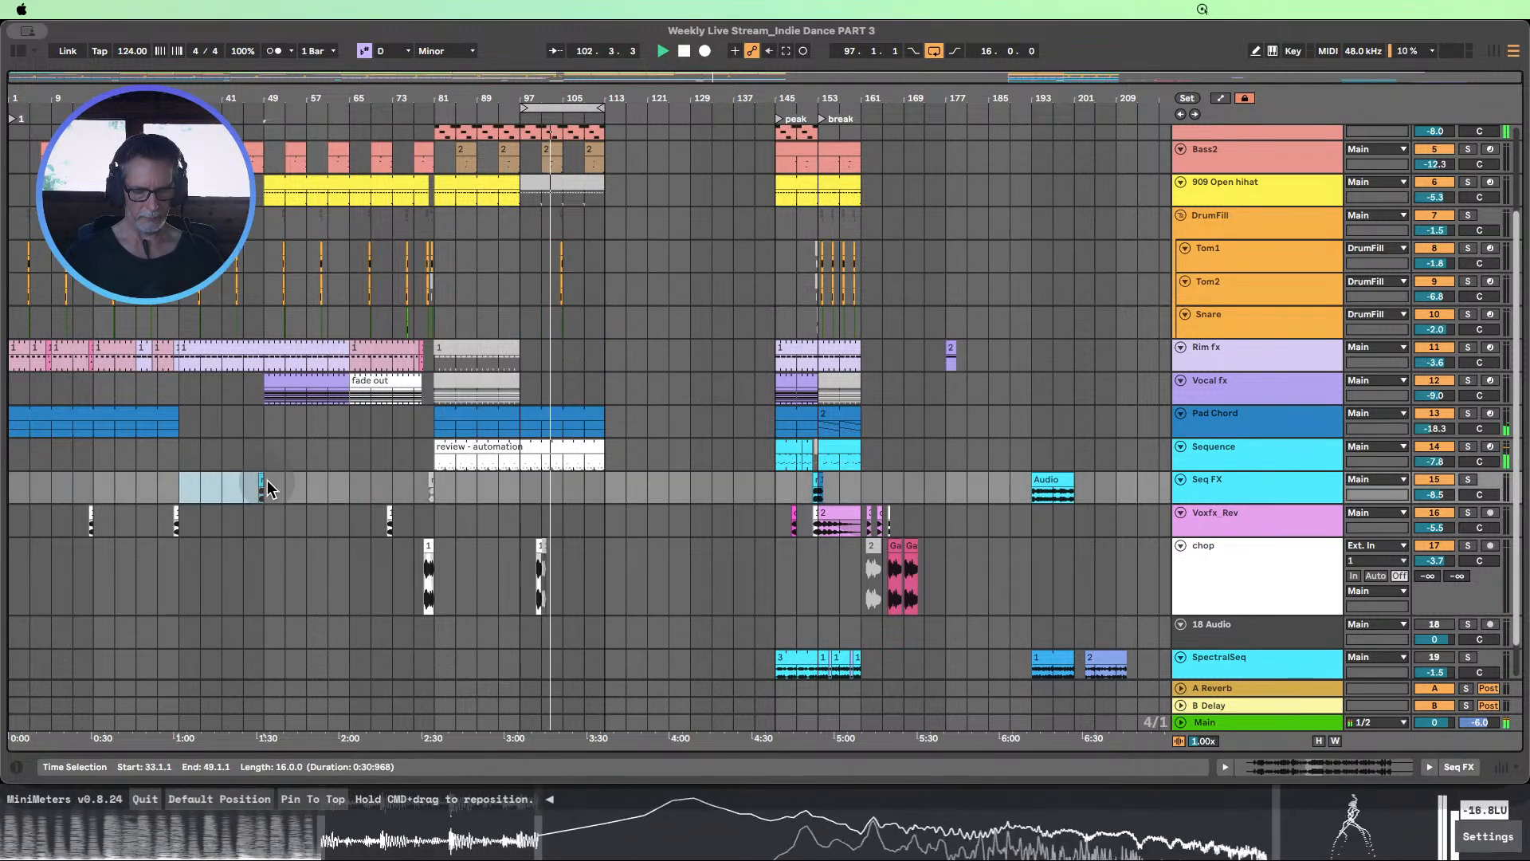
pyautogui.click(526, 484)
pyautogui.press('super+v')
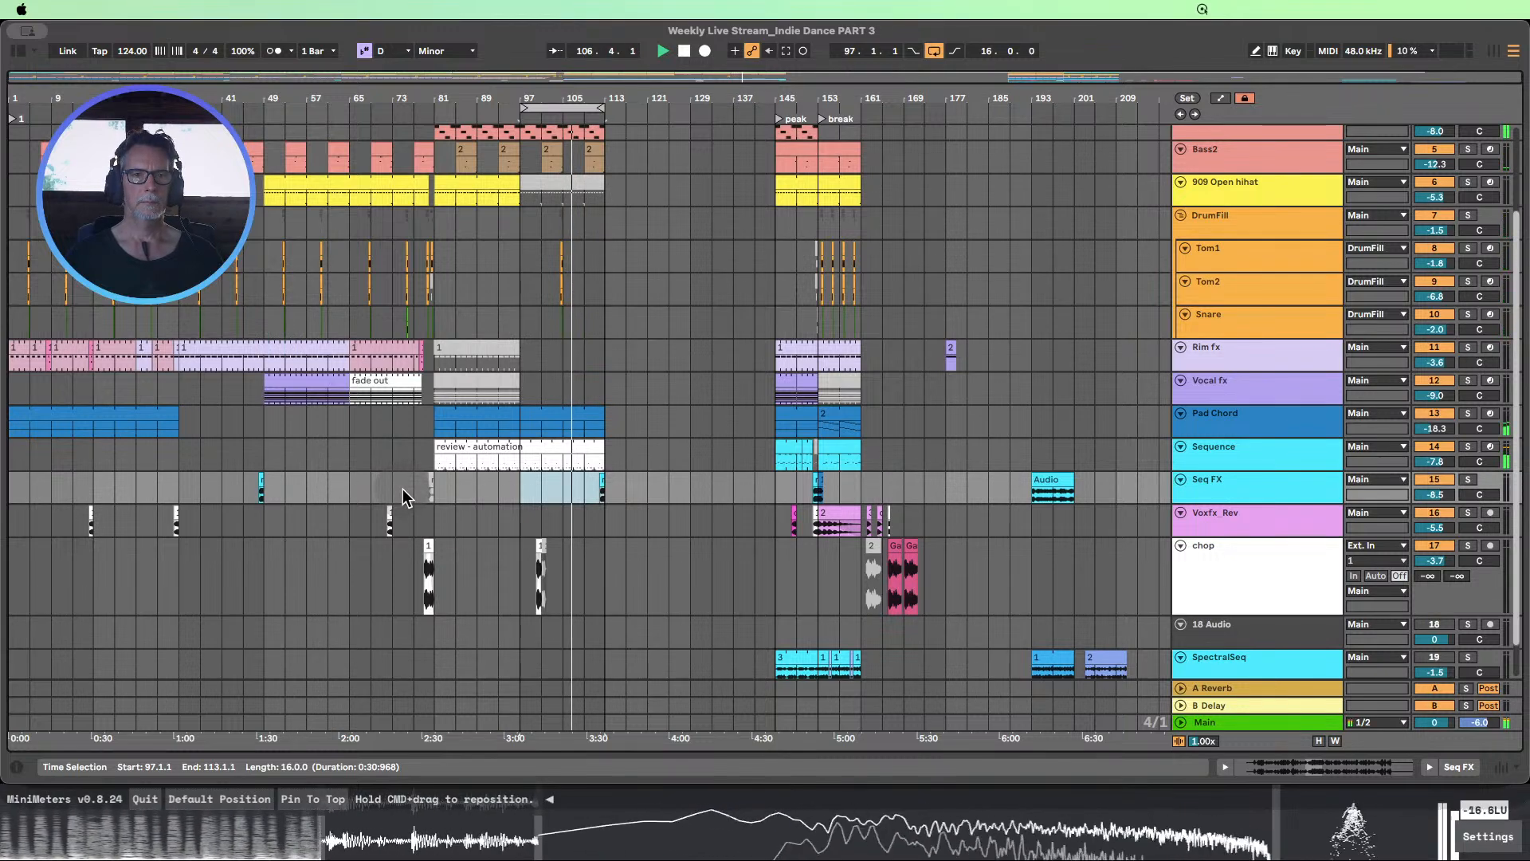
# Copy the reversed vocal effect range 29.1.1–37.1.1 on Voxfx_Rev to 105.1.1
pyautogui.click(157, 523)
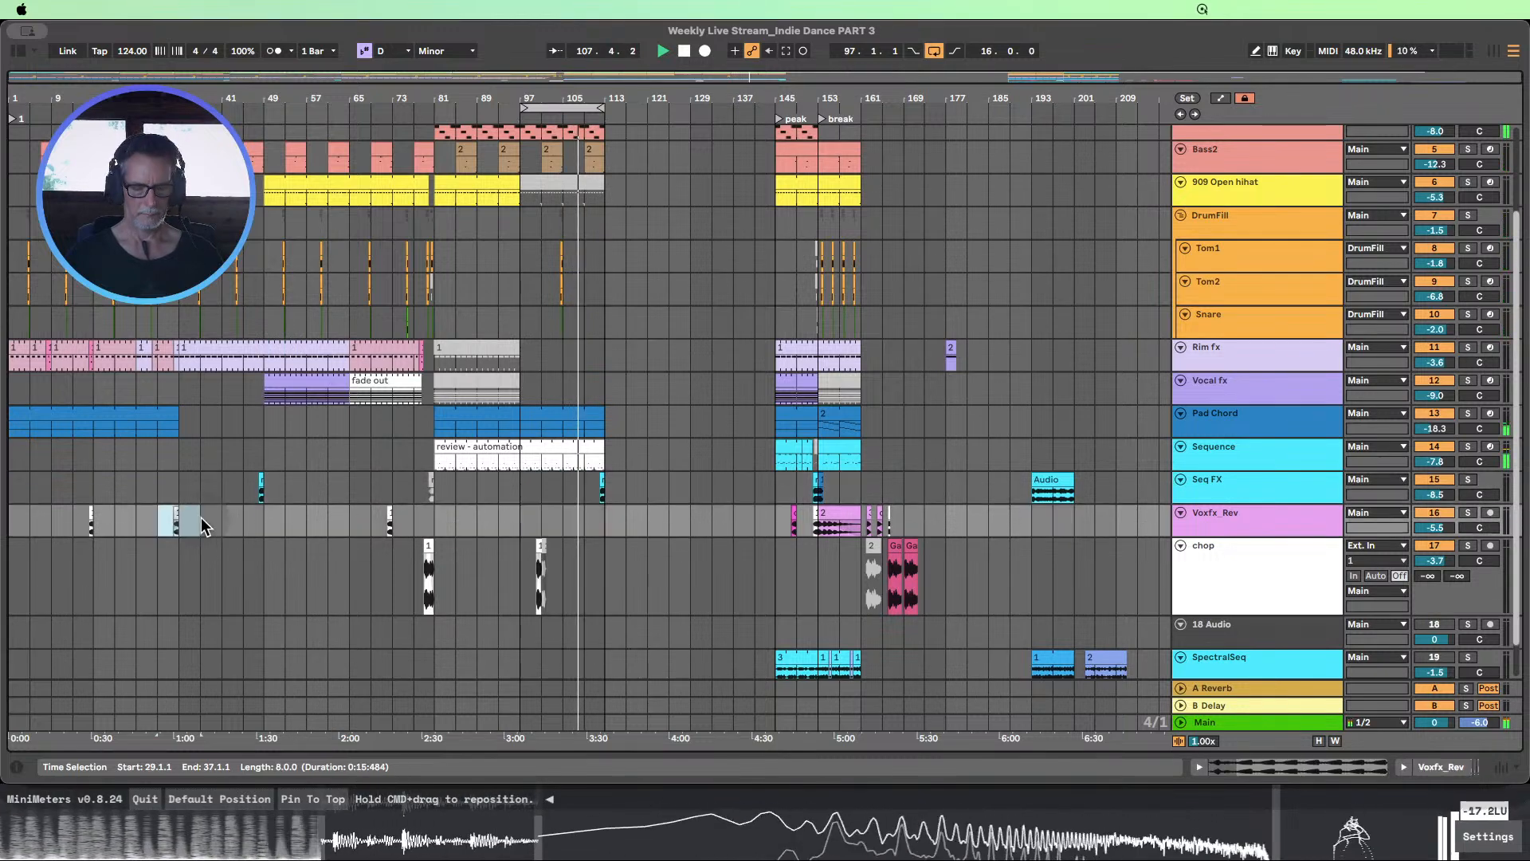
pyautogui.click(564, 522)
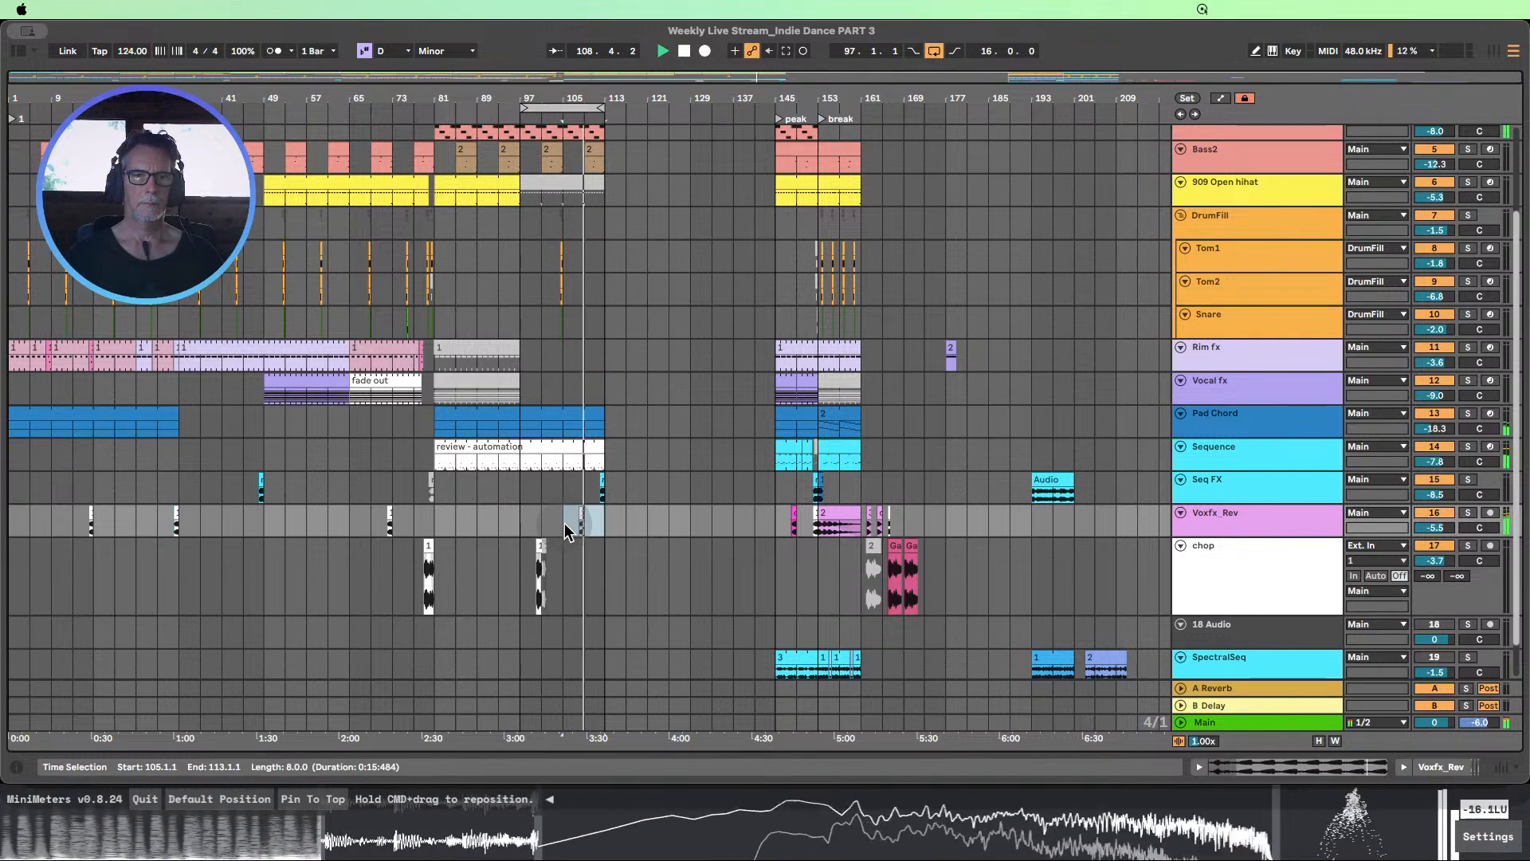
# Silence the Seq FX clip within 109.1.1–117.1.1, then stop playback near bar 112
pyautogui.click(593, 488)
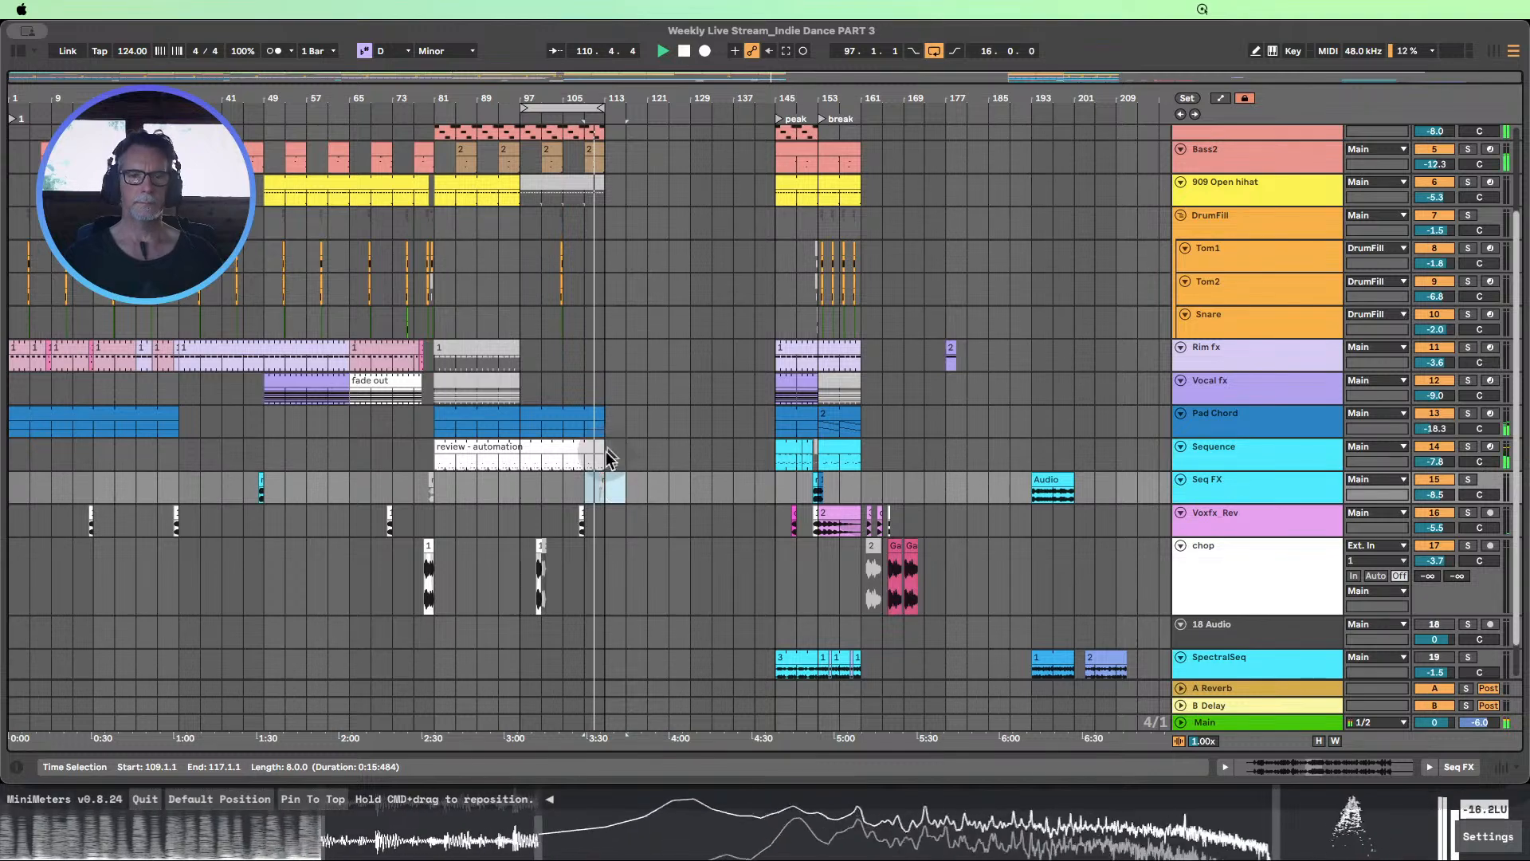
pyautogui.scroll(3, 611, 322)
pyautogui.click(608, 131)
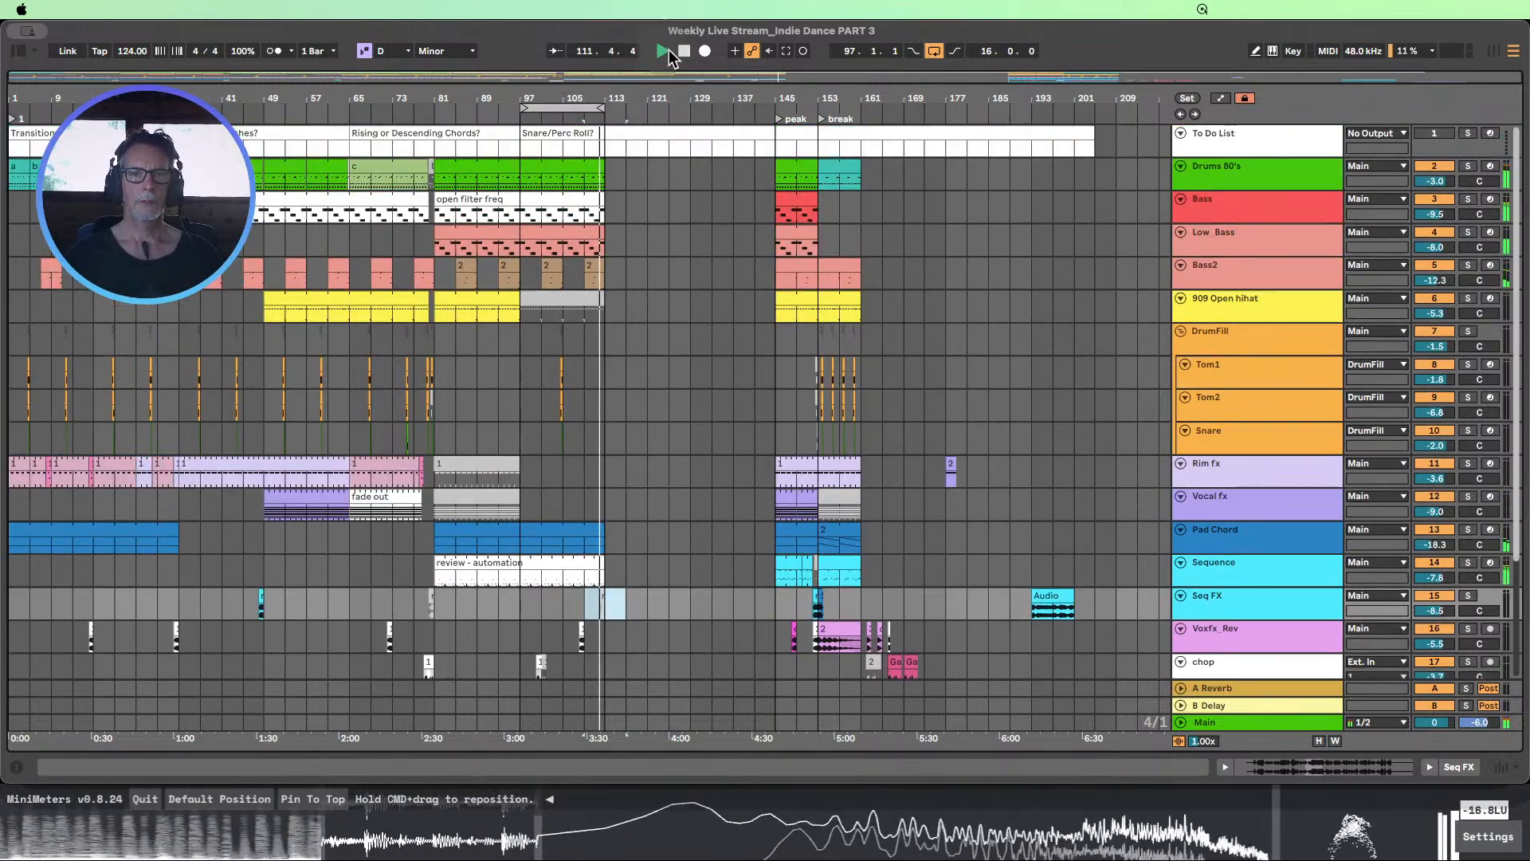
pyautogui.click(683, 51)
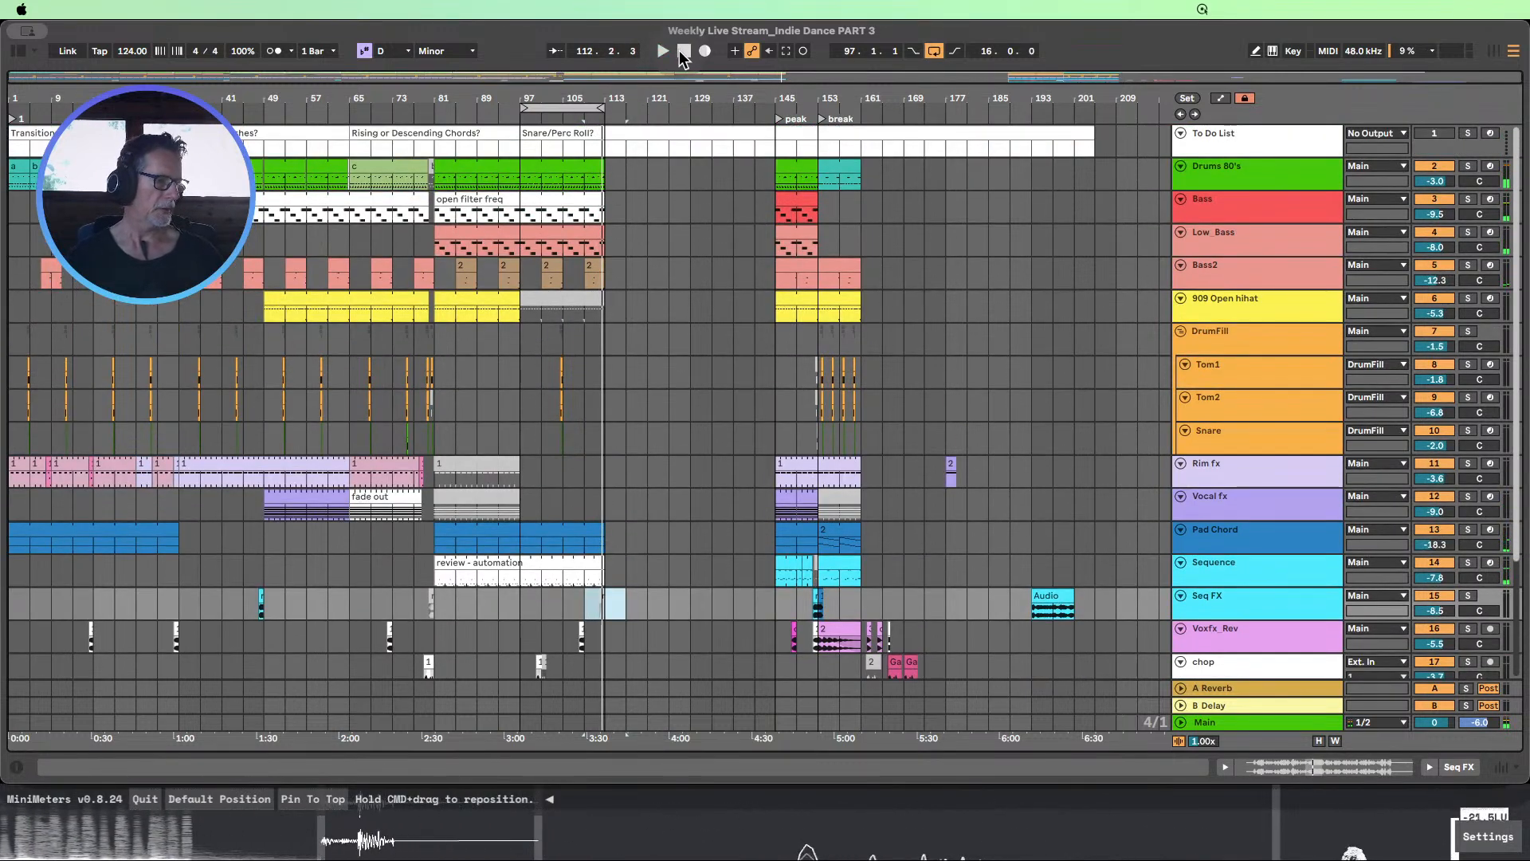
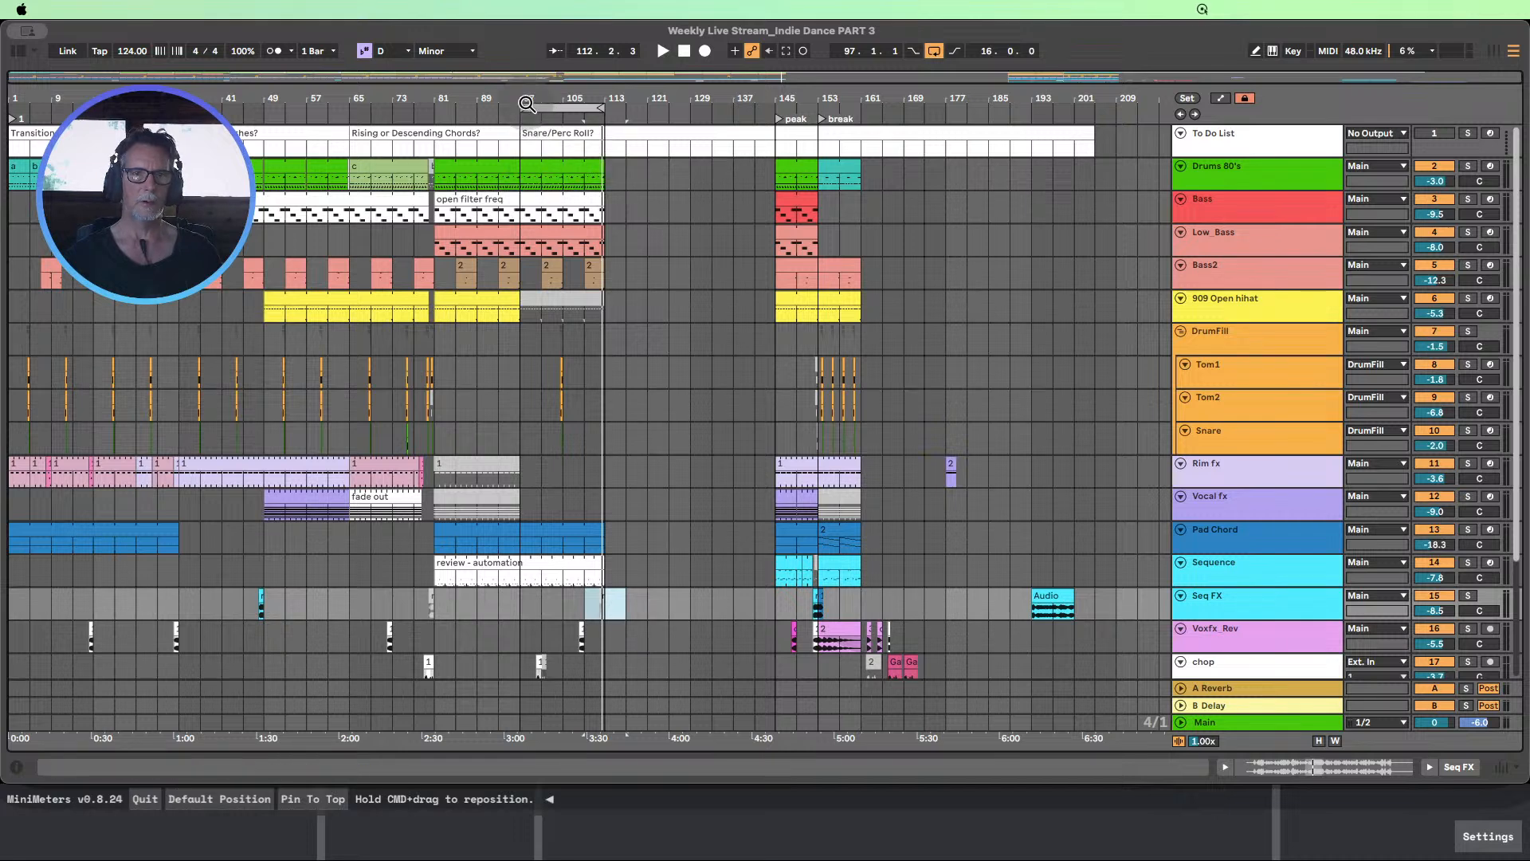
# Loop 32 bars from bar 81 during playback and extend the Drums 80's, Bass and Low_Bass clips to bar 129
pyautogui.moveTo(525, 106); pyautogui.dragTo(437, 110)
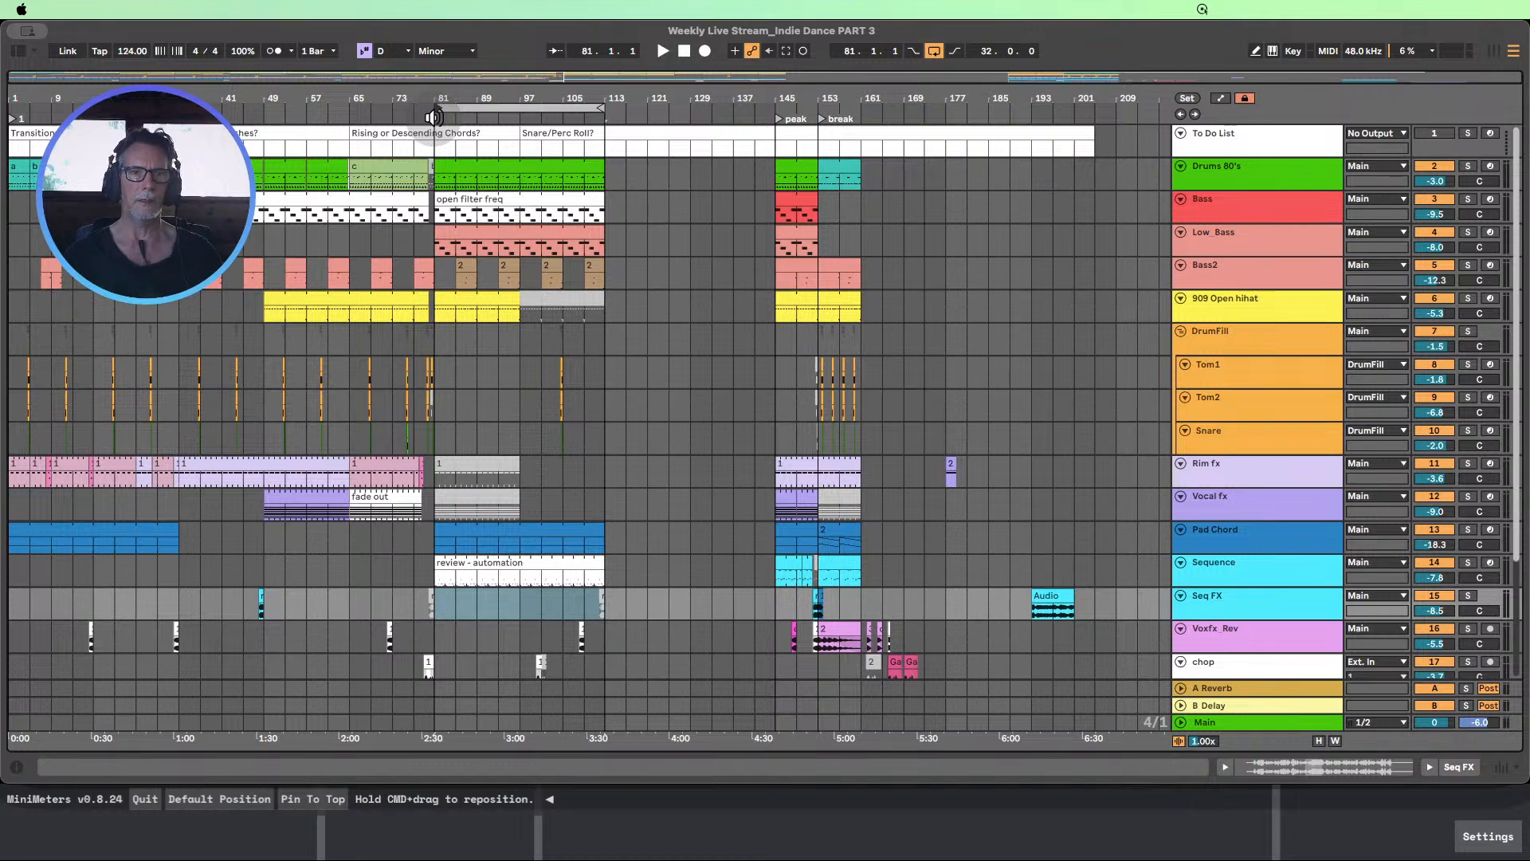
pyautogui.click(433, 117)
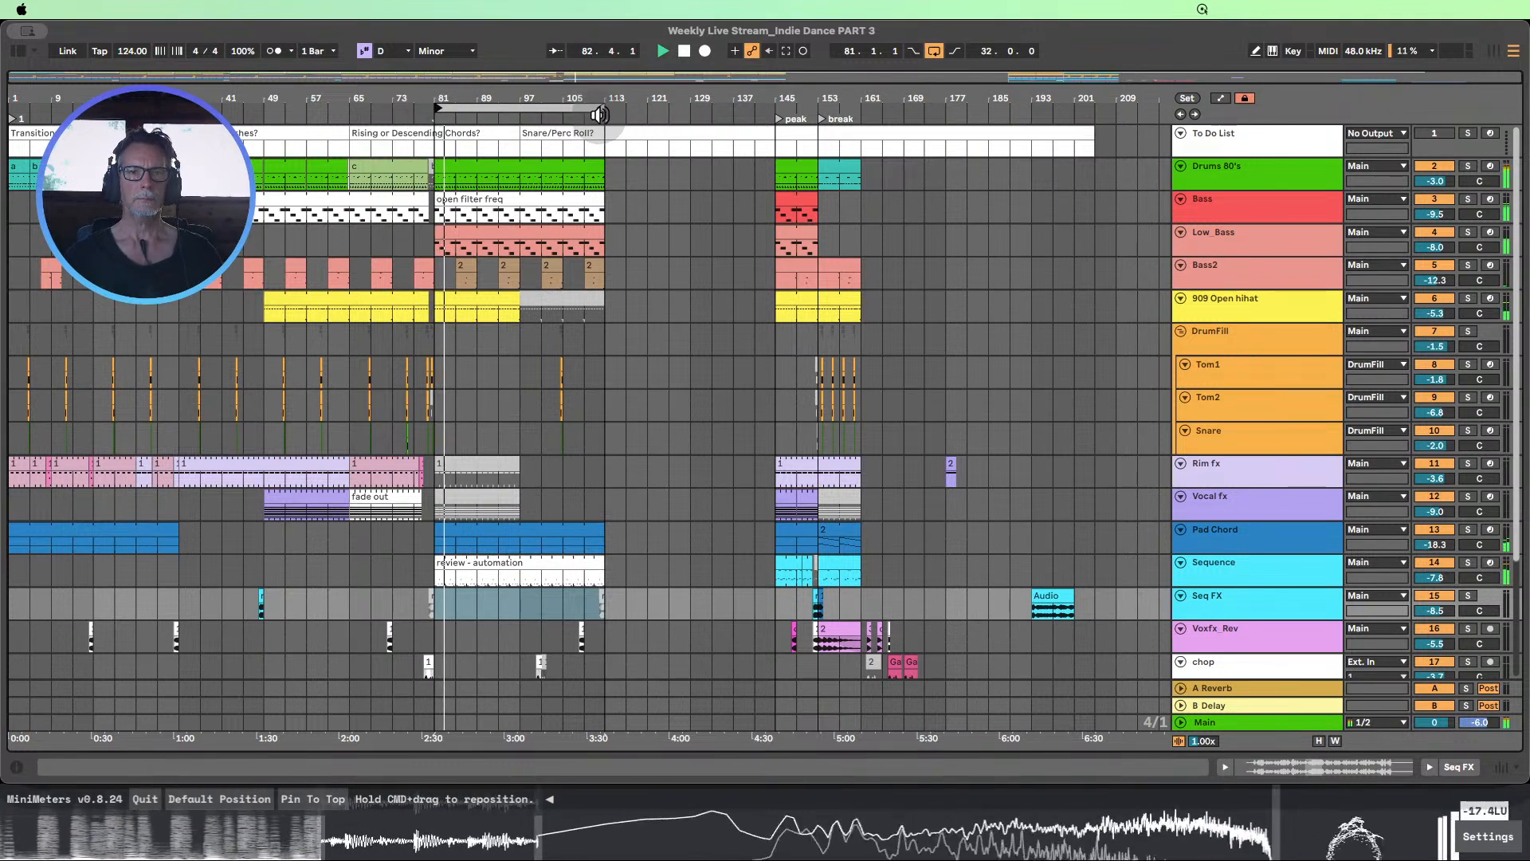
pyautogui.moveTo(602, 161); pyautogui.dragTo(680, 157)
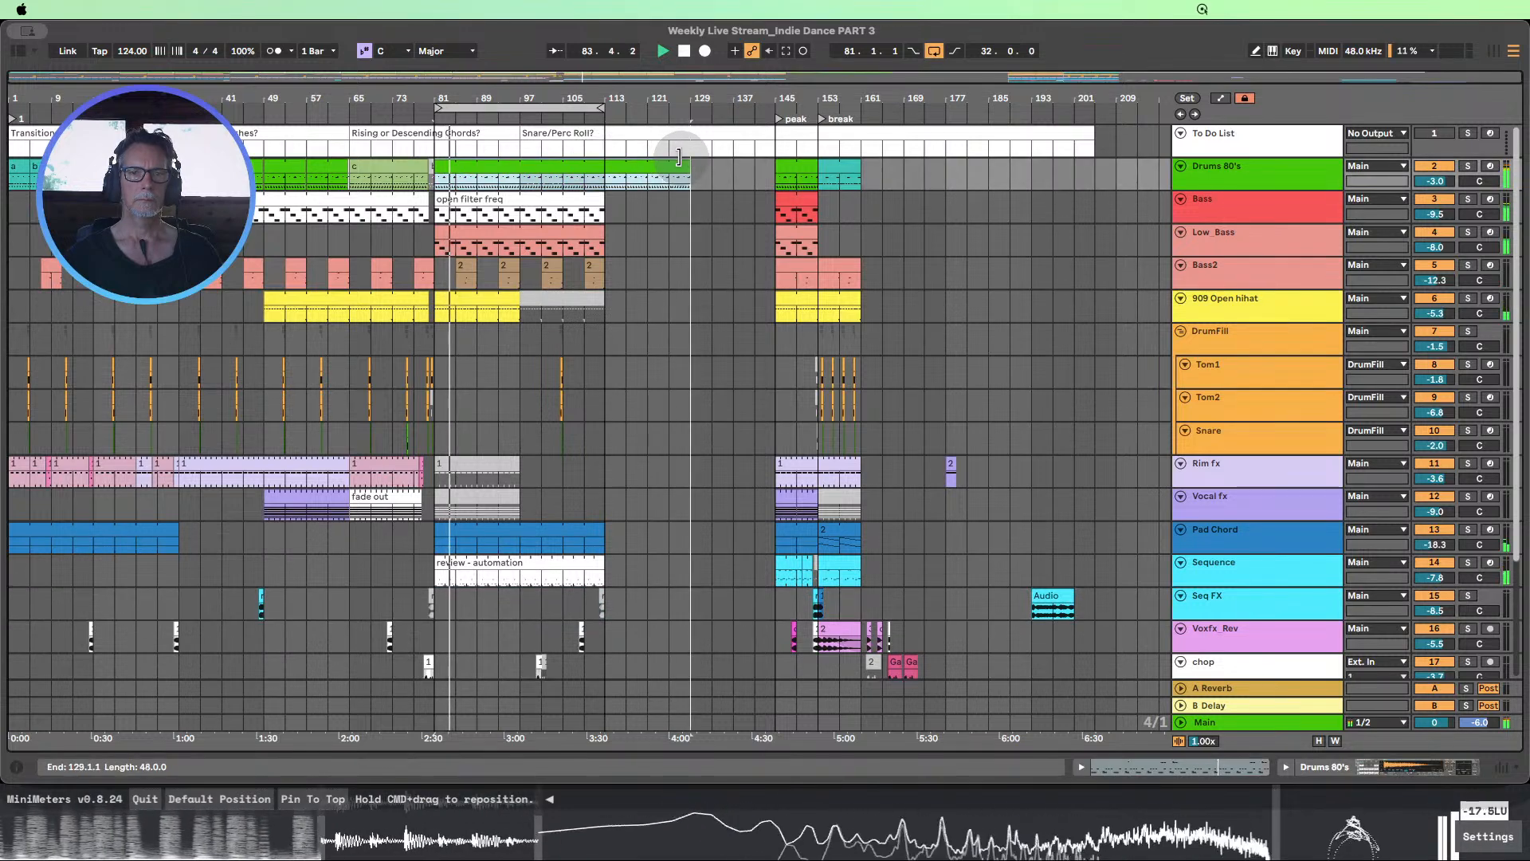
pyautogui.moveTo(603, 195); pyautogui.dragTo(680, 193)
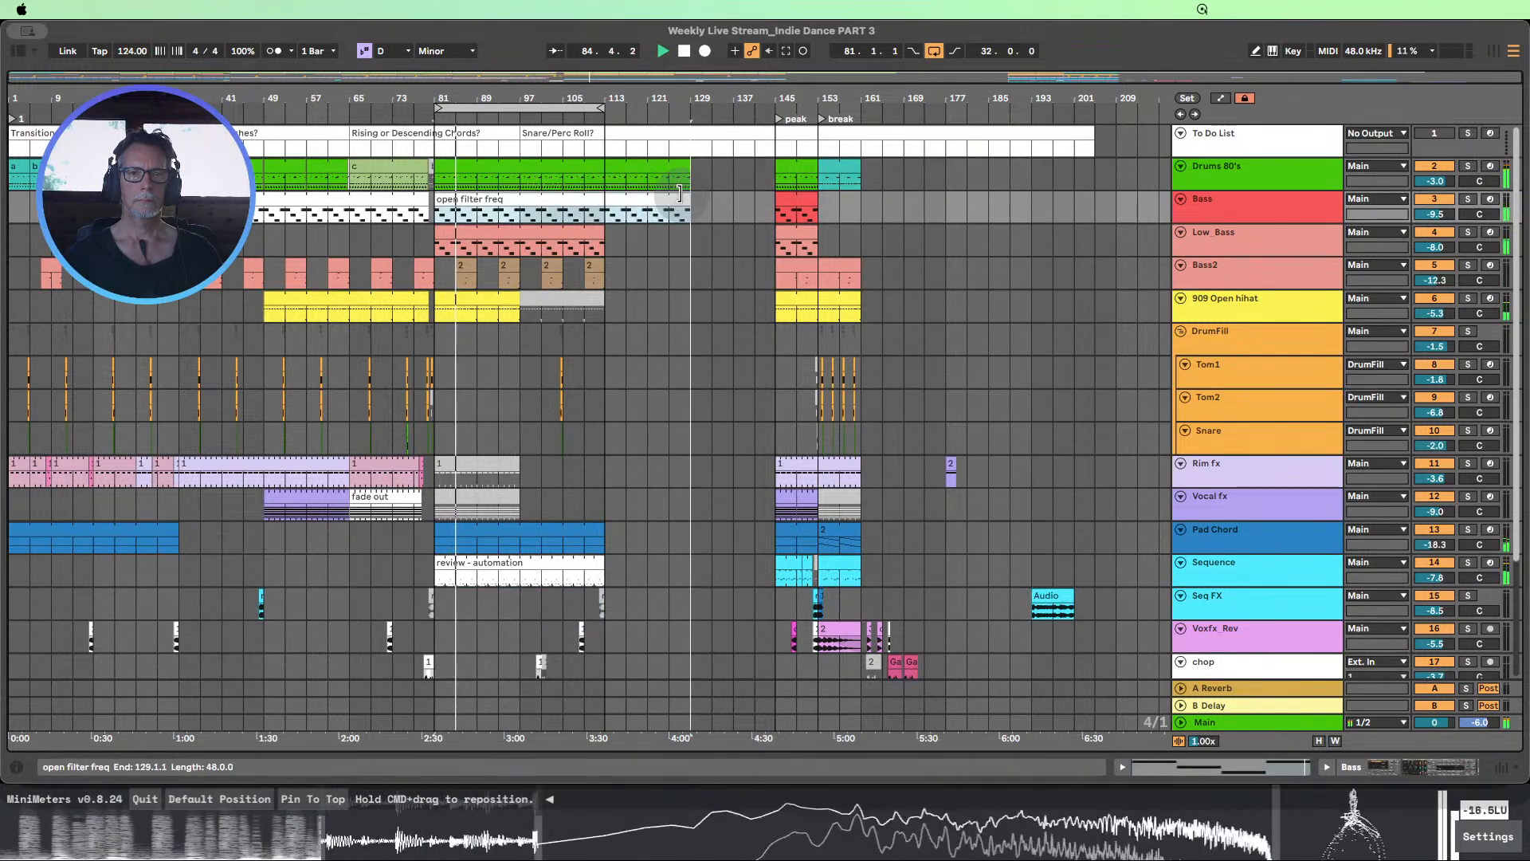
pyautogui.moveTo(668, 230); pyautogui.dragTo(690, 232)
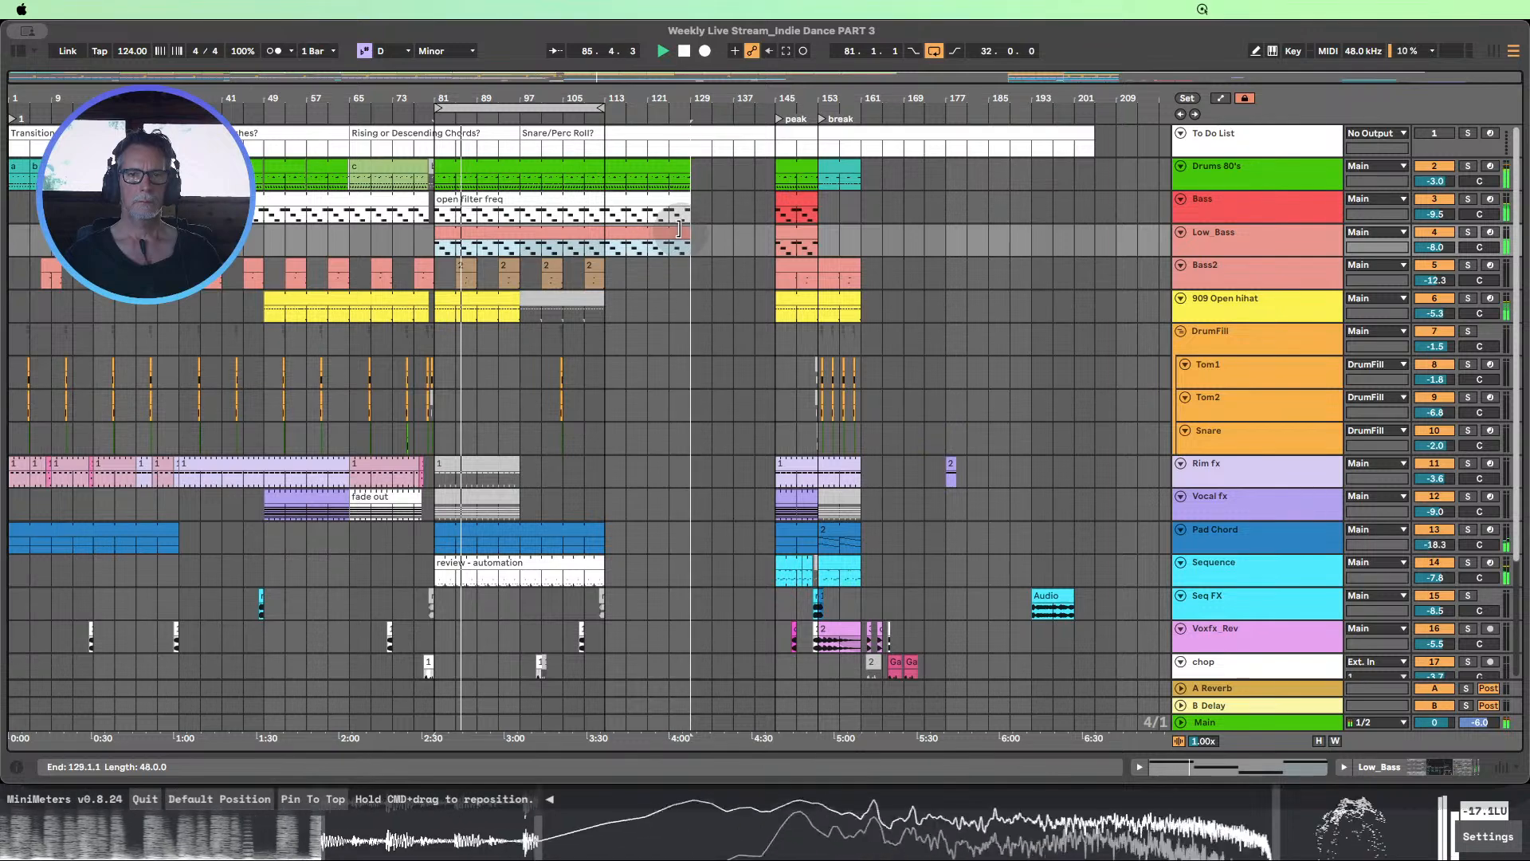
# Duplicate the Bass2 range 97.1.1–113.1.1 to 113.1.1 and copy the four-bar Vocal fx clip from 145.1.1 to 113.1.1
pyautogui.moveTo(525, 280); pyautogui.dragTo(593, 286)
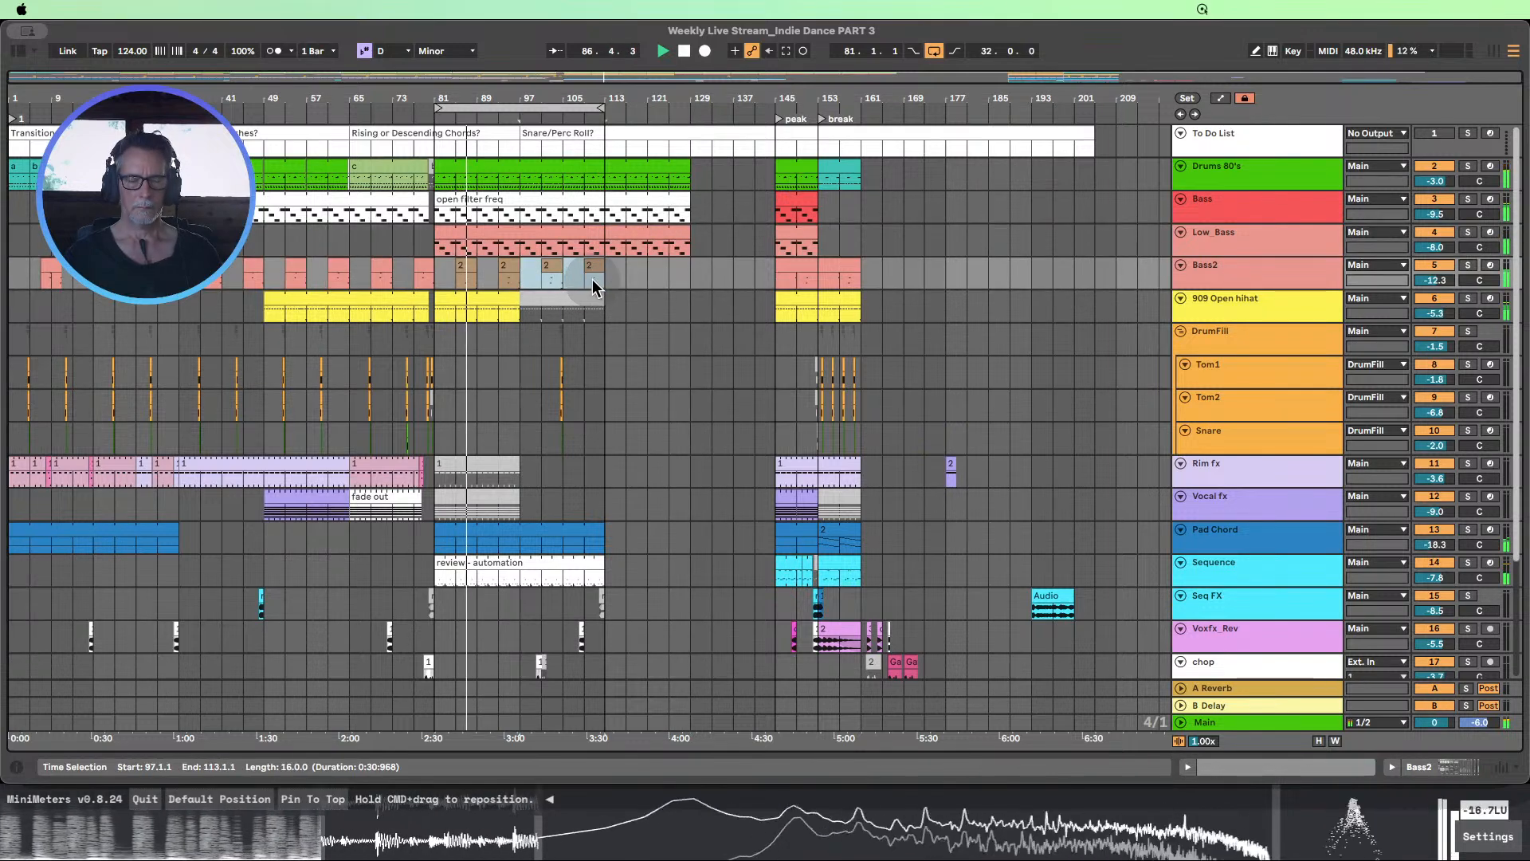
pyautogui.press('super+d')
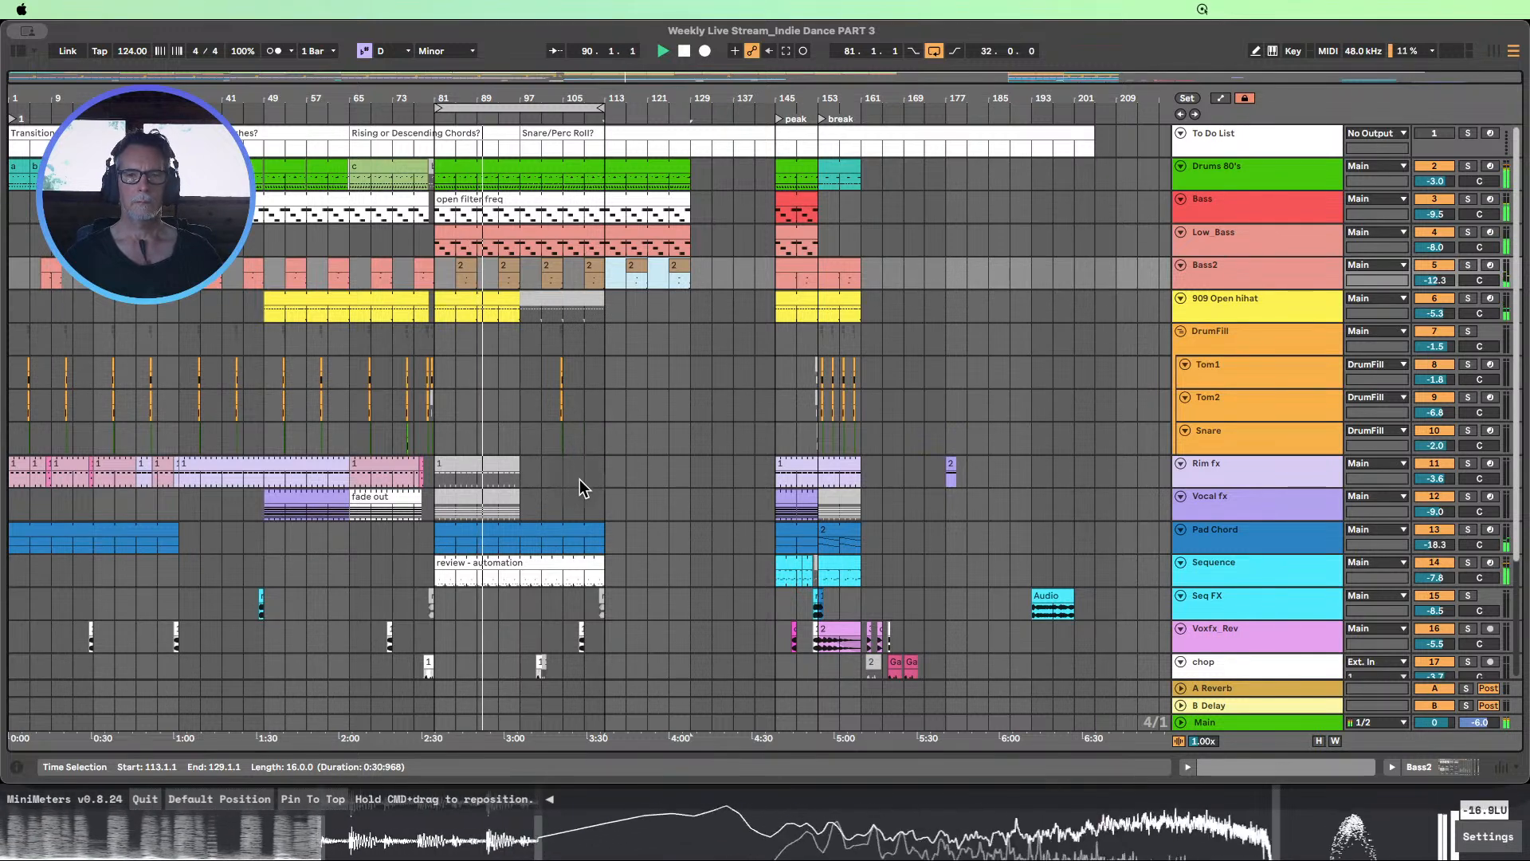
pyautogui.click(789, 500)
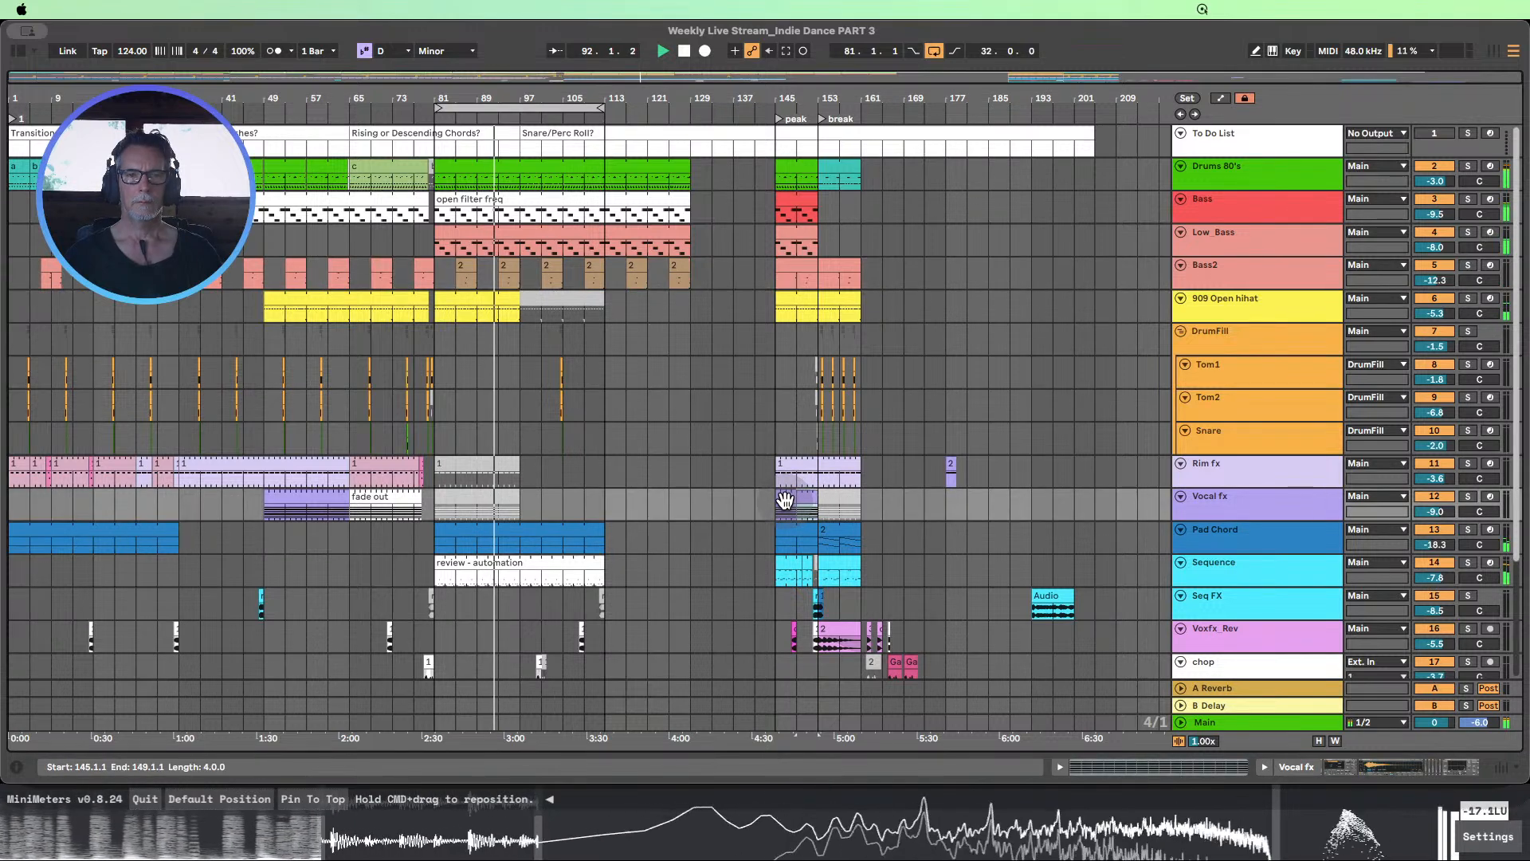
pyautogui.moveTo(785, 500); pyautogui.dragTo(615, 501)
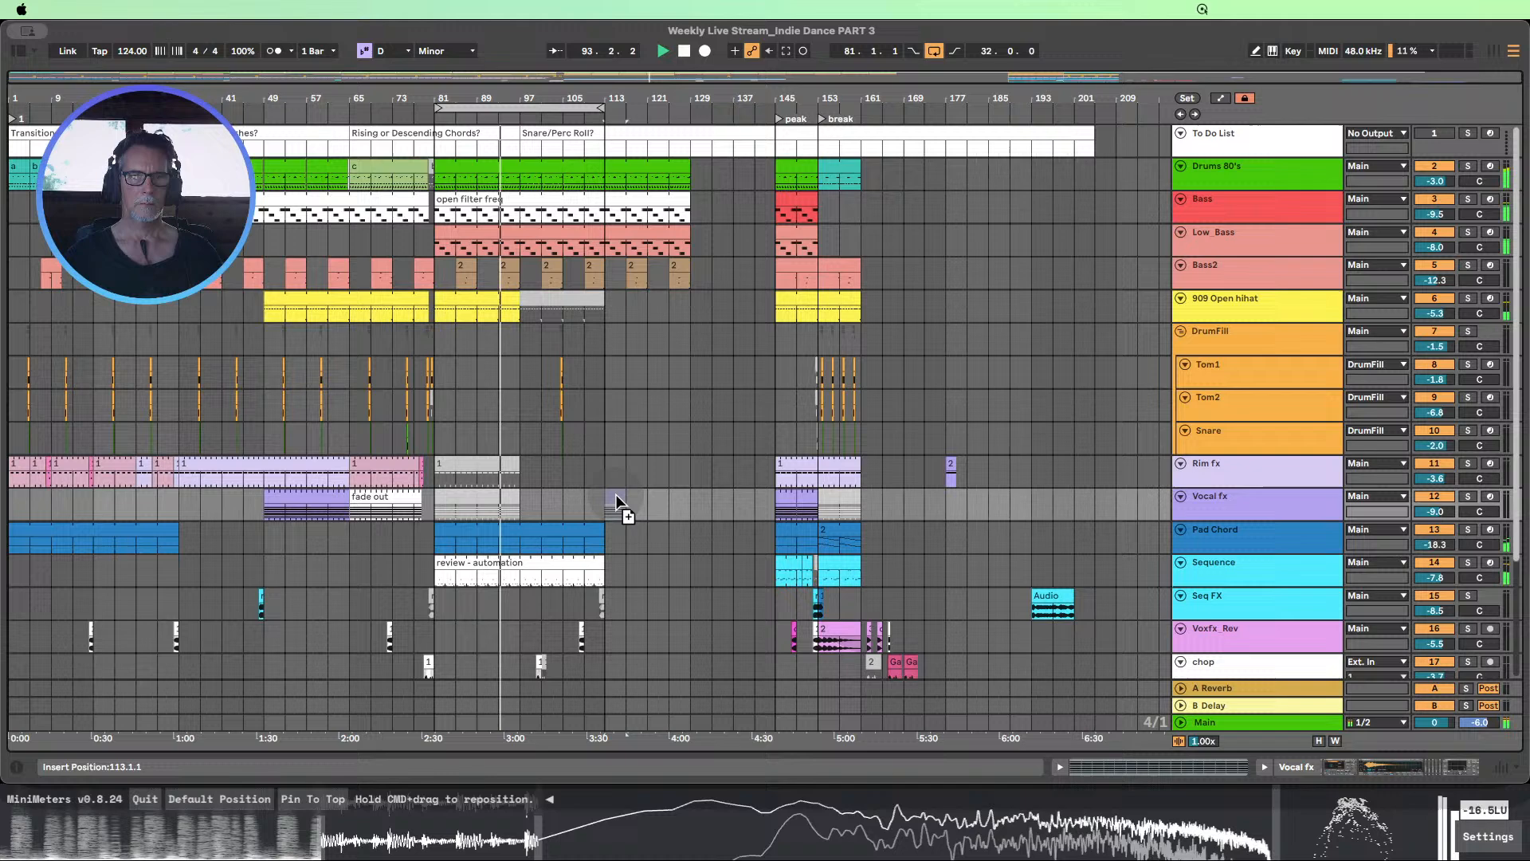
# Display track automation, enlarge the Bass track with its devices shown, and put Drift's LP Freq in its own automation lane
pyautogui.doubleClick(604, 215)
pyautogui.click(1223, 98)
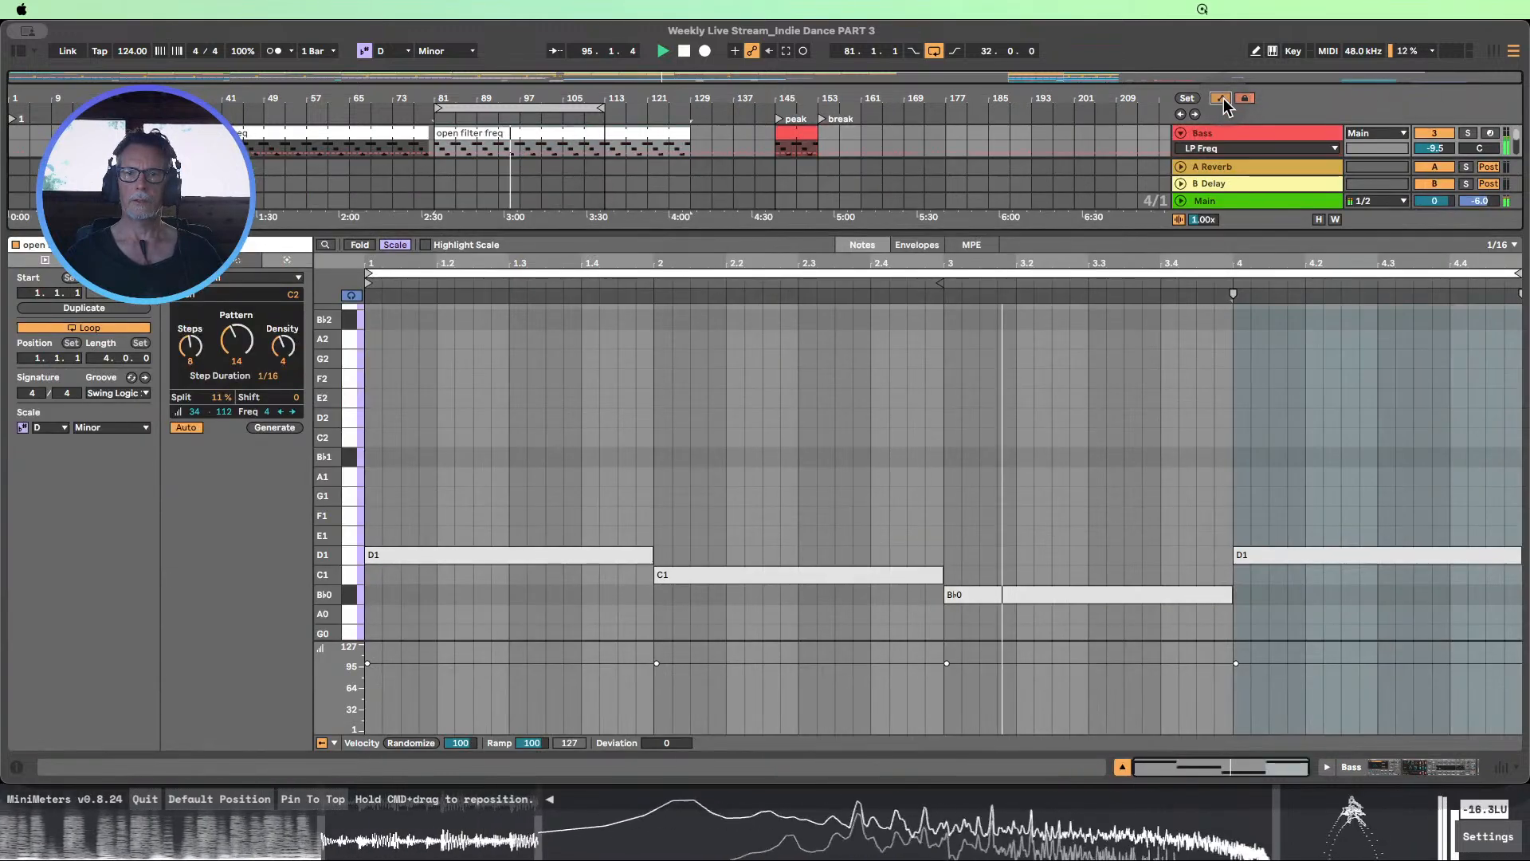
pyautogui.click(1121, 767)
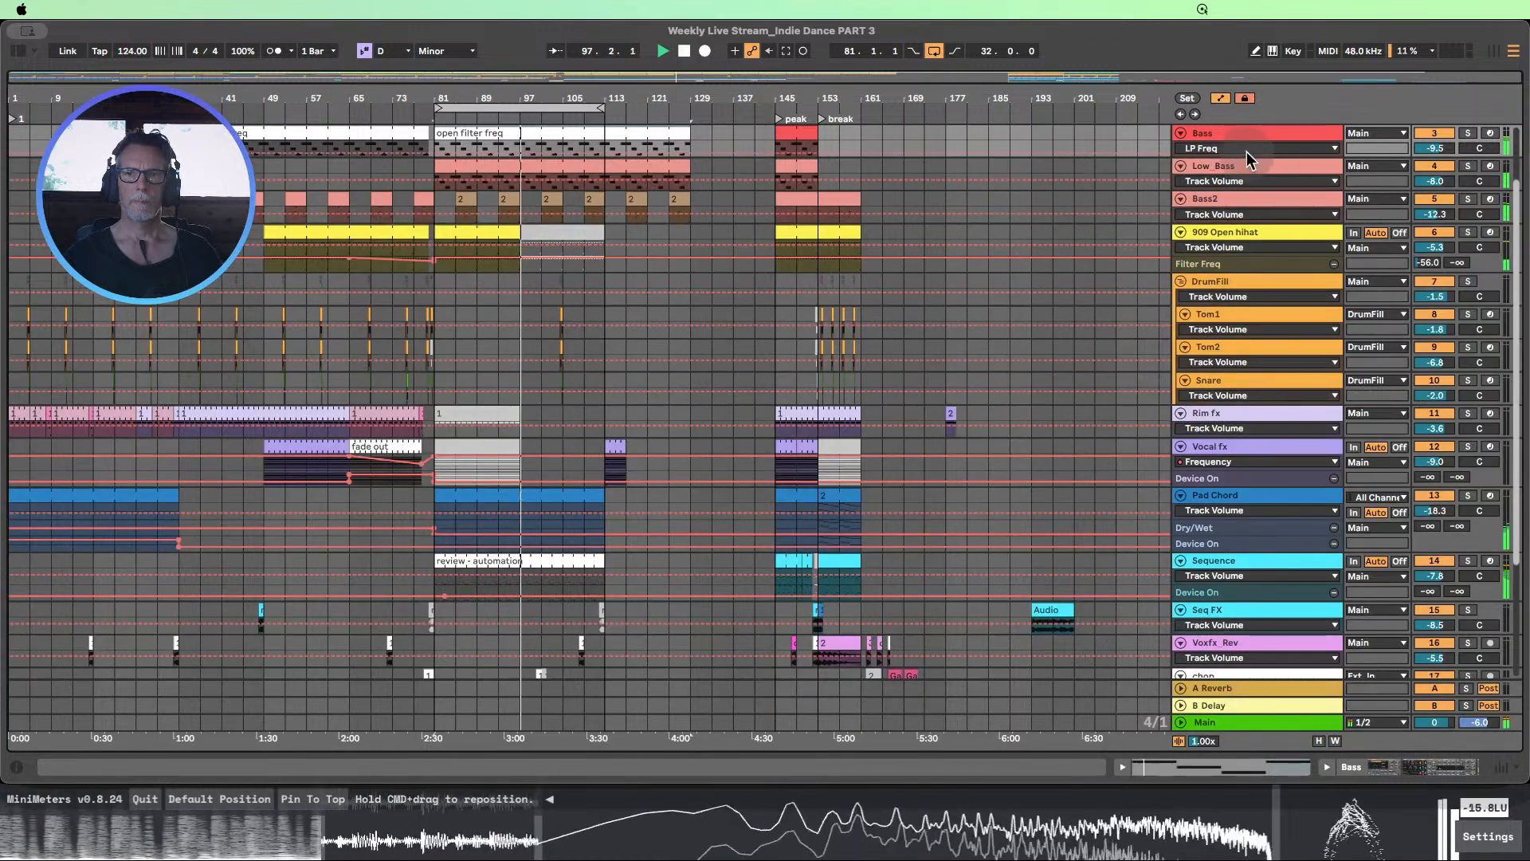
pyautogui.moveTo(1247, 154); pyautogui.dragTo(1272, 307)
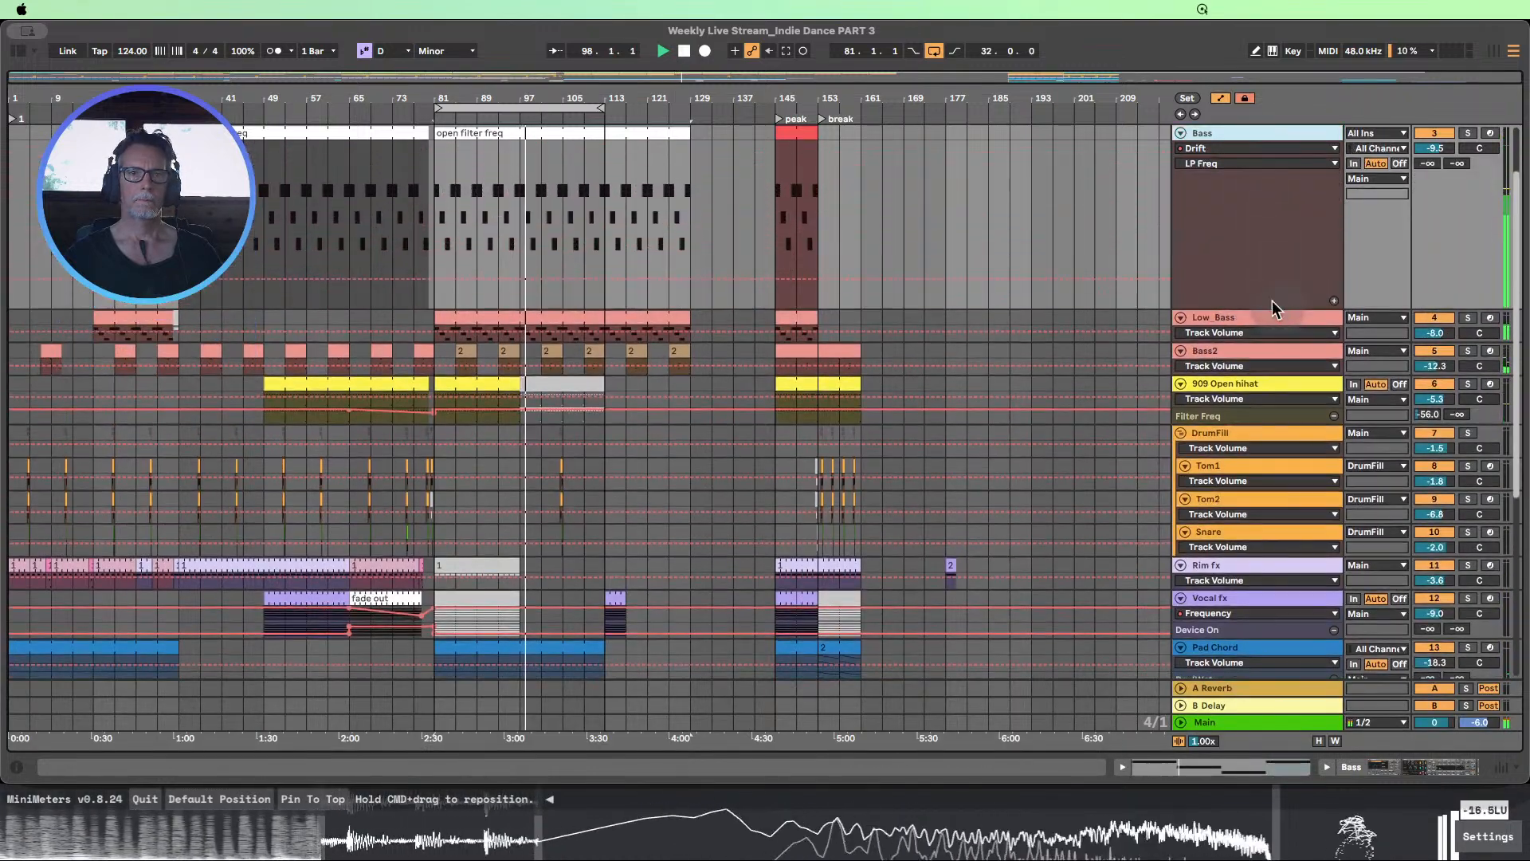
pyautogui.doubleClick(1246, 136)
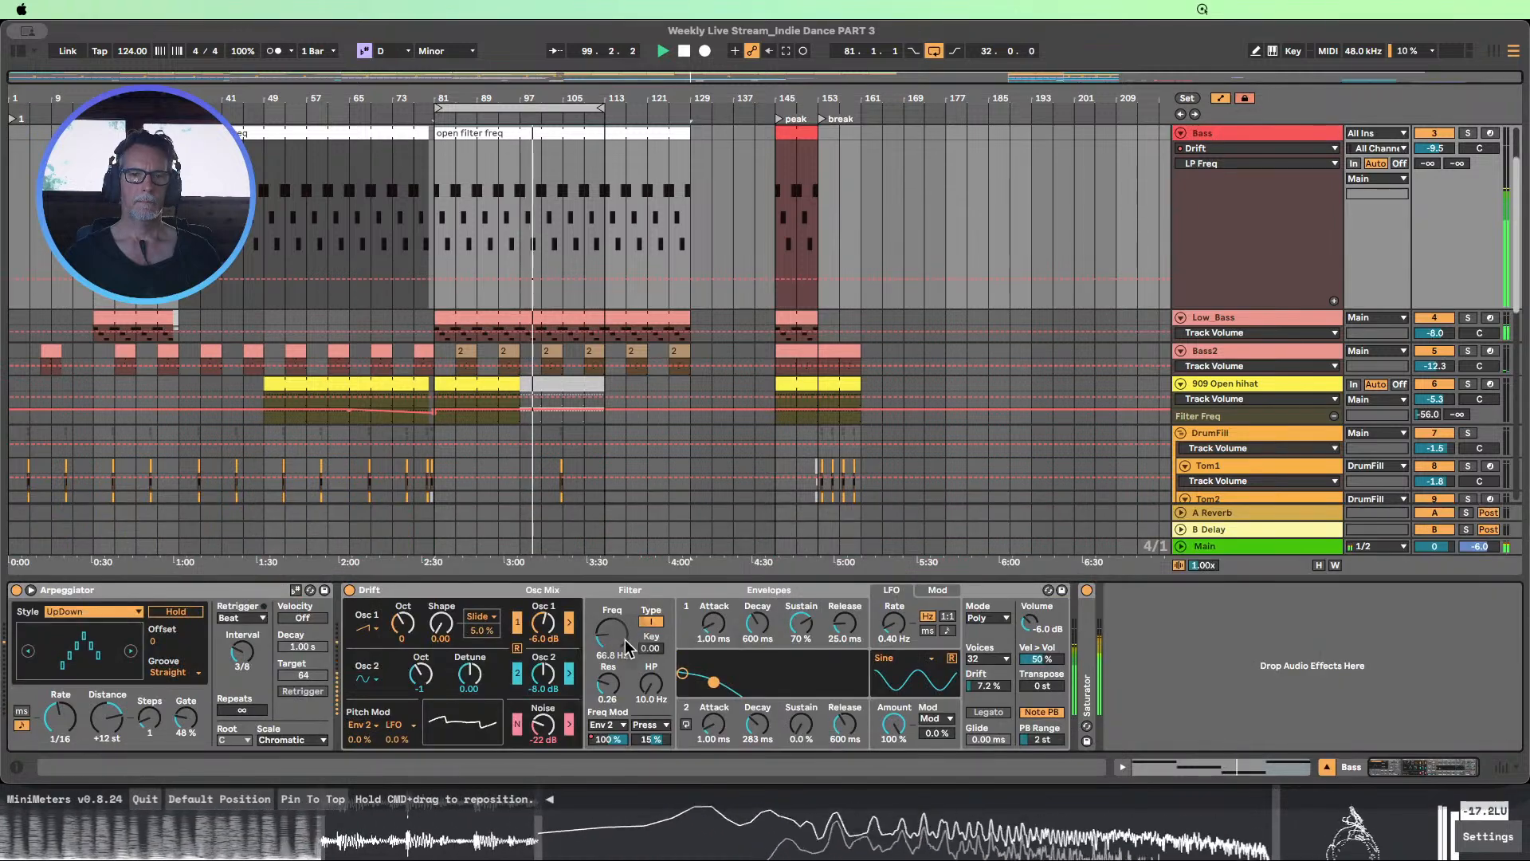
pyautogui.click(1334, 302)
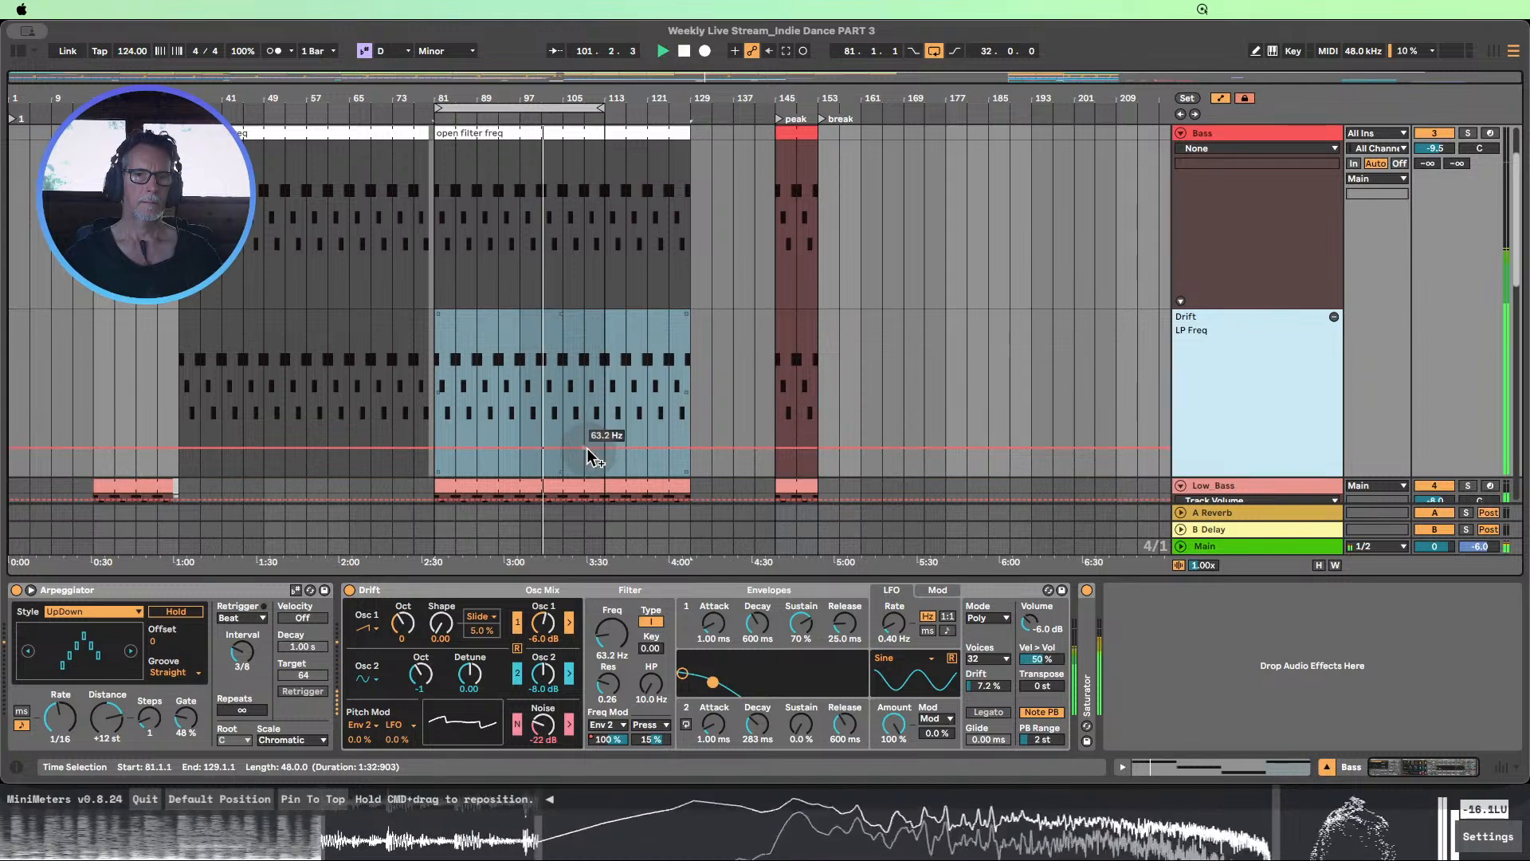
# Draw a rising LP Freq automation ramp on the Bass track from bar 81 to about 1.04 kHz at bar 145
pyautogui.click(435, 461)
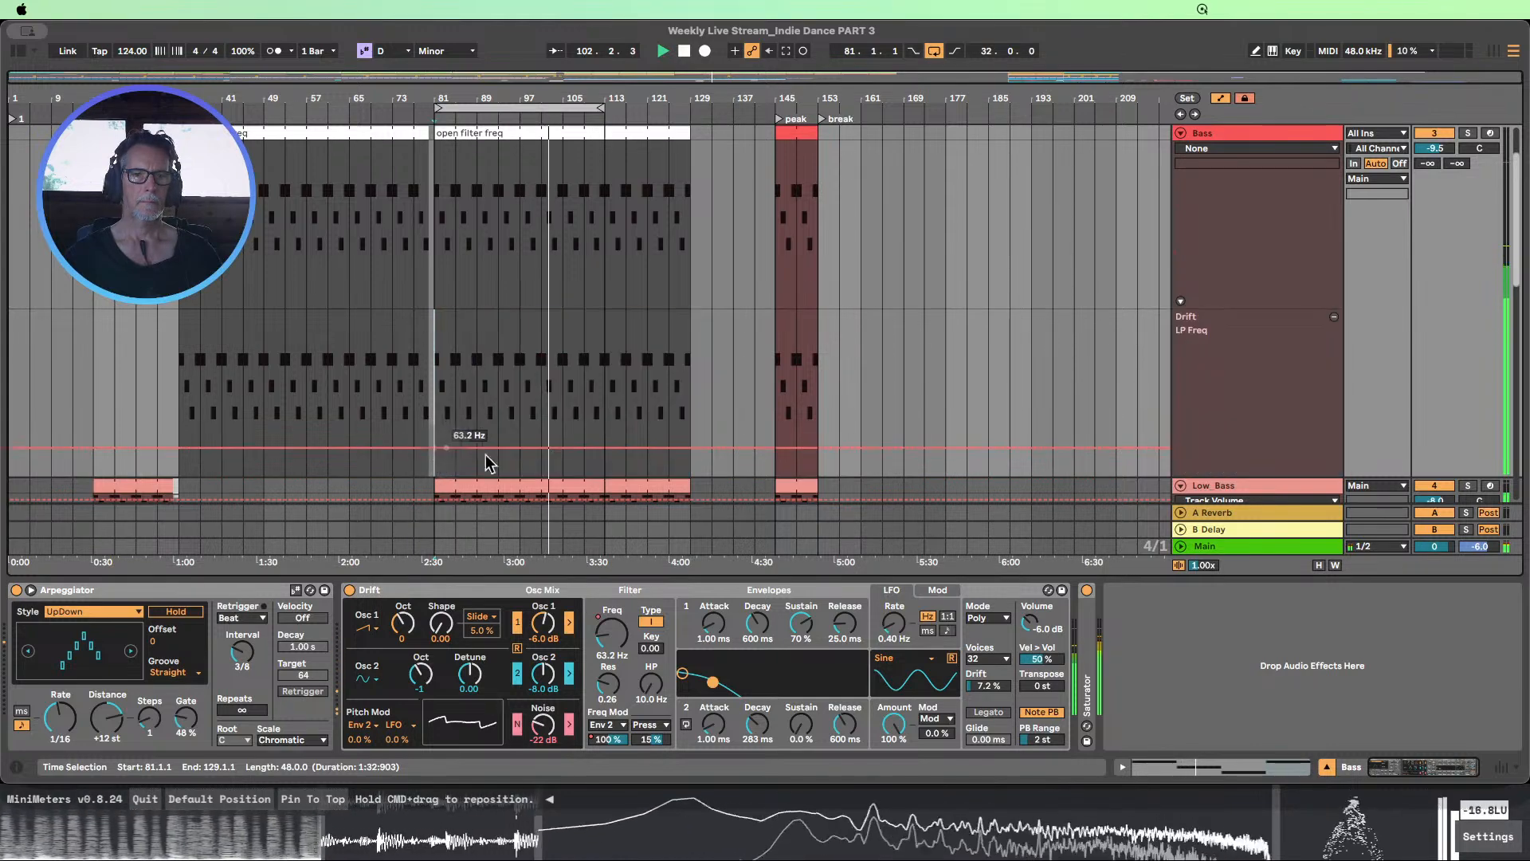
pyautogui.moveTo(600, 443)
pyautogui.mouseDown()
pyautogui.moveTo(609, 363)
pyautogui.moveTo(711, 362)
pyautogui.moveTo(775, 329)
pyautogui.moveTo(774, 314)
pyautogui.moveTo(775, 381)
pyautogui.mouseUp()
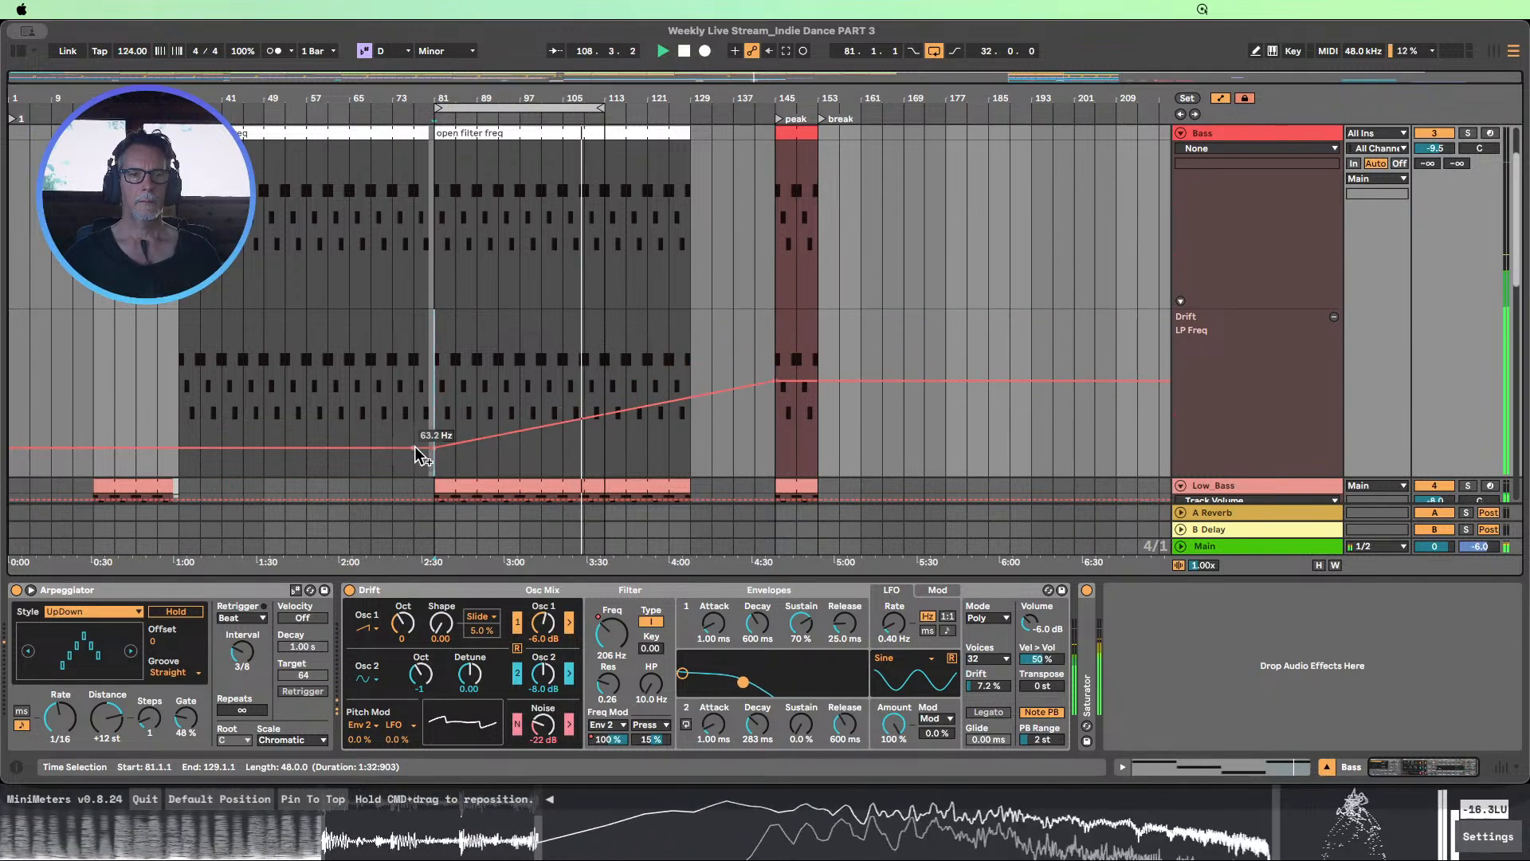
# Show Drift's Low Pass Modulation Amount 1 automation on the Bass track and put it in its own lane
pyautogui.click(1284, 149)
pyautogui.click(1284, 192)
pyautogui.click(1231, 164)
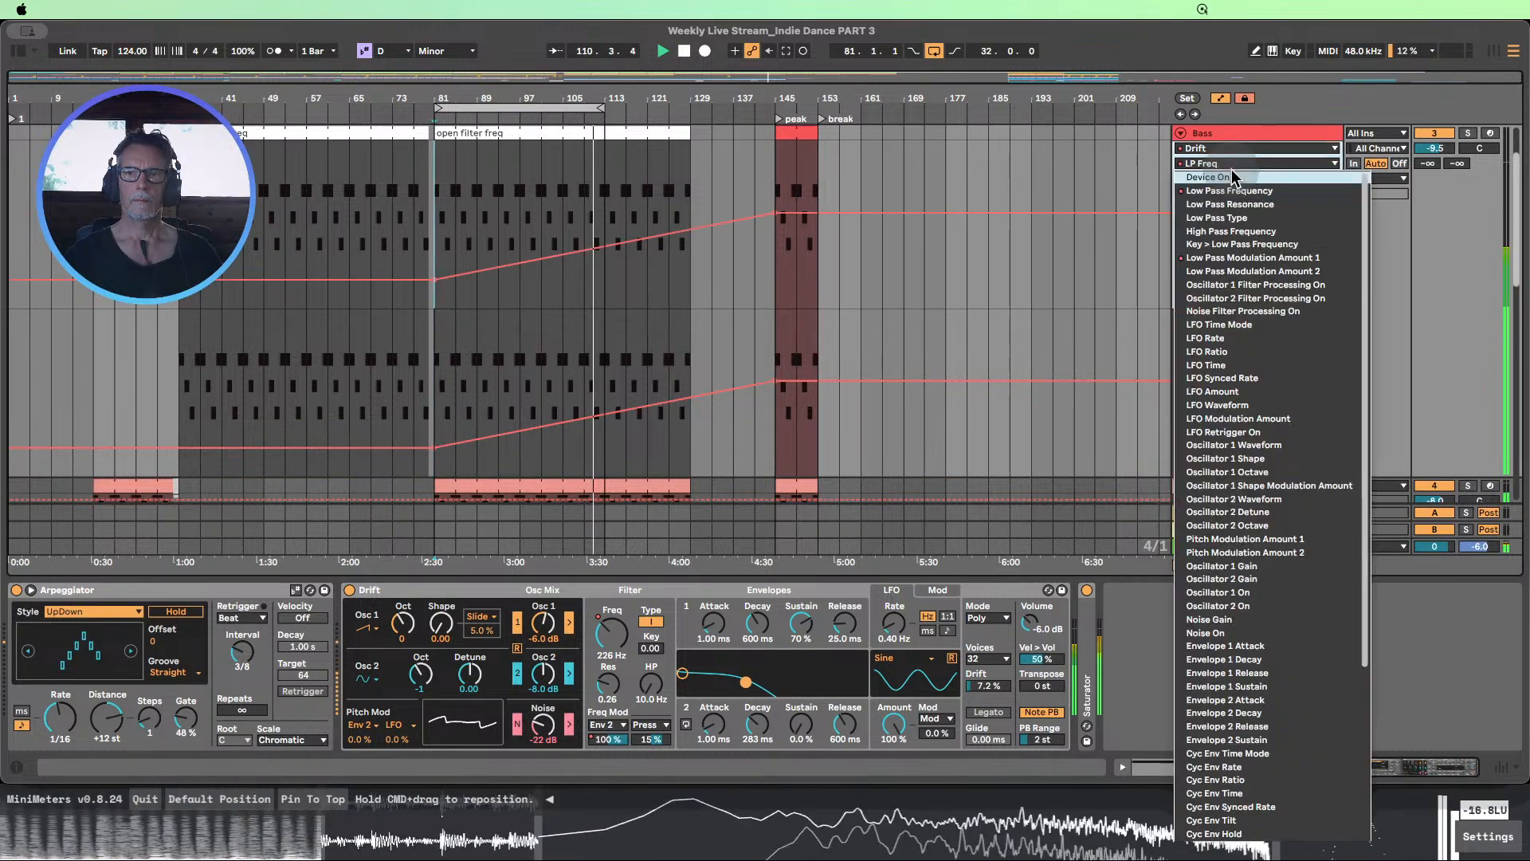
pyautogui.click(1233, 258)
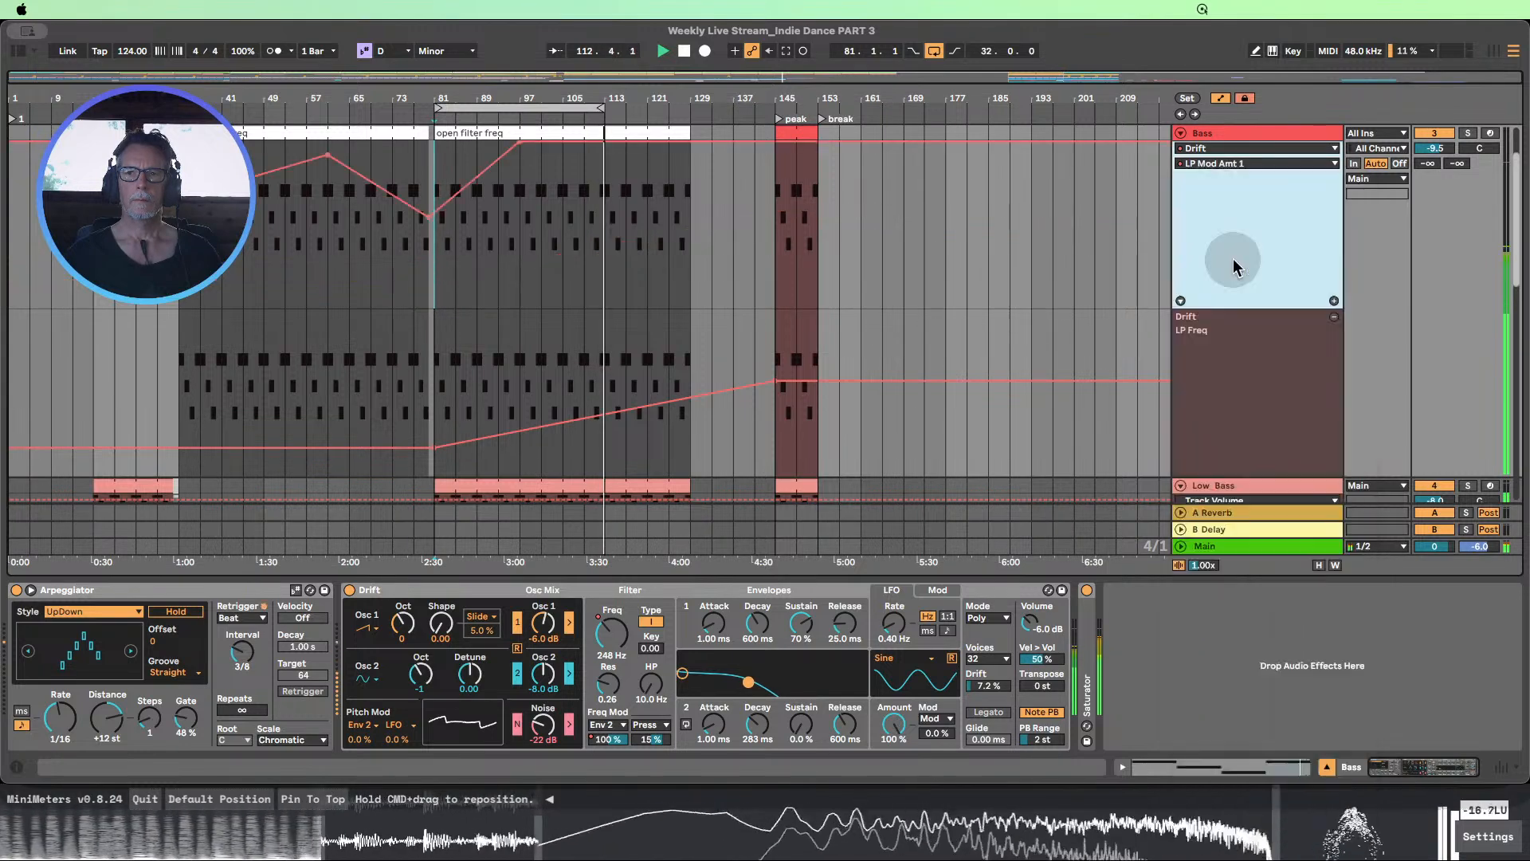
pyautogui.click(1335, 301)
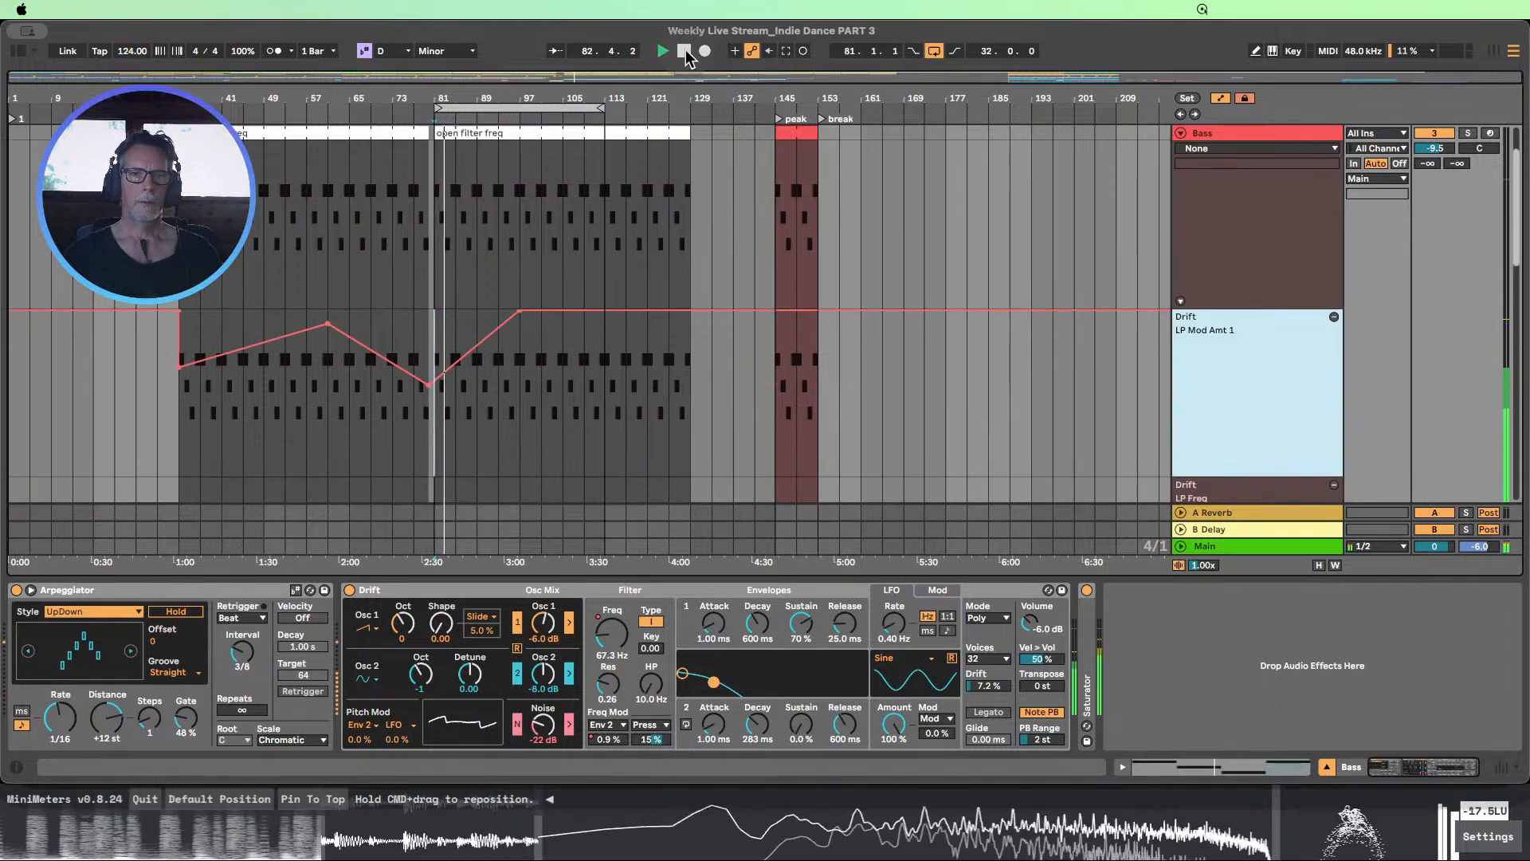
# Stop playback, hide the devices, fit the track heights to the arrangement and enlarge the Bass LP Mod Amt 1 and LP Freq lanes
pyautogui.press('space')
pyautogui.click(1326, 768)
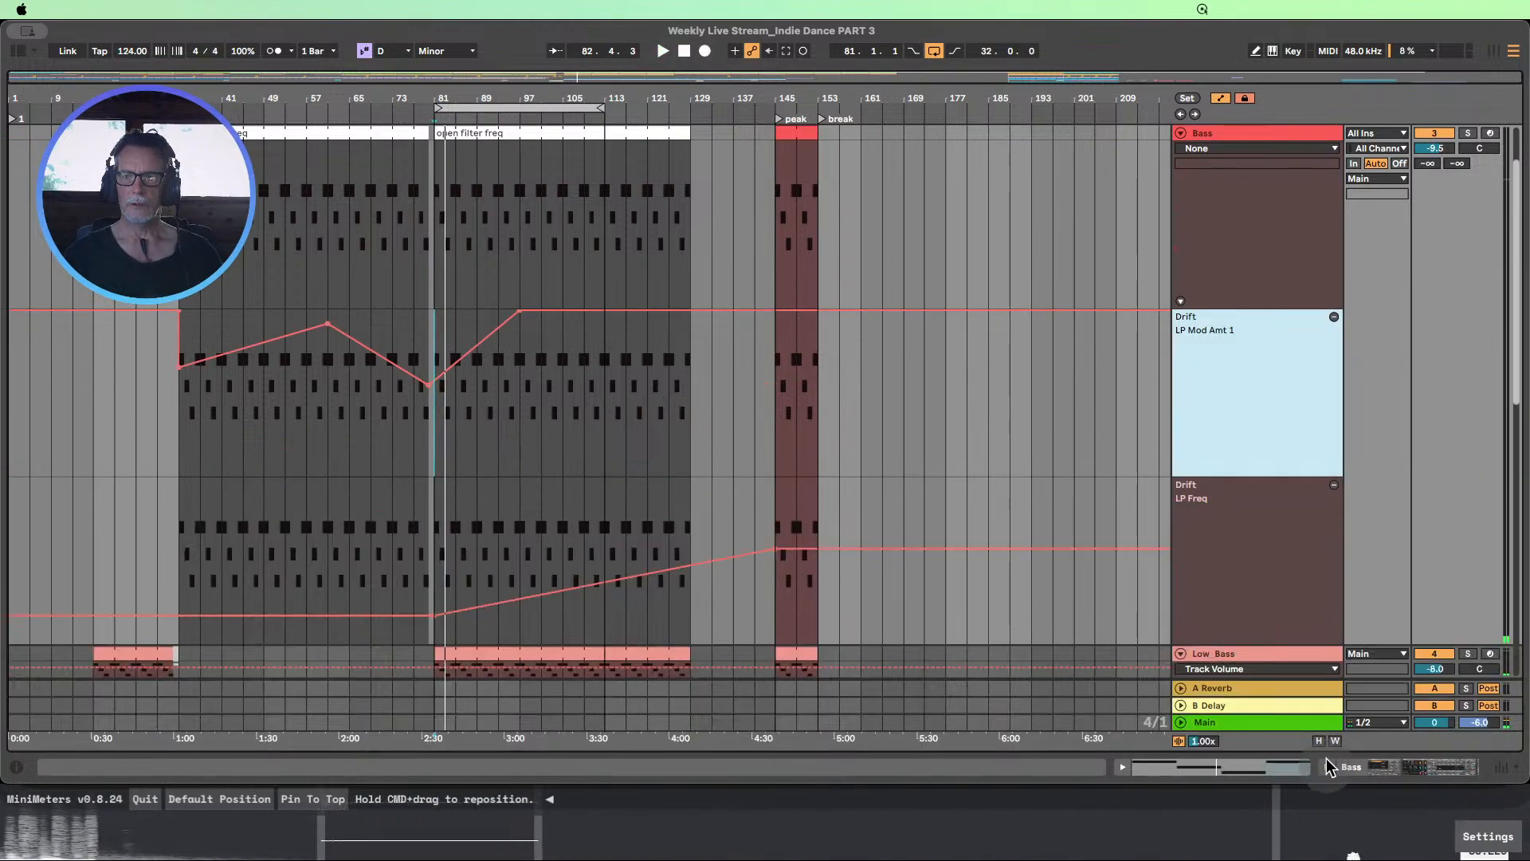
pyautogui.click(1320, 741)
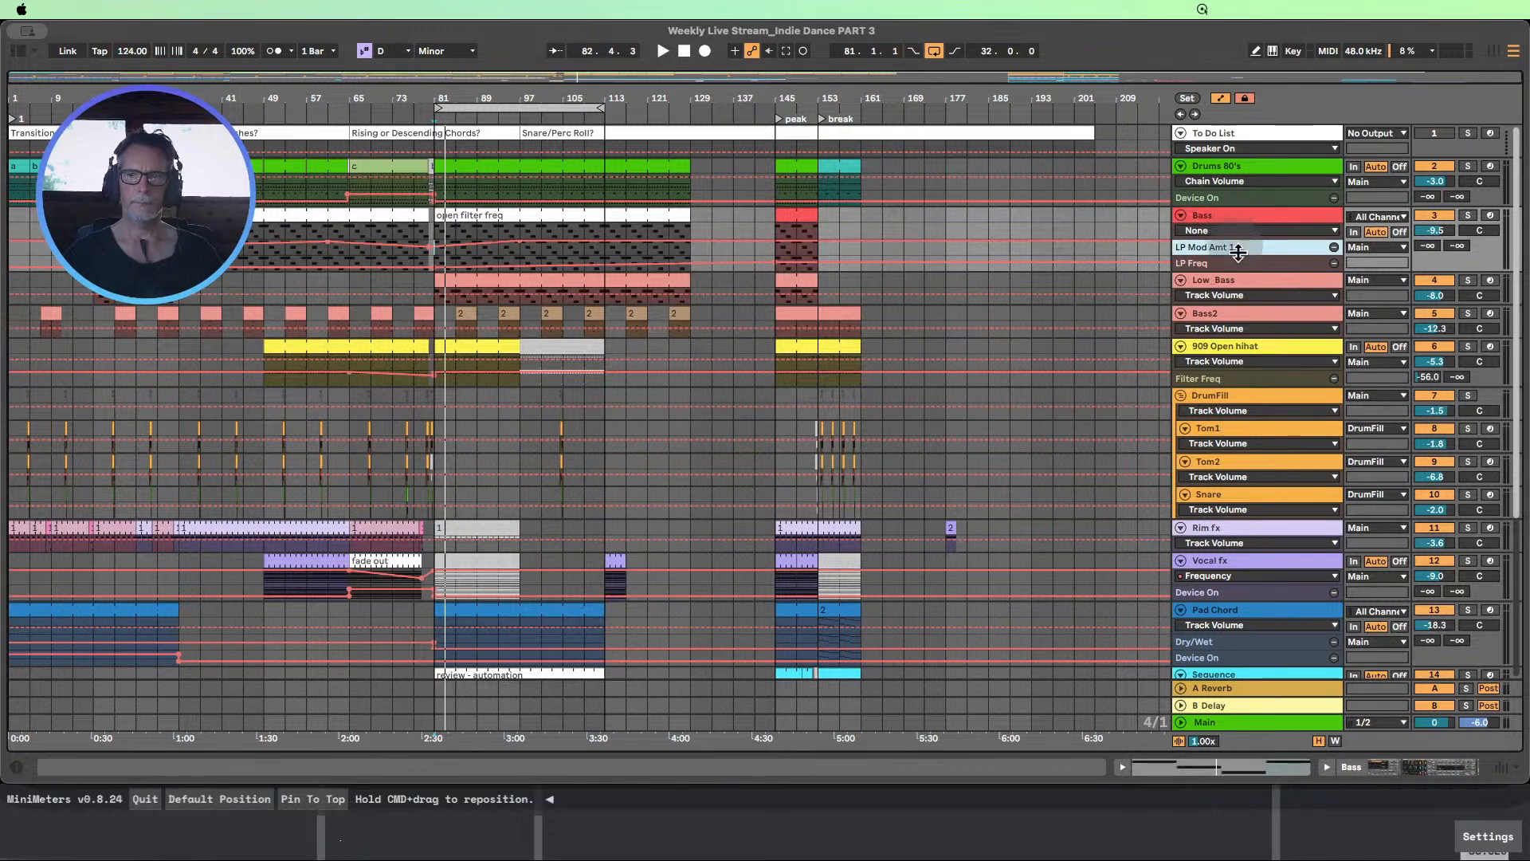
pyautogui.click(1229, 271)
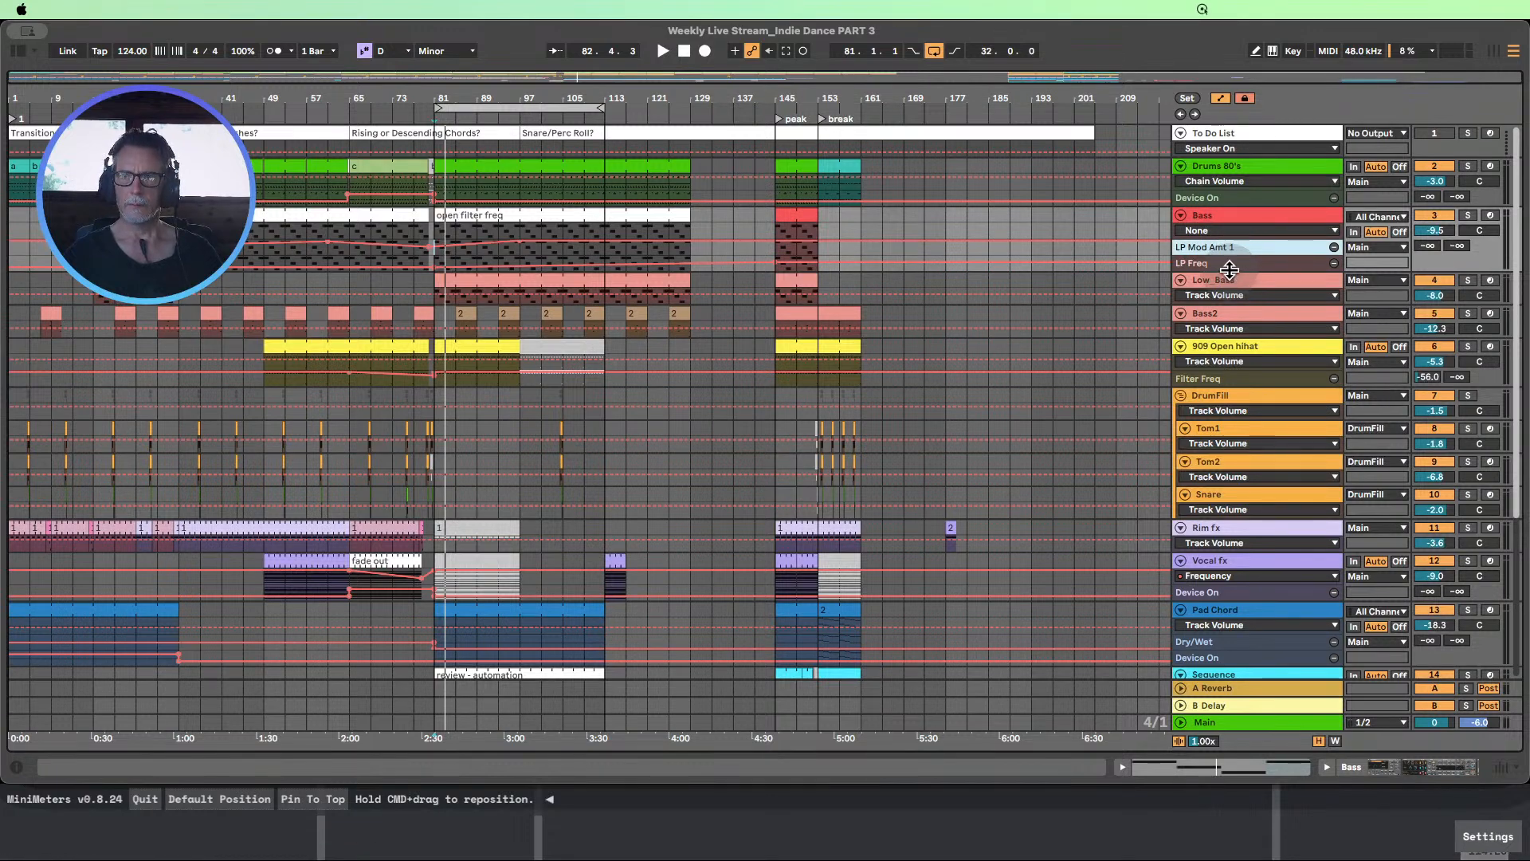
pyautogui.click(1228, 256)
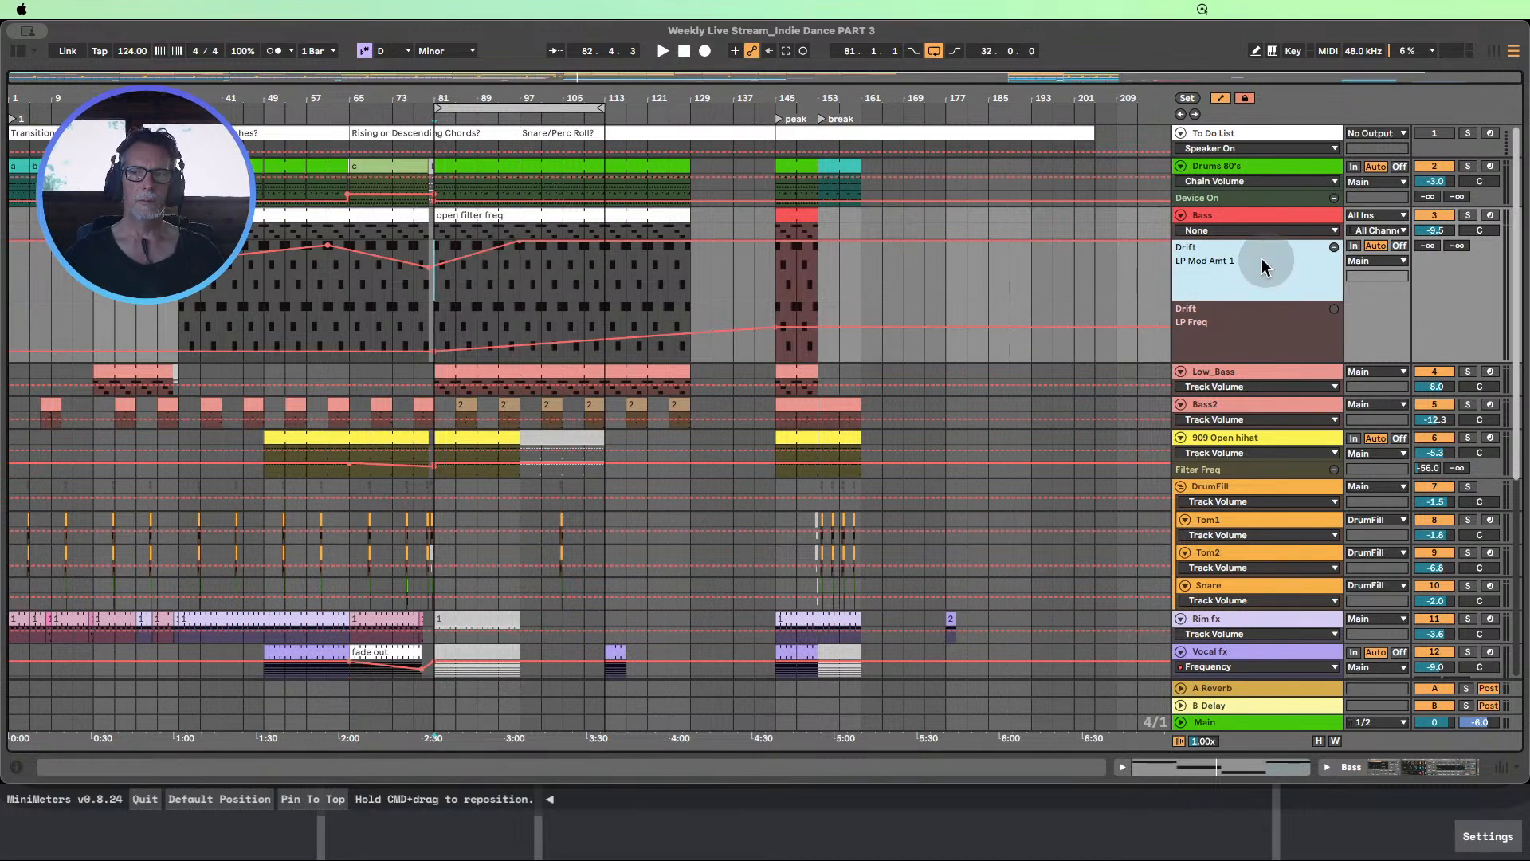
pyautogui.moveTo(1244, 302); pyautogui.dragTo(1249, 330)
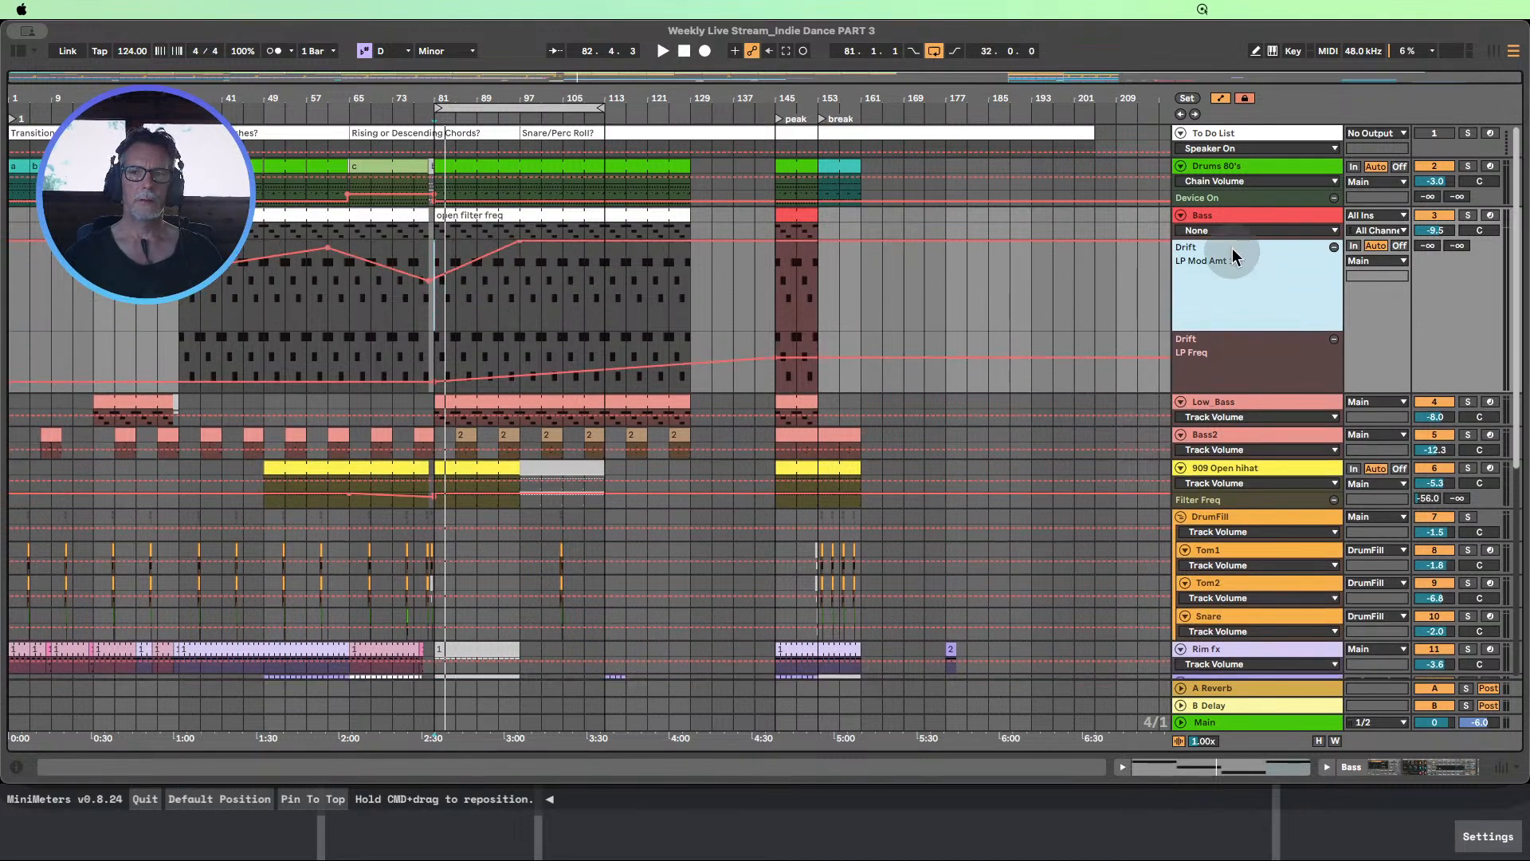
pyautogui.moveTo(1232, 239); pyautogui.dragTo(1242, 298)
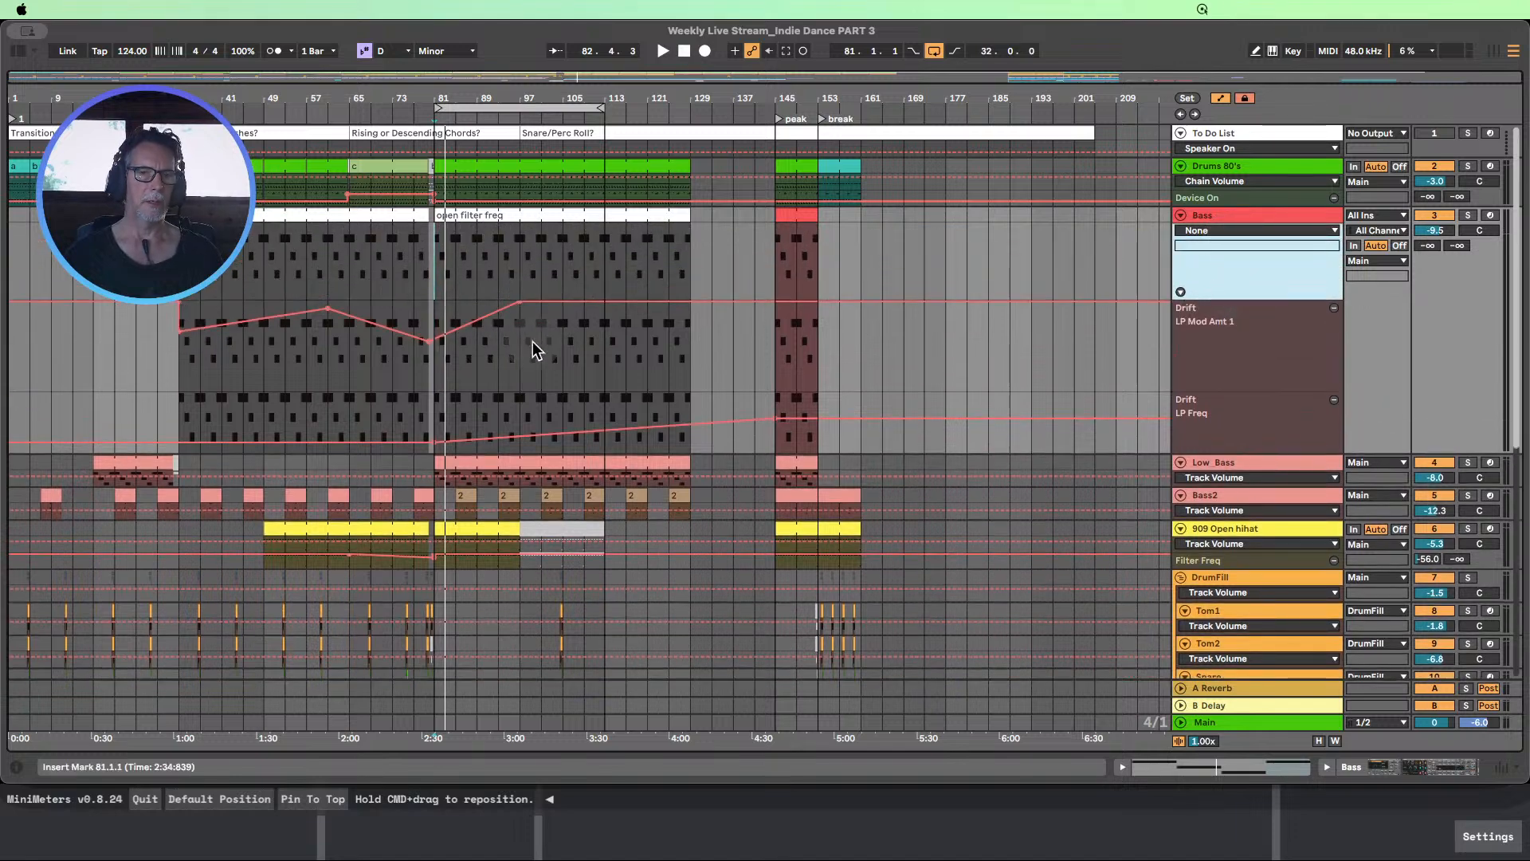
# Show the Bass track's devices and delete the LP Freq automation ramp between bars 81 and 145
pyautogui.doubleClick(1219, 219)
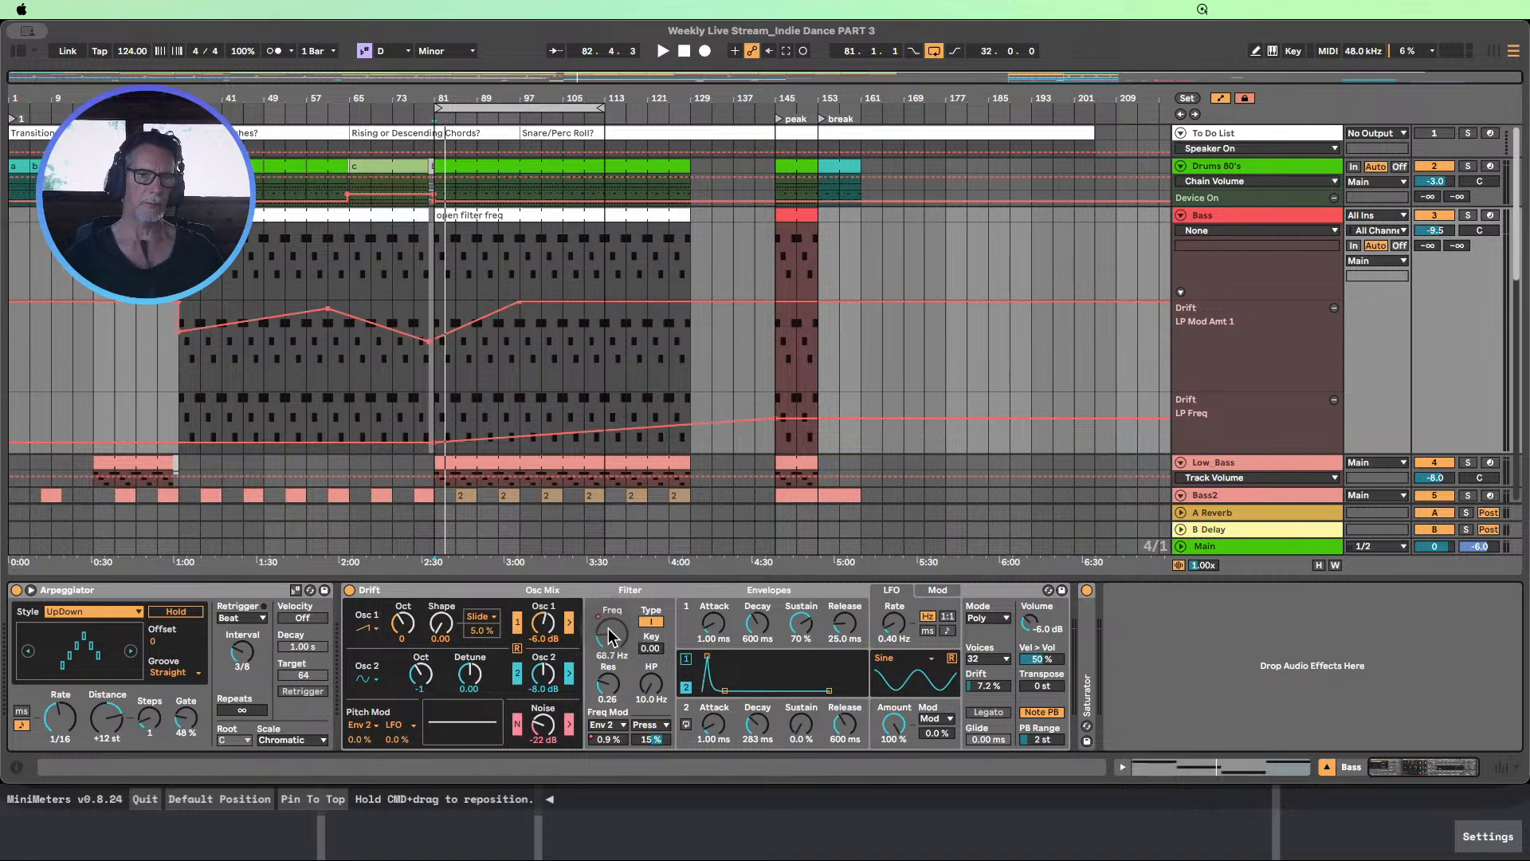
pyautogui.click(775, 417)
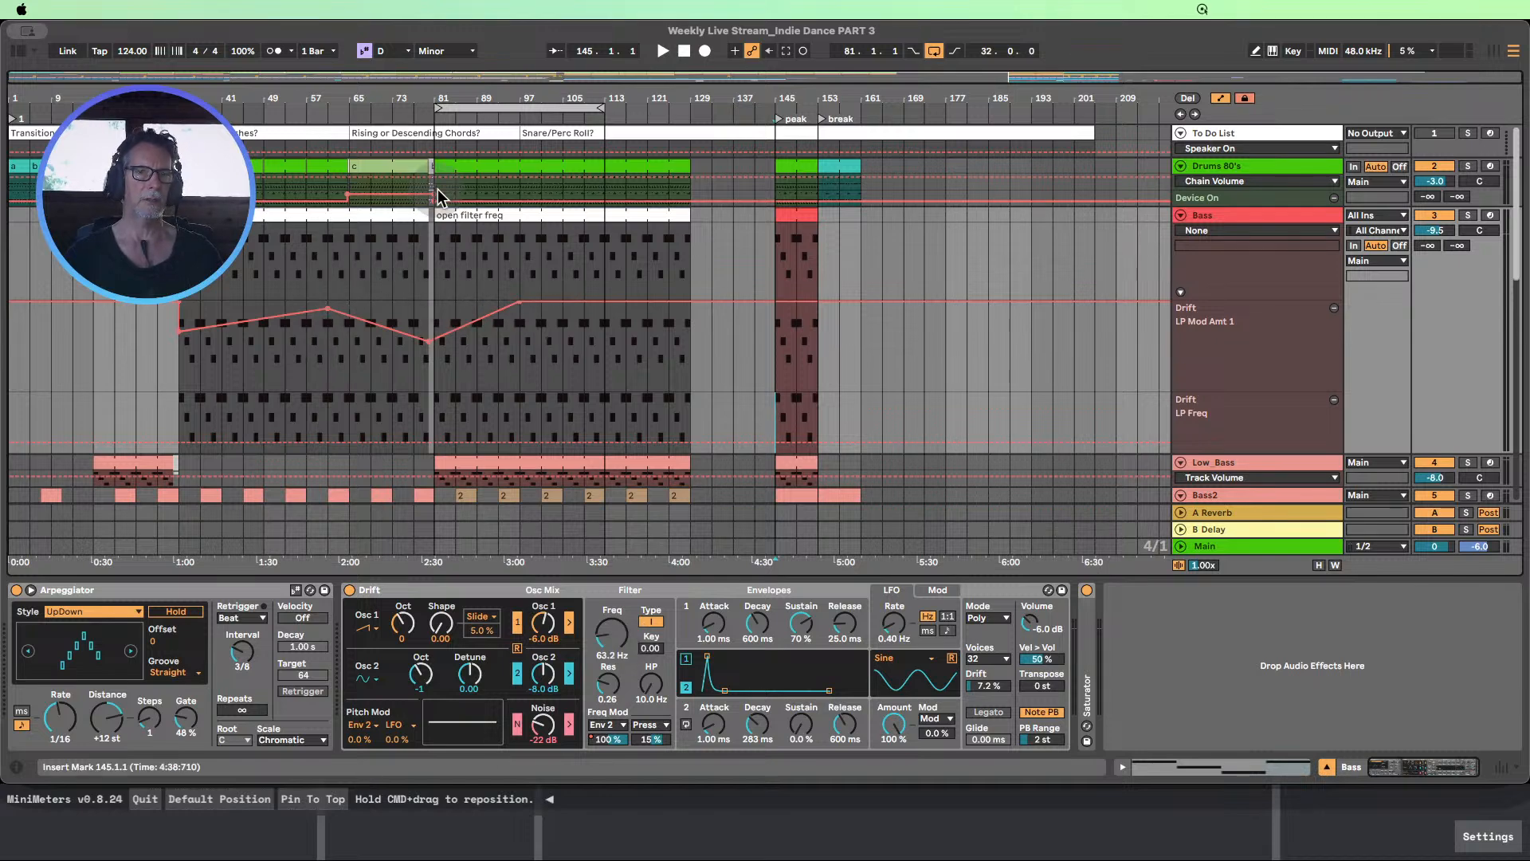
# Play from bar 80, solo the Bass track to hear its filter automation, and stop near bar 93
pyautogui.click(429, 115)
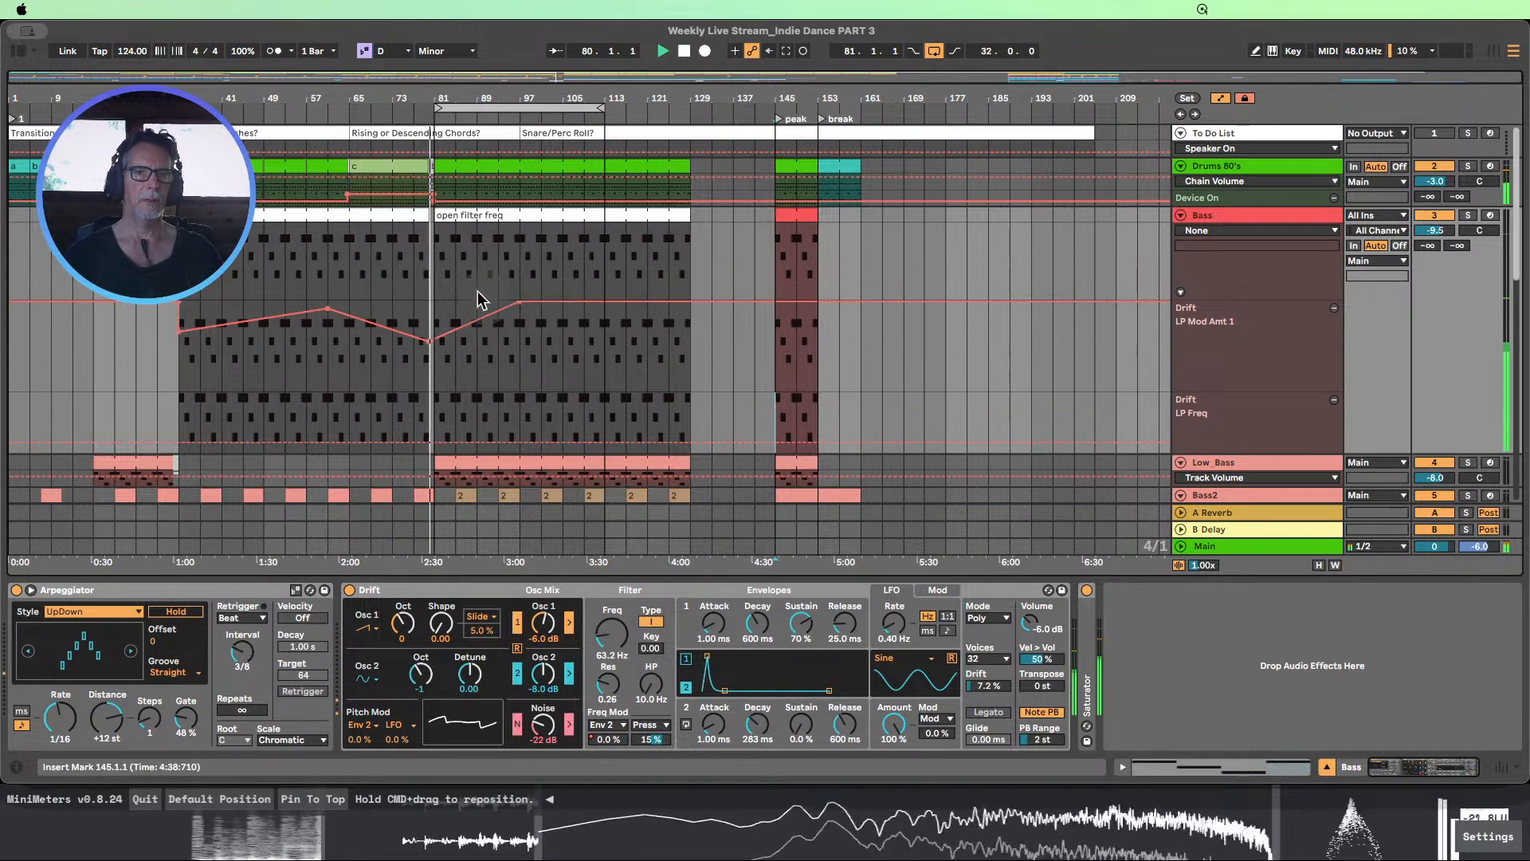
pyautogui.click(1468, 215)
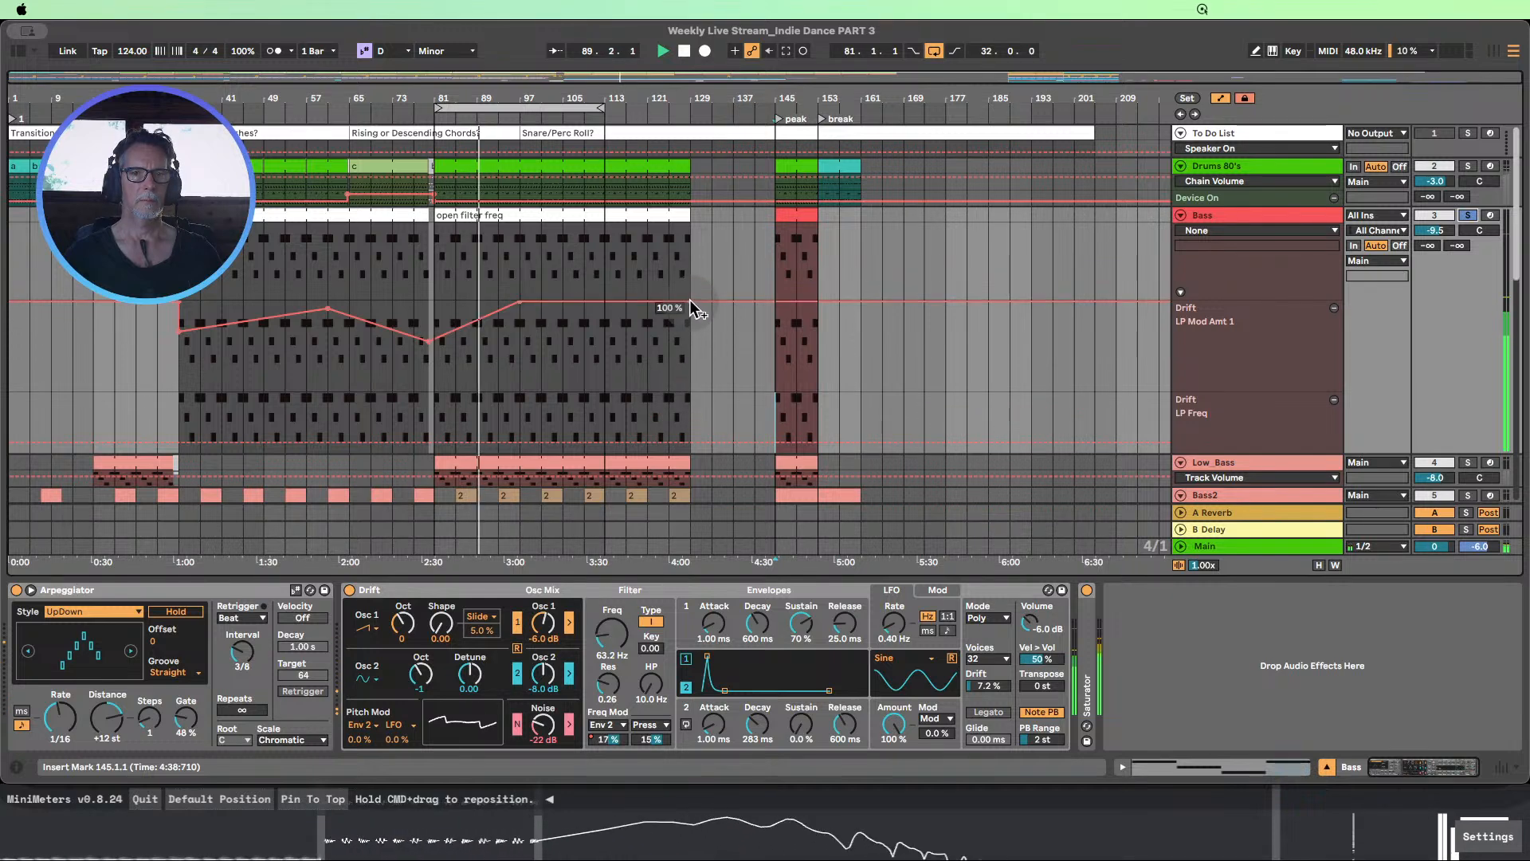
pyautogui.click(685, 51)
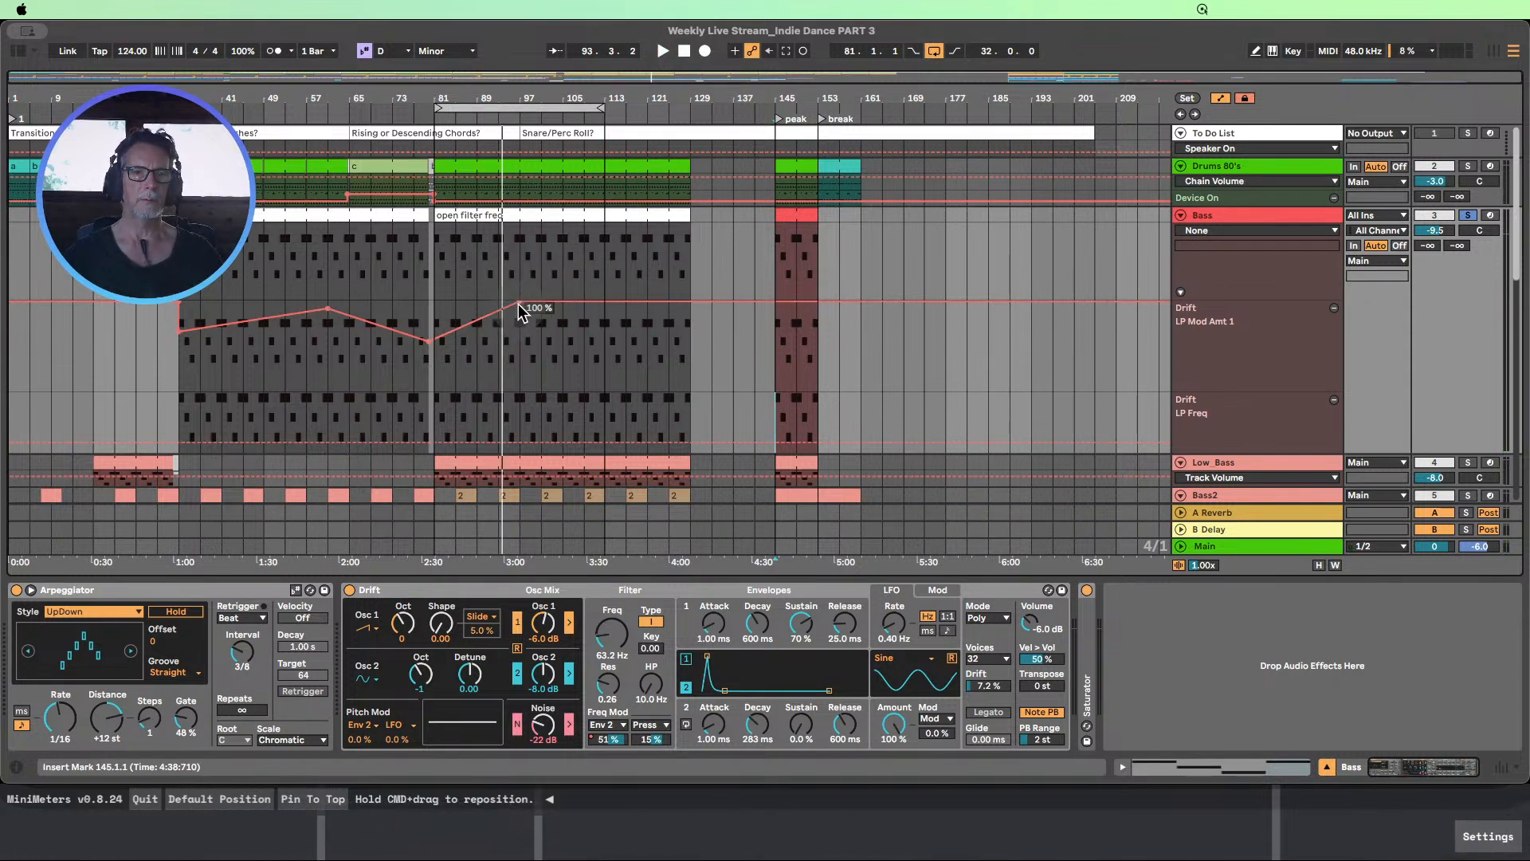
# Keep the LP Mod Amt 1 peak at bar 97, dip the automation to about 4.7 % at bar 113, and raise it again at bar 129
pyautogui.moveTo(518, 304); pyautogui.dragTo(689, 304)
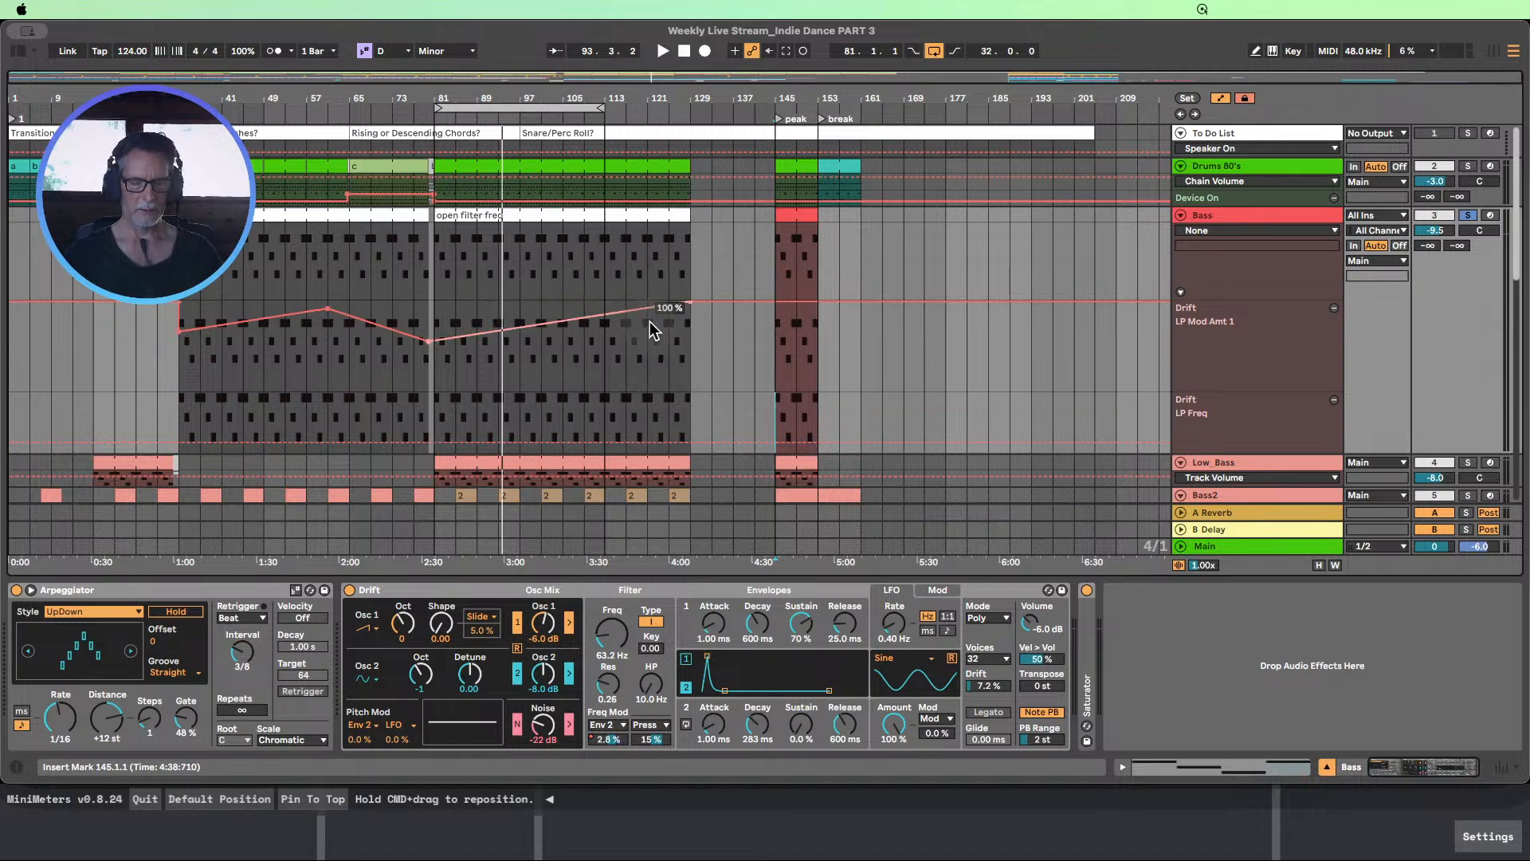
pyautogui.press('super+z')
pyautogui.moveTo(570, 304); pyautogui.dragTo(569, 333)
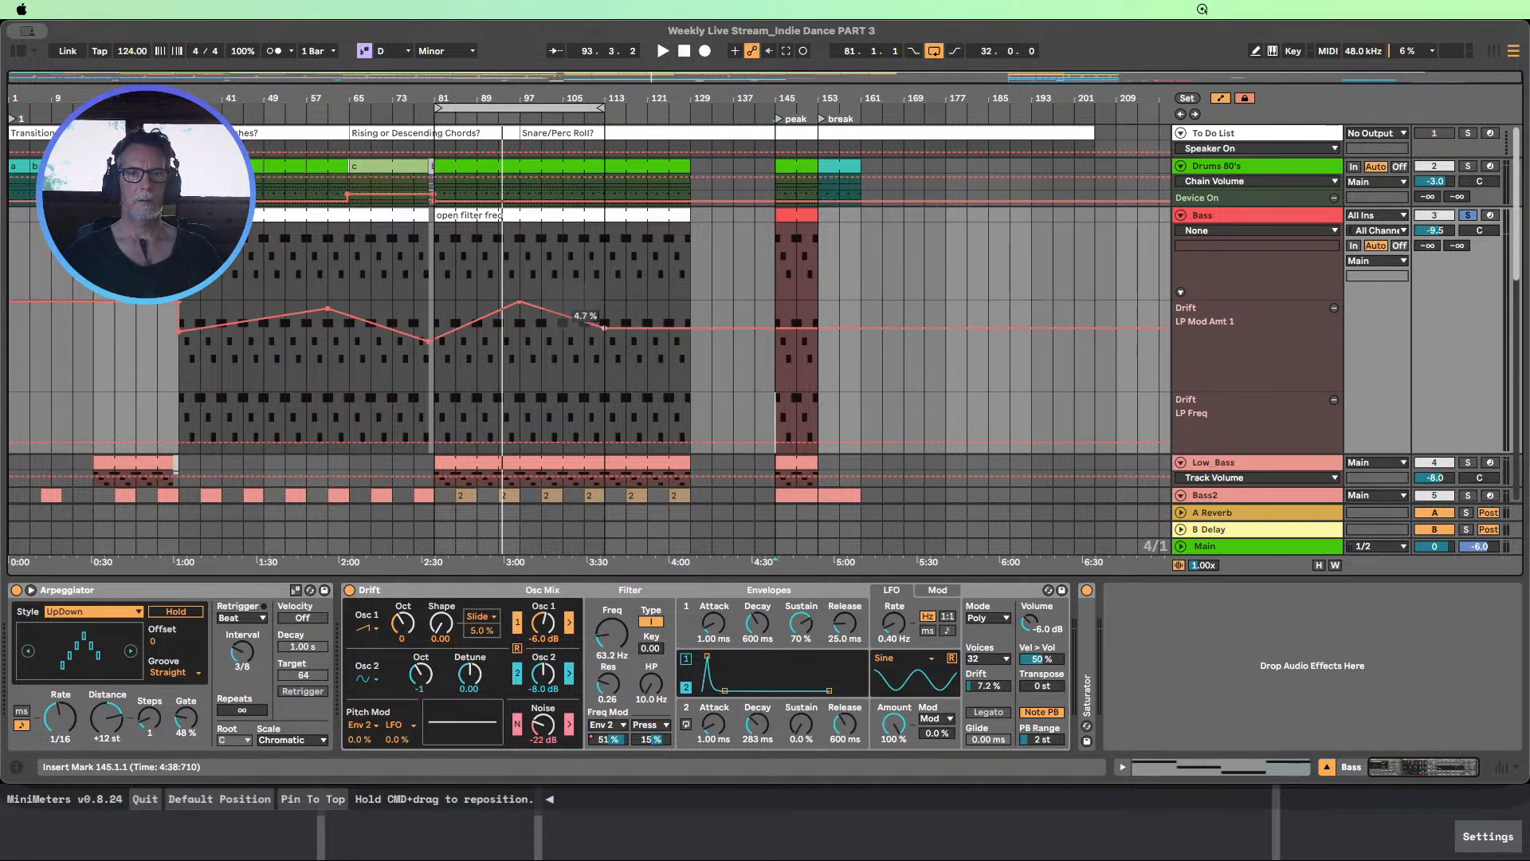
pyautogui.moveTo(654, 331); pyautogui.dragTo(691, 306)
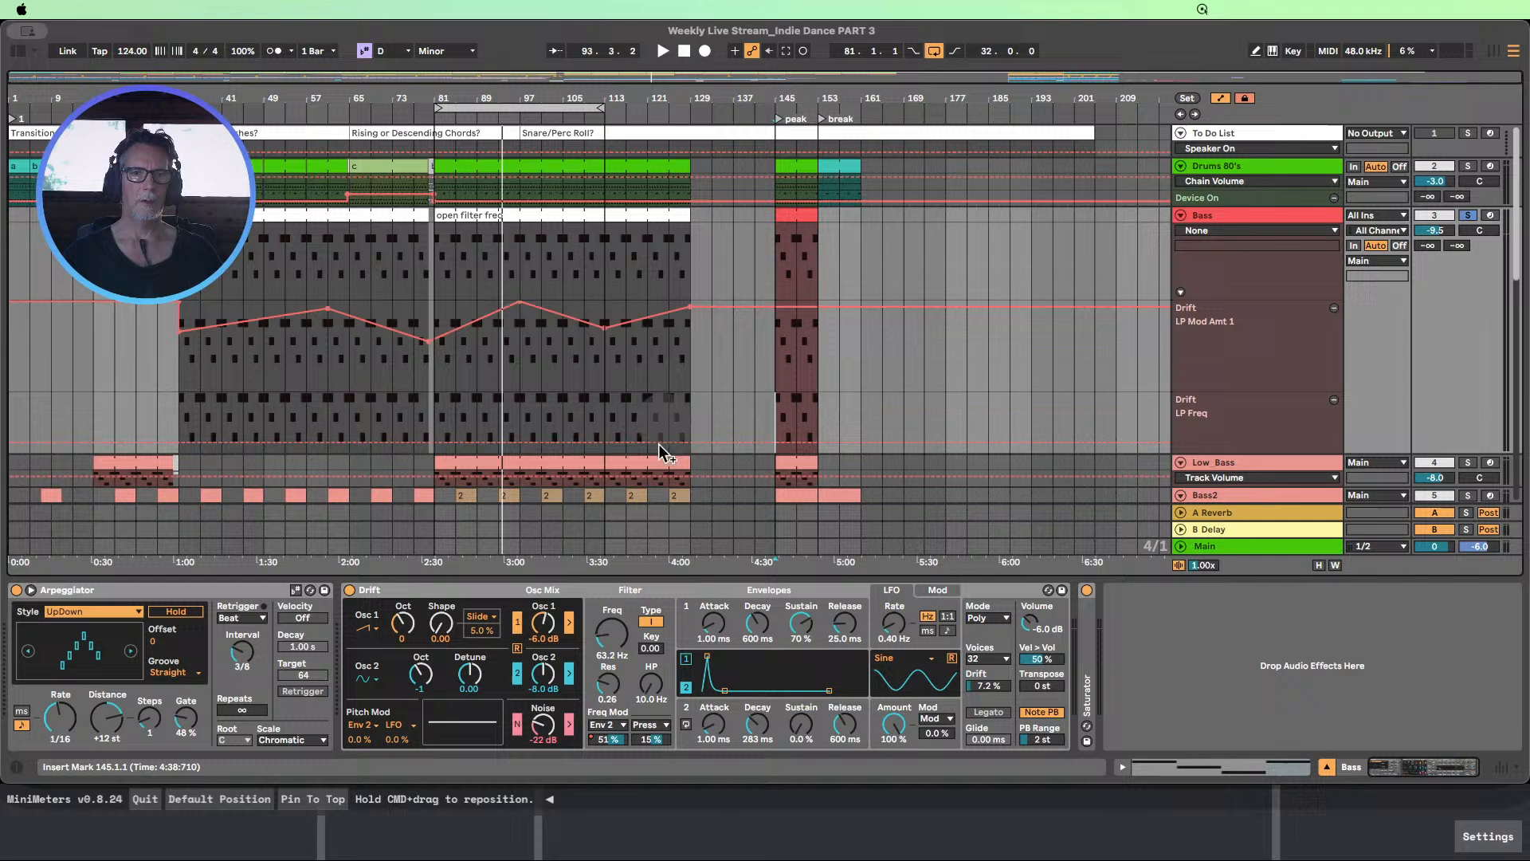
# Add an LP Freq breakpoint at bar 33 on the Bass track and ramp LP Freq upward from bar 81 to bar 161
pyautogui.click(177, 444)
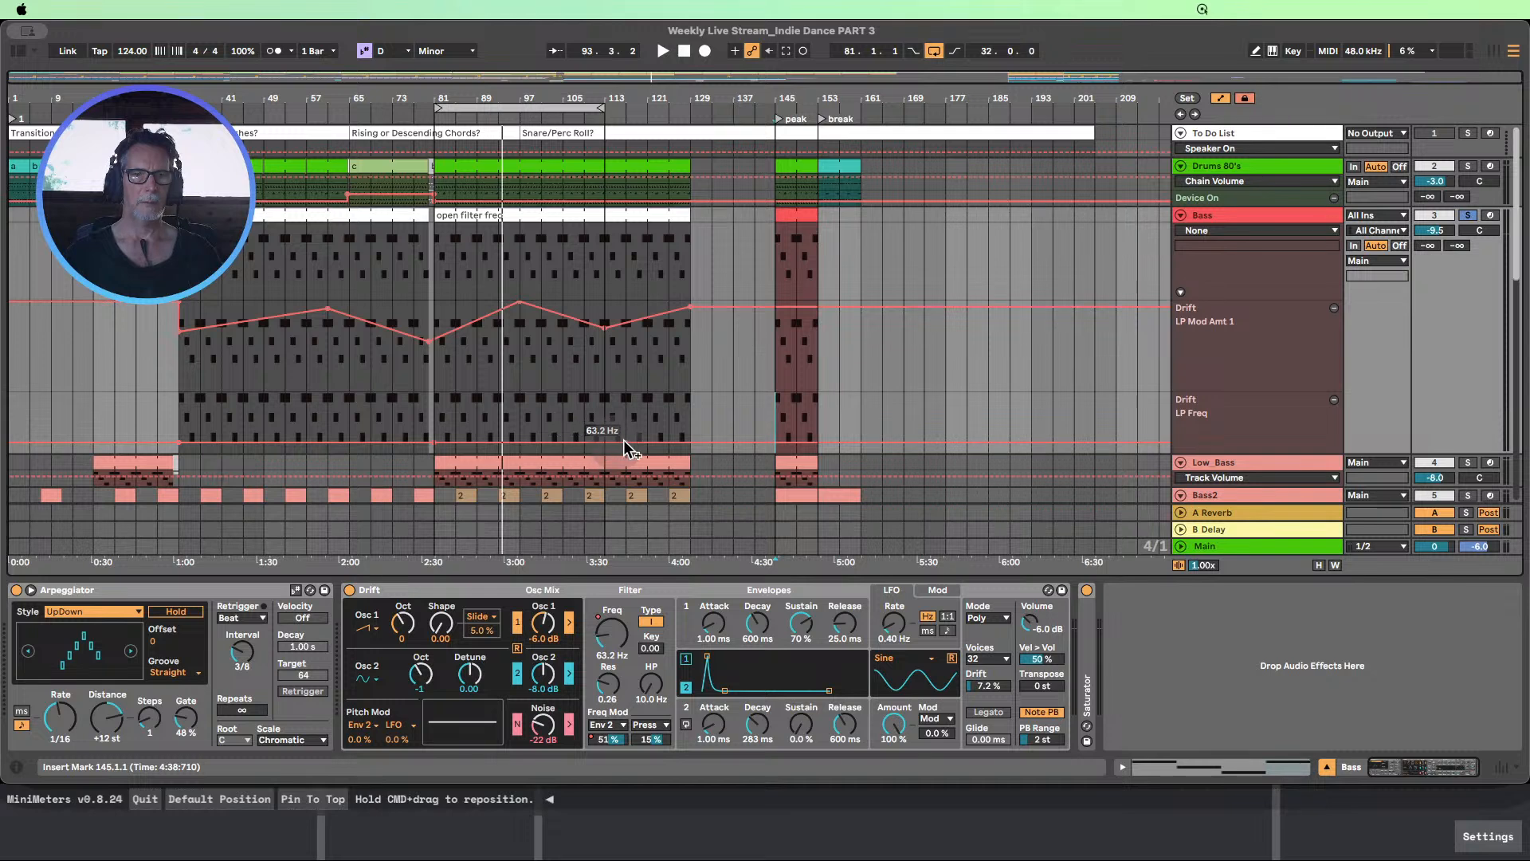
pyautogui.moveTo(676, 438); pyautogui.dragTo(865, 401)
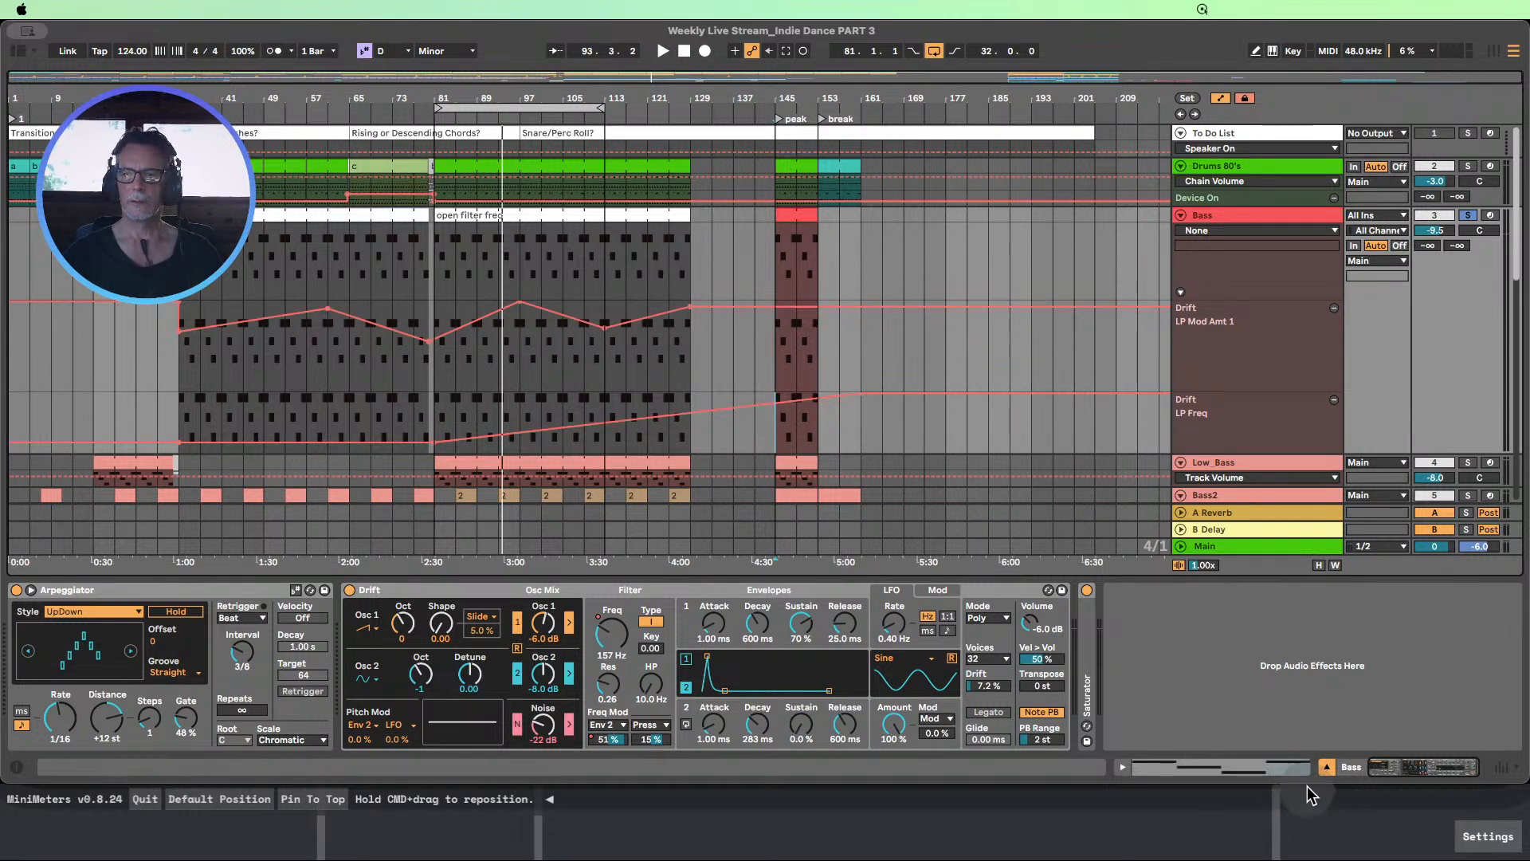
# Shrink the tracks back to compact height and hide the automation lanes
pyautogui.click(1319, 565)
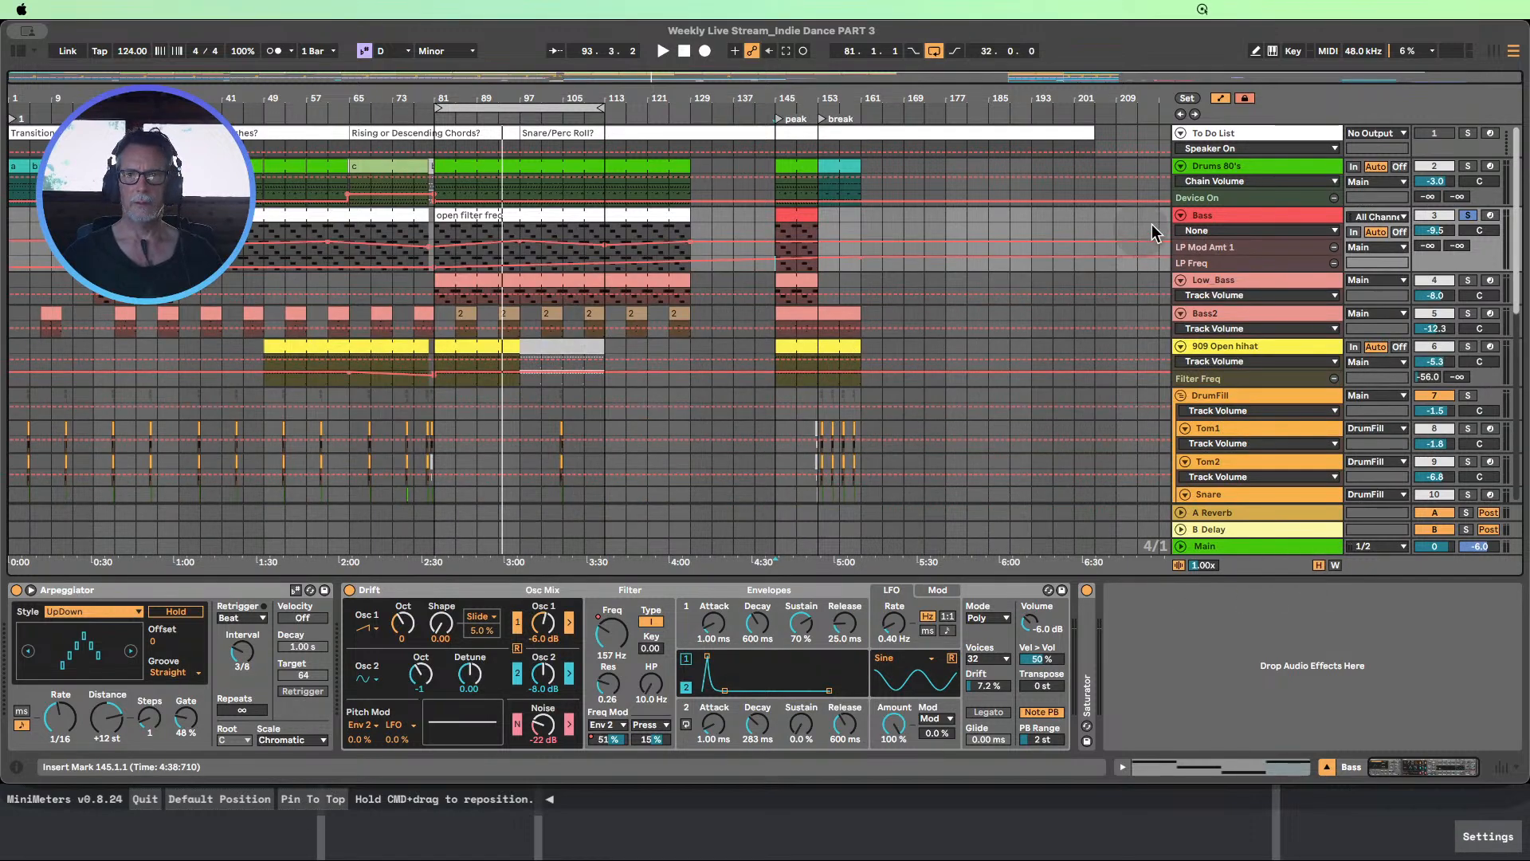
pyautogui.click(1221, 98)
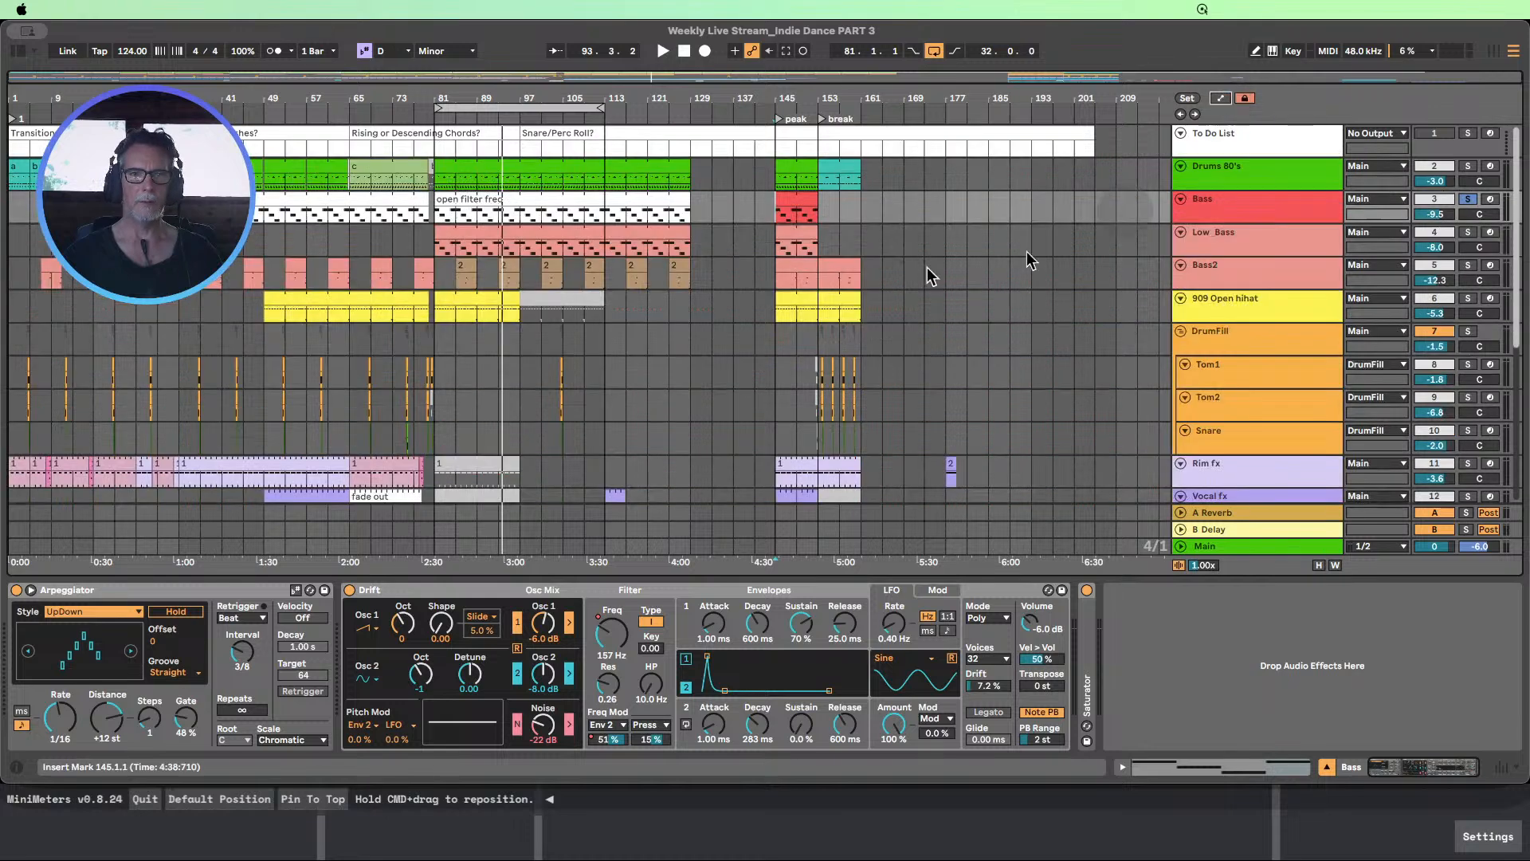
# Play from about bar 91 with the Bass track unsoloed, and move the loop to bars 97 to 129
pyautogui.click(488, 119)
pyautogui.click(1467, 199)
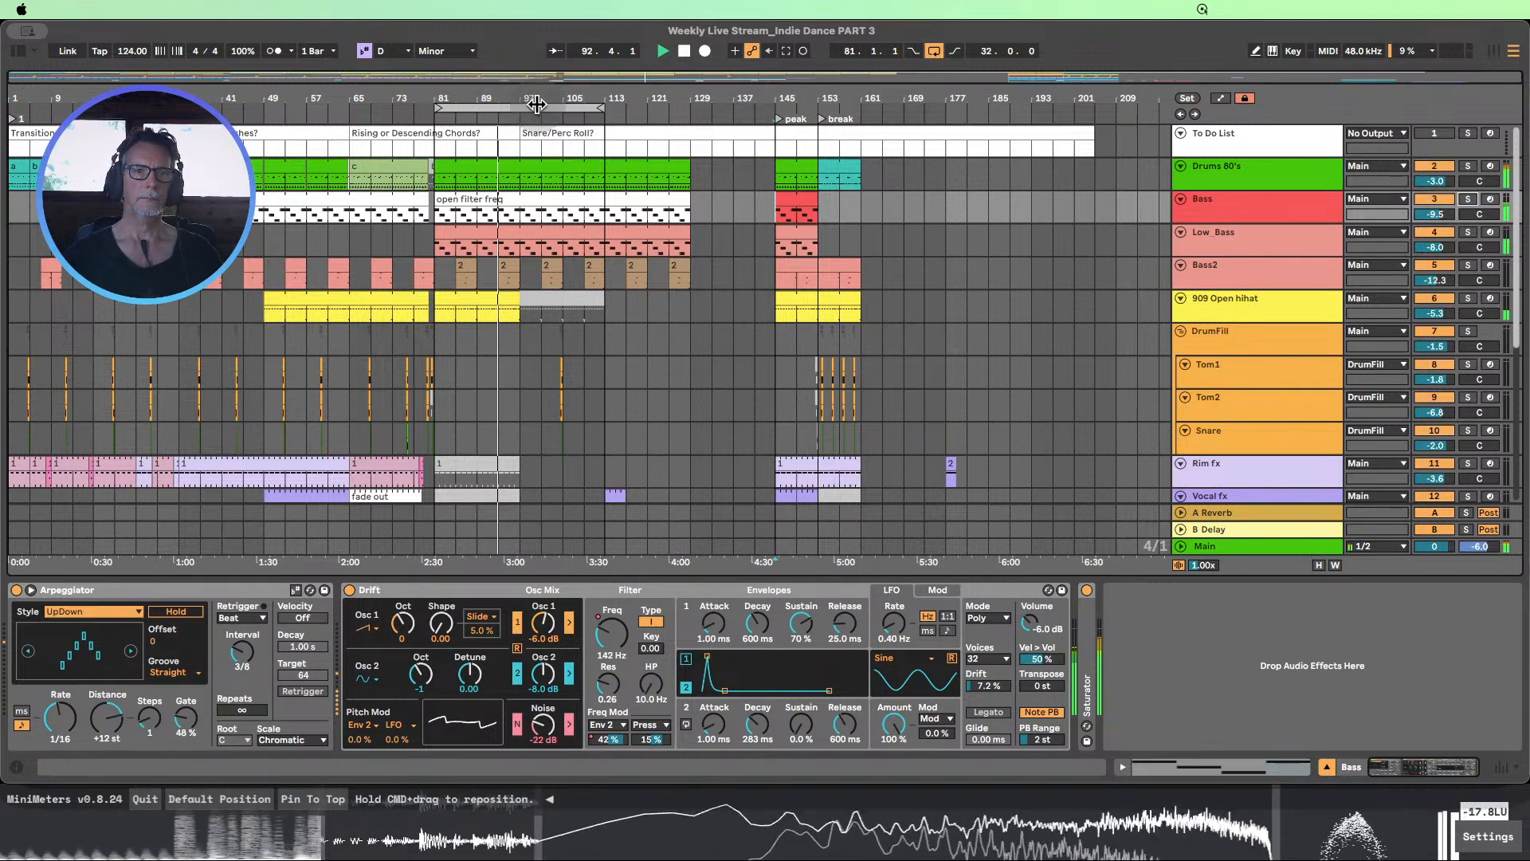
pyautogui.moveTo(549, 106); pyautogui.dragTo(635, 106)
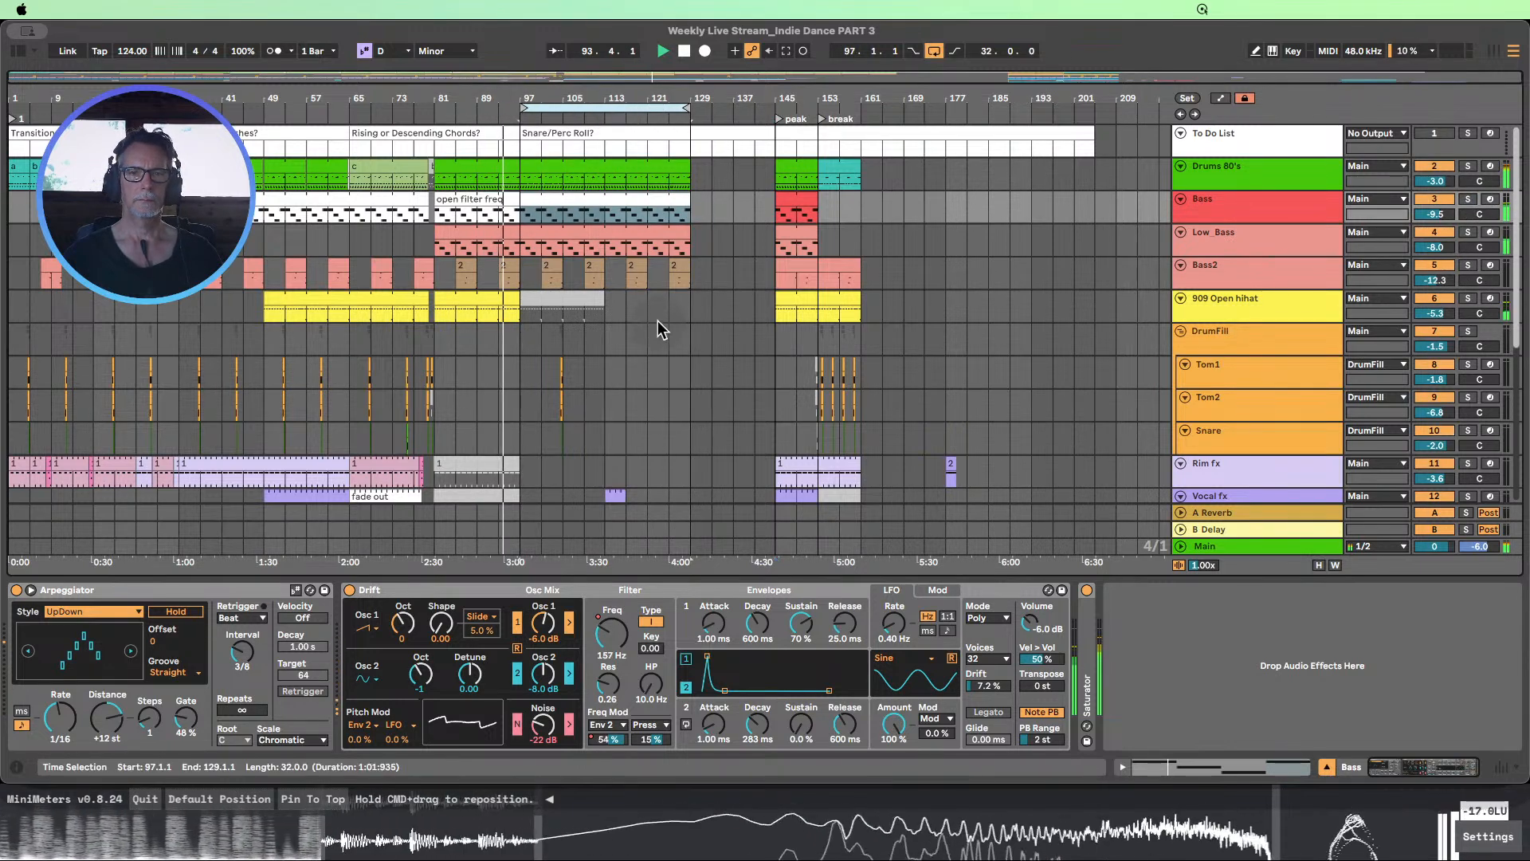
# Extend the Vocal fx clip at bar 113 to bar 129, and copy the Rim fx clip from bar 145 to bar 113
pyautogui.scroll(-3, 707, 319)
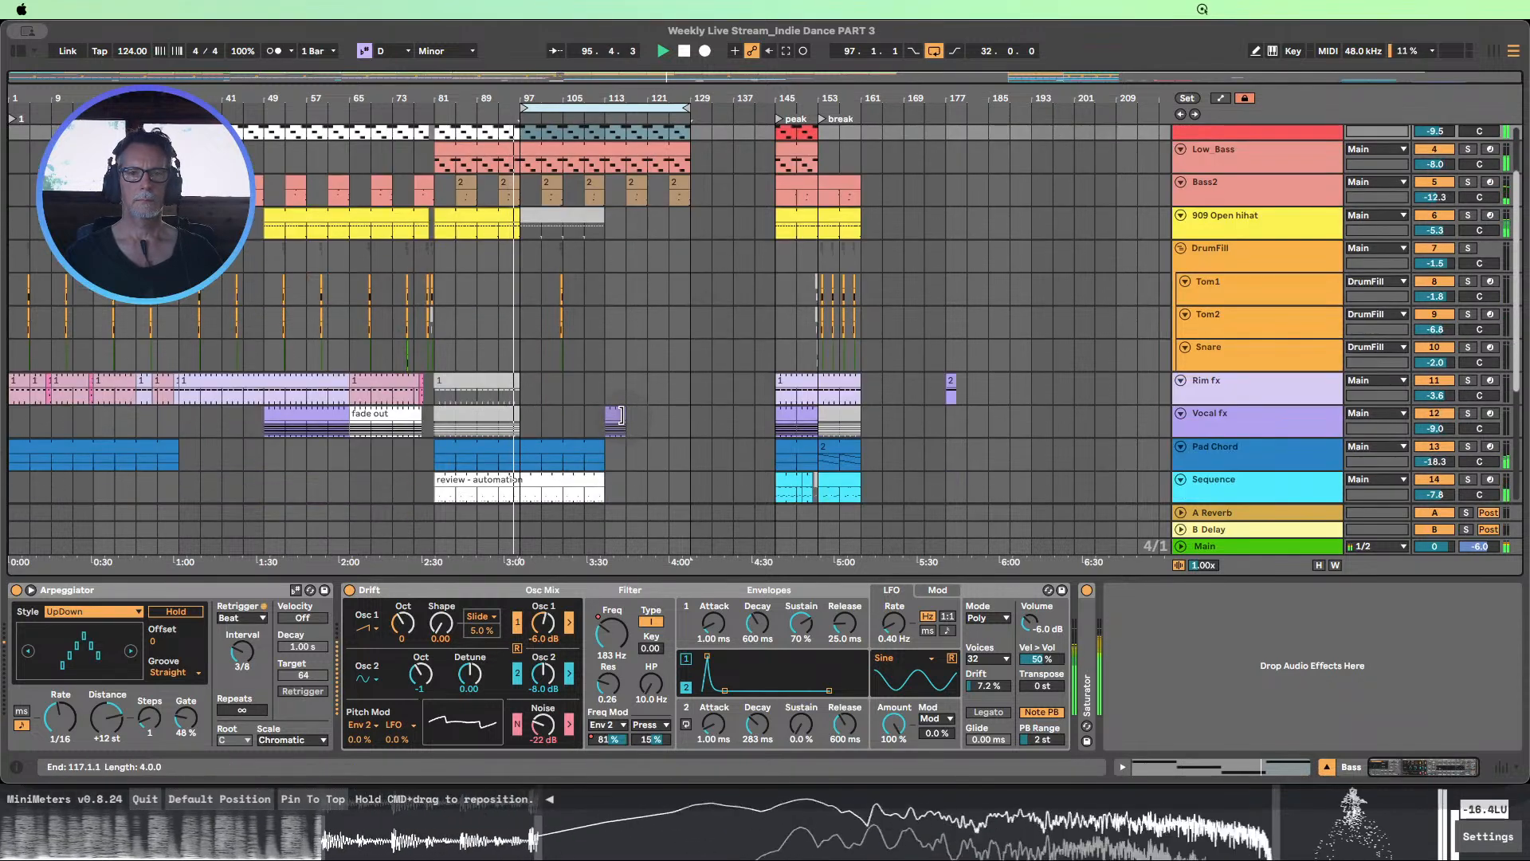
pyautogui.moveTo(620, 414); pyautogui.dragTo(679, 407)
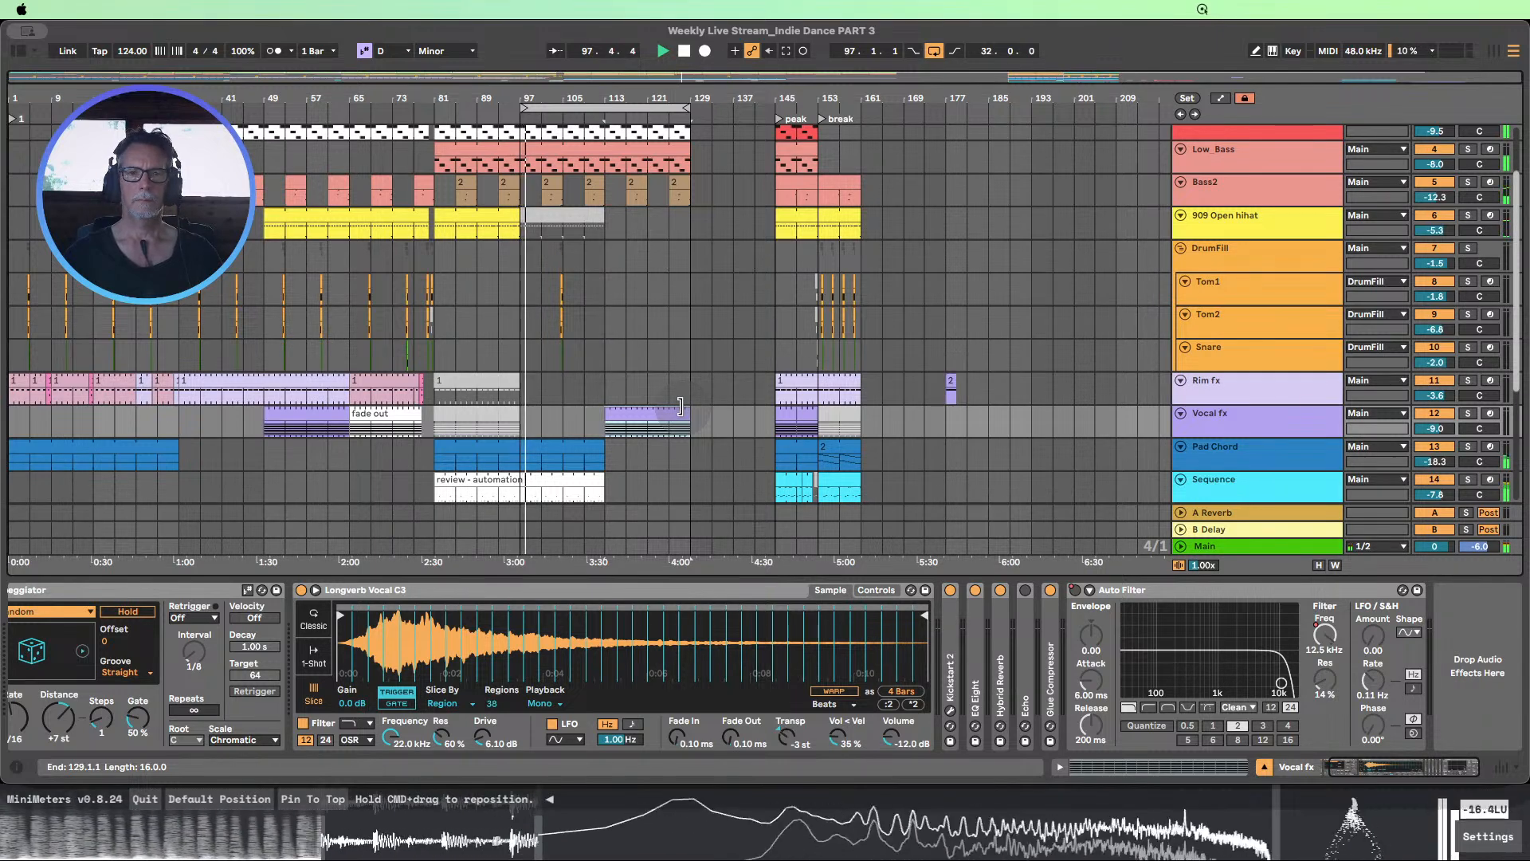
pyautogui.scroll(-1, 681, 406)
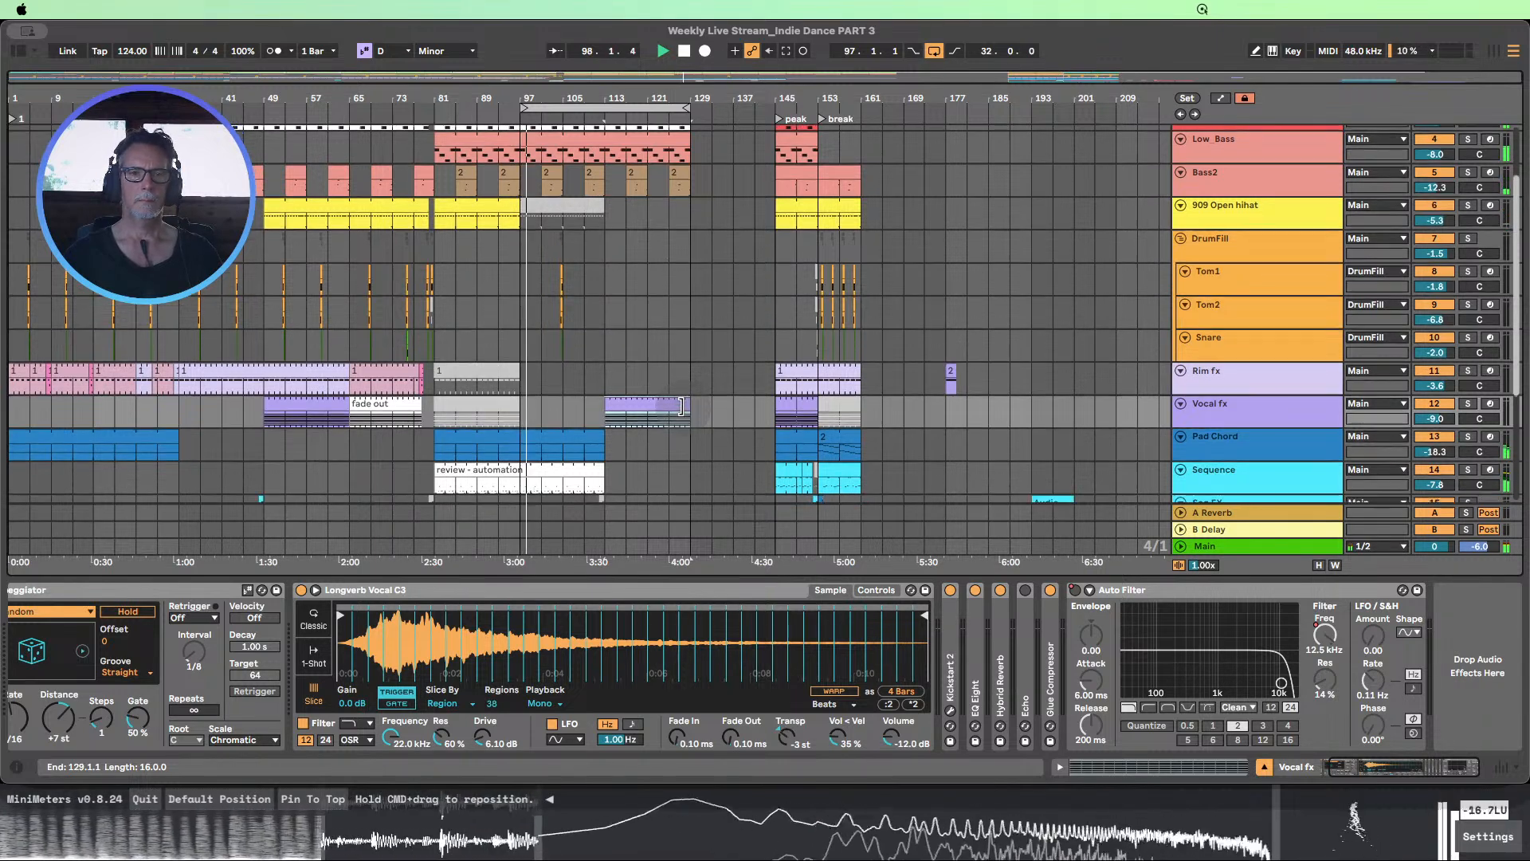
pyautogui.click(793, 371)
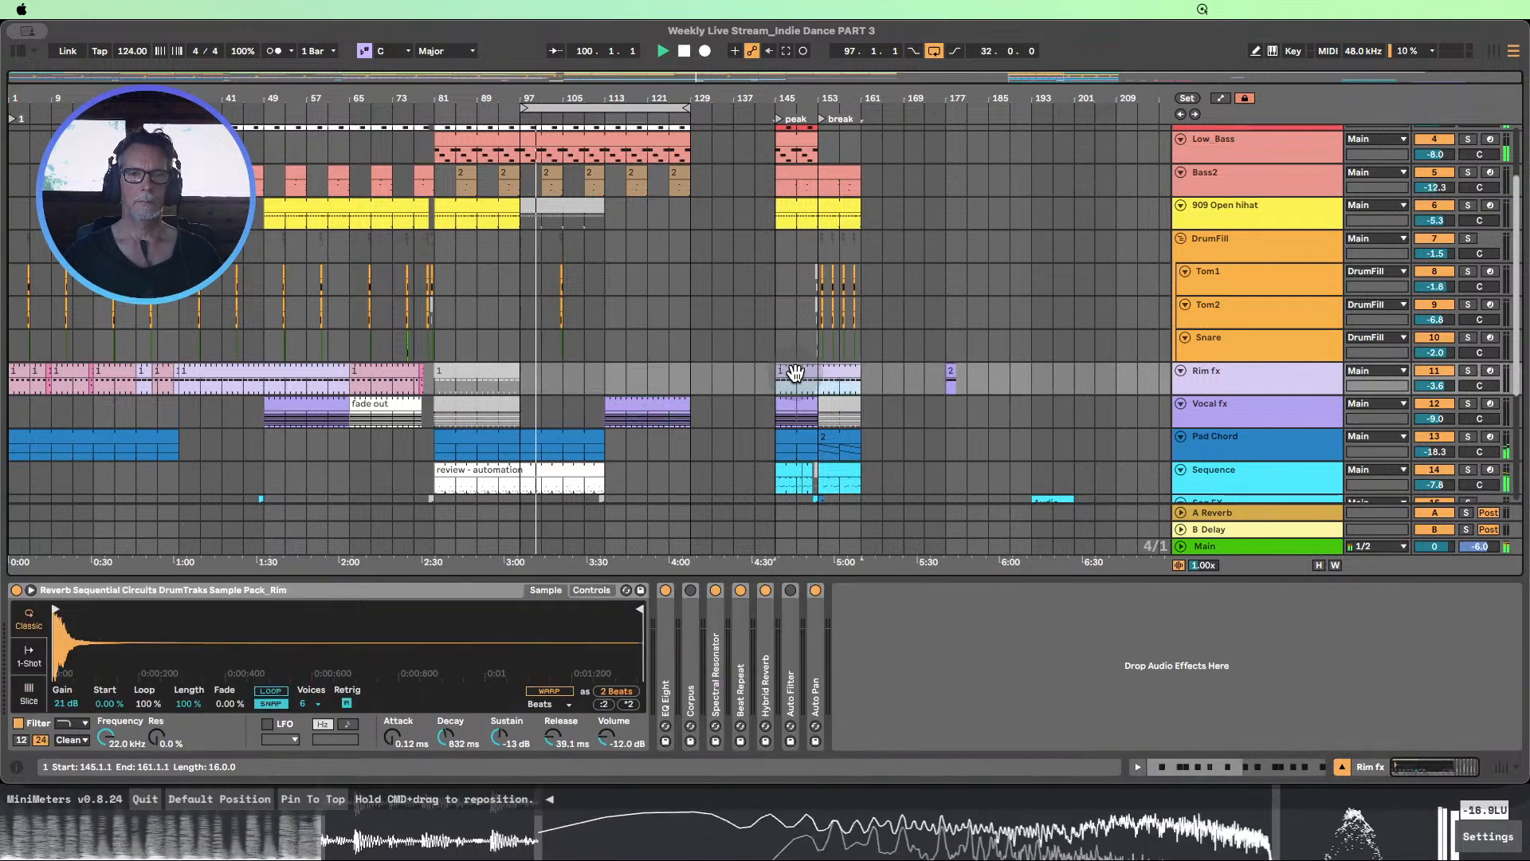
pyautogui.moveTo(797, 371); pyautogui.dragTo(629, 385)
# Listen to the section from bar 102 and check the tracks for parts that stop short of bar 129
pyautogui.scroll(1, 645, 376)
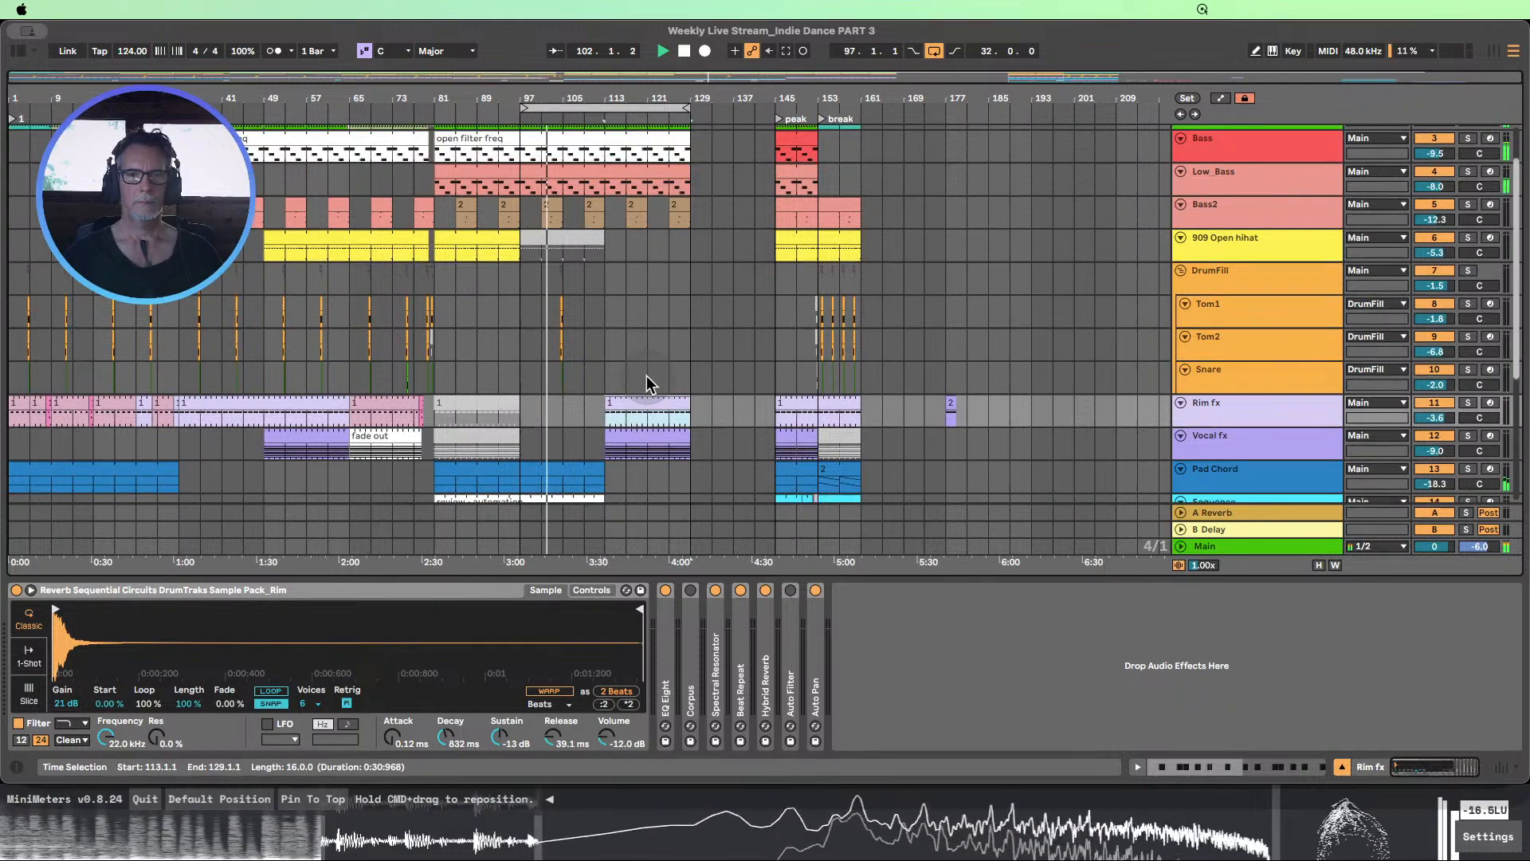
pyautogui.scroll(-3, 647, 381)
pyautogui.scroll(3, 647, 384)
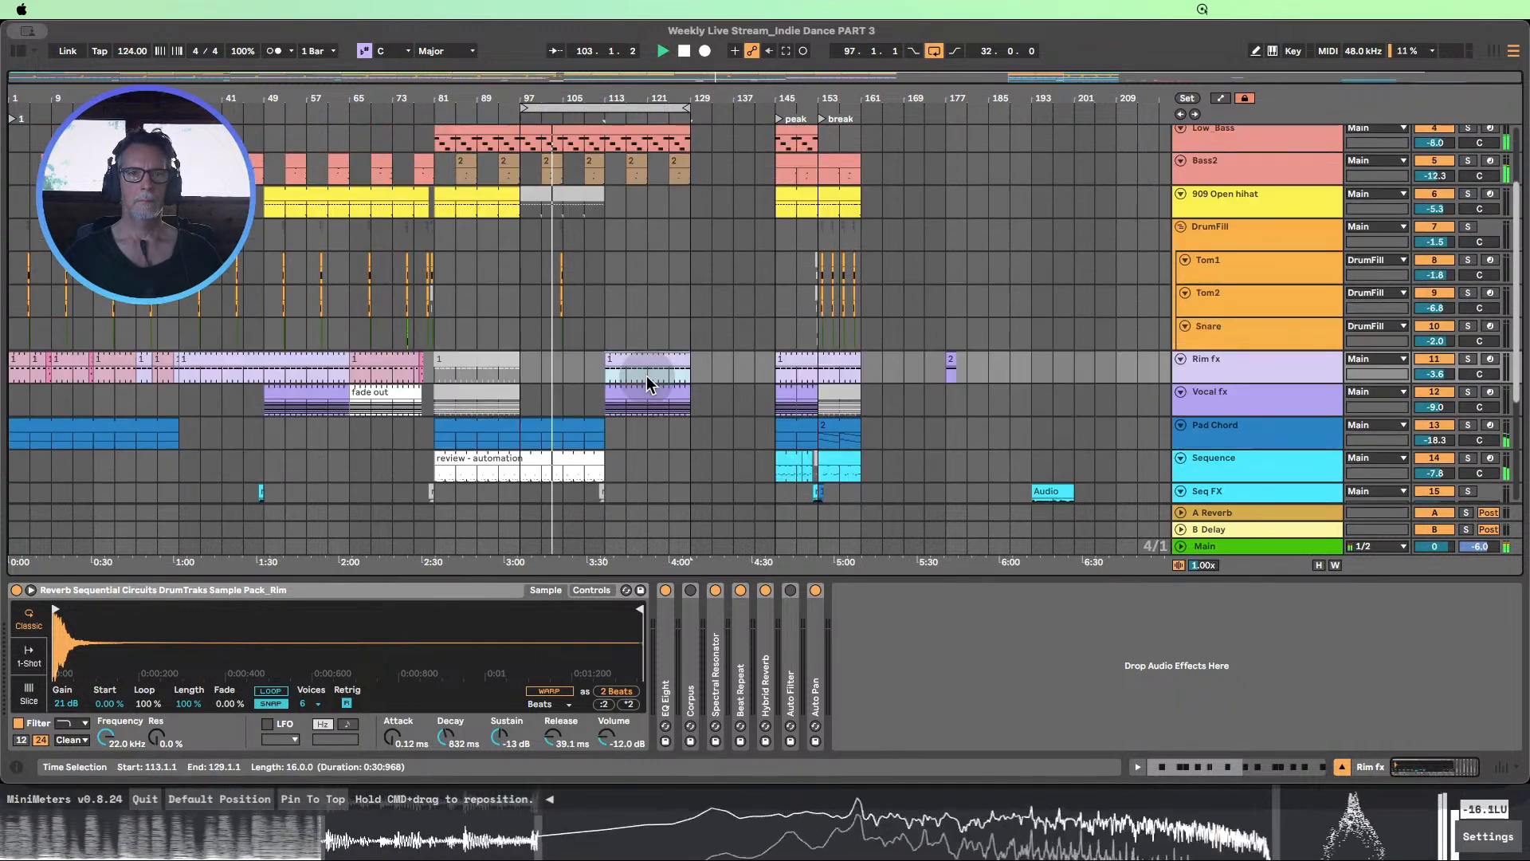
pyautogui.scroll(1, 647, 384)
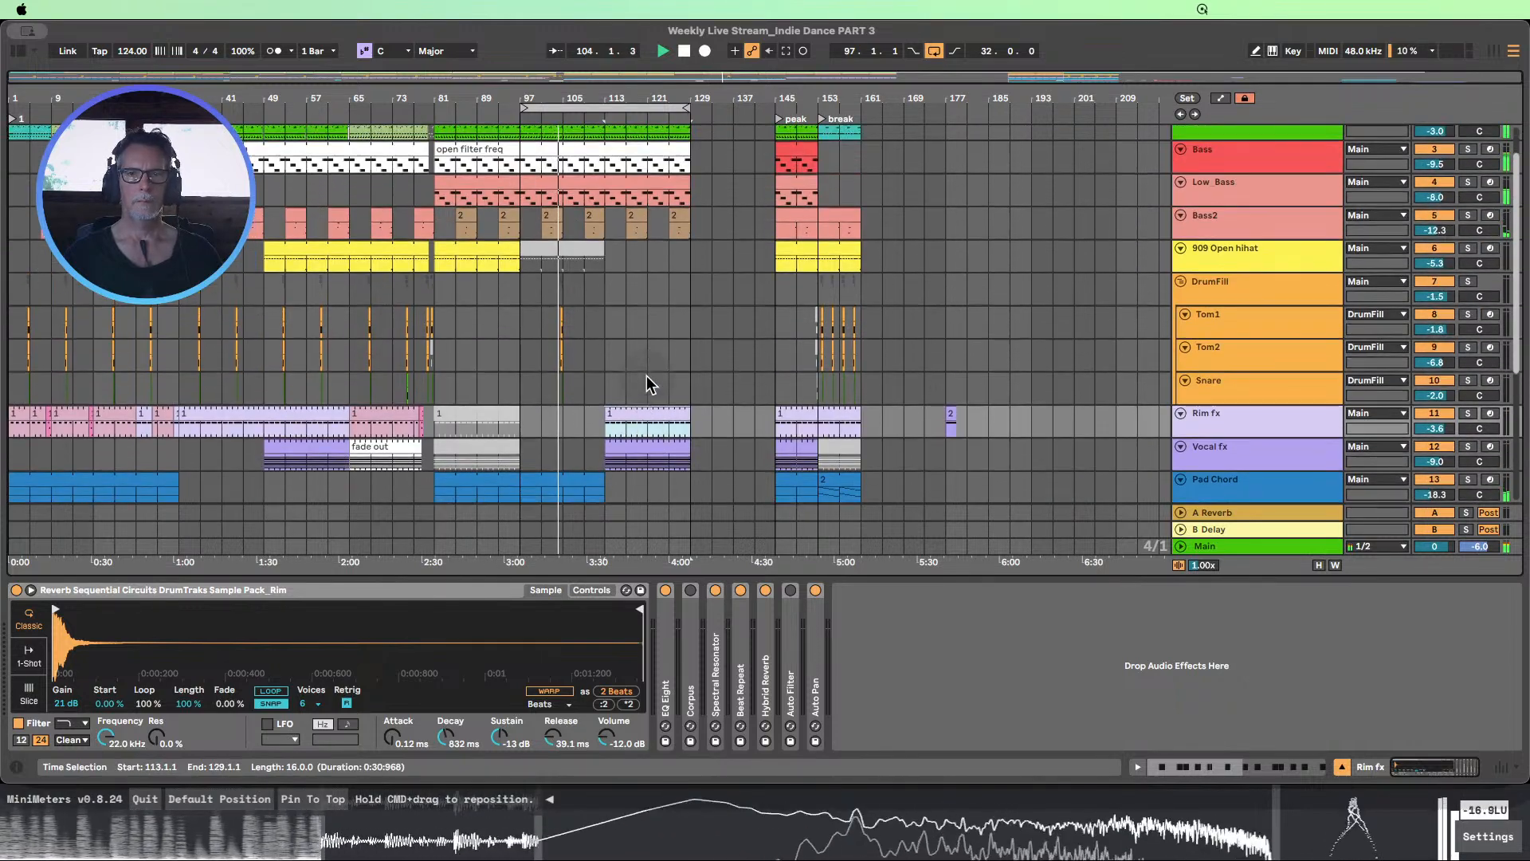
pyautogui.scroll(-1, 647, 385)
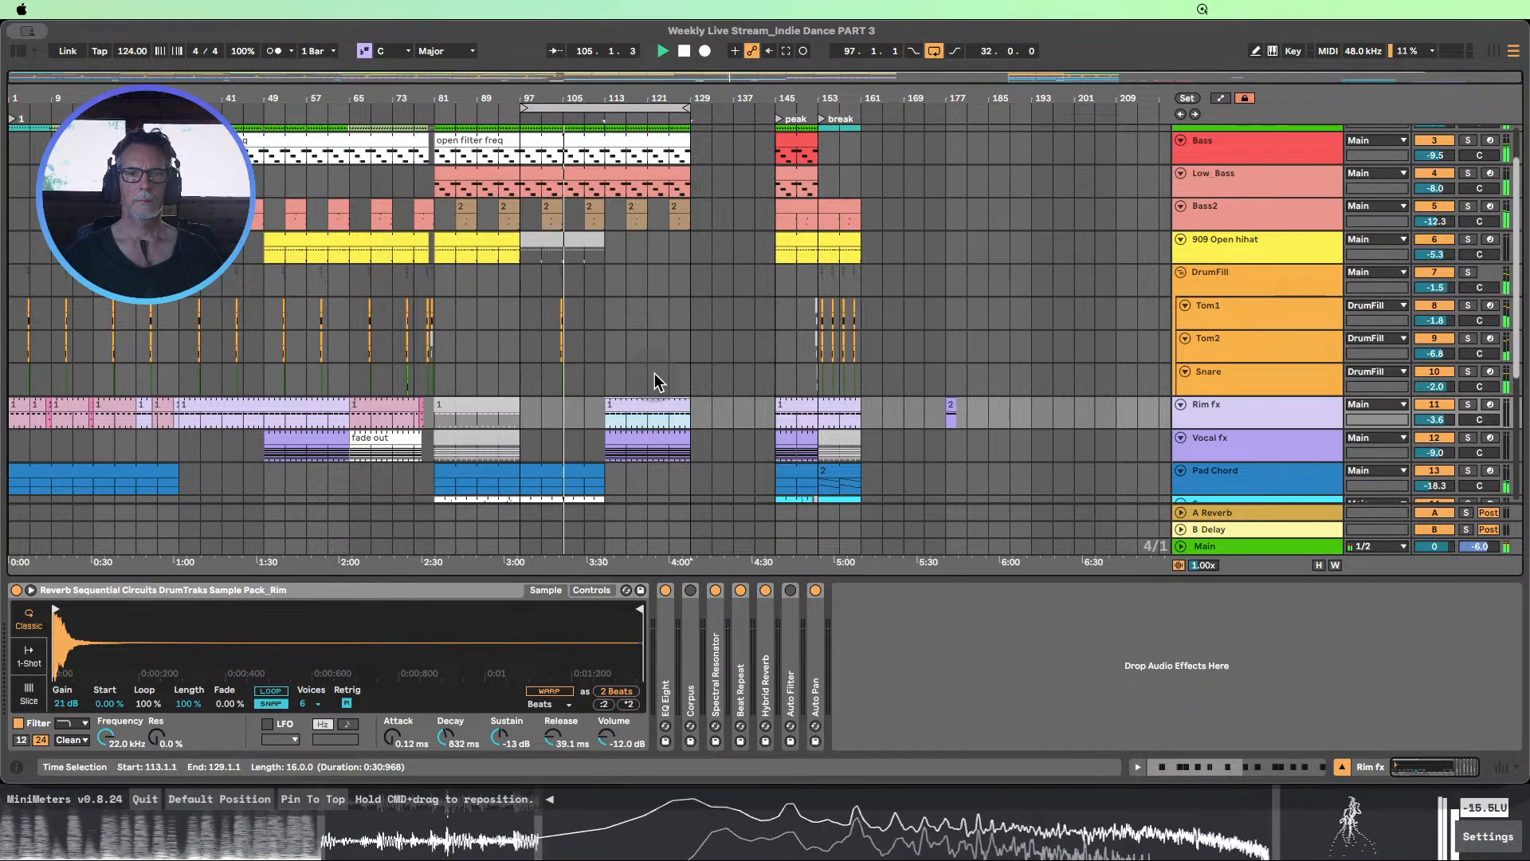
pyautogui.scroll(1, 655, 382)
pyautogui.click(805, 245)
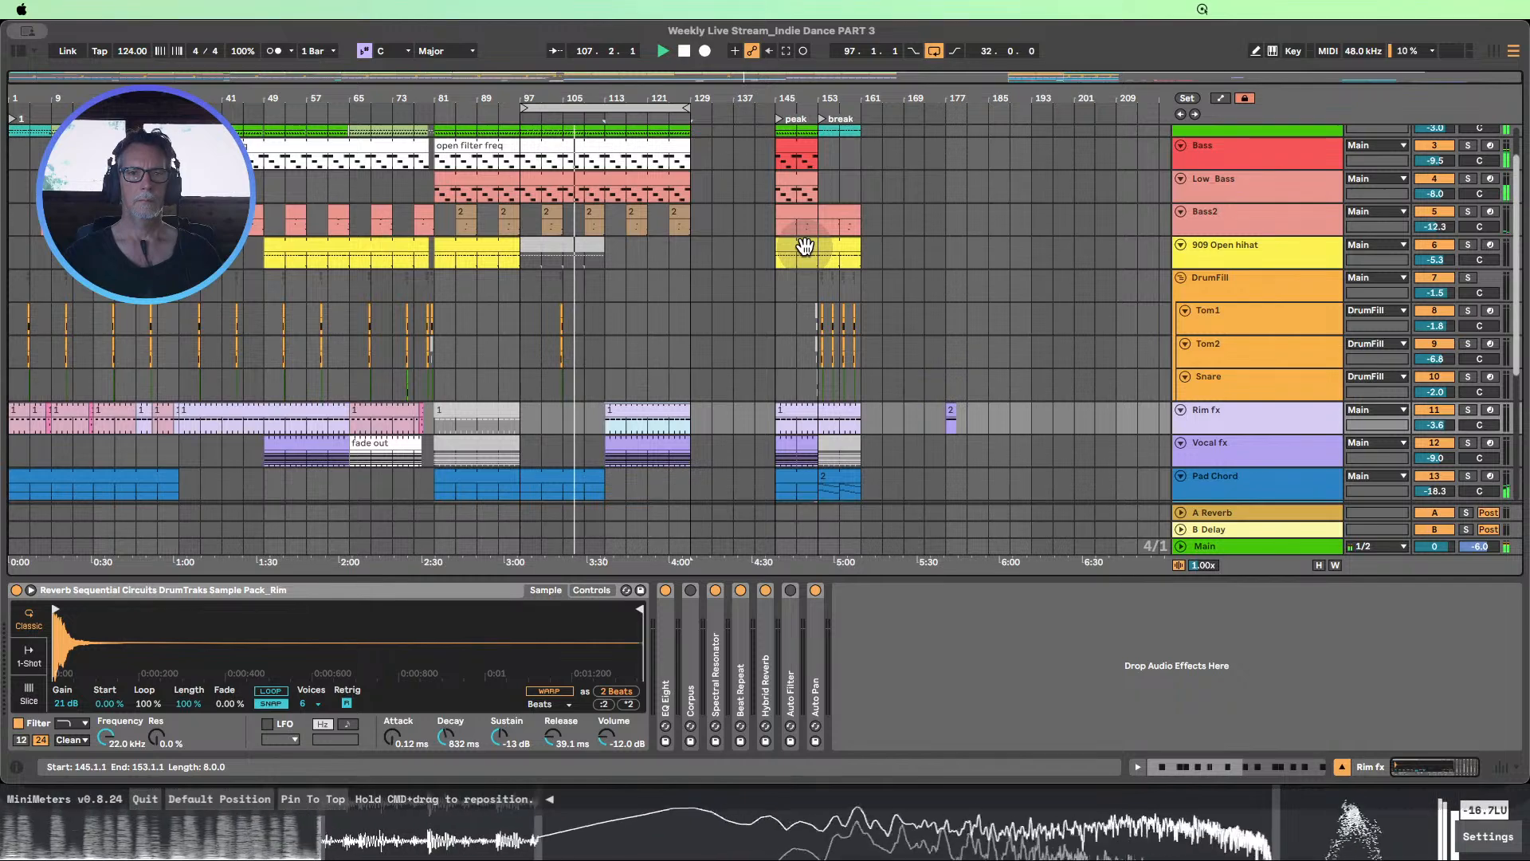
pyautogui.click(650, 431)
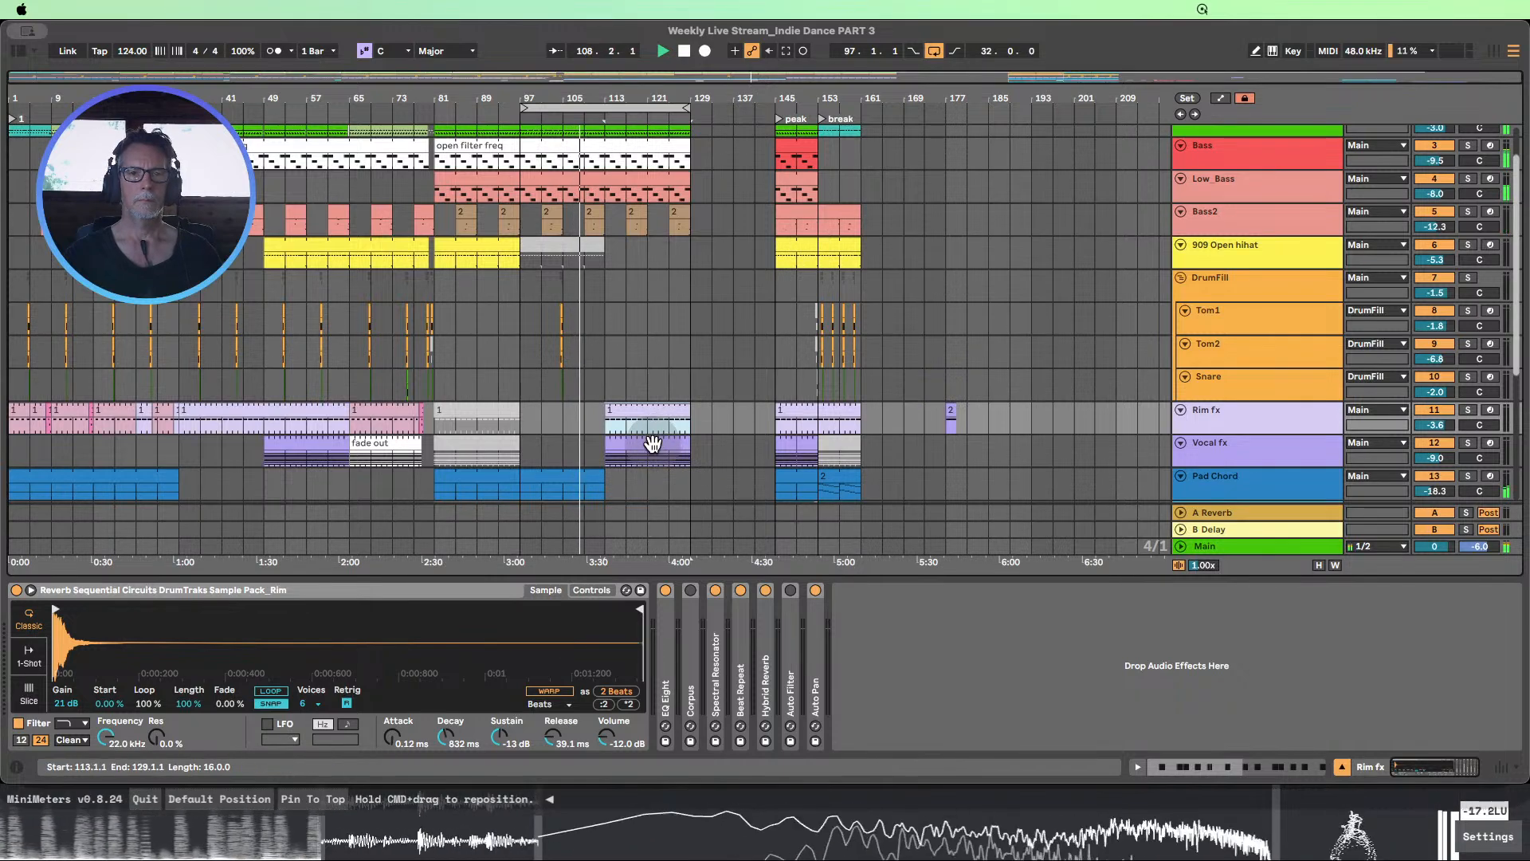
# Extend the Pad Chord and Sequence clips from bar 113 to bar 129
pyautogui.scroll(-3, 652, 443)
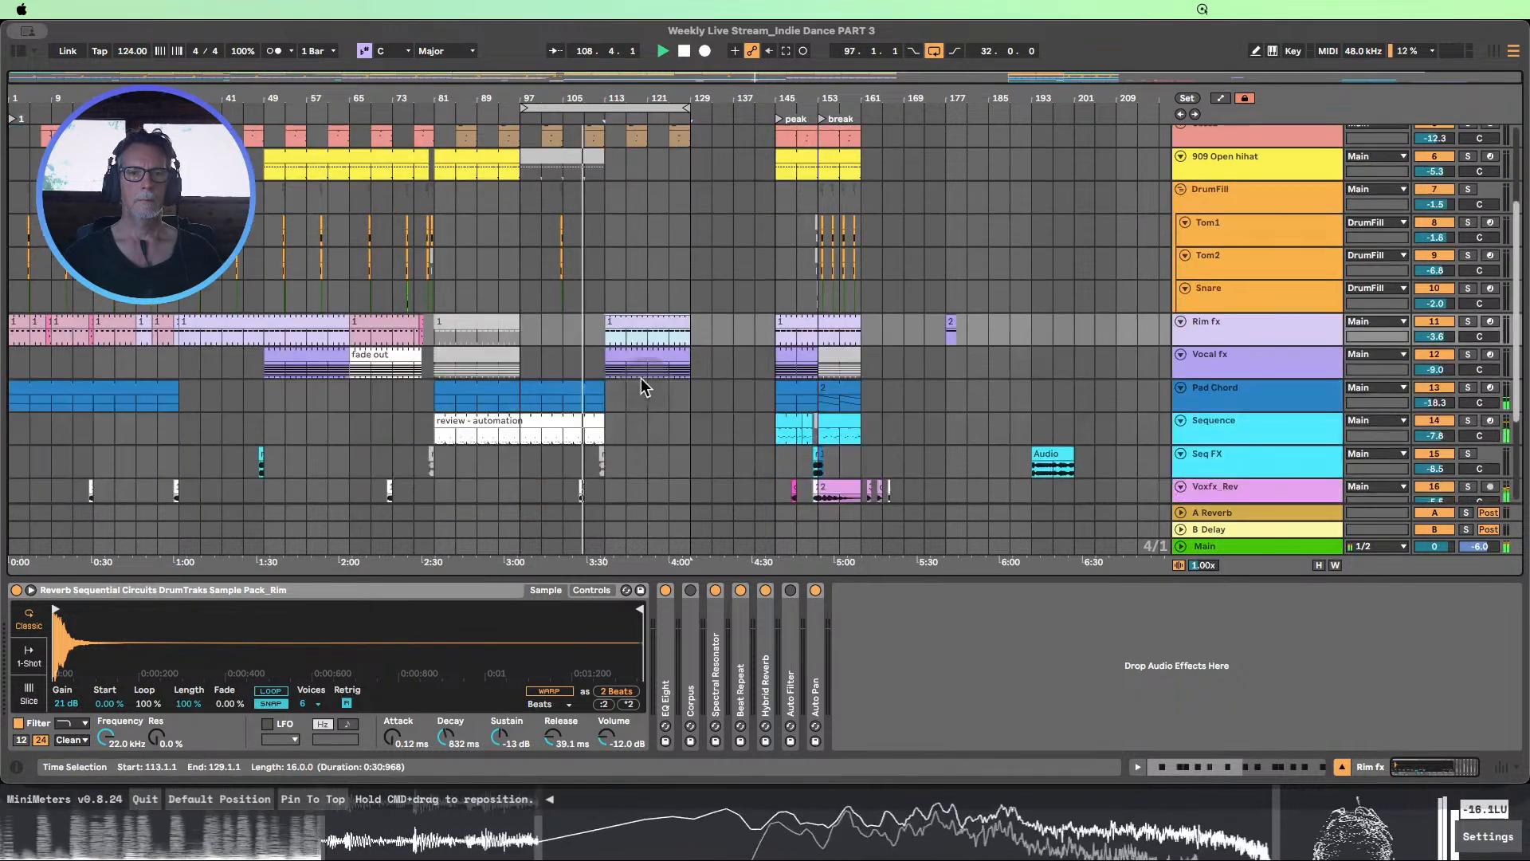
pyautogui.click(599, 385)
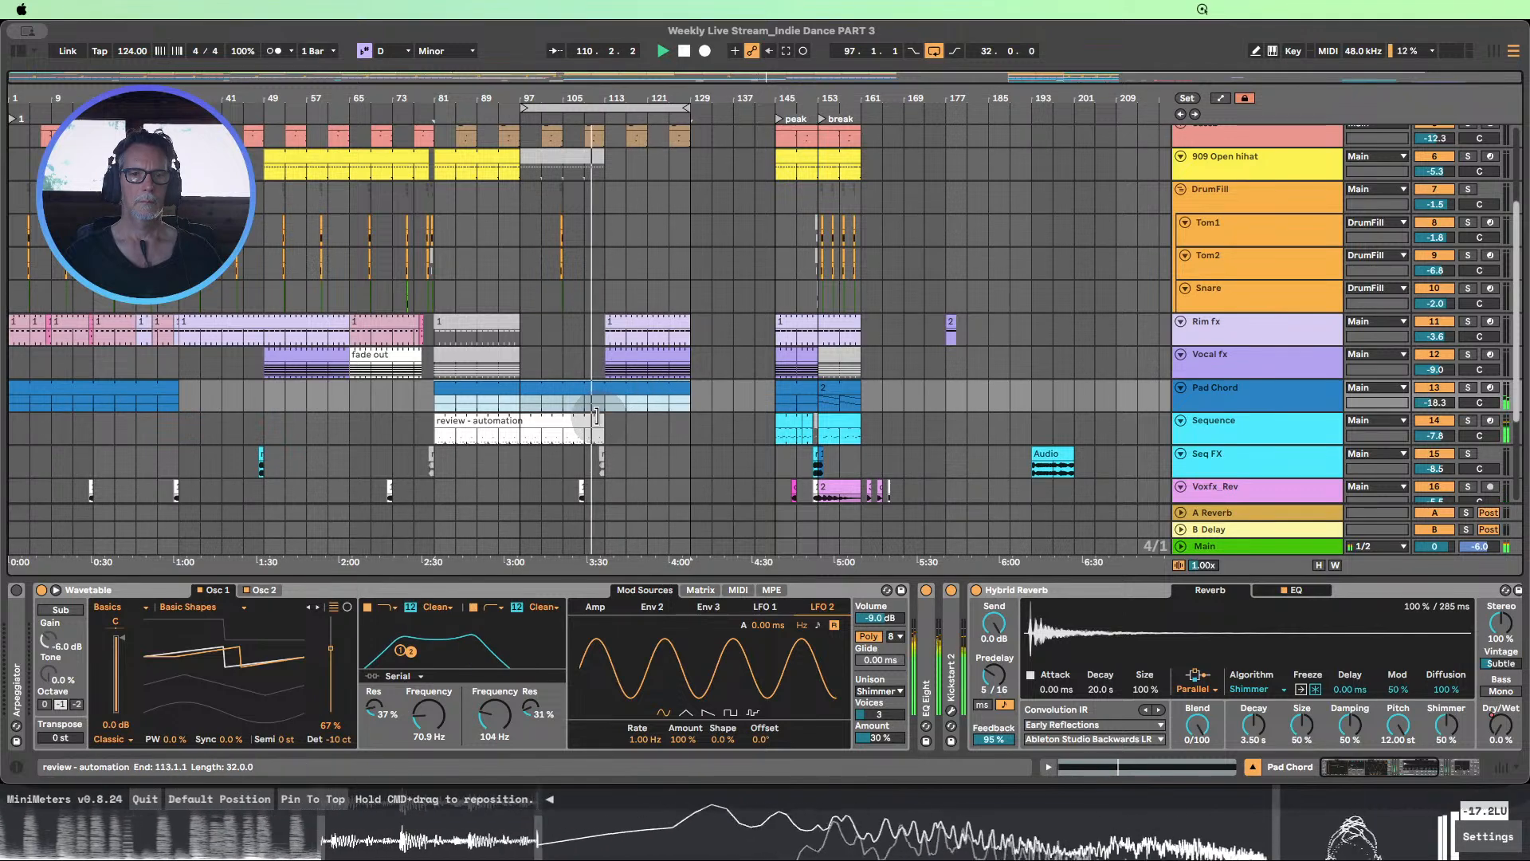
pyautogui.moveTo(595, 415); pyautogui.dragTo(687, 413)
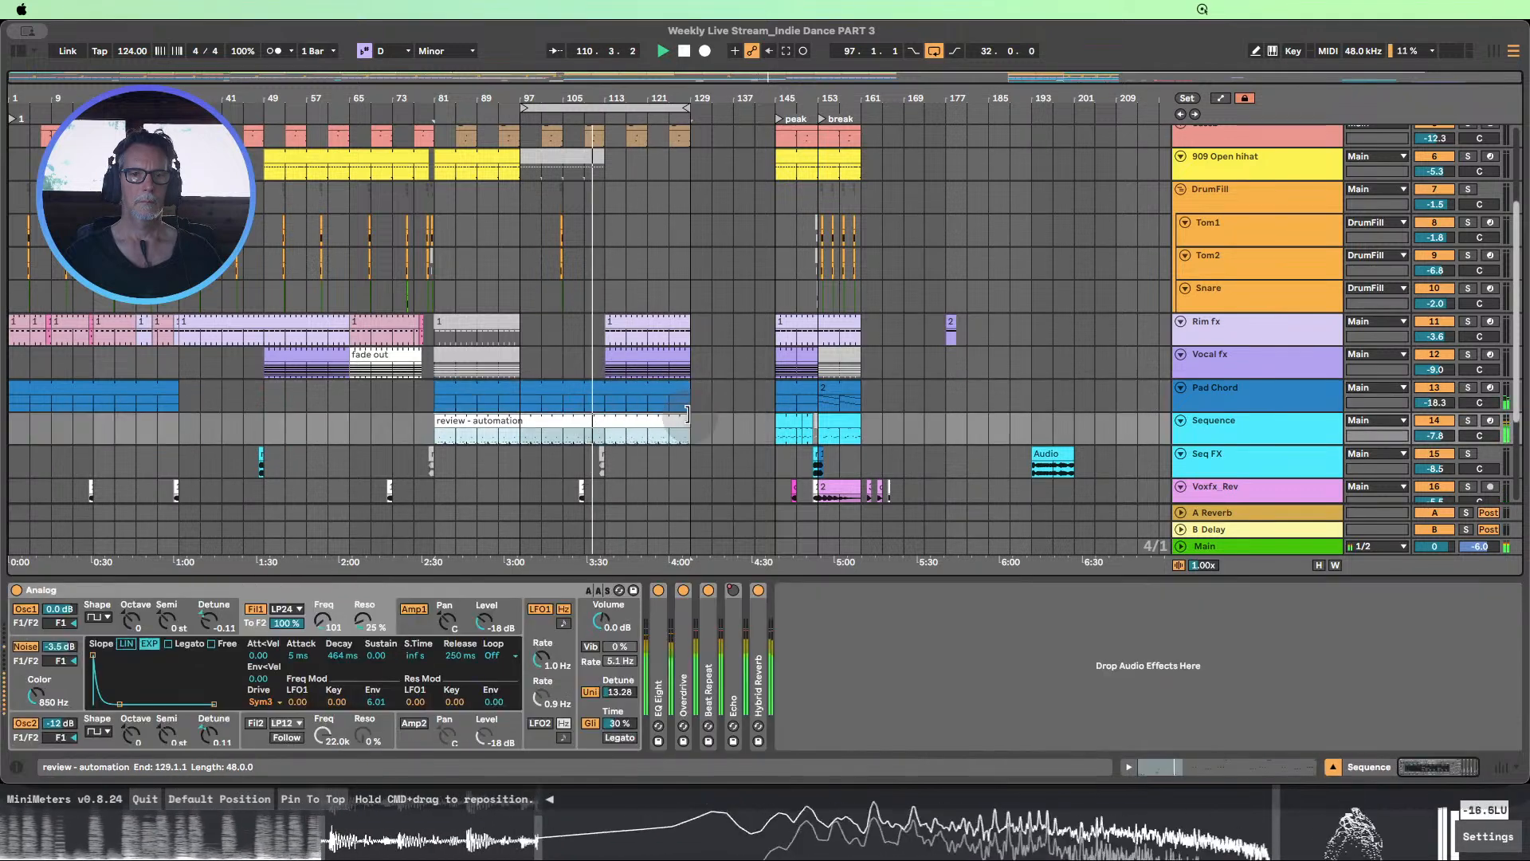
# At bars 113 to 129, try deactivating the Vocal fx clip, deactivate the Rim fx clip instead and reactivate Vocal fx
pyautogui.click(650, 354)
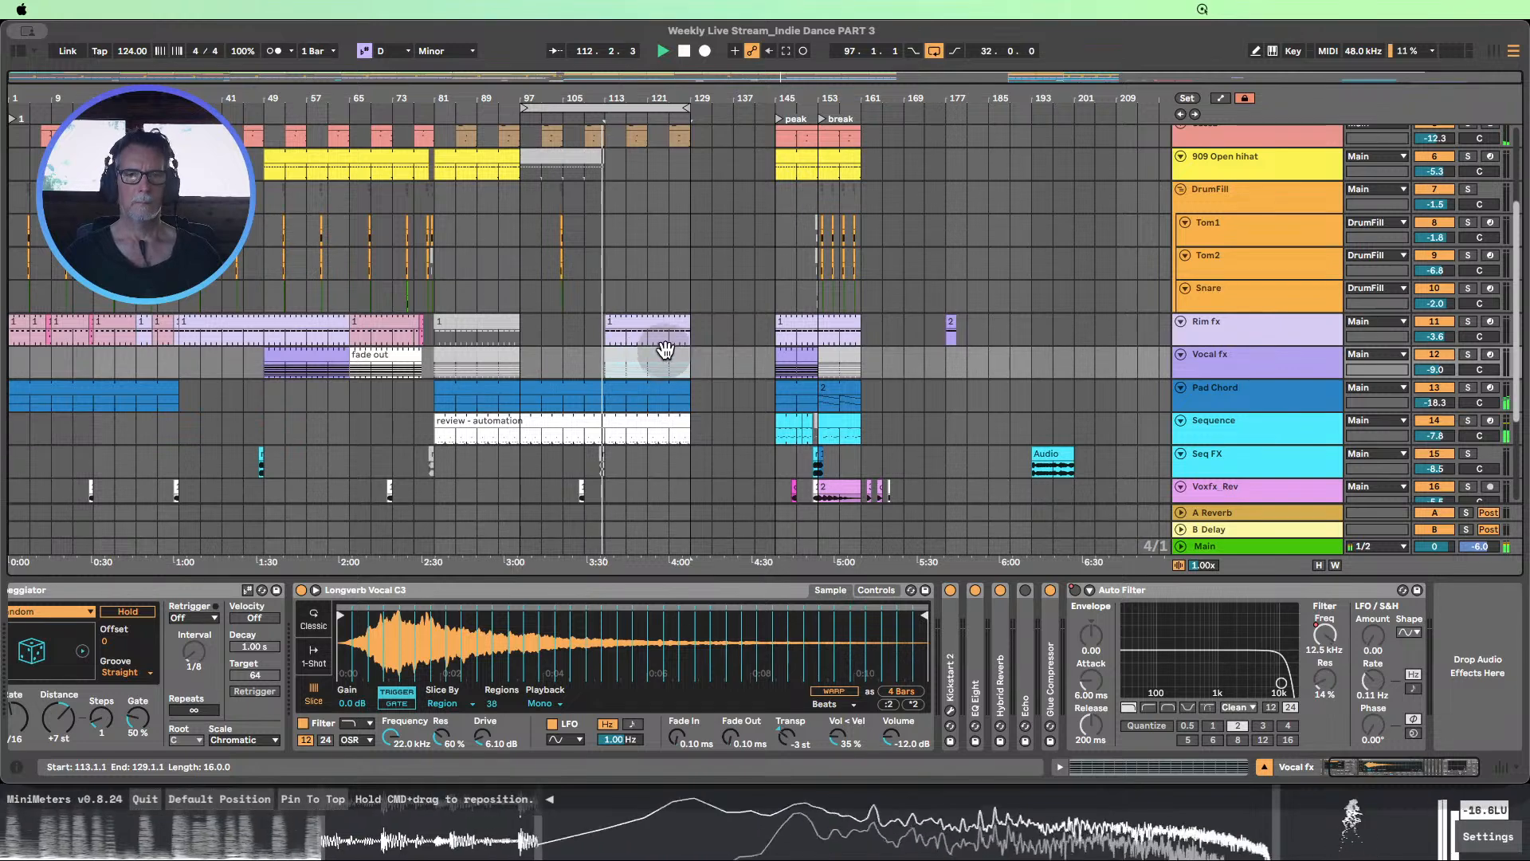
pyautogui.scroll(2, 666, 349)
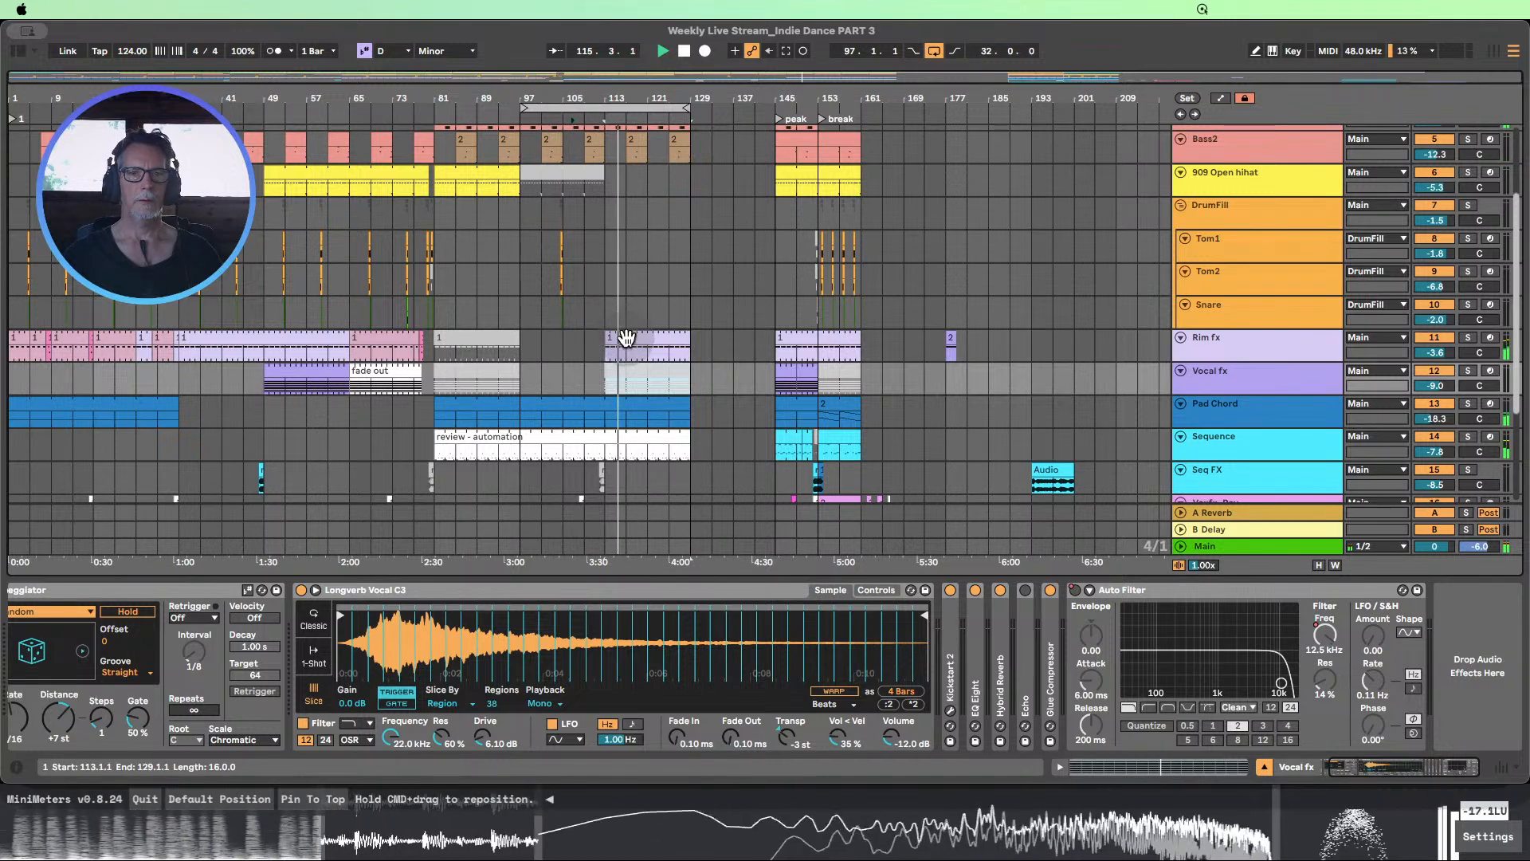
pyautogui.click(626, 337)
pyautogui.click(626, 369)
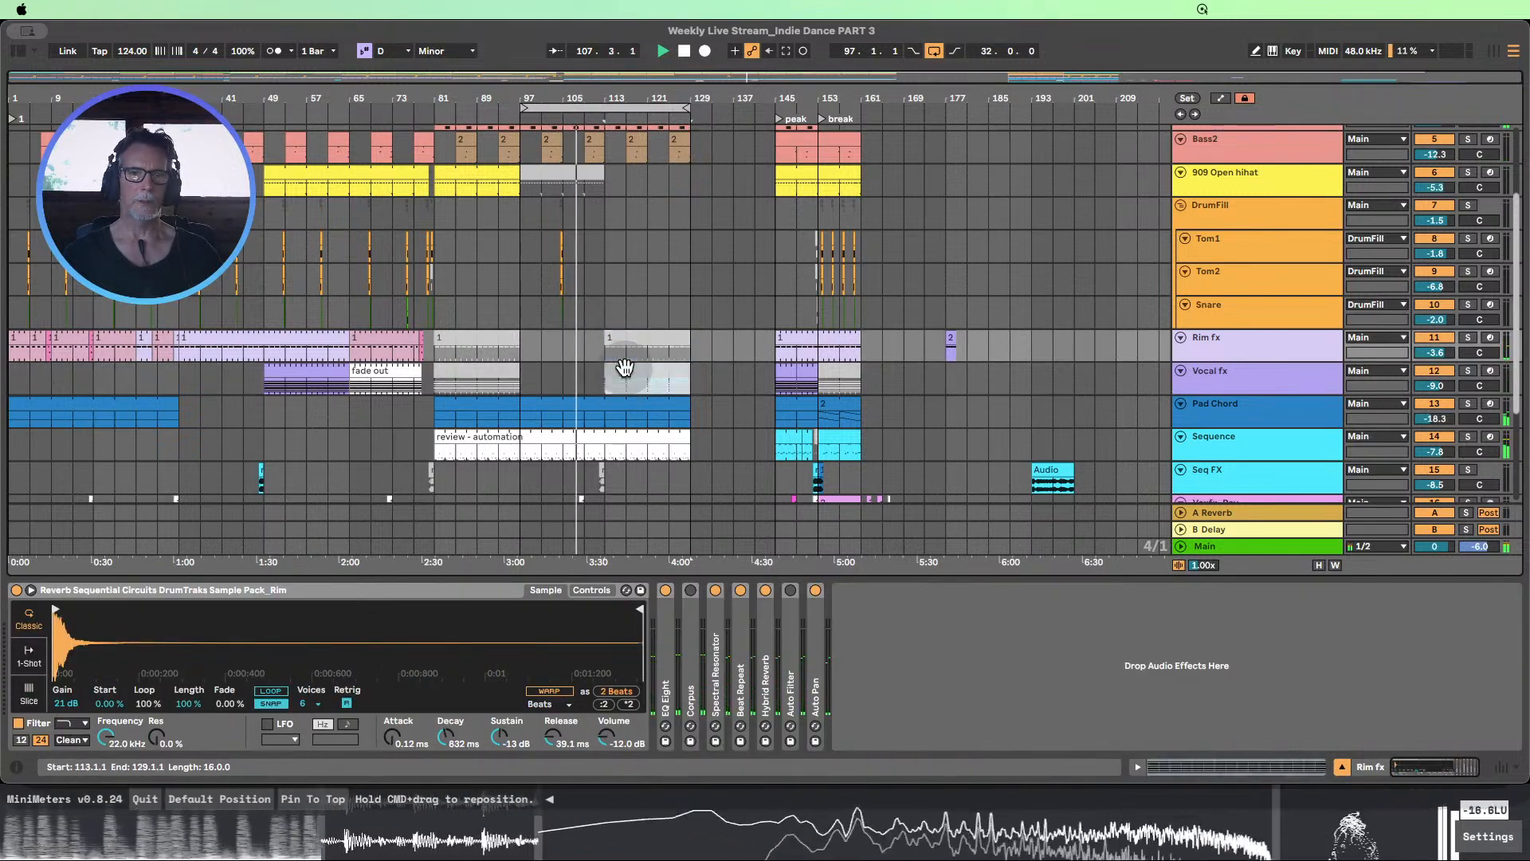
# Listen from about bar 109 to bar 118 while reviewing all the tracks, and stop playback
pyautogui.scroll(3, 701, 341)
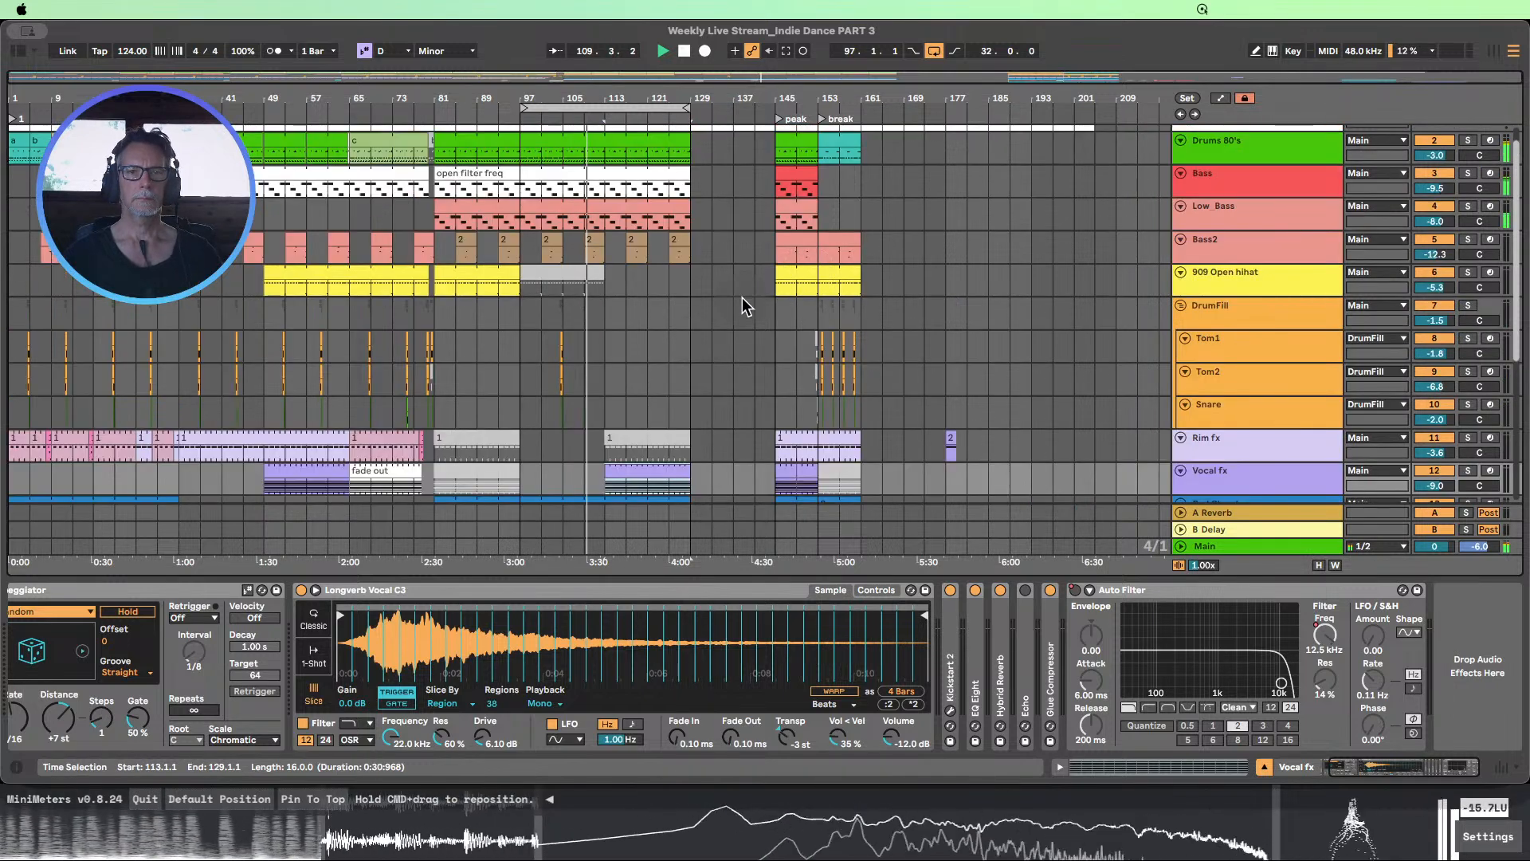
pyautogui.scroll(-5, 743, 298)
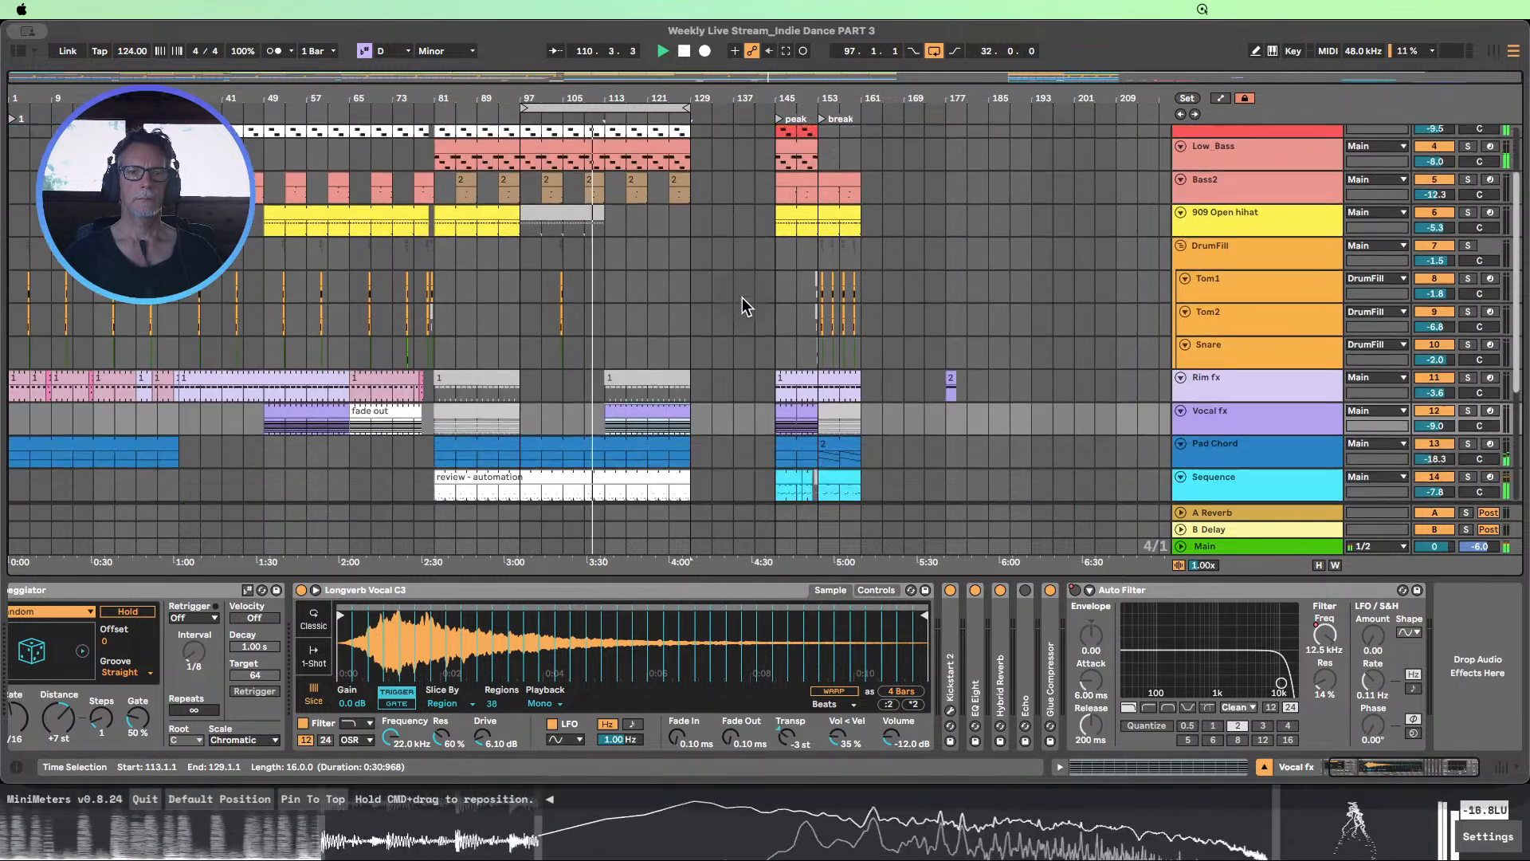
pyautogui.scroll(-2, 743, 298)
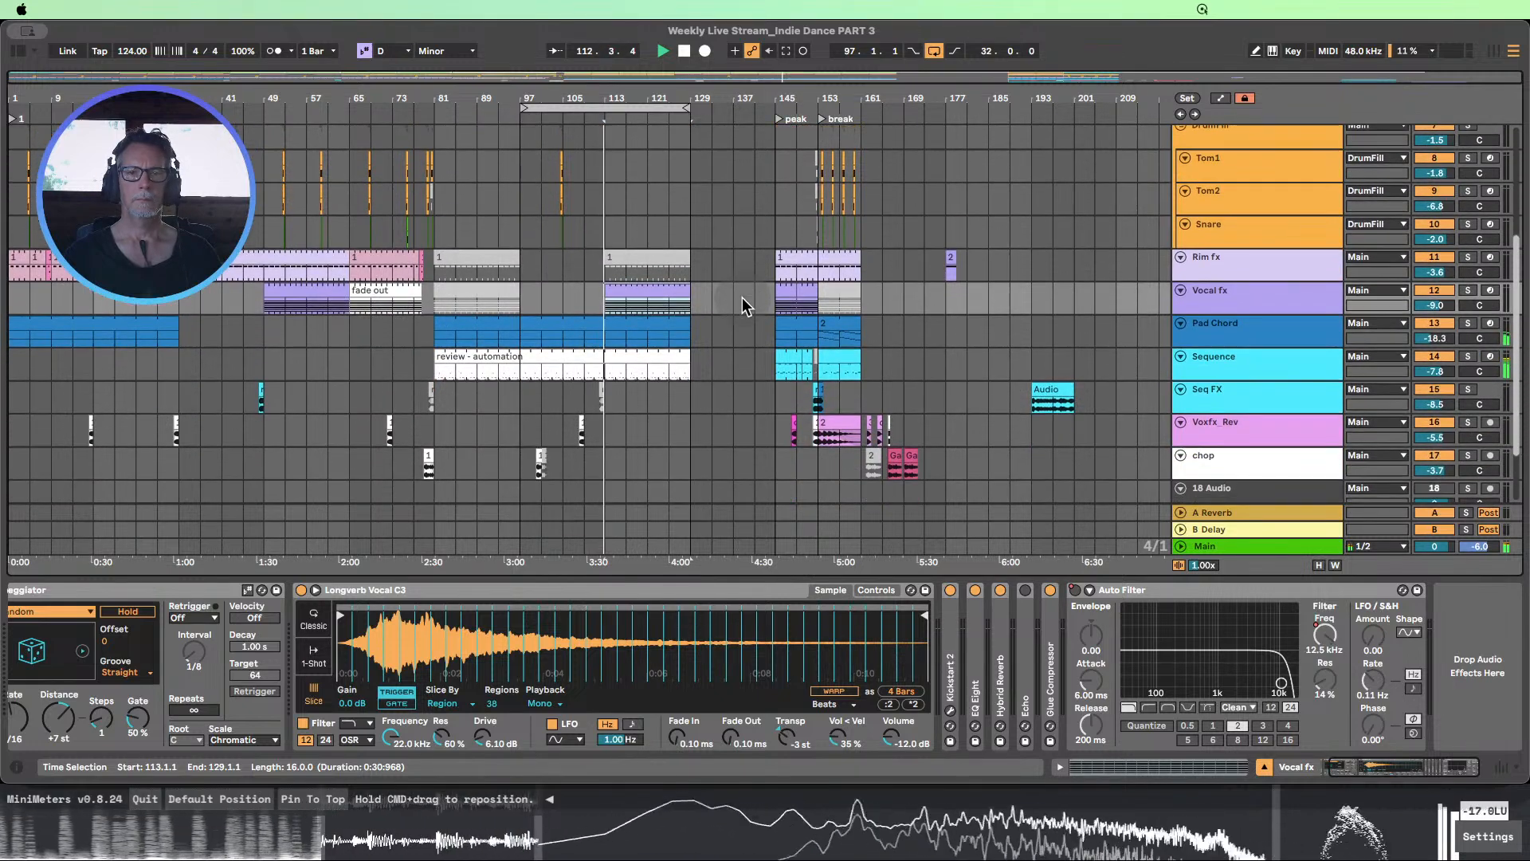
pyautogui.scroll(3, 743, 298)
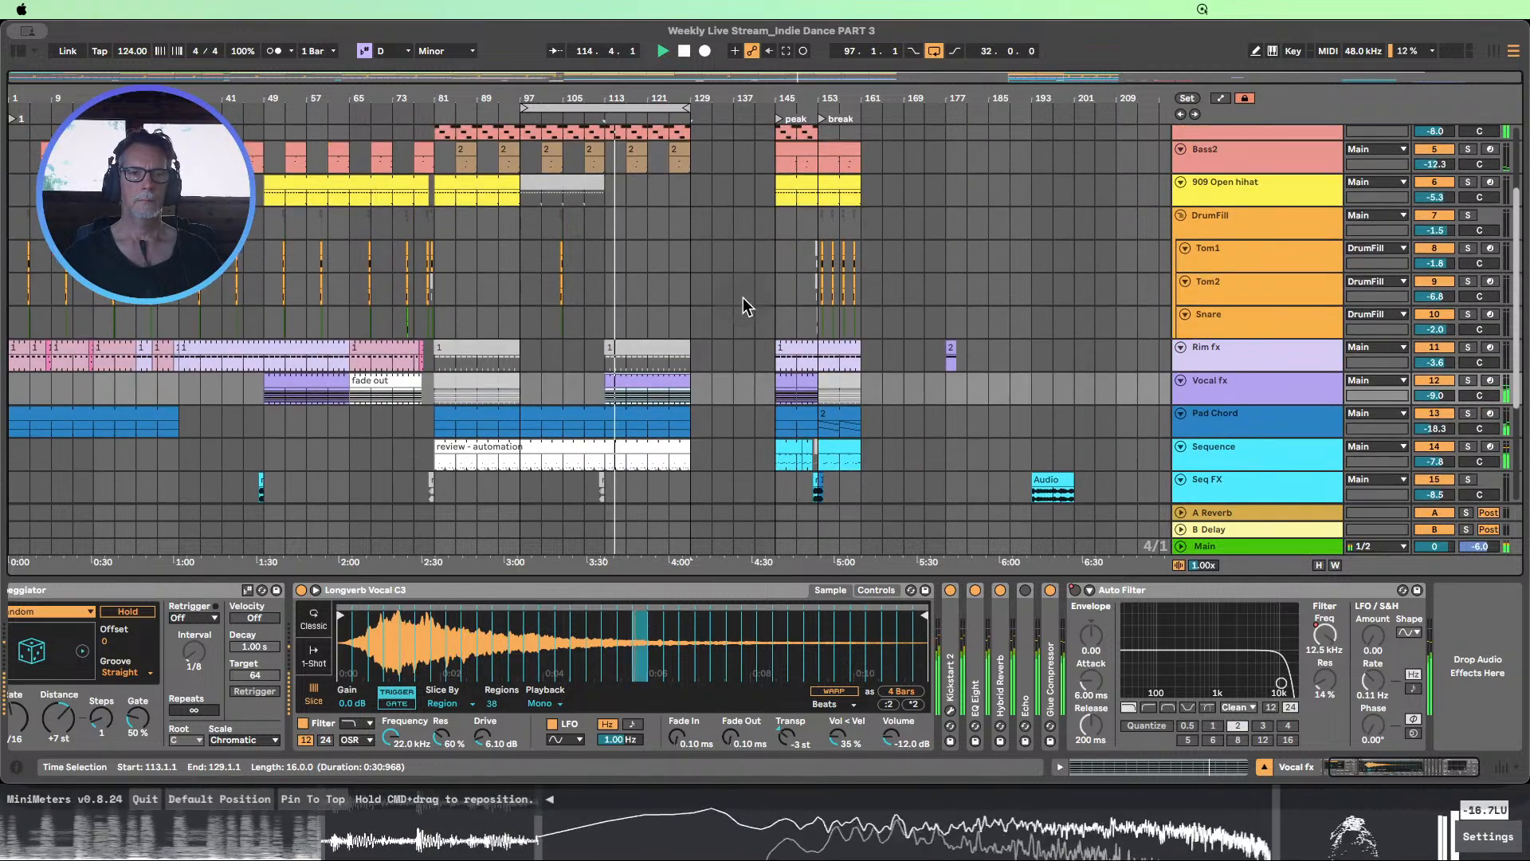
pyautogui.scroll(1, 743, 306)
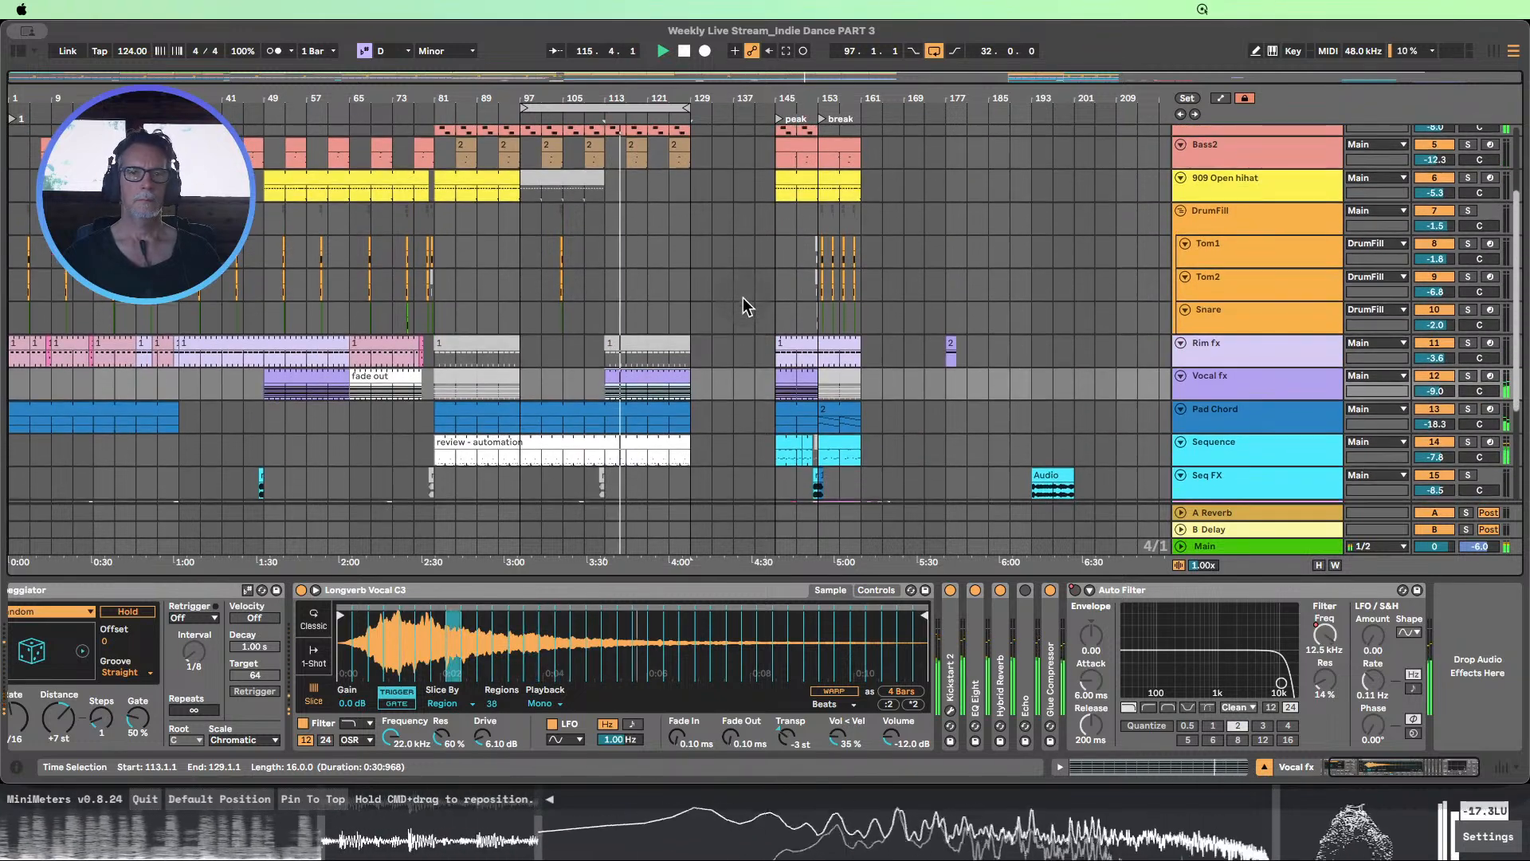
pyautogui.scroll(2, 742, 306)
pyautogui.scroll(-4, 753, 292)
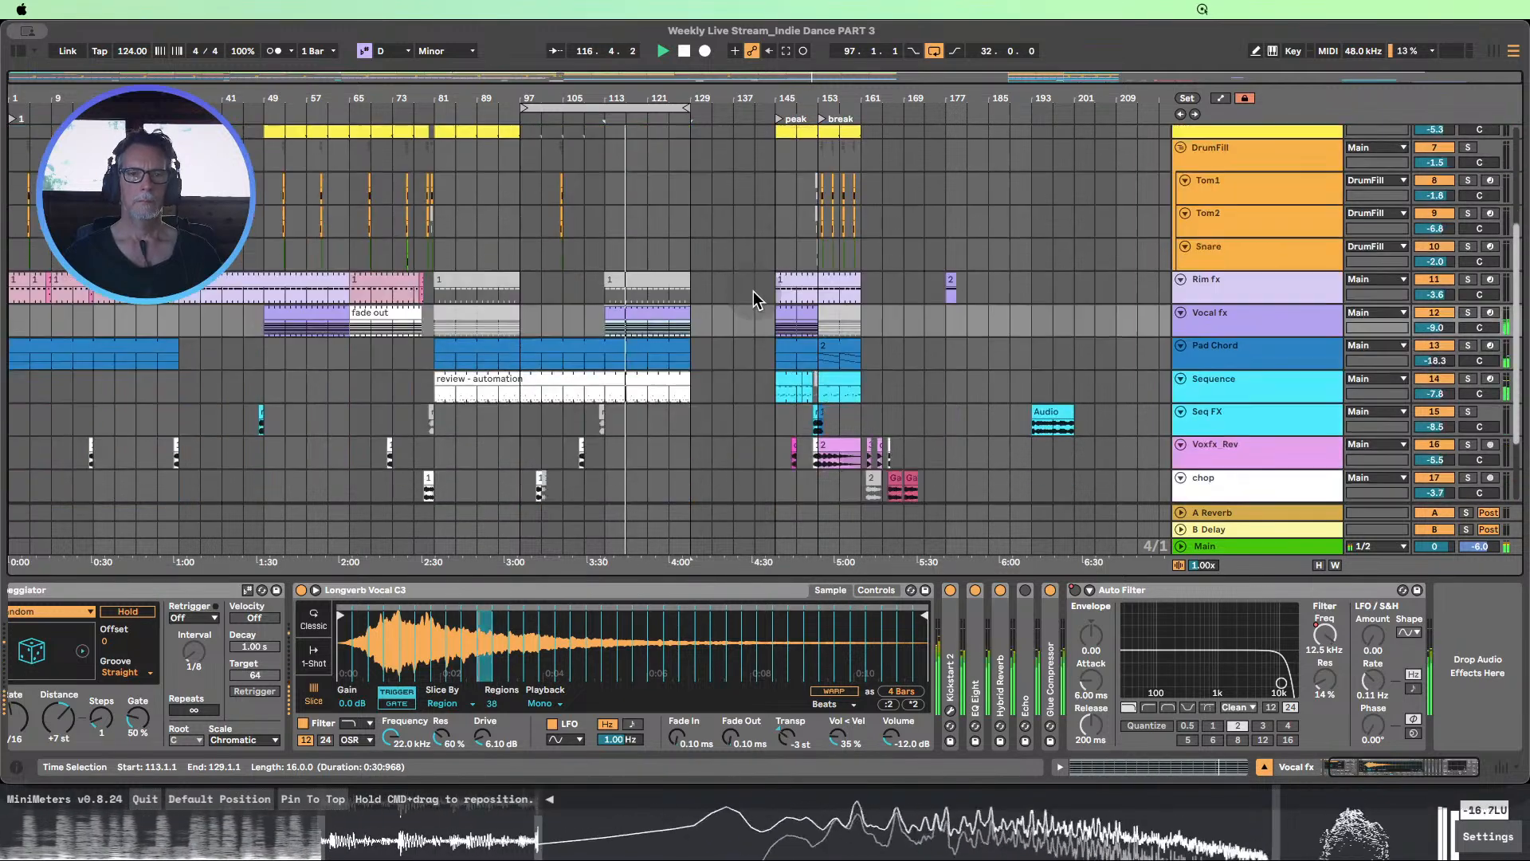
pyautogui.scroll(4, 754, 290)
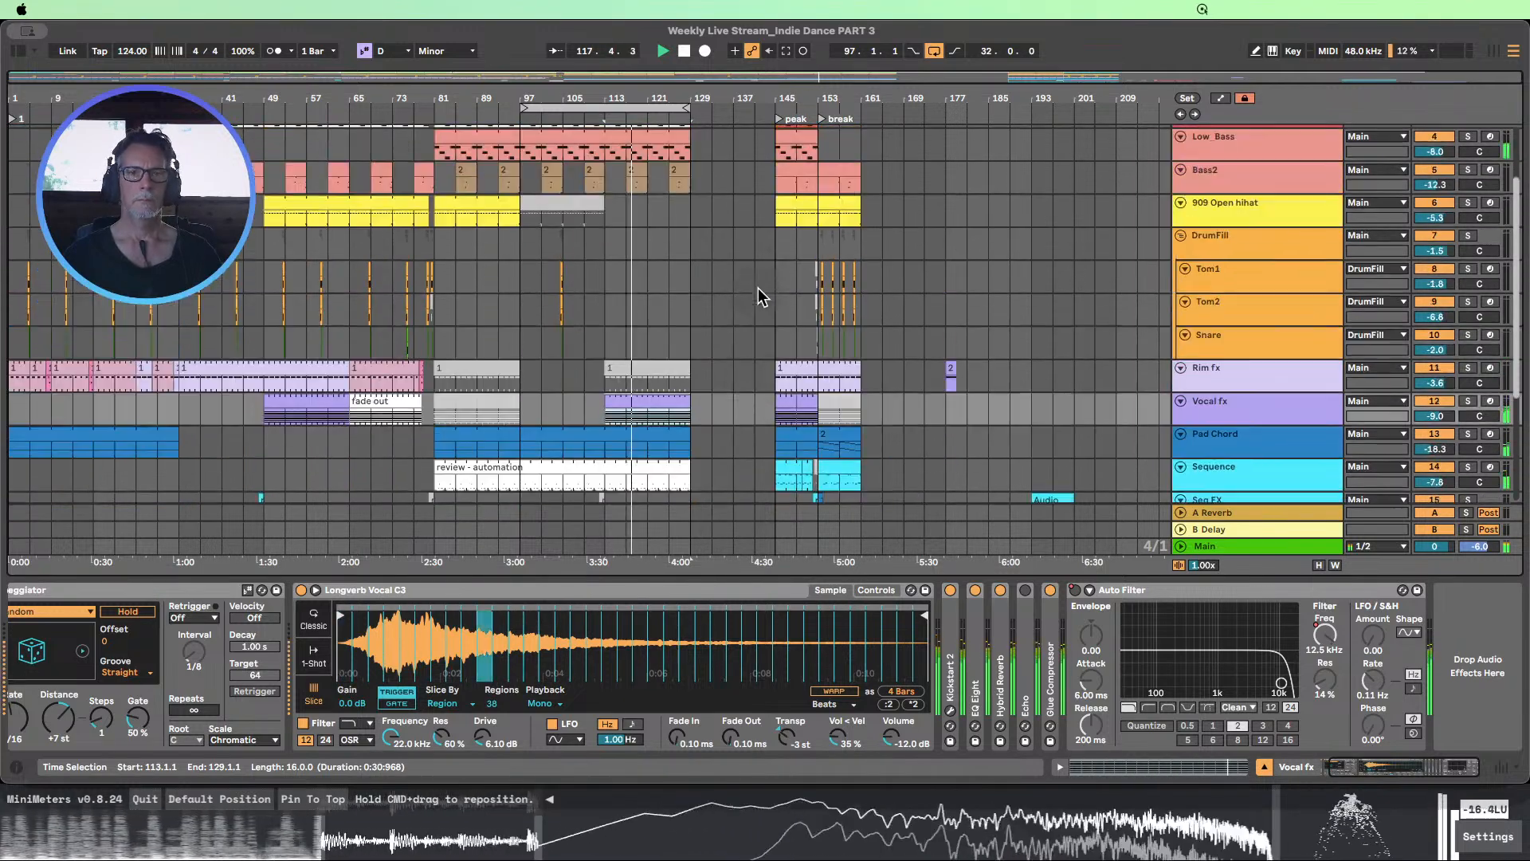
pyautogui.click(683, 54)
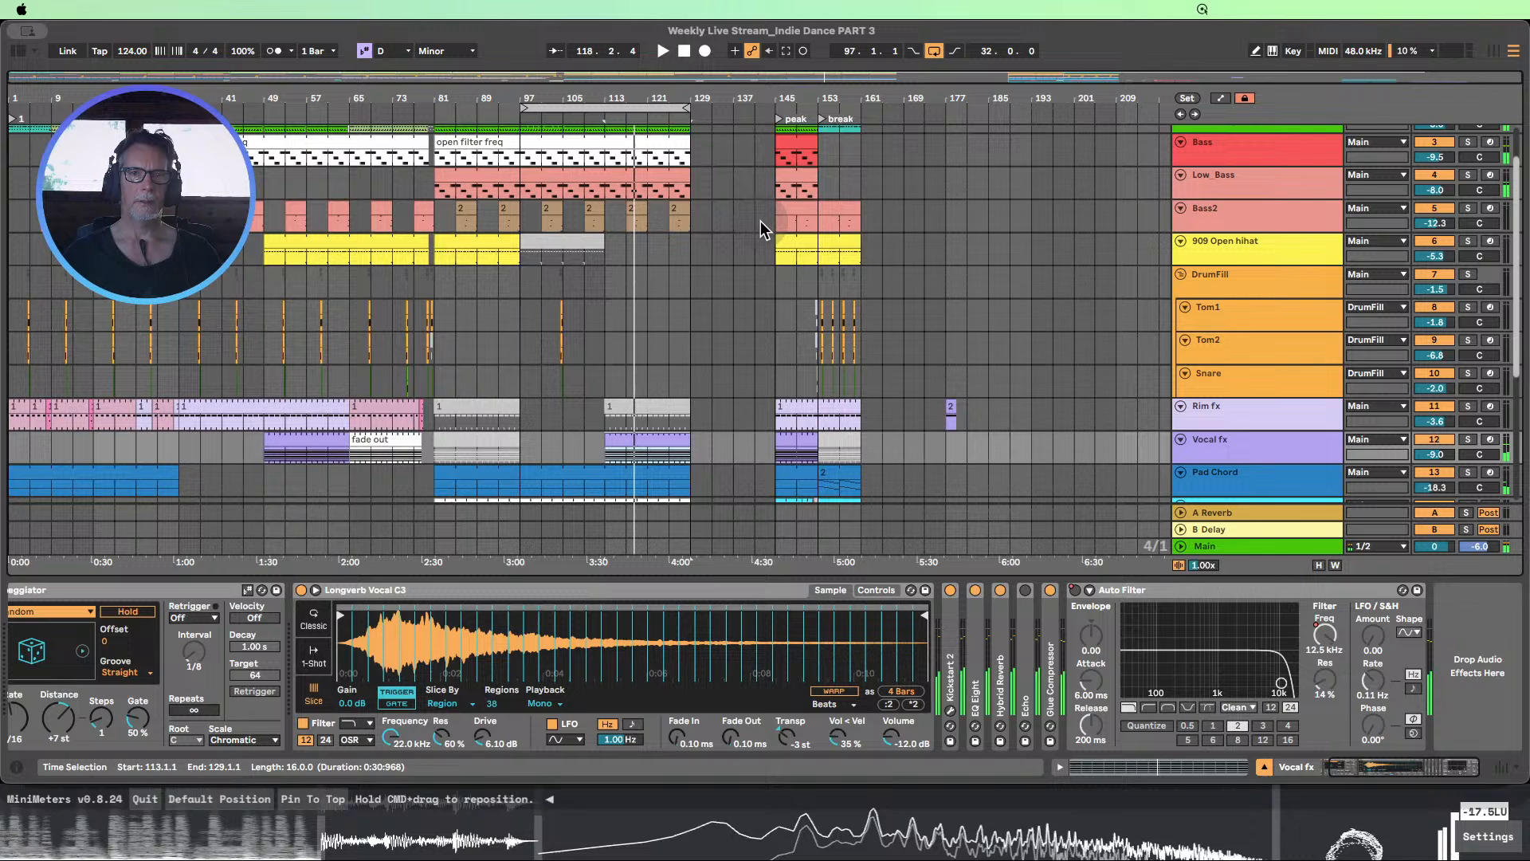
# Copy the 909 Open hihat clip from bar 145 to bars 121 to 129
pyautogui.click(799, 257)
pyautogui.click(799, 244)
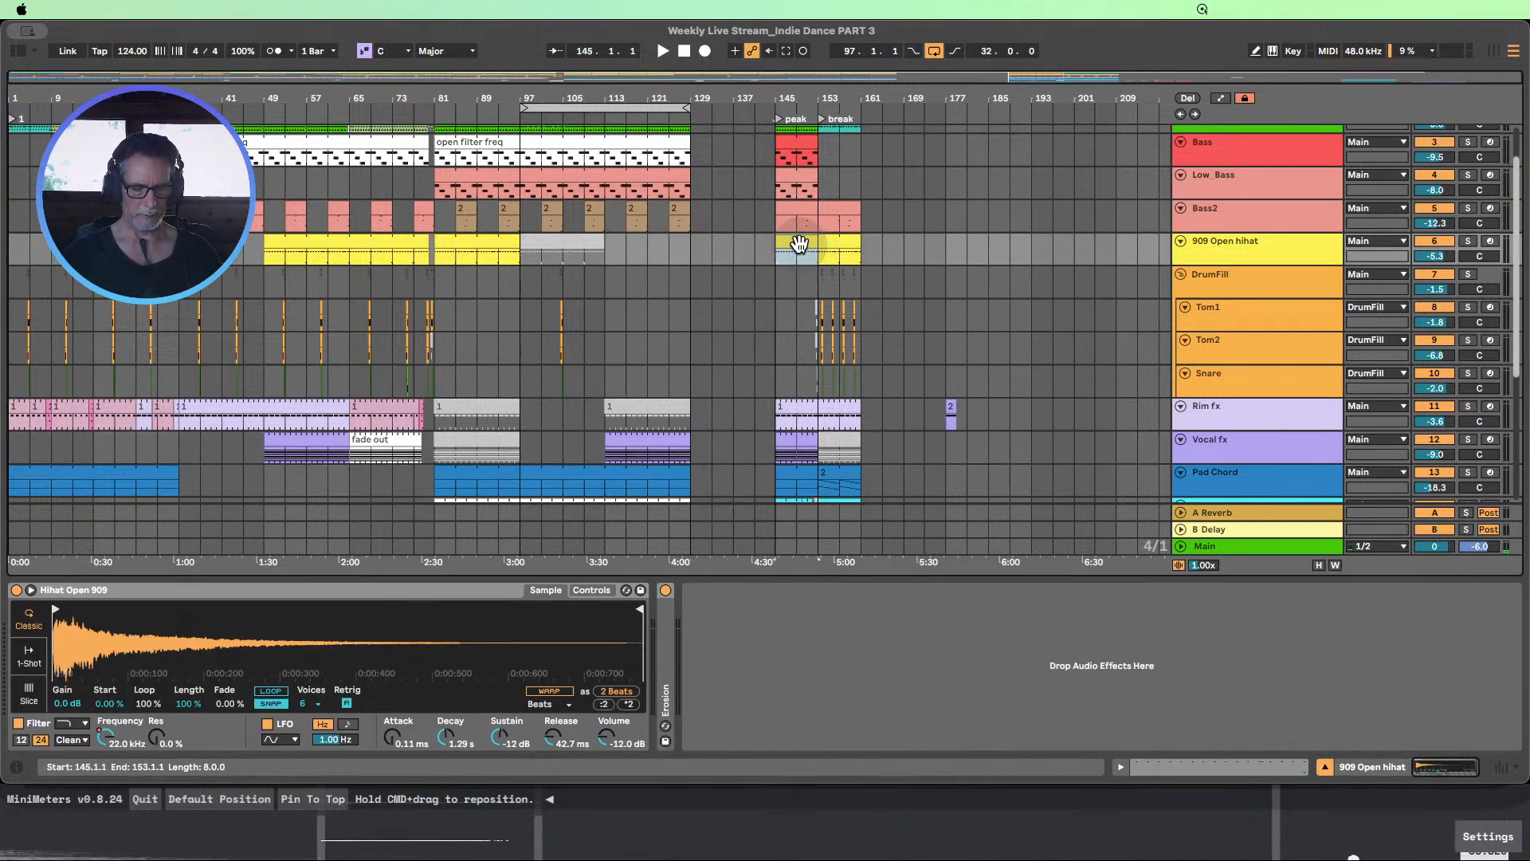
pyautogui.moveTo(800, 243); pyautogui.dragTo(673, 255)
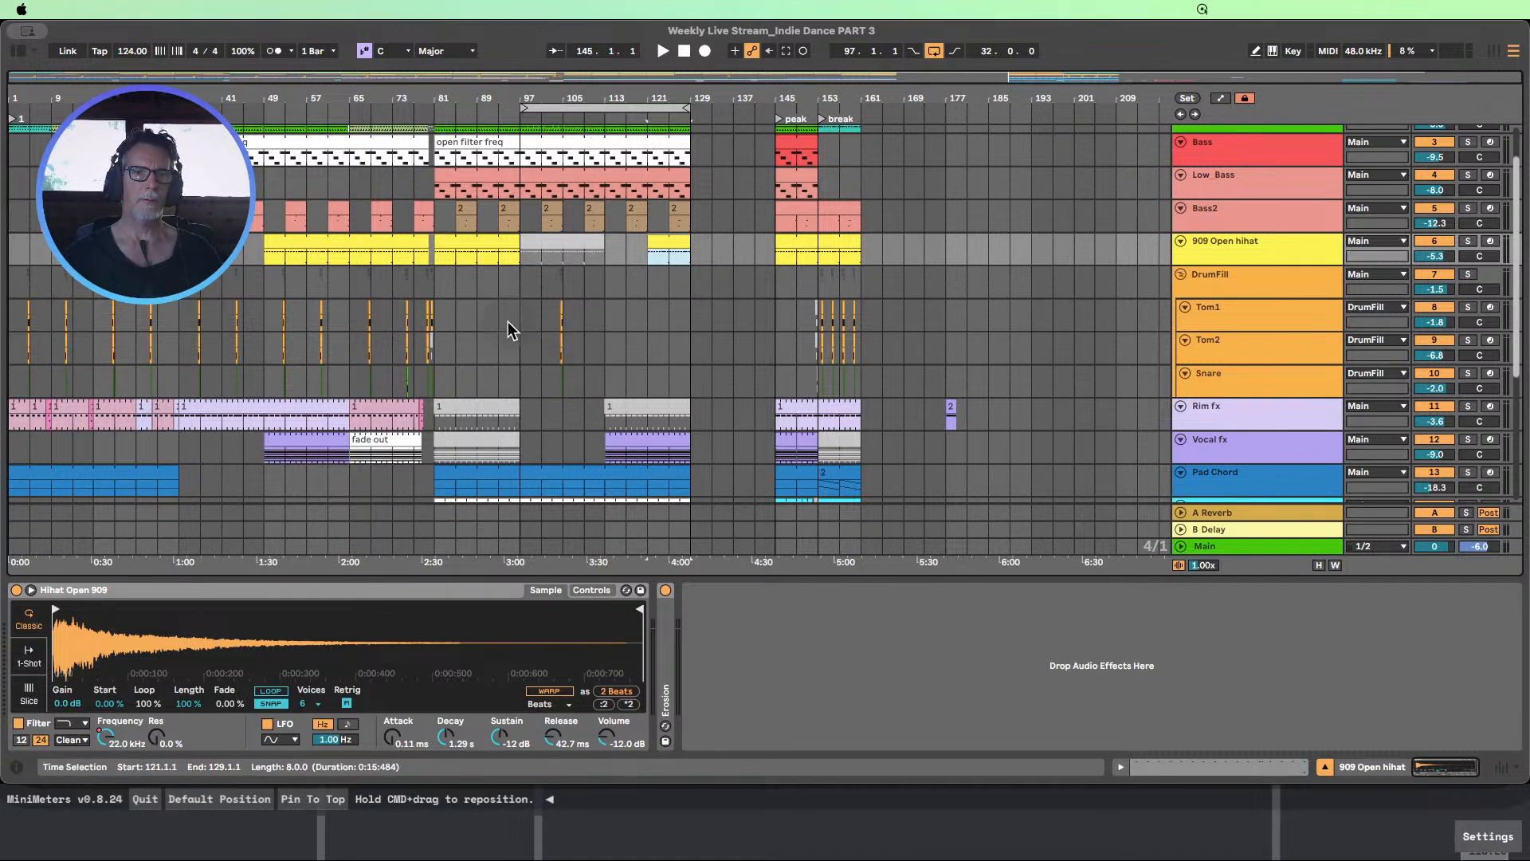
# Duplicate bars 97 to 113 of the Tom1, Tom2 and Snare tracks into bars 113 to 129
pyautogui.moveTo(529, 318)
pyautogui.mouseDown()
pyautogui.moveTo(597, 353)
pyautogui.moveTo(603, 386)
pyautogui.mouseUp()
pyautogui.press('super+d')
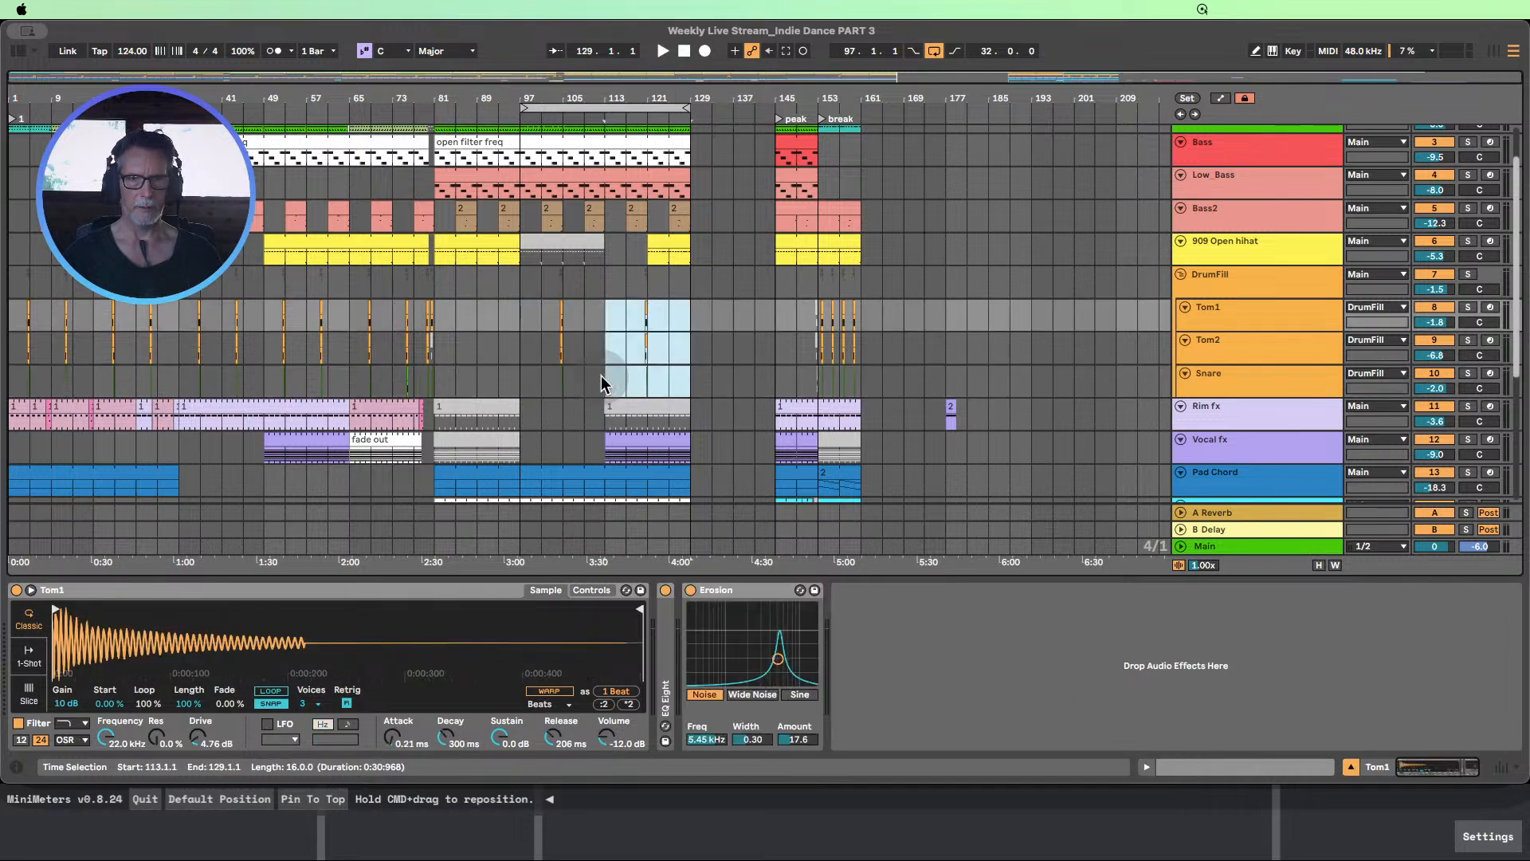
# Duplicate bars 97 to 113 of the Voxfx_Rev track into bars 113 to 129
pyautogui.scroll(-6, 618, 327)
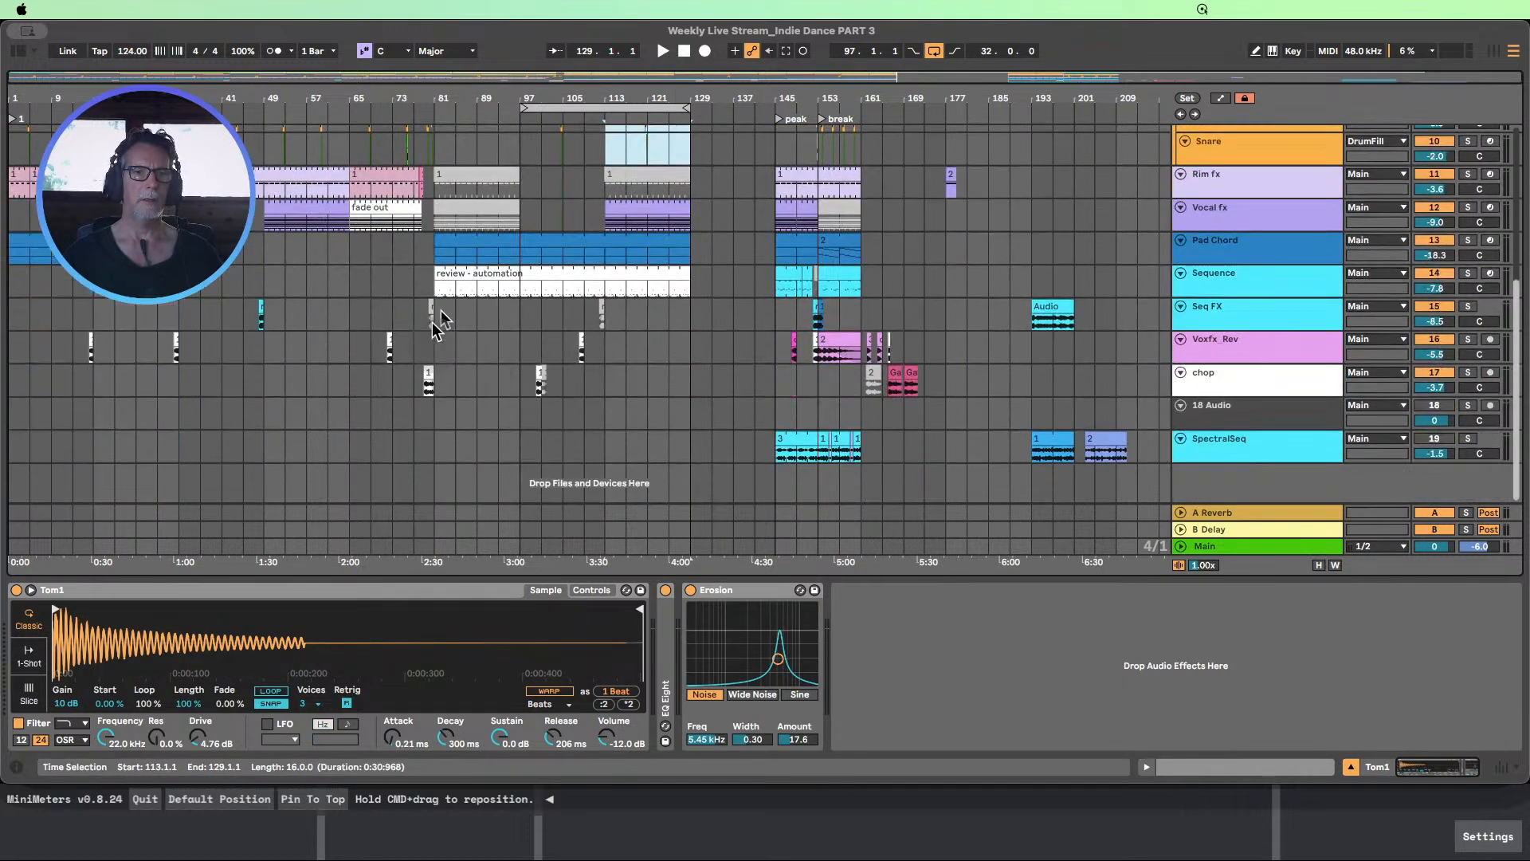
pyautogui.scroll(1, 617, 372)
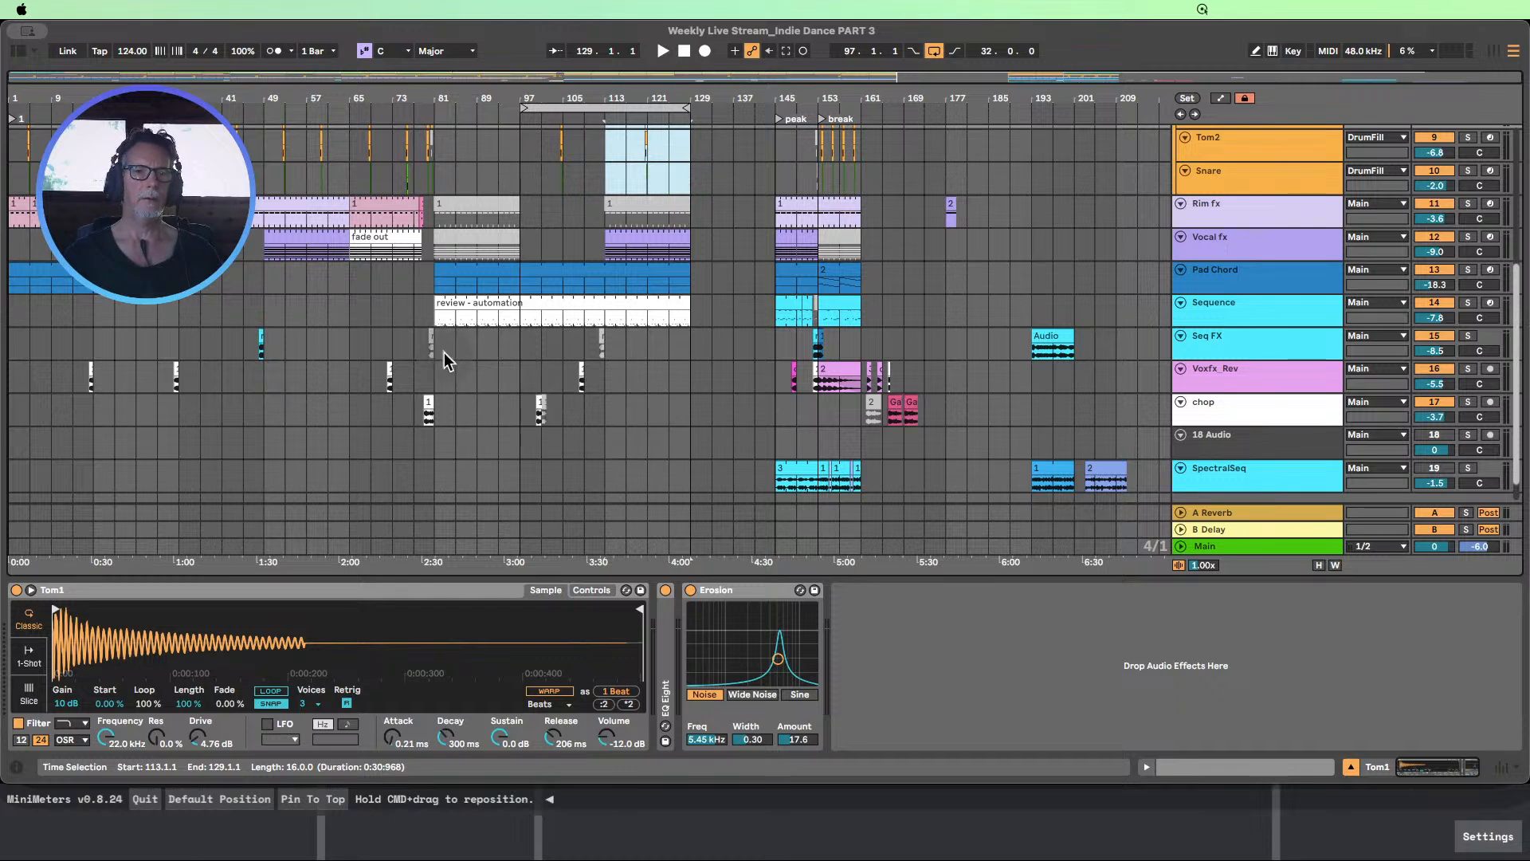
pyautogui.moveTo(444, 353); pyautogui.dragTo(609, 416)
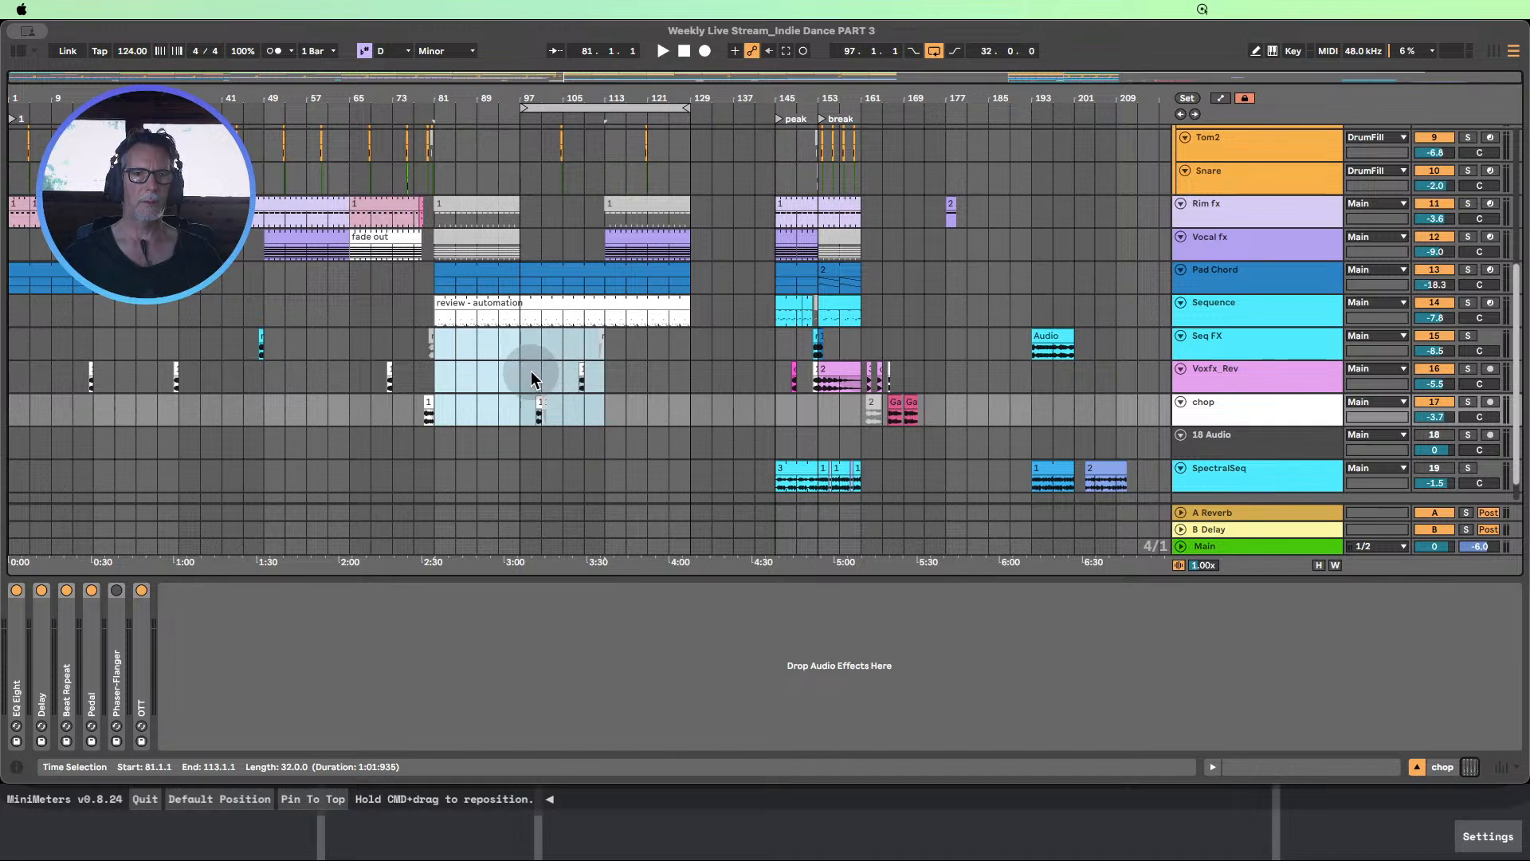
pyautogui.moveTo(522, 376); pyautogui.dragTo(600, 381)
pyautogui.press('super+d')
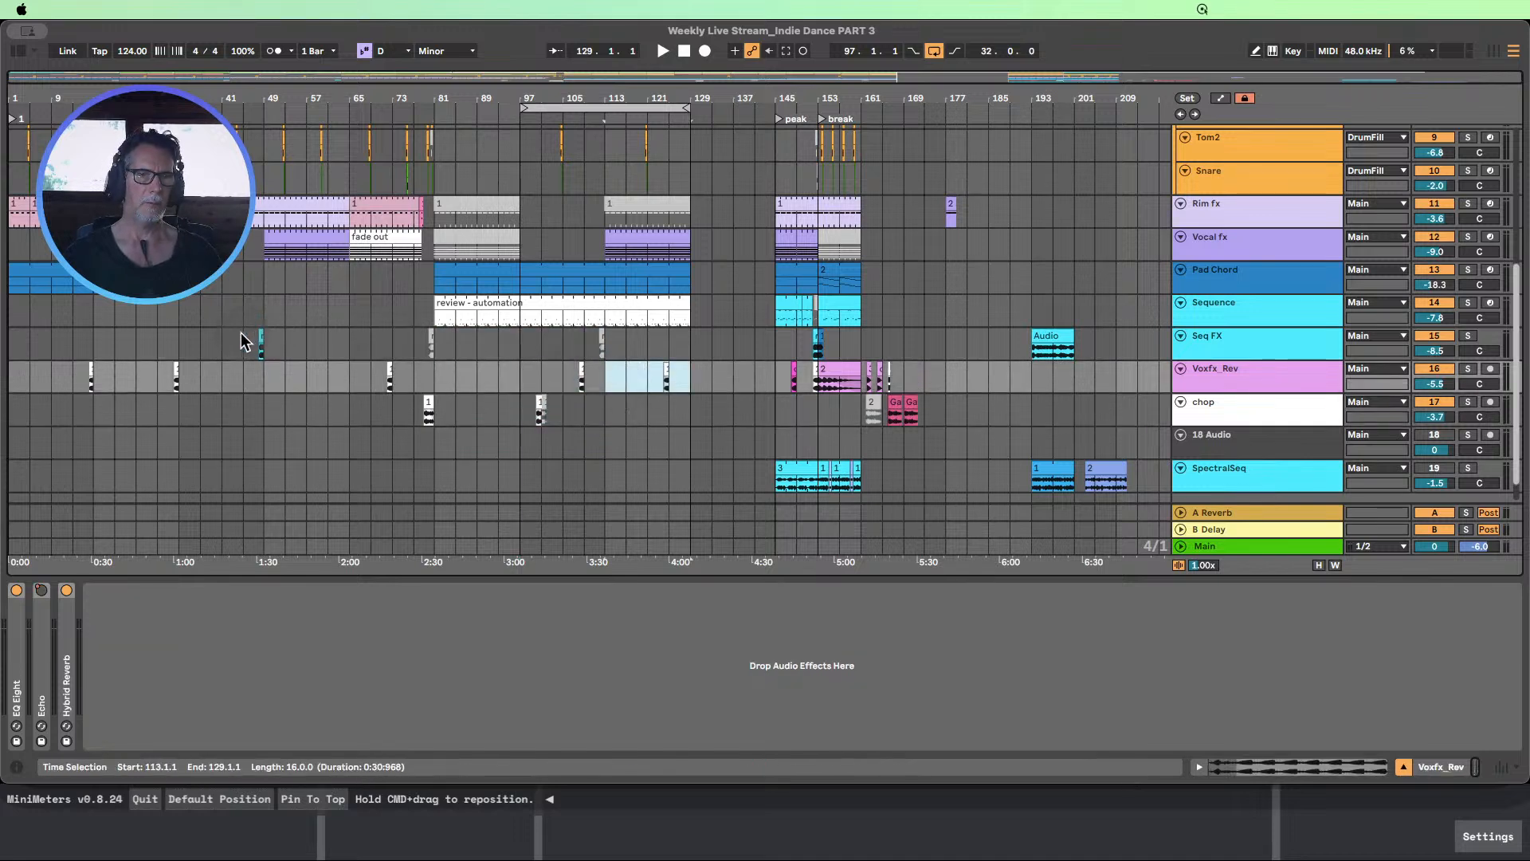
# Copy bars 45 to 53 of the Seq FX track to bars 125 to 133, and close the device view
pyautogui.moveTo(243, 341); pyautogui.dragTo(275, 341)
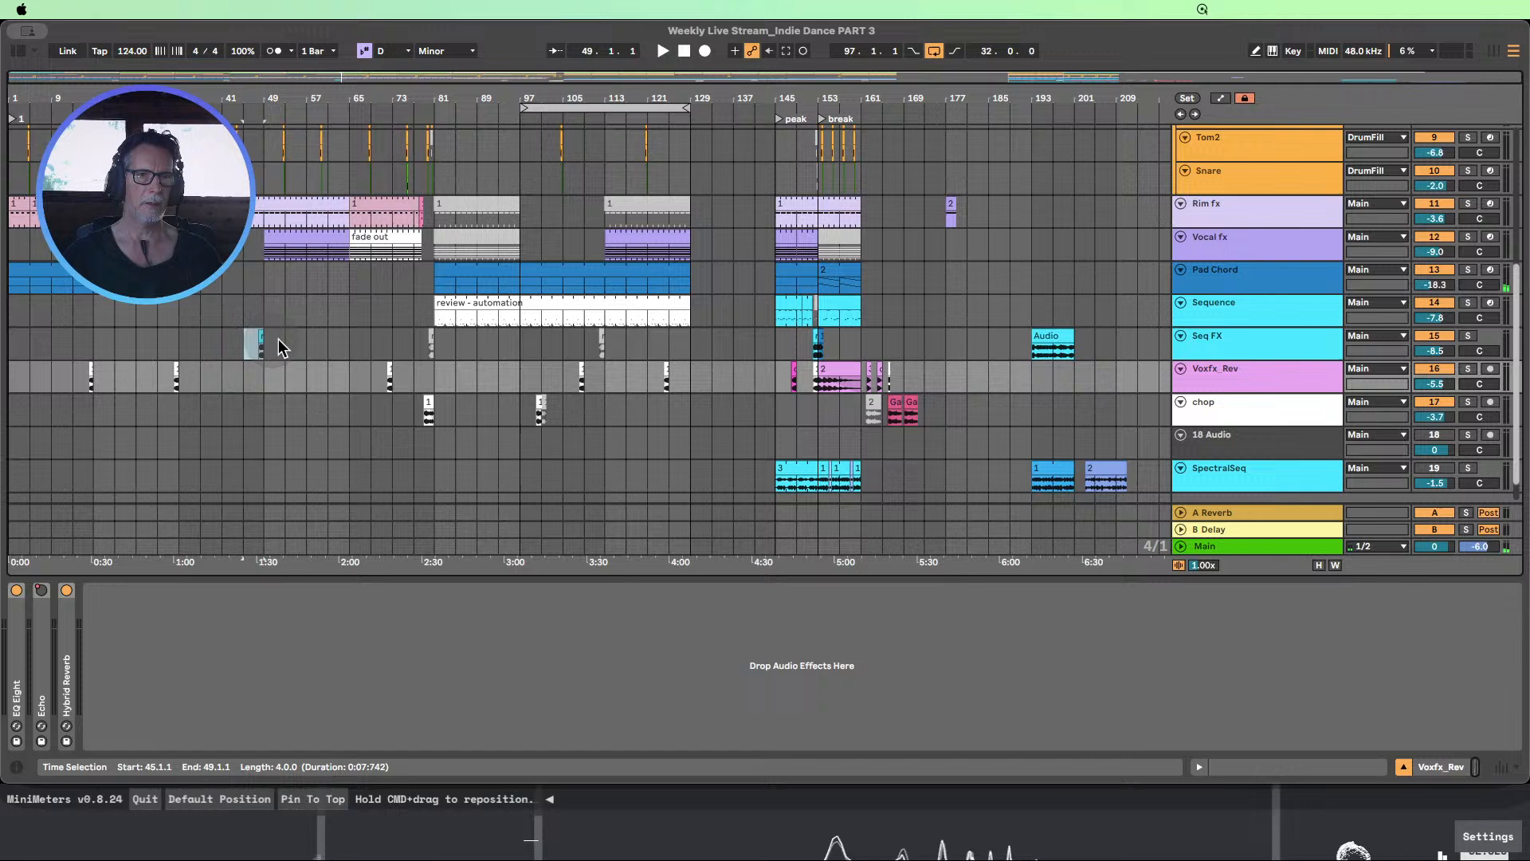
pyautogui.click(684, 350)
pyautogui.press('super+v')
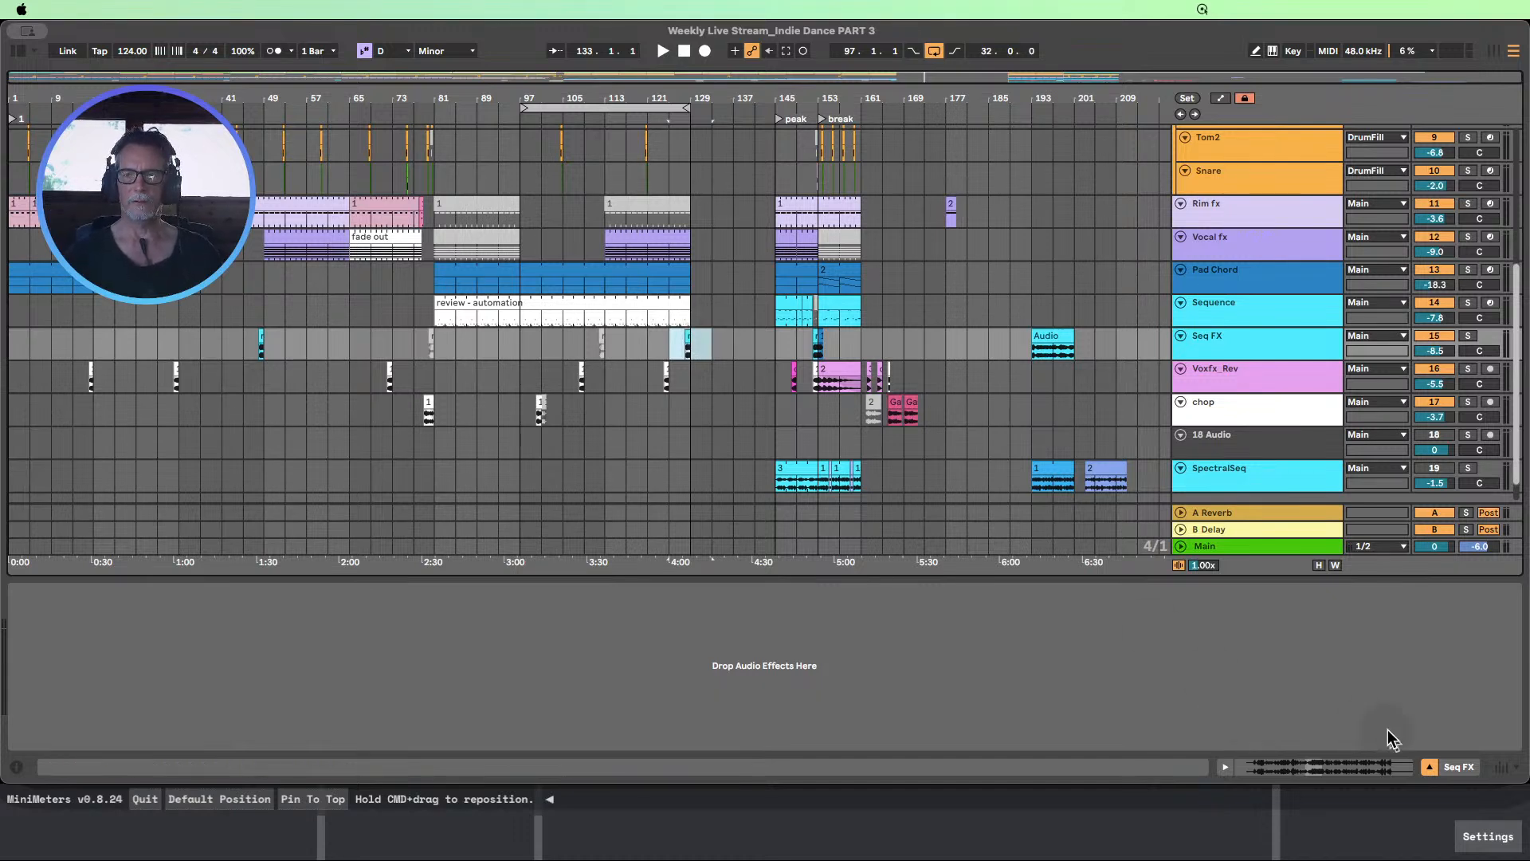
pyautogui.click(1429, 770)
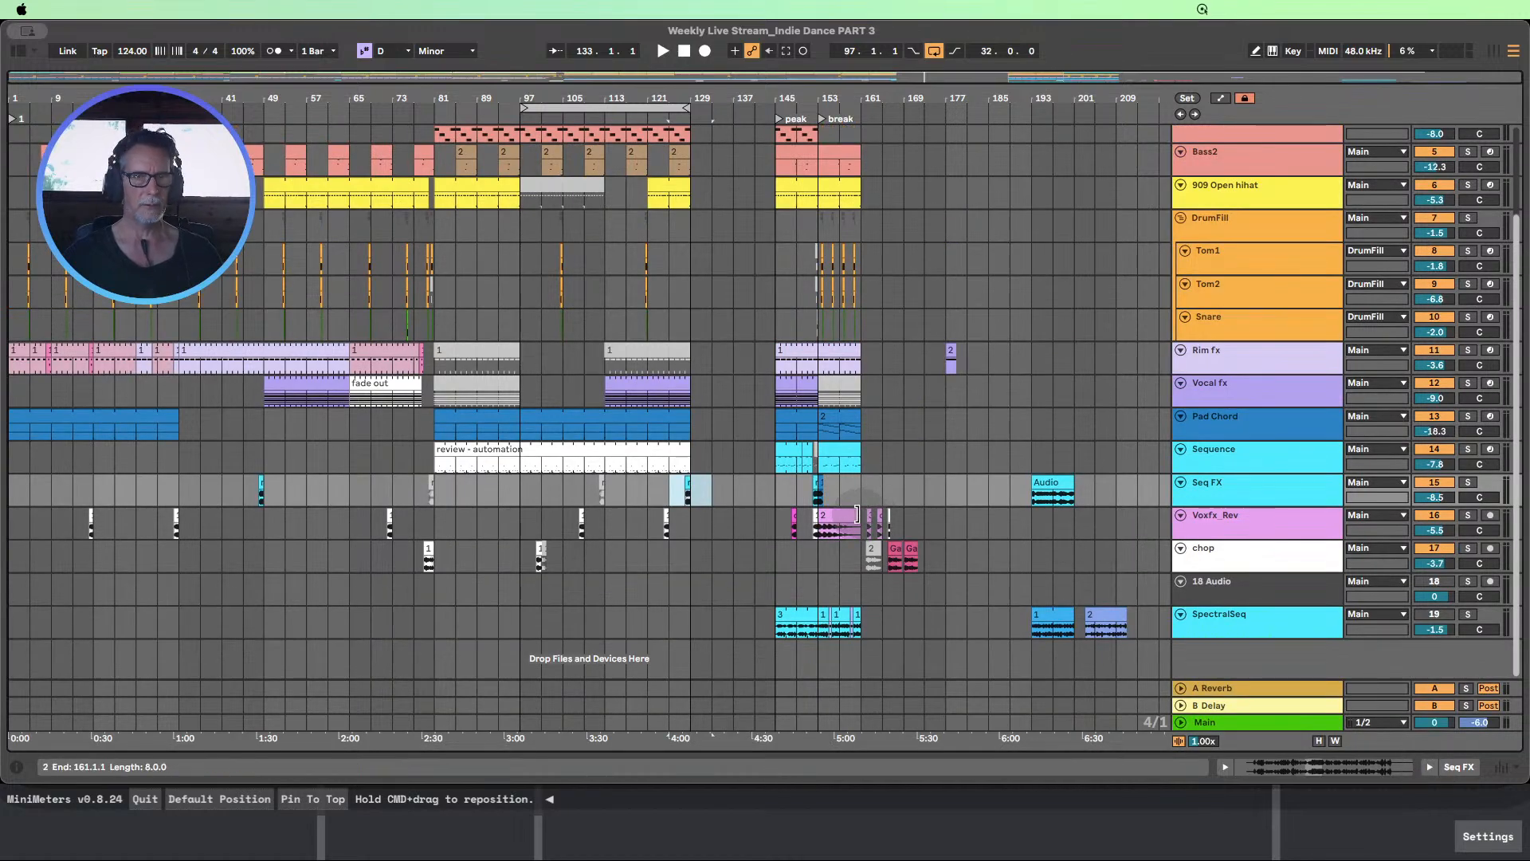
# Listen to the section from bar 97 and shorten the loop to span bars 113 to 129
pyautogui.scroll(1, 851, 519)
pyautogui.scroll(1, 853, 518)
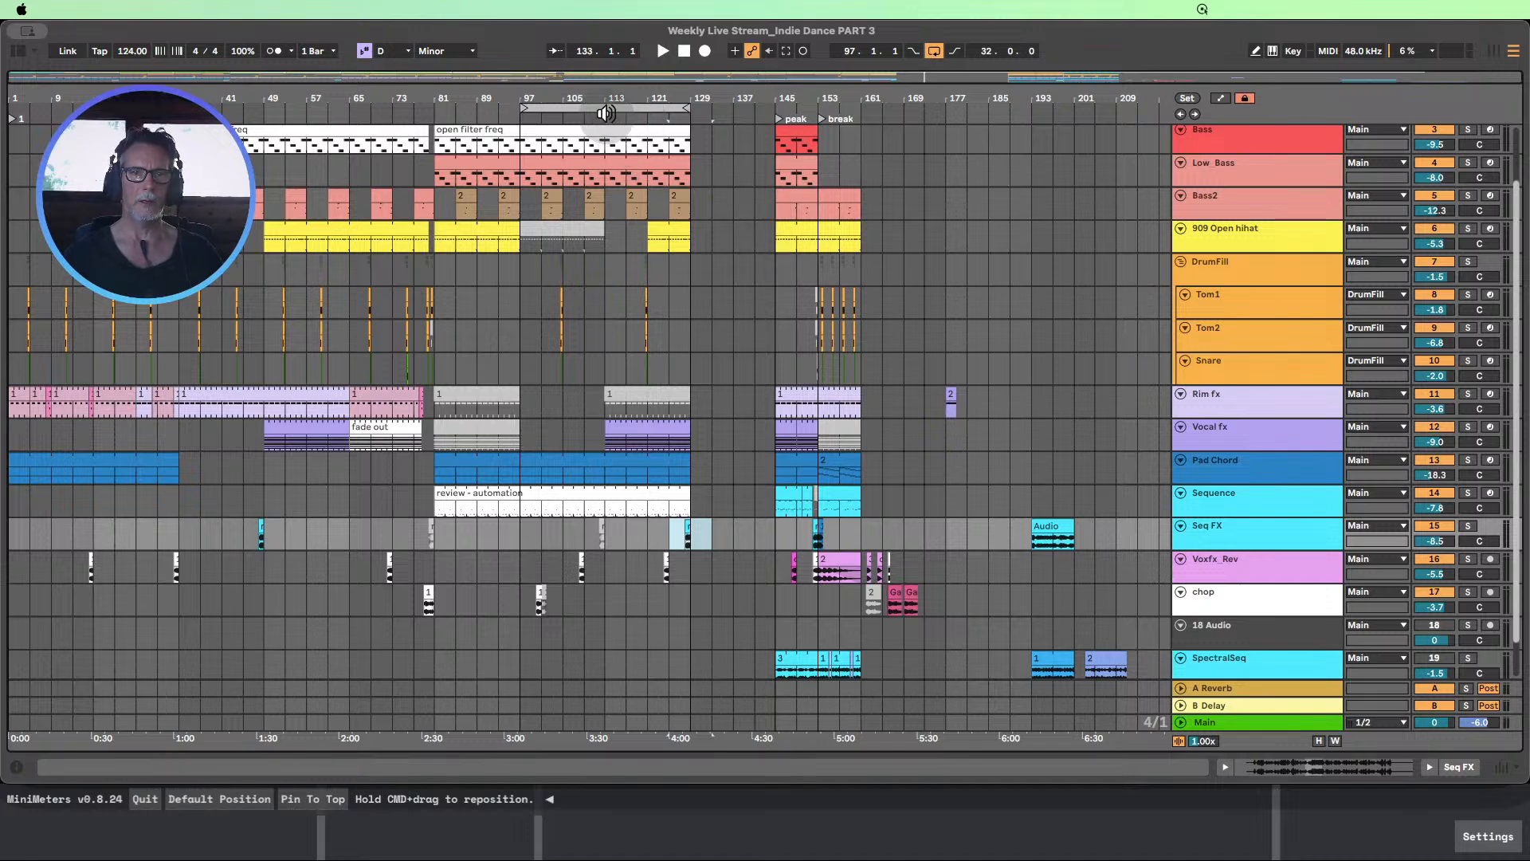
pyautogui.click(519, 118)
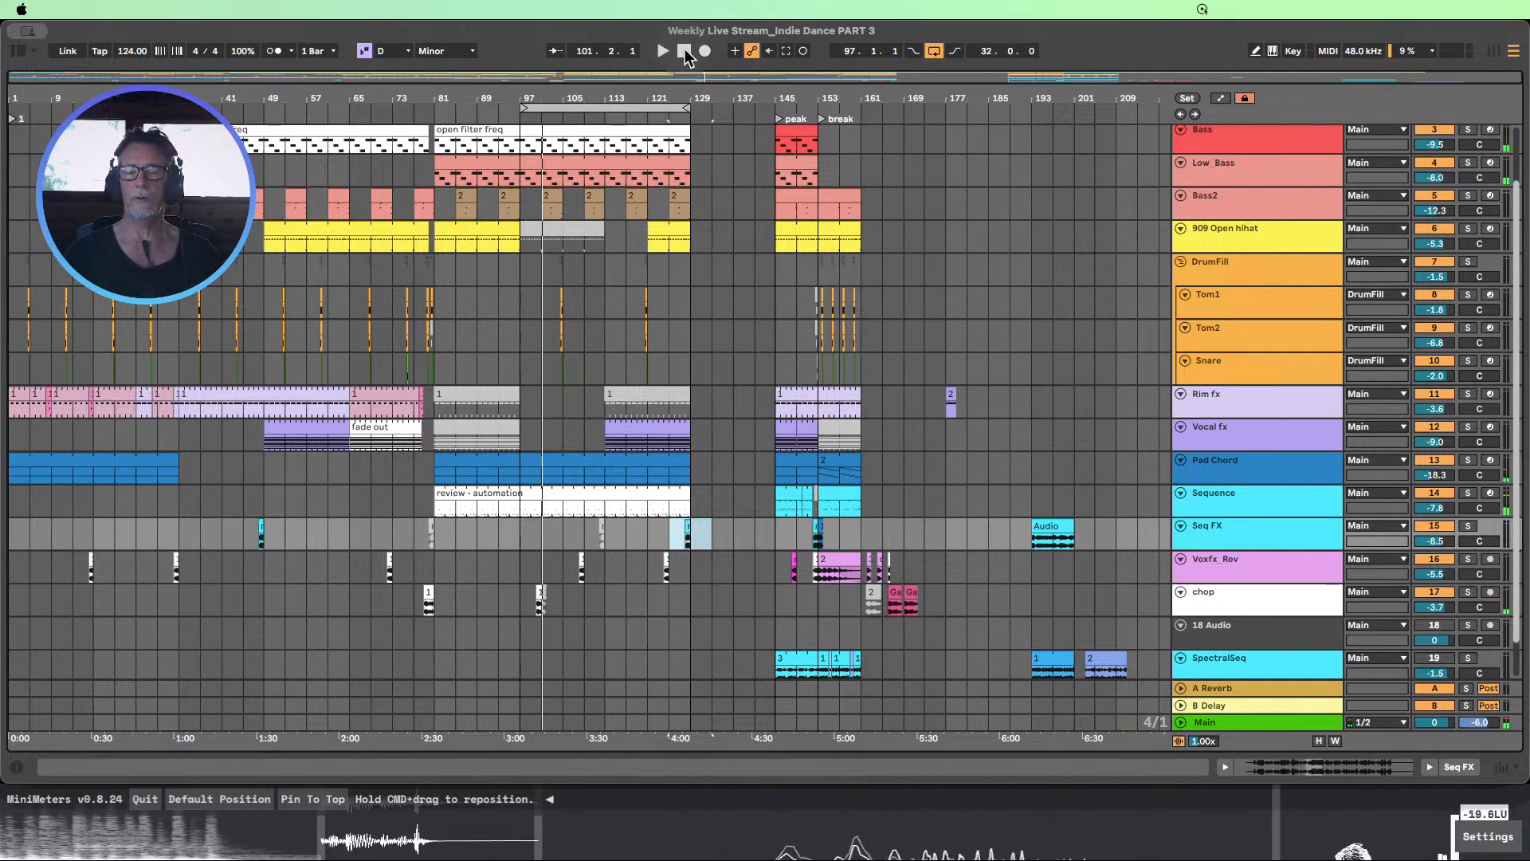
pyautogui.click(520, 119)
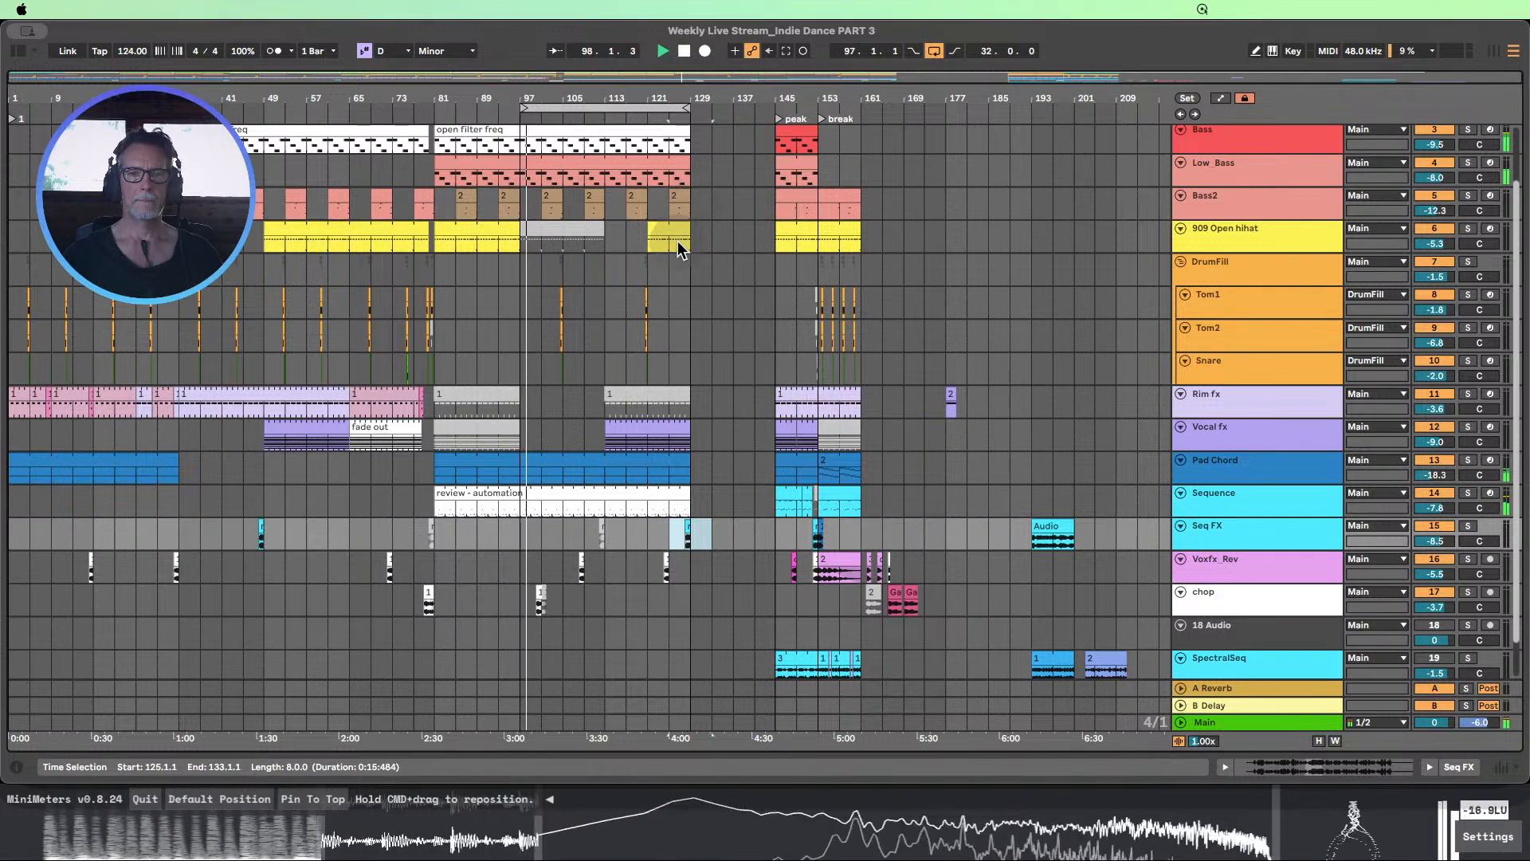
pyautogui.scroll(1, 680, 250)
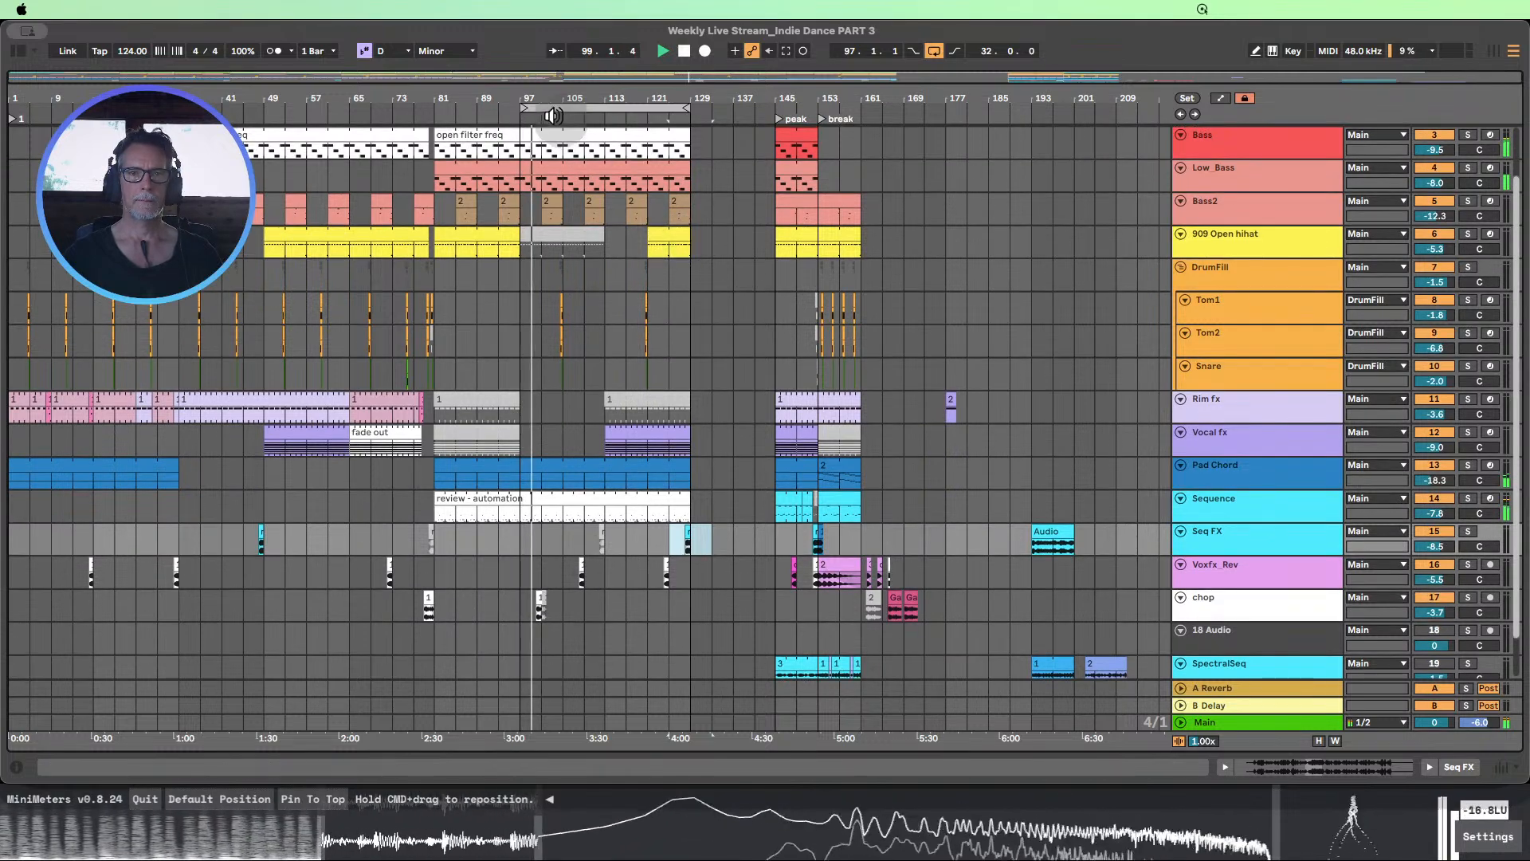
pyautogui.moveTo(530, 108); pyautogui.dragTo(606, 108)
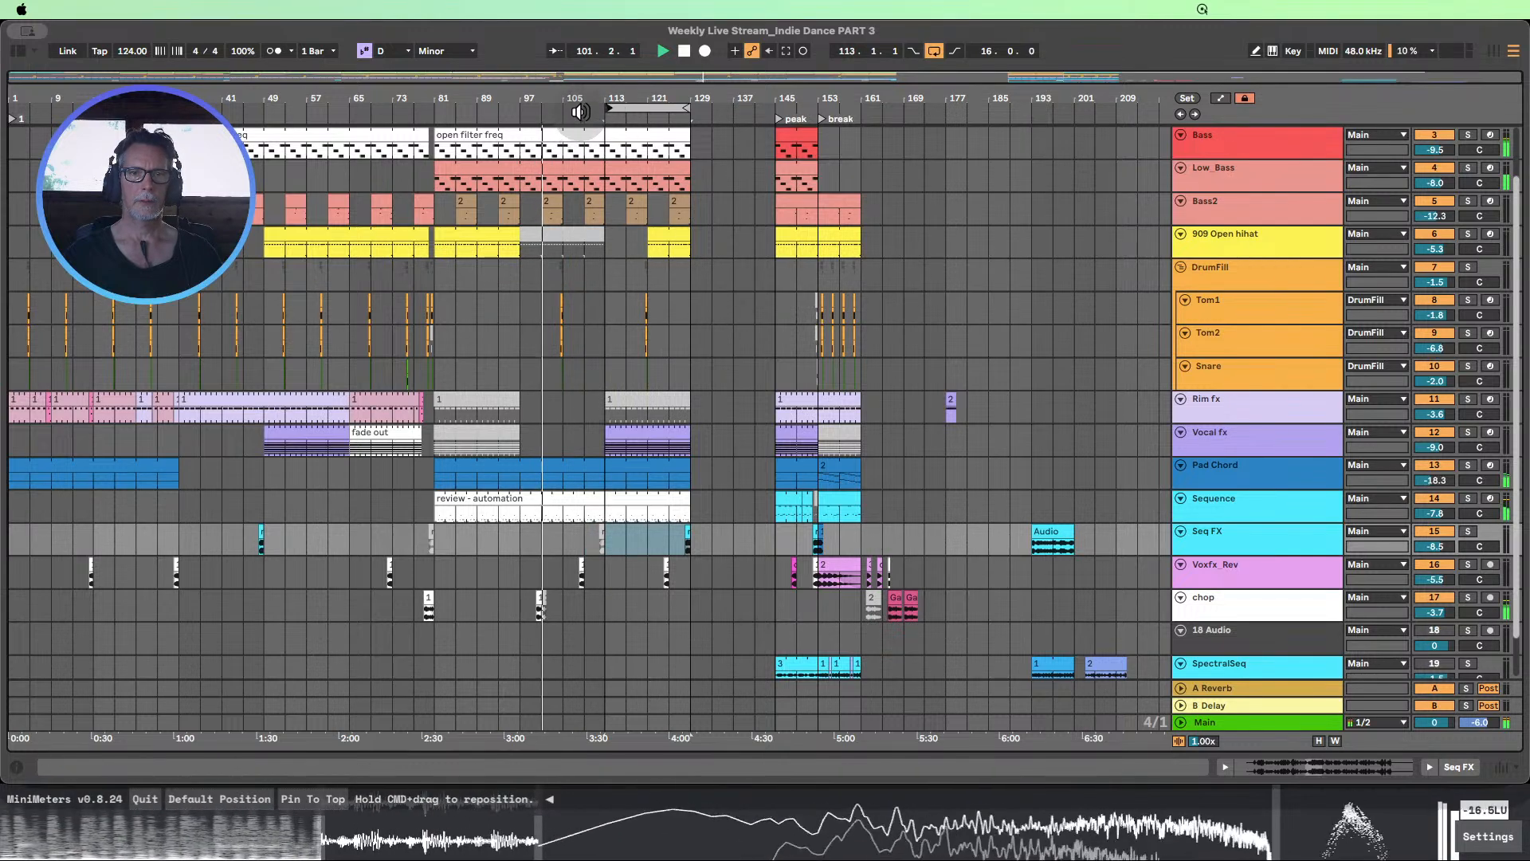
pyautogui.click(580, 111)
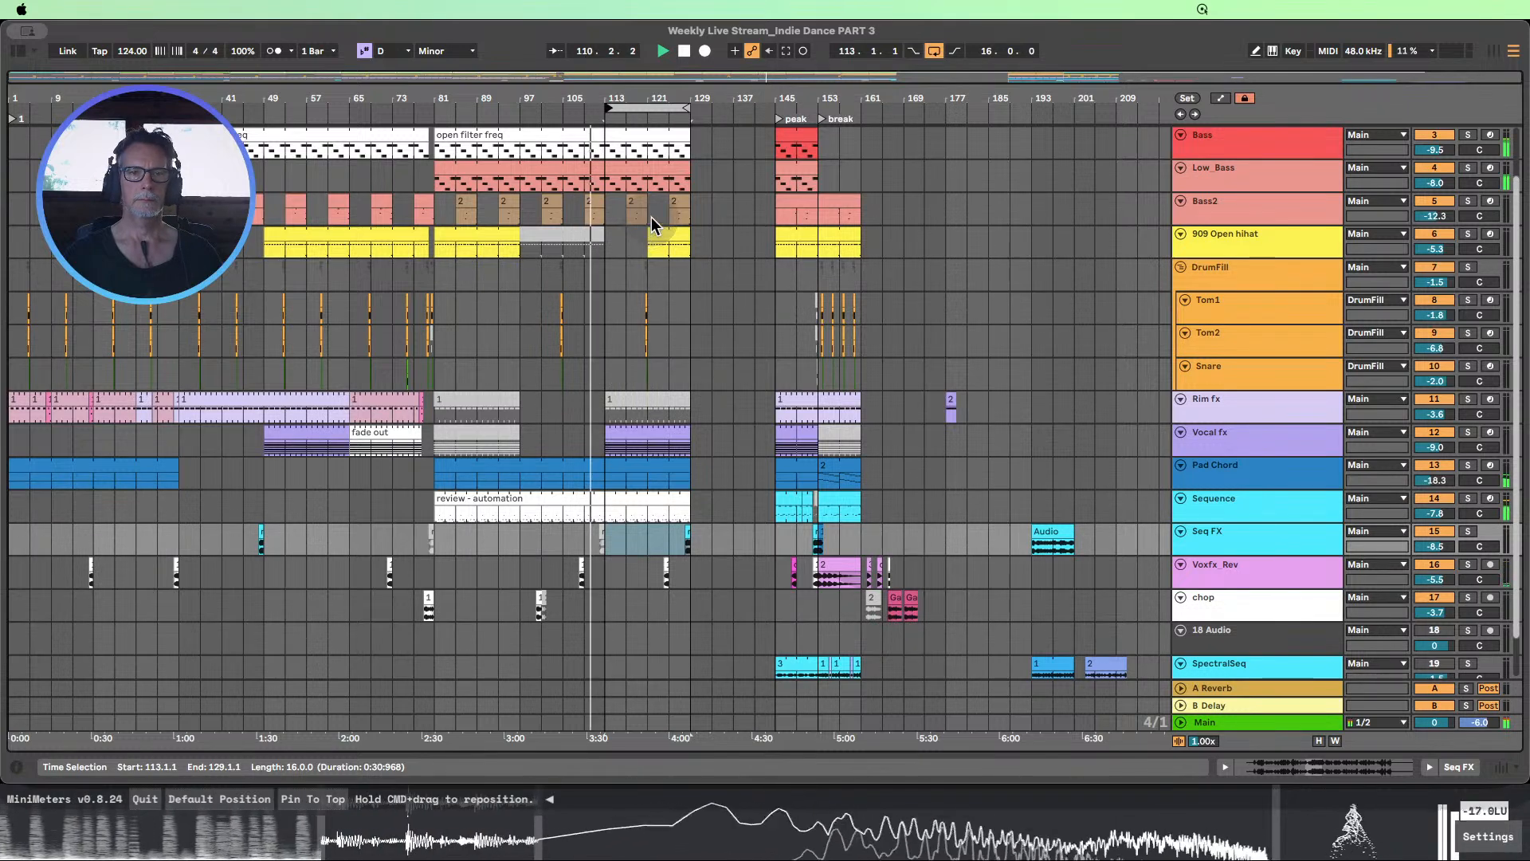
# Enlarge the 909 Open hihat track, extend its clip back to bar 113, and stop playback
pyautogui.click(1216, 247)
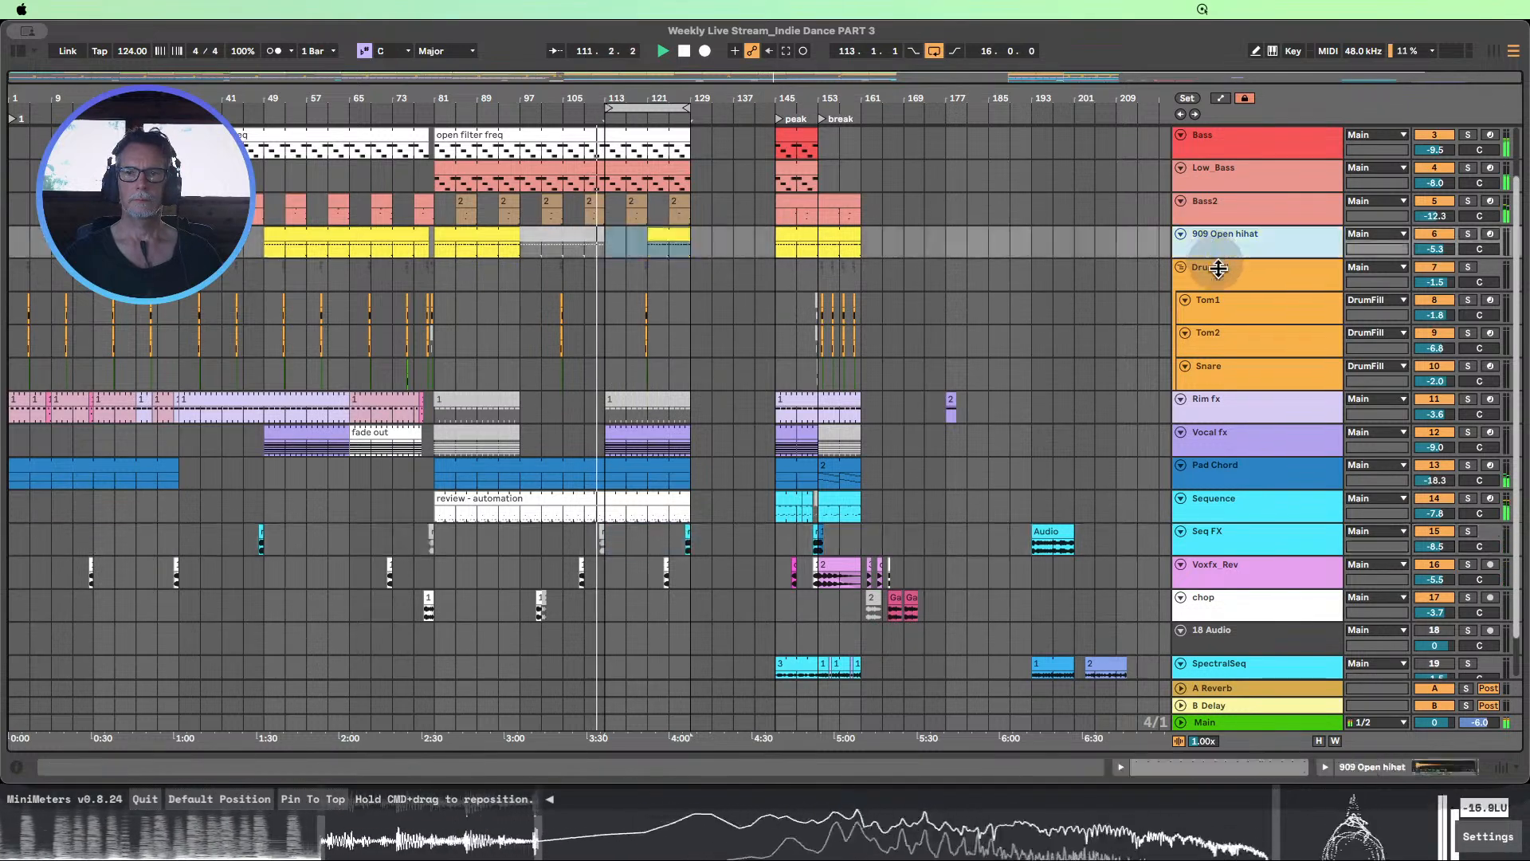
pyautogui.moveTo(1219, 270); pyautogui.dragTo(1221, 326)
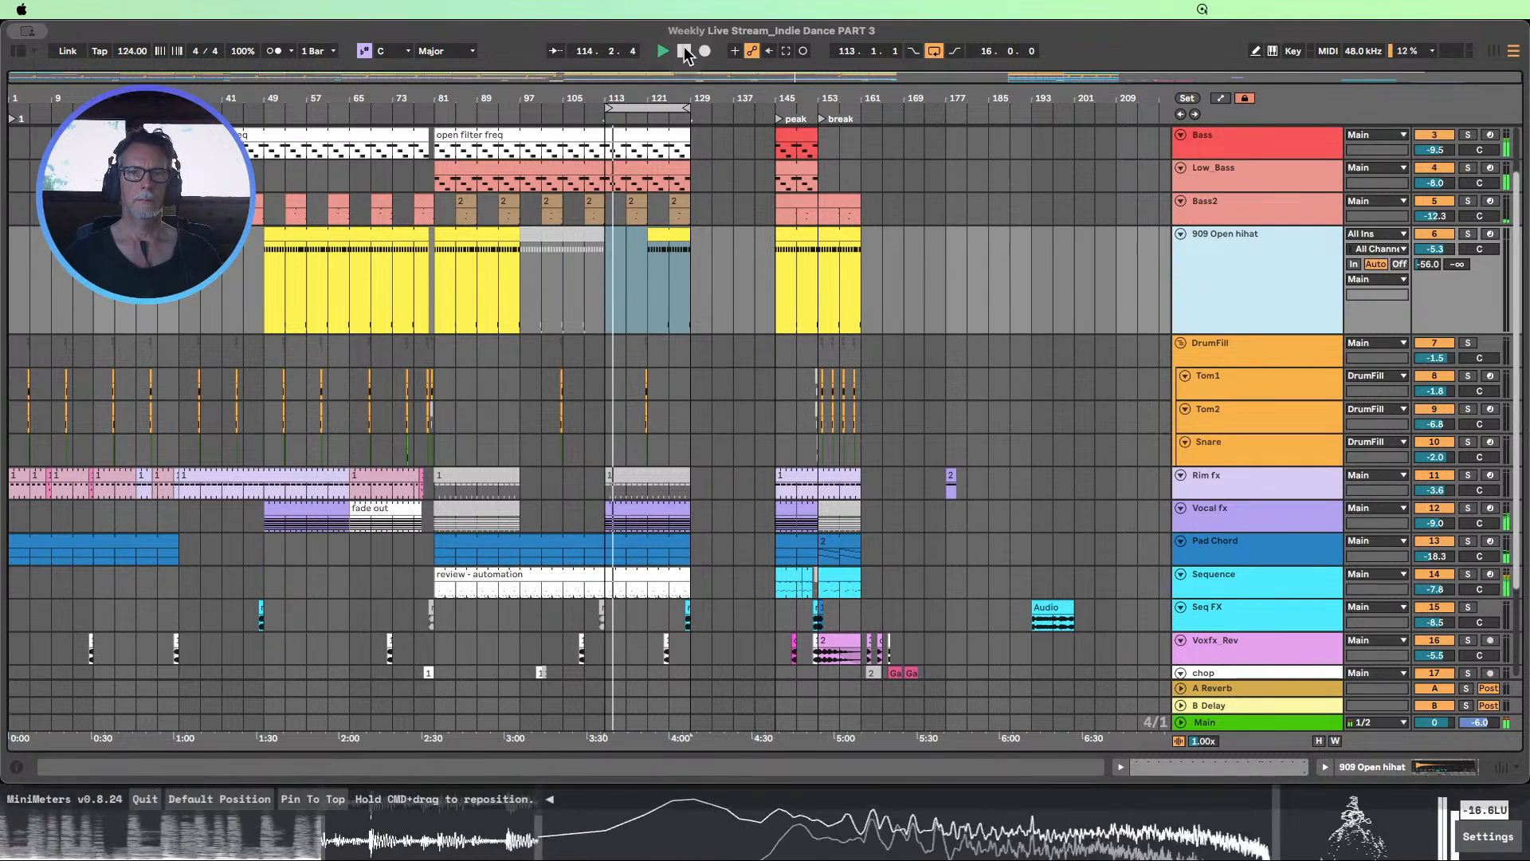
pyautogui.click(609, 236)
pyautogui.press('space')
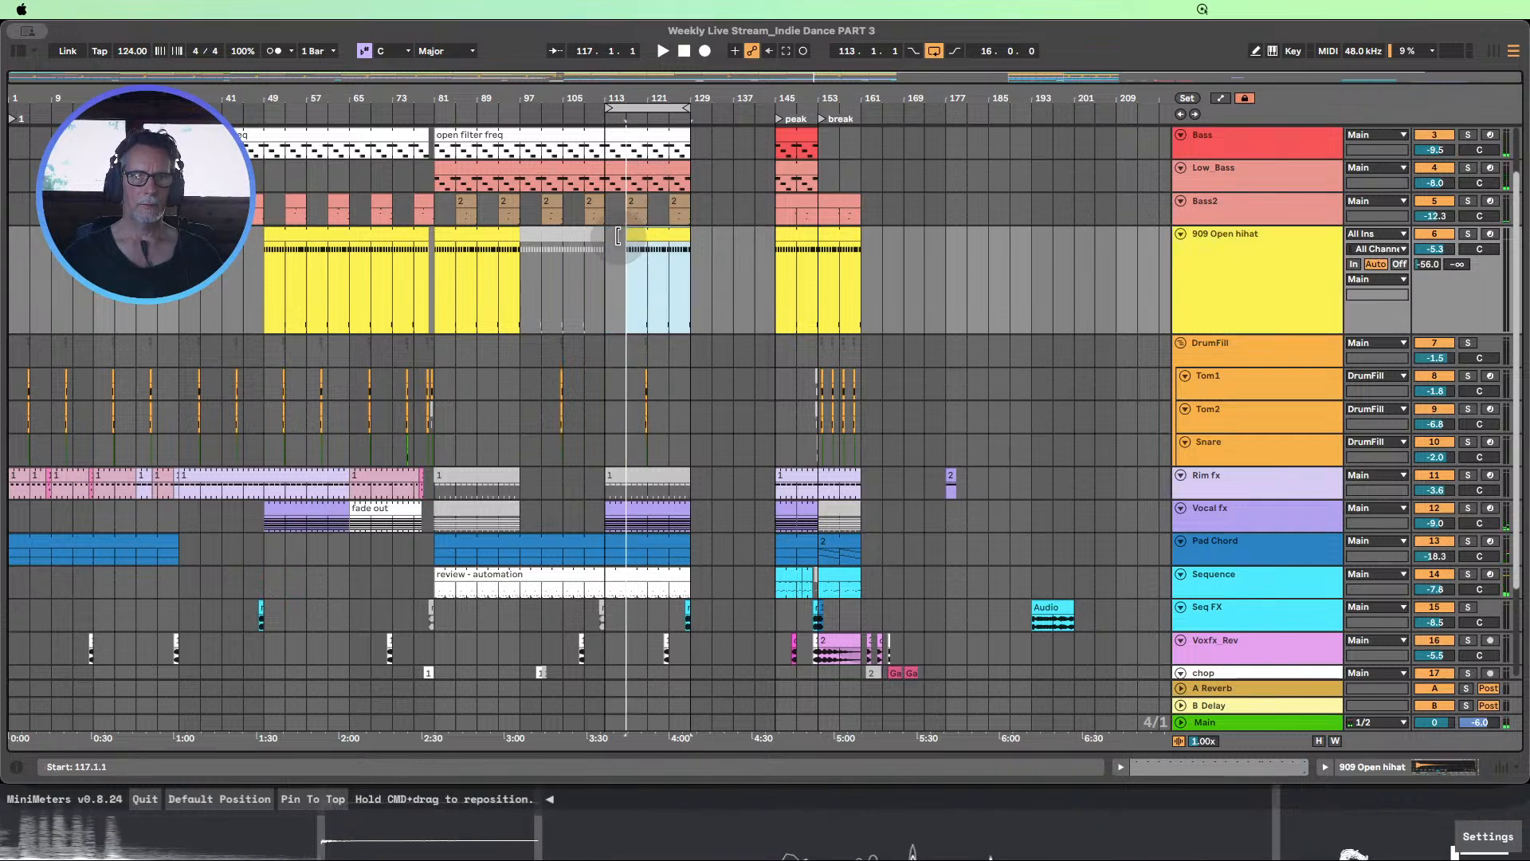
# Show automation and draw a rising Filter Freq ramp on the 909 Open hihat track from bar 113 to 22.0 kHz at bar 129
pyautogui.click(1220, 98)
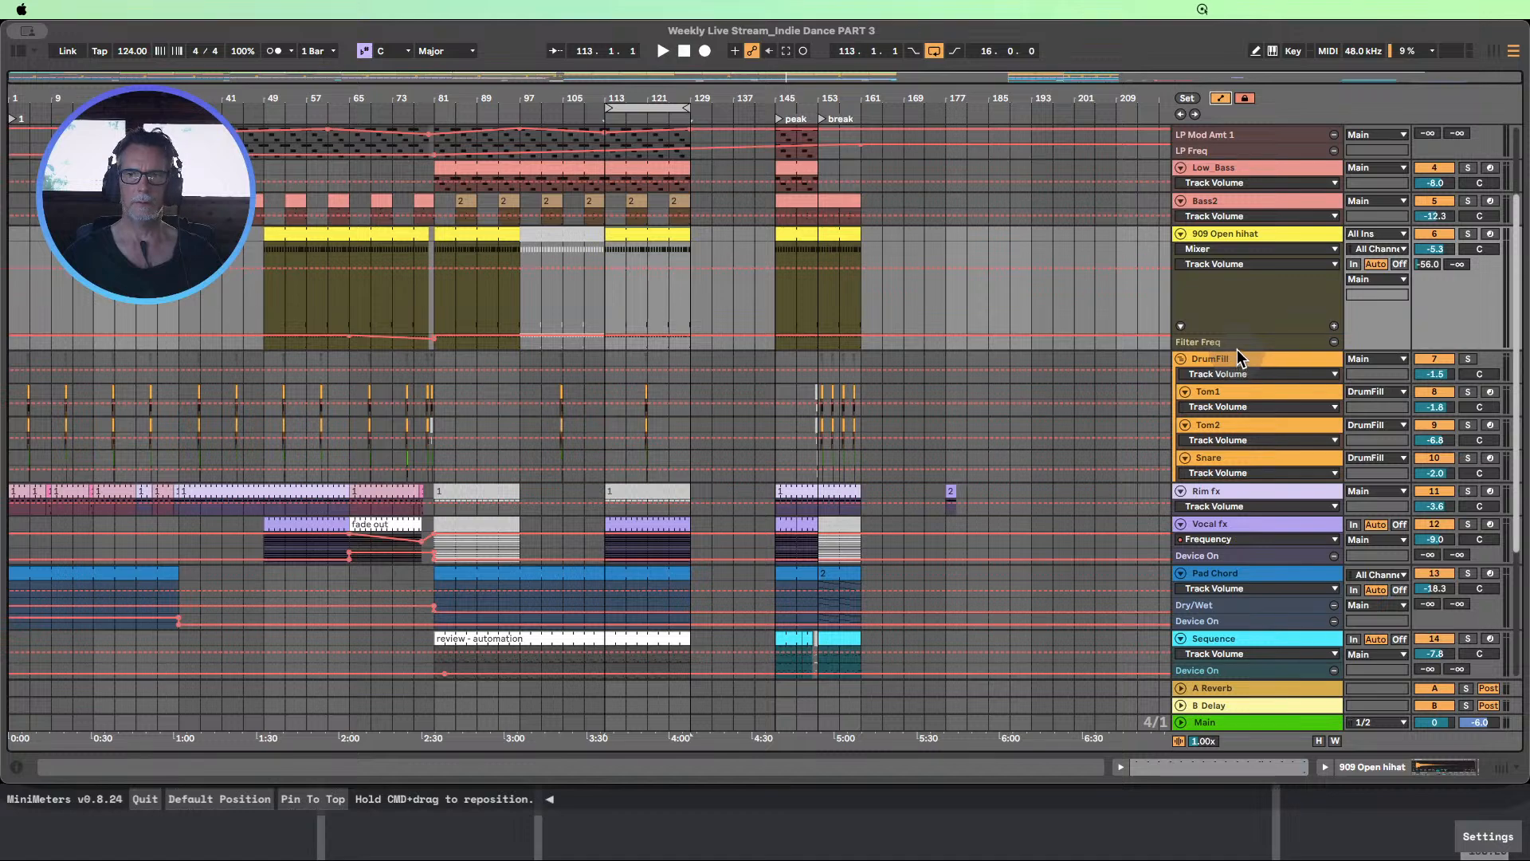
pyautogui.moveTo(1237, 349); pyautogui.dragTo(1127, 472)
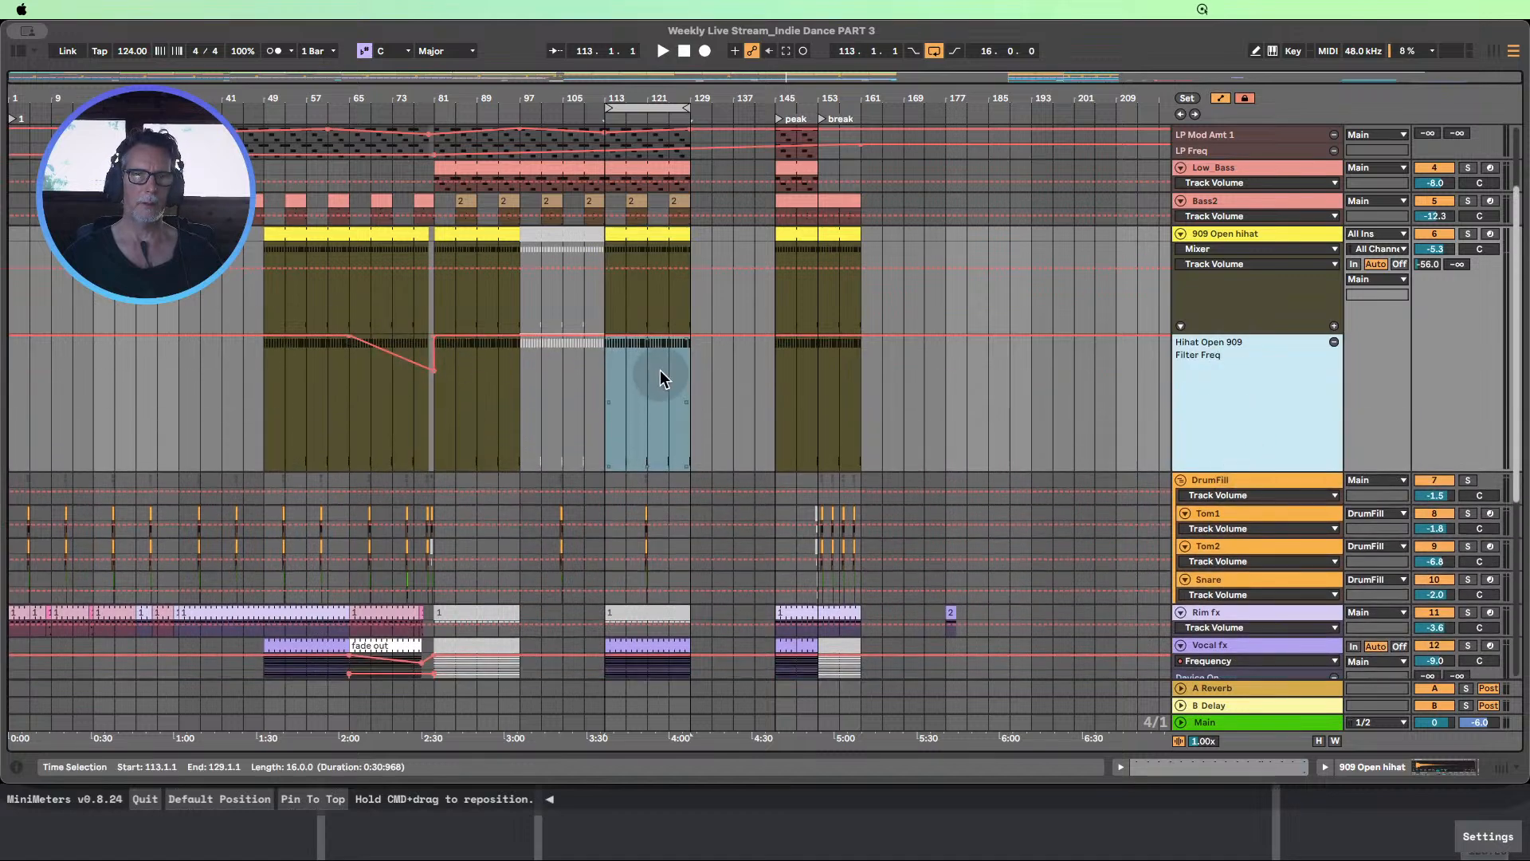
pyautogui.click(714, 344)
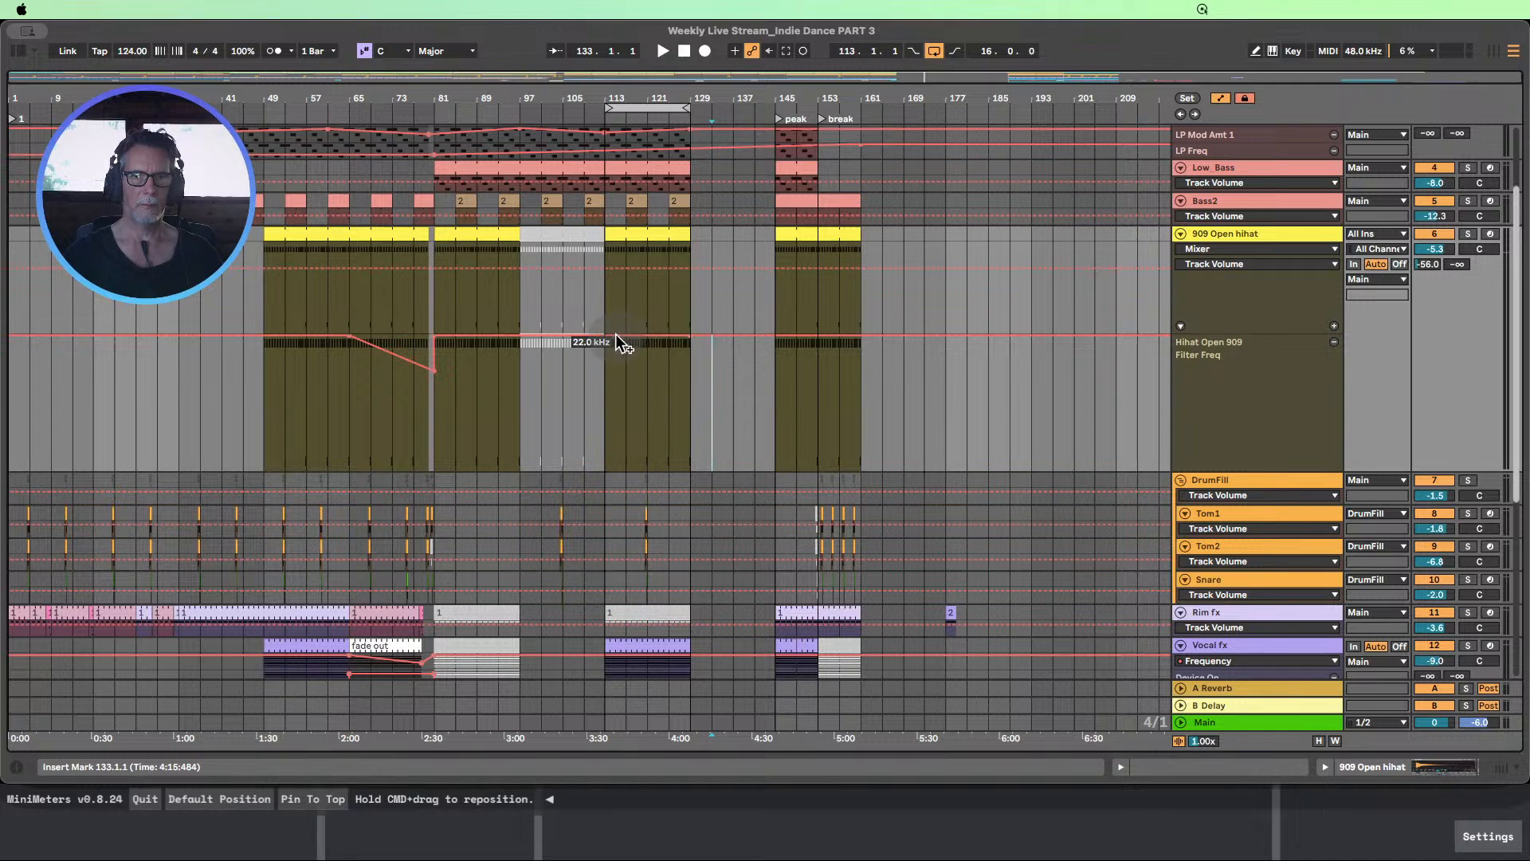
pyautogui.moveTo(604, 335); pyautogui.dragTo(604, 406)
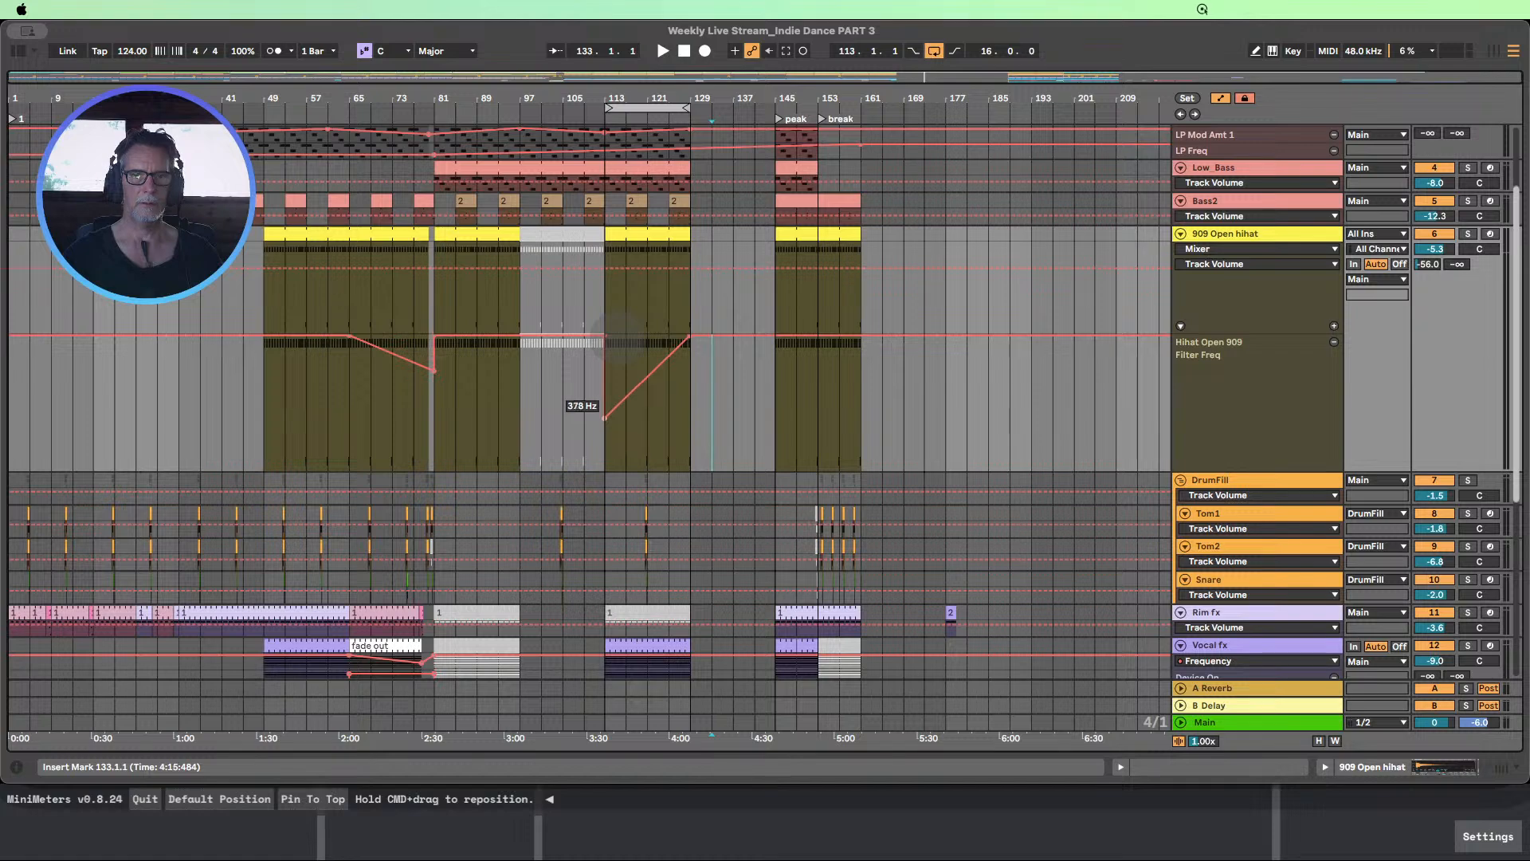
# Play the section and raise the hi-hat filter ramp's starting point at bar 113 to 1.00 kHz
pyautogui.click(555, 108)
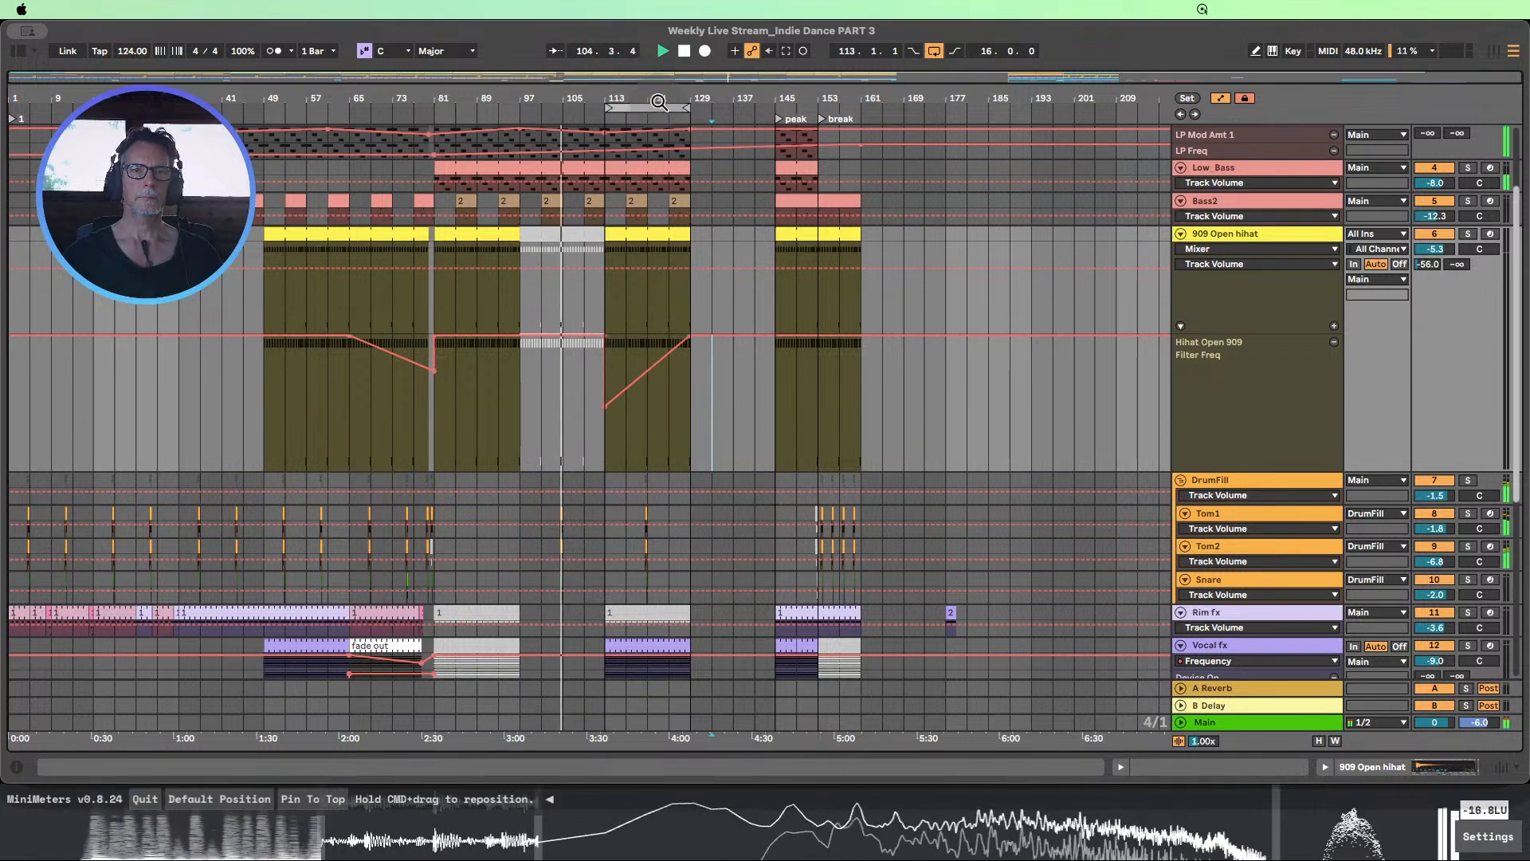
pyautogui.moveTo(658, 102); pyautogui.dragTo(667, 256)
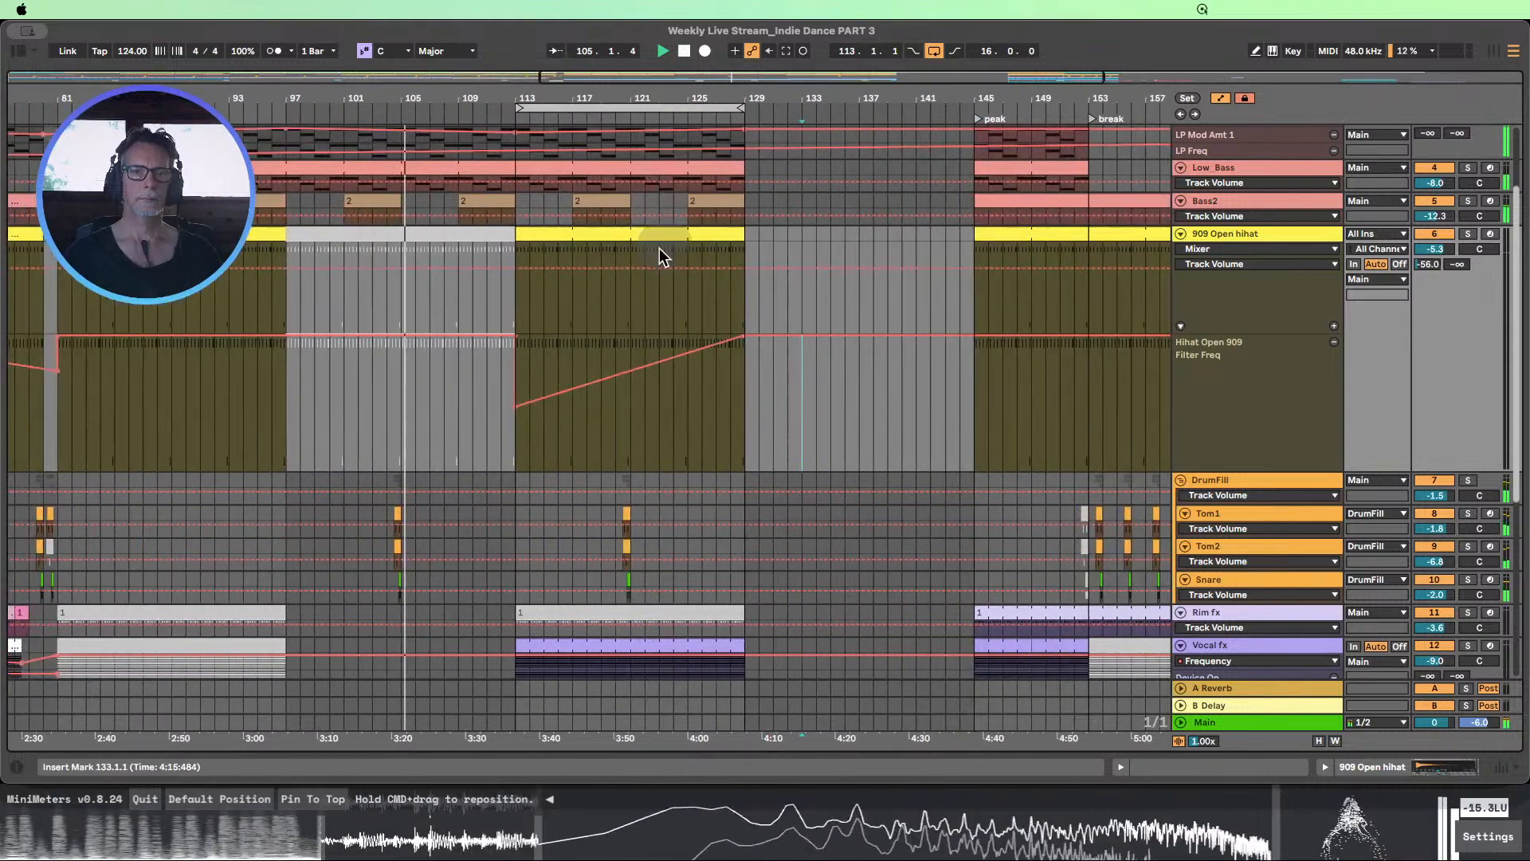
pyautogui.click(530, 432)
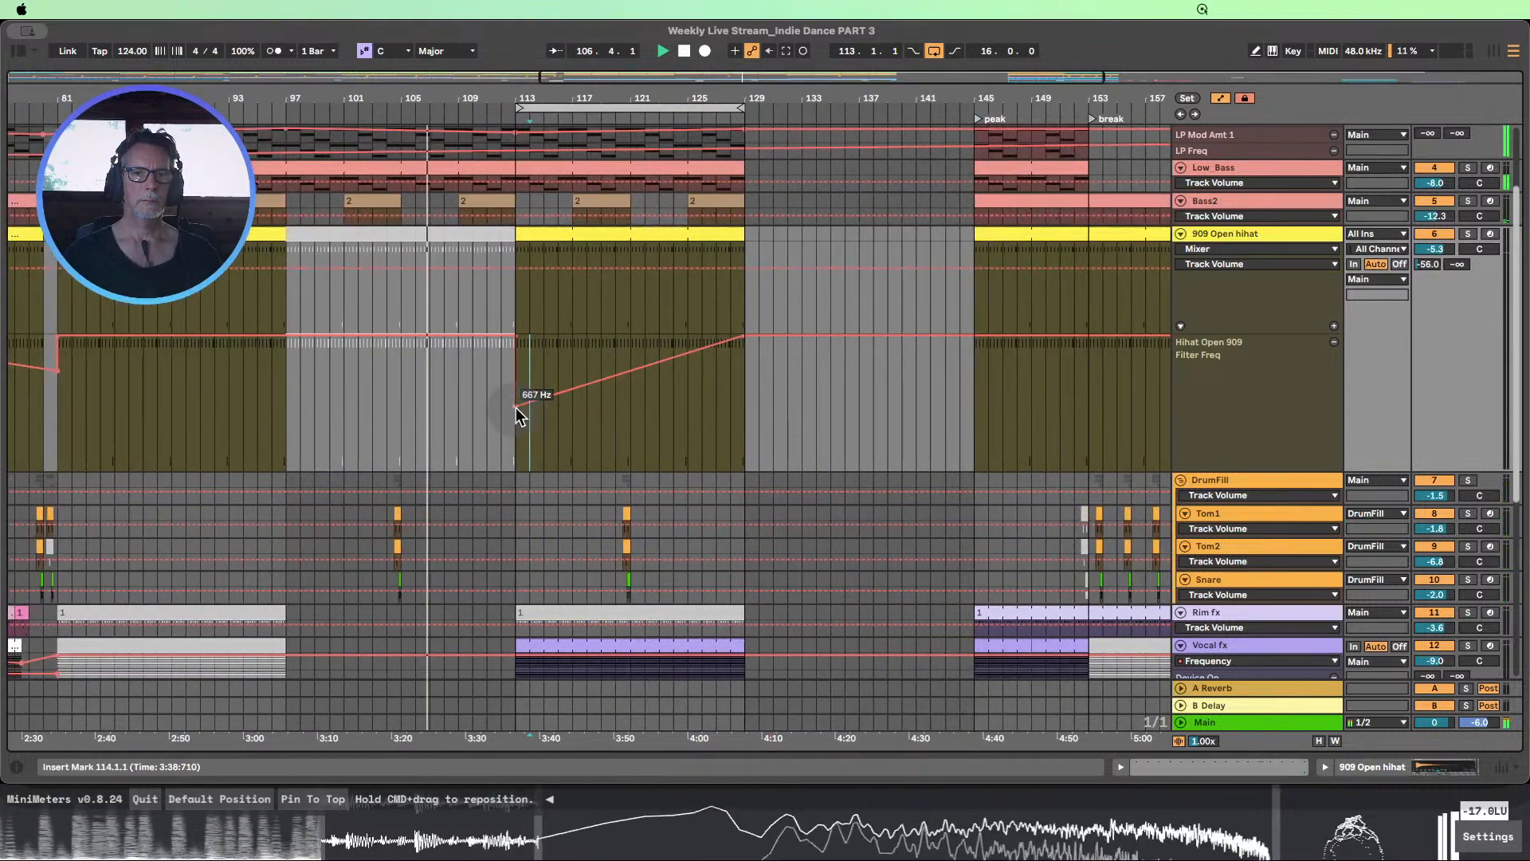
pyautogui.moveTo(516, 408); pyautogui.dragTo(516, 399)
pyautogui.scroll(4, 561, 420)
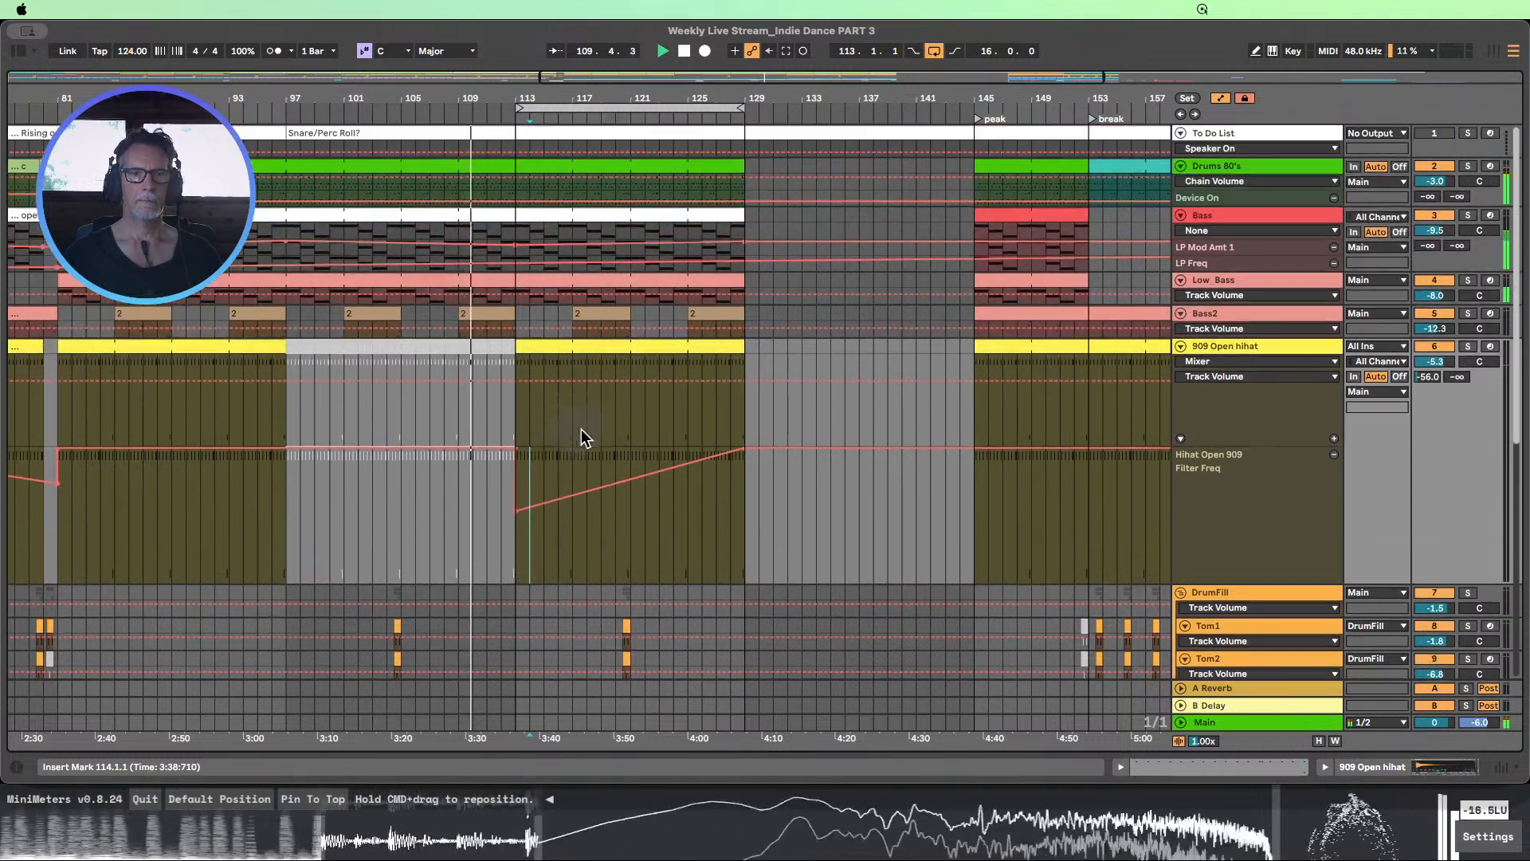
pyautogui.hscroll(-3, 569, 318)
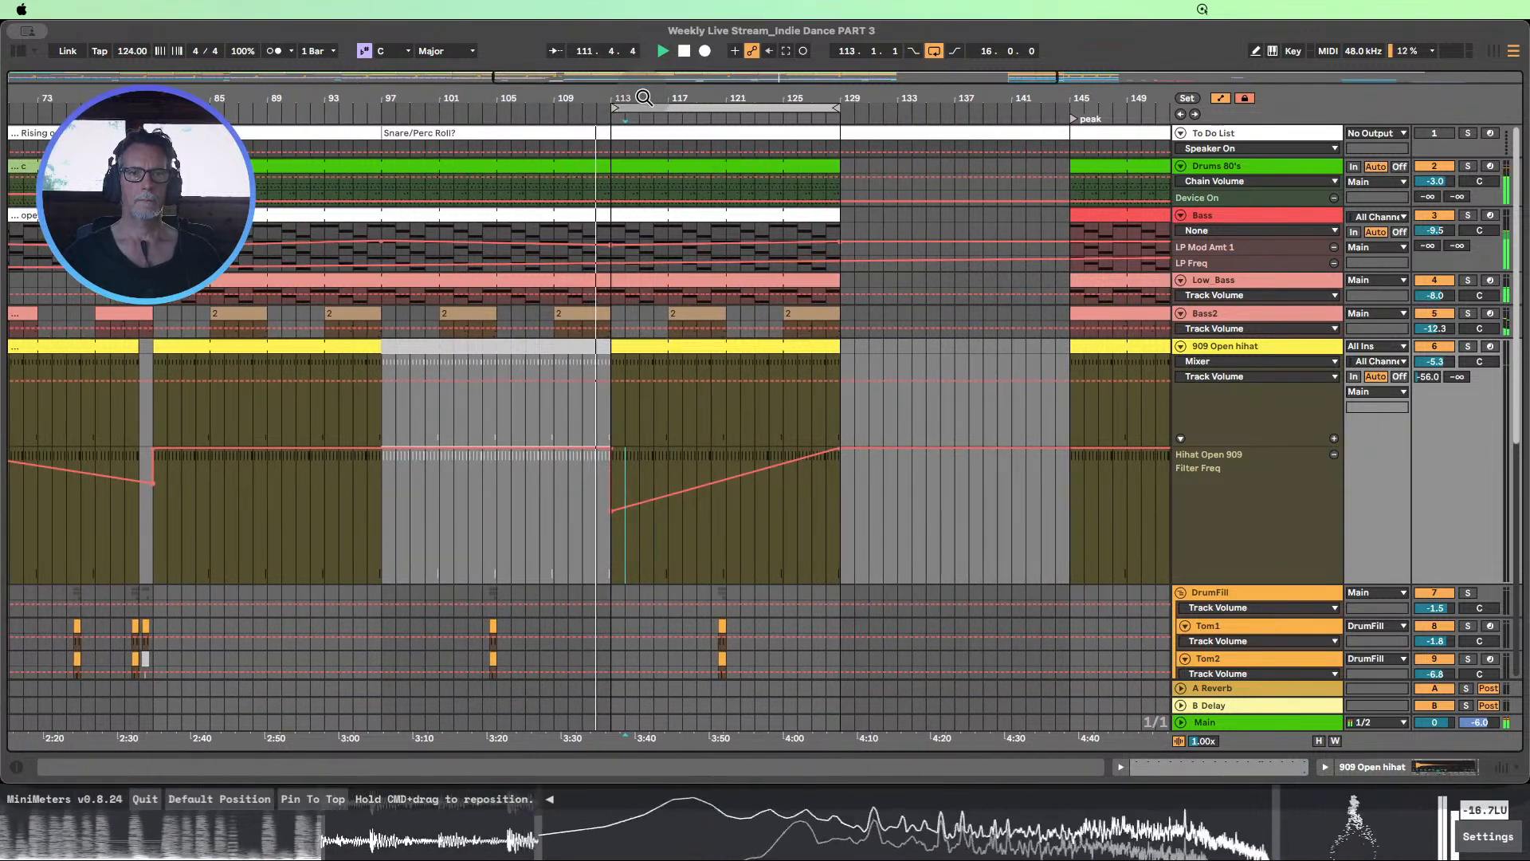
# Raise the hi-hat ramp's start above 1.00 kHz, compare the 909 Open hihat muted and unmuted, and stop playback
pyautogui.moveTo(644, 98); pyautogui.dragTo(644, 62)
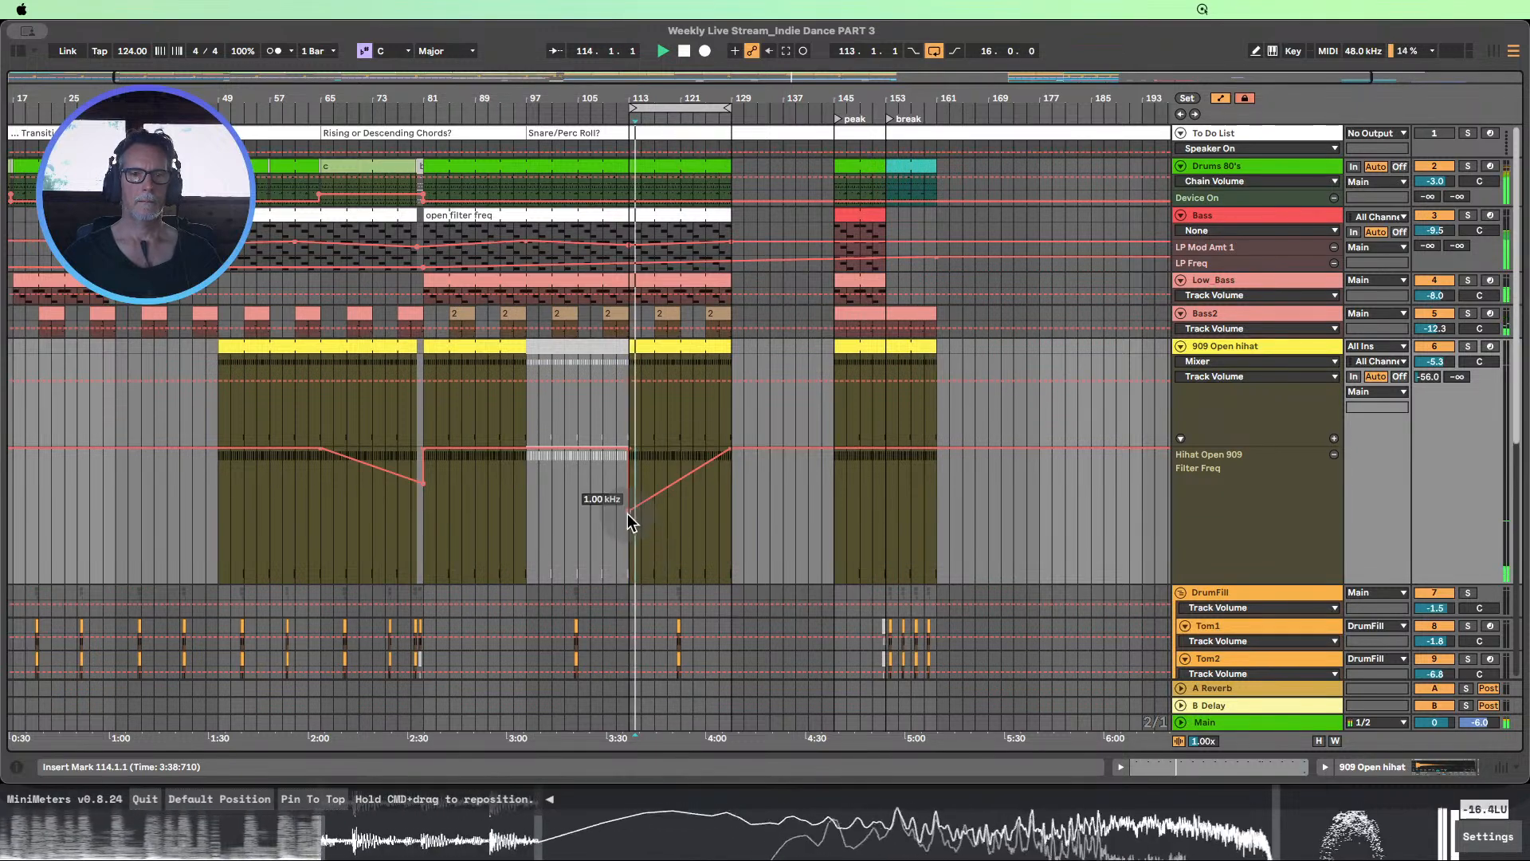
pyautogui.moveTo(629, 511); pyautogui.dragTo(629, 500)
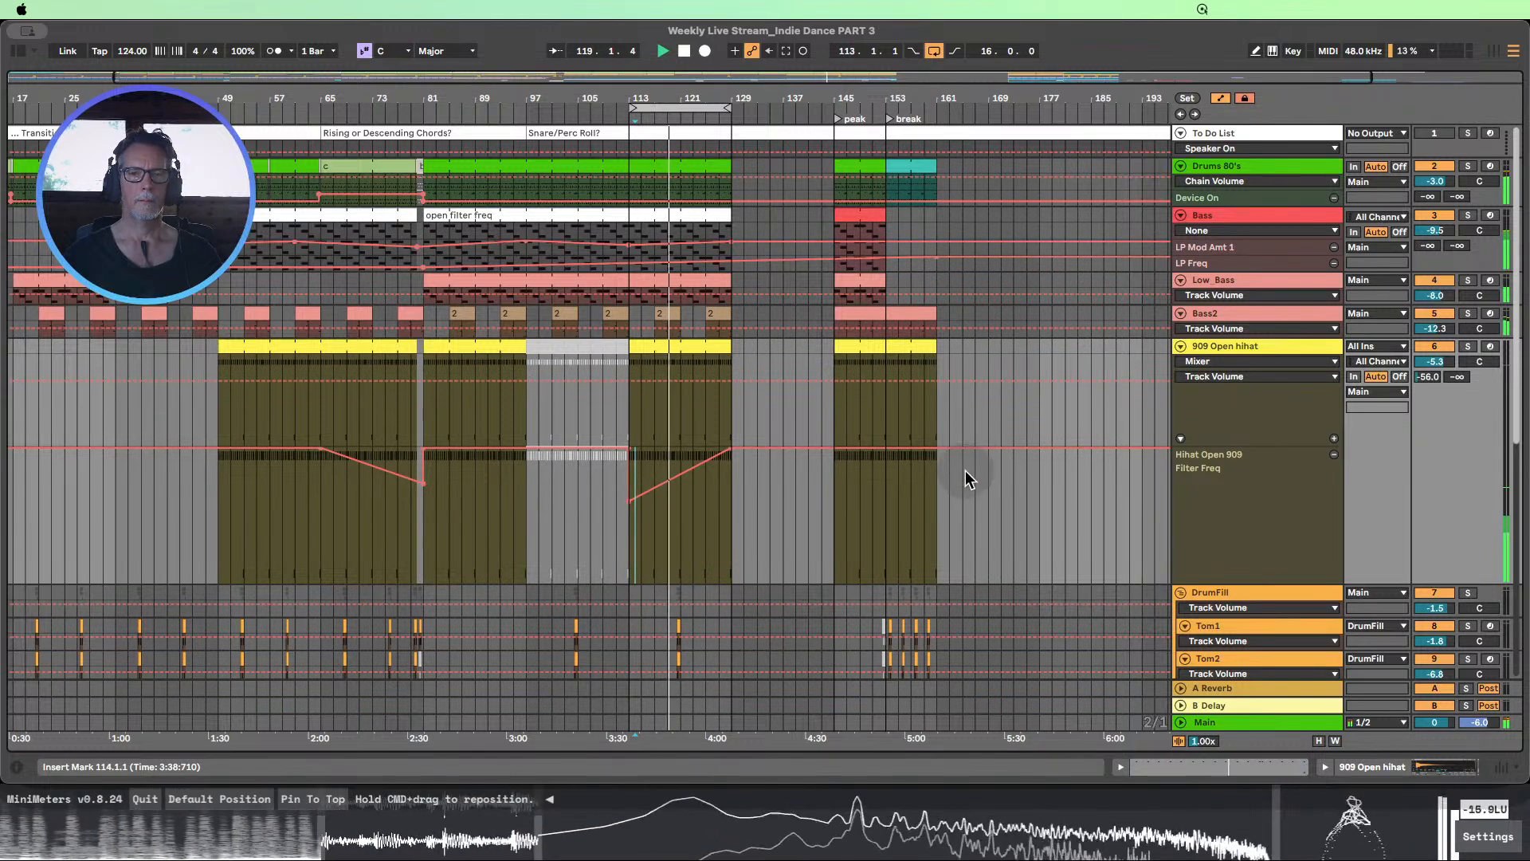
pyautogui.click(1428, 347)
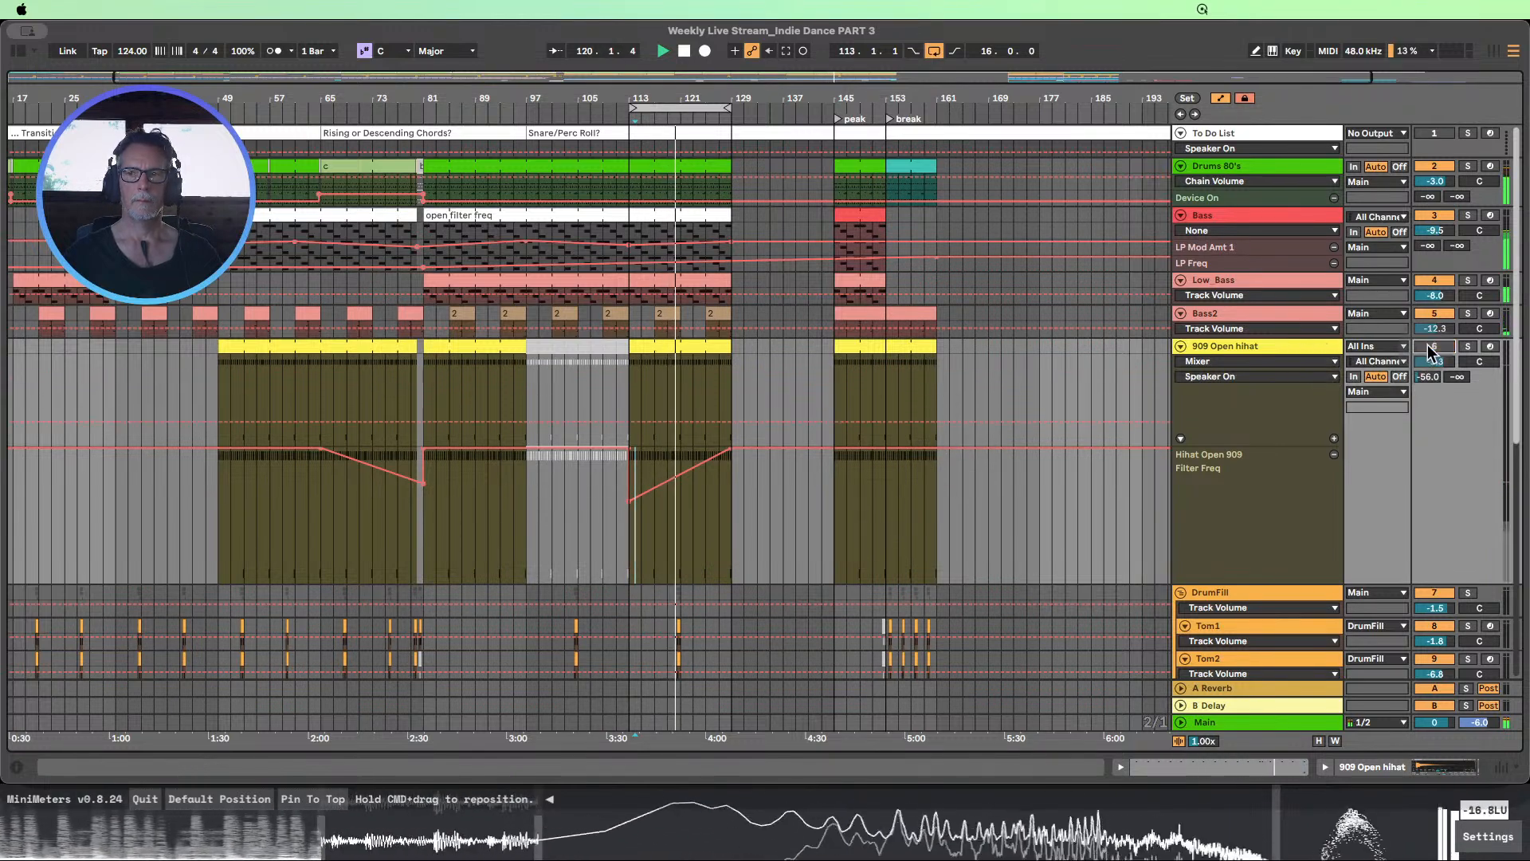
pyautogui.click(1434, 347)
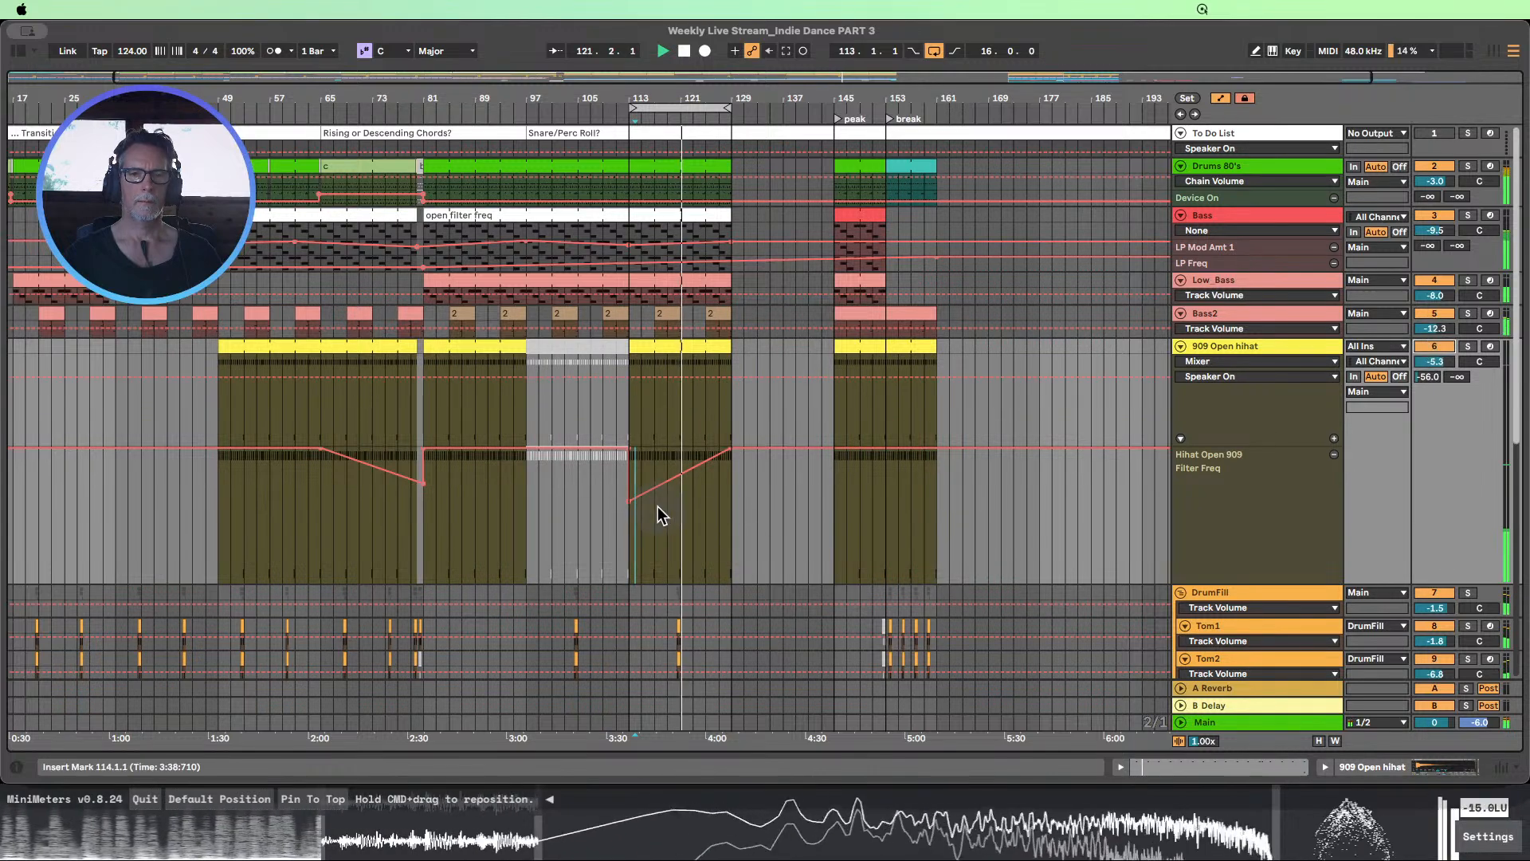
pyautogui.moveTo(631, 504)
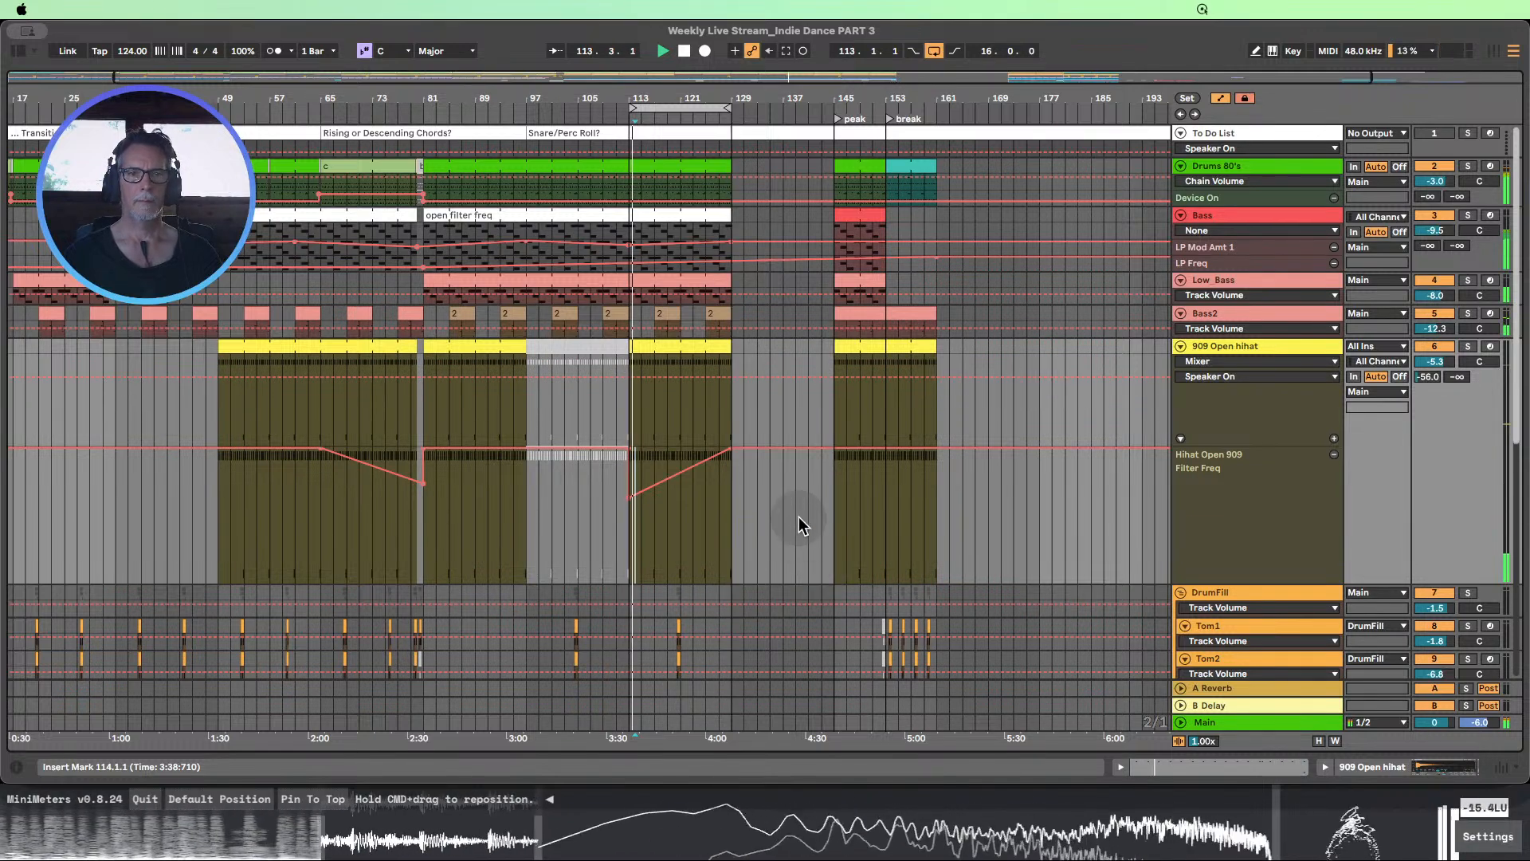
pyautogui.click(684, 51)
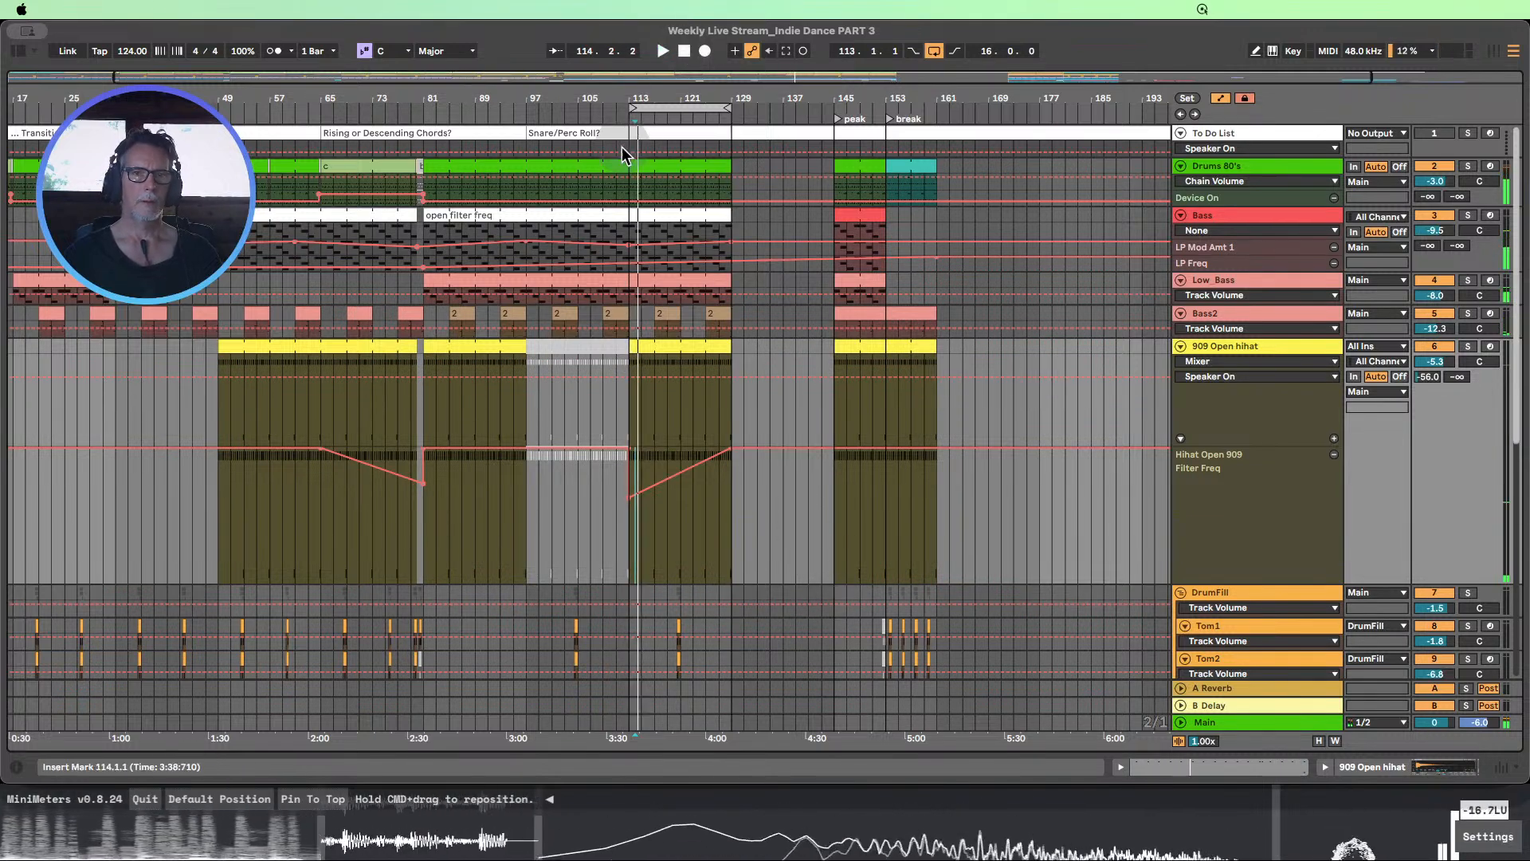
# Enlarge the Drums 80's track, hide automation, and separate bars 111 to 113 of its clip
pyautogui.moveTo(1232, 187); pyautogui.dragTo(1247, 244)
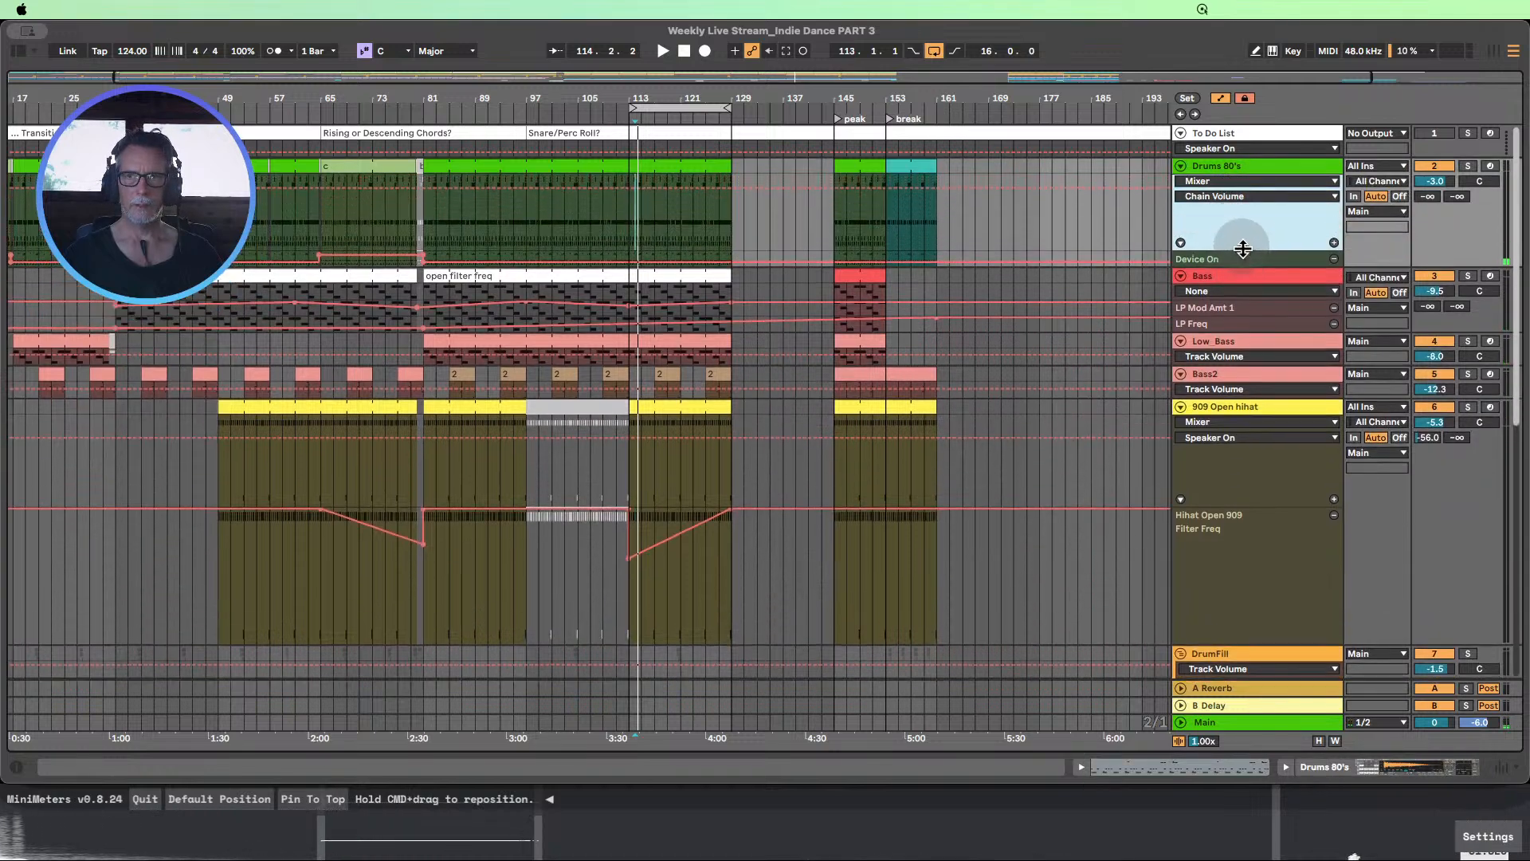
pyautogui.moveTo(625, 98); pyautogui.dragTo(628, 171)
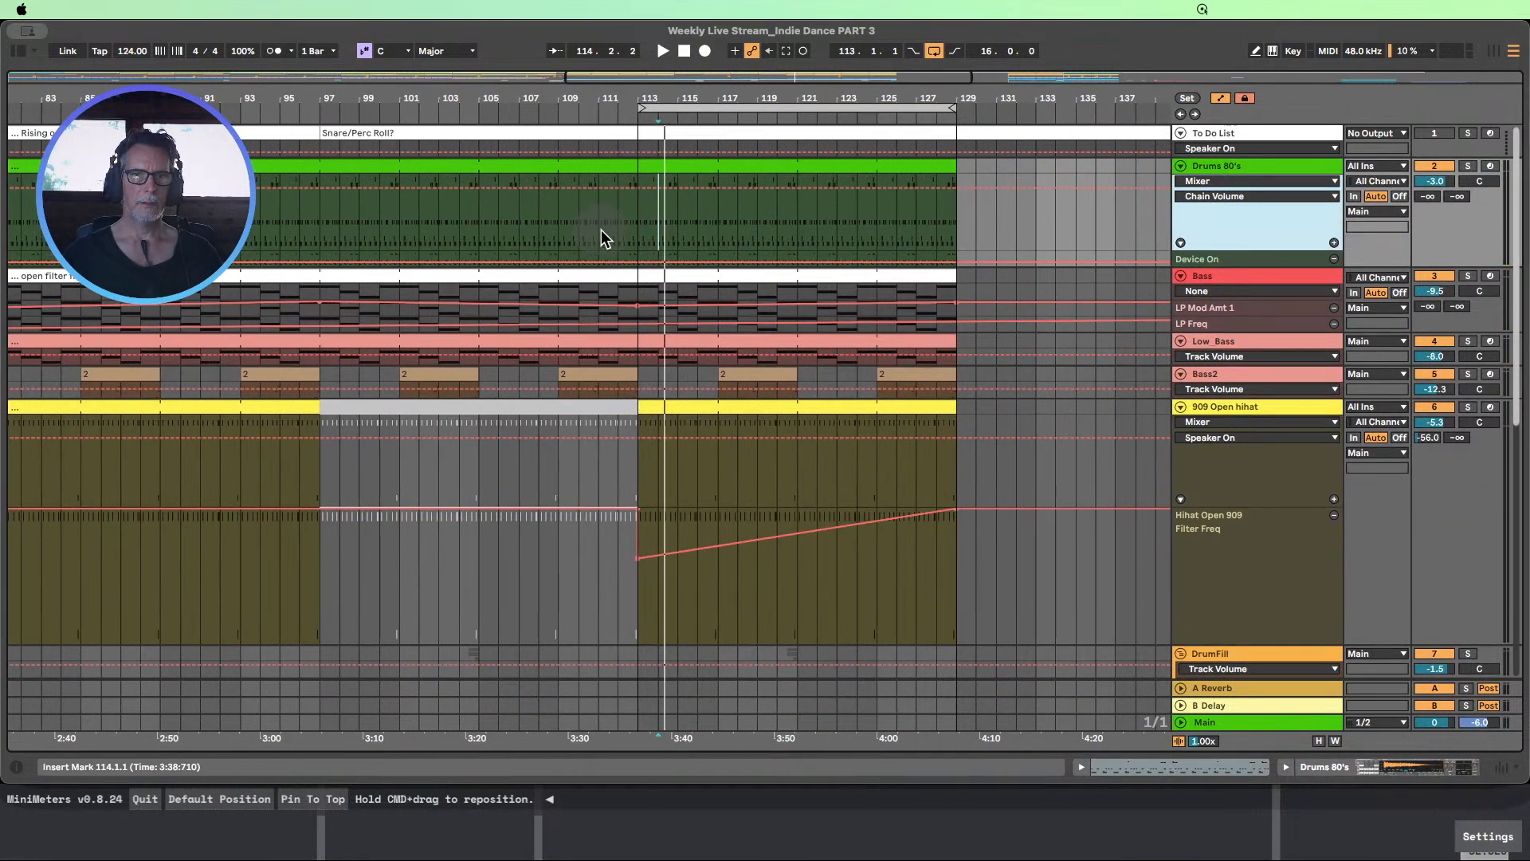
pyautogui.moveTo(611, 224); pyautogui.dragTo(630, 221)
pyautogui.moveTo(636, 211); pyautogui.dragTo(617, 212)
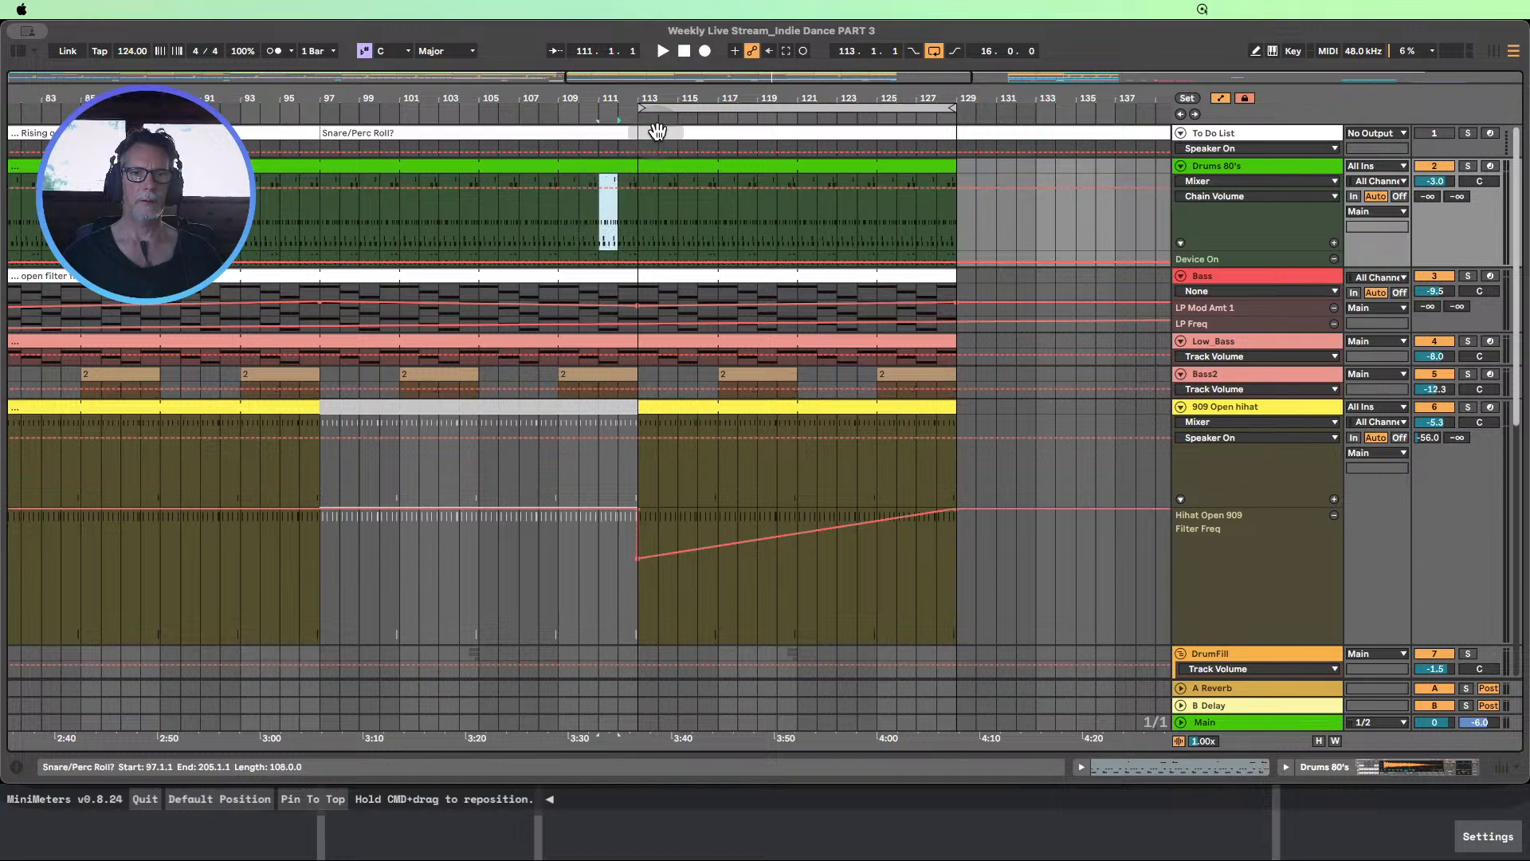
pyautogui.click(1221, 96)
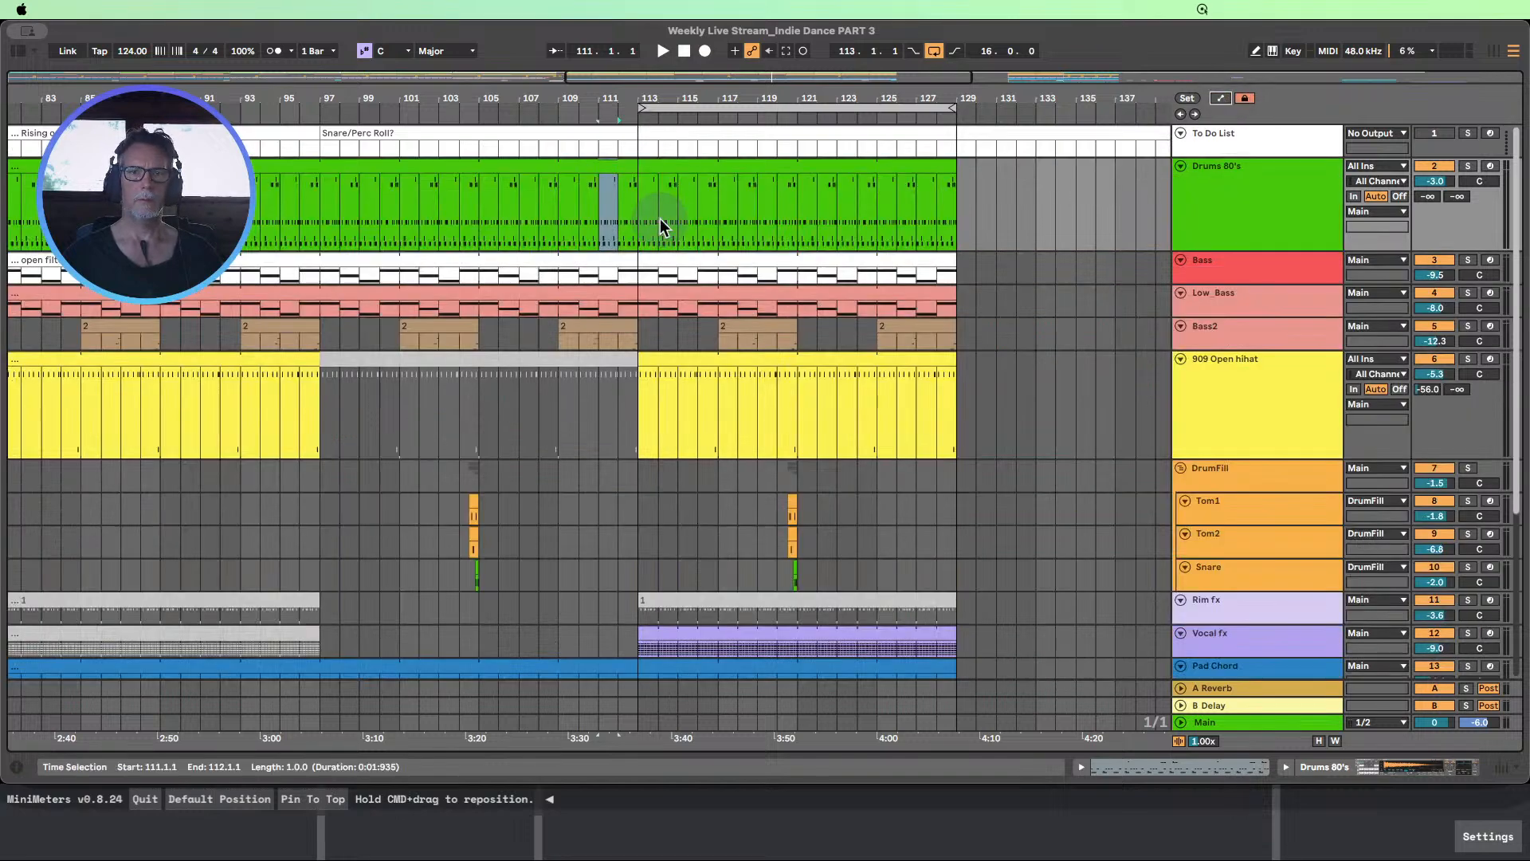
pyautogui.moveTo(581, 212); pyautogui.dragTo(636, 203)
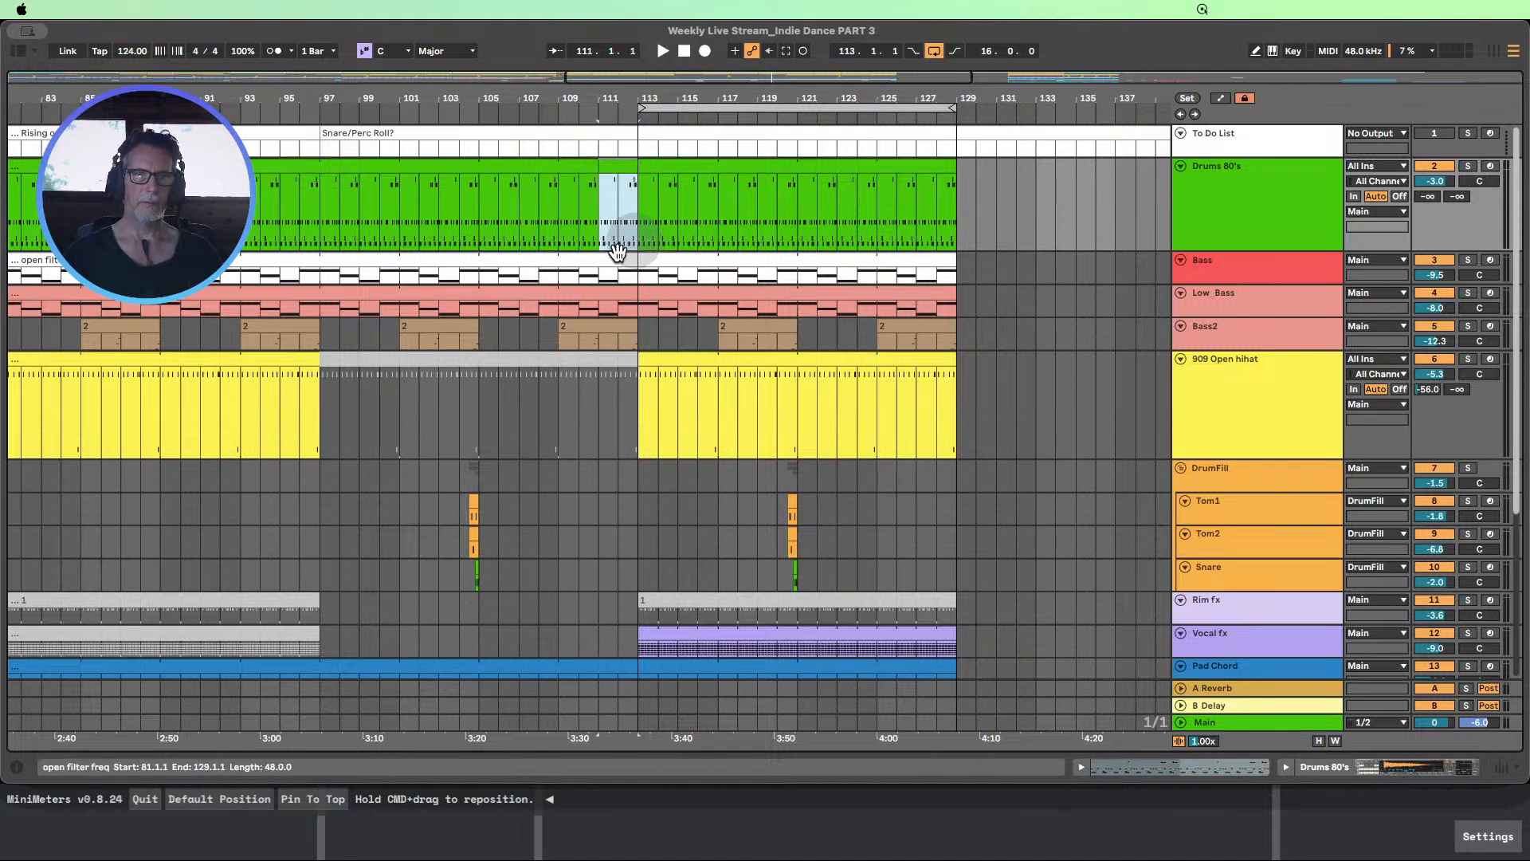
# Open the two-bar Drums 80's clip at bar 111 and deactivate all its Kick notes
pyautogui.doubleClick(614, 169)
pyautogui.click(1484, 576)
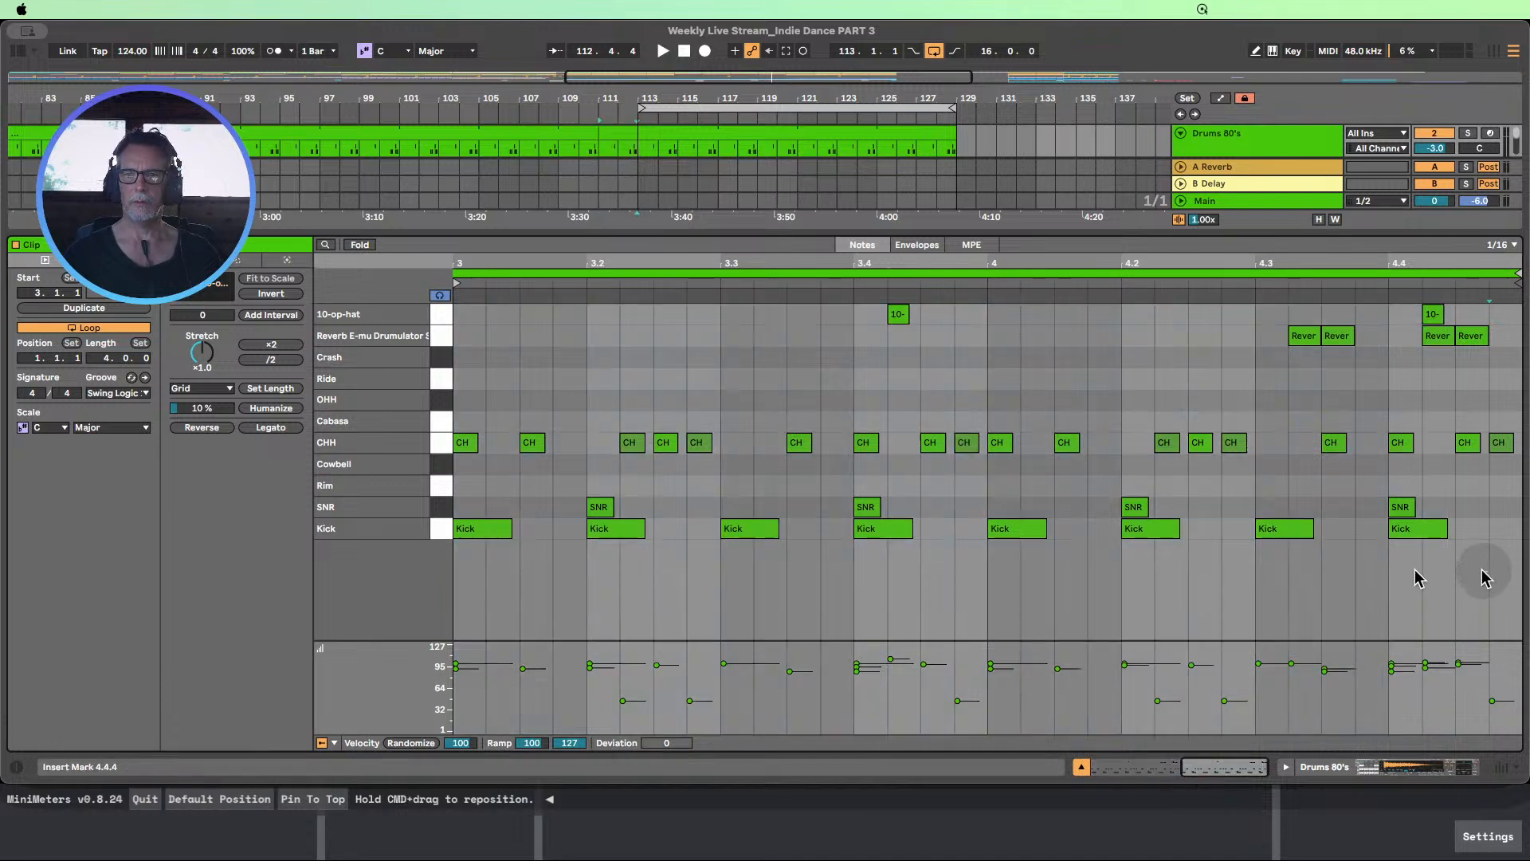
pyautogui.moveTo(1484, 576); pyautogui.dragTo(998, 536)
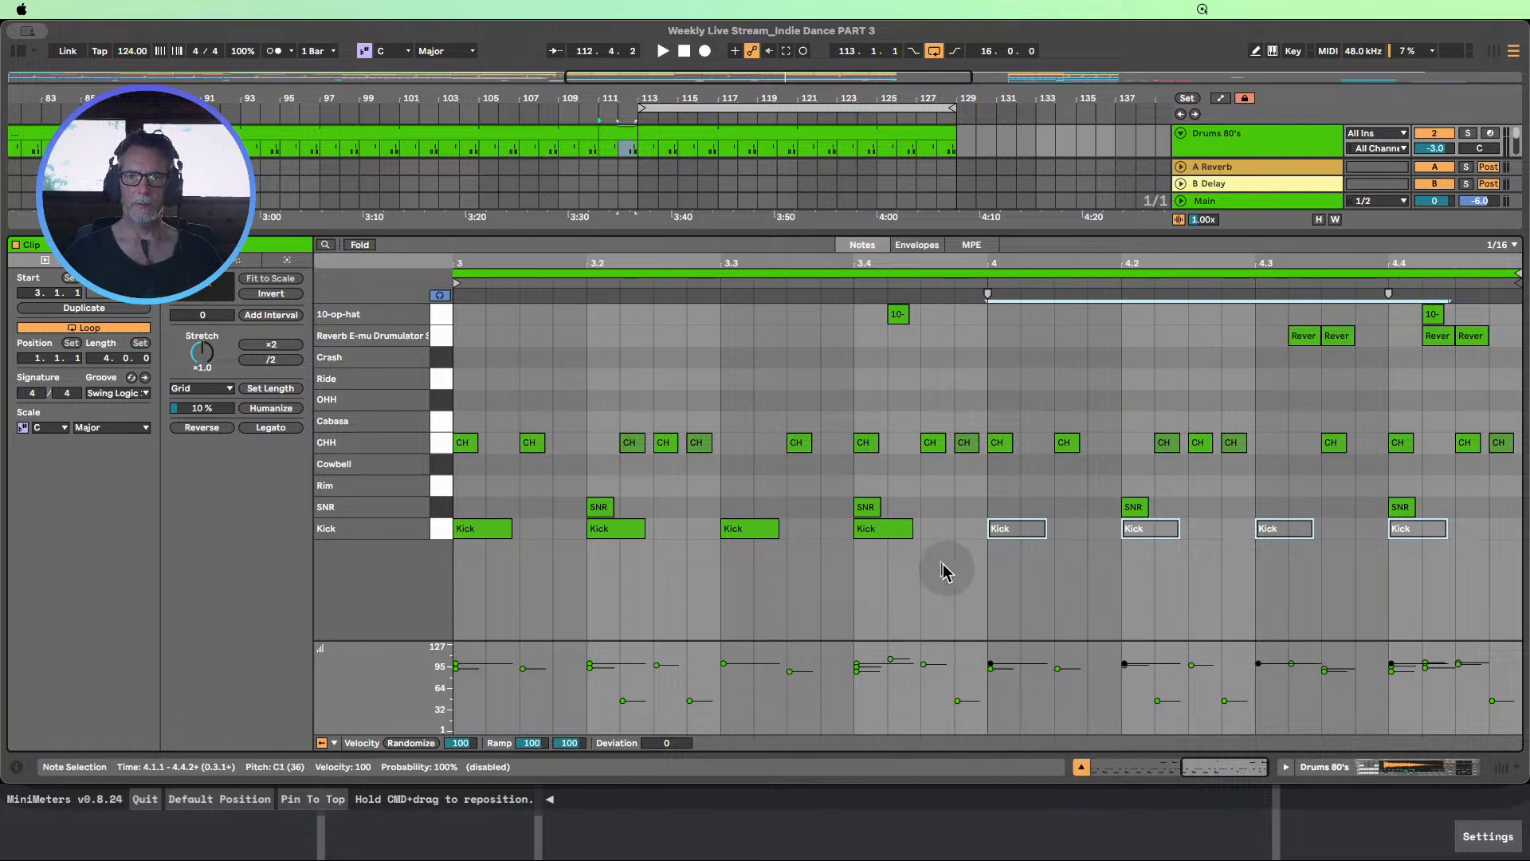
pyautogui.moveTo(985, 573); pyautogui.dragTo(461, 528)
pyautogui.press('0')
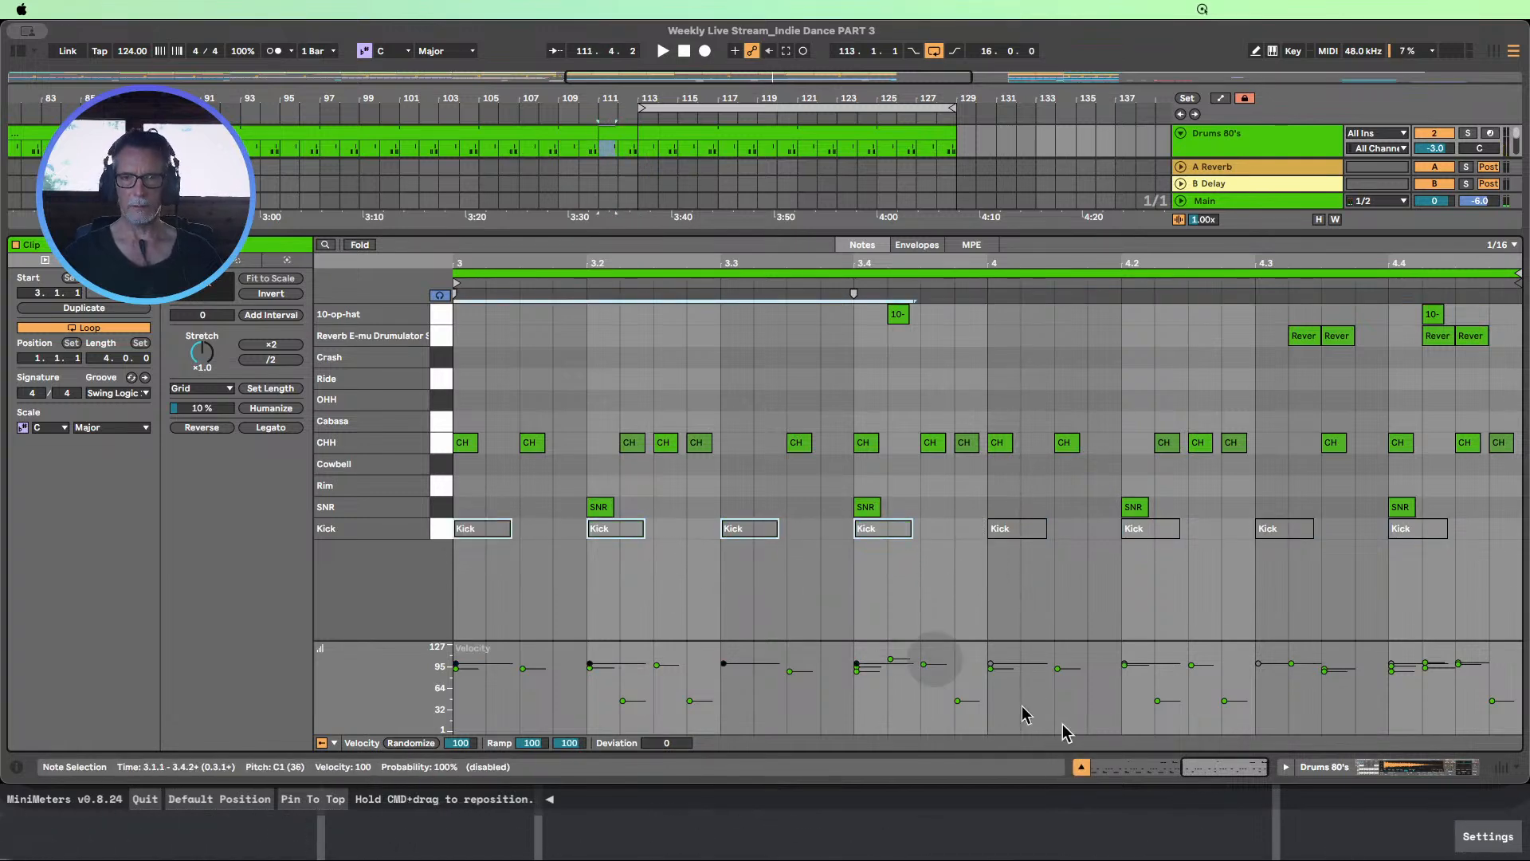
# Reactivate the Kick notes in the first bar of the Drums 80's clip at bar 111 and colour the clip teal
pyautogui.click(1081, 766)
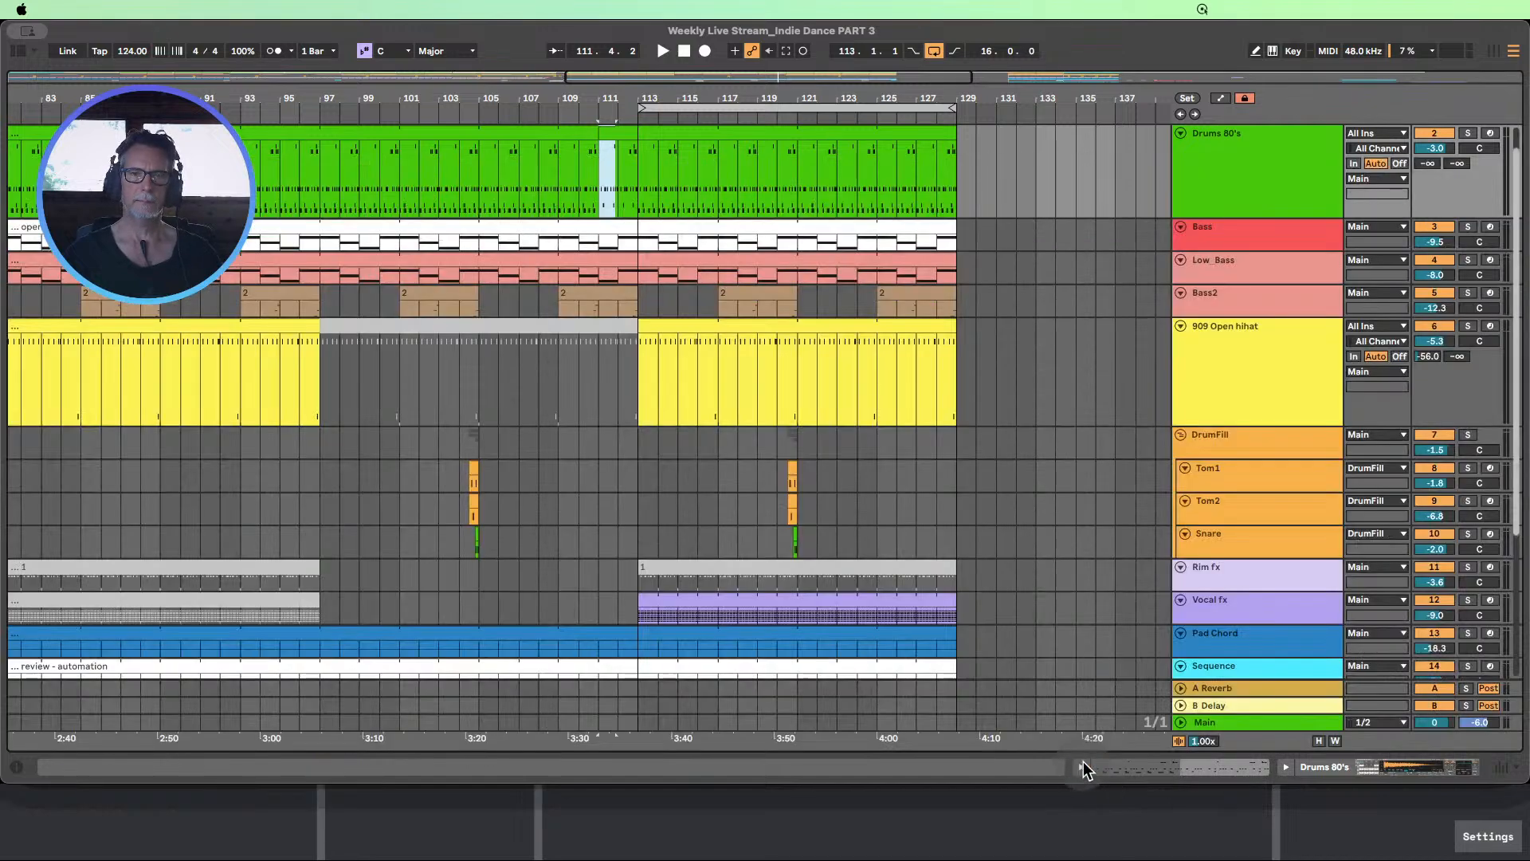
pyautogui.click(574, 115)
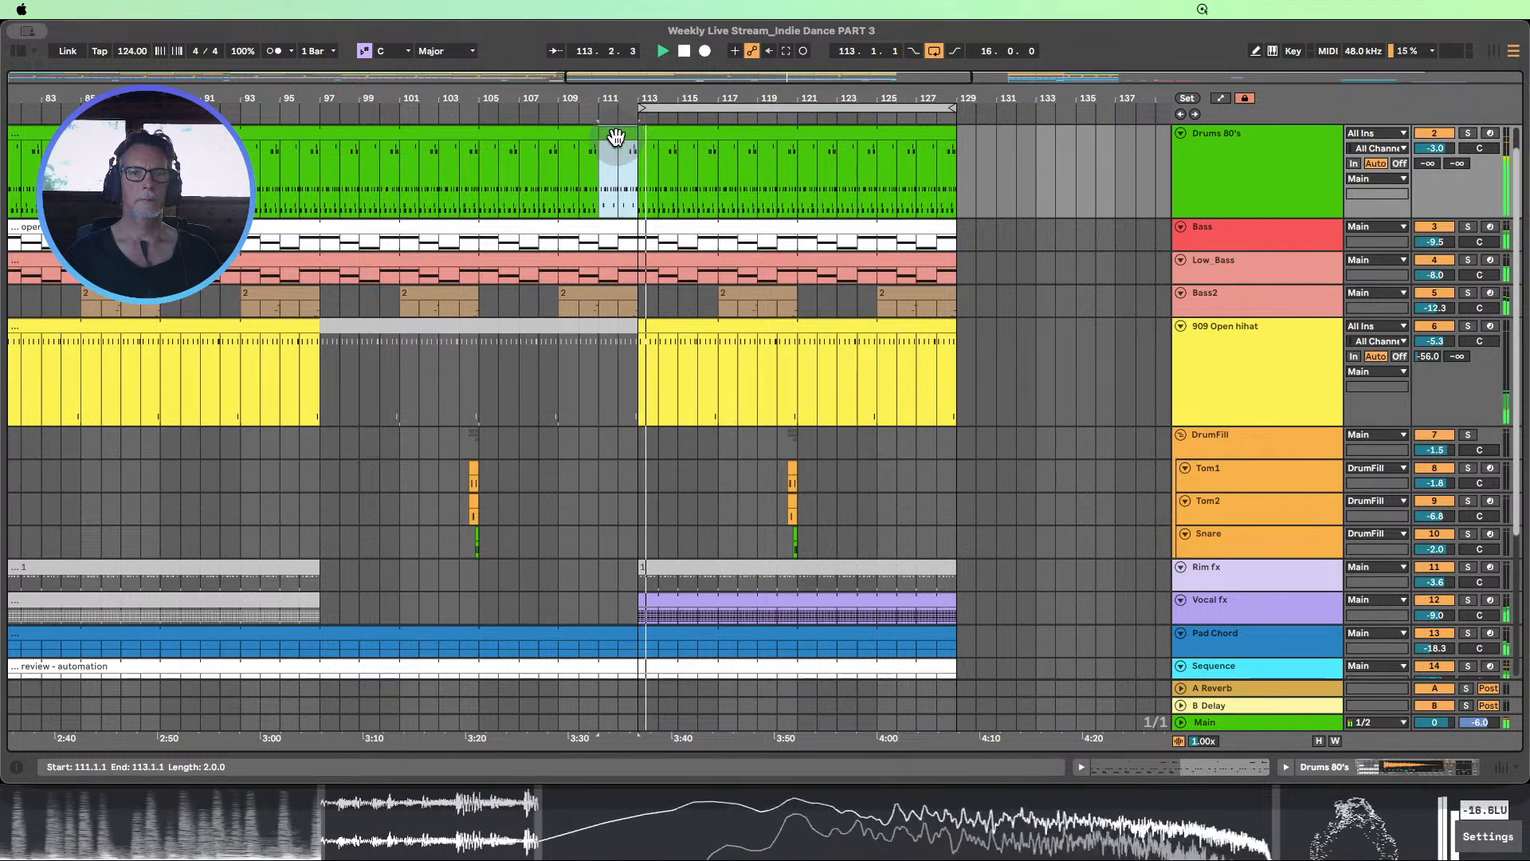
pyautogui.doubleClick(619, 134)
pyautogui.moveTo(955, 558); pyautogui.dragTo(464, 530)
pyautogui.press('0')
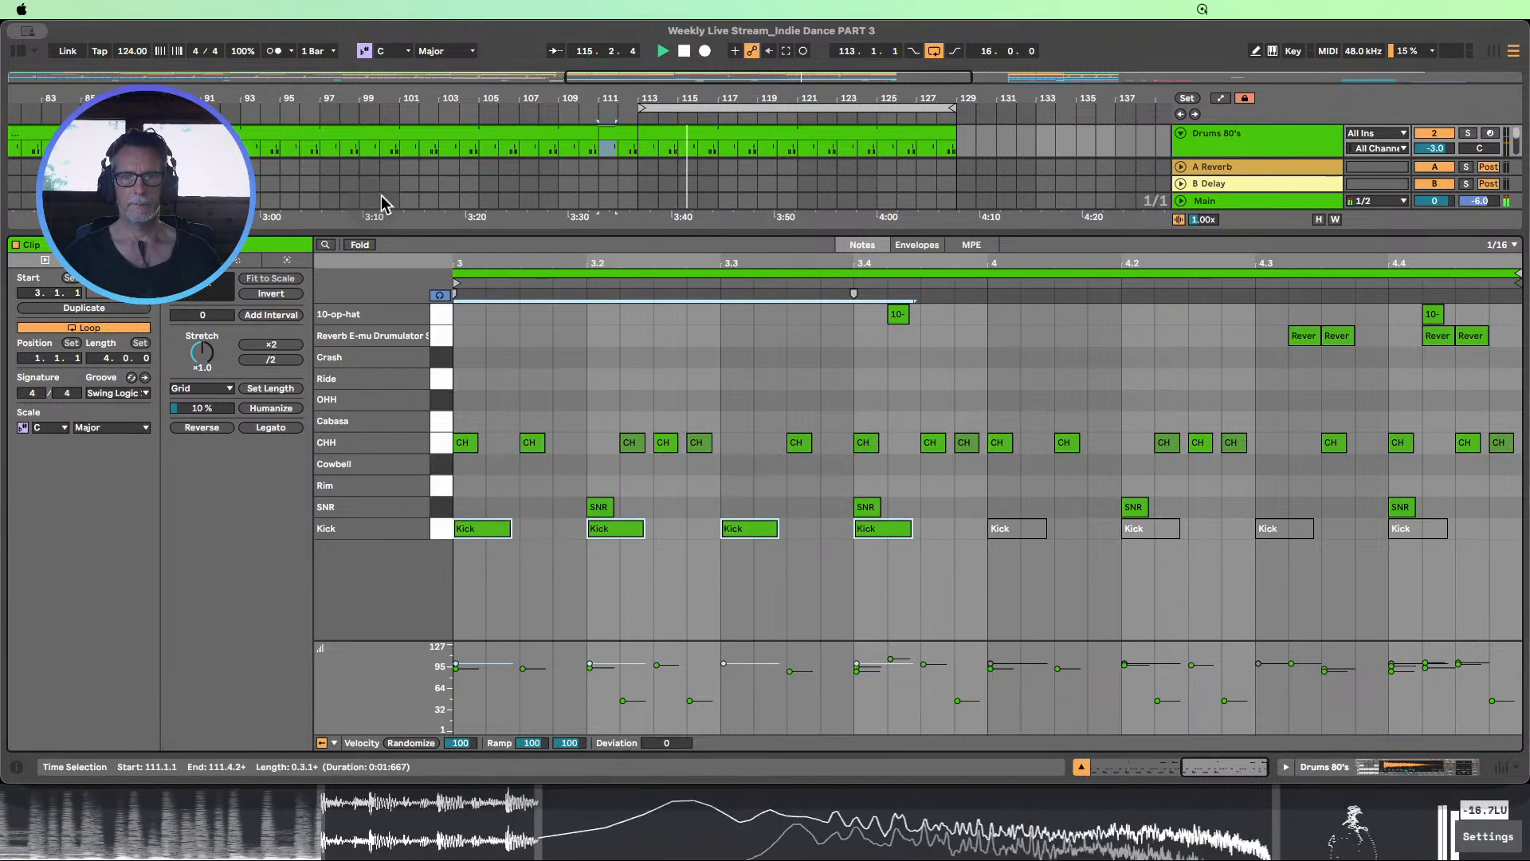
pyautogui.click(1081, 766)
pyautogui.rightClick(621, 144)
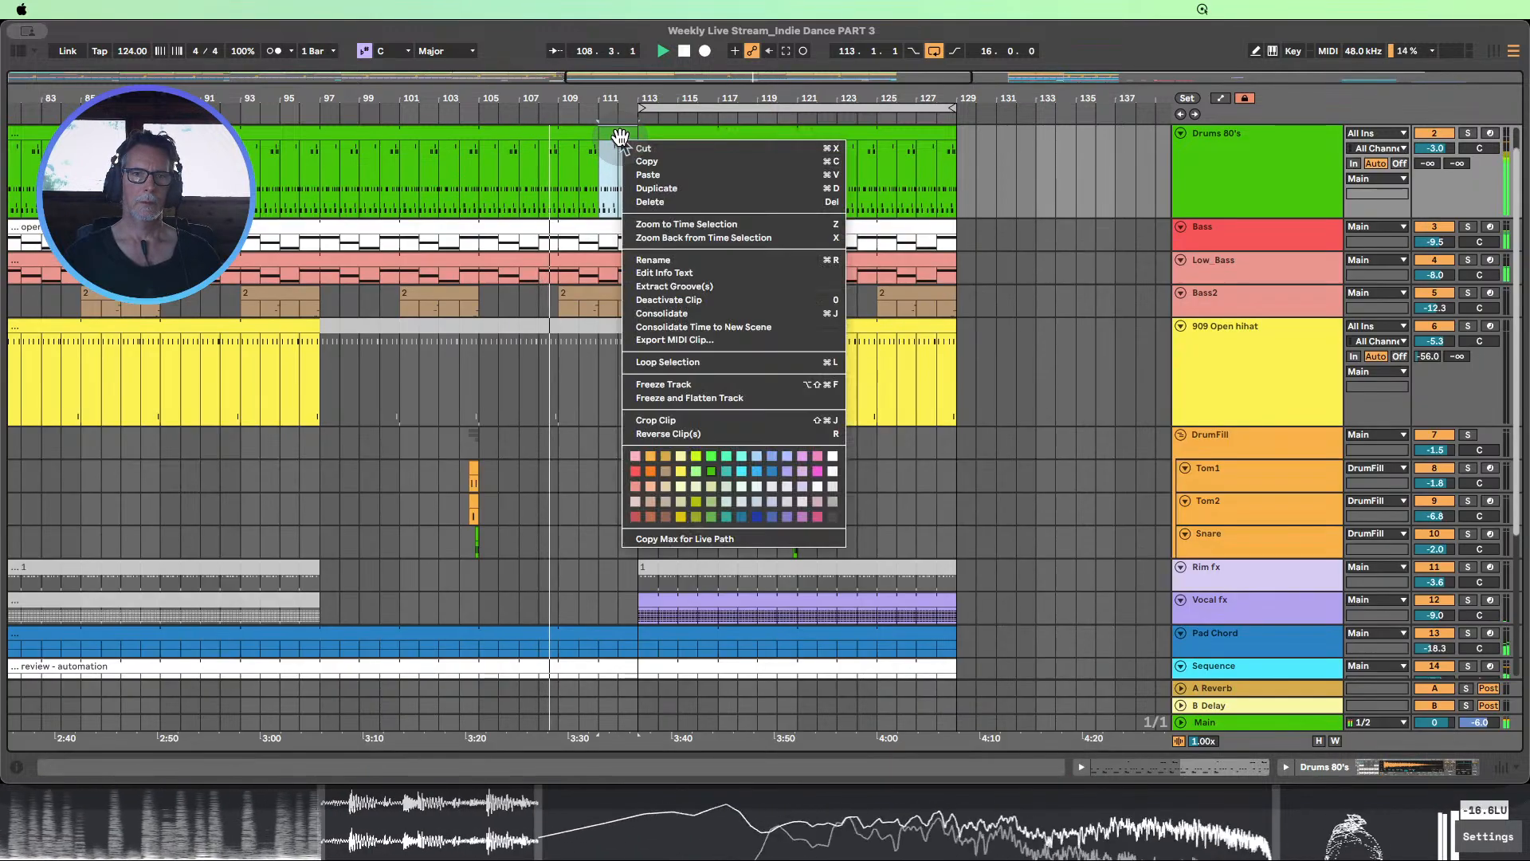
pyautogui.click(727, 518)
# Look over the arrangement while it plays past bar 113, show automation, and enlarge the Bass track's LP Freq lane to examine its ramp
pyautogui.moveTo(622, 93); pyautogui.dragTo(544, 43)
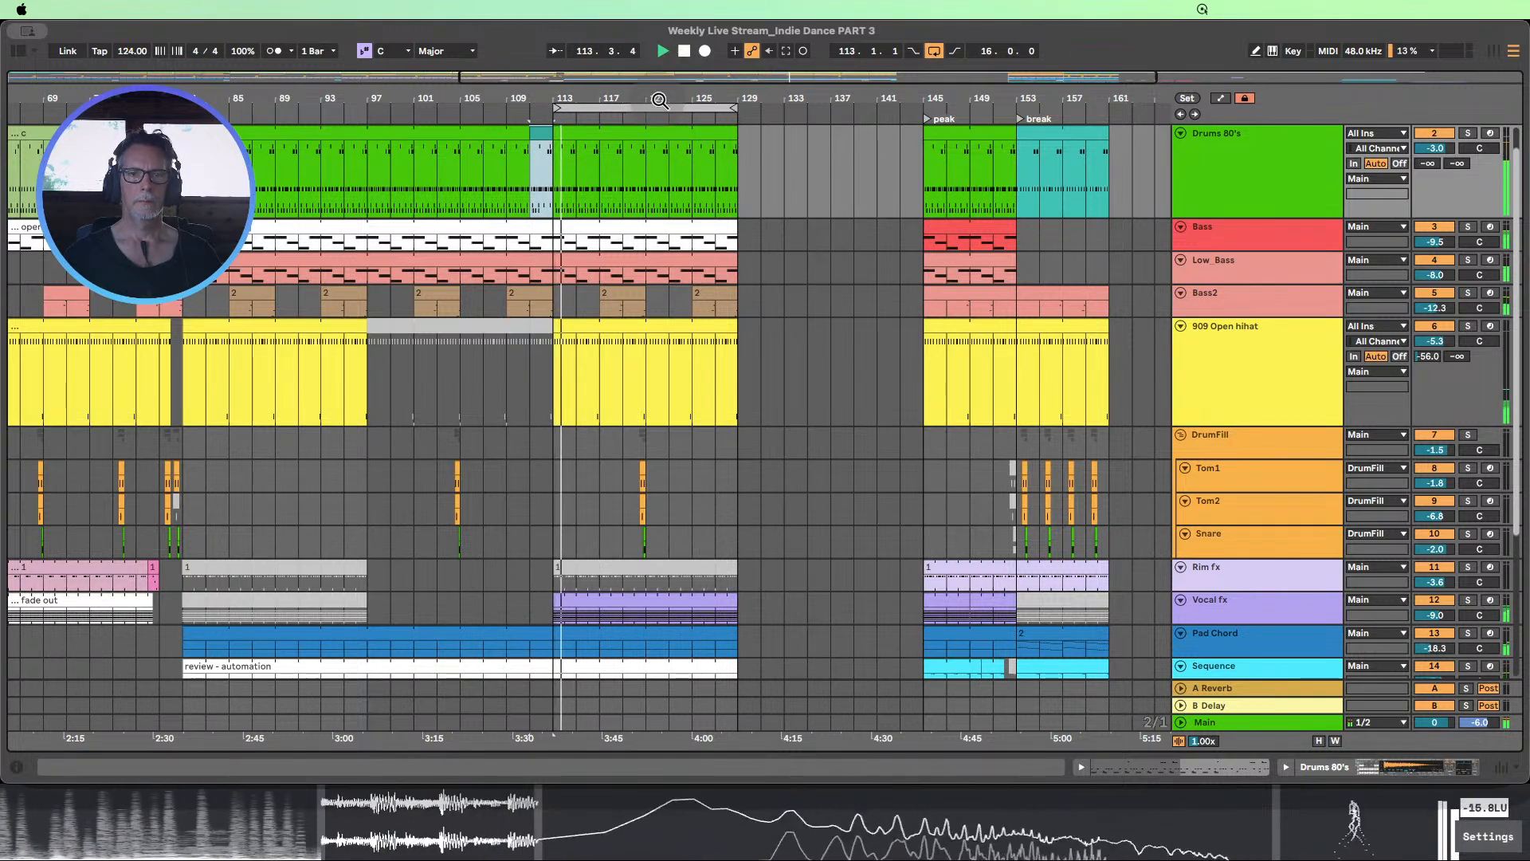
pyautogui.moveTo(658, 96); pyautogui.dragTo(562, 82)
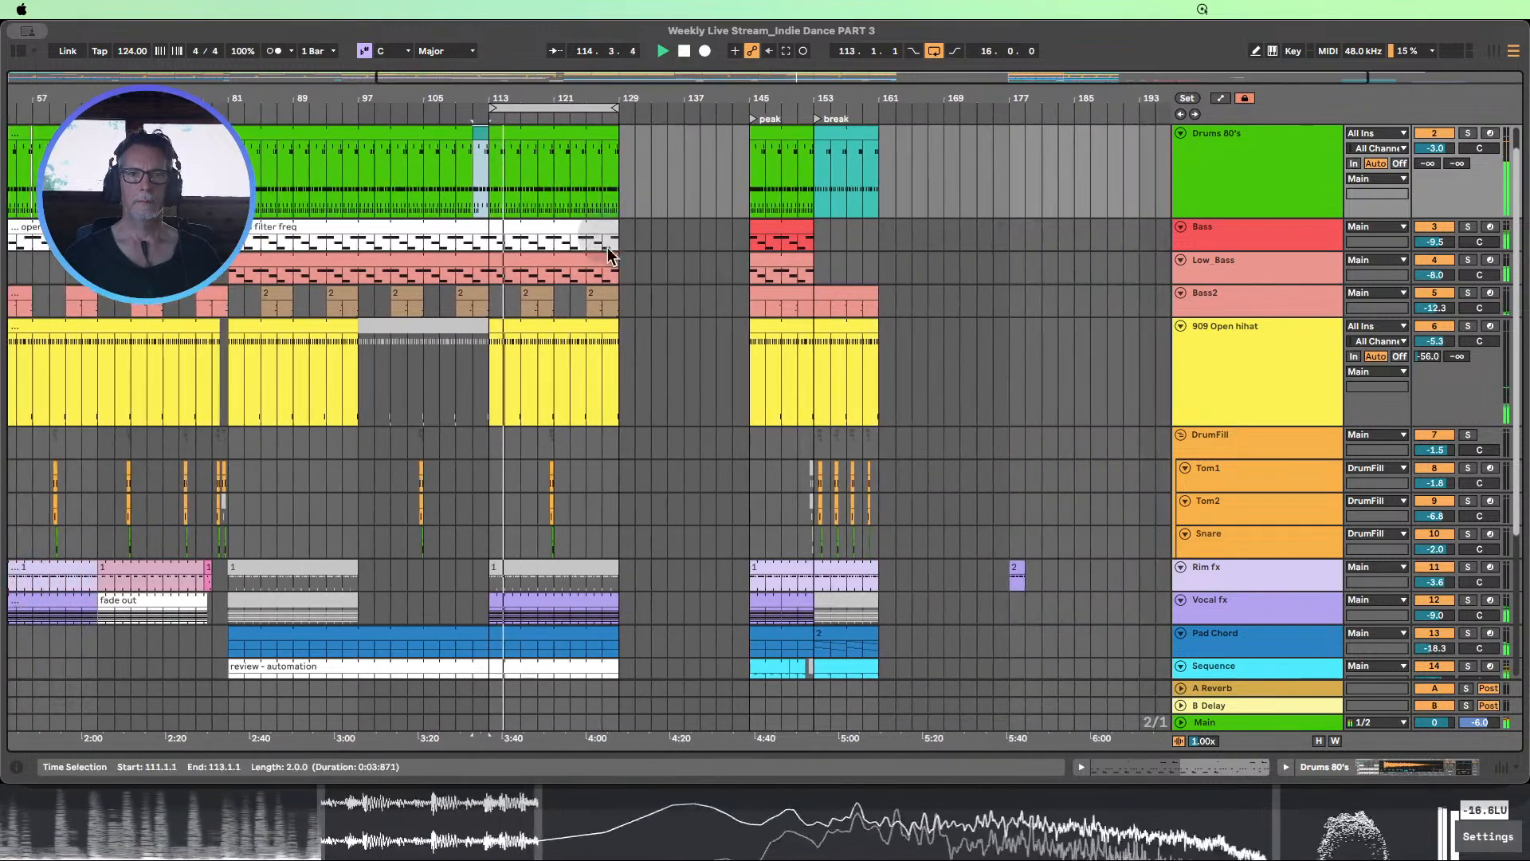
pyautogui.scroll(1, 612, 271)
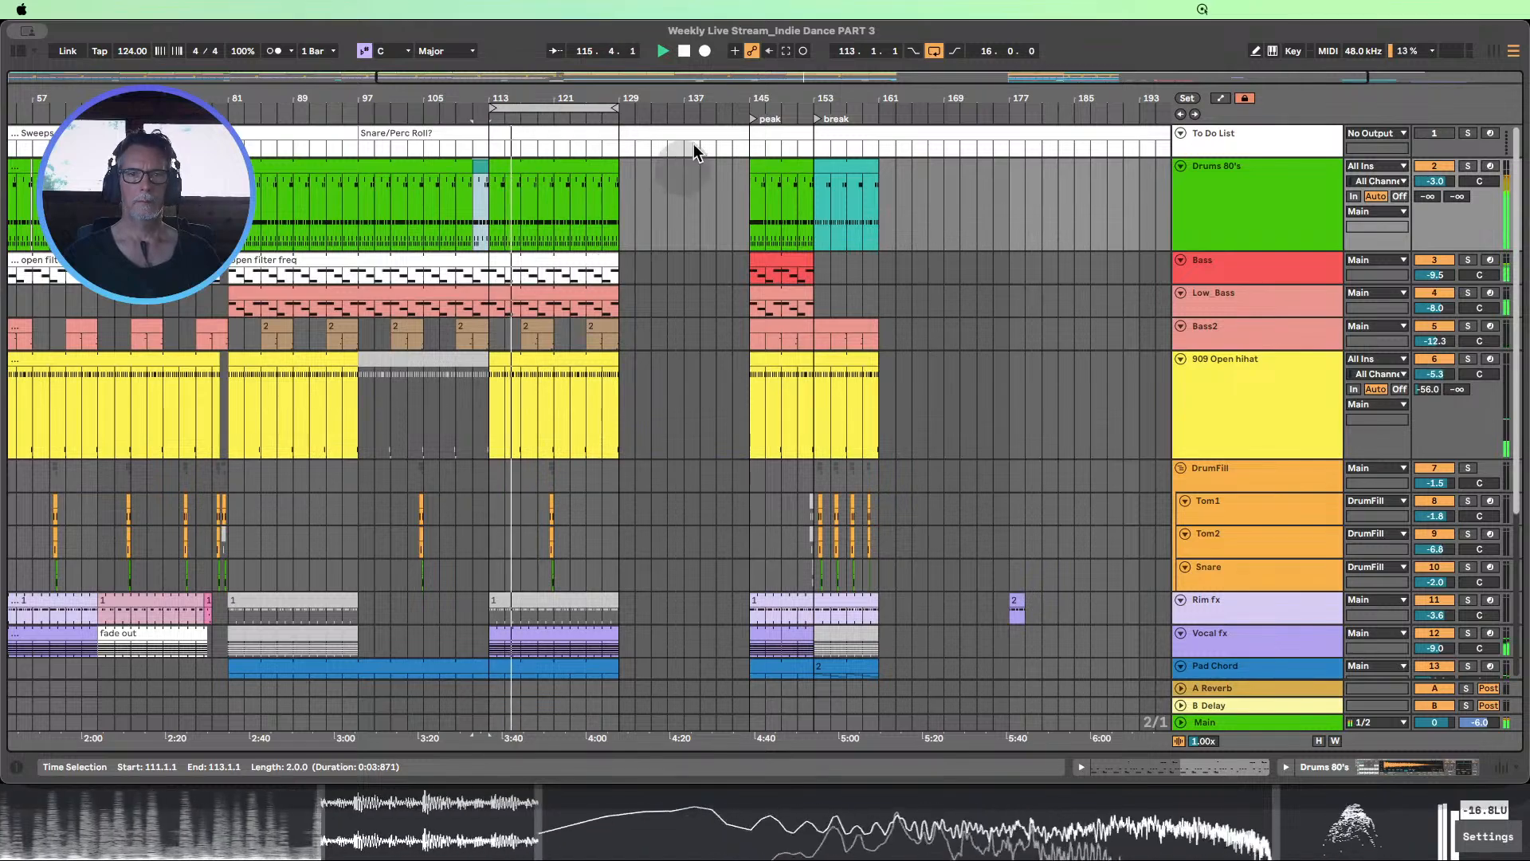
pyautogui.moveTo(653, 103)
pyautogui.mouseDown()
pyautogui.moveTo(575, 103)
pyautogui.moveTo(665, 86)
pyautogui.mouseUp()
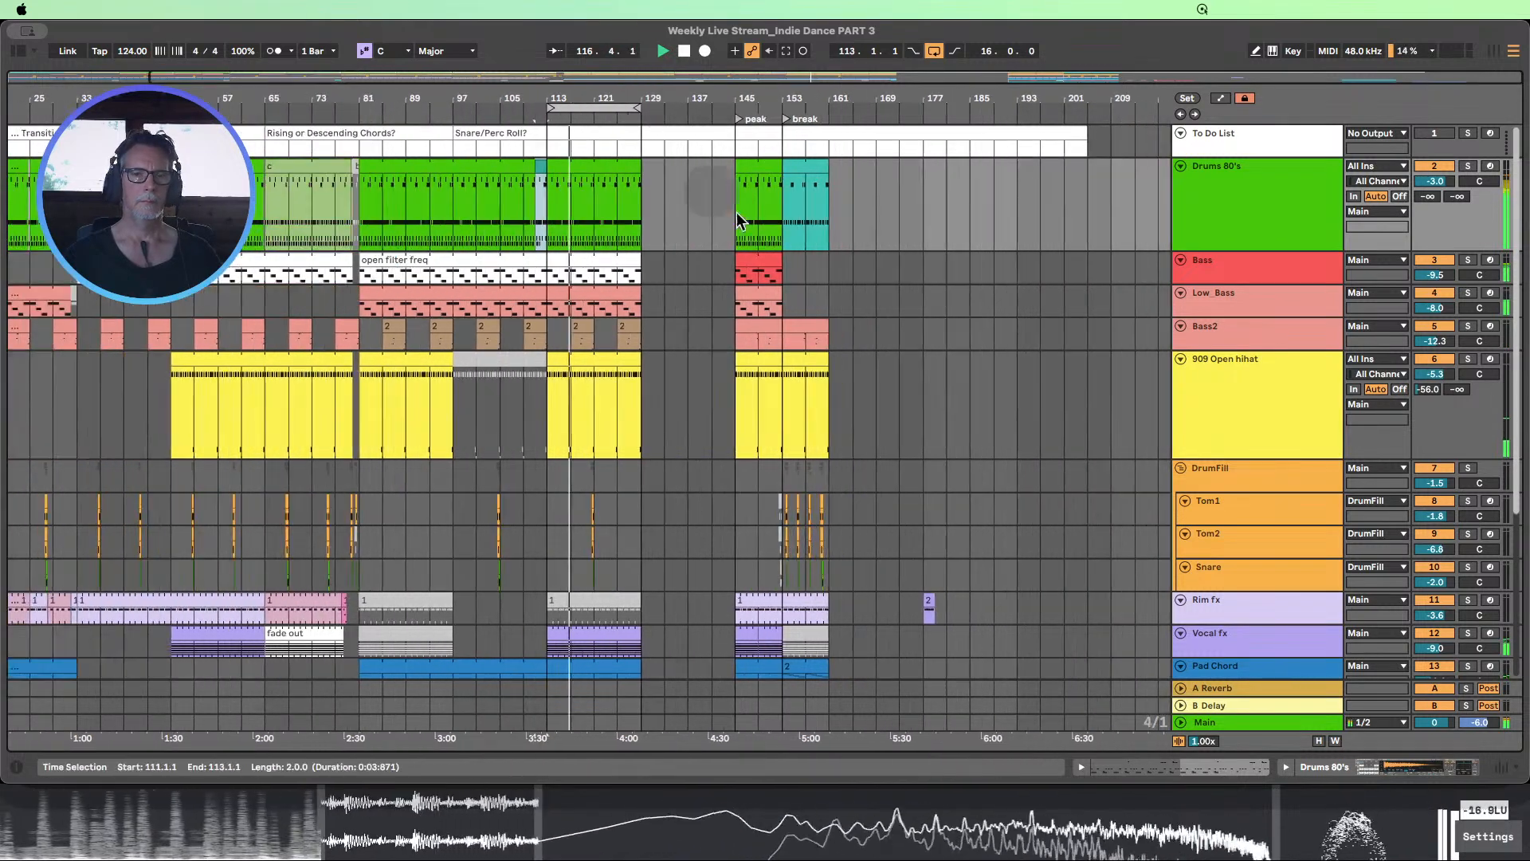
pyautogui.scroll(-1, 741, 214)
pyautogui.scroll(-4, 742, 215)
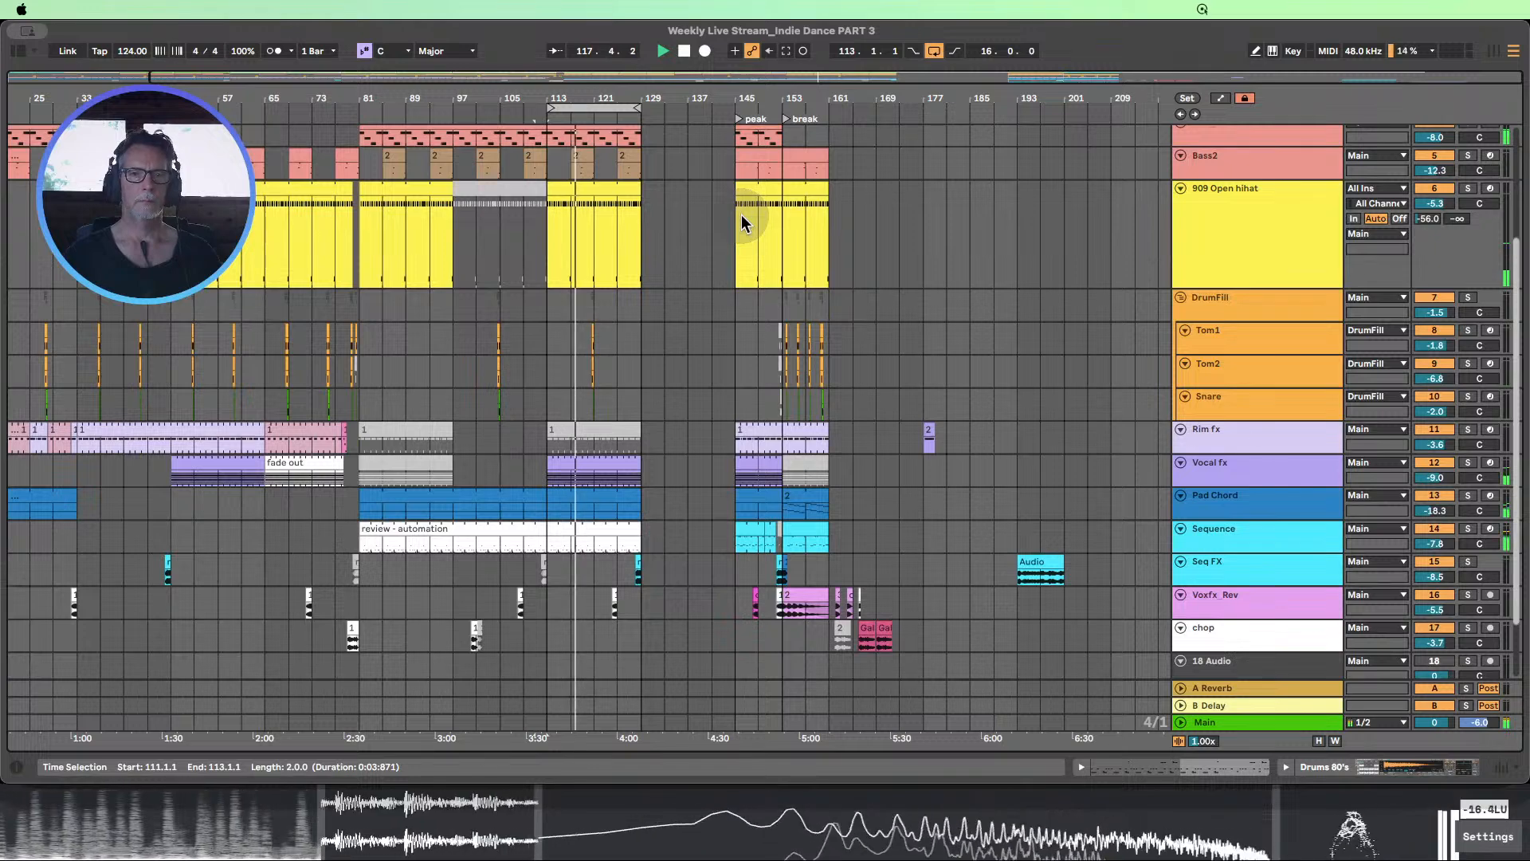
pyautogui.scroll(1, 742, 215)
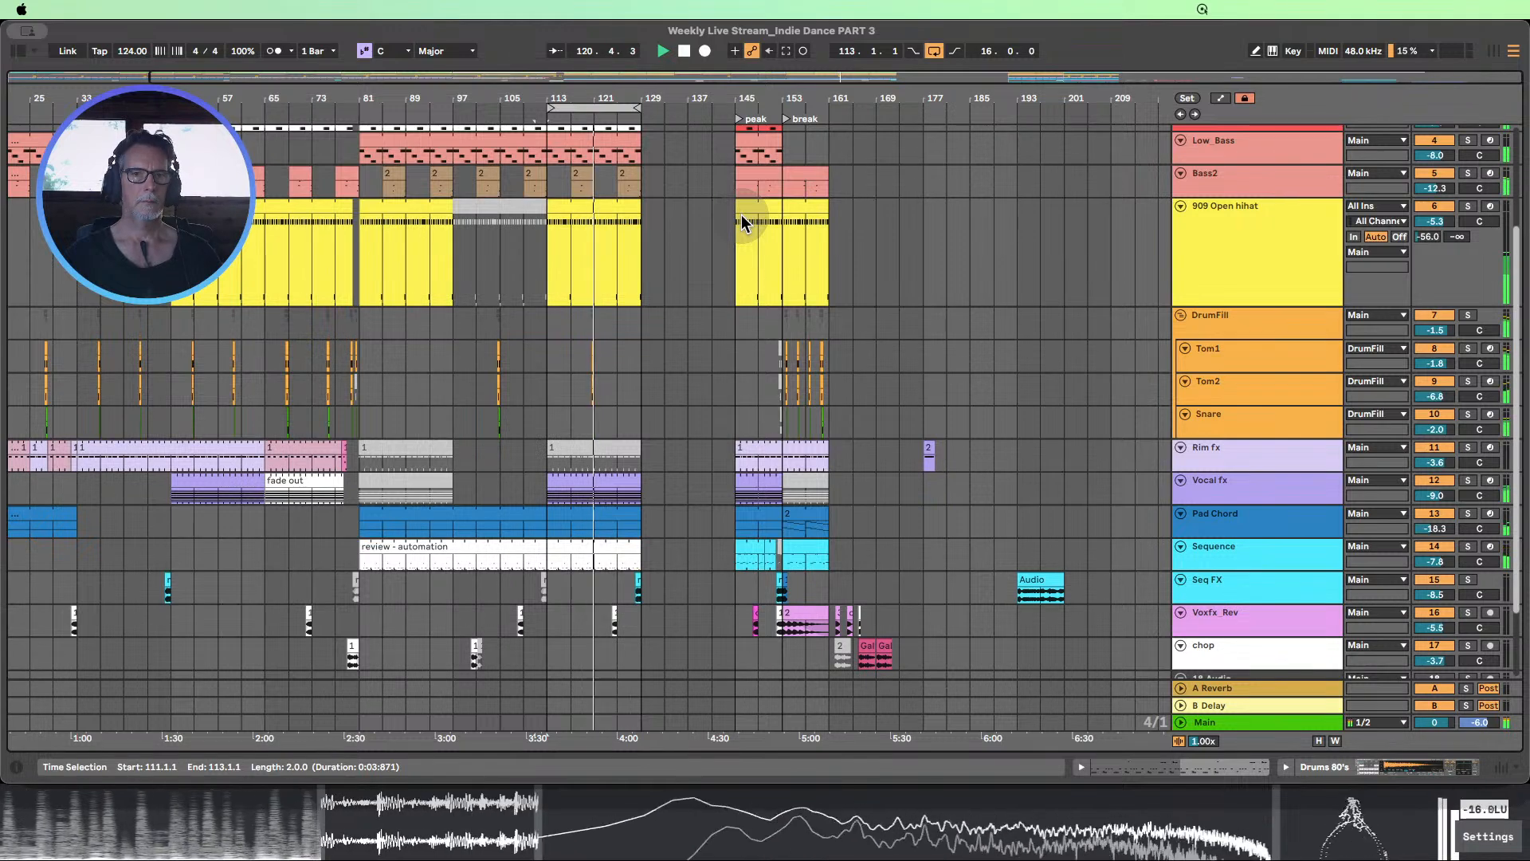
pyautogui.scroll(4, 742, 213)
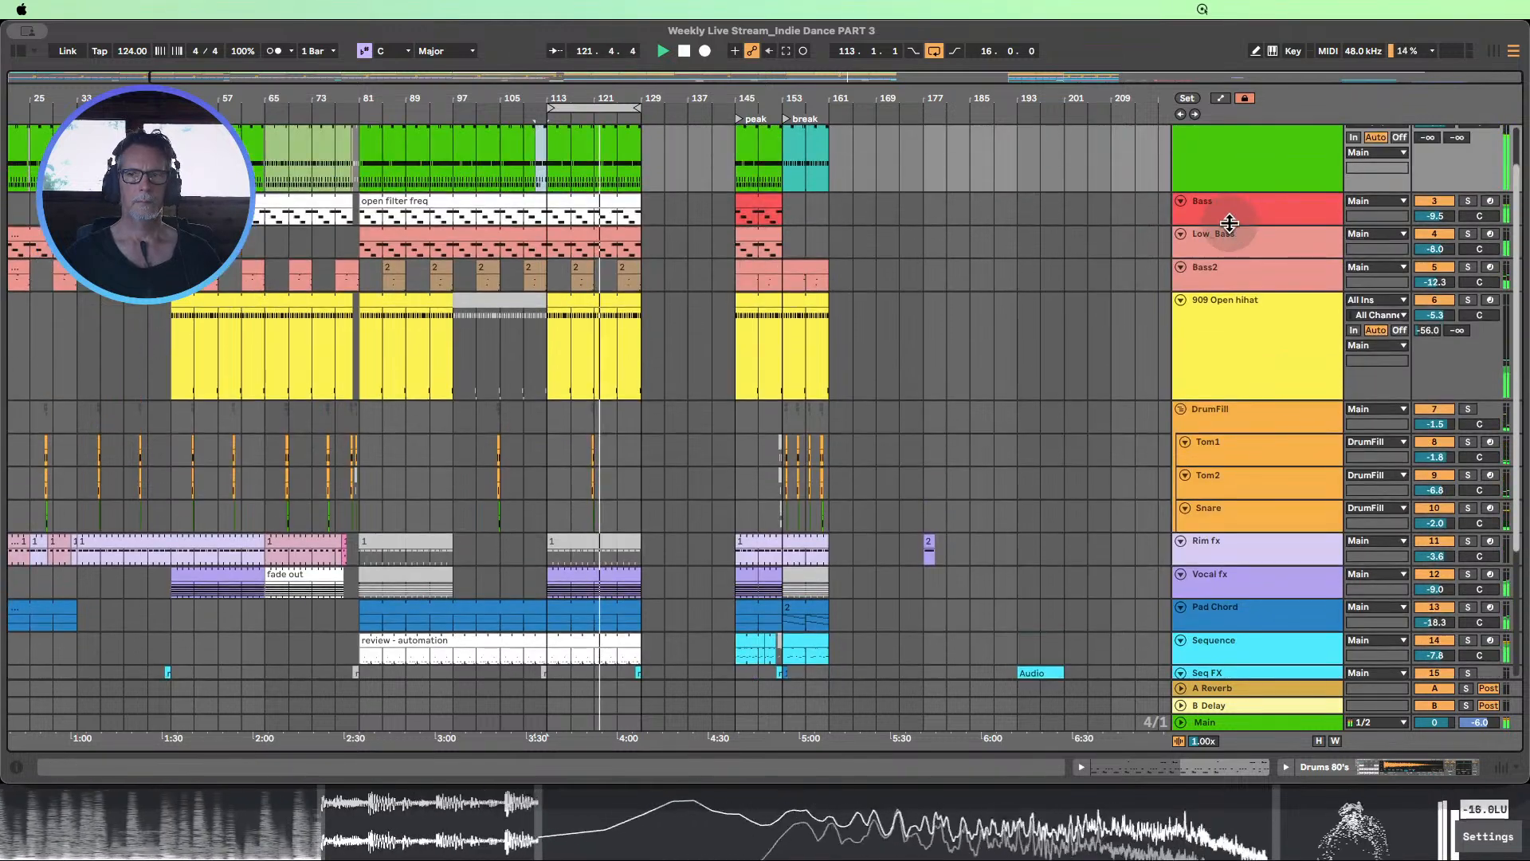
pyautogui.click(1230, 223)
pyautogui.press('a')
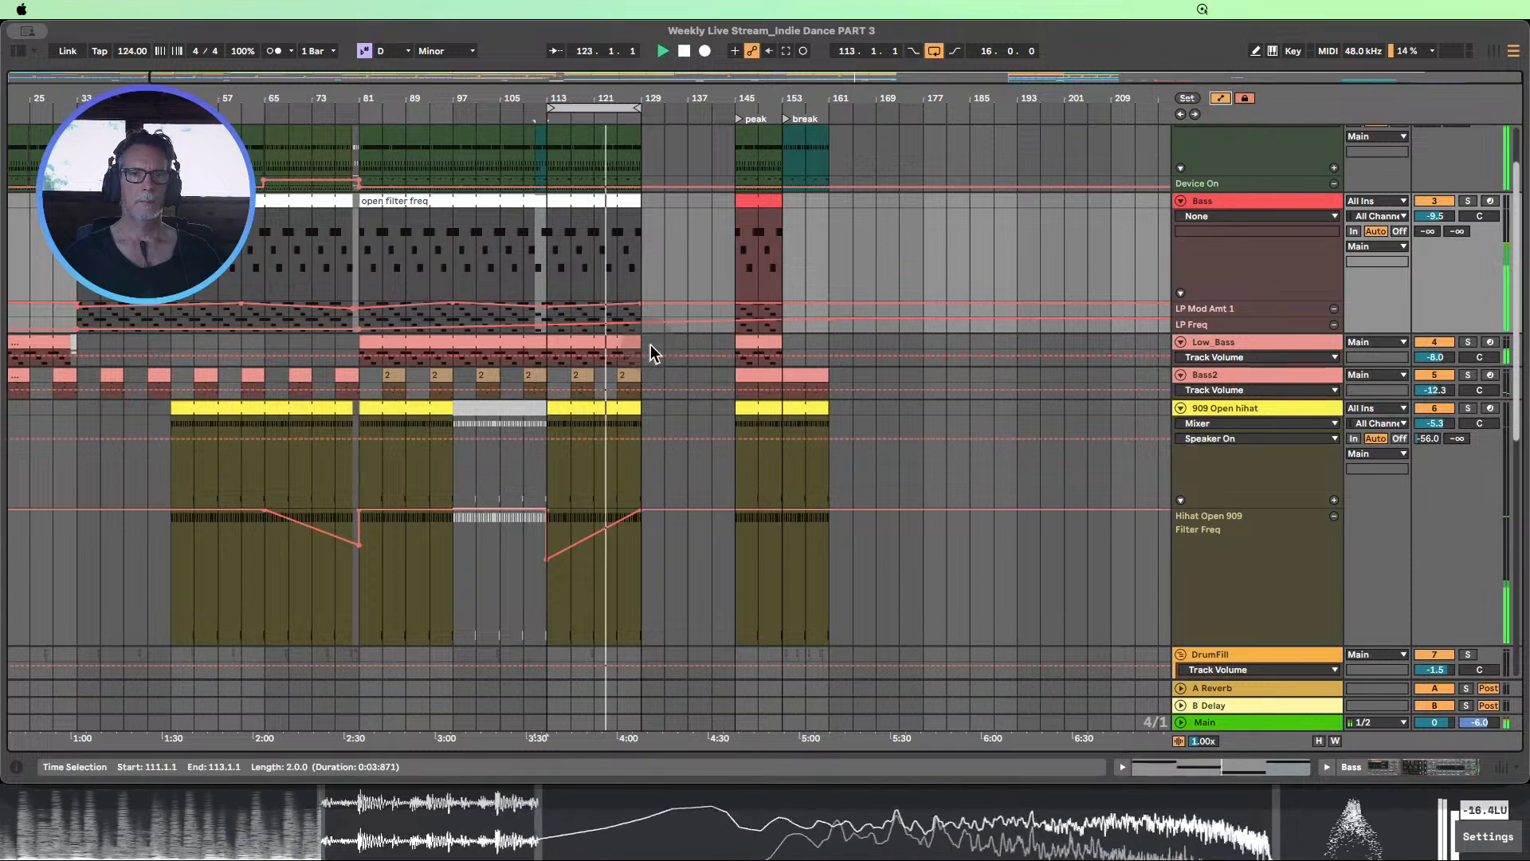
pyautogui.click(1231, 333)
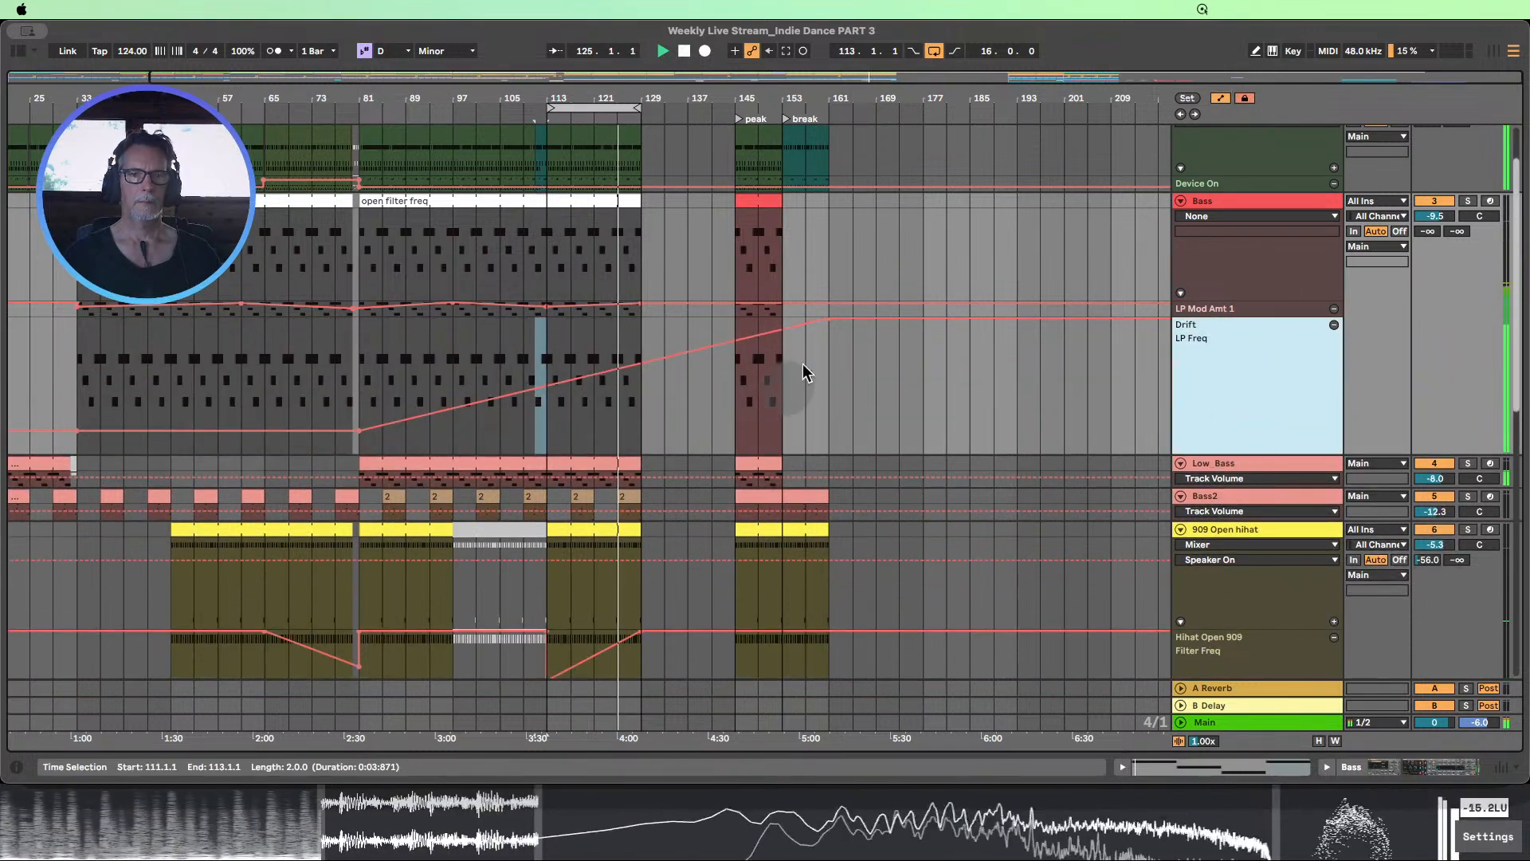
pyautogui.scroll(2, 813, 365)
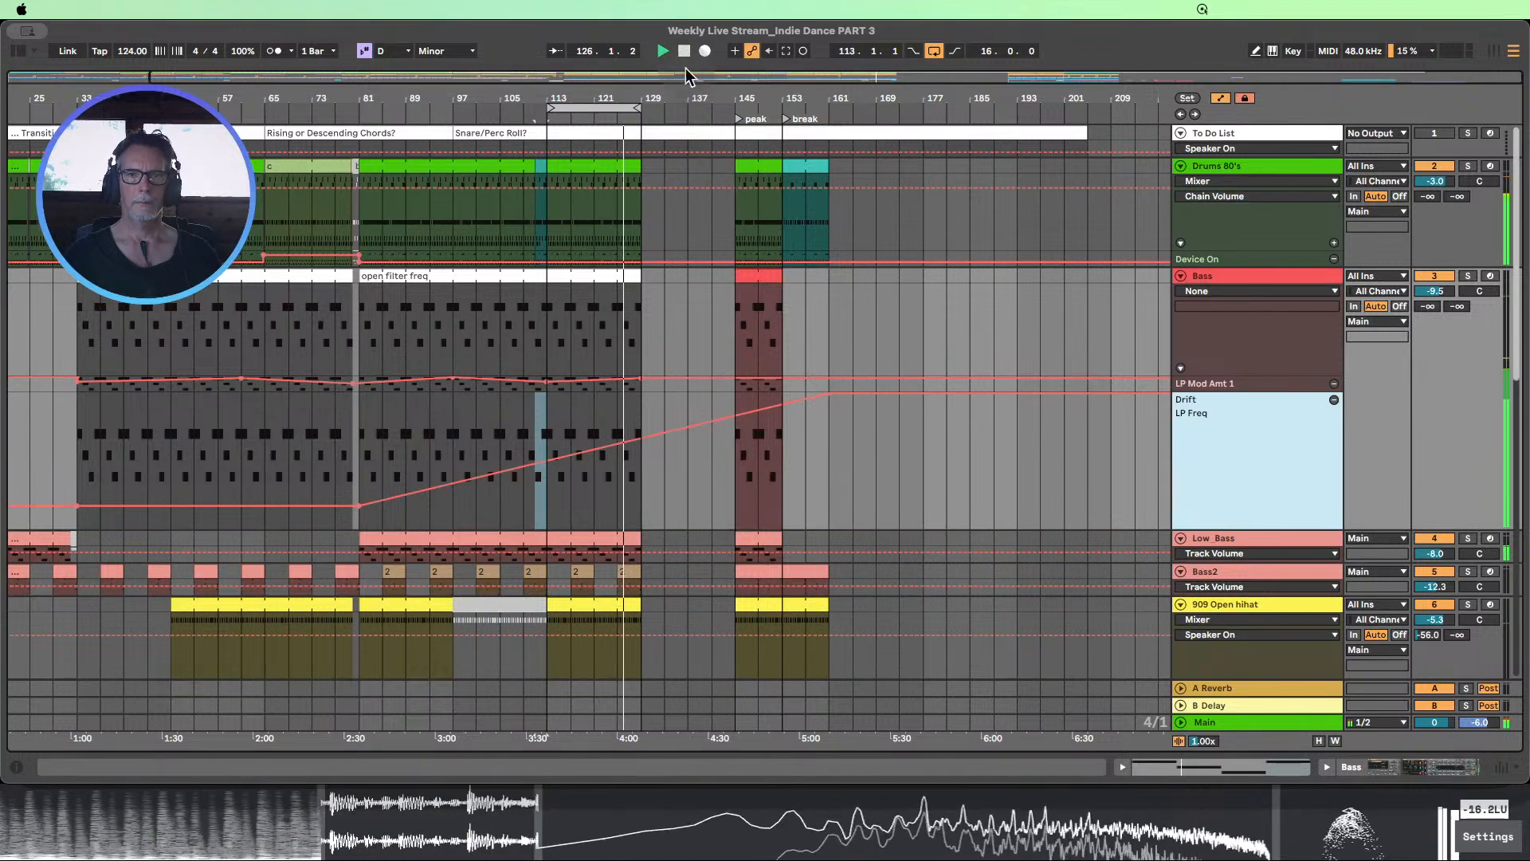
# Stop playback and examine the 909 Open hihat clip and its filter automation between bars 113 and 129
pyautogui.click(623, 605)
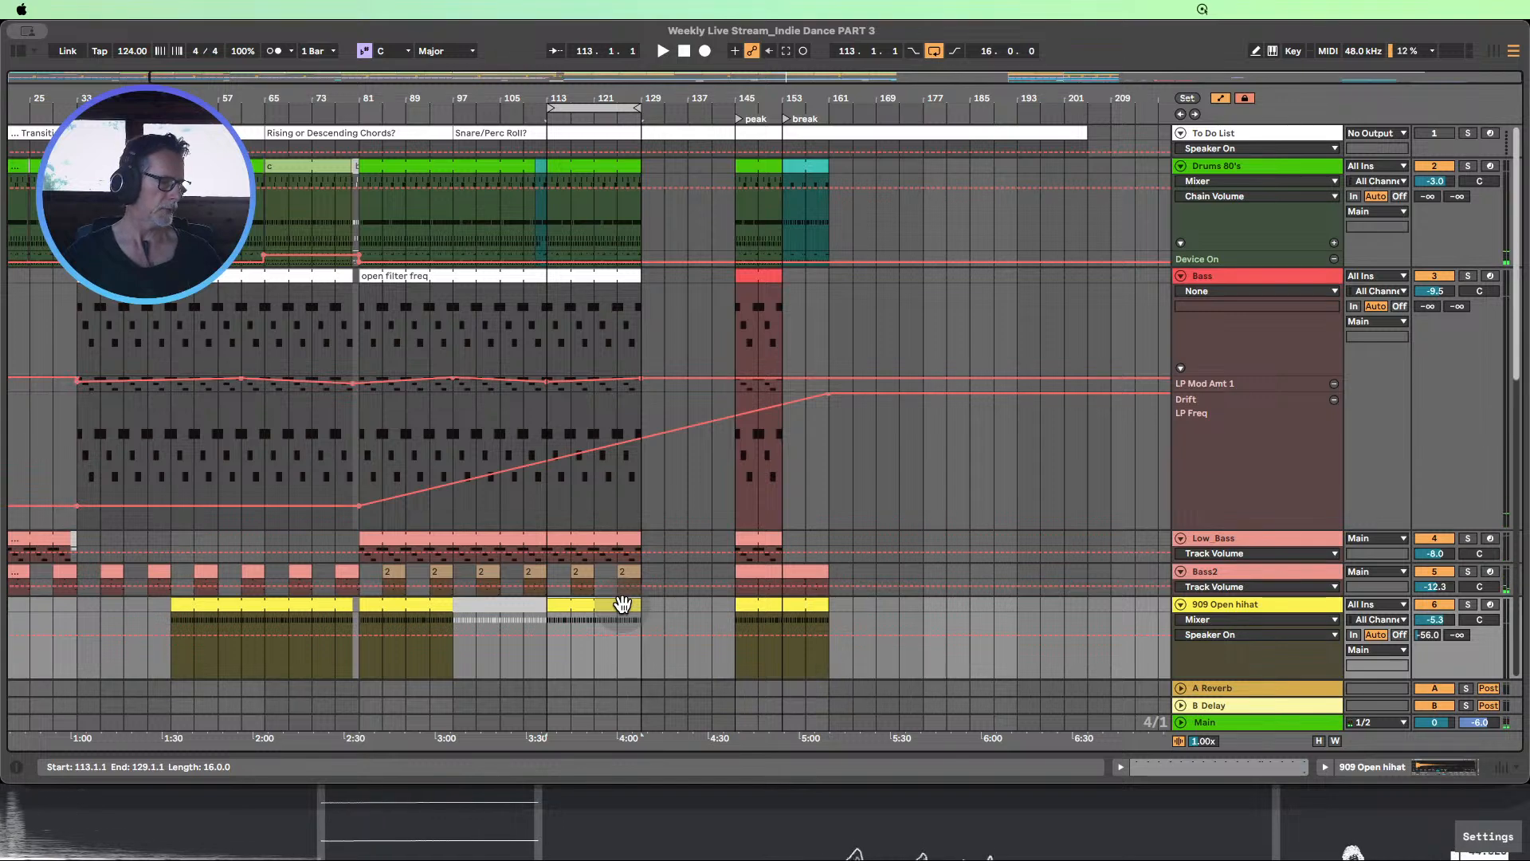
pyautogui.scroll(-3, 623, 602)
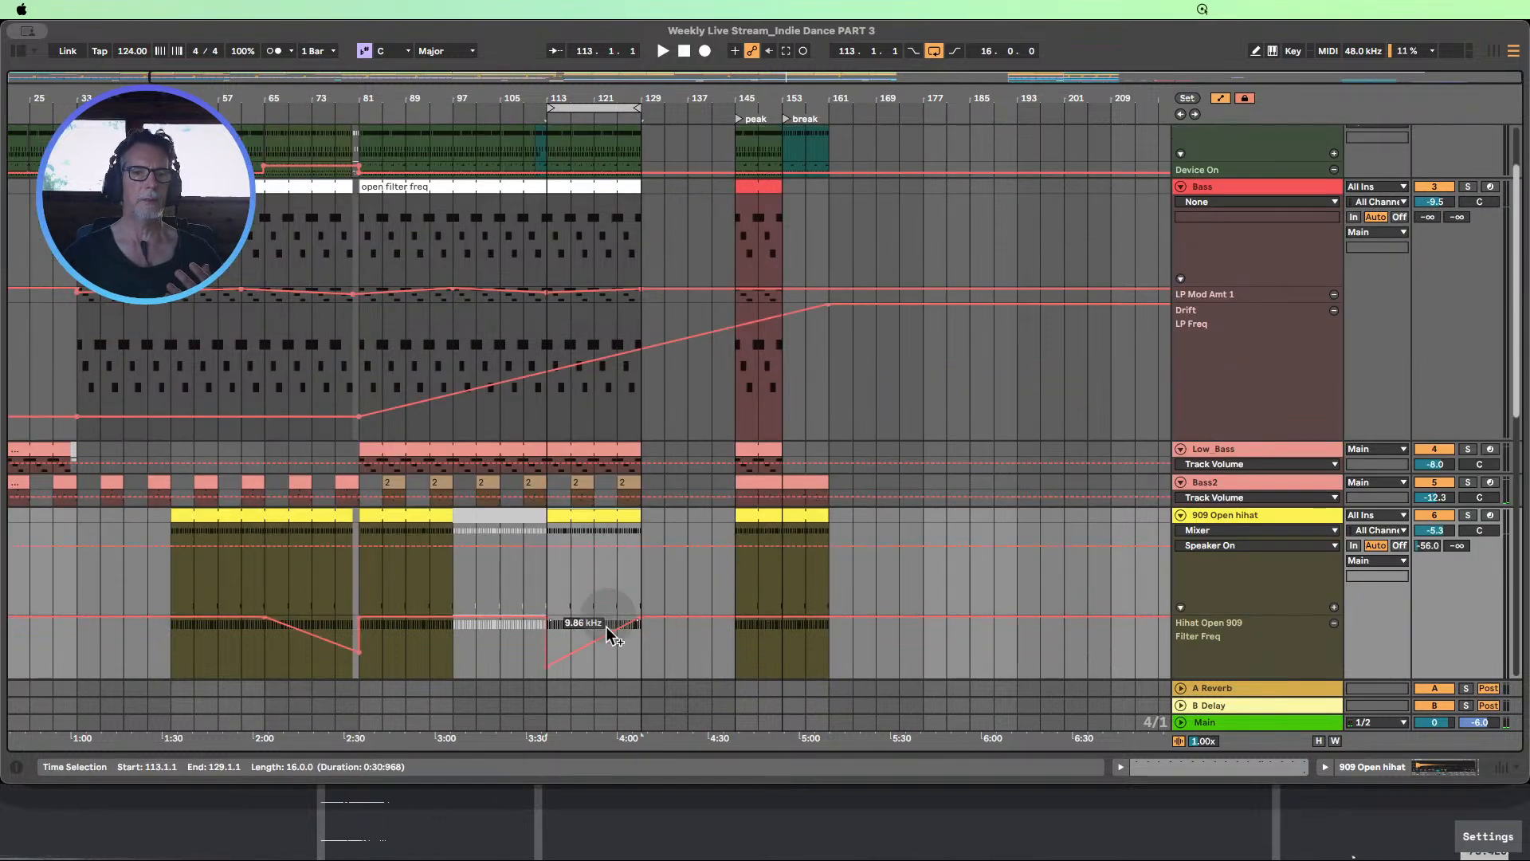
pyautogui.scroll(-1, 609, 629)
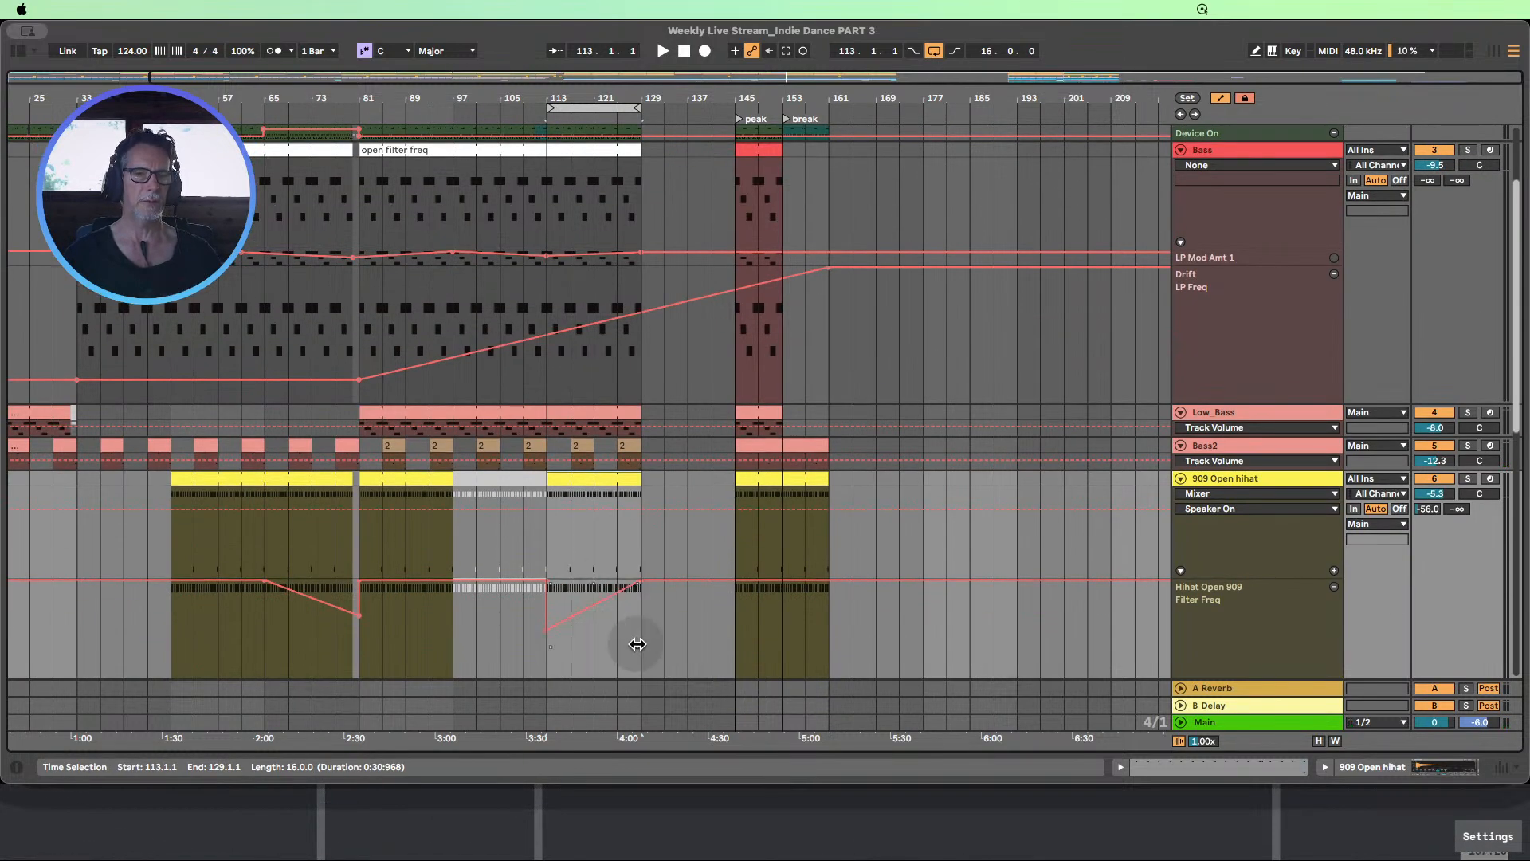
pyautogui.click(663, 618)
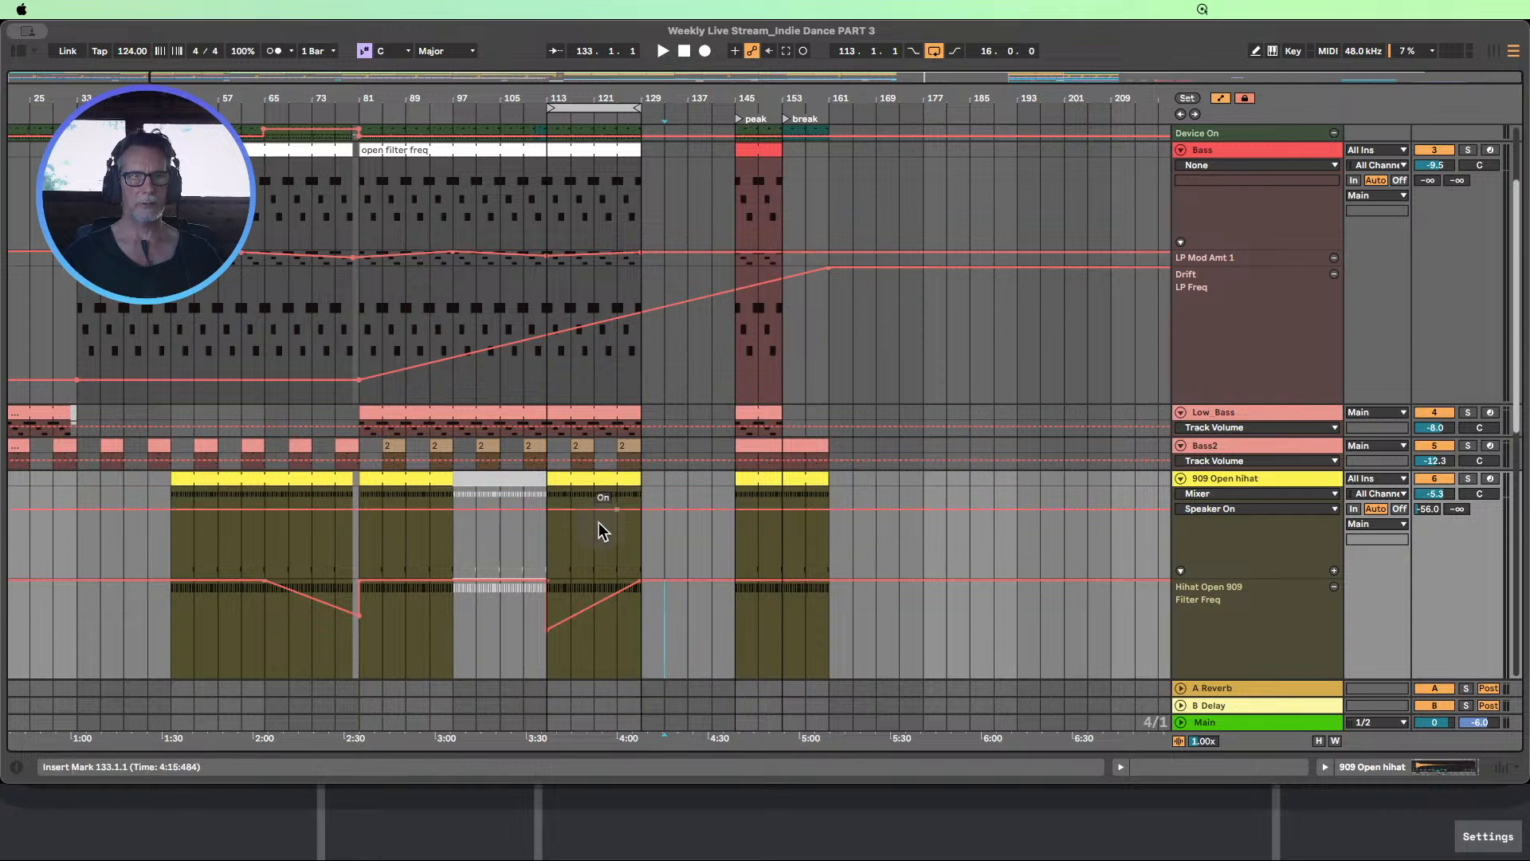
pyautogui.moveTo(596, 548); pyautogui.dragTo(633, 549)
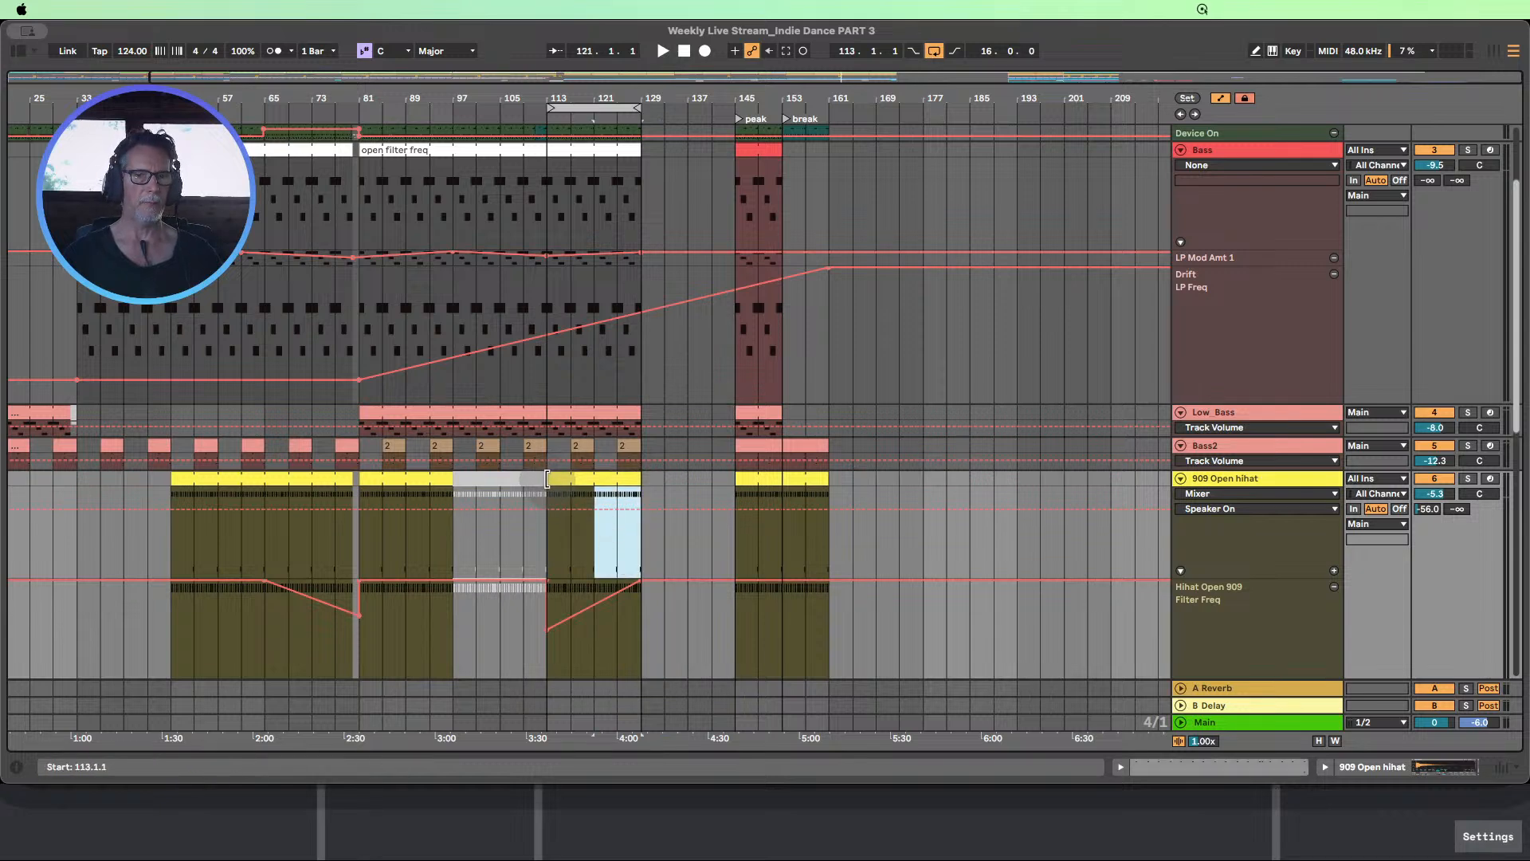
pyautogui.moveTo(548, 479)
pyautogui.mouseDown()
pyautogui.moveTo(589, 478)
pyautogui.moveTo(551, 478)
pyautogui.mouseUp()
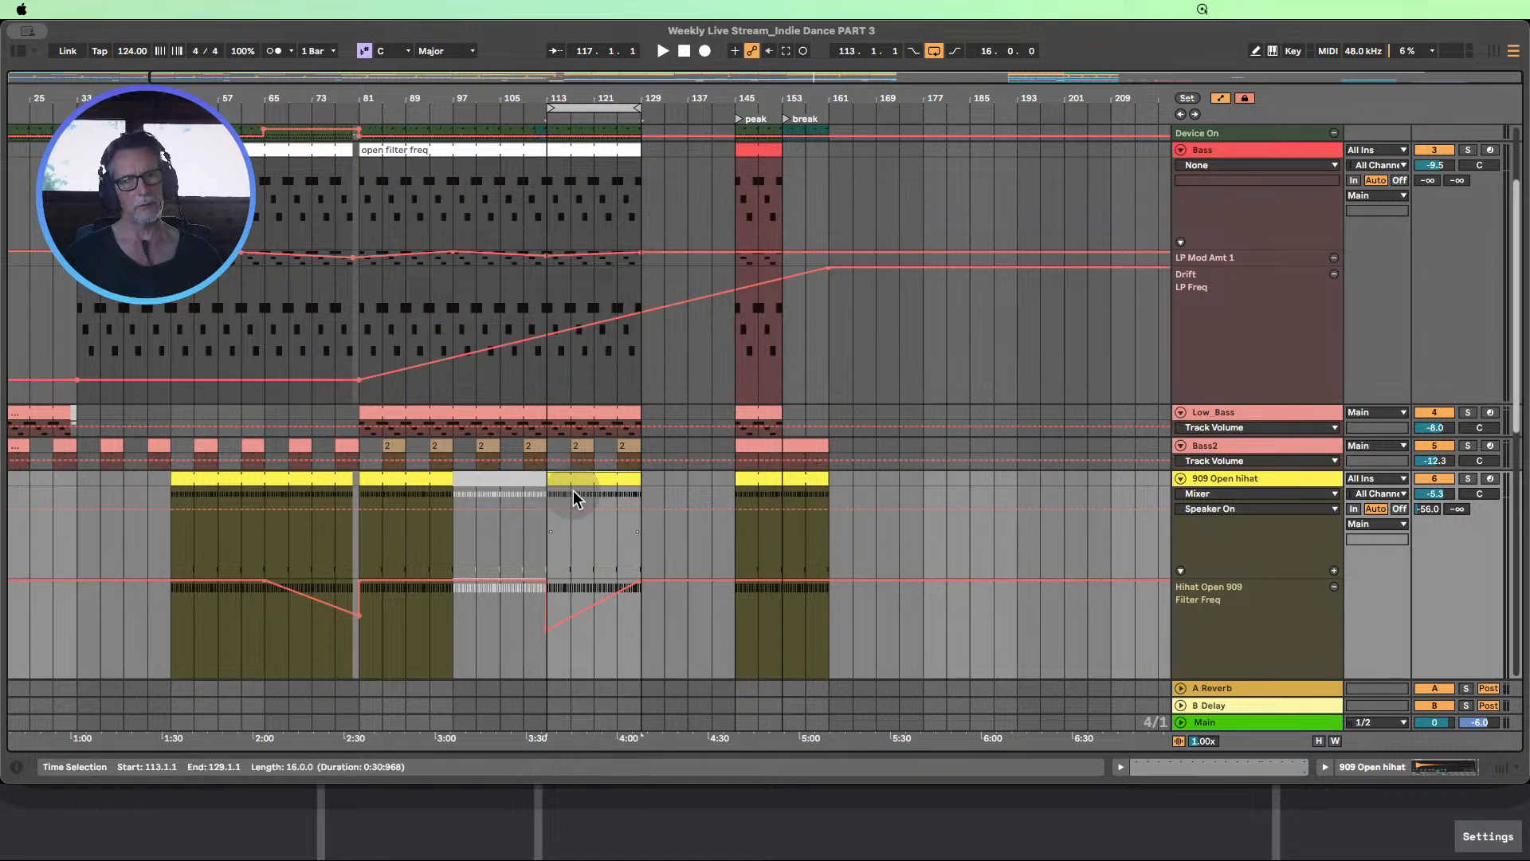
# Fit the track heights to the arrangement view, hide automation, and select the deactivated 909 Open hihat clip at bar 97
pyautogui.click(1319, 741)
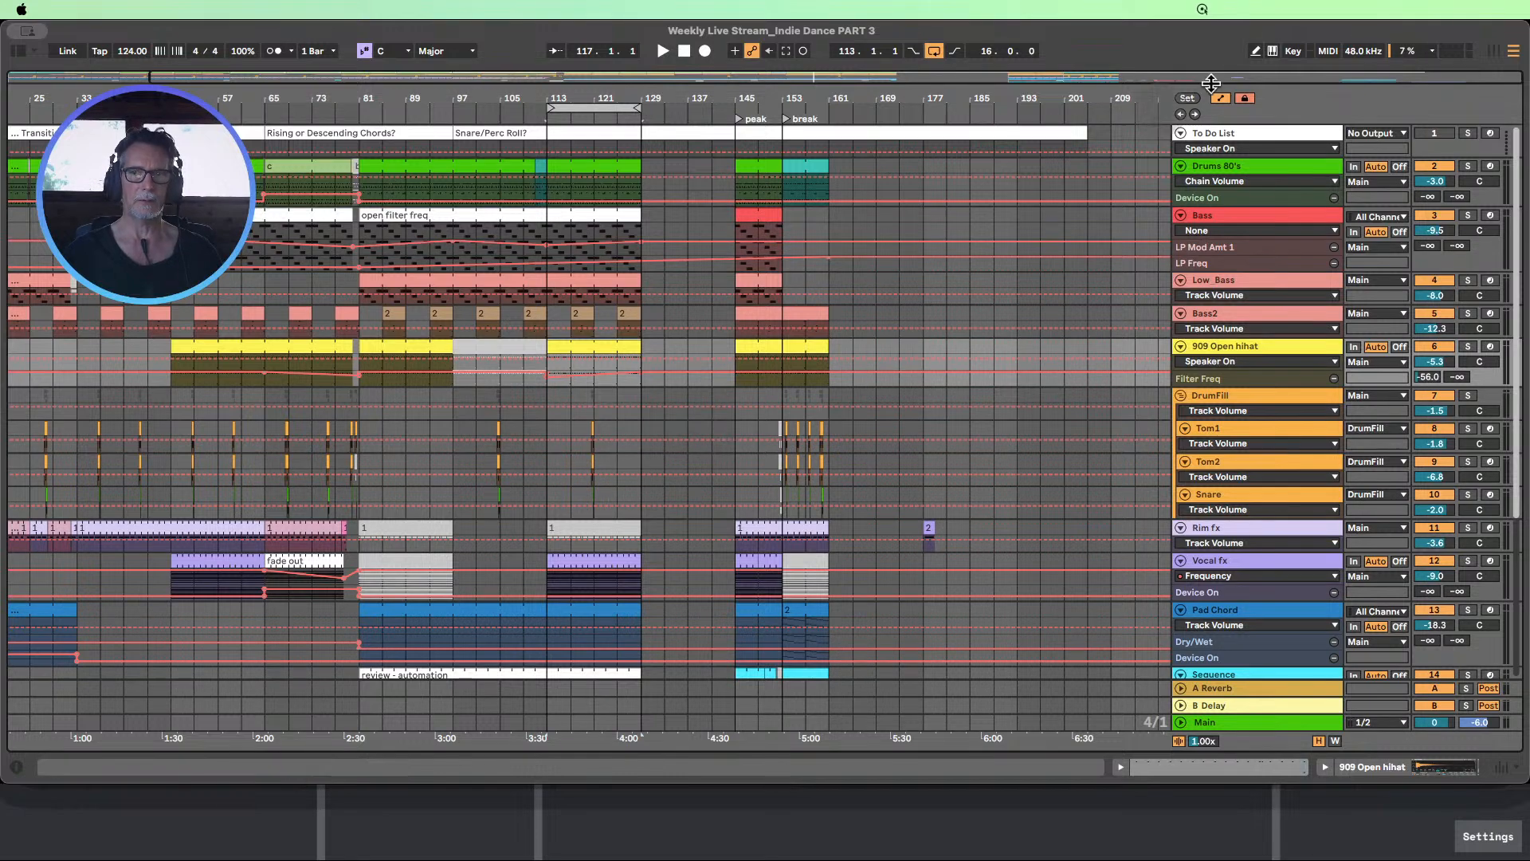
pyautogui.click(1220, 98)
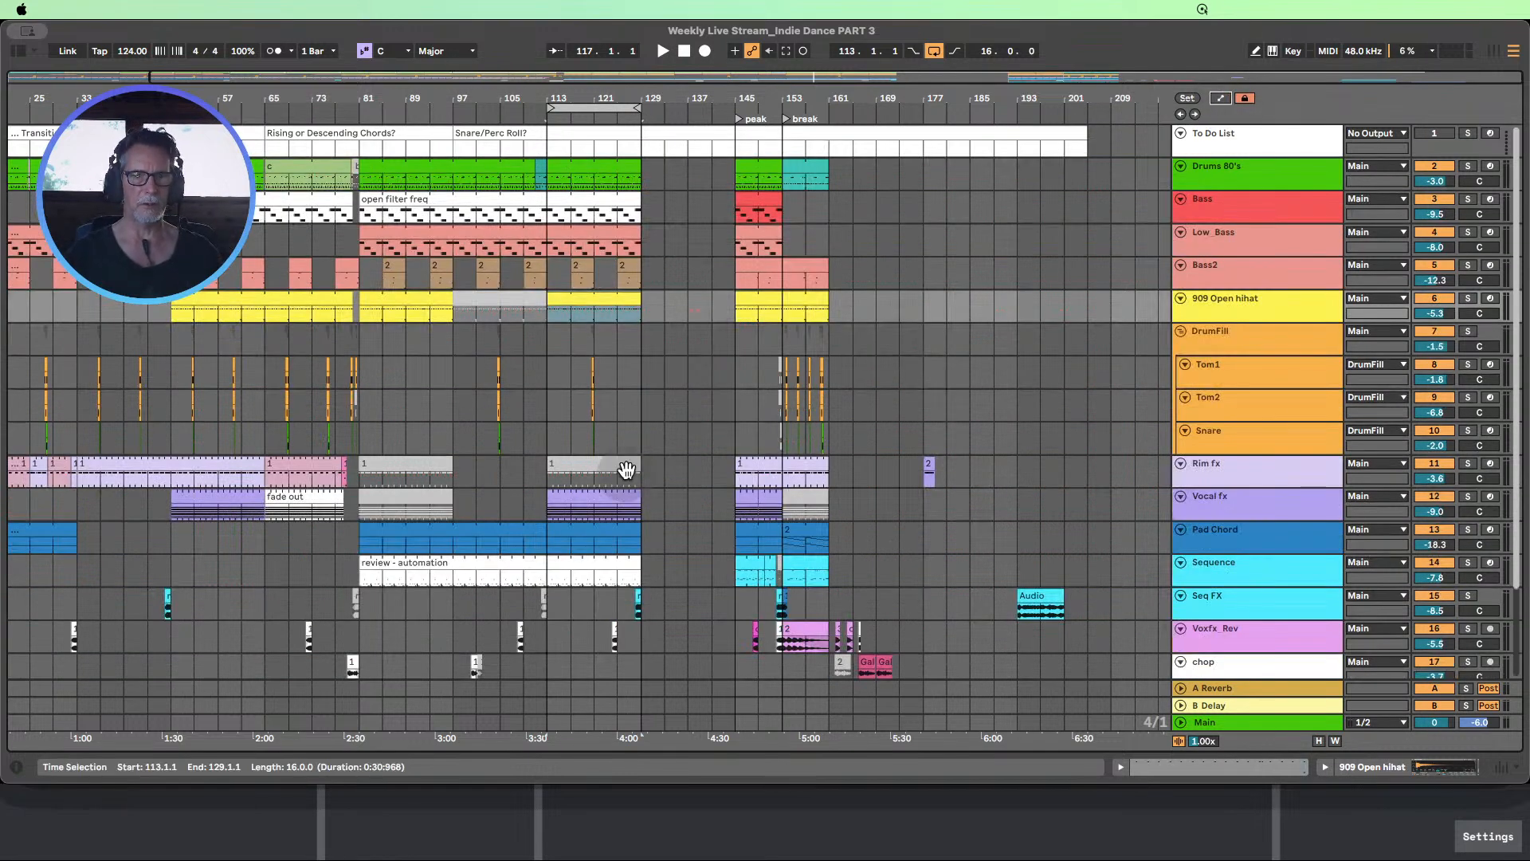
pyautogui.scroll(-1, 627, 469)
pyautogui.scroll(1, 638, 450)
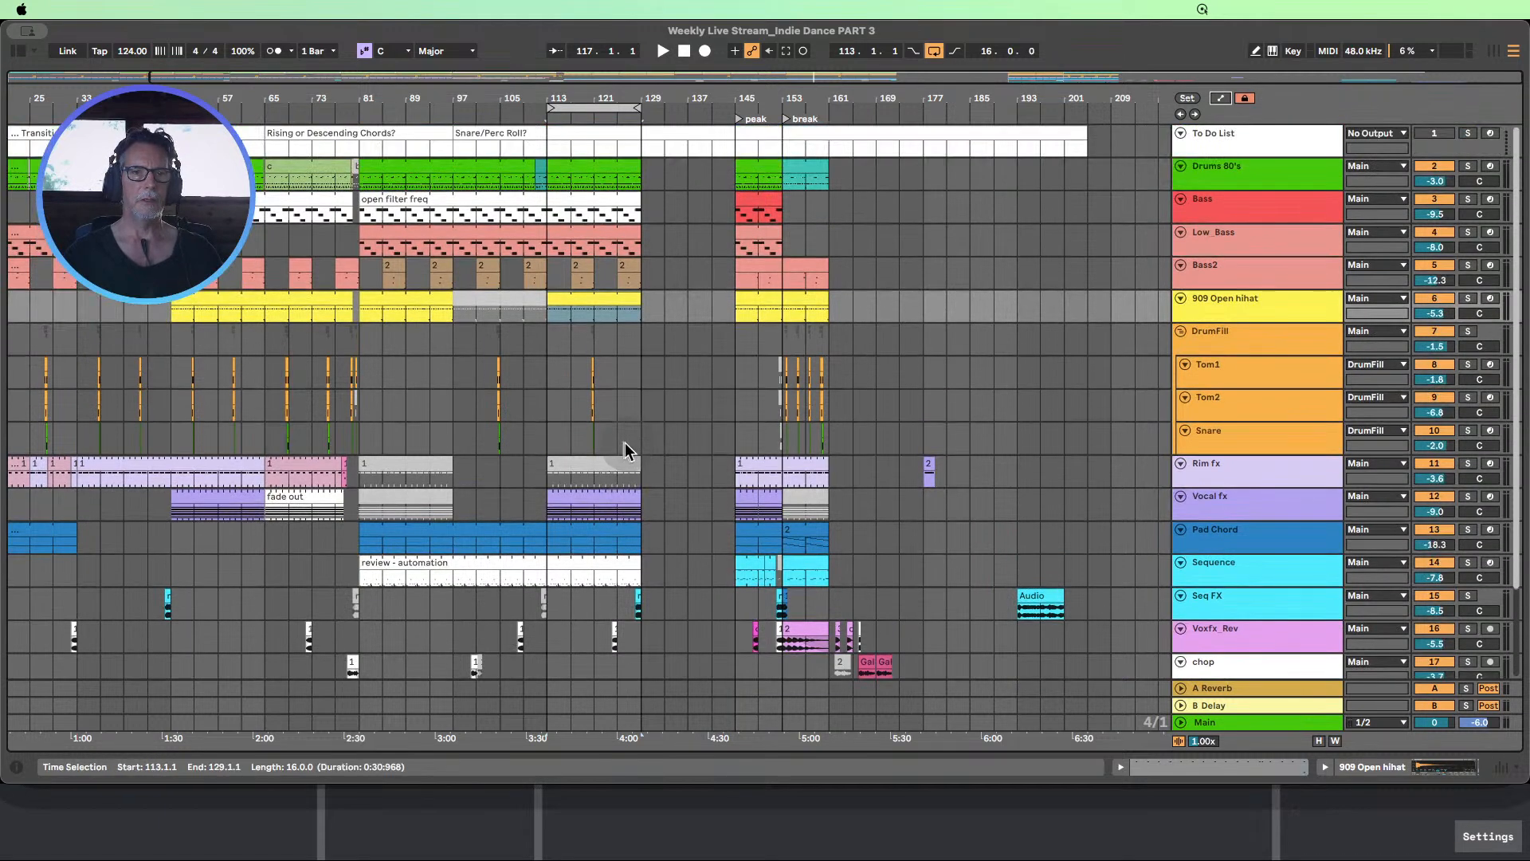
pyautogui.click(494, 307)
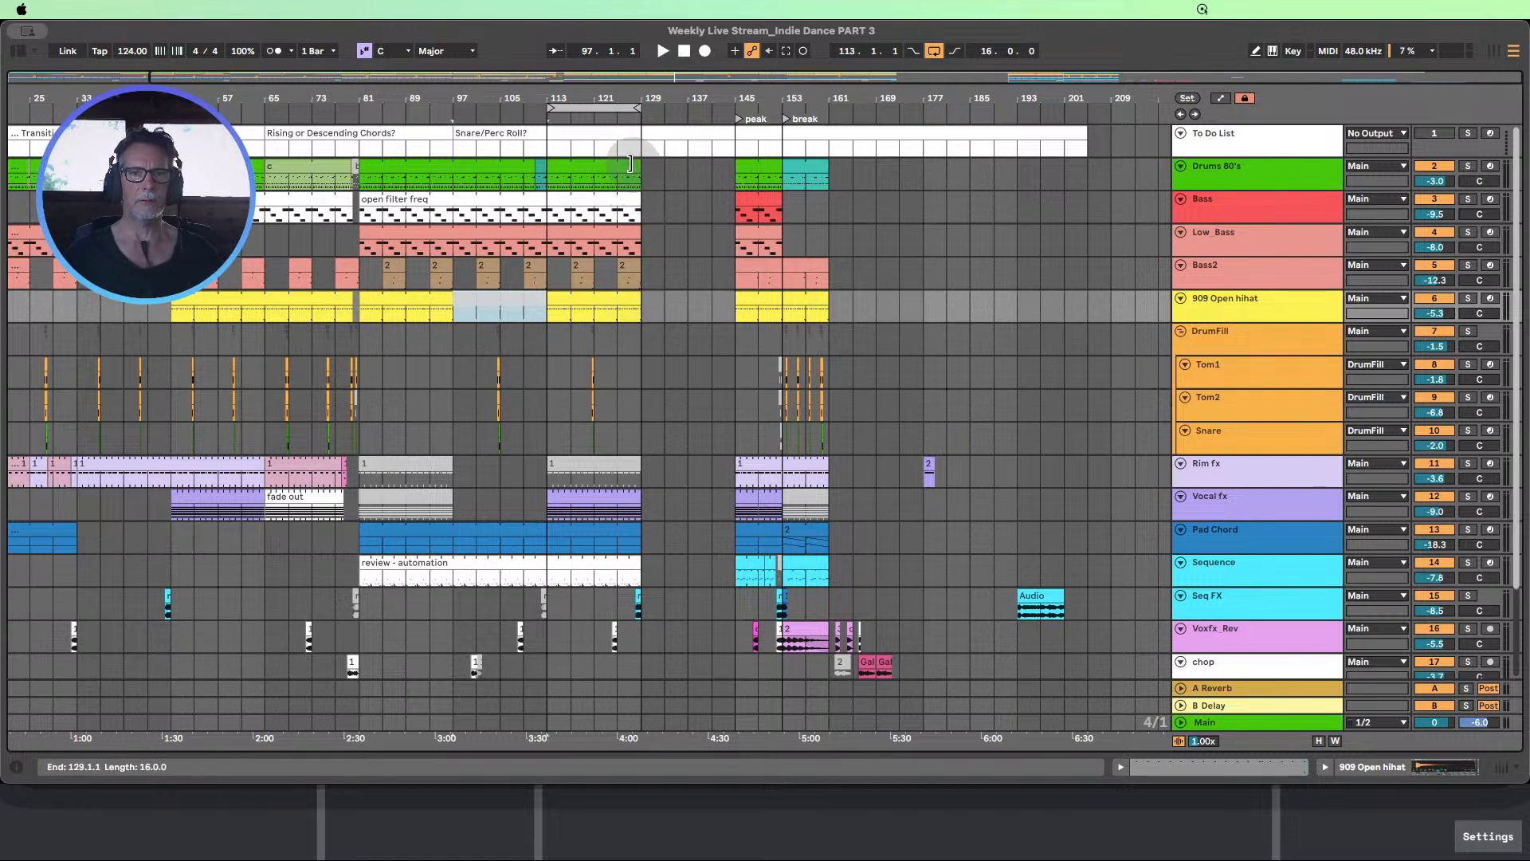
# Try extending the Drums 80's and Low_Bass clips from bar 129 to bar 145, and undo the extensions
pyautogui.moveTo(630, 164); pyautogui.dragTo(721, 157)
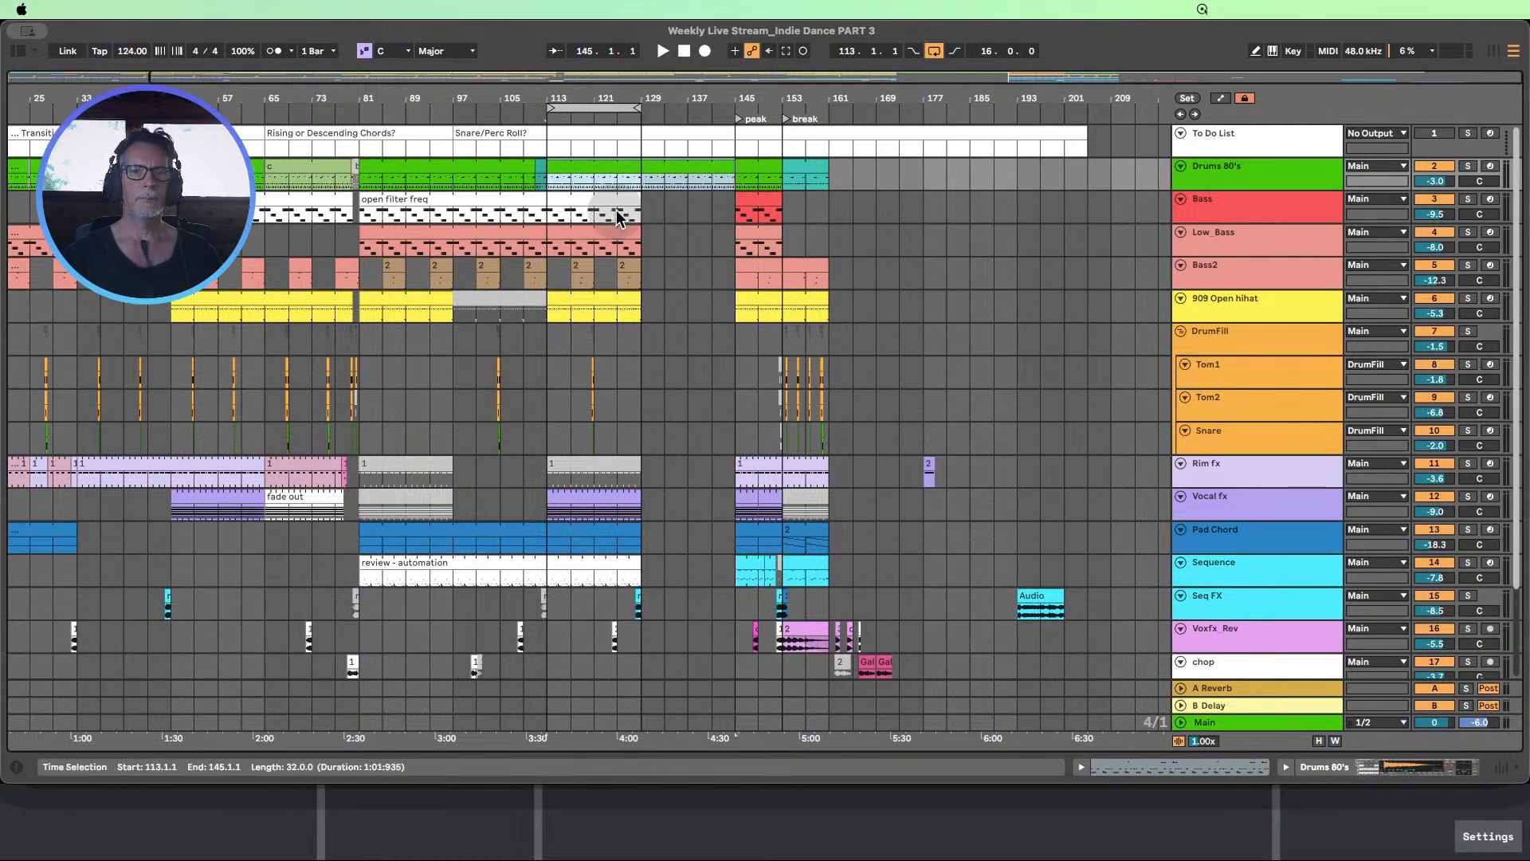
pyautogui.click(753, 201)
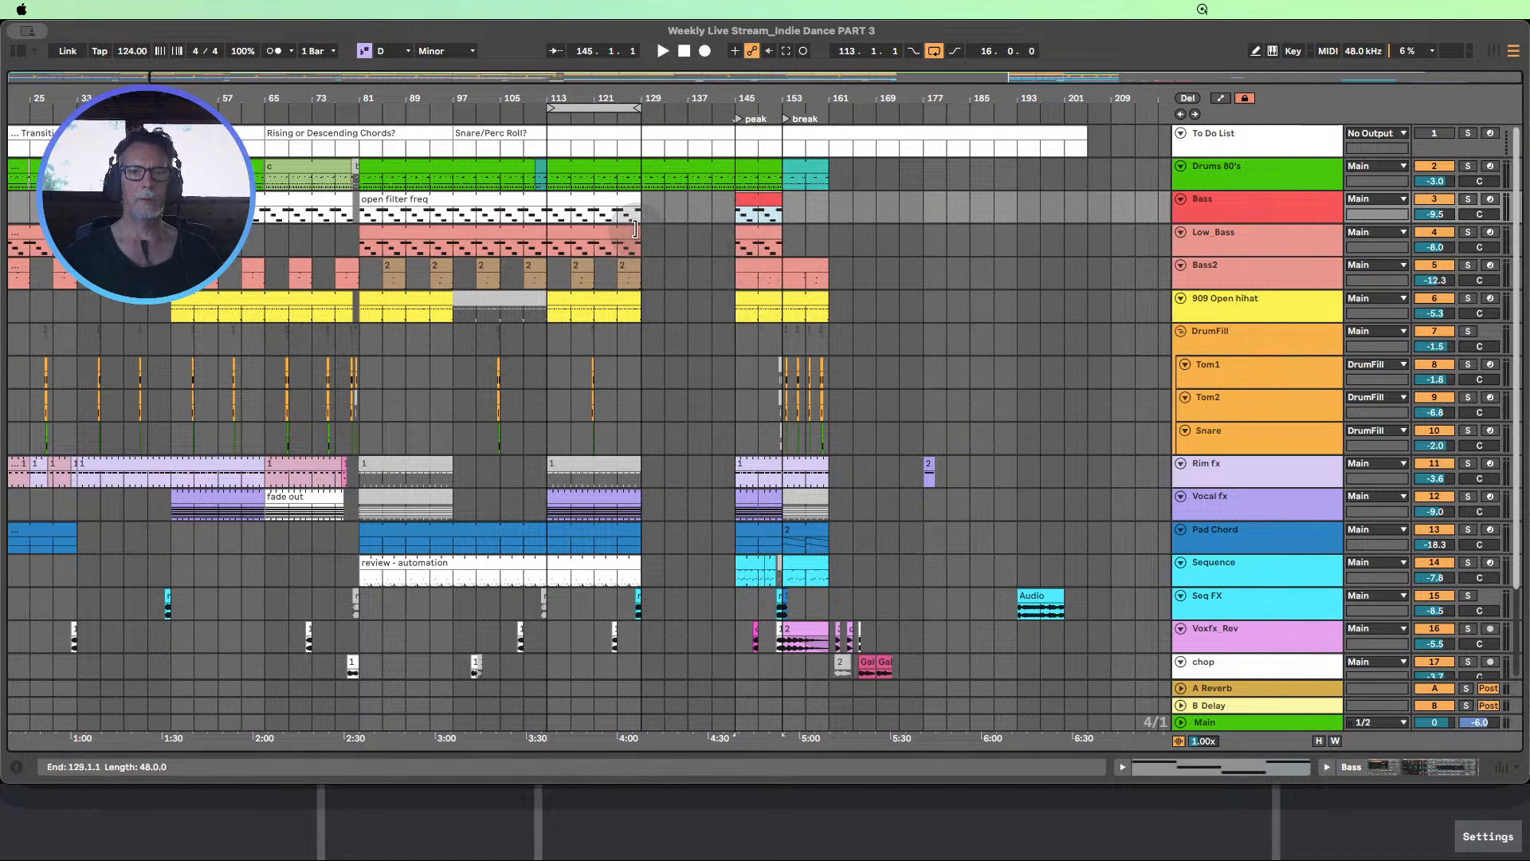
pyautogui.moveTo(631, 229); pyautogui.dragTo(735, 232)
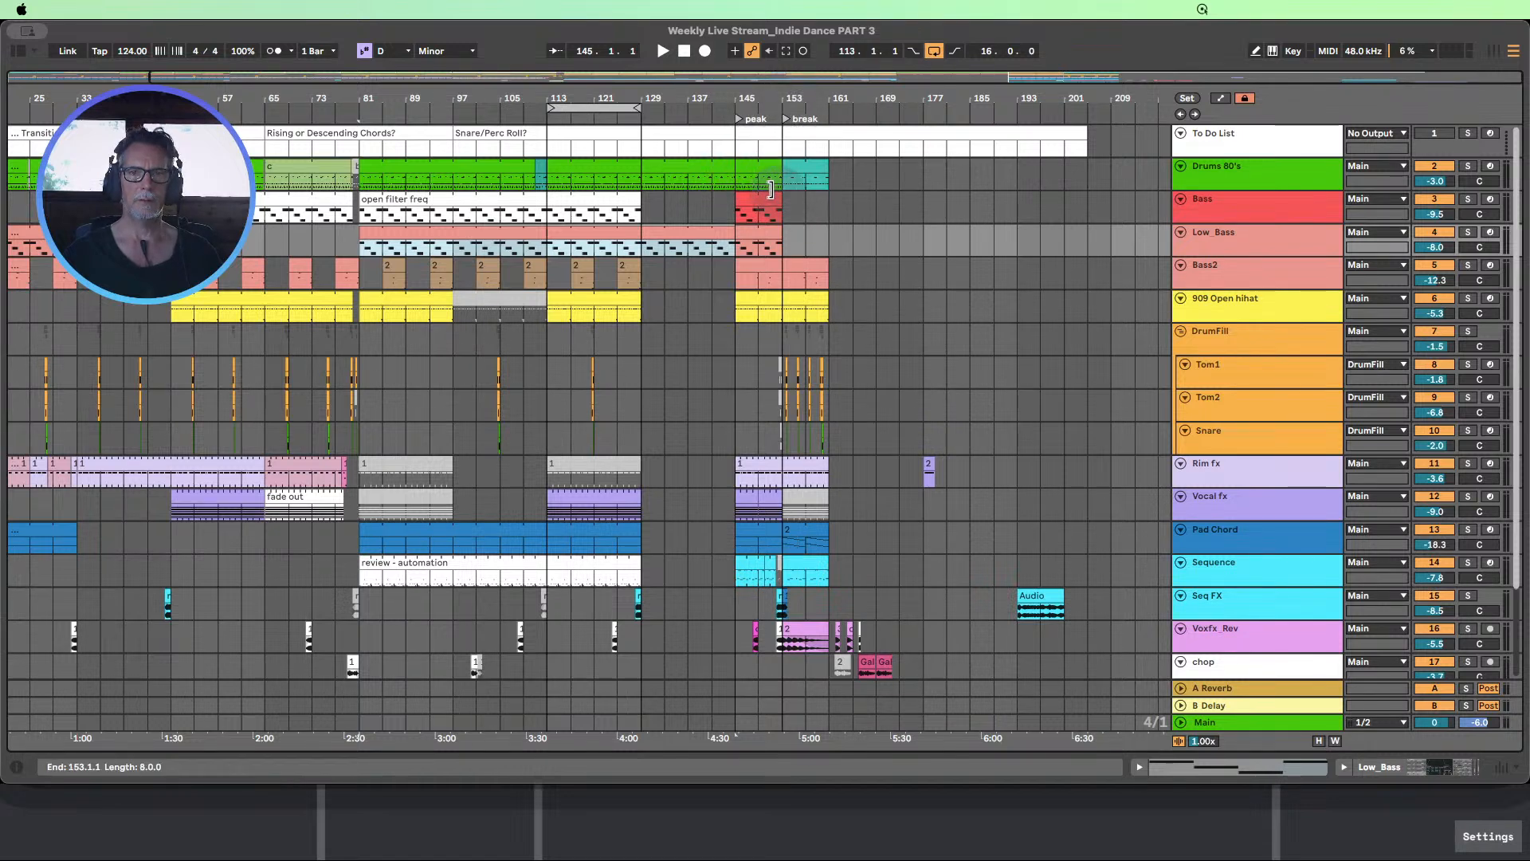
pyautogui.press('super+z')
pyautogui.press('super+z')
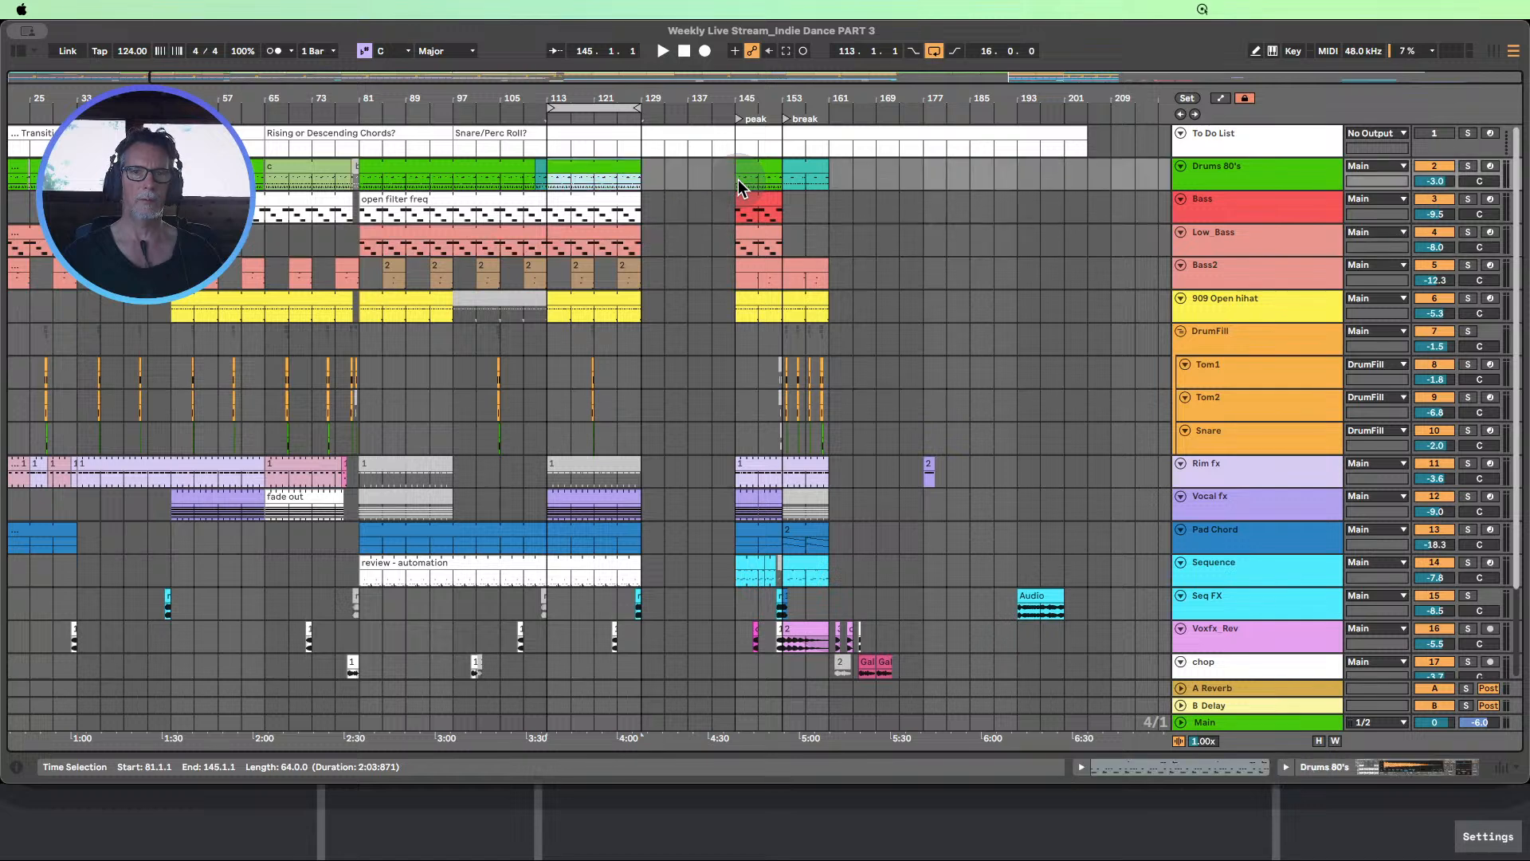
# Move all material from bar 145 onward, on the Drums 80's through SpectralSeq tracks, to start at bar 205
pyautogui.click(723, 167)
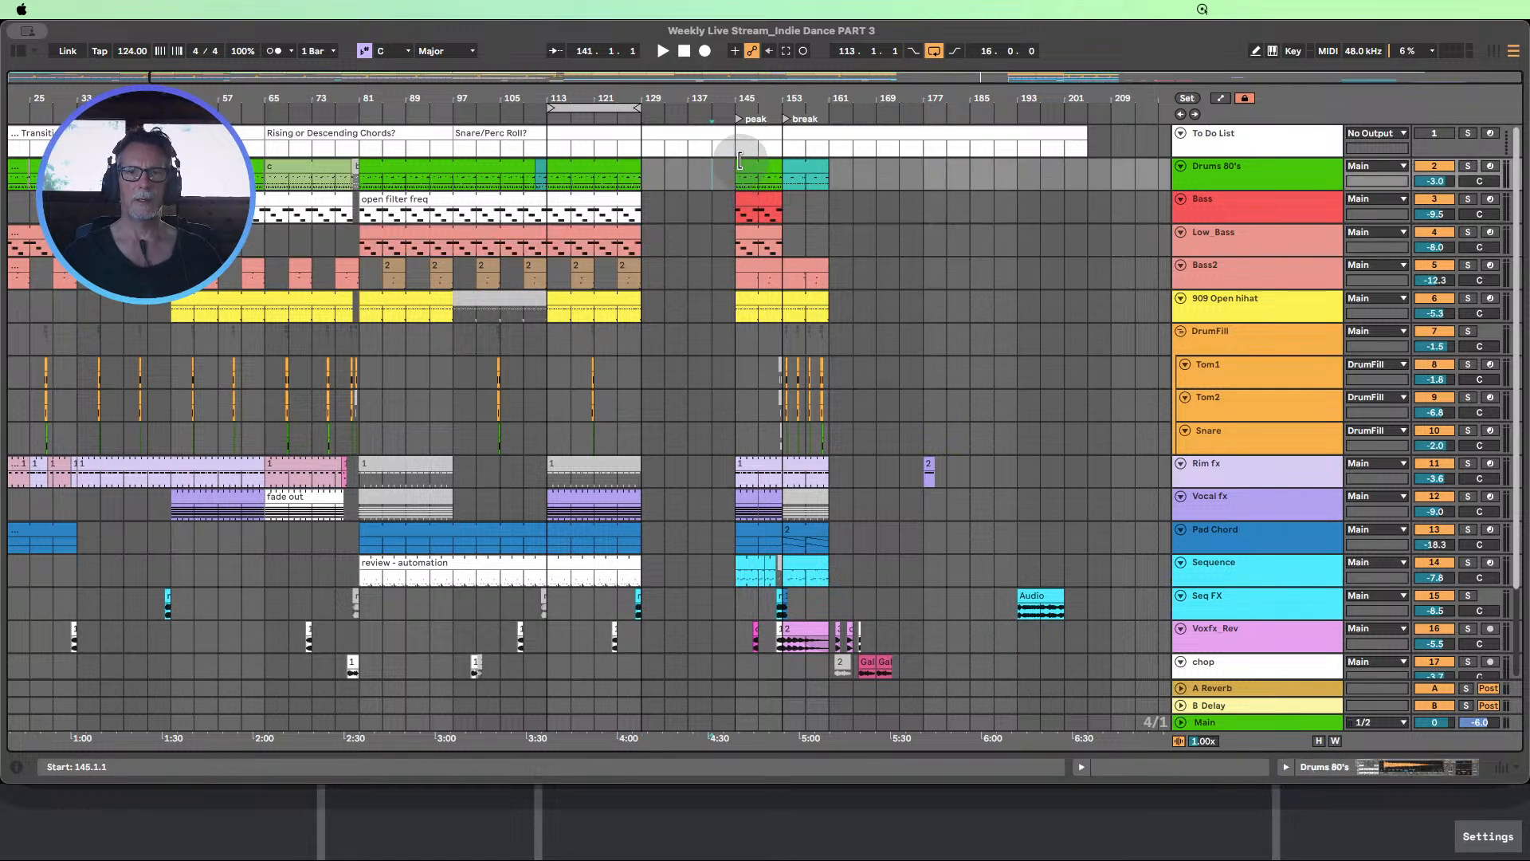
pyautogui.click(739, 168)
pyautogui.moveTo(741, 191); pyautogui.dragTo(1137, 638)
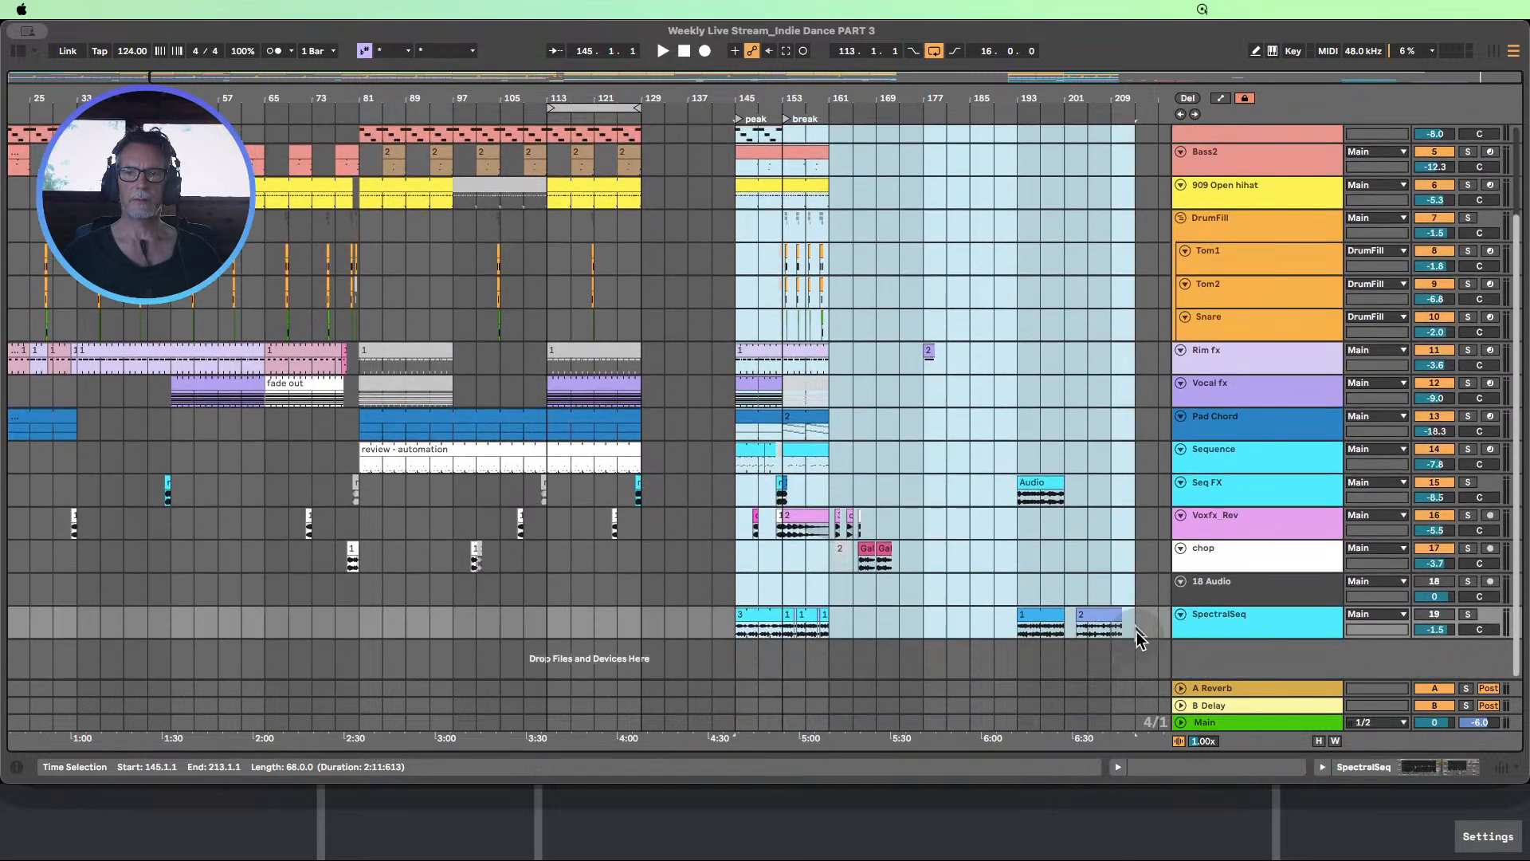
pyautogui.scroll(3, 1093, 539)
pyautogui.click(759, 161)
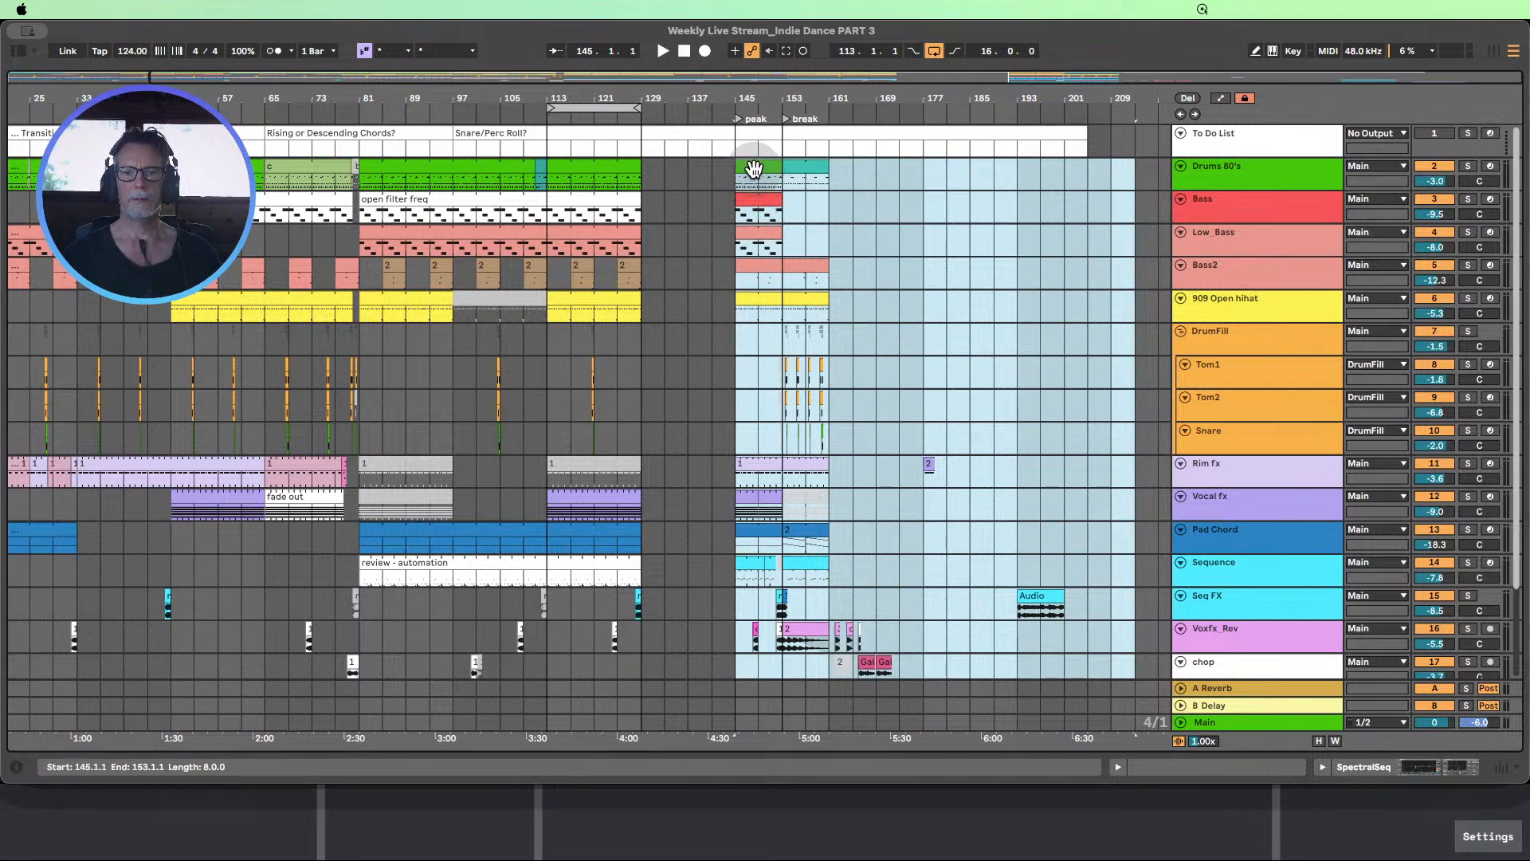
pyautogui.moveTo(753, 168); pyautogui.dragTo(1097, 189)
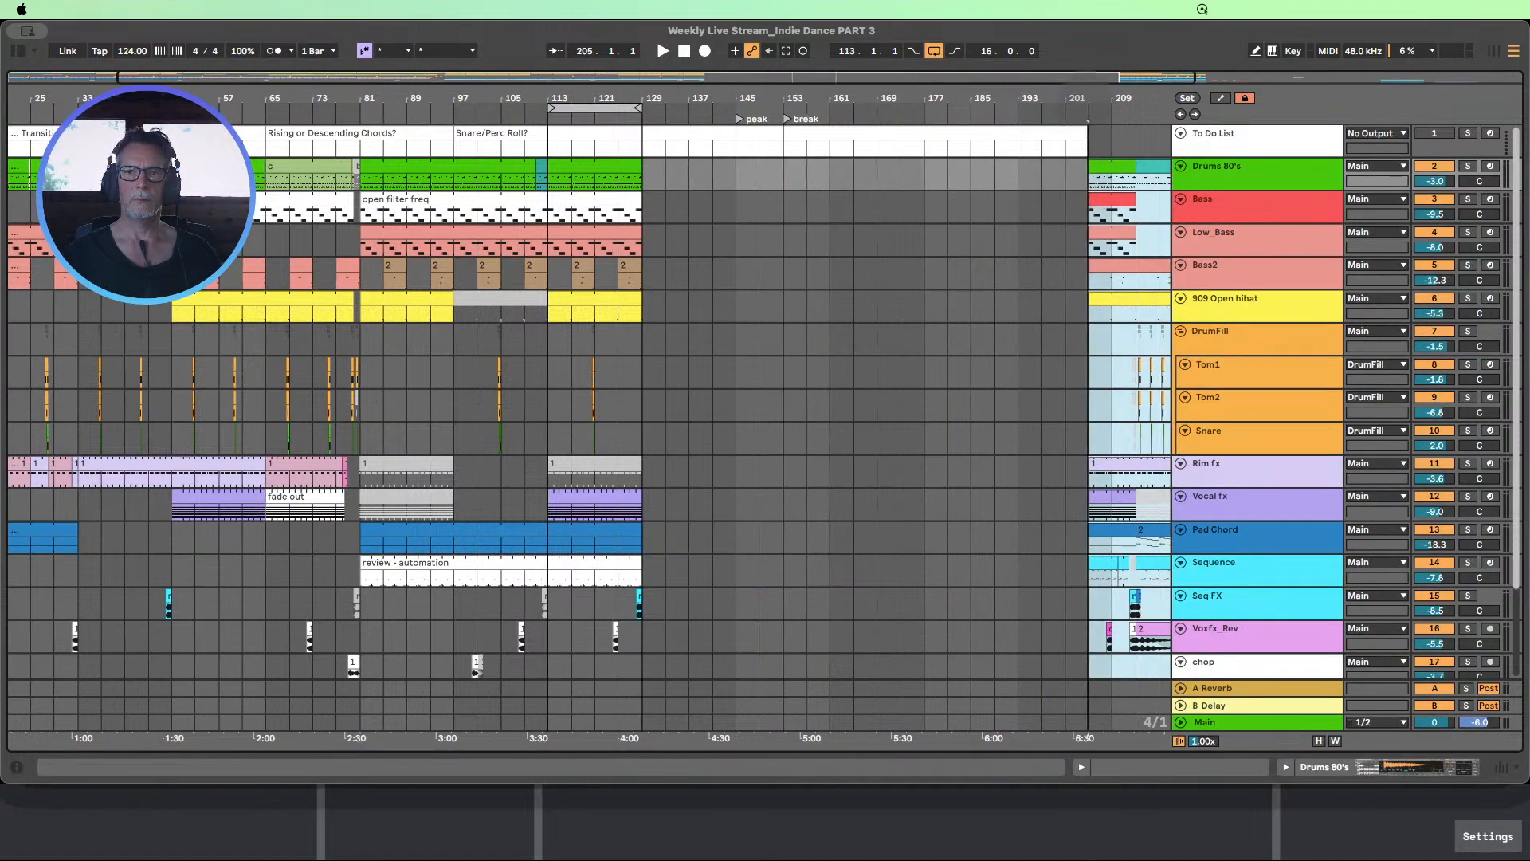
# Move the break locator to bar 161
pyautogui.moveTo(1086, 103); pyautogui.dragTo(861, 83)
pyautogui.click(615, 132)
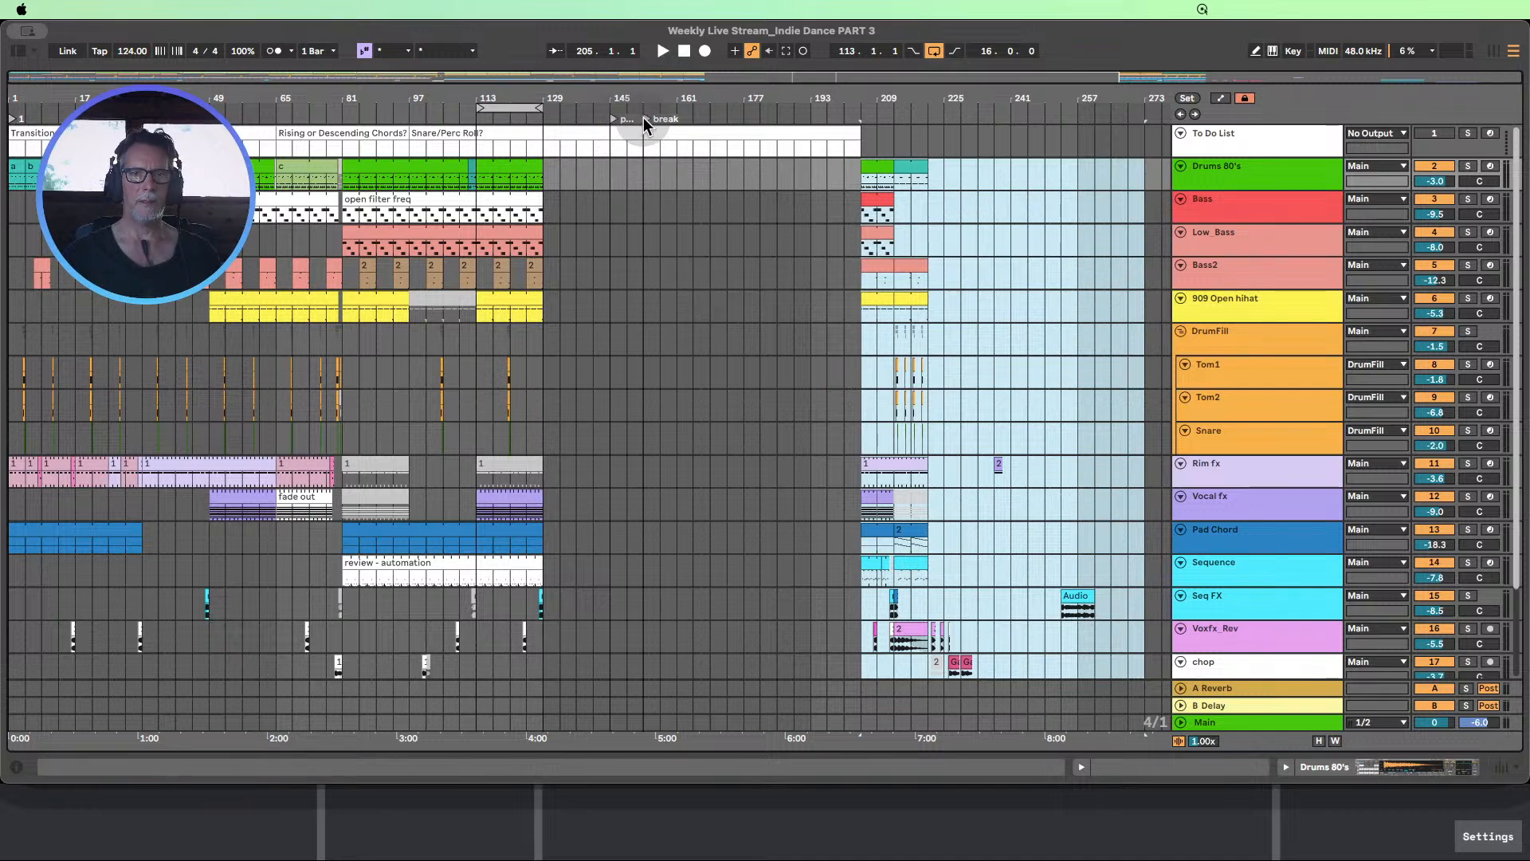
pyautogui.click(645, 125)
pyautogui.moveTo(648, 125); pyautogui.dragTo(681, 121)
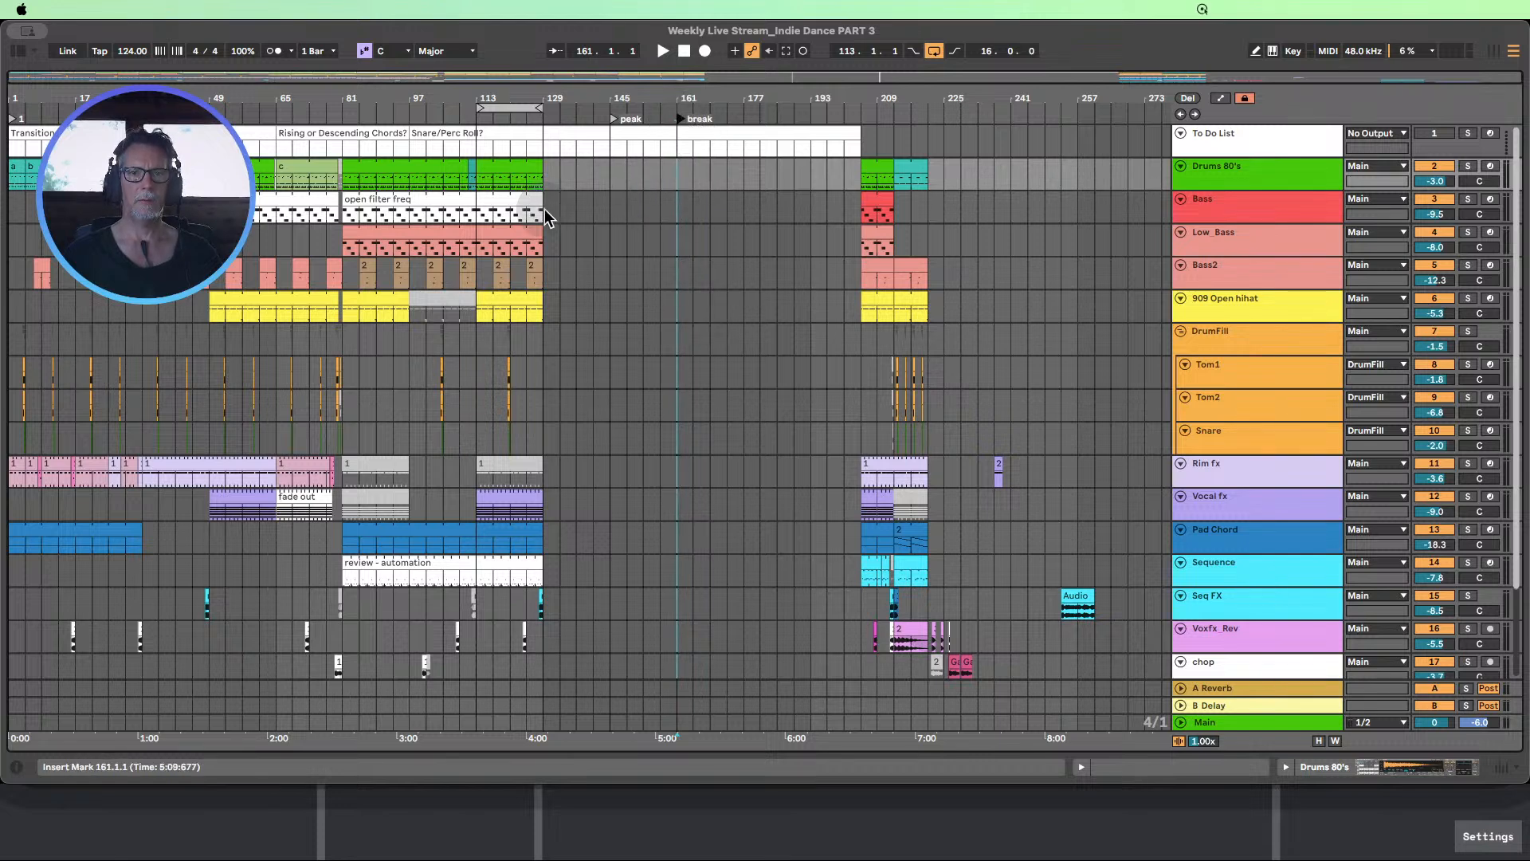
# Extend the Drums 80's, Bass and Low_Bass clips from bar 129 to bar 145
pyautogui.click(877, 165)
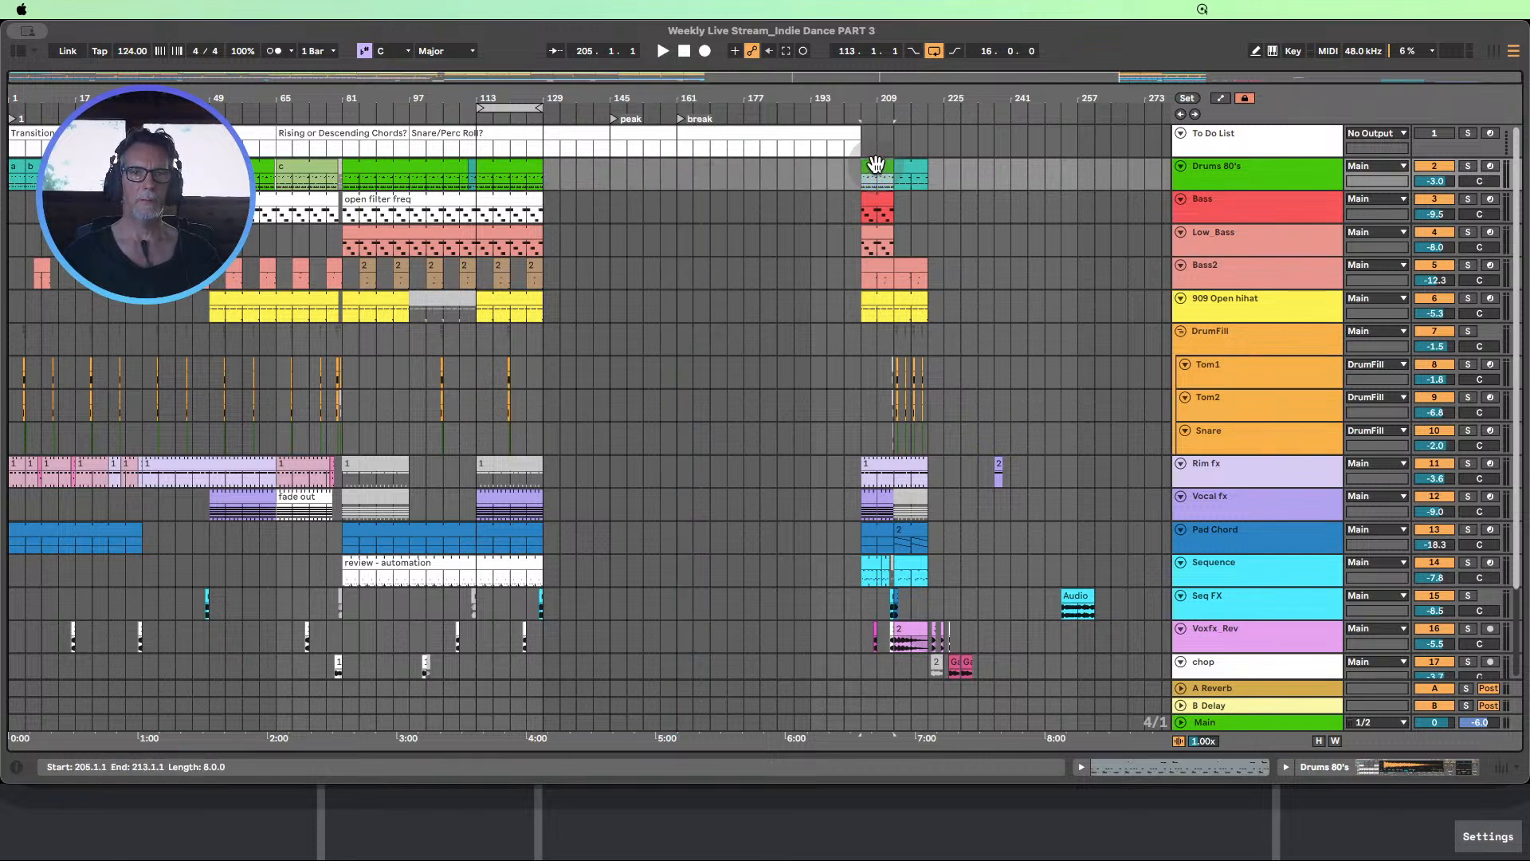
pyautogui.moveTo(536, 165); pyautogui.dragTo(610, 167)
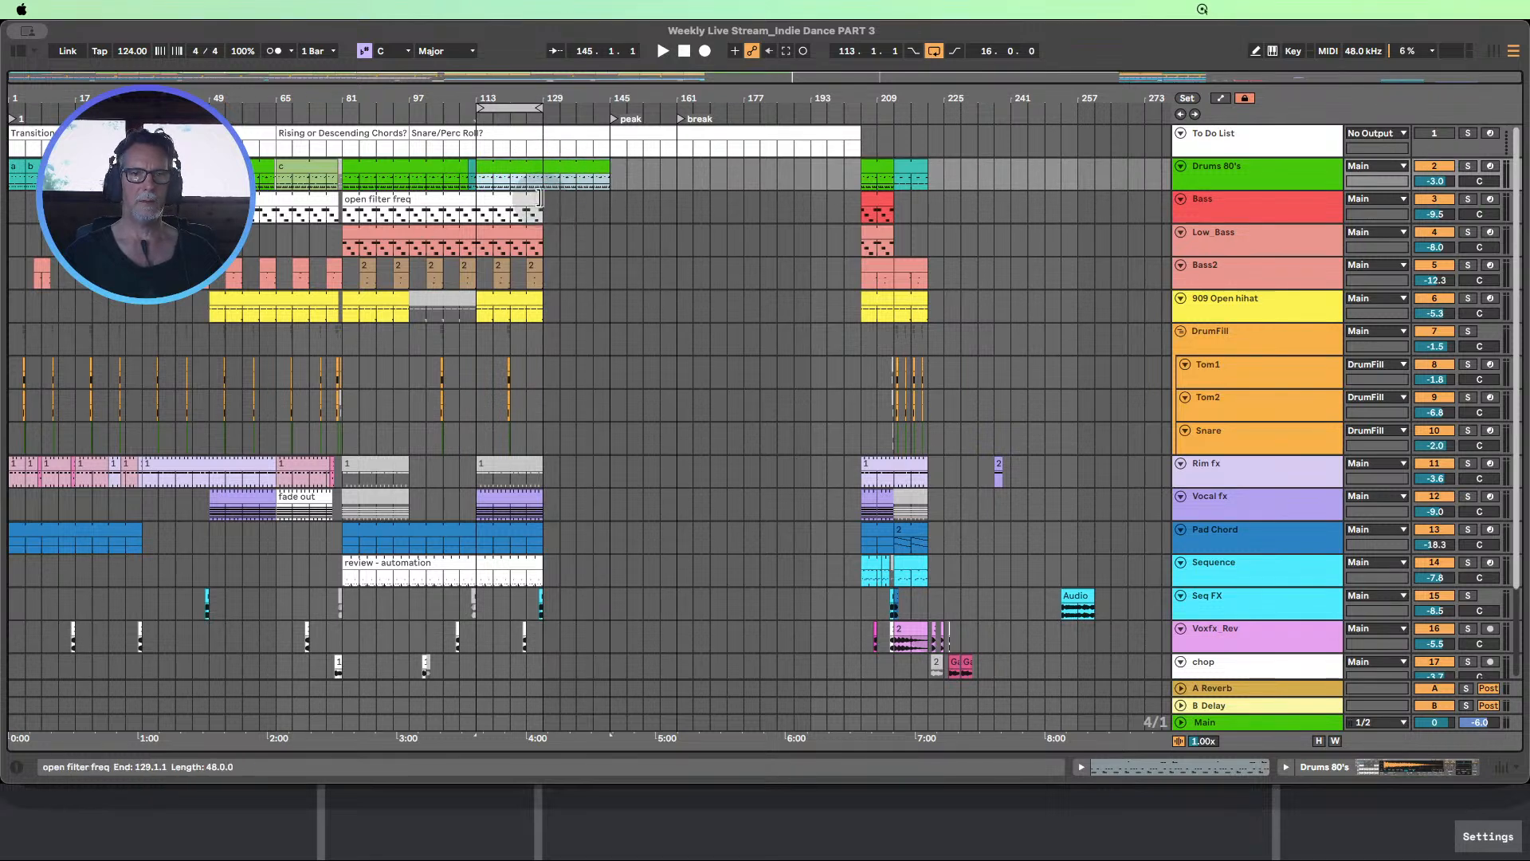
pyautogui.moveTo(543, 209); pyautogui.dragTo(610, 236)
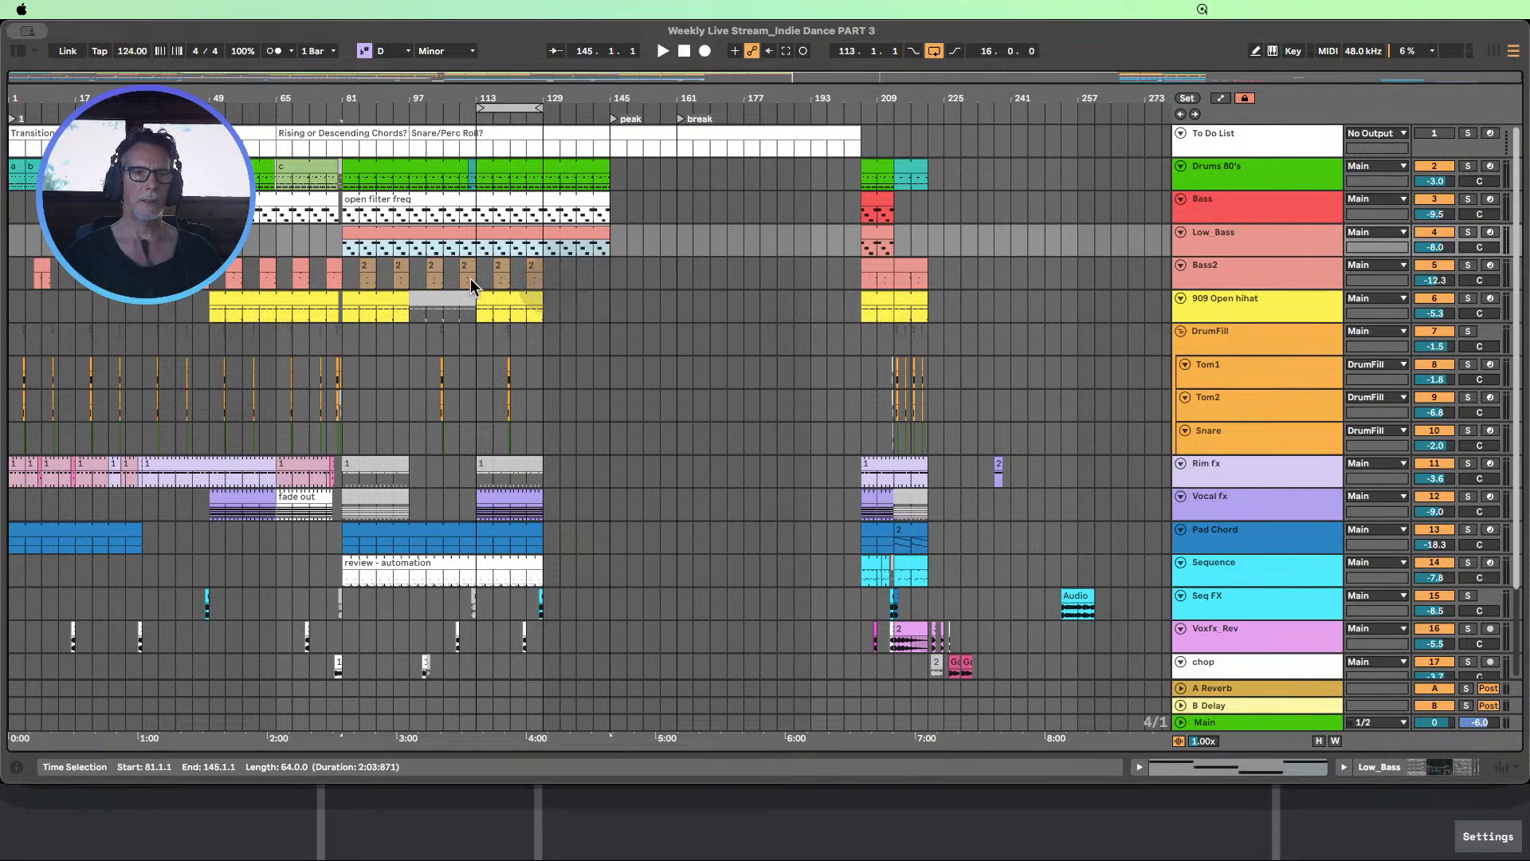
# Check the Bass2 clip at bar 77 and copy the Bass2 section from bars 65–81 to bars 129–145
pyautogui.moveTo(348, 285); pyautogui.dragTo(524, 291)
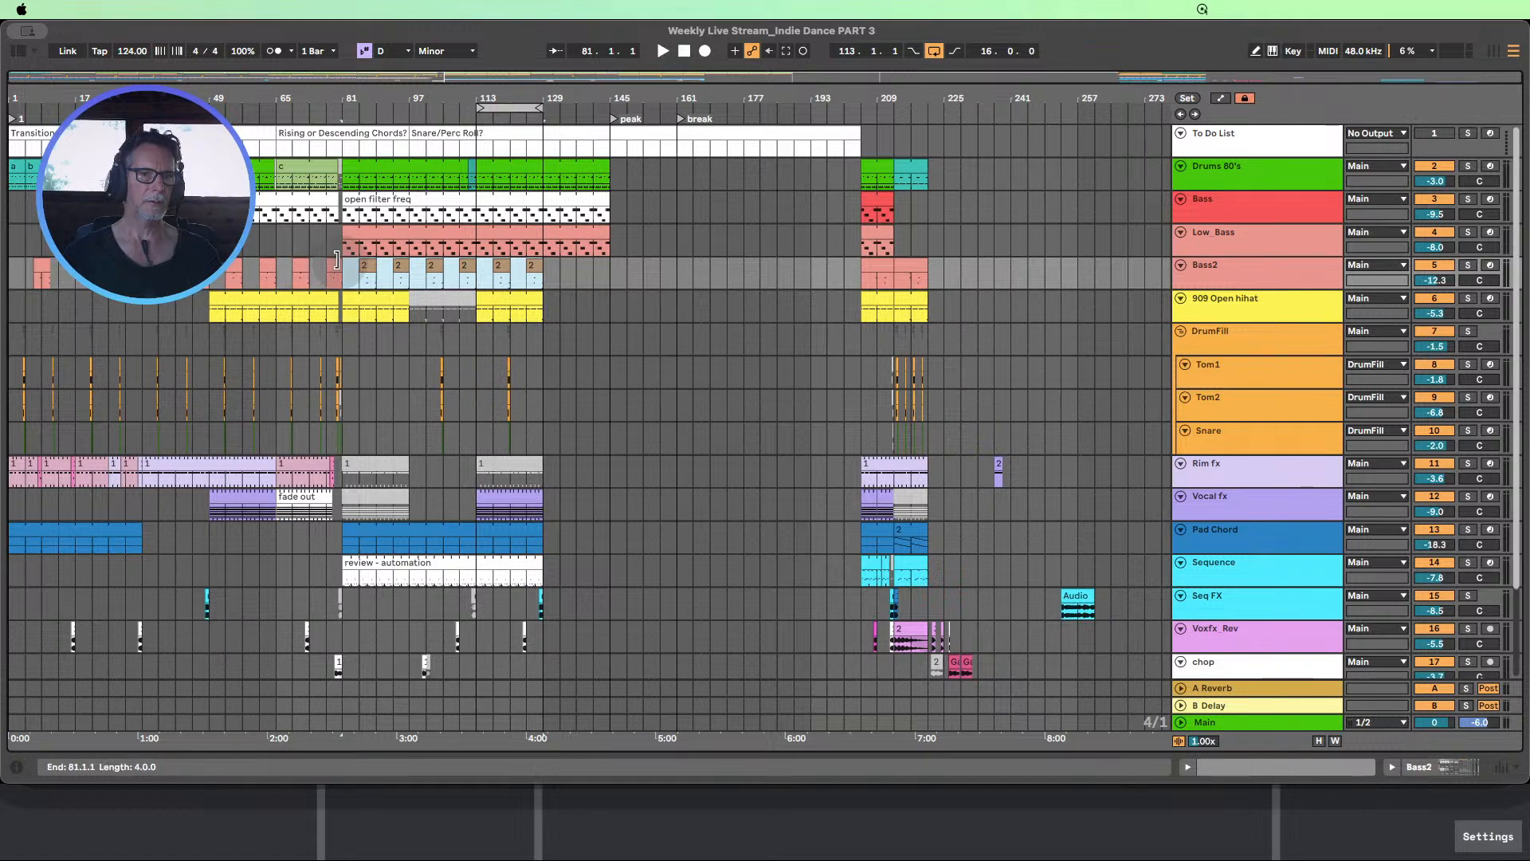
pyautogui.doubleClick(330, 269)
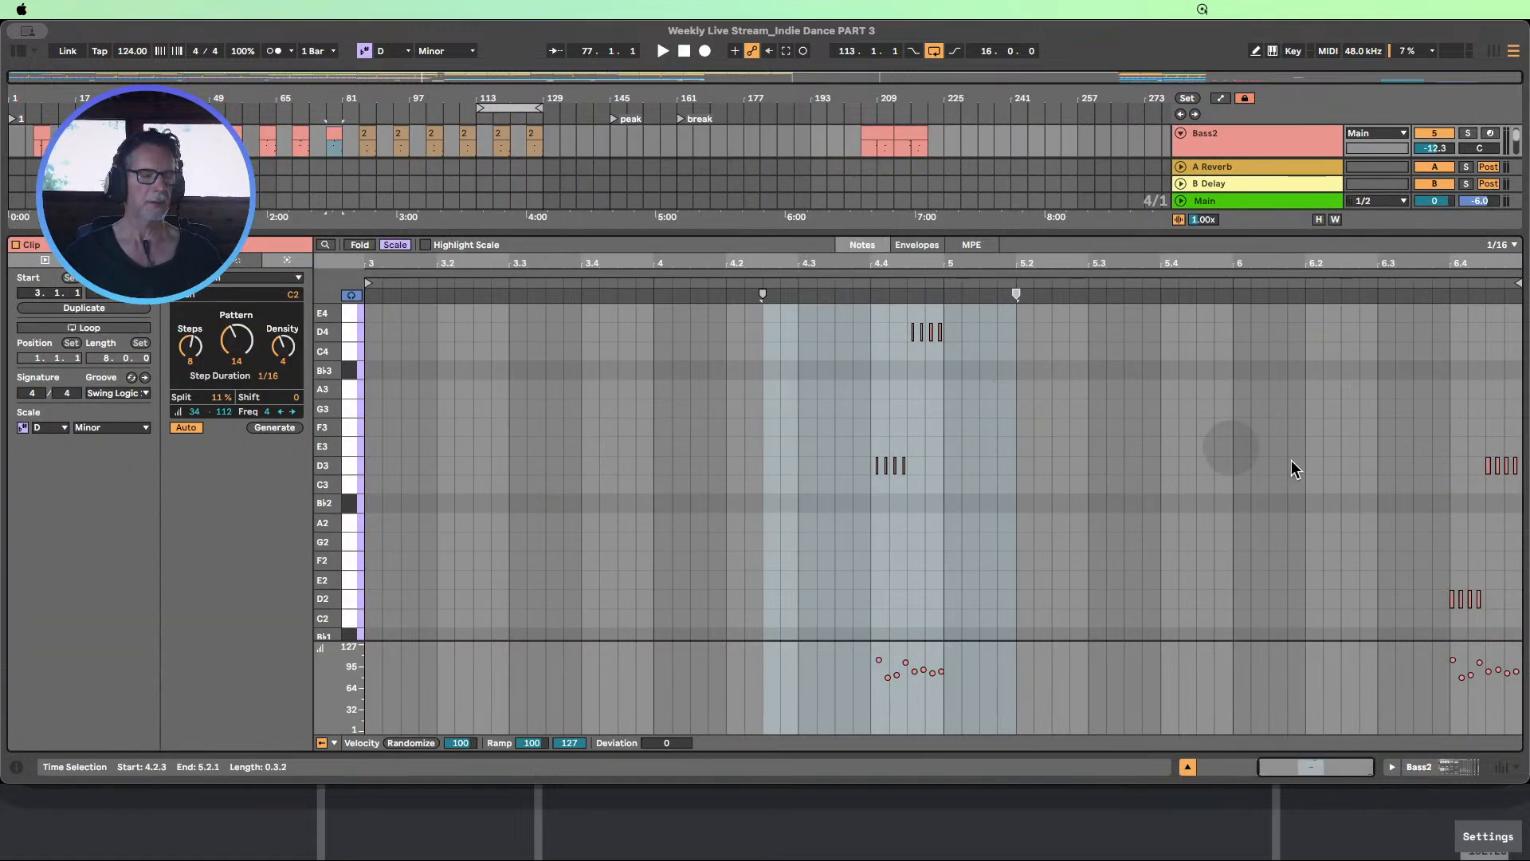
pyautogui.click(1187, 768)
pyautogui.scroll(1, 409, 263)
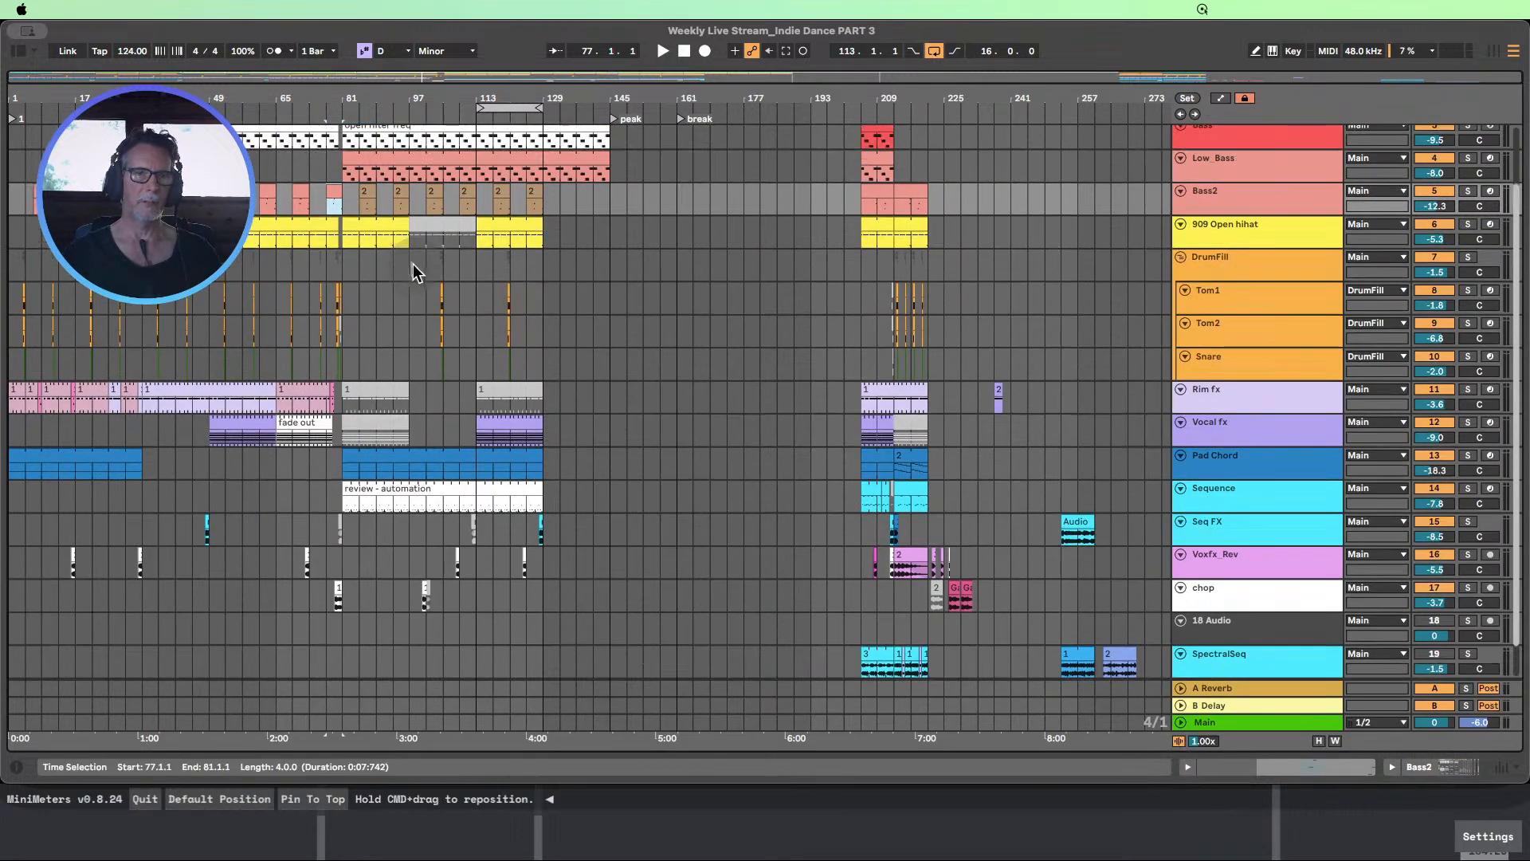
pyautogui.moveTo(333, 199); pyautogui.dragTo(606, 225)
pyautogui.keyDown('shift'); pyautogui.click(333, 194); pyautogui.keyUp('shift')
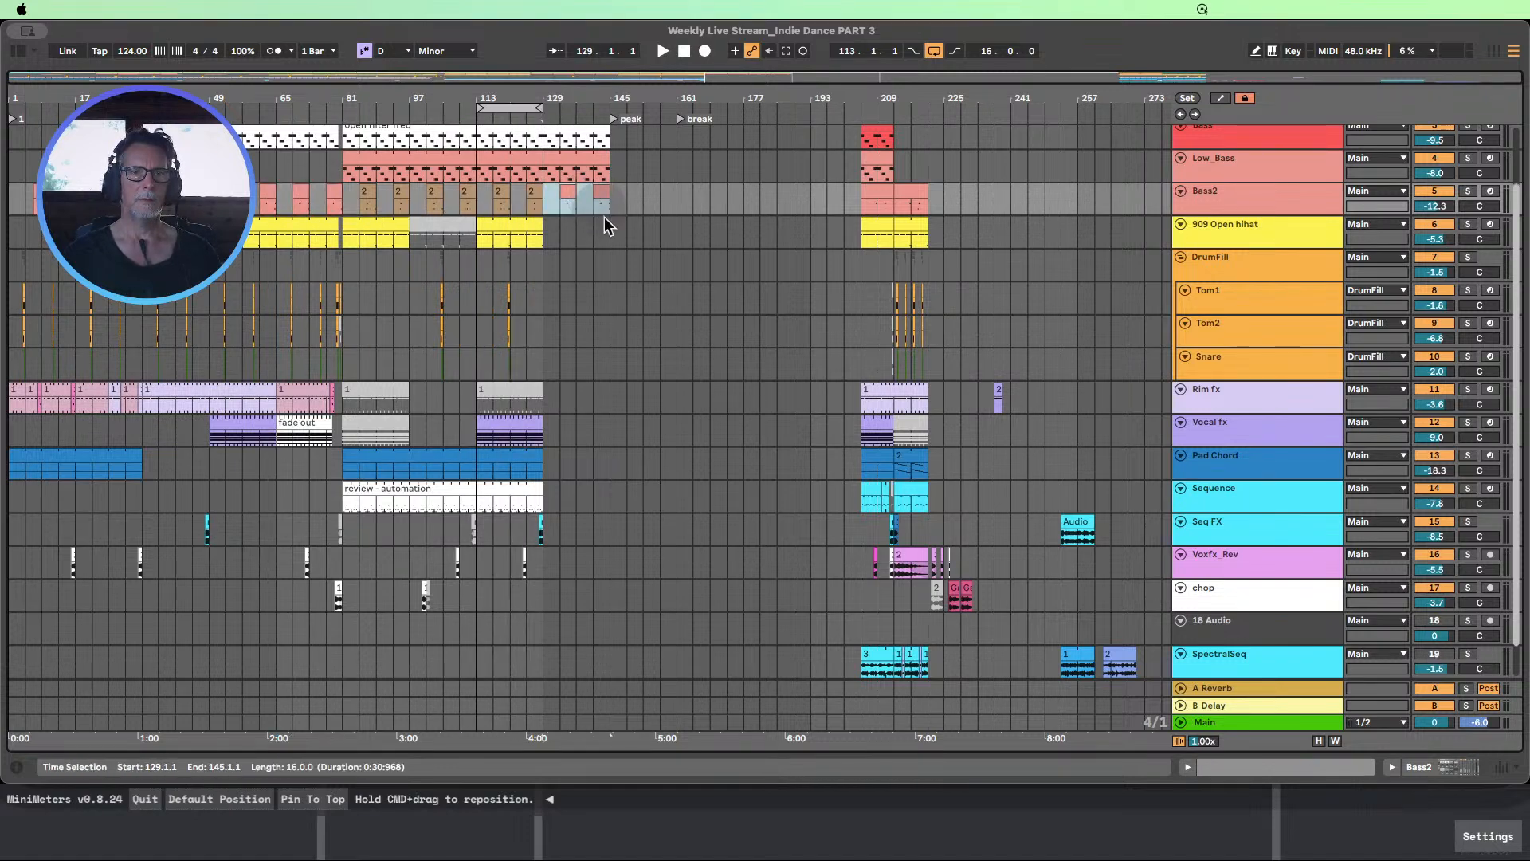
pyautogui.scroll(3, 625, 259)
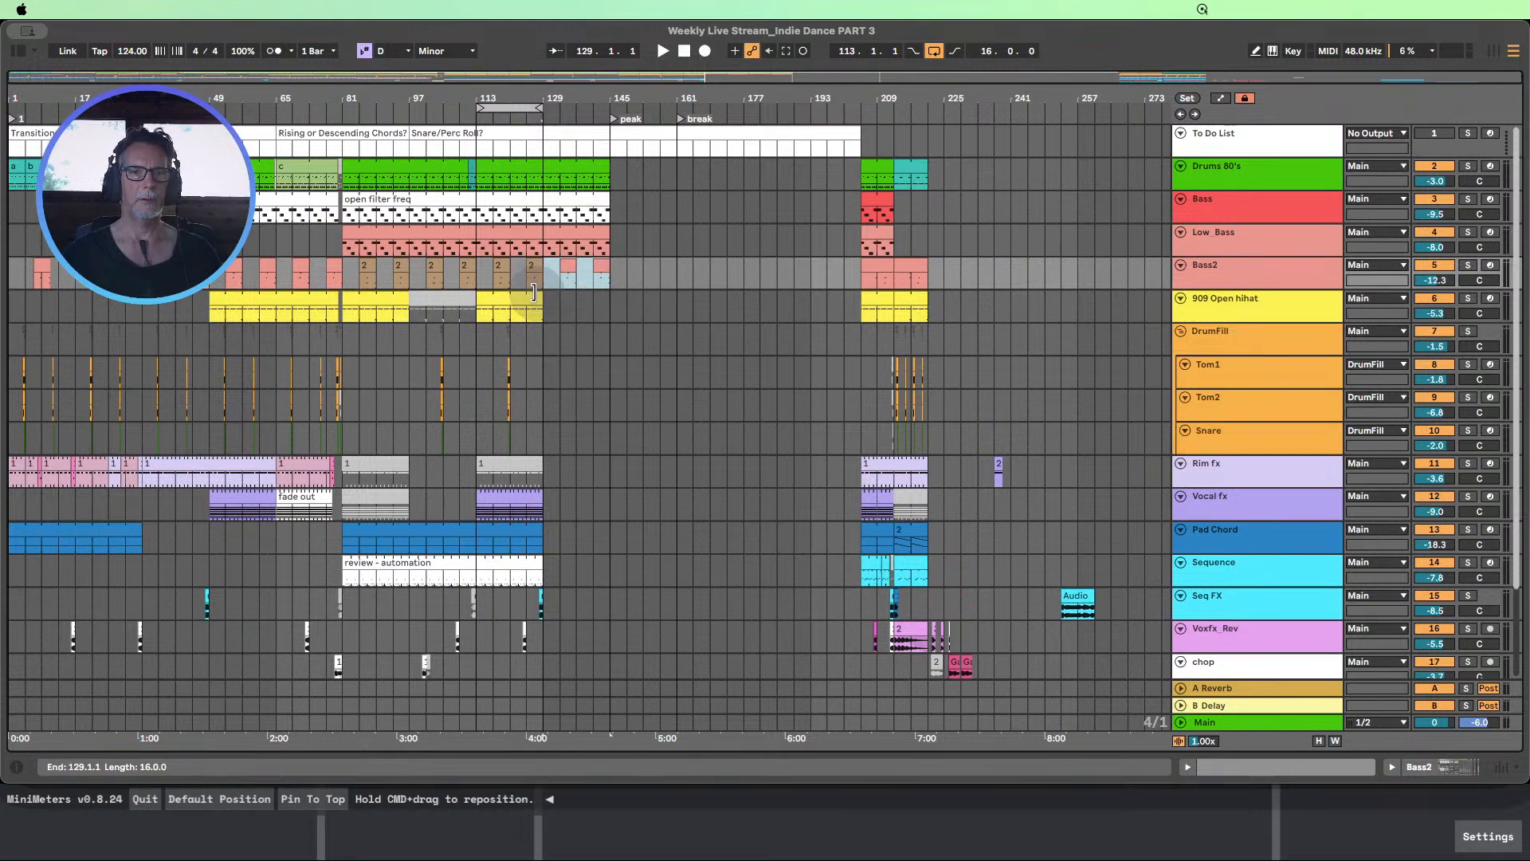
# Extend the 909 Open hihat clip to bar 145 and enlarge its Filter Freq automation lane to inspect the envelope
pyautogui.moveTo(542, 298); pyautogui.dragTo(614, 300)
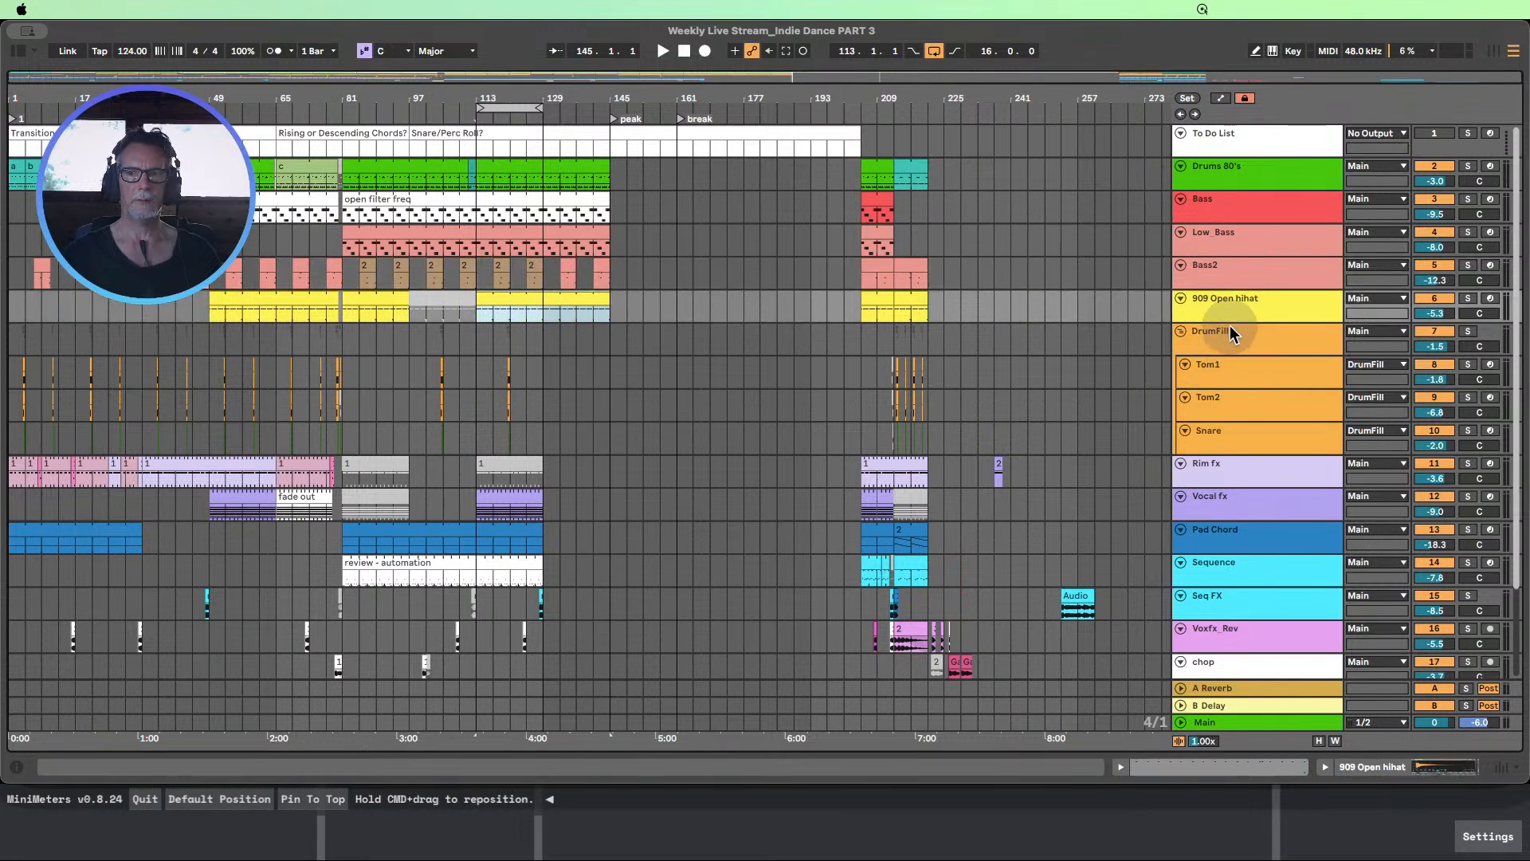
pyautogui.moveTo(1228, 320); pyautogui.dragTo(1228, 365)
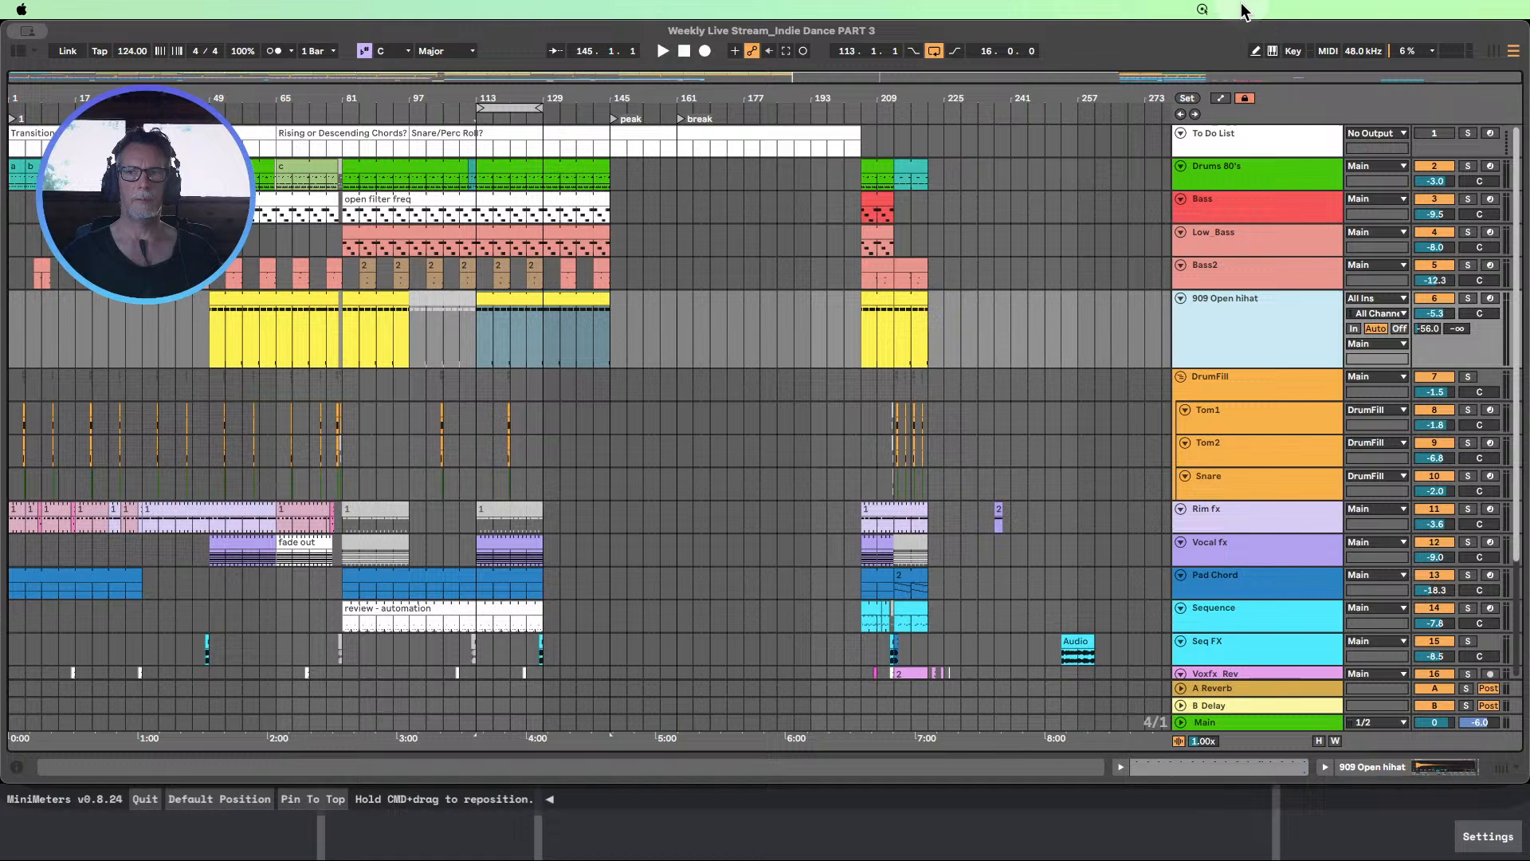
pyautogui.click(1221, 100)
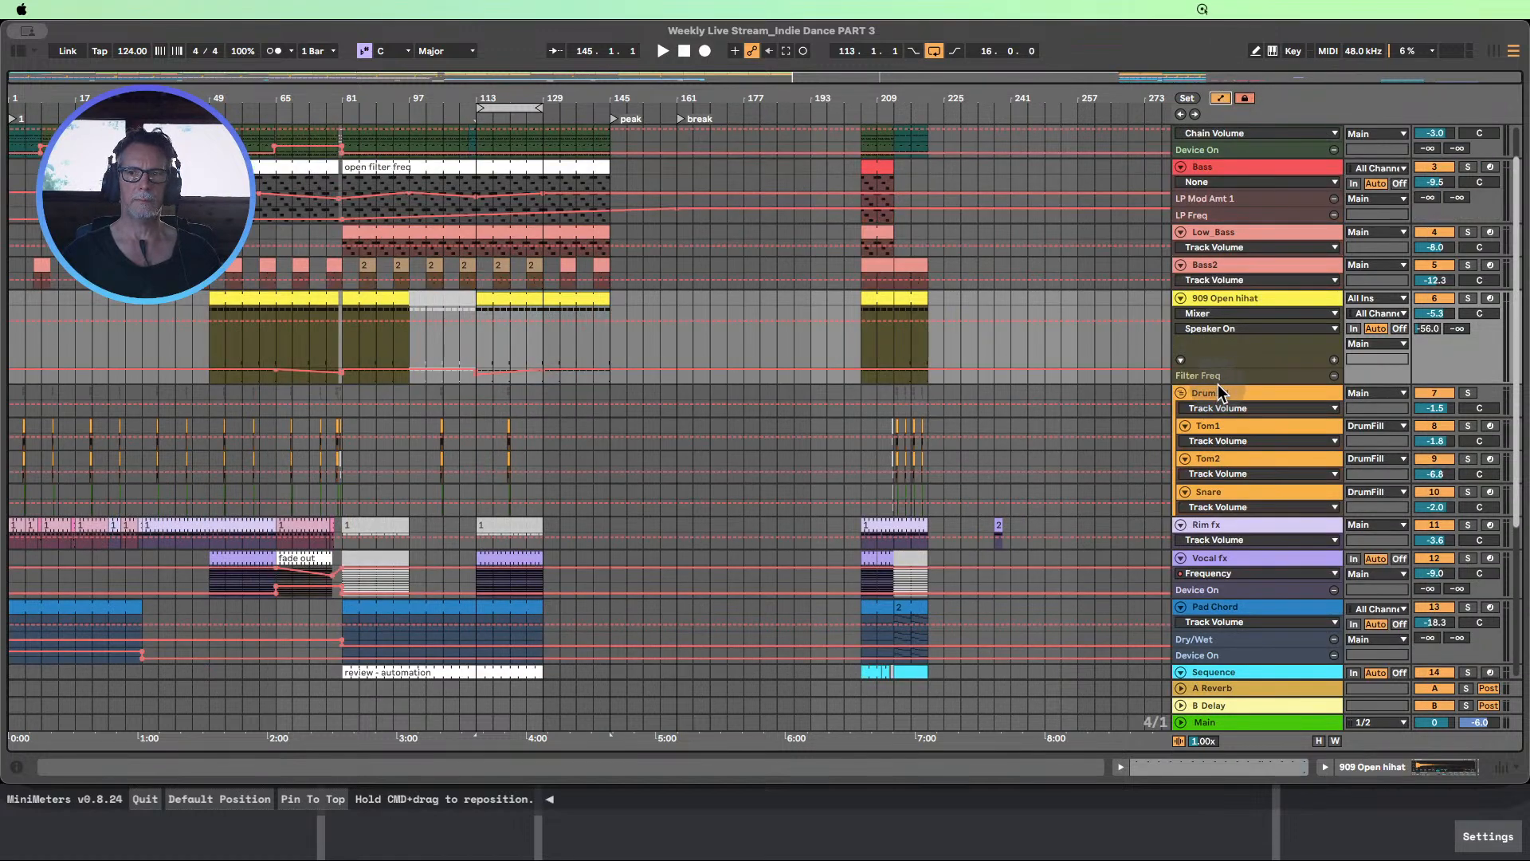
pyautogui.moveTo(1219, 384); pyautogui.dragTo(1224, 459)
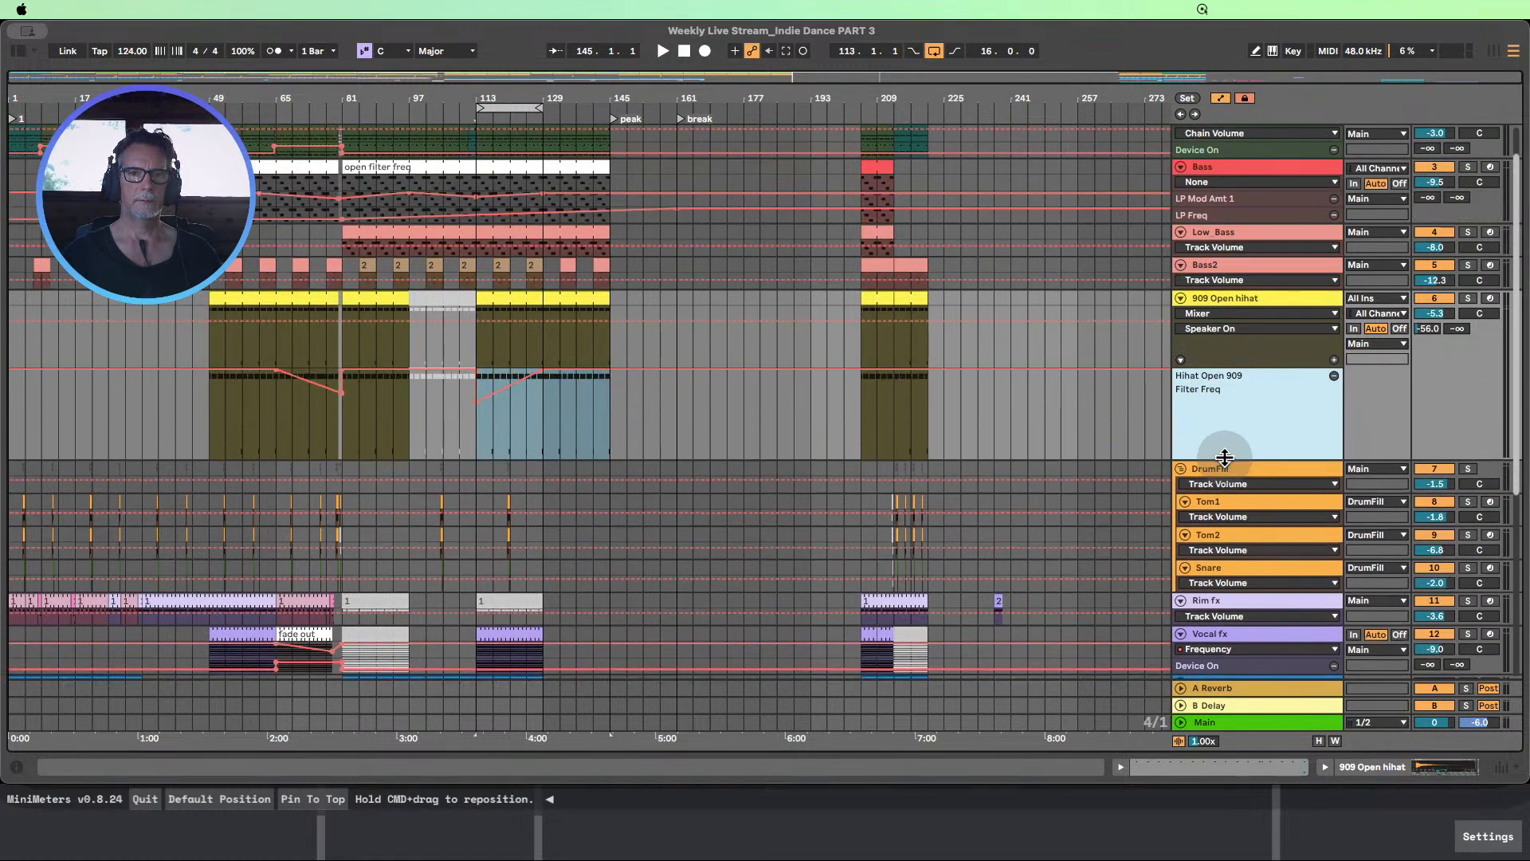
pyautogui.click(680, 418)
pyautogui.click(640, 431)
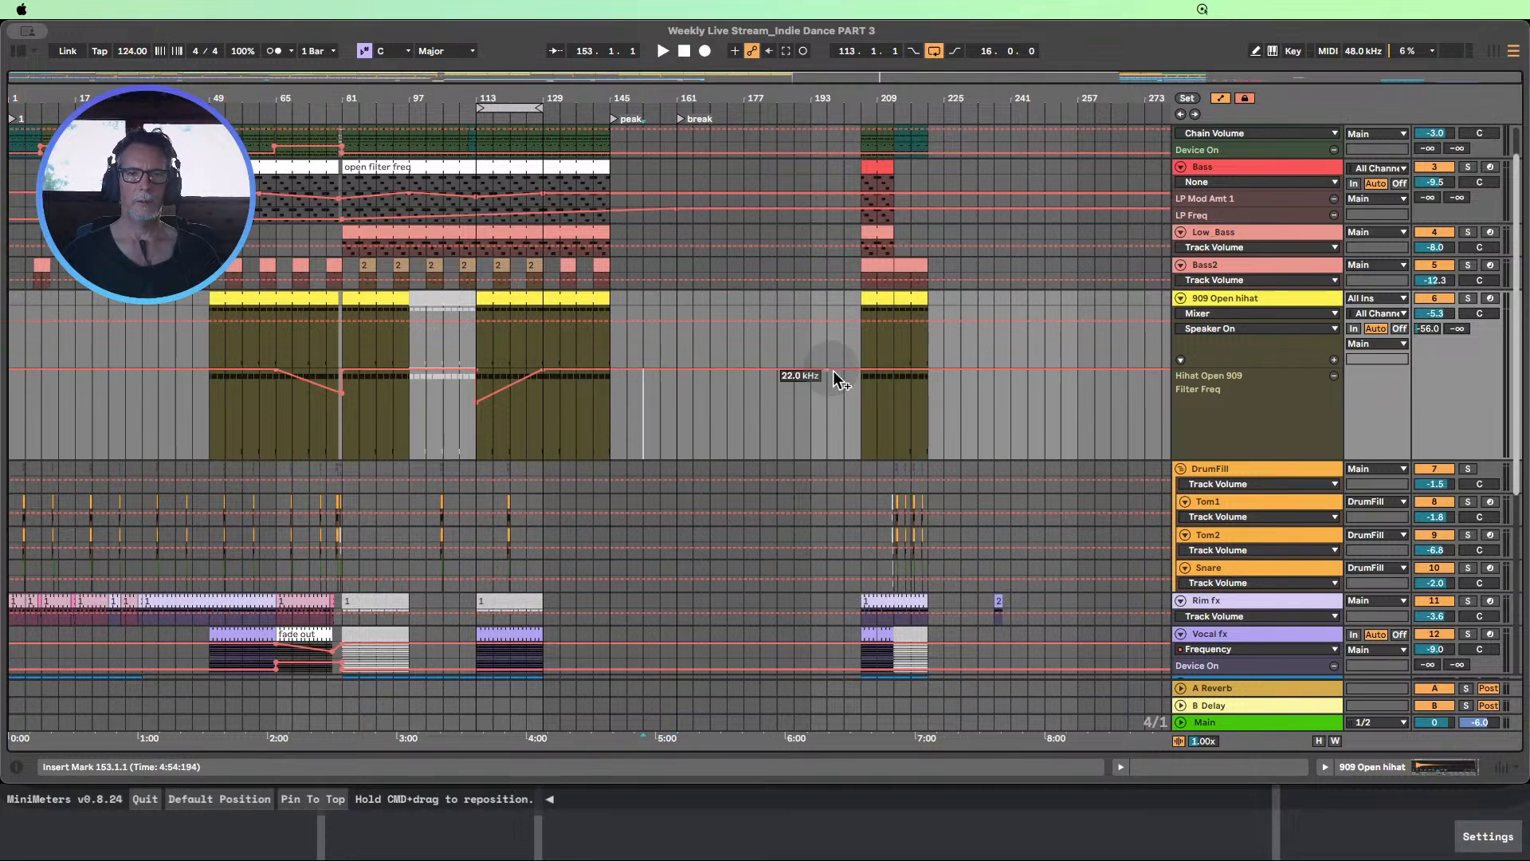
# Fit the track heights to the arrangement view and extend the 909 Open hihat clip to bar 161
pyautogui.click(1317, 741)
pyautogui.scroll(2, 623, 288)
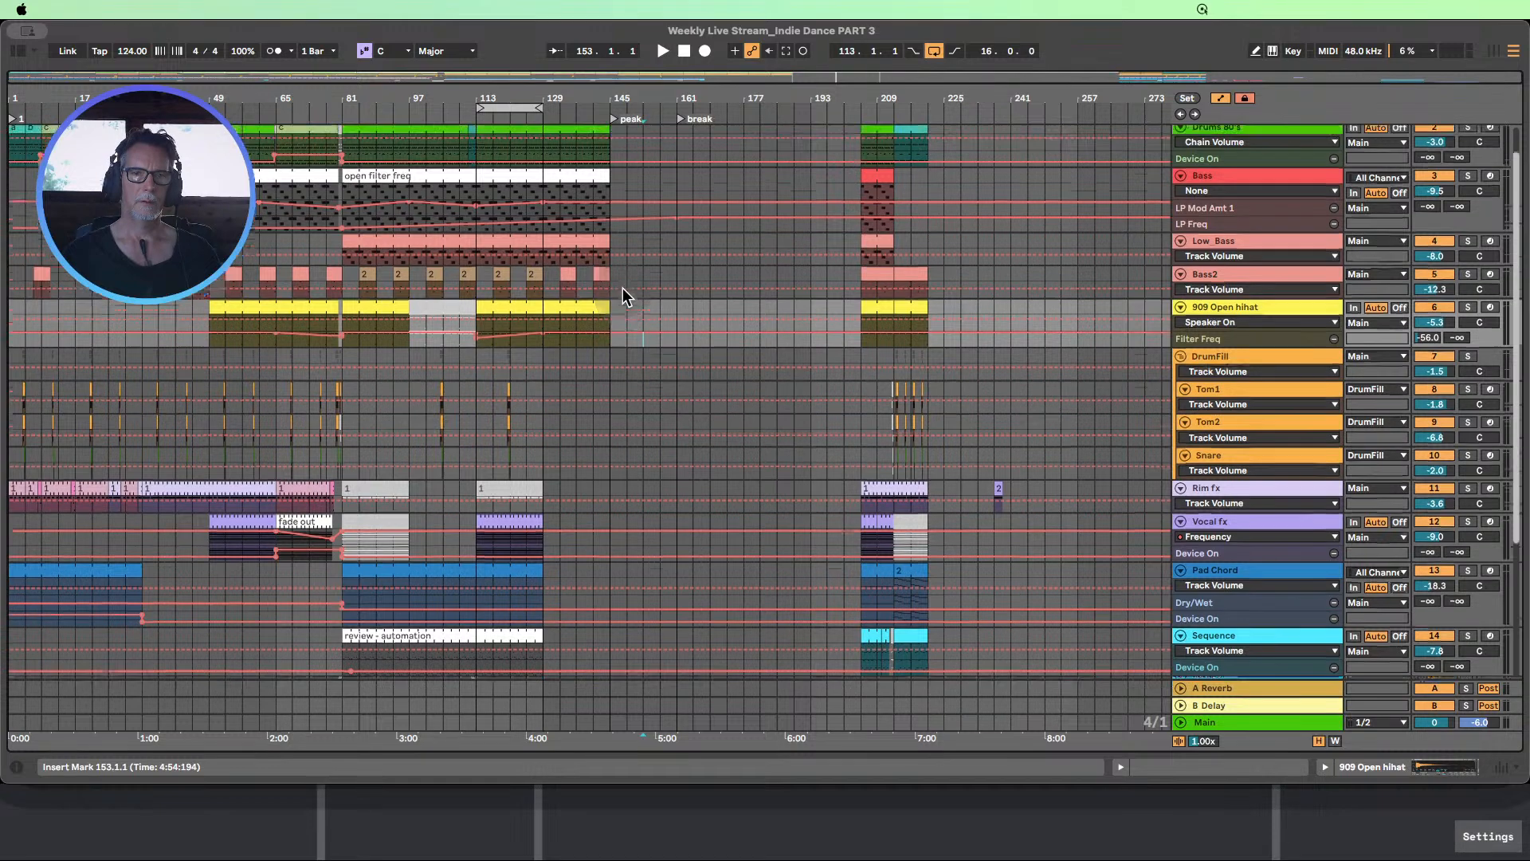
pyautogui.moveTo(611, 344); pyautogui.dragTo(677, 346)
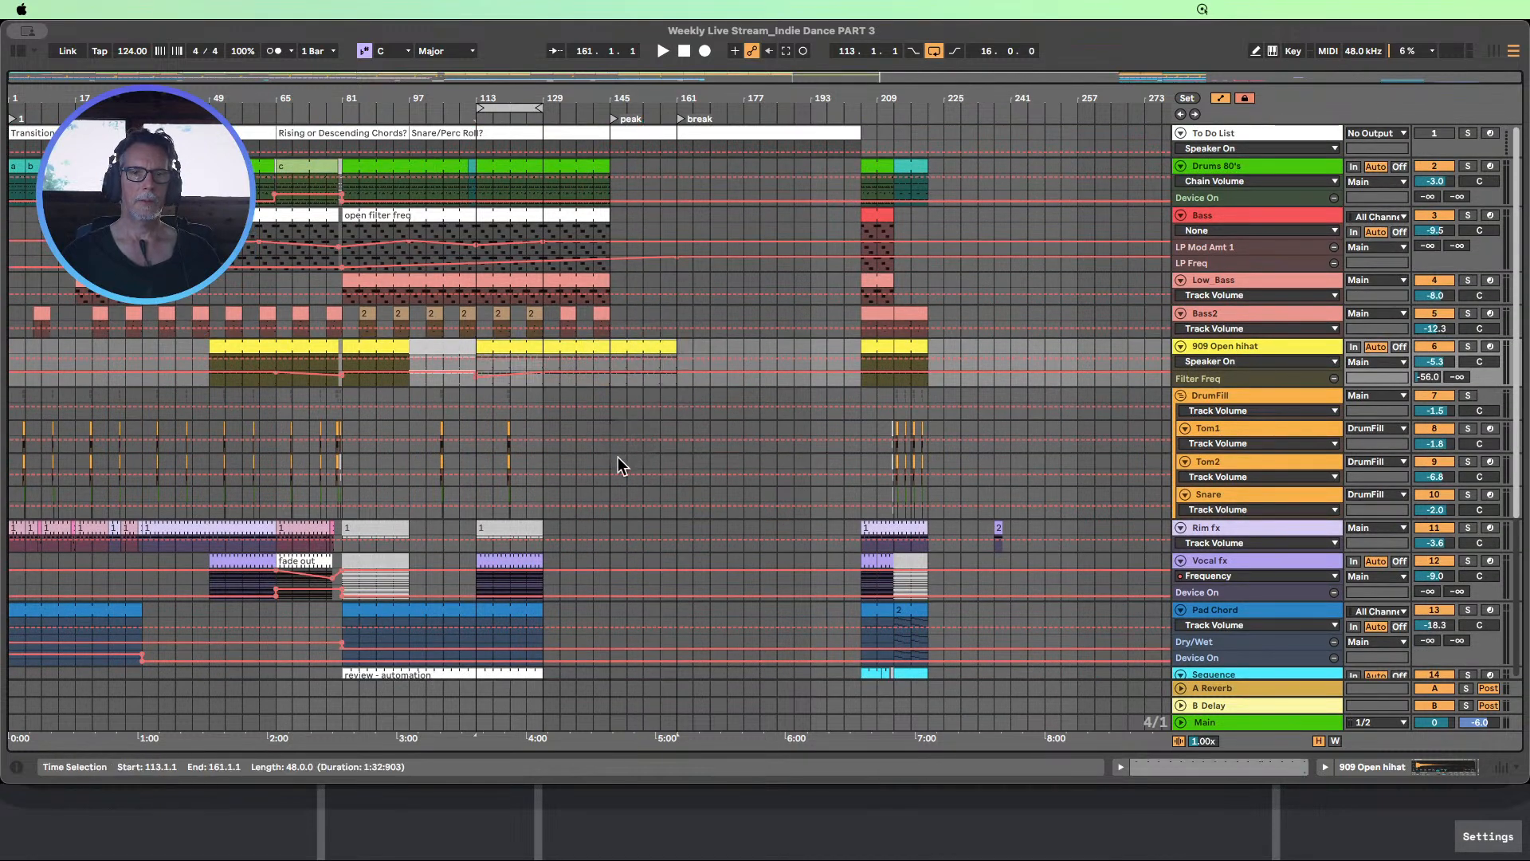
# Copy the Rim fx clip from bar 205 to bar 129 and extend the Vocal fx clip to bar 145
pyautogui.scroll(-5, 626, 335)
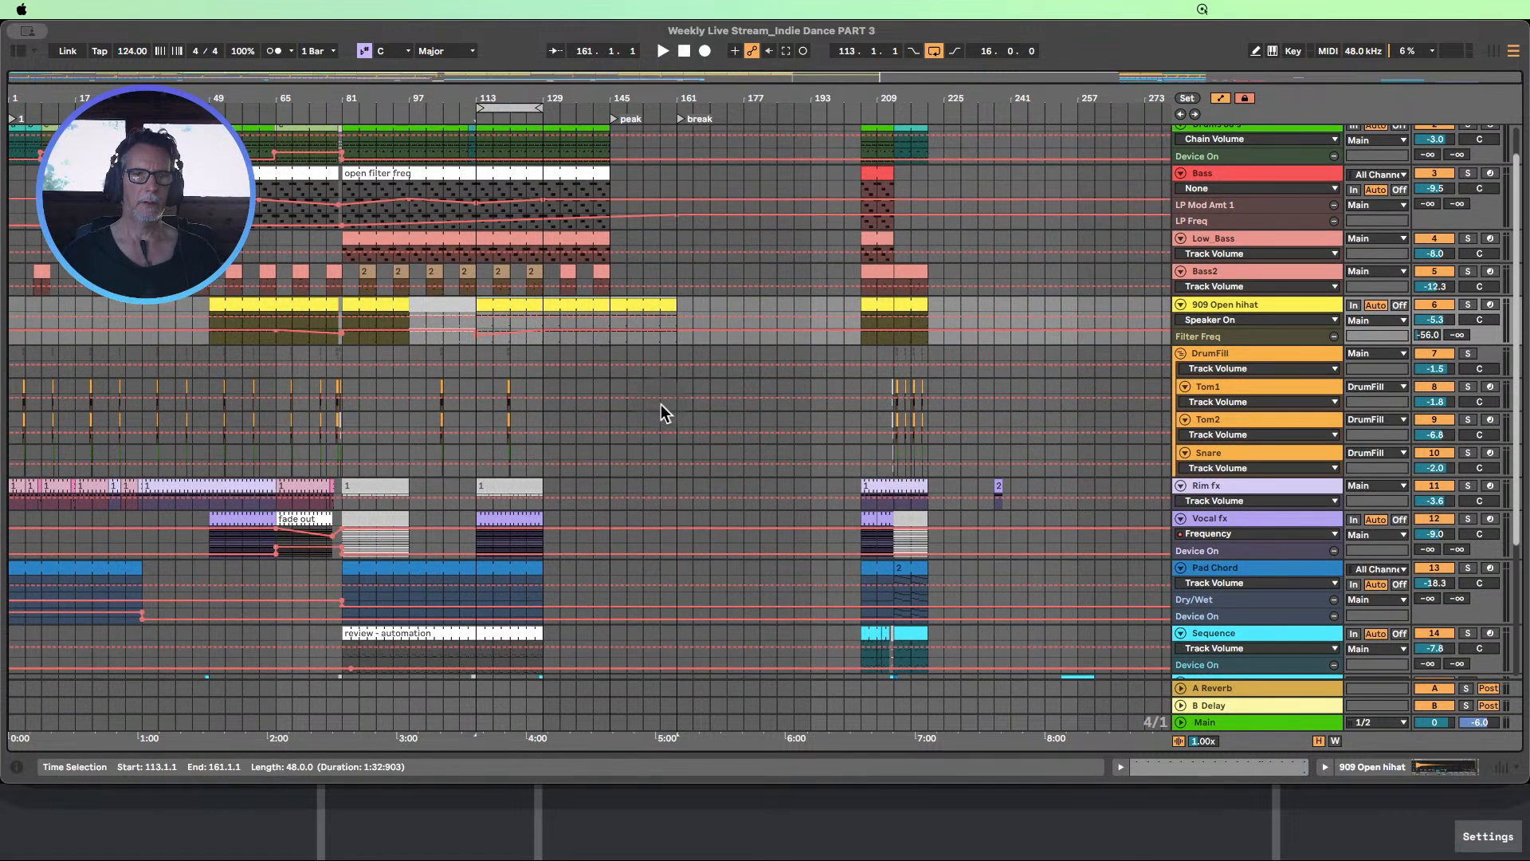
pyautogui.scroll(-2, 668, 389)
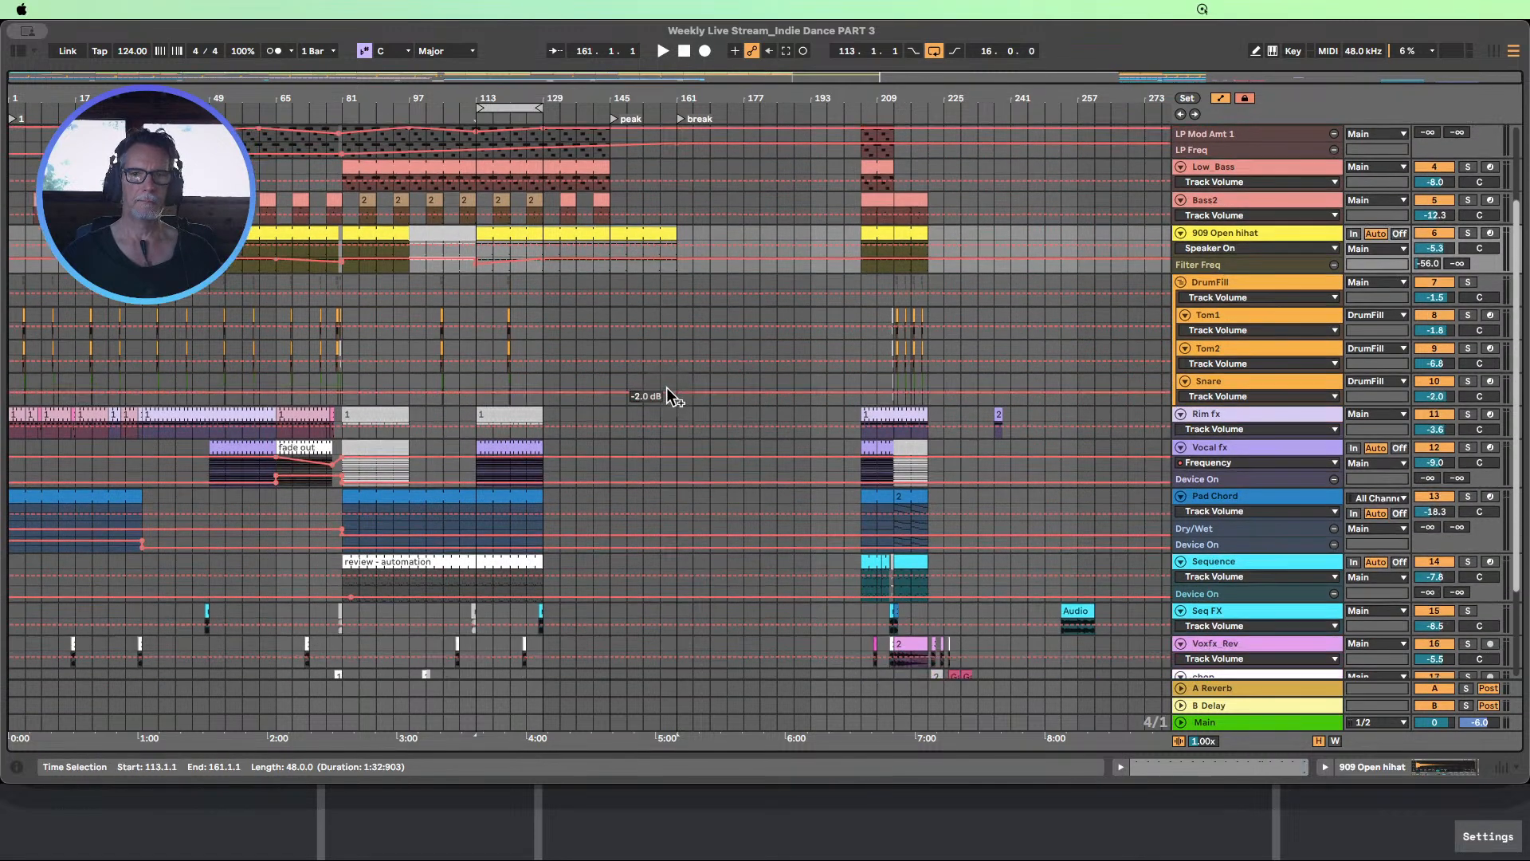
pyautogui.click(881, 415)
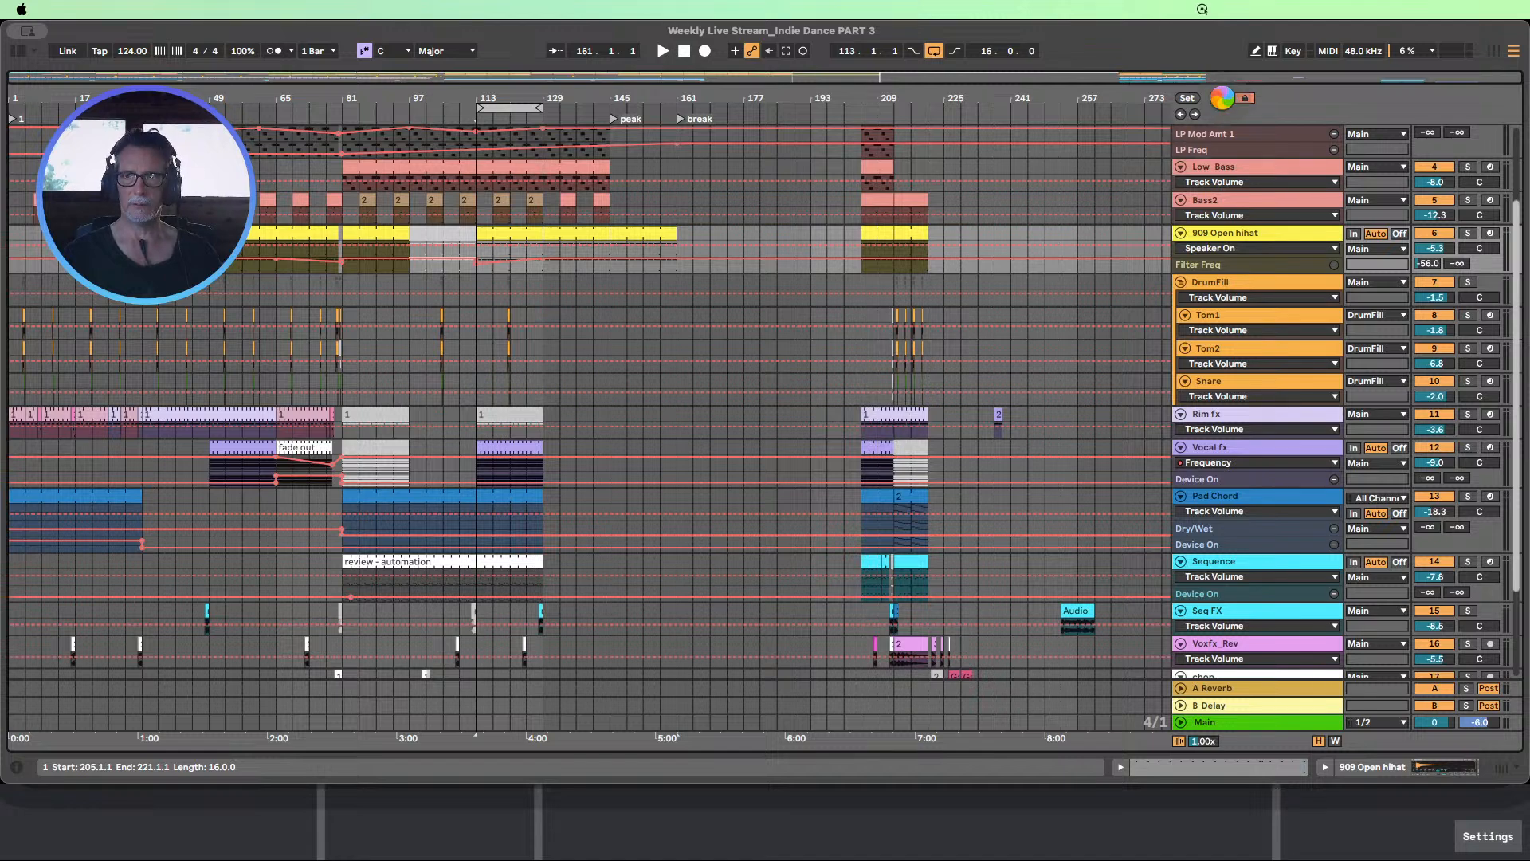
pyautogui.click(884, 416)
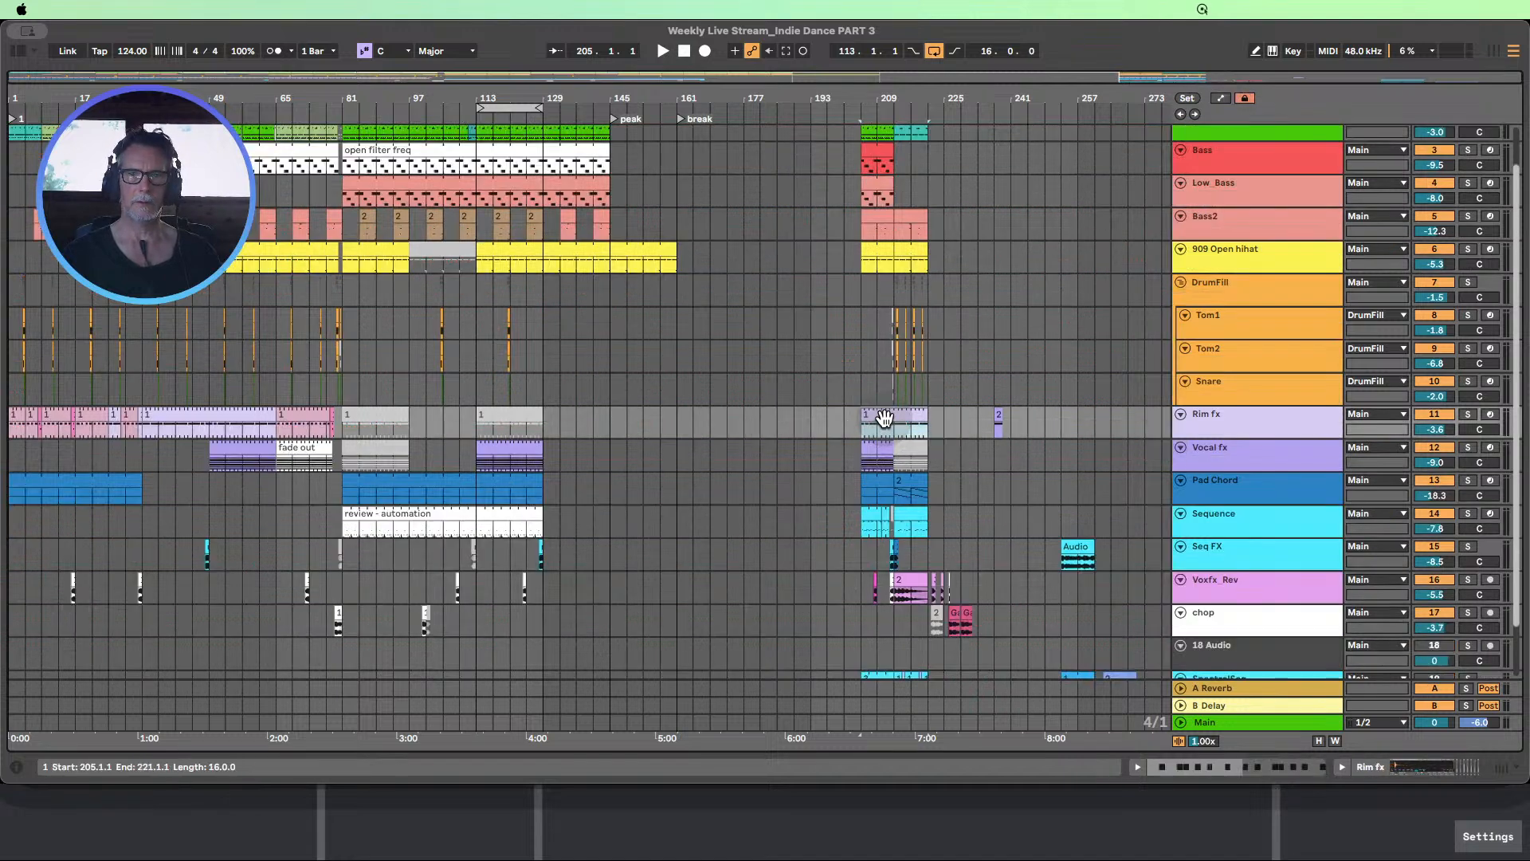
pyautogui.moveTo(885, 416); pyautogui.dragTo(608, 461)
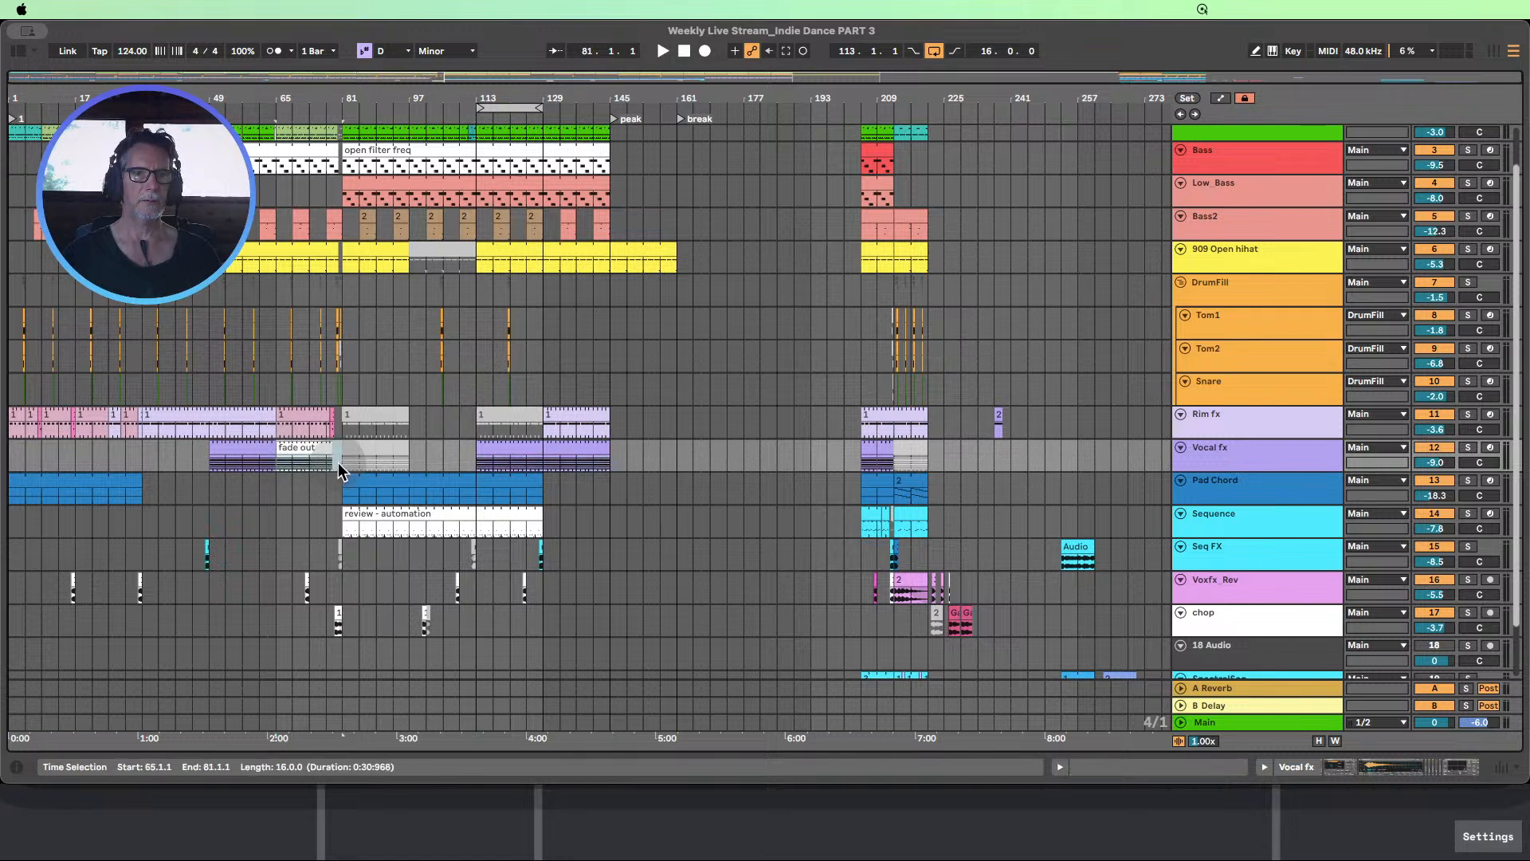
# Show the automation, try copying the Vocal fx fade out section from bars 65–81 to bar 129, and undo the copy
pyautogui.click(295, 445)
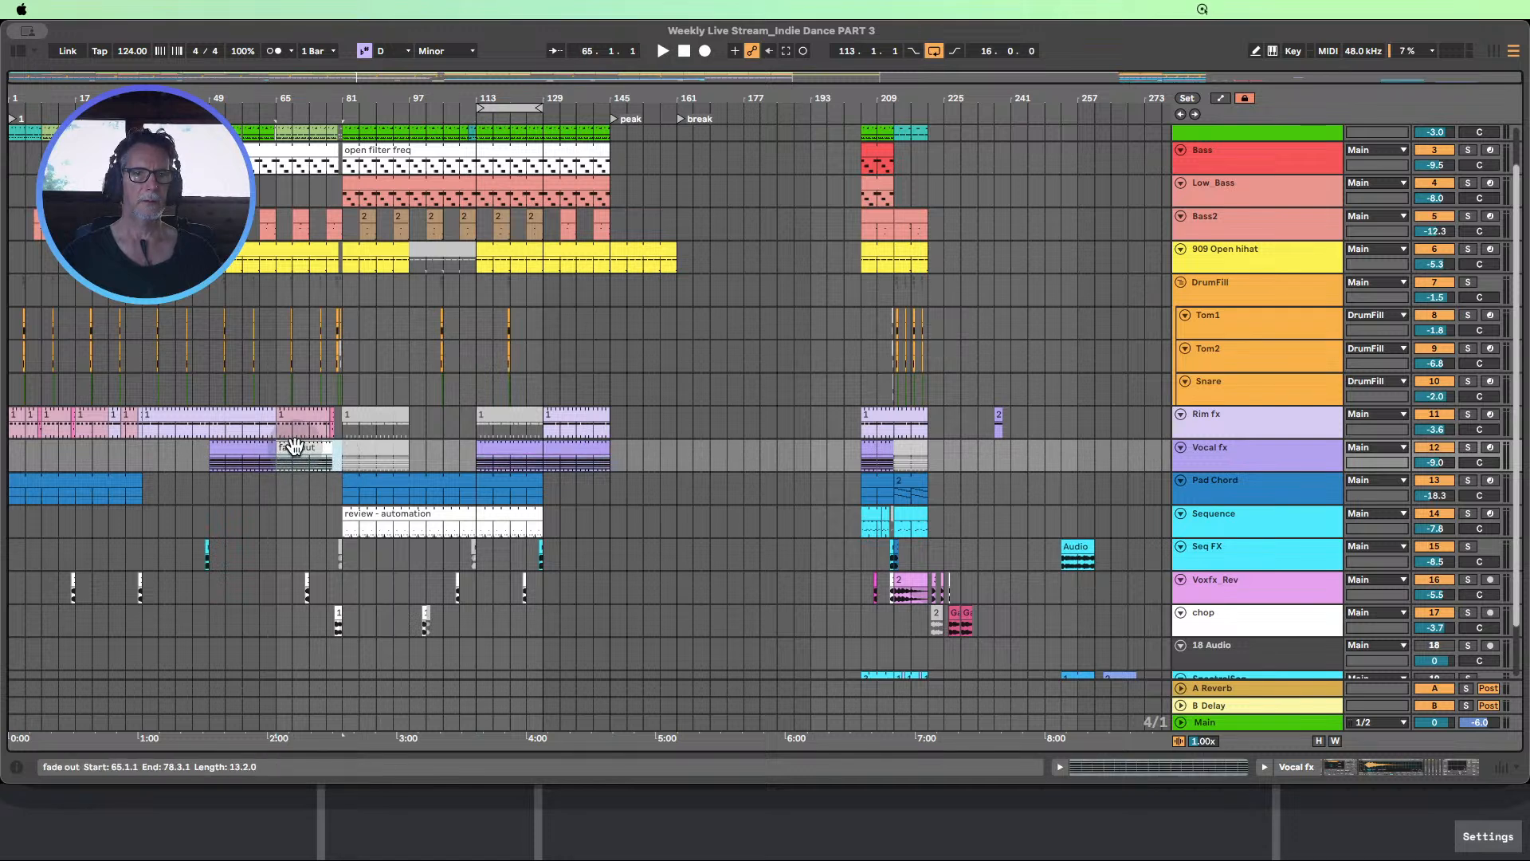
pyautogui.click(1222, 100)
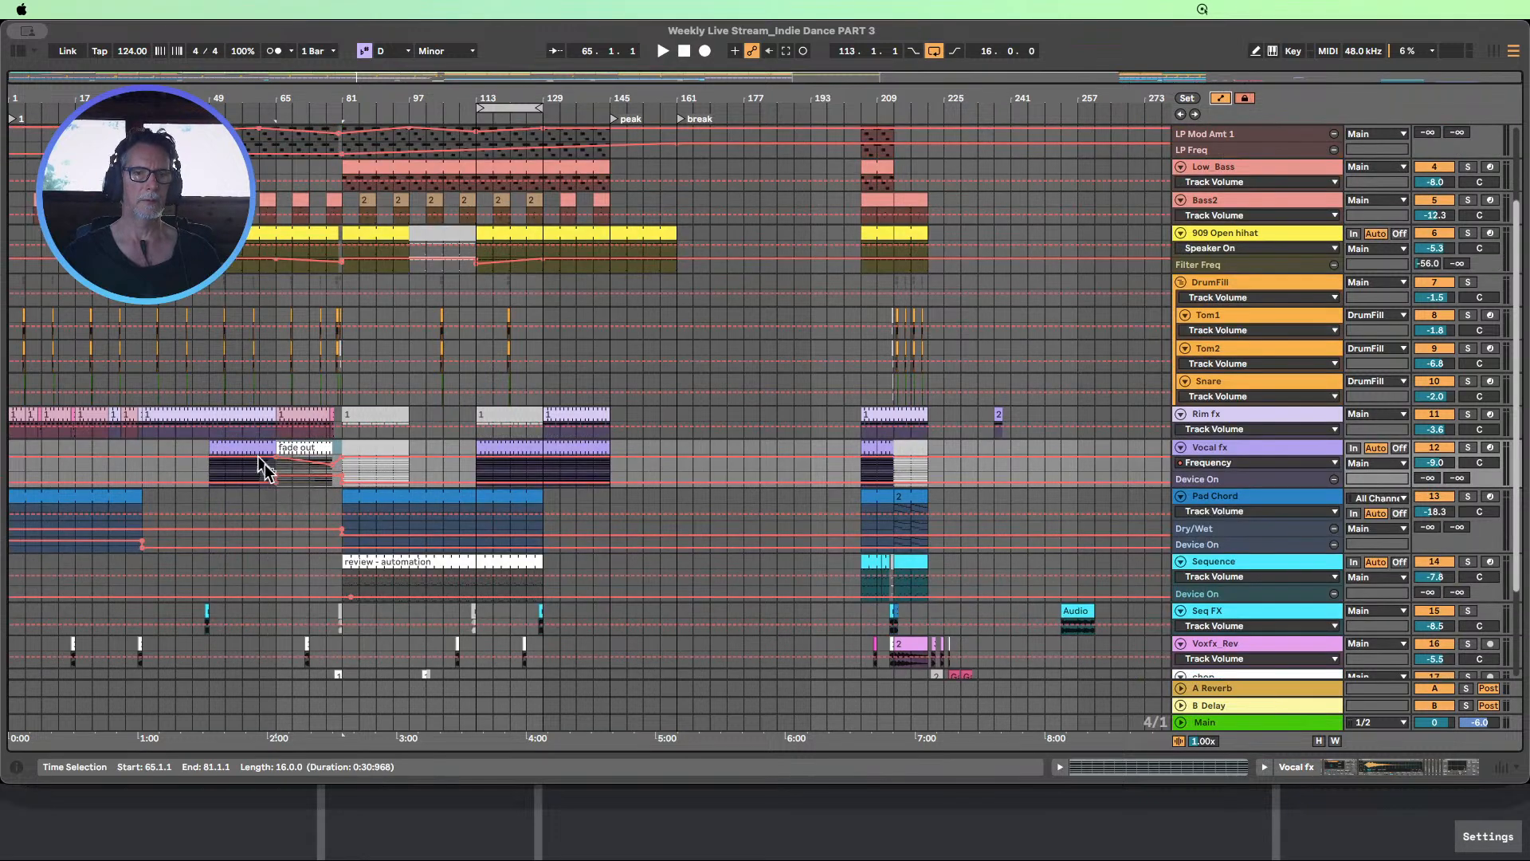
pyautogui.moveTo(300, 447); pyautogui.dragTo(568, 448)
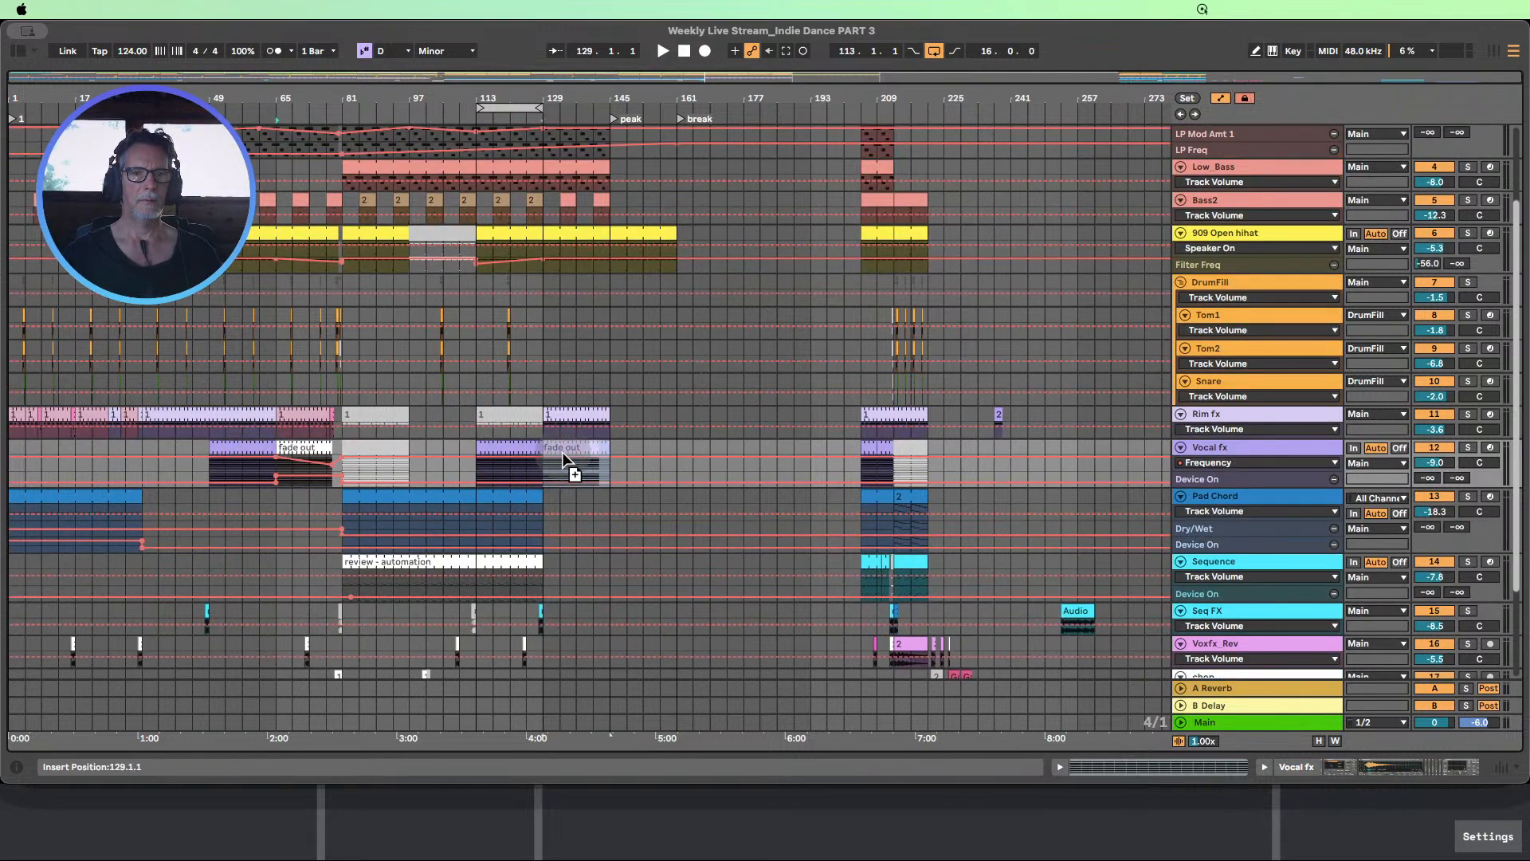
pyautogui.click(654, 498)
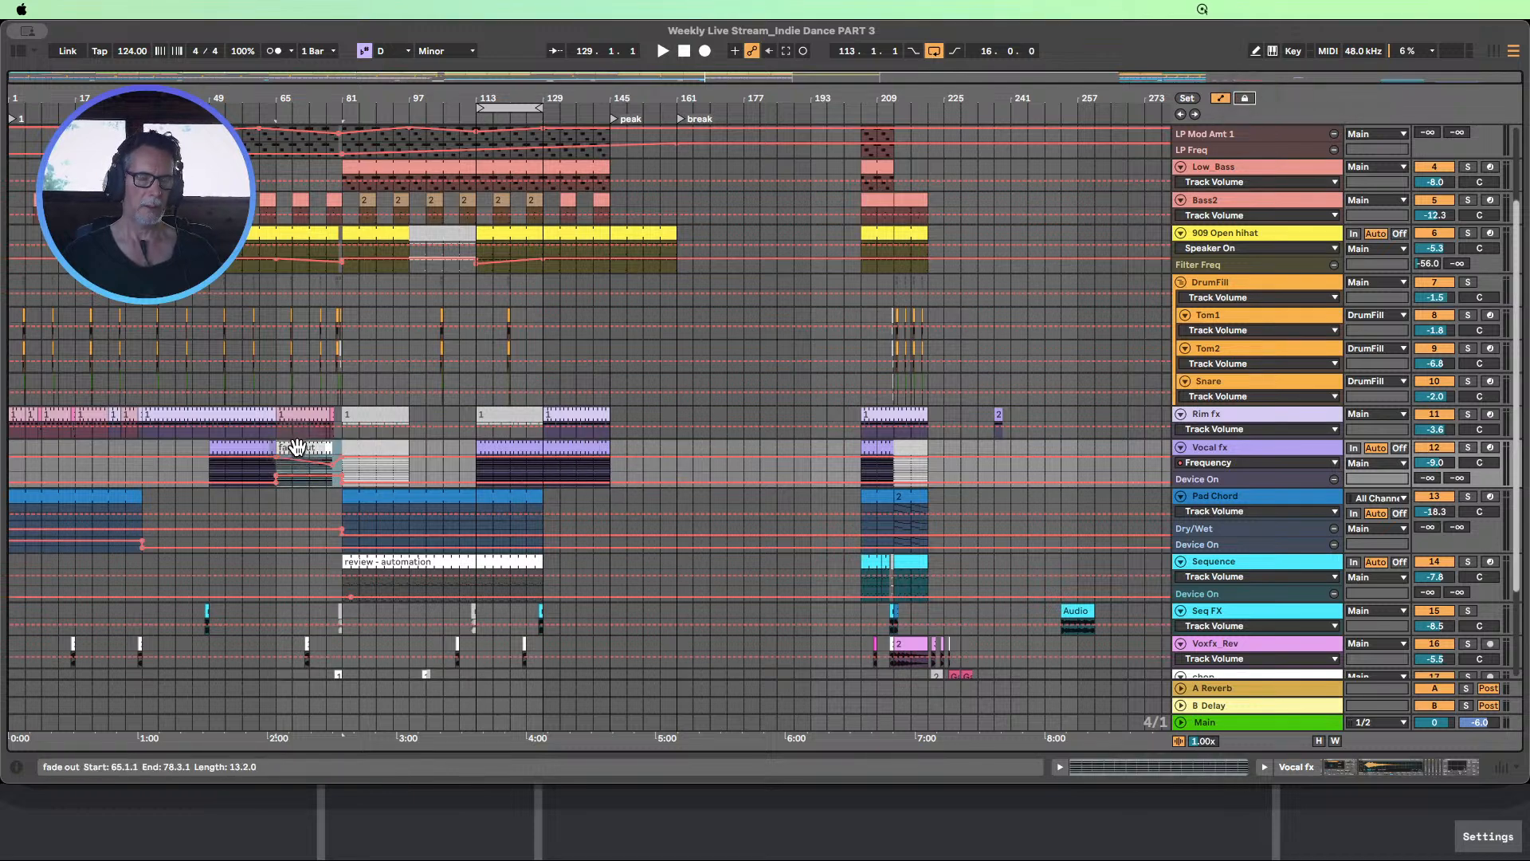
# With envelopes unlocked, copy the Vocal fx fade out section and its automation to bar 129, and deactivate the short remaining clip before bar 145
pyautogui.moveTo(295, 447); pyautogui.dragTo(563, 475)
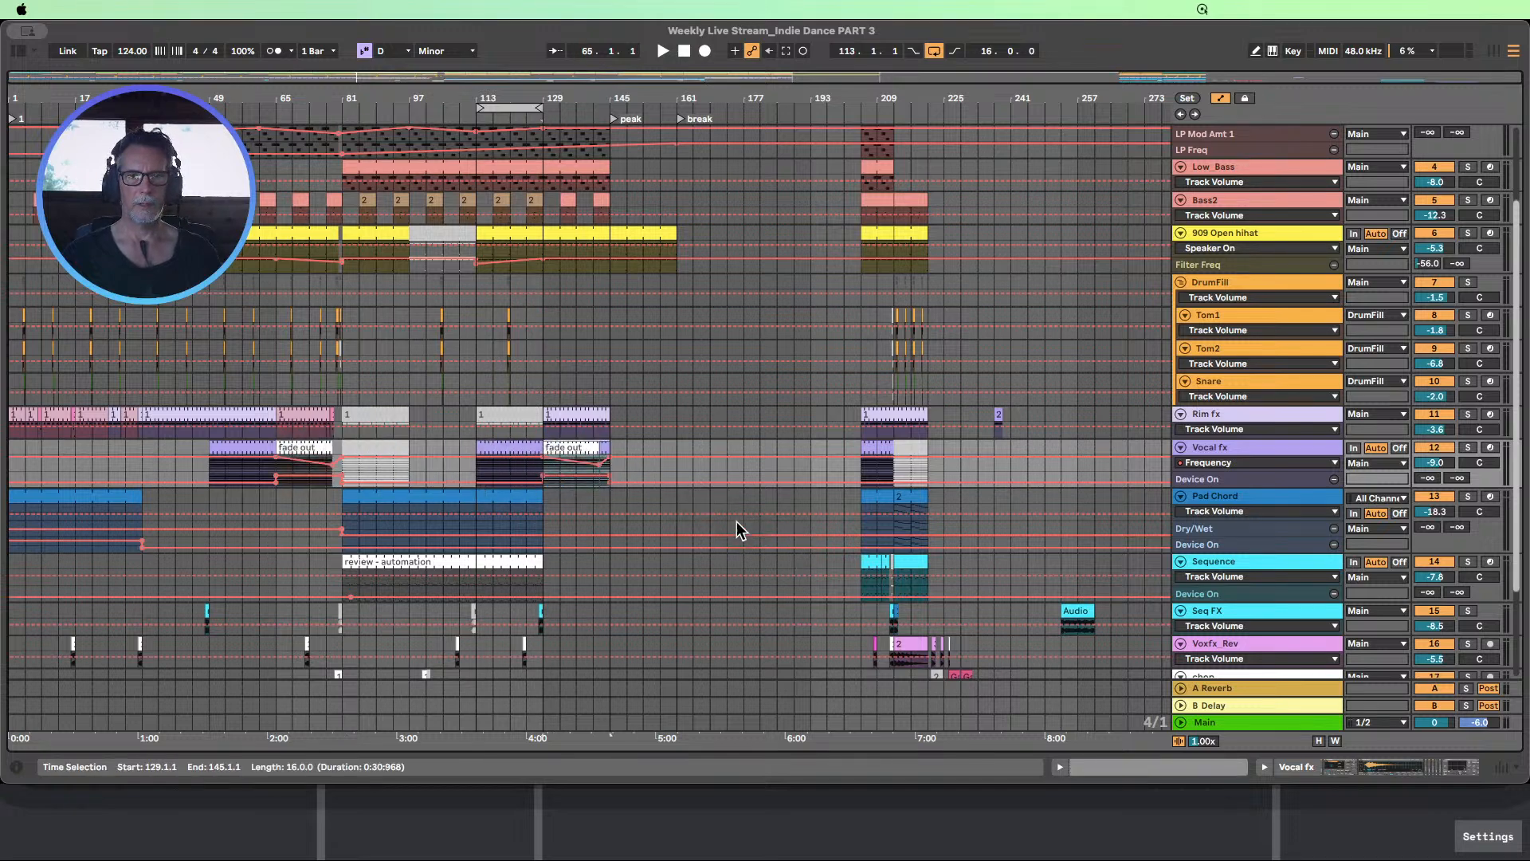
pyautogui.click(606, 449)
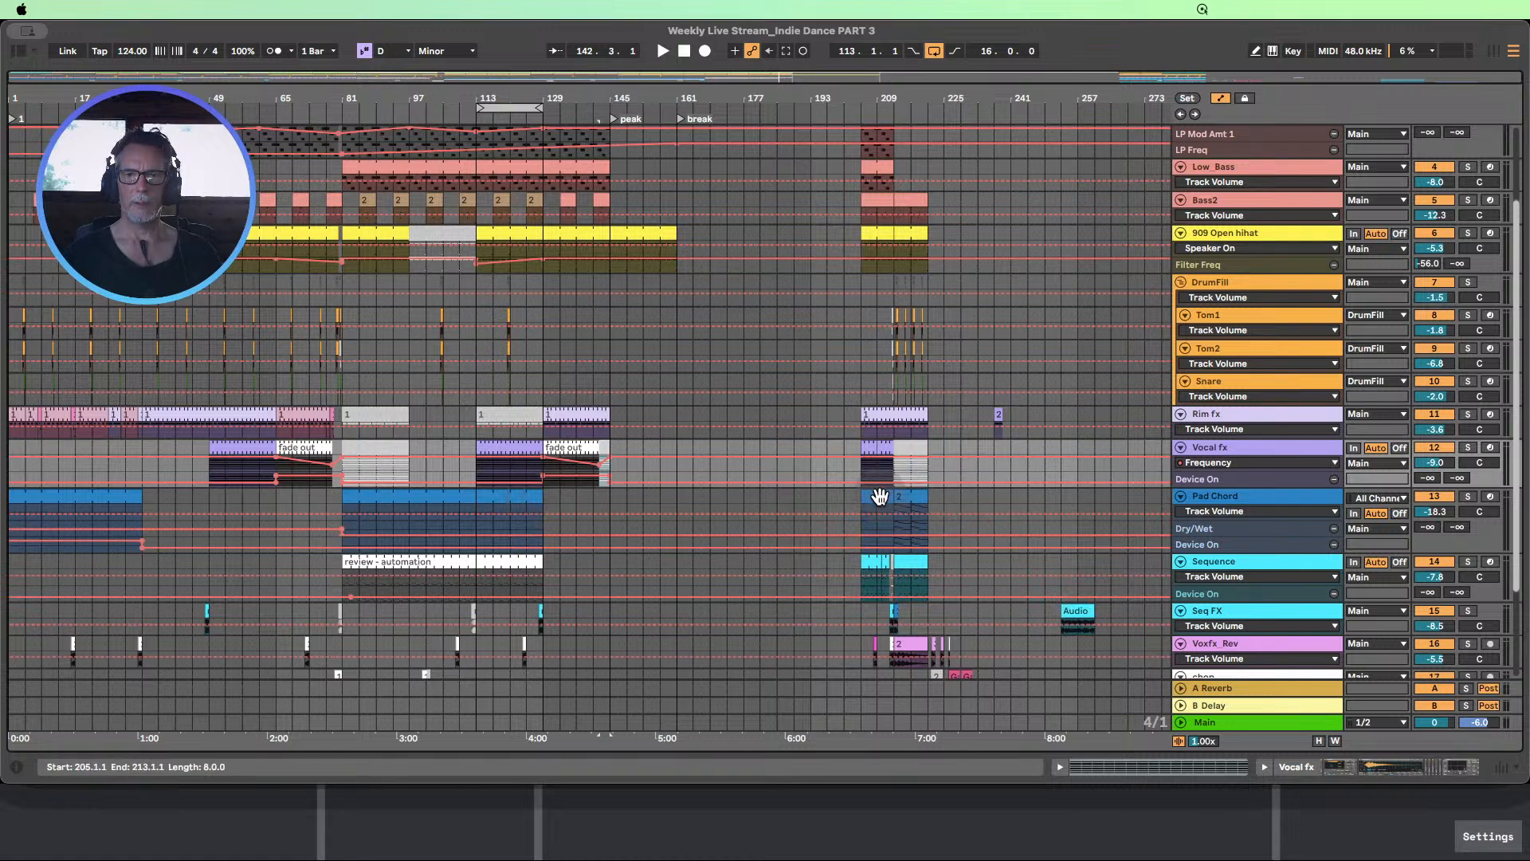
# Extend the Pad Chord clip to bar 145 and hide the automation lanes
pyautogui.moveTo(543, 496); pyautogui.dragTo(607, 493)
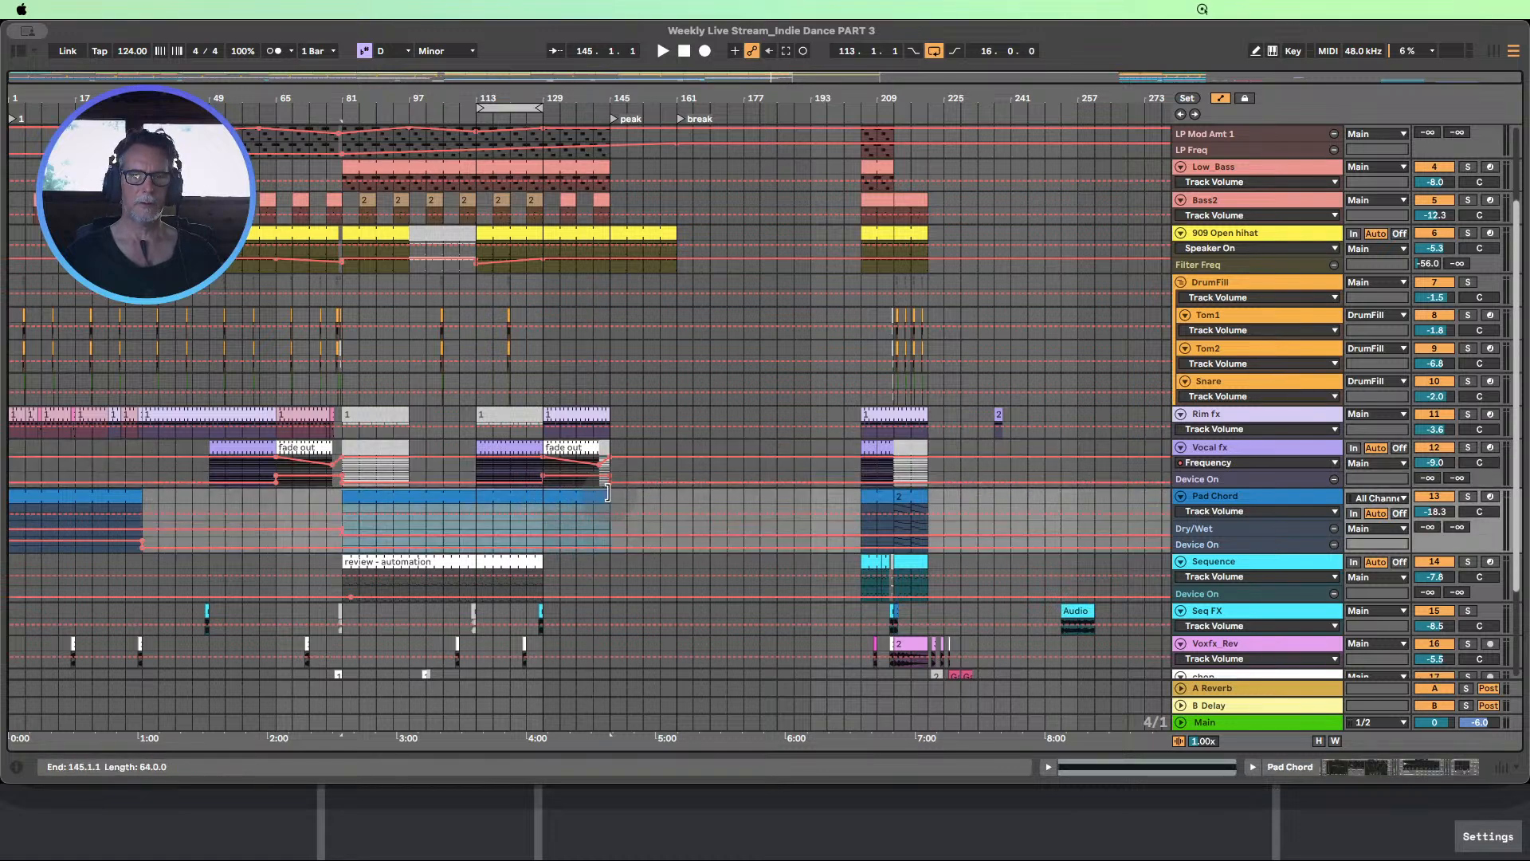
pyautogui.press('a')
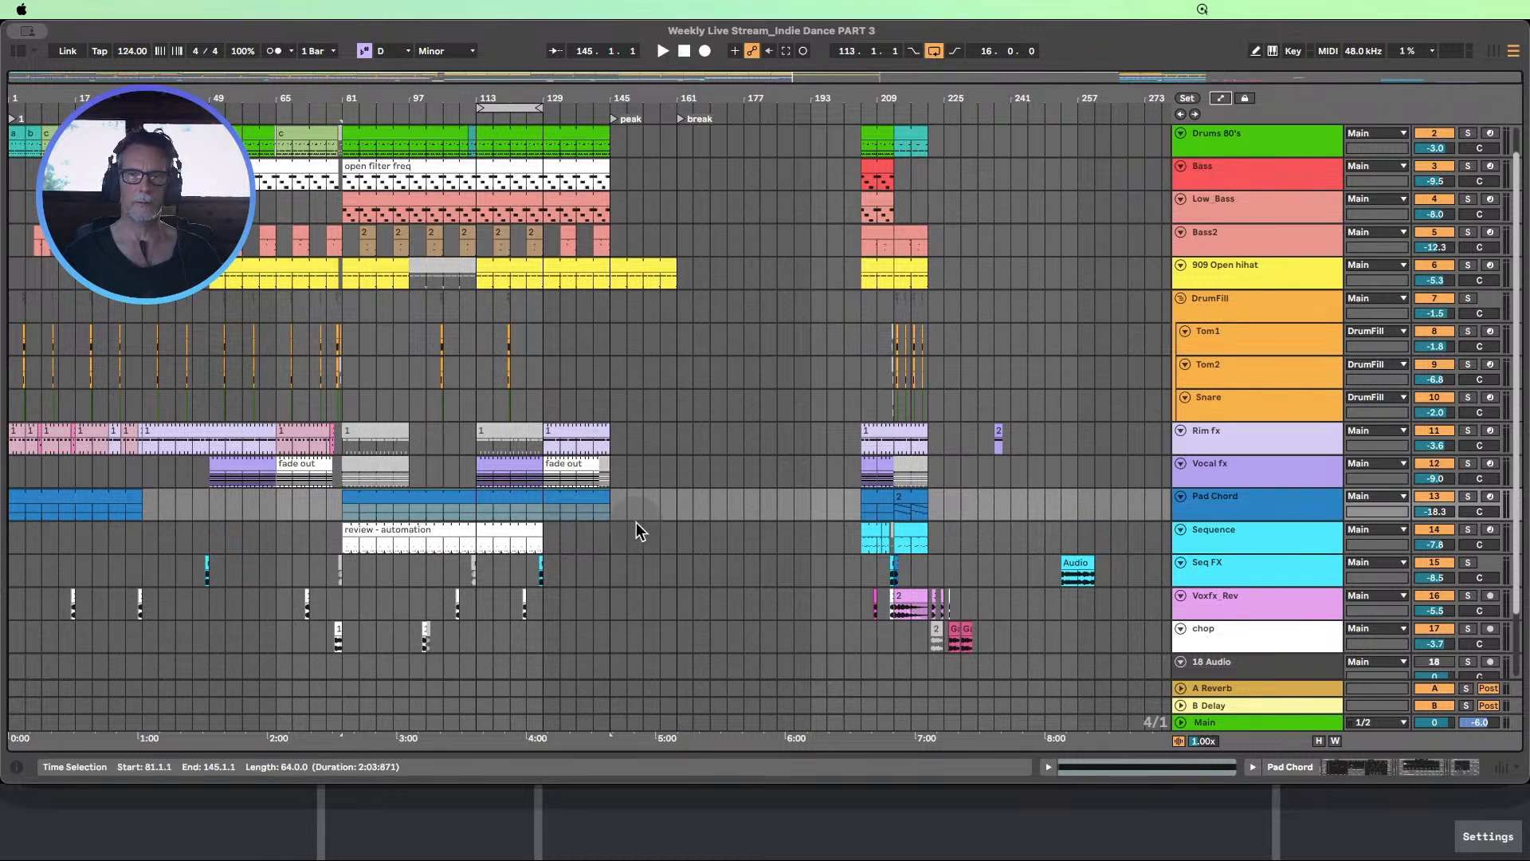
# Fill bars 129–145 of the Sequence track with material copied from the clip at bar 213
pyautogui.click(490, 533)
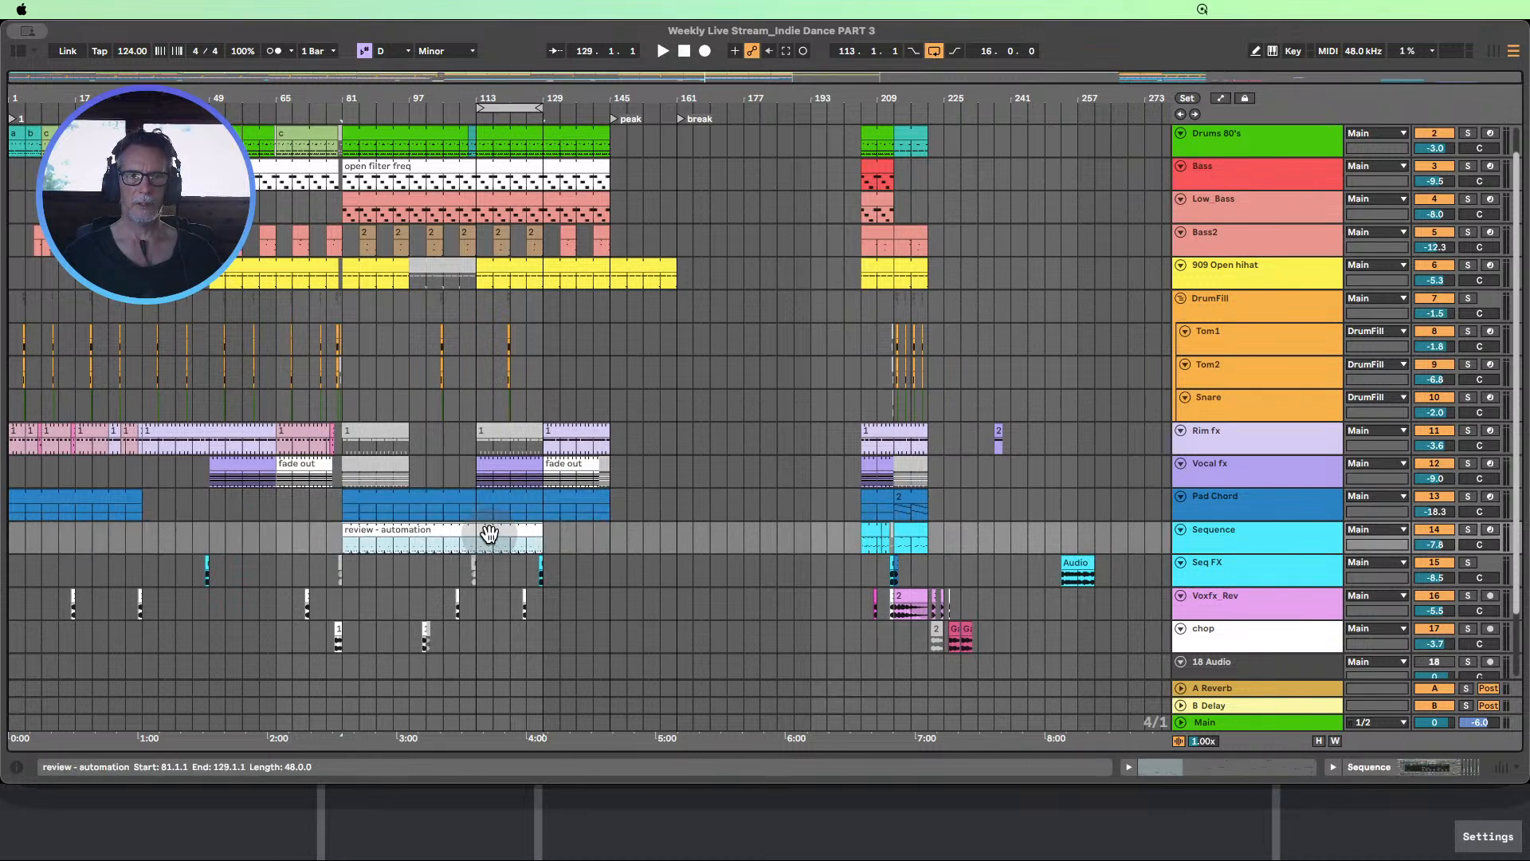
pyautogui.click(909, 538)
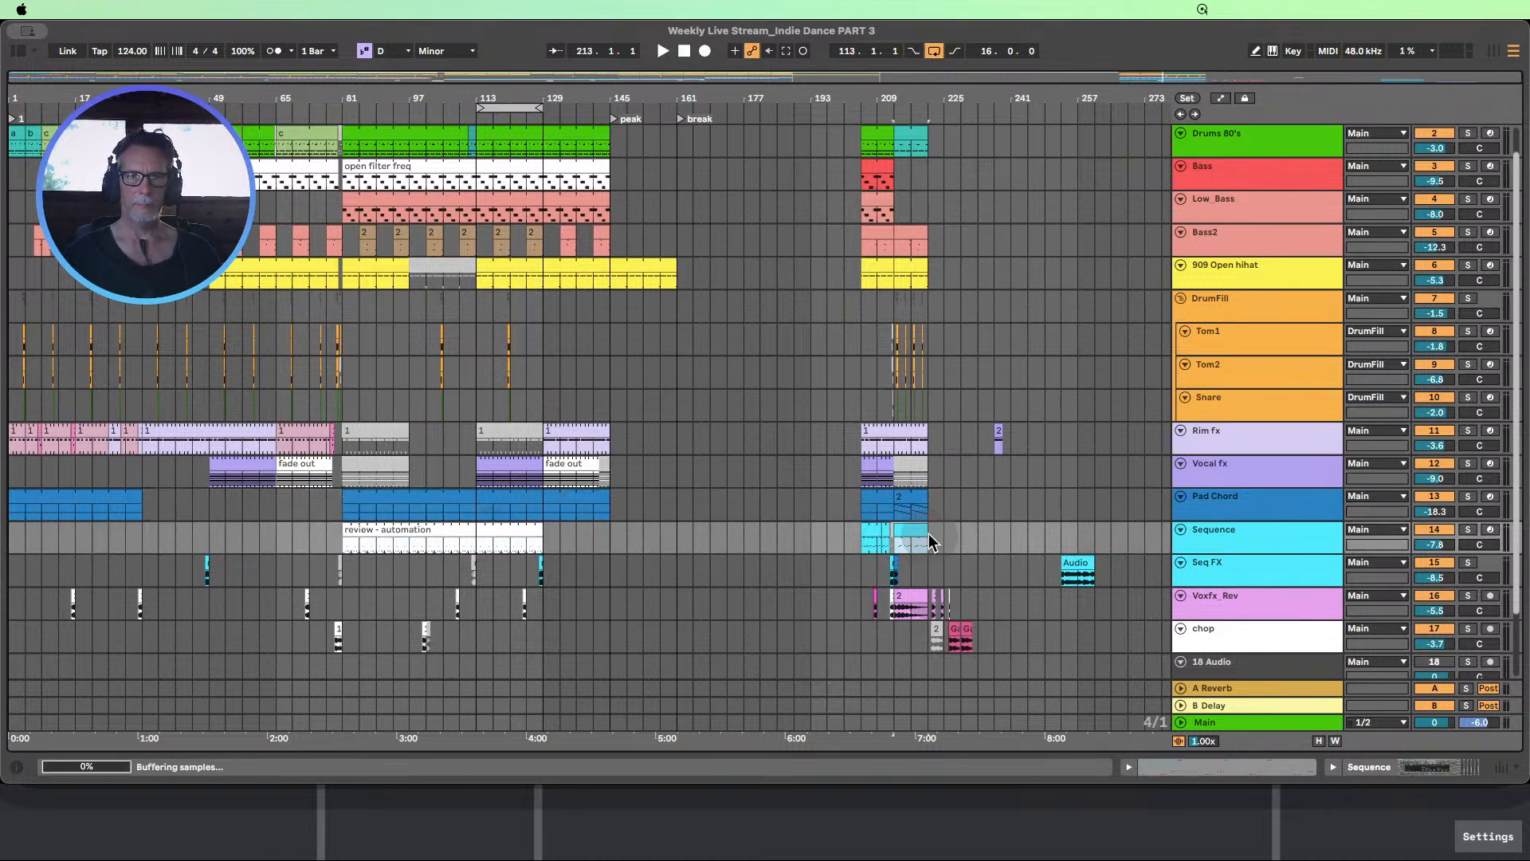
pyautogui.moveTo(917, 534); pyautogui.dragTo(613, 528)
pyautogui.scroll(2, 625, 572)
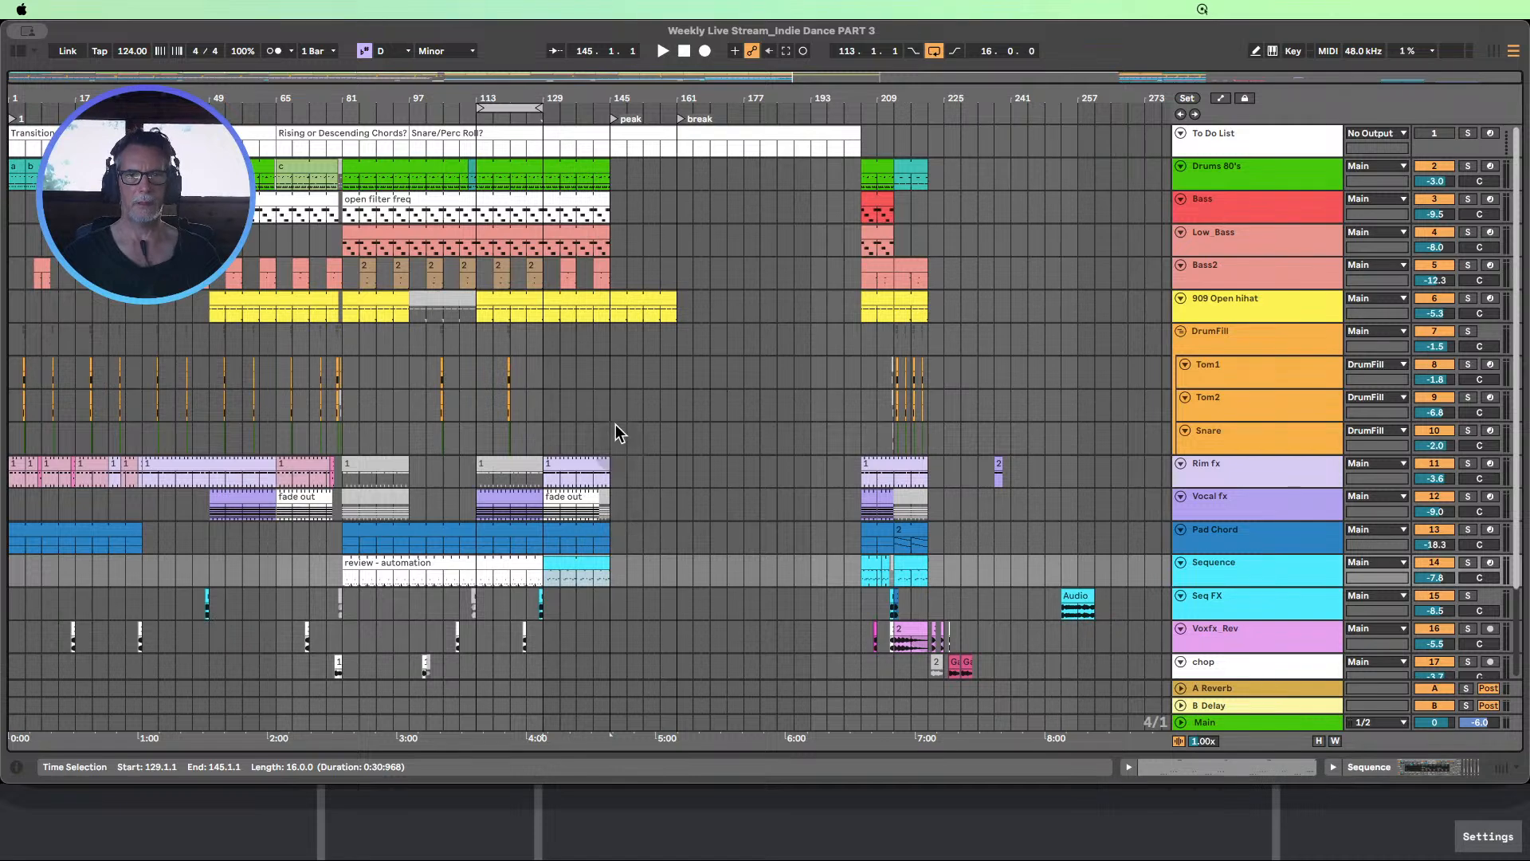
# Duplicate the chop track's section from bars 81–113 to bars 113–145
pyautogui.scroll(-3, 620, 433)
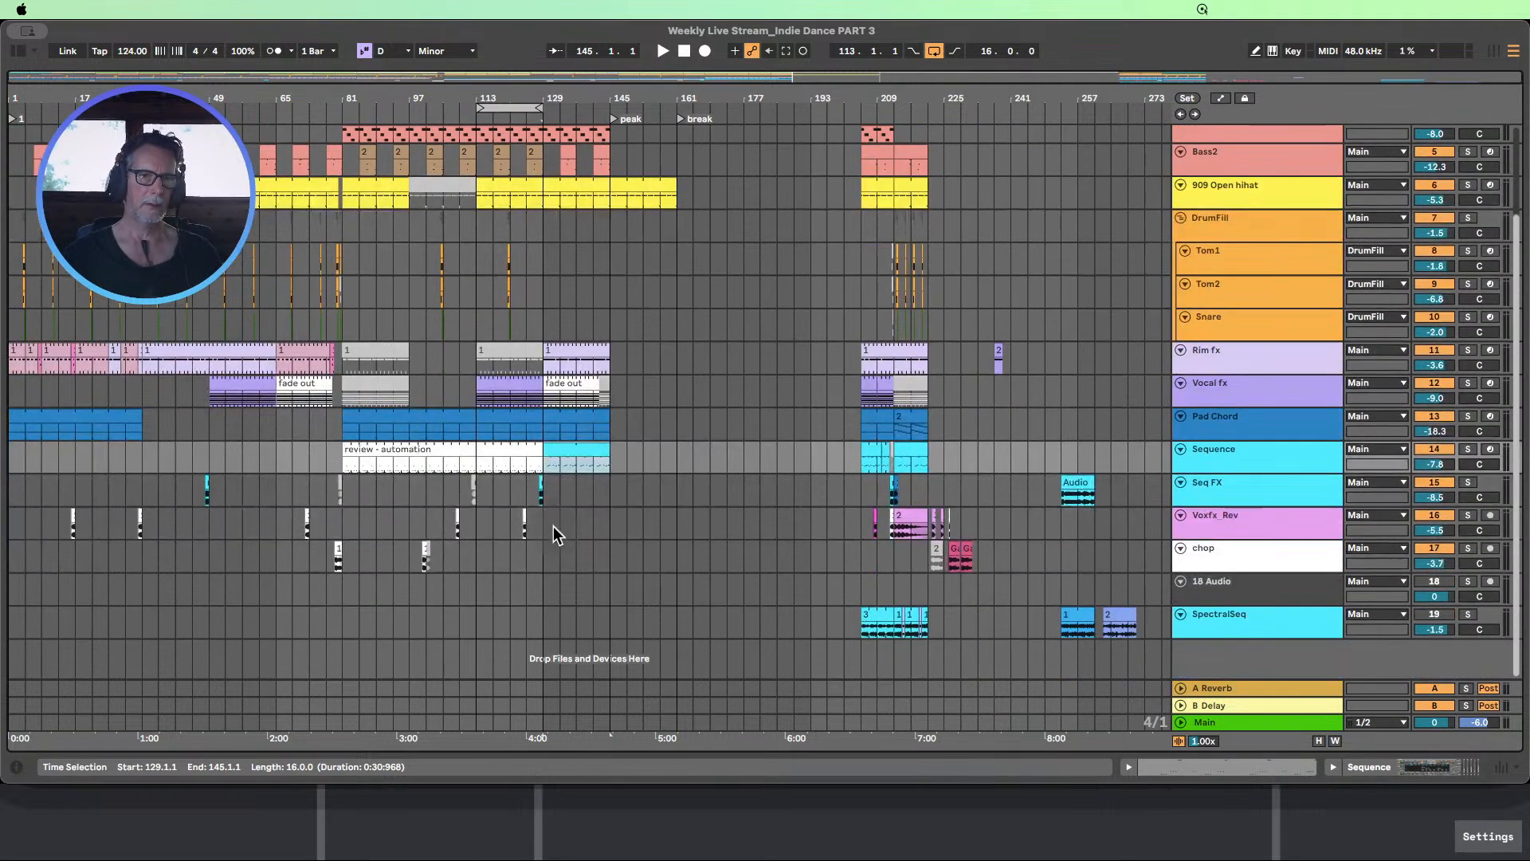
pyautogui.moveTo(275, 522); pyautogui.dragTo(341, 556)
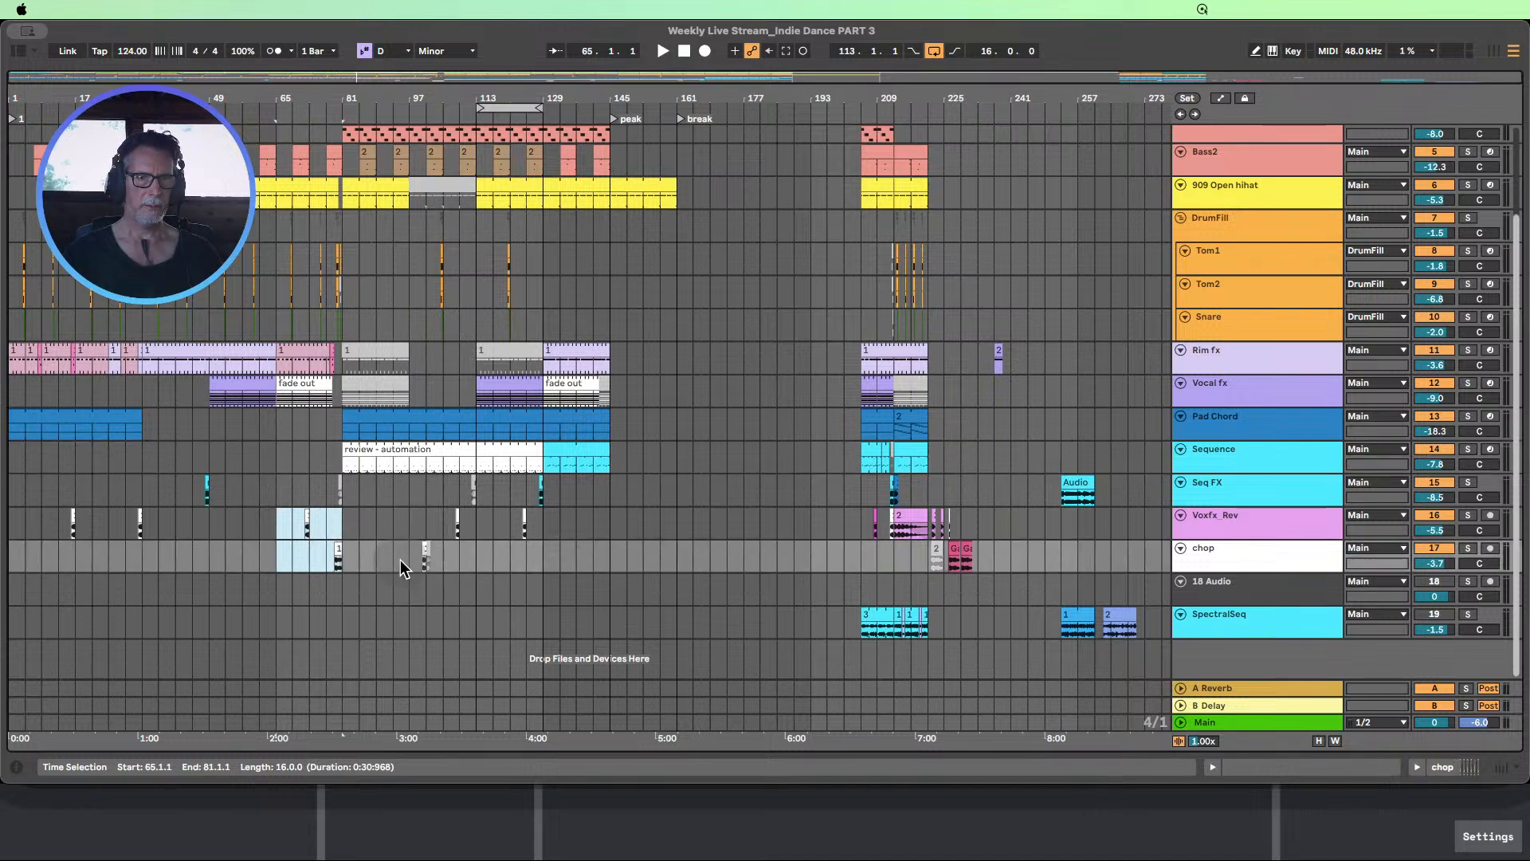
pyautogui.moveTo(343, 558); pyautogui.dragTo(468, 563)
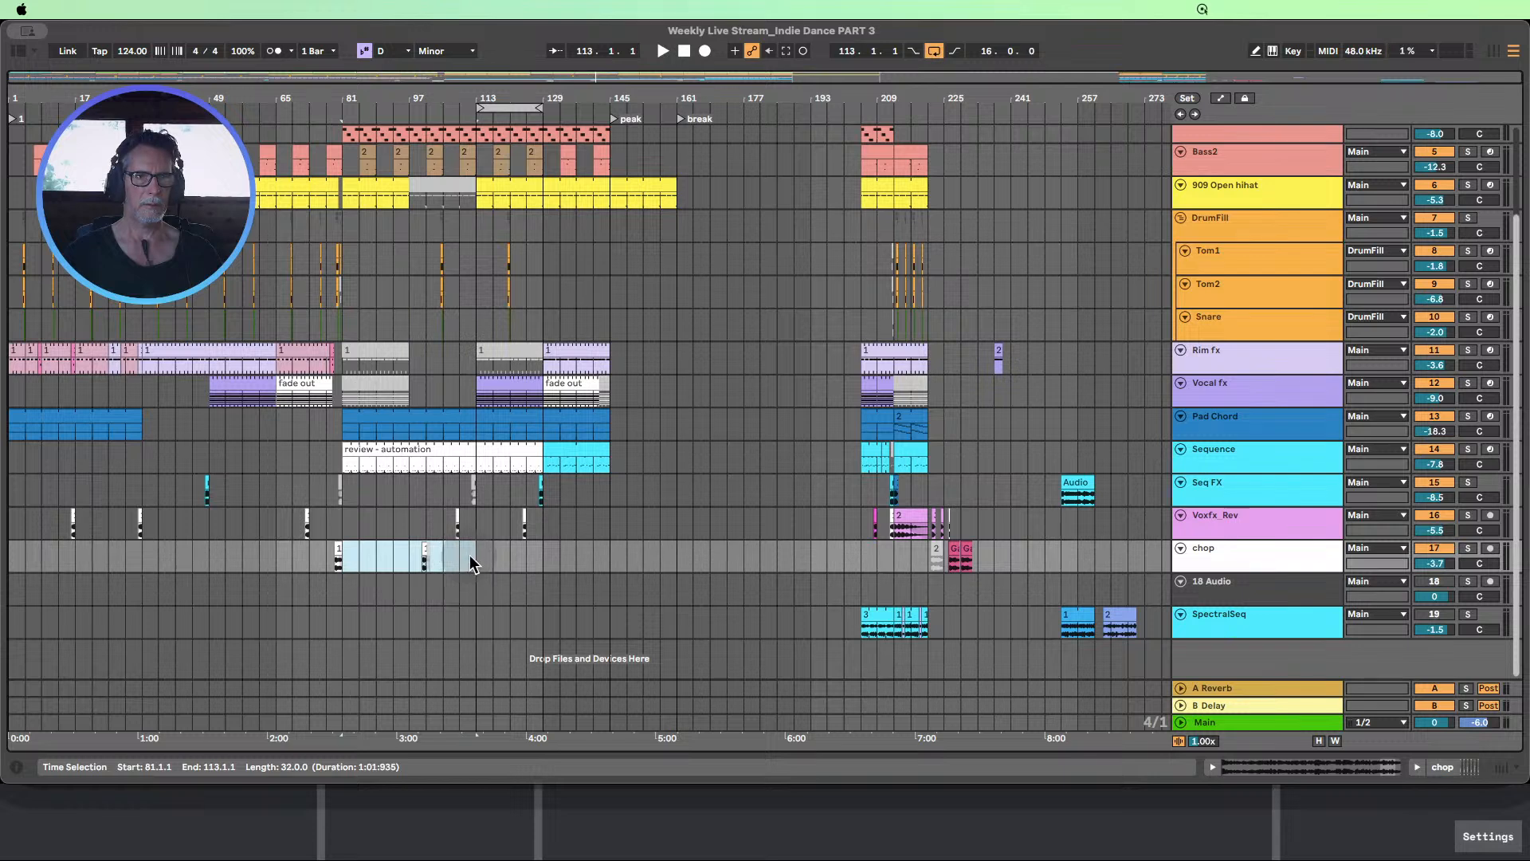
pyautogui.press('super+d')
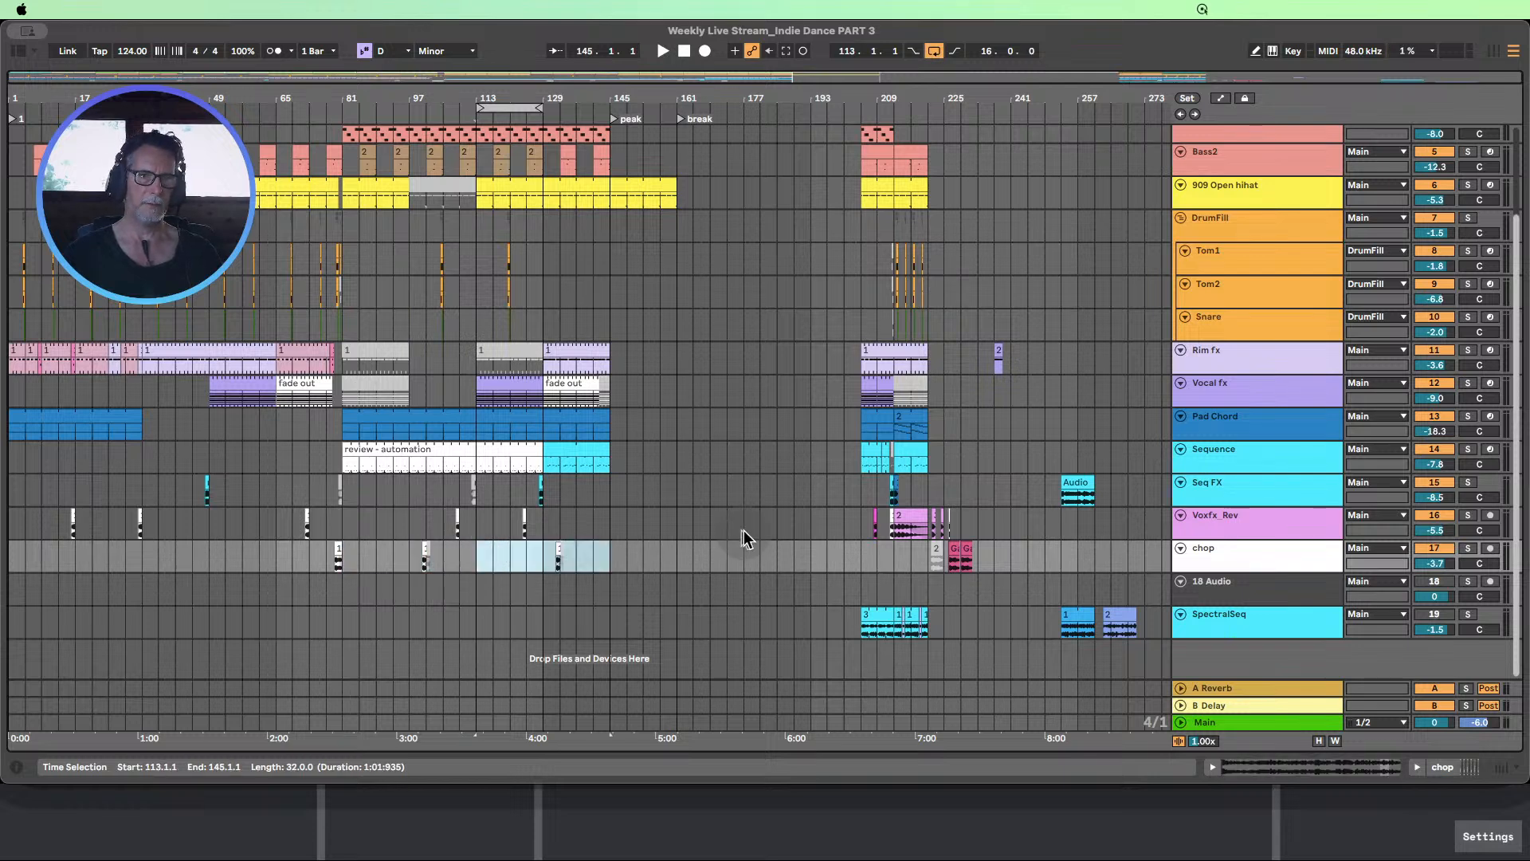
# Copy the Voxfx_Rev section from bars 29–41 to bars 141–153, so its clip sits just before bar 145
pyautogui.click(311, 561)
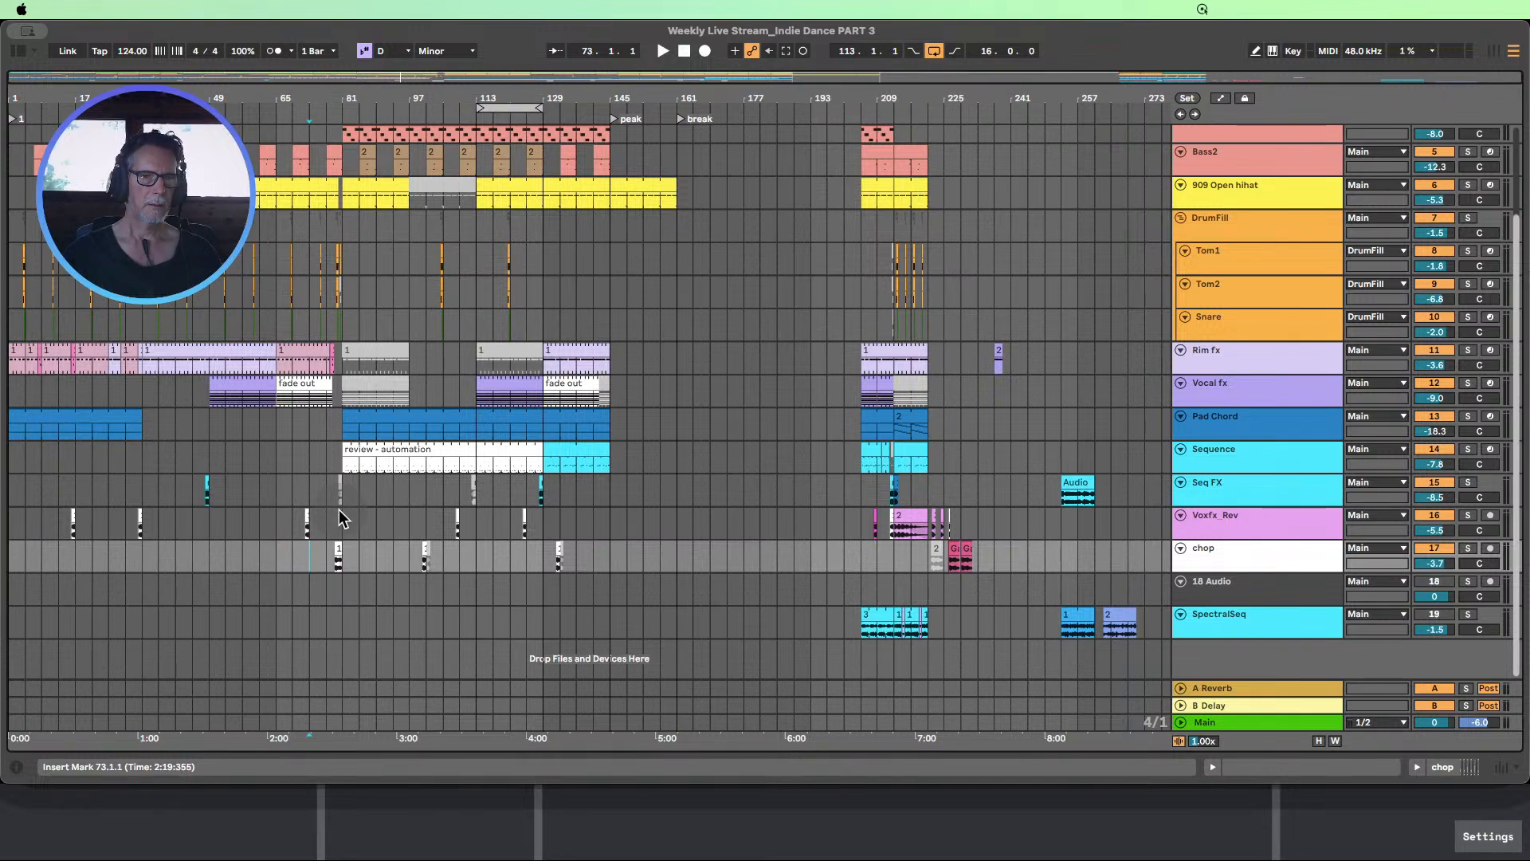
pyautogui.scroll(3, 341, 510)
pyautogui.scroll(-3, 359, 510)
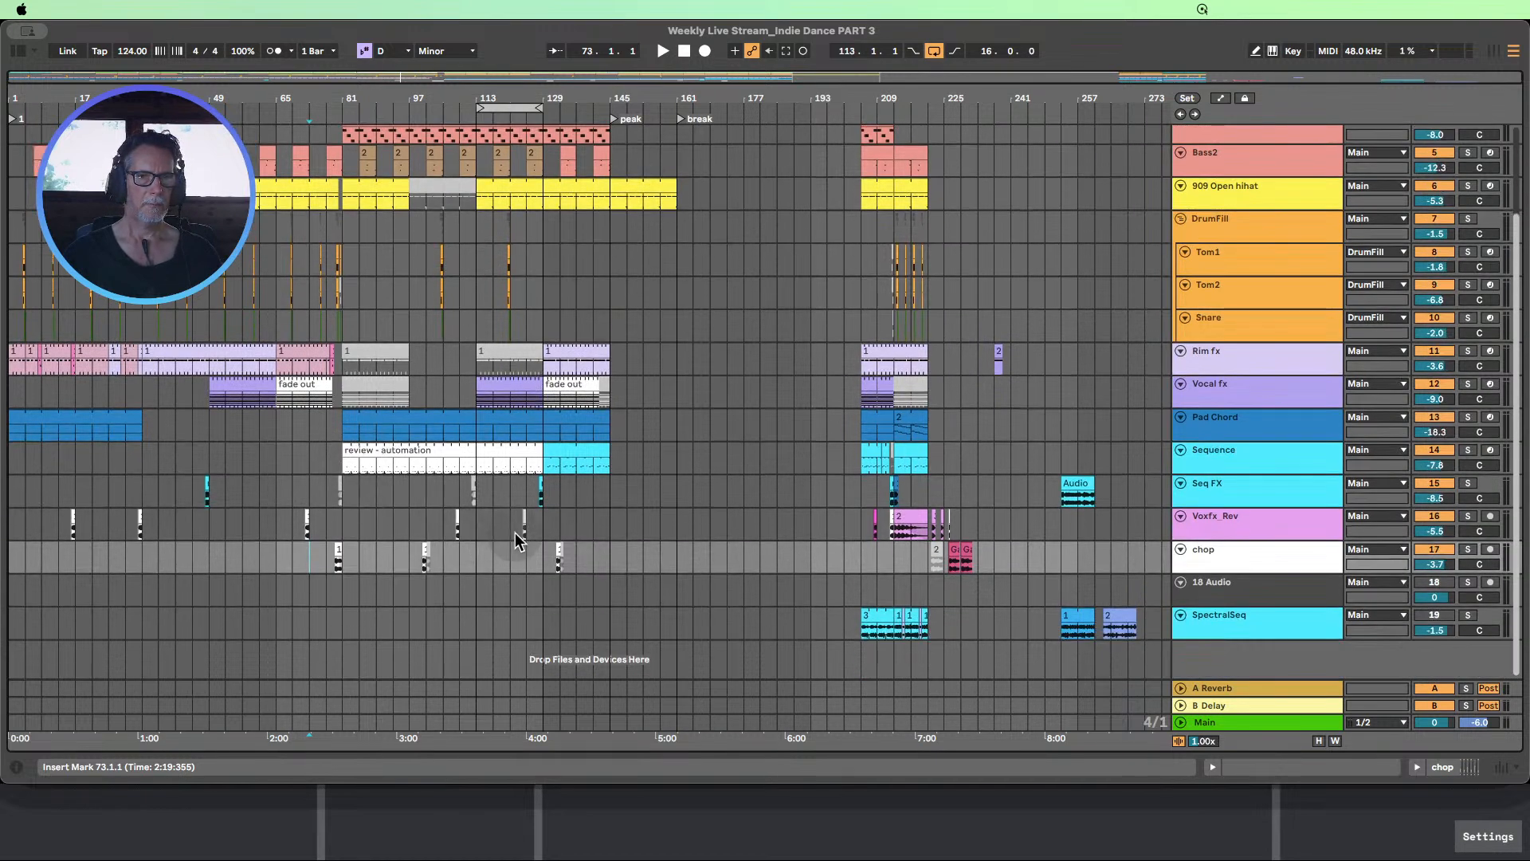
pyautogui.moveTo(95, 526); pyautogui.dragTo(169, 520)
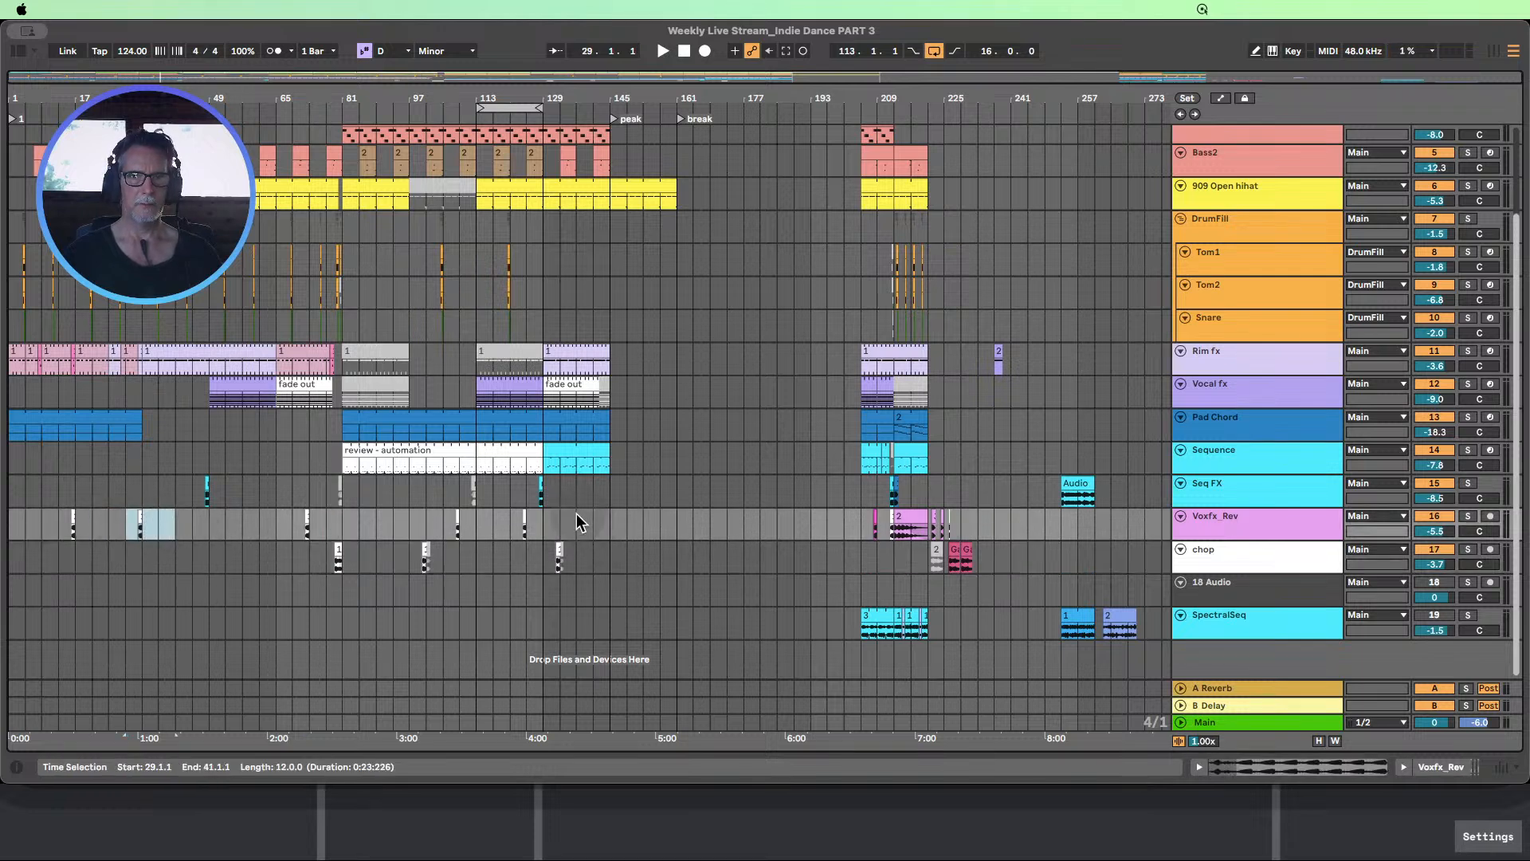
pyautogui.moveTo(577, 522); pyautogui.dragTo(626, 526)
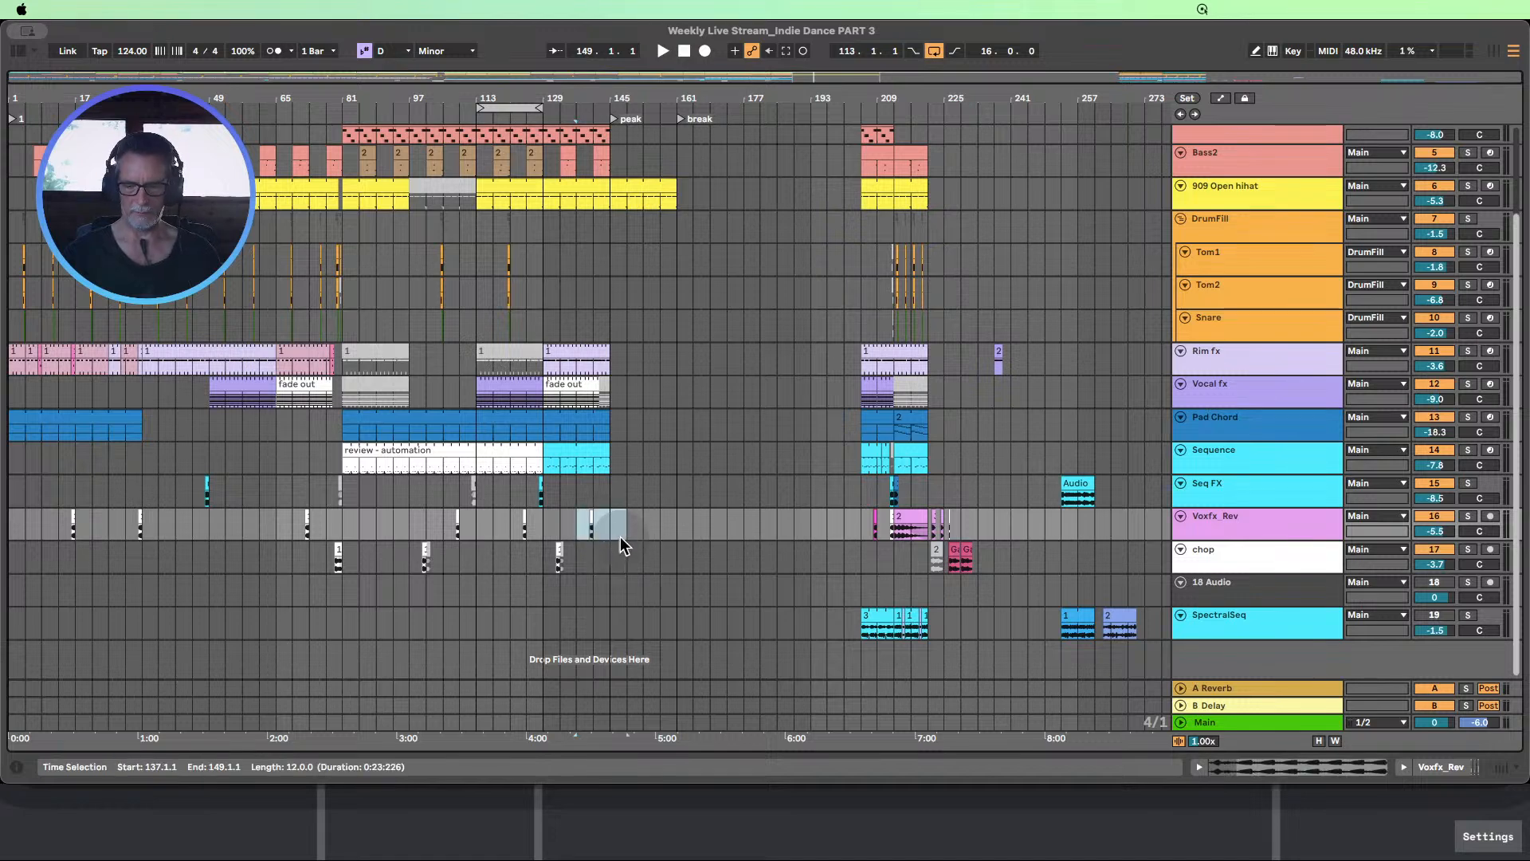
pyautogui.click(592, 523)
pyautogui.hotkey('shift', 'Right')
pyautogui.hotkey('shift', 'Right')
pyautogui.hotkey('shift', 'Right')
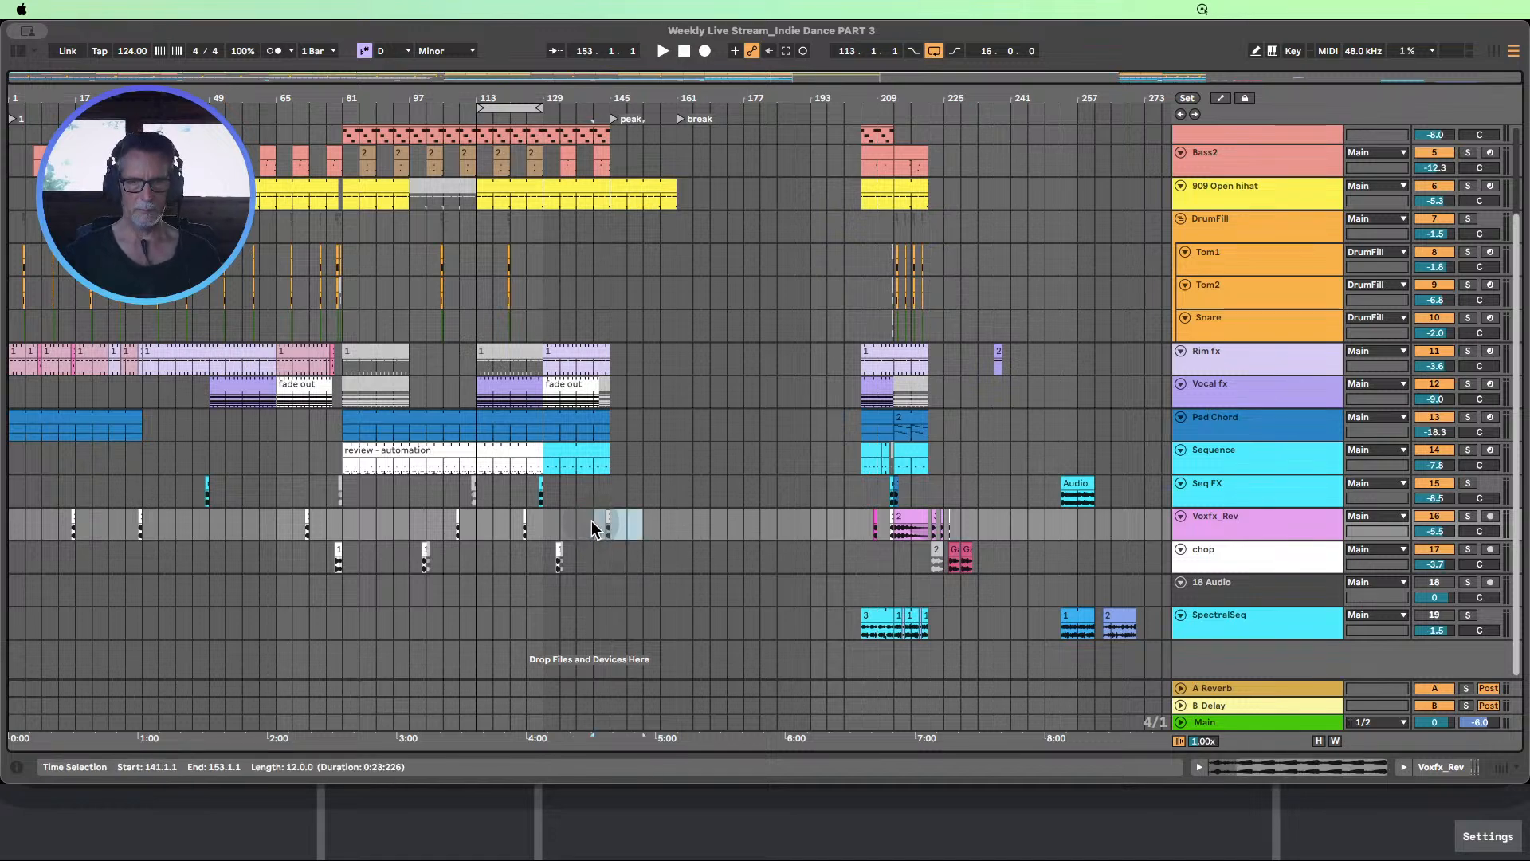
# Show the automation lanes, enlarge the DrumFill track, and display its Delay Dry/Wet automation
pyautogui.scroll(3, 683, 475)
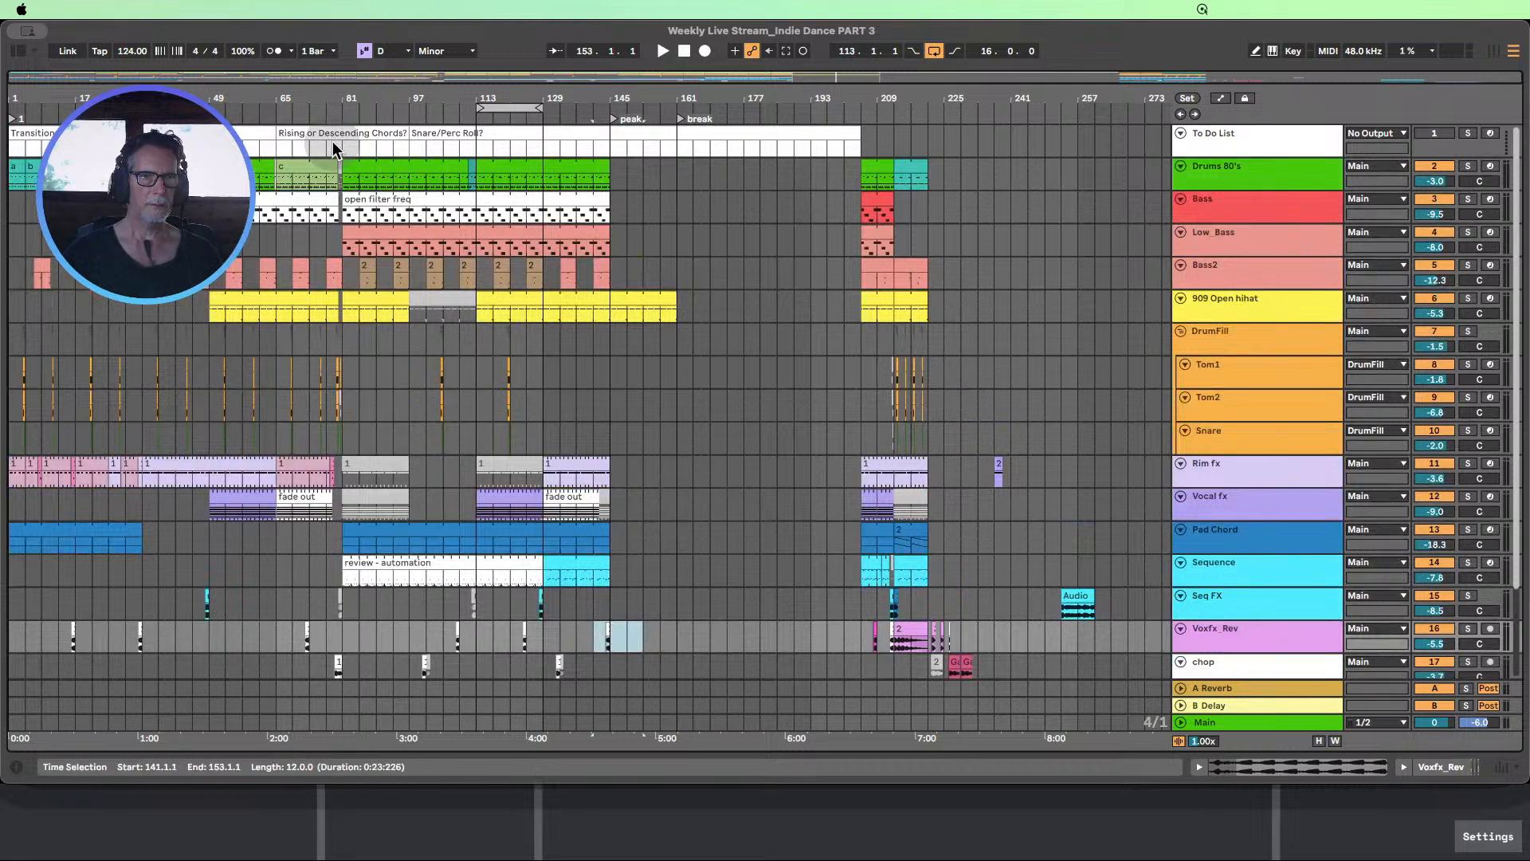
pyautogui.moveTo(301, 98); pyautogui.dragTo(442, 127)
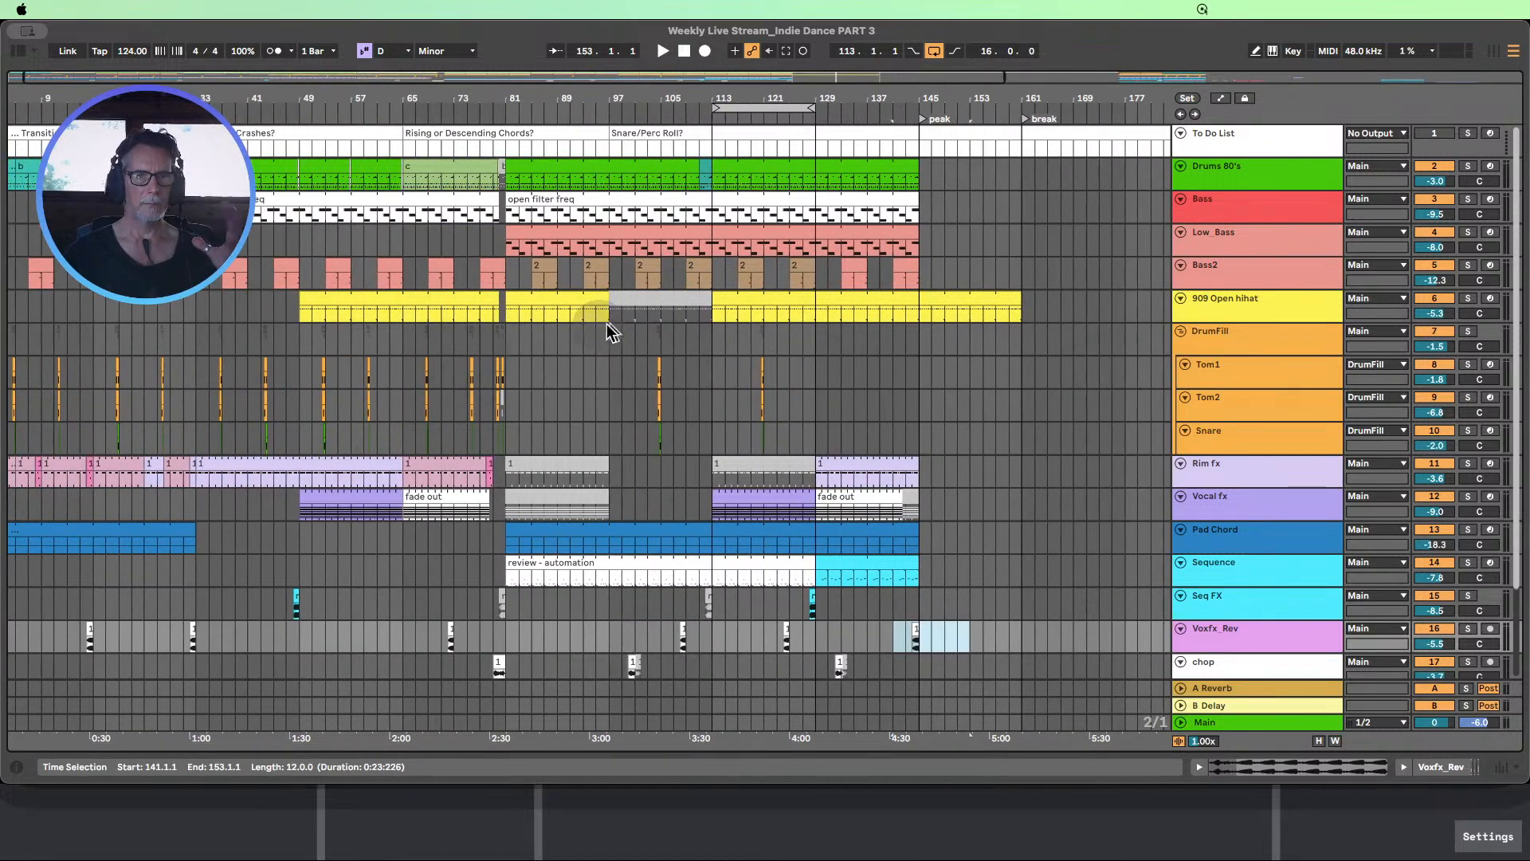
pyautogui.click(1220, 99)
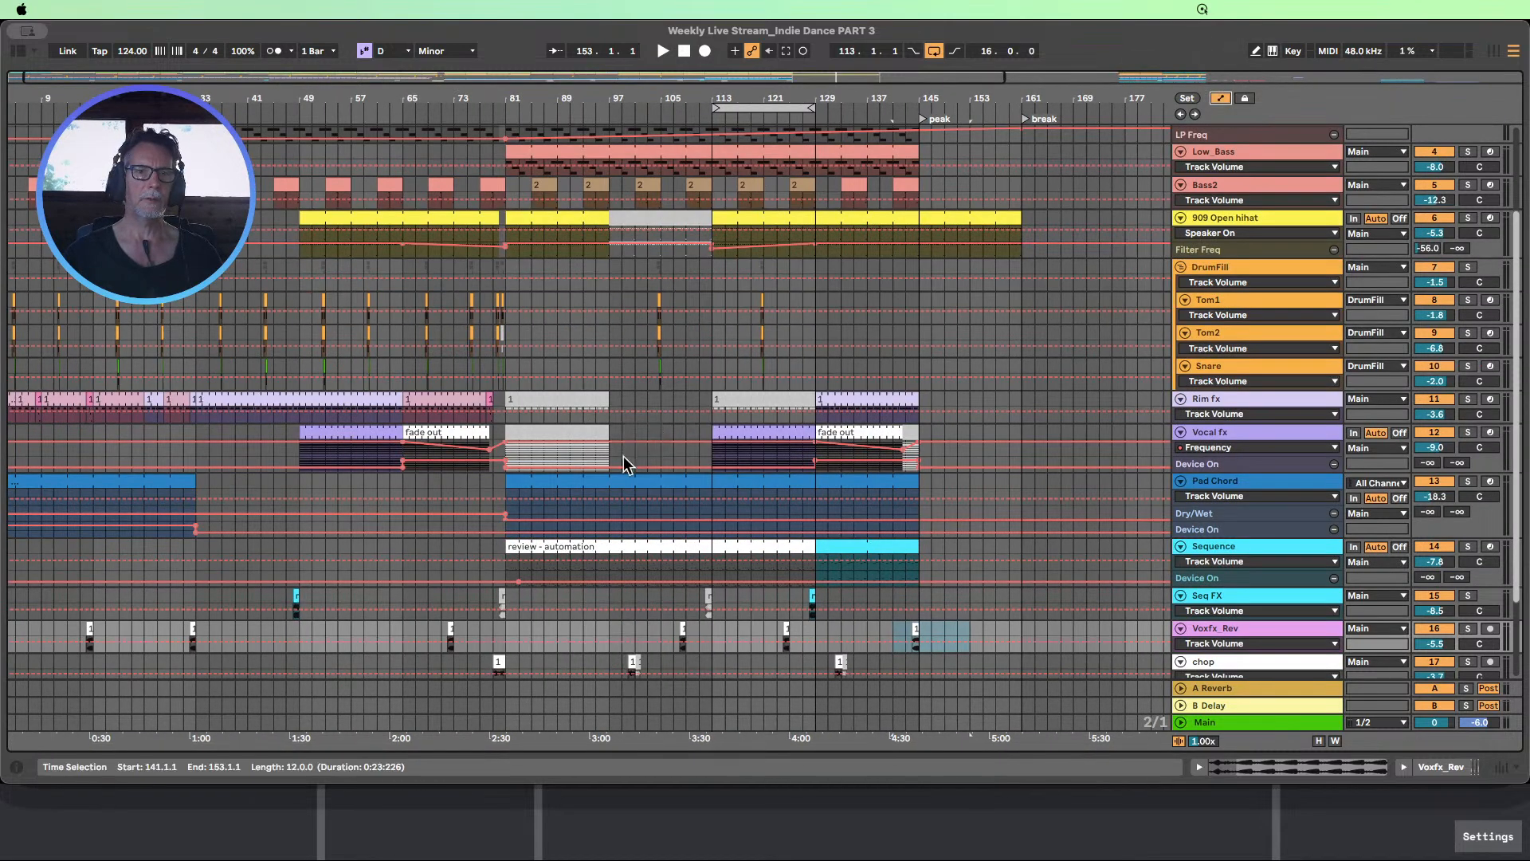
pyautogui.scroll(1, 613, 434)
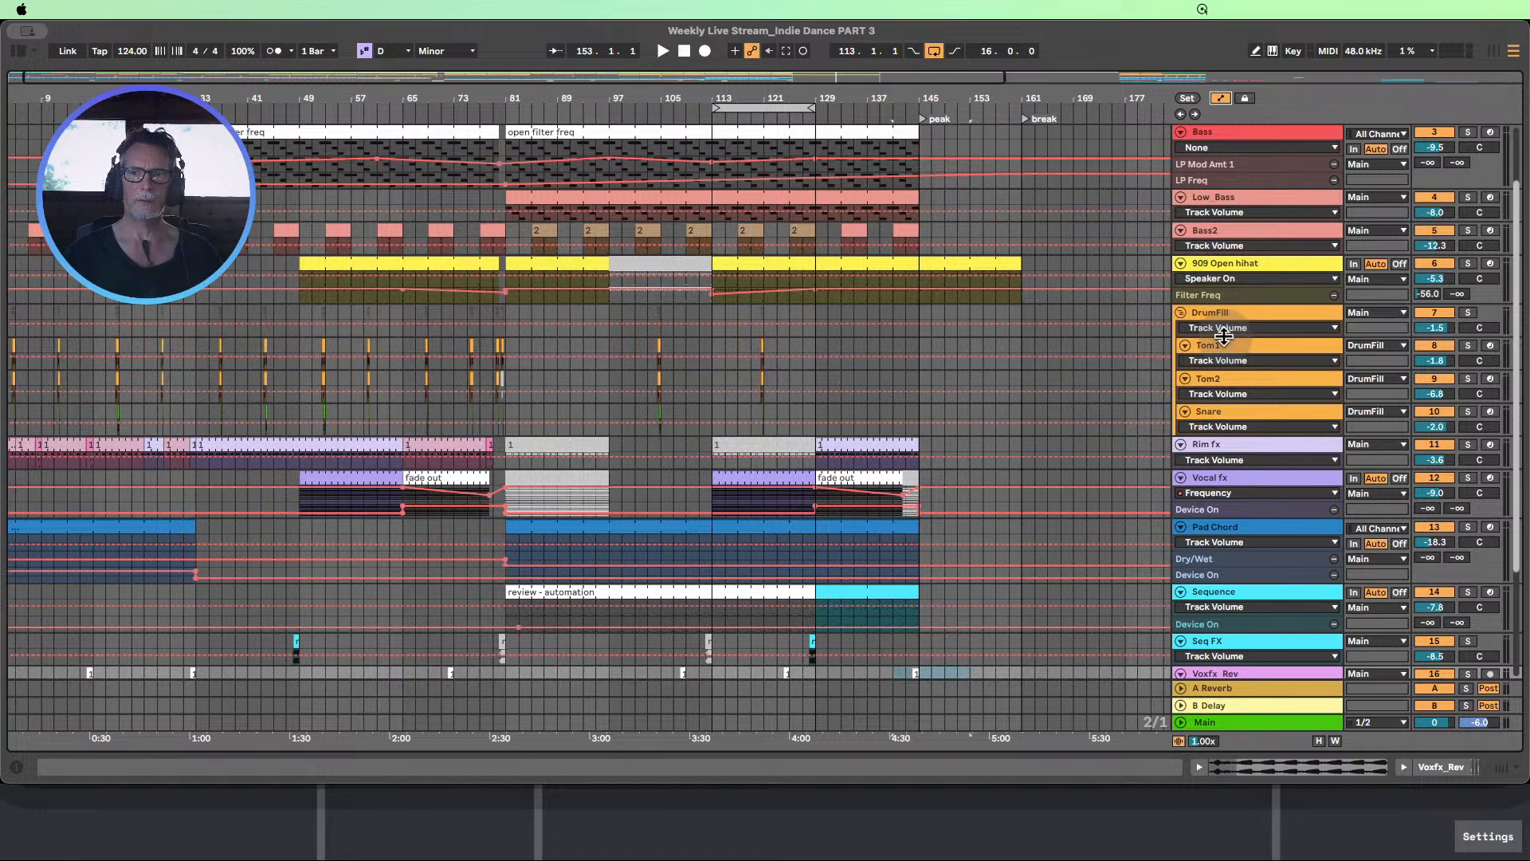
pyautogui.moveTo(1224, 336); pyautogui.dragTo(1246, 428)
pyautogui.click(1252, 343)
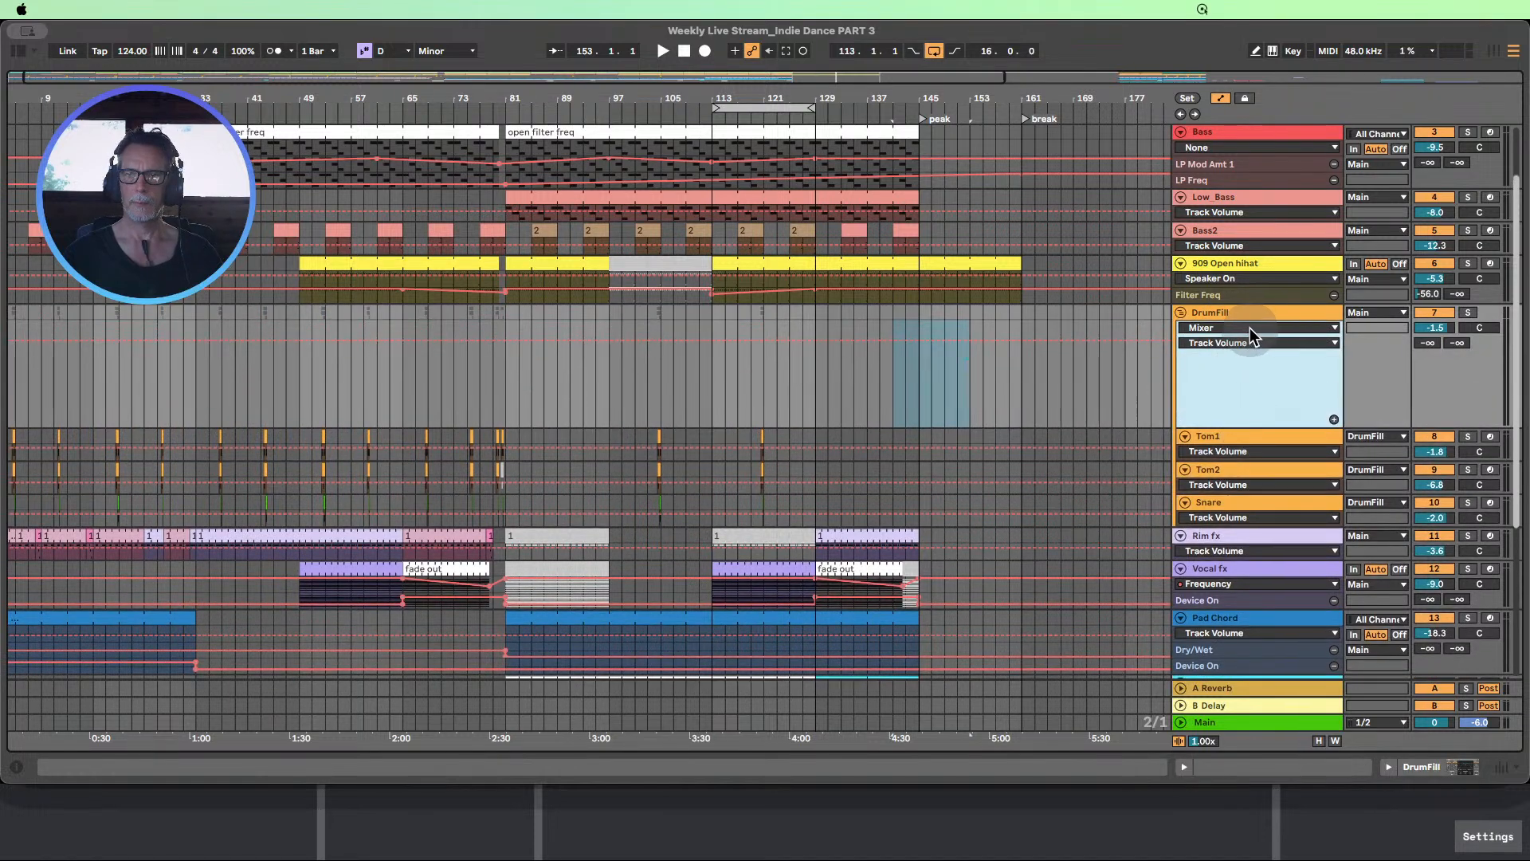
pyautogui.click(1250, 329)
pyautogui.click(1223, 355)
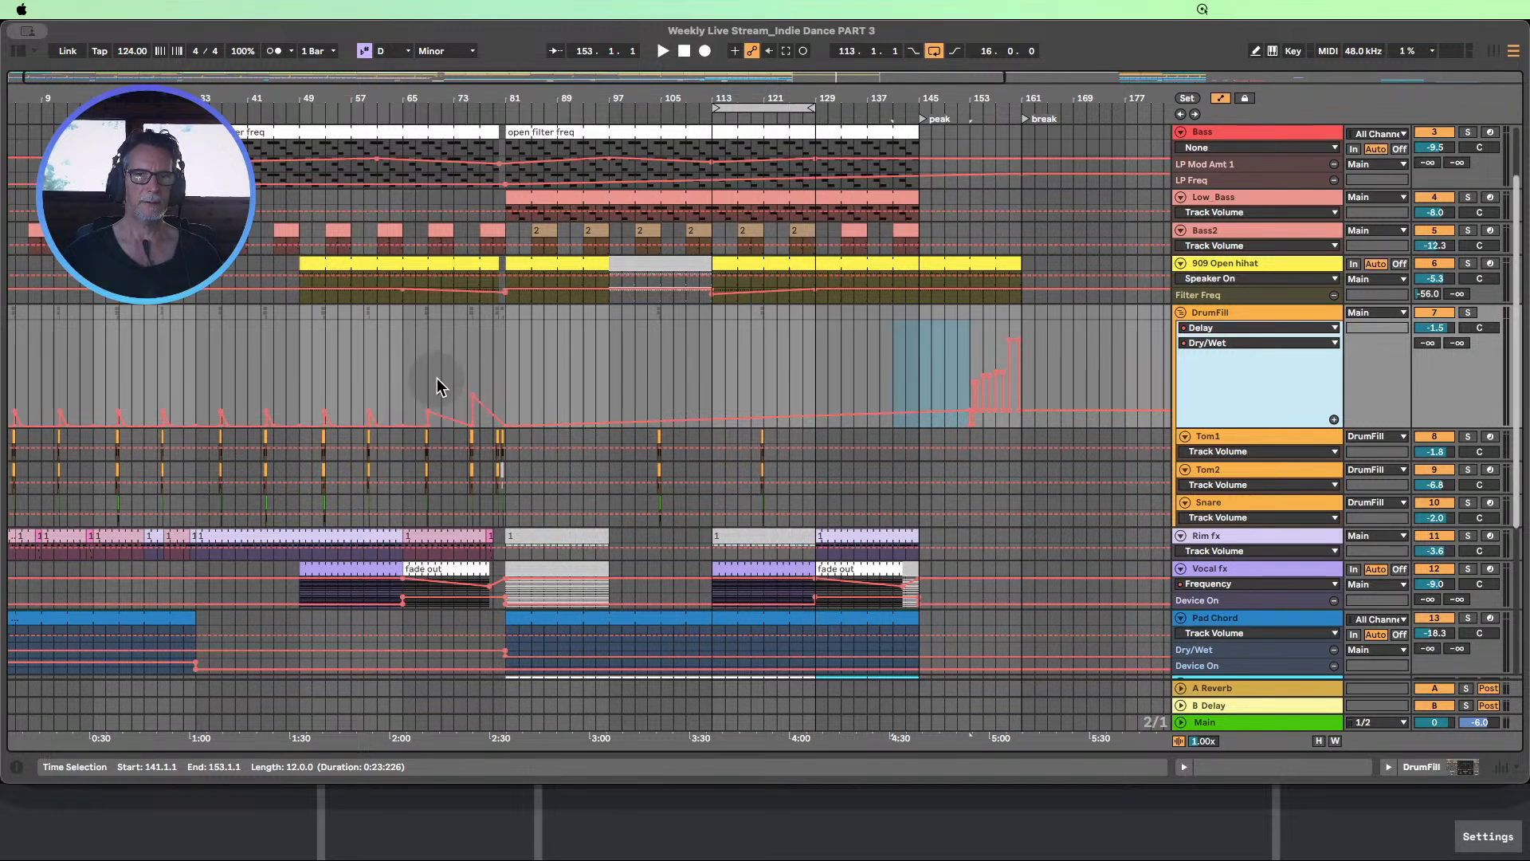
# Copy bars 69–81 of the DrumFill group, including Tom1, Tom2, Snare and the delay automation, to bar 133
pyautogui.moveTo(431, 371); pyautogui.dragTo(507, 499)
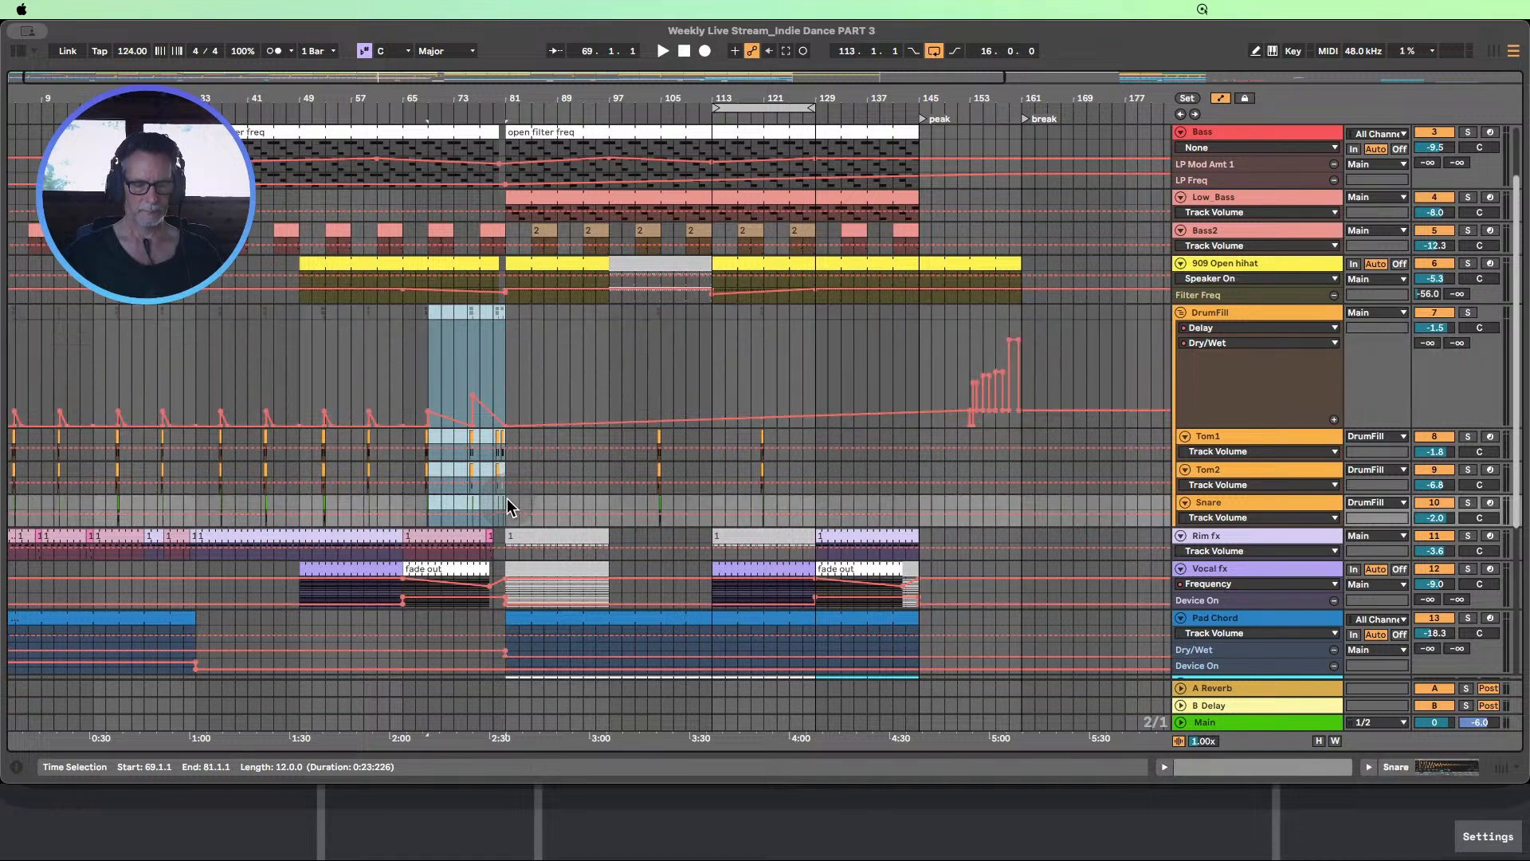
pyautogui.click(841, 313)
pyautogui.hotkey('ctrl', 'v')
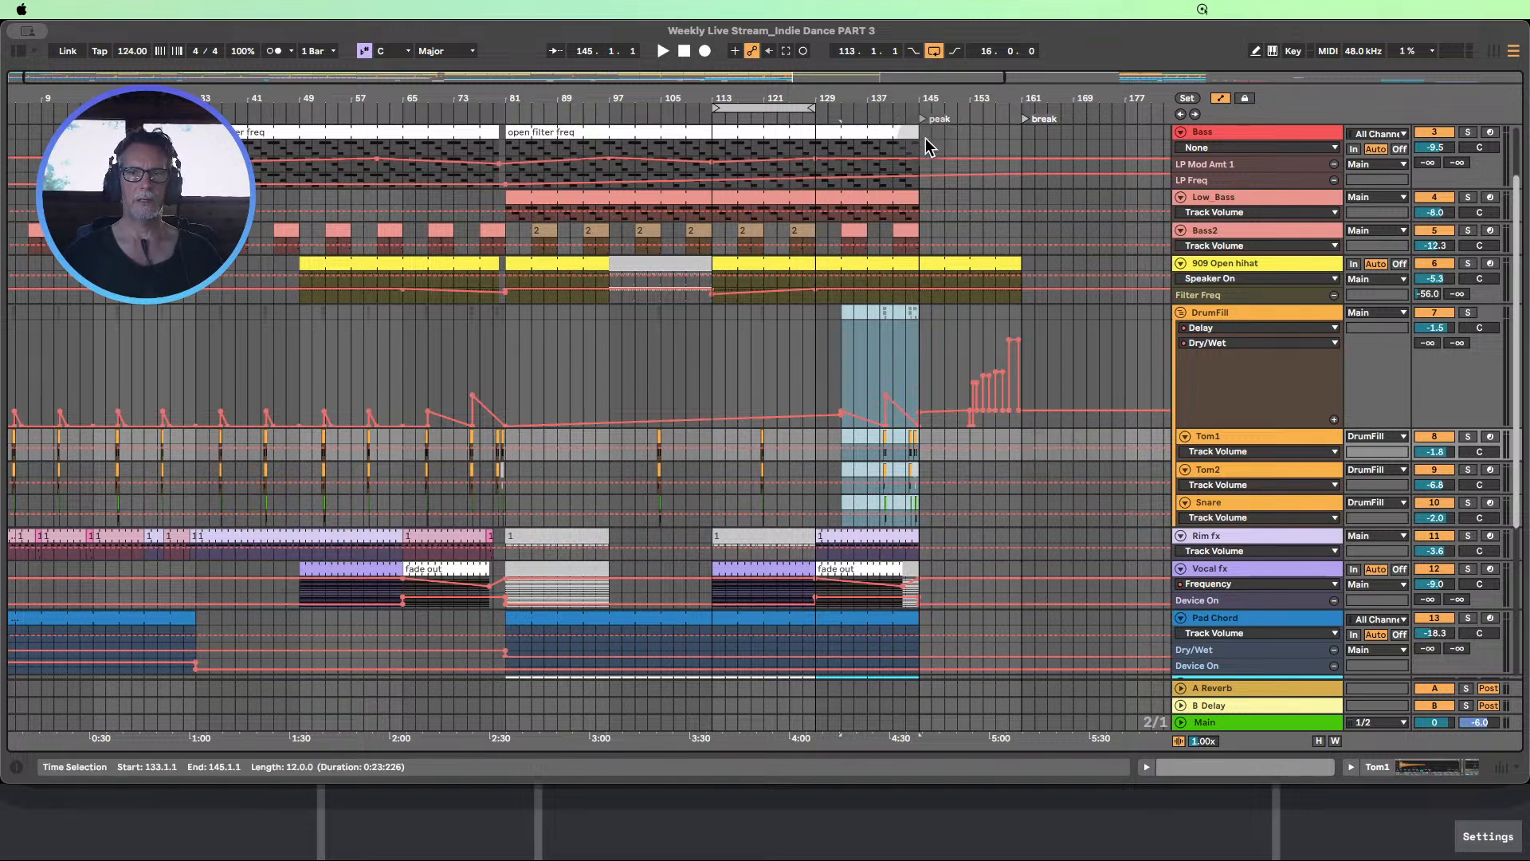
# Relocate the peak marker to bar 129 and the break marker to bar 145, and play from bar 113 with bars 129–145 looped
pyautogui.moveTo(922, 123); pyautogui.dragTo(814, 126)
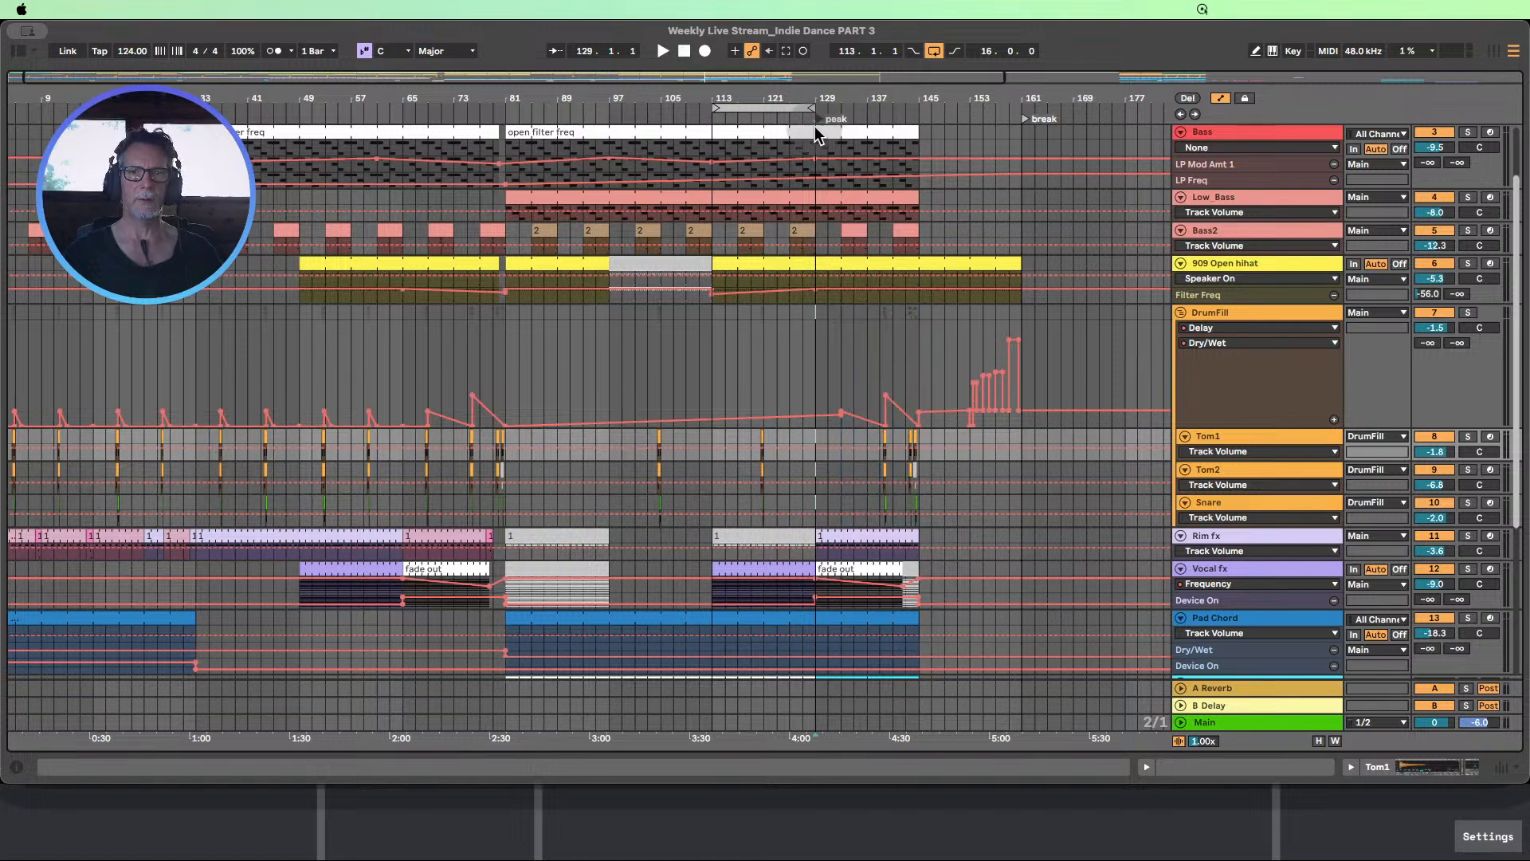
pyautogui.moveTo(1025, 120); pyautogui.dragTo(922, 120)
pyautogui.moveTo(808, 96); pyautogui.dragTo(548, 86)
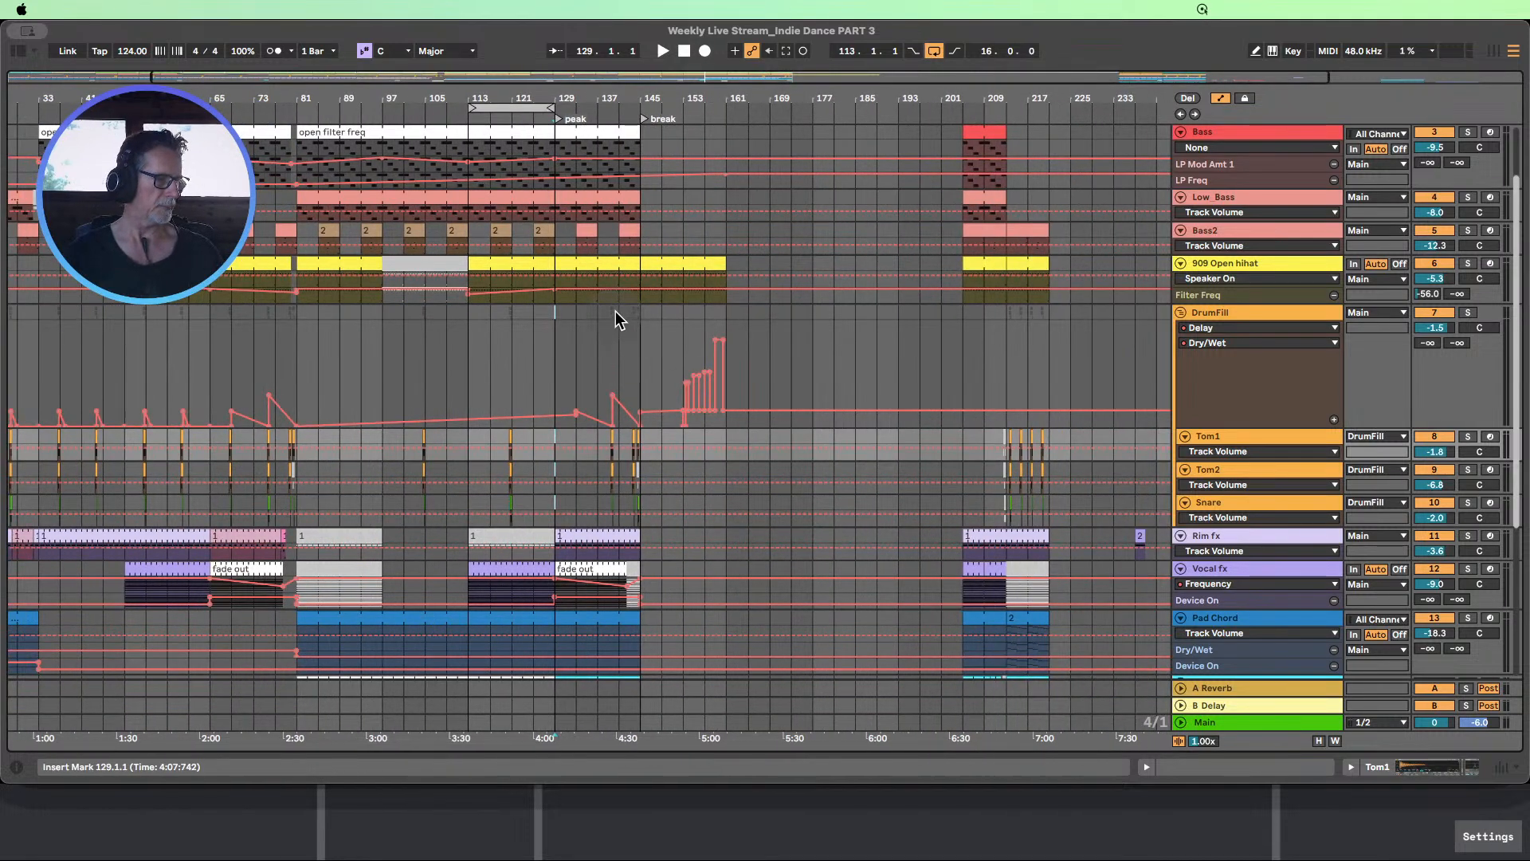
pyautogui.click(480, 118)
pyautogui.moveTo(528, 107); pyautogui.dragTo(621, 105)
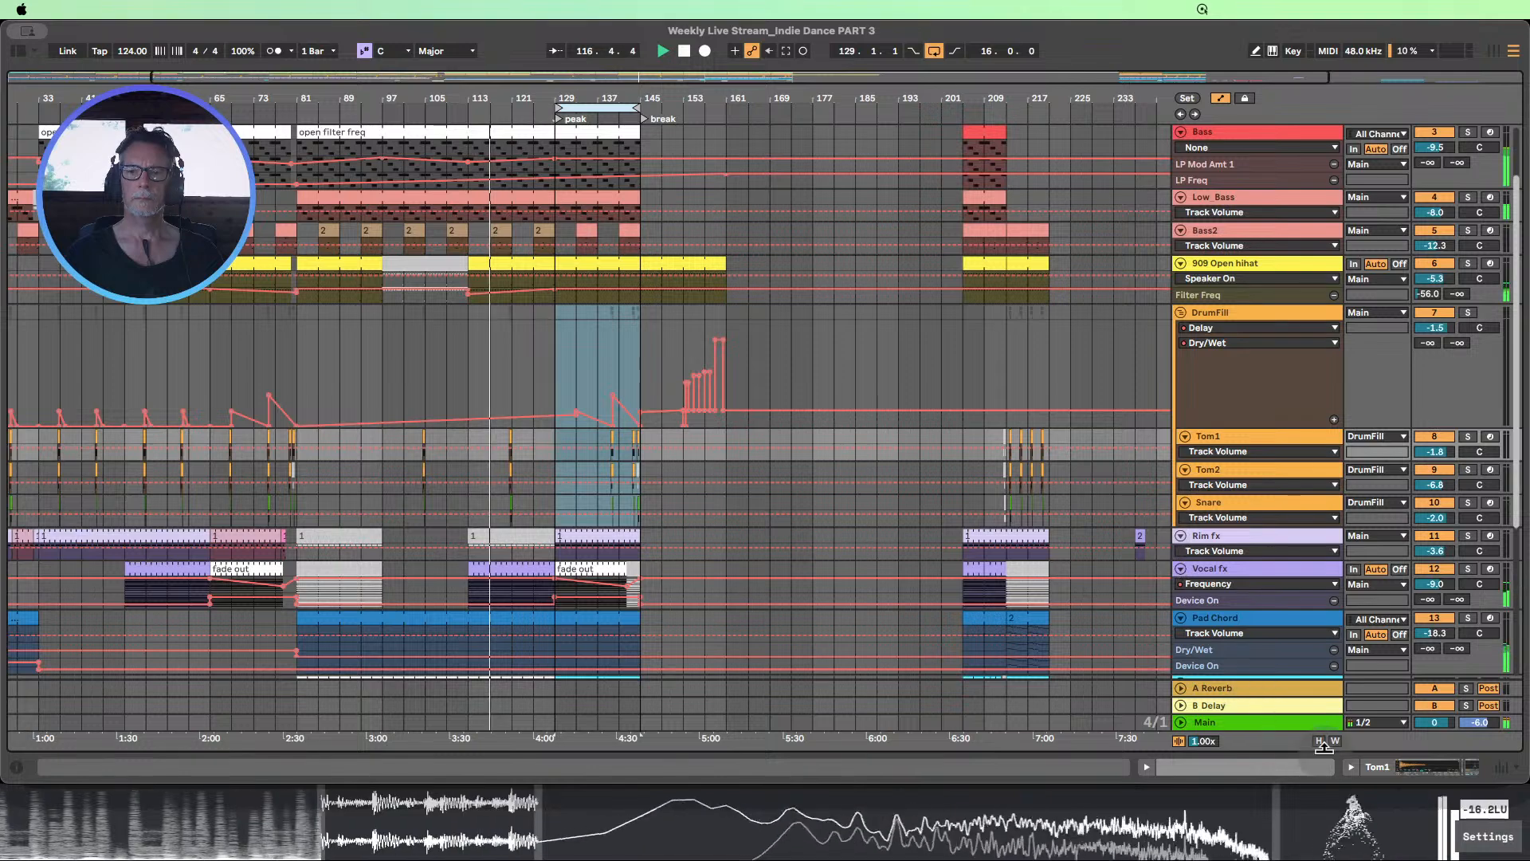
# Hide the automation lanes and fit the track heights to the arrangement view
pyautogui.click(1221, 98)
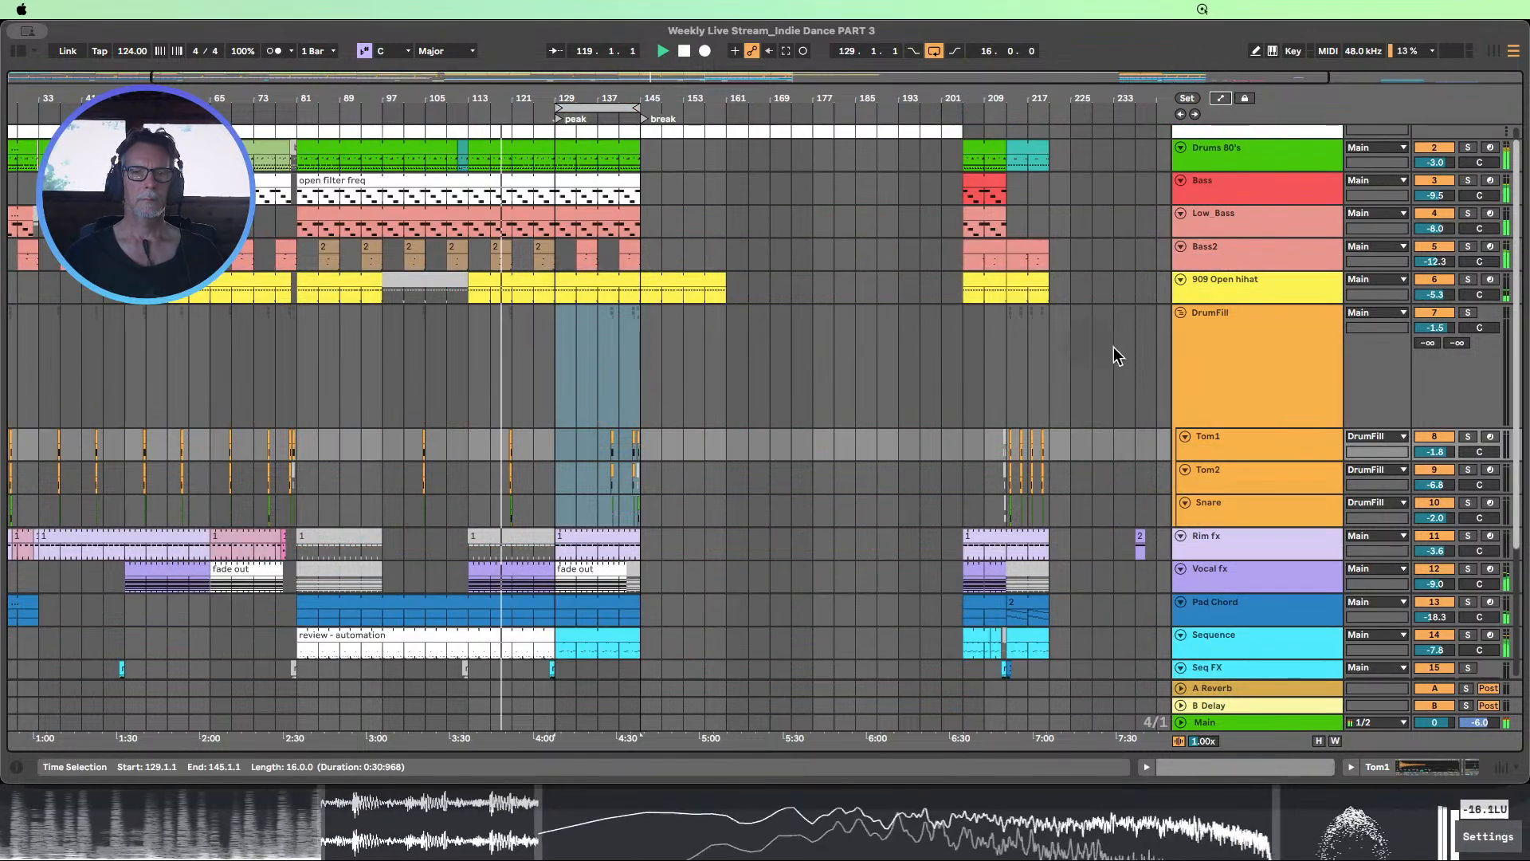
pyautogui.click(1318, 741)
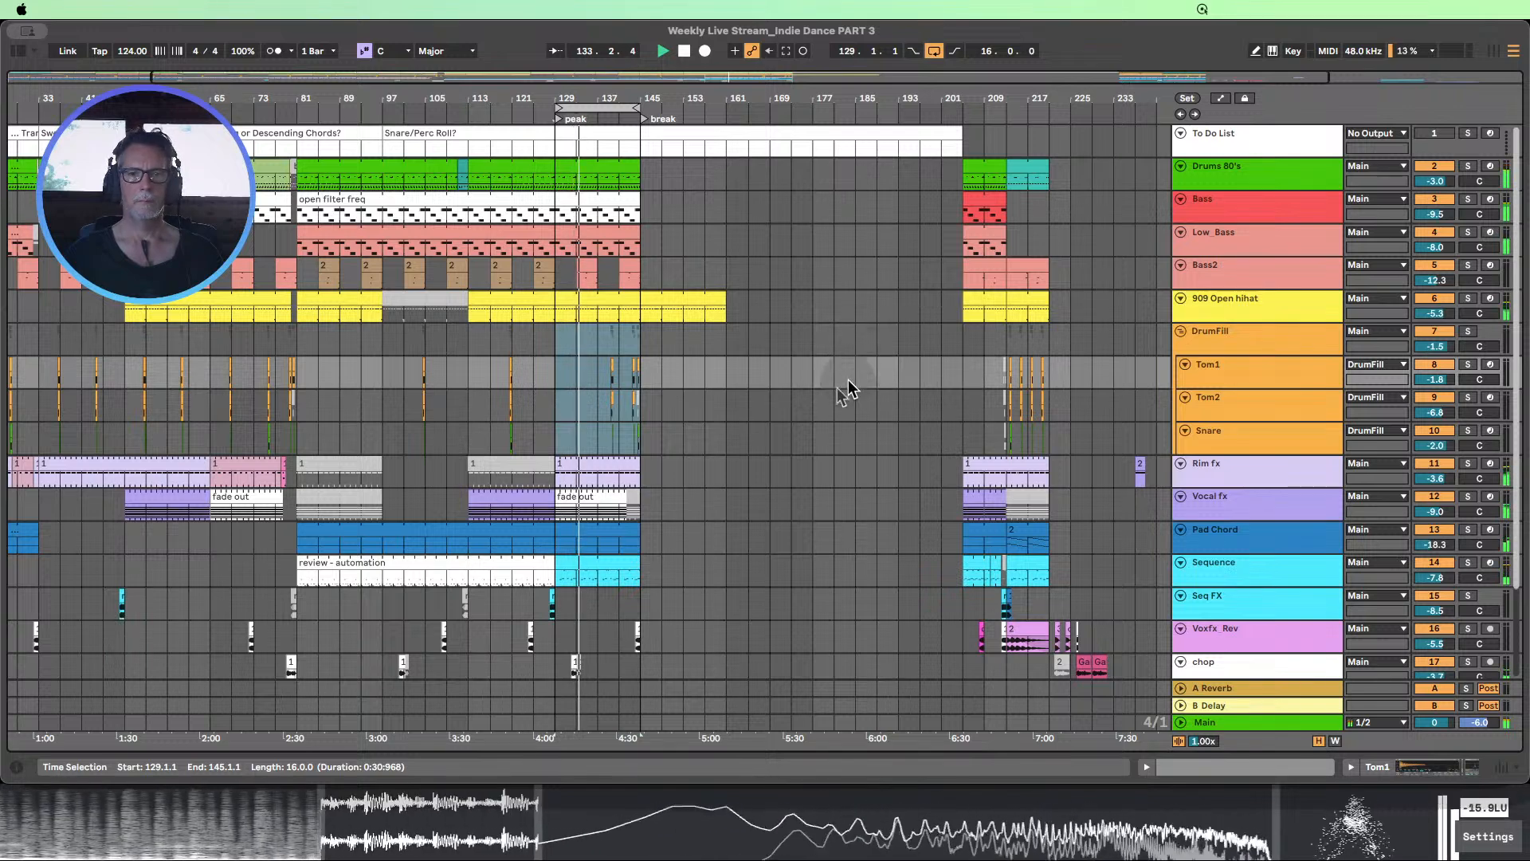
# Deactivate the chop clip between bars 129 and 137
pyautogui.scroll(-2, 849, 389)
pyautogui.click(578, 592)
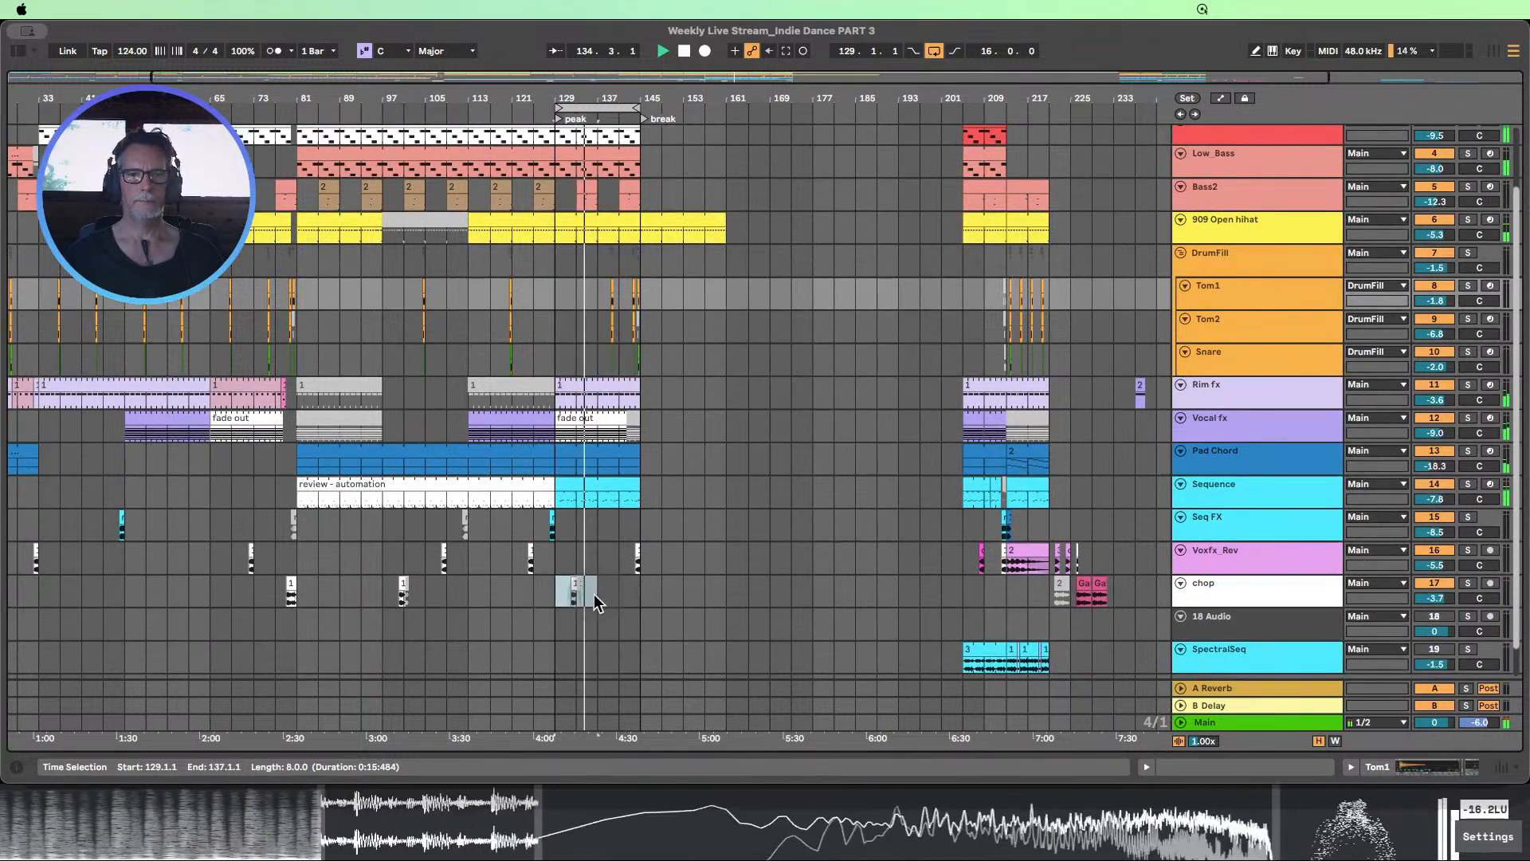
pyautogui.click(722, 594)
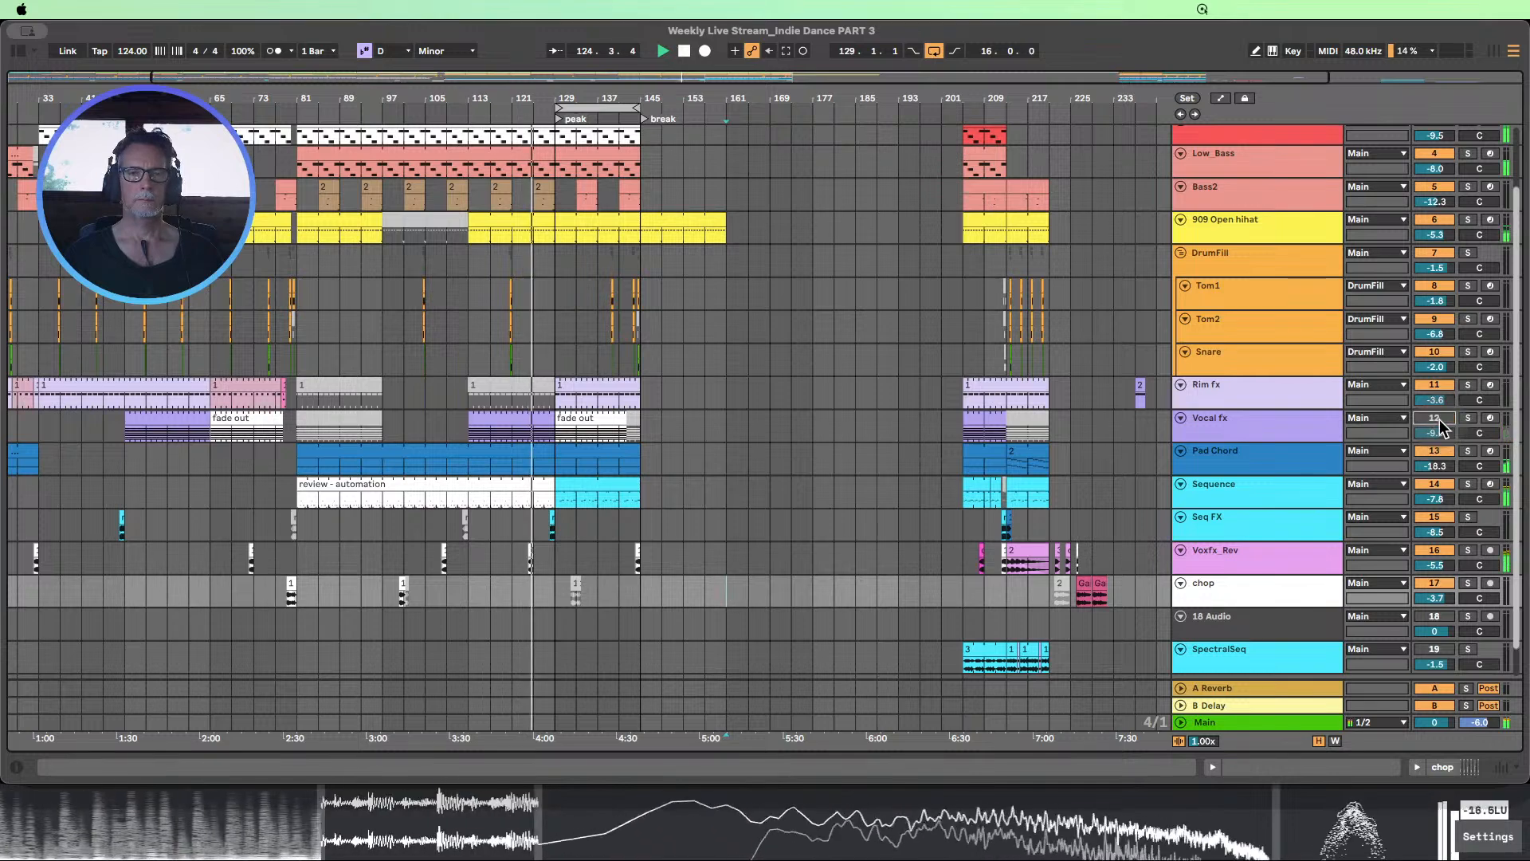
# Audition the Vocal fx and Rim fx clips across bars 129–145 during playback
pyautogui.click(577, 425)
pyautogui.moveTo(606, 431); pyautogui.dragTo(639, 424)
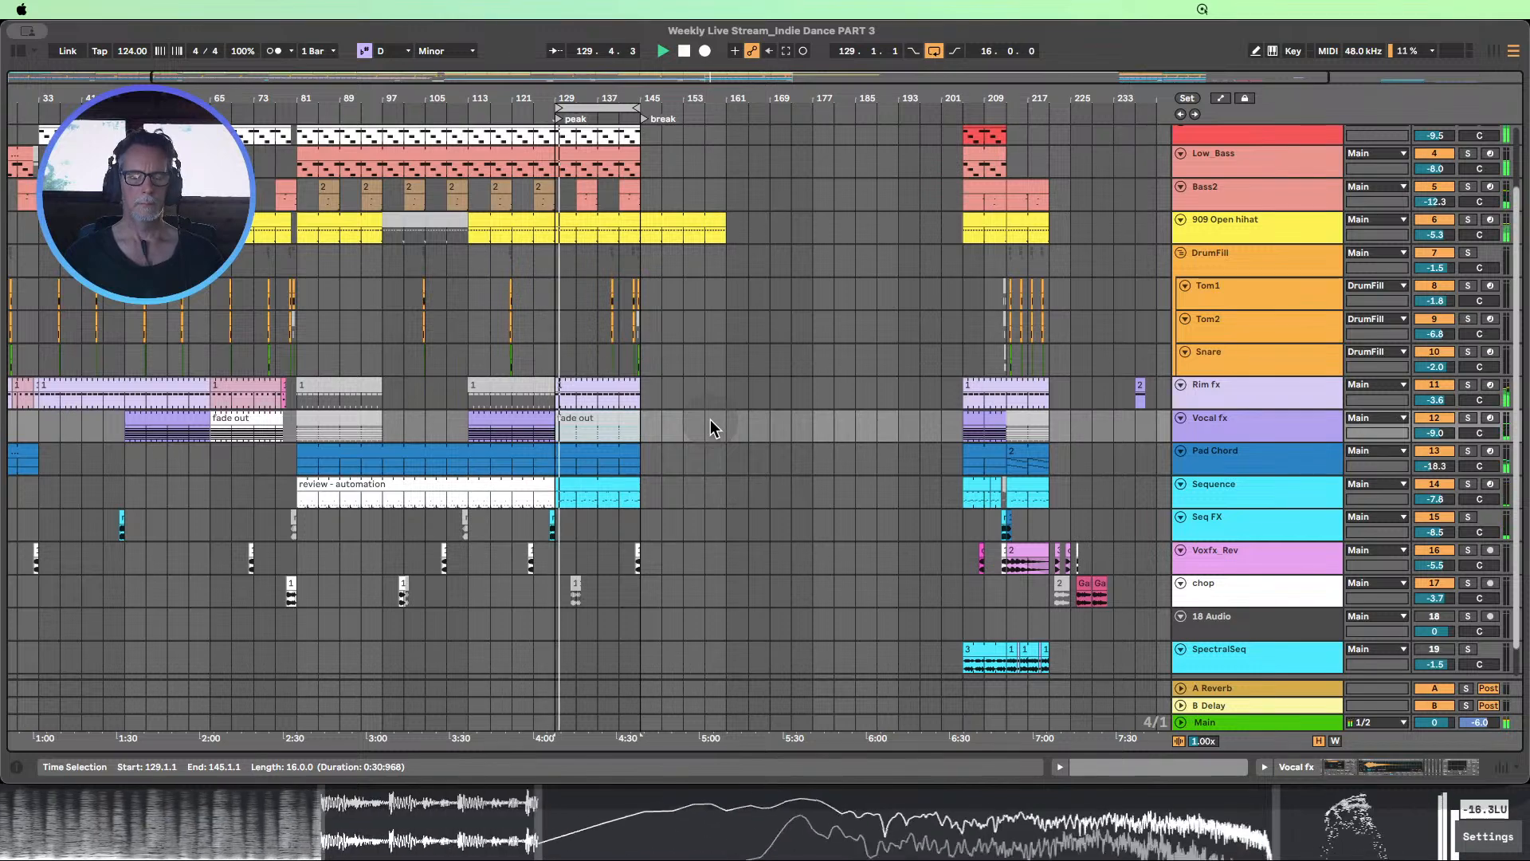
pyautogui.click(597, 389)
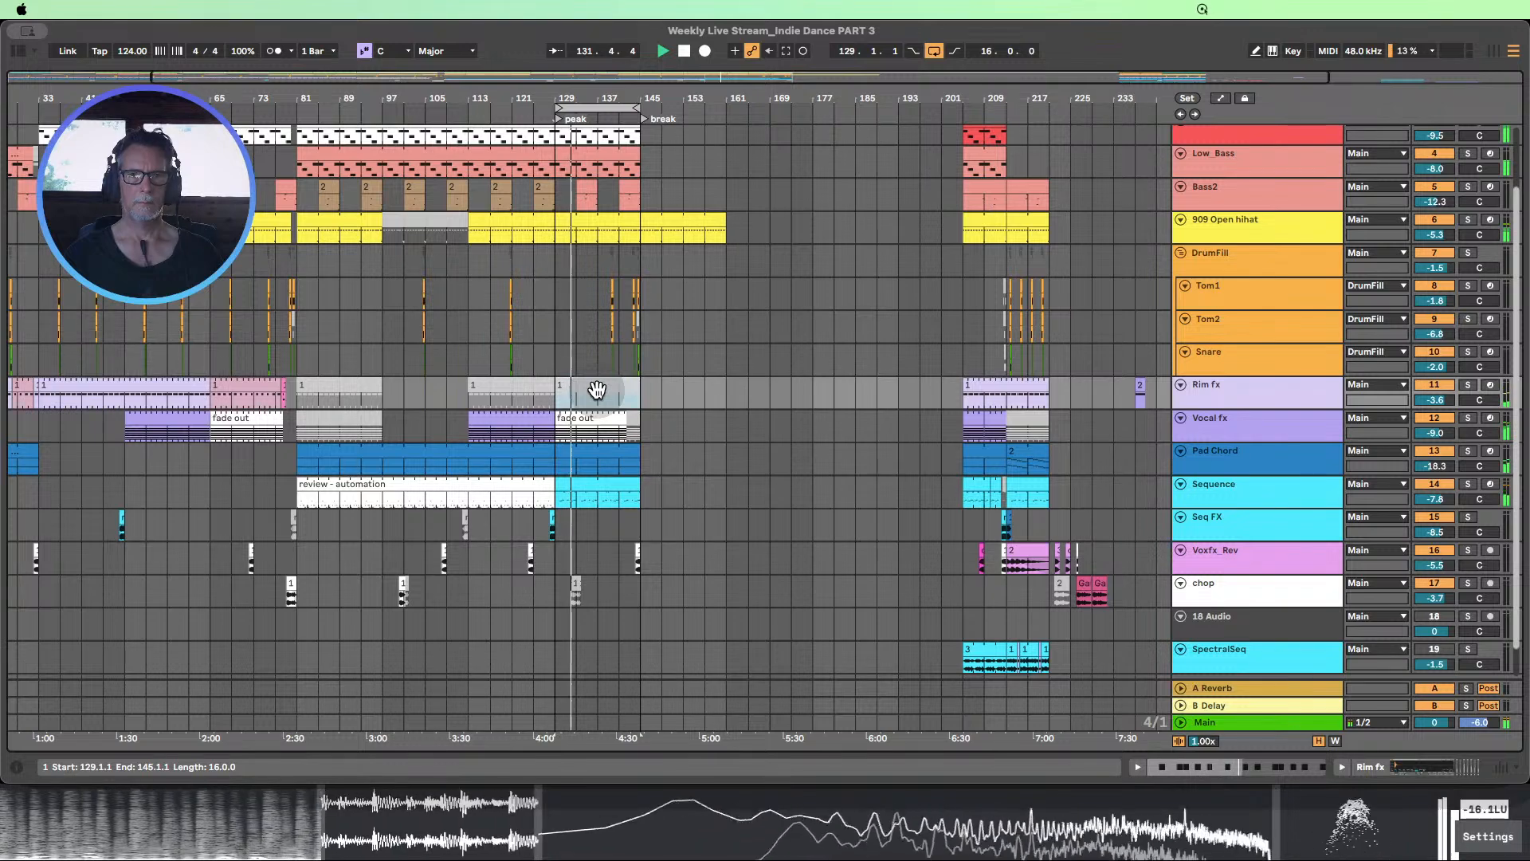
pyautogui.click(683, 396)
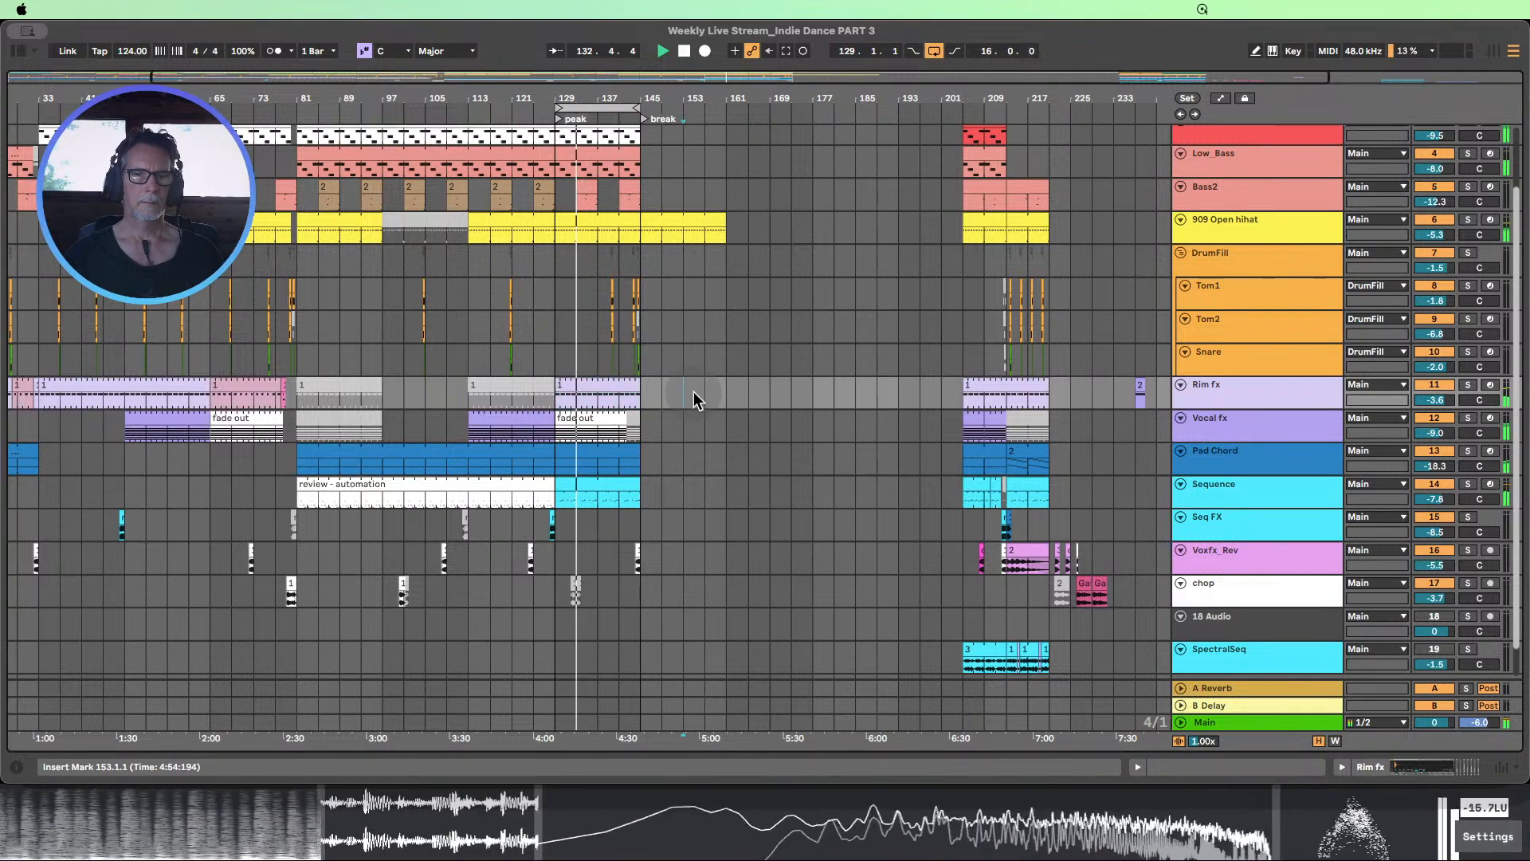
pyautogui.scroll(2, 692, 399)
pyautogui.scroll(1, 694, 399)
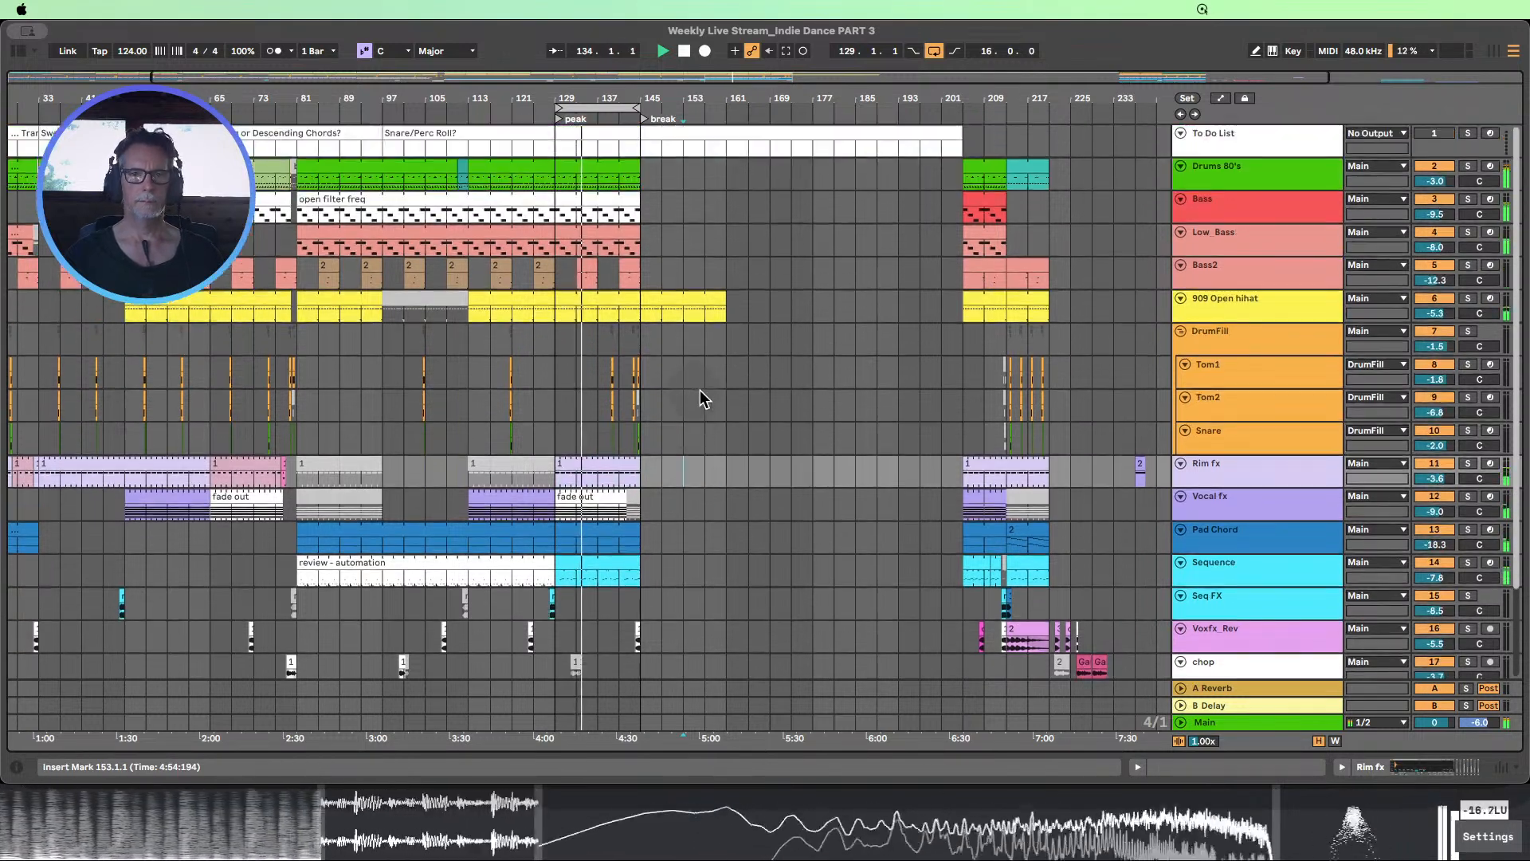
# Show the automation lanes and enlarge the Bass LP Freq lane to examine the filter ramp around bar 145
pyautogui.moveTo(626, 96); pyautogui.dragTo(653, 185)
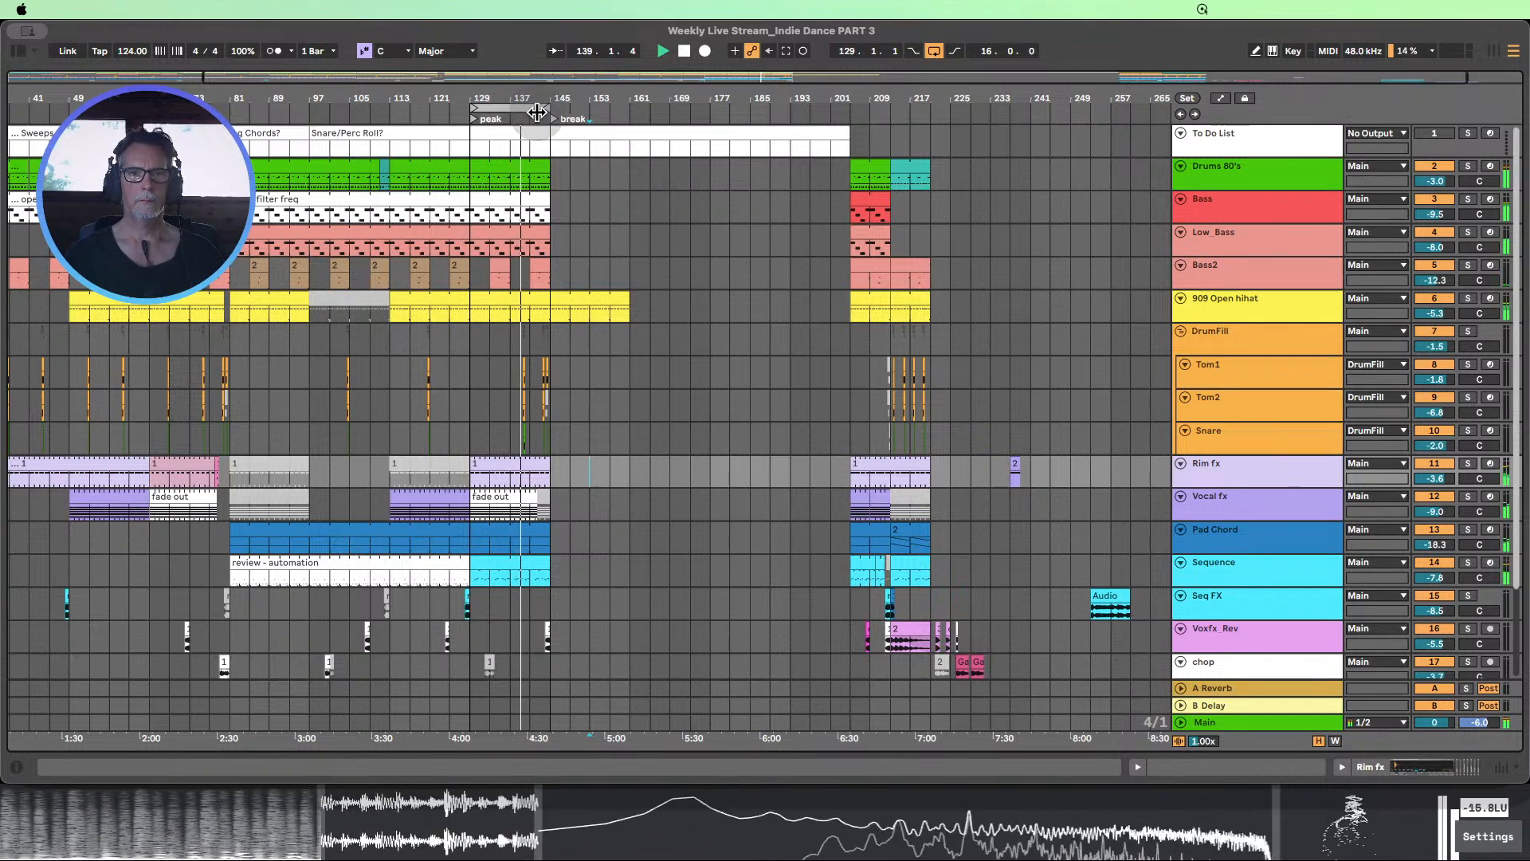
pyautogui.click(1219, 99)
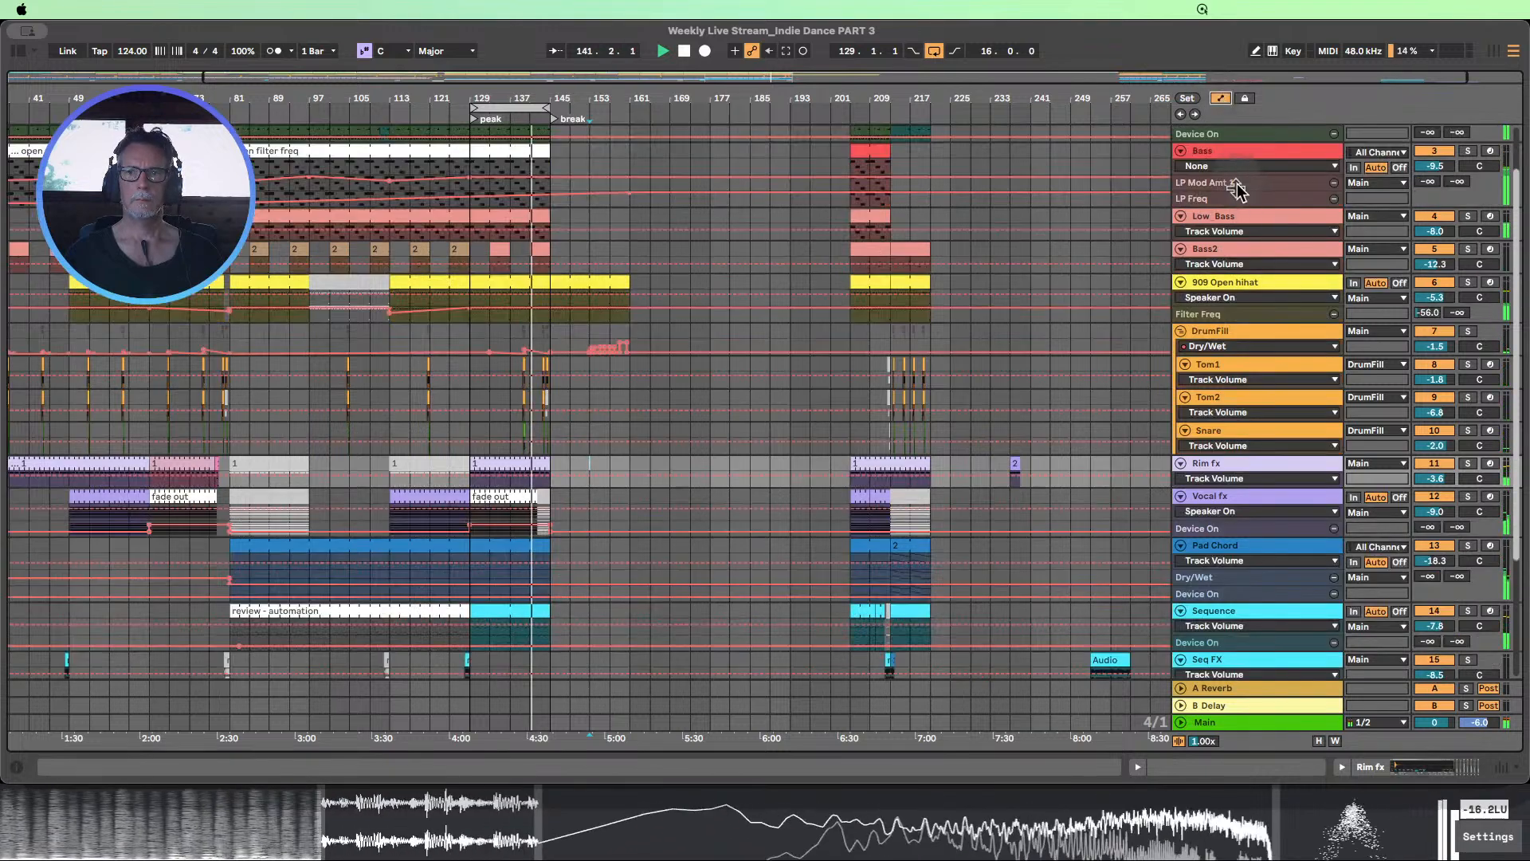
pyautogui.moveTo(1232, 208); pyautogui.dragTo(1275, 360)
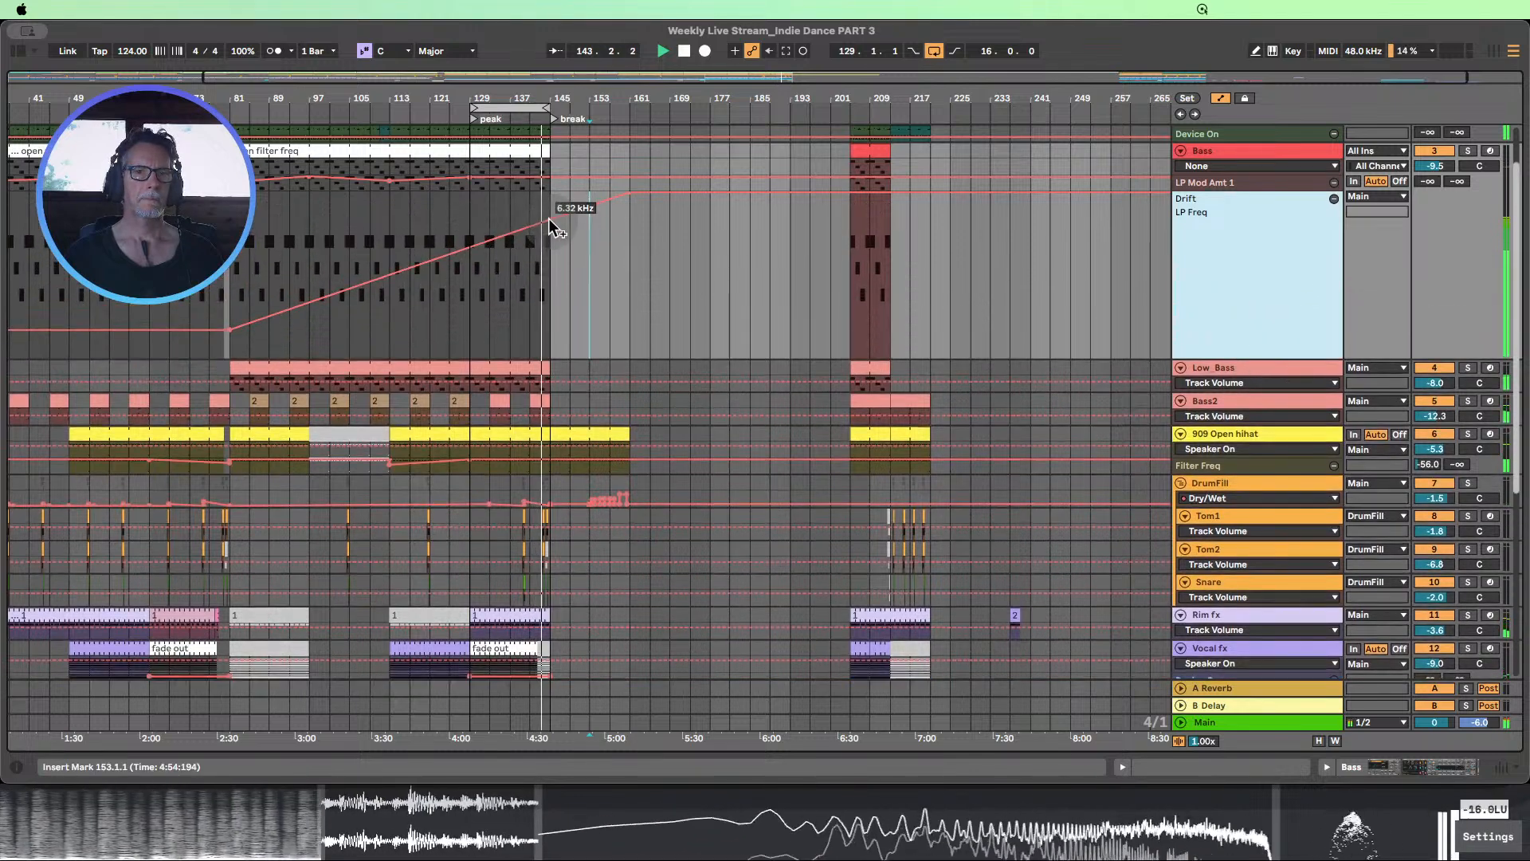
pyautogui.click(578, 265)
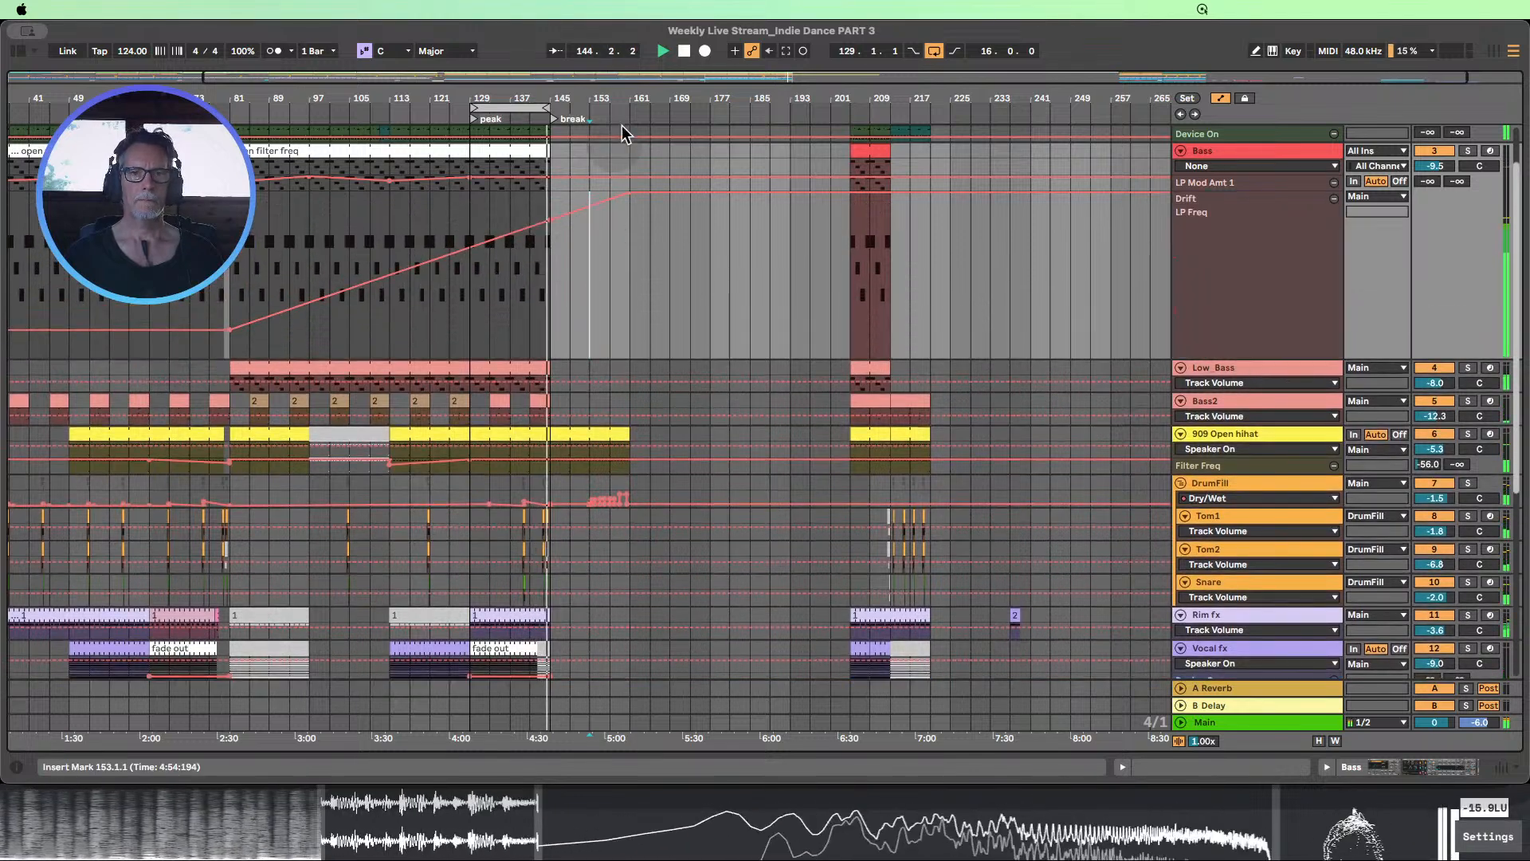
# Stop playback and set the loop to the break section at bars 145–161
pyautogui.click(684, 51)
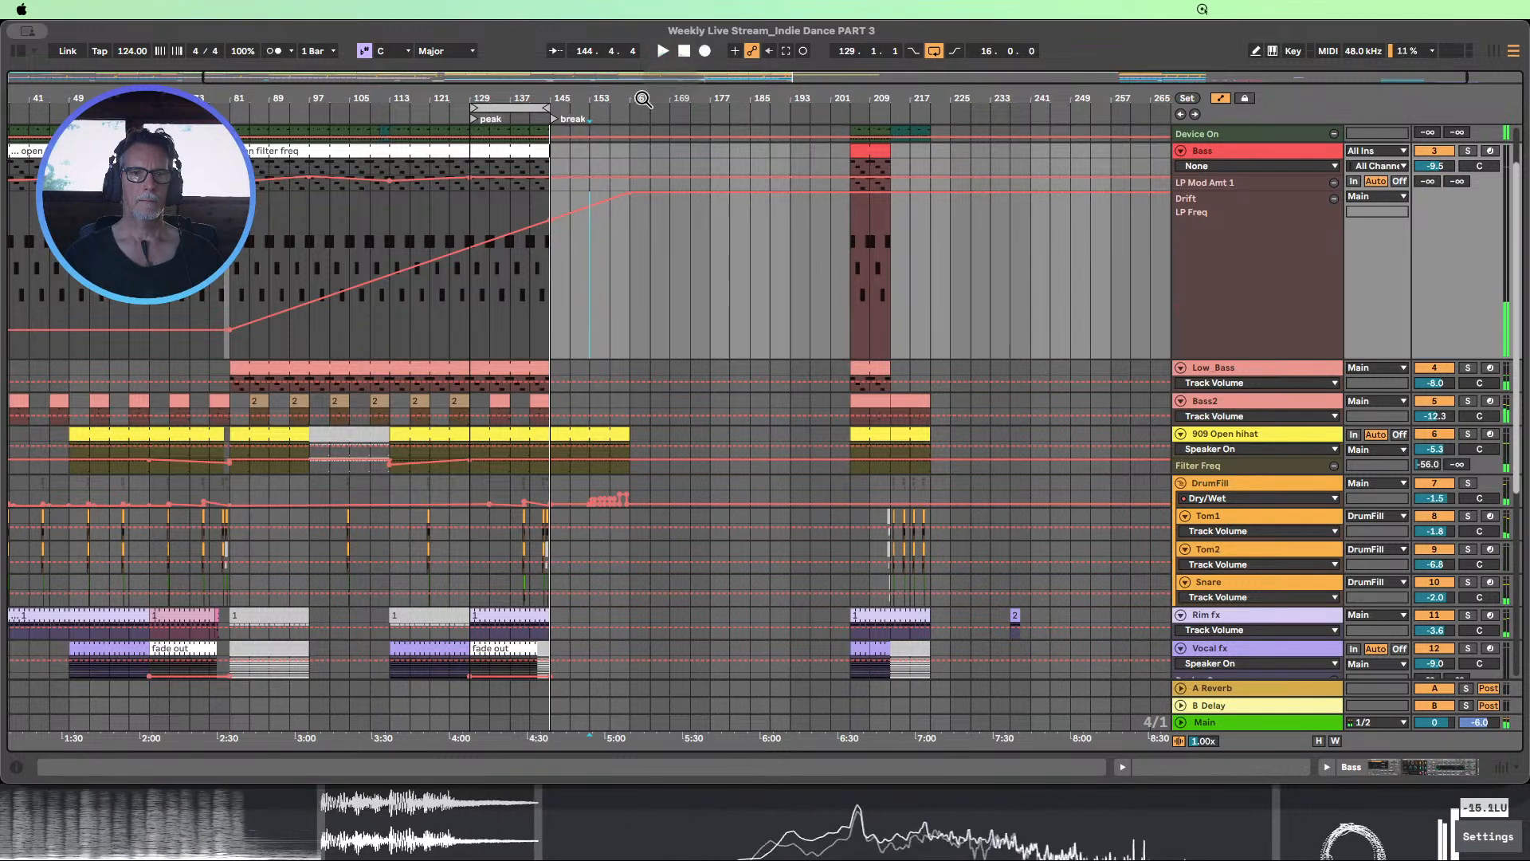
pyautogui.moveTo(535, 107); pyautogui.dragTo(585, 78)
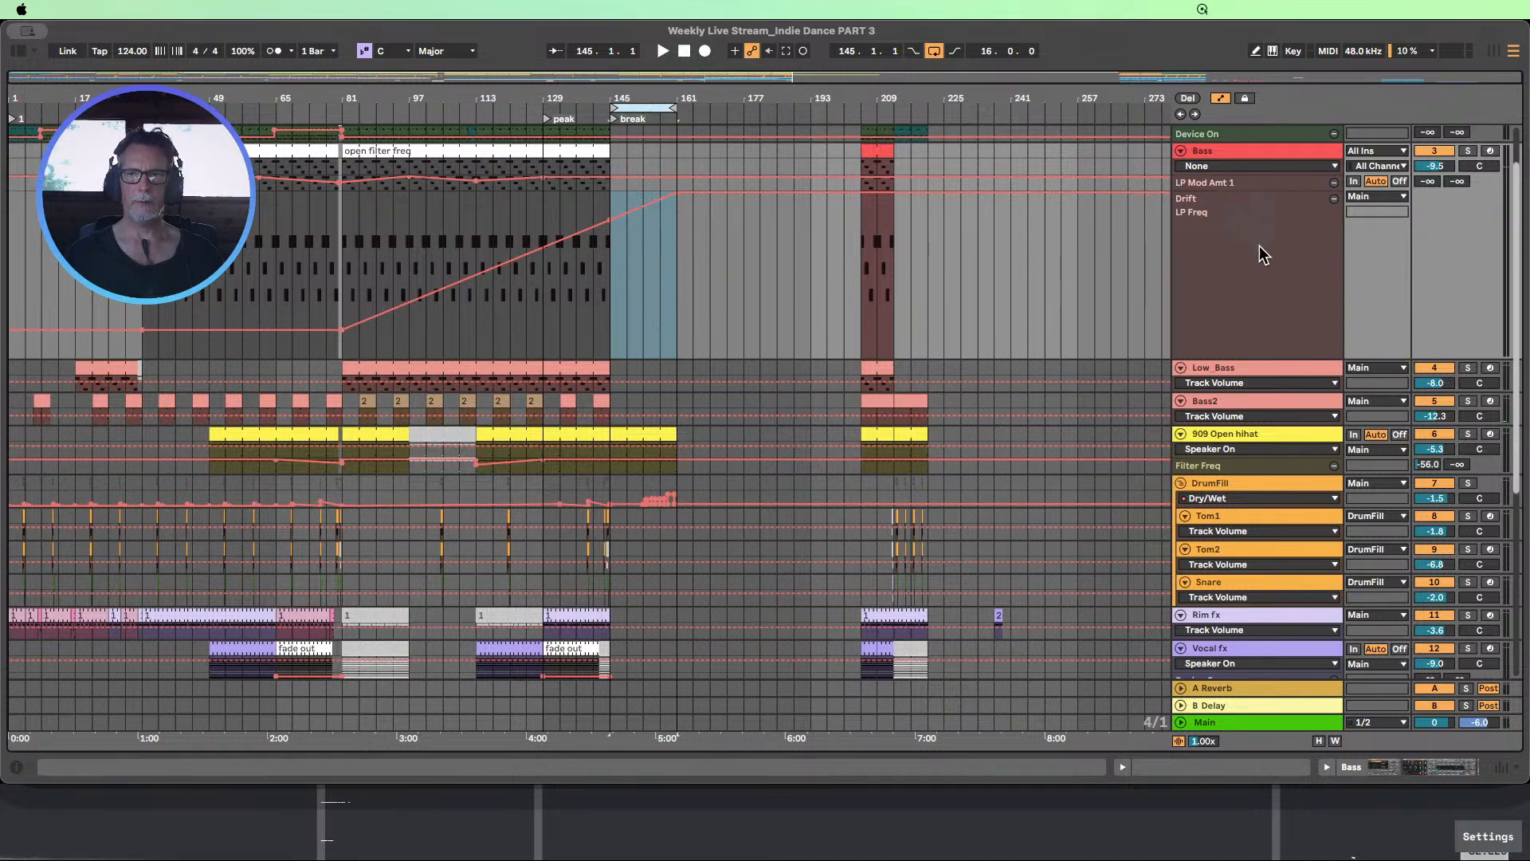
# Shrink the Bass LP Freq lane and hide the automation lanes
pyautogui.moveTo(1268, 357); pyautogui.dragTo(1239, 209)
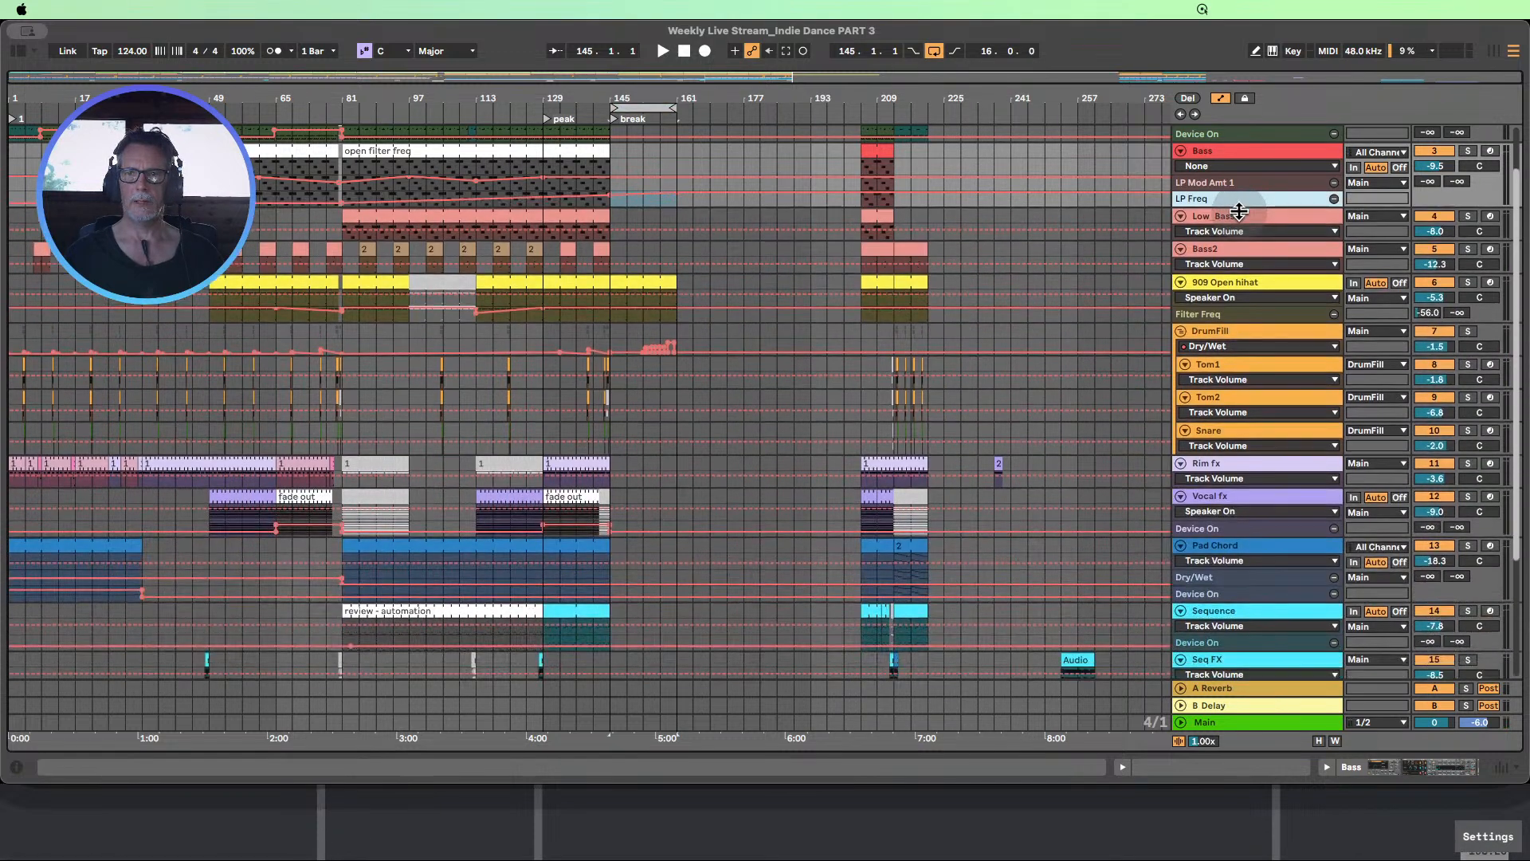
pyautogui.click(1227, 98)
pyautogui.scroll(2, 468, 375)
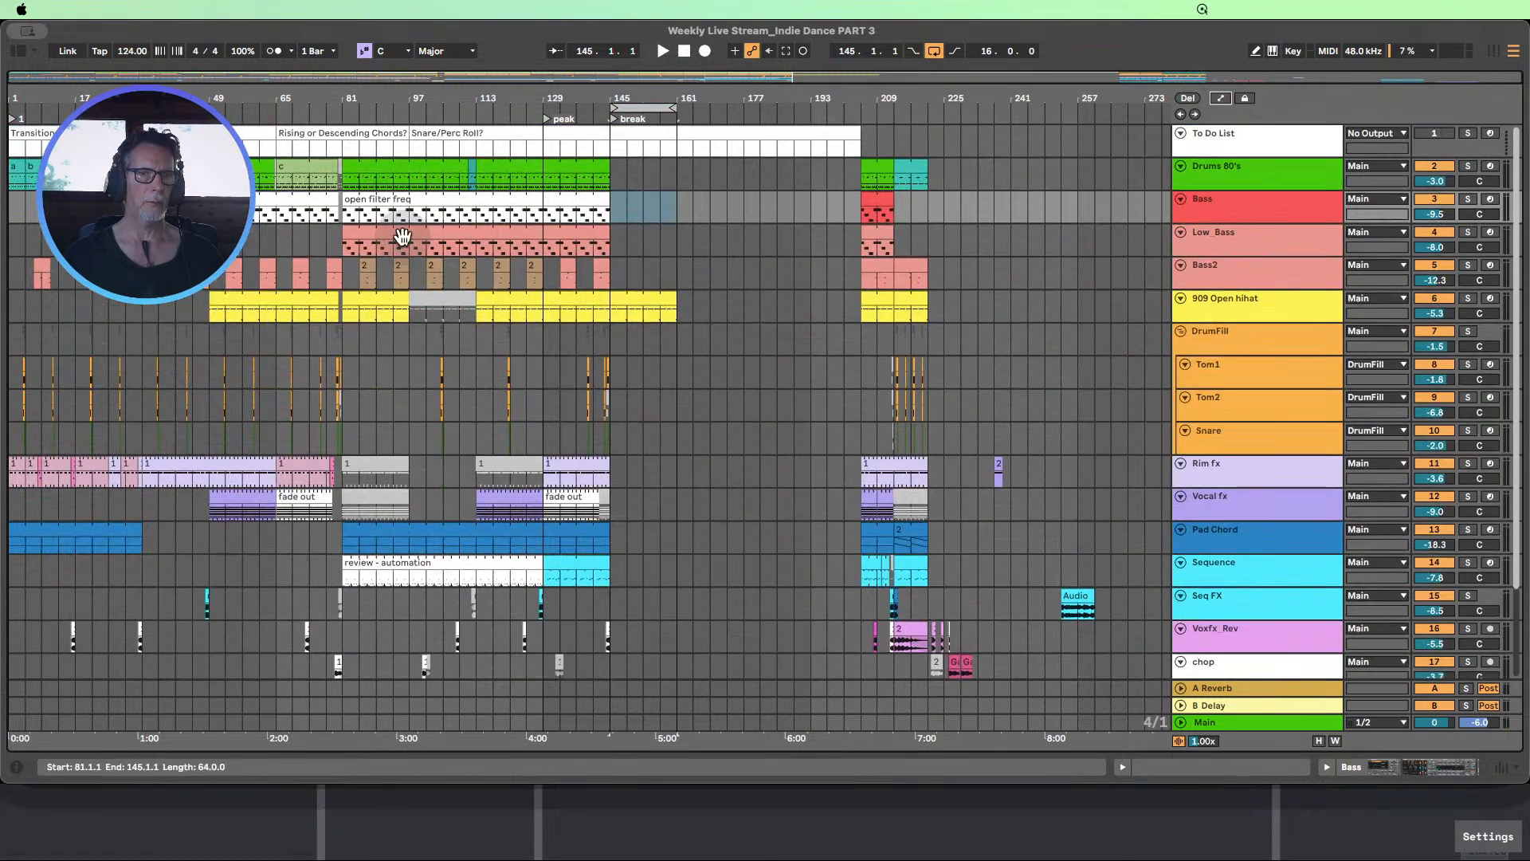
# Copy the Drums 80's clip from bars 213–221 to the break at bar 145 and extend it to bar 161
pyautogui.moveTo(347, 213); pyautogui.dragTo(593, 206)
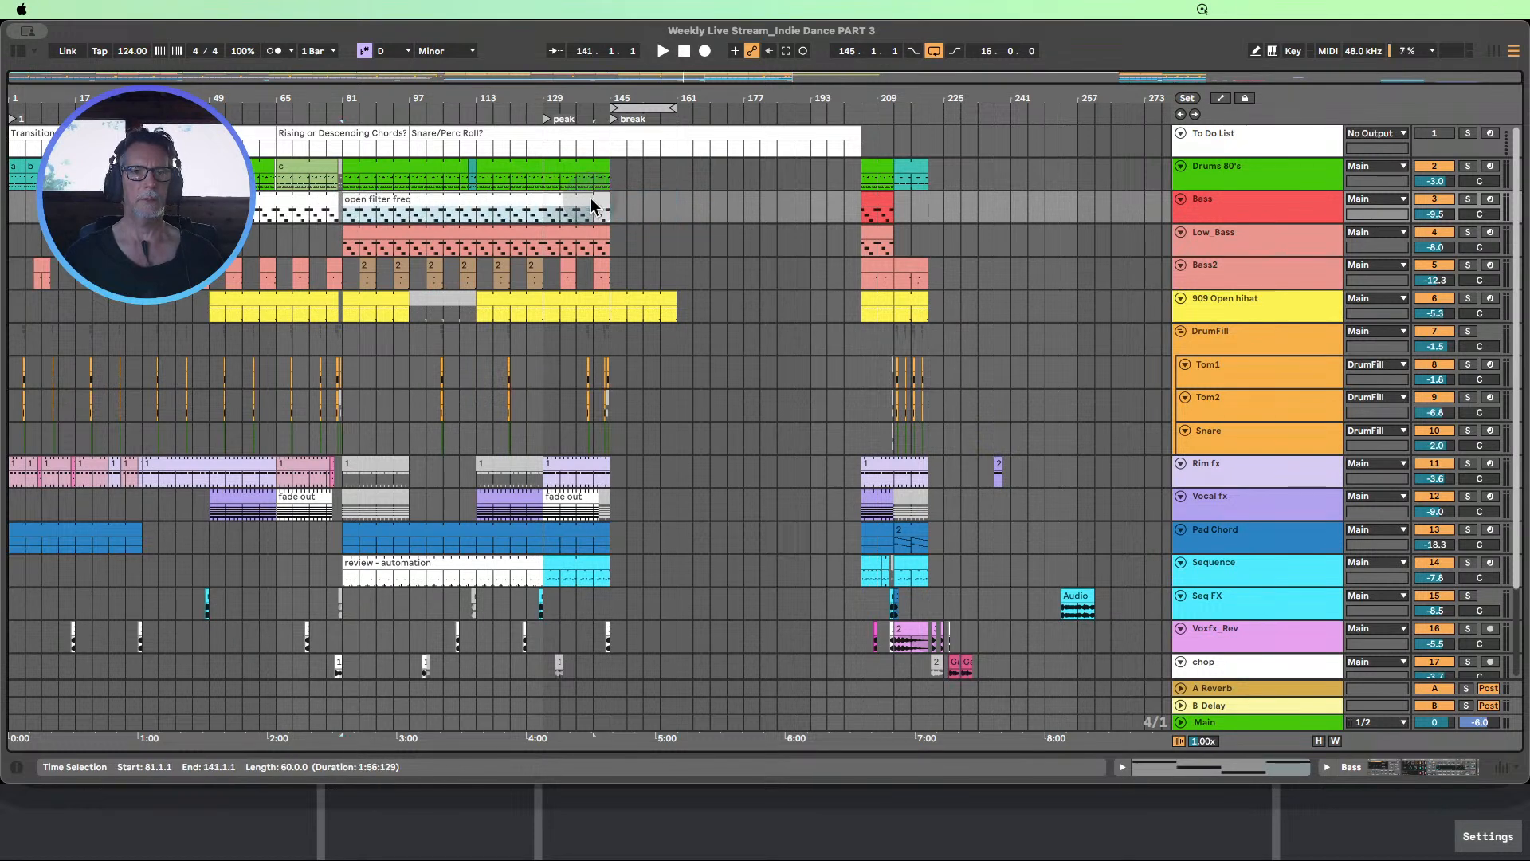
pyautogui.click(597, 197)
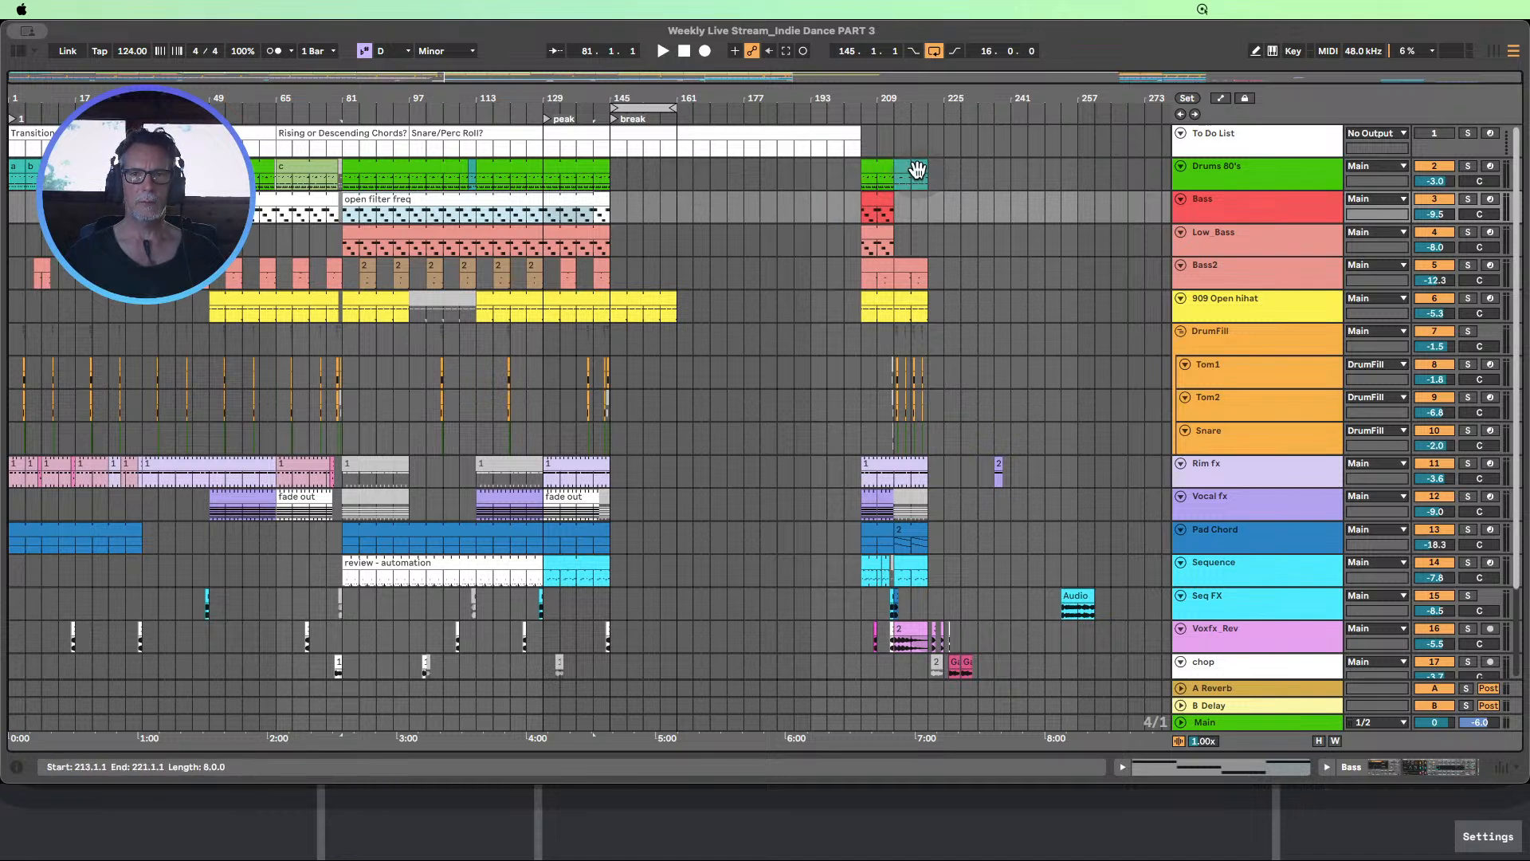
pyautogui.click(917, 170)
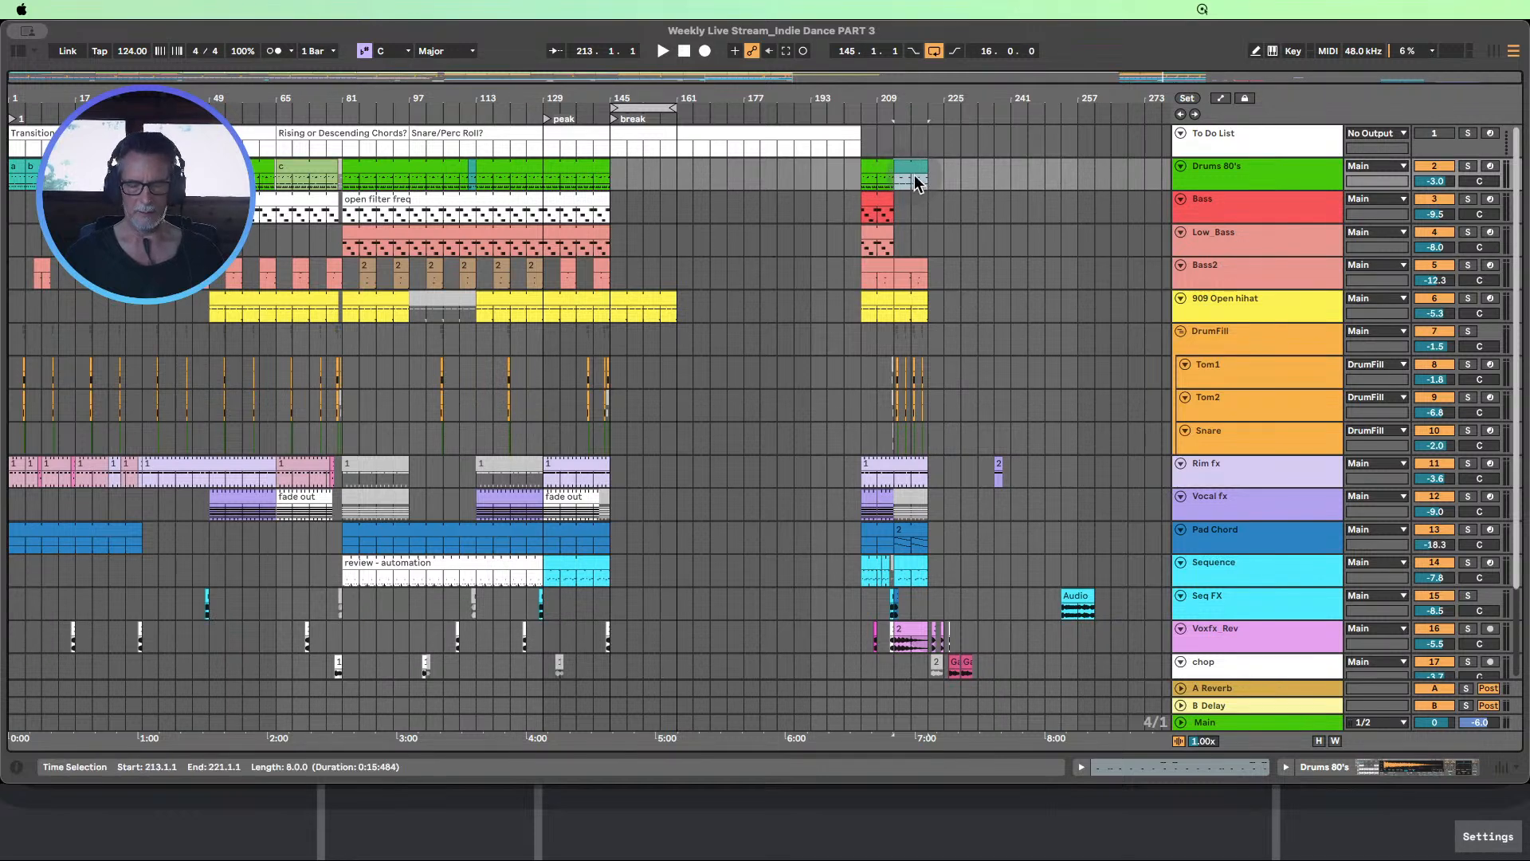
pyautogui.moveTo(909, 180); pyautogui.dragTo(677, 159)
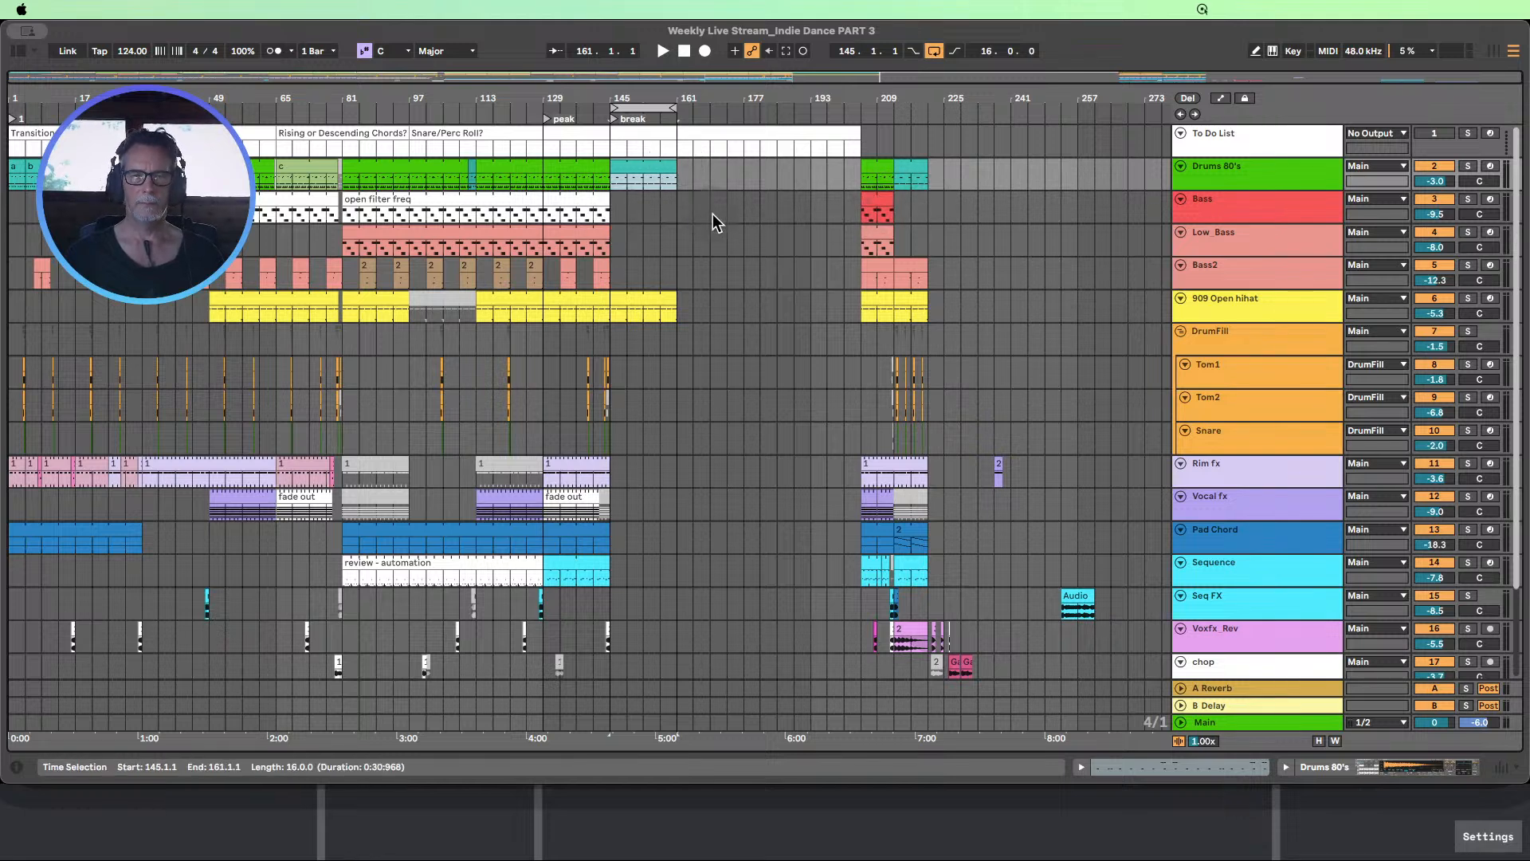
# Show the automation lanes and enlarge the DrumFill Delay Dry/Wet lane to examine its curve in the break
pyautogui.click(915, 271)
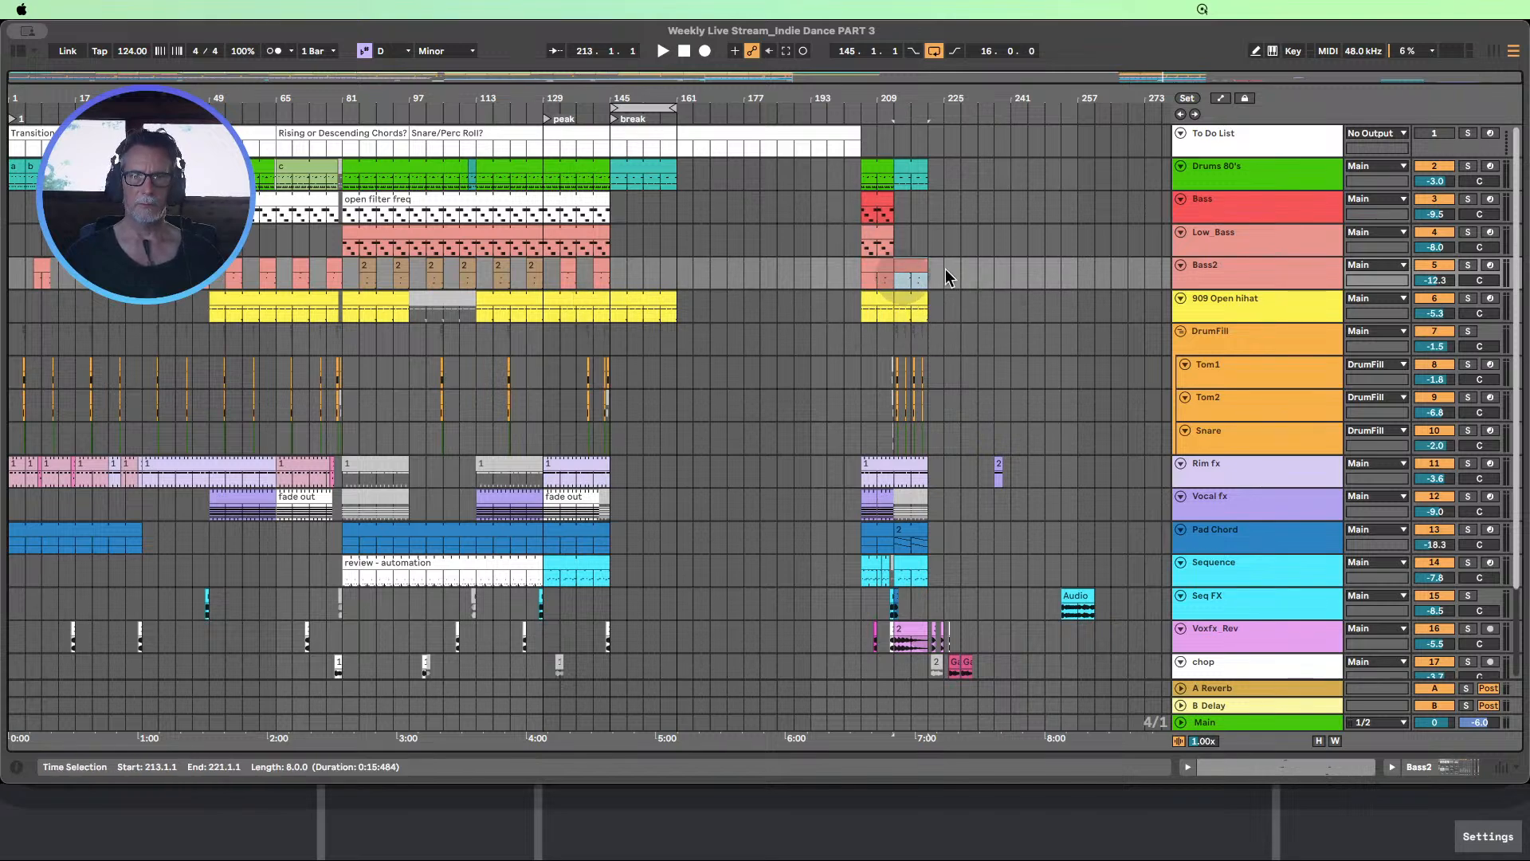
pyautogui.scroll(-1, 965, 313)
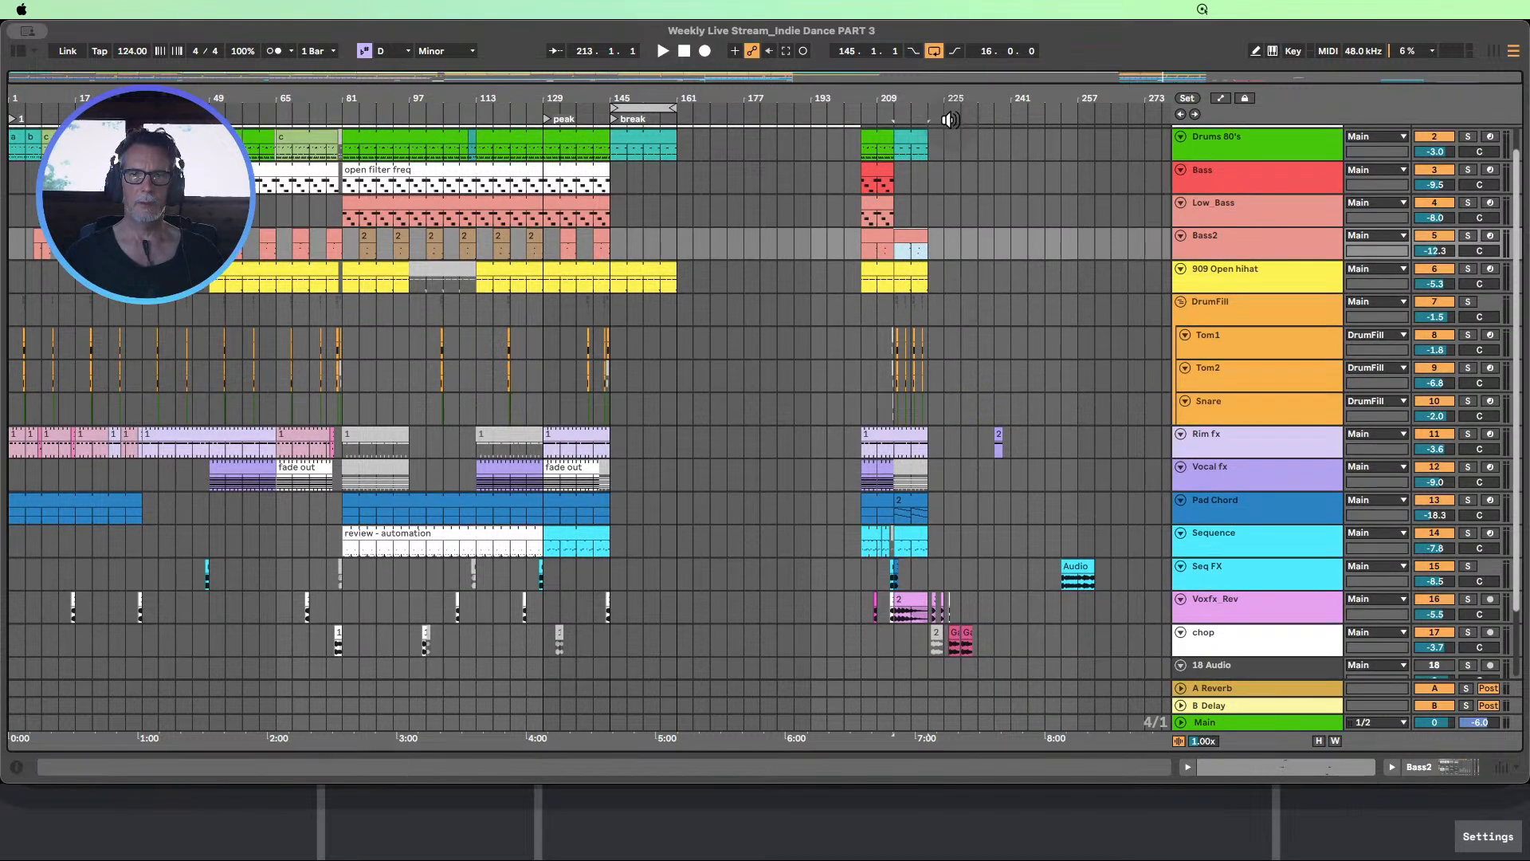
pyautogui.moveTo(928, 97); pyautogui.dragTo(844, 352)
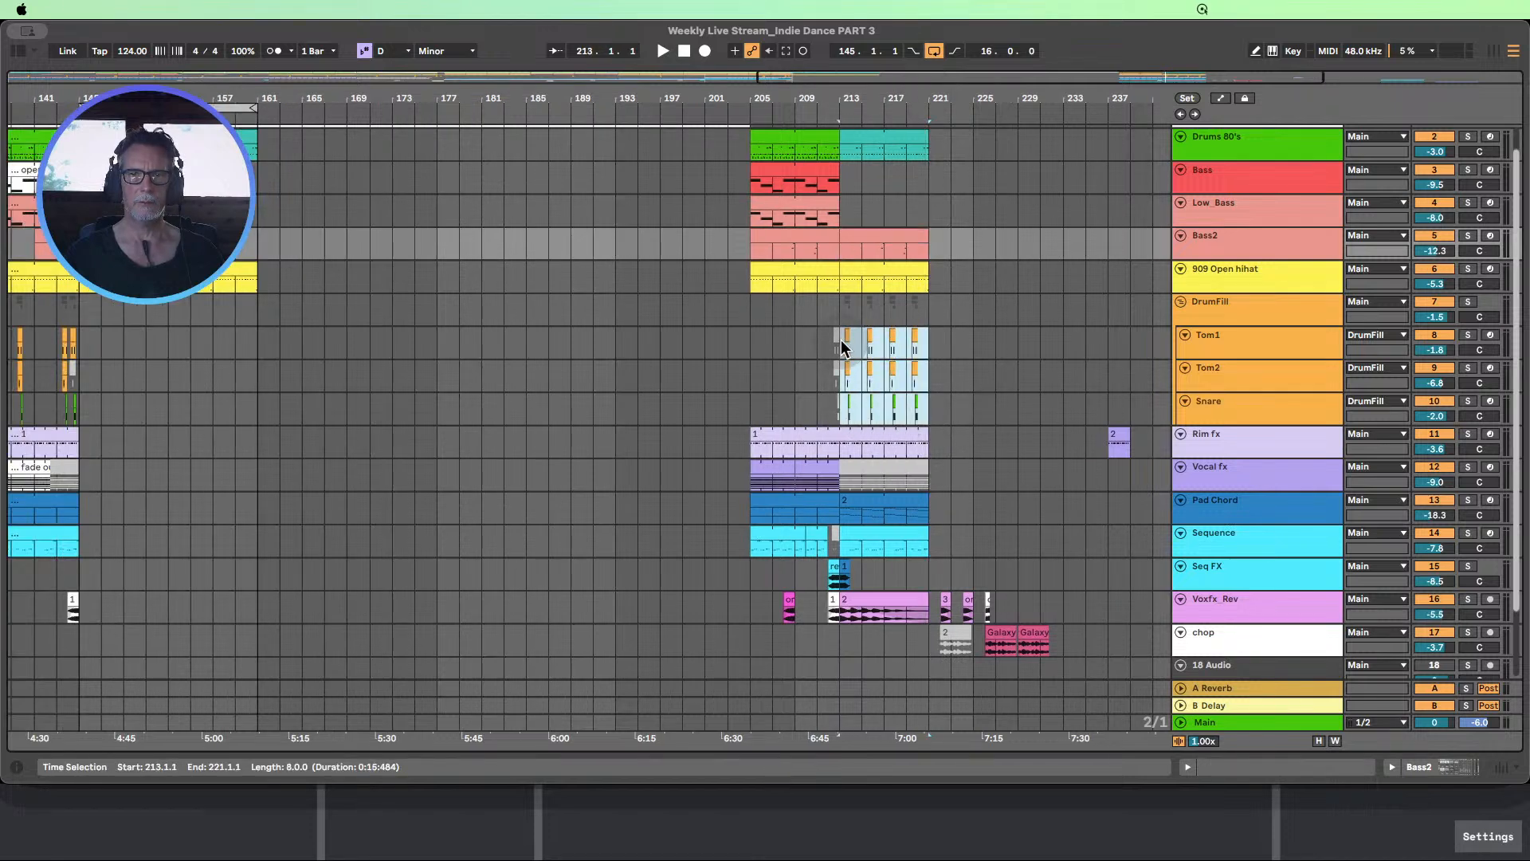
pyautogui.click(844, 347)
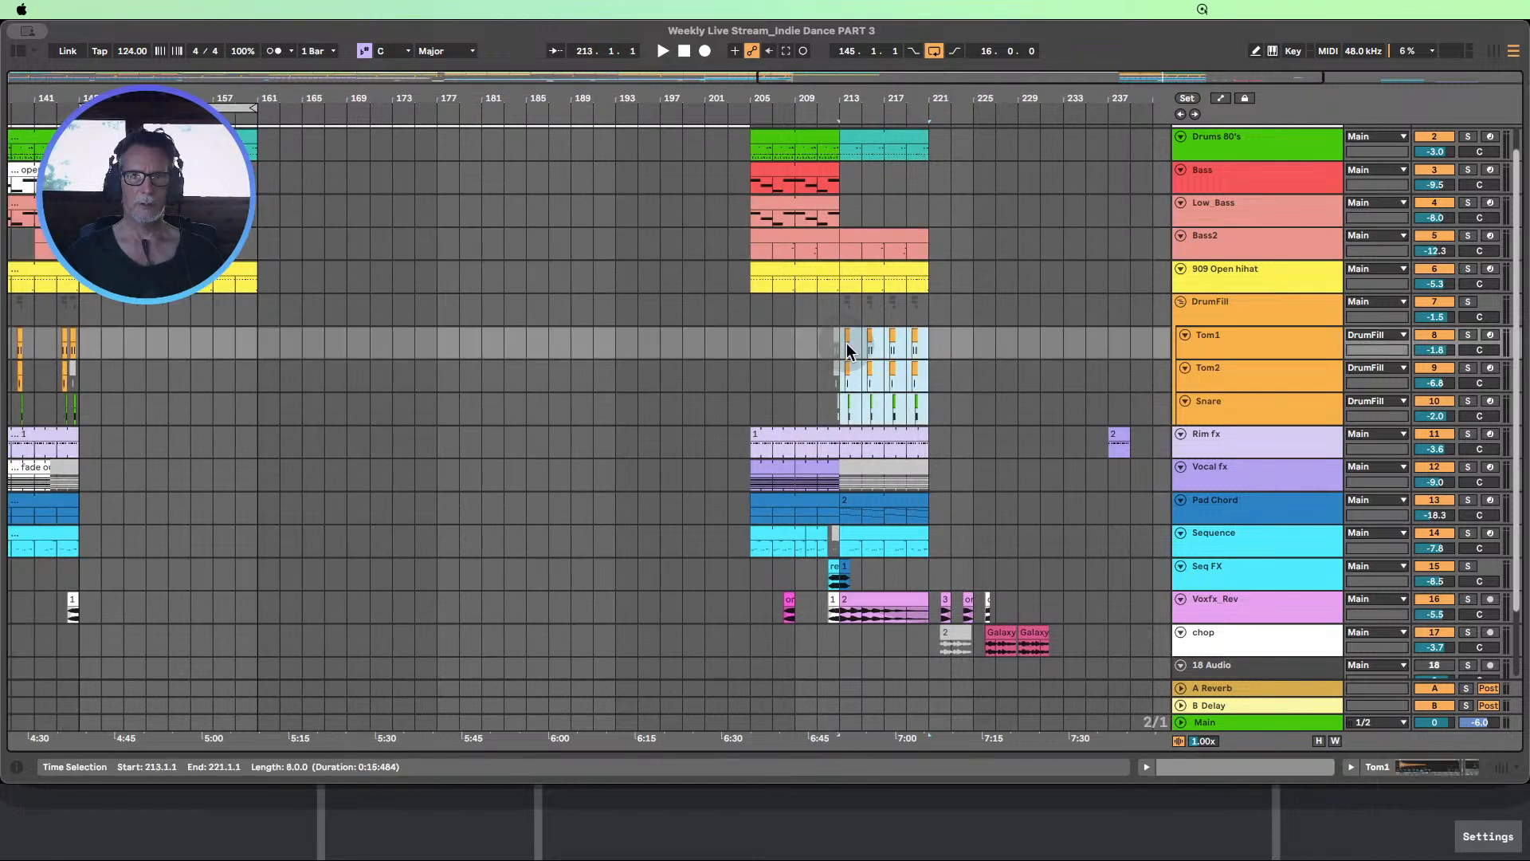
pyautogui.click(1220, 99)
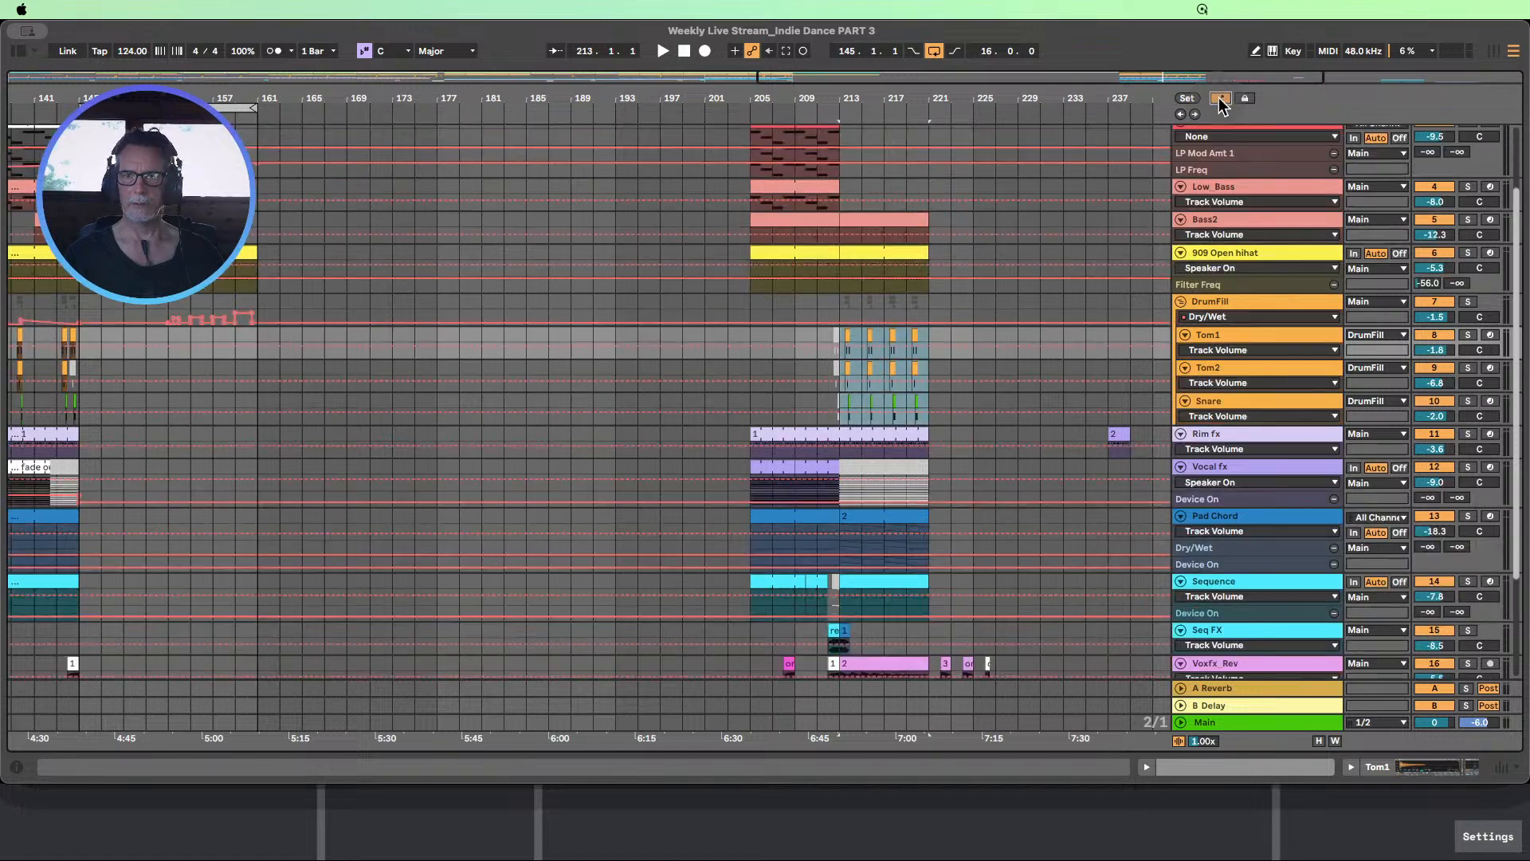
pyautogui.moveTo(1229, 327); pyautogui.dragTo(1245, 378)
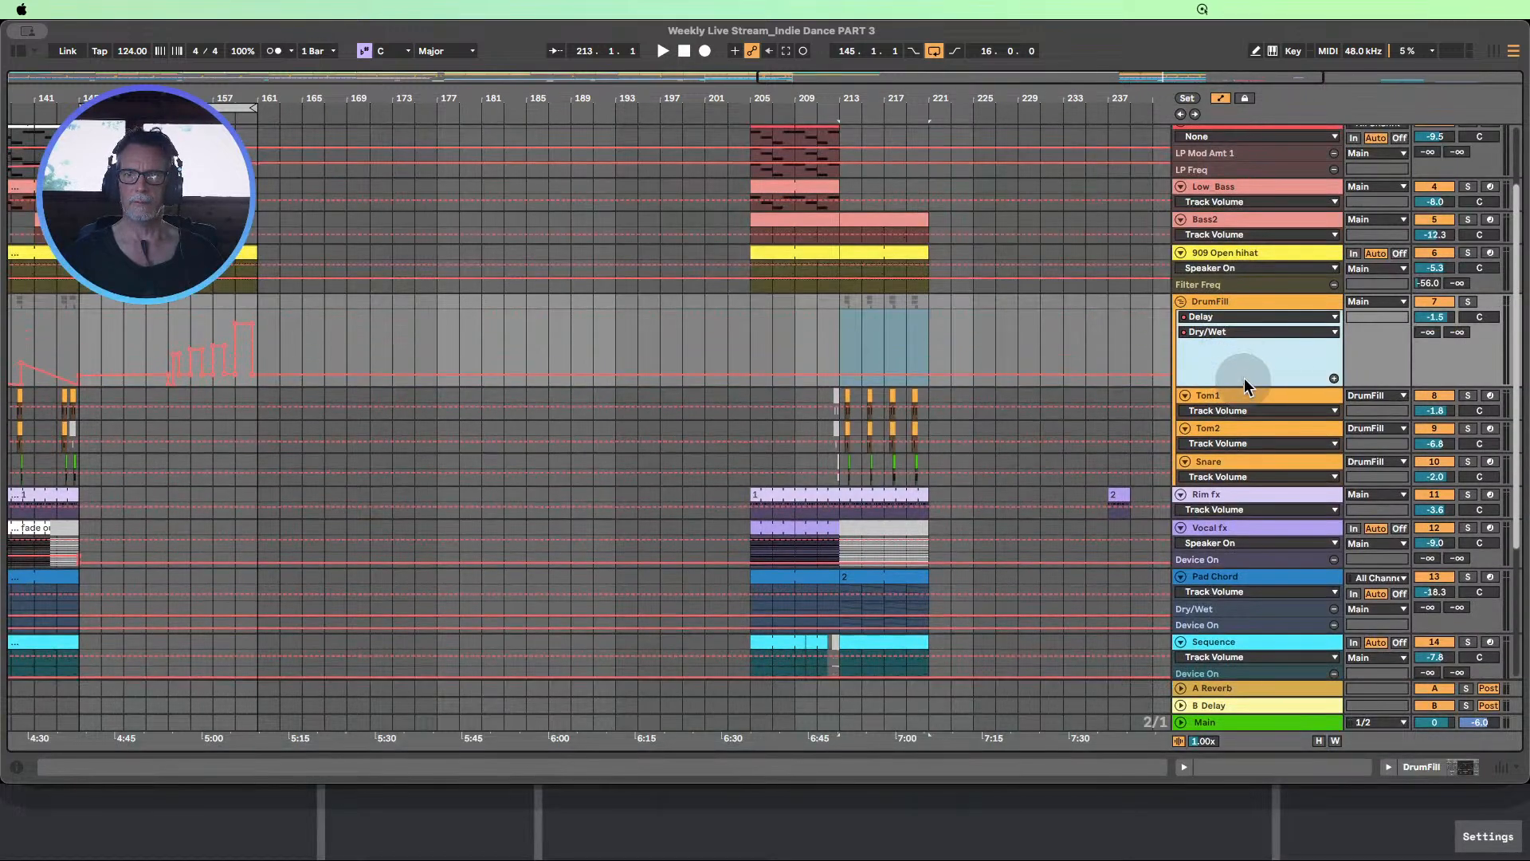
pyautogui.moveTo(901, 97); pyautogui.dragTo(927, 64)
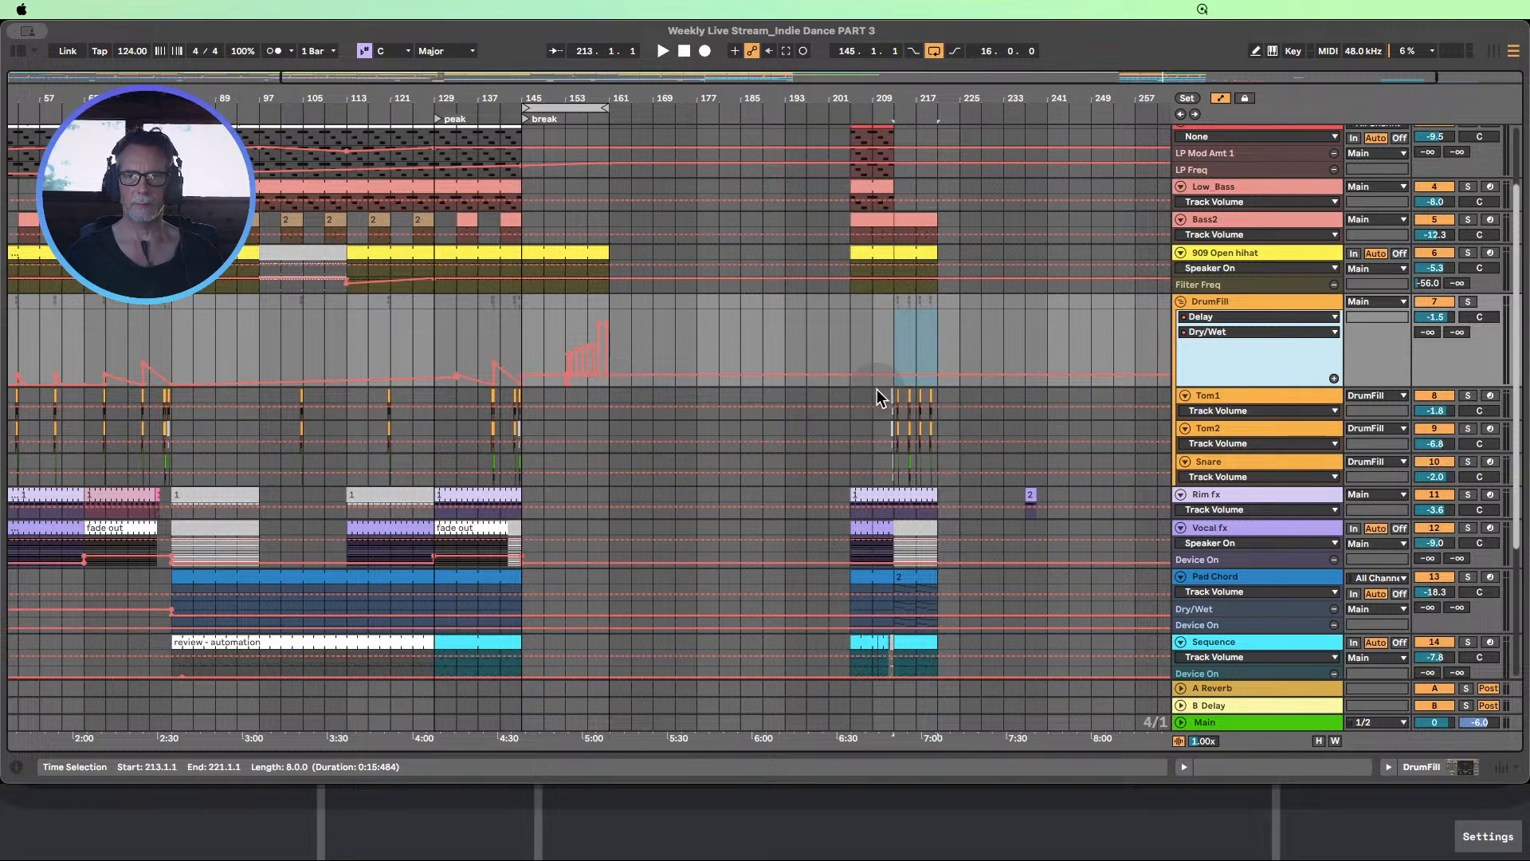
# Copy the Tom1, Tom2 and Snare material from bars 209–221 into the break at bars 149–161
pyautogui.moveTo(873, 392); pyautogui.dragTo(945, 467)
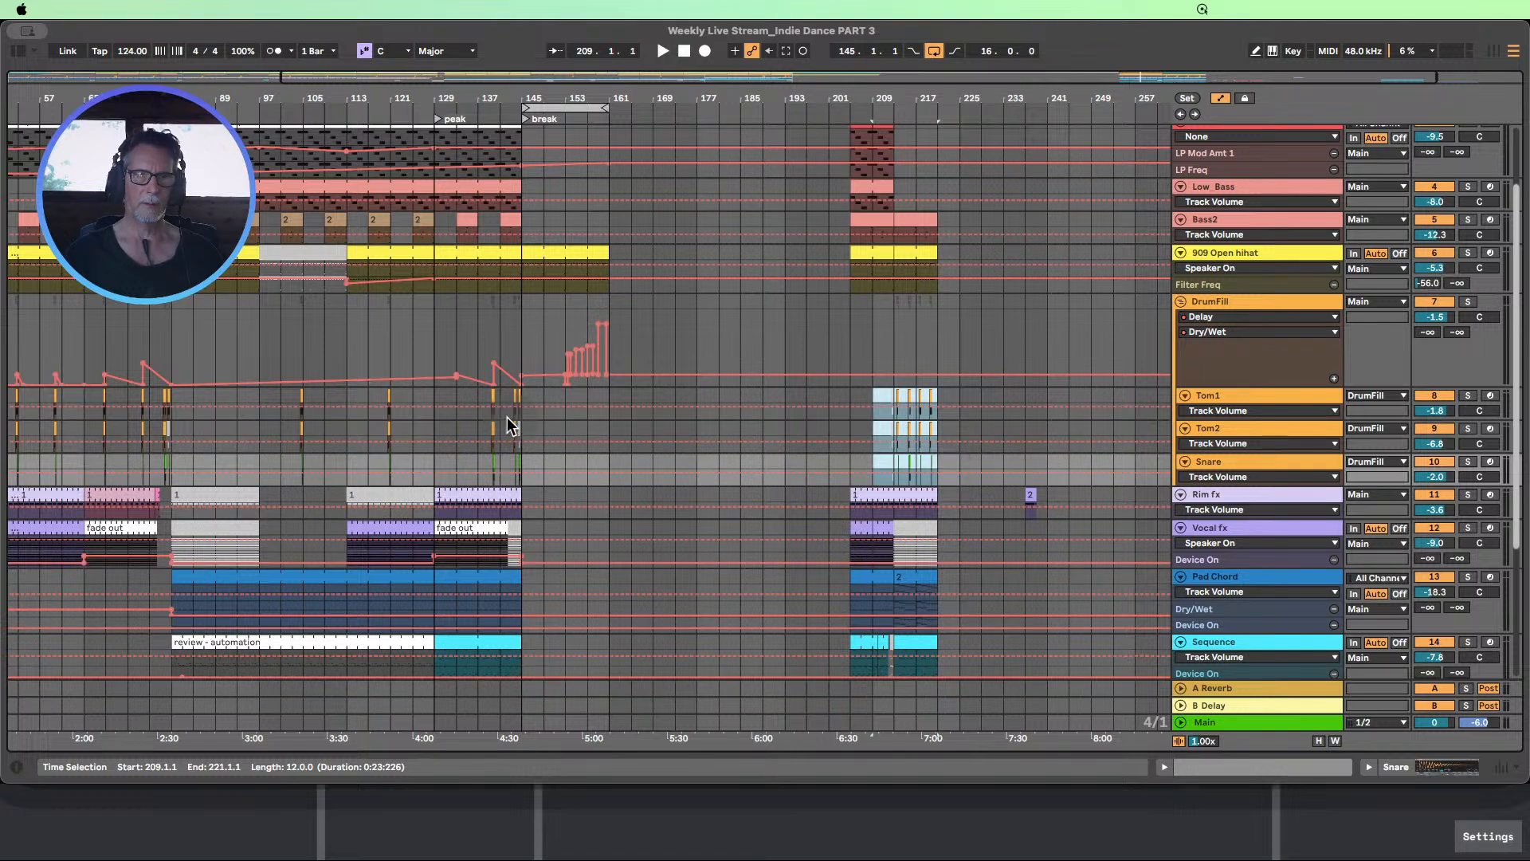
pyautogui.click(545, 396)
pyautogui.moveTo(545, 396); pyautogui.dragTo(608, 471)
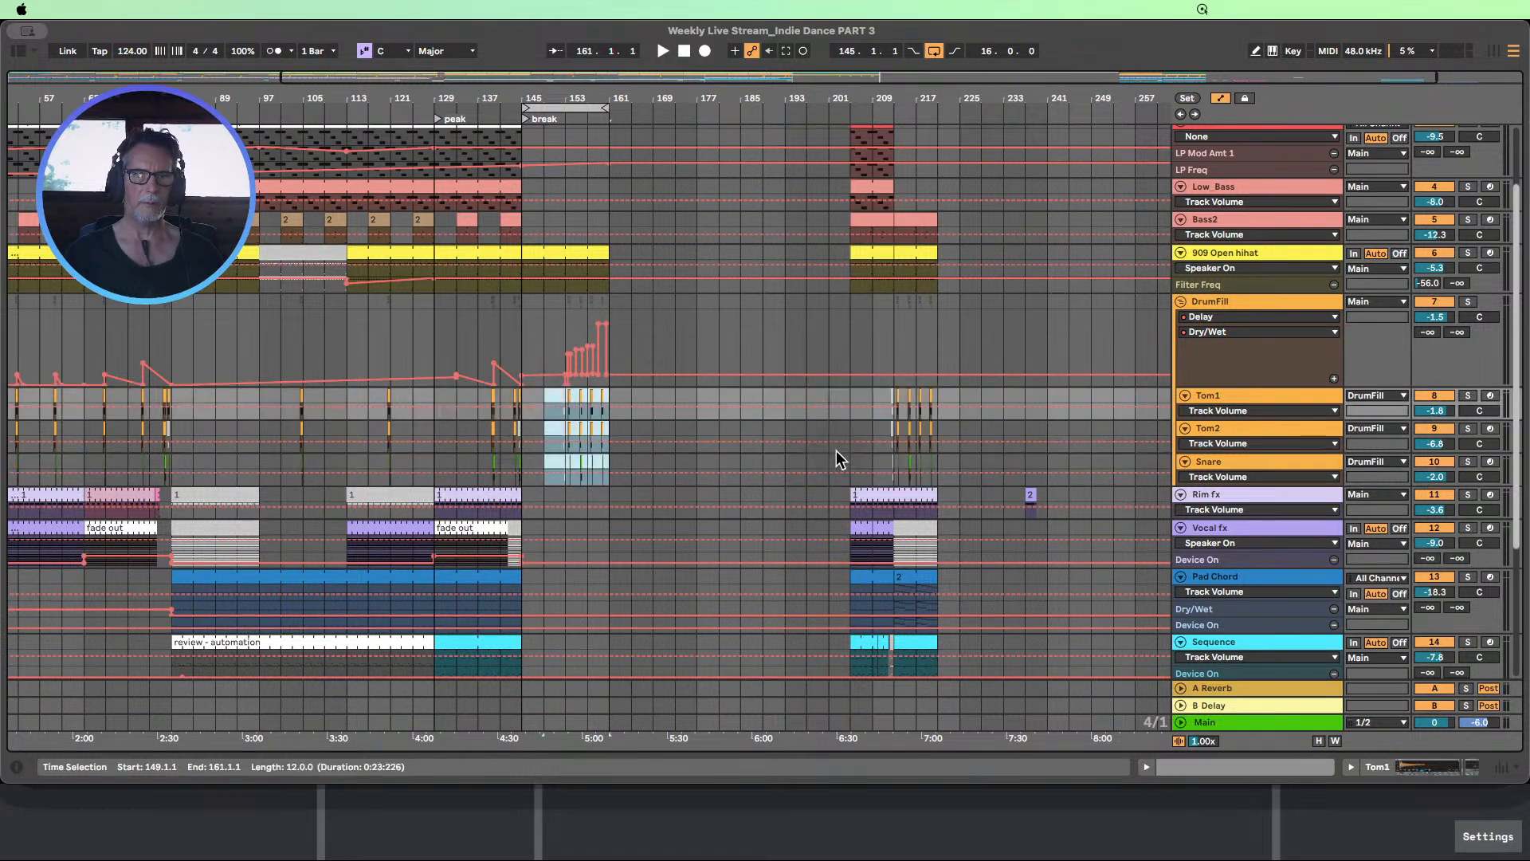
pyautogui.moveTo(578, 95); pyautogui.dragTo(578, 160)
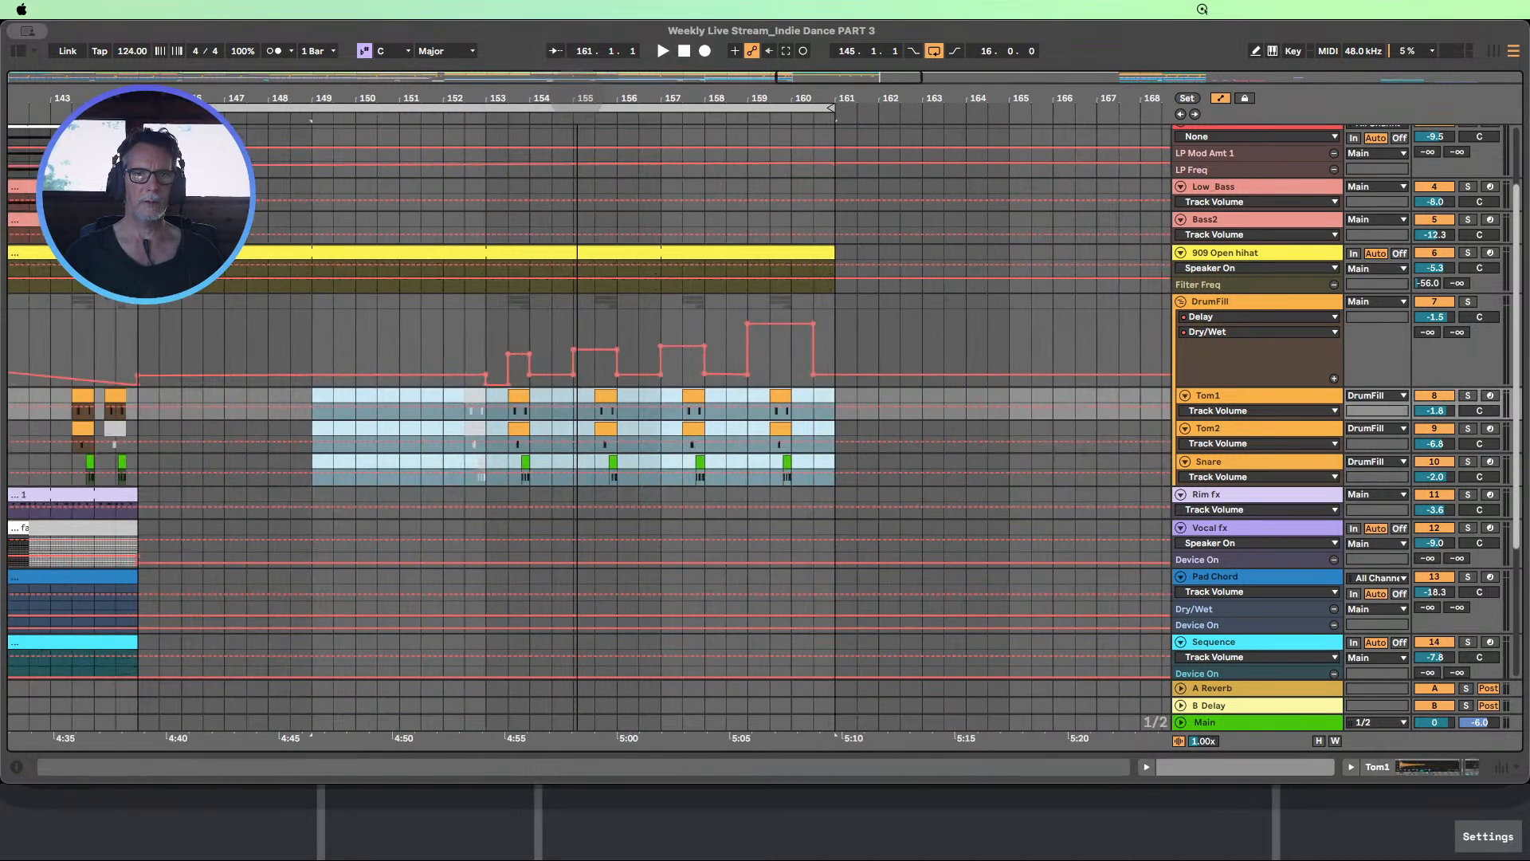
pyautogui.moveTo(578, 98); pyautogui.dragTo(579, 40)
# Copy the Pad Chord clip from bars 213–221 to bar 145 and extend it to bar 161
pyautogui.scroll(-2, 713, 317)
pyautogui.scroll(-2, 714, 317)
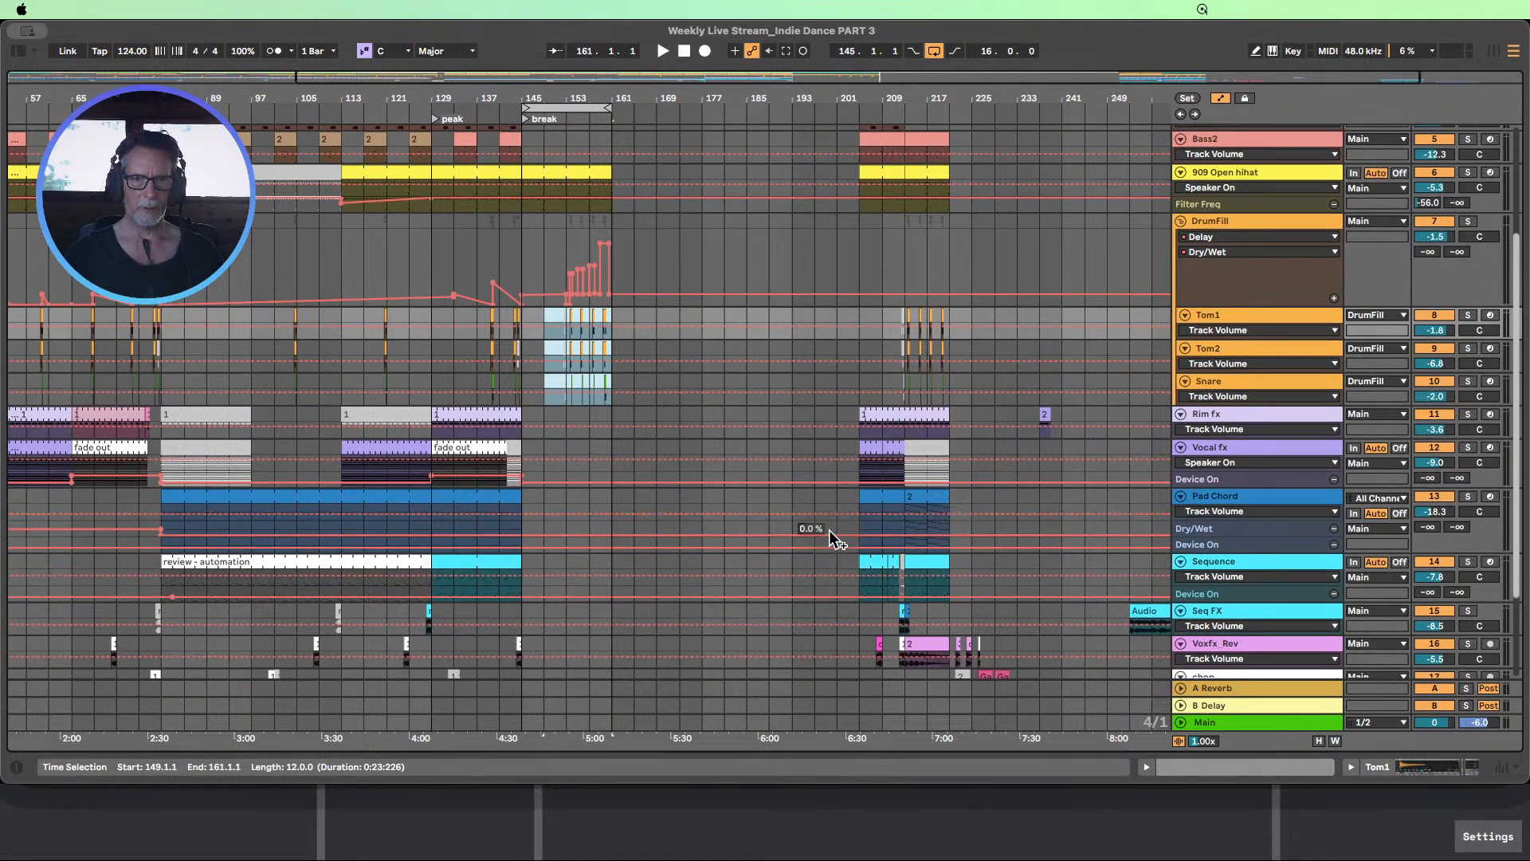
pyautogui.scroll(-1, 834, 526)
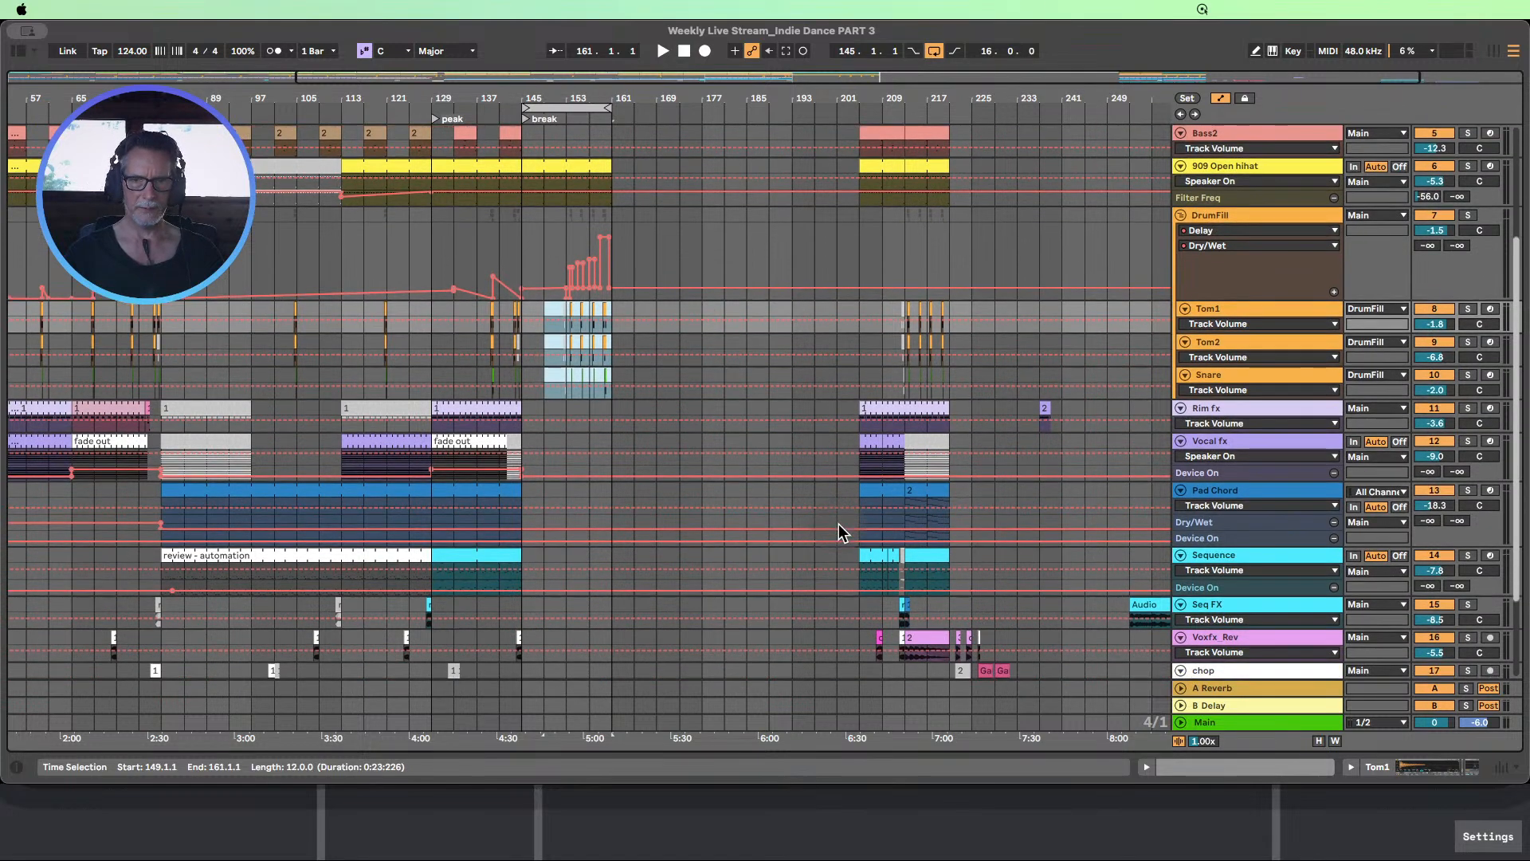
pyautogui.click(927, 490)
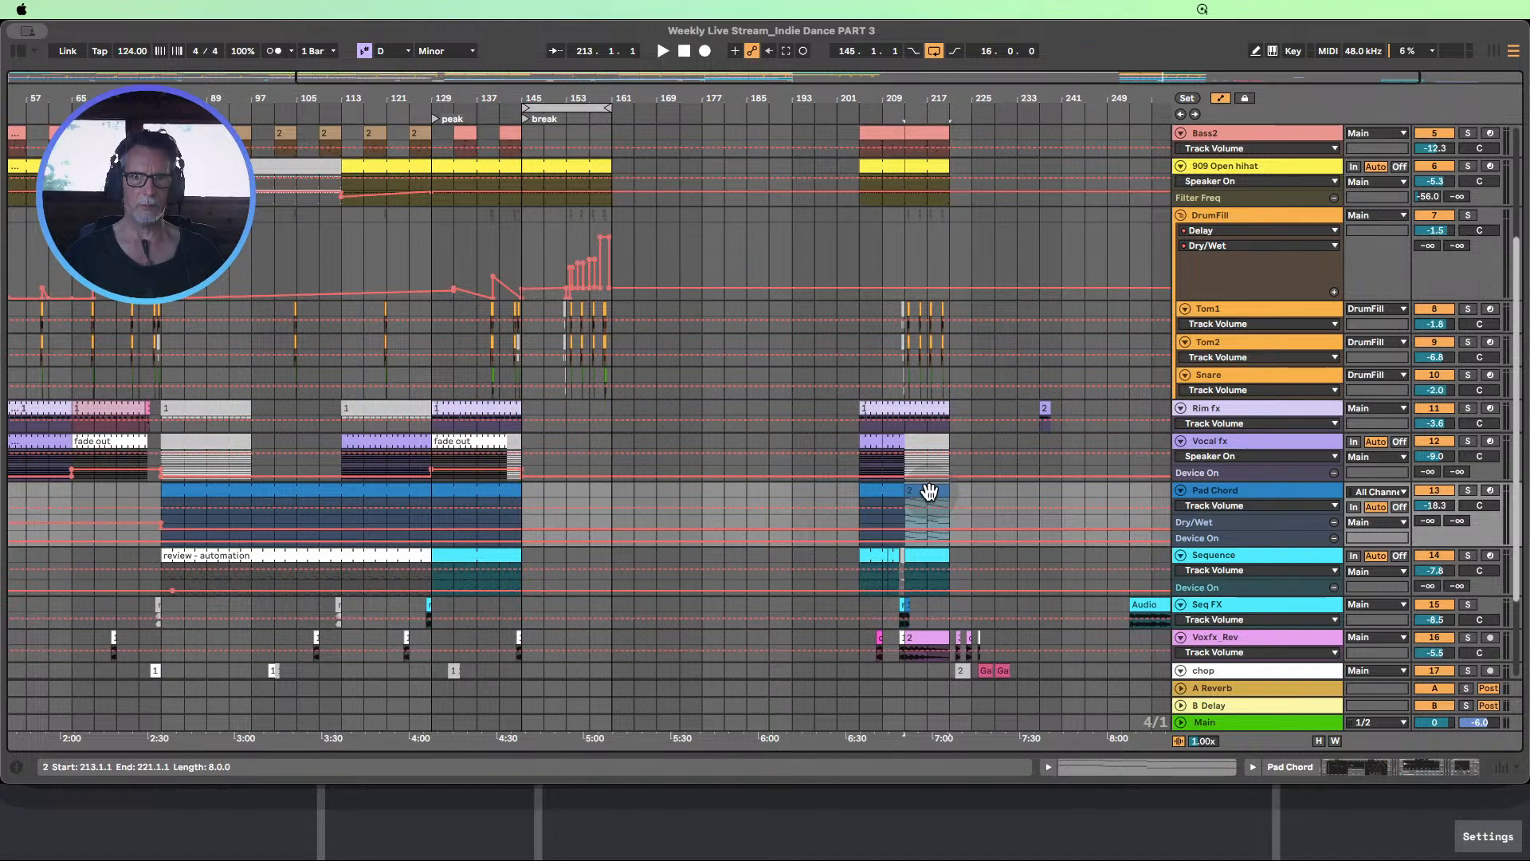
pyautogui.moveTo(929, 494); pyautogui.dragTo(551, 502)
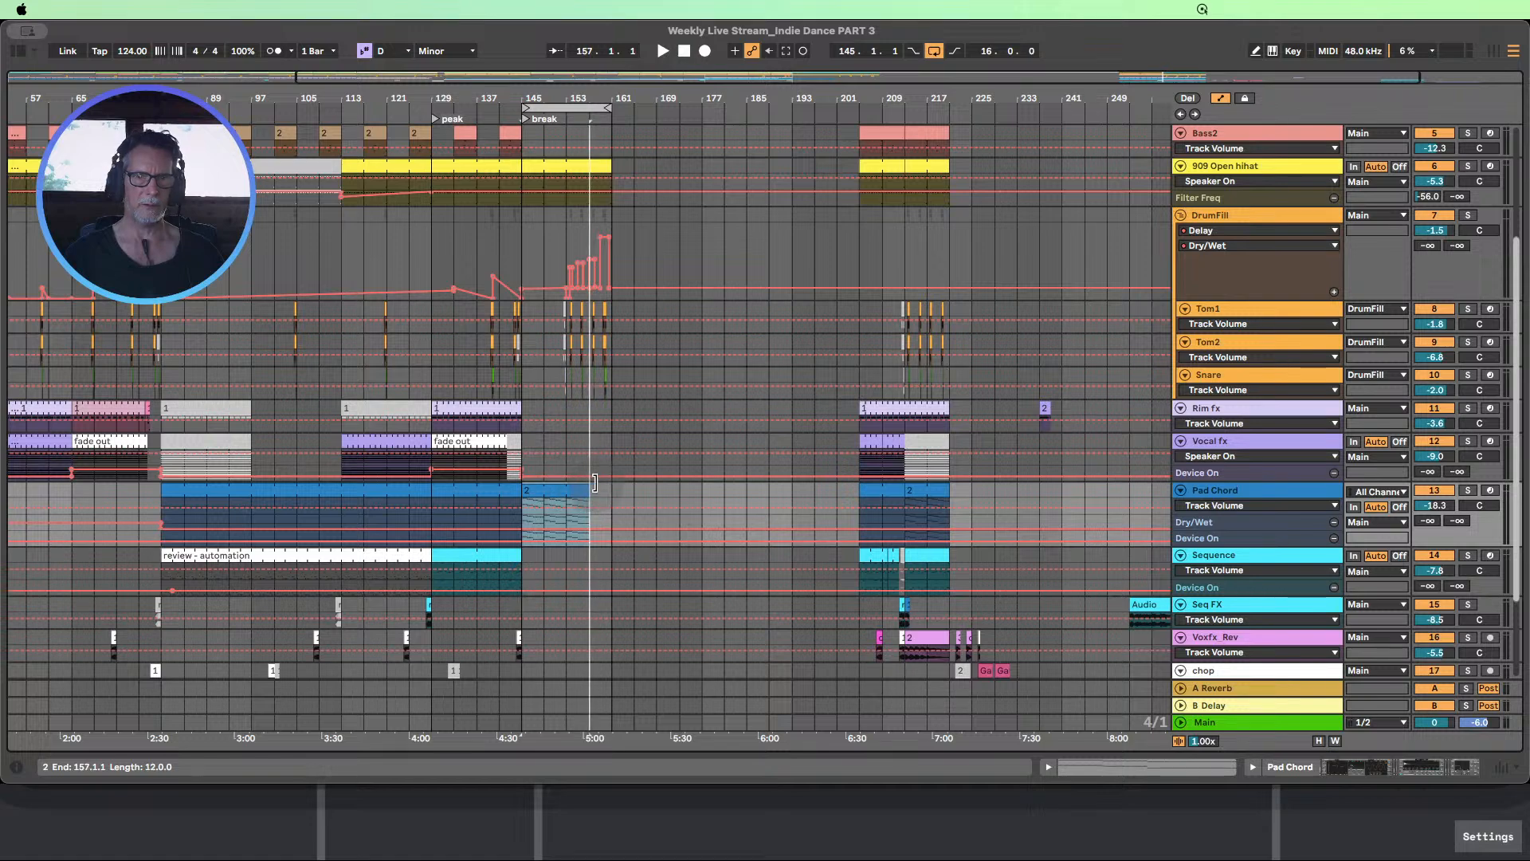
# Copy the Voxfx_Rev clip from bars 213–221 into the second half of the break at bars 153–161
pyautogui.scroll(-1, 652, 494)
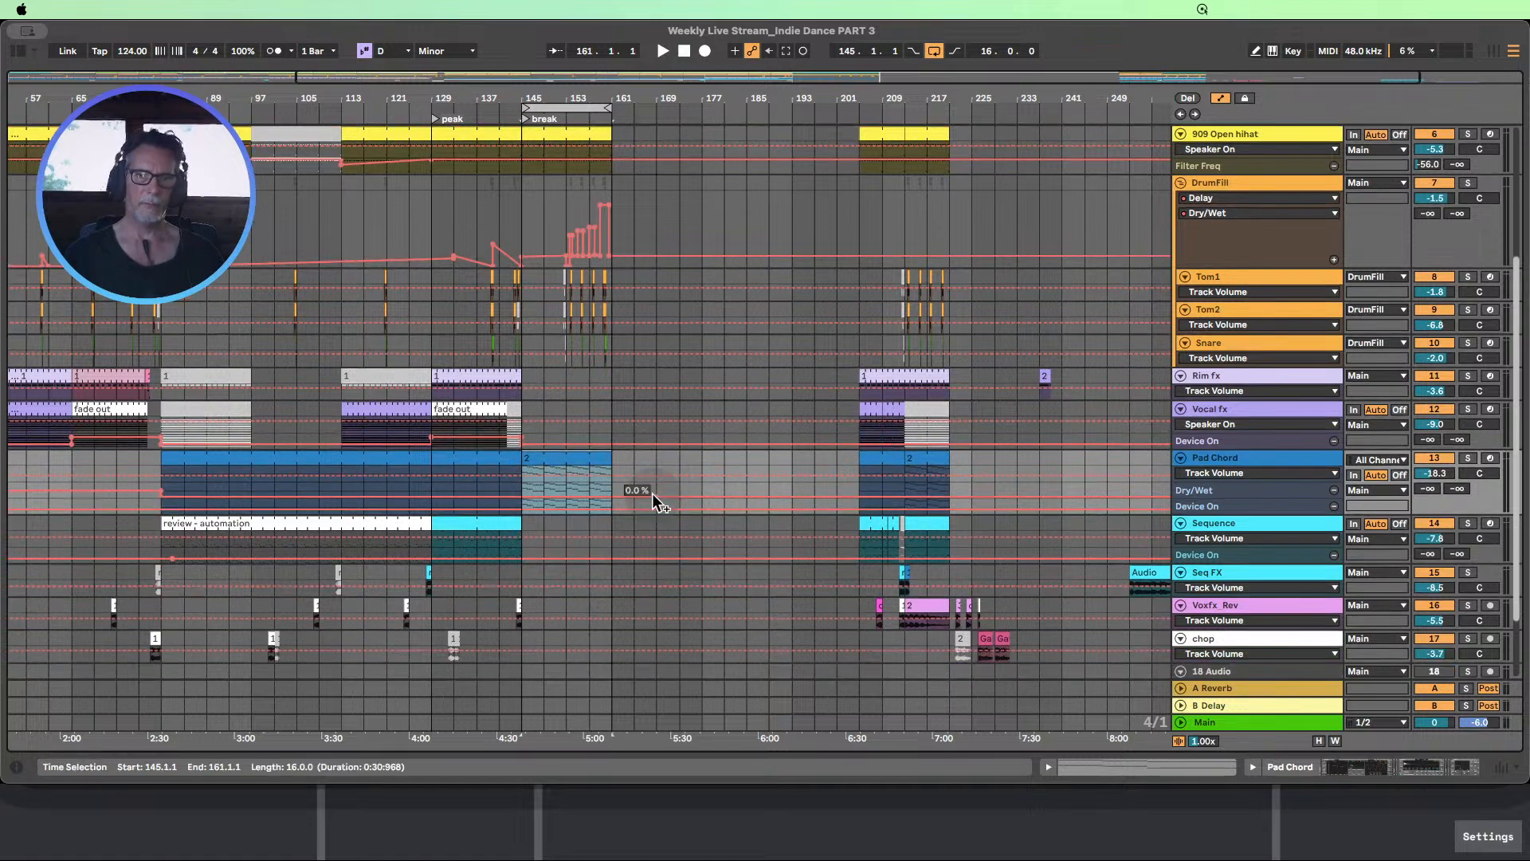
pyautogui.scroll(-1, 652, 495)
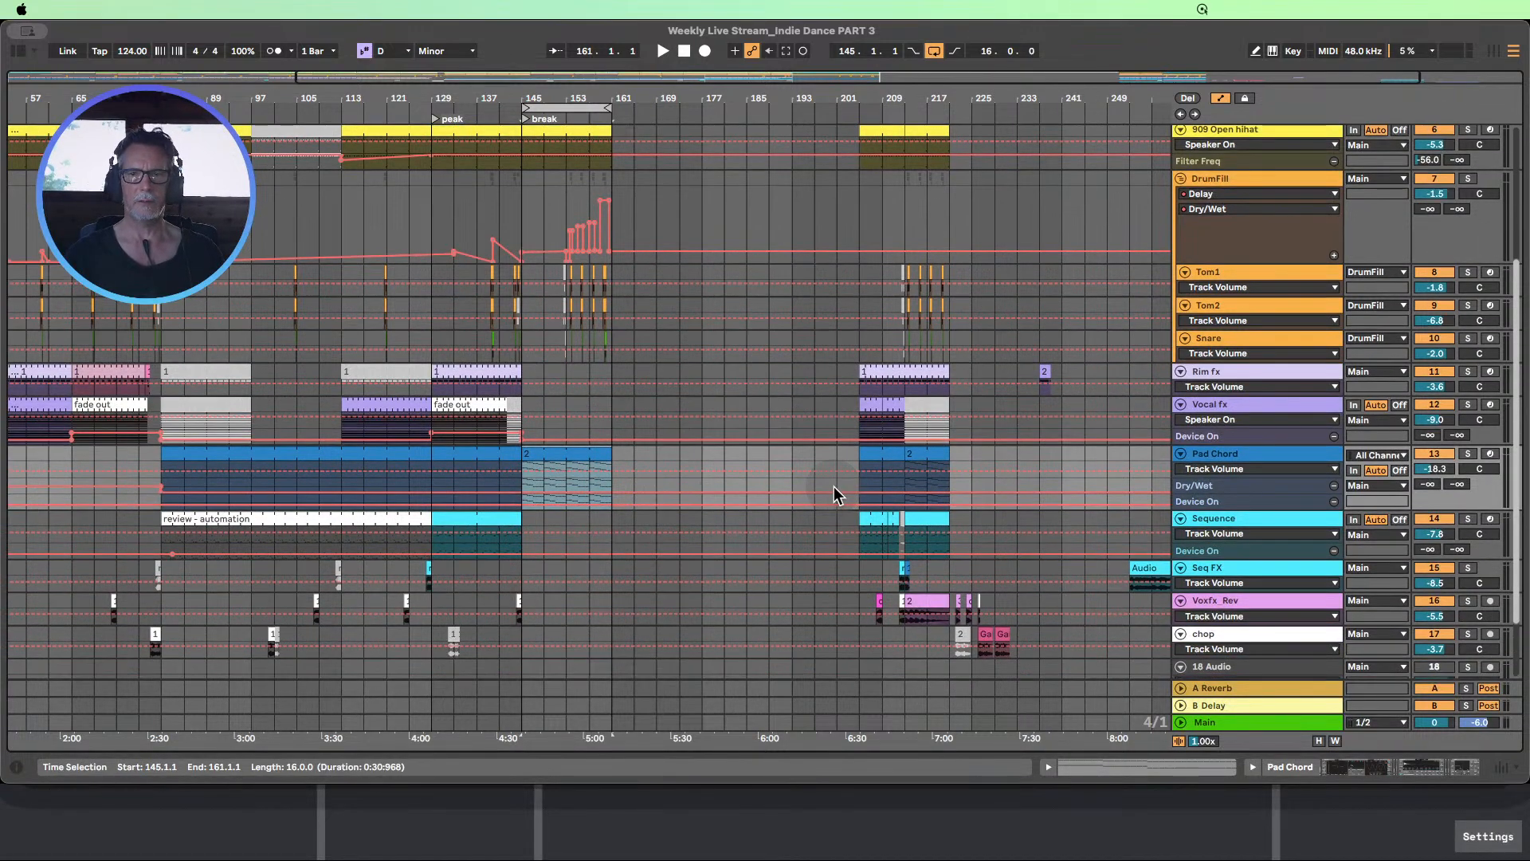
pyautogui.scroll(-2, 833, 486)
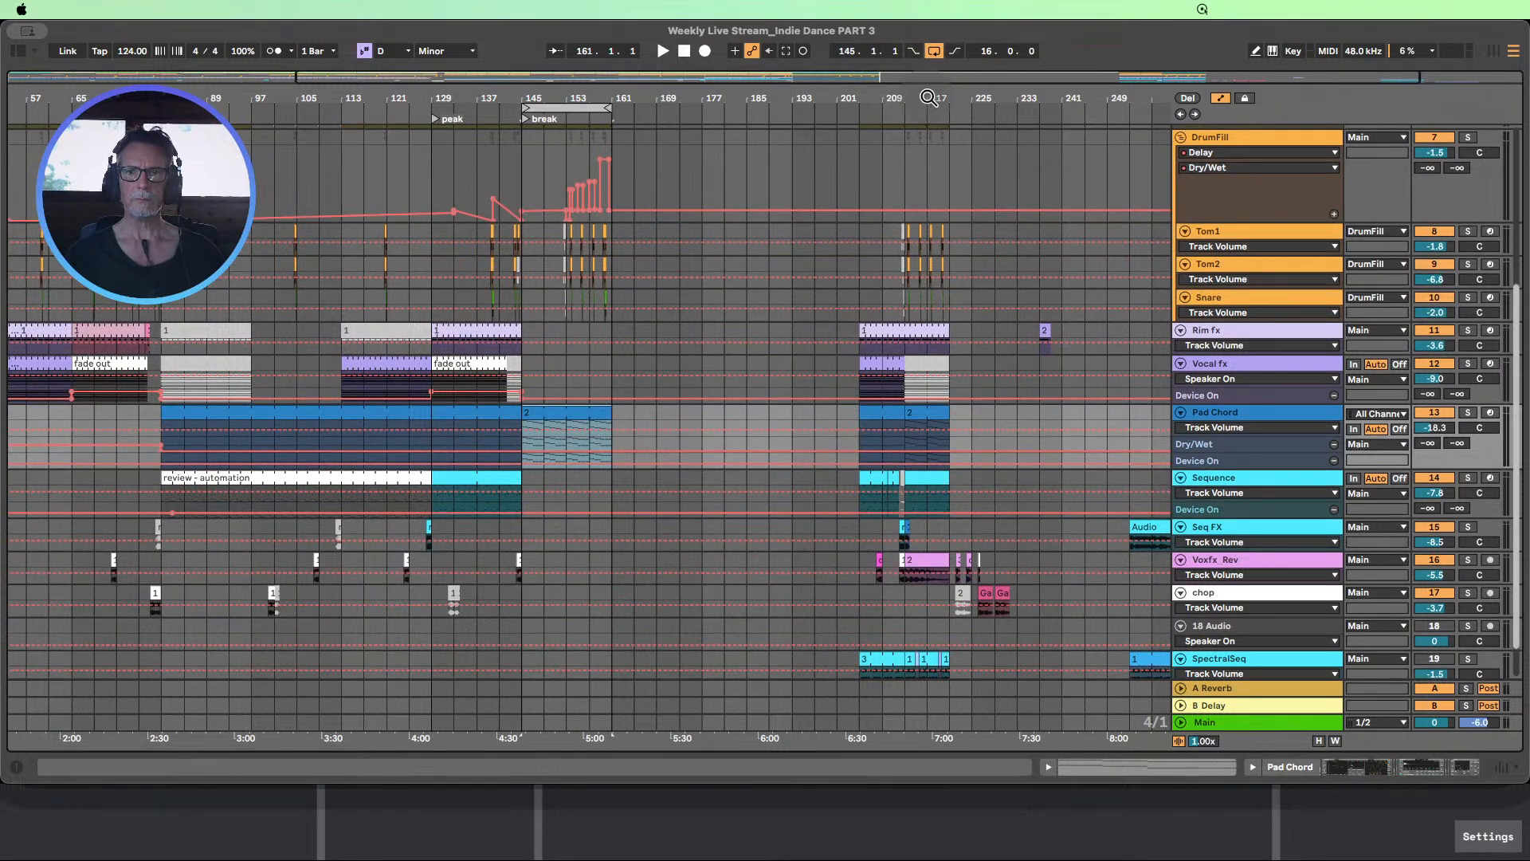
pyautogui.moveTo(929, 97)
pyautogui.mouseDown()
pyautogui.moveTo(929, 191)
pyautogui.moveTo(908, 171)
pyautogui.moveTo(919, 72)
pyautogui.mouseUp()
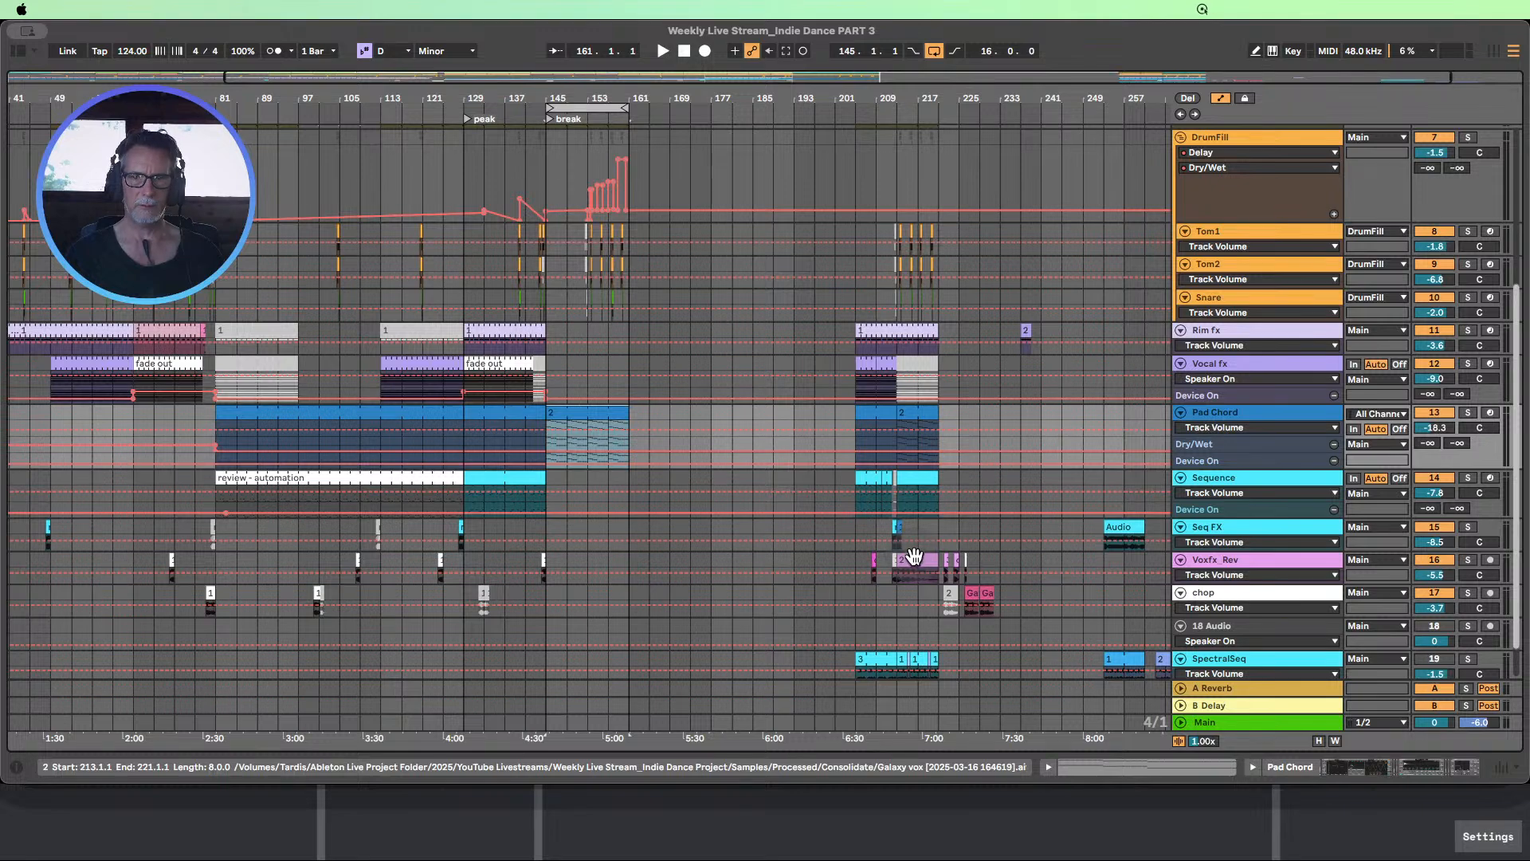
pyautogui.click(914, 556)
pyautogui.moveTo(919, 558); pyautogui.dragTo(614, 560)
pyautogui.scroll(-1, 1006, 515)
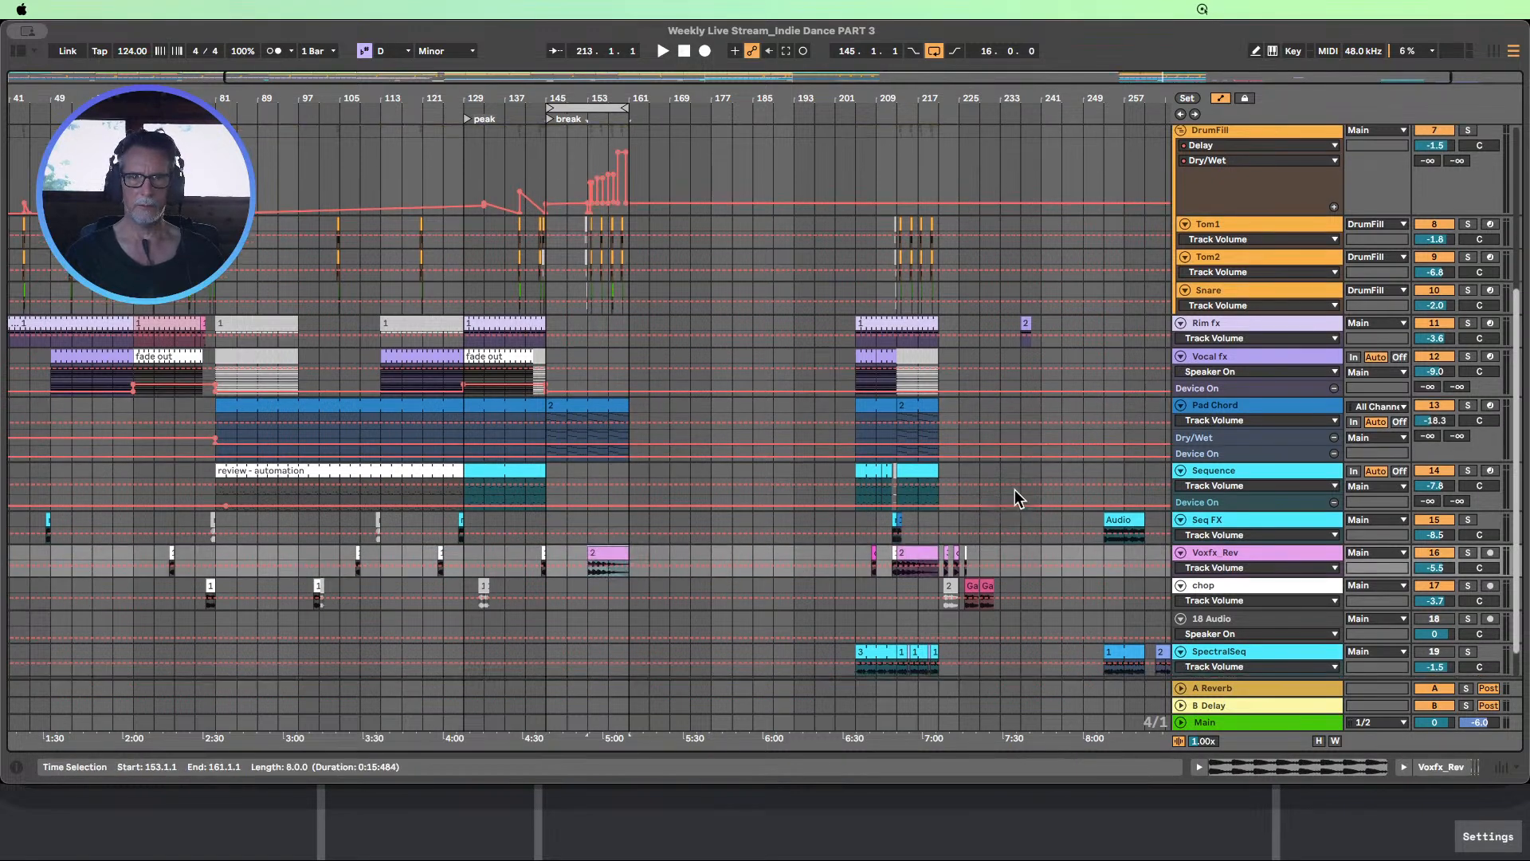
# Start playback from about bar 137 to audition the transition from the peak into the break
pyautogui.scroll(-1, 1012, 486)
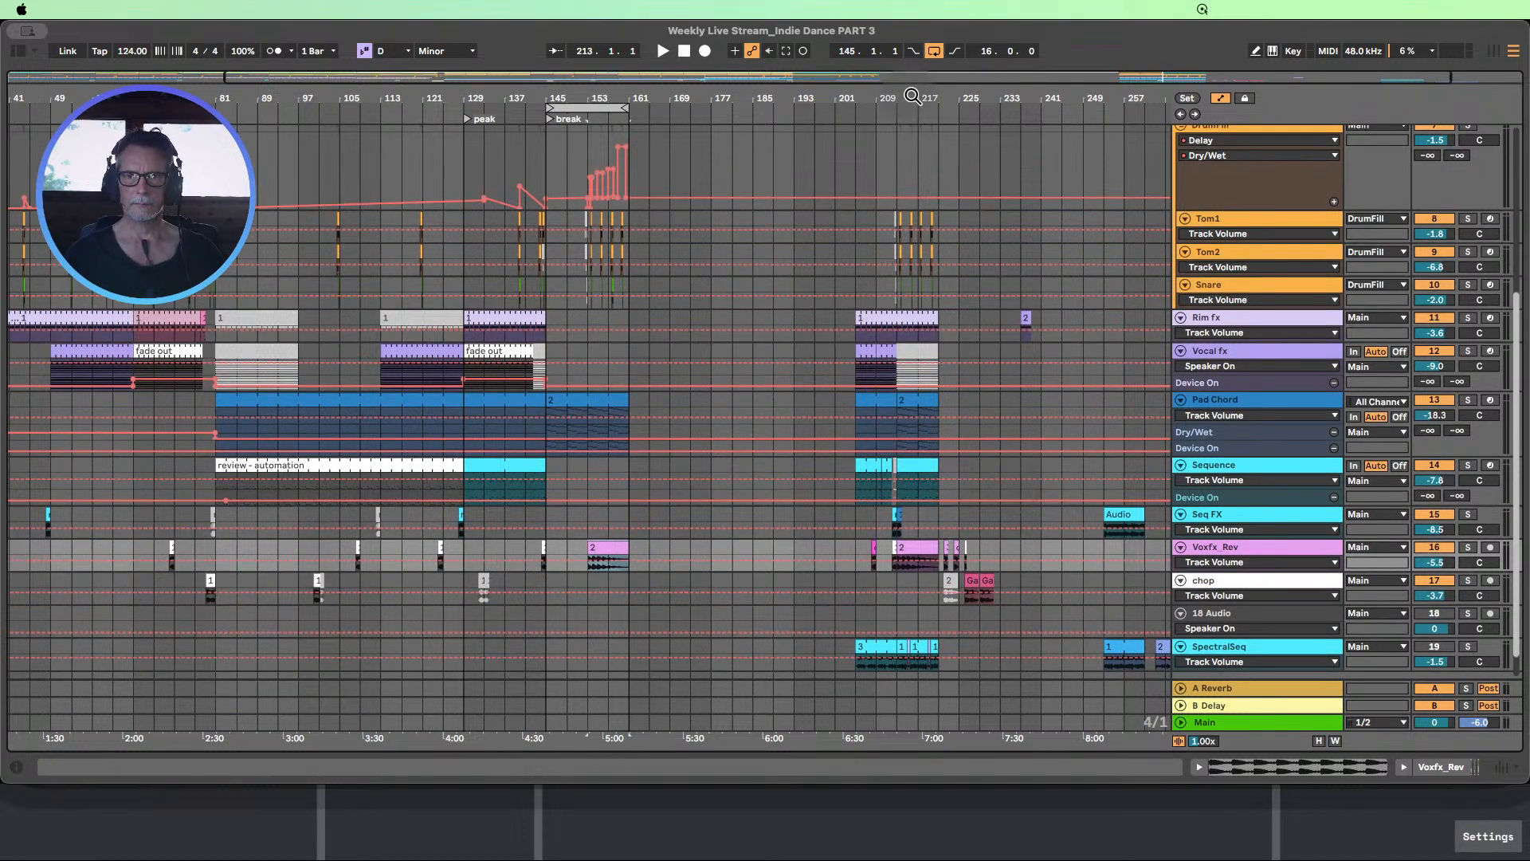
pyautogui.moveTo(913, 97)
pyautogui.mouseDown()
pyautogui.moveTo(912, 127)
pyautogui.moveTo(912, 106)
pyautogui.mouseUp()
pyautogui.scroll(4, 914, 384)
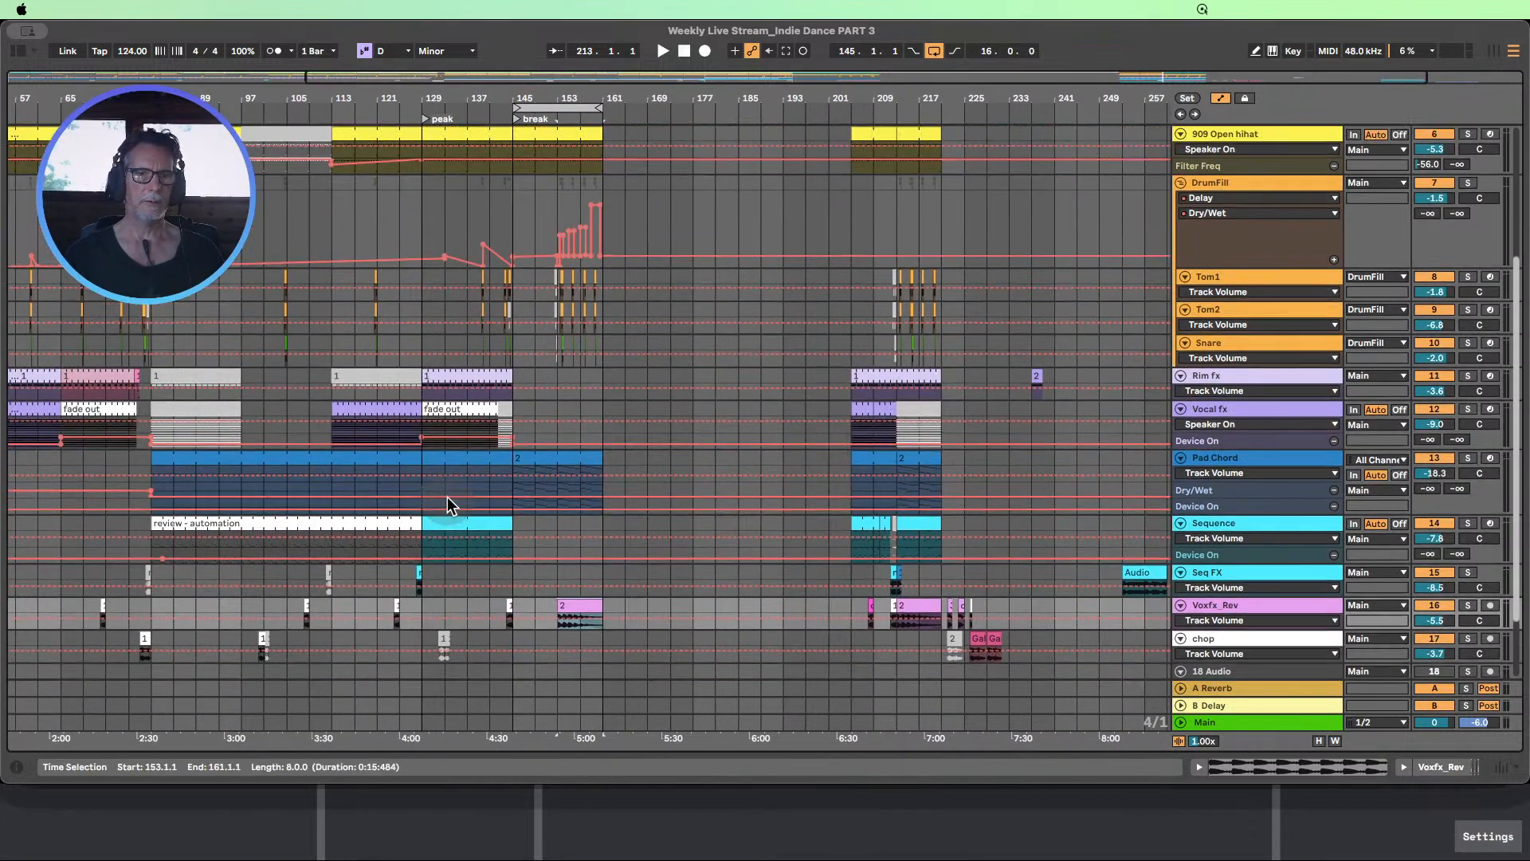
pyautogui.scroll(3, 501, 373)
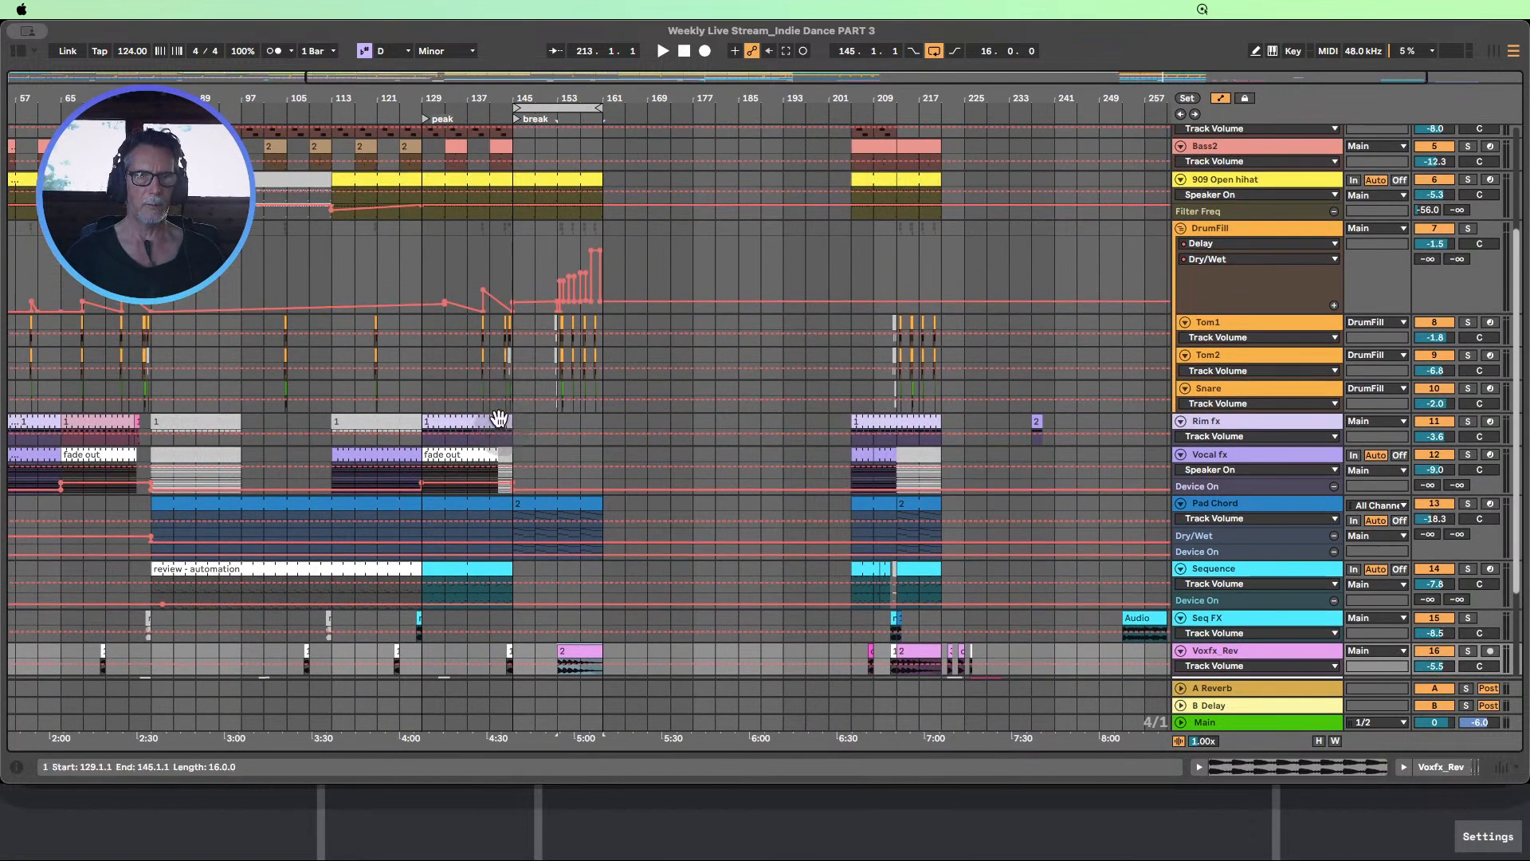
pyautogui.scroll(10, 520, 404)
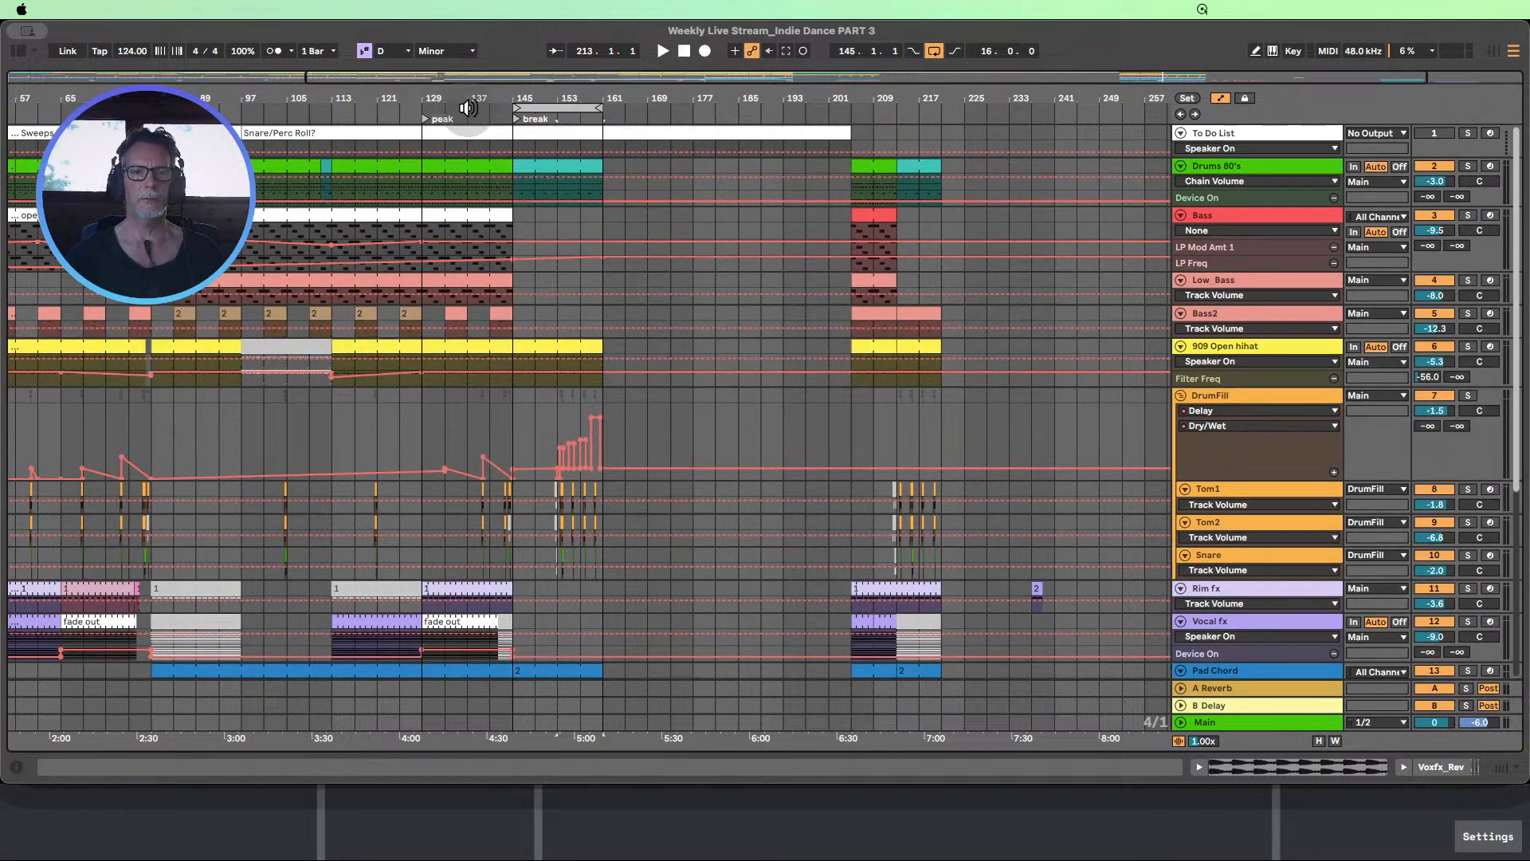
pyautogui.click(468, 110)
# Extend the Sequence clip that starts at bar 129 through the break to bar 161
pyautogui.scroll(-7, 662, 324)
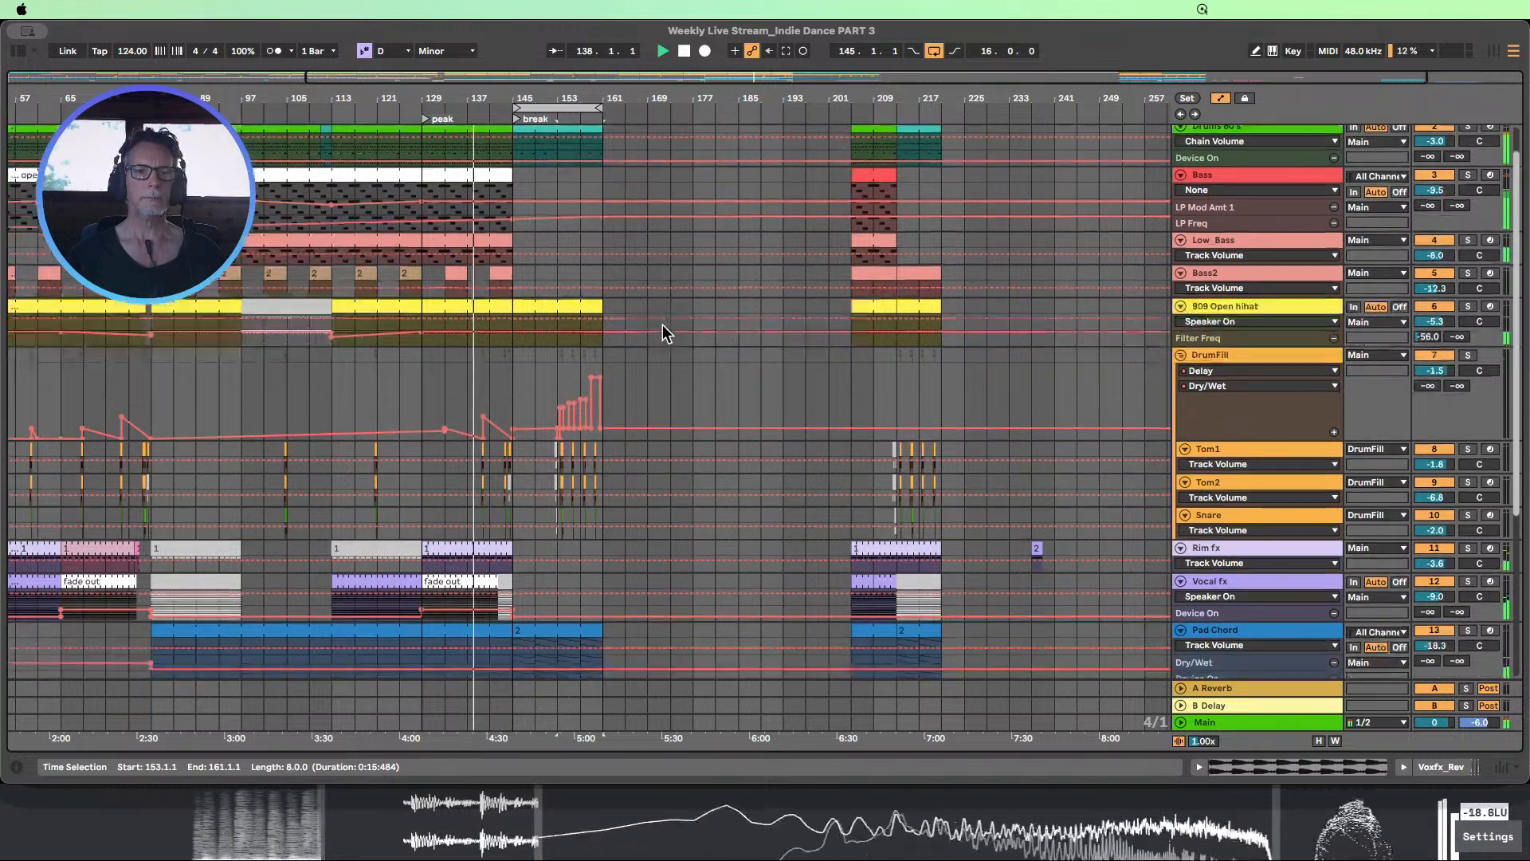
pyautogui.scroll(-2, 663, 323)
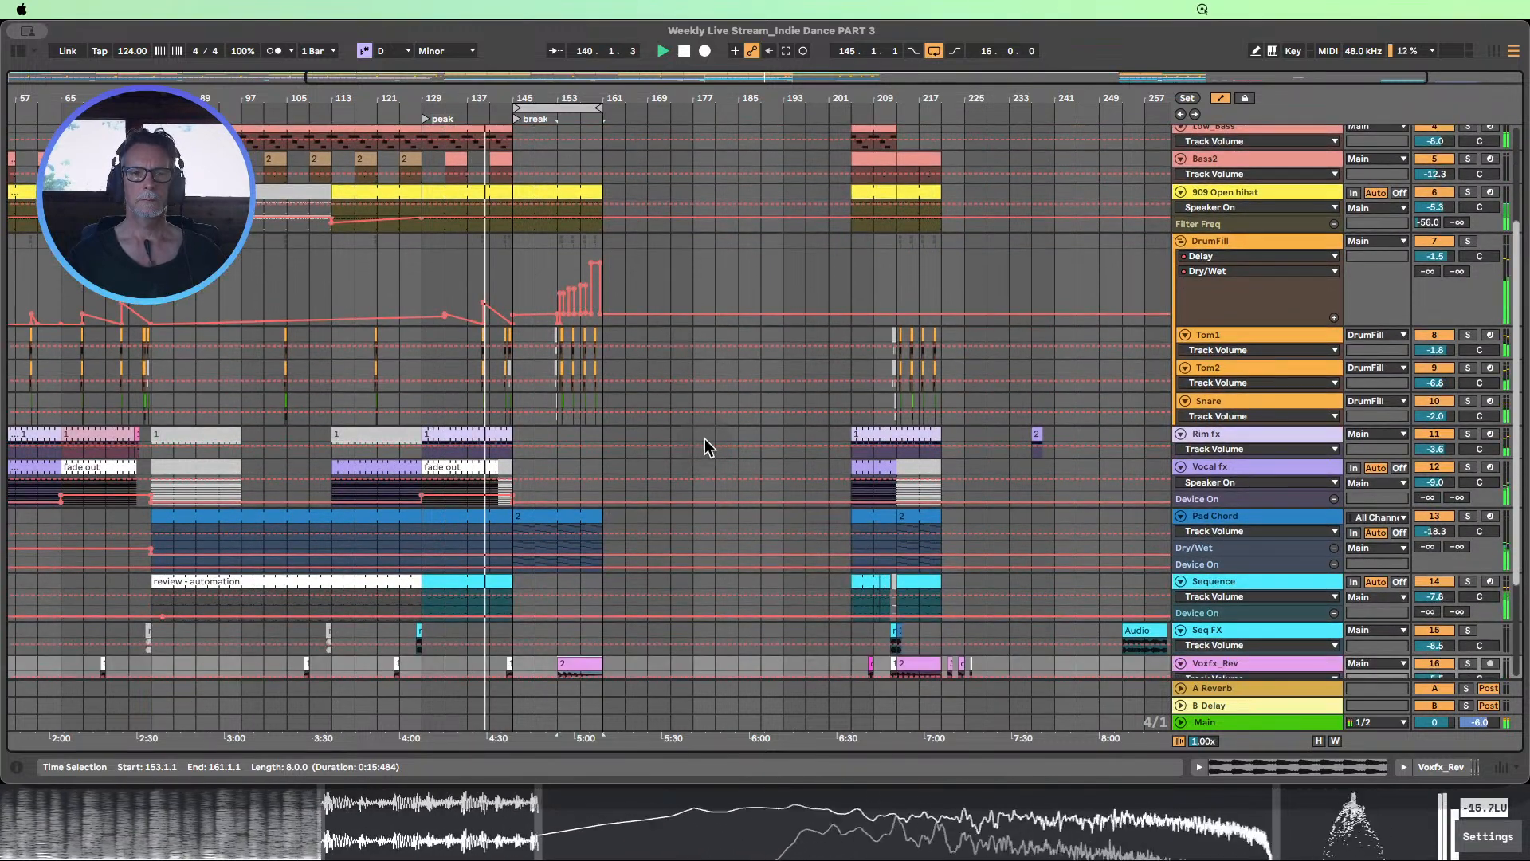
pyautogui.scroll(-4, 682, 453)
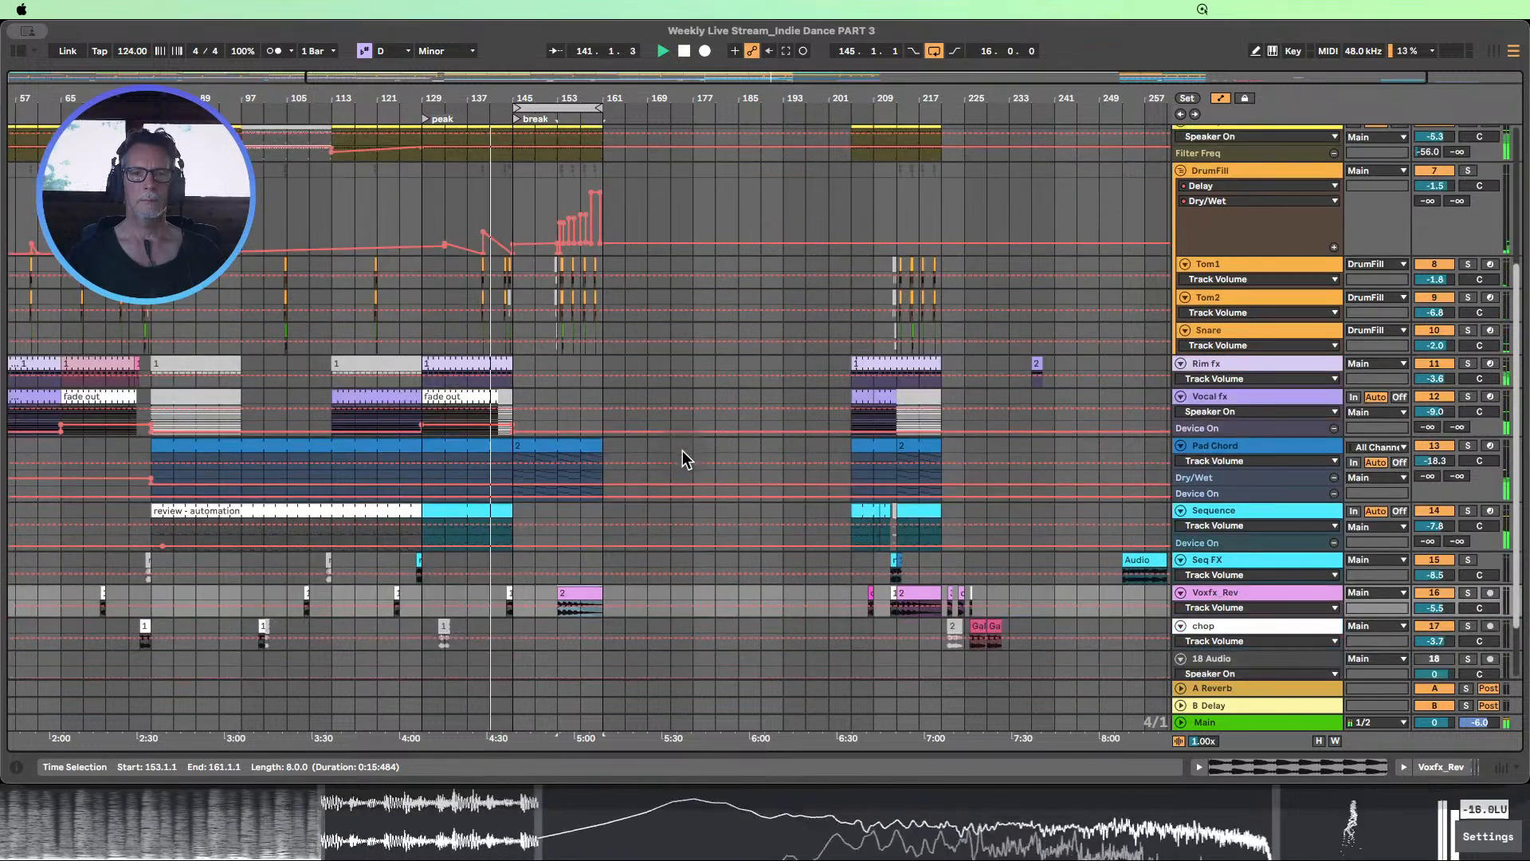
pyautogui.moveTo(513, 510); pyautogui.dragTo(592, 510)
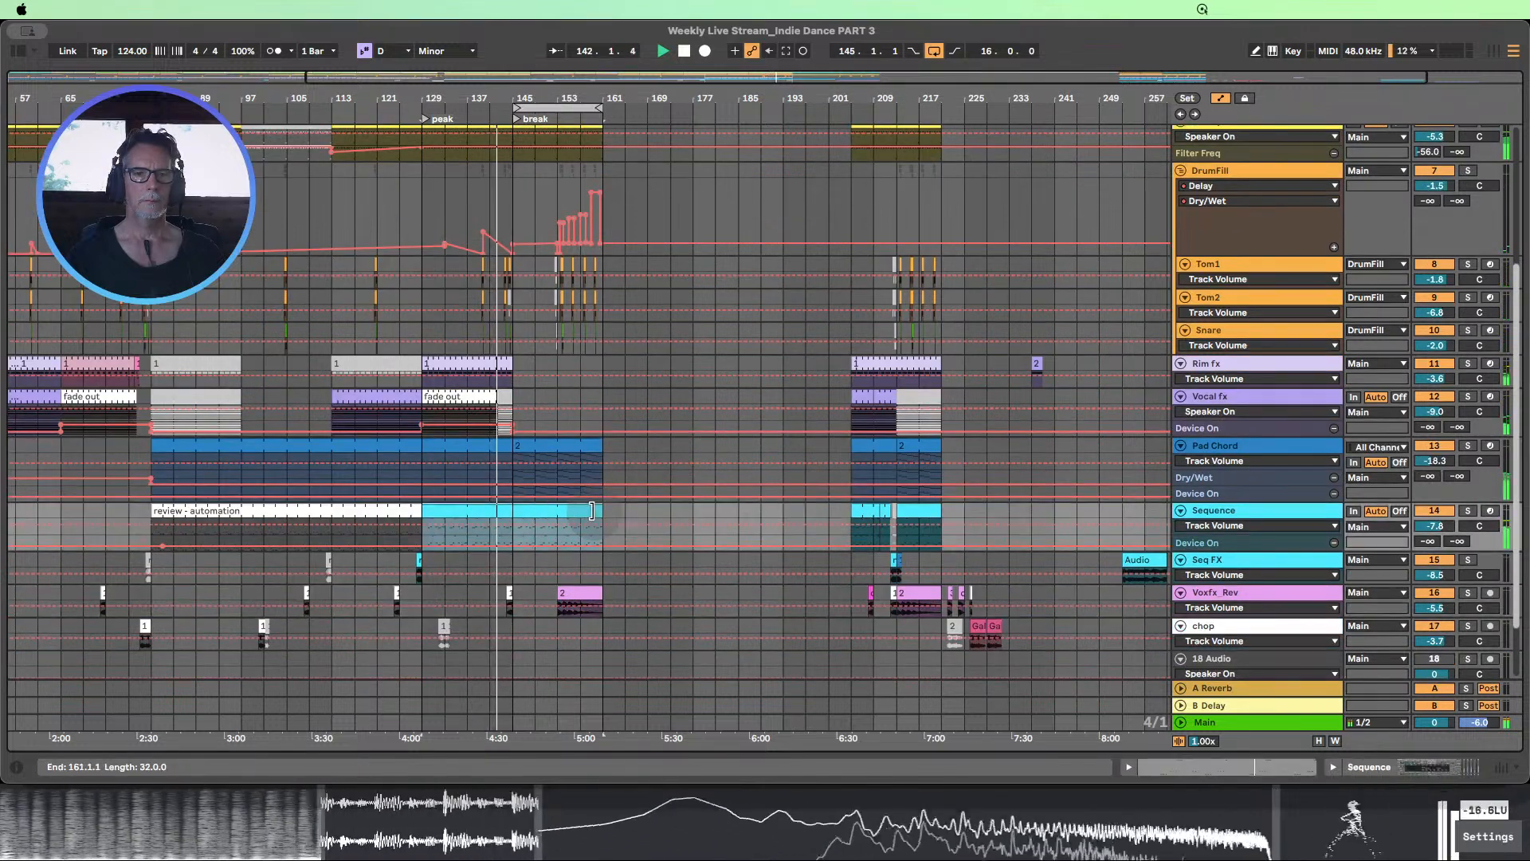
# Listen to the start of the break with the Sequence part, and restart playback from about bar 135
pyautogui.scroll(12, 649, 504)
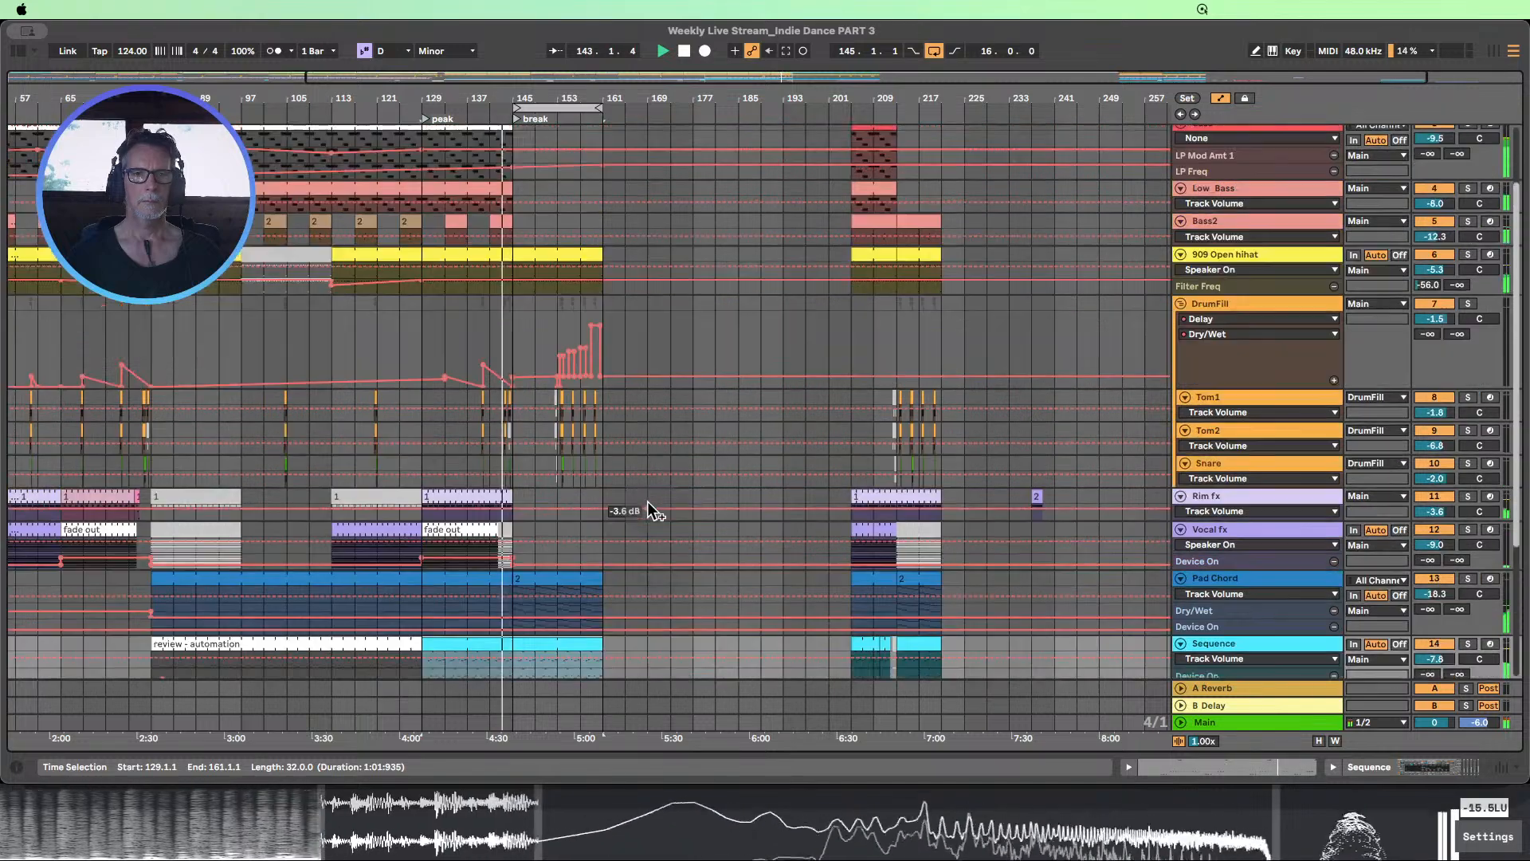
pyautogui.scroll(-8, 649, 504)
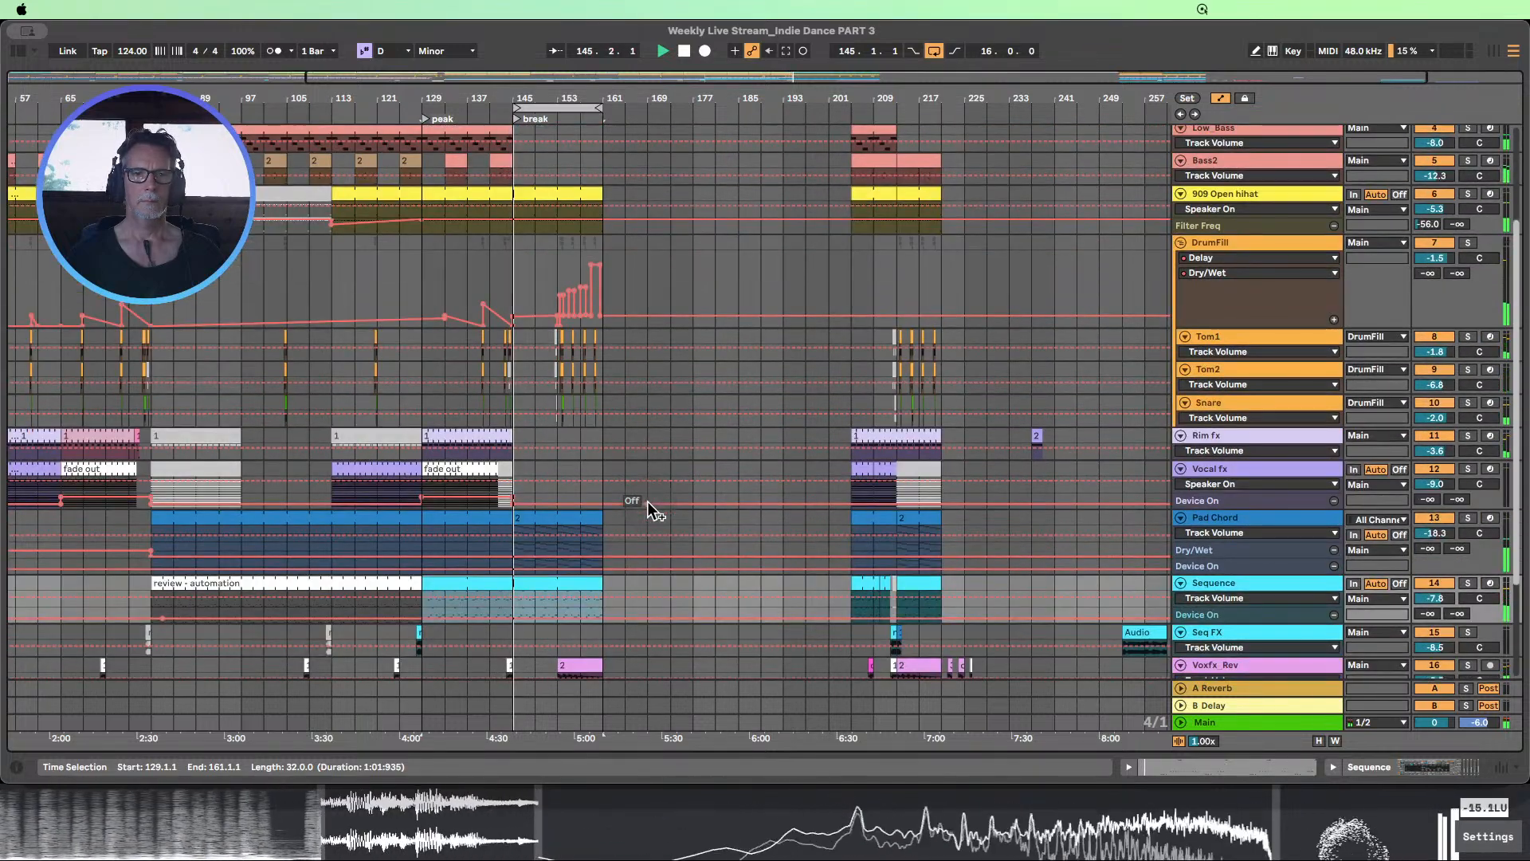
pyautogui.click(457, 113)
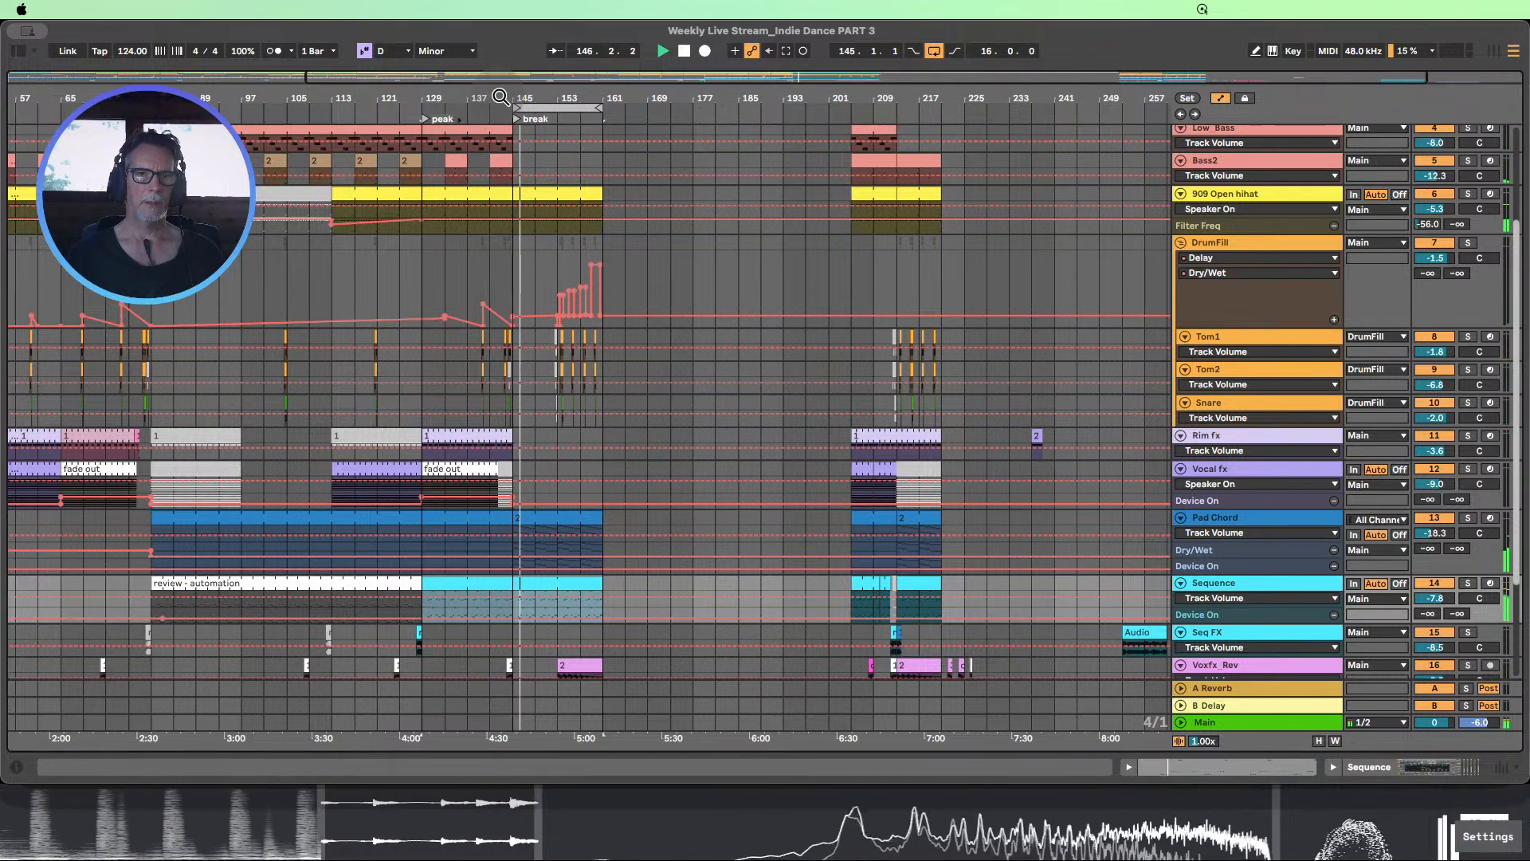
# Stop playback and deactivate the Tom1, Tom2 and Snare fill clips in bar 144, just before the break
pyautogui.moveTo(499, 98); pyautogui.dragTo(501, 151)
pyautogui.click(684, 52)
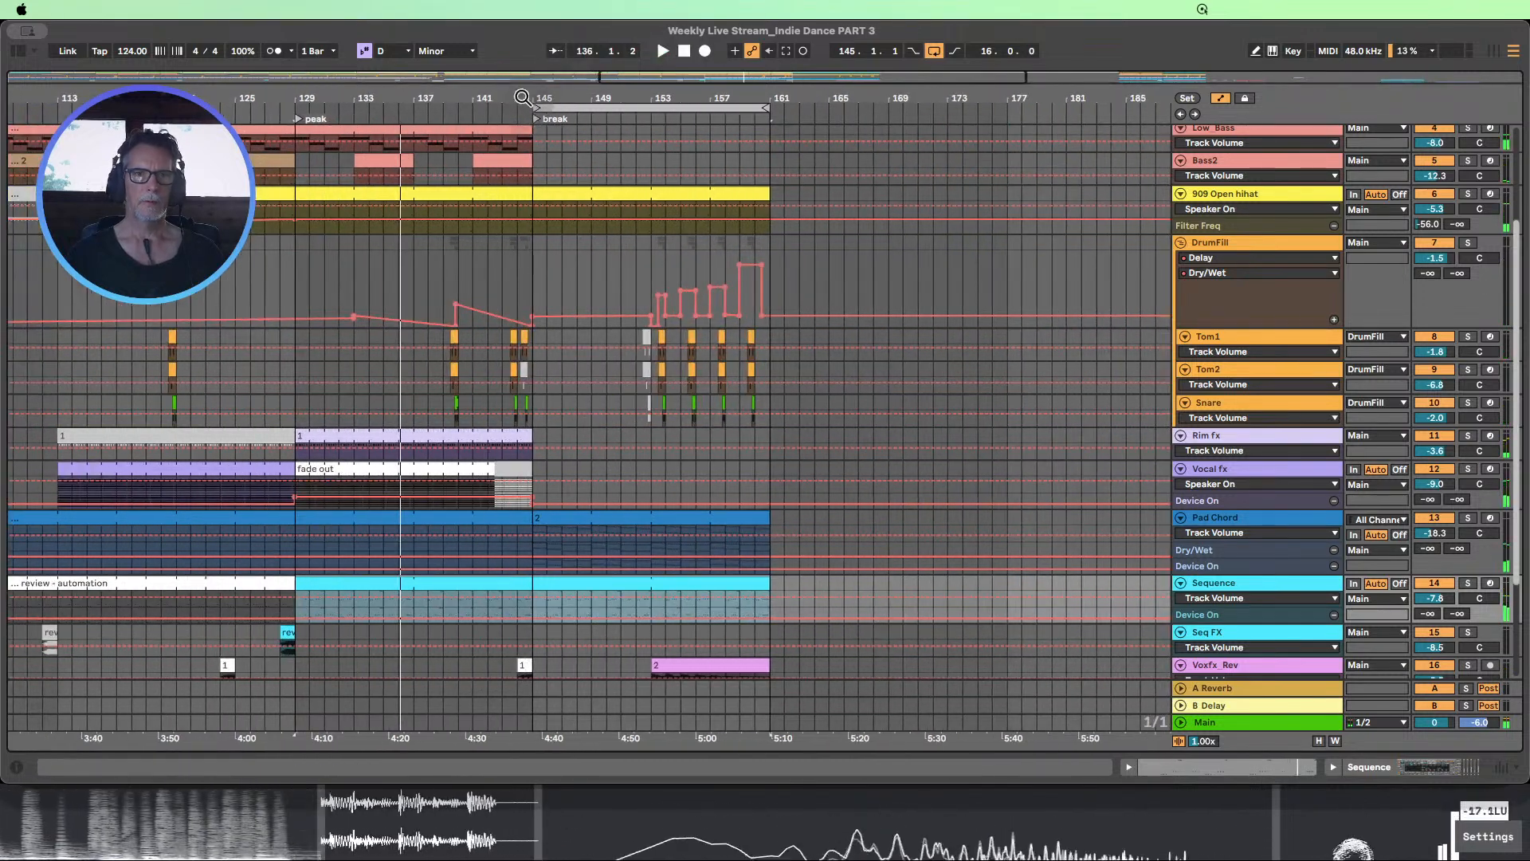
pyautogui.moveTo(522, 97); pyautogui.dragTo(524, 93)
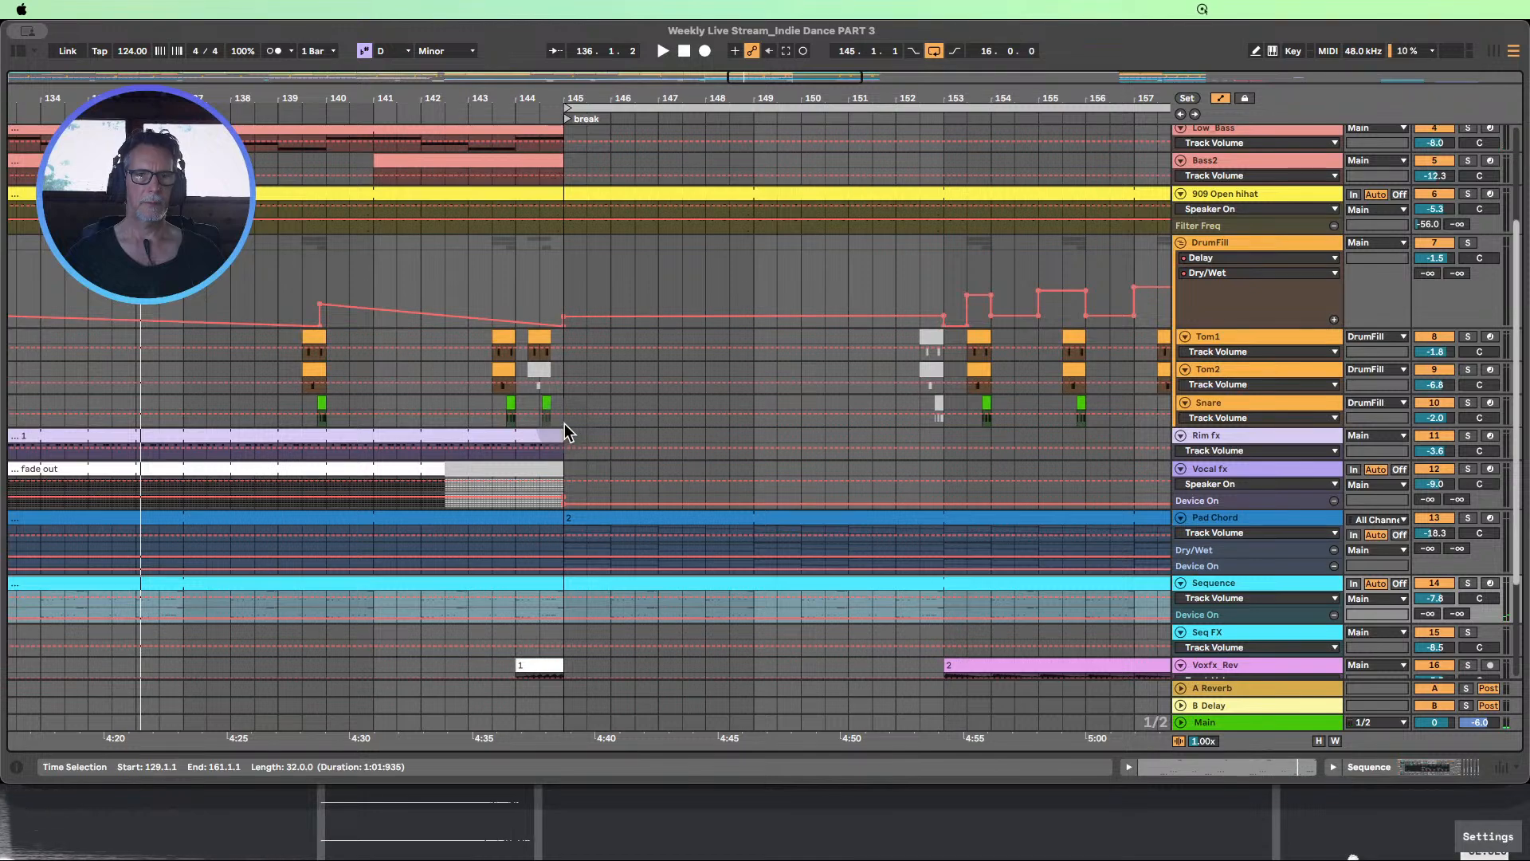
pyautogui.click(563, 431)
pyautogui.click(521, 335)
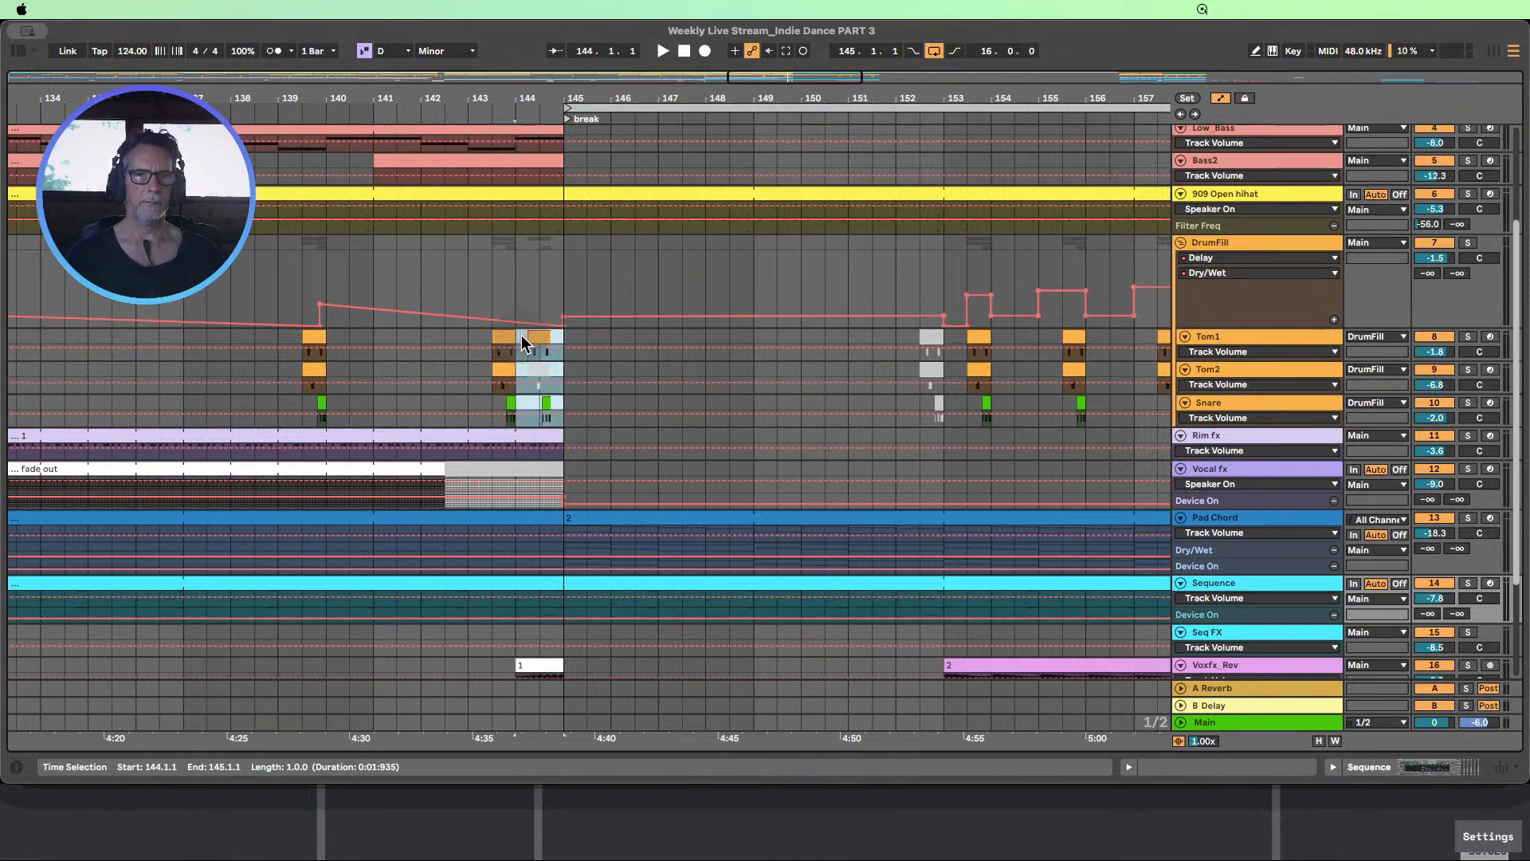
# Play from about bar 138 to audition the transition into the break without the bar 144 drum fill
pyautogui.click(223, 104)
pyautogui.moveTo(401, 97); pyautogui.dragTo(361, 40)
pyautogui.scroll(2, 454, 213)
pyautogui.scroll(4, 453, 221)
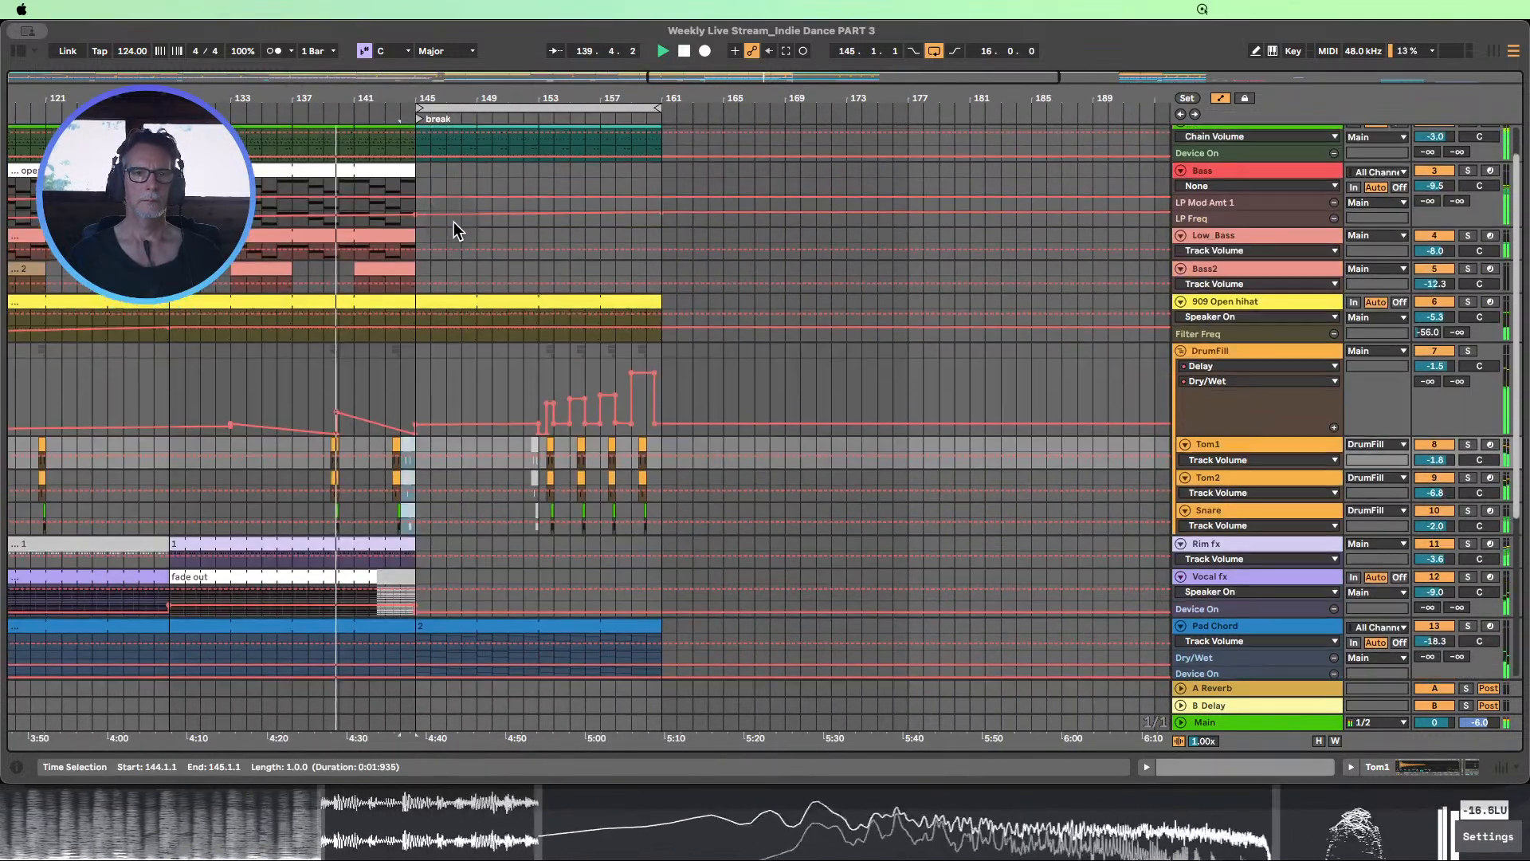
pyautogui.scroll(-2, 462, 222)
pyautogui.scroll(-2, 462, 231)
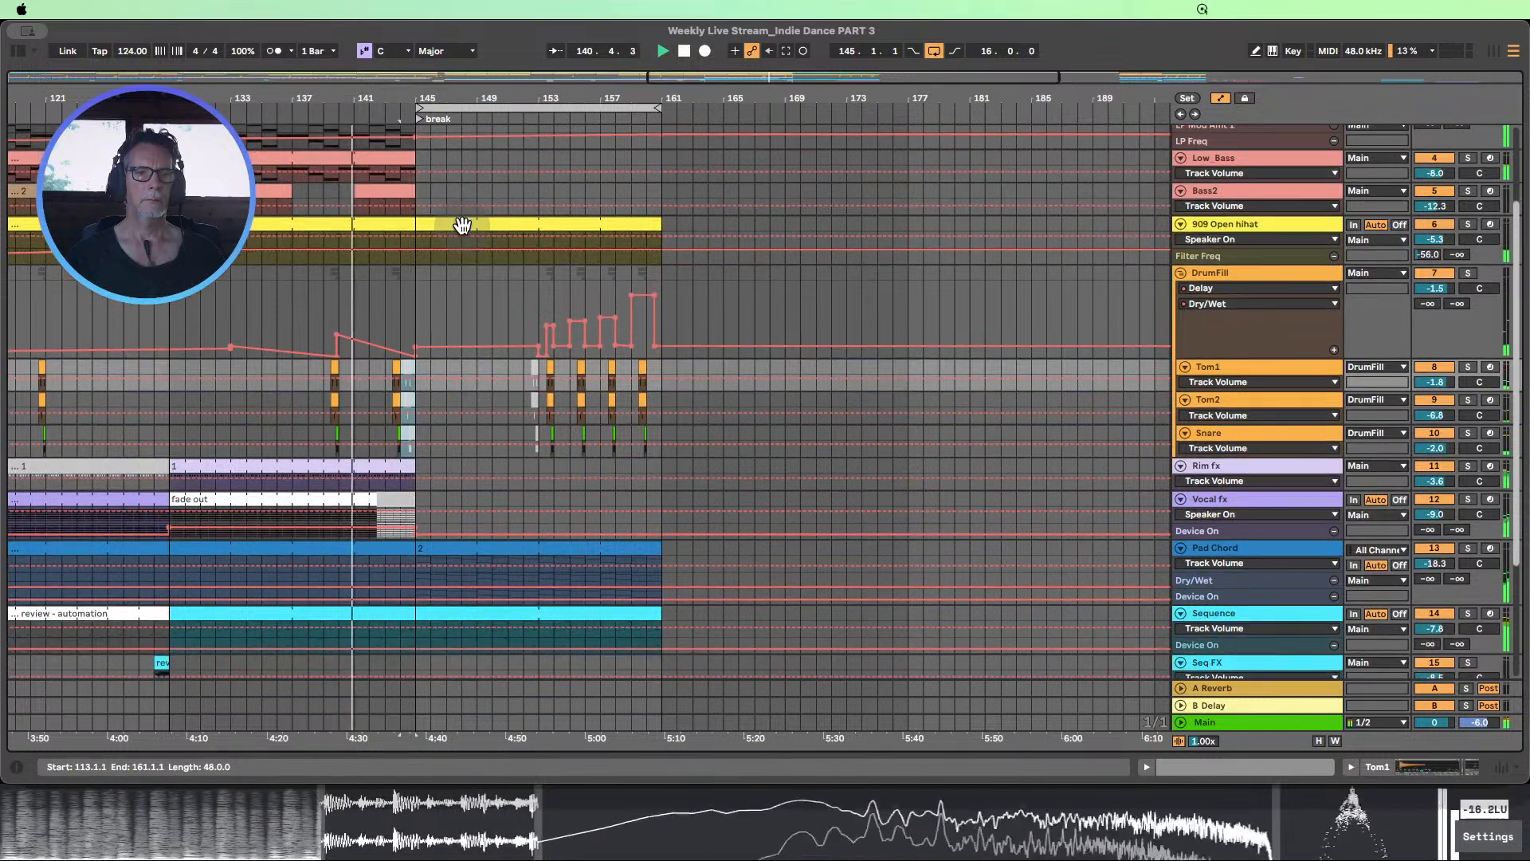
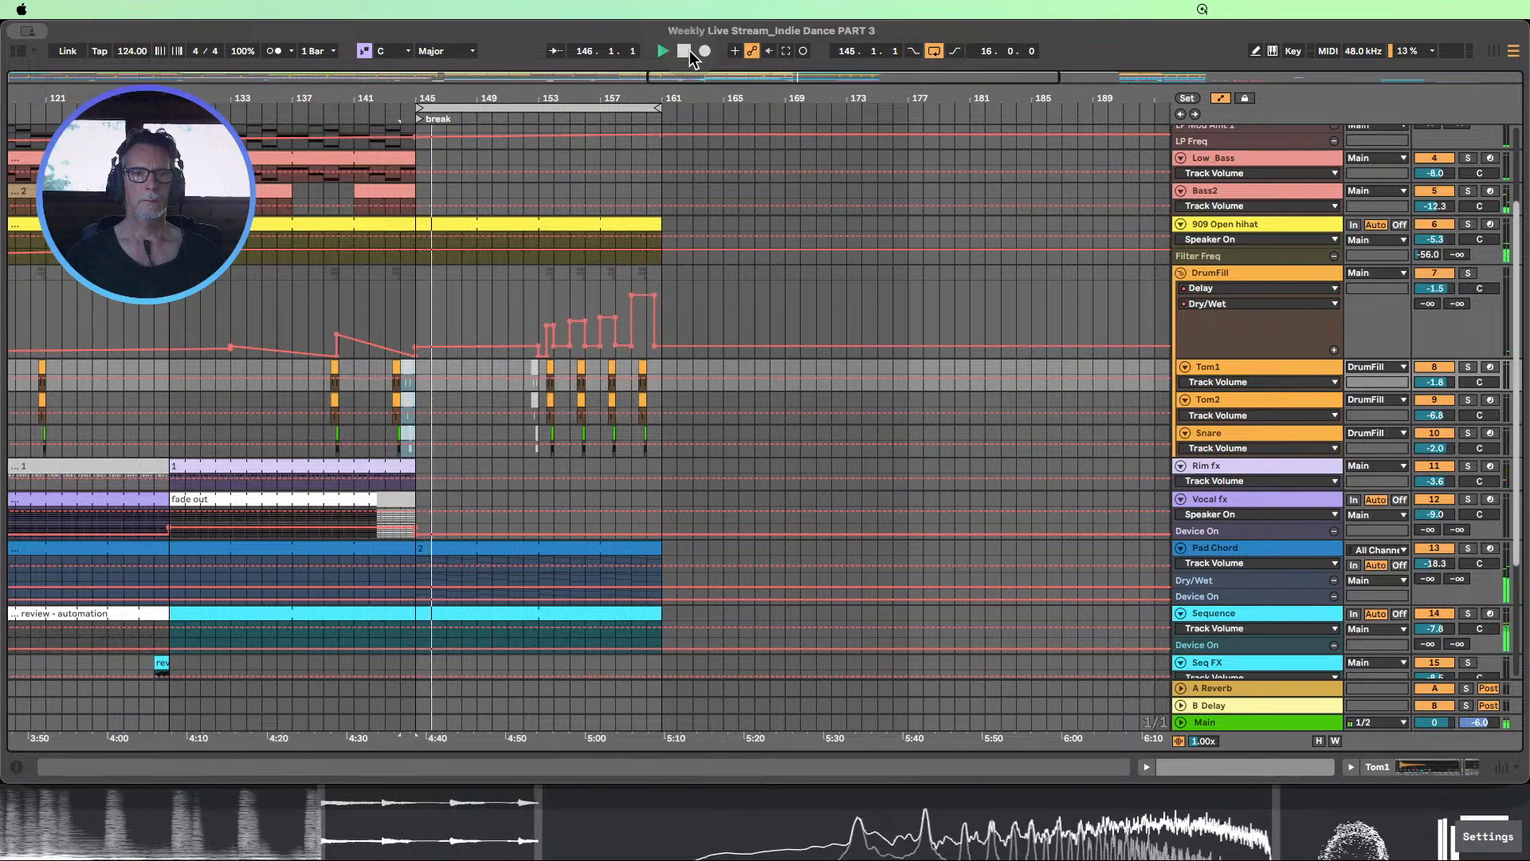
# Stop playback and extend the Vocal fx "fade out" clip over the silenced gap to bar 145
pyautogui.click(684, 51)
pyautogui.scroll(-1, 1052, 498)
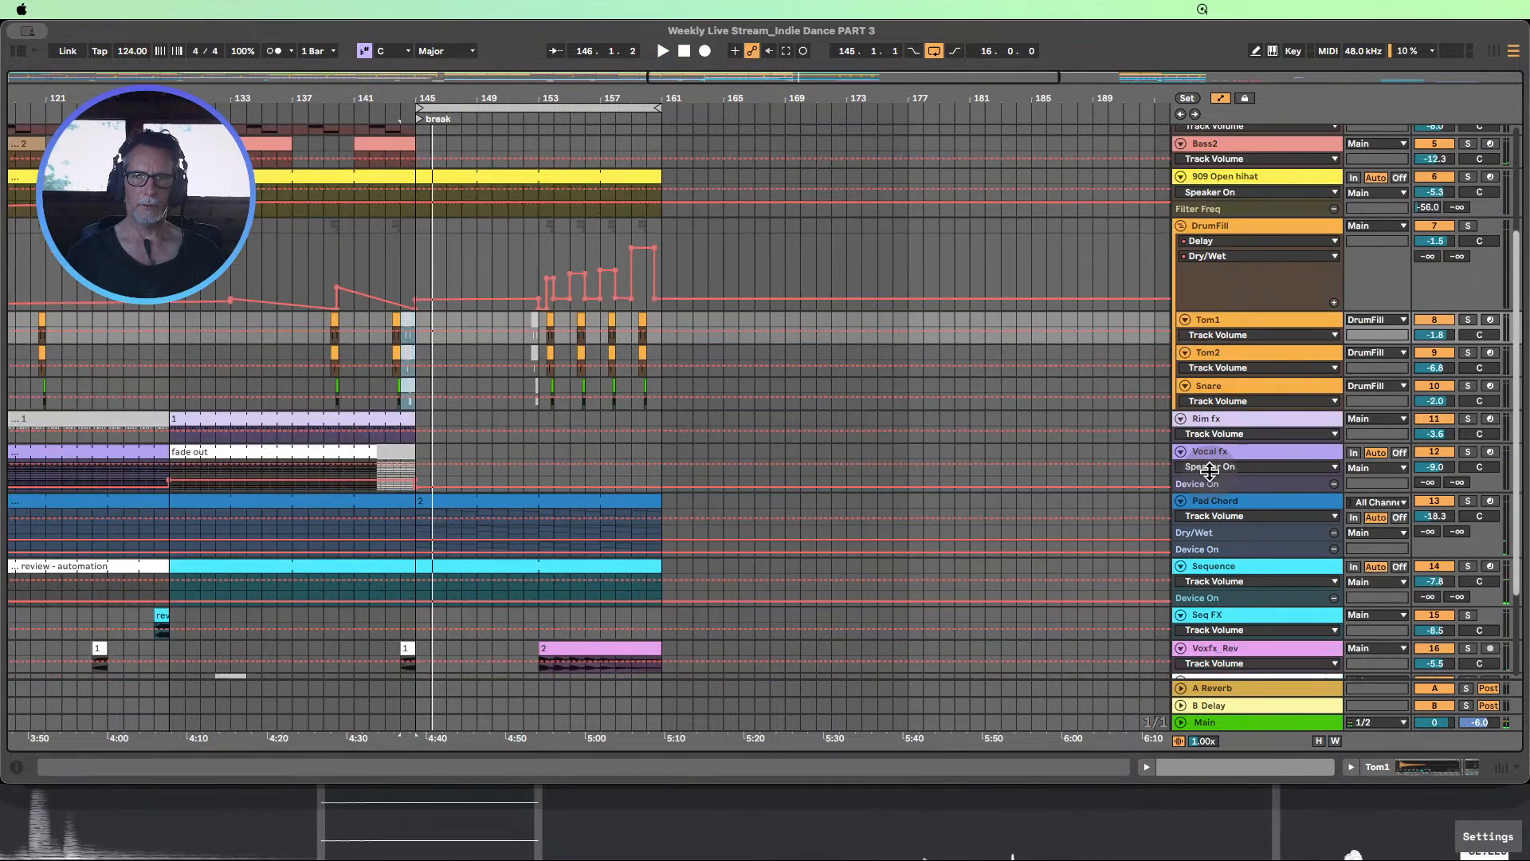
pyautogui.moveTo(1209, 471); pyautogui.dragTo(1236, 581)
pyautogui.scroll(-2, 444, 434)
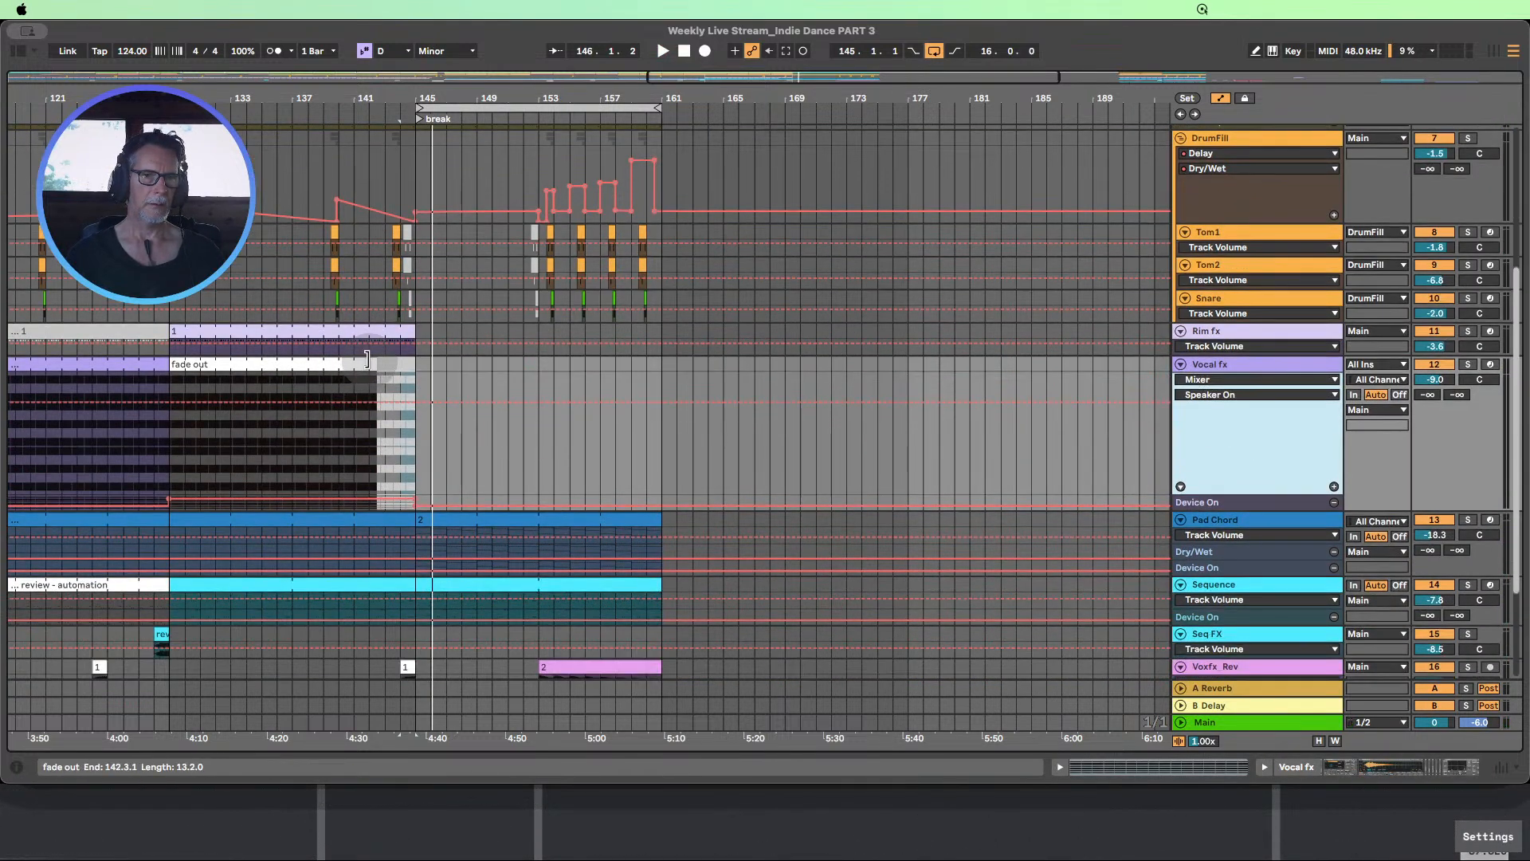
pyautogui.moveTo(367, 360); pyautogui.dragTo(405, 360)
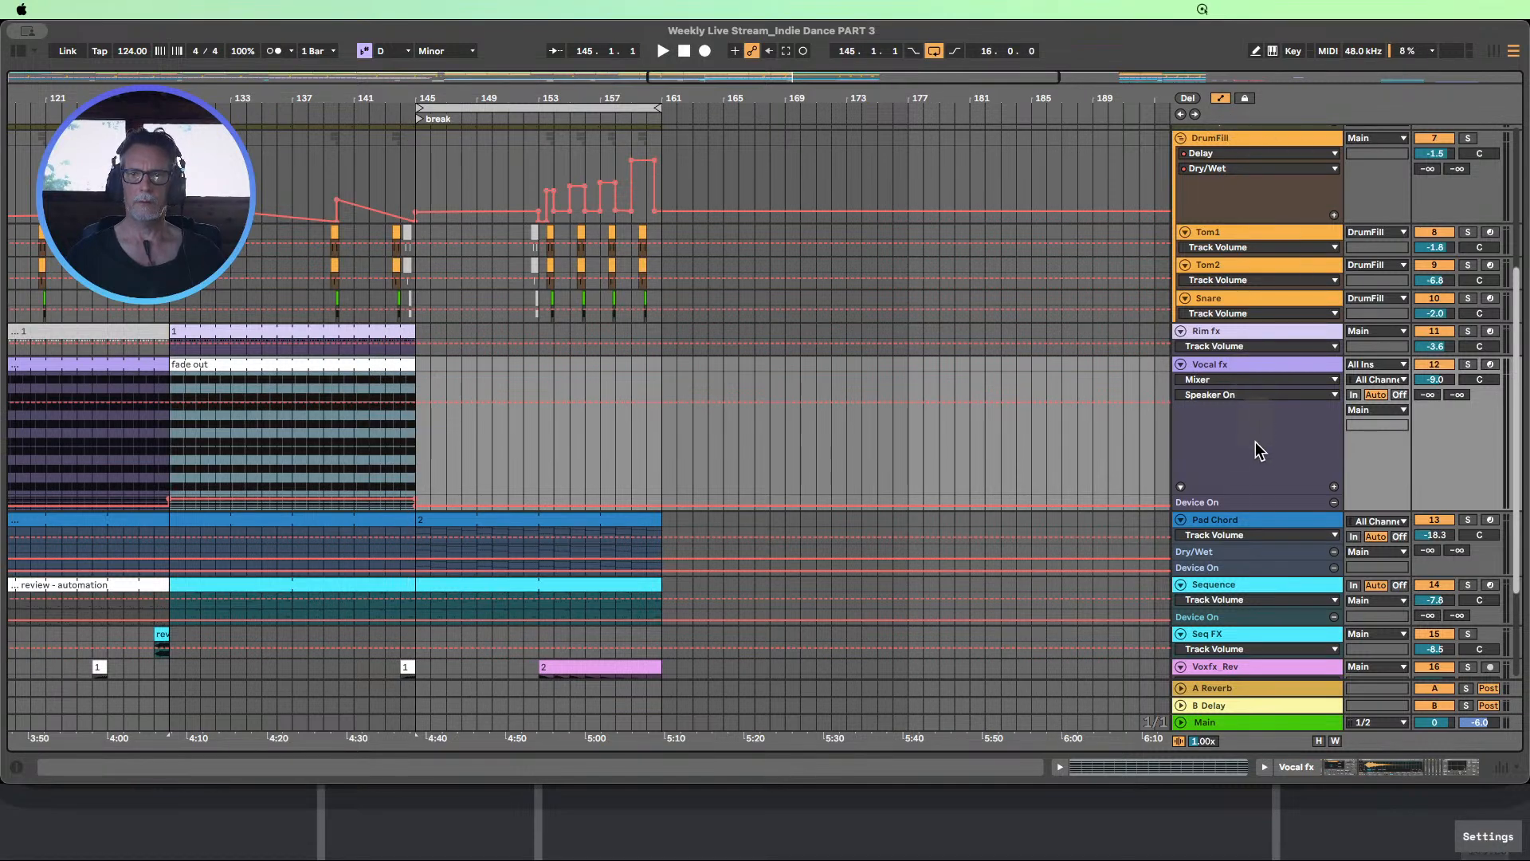
# Show the Vocal fx track's Auto Filter Frequency automation in its own enlarged lane
pyautogui.moveTo(1242, 507); pyautogui.dragTo(1258, 531)
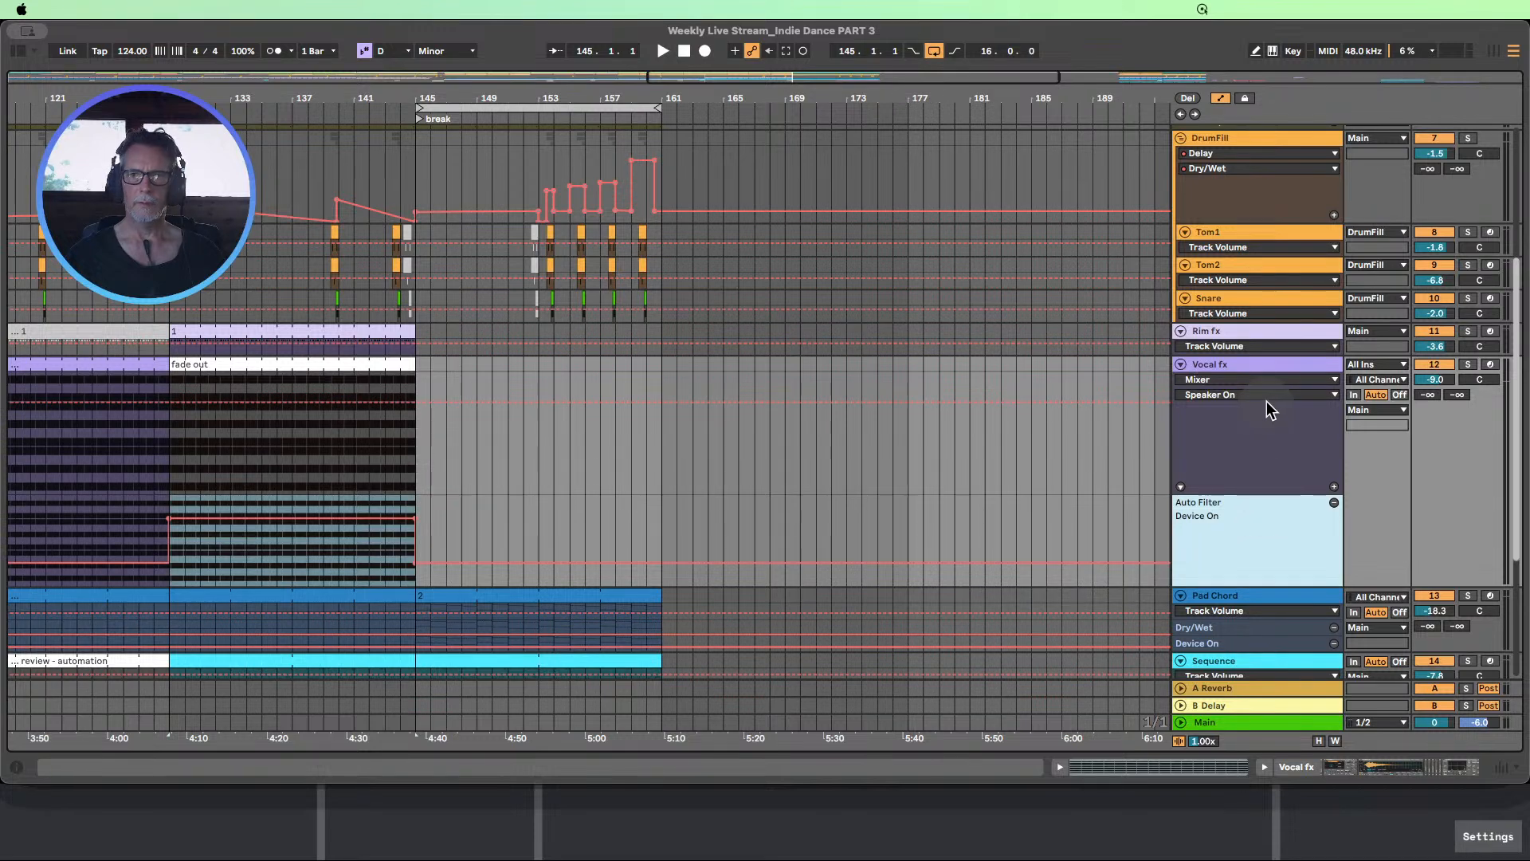
pyautogui.click(1253, 381)
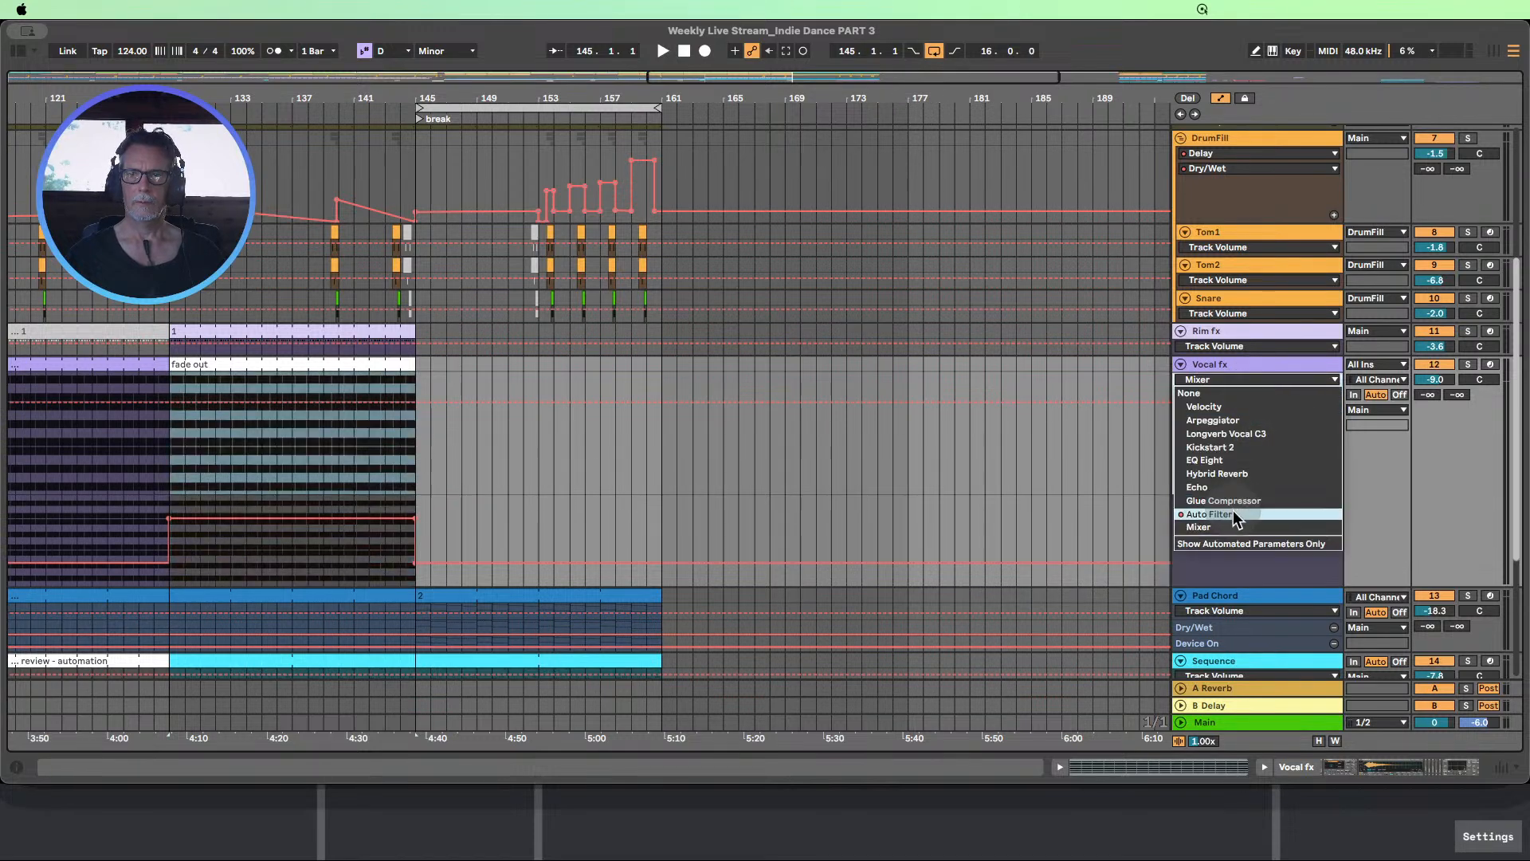
pyautogui.click(1220, 439)
pyautogui.click(1335, 486)
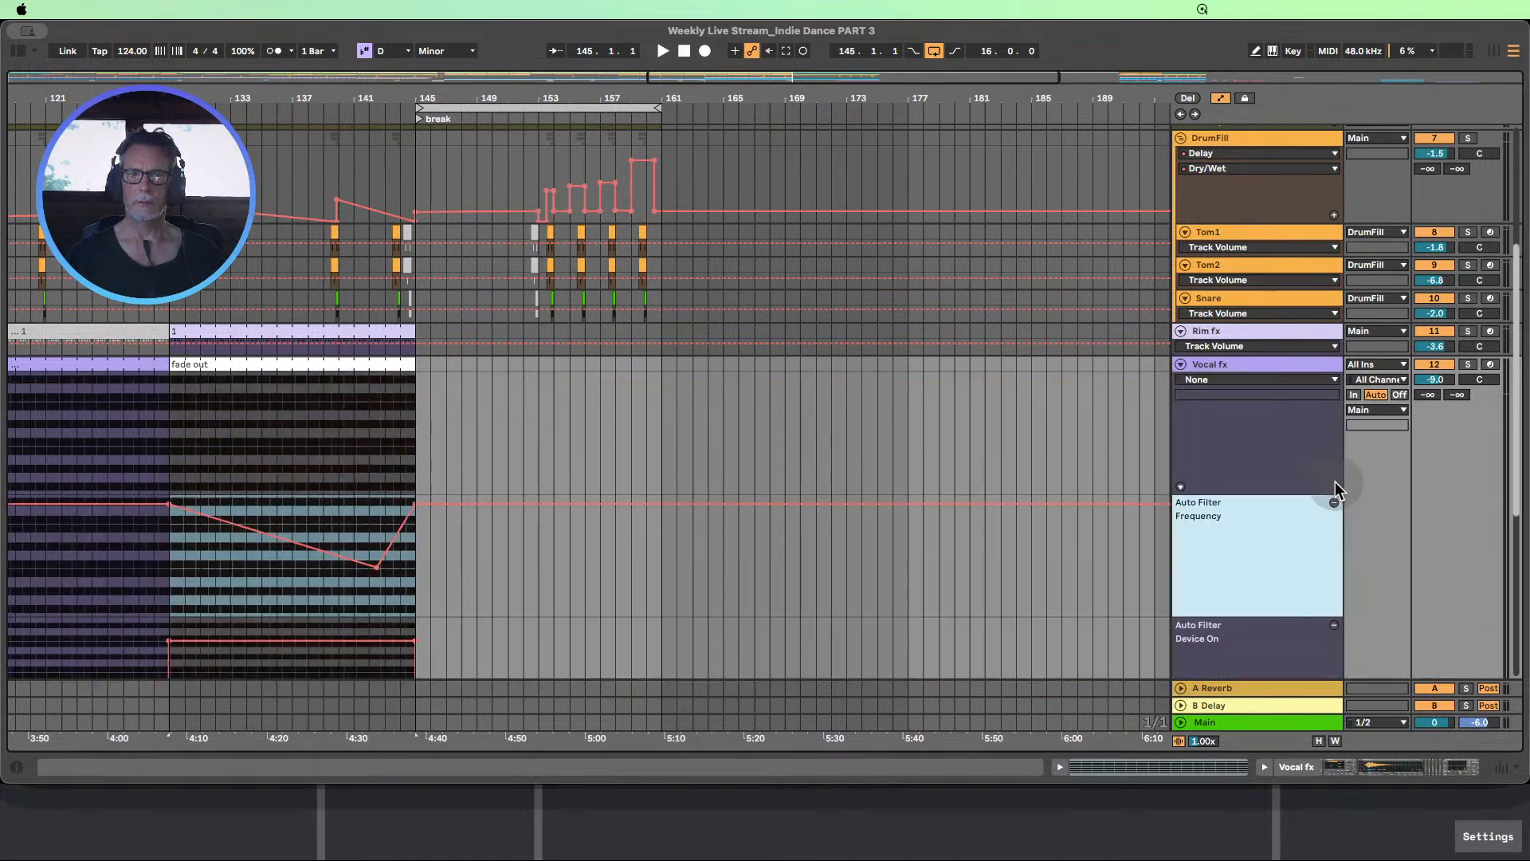
# Move the lowest Auto Filter Frequency breakpoint to bar 145 at 379 Hz and delete the breakpoint that raises the frequency again
pyautogui.scroll(-3, 624, 447)
pyautogui.click(492, 479)
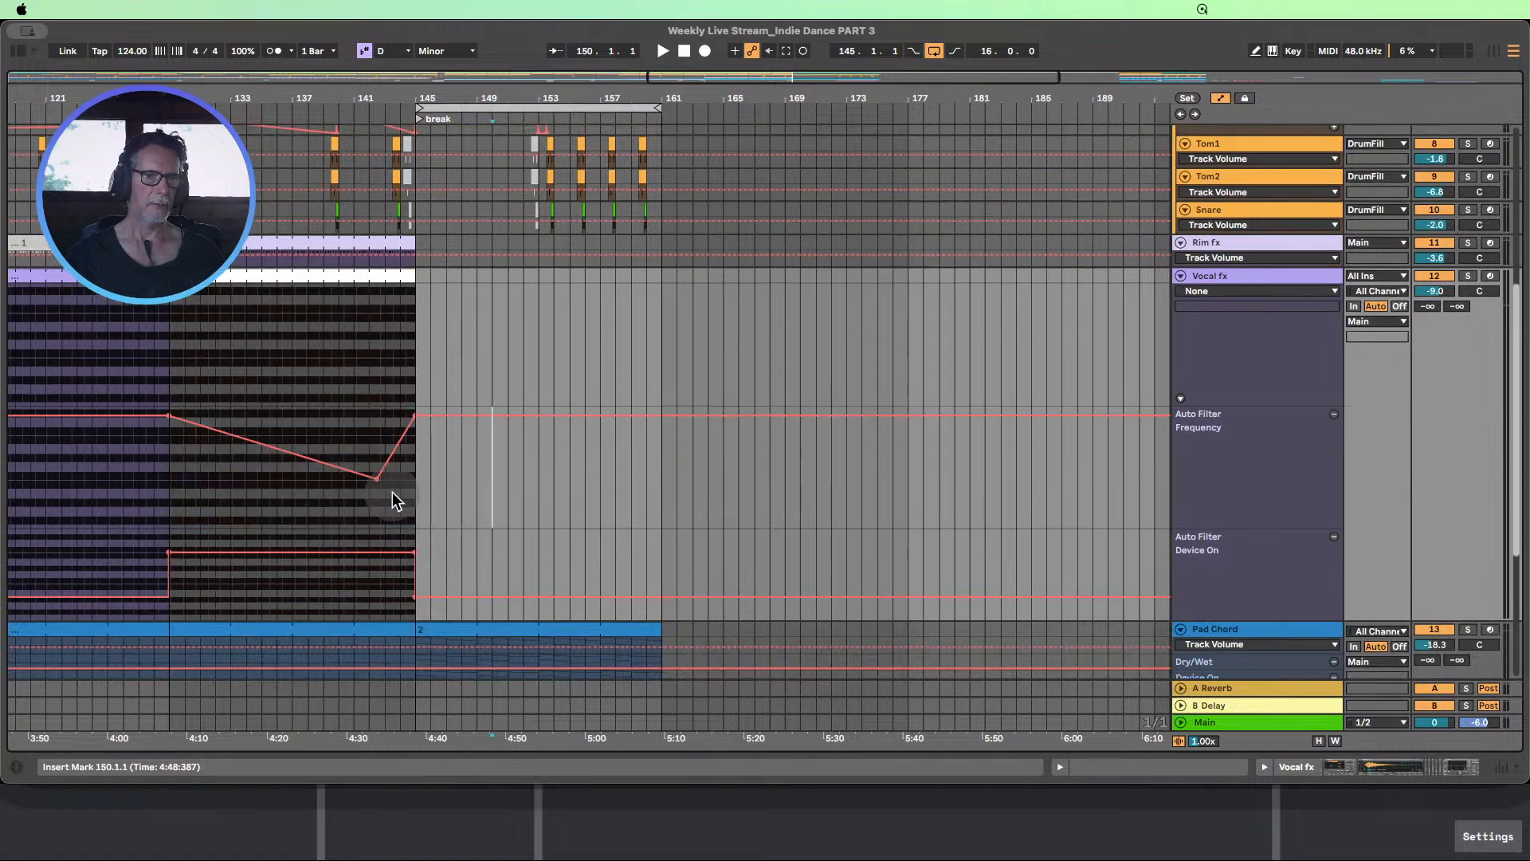
pyautogui.moveTo(380, 482); pyautogui.dragTo(414, 478)
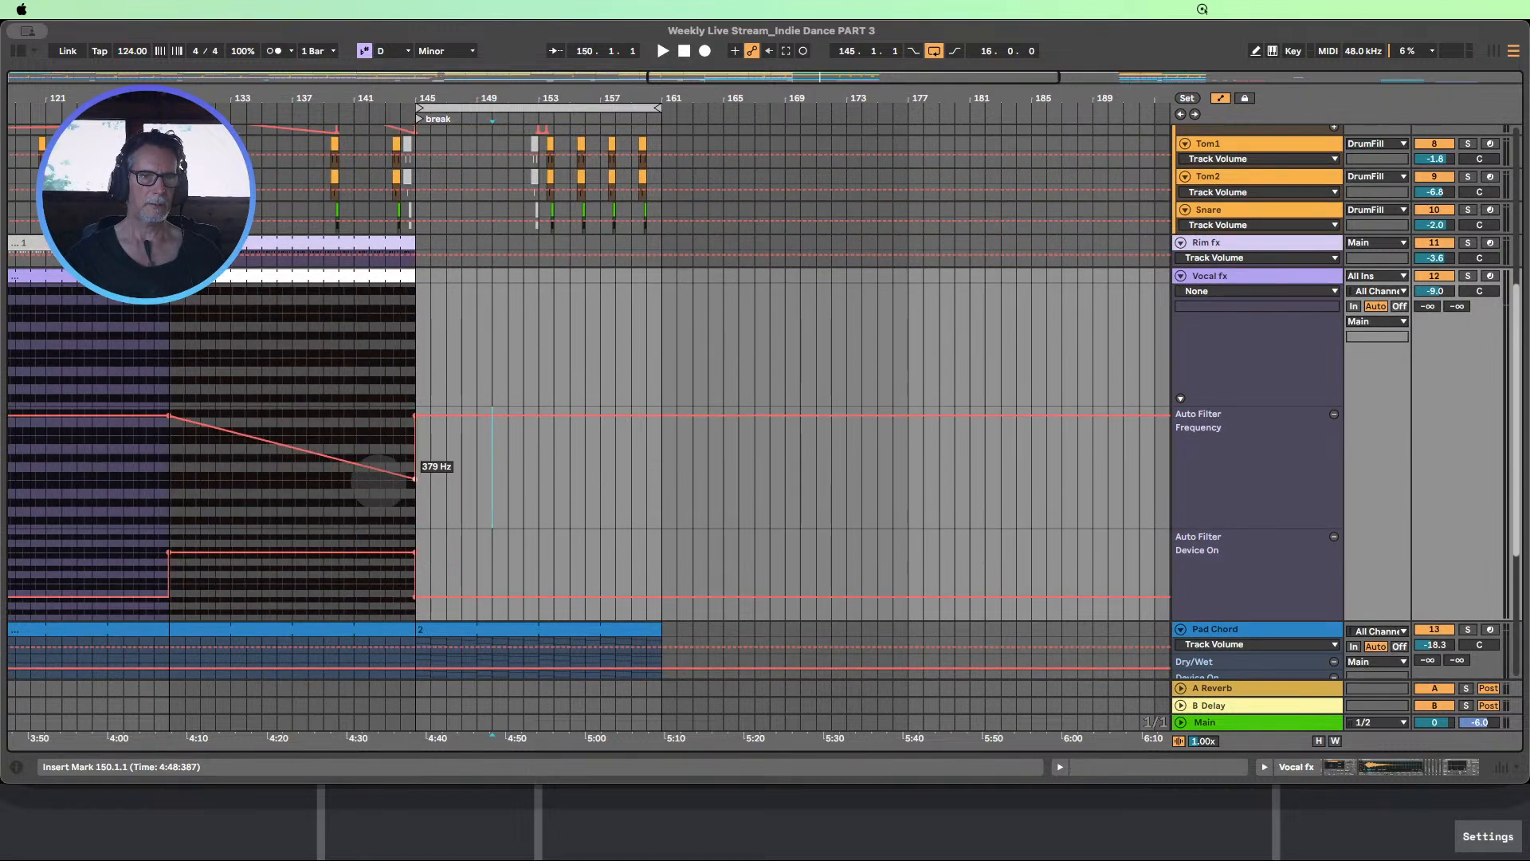
pyautogui.click(414, 415)
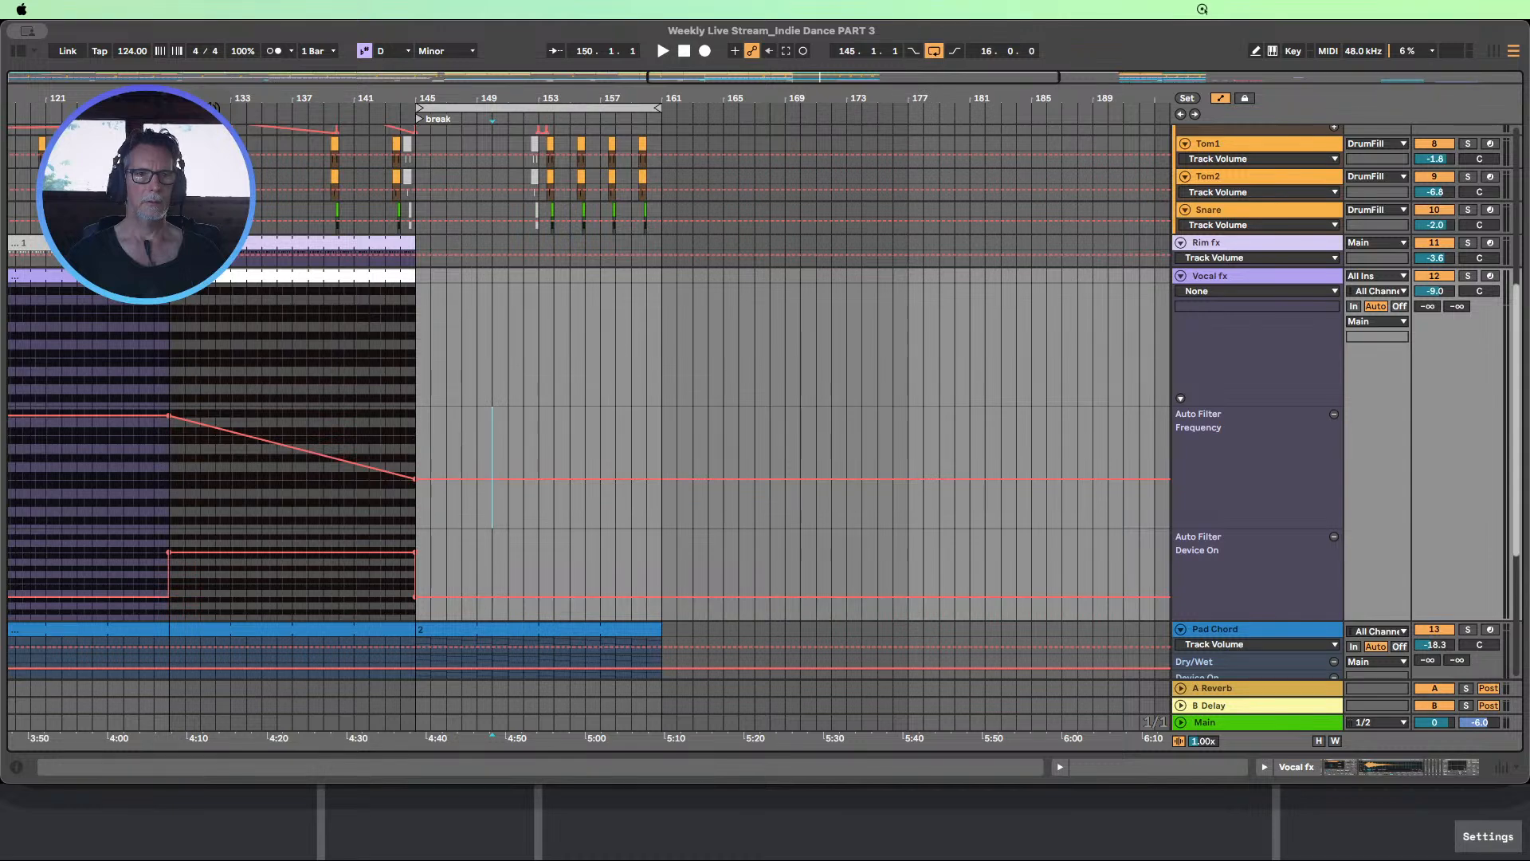
# Play from about bar 128 to audition the longer Vocal fx filter fade while looking over the tracks
pyautogui.hotkey('shift', 'space')
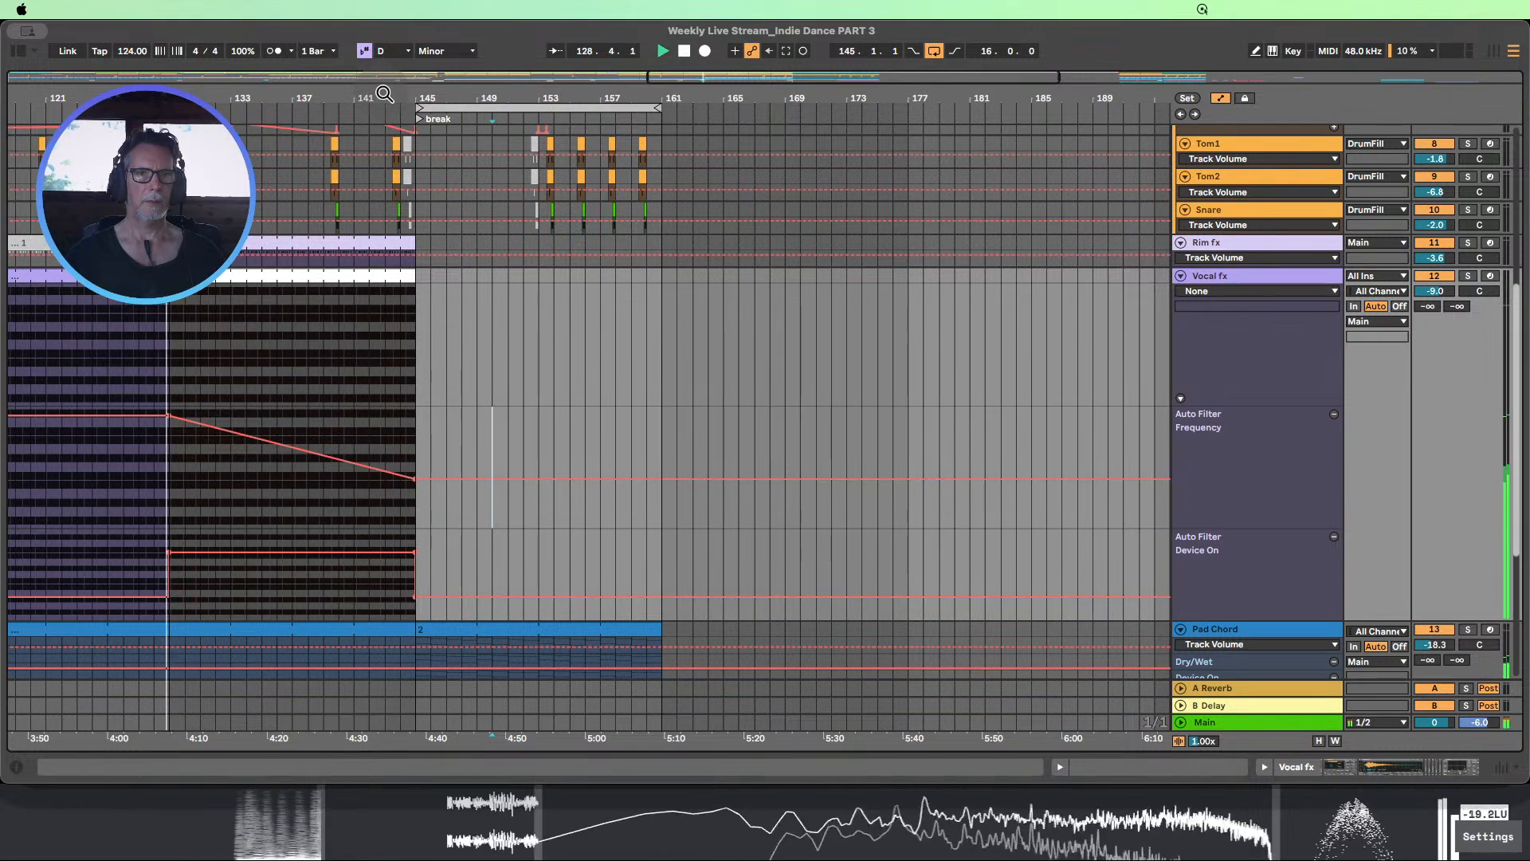
pyautogui.scroll(-5, 417, 413)
pyautogui.hscroll(-2, 737, 377)
pyautogui.scroll(6, 734, 376)
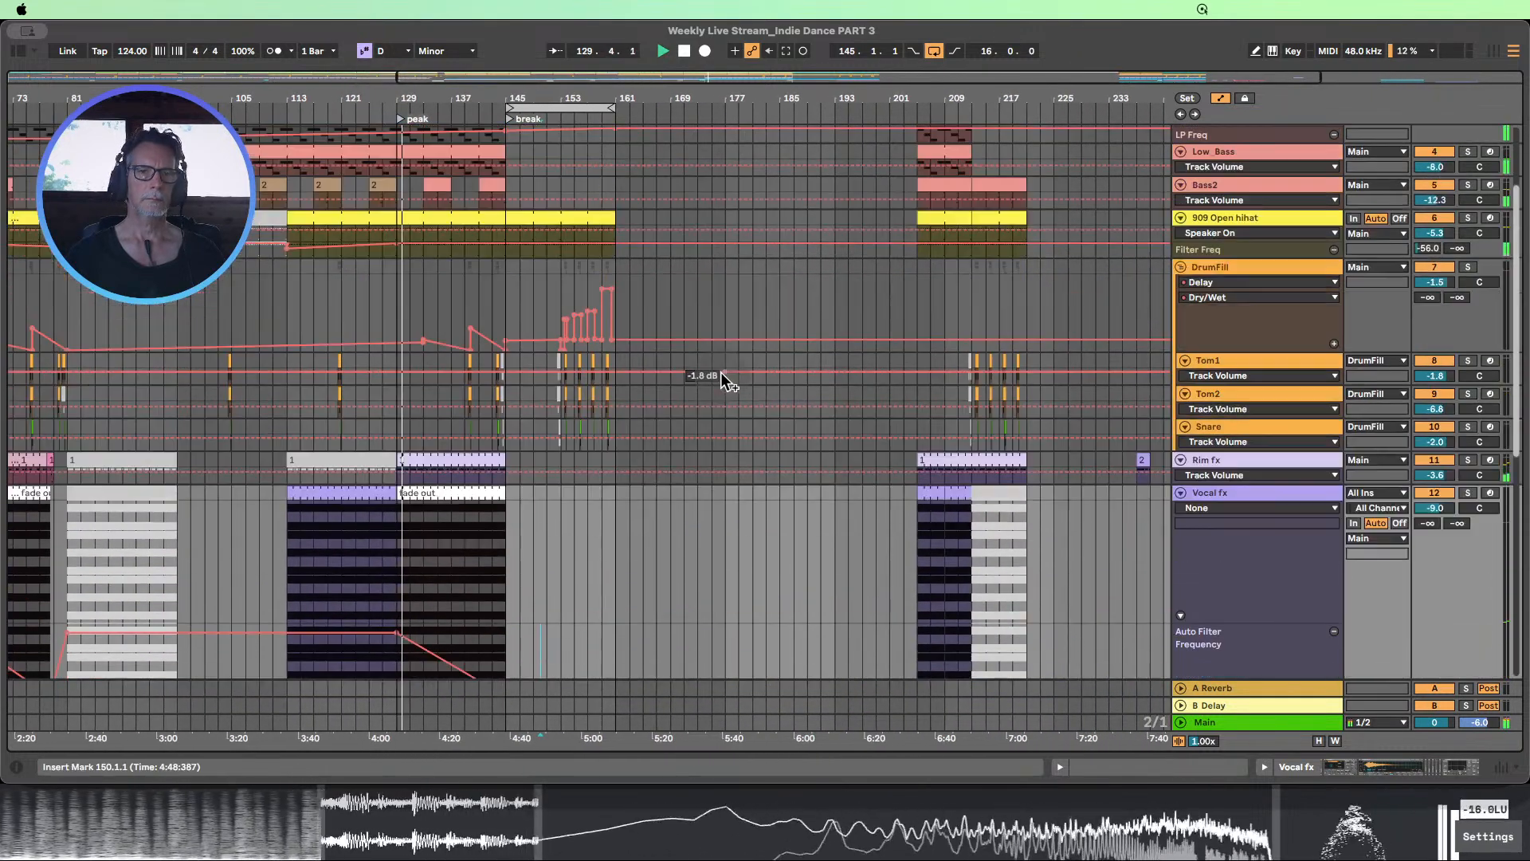
pyautogui.scroll(3, 720, 378)
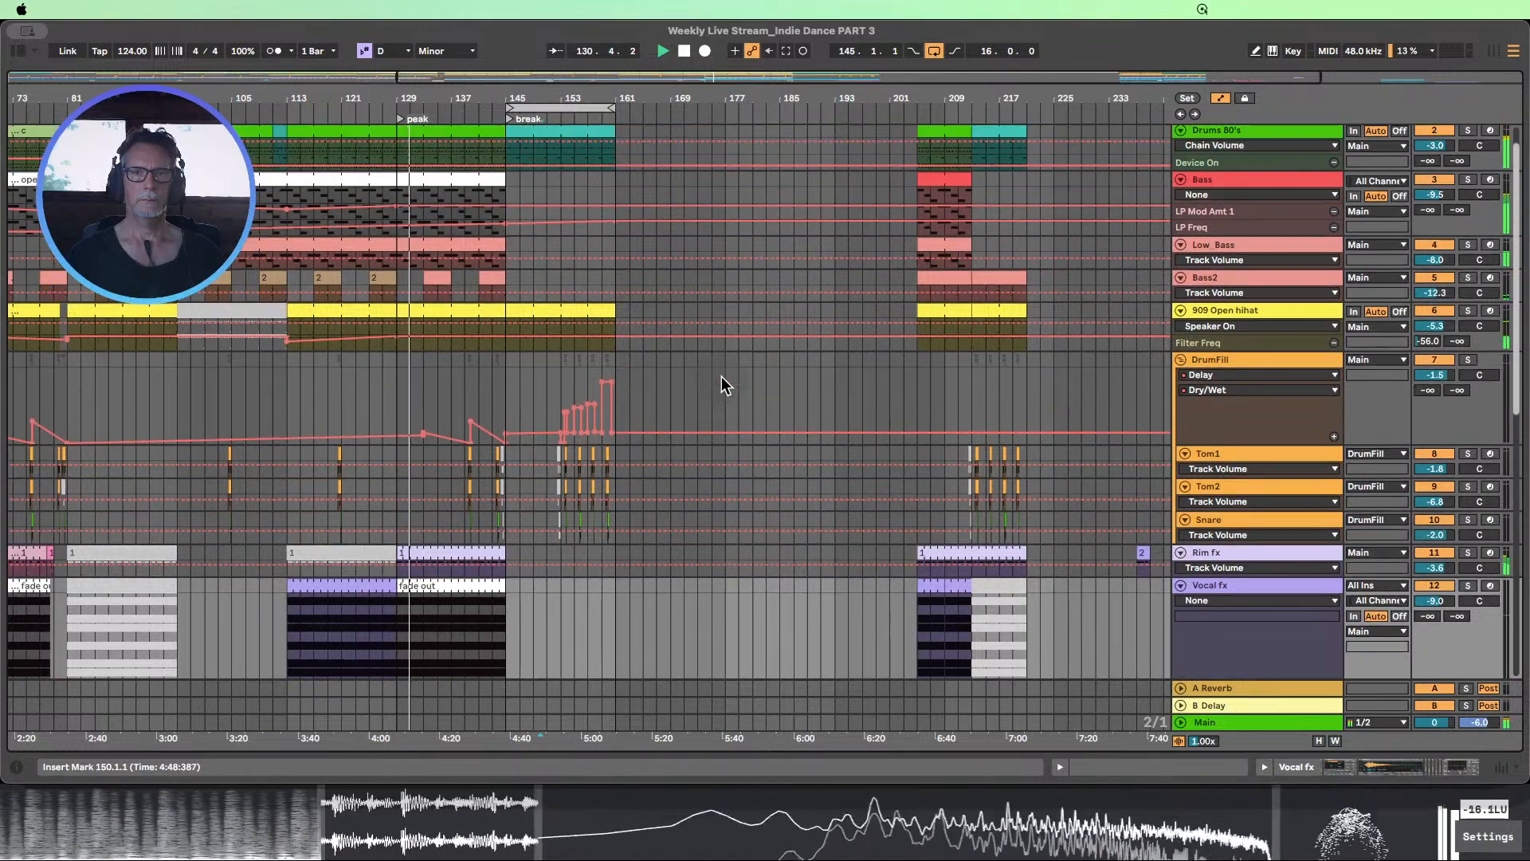
pyautogui.scroll(-4, 721, 380)
pyautogui.scroll(-7, 721, 379)
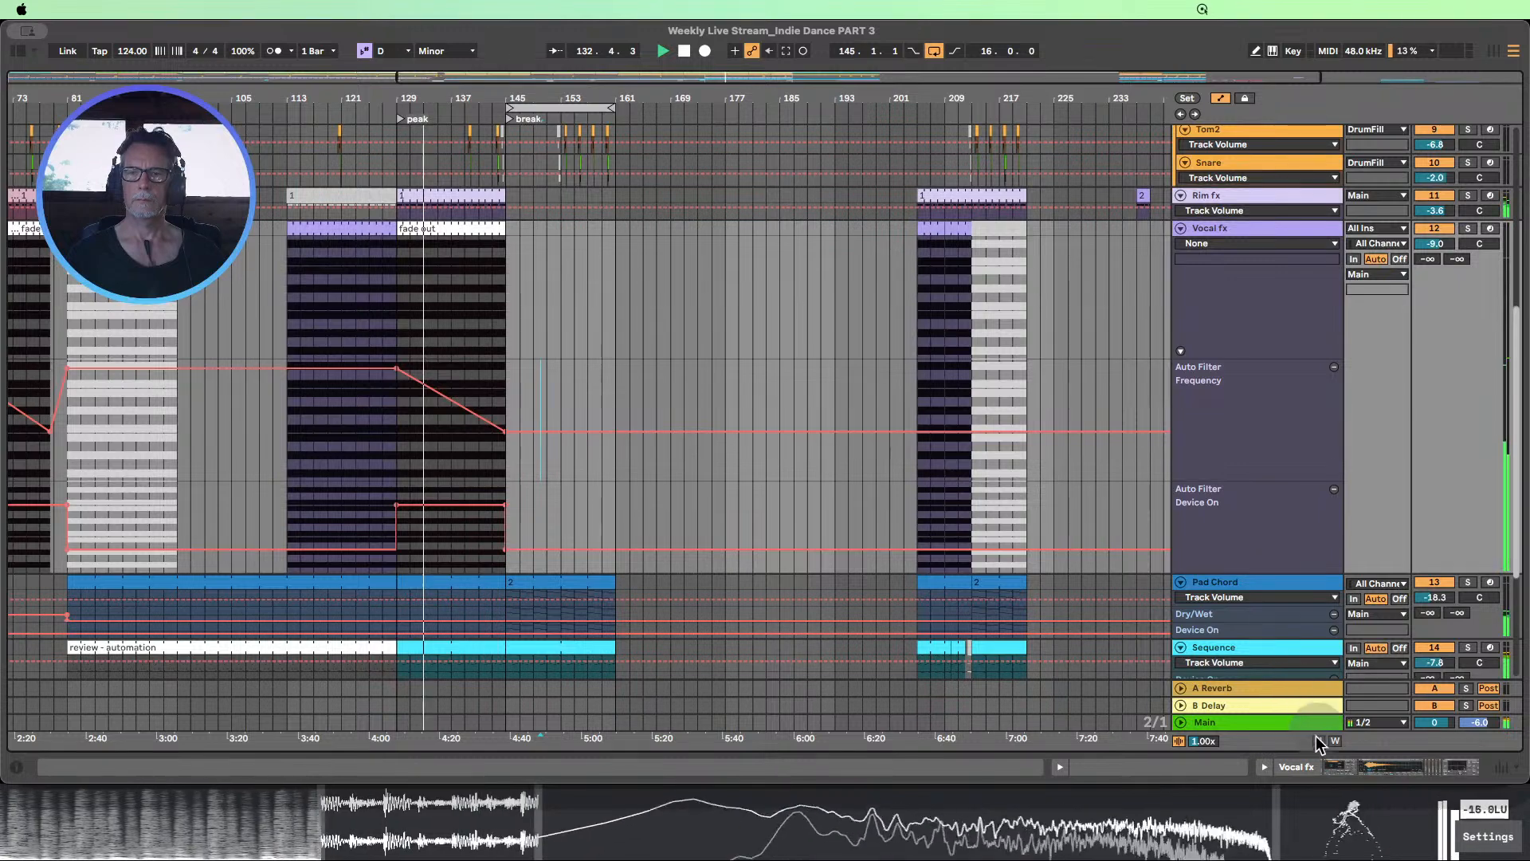
# Fit the track heights to the arrangement view, keep listening to about bar 139 and stop playback
pyautogui.click(1318, 742)
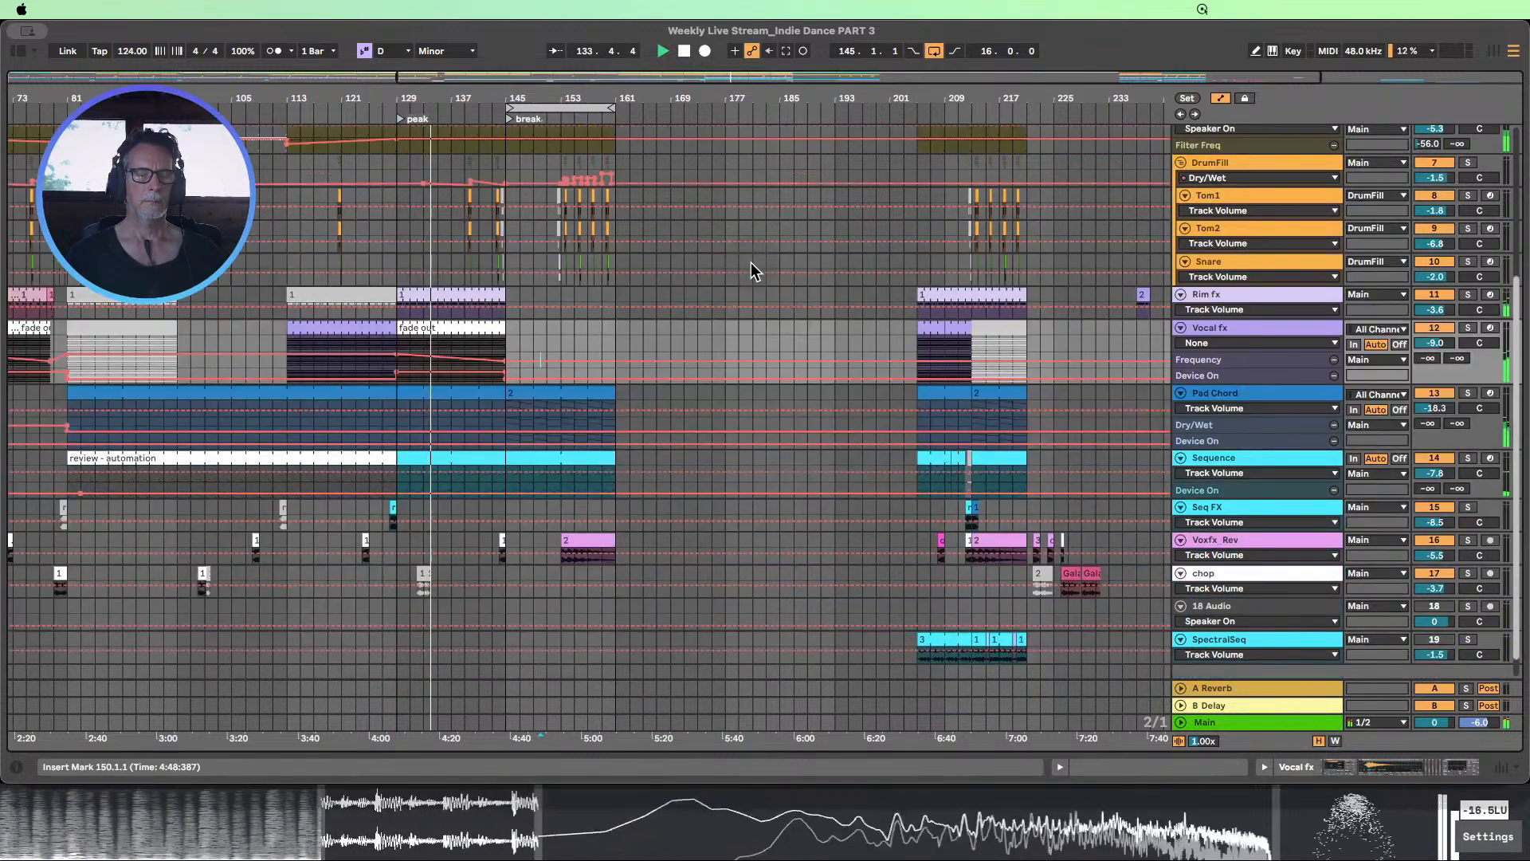
pyautogui.scroll(3, 751, 261)
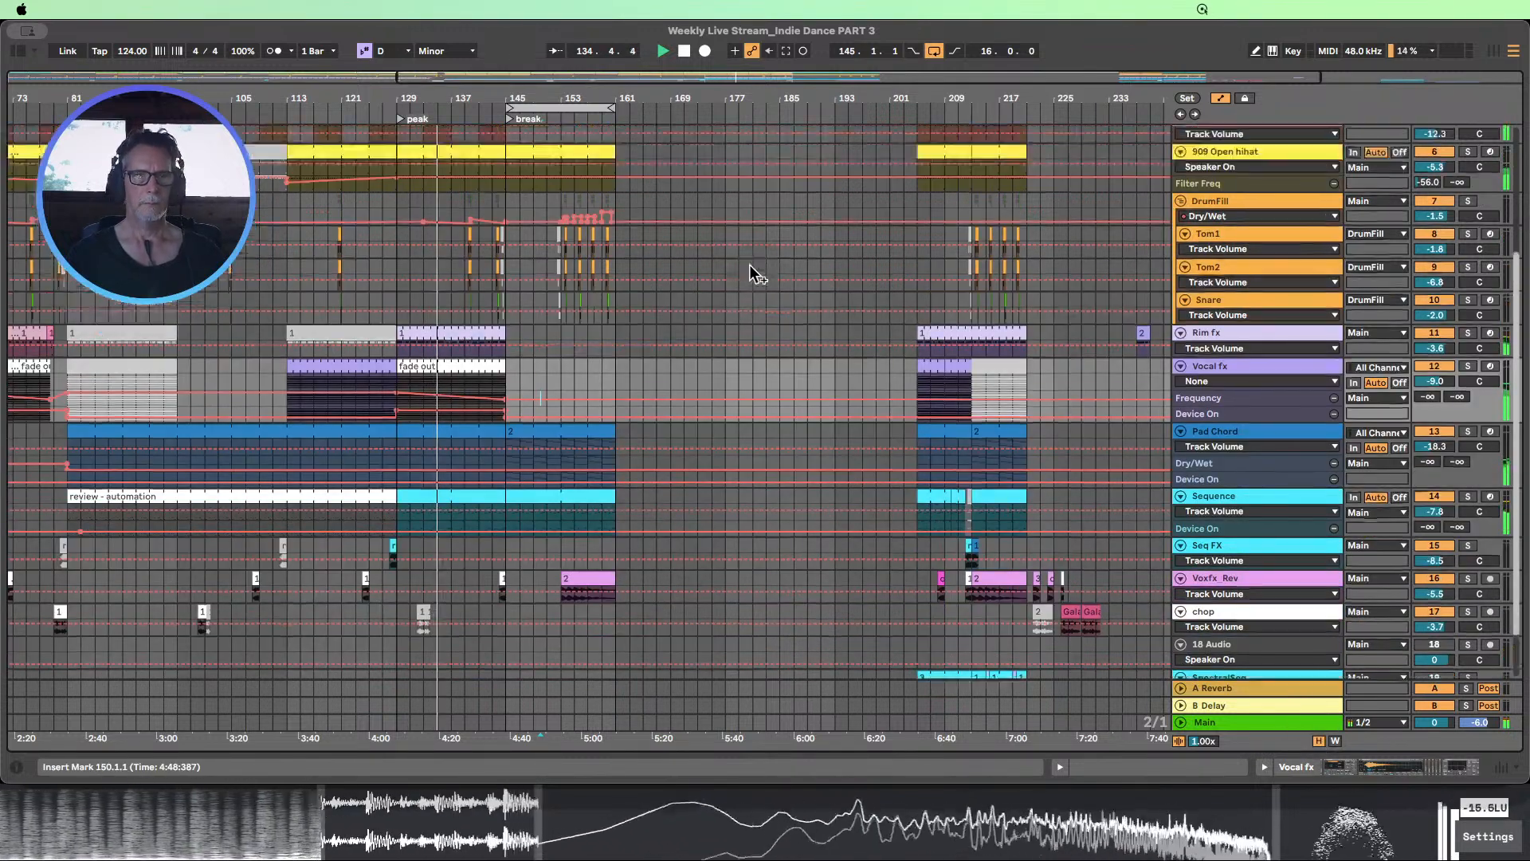
pyautogui.scroll(4, 749, 267)
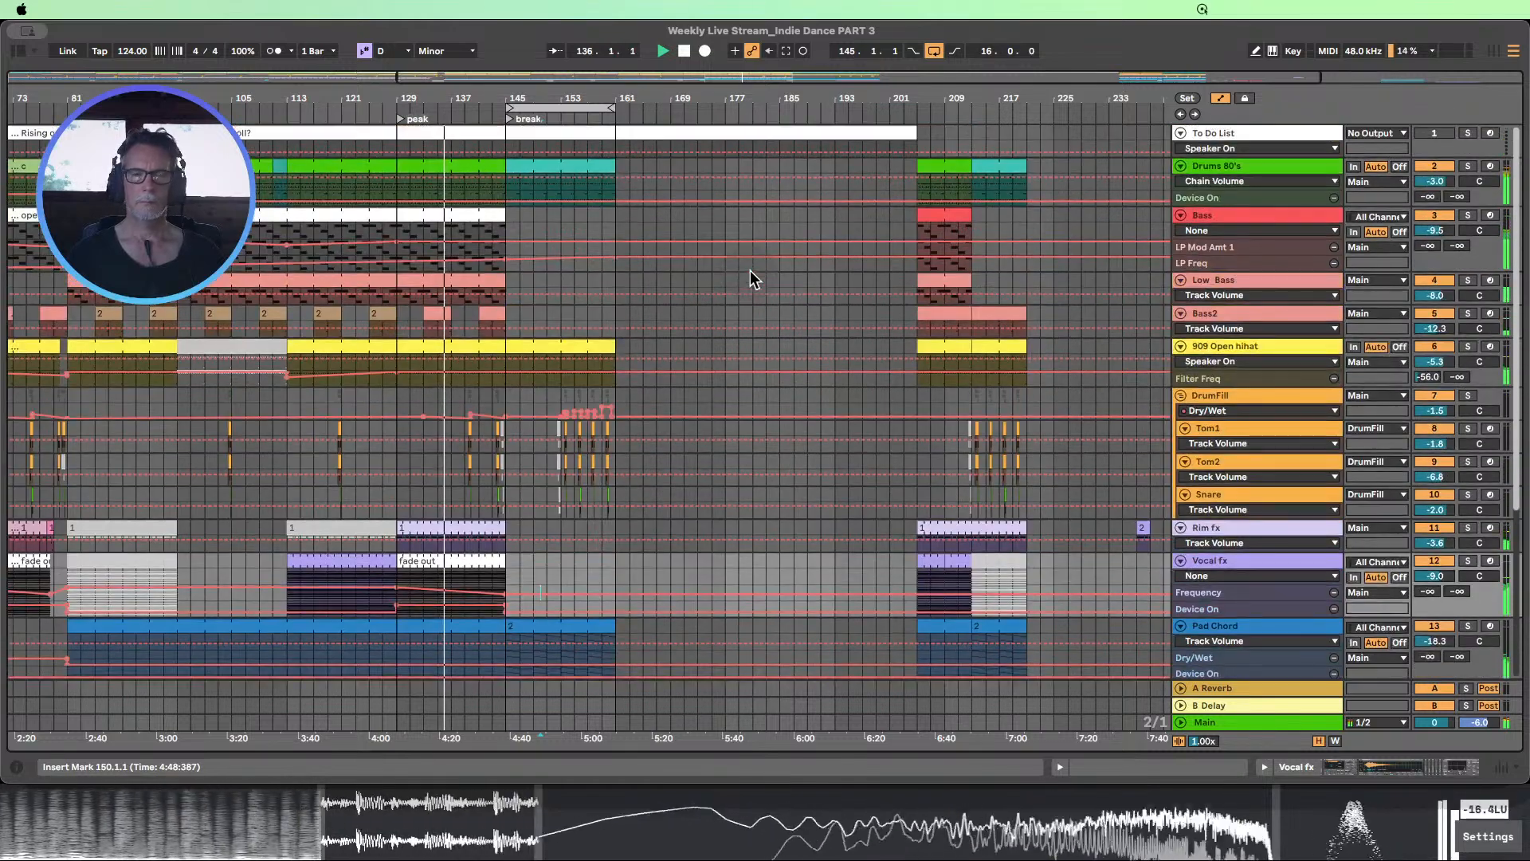
pyautogui.scroll(-4, 754, 264)
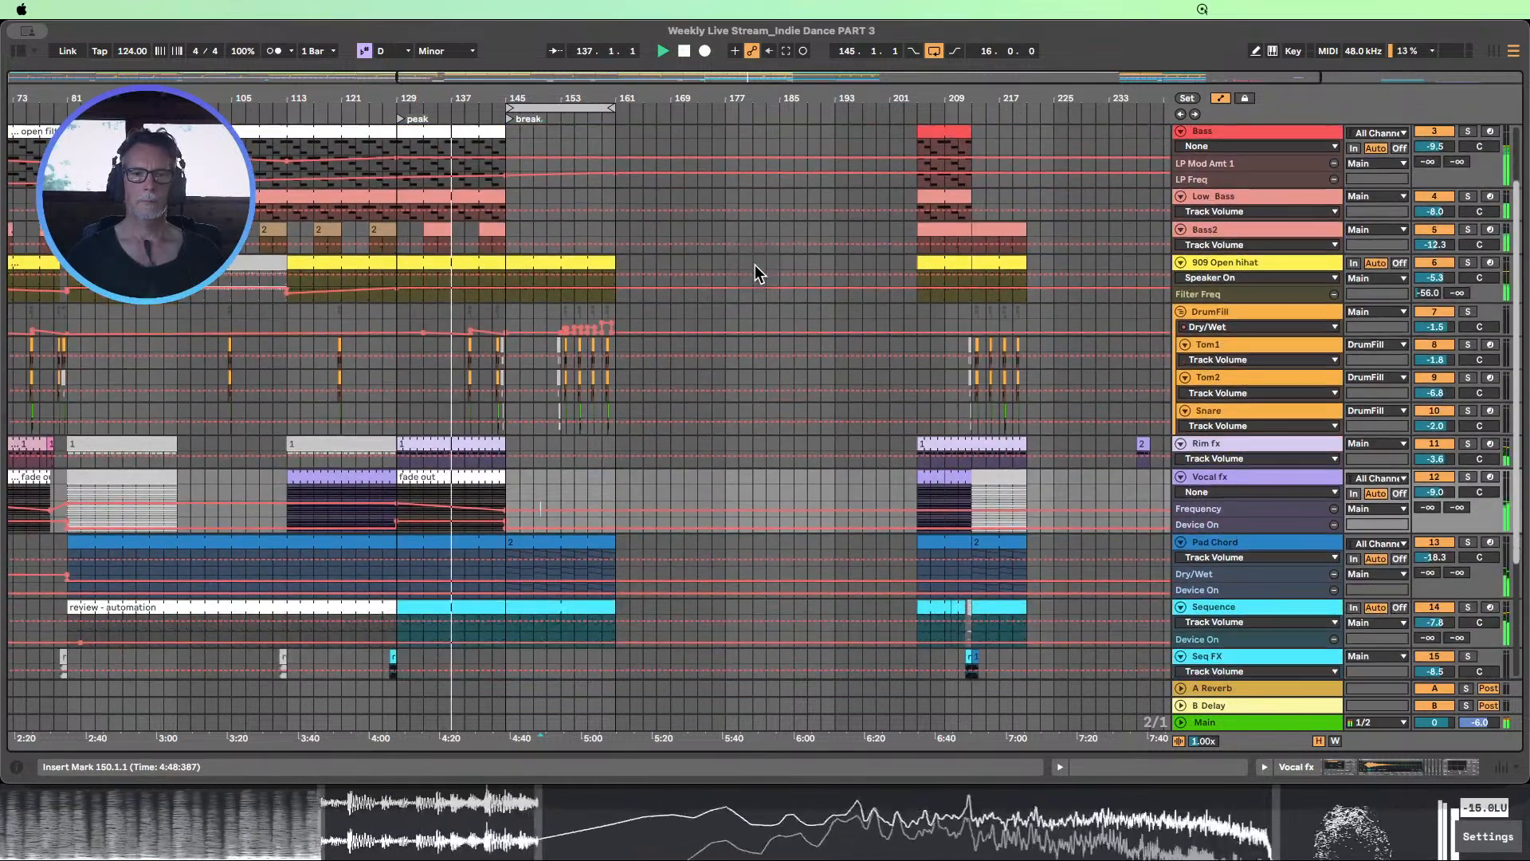
pyautogui.scroll(4, 754, 265)
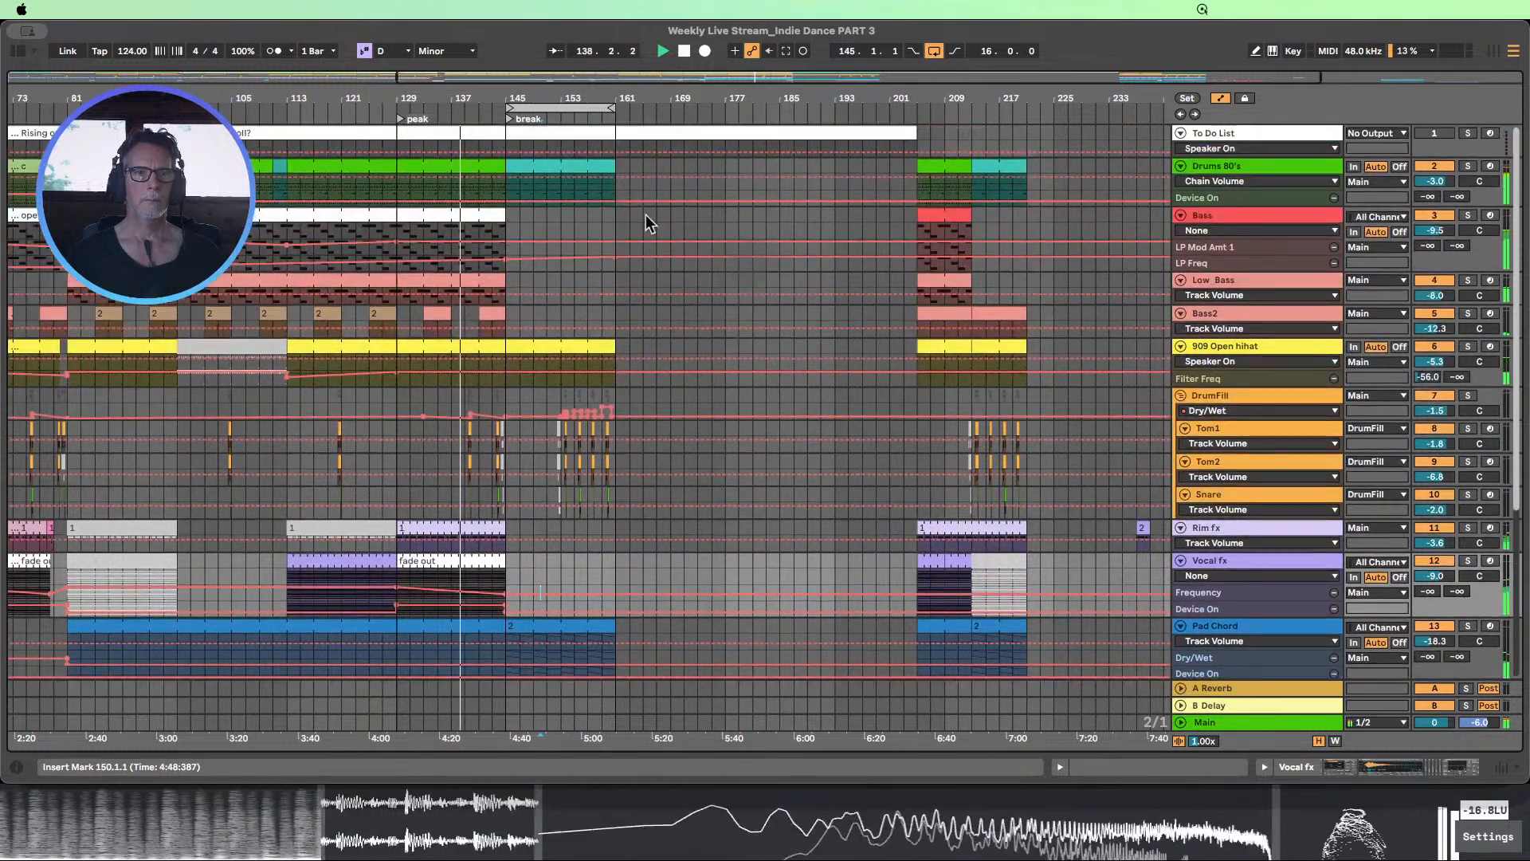
pyautogui.click(684, 50)
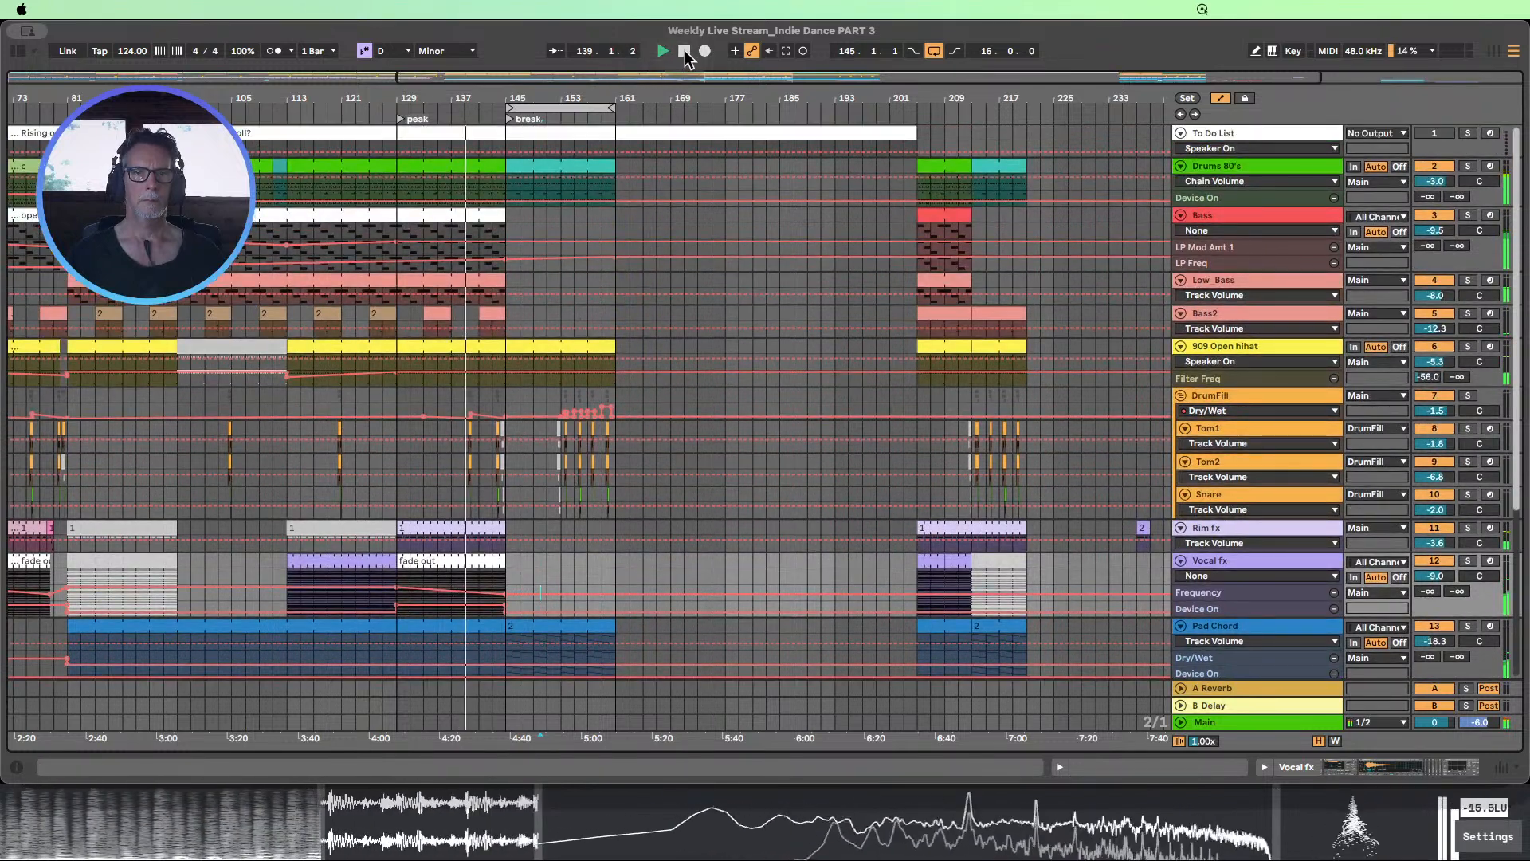
# Try a copy of the two-bar Drums 80's clip from bar 111 at bar 143, audition it from about bar 135 and undo it
pyautogui.click(282, 165)
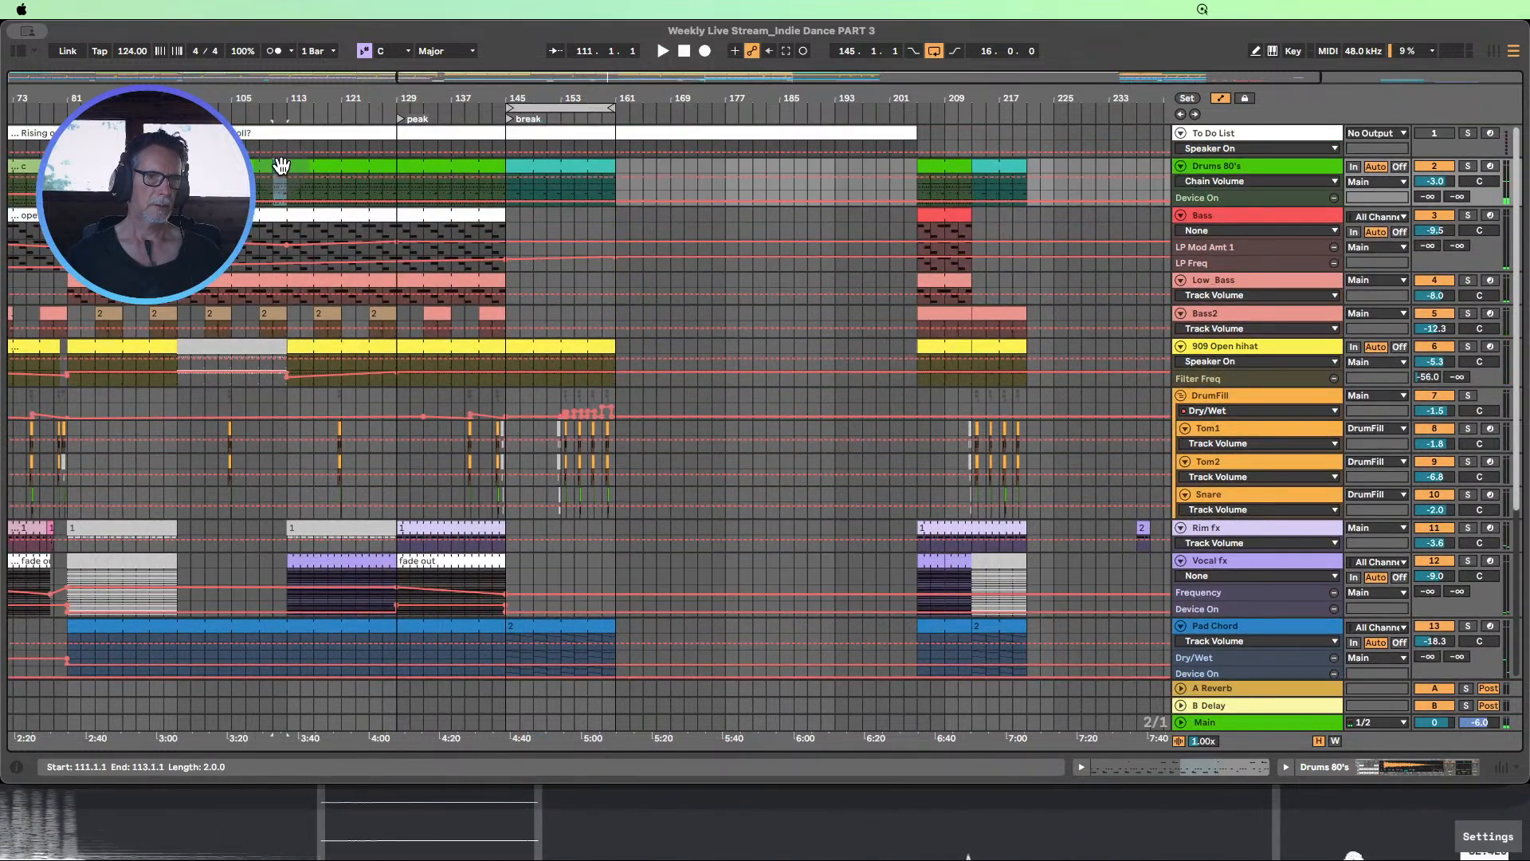
pyautogui.moveTo(293, 176); pyautogui.dragTo(494, 164)
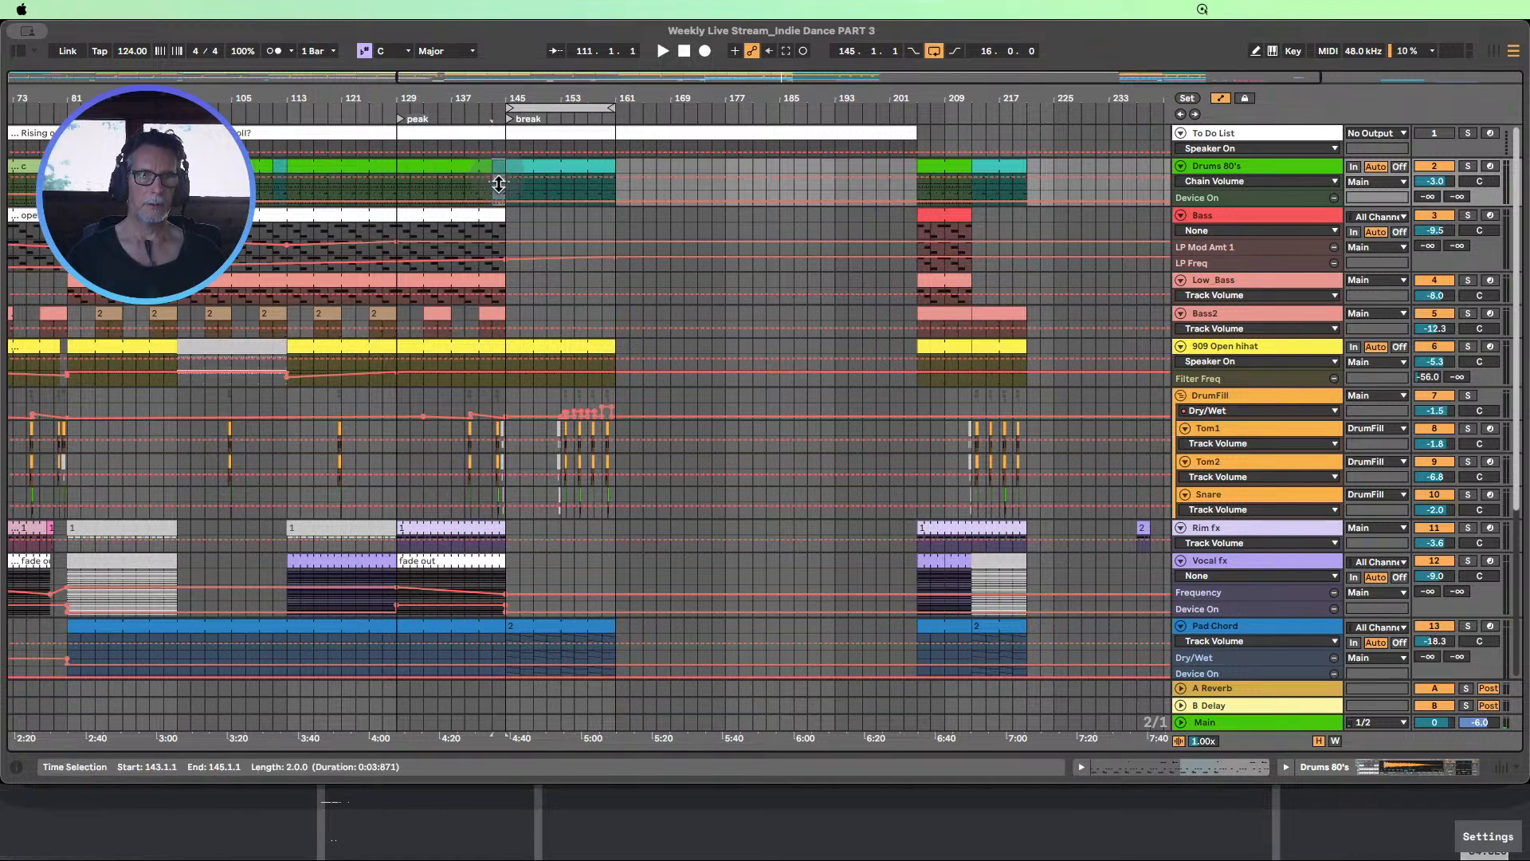
pyautogui.click(440, 110)
pyautogui.moveTo(500, 93); pyautogui.dragTo(516, 85)
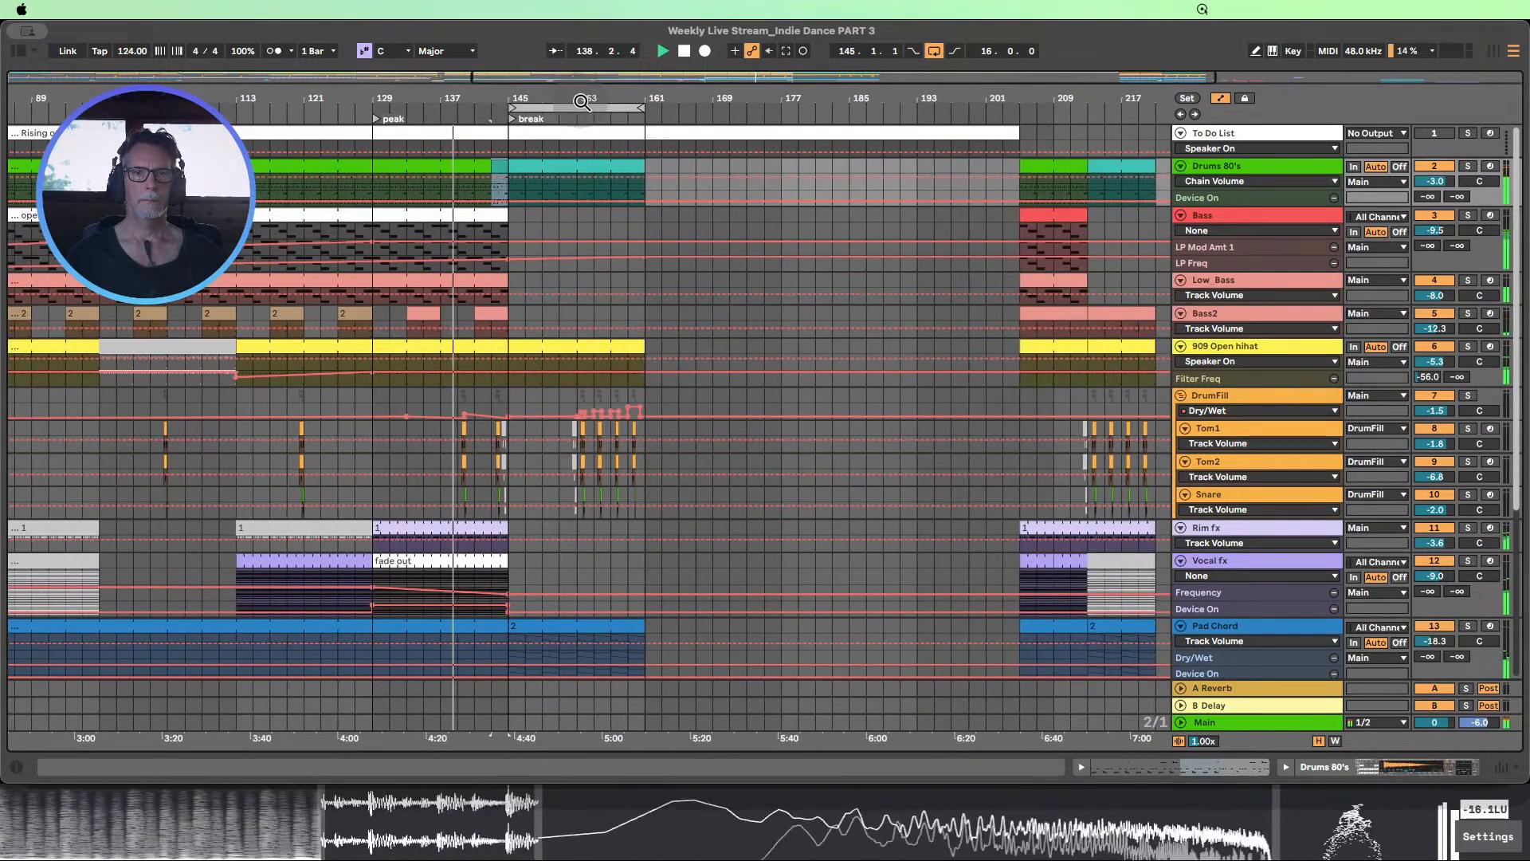
pyautogui.moveTo(582, 101); pyautogui.dragTo(588, 89)
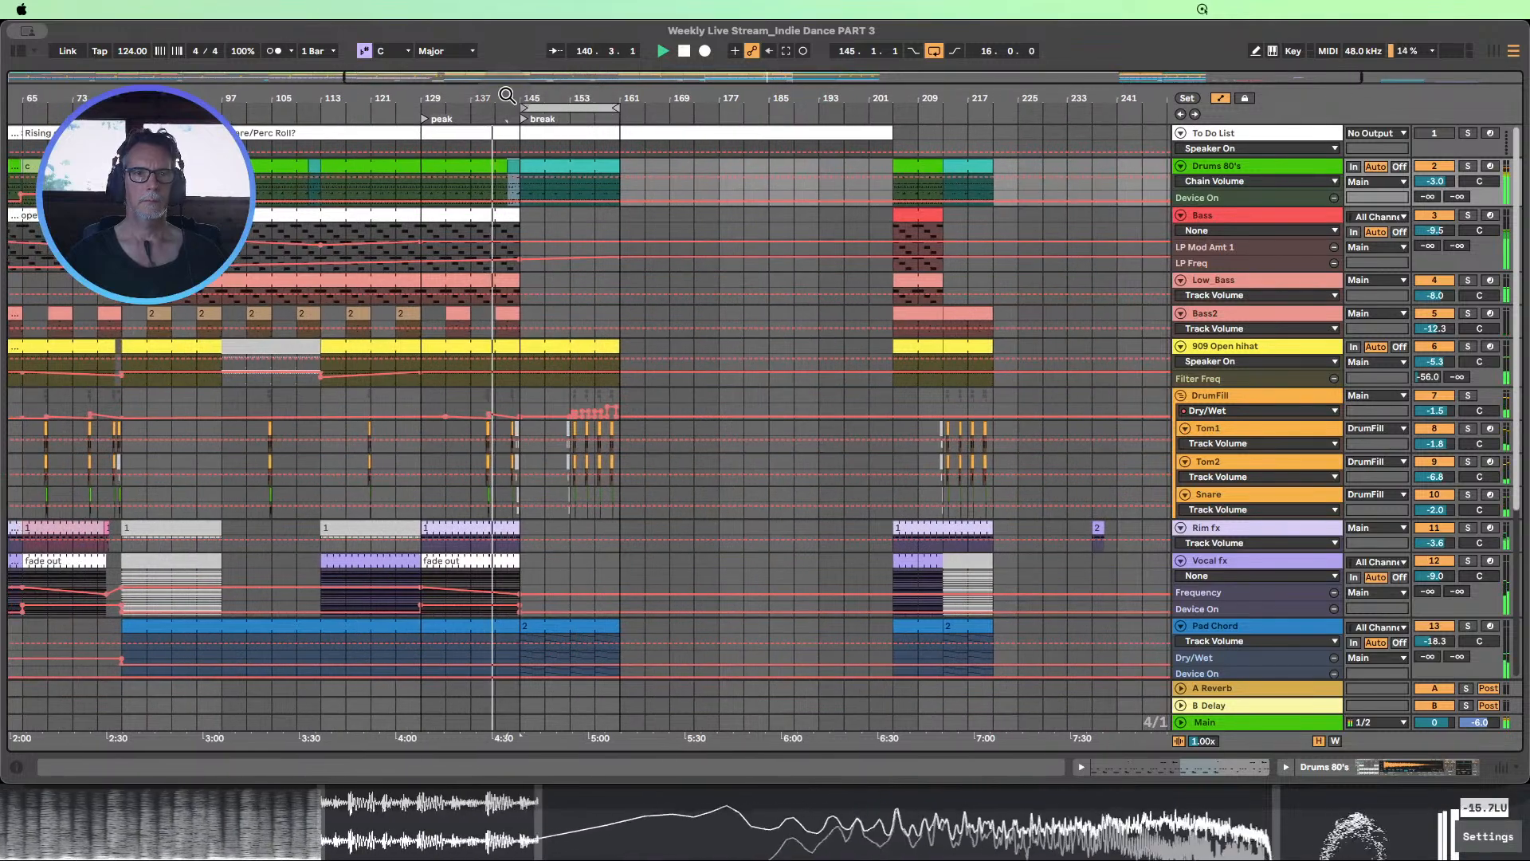
pyautogui.moveTo(507, 95); pyautogui.dragTo(525, 88)
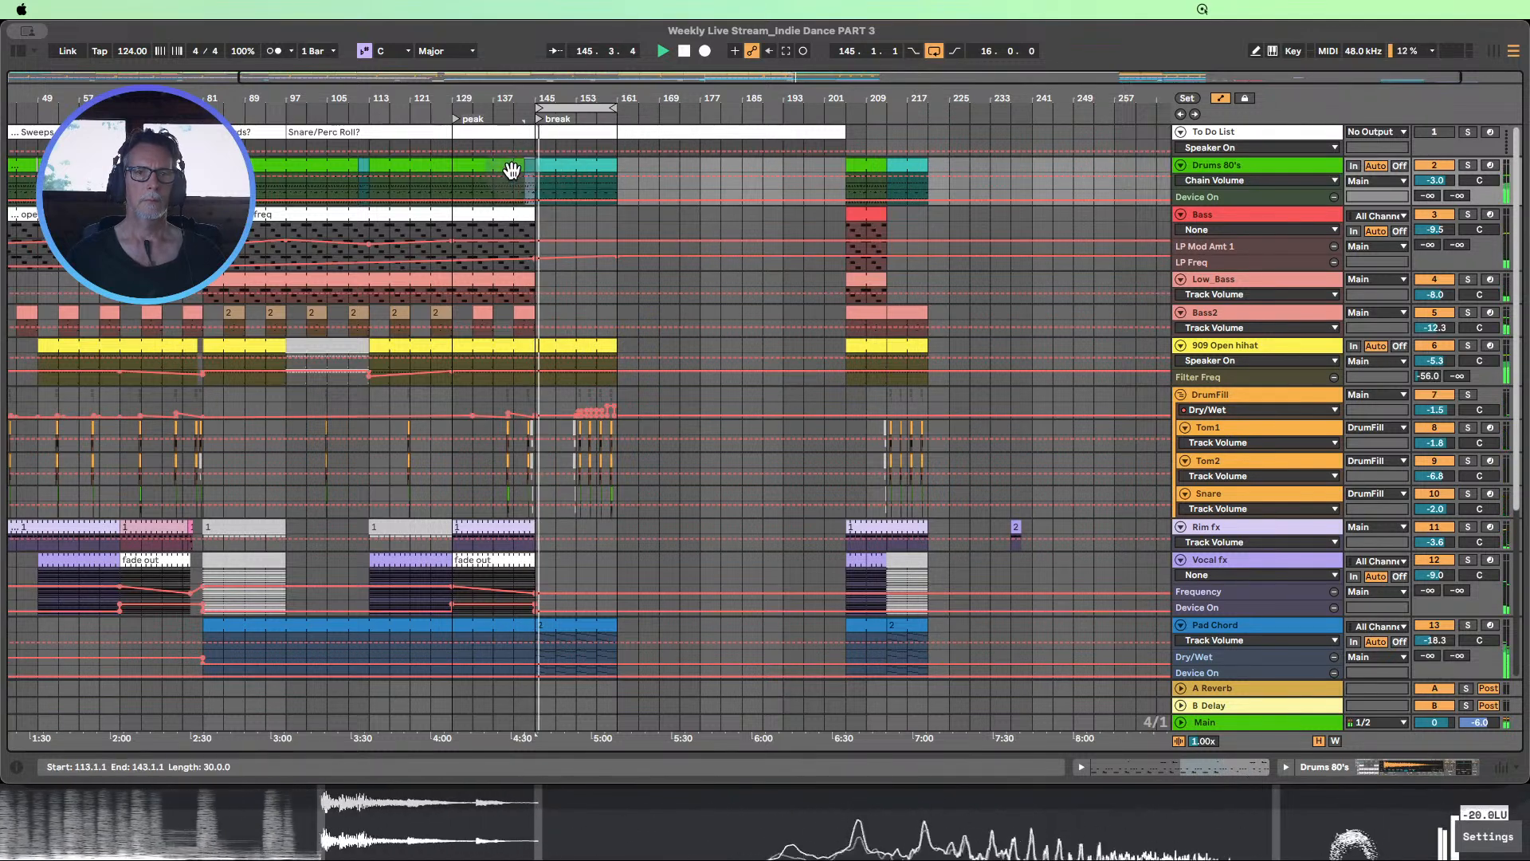
pyautogui.press('super+z')
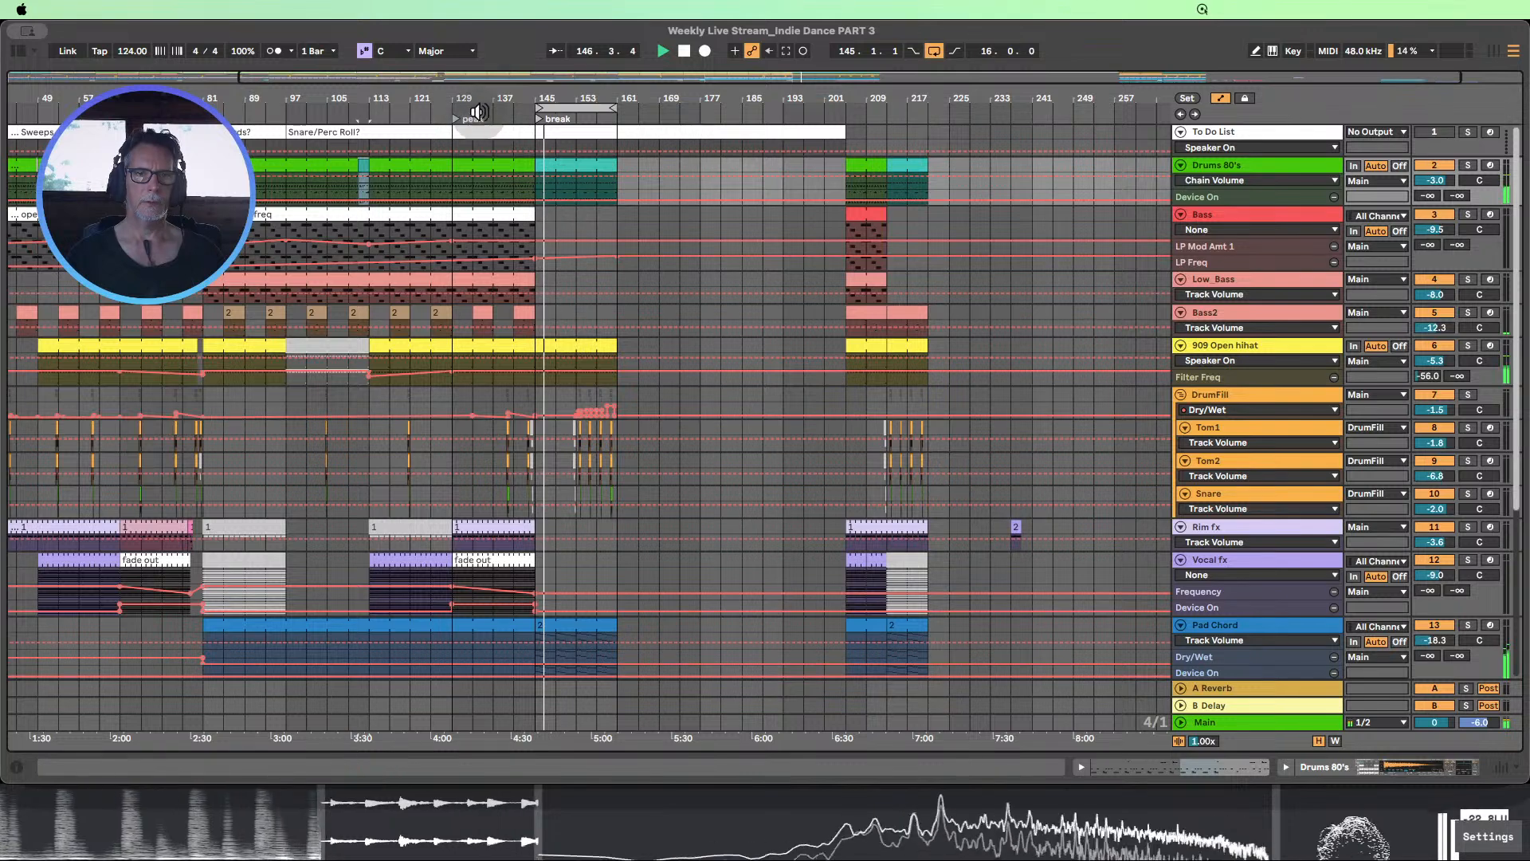
# Duplicate the Bass2 clips in bars 113–129 over bars 129–145
pyautogui.scroll(-6, 772, 265)
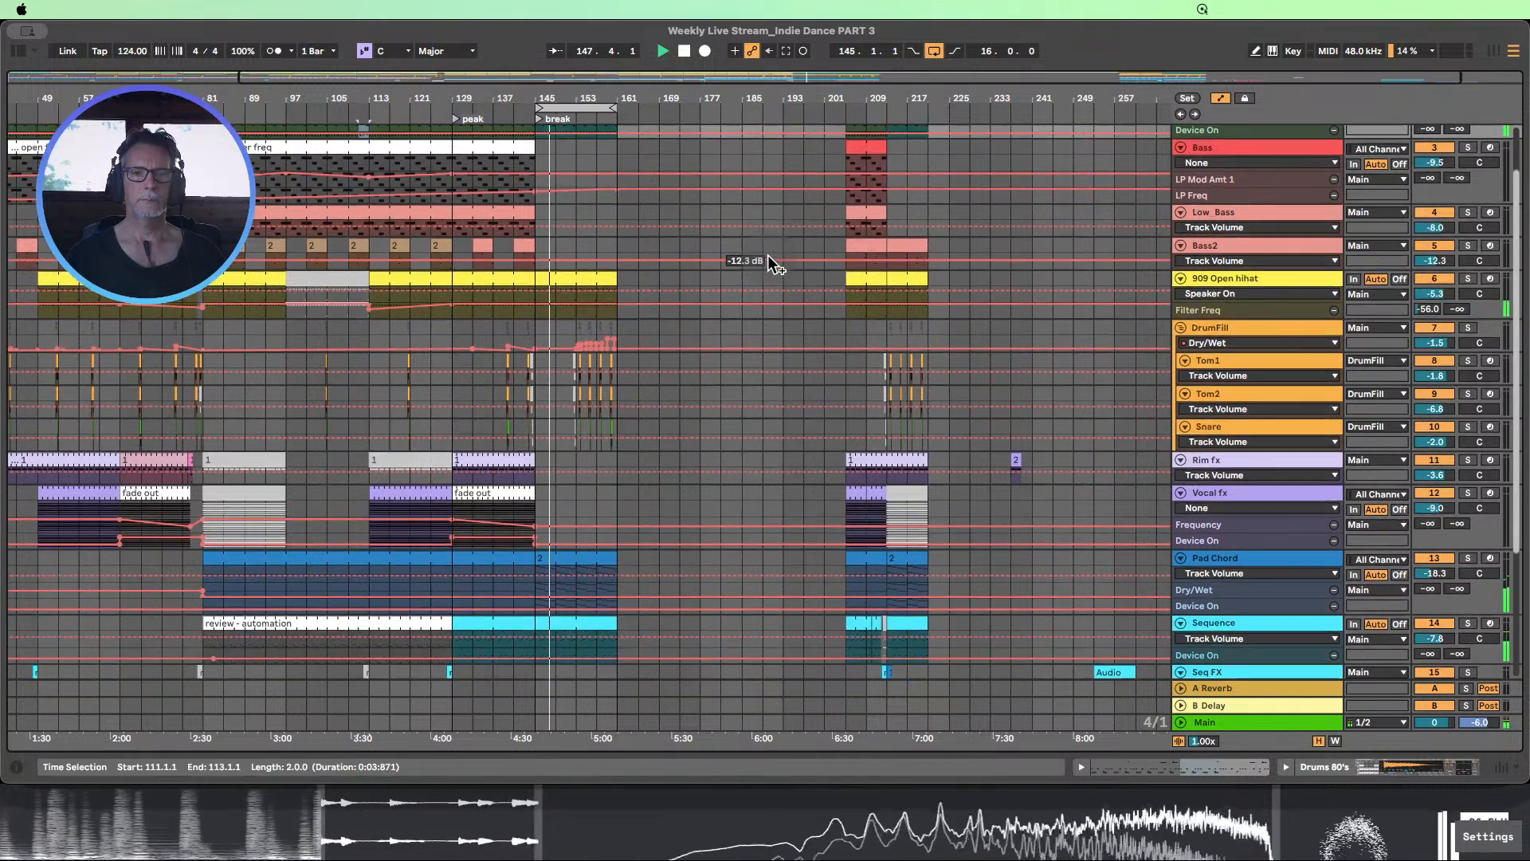
pyautogui.scroll(3, 771, 265)
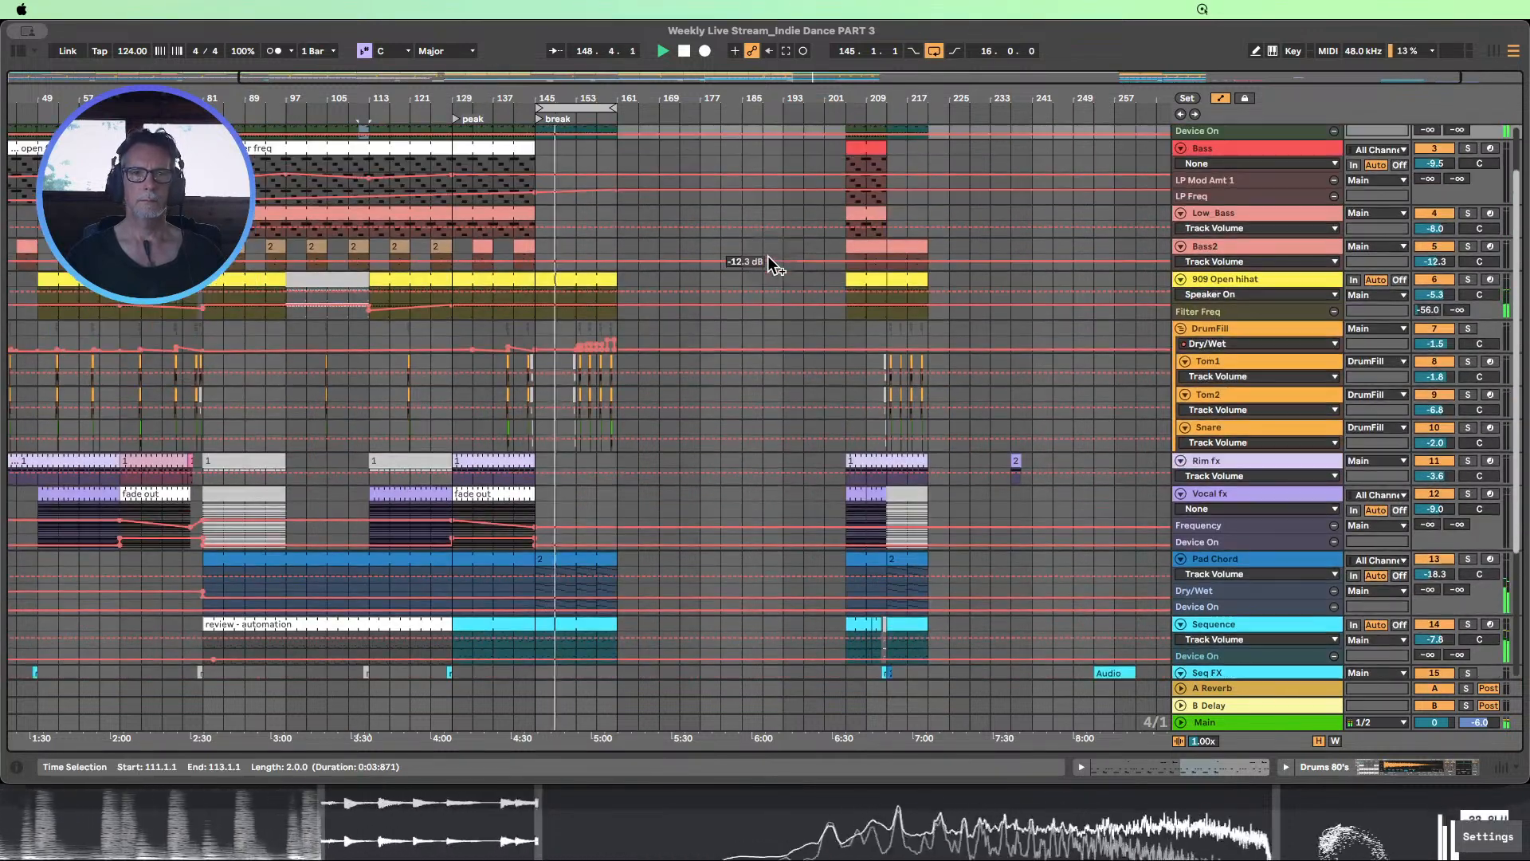
pyautogui.click(443, 246)
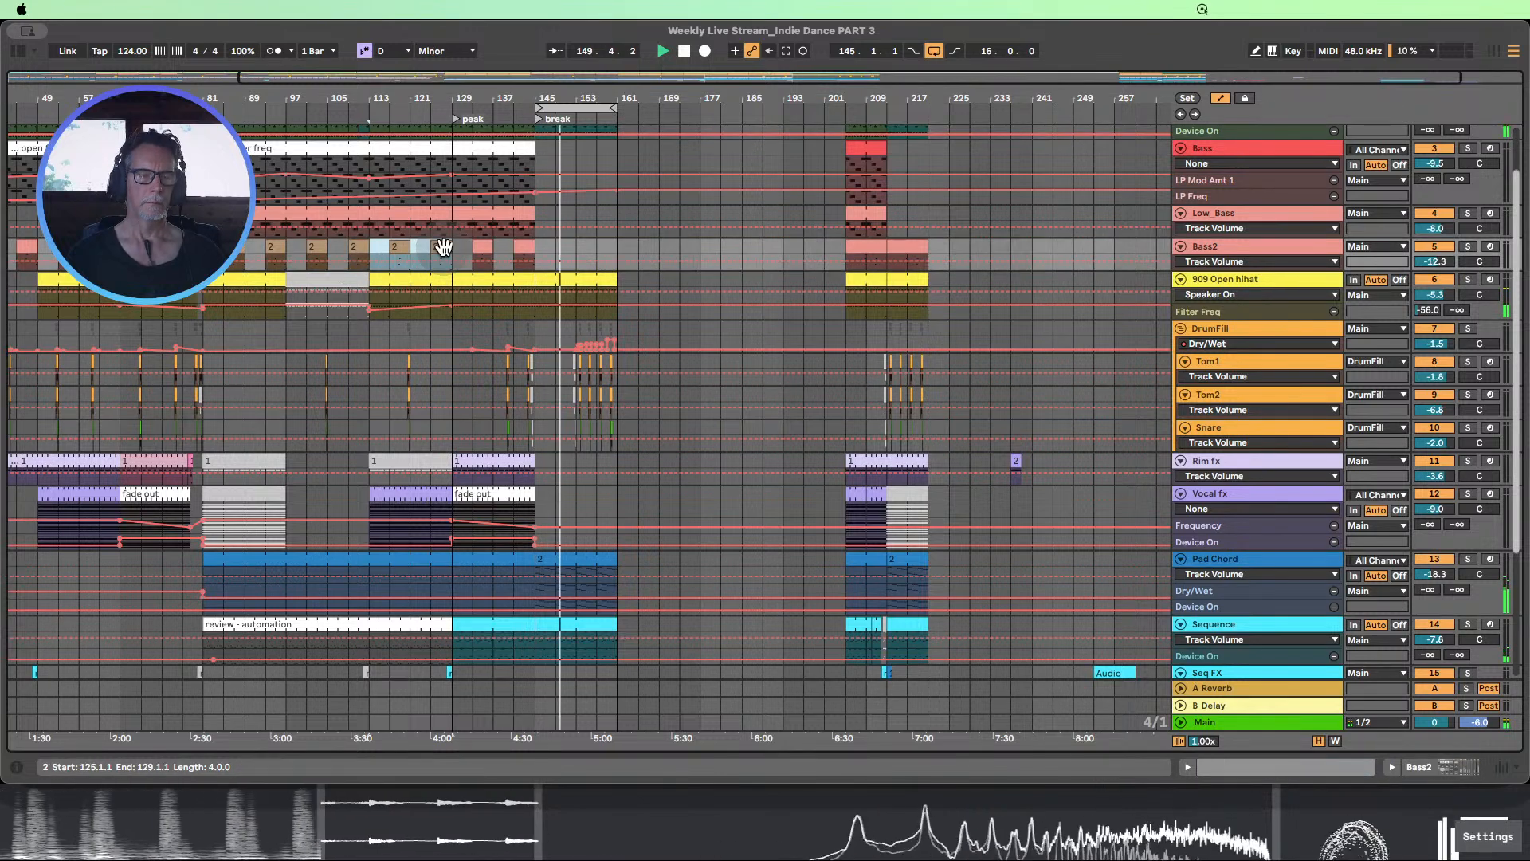
pyautogui.press('super+d')
# Try pasting the copied clips into the Bass2 track at bar 145, undo the paste and stop playback
pyautogui.click(537, 246)
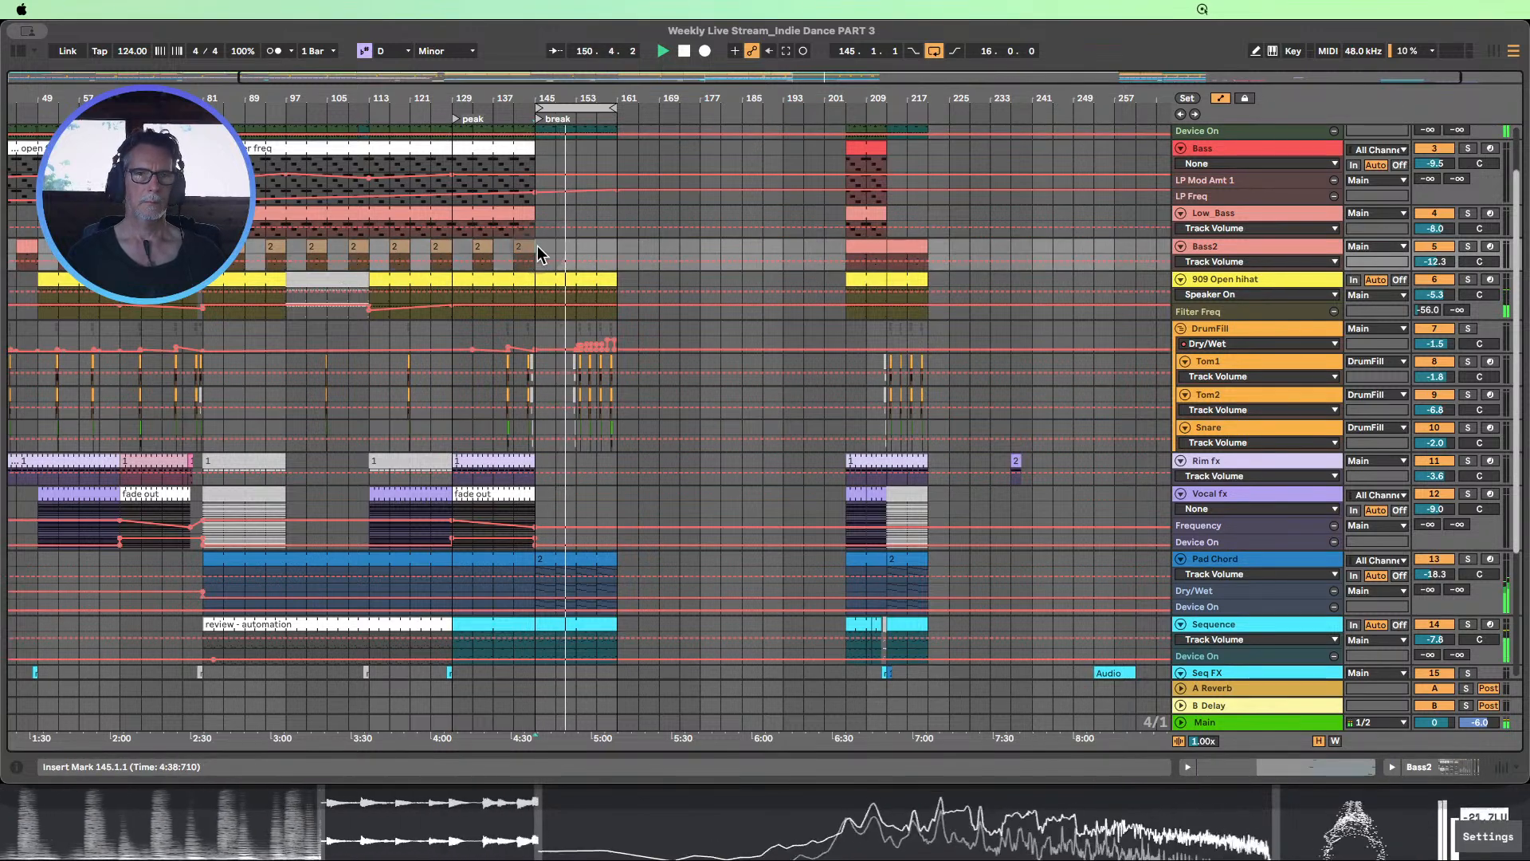
pyautogui.press('super+v')
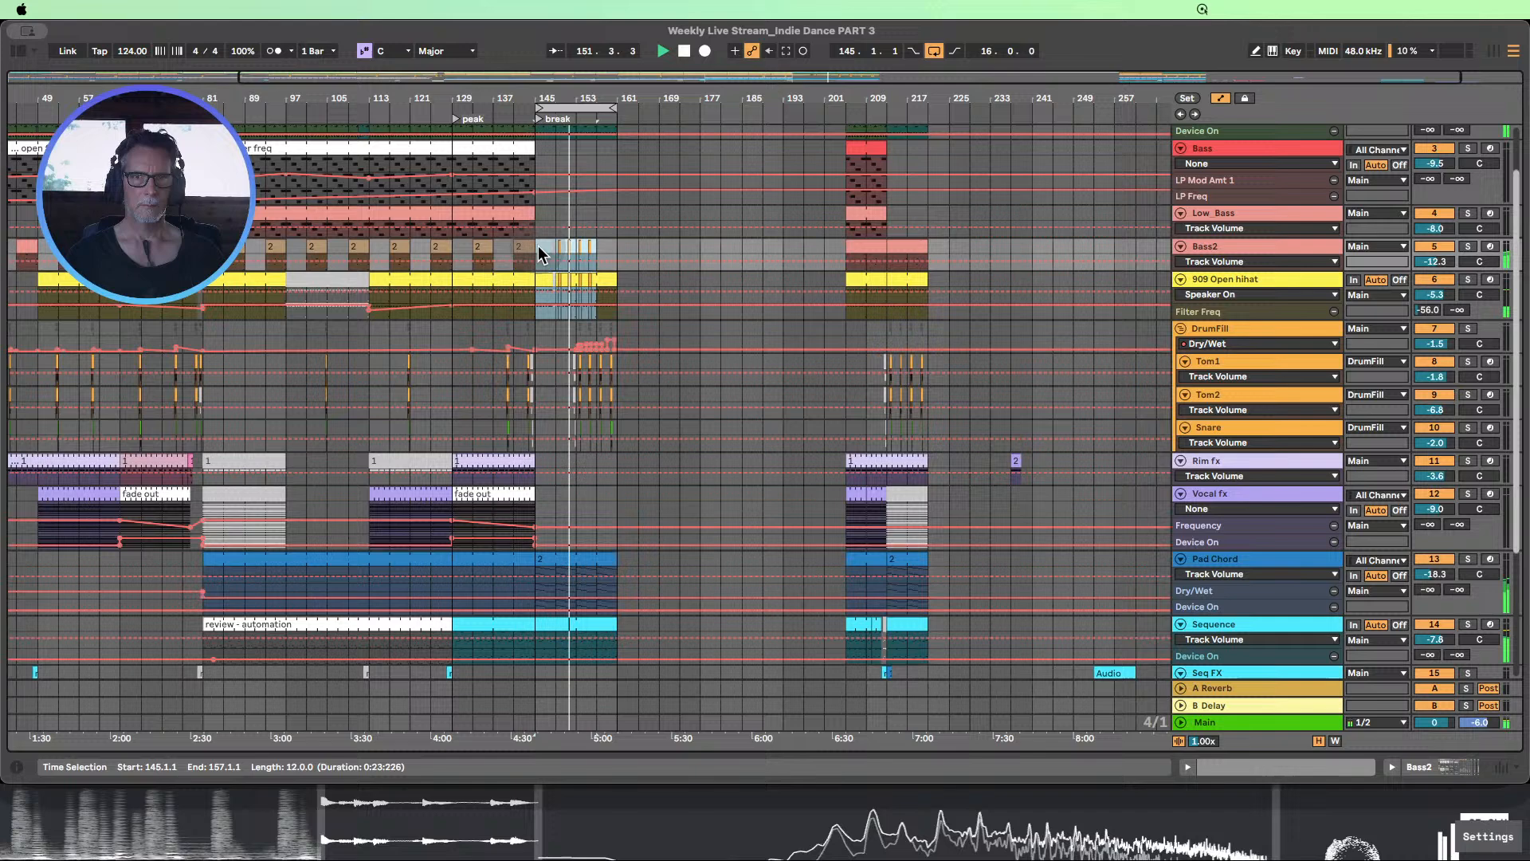
pyautogui.click(748, 234)
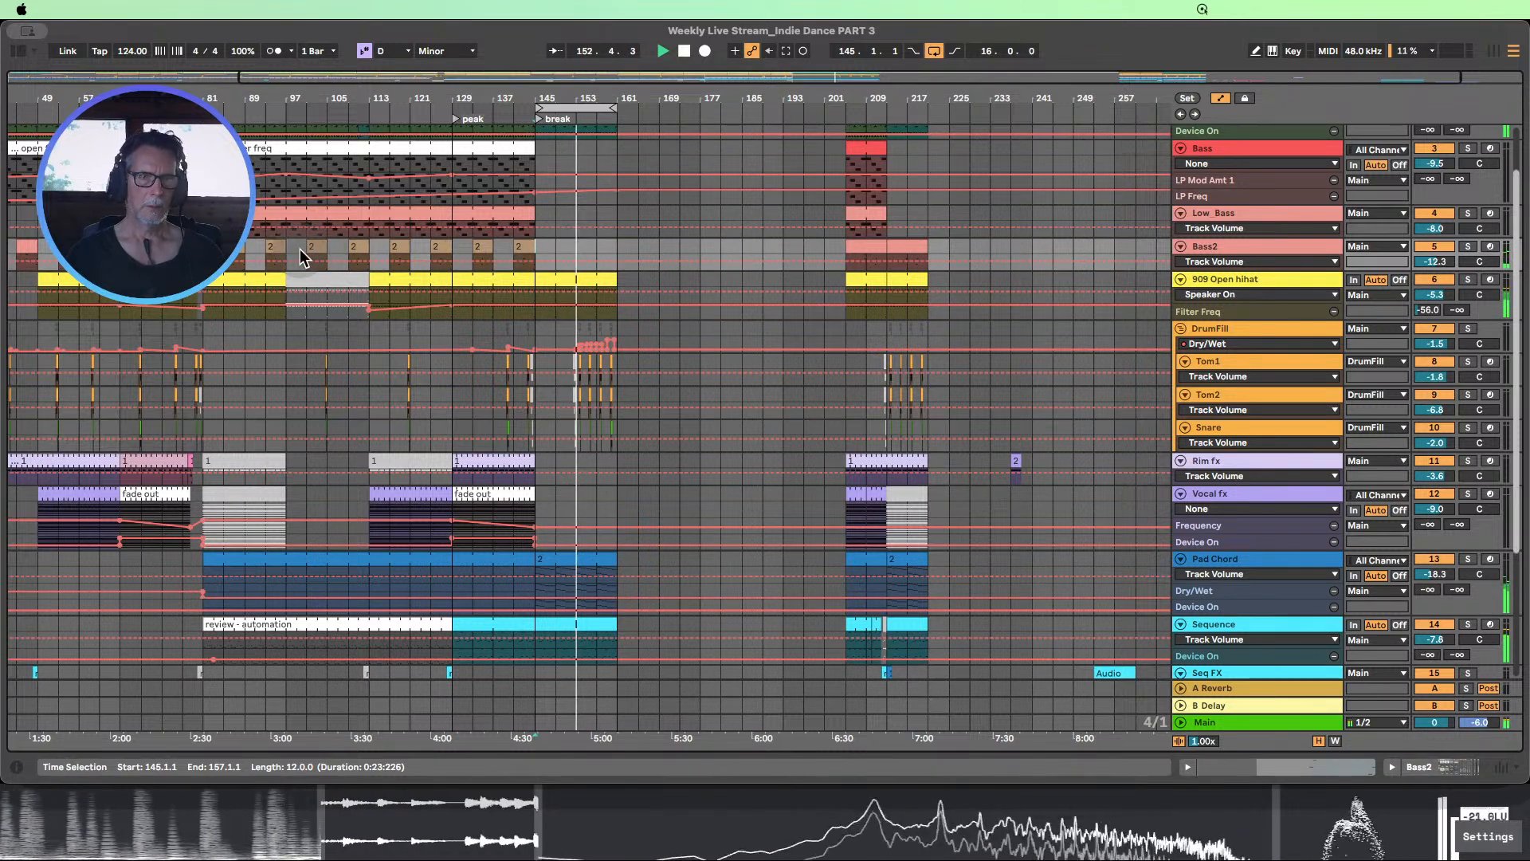
pyautogui.click(368, 191)
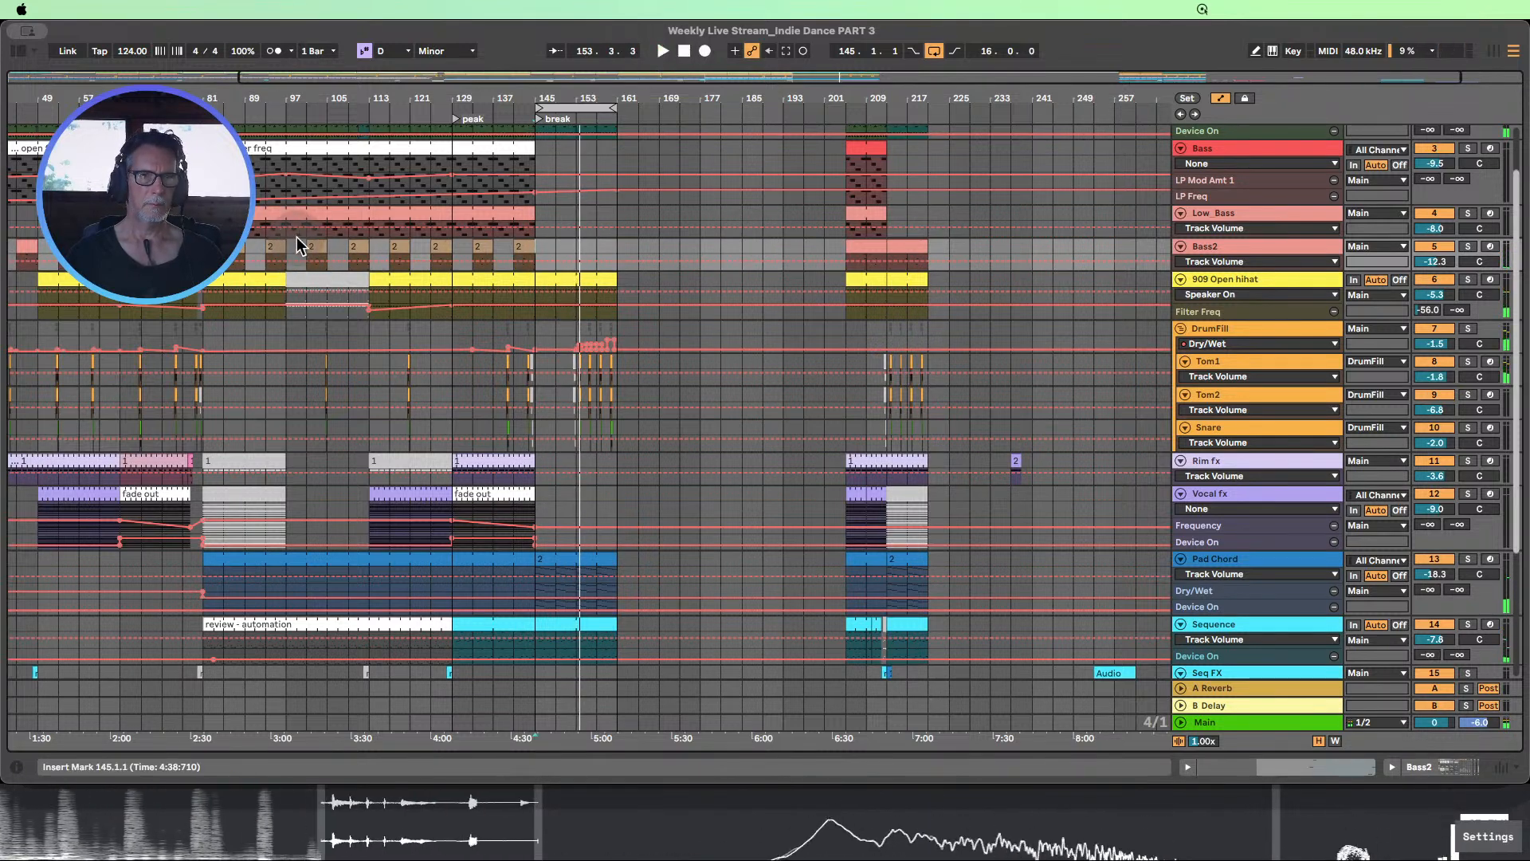
# Copy the Bass2 clips from bars 97–113 into the same track at bars 145–161
pyautogui.moveTo(291, 242); pyautogui.dragTo(370, 248)
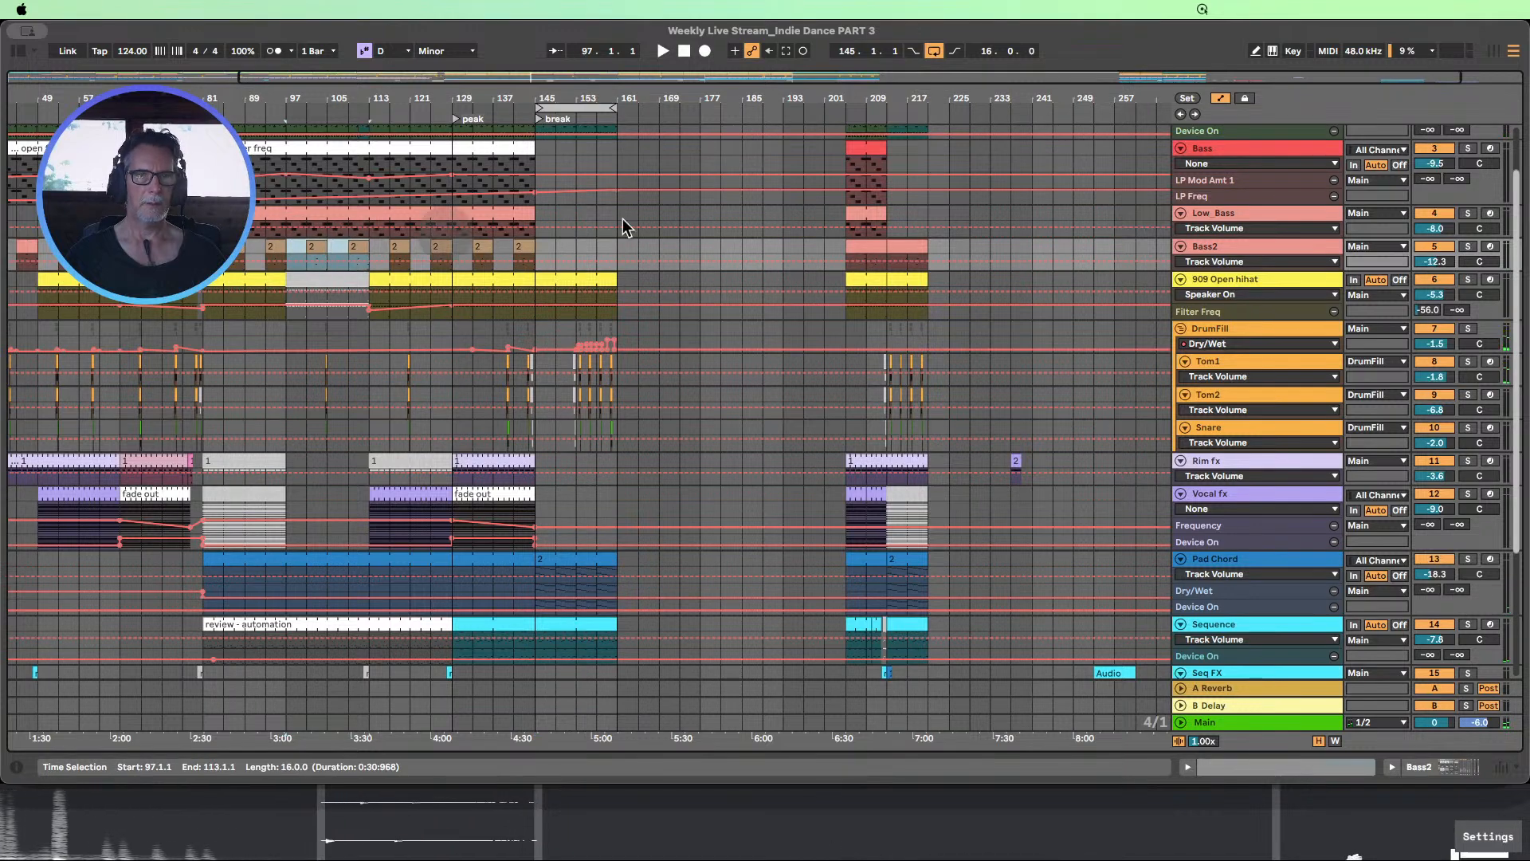
pyautogui.click(1220, 98)
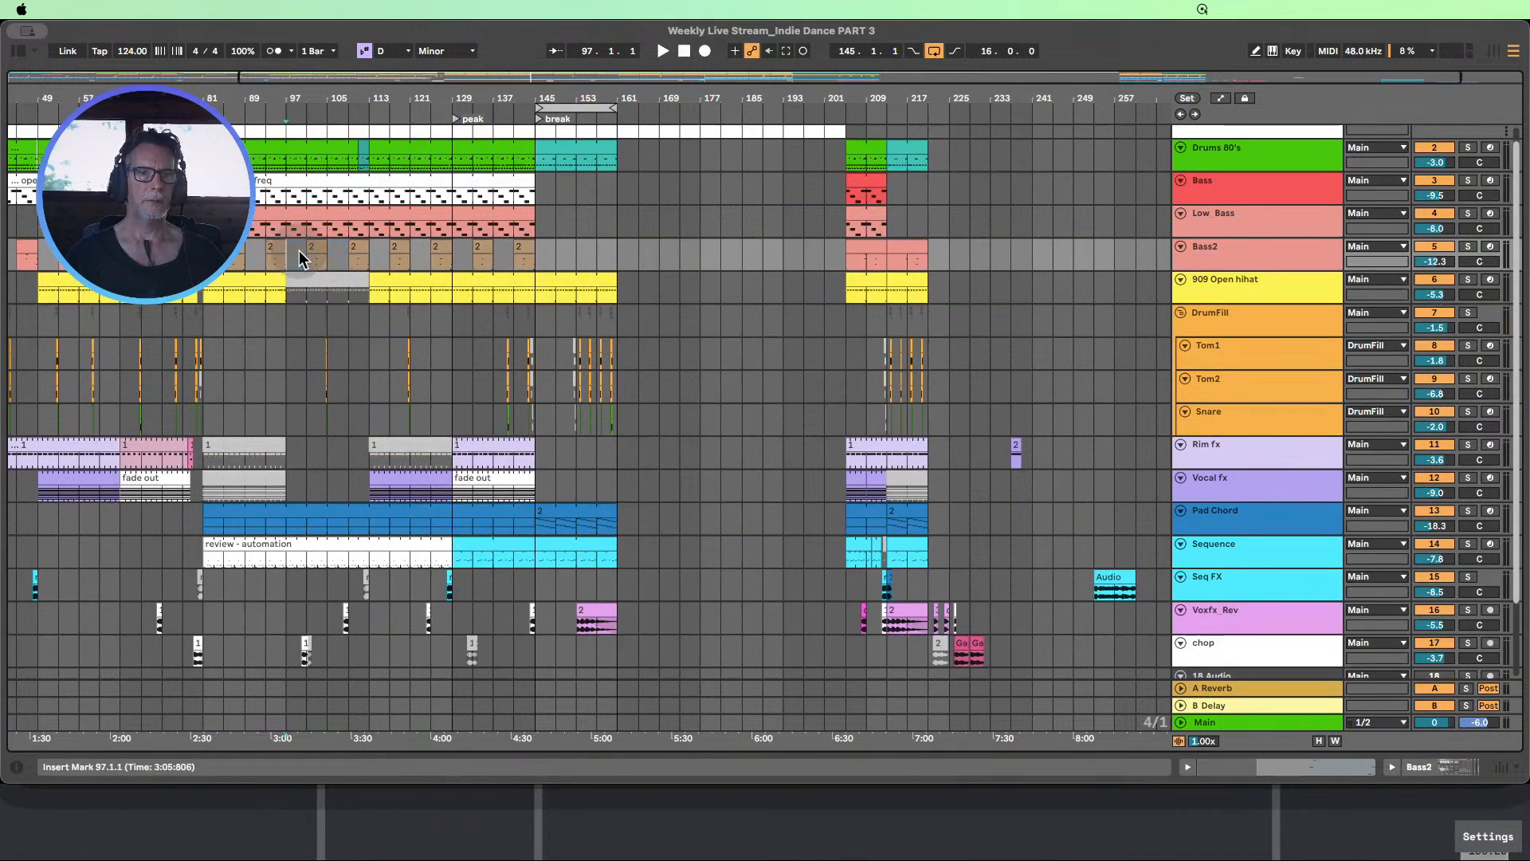
pyautogui.click(357, 252)
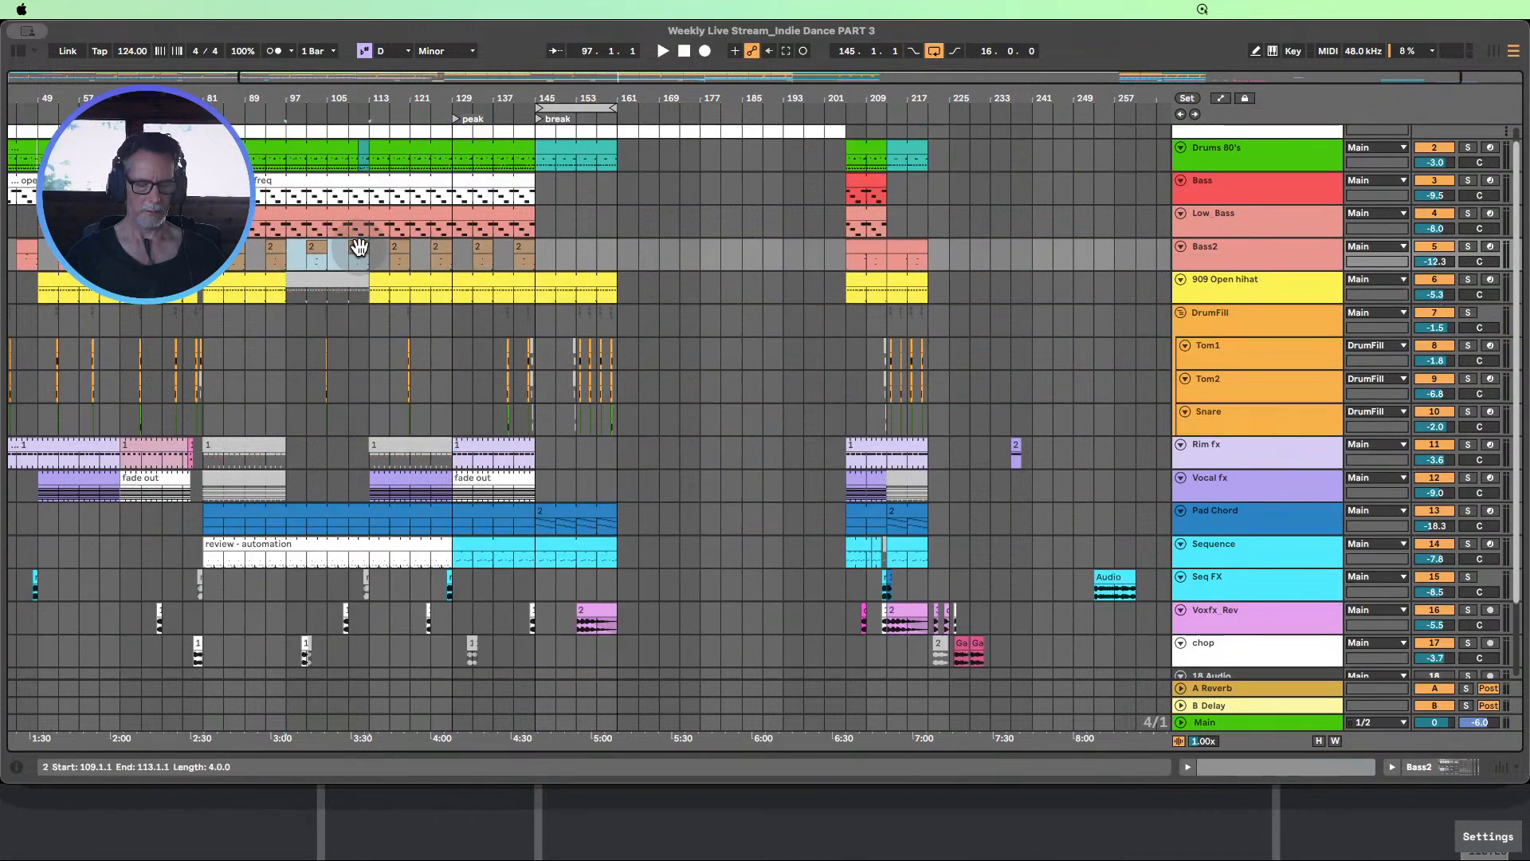
pyautogui.click(542, 239)
pyautogui.press('super+v')
# Play from just before bar 139 into the break and look over the whole arrangement while listening
pyautogui.click(520, 134)
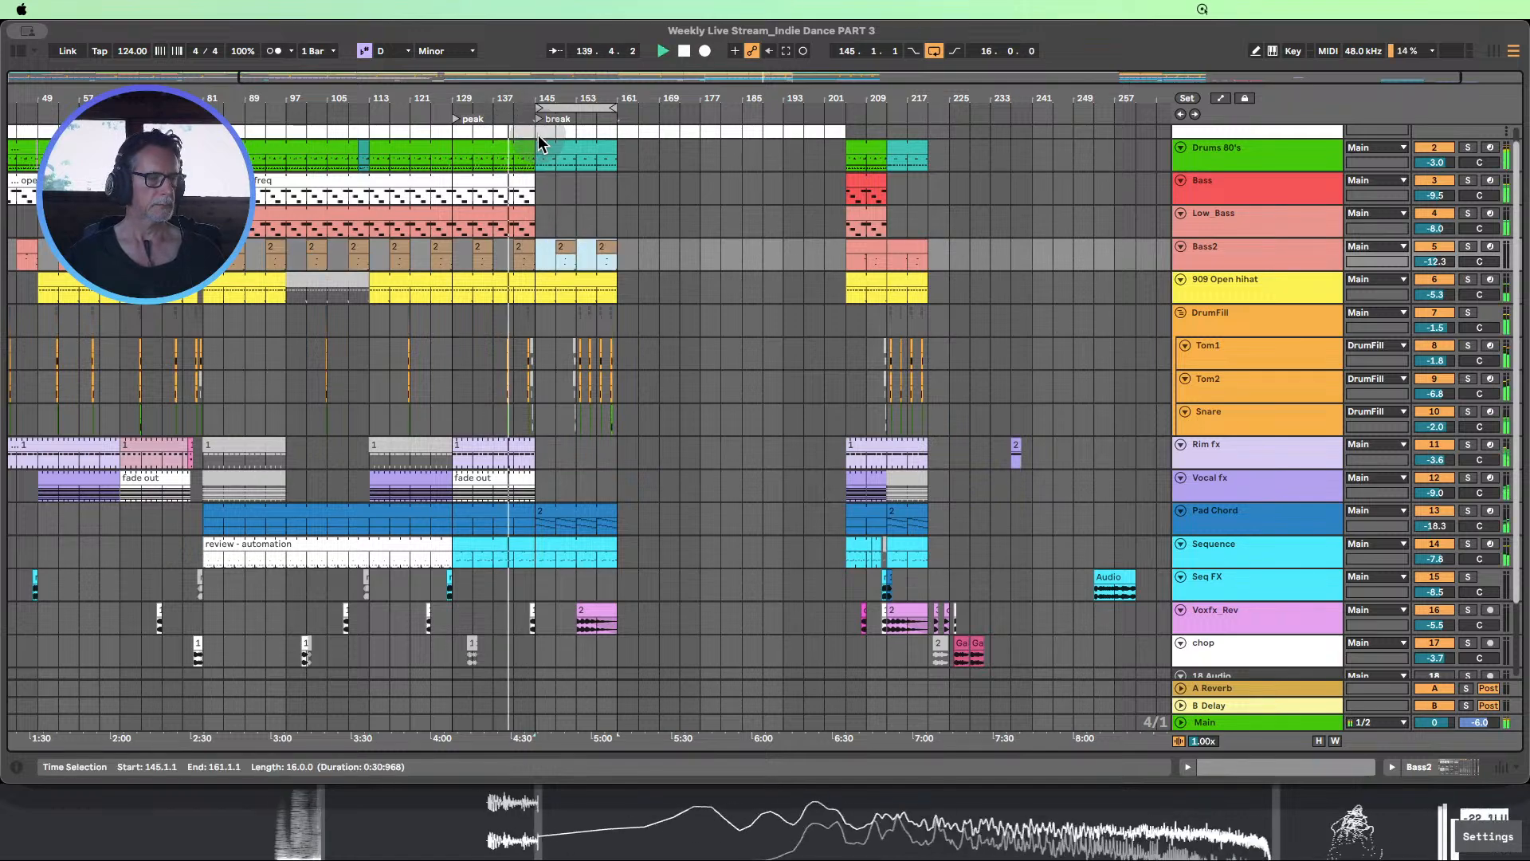
pyautogui.scroll(-2, 745, 249)
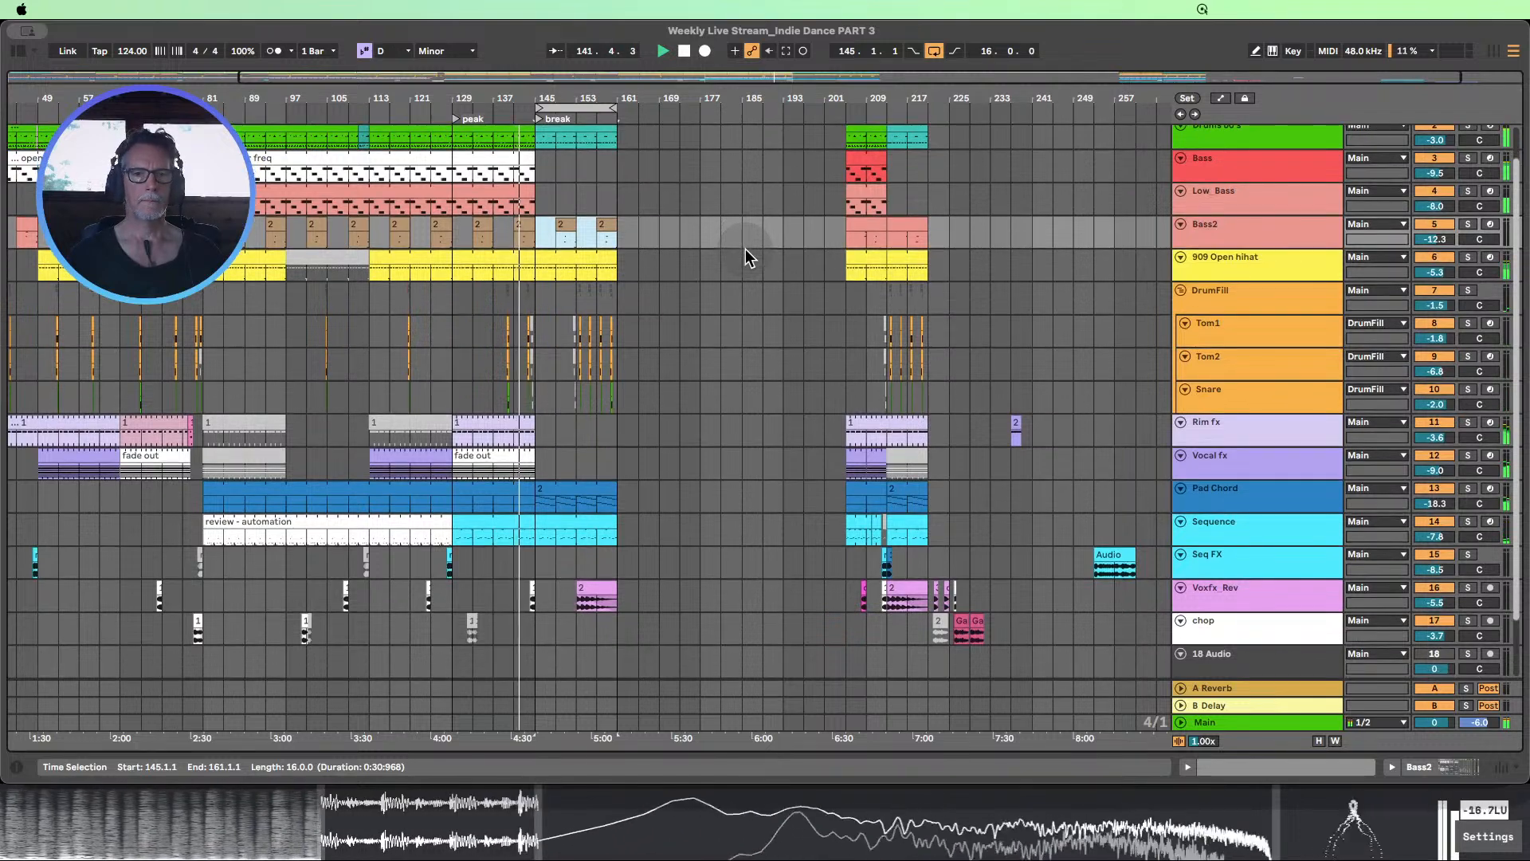
pyautogui.scroll(-1, 745, 257)
pyautogui.scroll(3, 744, 253)
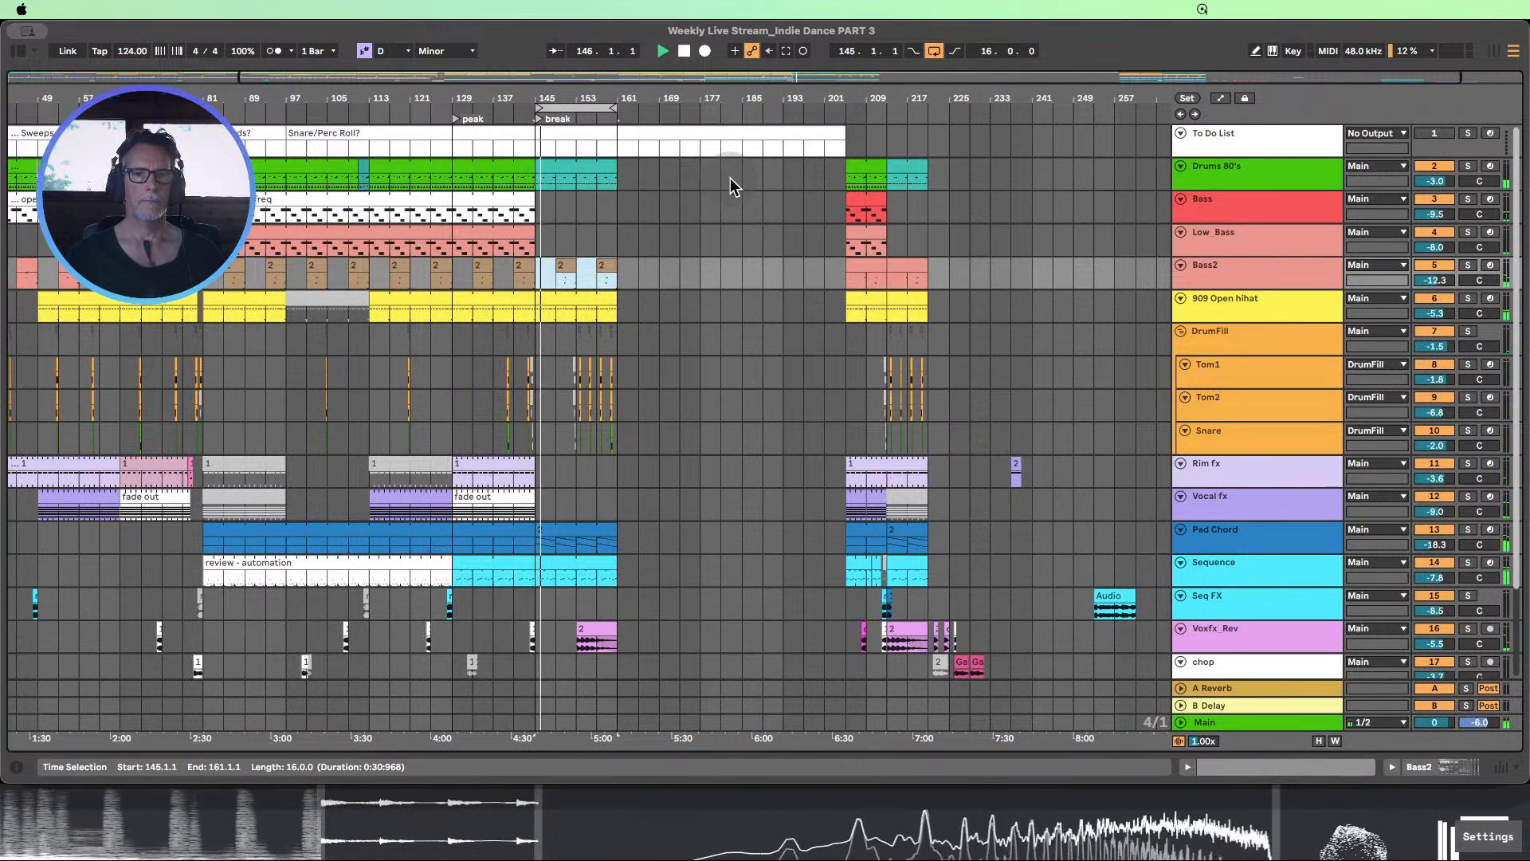
pyautogui.doubleClick(550, 81)
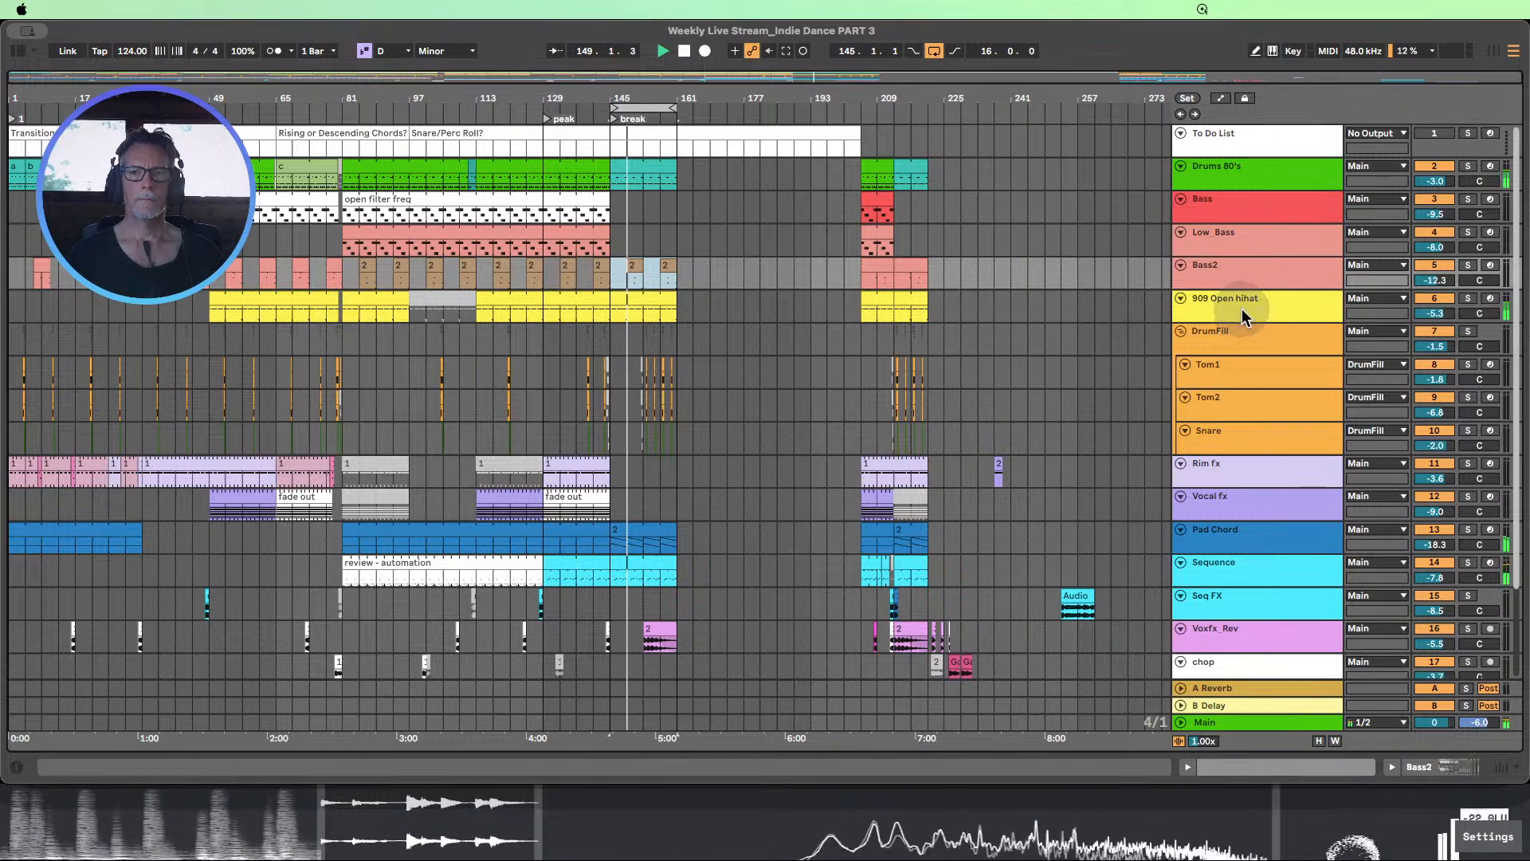
# Enlarge the 909 Open hihat's Filter Freq automation lane and ramp it down from 22 kHz at bar 145 to about 1.9 kHz at bar 161
pyautogui.moveTo(1239, 322); pyautogui.dragTo(1248, 375)
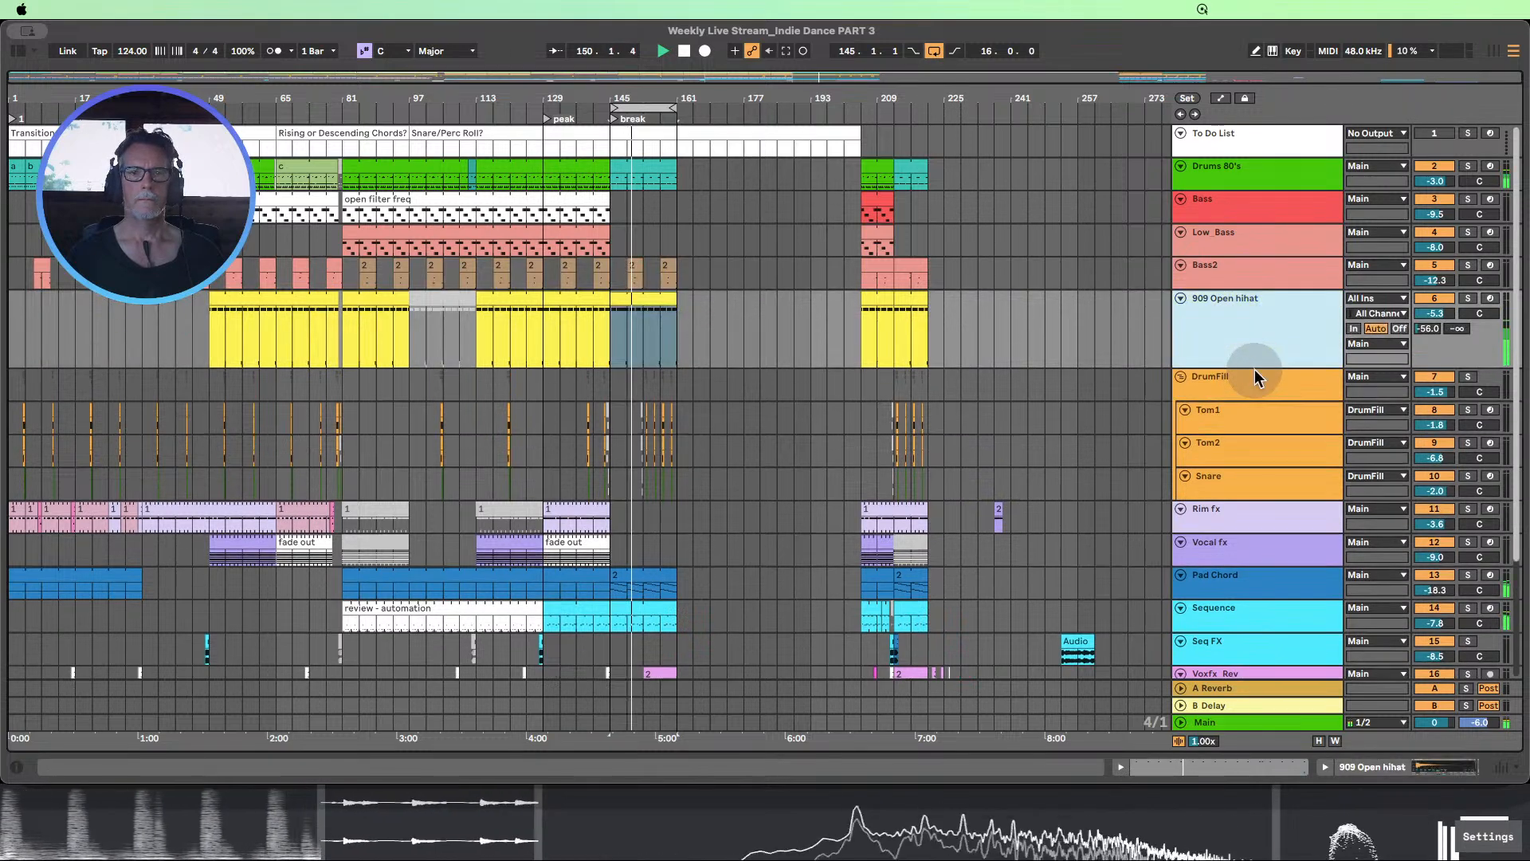
pyautogui.click(1220, 97)
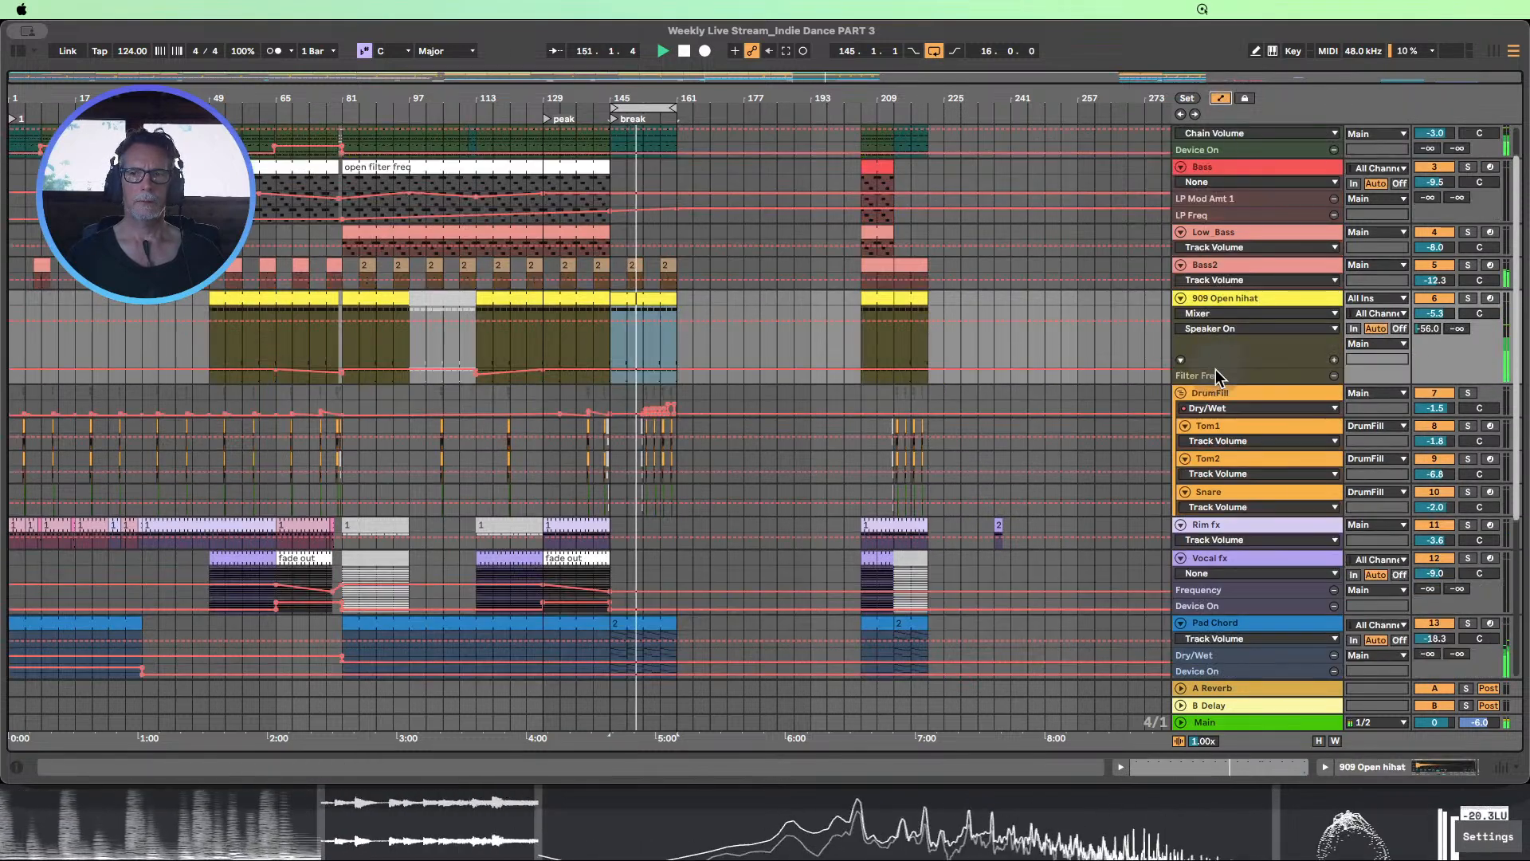
pyautogui.moveTo(1213, 383); pyautogui.dragTo(1212, 475)
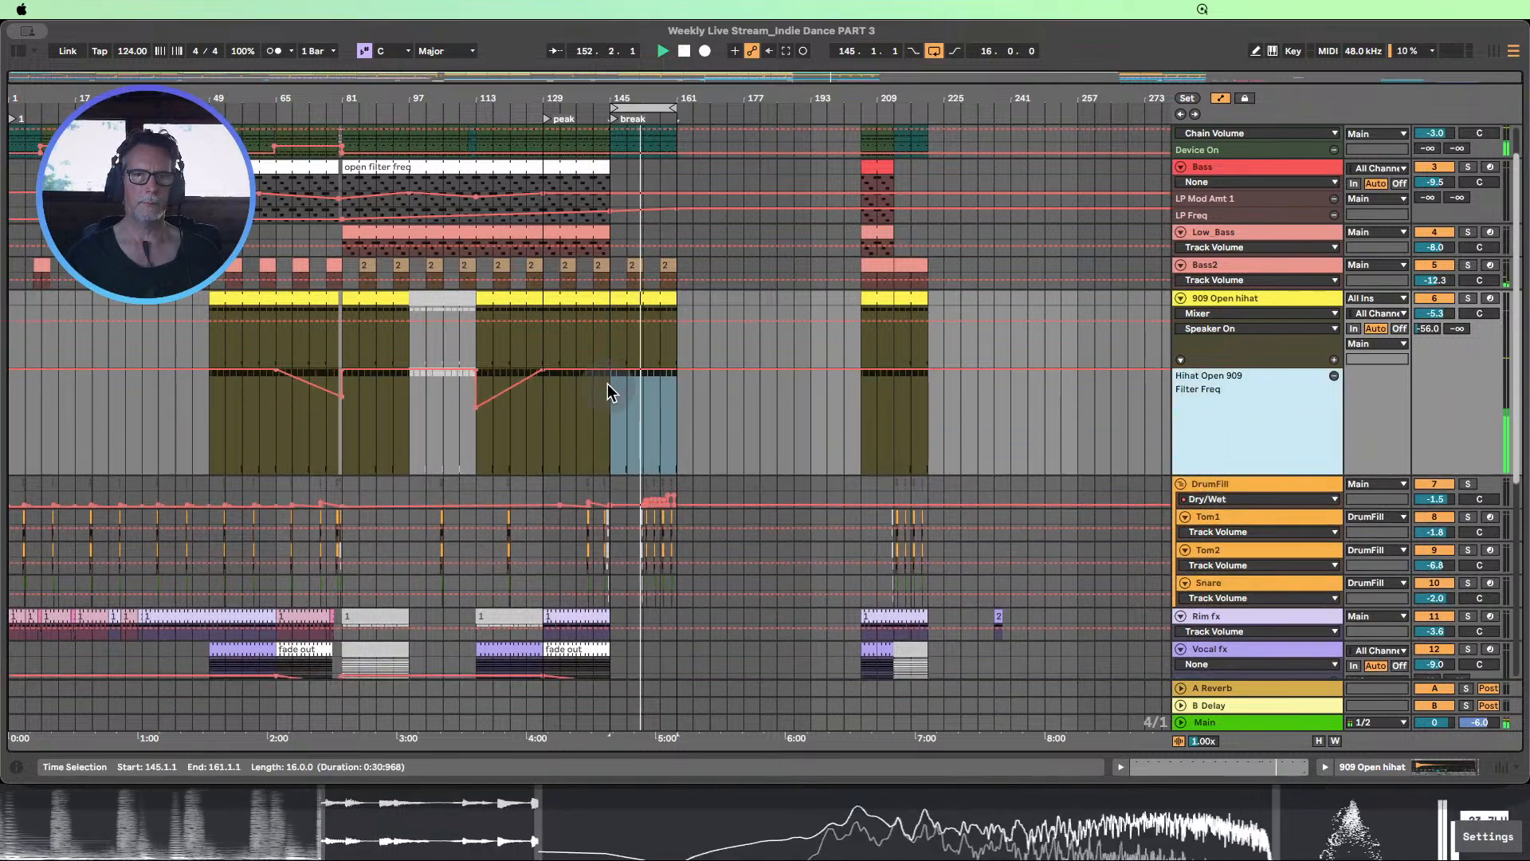
pyautogui.click(771, 429)
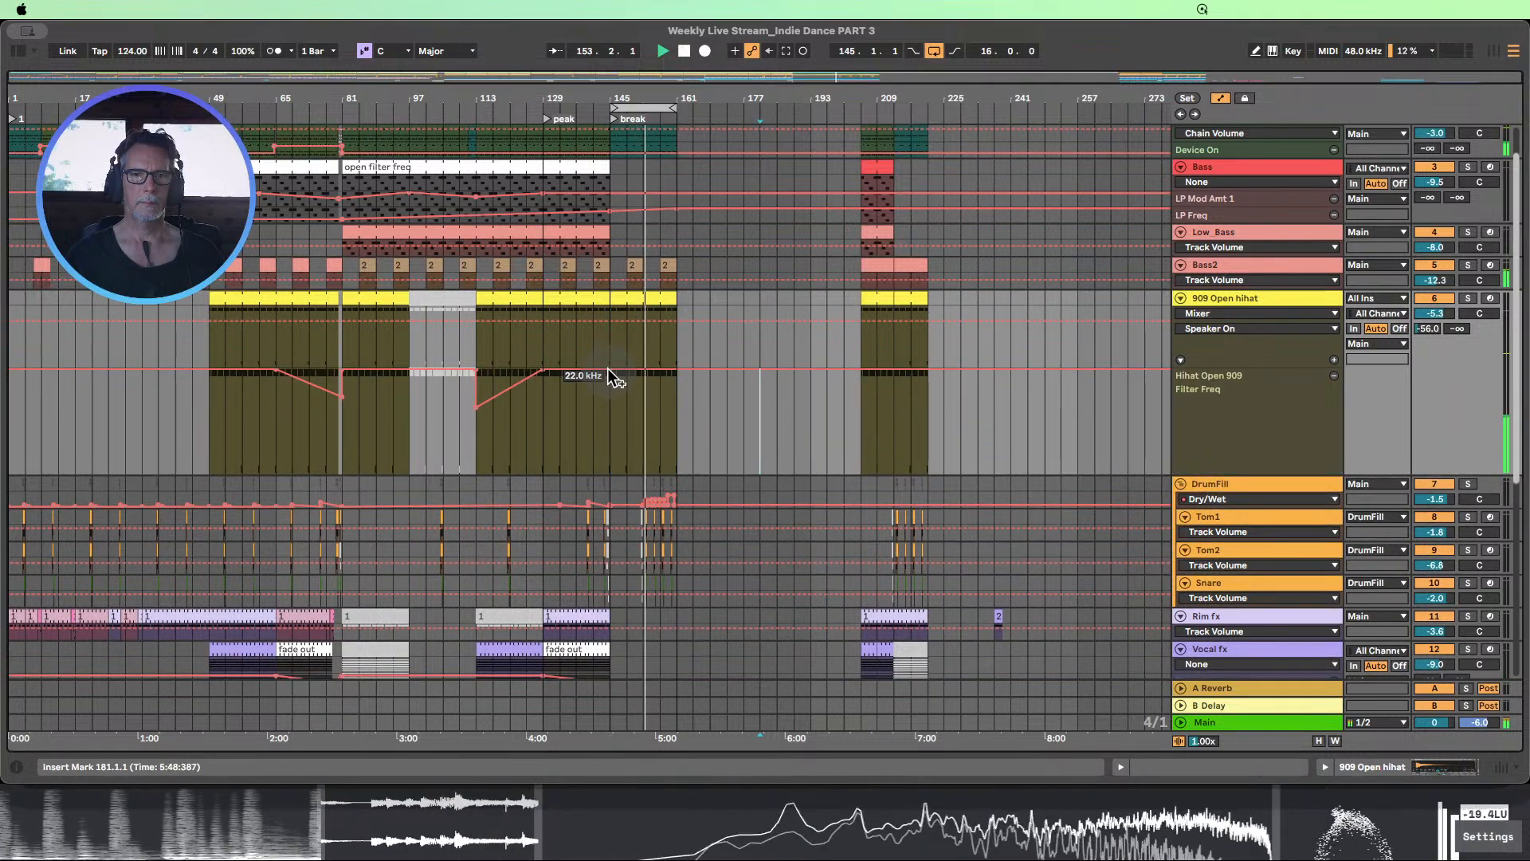
pyautogui.moveTo(661, 372); pyautogui.dragTo(682, 402)
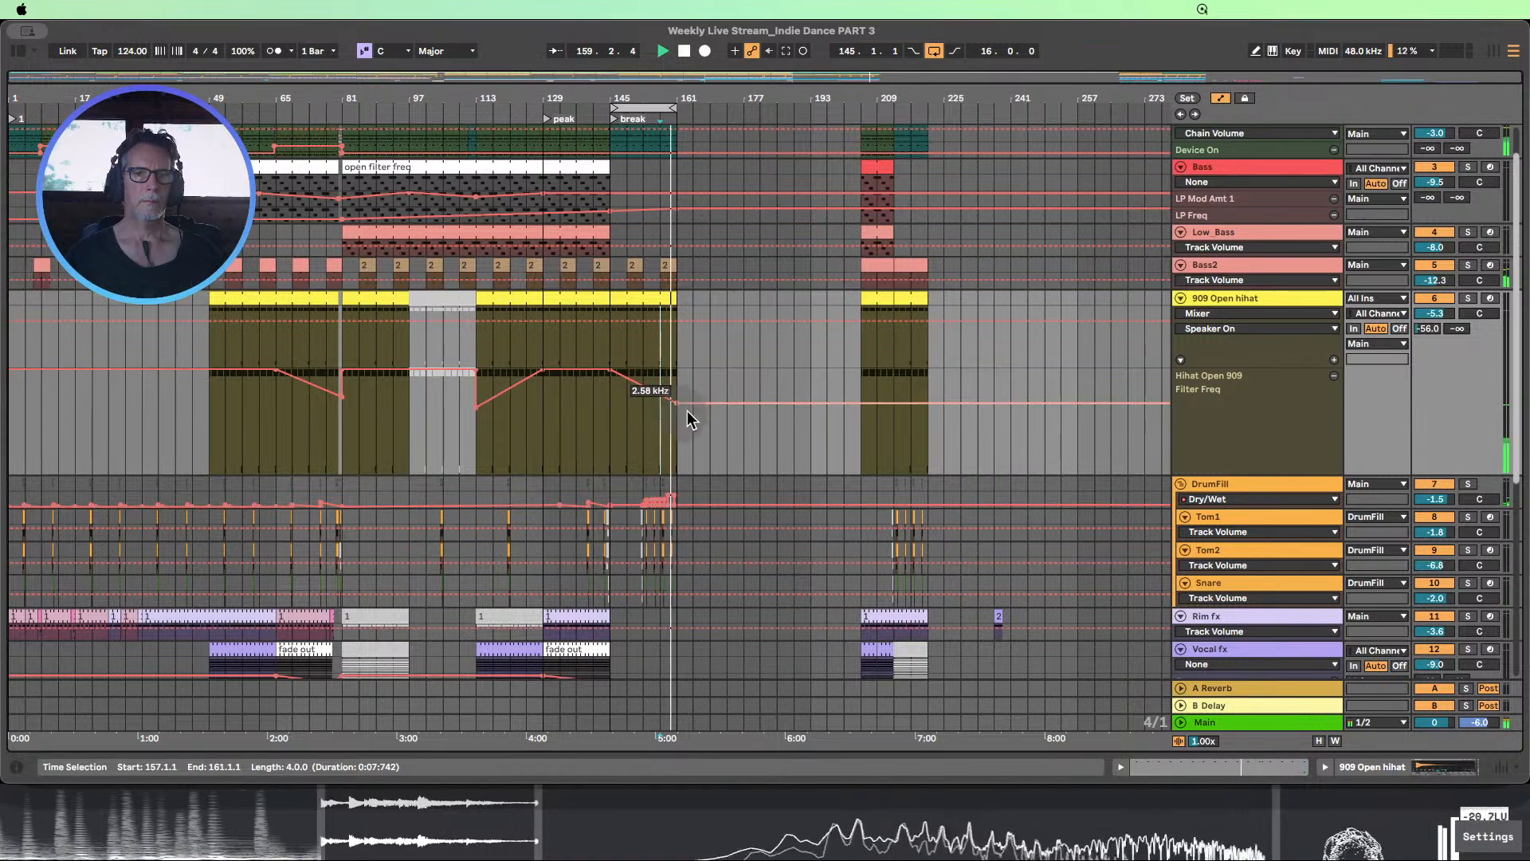
pyautogui.moveTo(677, 405); pyautogui.dragTo(677, 408)
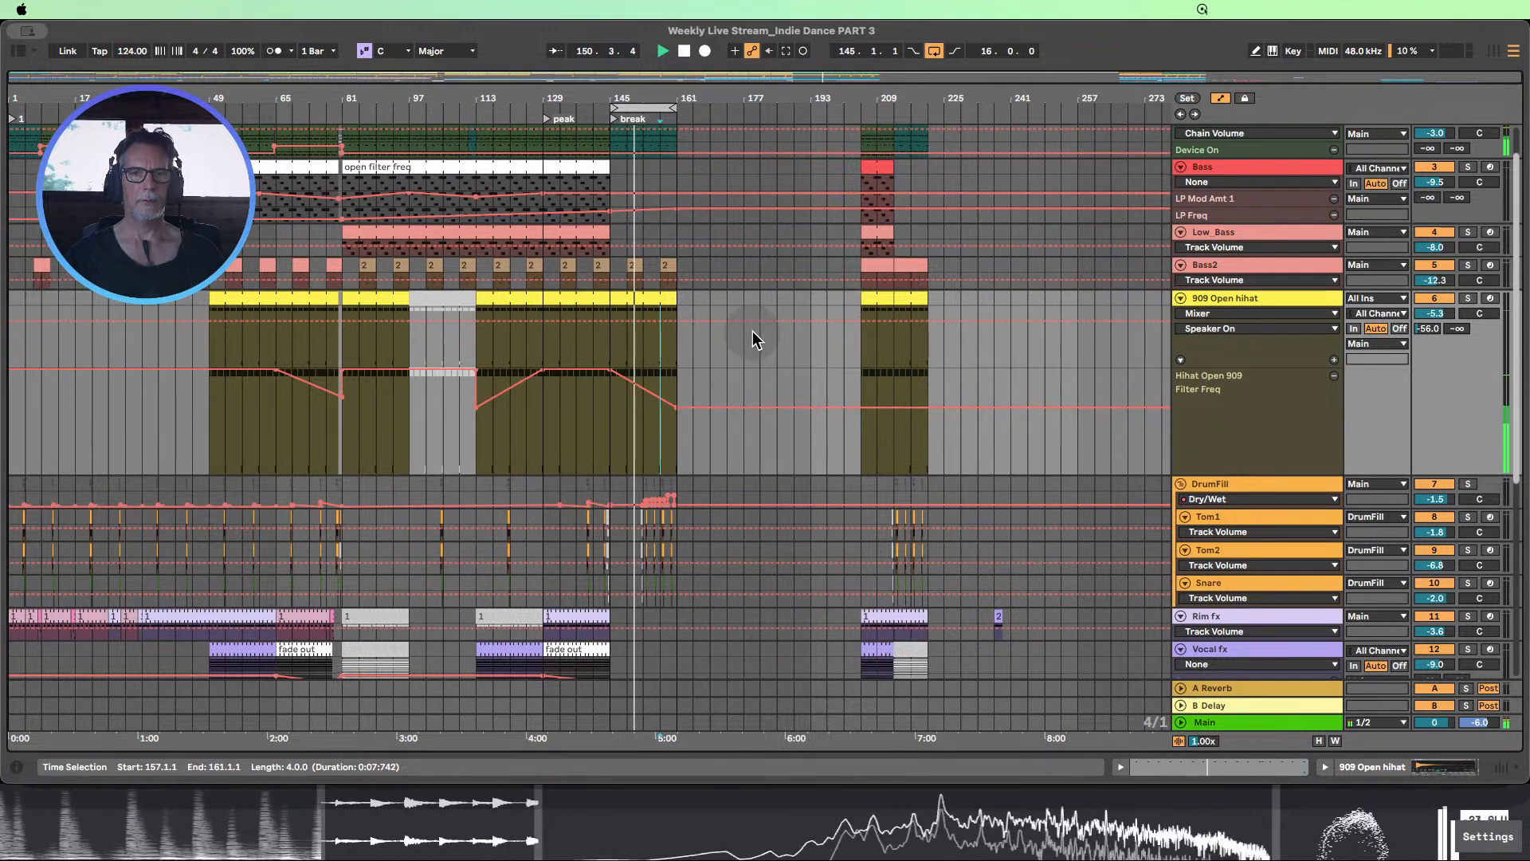
# Listen to the hi-hat filter fade in the break, look over the other tracks and stop playback
pyautogui.scroll(-4, 765, 319)
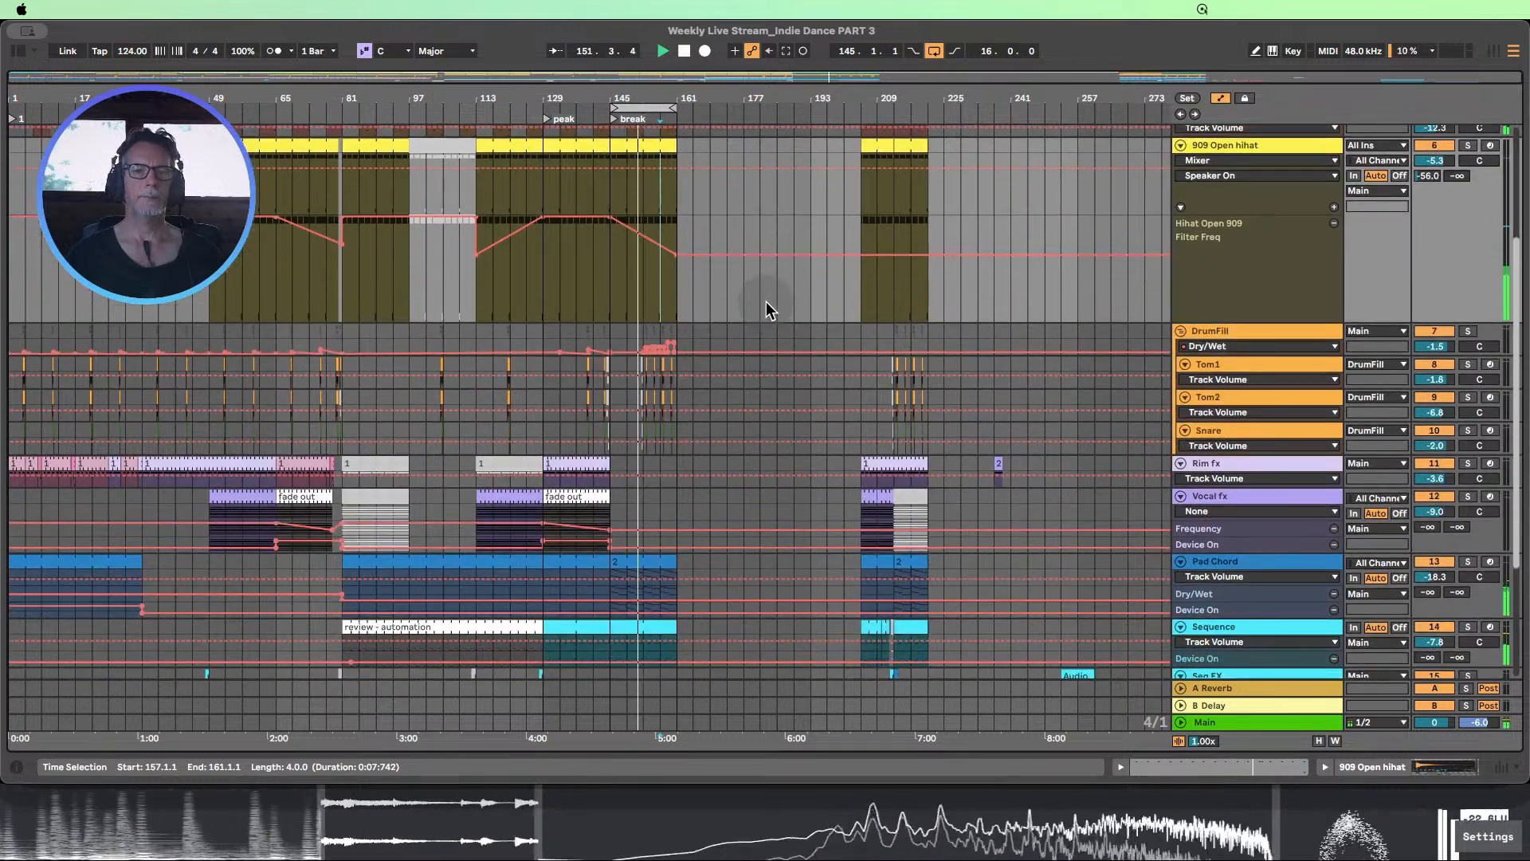
pyautogui.scroll(-1, 766, 309)
pyautogui.scroll(5, 767, 307)
pyautogui.scroll(2, 765, 301)
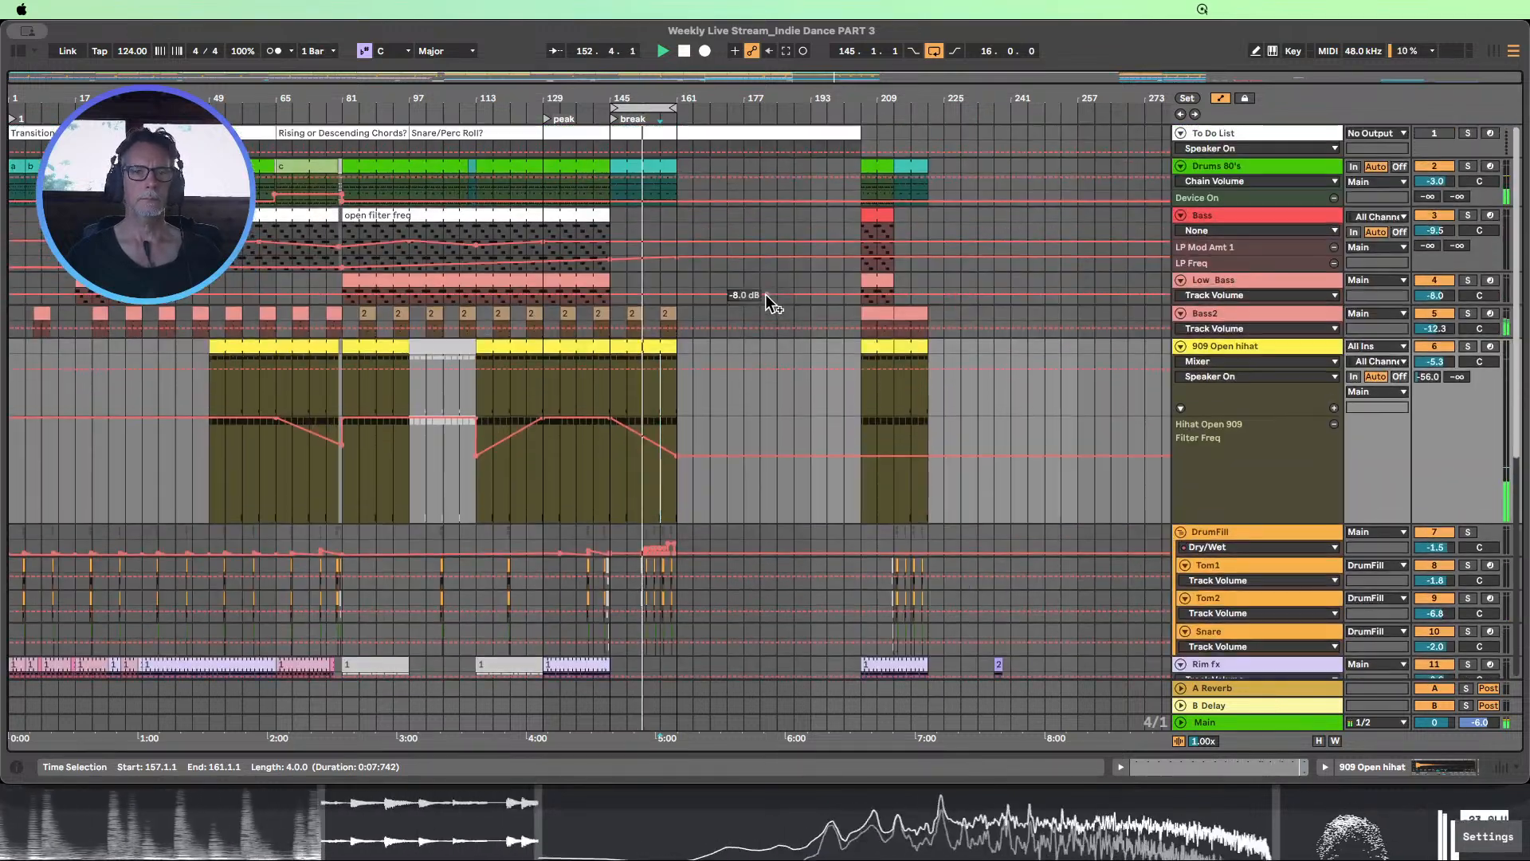
pyautogui.click(683, 51)
# Select the Drums 80's clip at bar 145 and examine the bass, hi-hat and drum fill clips across bars 145–161
pyautogui.scroll(-1, 689, 191)
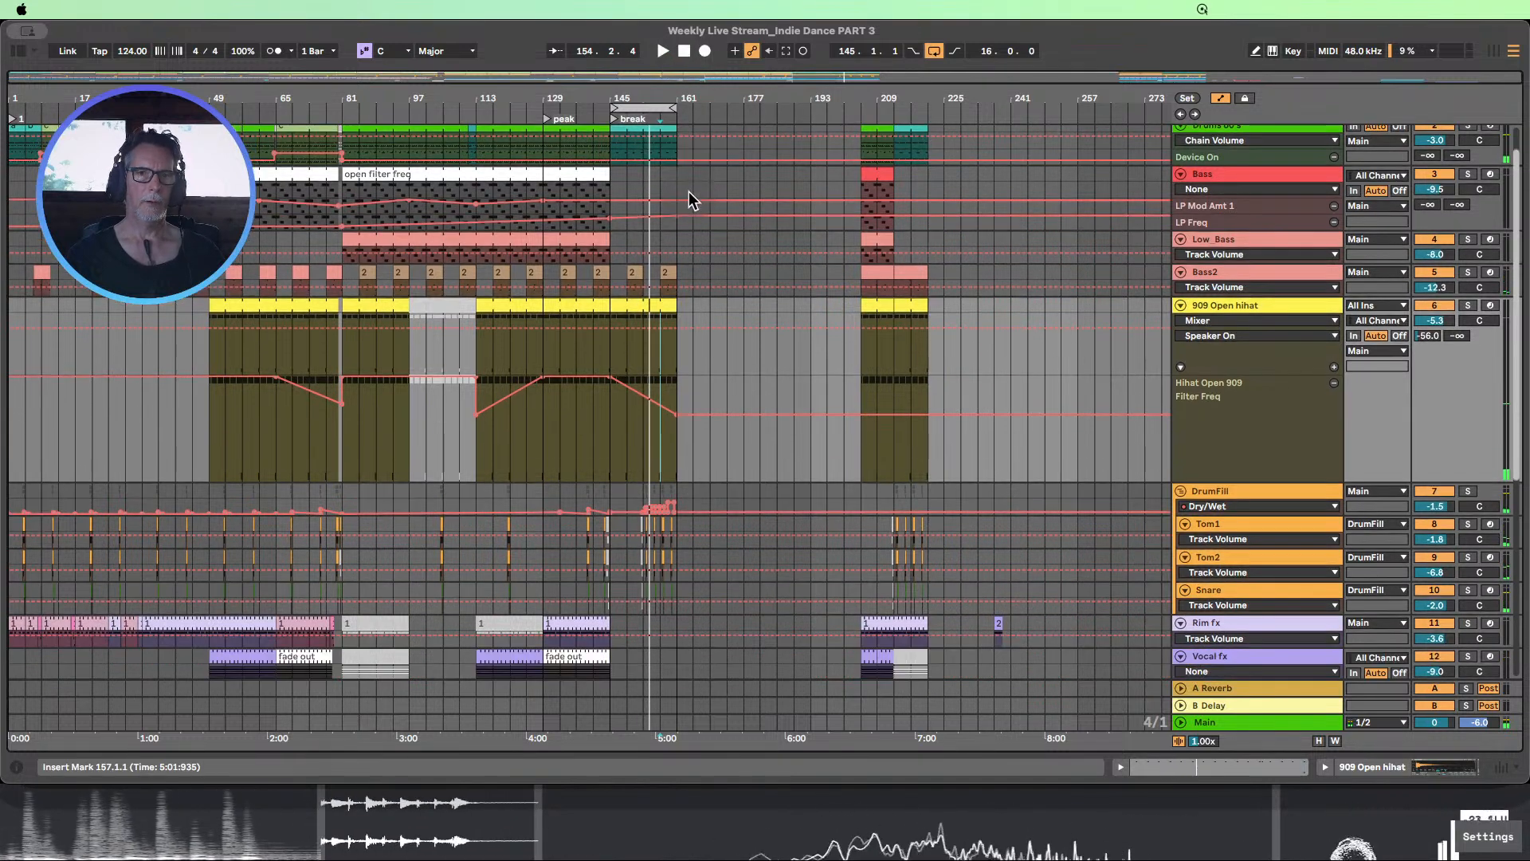
pyautogui.scroll(1, 678, 209)
pyautogui.click(624, 166)
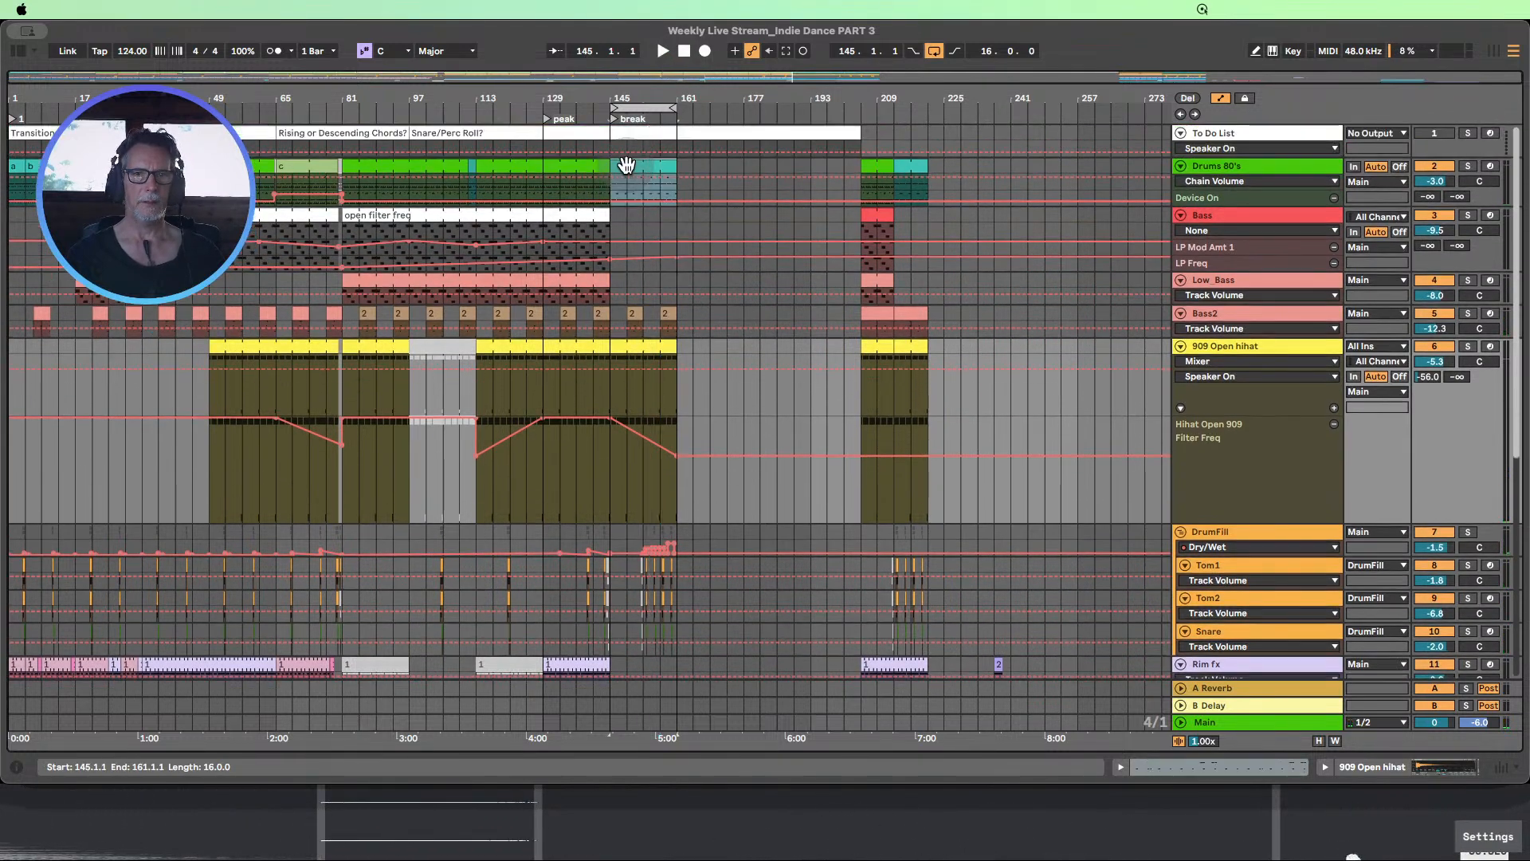
pyautogui.scroll(-5, 655, 421)
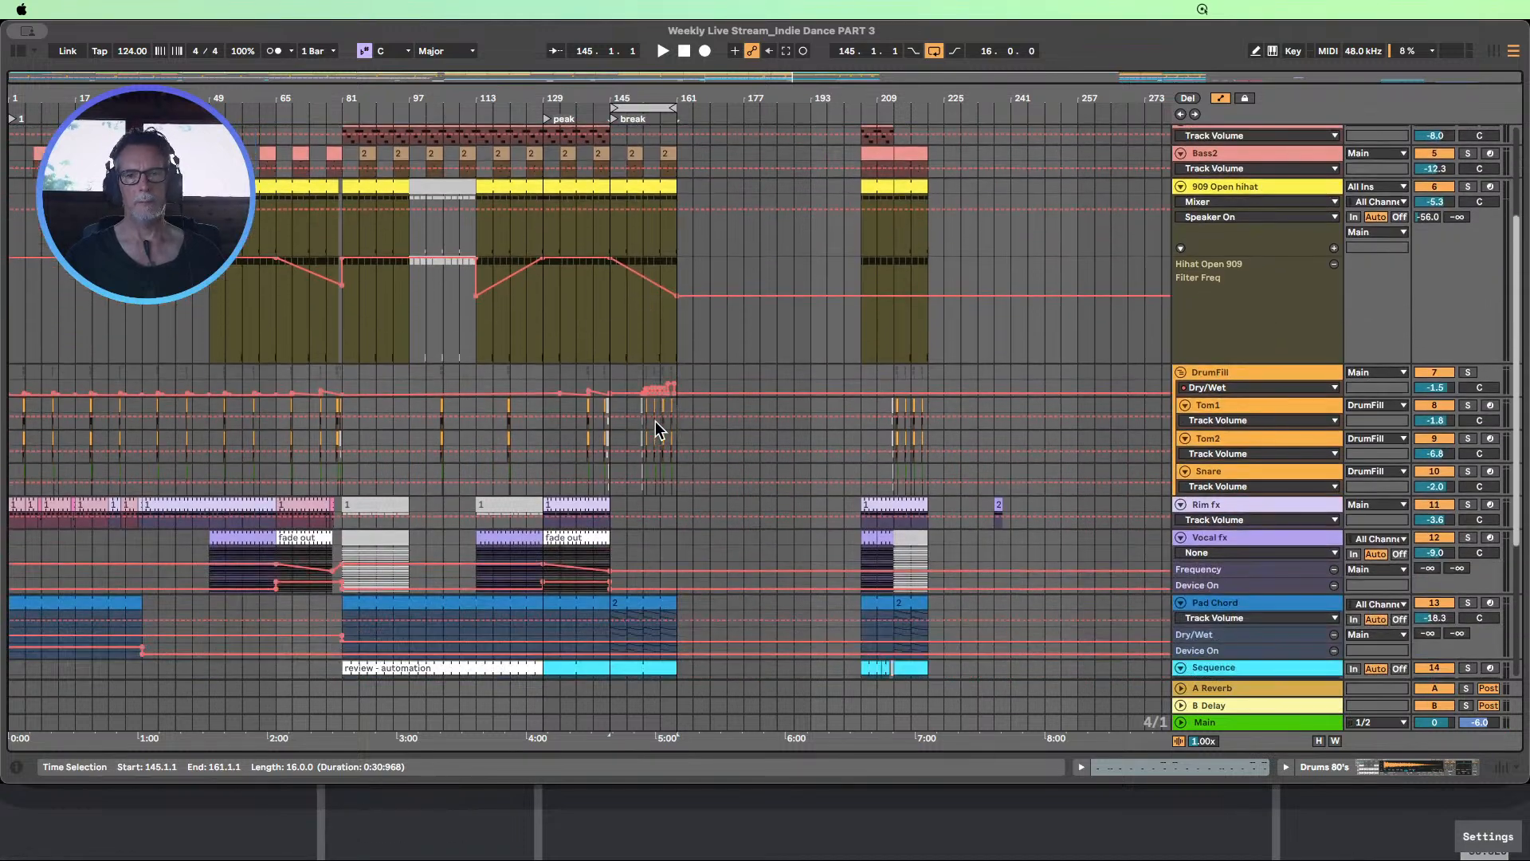
pyautogui.scroll(-1, 655, 421)
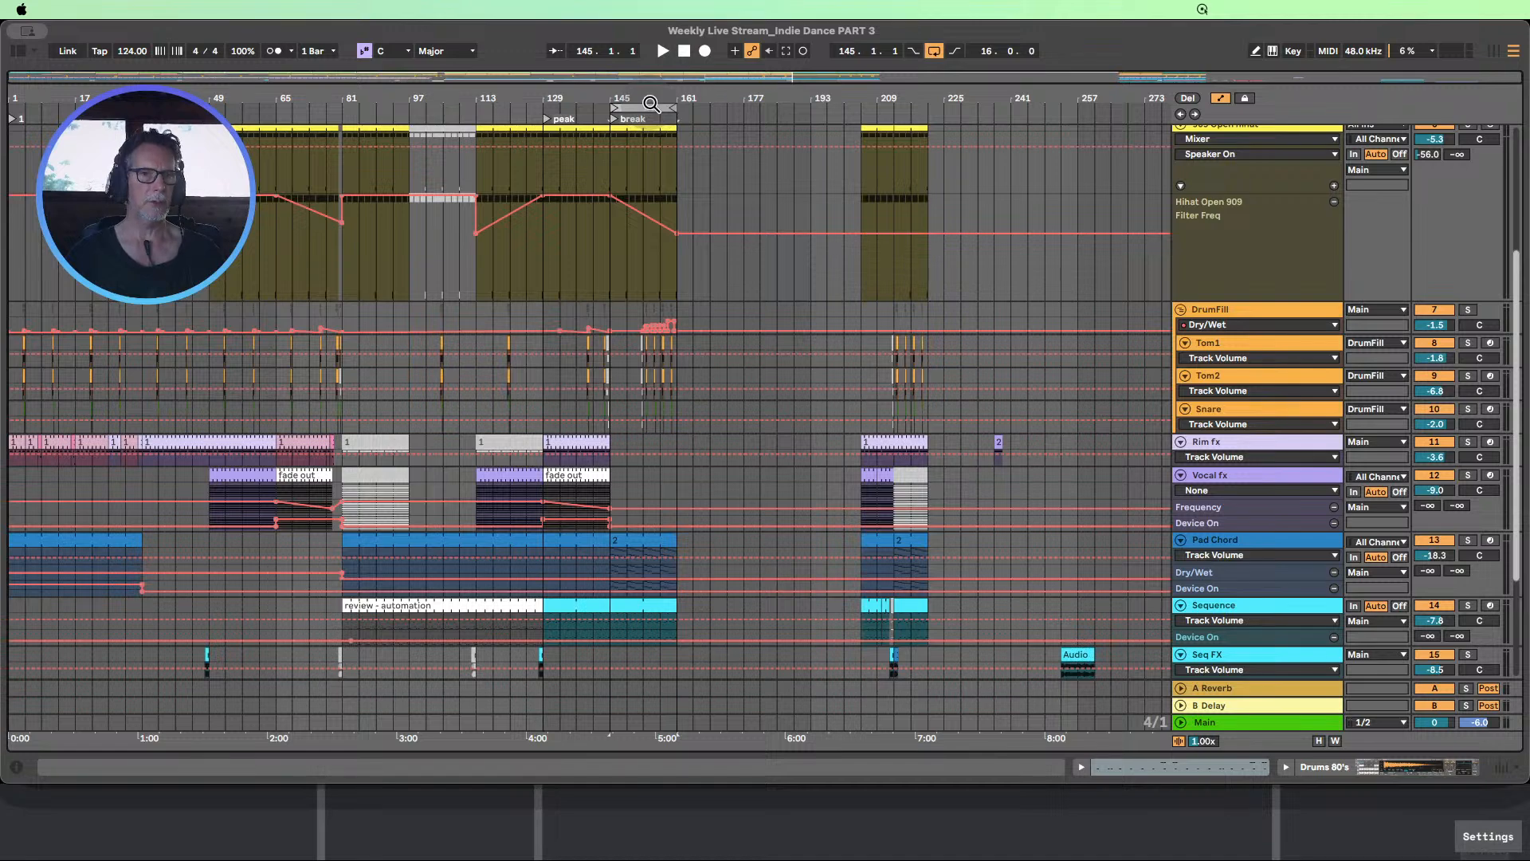
pyautogui.moveTo(652, 101); pyautogui.dragTo(652, 201)
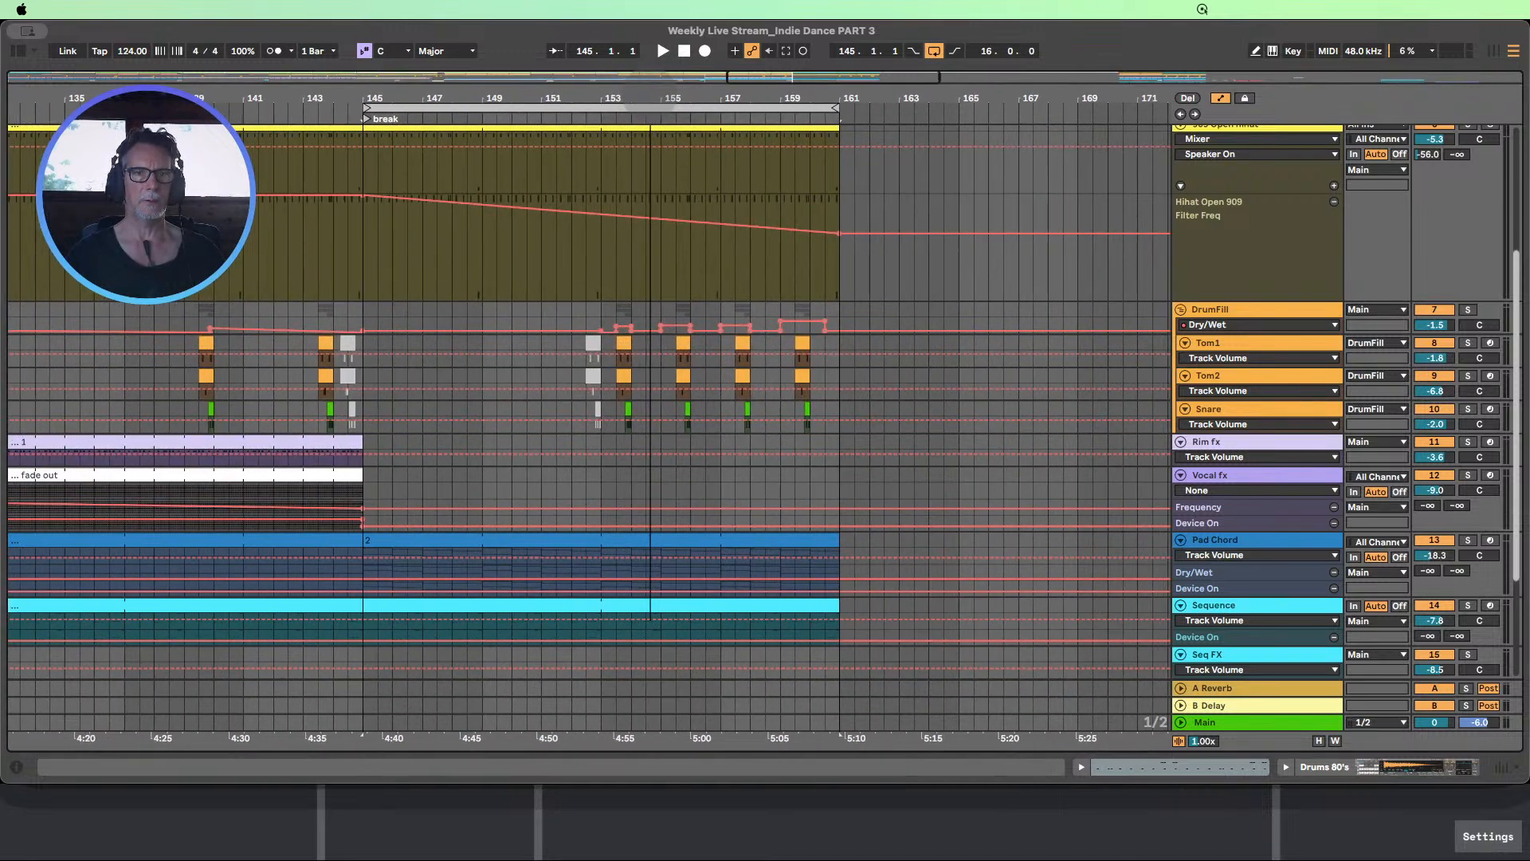
pyautogui.moveTo(640, 101); pyautogui.dragTo(631, 21)
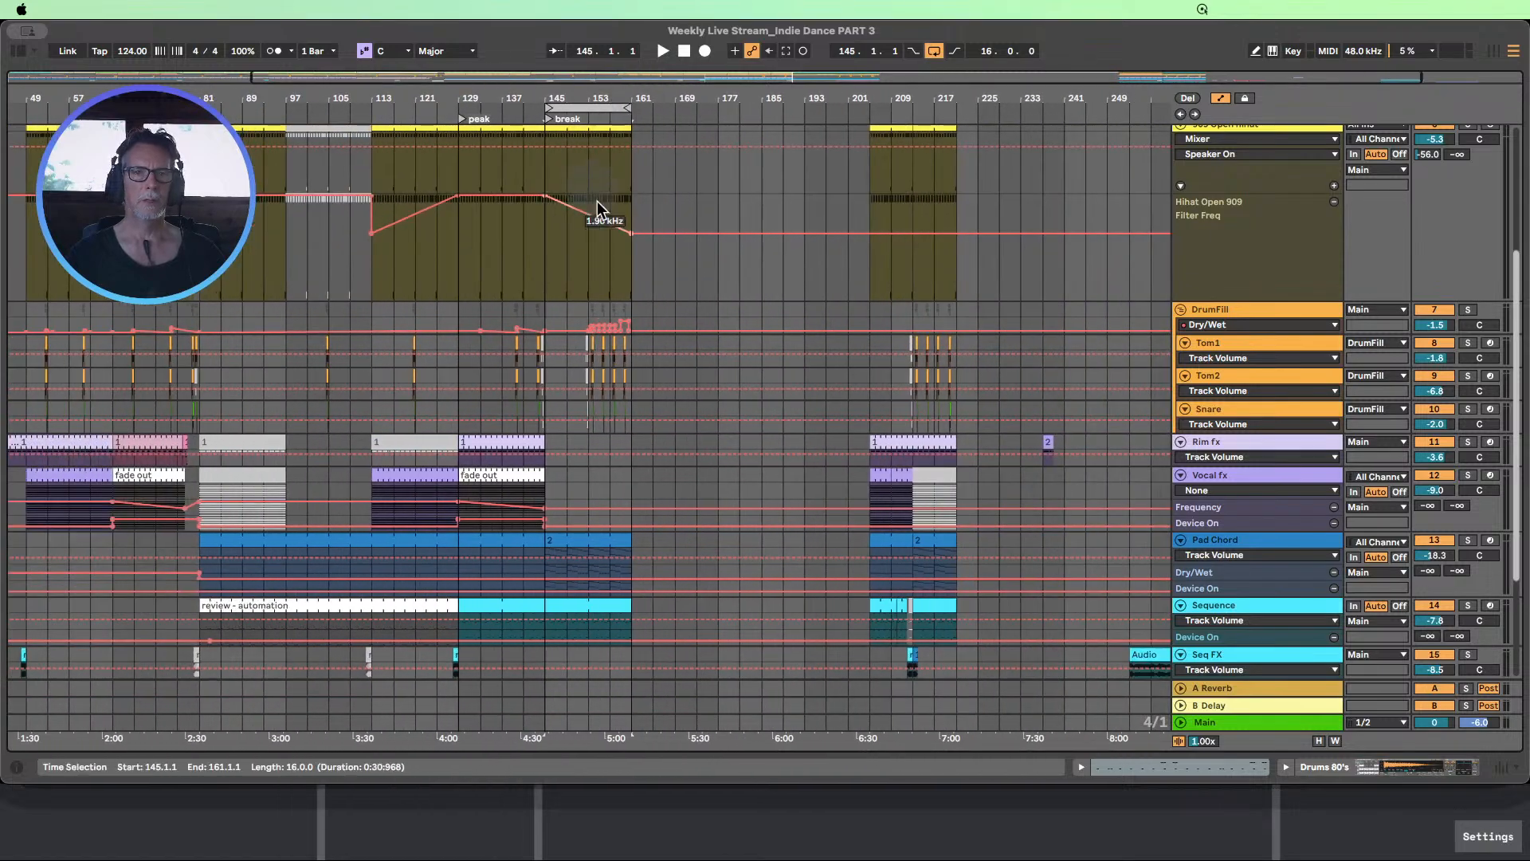
pyautogui.scroll(2, 601, 209)
pyautogui.moveTo(584, 103); pyautogui.dragTo(585, 163)
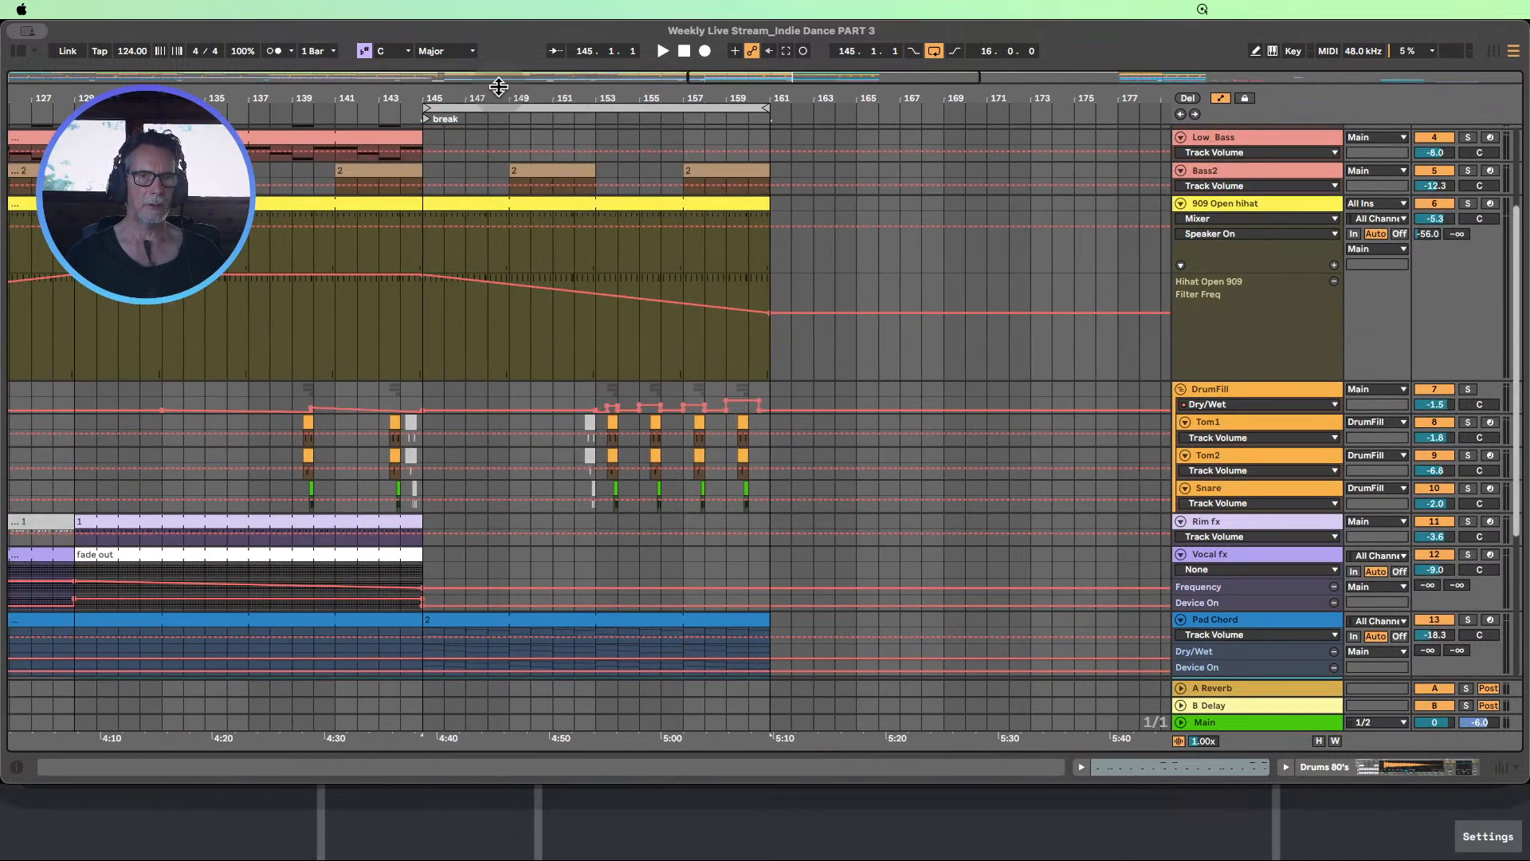
pyautogui.moveTo(520, 103); pyautogui.dragTo(520, 111)
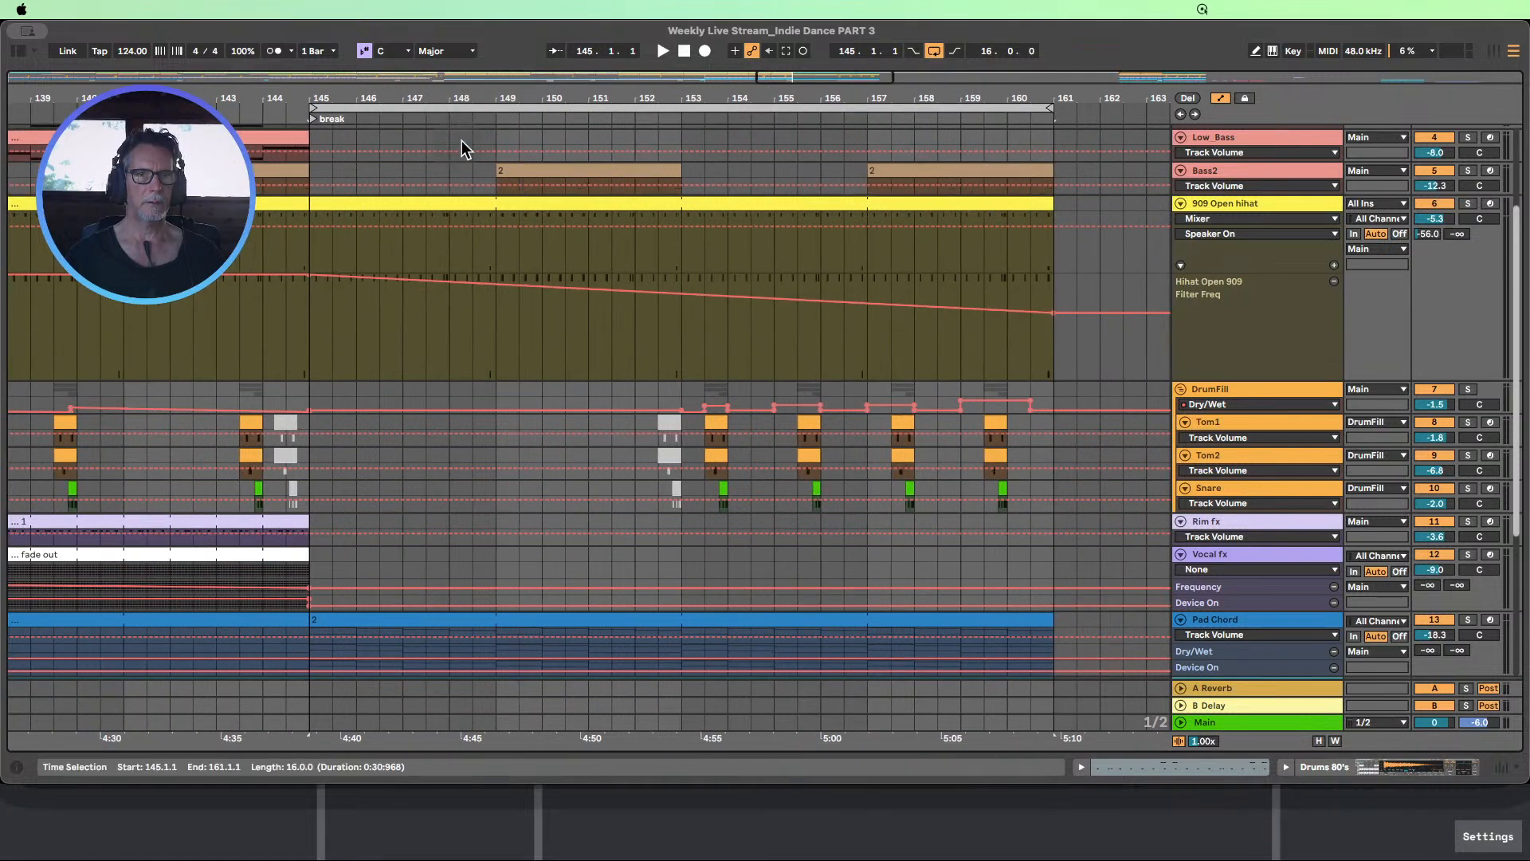
pyautogui.moveTo(701, 100); pyautogui.dragTo(598, 102)
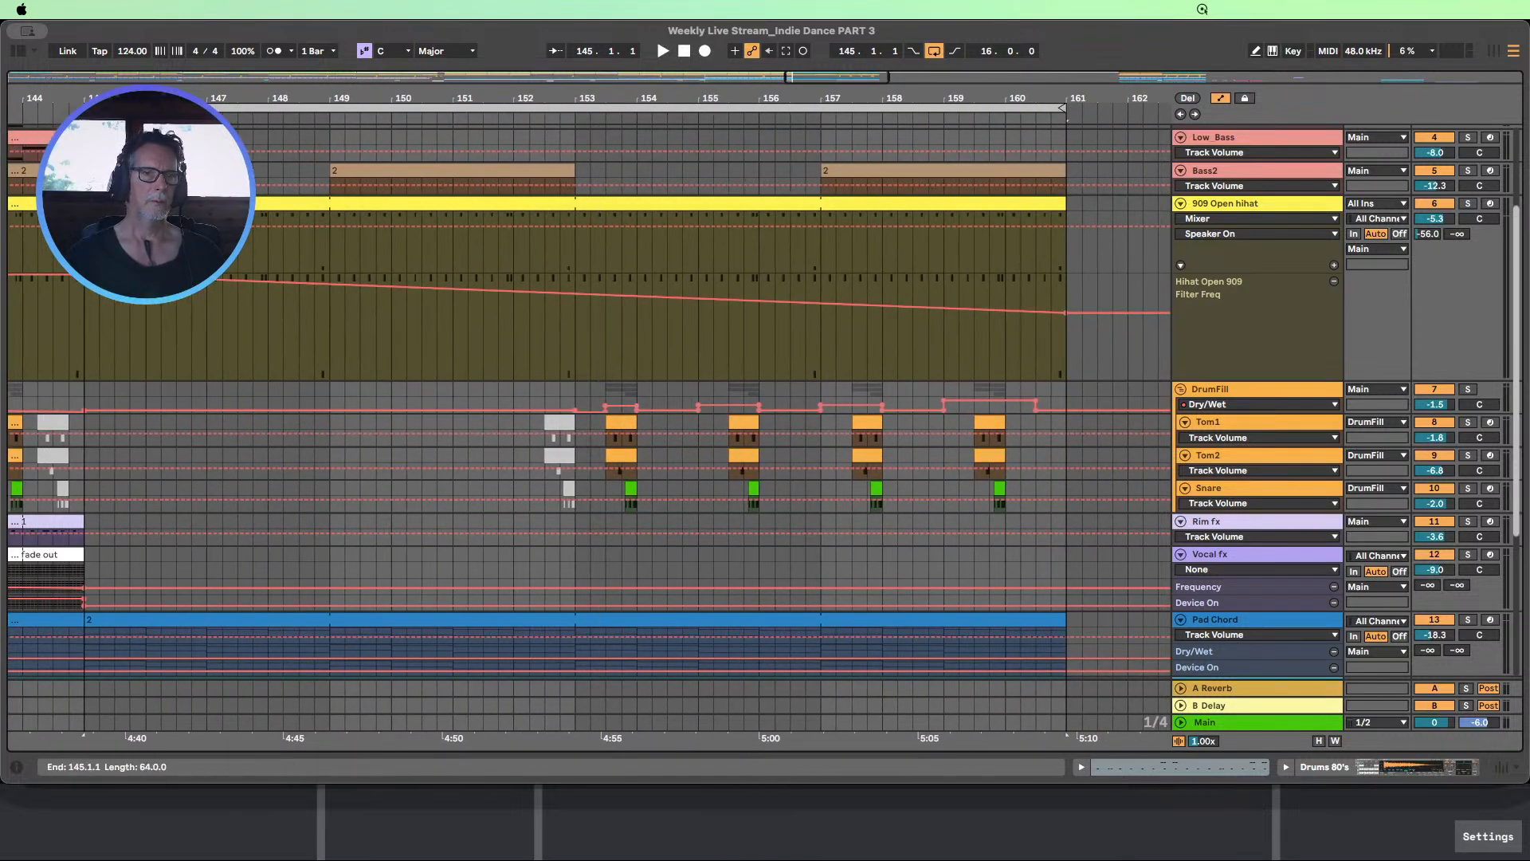
# Mark bars 145–153 on the Low_Bass track and examine how the peak leads into the break on the other tracks
pyautogui.moveTo(161, 147)
pyautogui.mouseDown()
pyautogui.moveTo(86, 147)
pyautogui.moveTo(176, 144)
pyautogui.mouseUp()
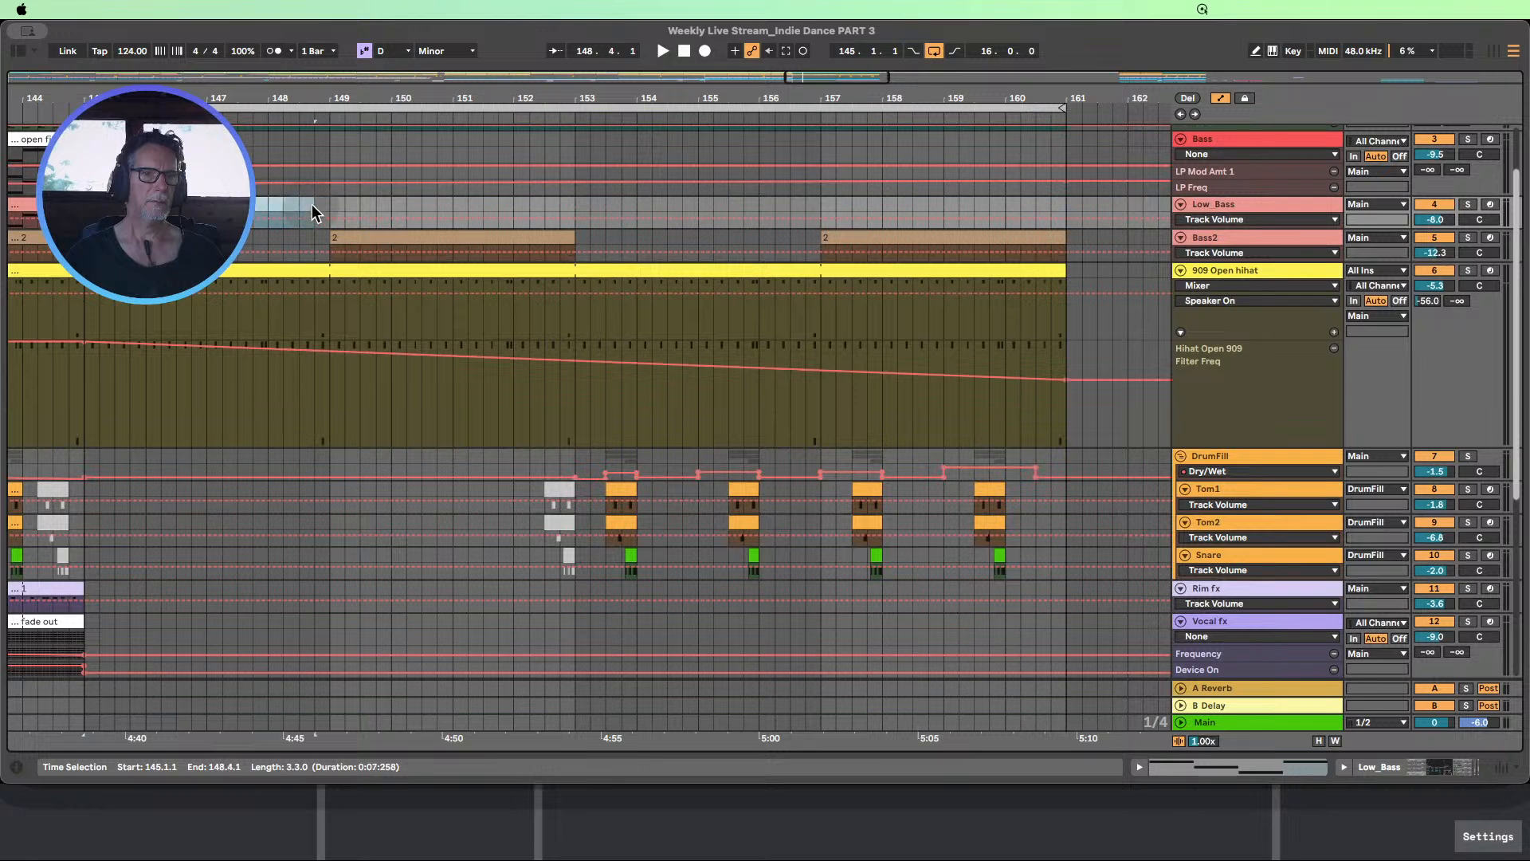
pyautogui.moveTo(326, 206); pyautogui.dragTo(574, 196)
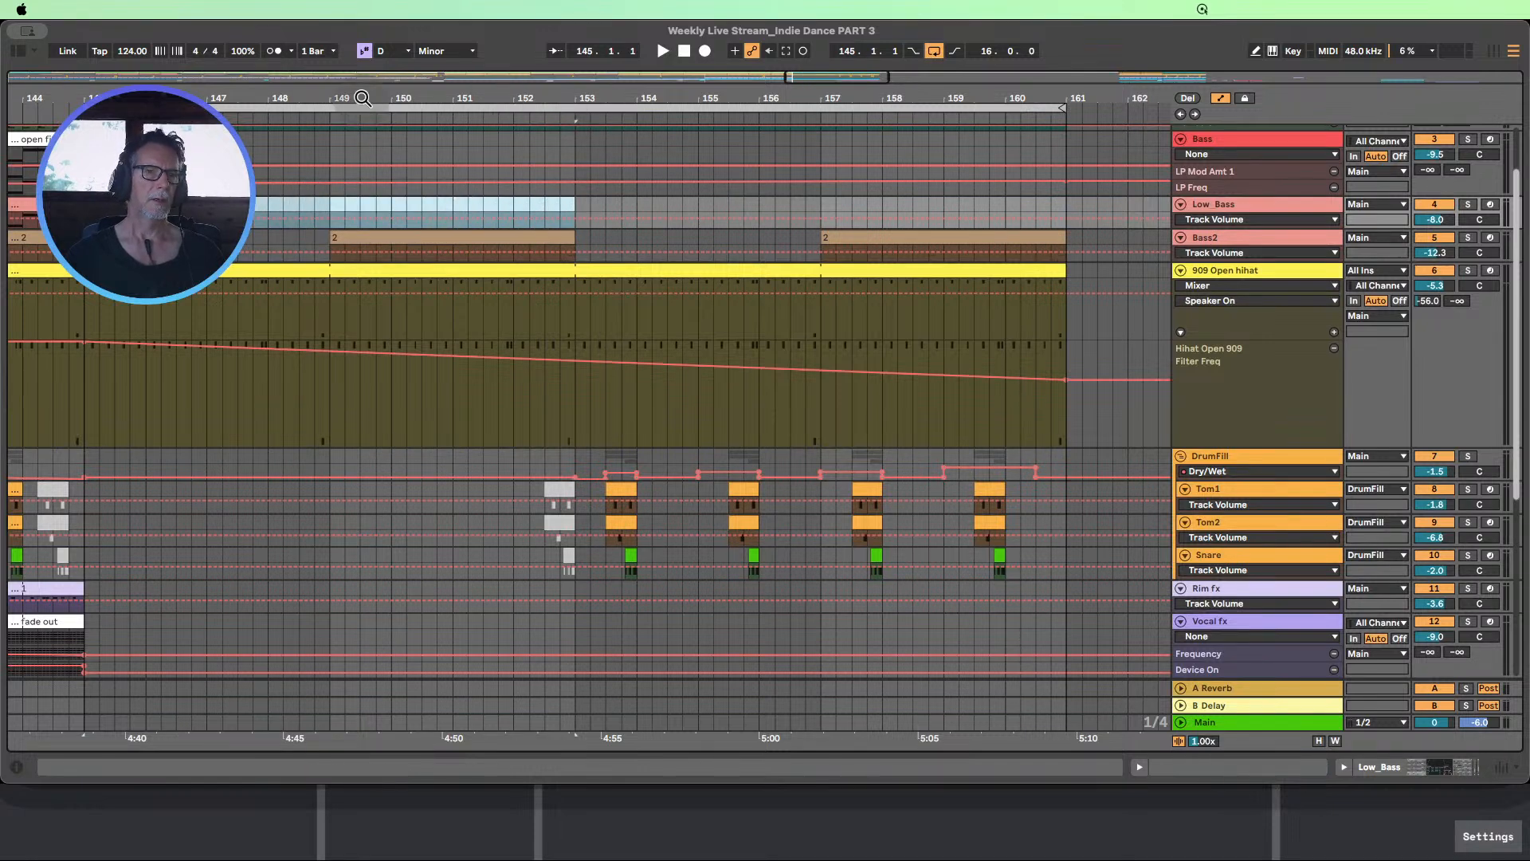
pyautogui.moveTo(426, 98); pyautogui.dragTo(428, 30)
pyautogui.scroll(-1, 572, 265)
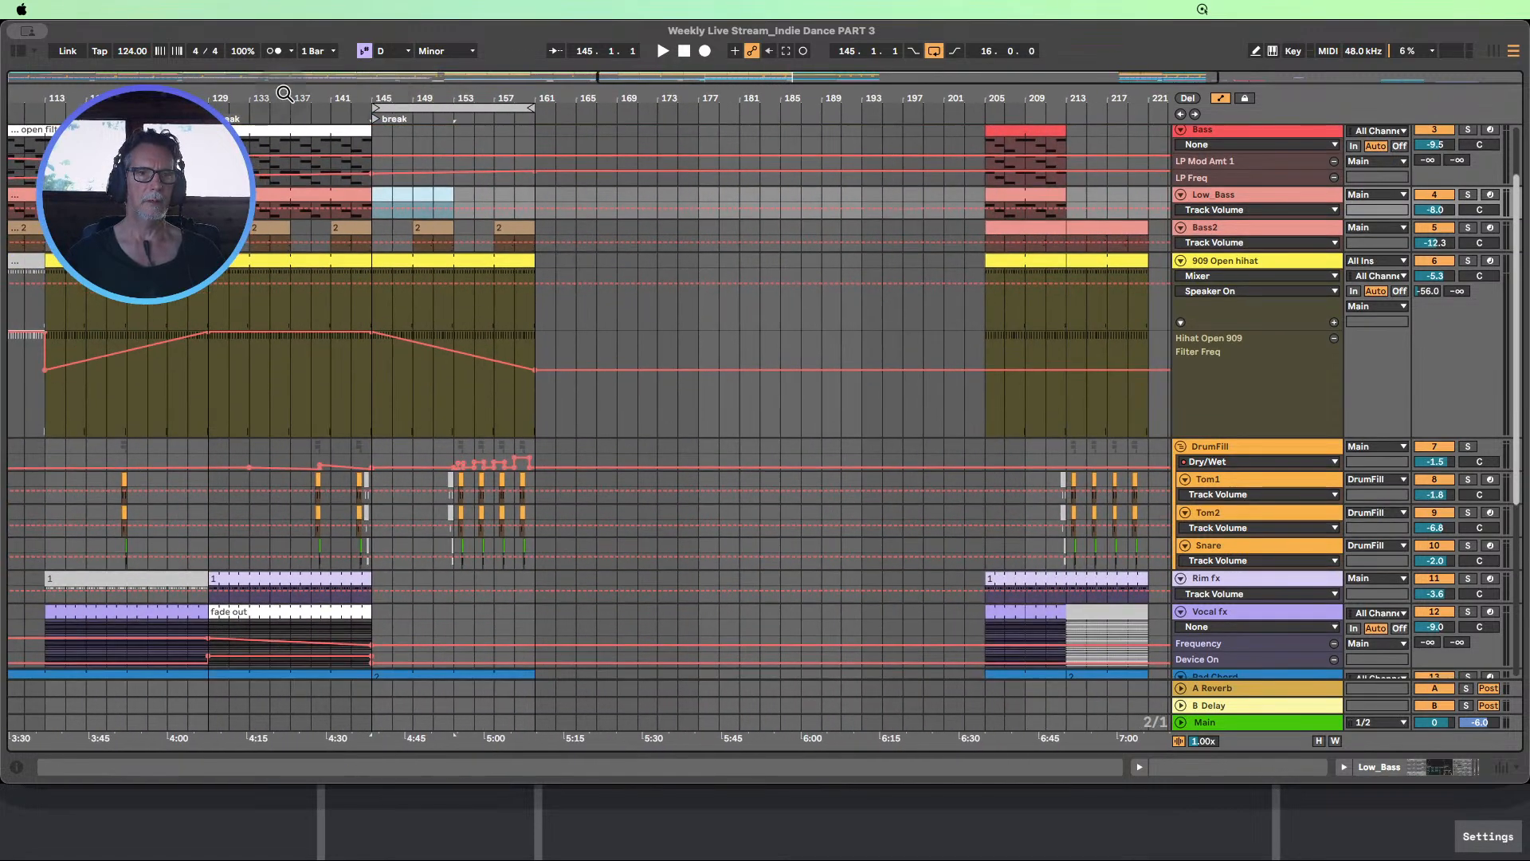
pyautogui.moveTo(285, 93); pyautogui.dragTo(306, 167)
pyautogui.scroll(-6, 624, 421)
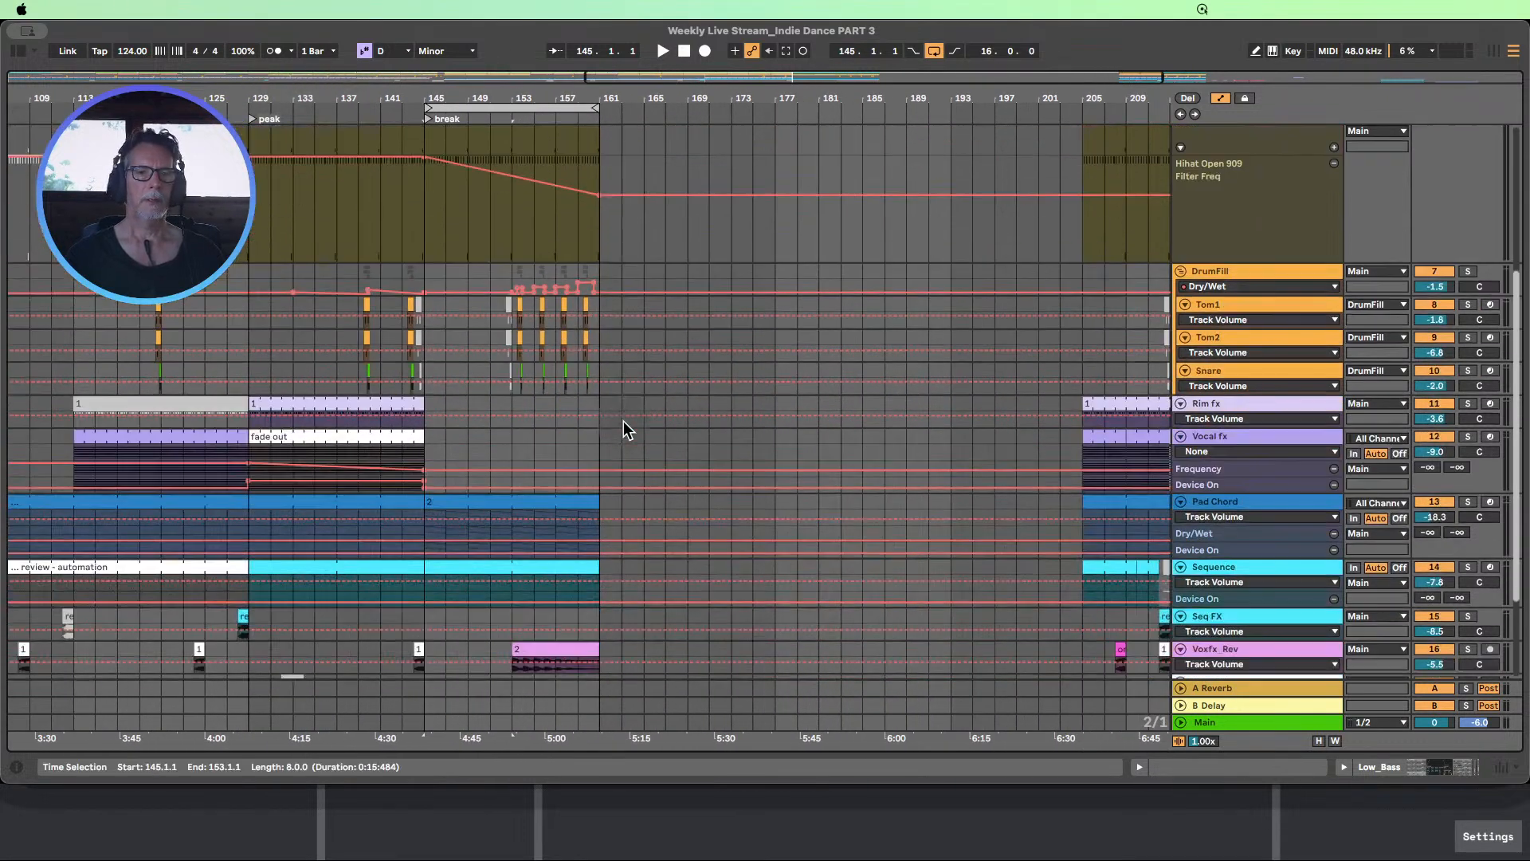
pyautogui.scroll(10, 624, 426)
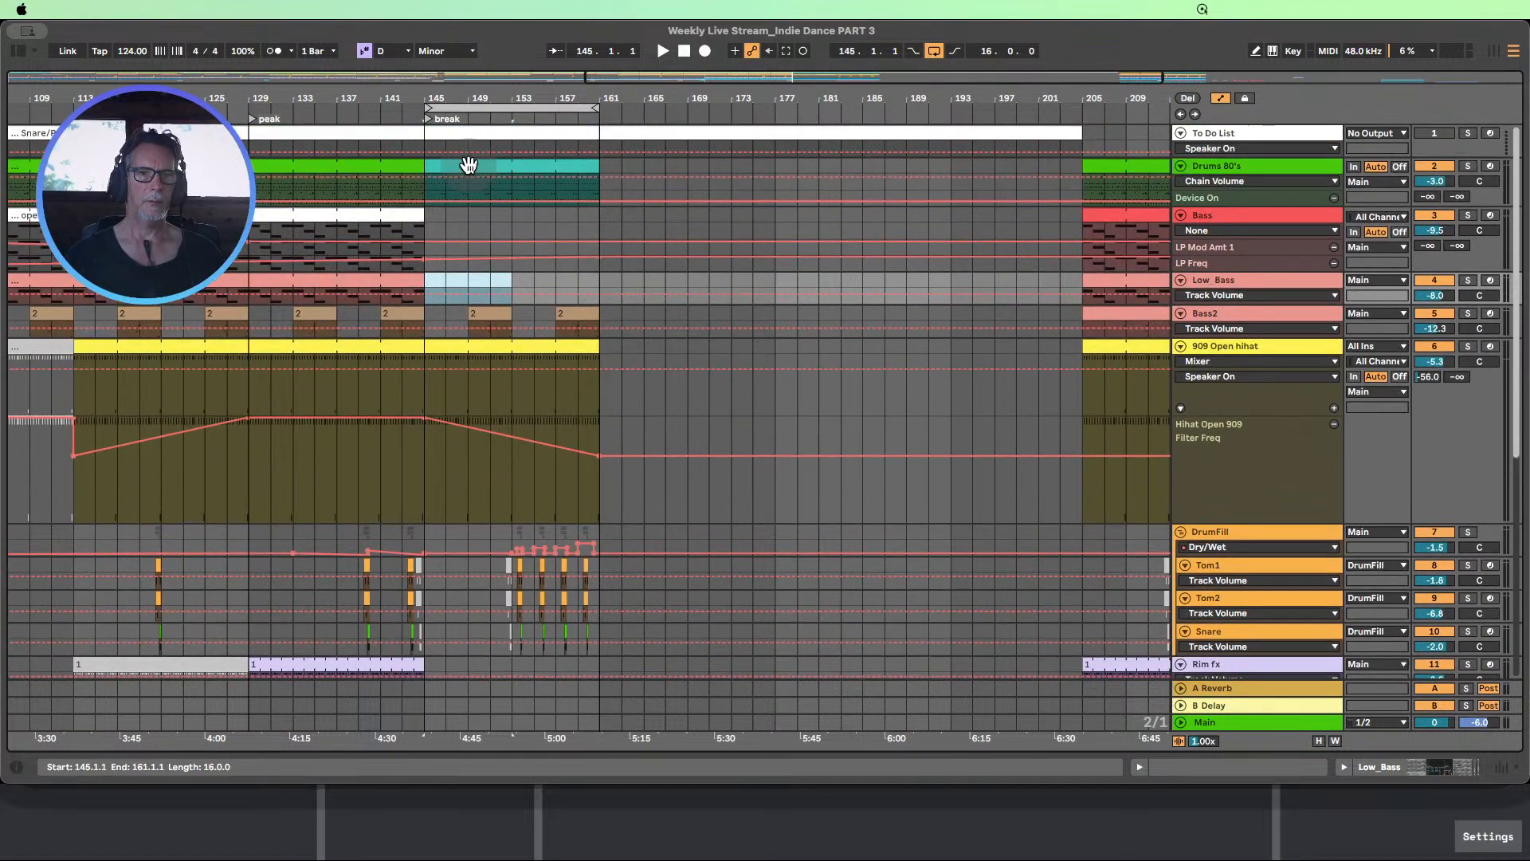
pyautogui.scroll(-1, 456, 164)
pyautogui.scroll(1, 423, 150)
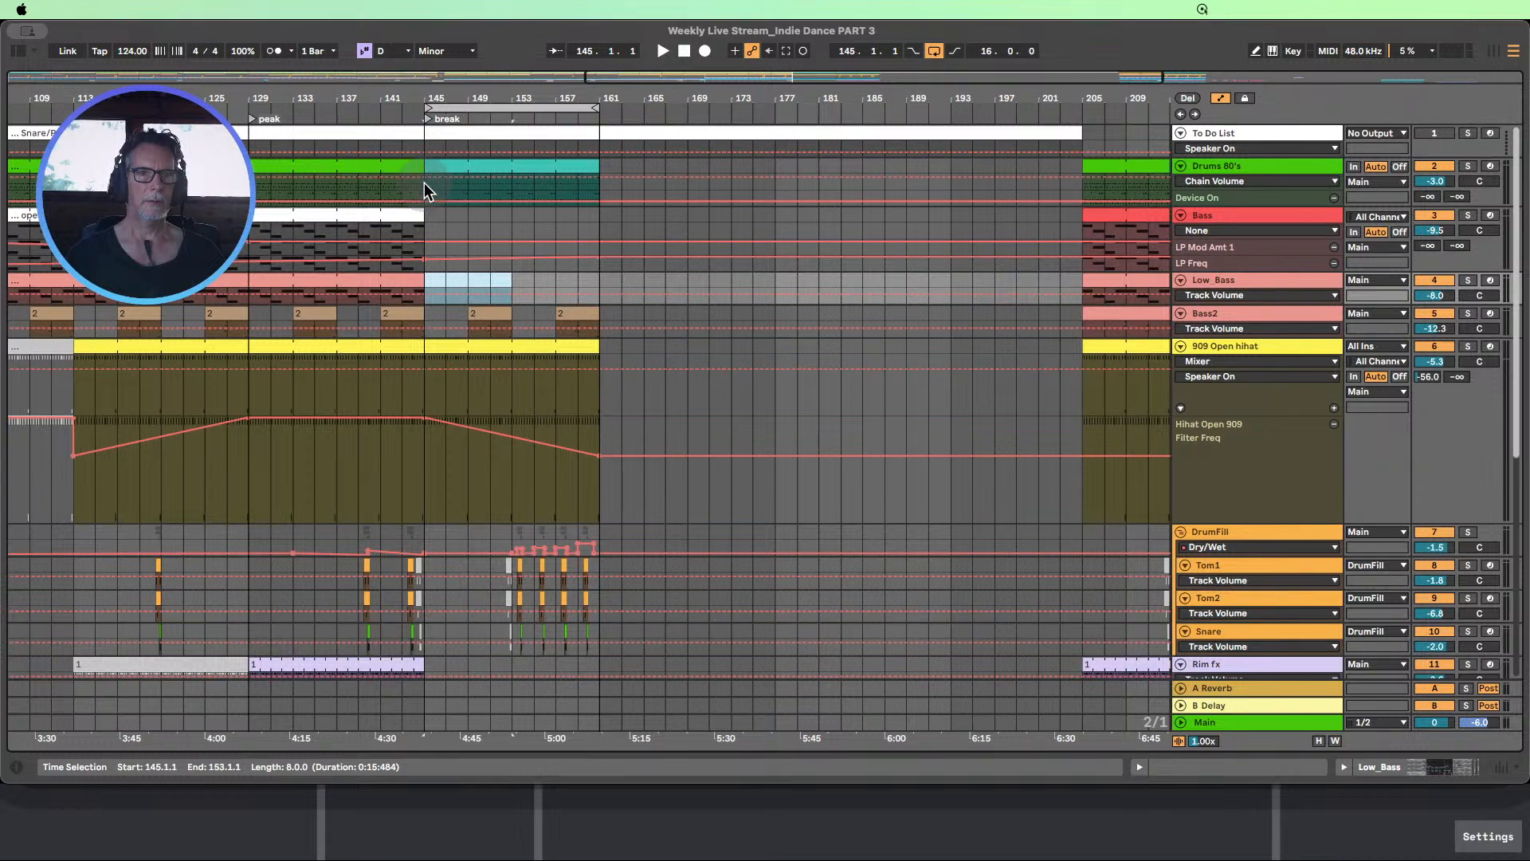
# Insert 16 bars of silence at bar 145 across all the tracks, moving the break to bar 161, and check the gap
pyautogui.moveTo(424, 182); pyautogui.dragTo(604, 619)
pyautogui.scroll(5, 566, 509)
pyautogui.scroll(3, 571, 518)
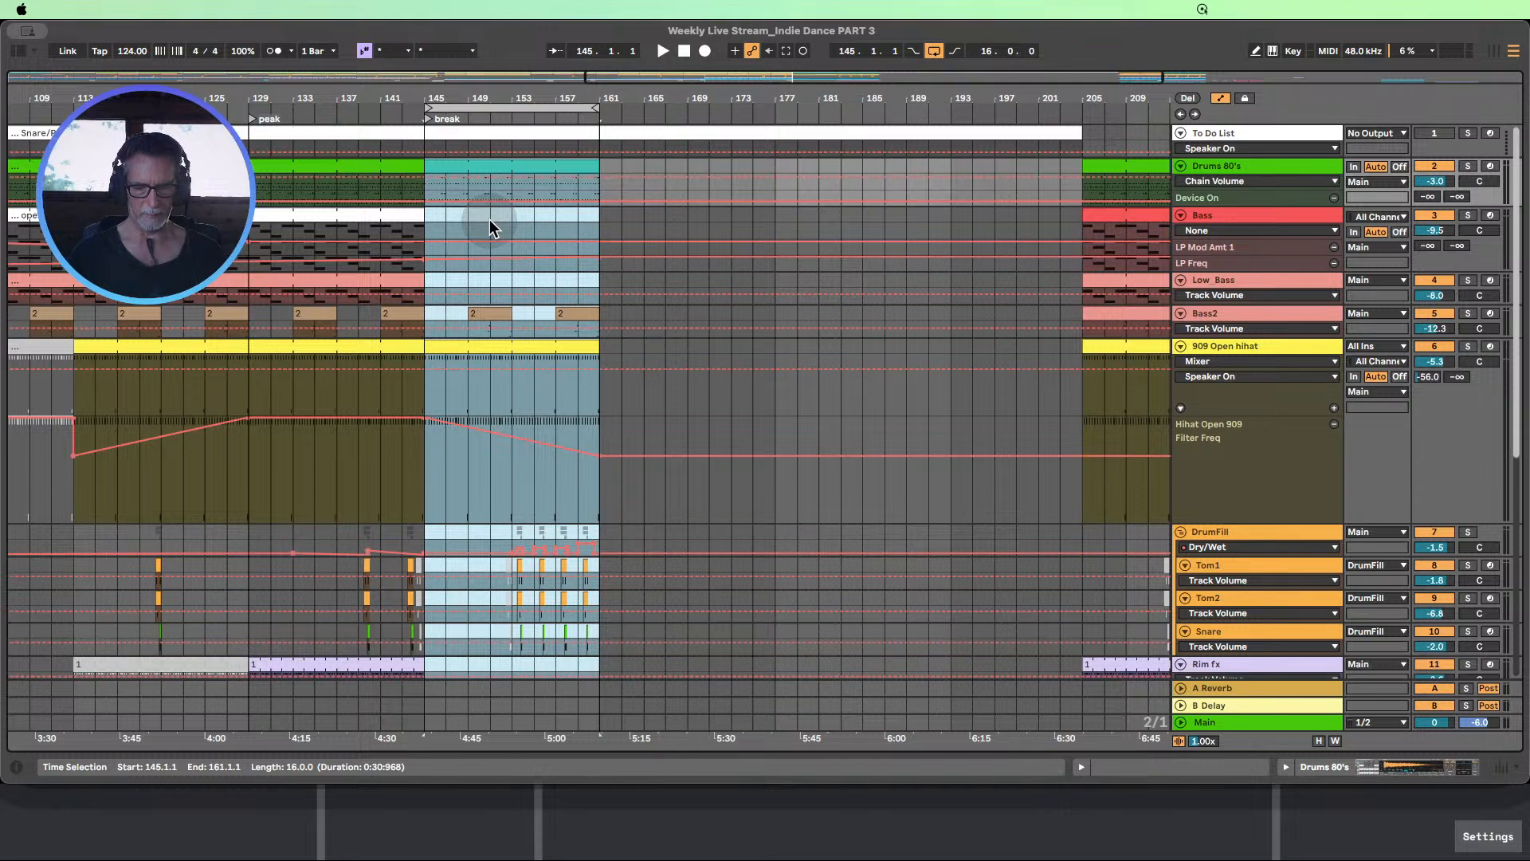
pyautogui.press('super+i')
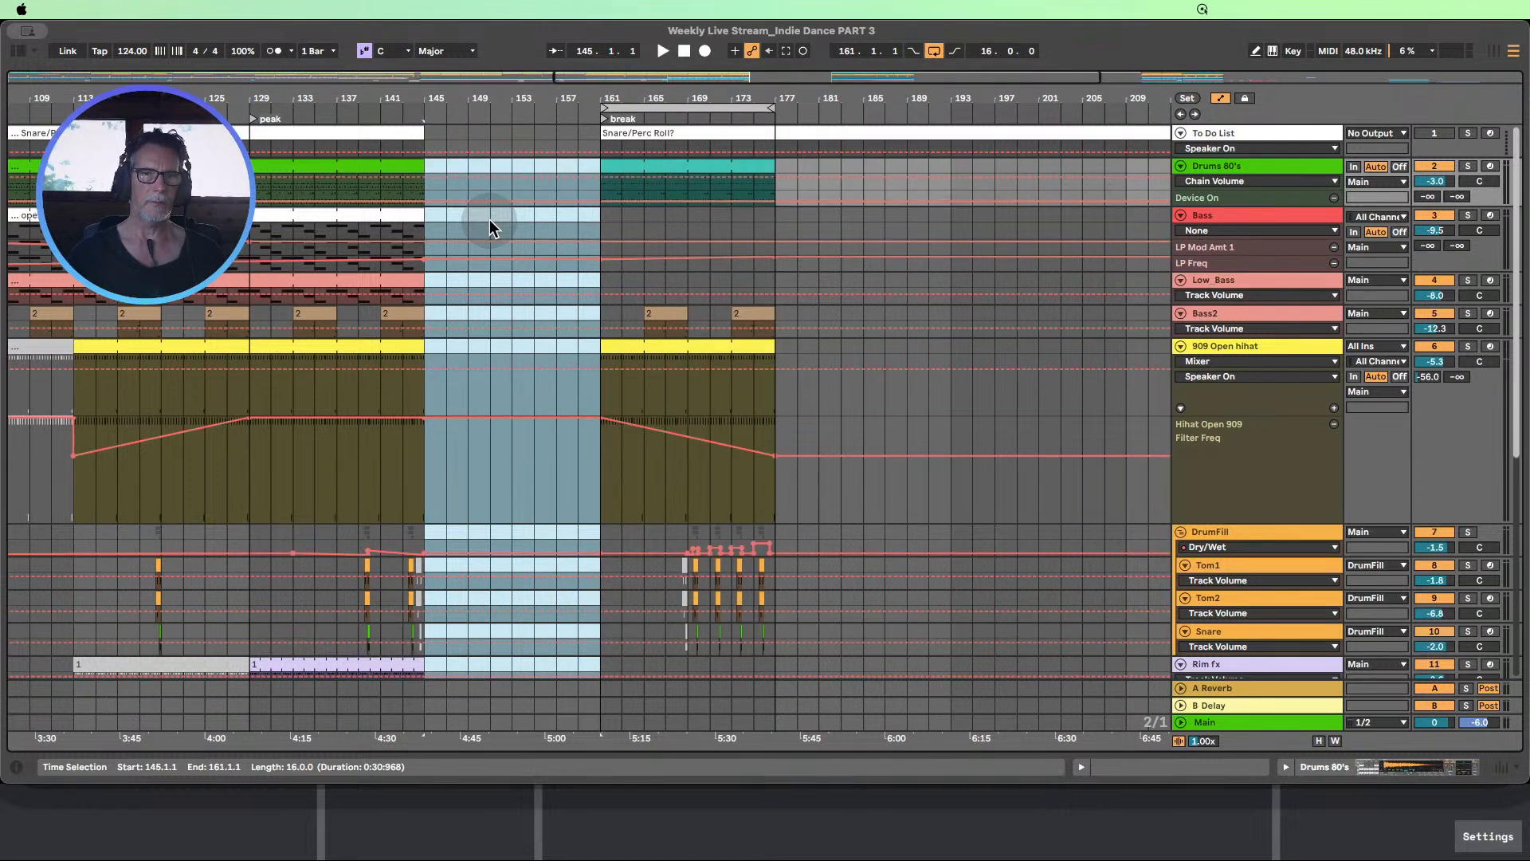
pyautogui.scroll(-4, 556, 196)
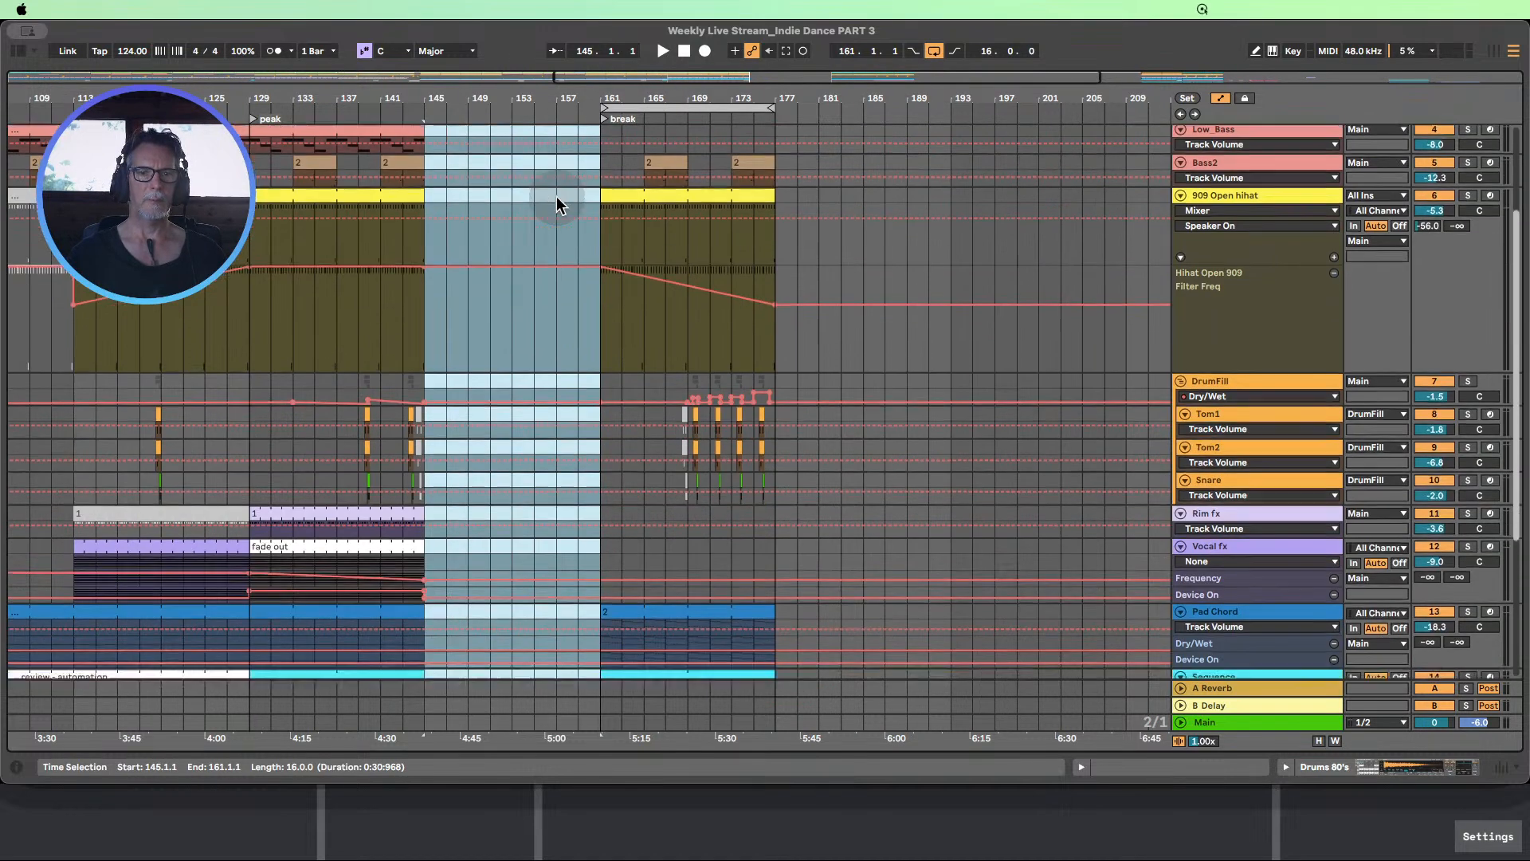
pyautogui.scroll(-4, 557, 196)
pyautogui.scroll(7, 556, 196)
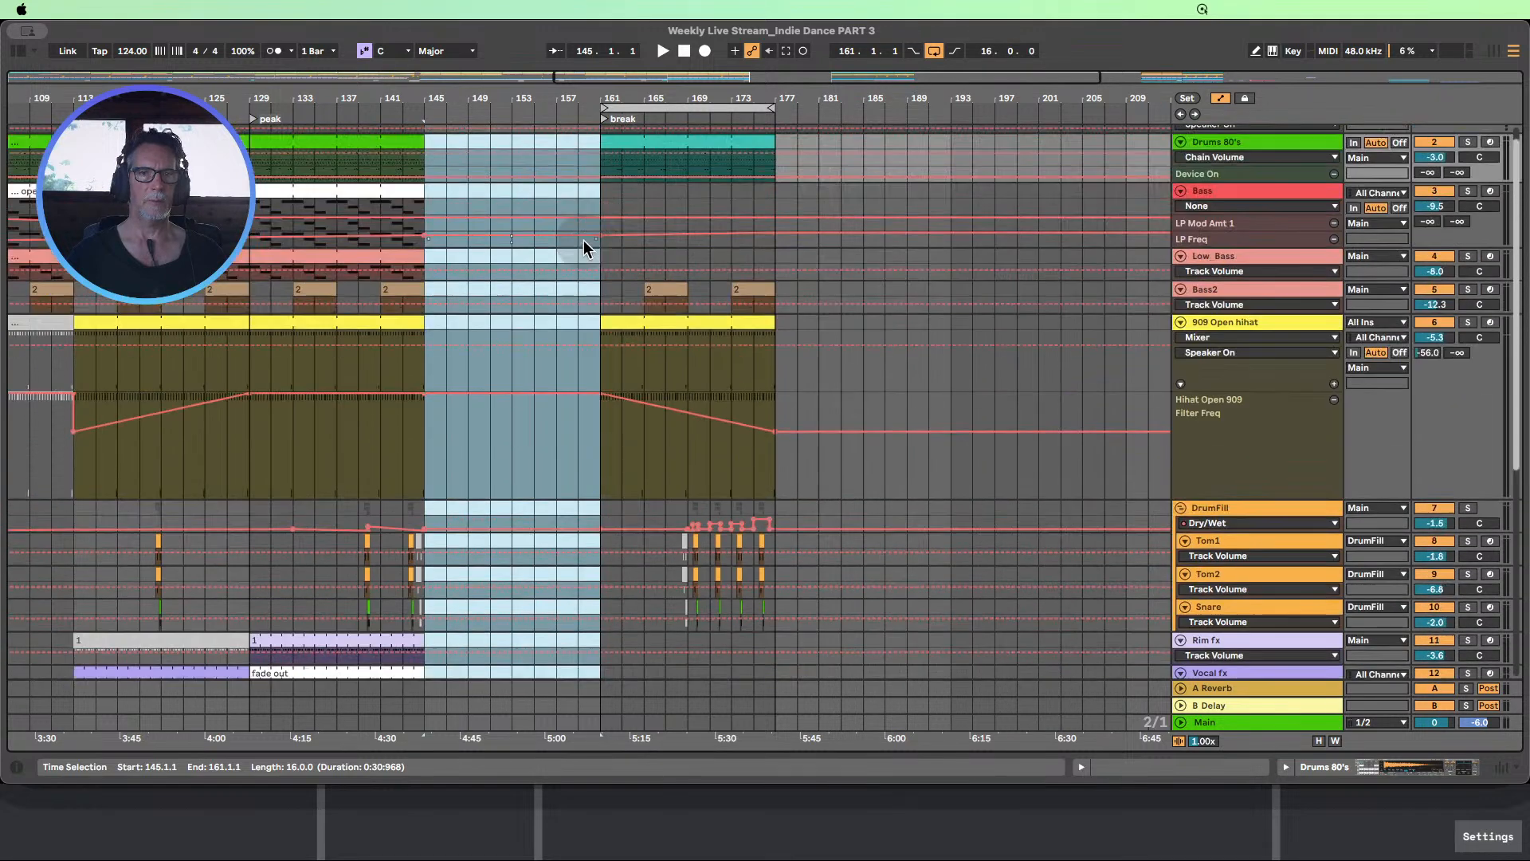
pyautogui.scroll(1, 583, 241)
pyautogui.click(534, 184)
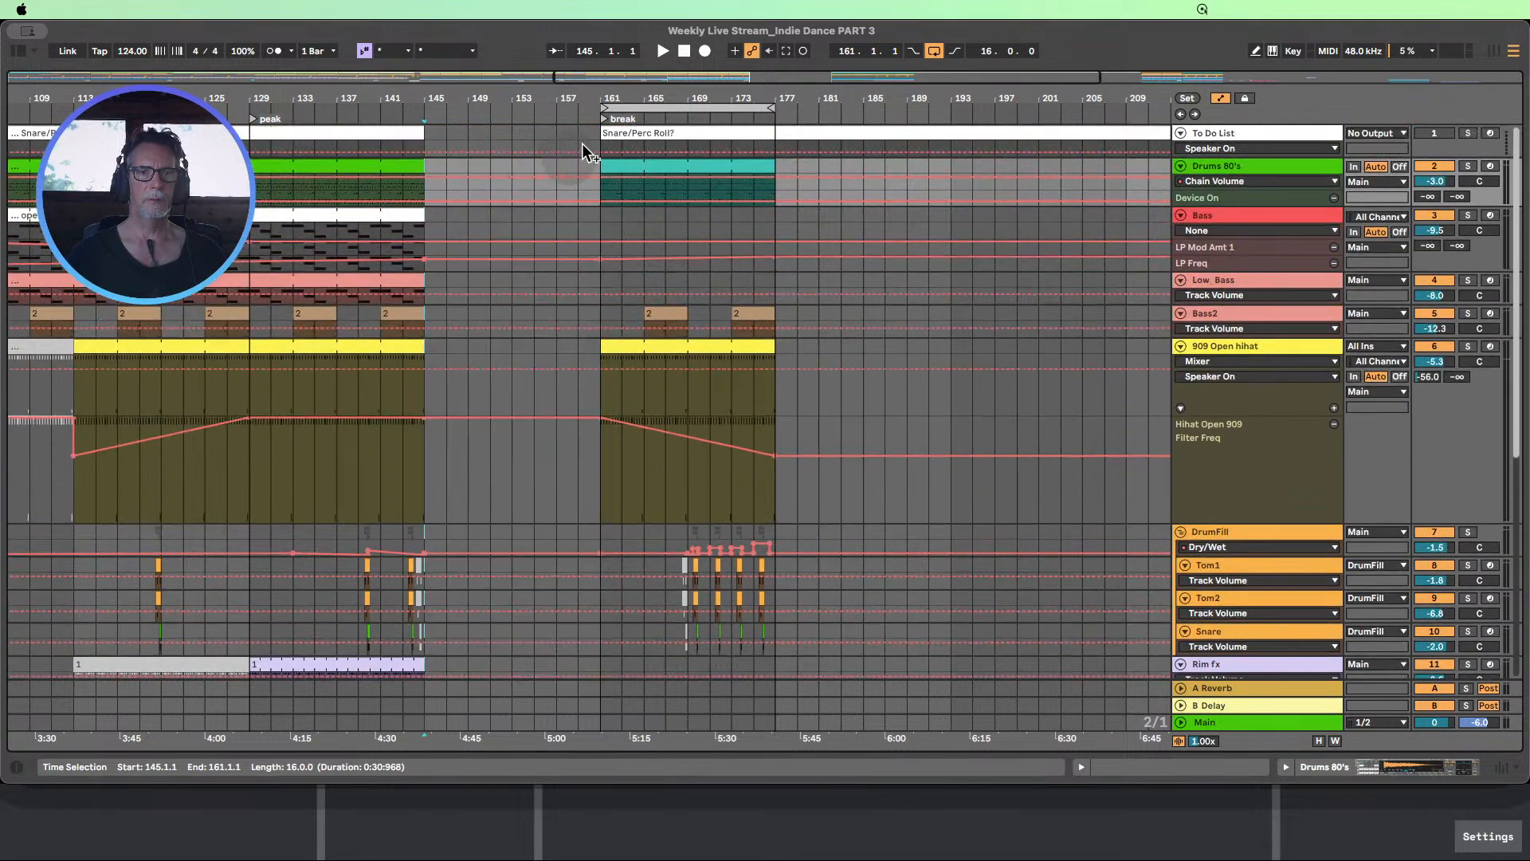
# Extend the Snare/Perc Roll? clip on the To Do List track back so it starts at bar 145
pyautogui.moveTo(616, 134); pyautogui.dragTo(573, 136)
pyautogui.moveTo(463, 137); pyautogui.dragTo(464, 139)
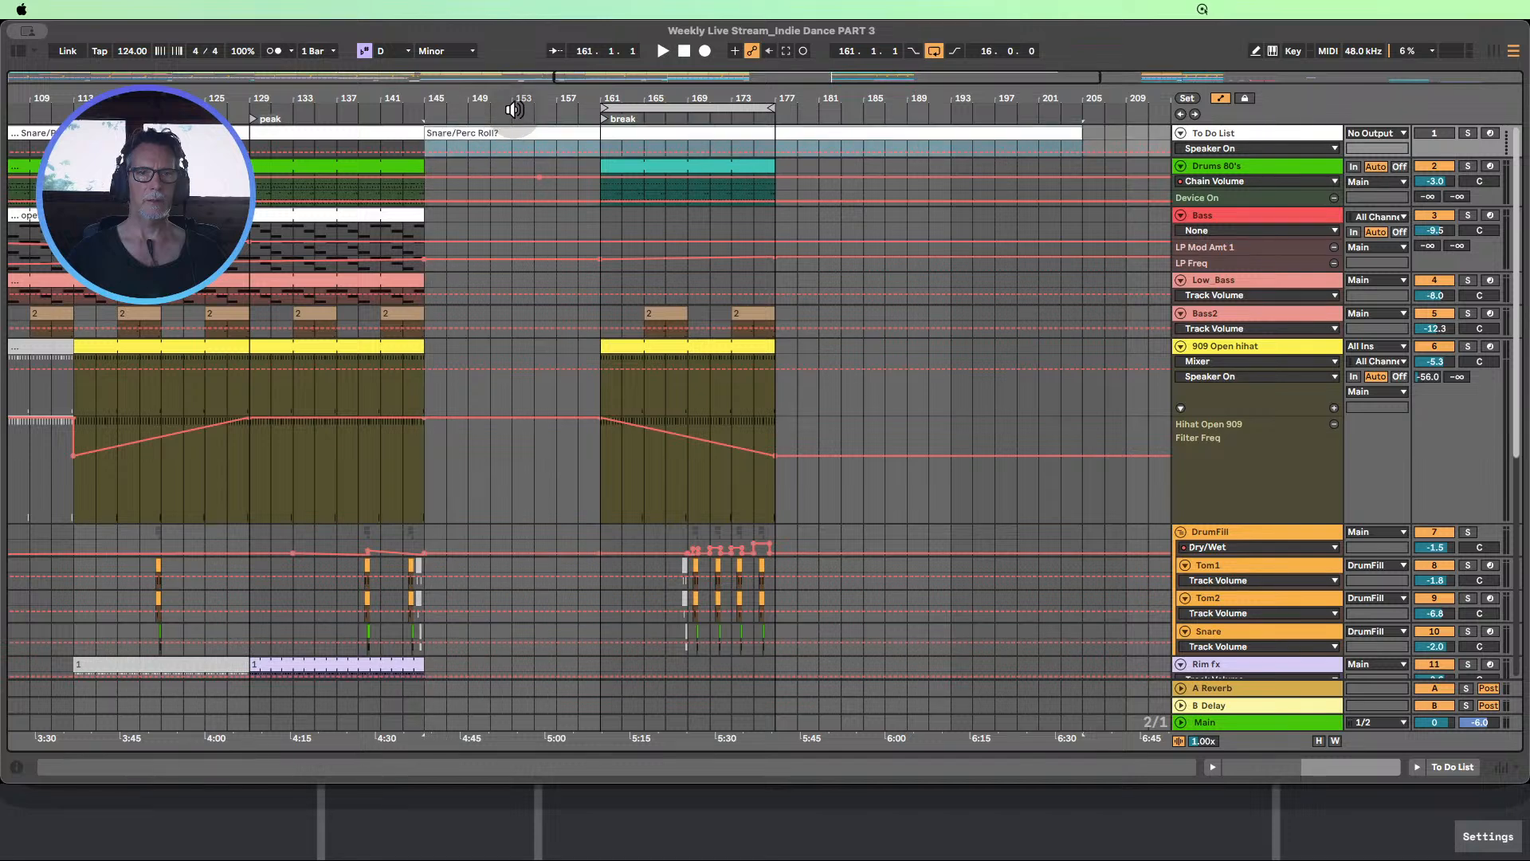
pyautogui.moveTo(537, 174); pyautogui.dragTo(538, 177)
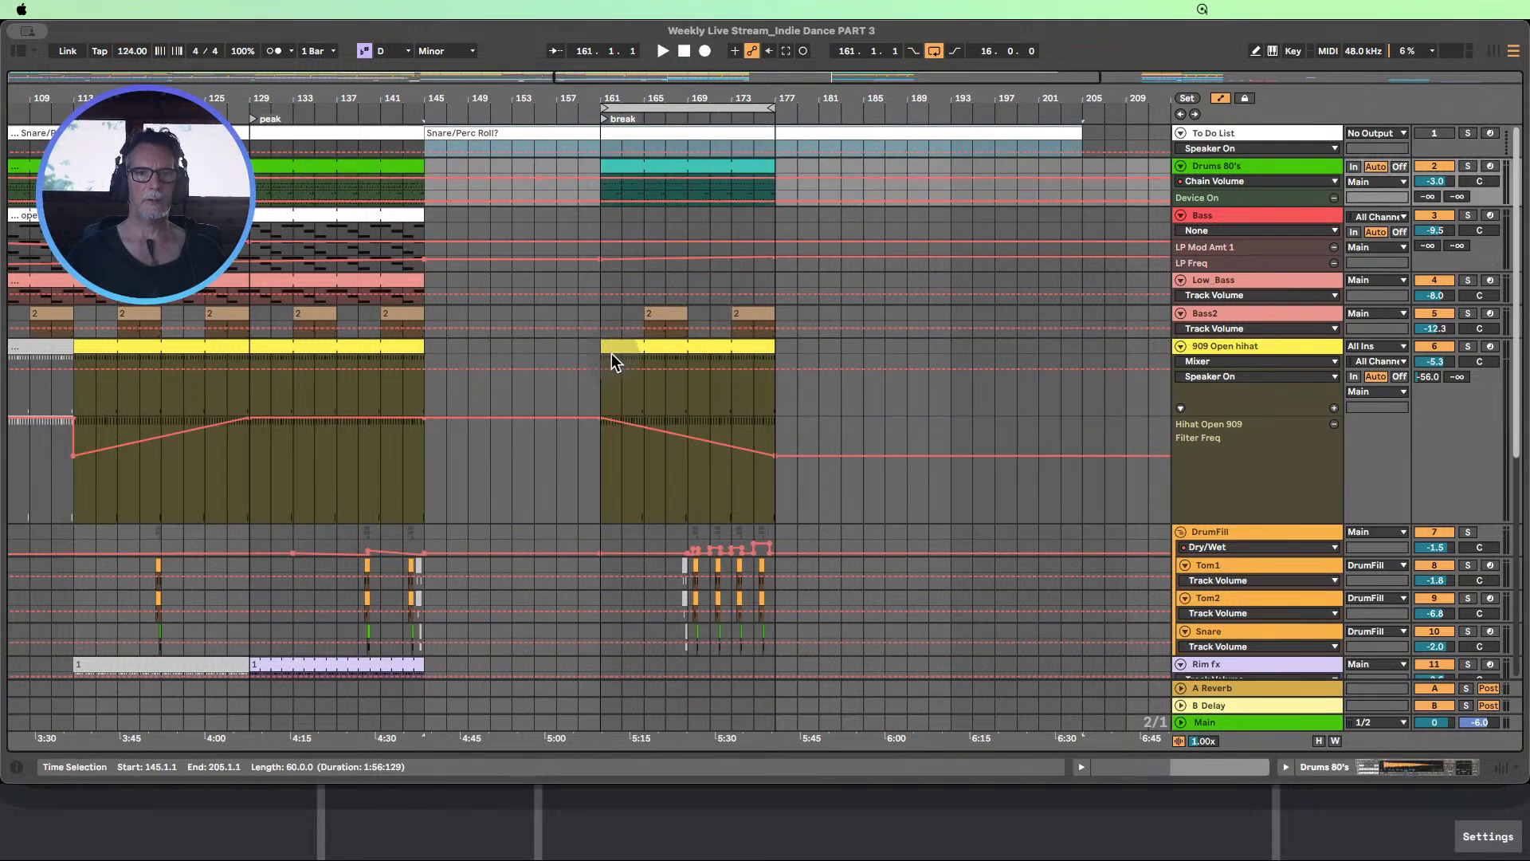
# Extend the break's 909 Open hihat clip back to bar 145 and delete its filter breakpoint at bar 161
pyautogui.moveTo(602, 346); pyautogui.dragTo(428, 349)
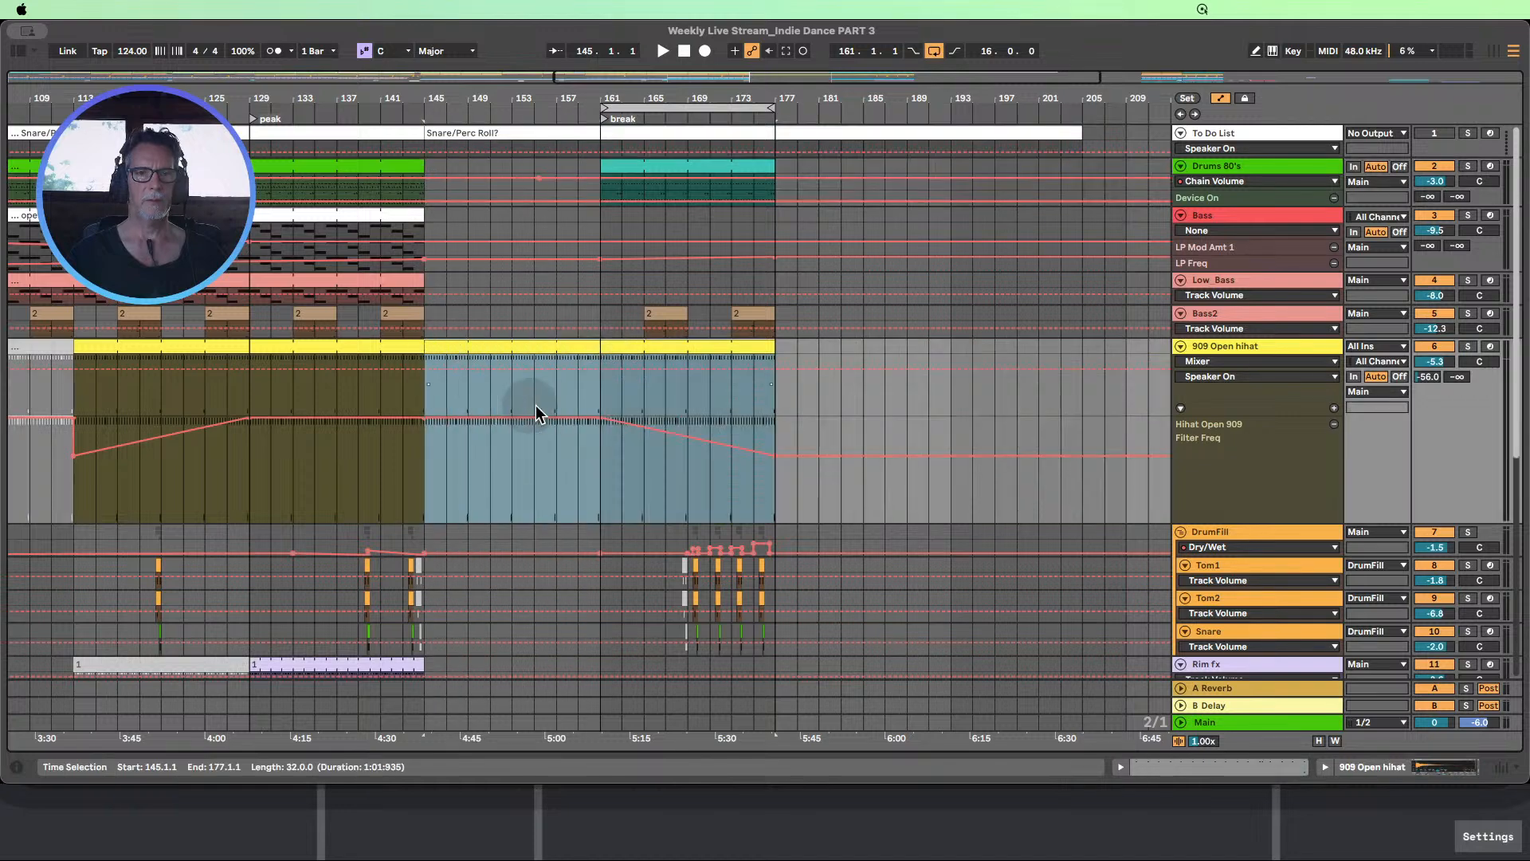
pyautogui.click(563, 479)
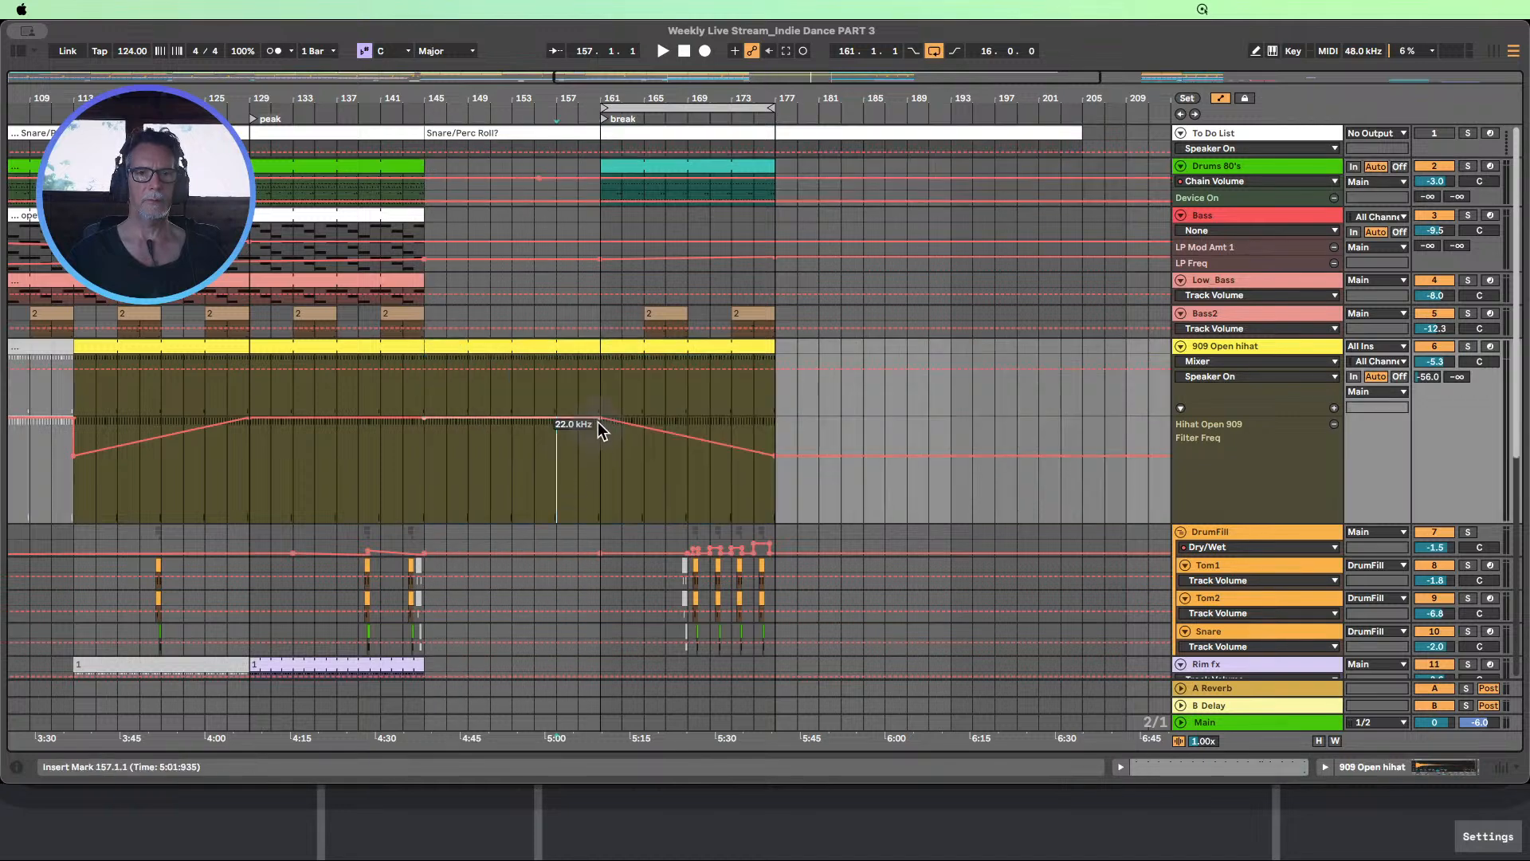
pyautogui.click(598, 418)
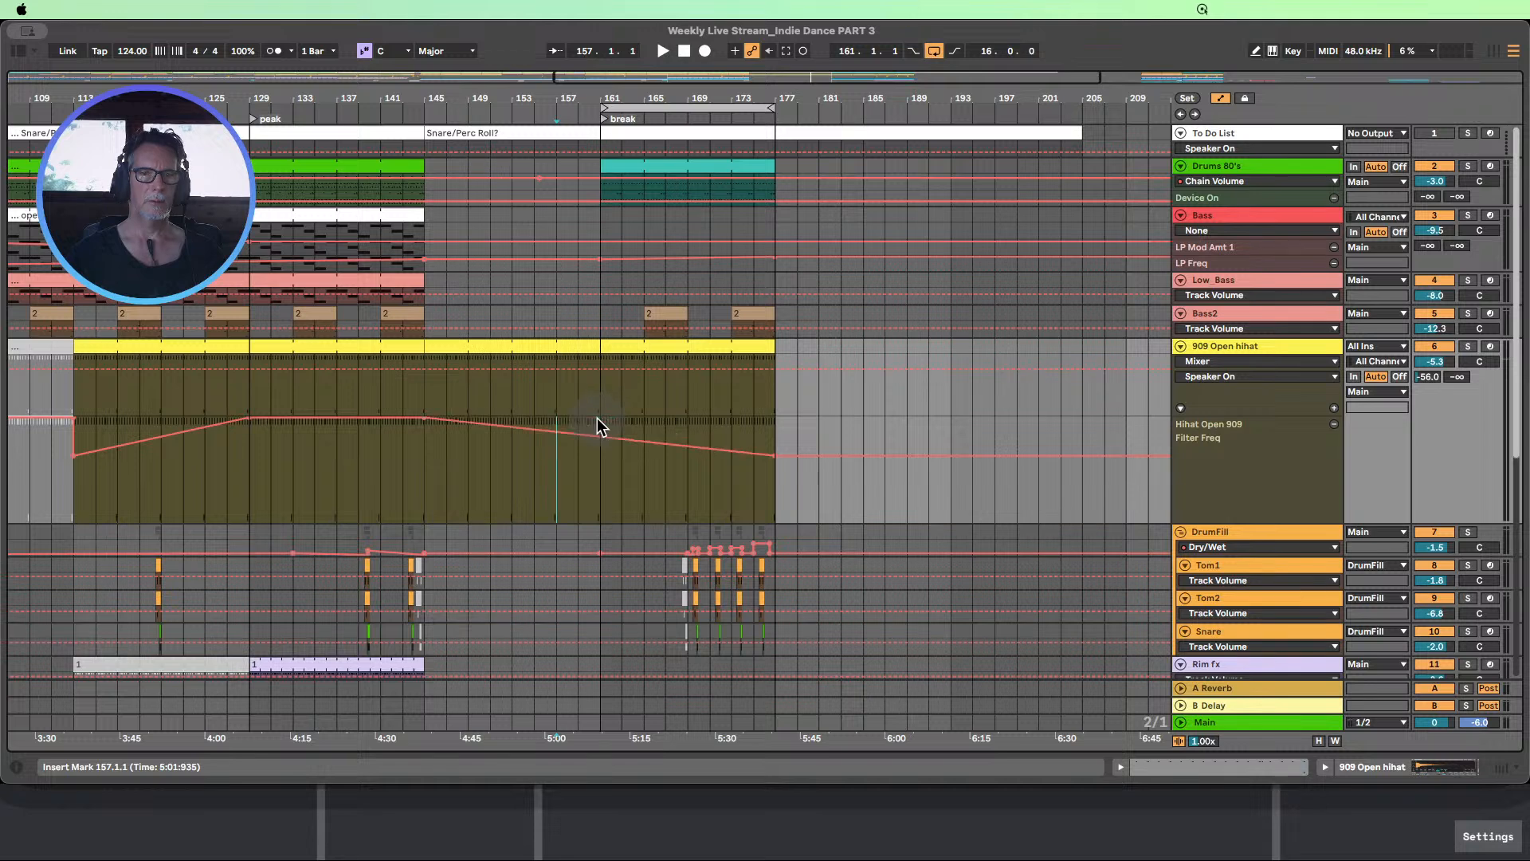
# Duplicate bars 129–145 of the Bass2 track into bars 145–161
pyautogui.click(303, 314)
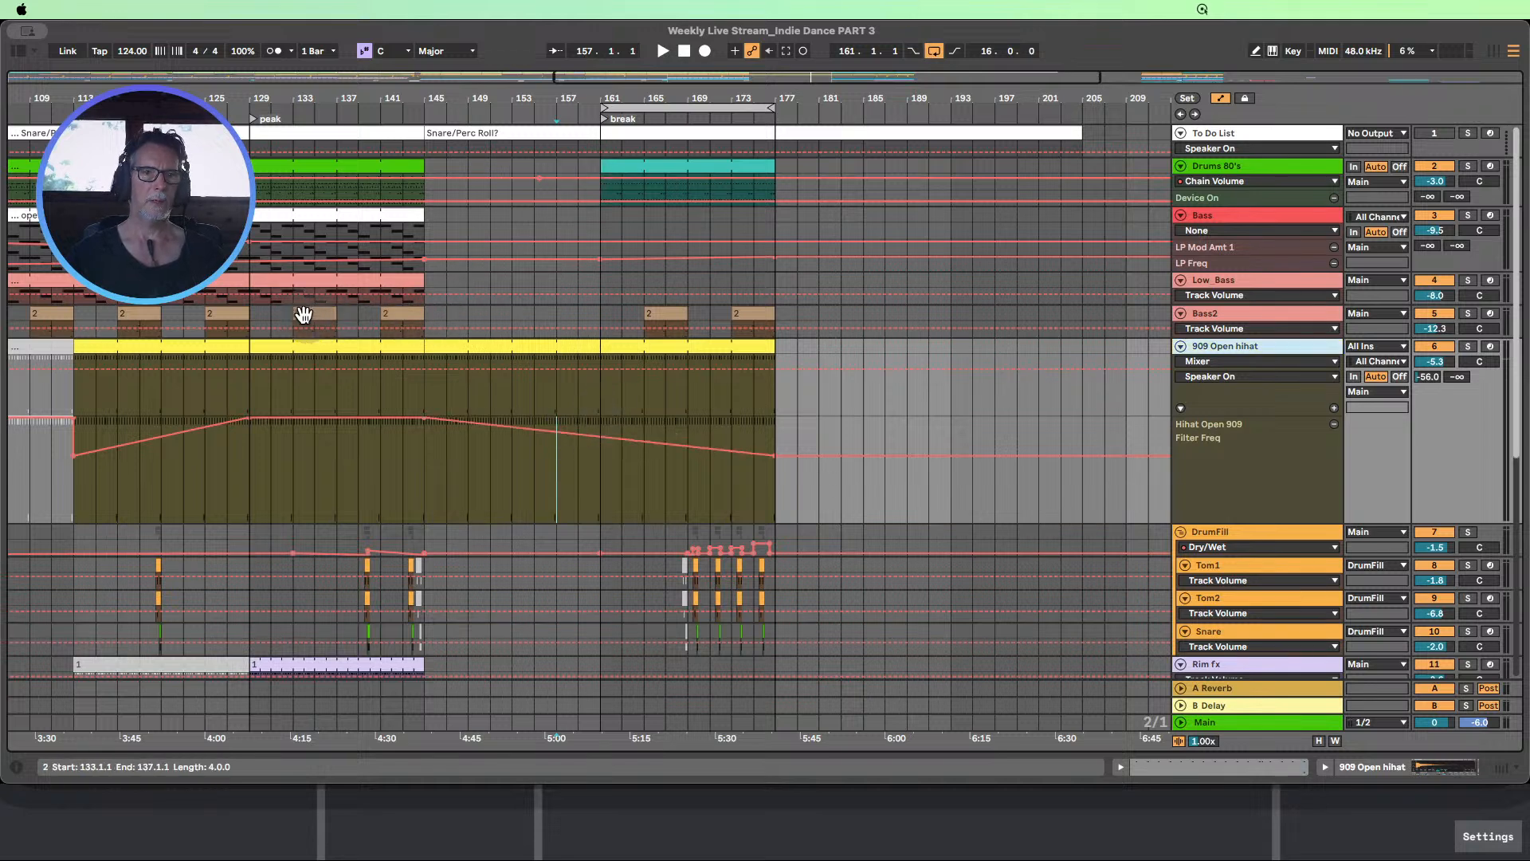
pyautogui.moveTo(255, 316); pyautogui.dragTo(341, 316)
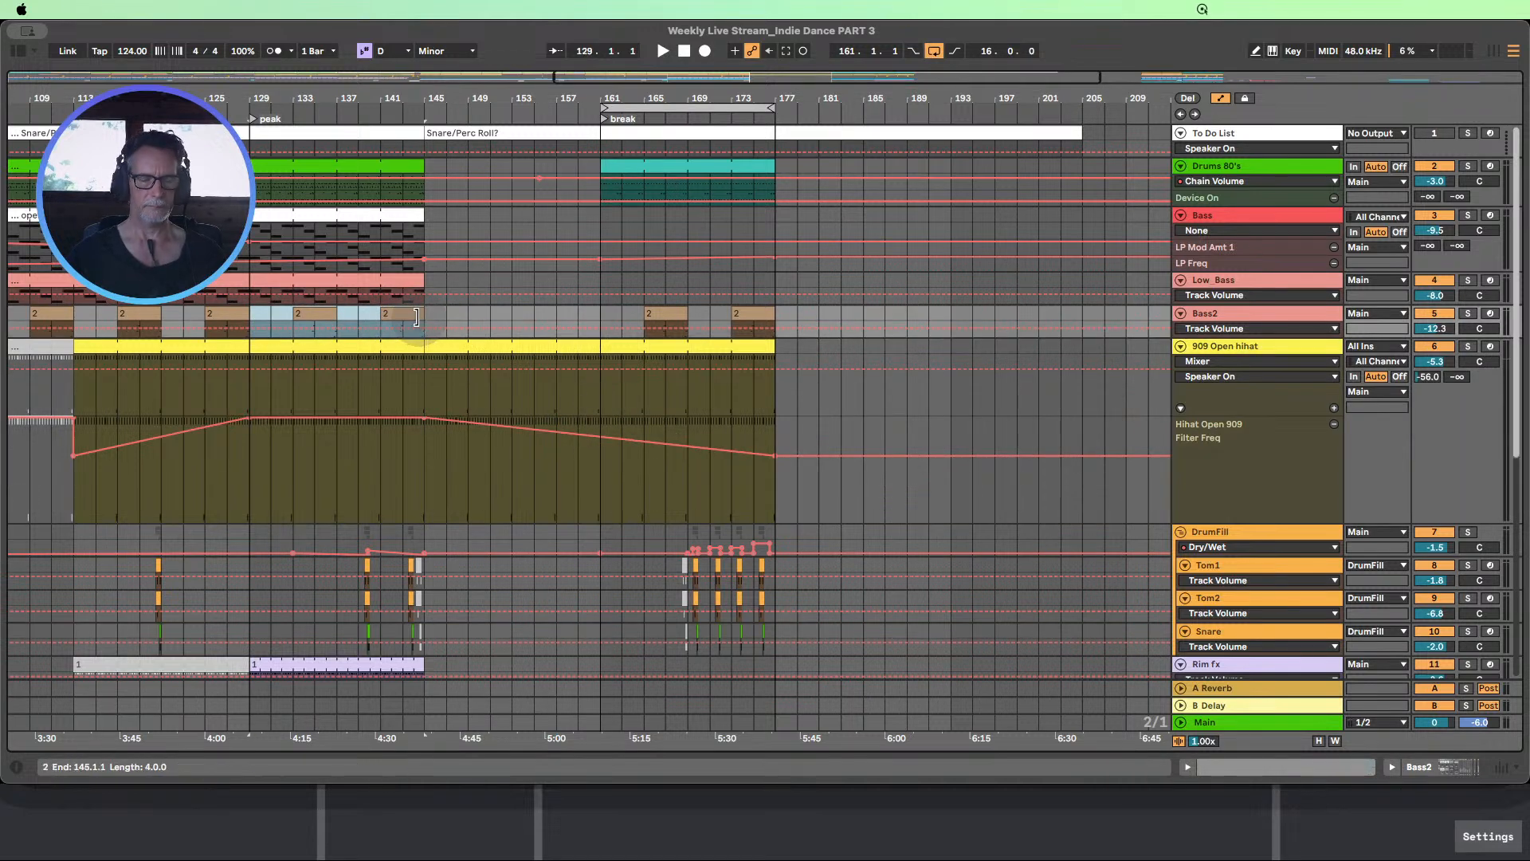
pyautogui.press('super+d')
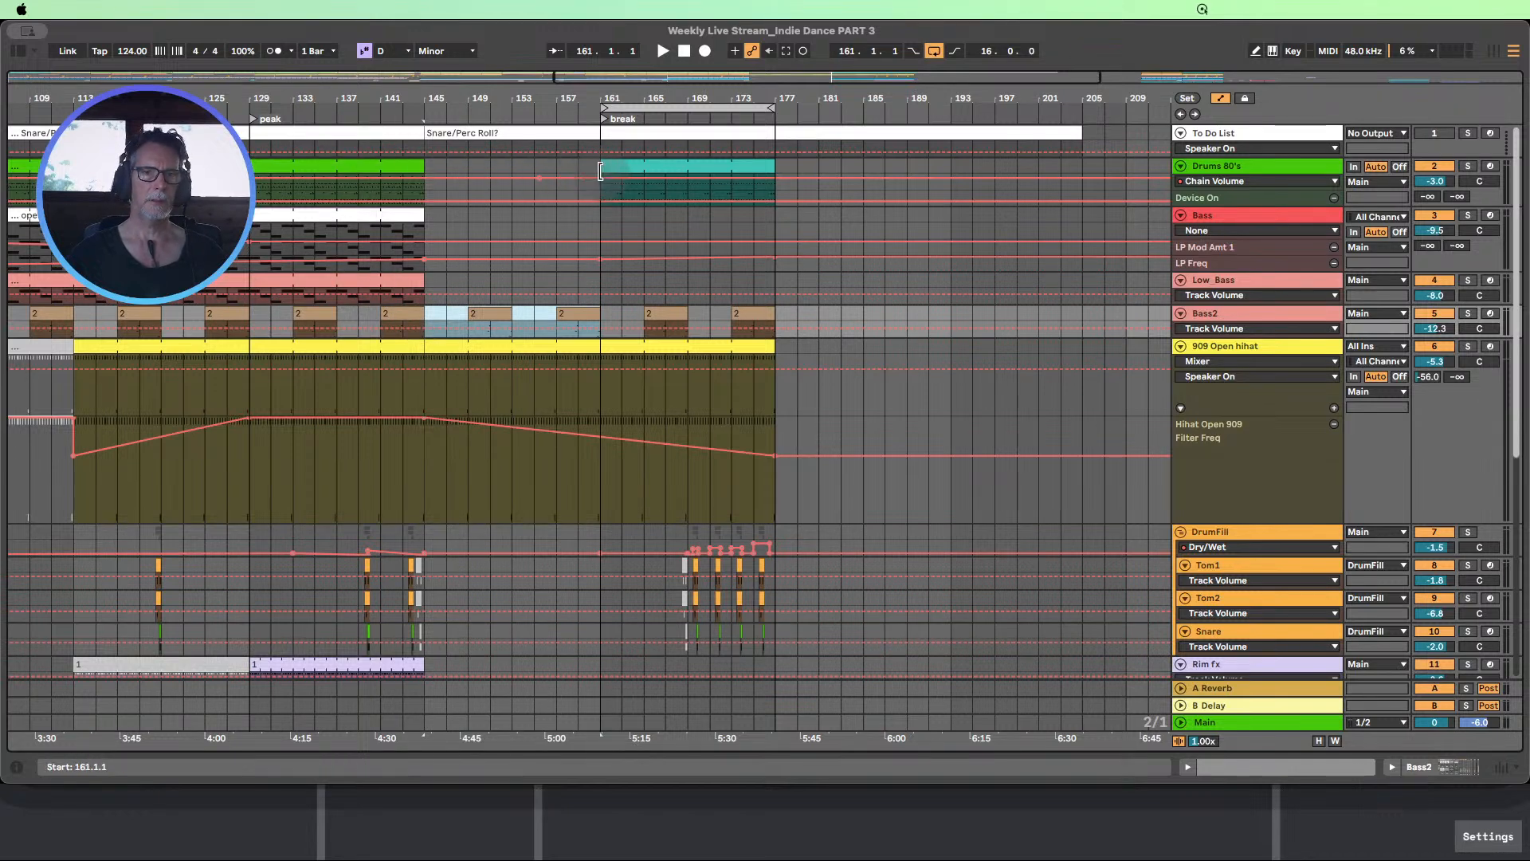
# Extend the Drums 80's break clip back to bar 145 and shorten its end to bar 173
pyautogui.click(536, 179)
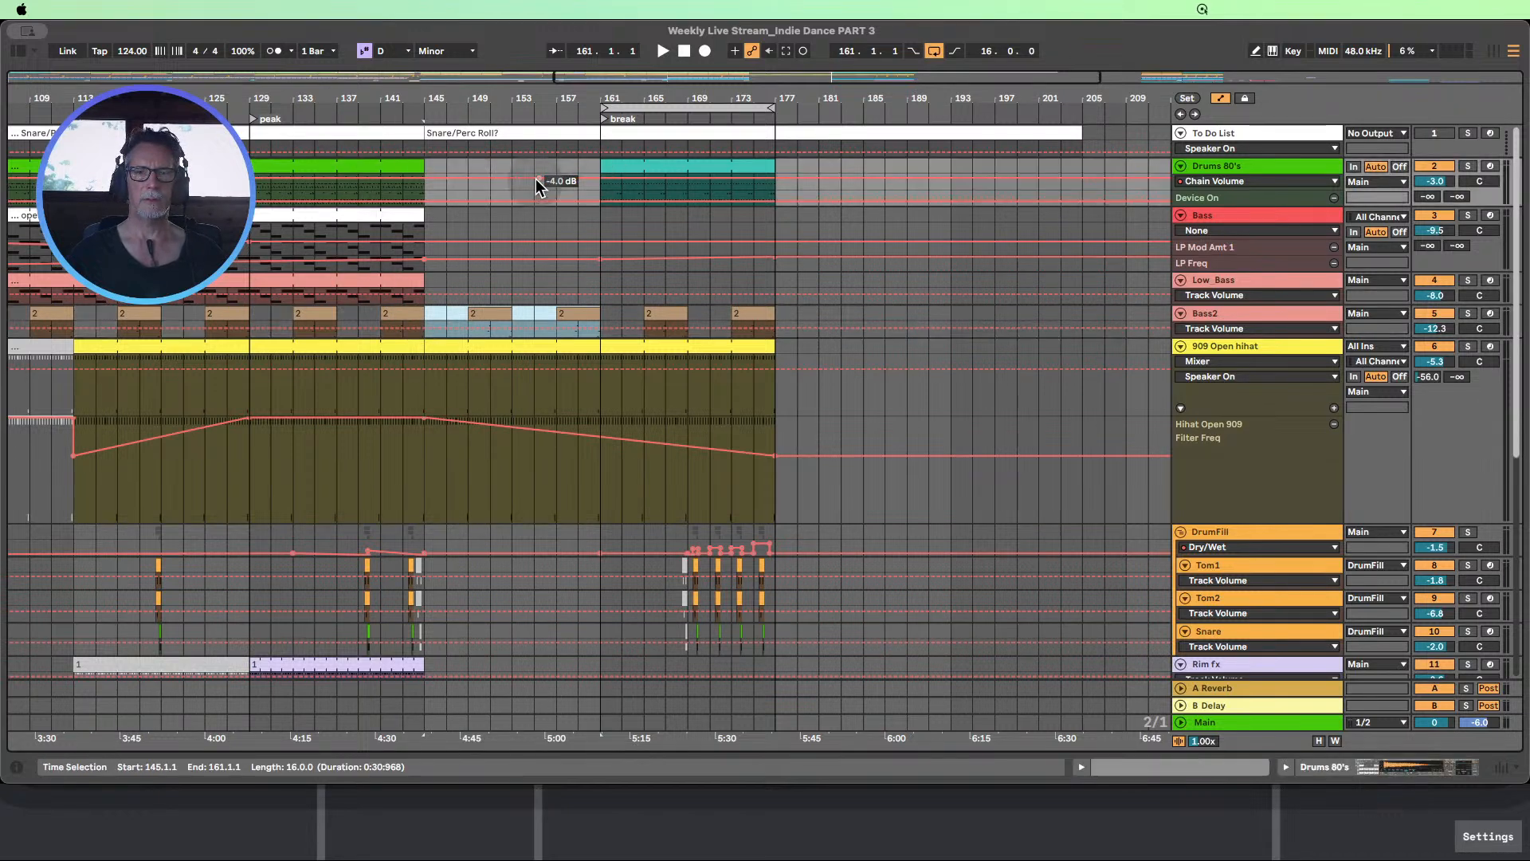
pyautogui.moveTo(602, 163); pyautogui.dragTo(425, 163)
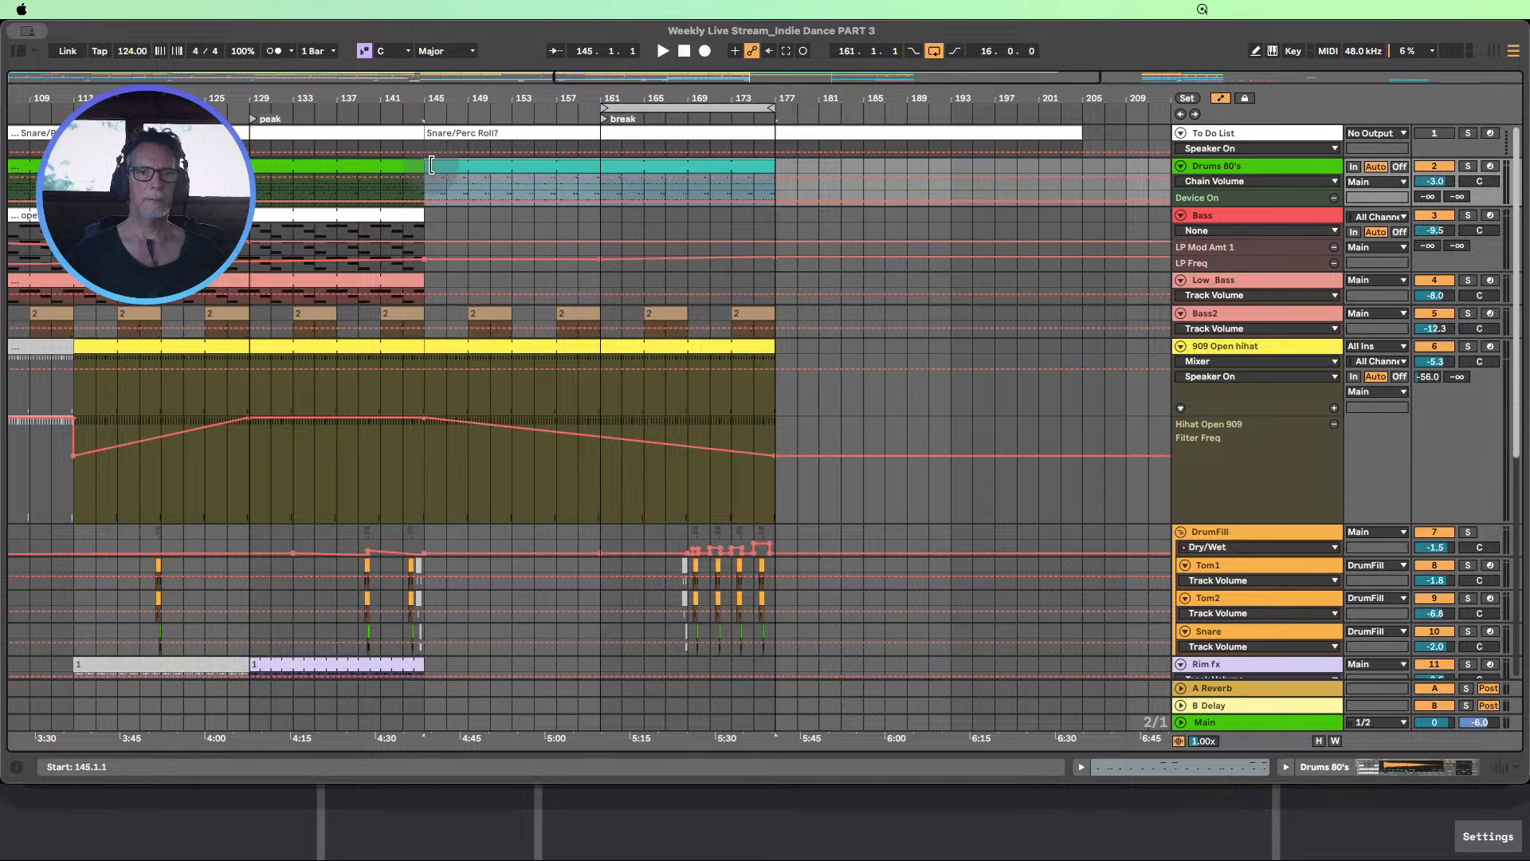
pyautogui.moveTo(768, 166); pyautogui.dragTo(732, 165)
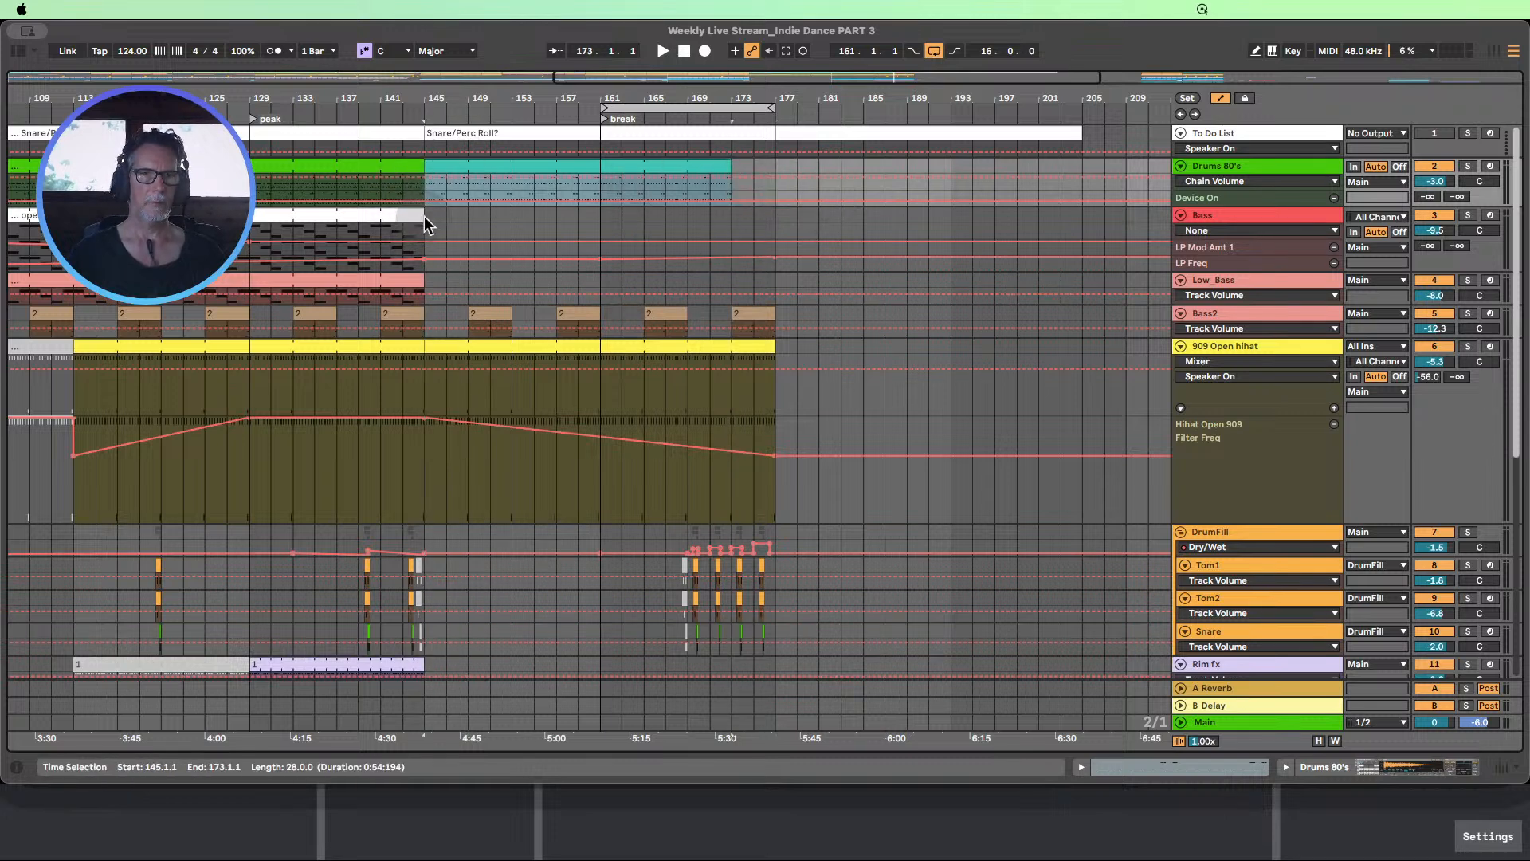
# Extend the Bass clip to bar 161 and enlarge the track's LP Mod Amt 1 and LP Freq automation lanes
pyautogui.moveTo(425, 224); pyautogui.dragTo(592, 224)
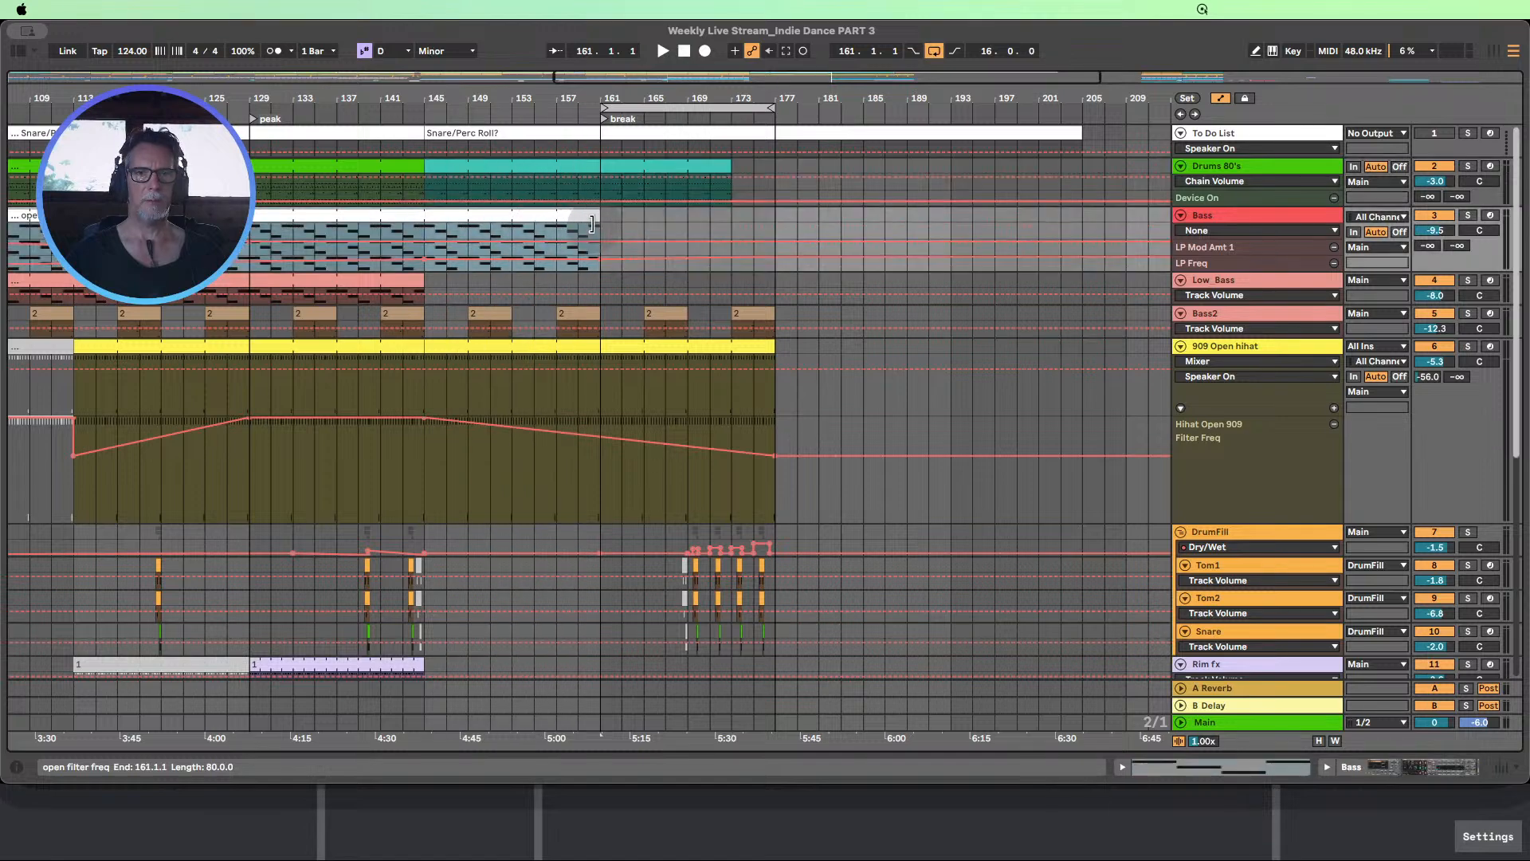
pyautogui.moveTo(1211, 271); pyautogui.dragTo(1225, 348)
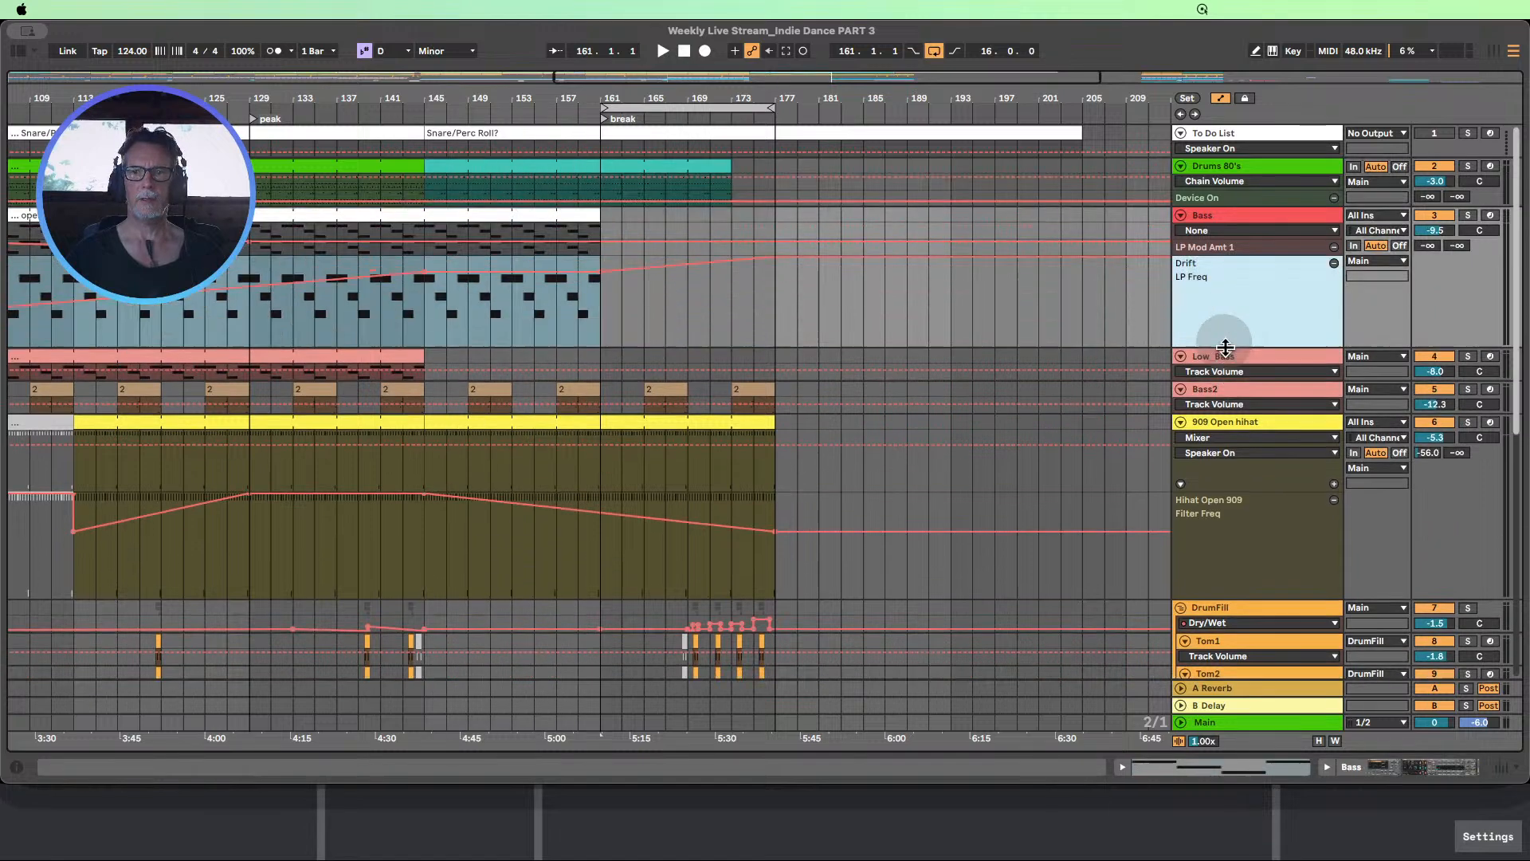
pyautogui.moveTo(1209, 255); pyautogui.dragTo(1227, 324)
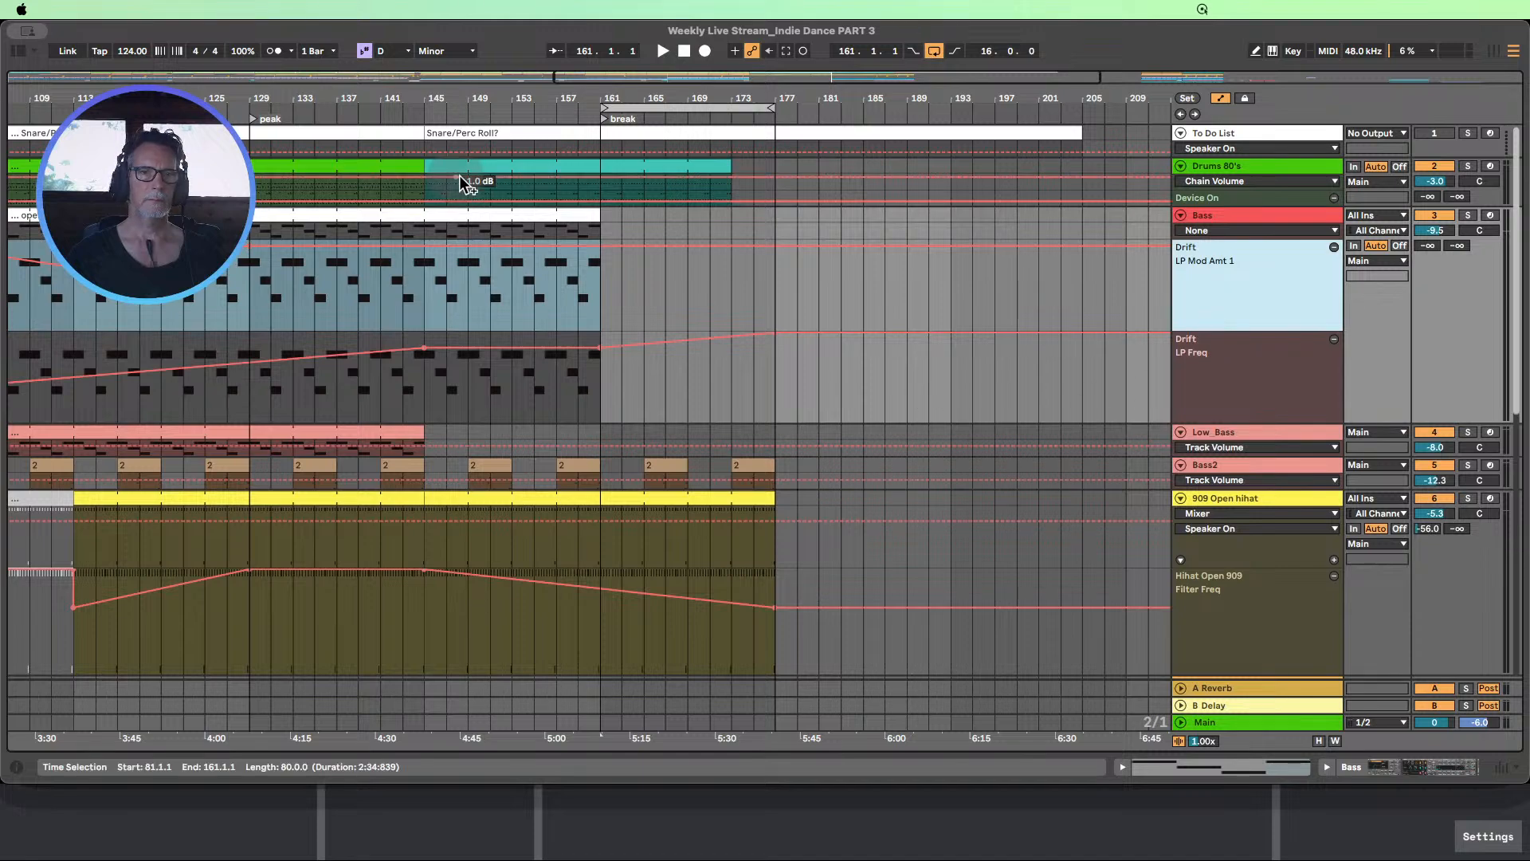
# Extend the Rim fx clip that starts at the peak so it ends at bar 175
pyautogui.scroll(-2, 457, 318)
pyautogui.scroll(-3, 457, 319)
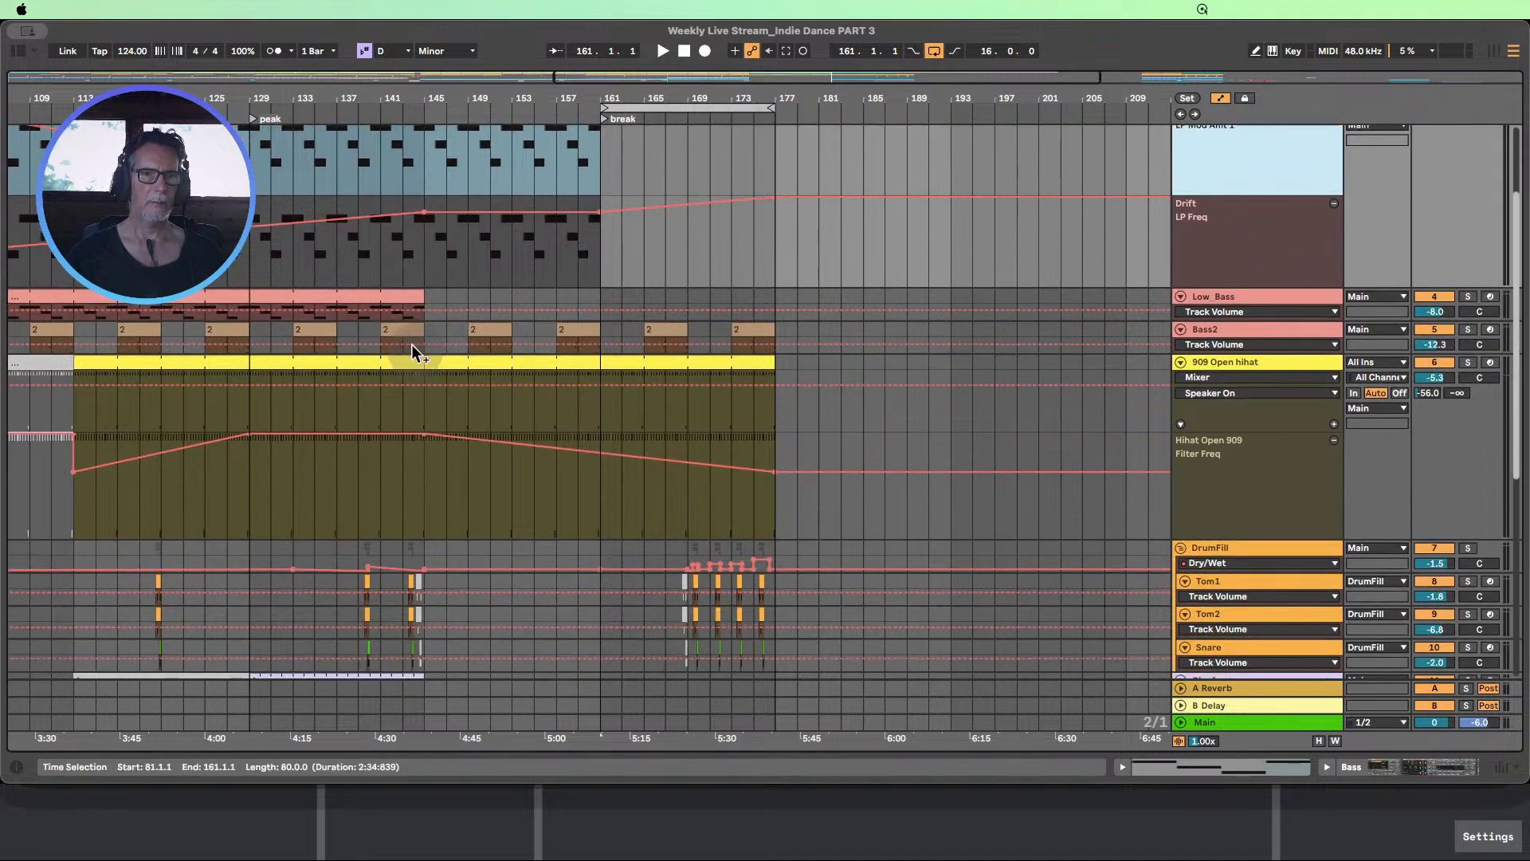
pyautogui.scroll(2, 411, 306)
pyautogui.scroll(-12, 419, 326)
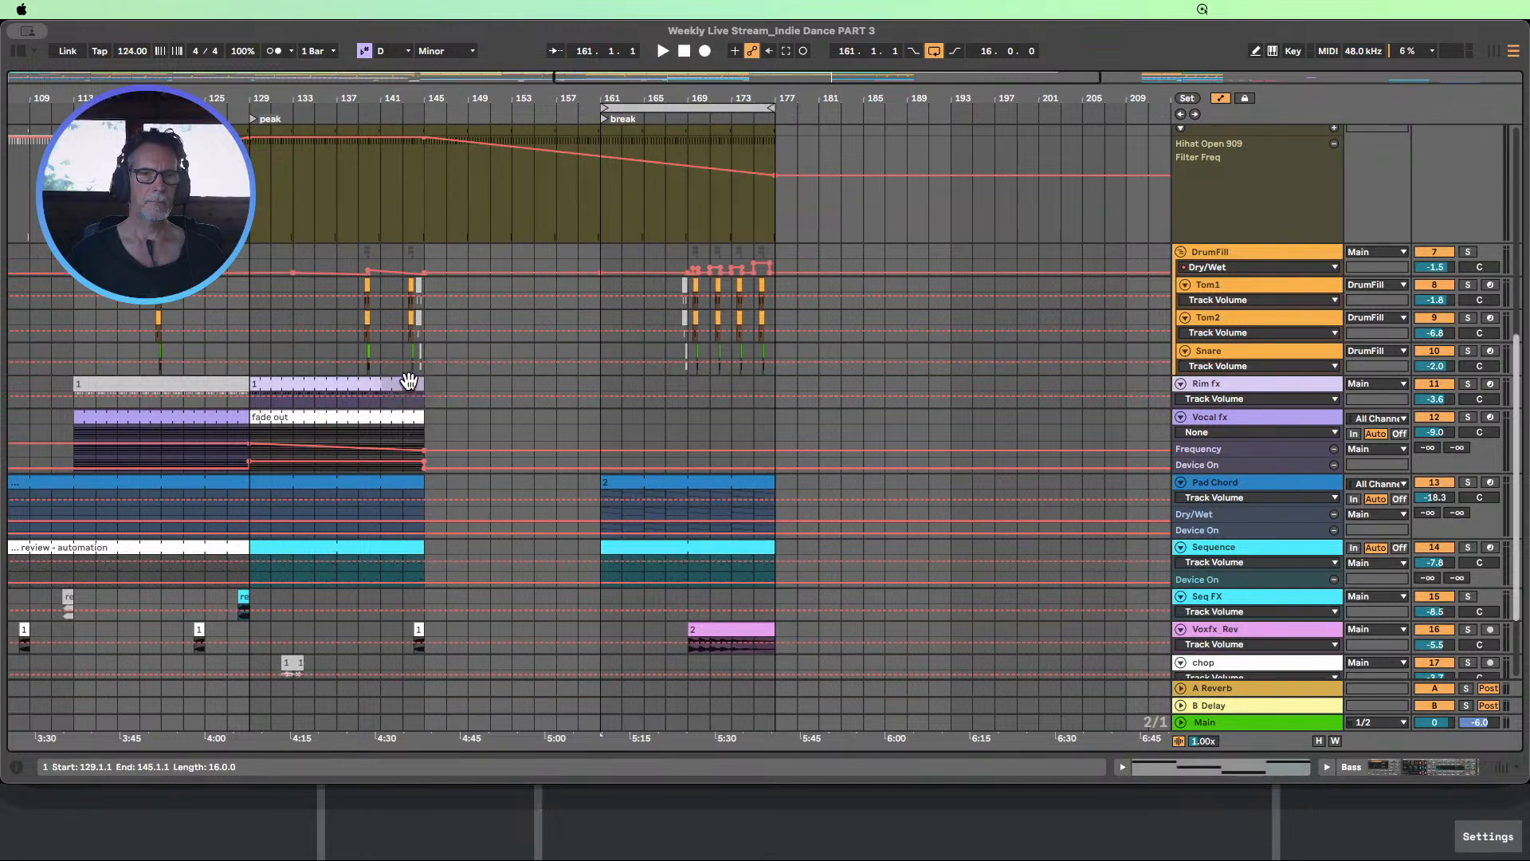
pyautogui.moveTo(418, 384); pyautogui.dragTo(753, 399)
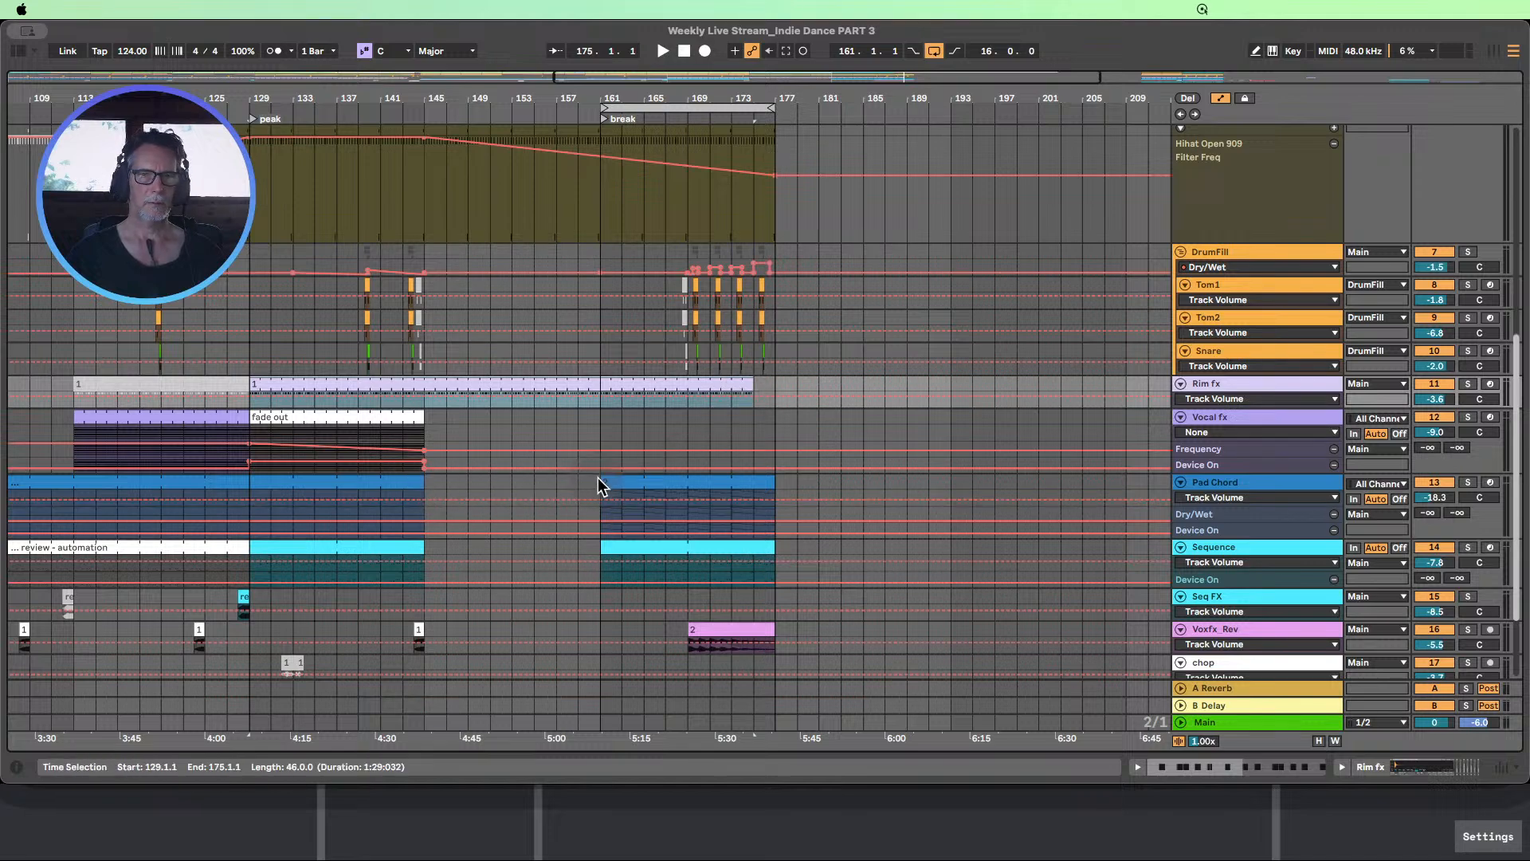
# Extend the Pad Chord break clip back to bar 145 and the Sequence peak clip forward to bar 177
pyautogui.moveTo(599, 483); pyautogui.dragTo(444, 489)
pyautogui.scroll(-1, 504, 512)
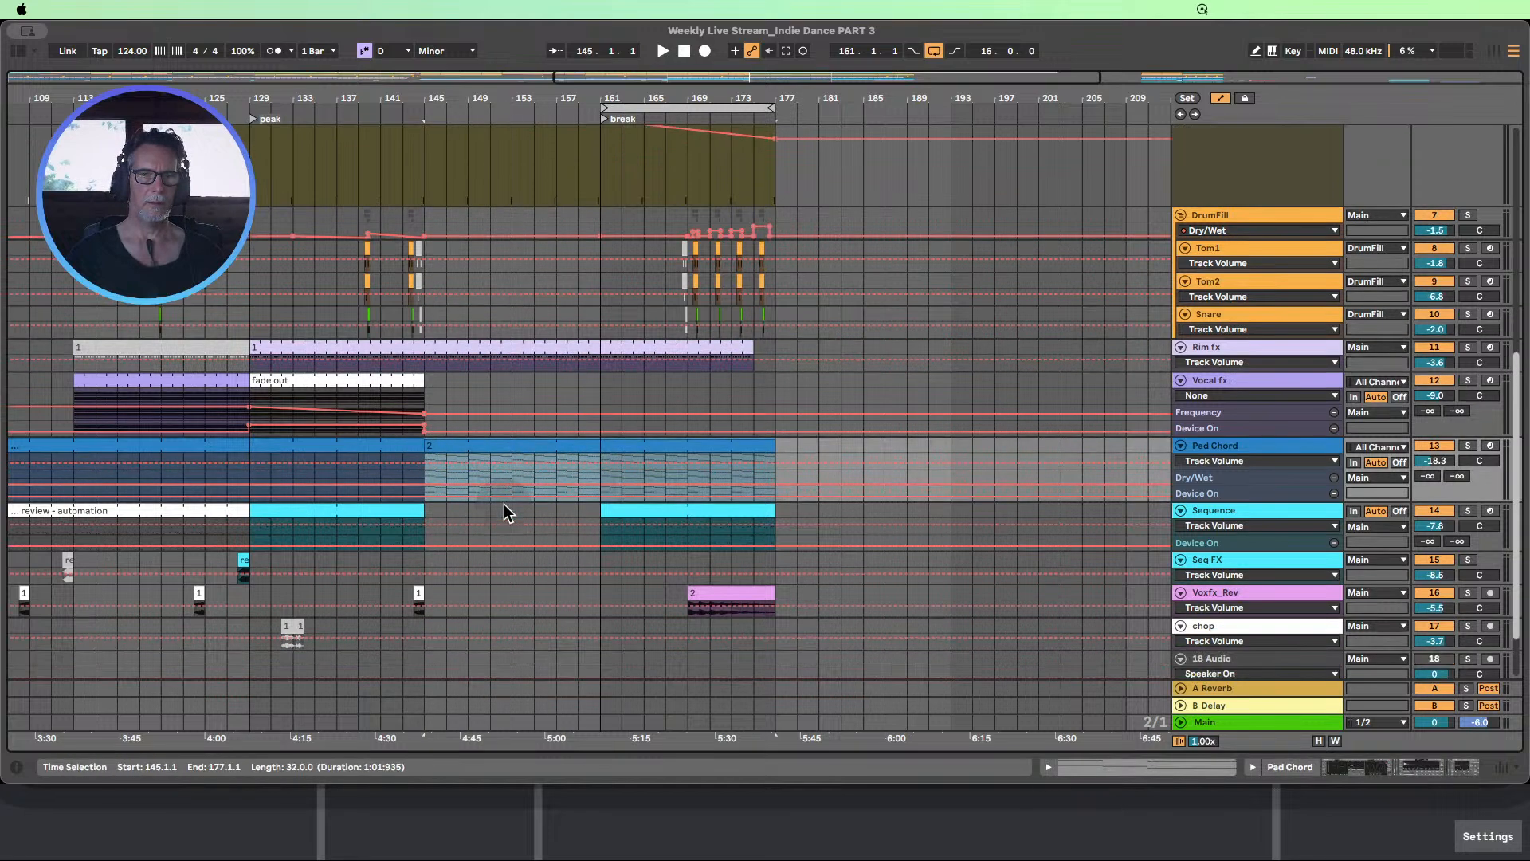
pyautogui.moveTo(601, 510); pyautogui.dragTo(772, 520)
# Copy bars 97–113 of the chop track and paste them at bar 145
pyautogui.scroll(-2, 586, 538)
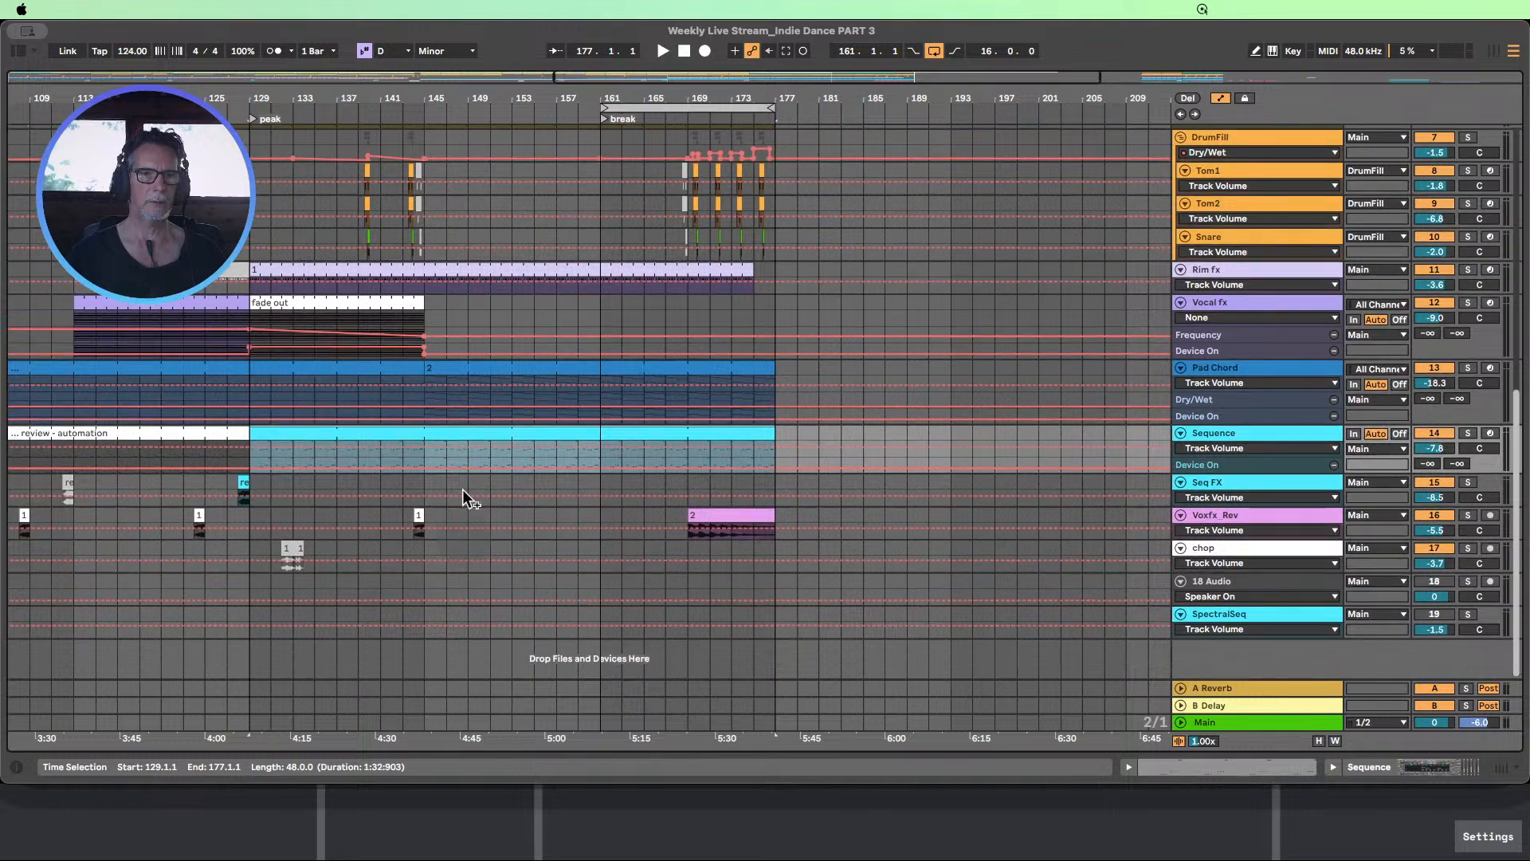
pyautogui.moveTo(538, 94); pyautogui.dragTo(590, 45)
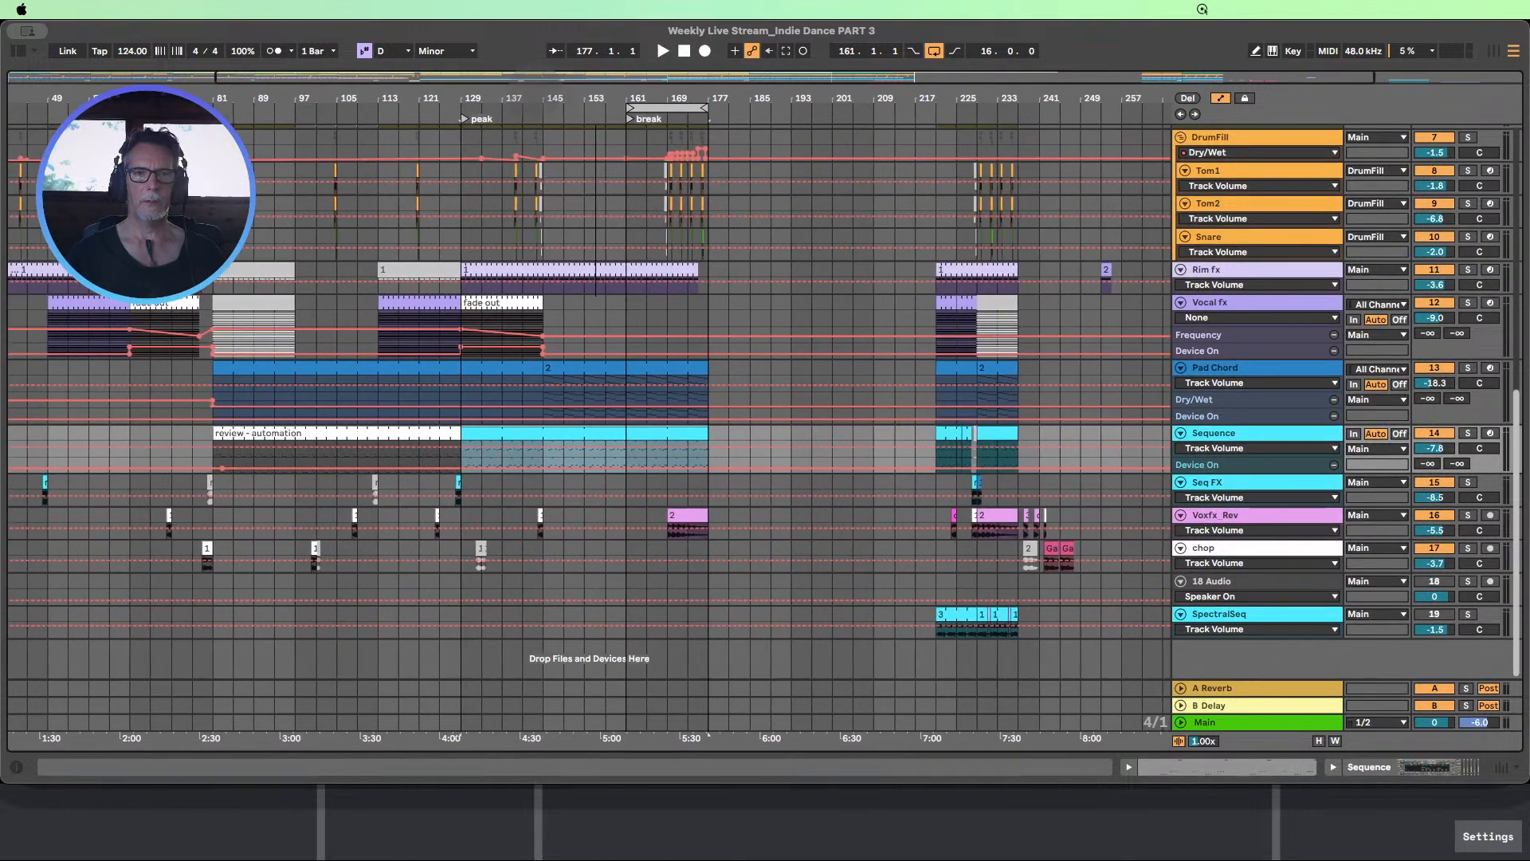
pyautogui.scroll(3, 601, 257)
pyautogui.scroll(-2, 605, 257)
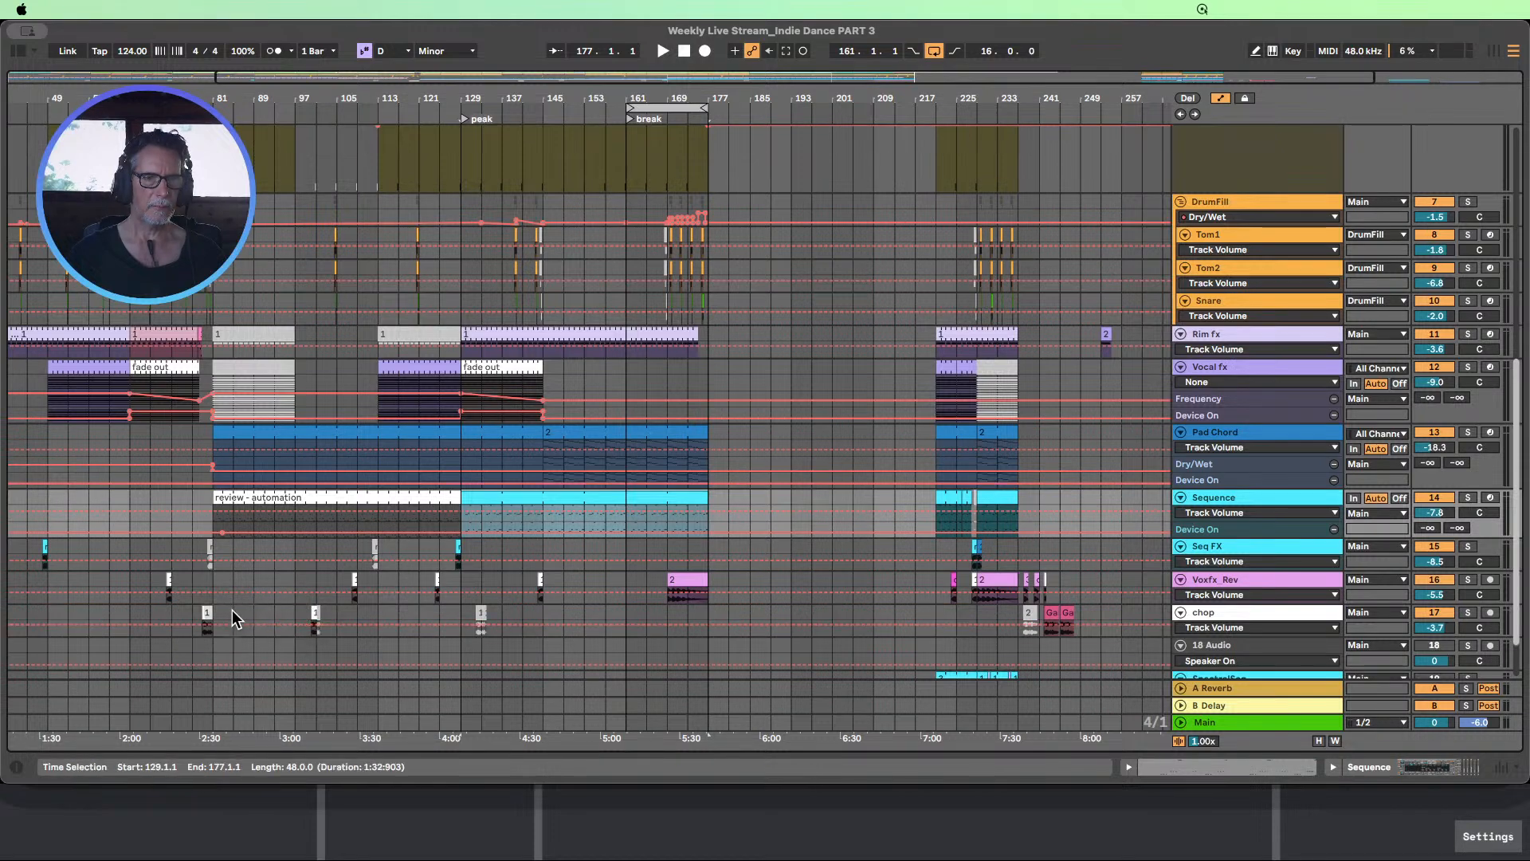
pyautogui.moveTo(299, 611); pyautogui.dragTo(378, 614)
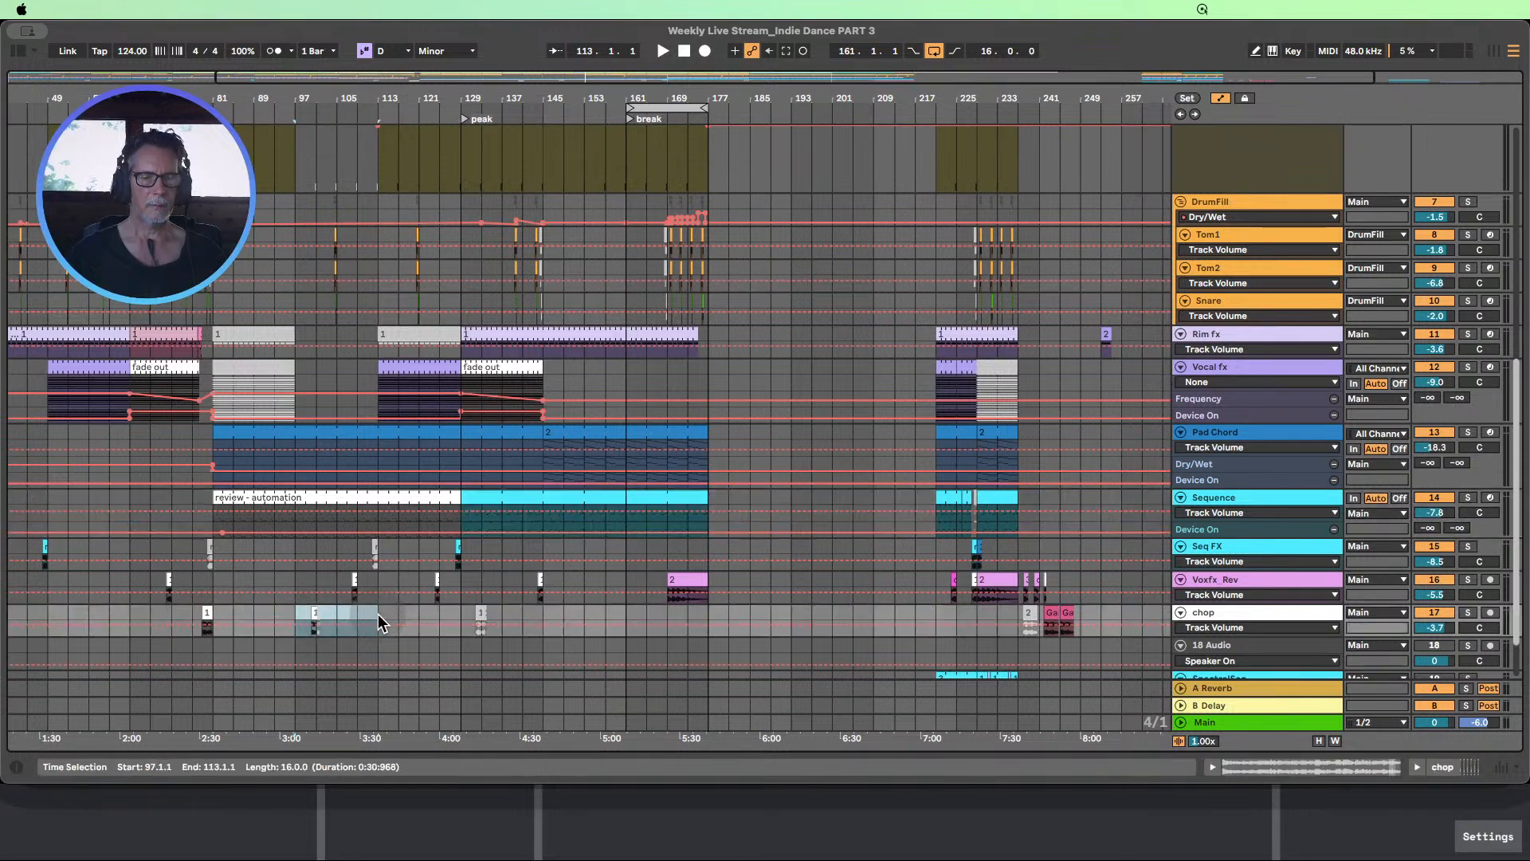
pyautogui.press('super+c')
pyautogui.click(539, 610)
pyautogui.press('super+v')
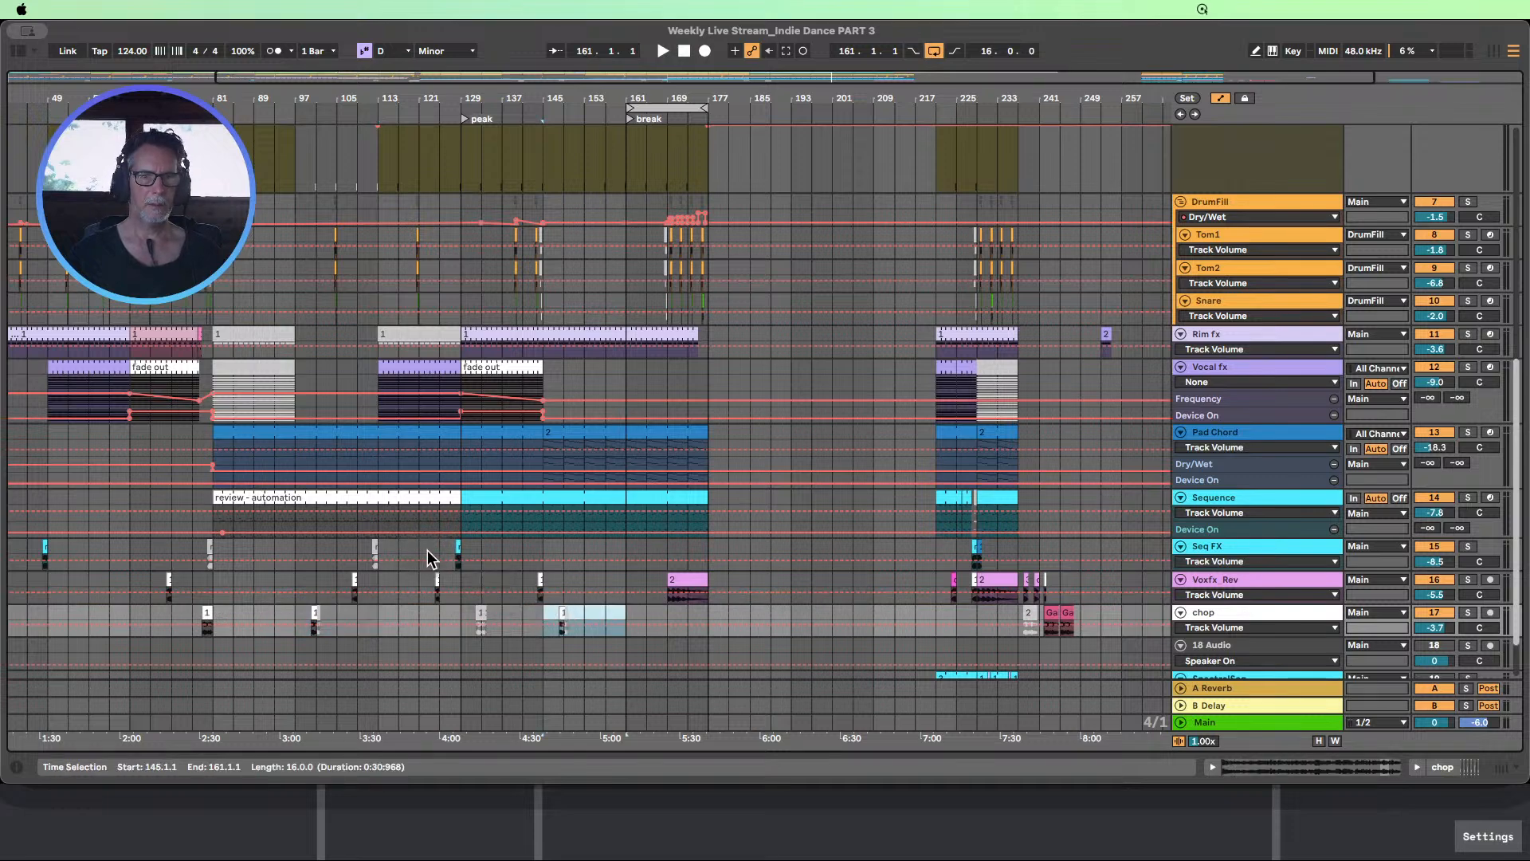
# Copy bars 121–137 of the Seq FX track and paste them at bar 153
pyautogui.moveTo(427, 550); pyautogui.dragTo(486, 548)
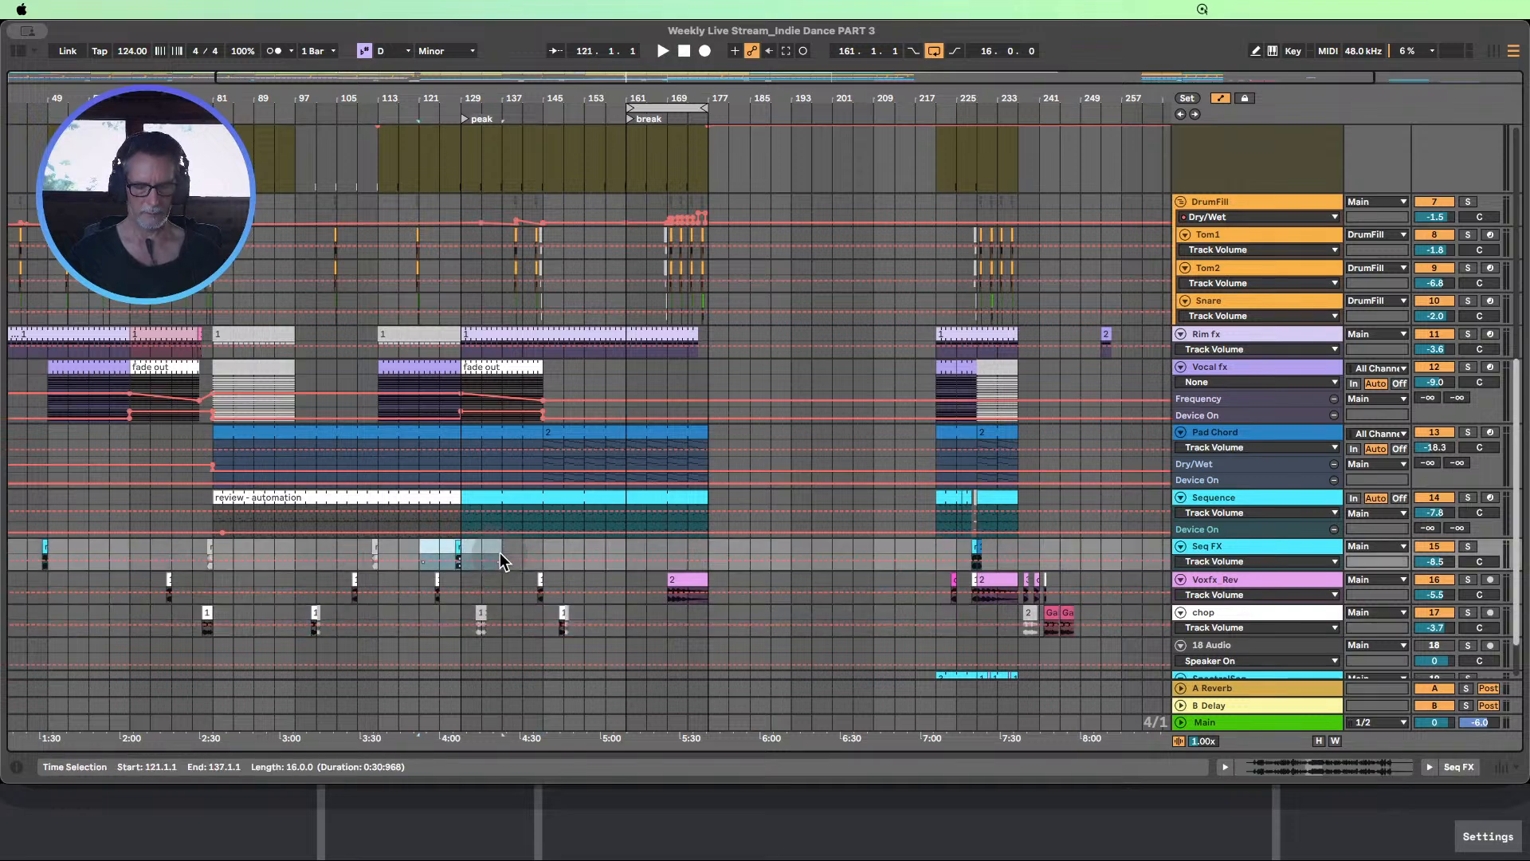
pyautogui.press('super+c')
pyautogui.click(586, 547)
pyautogui.press('super+v')
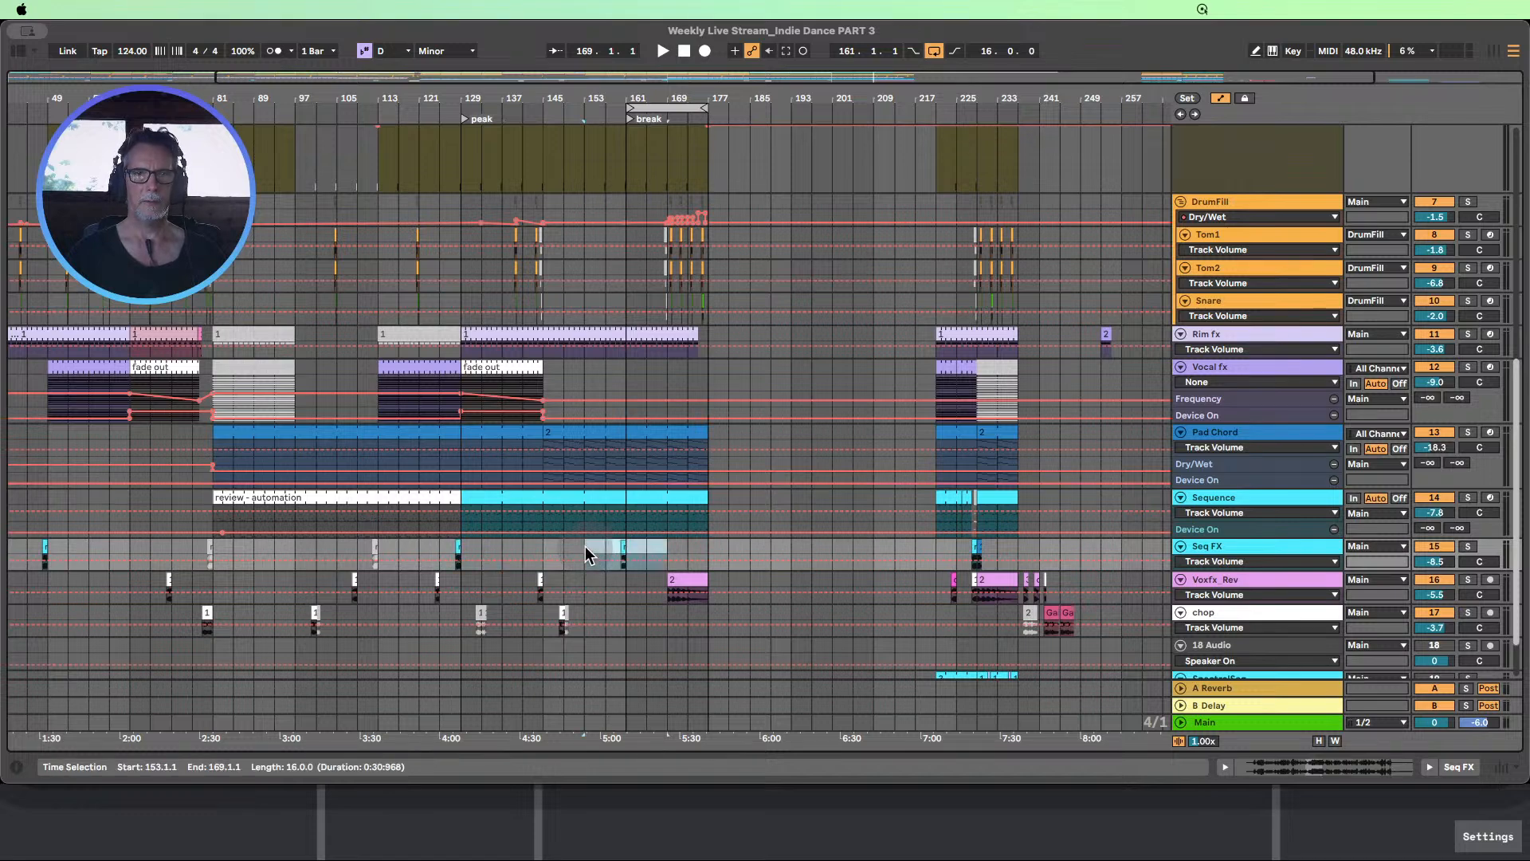
# Move the break locator from bar 161 to bar 145
pyautogui.scroll(10, 585, 547)
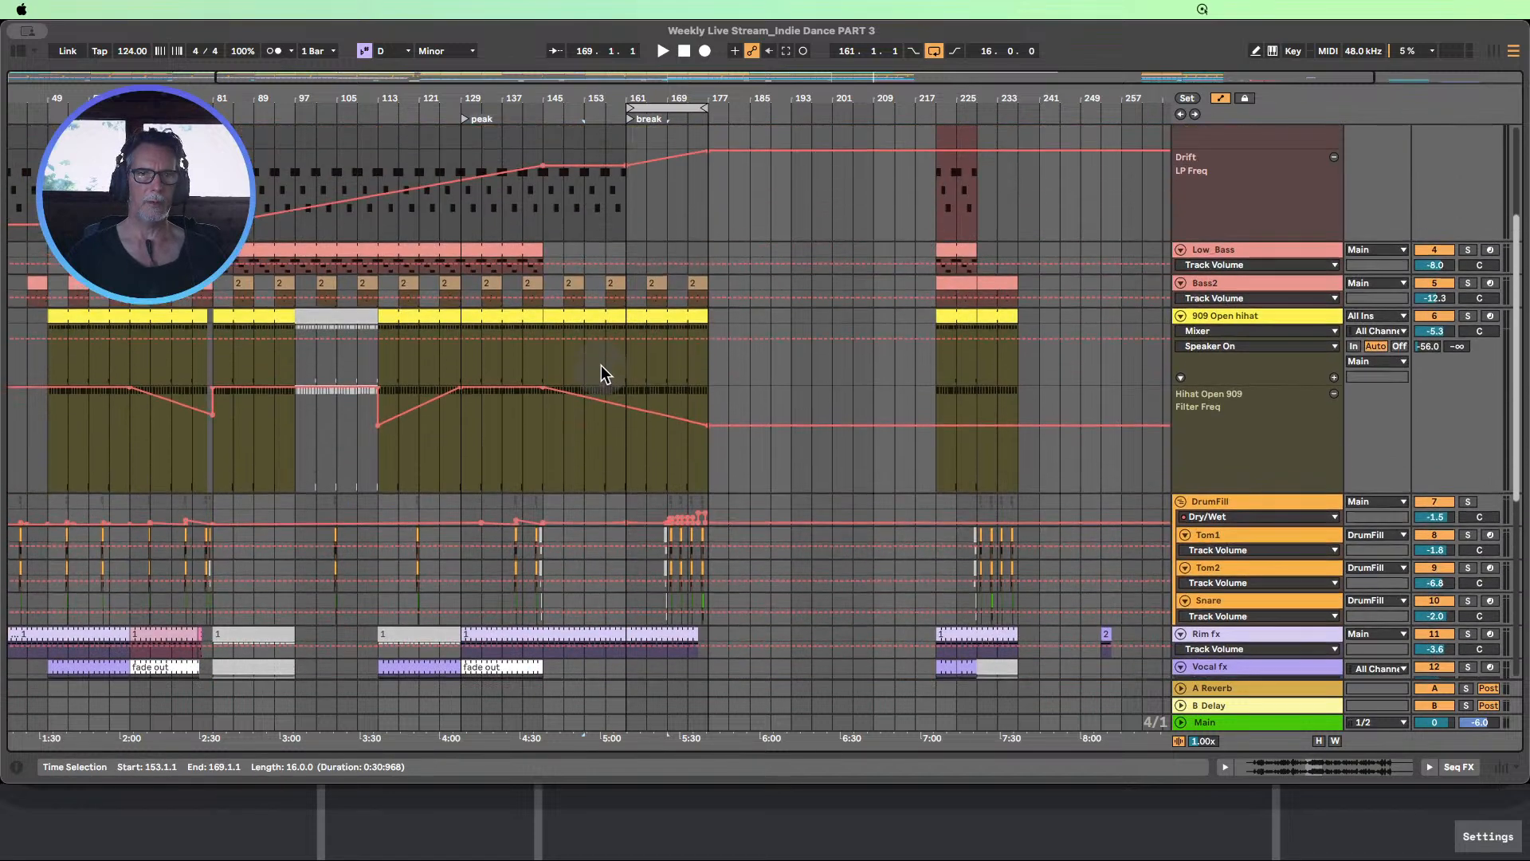
pyautogui.scroll(6, 605, 319)
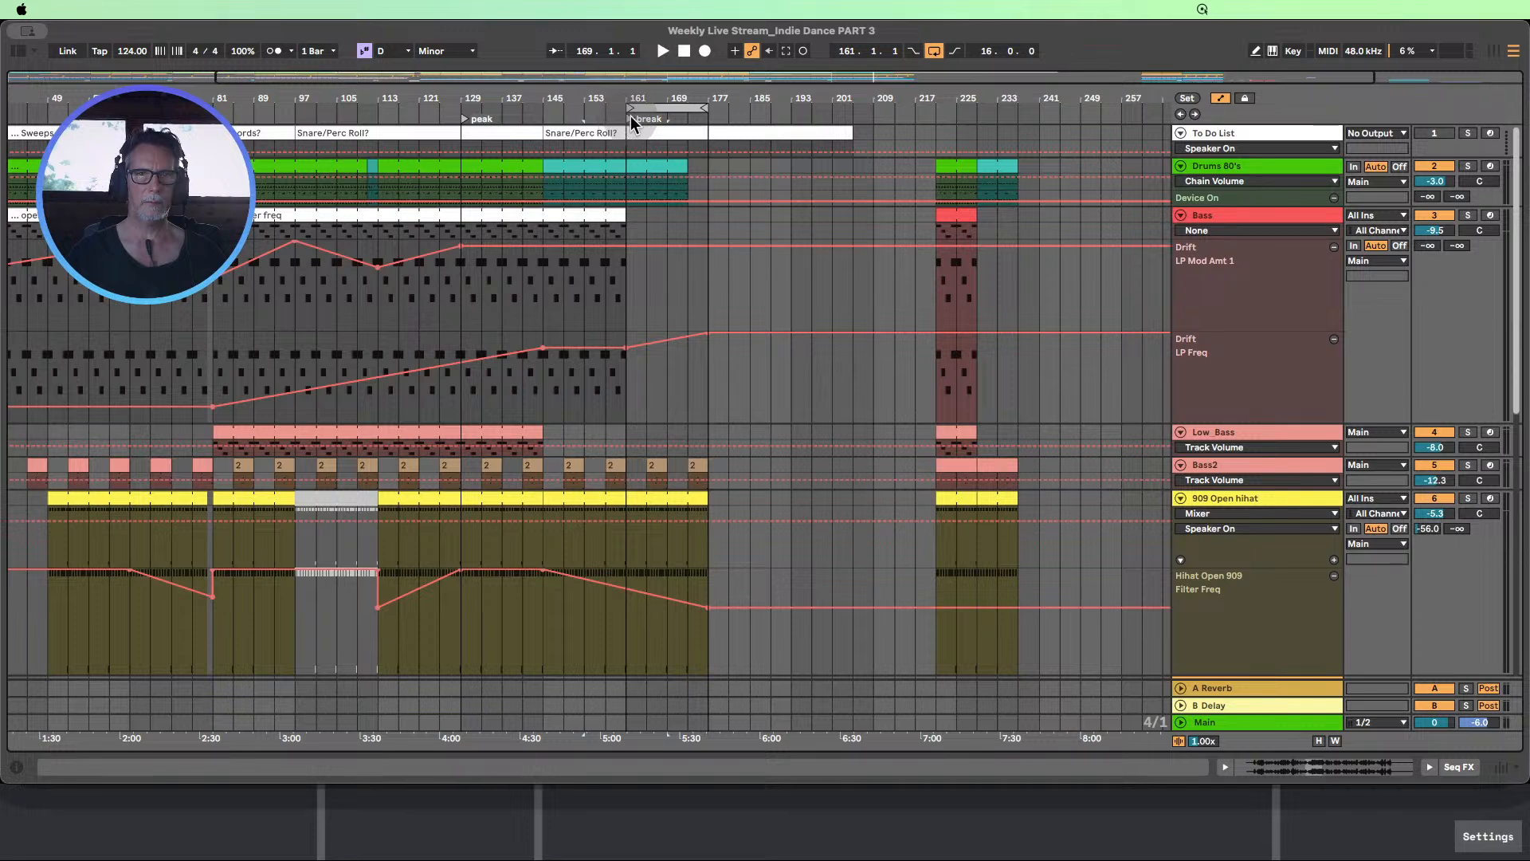
pyautogui.moveTo(628, 117); pyautogui.dragTo(549, 118)
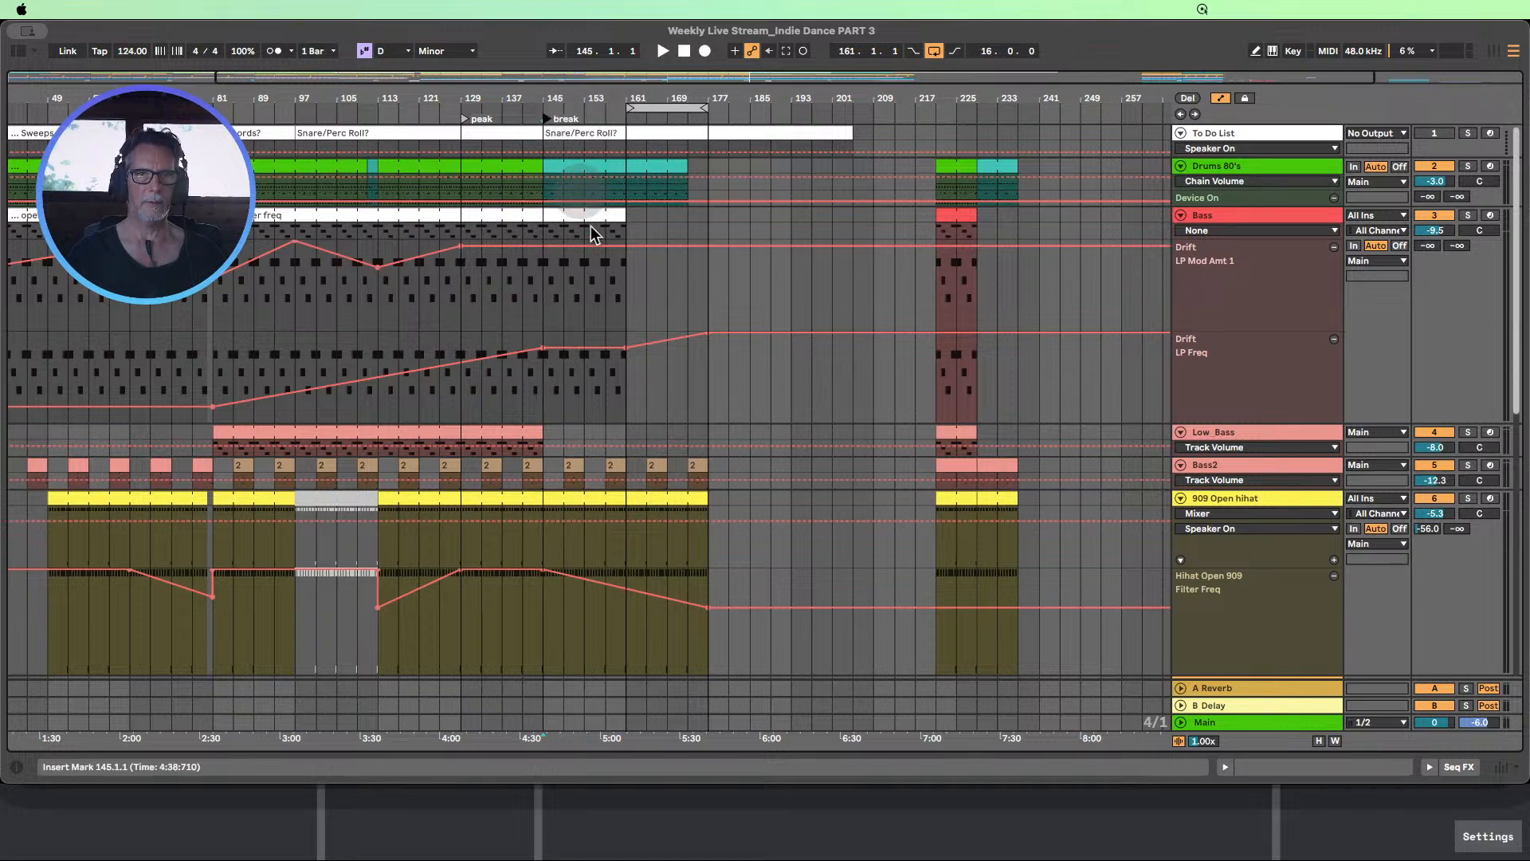
# Look over the extended break on all the tracks and start playback at bar 137
pyautogui.scroll(-3, 600, 306)
pyautogui.scroll(-15, 600, 306)
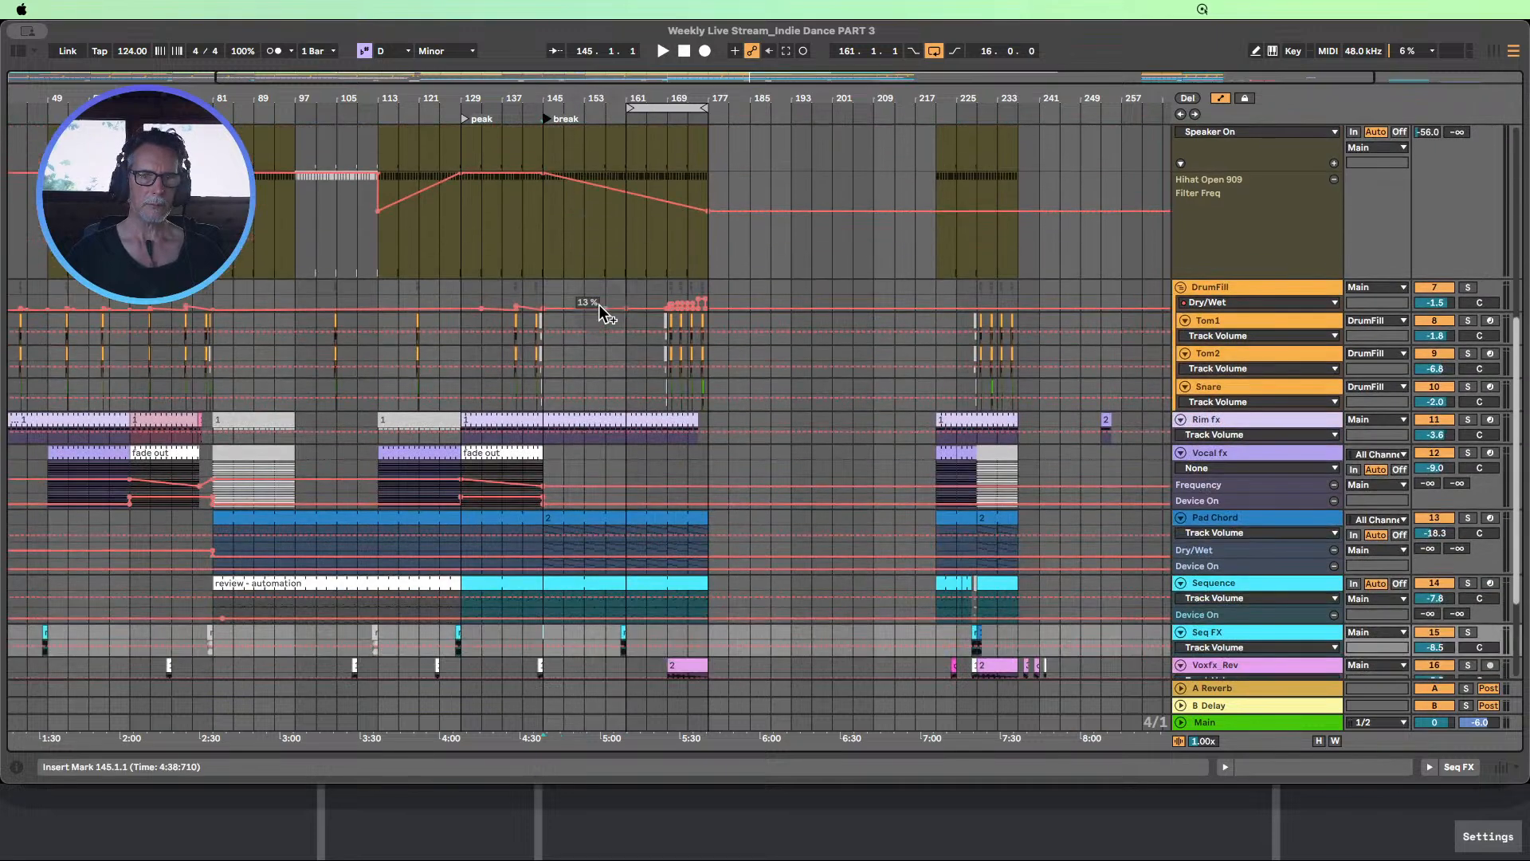
pyautogui.scroll(12, 660, 331)
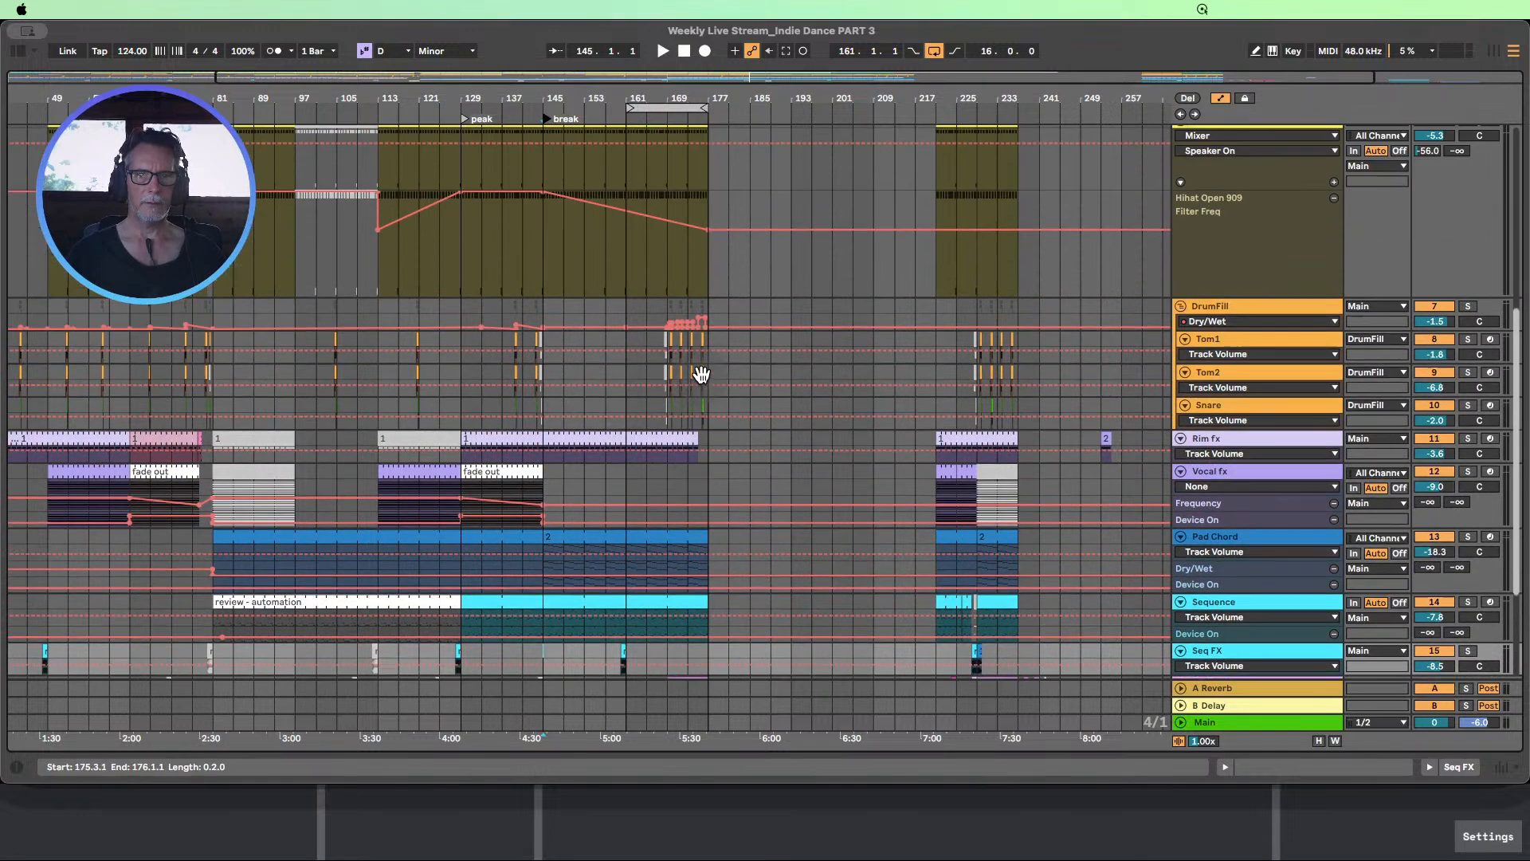
pyautogui.scroll(6, 700, 375)
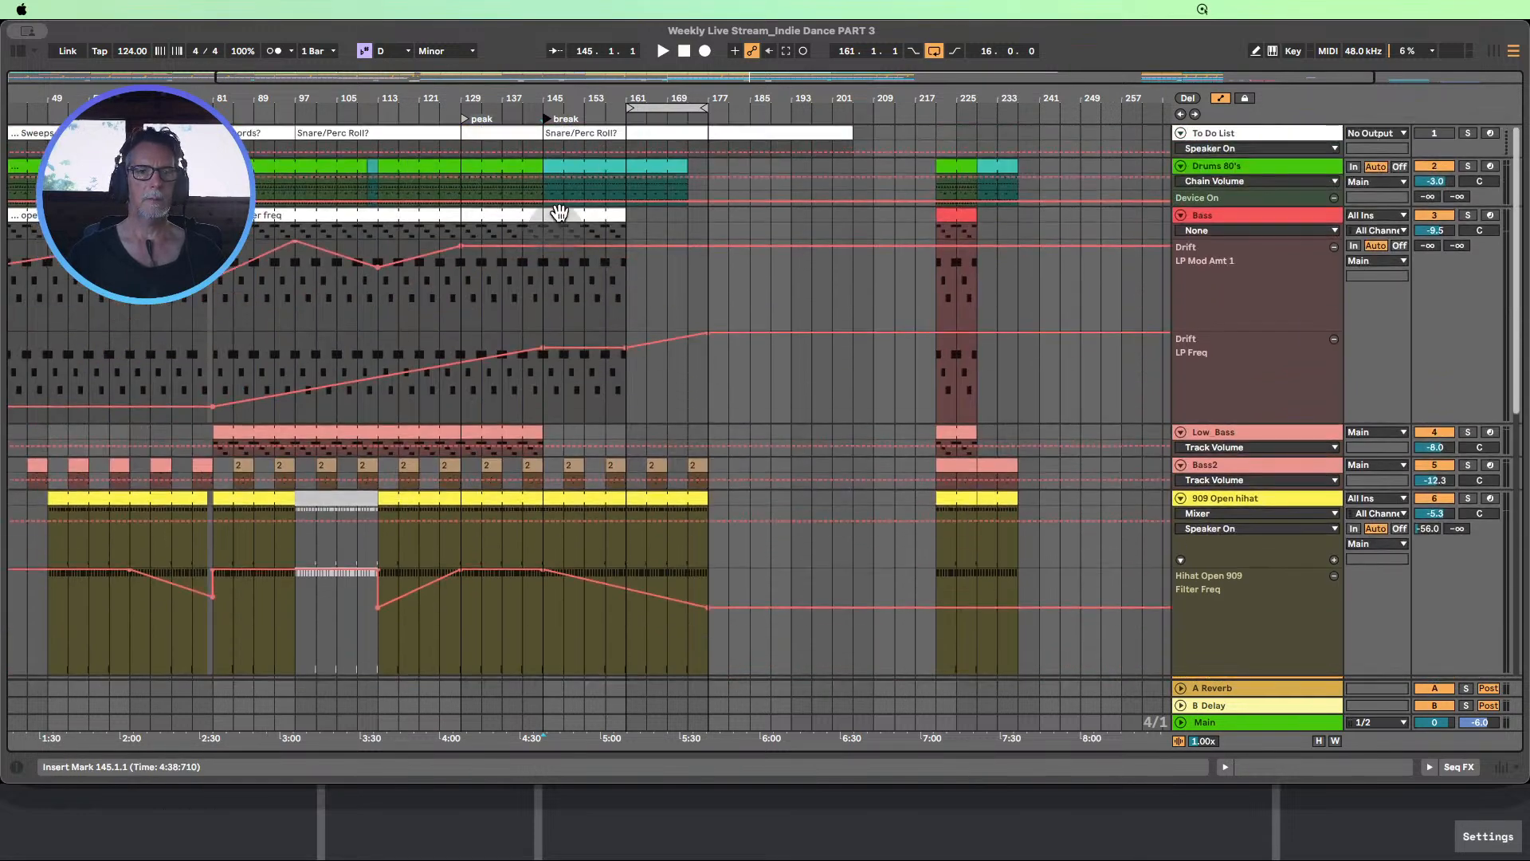
pyautogui.click(497, 109)
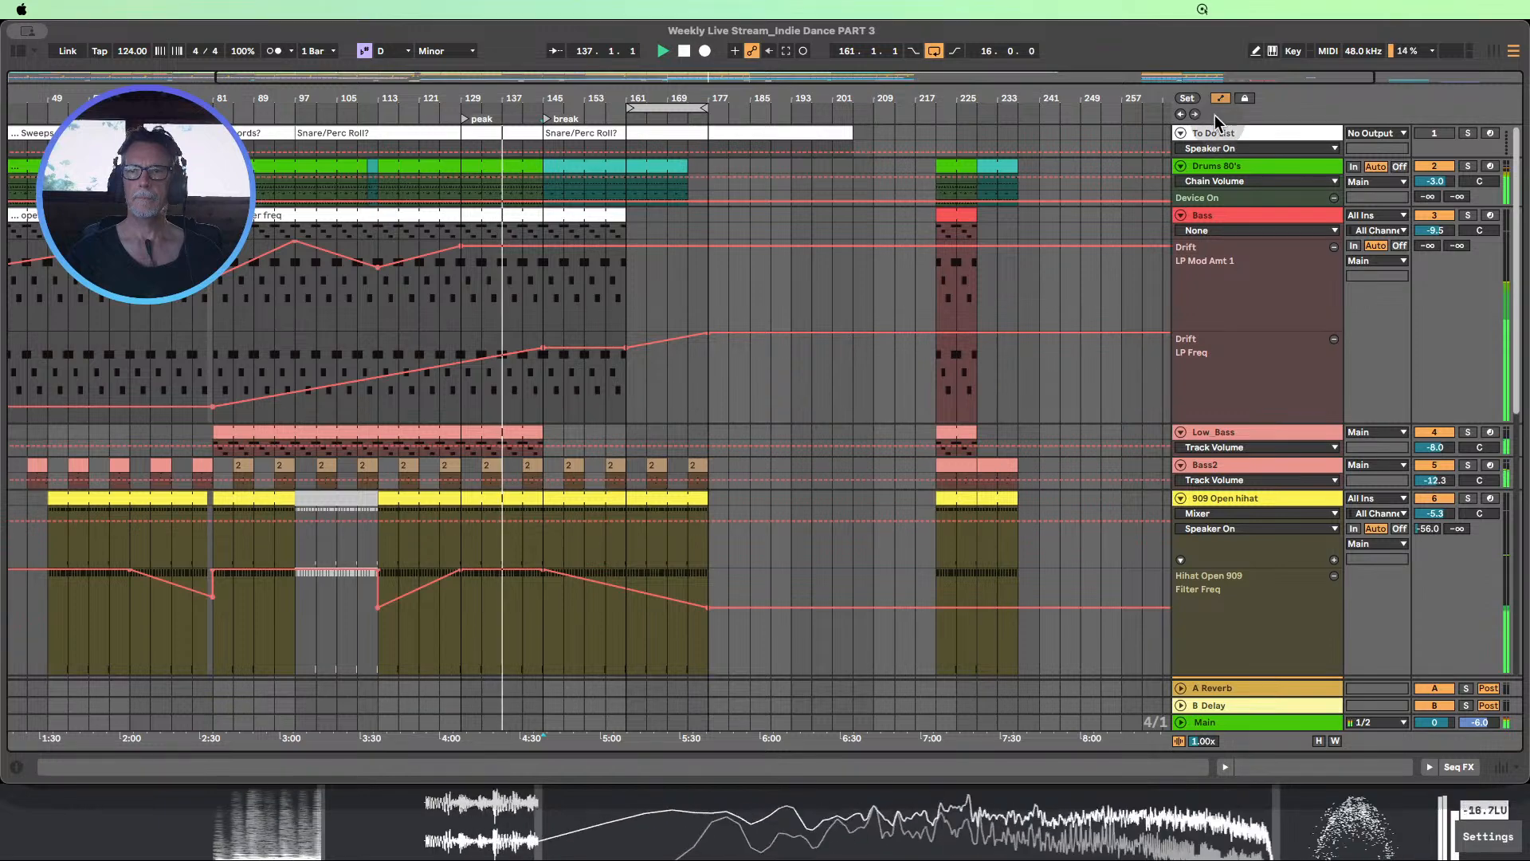
# Lower the Bass LP Freq automation to 149 Hz at bar 161, removing the breakpoint at bar 177 and the higher one at 161
pyautogui.click(1319, 741)
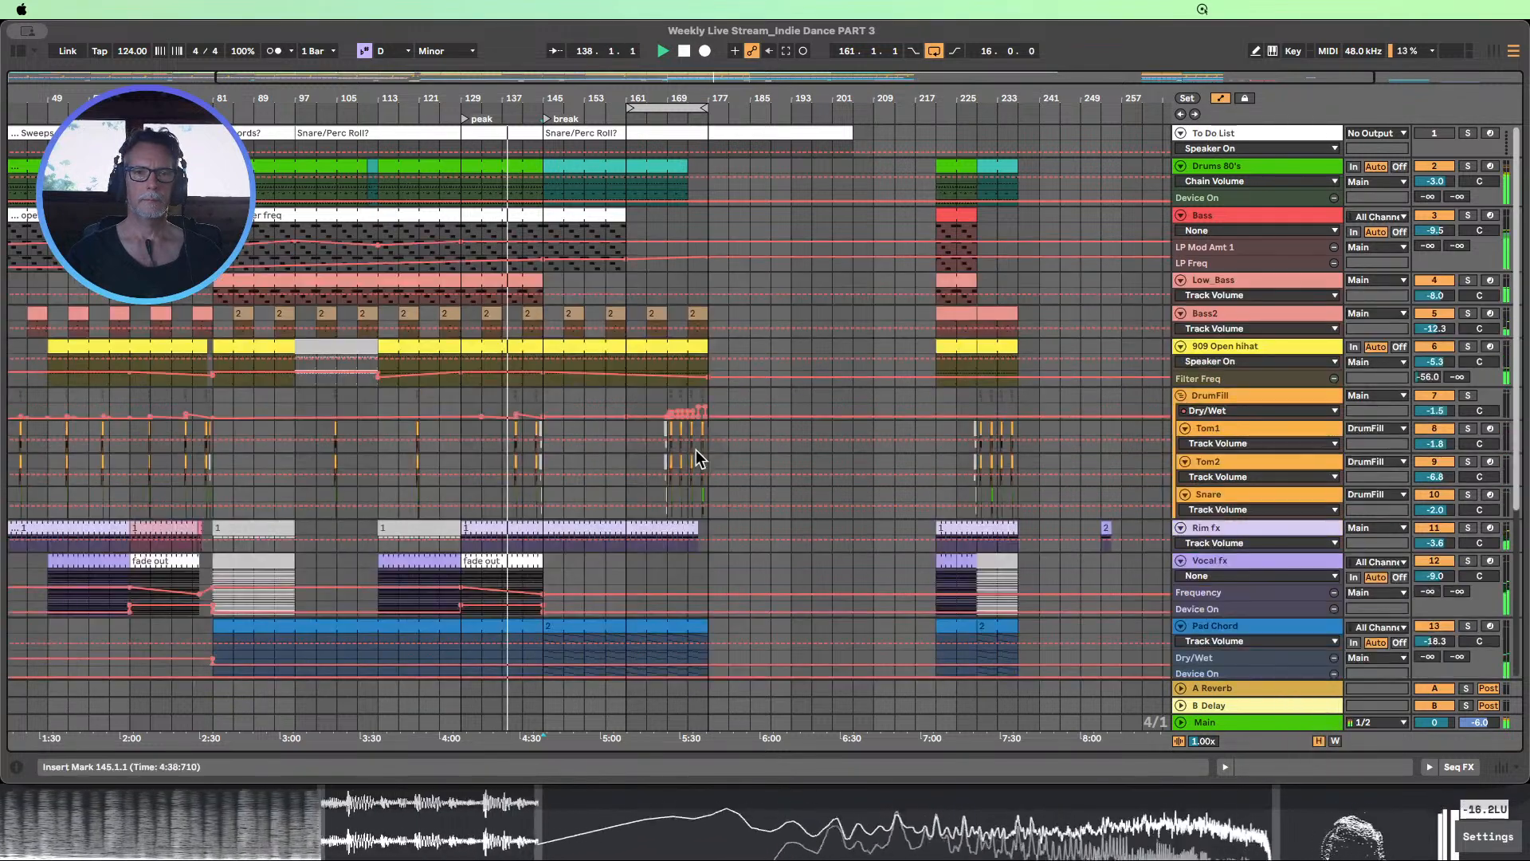
pyautogui.click(1202, 271)
pyautogui.moveTo(1211, 252); pyautogui.dragTo(1211, 343)
pyautogui.click(647, 393)
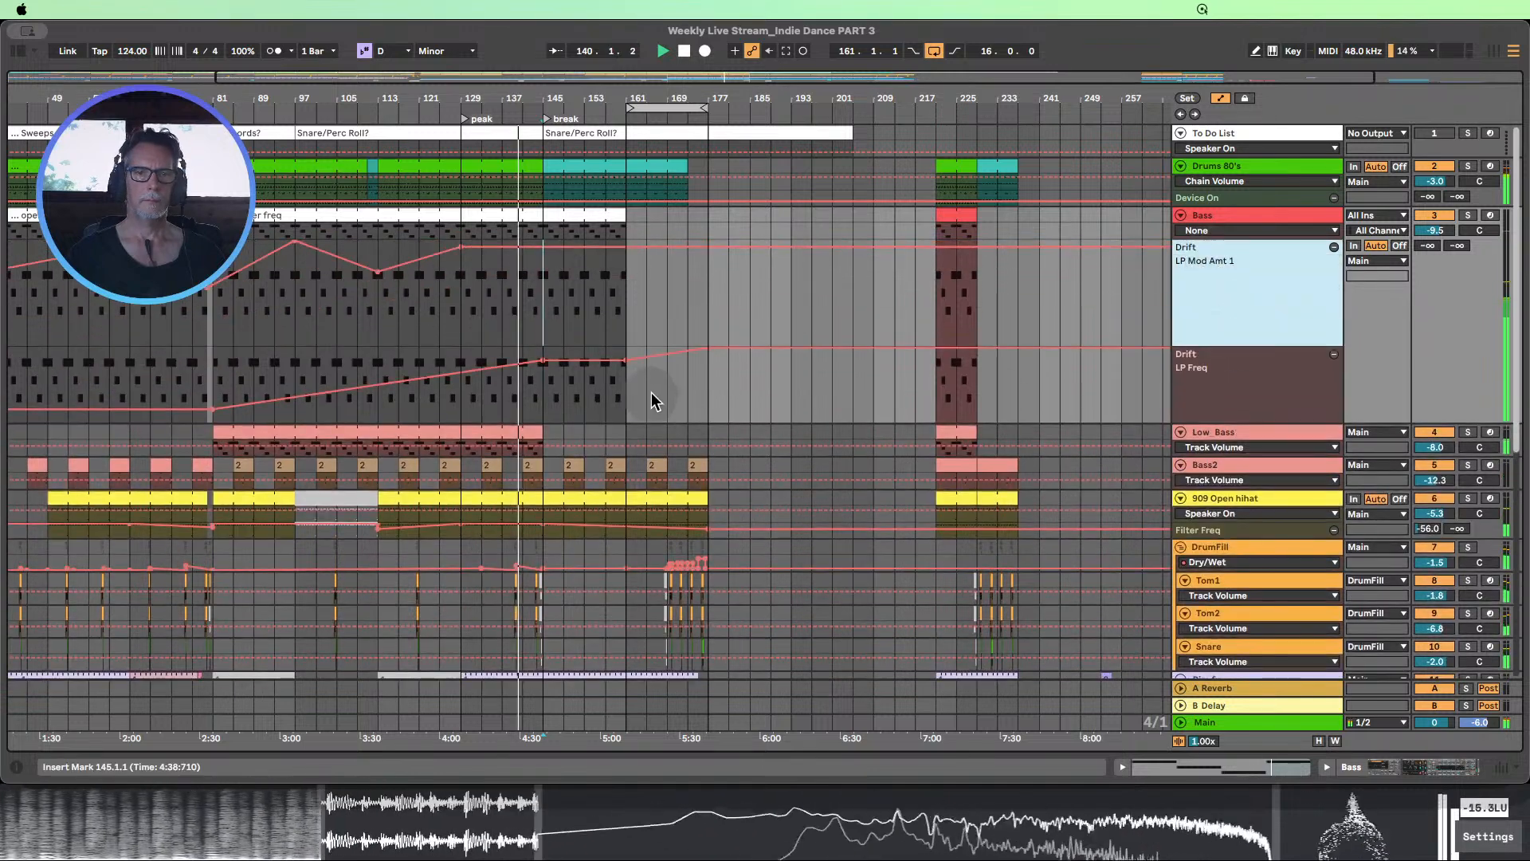
pyautogui.click(708, 350)
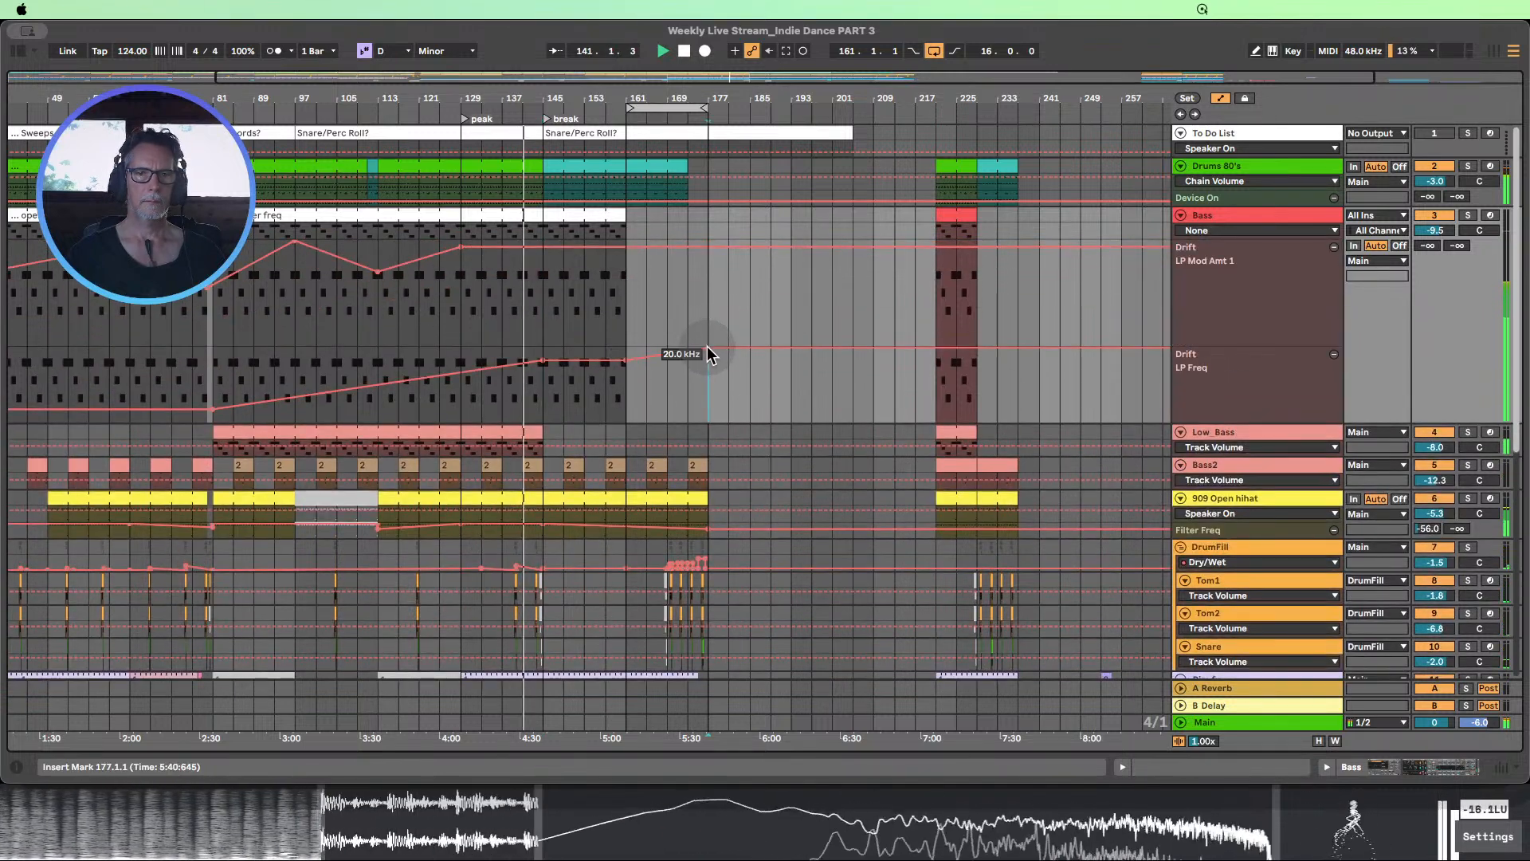
pyautogui.moveTo(624, 361); pyautogui.dragTo(626, 400)
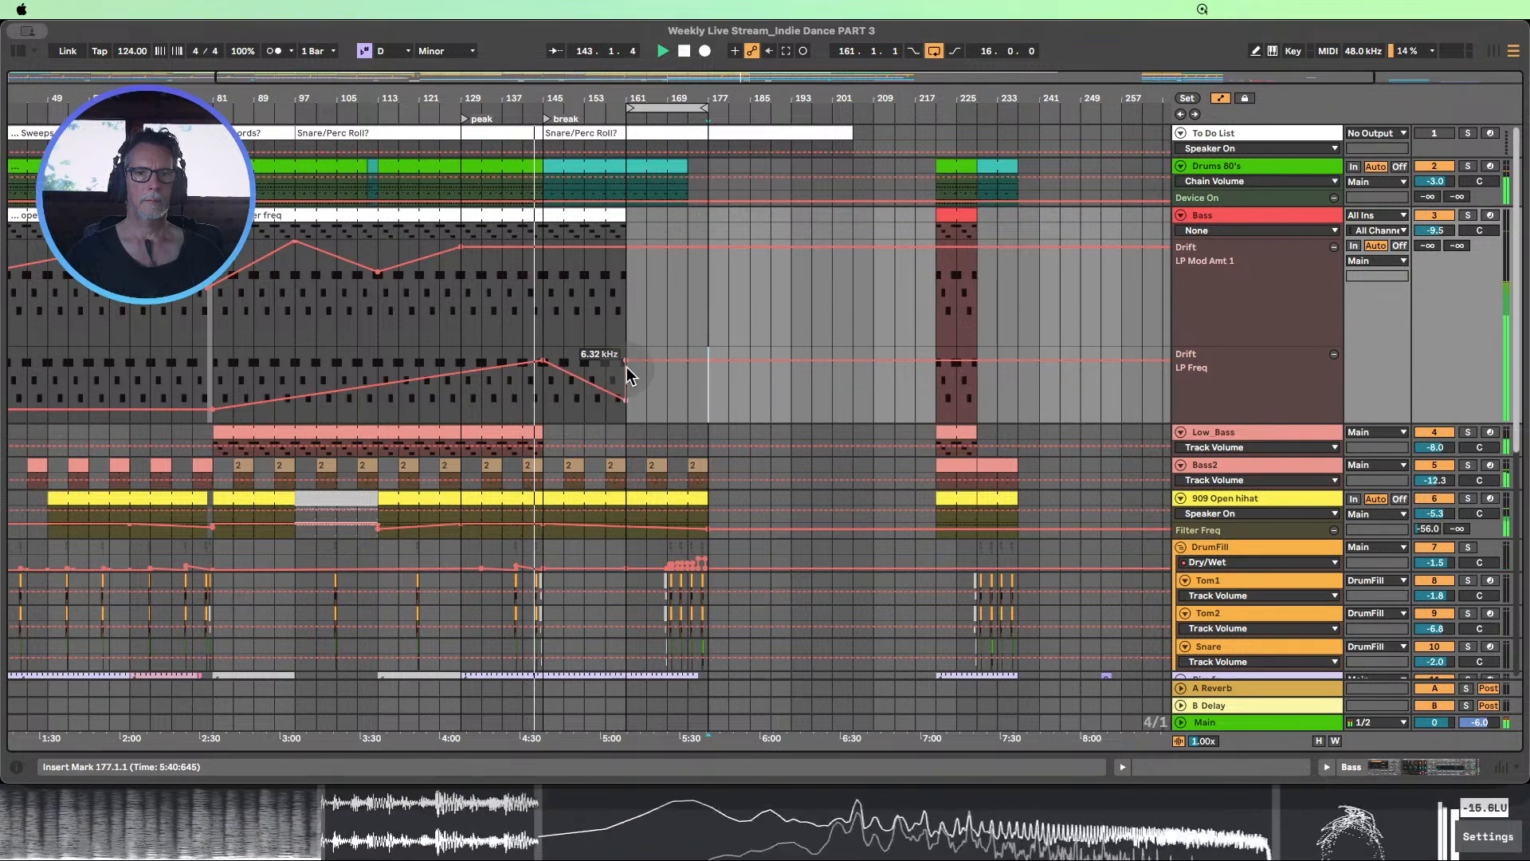
pyautogui.click(625, 361)
# Look over the drum fill, rim, vocal, pad, sequence and FX tracks while the break plays
pyautogui.scroll(-1, 676, 404)
pyautogui.scroll(1, 677, 405)
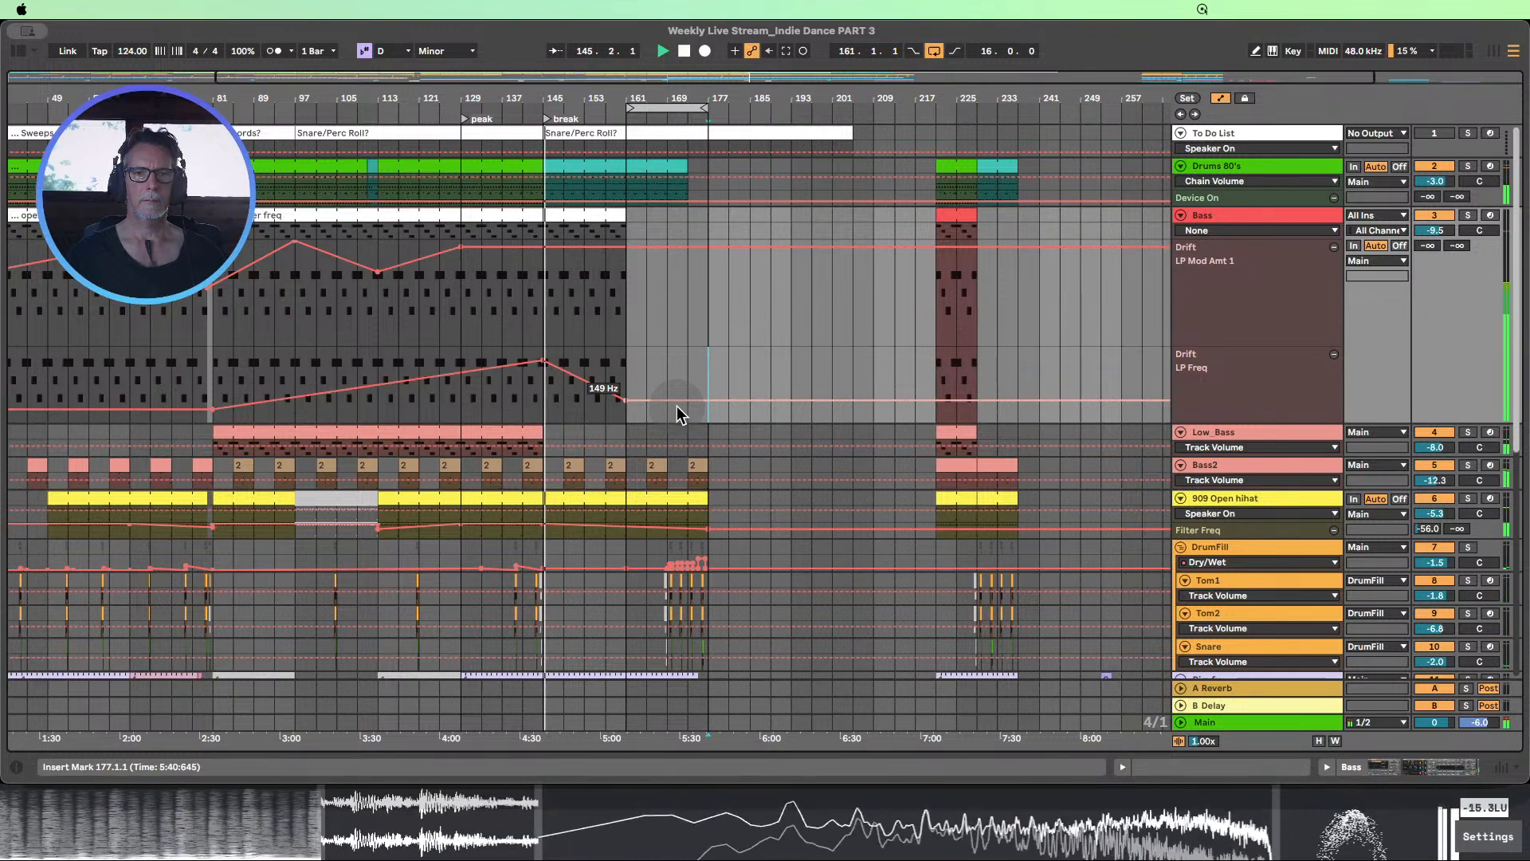
pyautogui.scroll(-1, 677, 405)
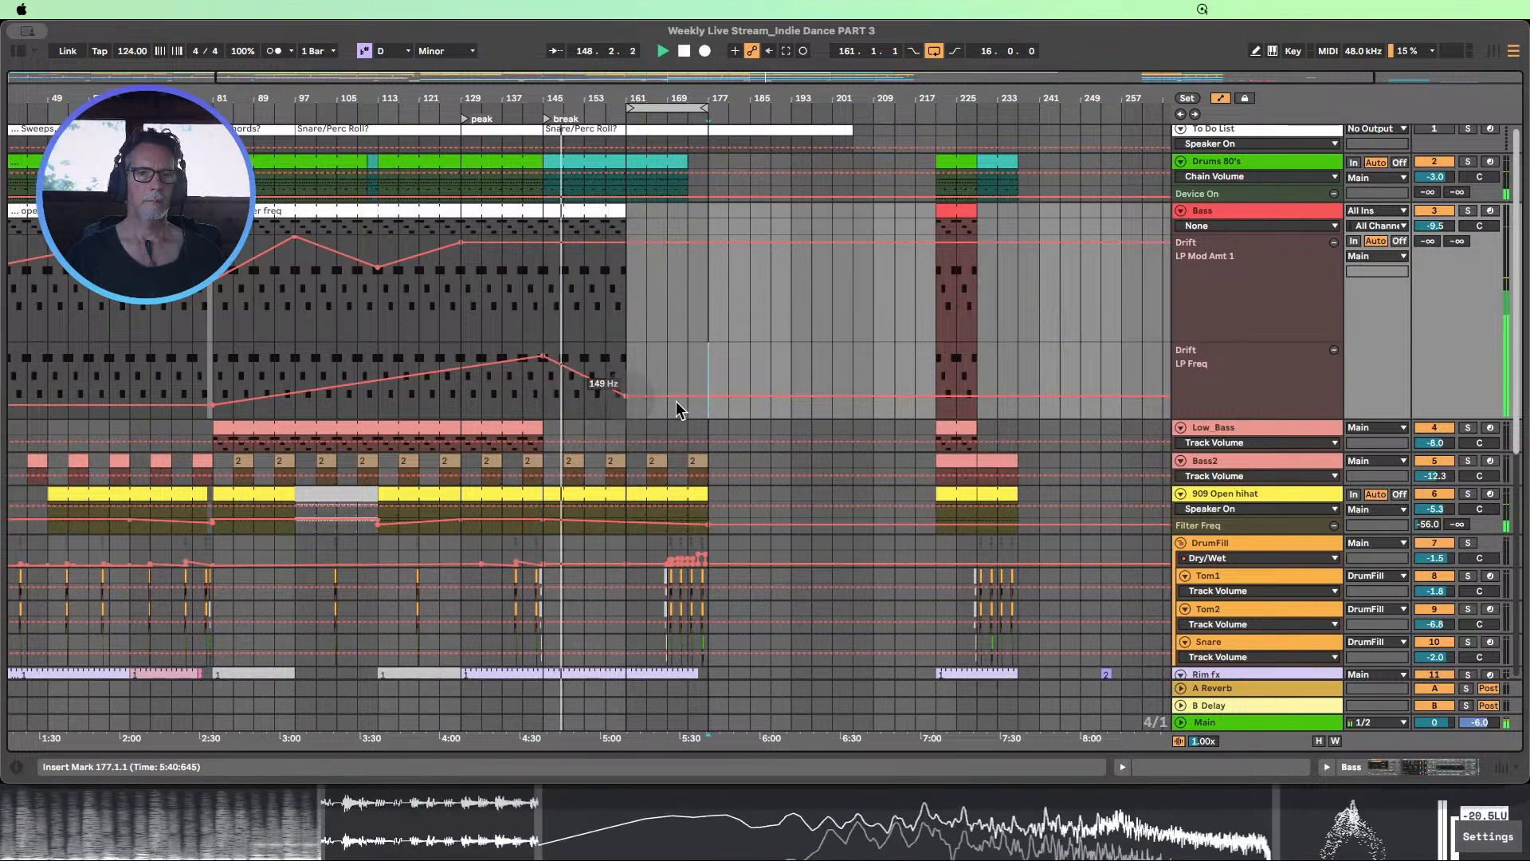
pyautogui.scroll(-10, 724, 343)
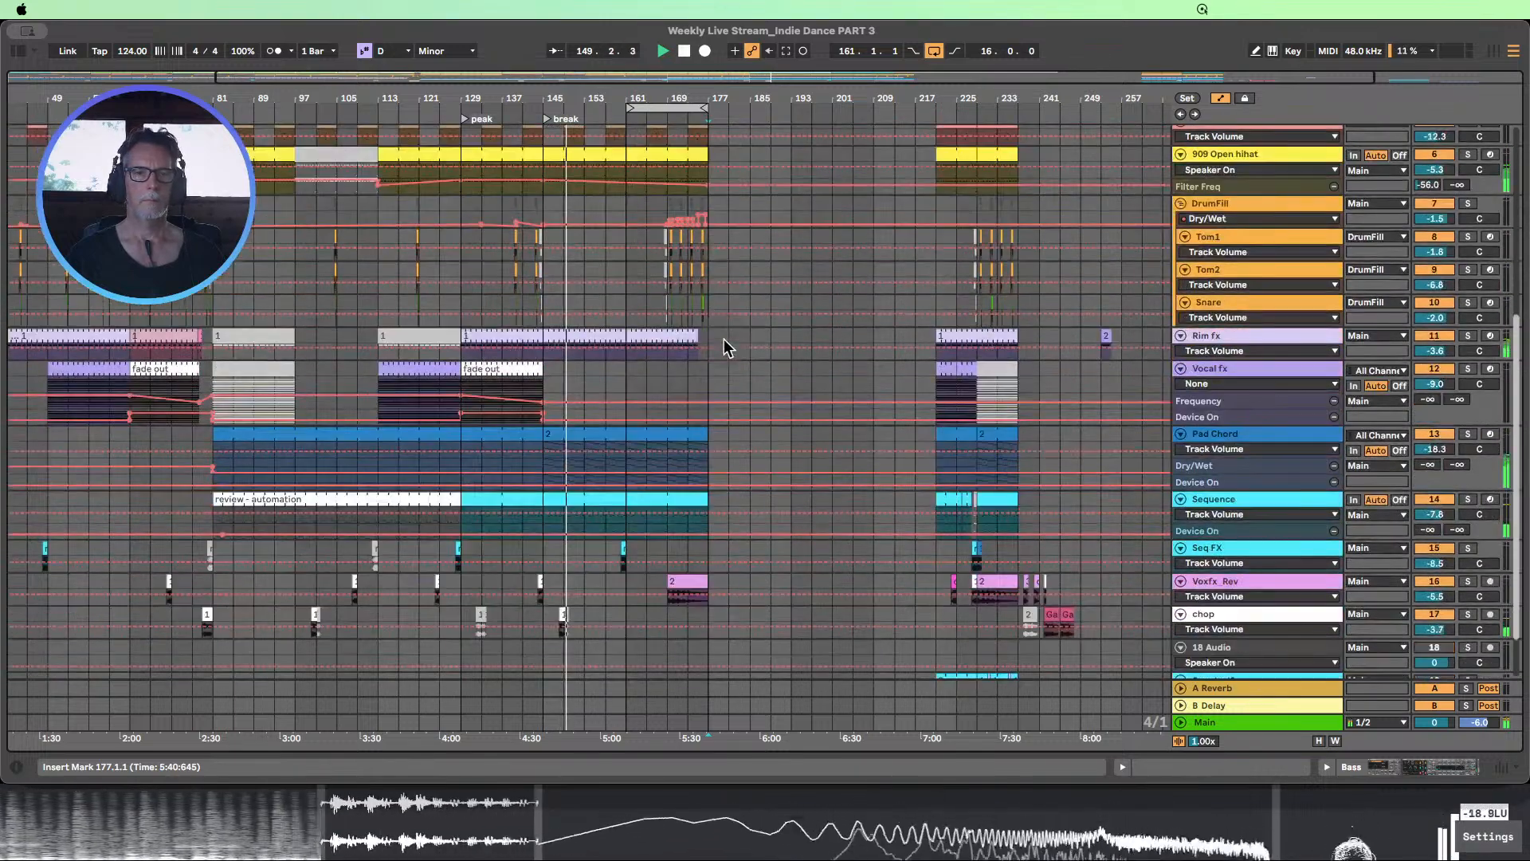
pyautogui.scroll(-1, 724, 338)
pyautogui.scroll(4, 724, 341)
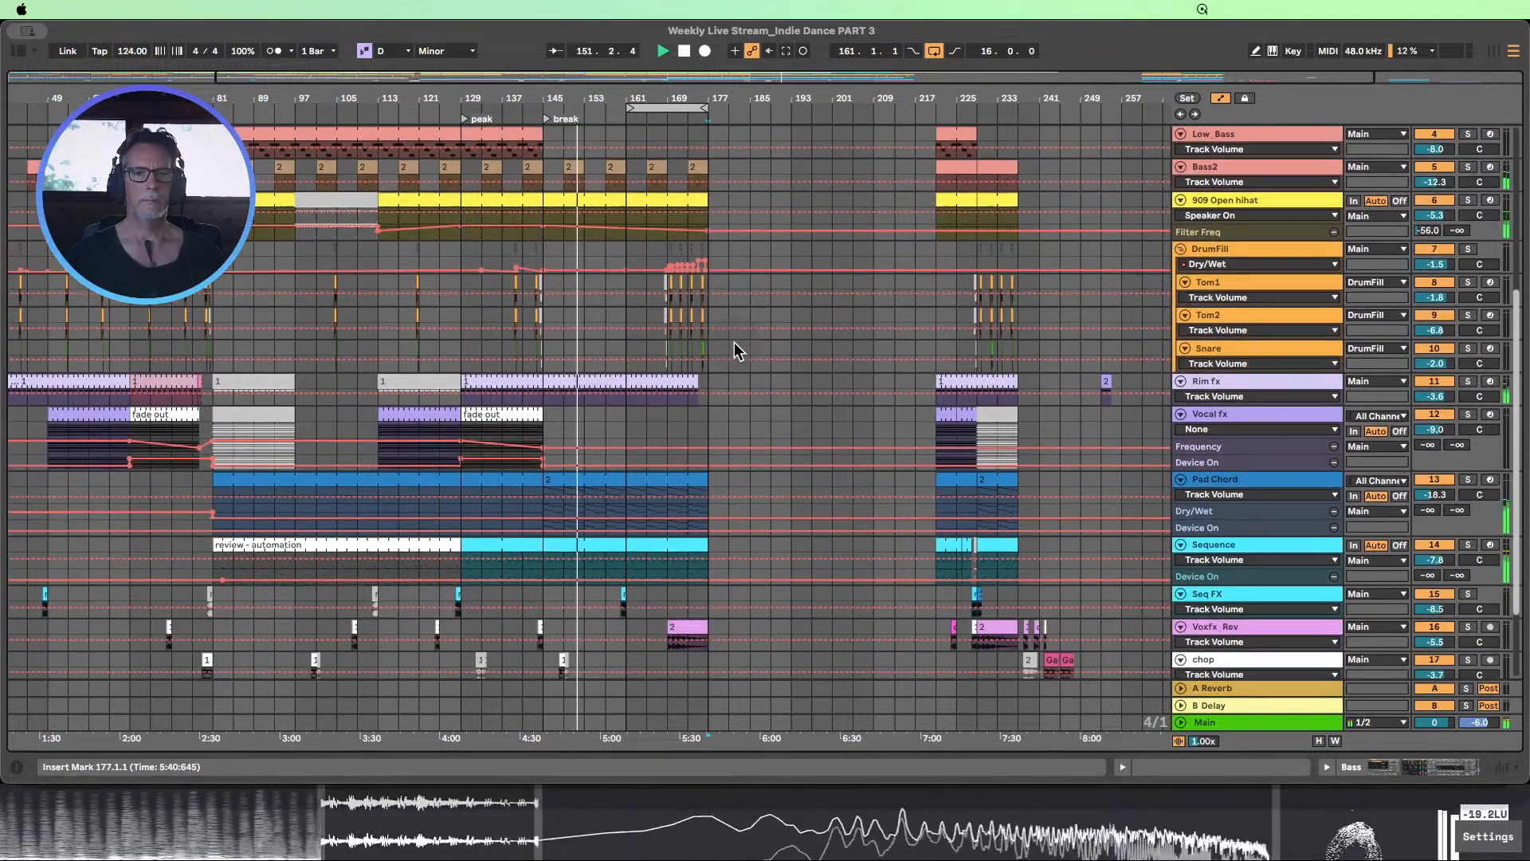
pyautogui.scroll(-4, 734, 342)
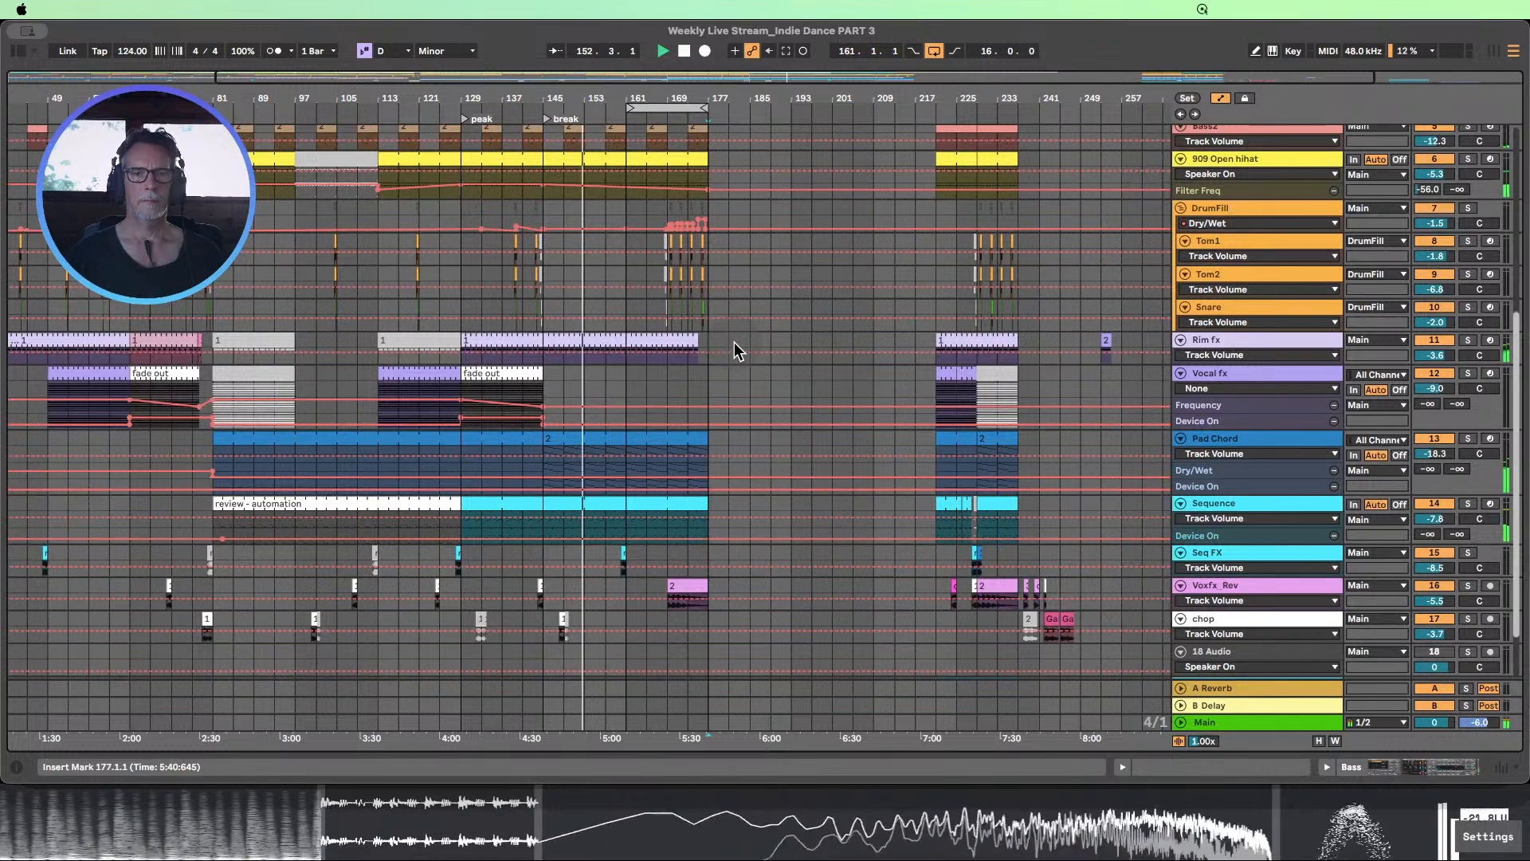
pyautogui.scroll(1, 738, 341)
pyautogui.scroll(10, 738, 342)
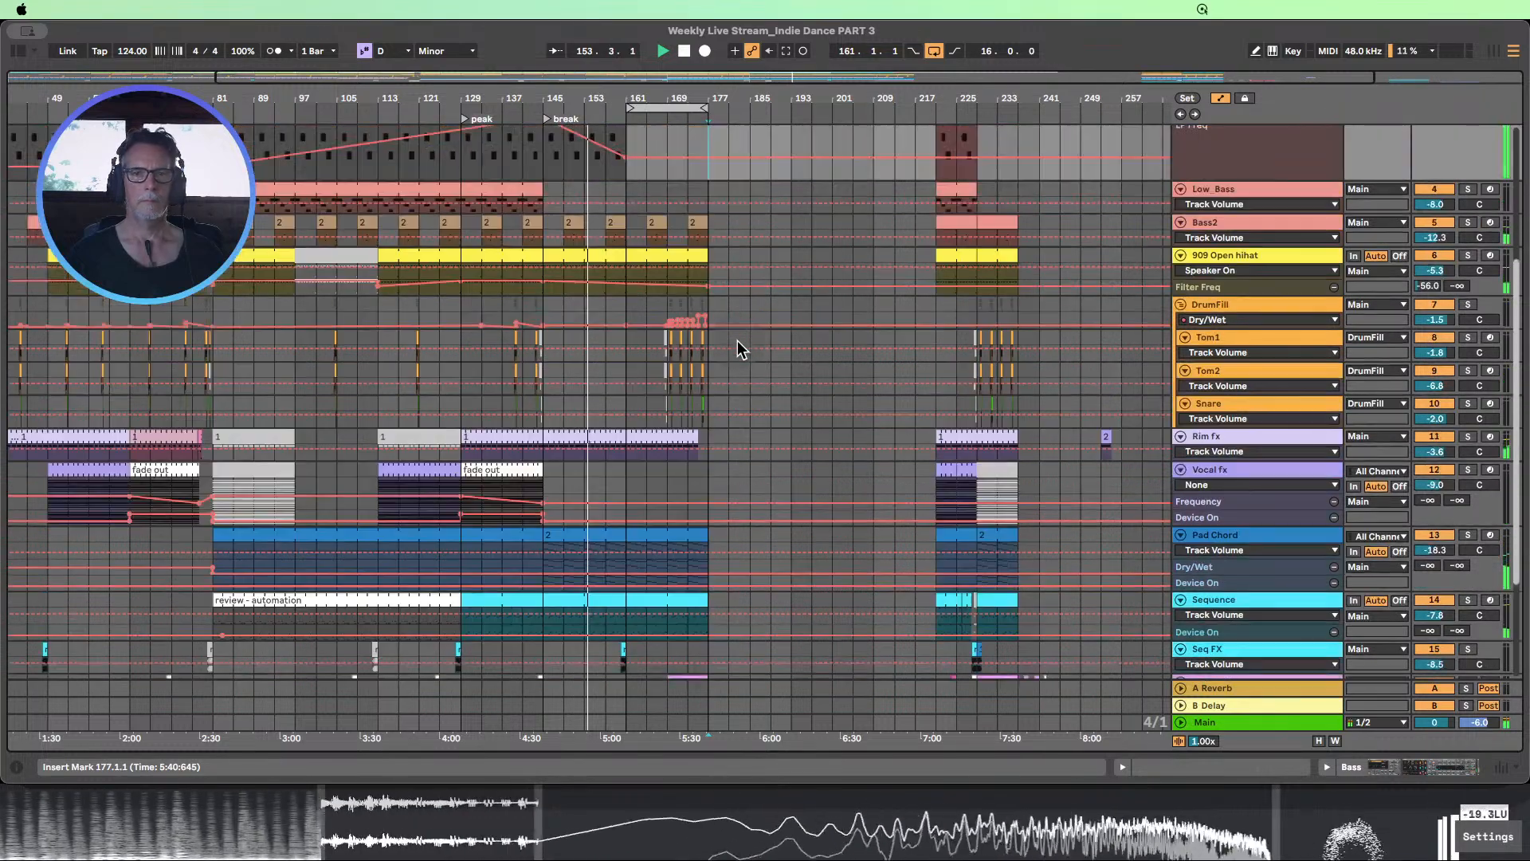
pyautogui.scroll(2, 722, 370)
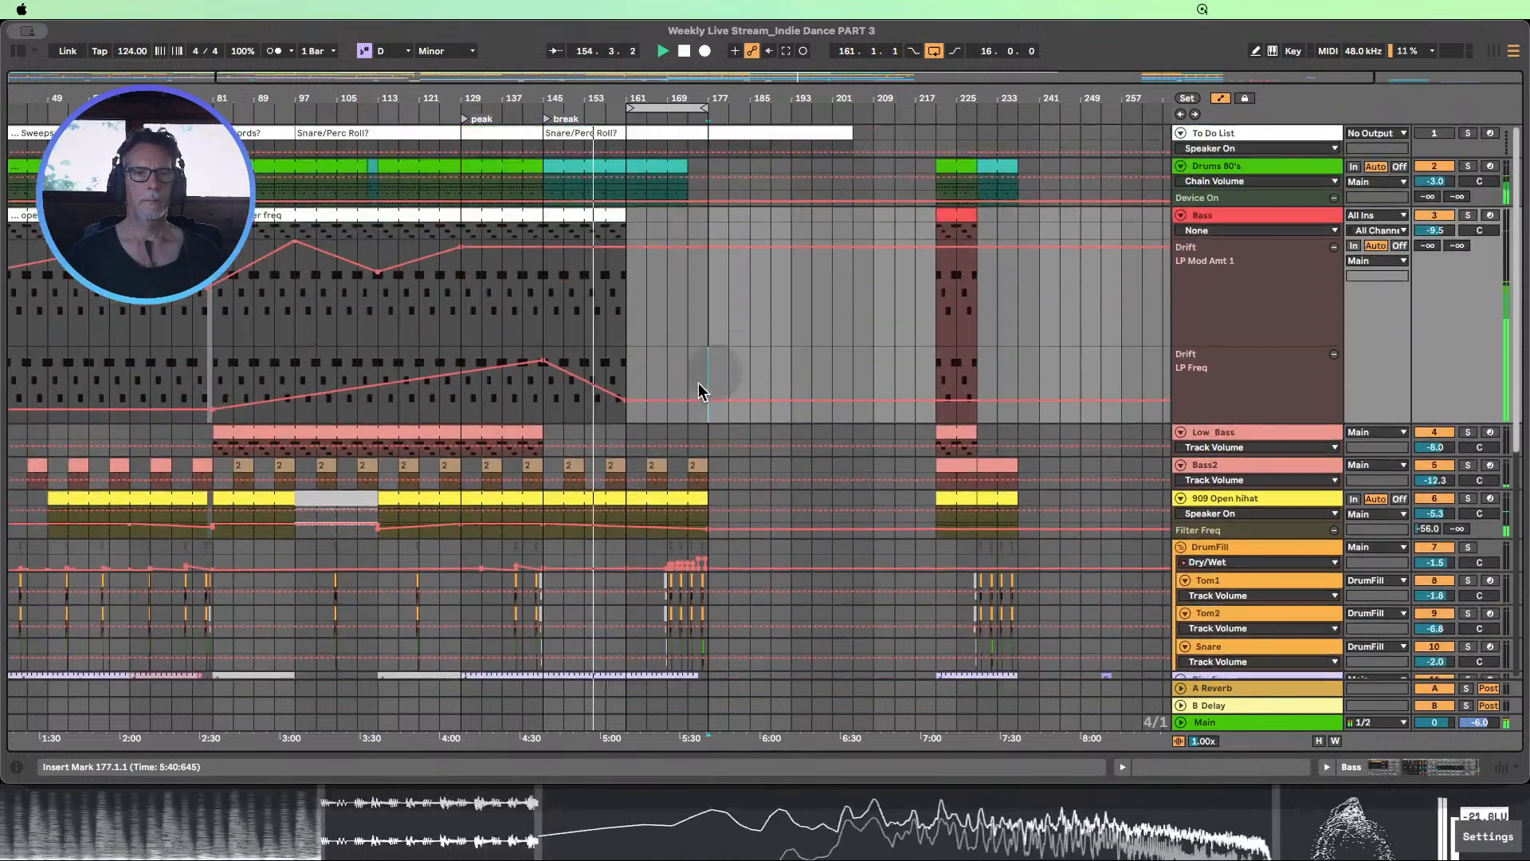
# Make the Bass LP Mod Amt 1 automation fall from bar 129 to bar 161, removing the leftover 100% breakpoint there
pyautogui.click(647, 394)
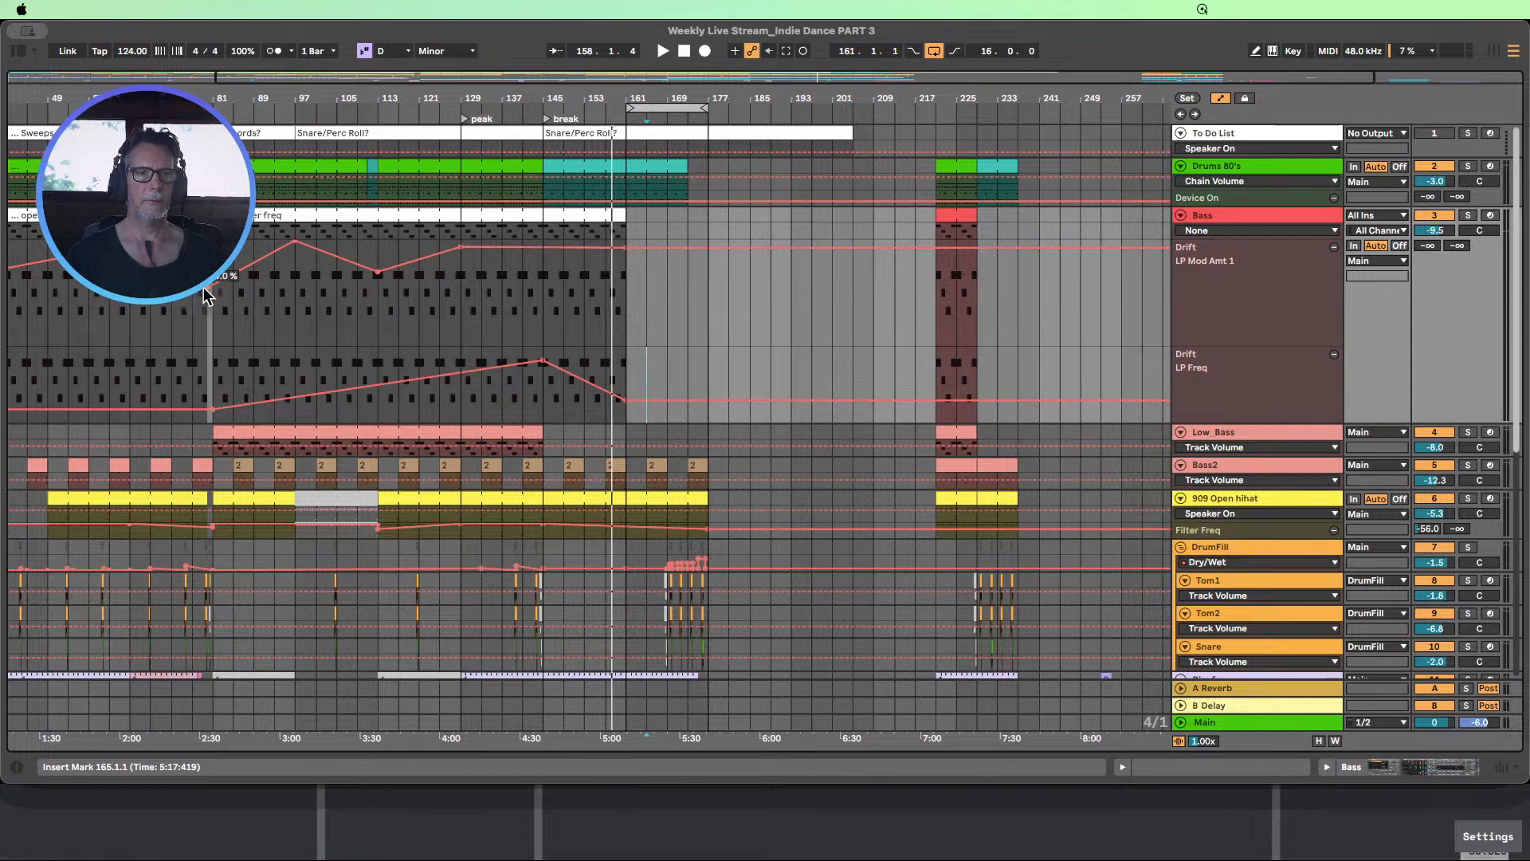
pyautogui.moveTo(589, 252); pyautogui.dragTo(624, 279)
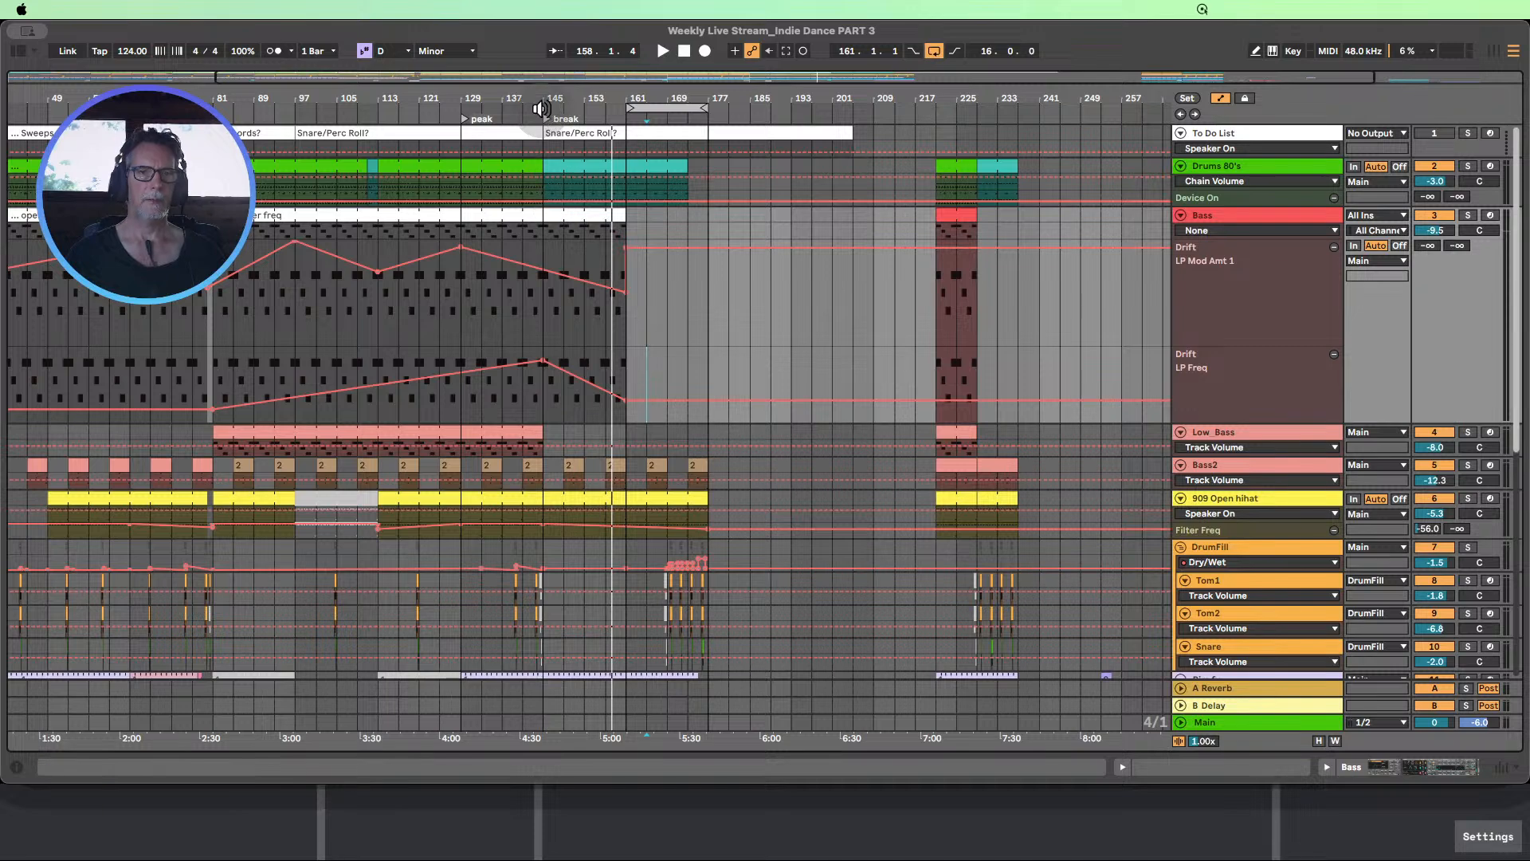
pyautogui.click(501, 116)
pyautogui.scroll(-2, 694, 283)
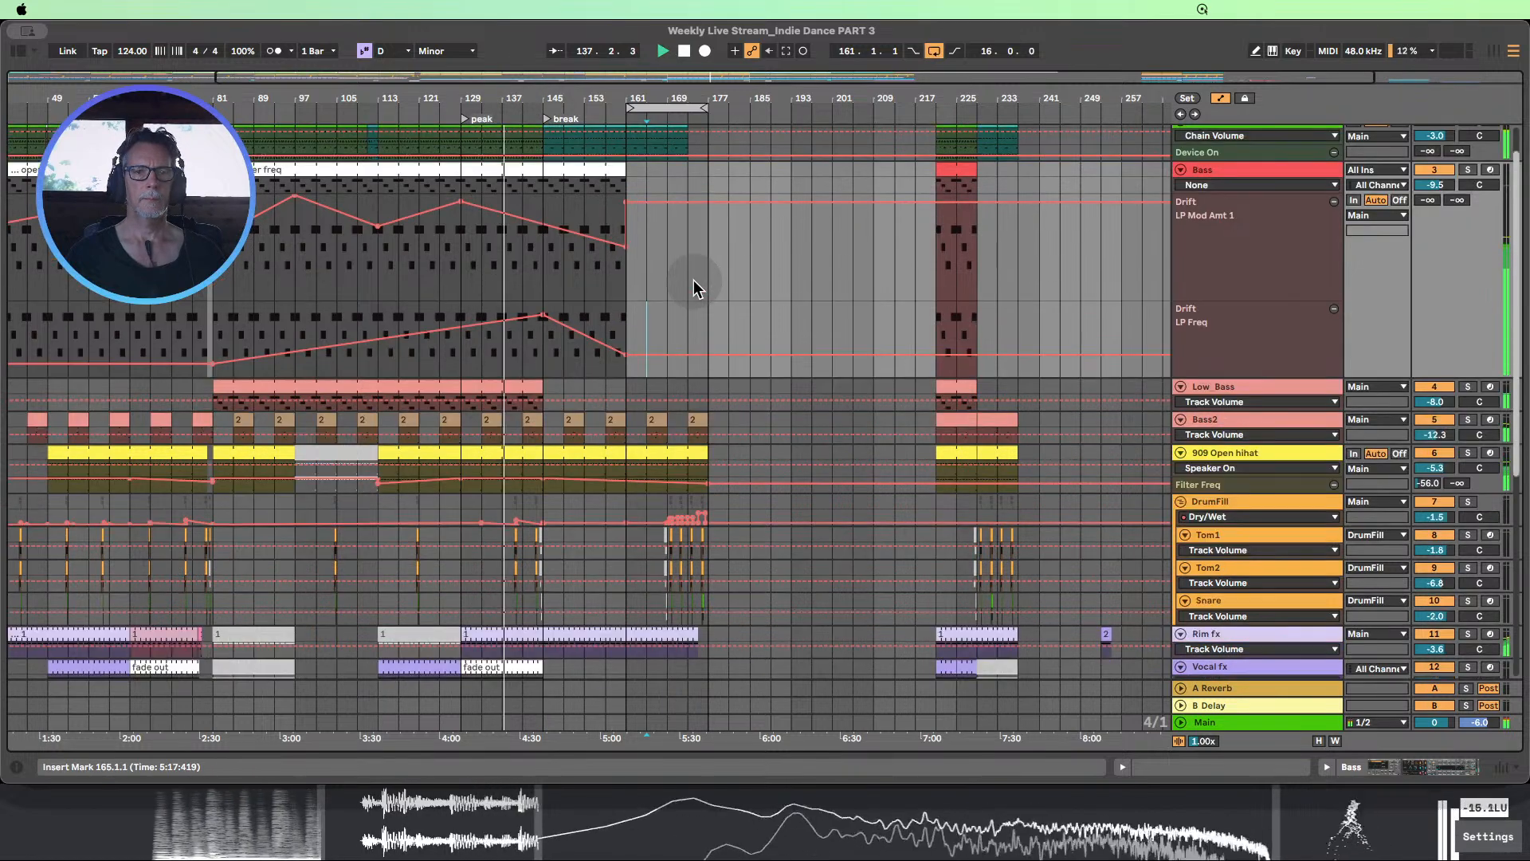
pyautogui.click(626, 210)
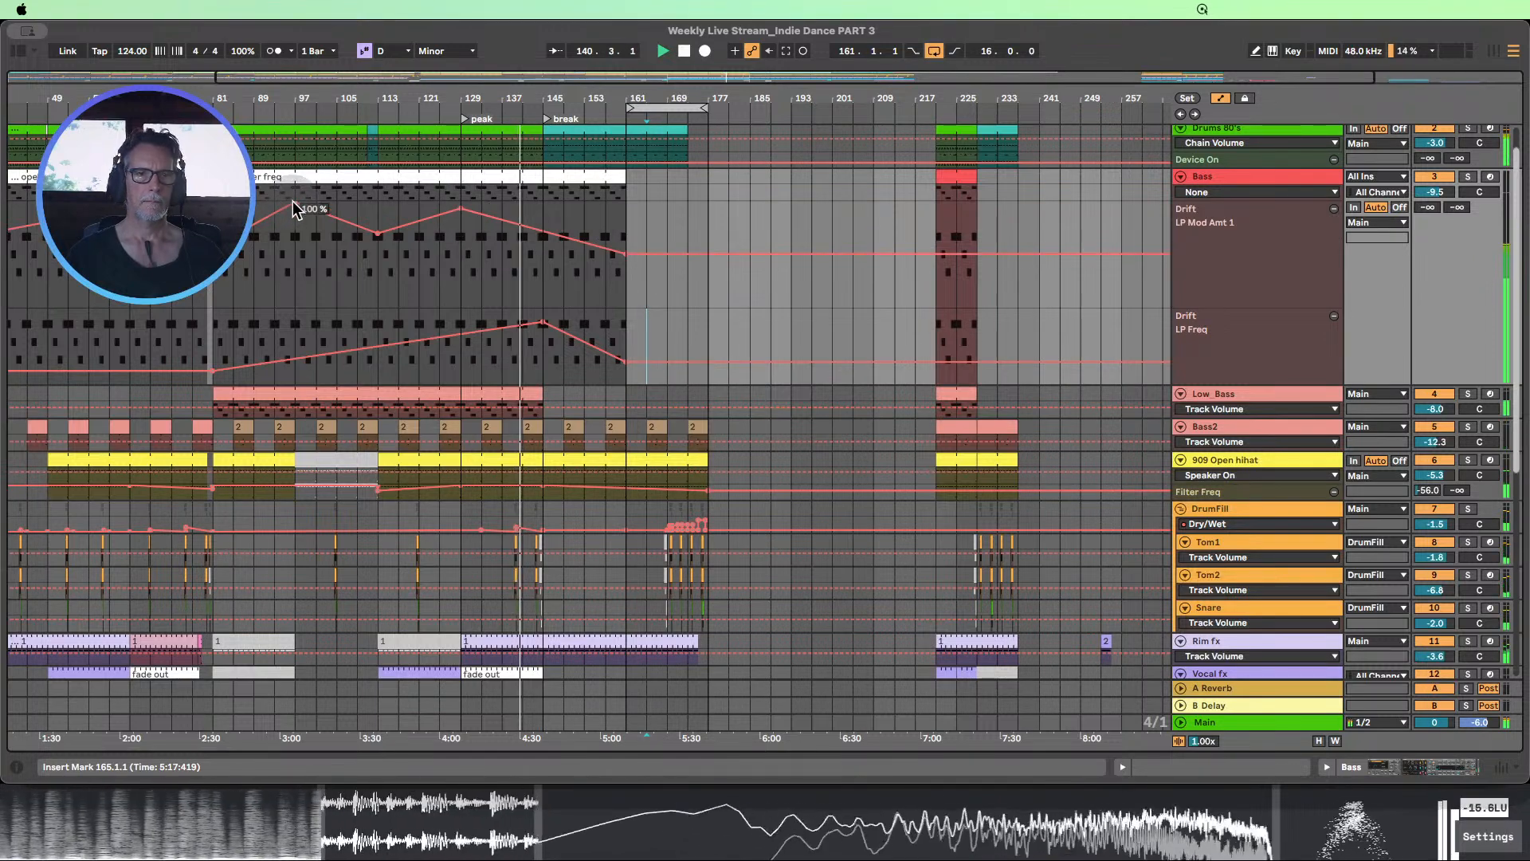
# Copy bars 97–113 of the Tom1, Tom2 and Snare tracks and paste them at bar 145
pyautogui.scroll(-2, 762, 355)
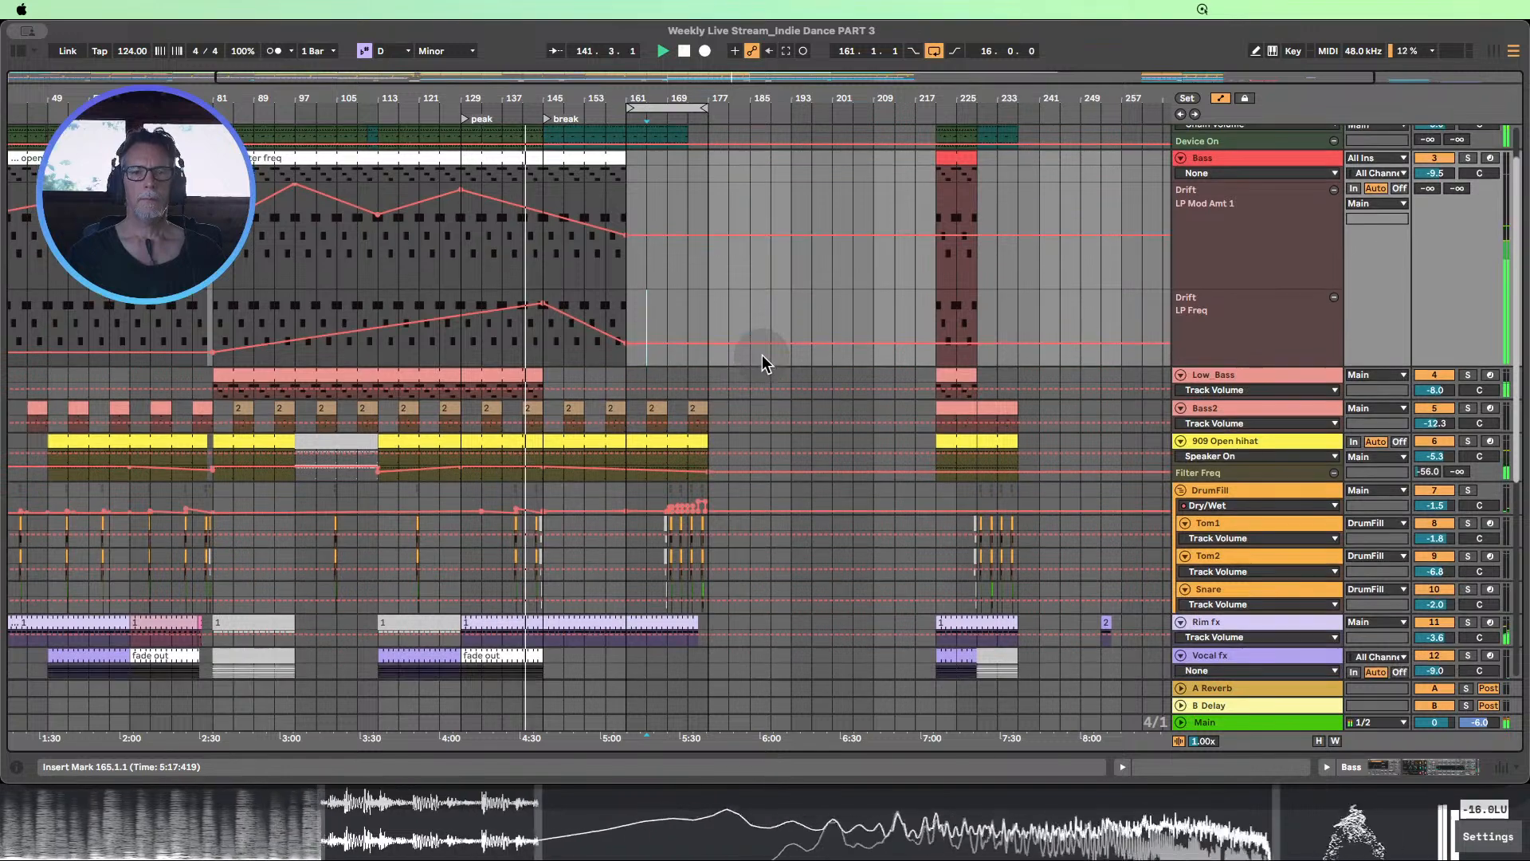
pyautogui.scroll(-3, 762, 355)
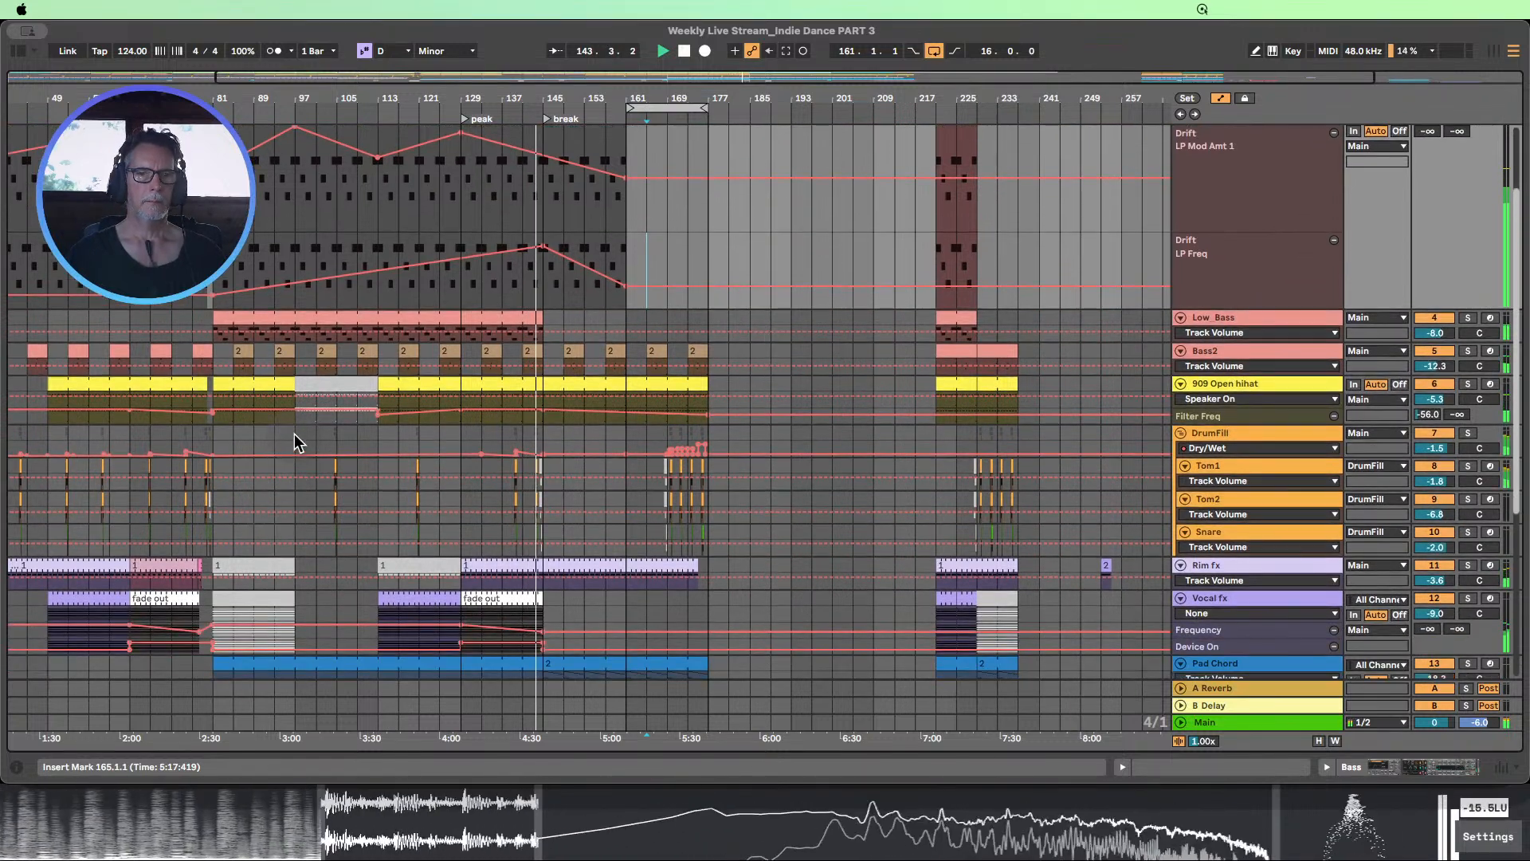
pyautogui.click(1221, 99)
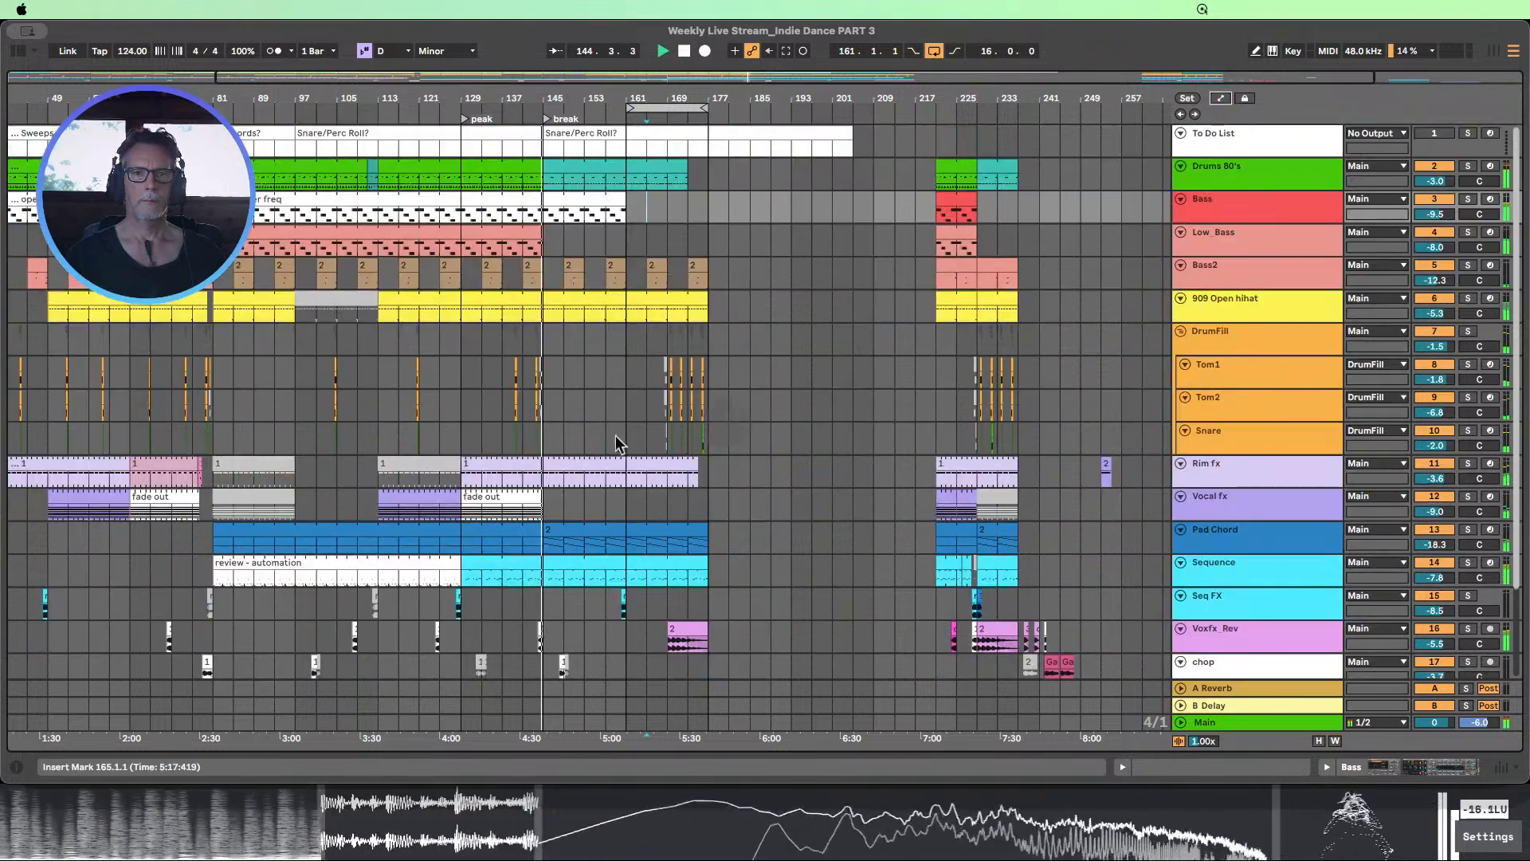
pyautogui.moveTo(301, 374); pyautogui.dragTo(365, 433)
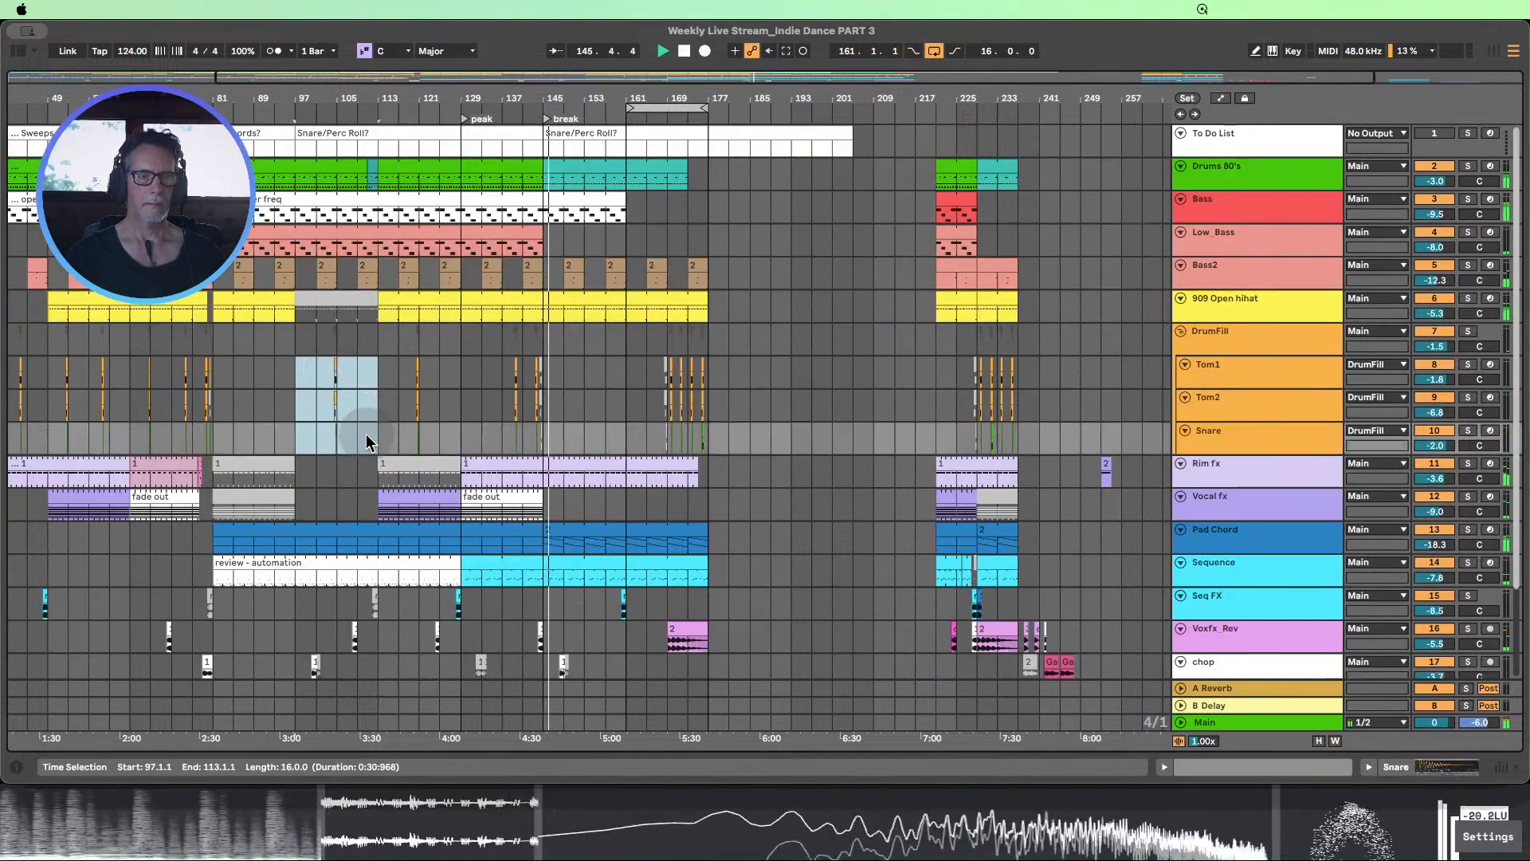
pyautogui.click(544, 371)
pyautogui.press('super+v')
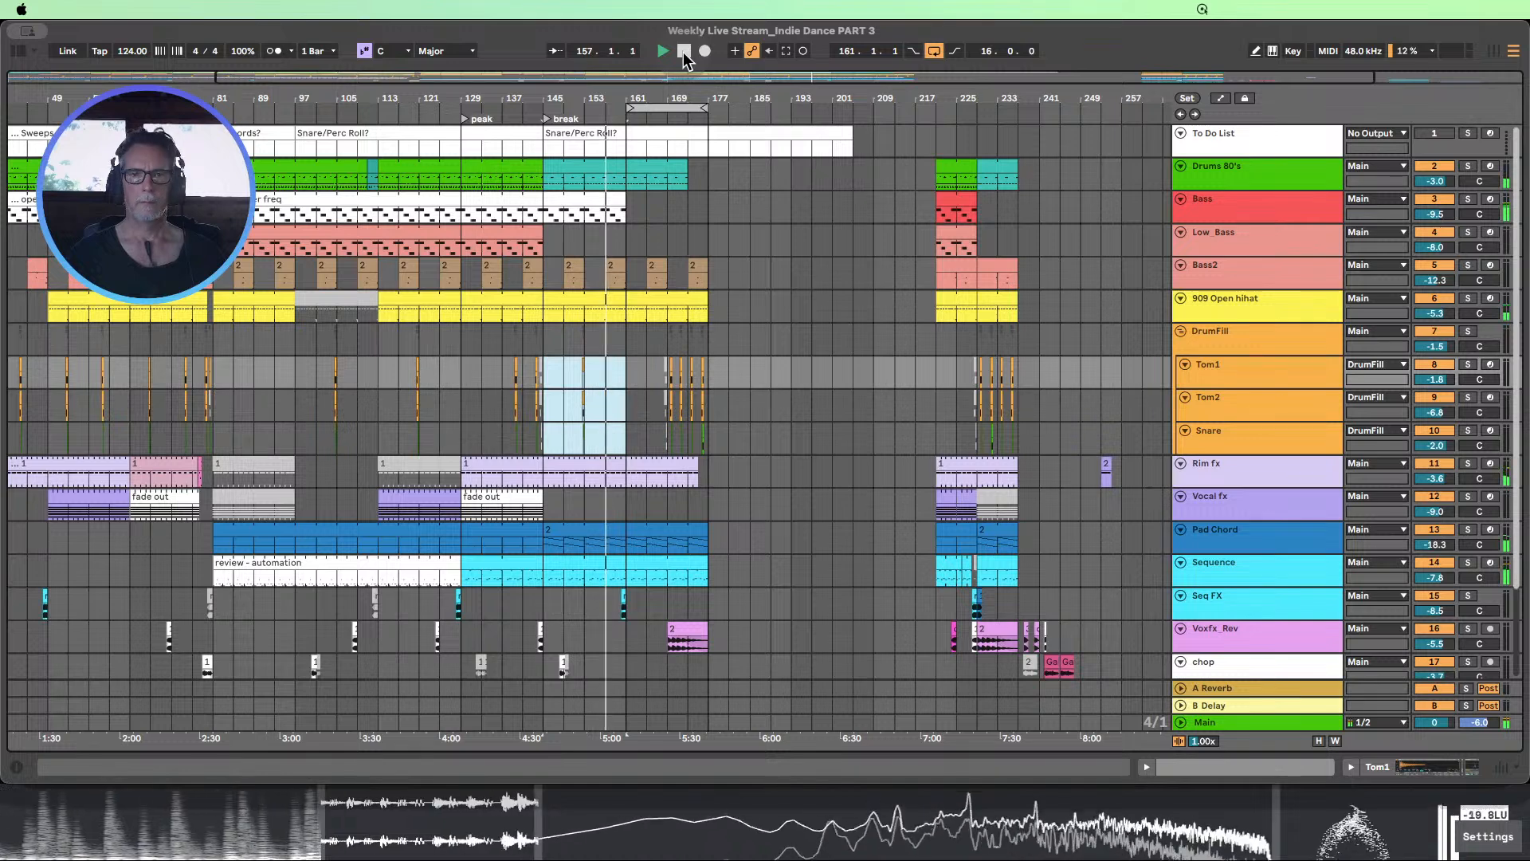
# Loop bars 153–161 and raise the Bass LP Mod Amt 1 automation slightly at bar 161
pyautogui.moveTo(1243, 221); pyautogui.dragTo(1277, 326)
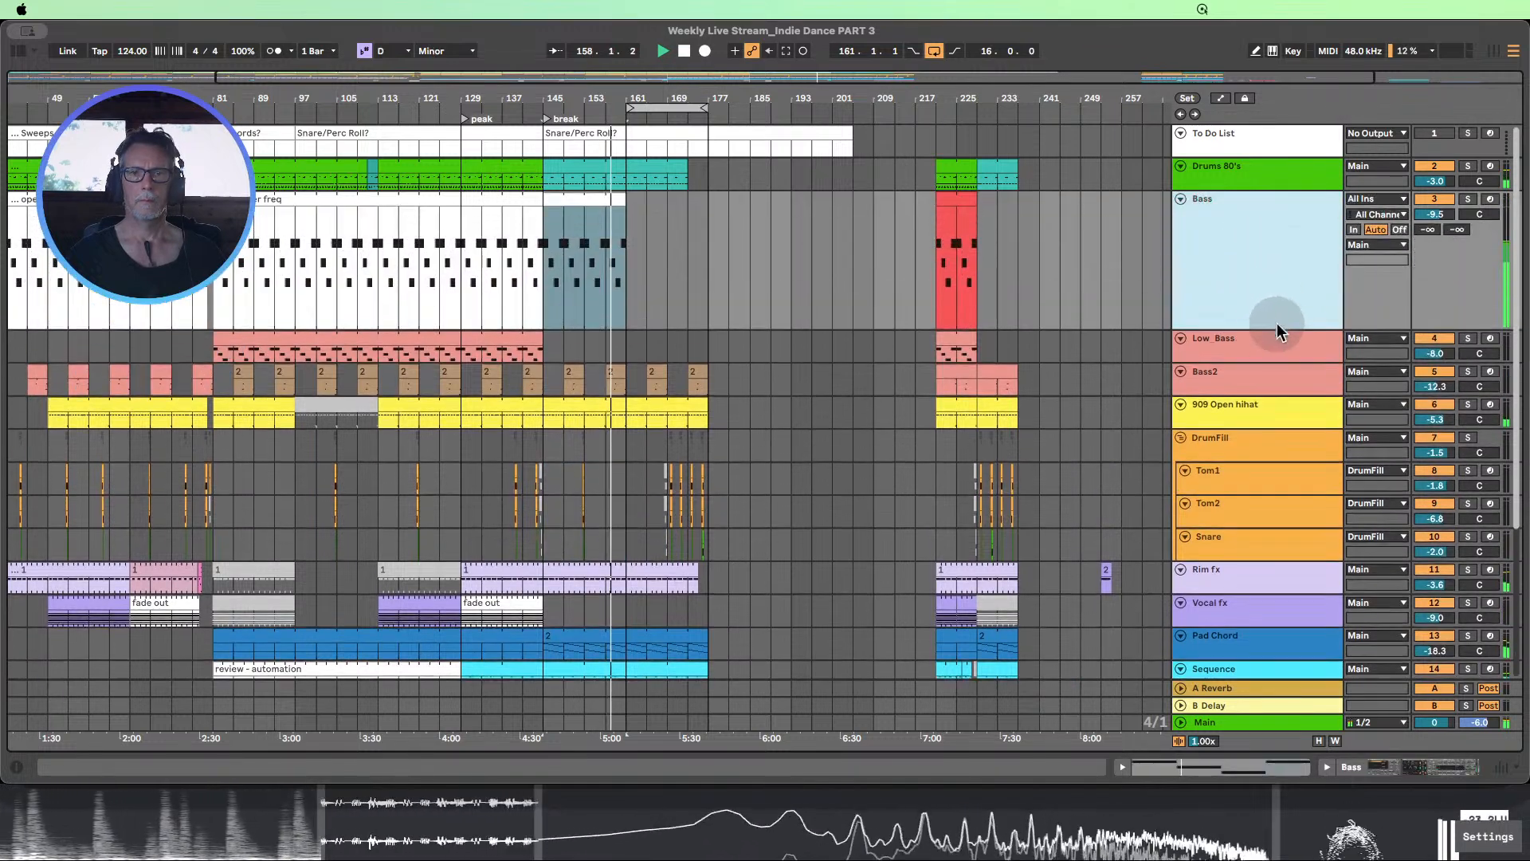
pyautogui.moveTo(654, 109); pyautogui.dragTo(583, 108)
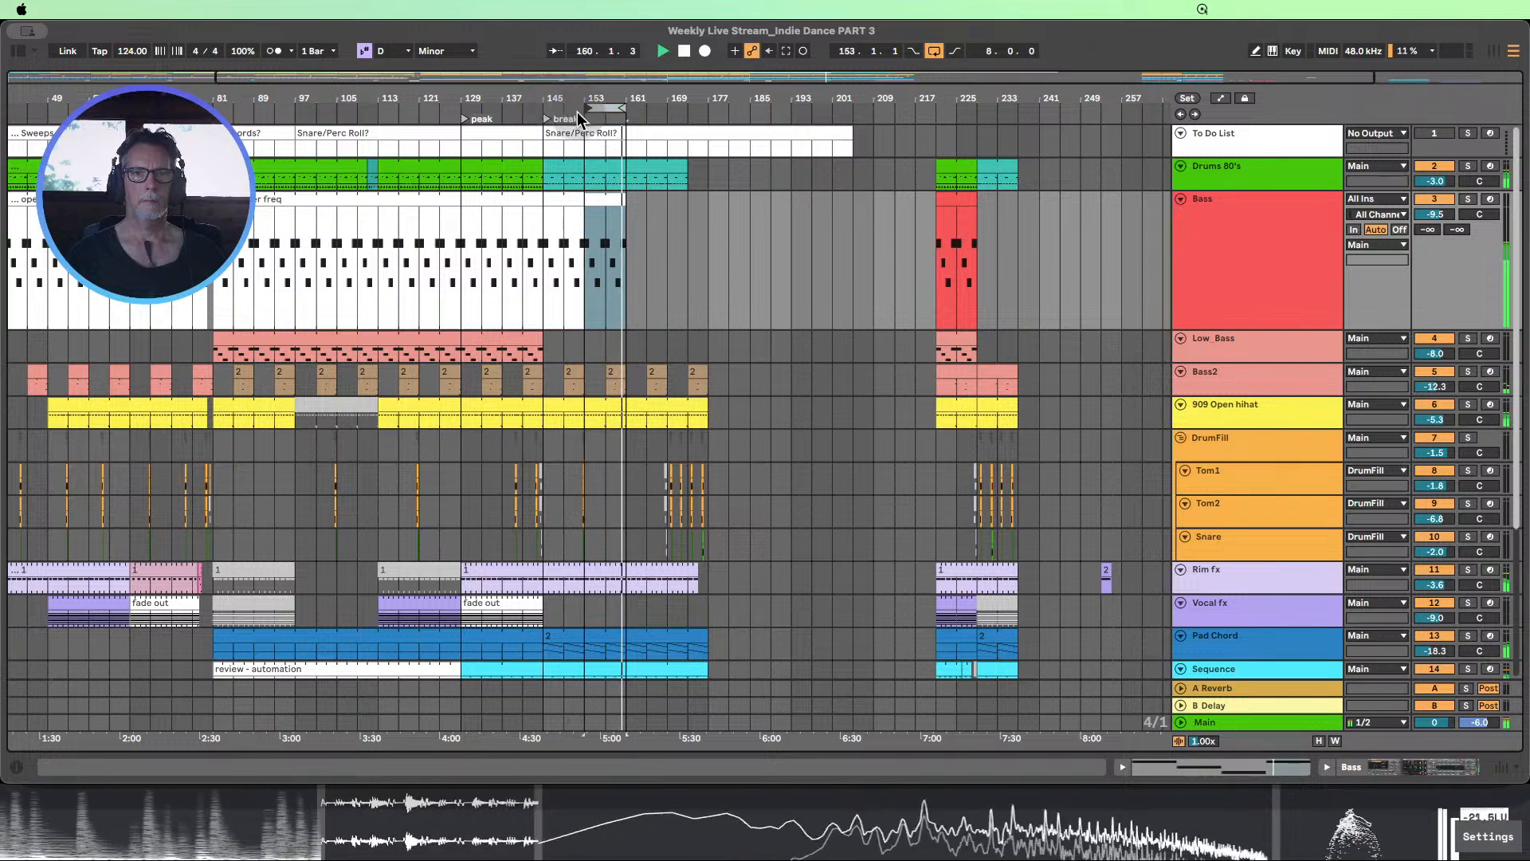
pyautogui.click(1220, 98)
pyautogui.click(668, 437)
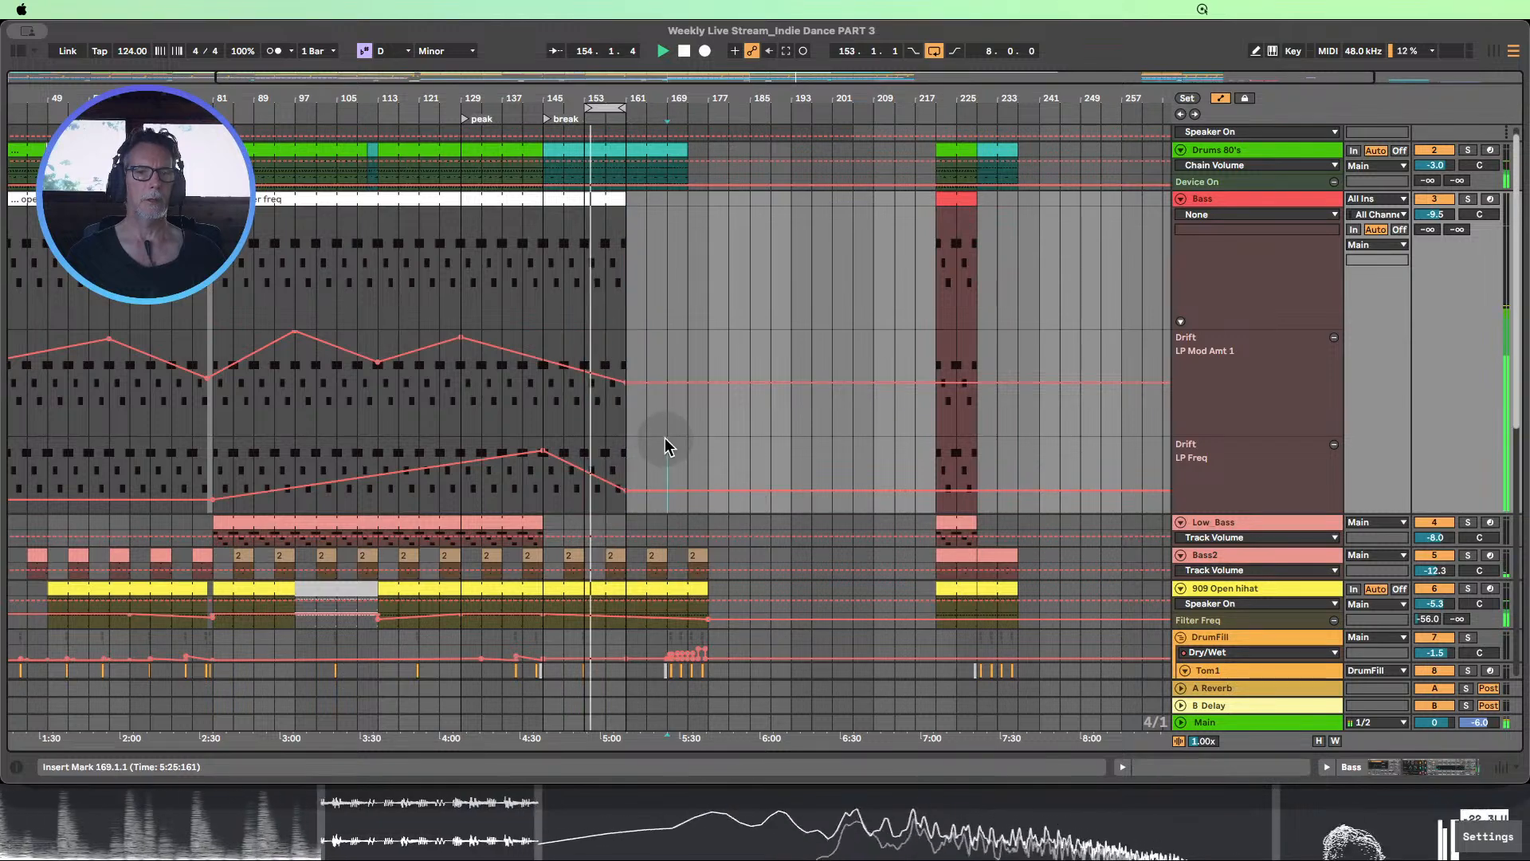
pyautogui.click(647, 471)
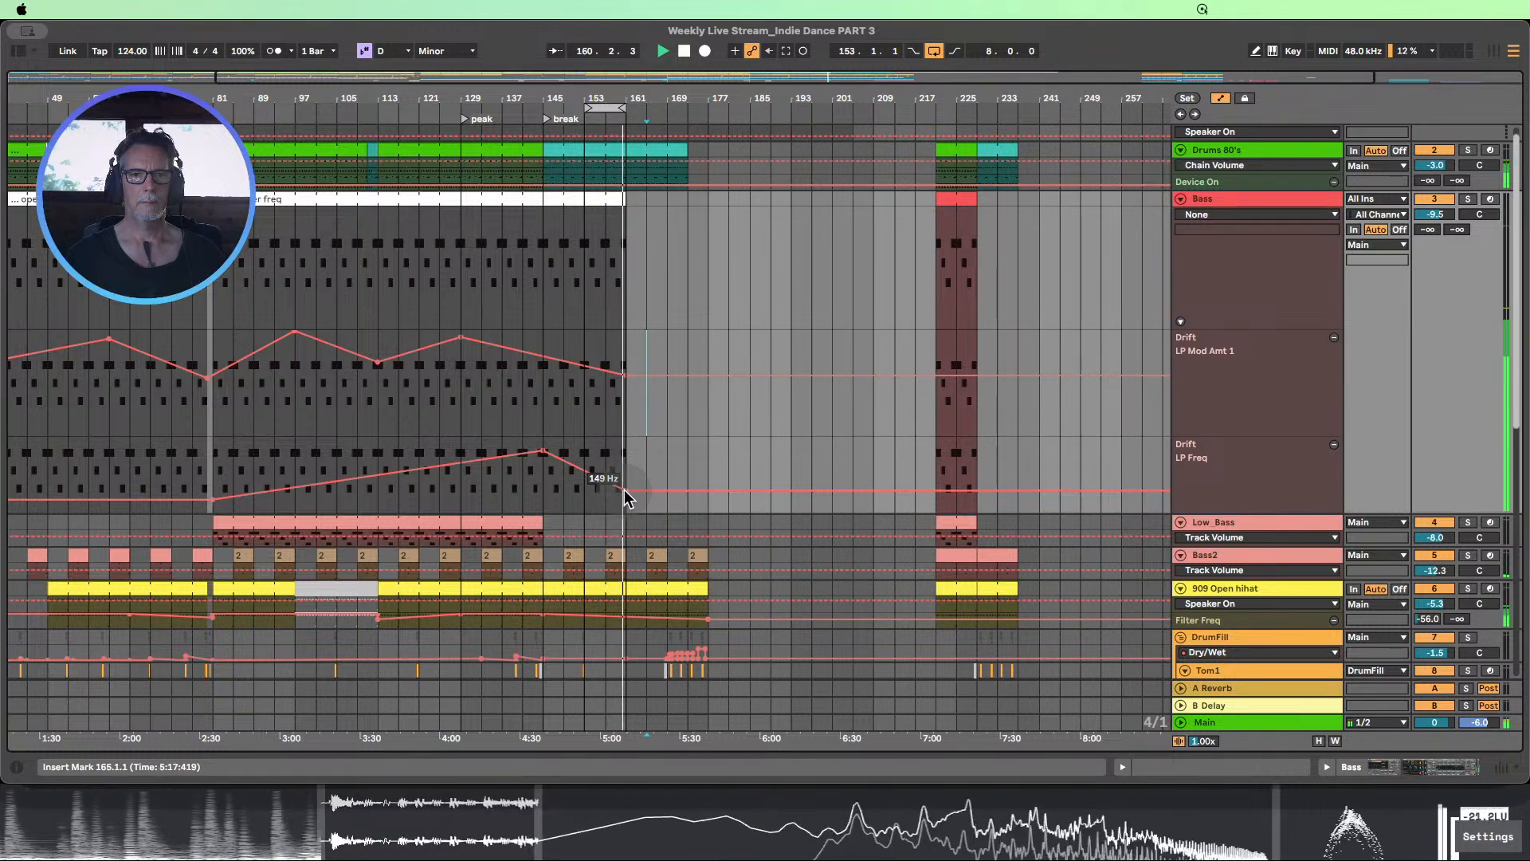
# Inspect the Sequence track across bars 145–177 with the automation lanes hidden
pyautogui.scroll(-10, 719, 456)
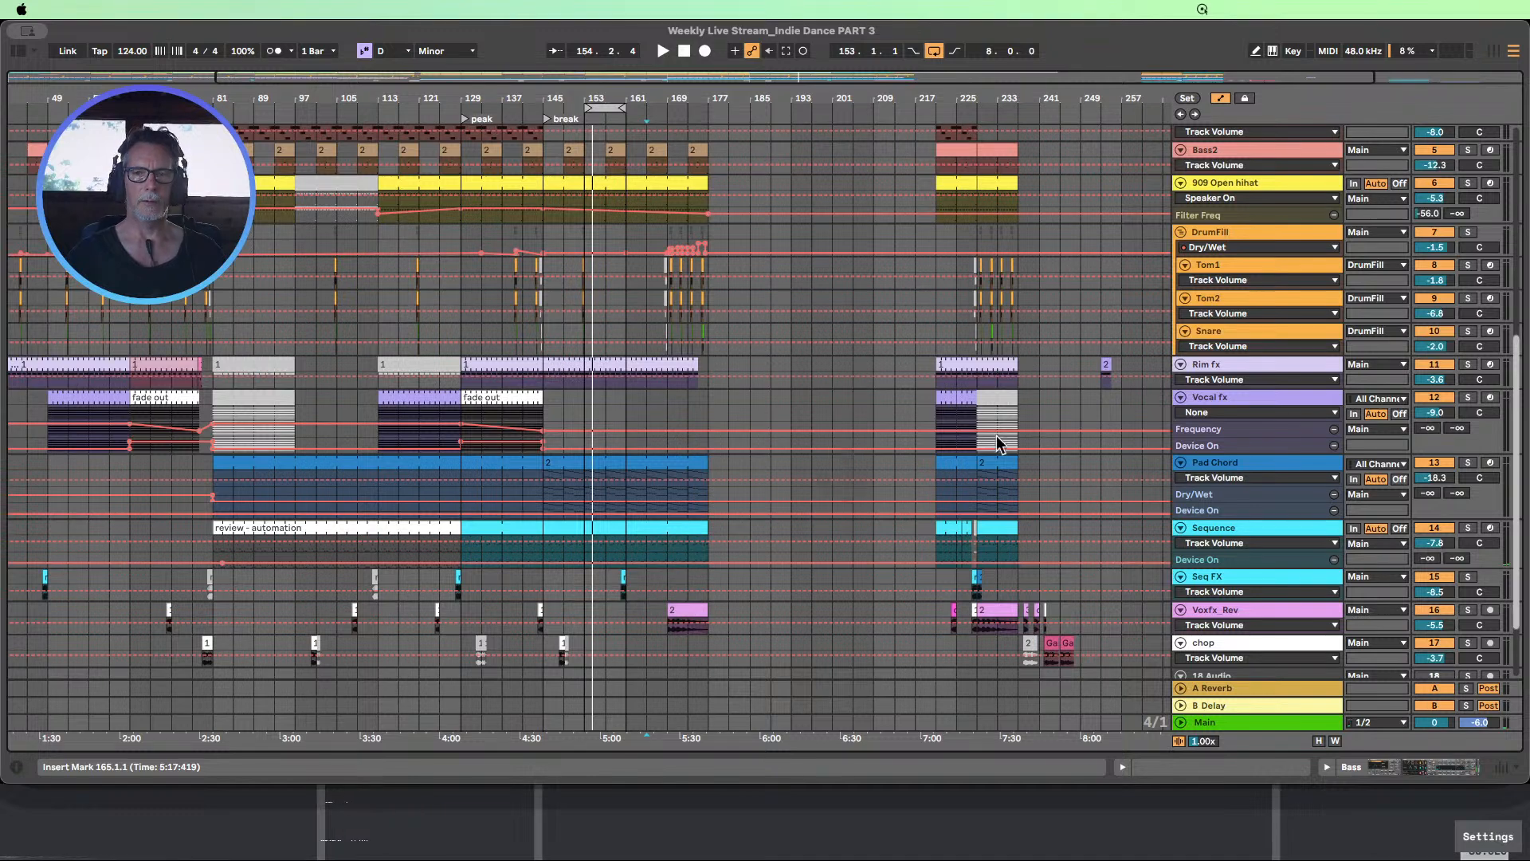
pyautogui.click(1318, 742)
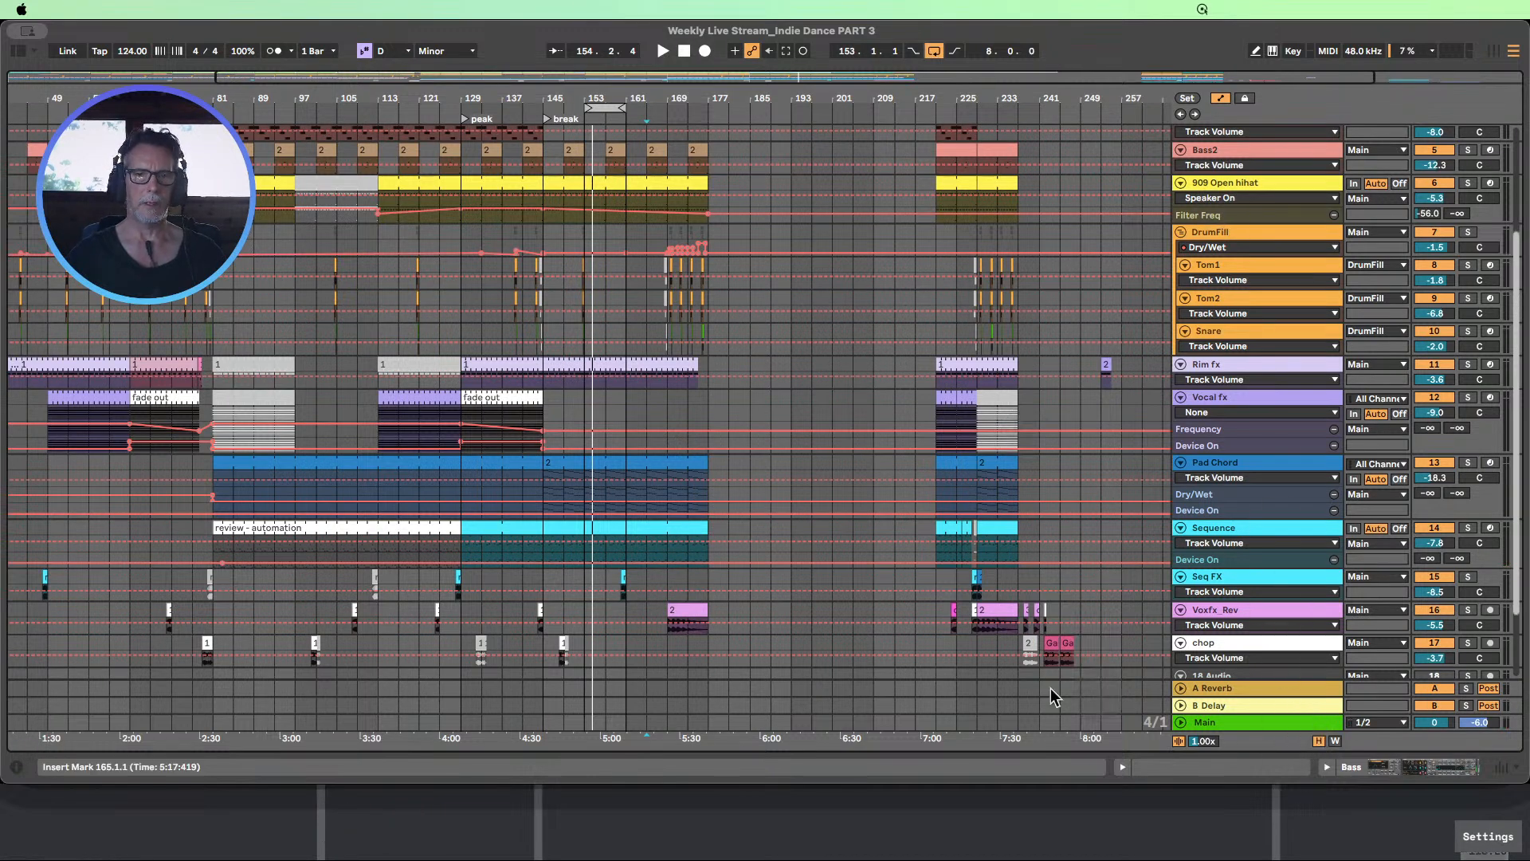
pyautogui.click(1221, 99)
pyautogui.click(558, 470)
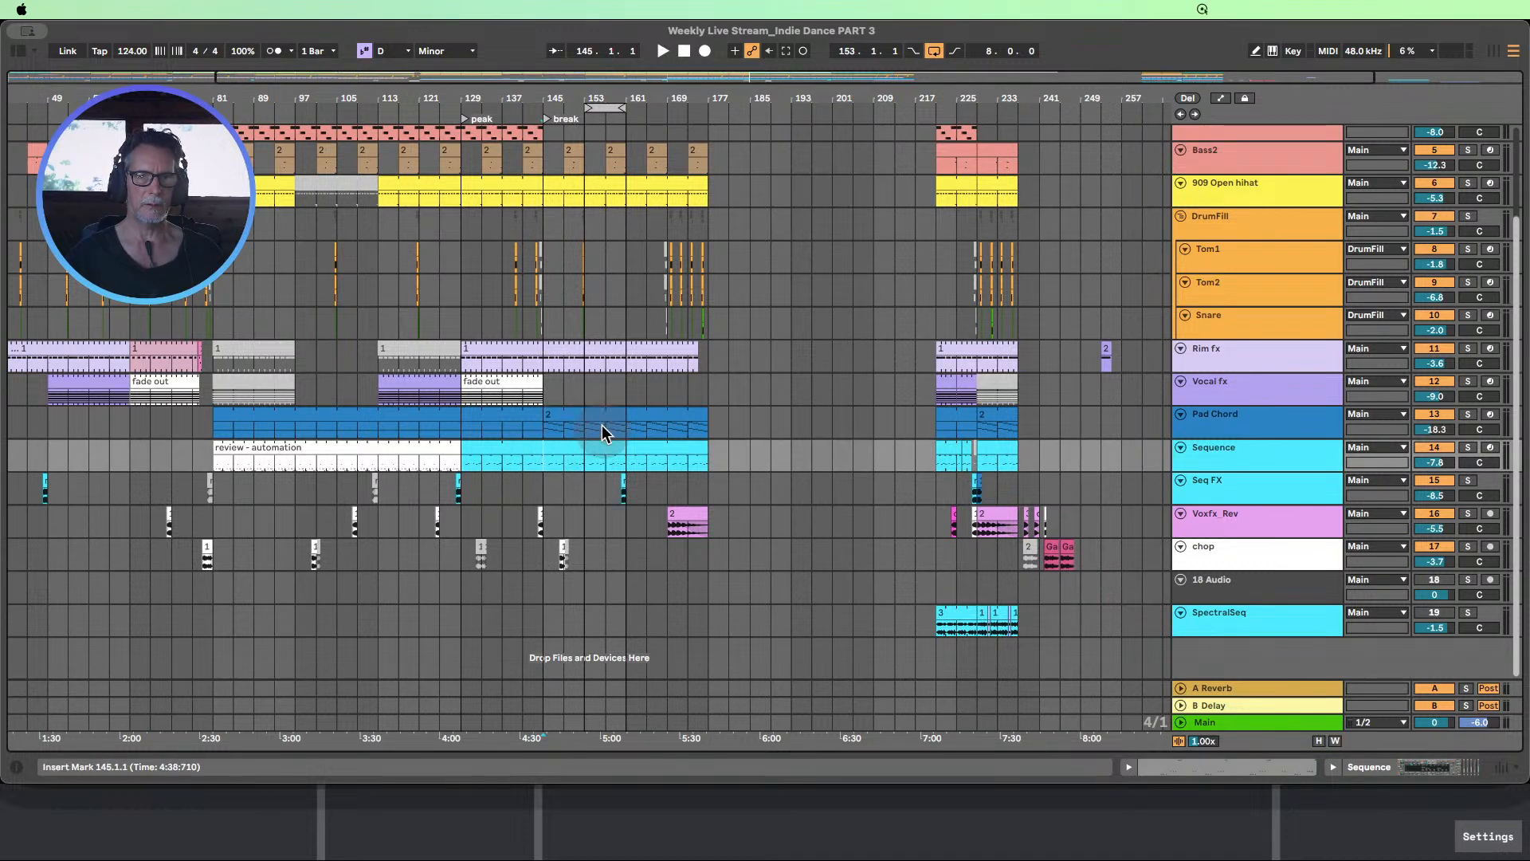
pyautogui.click(1237, 454)
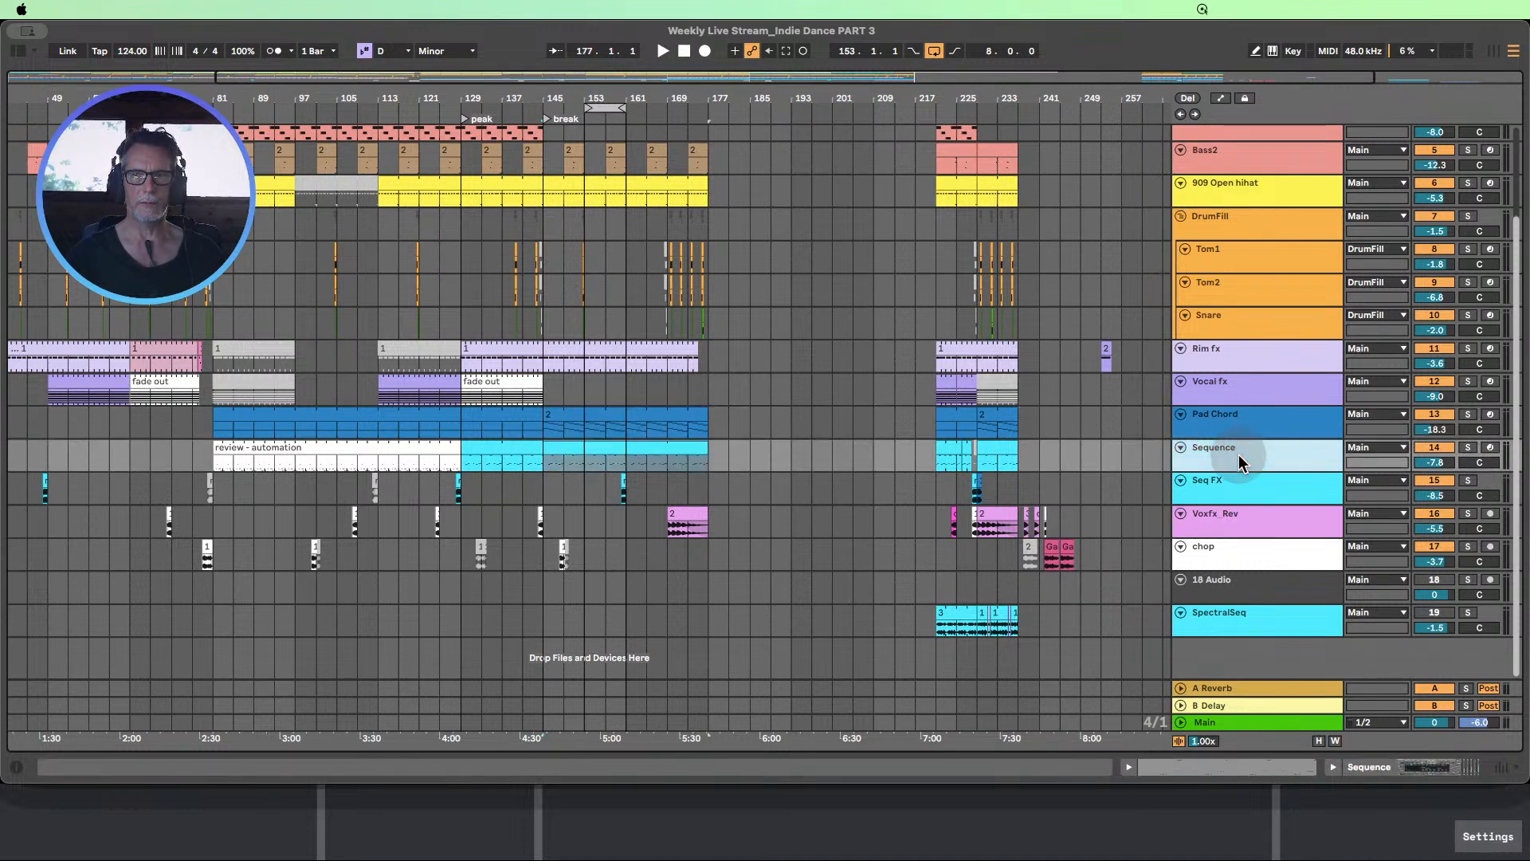
pyautogui.click(1221, 99)
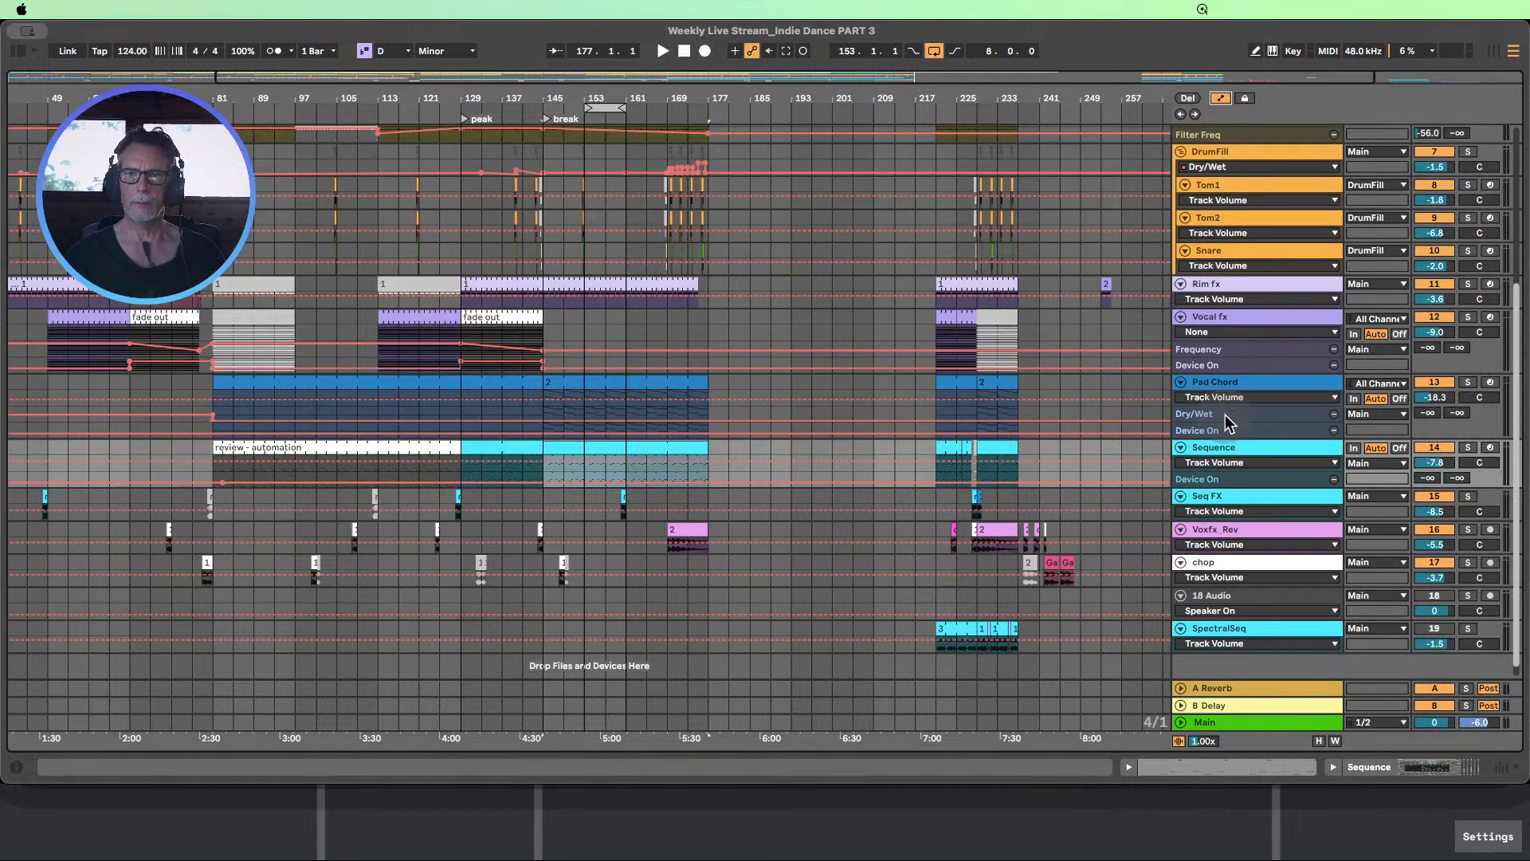
# Enlarge the Pad Chord automation lanes and switch its Auto Filter Device On automation to on from bar 81
pyautogui.moveTo(1220, 437); pyautogui.dragTo(1227, 502)
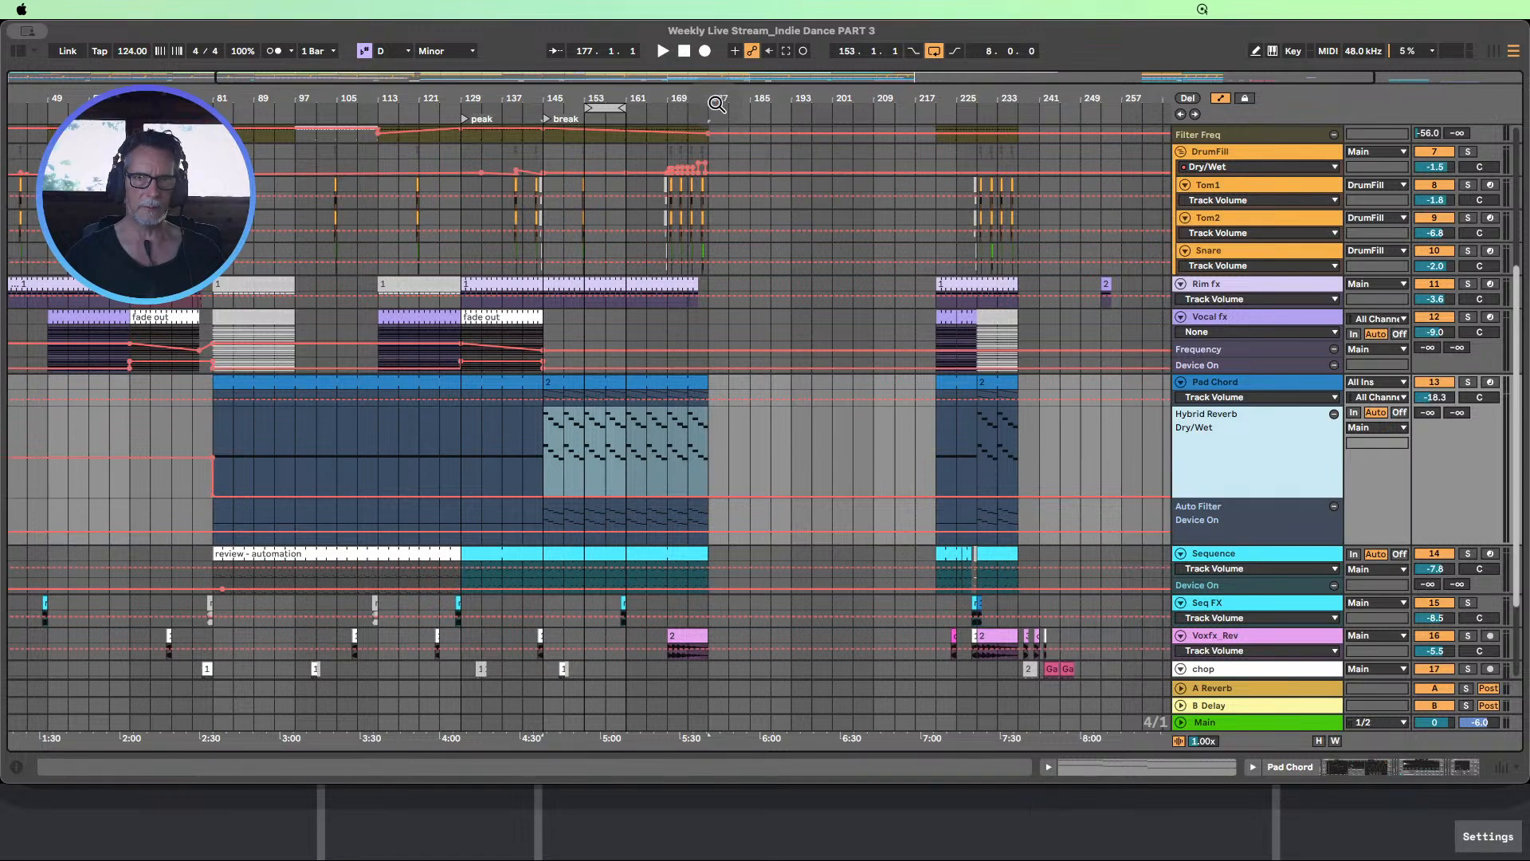
pyautogui.moveTo(716, 99); pyautogui.dragTo(714, 55)
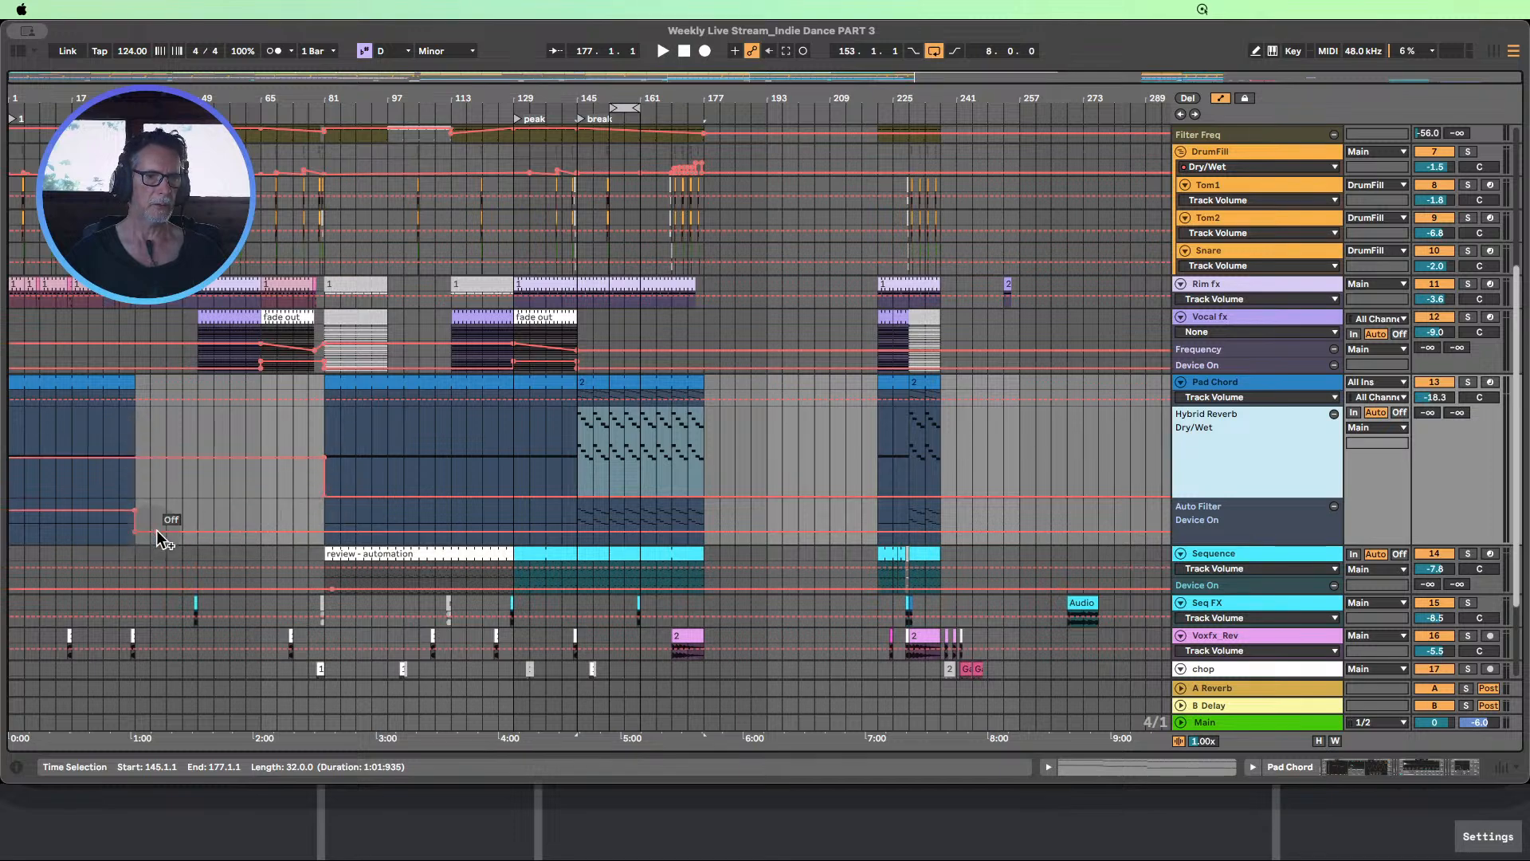
pyautogui.click(319, 528)
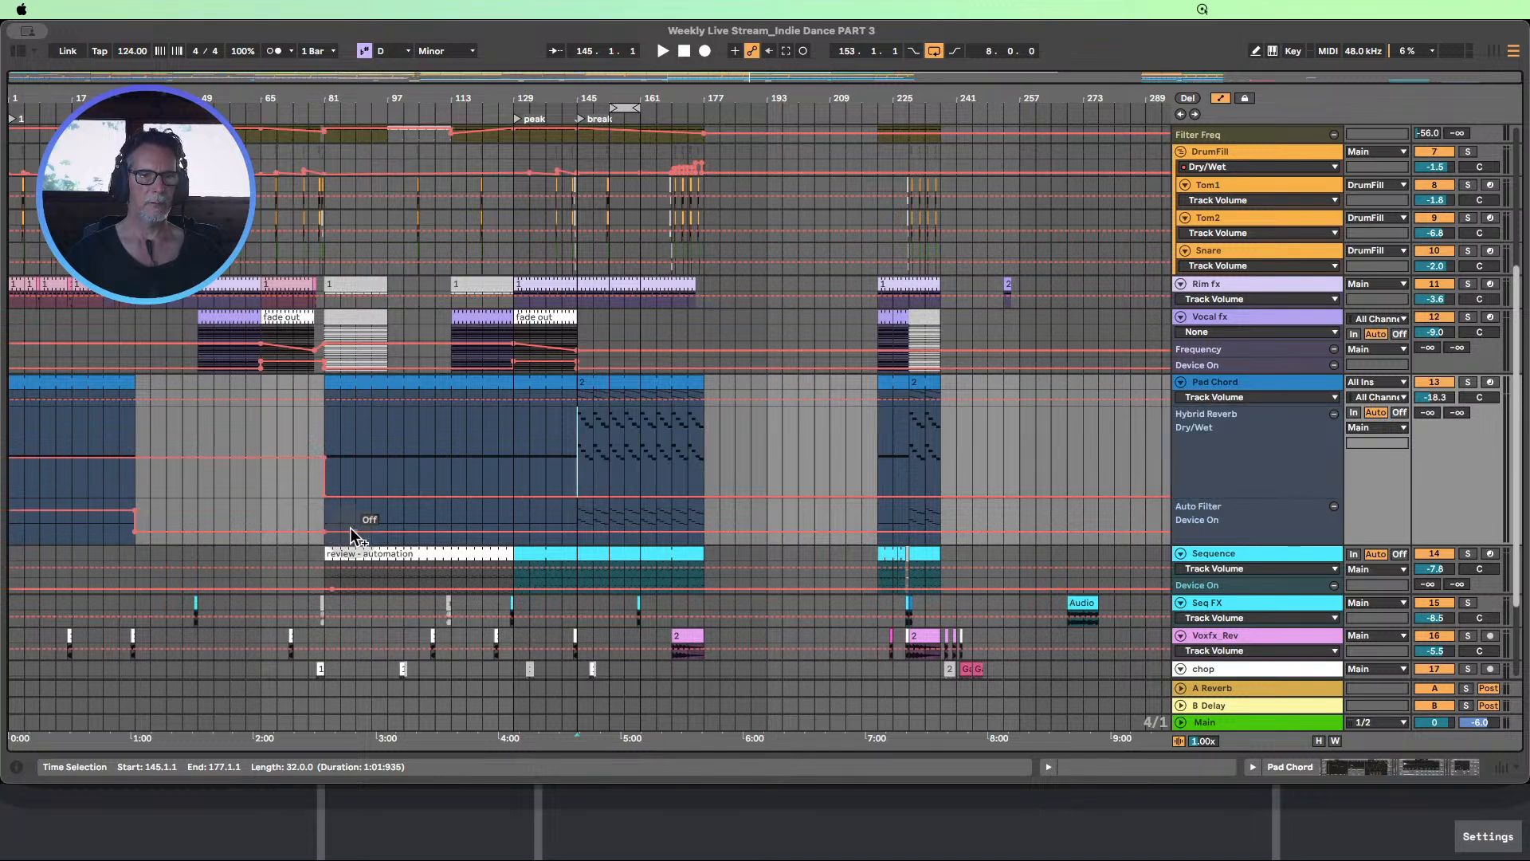
pyautogui.moveTo(351, 528); pyautogui.dragTo(324, 510)
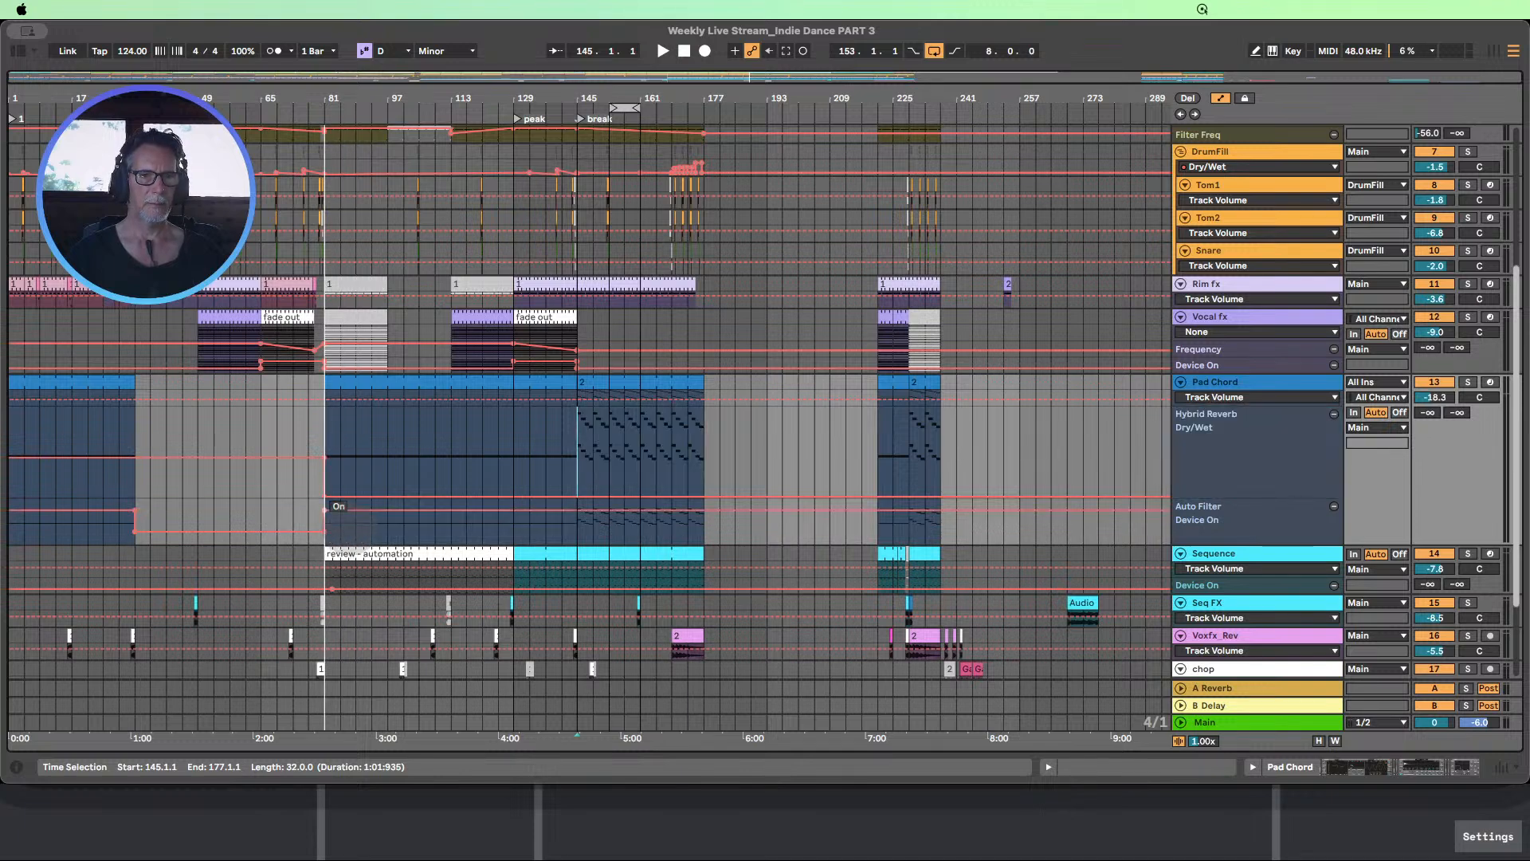
# Ramp the Pad Chord's Hybrid Reverb Dry/Wet automation from bar 81 up to 29% at bar 177
pyautogui.click(293, 485)
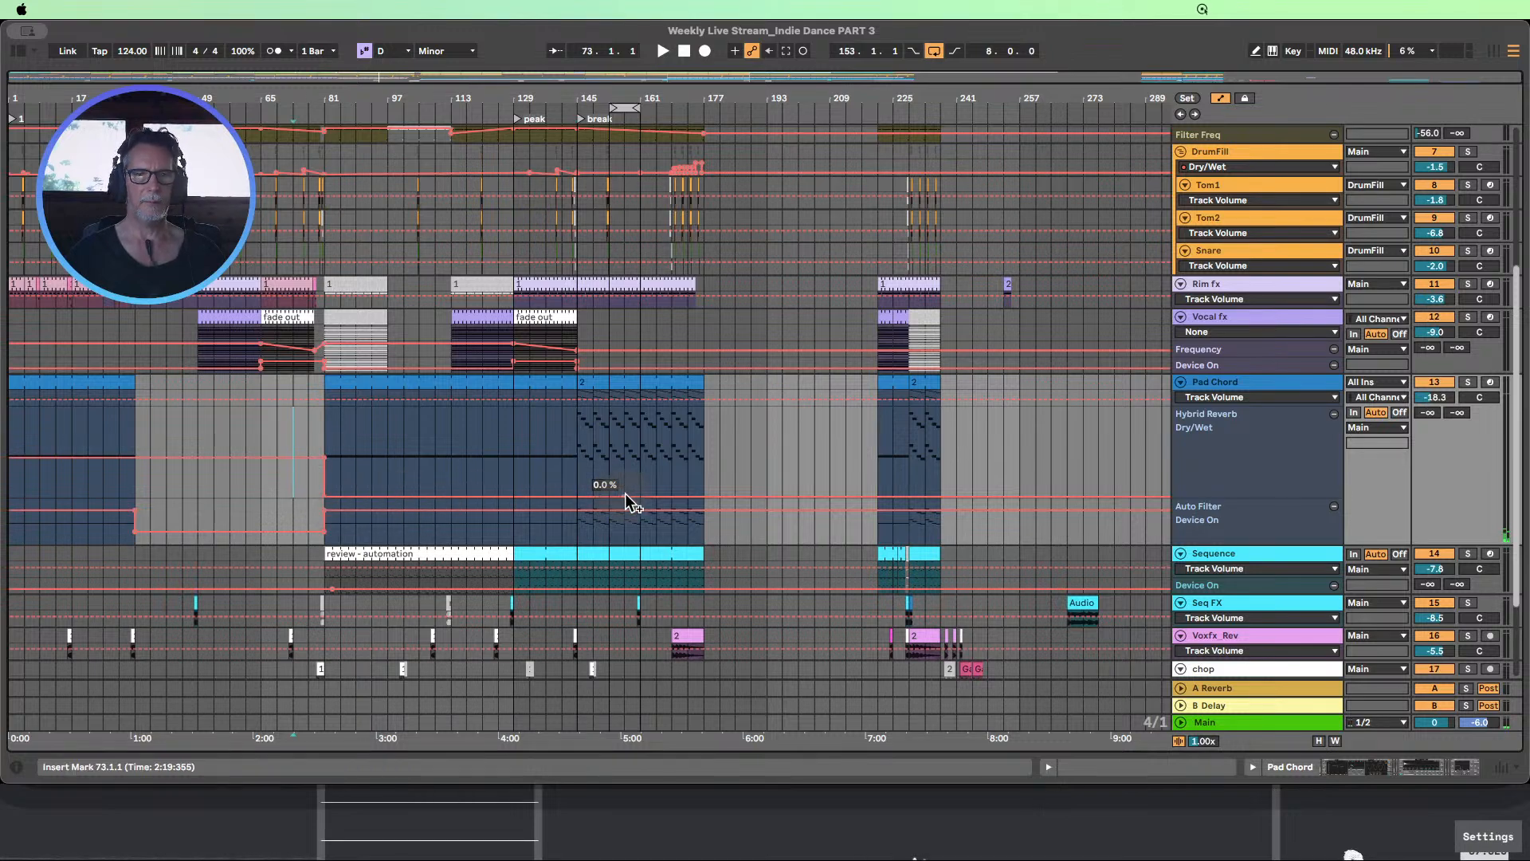
pyautogui.moveTo(625, 496); pyautogui.dragTo(703, 469)
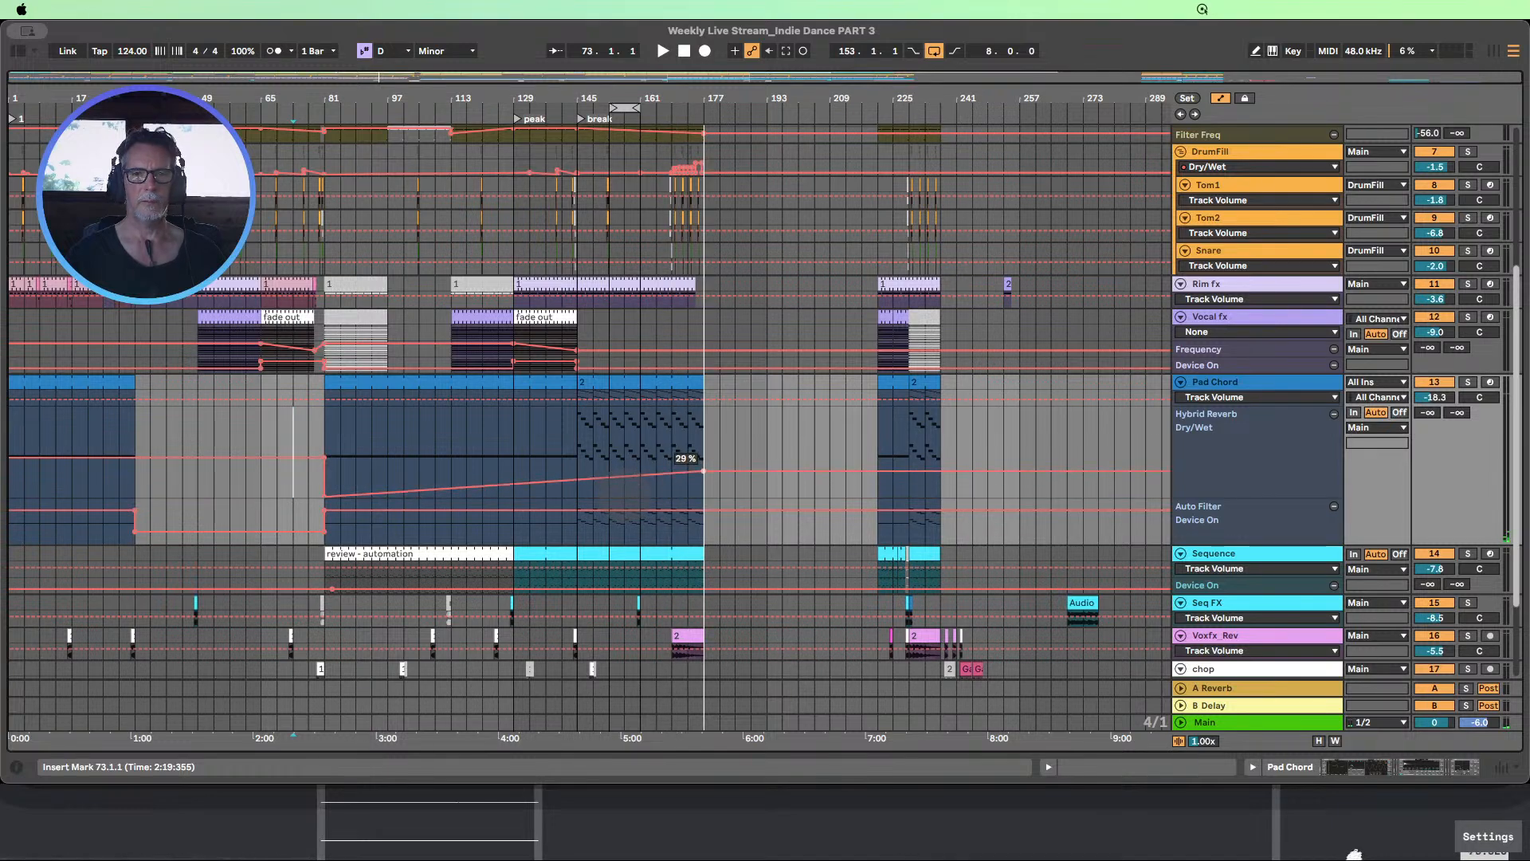
# During playback, move the Pad Chord's Hybrid Reverb Dry/Wet ramp peak to bar 145, raising it slightly above 31%
pyautogui.moveTo(704, 471); pyautogui.dragTo(703, 469)
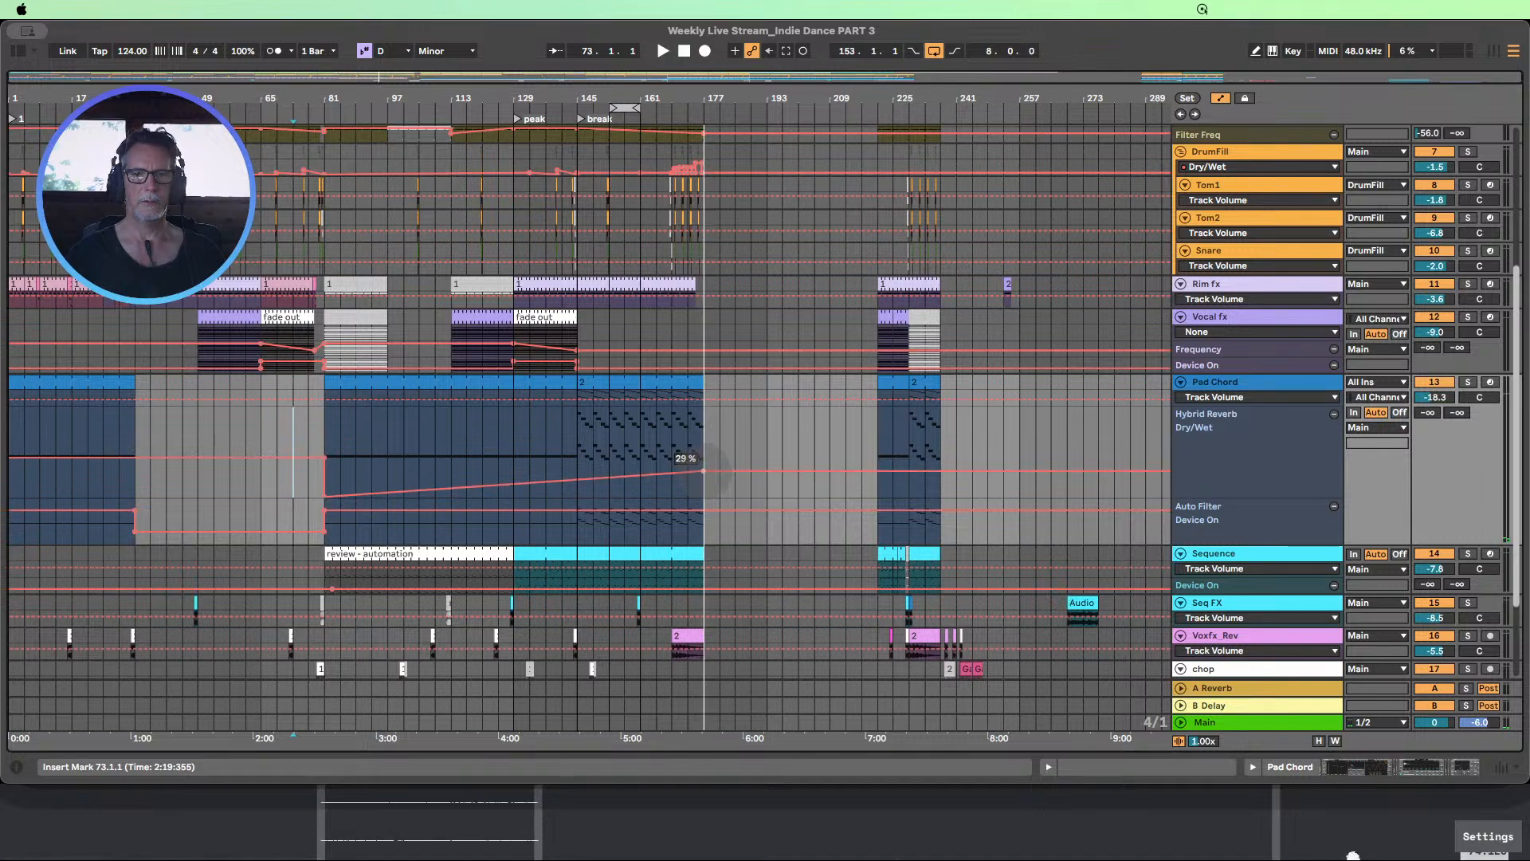
pyautogui.moveTo(703, 471); pyautogui.dragTo(703, 471)
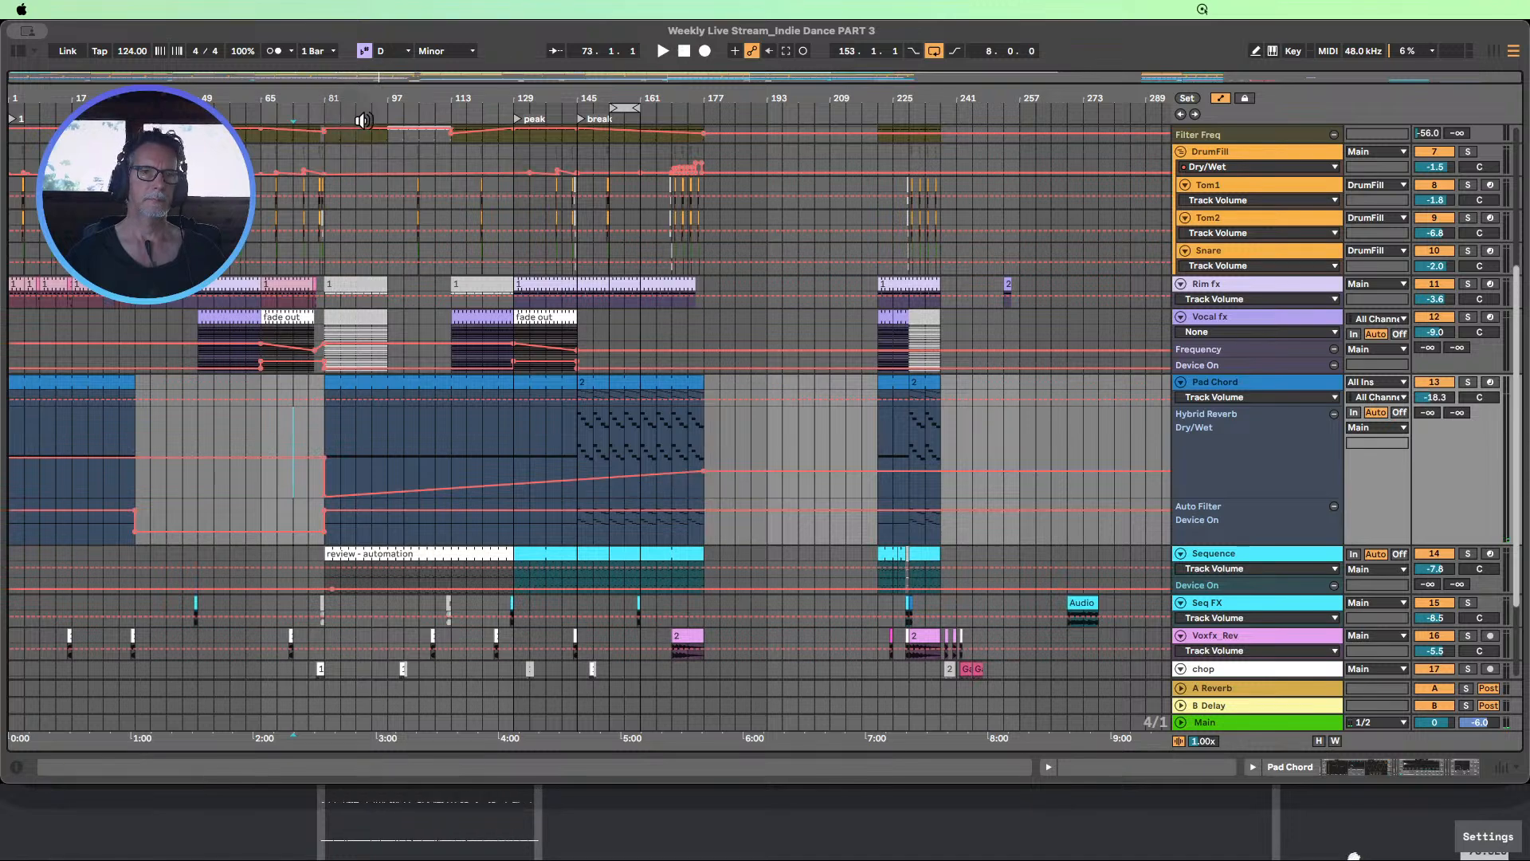
pyautogui.press('space')
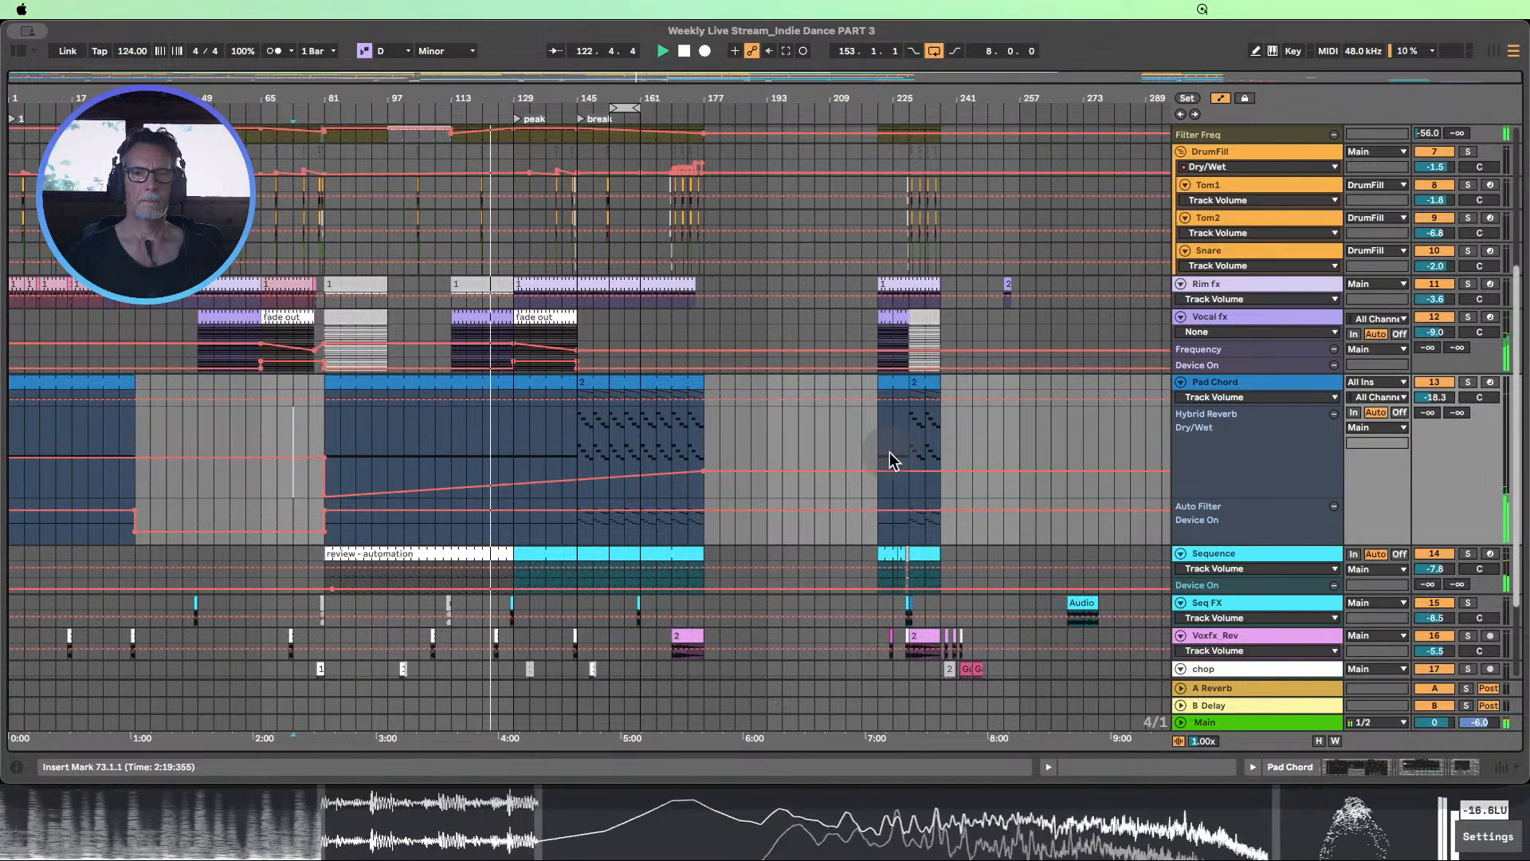
pyautogui.scroll(2, 825, 478)
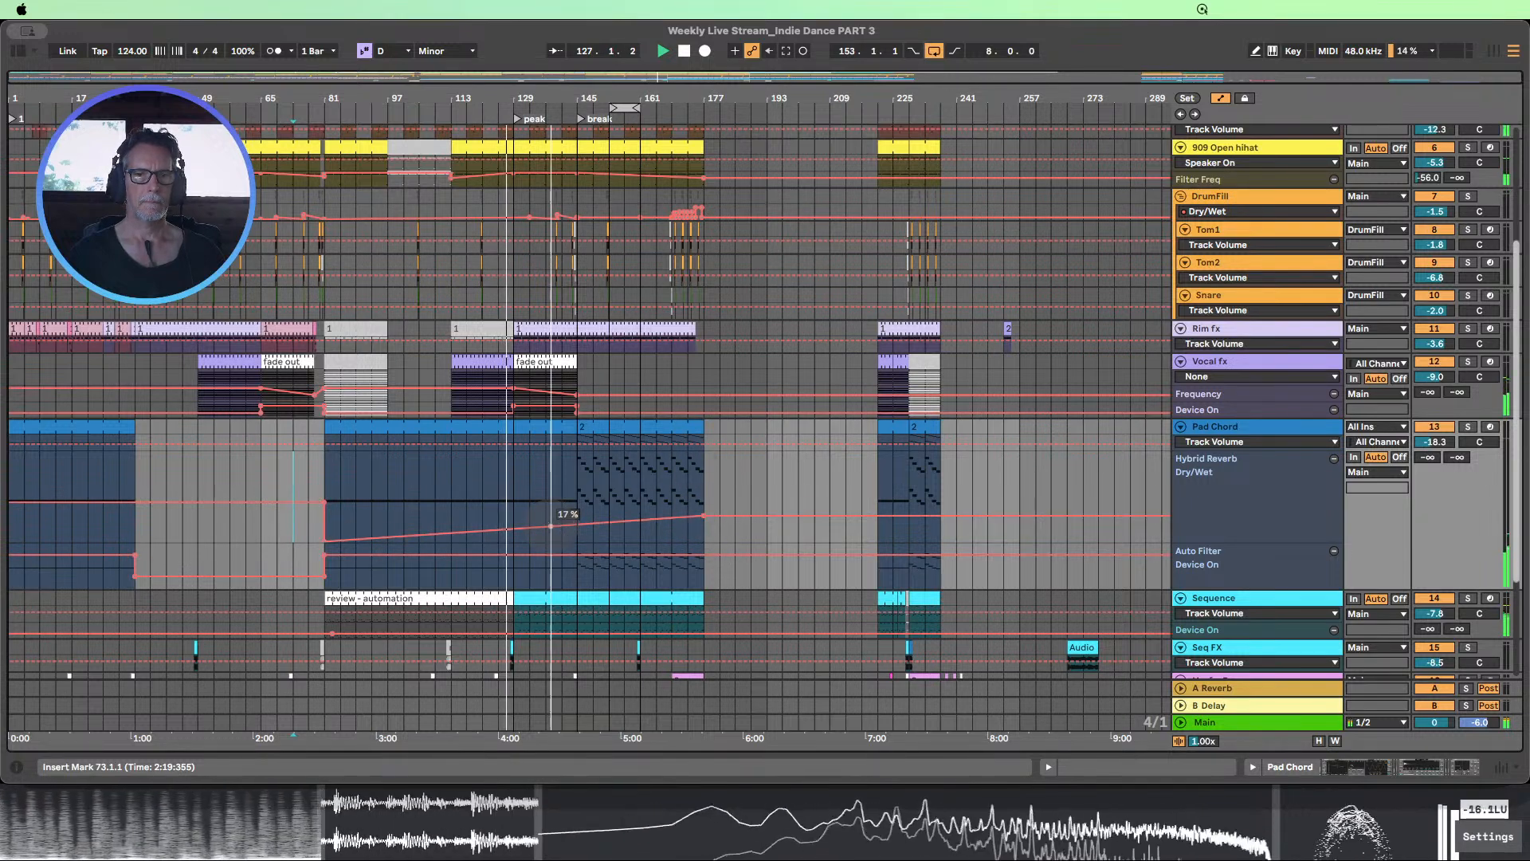
pyautogui.moveTo(556, 530); pyautogui.dragTo(577, 514)
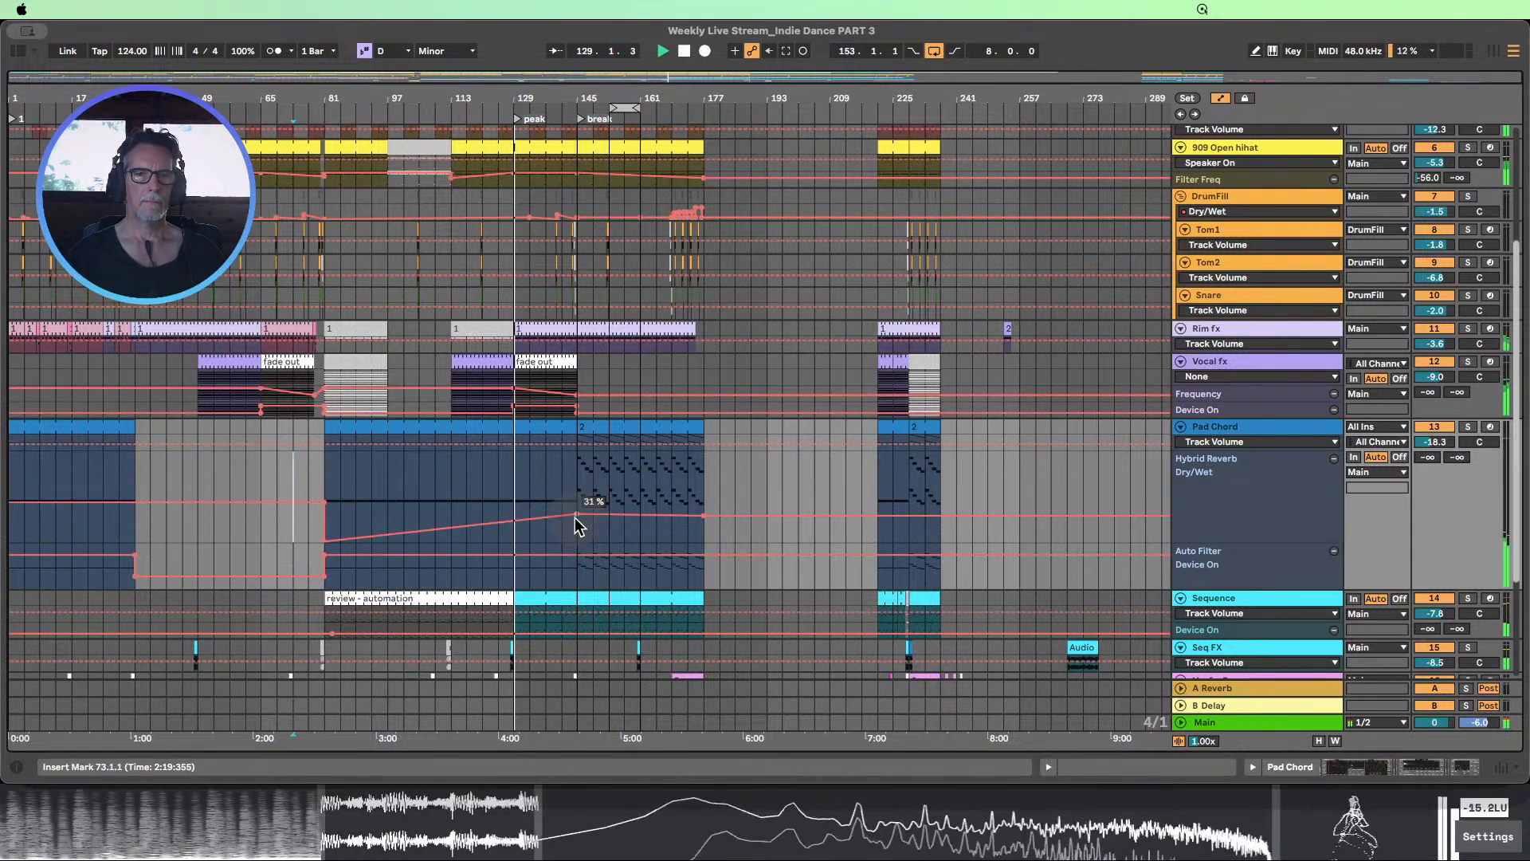
pyautogui.moveTo(575, 515); pyautogui.dragTo(576, 508)
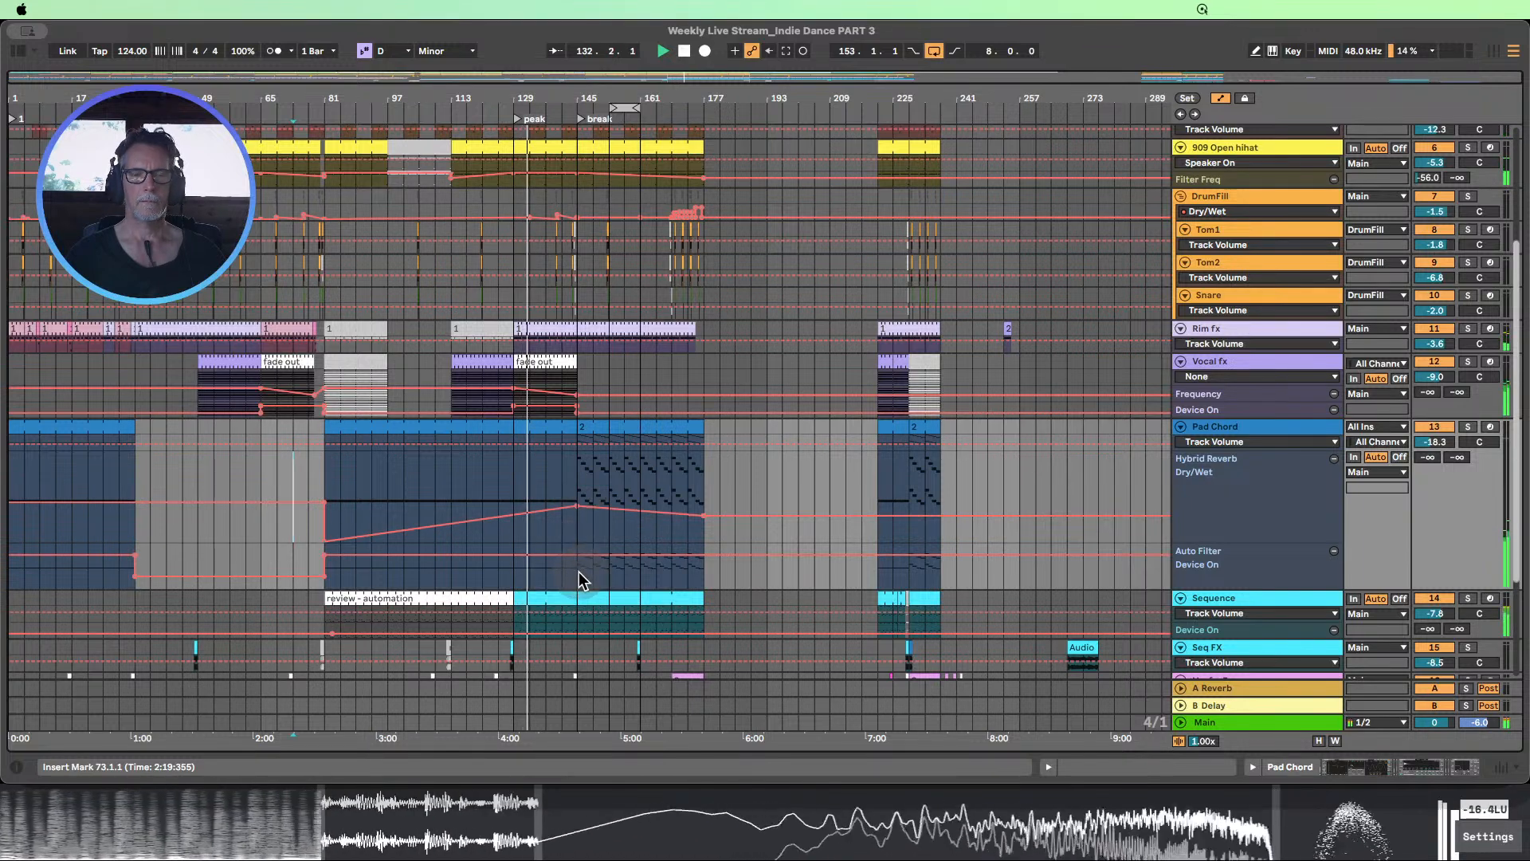
# Dip the Pad Chord's Hybrid Reverb Dry/Wet automation to 20% at bar 161 and ramp it back up to just below 52% at bar 177
pyautogui.moveTo(705, 518)
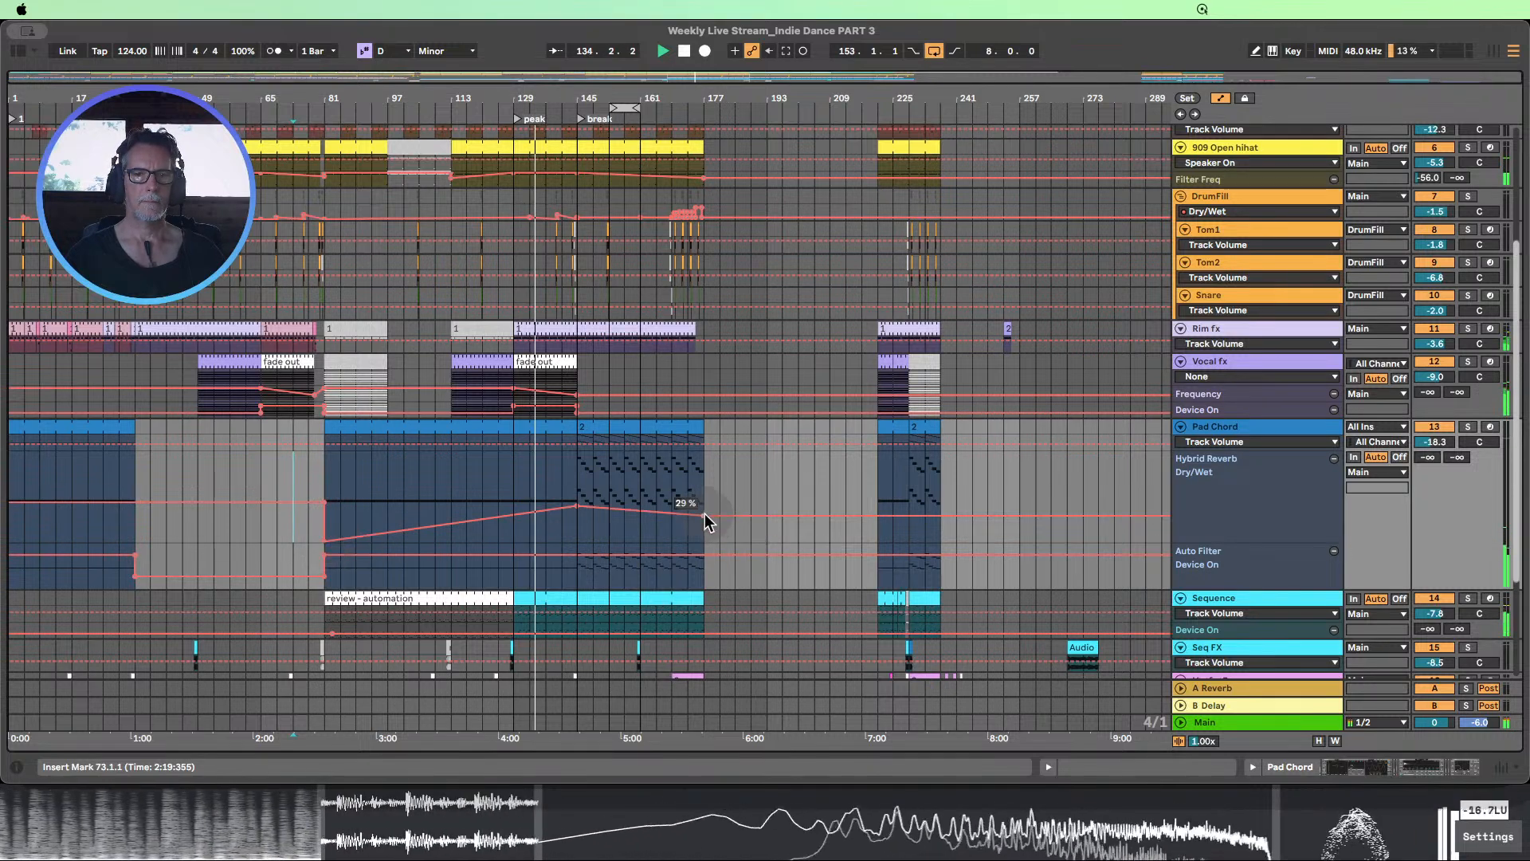
pyautogui.moveTo(703, 517); pyautogui.dragTo(641, 522)
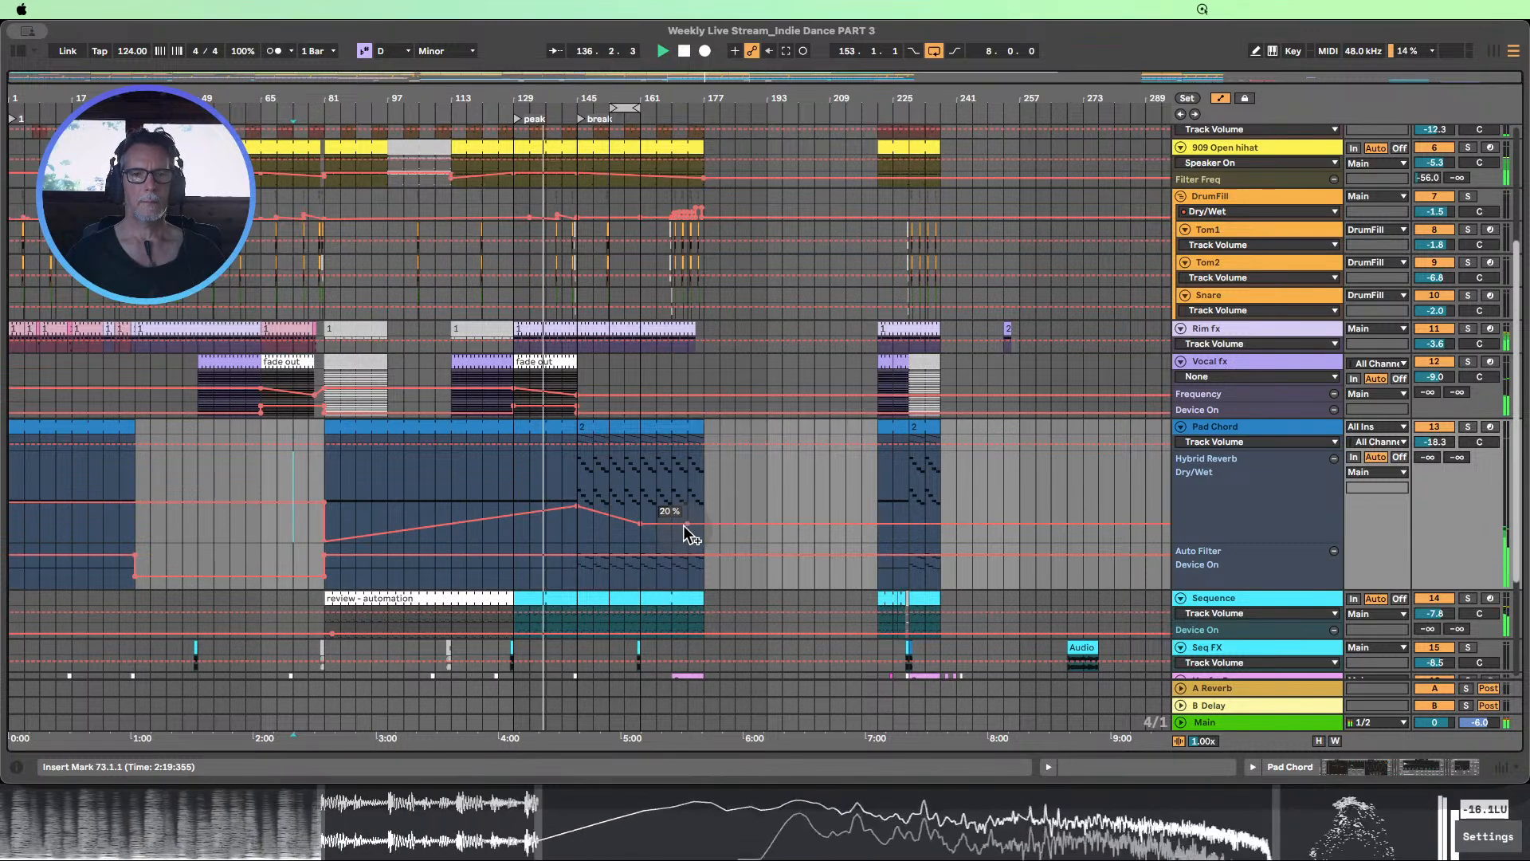
pyautogui.moveTo(687, 523); pyautogui.dragTo(704, 495)
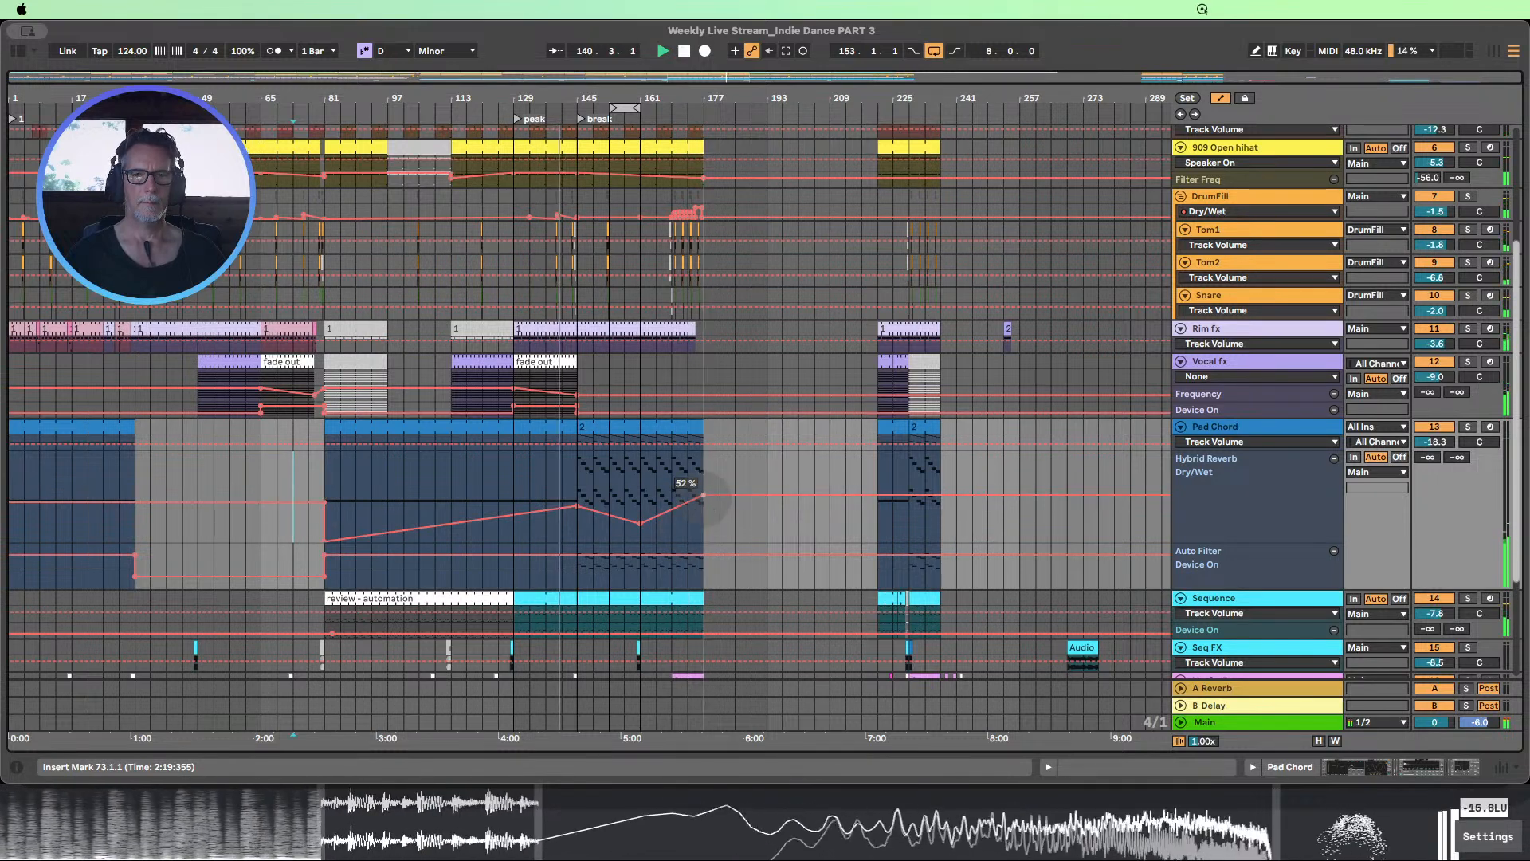
pyautogui.moveTo(704, 495); pyautogui.dragTo(704, 502)
pyautogui.scroll(4, 734, 531)
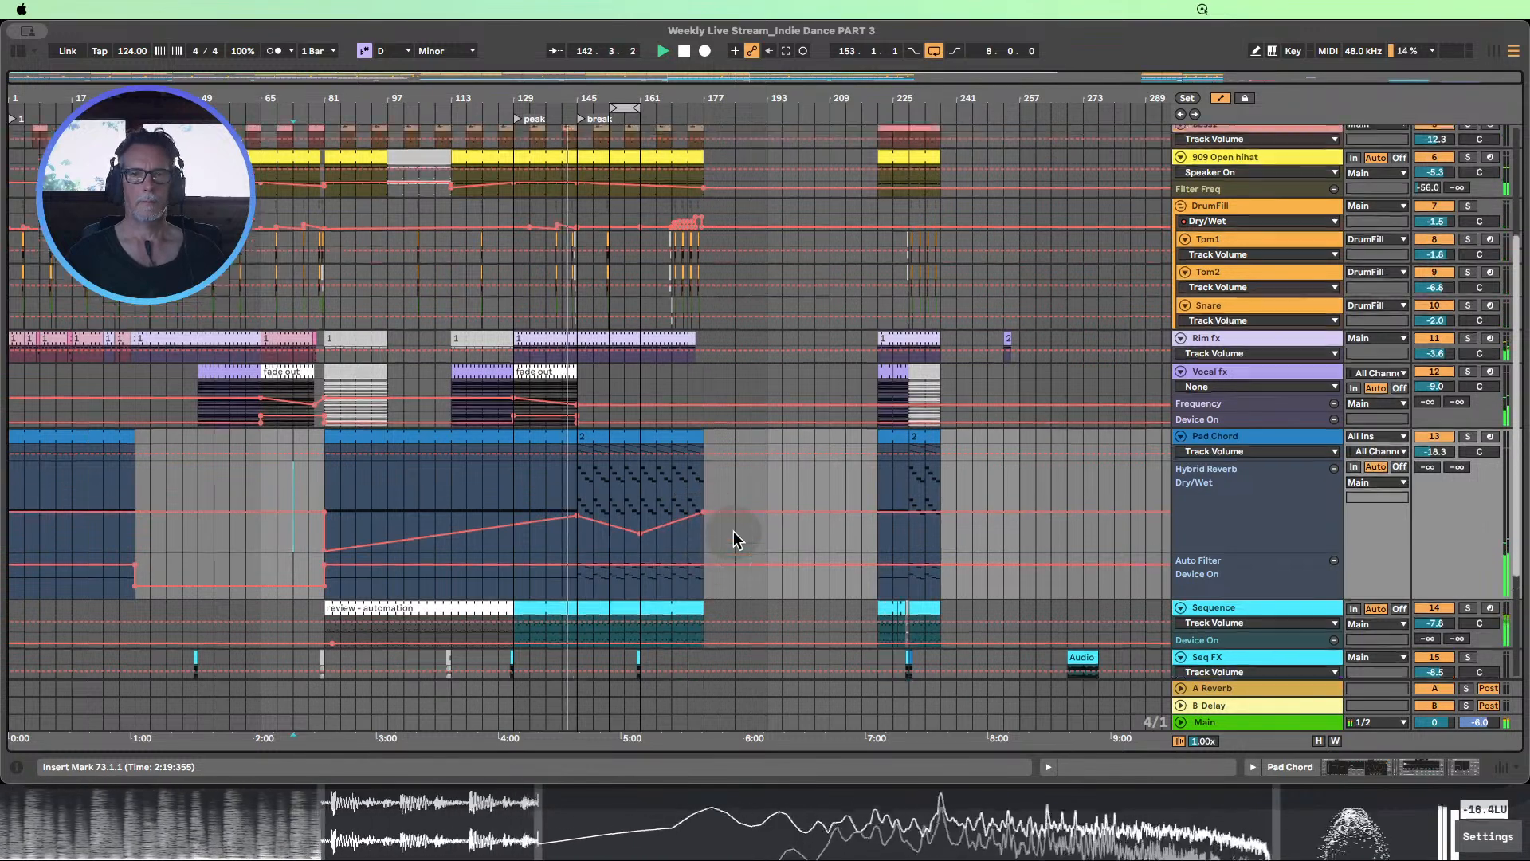
# Shorten the Pad Chord's break clip to end at bar 173 and replay the lead-in to the break
pyautogui.scroll(-4, 733, 531)
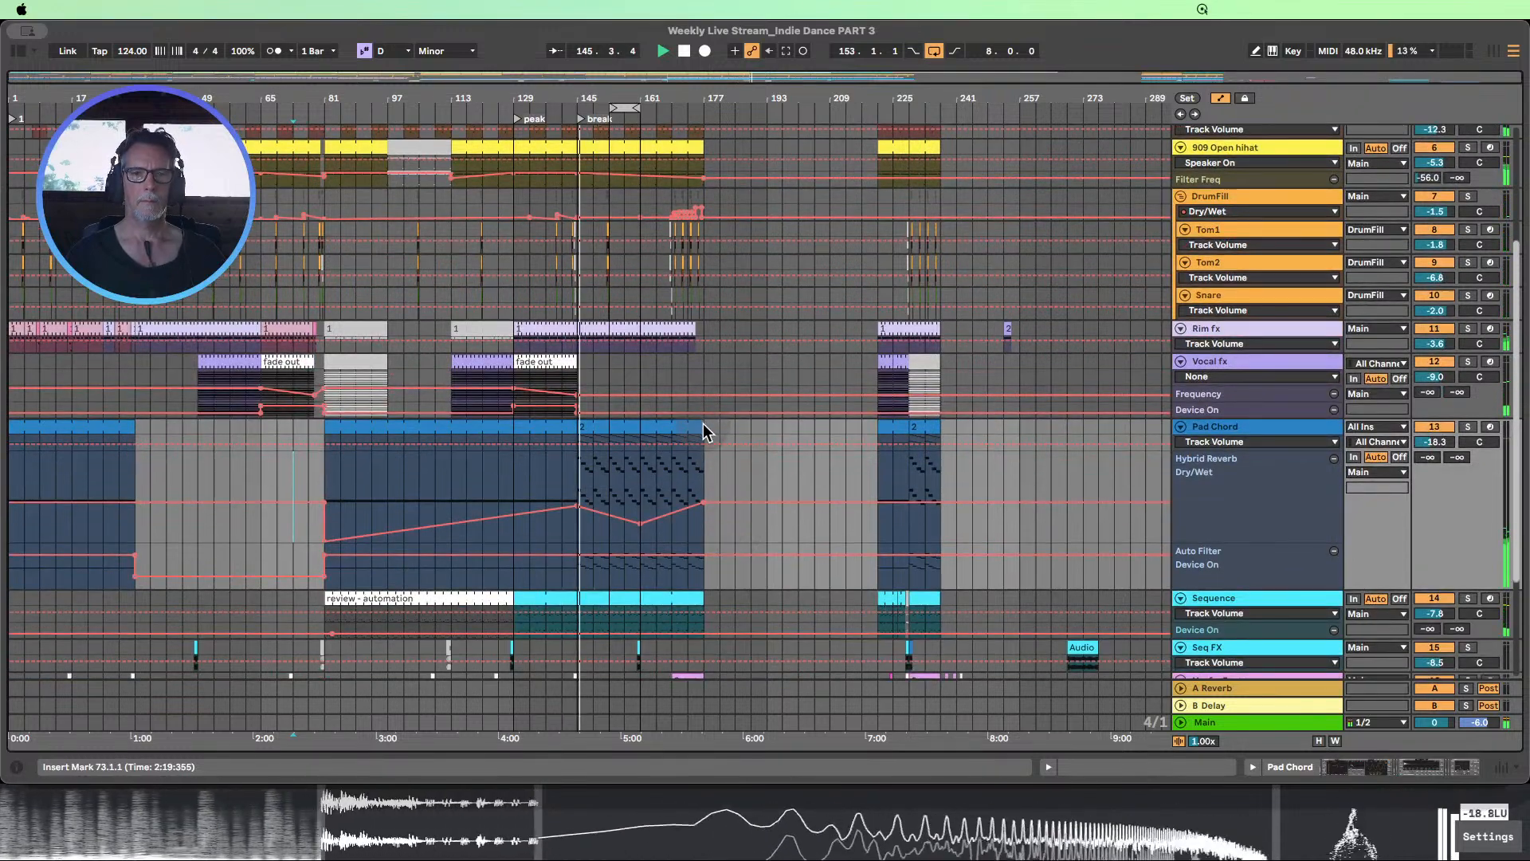
pyautogui.moveTo(703, 423); pyautogui.dragTo(690, 424)
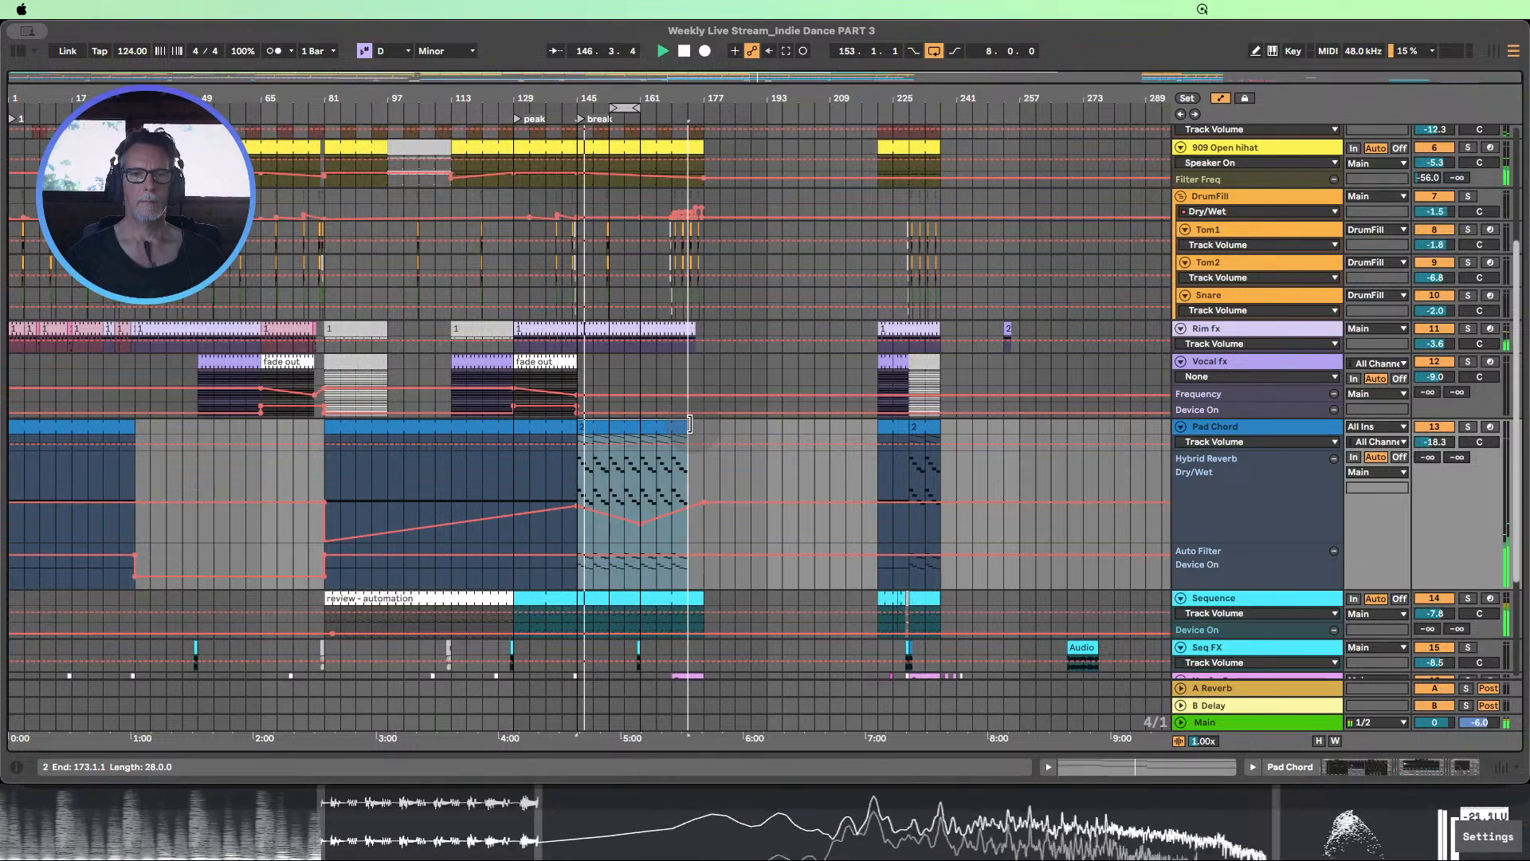
pyautogui.click(550, 110)
# Enlarge the Voxfx_Rev track and listen to its reversed vocal clip at bar 144 leading into the break
pyautogui.scroll(-4, 639, 499)
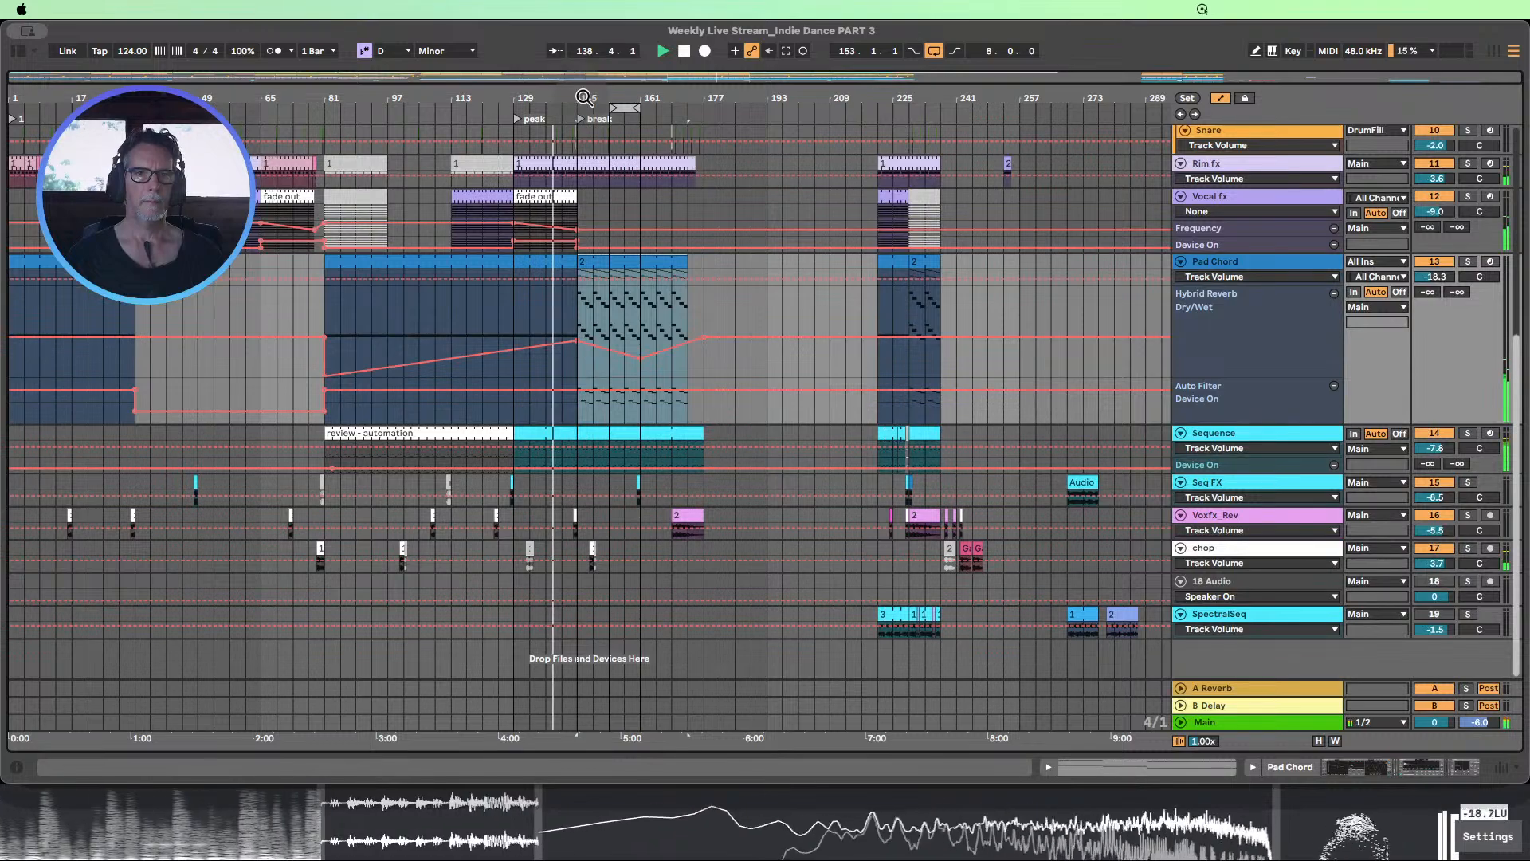
pyautogui.moveTo(582, 98); pyautogui.dragTo(574, 152)
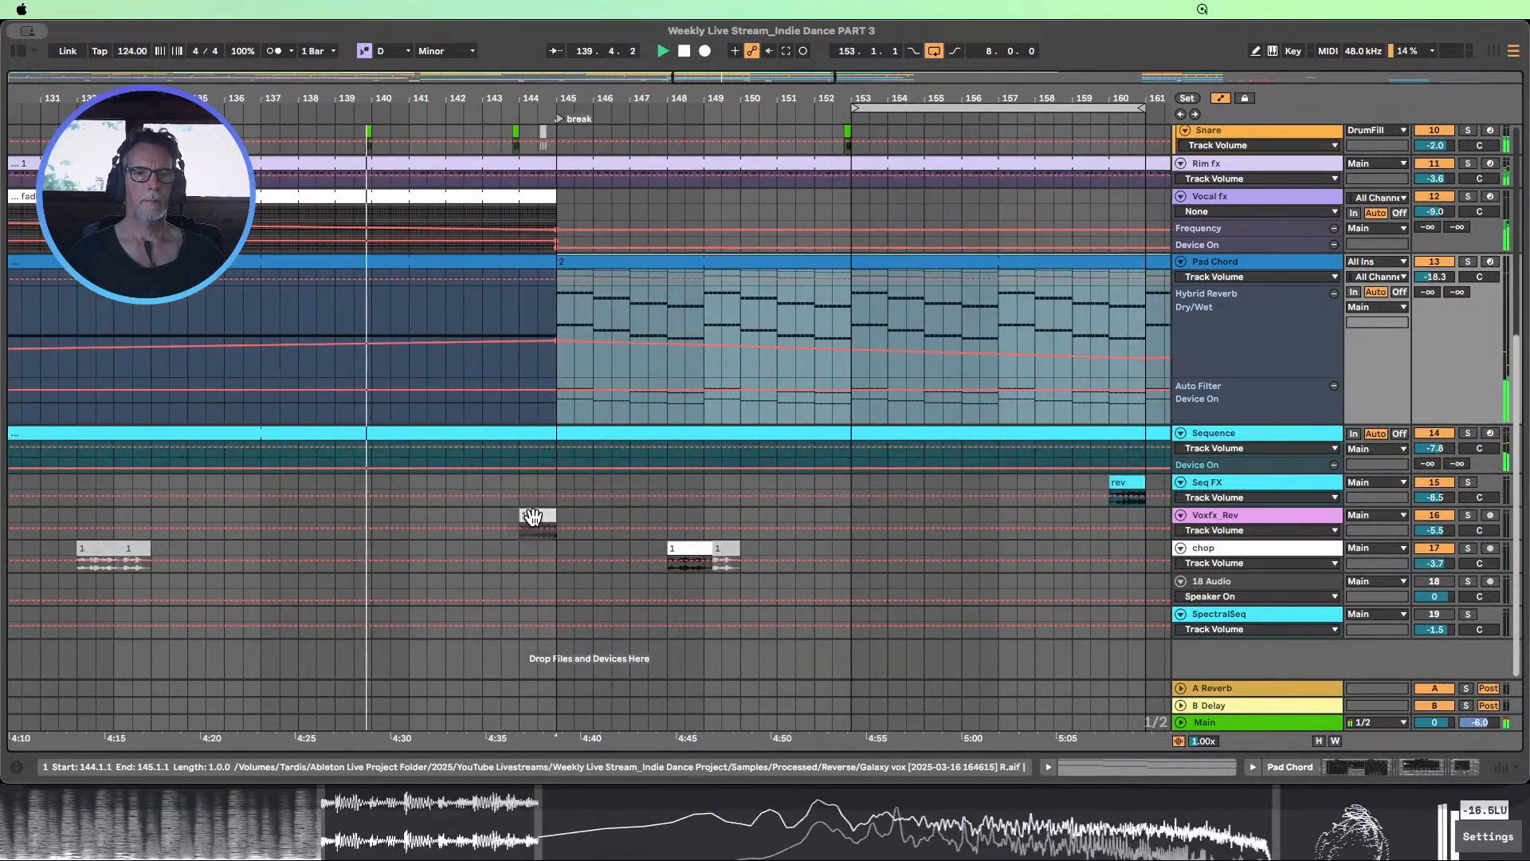
pyautogui.click(536, 524)
pyautogui.moveTo(1233, 539); pyautogui.dragTo(1233, 585)
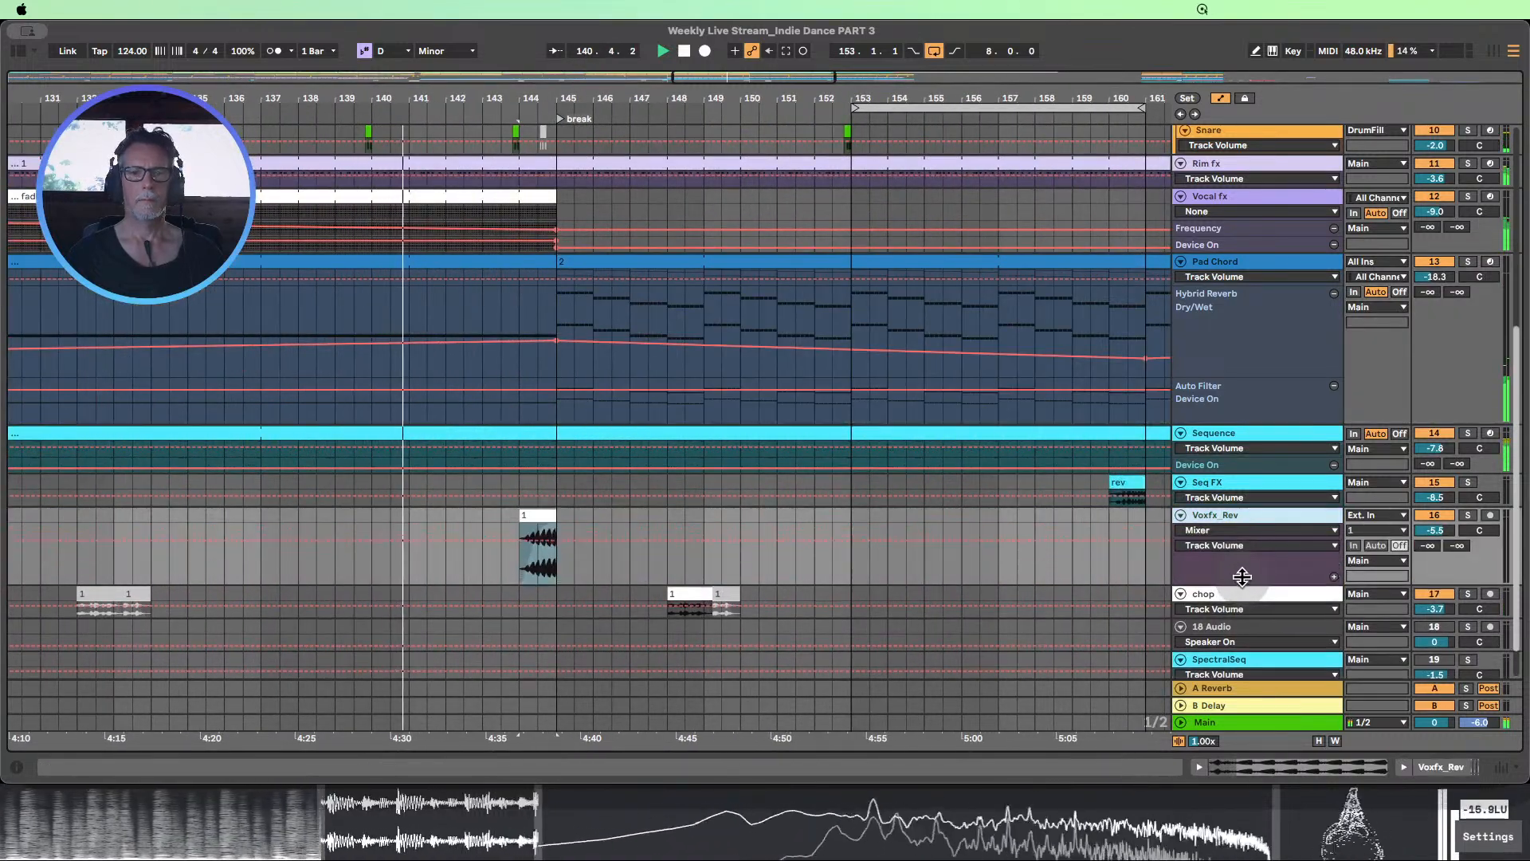
pyautogui.moveTo(589, 101); pyautogui.dragTo(656, 101)
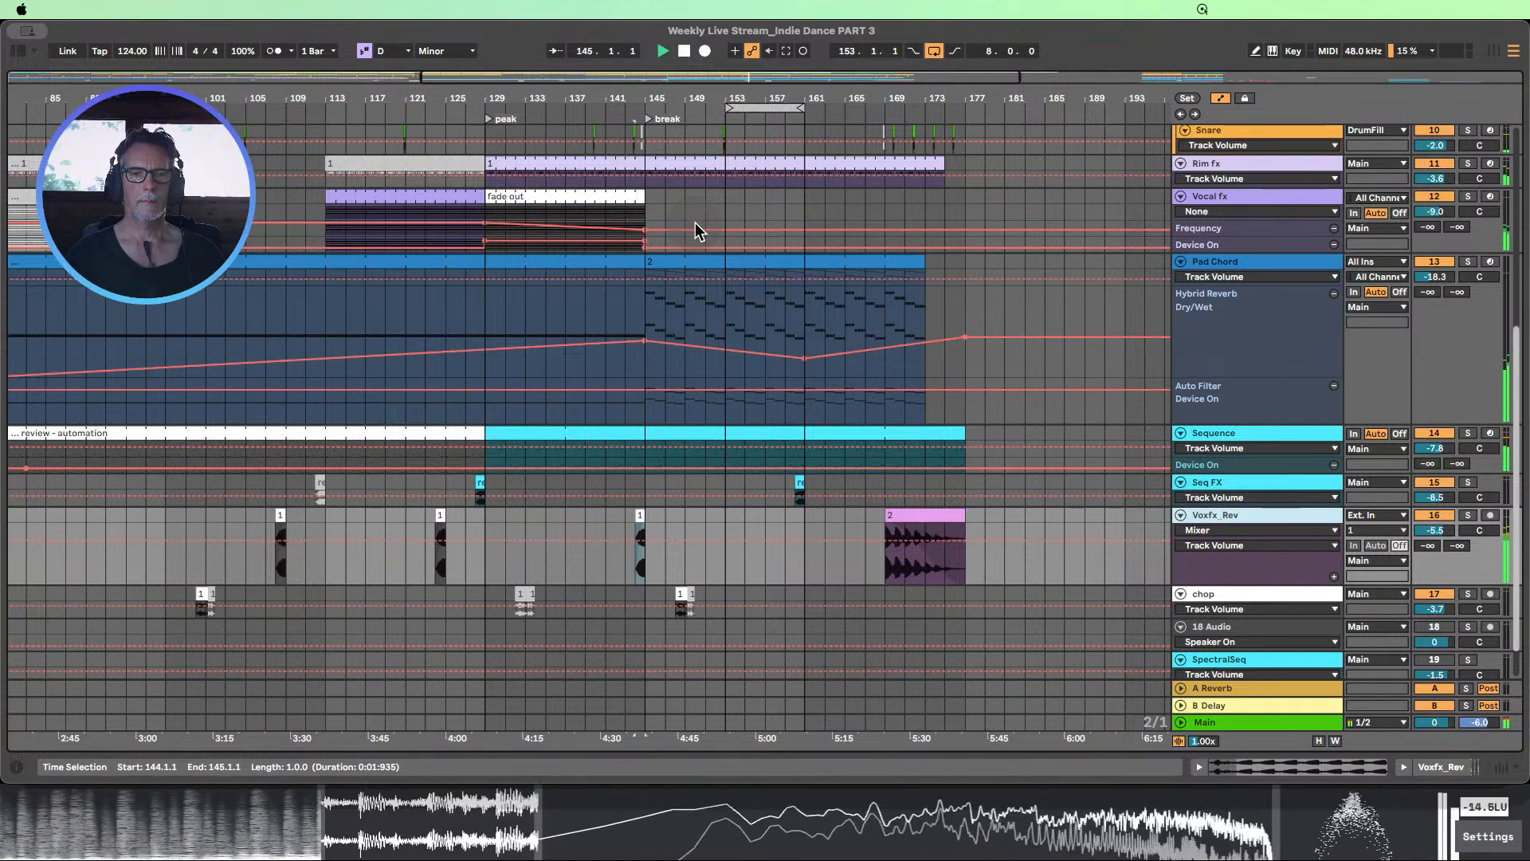
pyautogui.scroll(3, 708, 222)
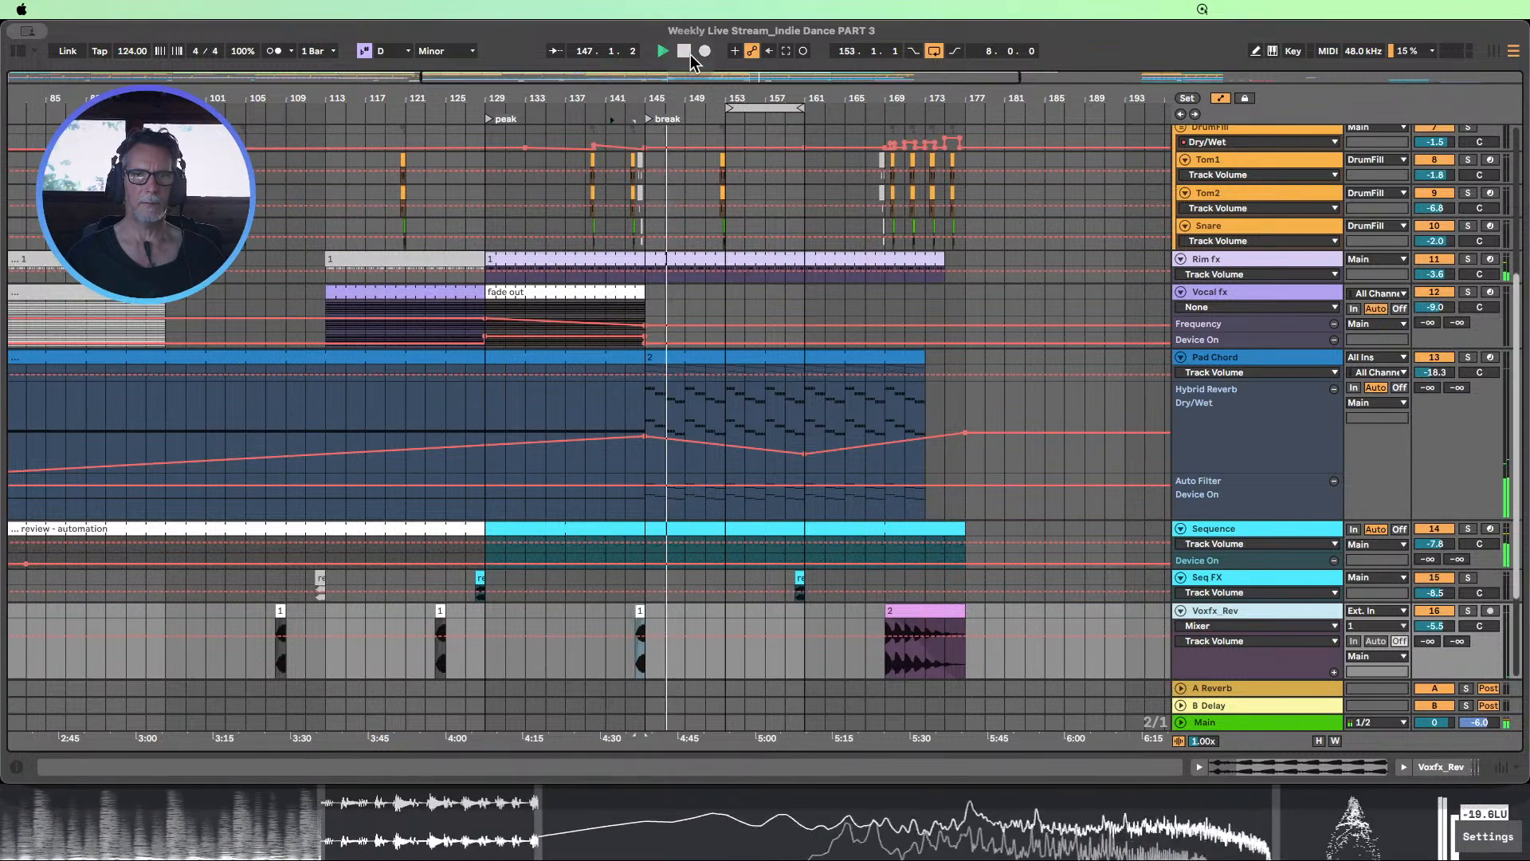
# Enlarge the Vocal fx track's Auto Filter Frequency and Device On automation lanes around the start of the break
pyautogui.moveTo(643, 94); pyautogui.dragTo(653, 99)
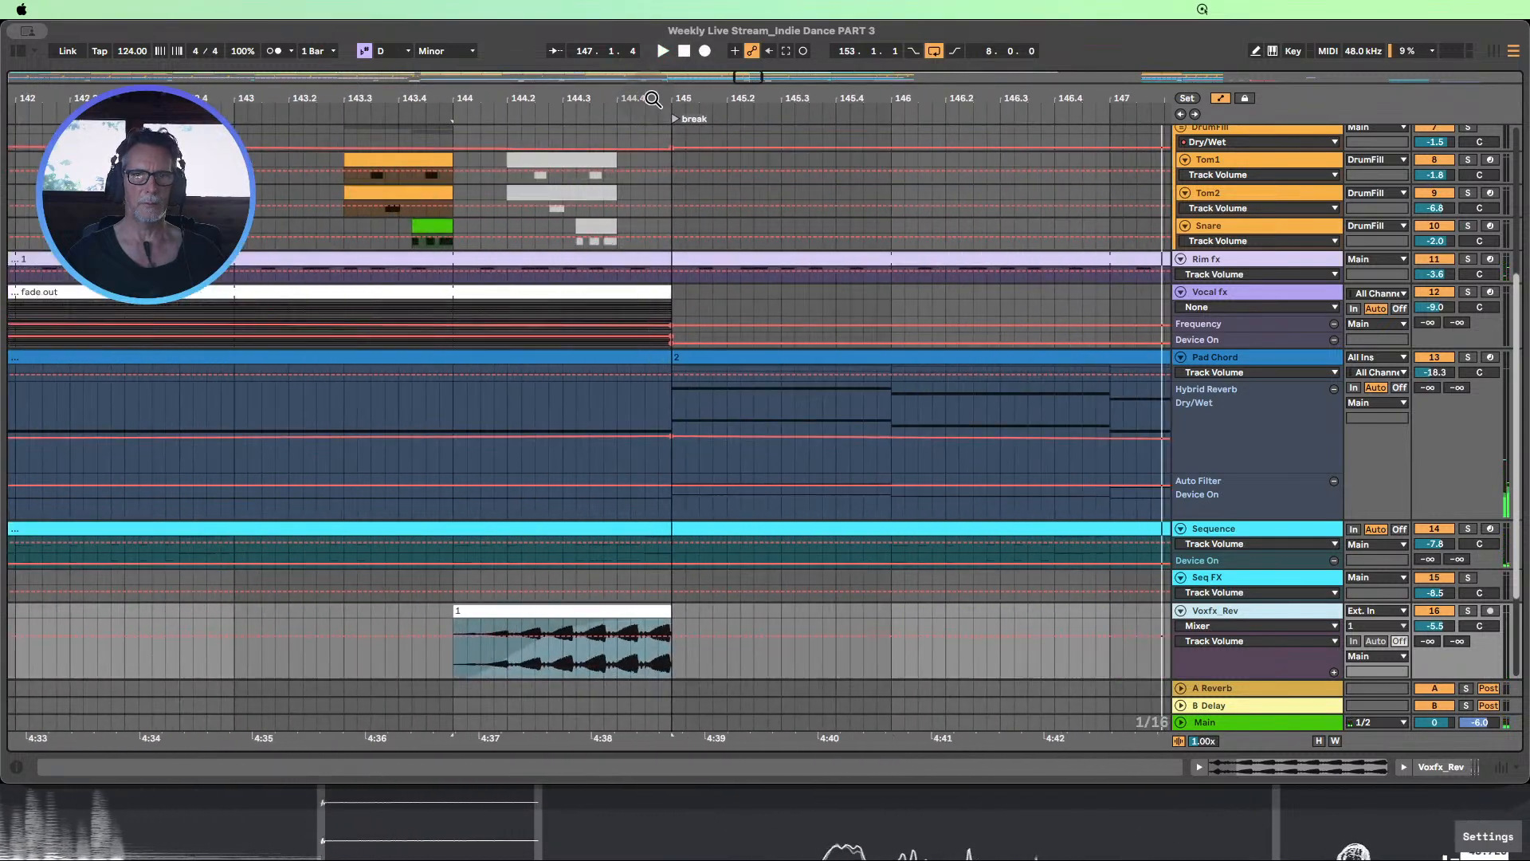
pyautogui.click(1204, 348)
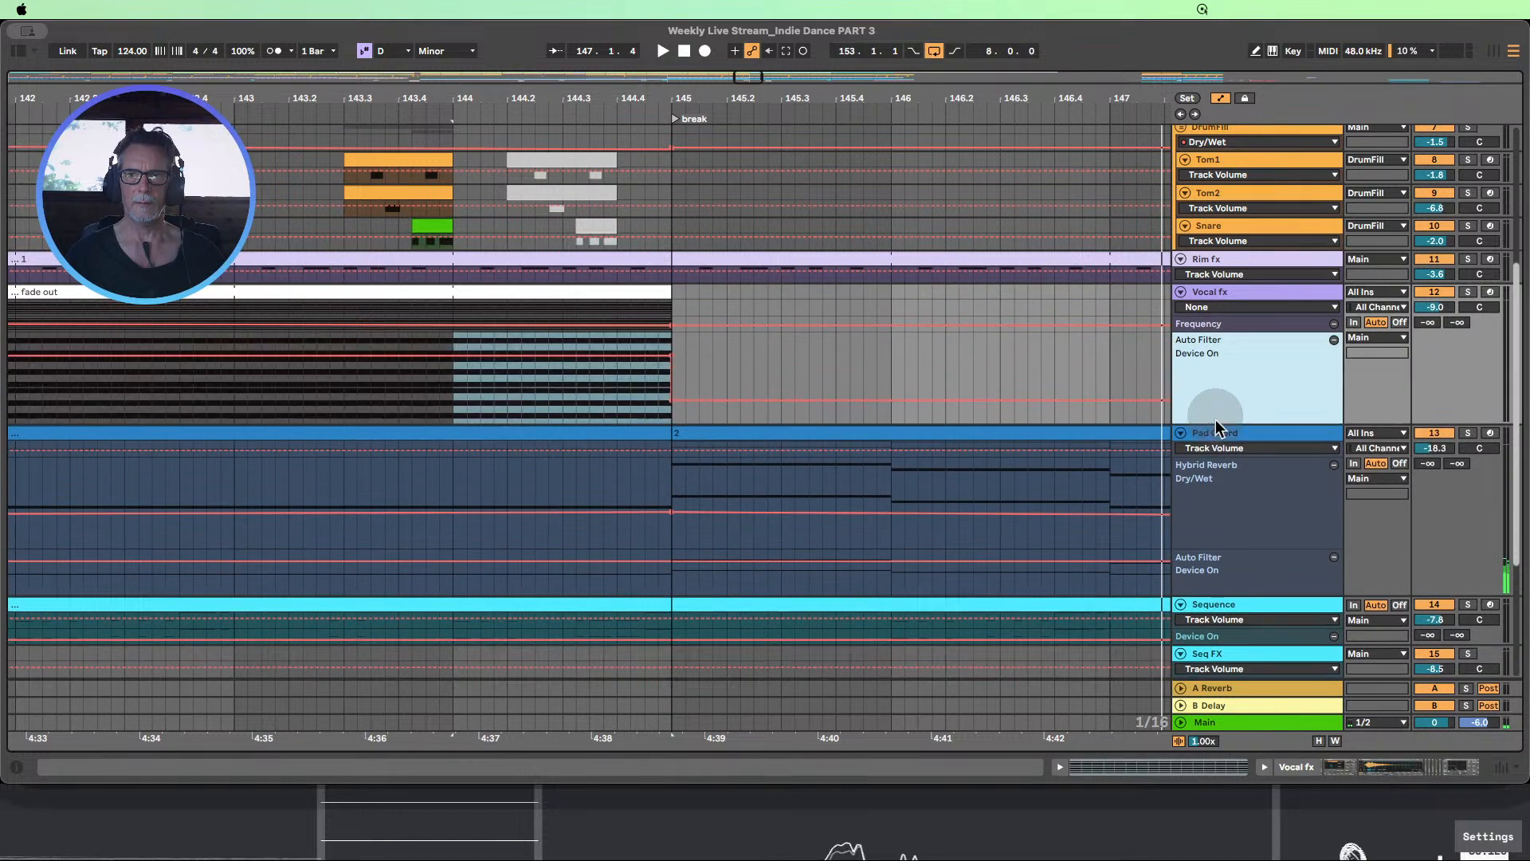
pyautogui.click(1204, 324)
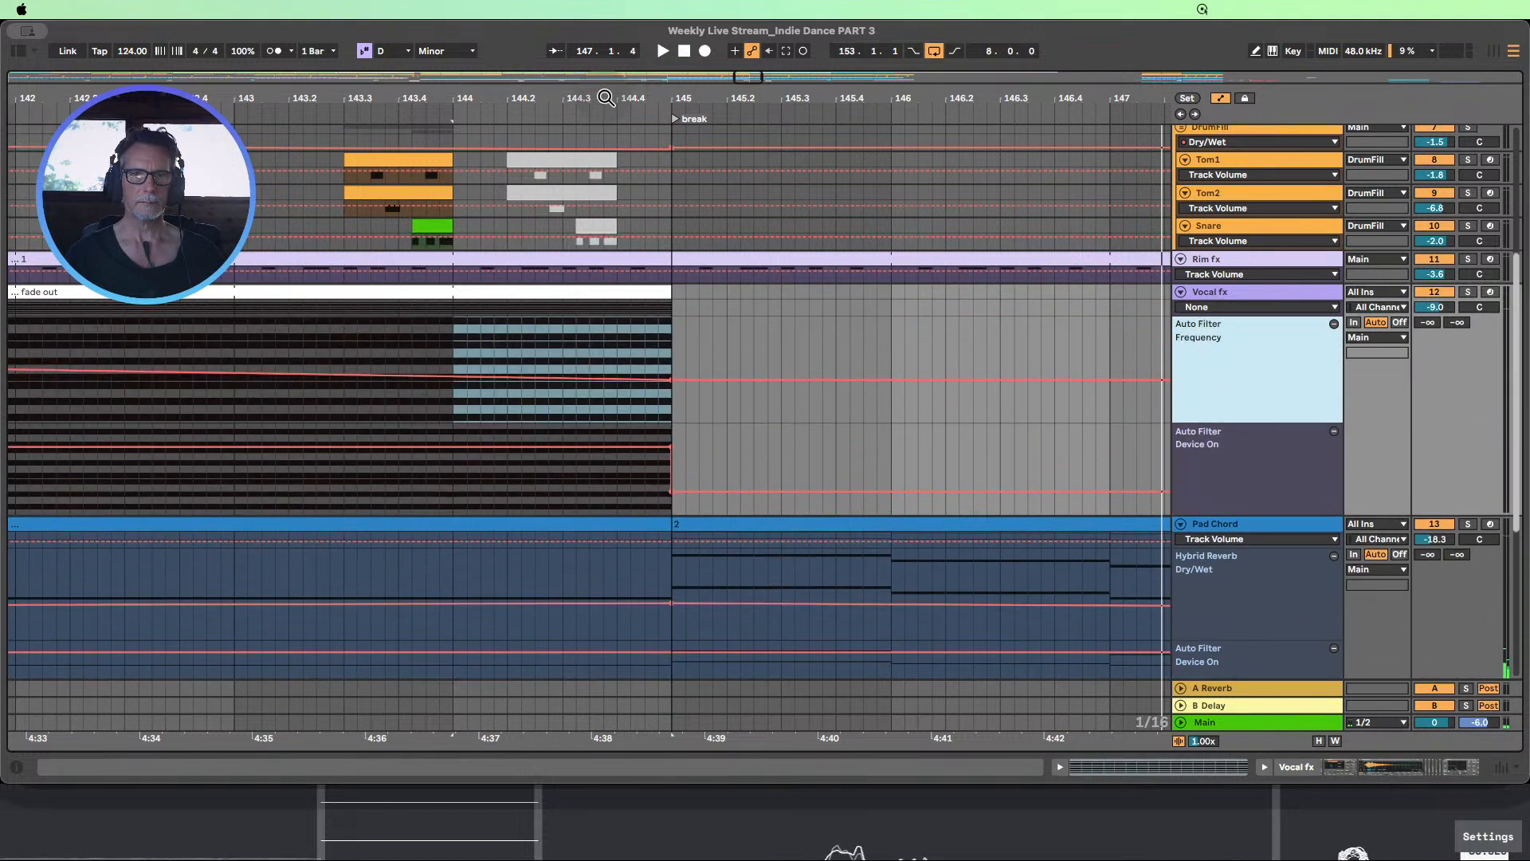
pyautogui.moveTo(683, 95); pyautogui.dragTo(592, 95)
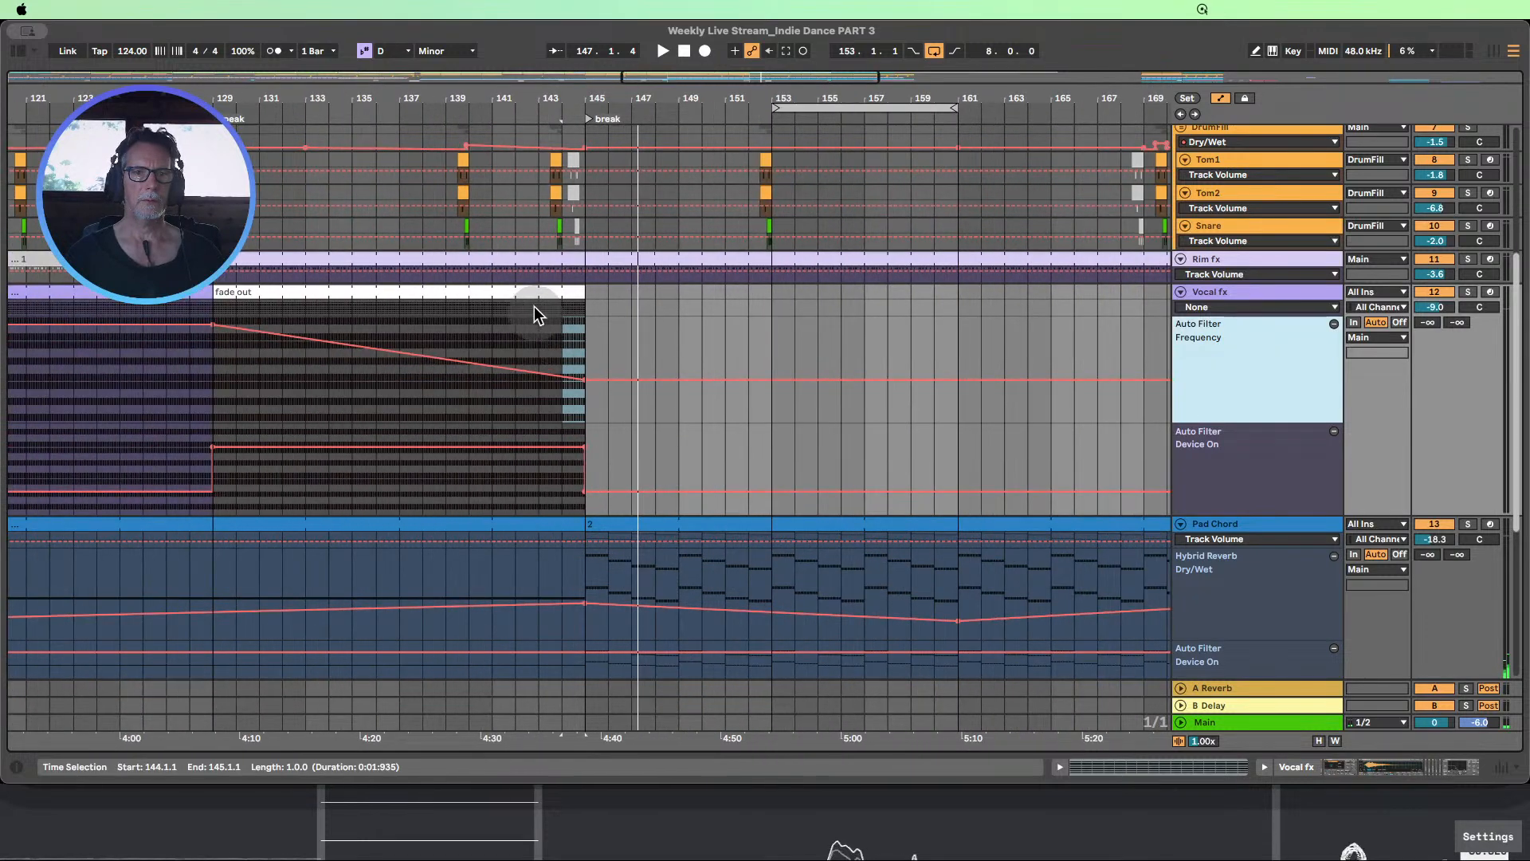
# Loop bars 143–147 and audition the soloed Vocal fx track across the start of the break
pyautogui.moveTo(534, 306); pyautogui.dragTo(632, 295)
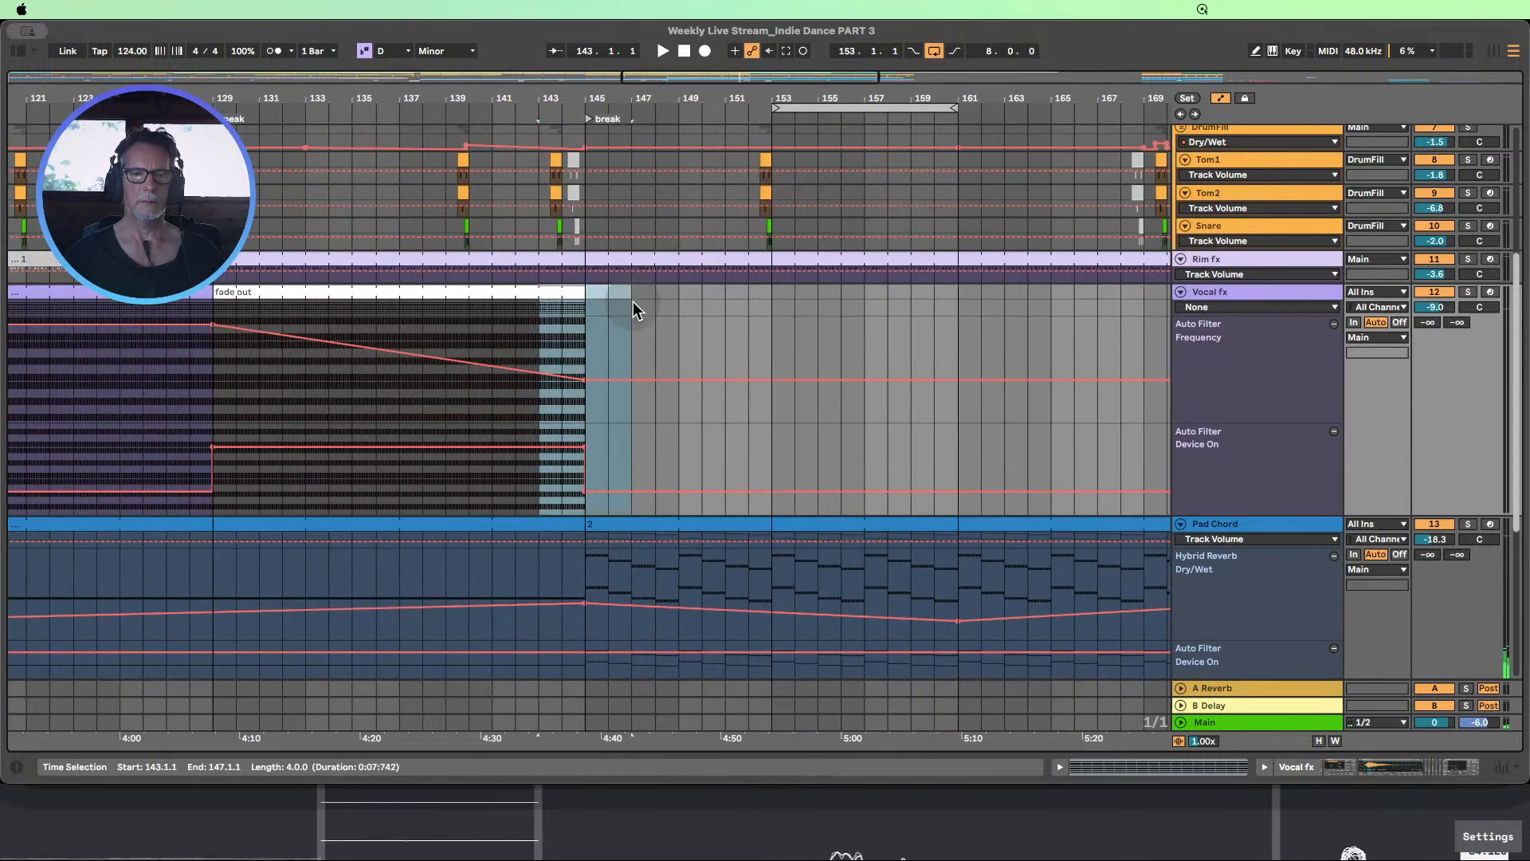
pyautogui.press('super+l')
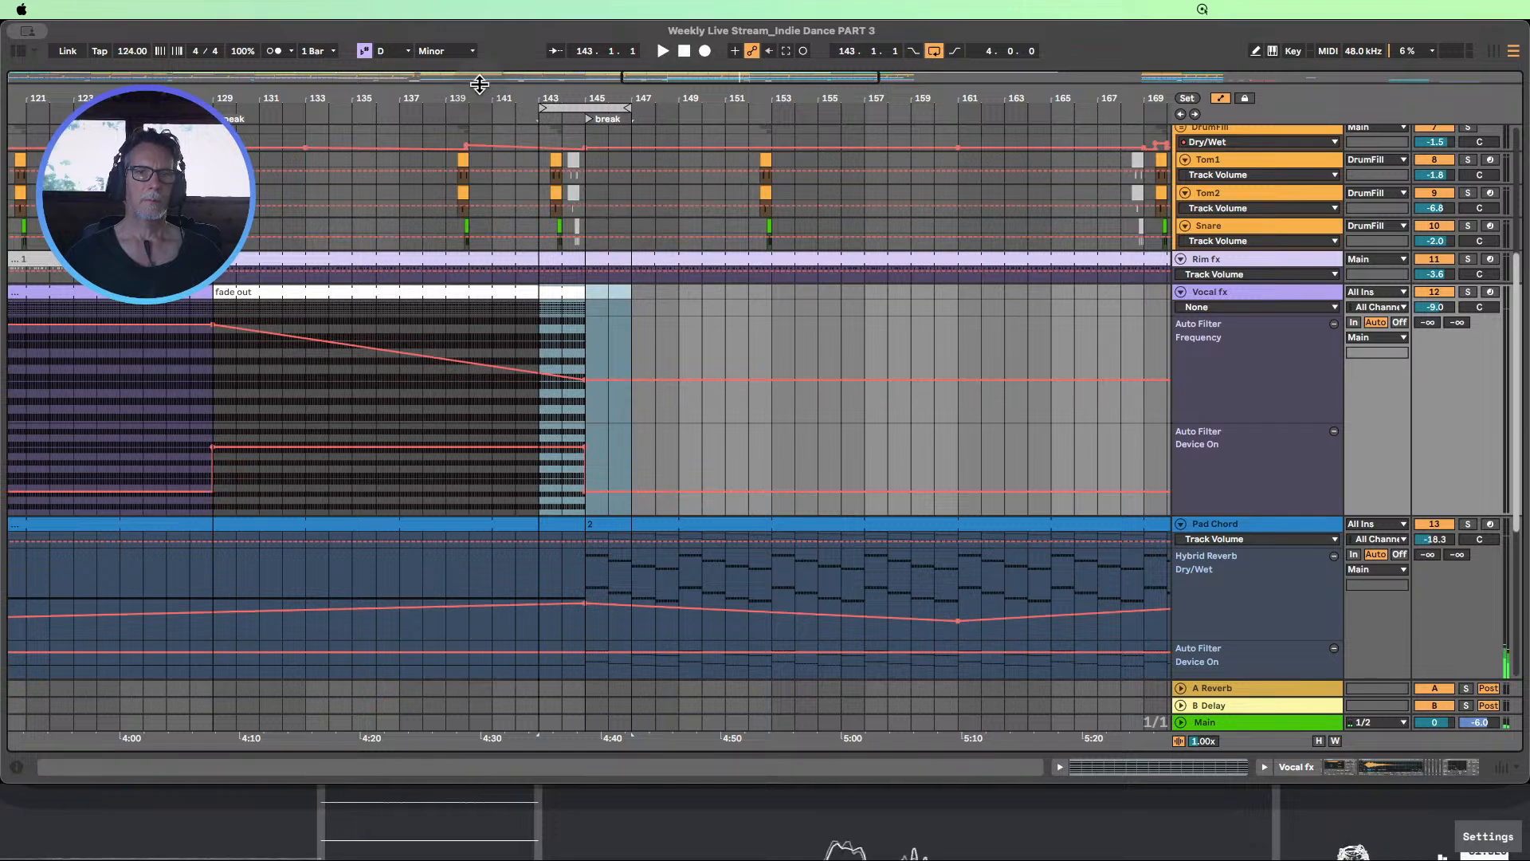
pyautogui.click(476, 112)
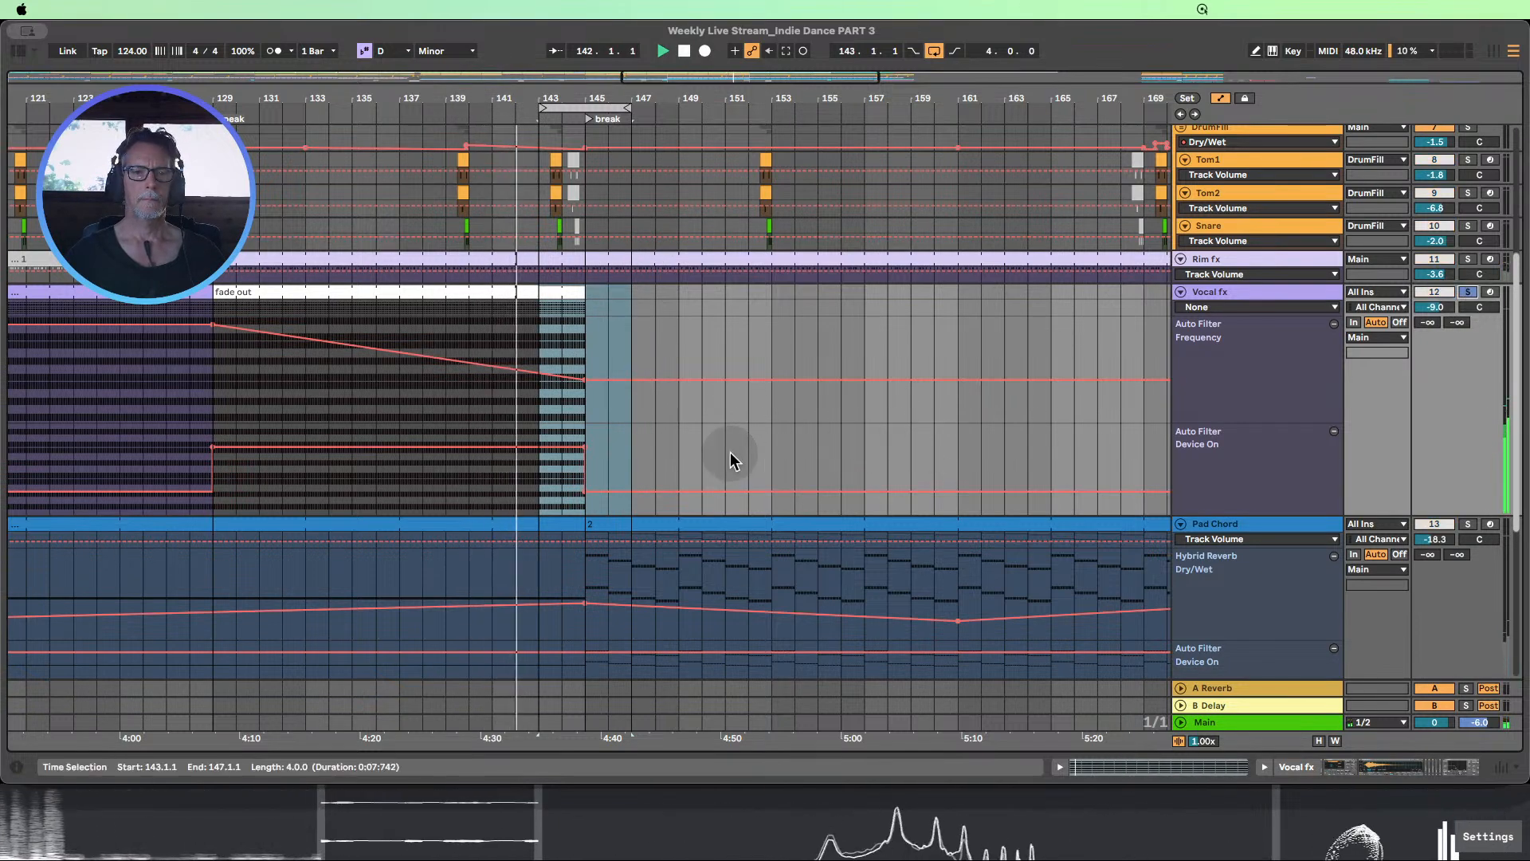
pyautogui.click(592, 400)
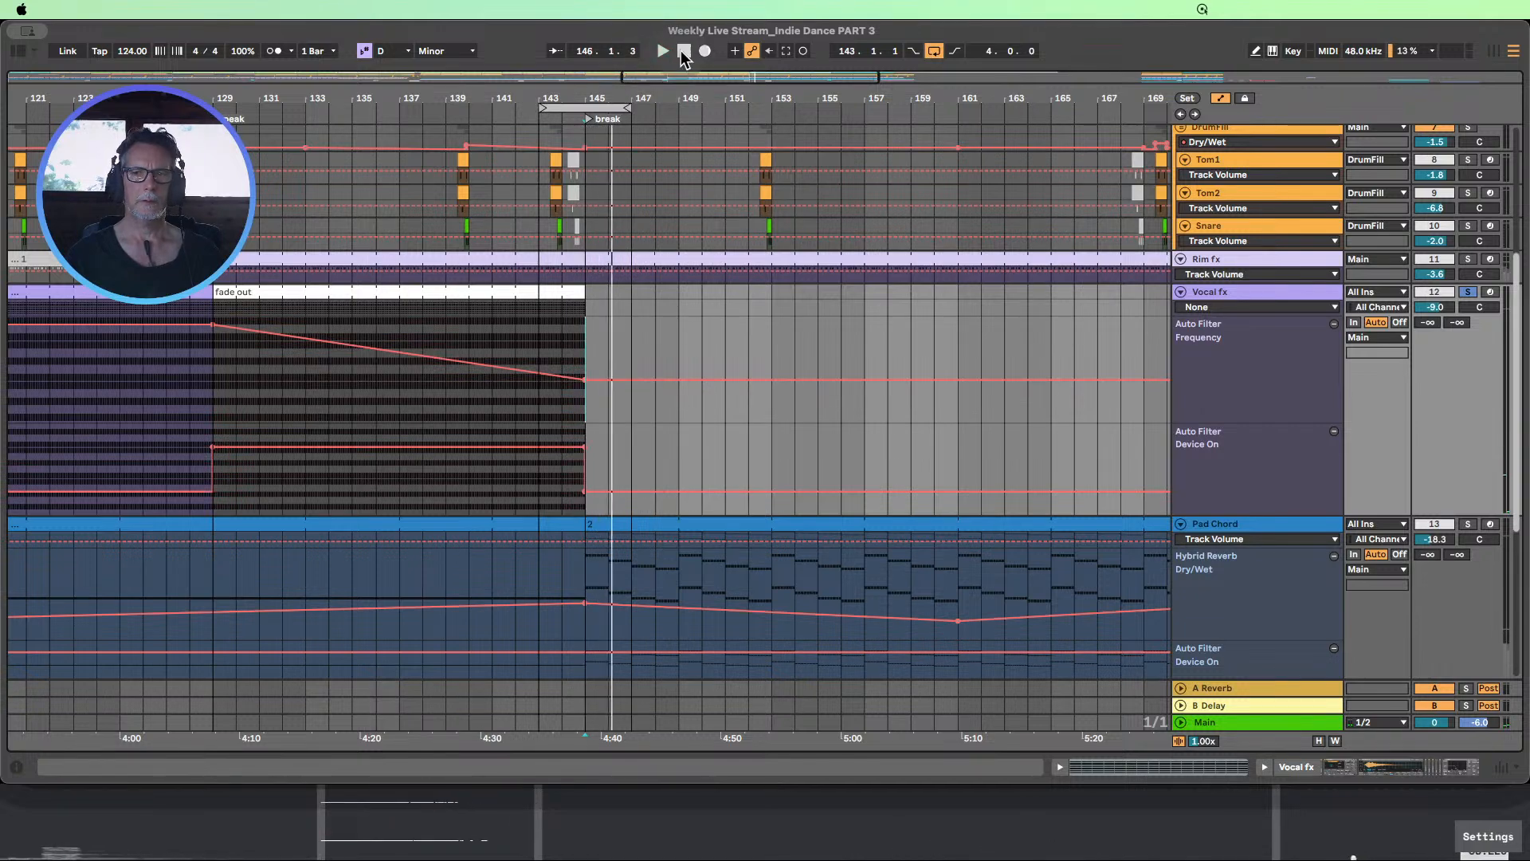
# Enlarge the Vocal fx track's main automation lane and show the Auto Filter Frequency in it
pyautogui.moveTo(1292, 314); pyautogui.dragTo(1321, 394)
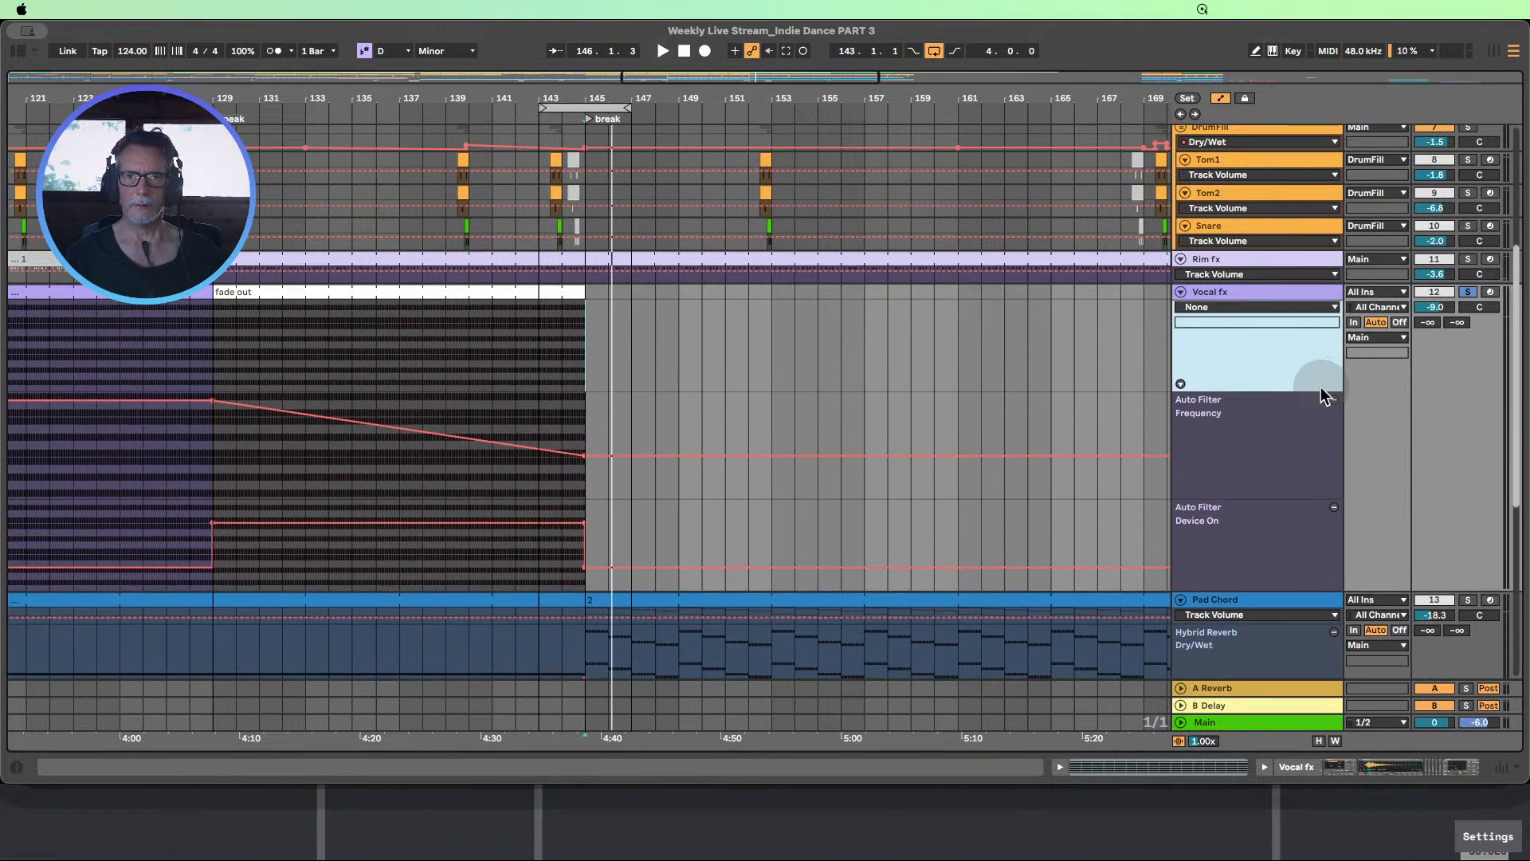
pyautogui.click(1235, 307)
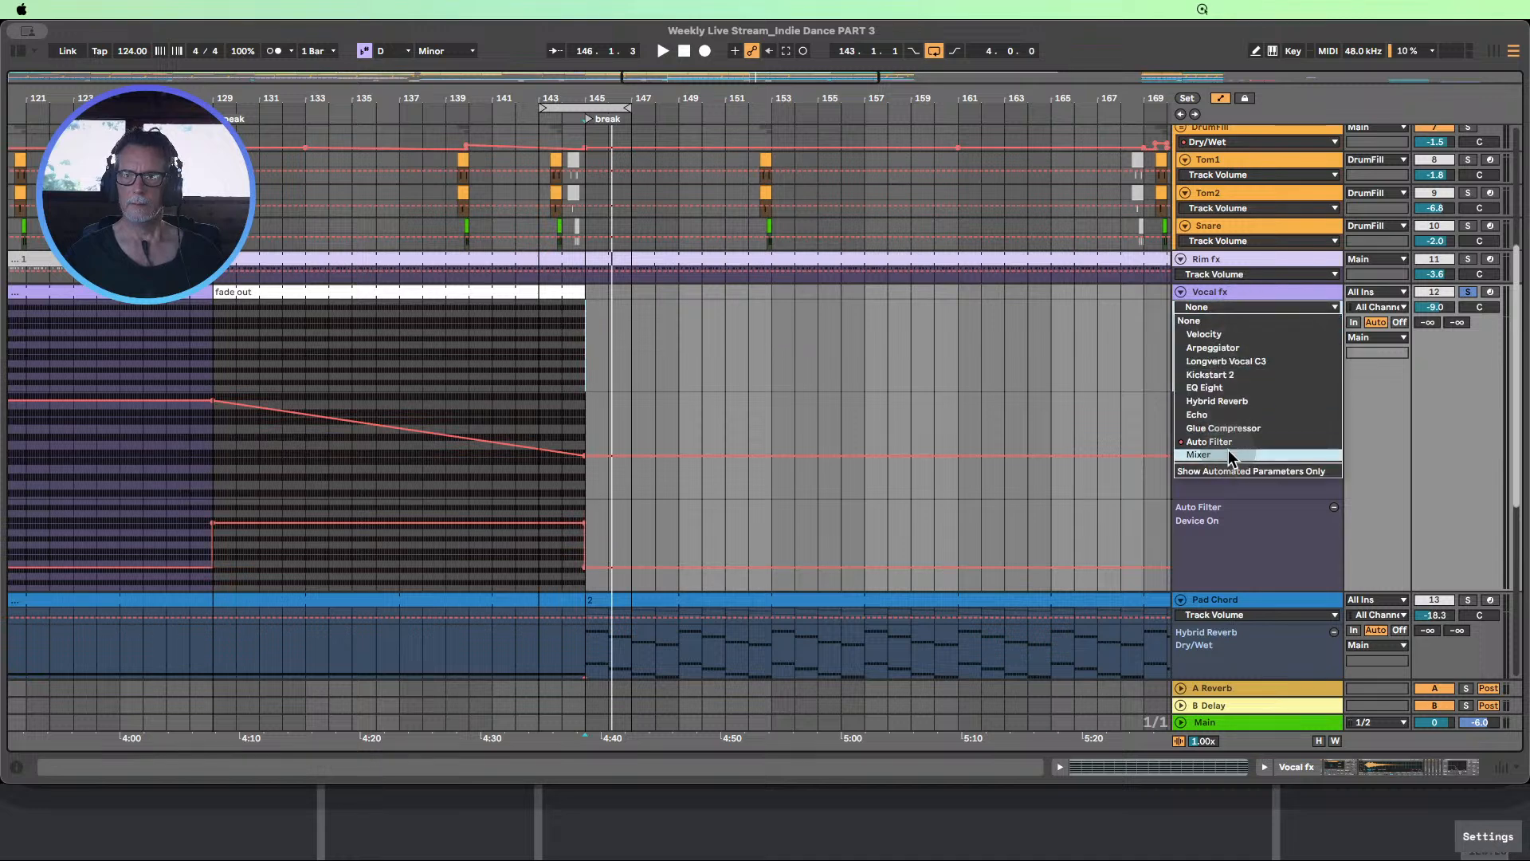
pyautogui.click(1229, 441)
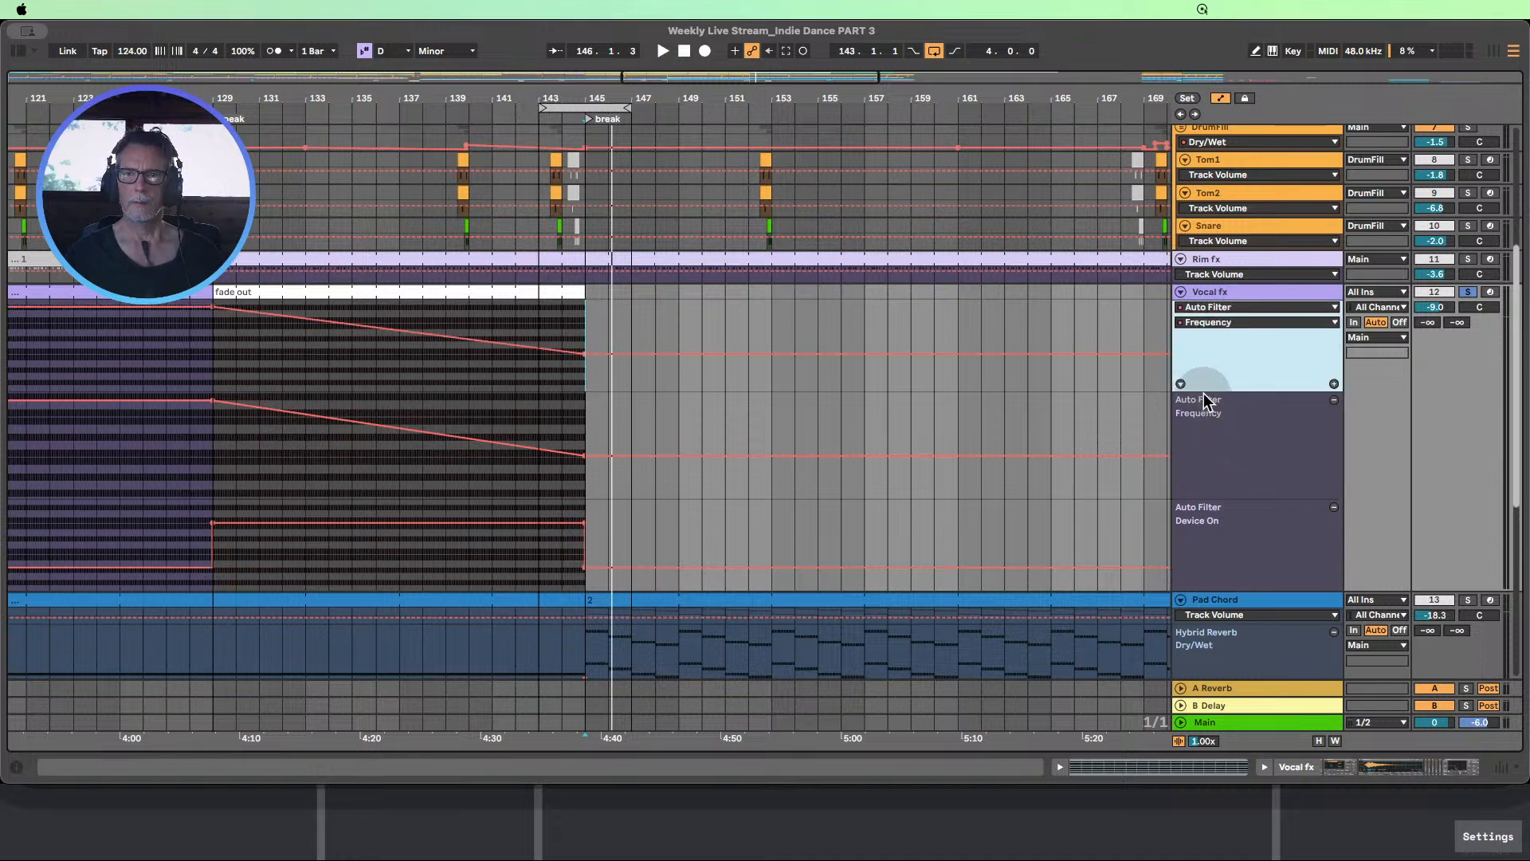
# Trim the Vocal fx fade out clip to end at 144.3, auditioning an end at bar 144 first
pyautogui.moveTo(583, 100); pyautogui.dragTo(511, 184)
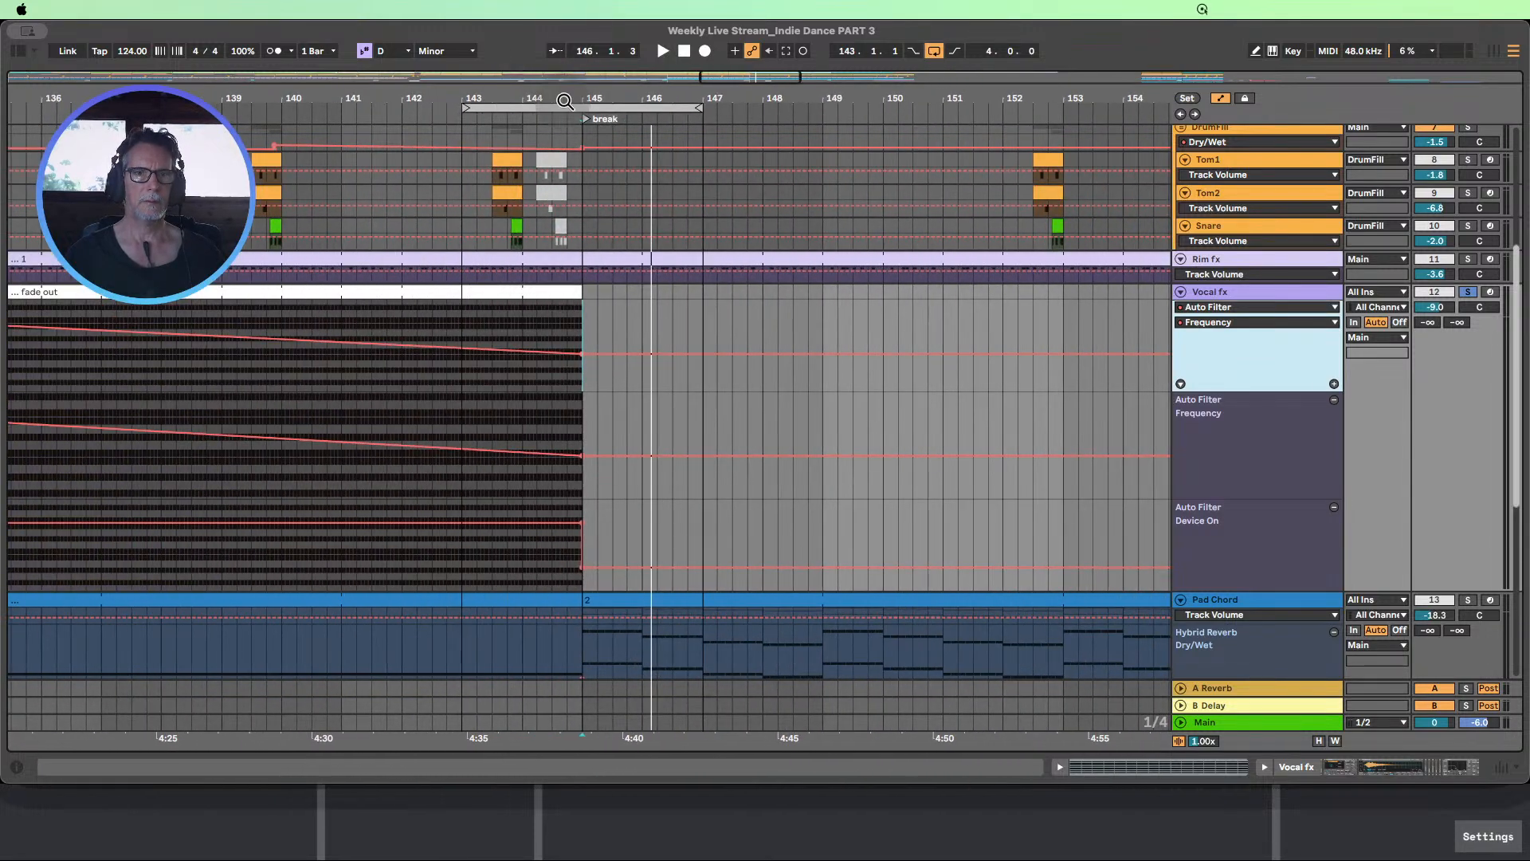
pyautogui.moveTo(566, 100); pyautogui.dragTo(566, 148)
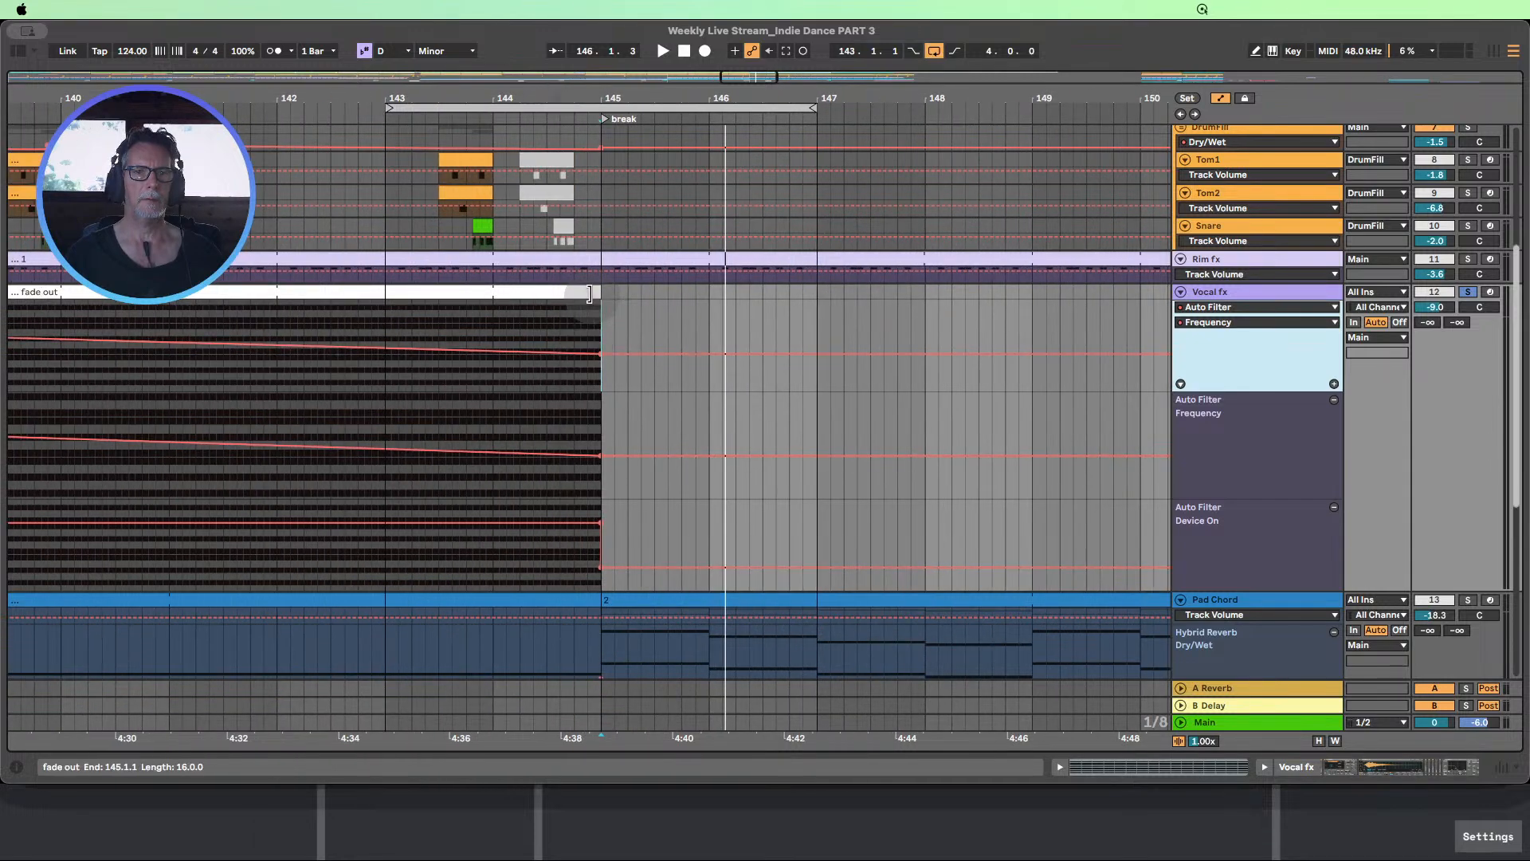
pyautogui.moveTo(601, 296); pyautogui.dragTo(475, 299)
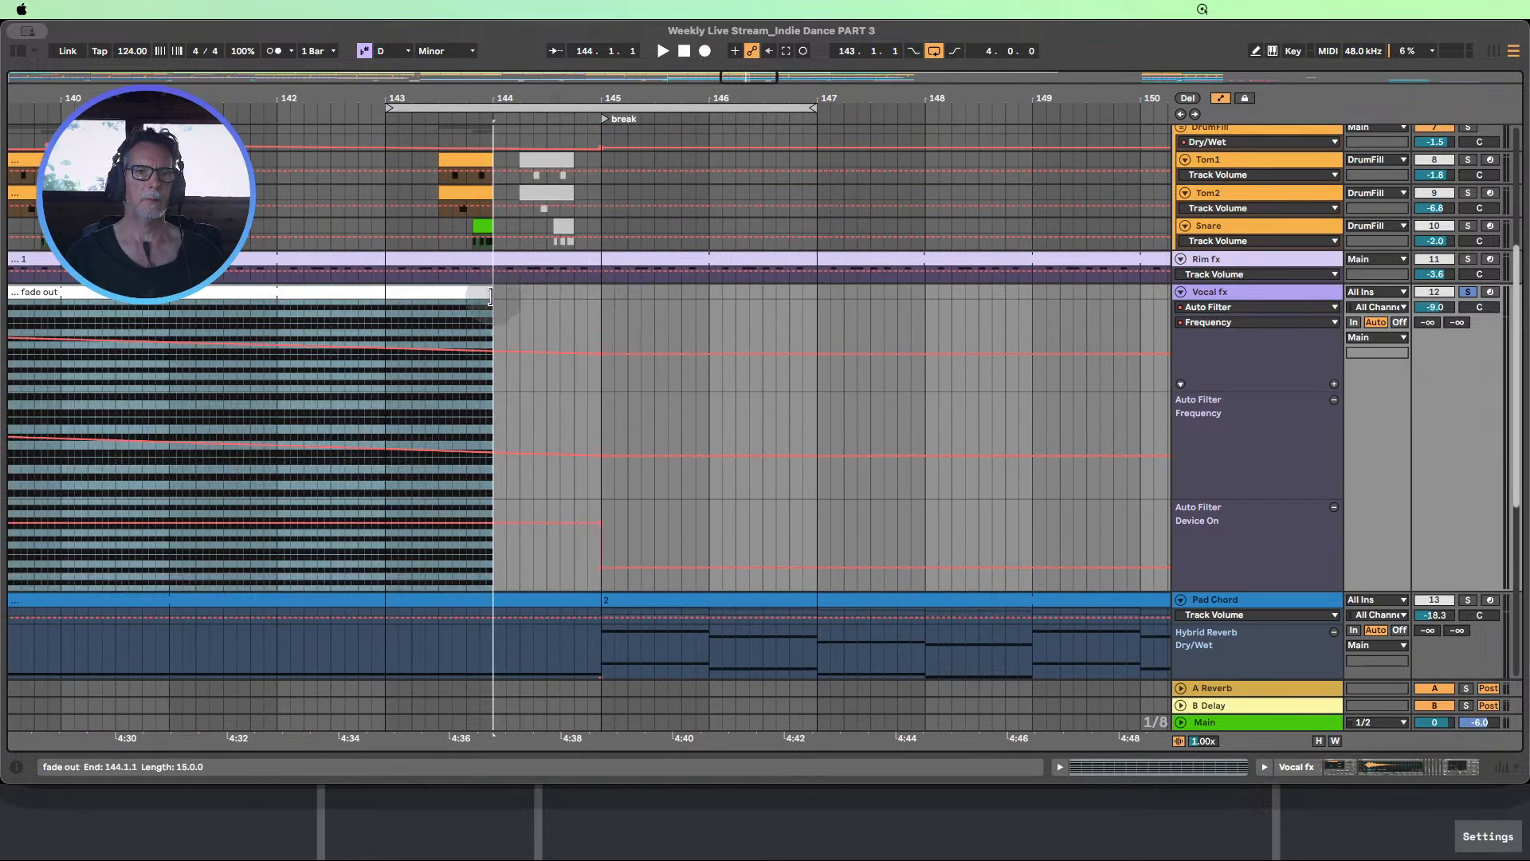
pyautogui.click(326, 102)
pyautogui.moveTo(566, 97); pyautogui.dragTo(471, 74)
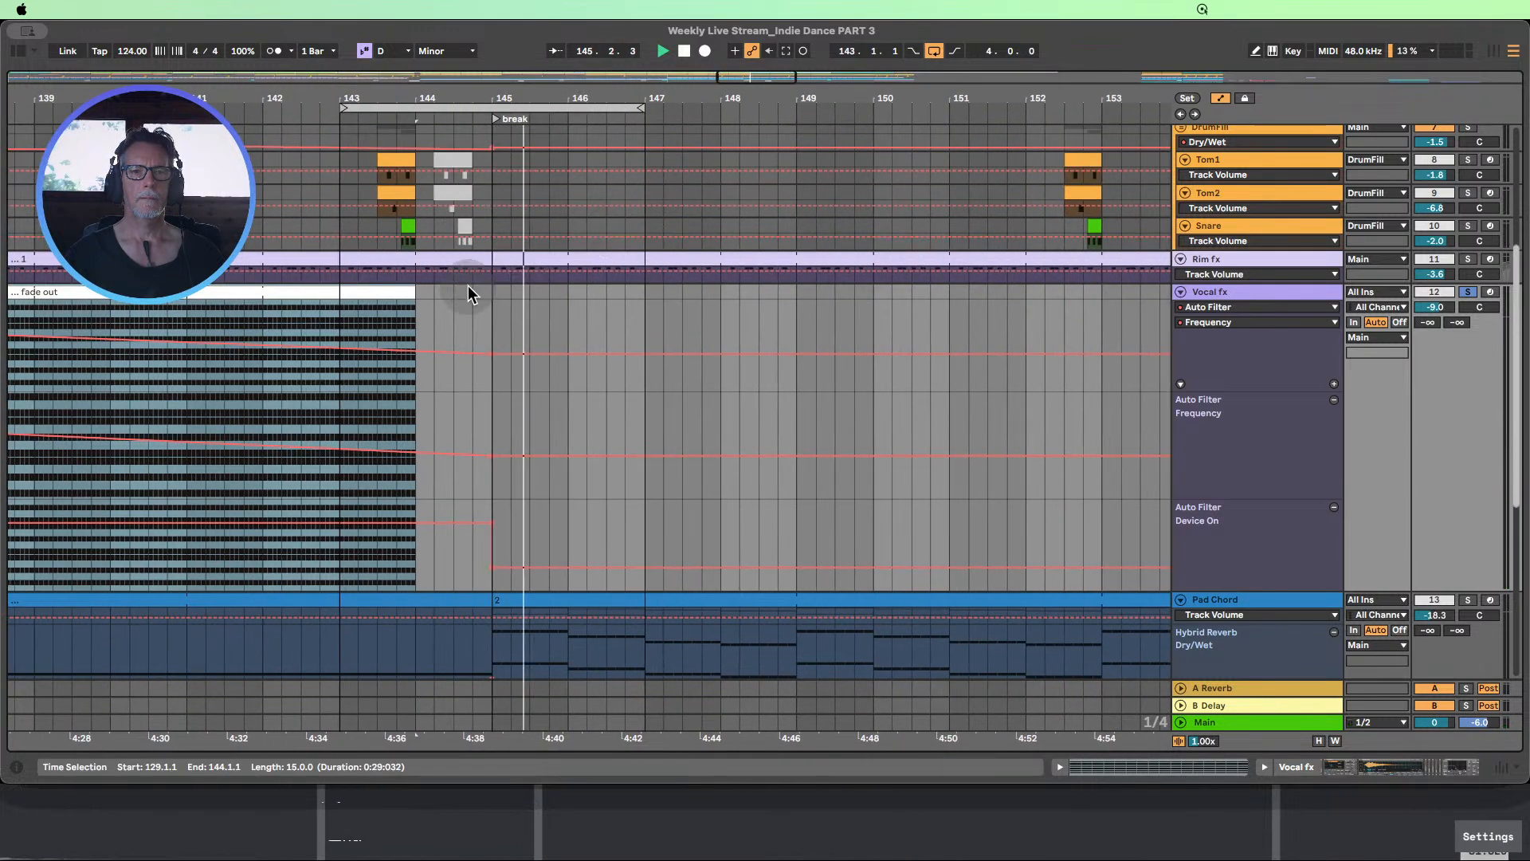
pyautogui.moveTo(415, 288); pyautogui.dragTo(454, 287)
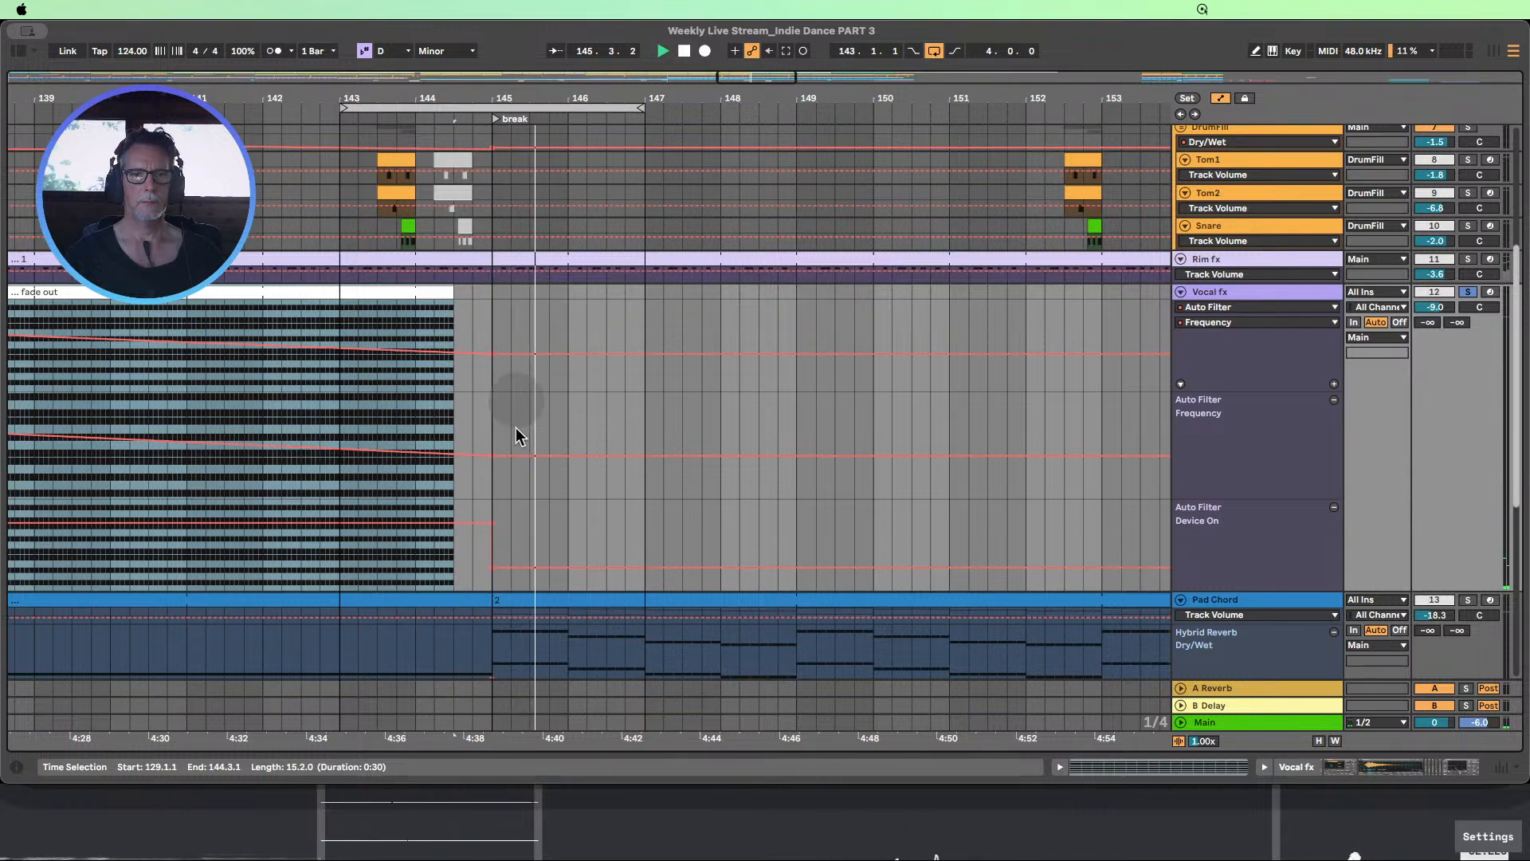
# Move the switch-off point in the Vocal fx Auto Filter Device On automation from bar 145 to 145.3
pyautogui.click(513, 538)
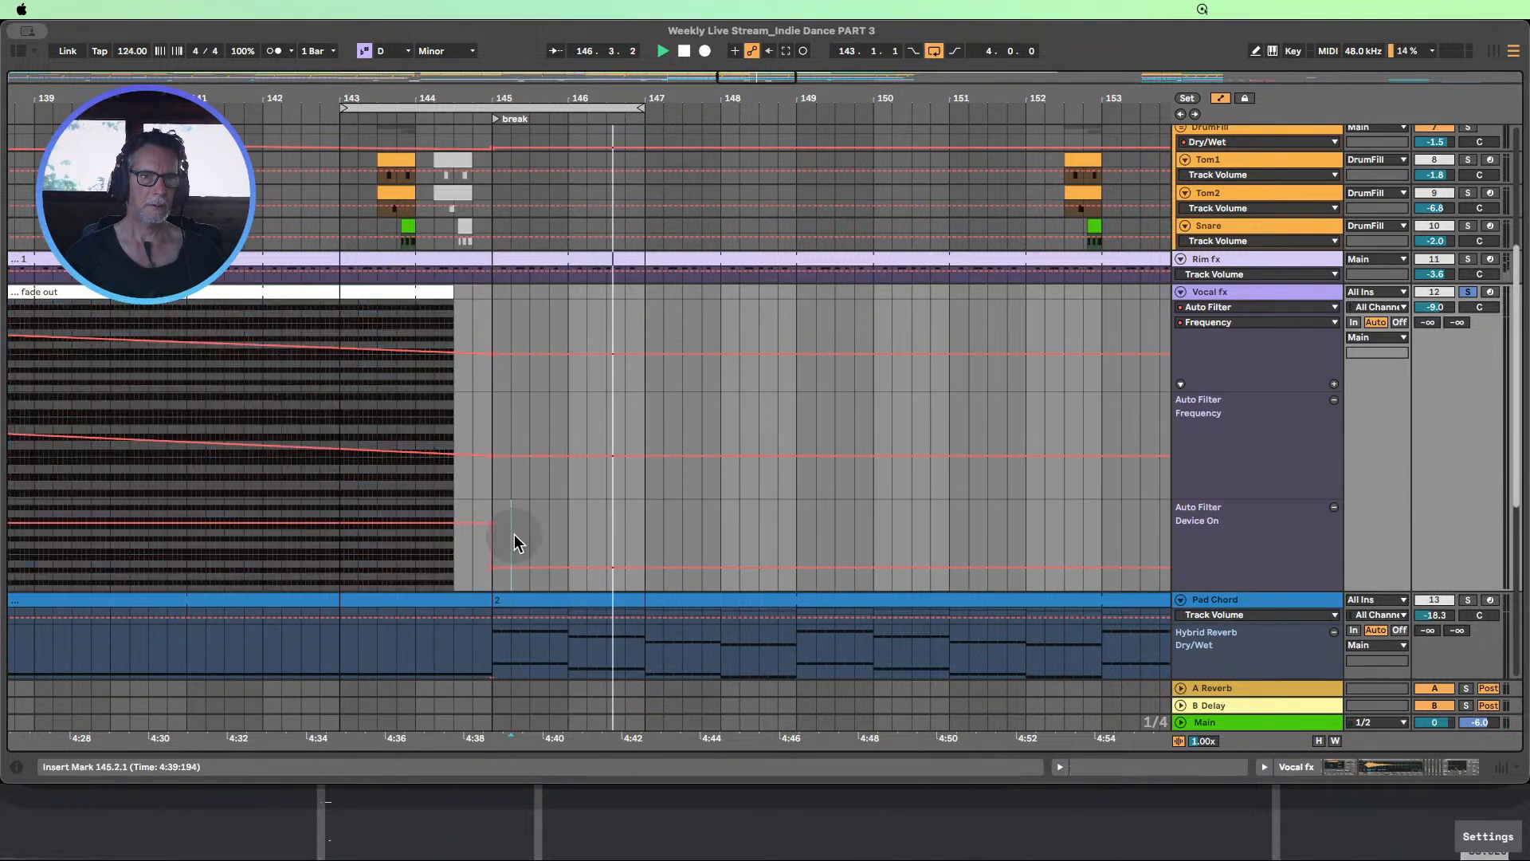
pyautogui.moveTo(494, 567); pyautogui.dragTo(529, 567)
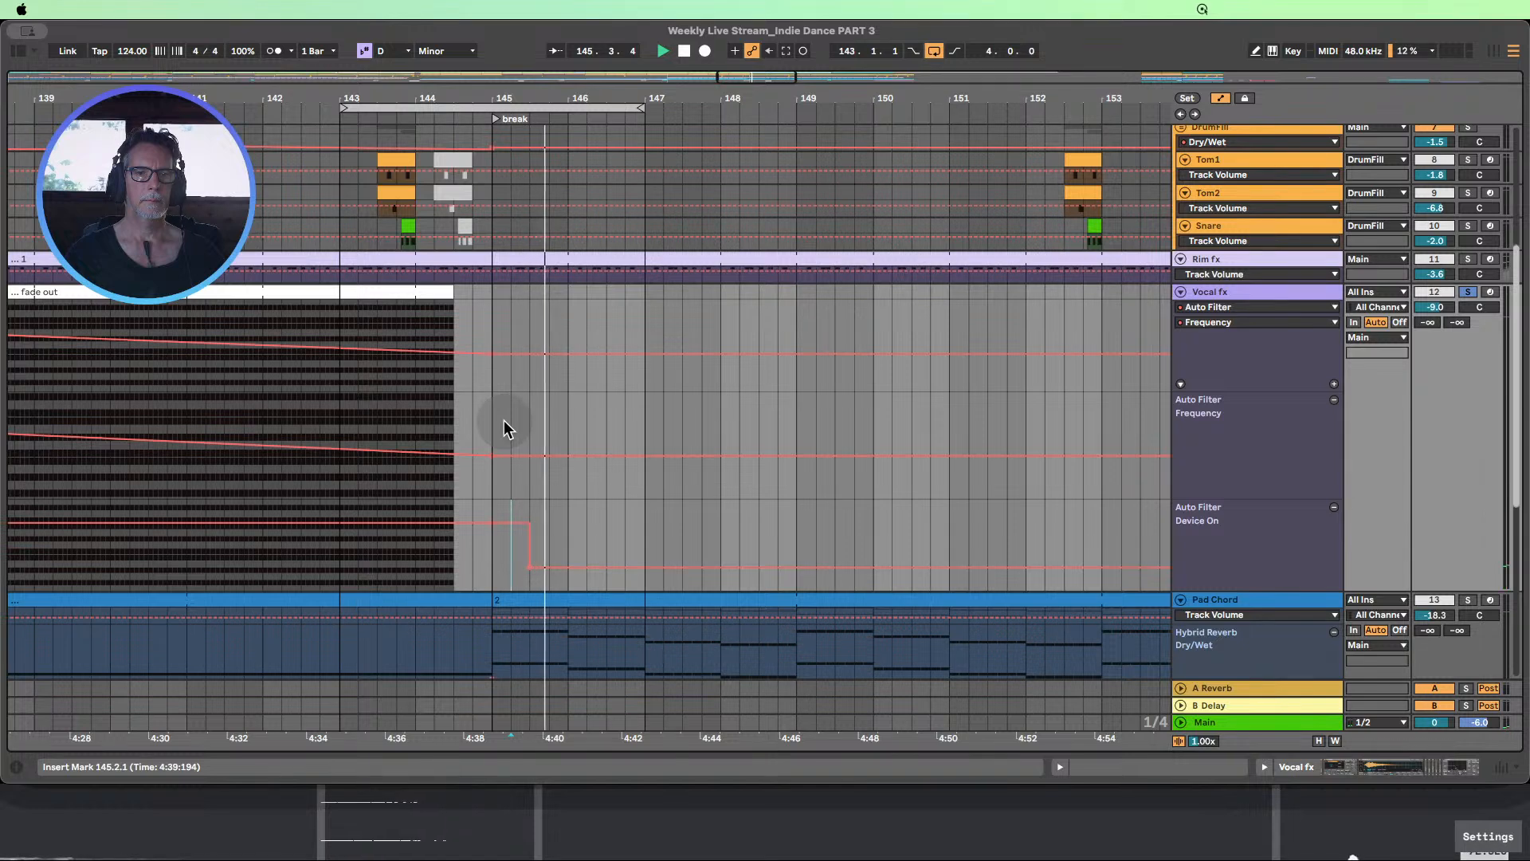
# Move the Vocal fx Auto Filter Device On switch-off point to bar 146 and try ending the fade out clip at bar 145
pyautogui.moveTo(529, 567); pyautogui.dragTo(568, 567)
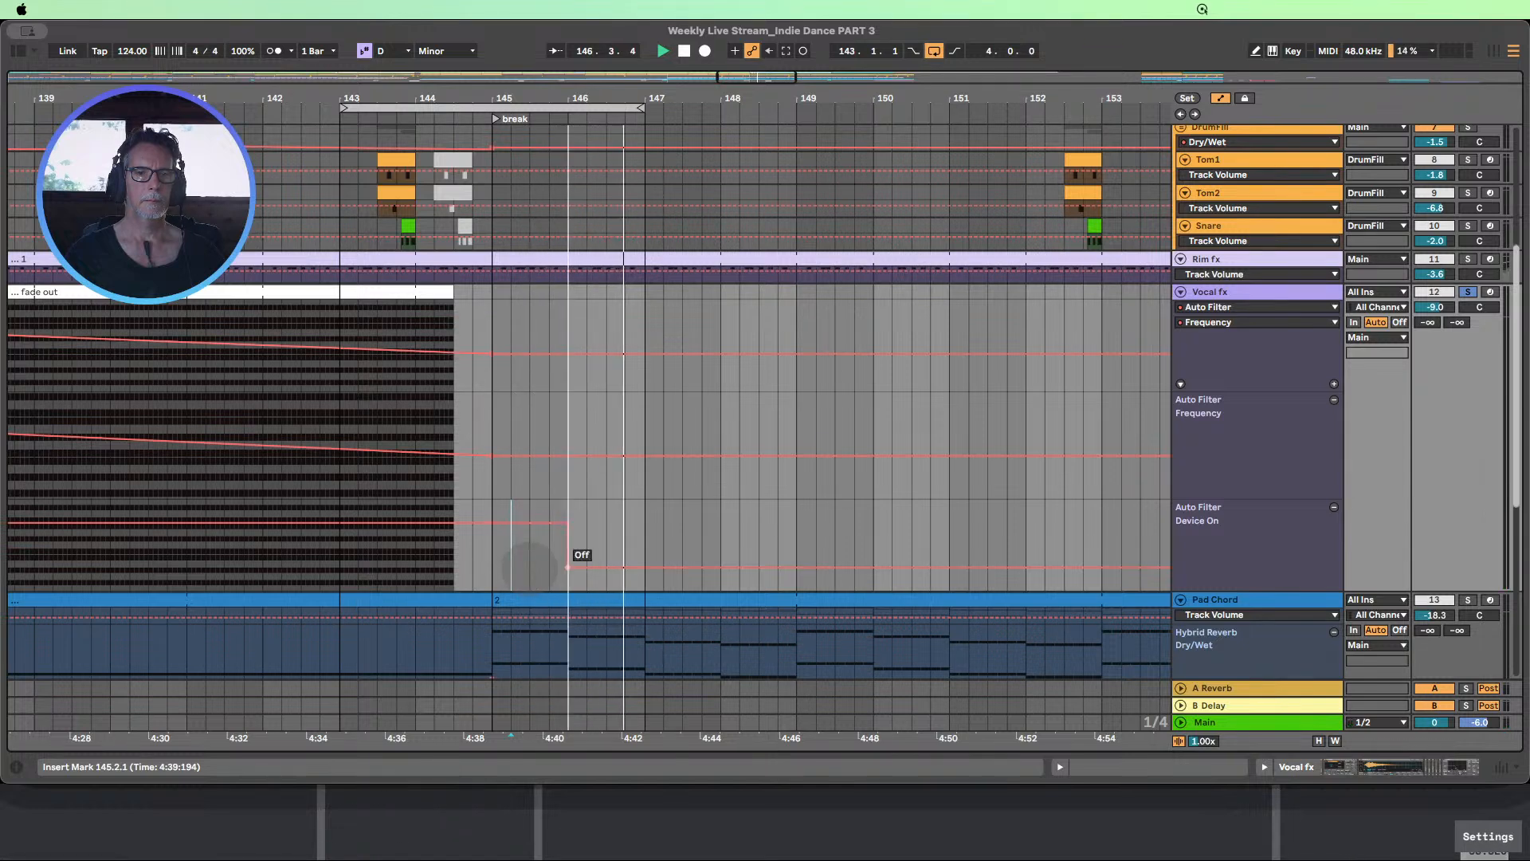
pyautogui.moveTo(454, 292); pyautogui.dragTo(490, 292)
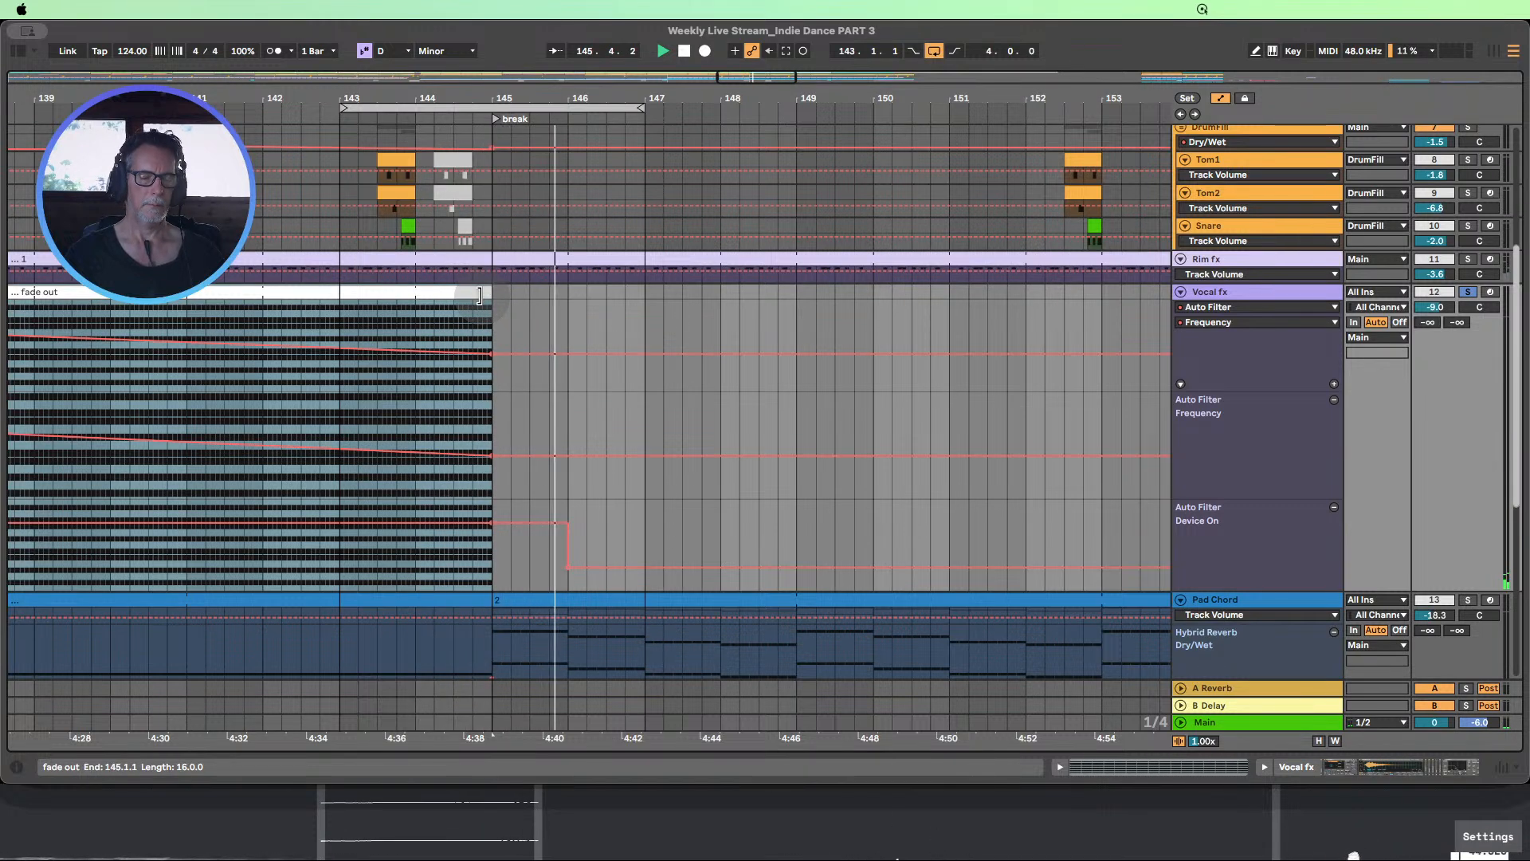
pyautogui.press('super+z')
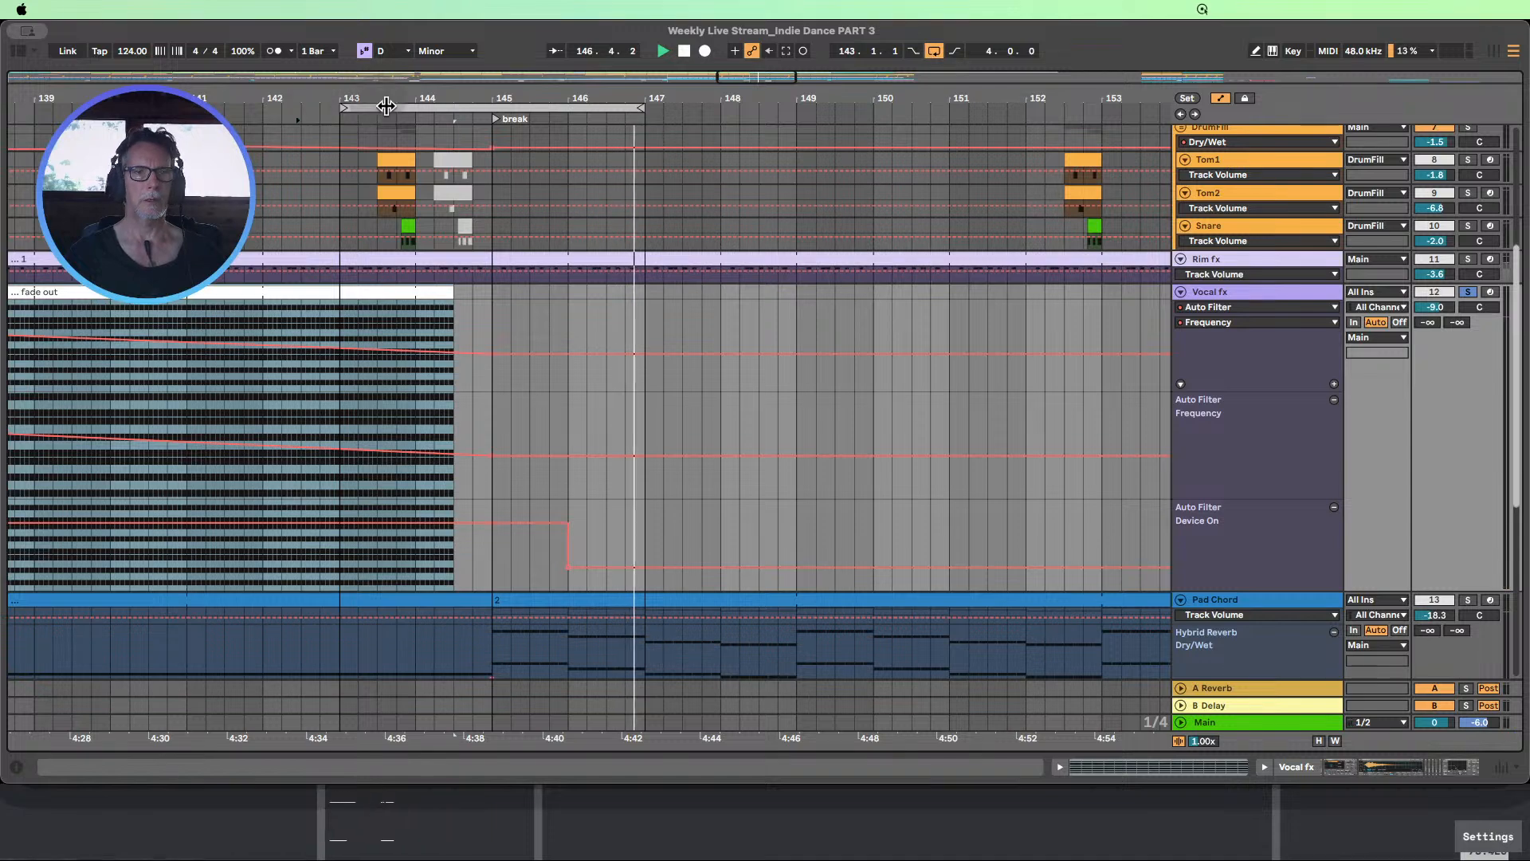
# Unsolo the Vocal fx track and loop bars 145–149 at the start of the break
pyautogui.click(1468, 293)
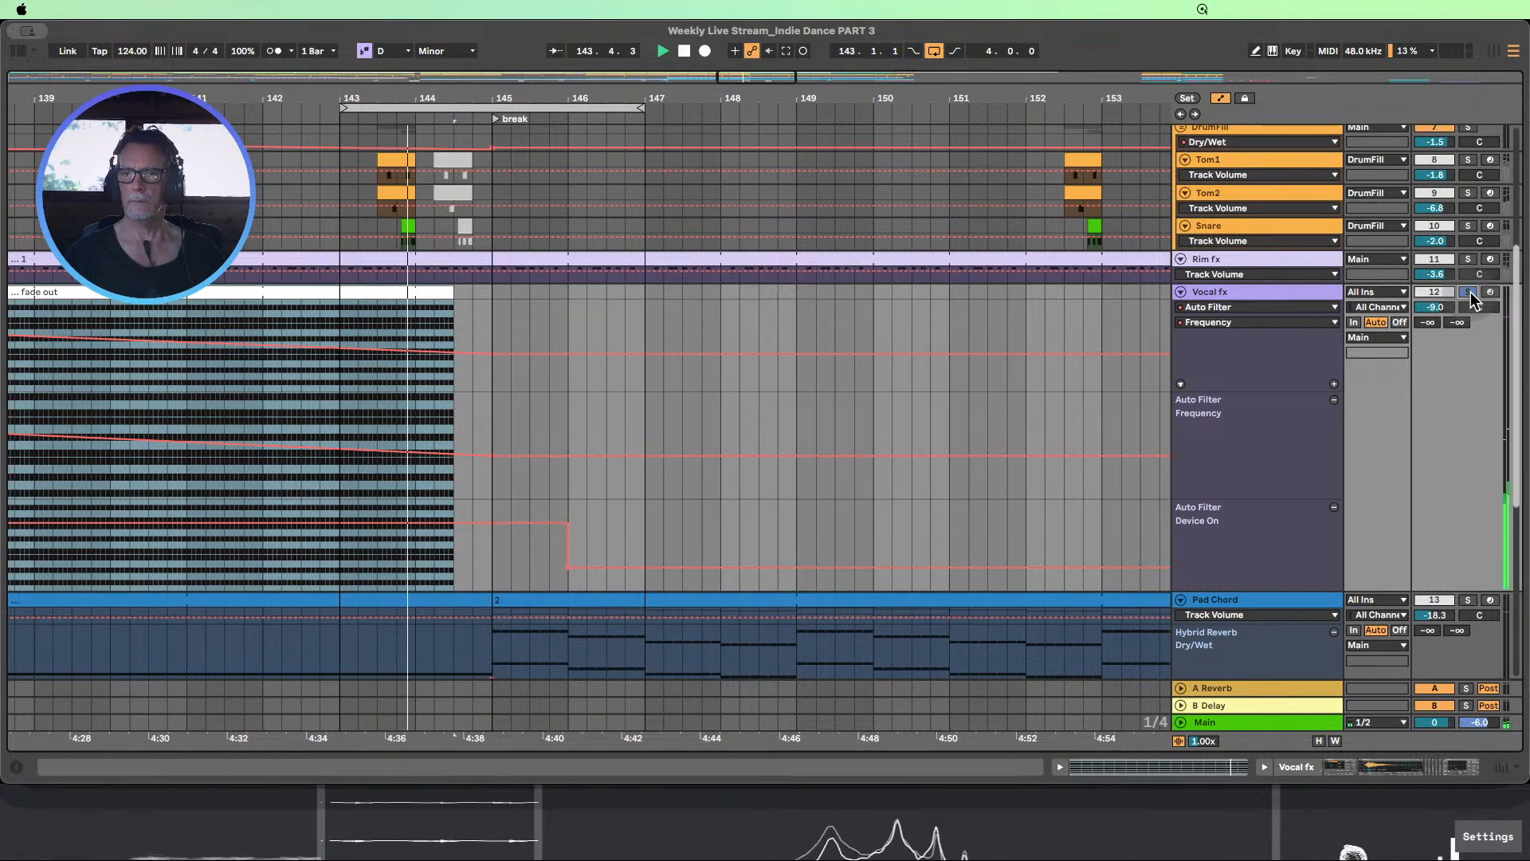
pyautogui.click(1469, 294)
pyautogui.moveTo(470, 98)
pyautogui.mouseDown()
pyautogui.moveTo(402, 74)
pyautogui.moveTo(457, 110)
pyautogui.mouseUp()
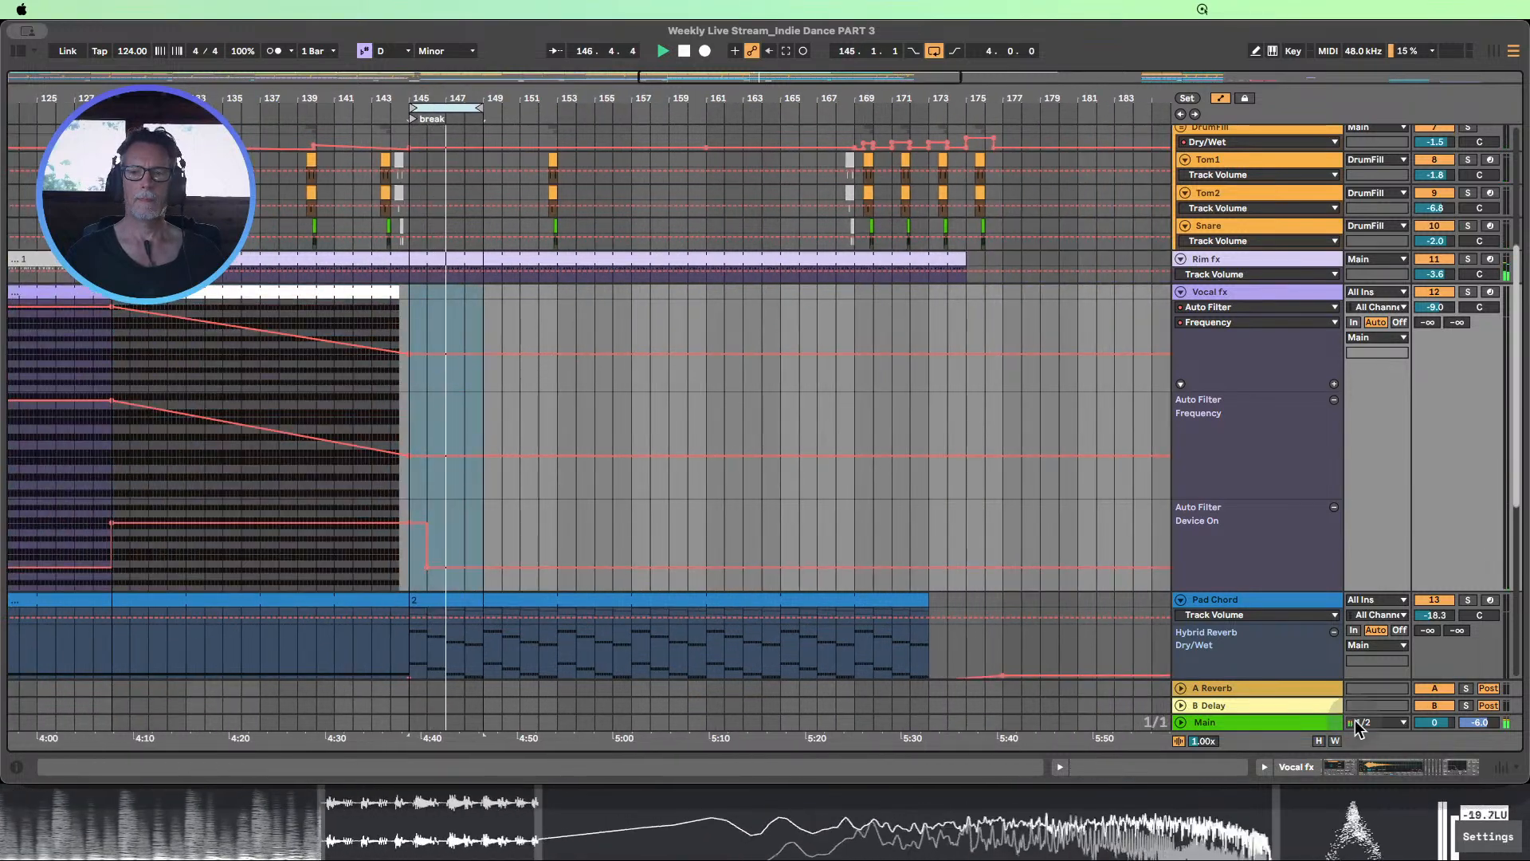
# Optimize the arrangement's track heights and hide all automation lanes
pyautogui.click(1319, 742)
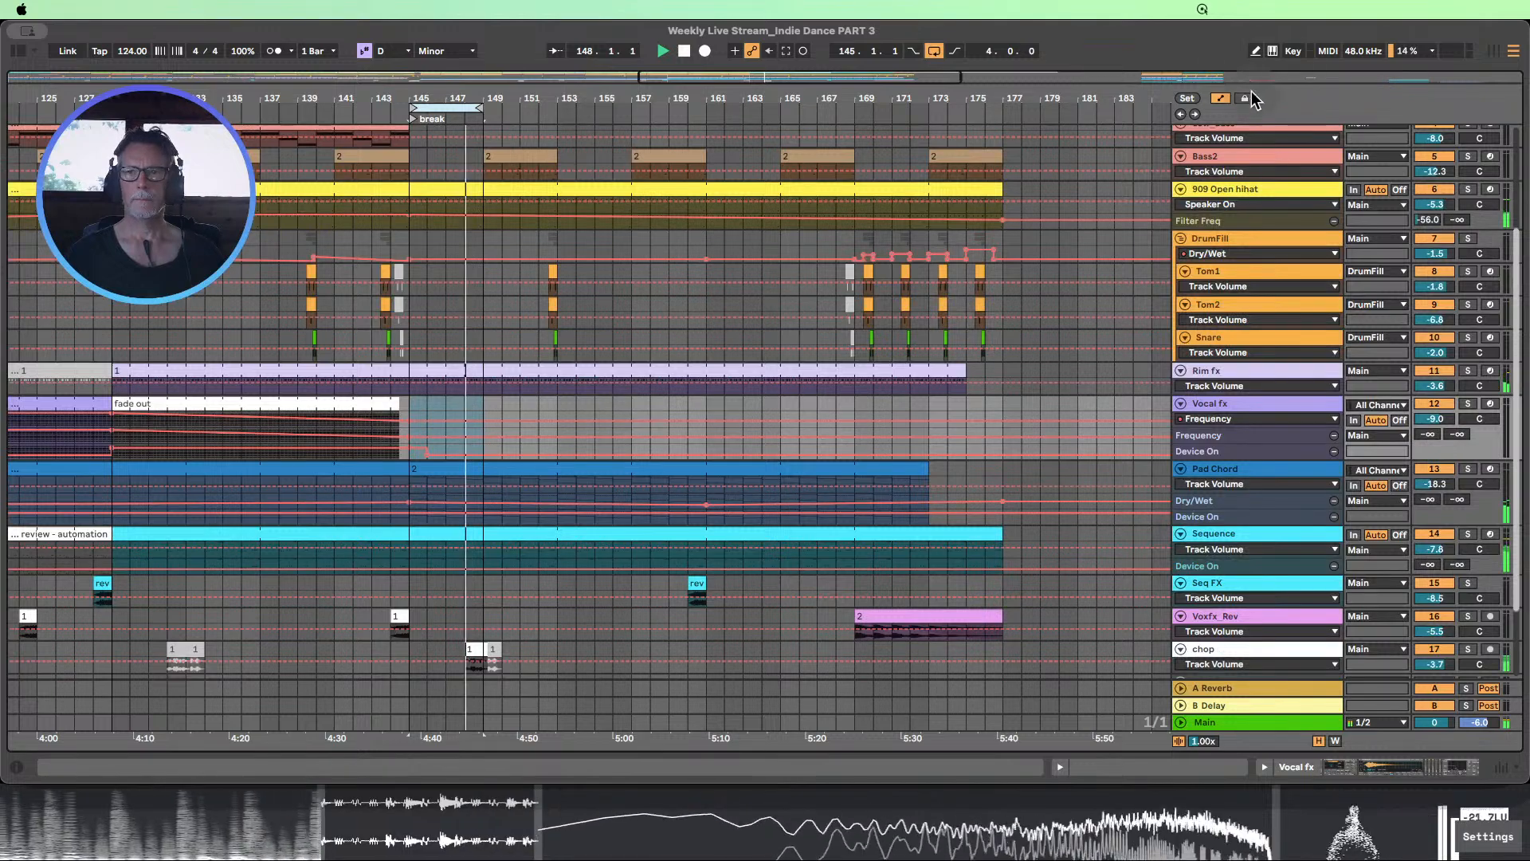
pyautogui.click(1220, 99)
pyautogui.scroll(2, 640, 359)
pyautogui.scroll(2, 650, 329)
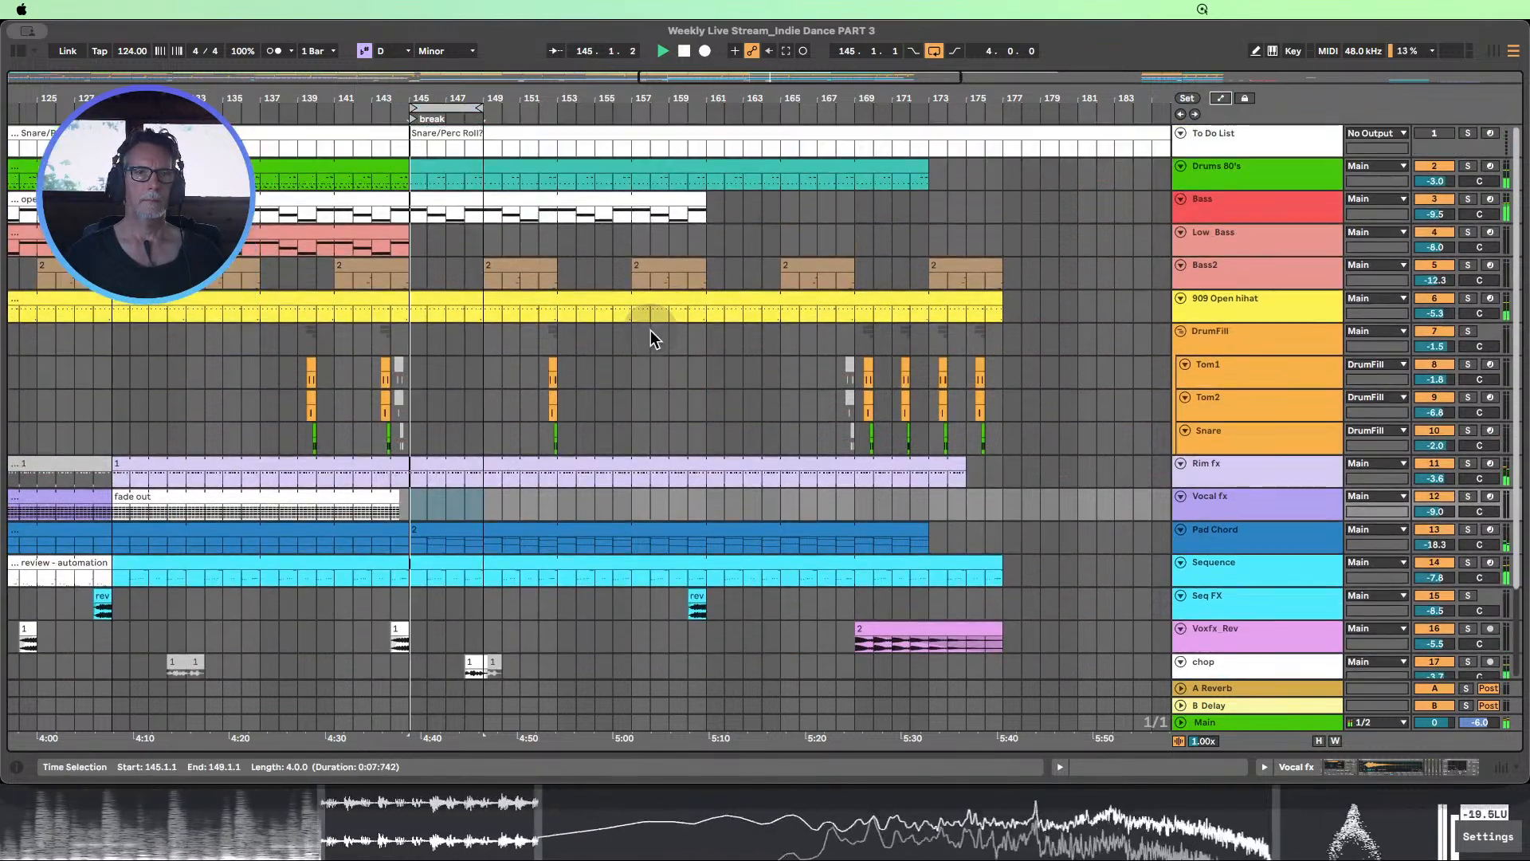
# Extend the loop to bars 145–161 and enlarge the Pad Chord track with its device chain shown
pyautogui.moveTo(475, 106); pyautogui.dragTo(558, 59)
pyautogui.scroll(-2, 921, 391)
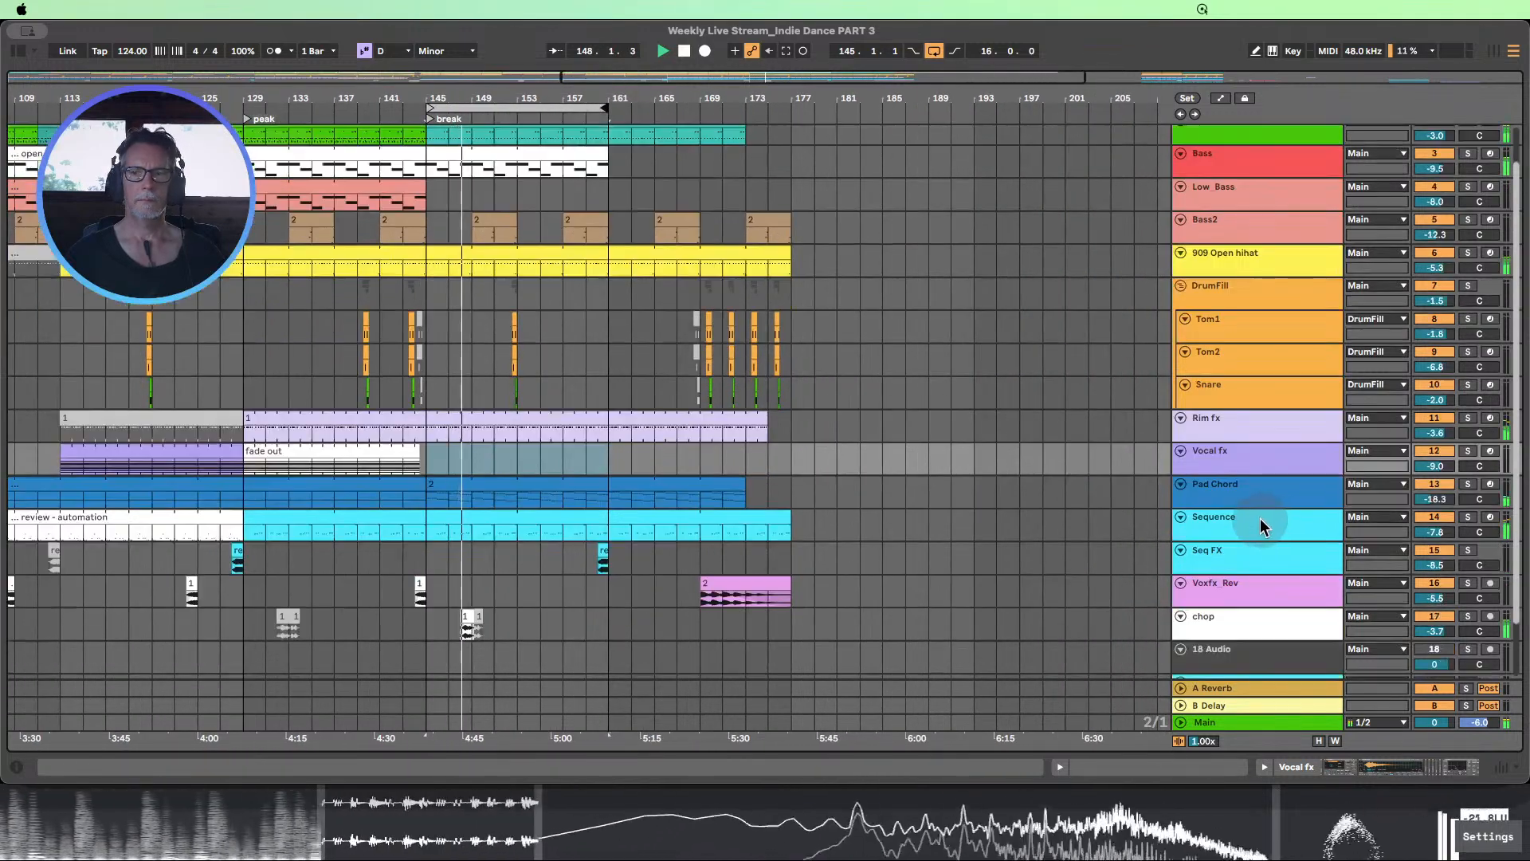
pyautogui.moveTo(1253, 509); pyautogui.dragTo(1268, 578)
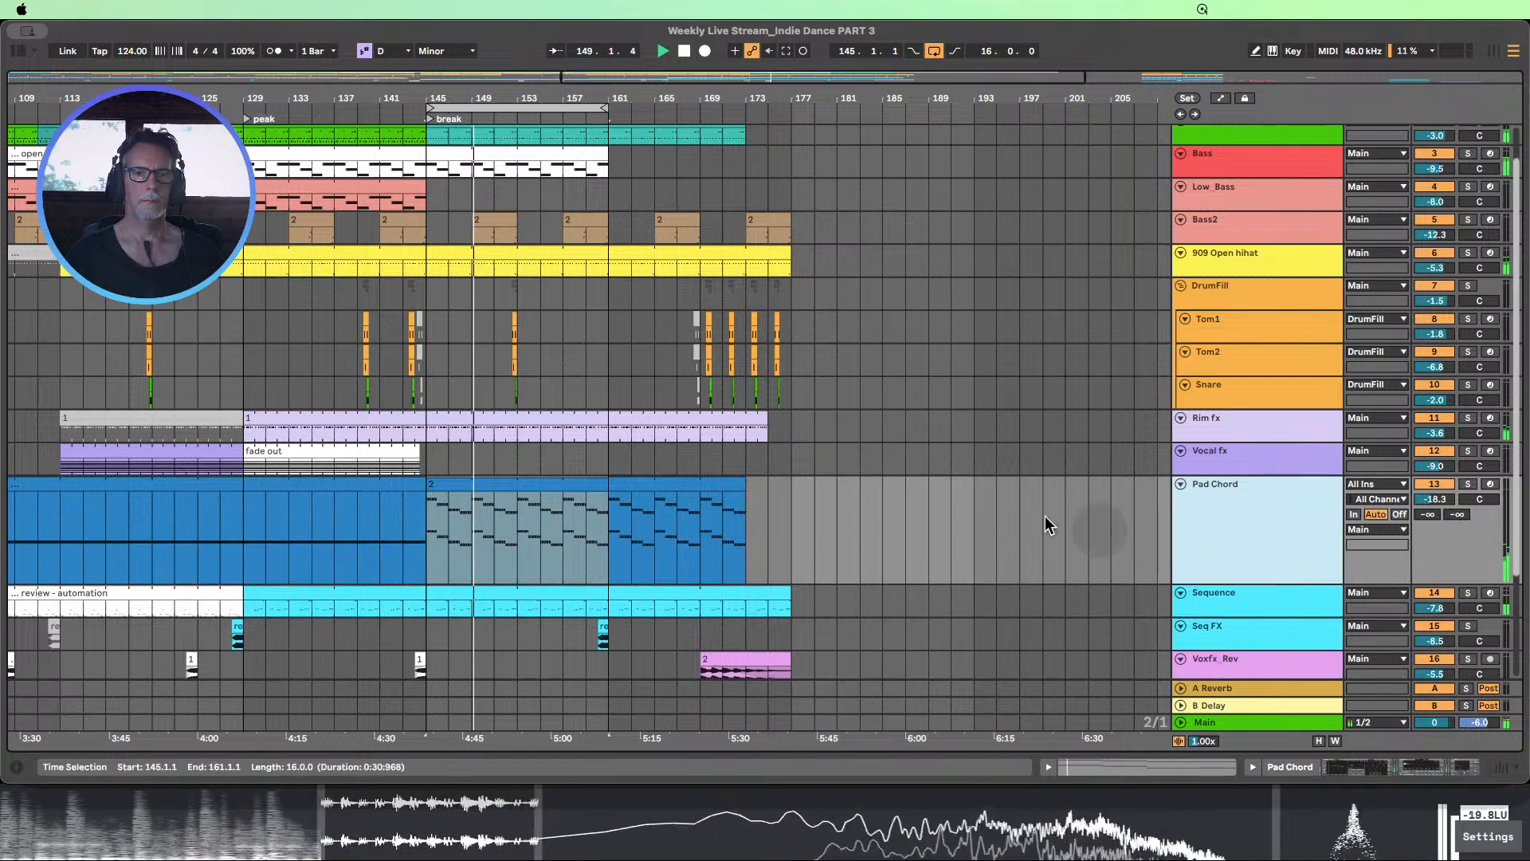
pyautogui.doubleClick(1265, 491)
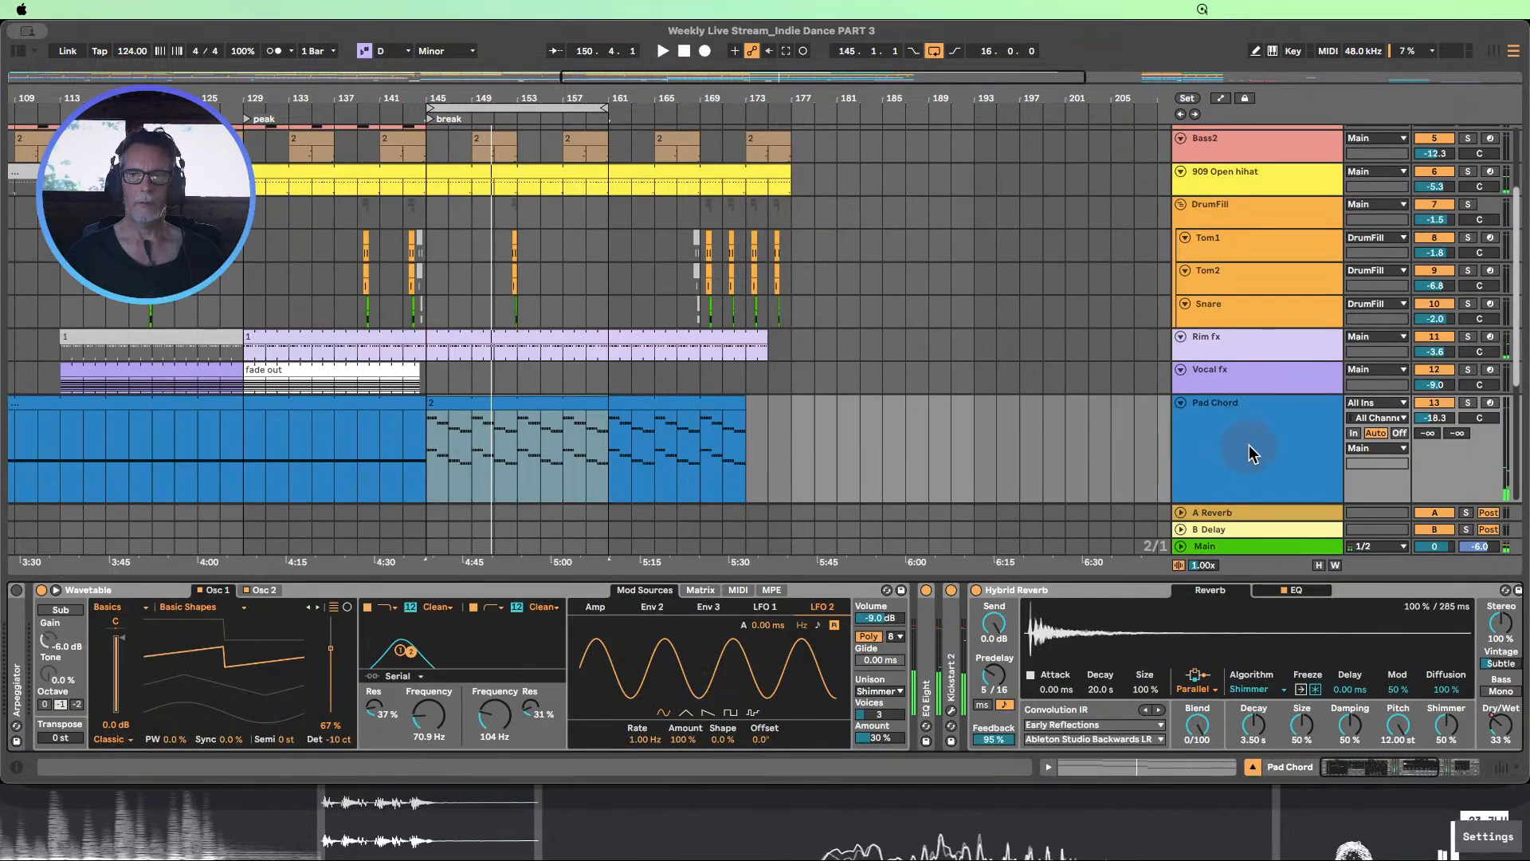
# Show the automation lanes again and enlarge the Pad Chord track's Hybrid Reverb Dry/Wet lane
pyautogui.click(1221, 98)
pyautogui.scroll(-4, 1060, 308)
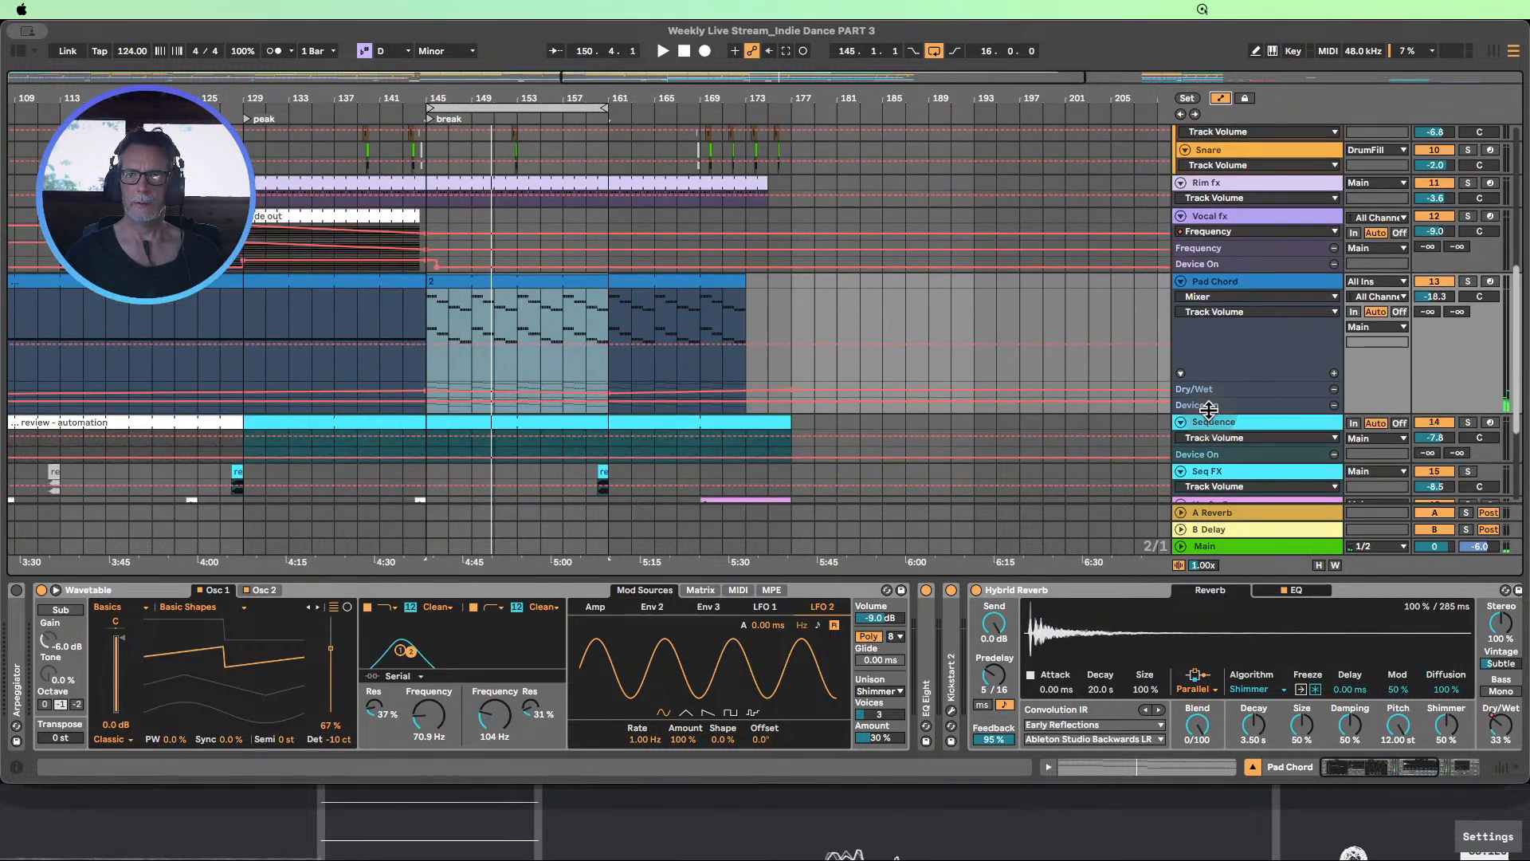
pyautogui.click(1209, 410)
pyautogui.click(1219, 395)
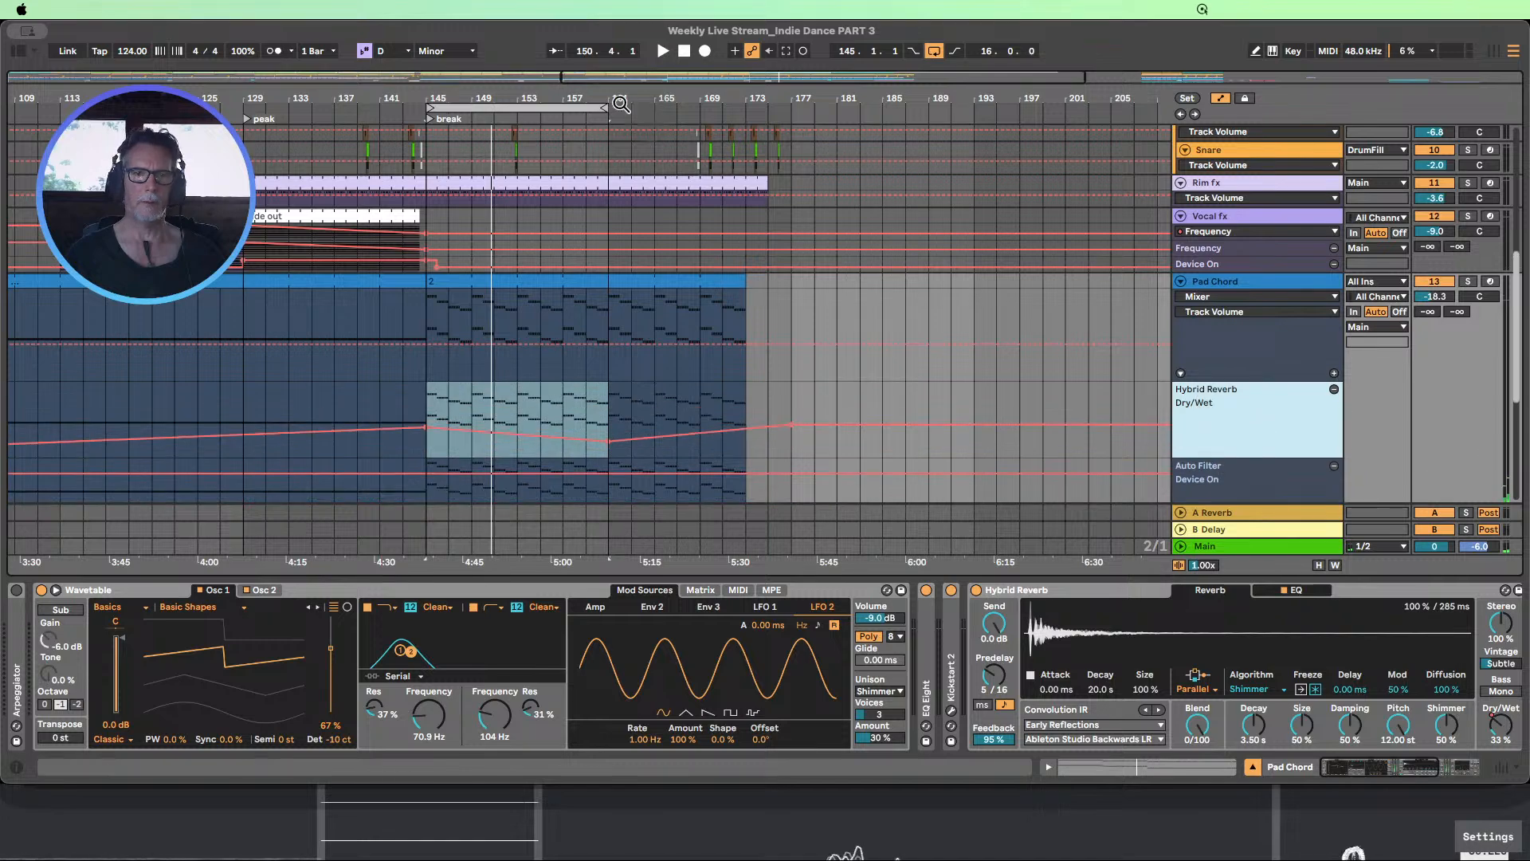
# Remove the switch-on at bar 81 from the Pad Chord track's Auto Filter Device On automation
pyautogui.moveTo(579, 98); pyautogui.dragTo(642, 50)
pyautogui.scroll(-2, 398, 379)
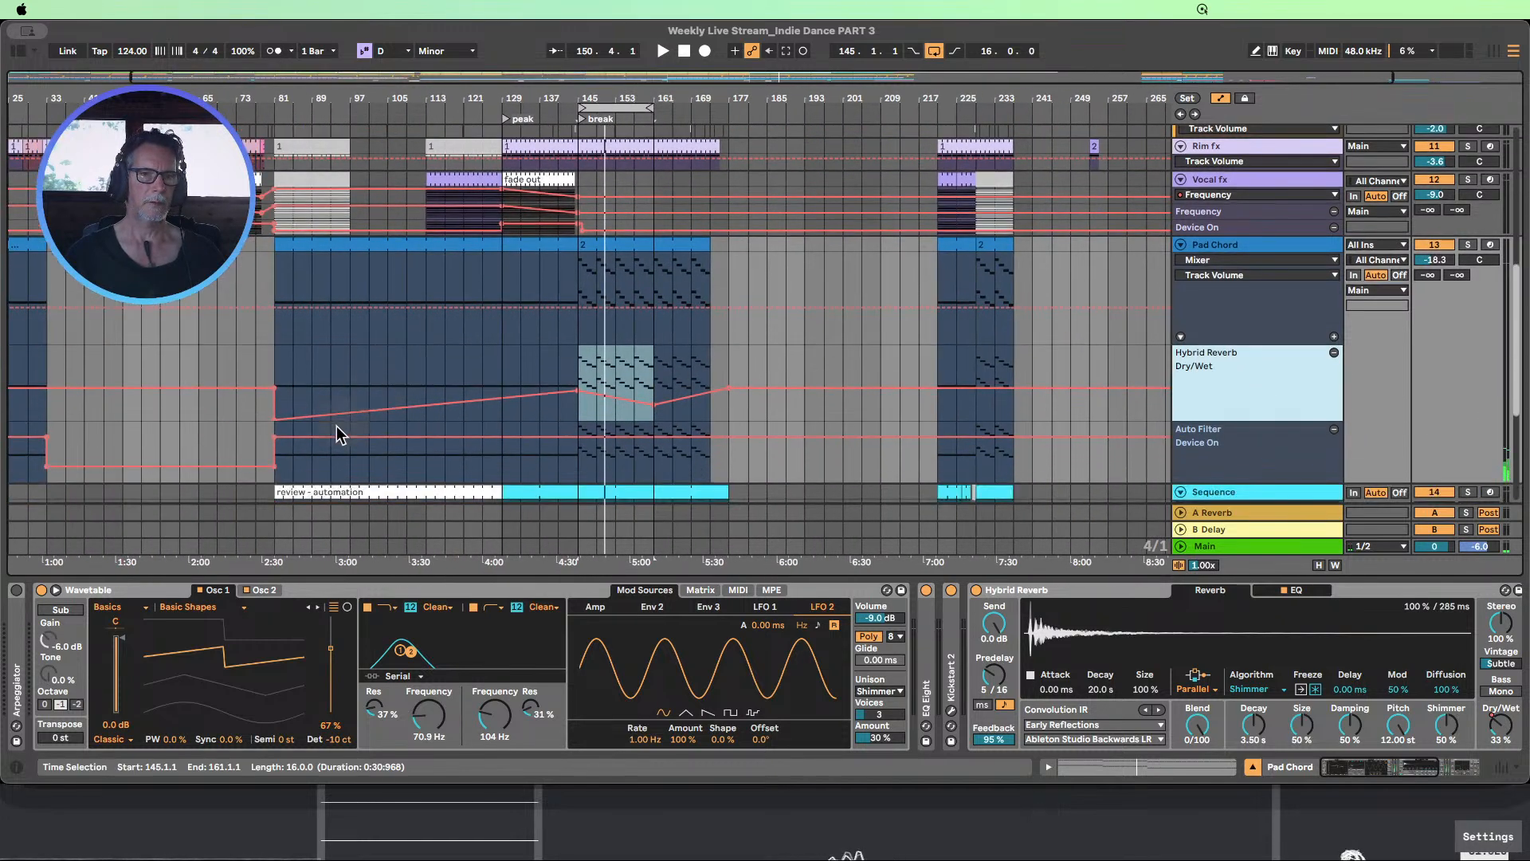
pyautogui.click(276, 438)
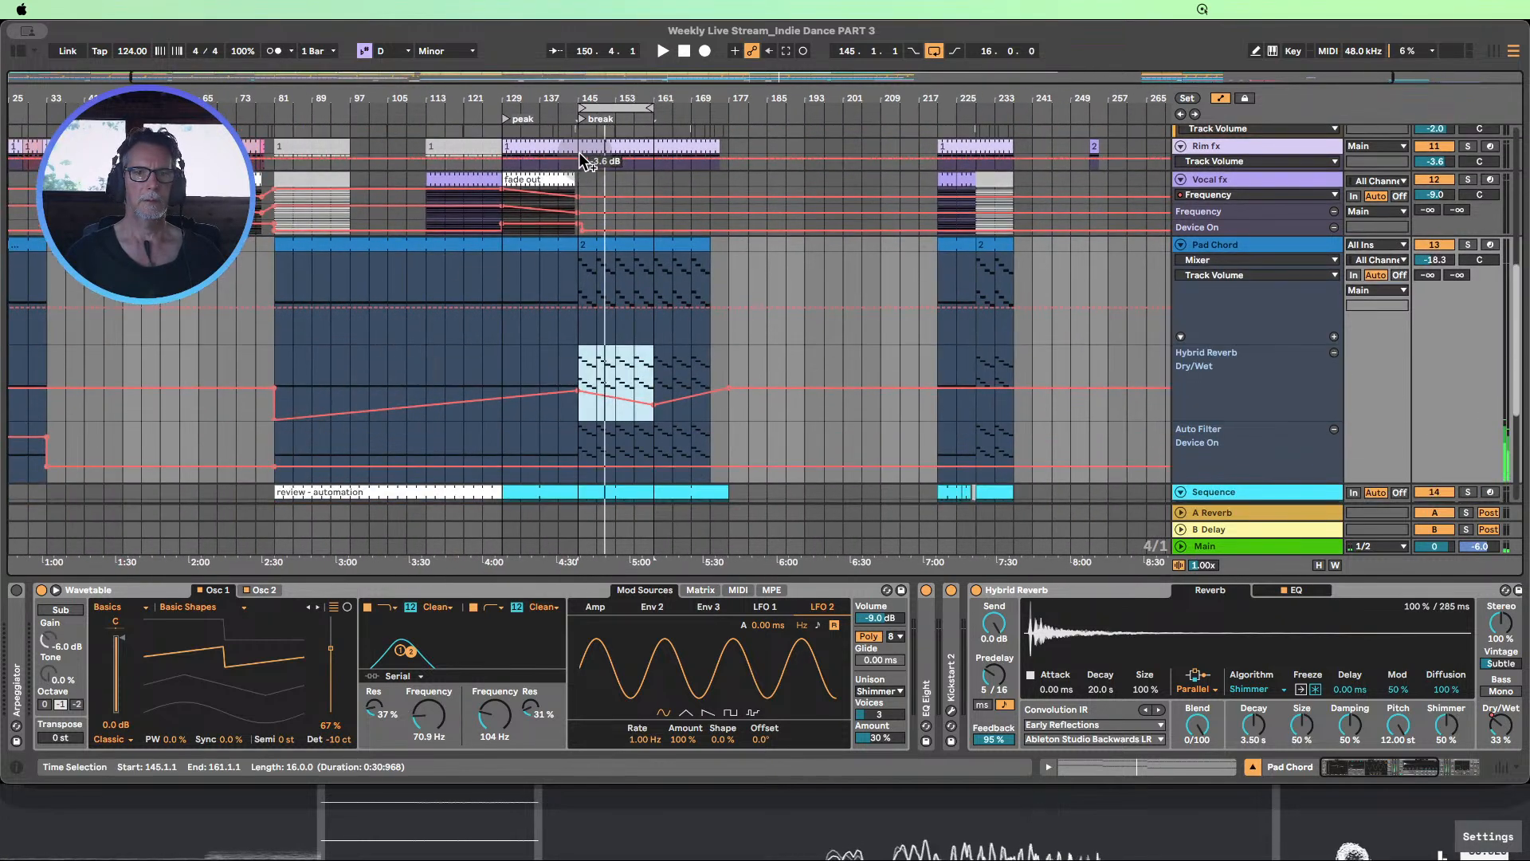
# Lower the Pad Chord Hybrid Reverb Dry/Wet point at bar 145 to about 20% and delete the point at bar 161
pyautogui.click(517, 110)
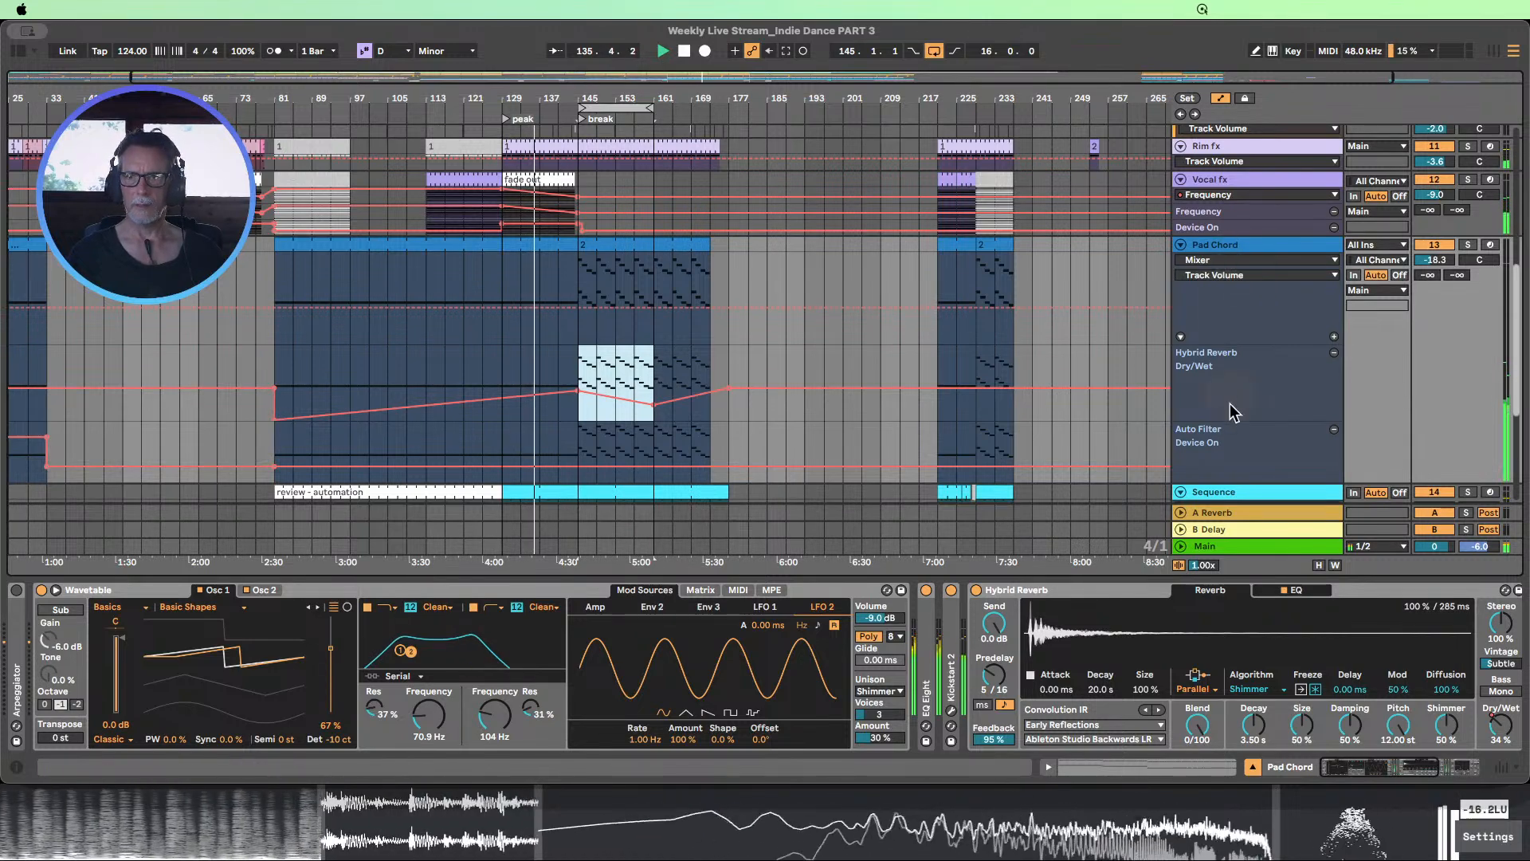
pyautogui.doubleClick(550, 78)
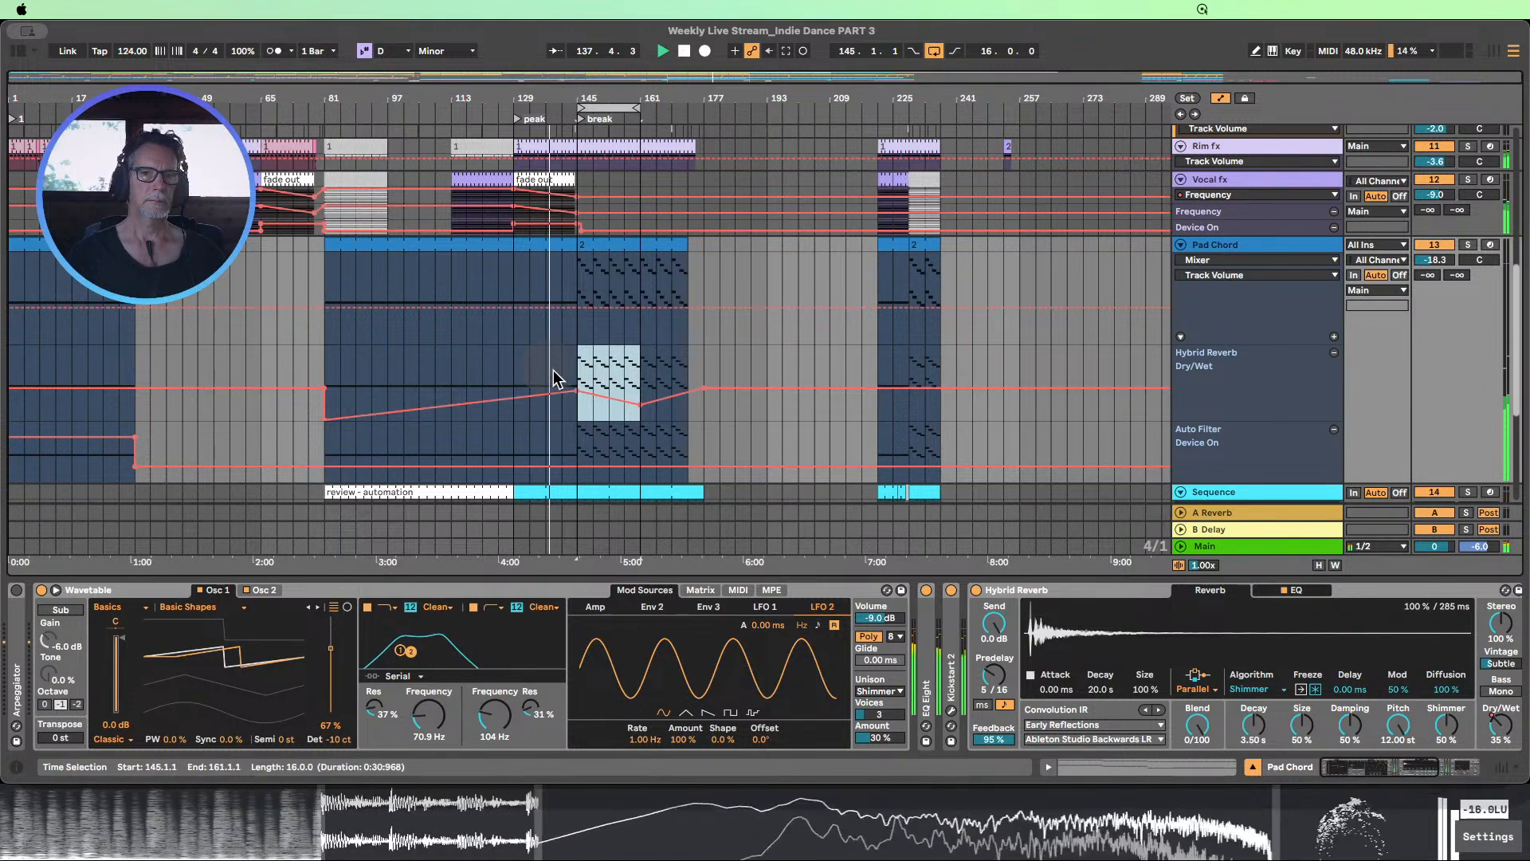
pyautogui.click(562, 424)
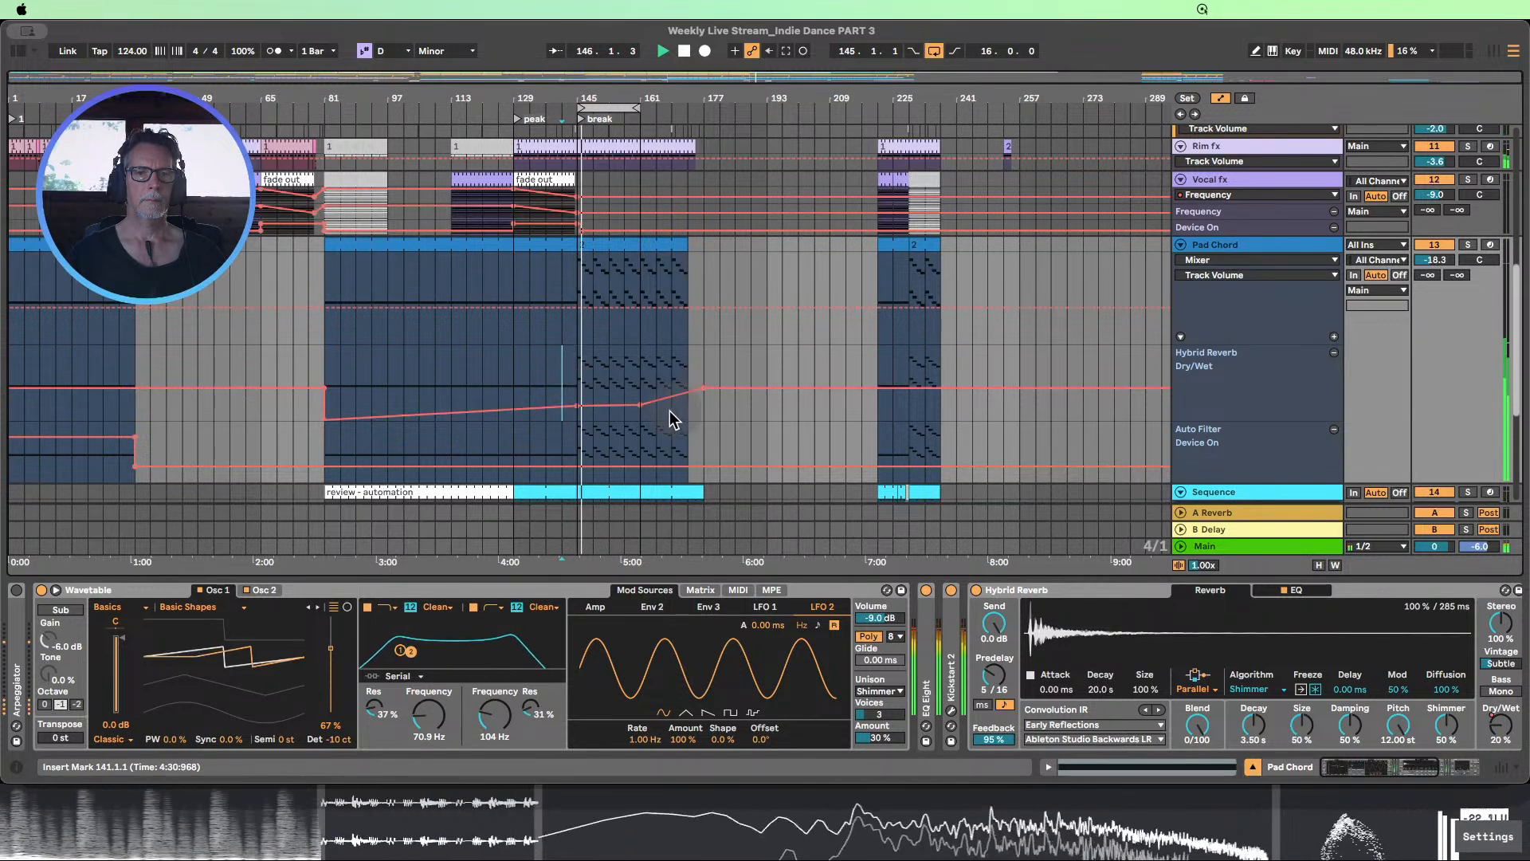
pyautogui.click(643, 407)
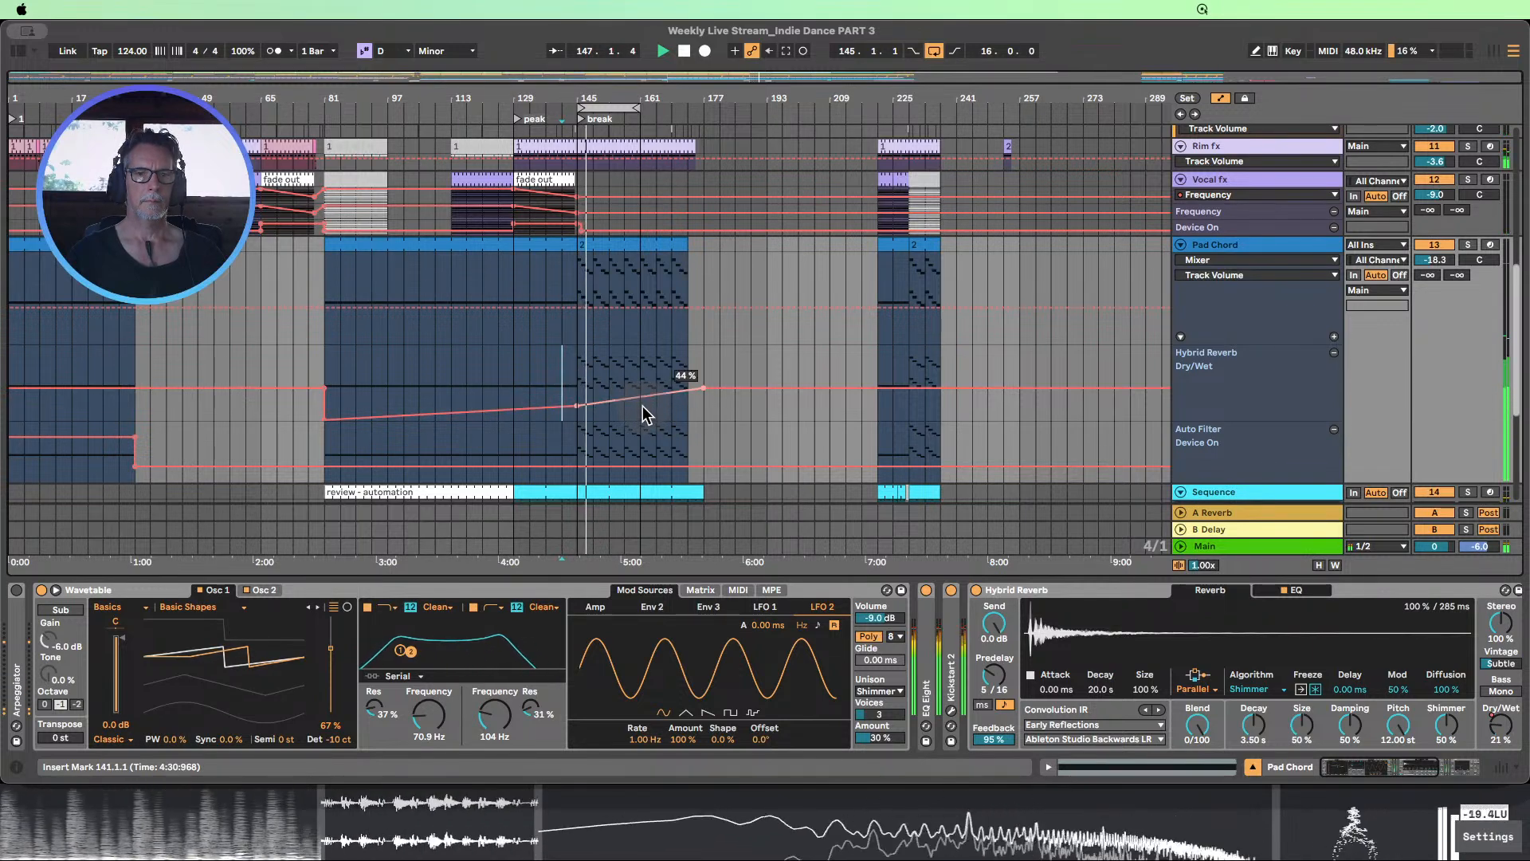
# Enlarge the Sequence track's main automation lane with its devices shown, and stop playback
pyautogui.scroll(-5, 708, 361)
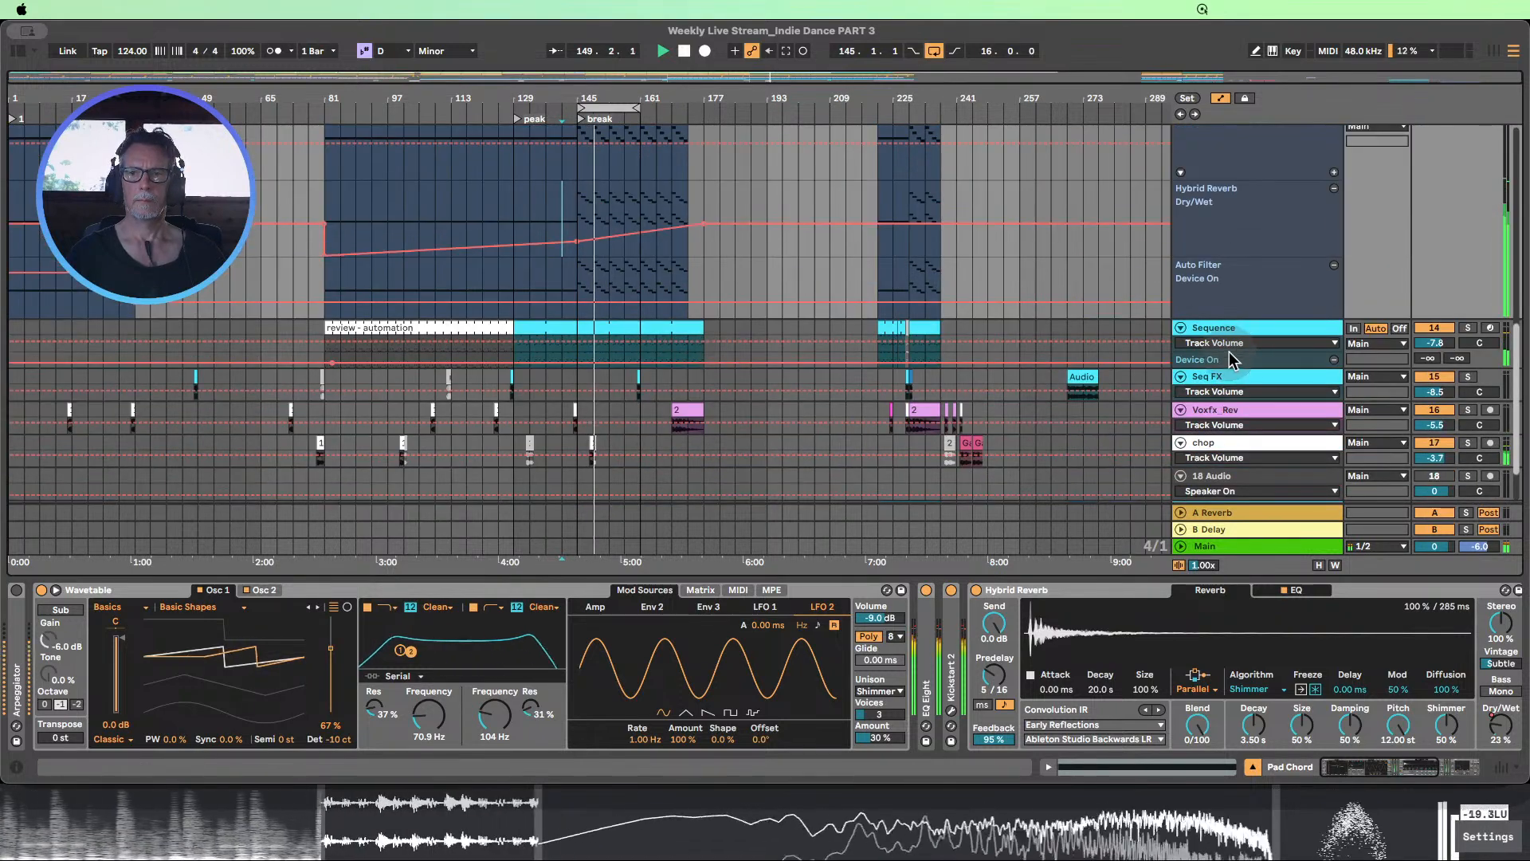
pyautogui.moveTo(1244, 368); pyautogui.dragTo(1261, 445)
pyautogui.scroll(-3, 967, 342)
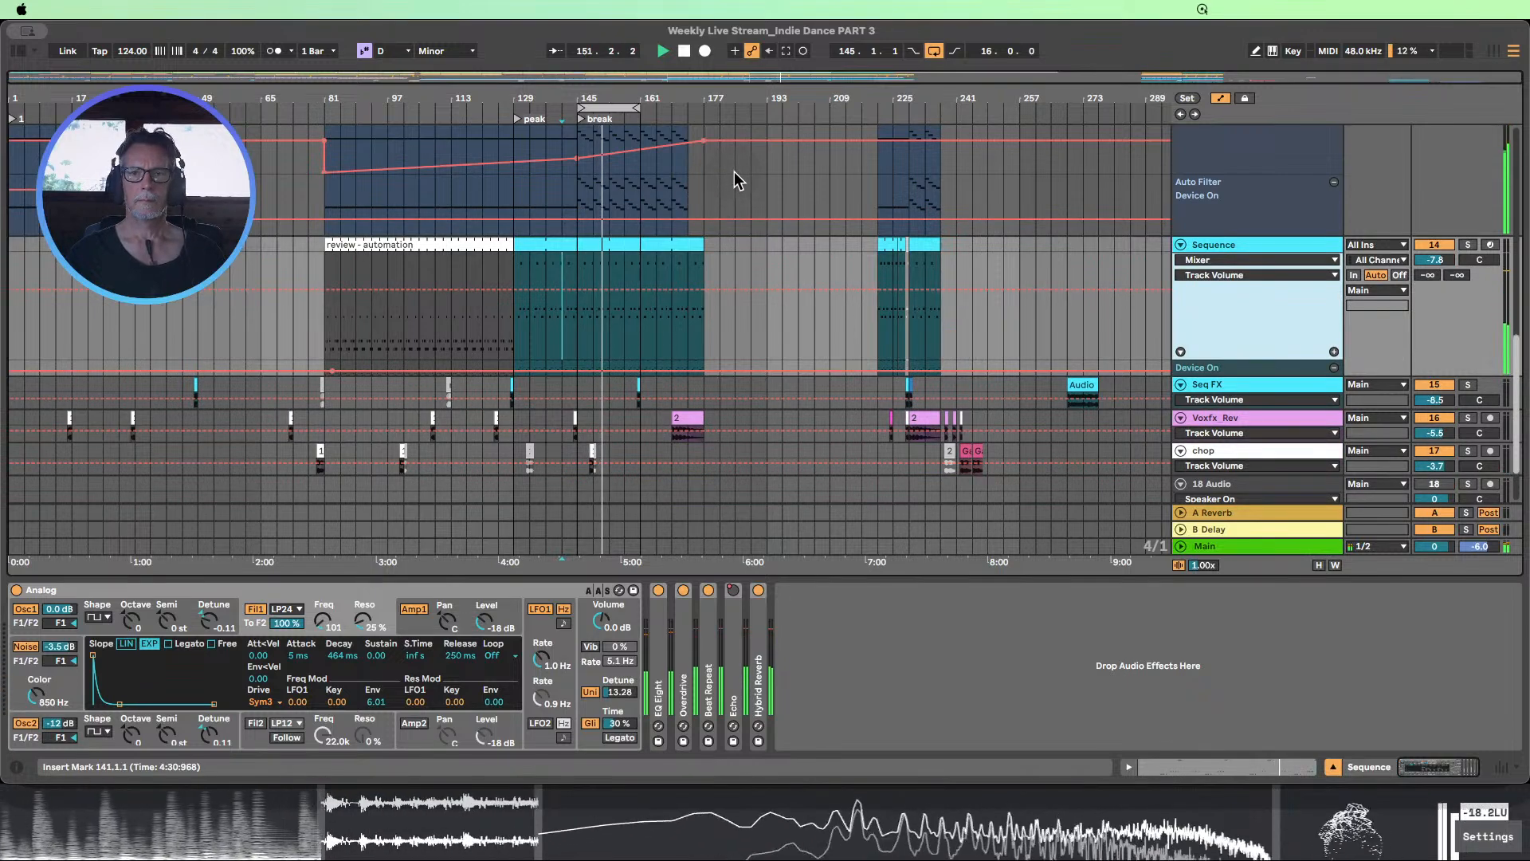
pyautogui.click(683, 52)
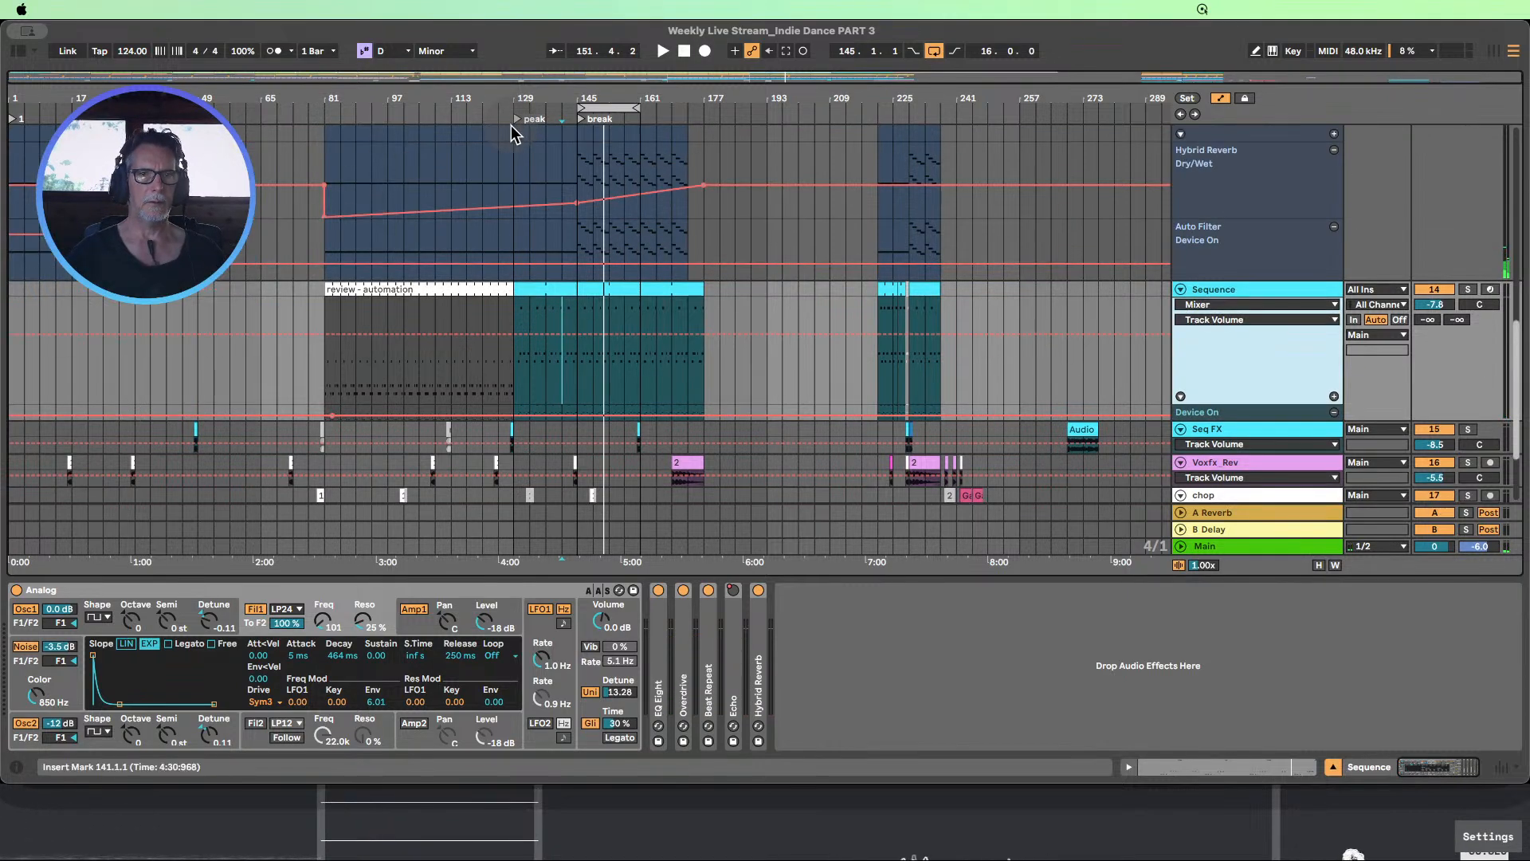
# Extend the loop to bars 145–177 and add a locator at bar 161
pyautogui.scroll(10, 510, 126)
pyautogui.scroll(5, 511, 126)
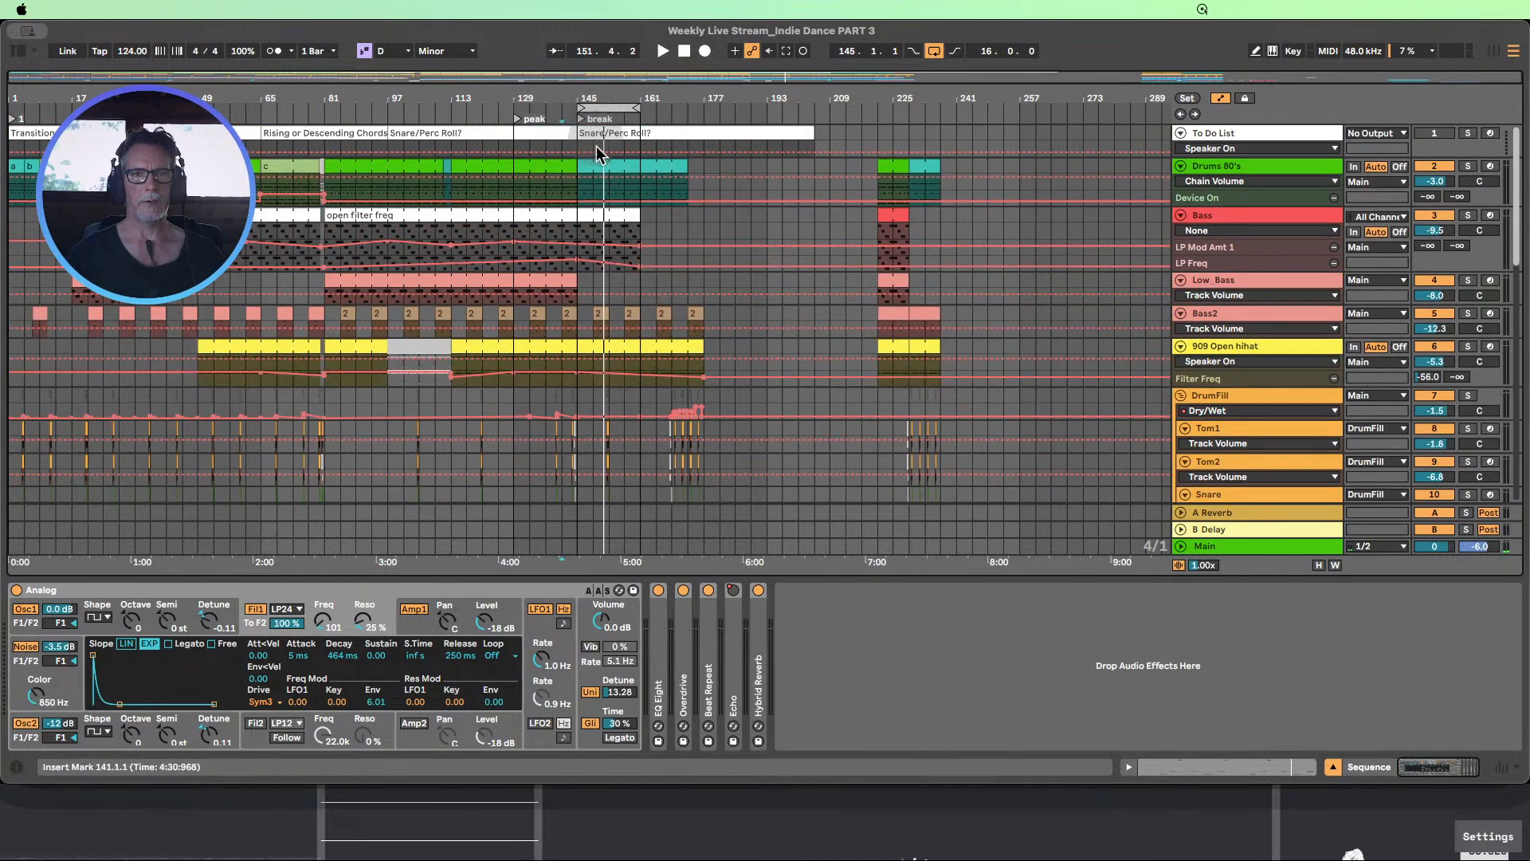
pyautogui.scroll(-6, 596, 146)
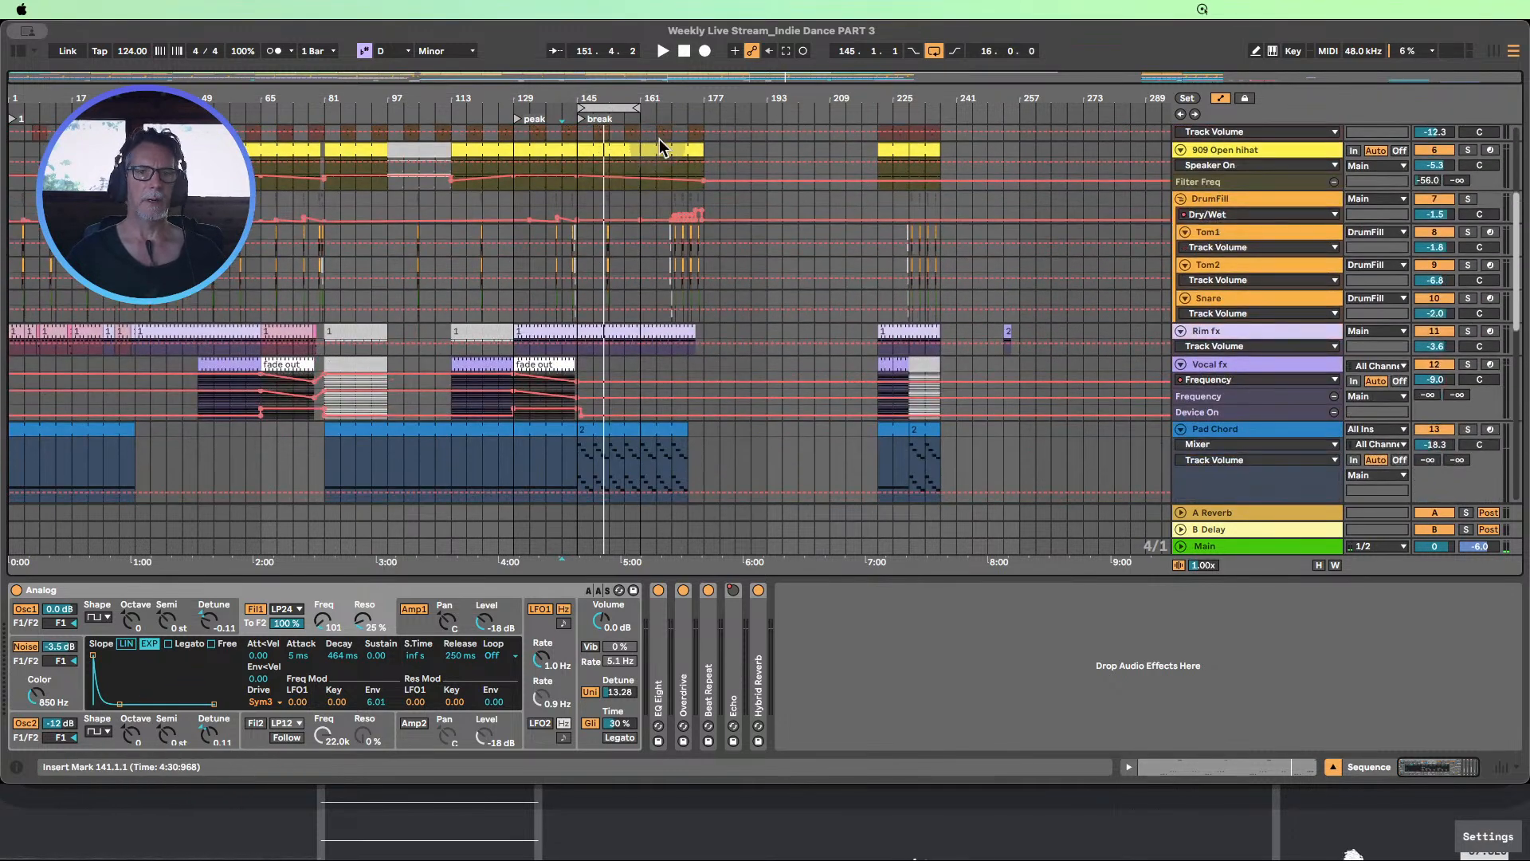
pyautogui.moveTo(663, 113); pyautogui.dragTo(702, 114)
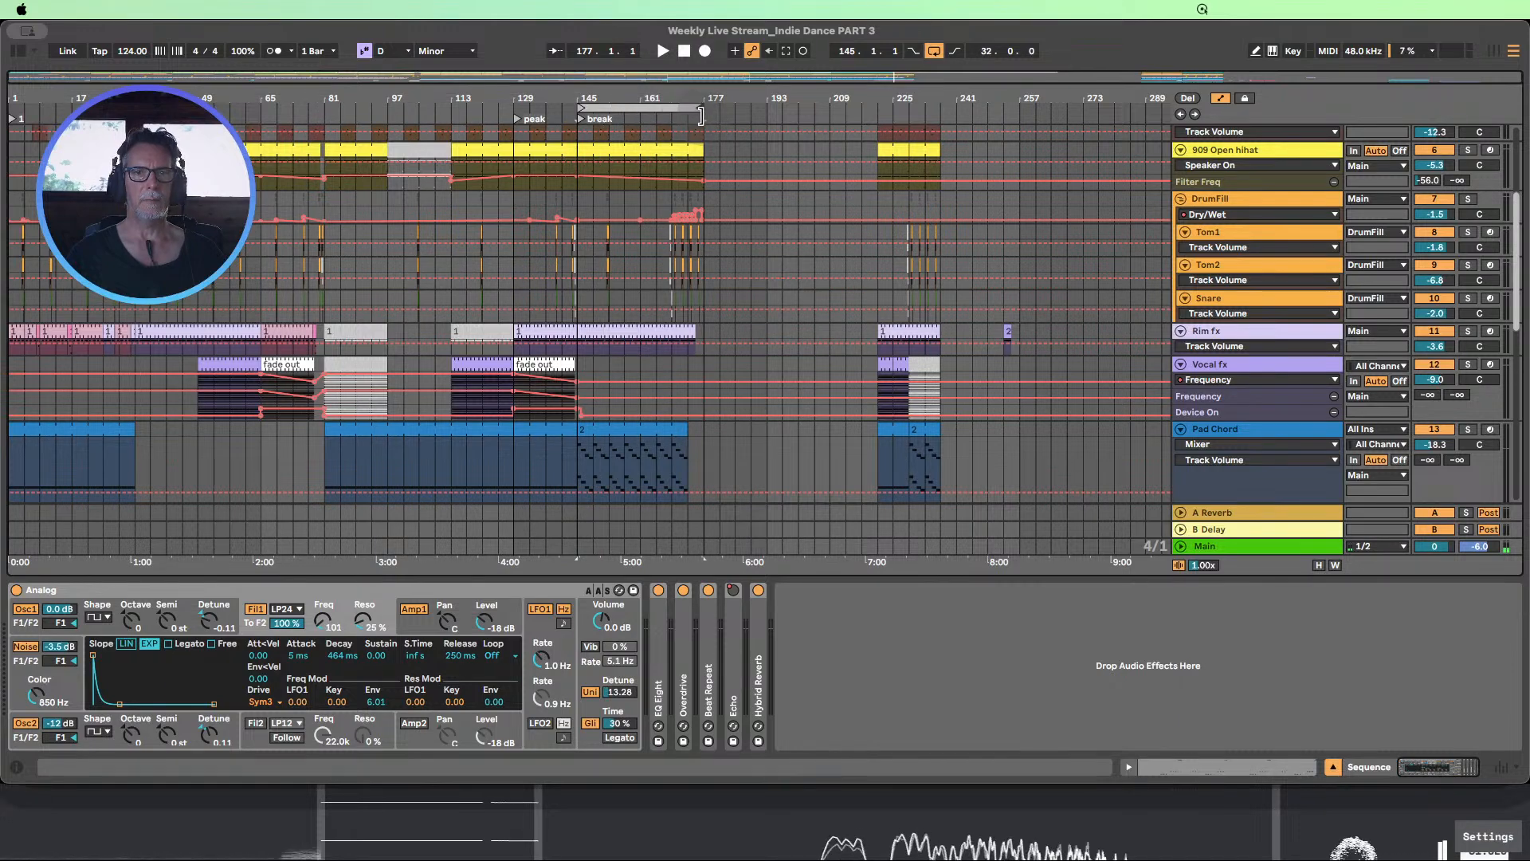
pyautogui.click(645, 177)
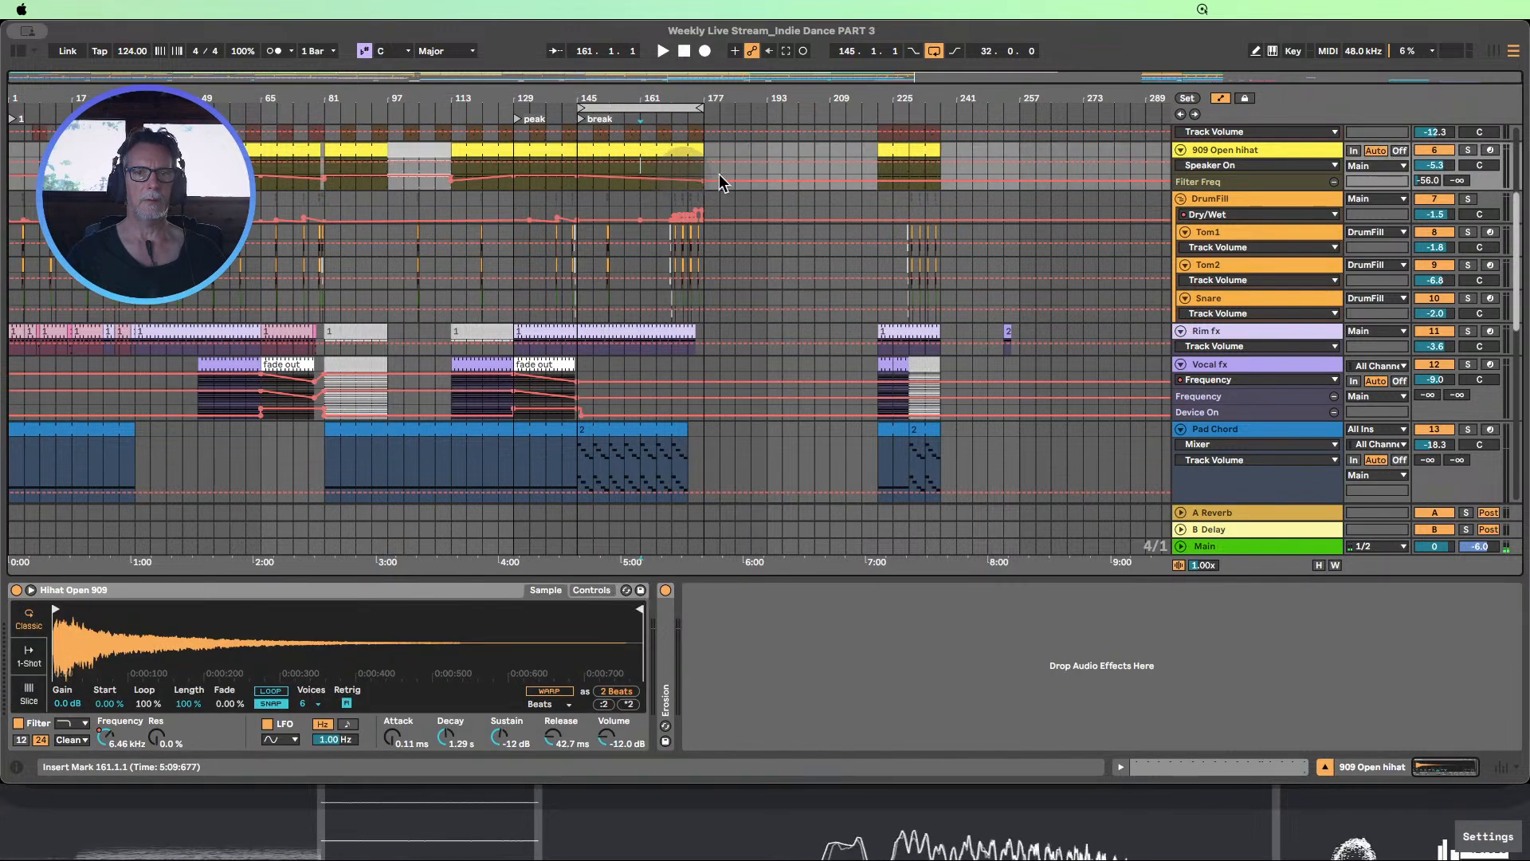
pyautogui.click(1186, 99)
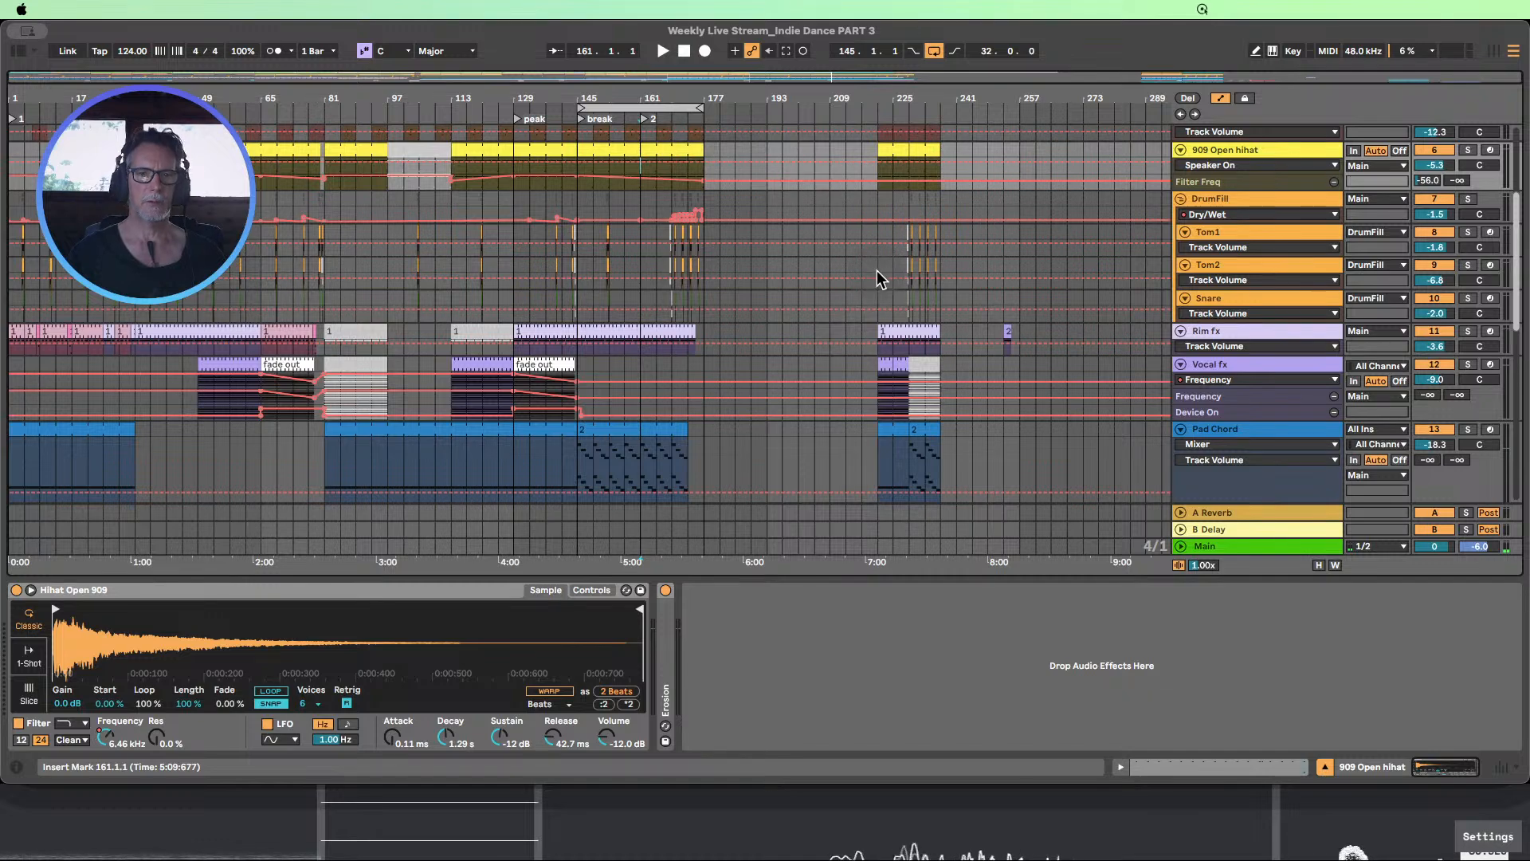
# Hide the device view and select bars 173–177 across the tracks to review the end of the break
pyautogui.click(1325, 767)
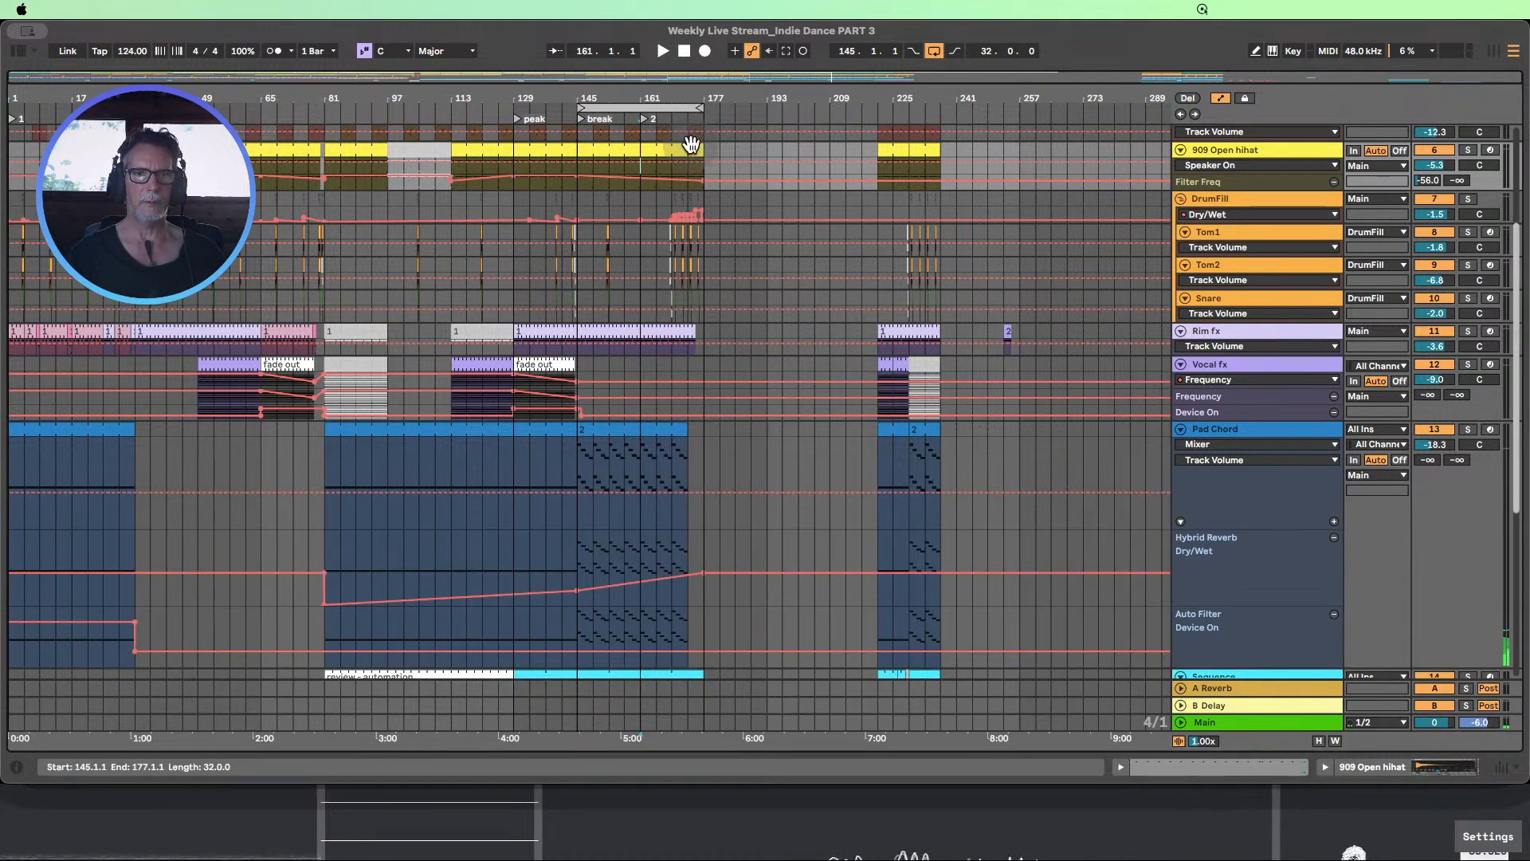
pyautogui.scroll(5, 691, 152)
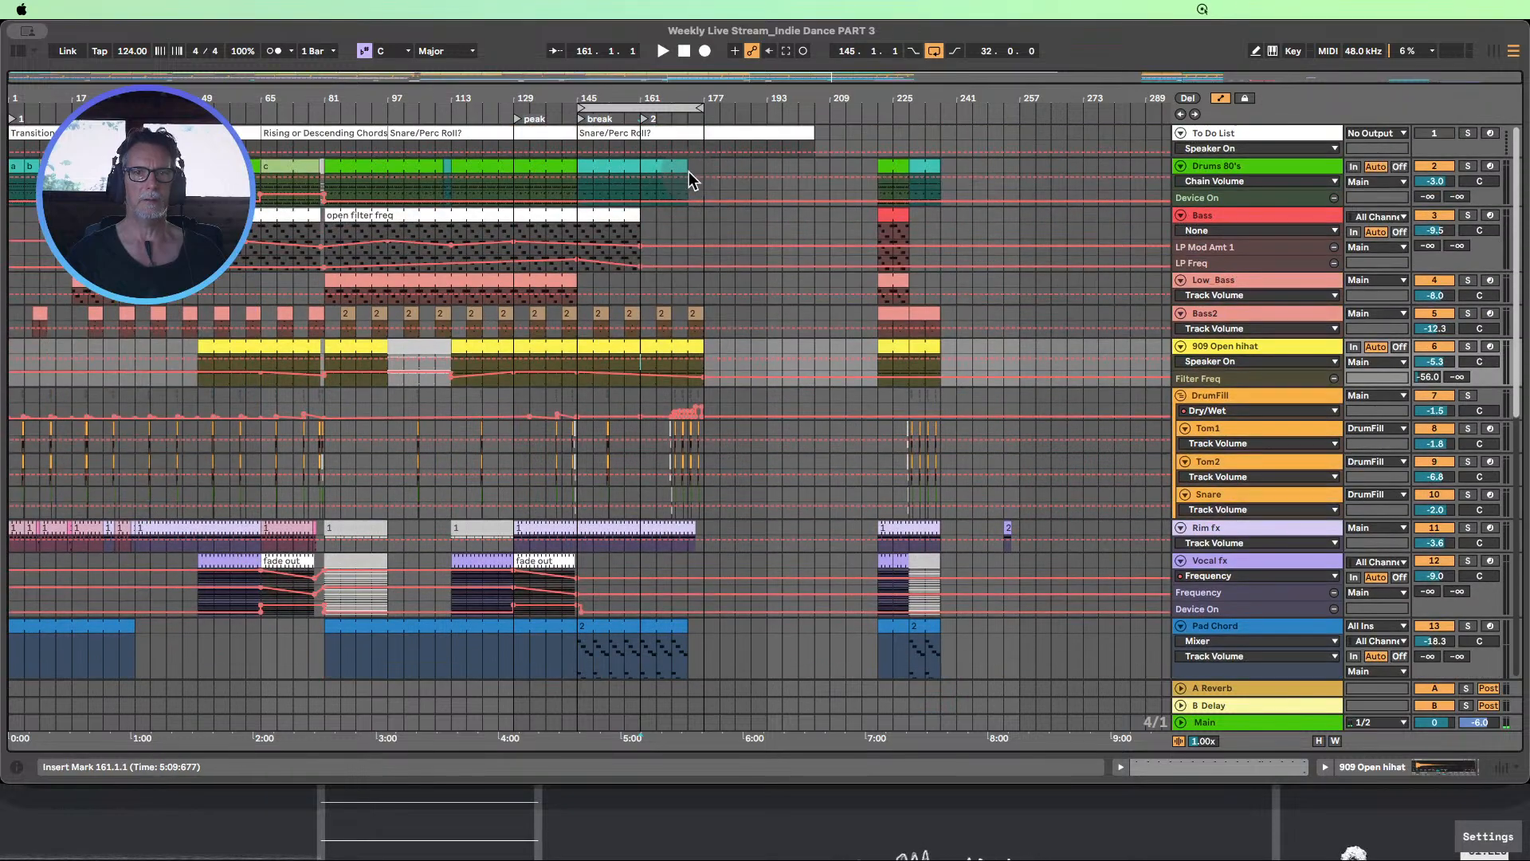
pyautogui.moveTo(690, 171); pyautogui.dragTo(686, 582)
pyautogui.scroll(3, 688, 569)
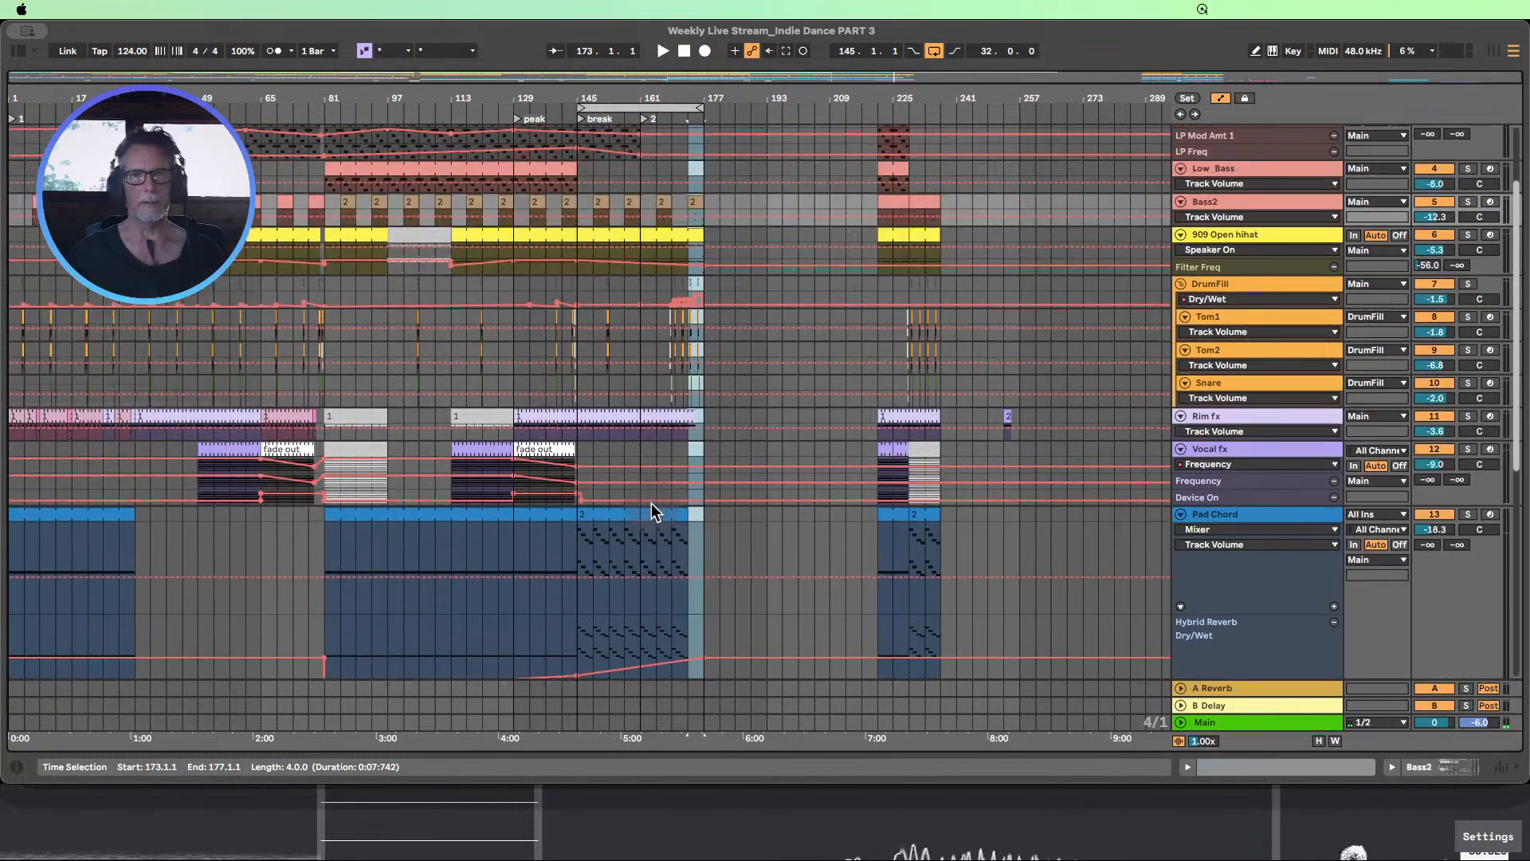
pyautogui.scroll(3, 652, 504)
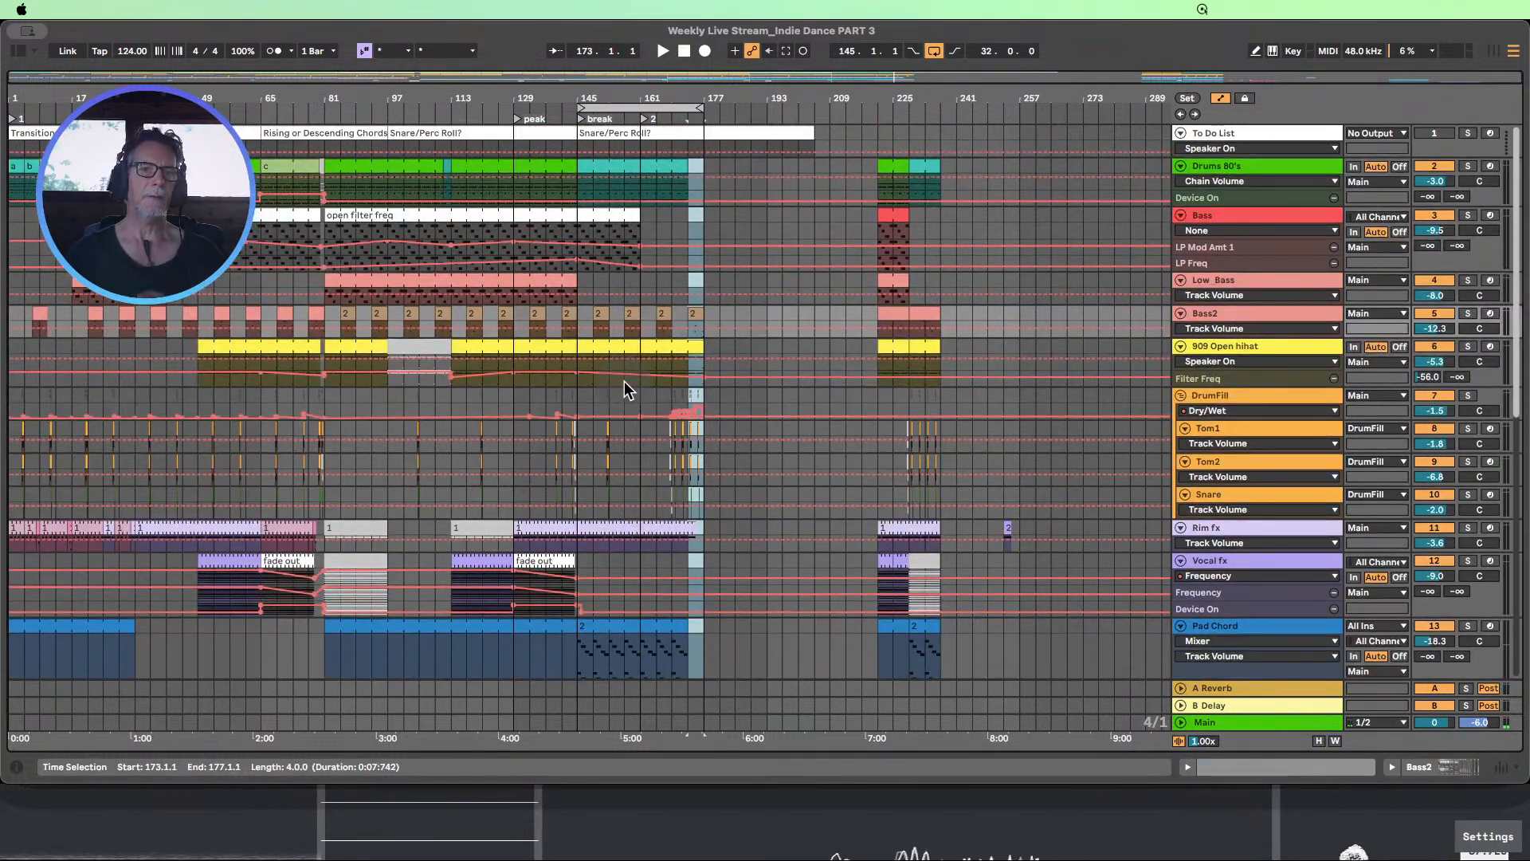
# Add an Auto Filter from the Audio Effects after the Hybrid Reverb on the Sequence track
pyautogui.scroll(-2, 632, 407)
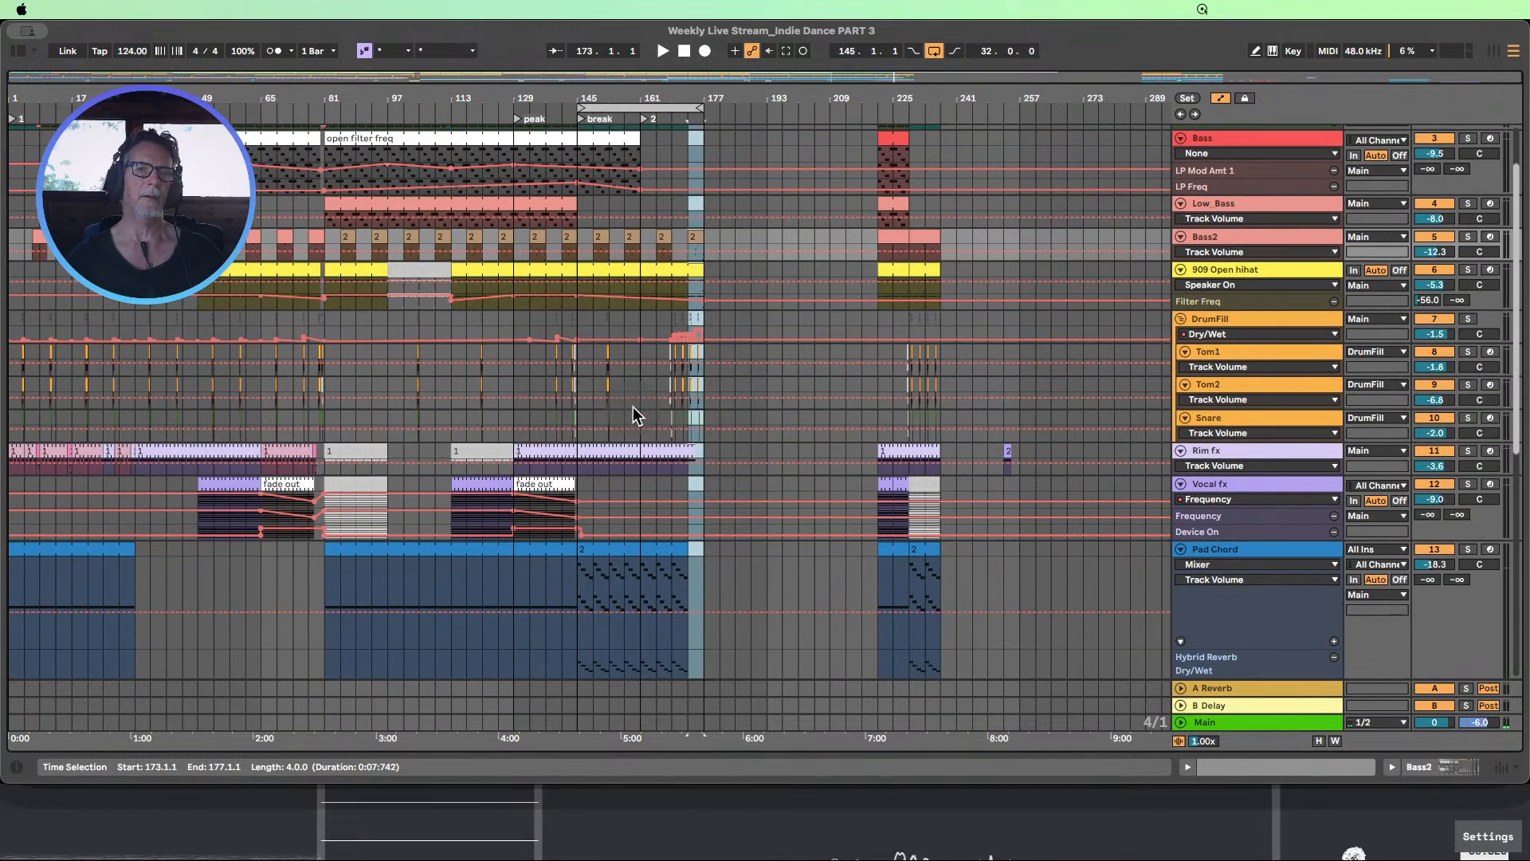
pyautogui.scroll(-6, 591, 383)
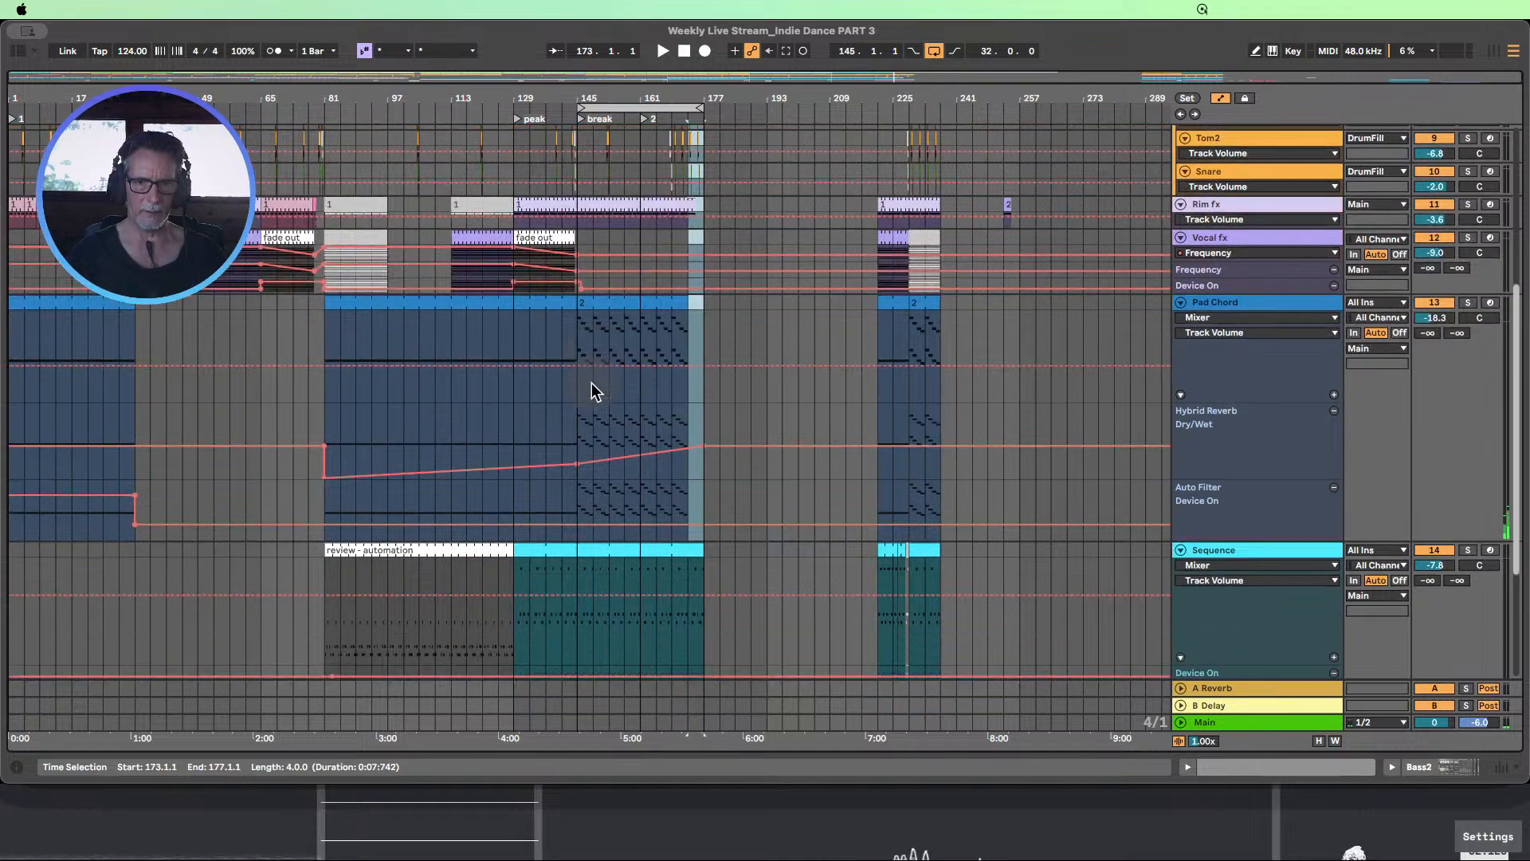
pyautogui.scroll(-3, 591, 383)
pyautogui.doubleClick(1223, 457)
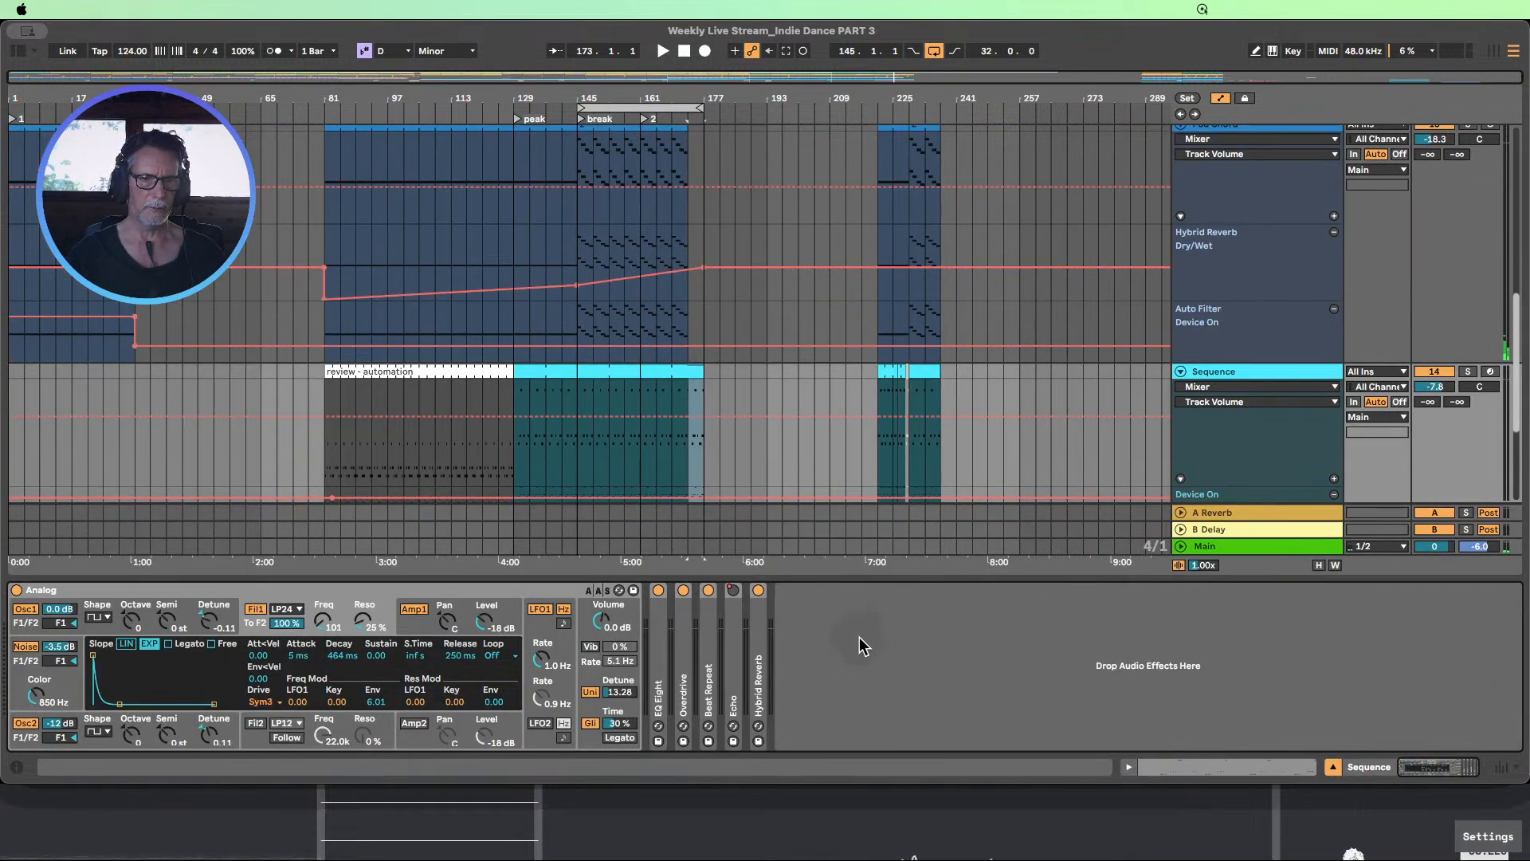
pyautogui.click(19, 51)
pyautogui.moveTo(187, 232); pyautogui.dragTo(883, 635)
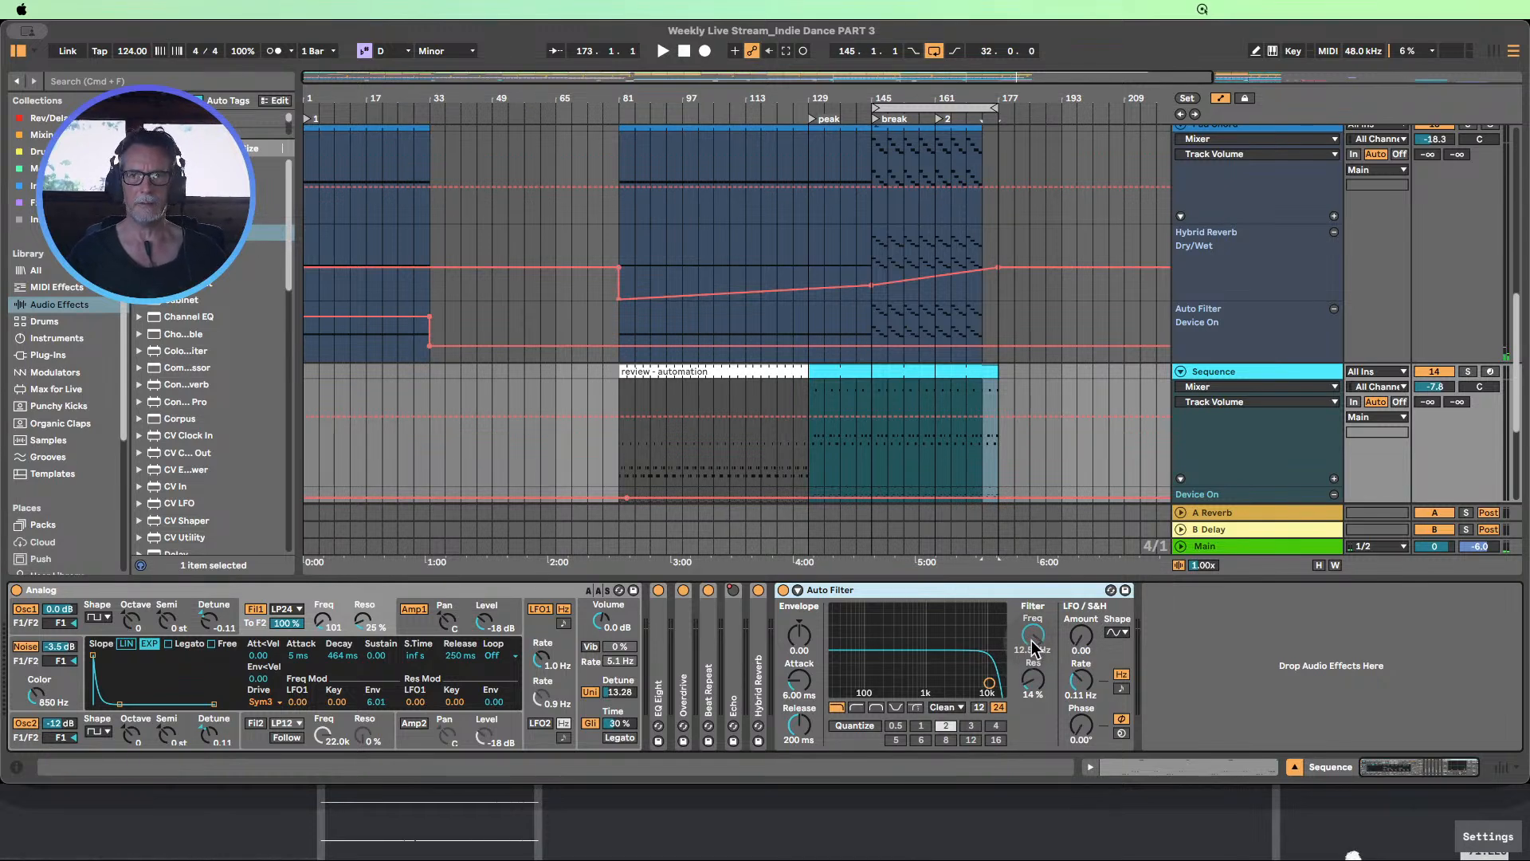
pyautogui.scroll(-2, 940, 446)
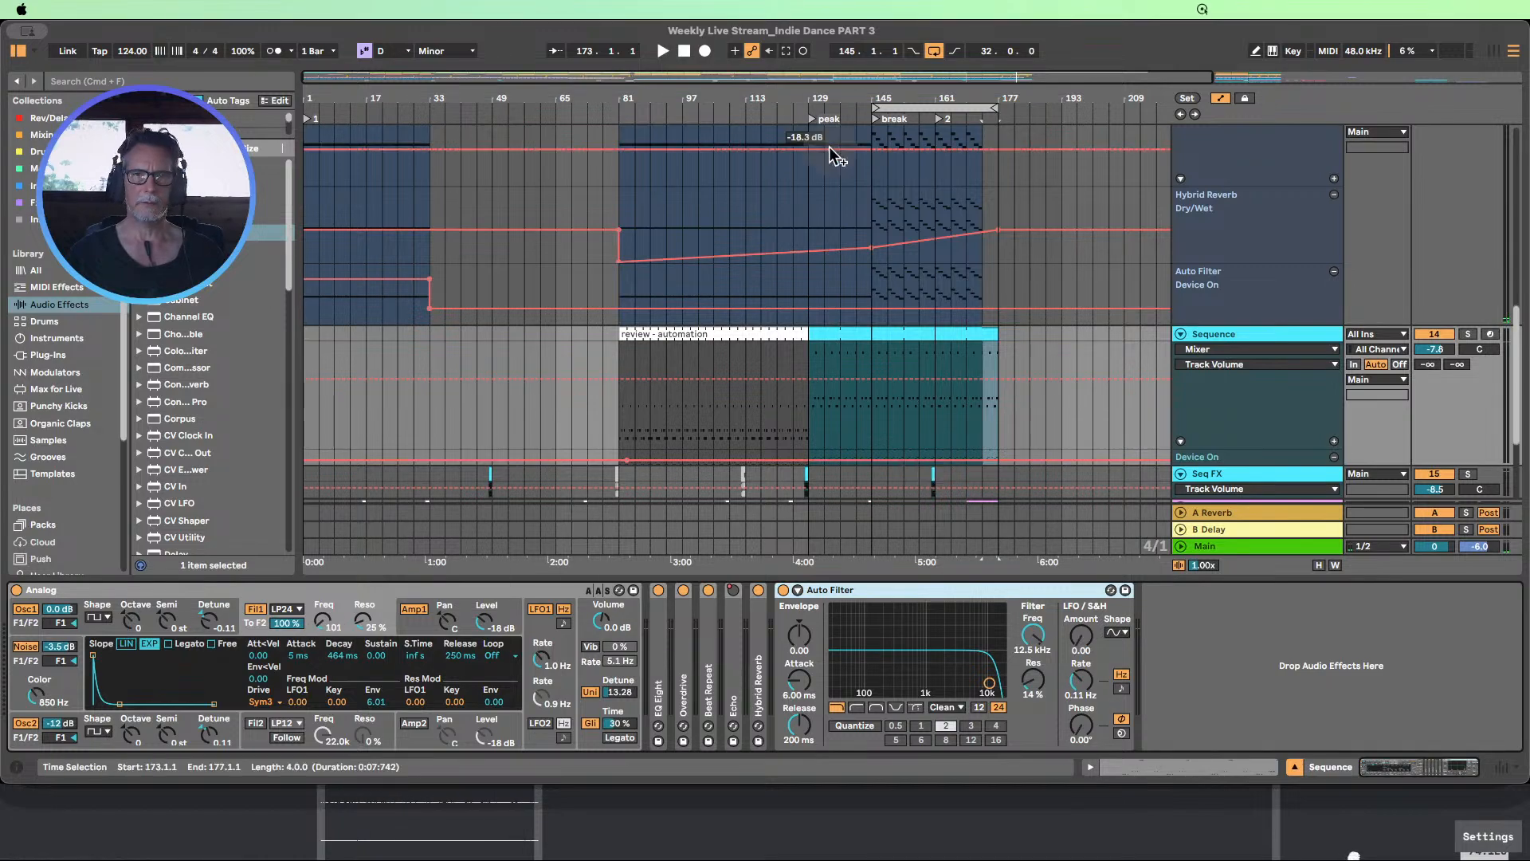
# Audition the soloed Sequence track from about bar 140 while trying Analog filter 1 frequency changes, ending at 101, and stop playback
pyautogui.click(855, 110)
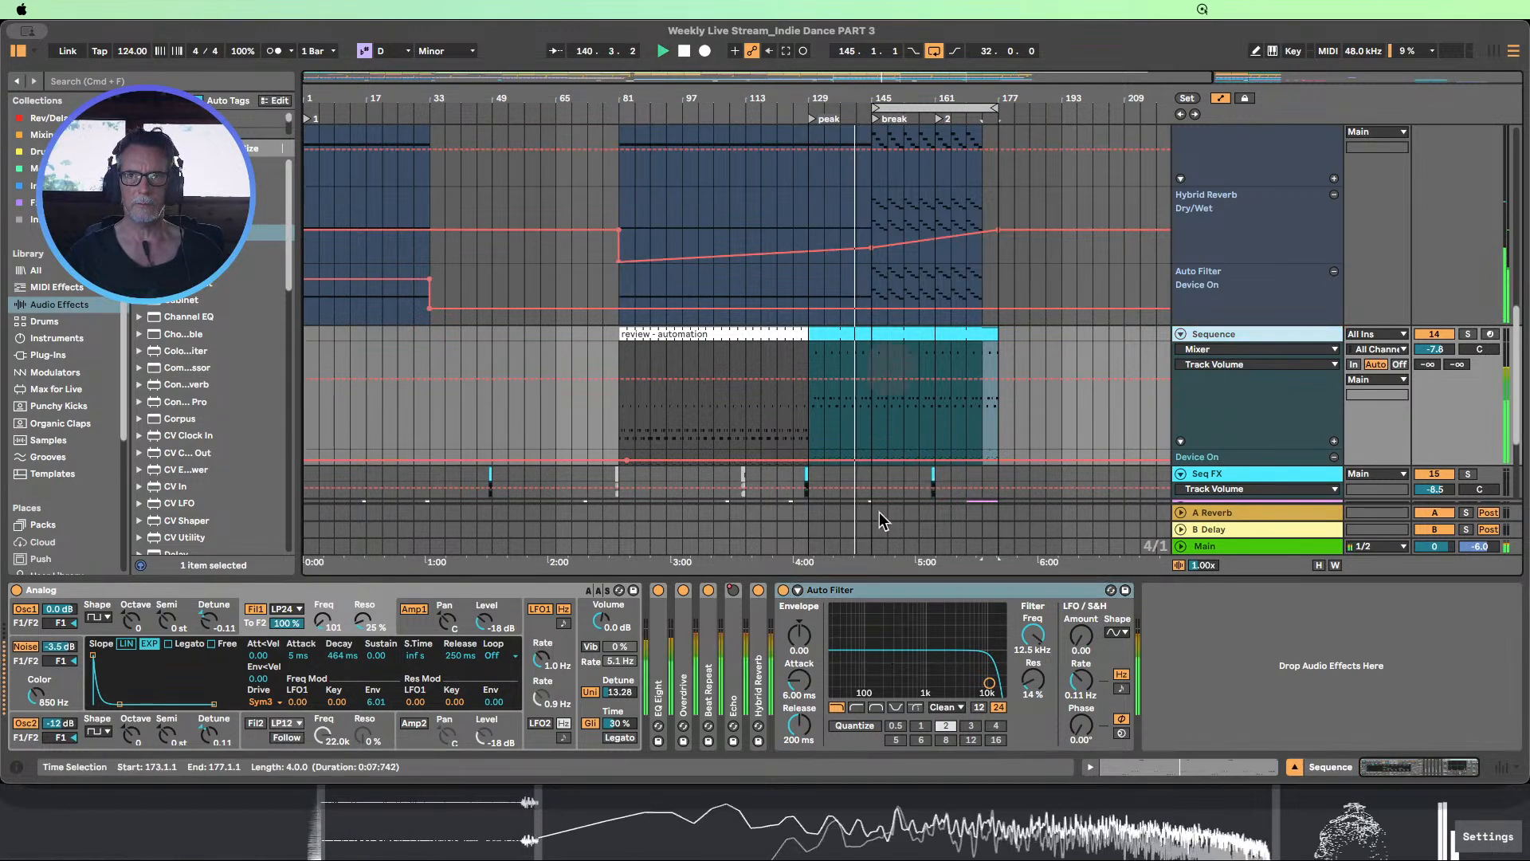
pyautogui.click(1468, 335)
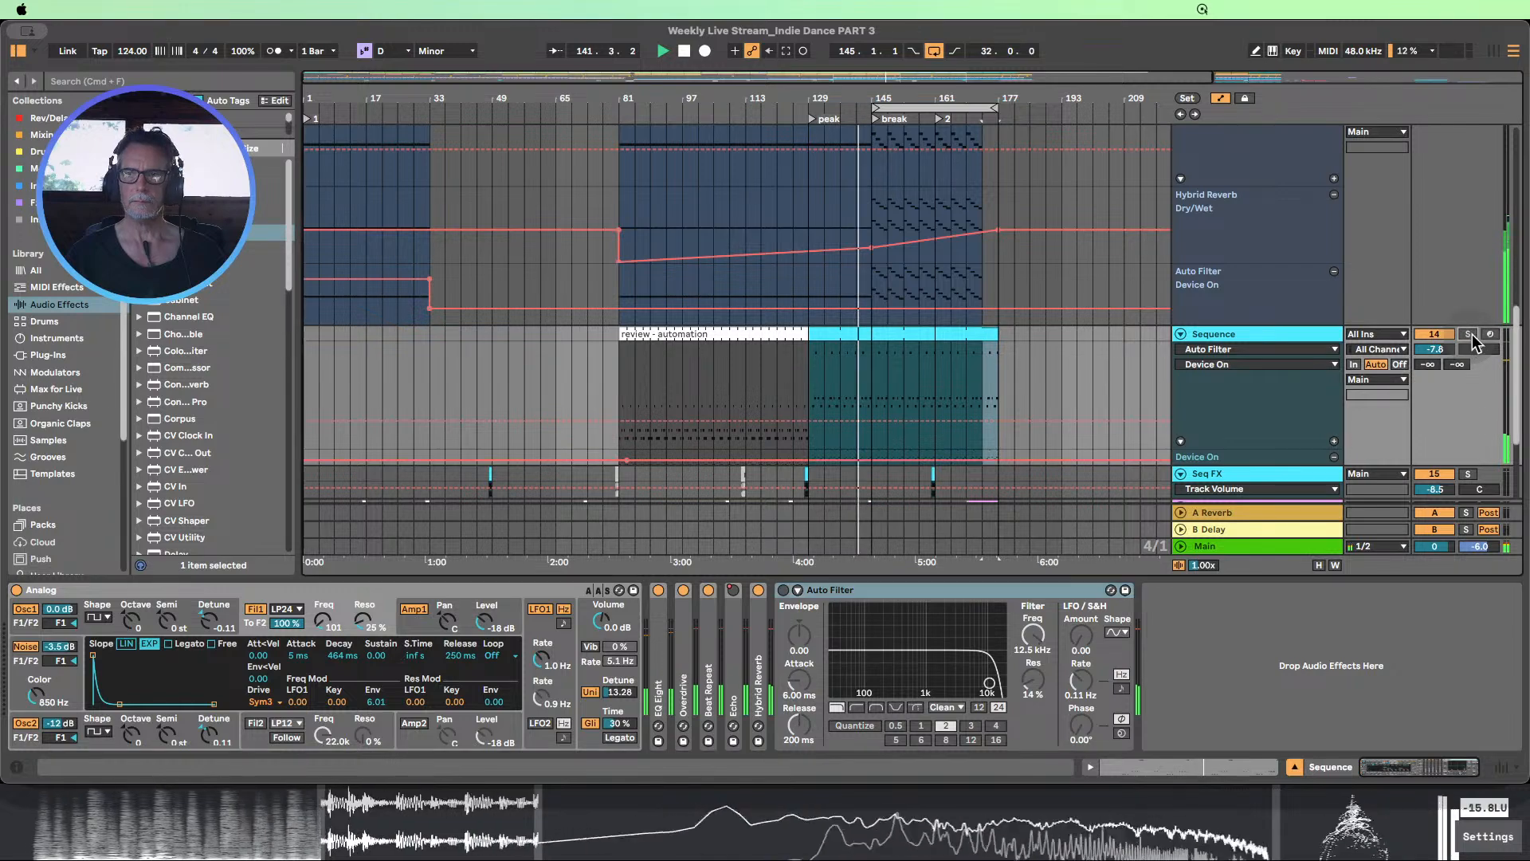
pyautogui.moveTo(322, 625); pyautogui.dragTo(323, 558)
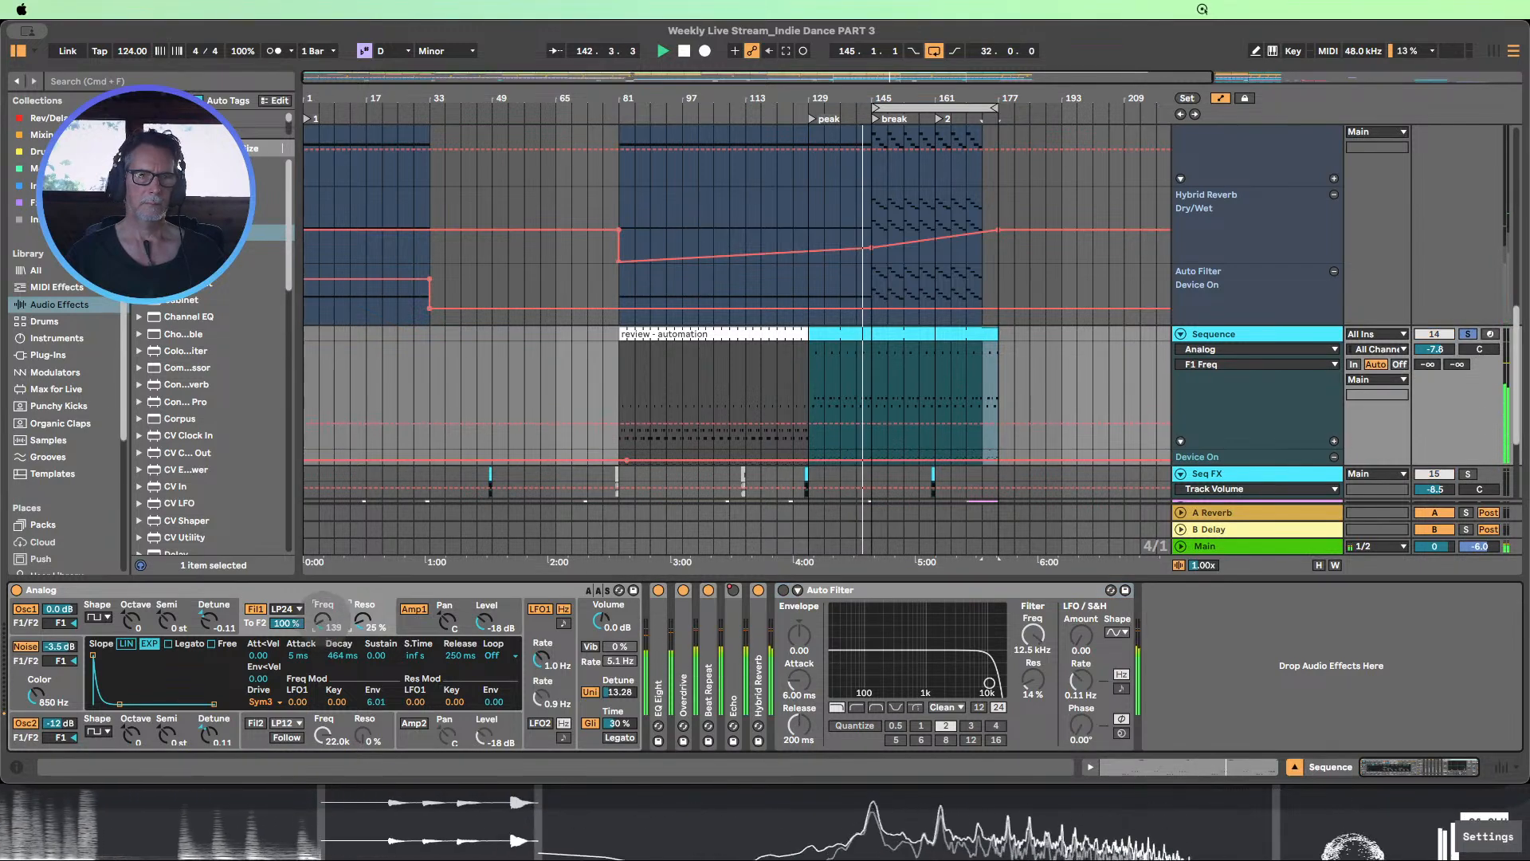
pyautogui.moveTo(323, 621)
pyautogui.mouseDown()
pyautogui.moveTo(323, 690)
pyautogui.moveTo(323, 608)
pyautogui.mouseUp()
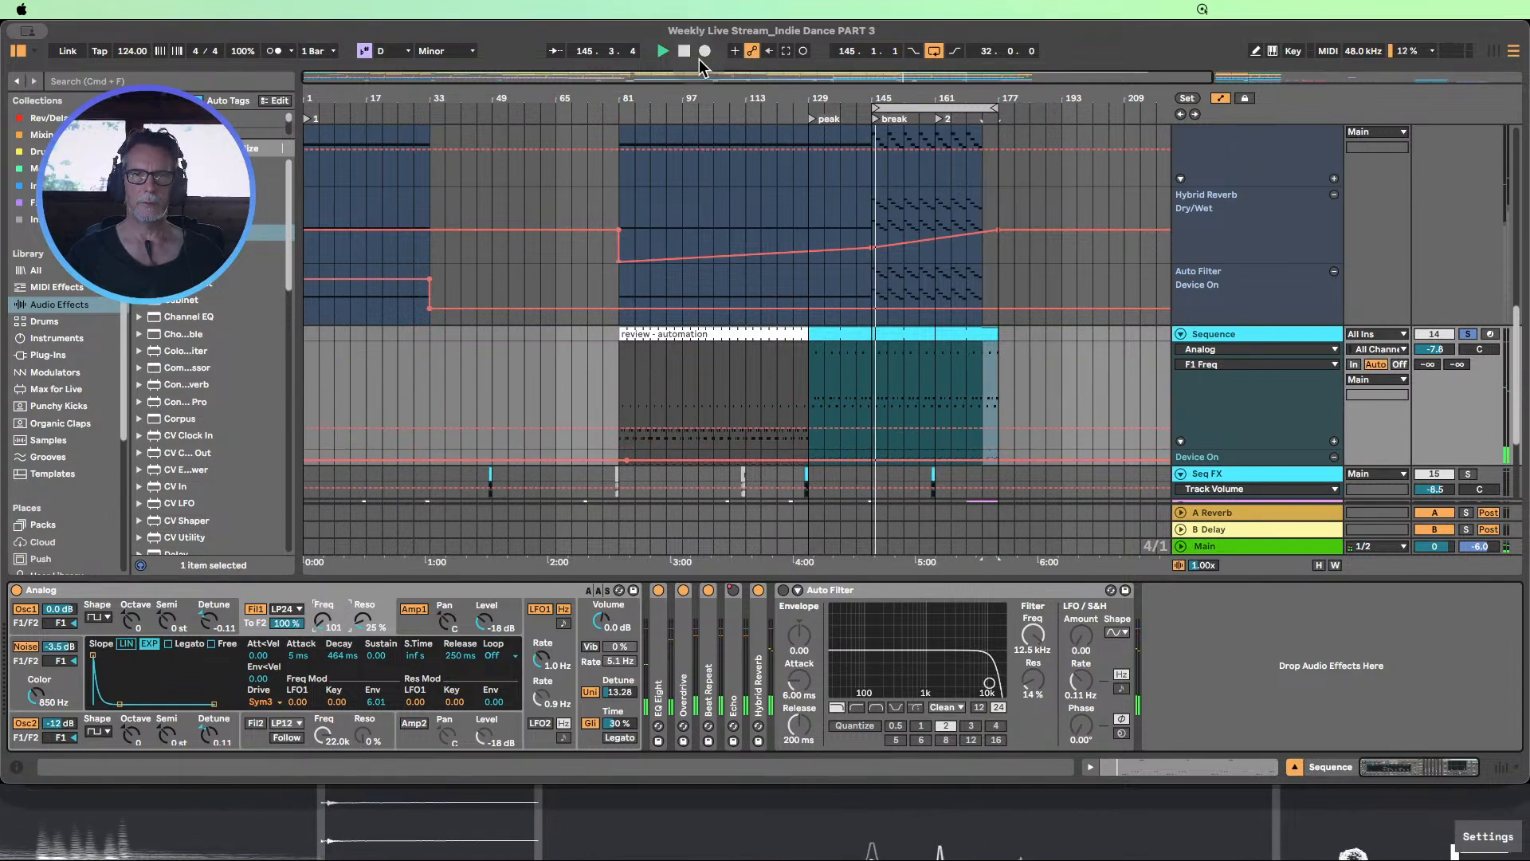
pyautogui.click(685, 50)
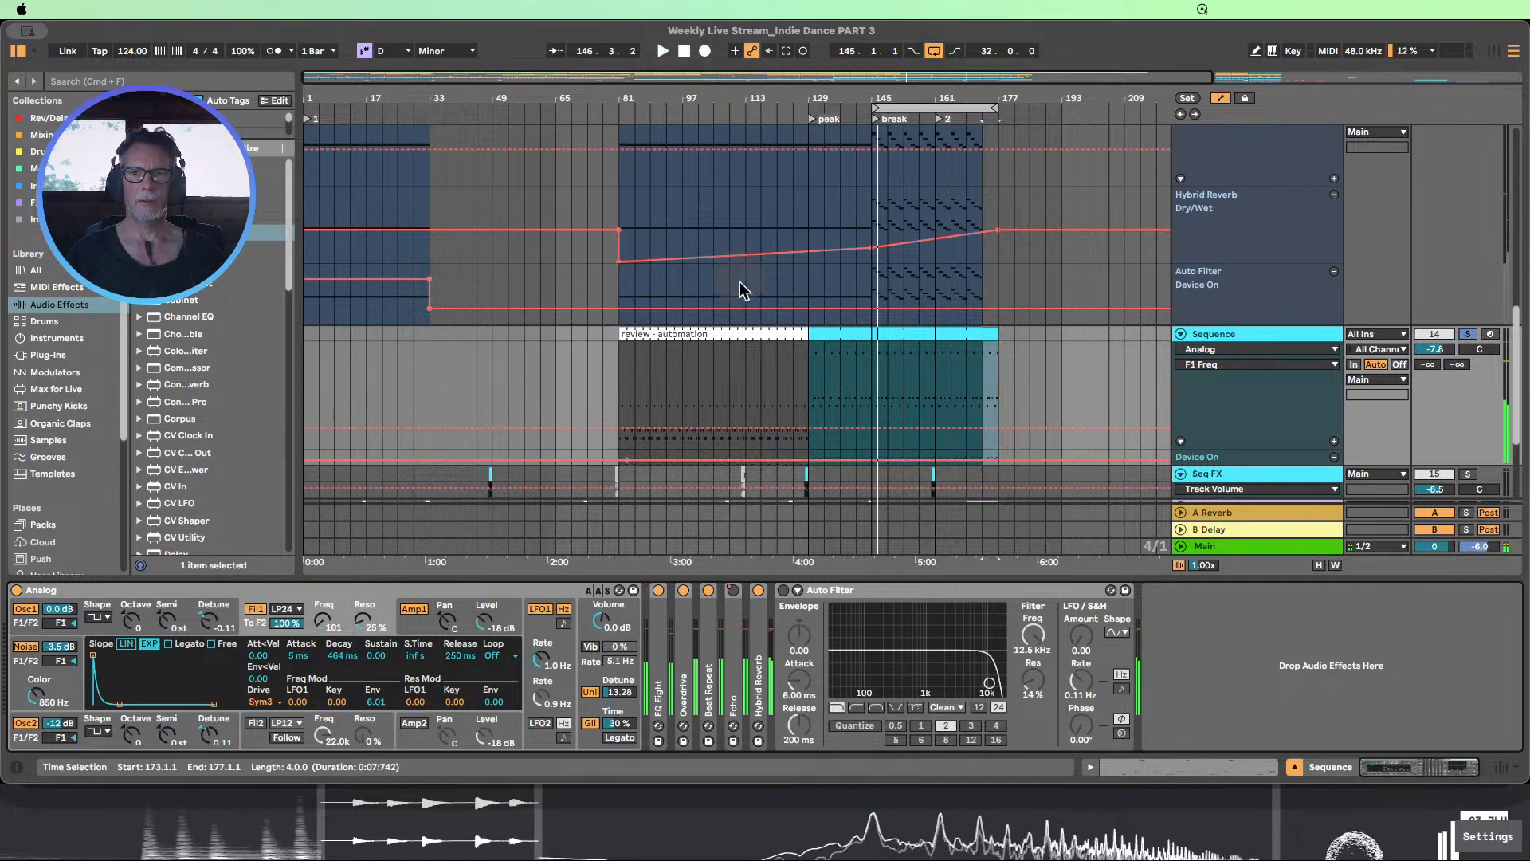
# Unfold the Auto Filter's sidechain section on the Sequence track and show its Device On automation
pyautogui.click(1294, 769)
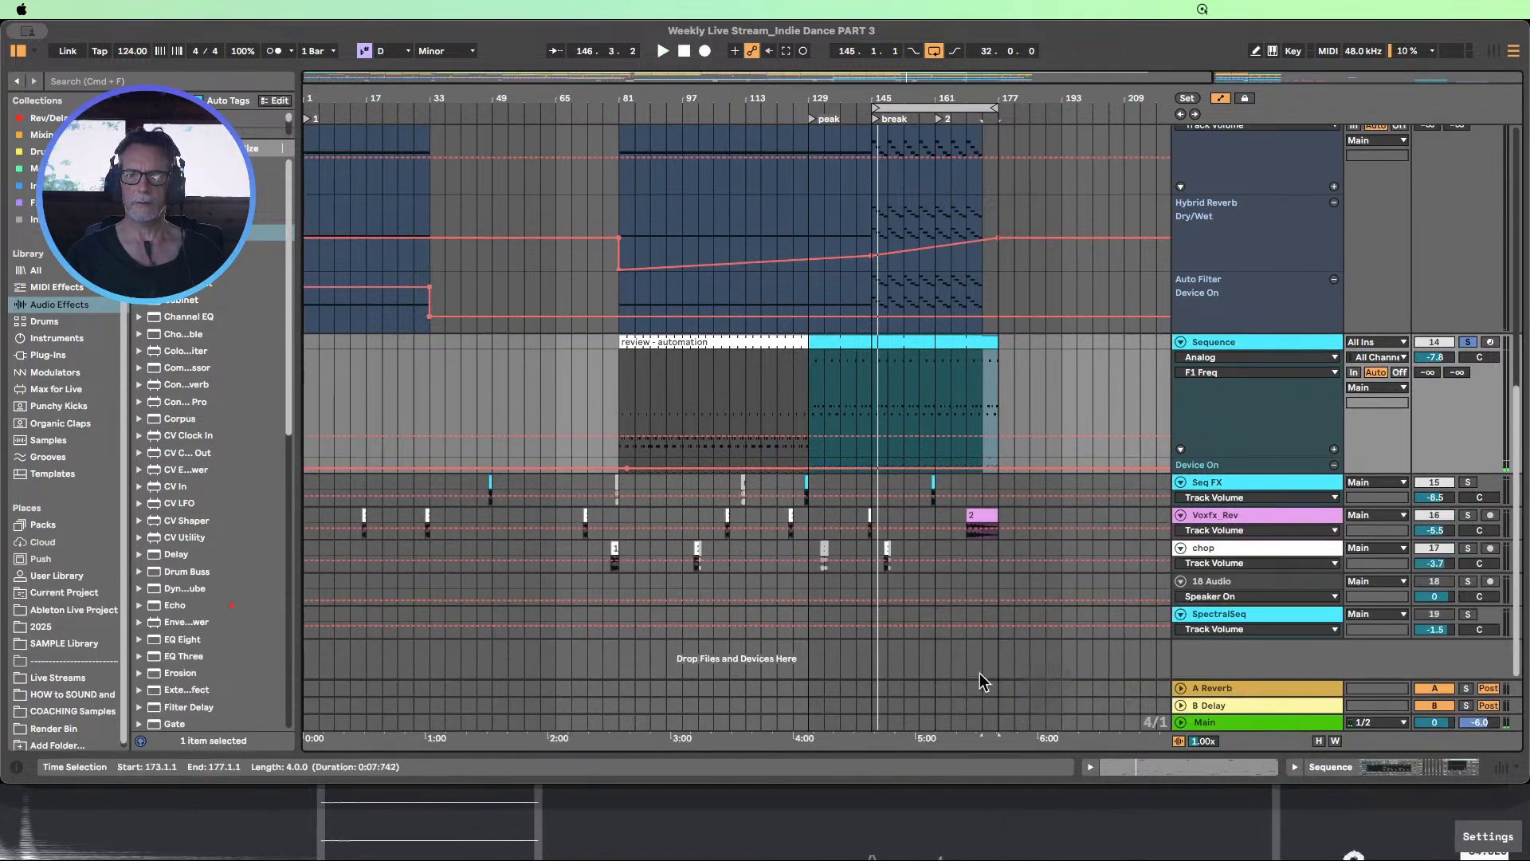
pyautogui.doubleClick(1233, 342)
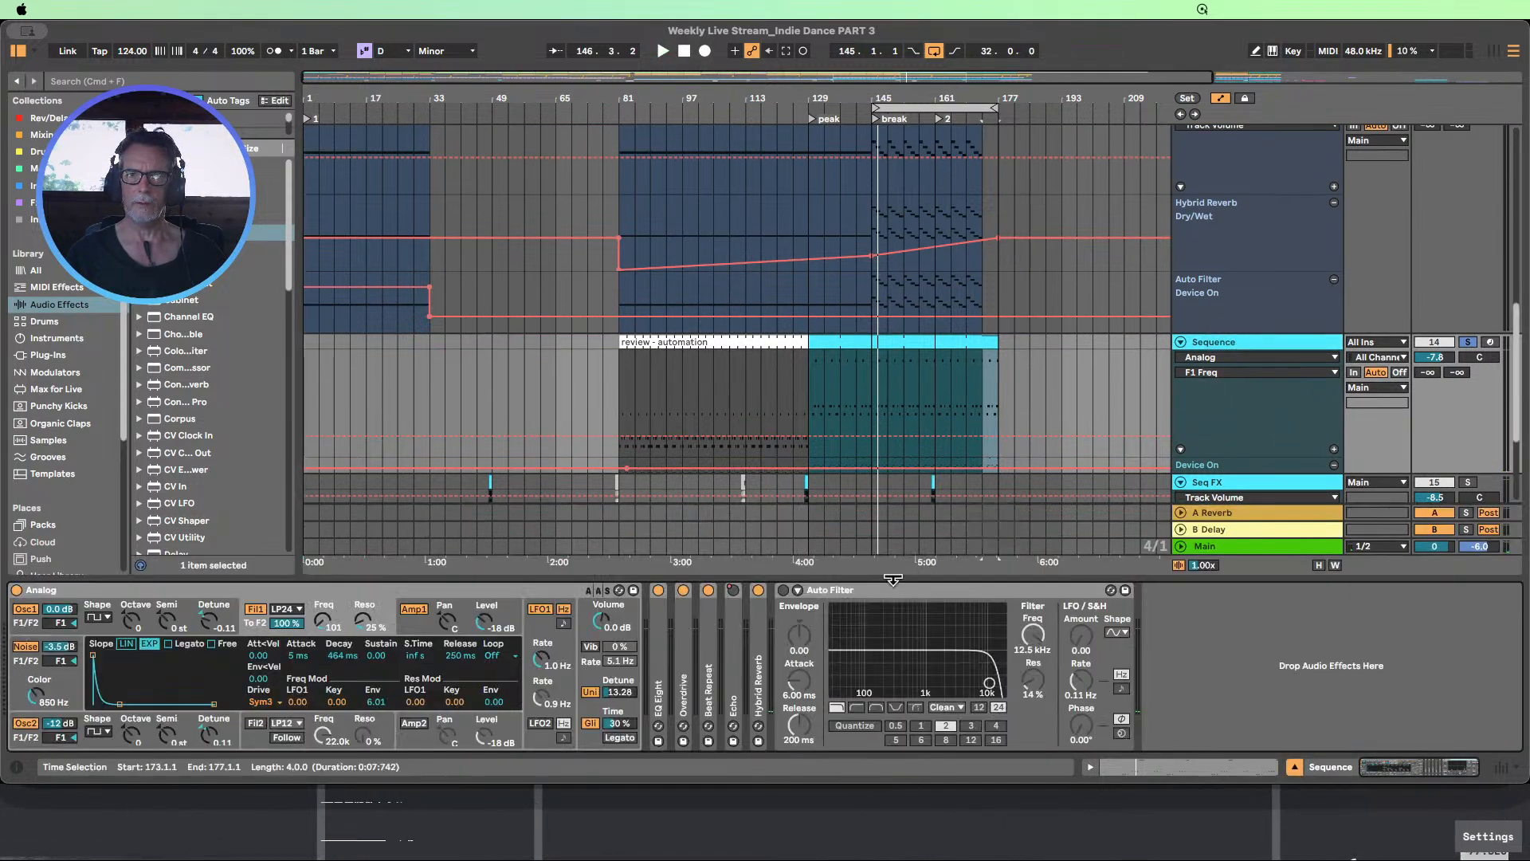
pyautogui.click(796, 590)
pyautogui.click(783, 591)
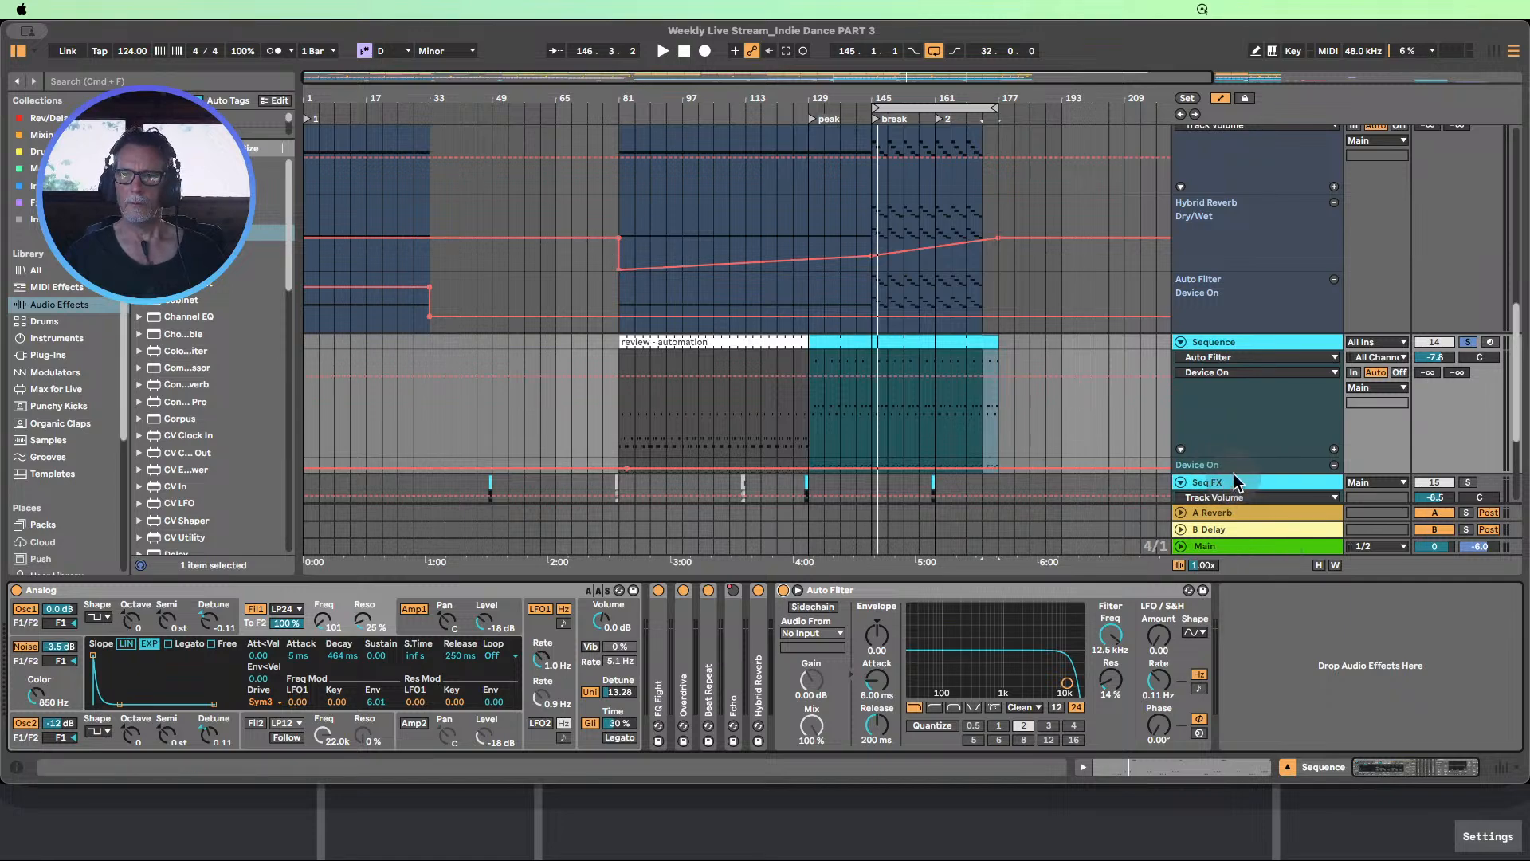
# Enlarge the Sequence track's Echo Device On lane, widen the visible timeline range and unfold the Echo device
pyautogui.moveTo(1233, 472); pyautogui.dragTo(1247, 535)
pyautogui.scroll(-2, 1091, 412)
pyautogui.scroll(-1, 1092, 413)
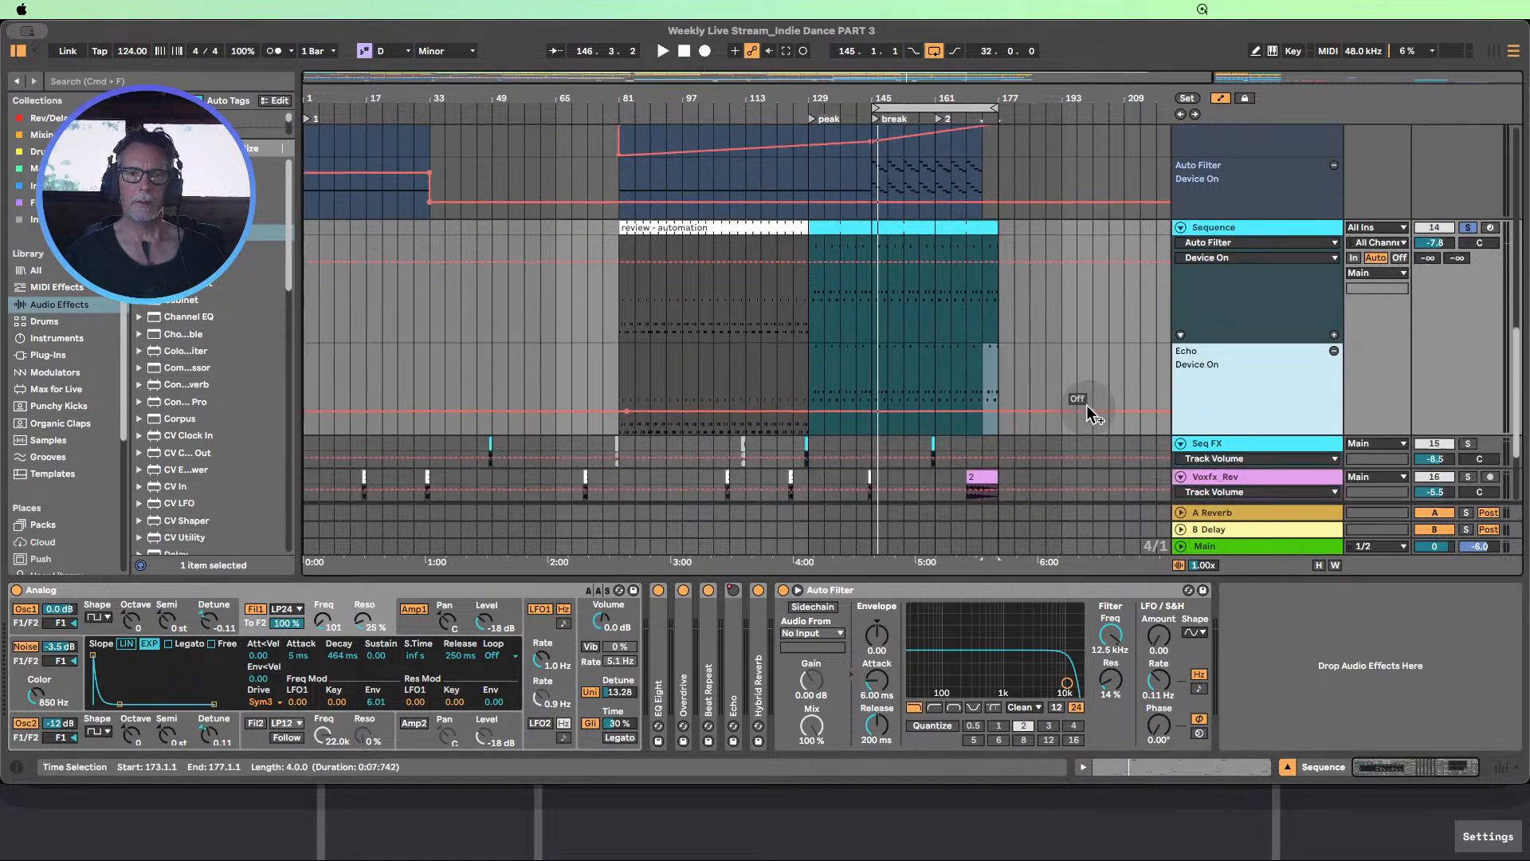
pyautogui.moveTo(877, 95); pyautogui.dragTo(869, 77)
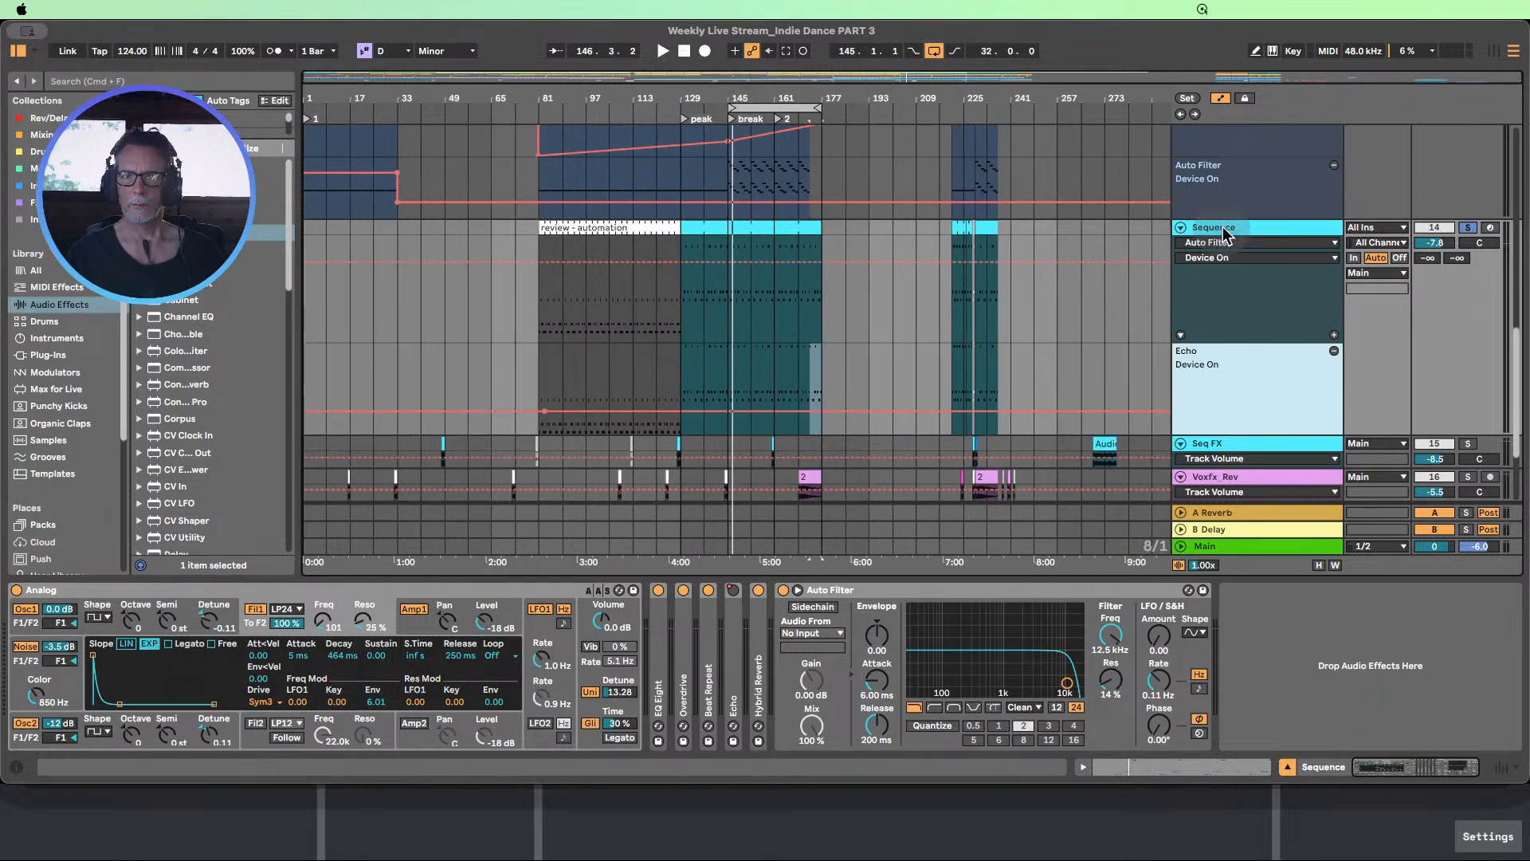
pyautogui.doubleClick(736, 662)
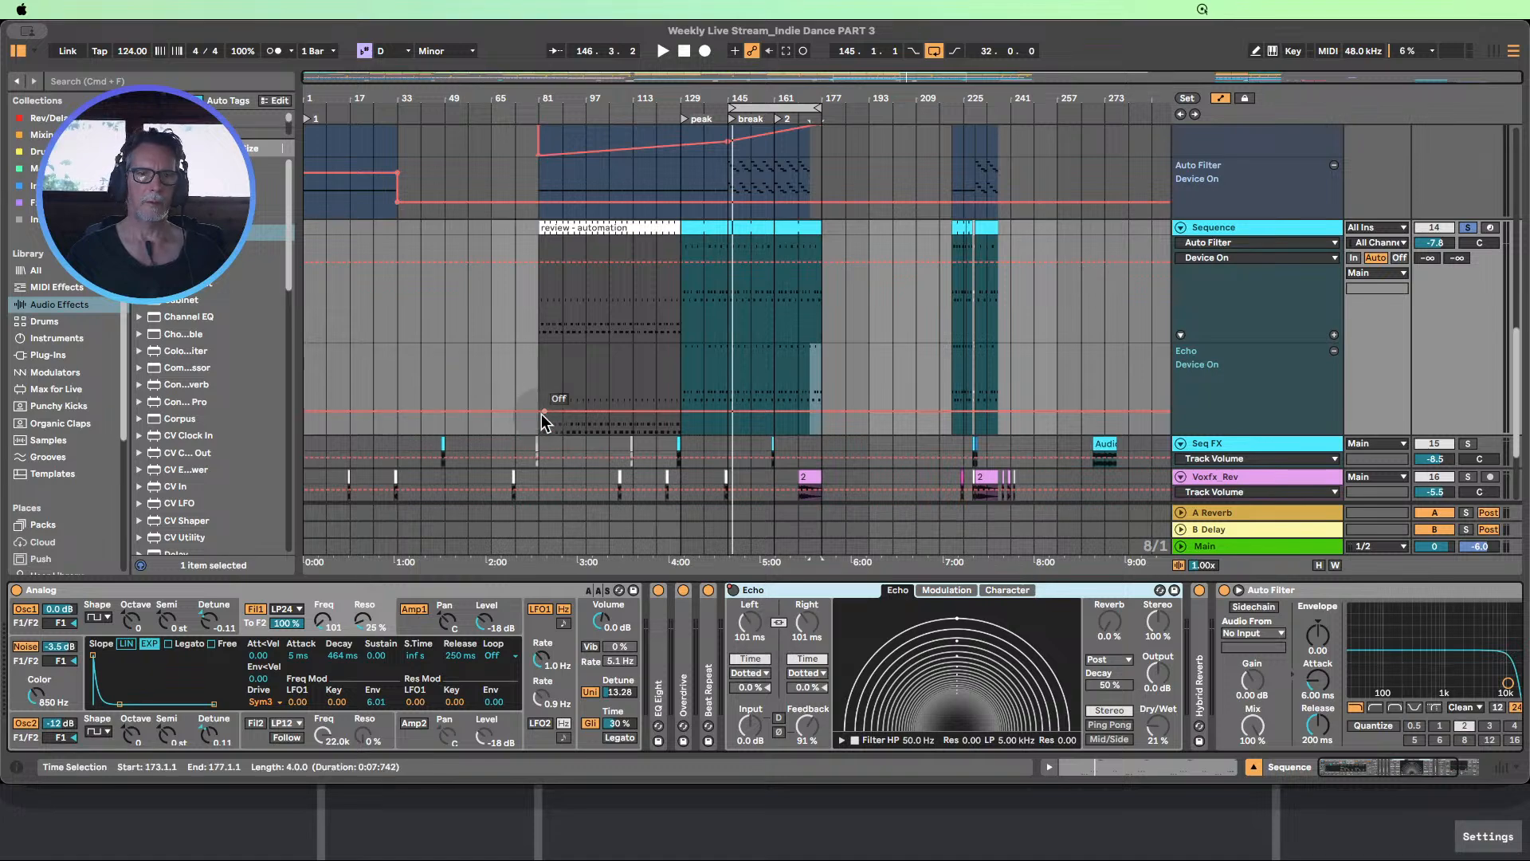
# Rename the Sequence clip at bars 81–129 "review - echo automation" and fold the Echo device
pyautogui.click(563, 225)
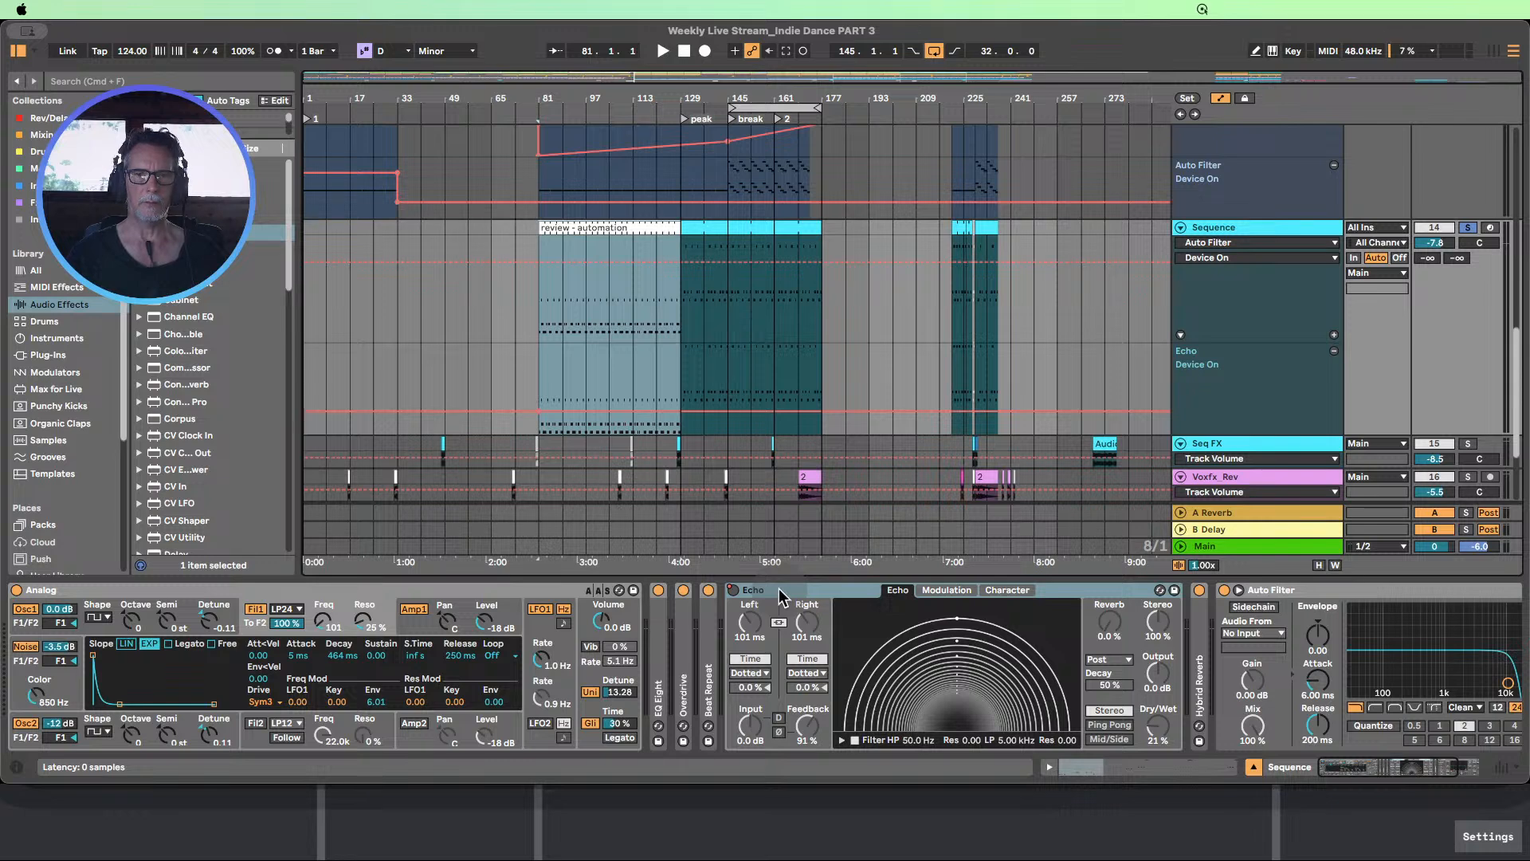
pyautogui.click(611, 229)
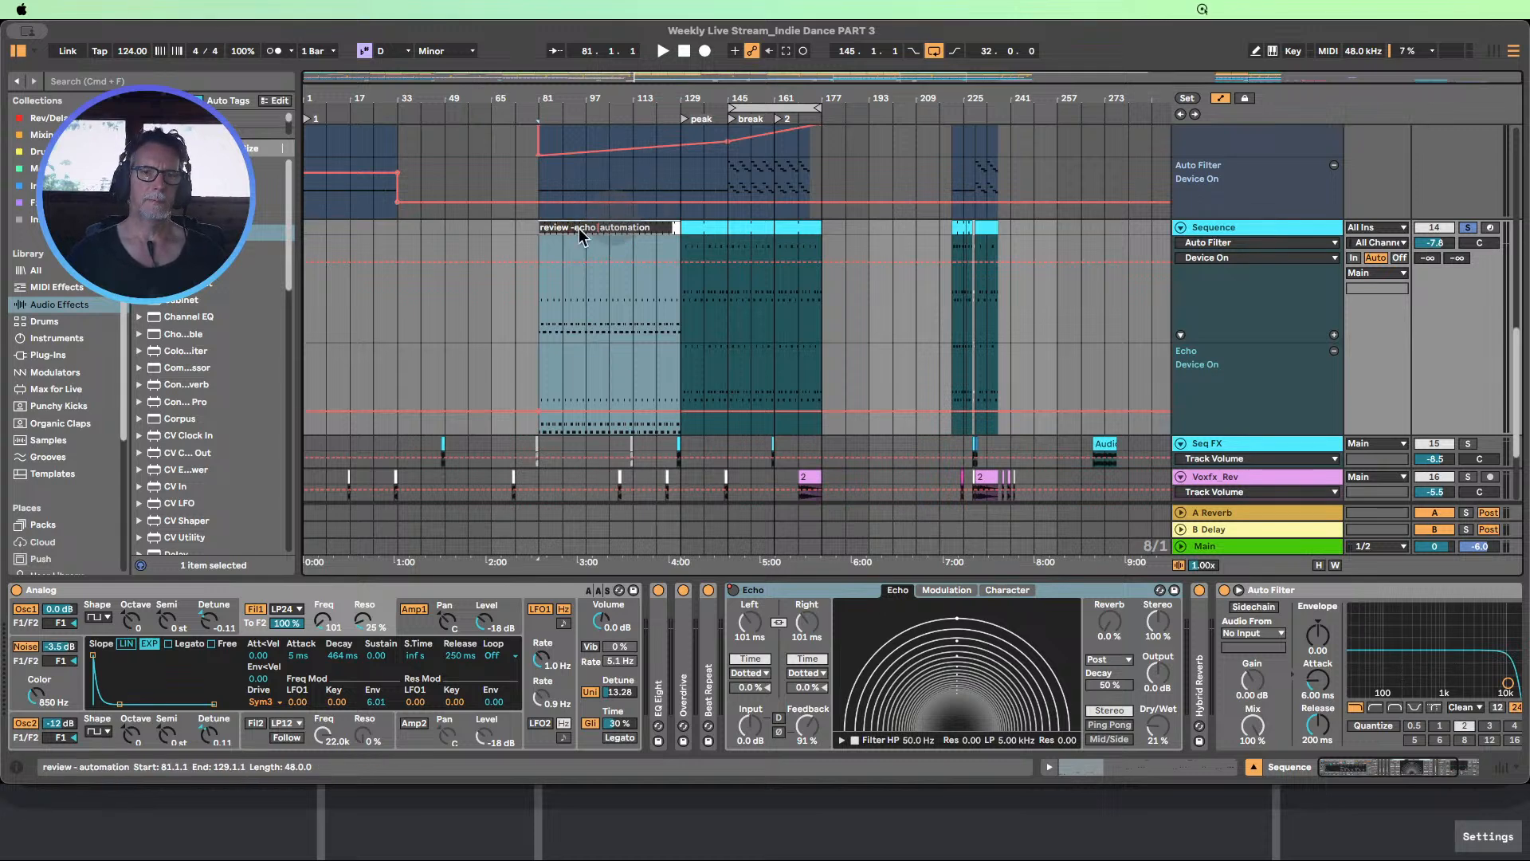
pyautogui.click(575, 230)
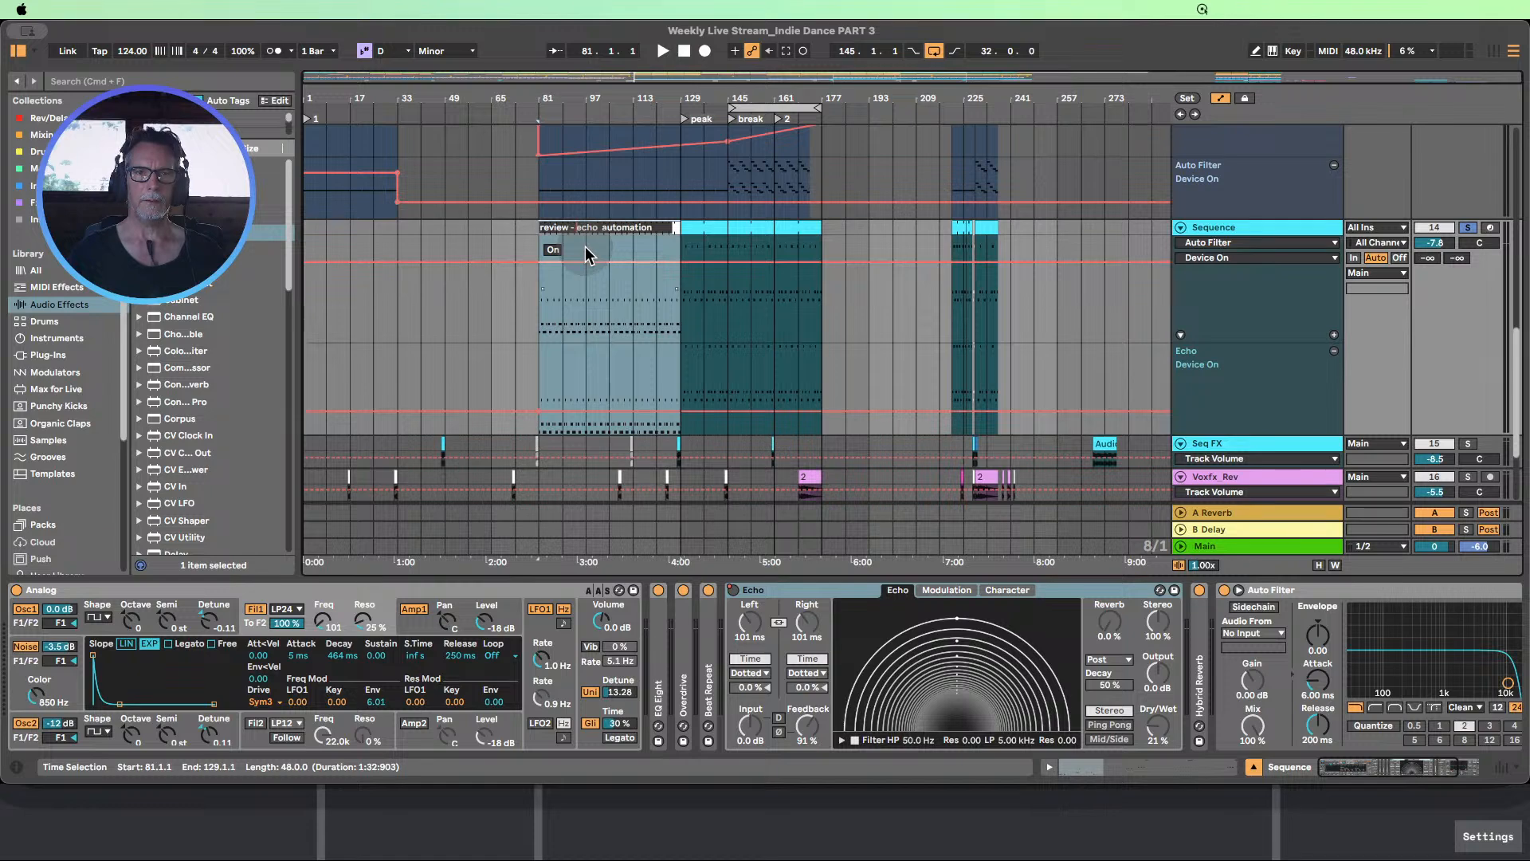
pyautogui.click(533, 362)
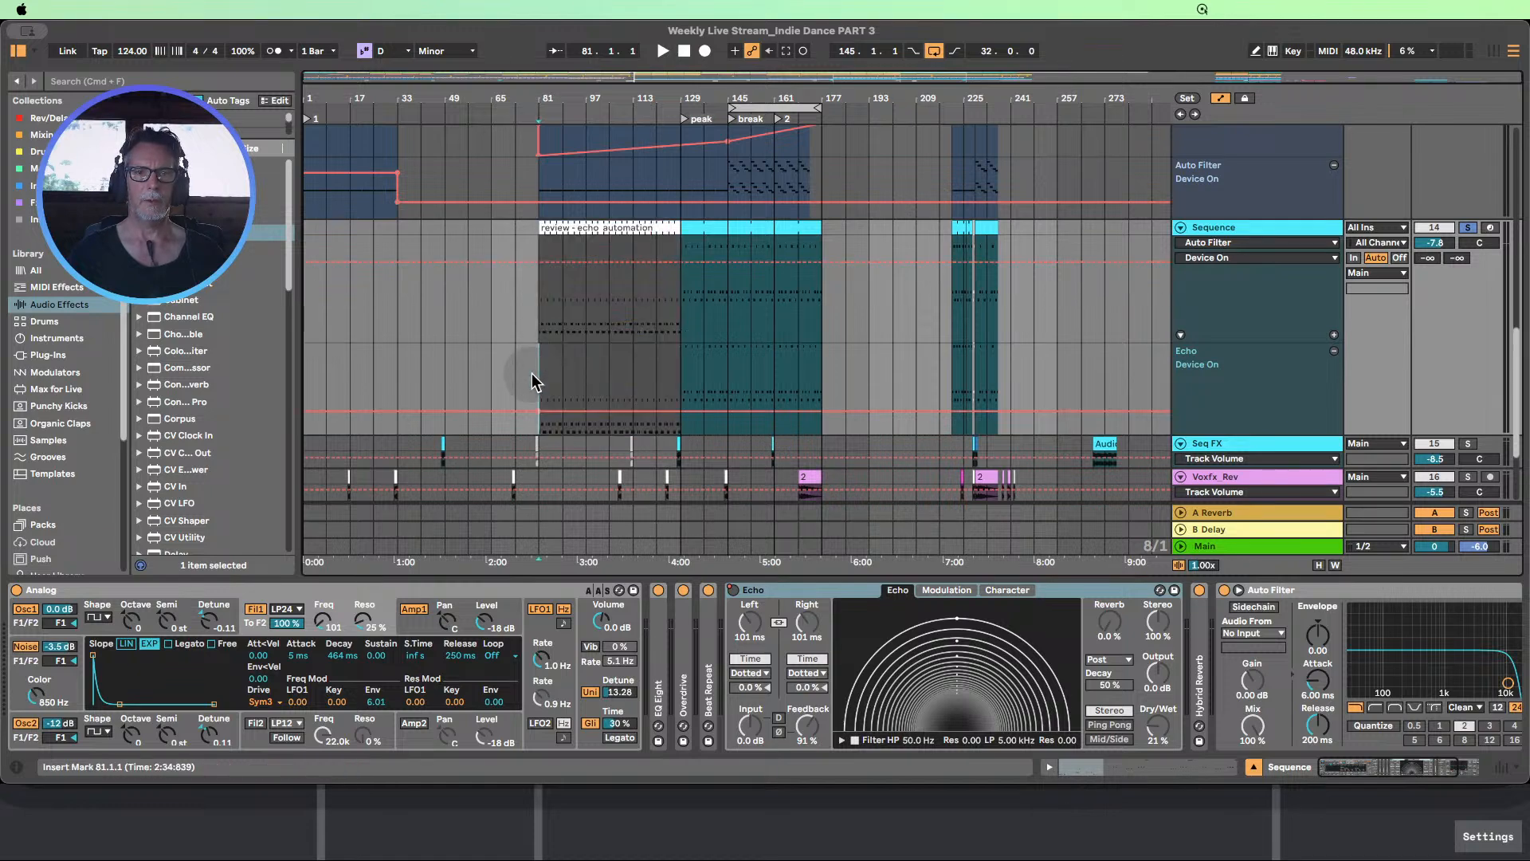
pyautogui.doubleClick(834, 594)
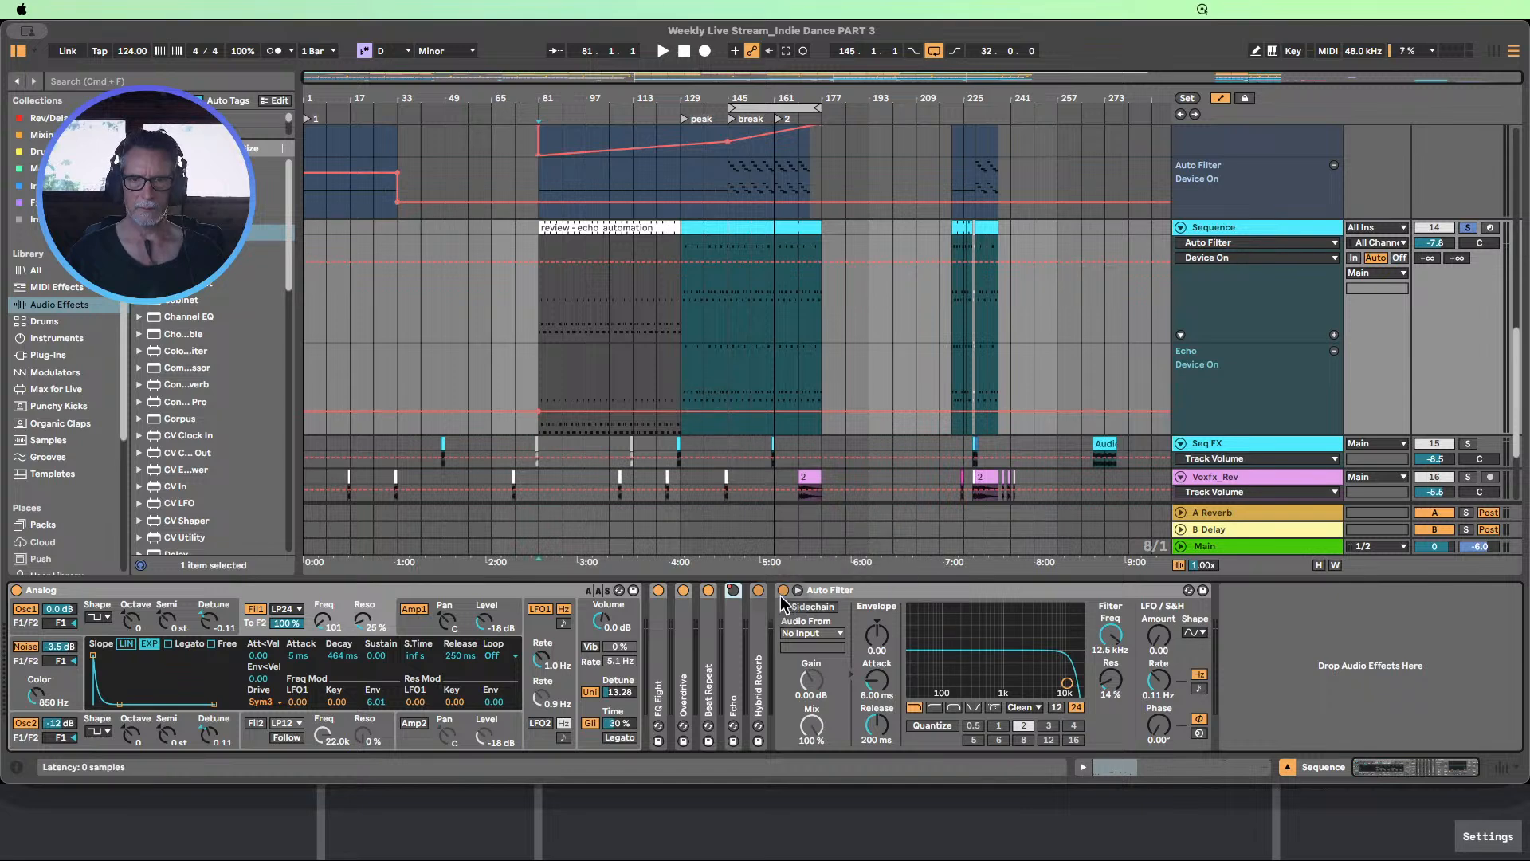
# Give the Auto Filter's Device On its own lane and automate it on from bar 129 to 177, off elsewhere
pyautogui.click(1335, 336)
pyautogui.scroll(-2, 737, 358)
pyautogui.moveTo(681, 294); pyautogui.dragTo(681, 336)
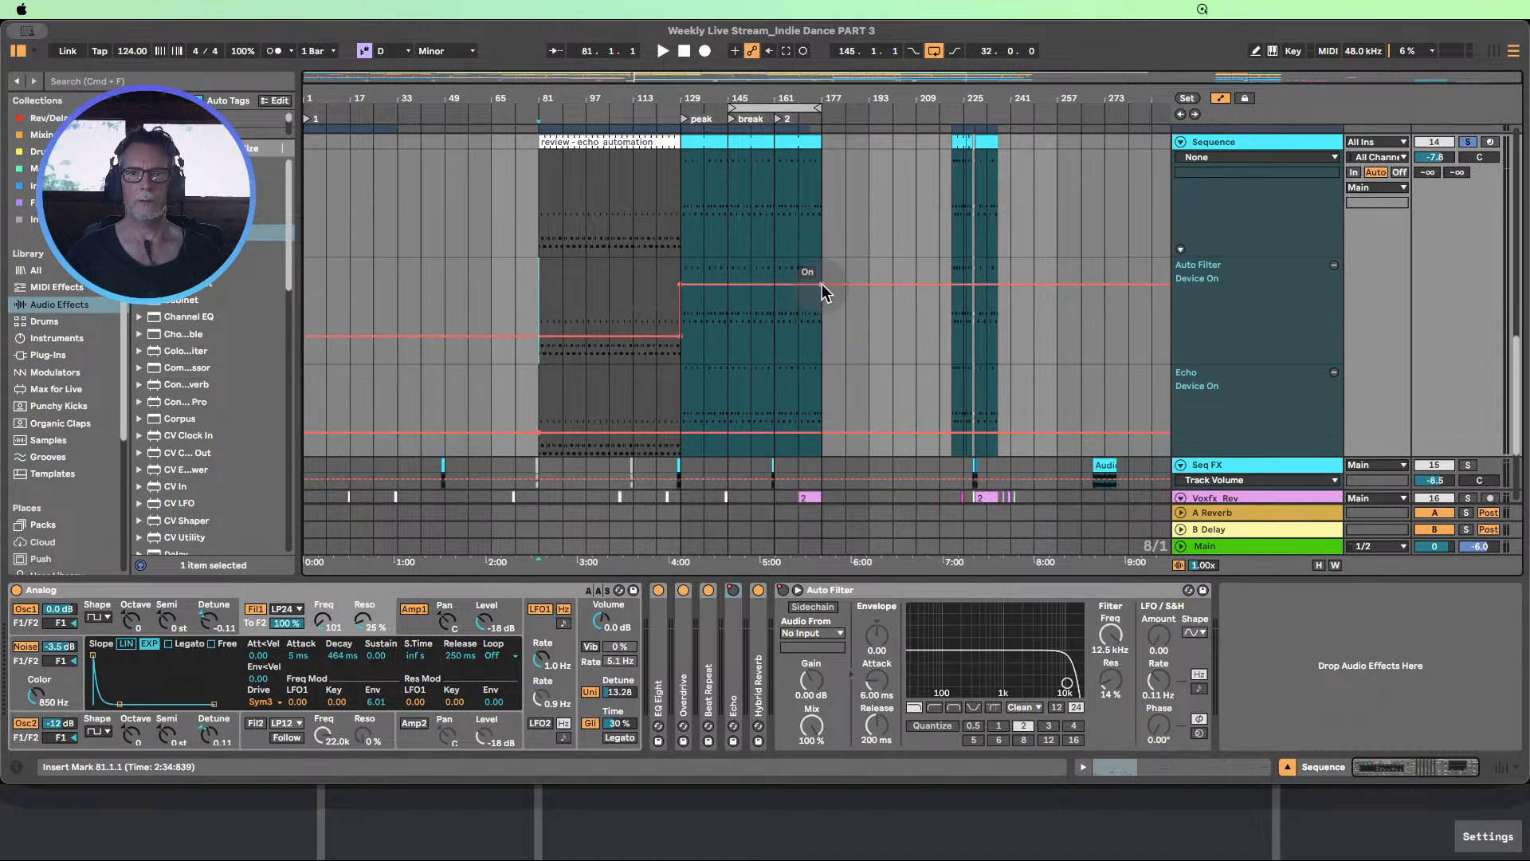
pyautogui.moveTo(845, 284); pyautogui.dragTo(861, 427)
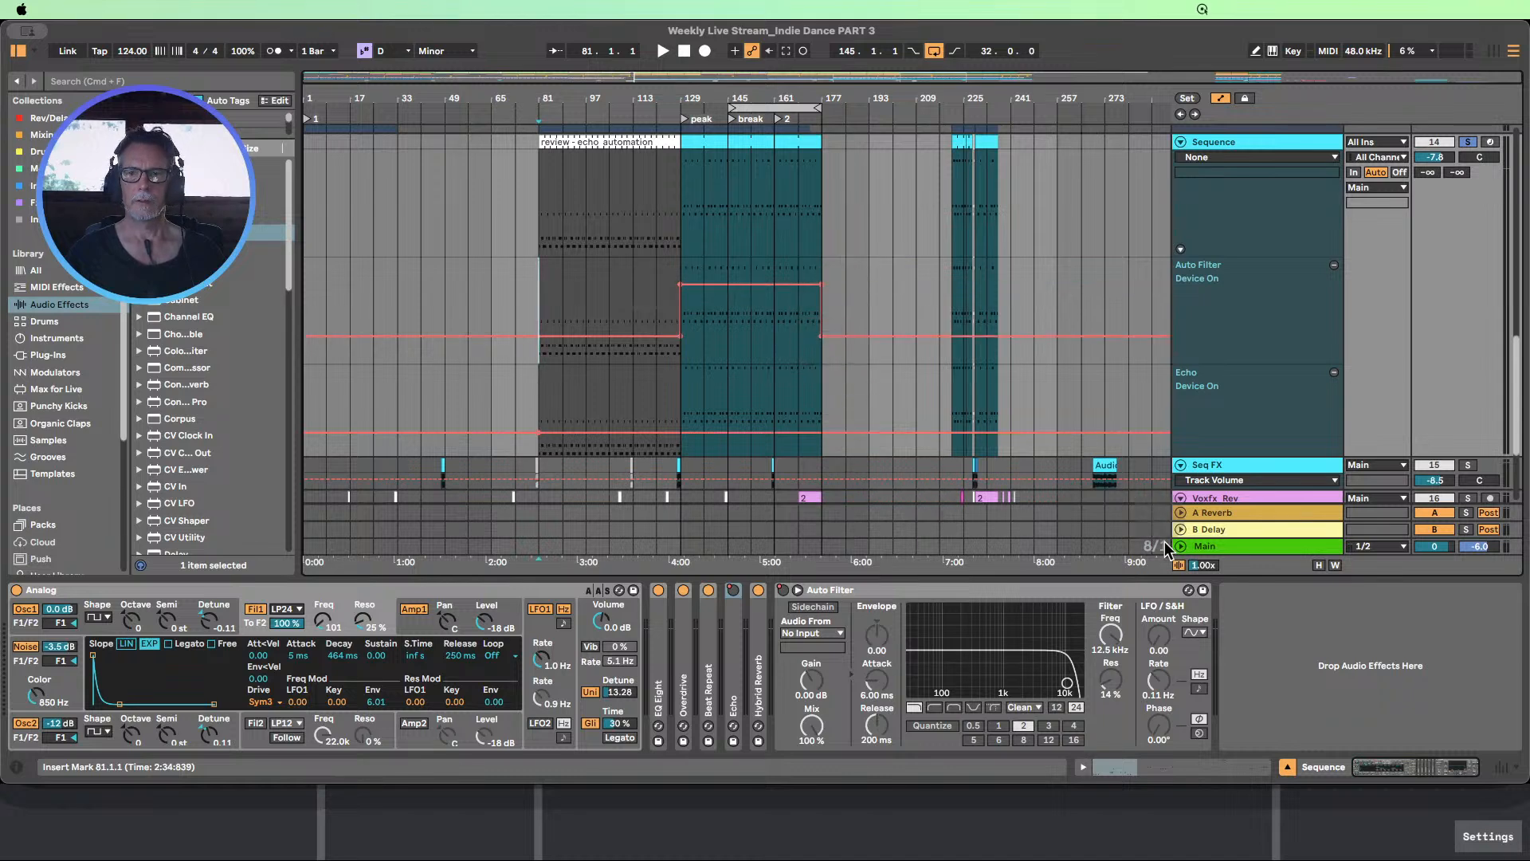
# Heighten the Sequence track's main lane and show the Auto Filter Frequency in its own automation lane
pyautogui.moveTo(1222, 365)
pyautogui.mouseDown()
pyautogui.moveTo(1224, 271)
pyautogui.moveTo(1223, 355)
pyautogui.mouseUp()
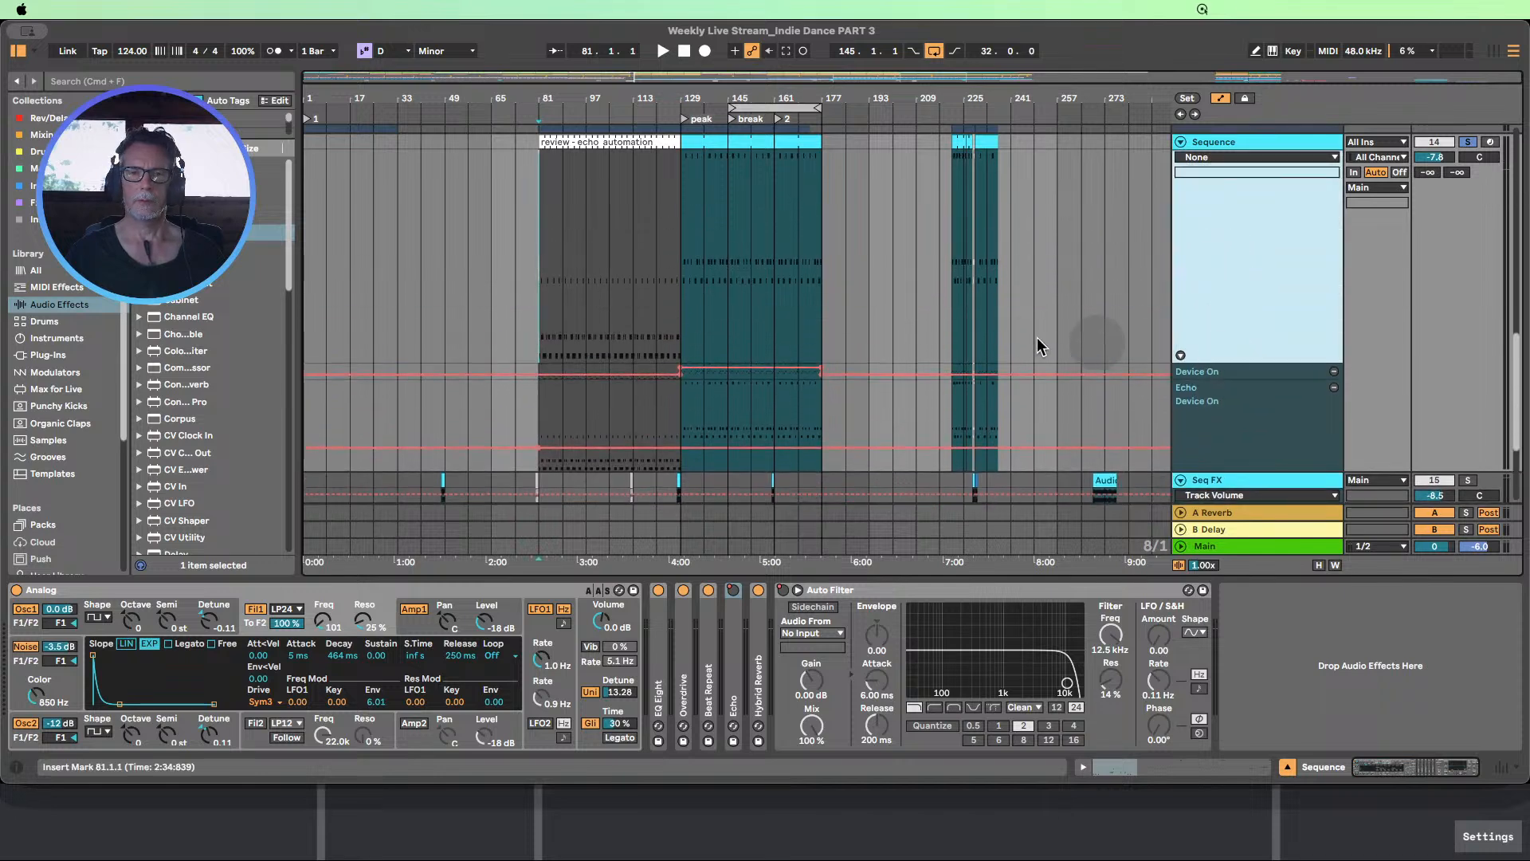
pyautogui.scroll(1, 1052, 430)
pyautogui.click(1109, 636)
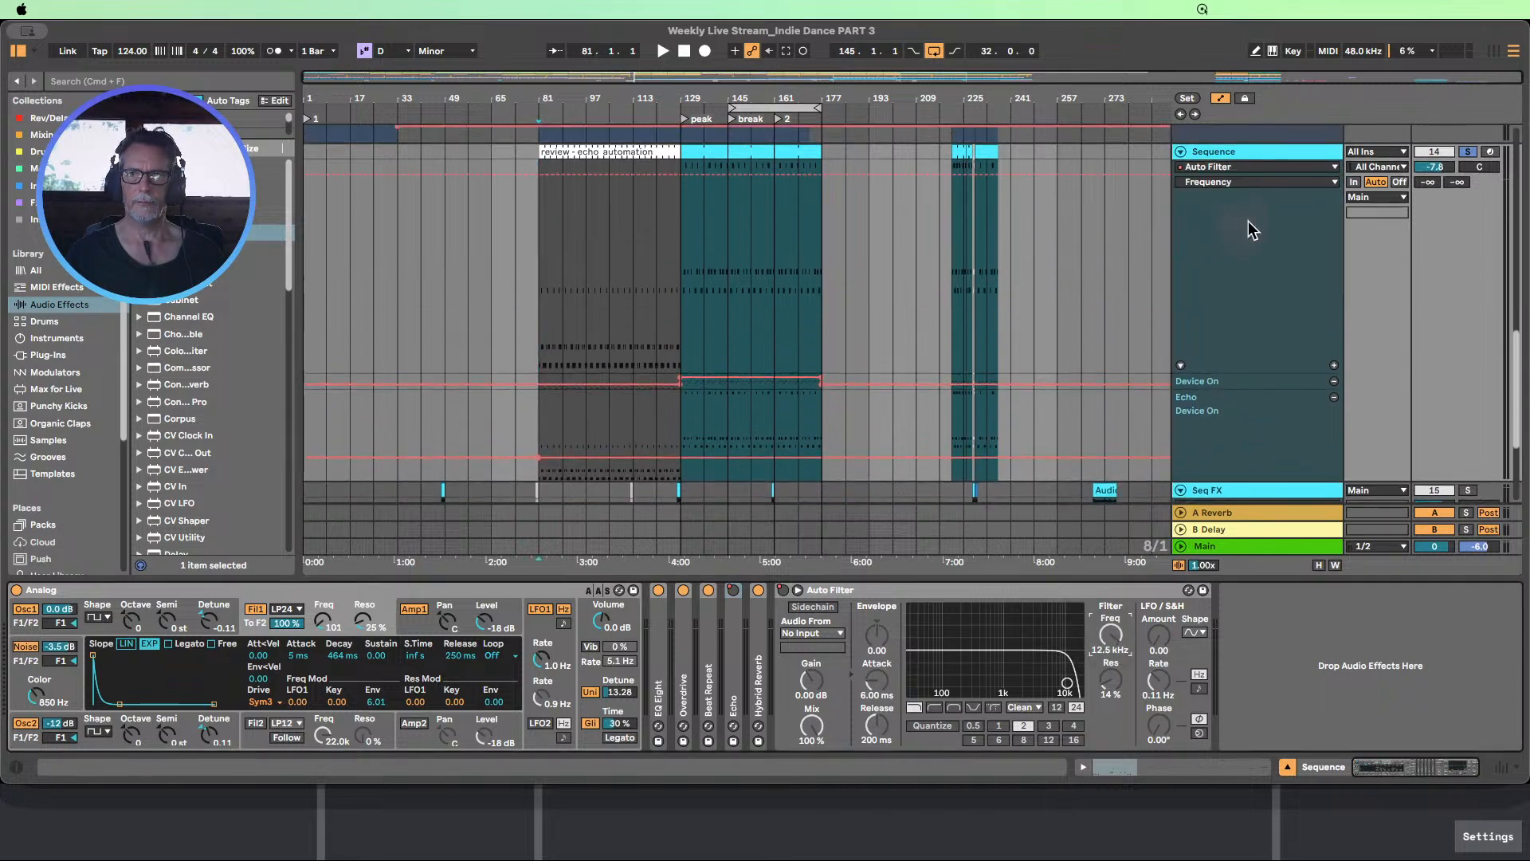
pyautogui.click(1336, 366)
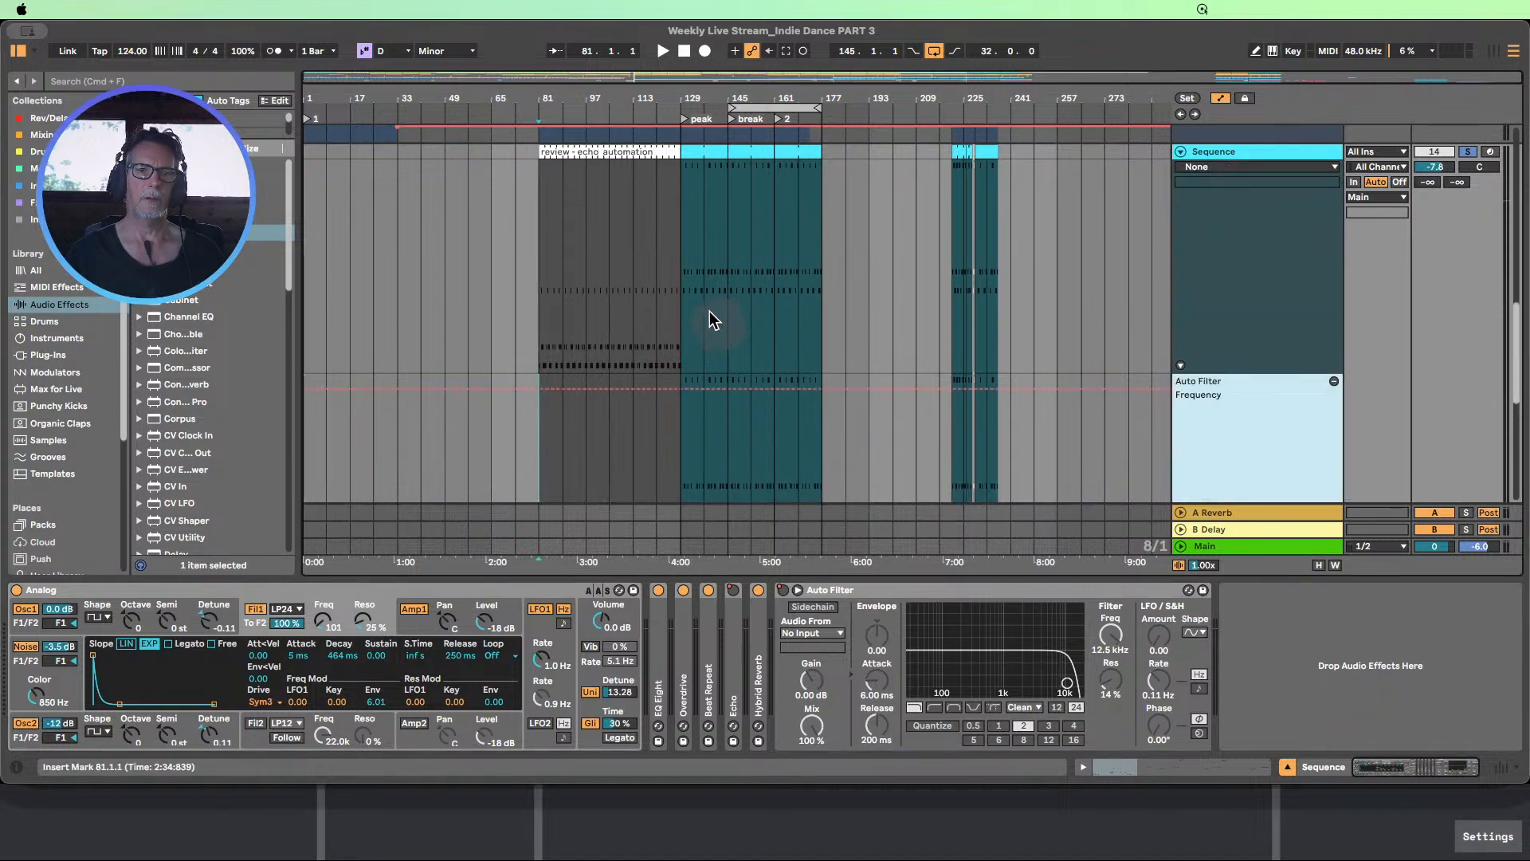
# Draw a V-shaped Auto Filter Frequency dip from 12.5 kHz at bar 129, lowest at bar 161, back to 12.5 kHz at bar 177
pyautogui.scroll(-3, 702, 312)
pyautogui.click(682, 304)
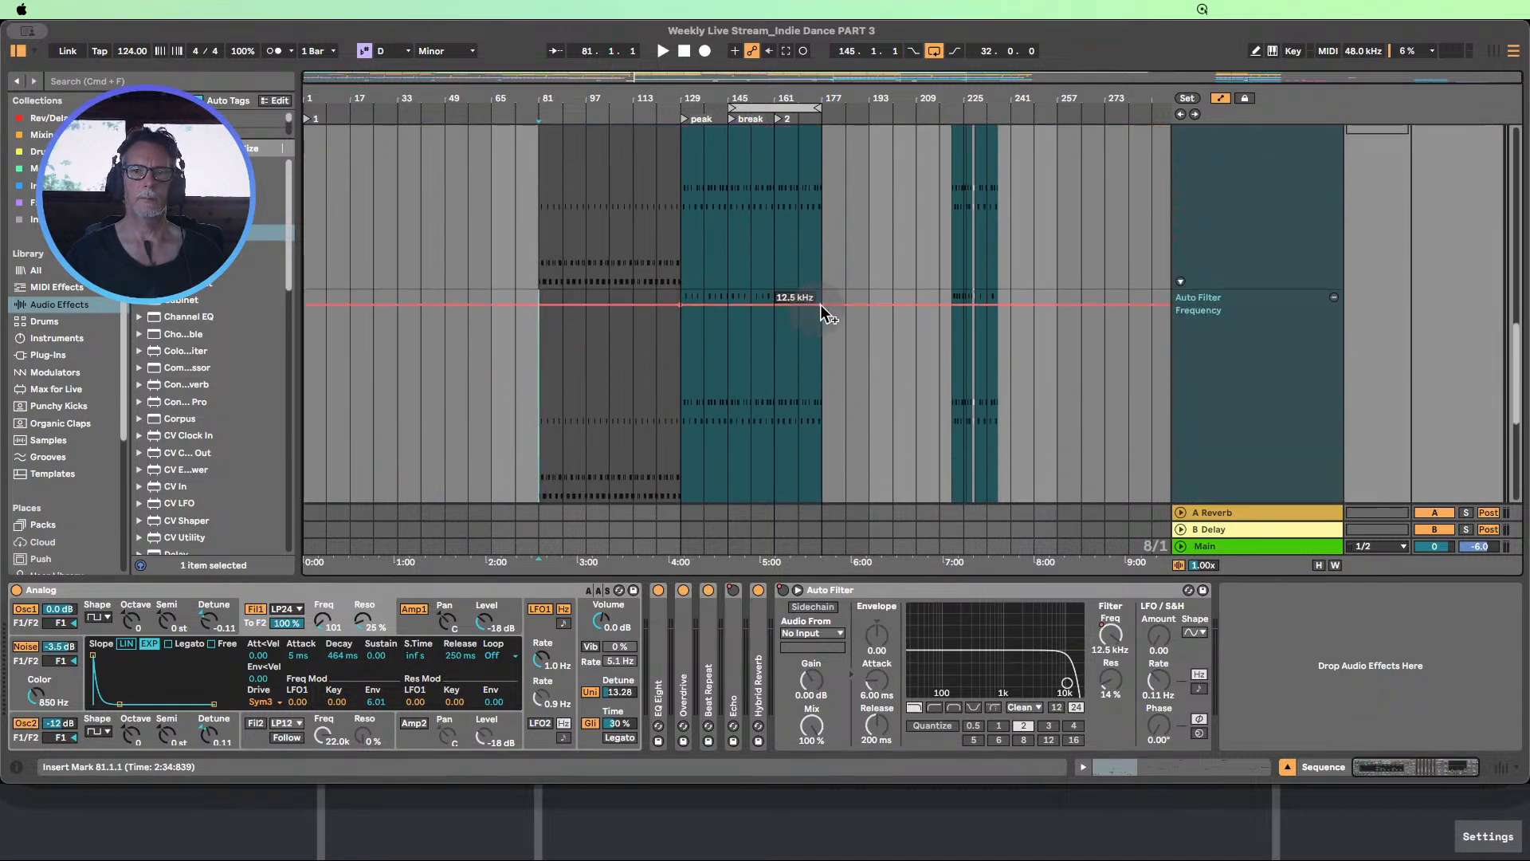
pyautogui.click(821, 304)
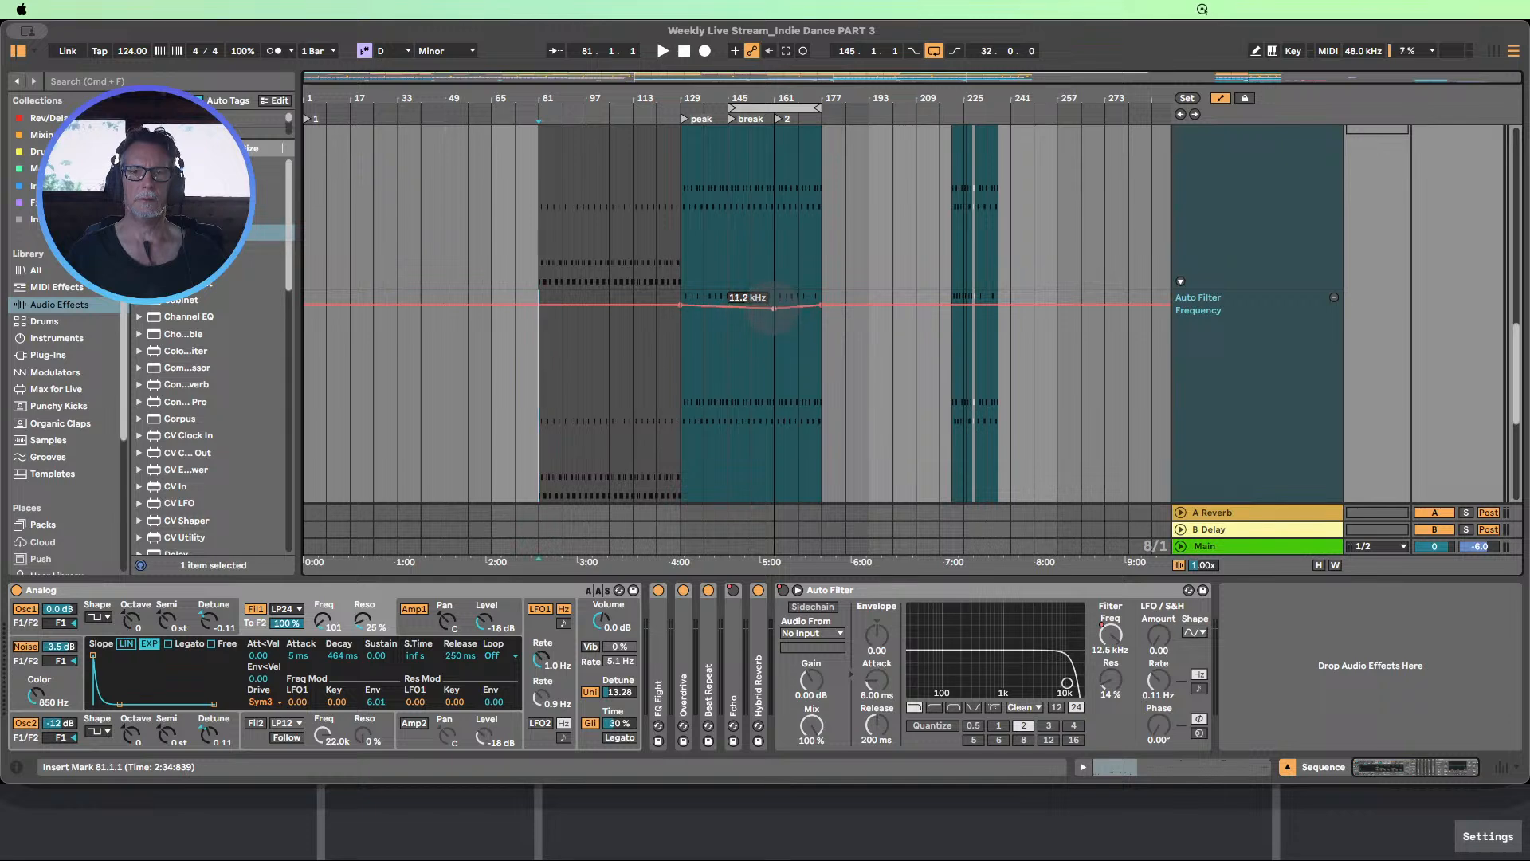
pyautogui.moveTo(773, 308); pyautogui.dragTo(773, 410)
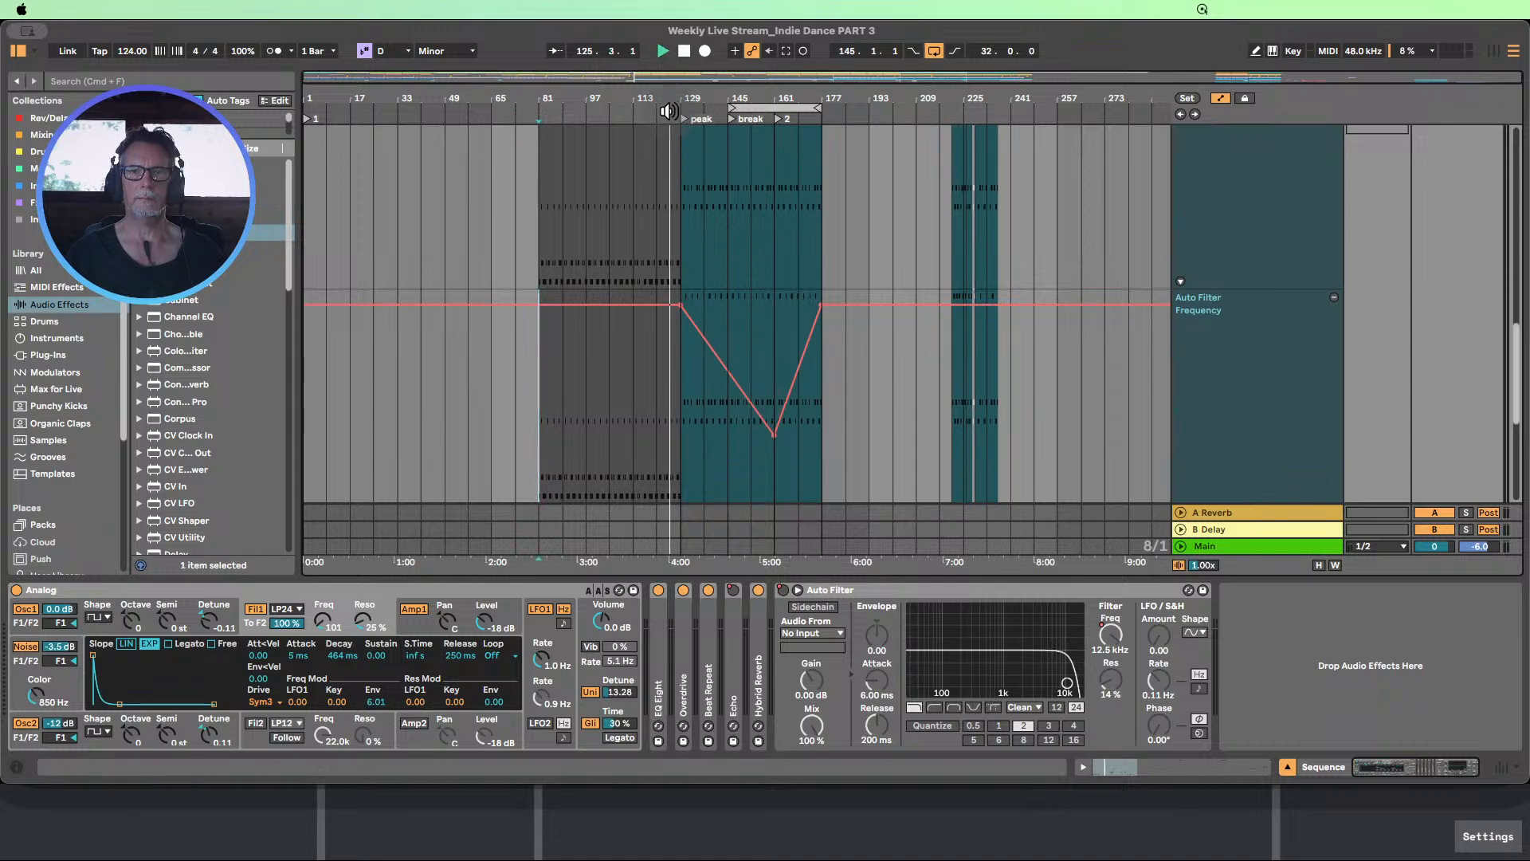
# Hide the devices, unsolo the Sequence track, and move the start of its filter Frequency dip and Device On section to bar 145
pyautogui.press('super+alt+l')
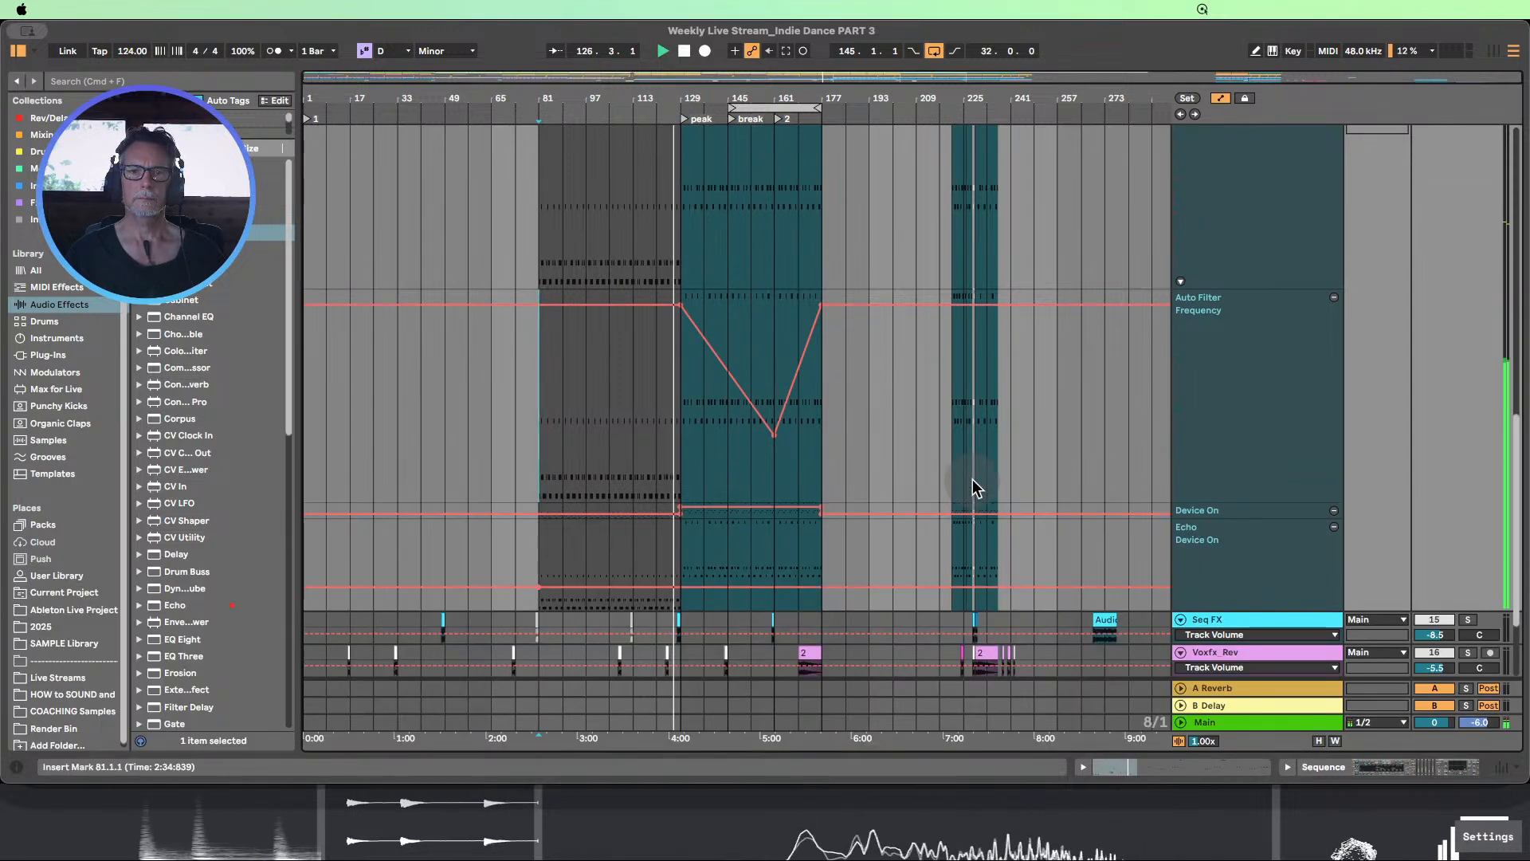
pyautogui.scroll(5, 976, 488)
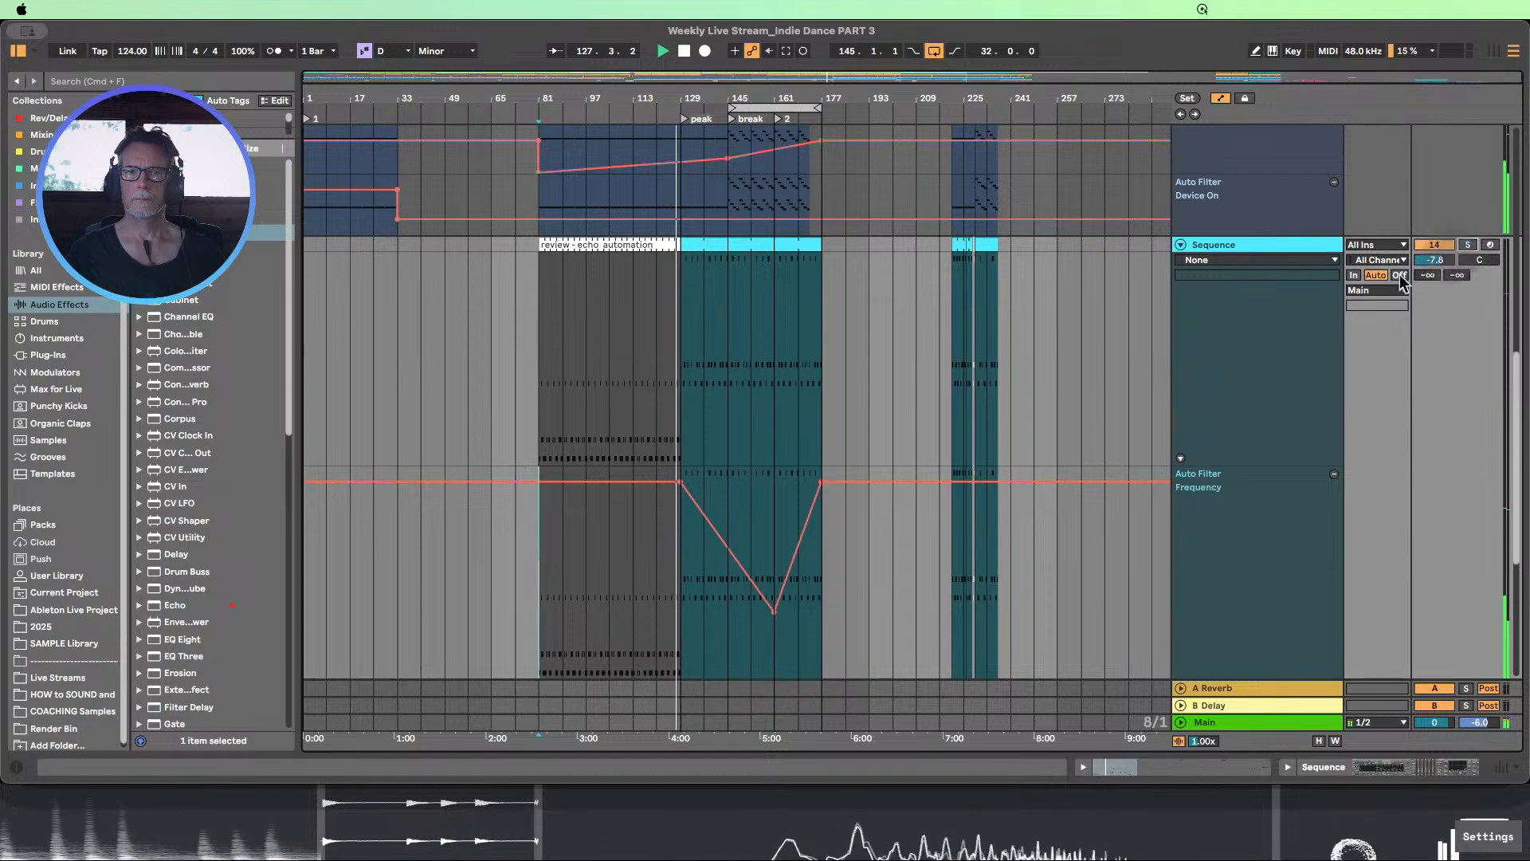
pyautogui.scroll(-4, 933, 334)
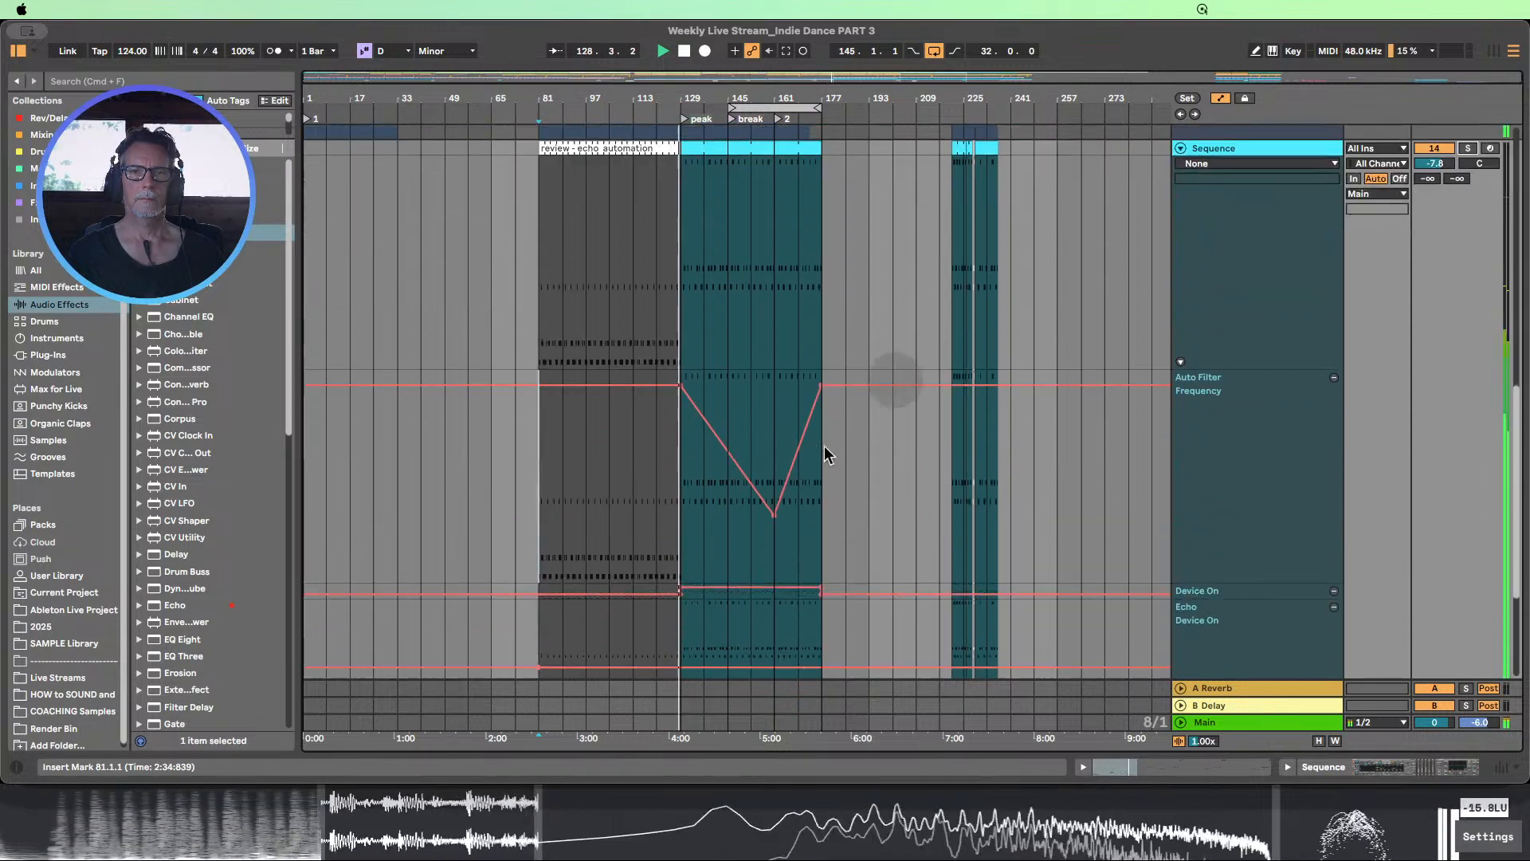
pyautogui.moveTo(680, 386); pyautogui.dragTo(725, 389)
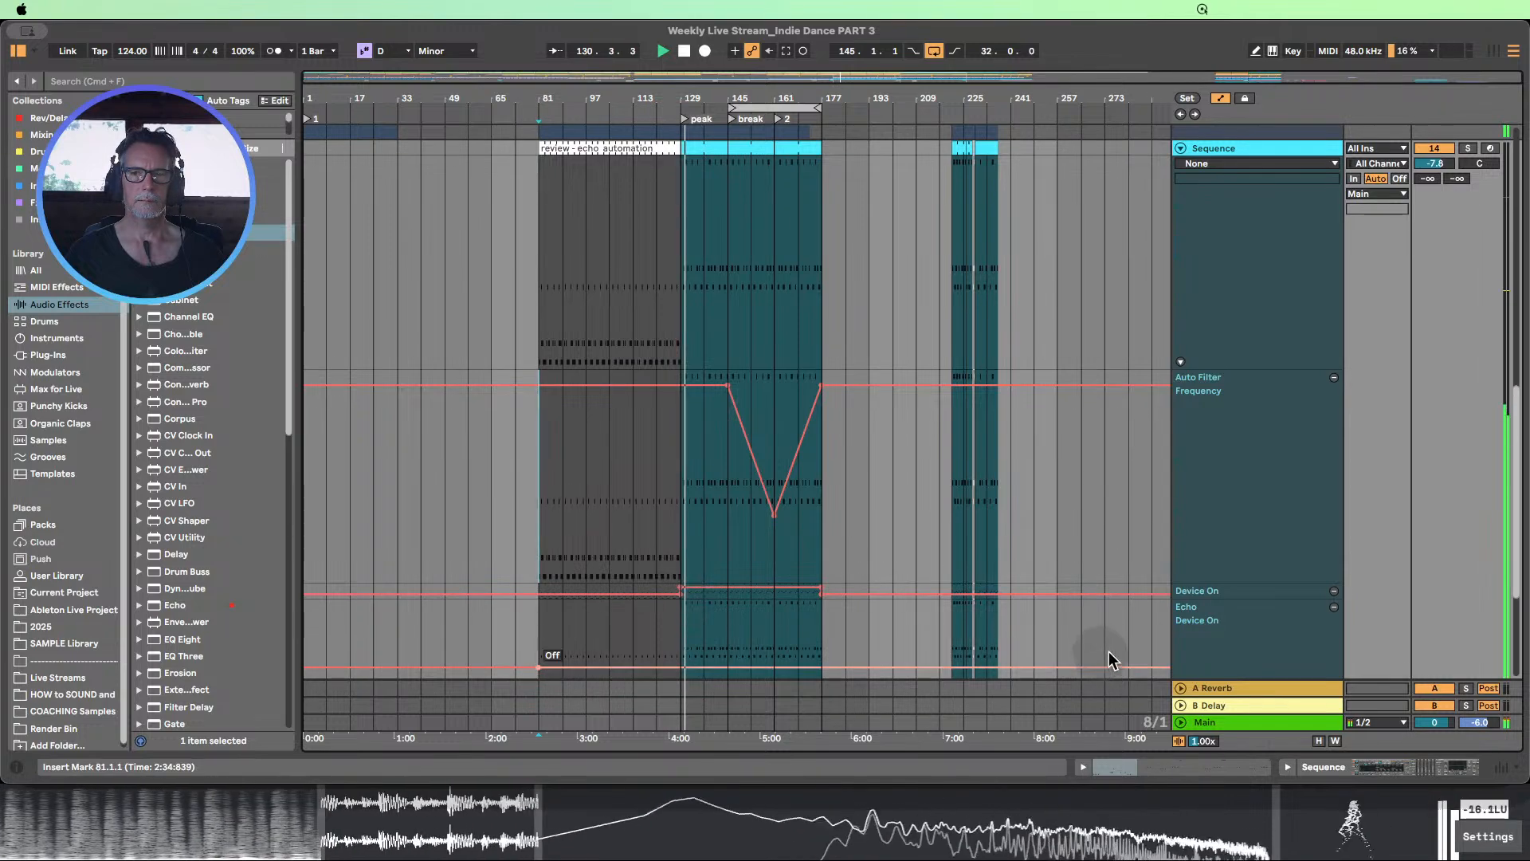
pyautogui.click(1212, 598)
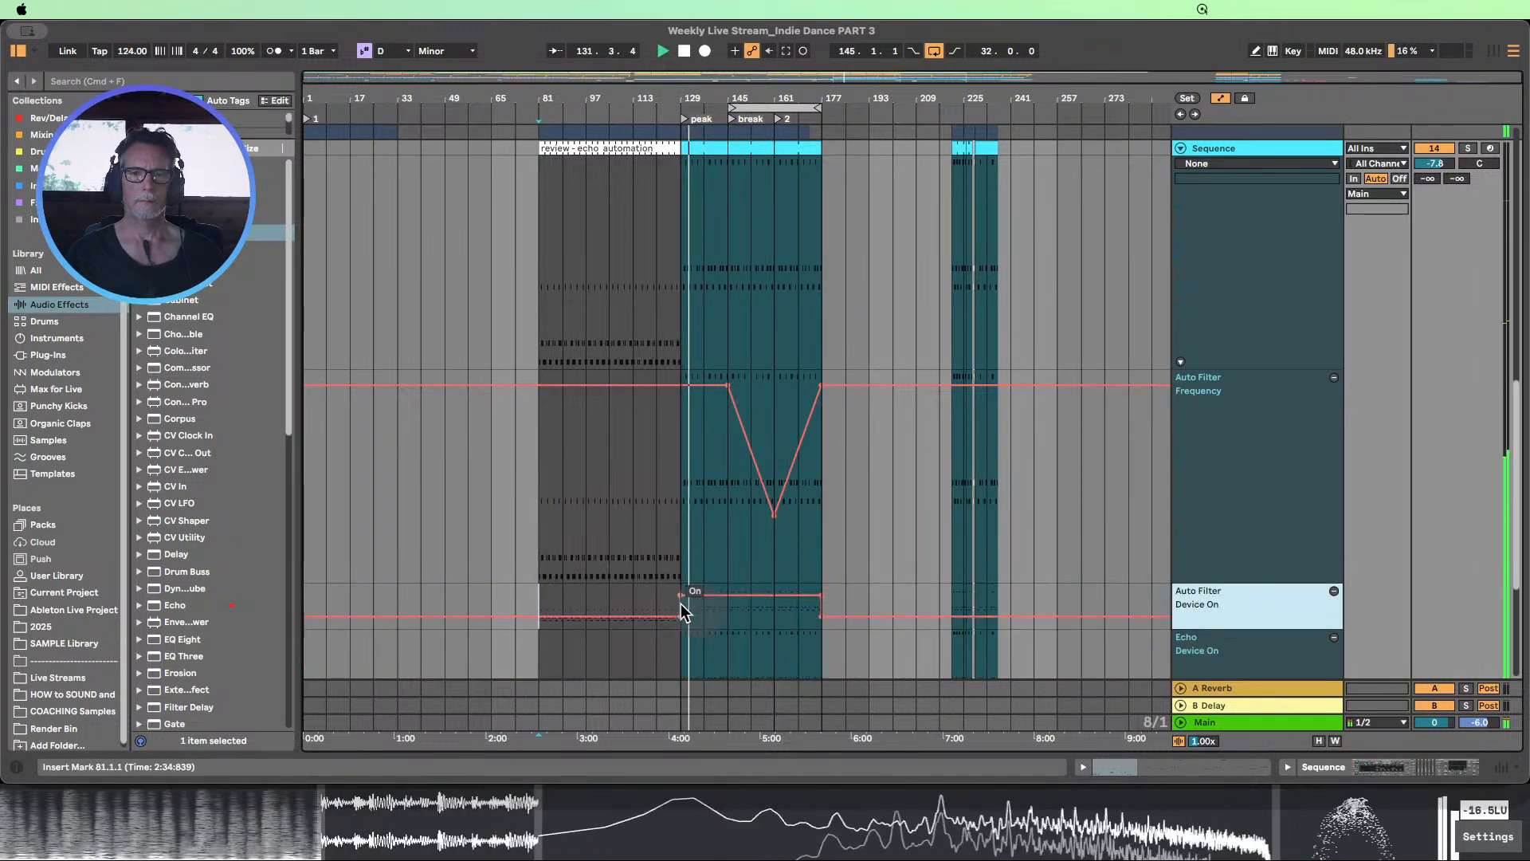
pyautogui.moveTo(683, 612); pyautogui.dragTo(727, 612)
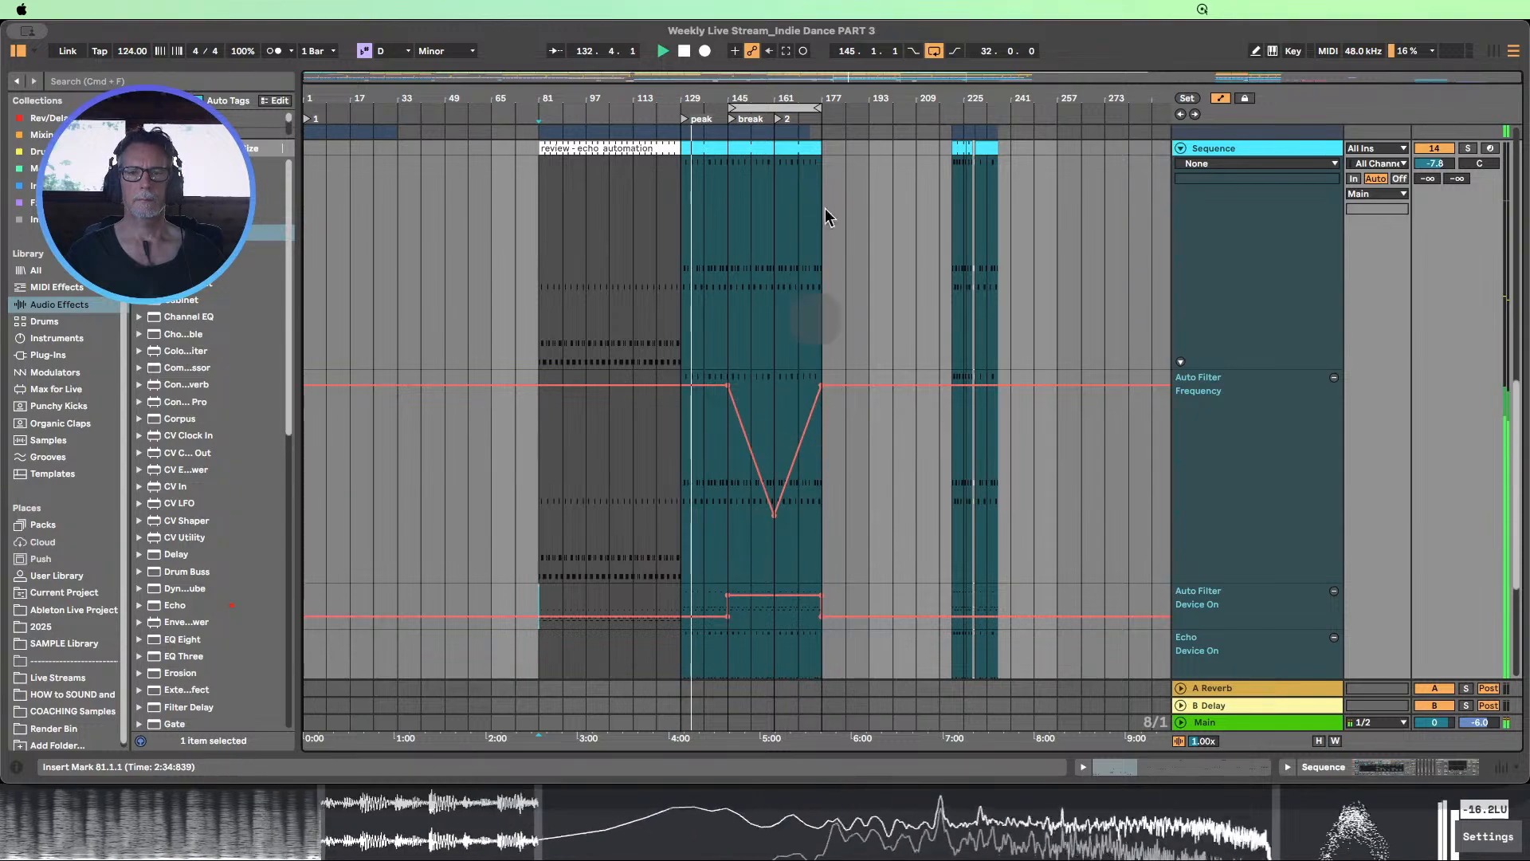
# Hide the automation lanes and fit all tracks to the arrangement height to review the break during playback
pyautogui.moveTo(813, 99); pyautogui.dragTo(712, 145)
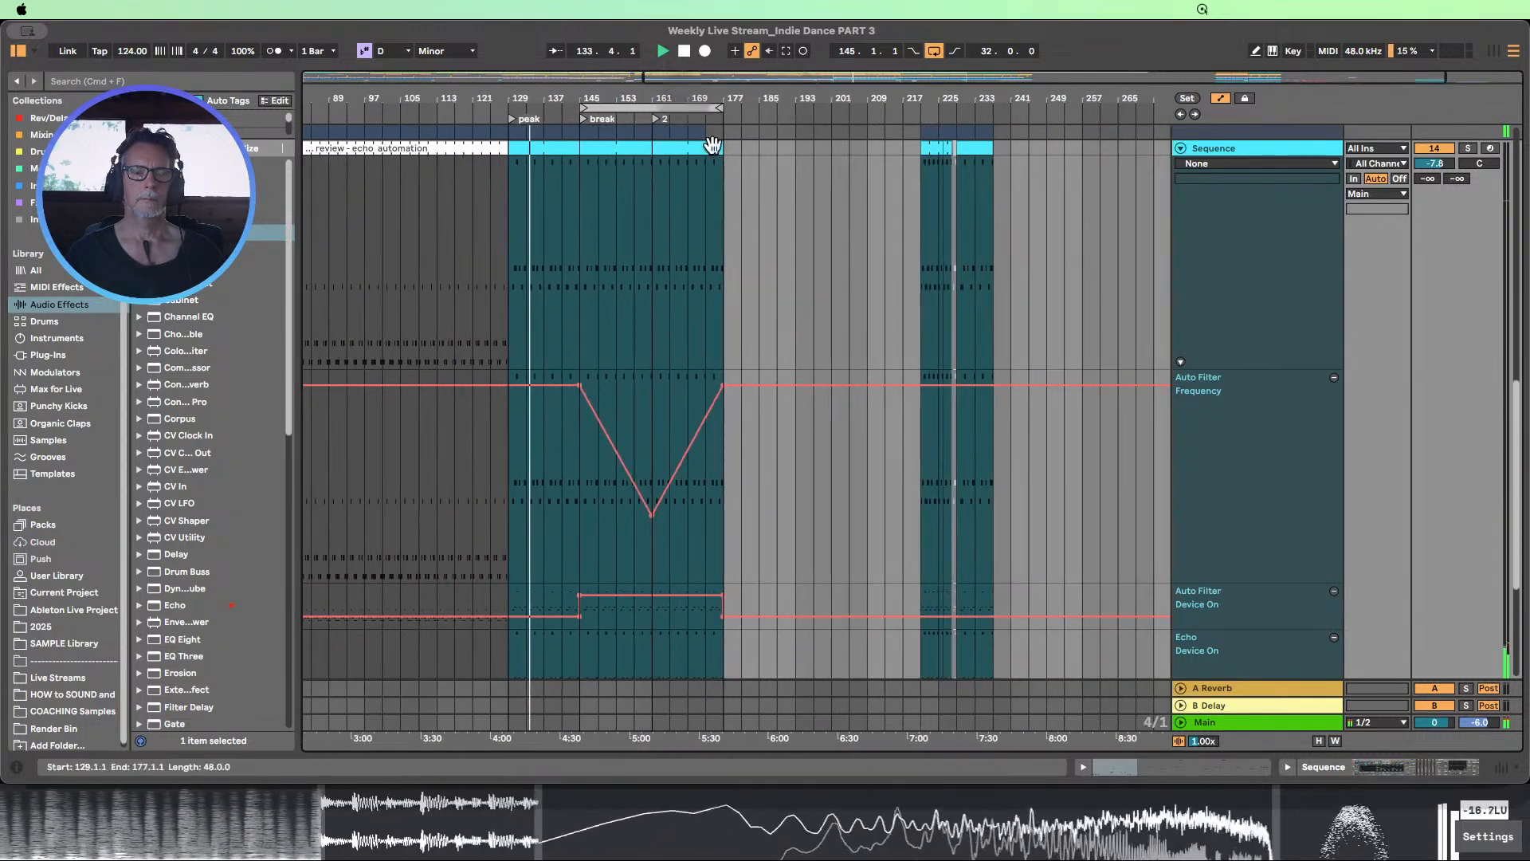
pyautogui.scroll(10, 802, 319)
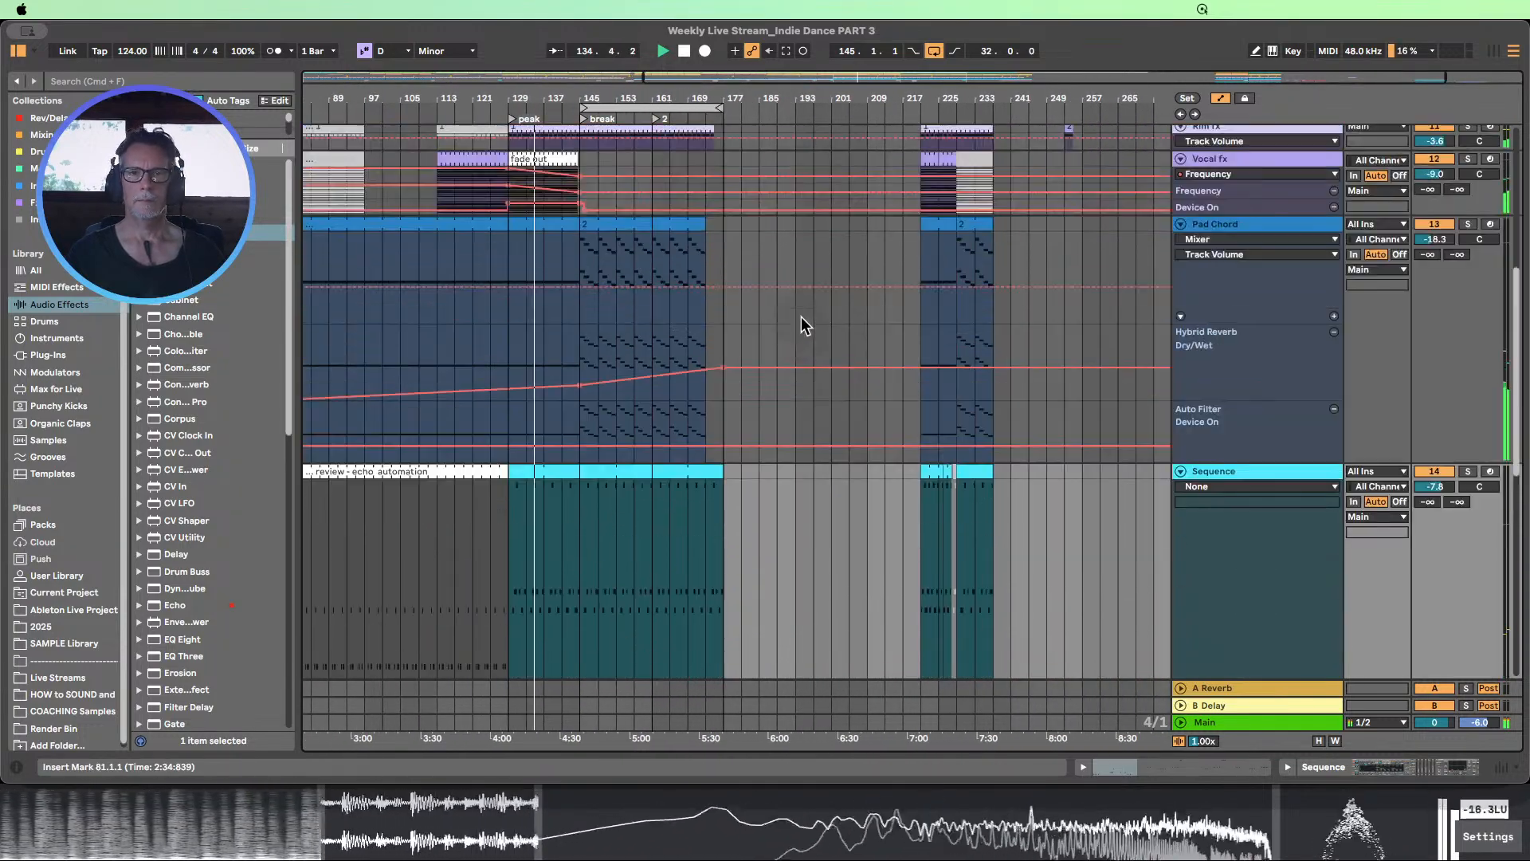
pyautogui.scroll(3, 801, 319)
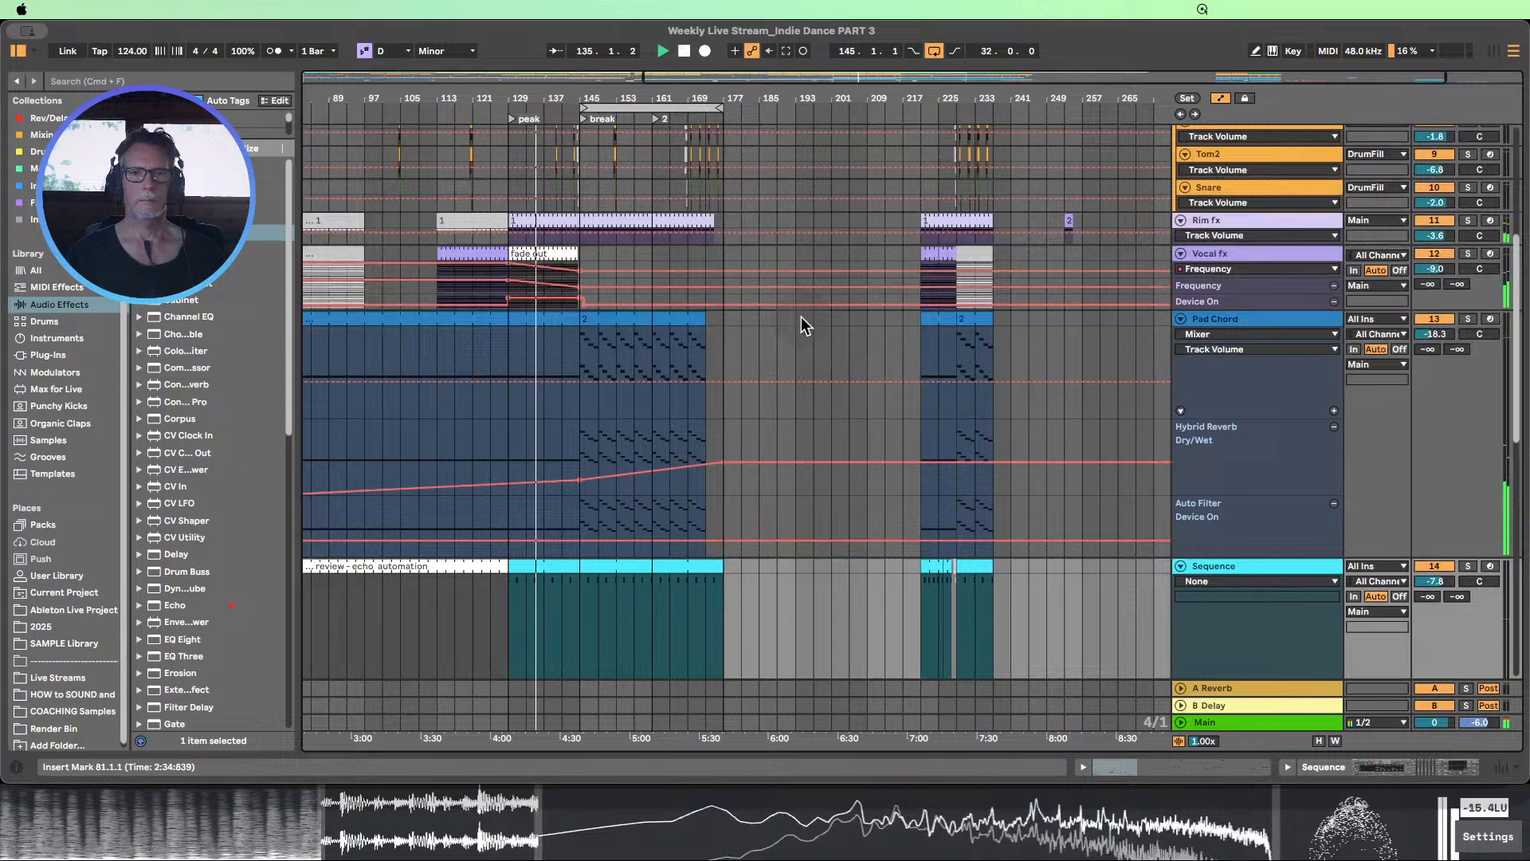
pyautogui.click(1220, 99)
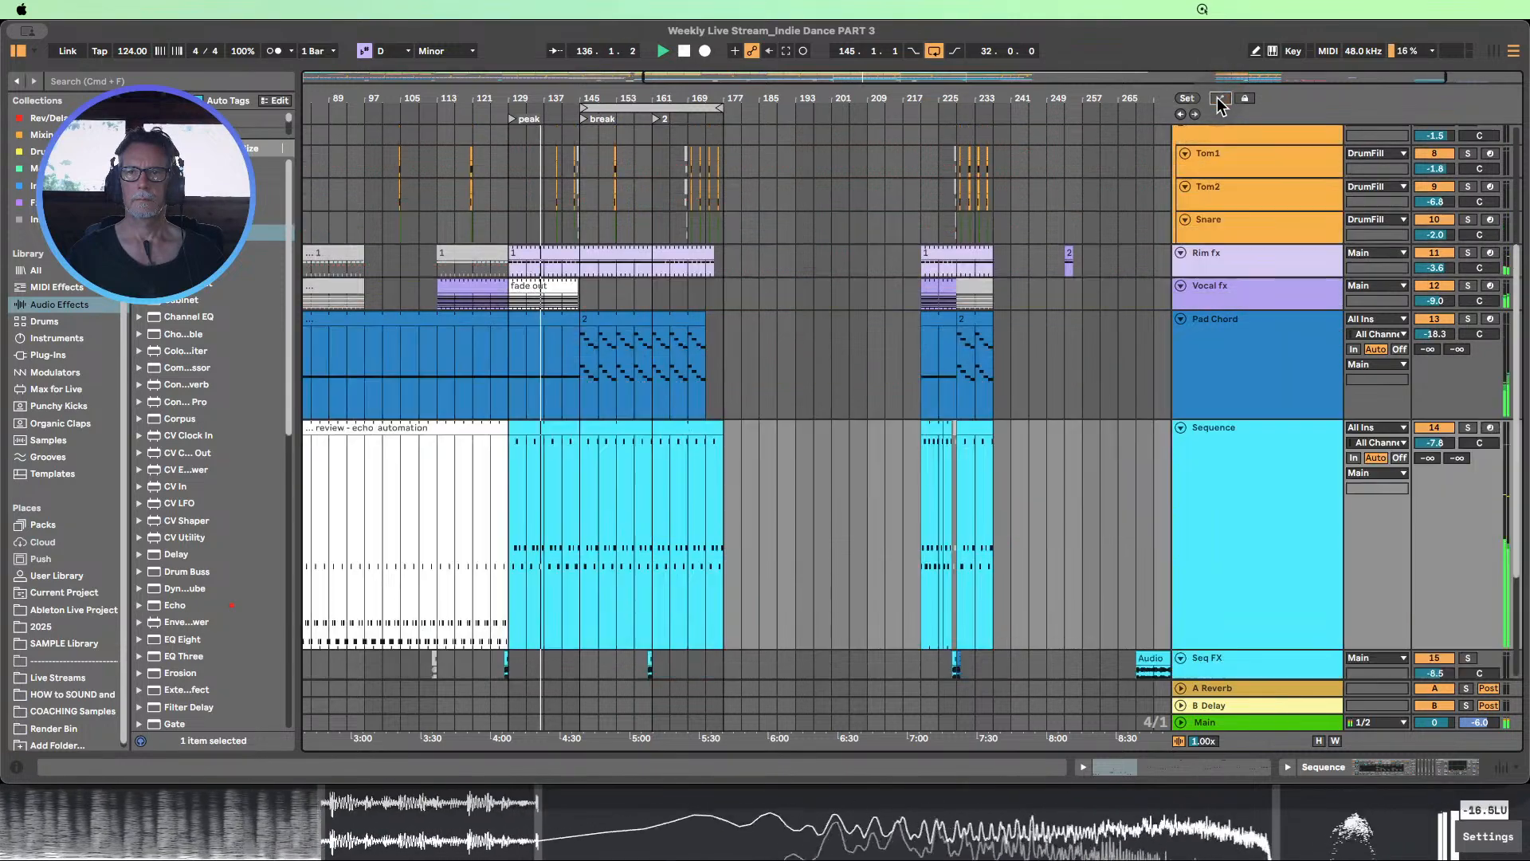
pyautogui.click(1318, 741)
pyautogui.scroll(3, 942, 478)
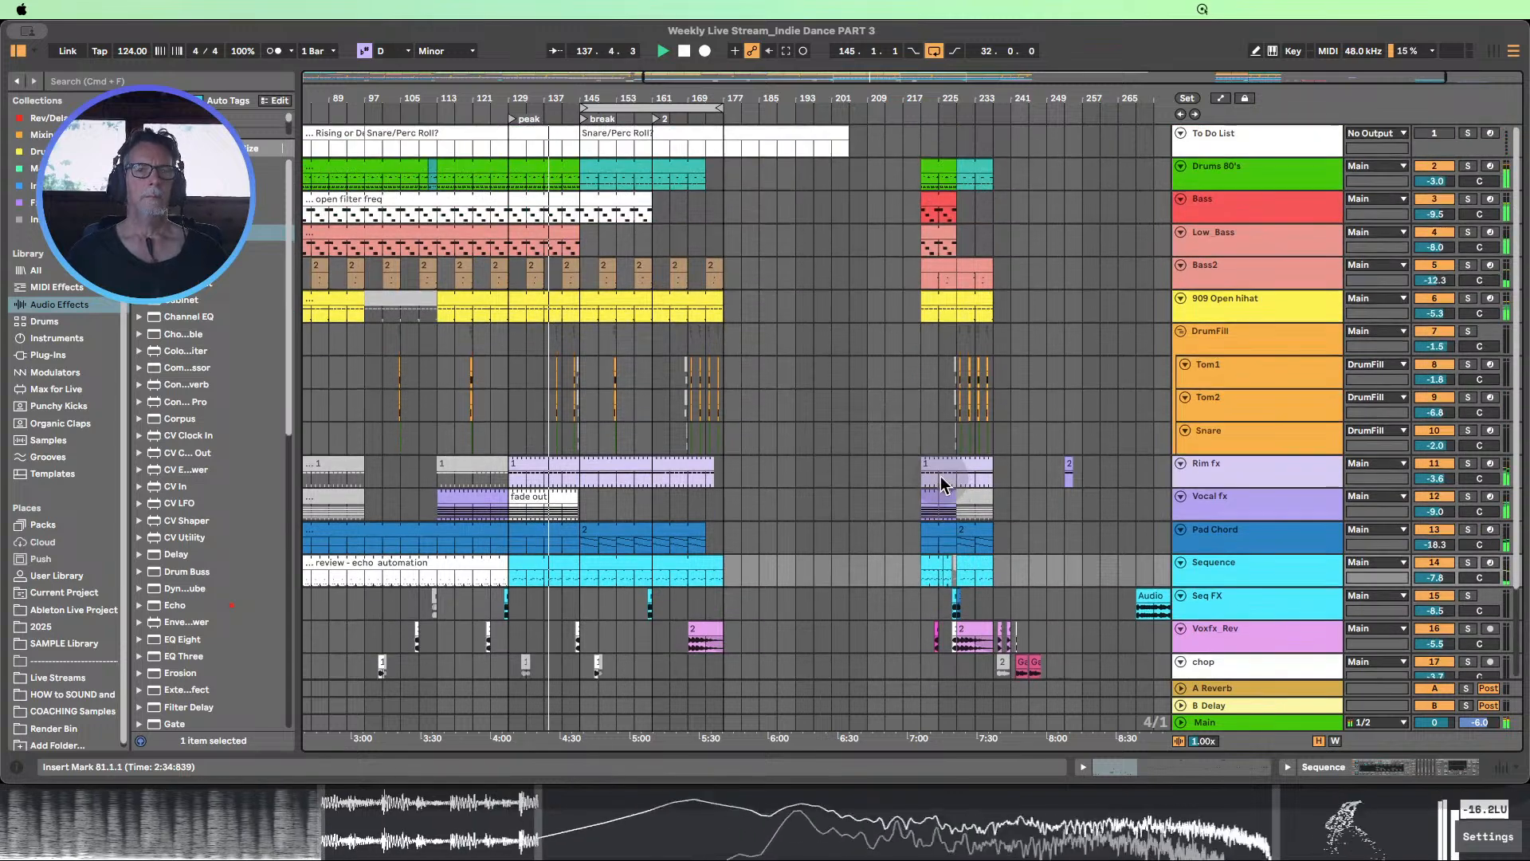
pyautogui.scroll(-4, 940, 476)
pyautogui.scroll(1, 940, 476)
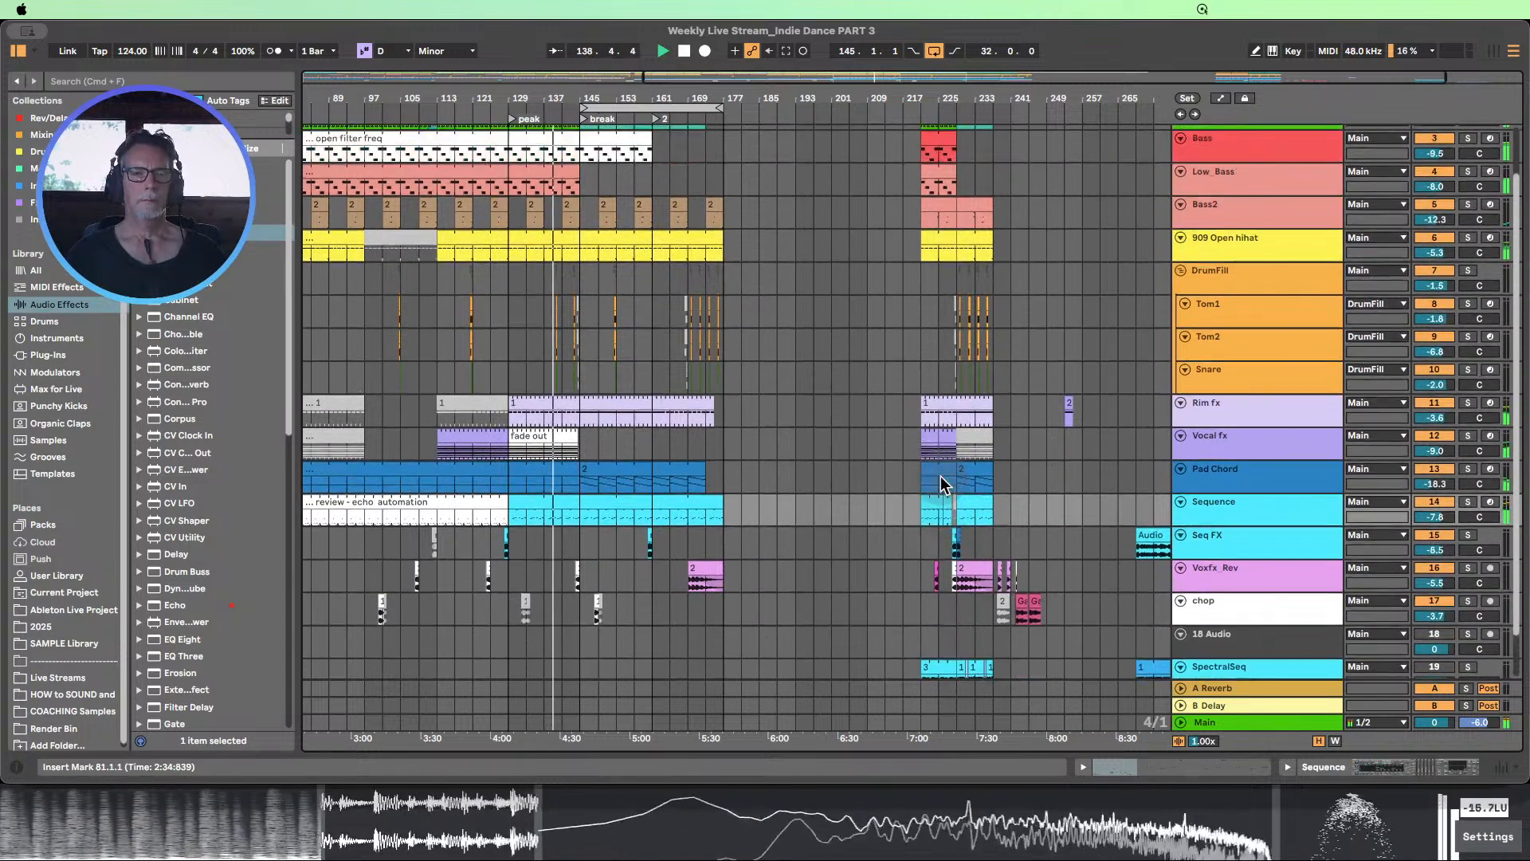
pyautogui.scroll(1, 783, 470)
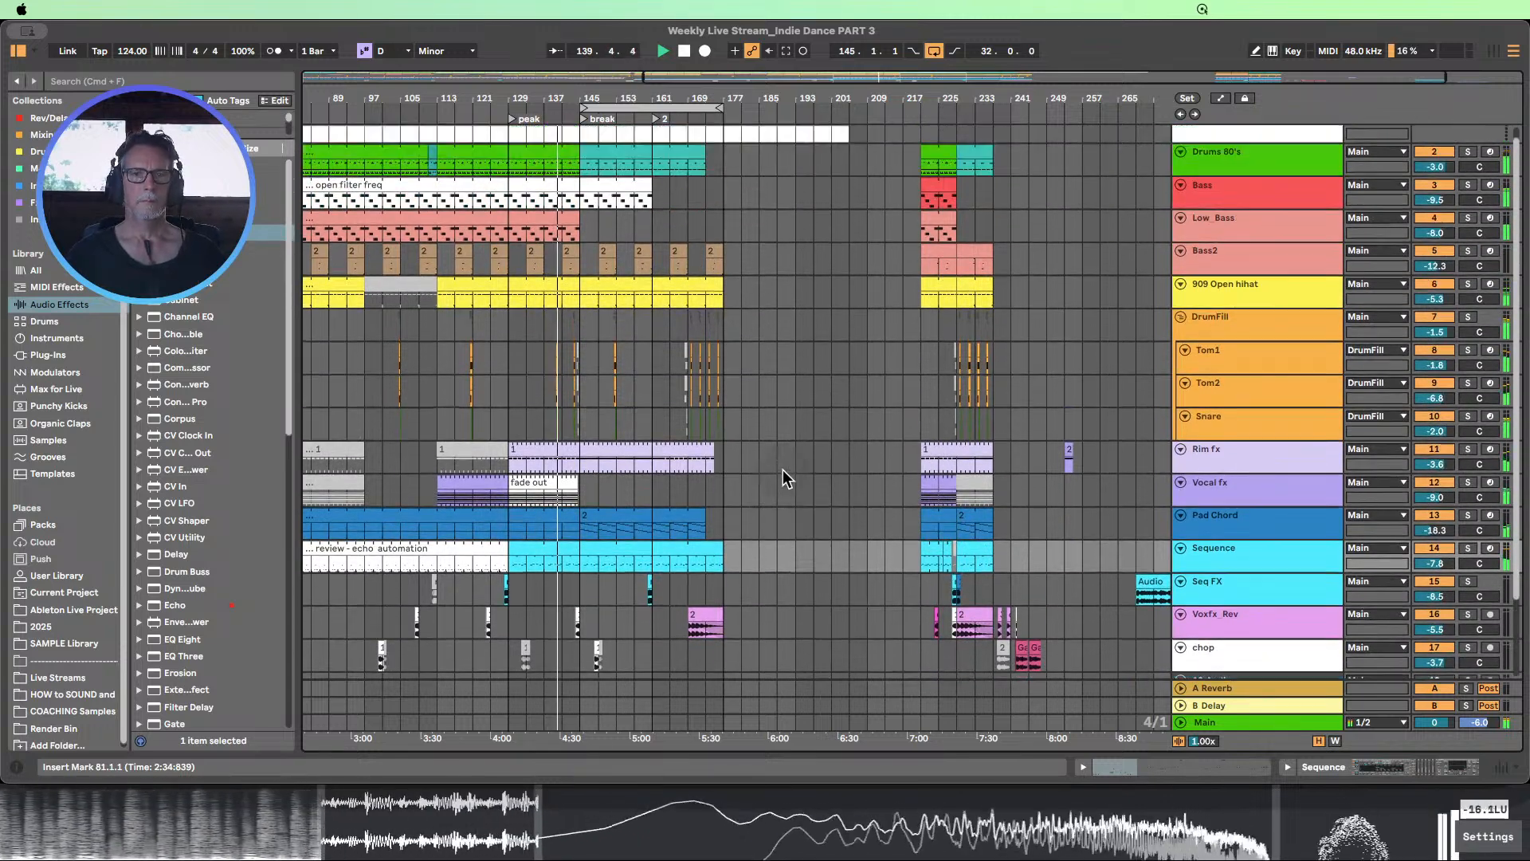
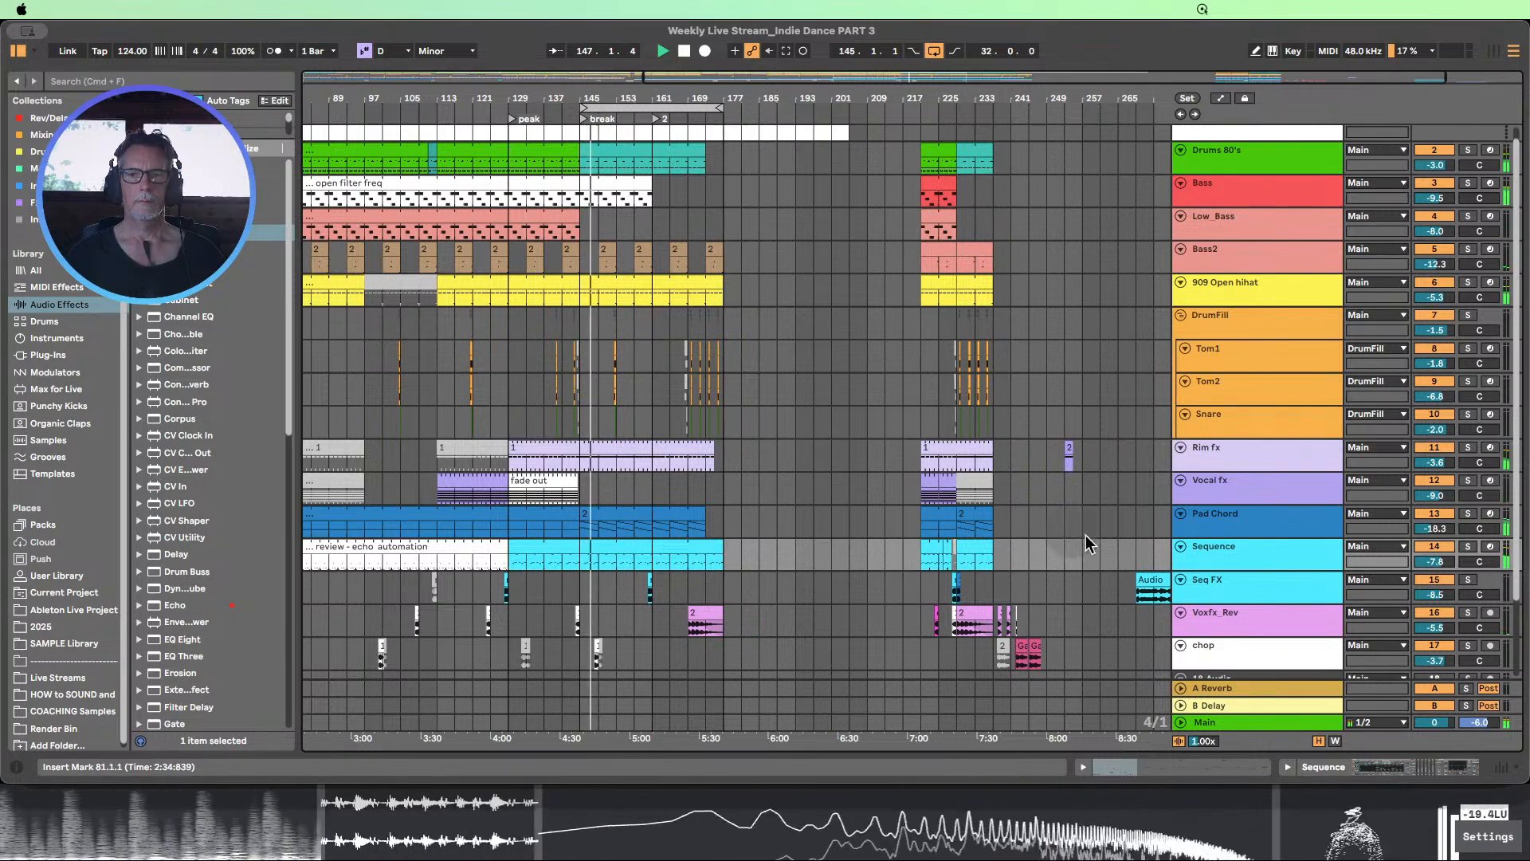
# Heighten the Sequence track and show the automation lanes for all tracks
pyautogui.moveTo(1223, 569); pyautogui.dragTo(1223, 615)
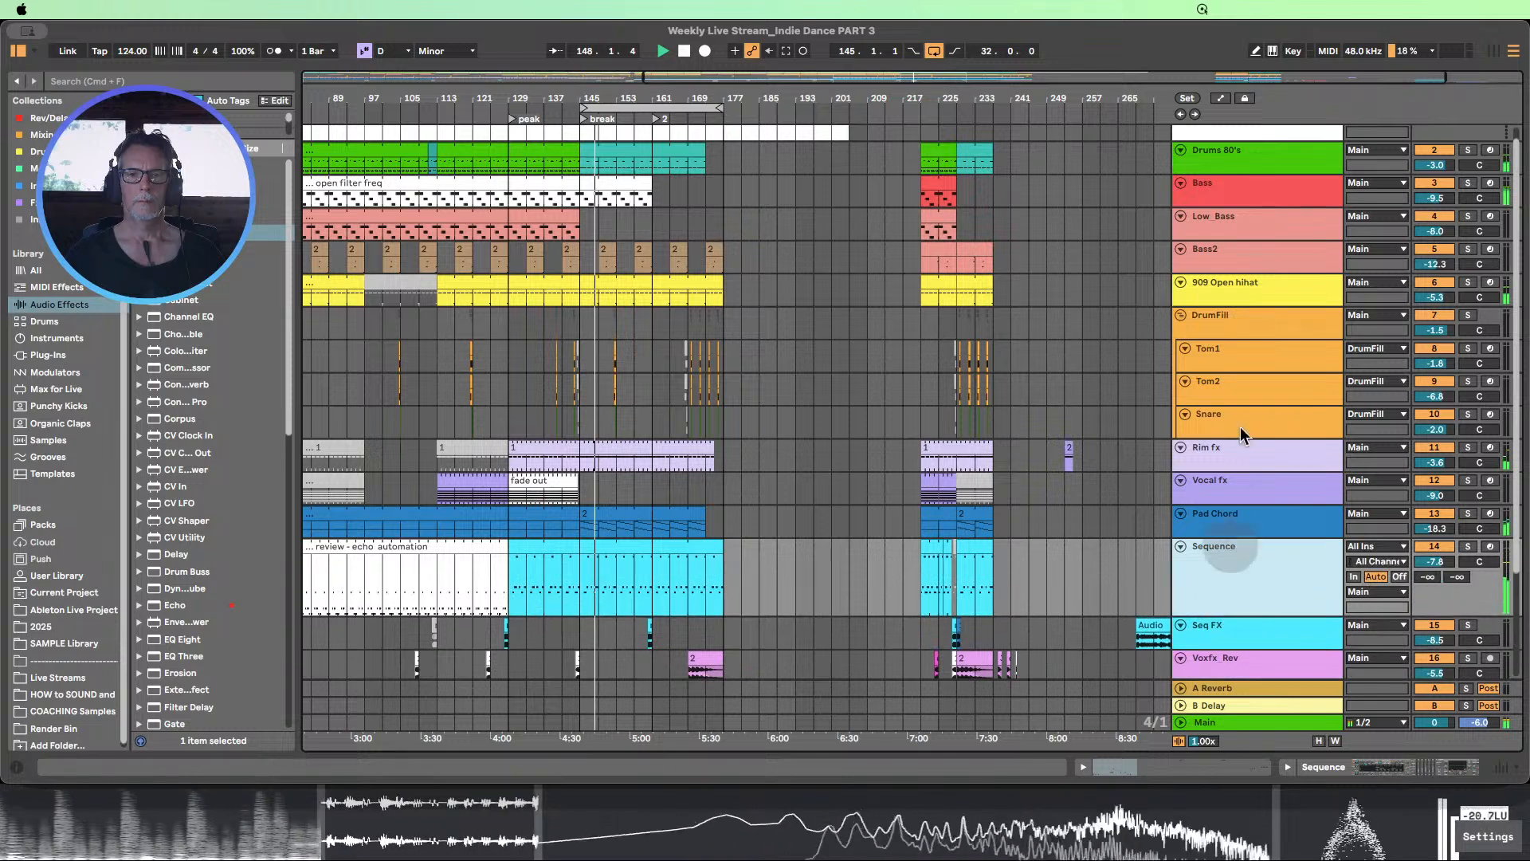
pyautogui.click(1222, 98)
pyautogui.scroll(-5, 755, 558)
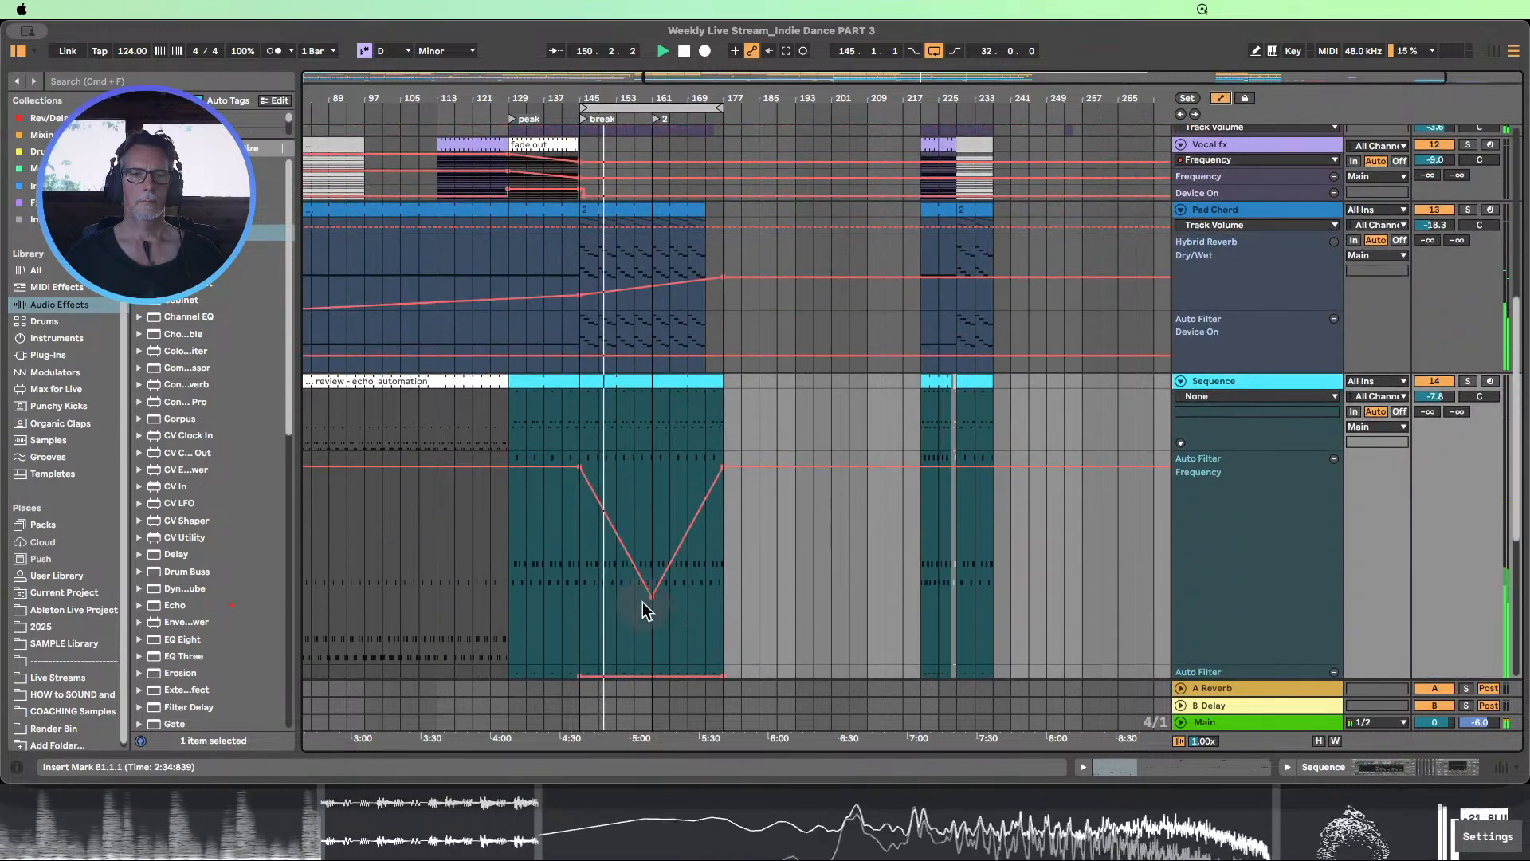
# Move the lowest point of the Sequence track's Auto Filter Frequency dip to bar 169 at about 420 Hz
pyautogui.moveTo(647, 595)
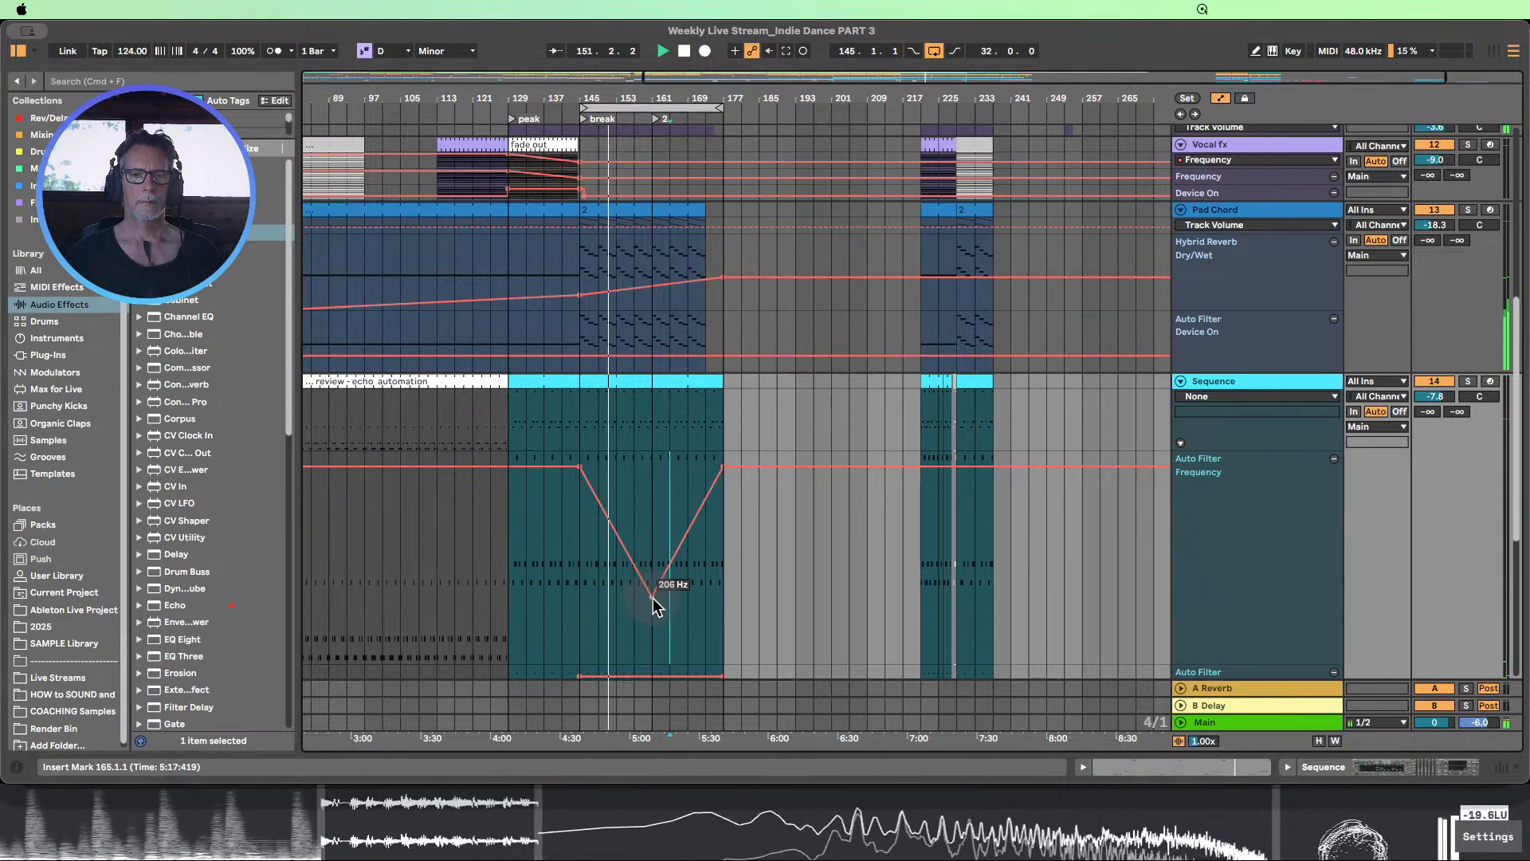
pyautogui.moveTo(653, 596); pyautogui.dragTo(652, 570)
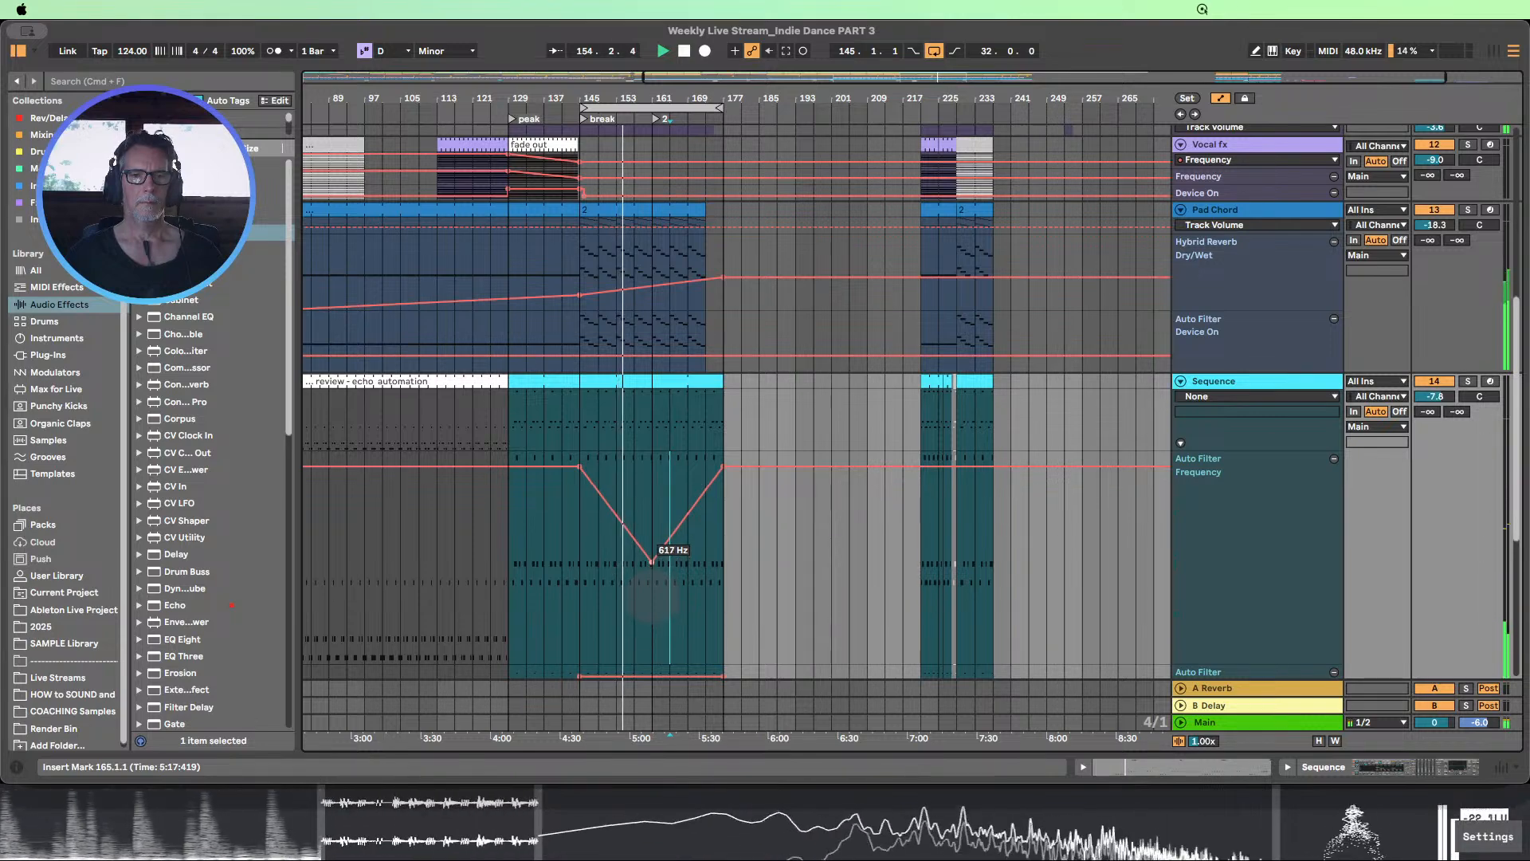
pyautogui.moveTo(652, 562)
pyautogui.mouseDown()
pyautogui.moveTo(652, 547)
pyautogui.moveTo(653, 559)
pyautogui.mouseUp()
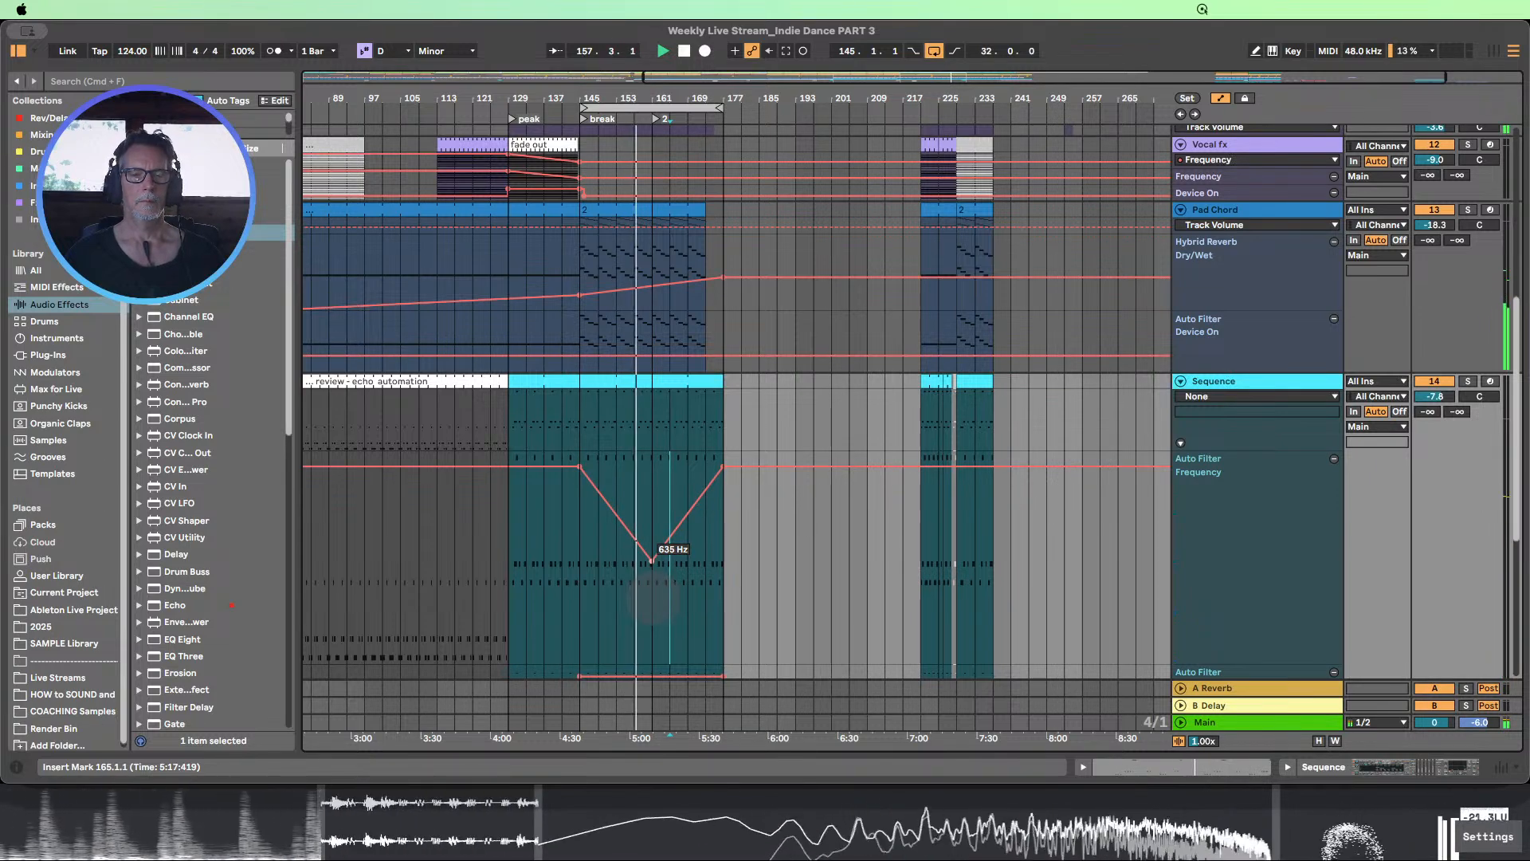
pyautogui.moveTo(652, 561); pyautogui.dragTo(670, 564)
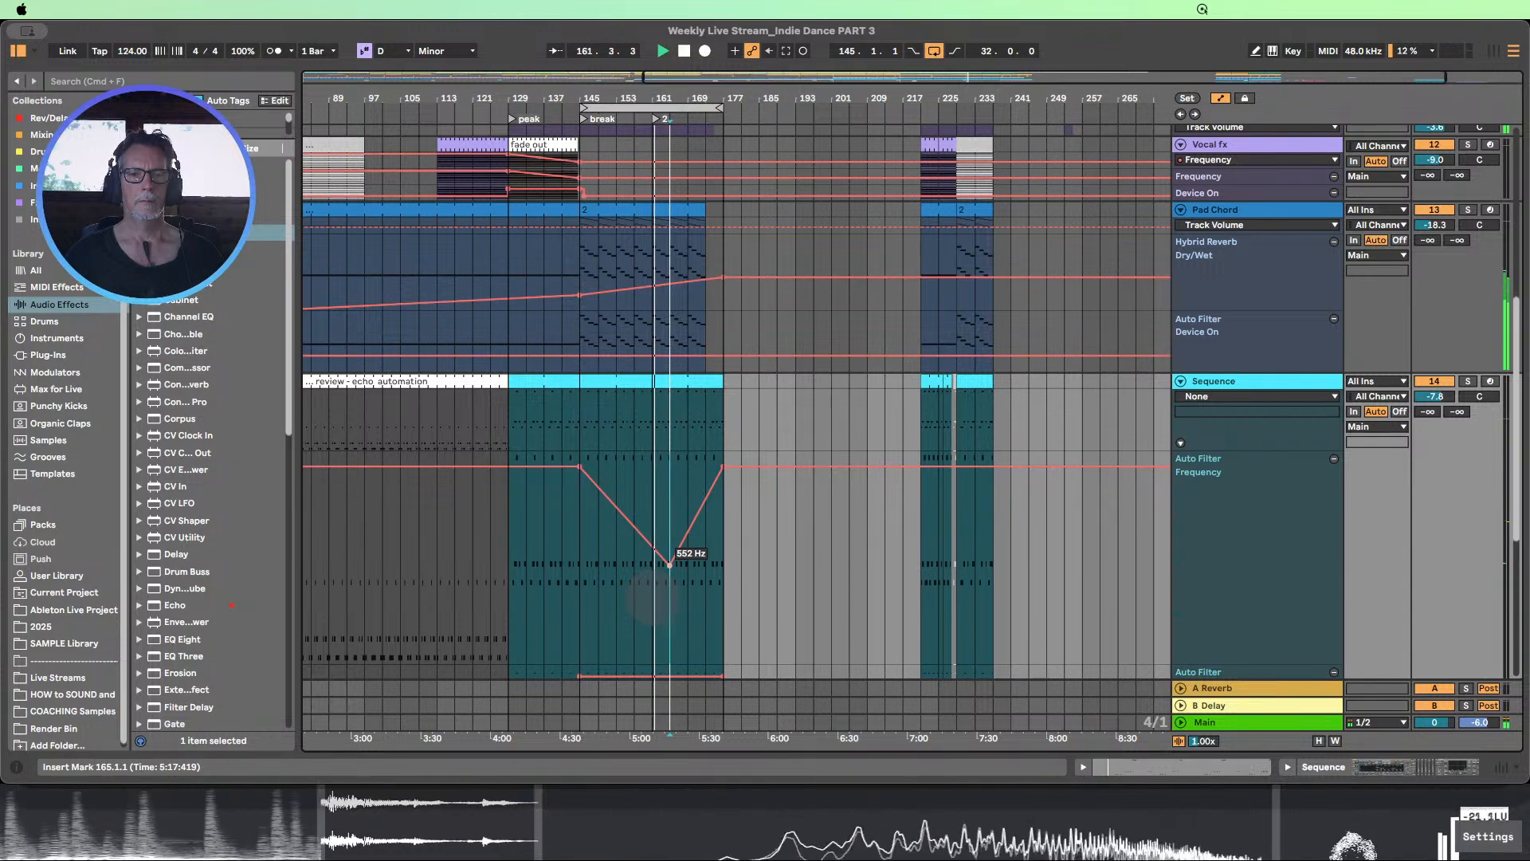
pyautogui.moveTo(670, 564); pyautogui.dragTo(687, 570)
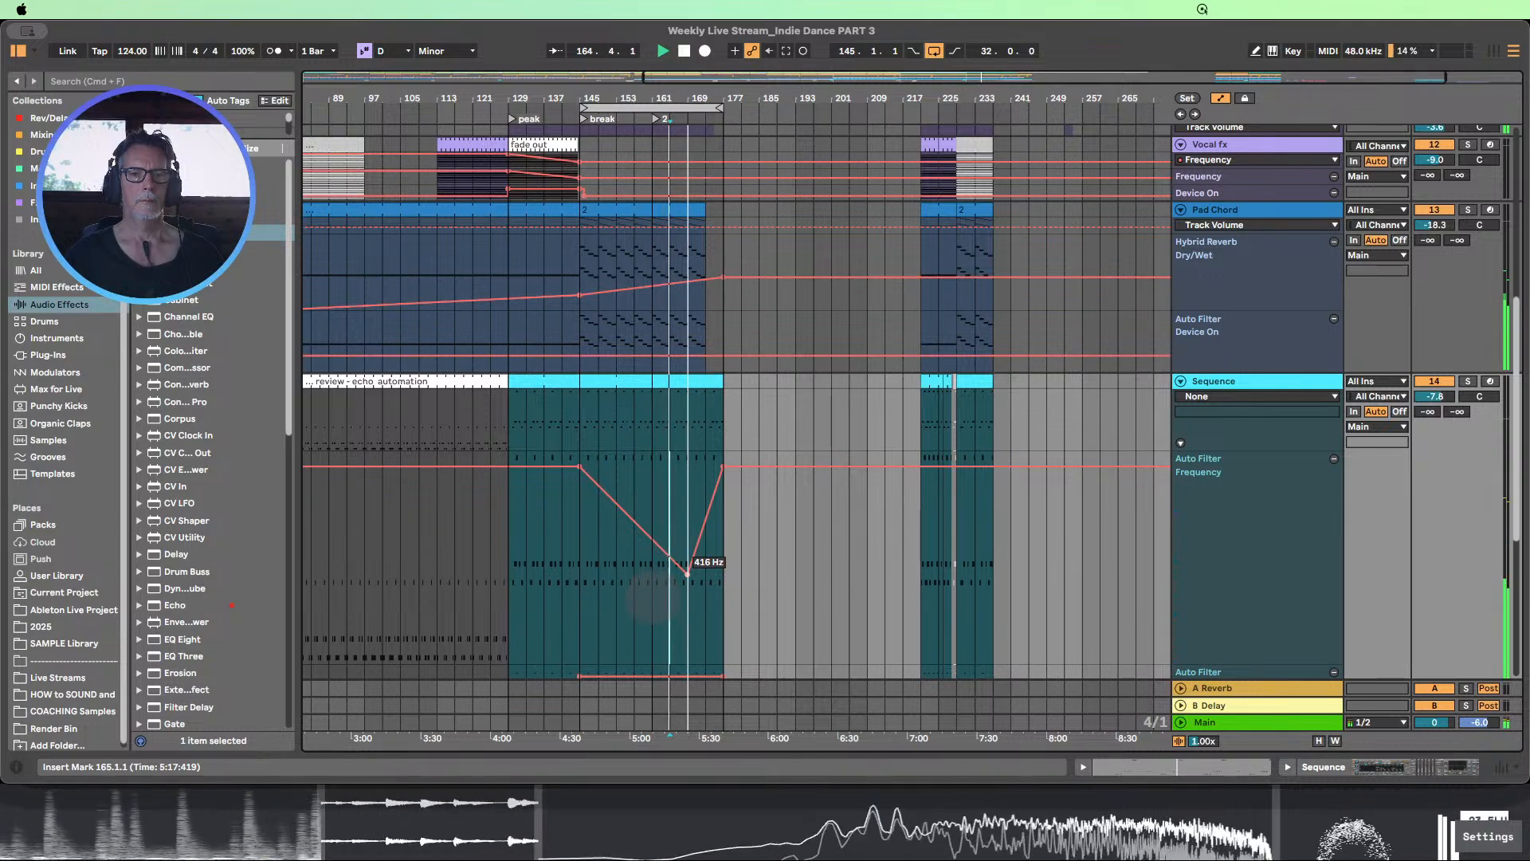
pyautogui.moveTo(687, 574); pyautogui.dragTo(687, 572)
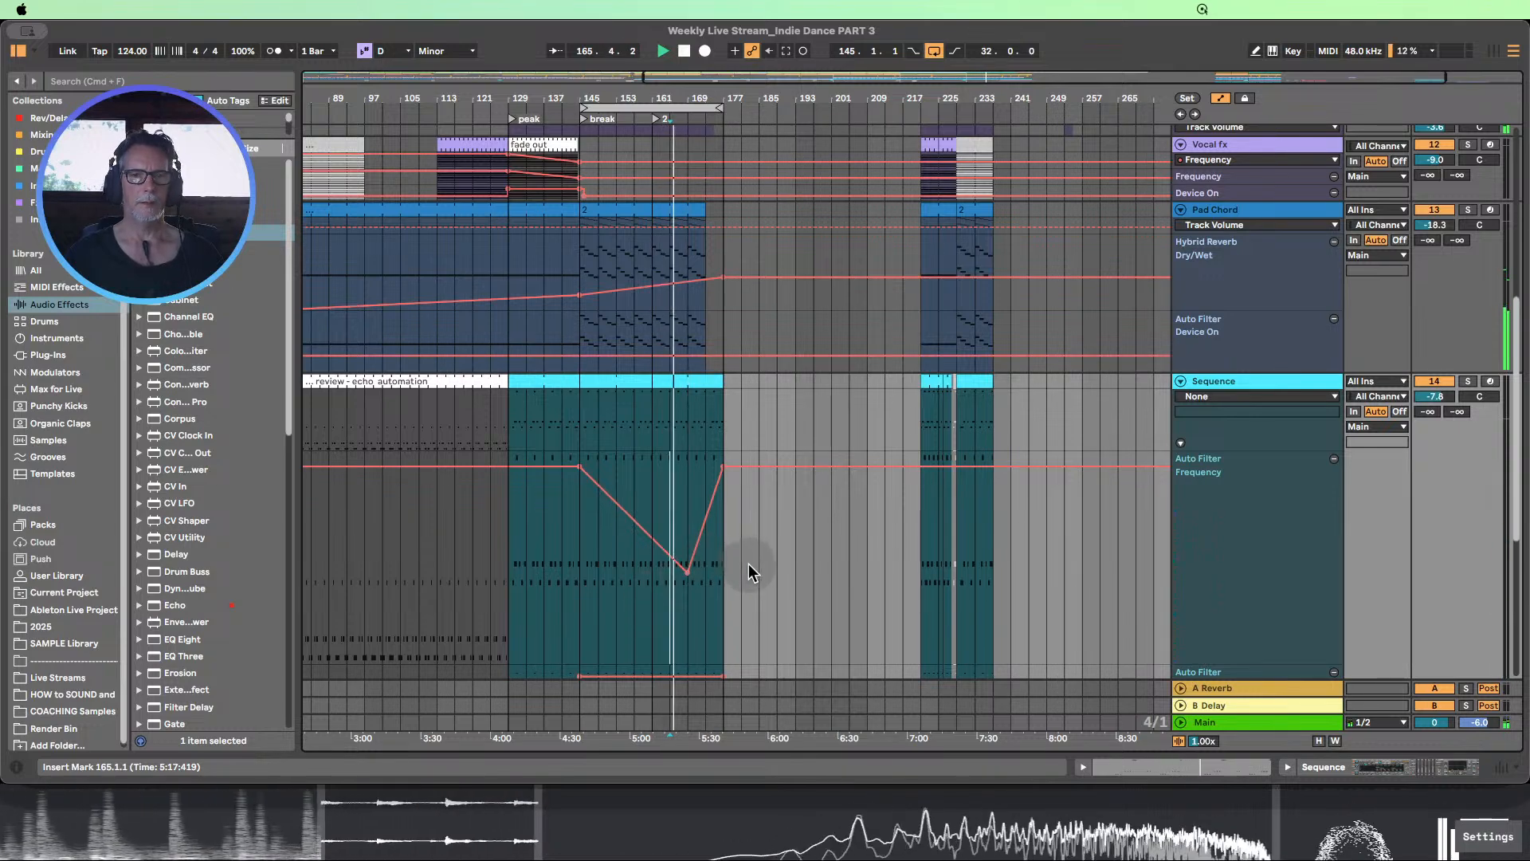
# Examine the clips and automation of all tracks while the break plays, and stop playback
pyautogui.scroll(2, 748, 567)
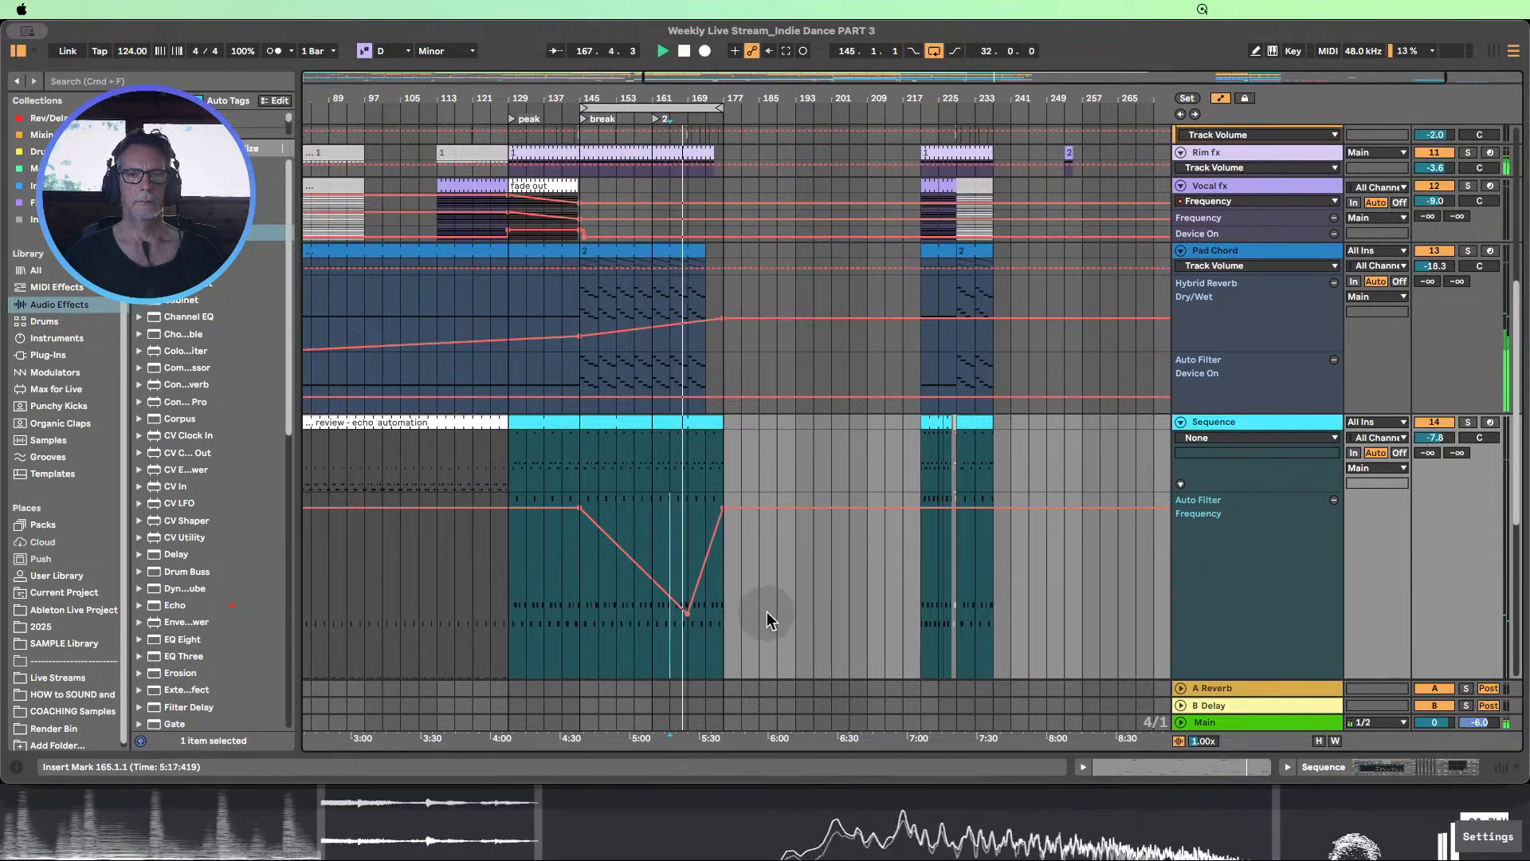
pyautogui.scroll(2, 769, 619)
pyautogui.scroll(4, 770, 618)
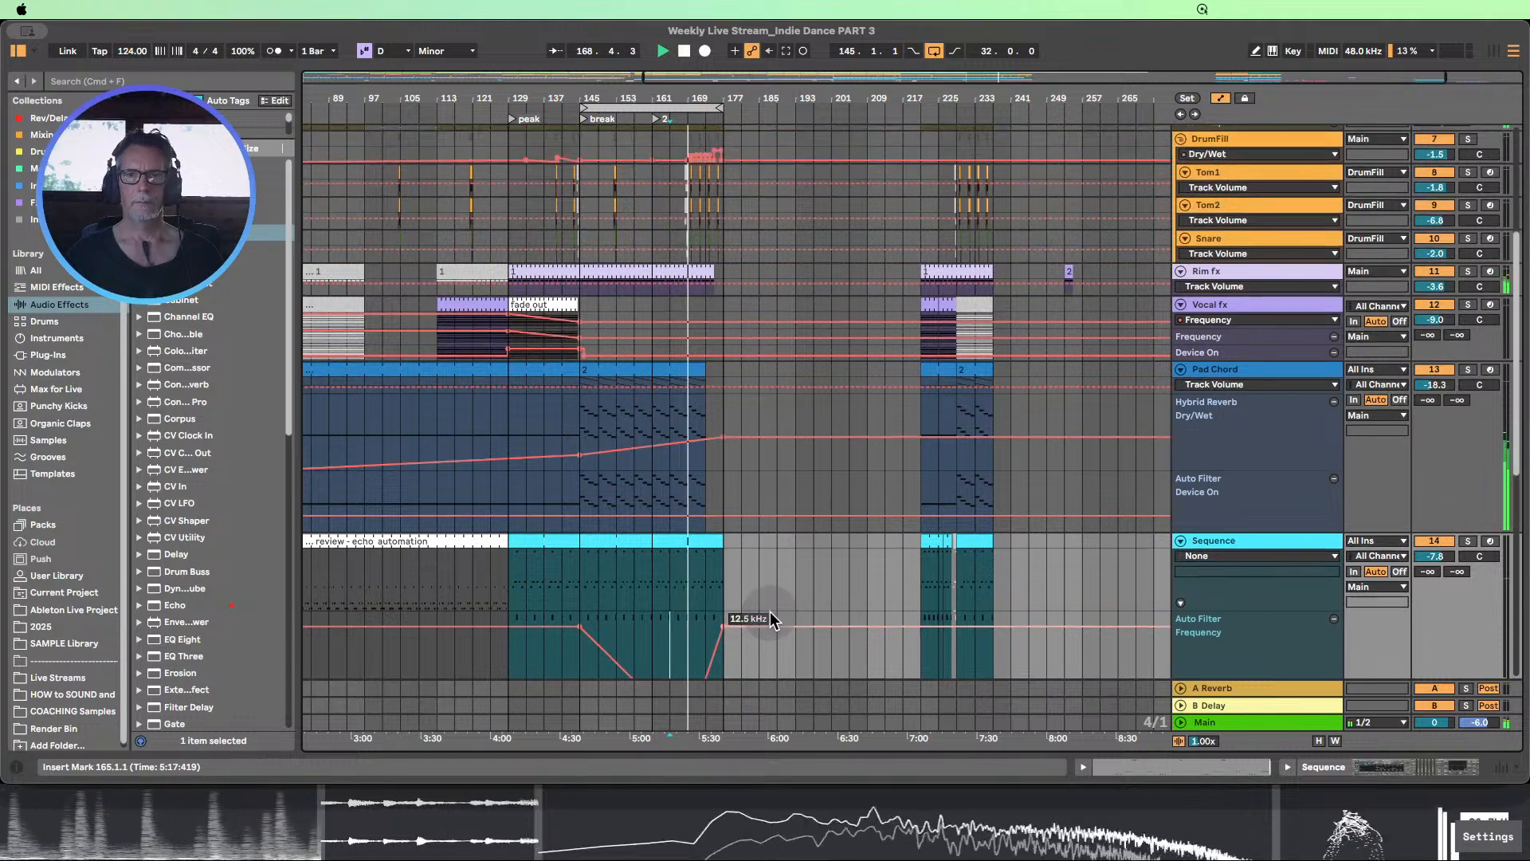
pyautogui.scroll(4, 775, 616)
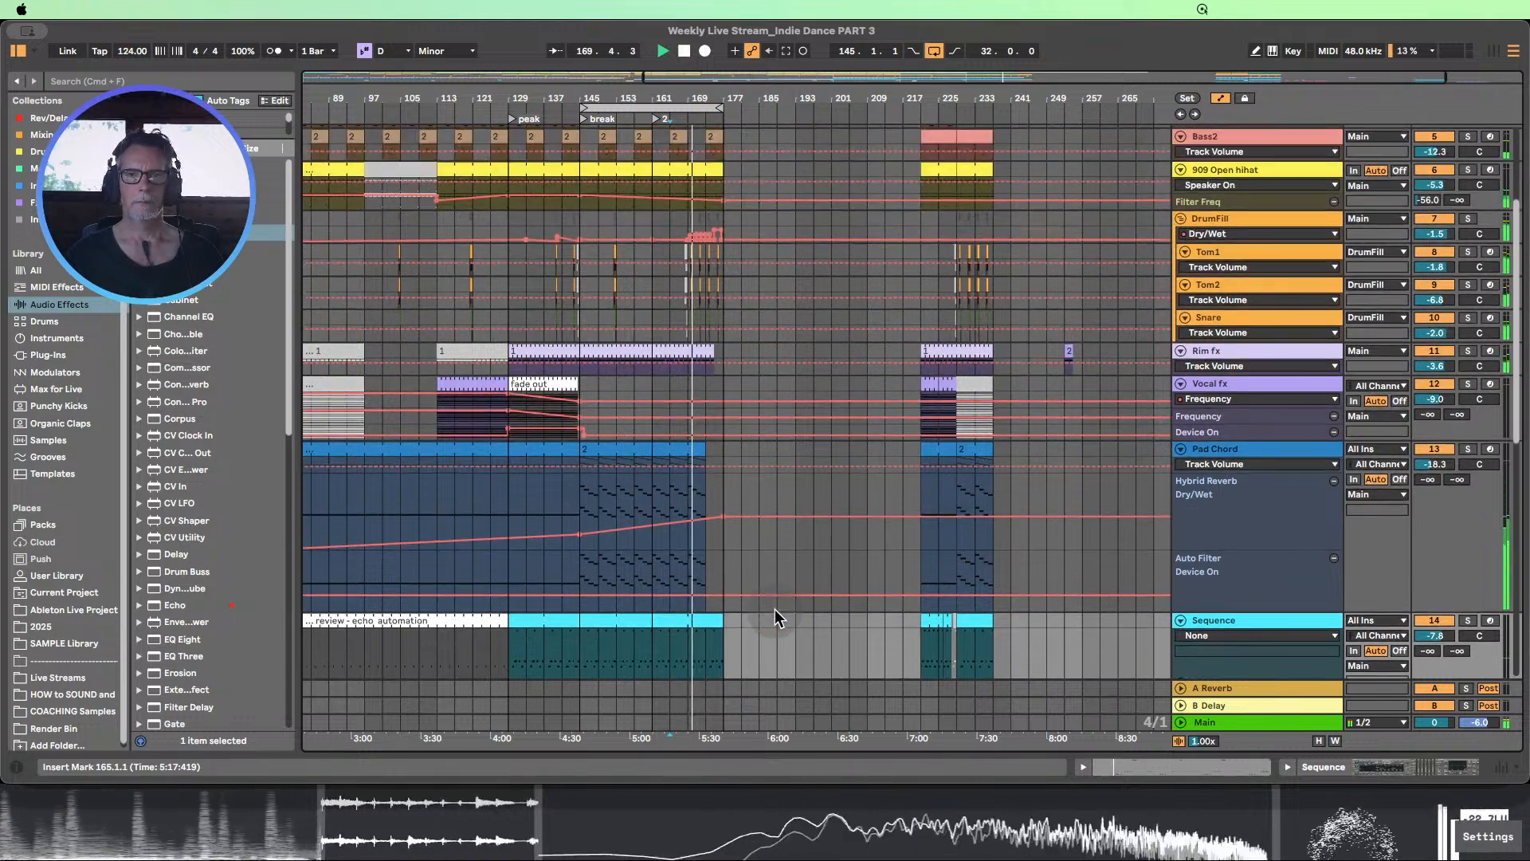
pyautogui.scroll(3, 776, 609)
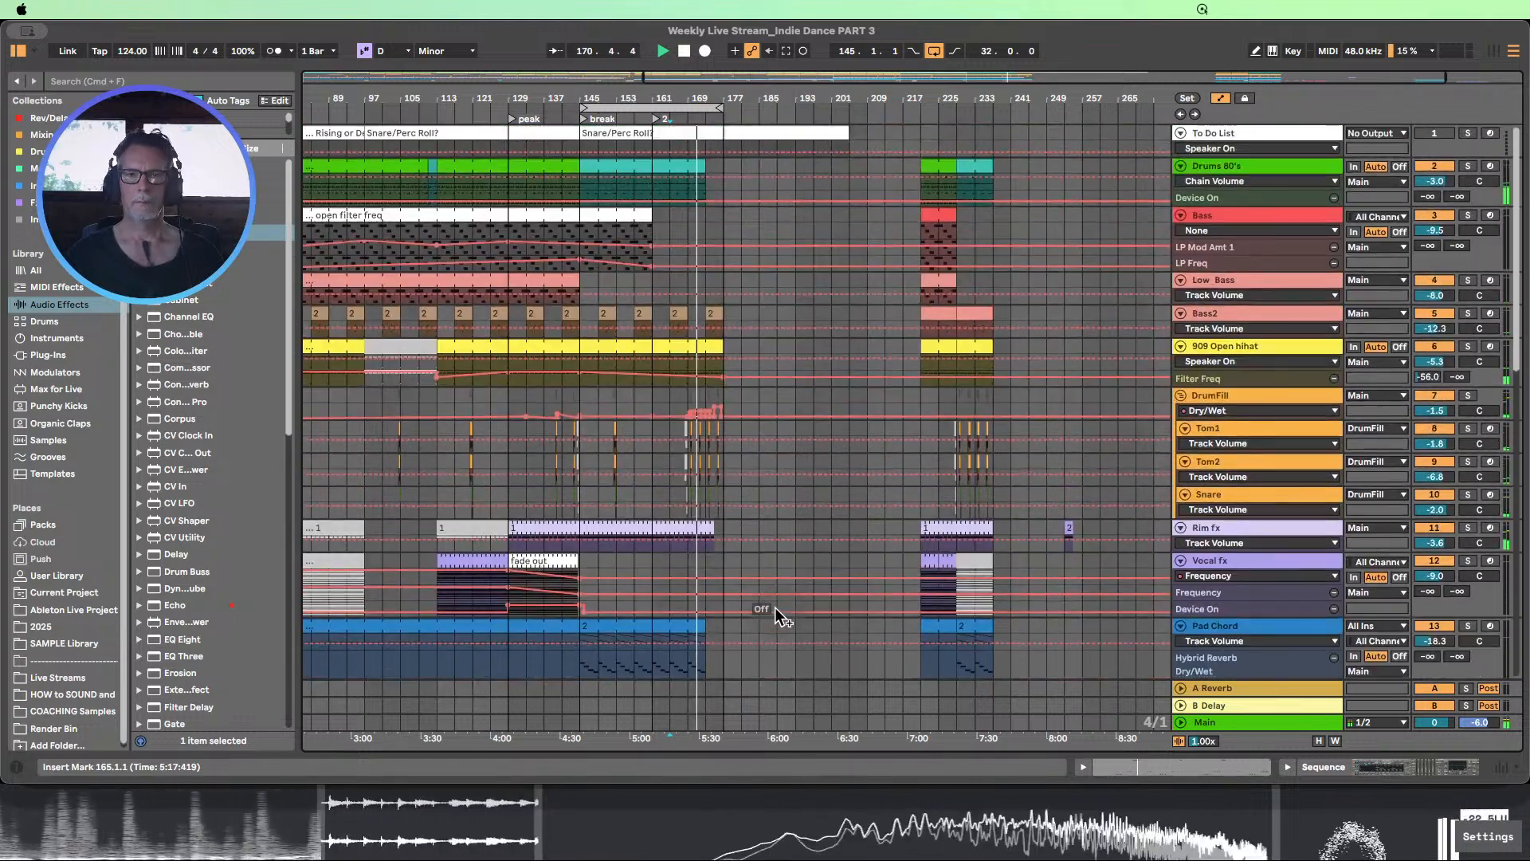
pyautogui.scroll(-8, 776, 605)
pyautogui.scroll(-4, 777, 600)
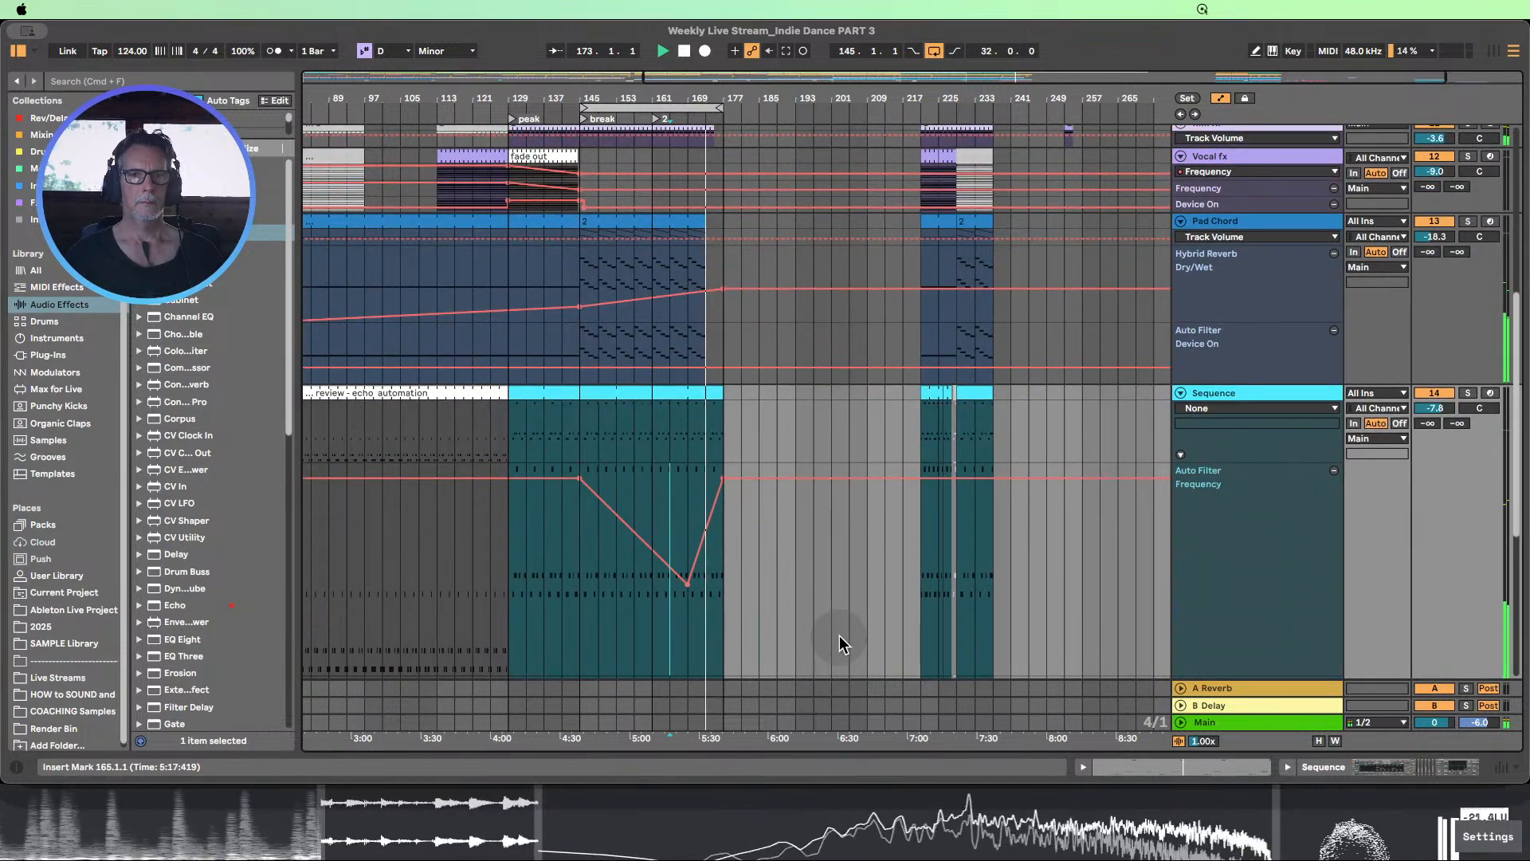
pyautogui.click(684, 51)
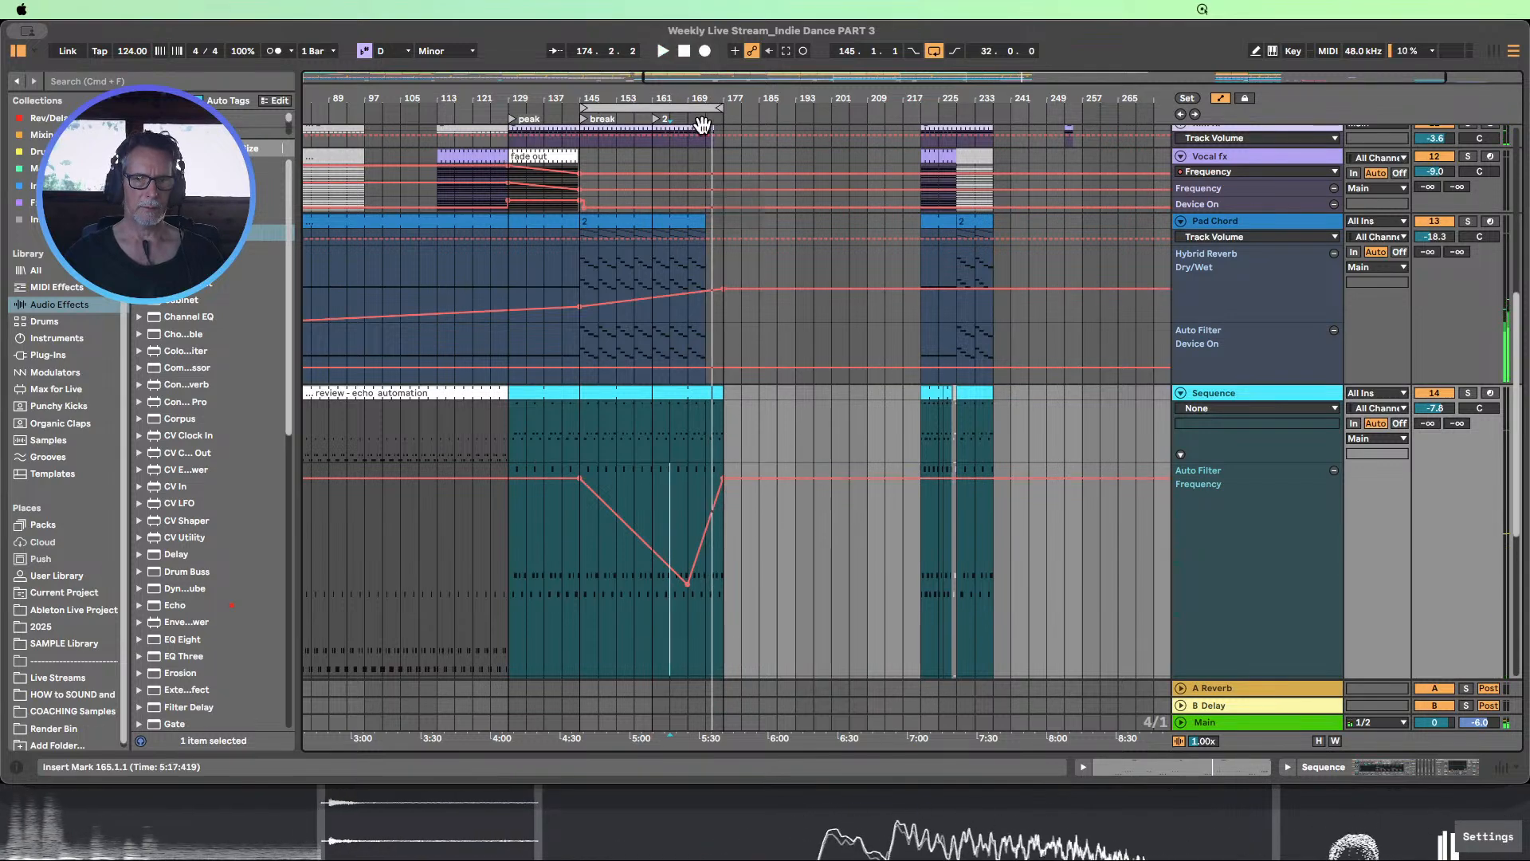
# Raise the Sequence track's Auto Filter Frequency end point at bar 177 to 19.9 kHz
pyautogui.moveTo(699, 104); pyautogui.dragTo(700, 605)
pyautogui.click(805, 588)
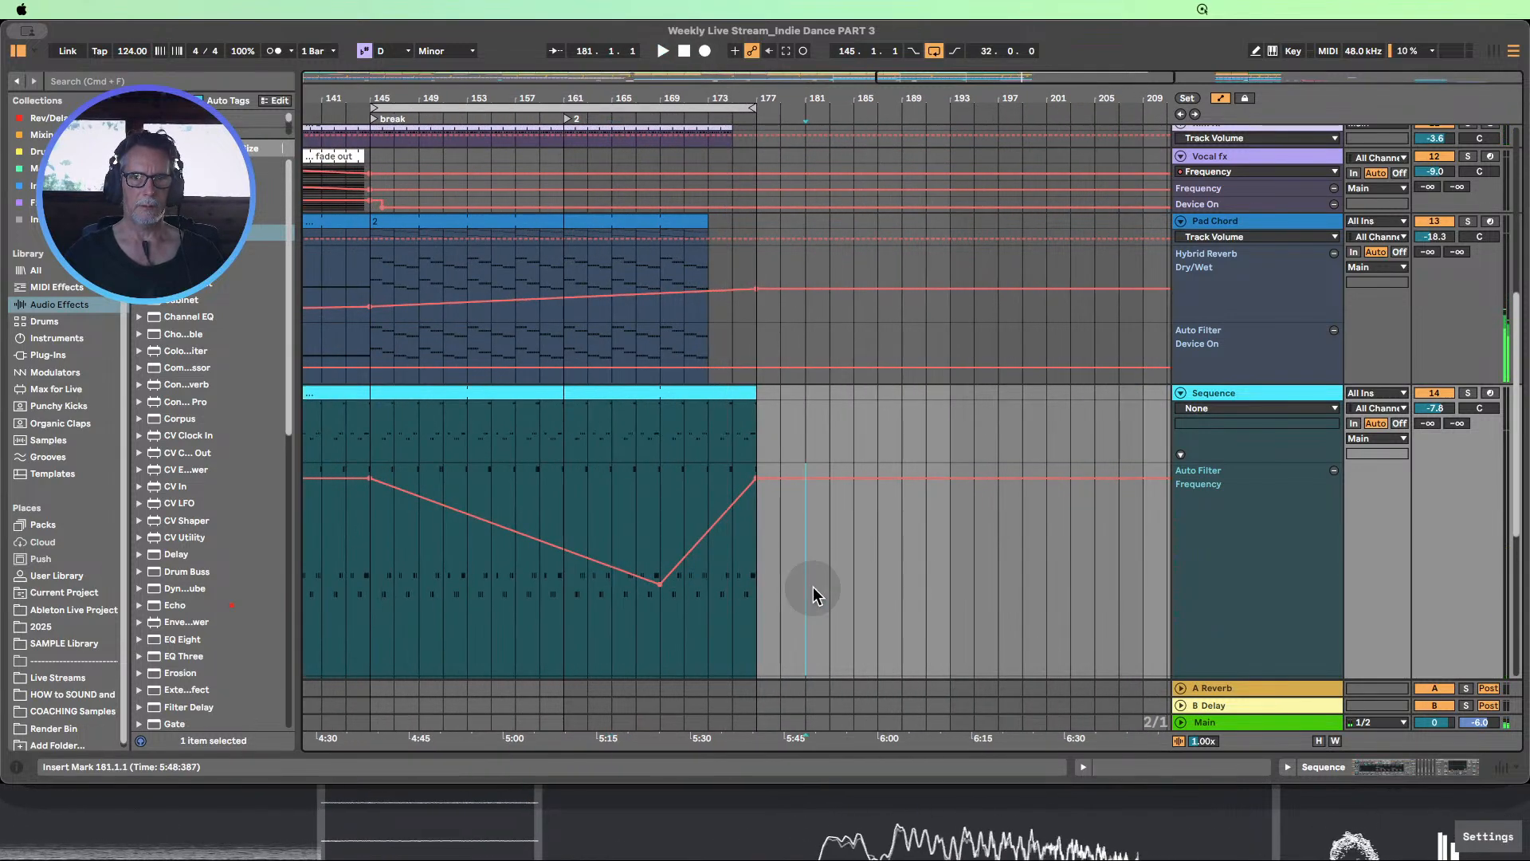
pyautogui.moveTo(758, 480); pyautogui.dragTo(756, 466)
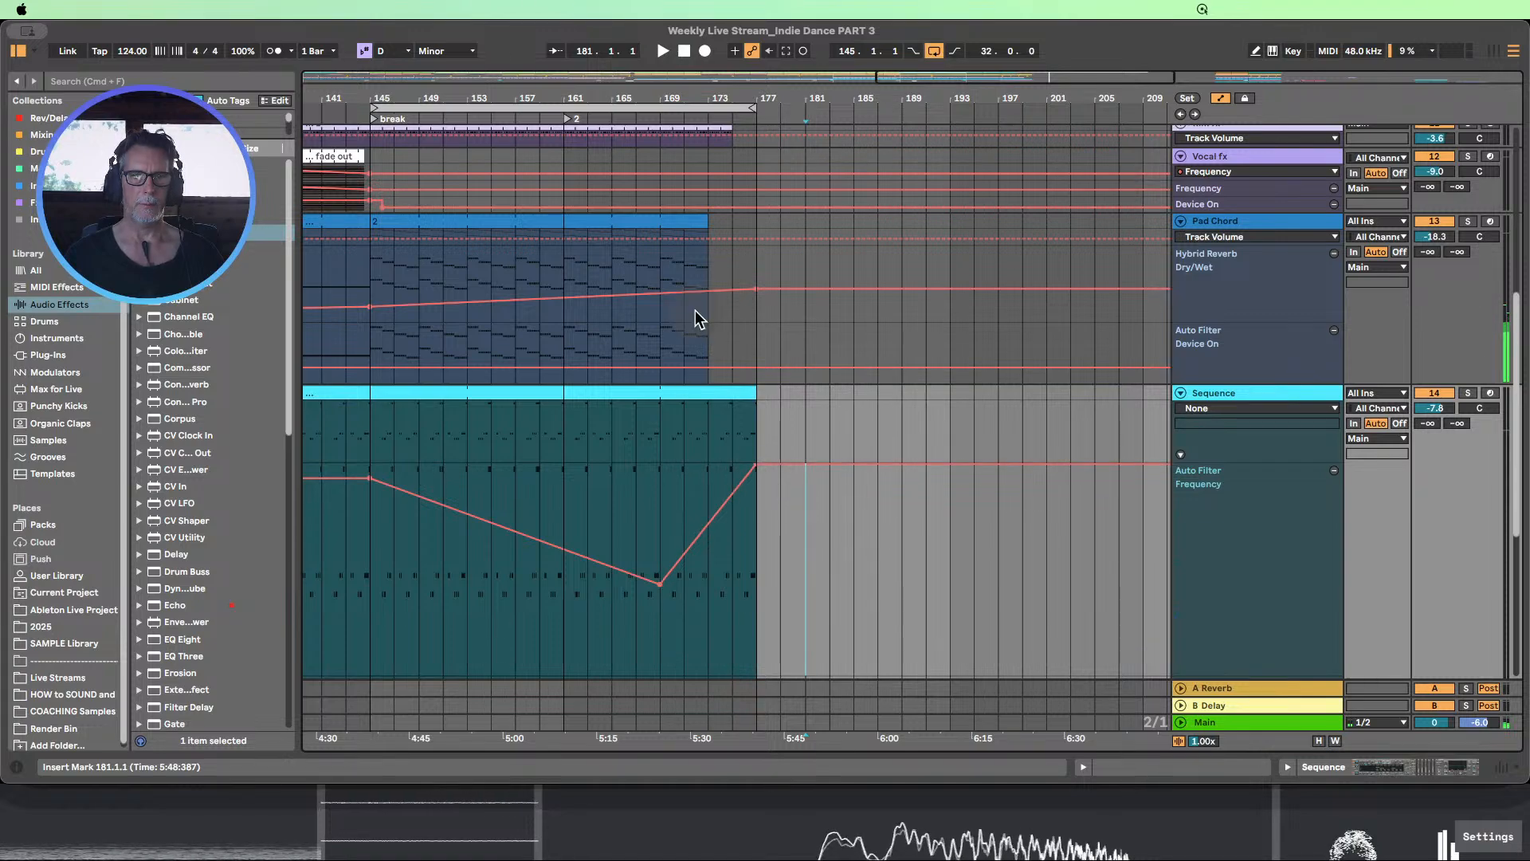
pyautogui.moveTo(705, 102); pyautogui.dragTo(706, 34)
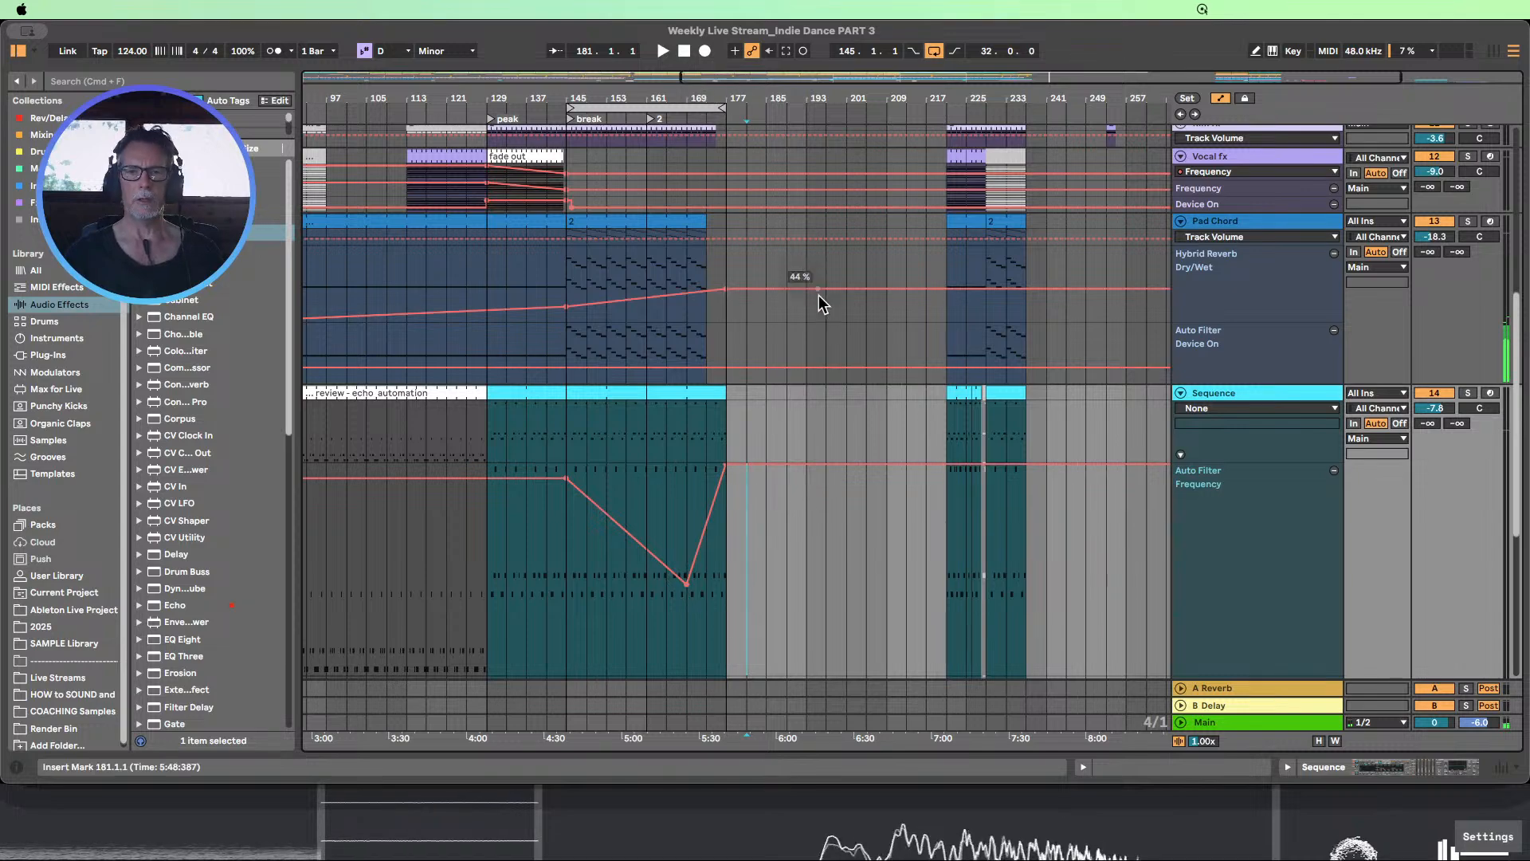
# Show the Sequence track's Analog F1 Freq parameter in its own automation lane and hide the devices
pyautogui.doubleClick(1234, 391)
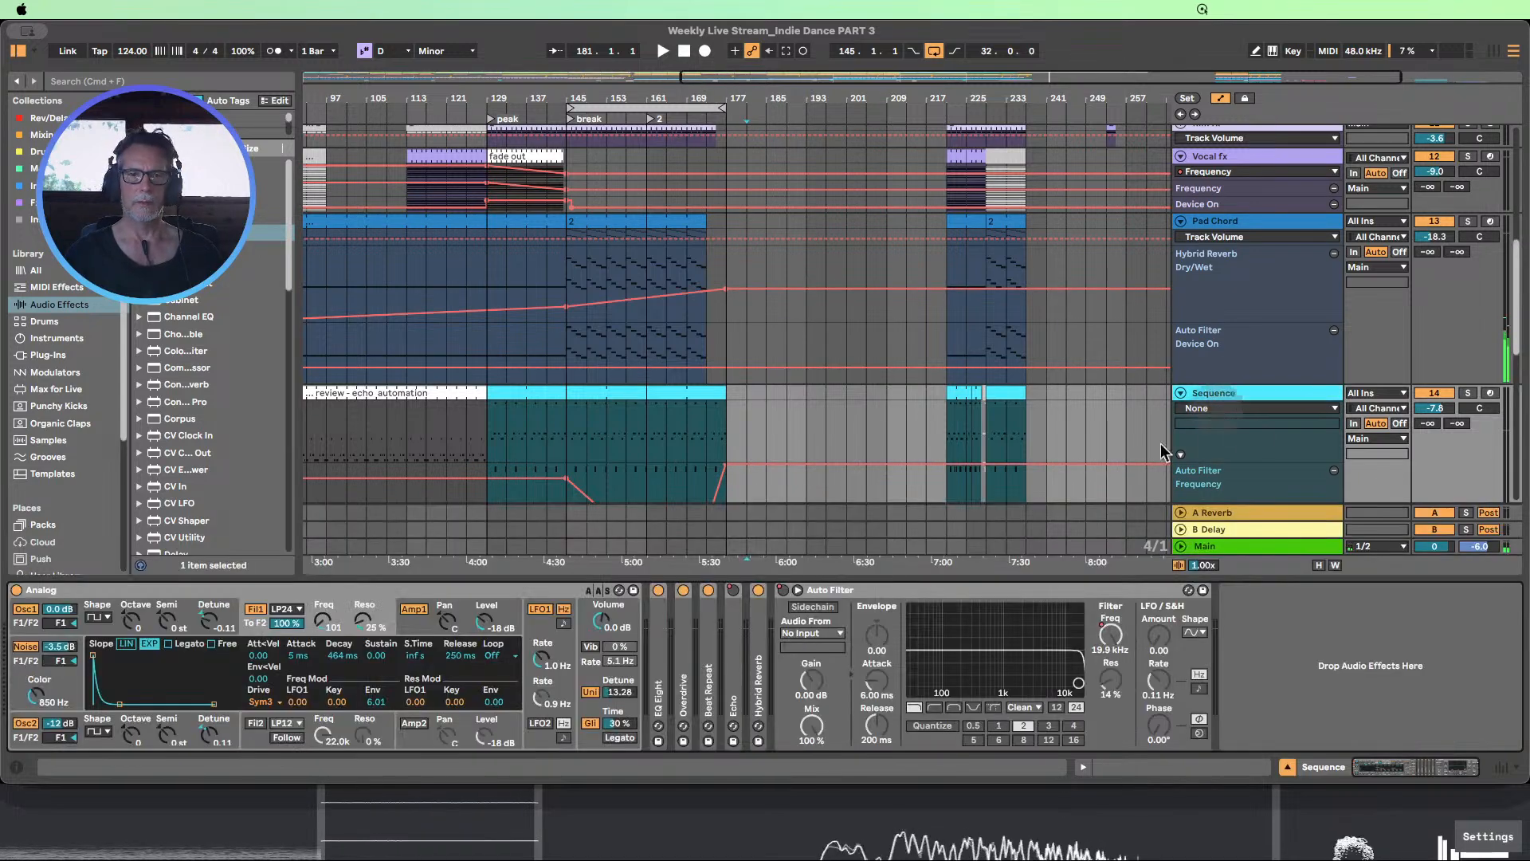
pyautogui.click(323, 620)
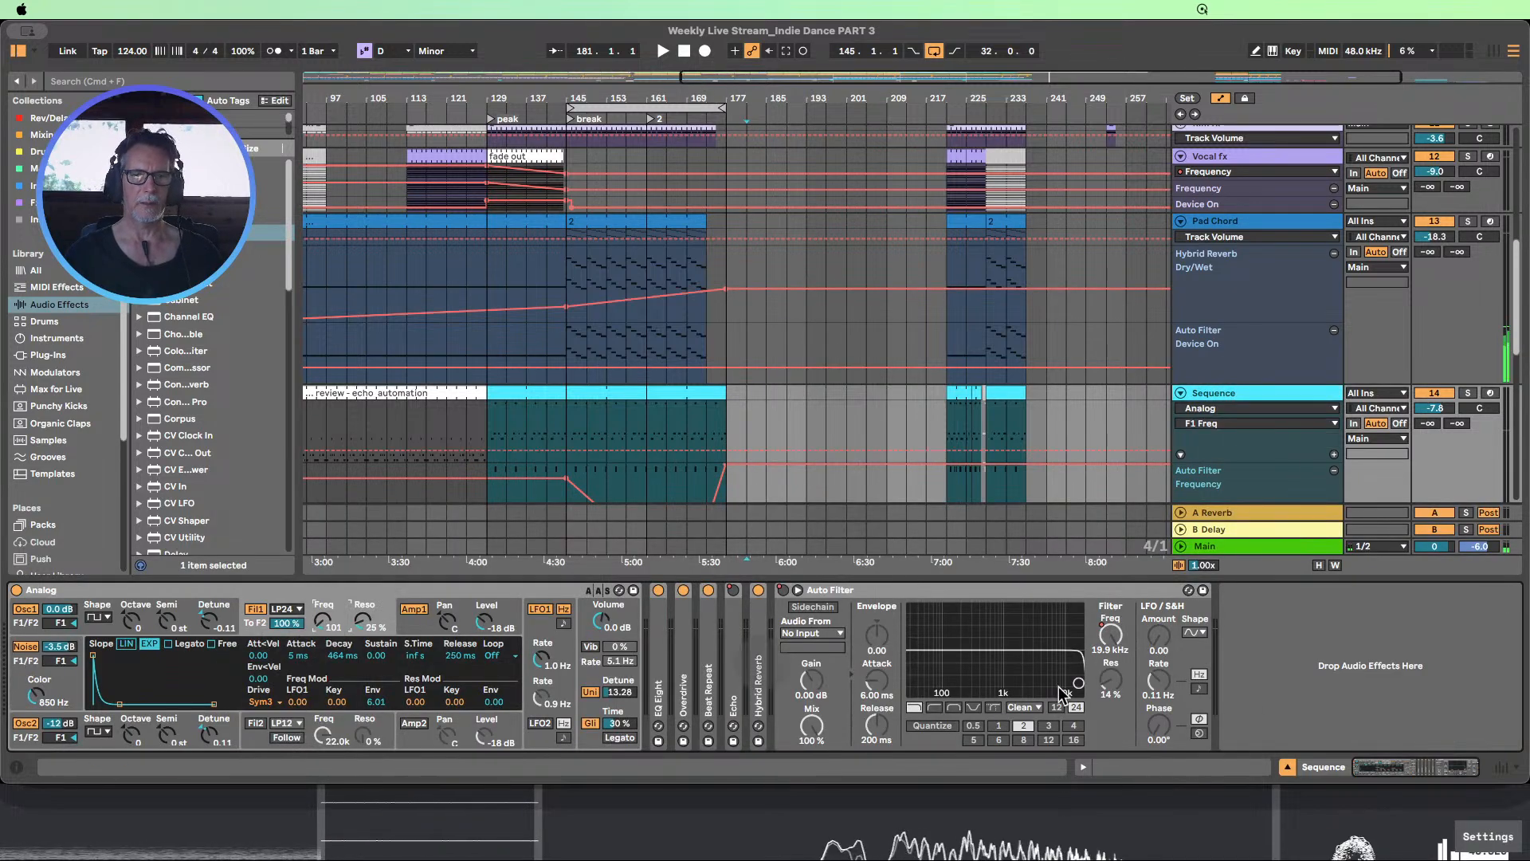
pyautogui.click(1288, 767)
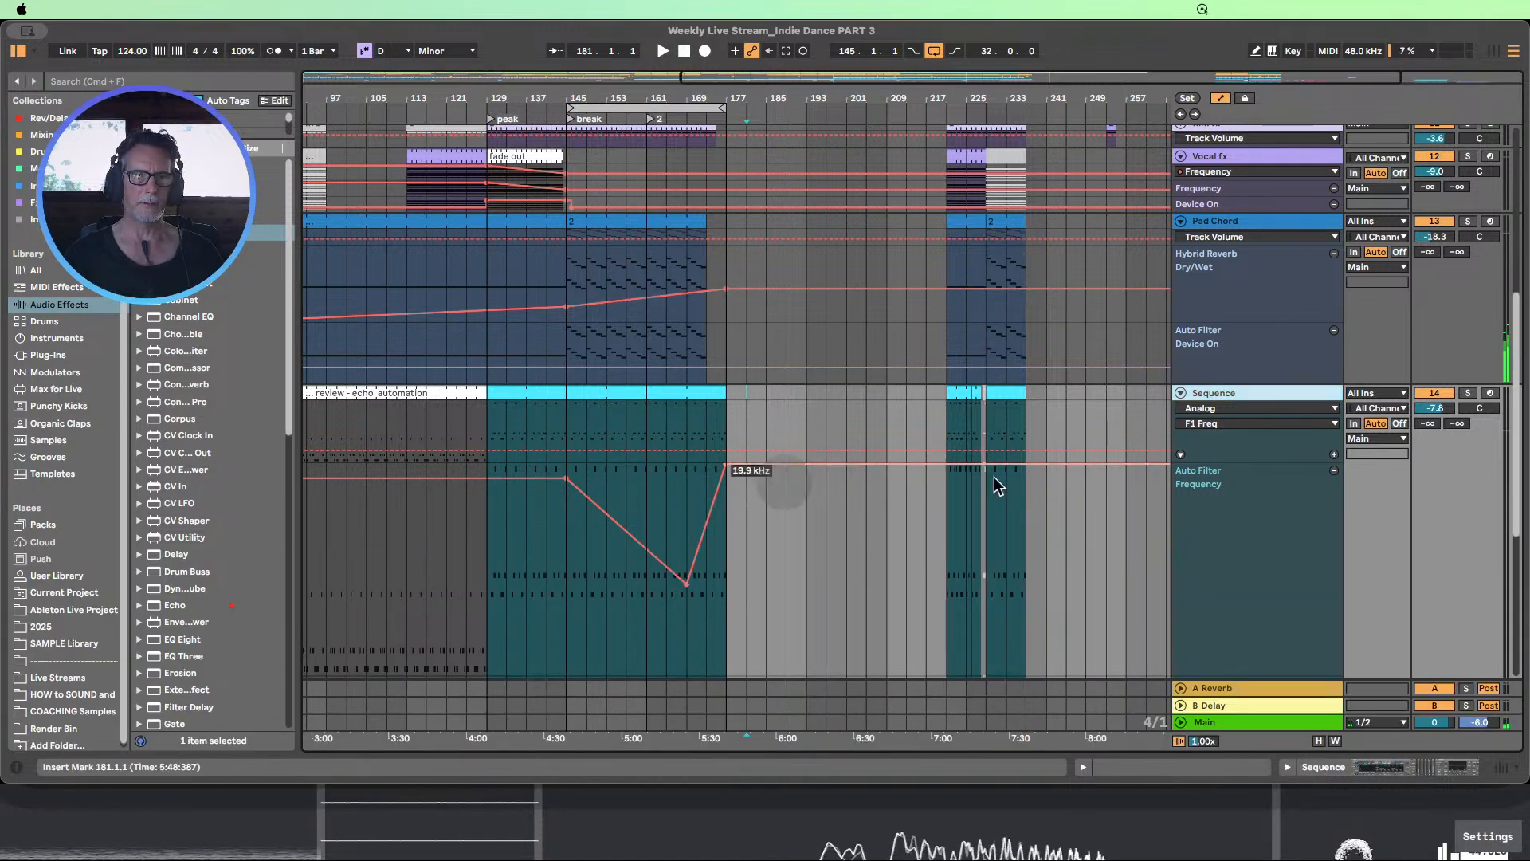
pyautogui.click(1334, 454)
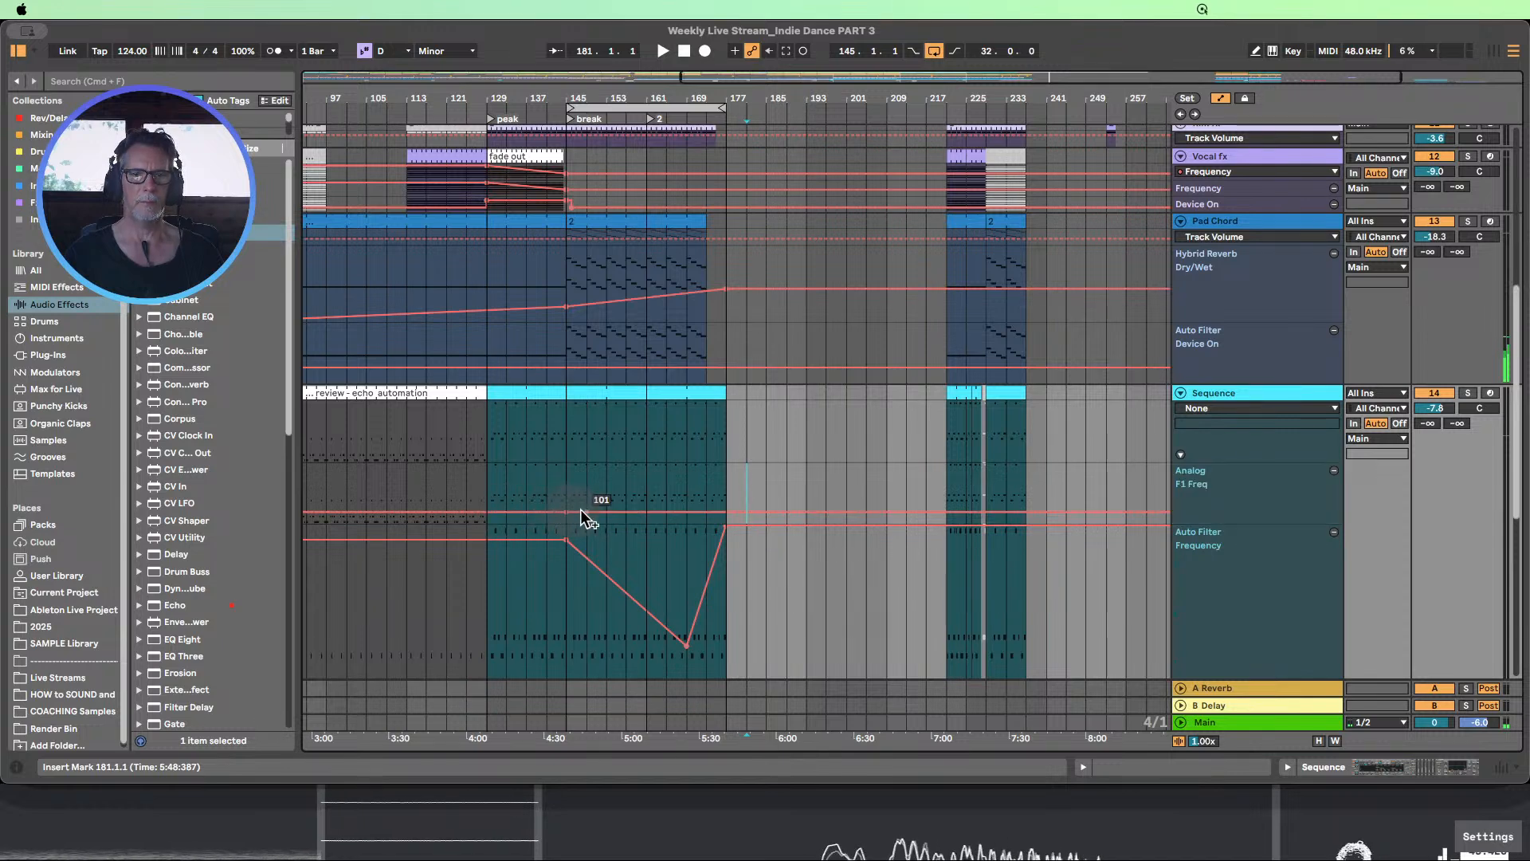
# Draw an Analog F1 Freq ramp rising from 101 at bar 145 to bar 177, dropping back to 101, and play the break
pyautogui.click(726, 510)
pyautogui.moveTo(696, 509); pyautogui.dragTo(725, 493)
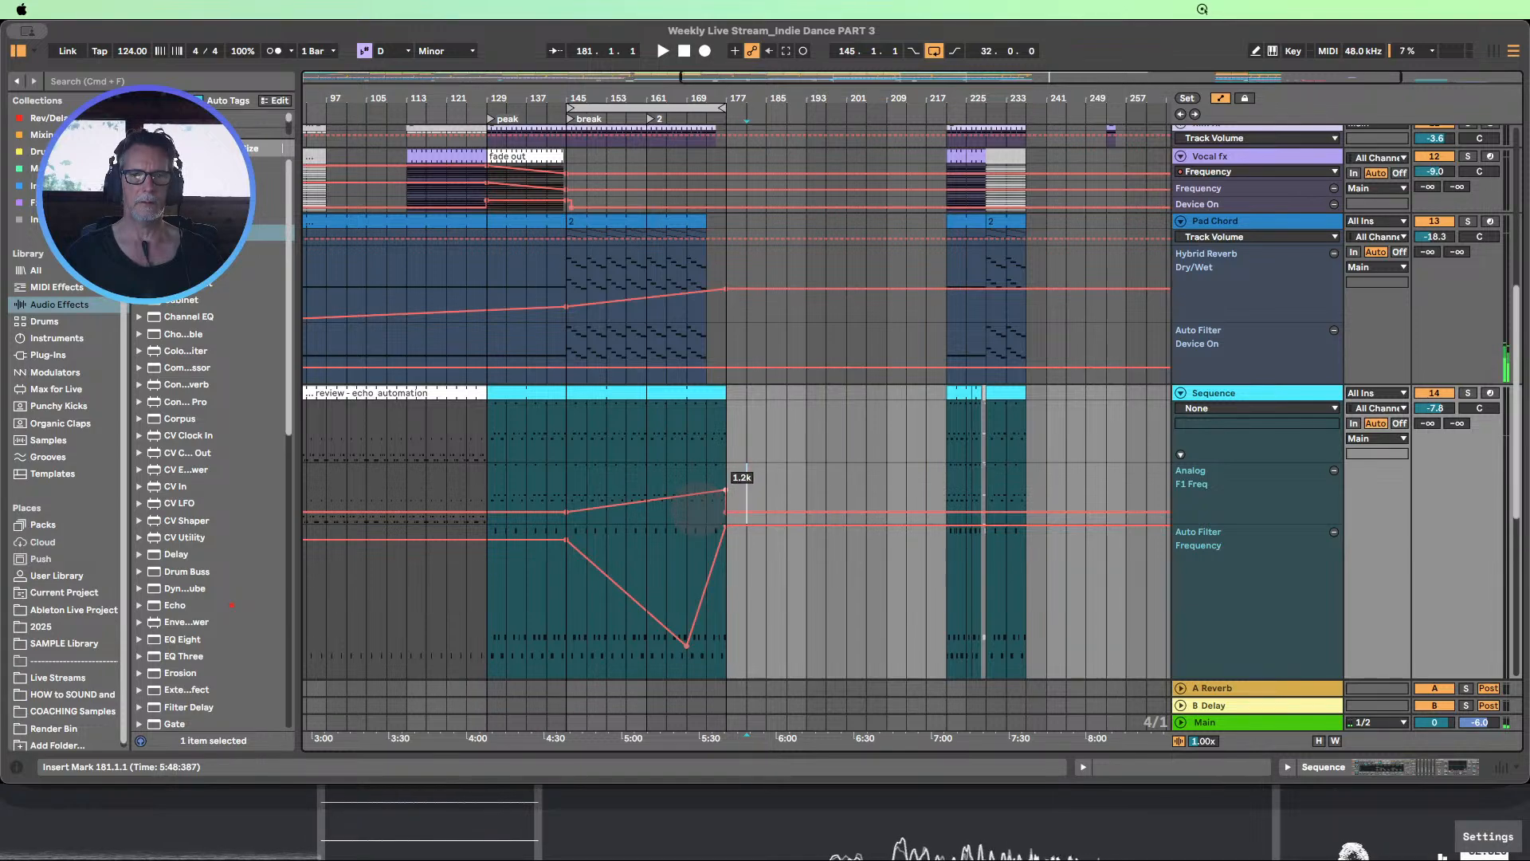
pyautogui.click(550, 120)
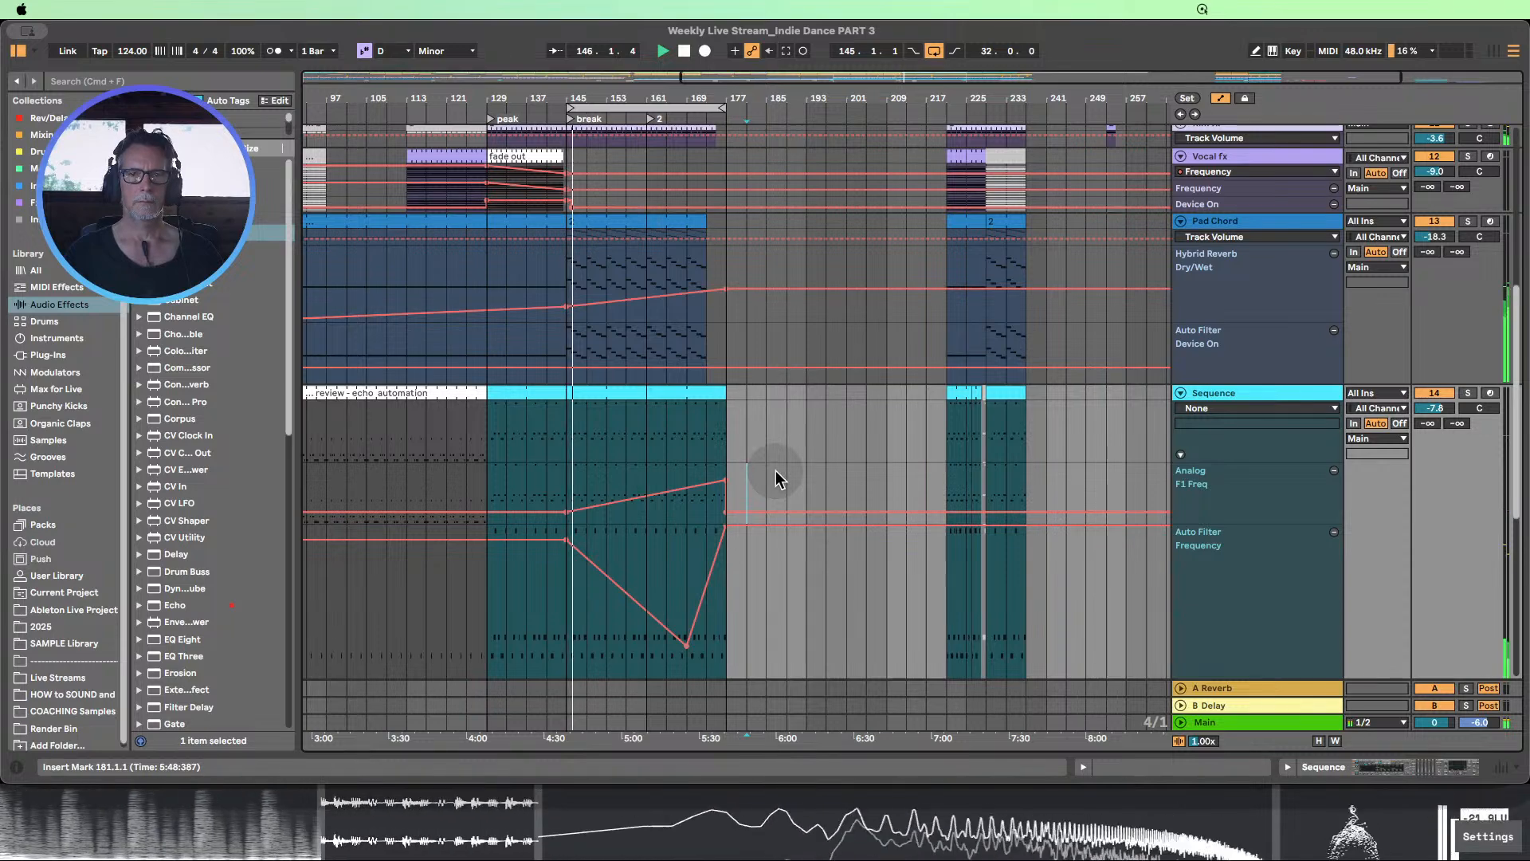
# Extend the Pad Chord clip in the break so it ends at bar 177
pyautogui.scroll(1, 777, 470)
pyautogui.moveTo(712, 97); pyautogui.dragTo(724, 156)
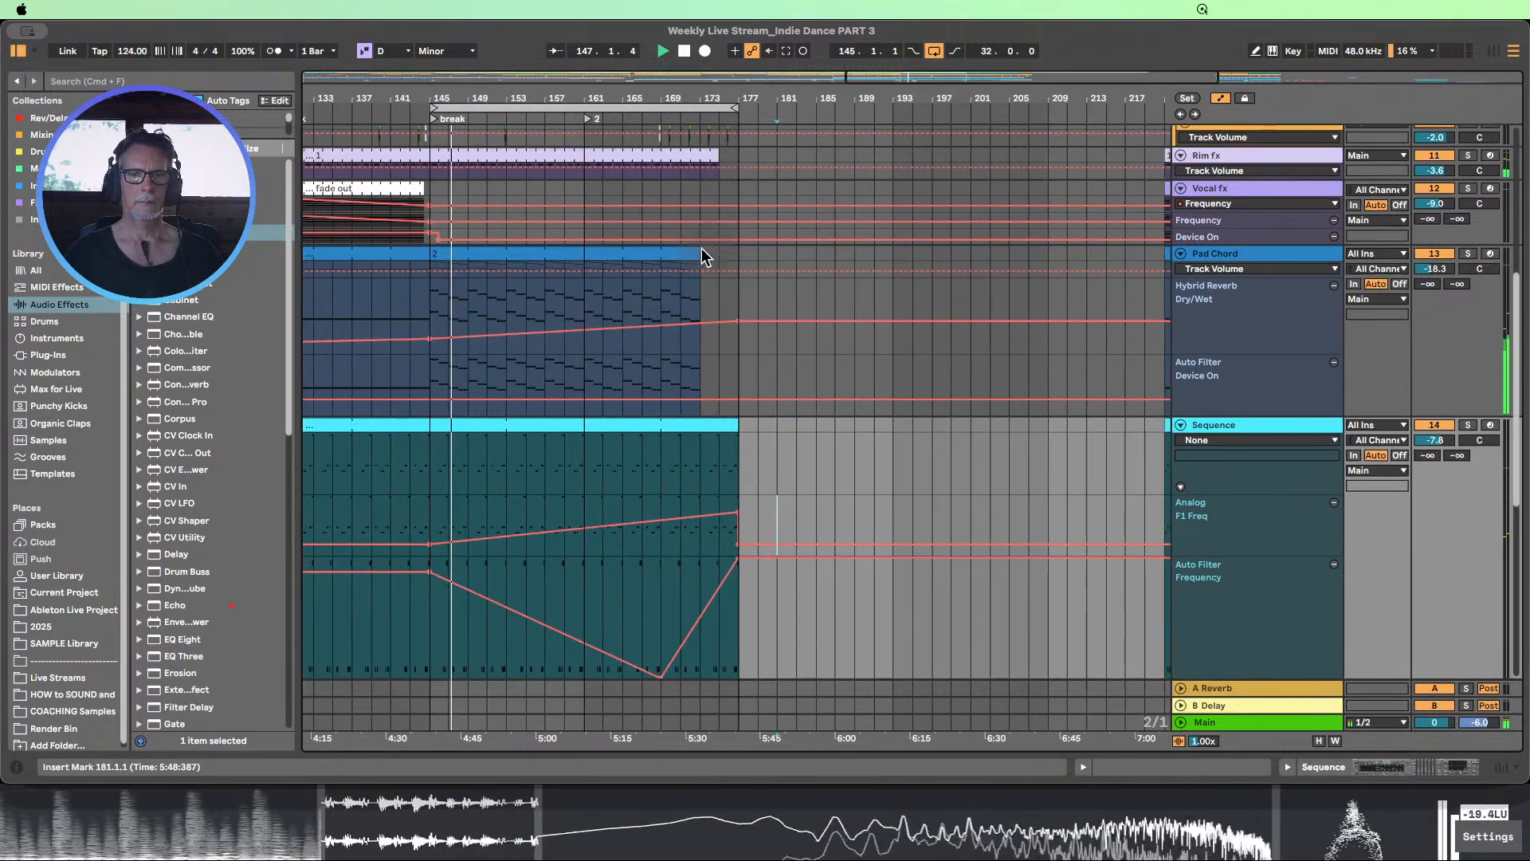
pyautogui.moveTo(704, 256); pyautogui.dragTo(739, 245)
pyautogui.scroll(-1, 861, 249)
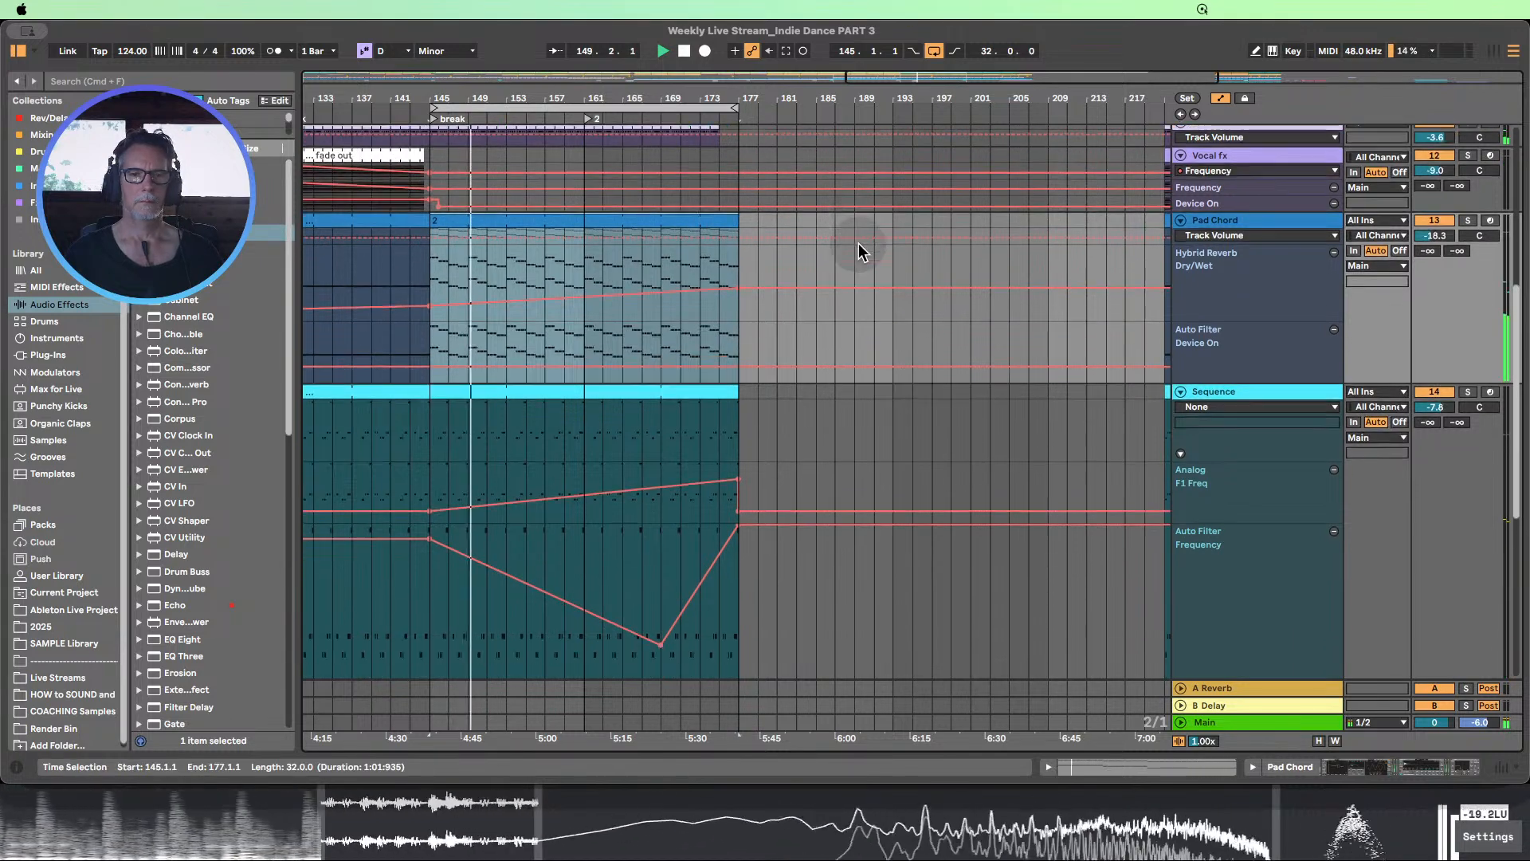
# Heighten the 909 Open hihat track and shorten its break clip to end at bar 173
pyautogui.scroll(4, 860, 252)
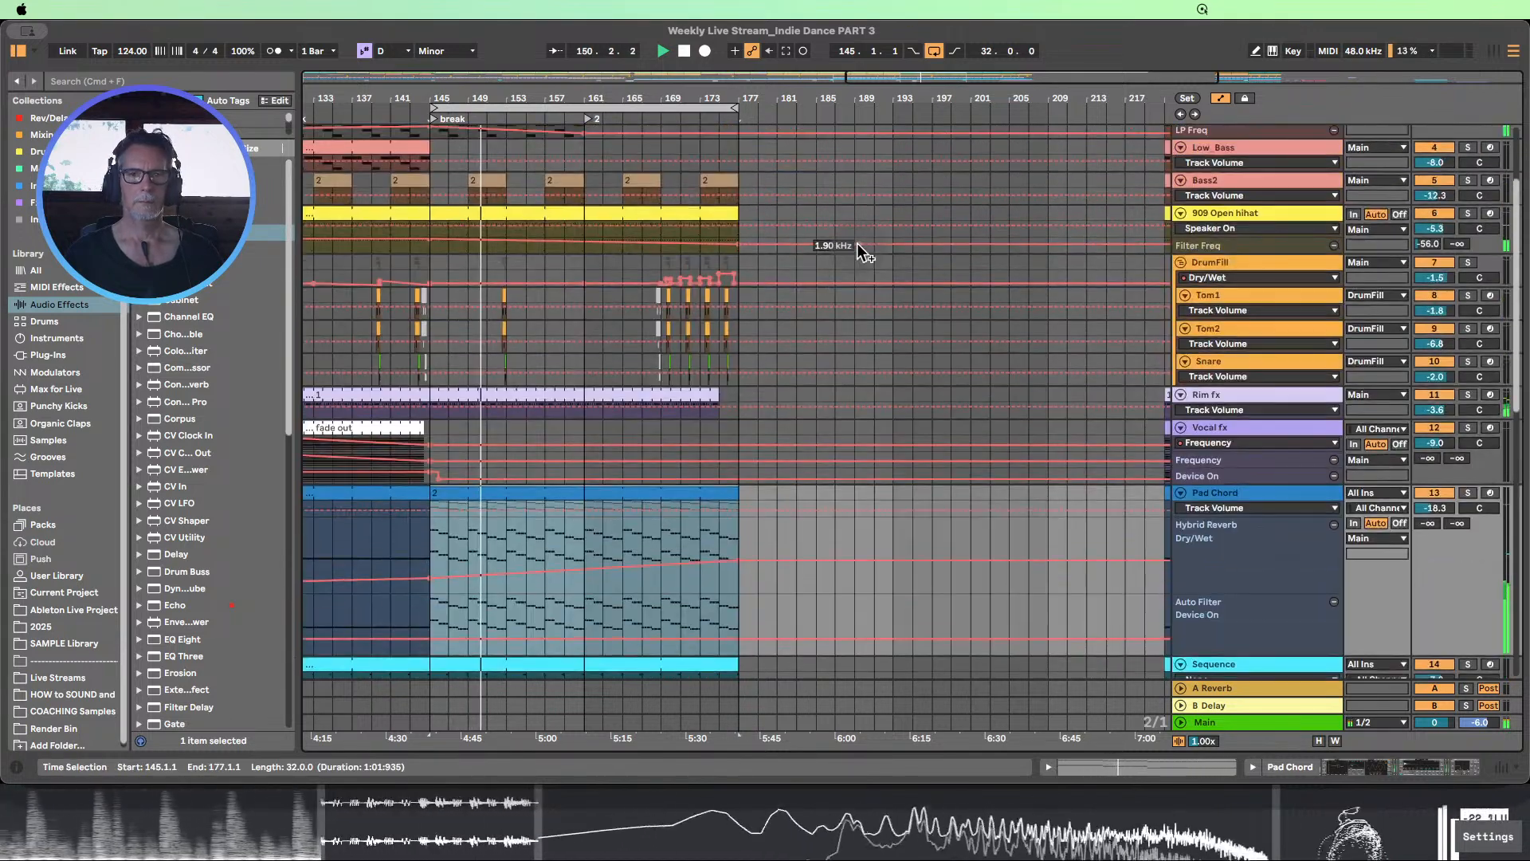
pyautogui.scroll(4, 859, 247)
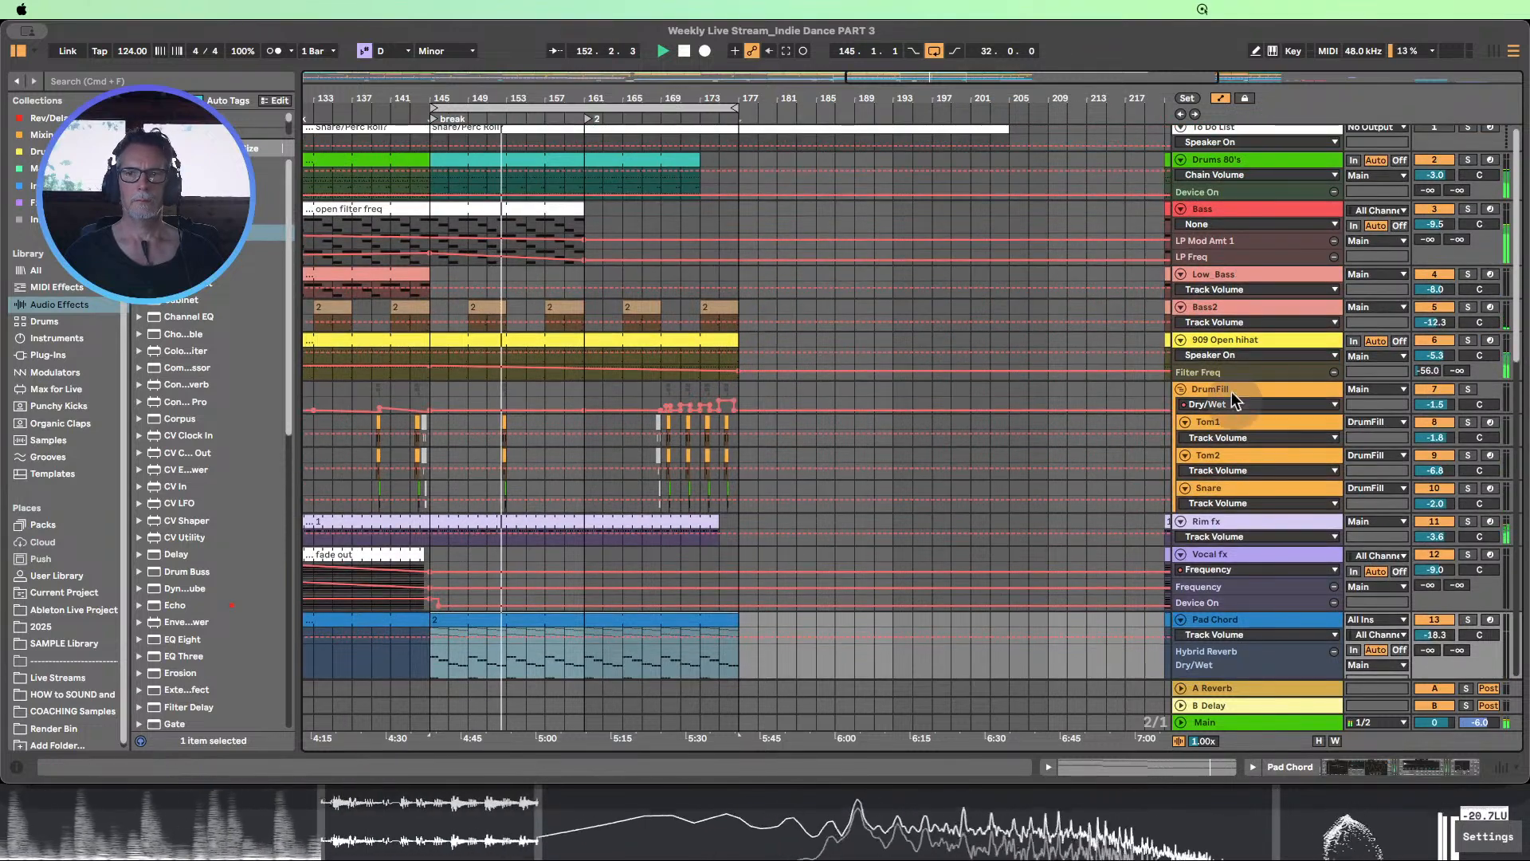
pyautogui.moveTo(1220, 364); pyautogui.dragTo(1235, 479)
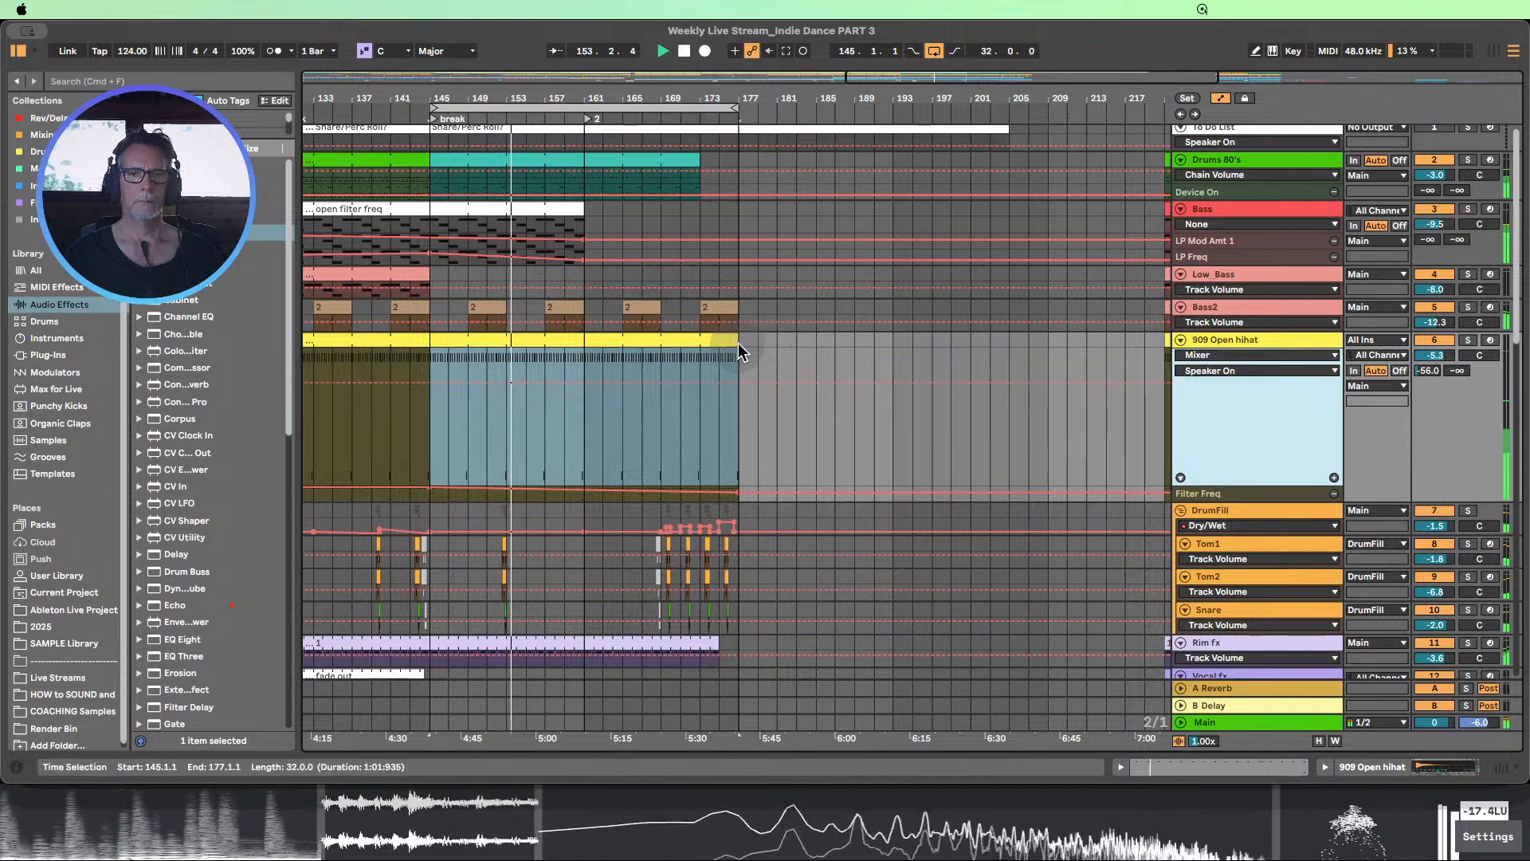
pyautogui.moveTo(739, 350); pyautogui.dragTo(700, 352)
# Examine how the hi-hat, drum fill, pad and Sequence clips and automation line up across the break during playback
pyautogui.scroll(-4, 801, 363)
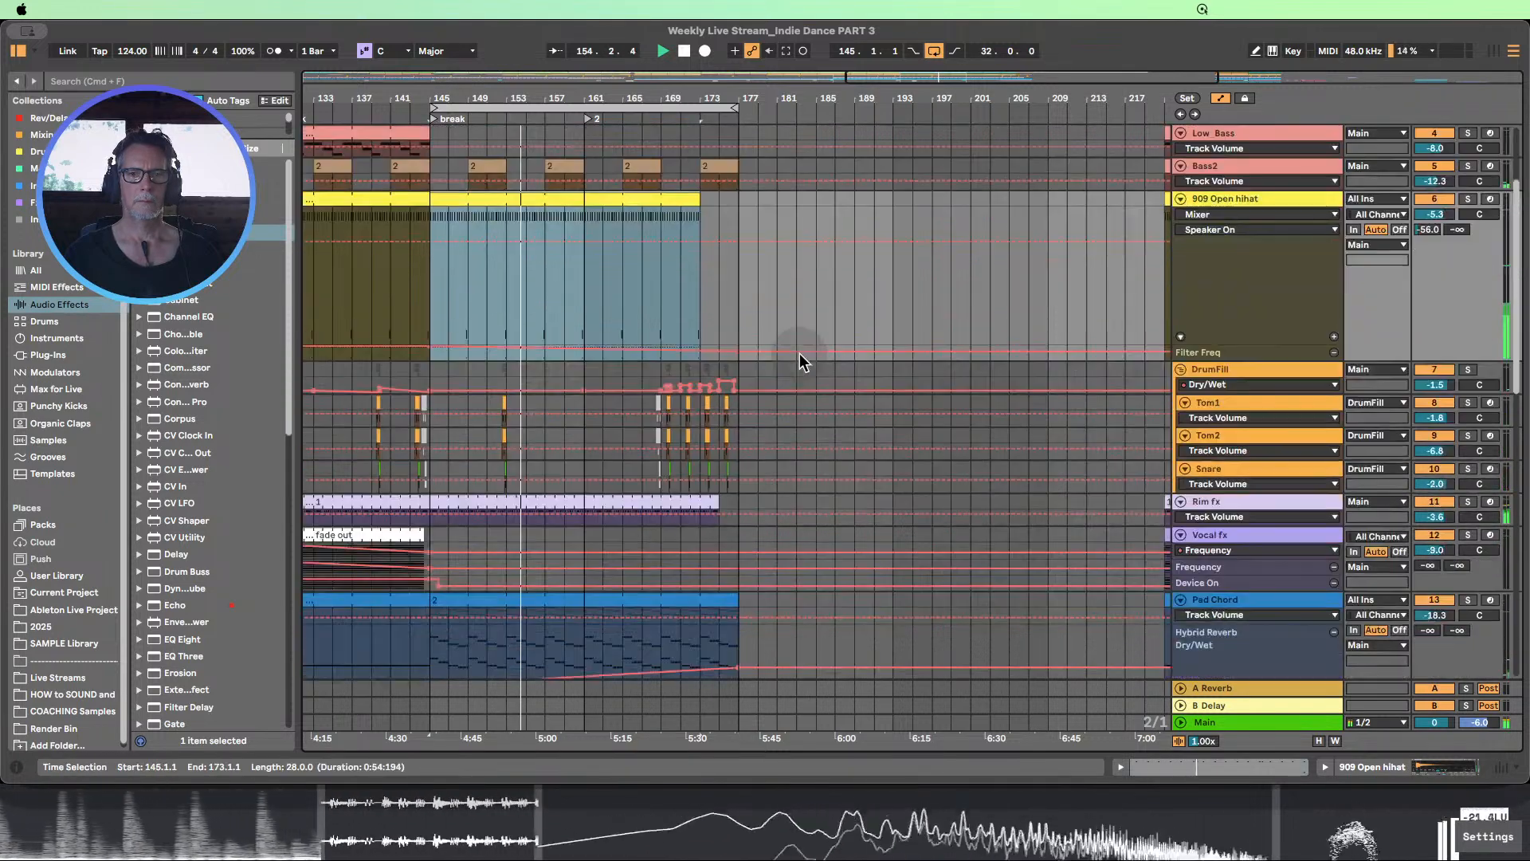
pyautogui.scroll(1, 802, 359)
pyautogui.scroll(-4, 801, 359)
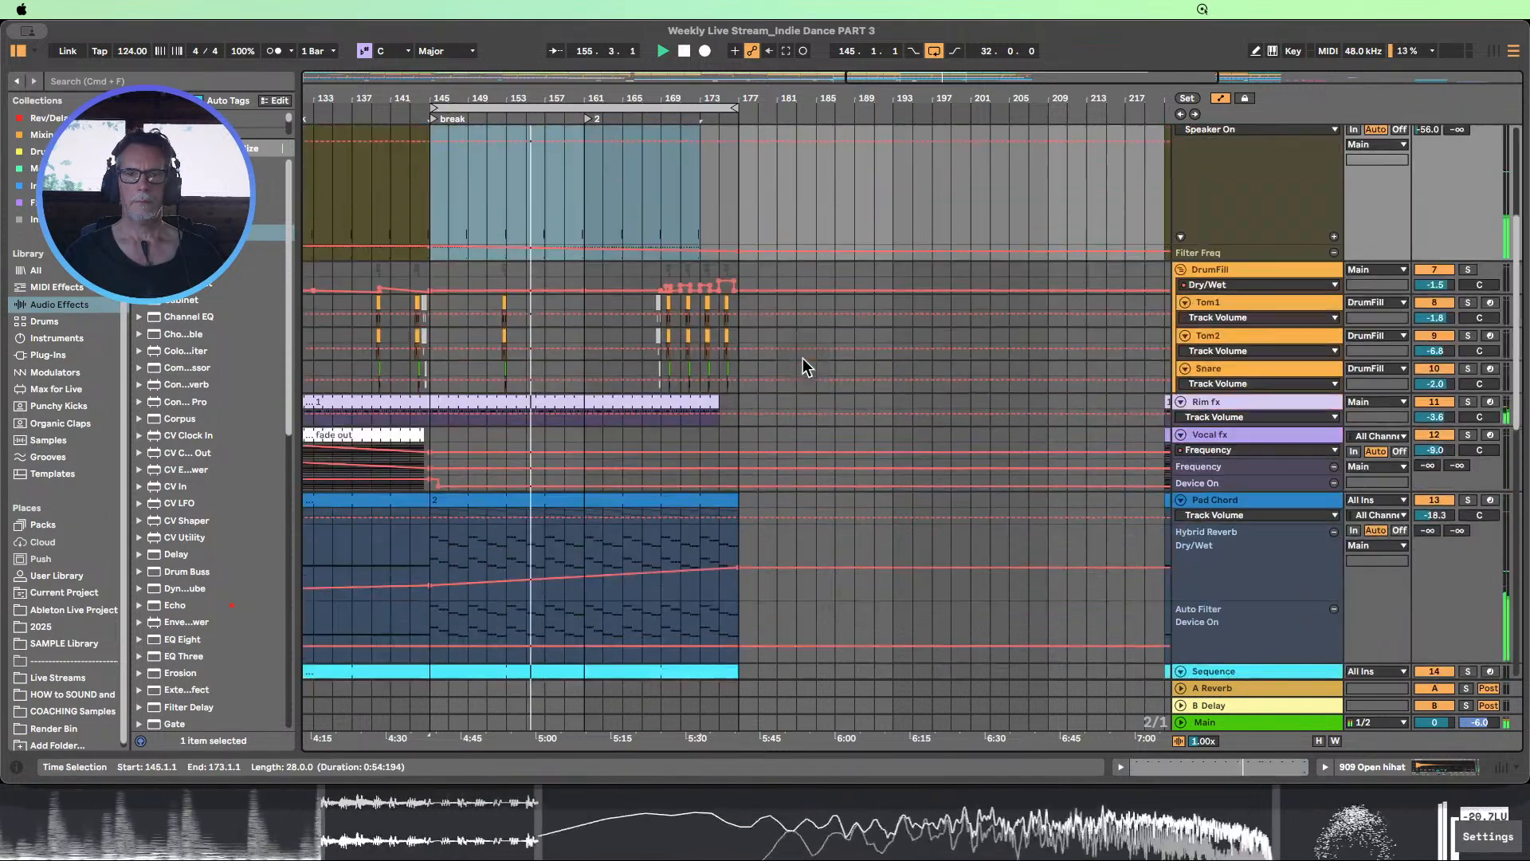
pyautogui.scroll(-6, 802, 358)
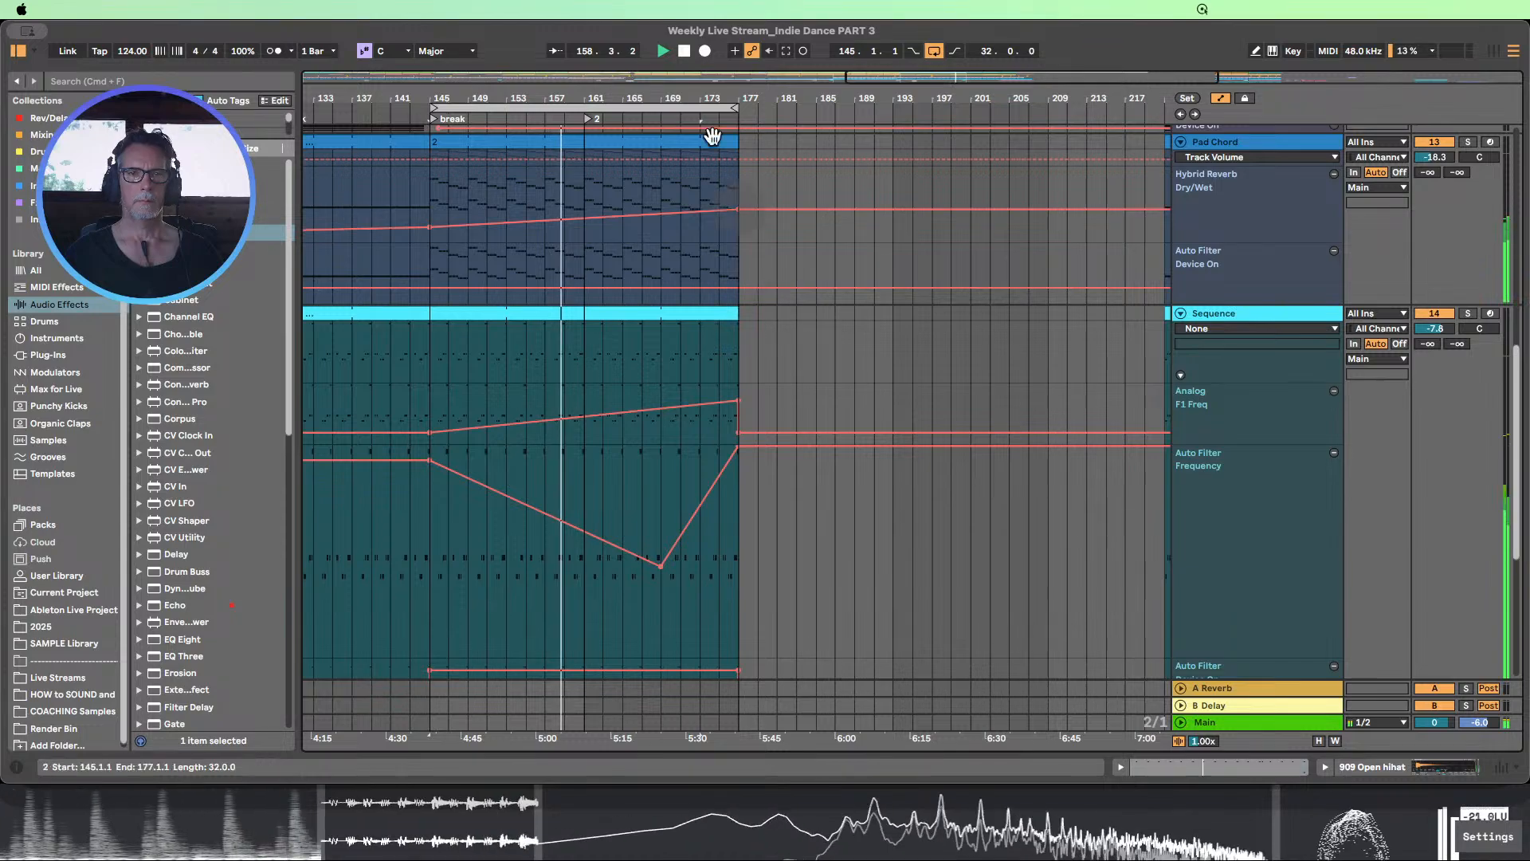
pyautogui.moveTo(702, 99); pyautogui.dragTo(701, 83)
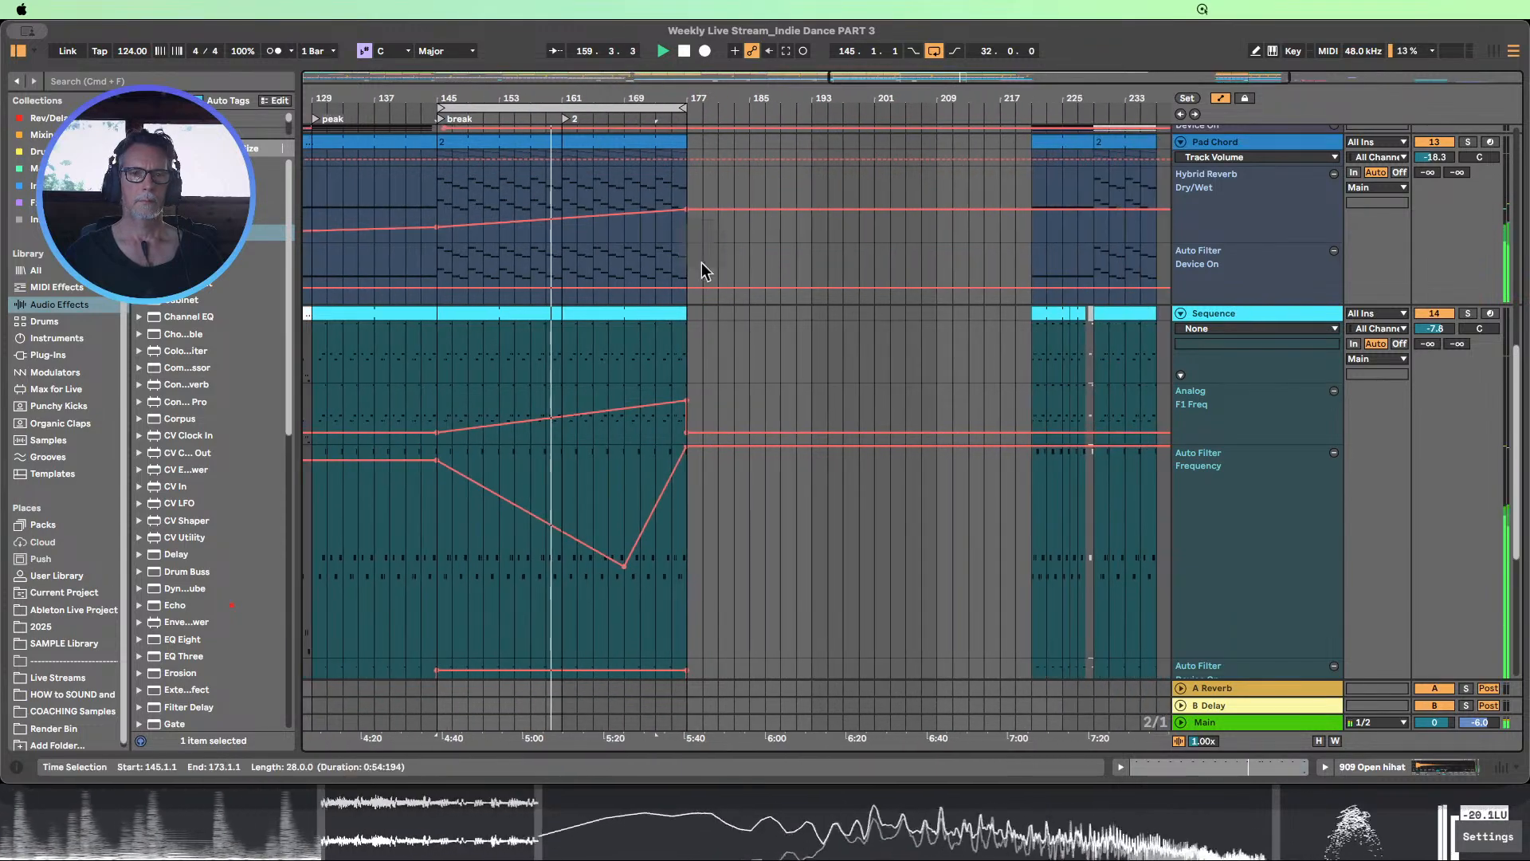
pyautogui.scroll(5, 700, 272)
pyautogui.scroll(5, 700, 273)
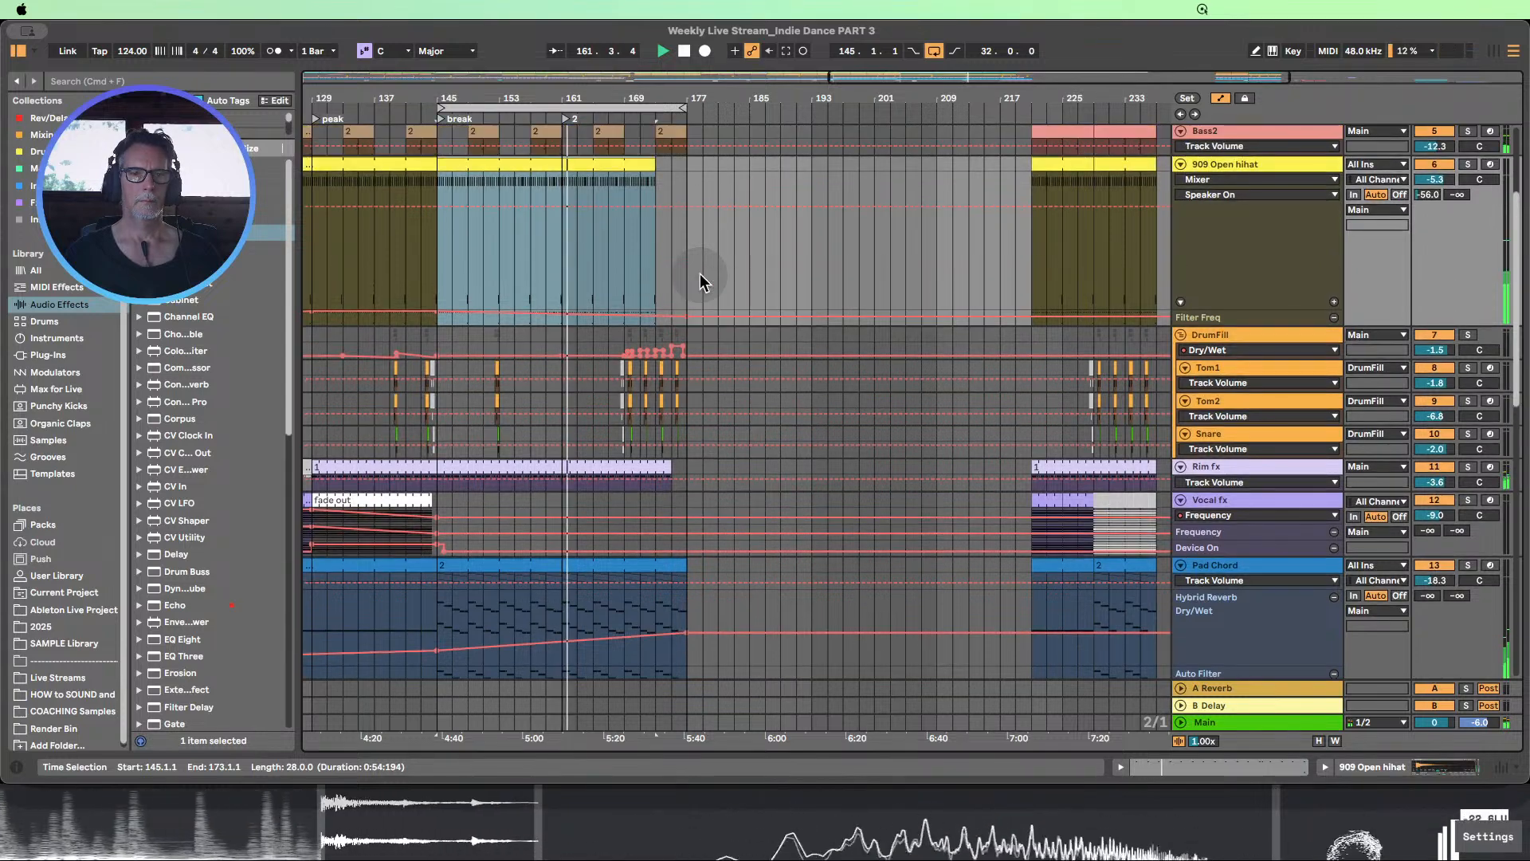
pyautogui.scroll(-15, 700, 274)
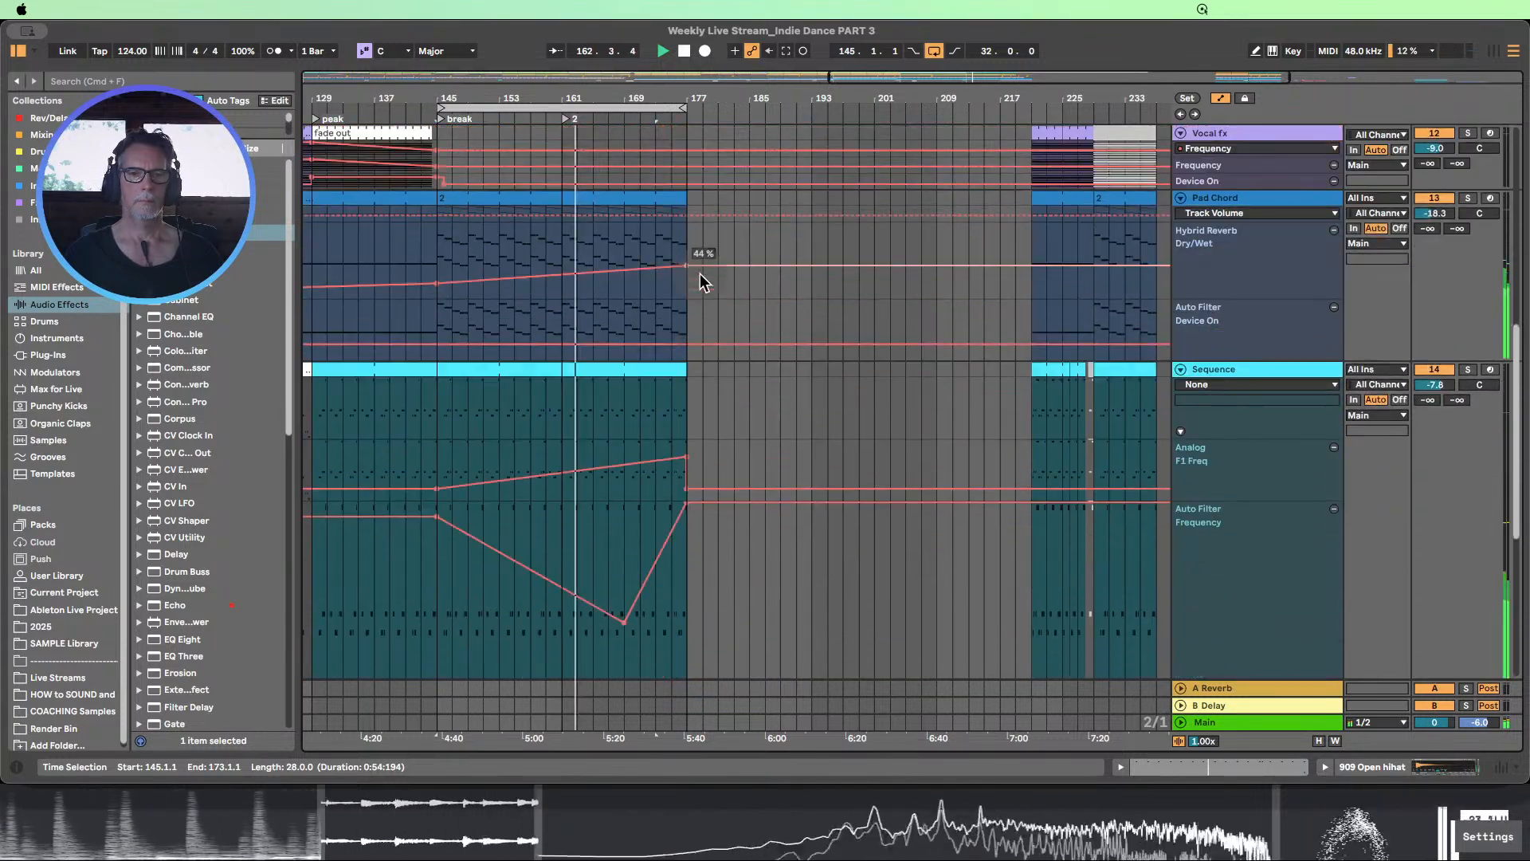
pyautogui.scroll(4, 732, 275)
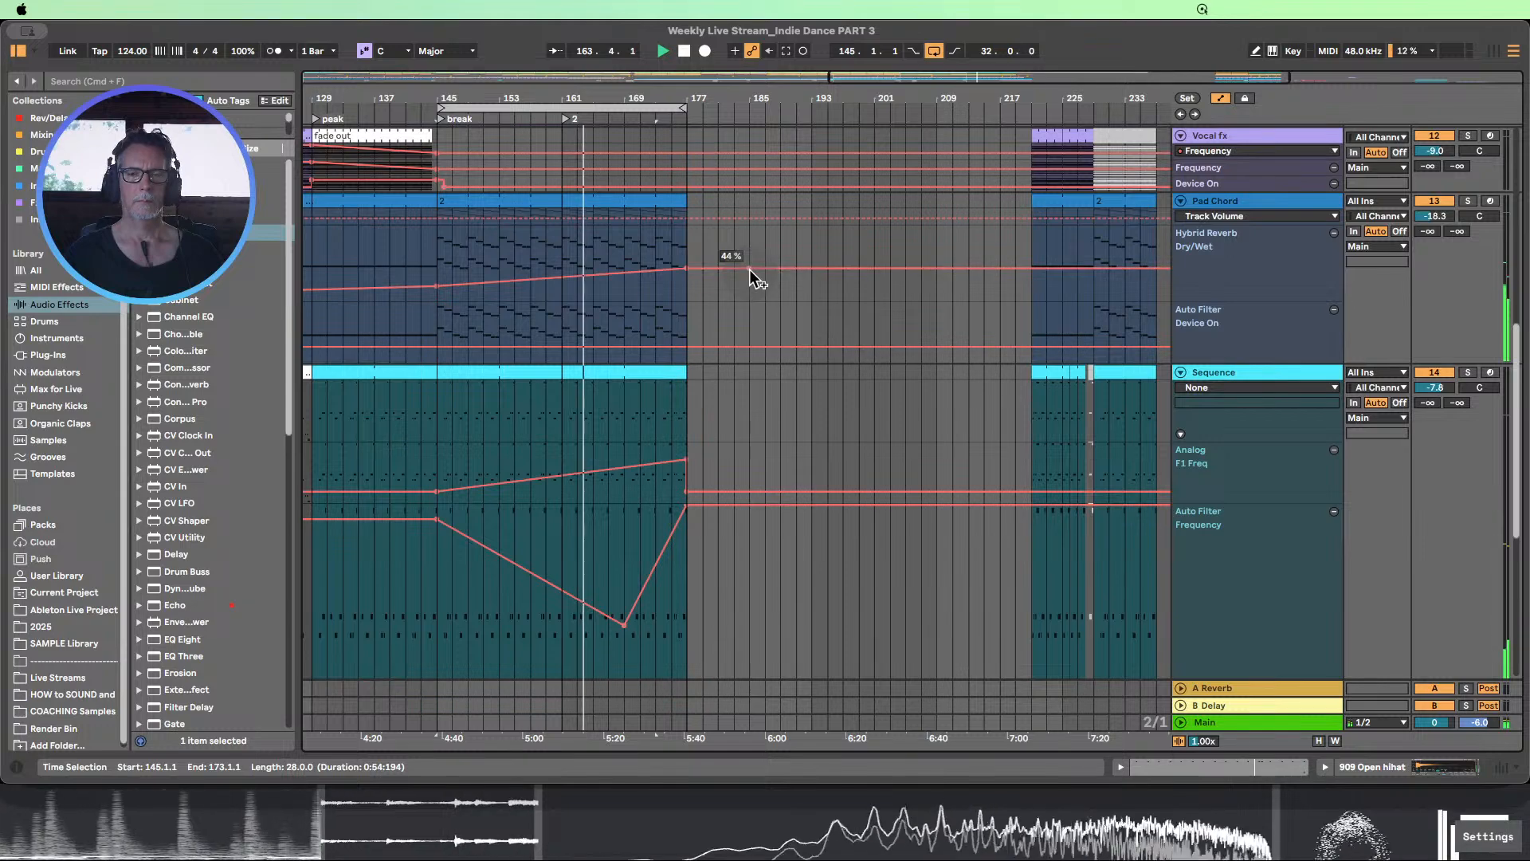
# Fit all arrangement tracks to the available height and enlarge the Sequence track's Analog F1 Freq automation lane
pyautogui.scroll(4, 750, 269)
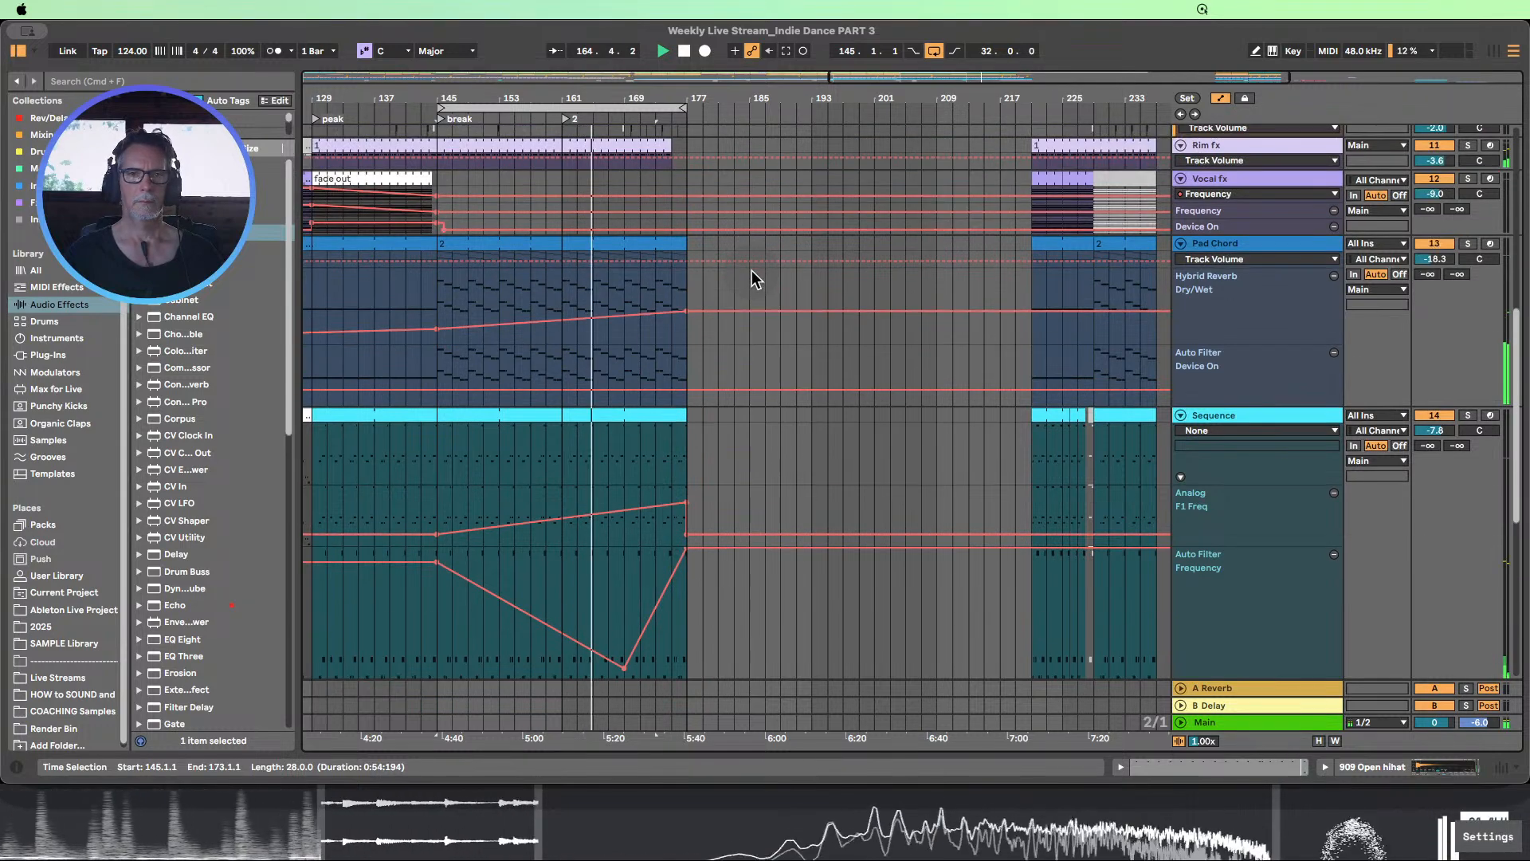
pyautogui.scroll(13, 753, 270)
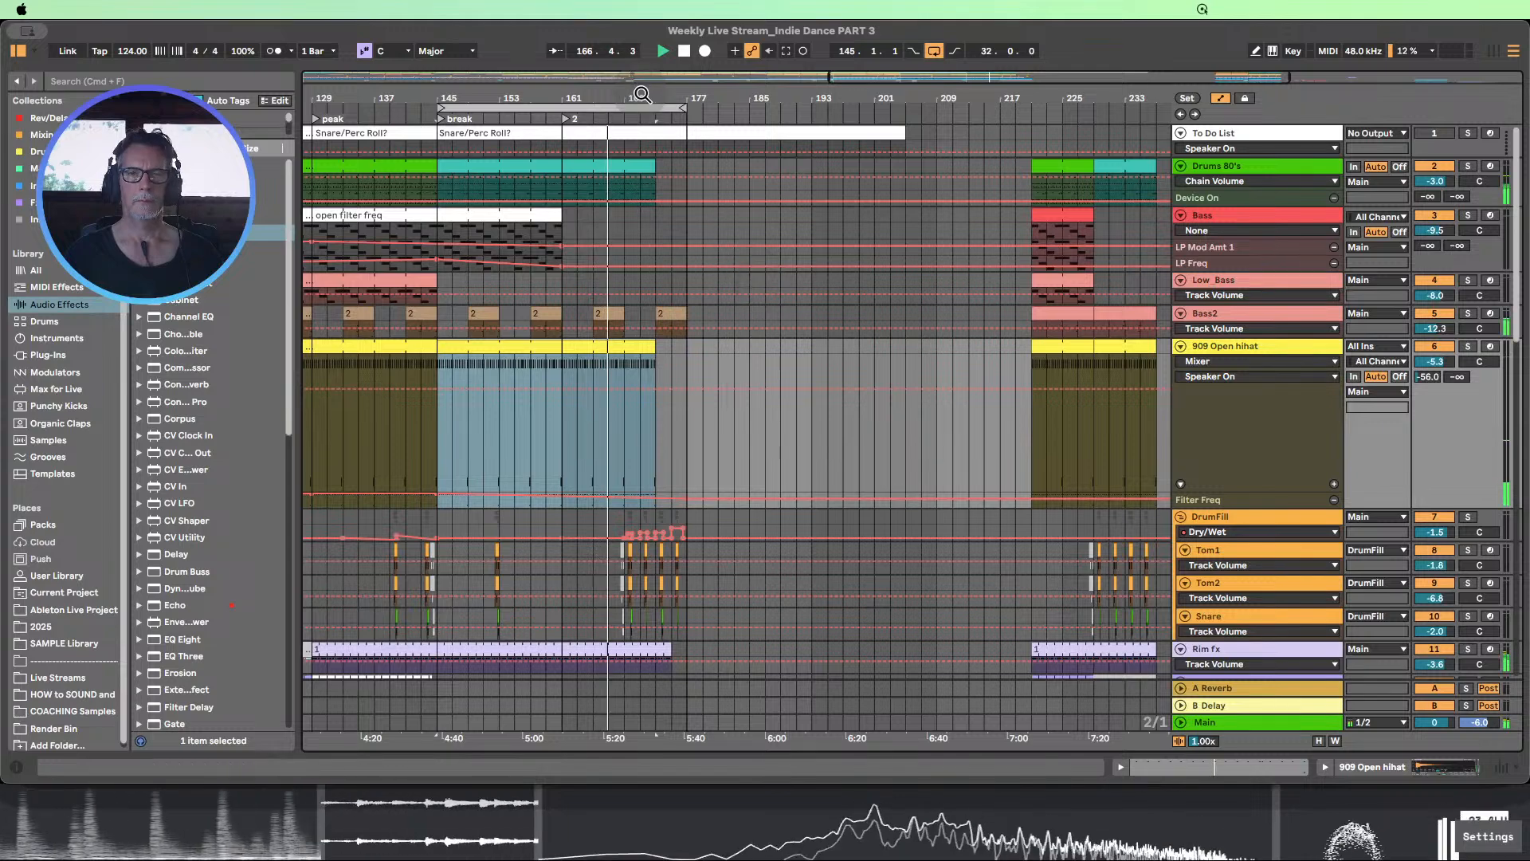
pyautogui.scroll(-7, 683, 205)
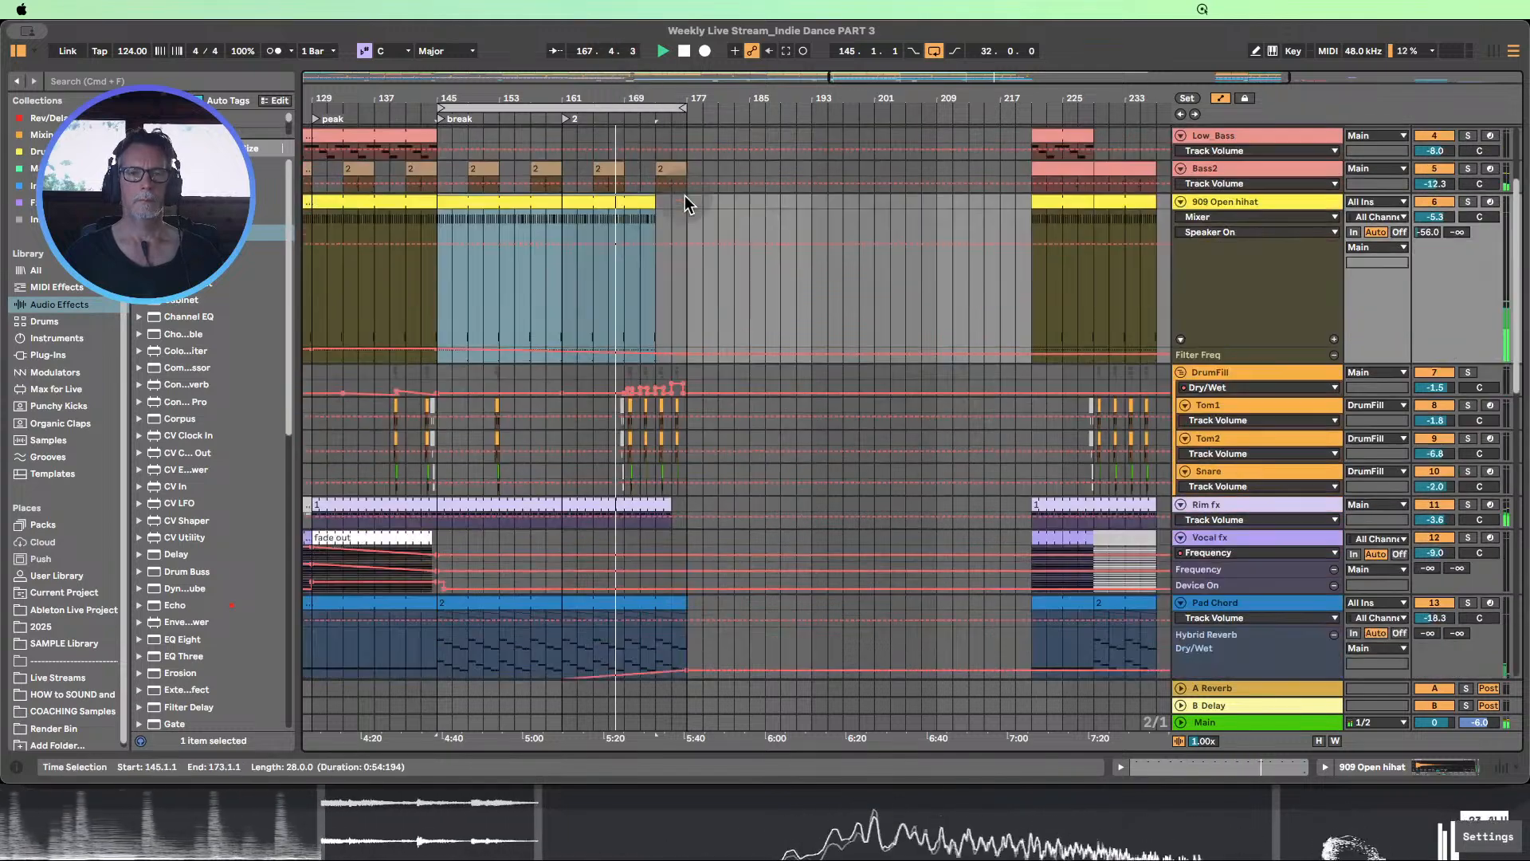
pyautogui.scroll(-5, 1335, 321)
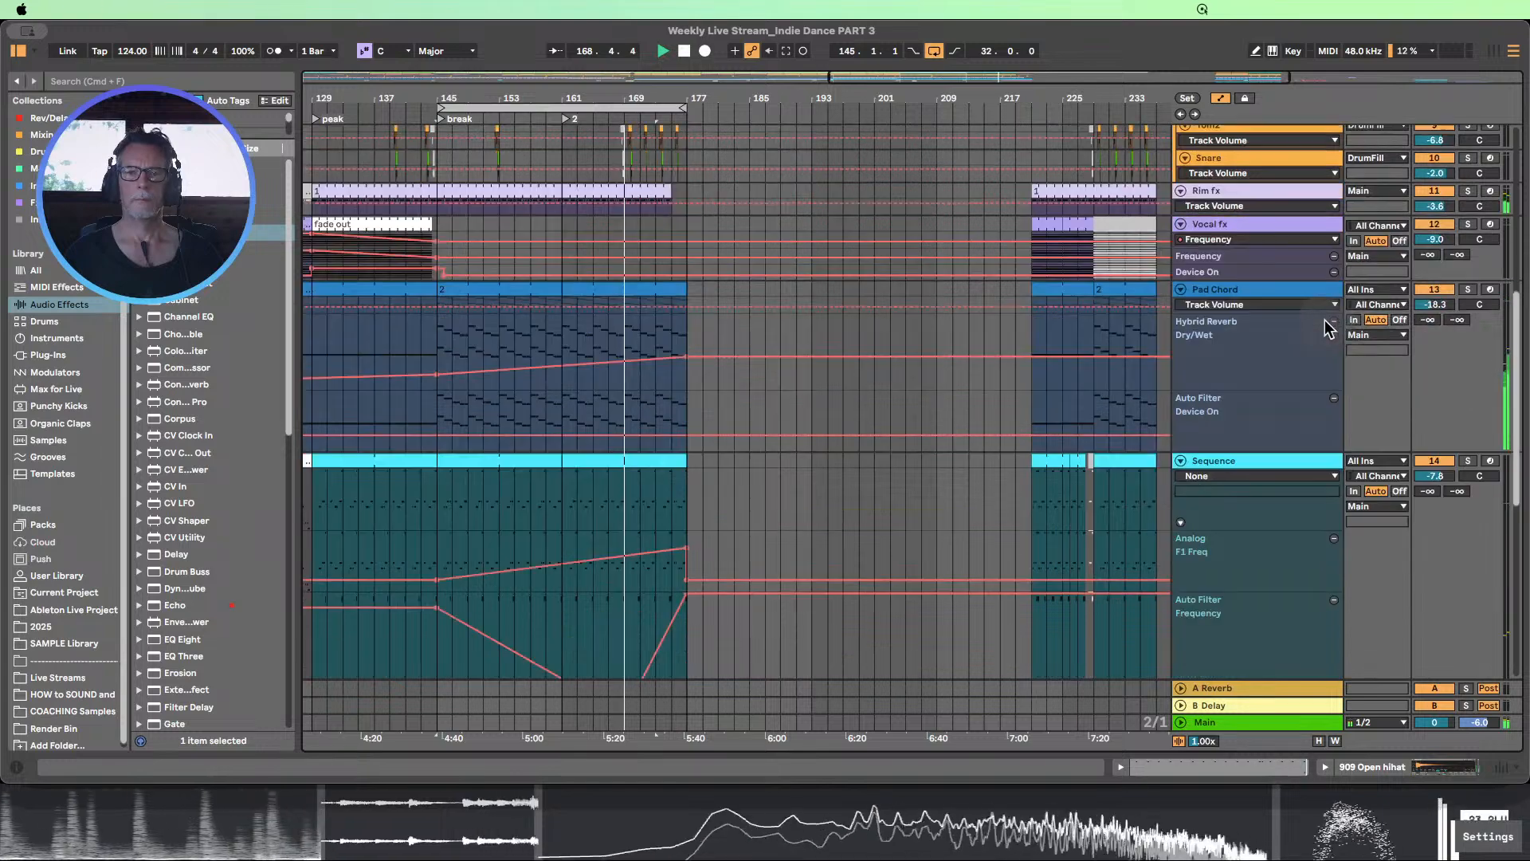
pyautogui.click(1320, 742)
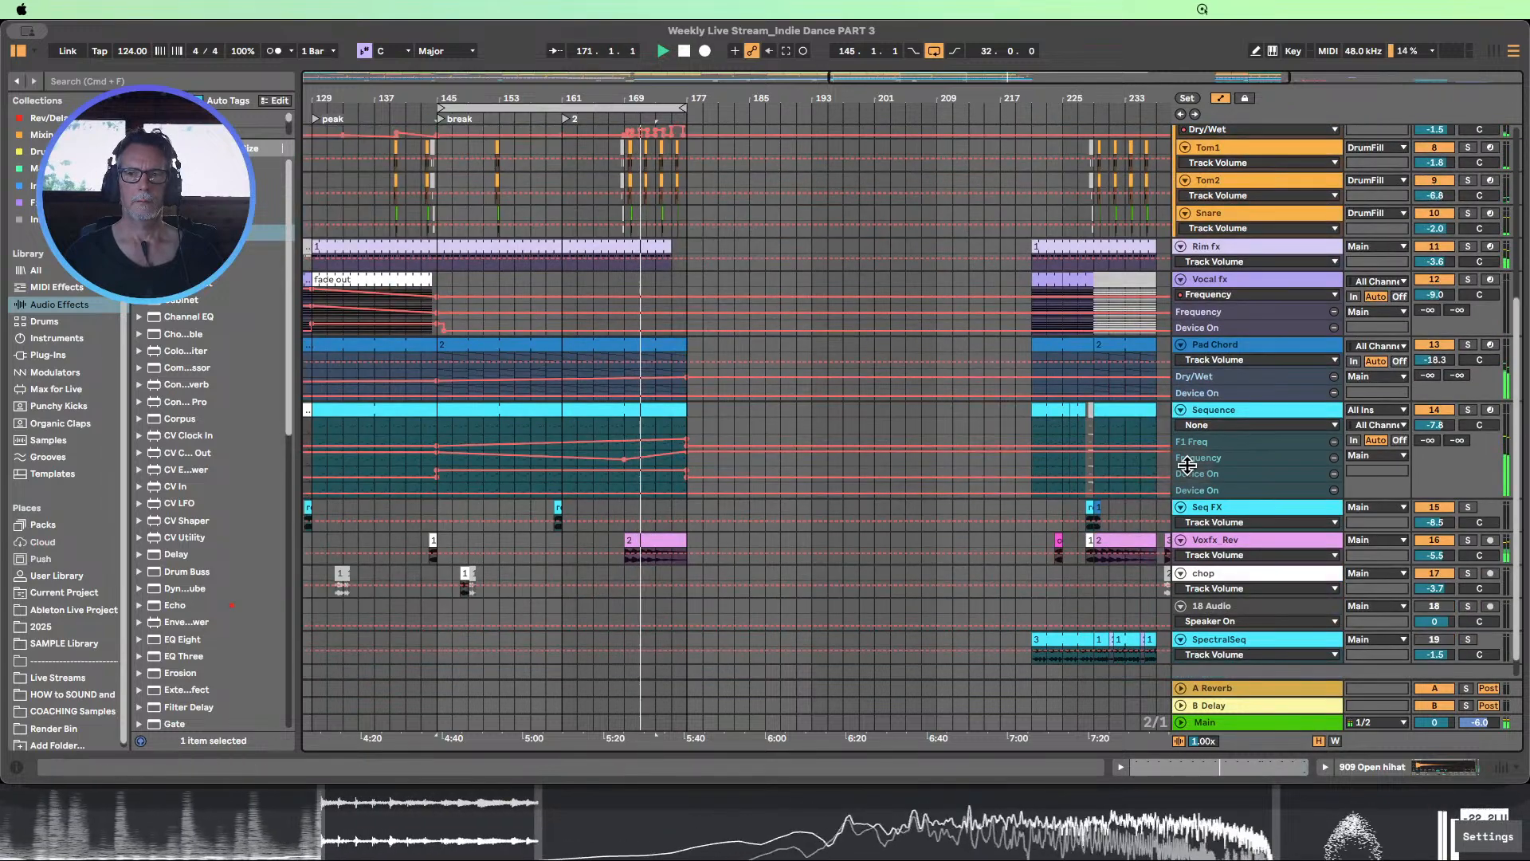
pyautogui.moveTo(1193, 449); pyautogui.dragTo(1197, 541)
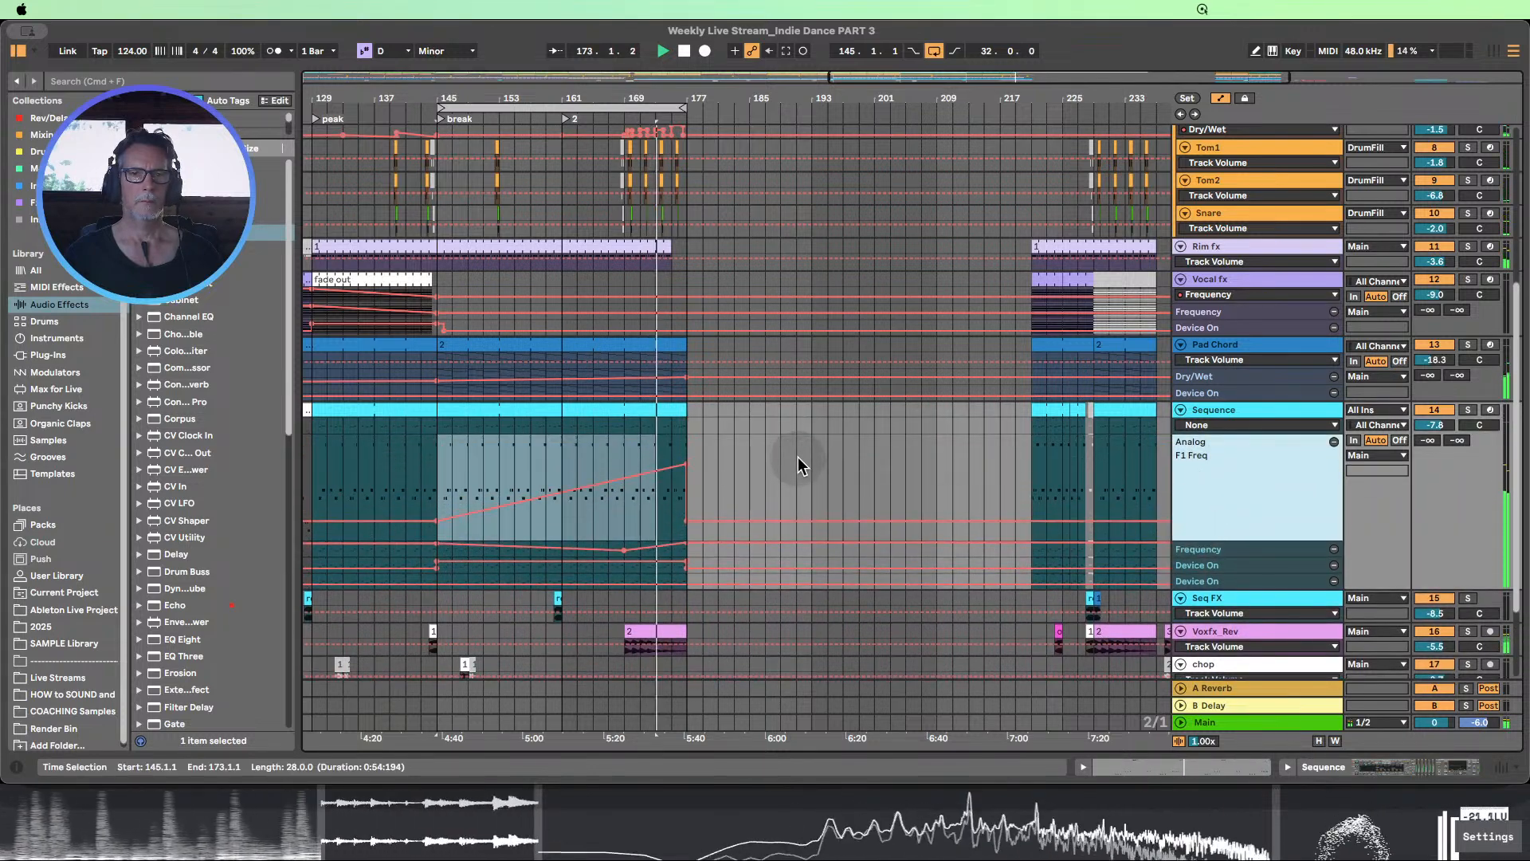
# Raise the peak of the Sequence track's F1 Freq ramp at bar 177 to about 9.1k
pyautogui.moveTo(687, 460); pyautogui.dragTo(685, 452)
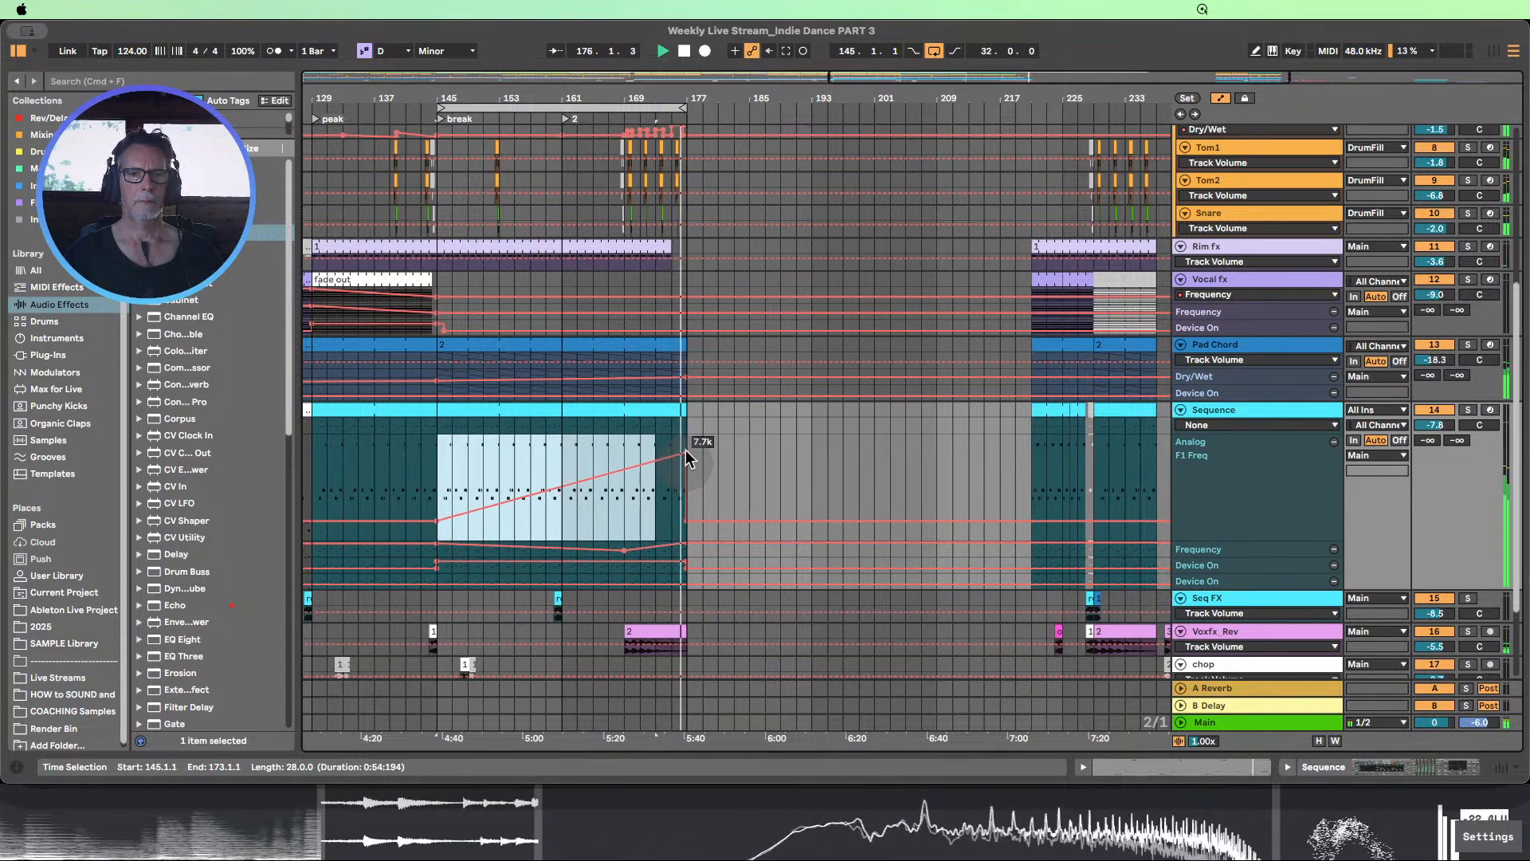
pyautogui.click(684, 52)
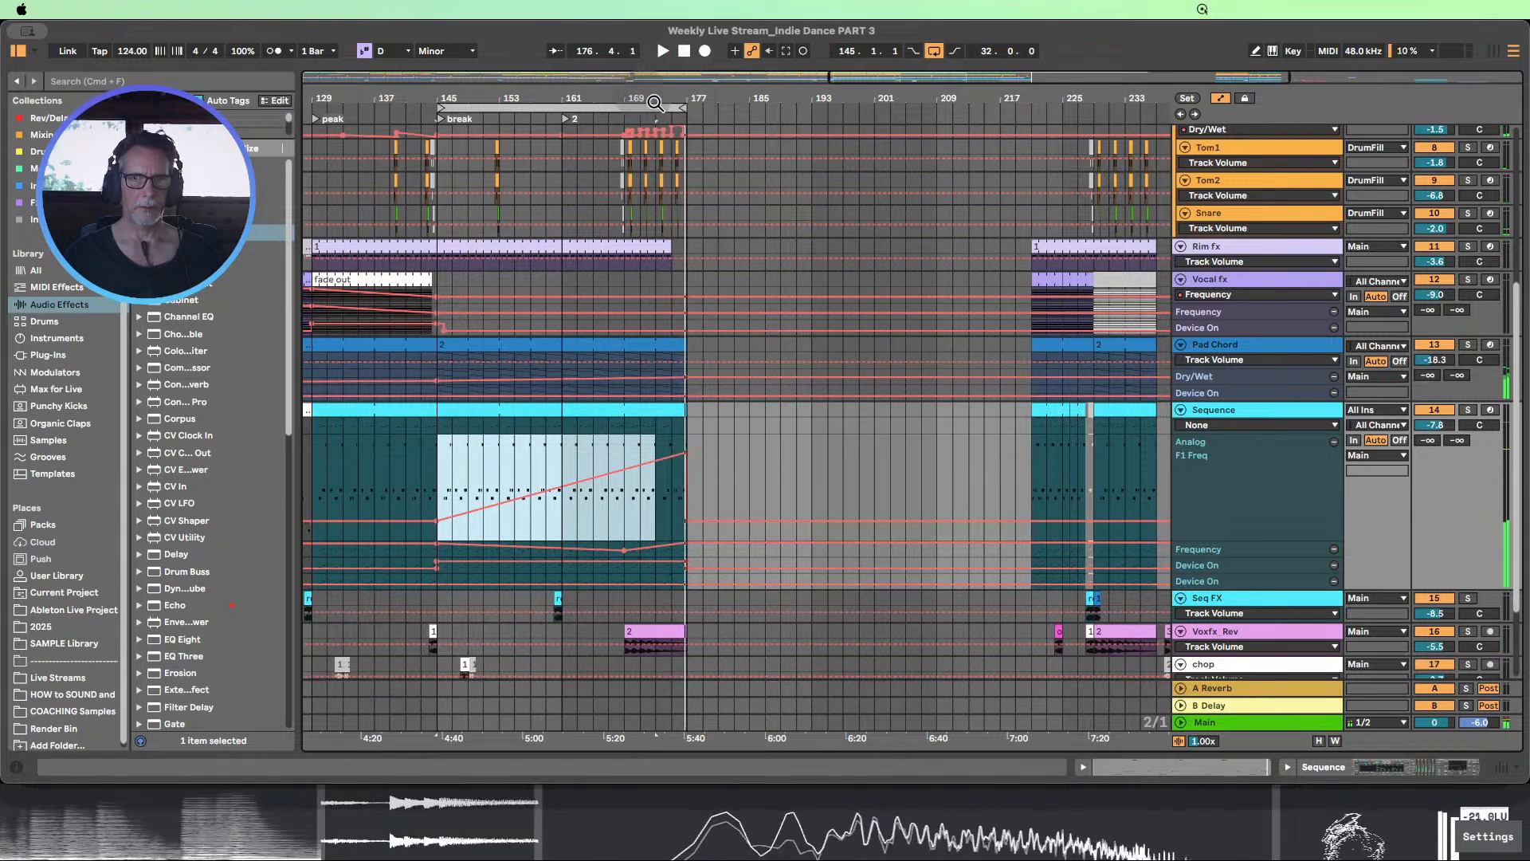
pyautogui.moveTo(661, 100); pyautogui.dragTo(661, 171)
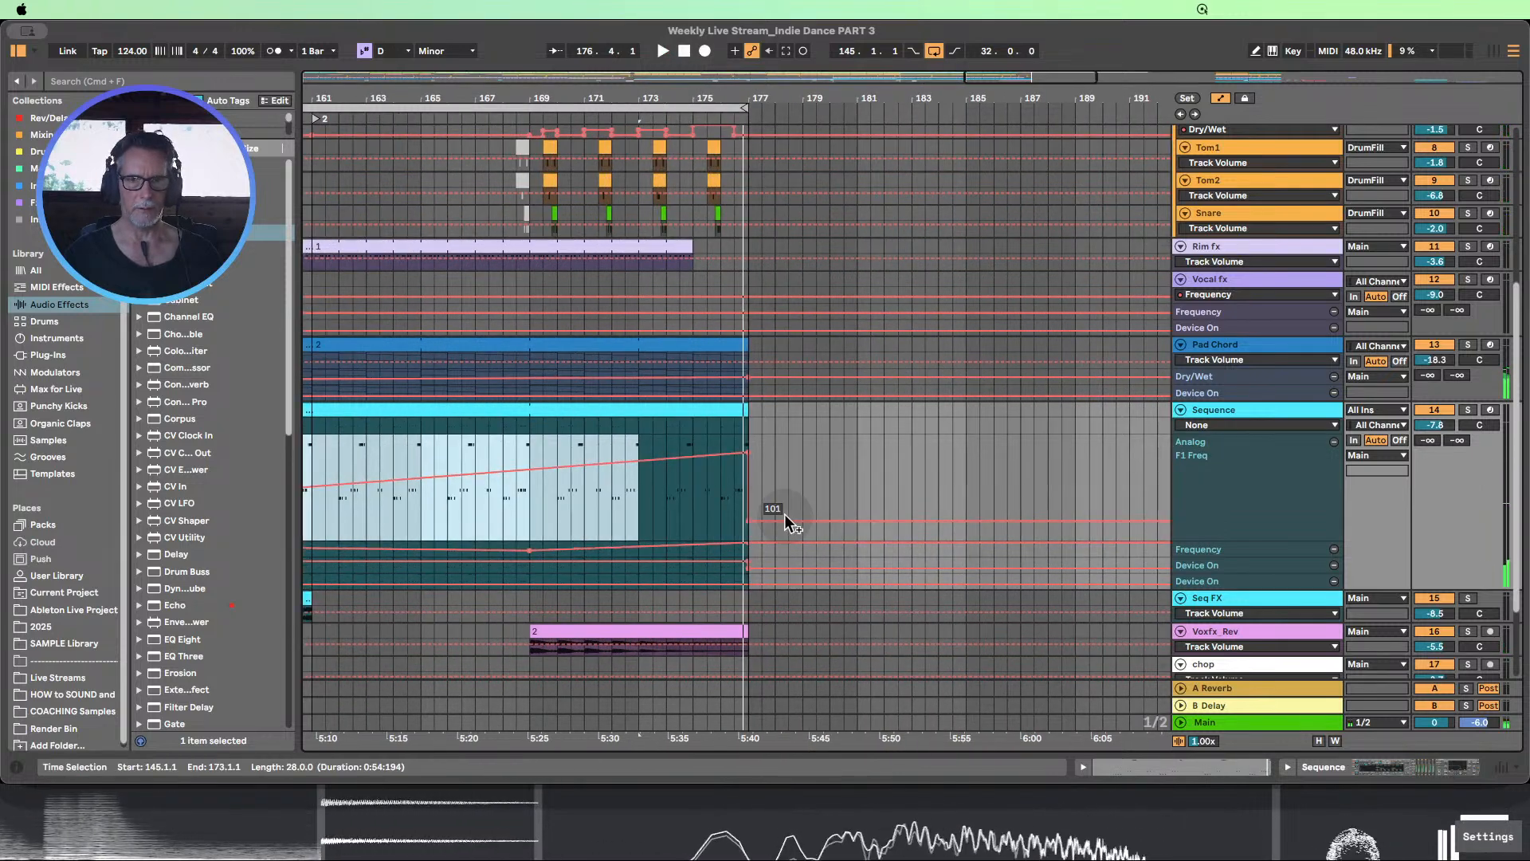
pyautogui.click(757, 459)
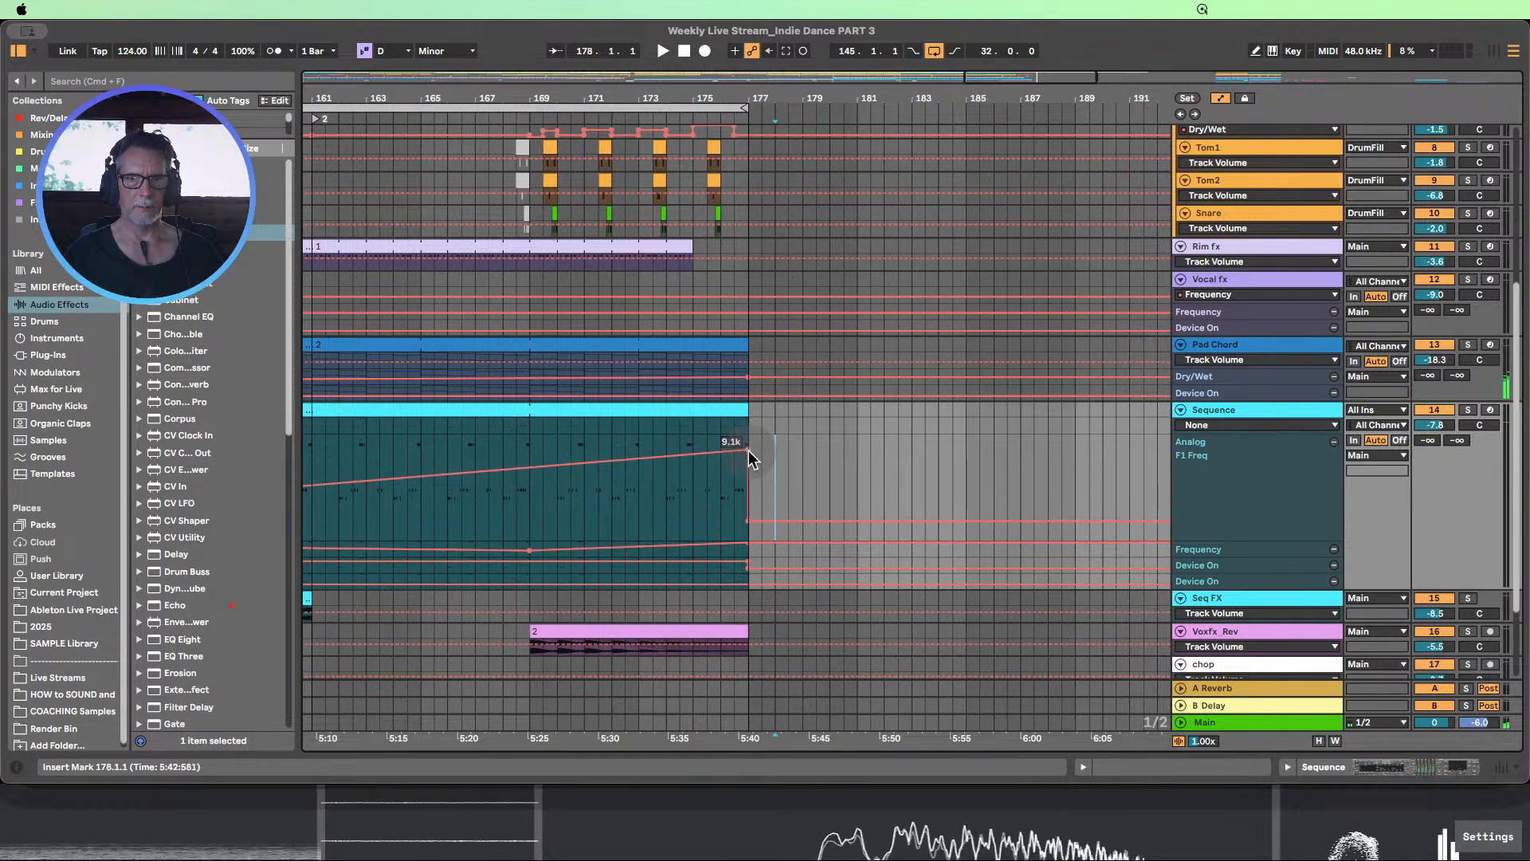
pyautogui.moveTo(748, 451); pyautogui.dragTo(749, 453)
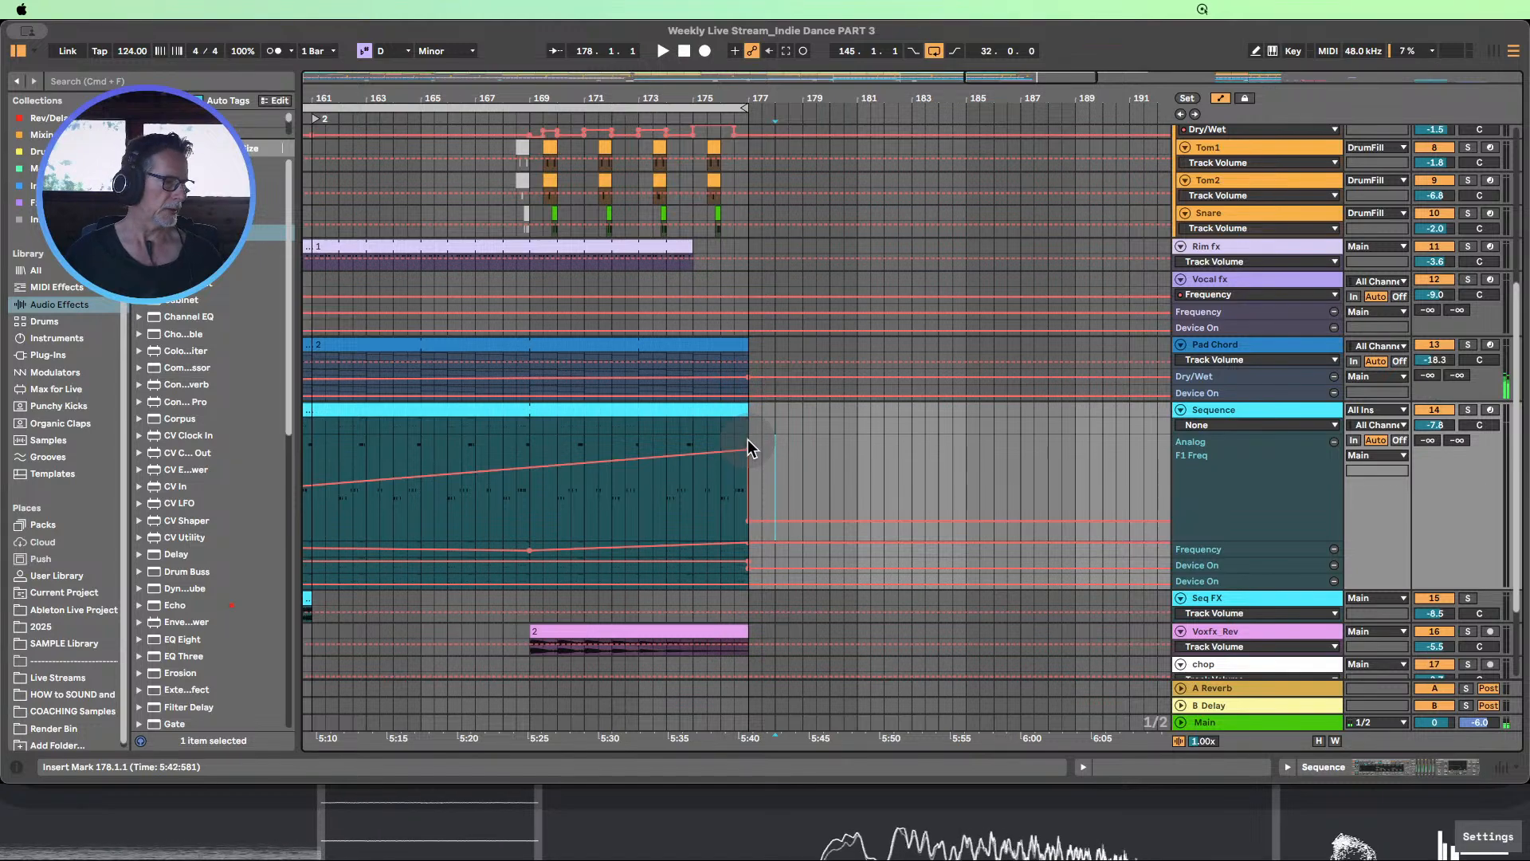
# Play the arrangement from about bar 167 and examine how all tracks line up at the end of the break
pyautogui.click(482, 122)
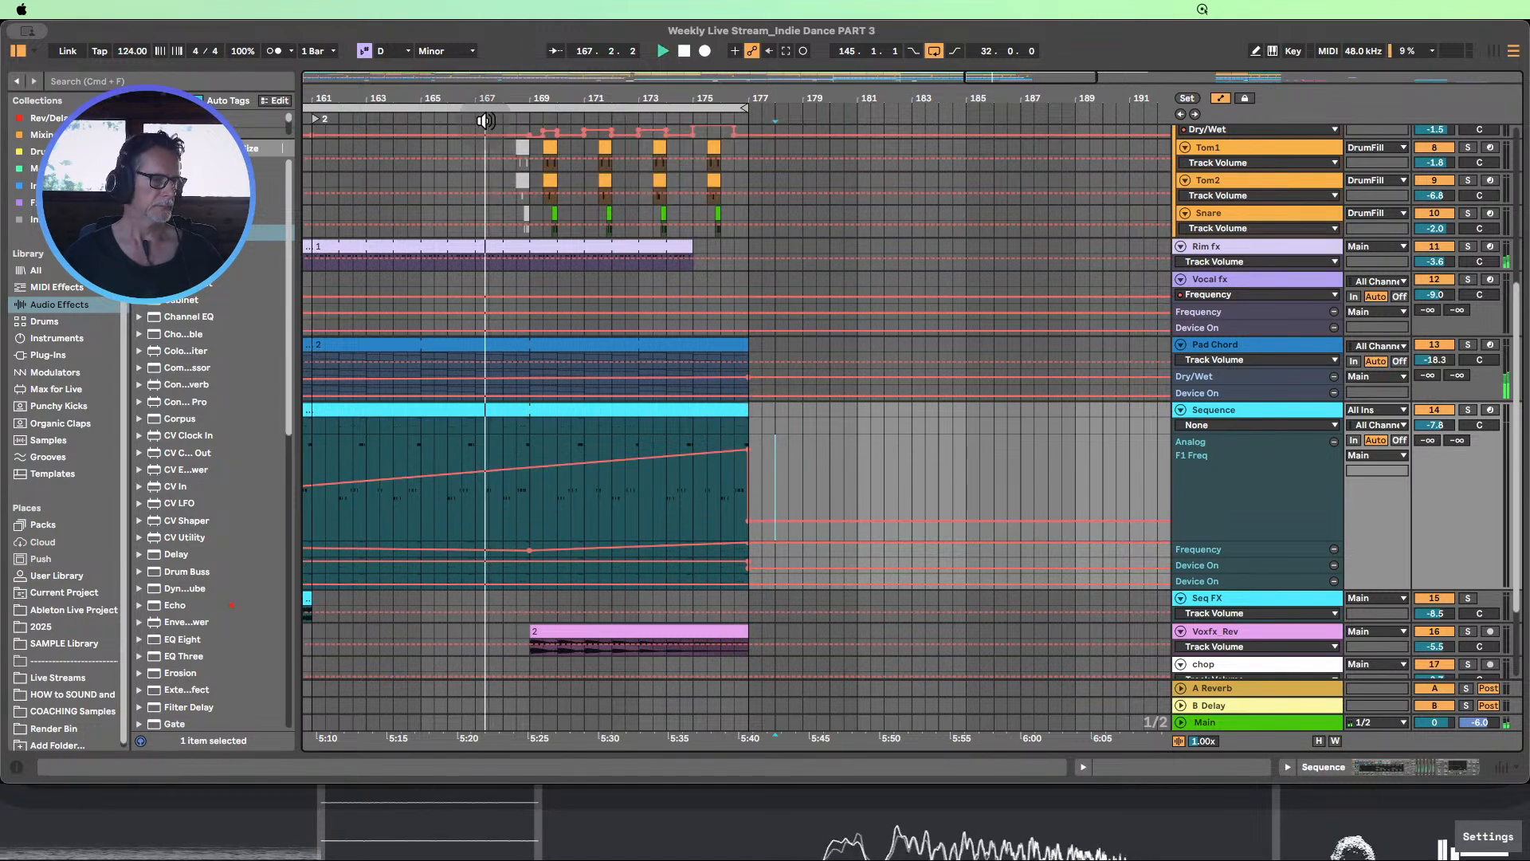
pyautogui.moveTo(641, 96); pyautogui.dragTo(641, 70)
pyautogui.scroll(-4, 739, 239)
pyautogui.scroll(5, 739, 234)
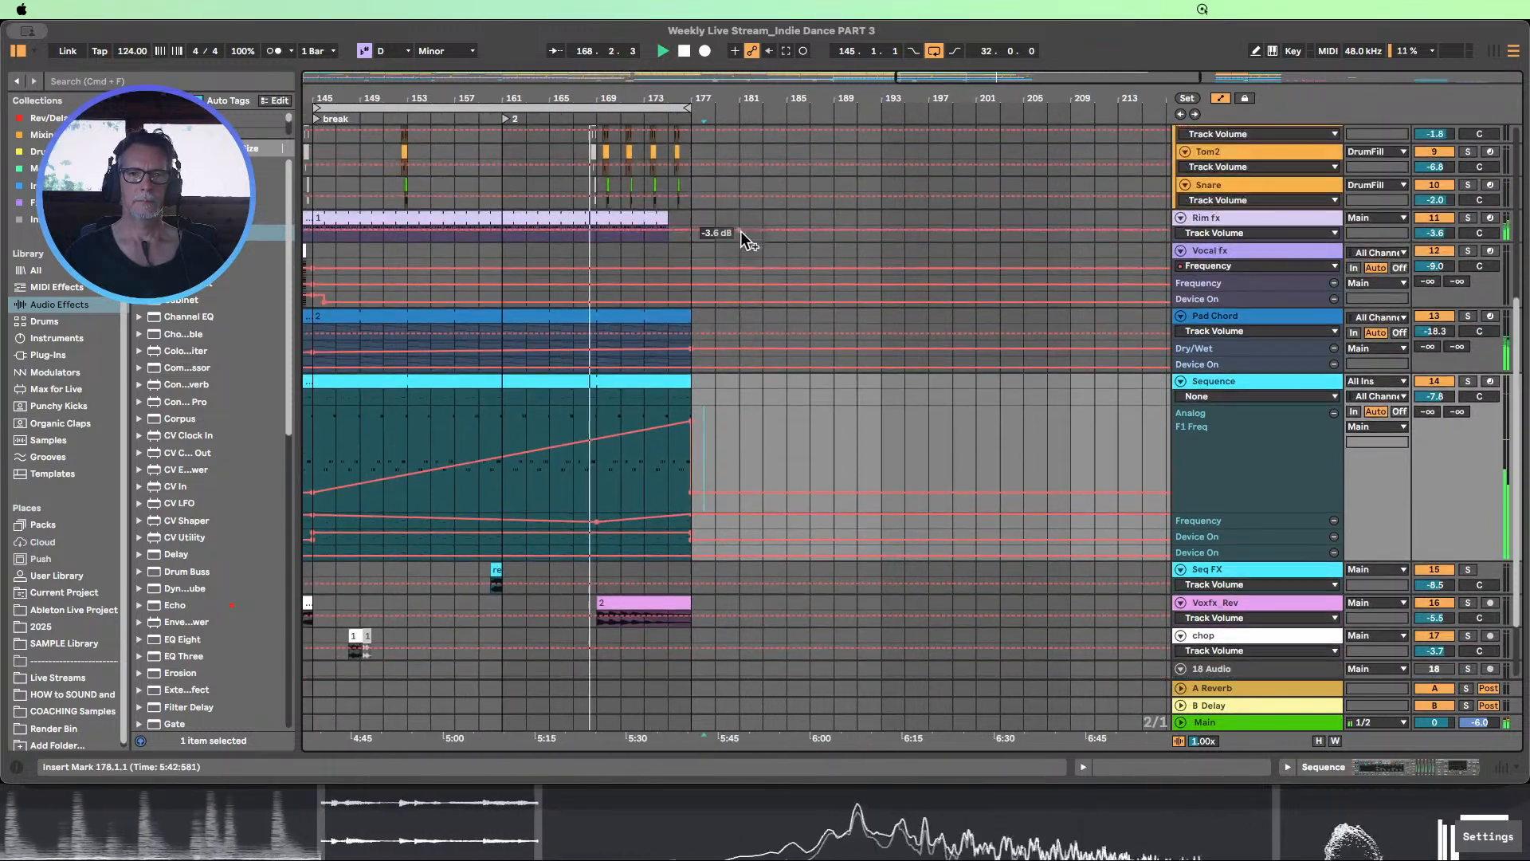
pyautogui.scroll(2, 755, 237)
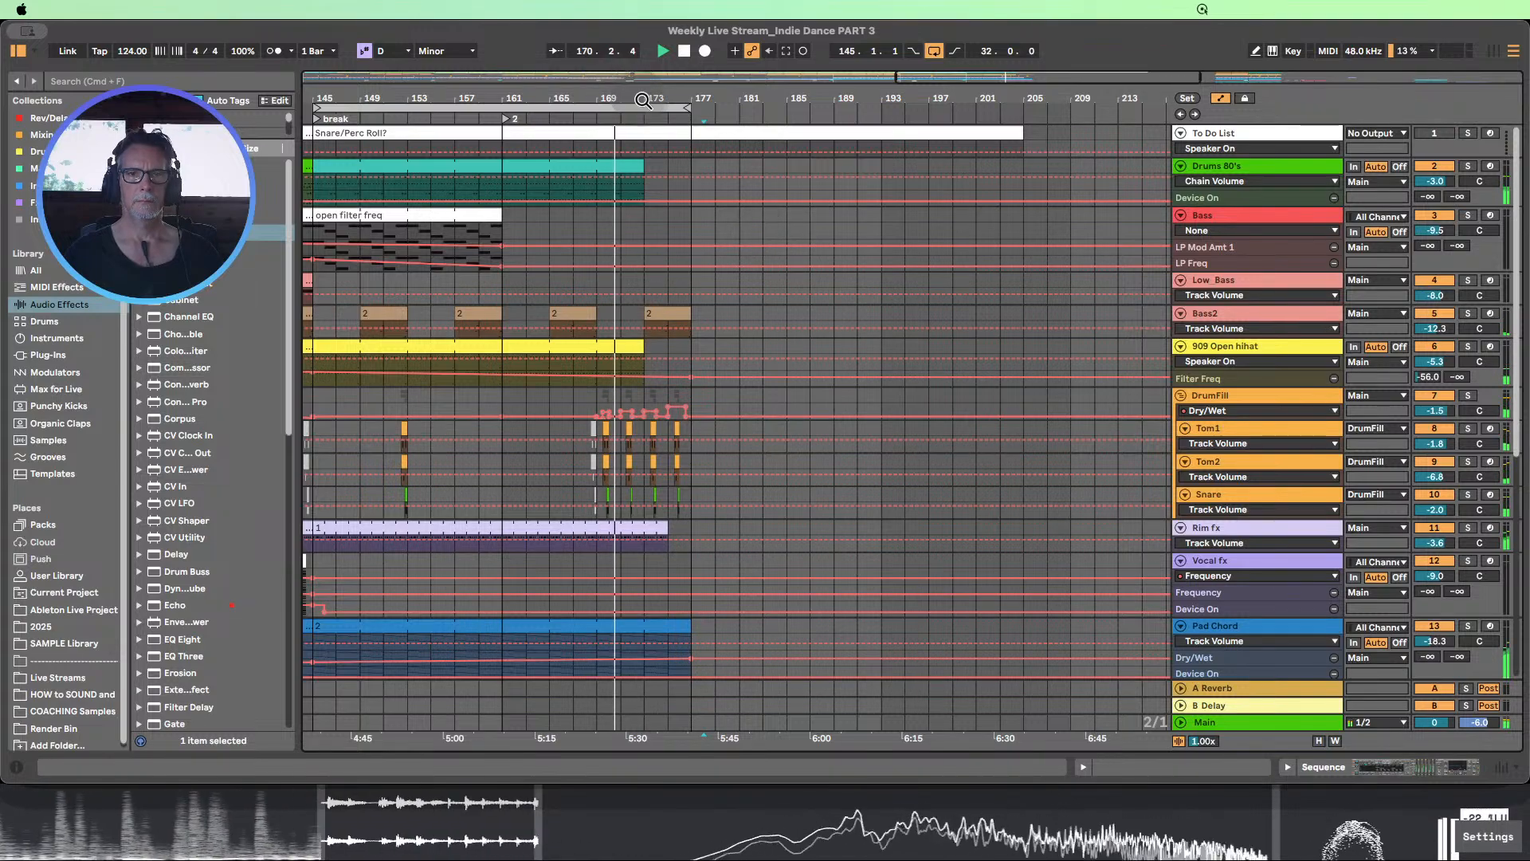
pyautogui.moveTo(638, 91); pyautogui.dragTo(633, 69)
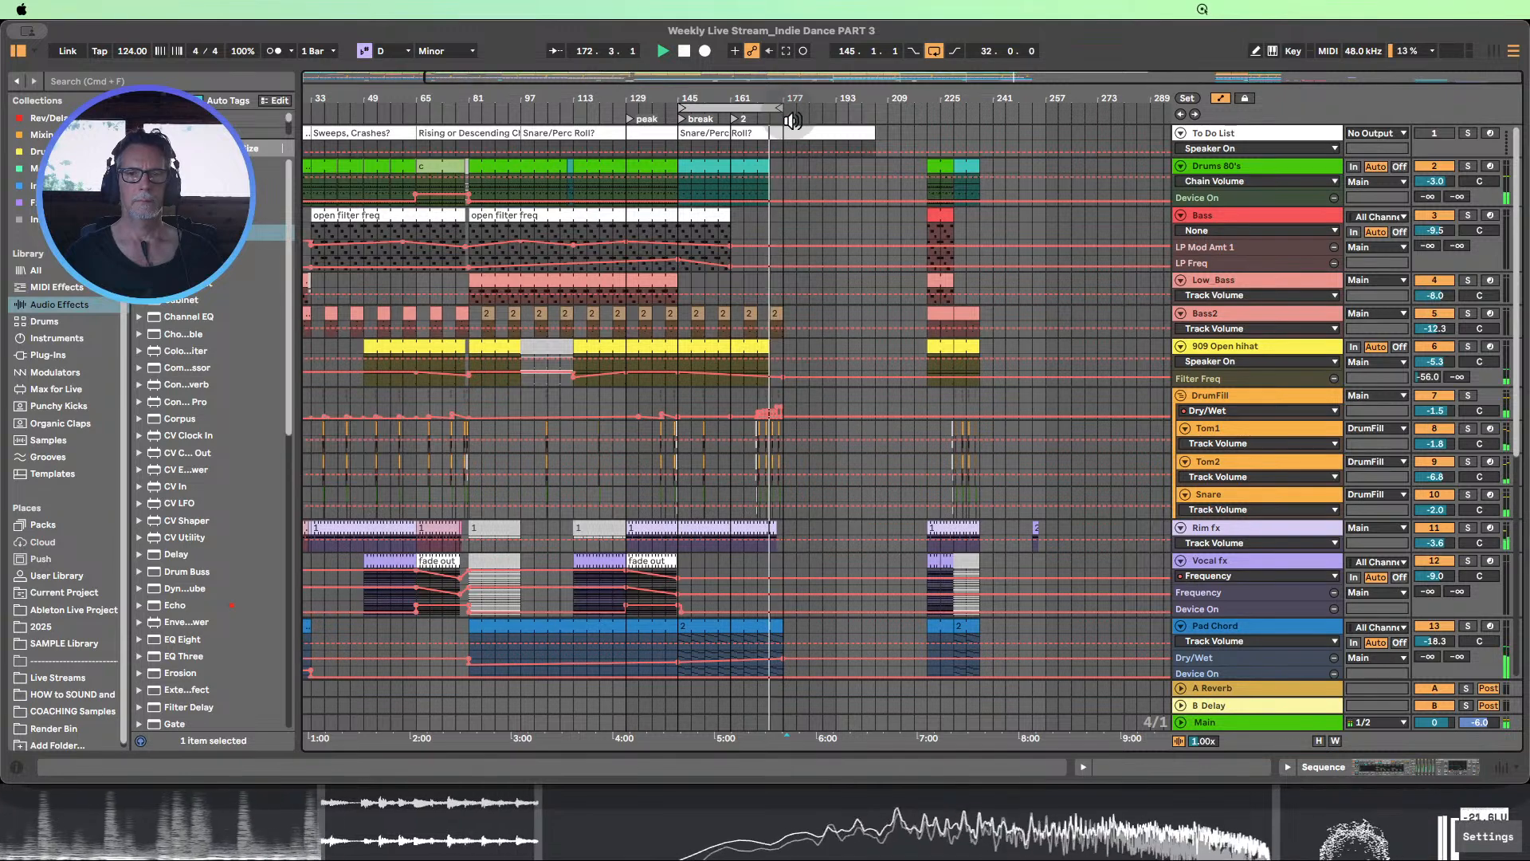
pyautogui.scroll(-5, 860, 238)
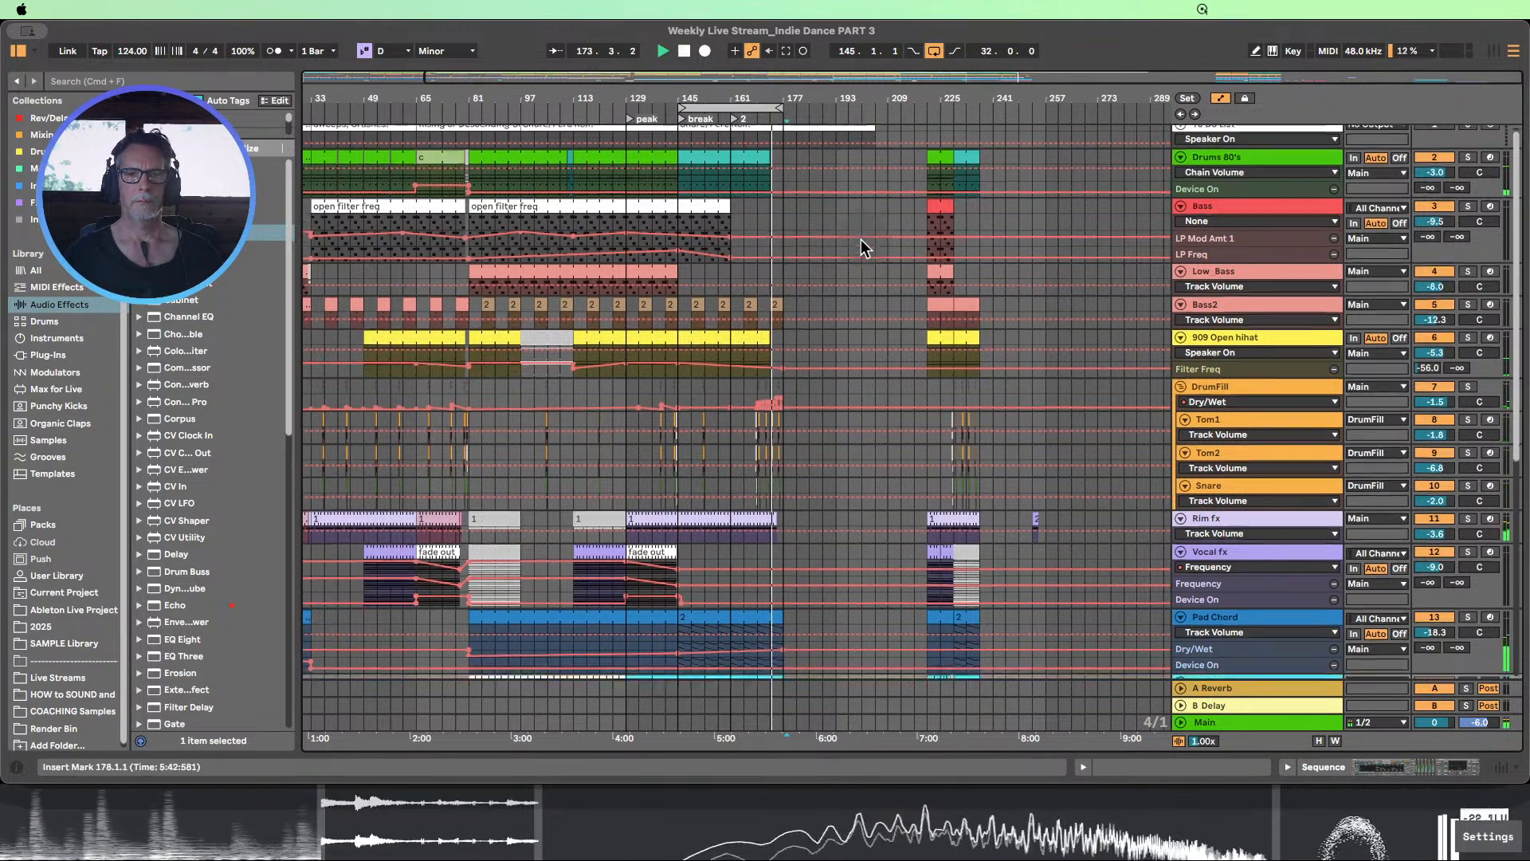
pyautogui.scroll(-2, 858, 233)
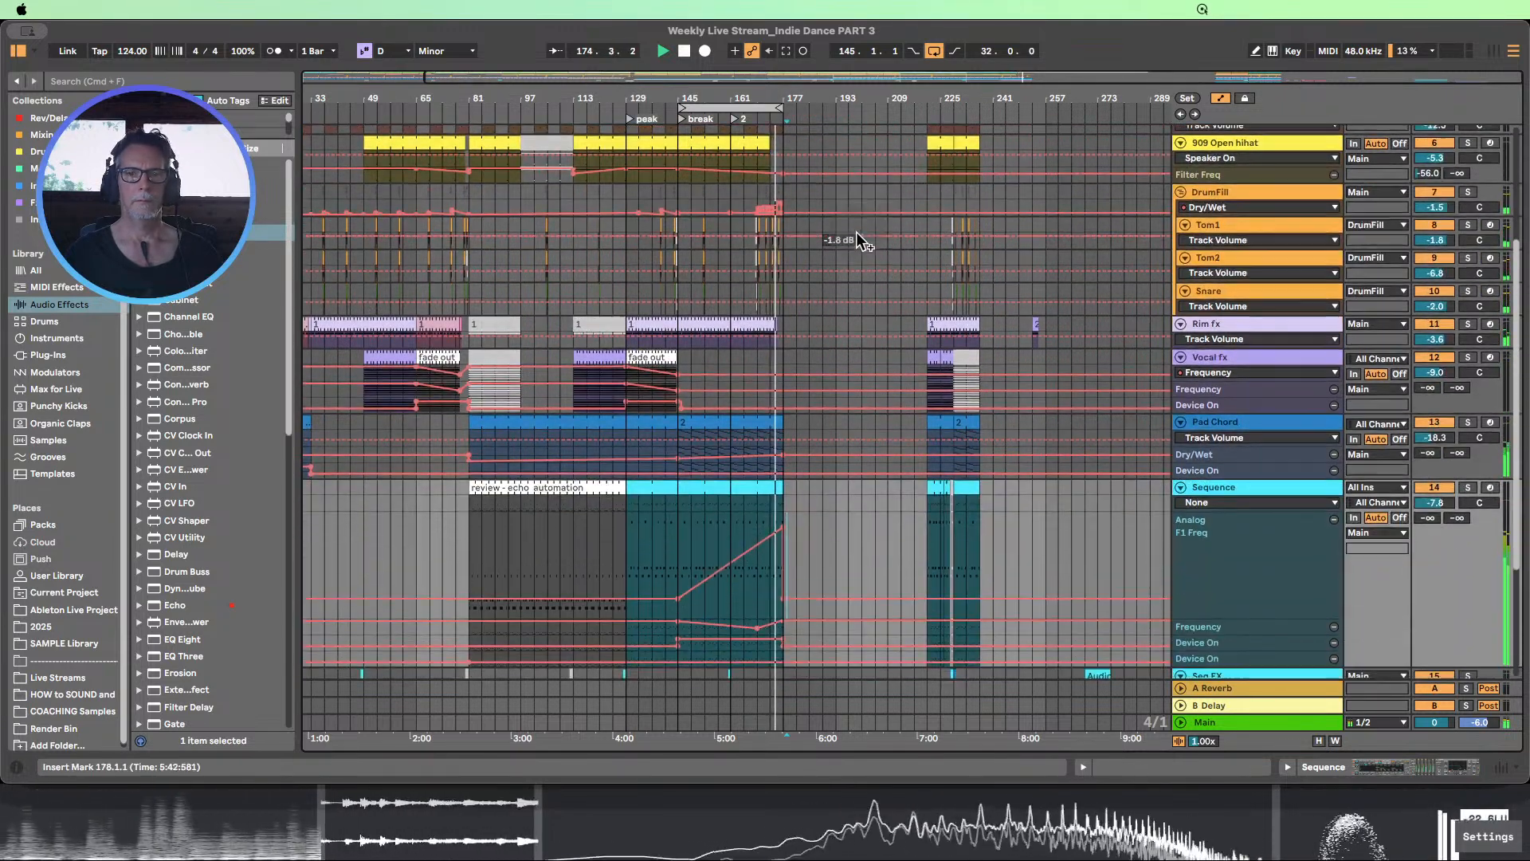
pyautogui.scroll(-1, 859, 232)
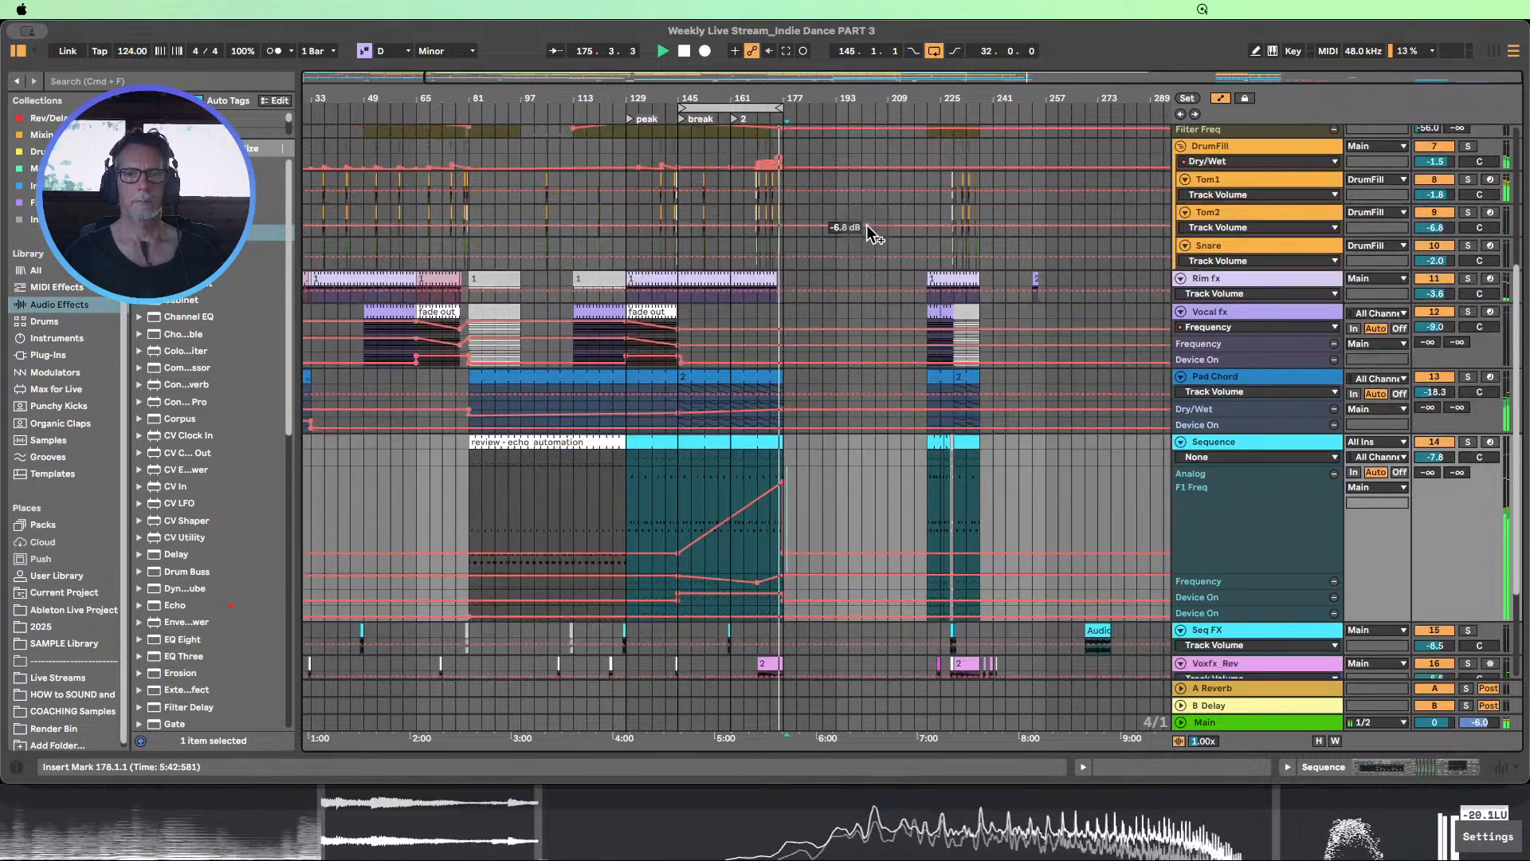
pyautogui.scroll(-4, 867, 226)
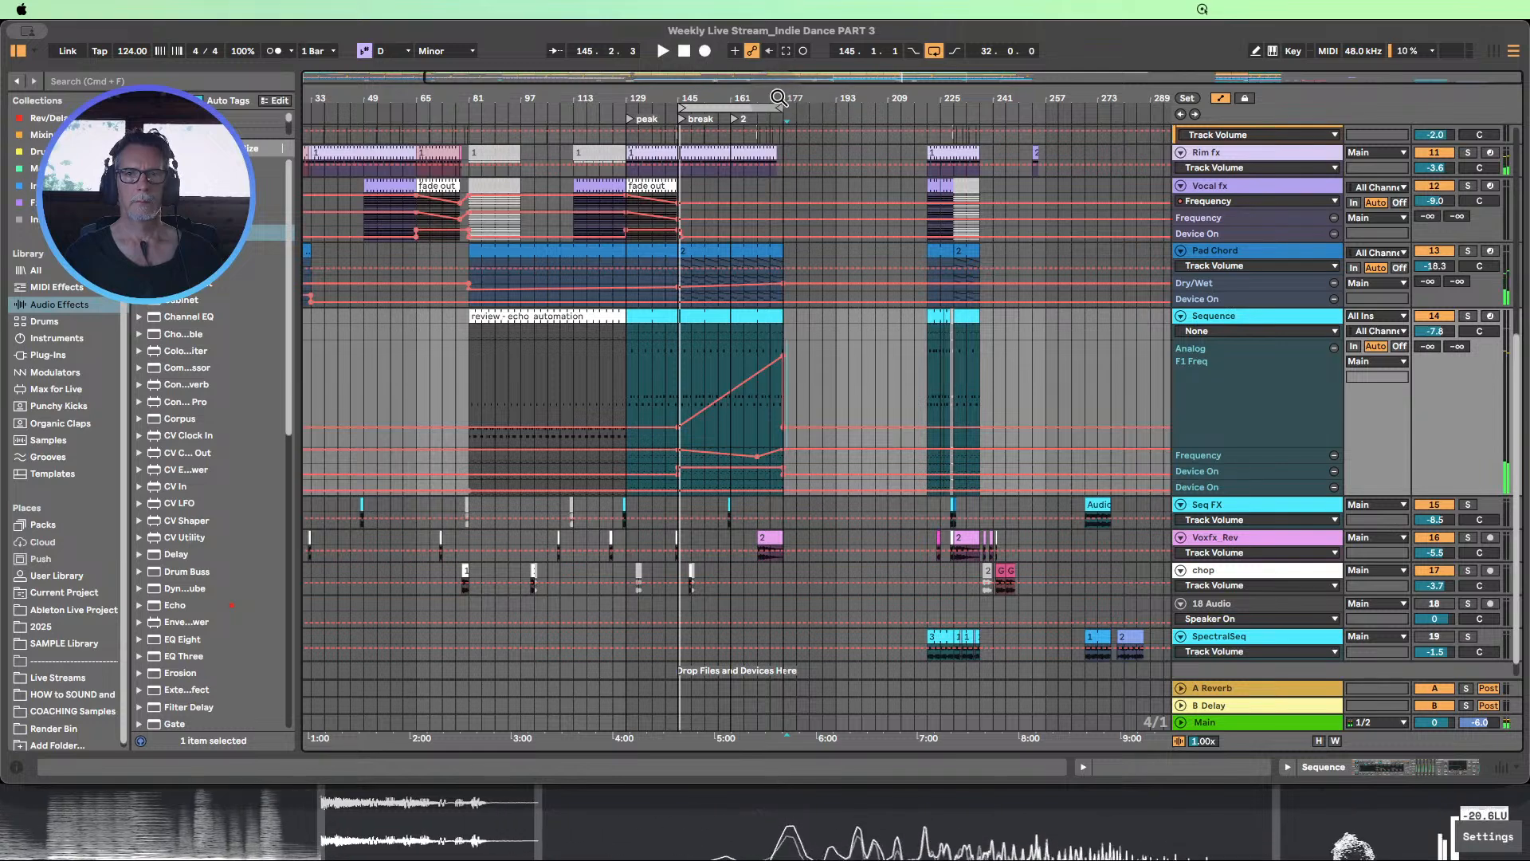
# Enlarge the Pad Chord track's Track Volume and Hybrid Reverb Dry/Wet lanes and shorten its break clip to end at bar 173
pyautogui.moveTo(778, 97); pyautogui.dragTo(821, 335)
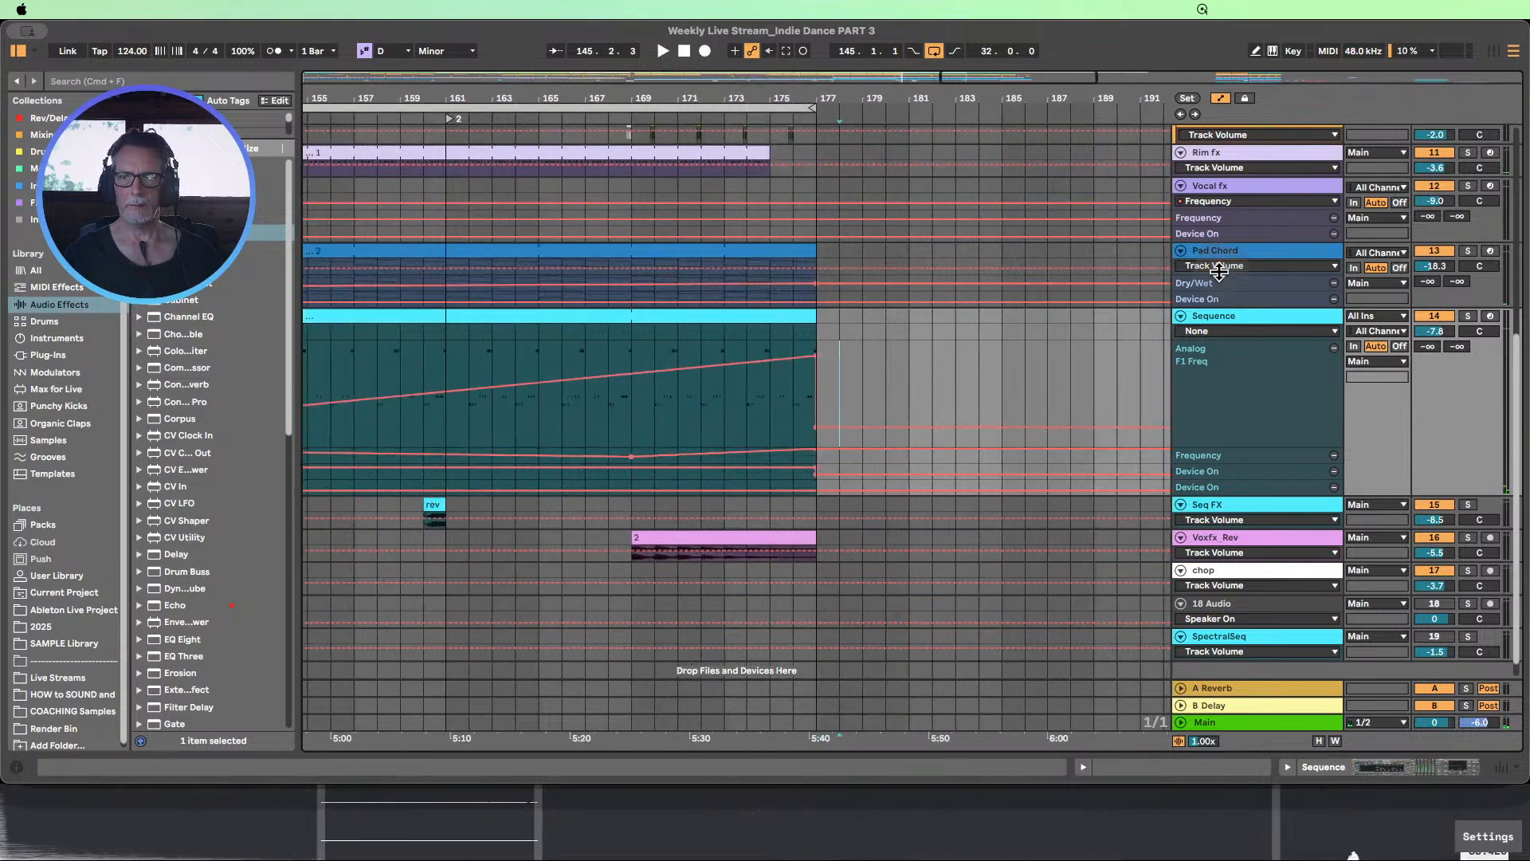
pyautogui.moveTo(1219, 274); pyautogui.dragTo(1248, 399)
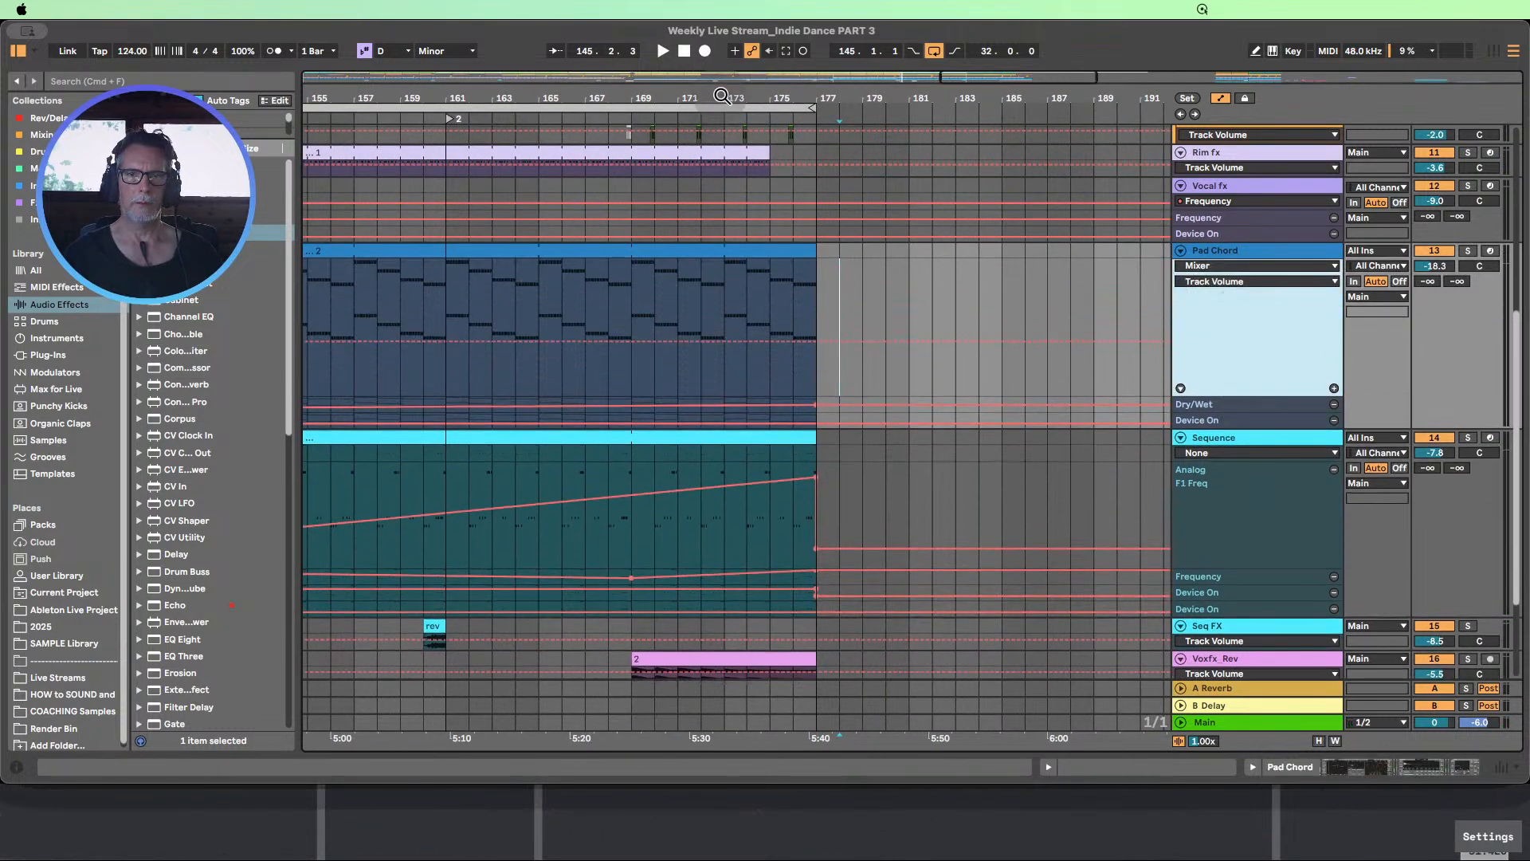
pyautogui.moveTo(723, 96); pyautogui.dragTo(800, 50)
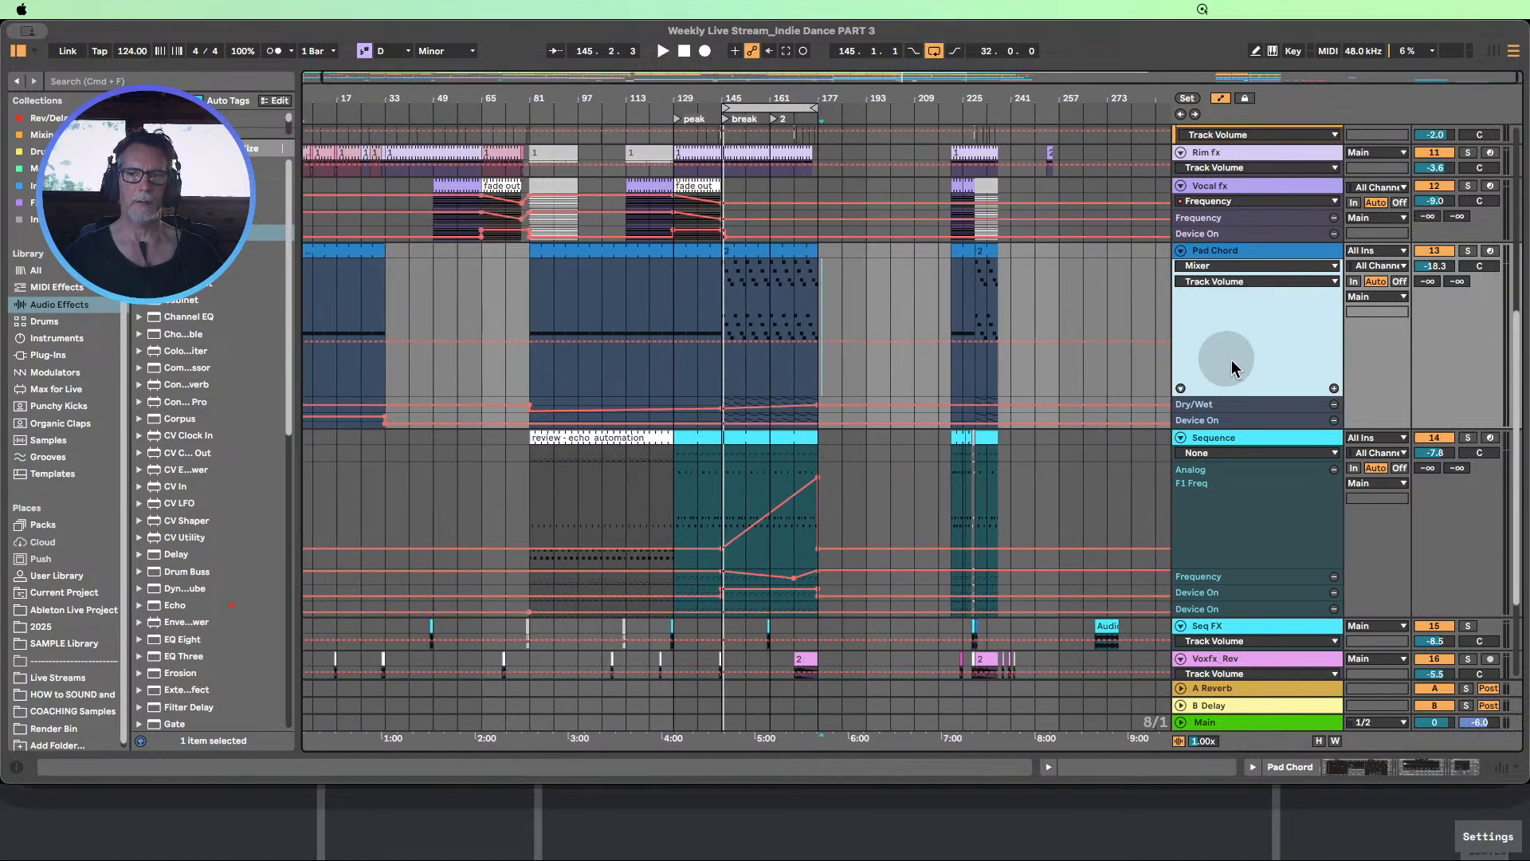
pyautogui.moveTo(1197, 413); pyautogui.dragTo(1212, 488)
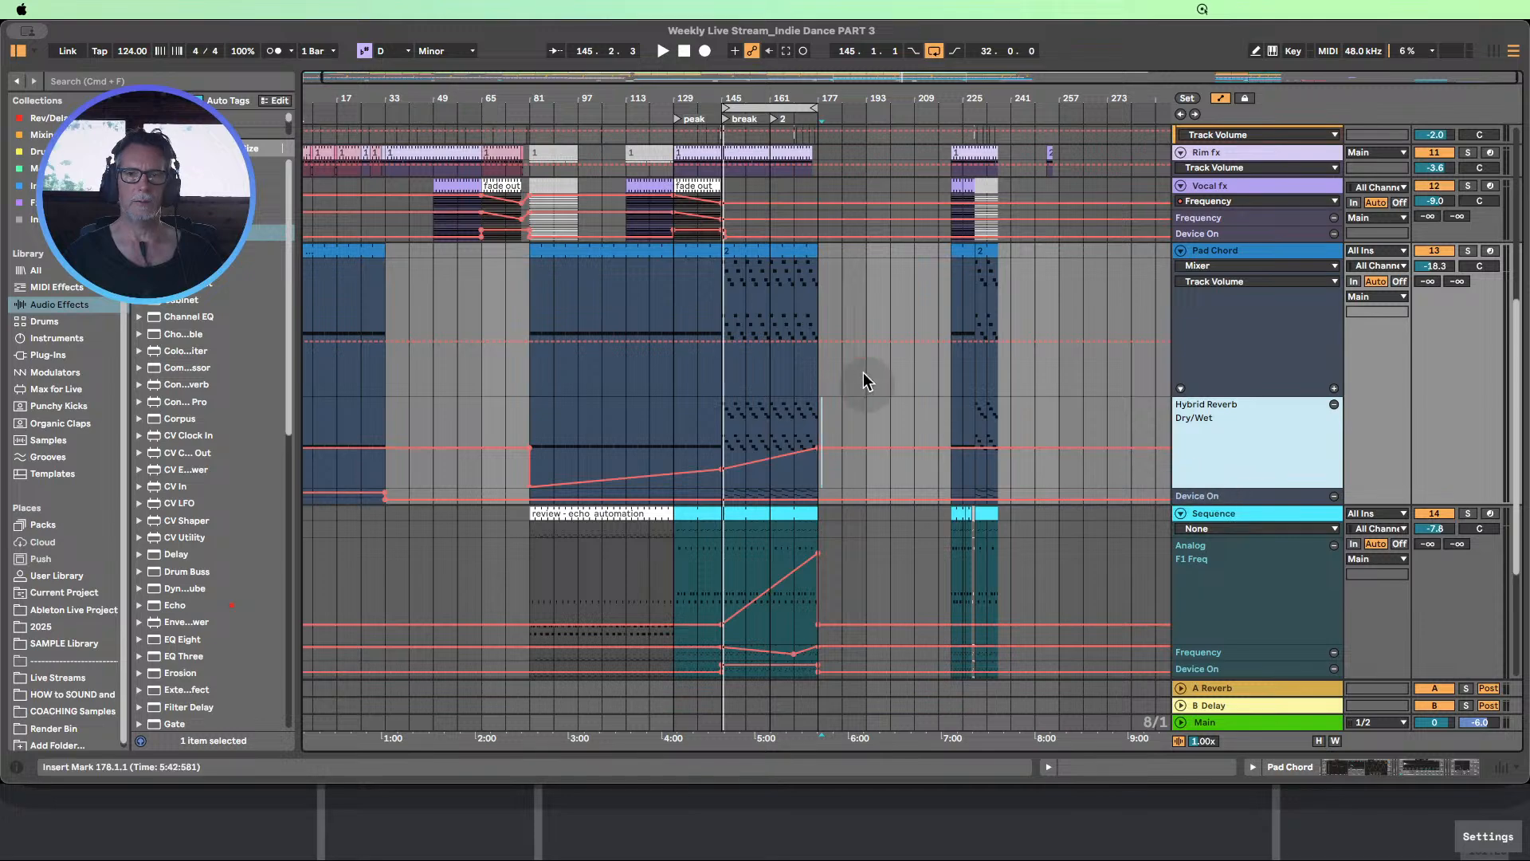
pyautogui.moveTo(800, 96); pyautogui.dragTo(784, 95)
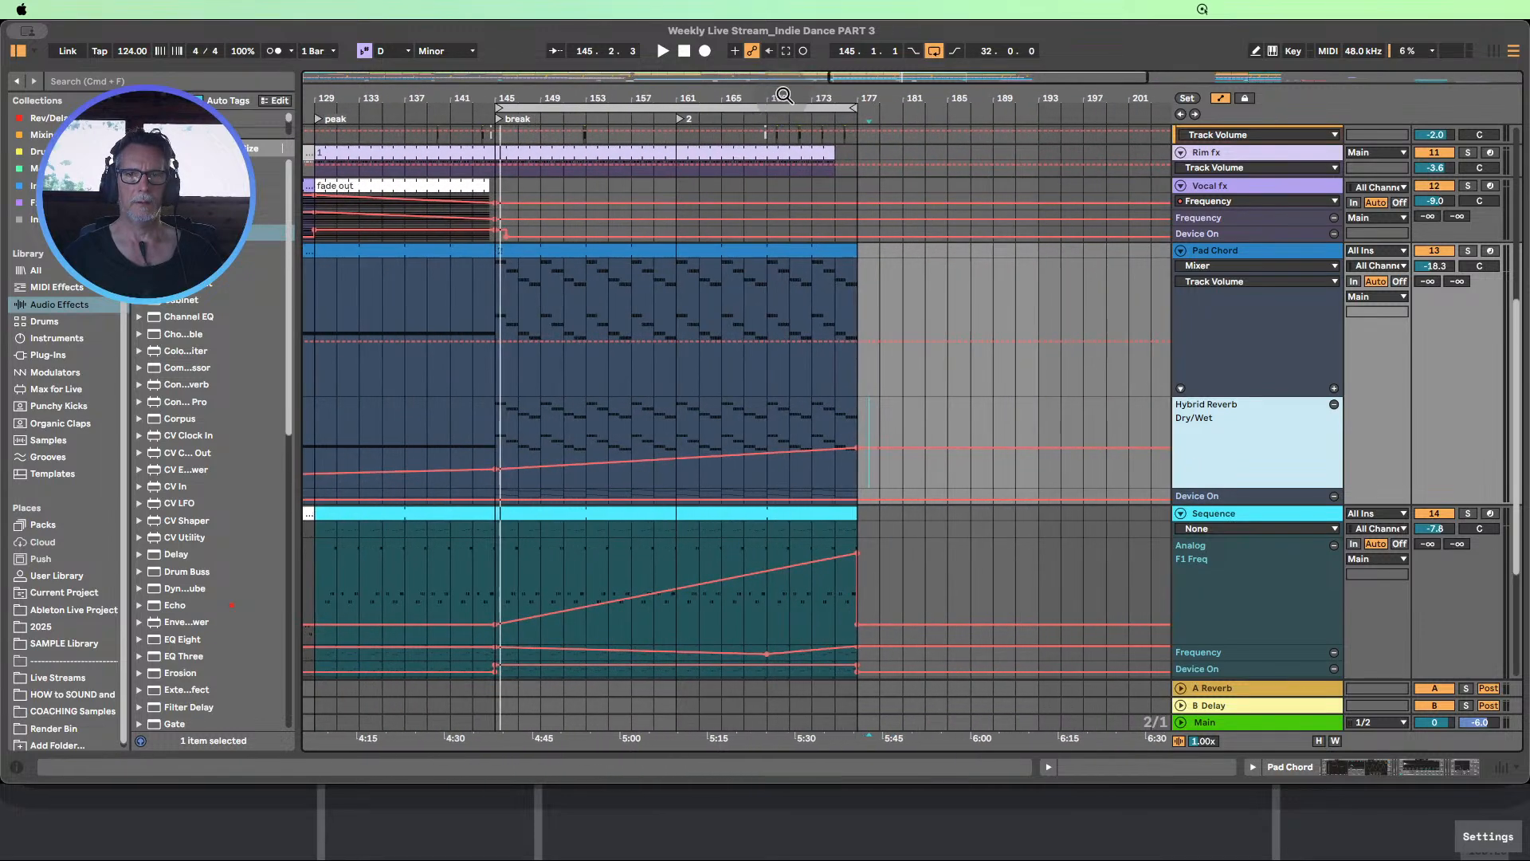
pyautogui.moveTo(853, 252); pyautogui.dragTo(810, 255)
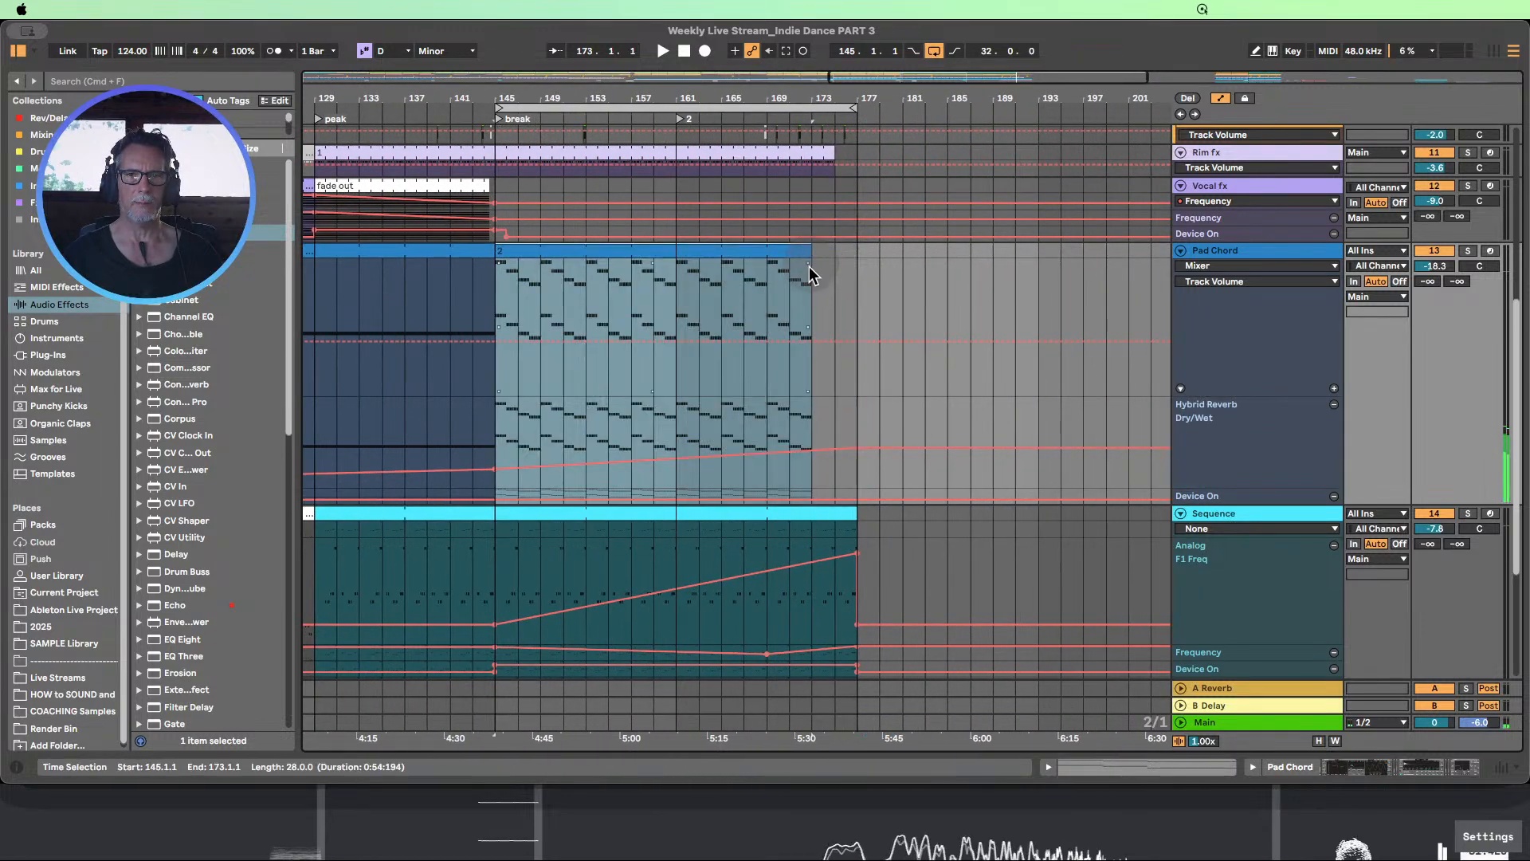
# Start playback from bar 161 and set the loop to bars 161–177
pyautogui.click(676, 118)
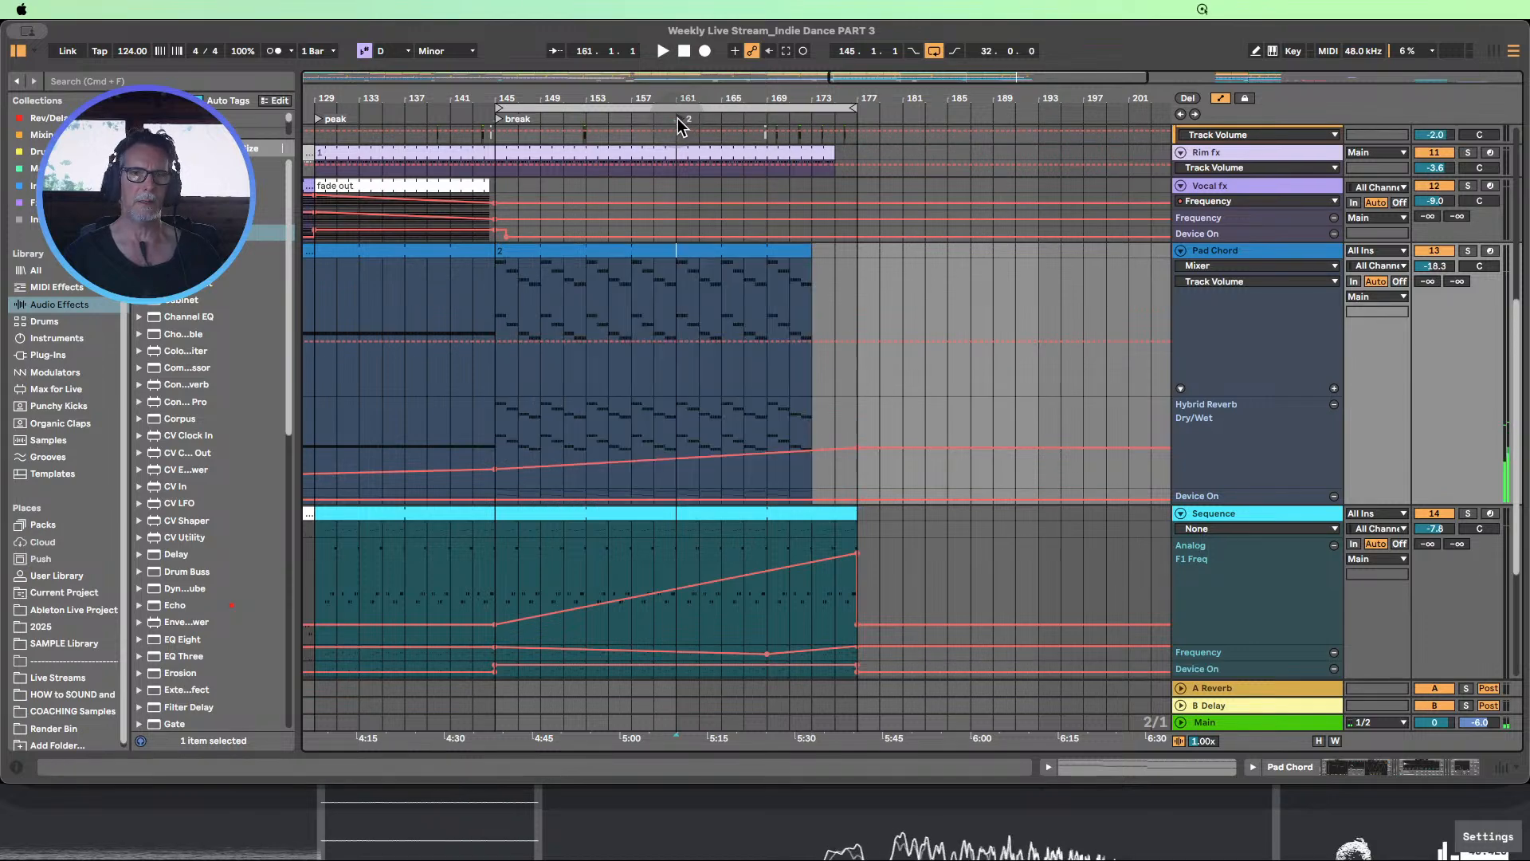
pyautogui.click(661, 52)
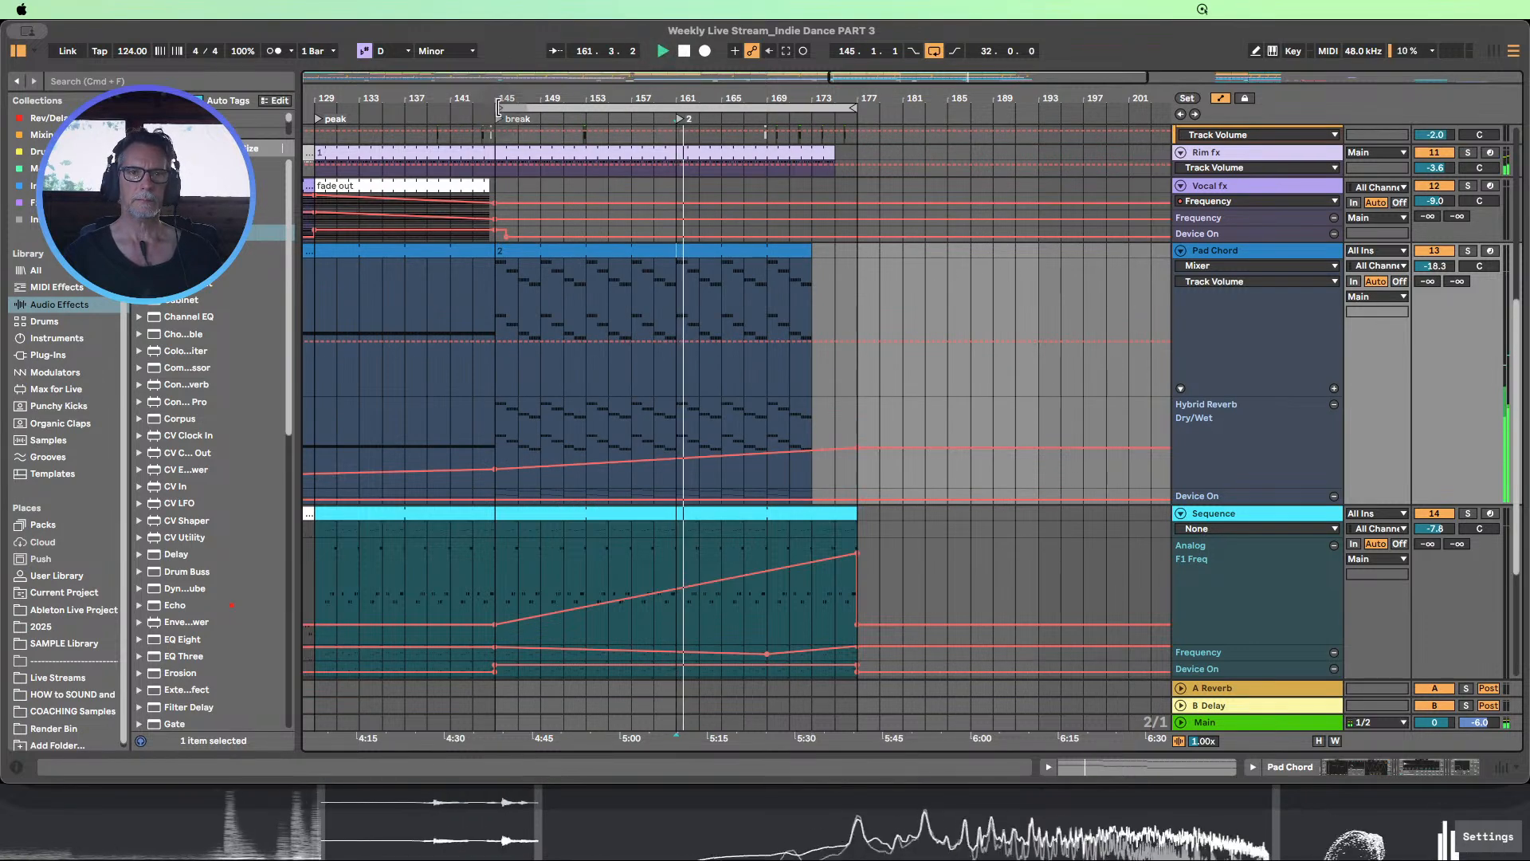
pyautogui.moveTo(856, 319); pyautogui.dragTo(677, 319)
pyautogui.press('super+l')
# Copy the one-beat clap clip just before bar 80 on the Drums 80's track
pyautogui.scroll(8, 1001, 245)
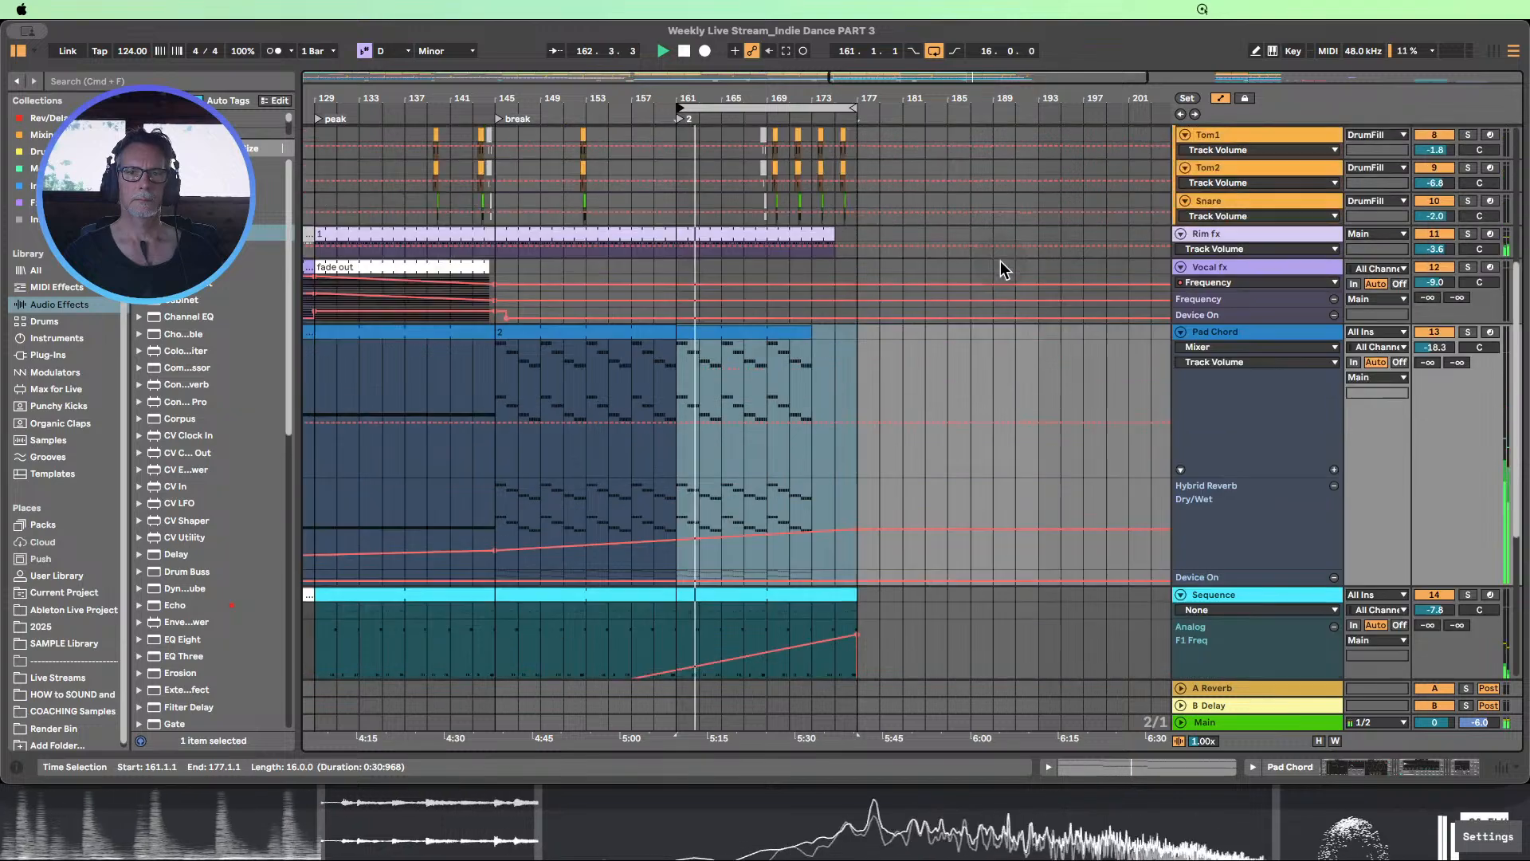
pyautogui.scroll(4, 1001, 264)
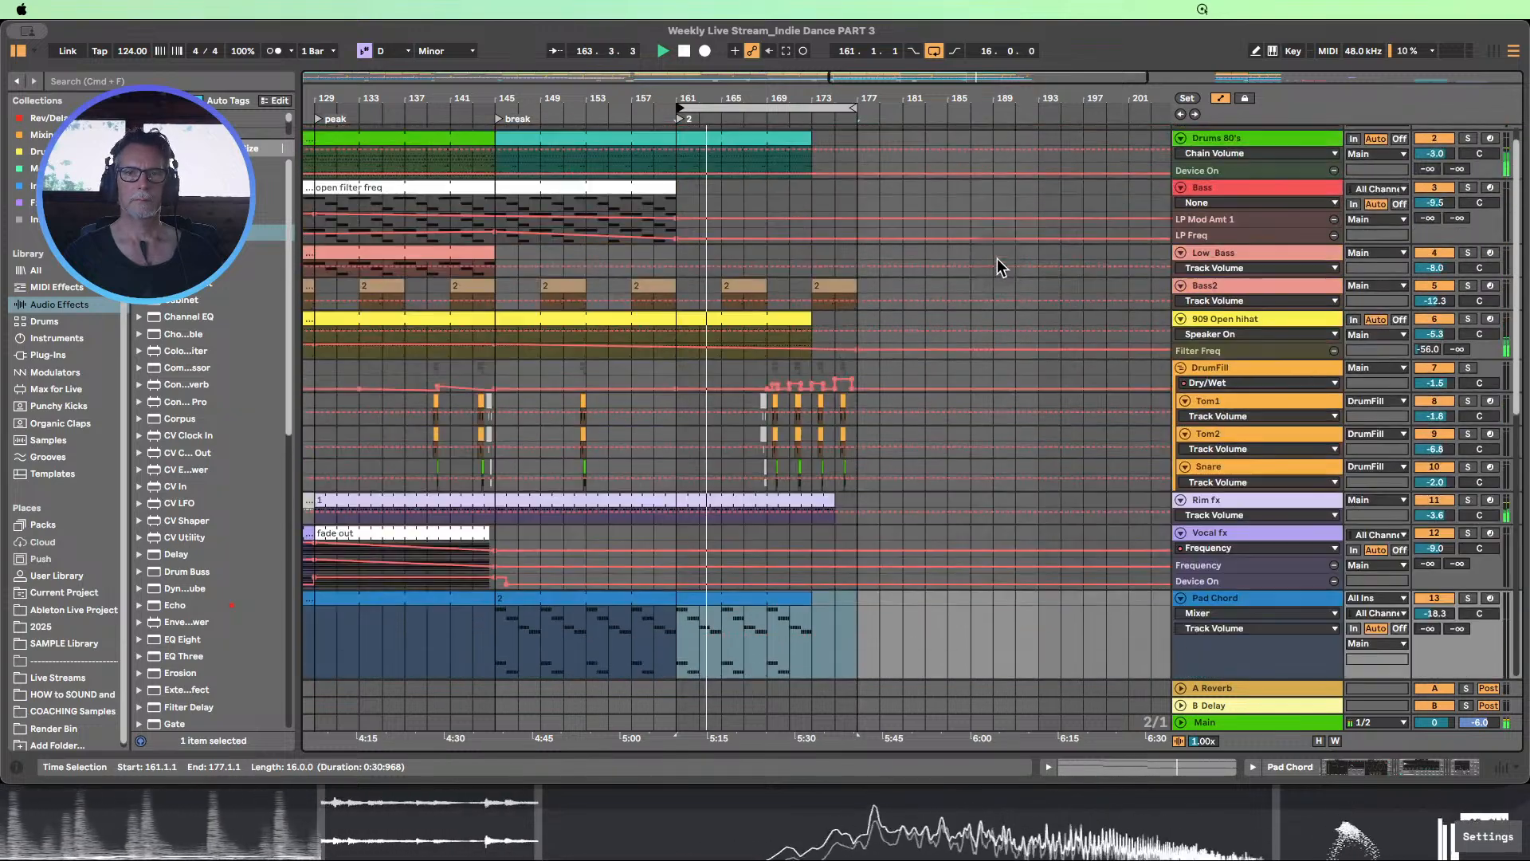
pyautogui.moveTo(781, 100); pyautogui.dragTo(777, 101)
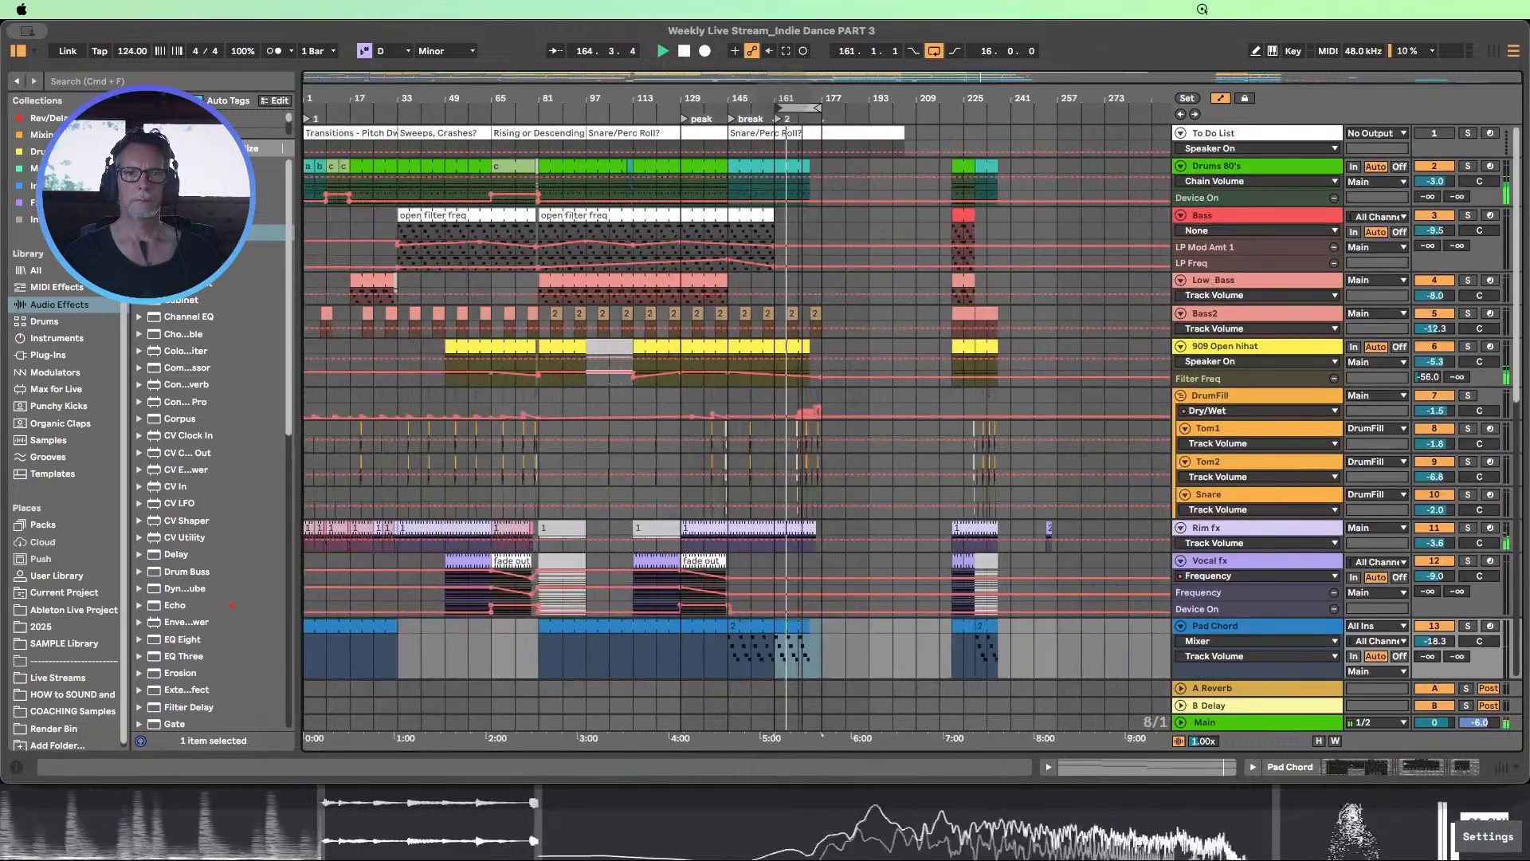
pyautogui.moveTo(519, 100); pyautogui.dragTo(558, 171)
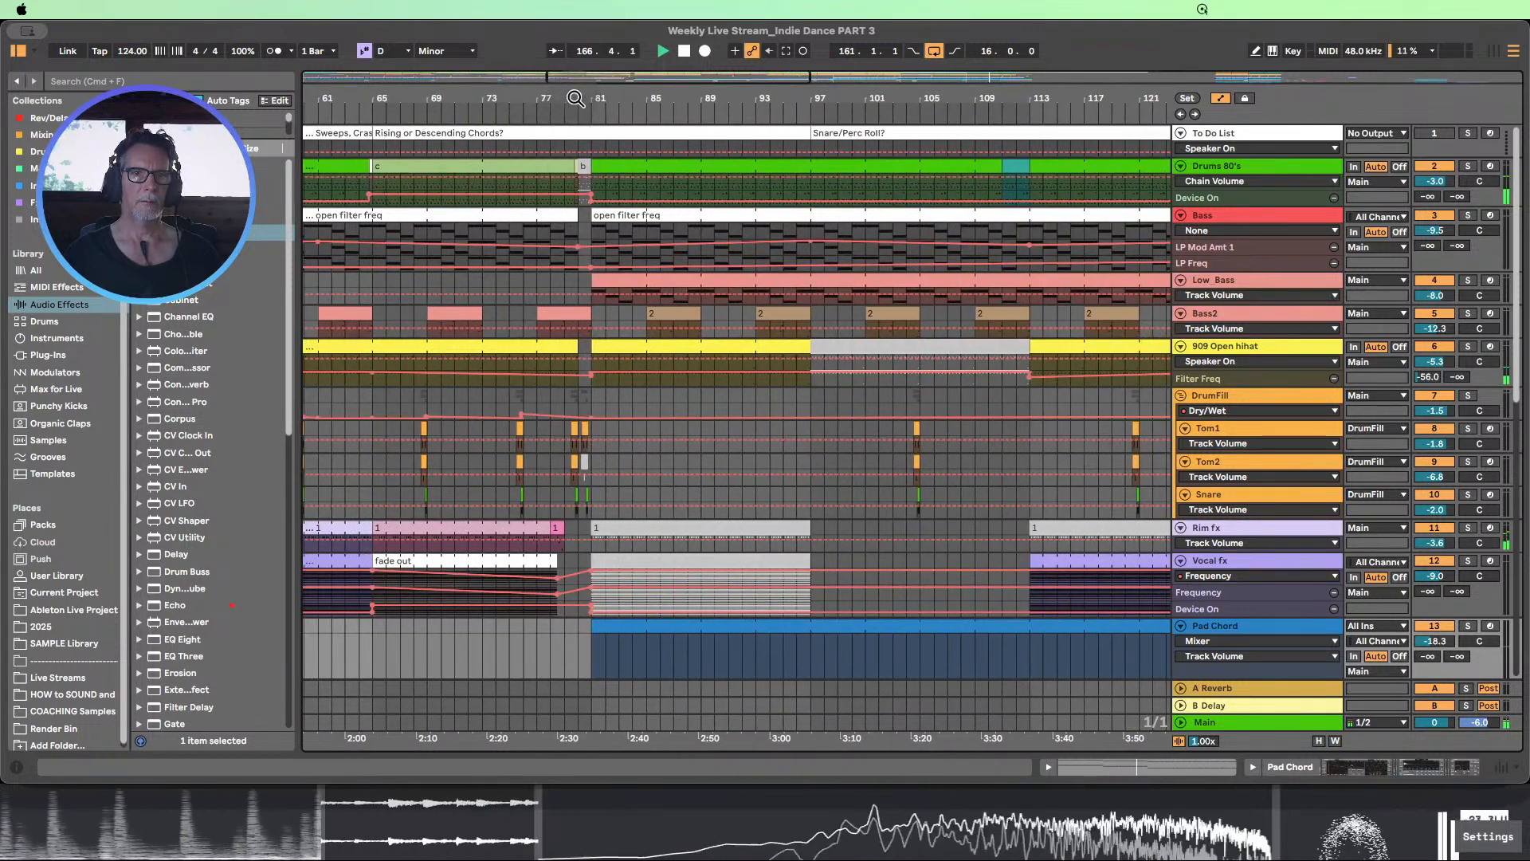
pyautogui.moveTo(576, 99); pyautogui.dragTo(575, 110)
pyautogui.click(584, 165)
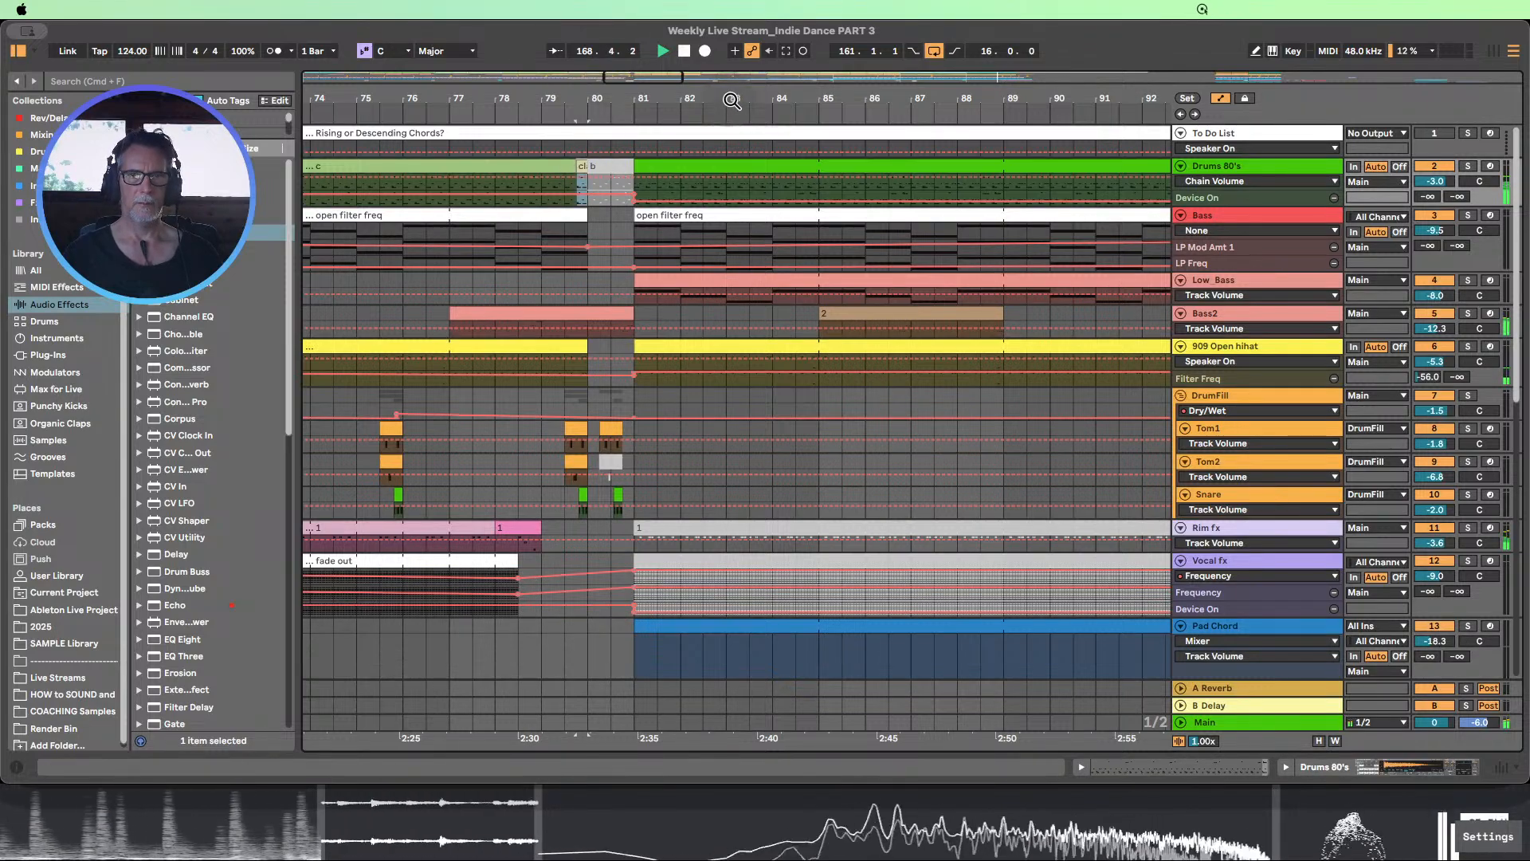
# Paste the clap clip at 172.4.1 on the Drums 80's track, over the last beat before bar 173
pyautogui.moveTo(732, 100); pyautogui.dragTo(305, 104)
pyautogui.moveTo(1100, 104); pyautogui.dragTo(964, 62)
pyautogui.moveTo(1058, 101); pyautogui.dragTo(421, 104)
pyautogui.moveTo(682, 104); pyautogui.dragTo(656, 194)
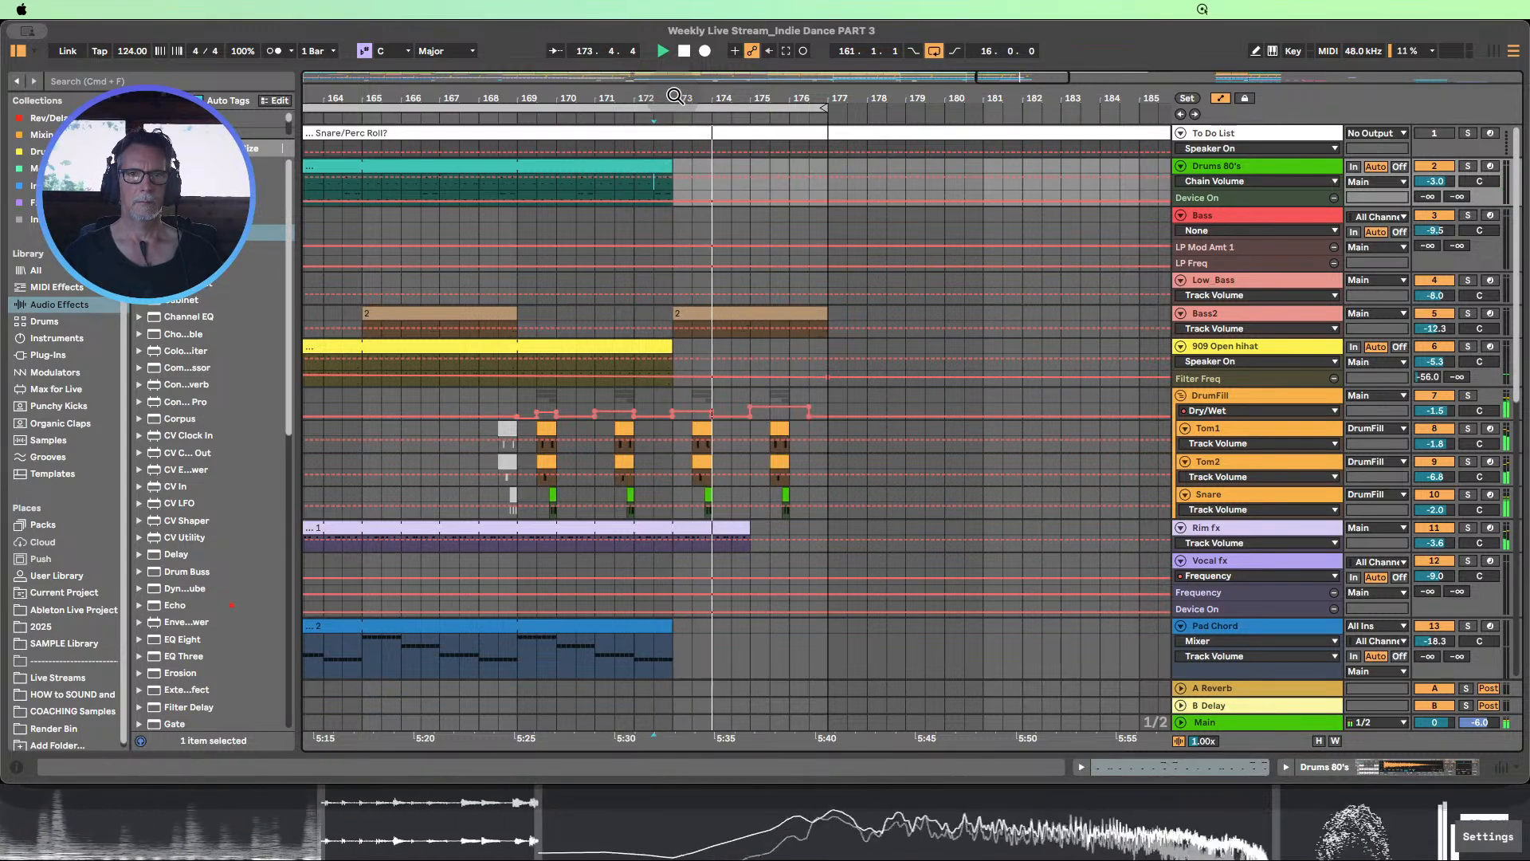
pyautogui.moveTo(681, 108); pyautogui.dragTo(673, 201)
pyautogui.click(655, 188)
pyautogui.press('super+v')
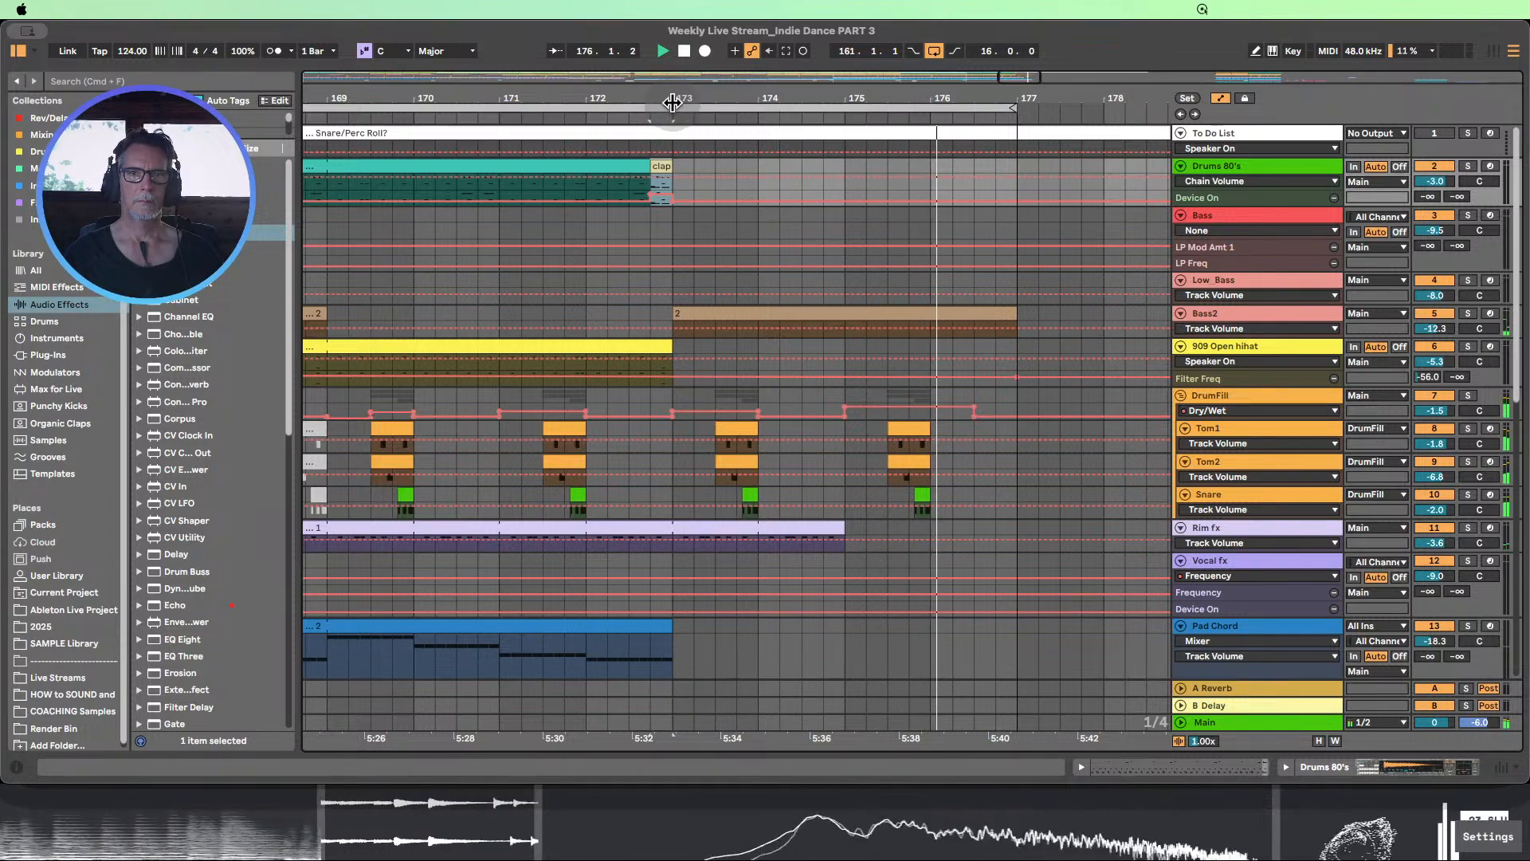
pyautogui.moveTo(671, 109); pyautogui.dragTo(671, 34)
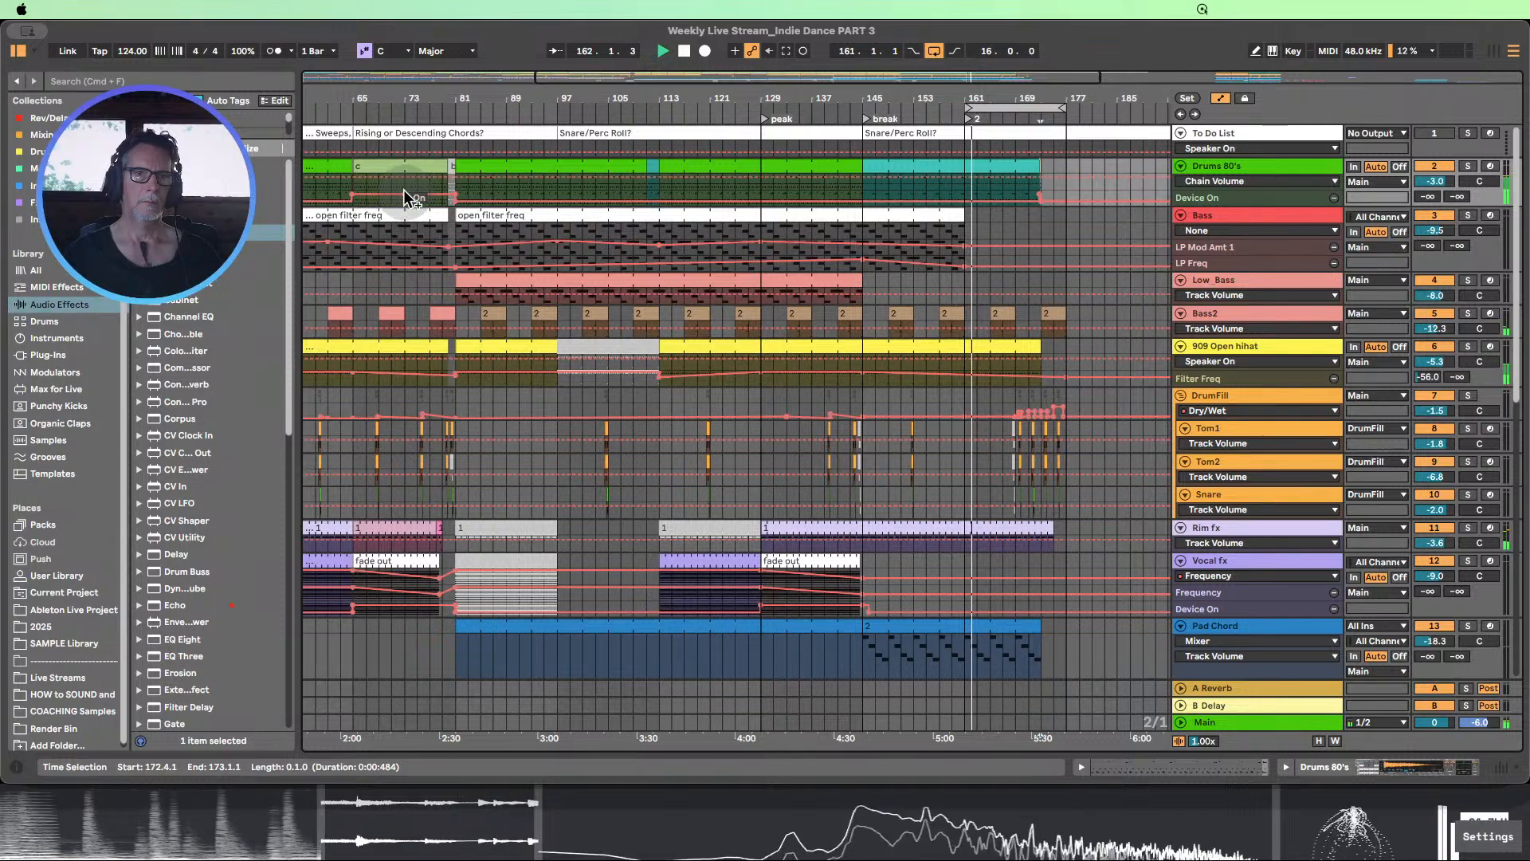
# Enlarge the Drums 80's track's lane to show the notes of the clap clip before bar 173
pyautogui.moveTo(1049, 94); pyautogui.dragTo(1047, 98)
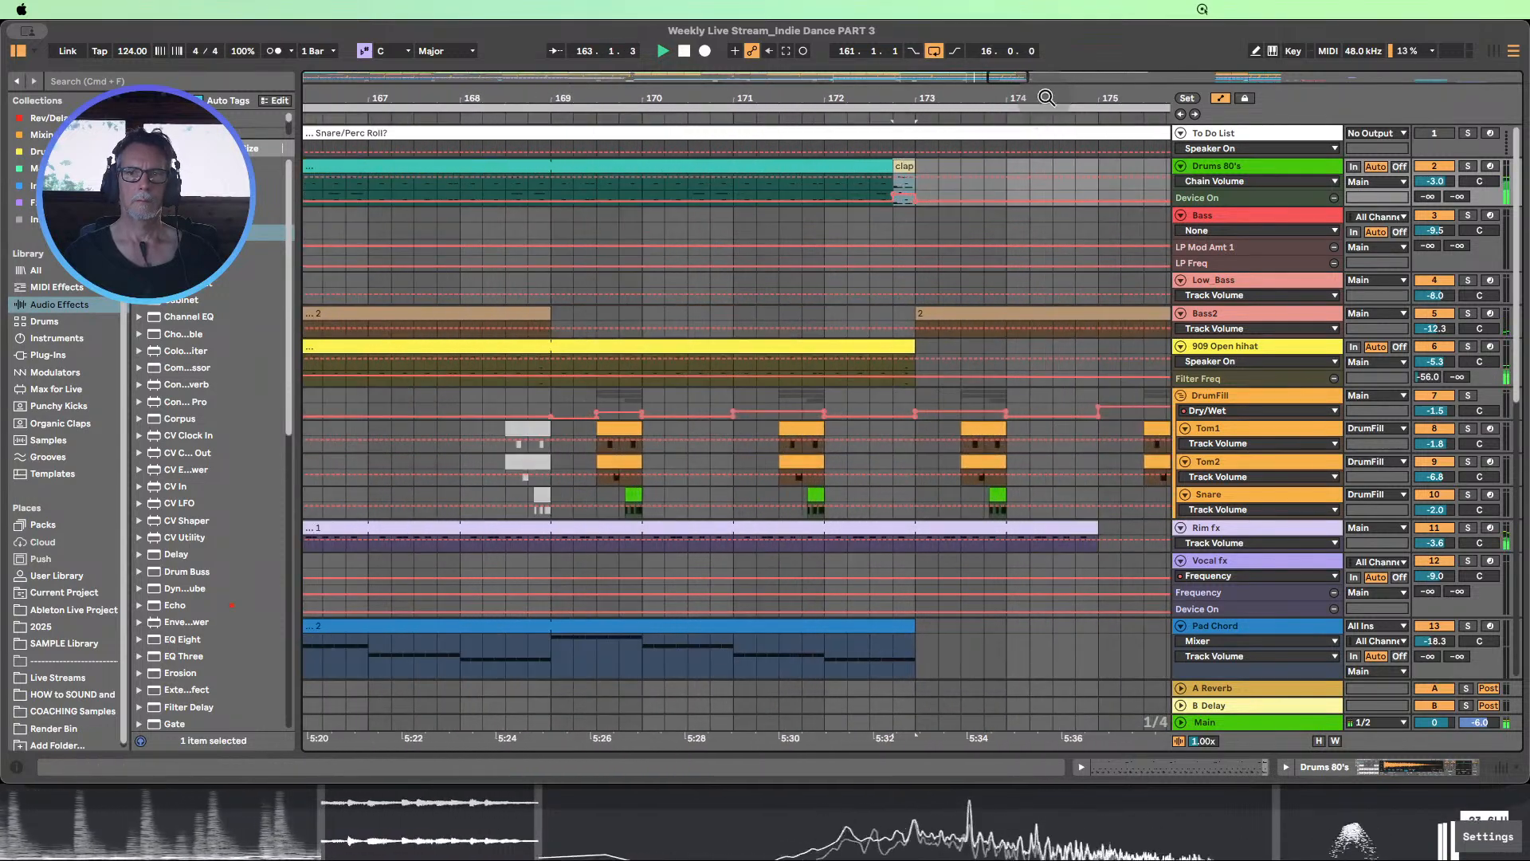
pyautogui.moveTo(1209, 206); pyautogui.dragTo(1209, 313)
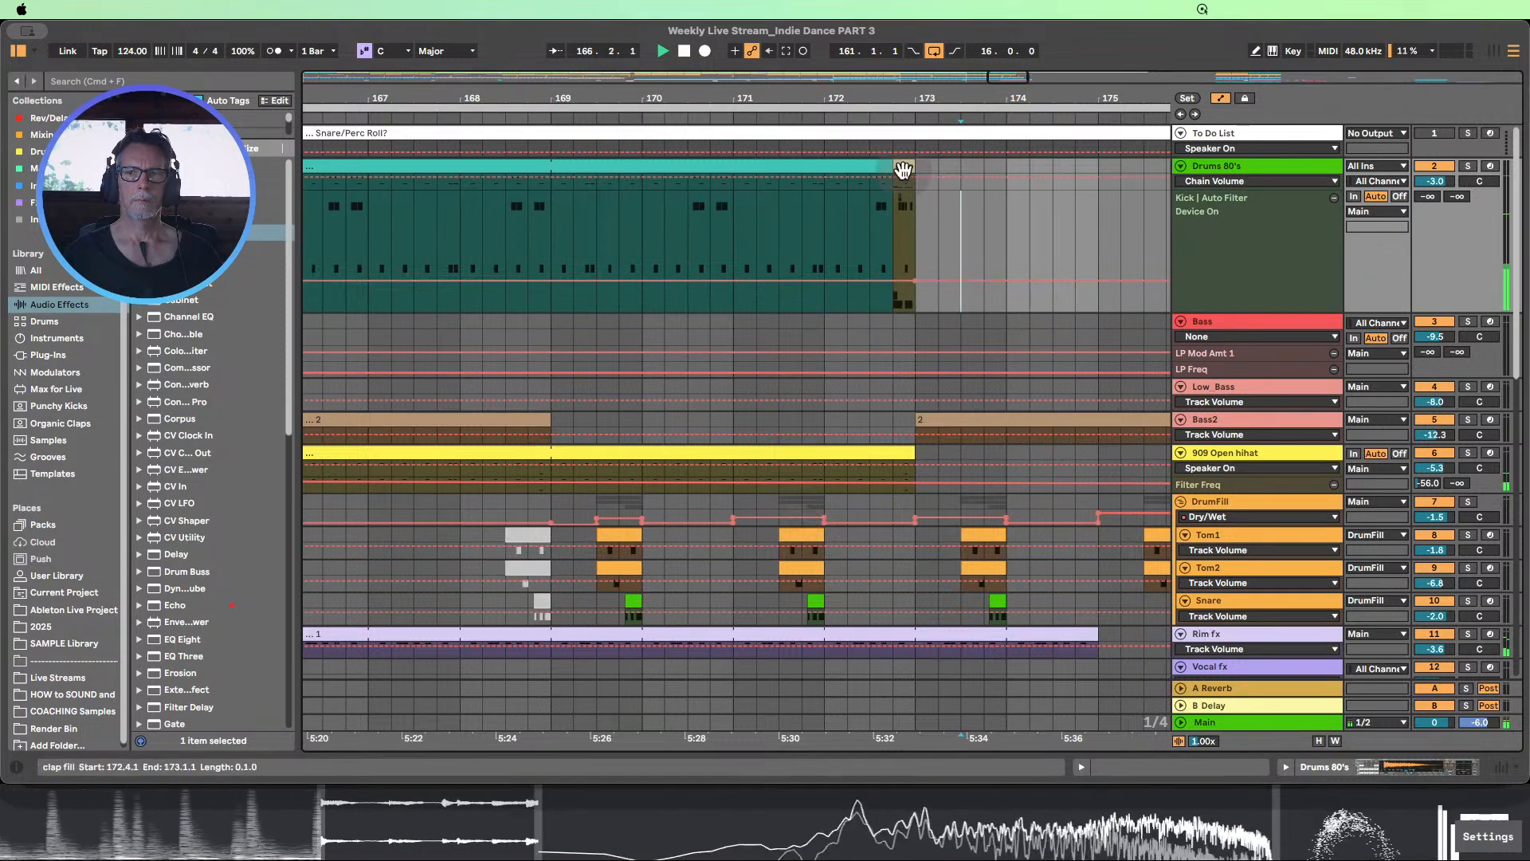
# Solo the Pad Chord and Sequence tracks together
pyautogui.moveTo(882, 96); pyautogui.dragTo(740, 81)
pyautogui.scroll(-5, 816, 198)
pyautogui.scroll(-5, 816, 199)
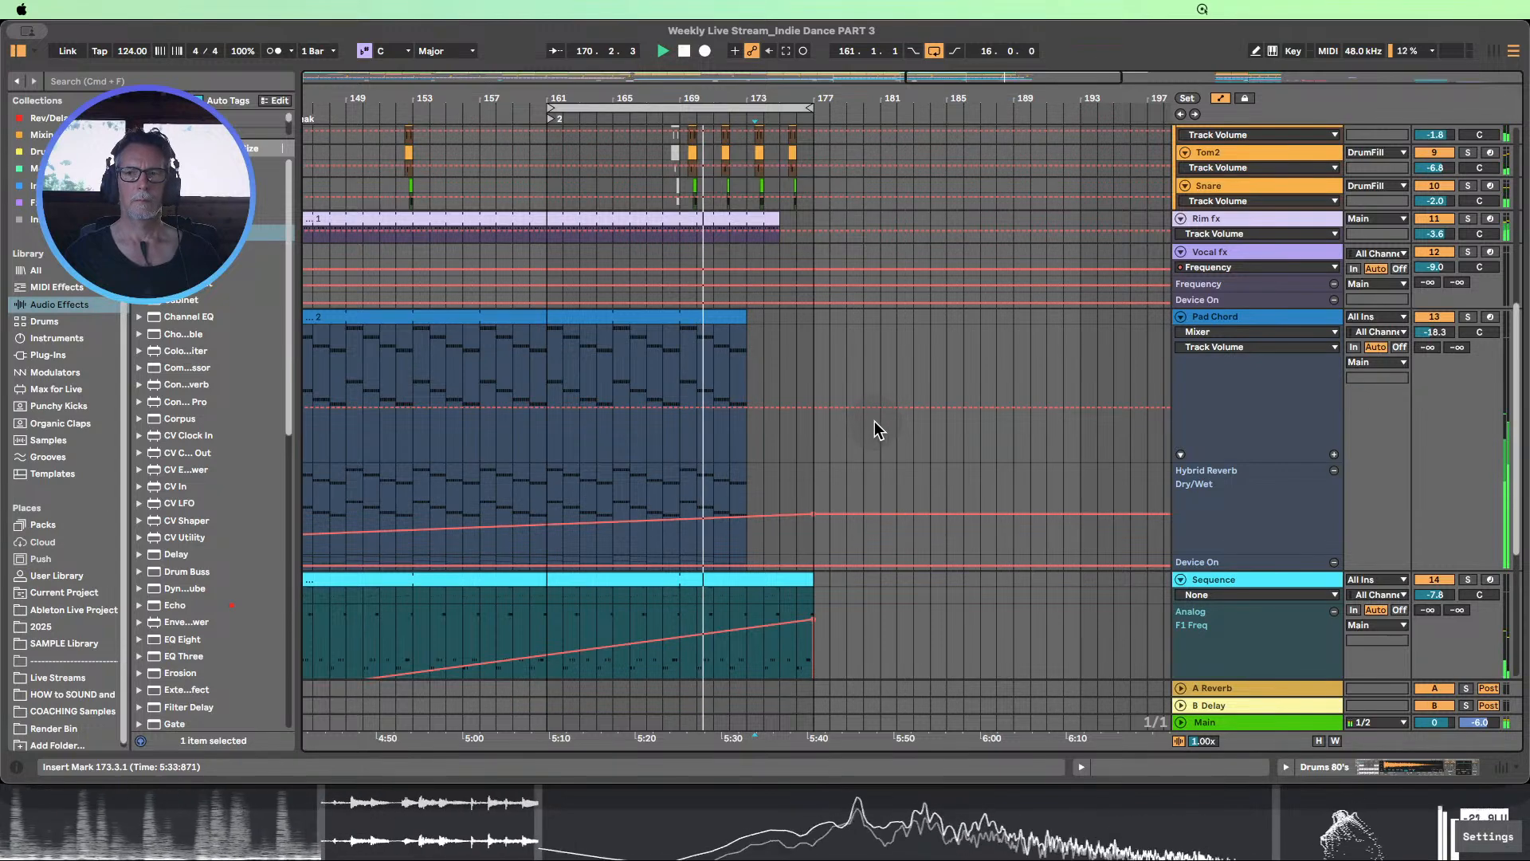
pyautogui.scroll(-1, 1004, 375)
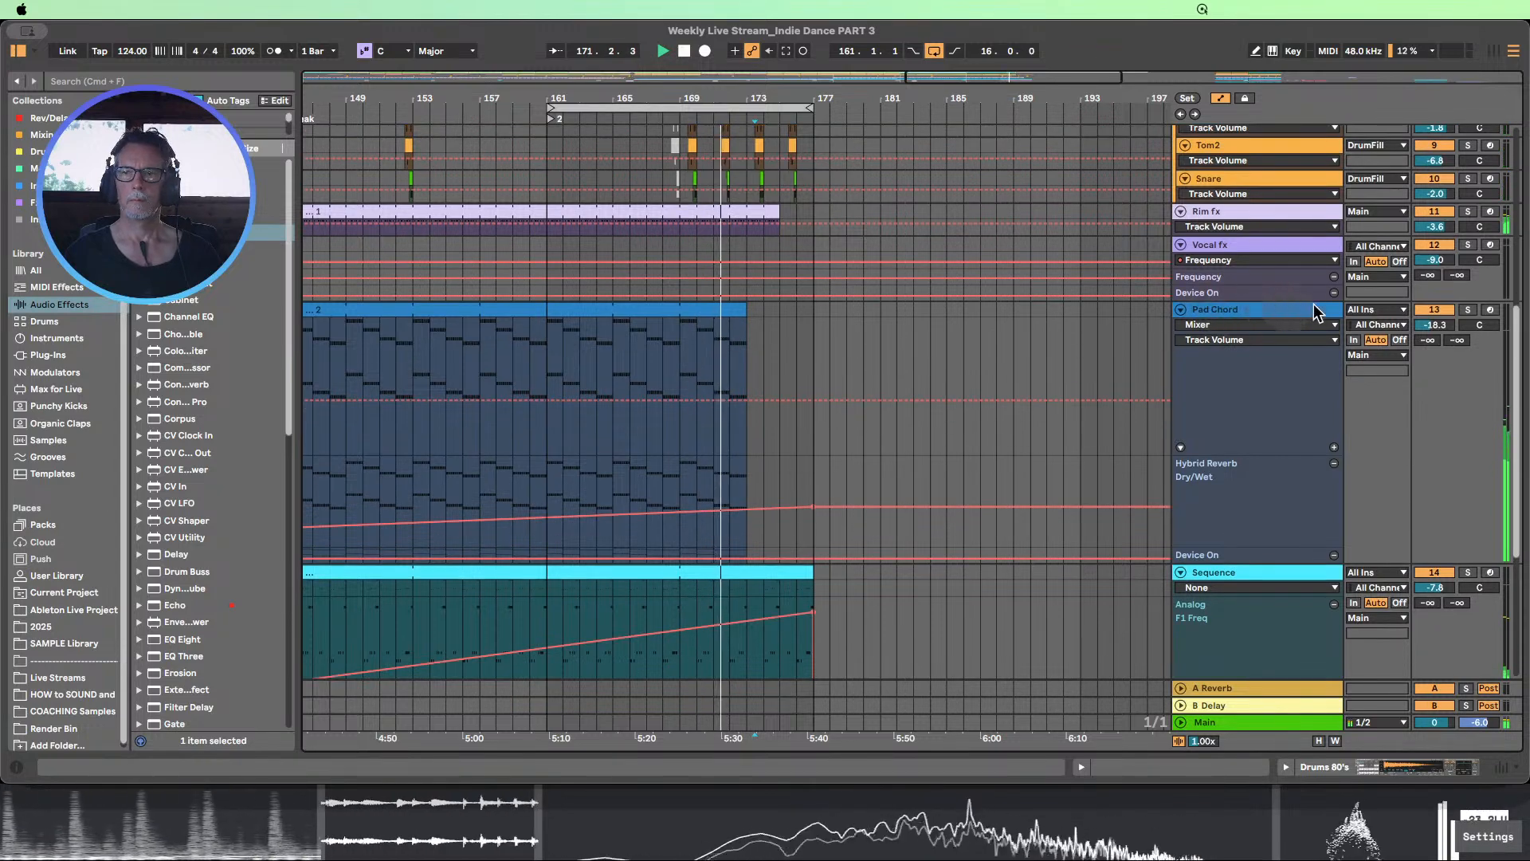
pyautogui.click(1467, 309)
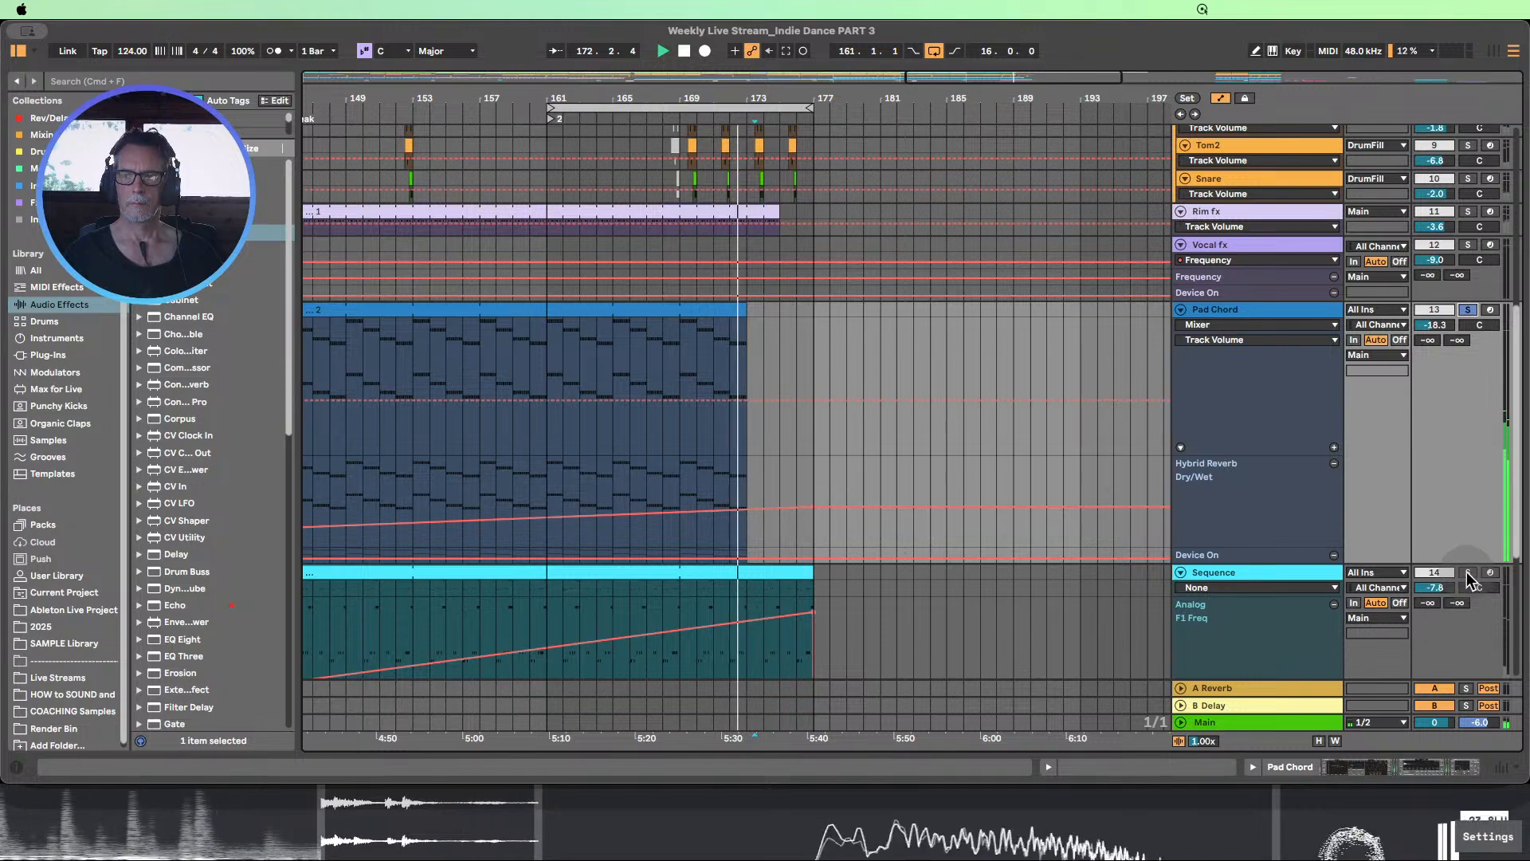
pyautogui.click(1467, 572)
pyautogui.scroll(-2, 912, 356)
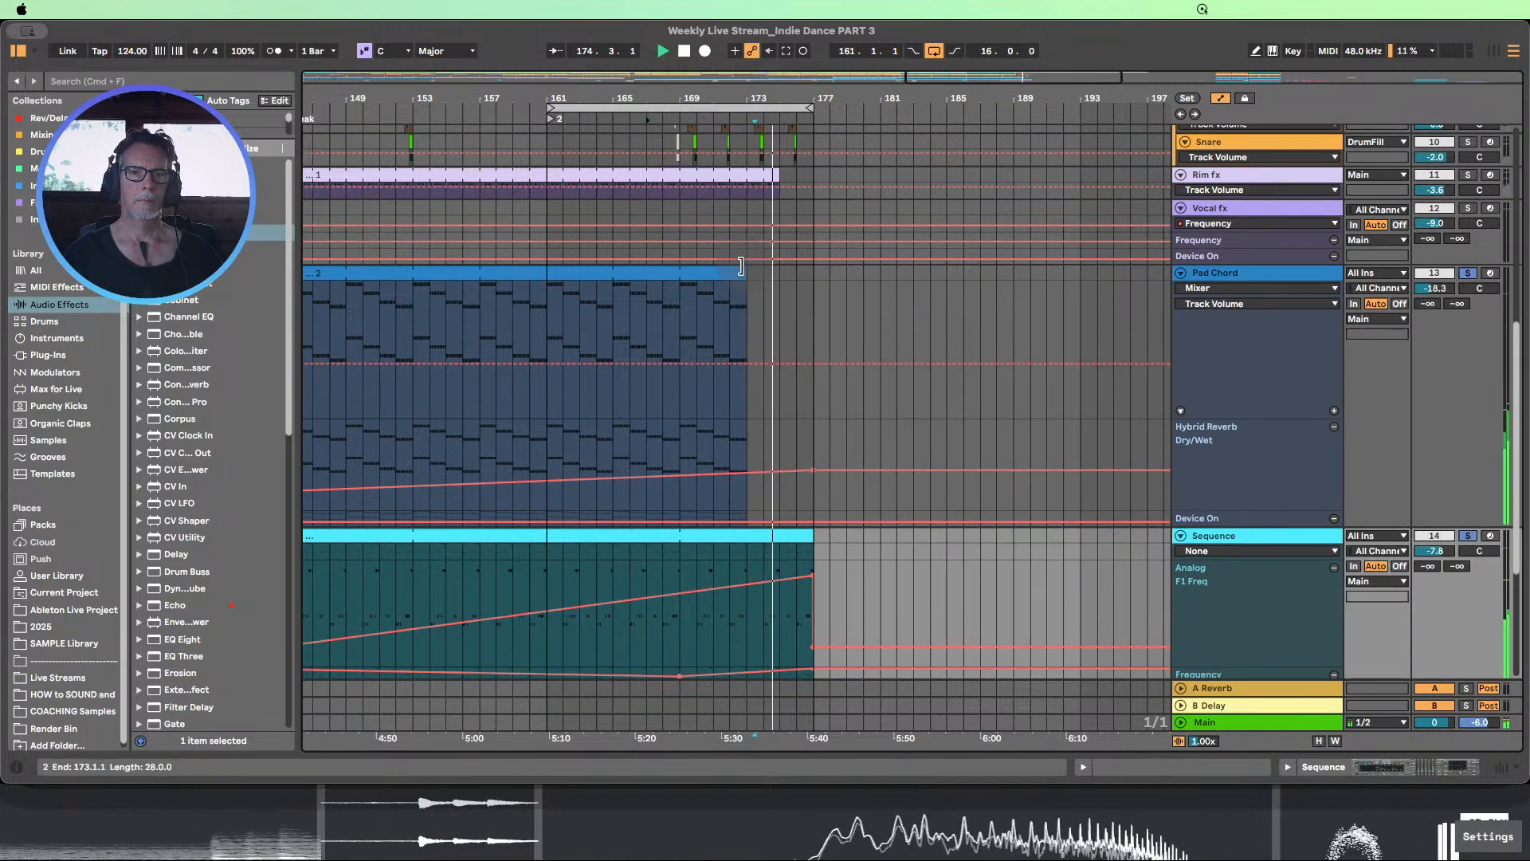
# Extend the Pad Chord track's break clip to end at bar 177
pyautogui.moveTo(747, 274); pyautogui.dragTo(779, 271)
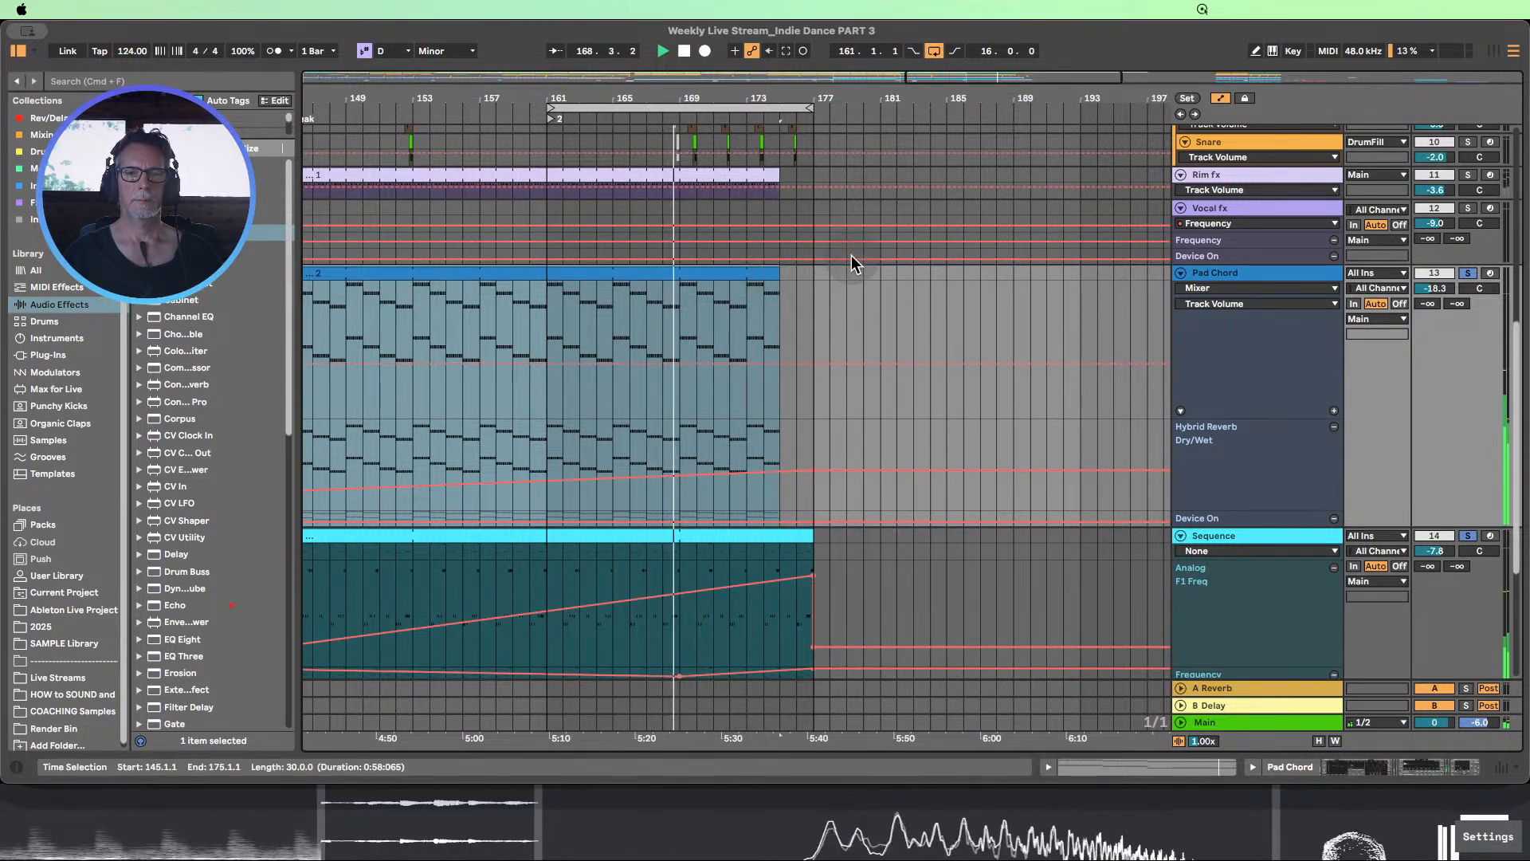
pyautogui.scroll(1, 852, 255)
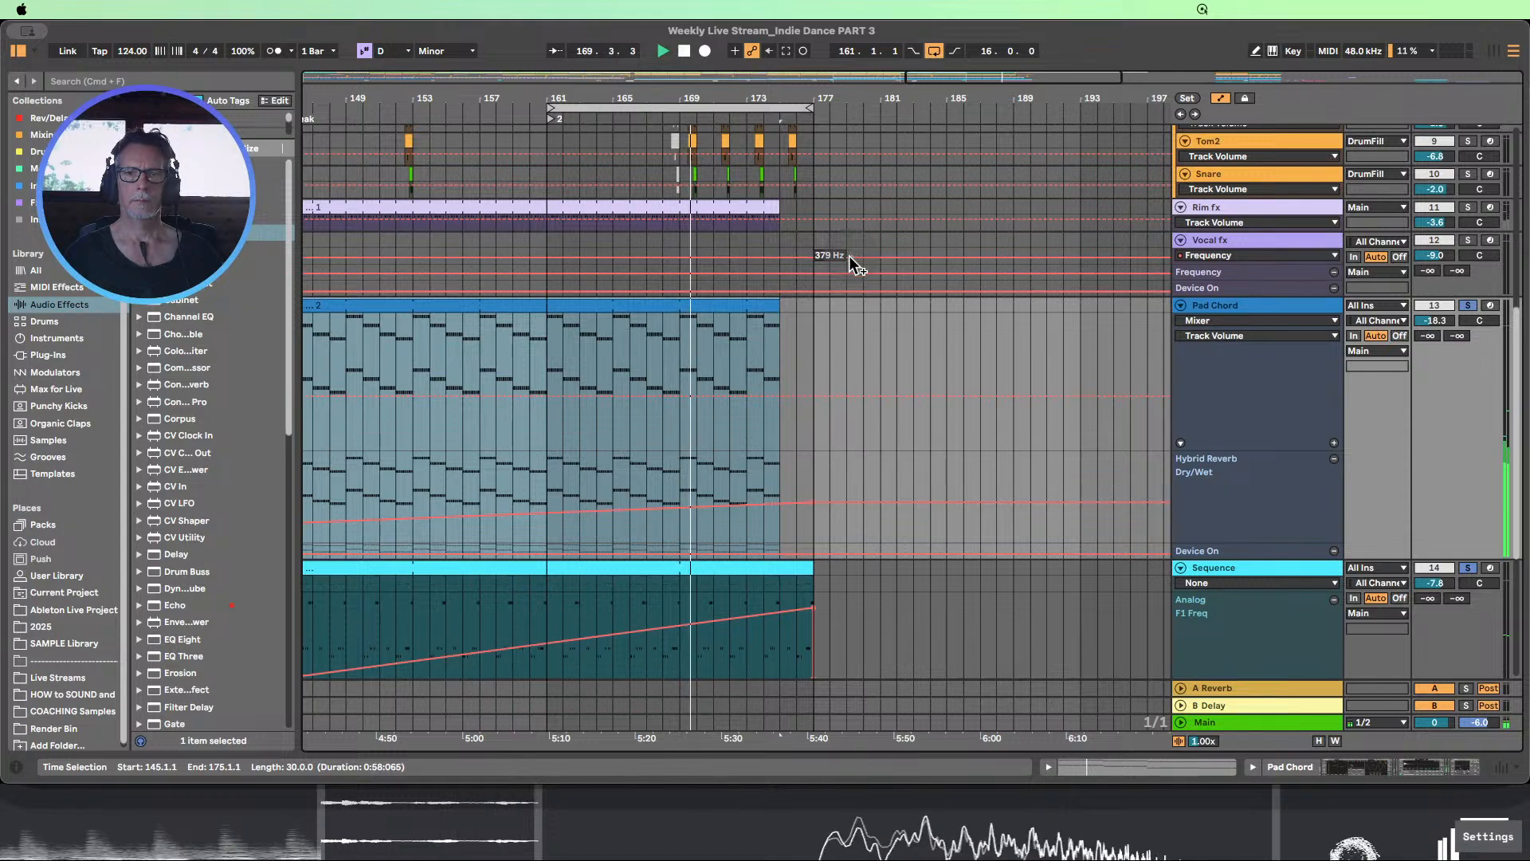
pyautogui.scroll(3, 849, 256)
pyautogui.scroll(-1, 849, 268)
pyautogui.scroll(2, 849, 266)
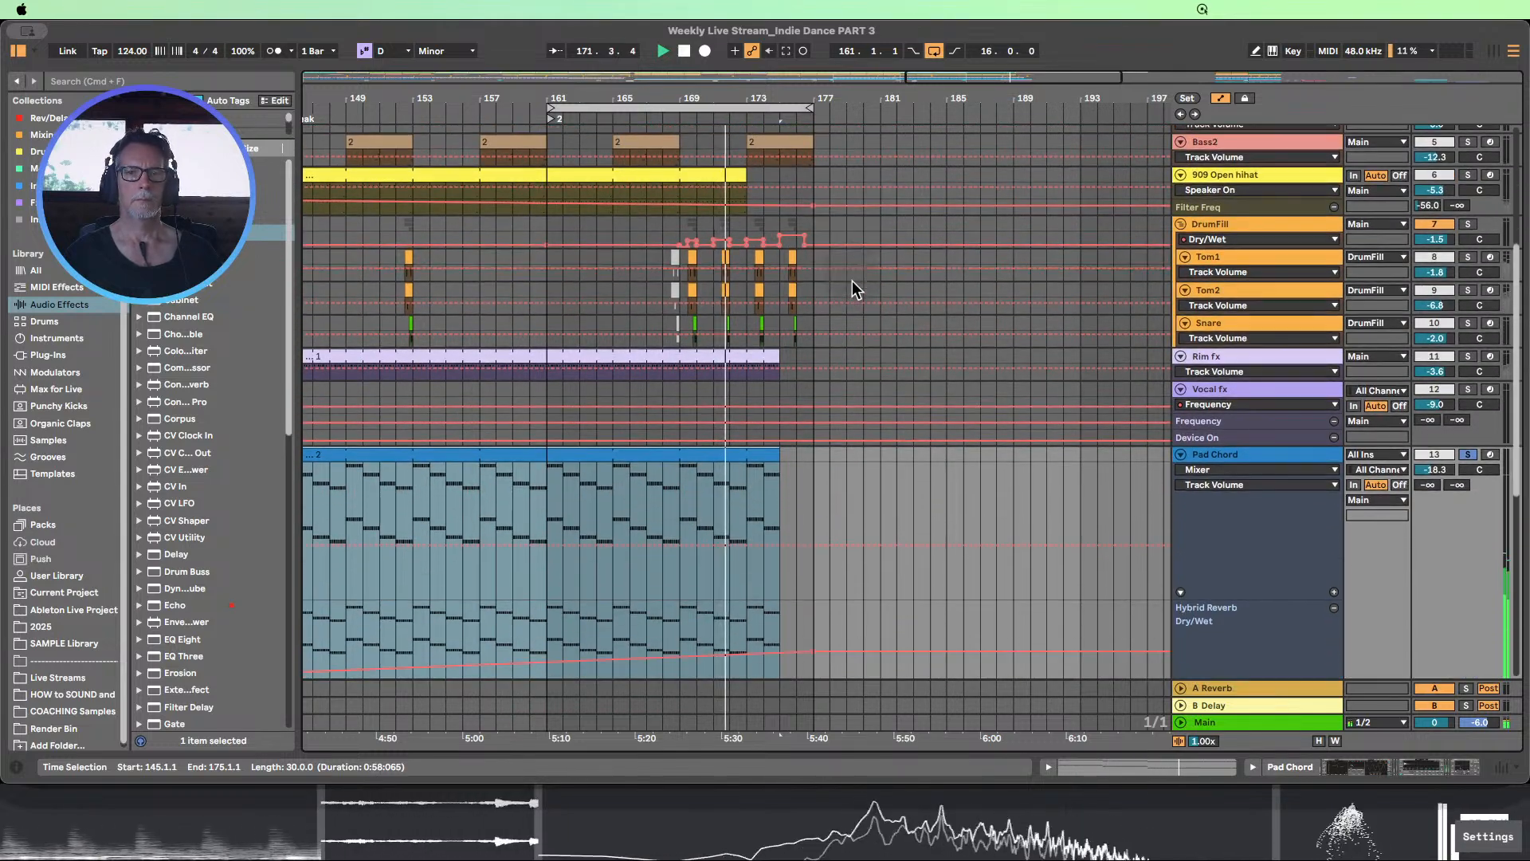
pyautogui.scroll(1, 864, 284)
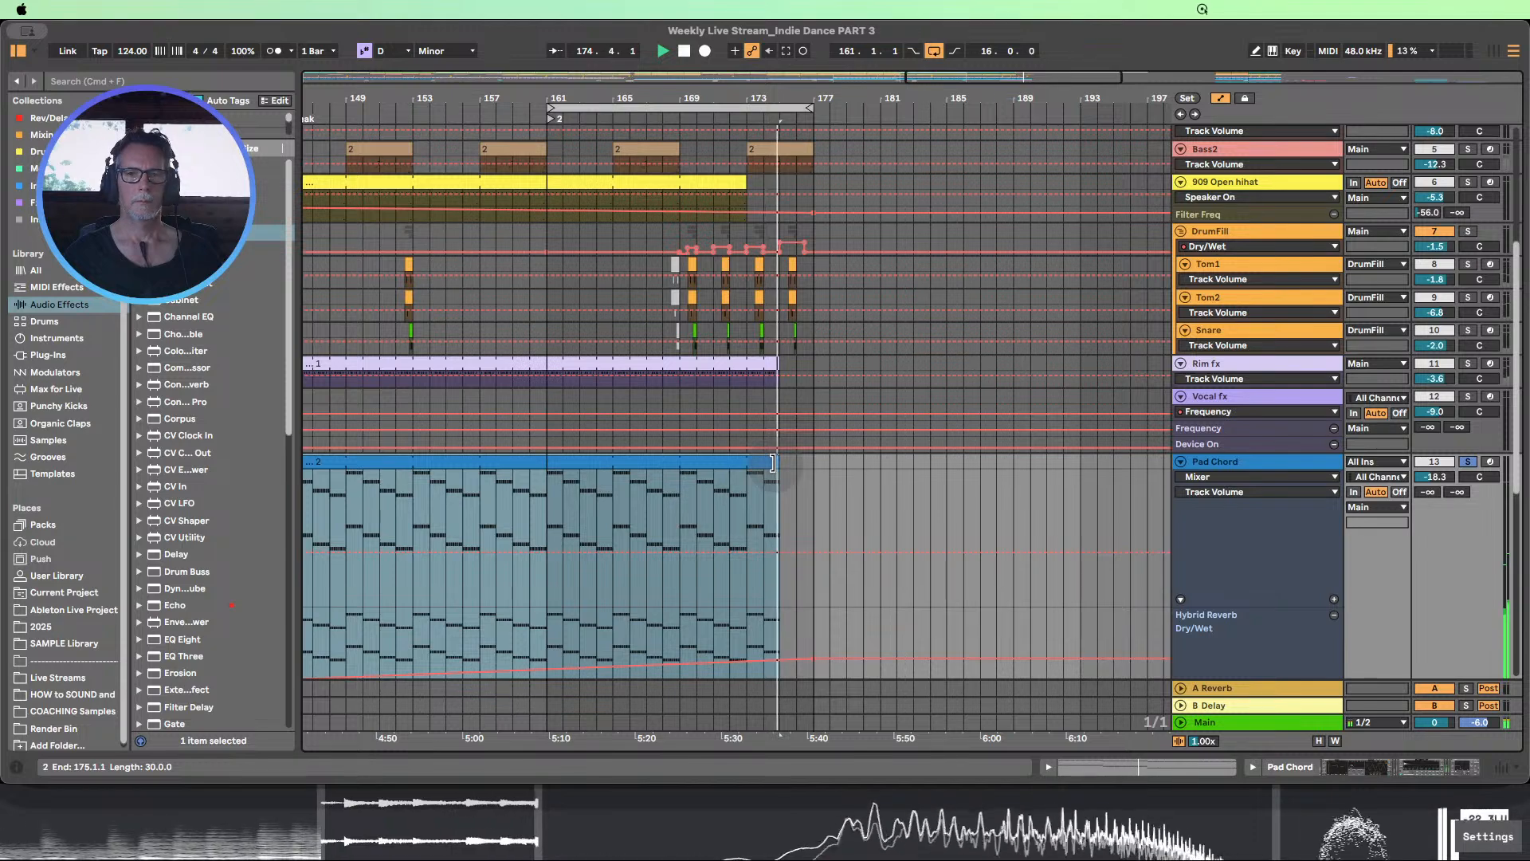
pyautogui.moveTo(773, 463); pyautogui.dragTo(802, 457)
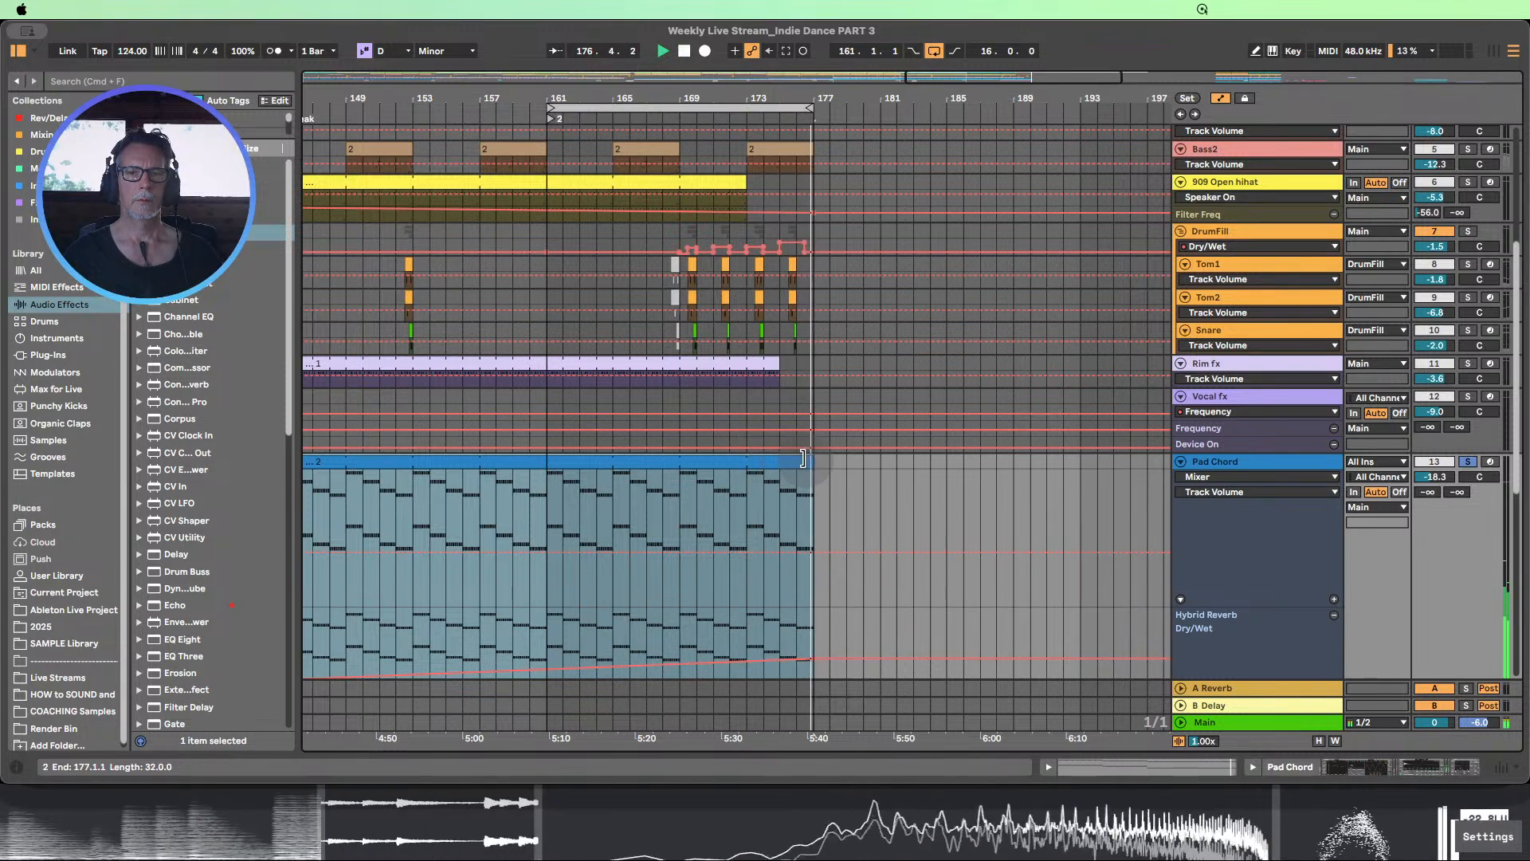
# Enlarge the Pad Chord track's Auto Filter Device On automation lane
pyautogui.scroll(-3, 797, 456)
pyautogui.moveTo(725, 99); pyautogui.dragTo(705, 45)
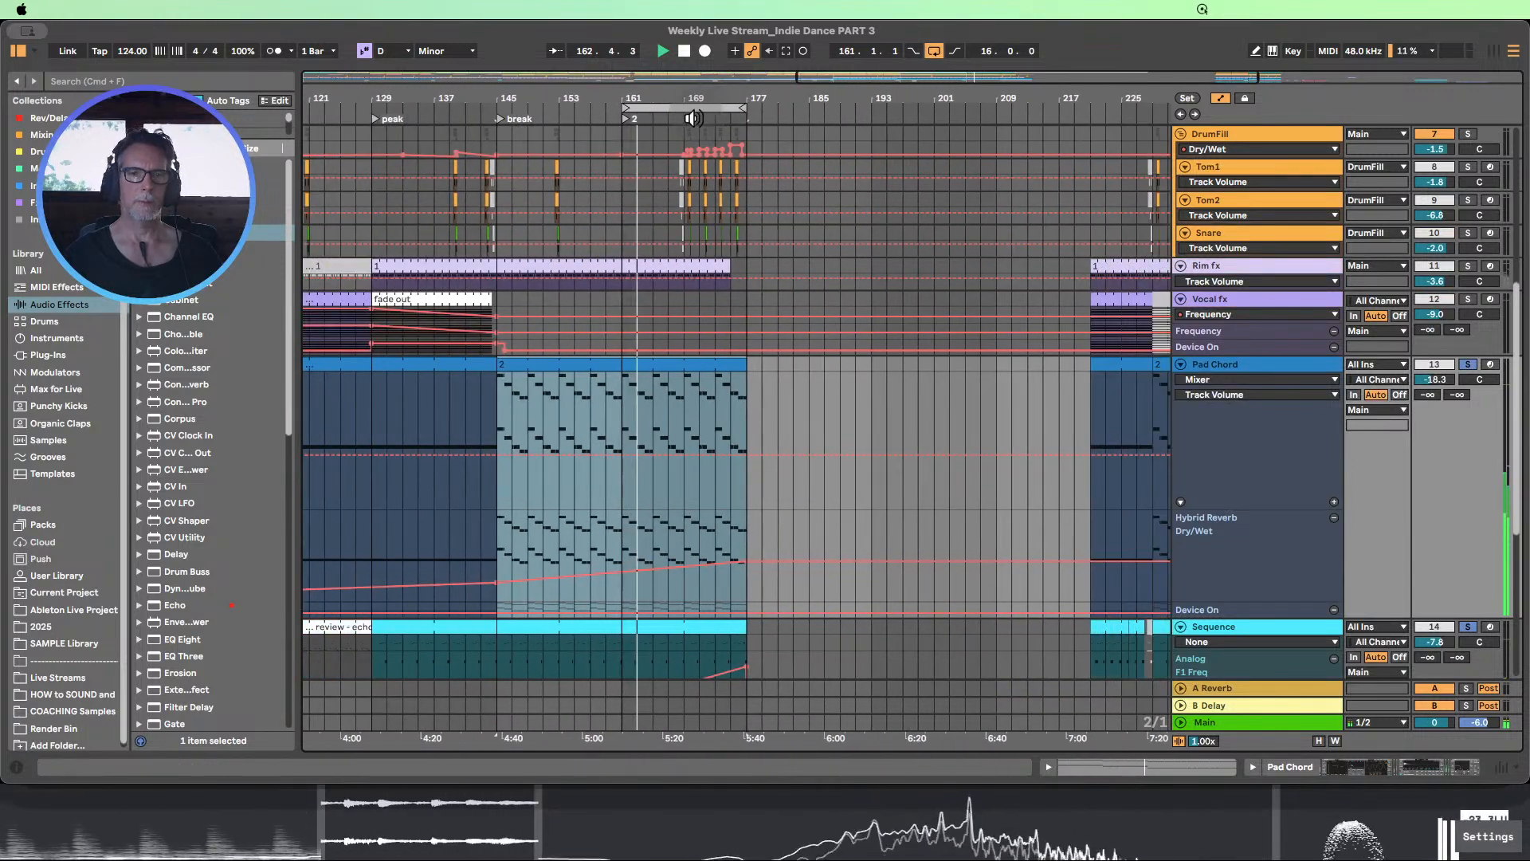
pyautogui.scroll(3, 782, 273)
pyautogui.scroll(-4, 781, 272)
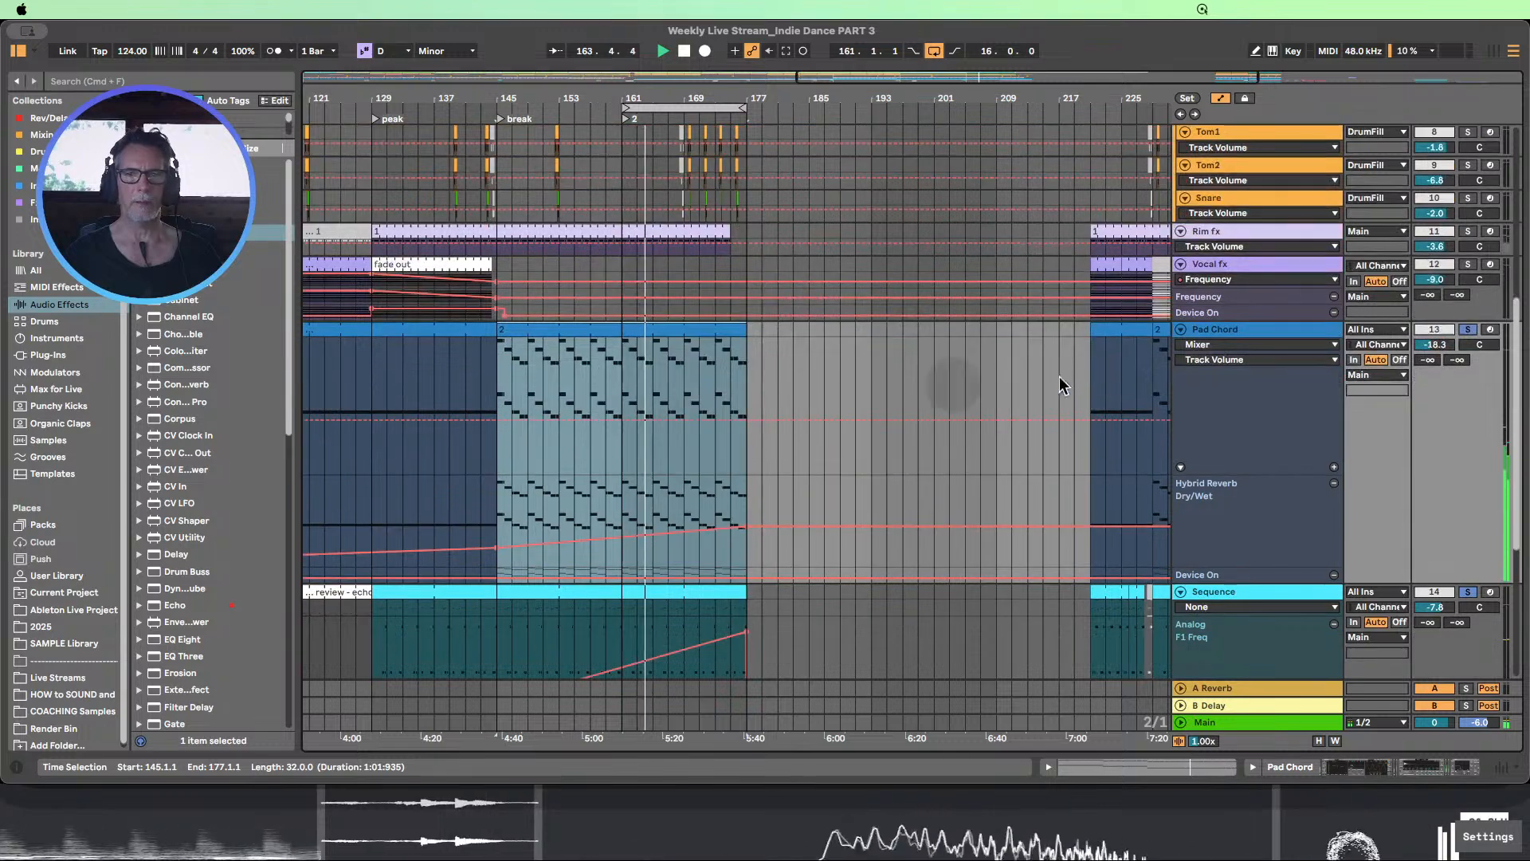
pyautogui.scroll(-1, 1250, 385)
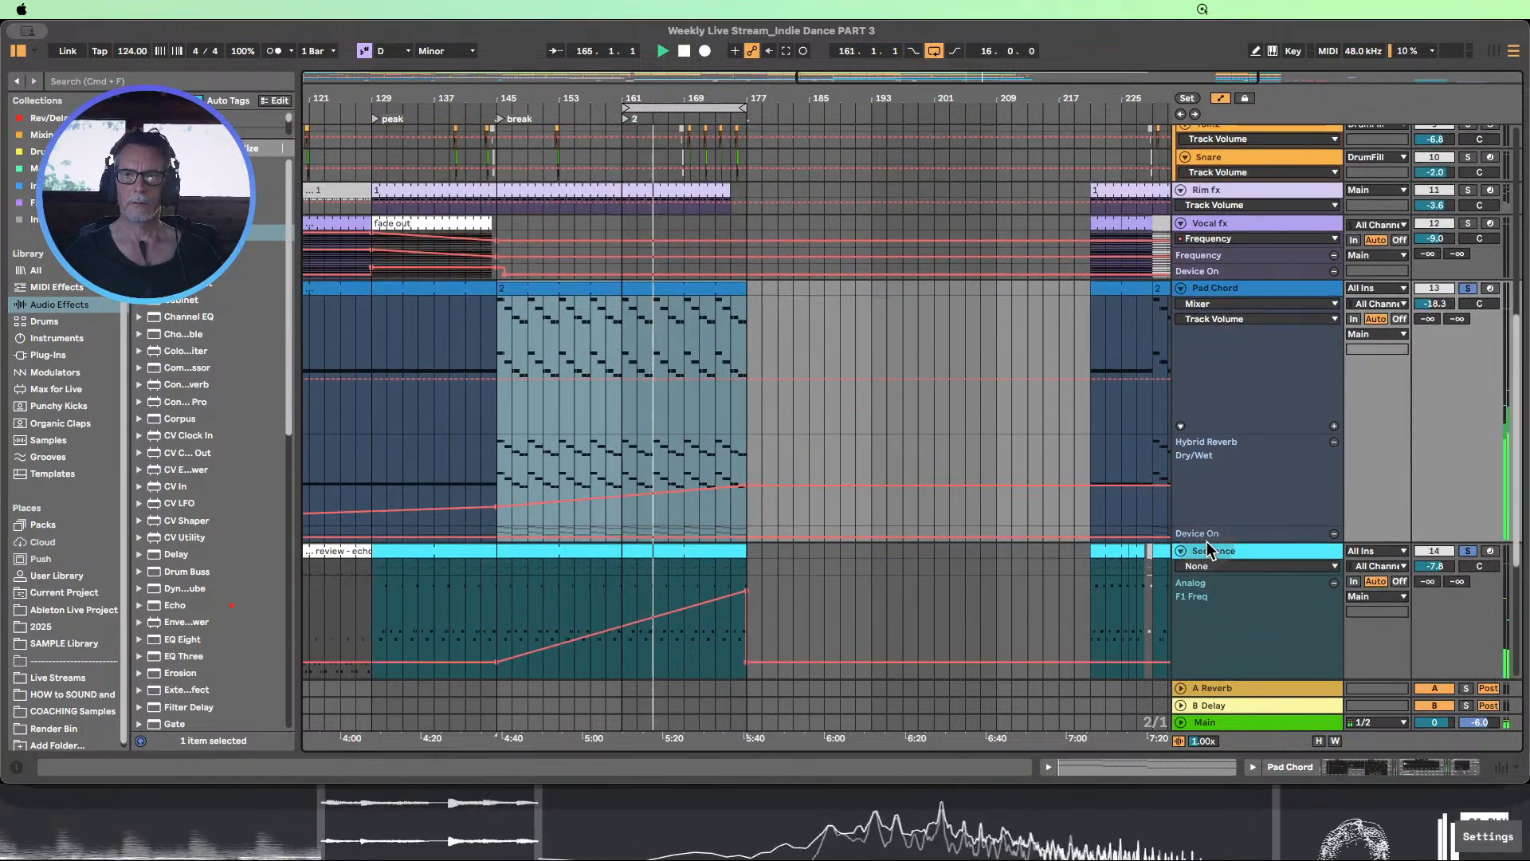
pyautogui.moveTo(1206, 539); pyautogui.dragTo(1213, 588)
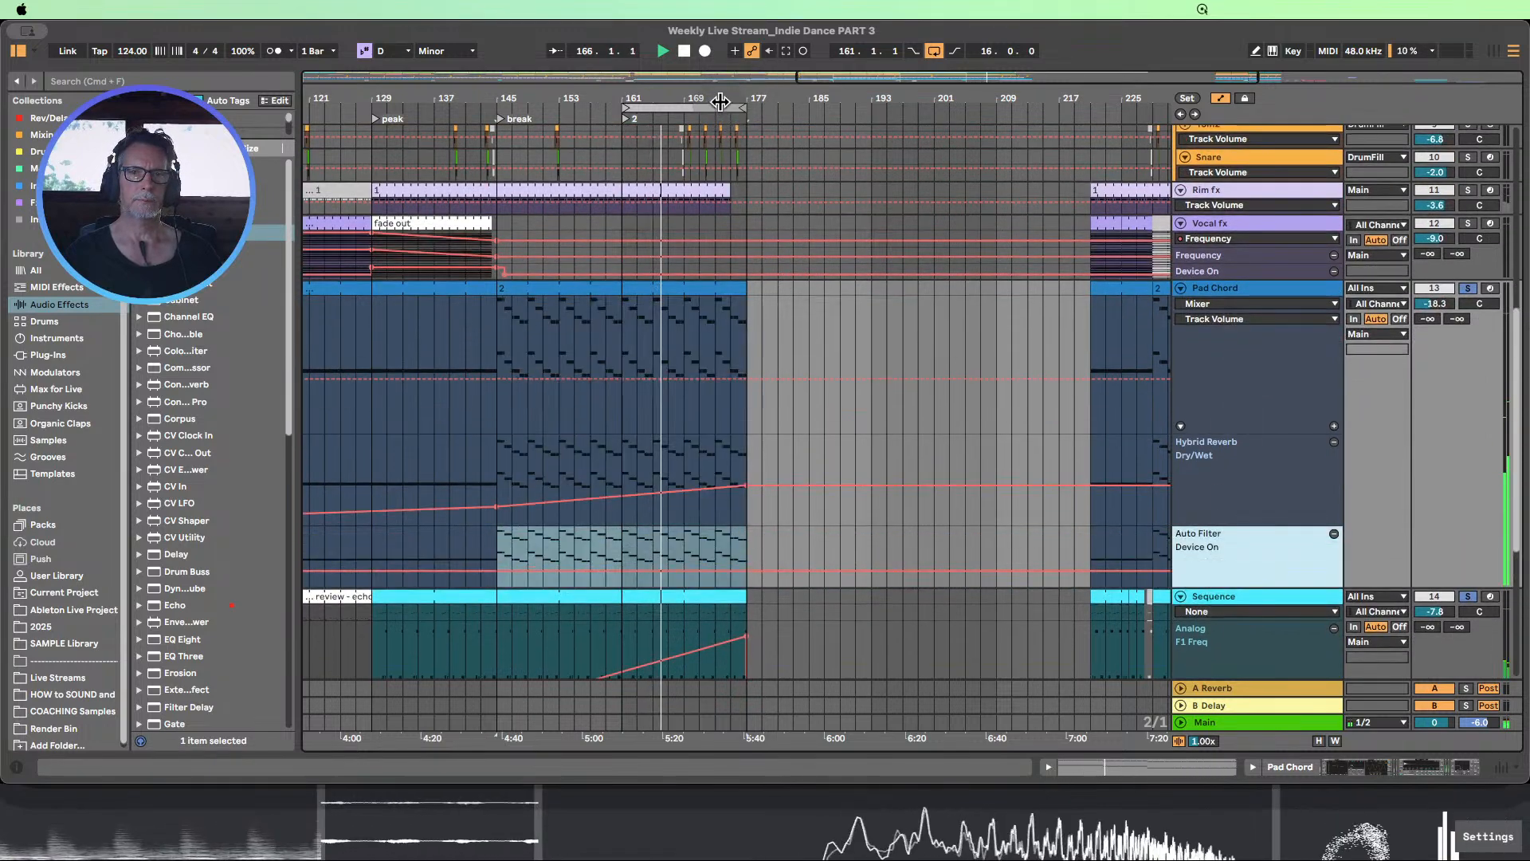
# Automate the Pad Chord's Auto Filter Device On to be on from bar 161 to bar 177
pyautogui.moveTo(720, 100); pyautogui.dragTo(720, 52)
pyautogui.click(801, 572)
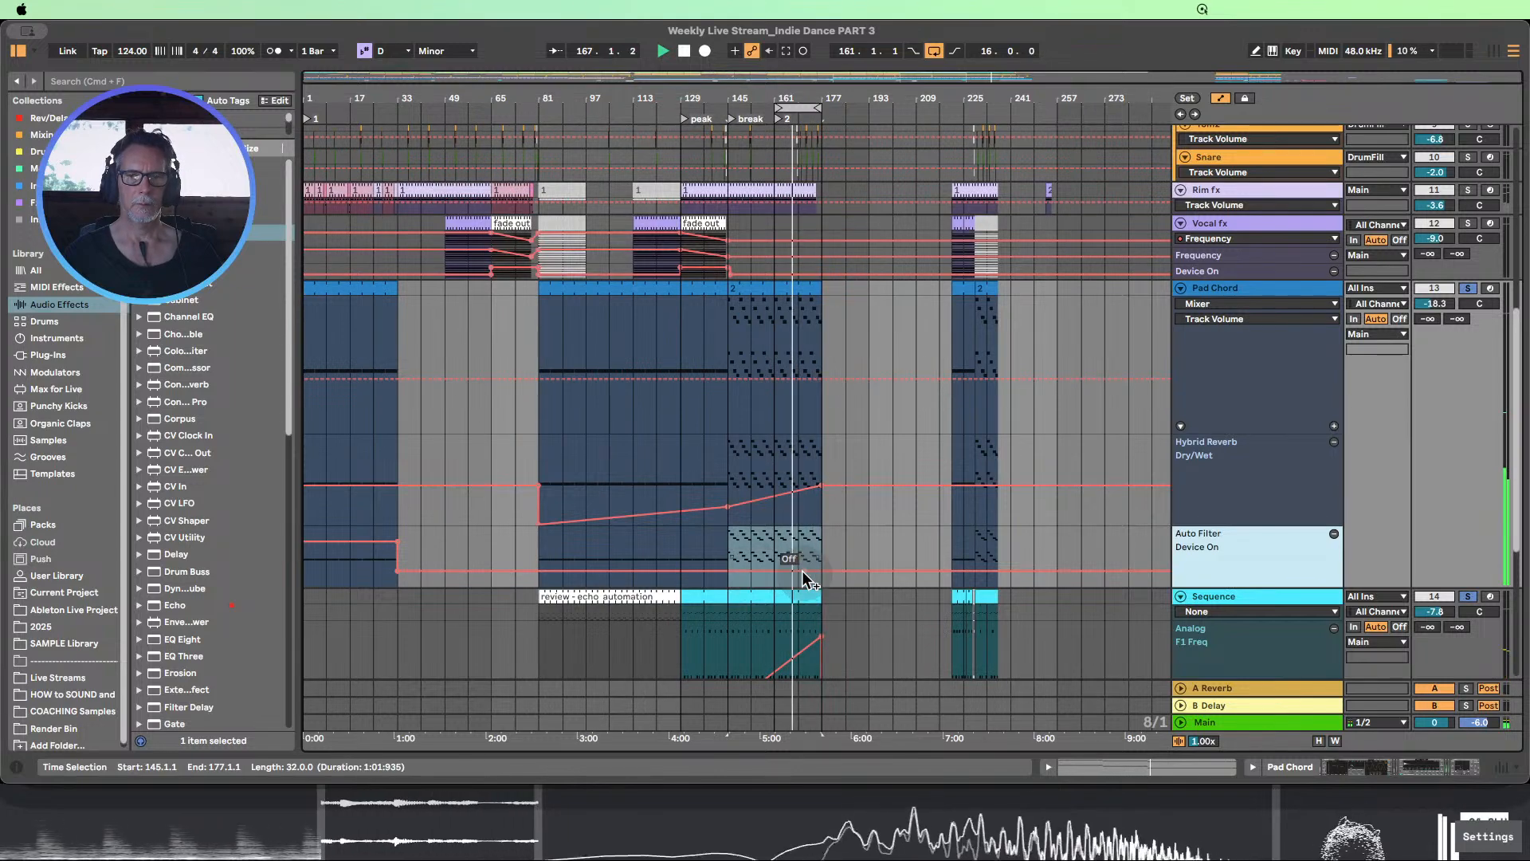
pyautogui.click(781, 574)
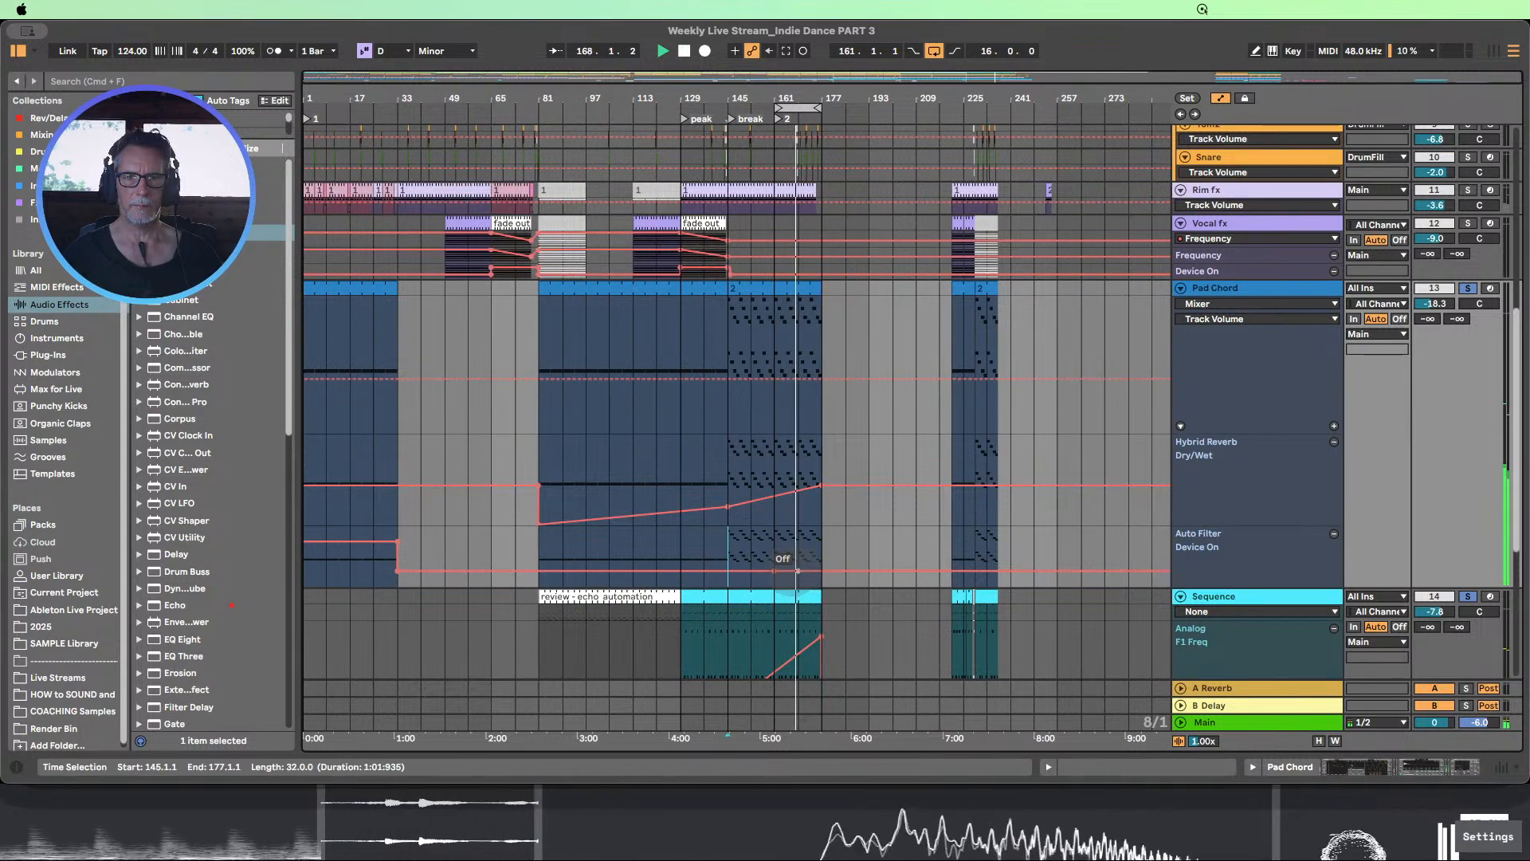
pyautogui.moveTo(798, 571); pyautogui.dragTo(773, 541)
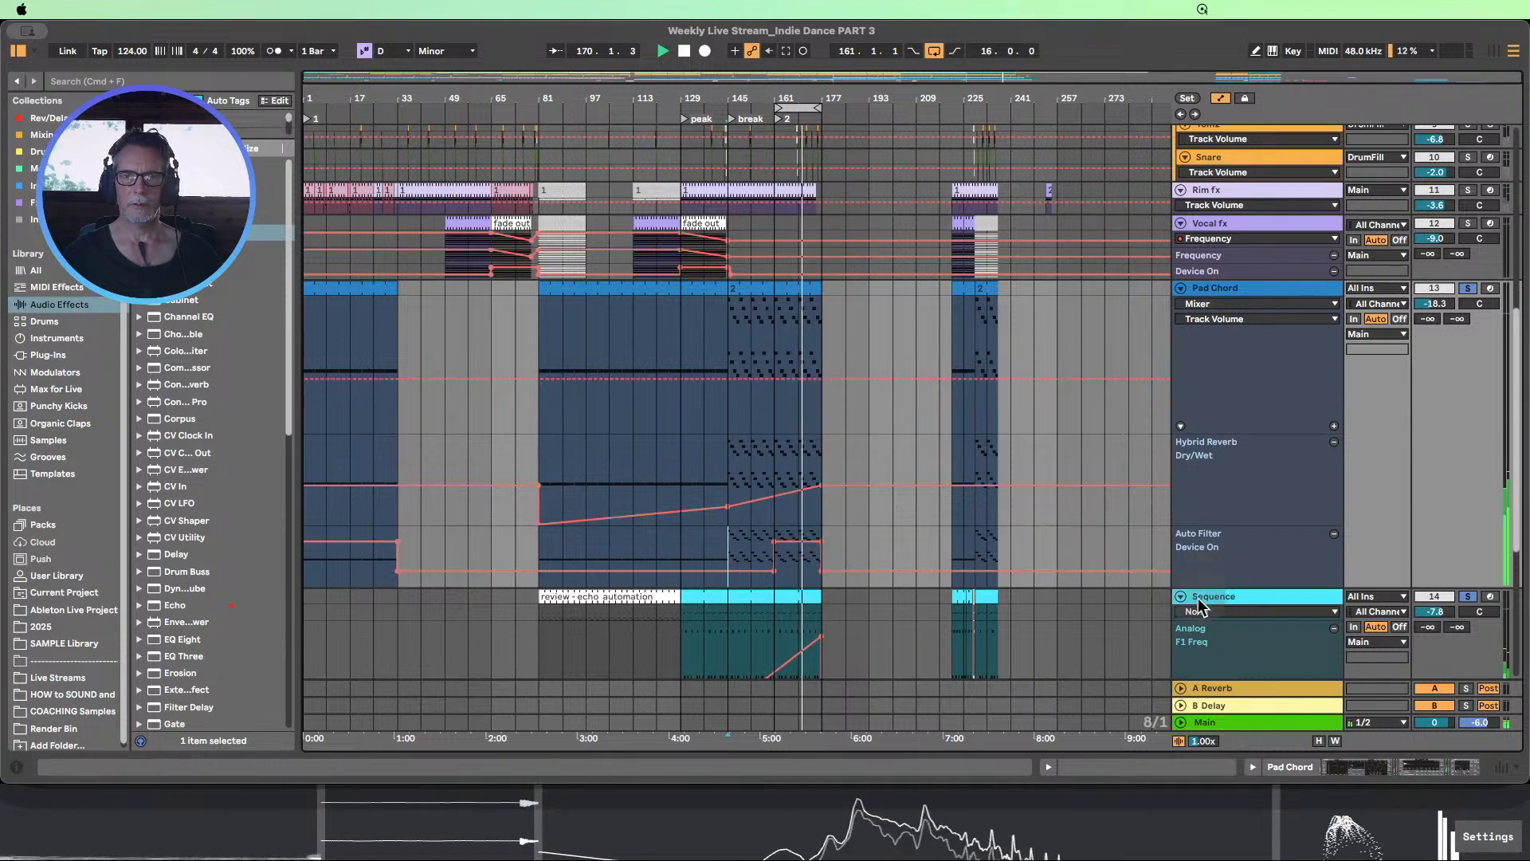
# Show the Auto Filter Frequency automation in the Pad Chord track's main lane
pyautogui.moveTo(813, 102); pyautogui.dragTo(740, 164)
pyautogui.click(1243, 303)
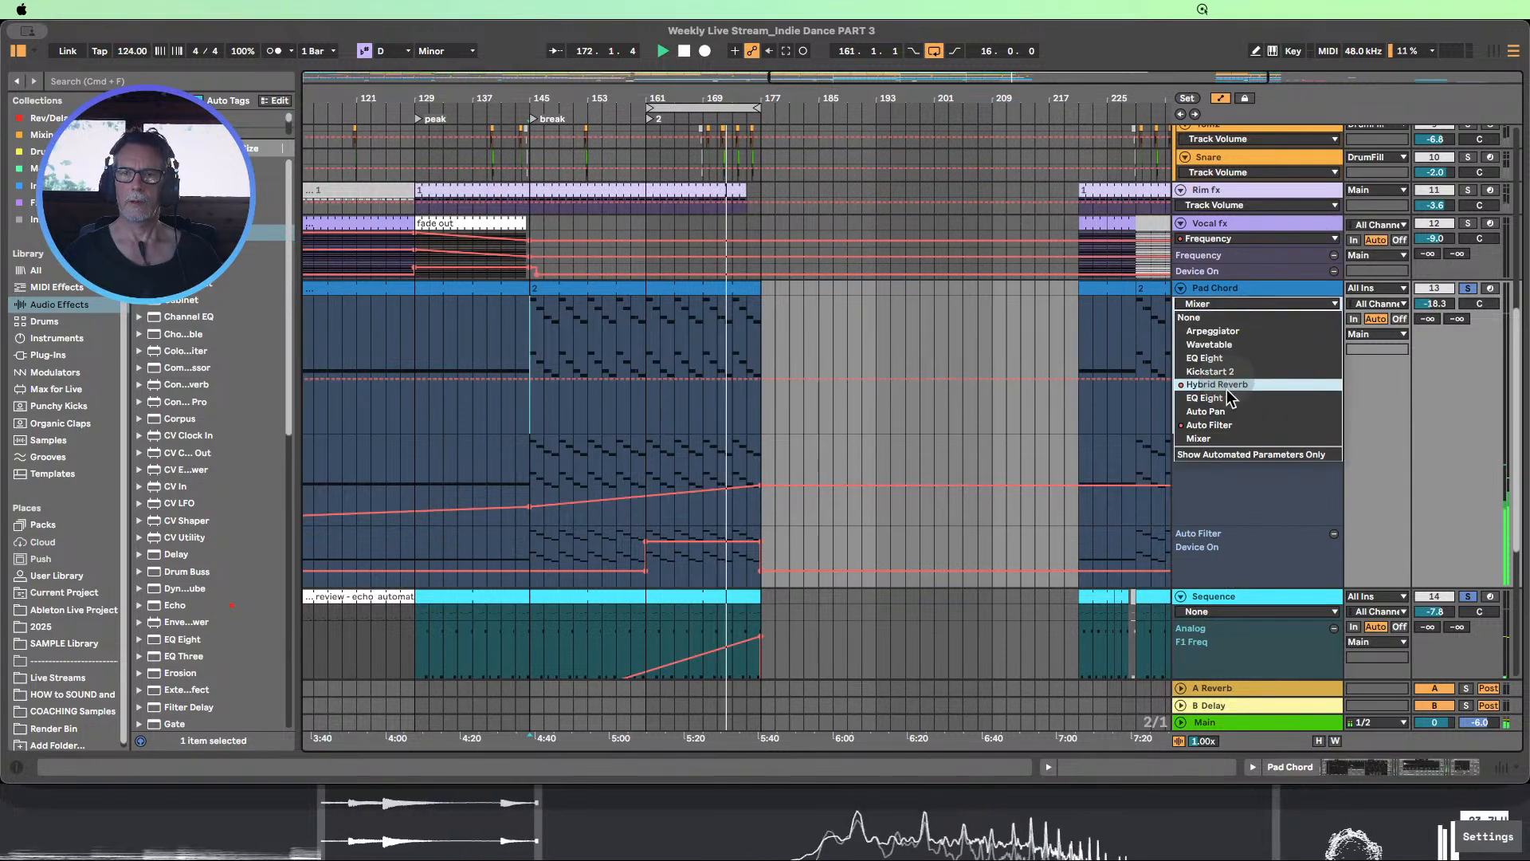
pyautogui.click(1224, 418)
pyautogui.click(1216, 319)
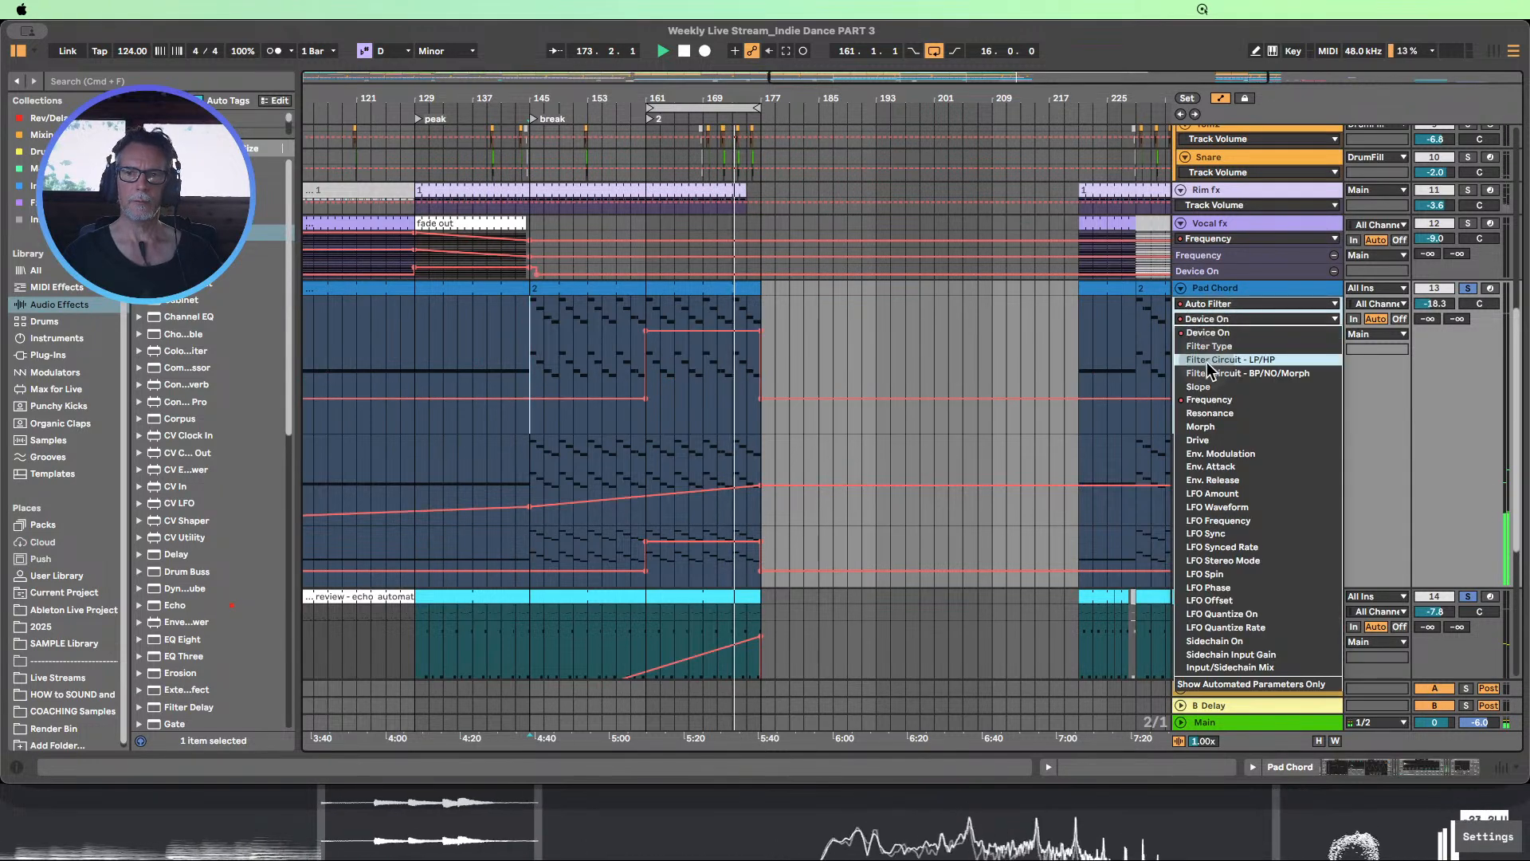
pyautogui.click(1199, 388)
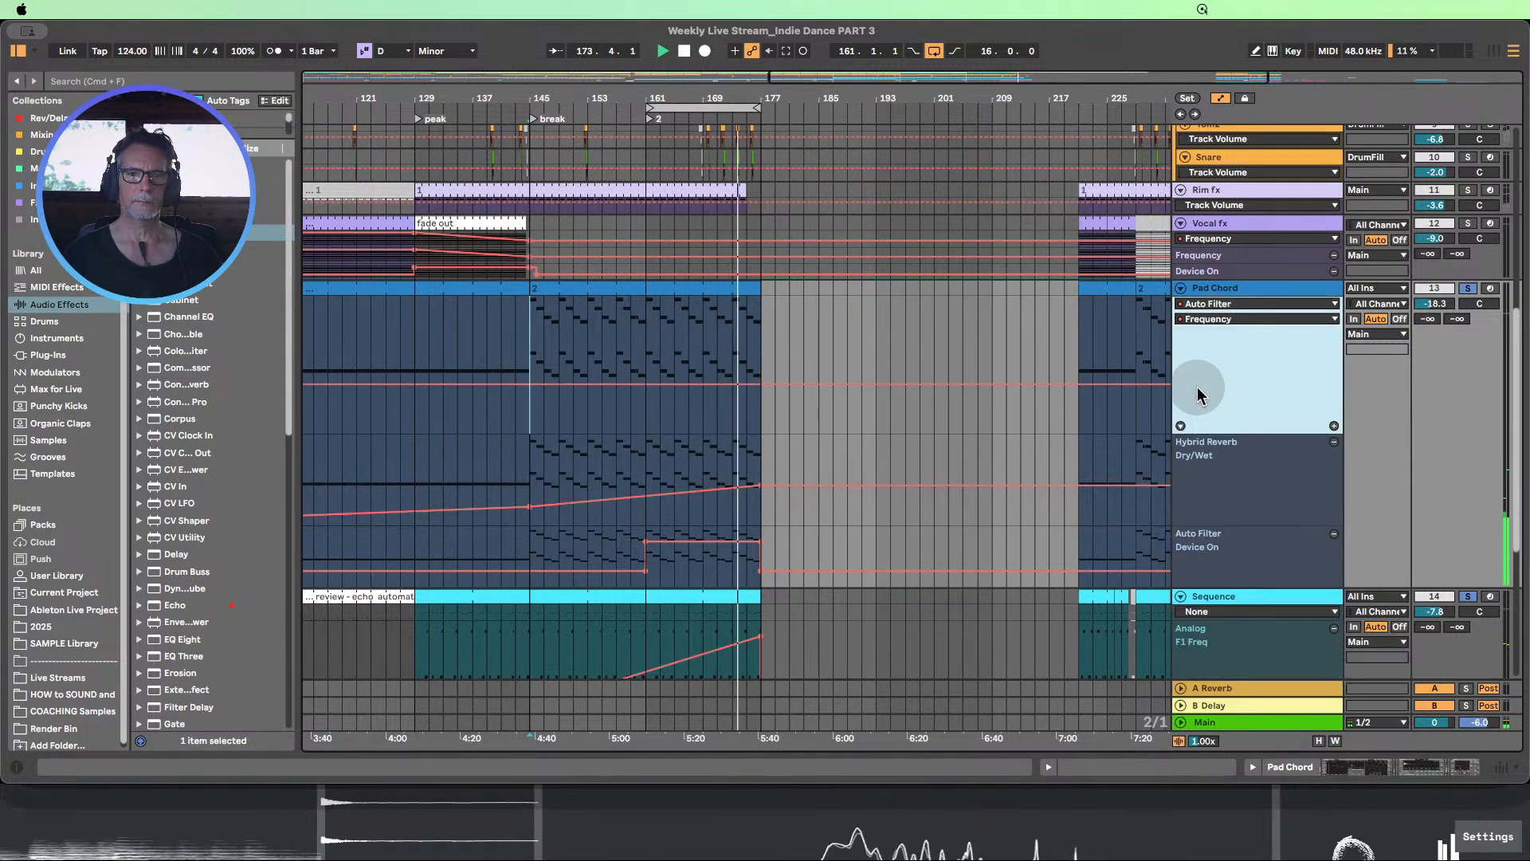
# Raise the Pad Chord's filter Frequency to about 19.9 kHz at bar 161 and curve its descent to bar 177
pyautogui.click(646, 385)
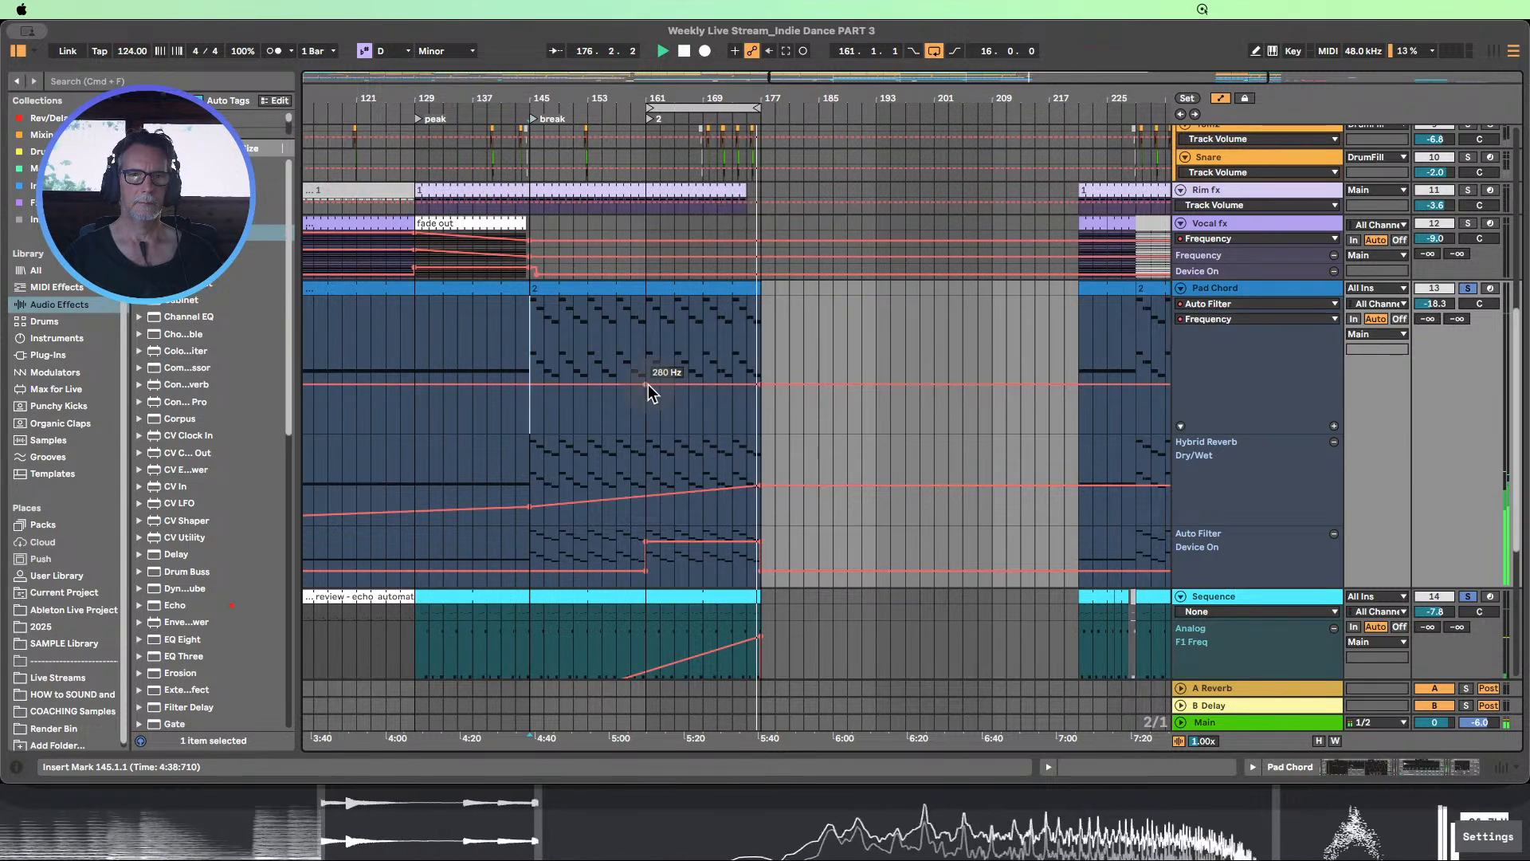
pyautogui.moveTo(648, 384); pyautogui.dragTo(648, 297)
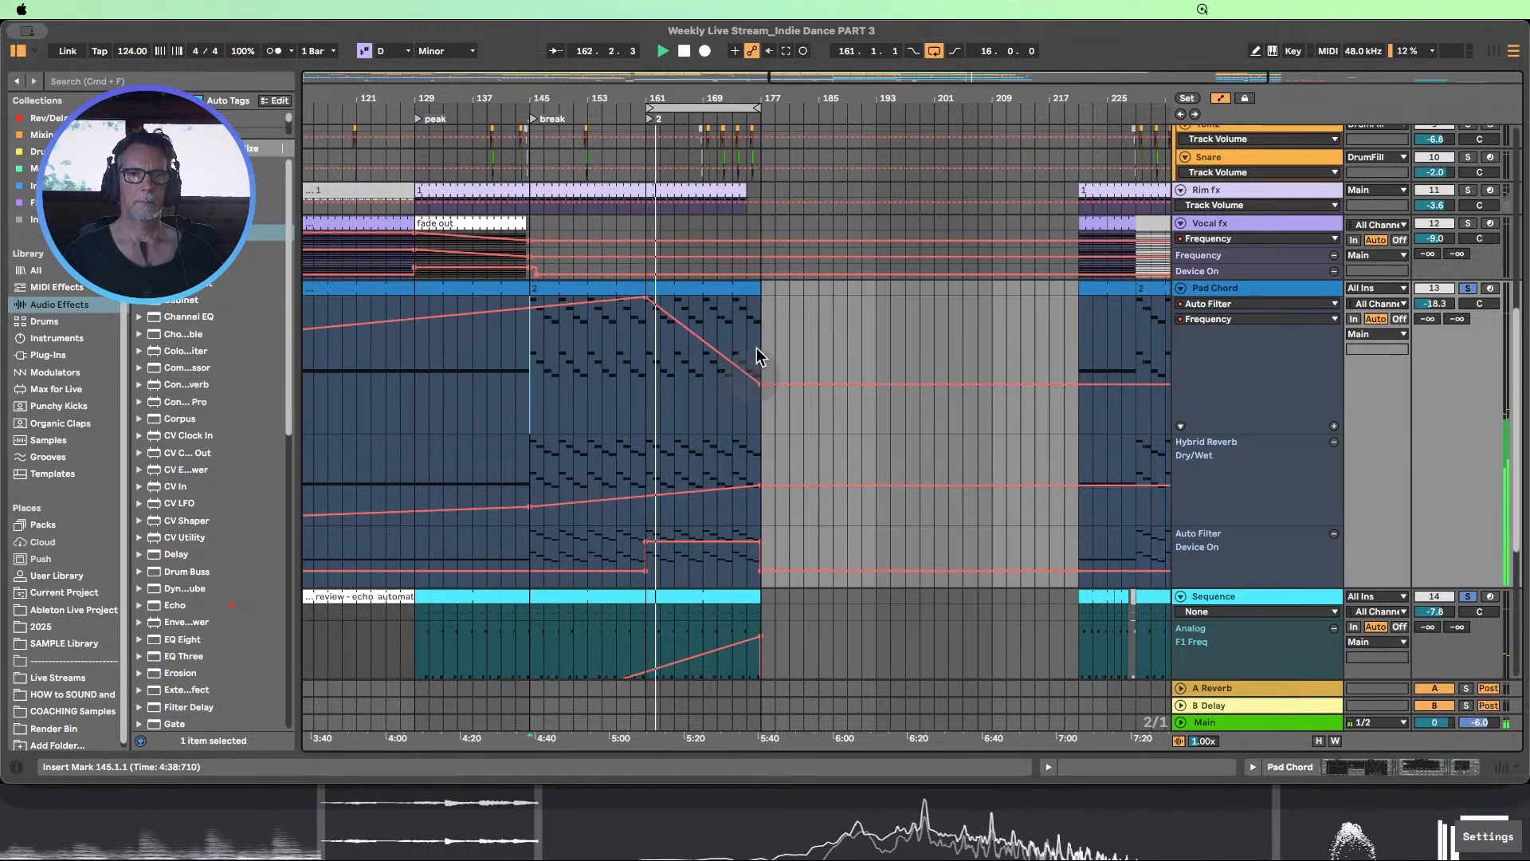
pyautogui.moveTo(706, 96); pyautogui.dragTo(745, 75)
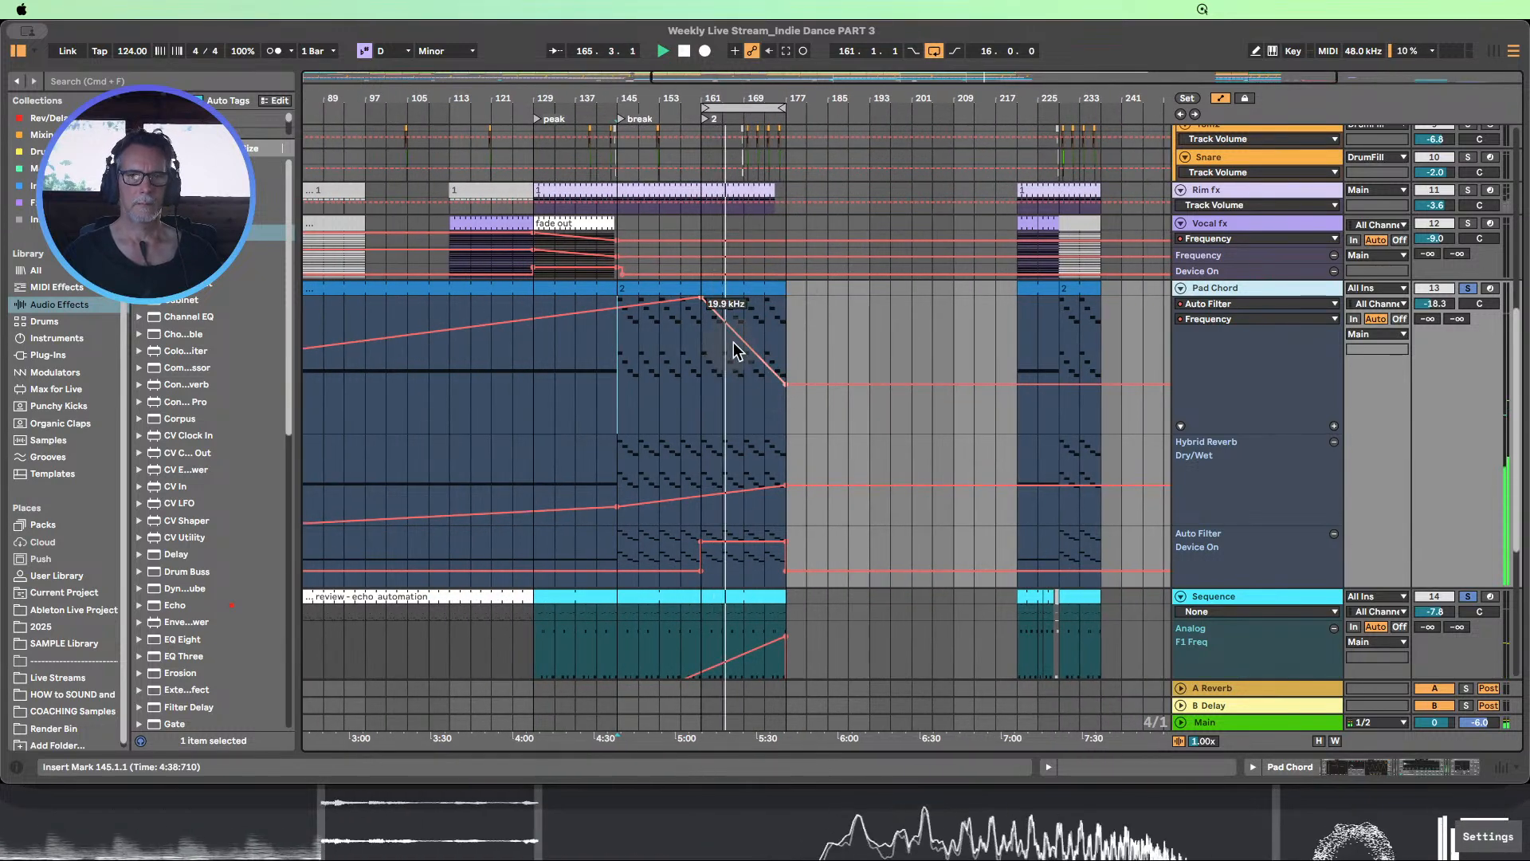
pyautogui.moveTo(734, 350); pyautogui.dragTo(733, 335)
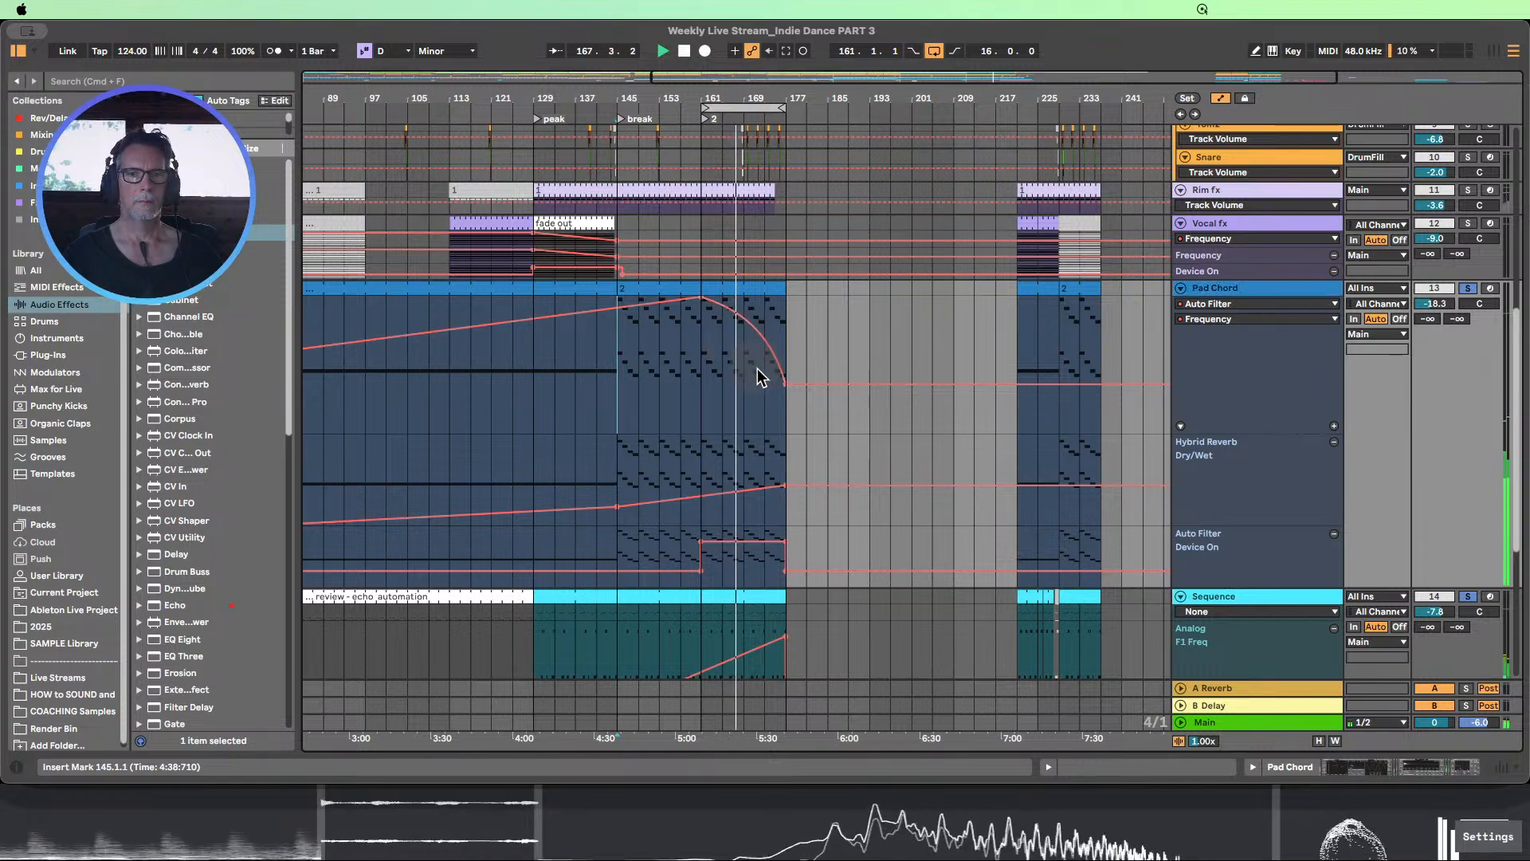
# Unsolo the Sequence and Pad Chord tracks to hear the full arrangement
pyautogui.scroll(-5, 765, 371)
pyautogui.scroll(-2, 772, 365)
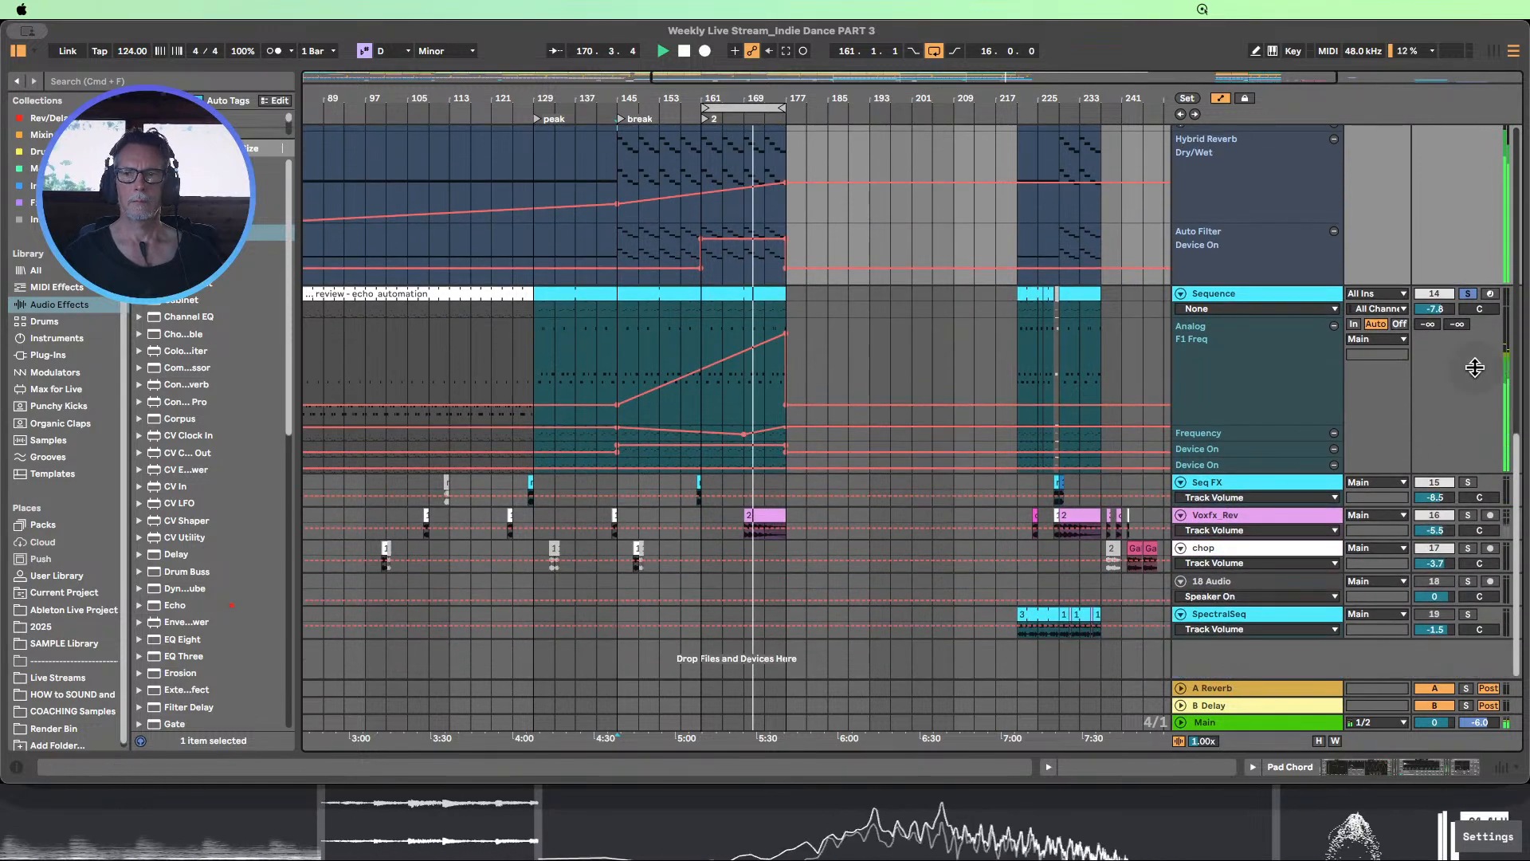
pyautogui.click(1468, 294)
pyautogui.scroll(10, 1059, 488)
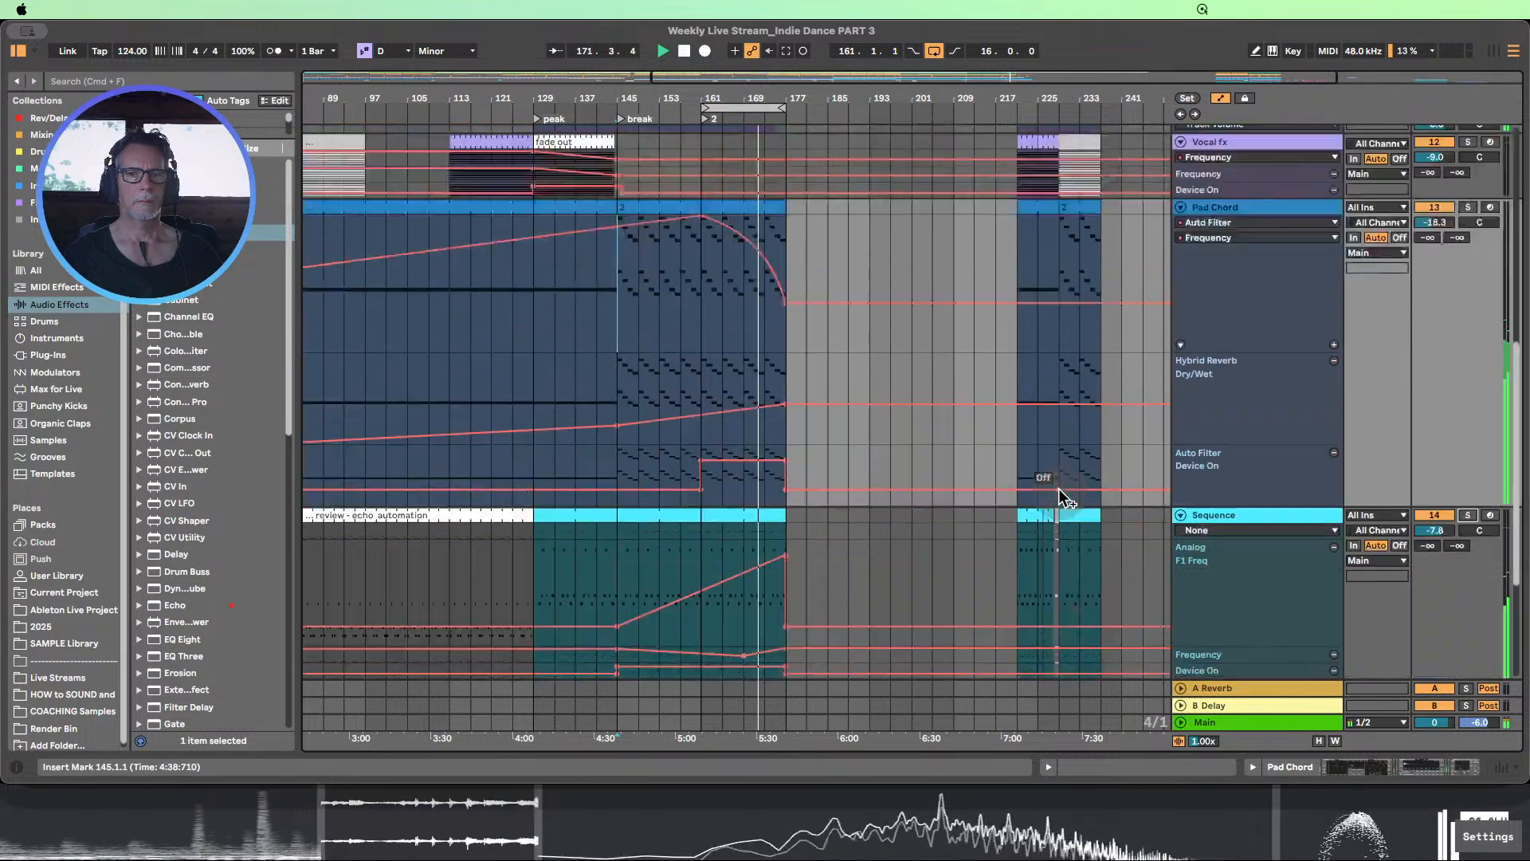
pyautogui.scroll(1, 1066, 488)
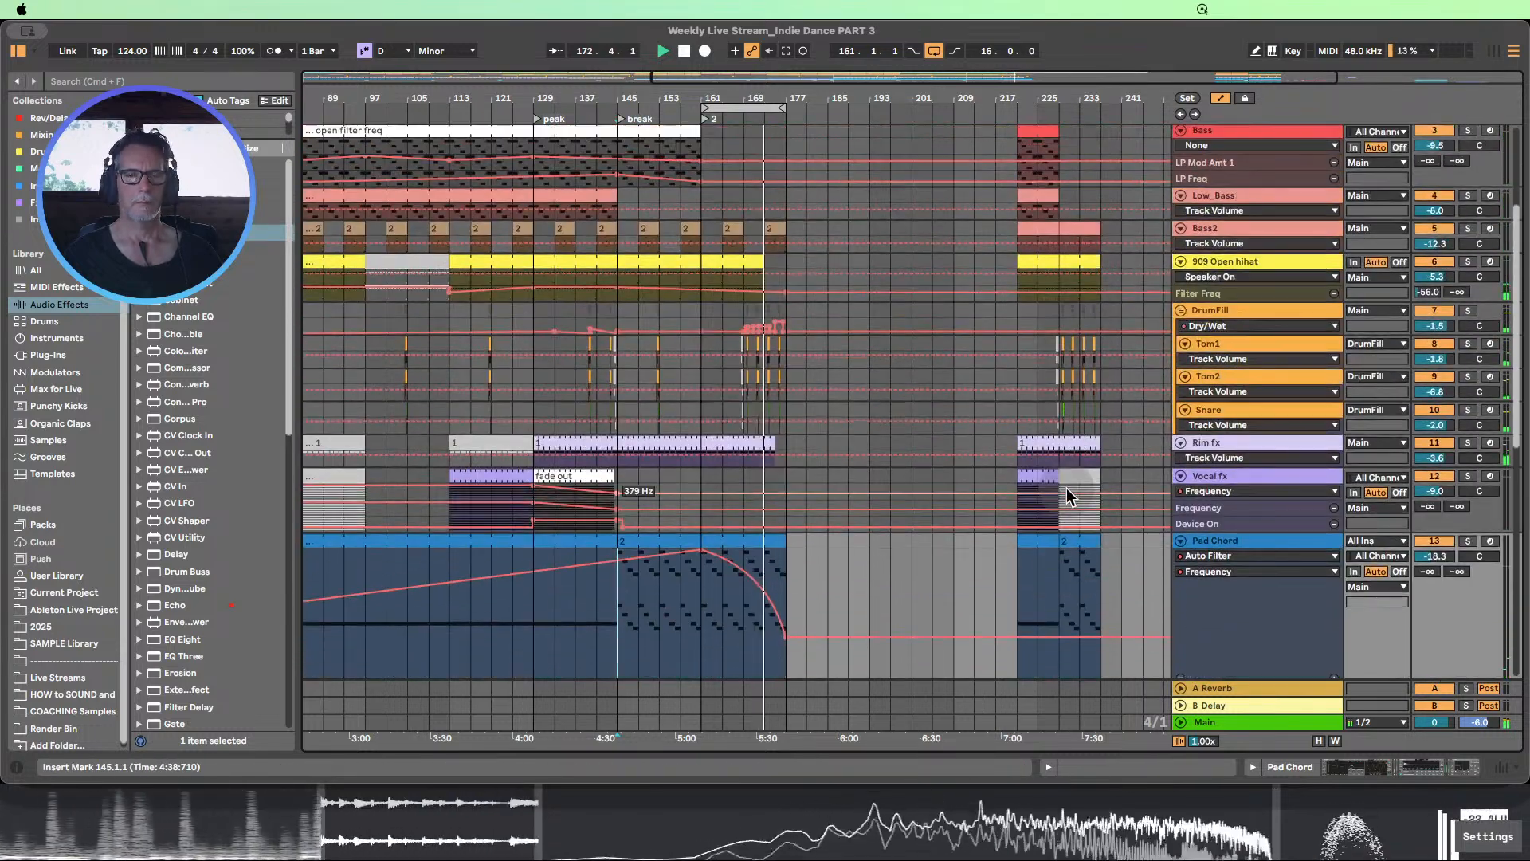
pyautogui.scroll(3, 1011, 488)
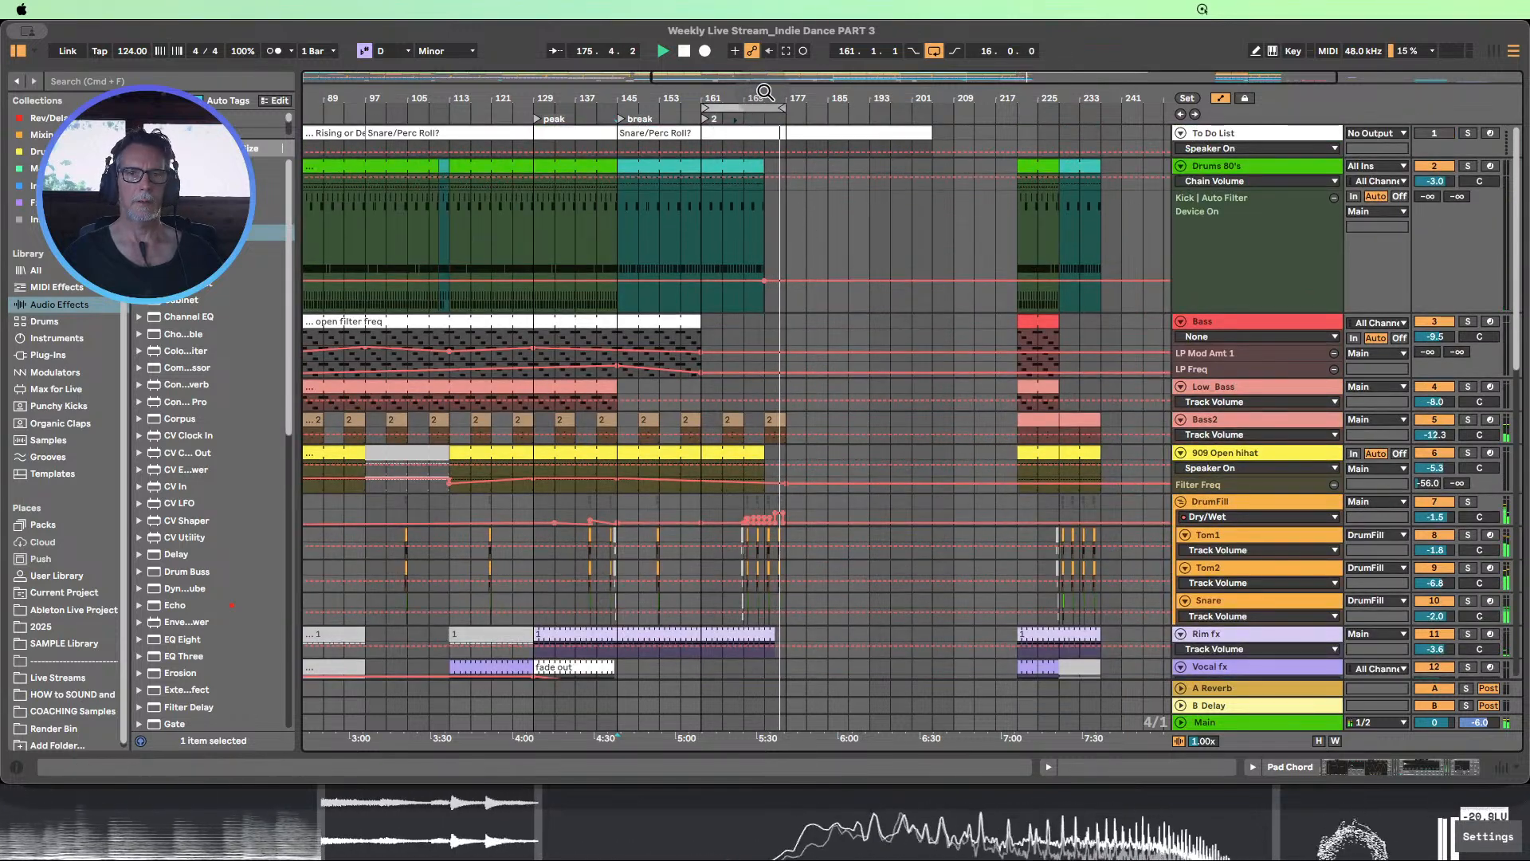
# Duplicate the Drums 80's clap fill clip to 174.4.1, over the last beat before bar 175
pyautogui.moveTo(764, 93); pyautogui.dragTo(581, 191)
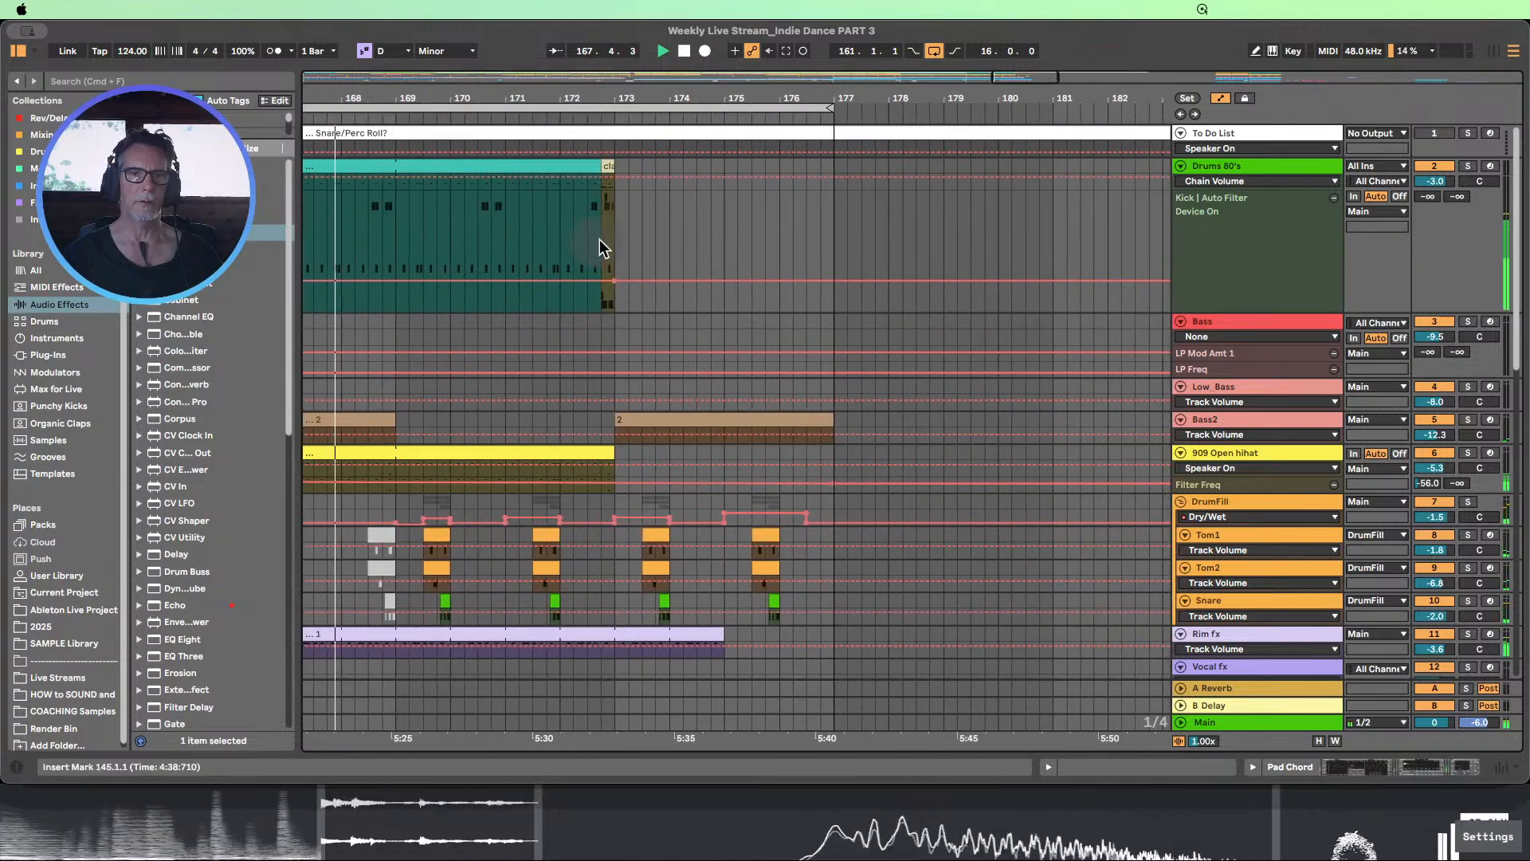
pyautogui.moveTo(613, 285)
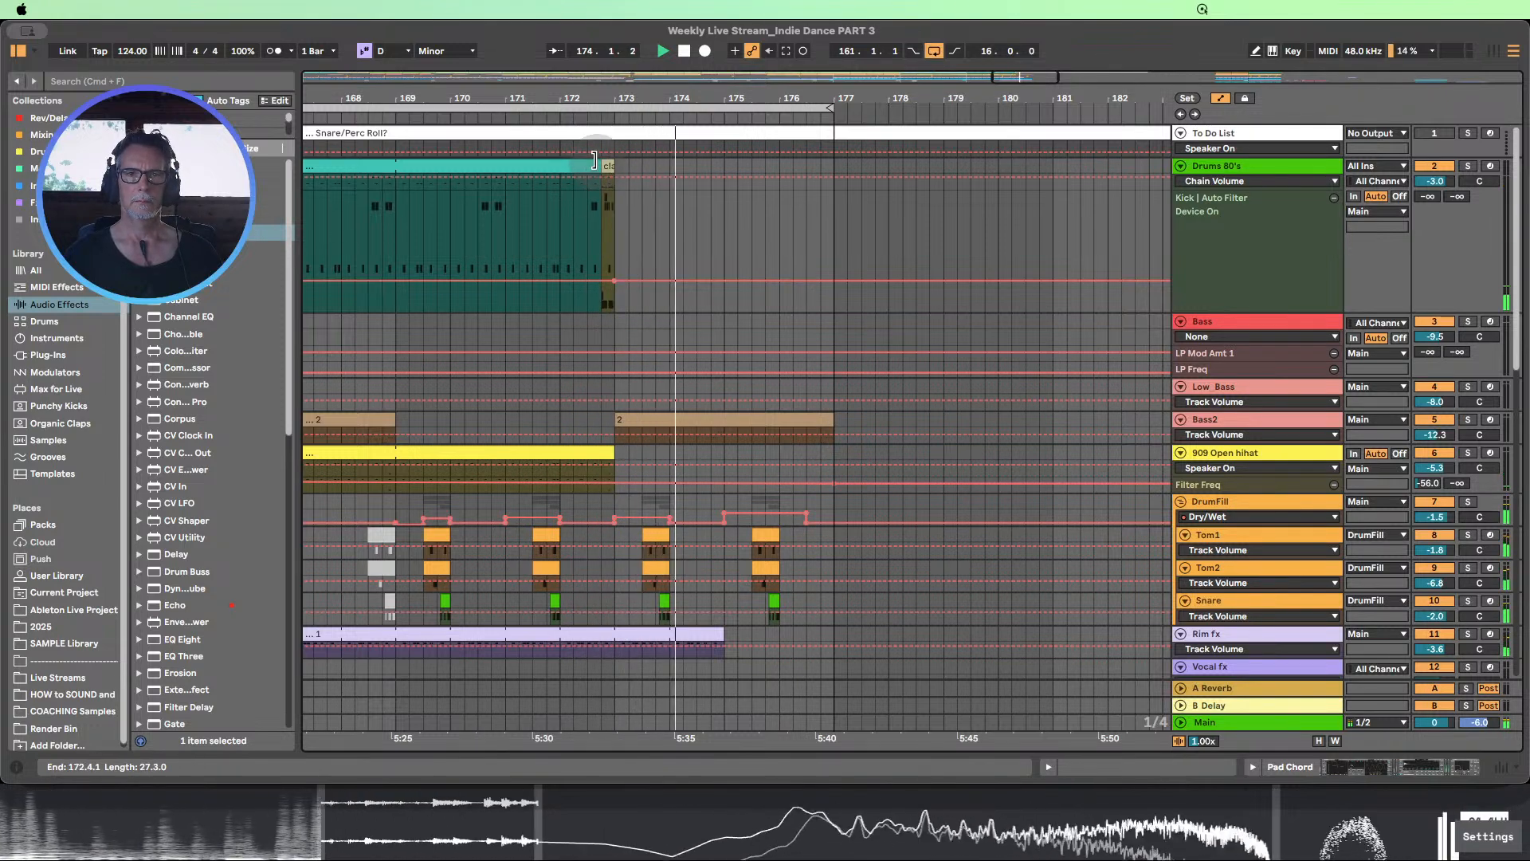
pyautogui.moveTo(608, 165); pyautogui.dragTo(715, 166)
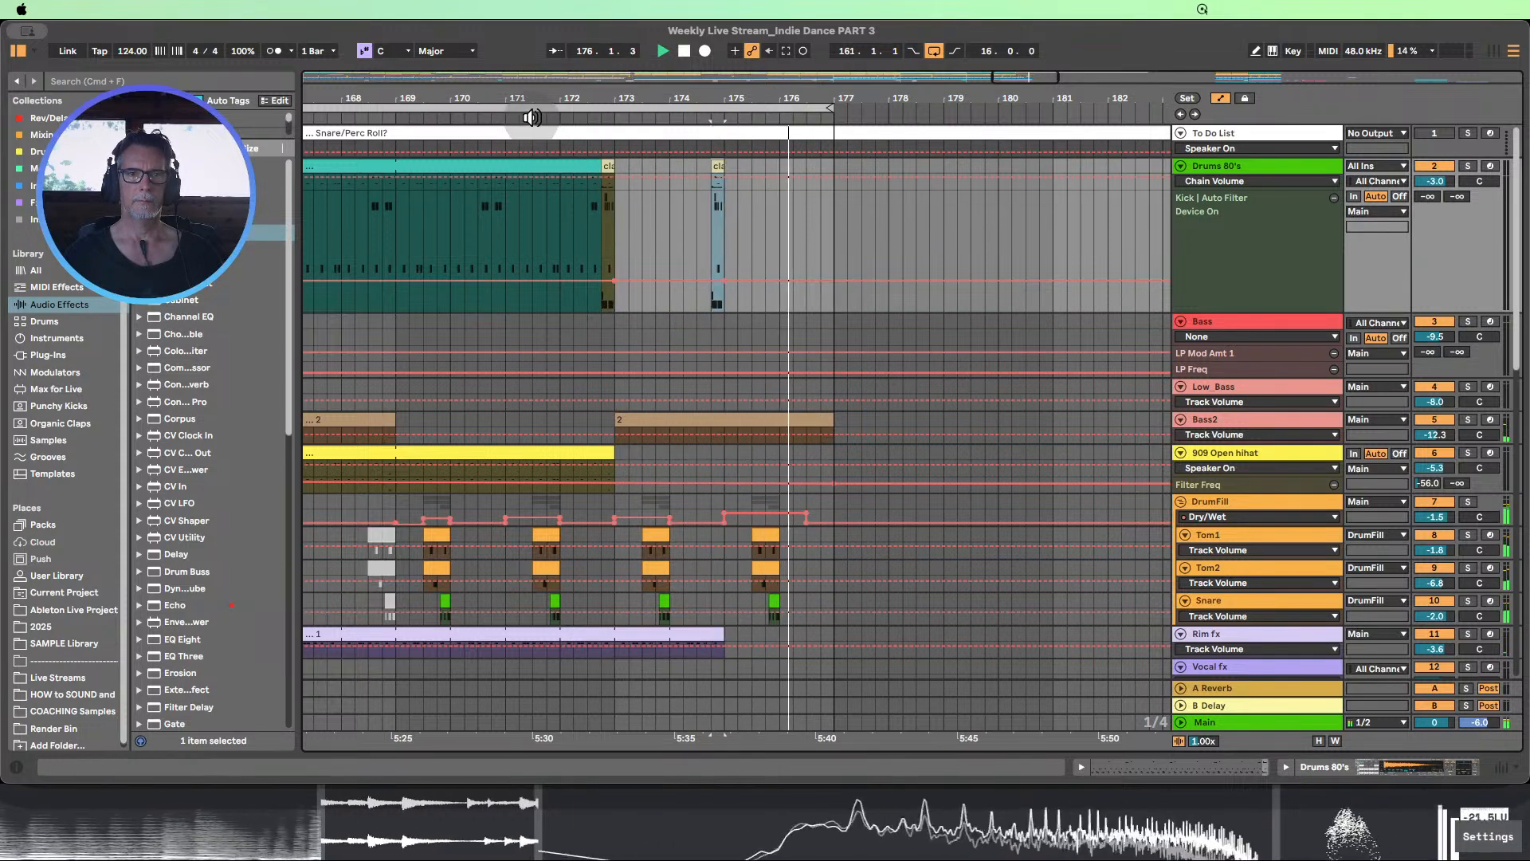
# Audition the break's looped second half with the clap fills and stop playback
pyautogui.click(531, 118)
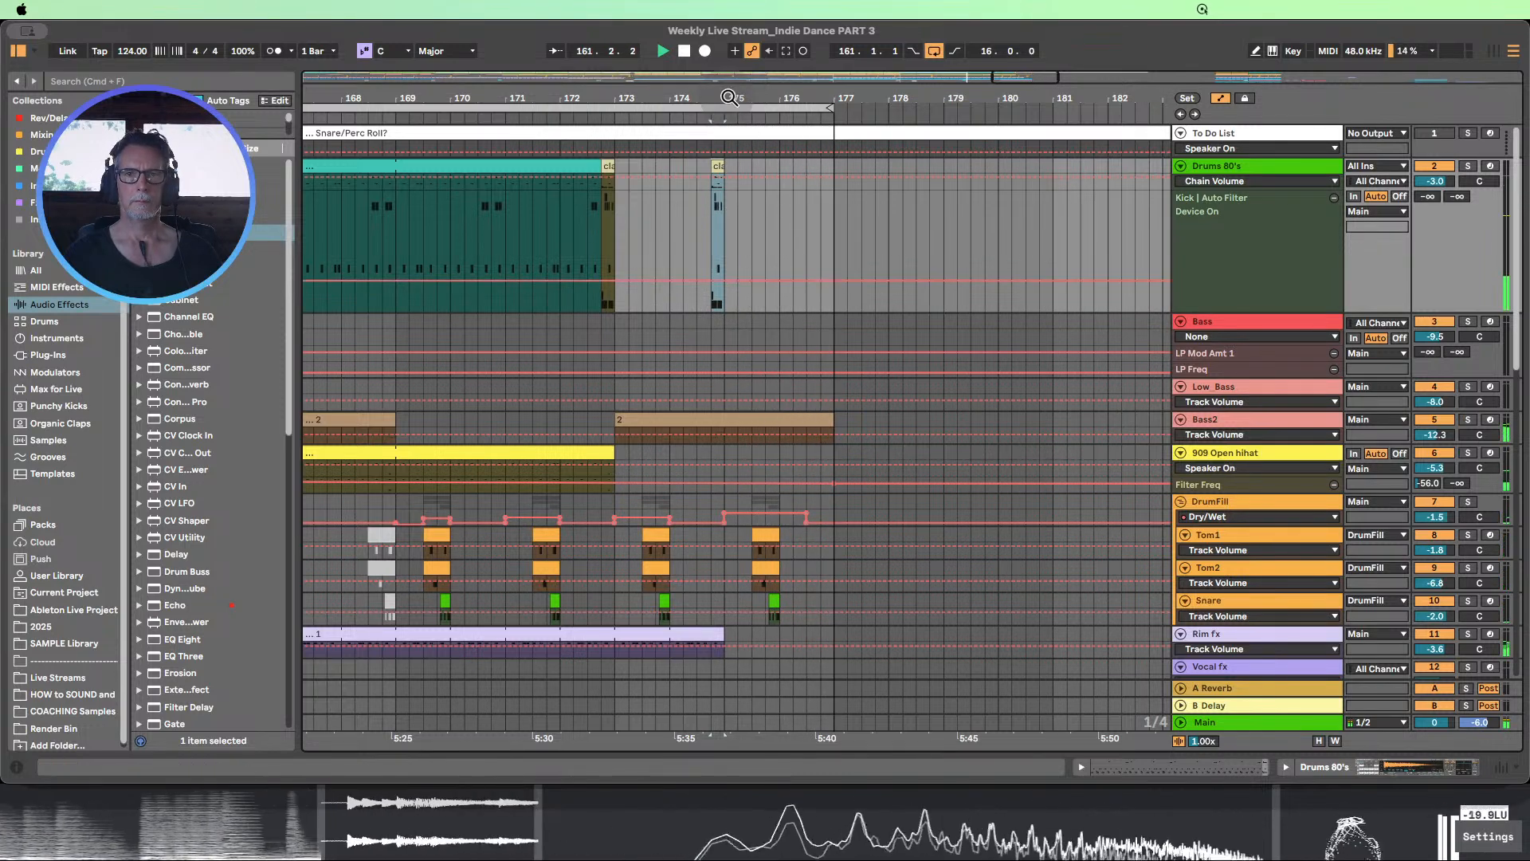
pyautogui.moveTo(729, 97); pyautogui.dragTo(677, 66)
pyautogui.scroll(-1, 777, 318)
pyautogui.scroll(-5, 779, 318)
pyautogui.click(683, 51)
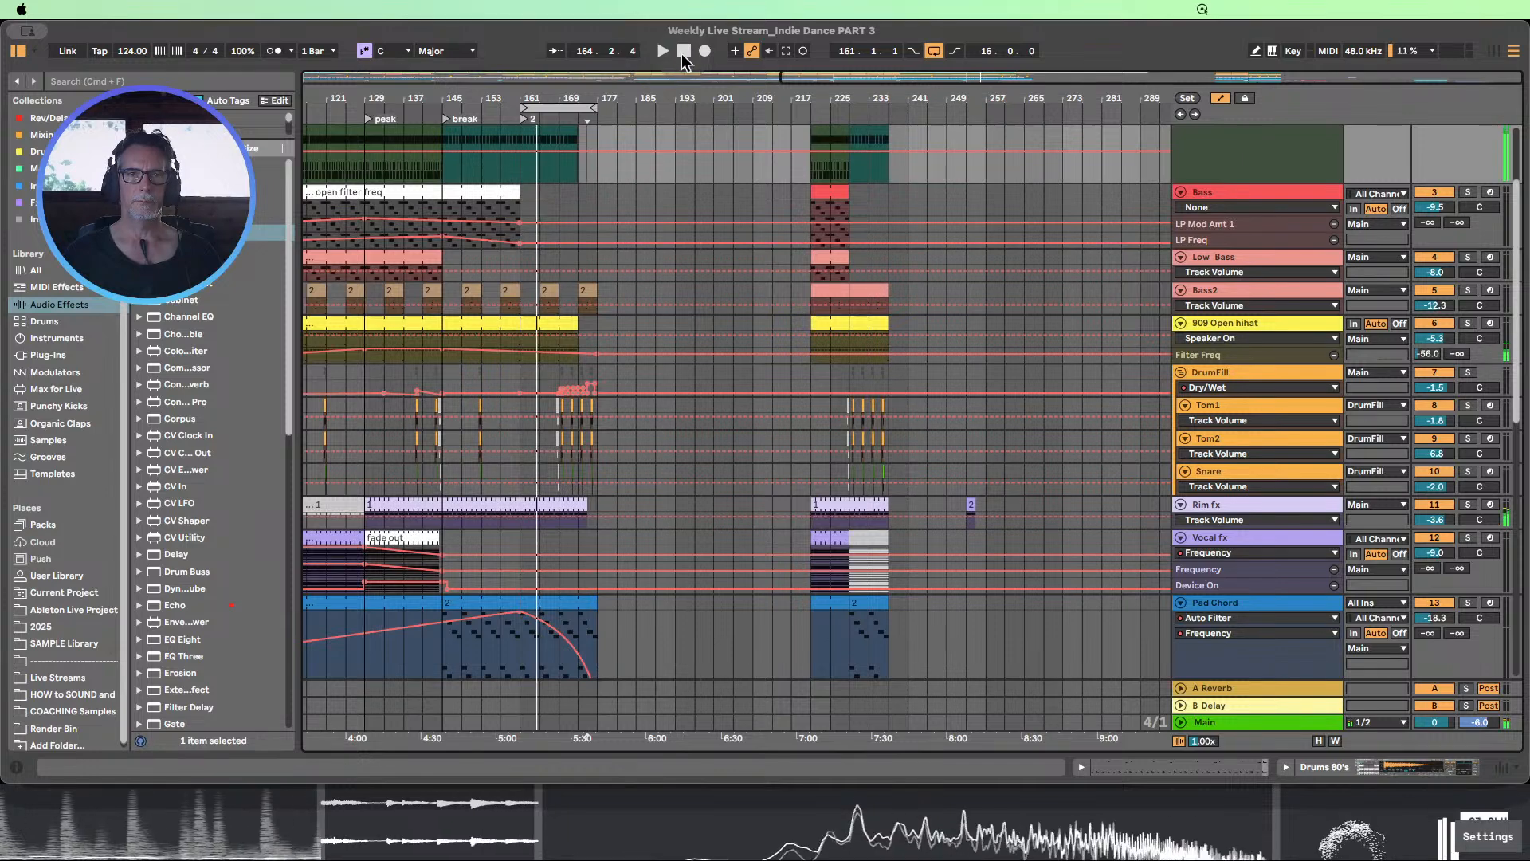
pyautogui.scroll(5, 660, 245)
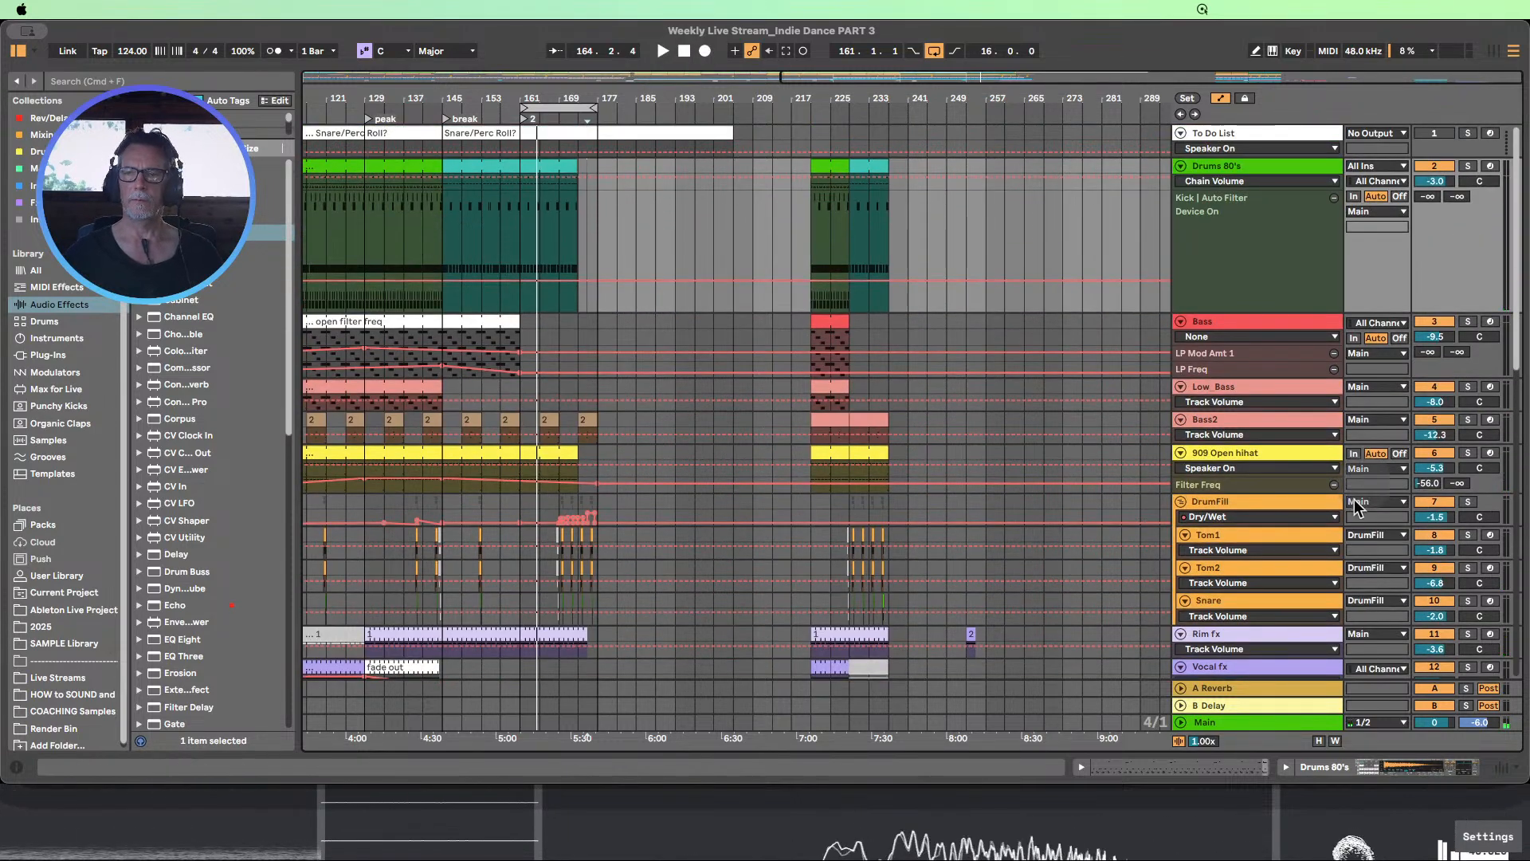
# Fit the track heights to the window, show the full arrangement and hide the automation lanes
pyautogui.click(1318, 741)
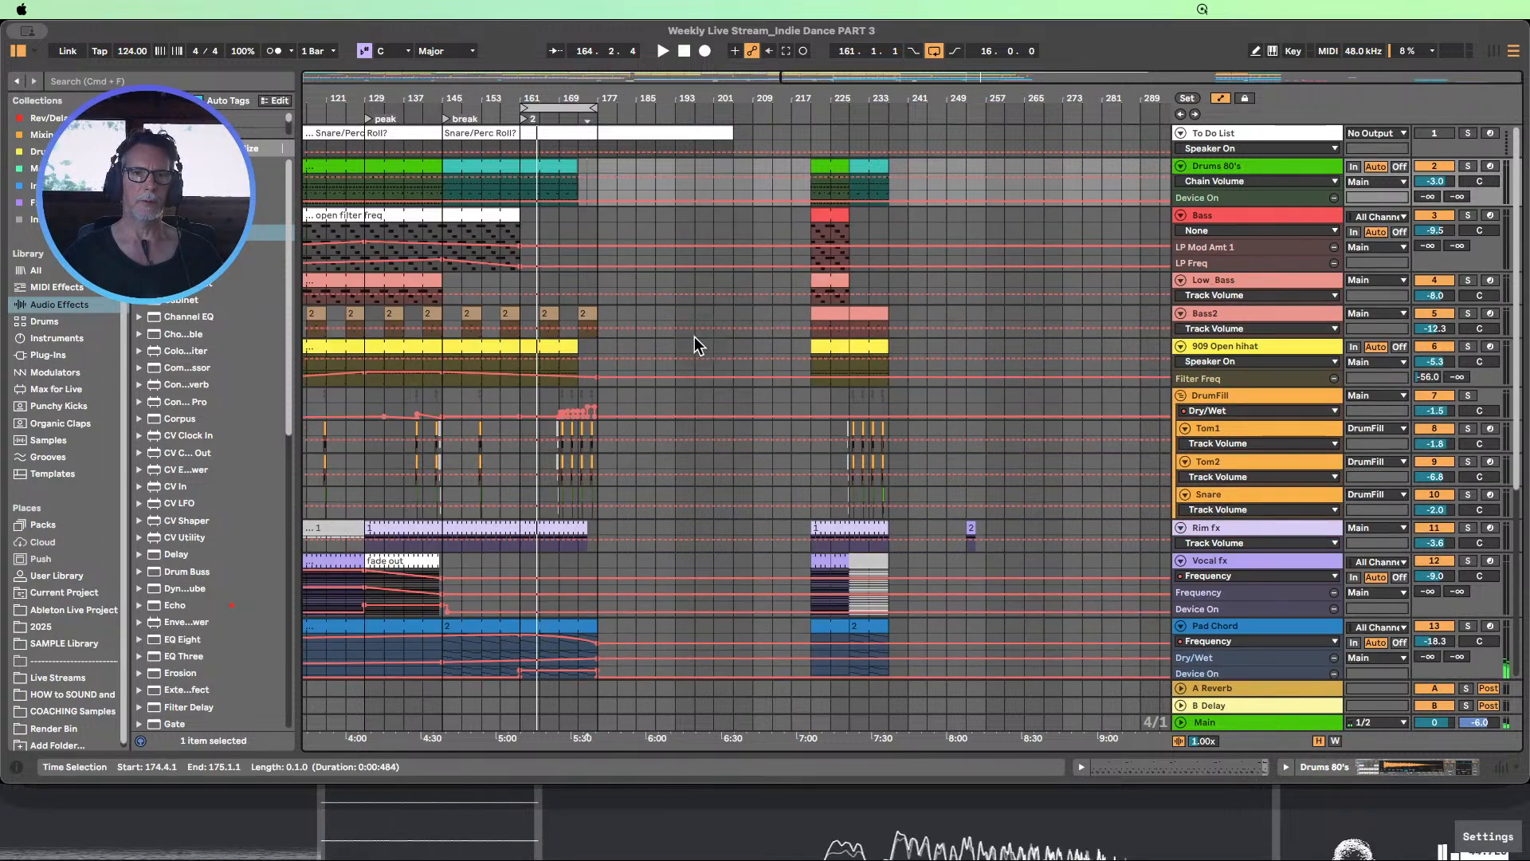
pyautogui.moveTo(613, 100); pyautogui.dragTo(832, 78)
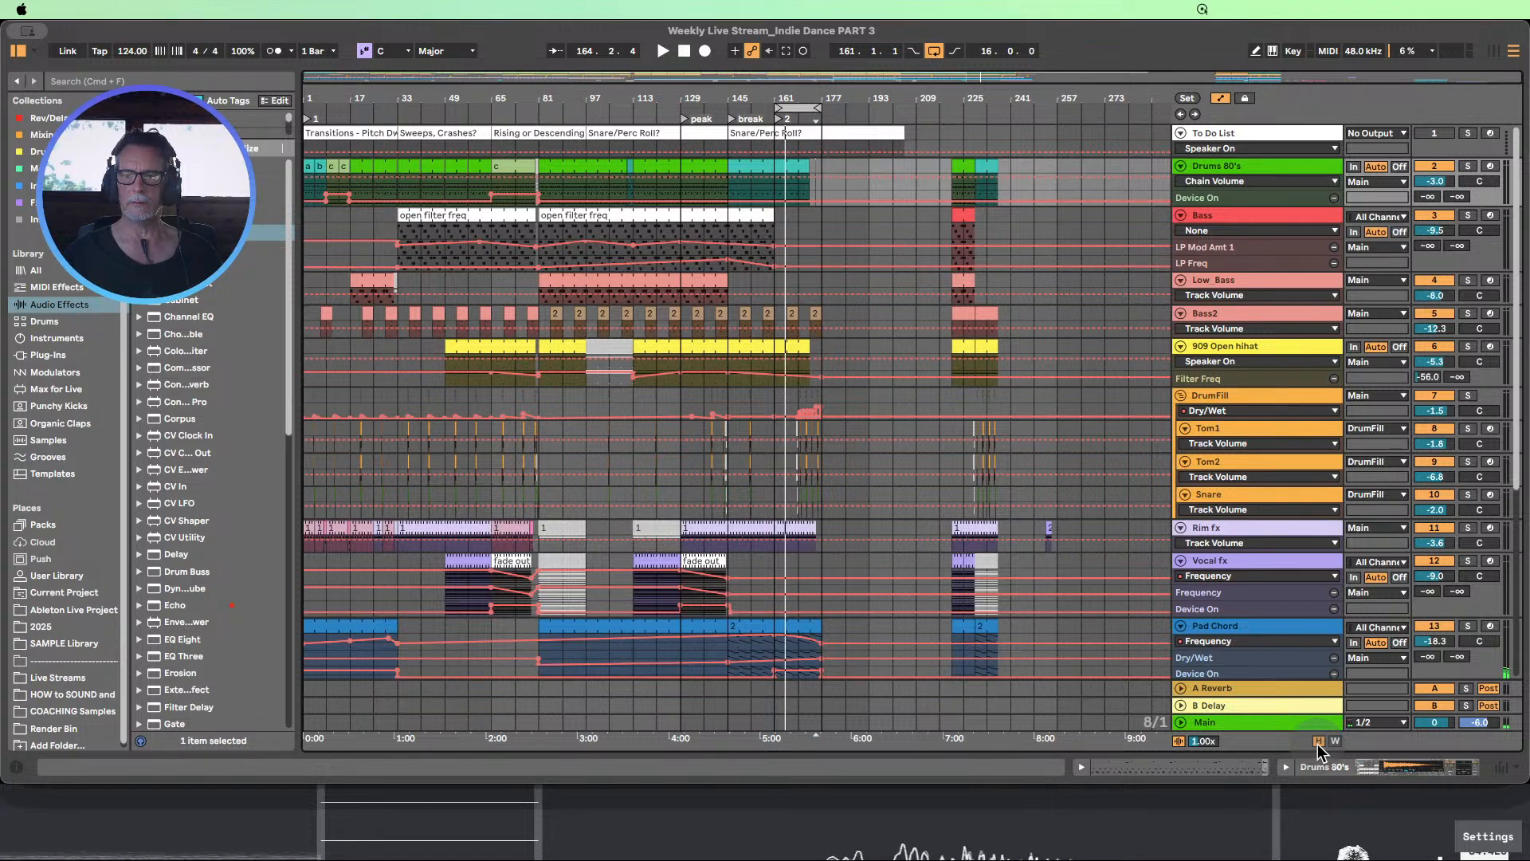
pyautogui.click(1221, 99)
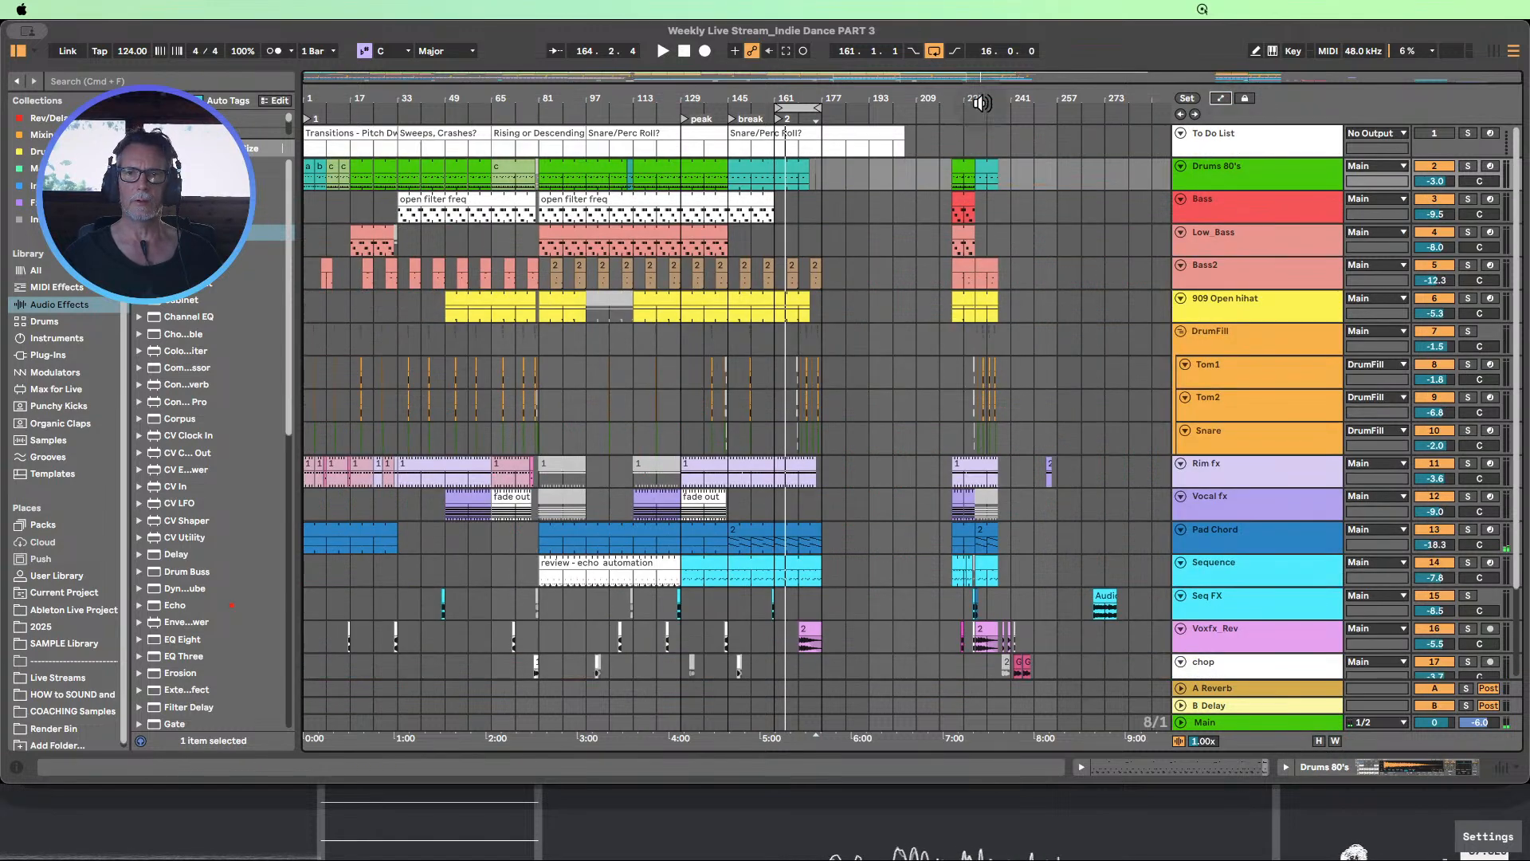
# Move the block of spare clips at bars 221–285 across all tracks so that it starts at bar 273
pyautogui.moveTo(991, 102); pyautogui.dragTo(984, 363)
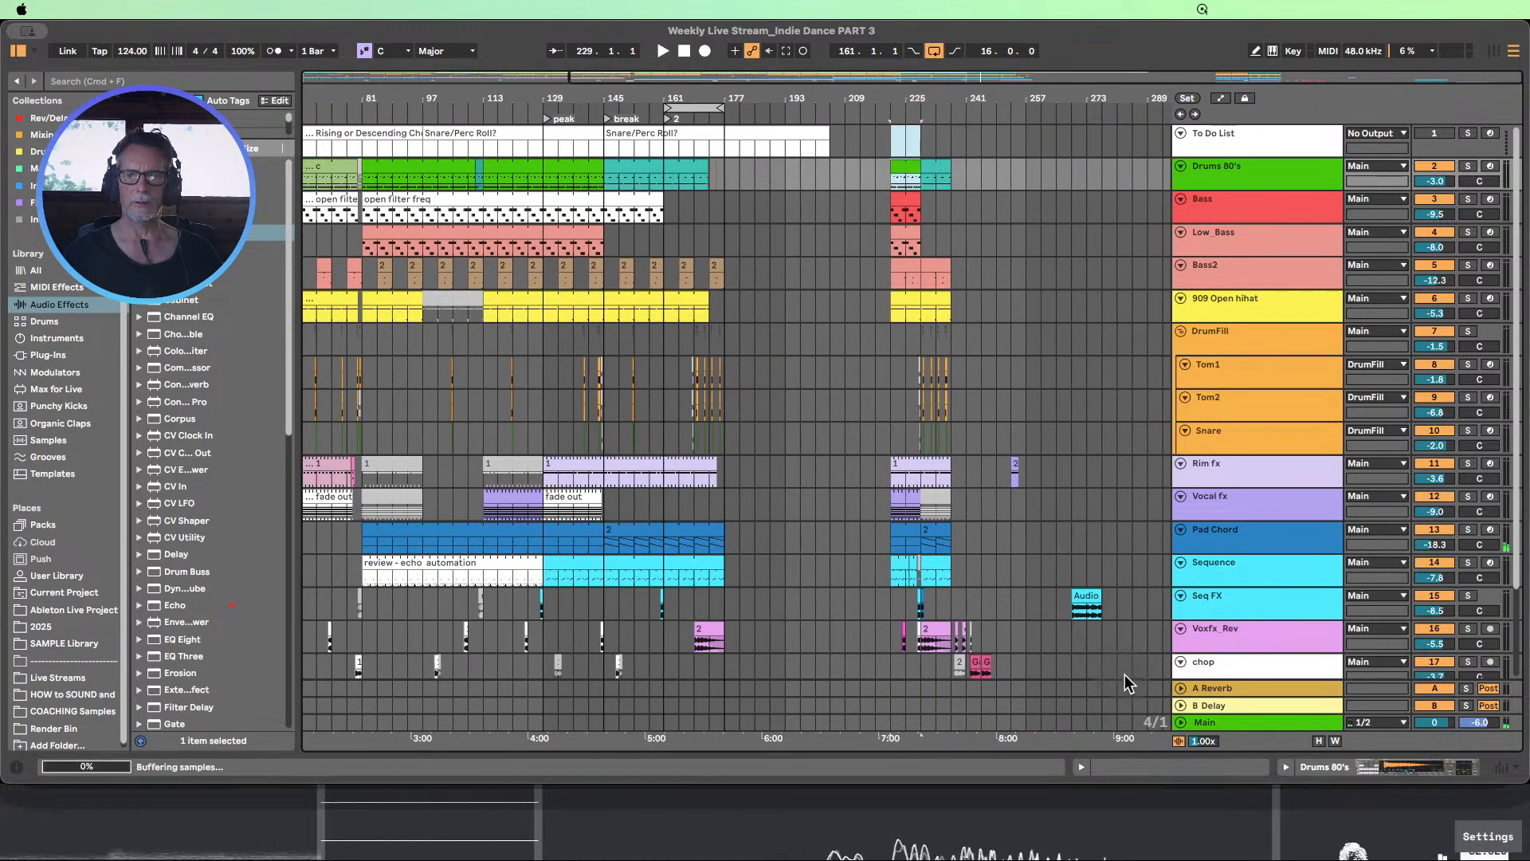
pyautogui.moveTo(1126, 674); pyautogui.dragTo(939, 669)
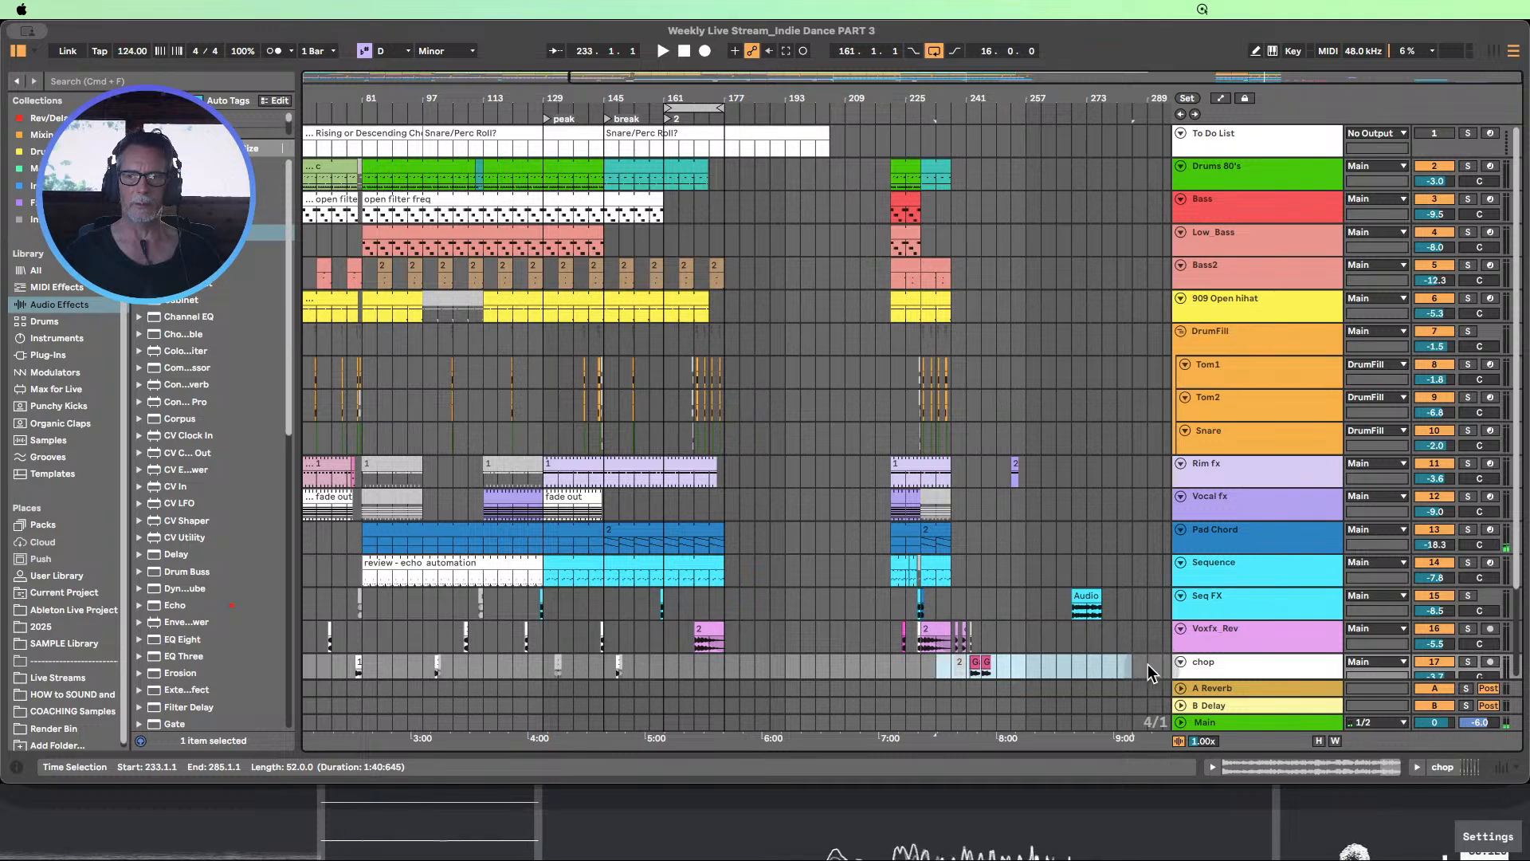
pyautogui.moveTo(1130, 664); pyautogui.dragTo(1096, 174)
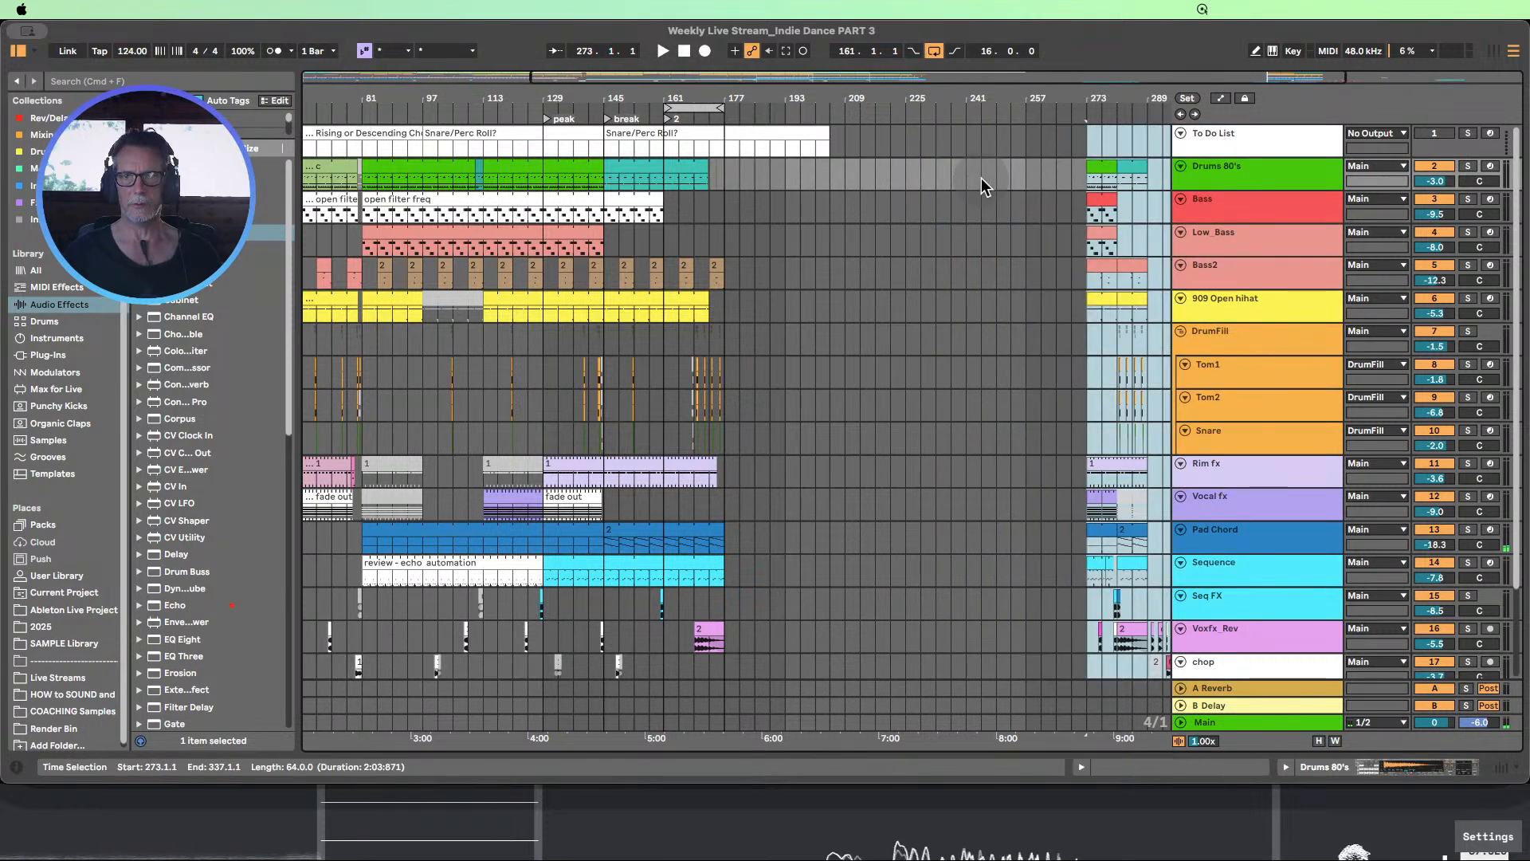
# Examine the earlier section, marking bars 89–97 from Drums 80's to Sequence and bars 113–145 from Bass to Sequence
pyautogui.moveTo(829, 98); pyautogui.dragTo(798, 78)
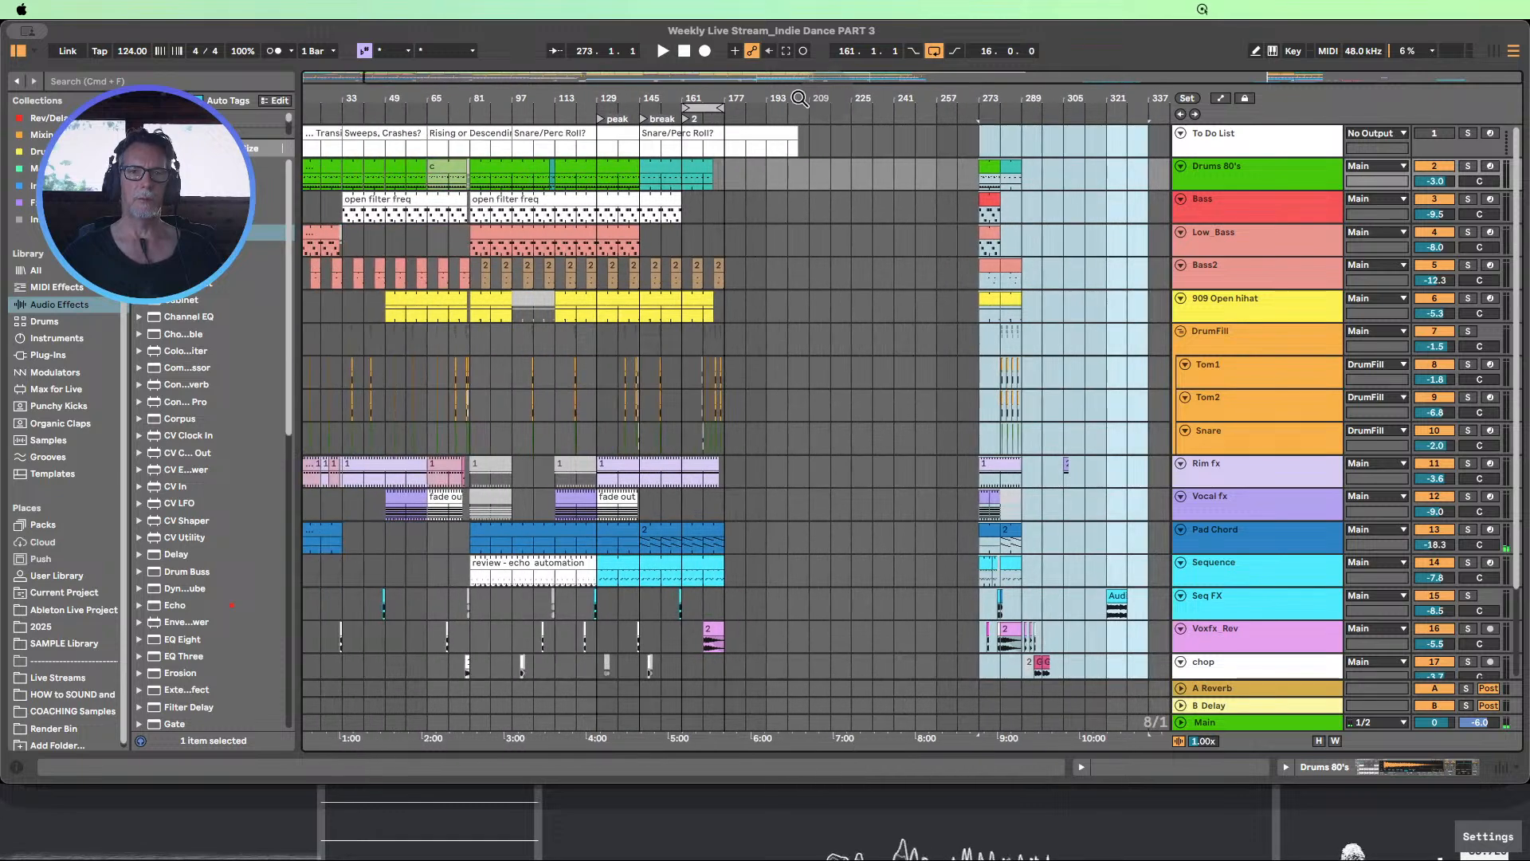
pyautogui.moveTo(702, 96); pyautogui.dragTo(706, 80)
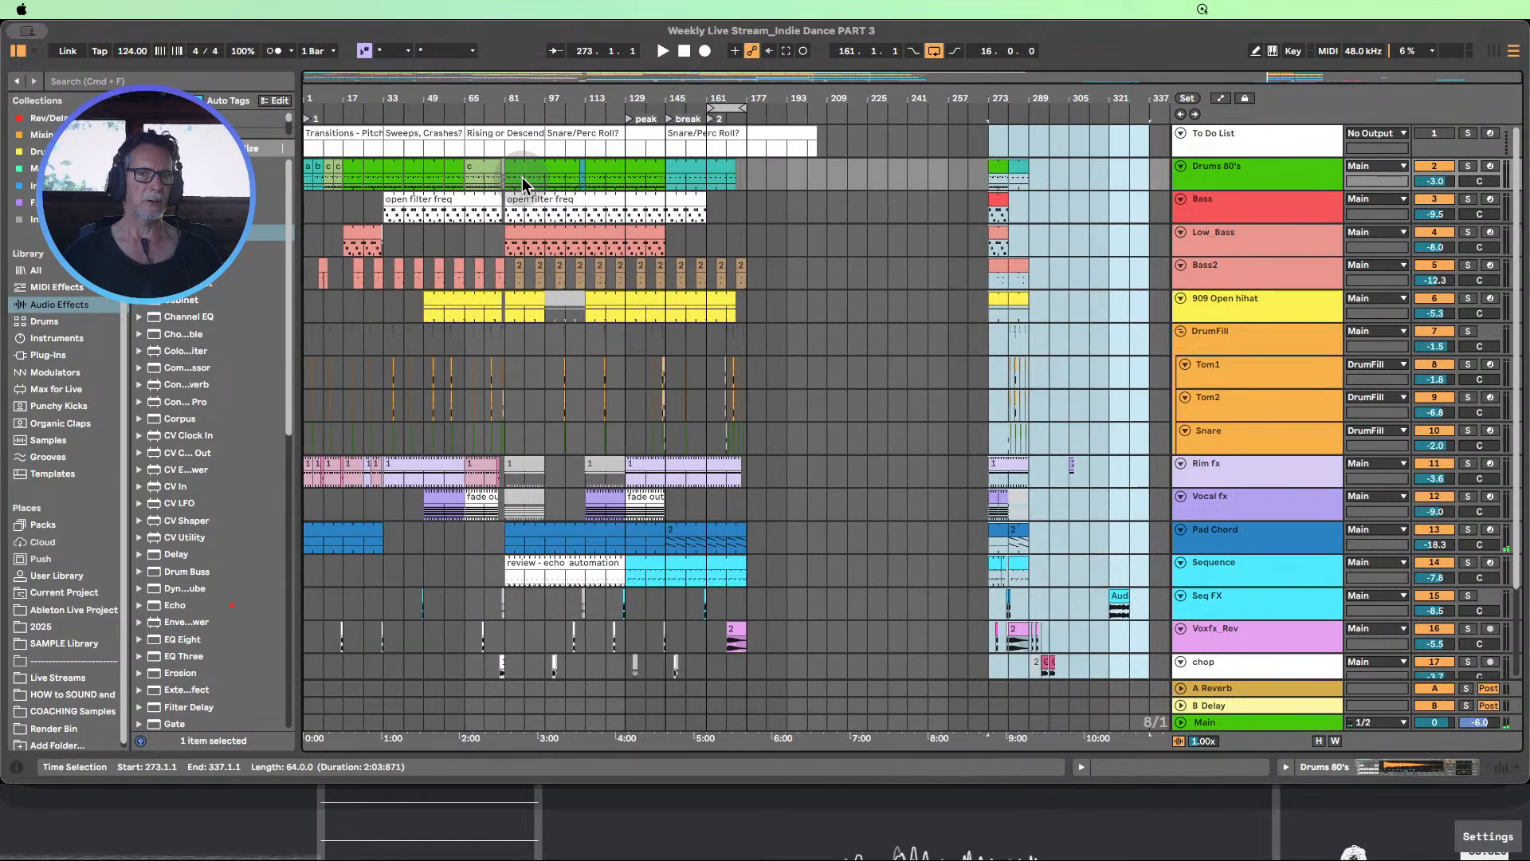
pyautogui.moveTo(523, 177); pyautogui.dragTo(545, 593)
pyautogui.scroll(1, 534, 505)
pyautogui.scroll(2, 534, 507)
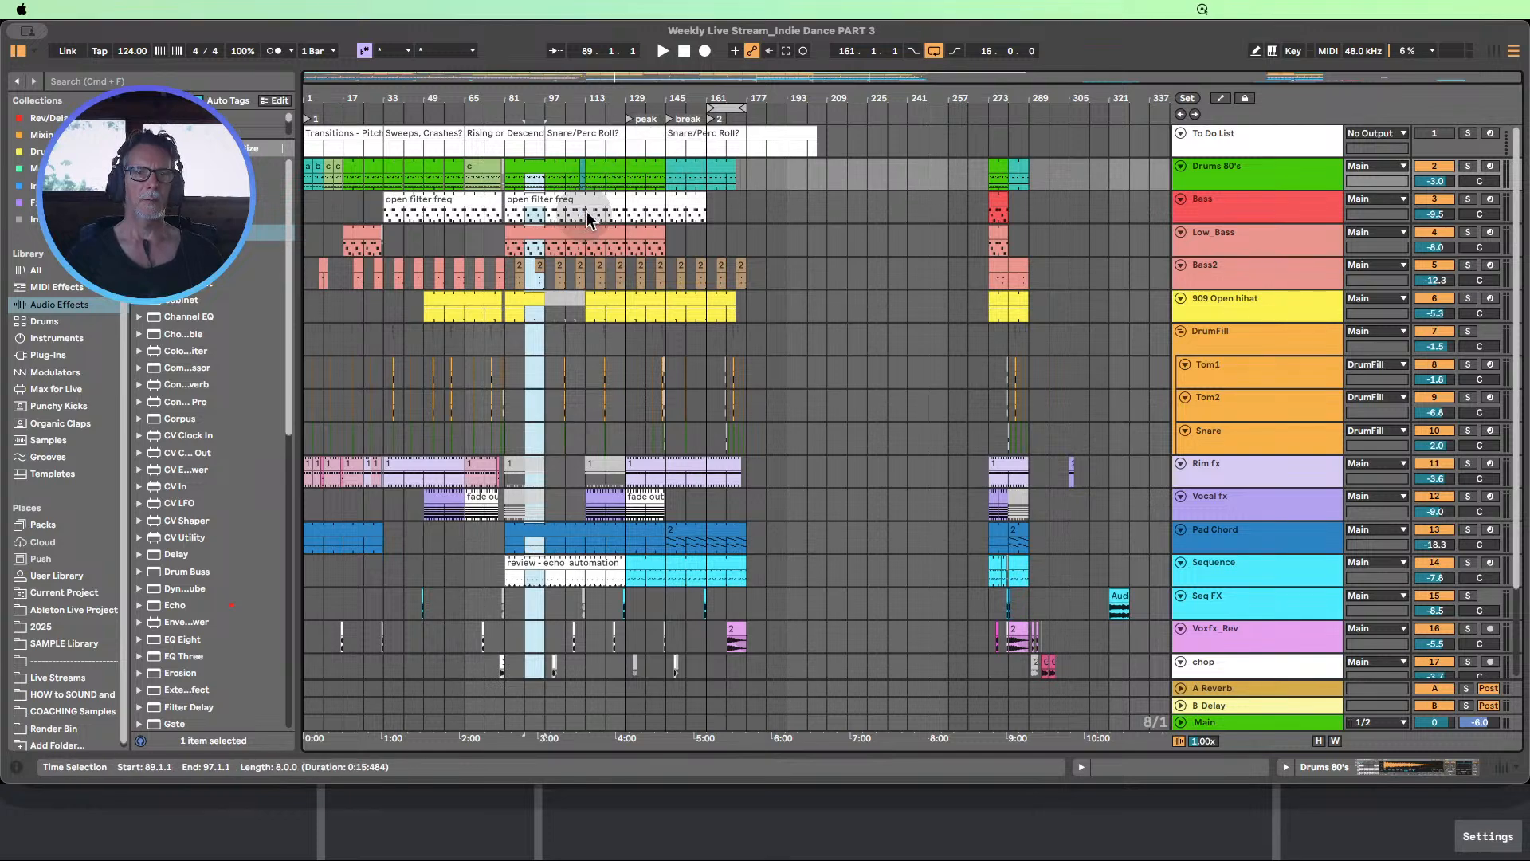
pyautogui.moveTo(587, 217); pyautogui.dragTo(666, 592)
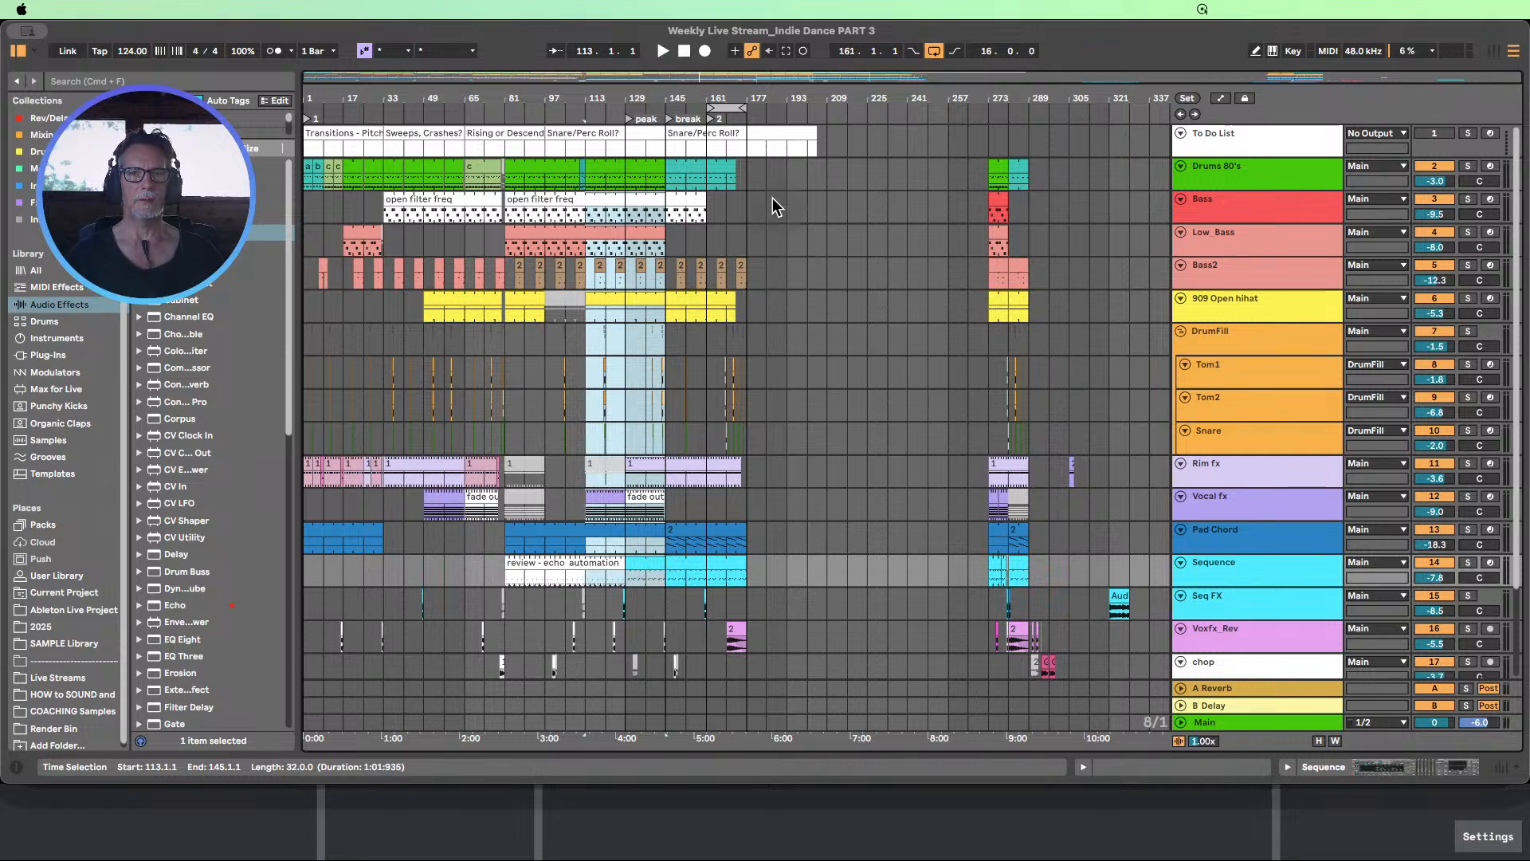
# Copy the Drums 80's clip at bars 113–145 to bar 177, directly after the break
pyautogui.click(747, 178)
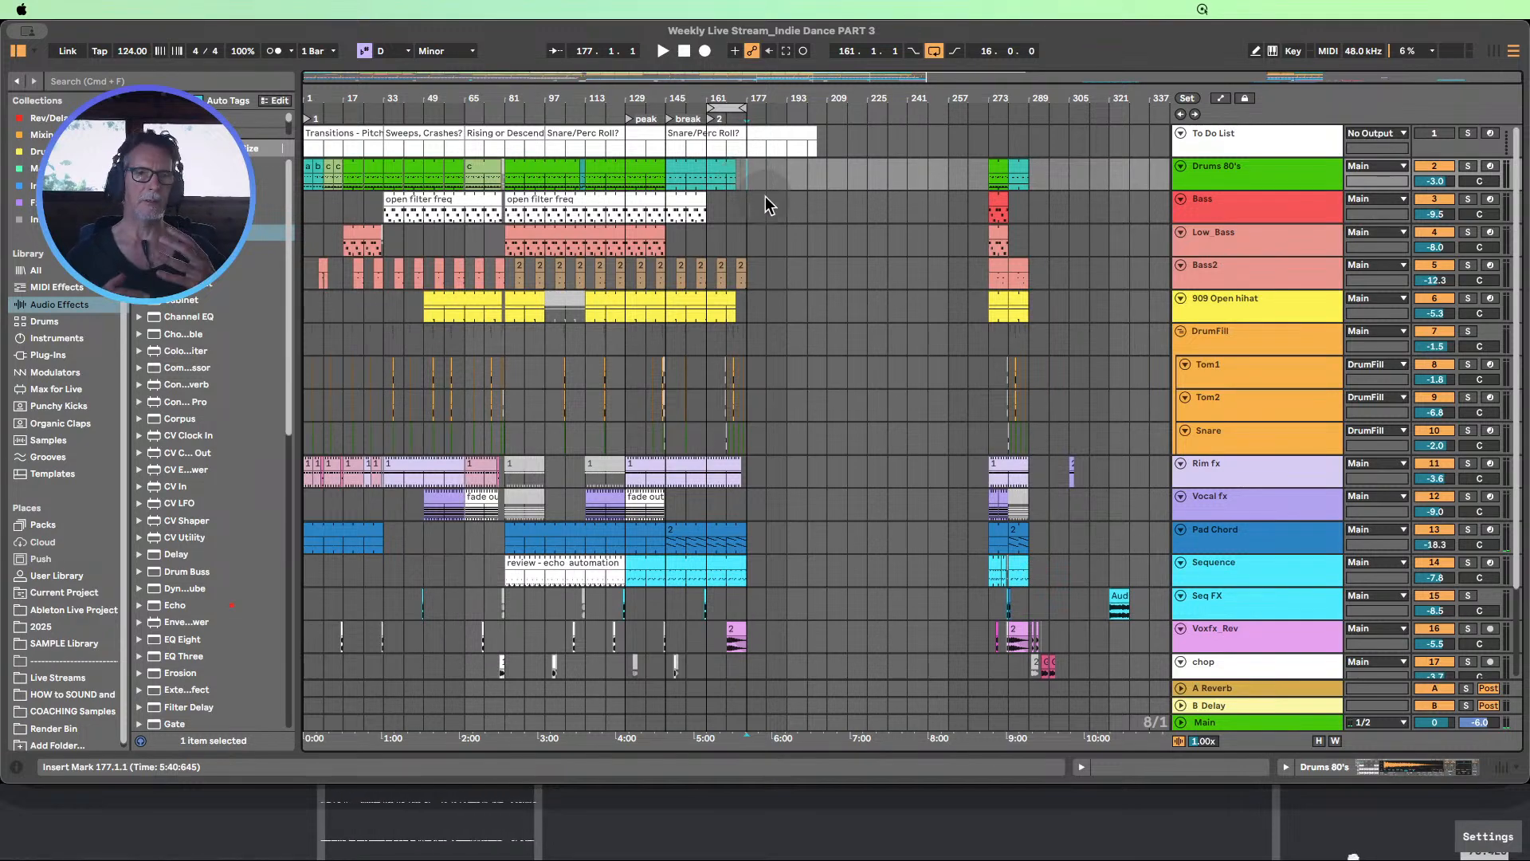
pyautogui.click(610, 181)
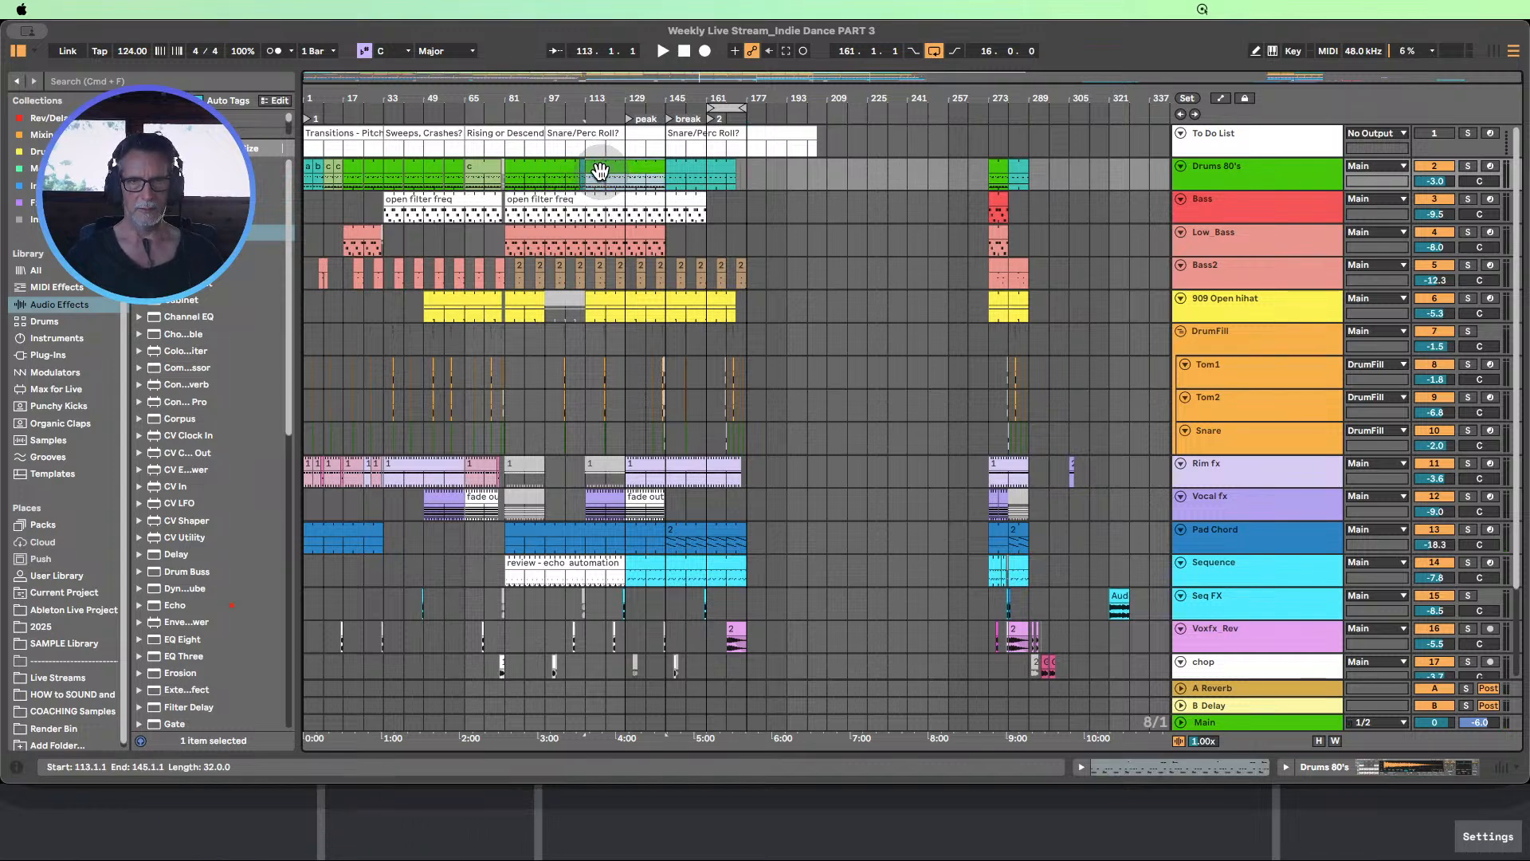
pyautogui.moveTo(616, 164); pyautogui.dragTo(793, 192)
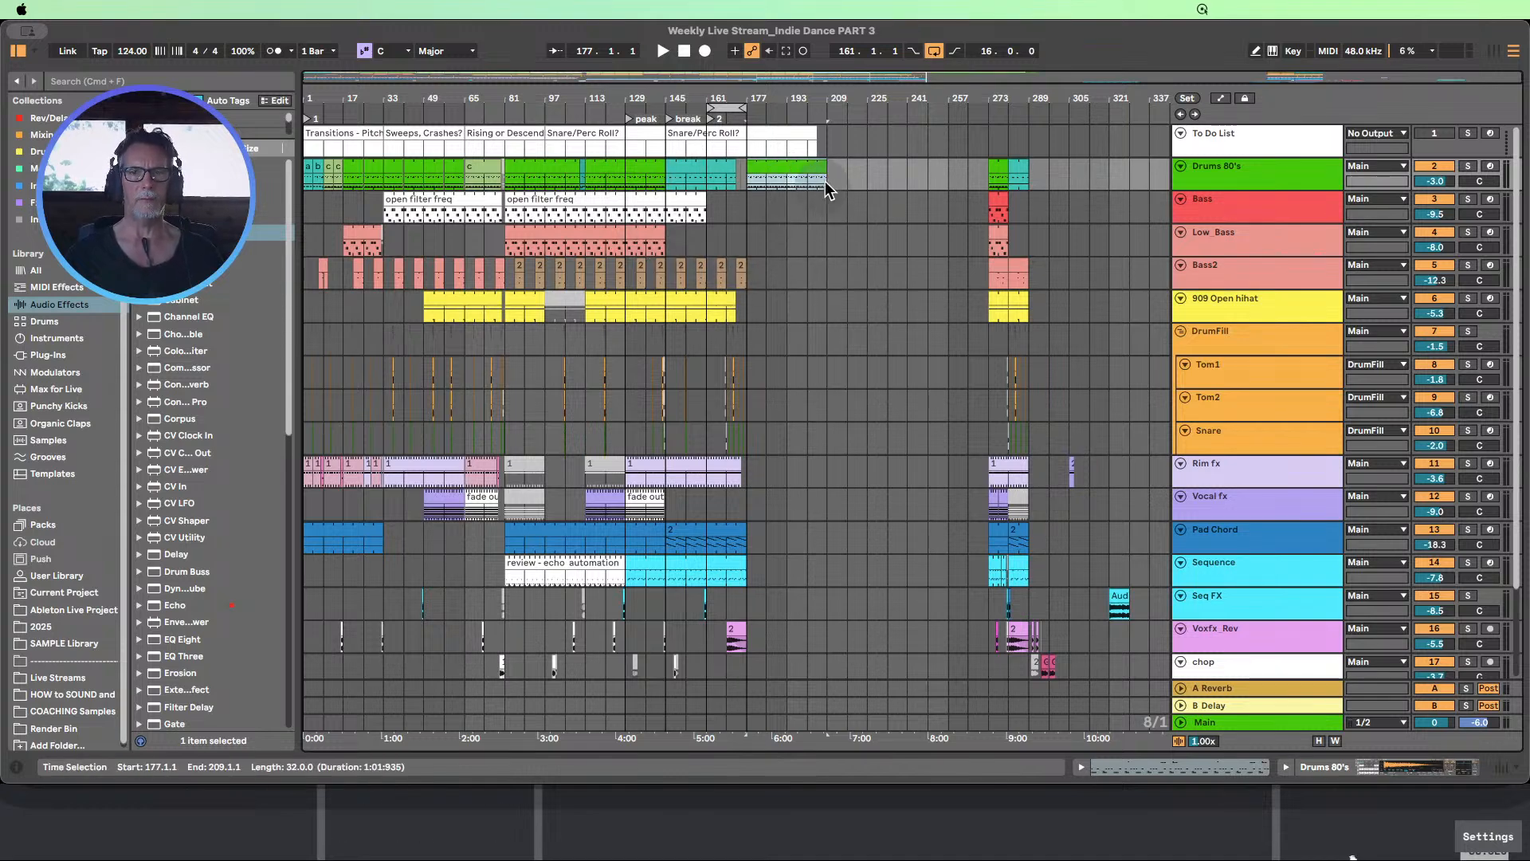
# Extend the new Drums 80's clip and the To Do List clip to bar 233, and copy the break's drum clip over bars 217–233
pyautogui.moveTo(816, 134); pyautogui.dragTo(827, 134)
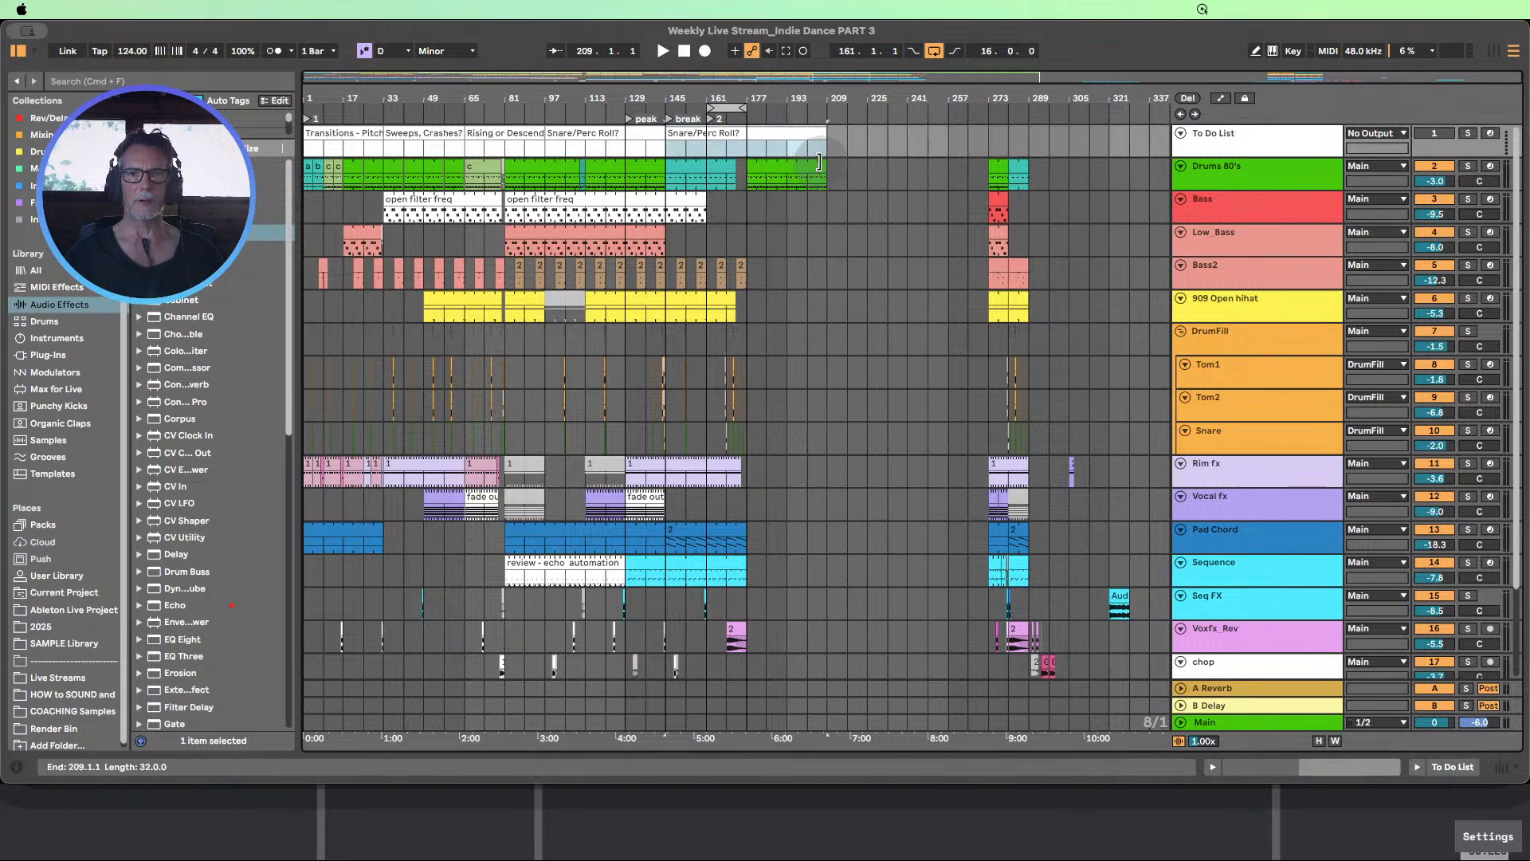
pyautogui.moveTo(818, 162); pyautogui.dragTo(880, 165)
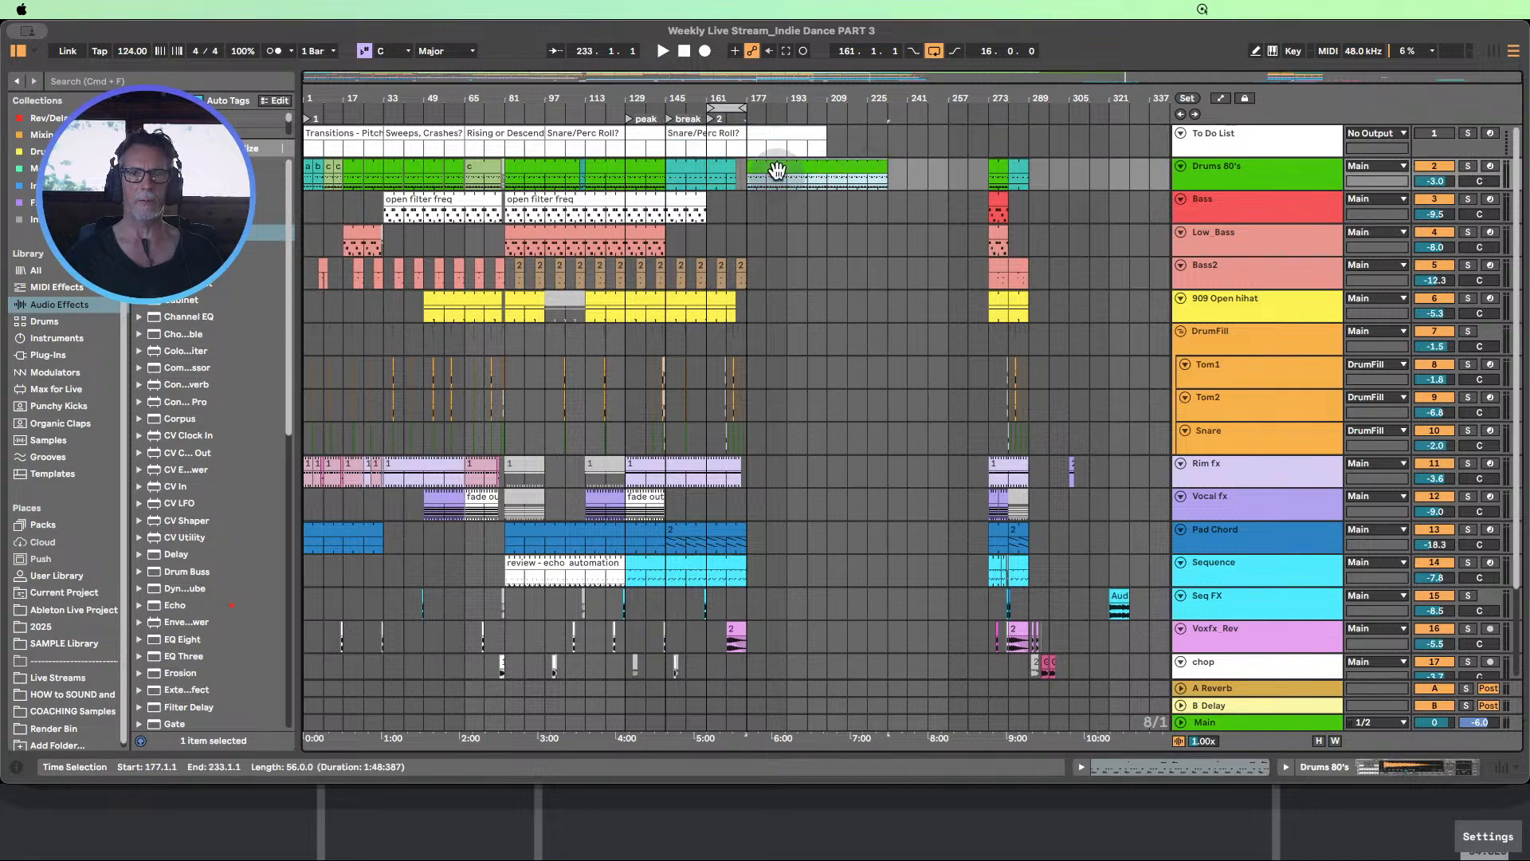
pyautogui.moveTo(821, 133); pyautogui.dragTo(887, 134)
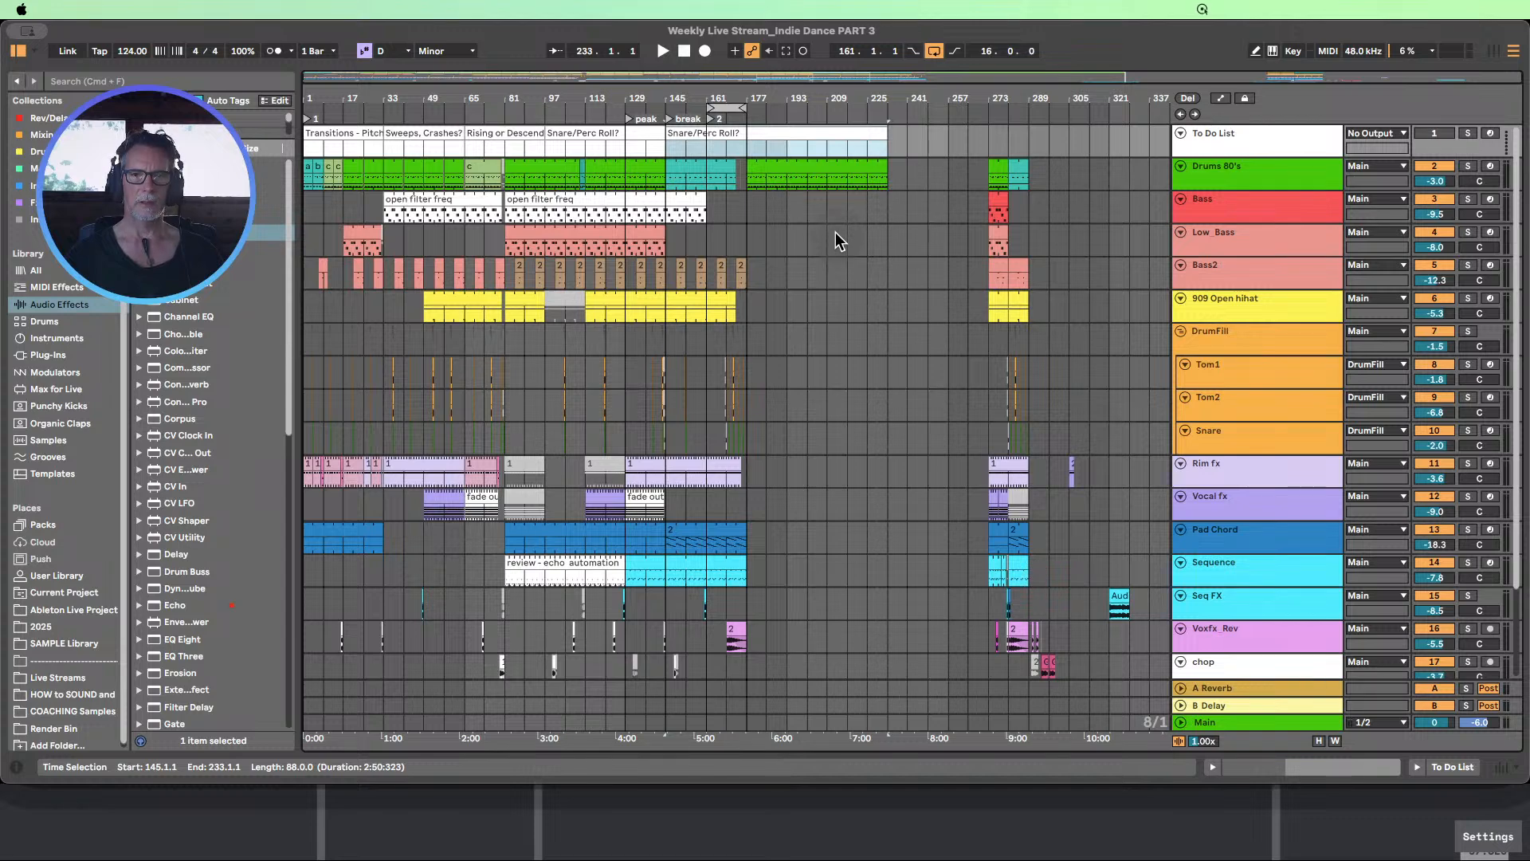
pyautogui.click(679, 177)
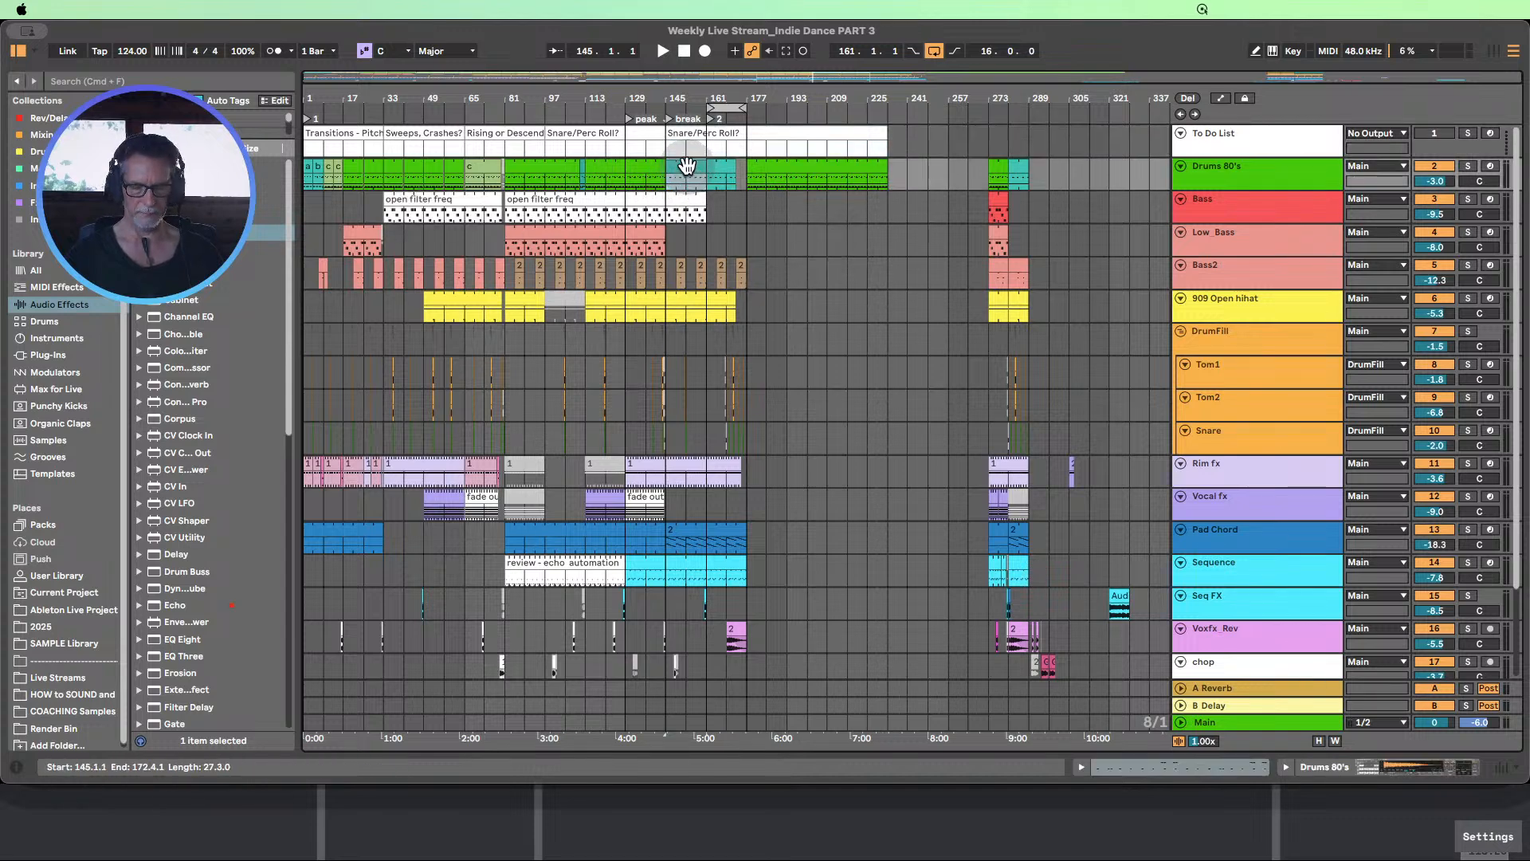
pyautogui.moveTo(687, 165); pyautogui.dragTo(867, 181)
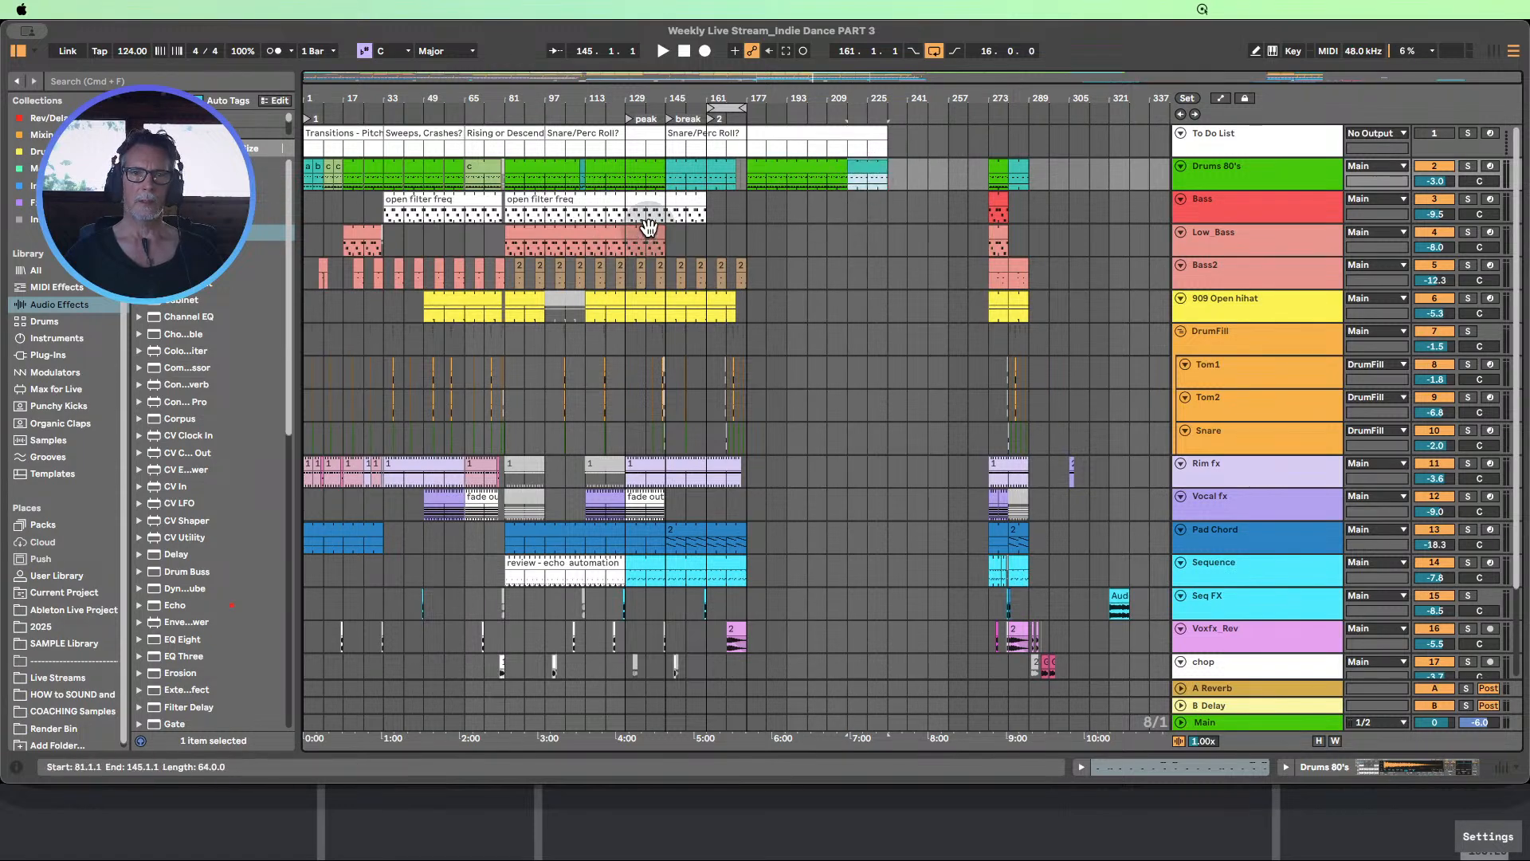
# Copy the spare Low_Bass clip at bar 273 to bar 177 and extend it to bar 217
pyautogui.click(610, 237)
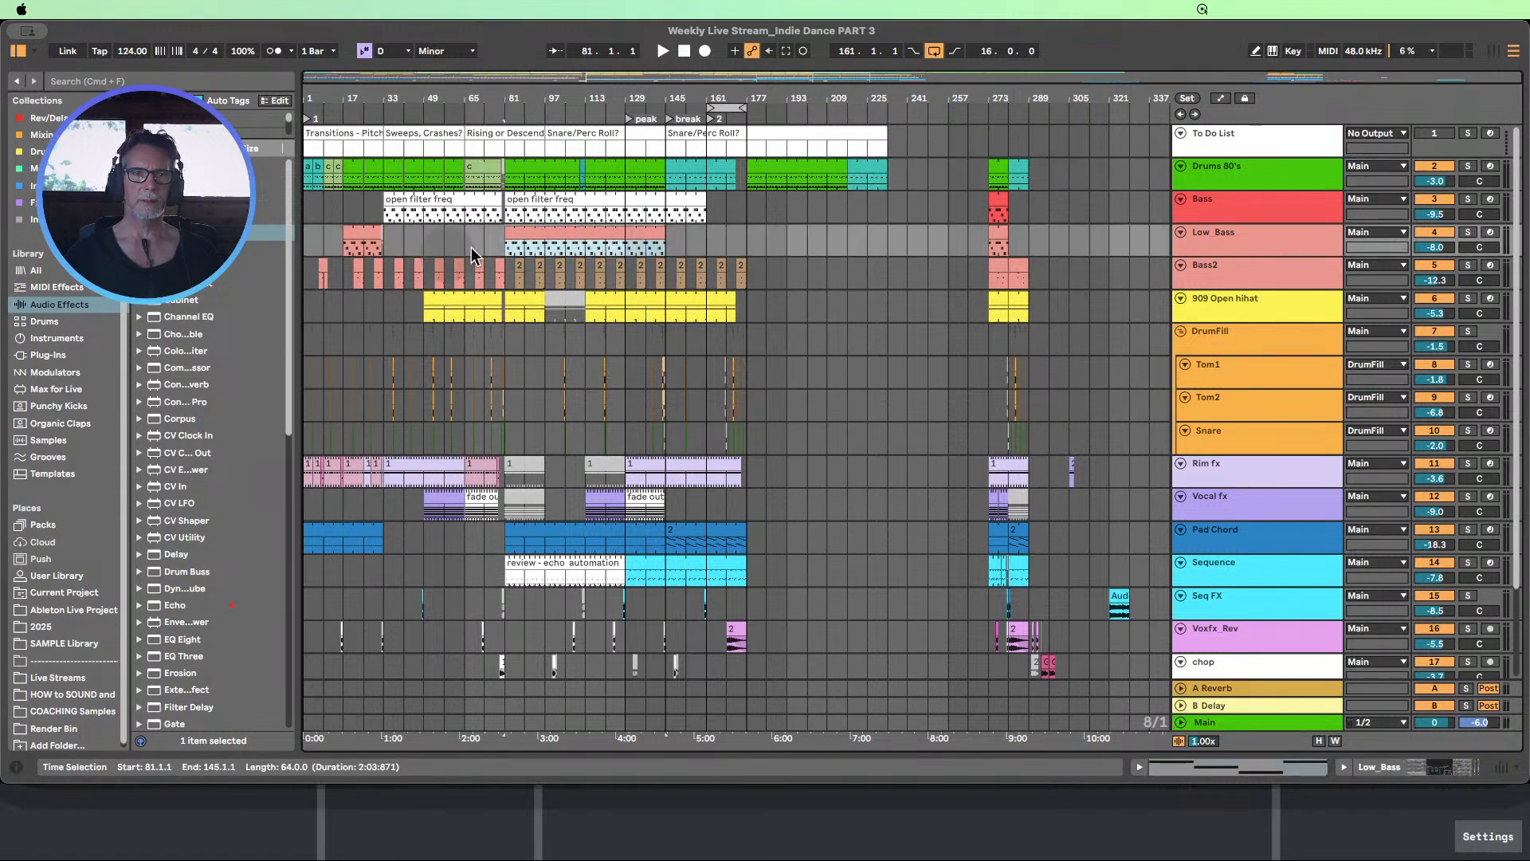
pyautogui.click(1001, 236)
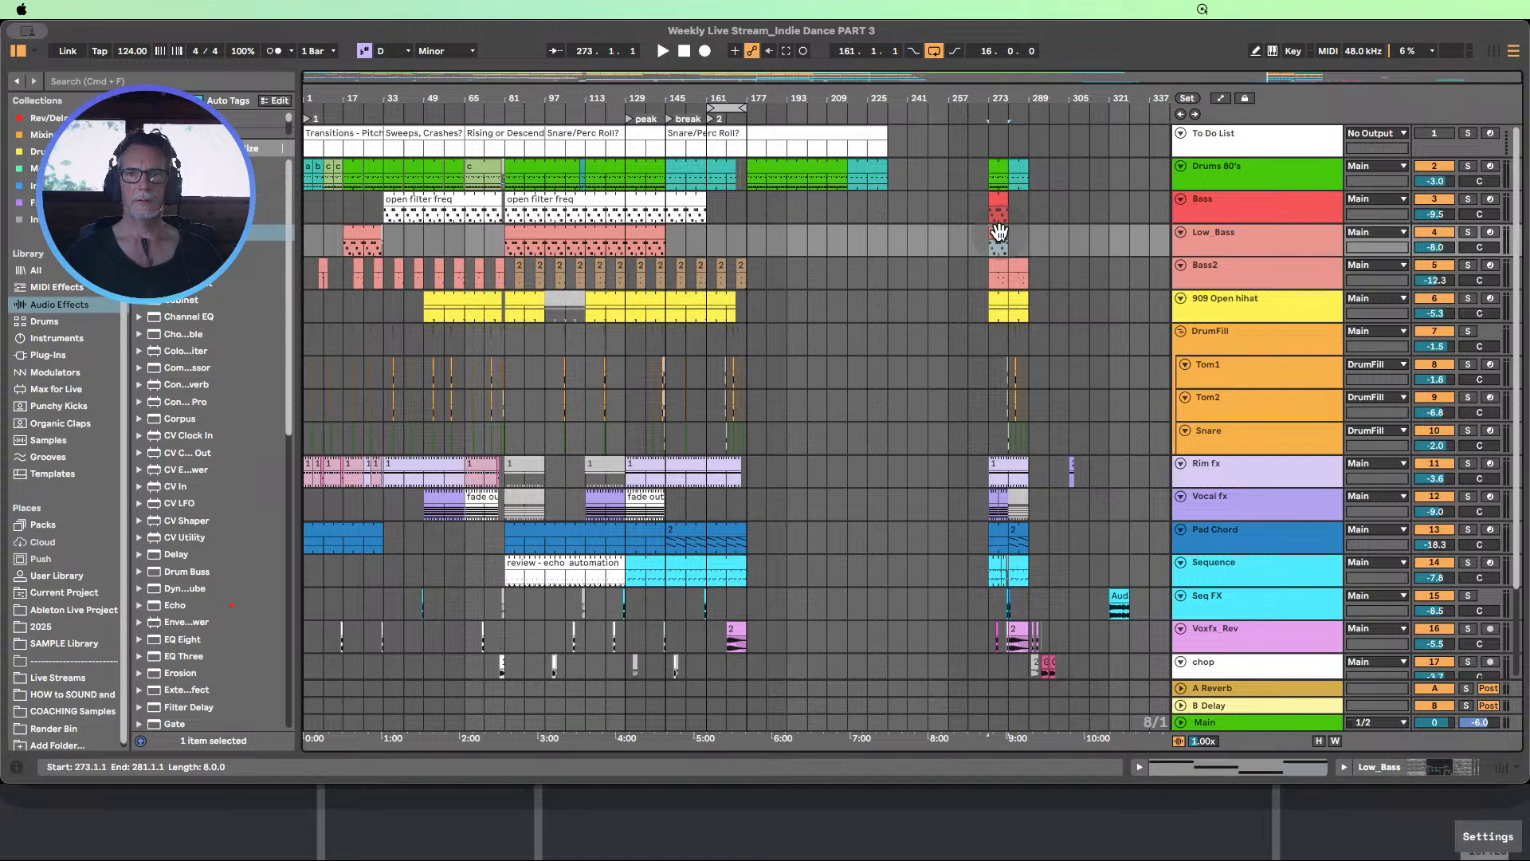
pyautogui.moveTo(1000, 232); pyautogui.dragTo(844, 231)
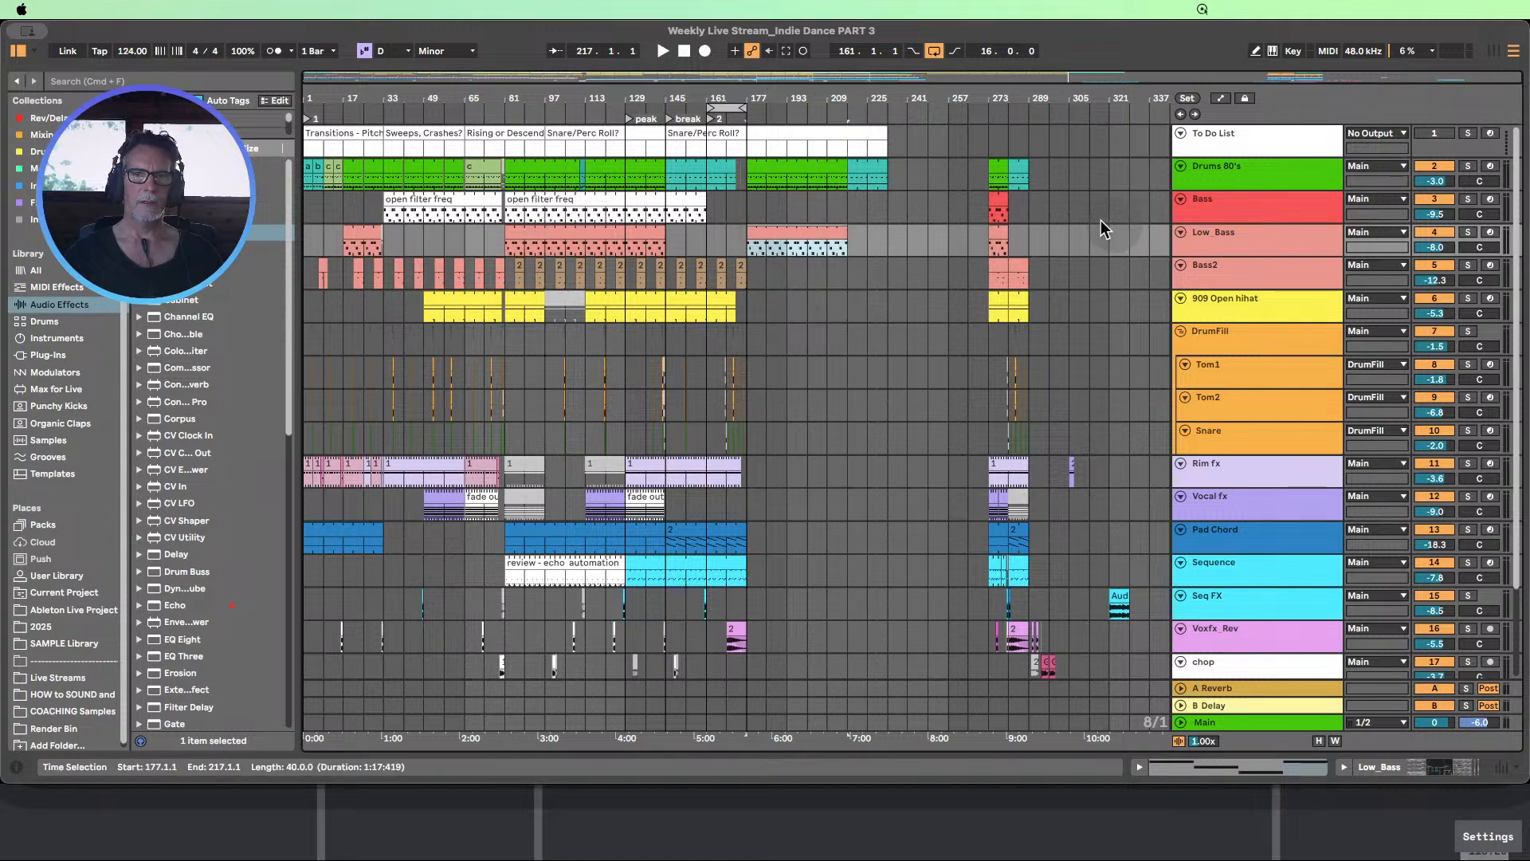
# Copy the "open filter freq" Bass clip starting at bar 81 to bar 177, ending at bar 217
pyautogui.click(506, 212)
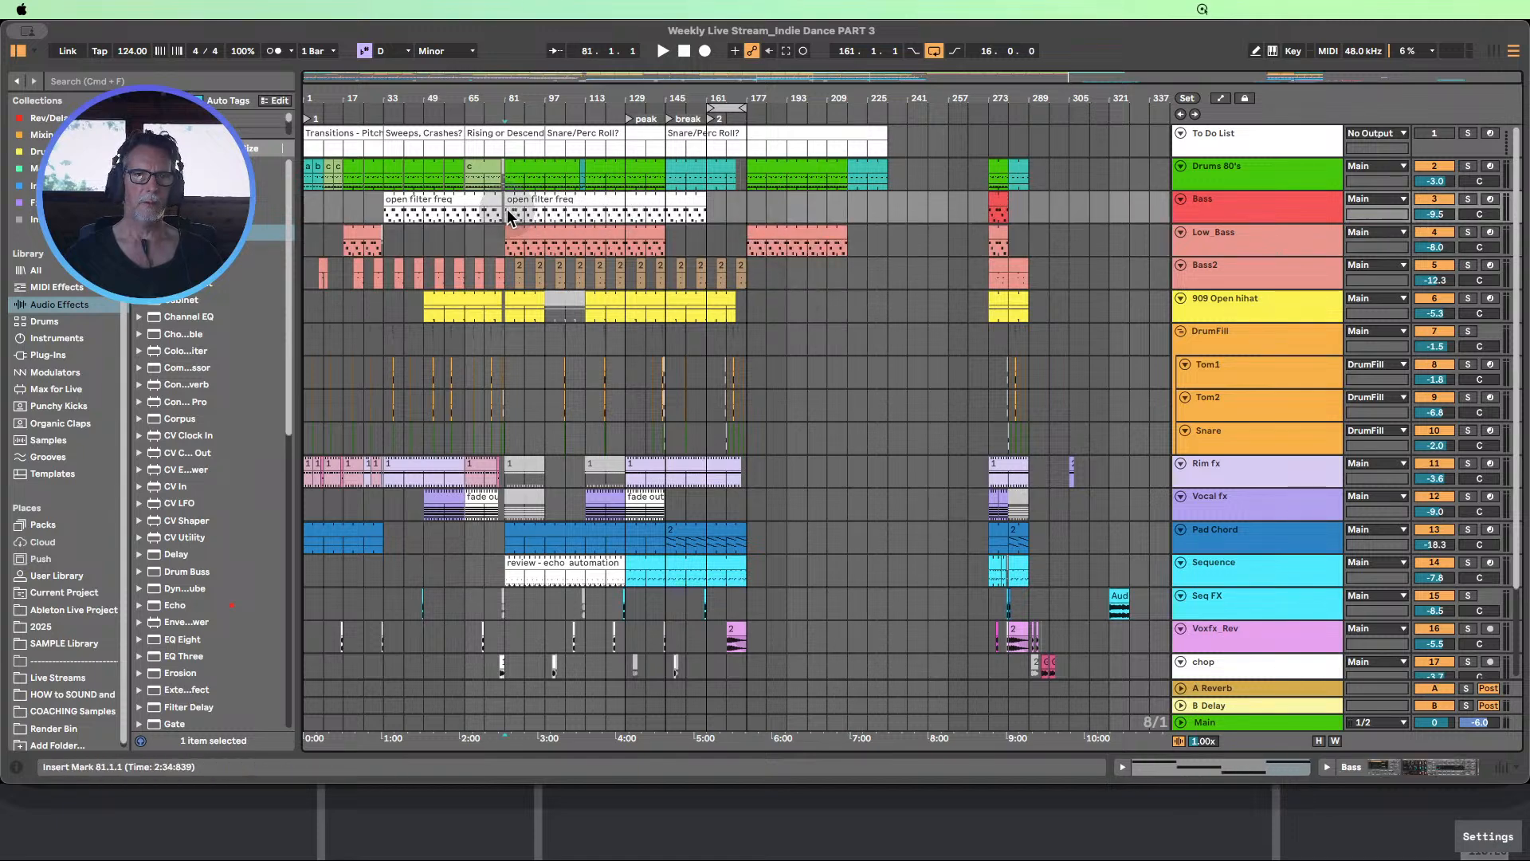
pyautogui.click(516, 209)
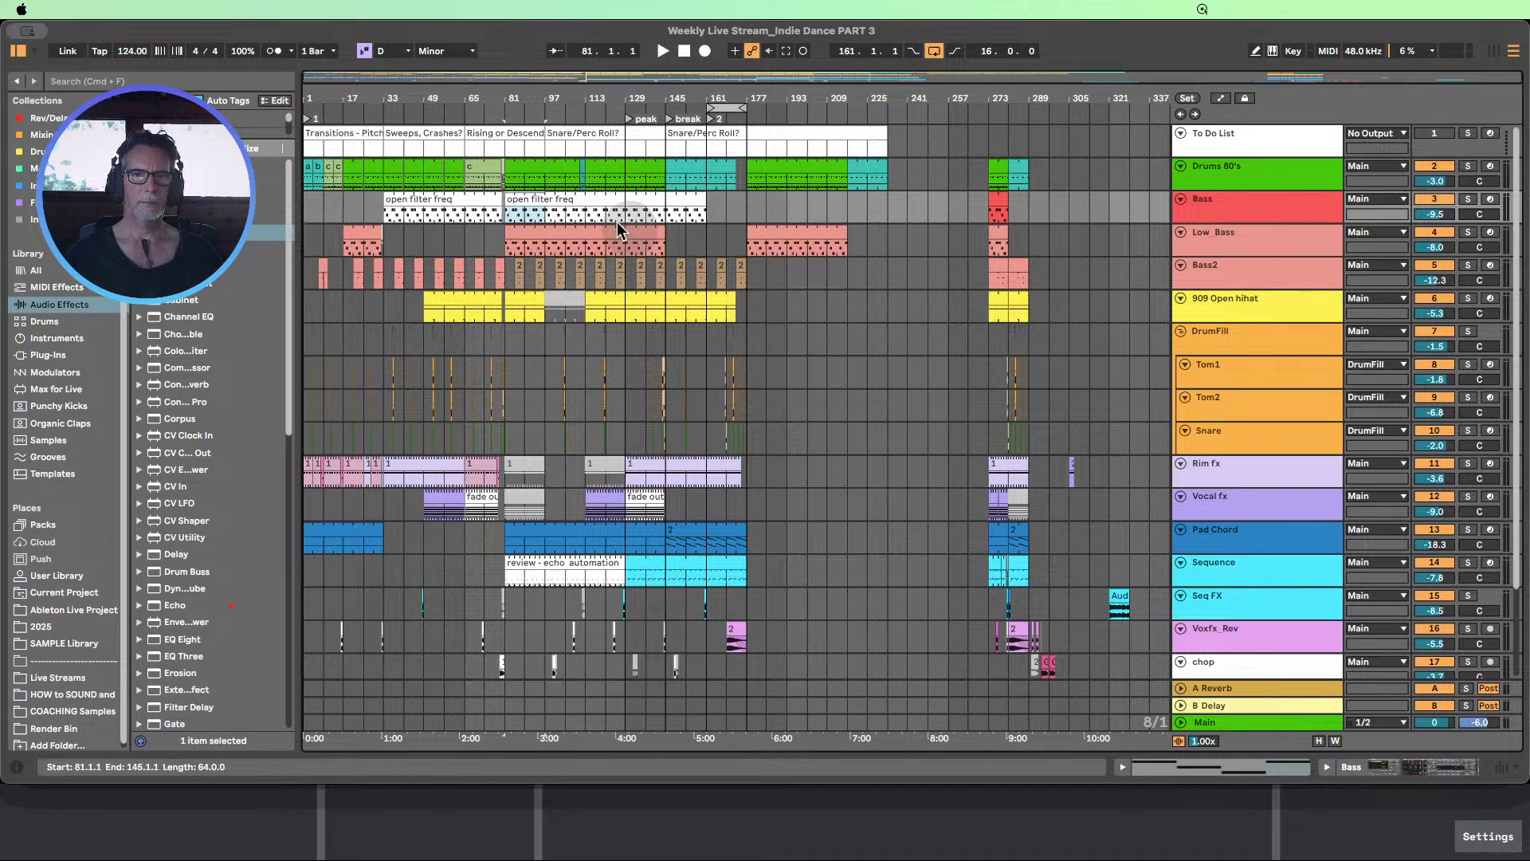
pyautogui.moveTo(527, 204); pyautogui.dragTo(850, 194)
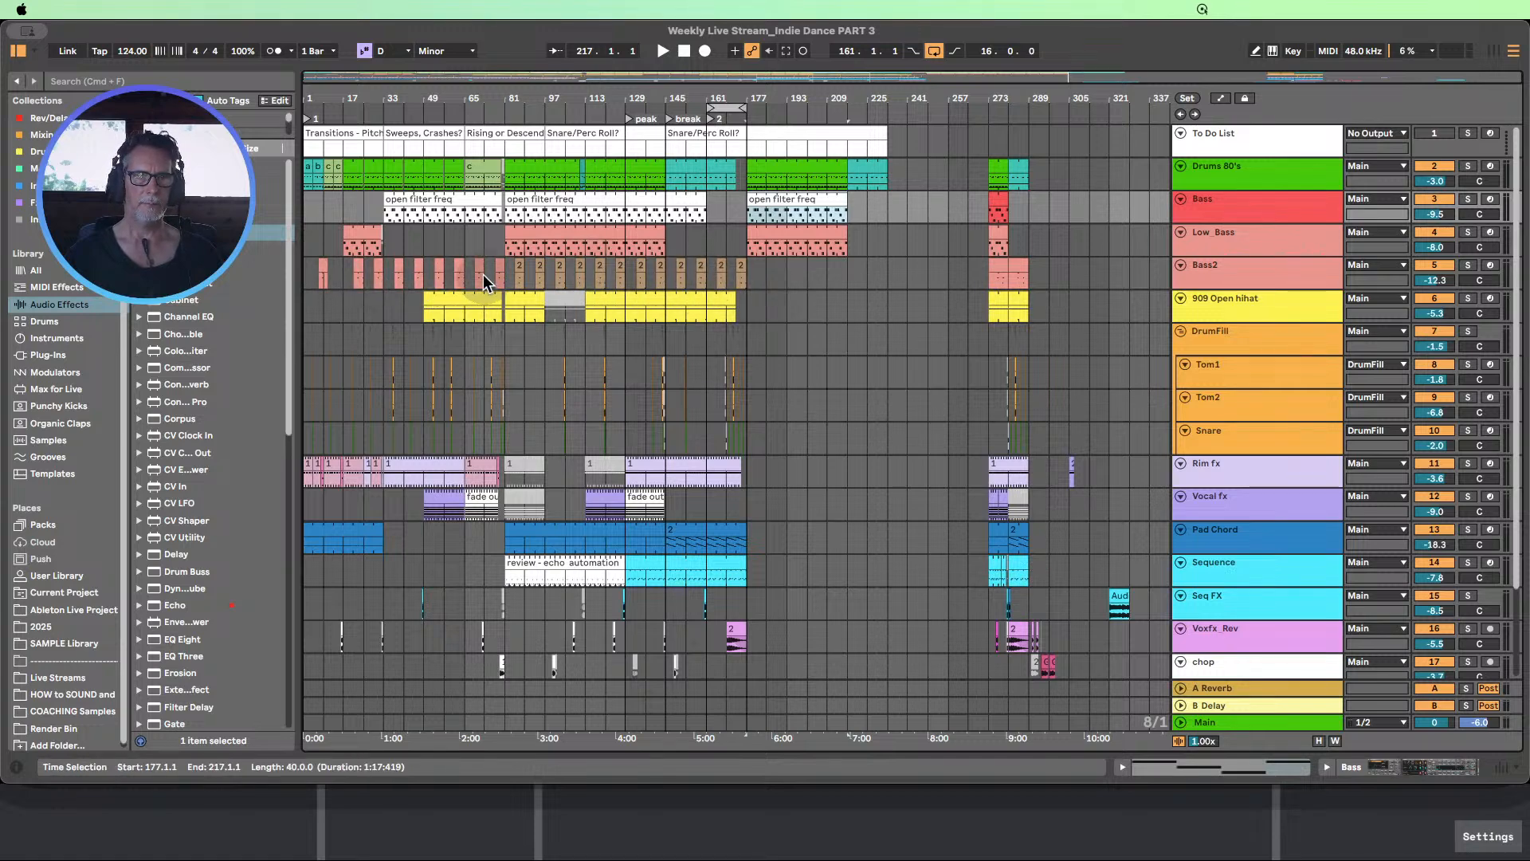
# Copy the Bass2 clips from bars 65–81 to bar 177, repeat them up to bar 225, and deactivate the clip at bars 221–225
pyautogui.moveTo(466, 270); pyautogui.dragTo(502, 275)
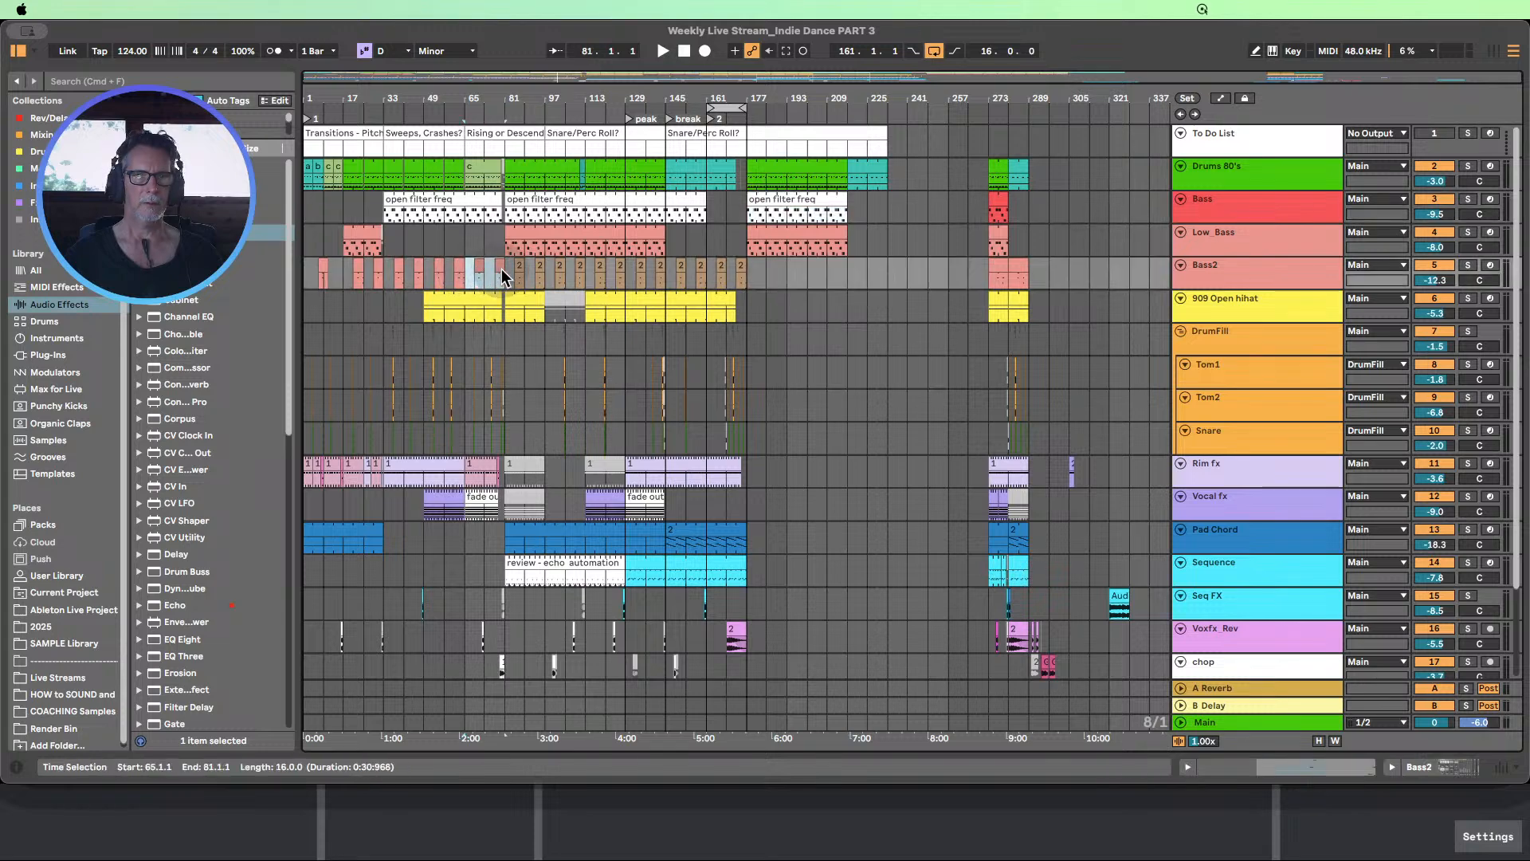
pyautogui.click(750, 275)
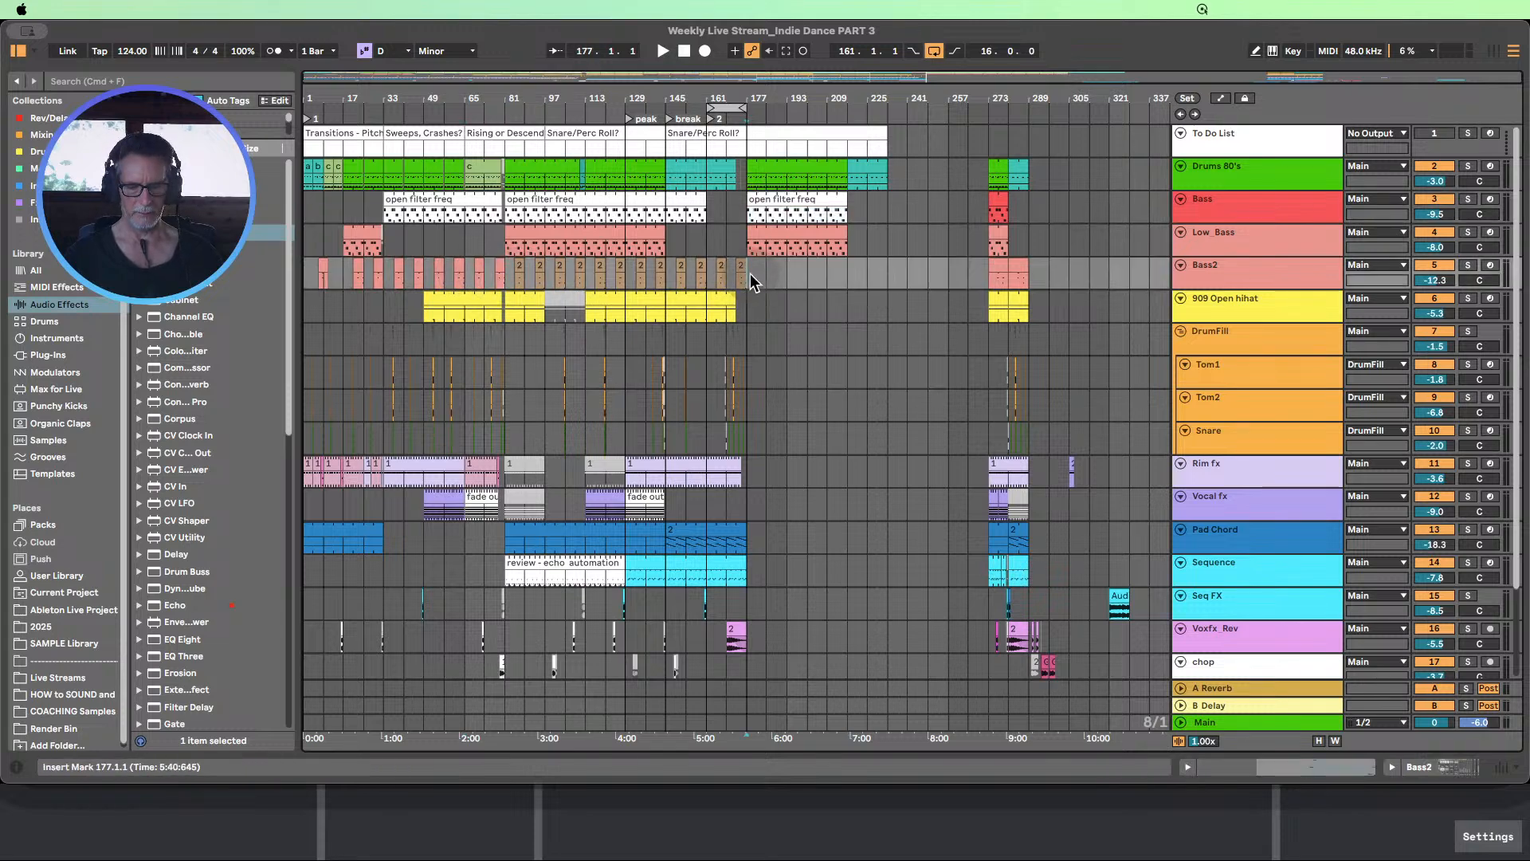
pyautogui.press('super+v')
pyautogui.press('super+d')
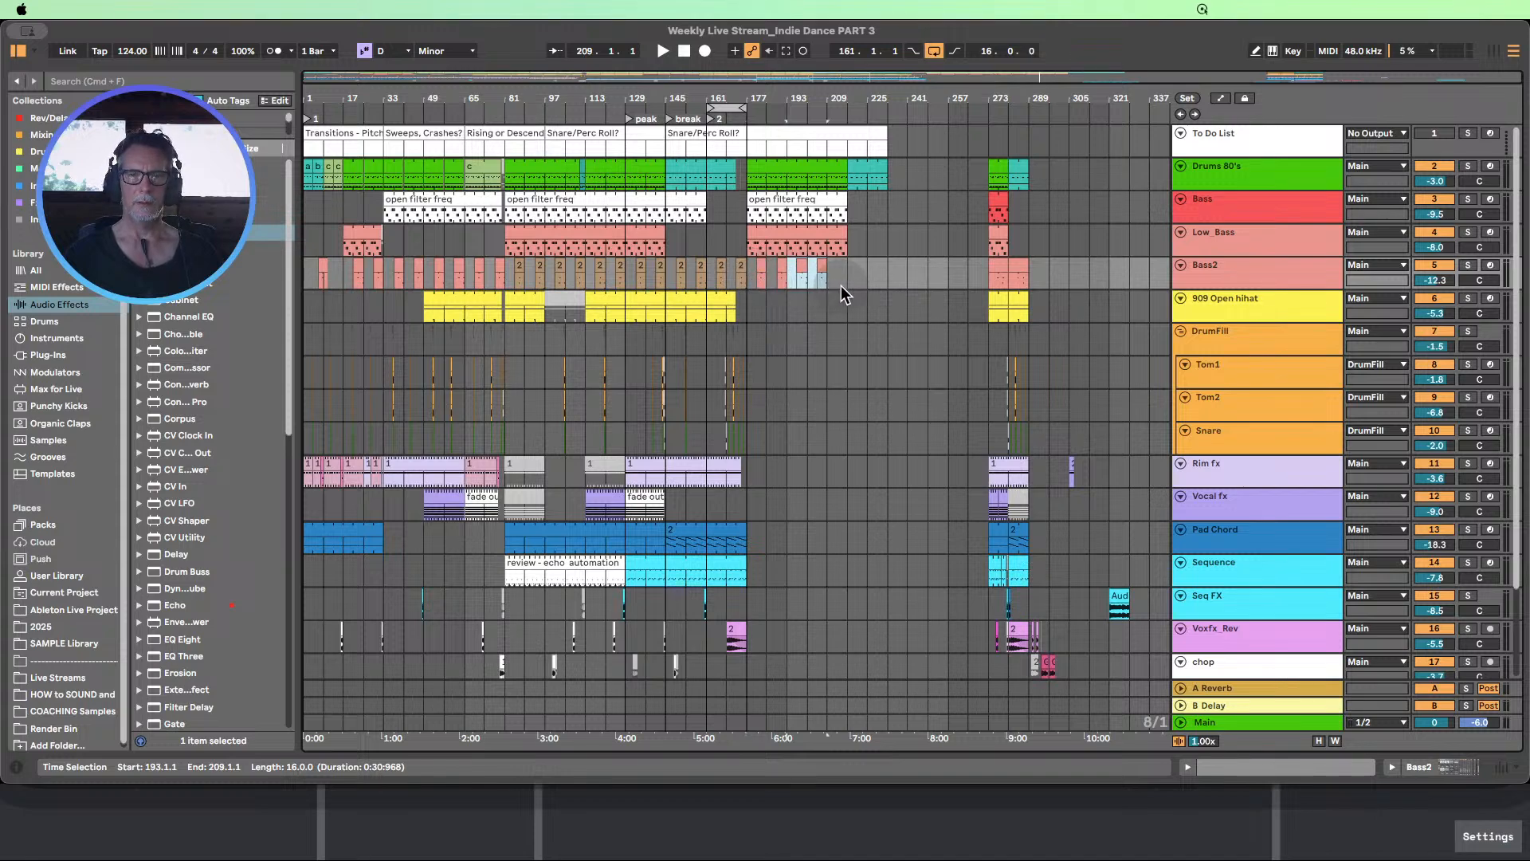
pyautogui.press('super+d')
pyautogui.click(862, 271)
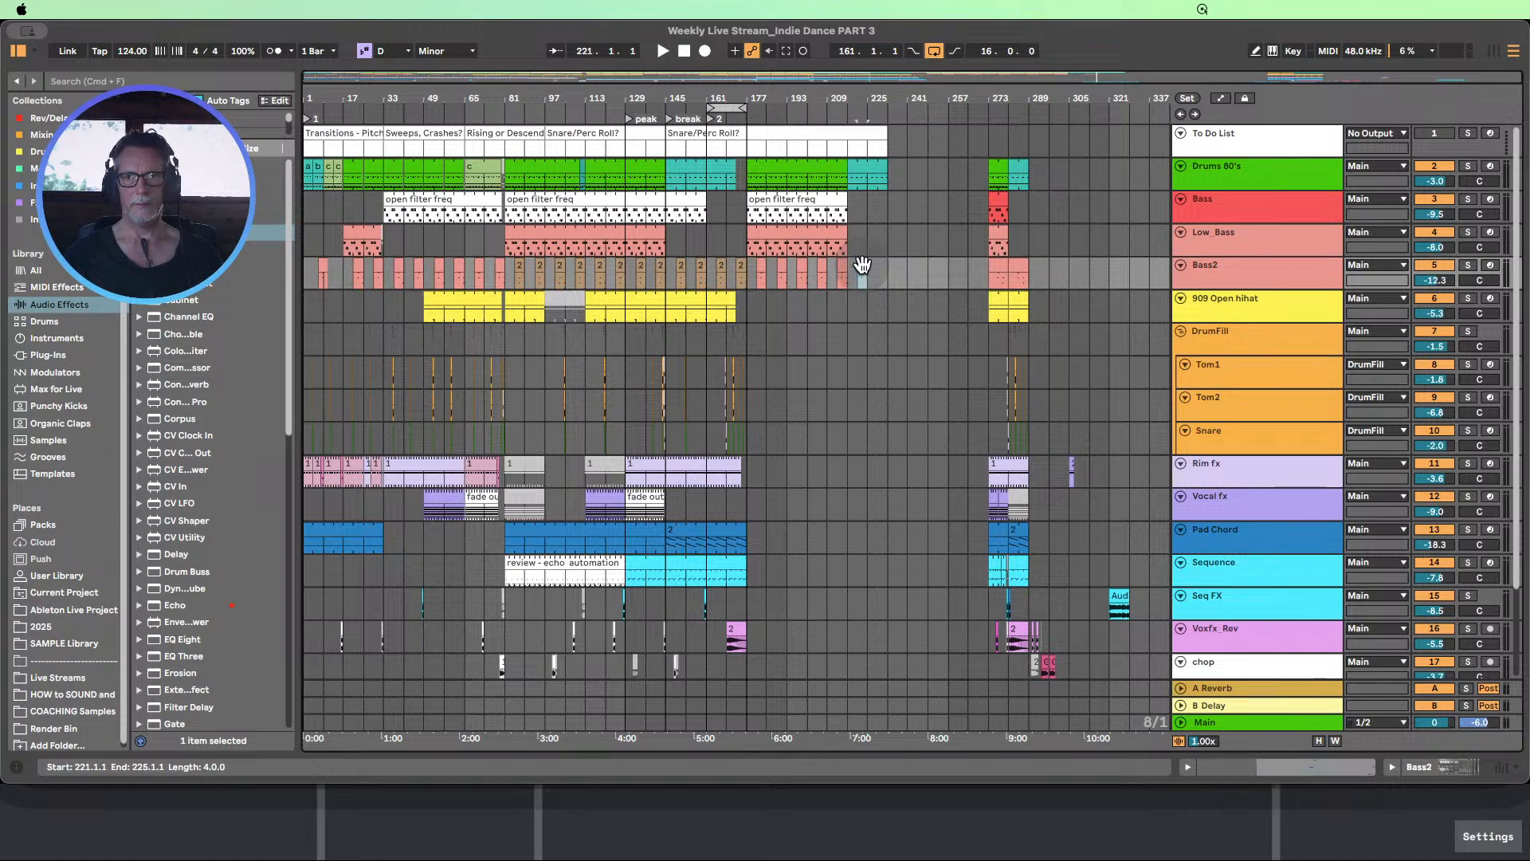
pyautogui.click(856, 333)
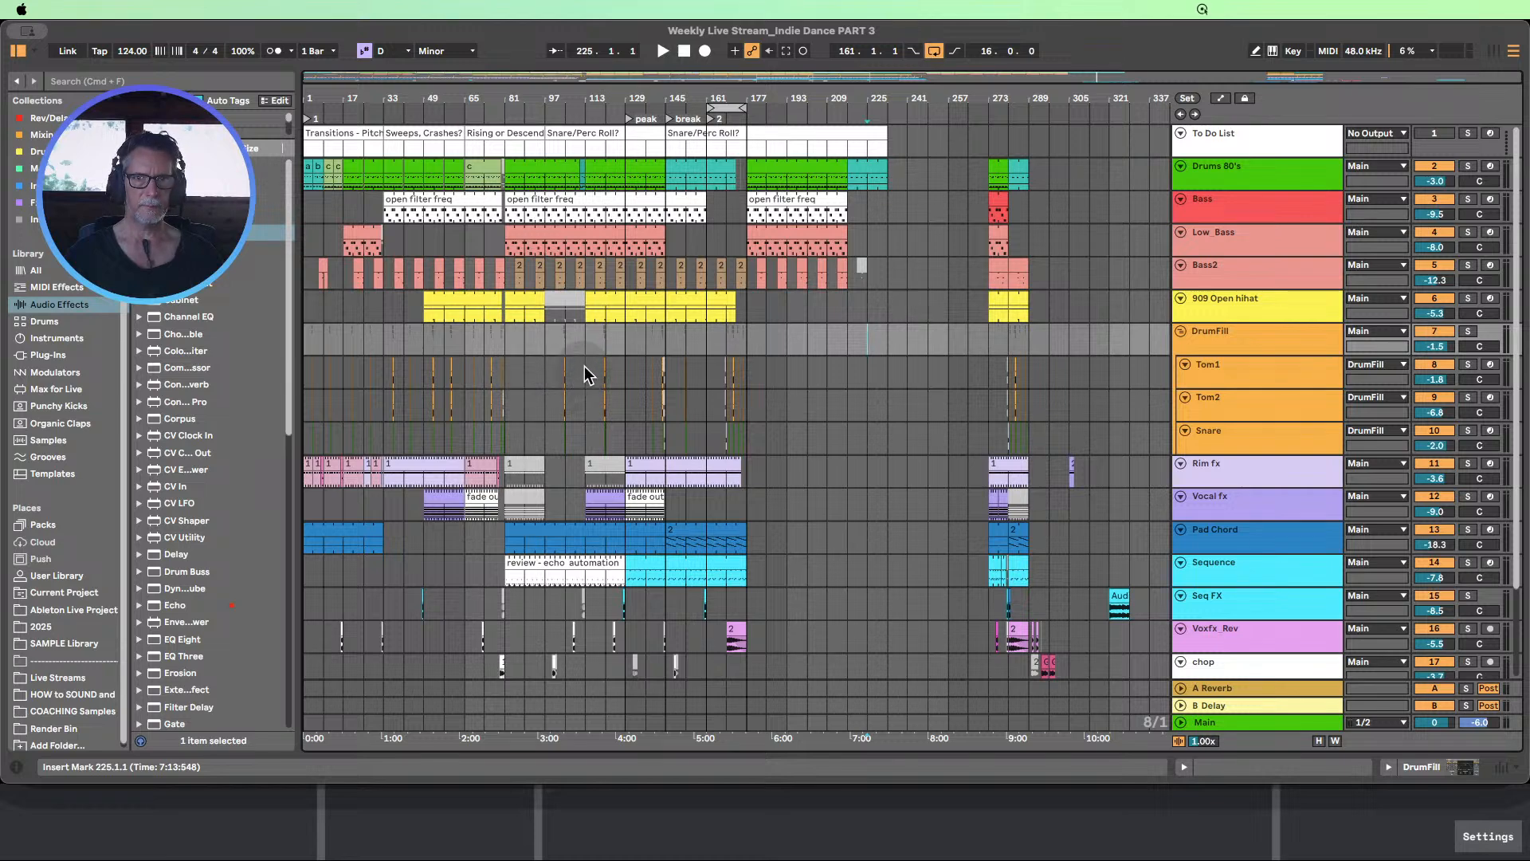
# Copy the Tom1, Tom2 and Snare fills from bars 113–129 to bar 177 and repeat them through bar 241
pyautogui.moveTo(586, 374); pyautogui.dragTo(621, 437)
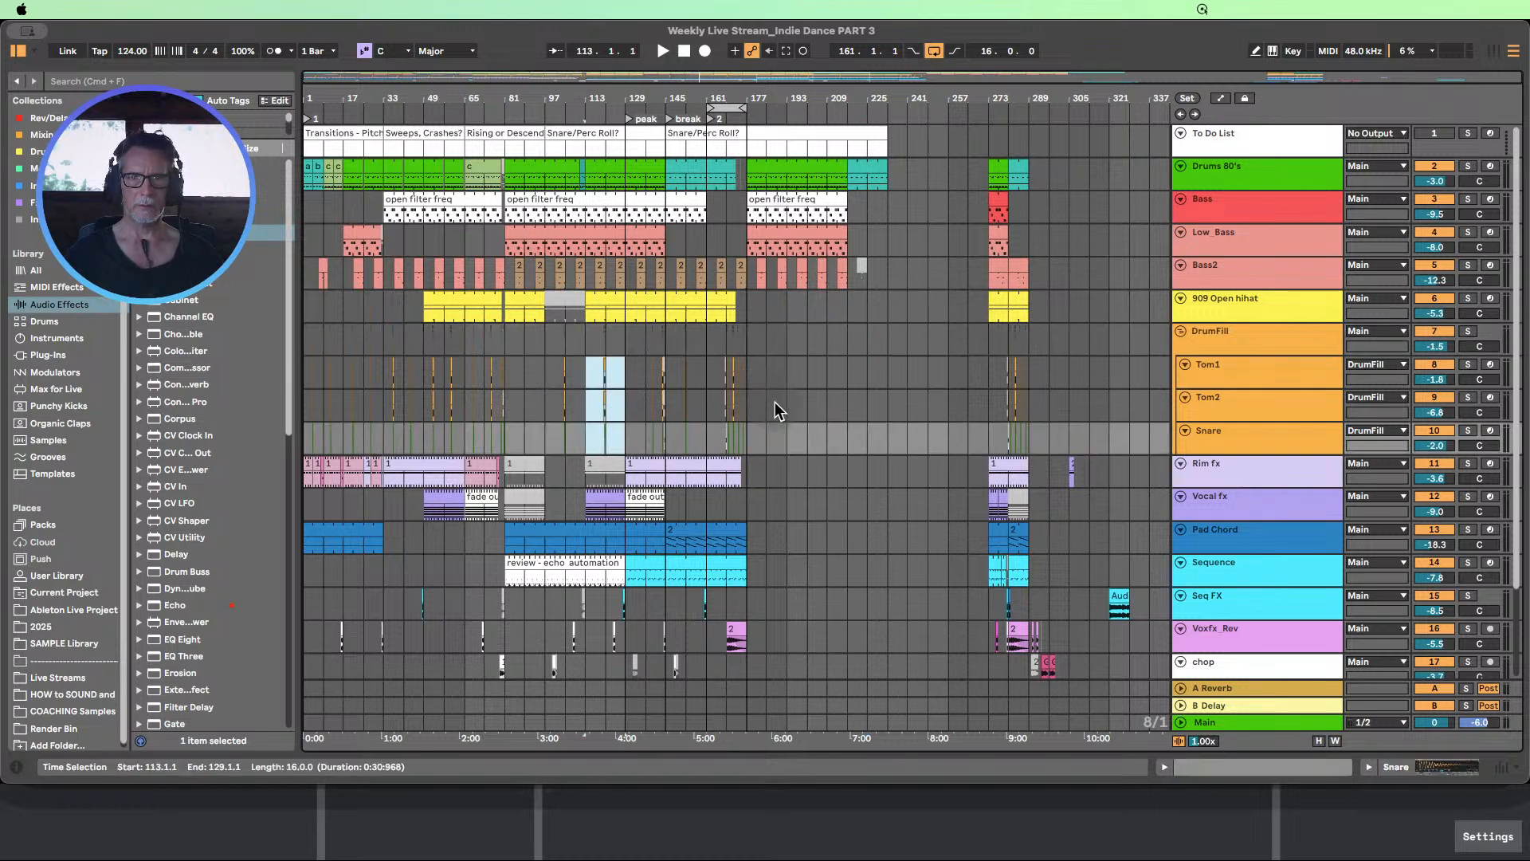
pyautogui.click(750, 365)
pyautogui.press('super+v')
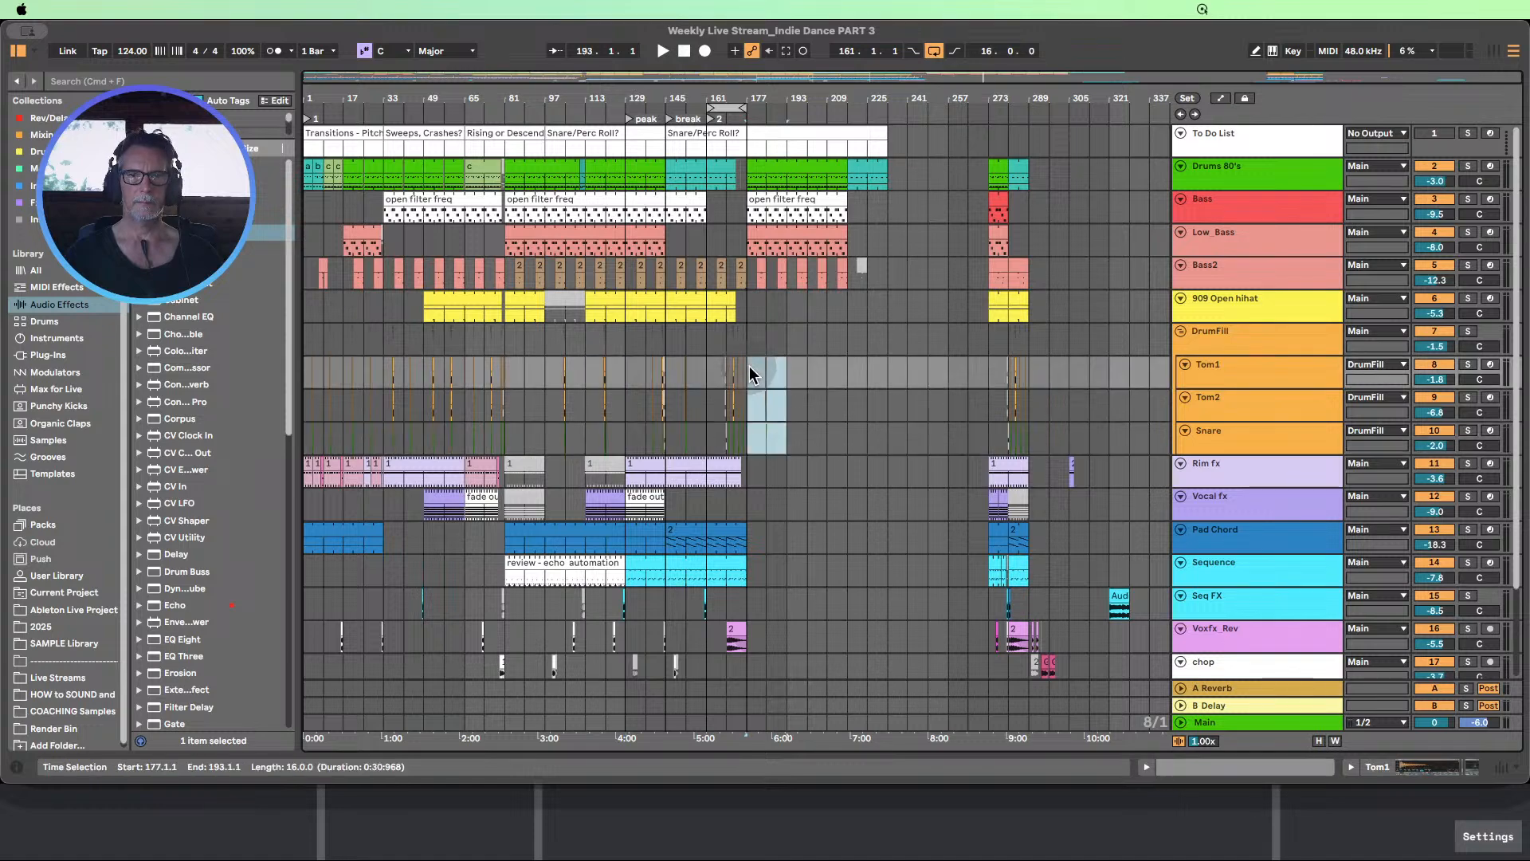
pyautogui.press('super+d')
pyautogui.press('super+d')
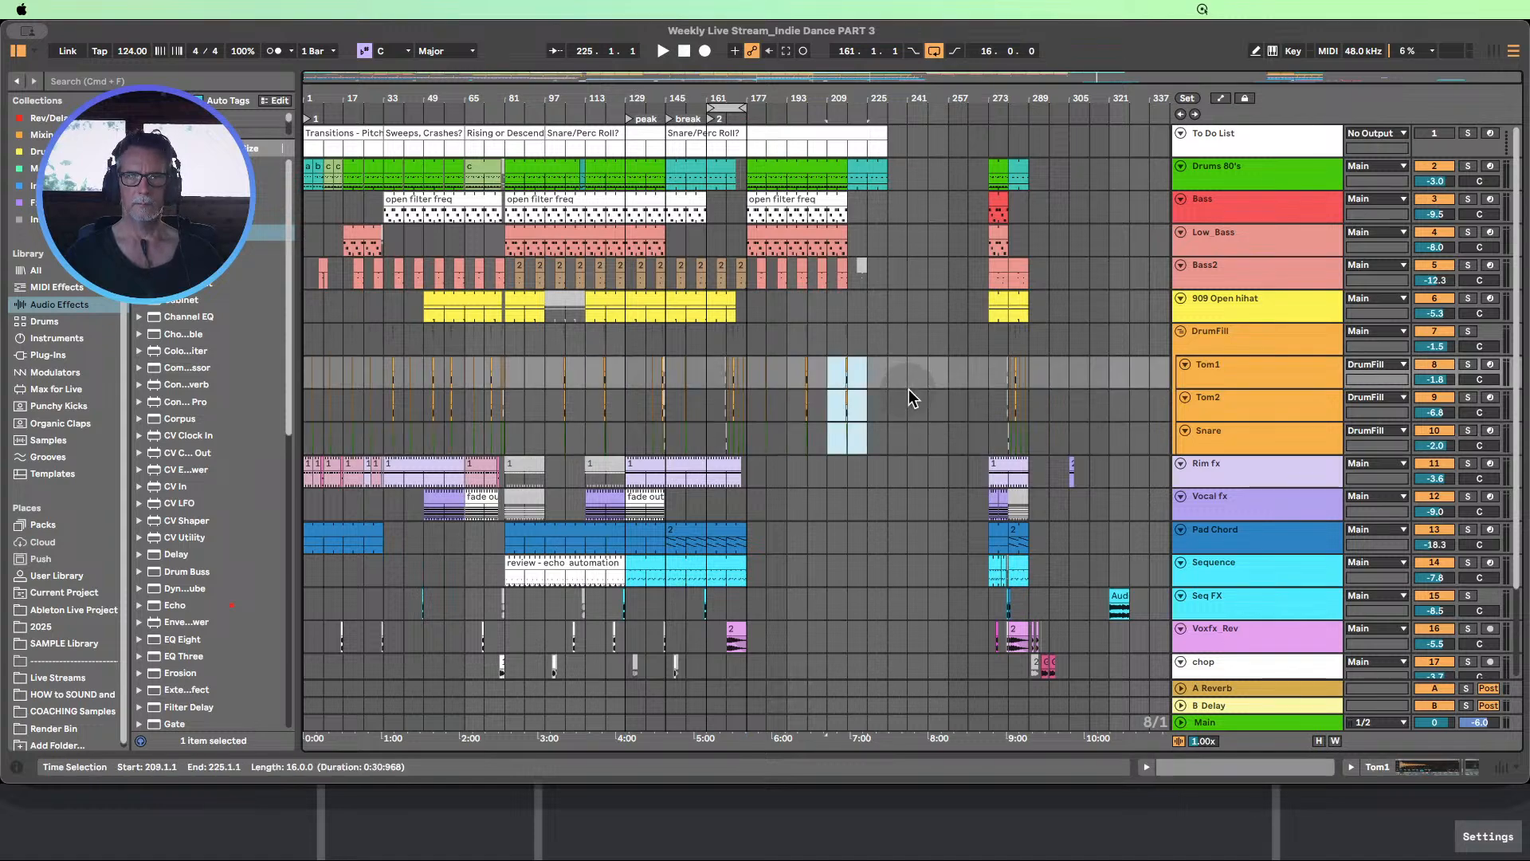
pyautogui.press('super+d')
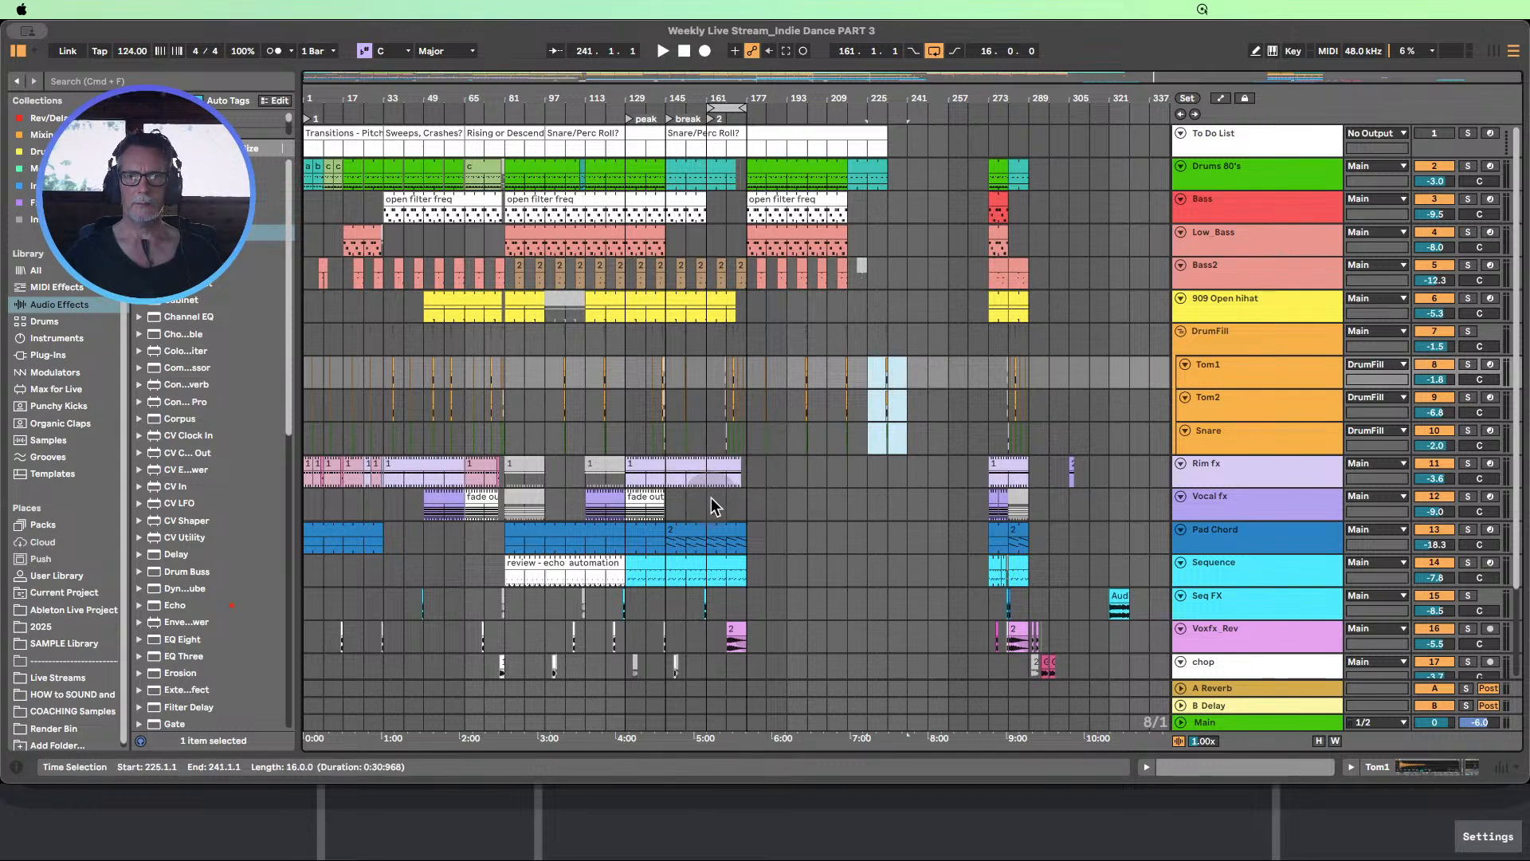
# Copy the spare Vocal fx clip from the bar 273 block to bar 177 and extend it to bar 217
pyautogui.click(992, 497)
pyautogui.click(1000, 499)
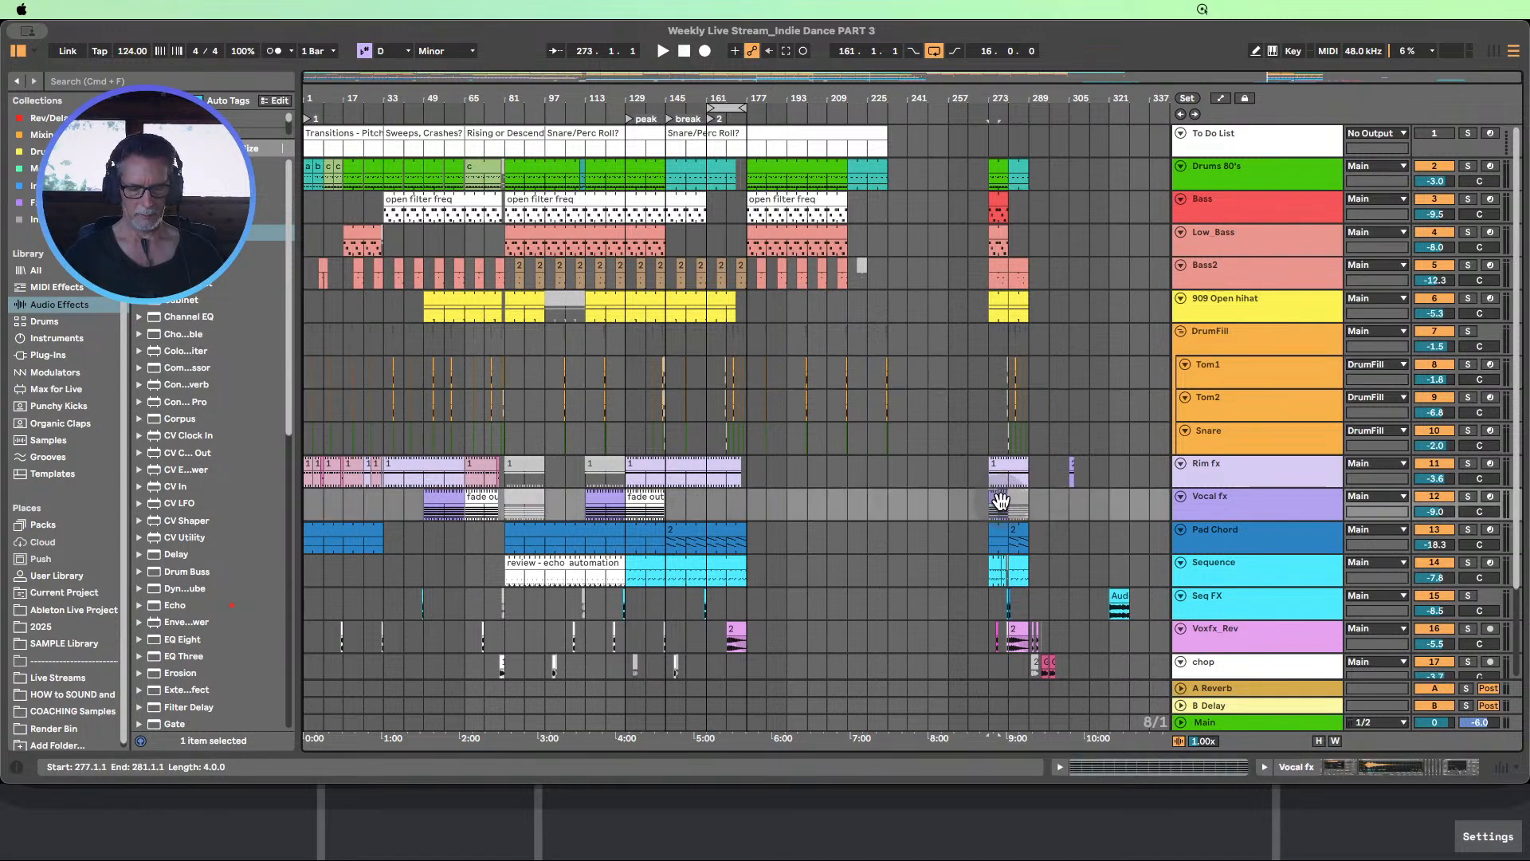
pyautogui.moveTo(1002, 500); pyautogui.dragTo(815, 496)
pyautogui.click(846, 500)
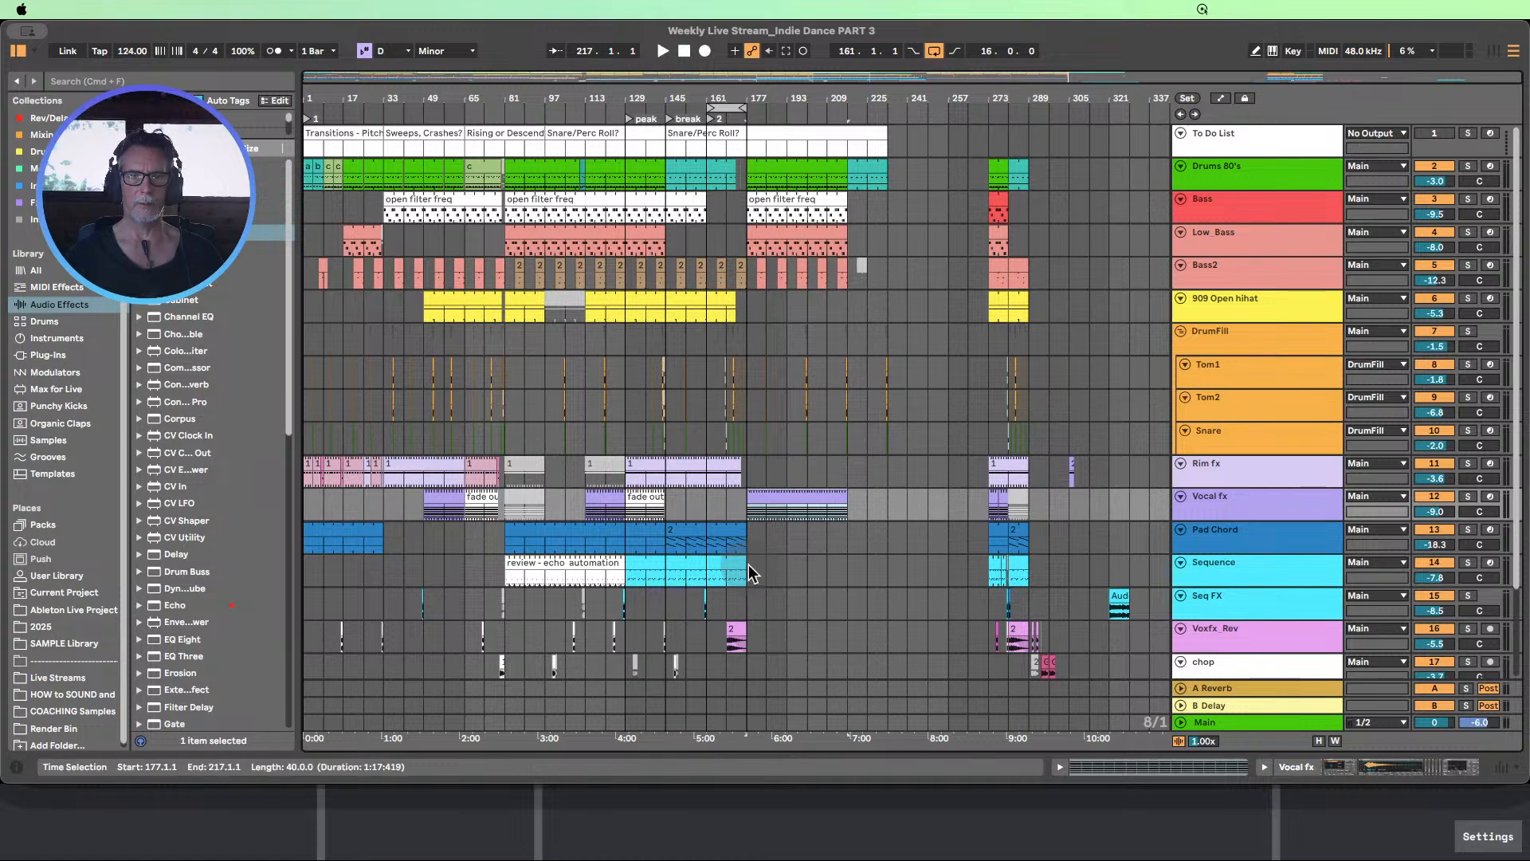
# Copy the "review - echo automation" Sequence clip to bars 209–233 and extend the Sequence clip before it to bar 209
pyautogui.click(523, 564)
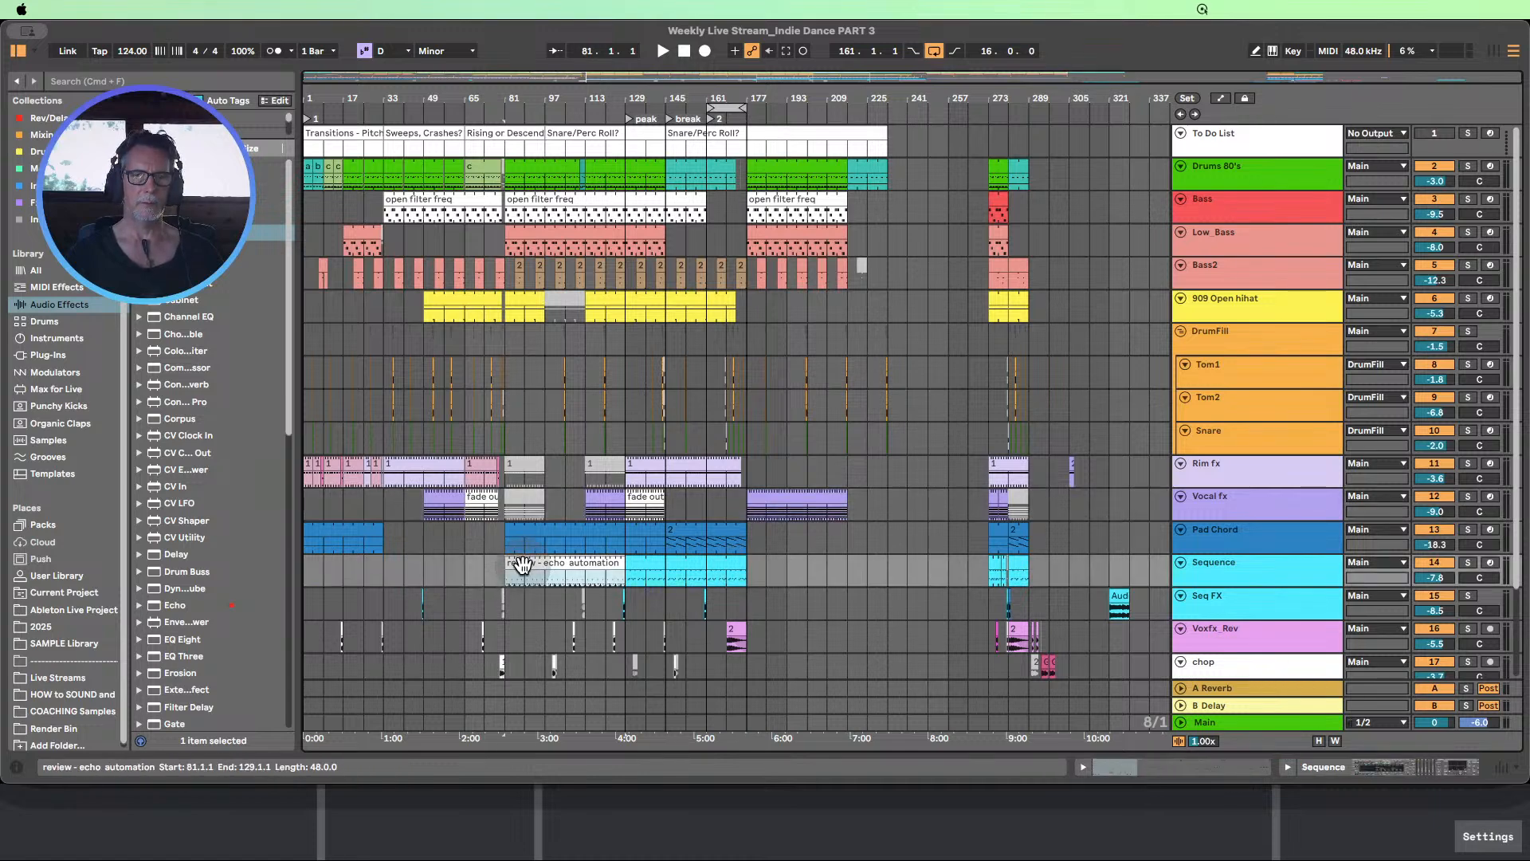
pyautogui.moveTo(524, 564); pyautogui.dragTo(818, 562)
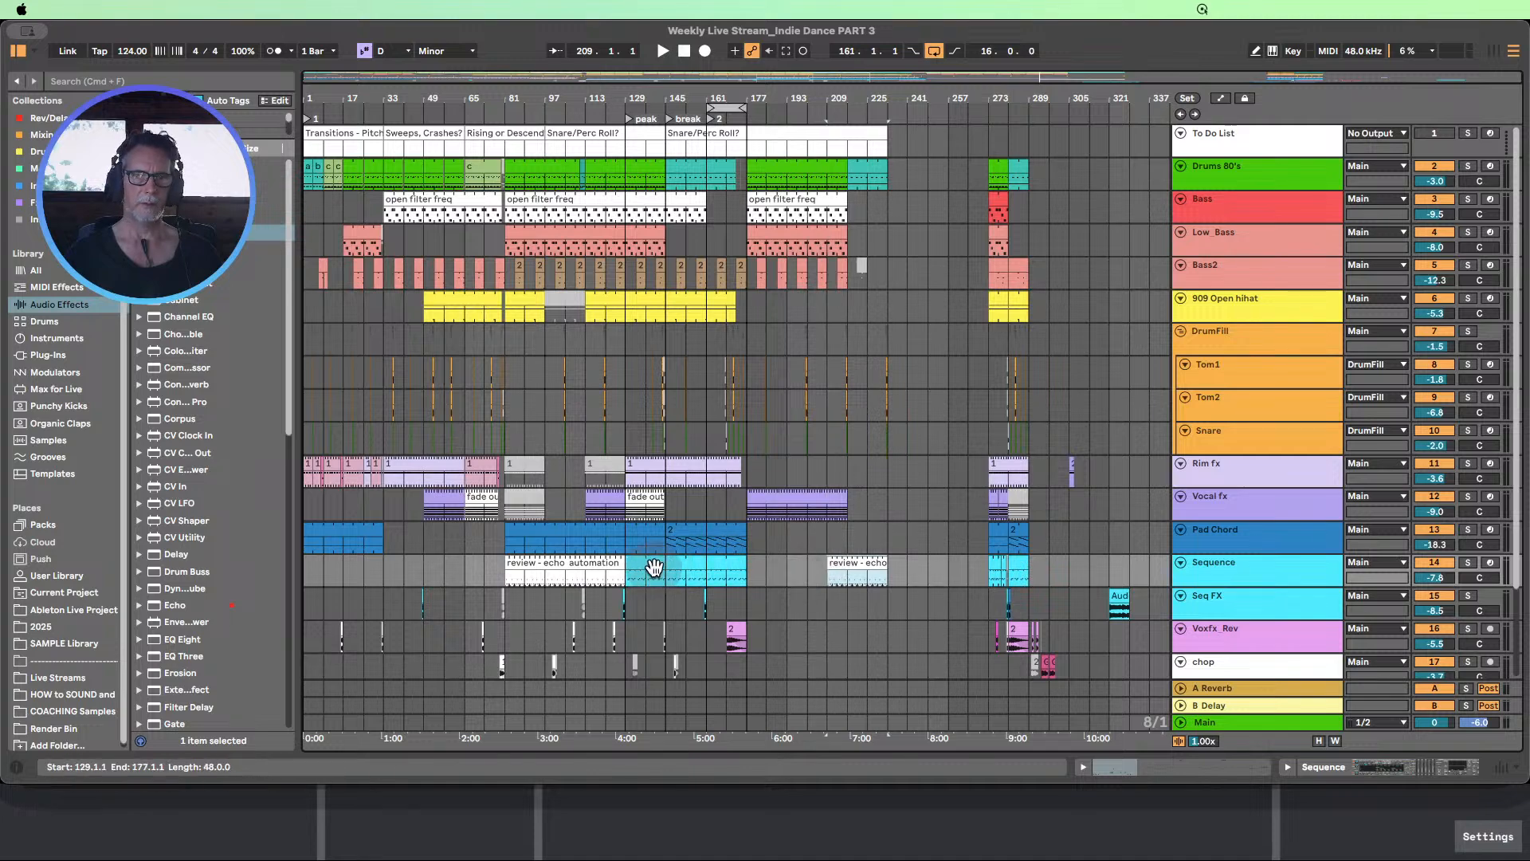
pyautogui.moveTo(747, 563); pyautogui.dragTo(820, 563)
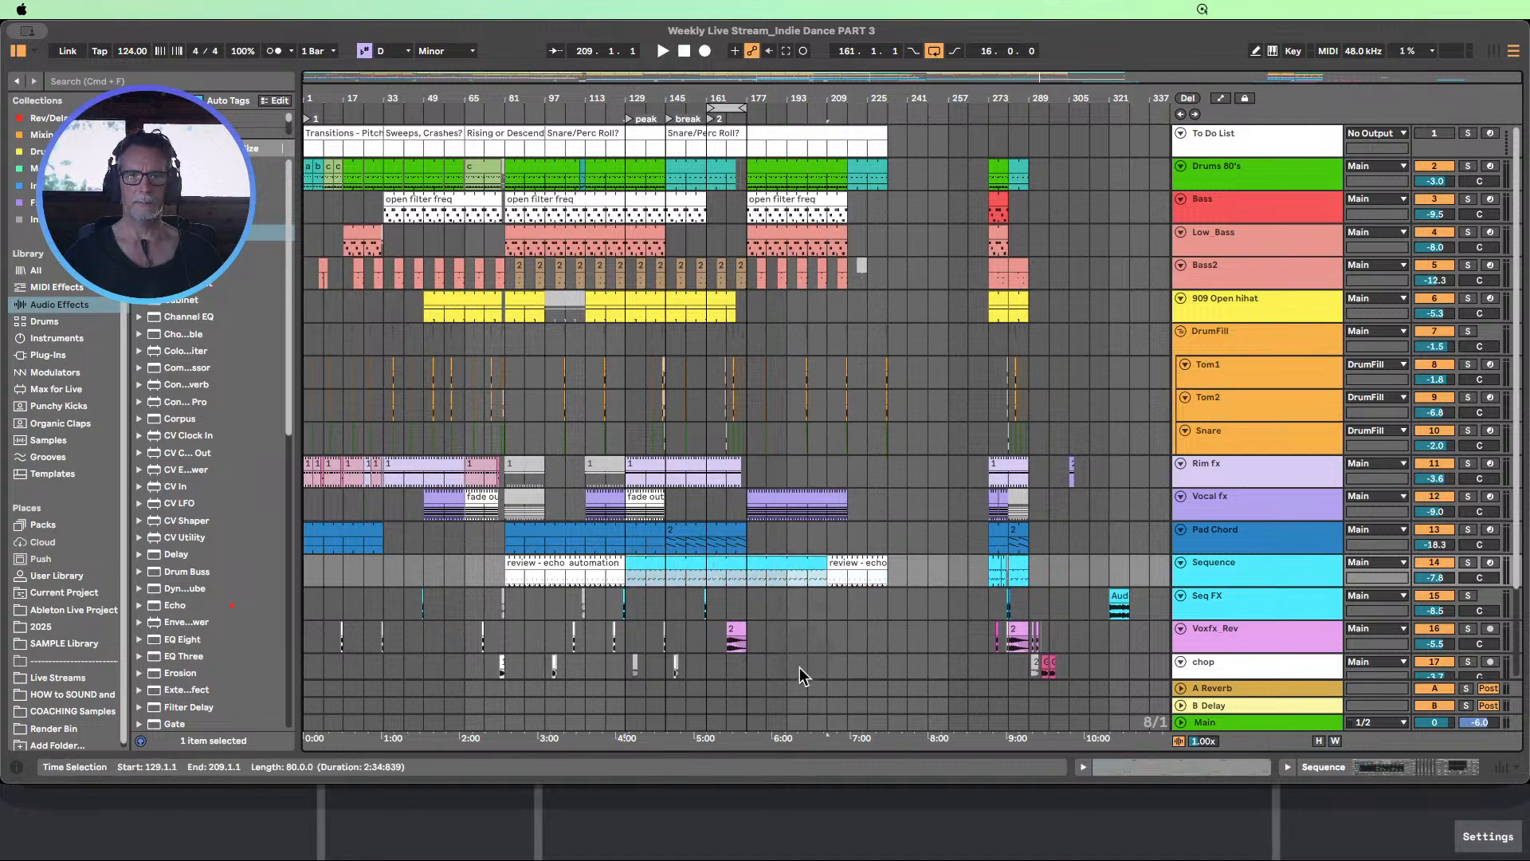
pyautogui.scroll(-4, 801, 544)
pyautogui.scroll(4, 670, 516)
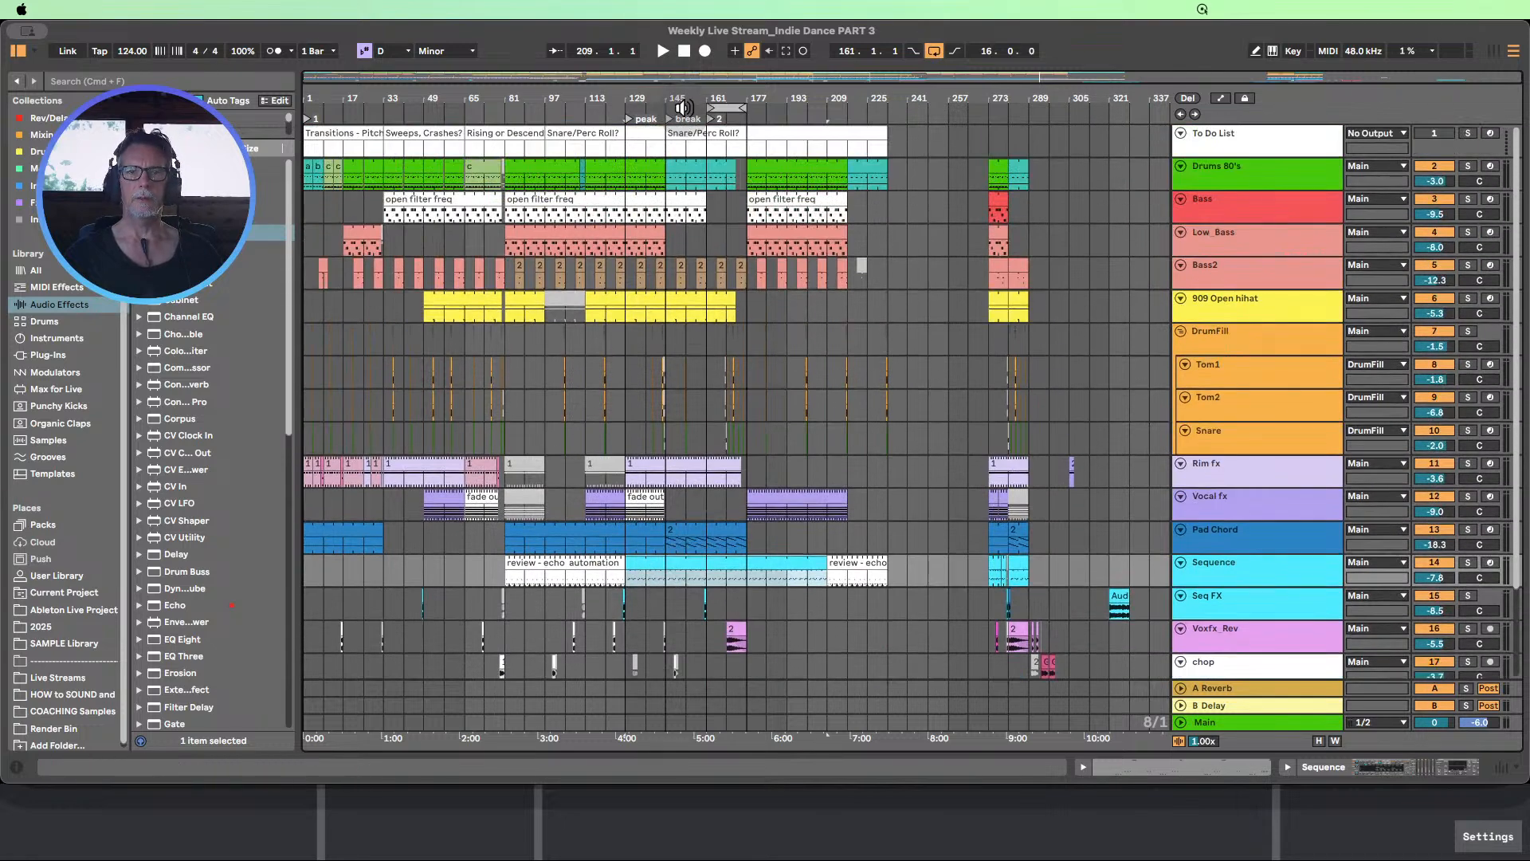
# Play the arrangement from within the break and extend the loop to cover bars 161–209
pyautogui.click(683, 107)
pyautogui.moveTo(746, 107); pyautogui.dragTo(815, 105)
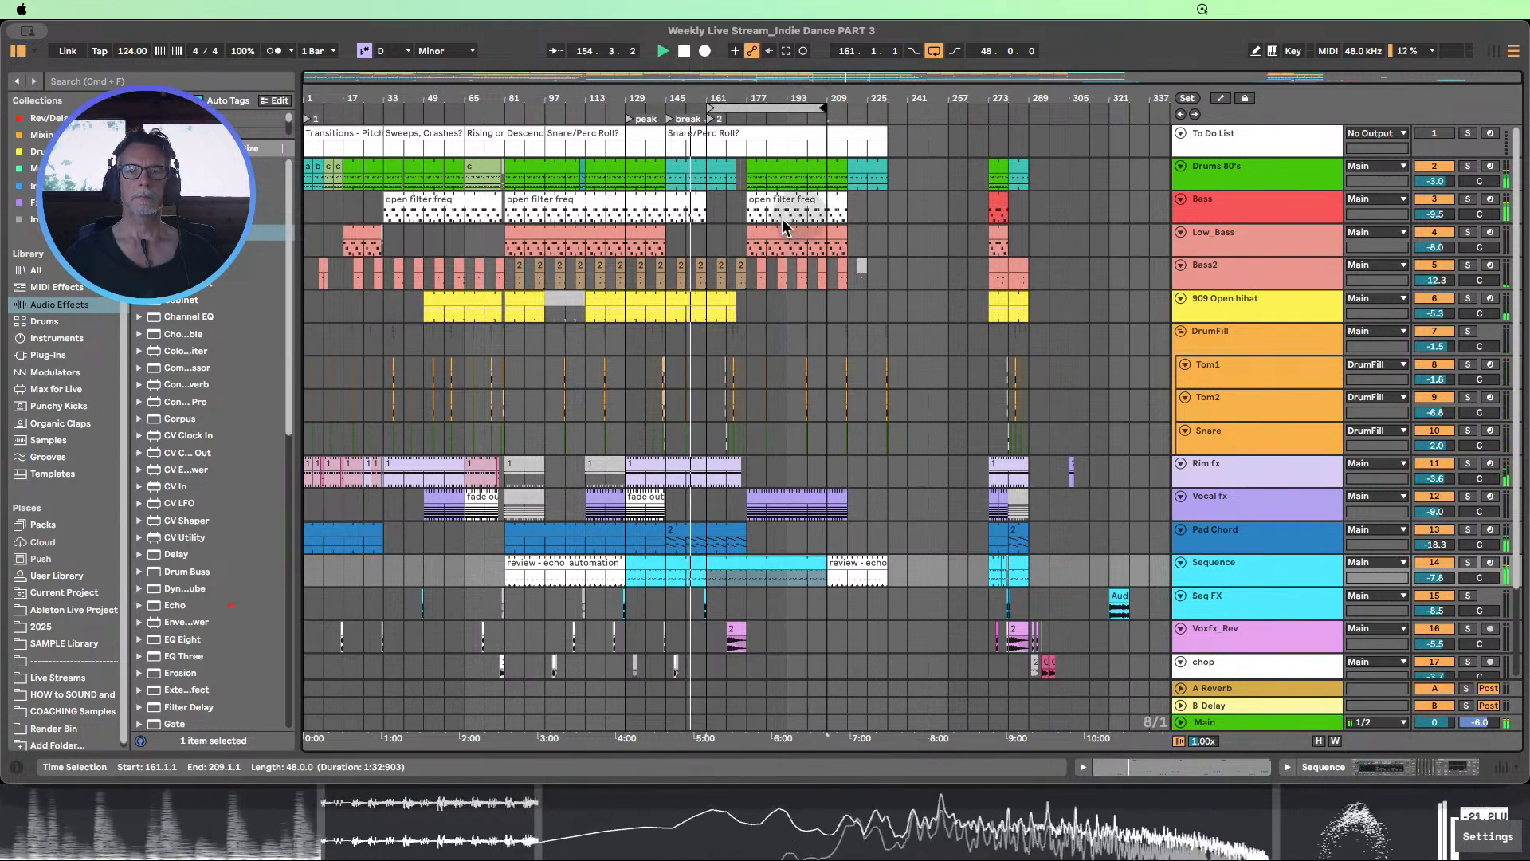
pyautogui.scroll(-1, 786, 241)
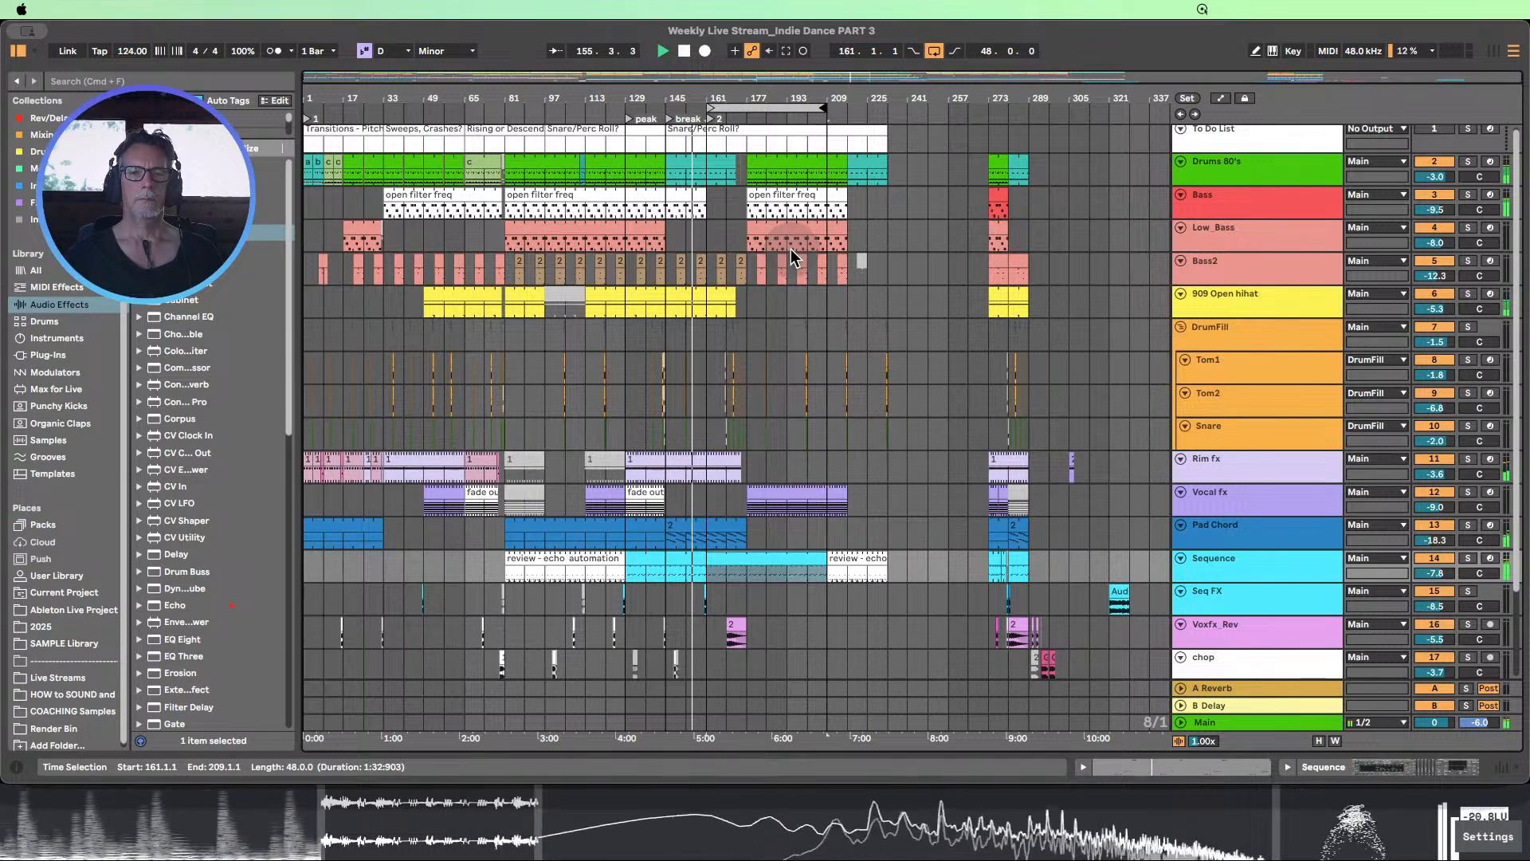
pyautogui.moveTo(763, 97); pyautogui.dragTo(763, 99)
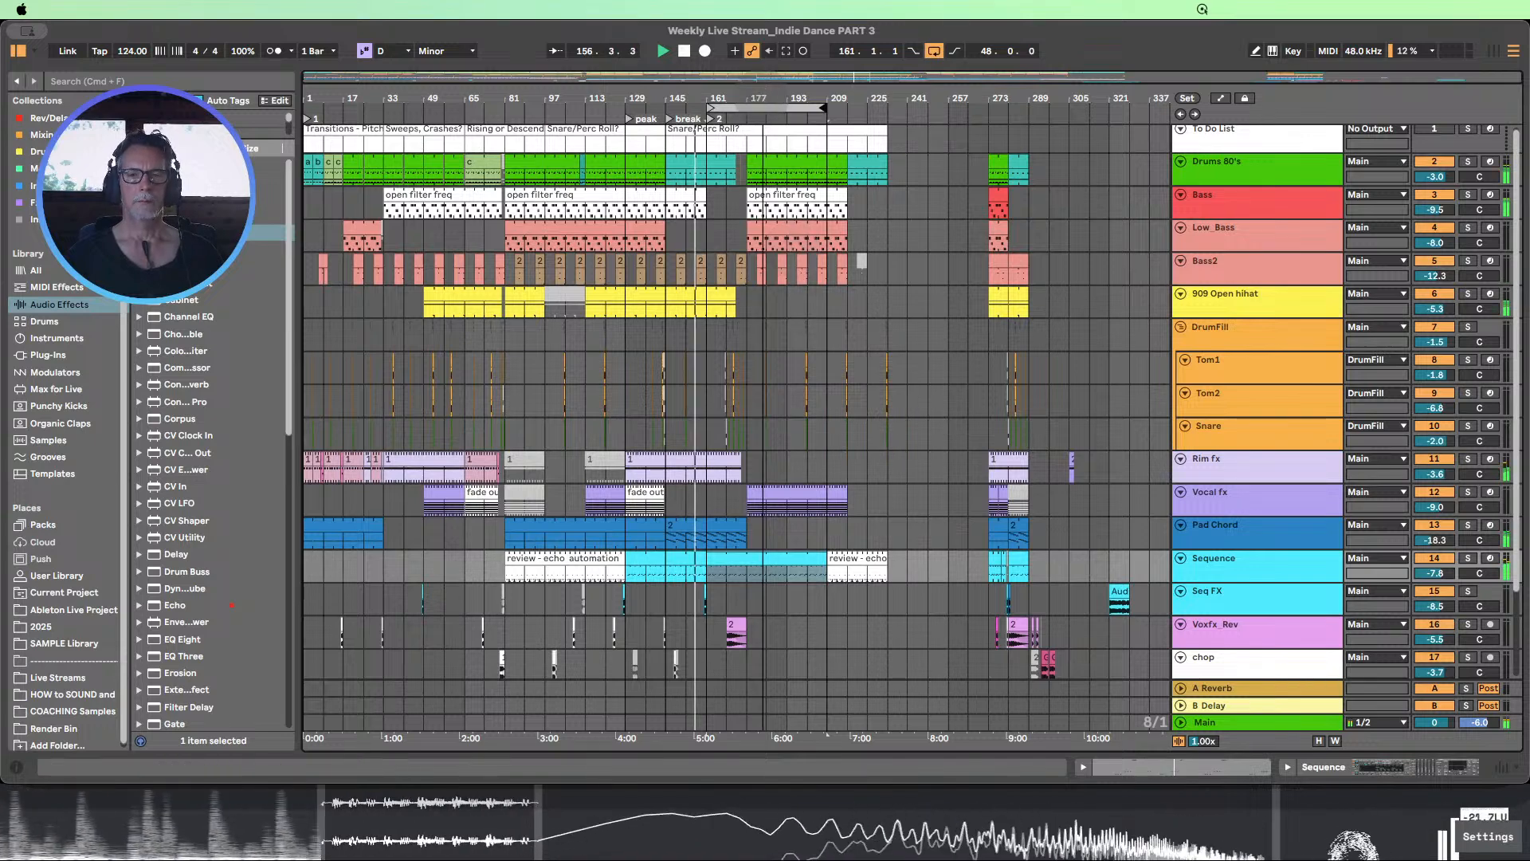
pyautogui.scroll(-3, 828, 504)
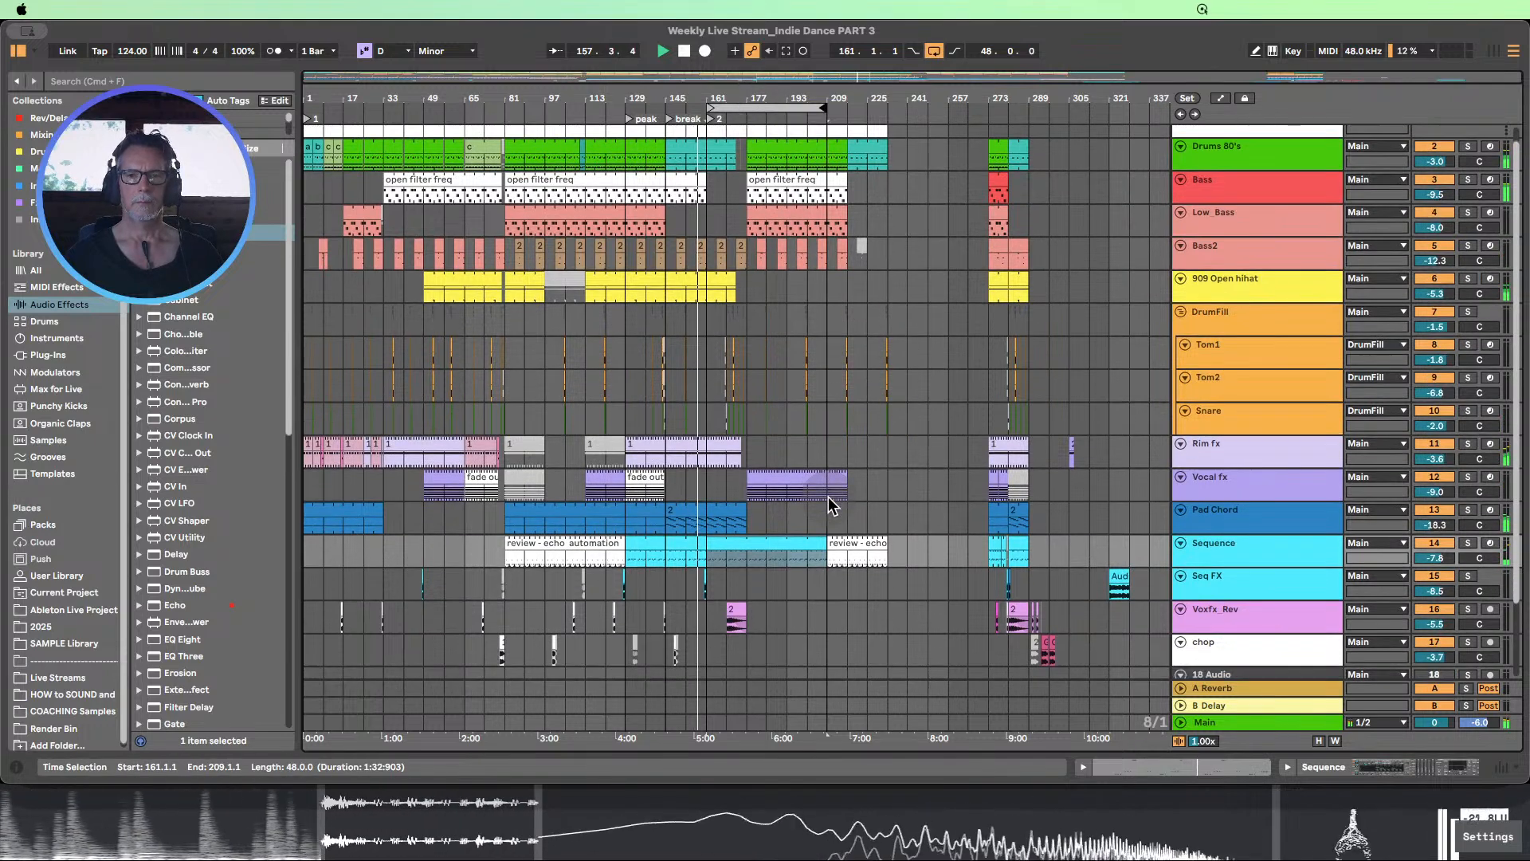
pyautogui.scroll(-8, 829, 505)
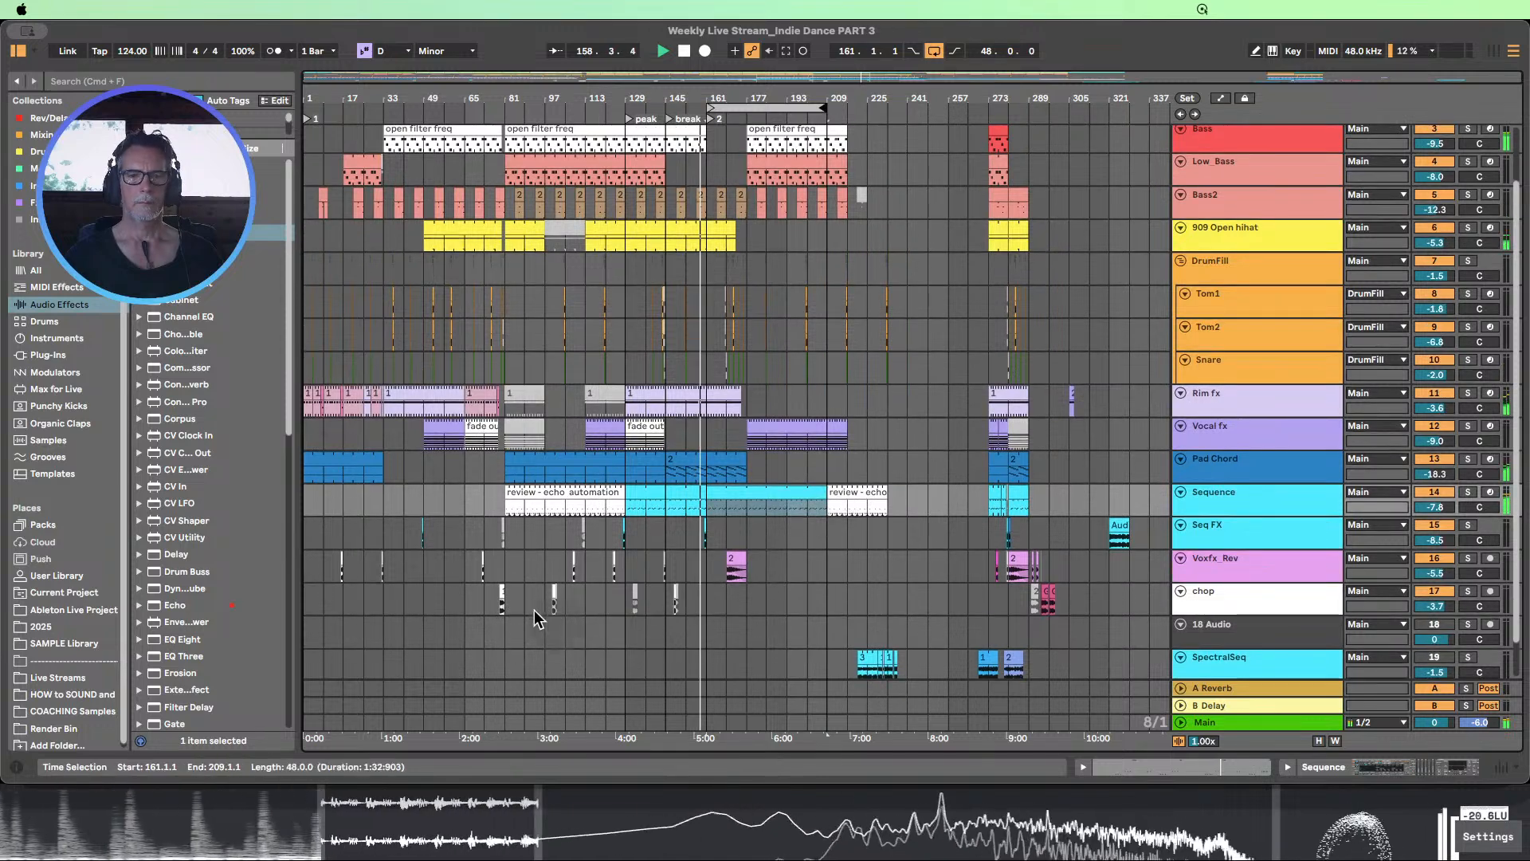
# Copy the chop track's section from bars 81–113 to bar 177
pyautogui.moveTo(475, 606); pyautogui.dragTo(507, 605)
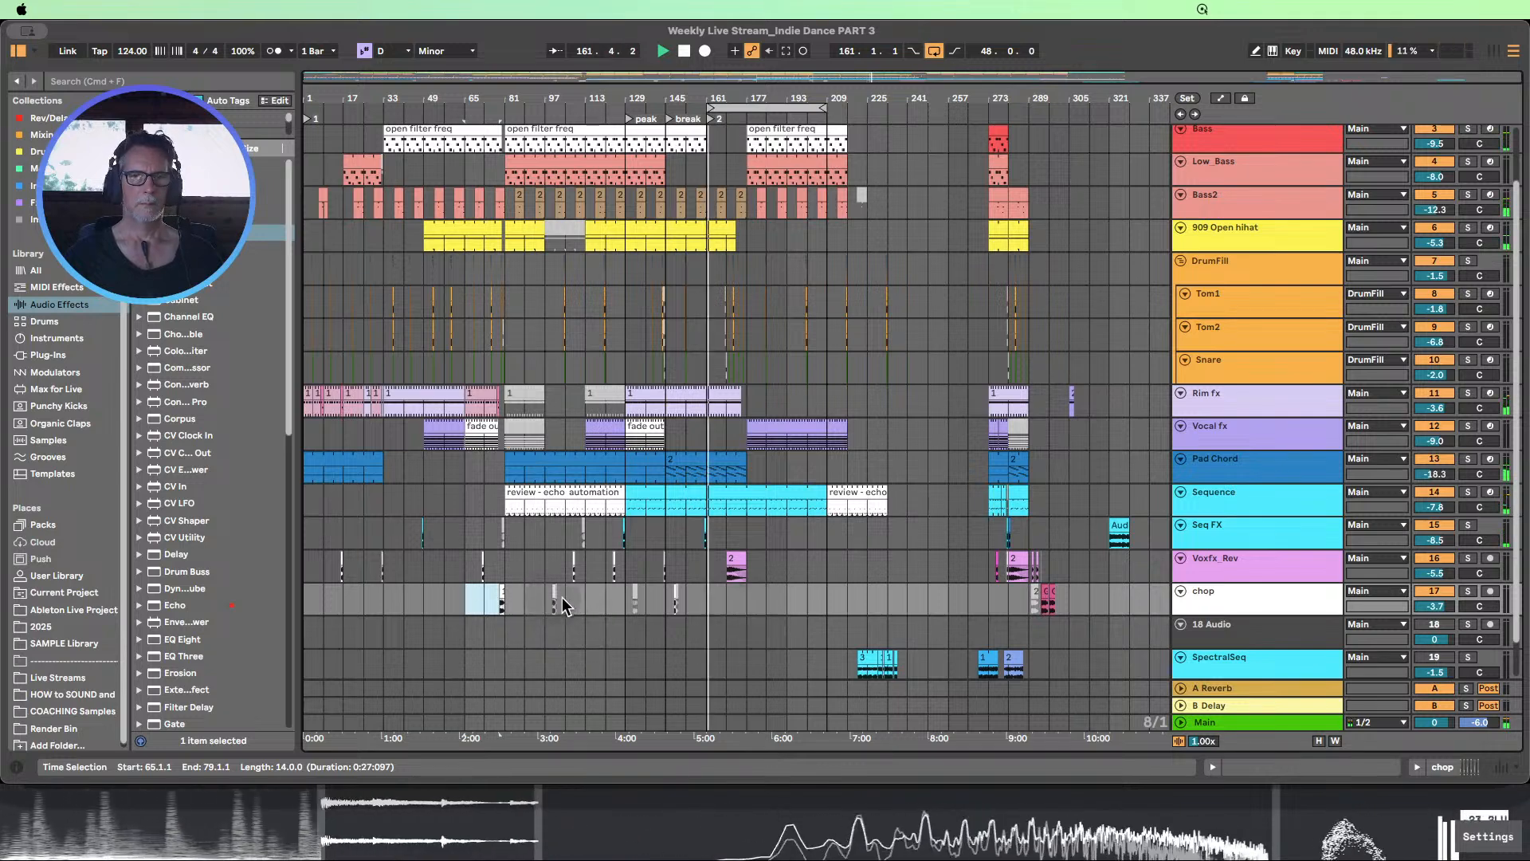
pyautogui.moveTo(550, 606); pyautogui.dragTo(576, 599)
pyautogui.keyDown('shift'); pyautogui.click(510, 607); pyautogui.keyUp('shift')
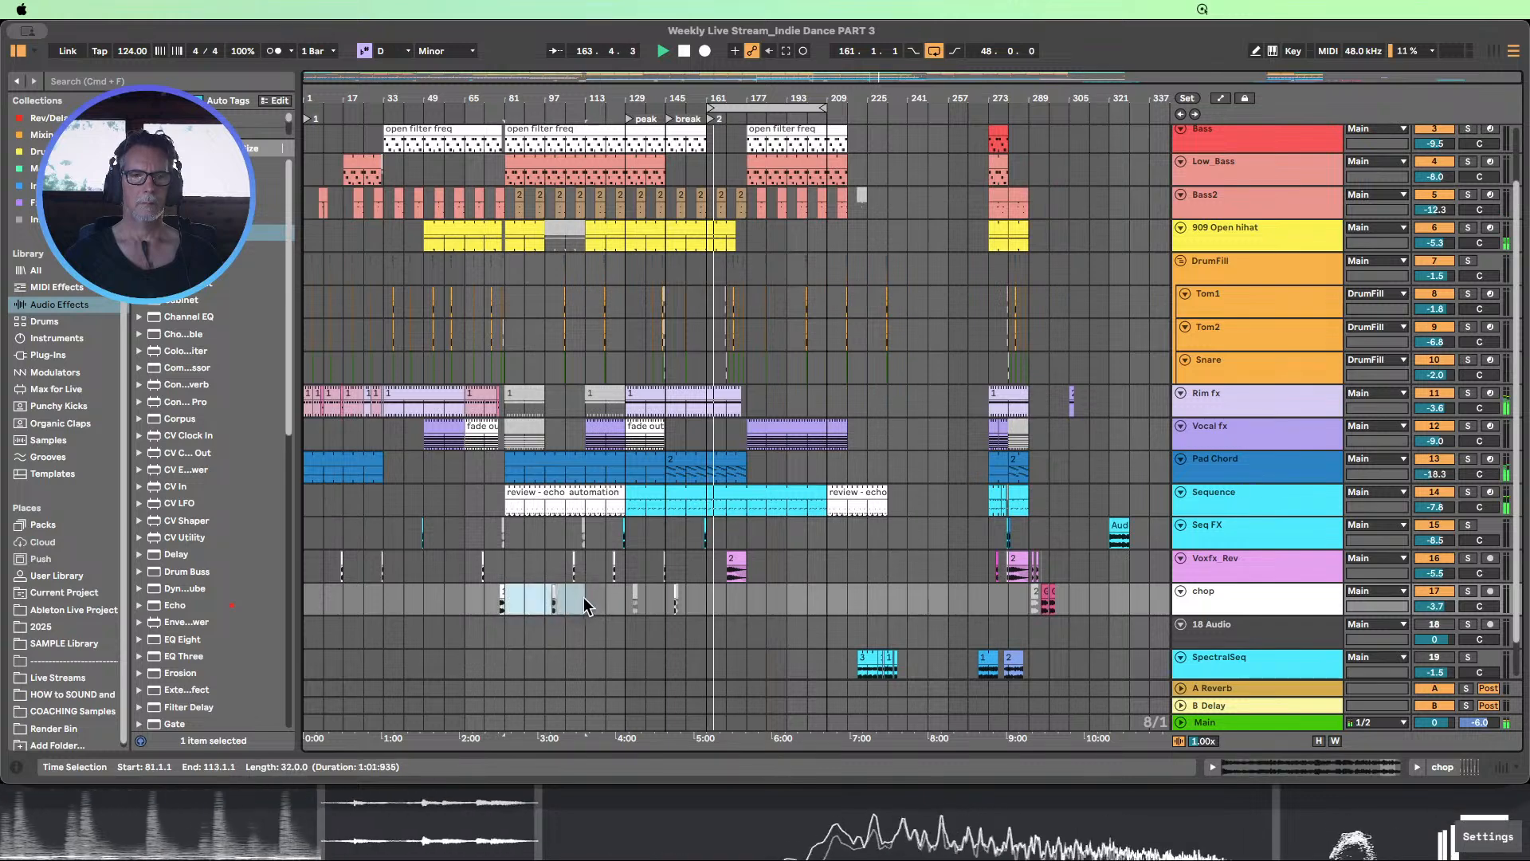
pyautogui.click(745, 601)
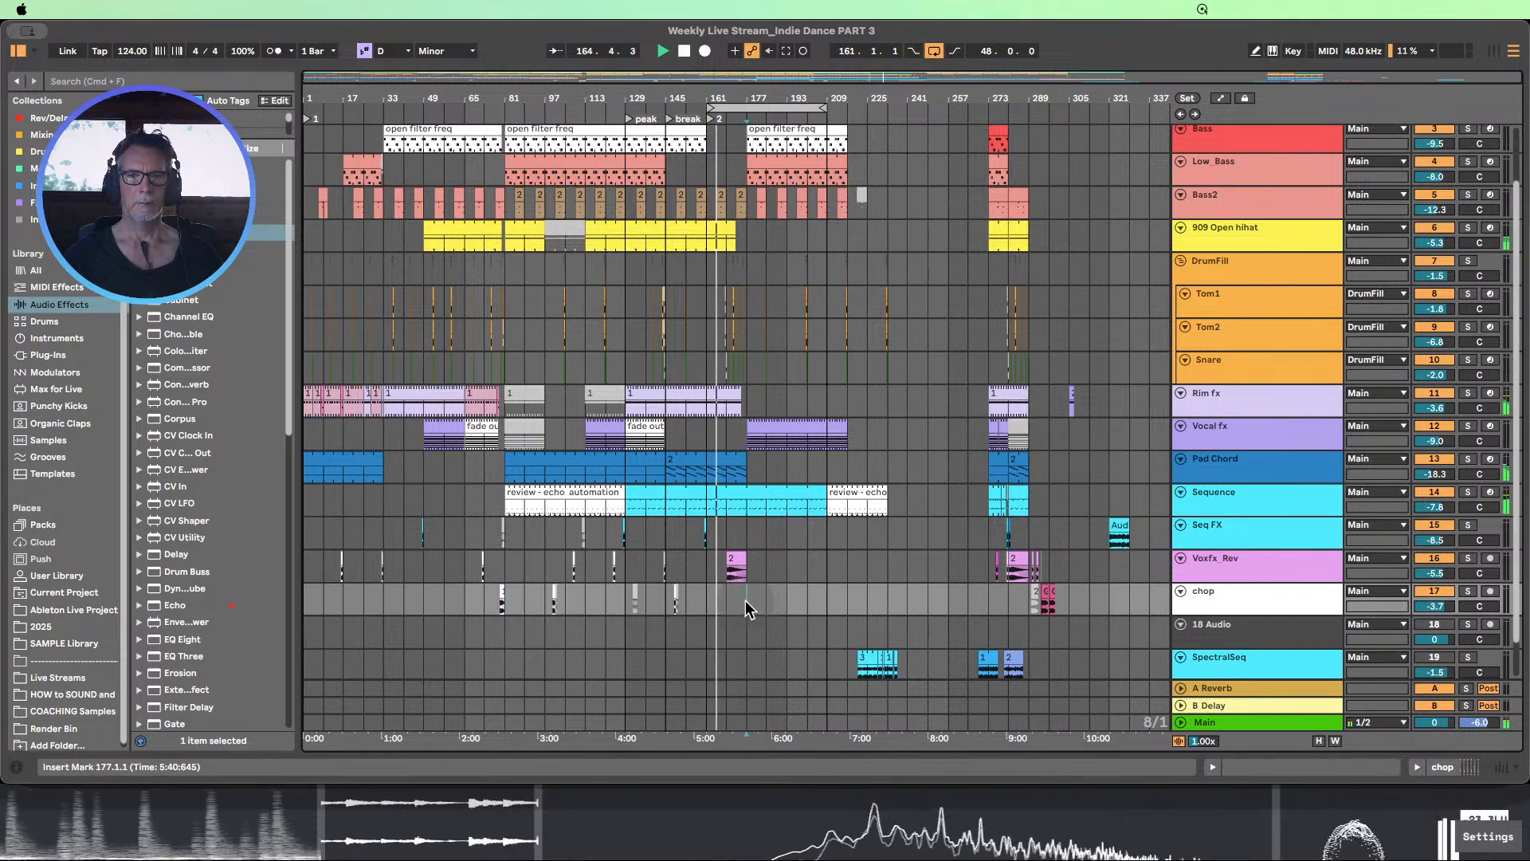
pyautogui.press('super+v')
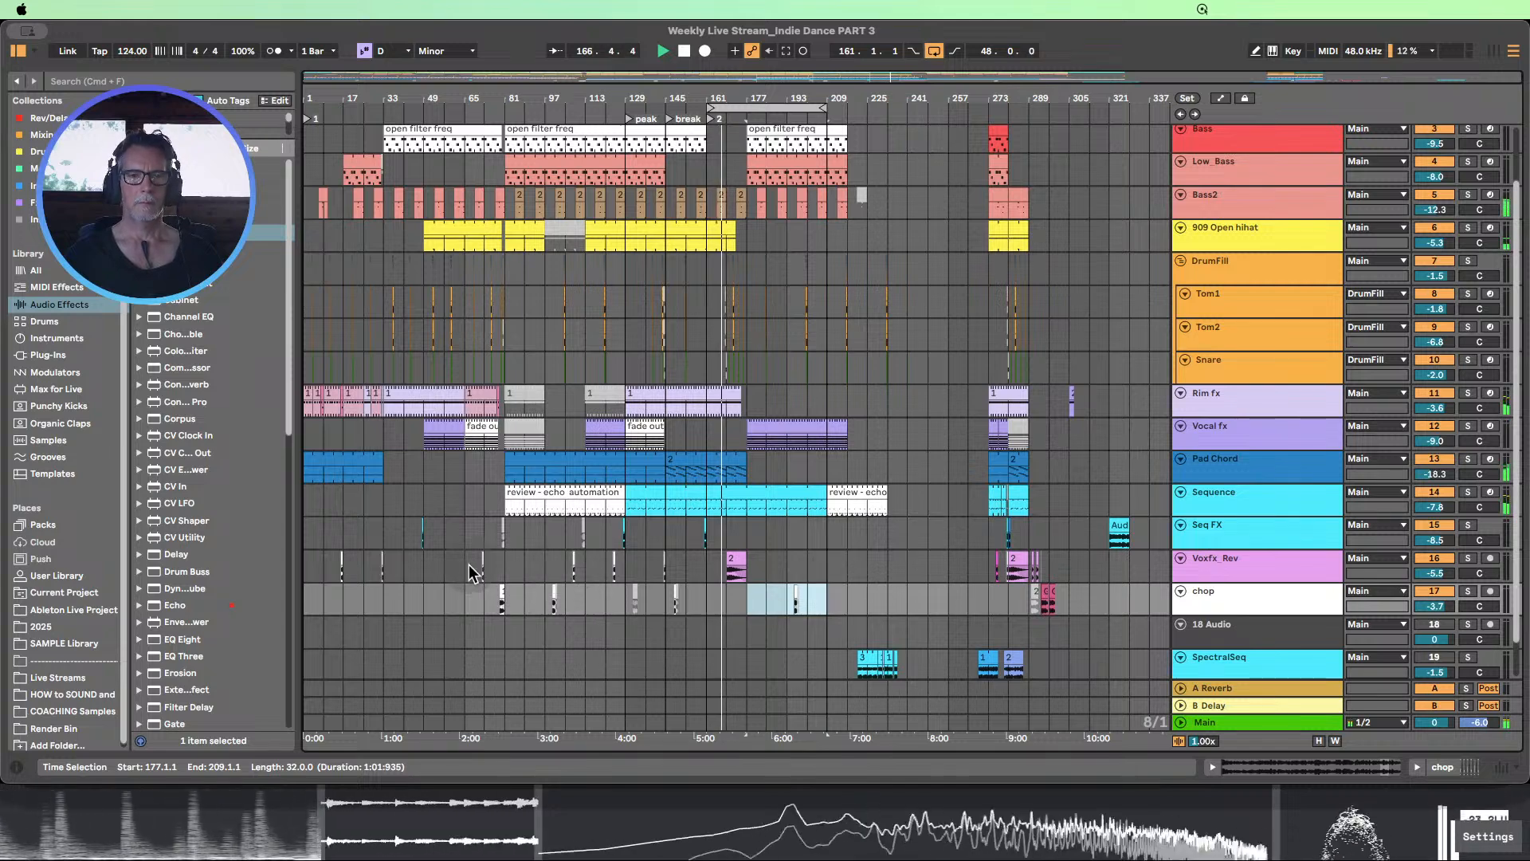
# Copy the Voxfx_Rev section from bars 65–81 to bar 185
pyautogui.moveTo(468, 564); pyautogui.dragTo(500, 571)
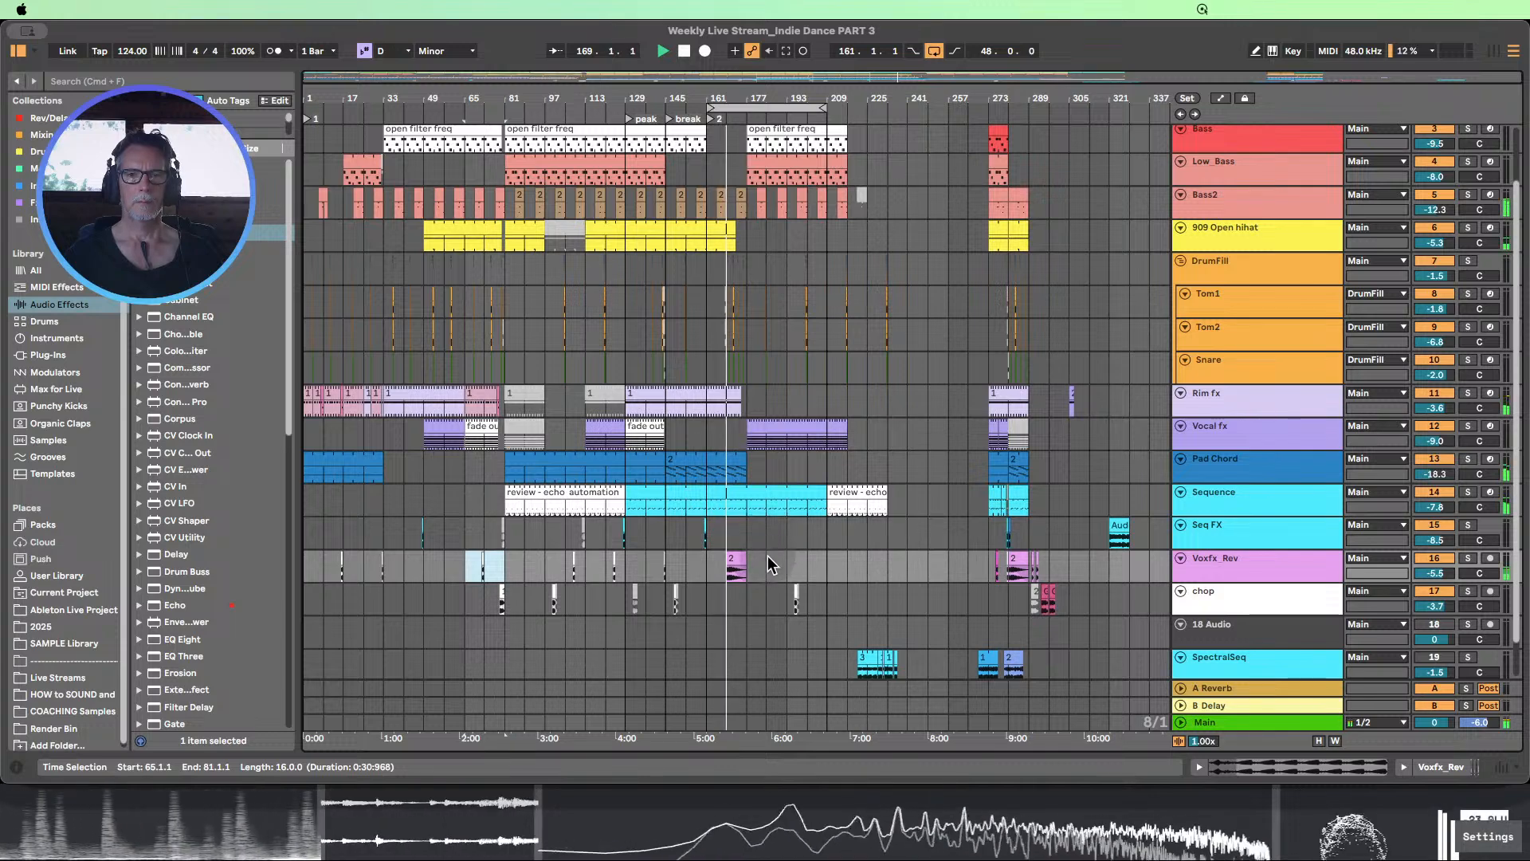
pyautogui.moveTo(768, 557); pyautogui.dragTo(807, 565)
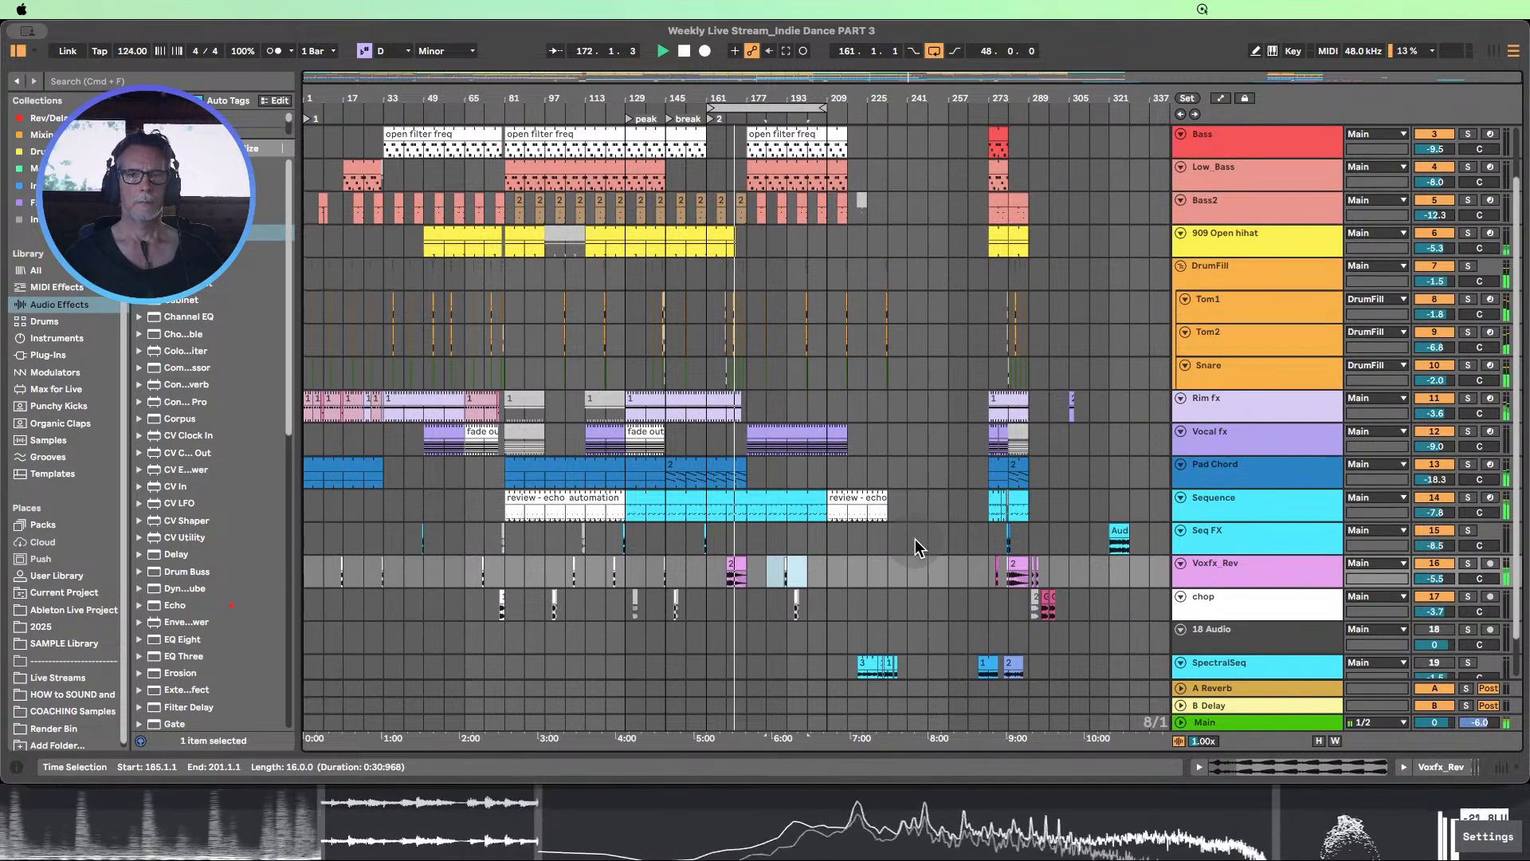
pyautogui.scroll(2, 915, 538)
# Listen through the transition from the break into bar 177 while checking the clips on all tracks, and stop playback
pyautogui.moveTo(747, 98); pyautogui.dragTo(748, 128)
pyautogui.click(736, 271)
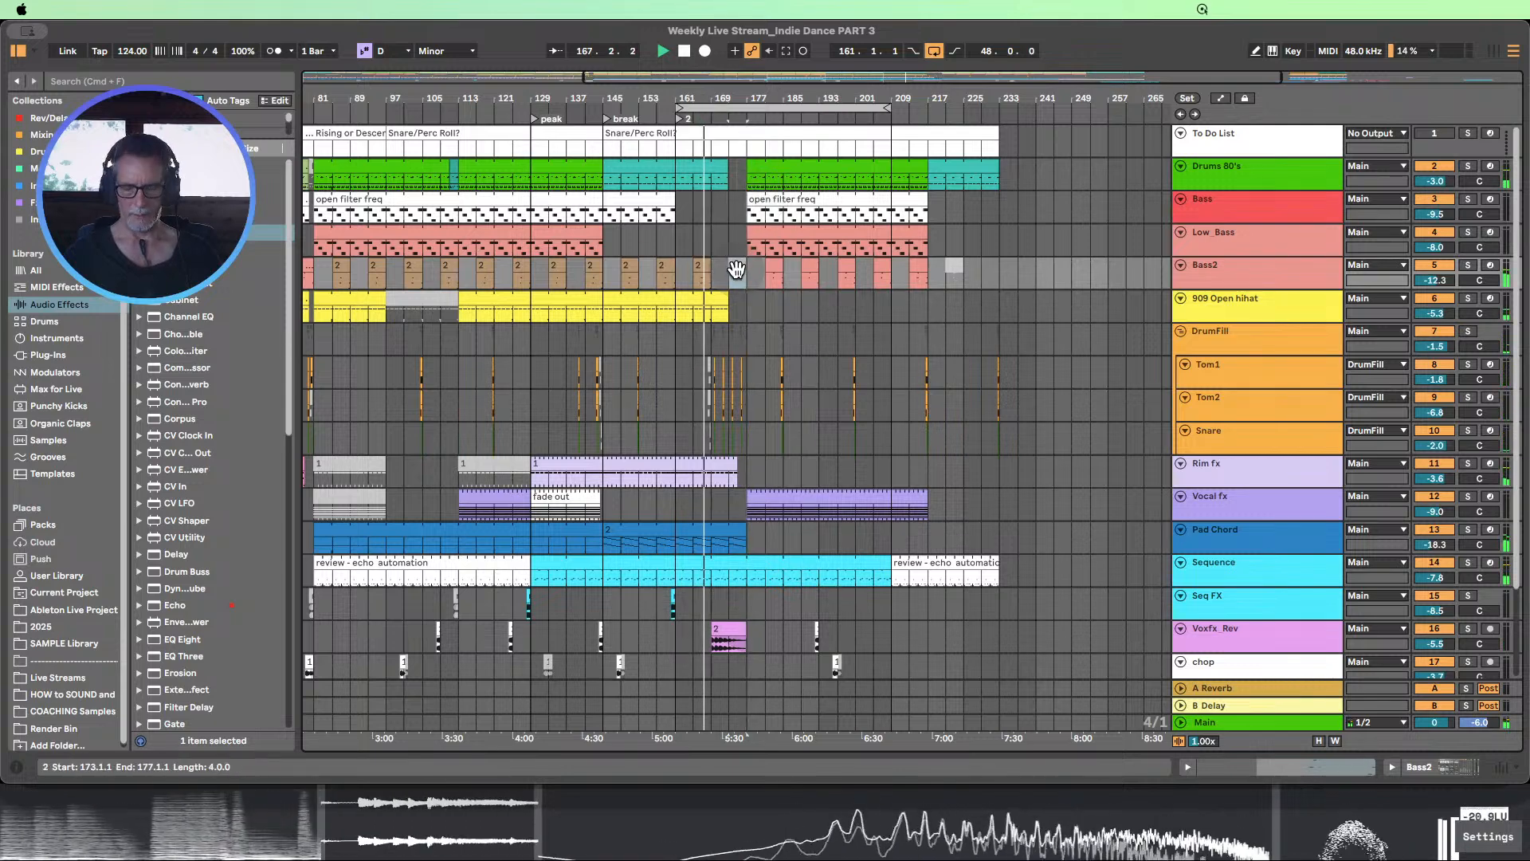
pyautogui.moveTo(760, 98); pyautogui.dragTo(742, 98)
pyautogui.scroll(-2, 801, 347)
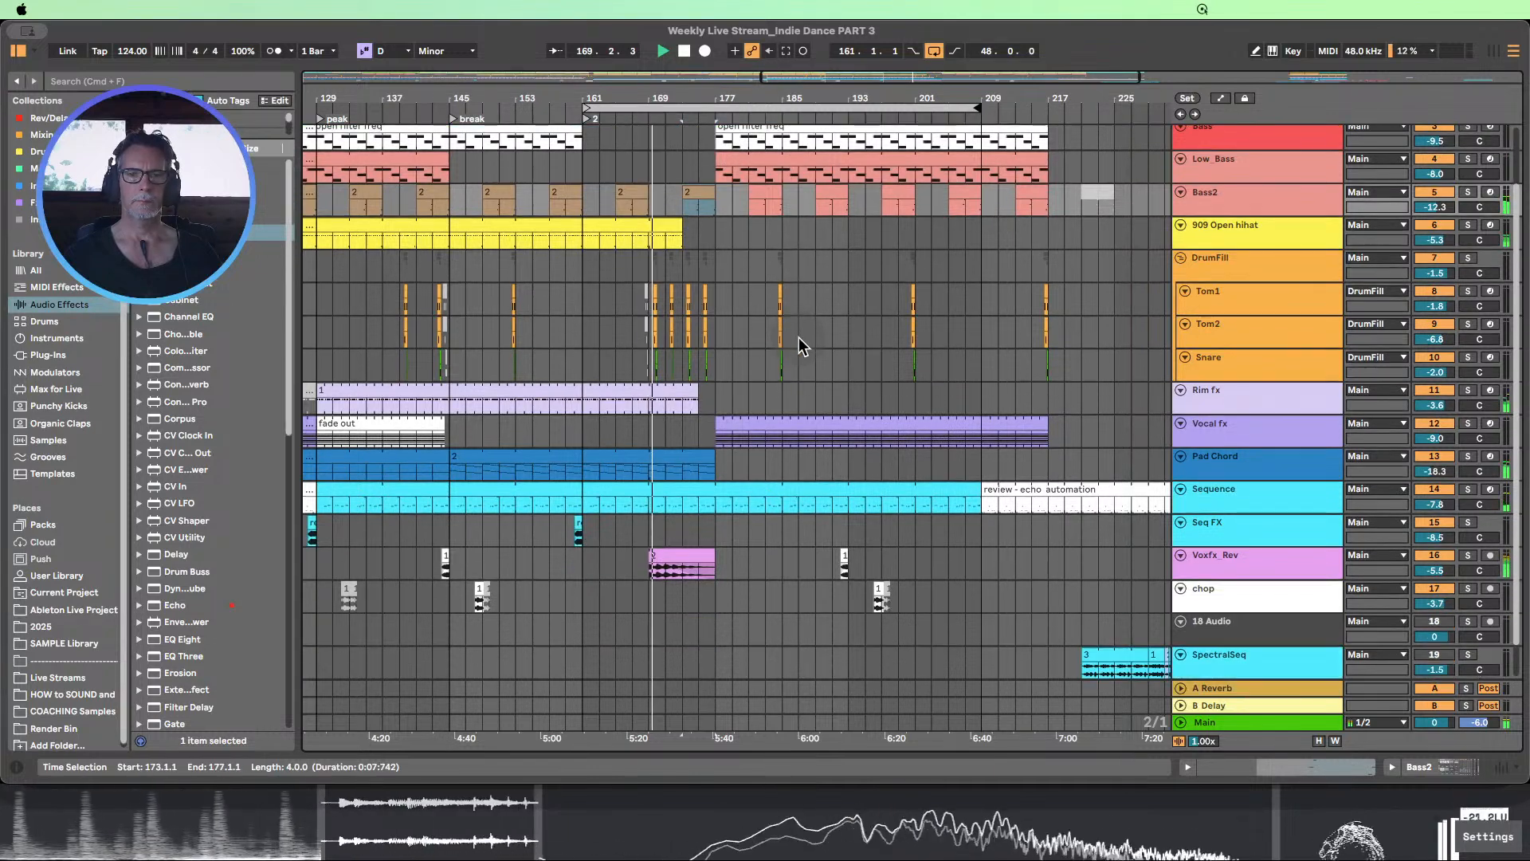
pyautogui.scroll(1, 801, 347)
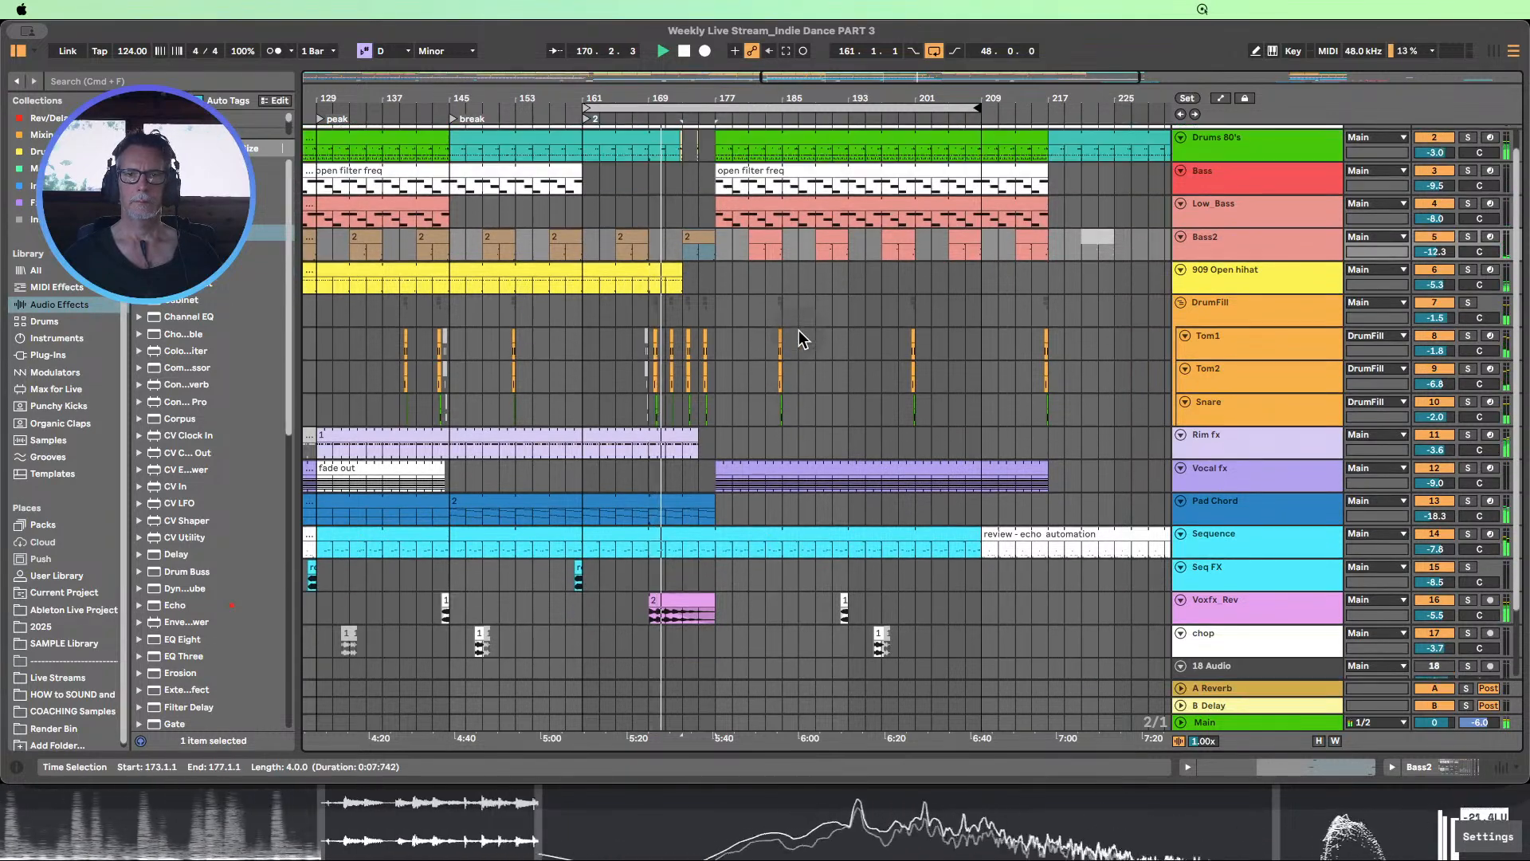
pyautogui.moveTo(721, 99); pyautogui.dragTo(613, 96)
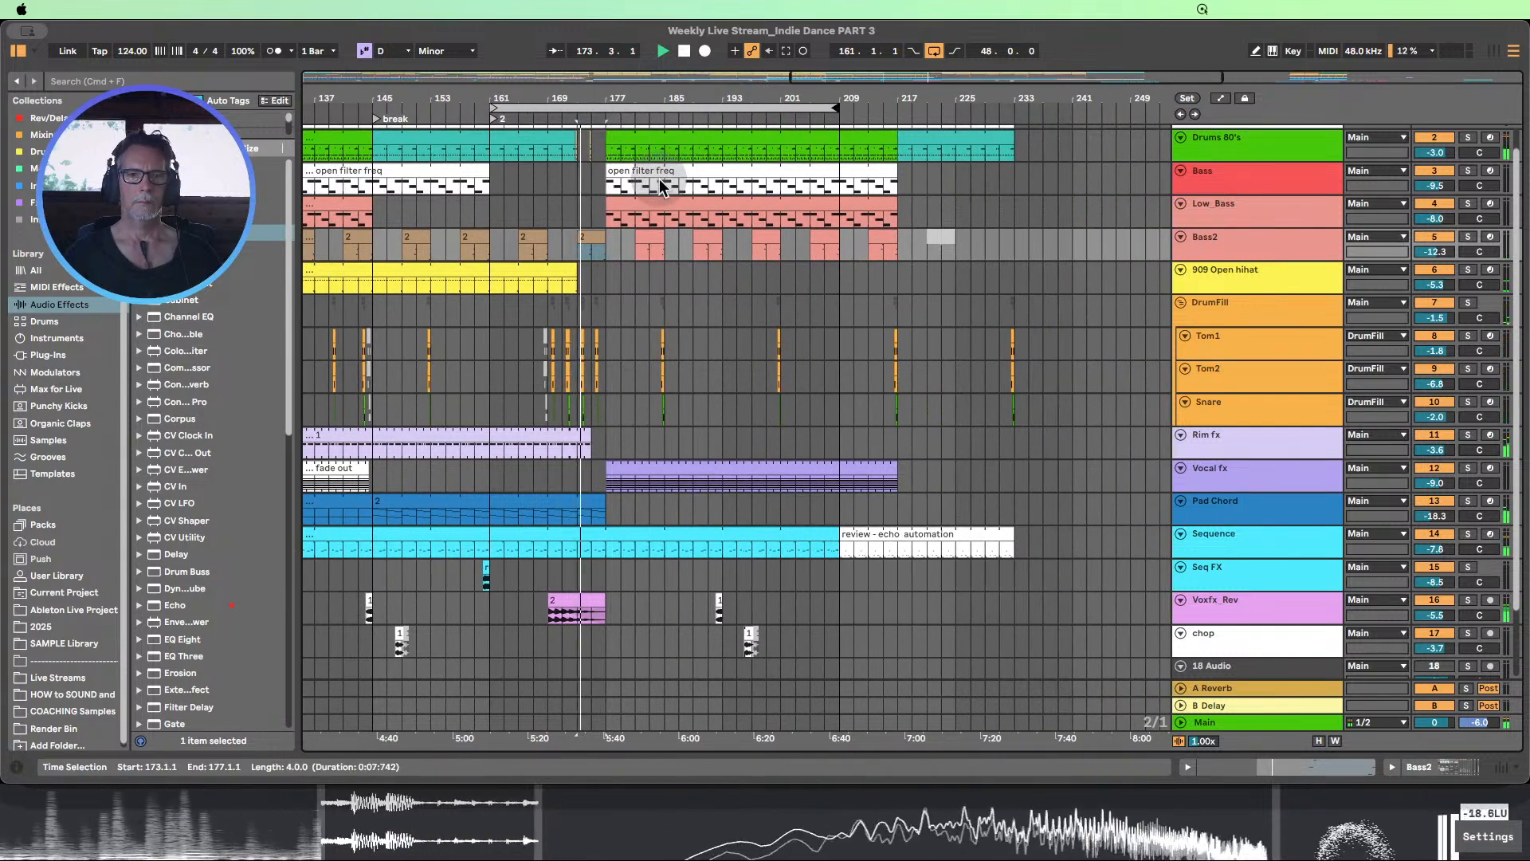
pyautogui.scroll(-2, 658, 178)
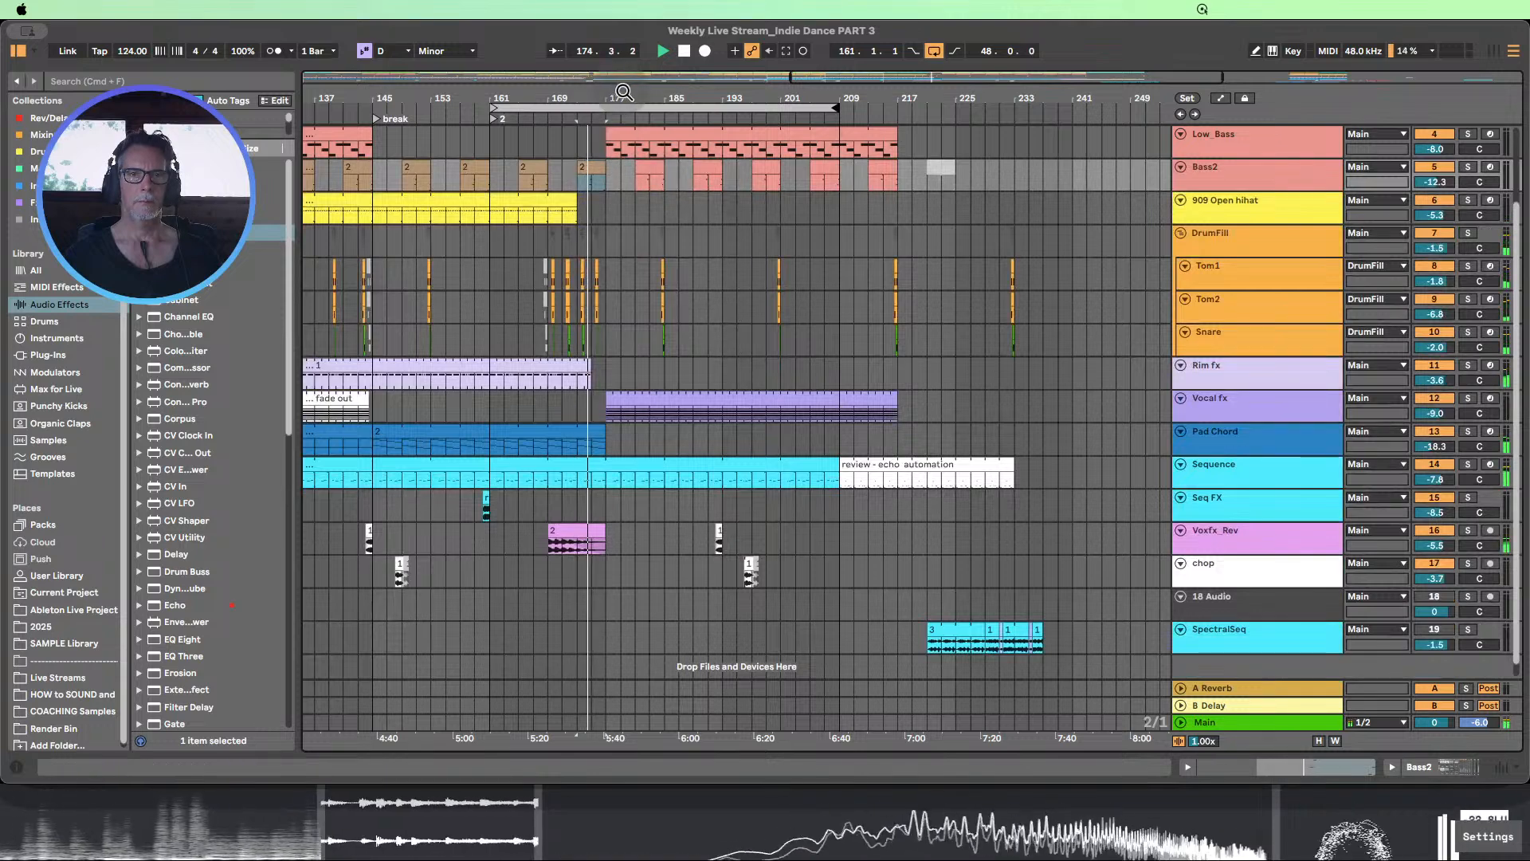
pyautogui.moveTo(623, 92); pyautogui.dragTo(670, 84)
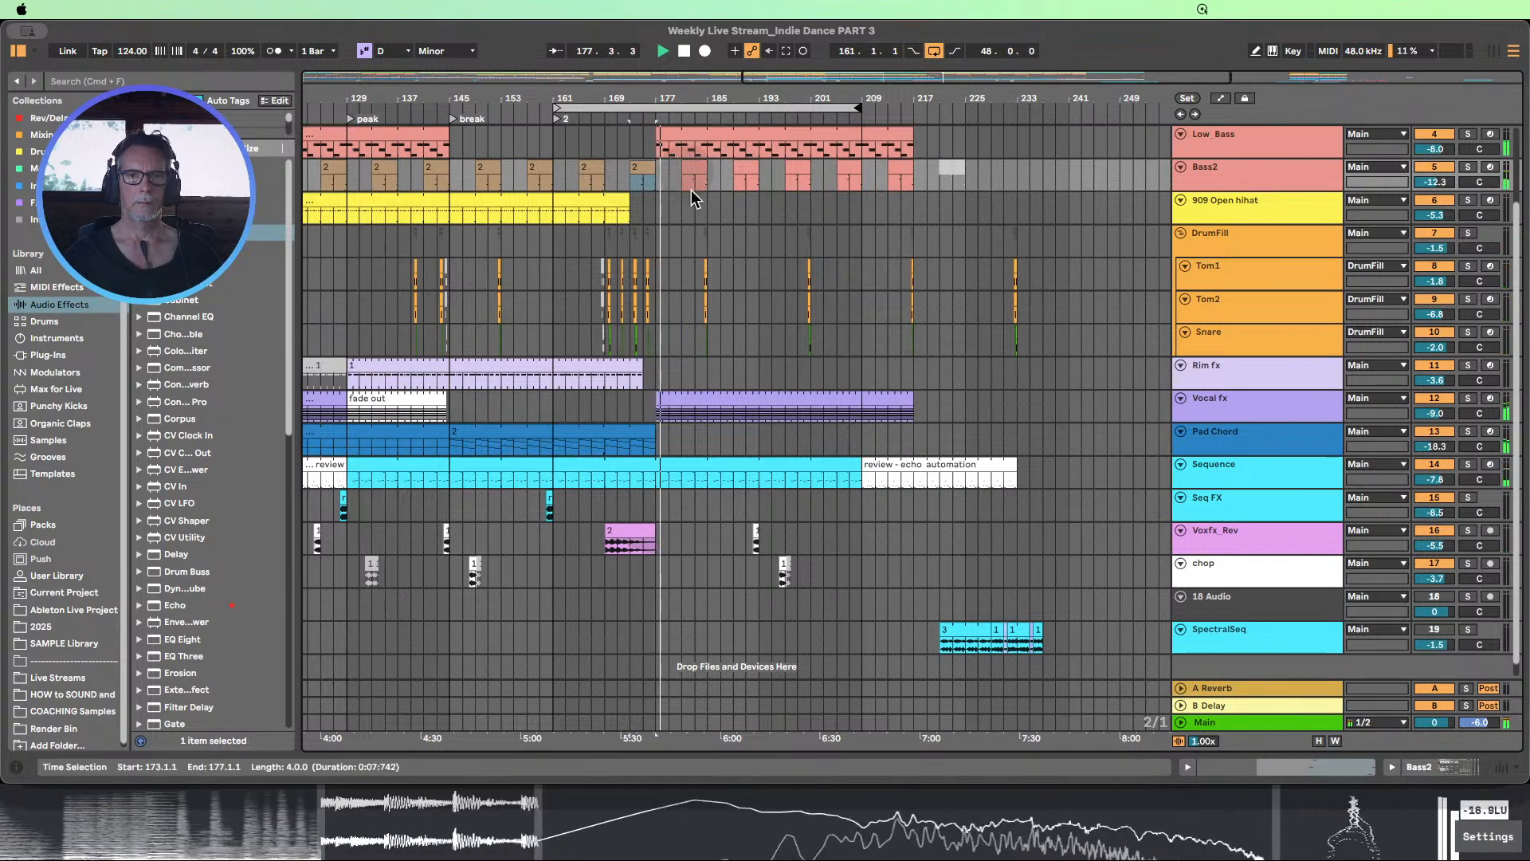
pyautogui.scroll(3, 693, 197)
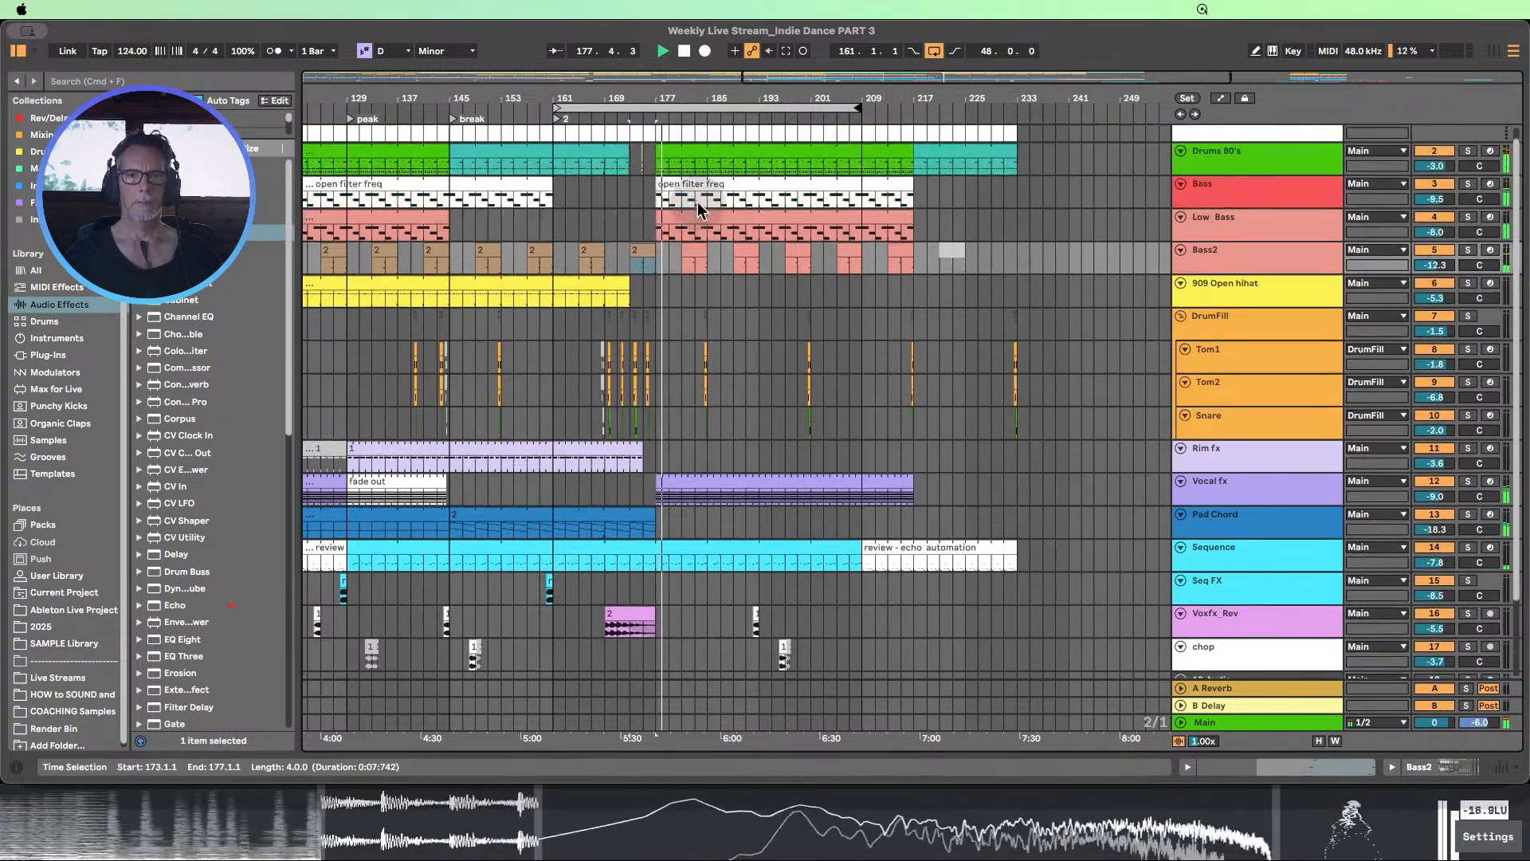
pyautogui.click(684, 53)
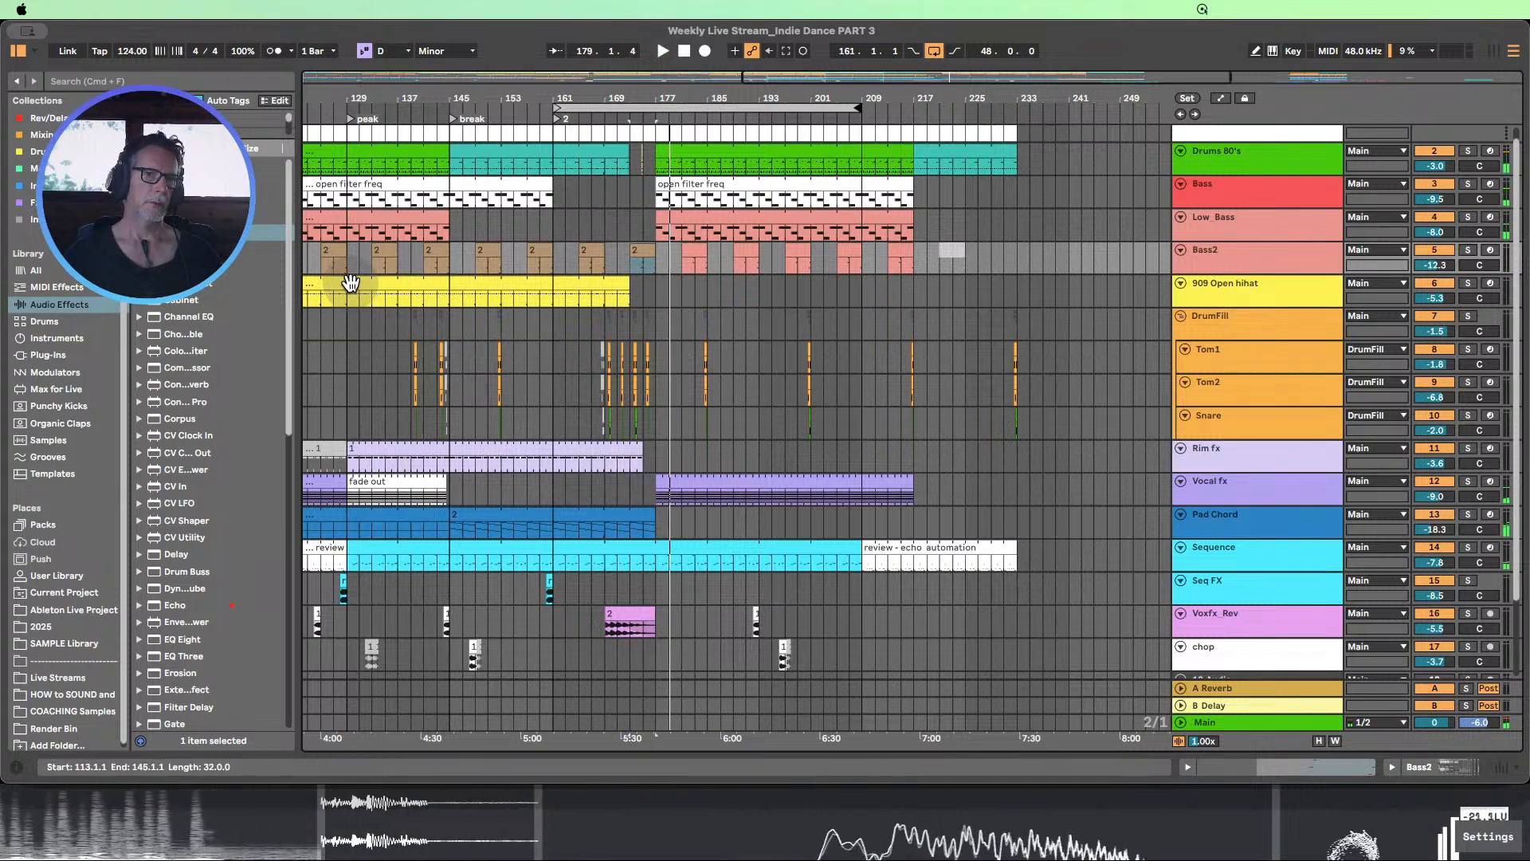
# Copy the 909 Open hihat section from bars 129–145 to bar 177
pyautogui.moveTo(348, 291); pyautogui.dragTo(448, 287)
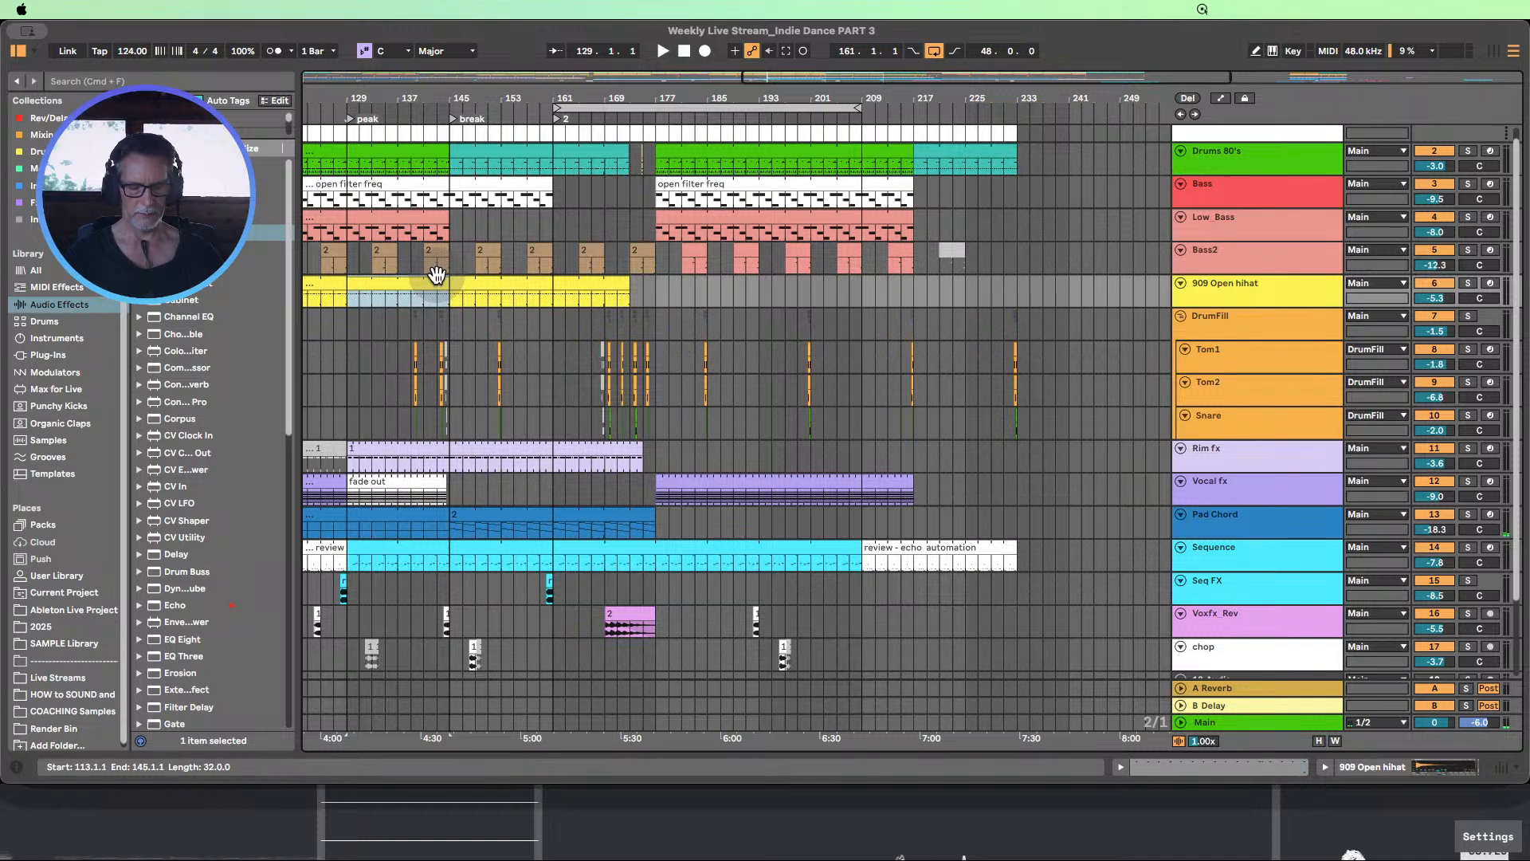
pyautogui.moveTo(402, 292); pyautogui.dragTo(704, 296)
pyautogui.moveTo(682, 98); pyautogui.dragTo(767, 99)
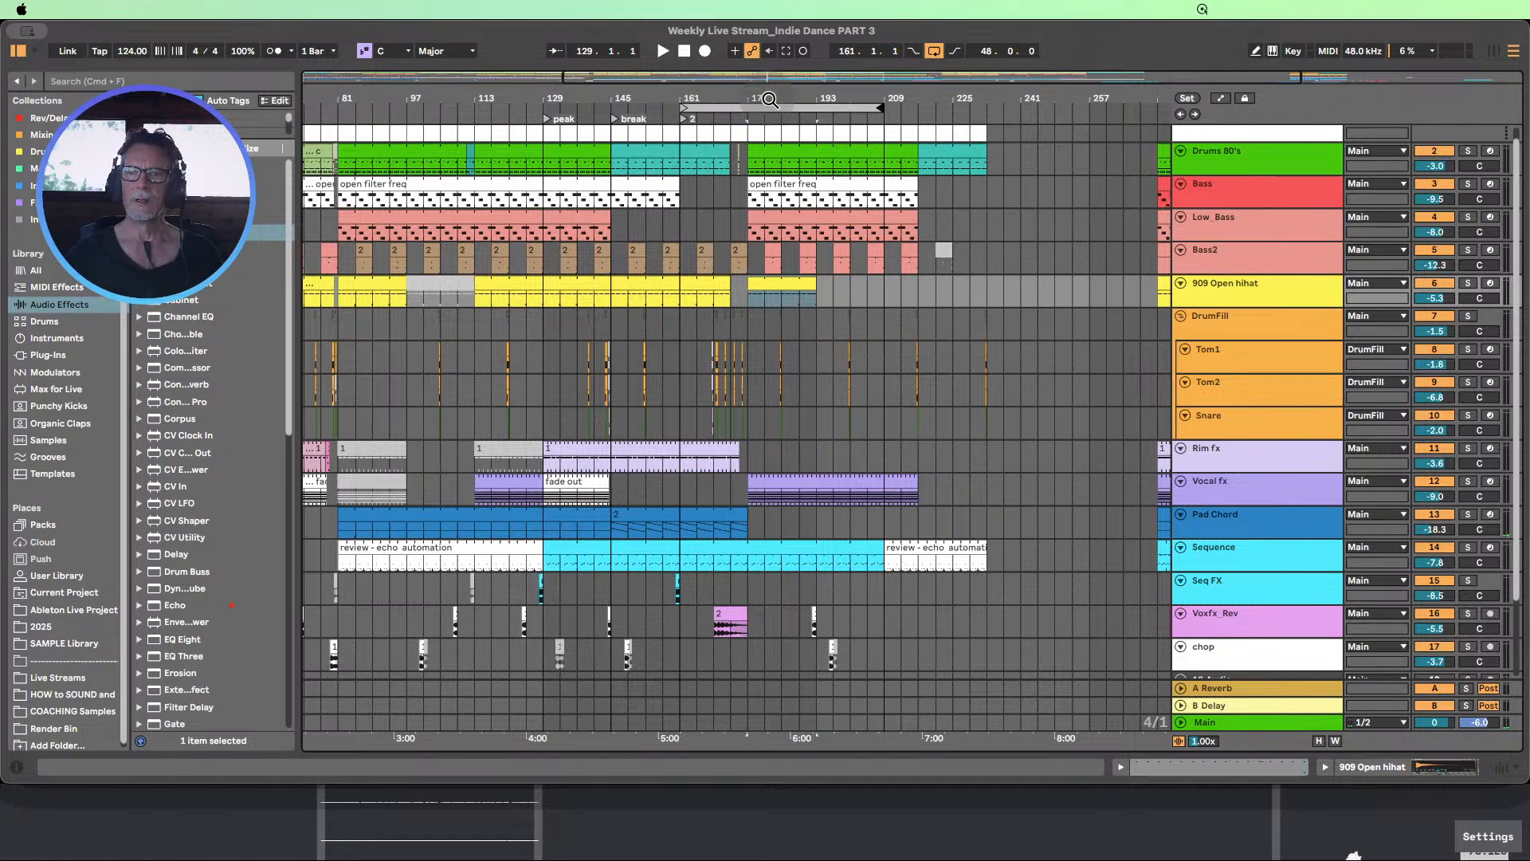
# Inspect the tracks' automation around bar 177, enlarging the 909 Open hihat track, and hide the automation again
pyautogui.click(1220, 99)
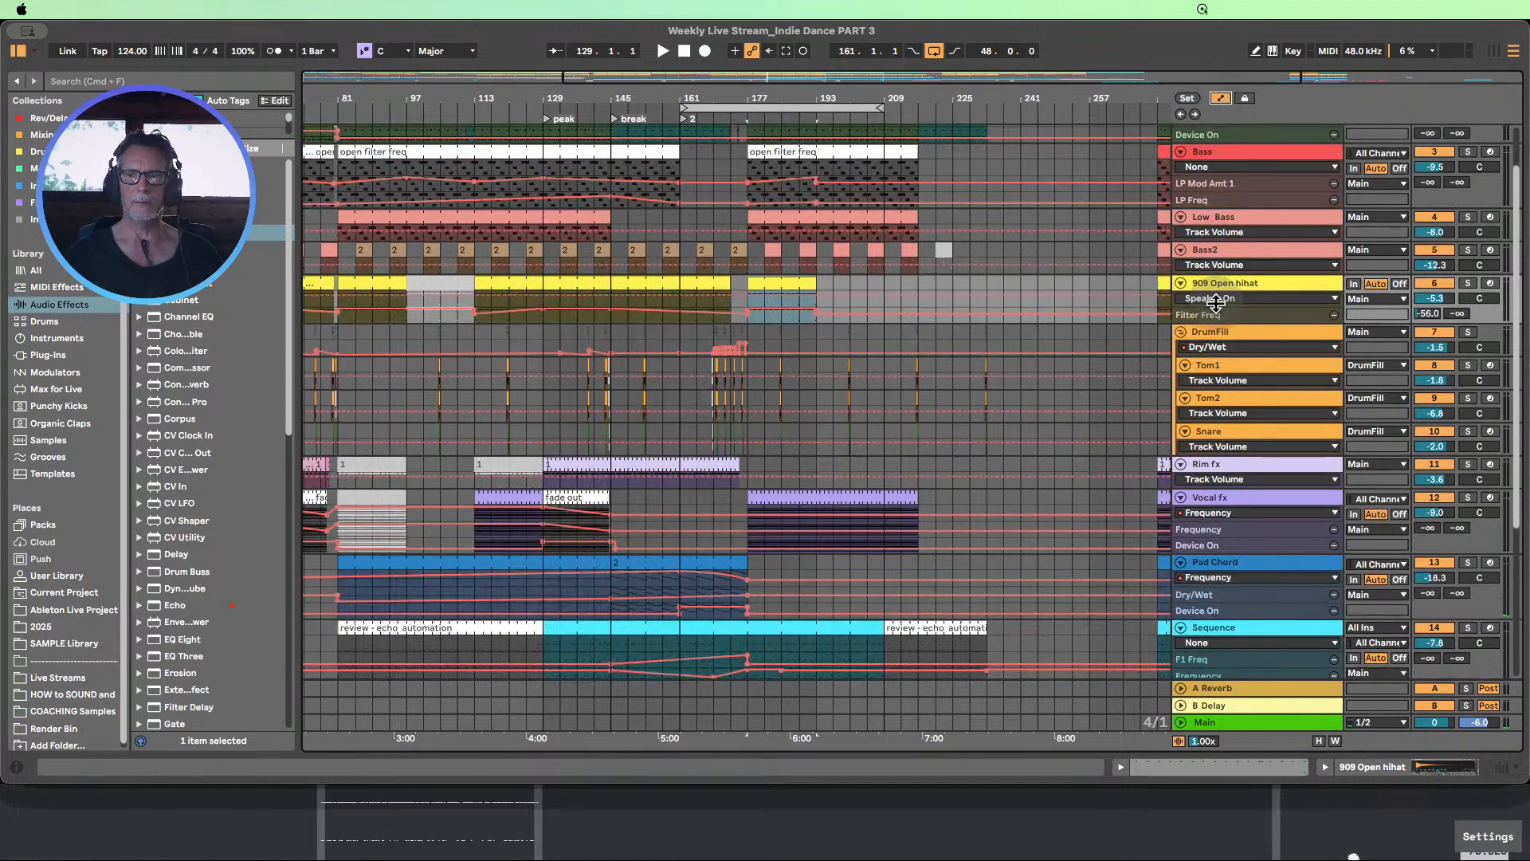
pyautogui.moveTo(1215, 303); pyautogui.dragTo(1220, 349)
pyautogui.scroll(2, 991, 354)
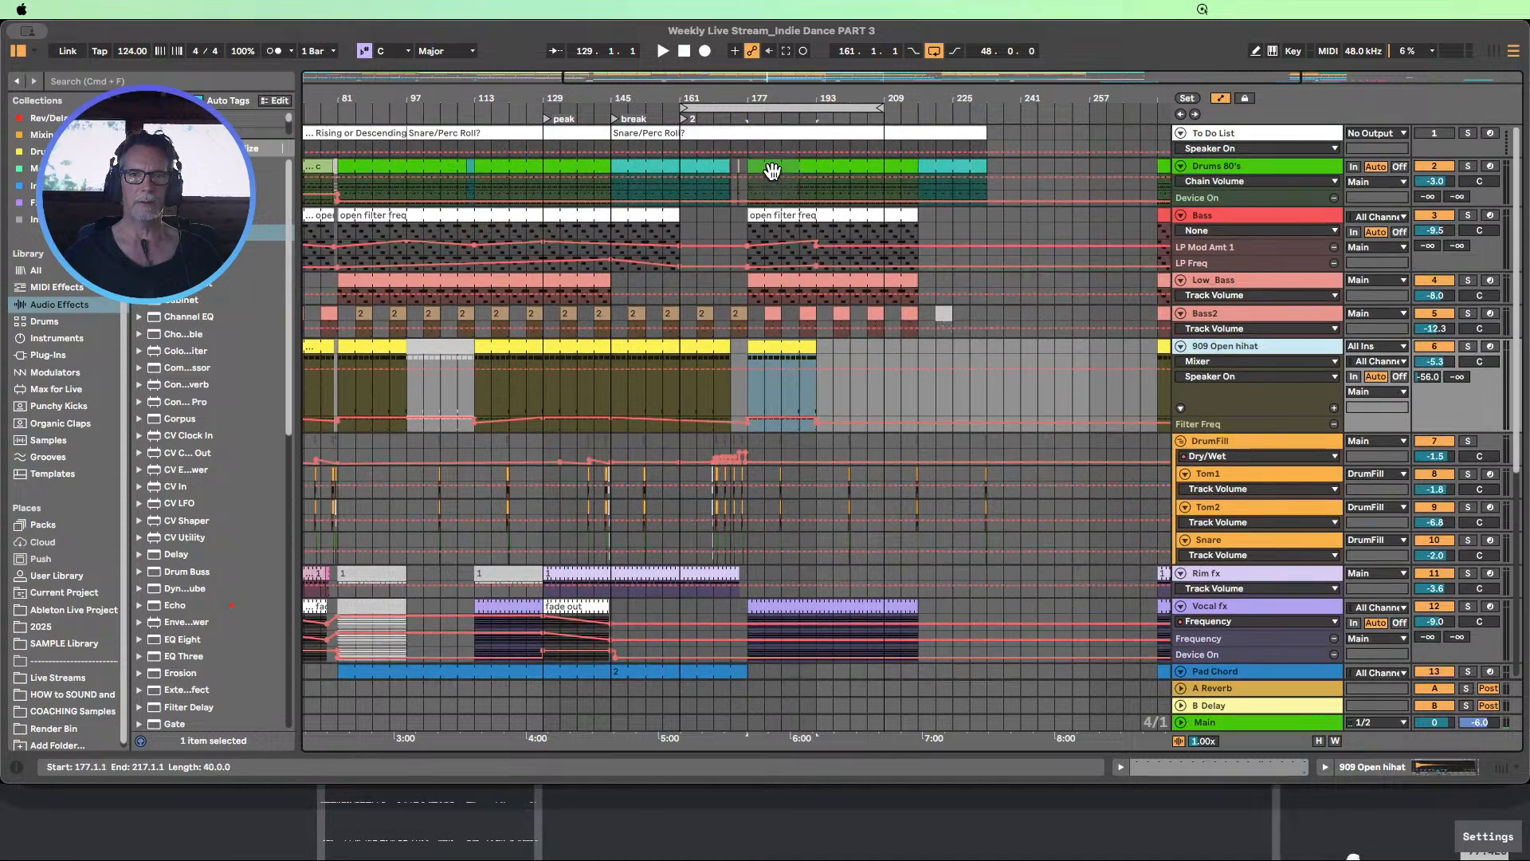
pyautogui.click(1223, 99)
# Compare the tracks at bars 177–196 and the copied hihat clip with the peak section at bars 129–145
pyautogui.moveTo(749, 149); pyautogui.dragTo(813, 664)
pyautogui.scroll(3, 612, 282)
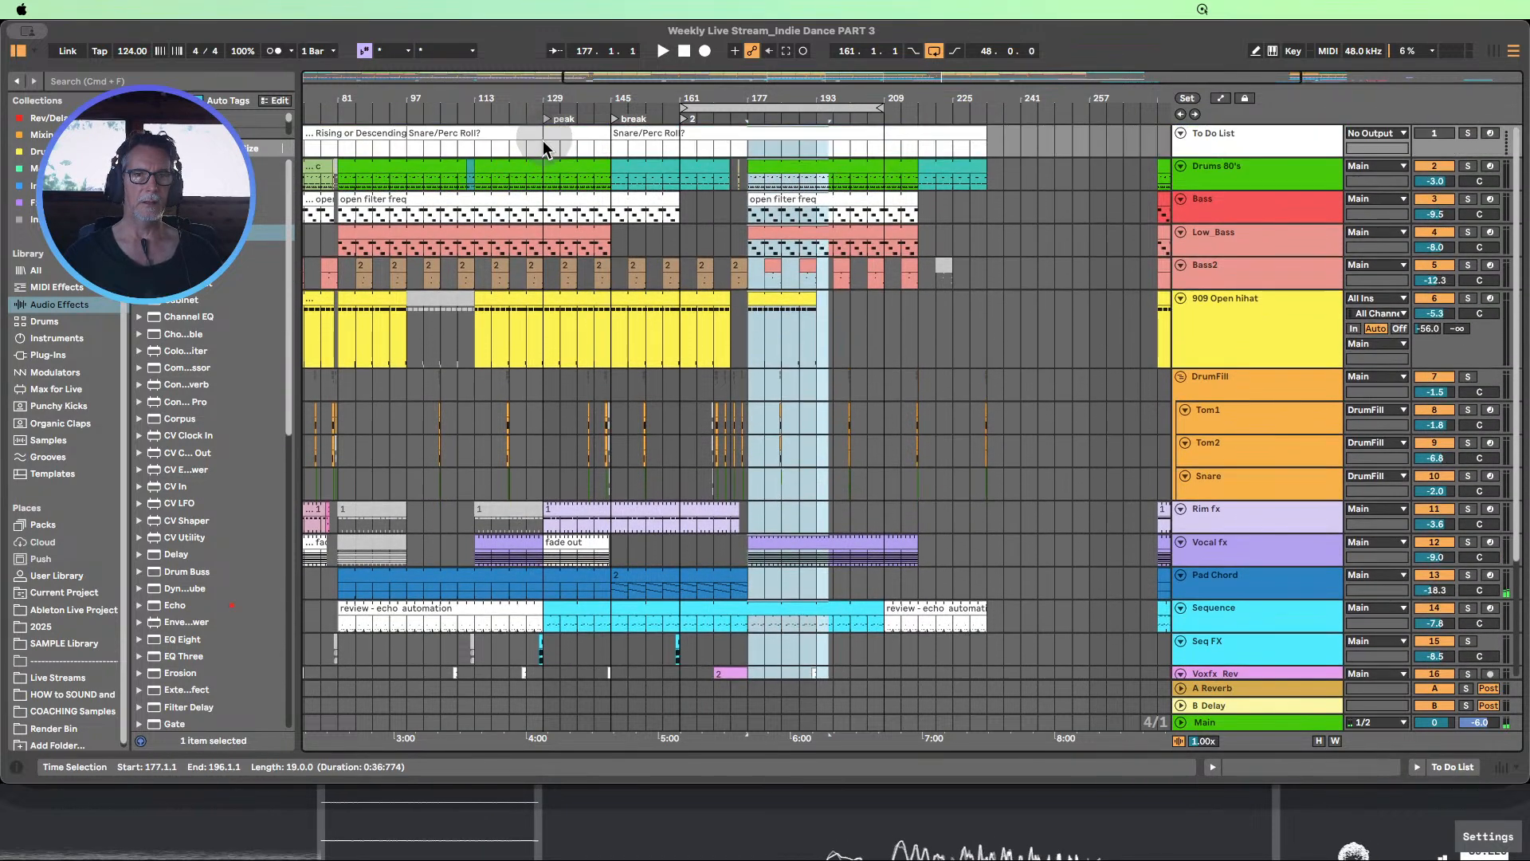
pyautogui.moveTo(545, 148); pyautogui.dragTo(616, 644)
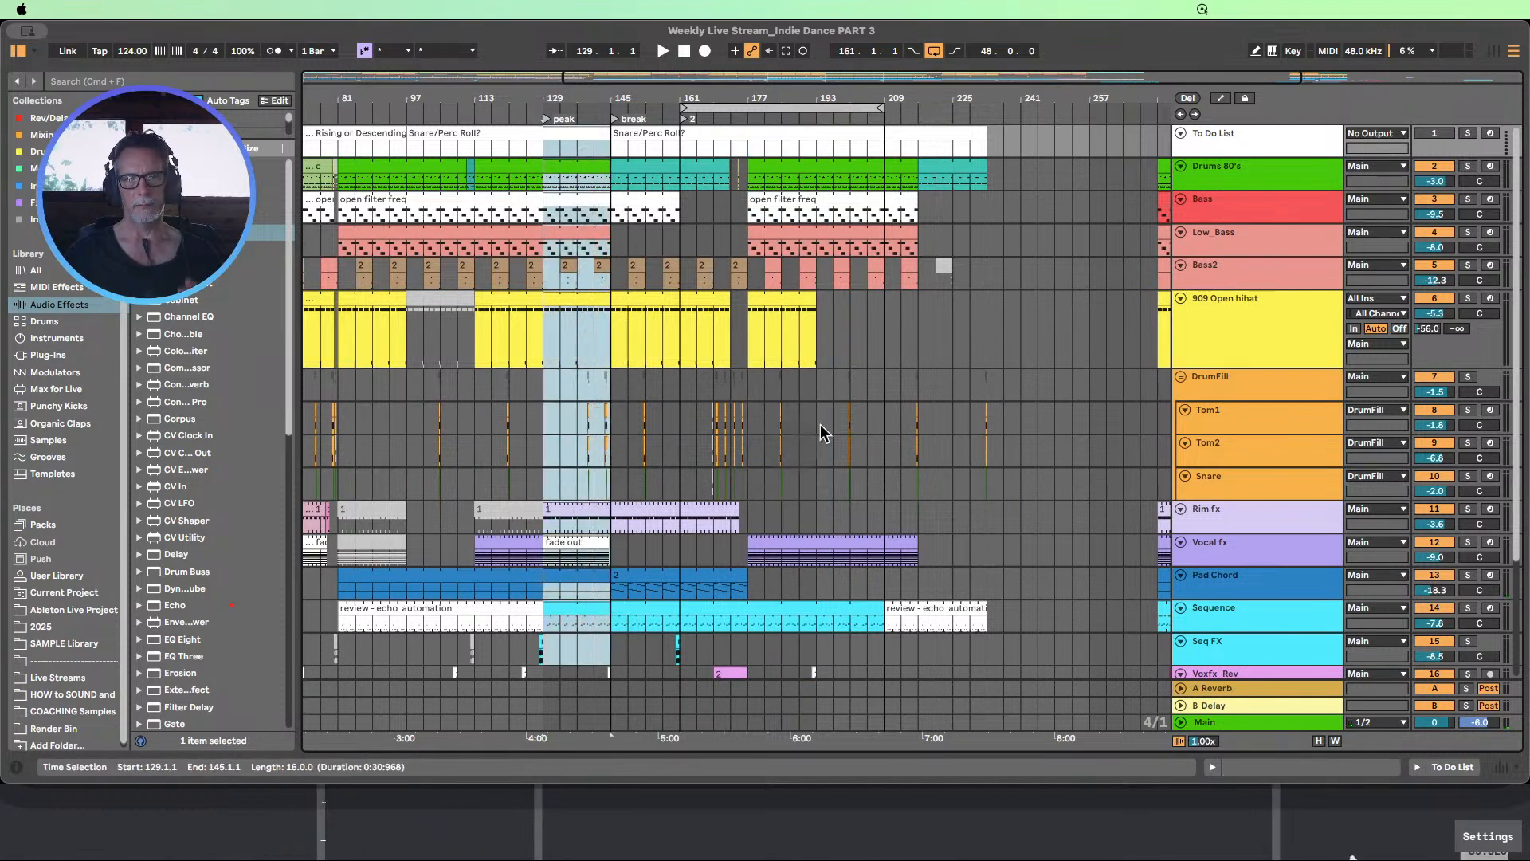
pyautogui.click(786, 303)
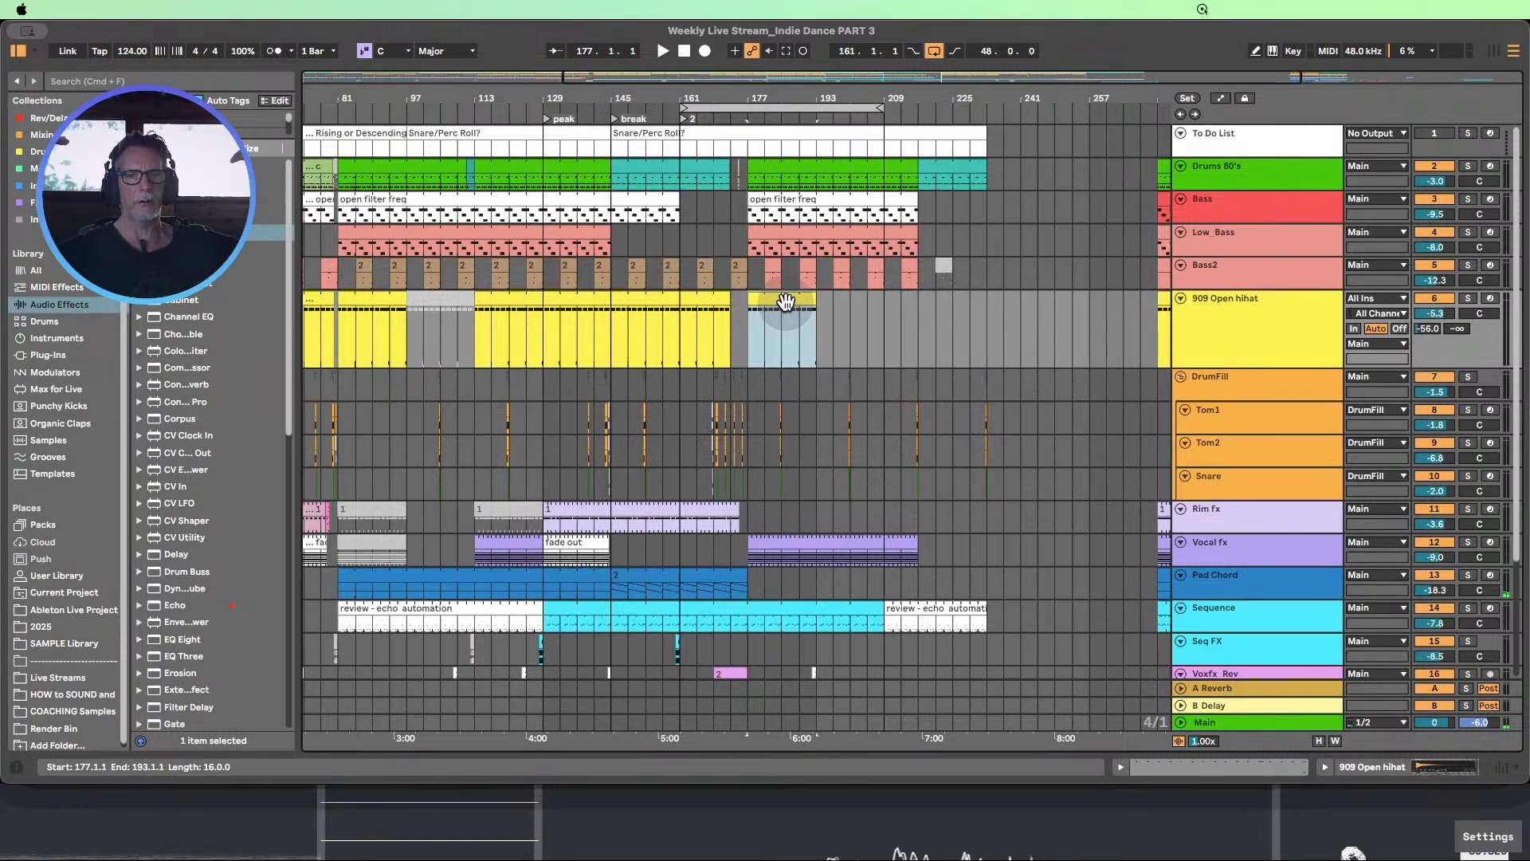
pyautogui.moveTo(785, 301); pyautogui.dragTo(580, 319)
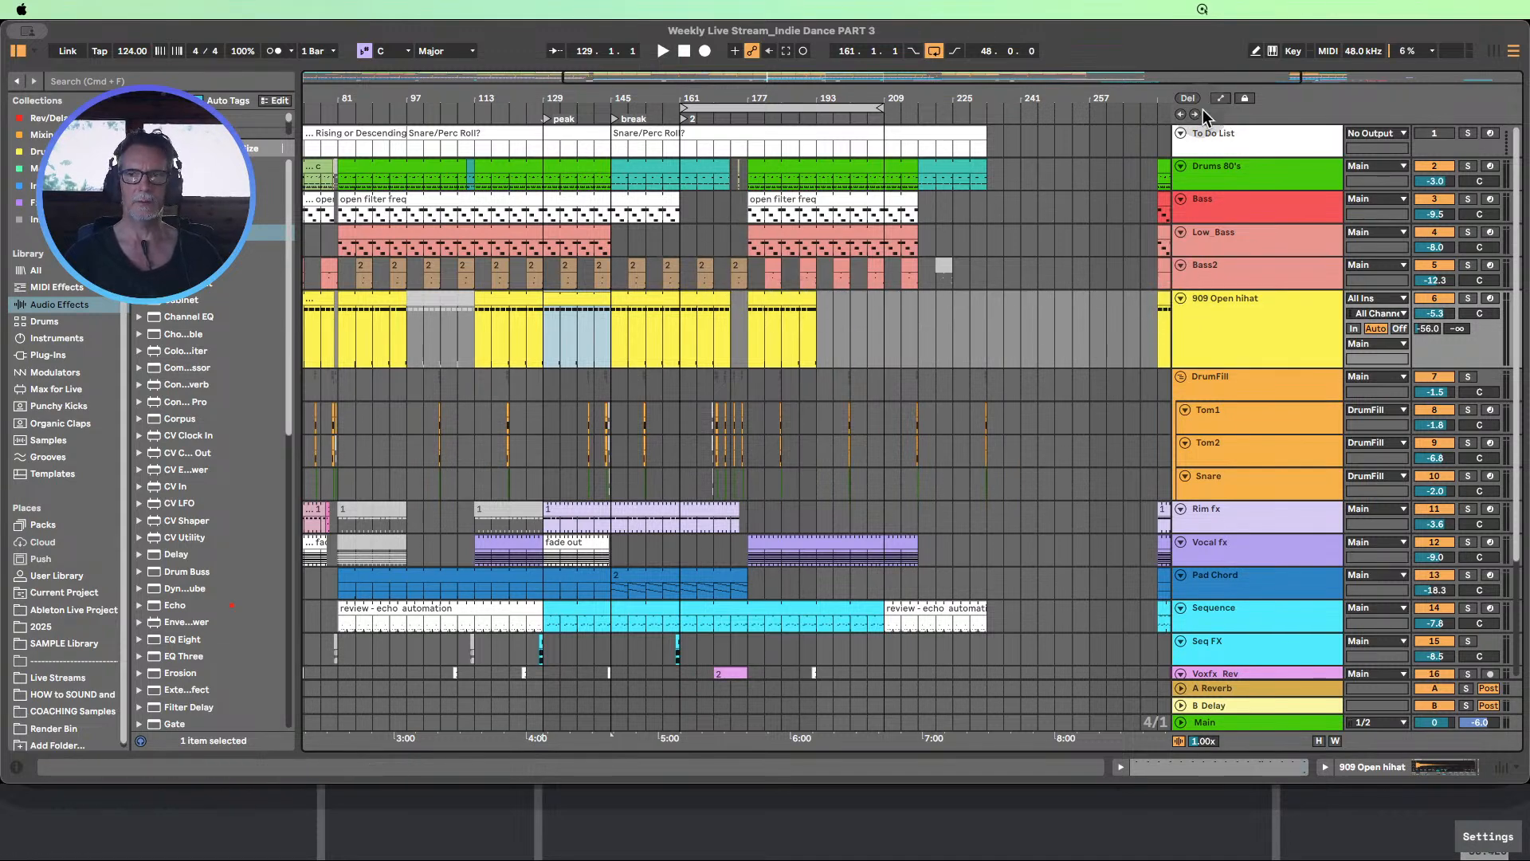
# Show the automation, enlarge the 909 Open hihat's Filter Freq lane, and delete its breakpoint at bar 193
pyautogui.click(1221, 99)
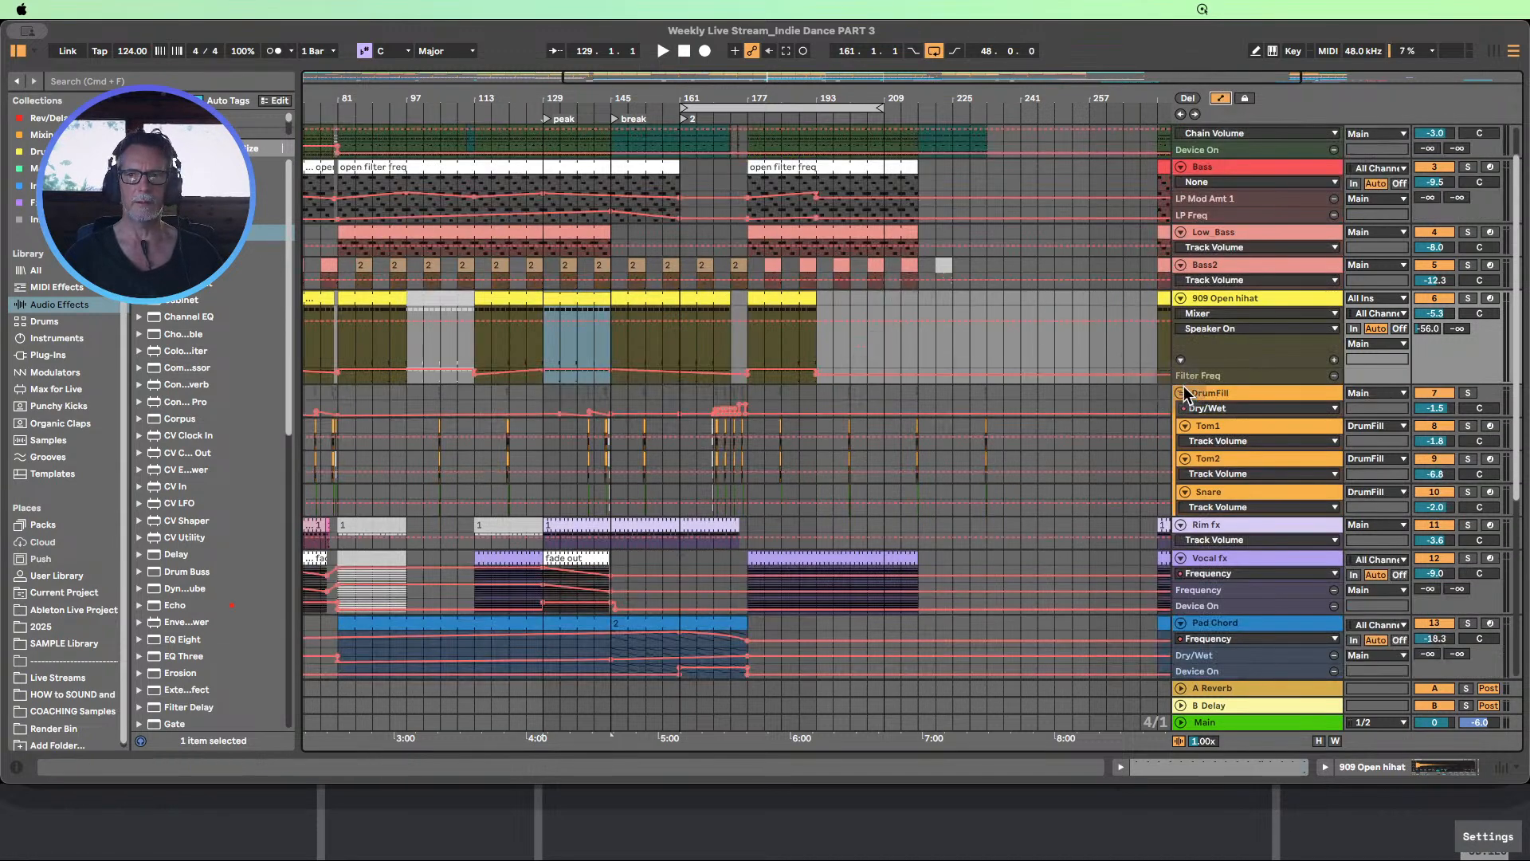
pyautogui.moveTo(1188, 384); pyautogui.dragTo(1188, 490)
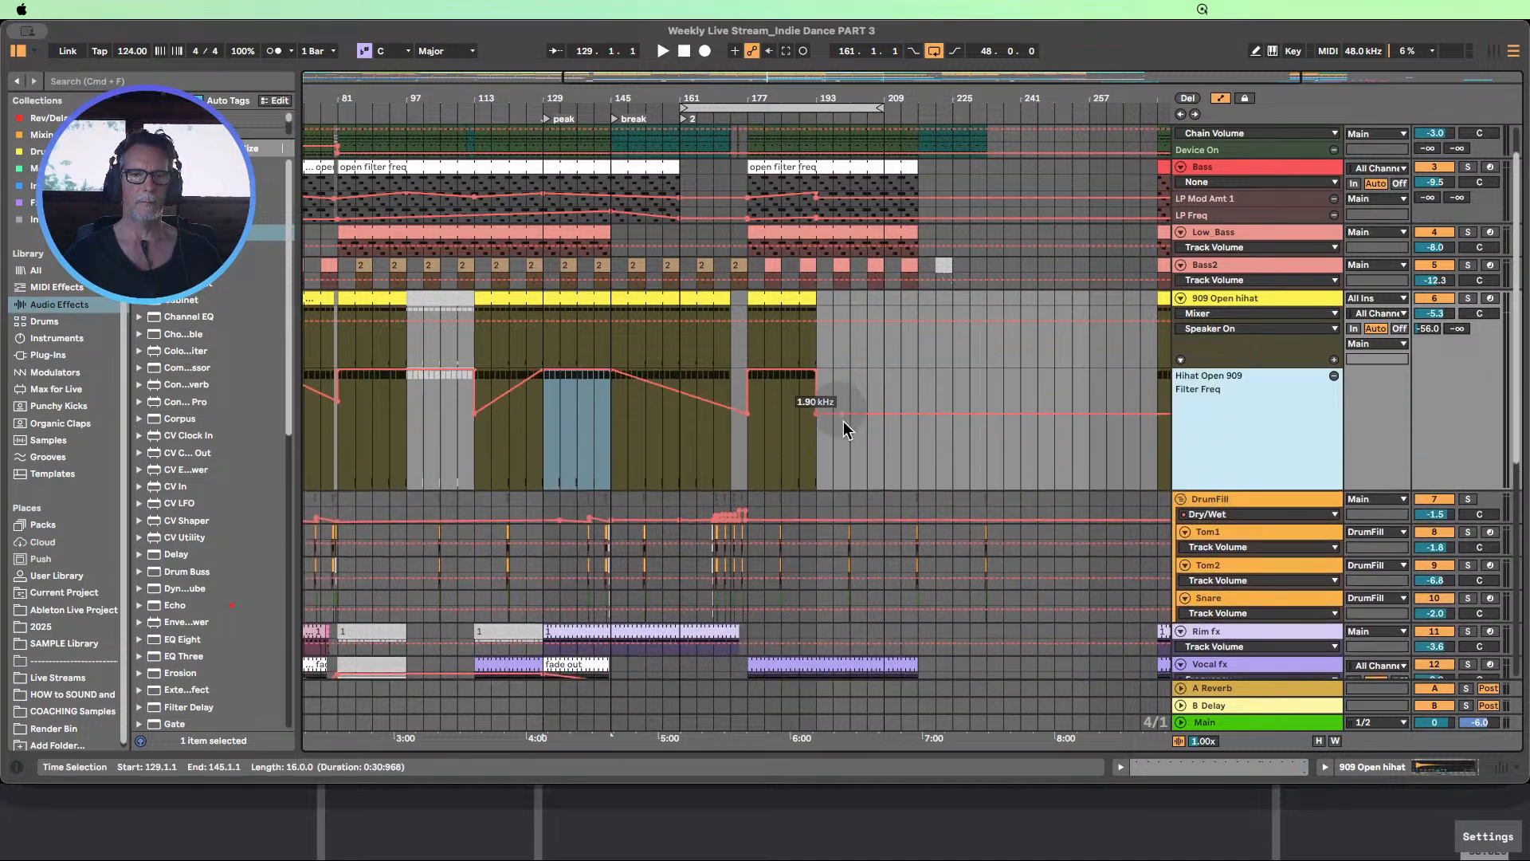
pyautogui.click(818, 413)
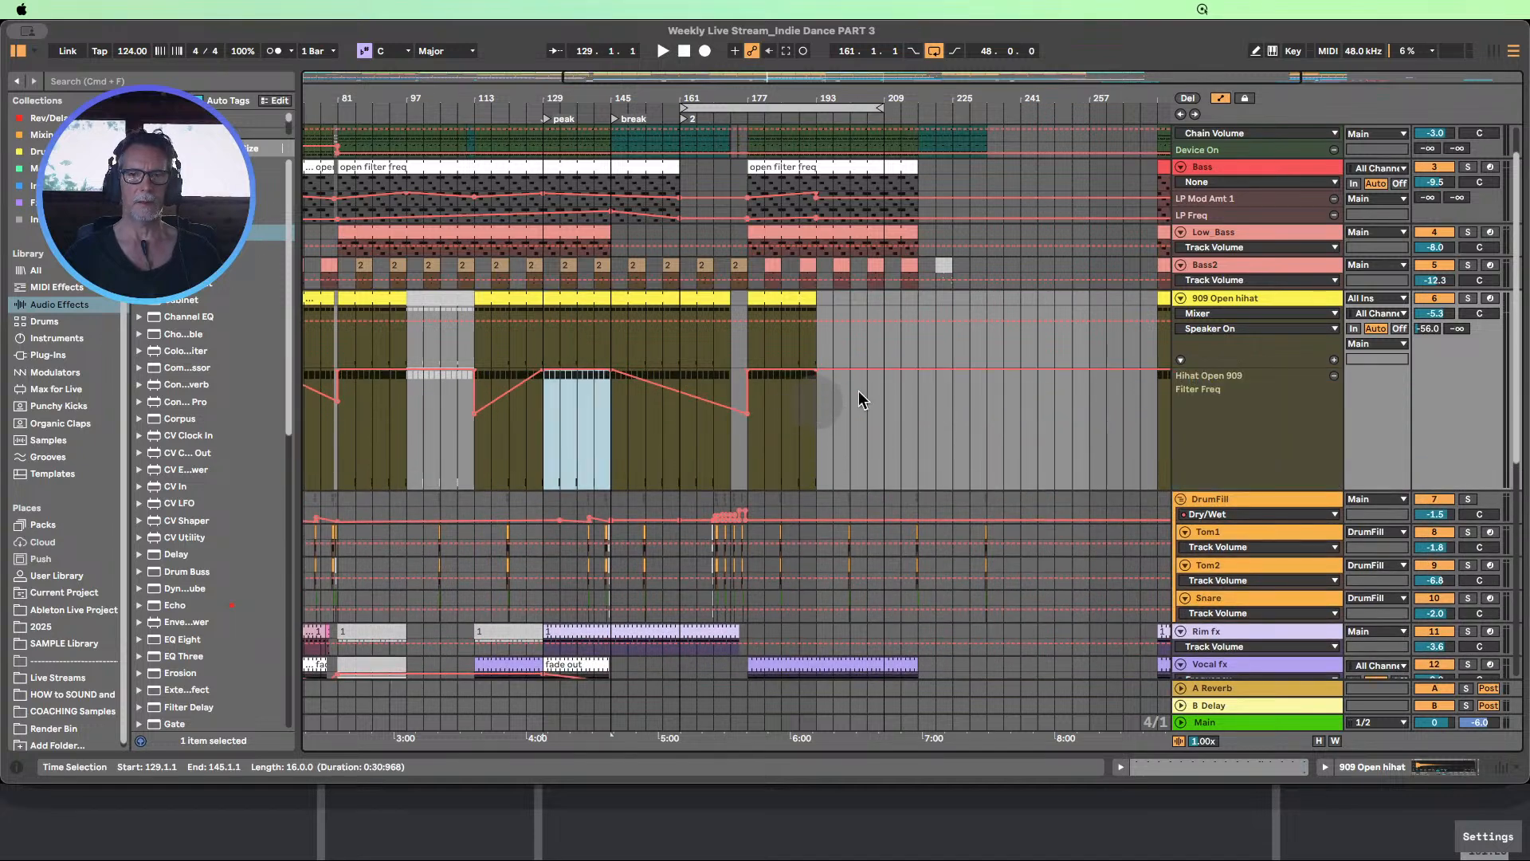
pyautogui.scroll(3, 921, 399)
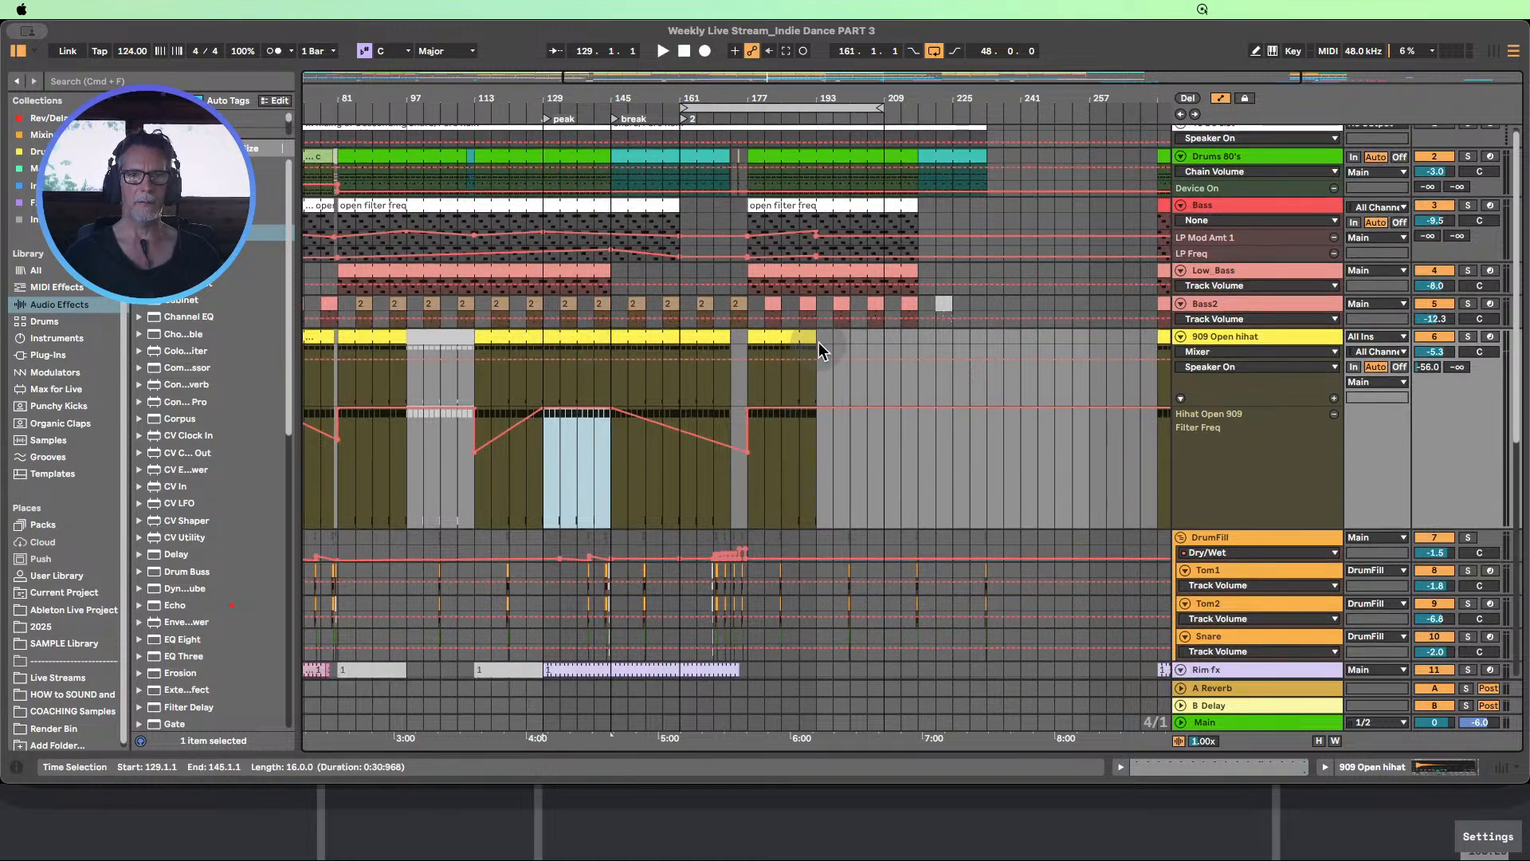
# Extend the copied 909 Open hihat clip to bar 233 and draw a falling Filter Freq ramp from bar 177 to bar 233
pyautogui.moveTo(813, 336); pyautogui.dragTo(911, 340)
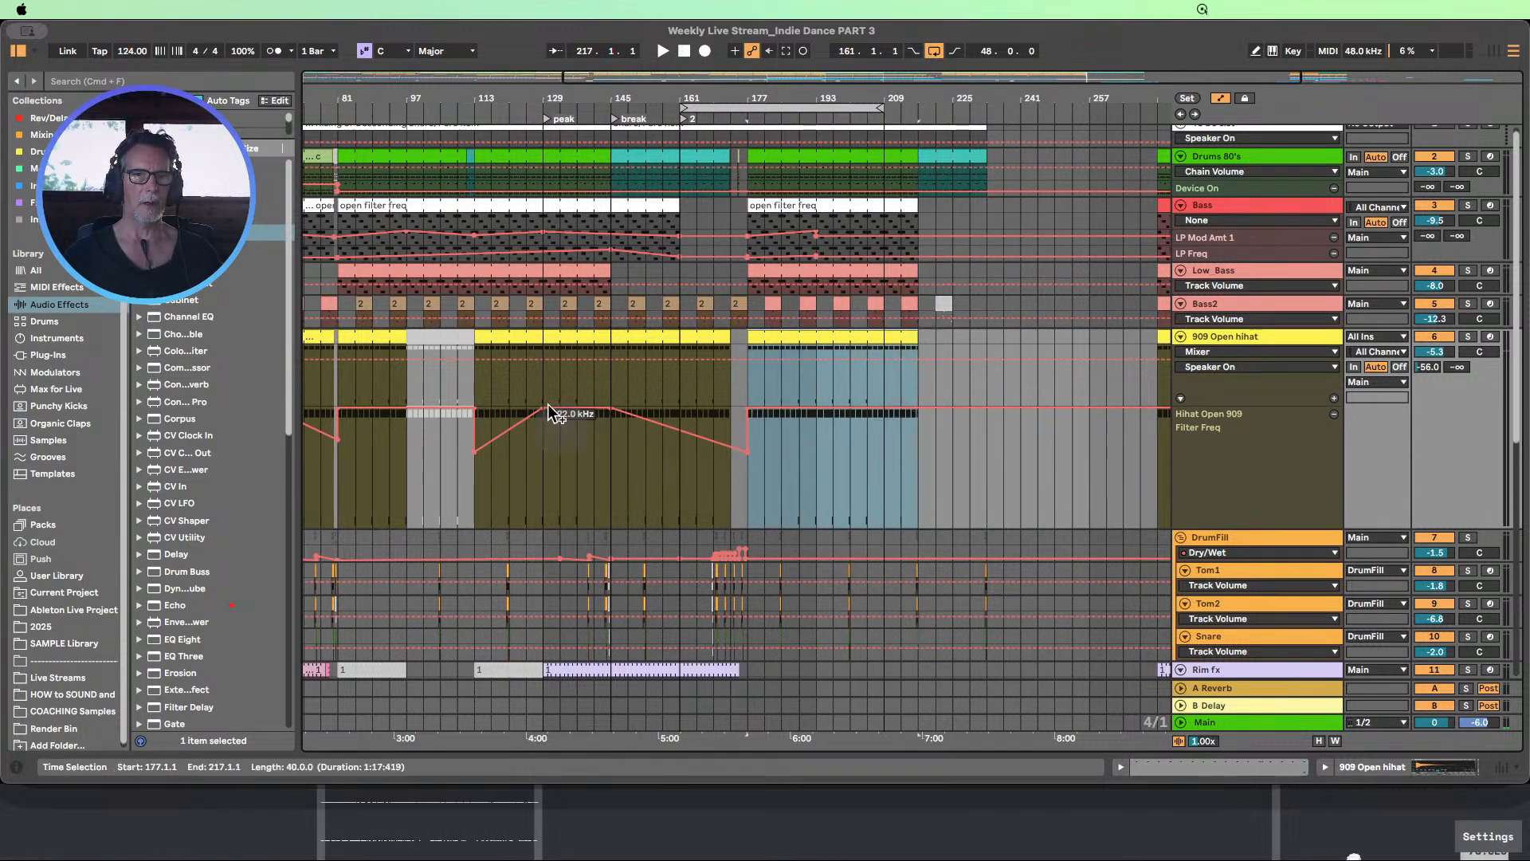
pyautogui.click(955, 446)
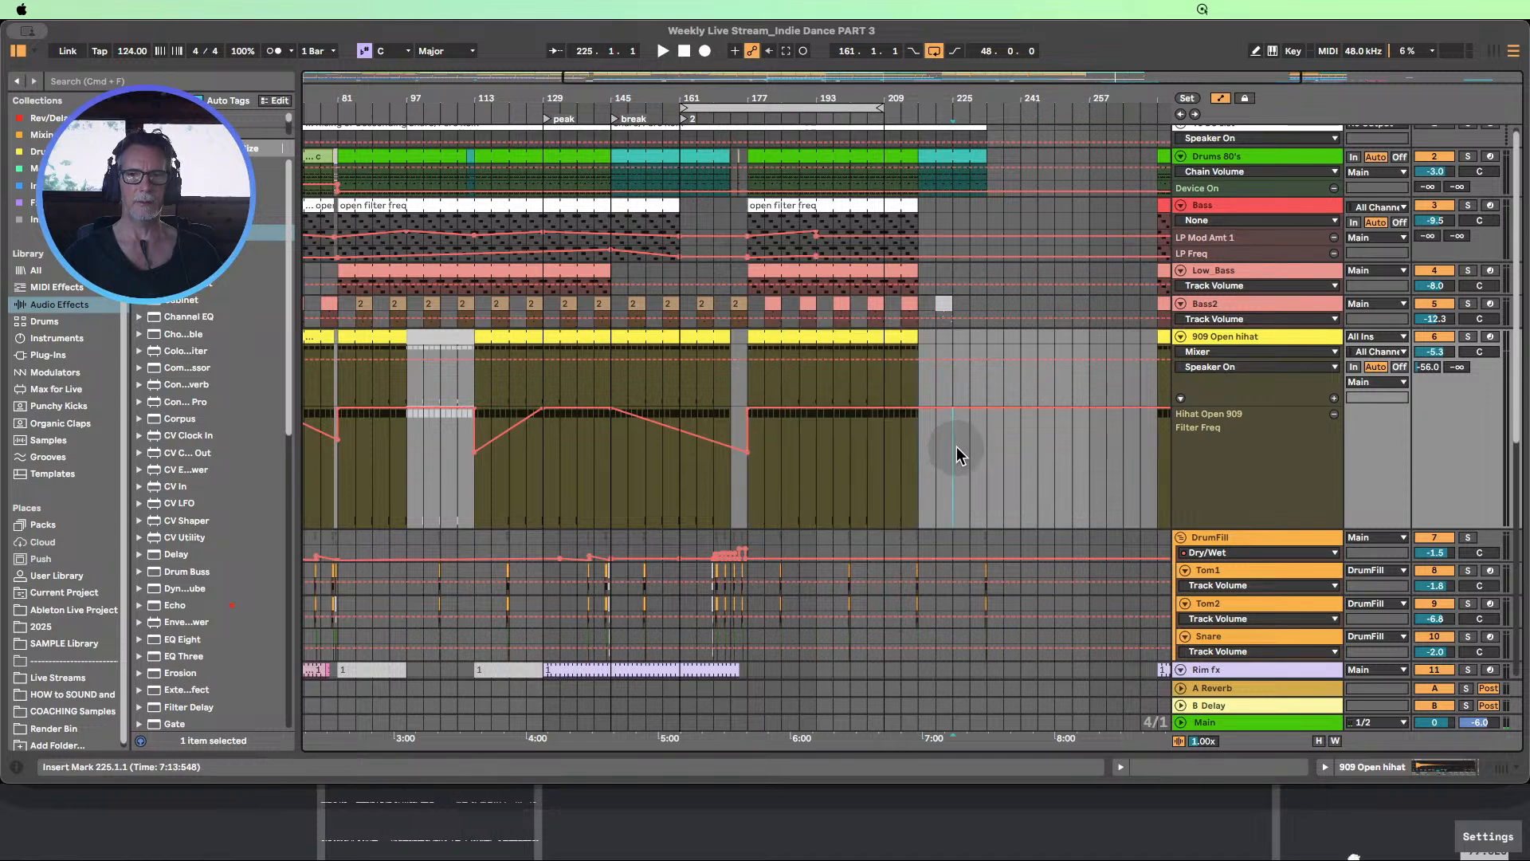
pyautogui.click(920, 409)
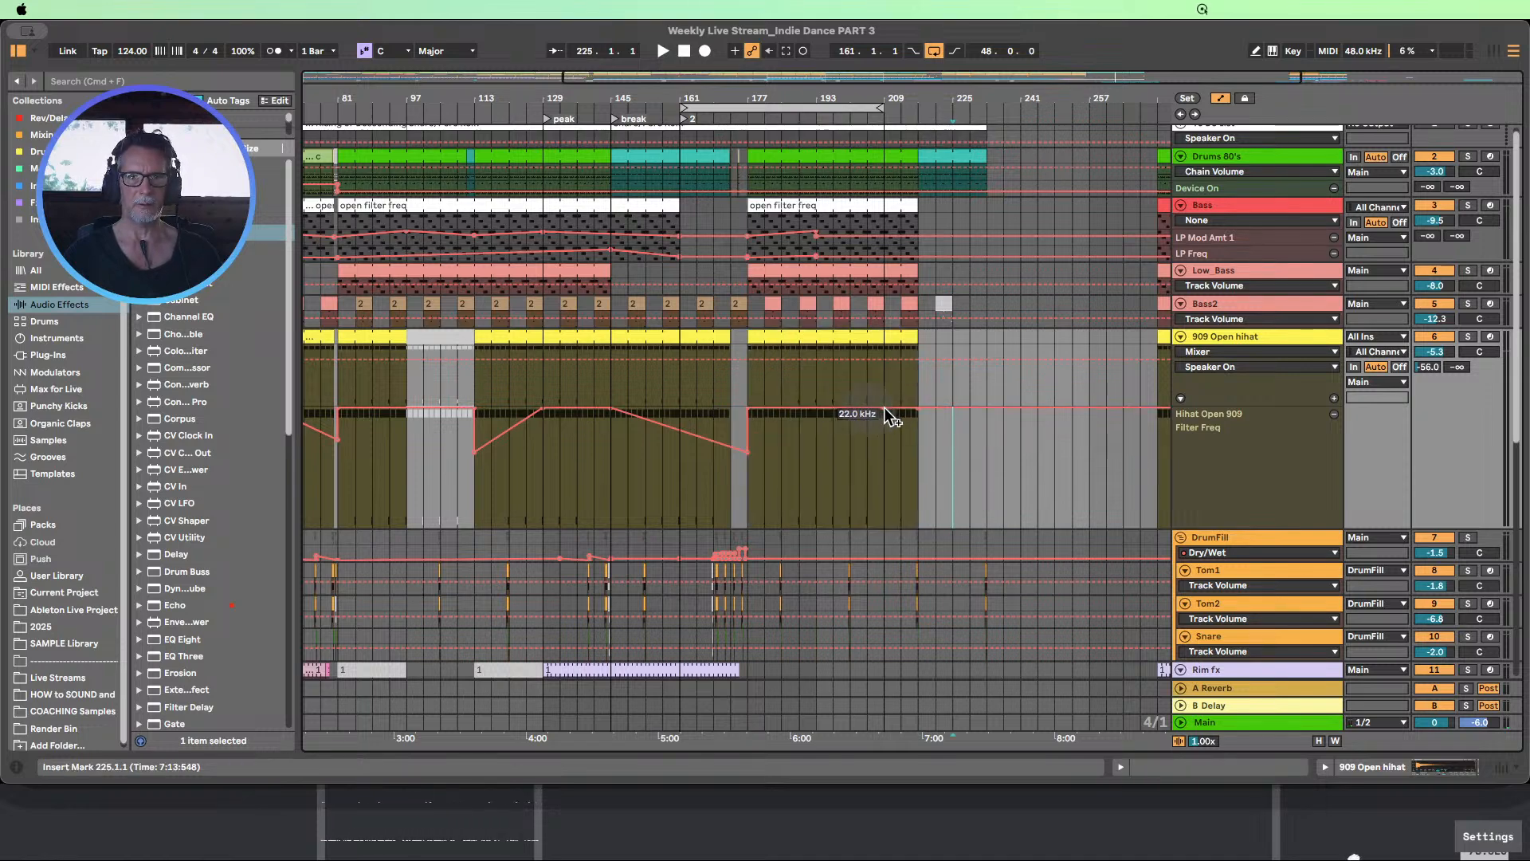
pyautogui.moveTo(901, 408); pyautogui.dragTo(917, 508)
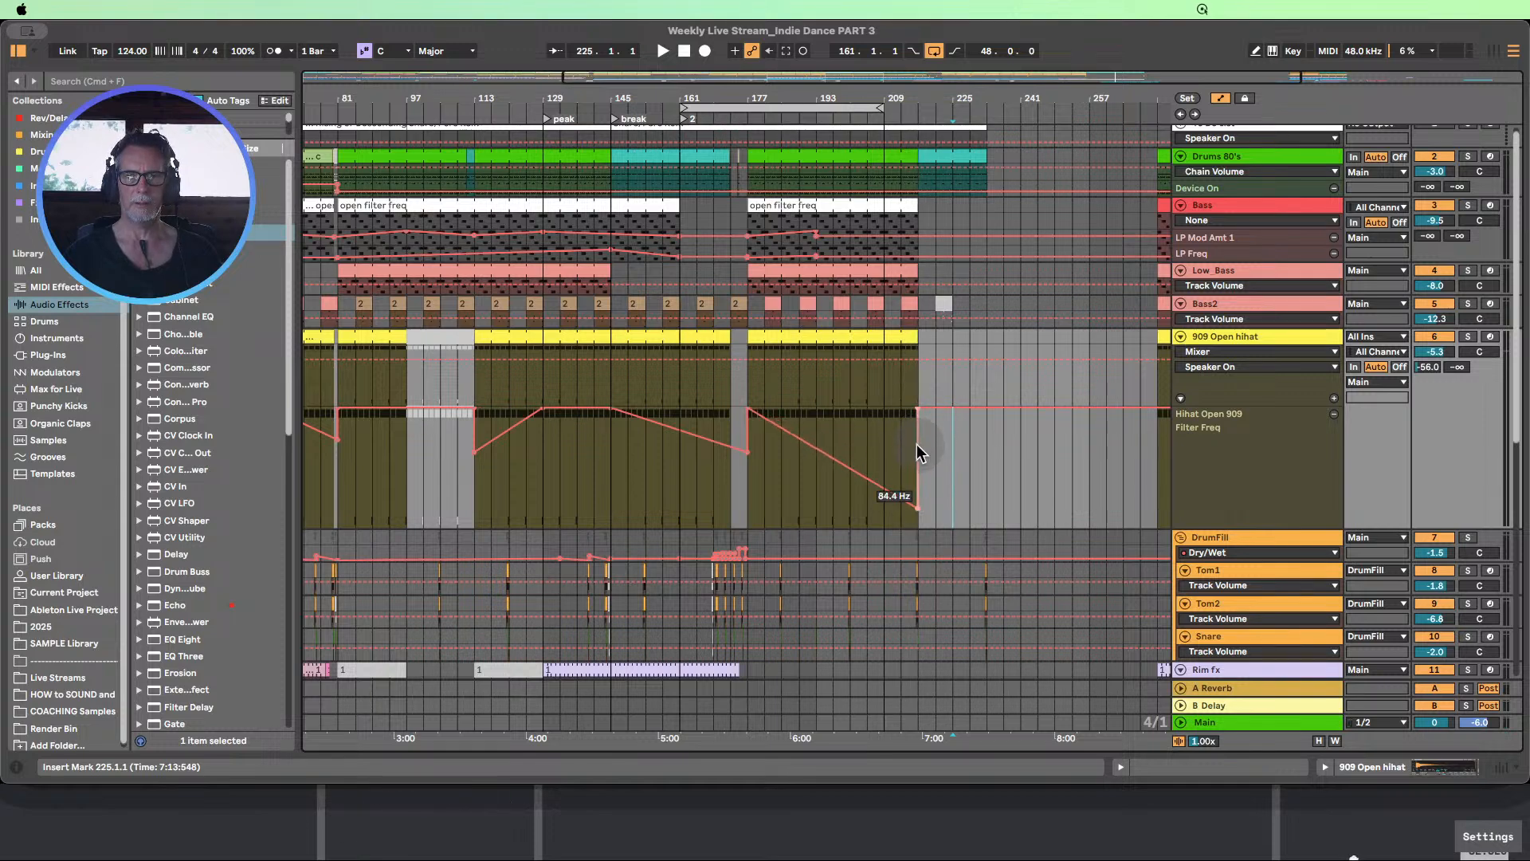
pyautogui.moveTo(917, 445); pyautogui.dragTo(986, 444)
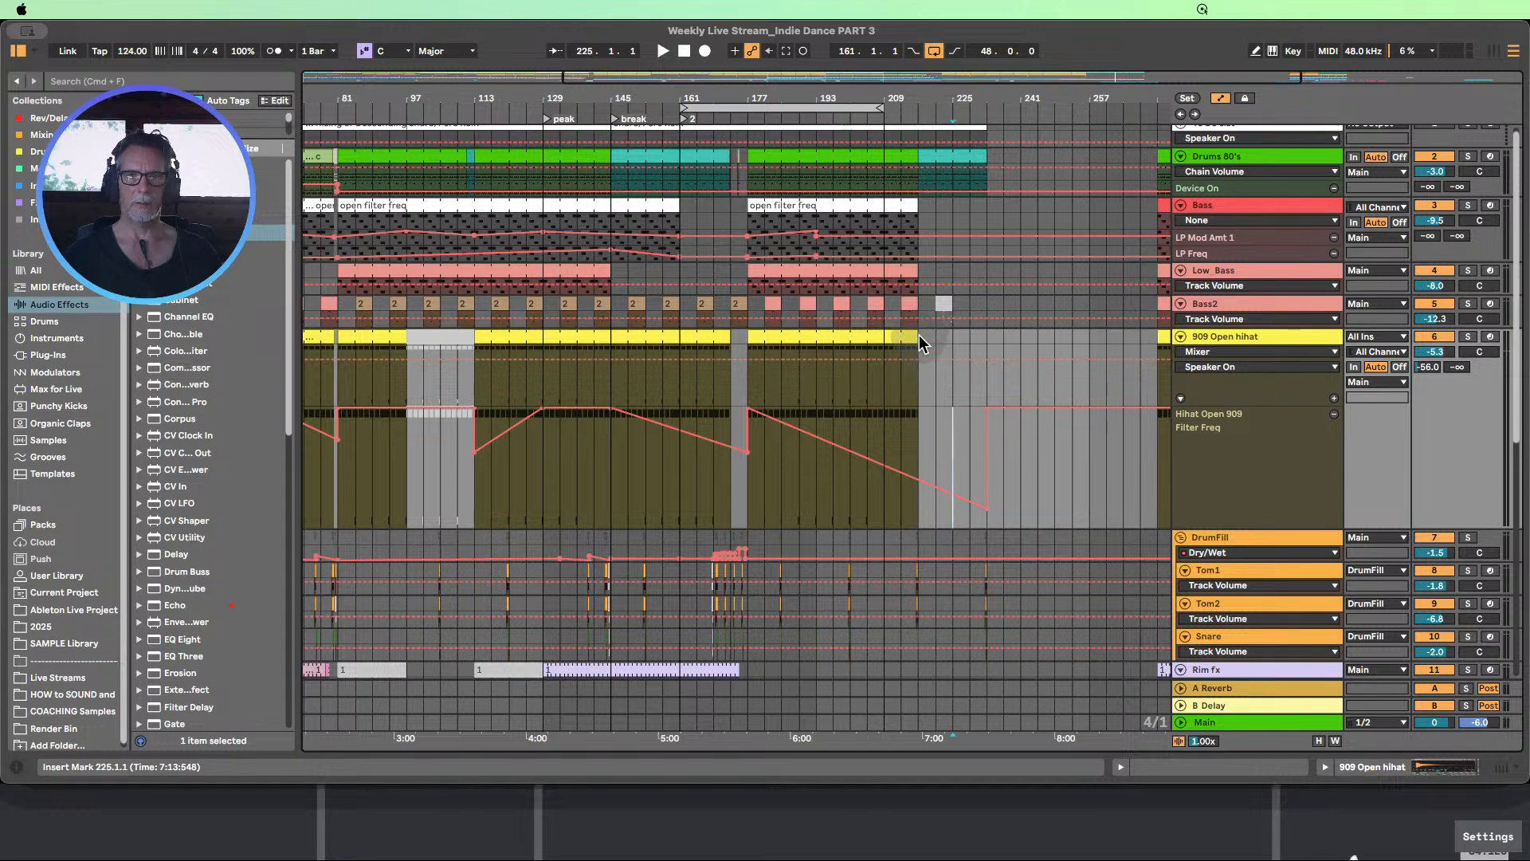
pyautogui.moveTo(917, 335); pyautogui.dragTo(977, 333)
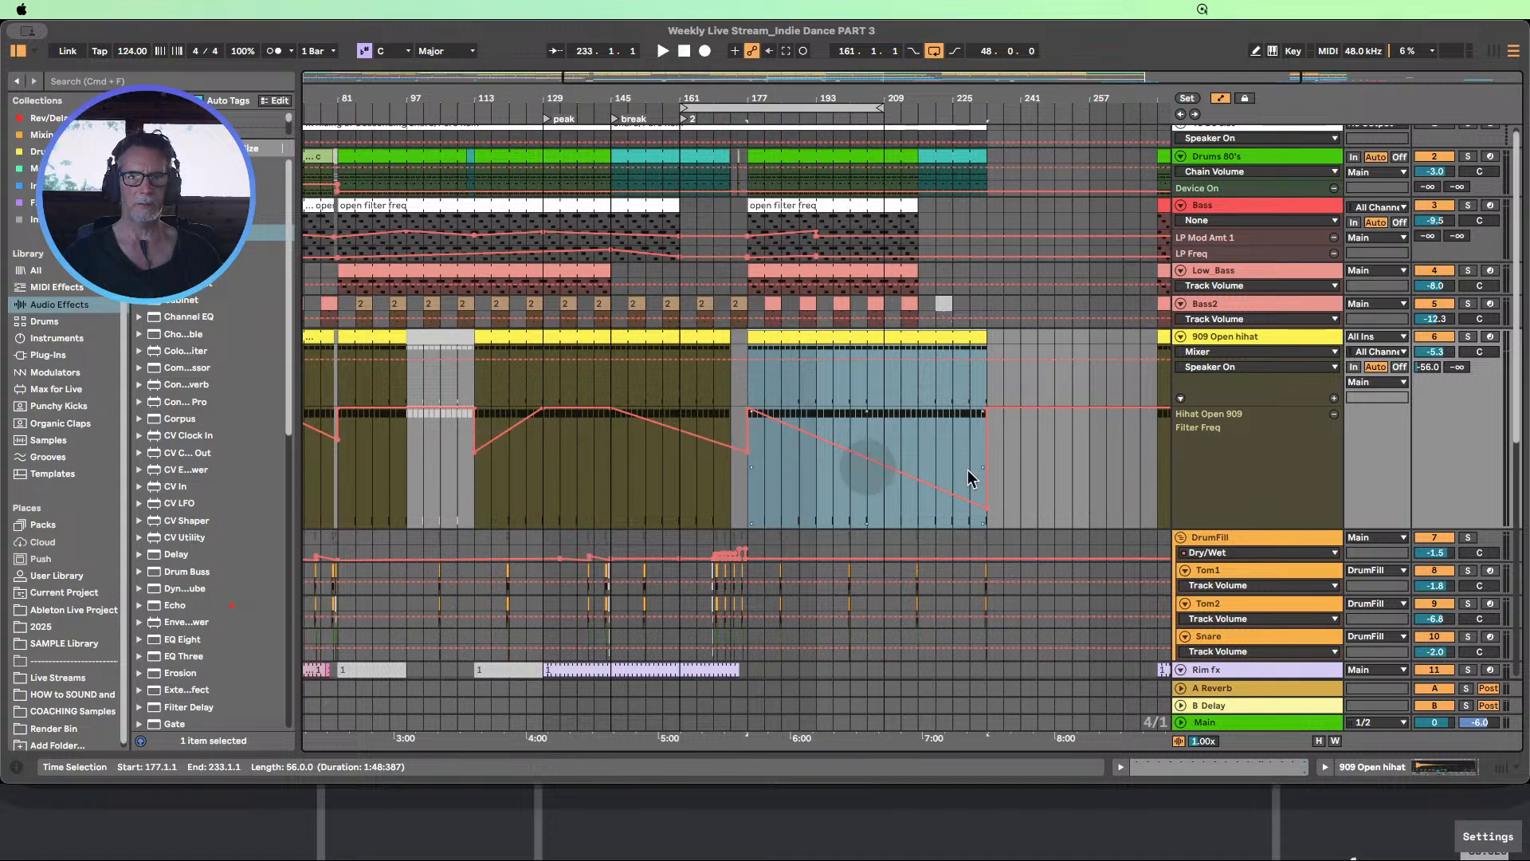
pyautogui.click(1056, 454)
pyautogui.moveTo(987, 514); pyautogui.dragTo(986, 483)
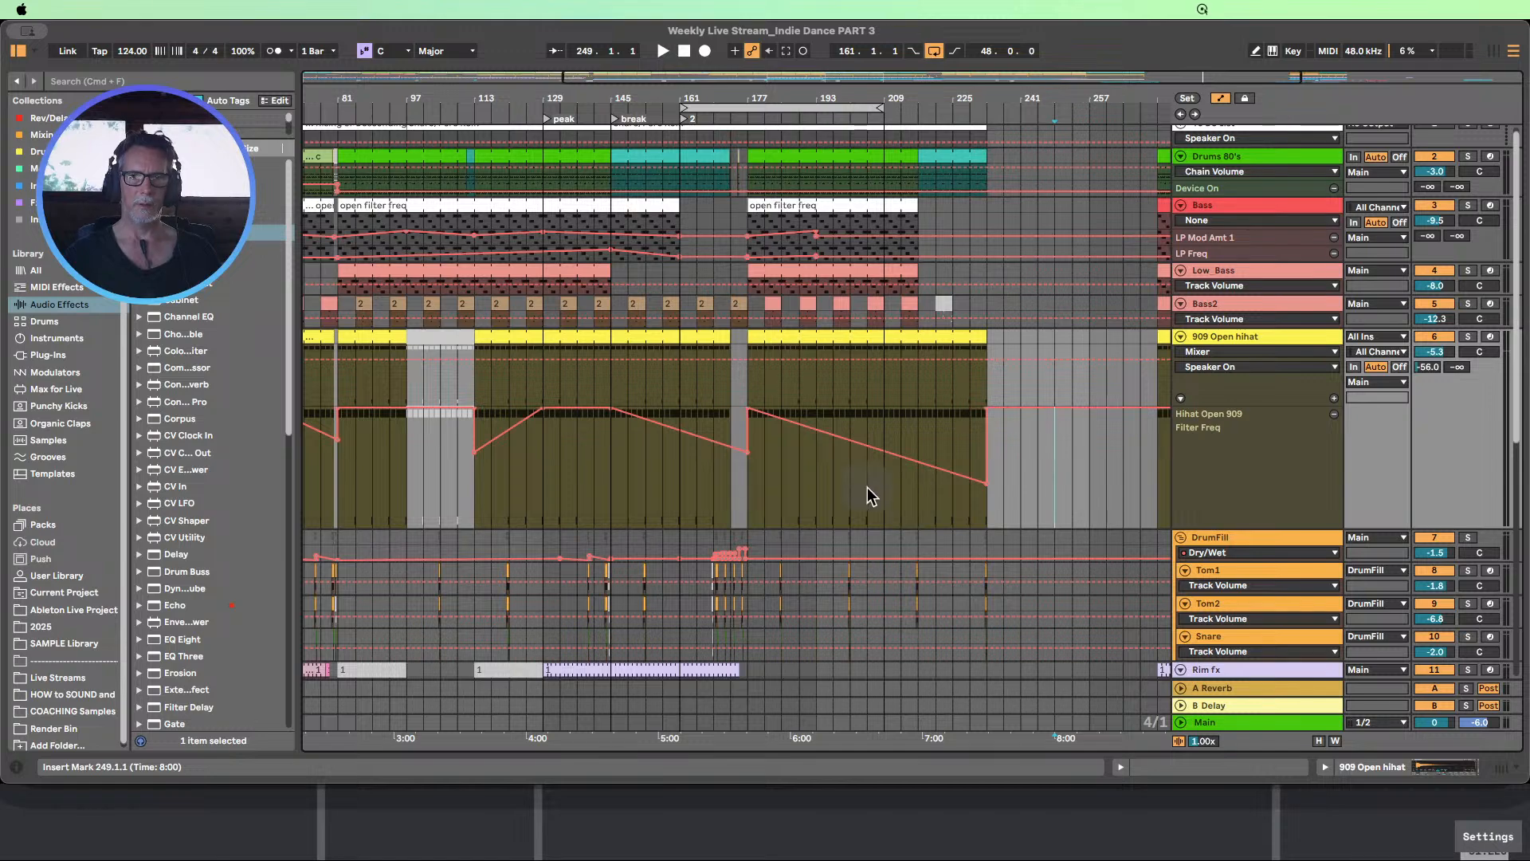
pyautogui.click(762, 473)
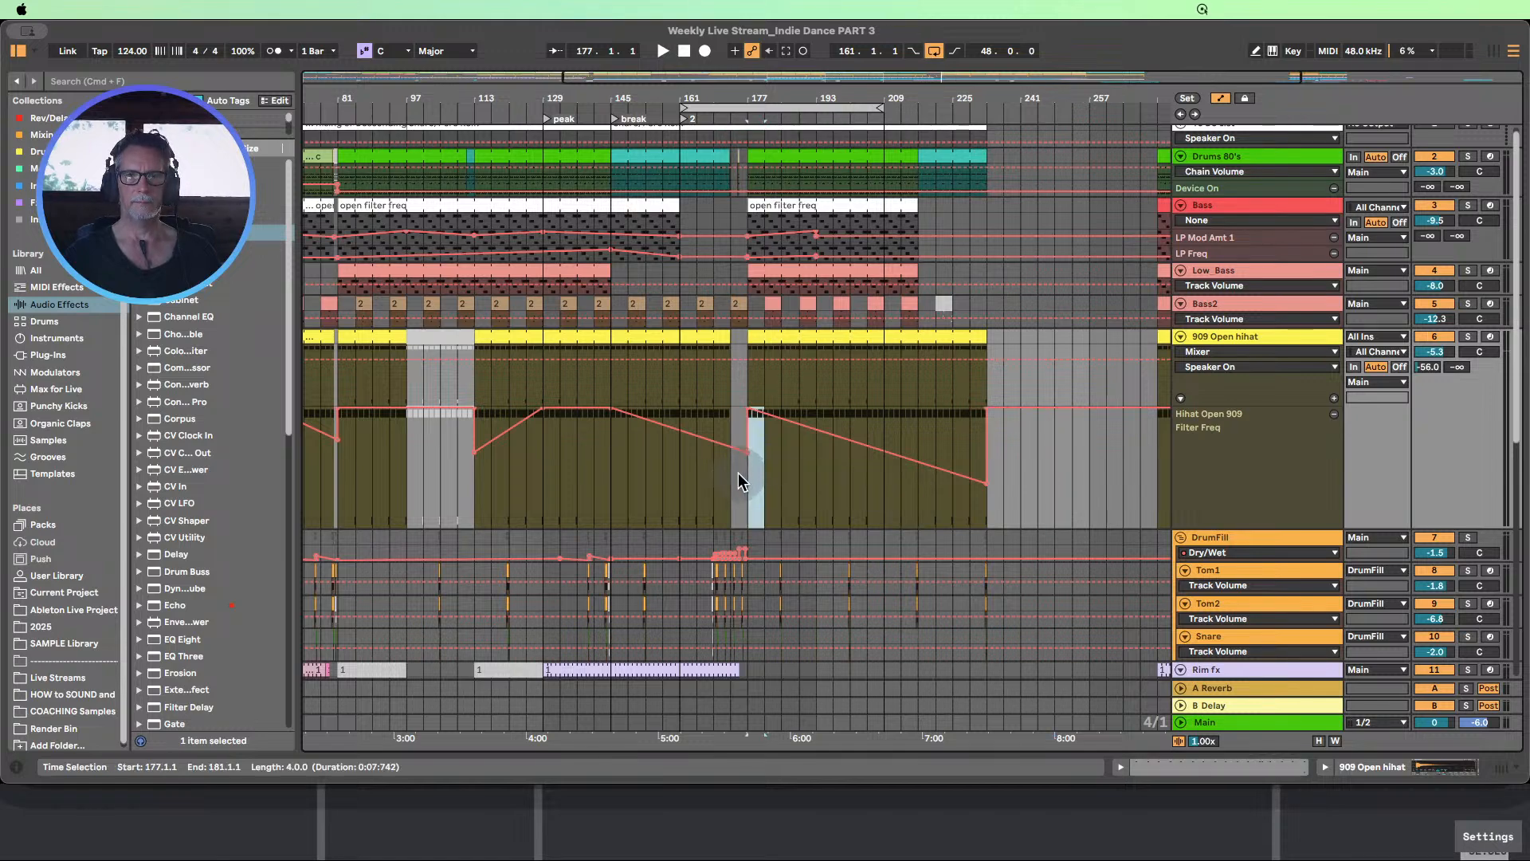
pyautogui.click(985, 509)
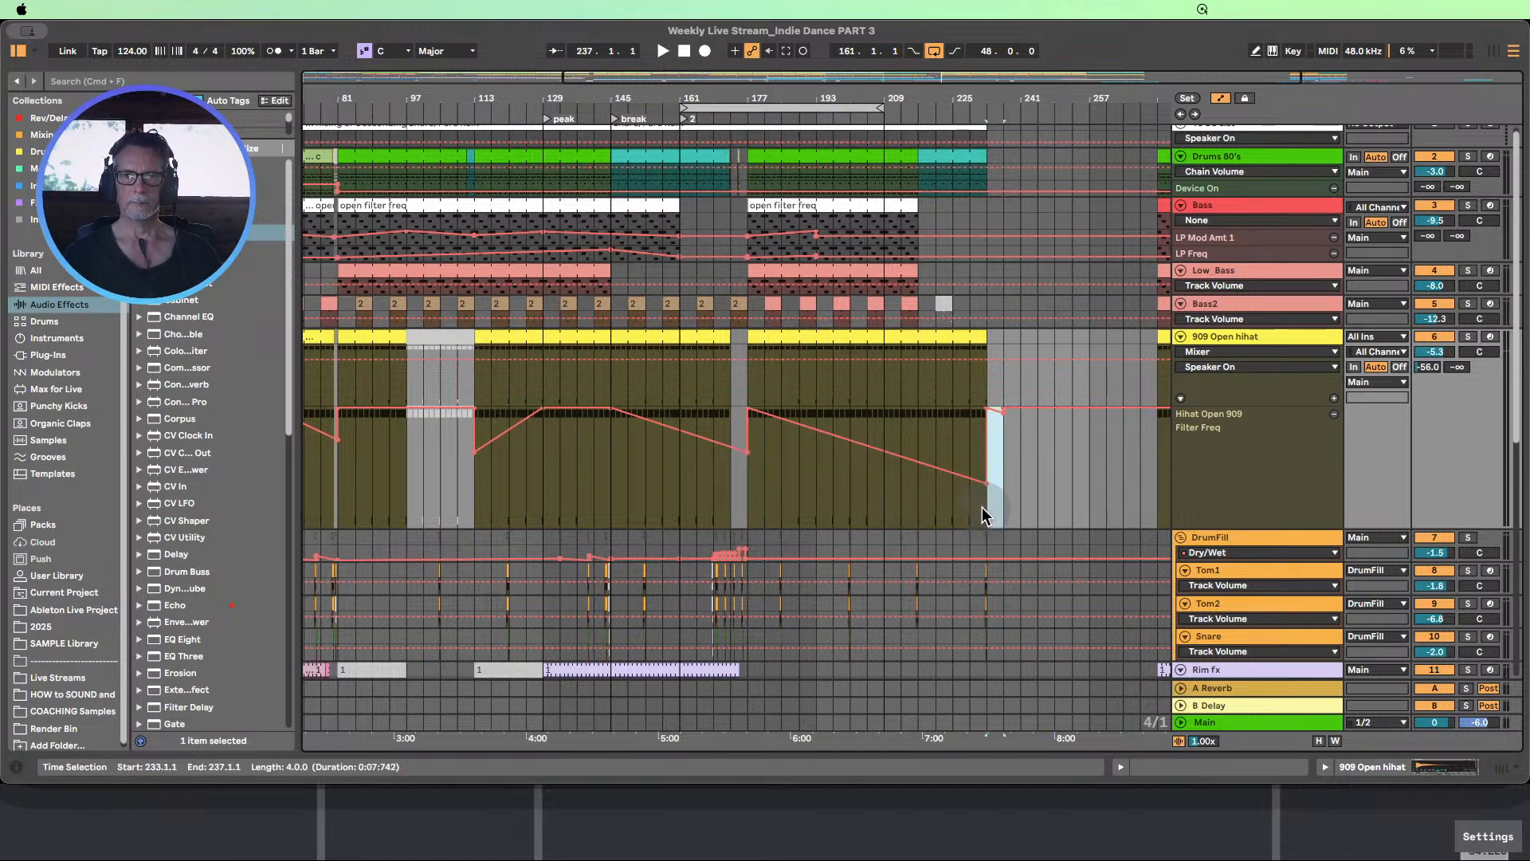
pyautogui.press('super+z')
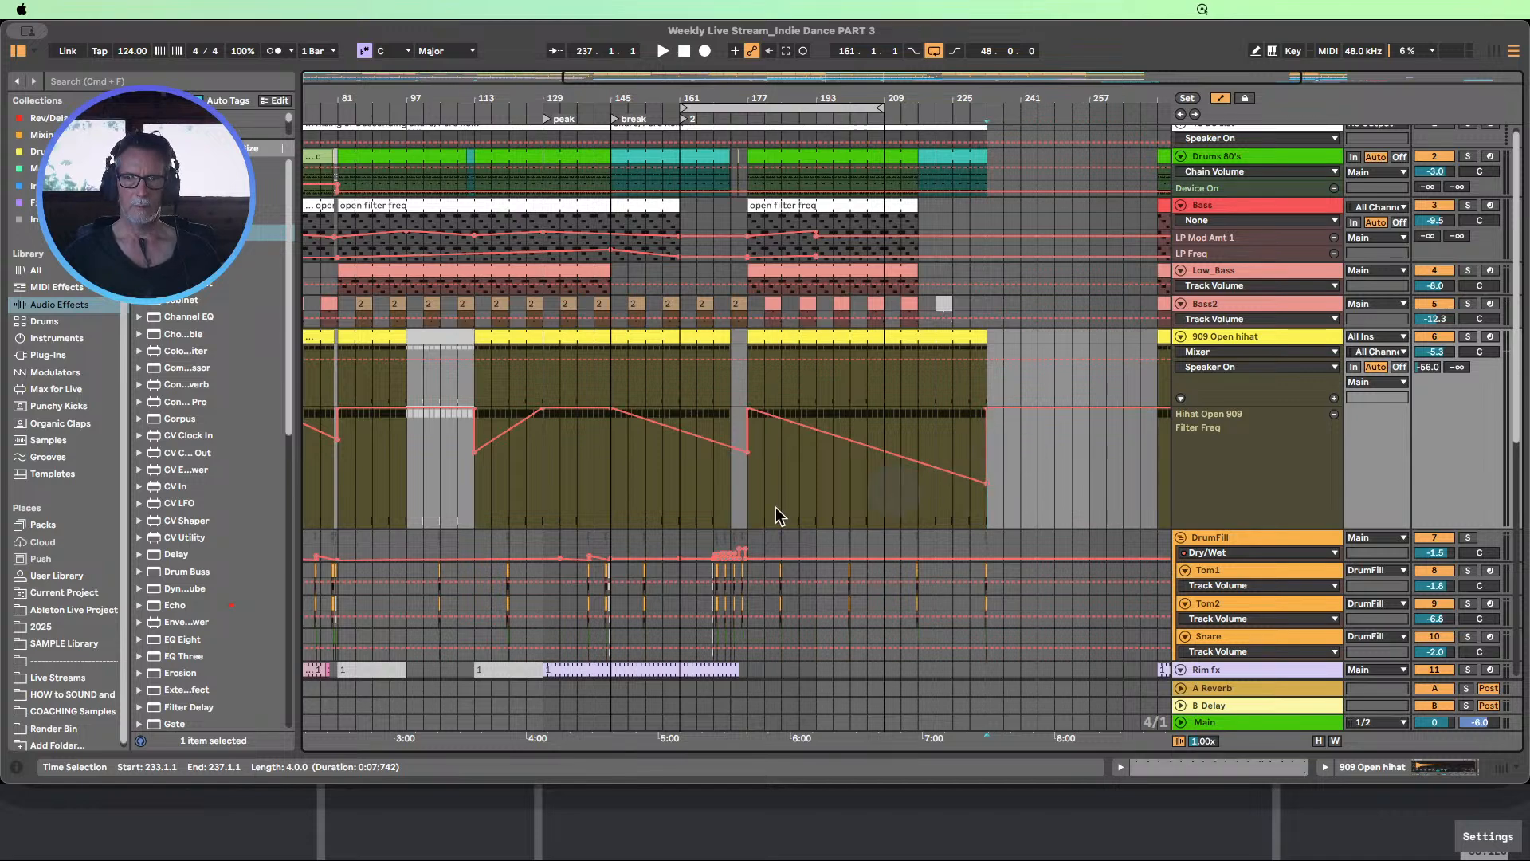
# Copy the 909 Open hihat's Filter Freq automation from bars 173–181 to bar 229
pyautogui.moveTo(733, 495); pyautogui.dragTo(759, 495)
pyautogui.press('super+c')
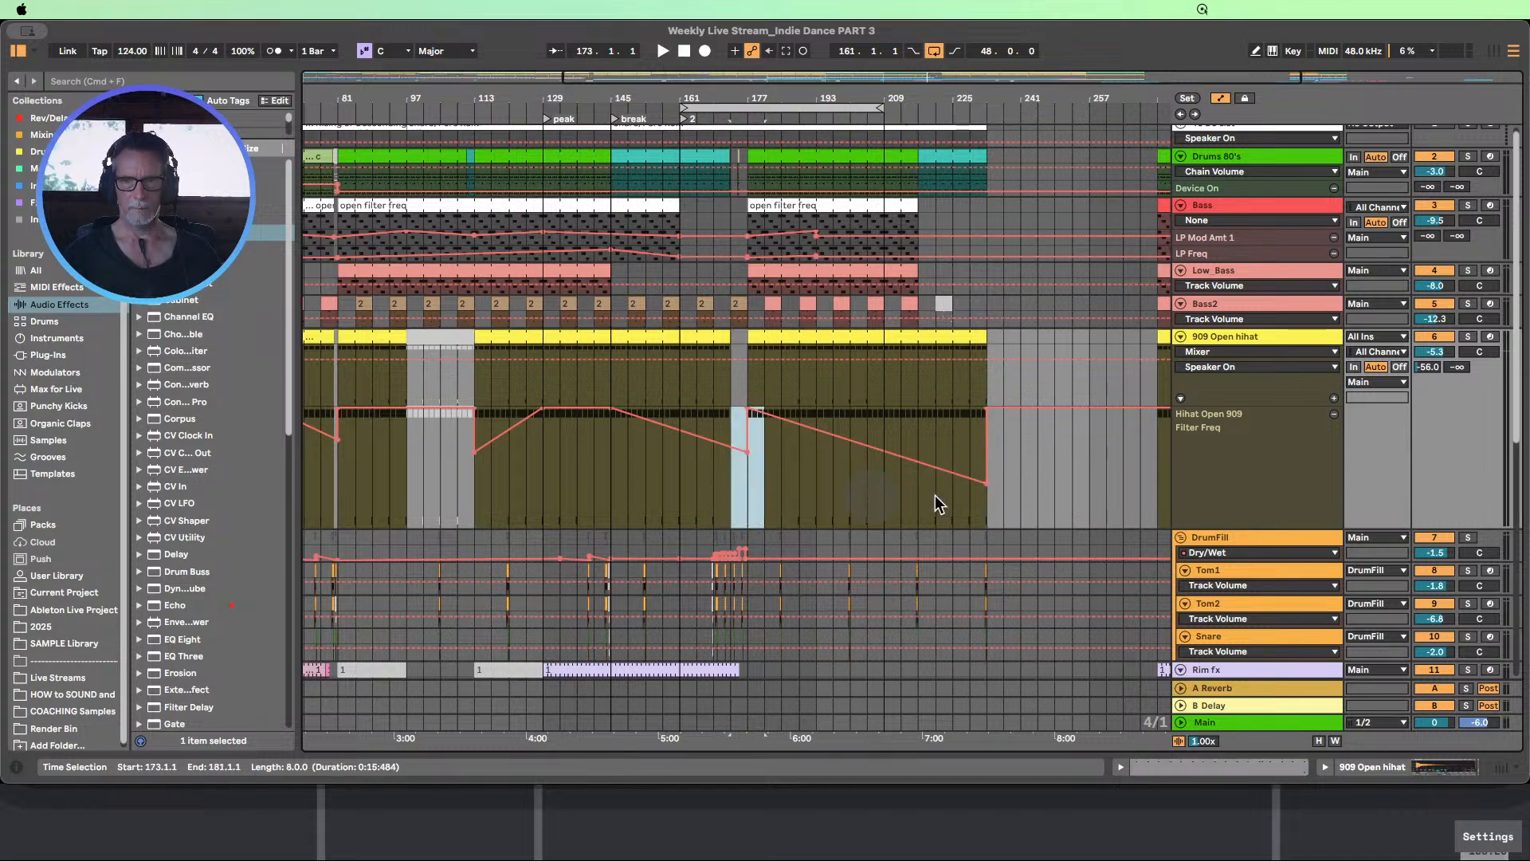
pyautogui.click(971, 505)
pyautogui.press('super+v')
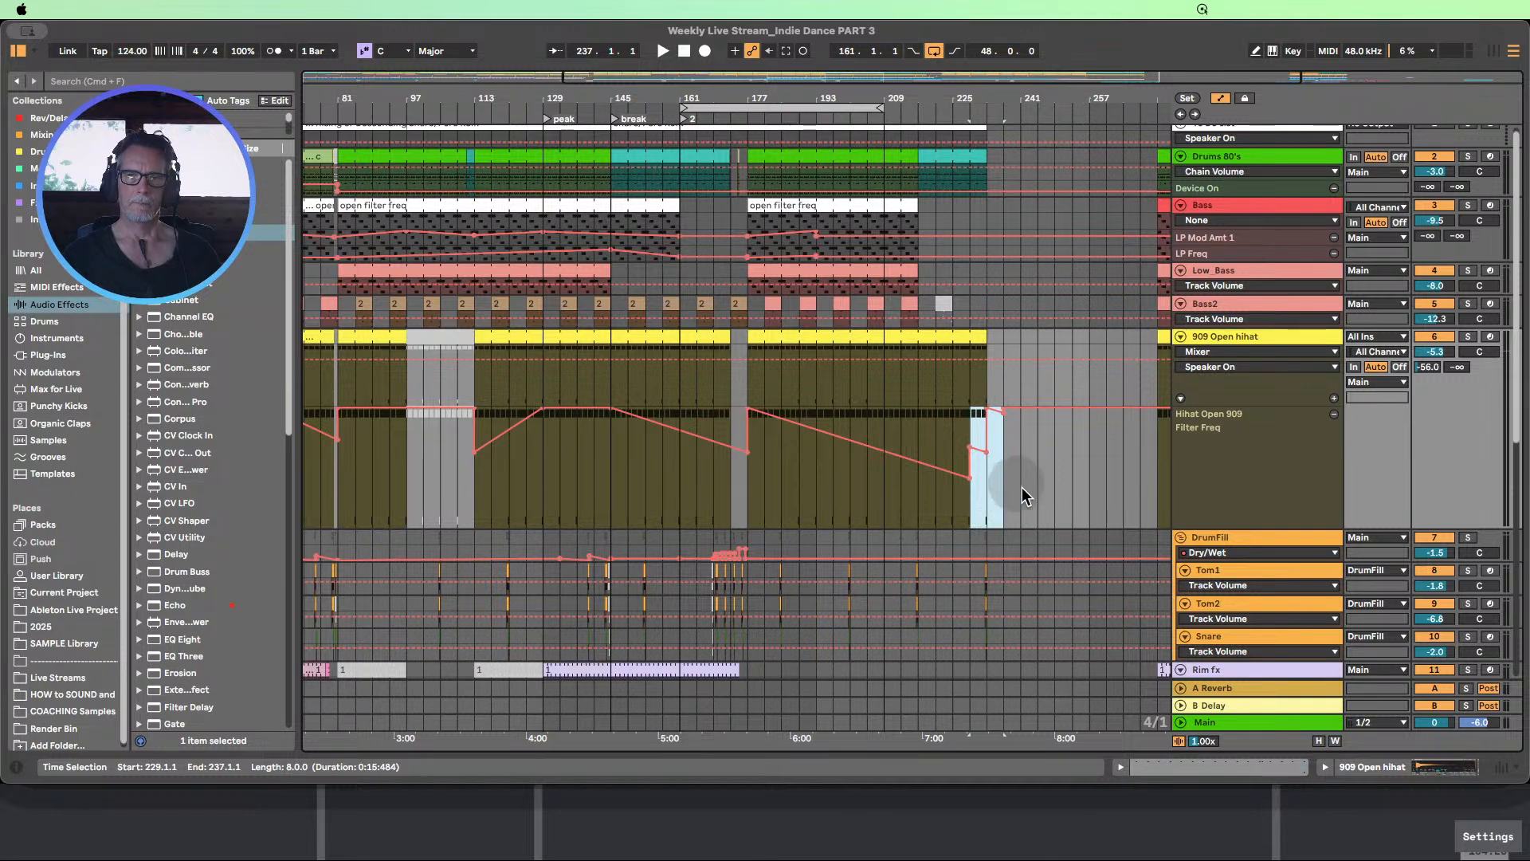
# Delete the pasted Filter Freq breakpoints at bars 229 and 237, leaving one ramp from bar 177 to bar 233
pyautogui.click(1021, 488)
pyautogui.click(971, 479)
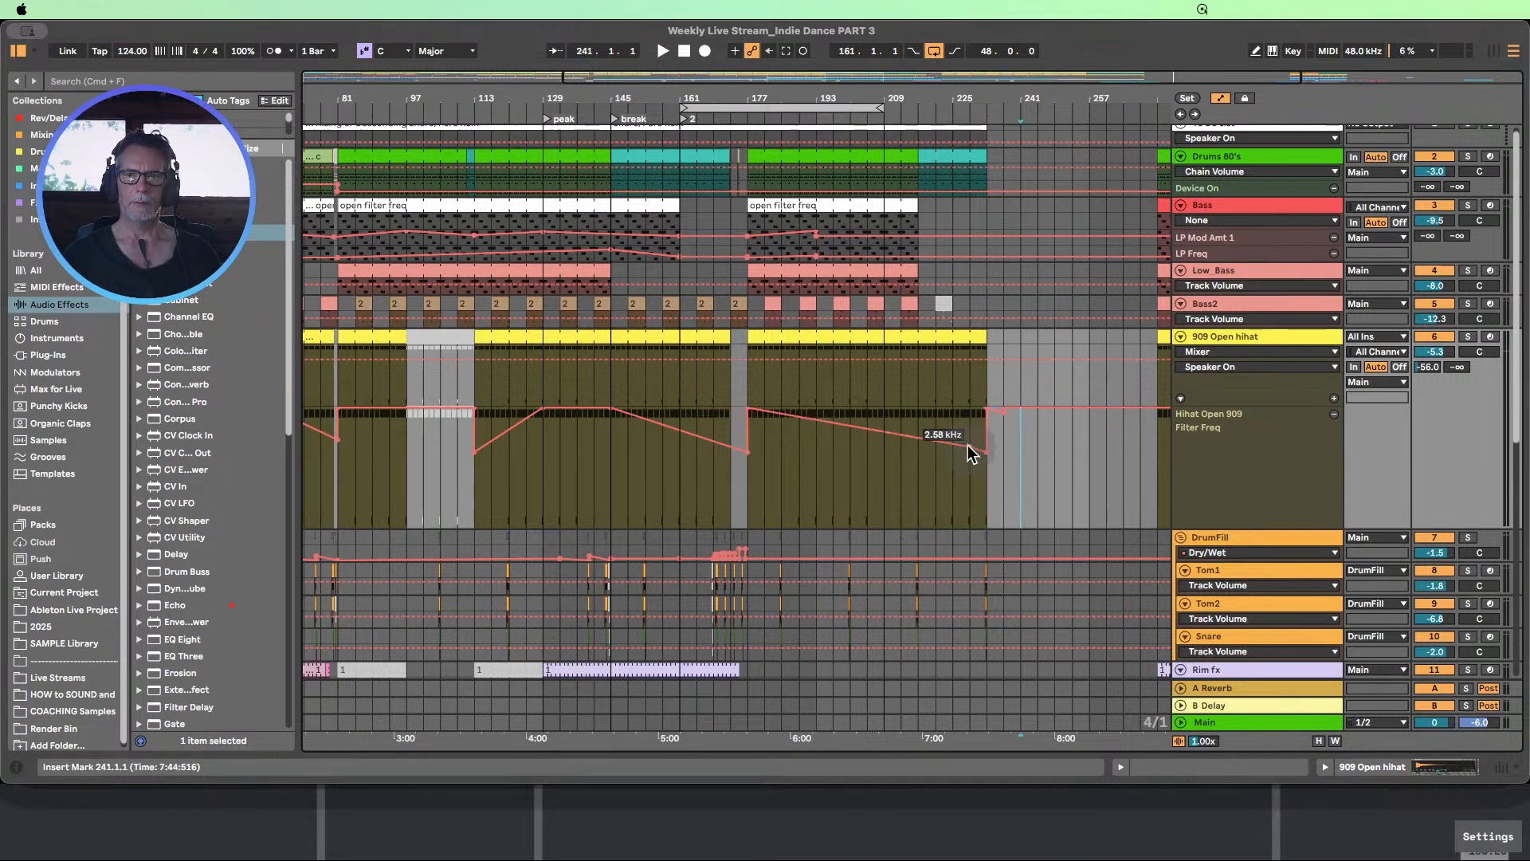
pyautogui.click(1002, 410)
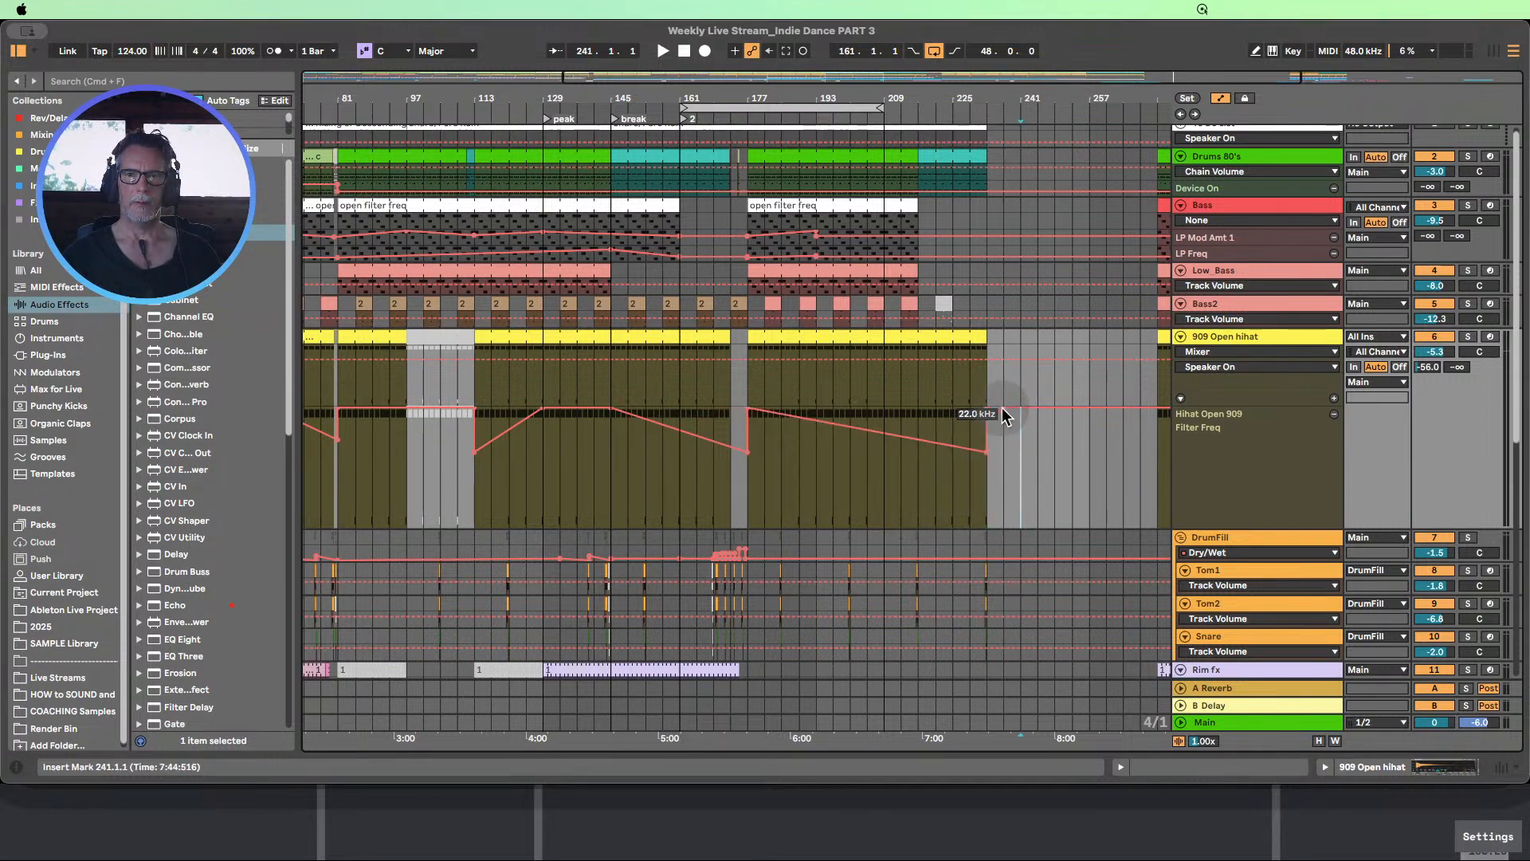
pyautogui.click(1002, 412)
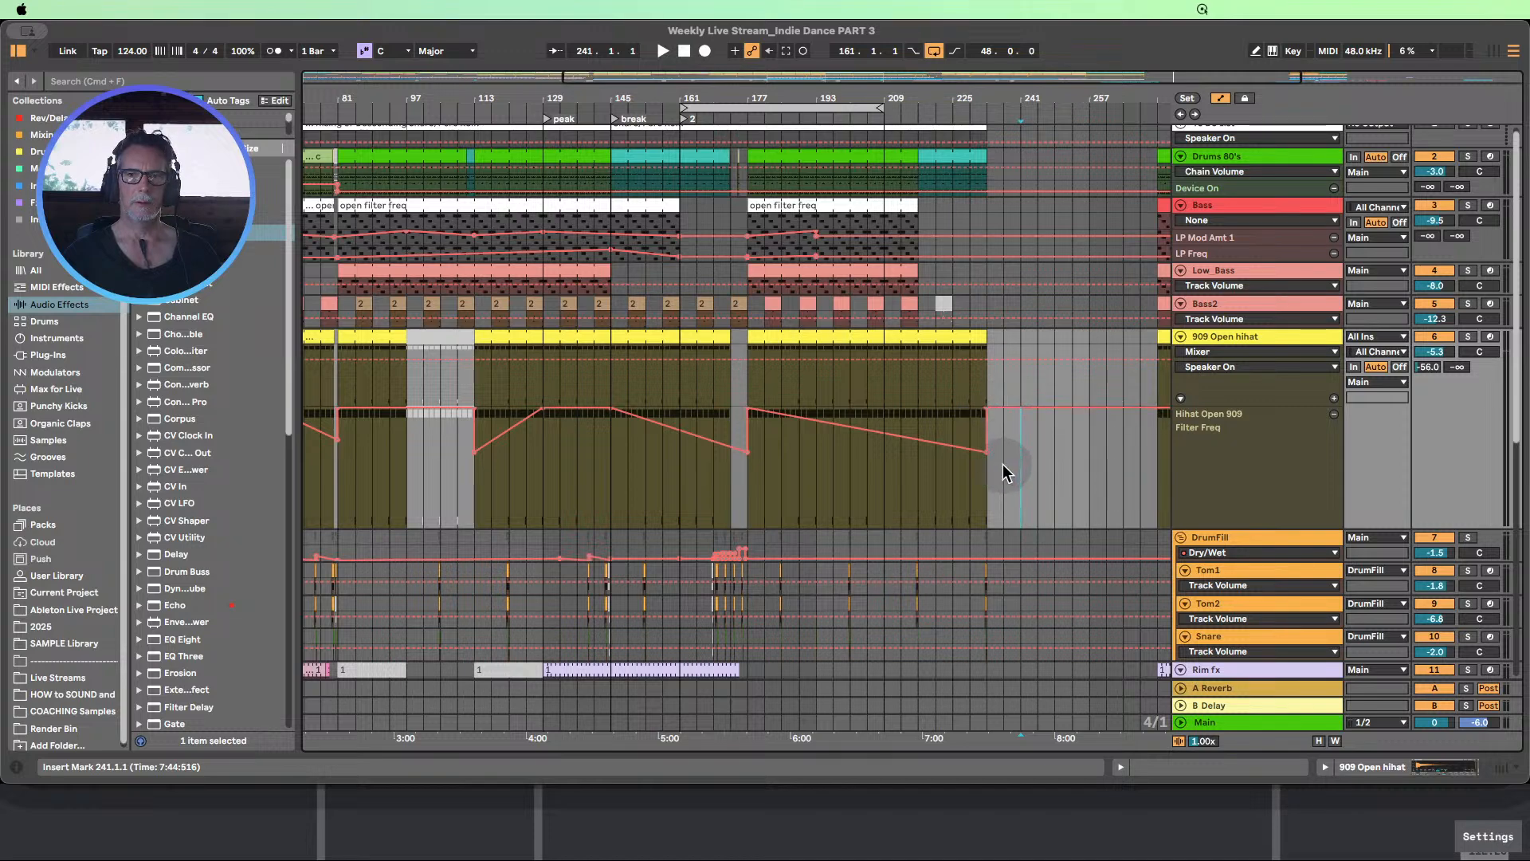
# Play the arrangement from bar 167 and review the tracks' clips and automation through the transition at bar 177
pyautogui.scroll(1, 1008, 471)
pyautogui.click(707, 110)
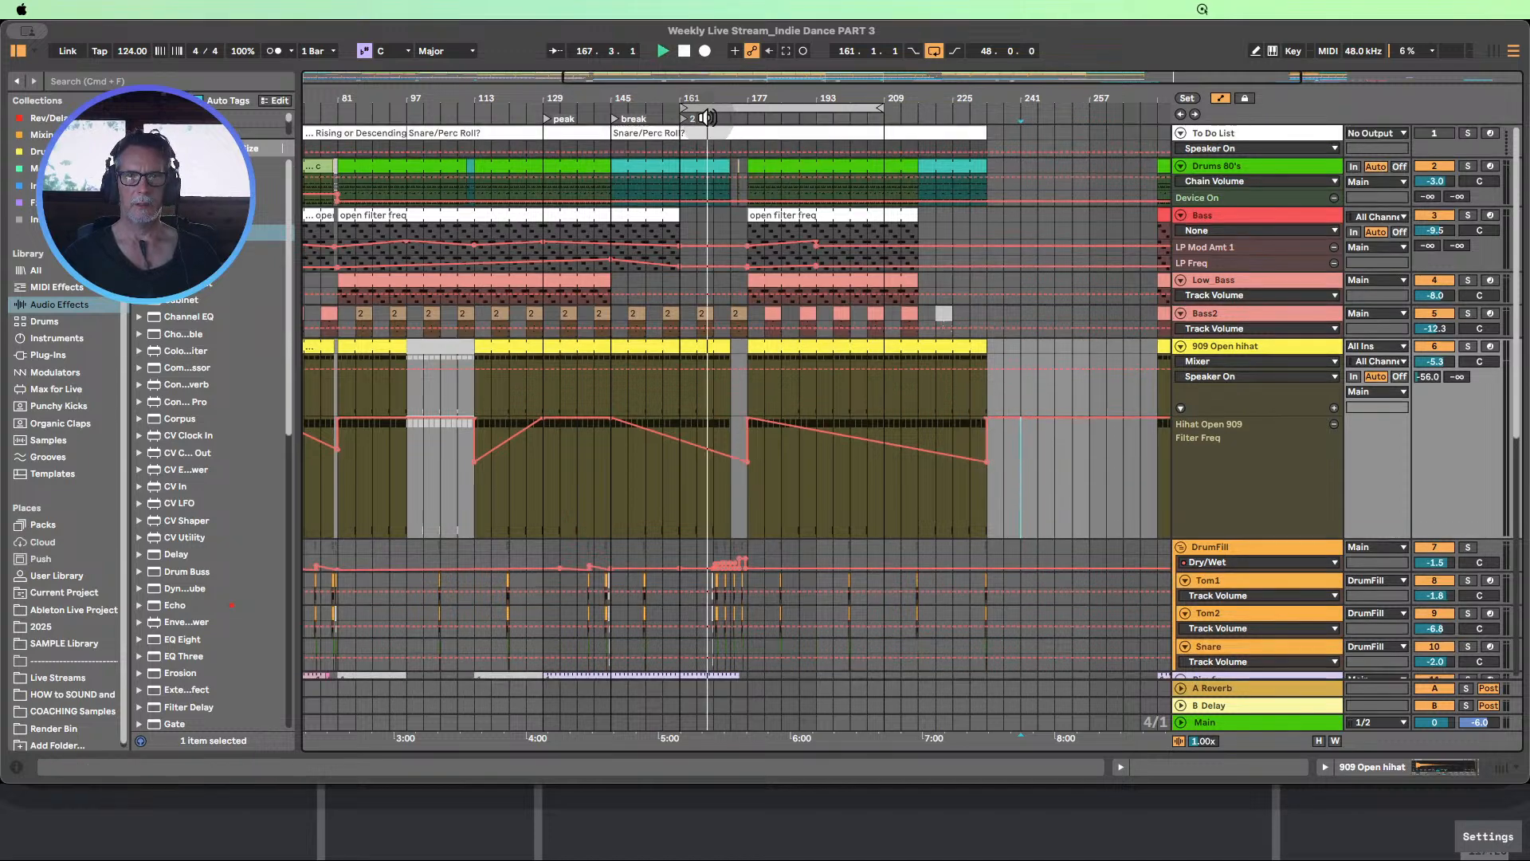
pyautogui.scroll(-1, 874, 298)
pyautogui.scroll(-5, 852, 289)
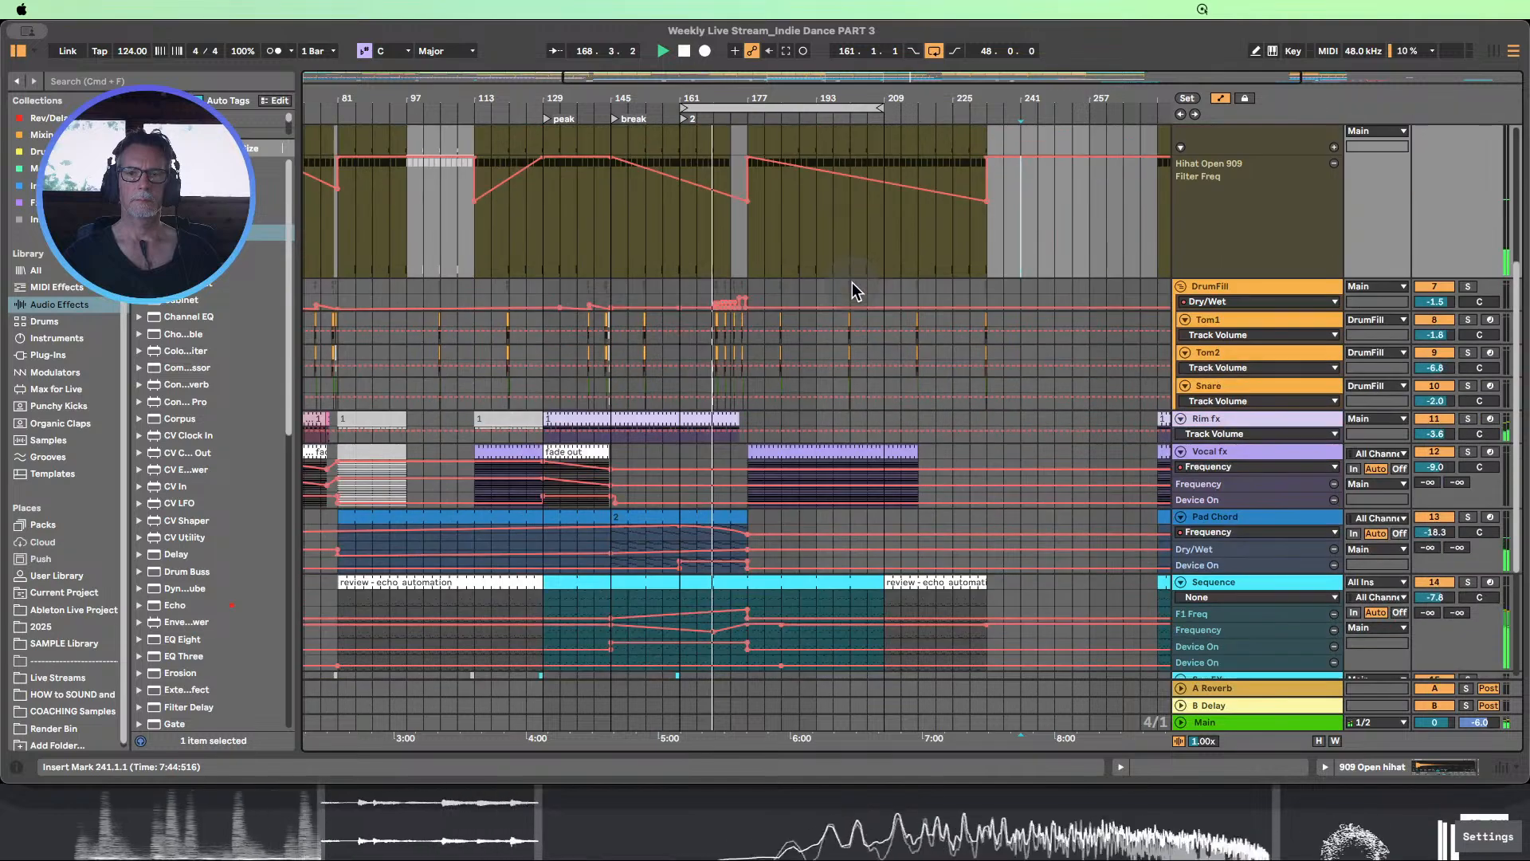
pyautogui.scroll(6, 875, 307)
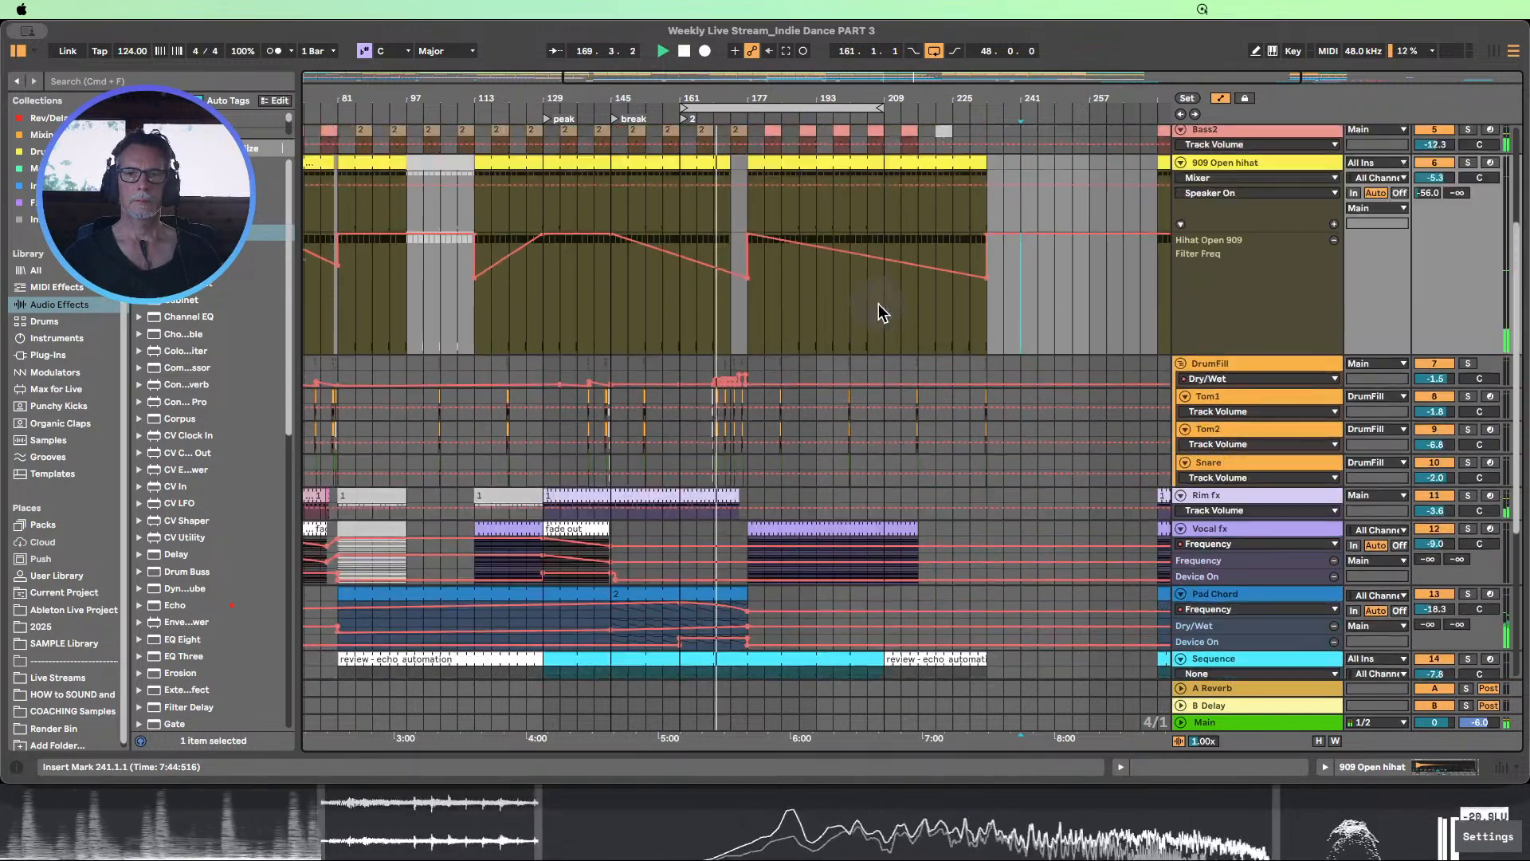
pyautogui.scroll(-8, 878, 304)
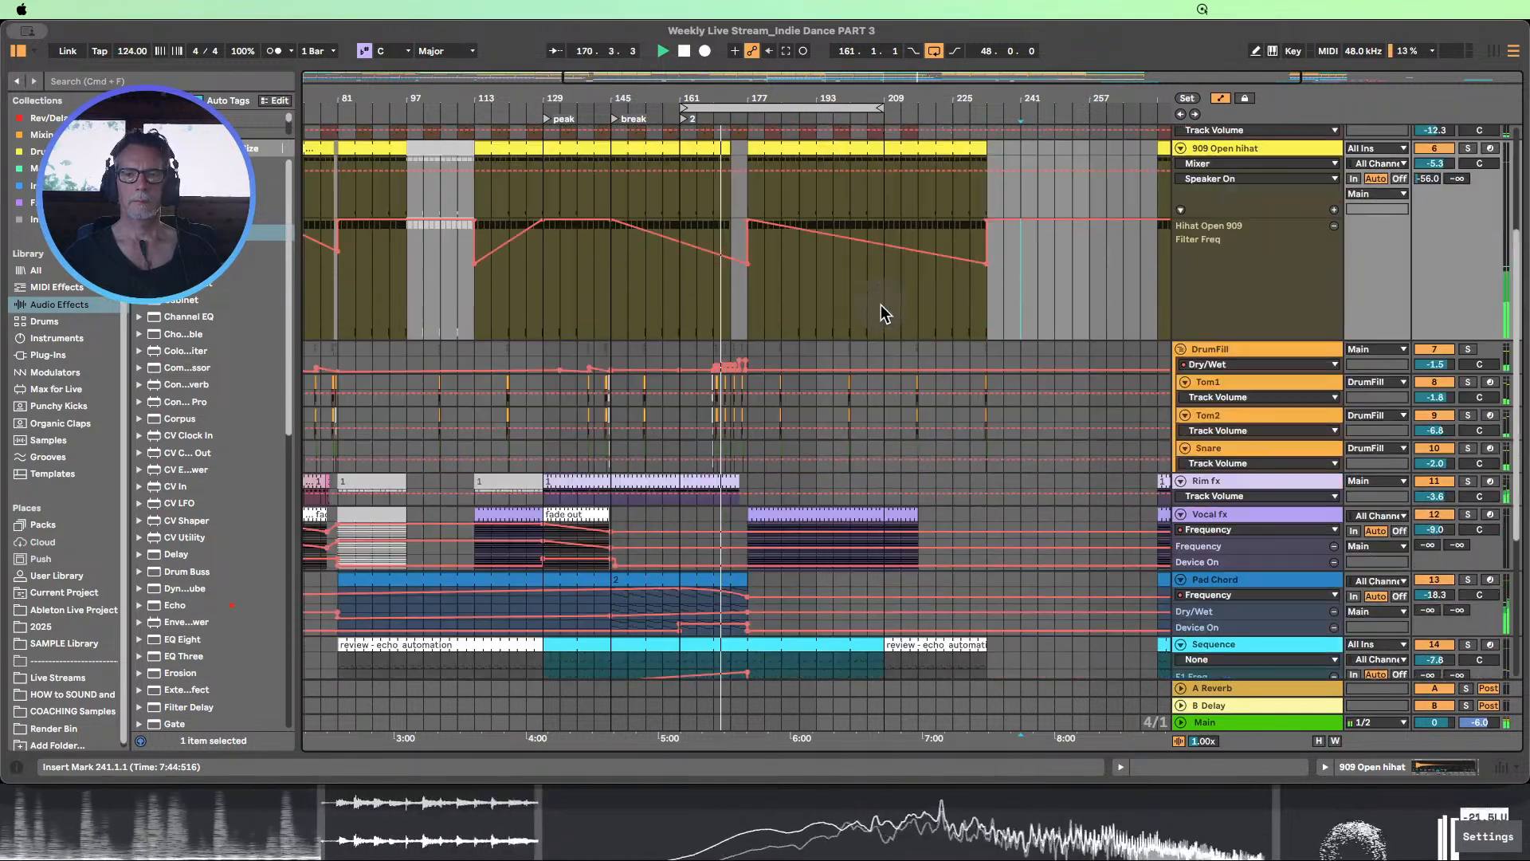
pyautogui.scroll(-2, 880, 305)
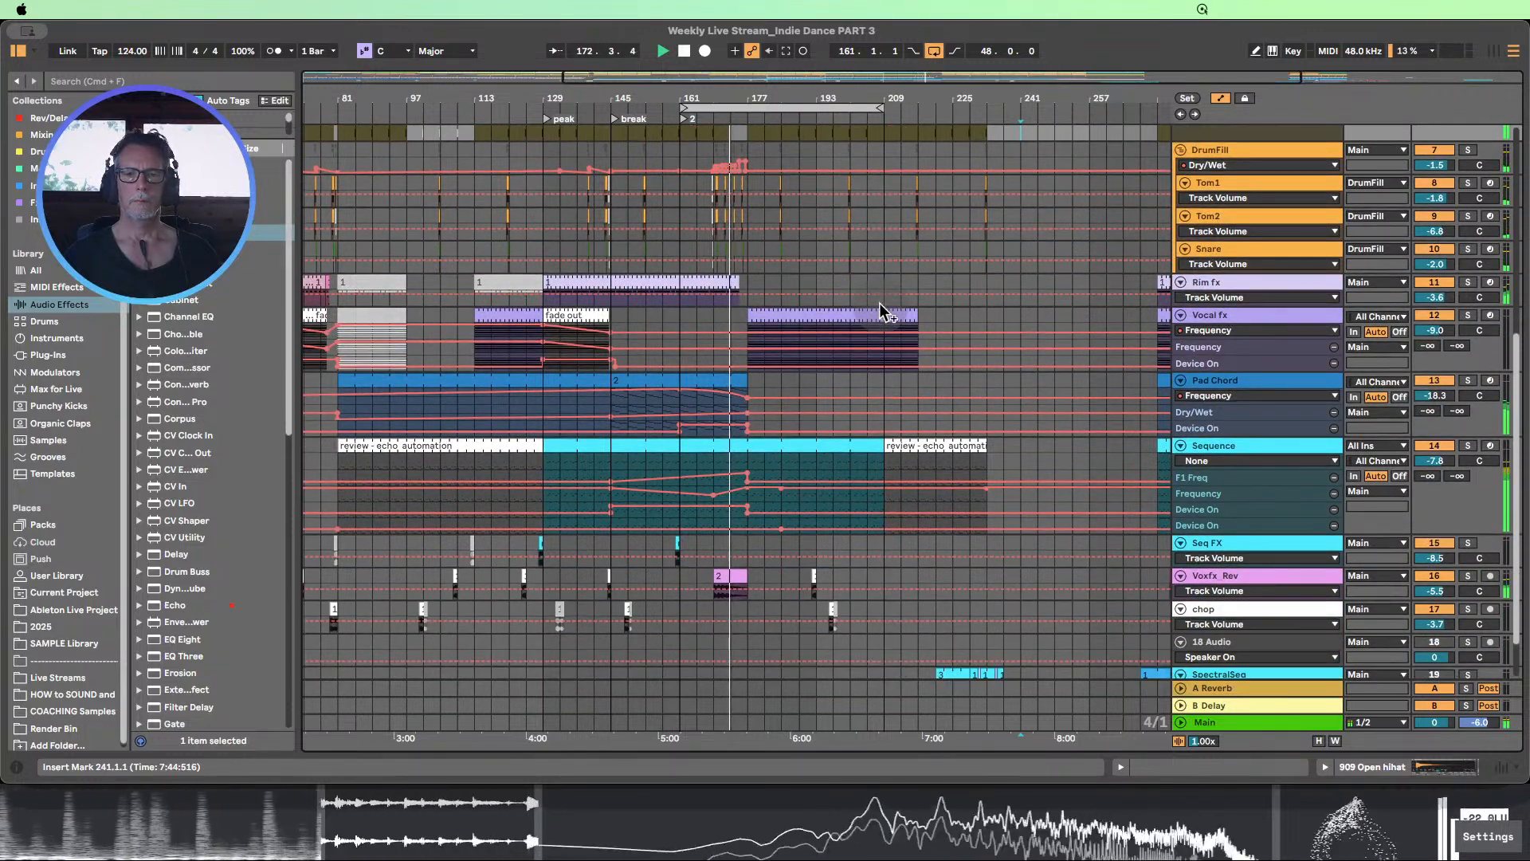
pyautogui.scroll(4, 882, 311)
pyautogui.scroll(3, 881, 304)
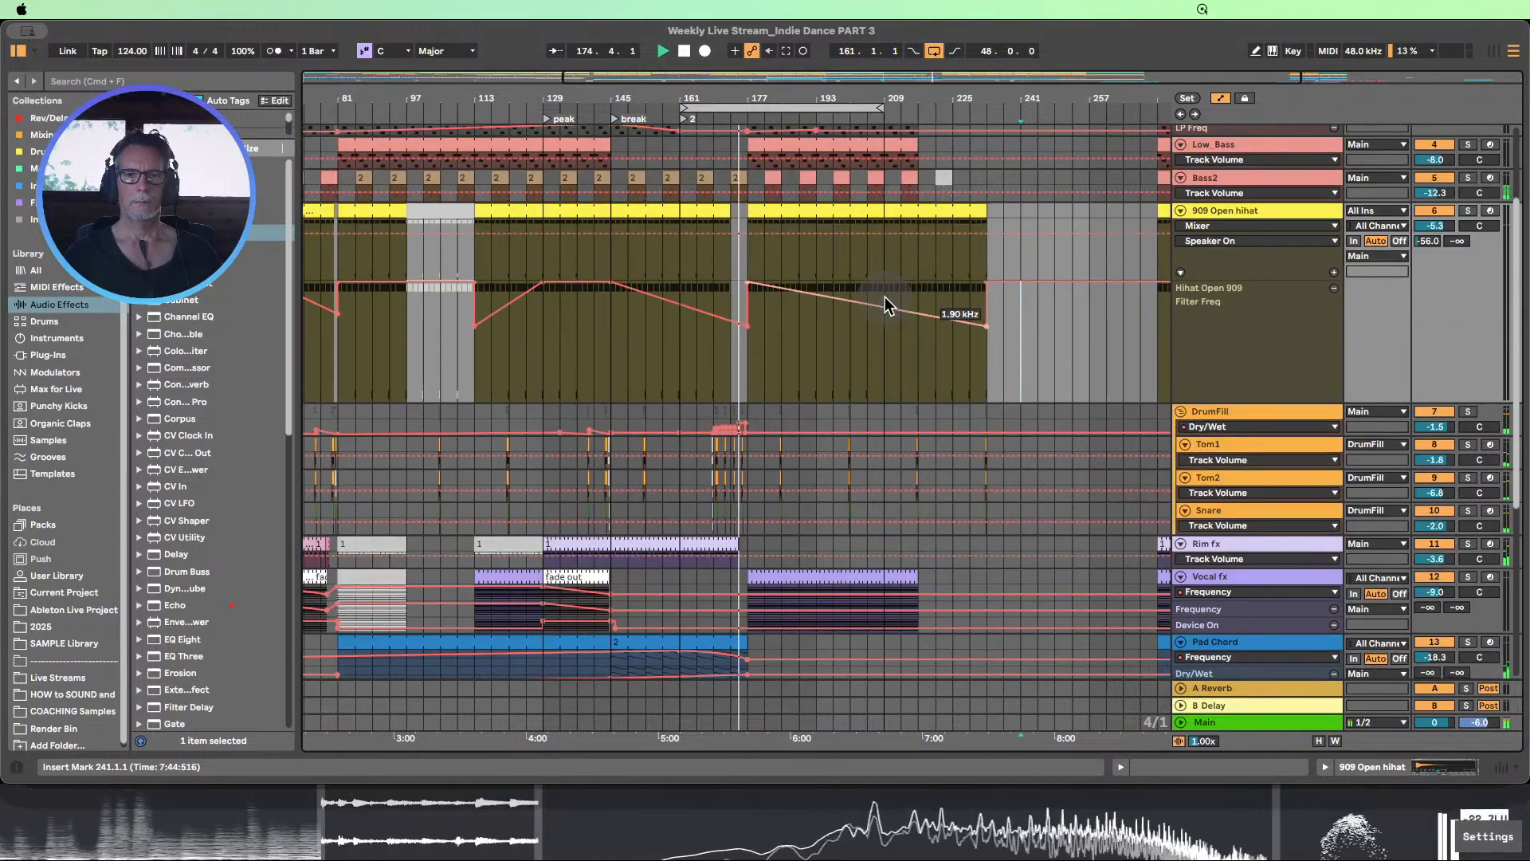
pyautogui.scroll(-3, 886, 304)
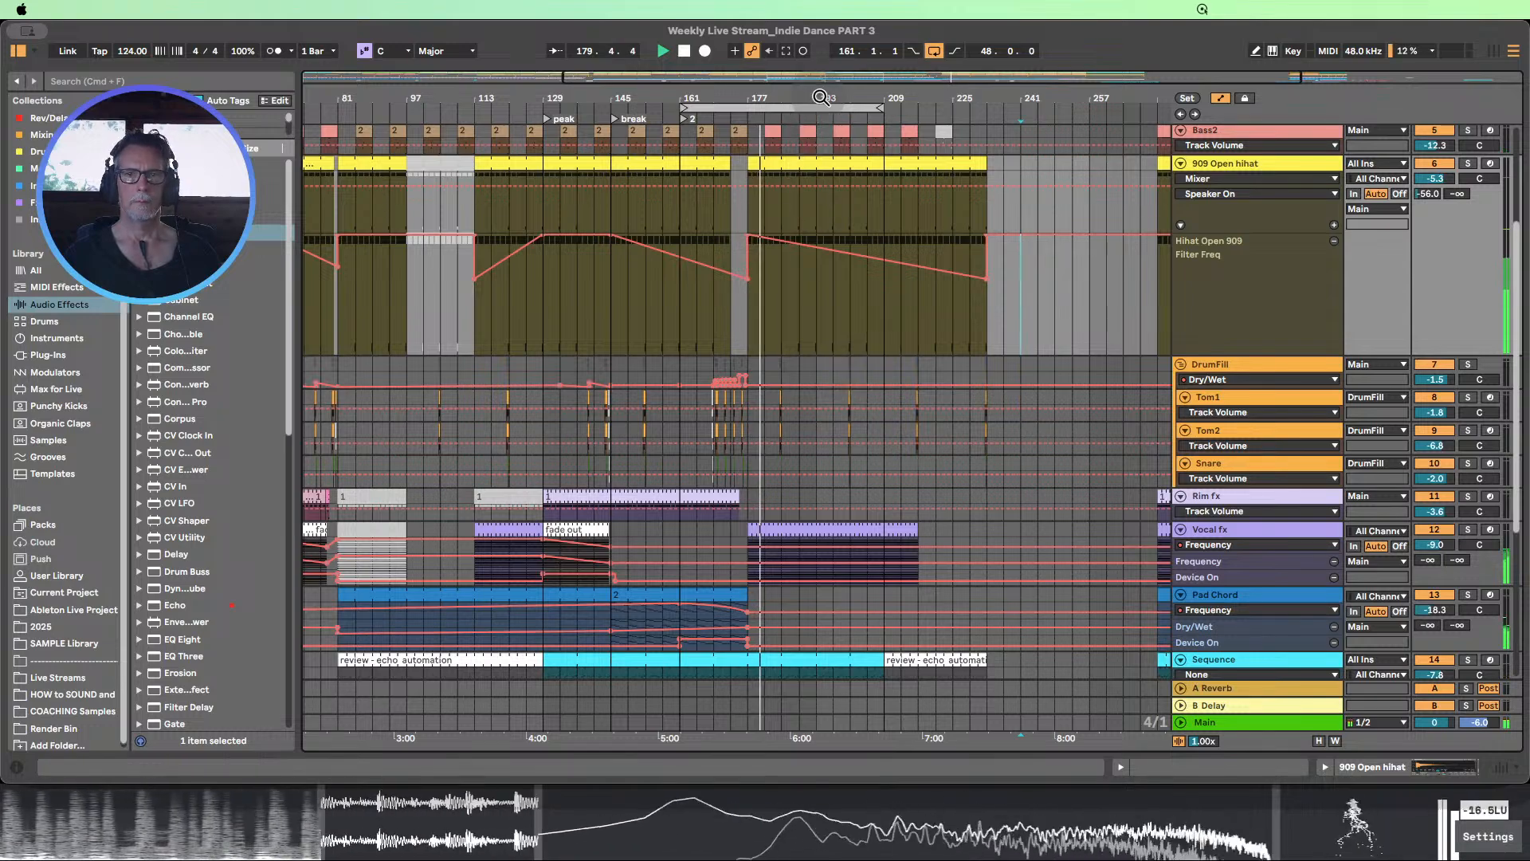
# Enlarge the Sequence track's automation and delete the stray Auto Filter Frequency breakpoints after bar 177
pyautogui.moveTo(811, 99); pyautogui.dragTo(716, 79)
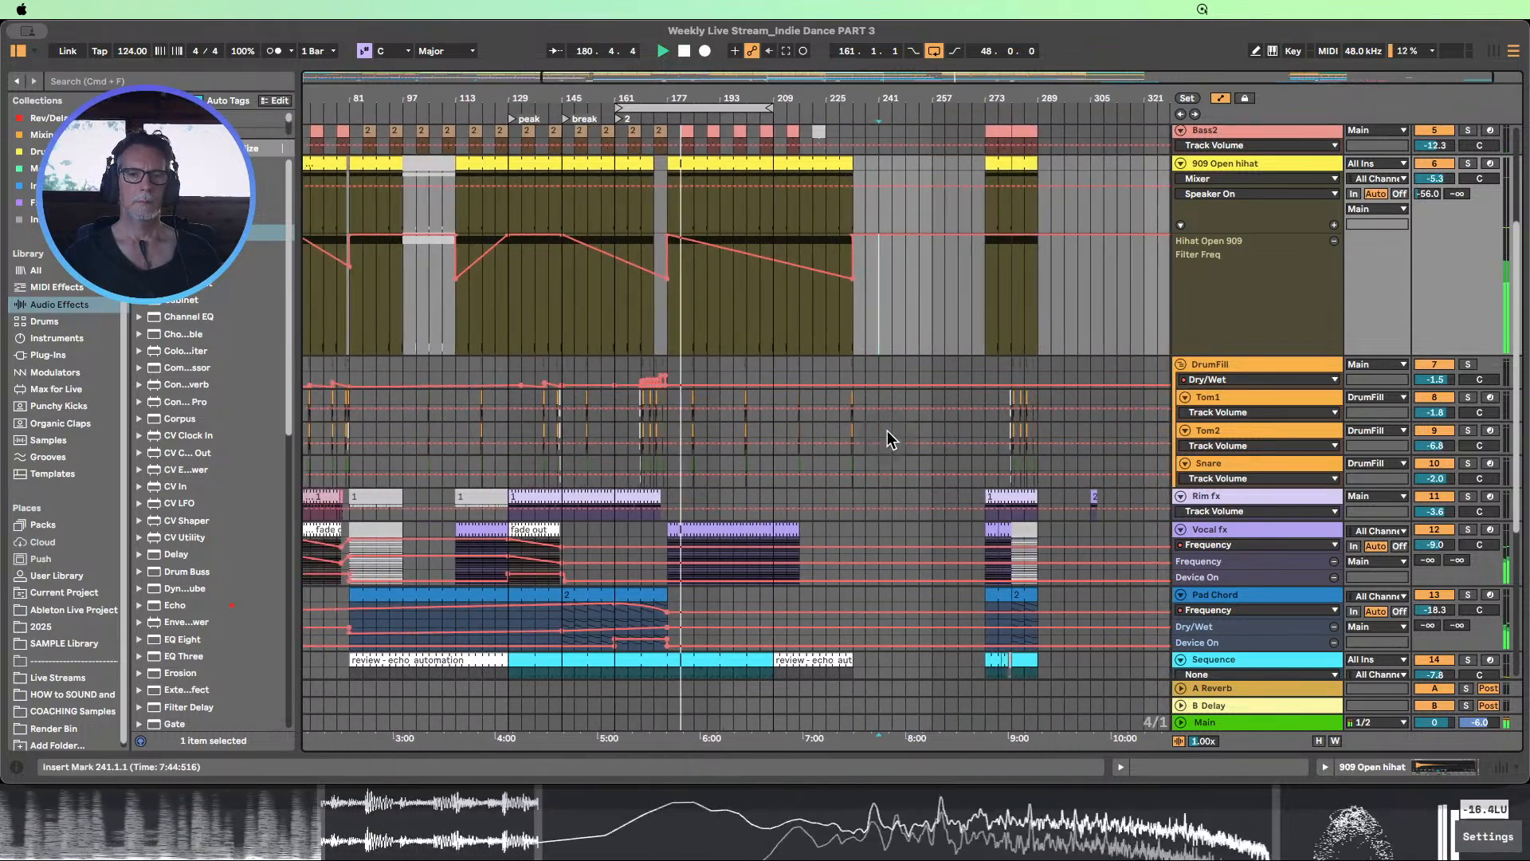
pyautogui.scroll(-3, 884, 429)
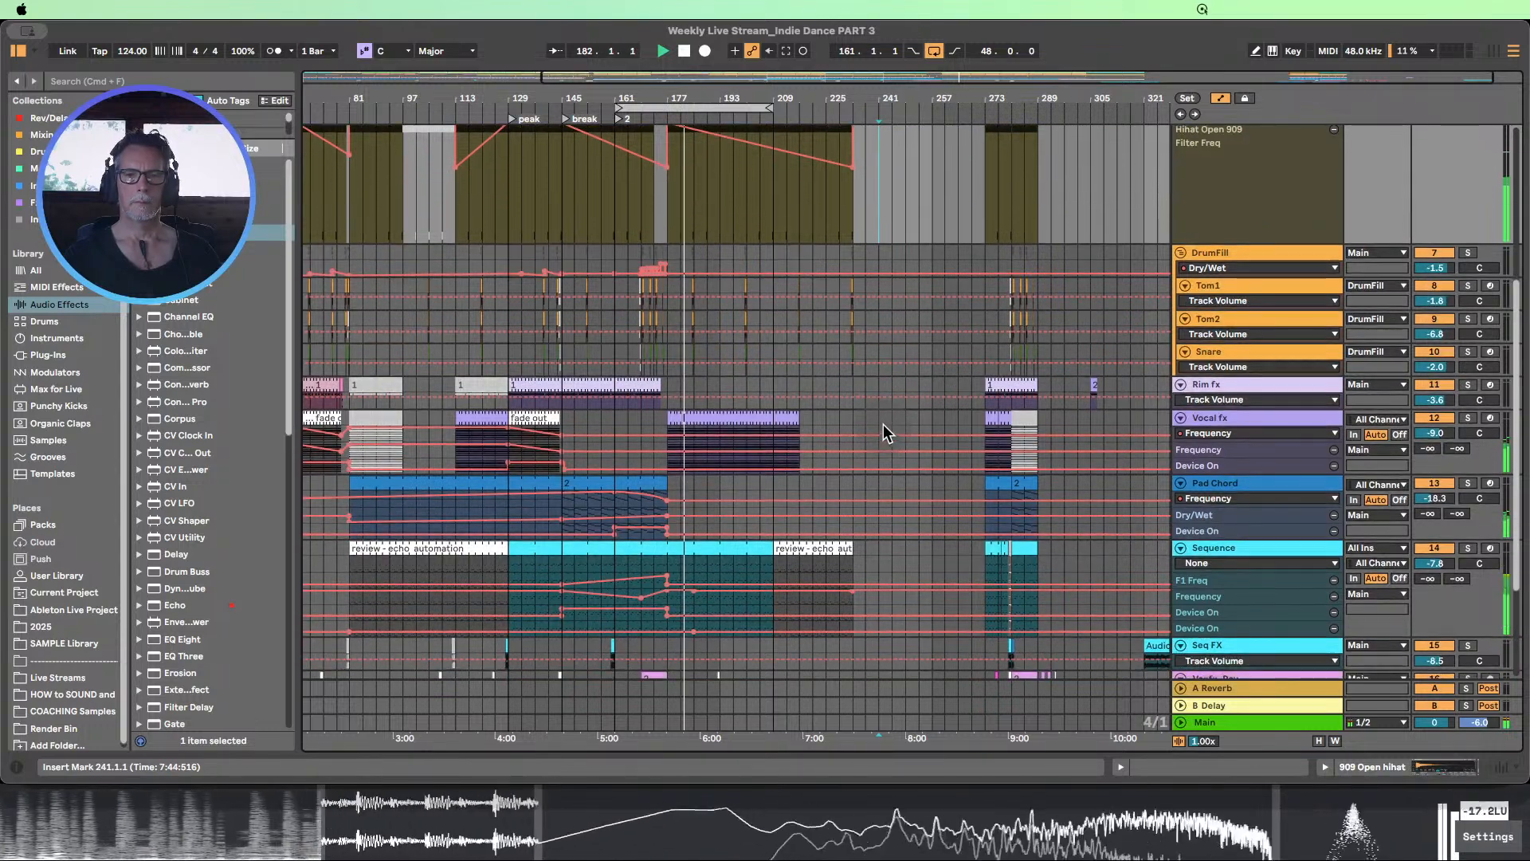
pyautogui.scroll(-2, 880, 421)
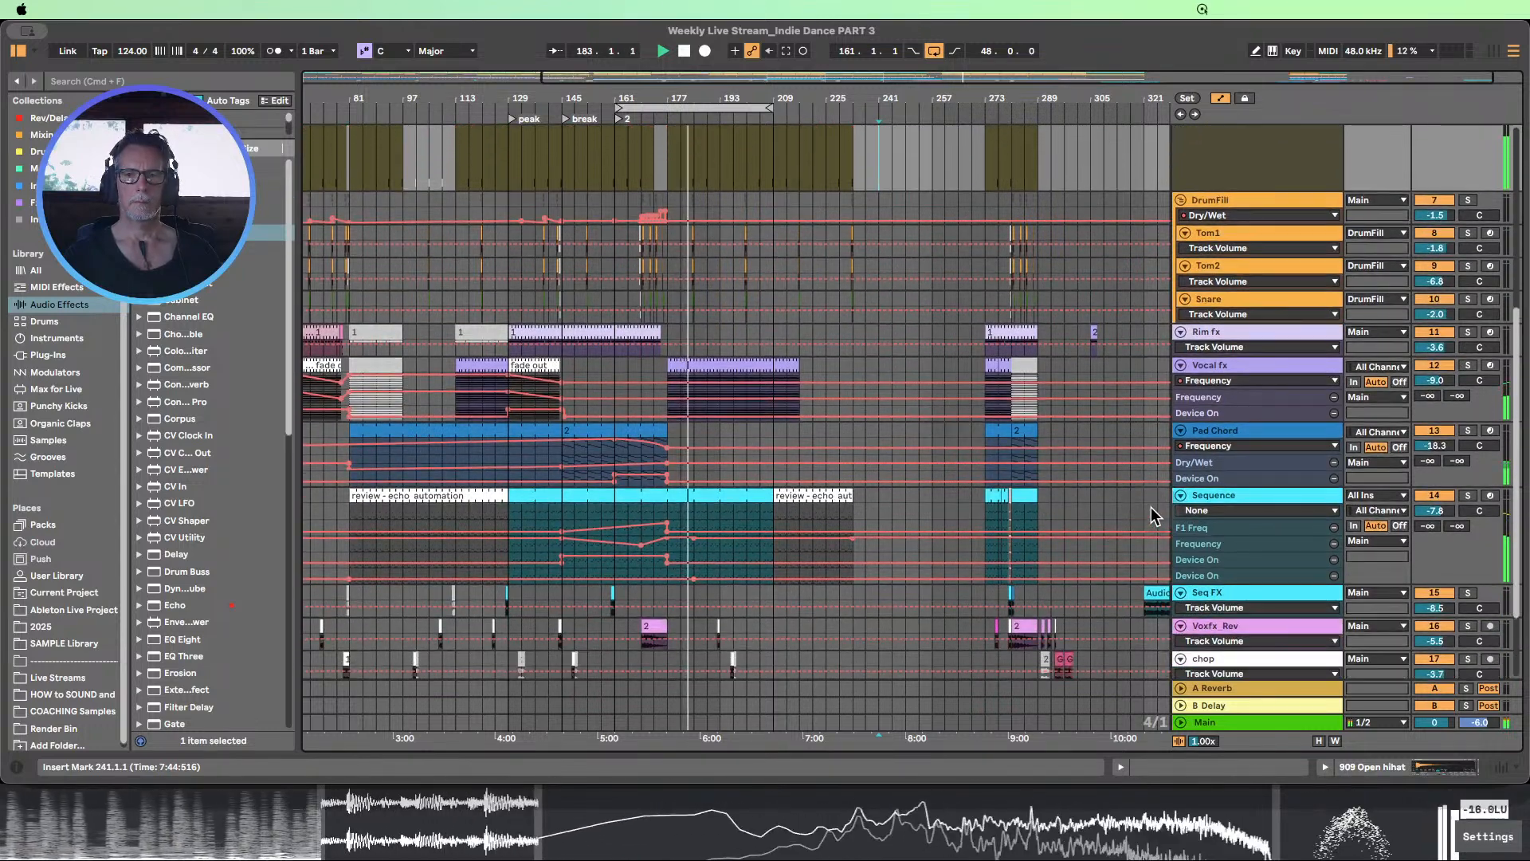
pyautogui.moveTo(1212, 553); pyautogui.dragTo(1219, 591)
pyautogui.scroll(-3, 994, 475)
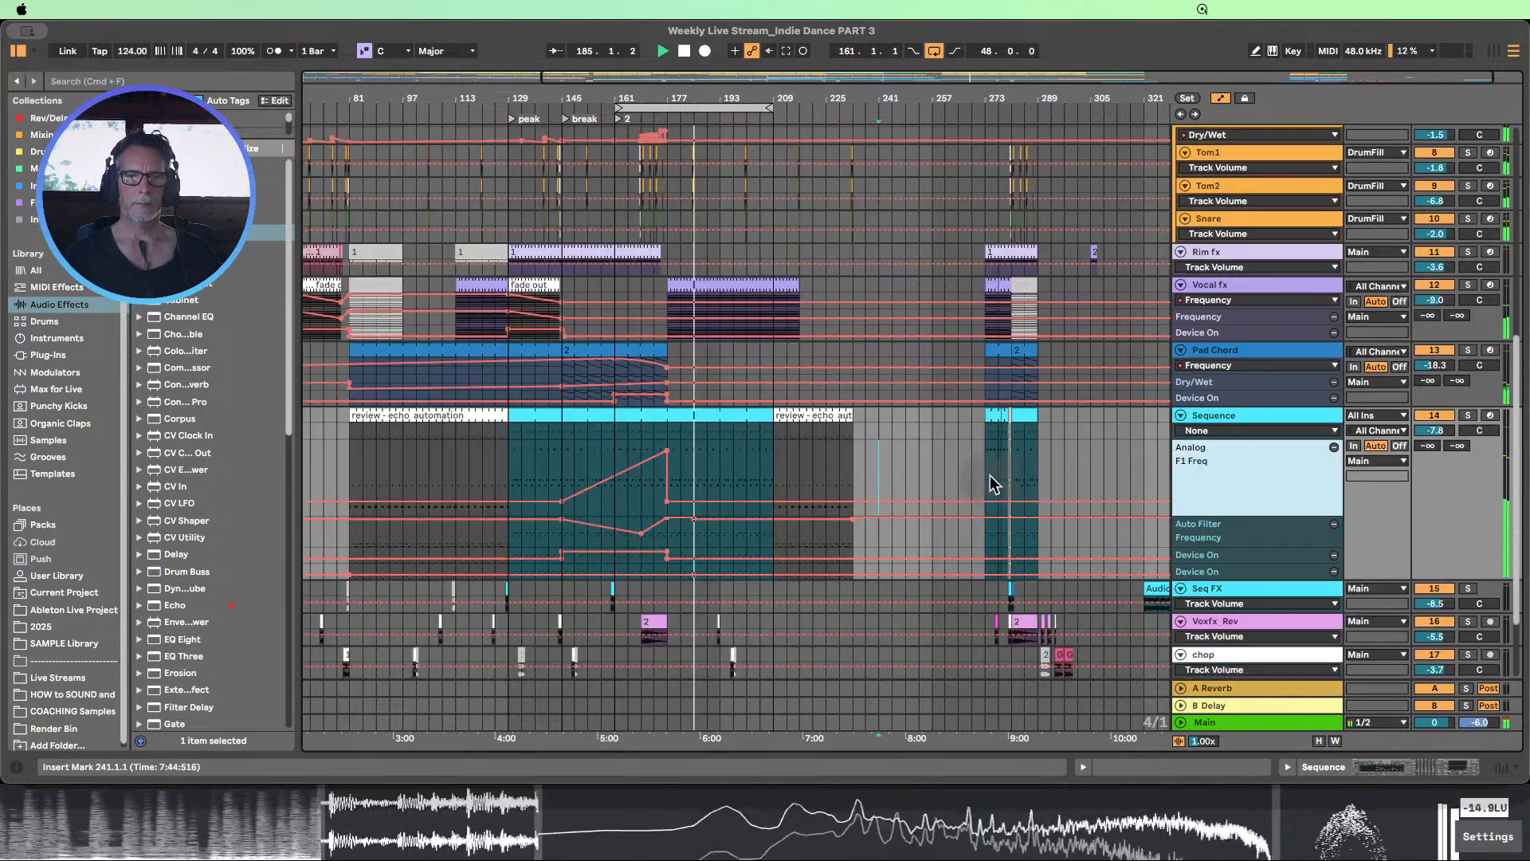
pyautogui.scroll(-1, 1001, 470)
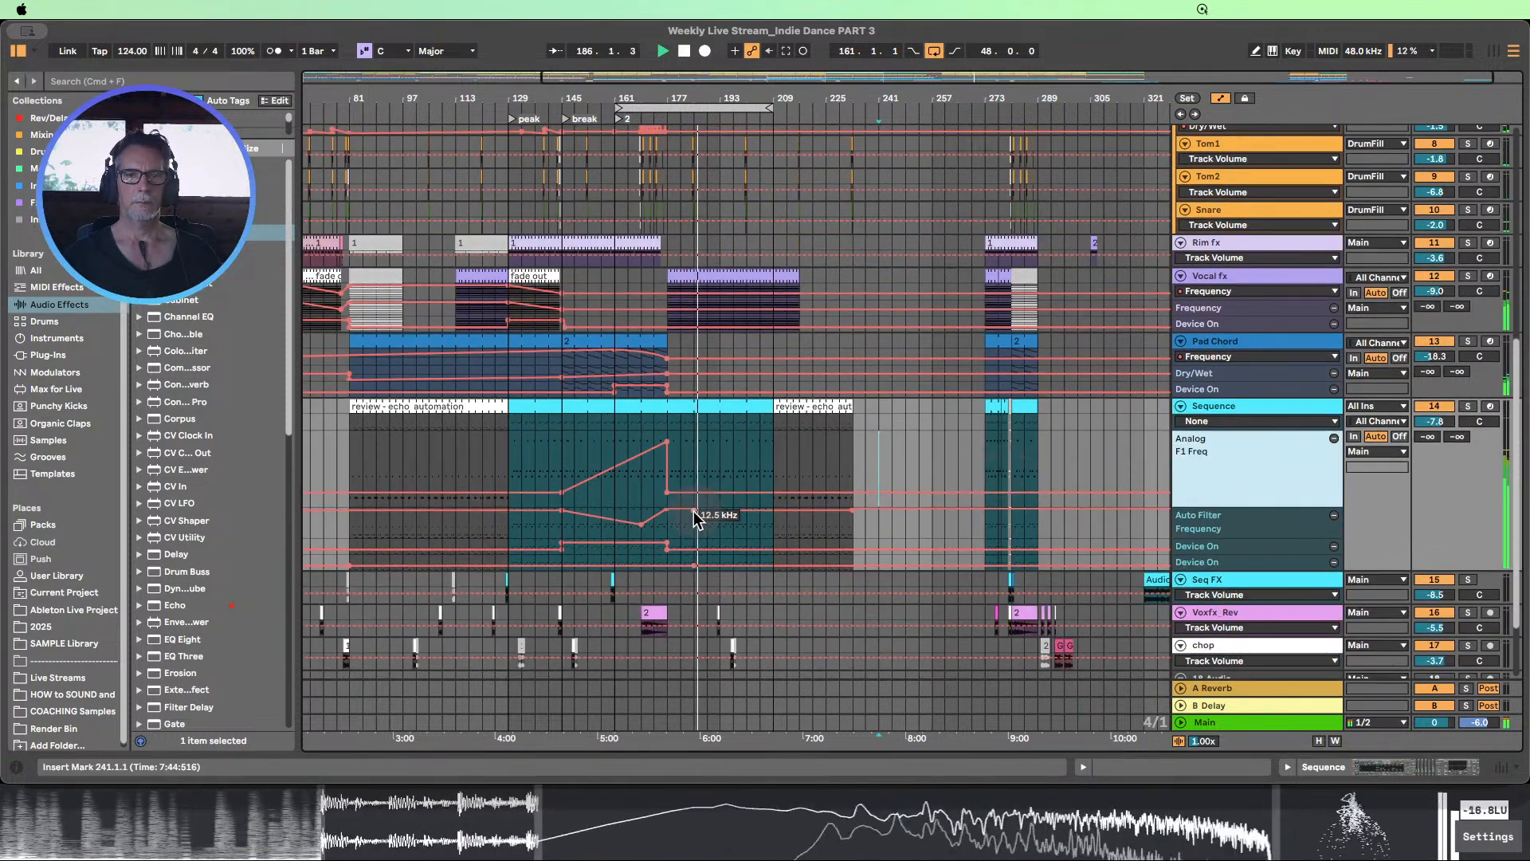
pyautogui.moveTo(693, 511); pyautogui.dragTo(694, 510)
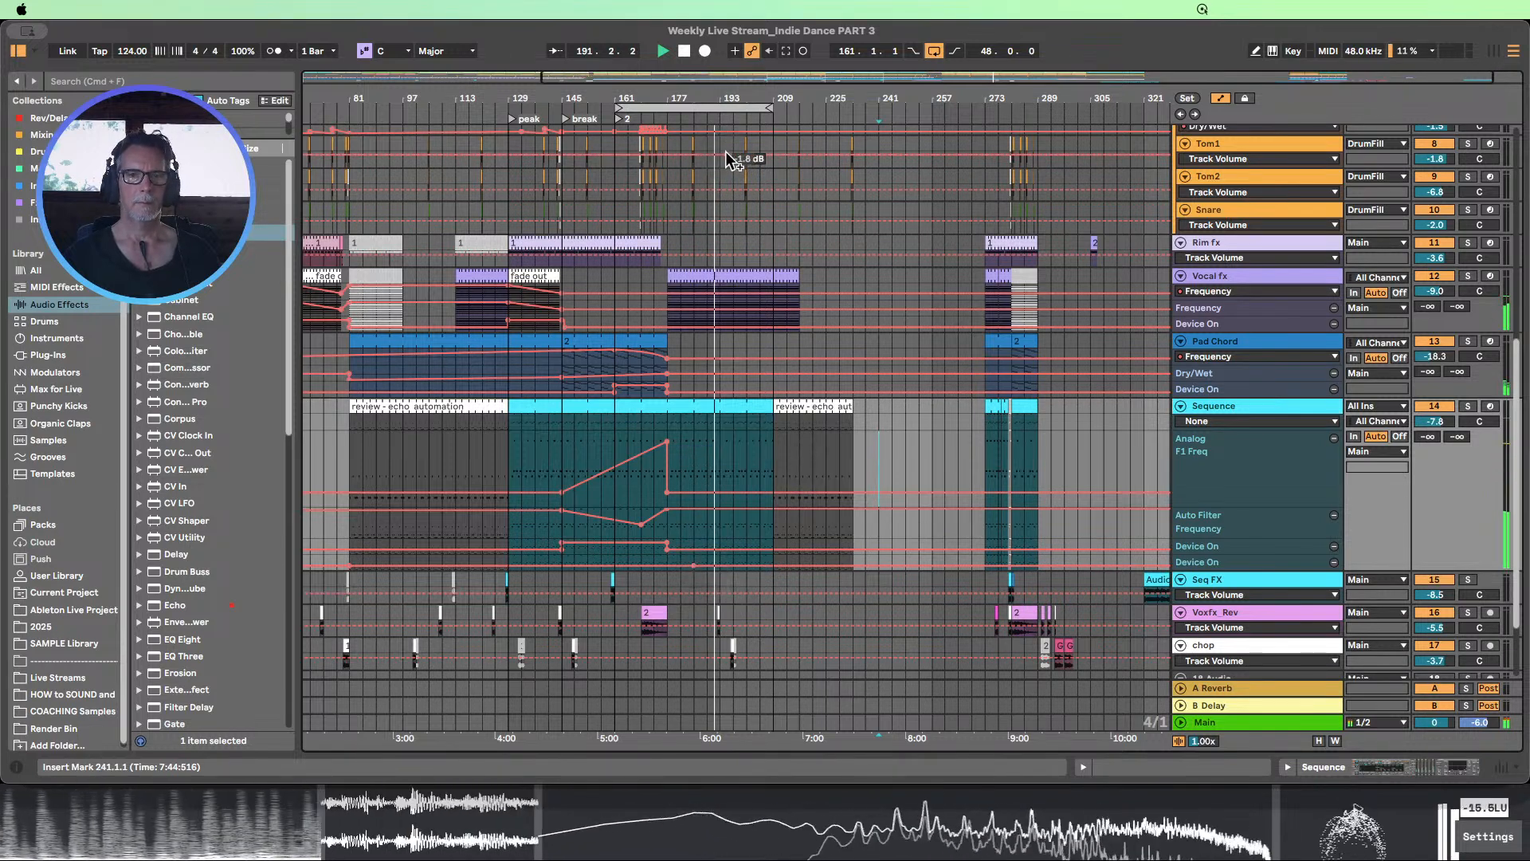
# Enlarge the Bass track's automation and stretch the LP Mod Amt 1 rise from bar 177 to 100 % at bar 209, holding that level
pyautogui.doubleClick(736, 79)
pyautogui.scroll(1, 917, 290)
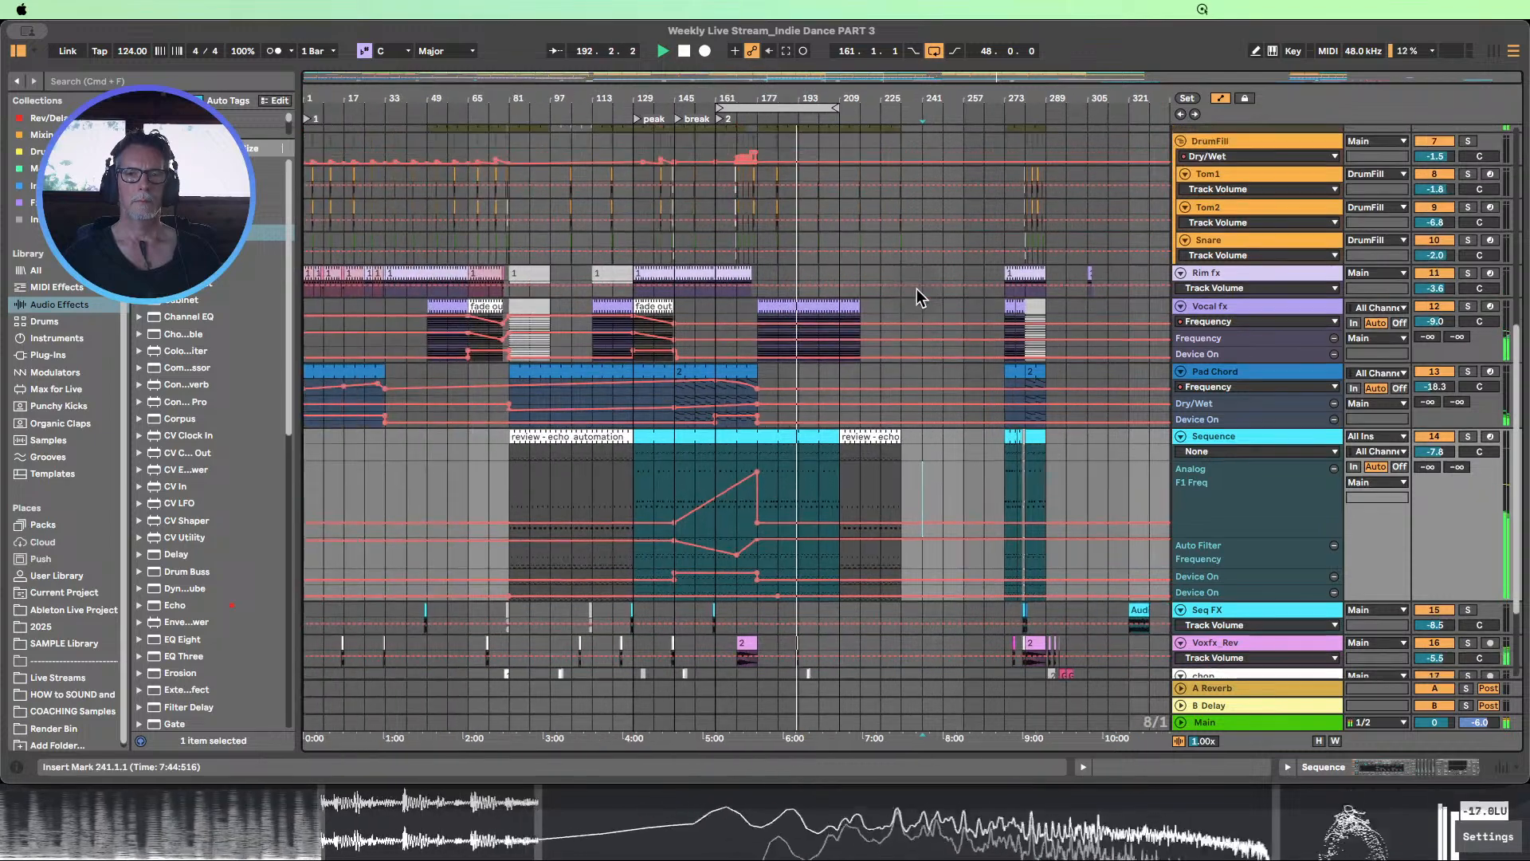
pyautogui.scroll(5, 917, 288)
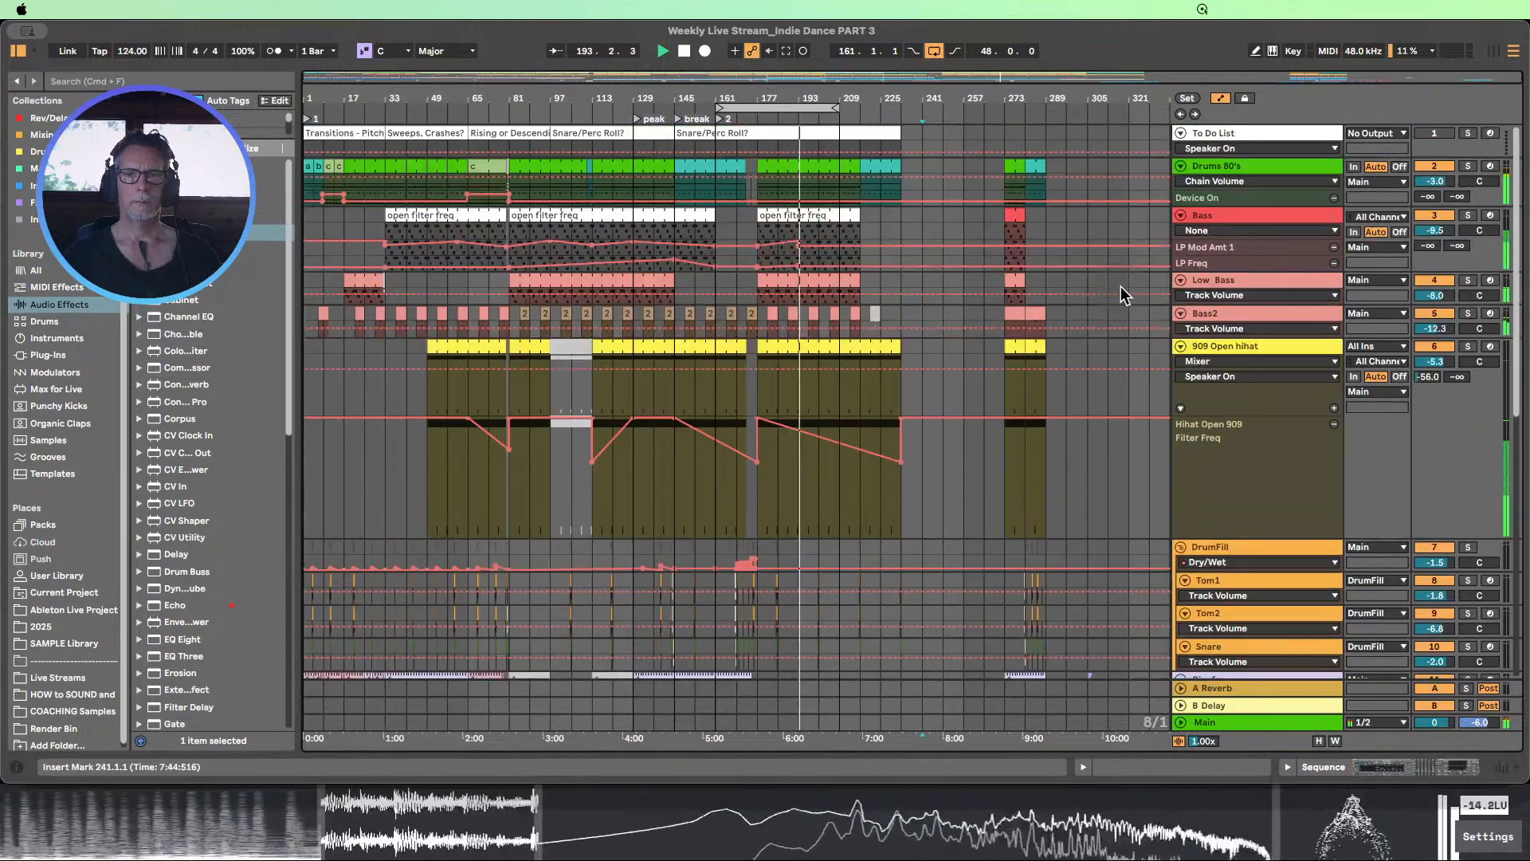
pyautogui.moveTo(1204, 256); pyautogui.dragTo(1237, 406)
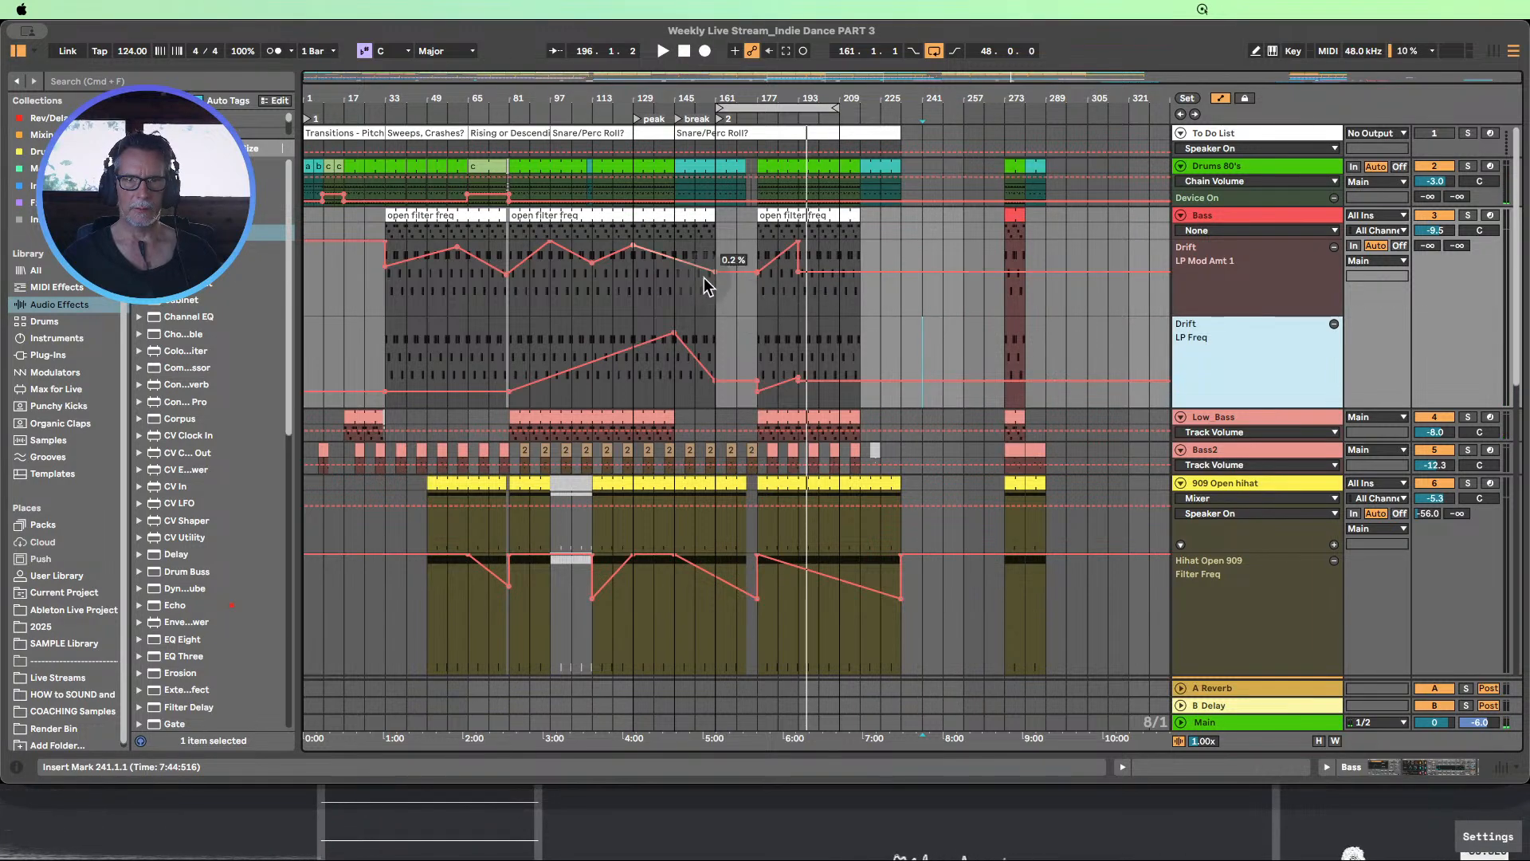
pyautogui.click(800, 279)
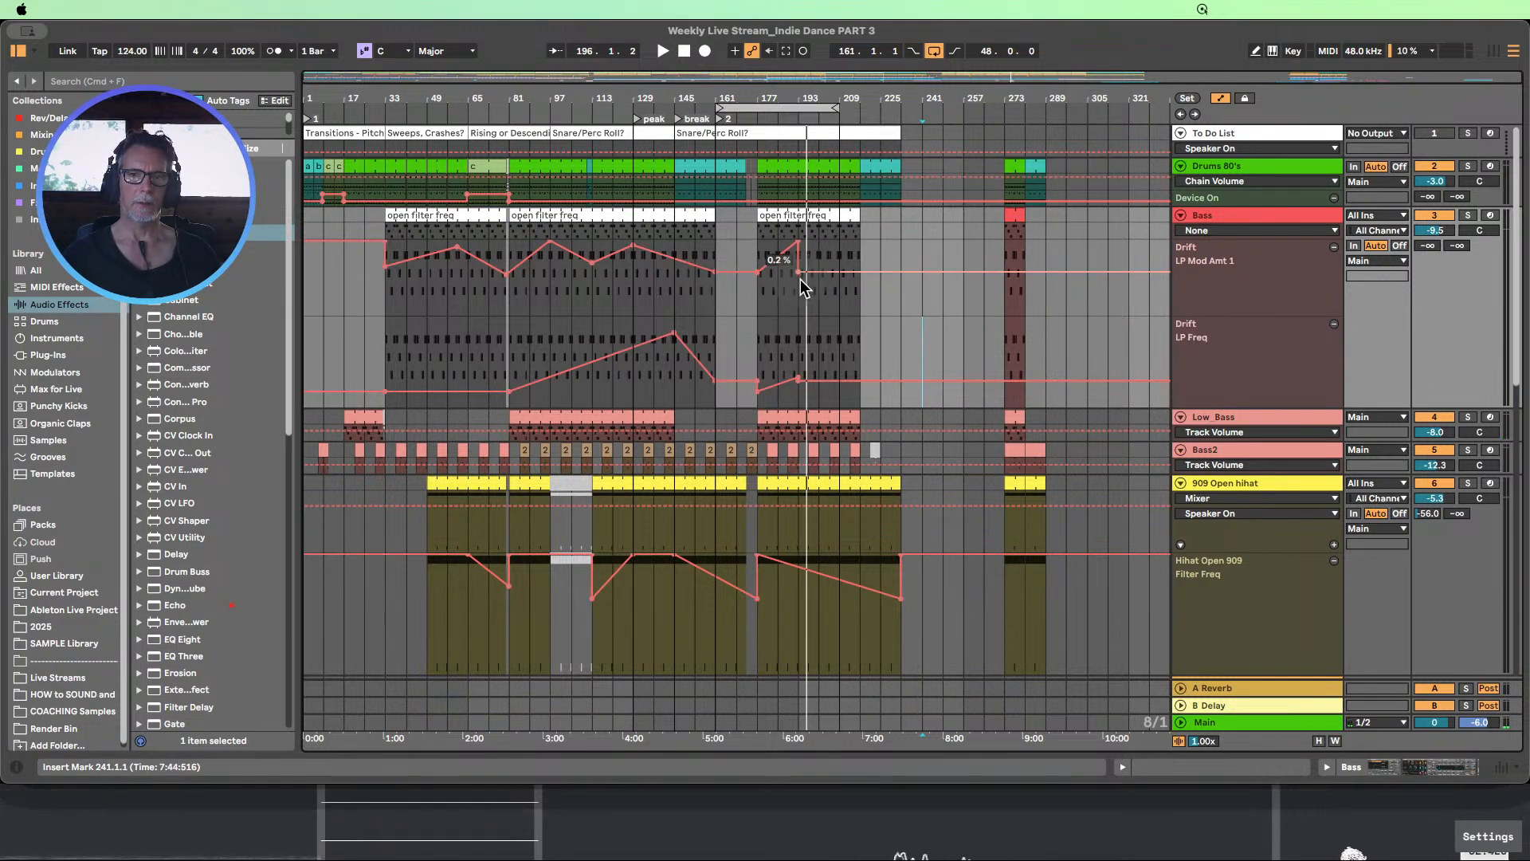
pyautogui.moveTo(800, 273); pyautogui.dragTo(843, 242)
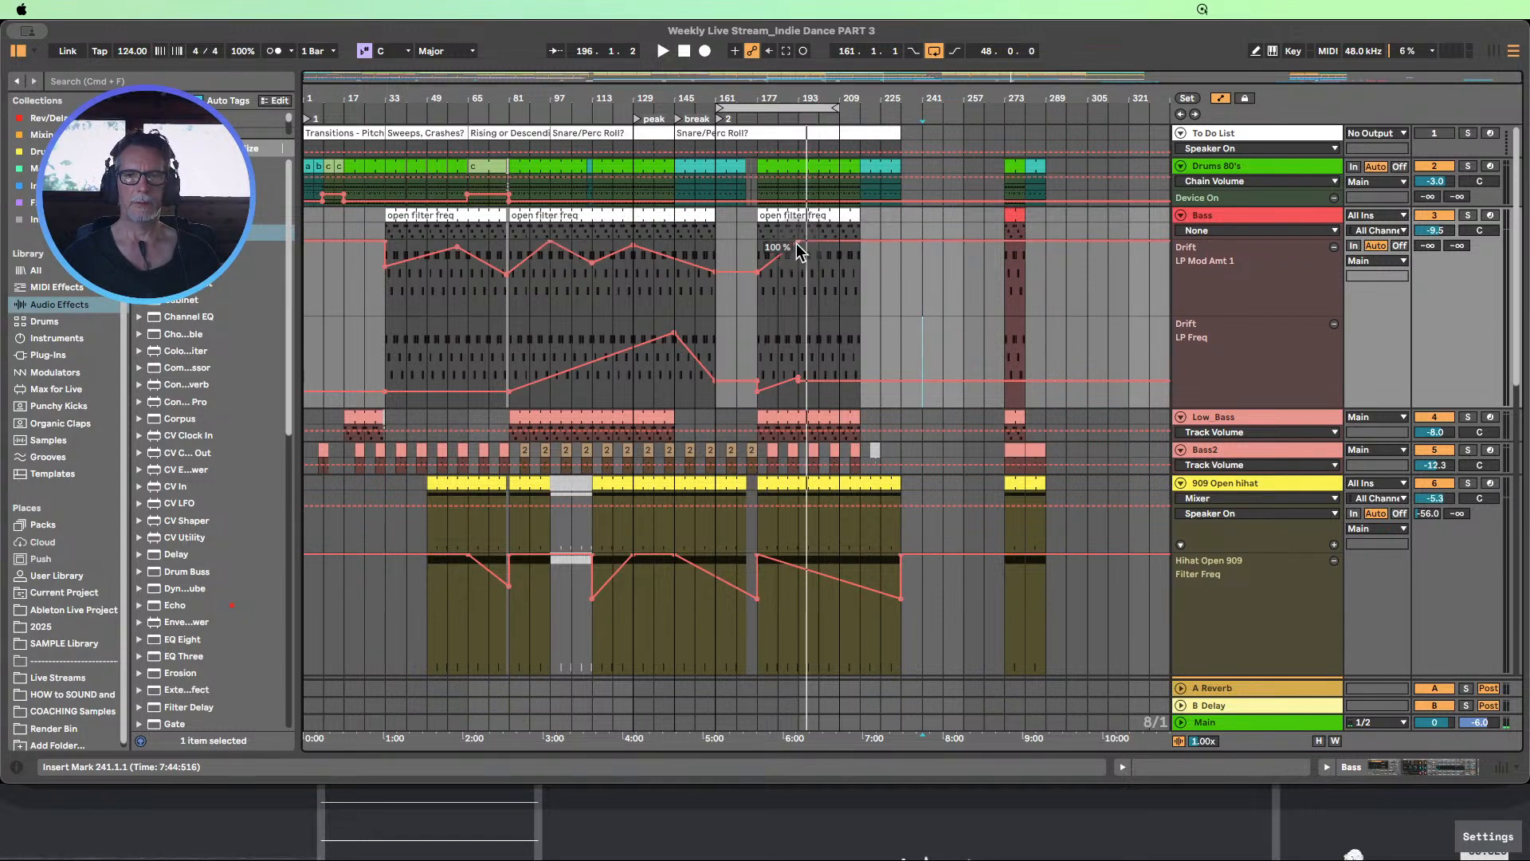
pyautogui.moveTo(797, 242); pyautogui.dragTo(837, 241)
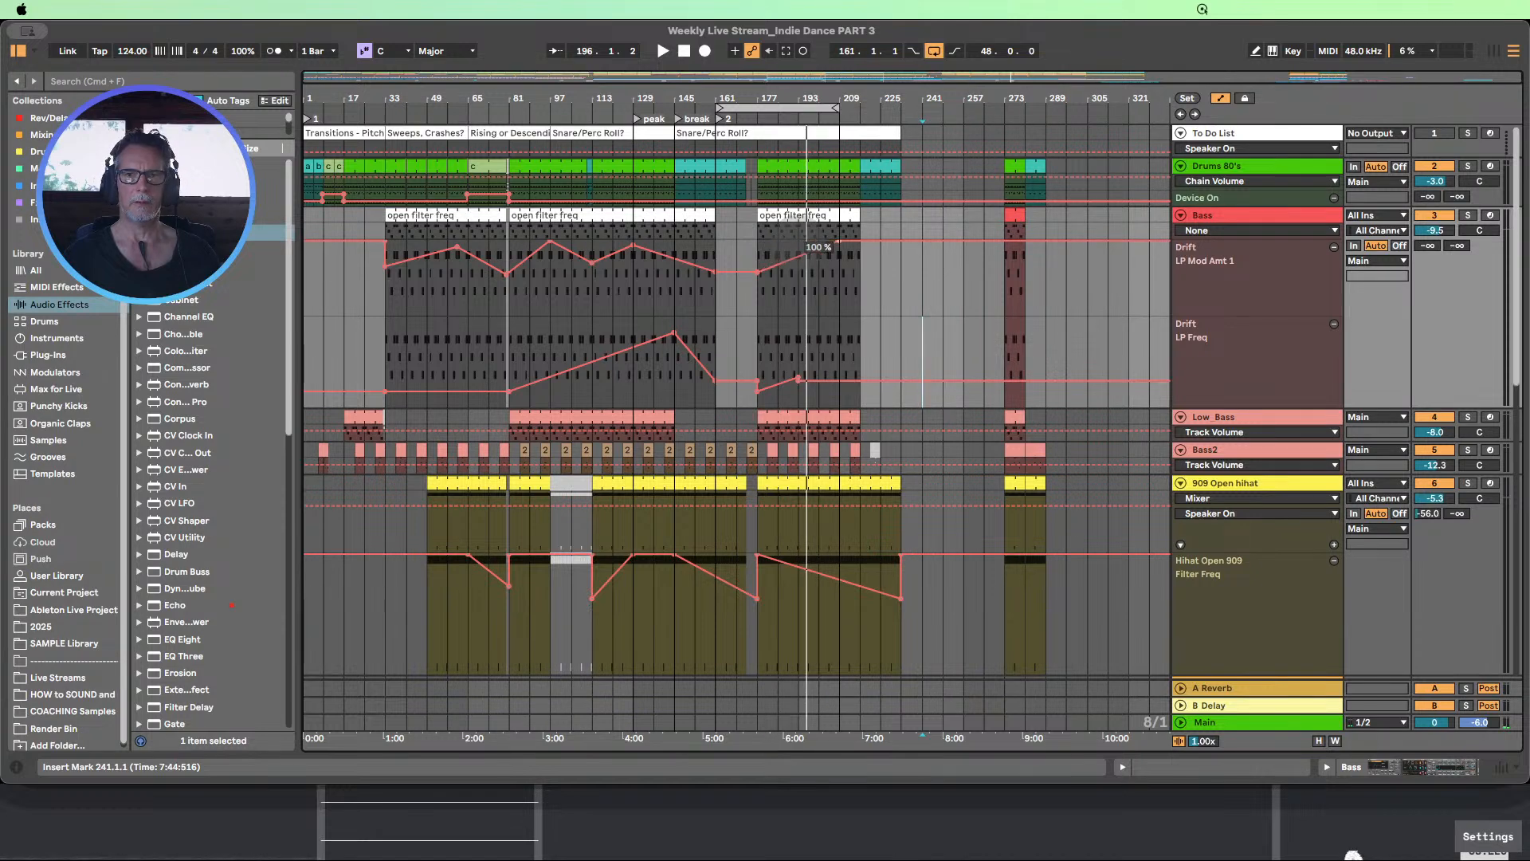
# Stretch the Bass LP Freq rise from bar 177 to 3.90 kHz at bar 209, and lower LP Mod Amt 1 at bar 233
pyautogui.click(799, 385)
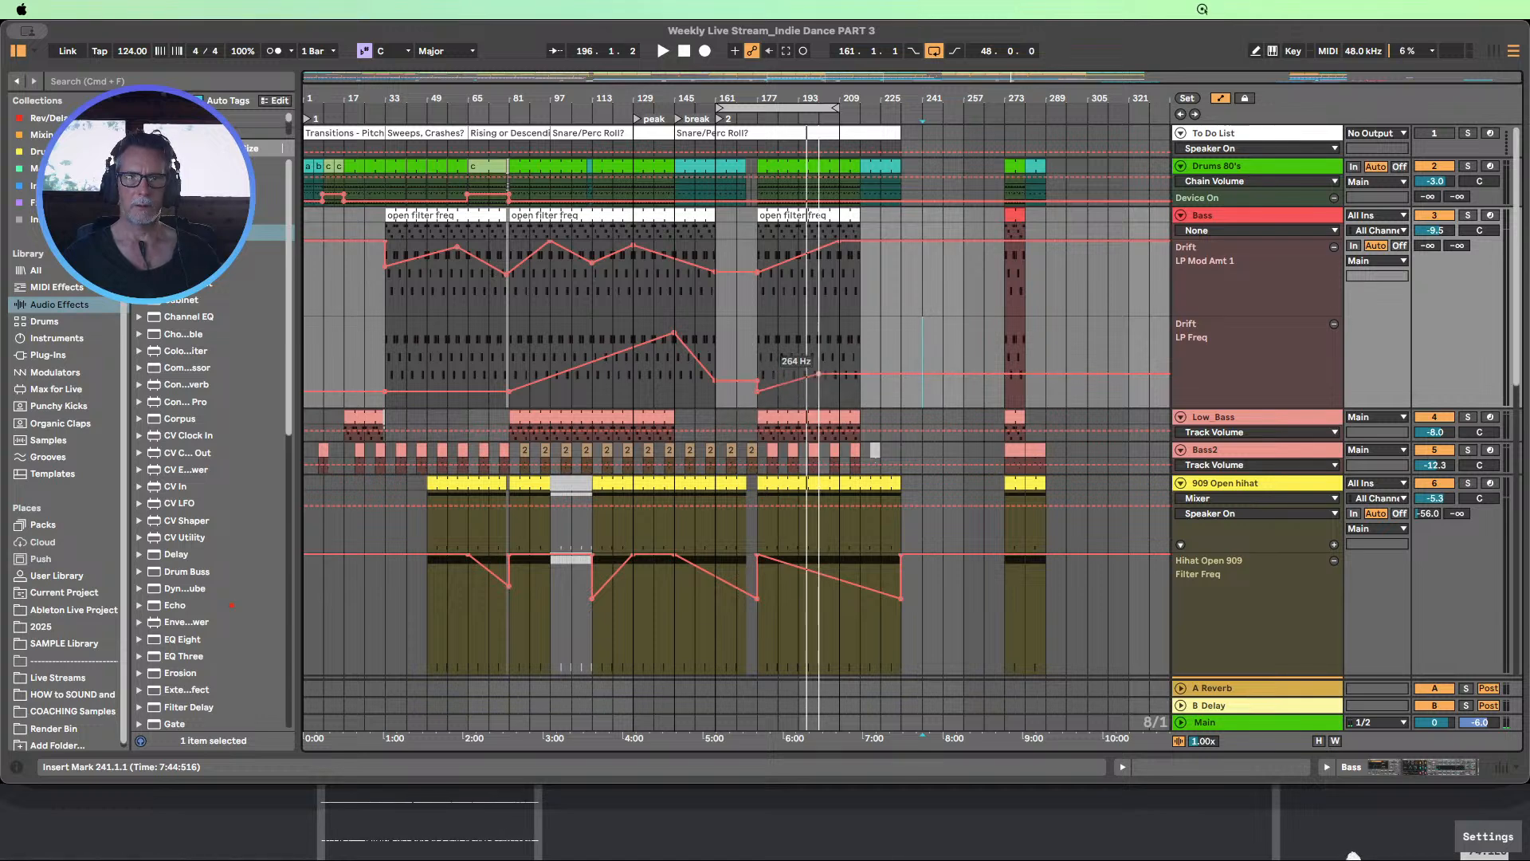
pyautogui.moveTo(798, 378); pyautogui.dragTo(839, 338)
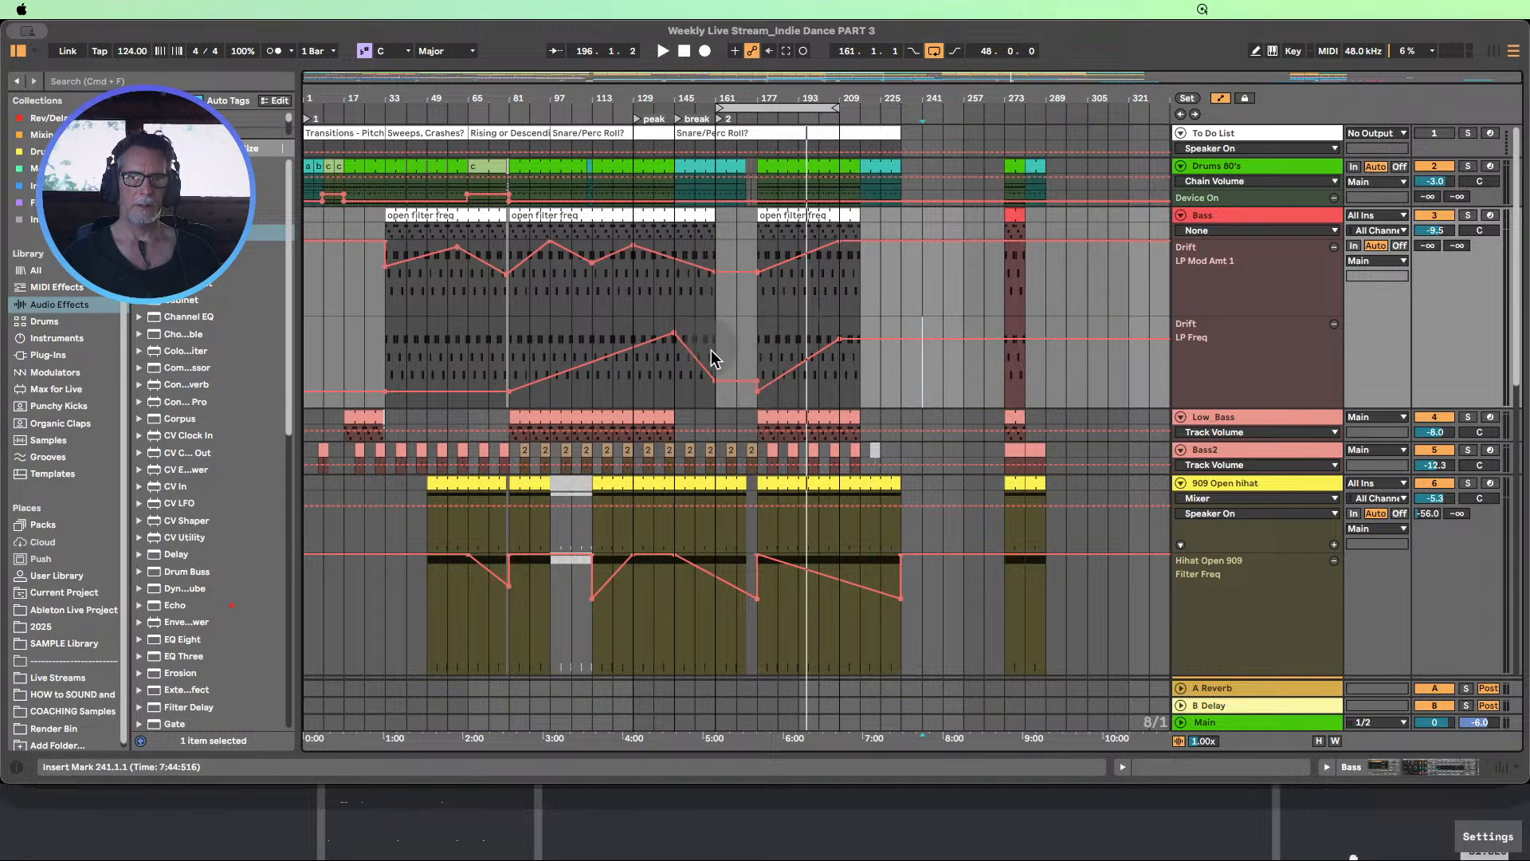
pyautogui.moveTo(901, 240); pyautogui.dragTo(901, 273)
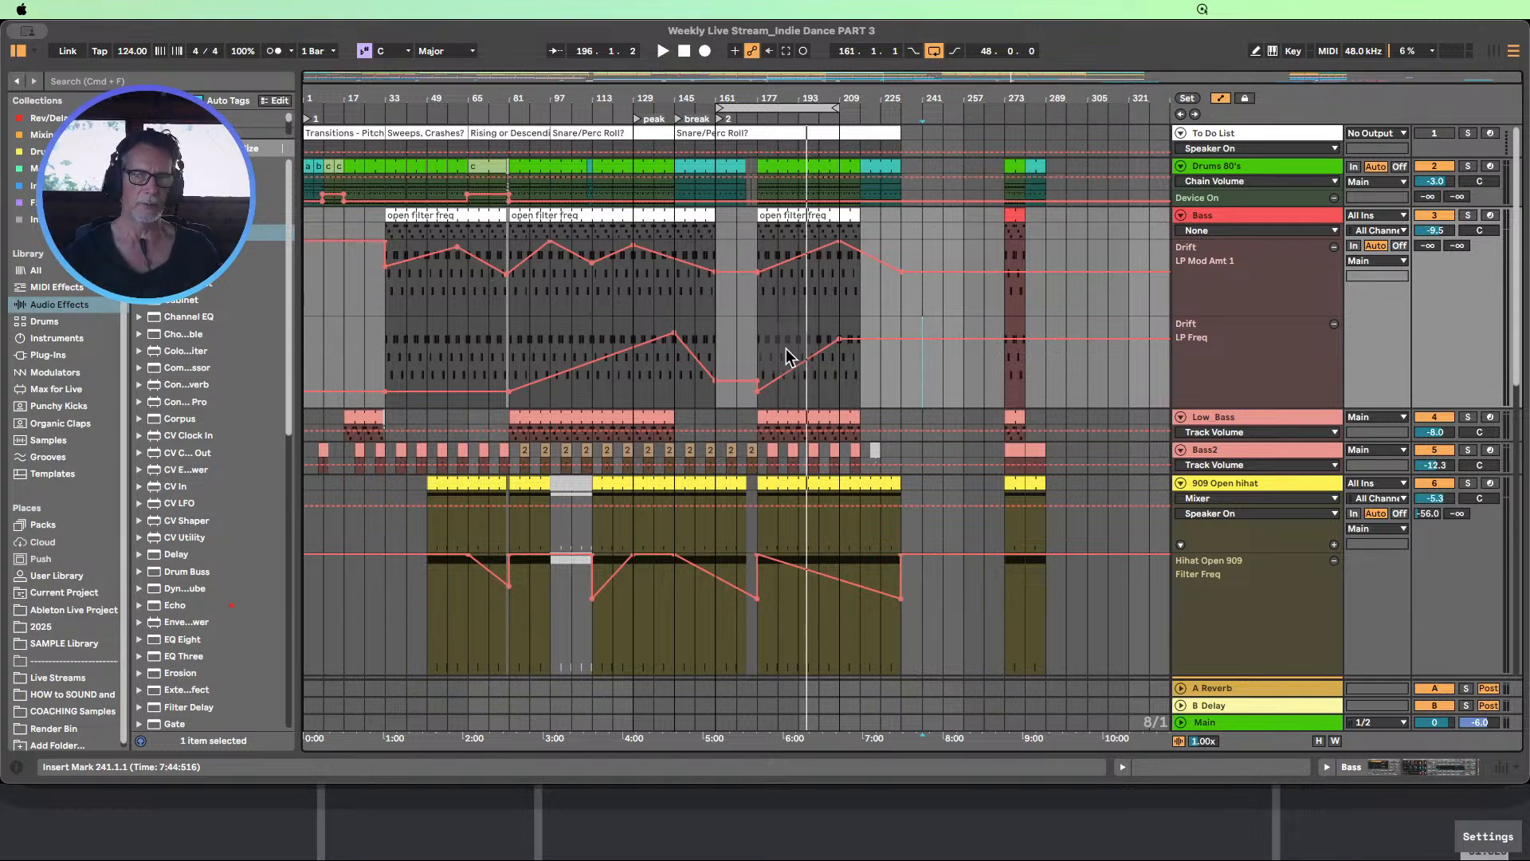
# Add a Bass LP Freq breakpoint at bar 233 and lower it to 152 Hz, ramping down from the peak at bar 209
pyautogui.moveTo(852, 343)
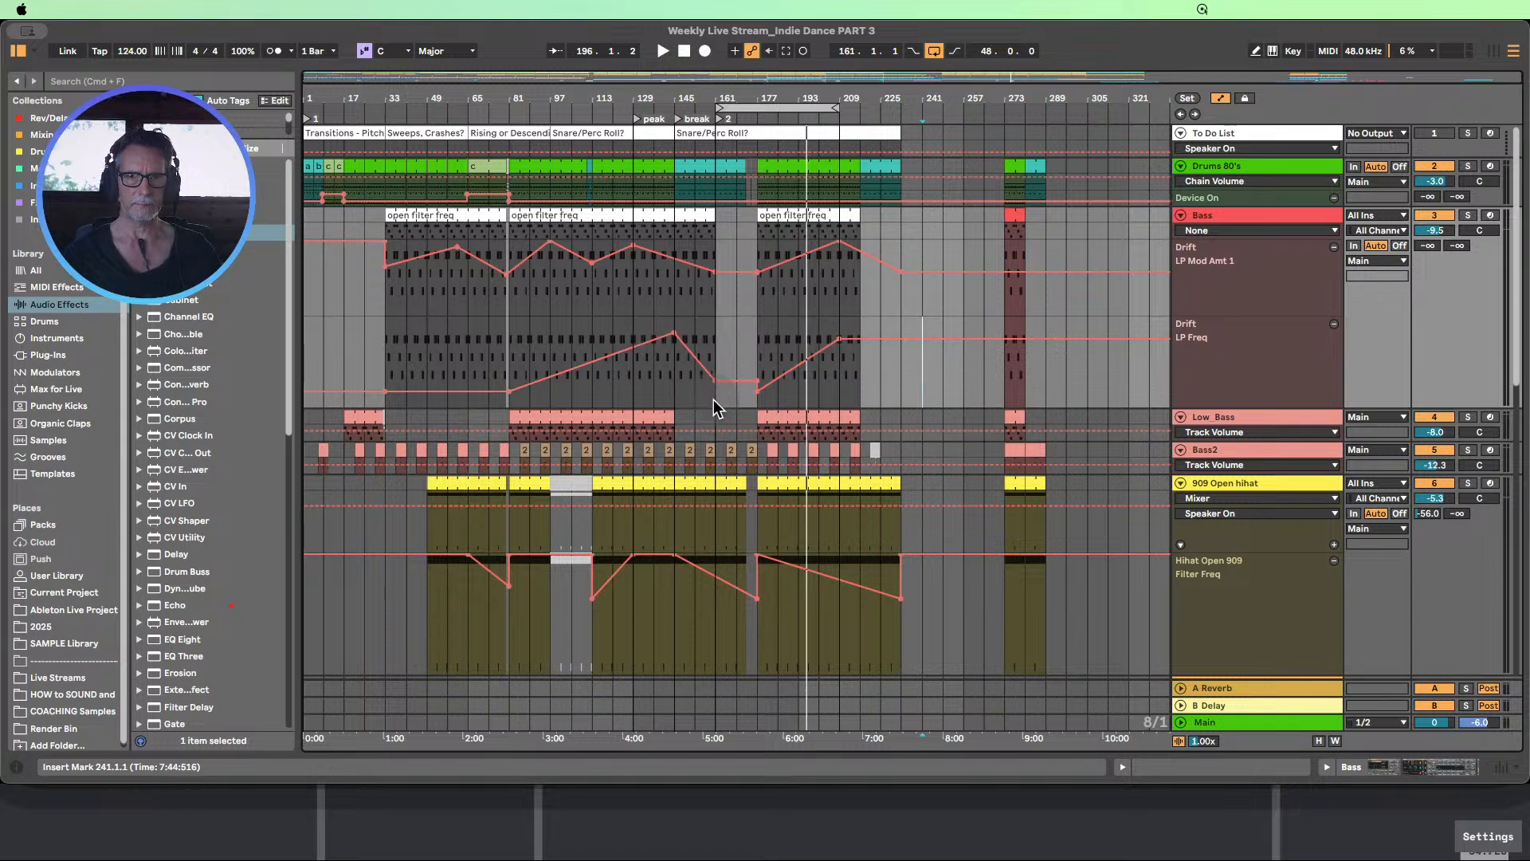
pyautogui.moveTo(709, 381)
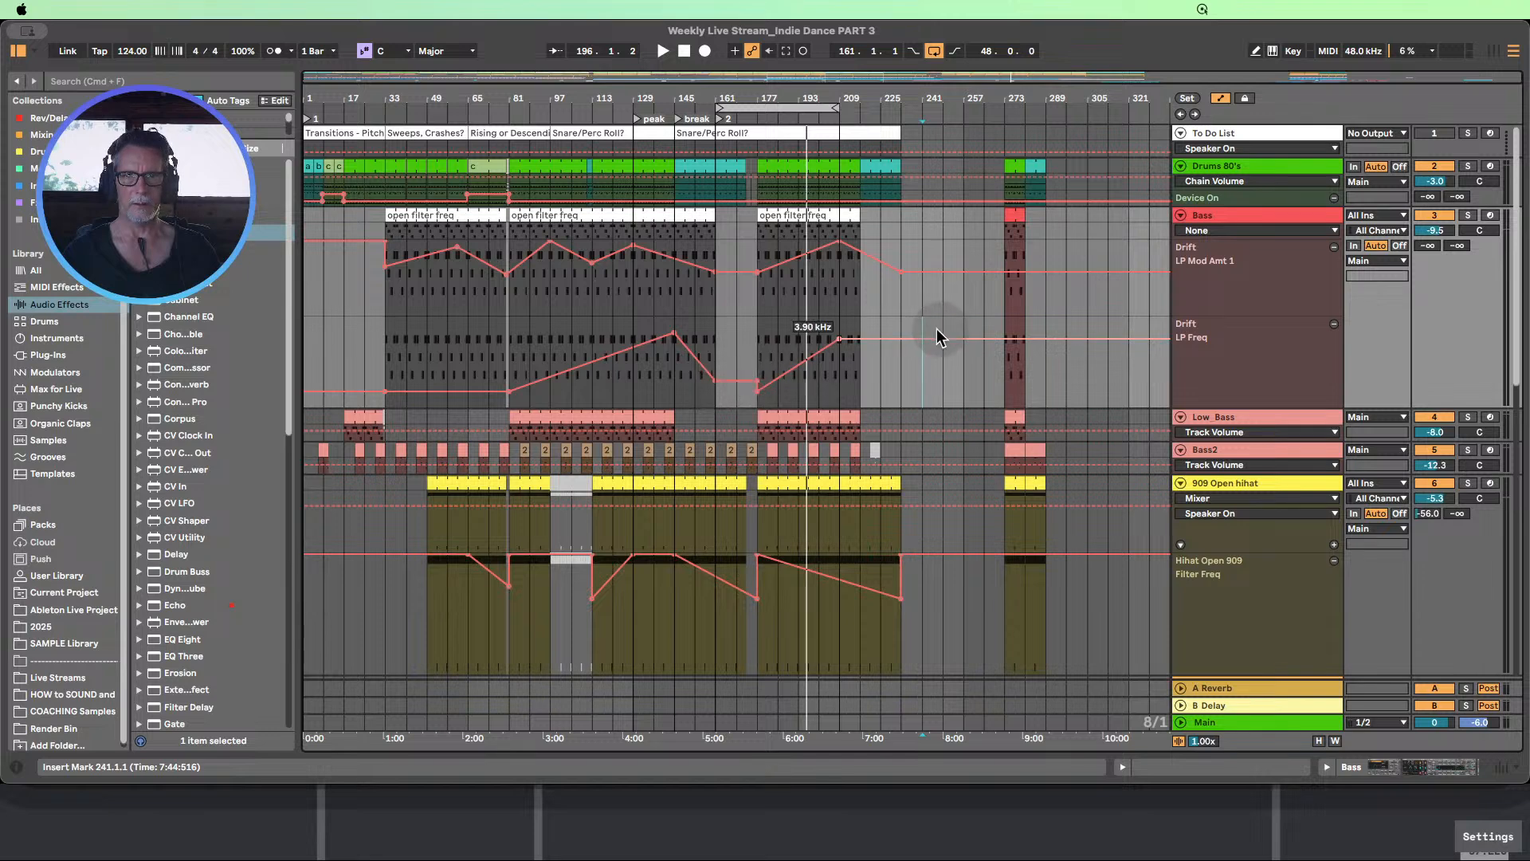
pyautogui.moveTo(900, 340); pyautogui.dragTo(905, 390)
pyautogui.click(898, 388)
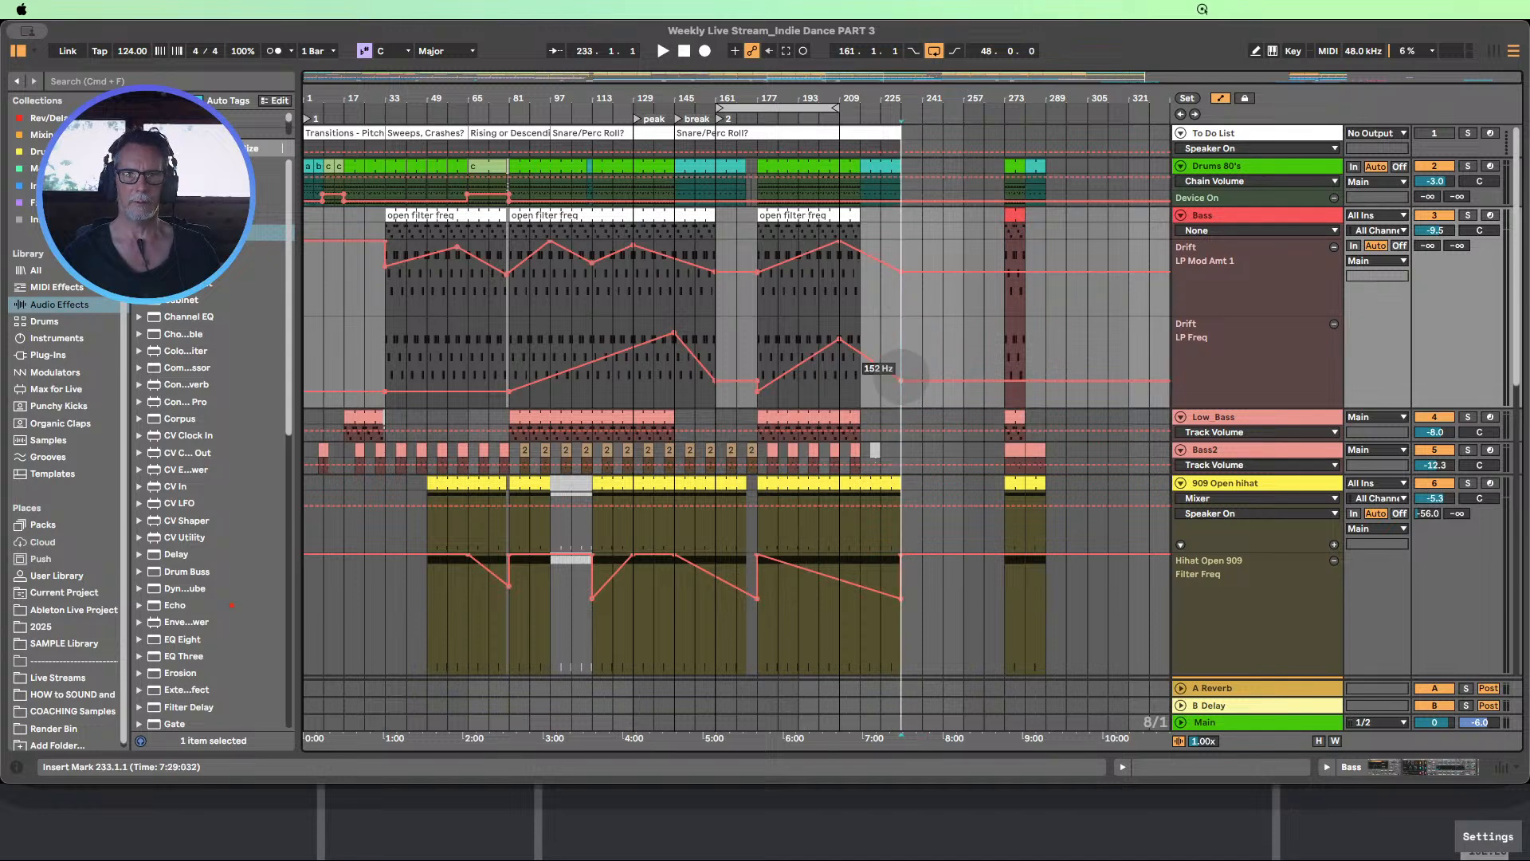
pyautogui.moveTo(901, 381); pyautogui.dragTo(898, 383)
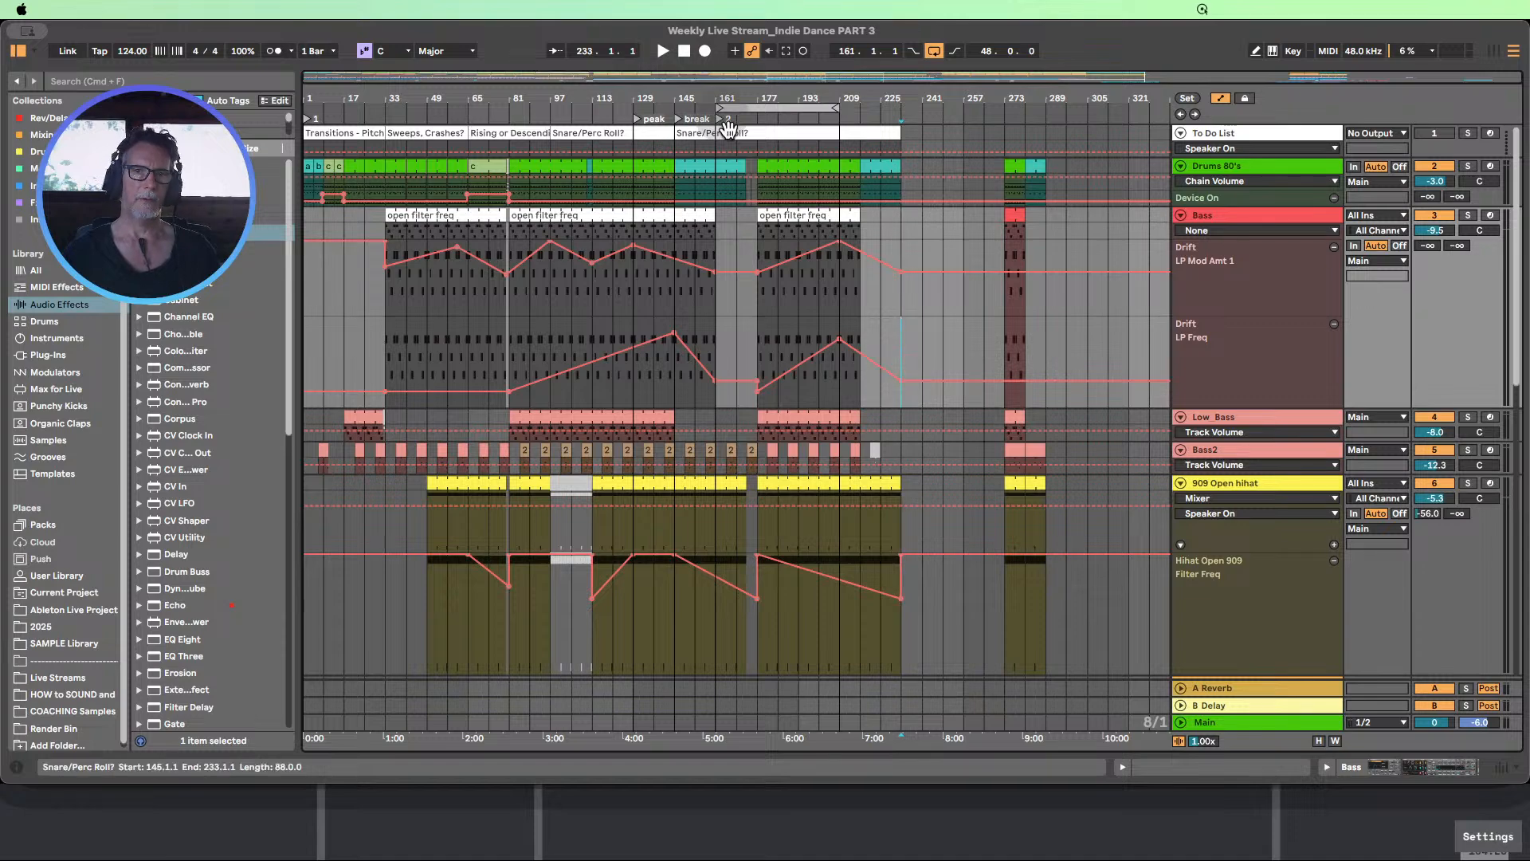
# Play the arrangement from about bar 153 and copy the chop track's section from bars 73–81 to bars 169–177
pyautogui.click(693, 107)
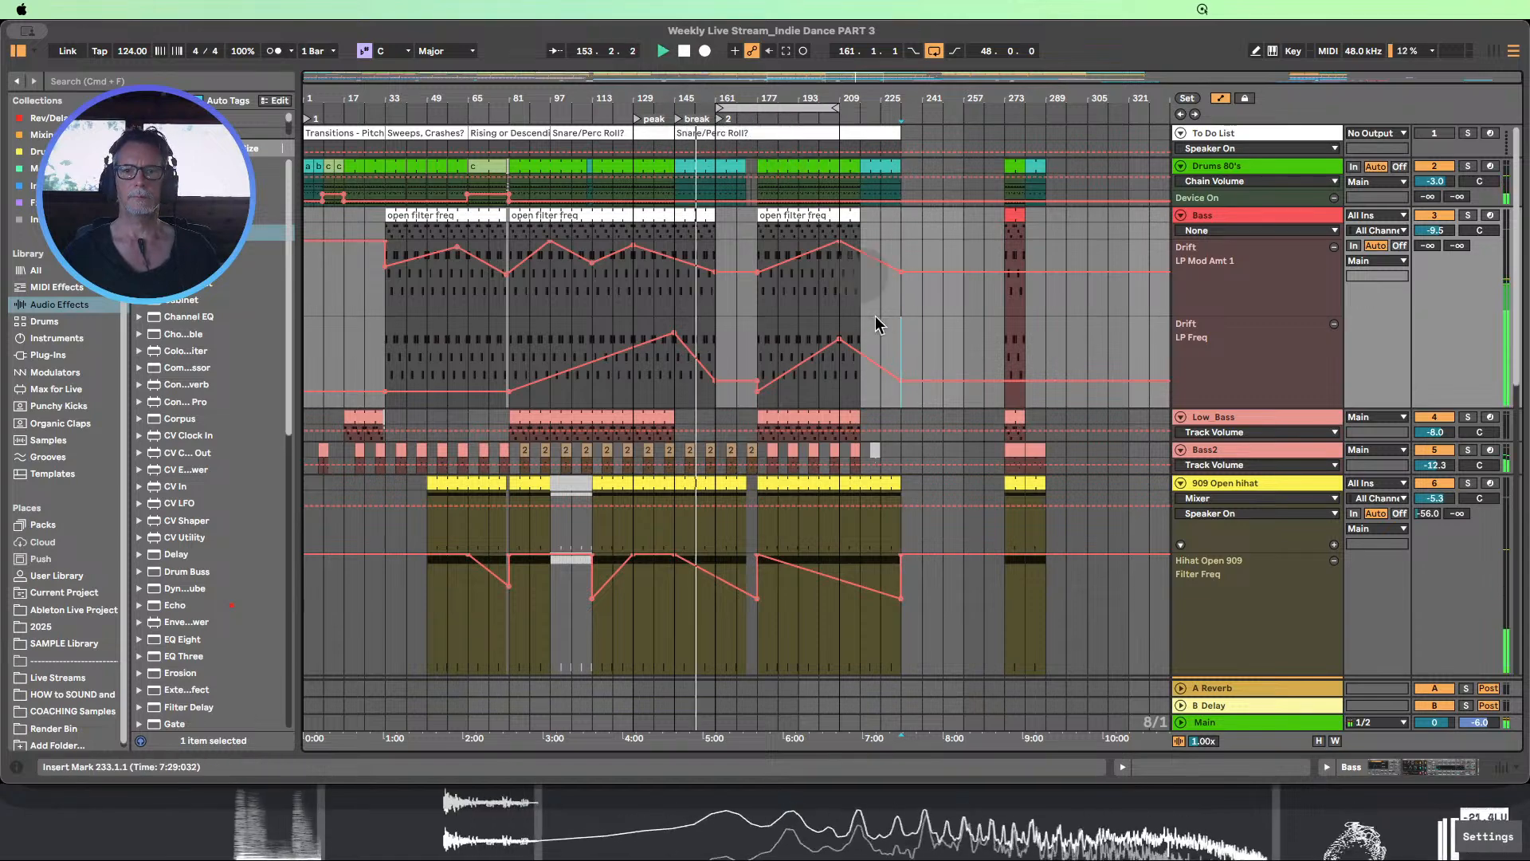
pyautogui.scroll(-8, 877, 331)
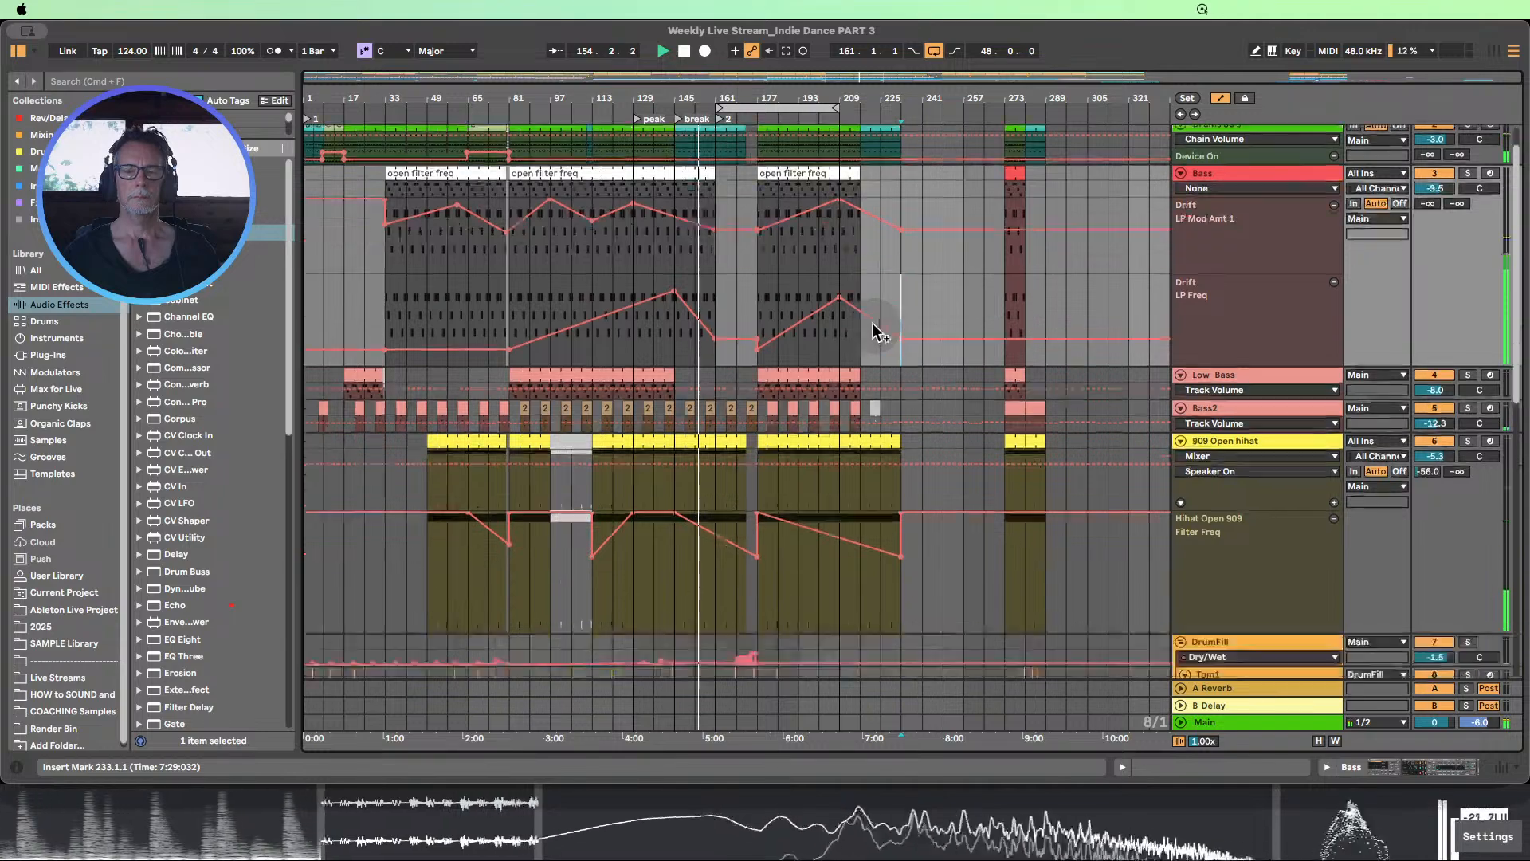
pyautogui.scroll(-8, 874, 324)
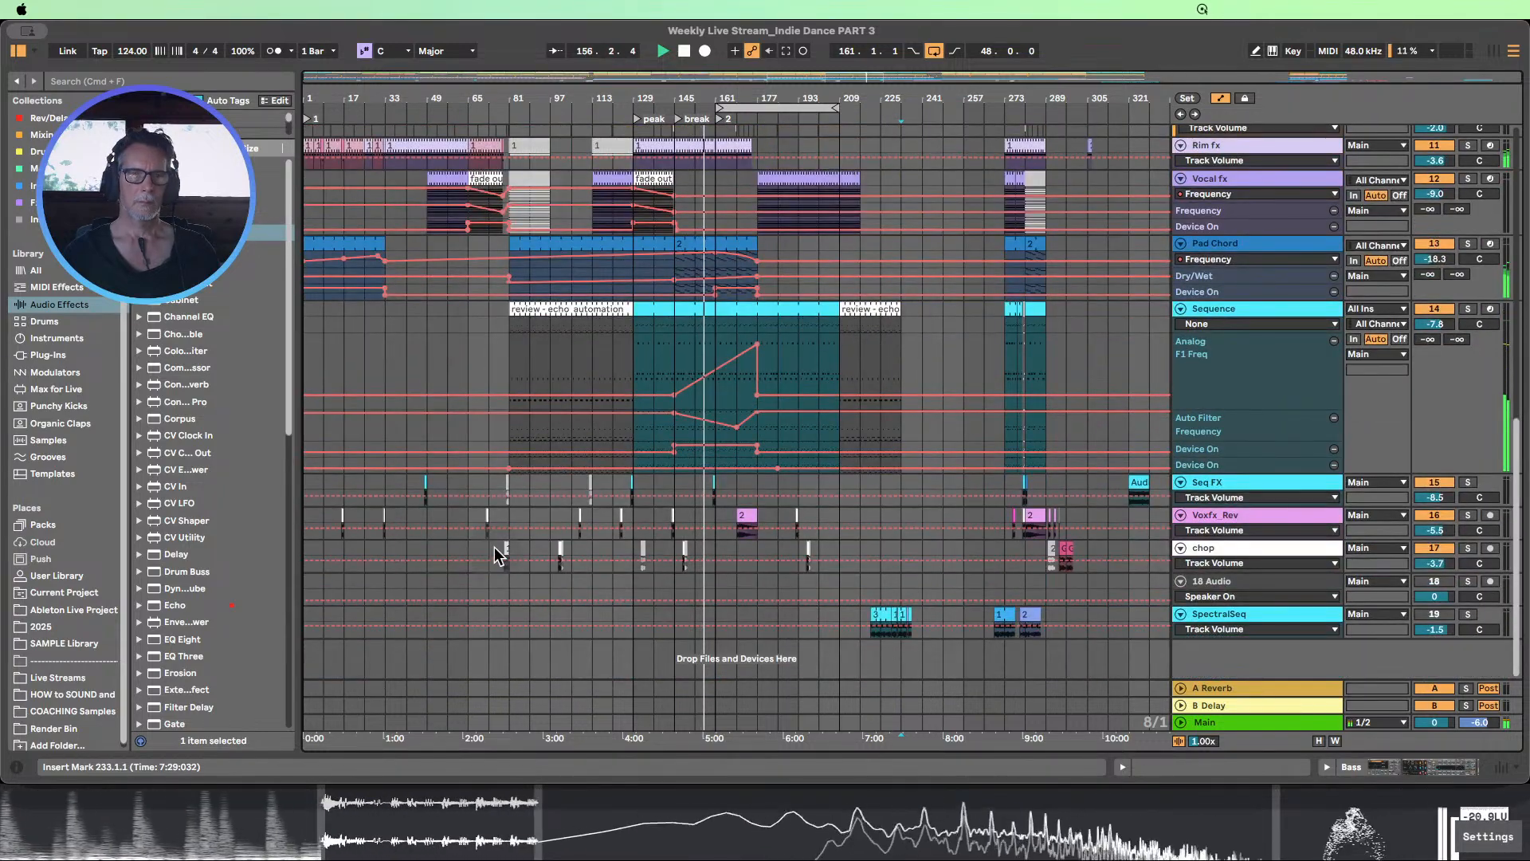
pyautogui.moveTo(495, 548); pyautogui.dragTo(514, 556)
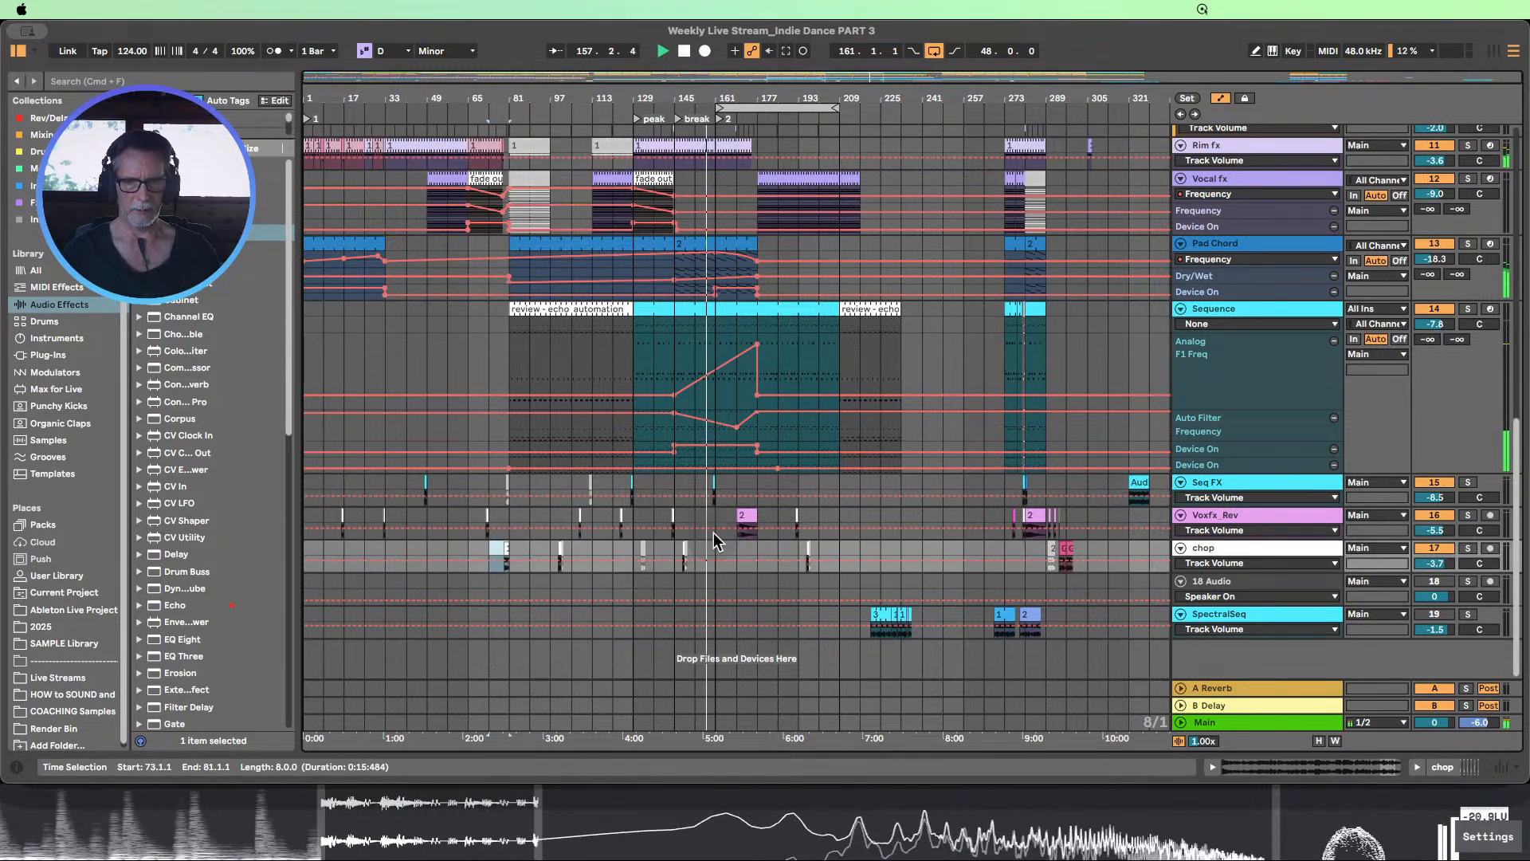
pyautogui.click(748, 556)
pyautogui.moveTo(747, 556); pyautogui.dragTo(769, 557)
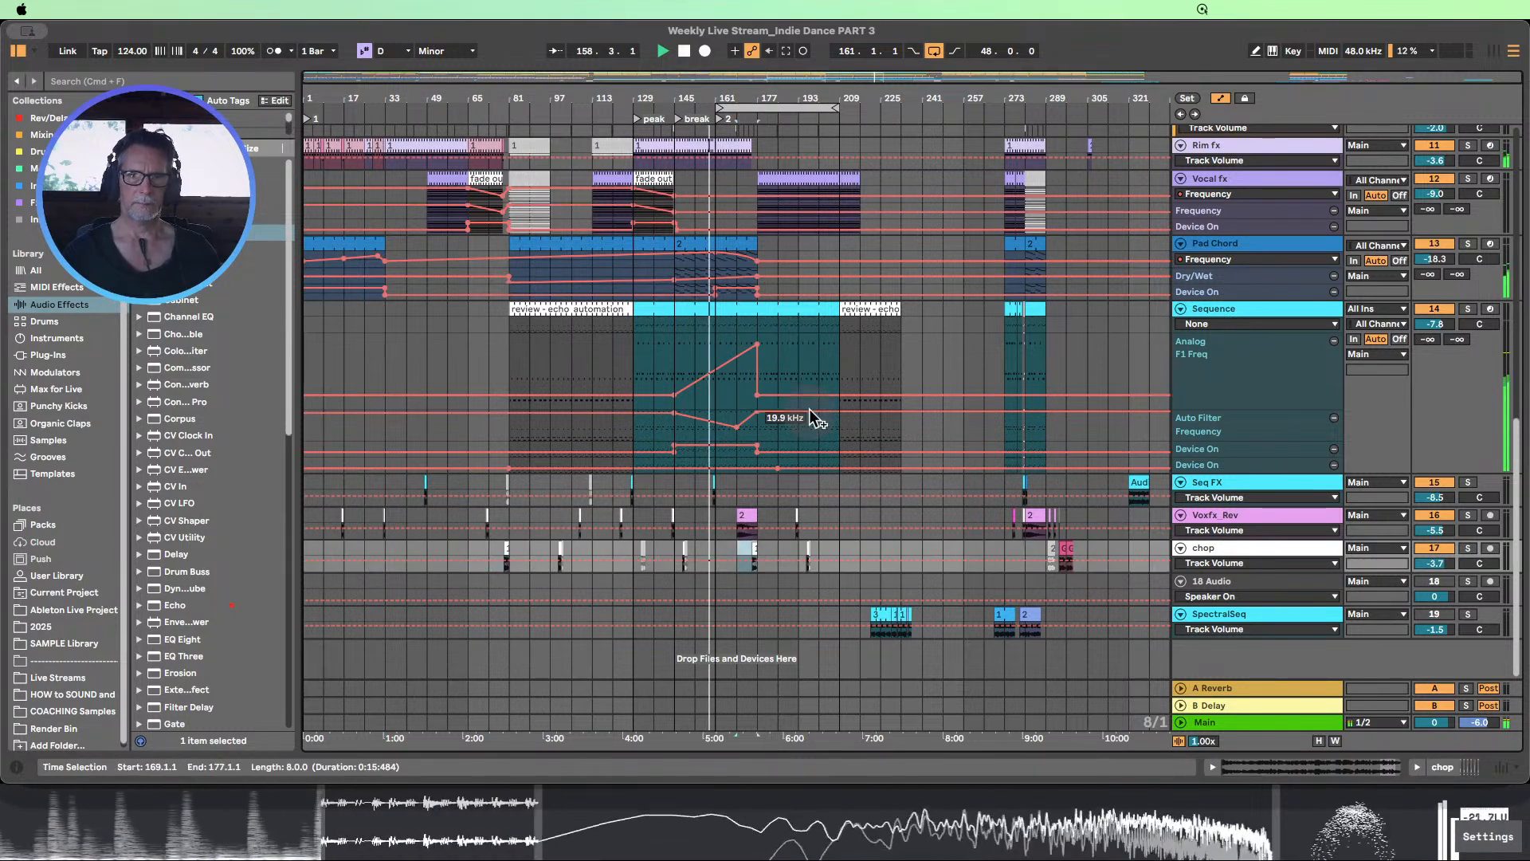
# Fit the track heights to the arrangement view and hide the automation lanes
pyautogui.scroll(2, 818, 406)
pyautogui.scroll(-2, 826, 398)
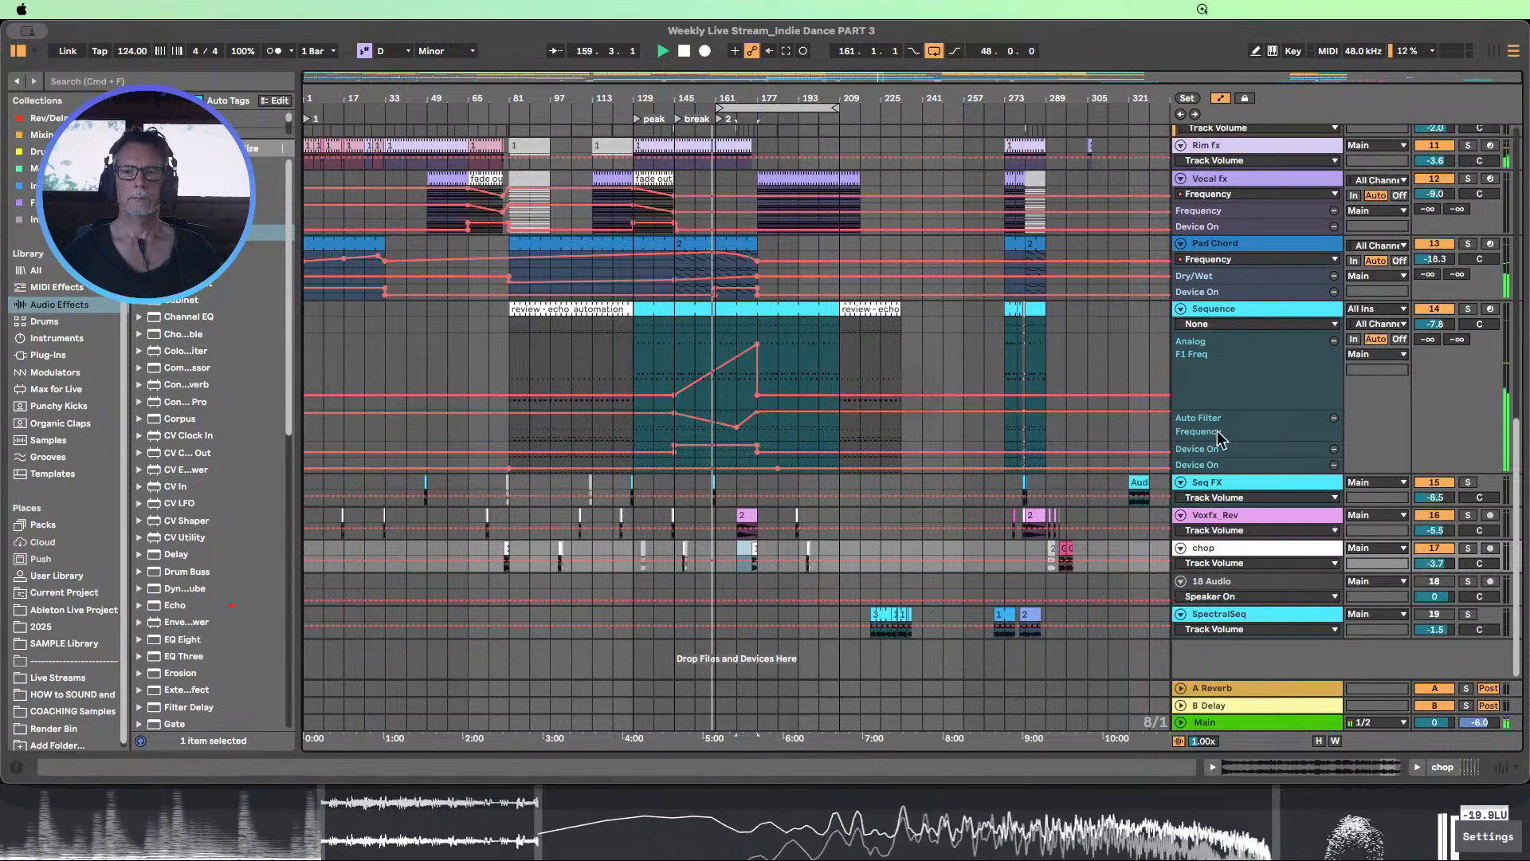
pyautogui.click(1319, 741)
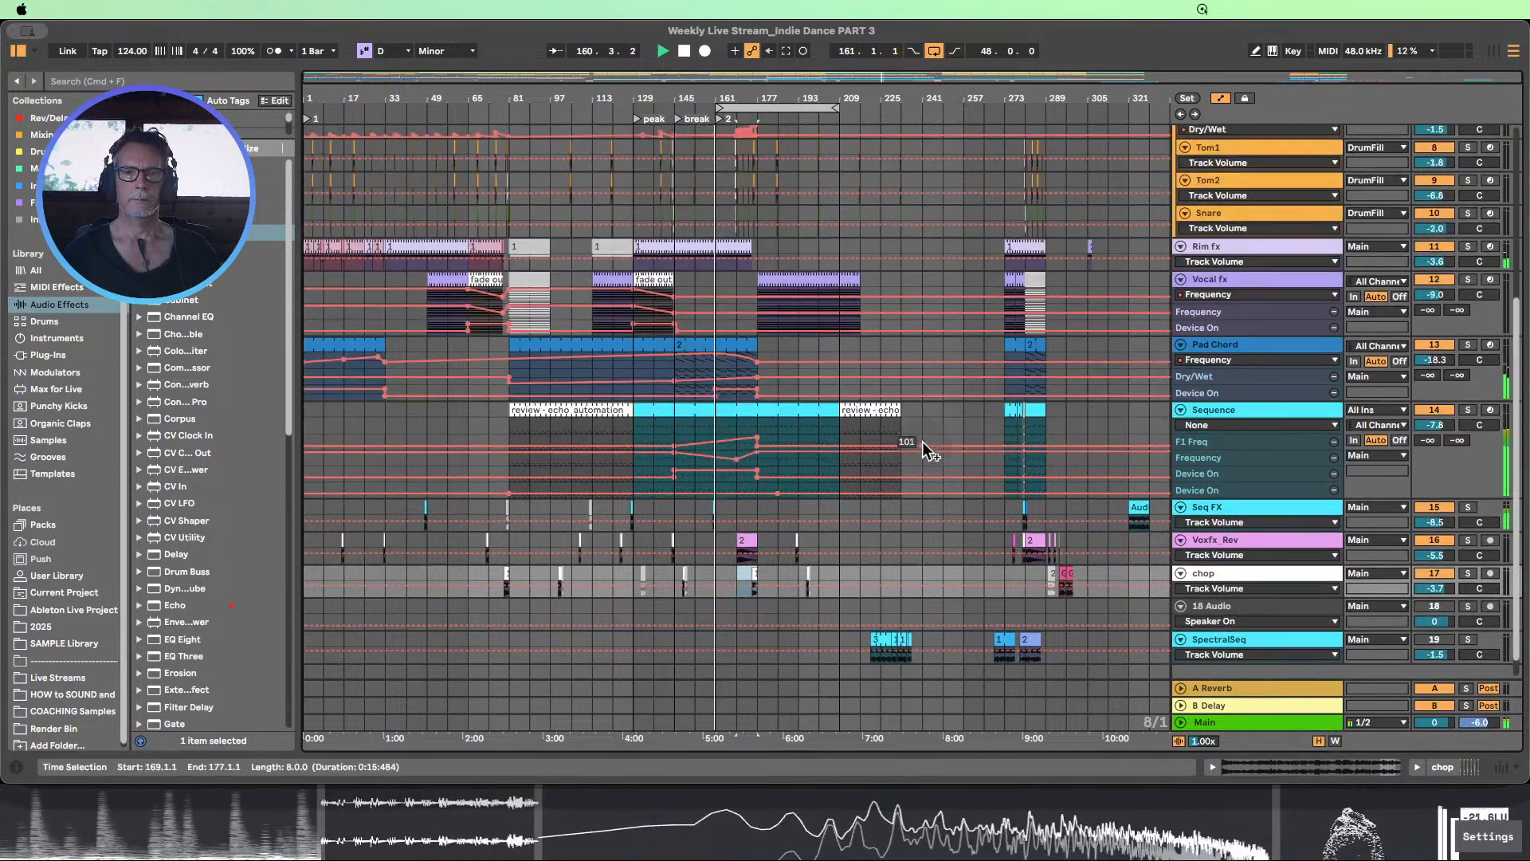
pyautogui.scroll(5, 922, 442)
pyautogui.click(1222, 97)
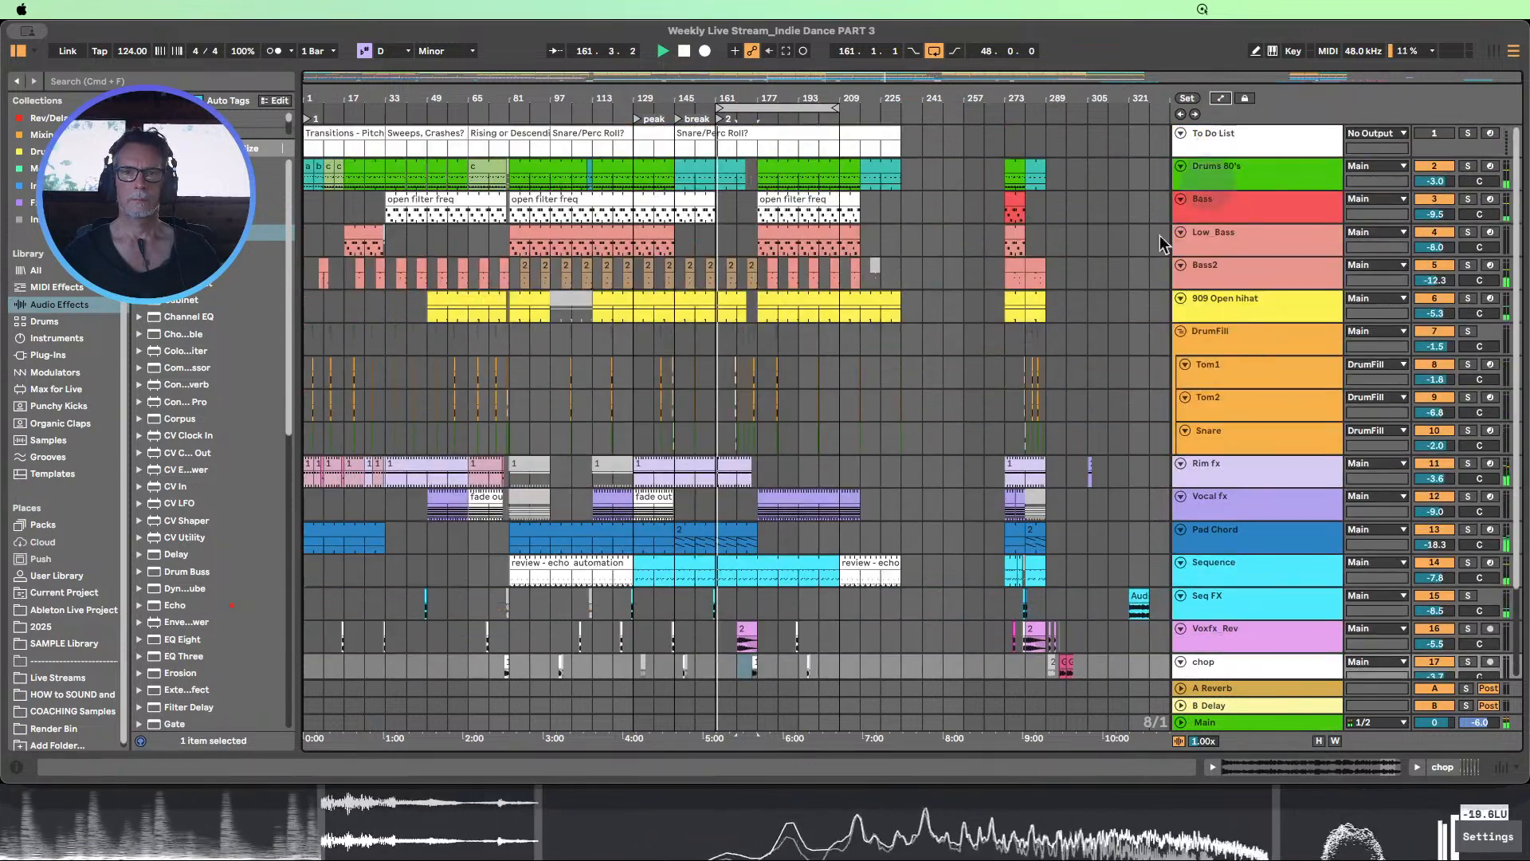
# Set the arrangement loop to start at bar 177 with a length of 40 bars, ending at bar 217
pyautogui.scroll(1, 1008, 333)
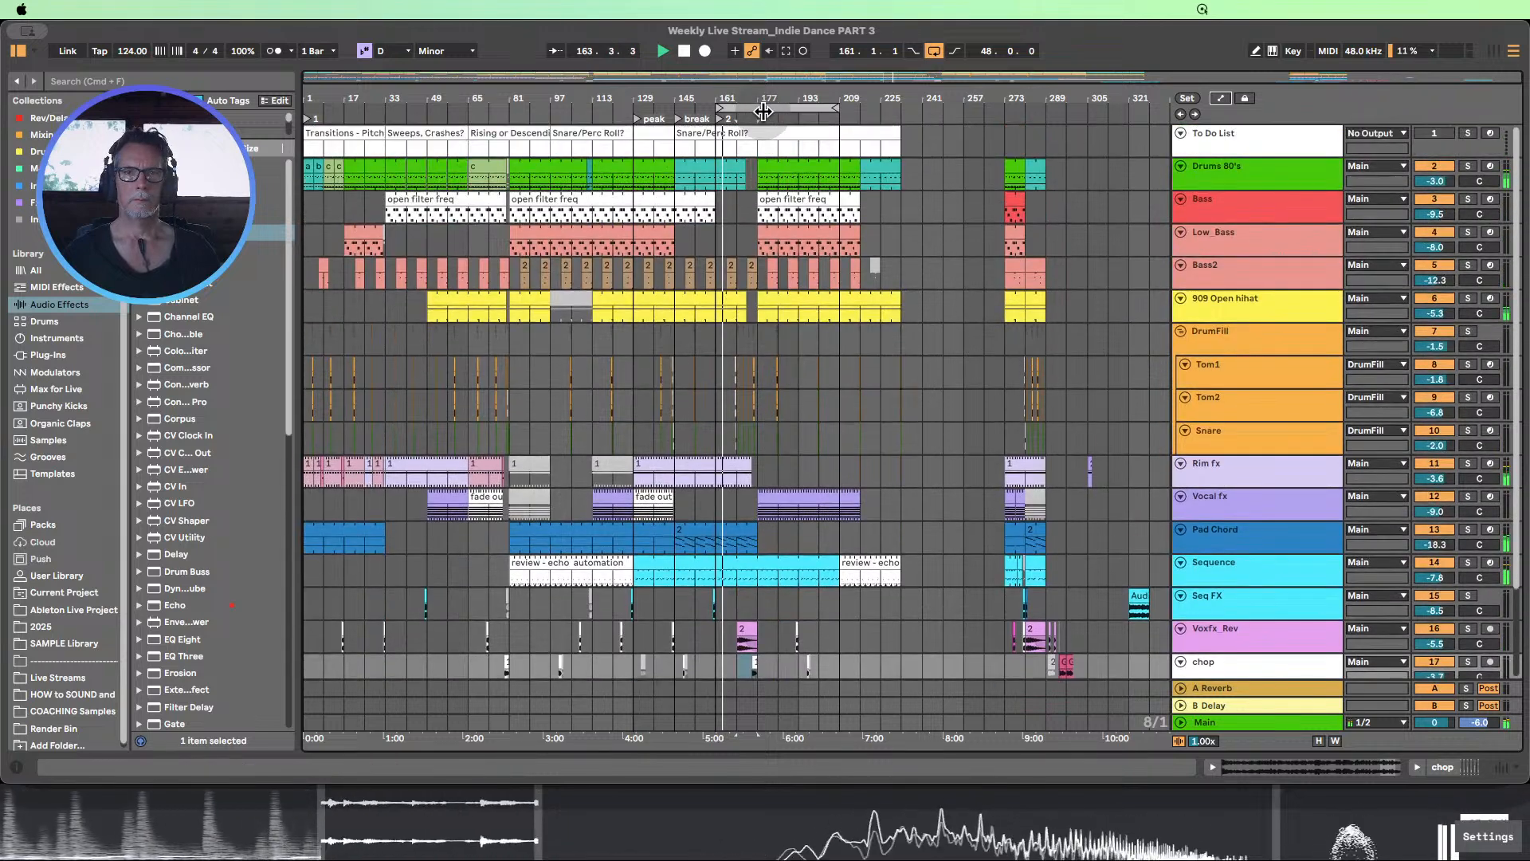
pyautogui.moveTo(766, 109); pyautogui.dragTo(861, 109)
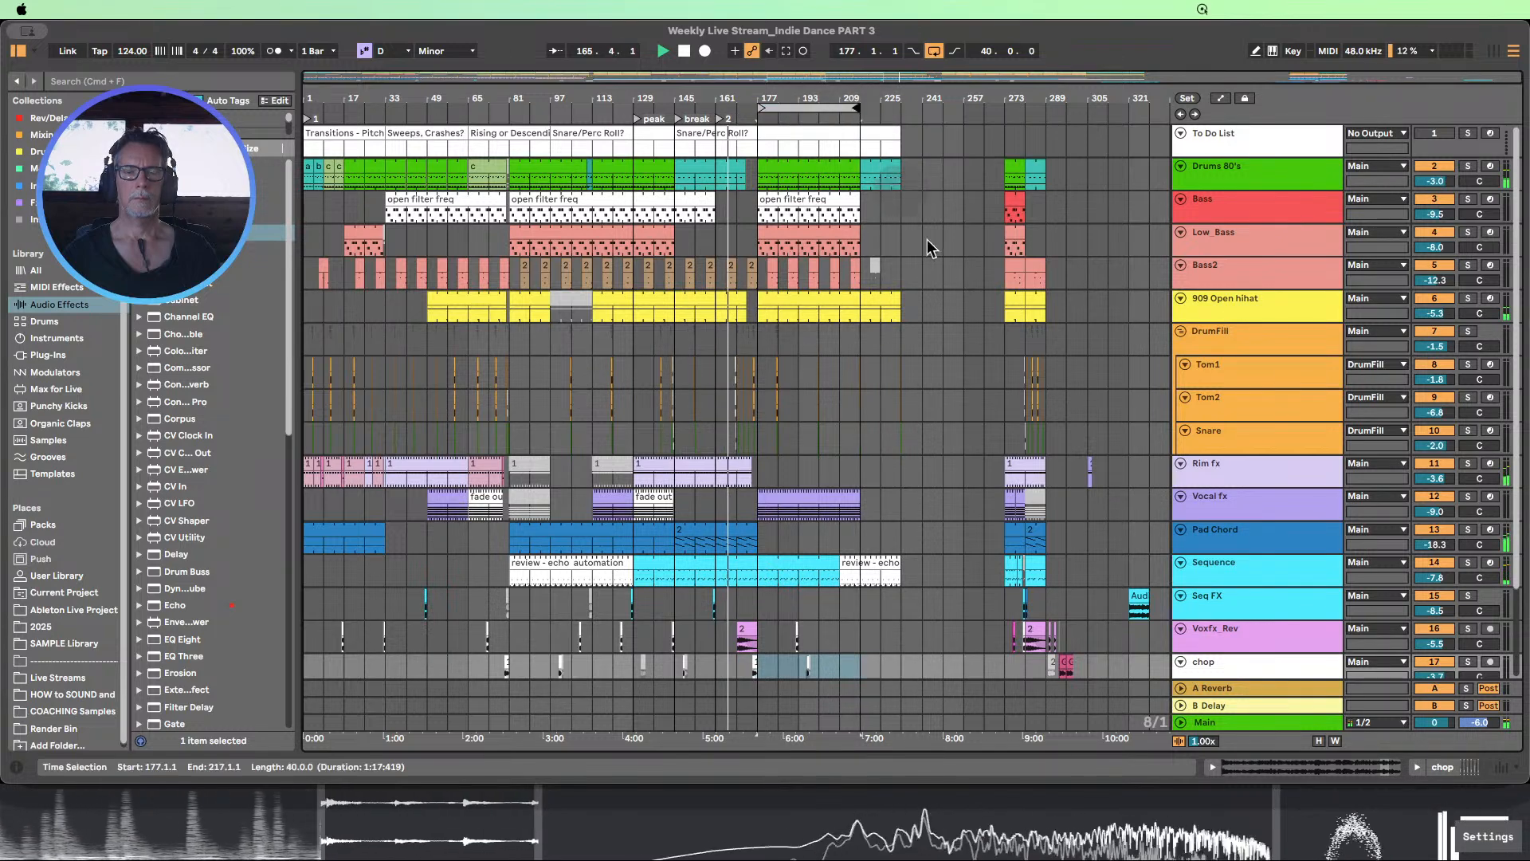
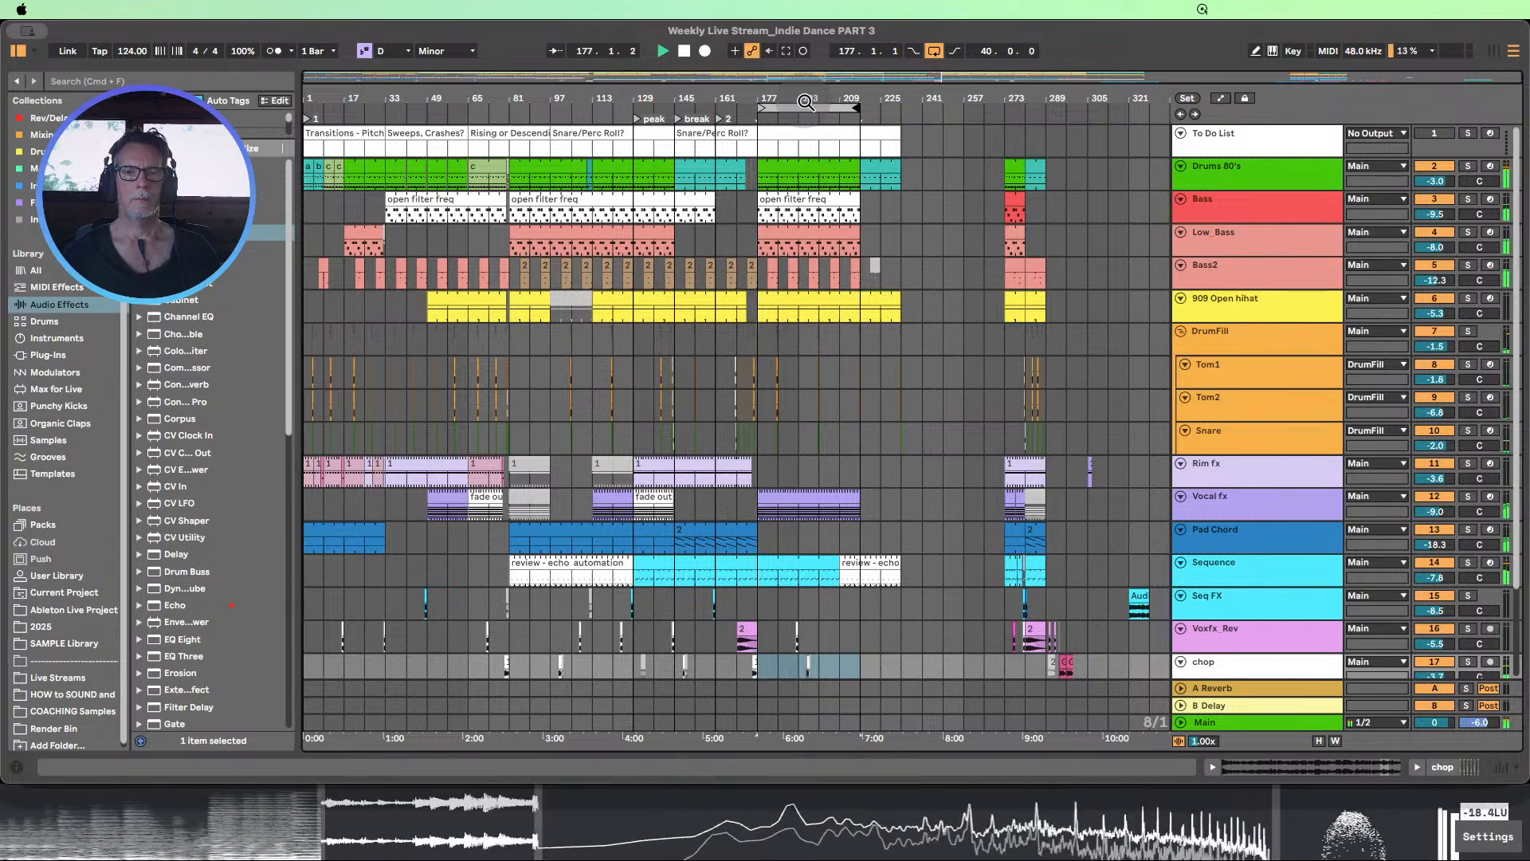
# Audition the chop track in solo through the transition into bar 177, and turn its solo off again
pyautogui.scroll(-3, 824, 296)
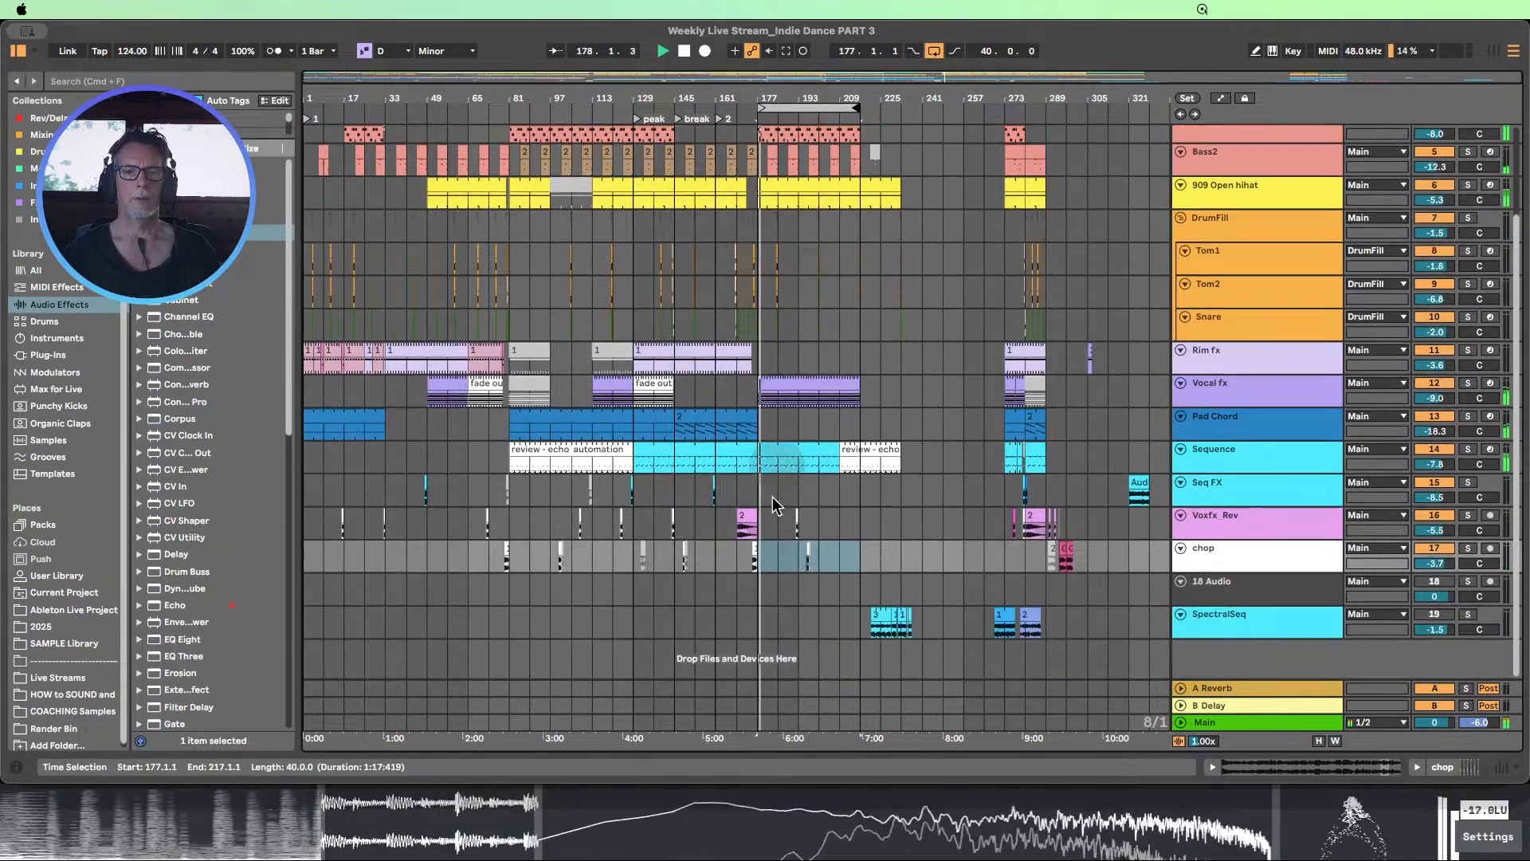
pyautogui.click(760, 558)
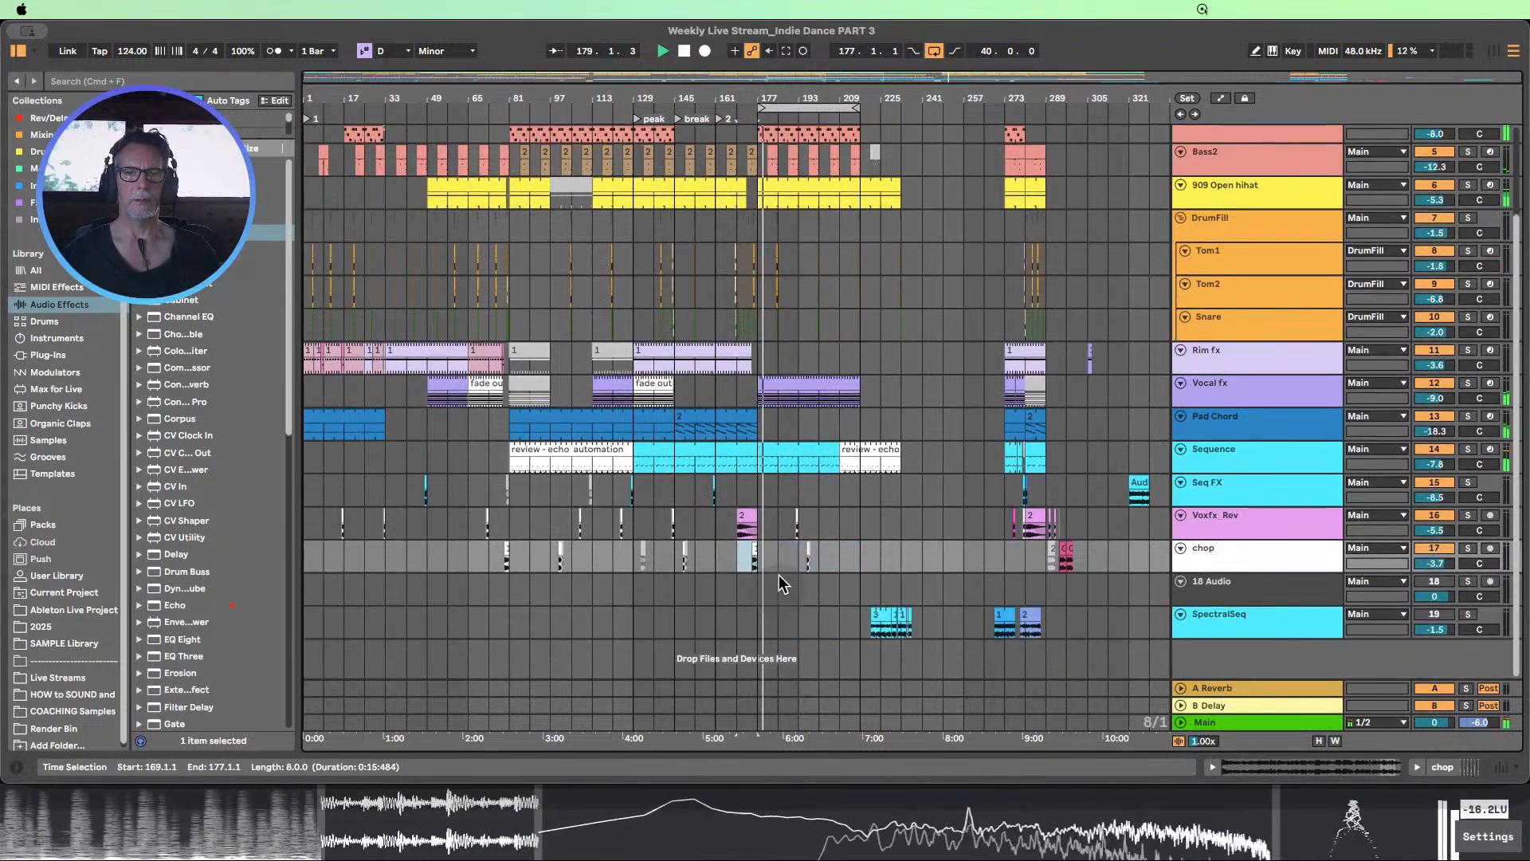
pyautogui.moveTo(799, 98); pyautogui.dragTo(786, 332)
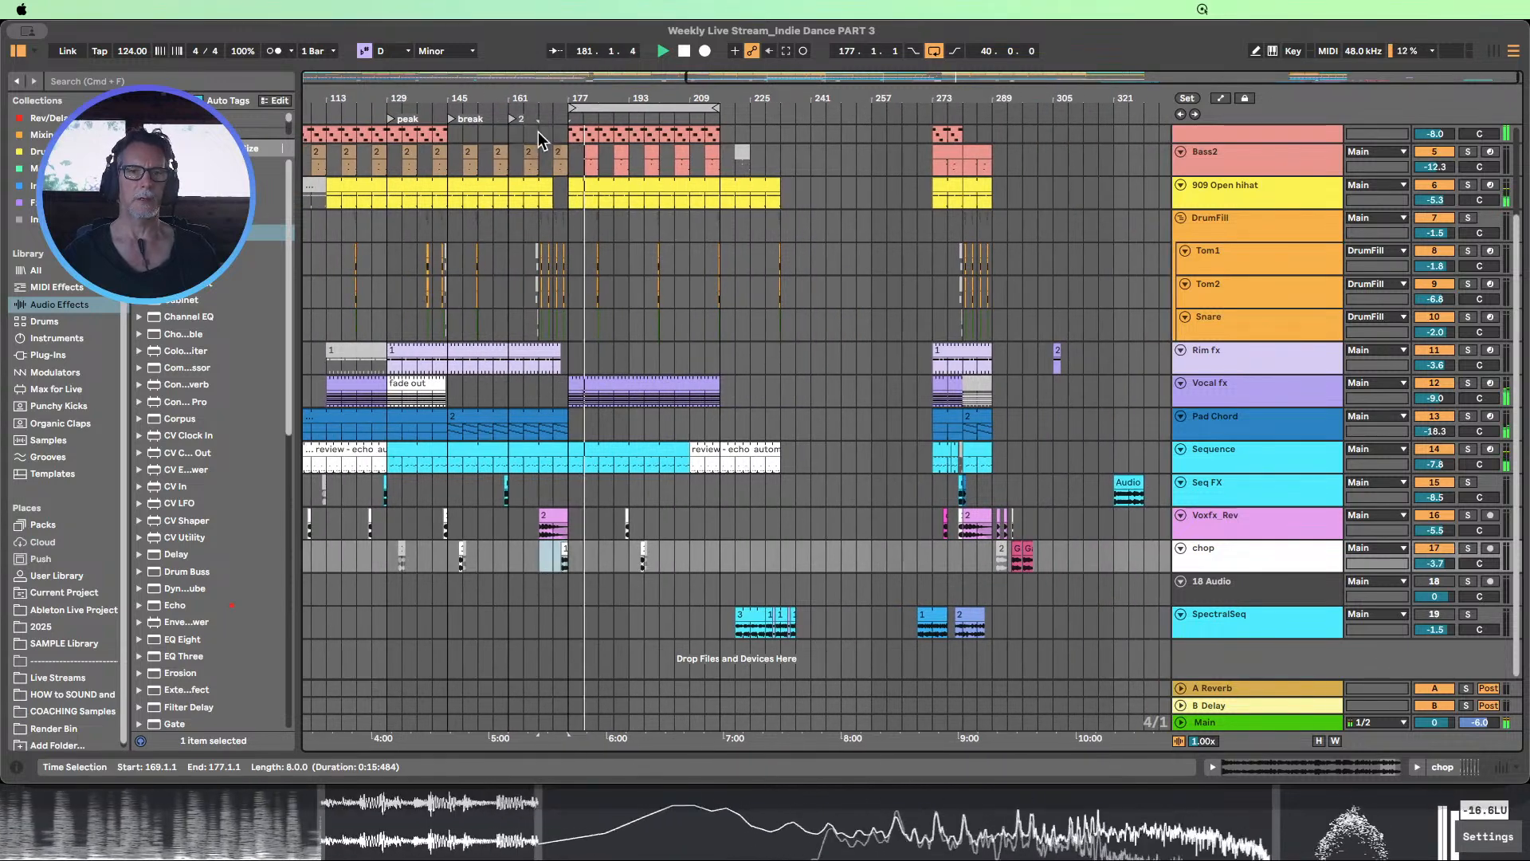
pyautogui.click(1467, 548)
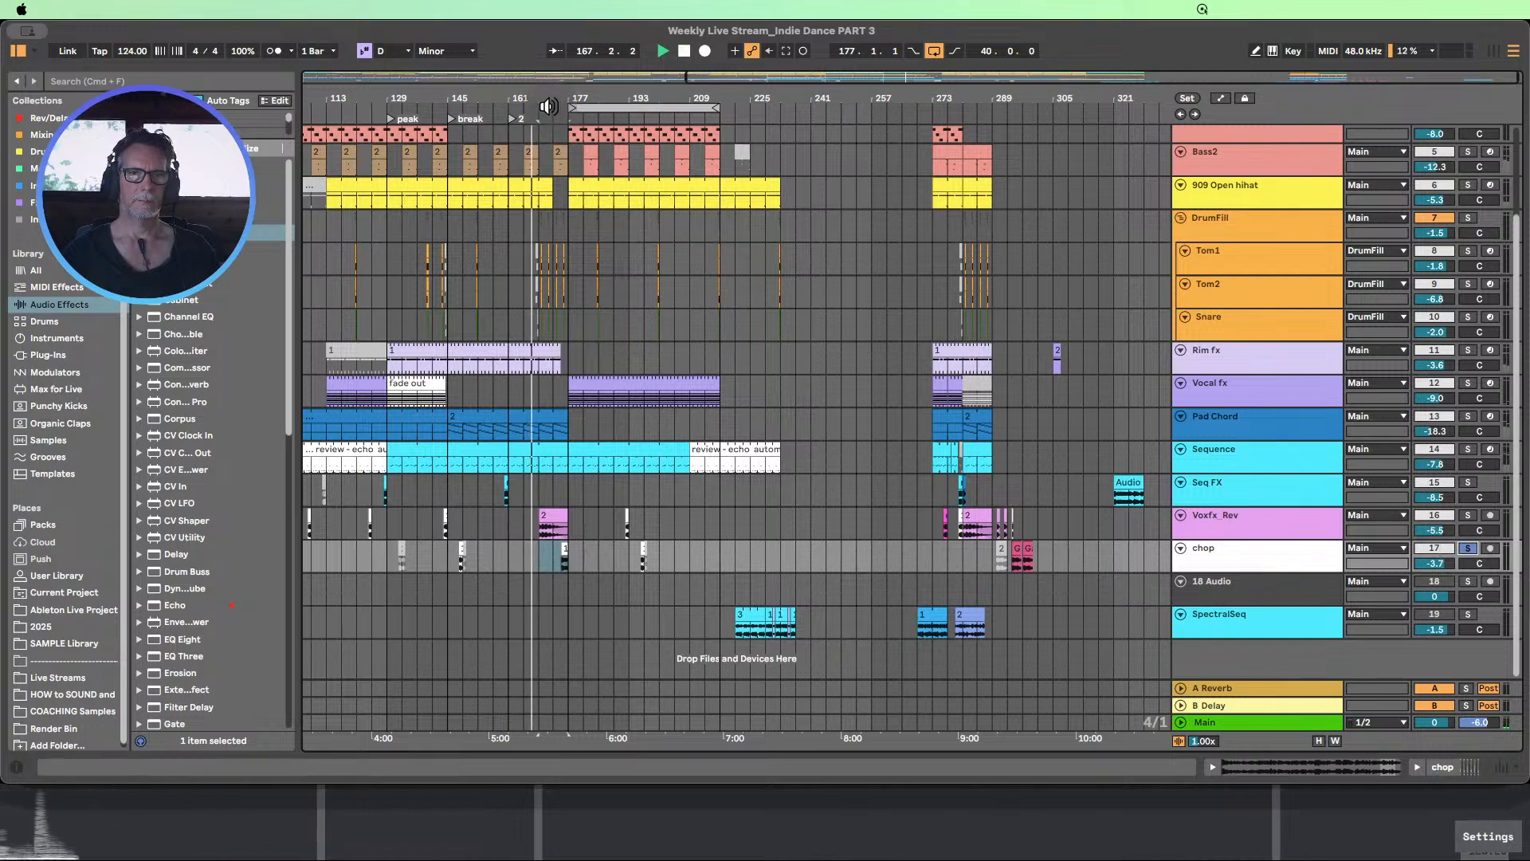
pyautogui.click(1467, 548)
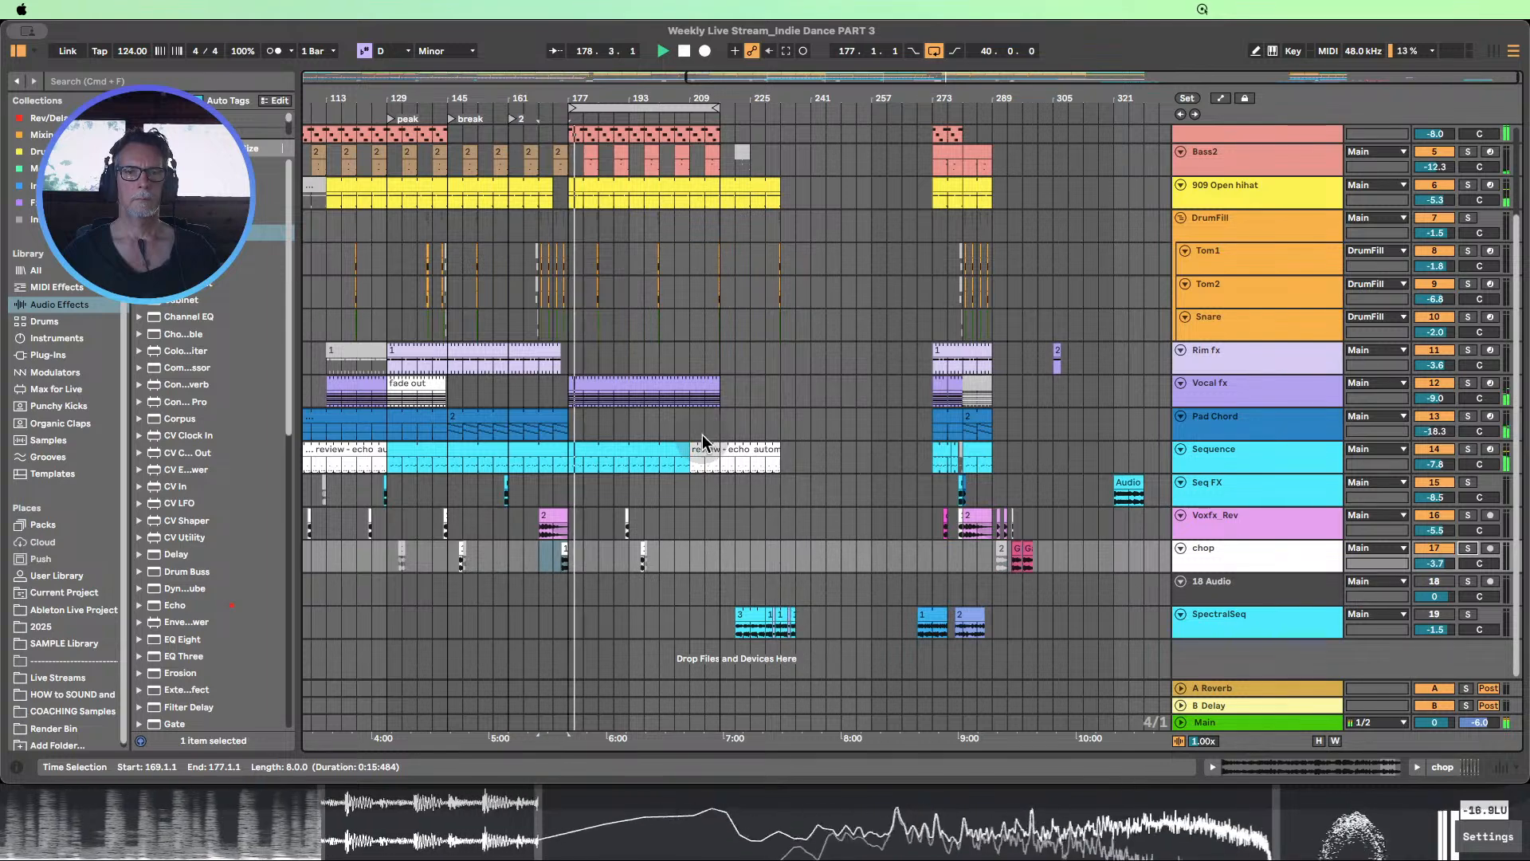
# Try a copy of the bar 273 Rim fx clip at bar 177
pyautogui.scroll(3, 702, 433)
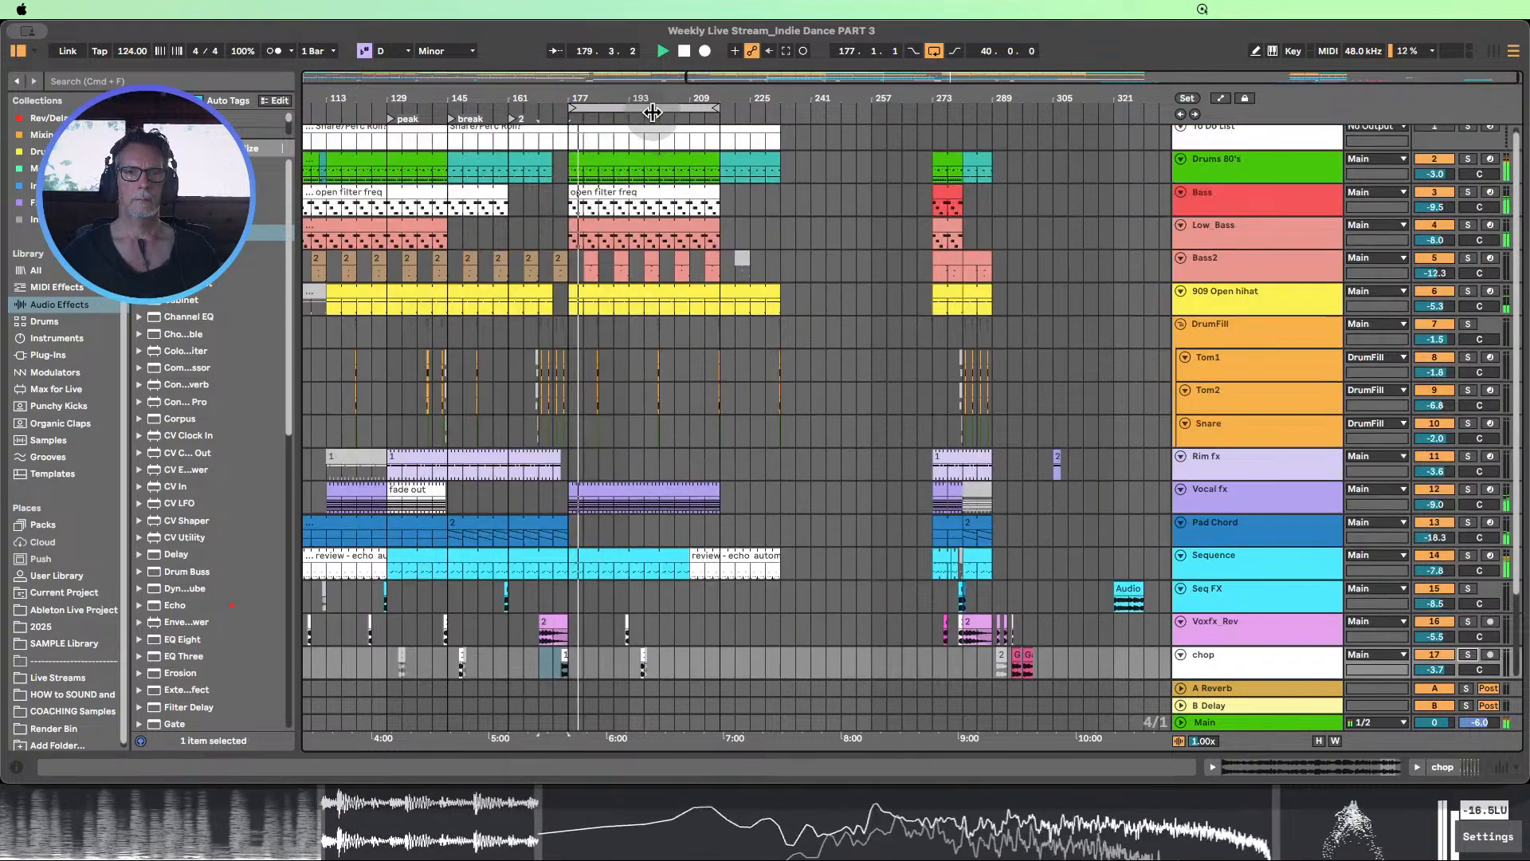
pyautogui.moveTo(651, 101); pyautogui.dragTo(814, 98)
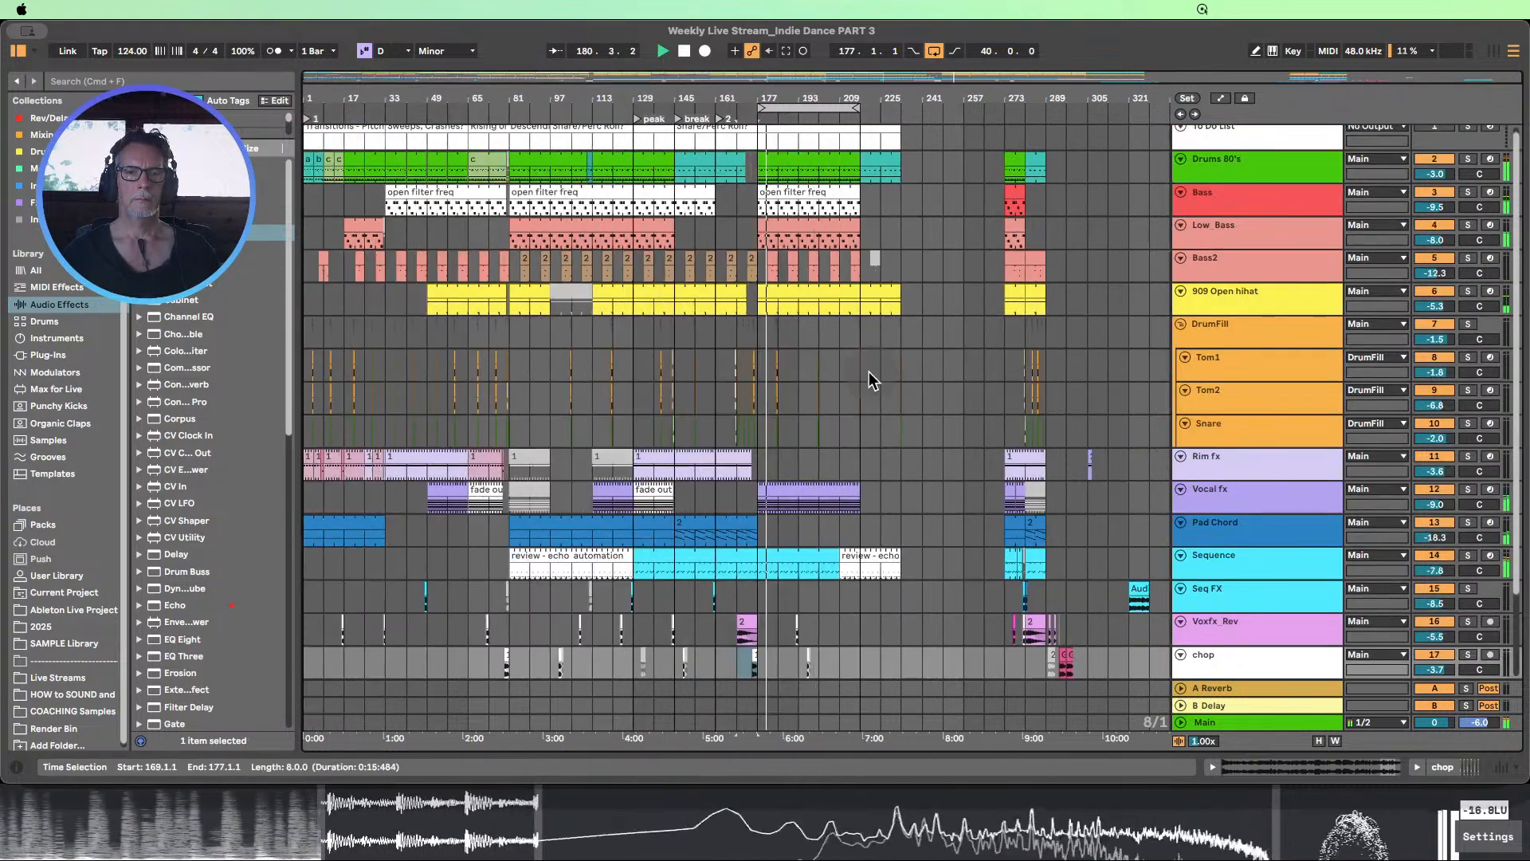
pyautogui.click(1027, 459)
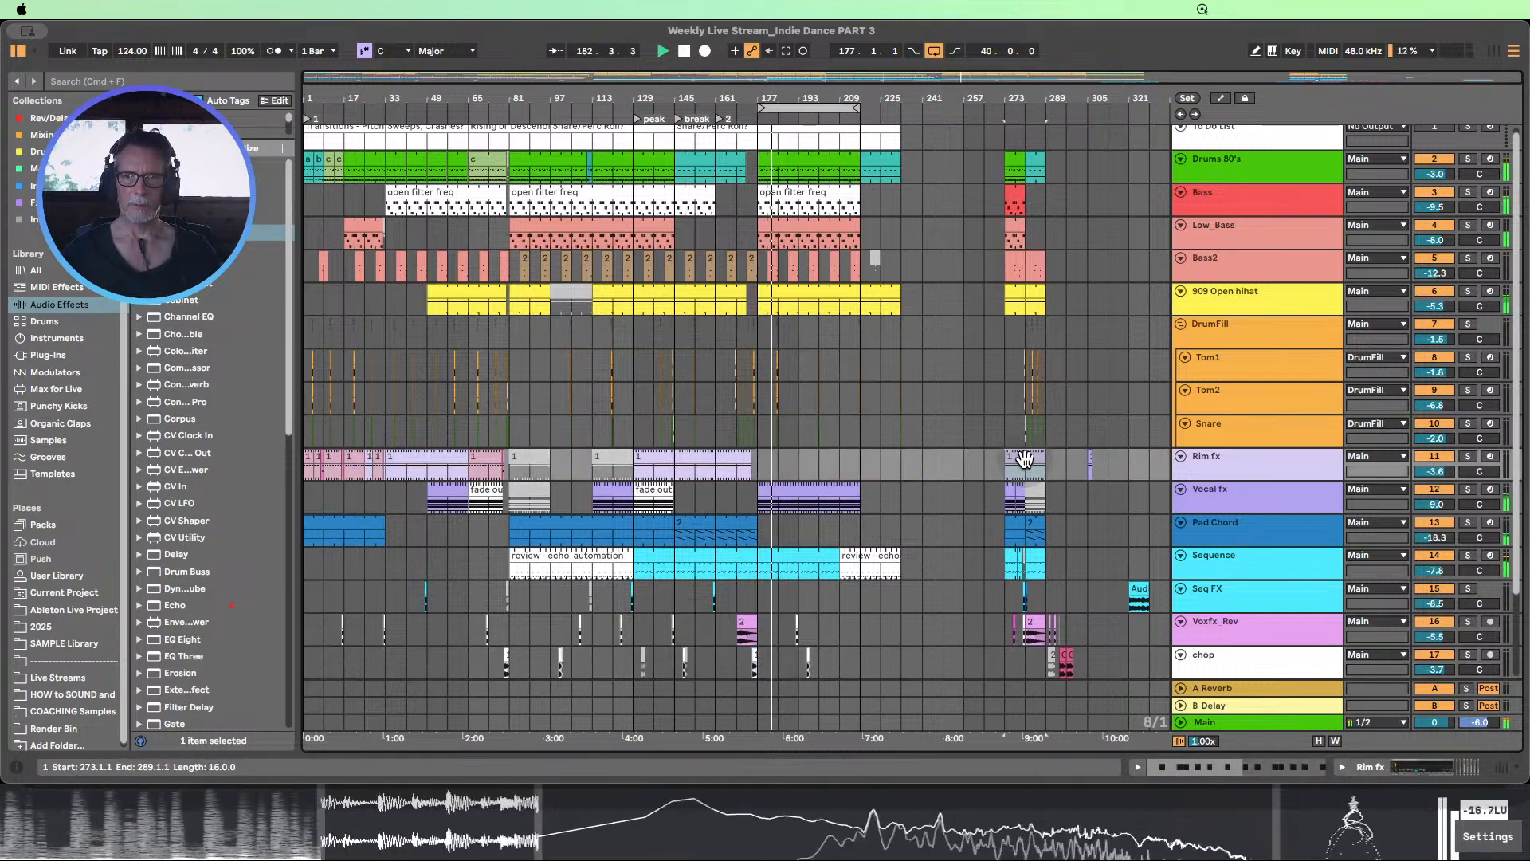
pyautogui.moveTo(1027, 458); pyautogui.dragTo(789, 457)
pyautogui.moveTo(777, 458); pyautogui.dragTo(779, 458)
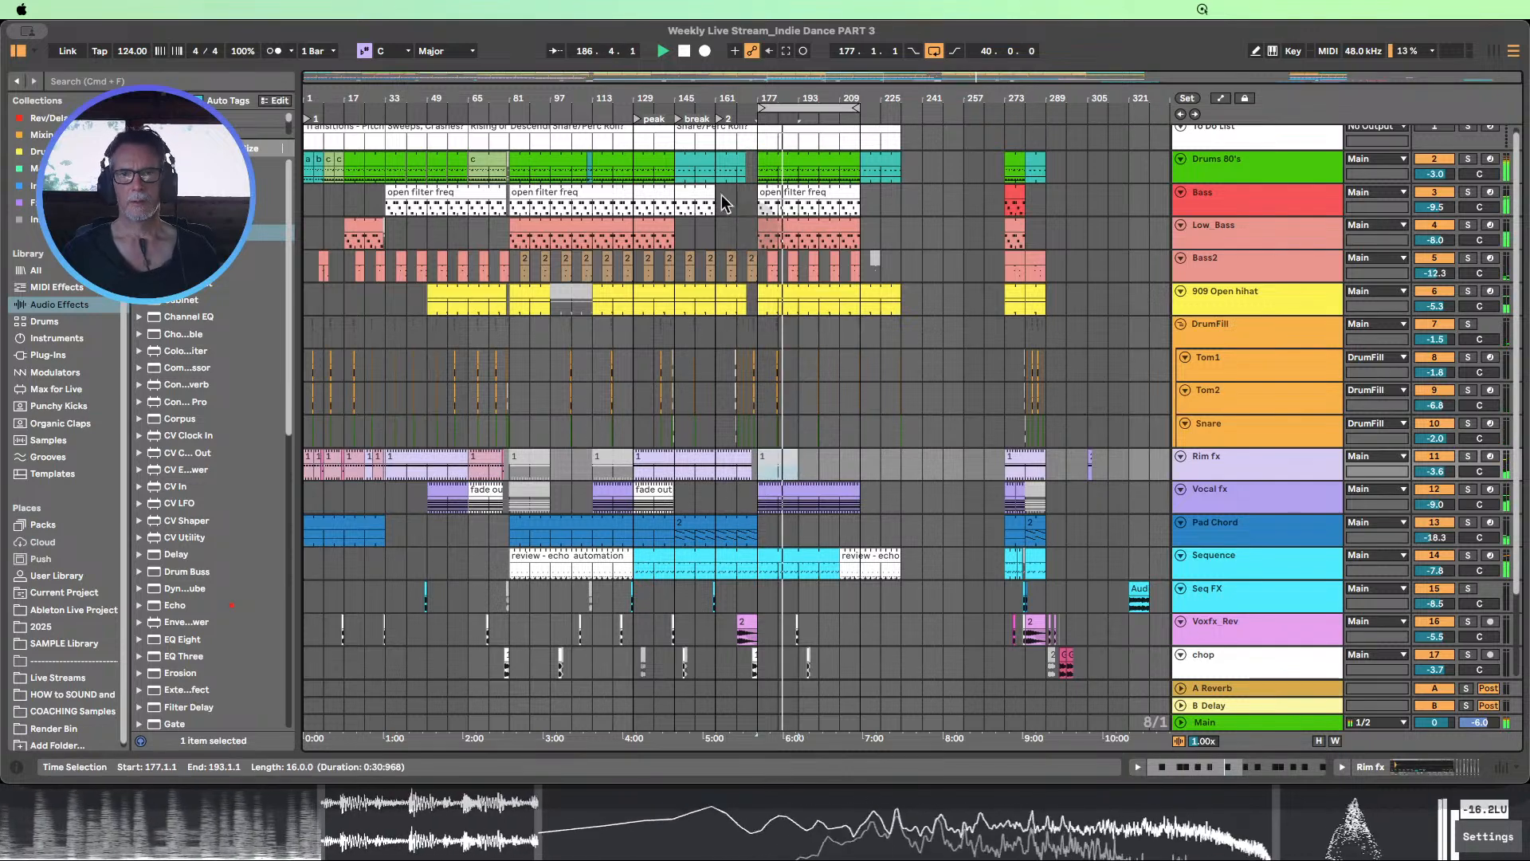
# Stop playback and replace the Rim fx clip at bar 177 with material from the bar 129 section, spanning bars 201 to 233
pyautogui.click(685, 54)
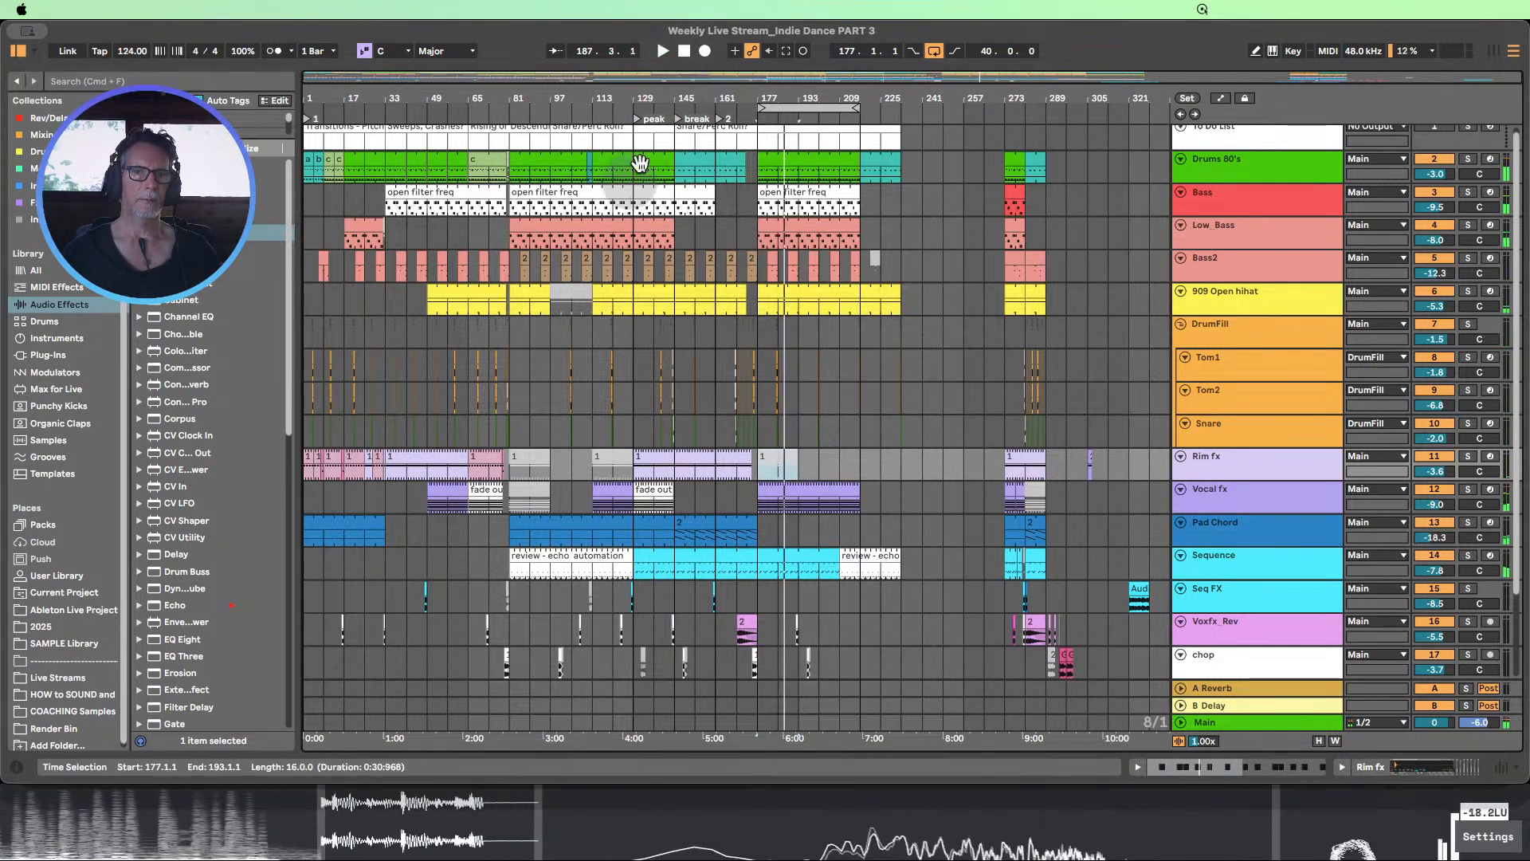
pyautogui.moveTo(635, 170); pyautogui.dragTo(668, 517)
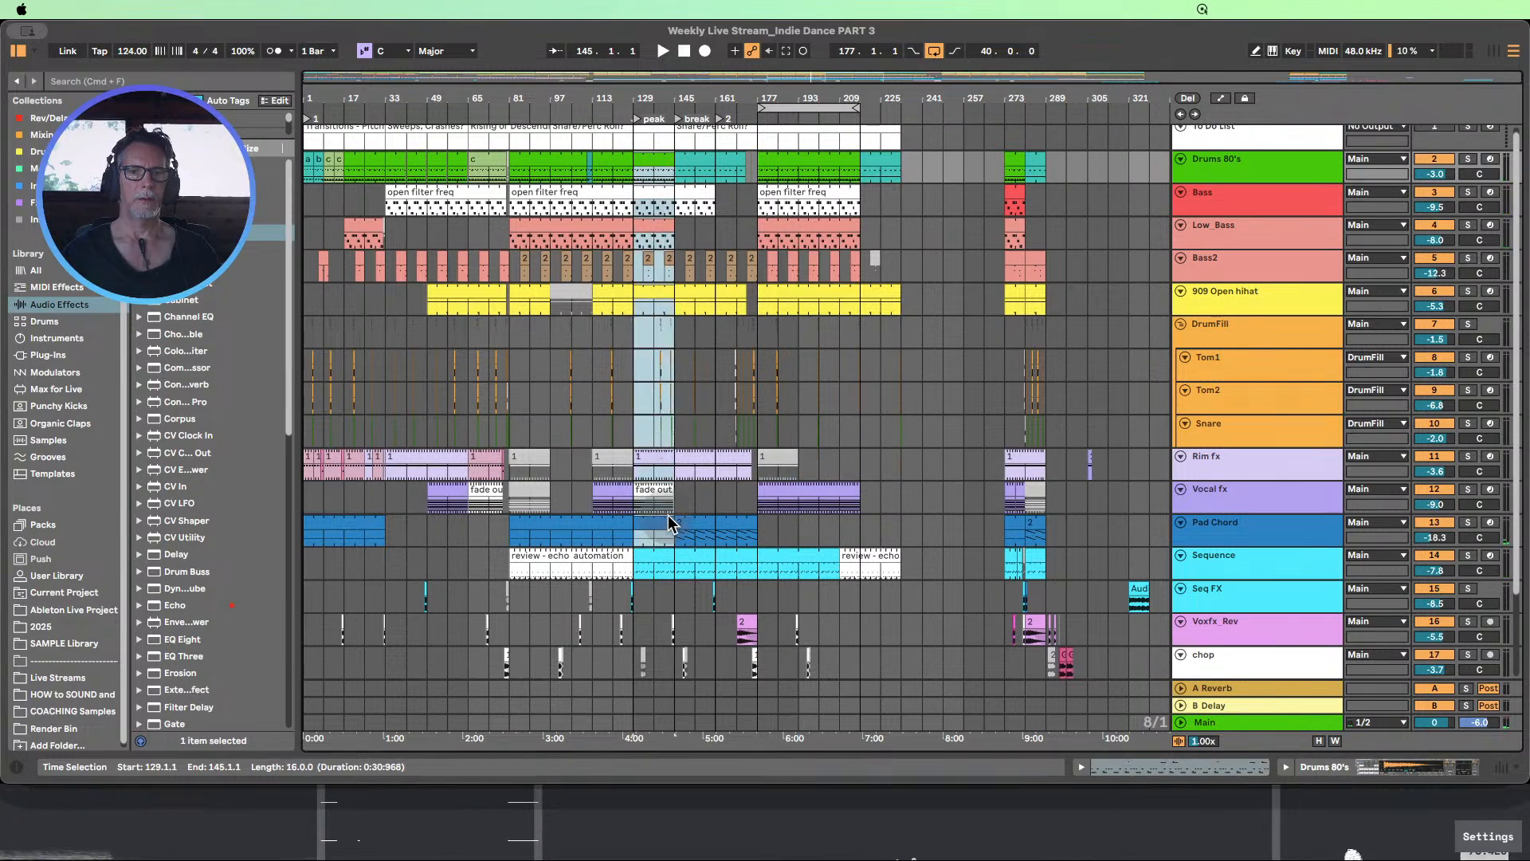
pyautogui.click(644, 467)
pyautogui.click(669, 470)
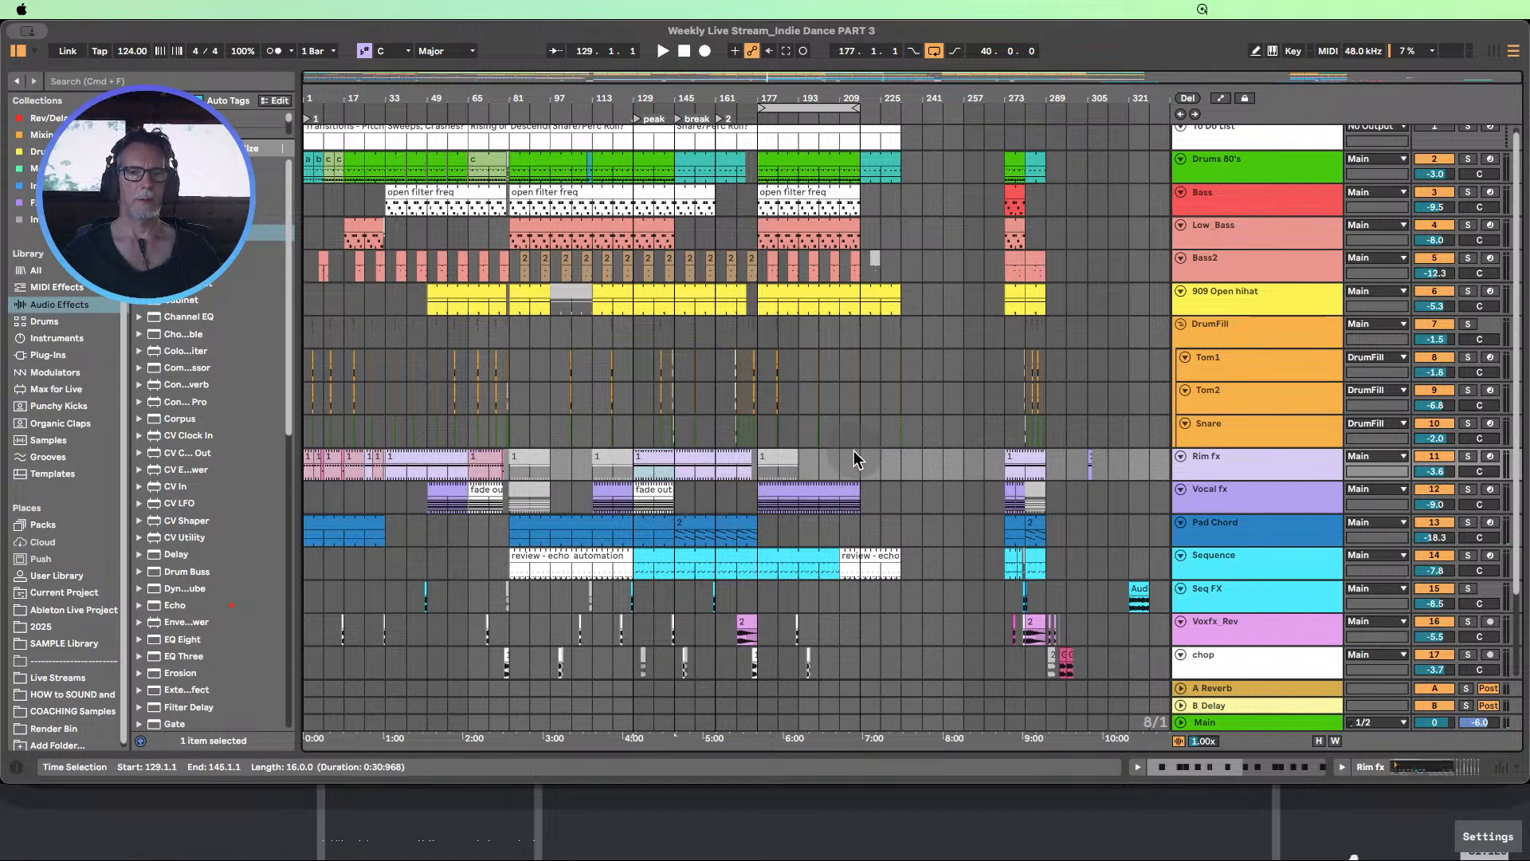
pyautogui.moveTo(777, 461)
pyautogui.mouseDown()
pyautogui.moveTo(831, 462)
pyautogui.moveTo(829, 475)
pyautogui.moveTo(902, 458)
pyautogui.mouseUp()
pyautogui.click(813, 461)
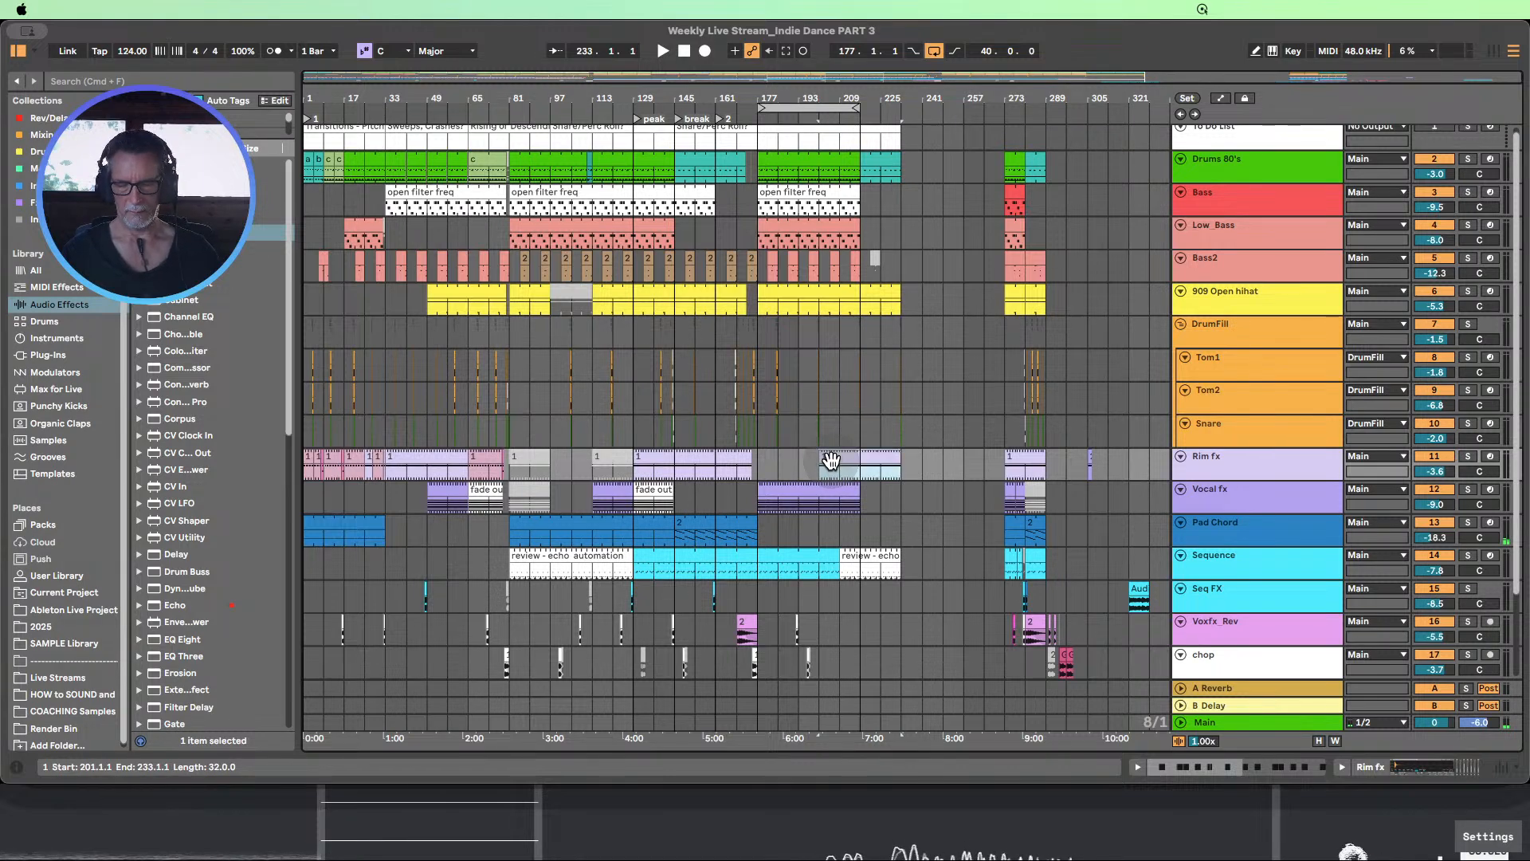
# Play the arrangement from just before bar 177 to check the transition with the new Rim fx placement
pyautogui.click(778, 472)
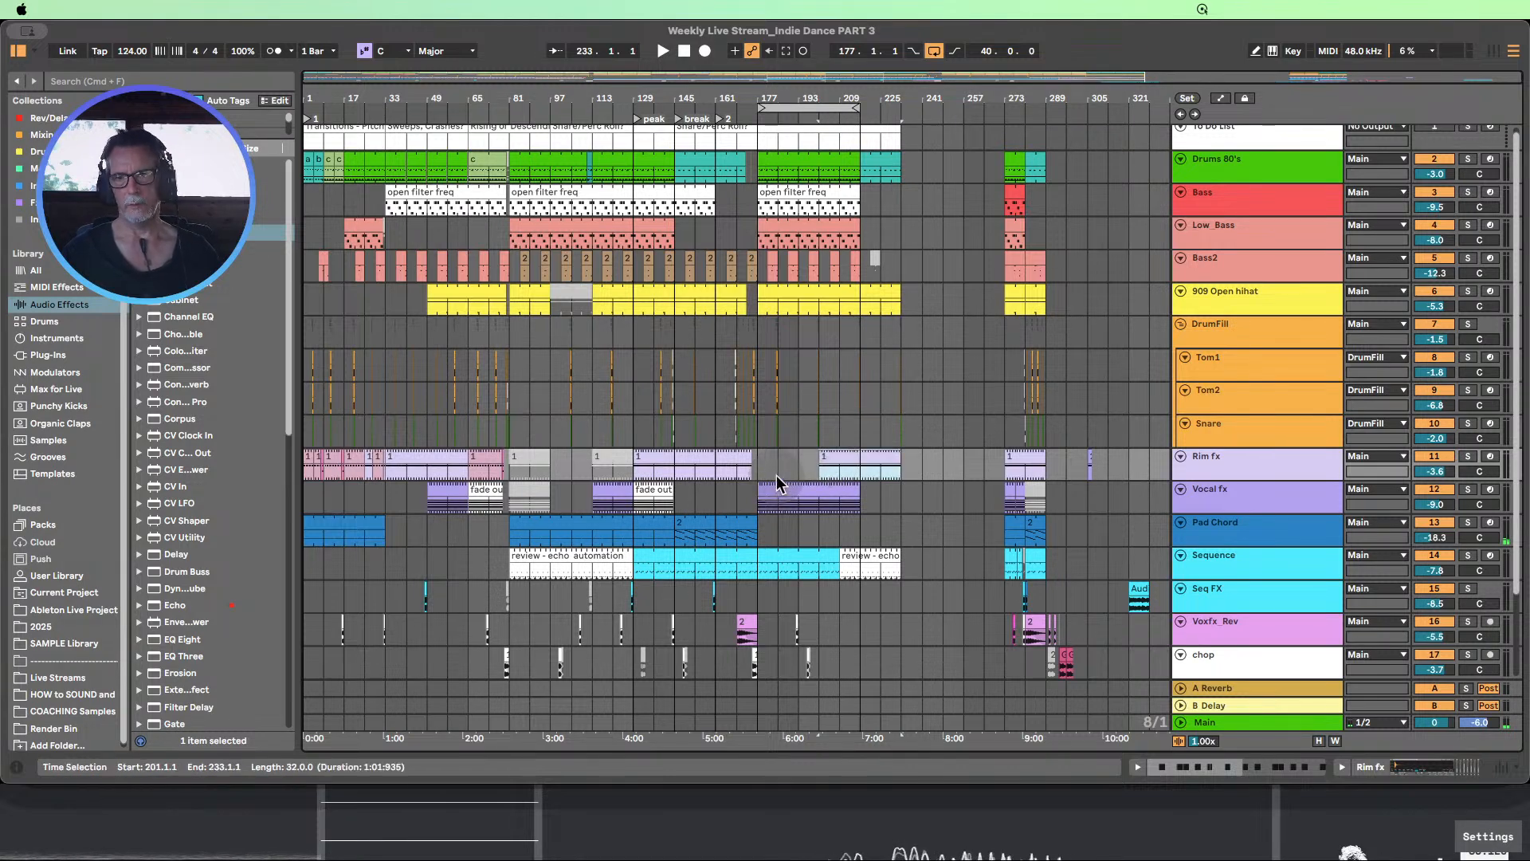
pyautogui.click(821, 459)
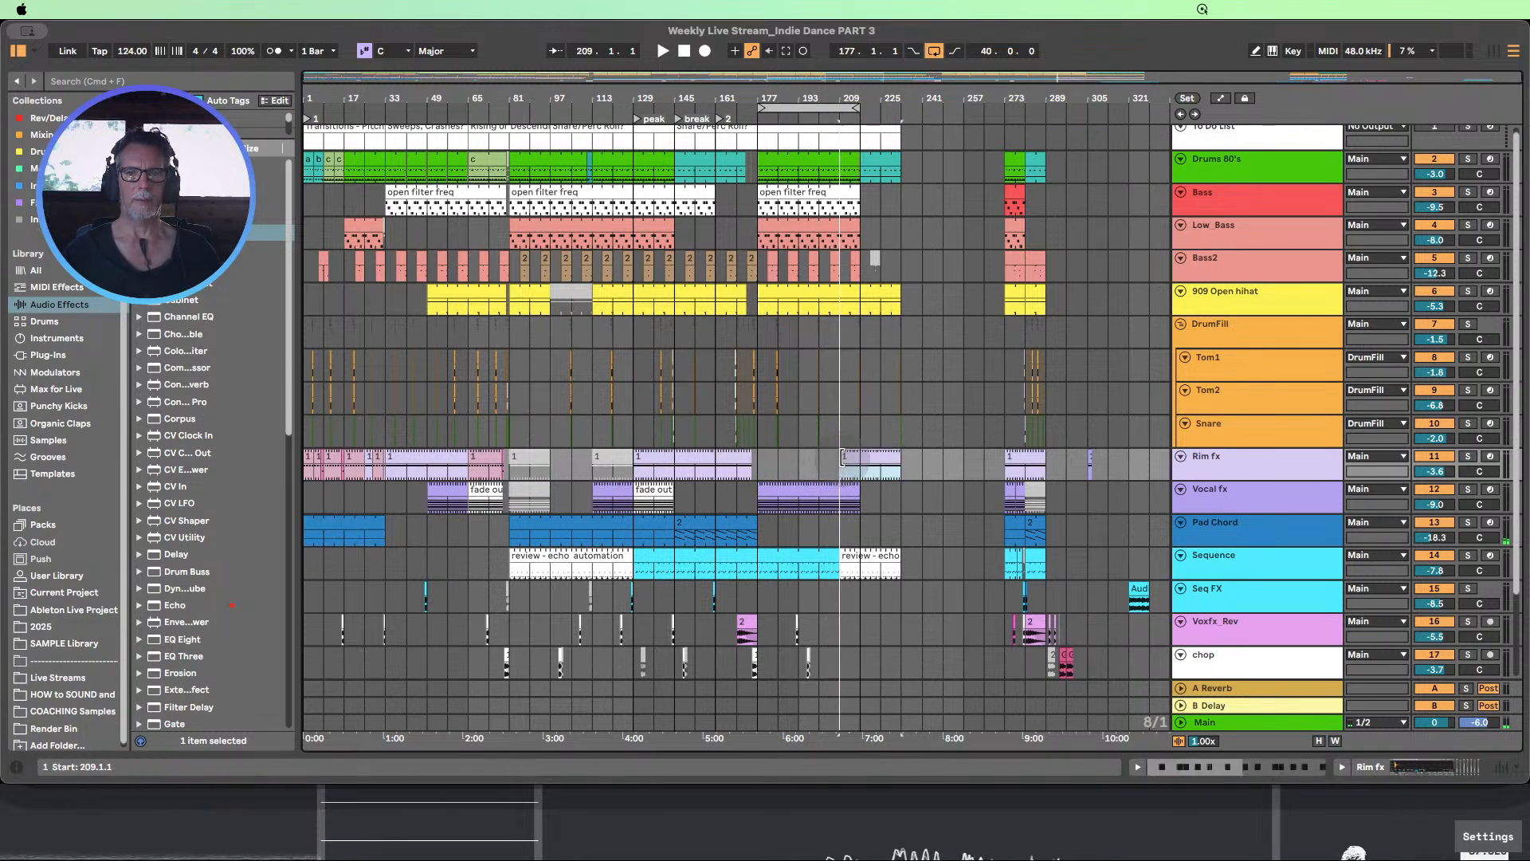
pyautogui.click(758, 458)
pyautogui.scroll(-4, 759, 459)
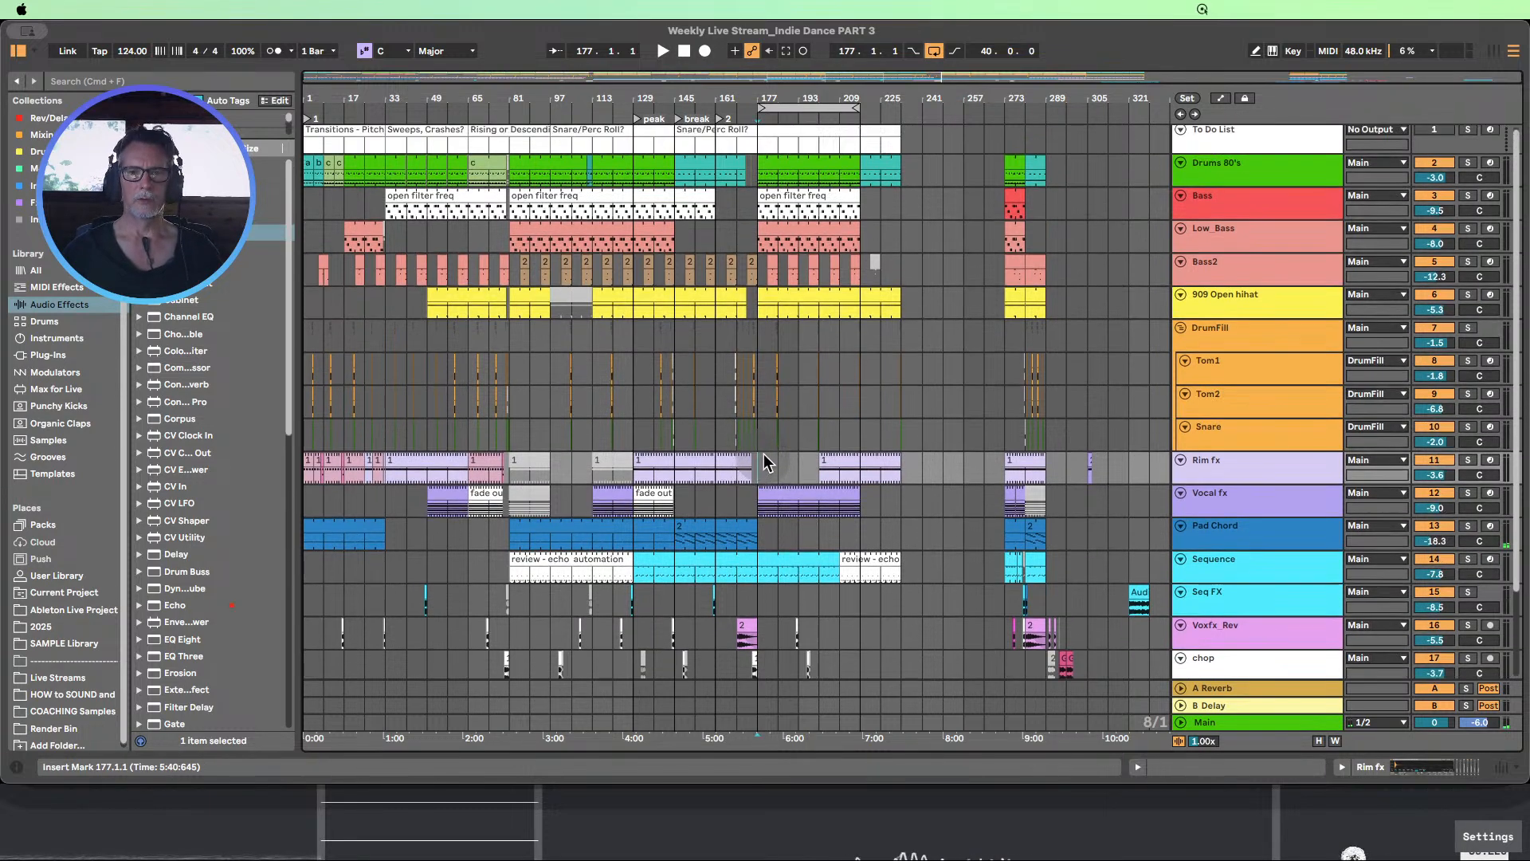
pyautogui.scroll(3, 765, 431)
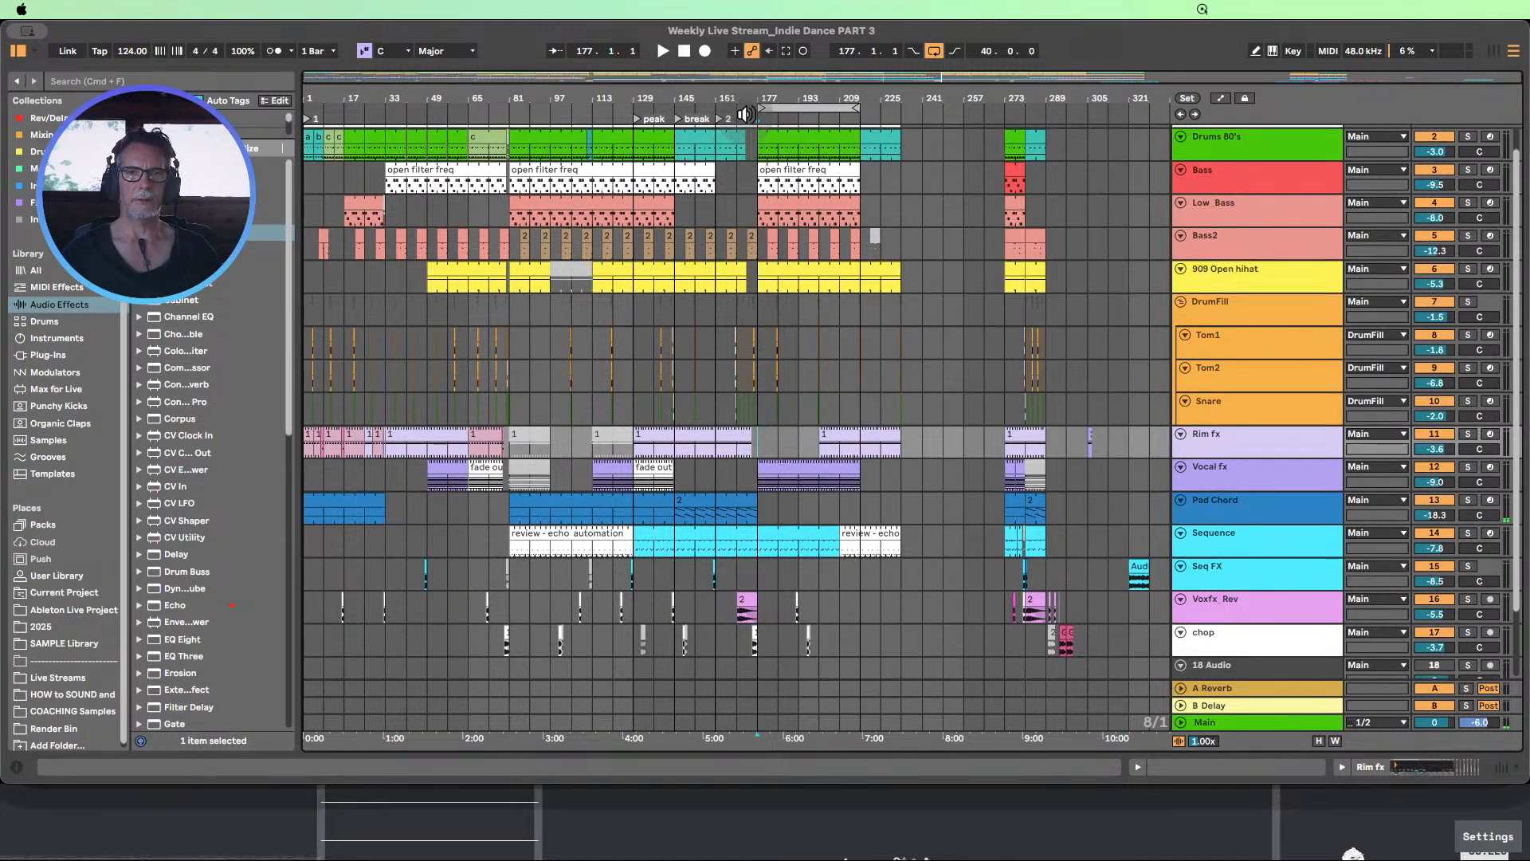
pyautogui.press('space')
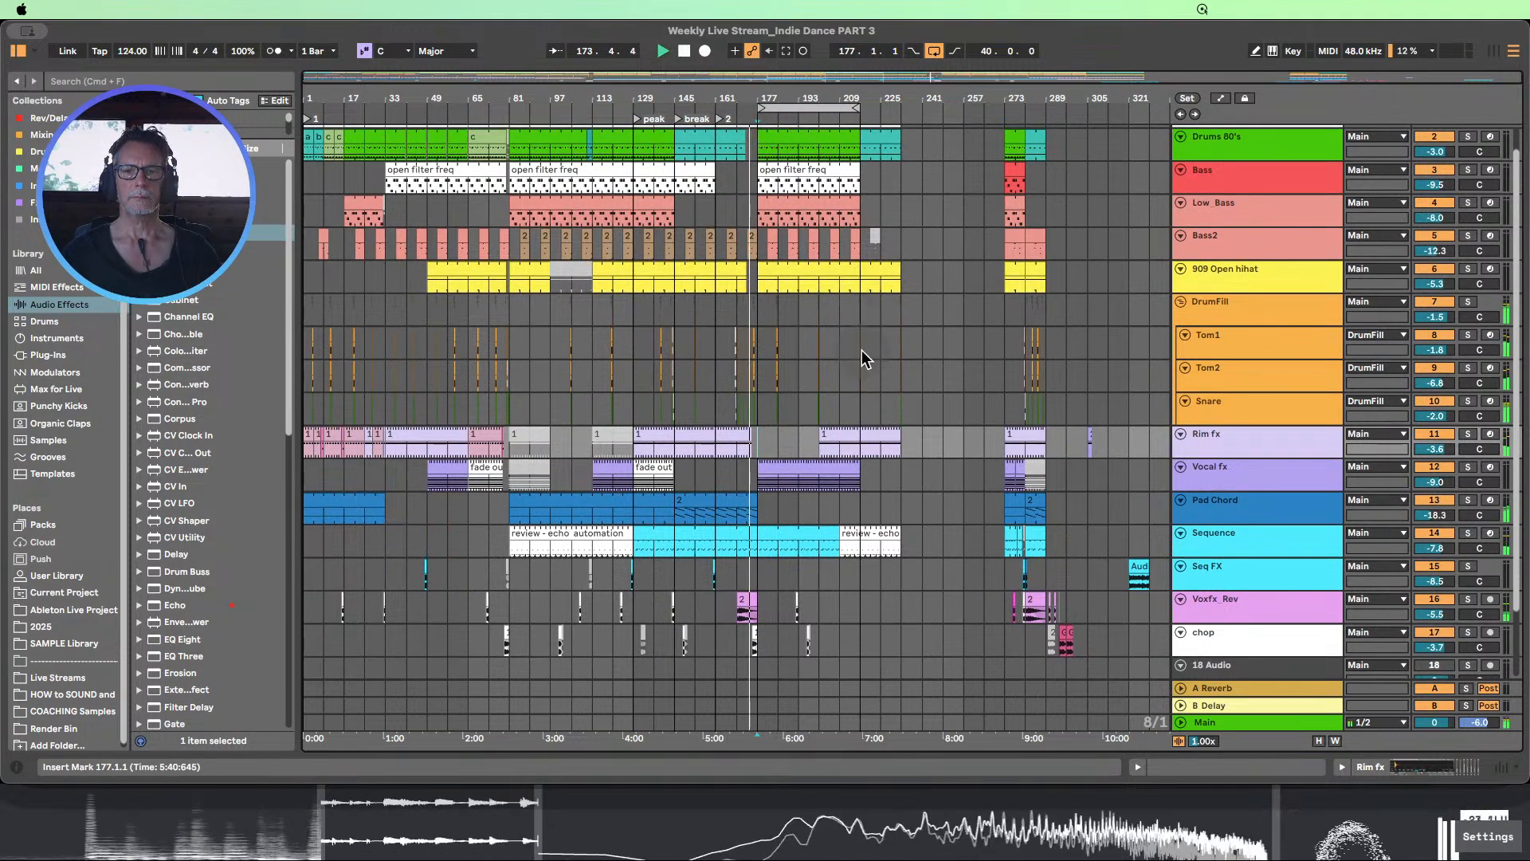
pyautogui.scroll(2, 862, 350)
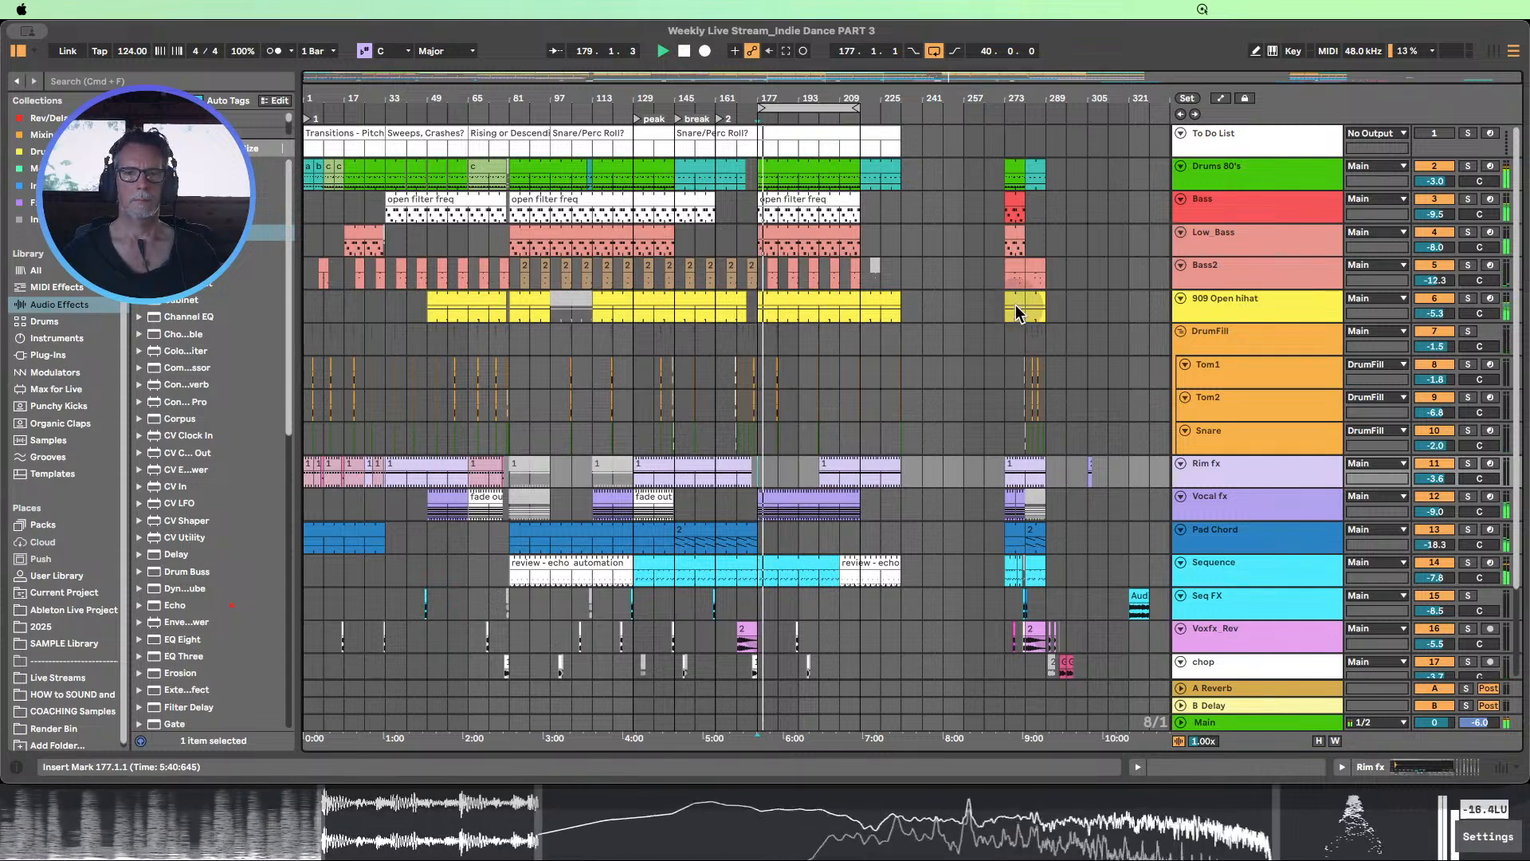
# Enlarge the Bass track, show automation, and expand its Drift LP Freq and LP Mod Amt 1 lanes
pyautogui.moveTo(1200, 224); pyautogui.dragTo(1207, 284)
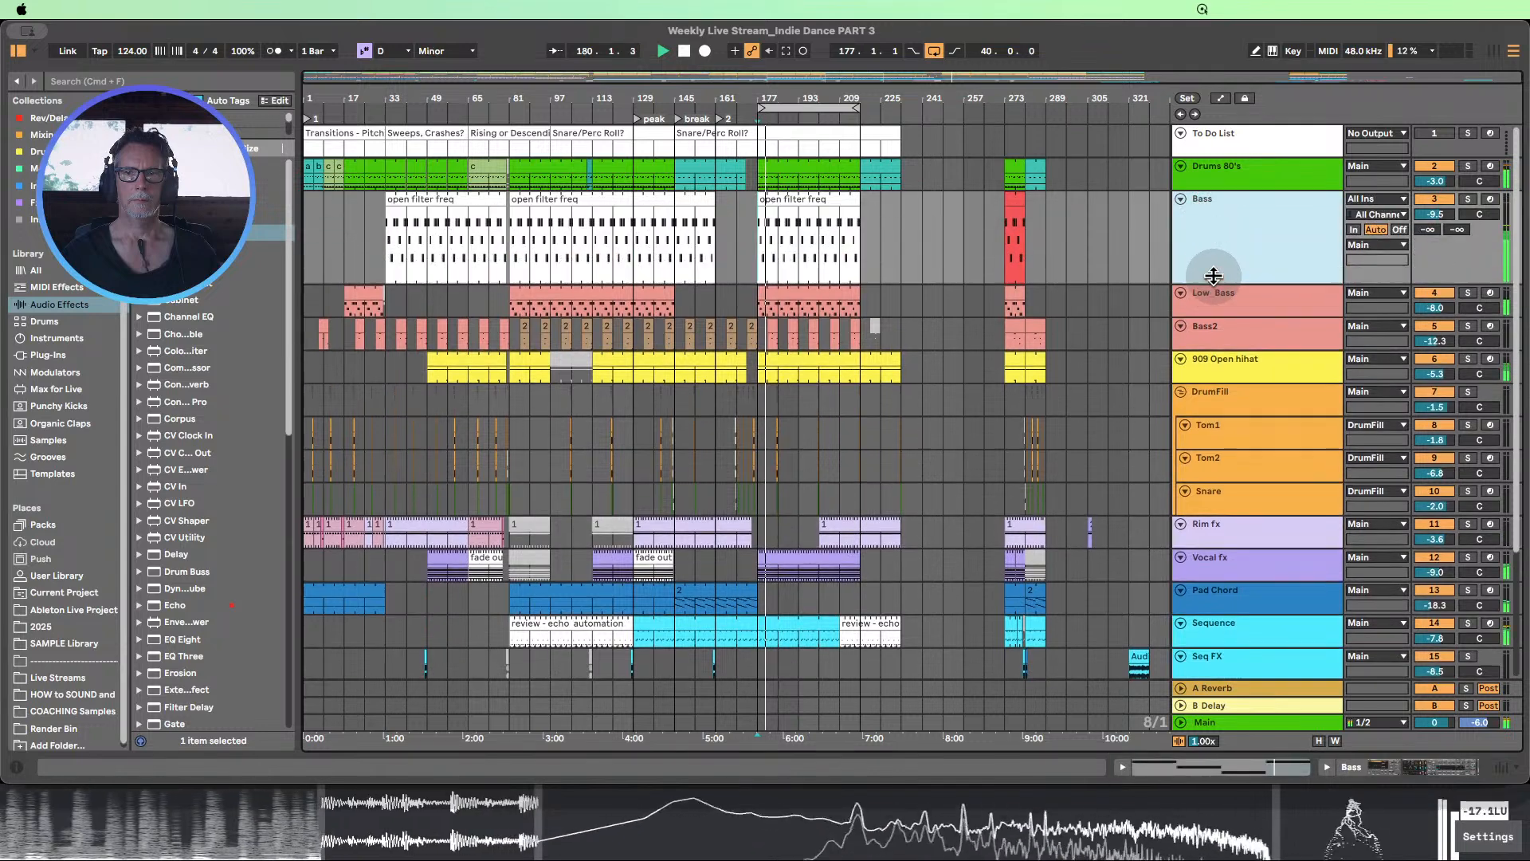
pyautogui.click(1222, 98)
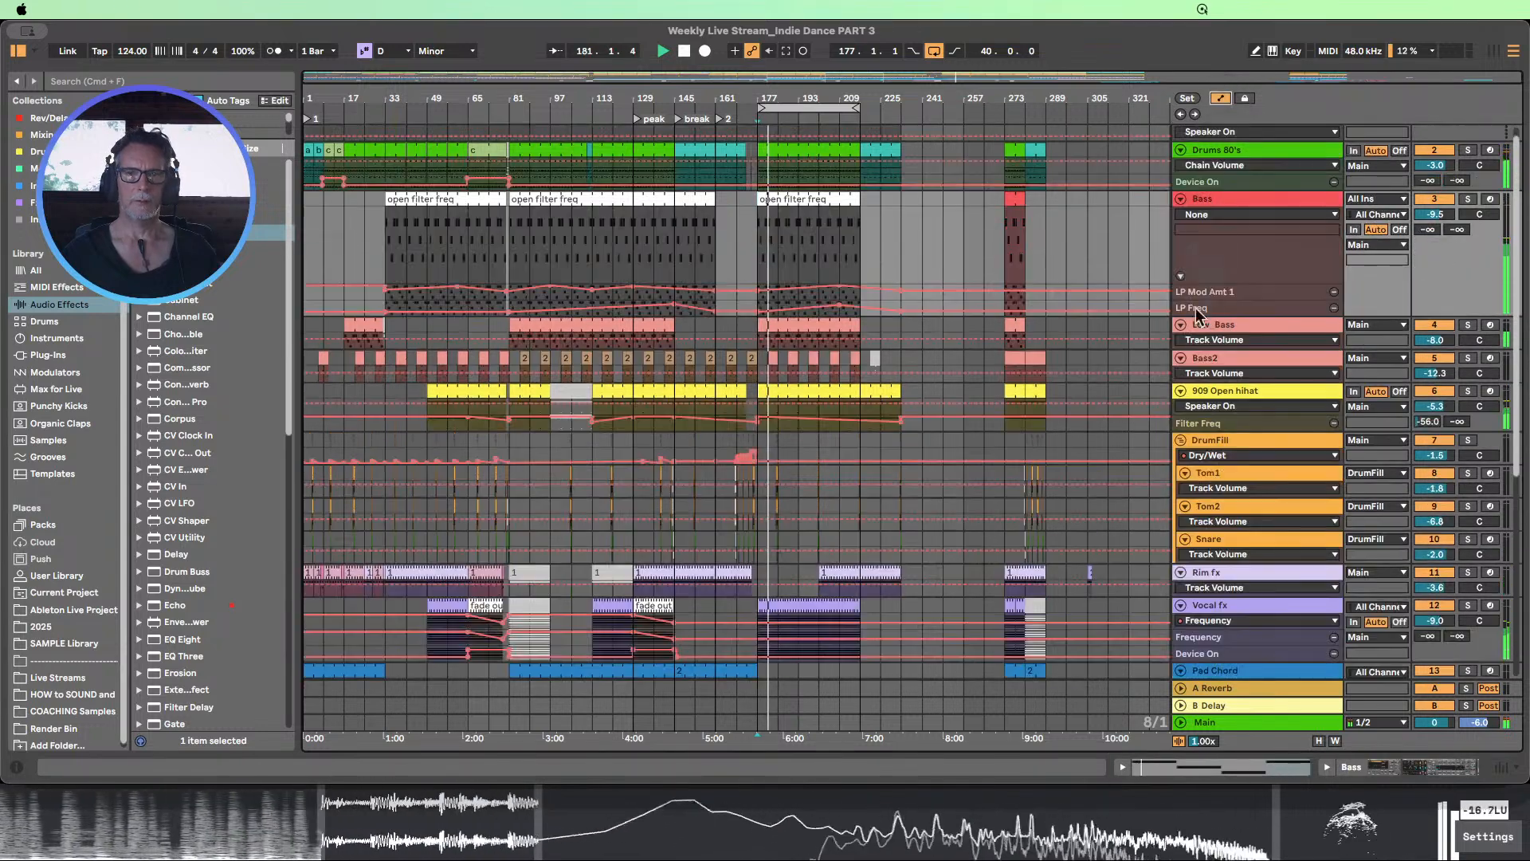
pyautogui.doubleClick(1223, 309)
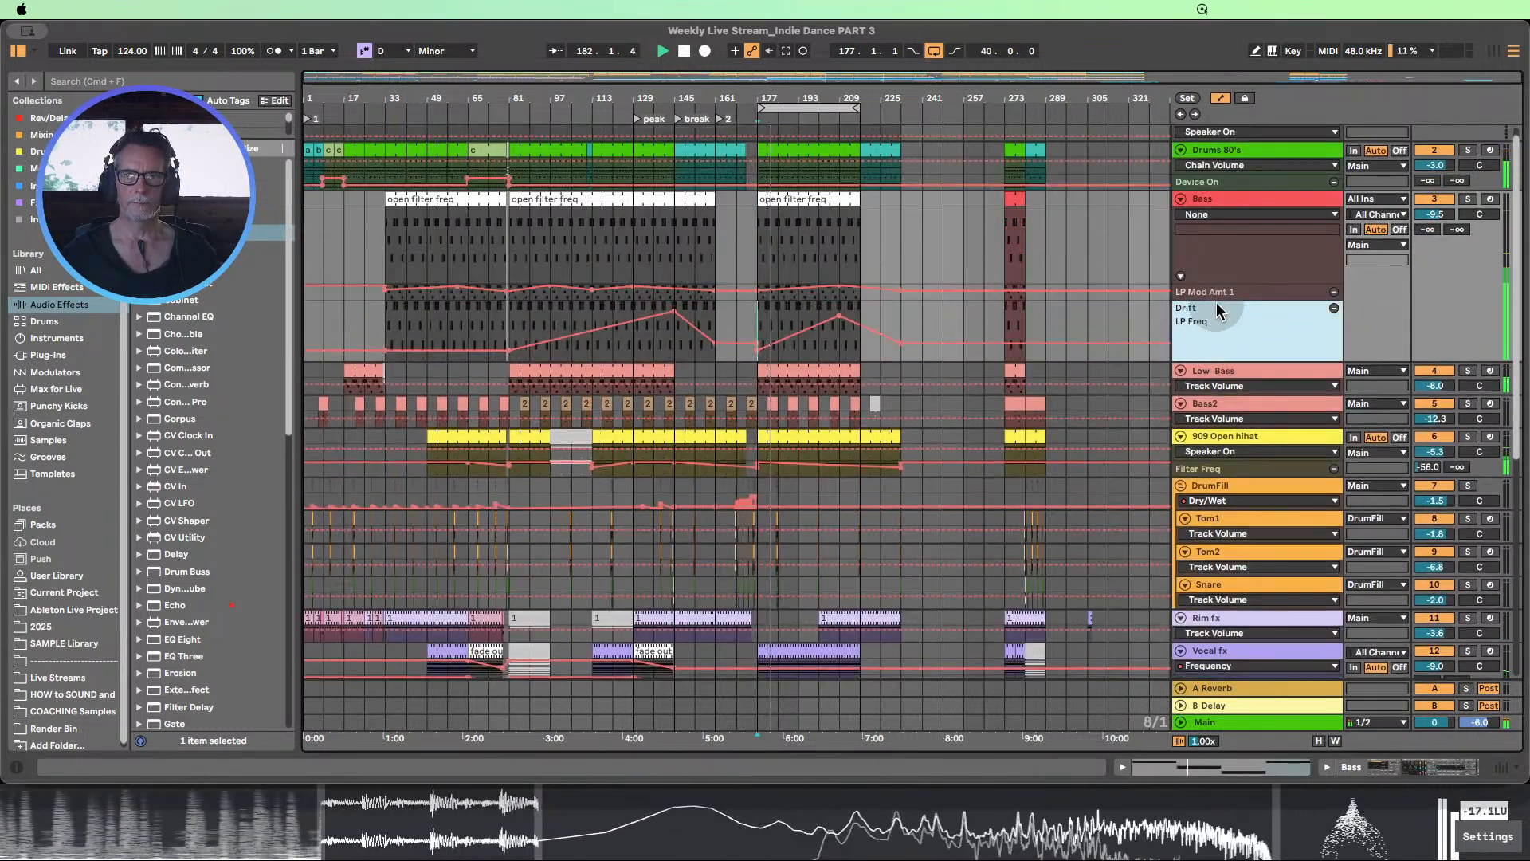
pyautogui.moveTo(1216, 299); pyautogui.dragTo(1217, 375)
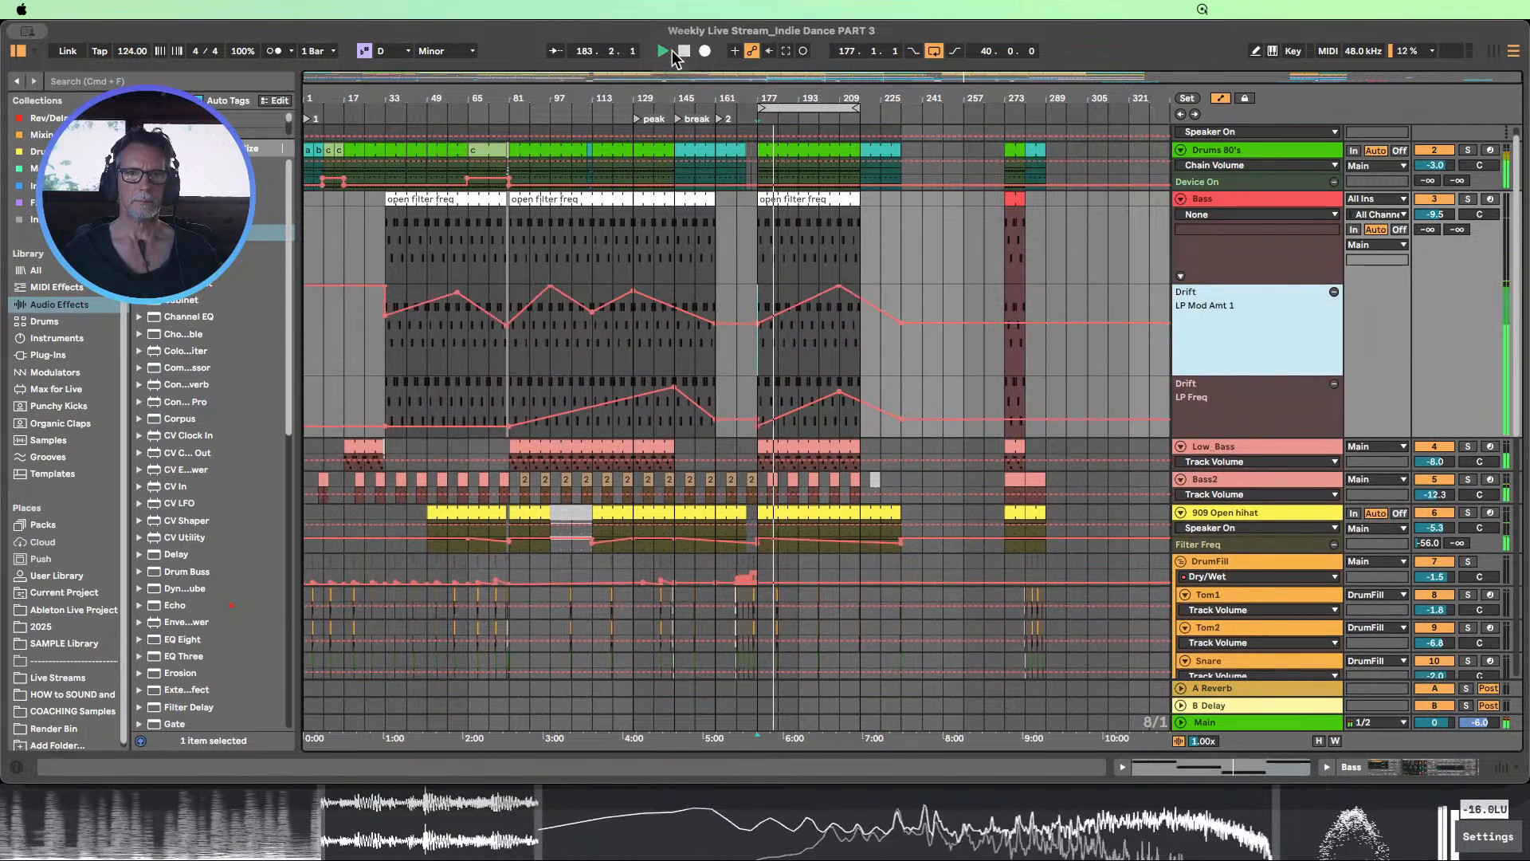
# Stop playback, raise the Bass LP Mod Amt 1 automation to 100% at bar 177, and delete its breakpoint at bar 209
pyautogui.click(684, 53)
pyautogui.click(779, 333)
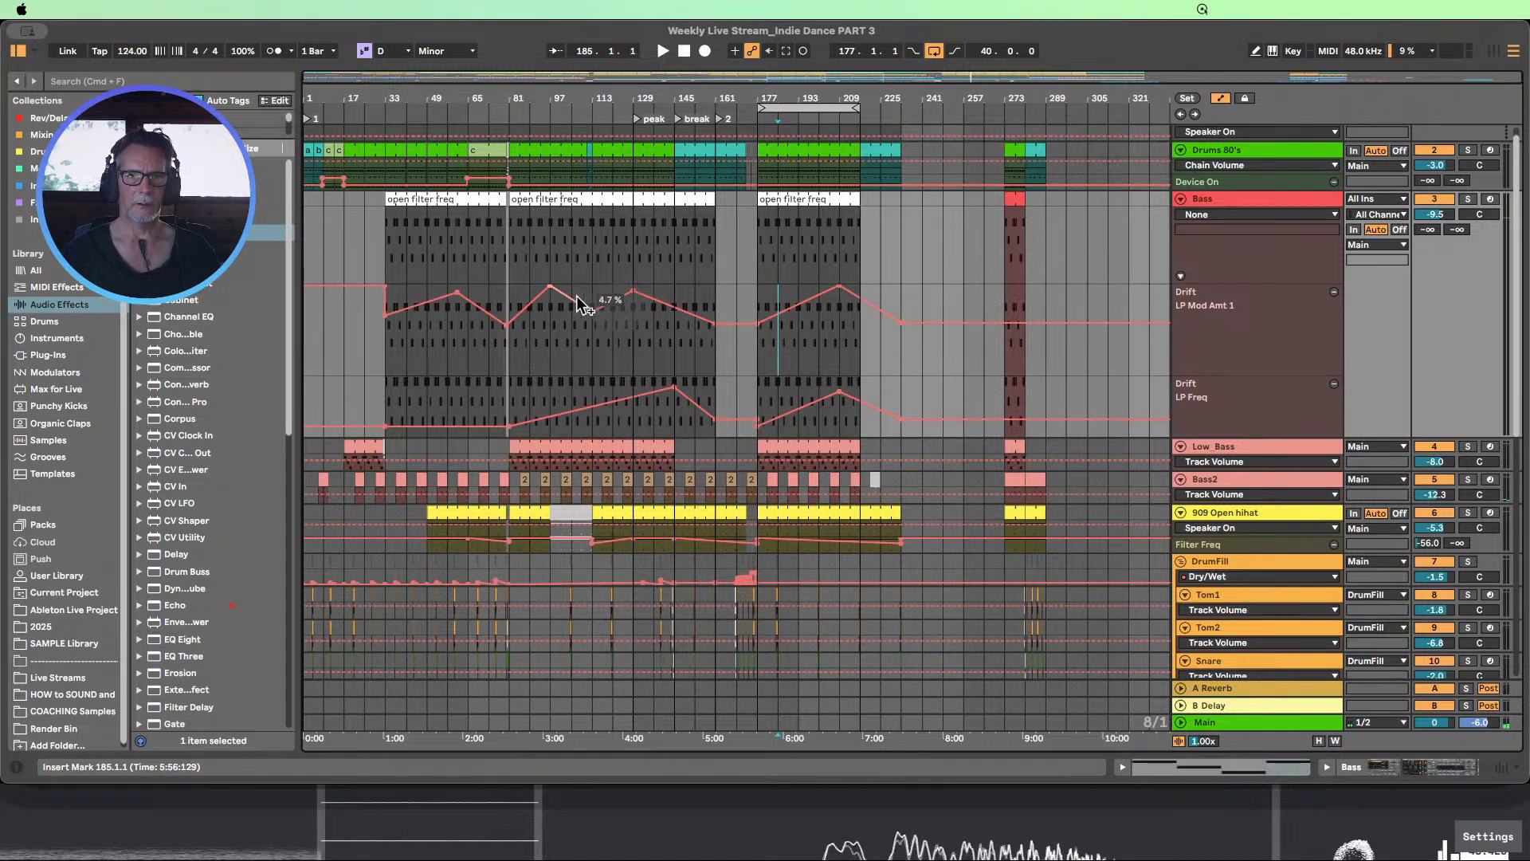
pyautogui.moveTo(759, 333); pyautogui.dragTo(760, 287)
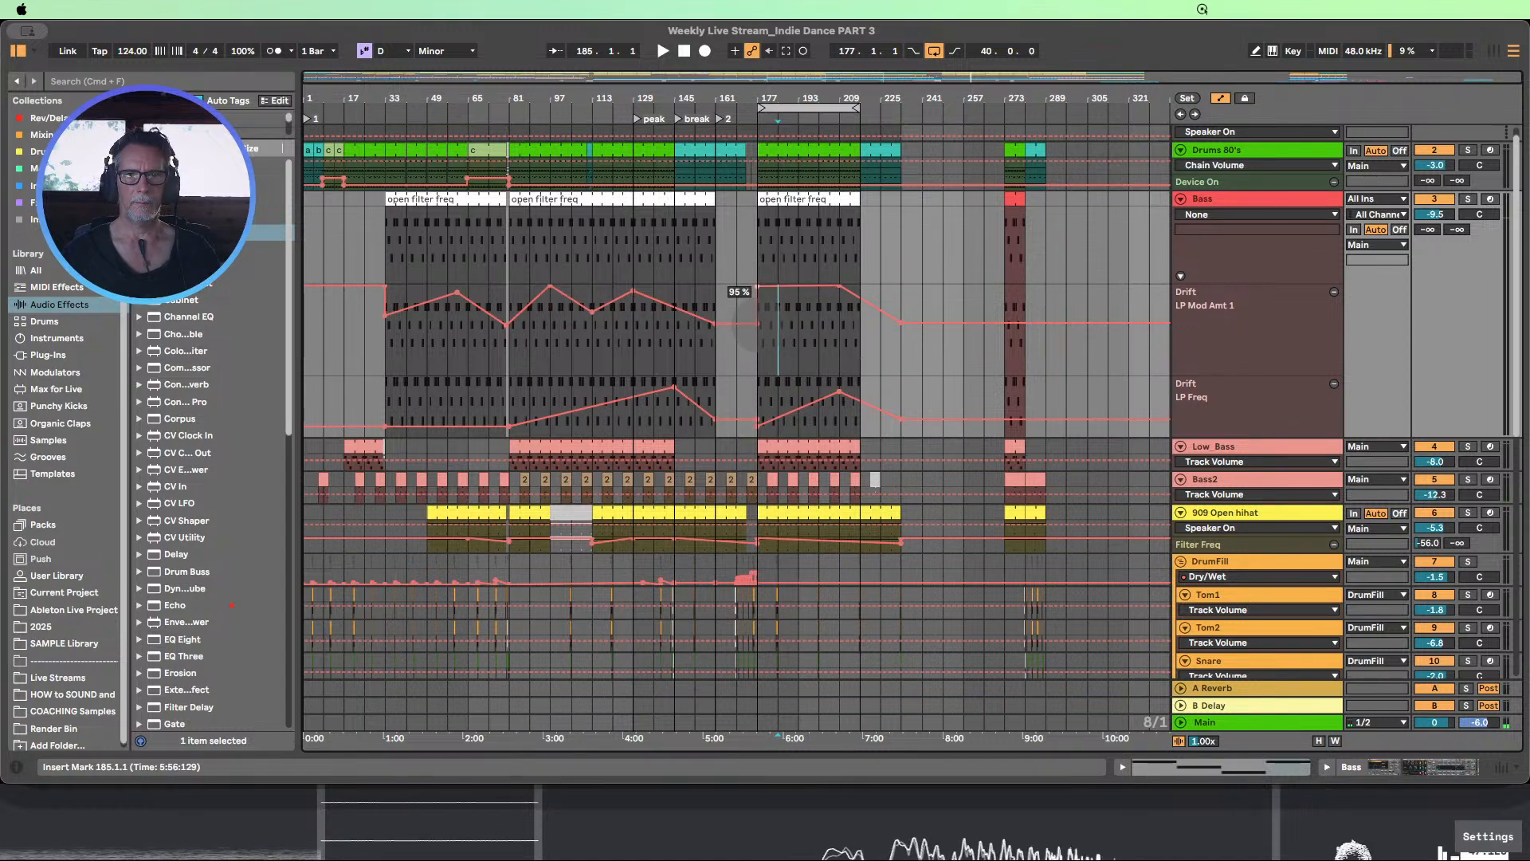
pyautogui.click(838, 287)
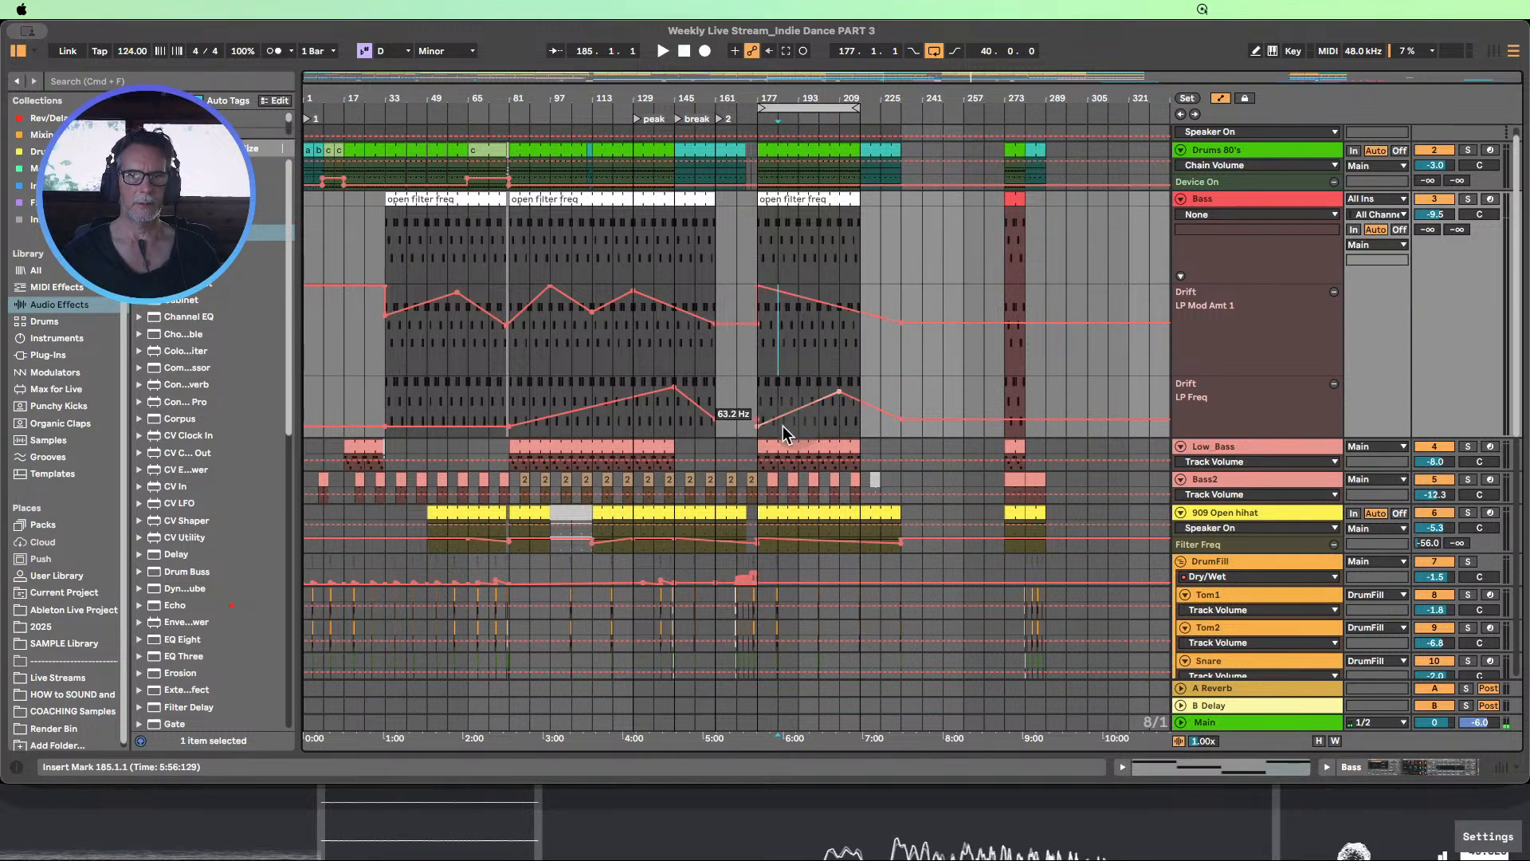
# Raise the Bass LP Freq breakpoint at bar 177 above the bar 209 point and play through the transition
pyautogui.moveTo(756, 425); pyautogui.dragTo(757, 403)
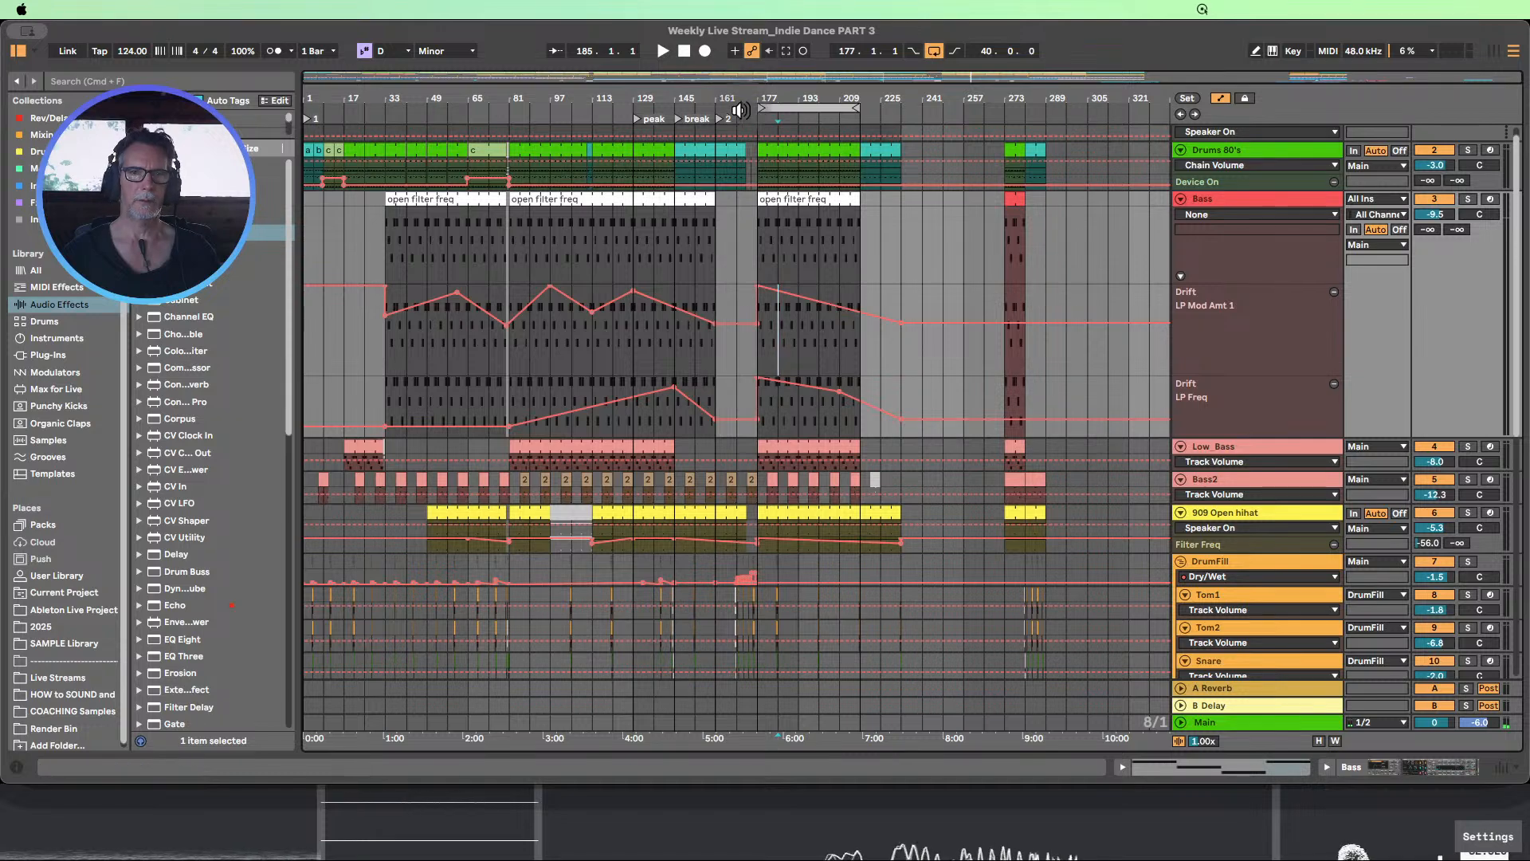
pyautogui.click(713, 109)
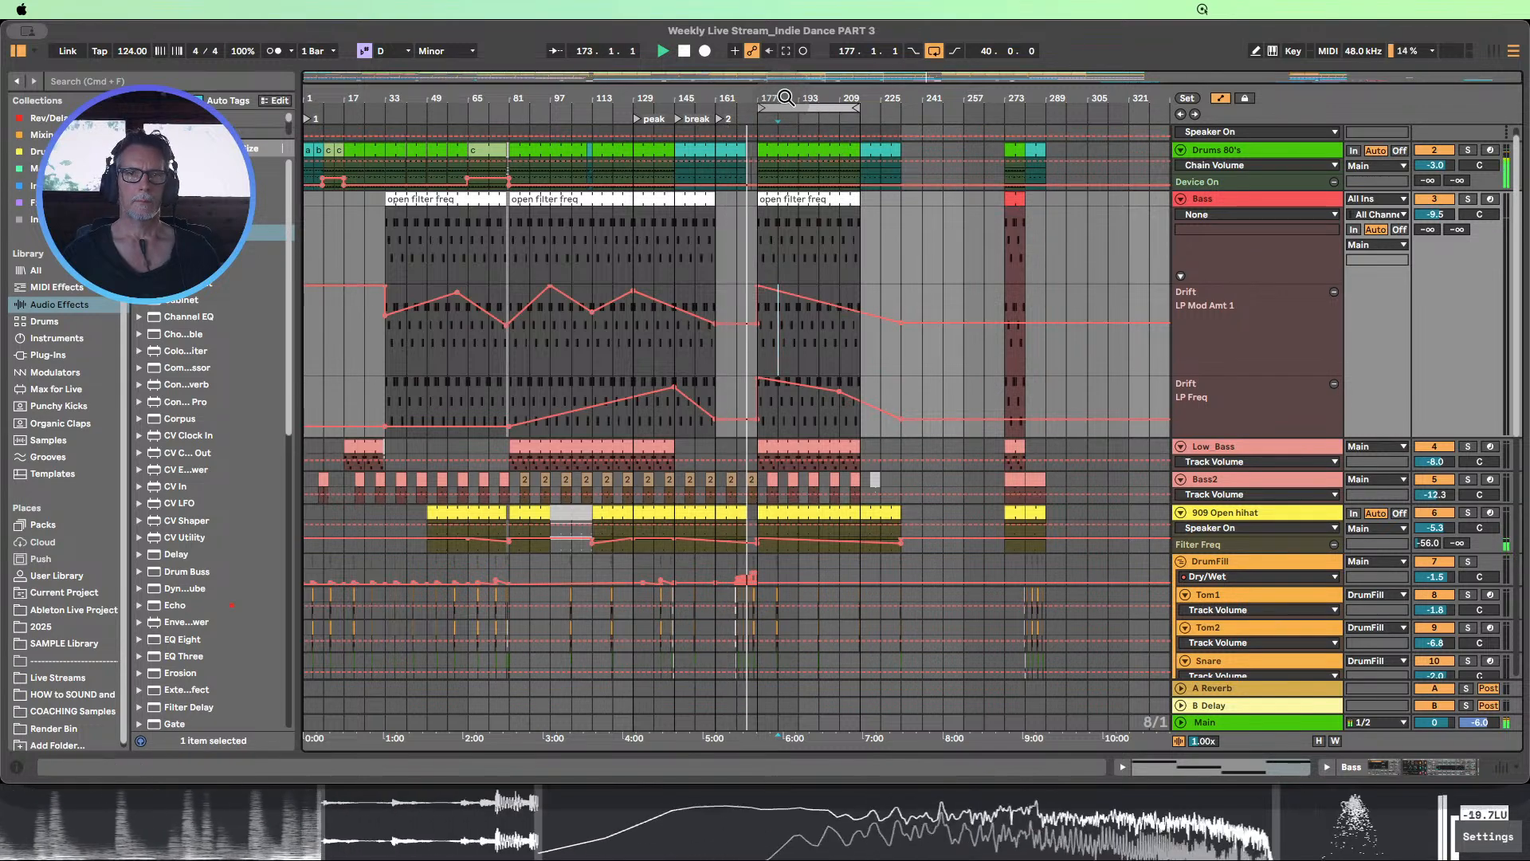
pyautogui.moveTo(786, 97); pyautogui.dragTo(800, 132)
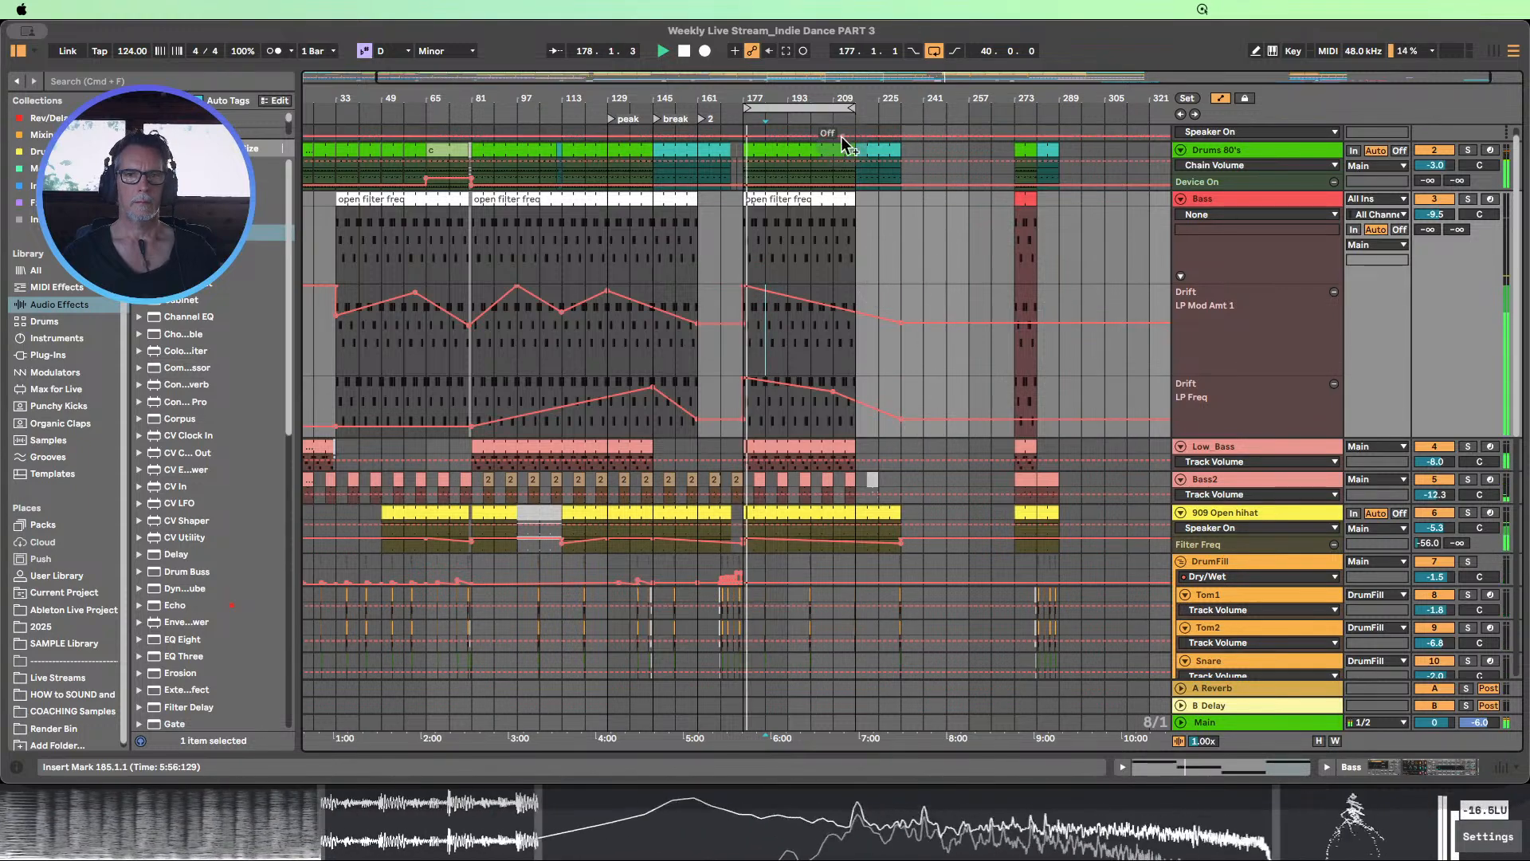
pyautogui.moveTo(820, 96); pyautogui.dragTo(729, 97)
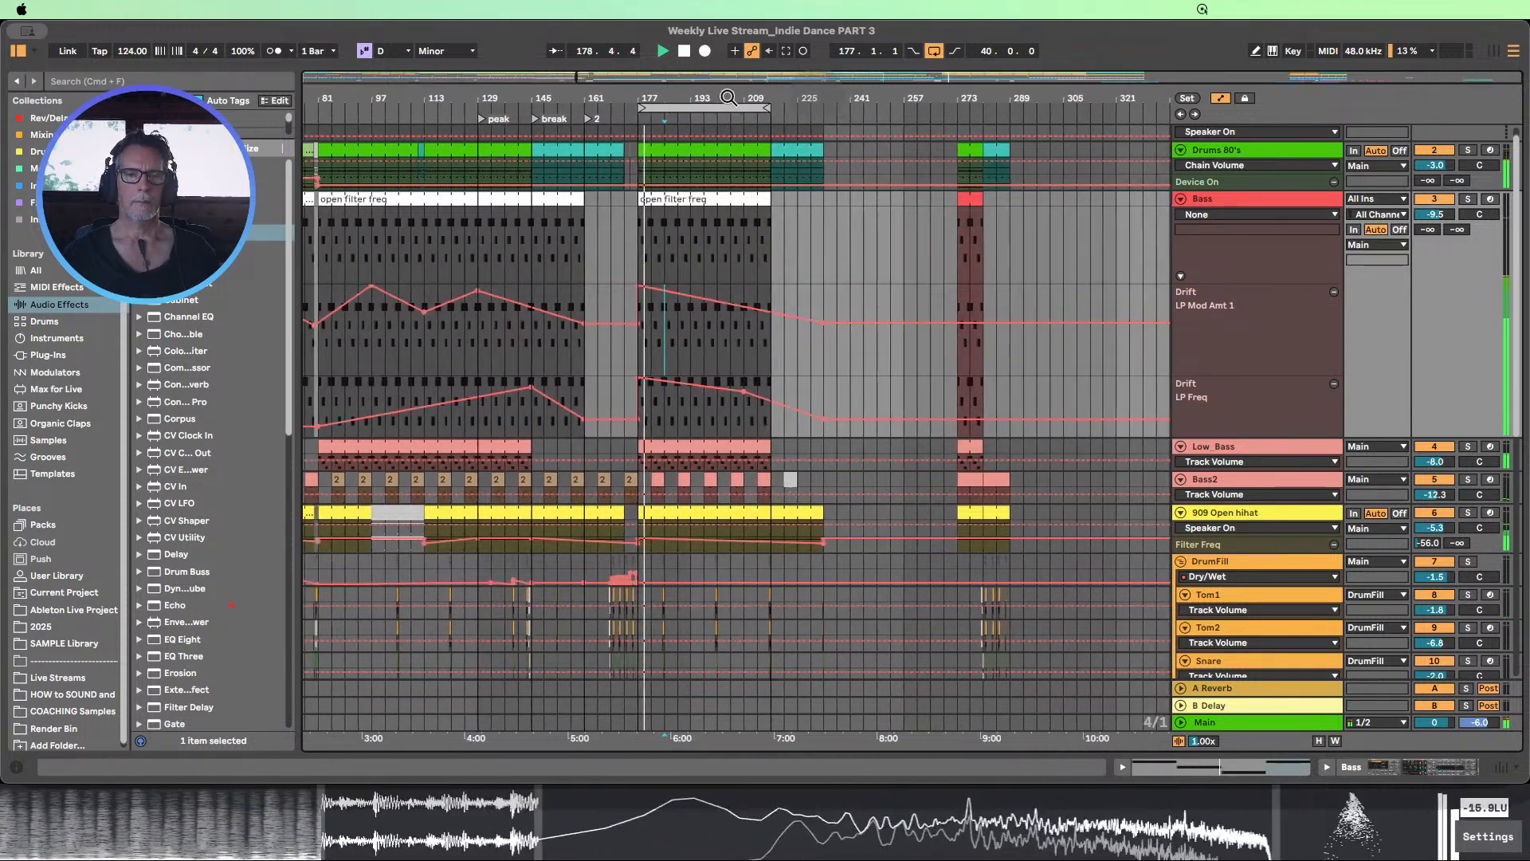
# Try deleting the Bass LP Freq breakpoint at bar 209 and undo the deletion
pyautogui.click(745, 394)
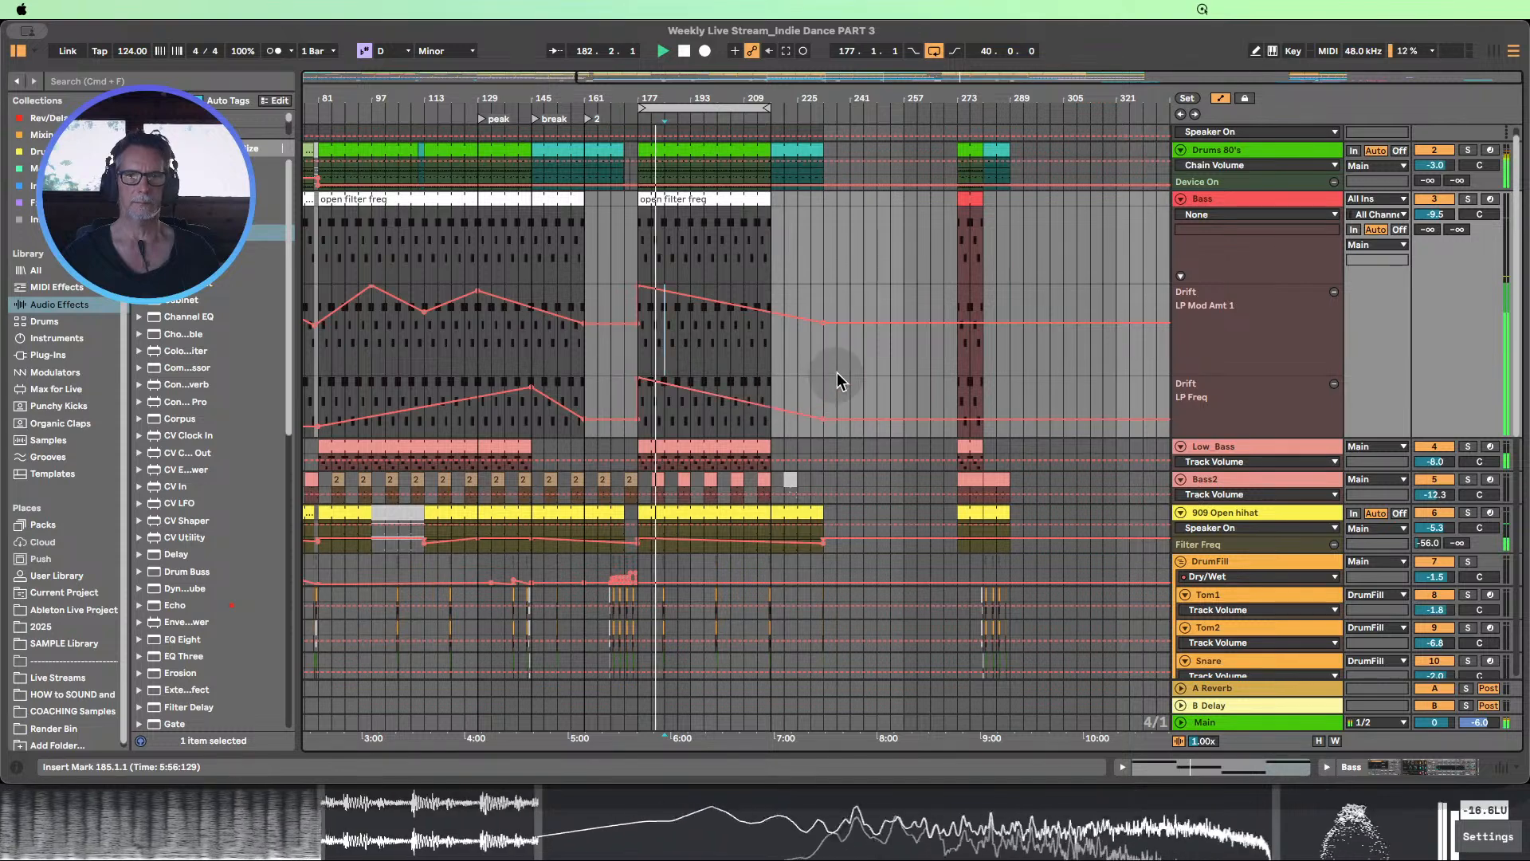
pyautogui.scroll(-1, 837, 381)
pyautogui.press('super+z')
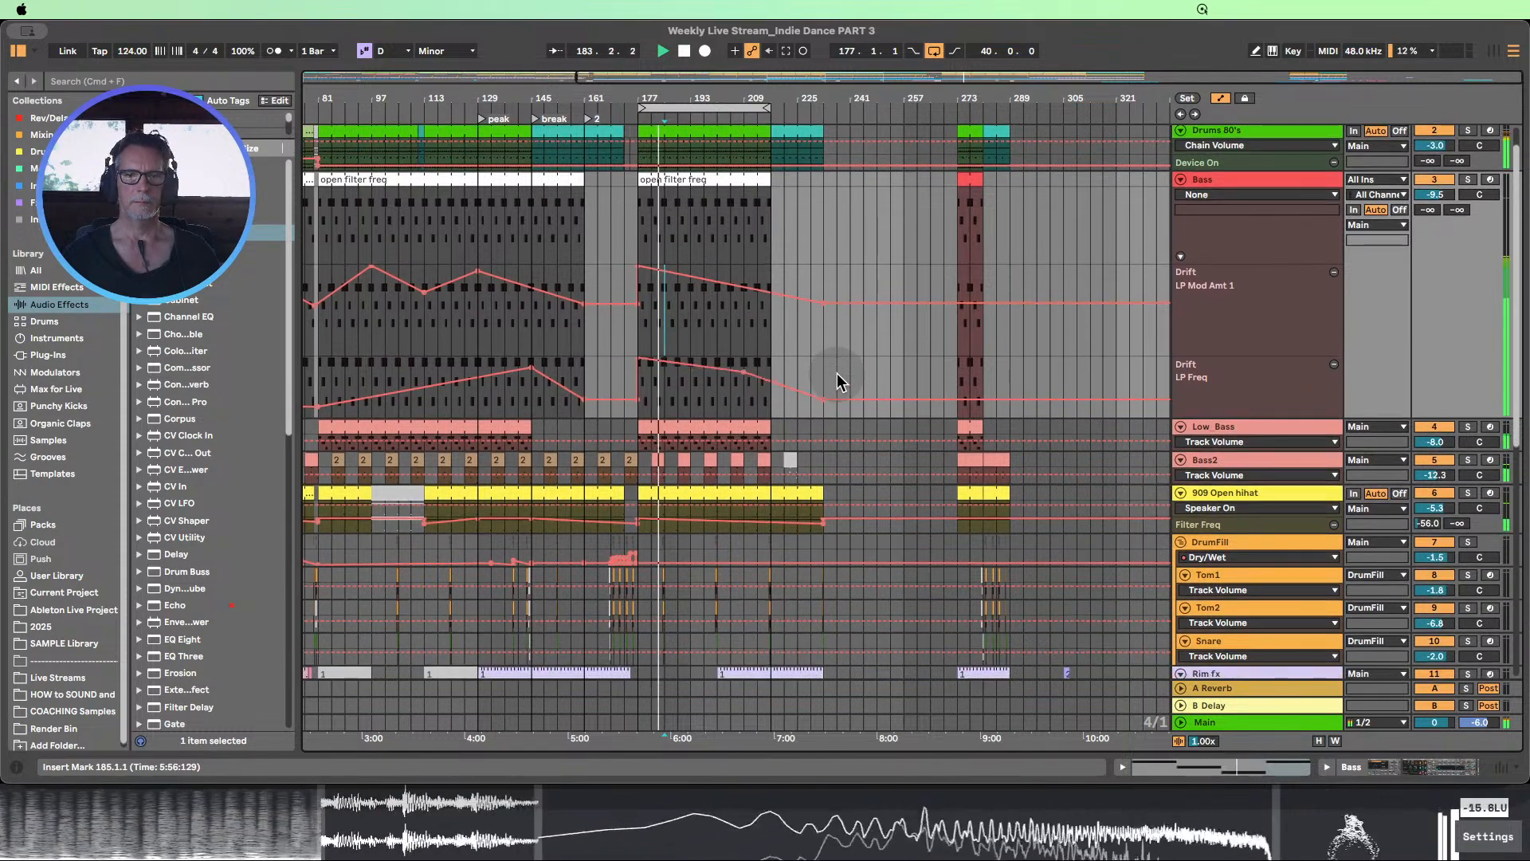
pyautogui.scroll(-7, 837, 381)
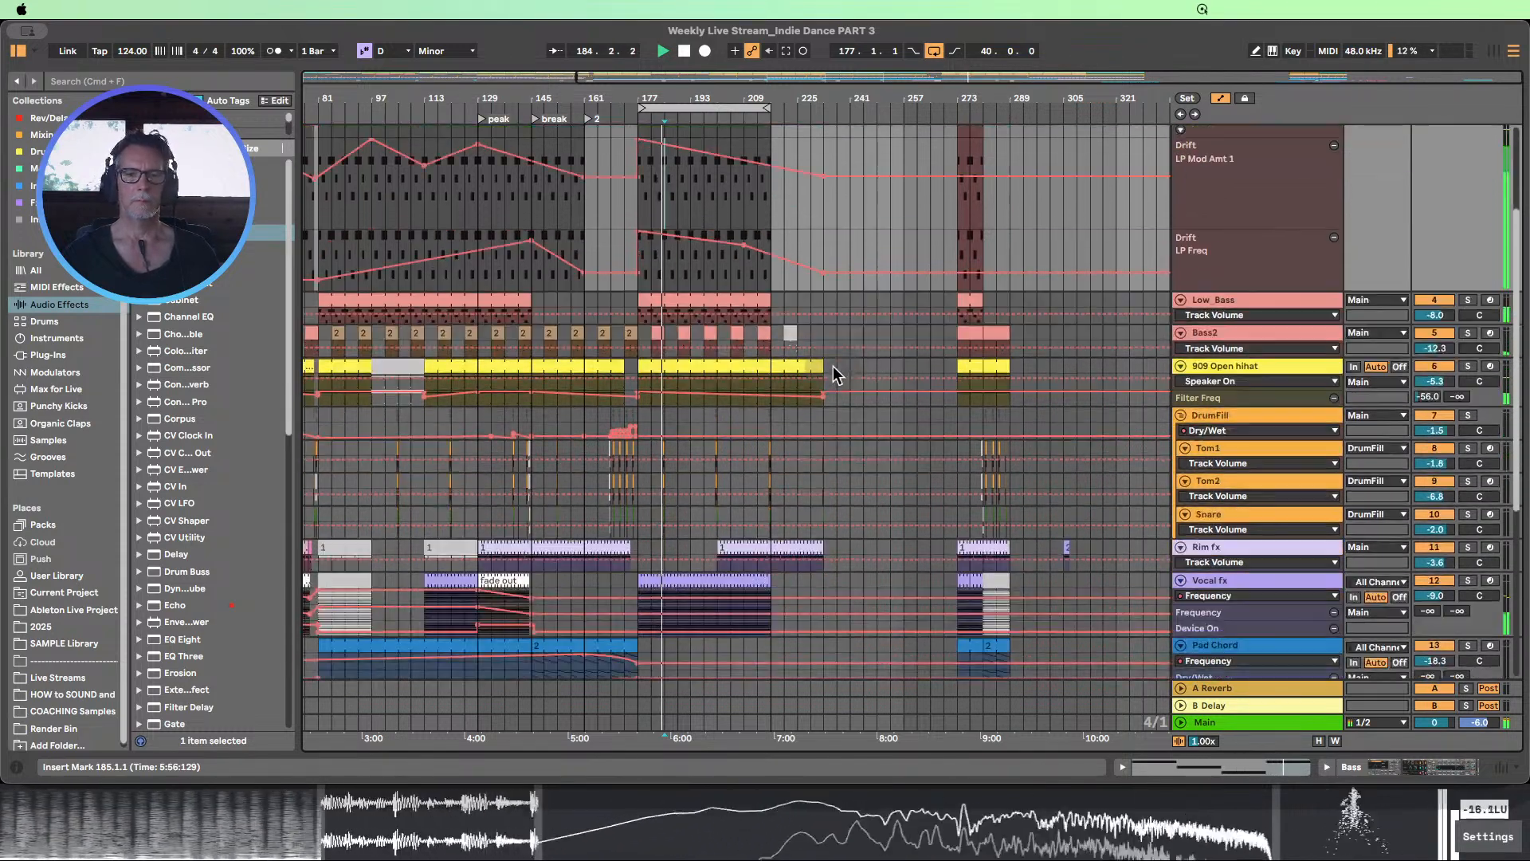
pyautogui.scroll(-5, 832, 367)
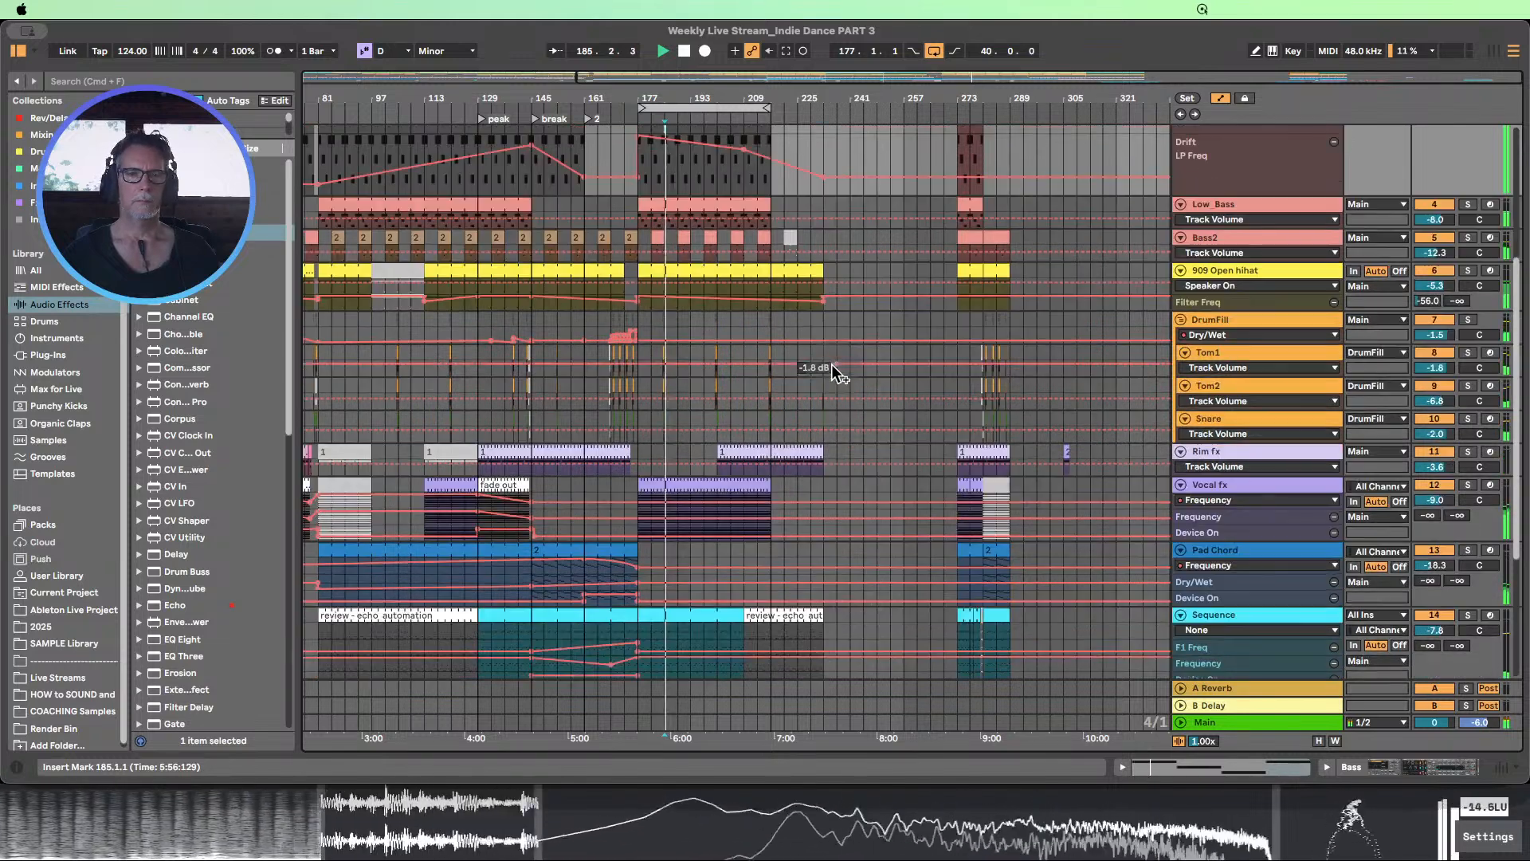
pyautogui.scroll(8, 833, 368)
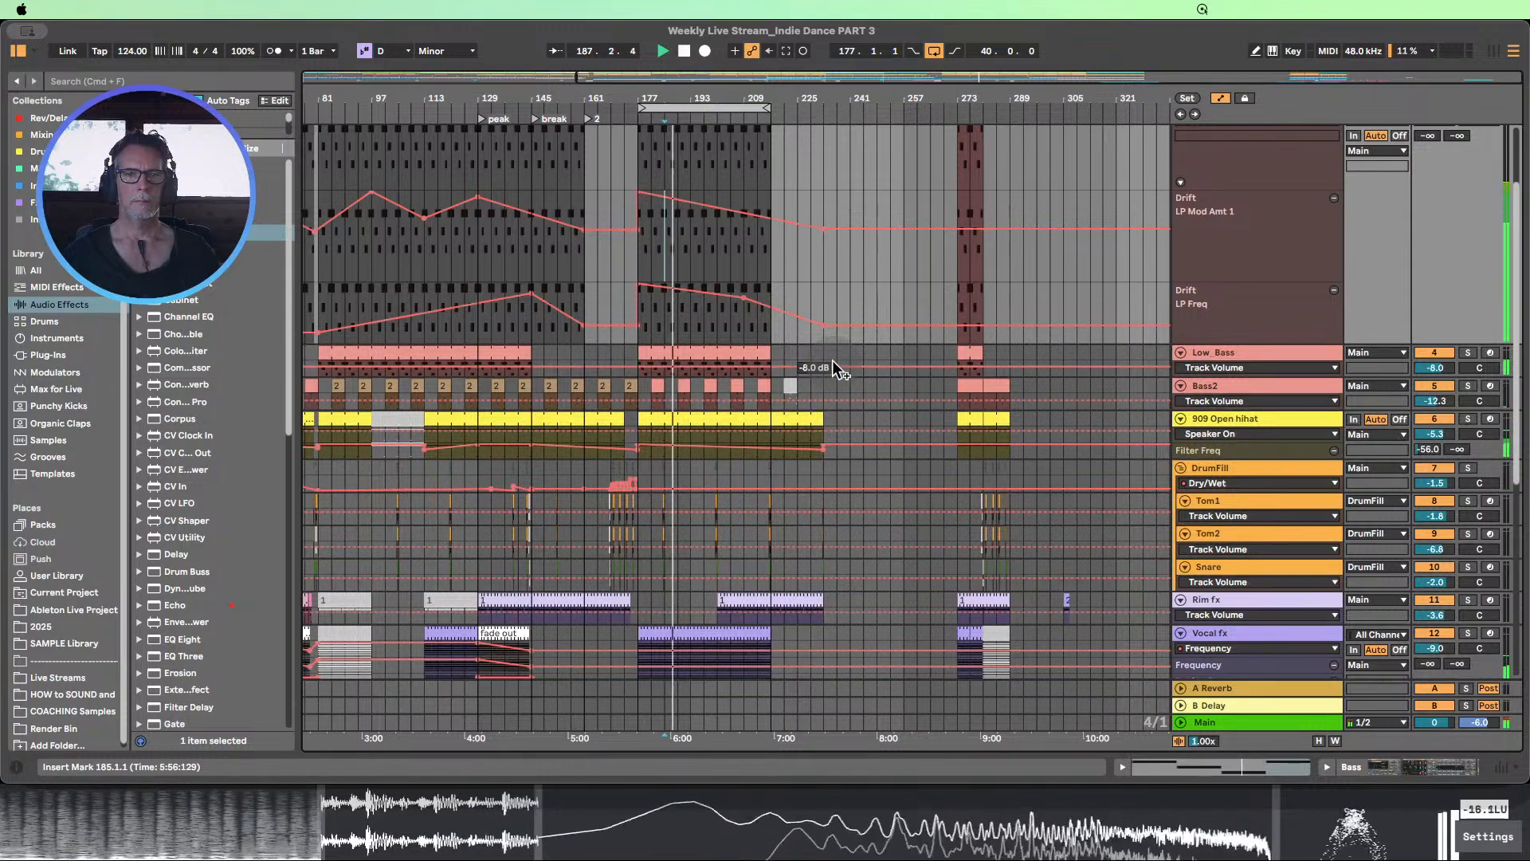
# Play on past bar 185 while reviewing the other tracks of the arrangement, and stop playback
pyautogui.scroll(-8, 833, 368)
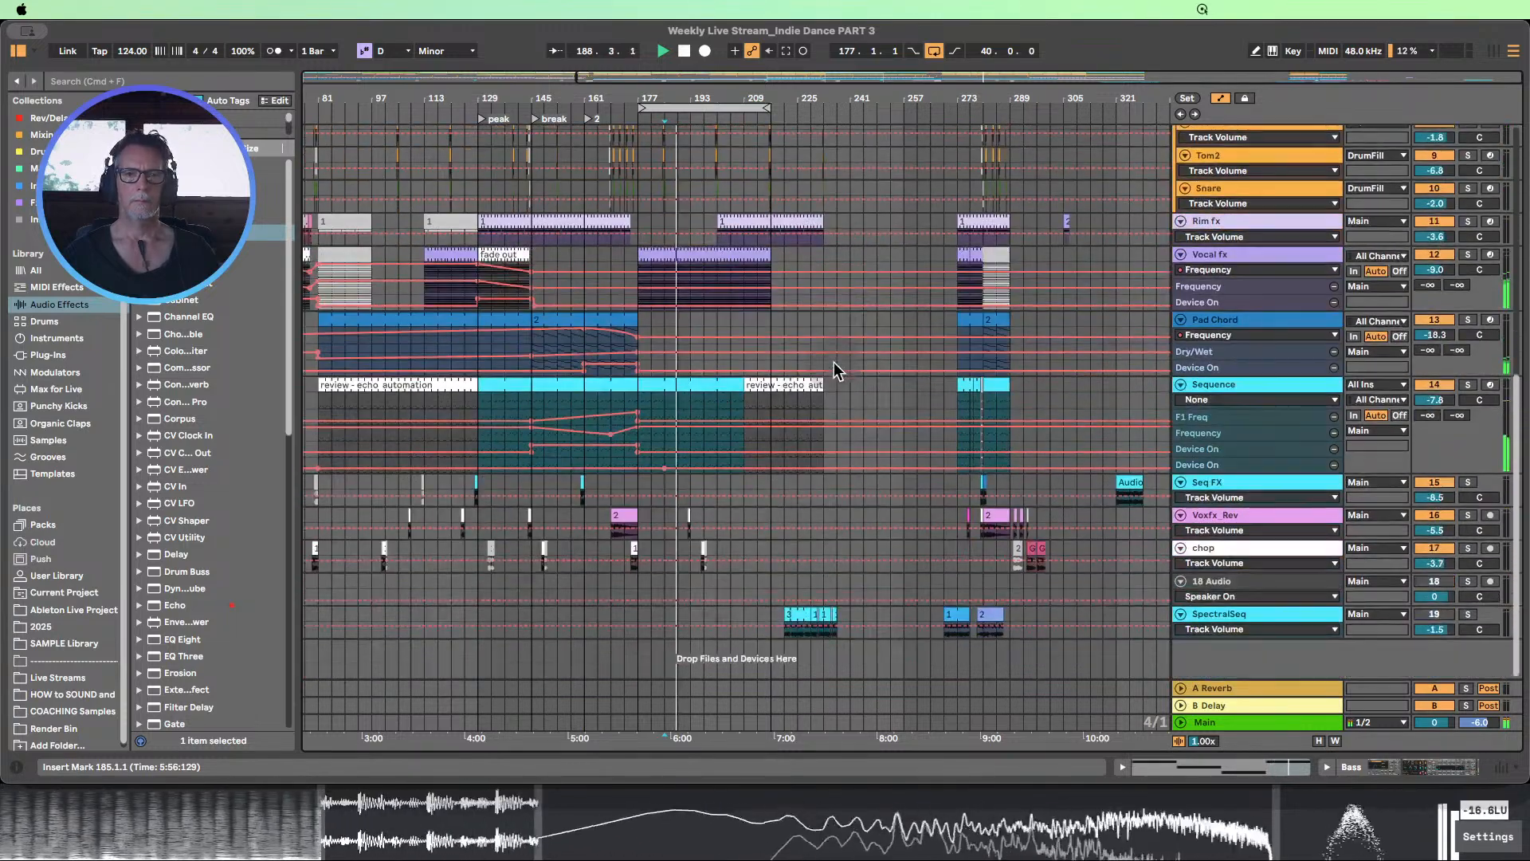
pyautogui.scroll(12, 833, 363)
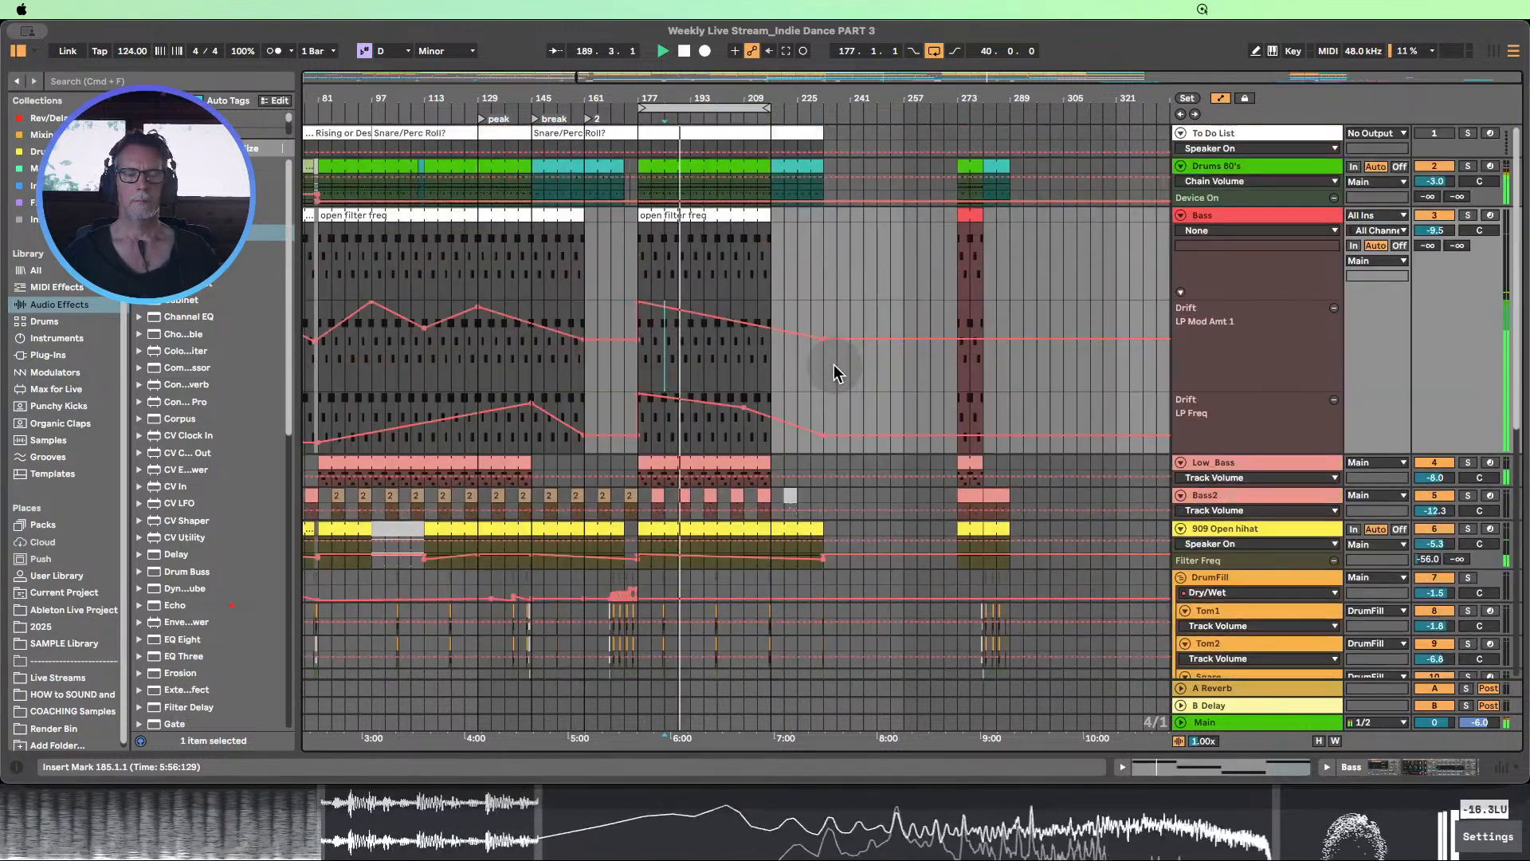
pyautogui.moveTo(704, 100); pyautogui.dragTo(852, 113)
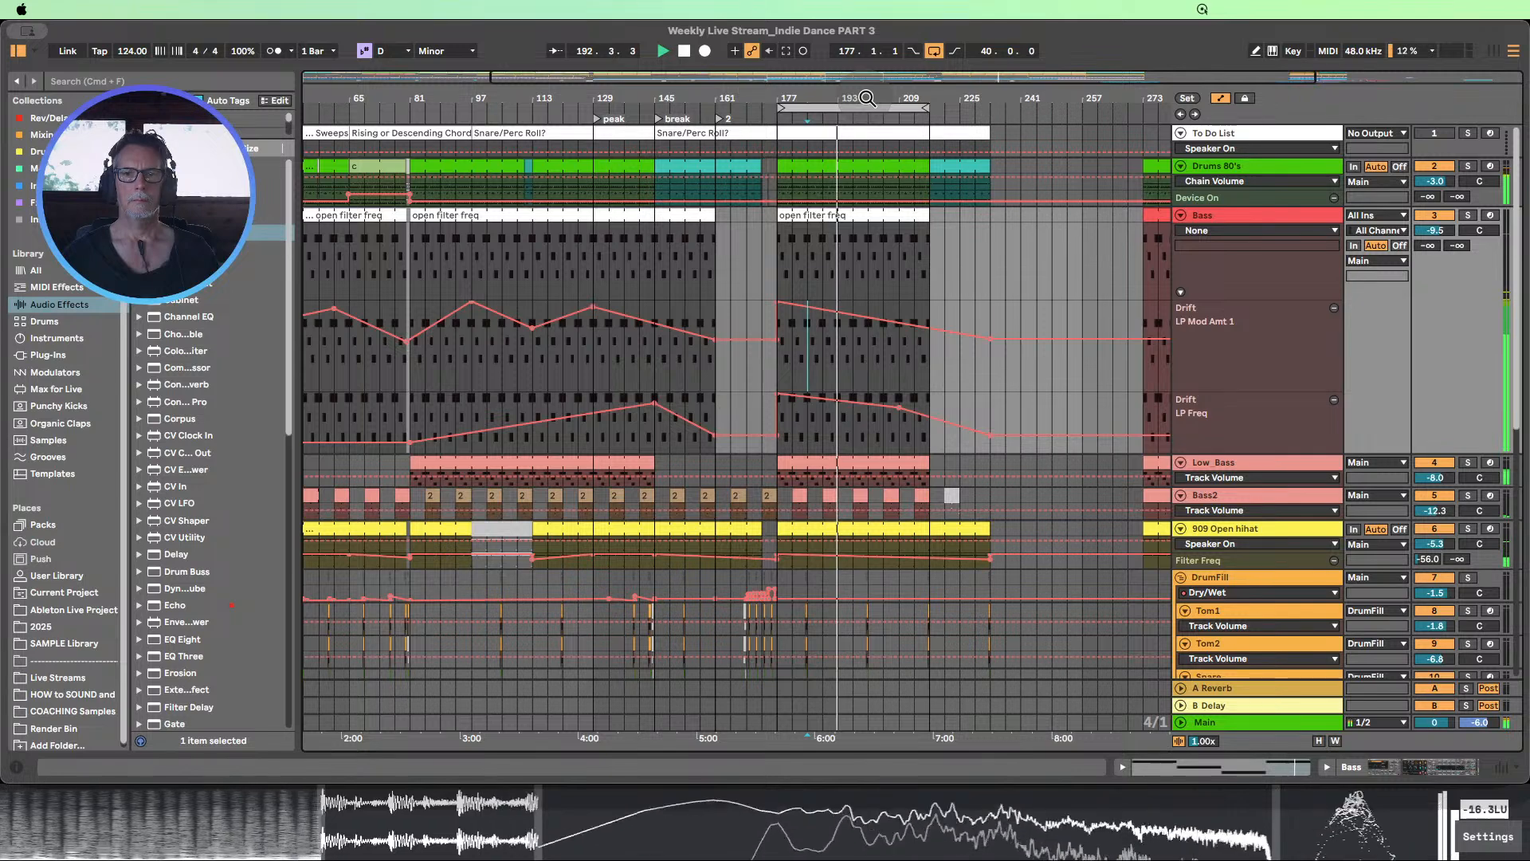
pyautogui.click(685, 51)
# Select the two-bar Drums 80's variation clip at bar 111 and increase the height of the Drums 80's track
pyautogui.moveTo(842, 97); pyautogui.dragTo(842, 121)
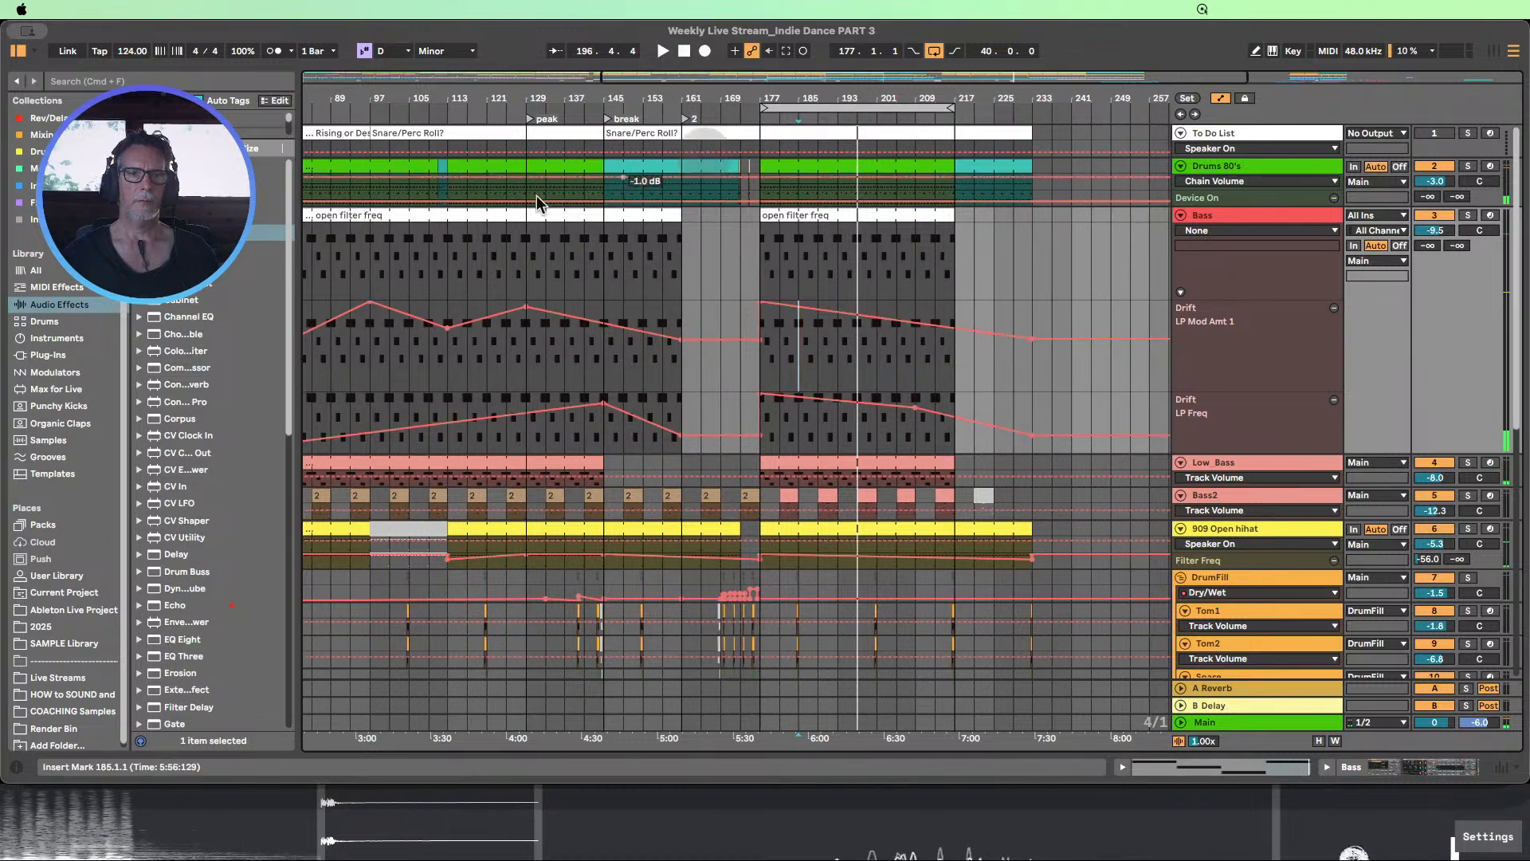
pyautogui.click(444, 165)
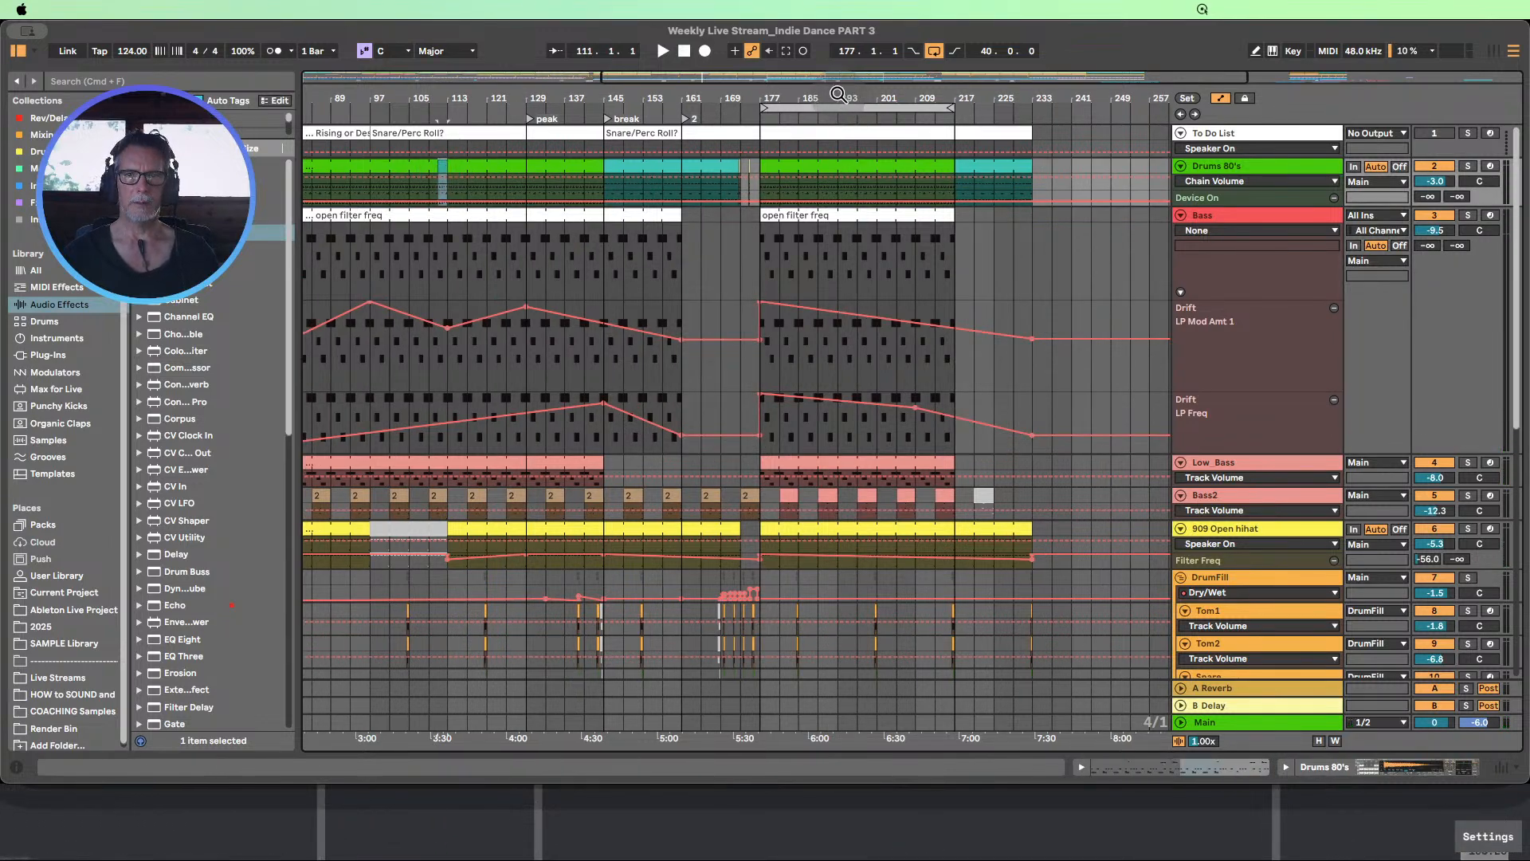
pyautogui.moveTo(839, 97); pyautogui.dragTo(836, 132)
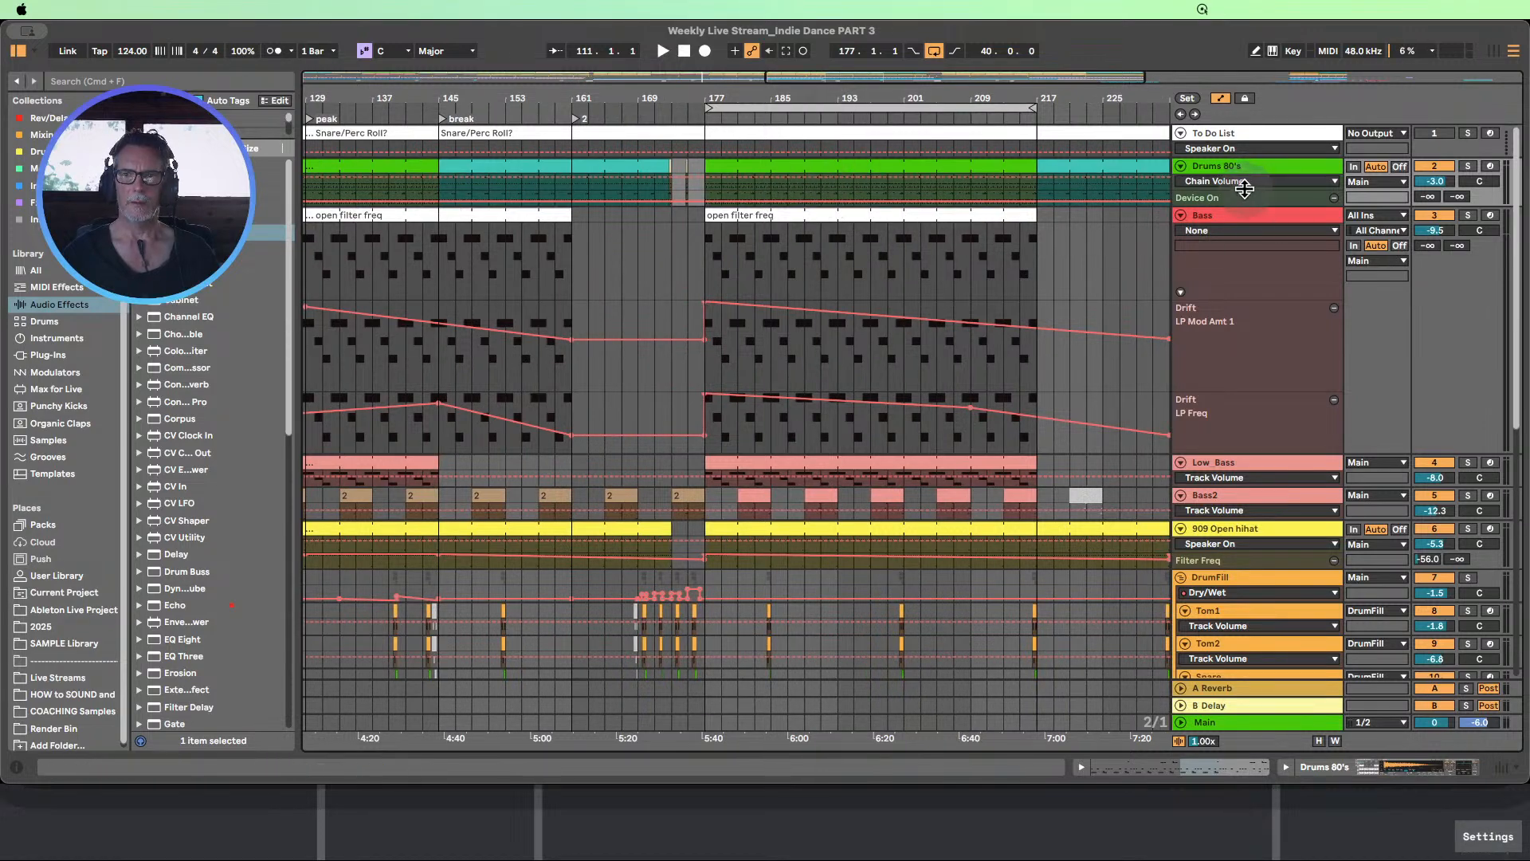
pyautogui.moveTo(1246, 190); pyautogui.dragTo(1257, 281)
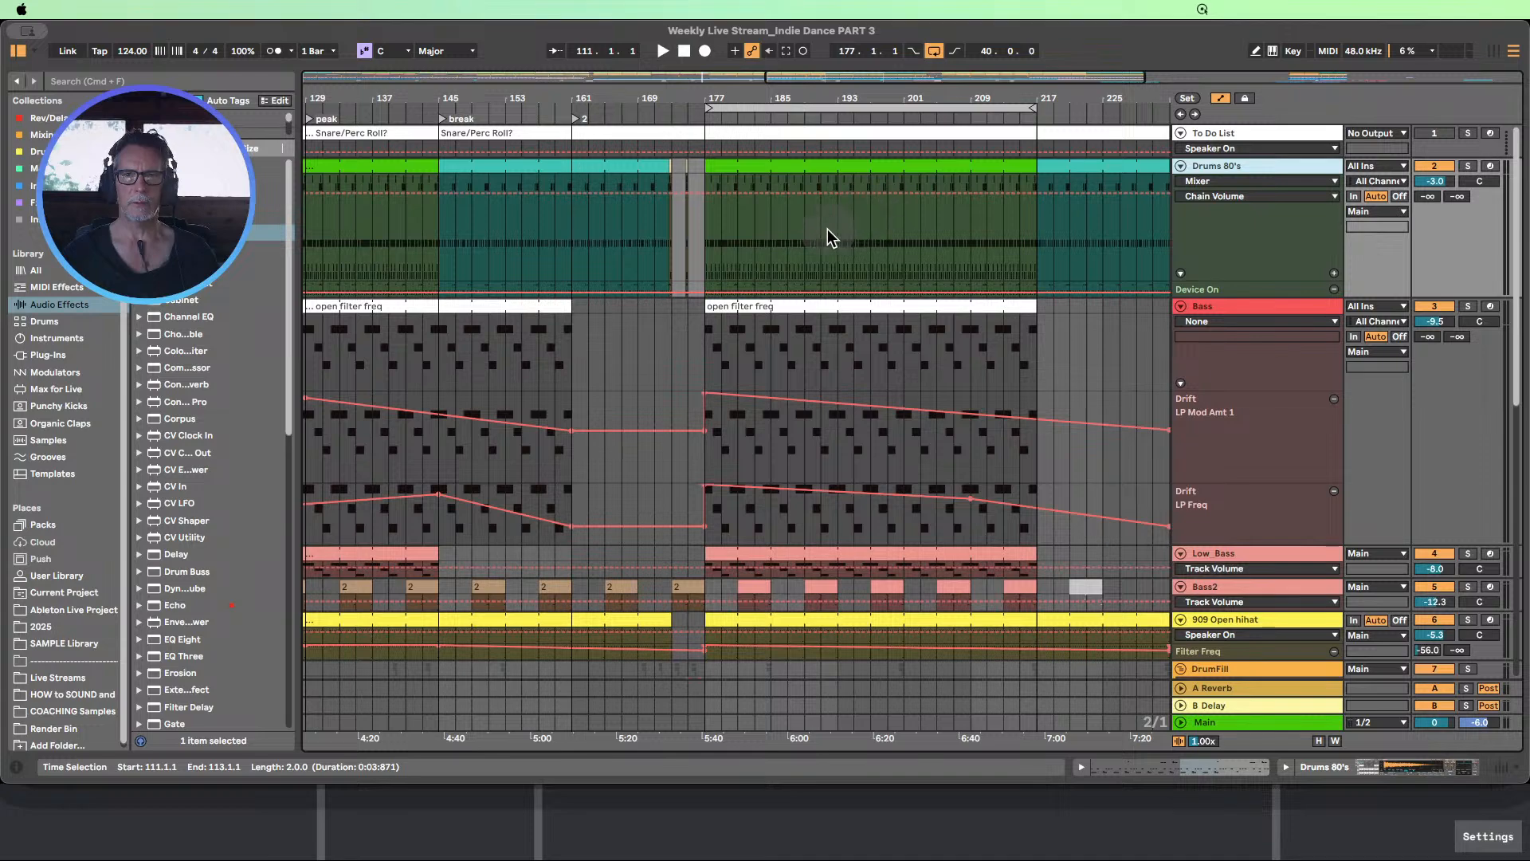
pyautogui.moveTo(804, 98); pyautogui.dragTo(650, 151)
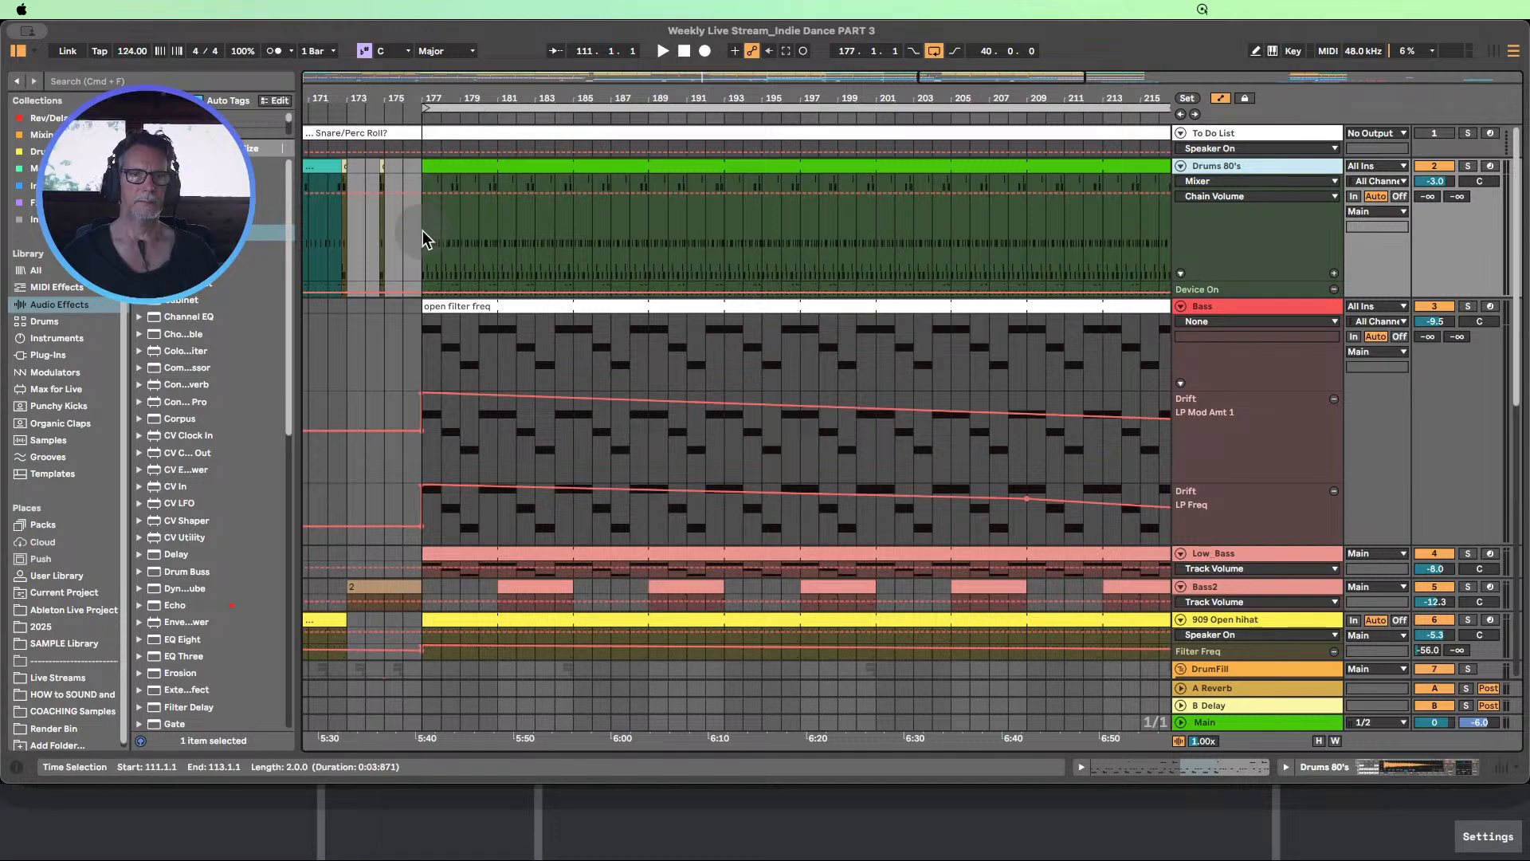
# Mark off the first two and four bars of the Drums 80's clip after bar 177 to gauge its phrasing
pyautogui.moveTo(424, 238); pyautogui.dragTo(466, 242)
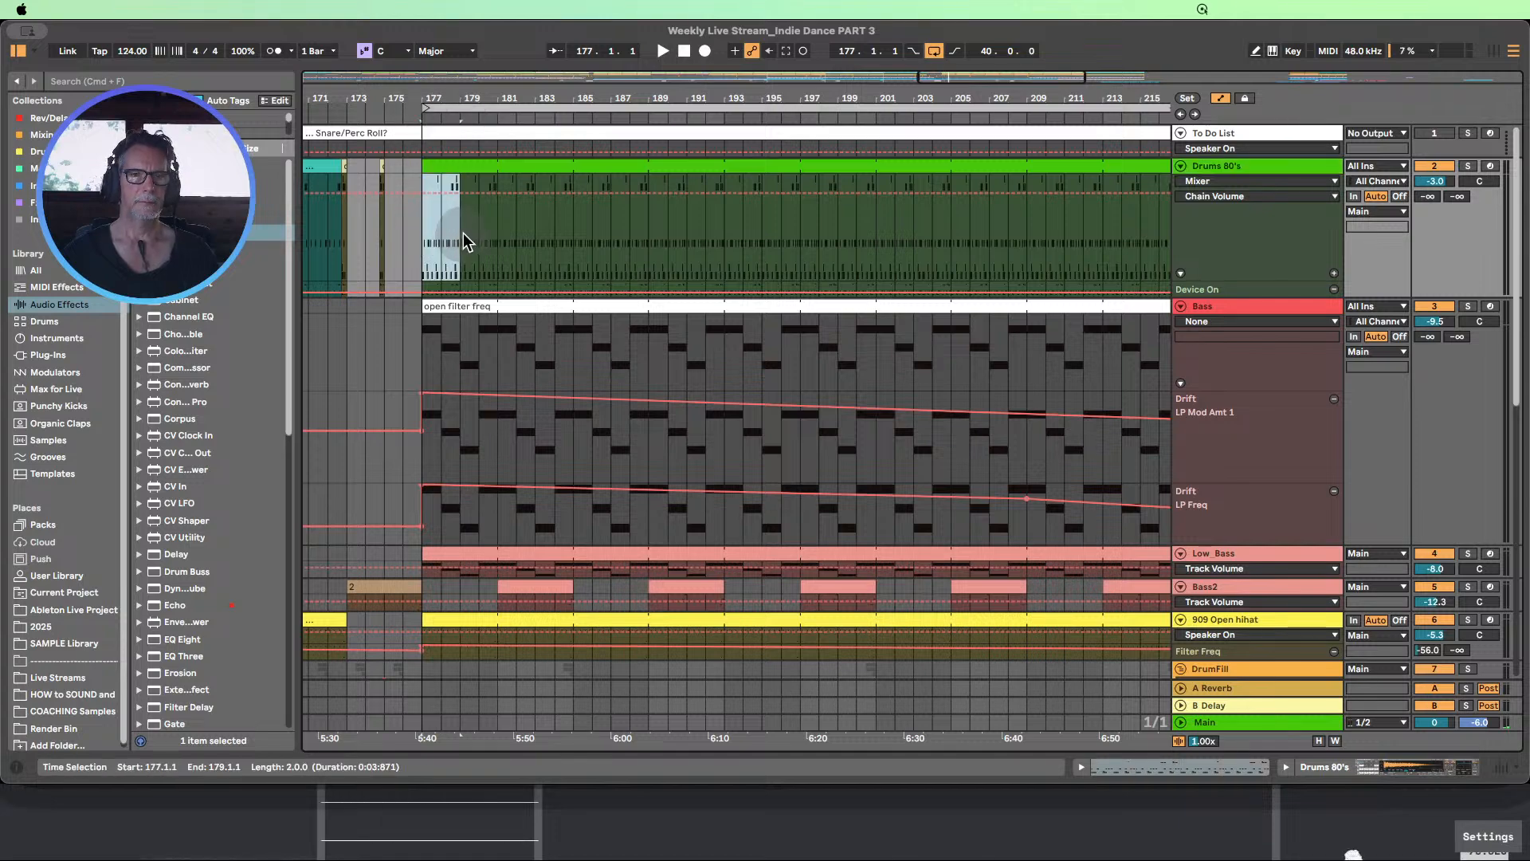
pyautogui.moveTo(442, 102)
pyautogui.mouseDown()
pyautogui.moveTo(444, 126)
pyautogui.moveTo(471, 116)
pyautogui.moveTo(452, 111)
pyautogui.mouseUp()
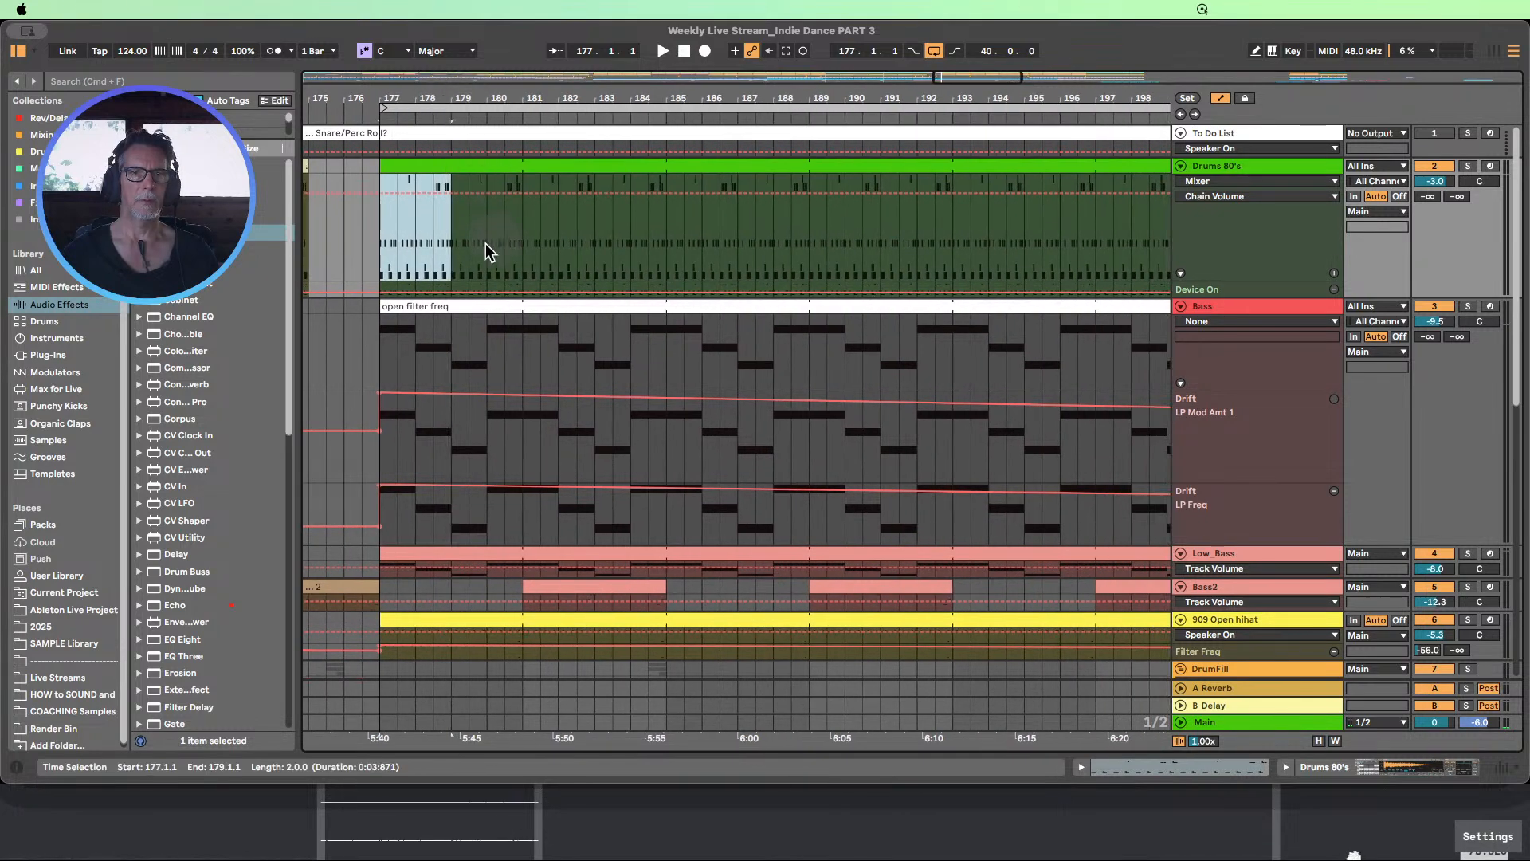
pyautogui.moveTo(520, 246); pyautogui.dragTo(382, 240)
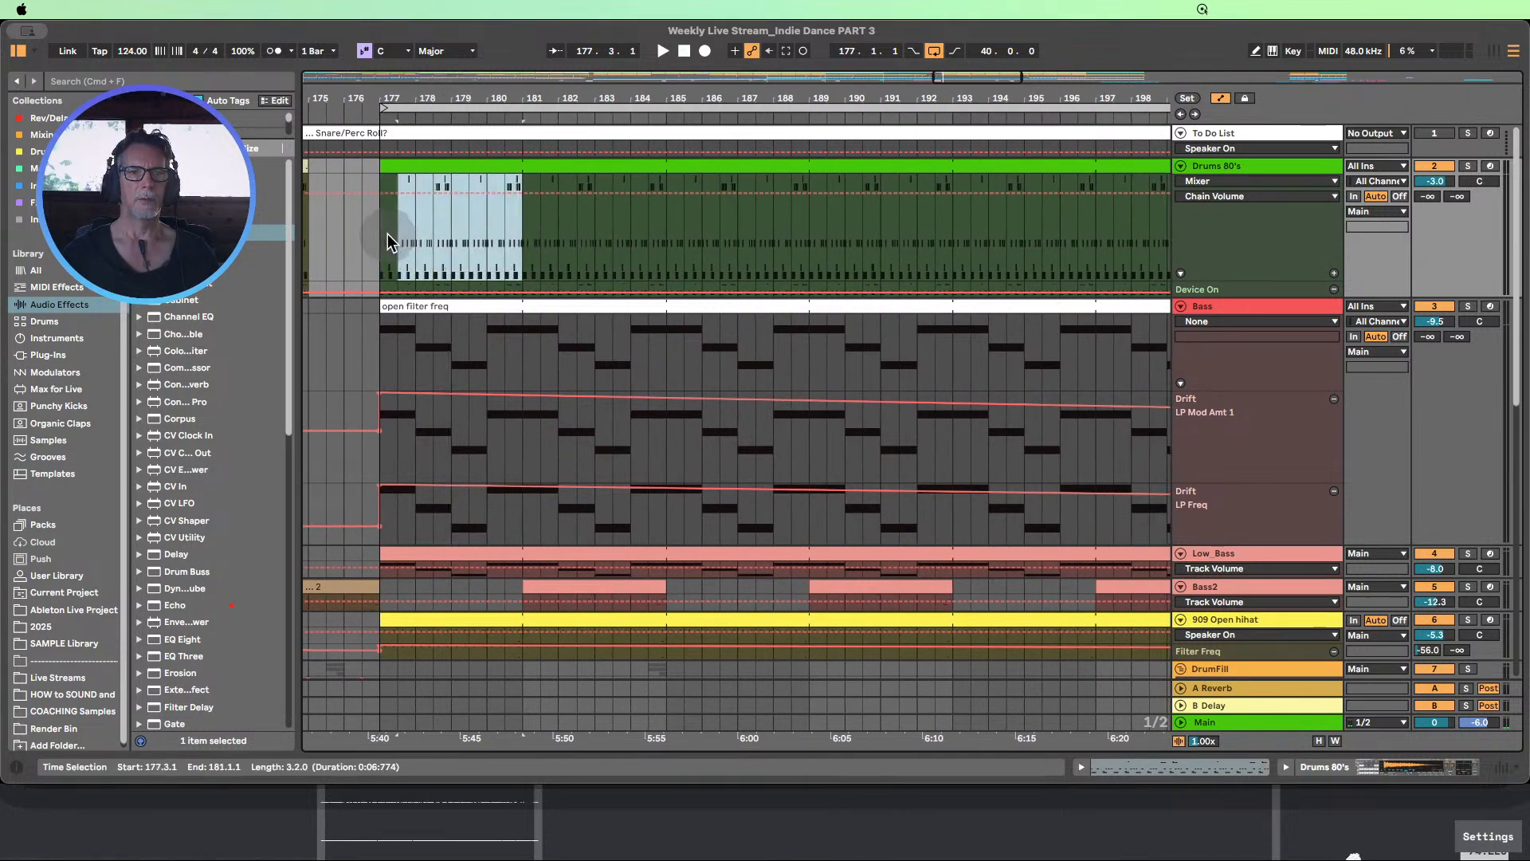
# Add locators every eight bars after the break, at bars 185, 193, 201 and 209
pyautogui.click(661, 234)
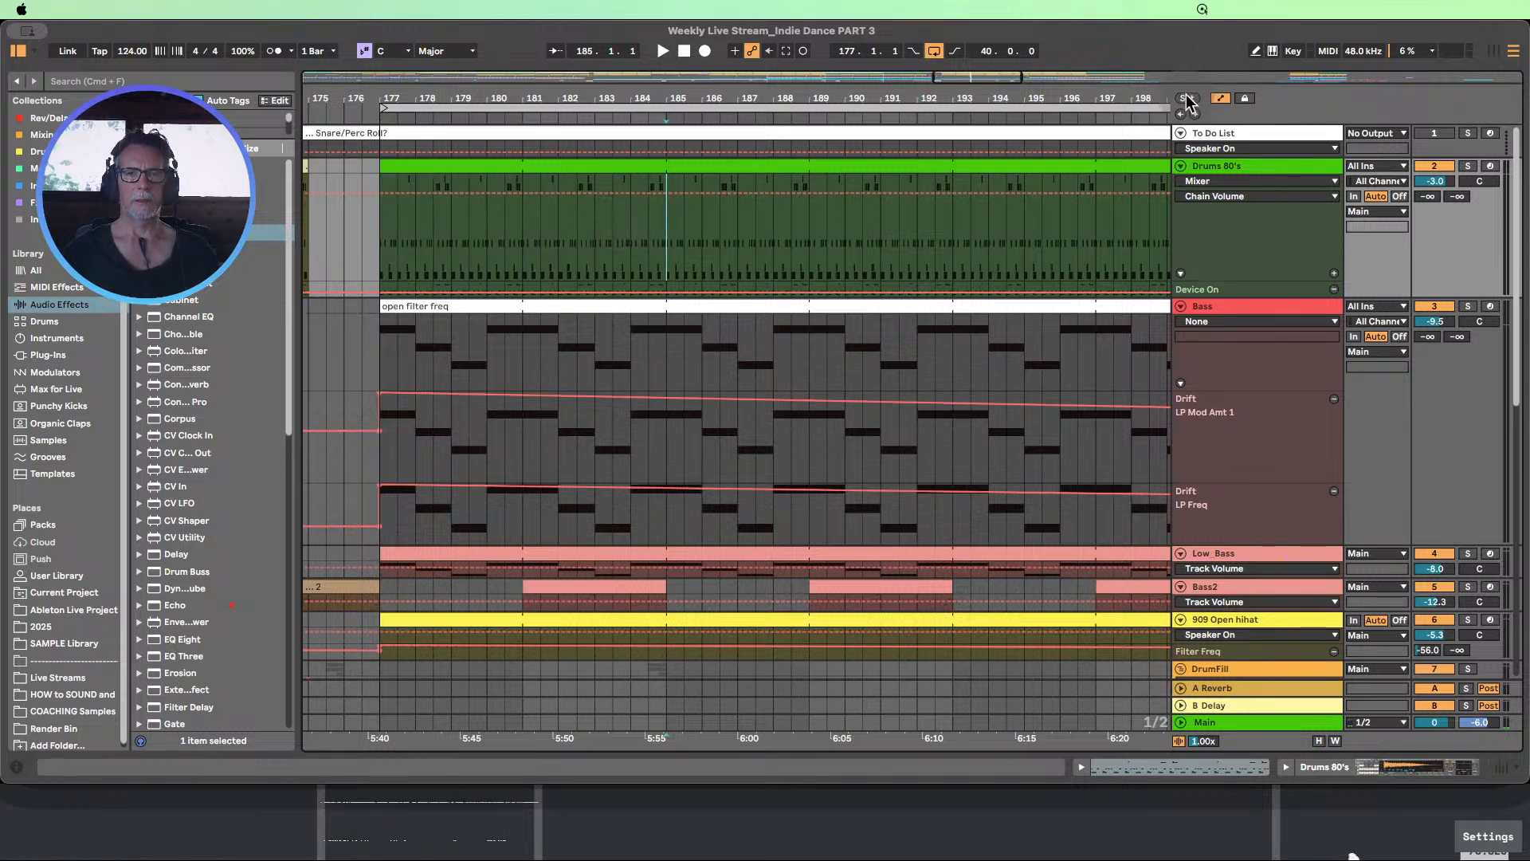
pyautogui.click(1188, 98)
pyautogui.click(670, 118)
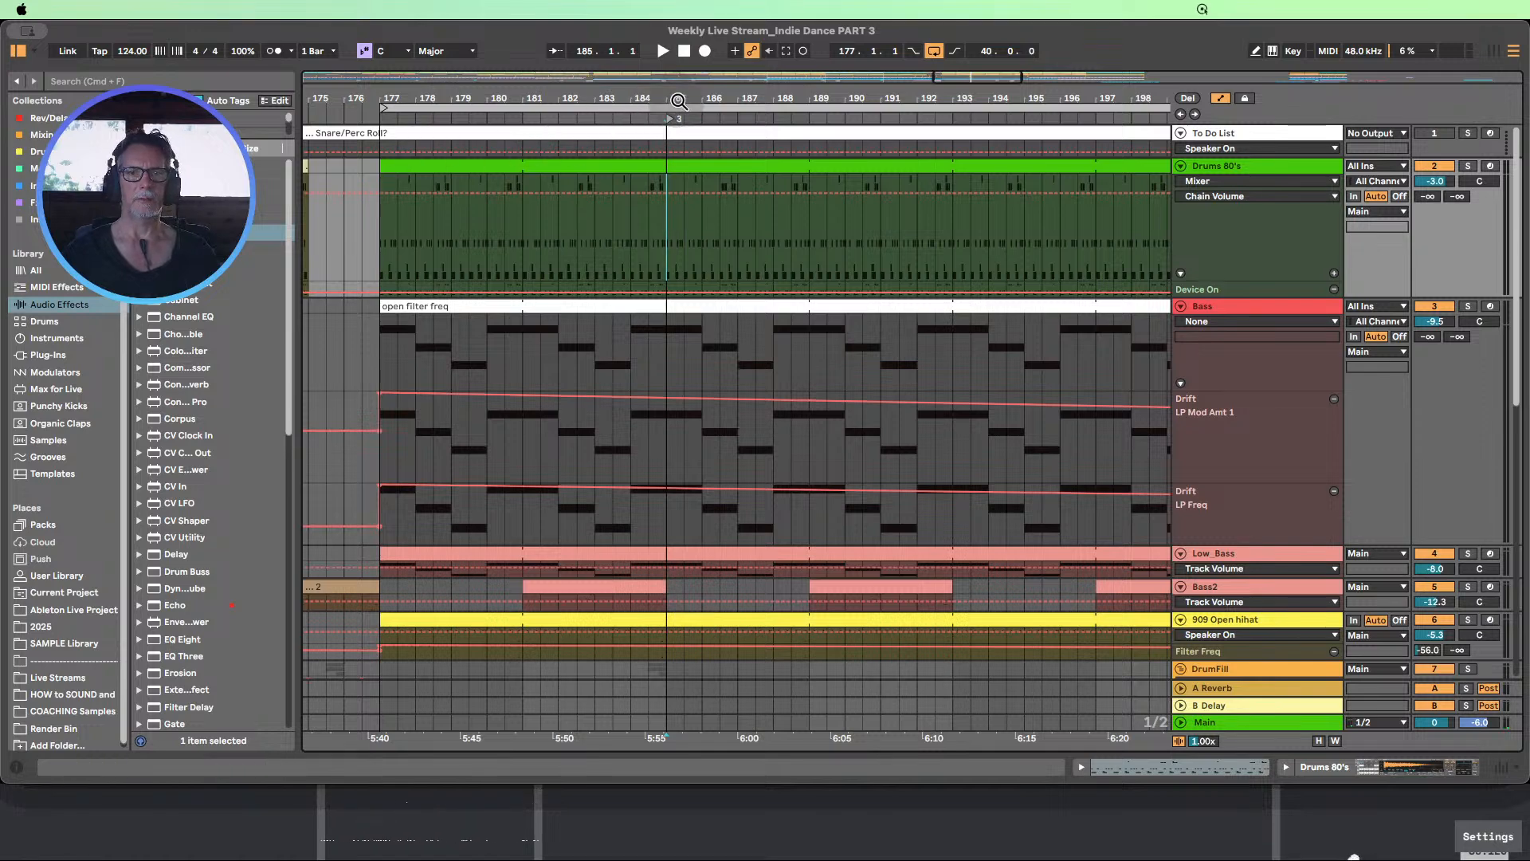
pyautogui.moveTo(680, 99); pyautogui.dragTo(655, 36)
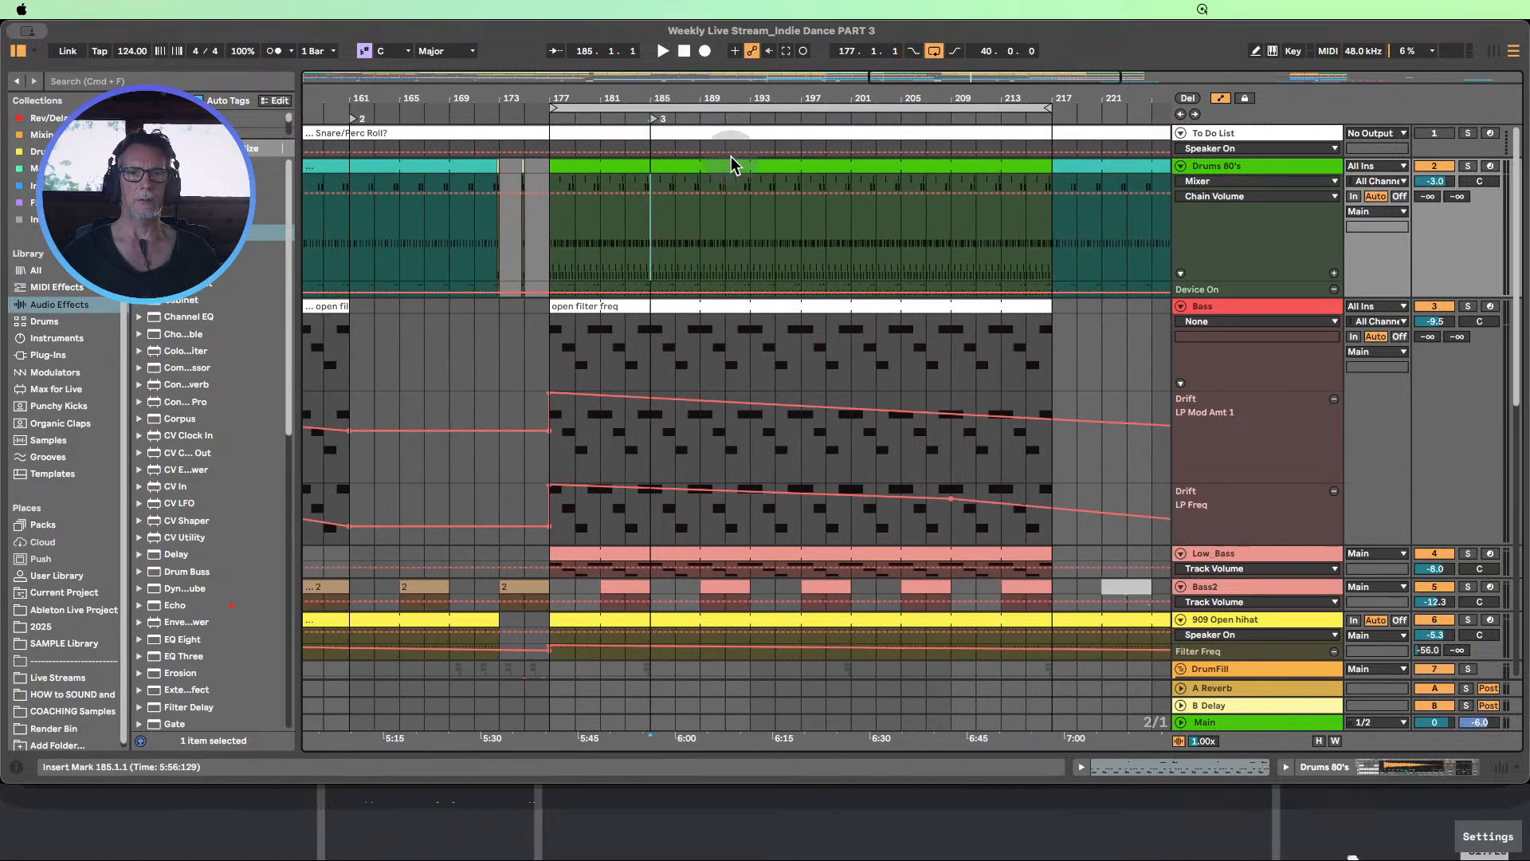
pyautogui.click(744, 247)
pyautogui.click(1194, 98)
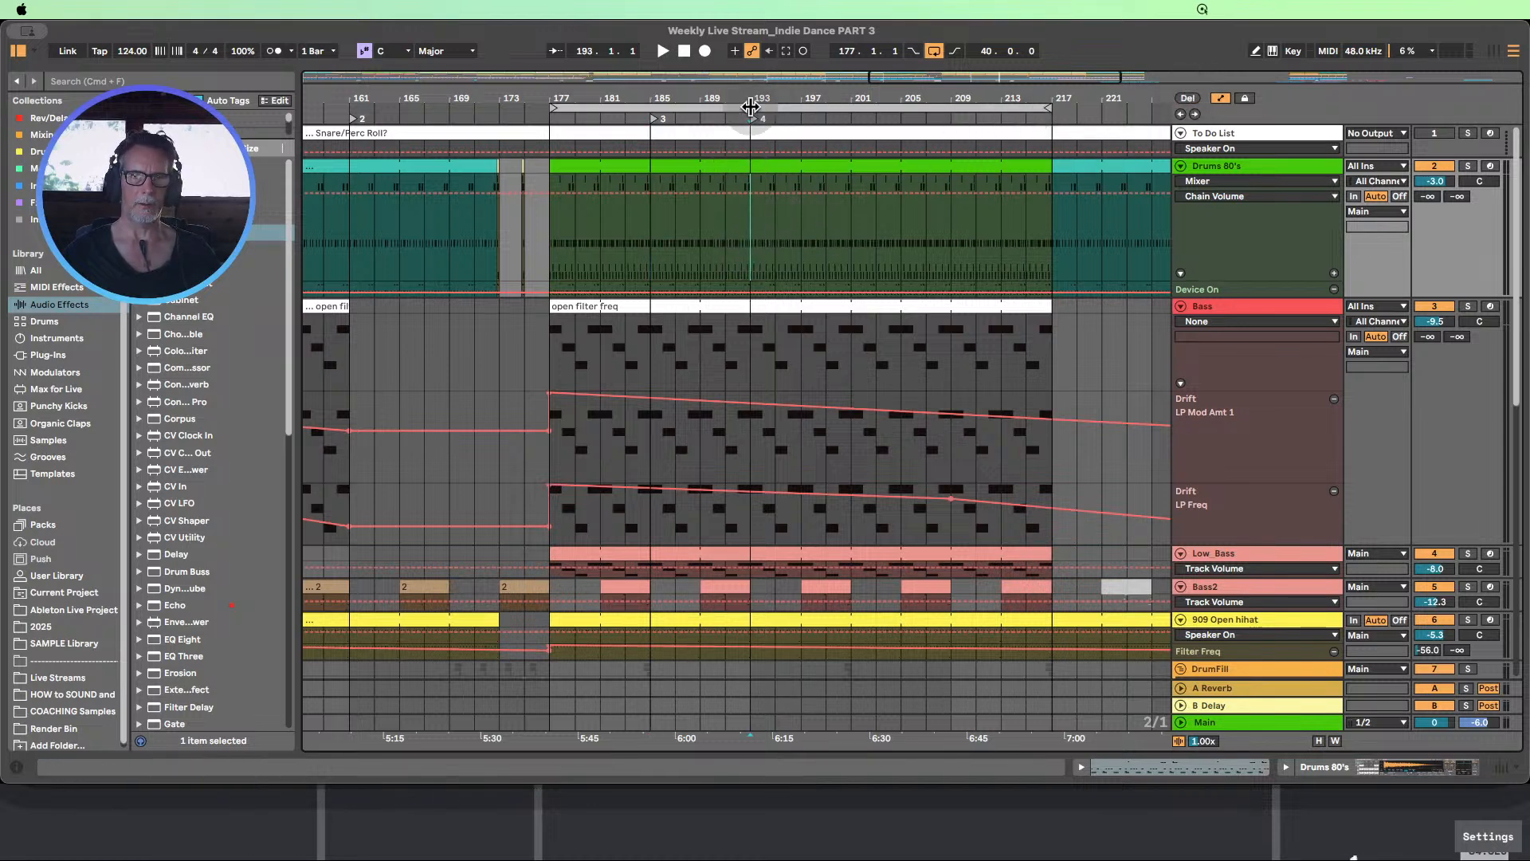
pyautogui.click(850, 213)
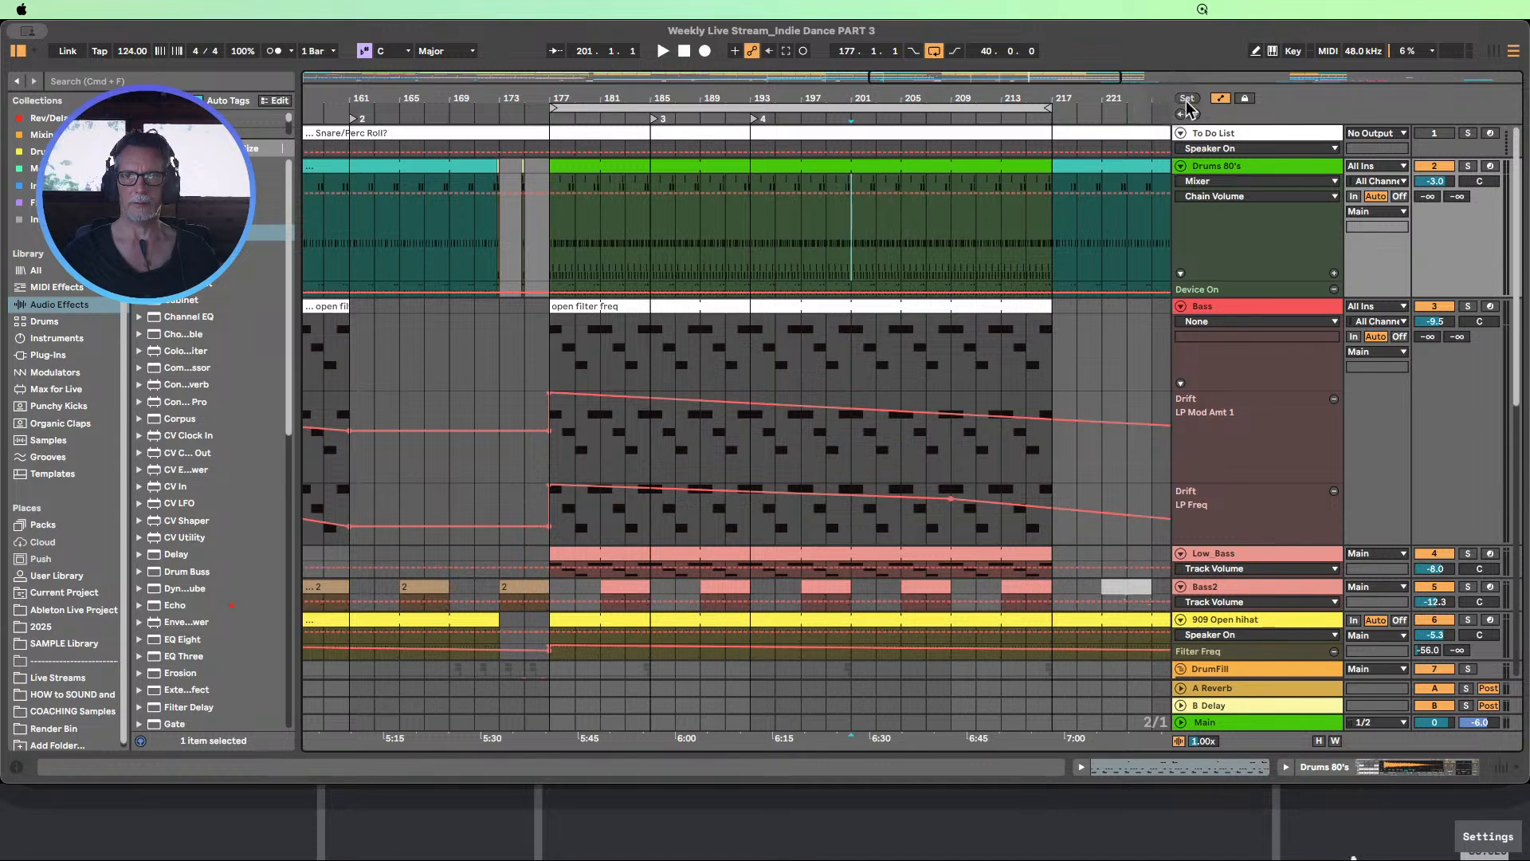
pyautogui.click(948, 233)
pyautogui.click(1187, 99)
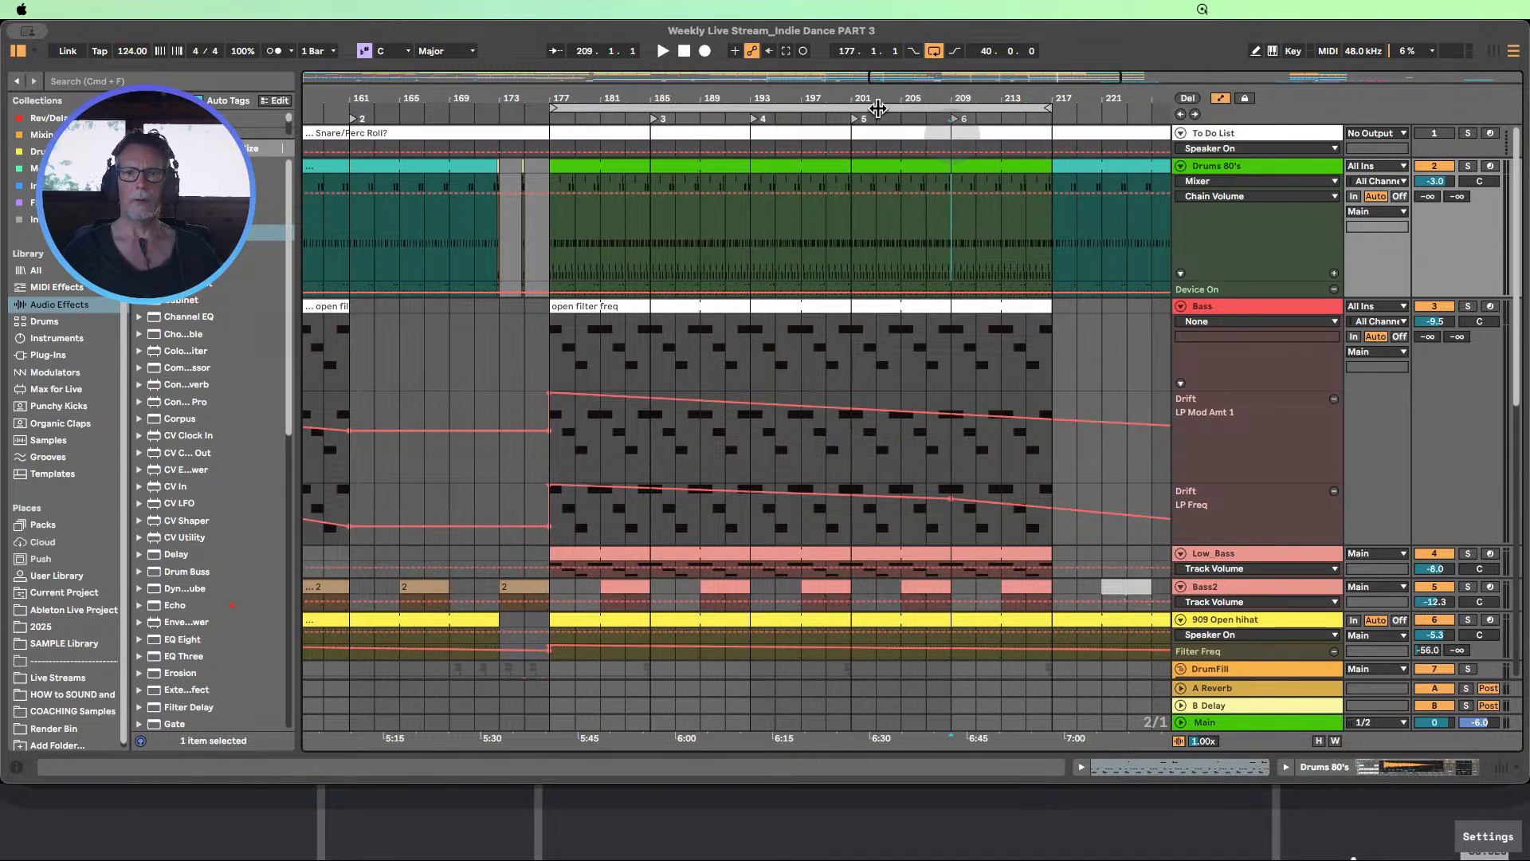
# Copy the two-bar Drums 80's clip from bar 111 and paste it at bar 191
pyautogui.scroll(-10, 735, 202)
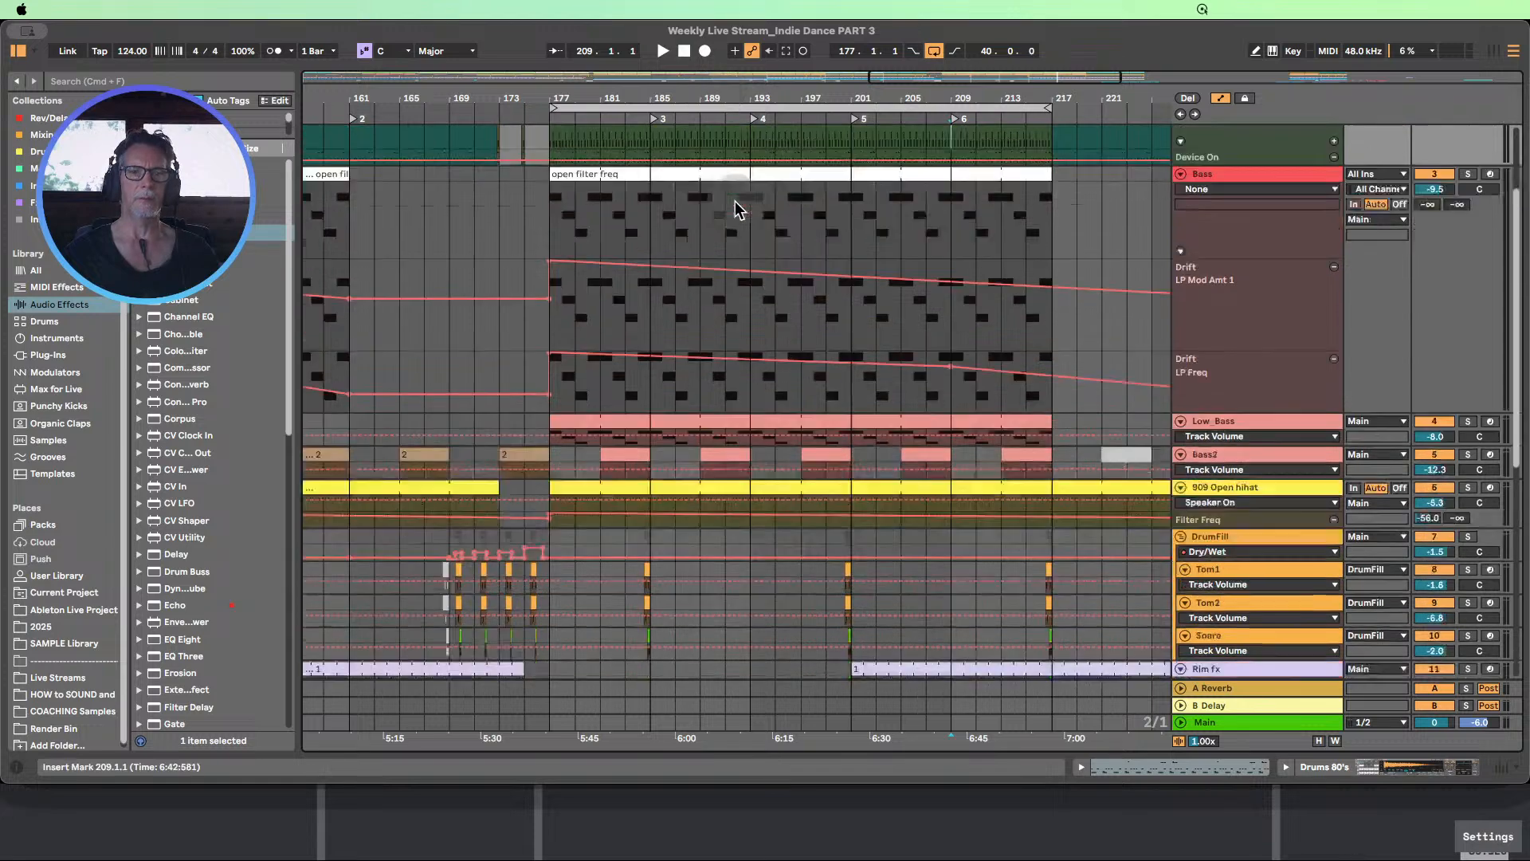
pyautogui.scroll(-1, 733, 199)
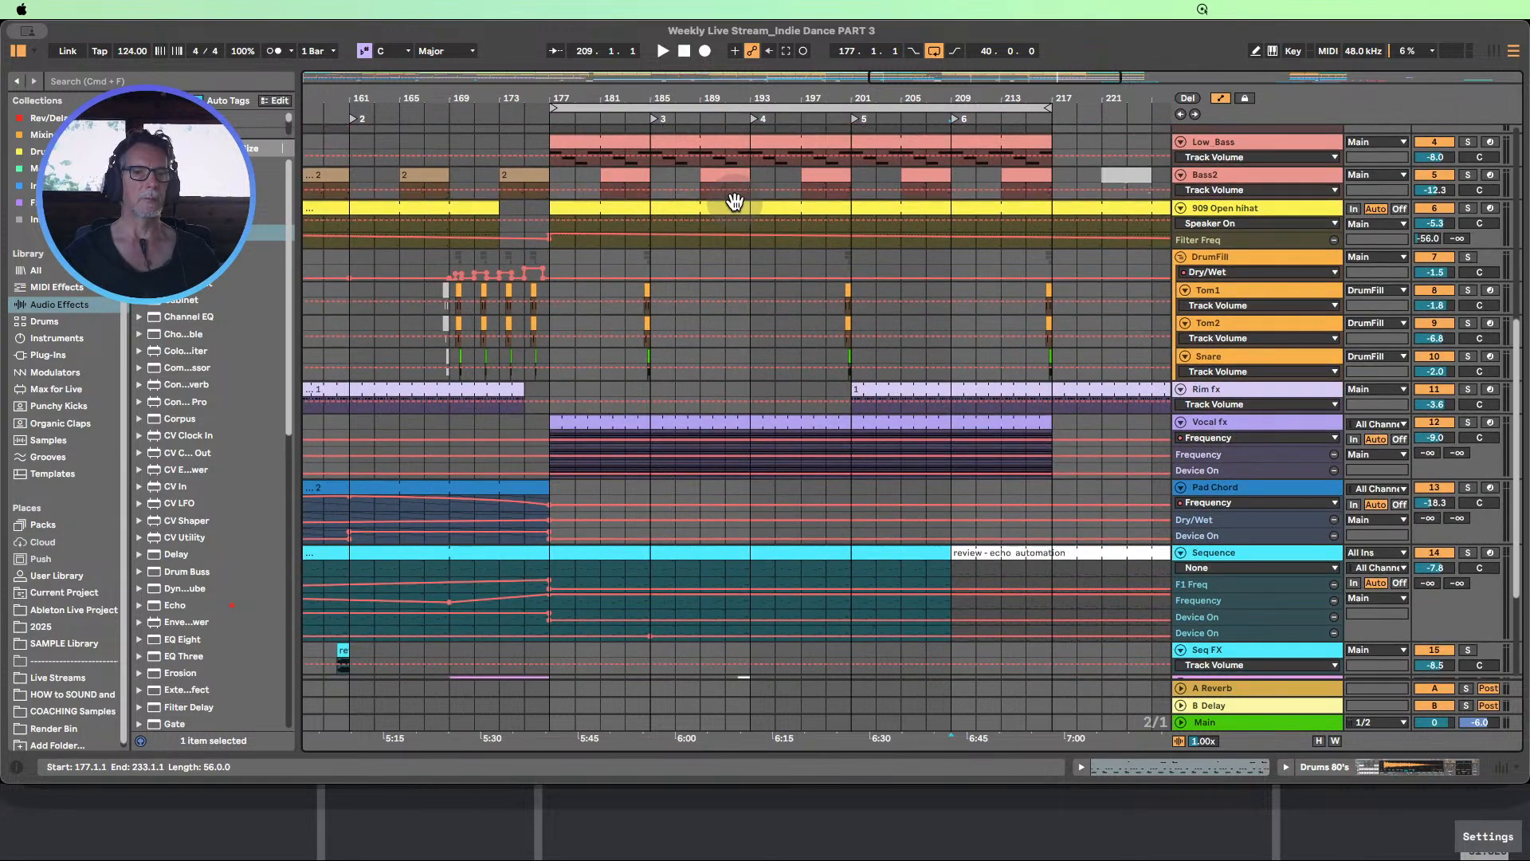
pyautogui.scroll(10, 771, 222)
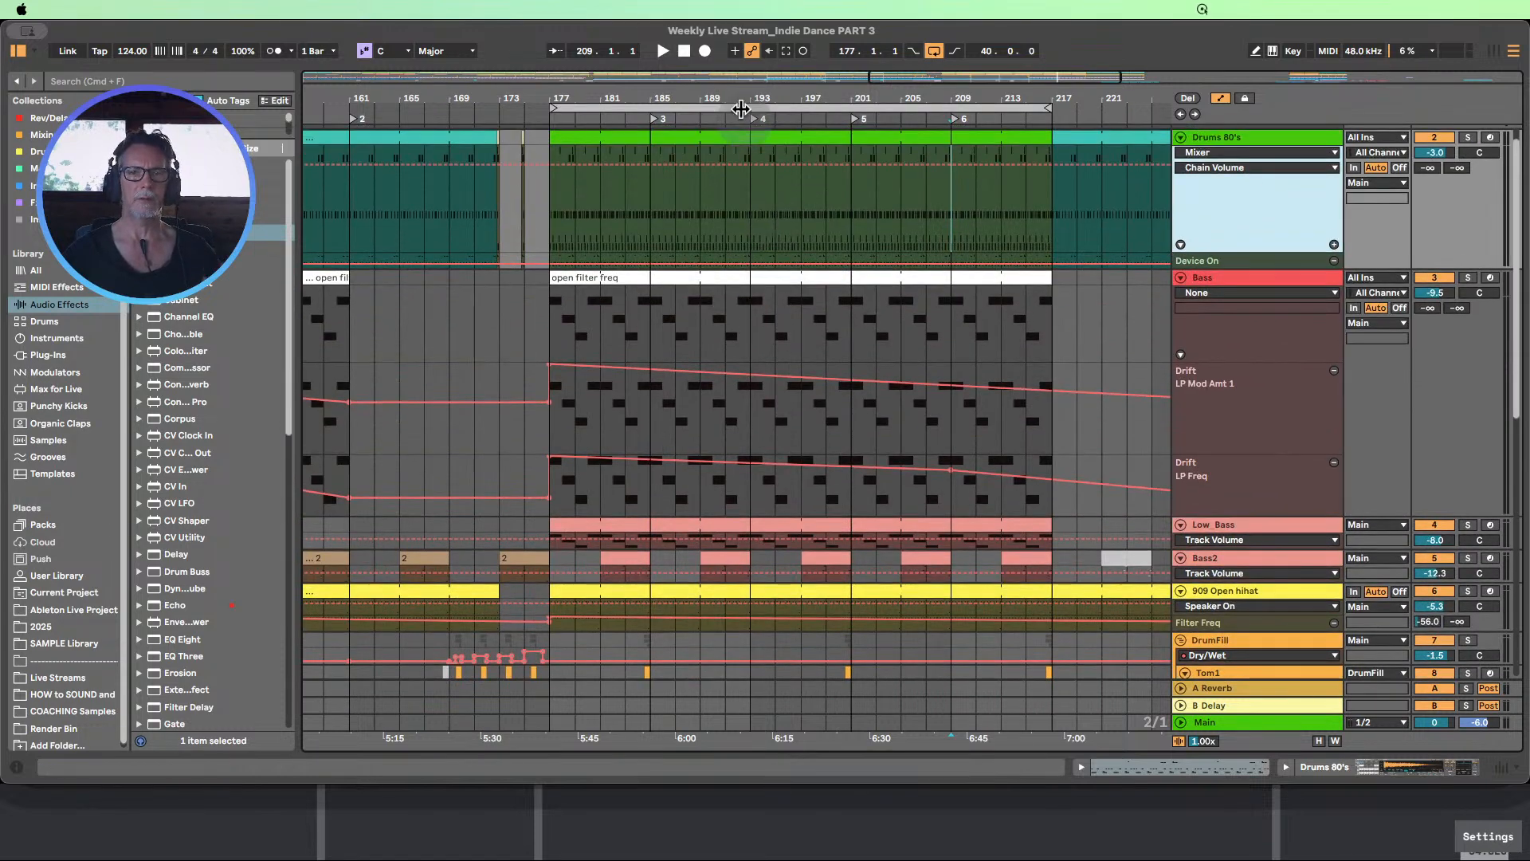
pyautogui.moveTo(739, 99); pyautogui.dragTo(979, 101)
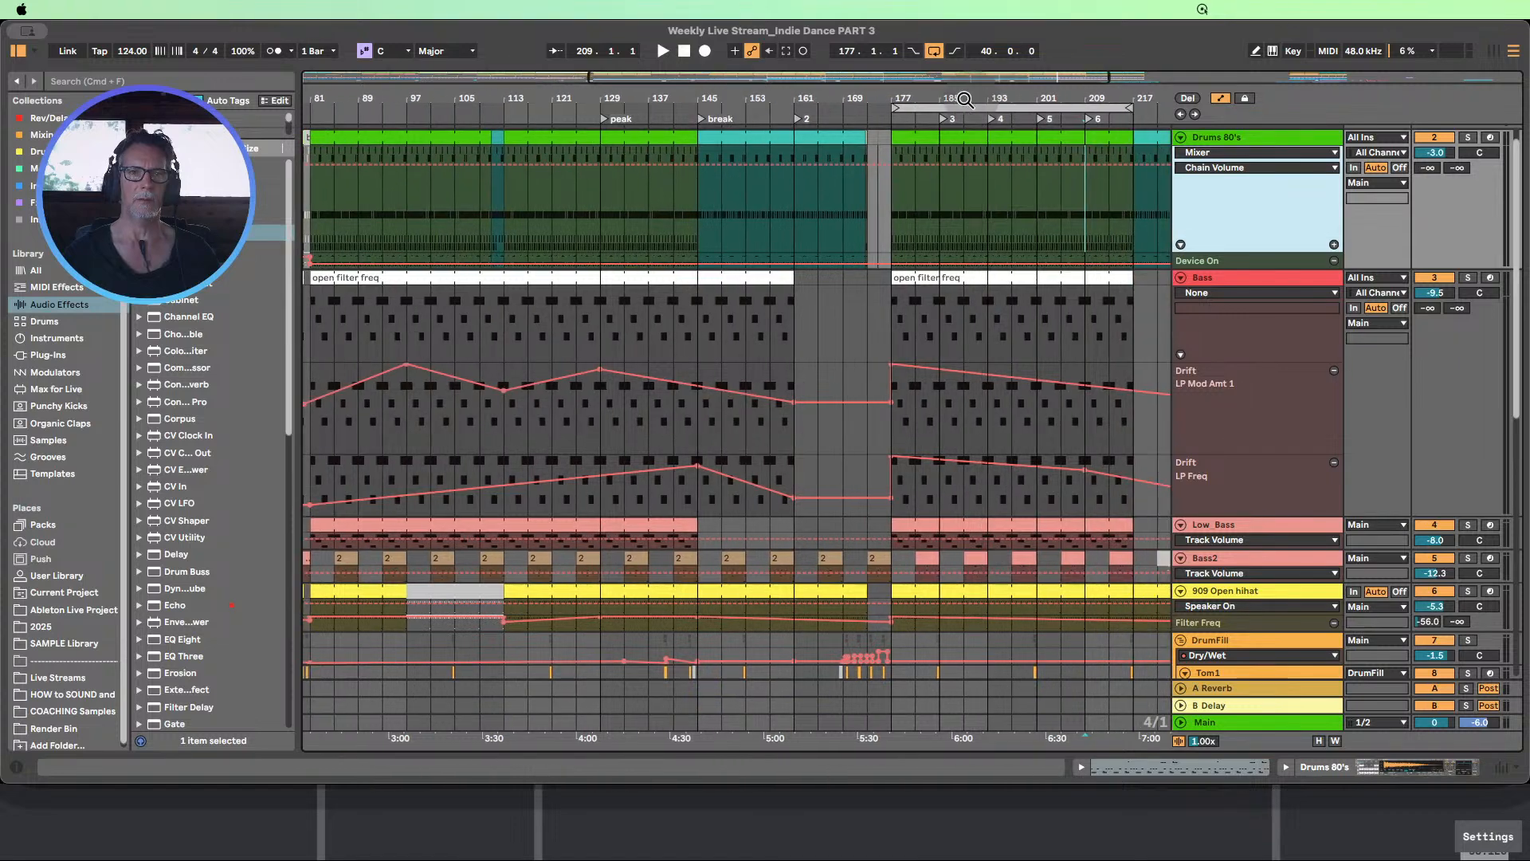
pyautogui.click(495, 145)
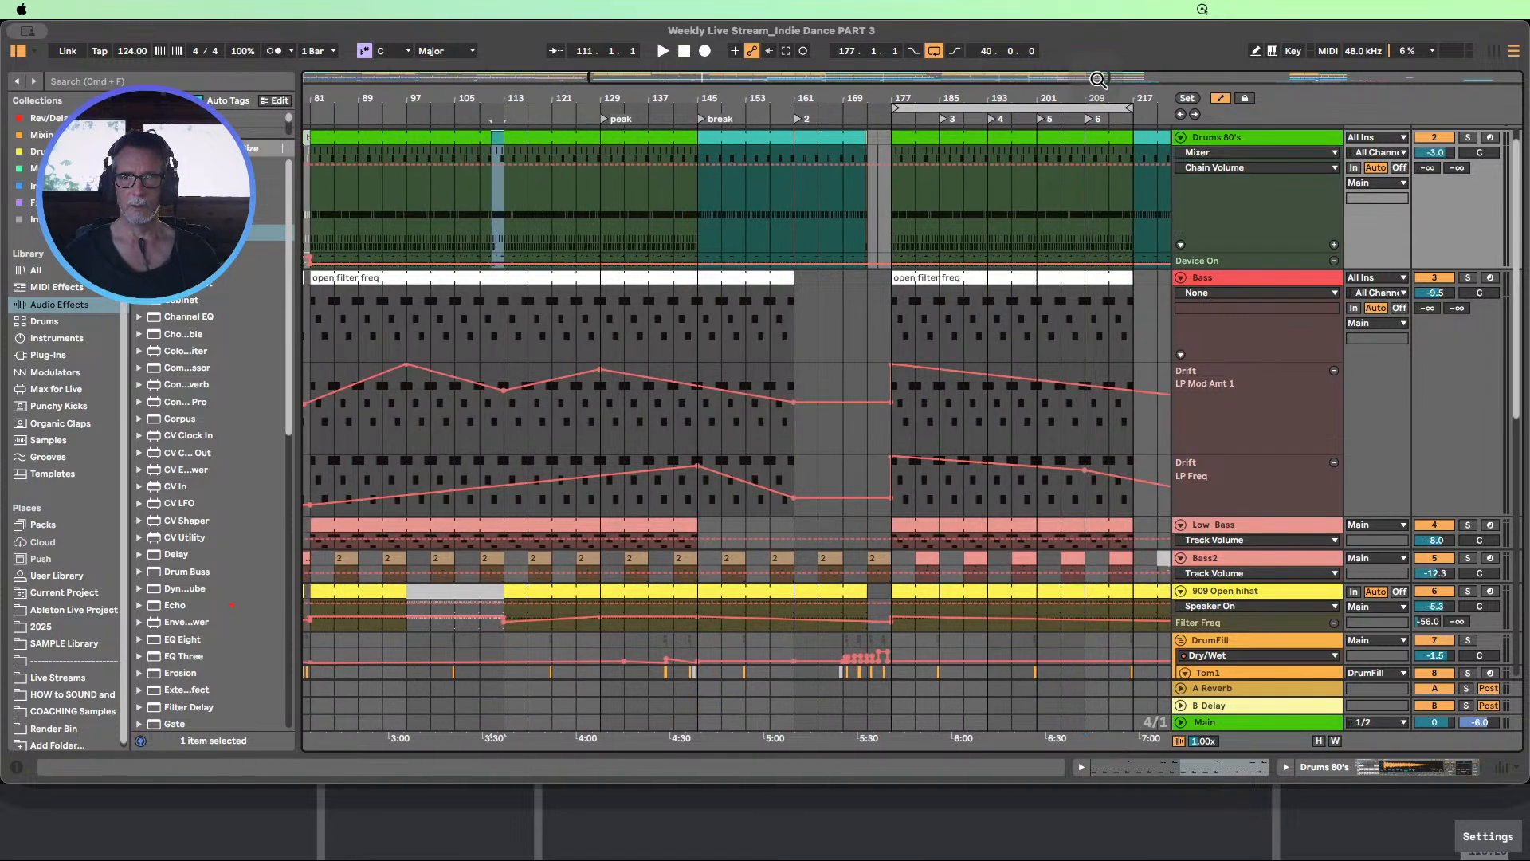
pyautogui.moveTo(979, 96); pyautogui.dragTo(974, 106)
pyautogui.moveTo(957, 212); pyautogui.dragTo(925, 213)
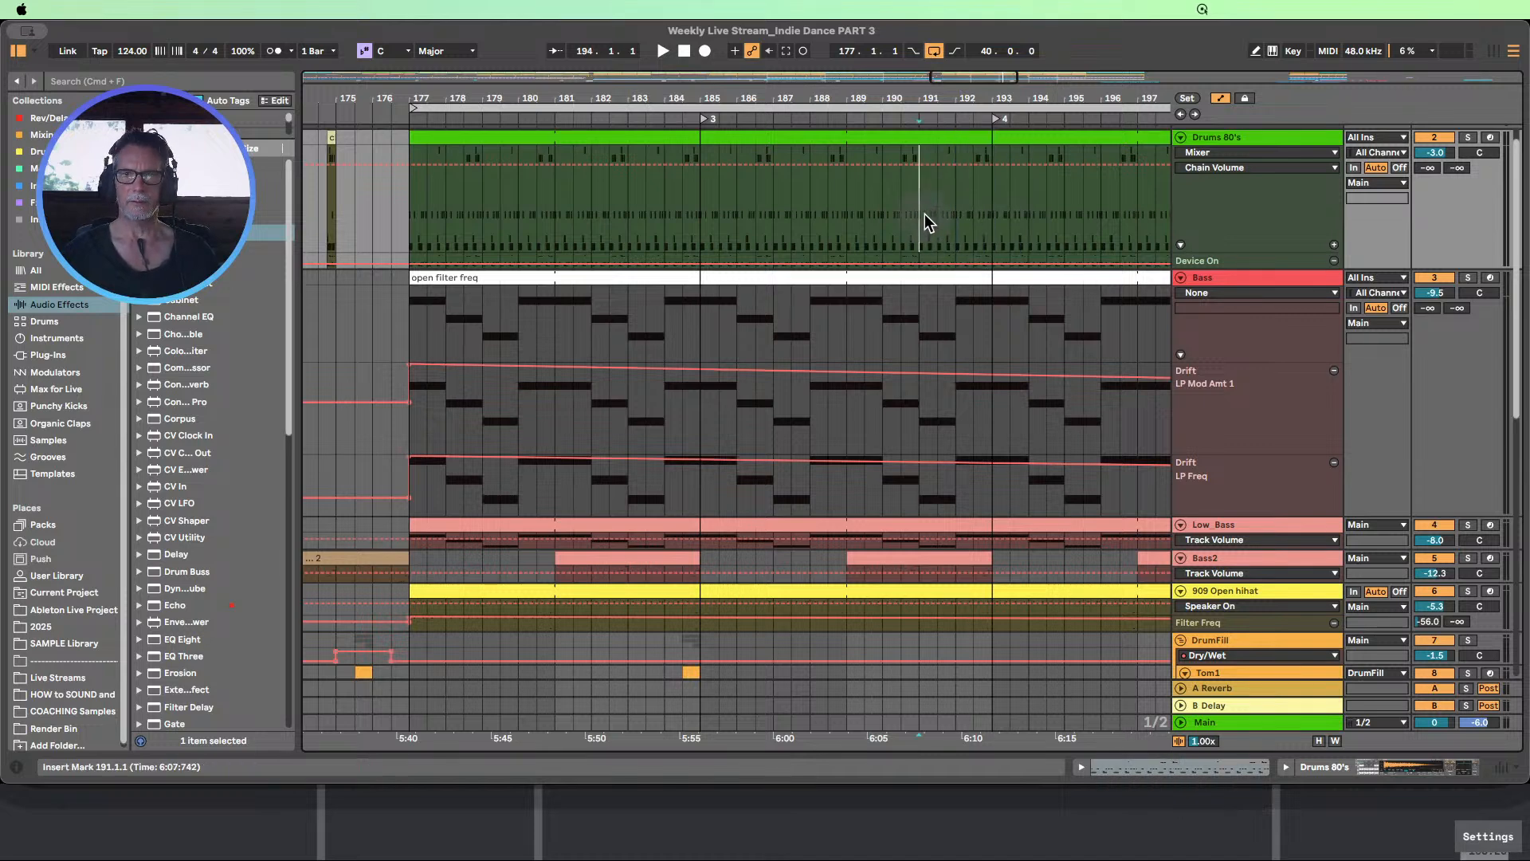
pyautogui.moveTo(901, 110); pyautogui.dragTo(815, 94)
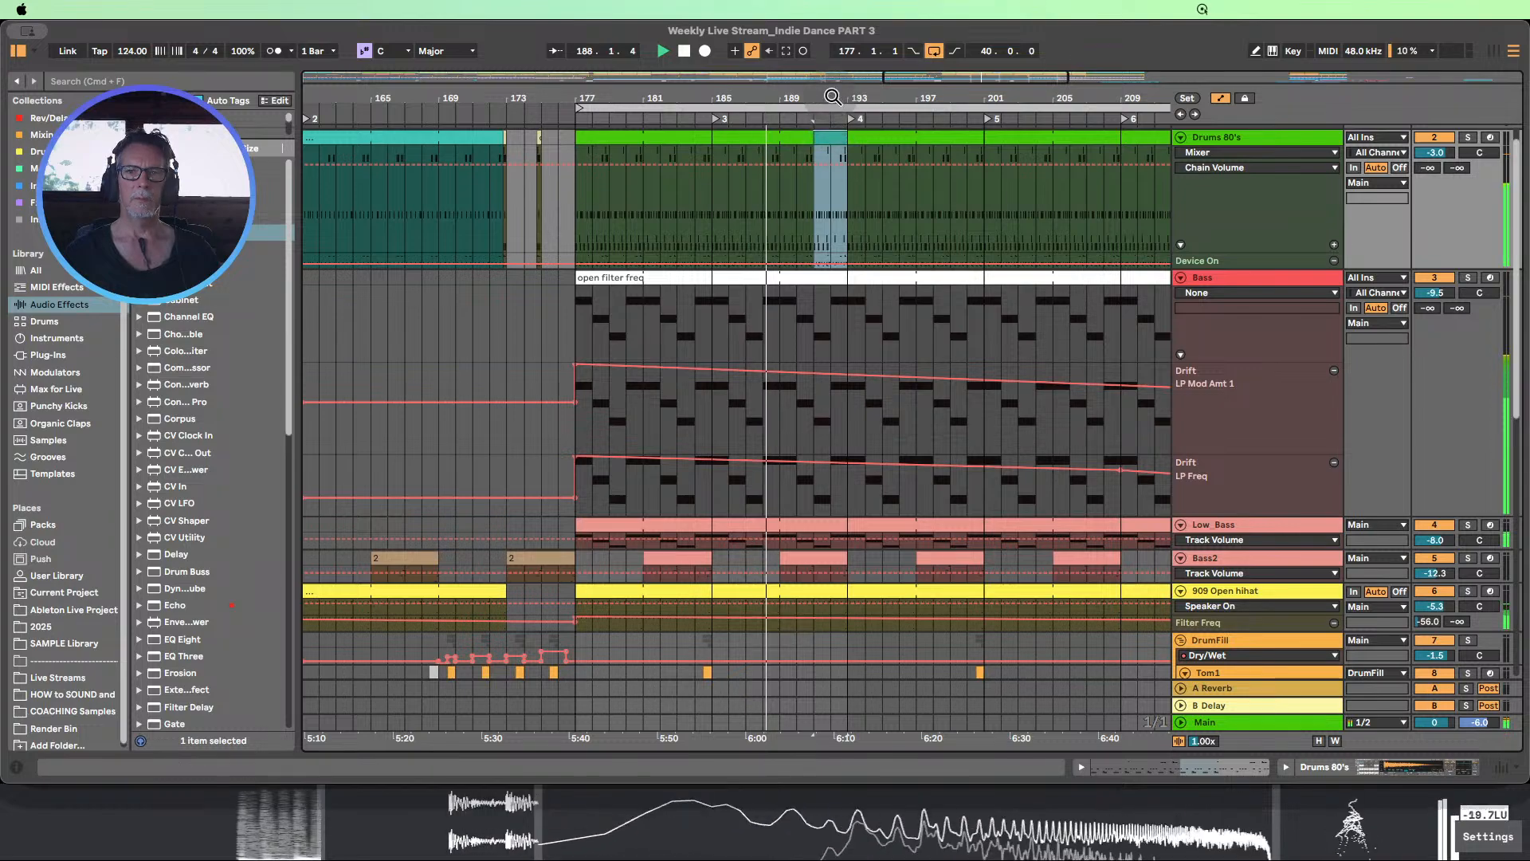
# Listen through the pasted drum variation at bars 191 to 193 while reviewing the other tracks, and stop playback
pyautogui.moveTo(836, 100); pyautogui.dragTo(720, 52)
pyautogui.scroll(-3, 816, 266)
pyautogui.scroll(-5, 817, 266)
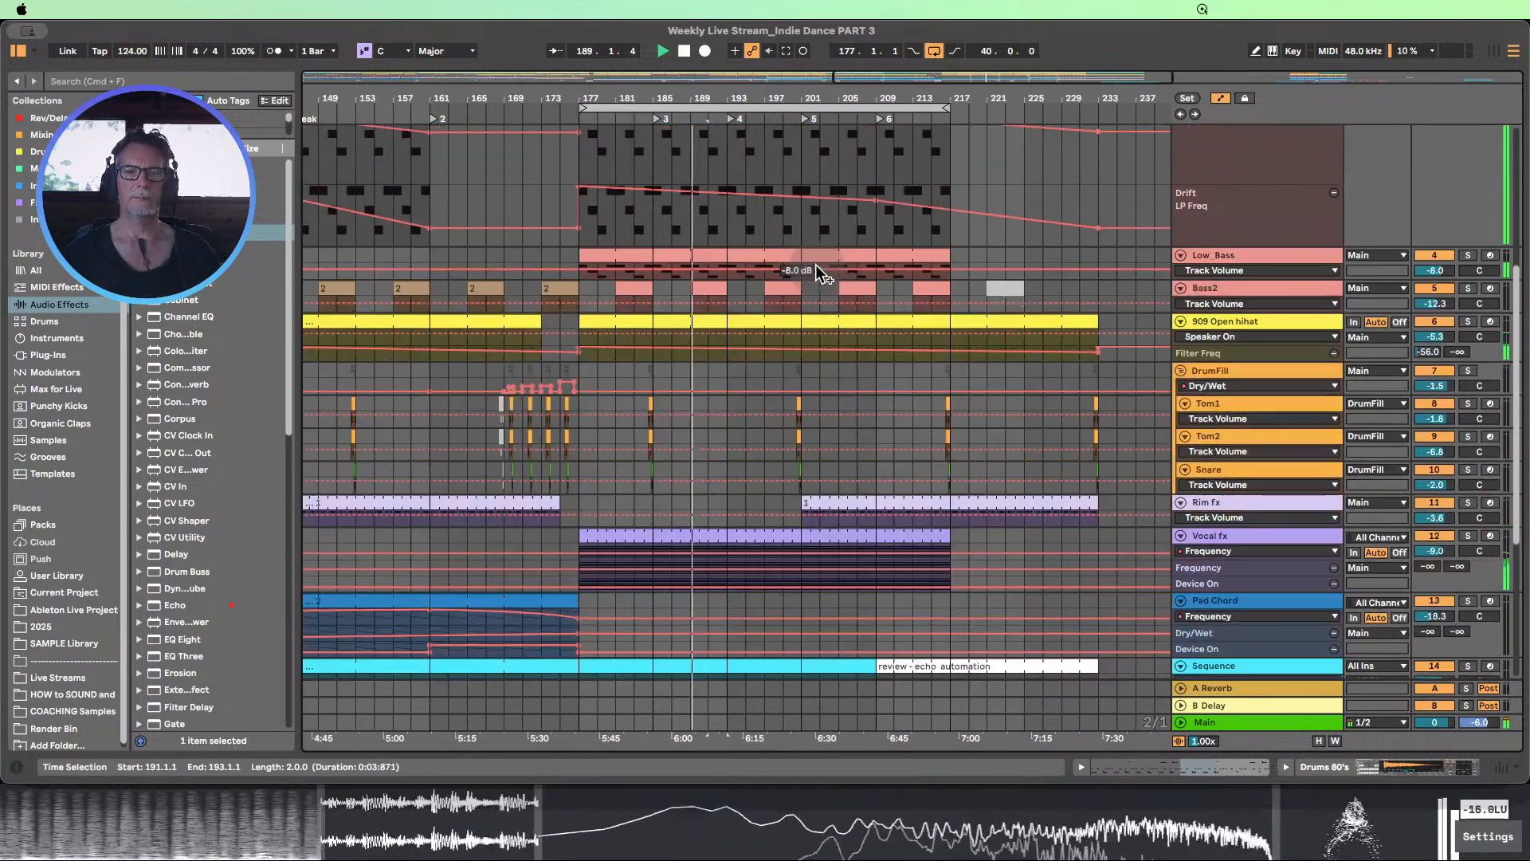
pyautogui.scroll(4, 821, 279)
pyautogui.scroll(5, 829, 294)
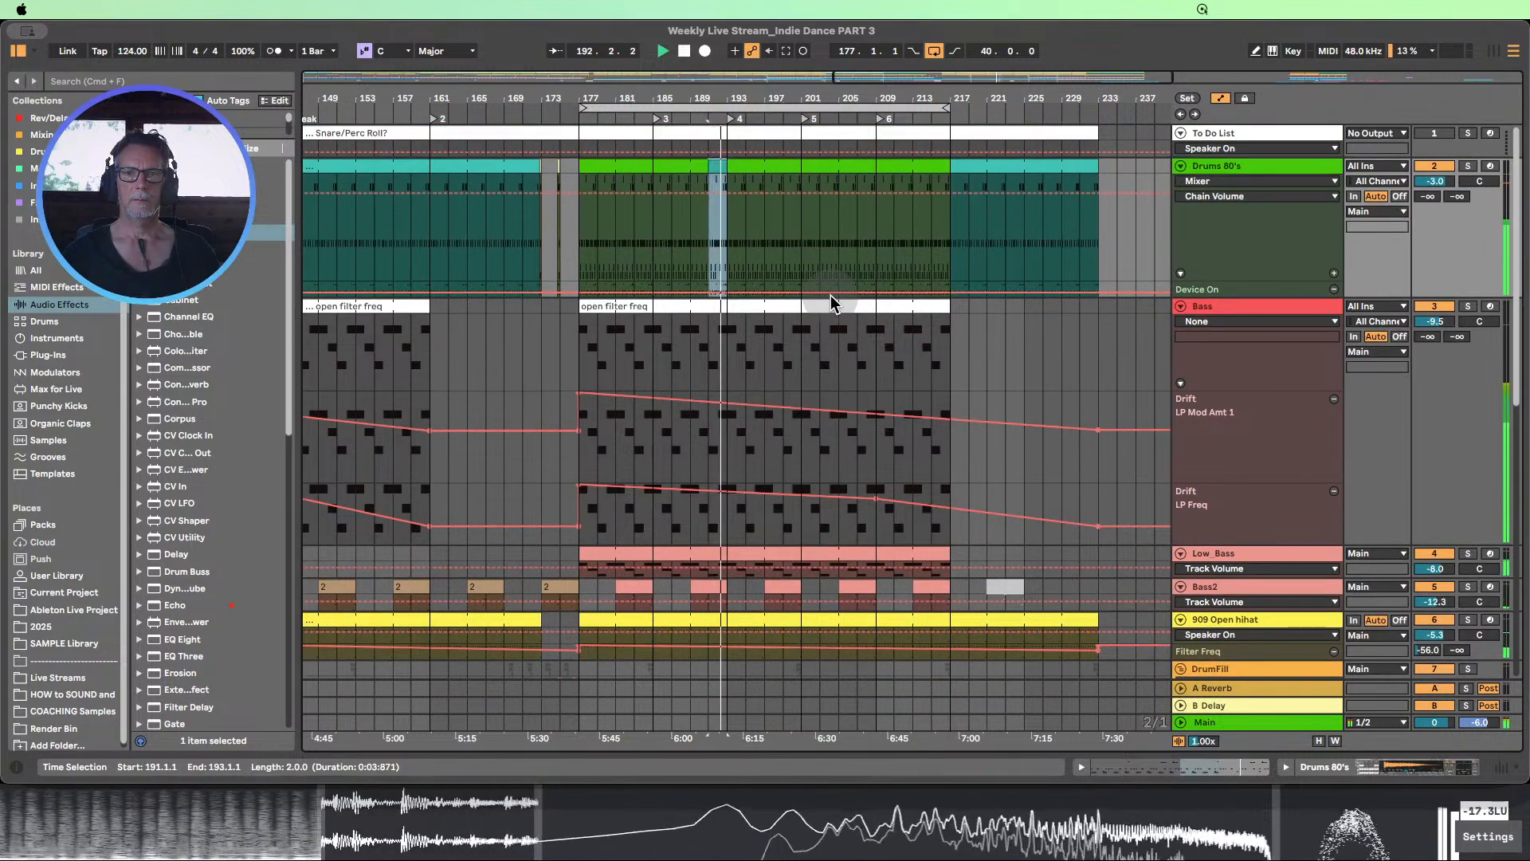
pyautogui.scroll(-5, 830, 295)
pyautogui.scroll(-3, 830, 301)
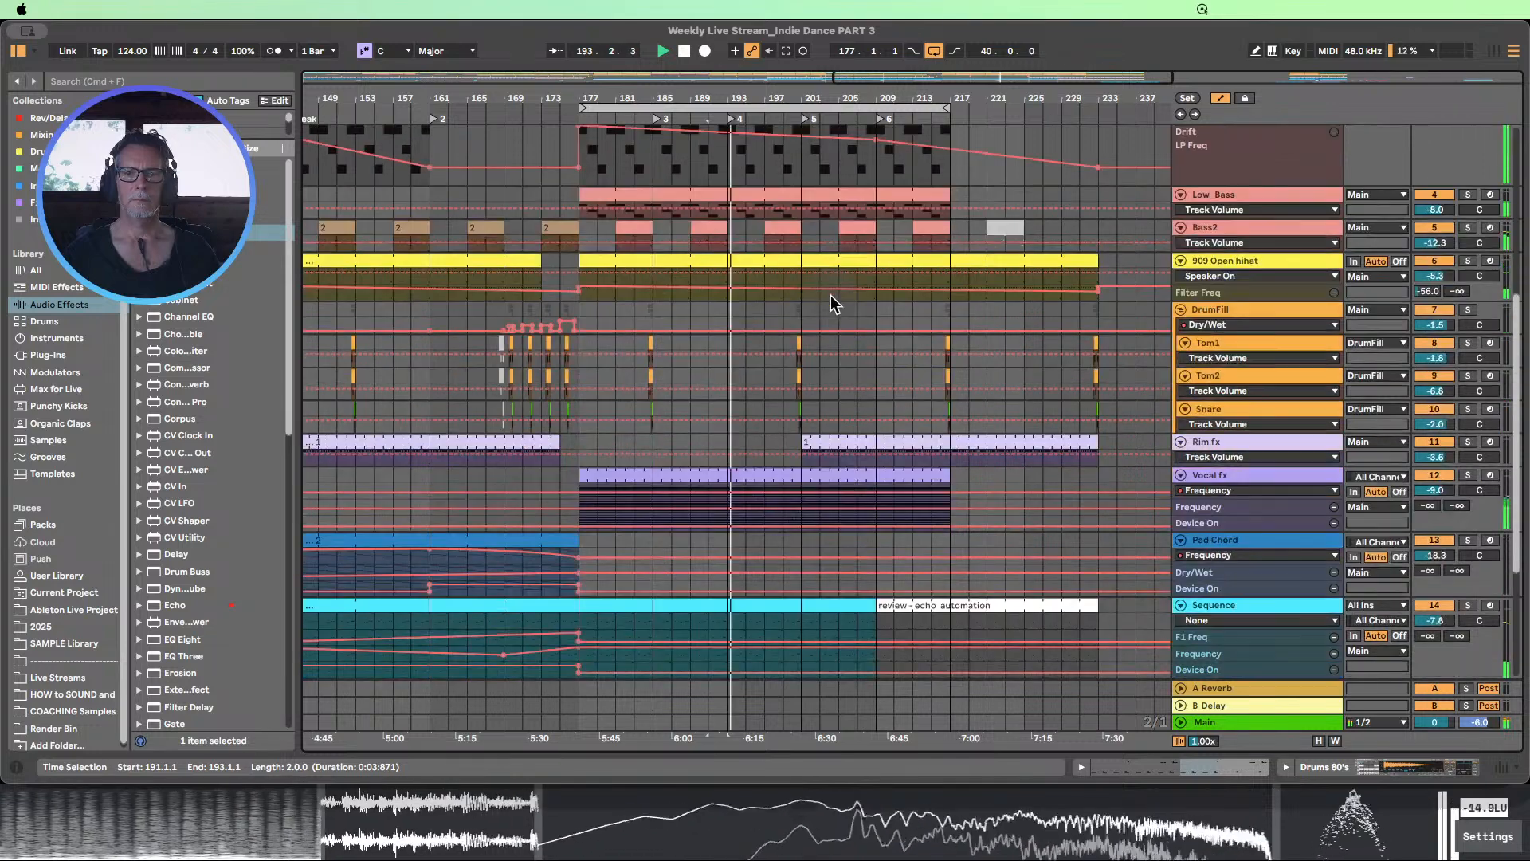
pyautogui.click(683, 51)
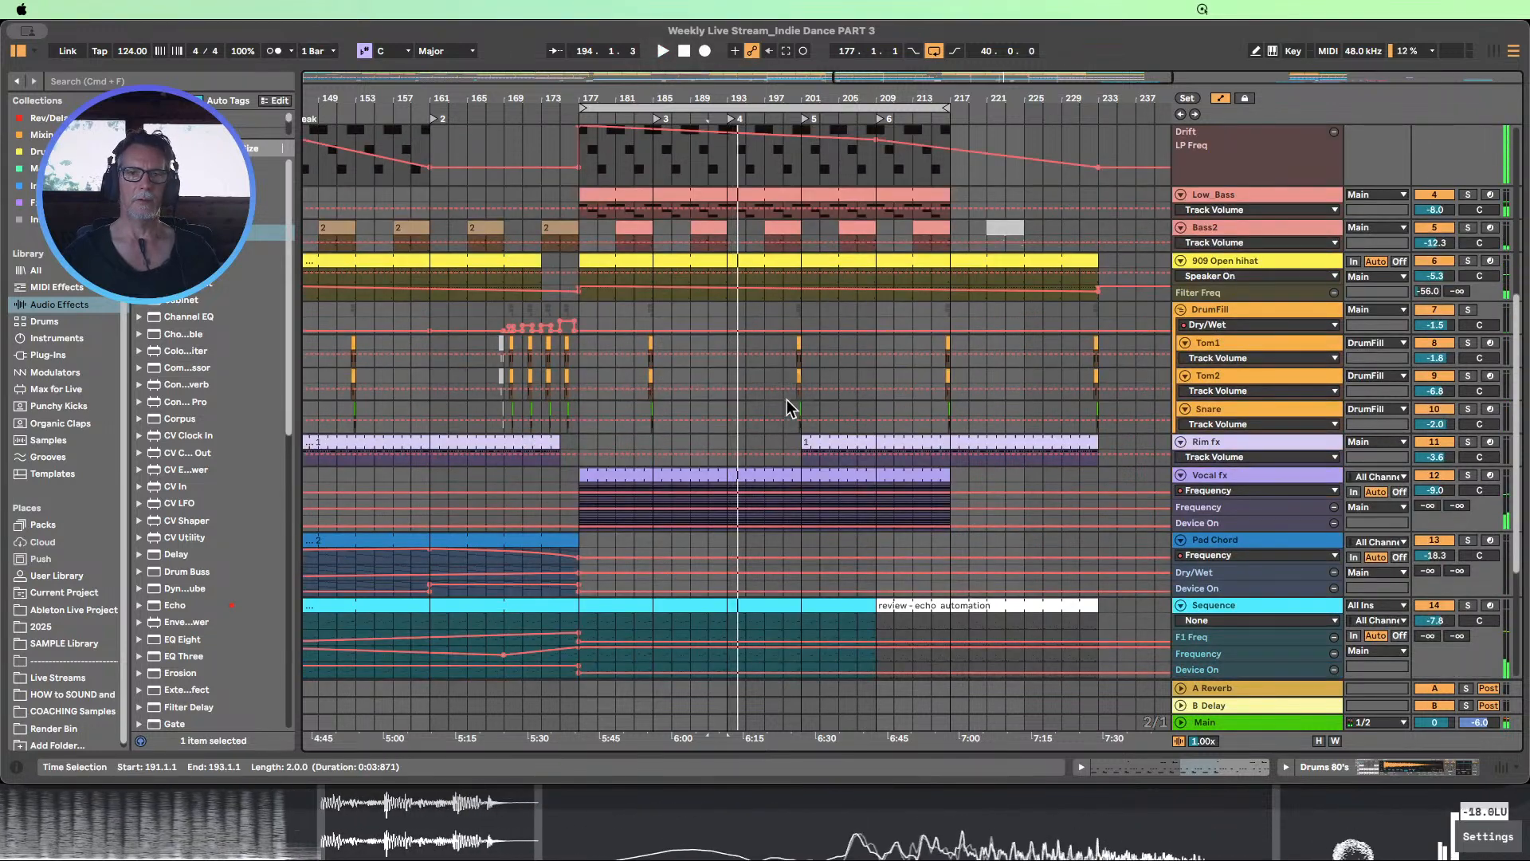
# Move the Rim fx clip at bar 201 to start at bar 193 and play from just after bar 185
pyautogui.moveTo(817, 443); pyautogui.dragTo(744, 443)
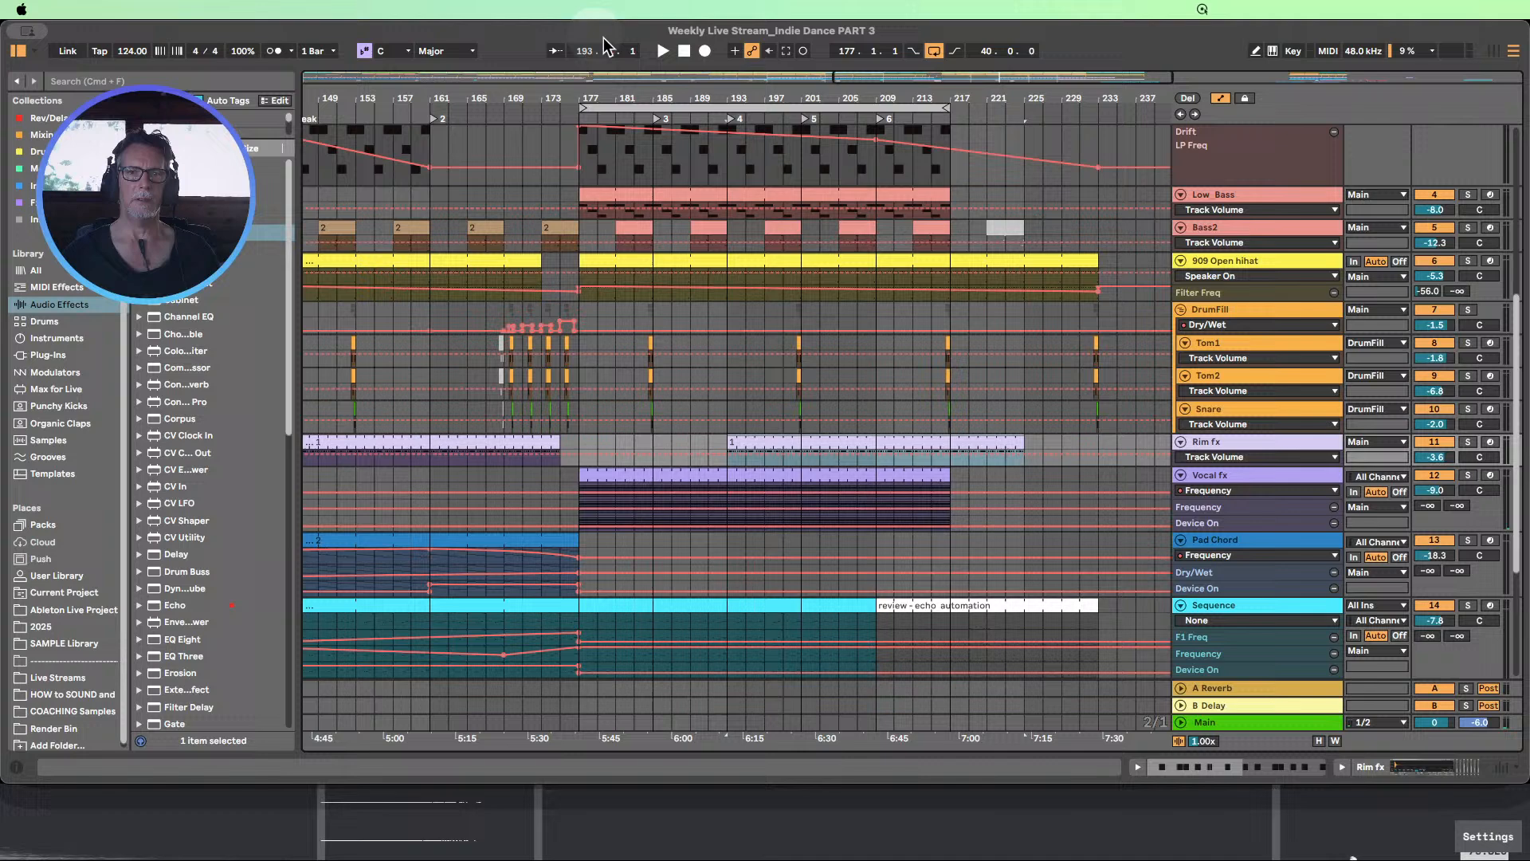
pyautogui.click(670, 115)
# Listen through the drum variation and Rim fx entry at bar 193 while examining all tracks across the whole arrangement
pyautogui.scroll(-5, 821, 236)
pyautogui.scroll(-3, 821, 236)
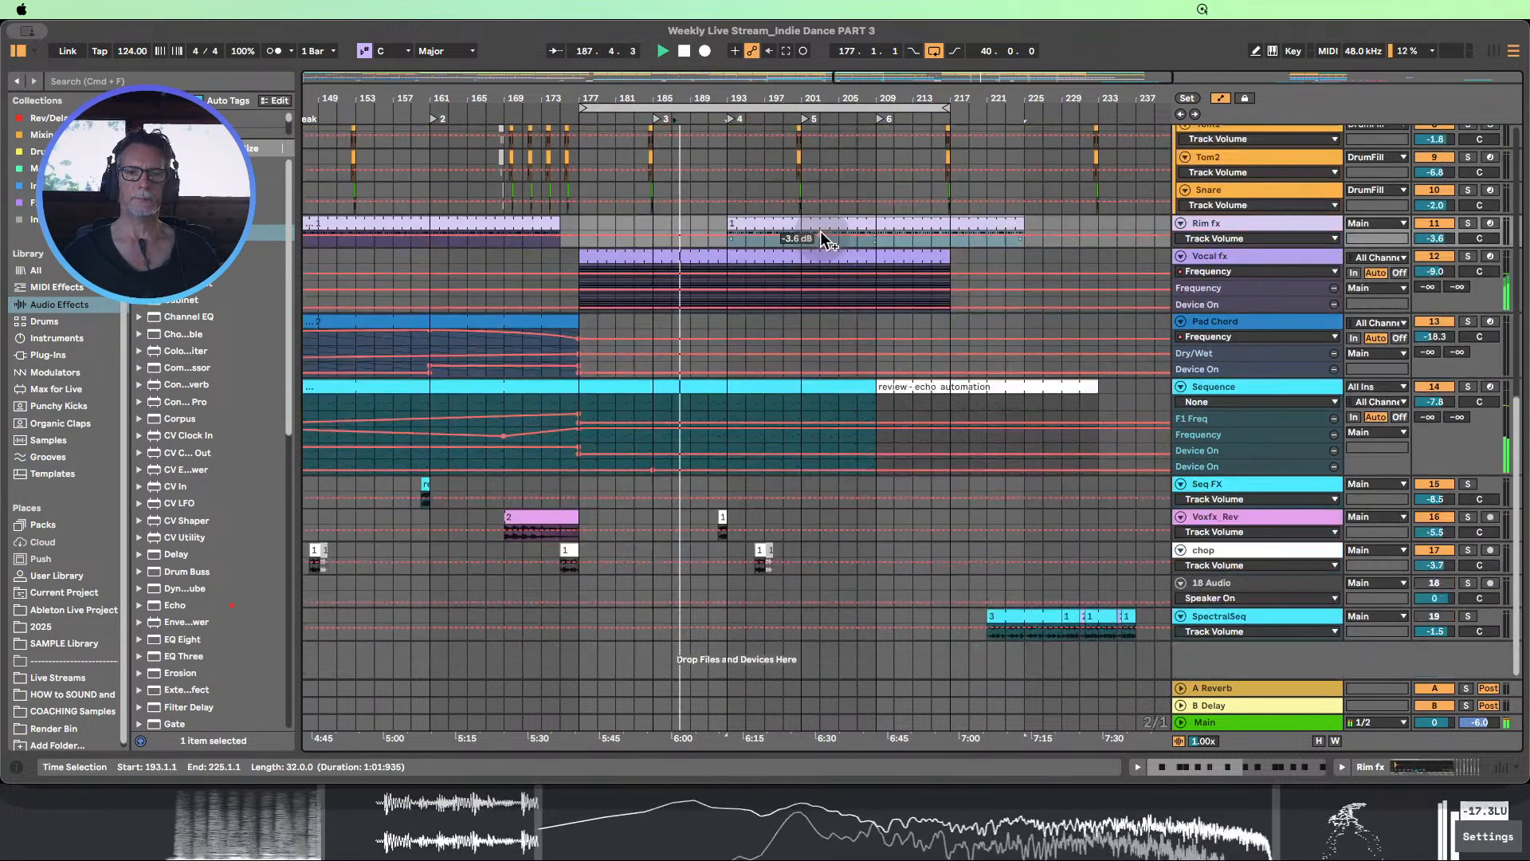
pyautogui.scroll(6, 820, 231)
pyautogui.scroll(10, 840, 227)
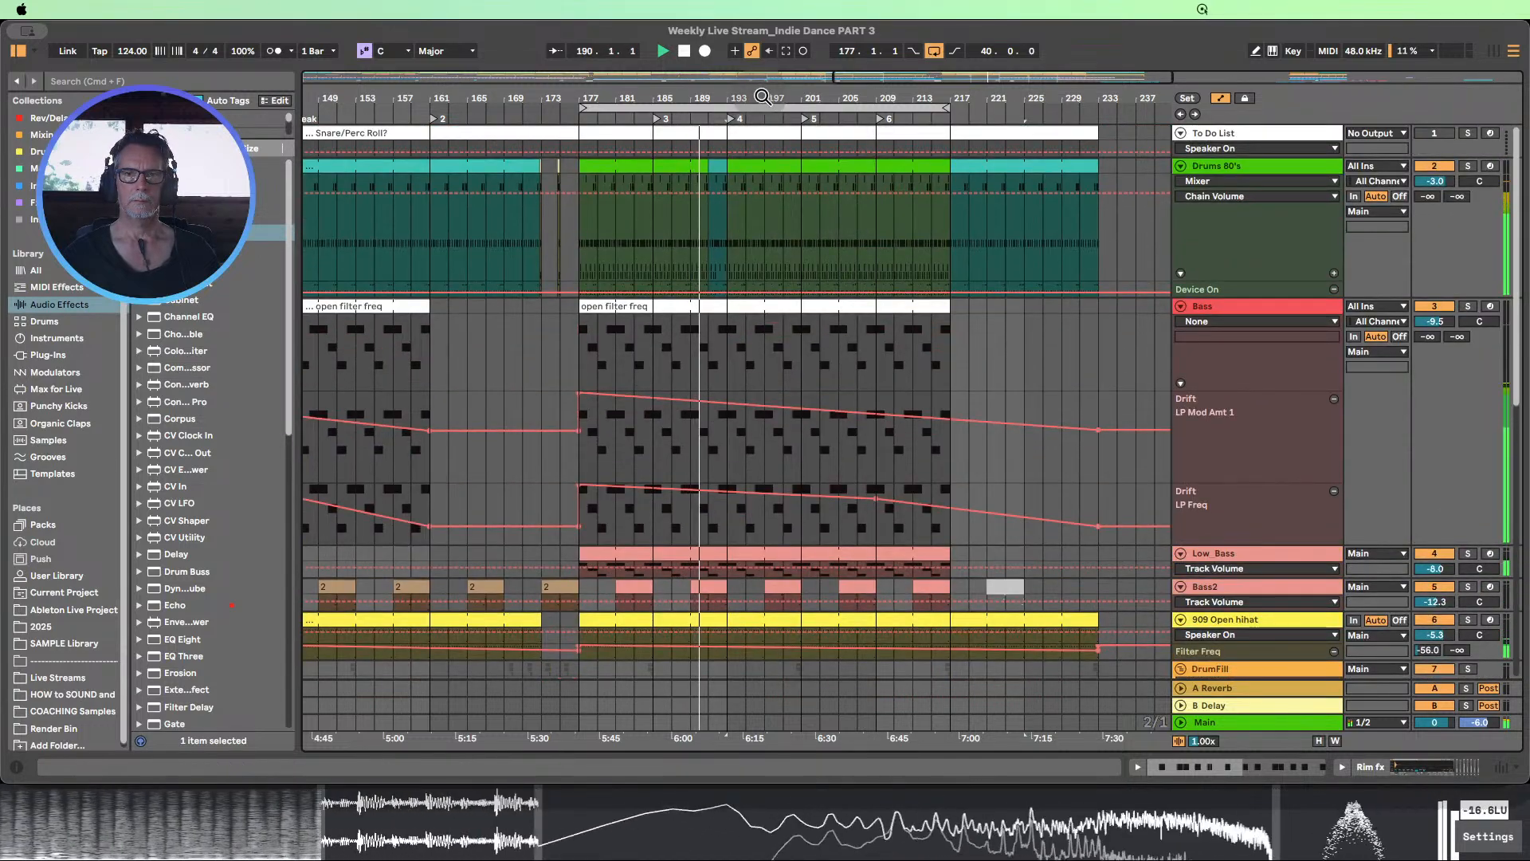
pyautogui.scroll(-10, 874, 209)
pyautogui.scroll(-2, 811, 97)
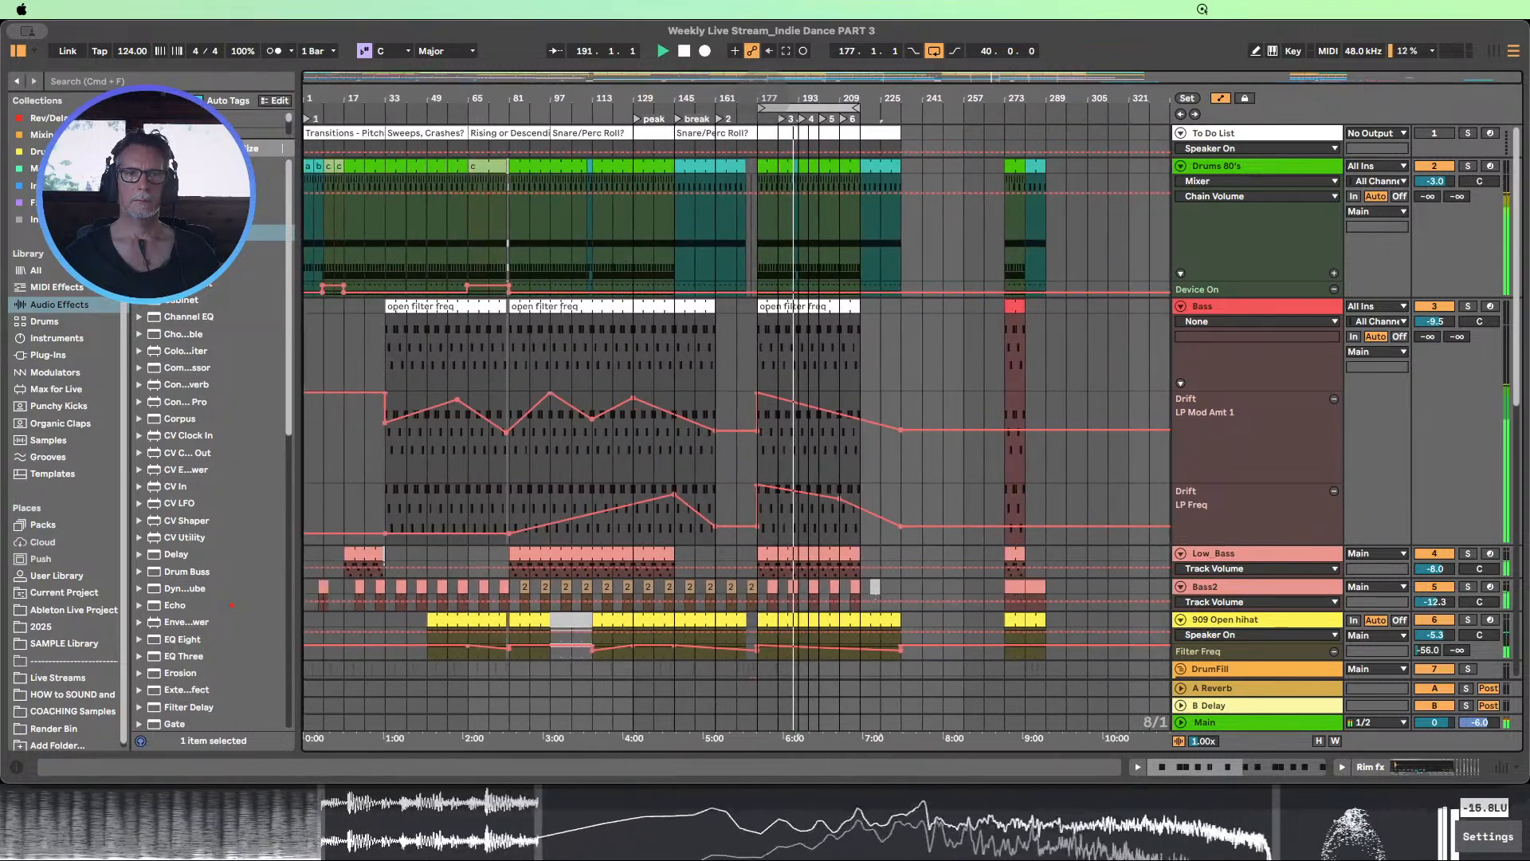
pyautogui.scroll(-5, 830, 279)
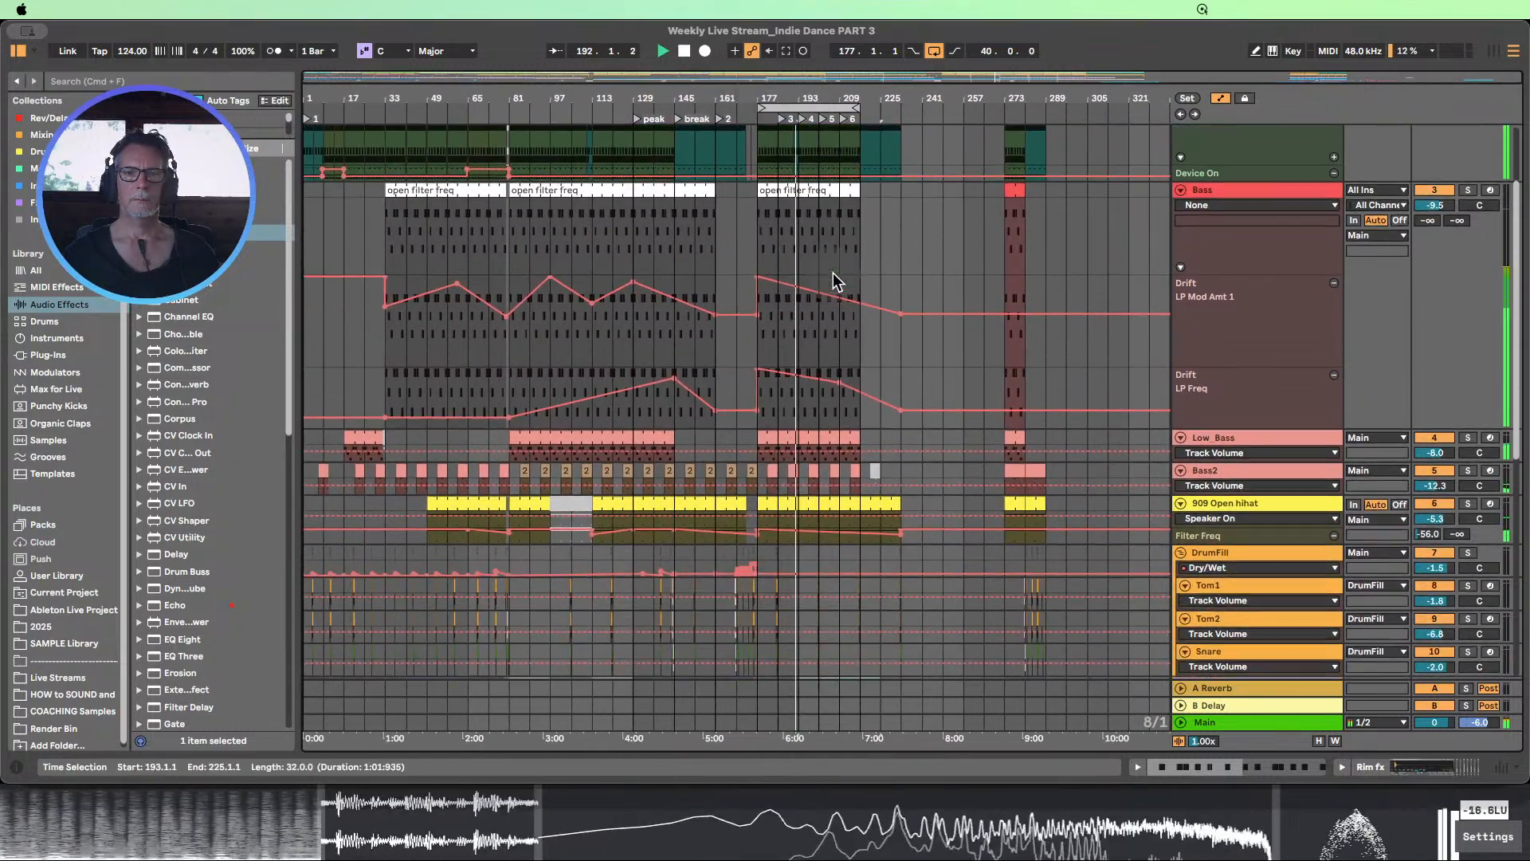
pyautogui.scroll(-7, 833, 280)
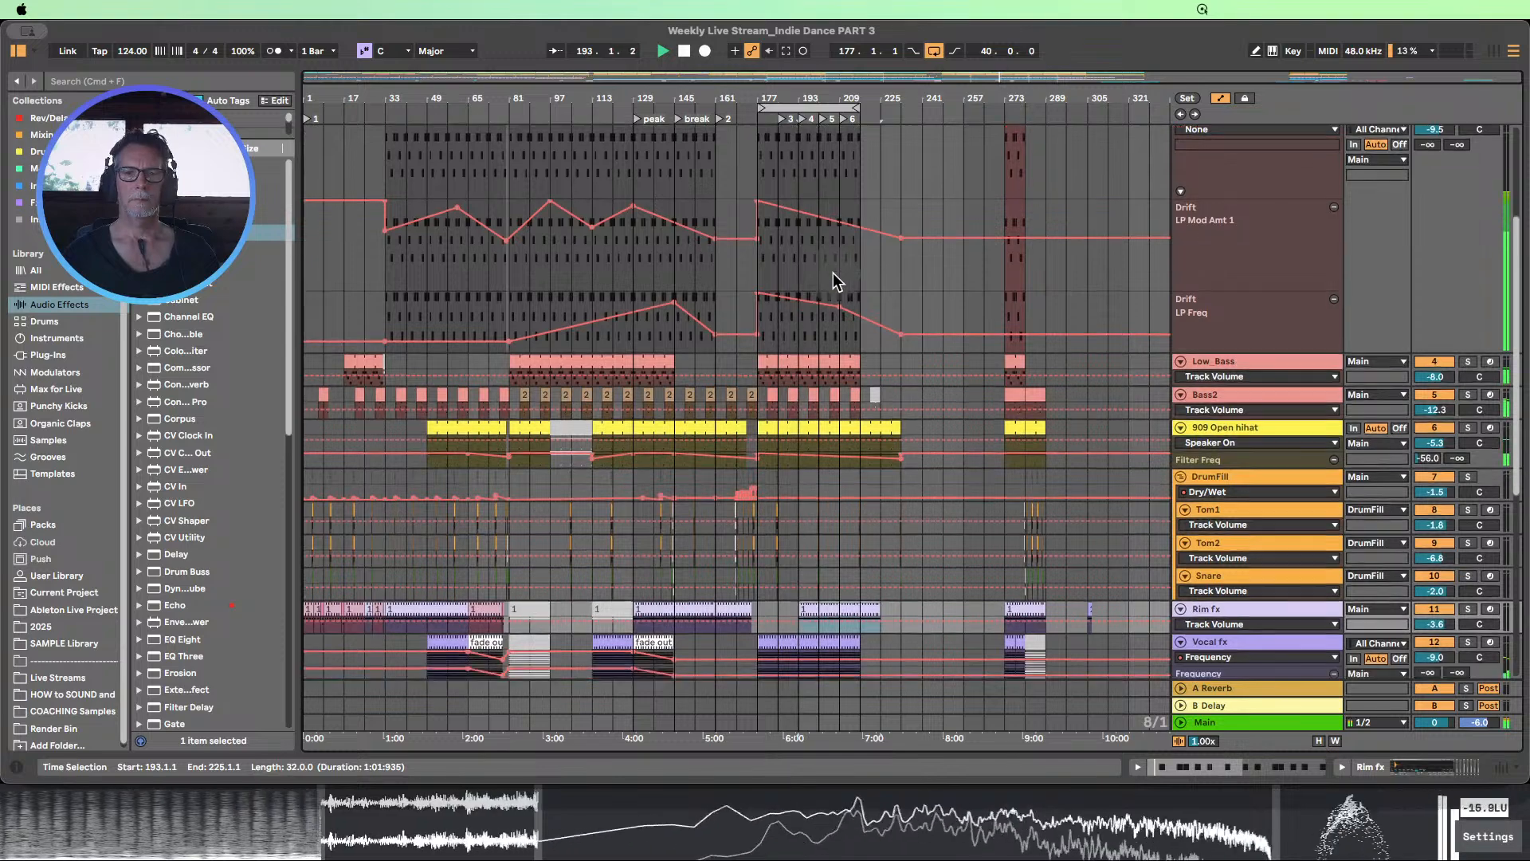
pyautogui.scroll(-5, 833, 274)
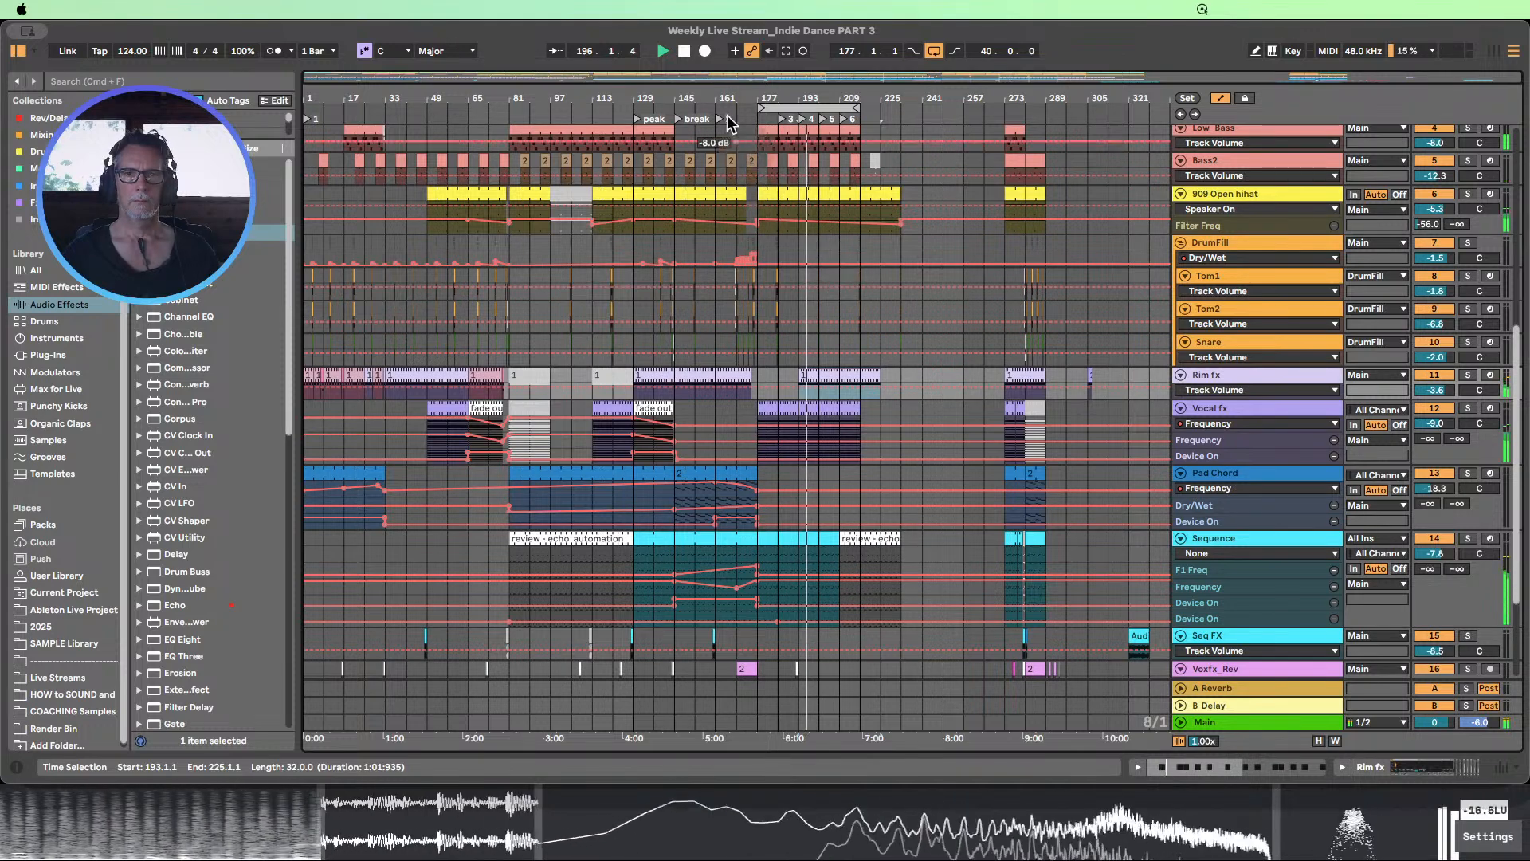
# Stop playback and undo the last move of the Rim fx clip around bar 193
pyautogui.click(684, 53)
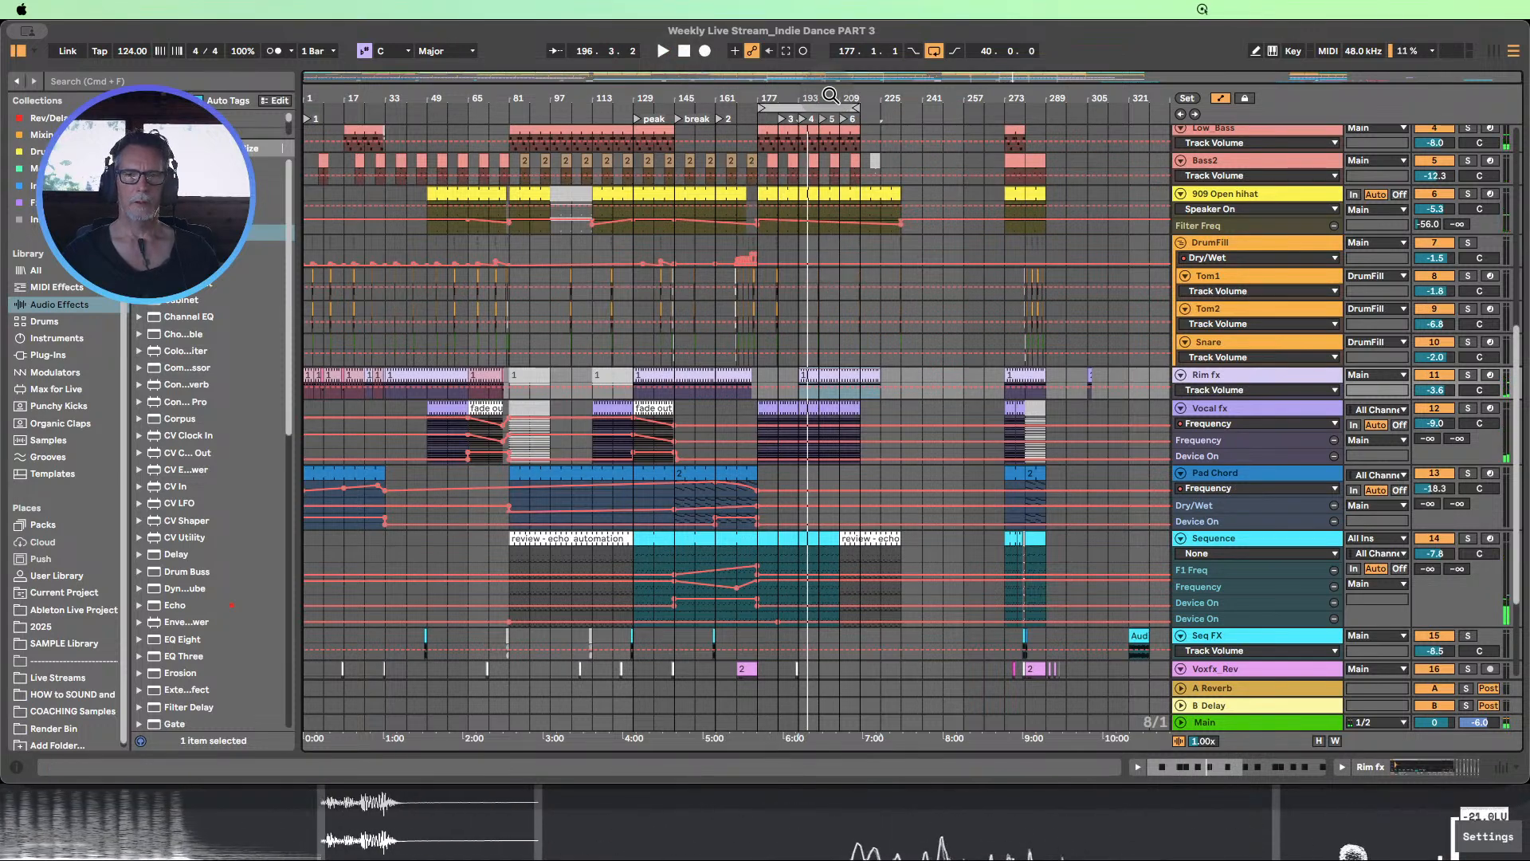
pyautogui.moveTo(830, 95); pyautogui.dragTo(783, 185)
pyautogui.press('super+z')
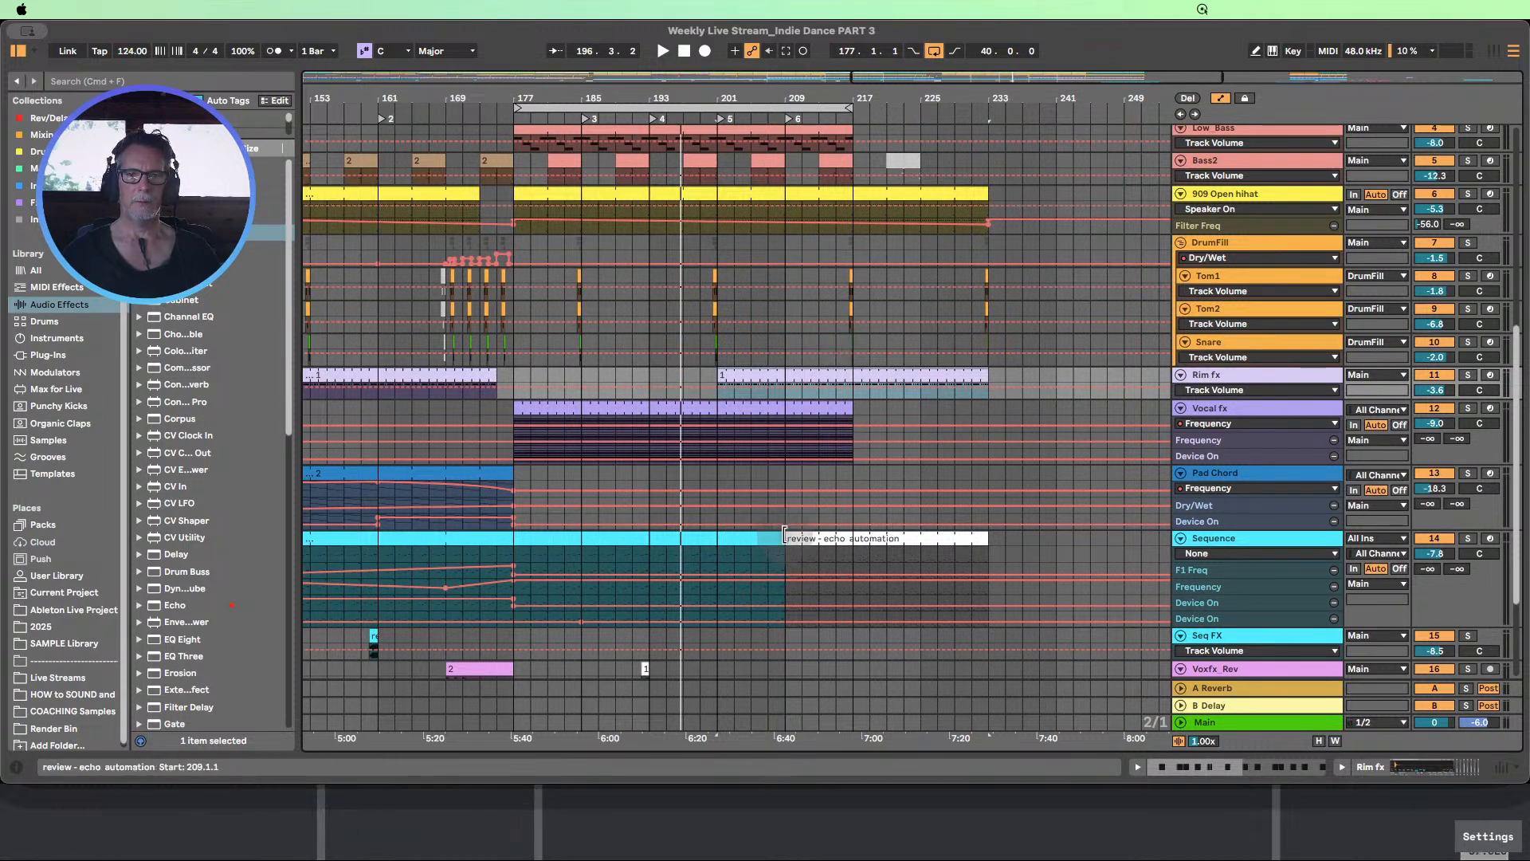
# Move the Sequence track's review - echo automation clip from bar 209 to bar 193, and extend its end to bar 233 during playback
pyautogui.scroll(10, 777, 548)
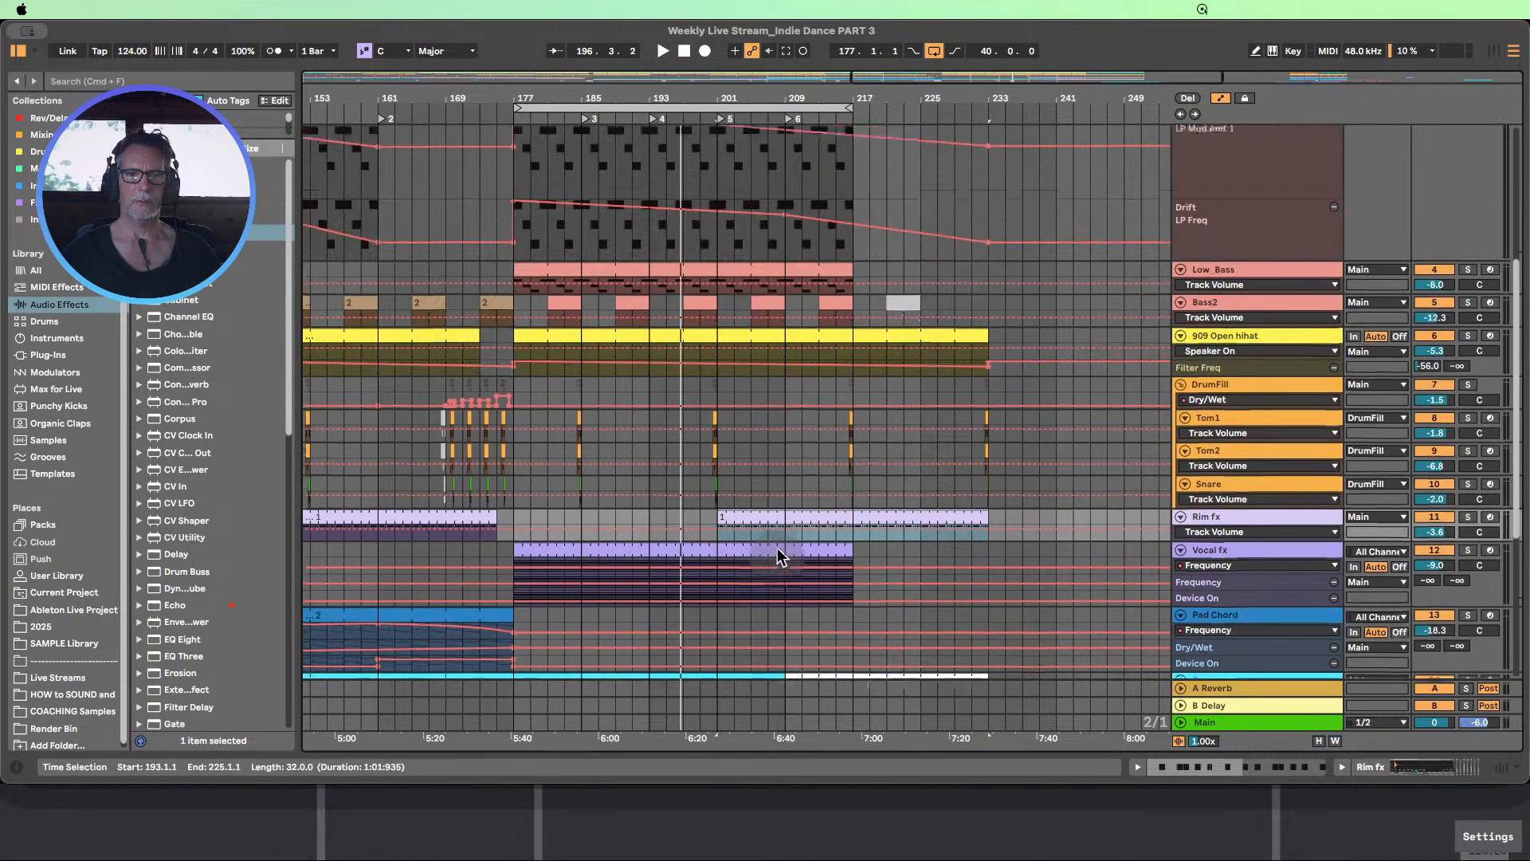
pyautogui.scroll(-10, 778, 547)
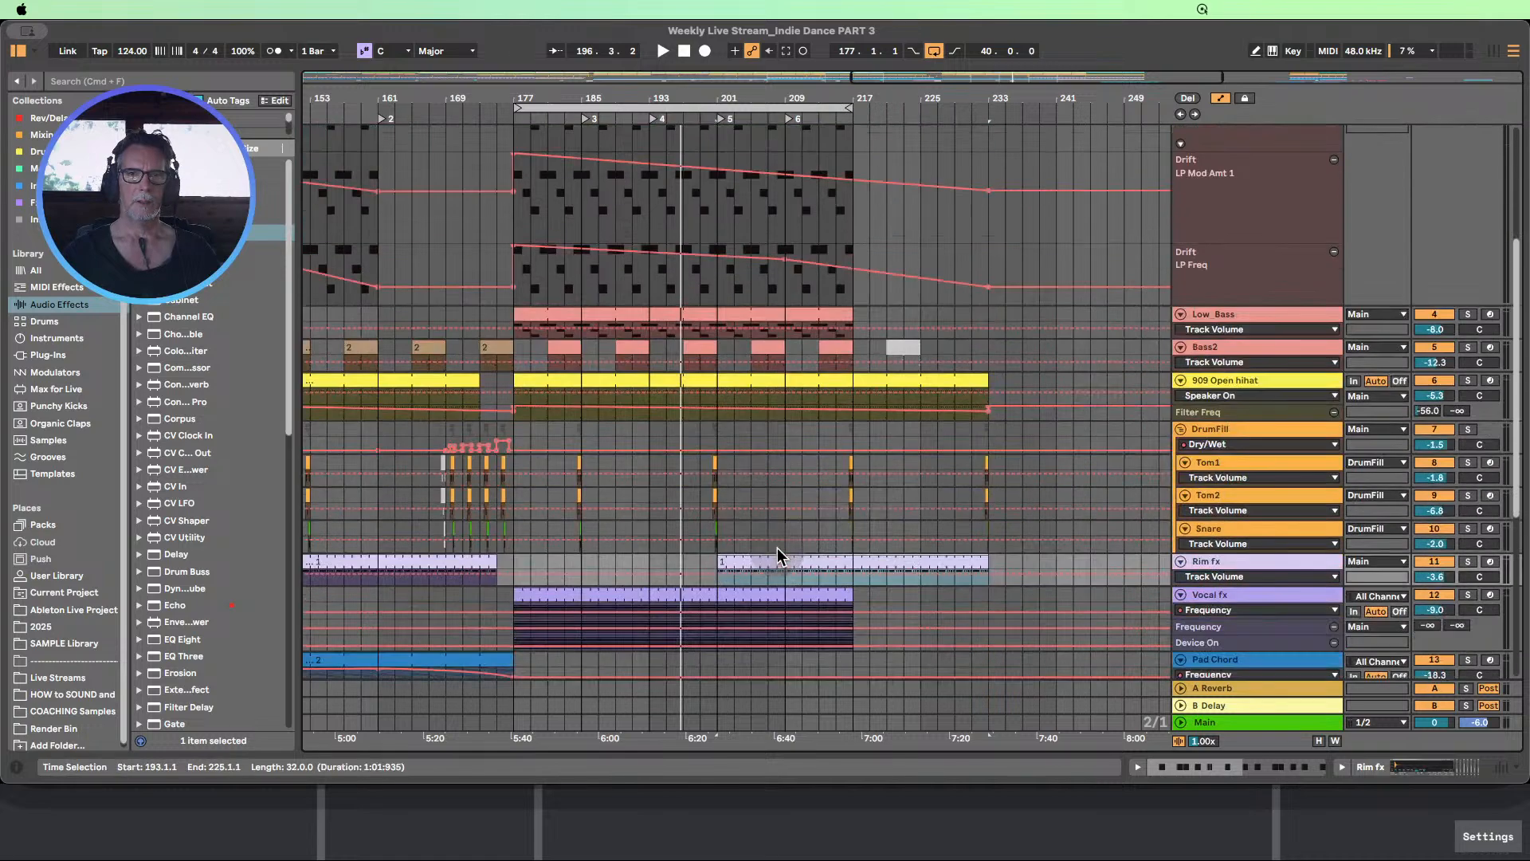
pyautogui.moveTo(777, 546); pyautogui.dragTo(650, 546)
pyautogui.moveTo(809, 546); pyautogui.dragTo(680, 554)
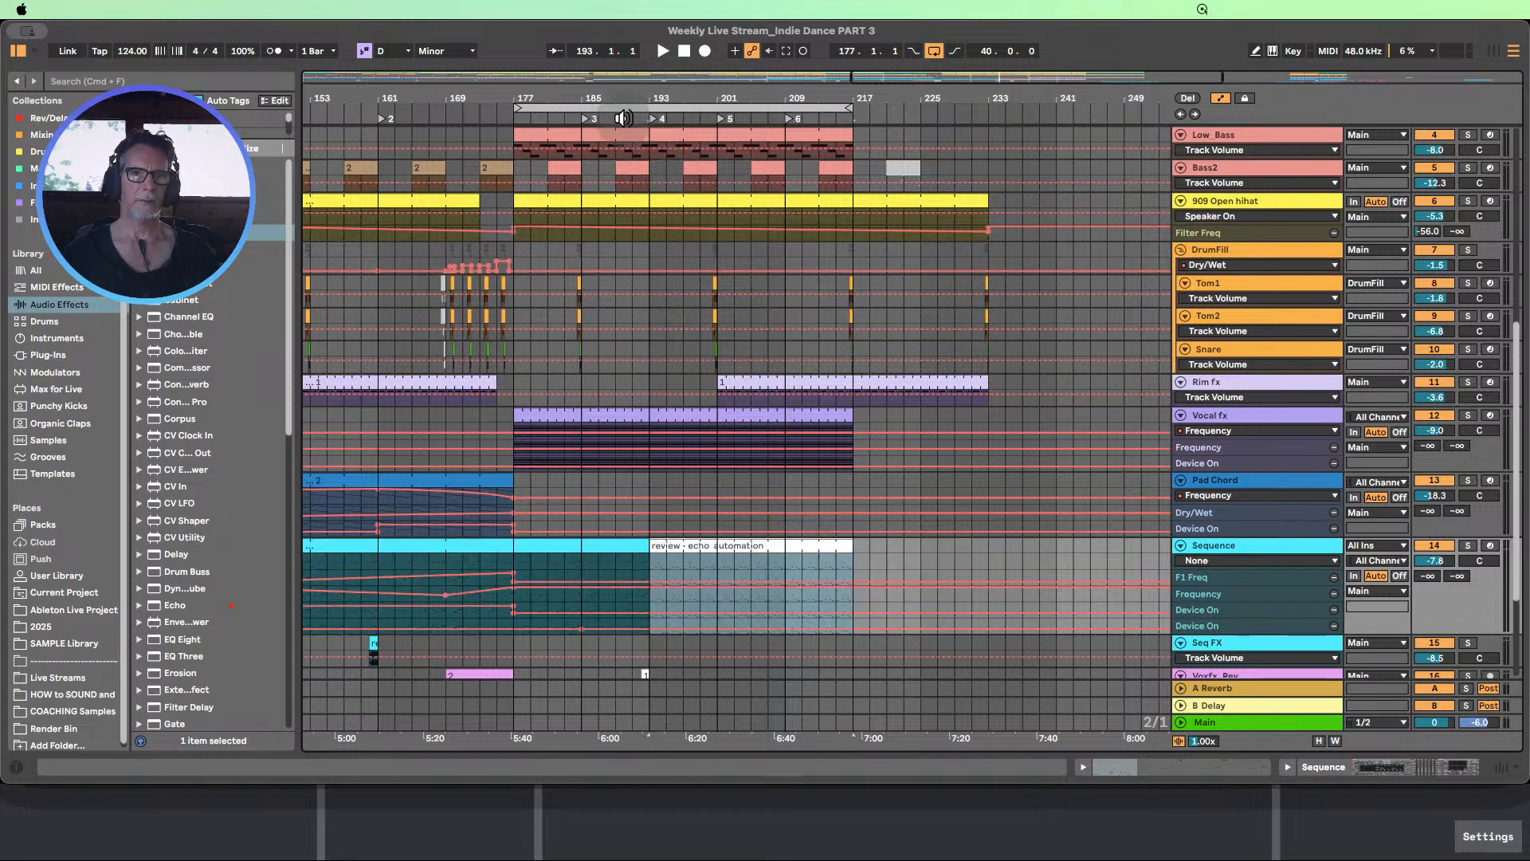
pyautogui.click(622, 118)
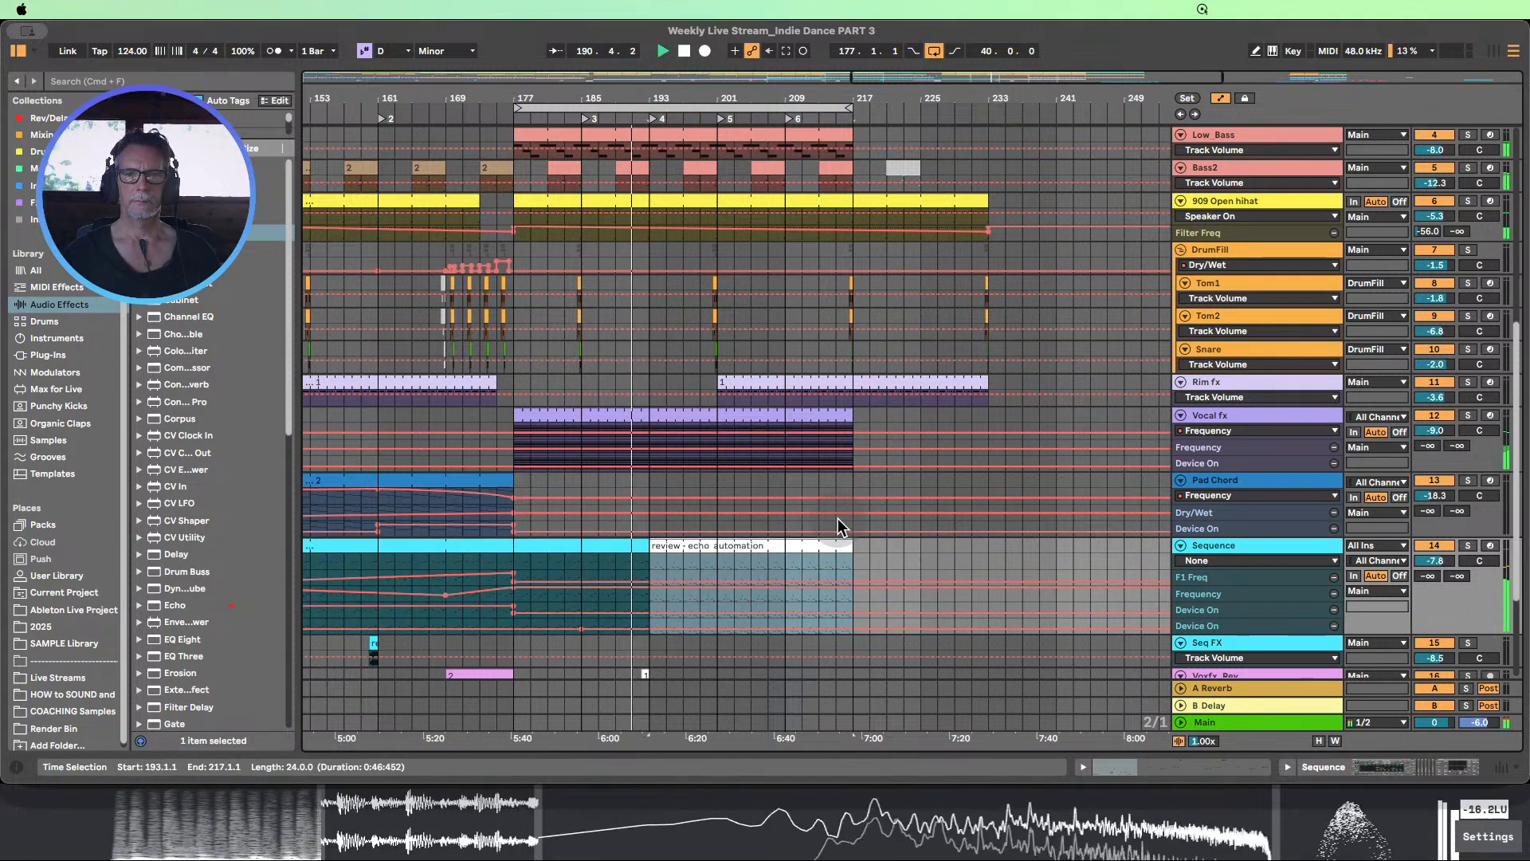
pyautogui.moveTo(851, 546); pyautogui.dragTo(989, 547)
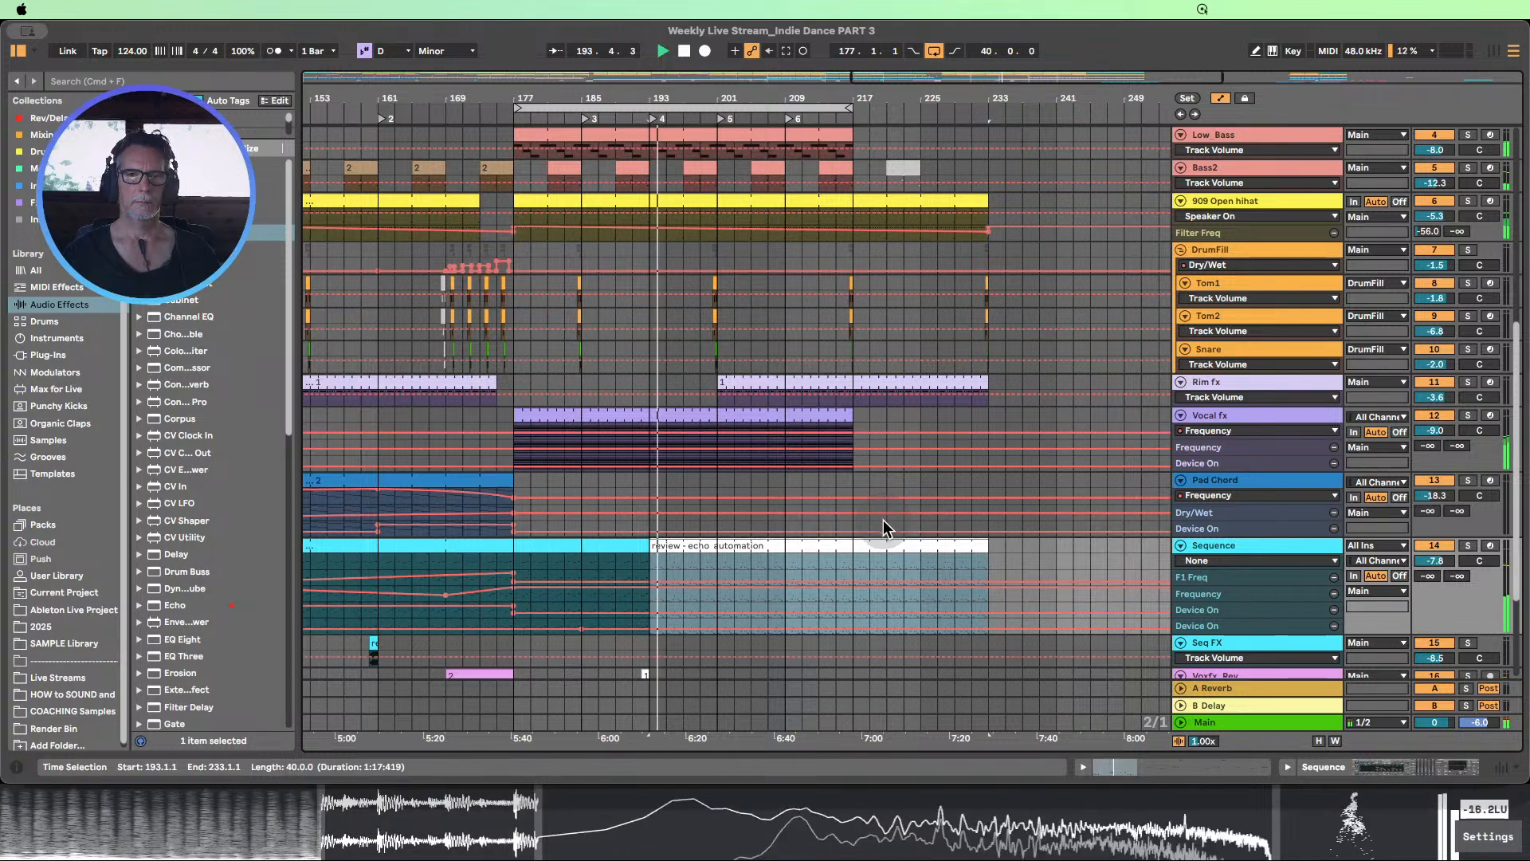
# Listen through the Sequence entry at bar 193 while examining the surrounding tracks, and stop playback
pyautogui.scroll(-3, 871, 520)
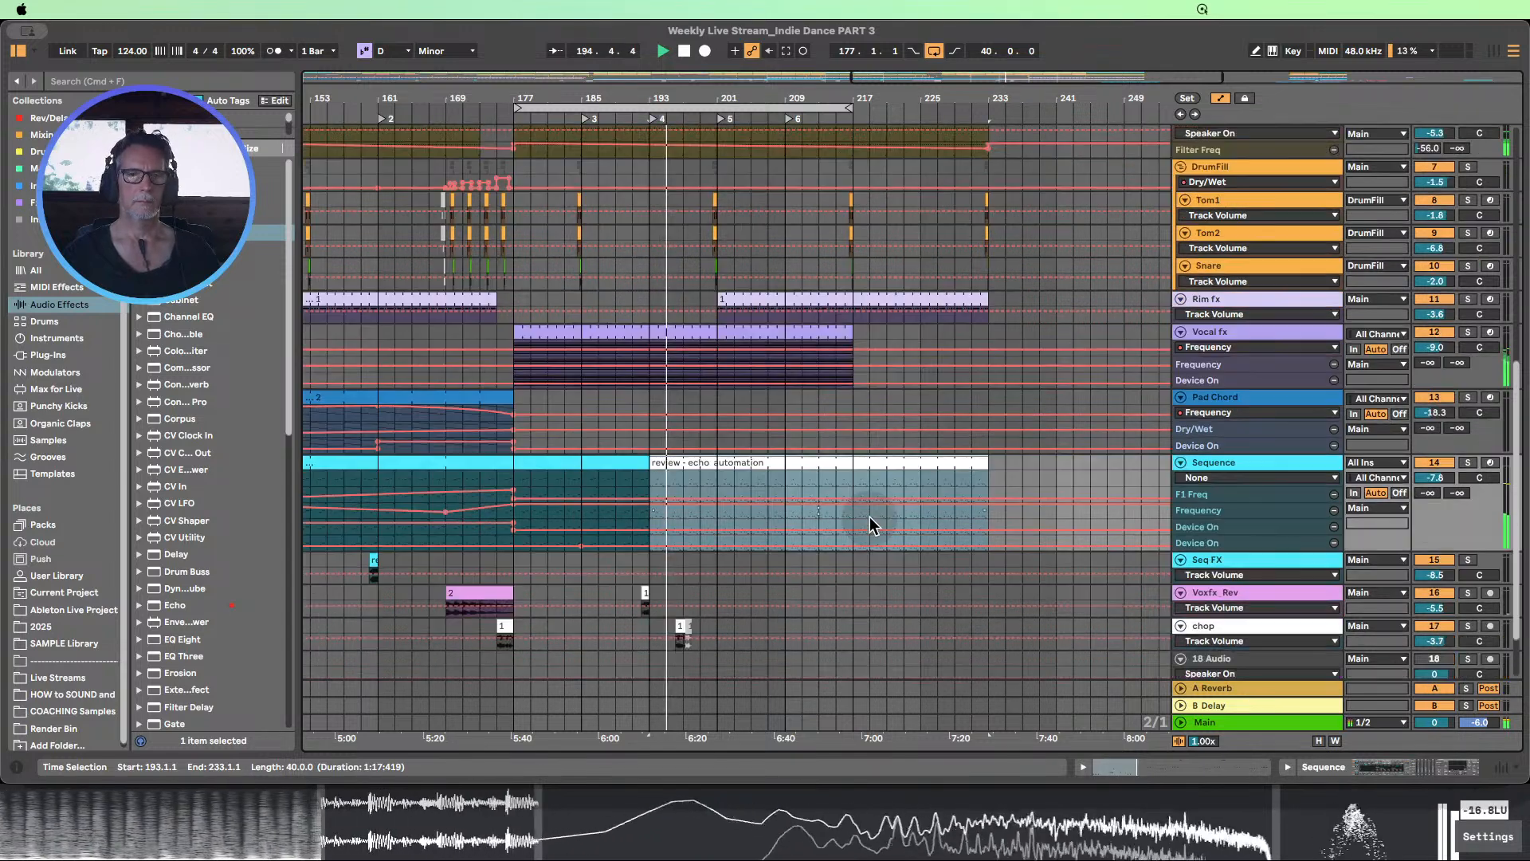
pyautogui.scroll(8, 871, 523)
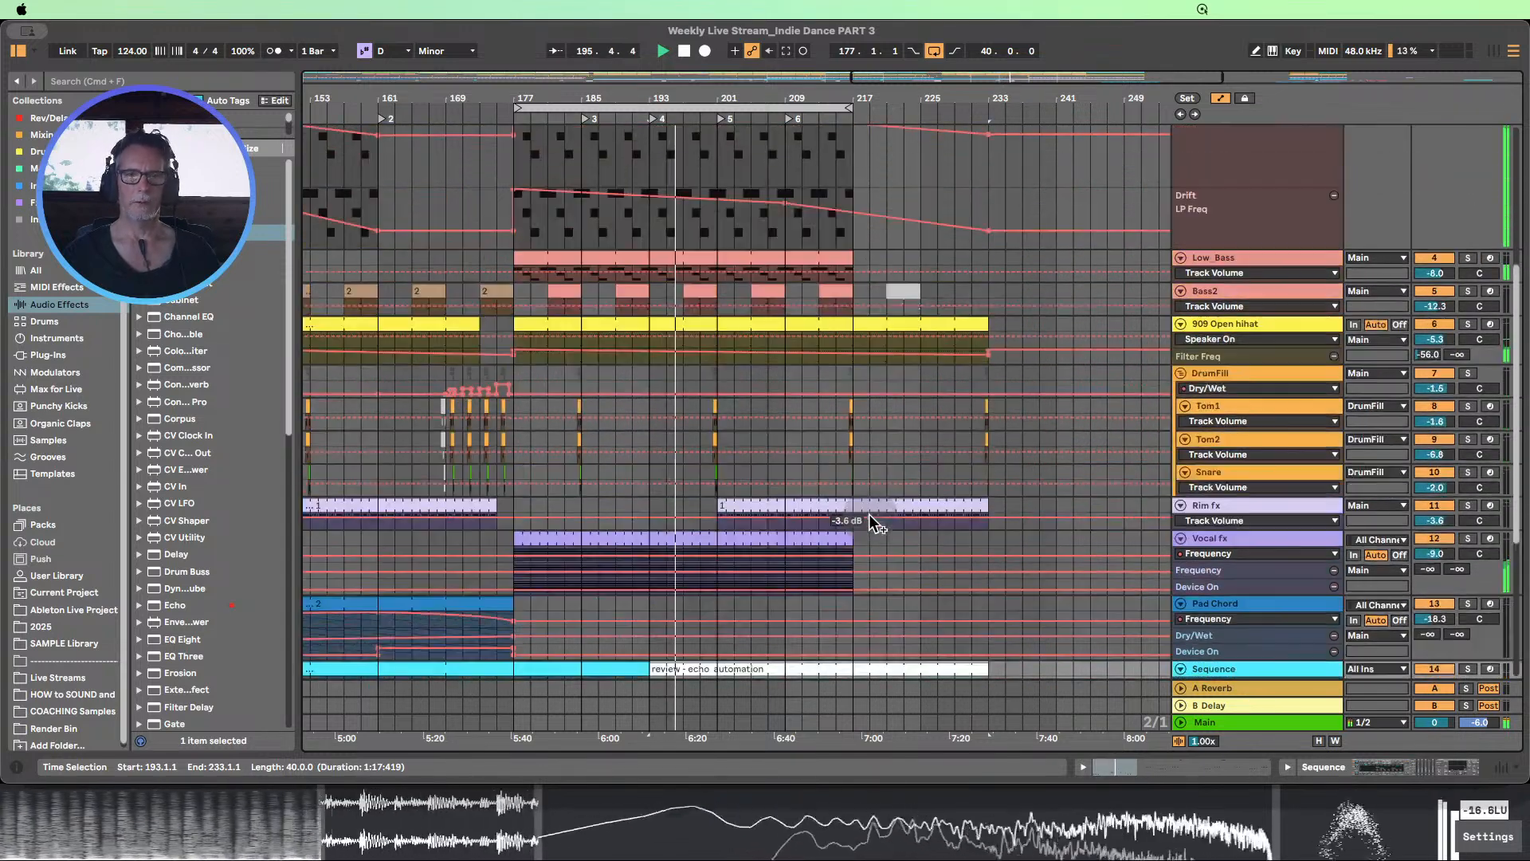
pyautogui.scroll(6, 871, 520)
pyautogui.scroll(-3, 876, 523)
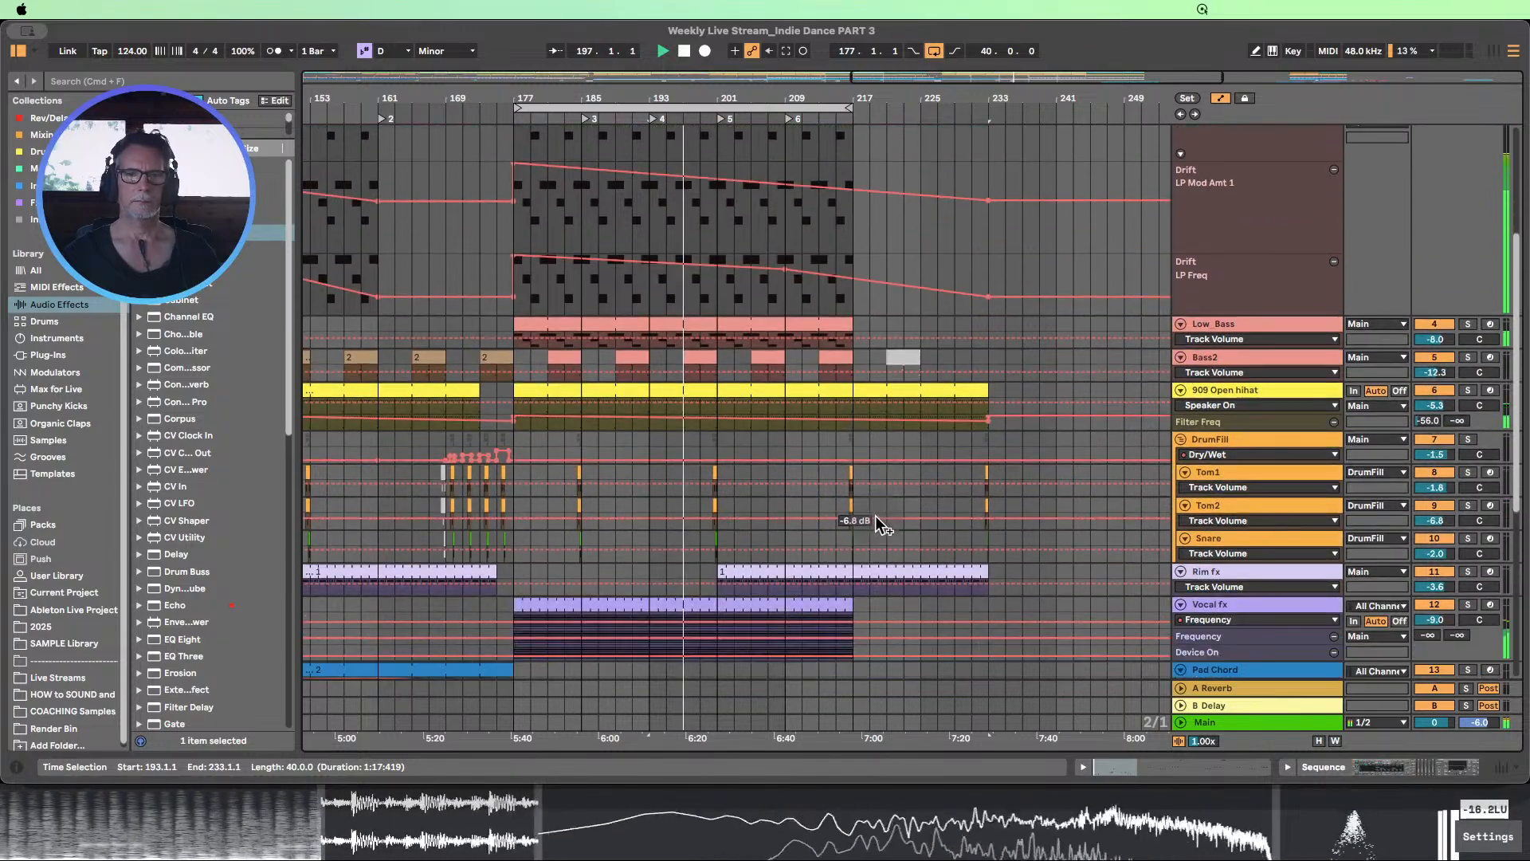
pyautogui.moveTo(718, 98); pyautogui.dragTo(718, 62)
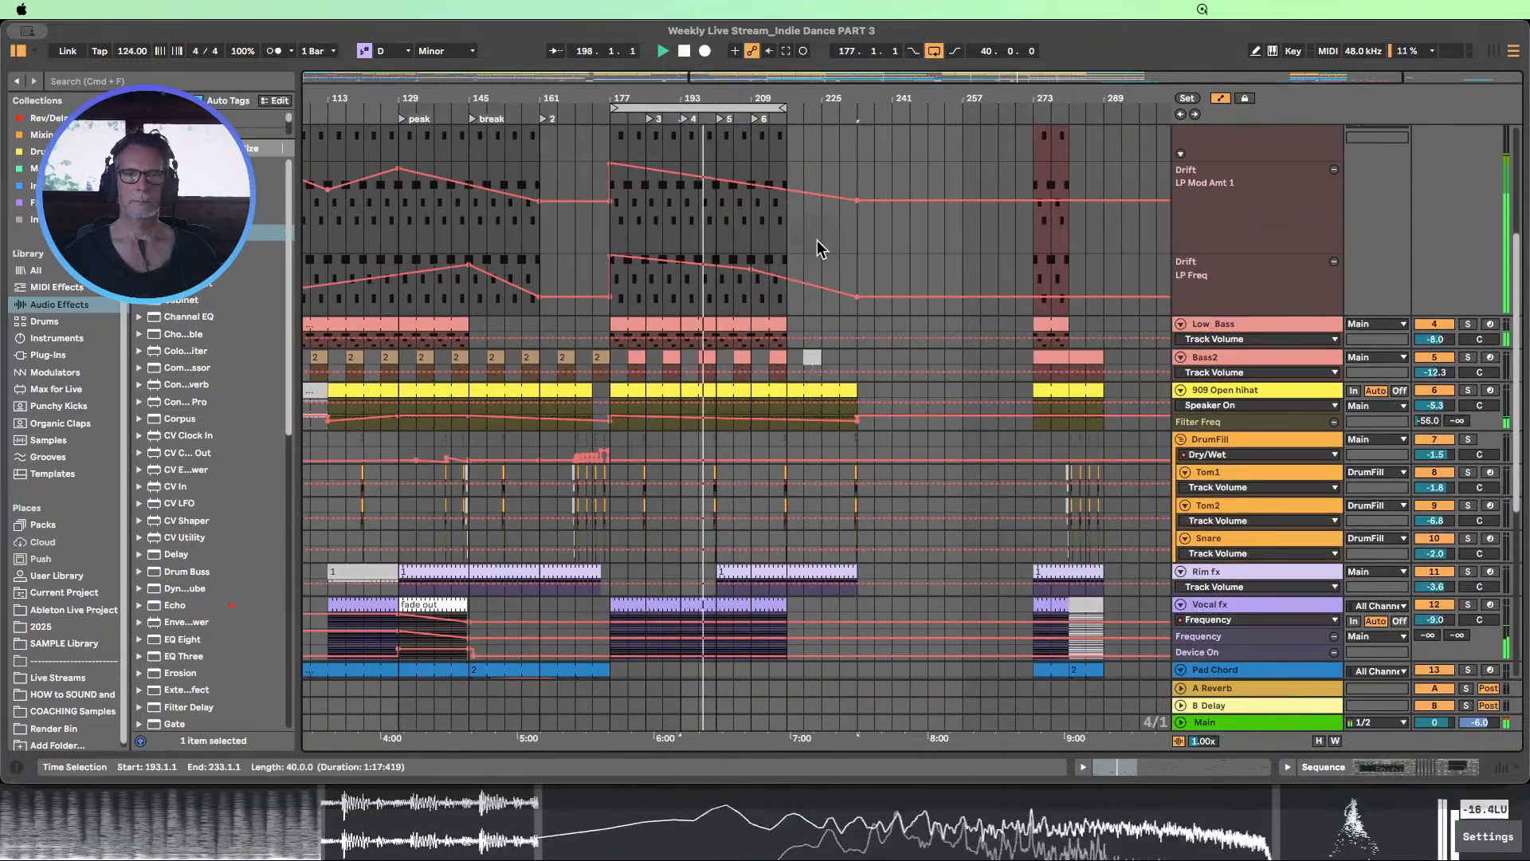
pyautogui.scroll(6, 821, 249)
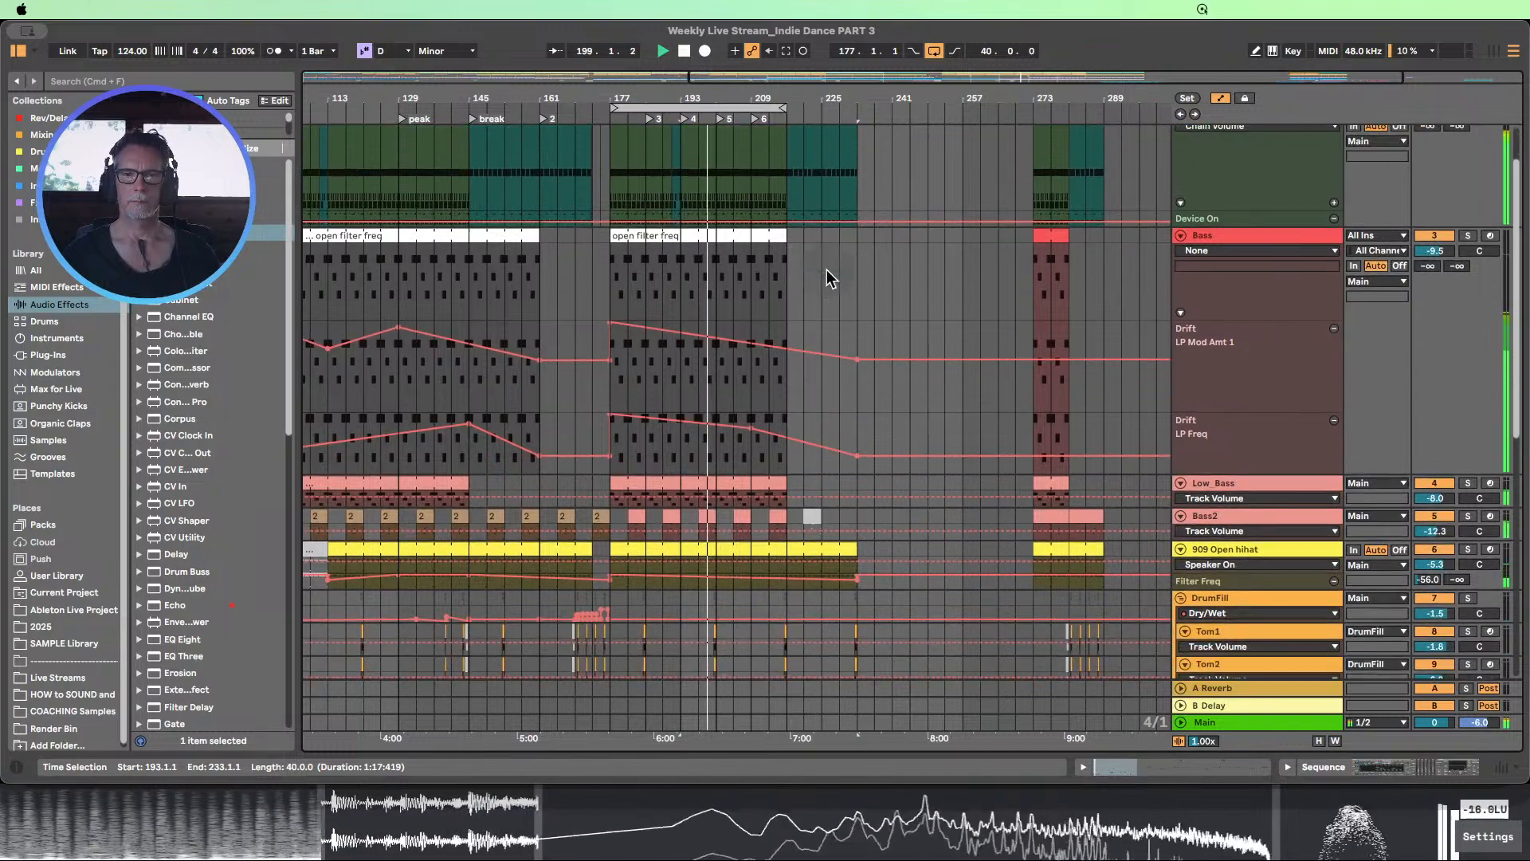
pyautogui.scroll(-12, 844, 271)
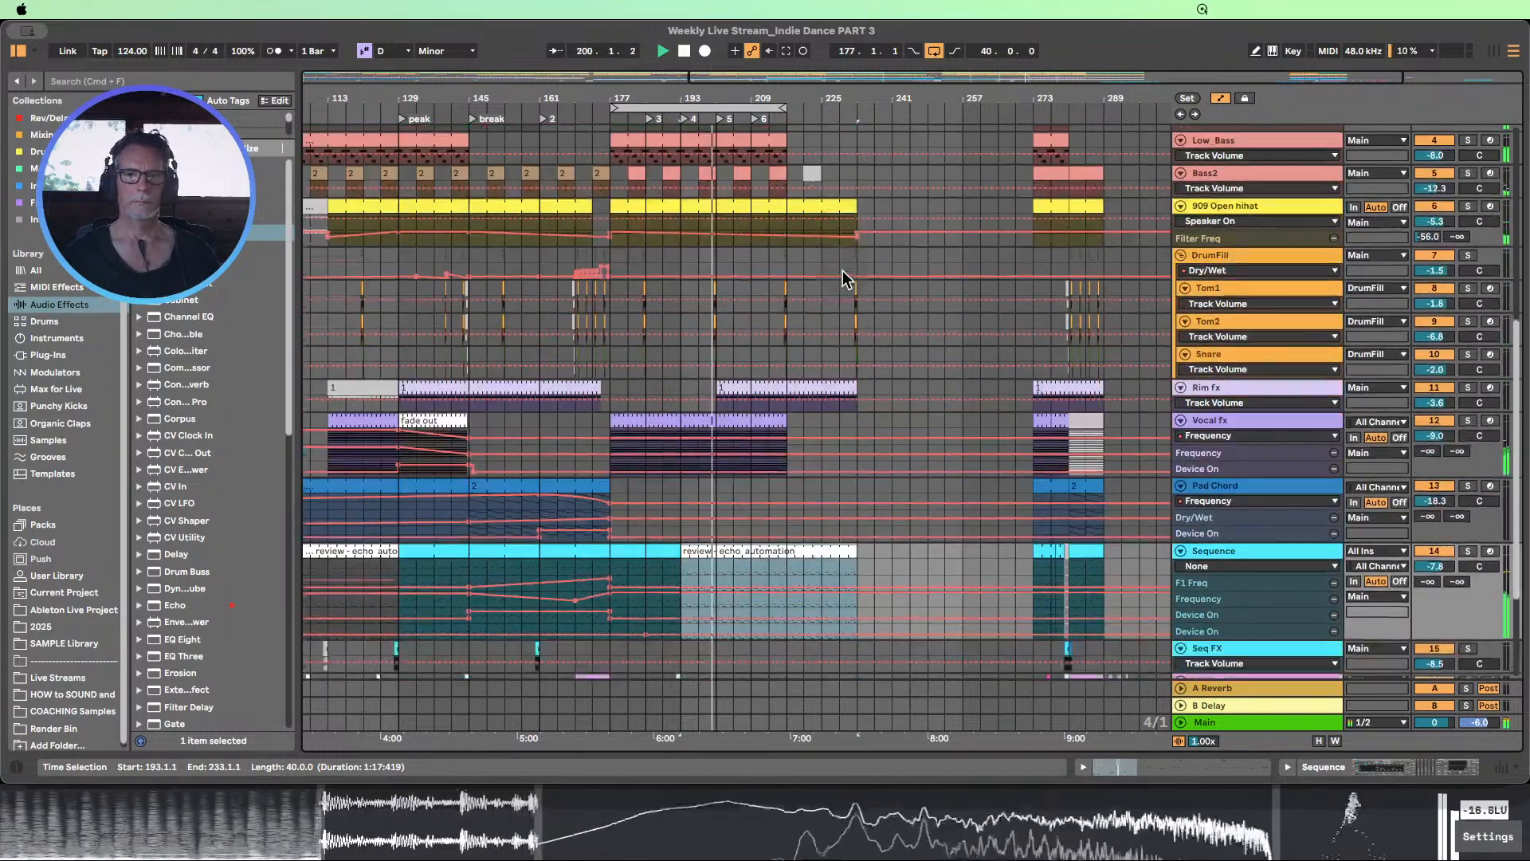
pyautogui.scroll(-3, 843, 279)
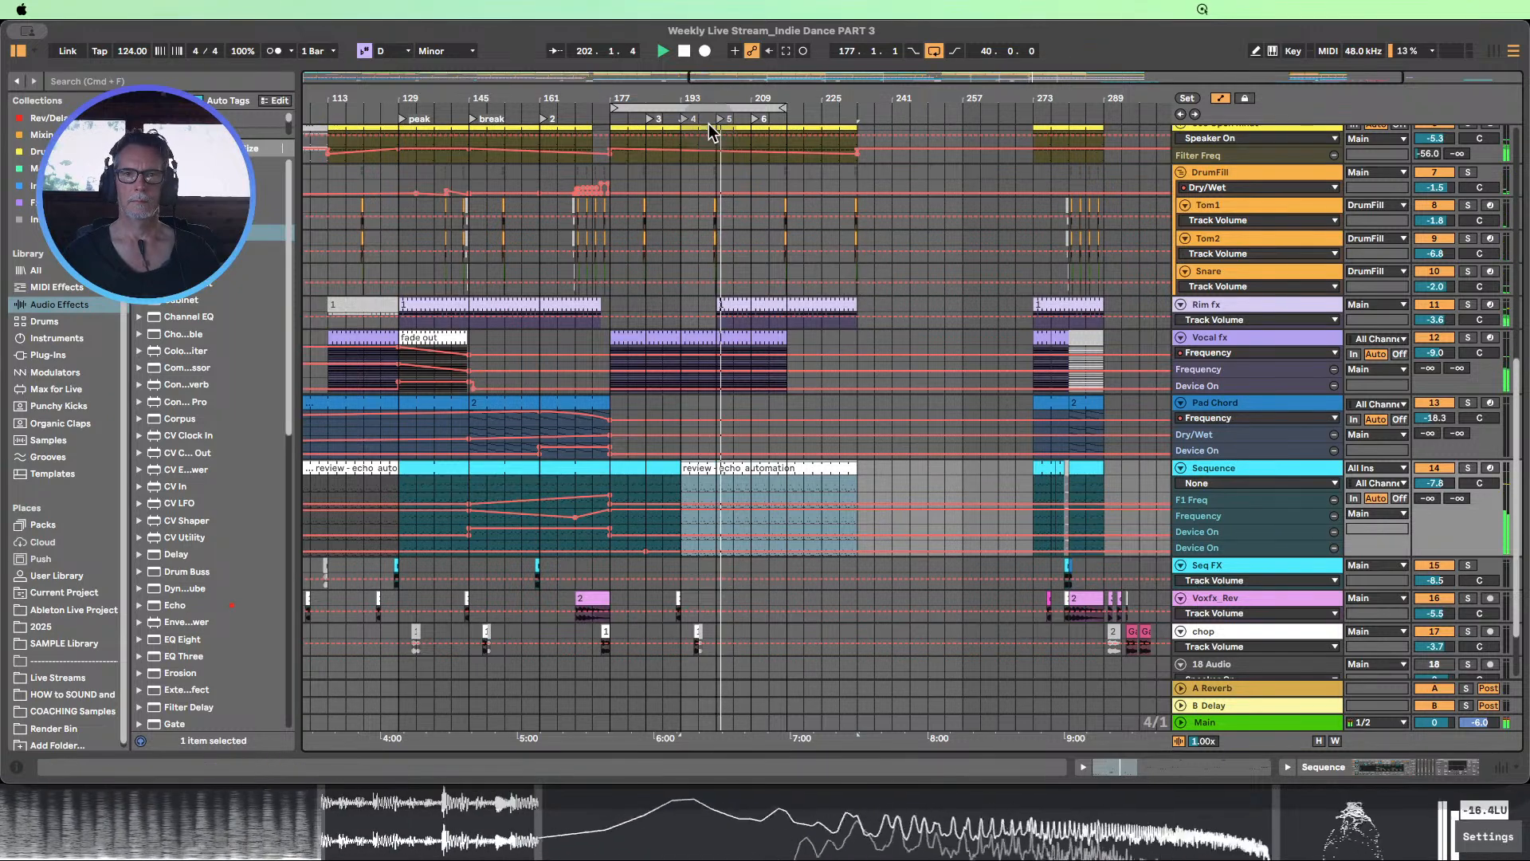
pyautogui.moveTo(715, 99); pyautogui.dragTo(714, 86)
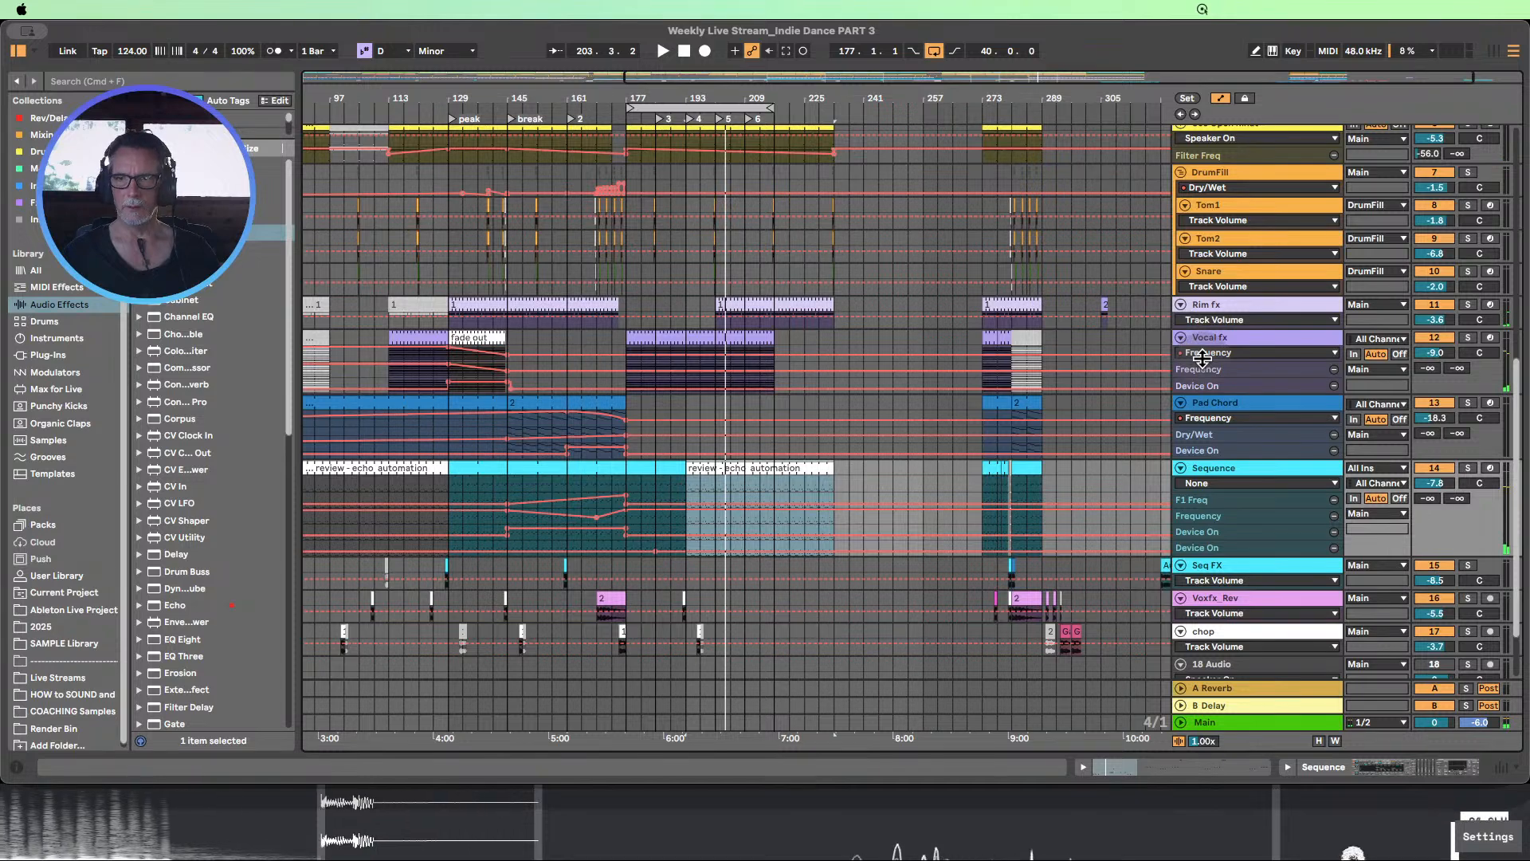
# Enlarge the Vocal fx automation lane and copy the fade out clip from bar 129 to bar 201 with its automation
pyautogui.moveTo(1203, 361); pyautogui.dragTo(1223, 483)
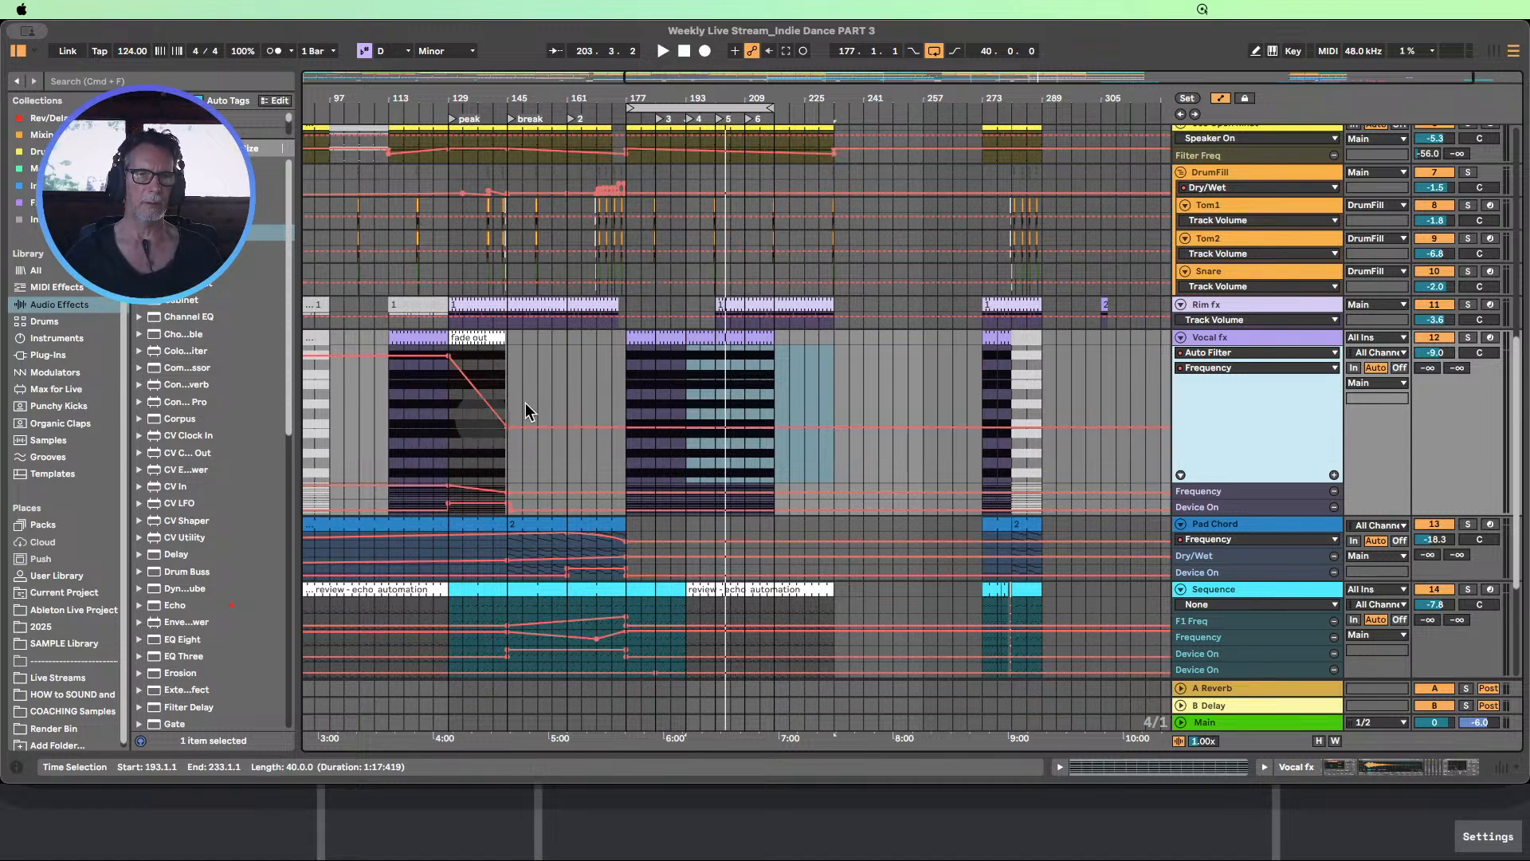
pyautogui.moveTo(509, 365); pyautogui.dragTo(456, 341)
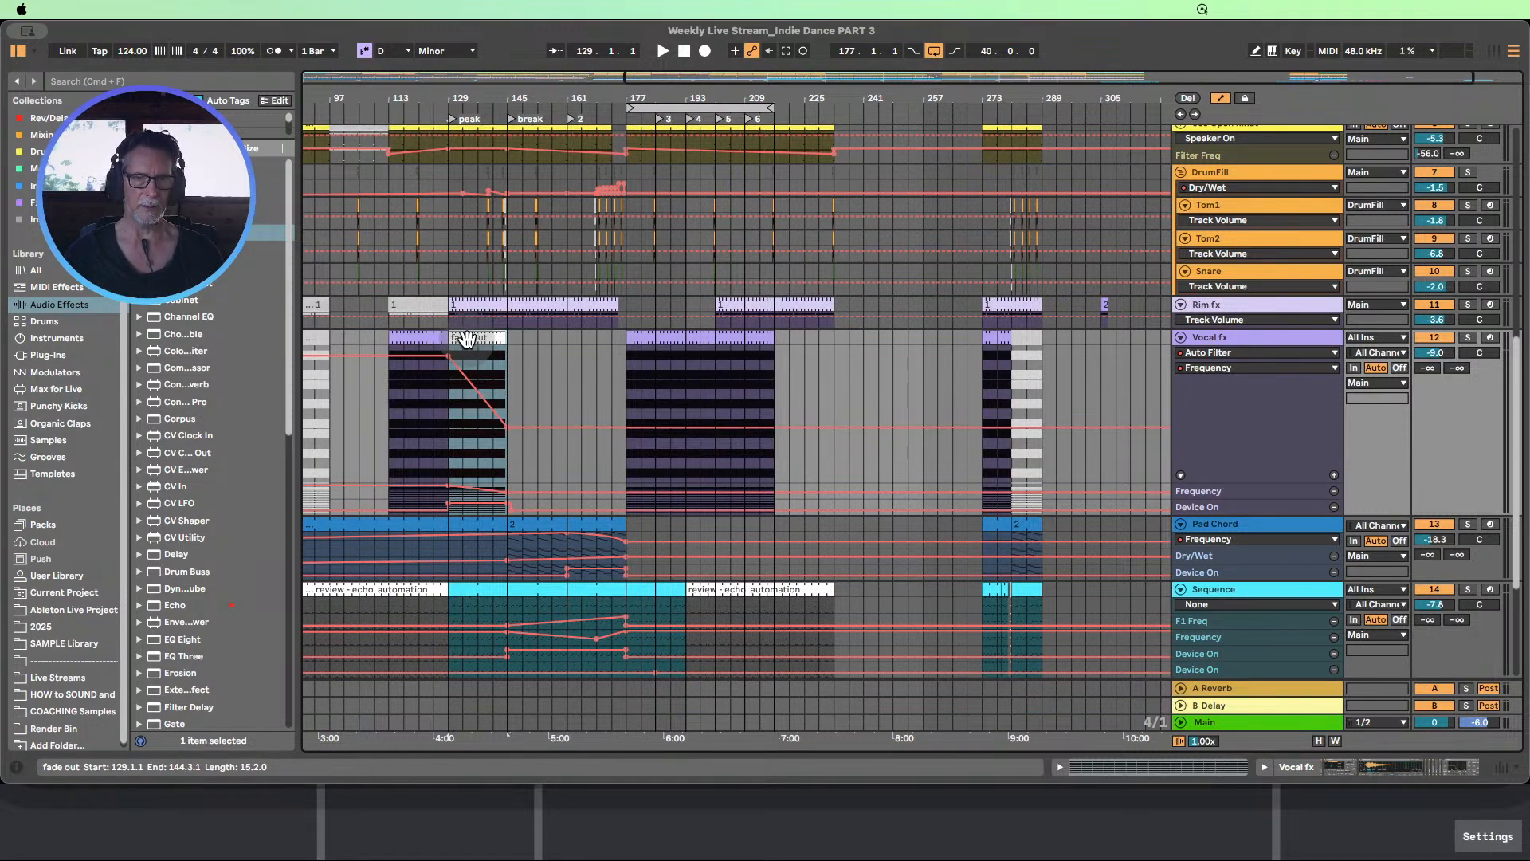
pyautogui.moveTo(467, 340); pyautogui.dragTo(731, 364)
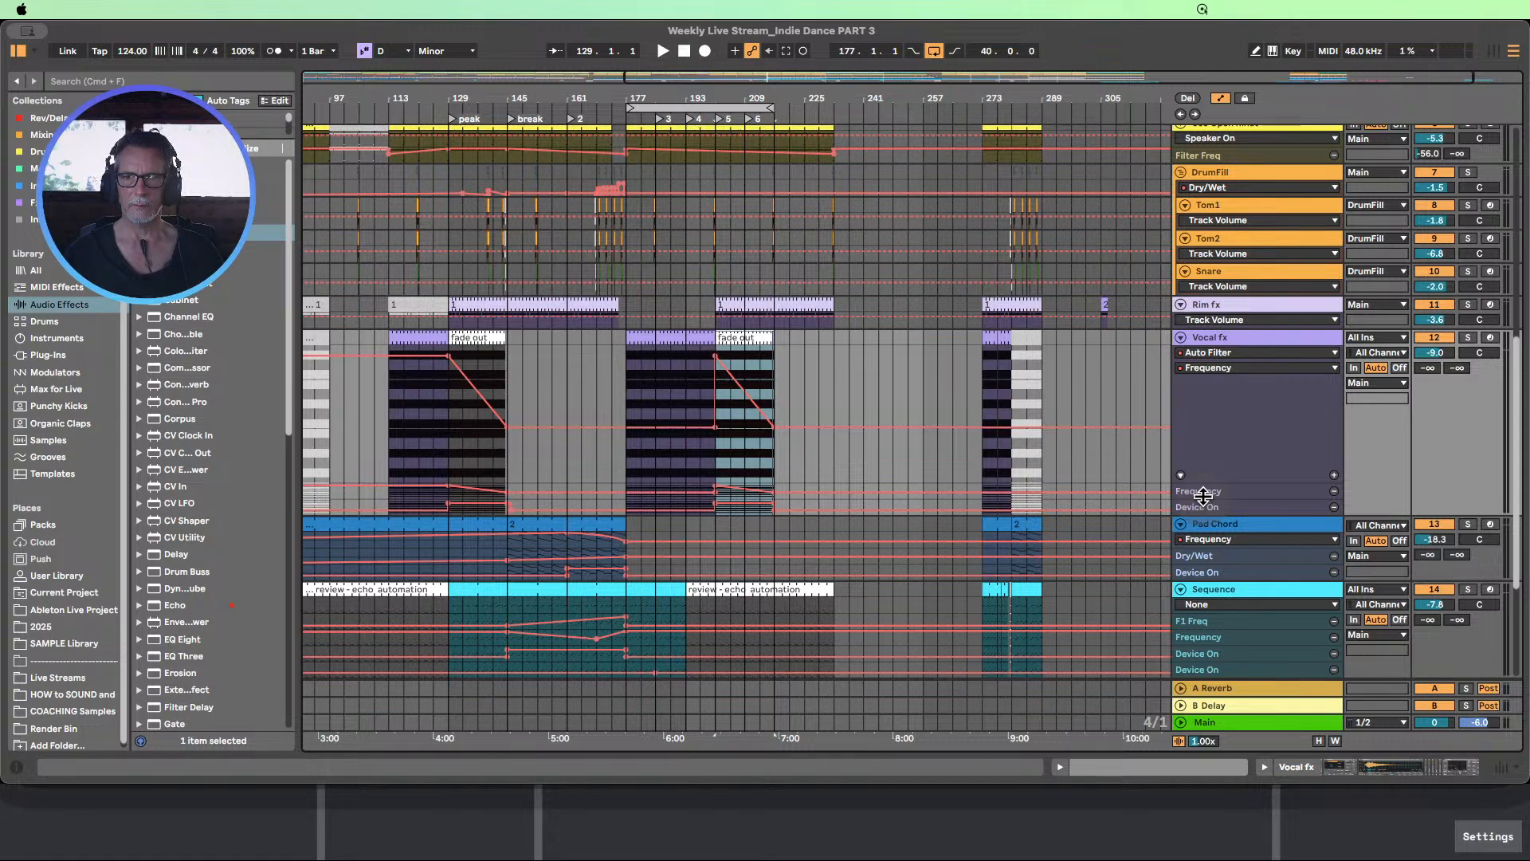
# Enlarge the second Auto Filter Frequency lane of Vocal fx and set the track's main automation lane to None
pyautogui.moveTo(1204, 498); pyautogui.dragTo(1207, 538)
pyautogui.scroll(-1, 1203, 526)
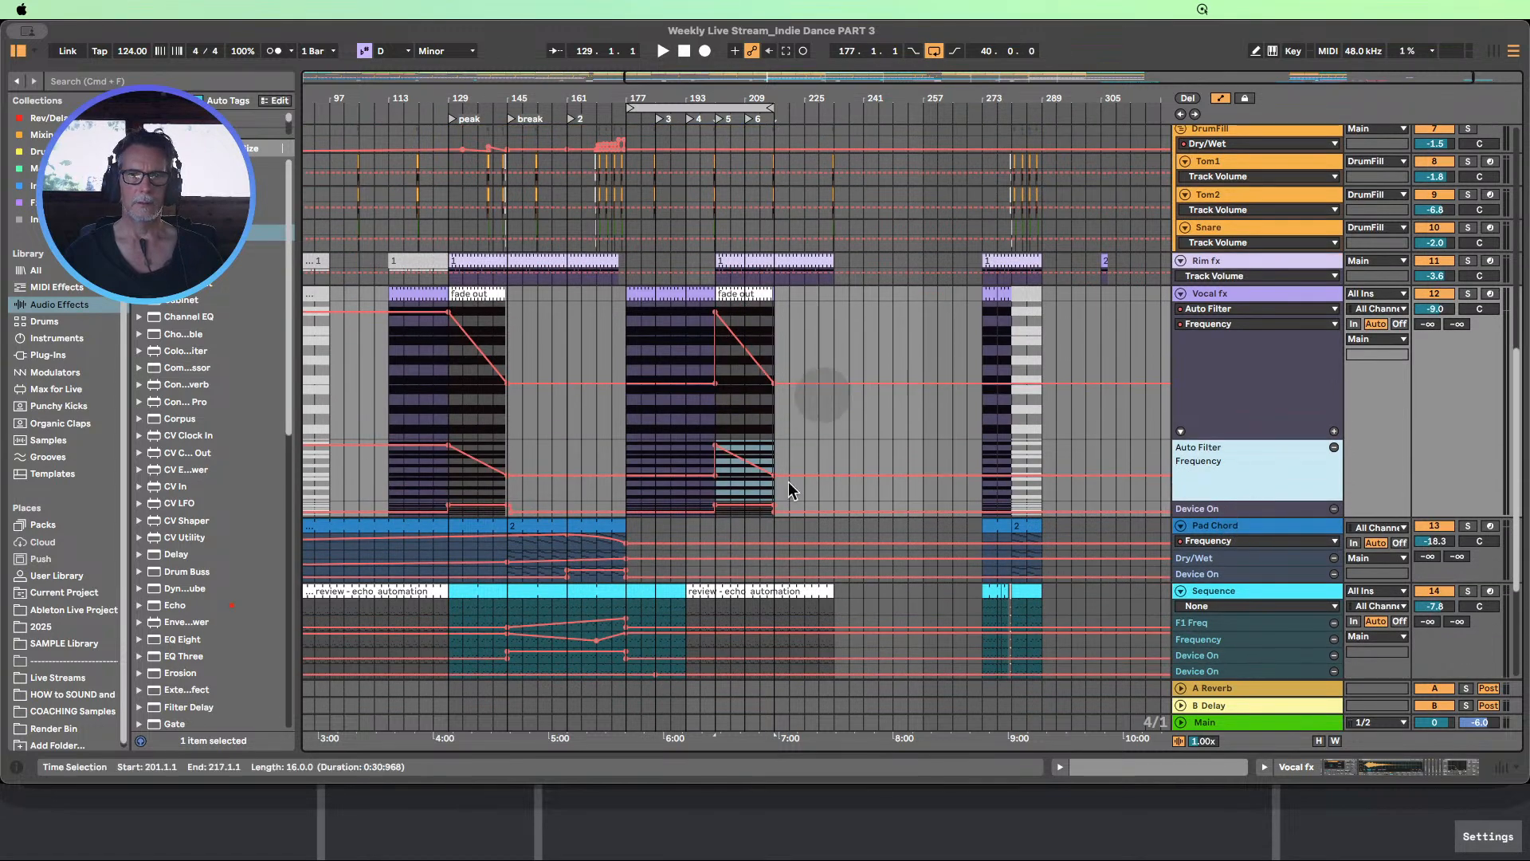
pyautogui.scroll(-1, 1281, 392)
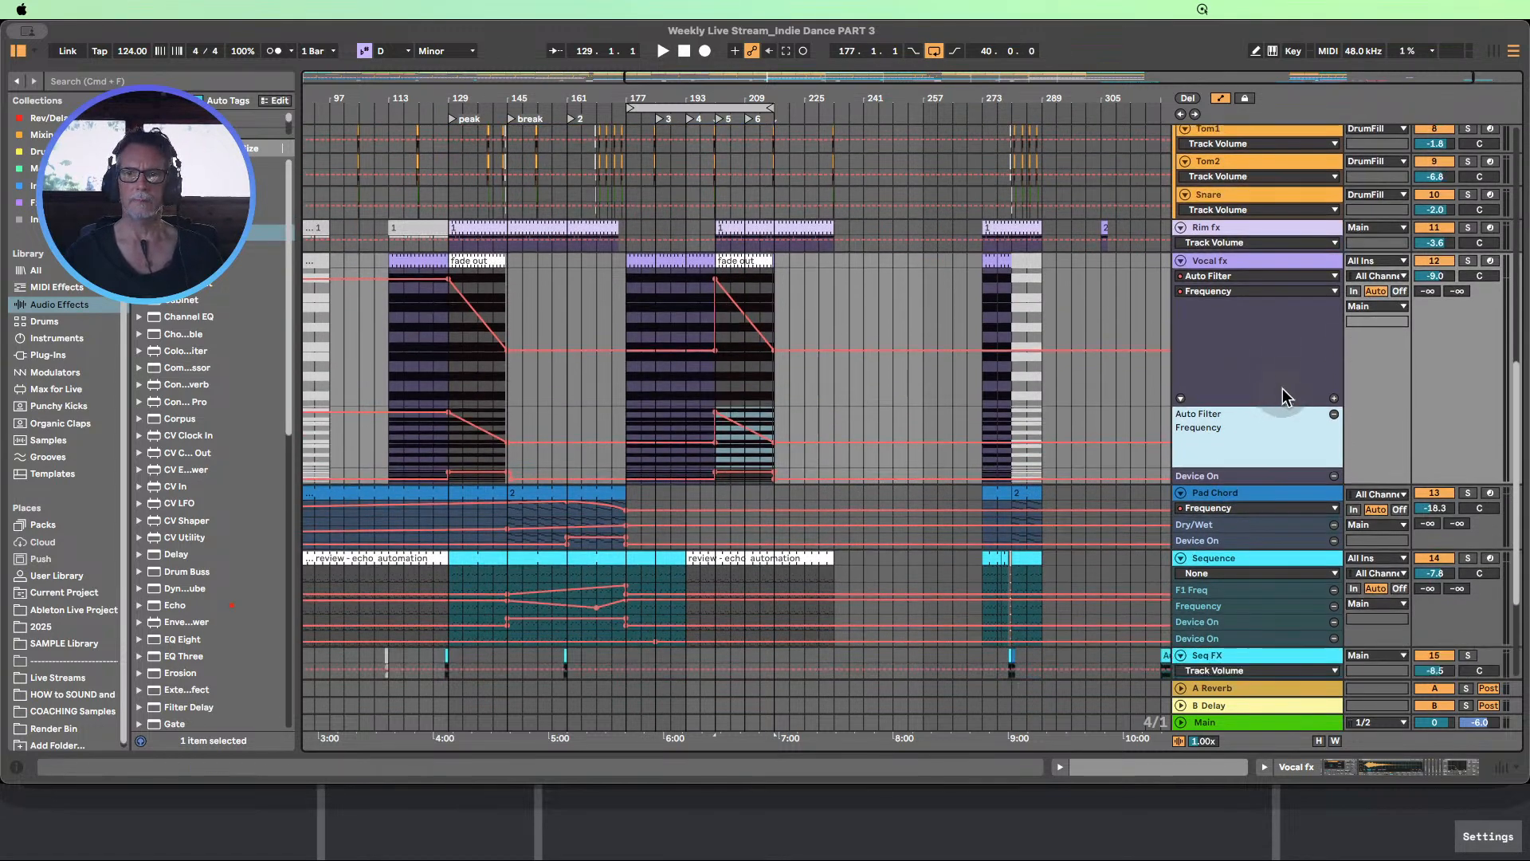
pyautogui.click(1263, 277)
pyautogui.click(1248, 291)
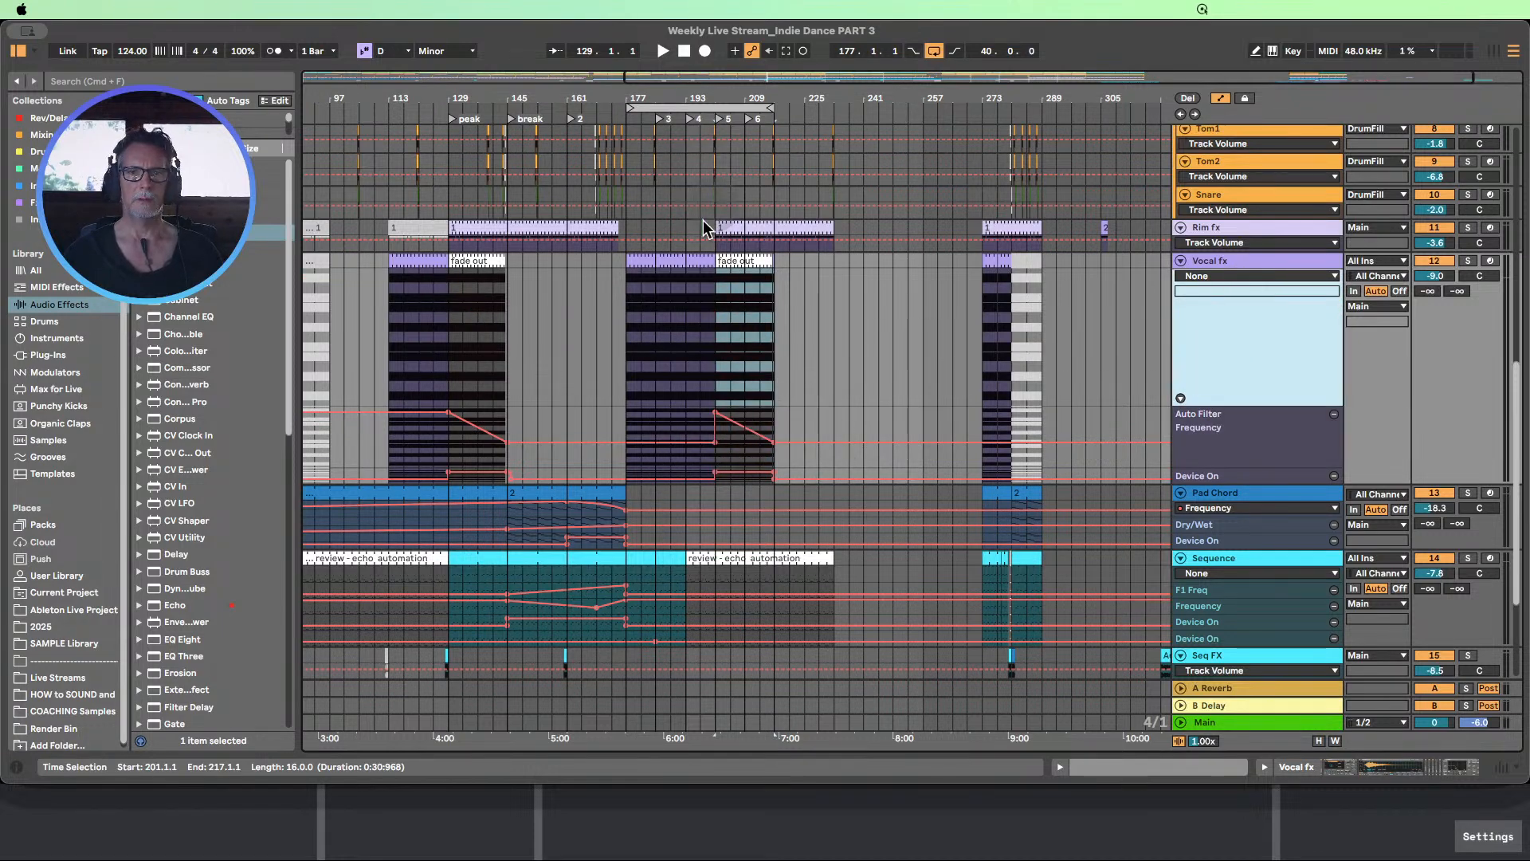
# Select the Rim fx clip at bar 201 and play the arrangement from locator 4 at bar 193
pyautogui.scroll(2, 702, 296)
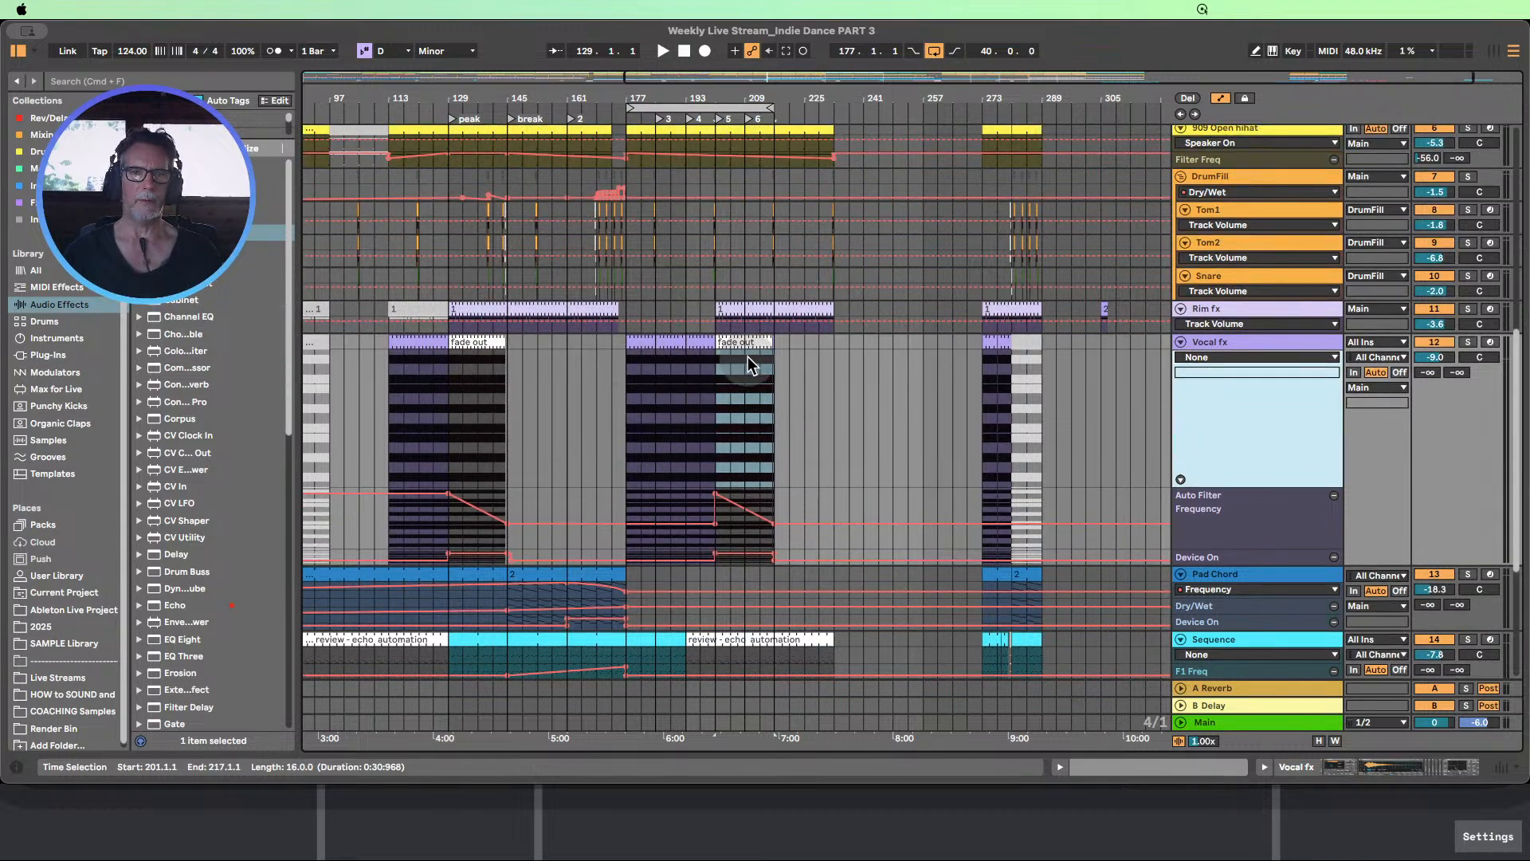
pyautogui.click(736, 311)
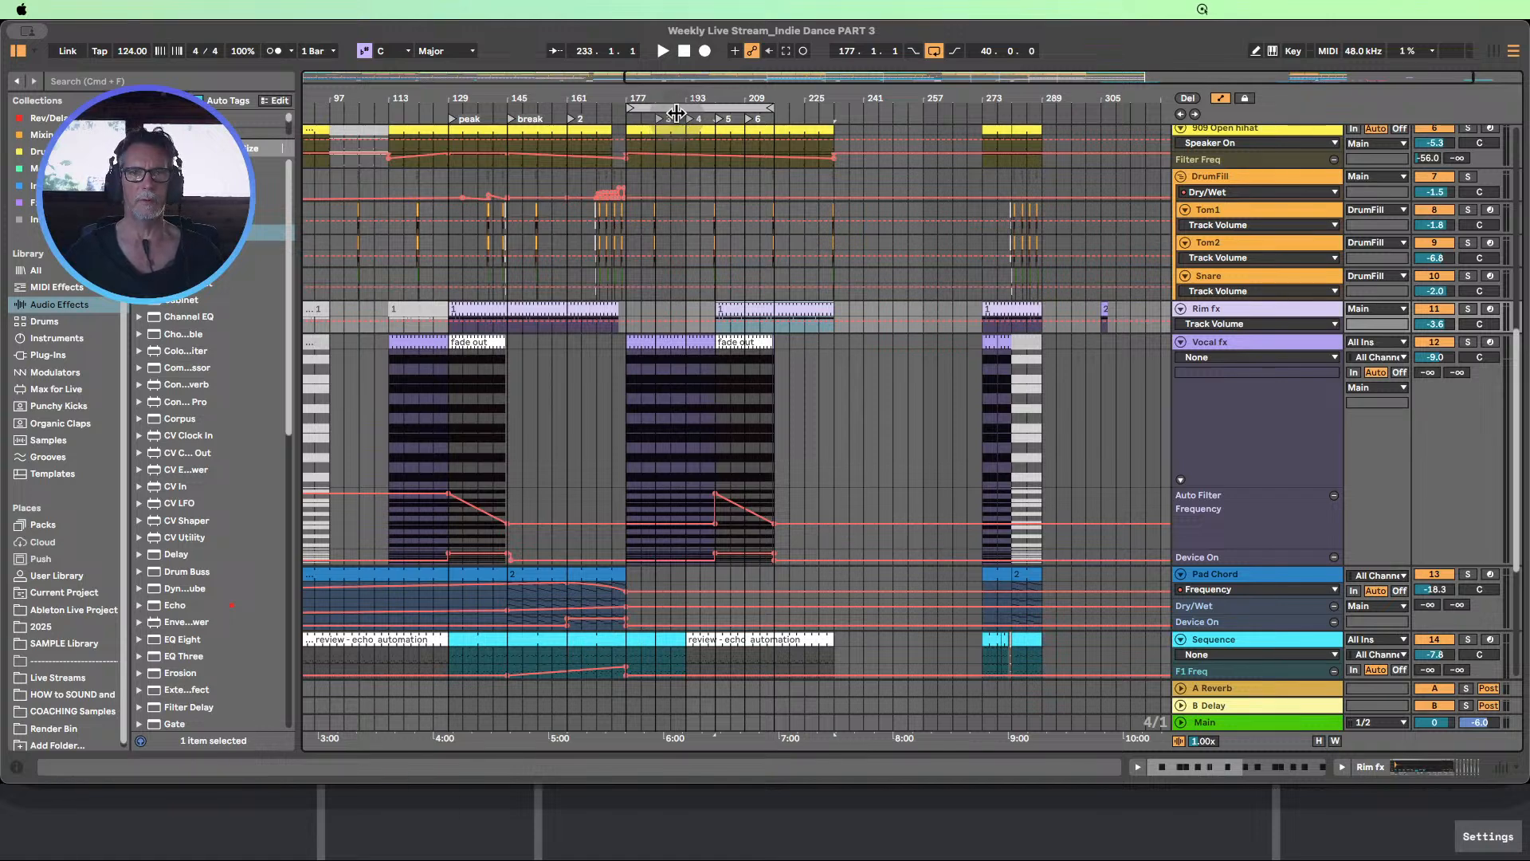
pyautogui.click(689, 124)
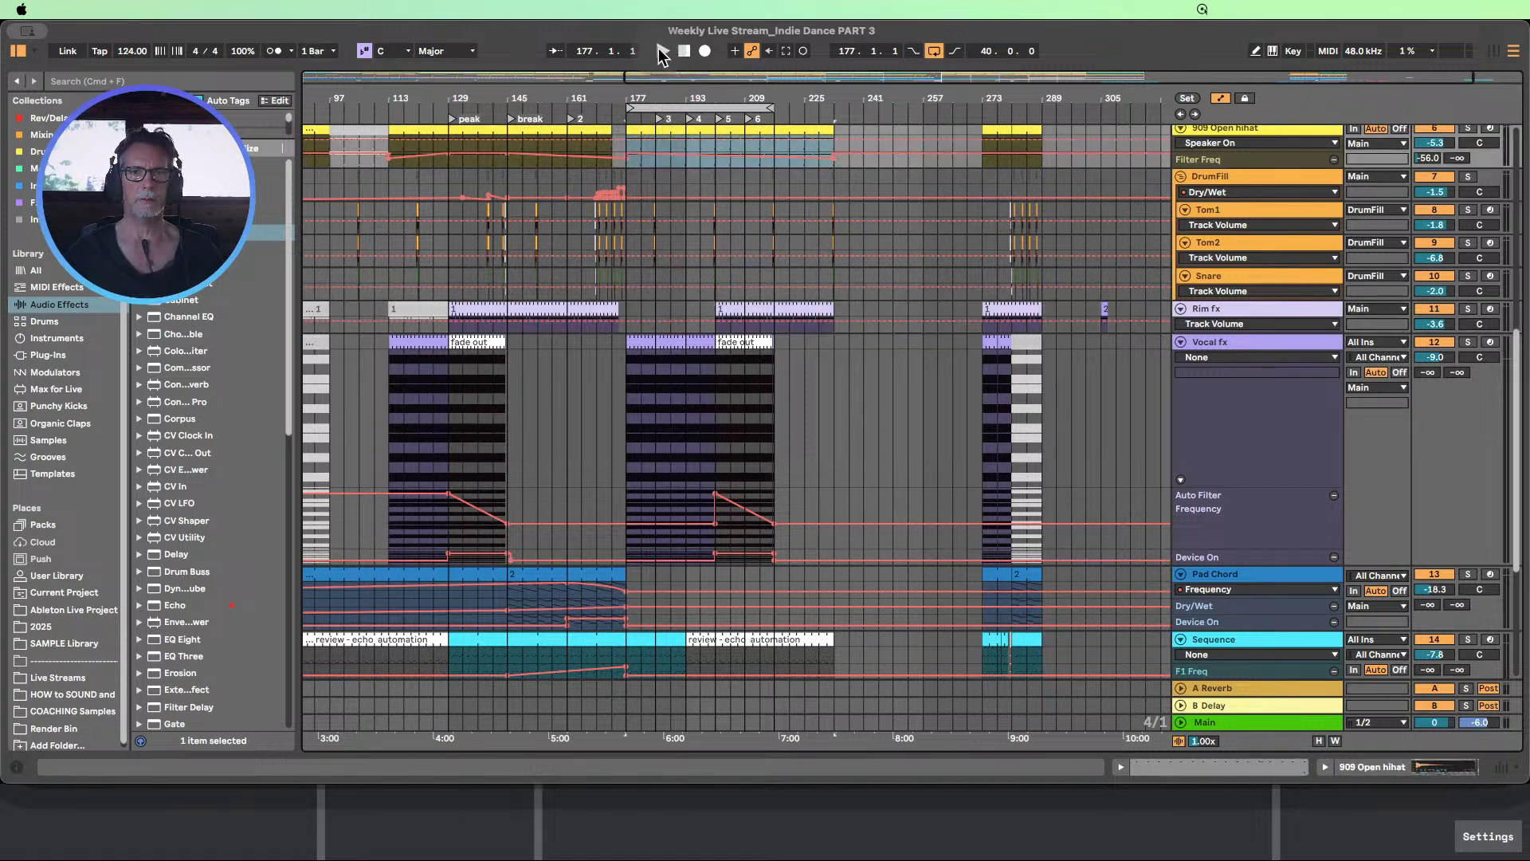
pyautogui.click(688, 120)
# Enlarge the Sequence track's Auto Filter Frequency, Analog F1 Freq and Echo Device On automation lanes during playback
pyautogui.moveTo(712, 100); pyautogui.dragTo(752, 84)
pyautogui.scroll(-3, 818, 244)
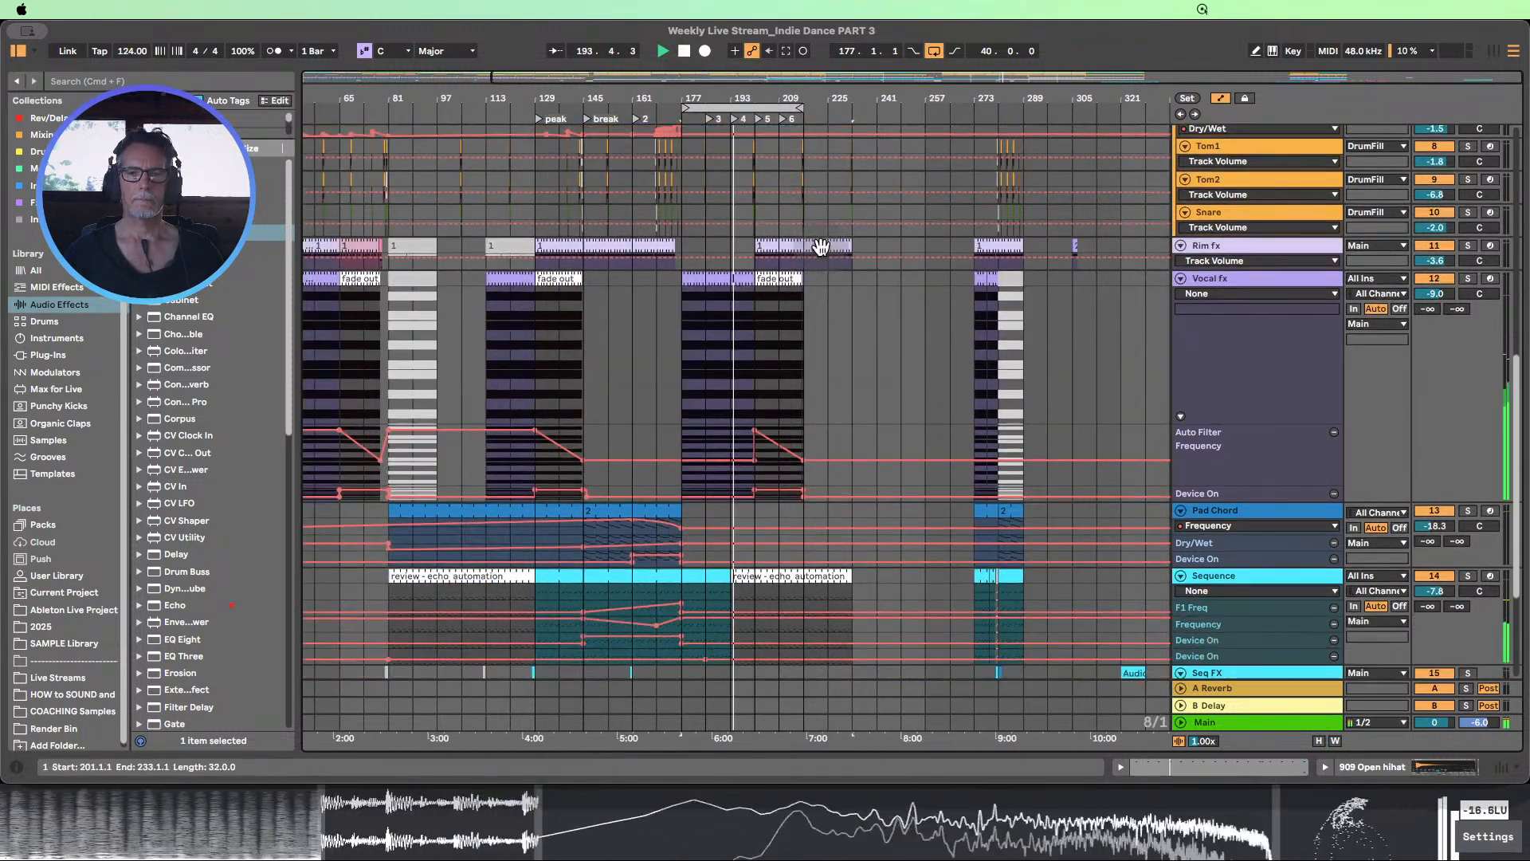
pyautogui.scroll(-3, 821, 246)
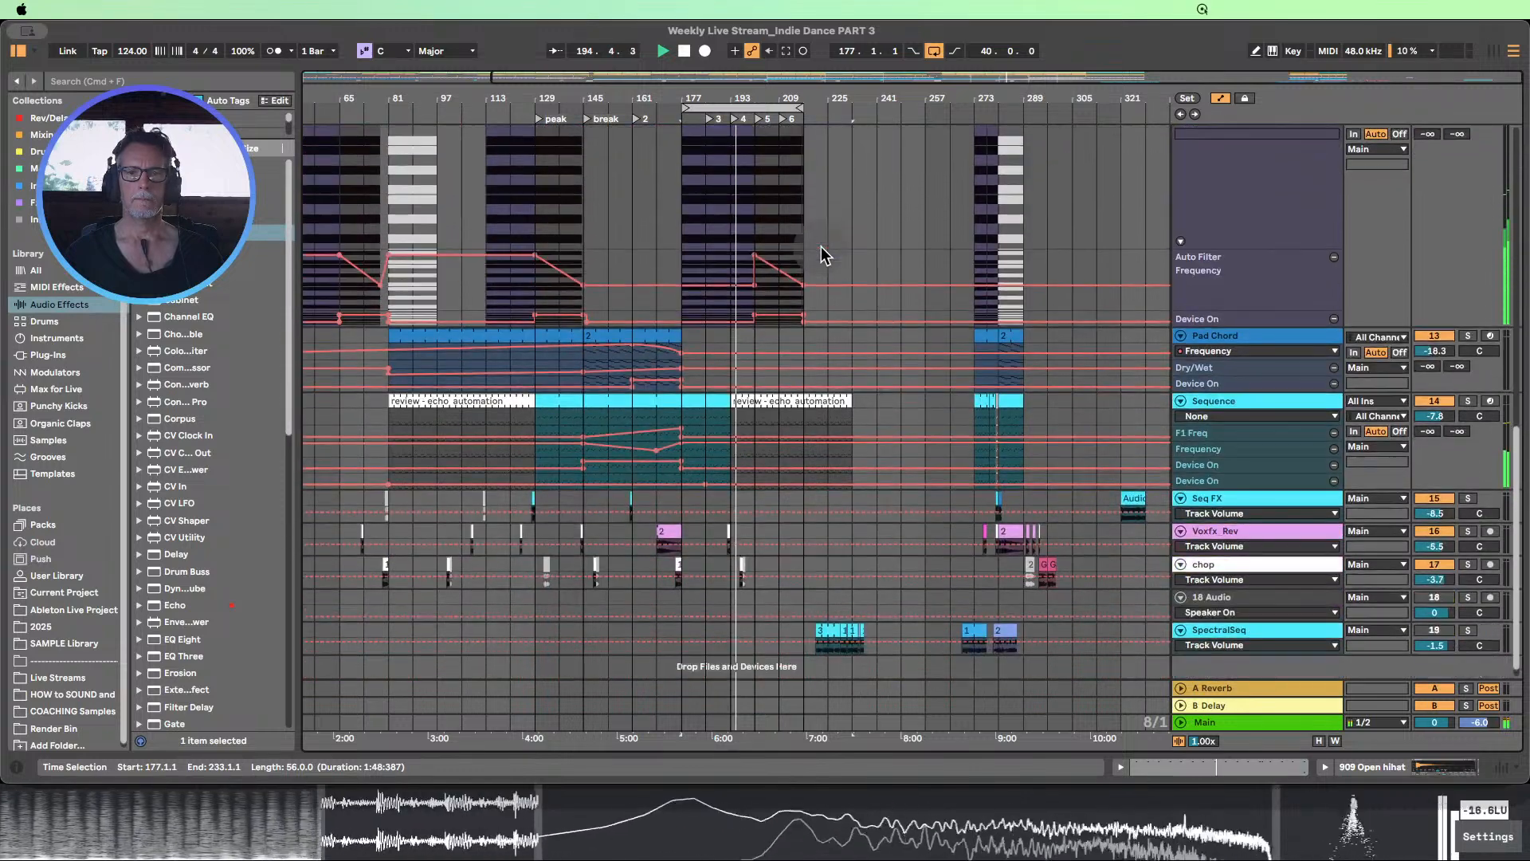
pyautogui.moveTo(1235, 457); pyautogui.dragTo(1235, 503)
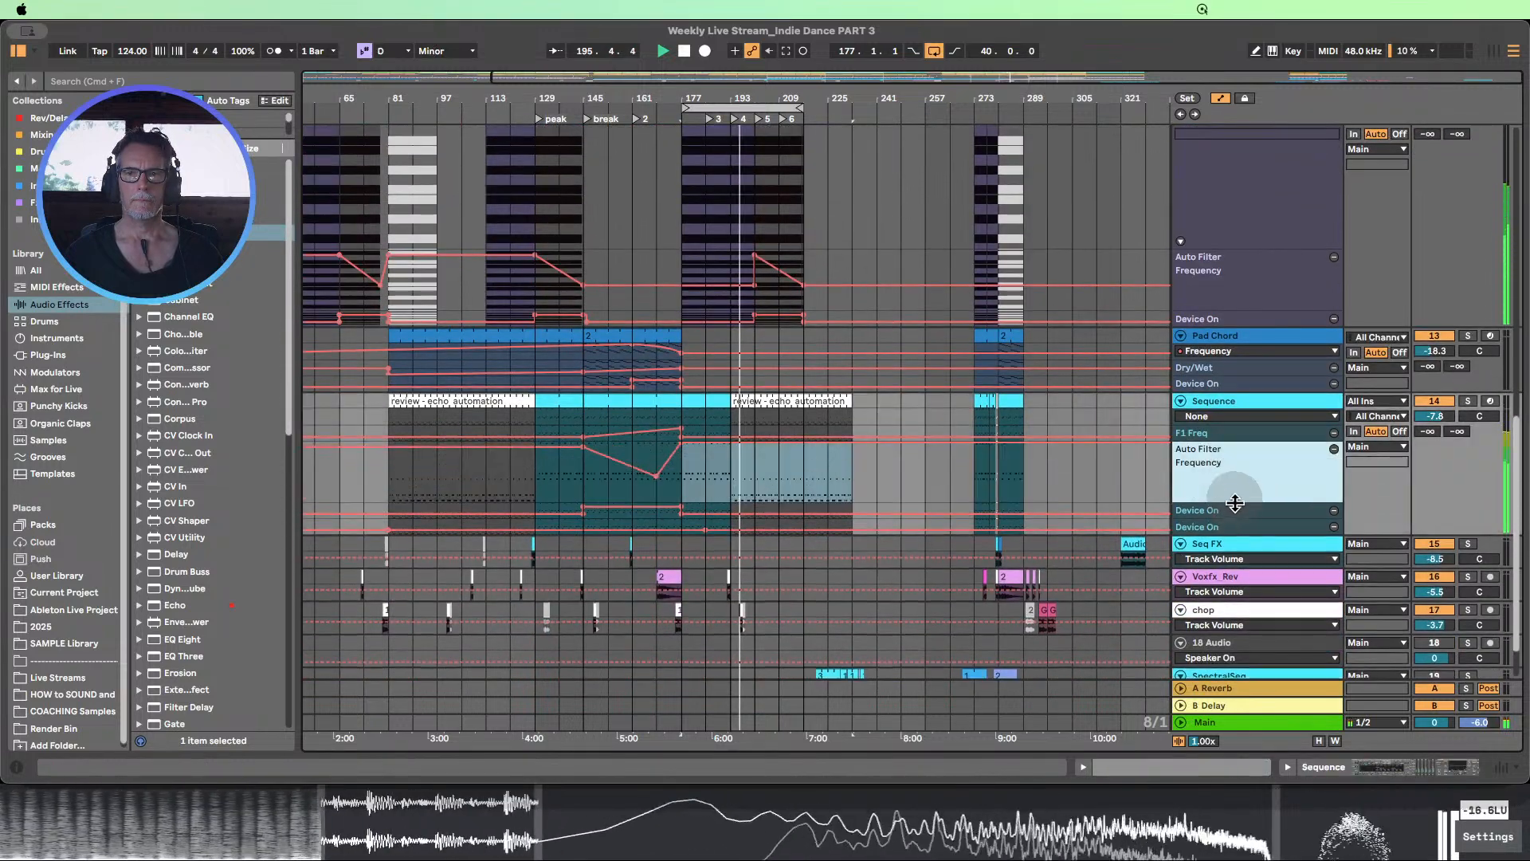
pyautogui.moveTo(1218, 441); pyautogui.dragTo(1212, 518)
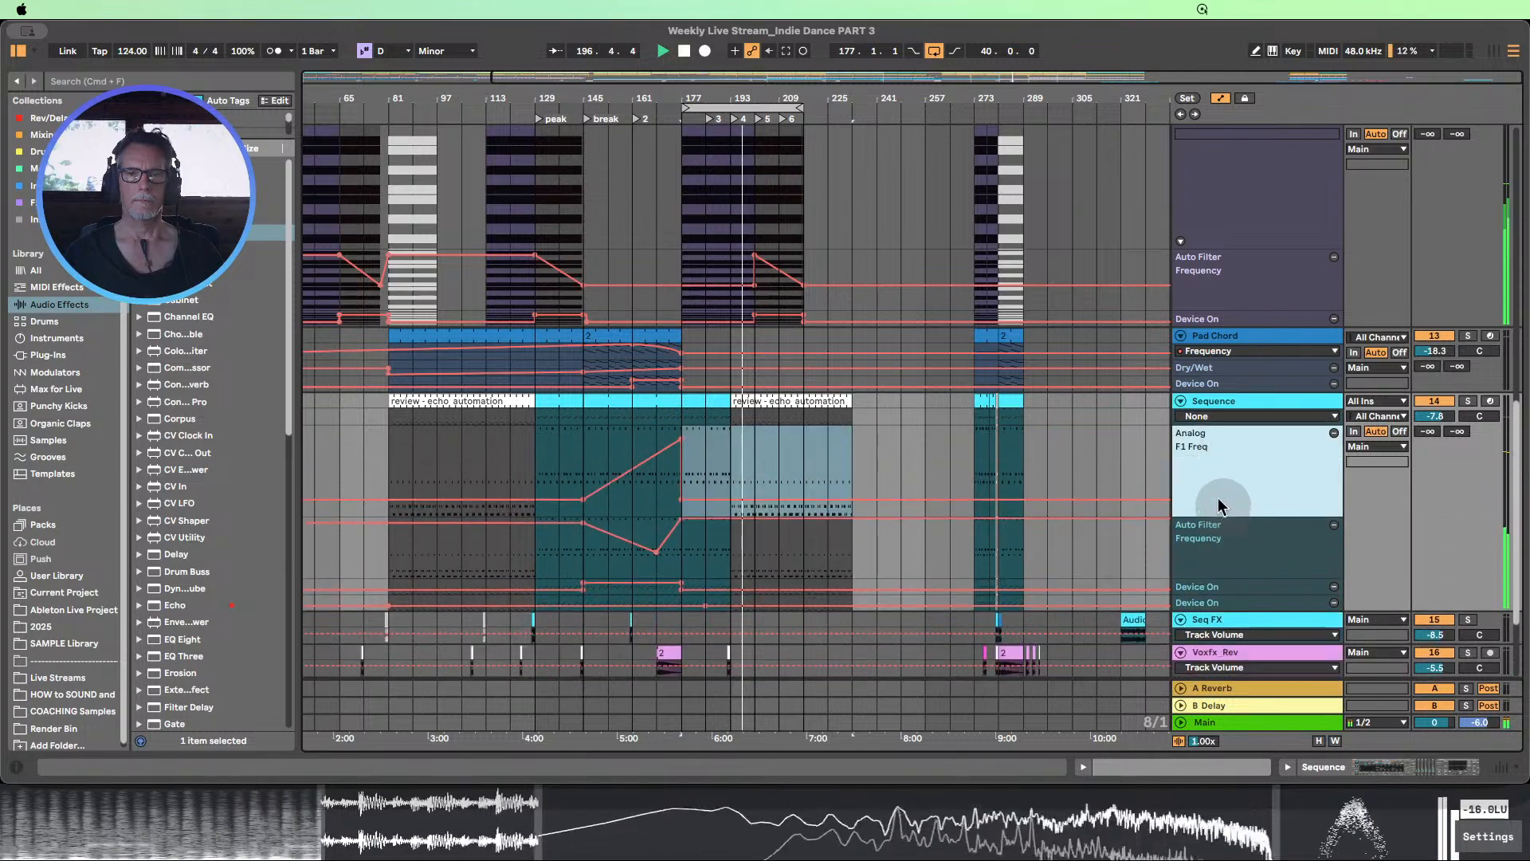
pyautogui.scroll(-2, 1171, 438)
pyautogui.scroll(-2, 1171, 437)
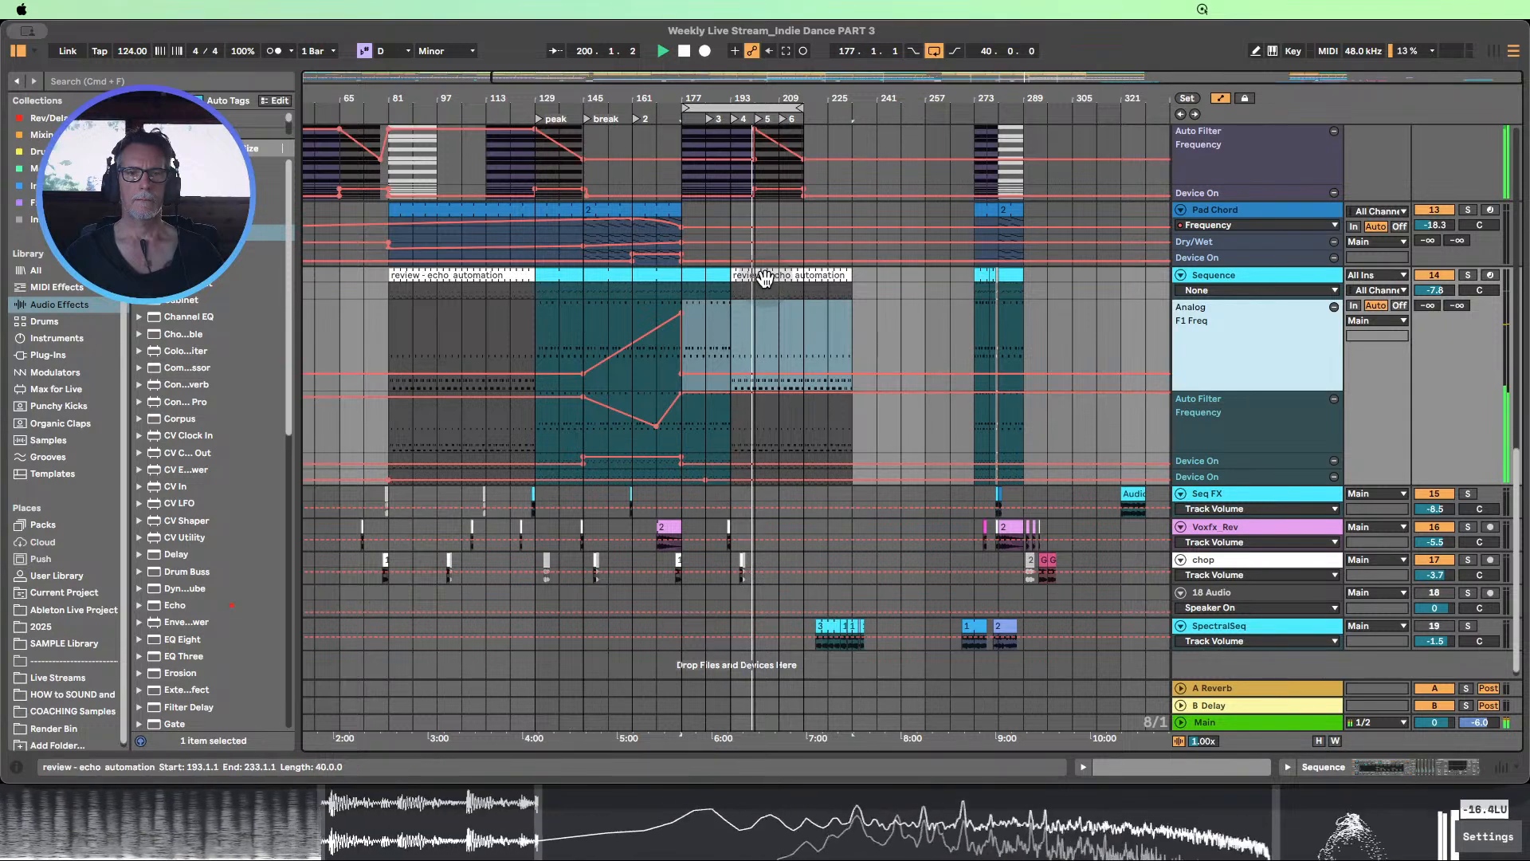
pyautogui.moveTo(707, 95); pyautogui.dragTo(781, 98)
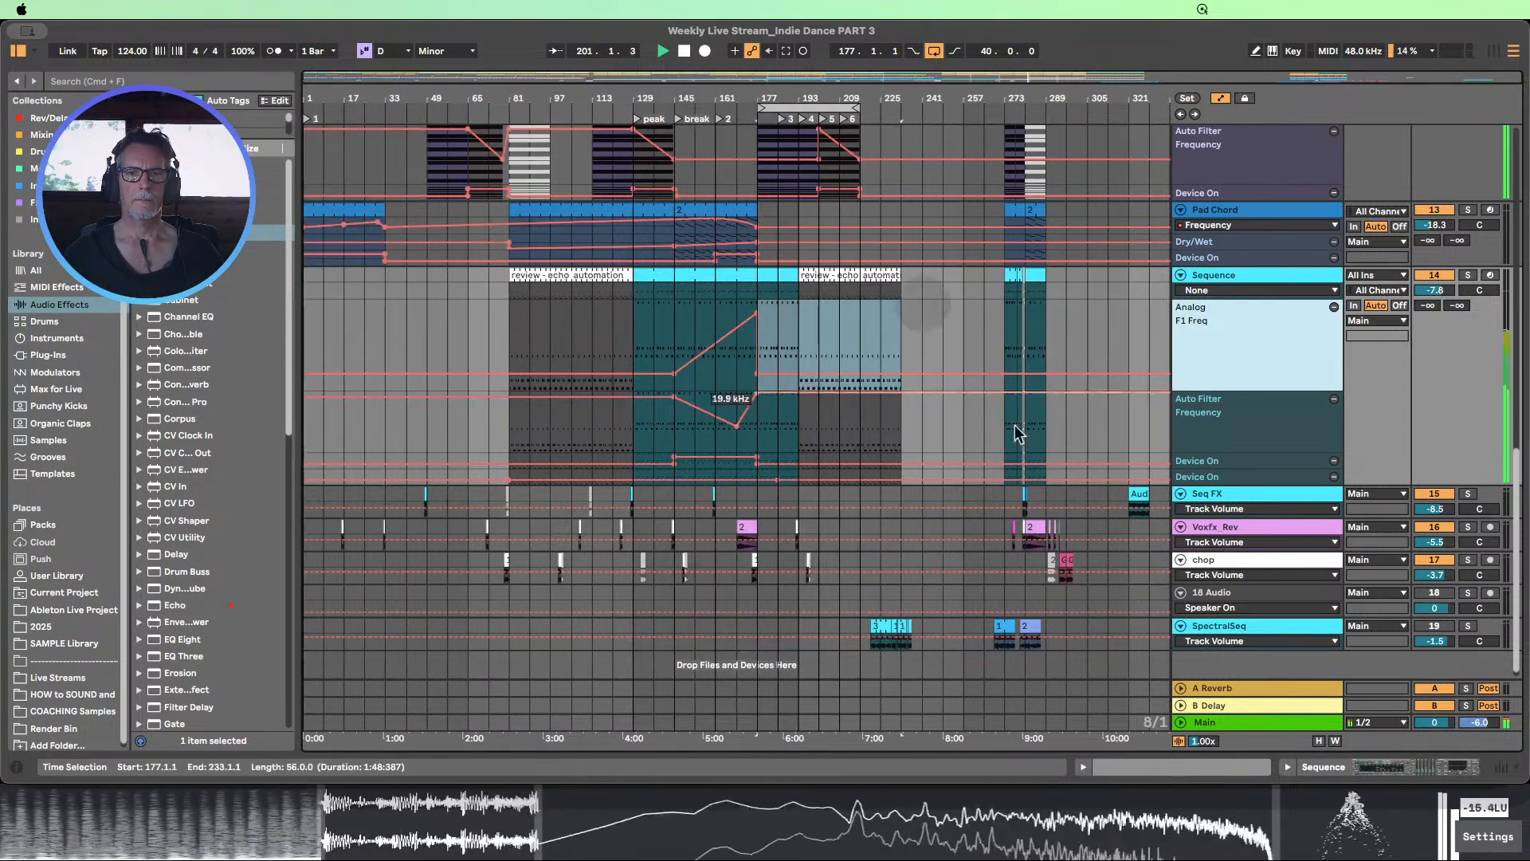
pyautogui.moveTo(1214, 482); pyautogui.dragTo(1212, 559)
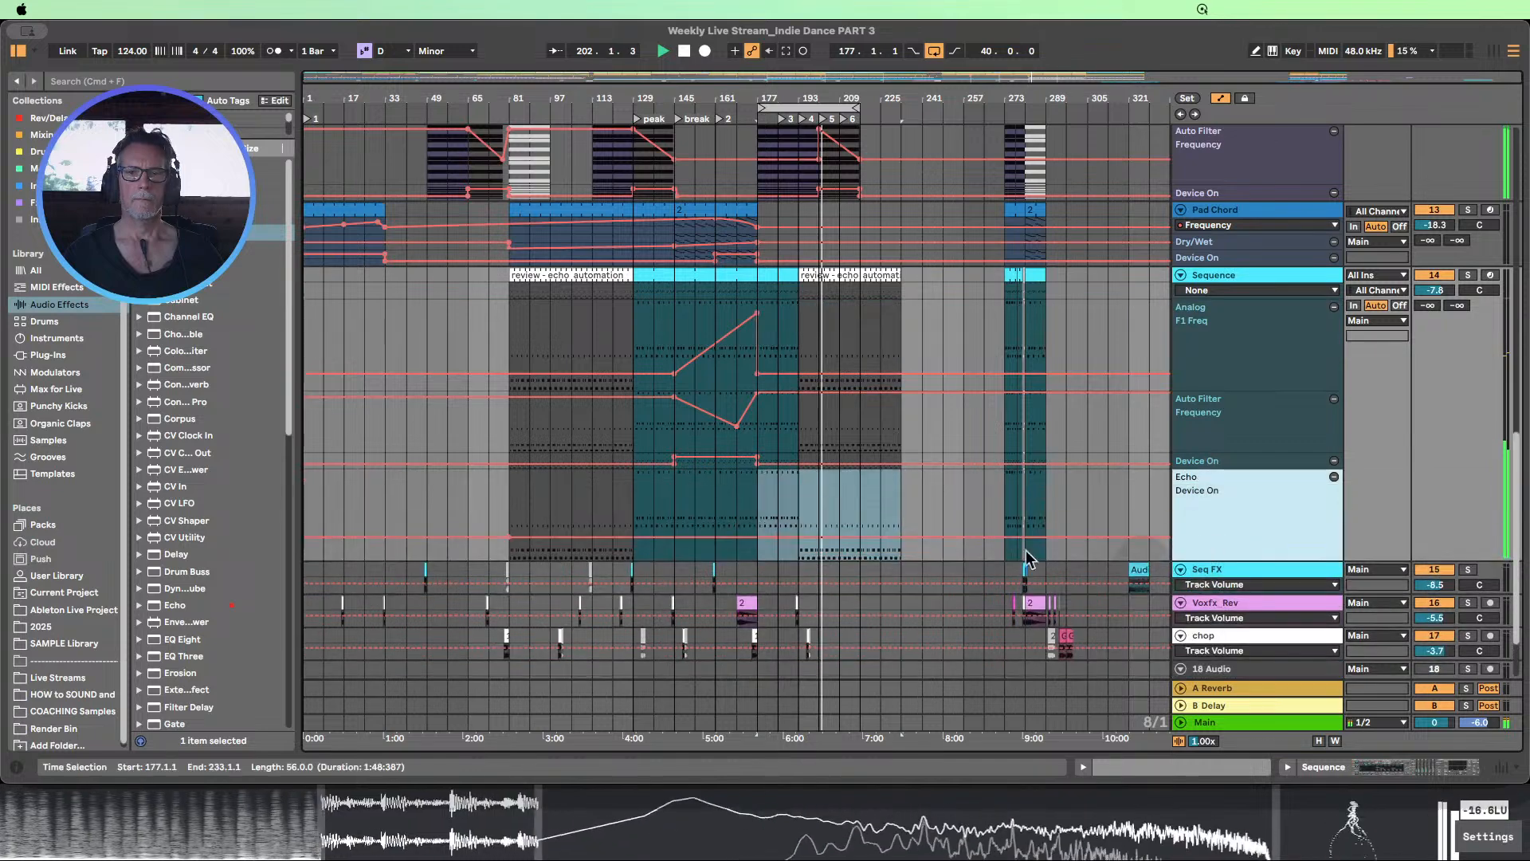
# Extend the arrangement loop starting at bar 177 to end at bar 233, for a length of 56 bars
pyautogui.scroll(5, 895, 512)
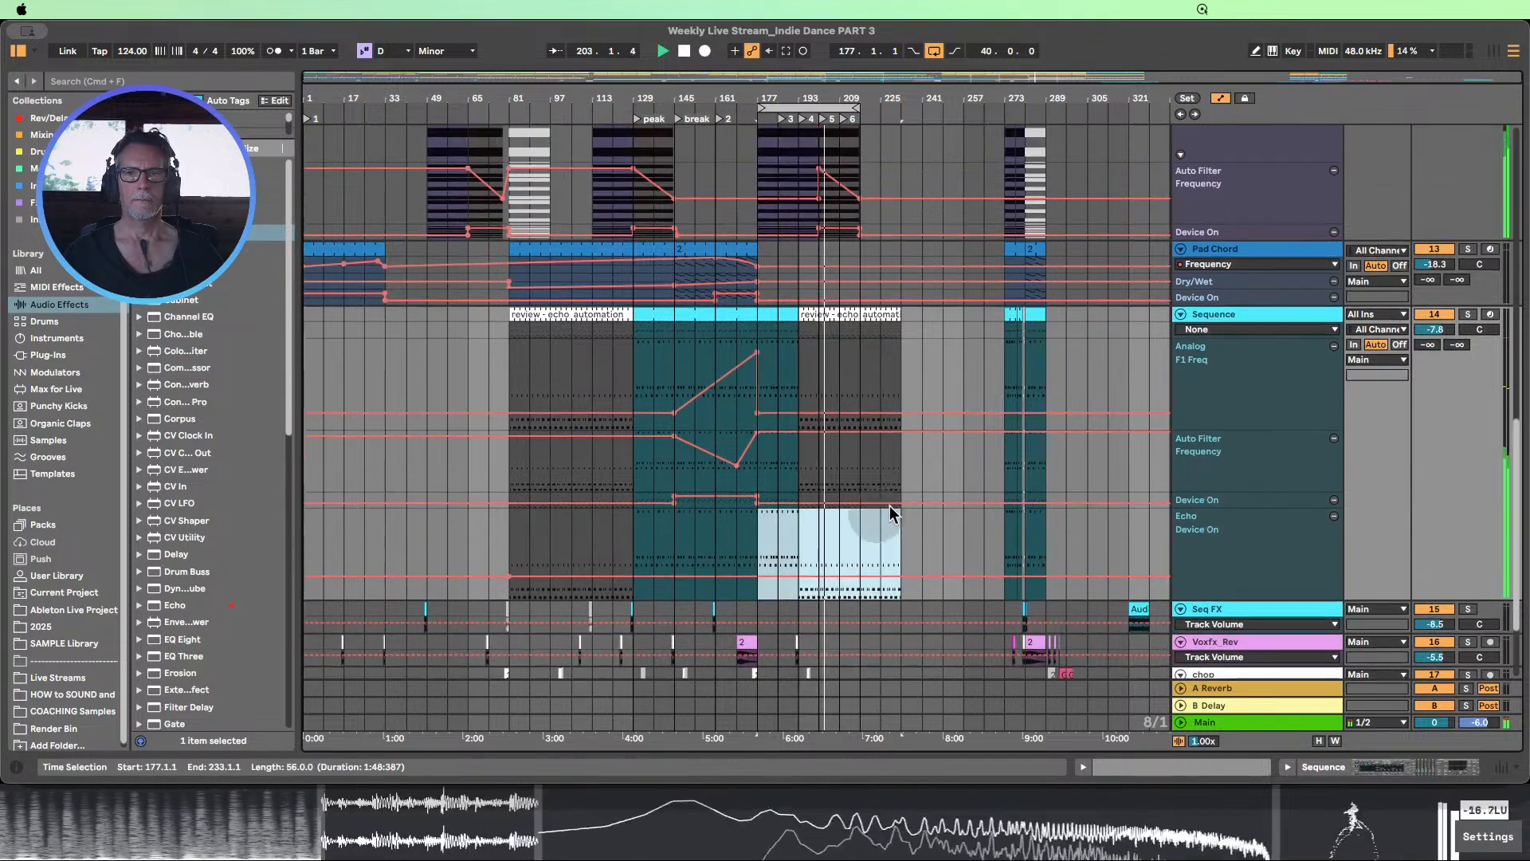
pyautogui.scroll(10, 913, 508)
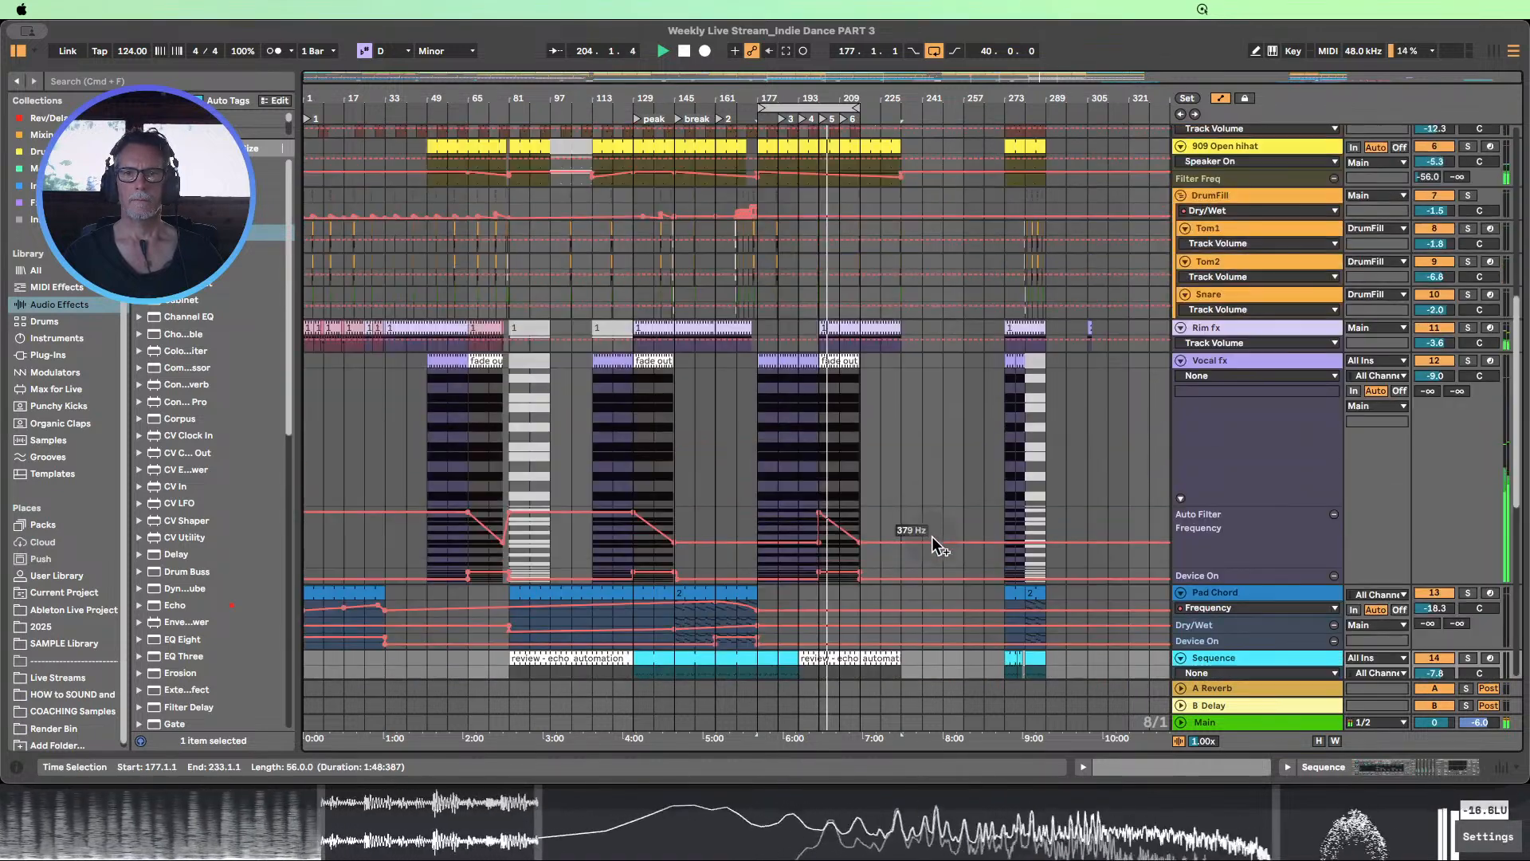
pyautogui.scroll(10, 939, 485)
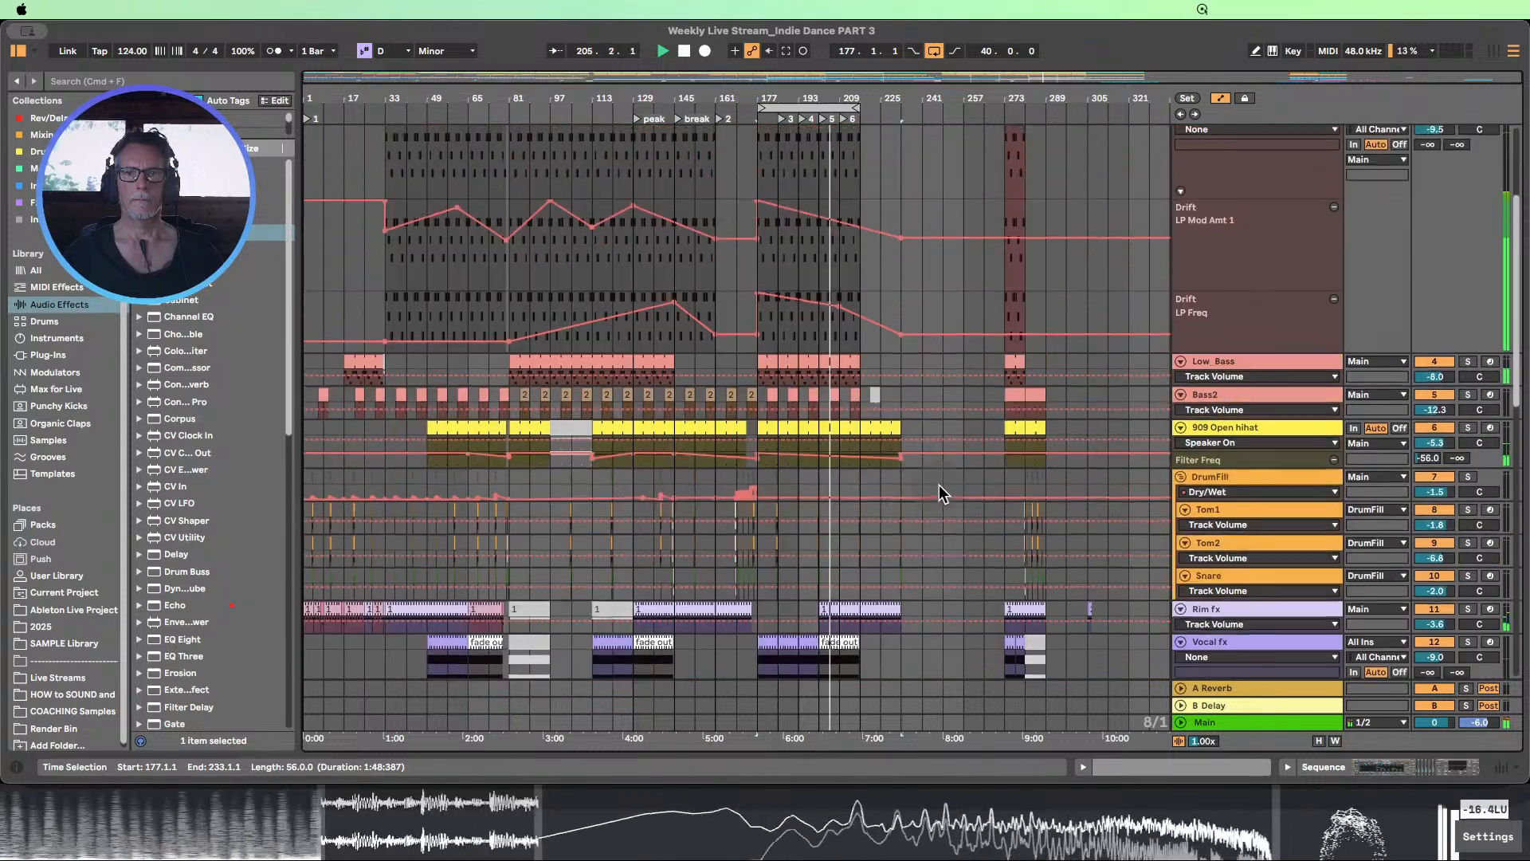
pyautogui.moveTo(856, 108); pyautogui.dragTo(899, 109)
pyautogui.scroll(-5, 982, 289)
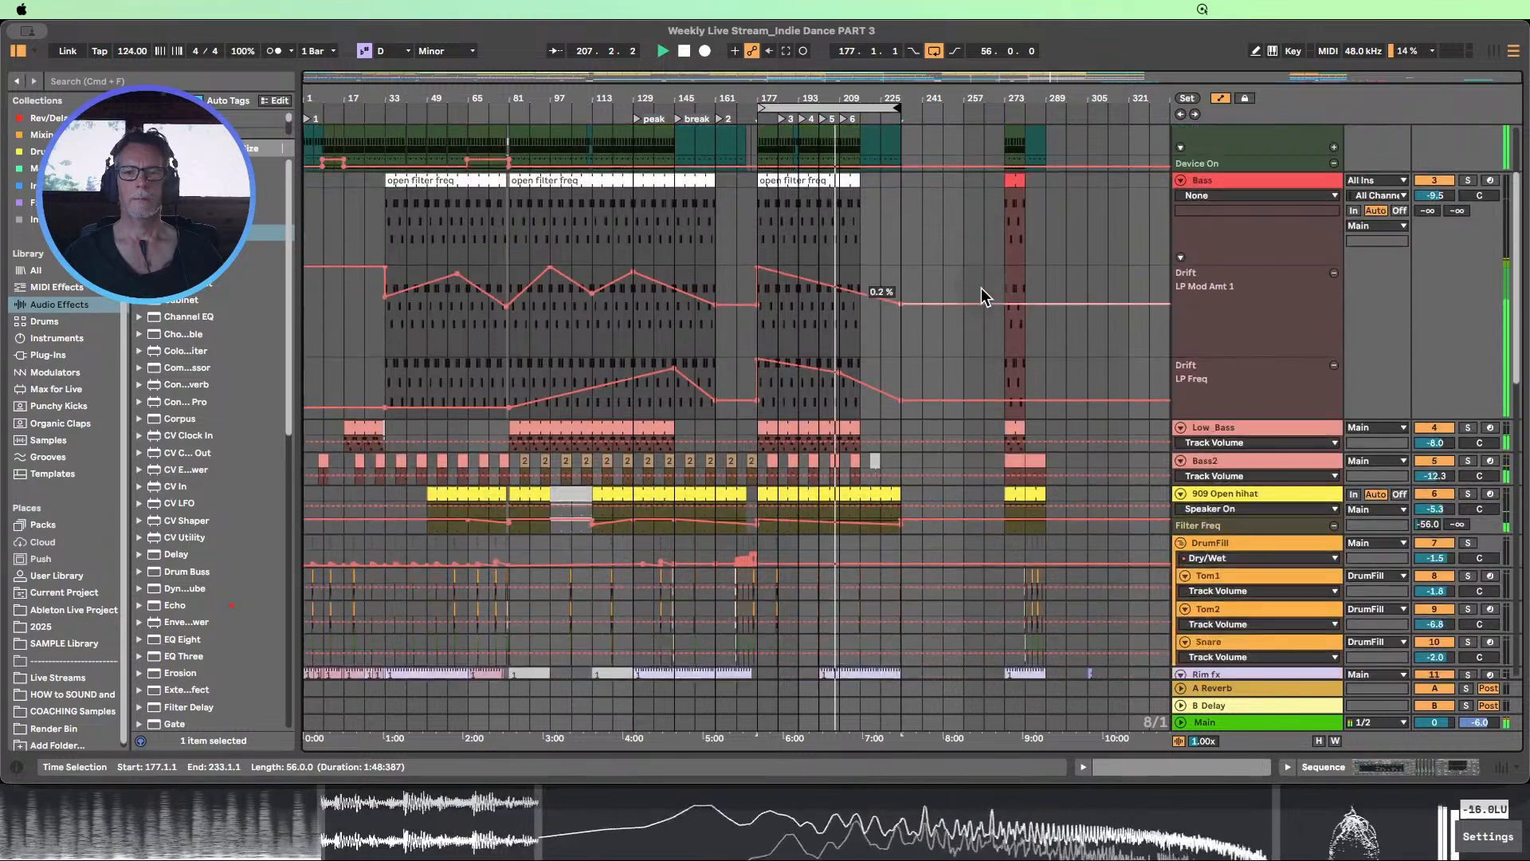
# Review the clips and automation lanes from Bass down to SpectralSeq while the loop plays, and stop playback
pyautogui.scroll(-3, 982, 288)
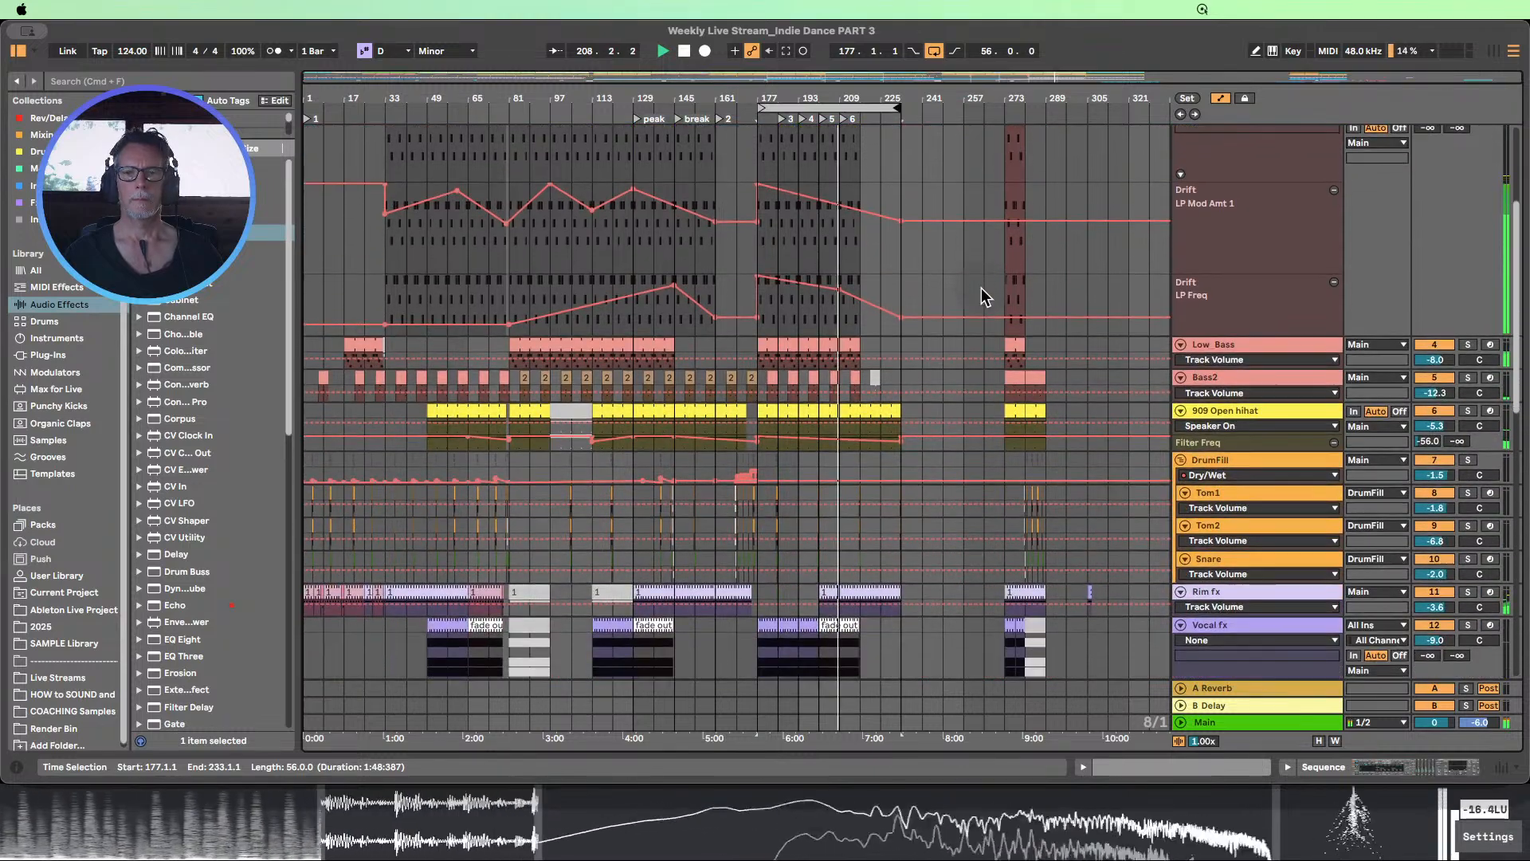
pyautogui.scroll(-6, 987, 326)
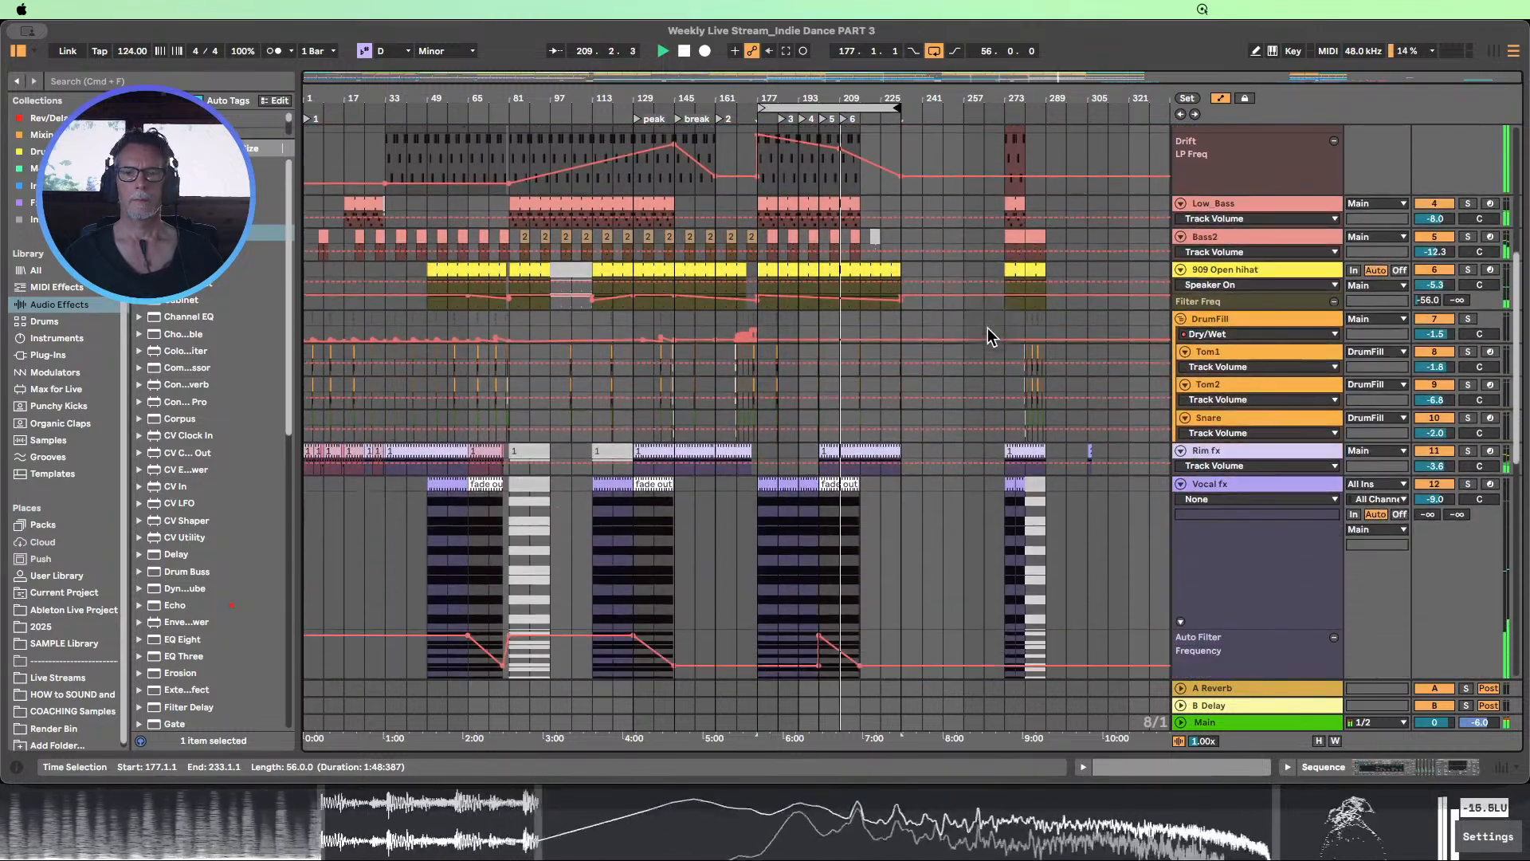
pyautogui.scroll(-4, 988, 328)
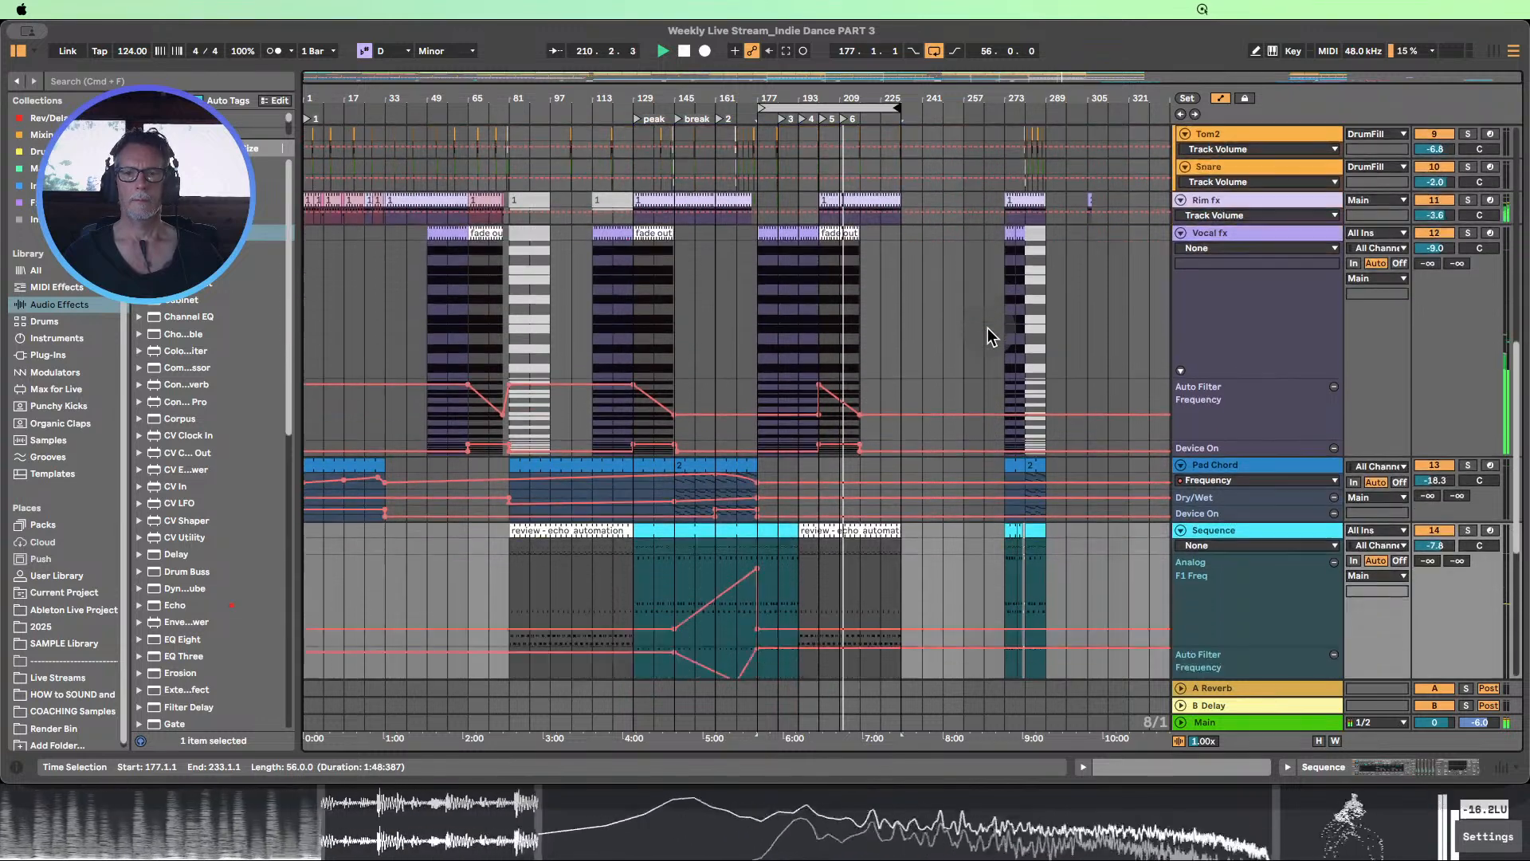
pyautogui.scroll(-4, 987, 327)
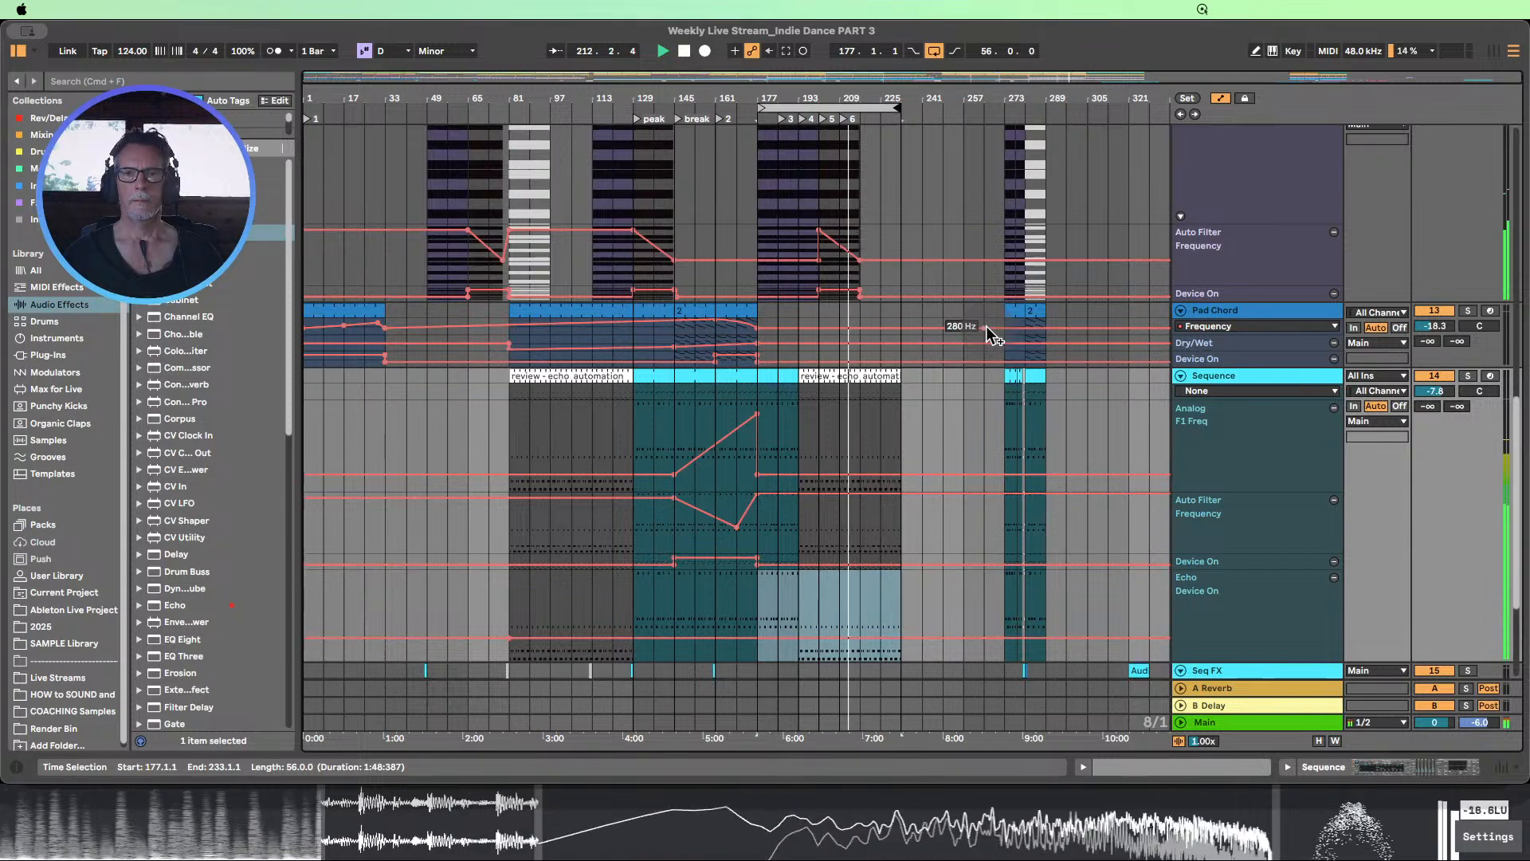
pyautogui.scroll(-6, 992, 325)
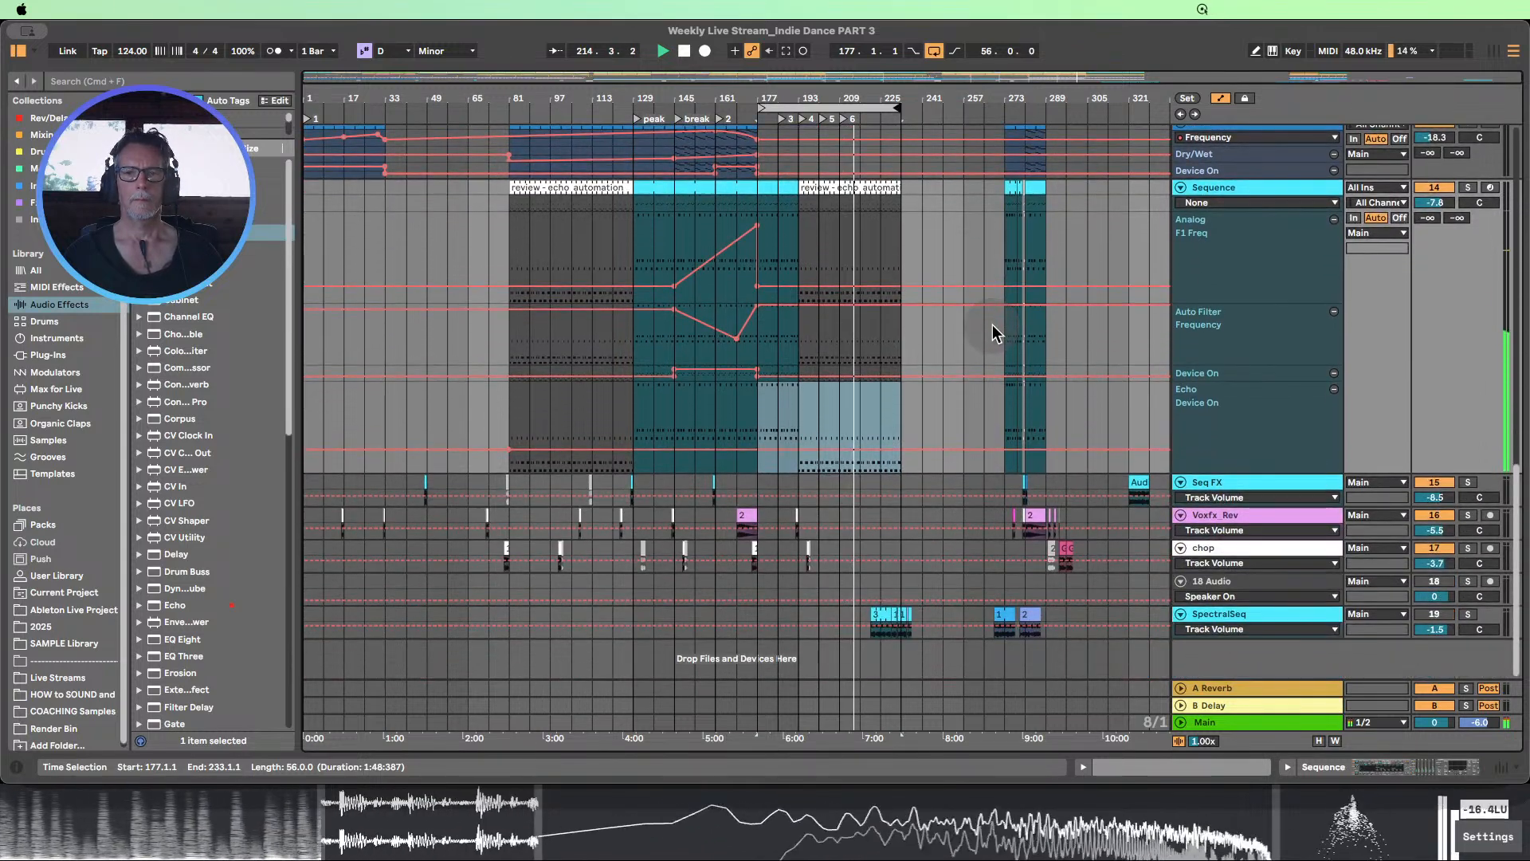
pyautogui.scroll(2, 992, 326)
pyautogui.scroll(-2, 992, 323)
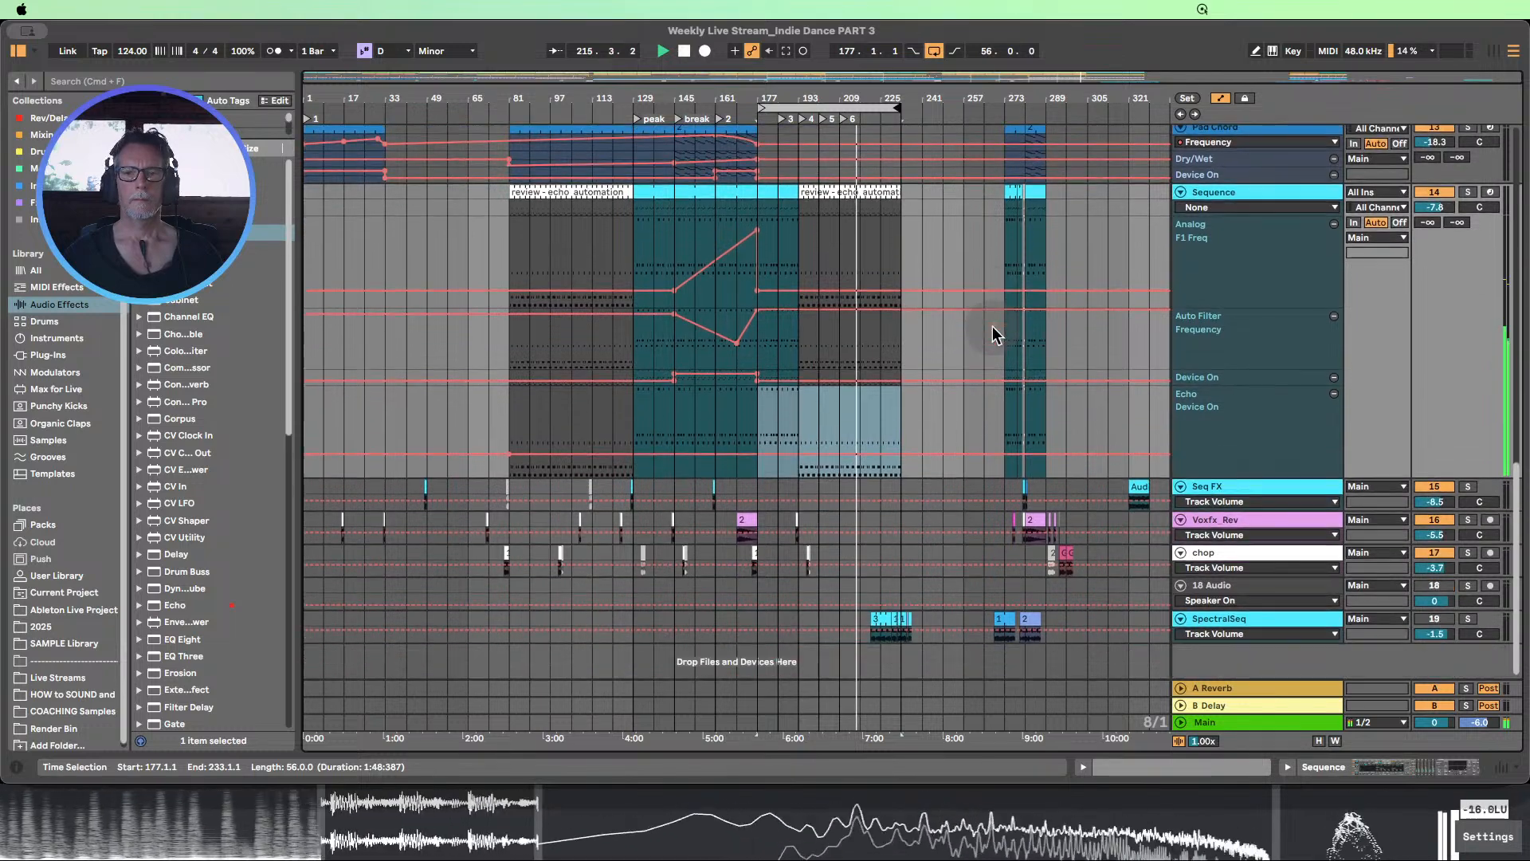
pyautogui.scroll(8, 940, 606)
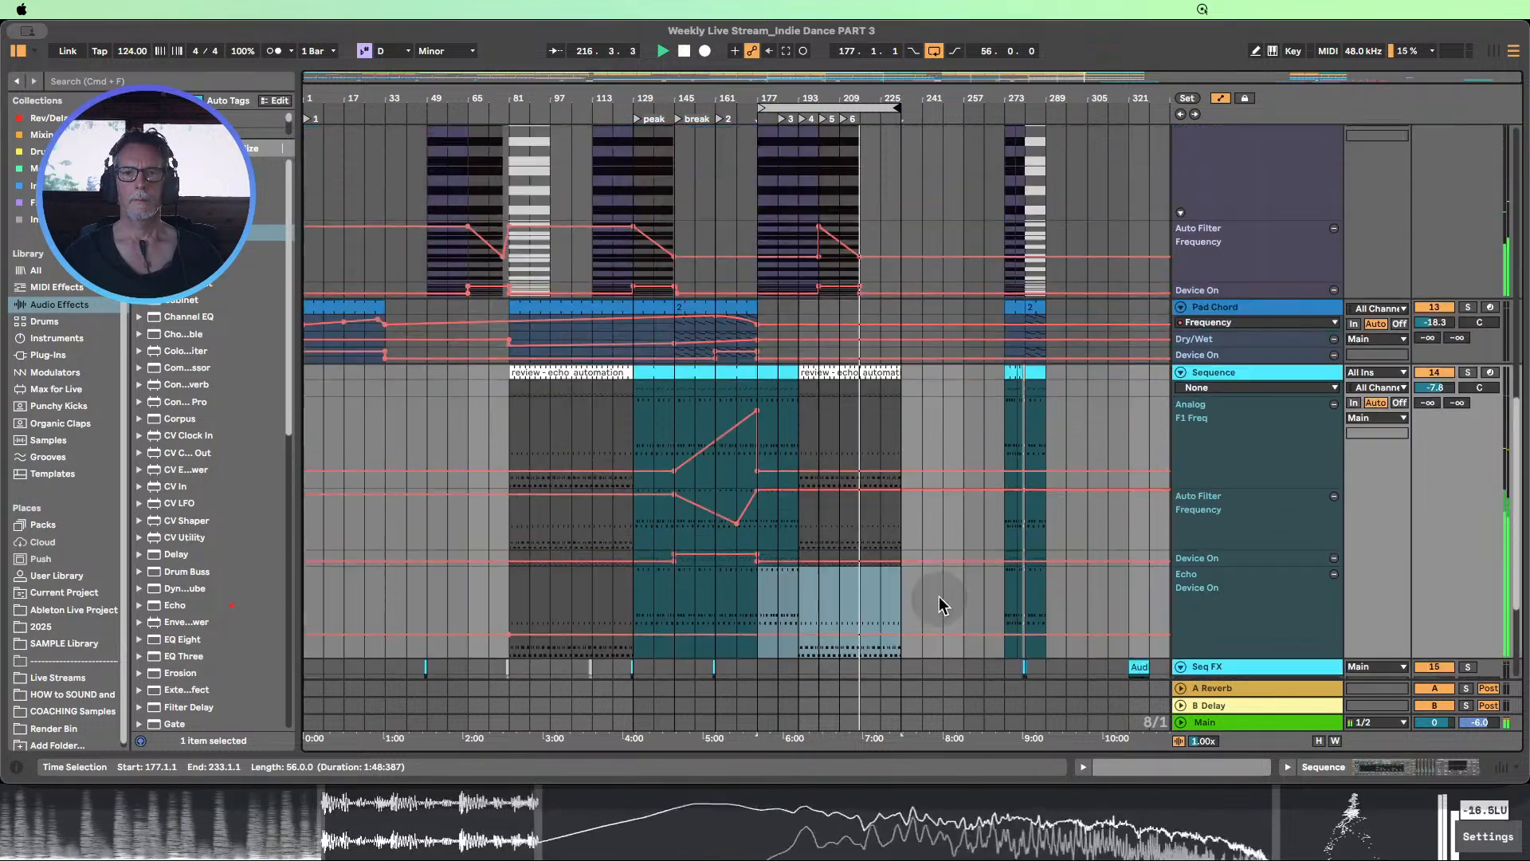
pyautogui.click(683, 53)
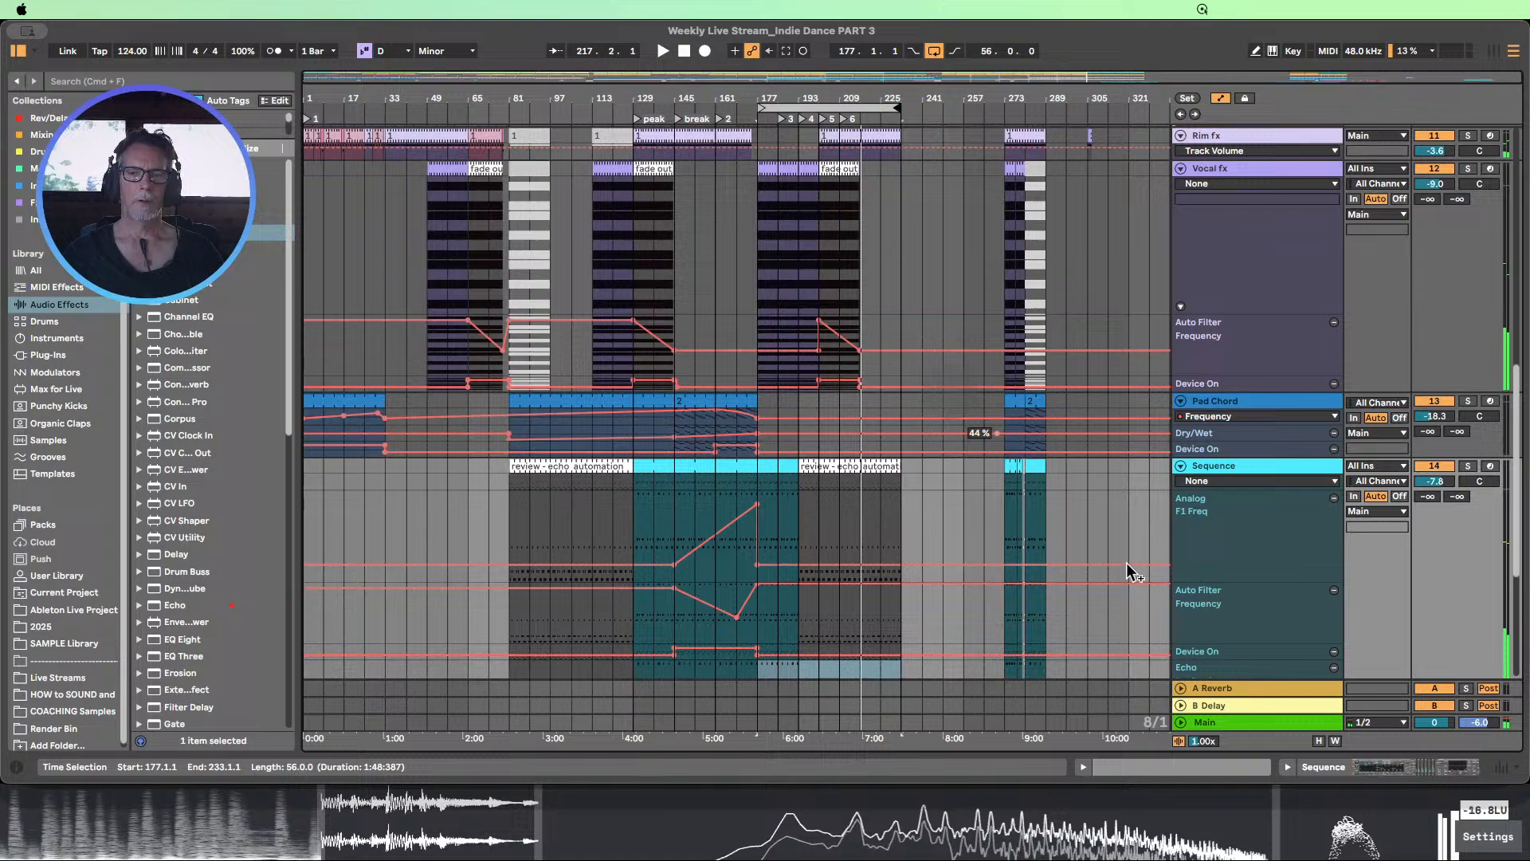
# Optimize the arrangement's track heights and enlarge the Sequence track's Auto Filter Frequency and Analog F1 Freq automation lanes
pyautogui.click(1320, 741)
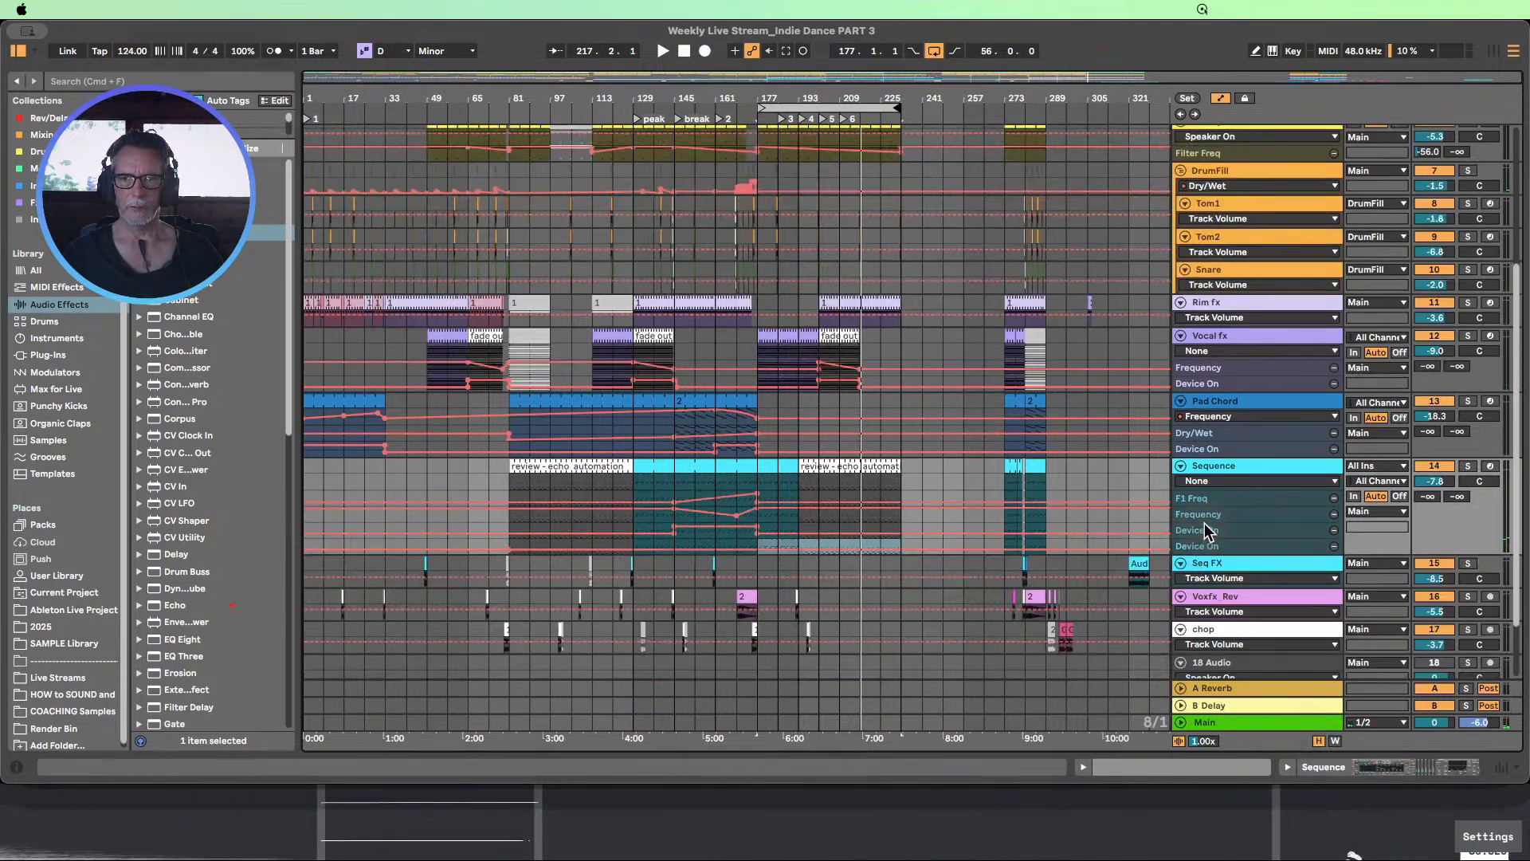
pyautogui.moveTo(1205, 520); pyautogui.dragTo(1206, 594)
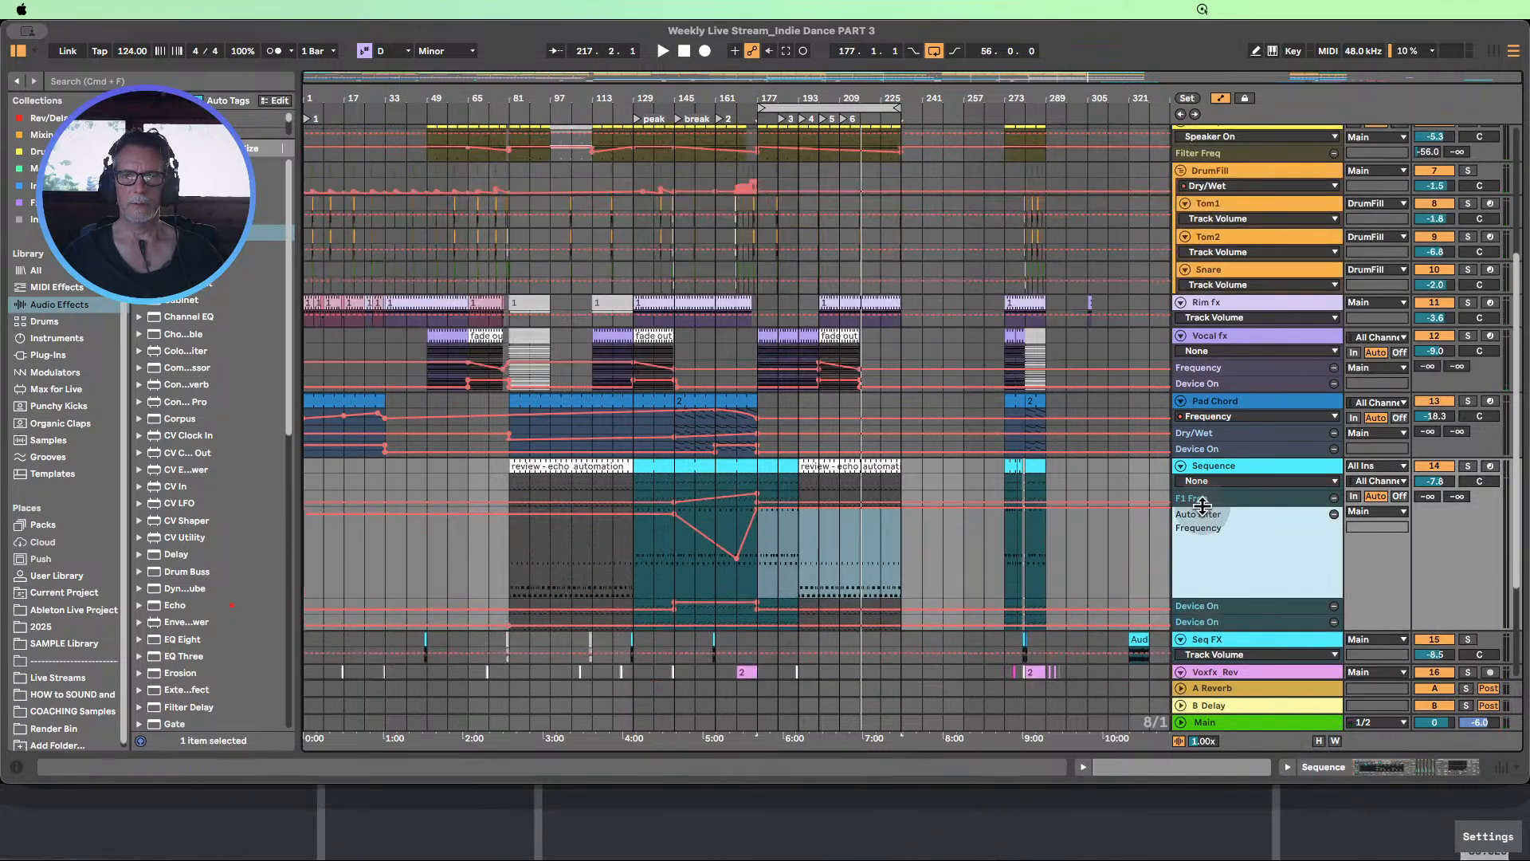
pyautogui.moveTo(1202, 506); pyautogui.dragTo(1206, 603)
pyautogui.scroll(-3, 1072, 529)
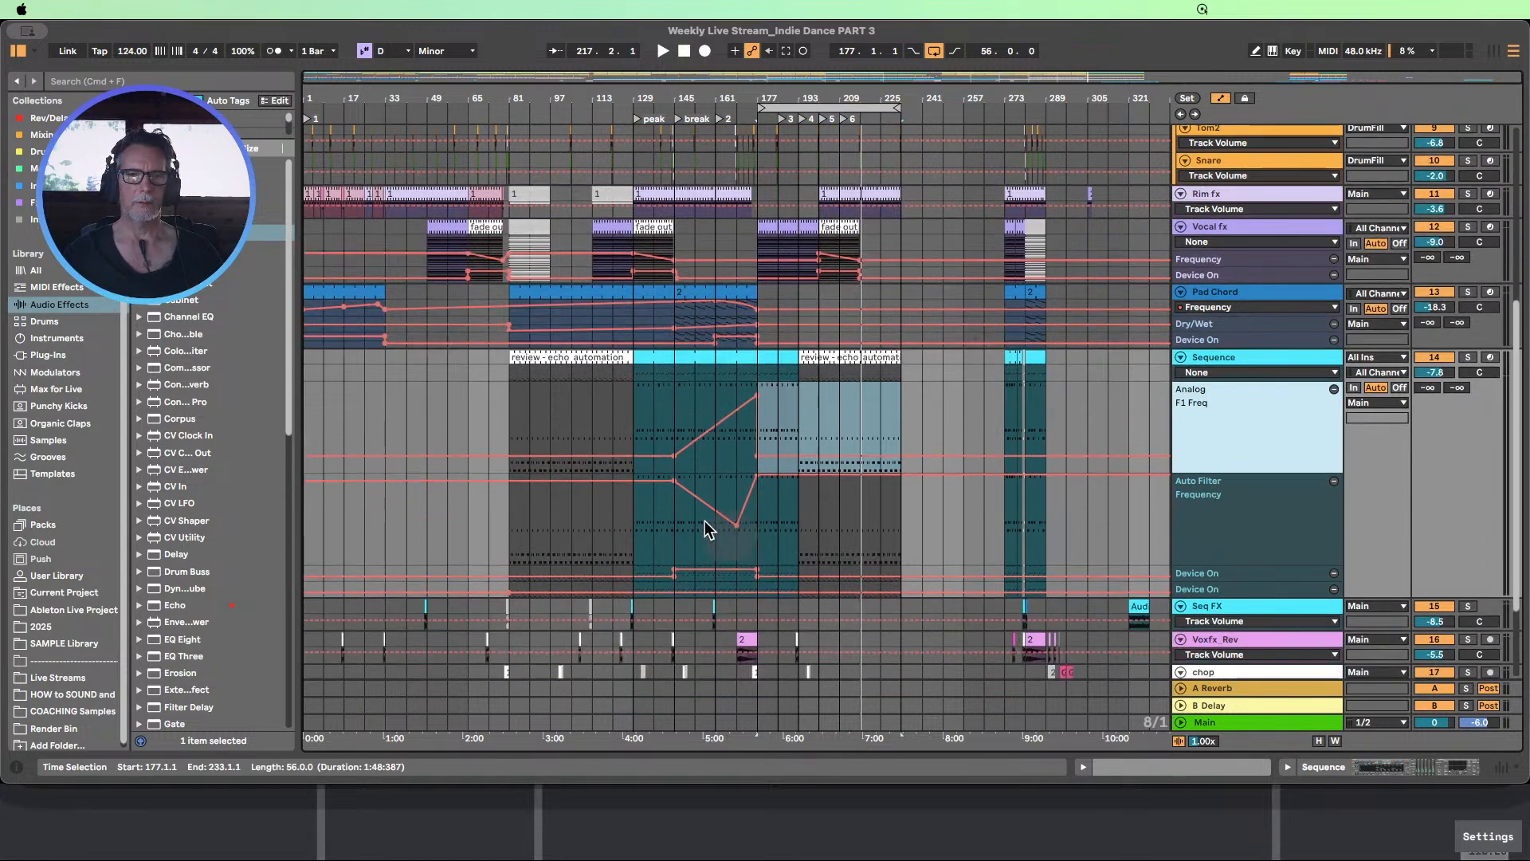
# Select the Sequence track's F1 Freq automation from bar 145 to 177 and place the compact F1 Freq lane below Auto Filter Device On
pyautogui.moveTo(752, 487)
pyautogui.moveTo(671, 407); pyautogui.dragTo(754, 399)
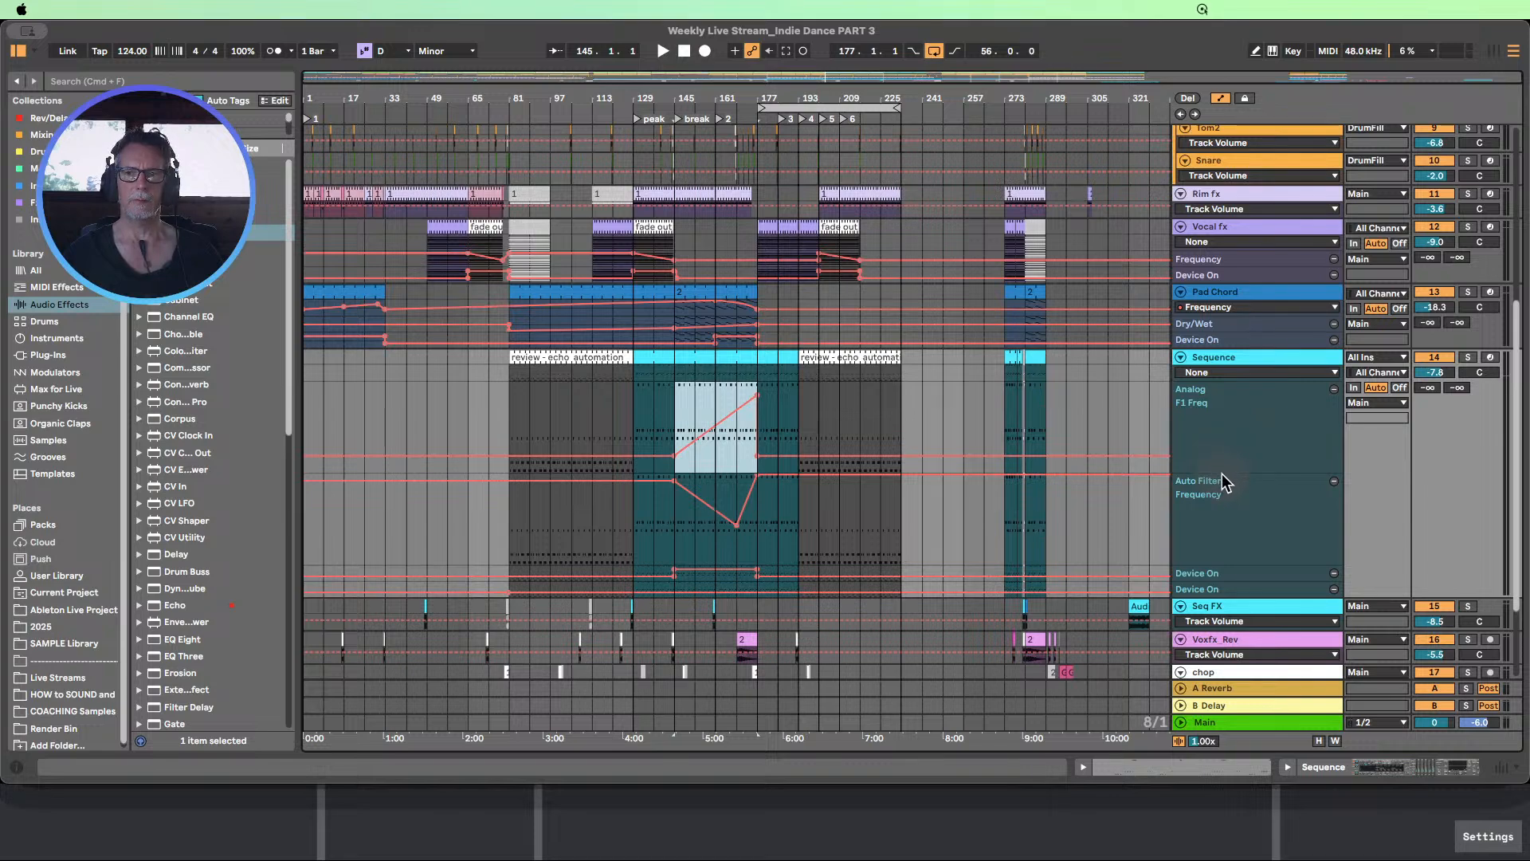
pyautogui.moveTo(1222, 475); pyautogui.dragTo(1228, 514)
pyautogui.scroll(2, 1131, 458)
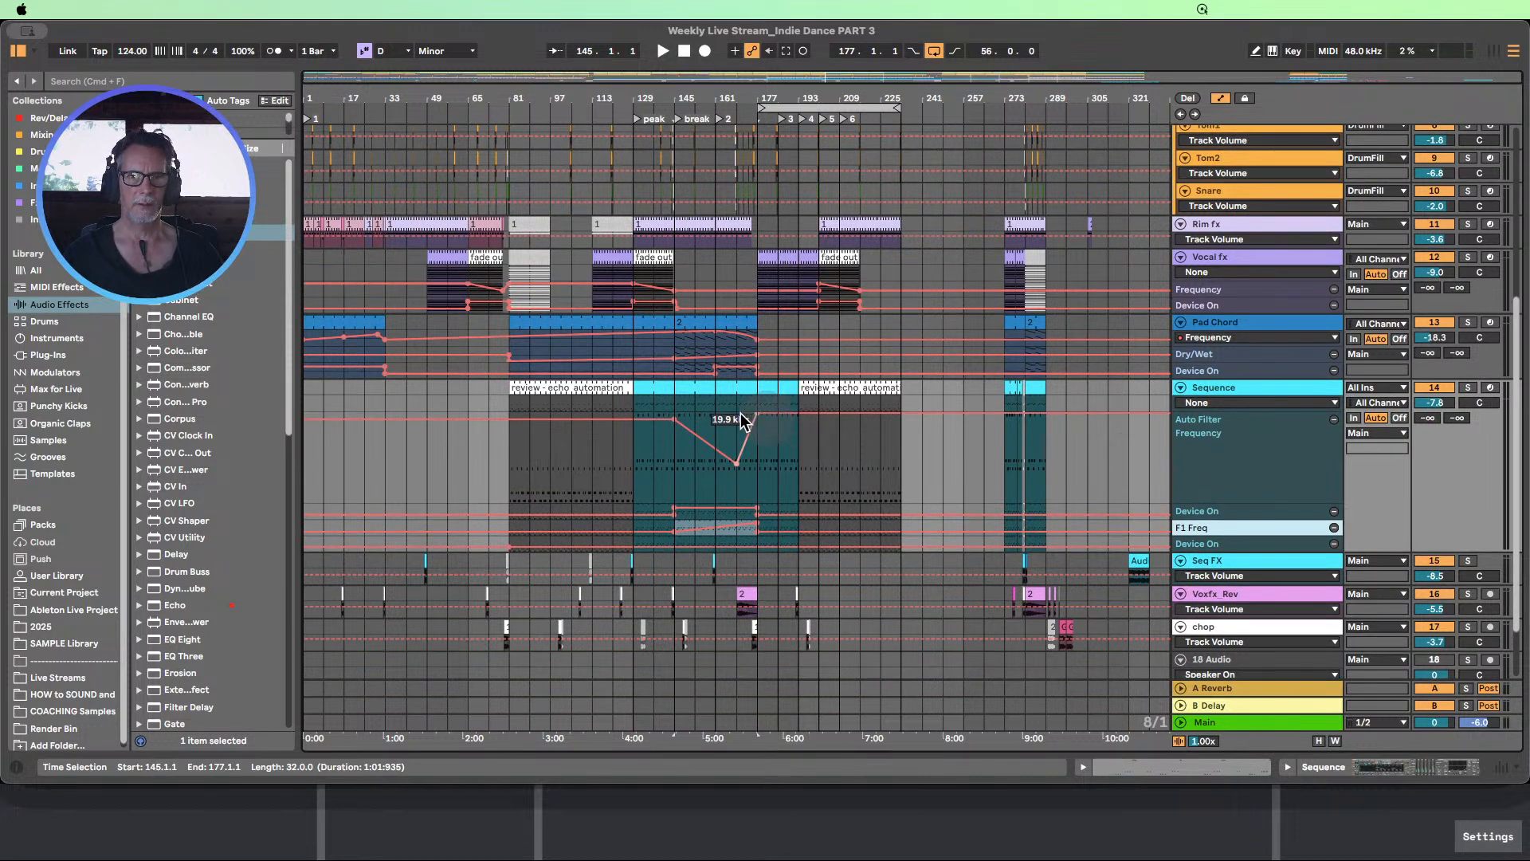
# Add an Auto Filter Frequency drop on the Sequence track from bar 233 down to a low point at bar 249
pyautogui.click(892, 410)
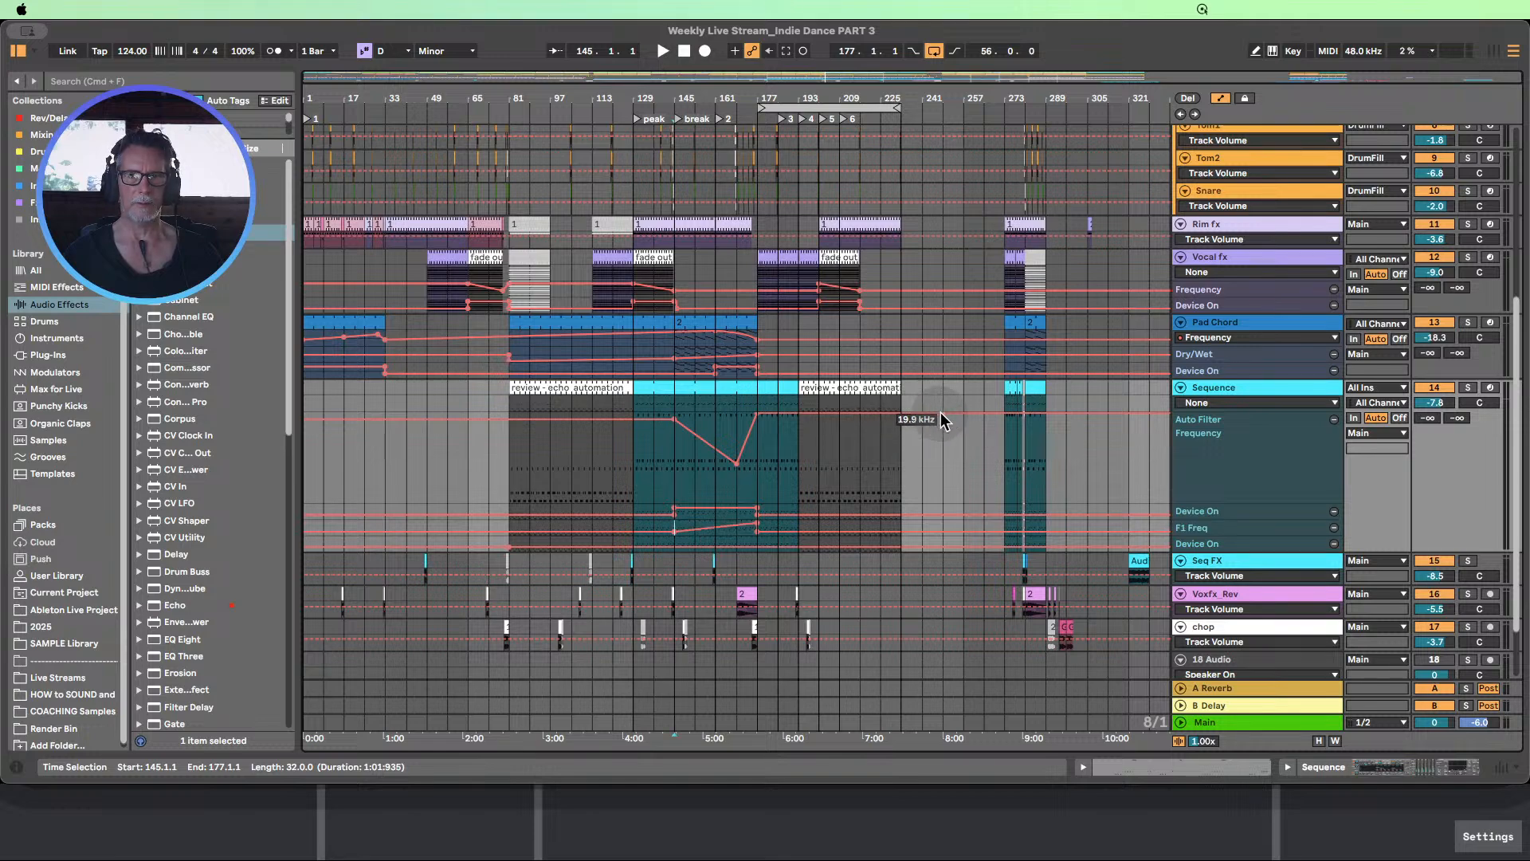
pyautogui.moveTo(942, 414); pyautogui.dragTo(943, 500)
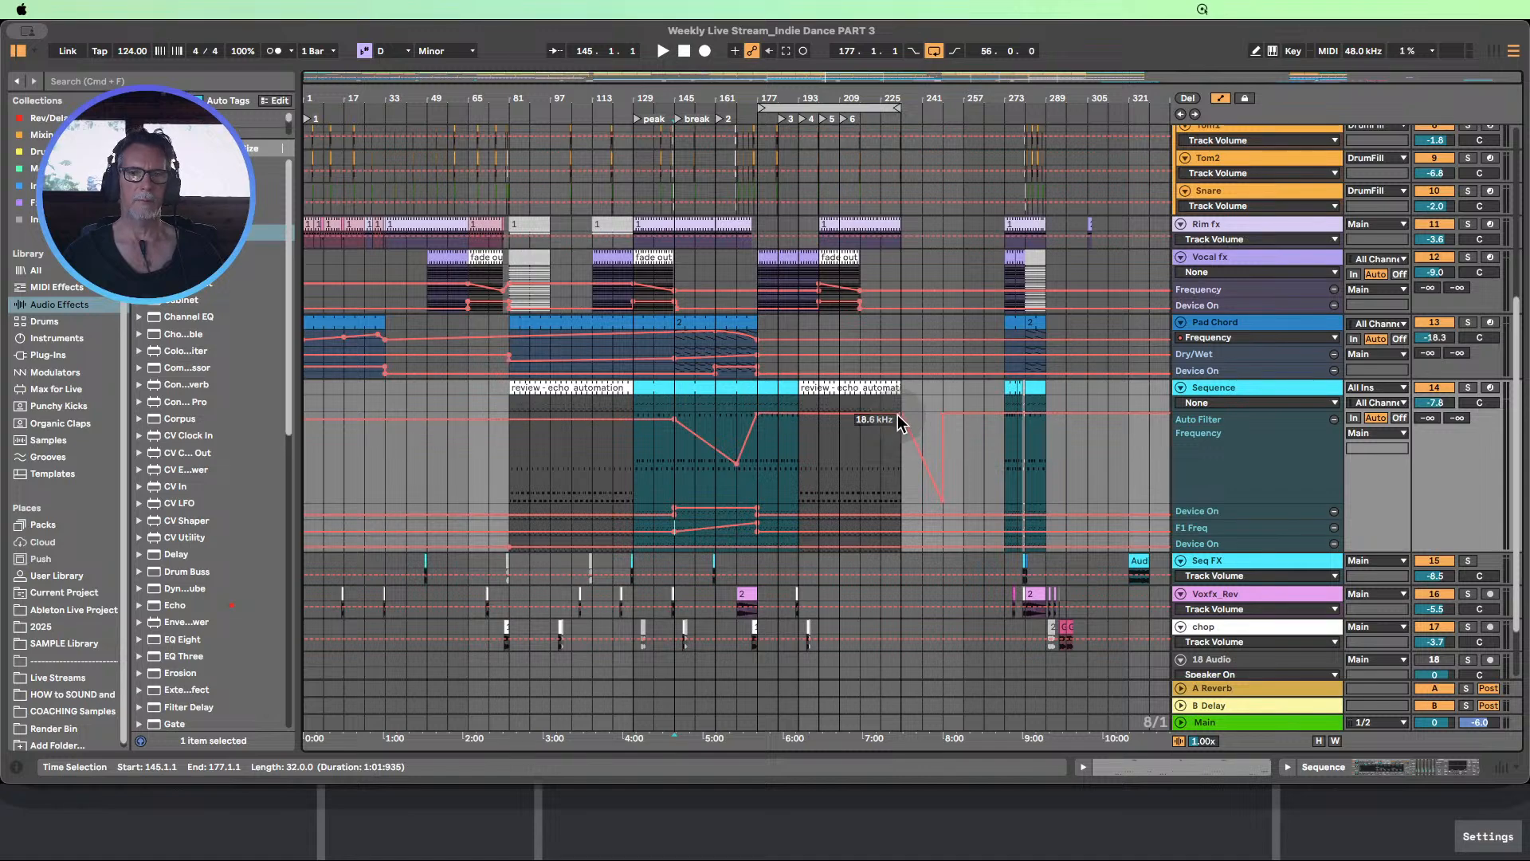
pyautogui.moveTo(898, 415); pyautogui.dragTo(790, 428)
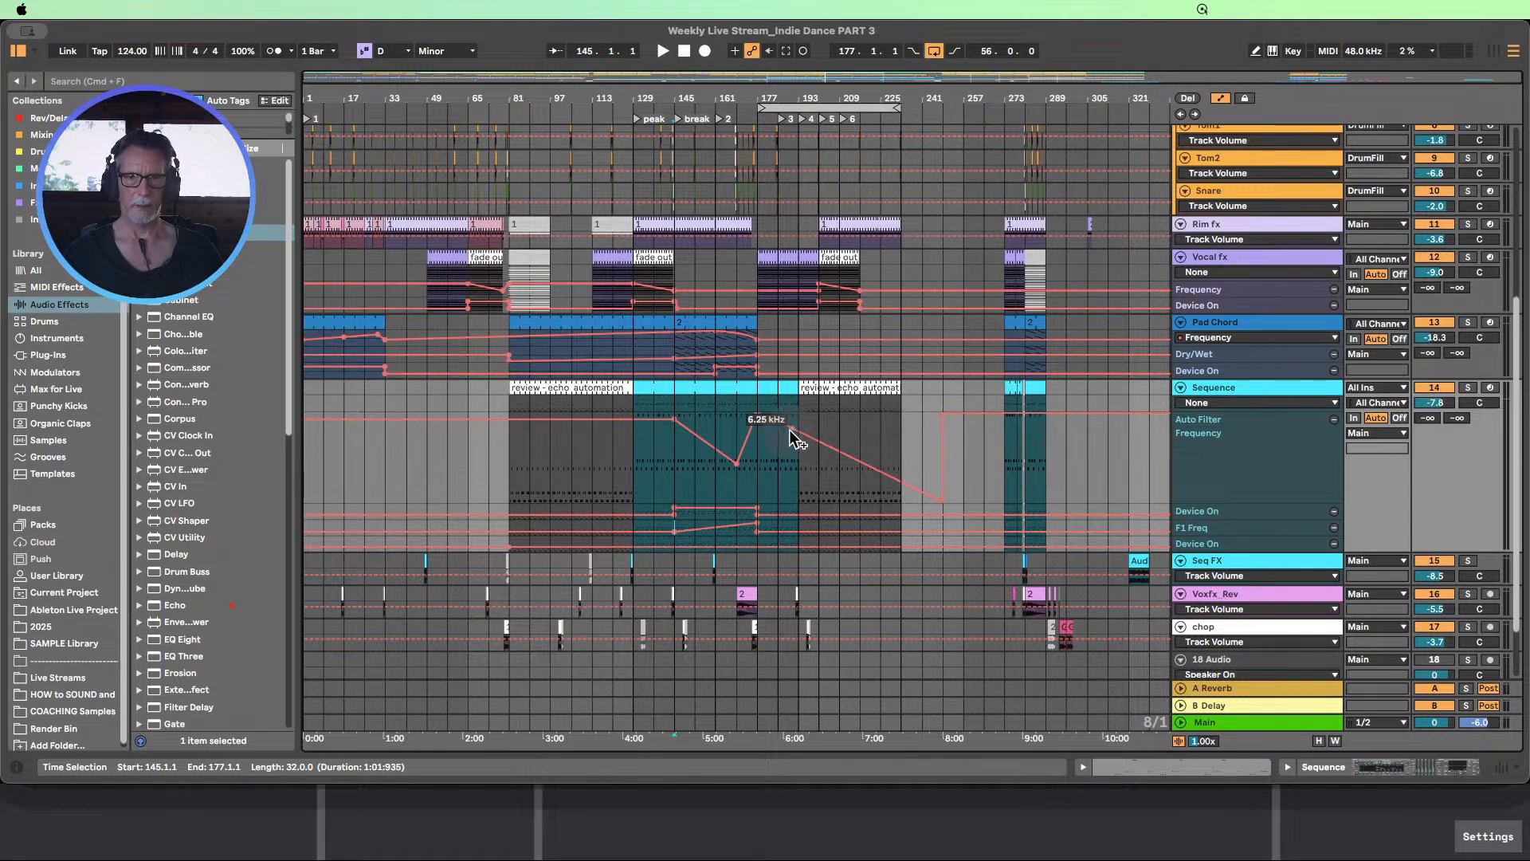
pyautogui.press('super+z')
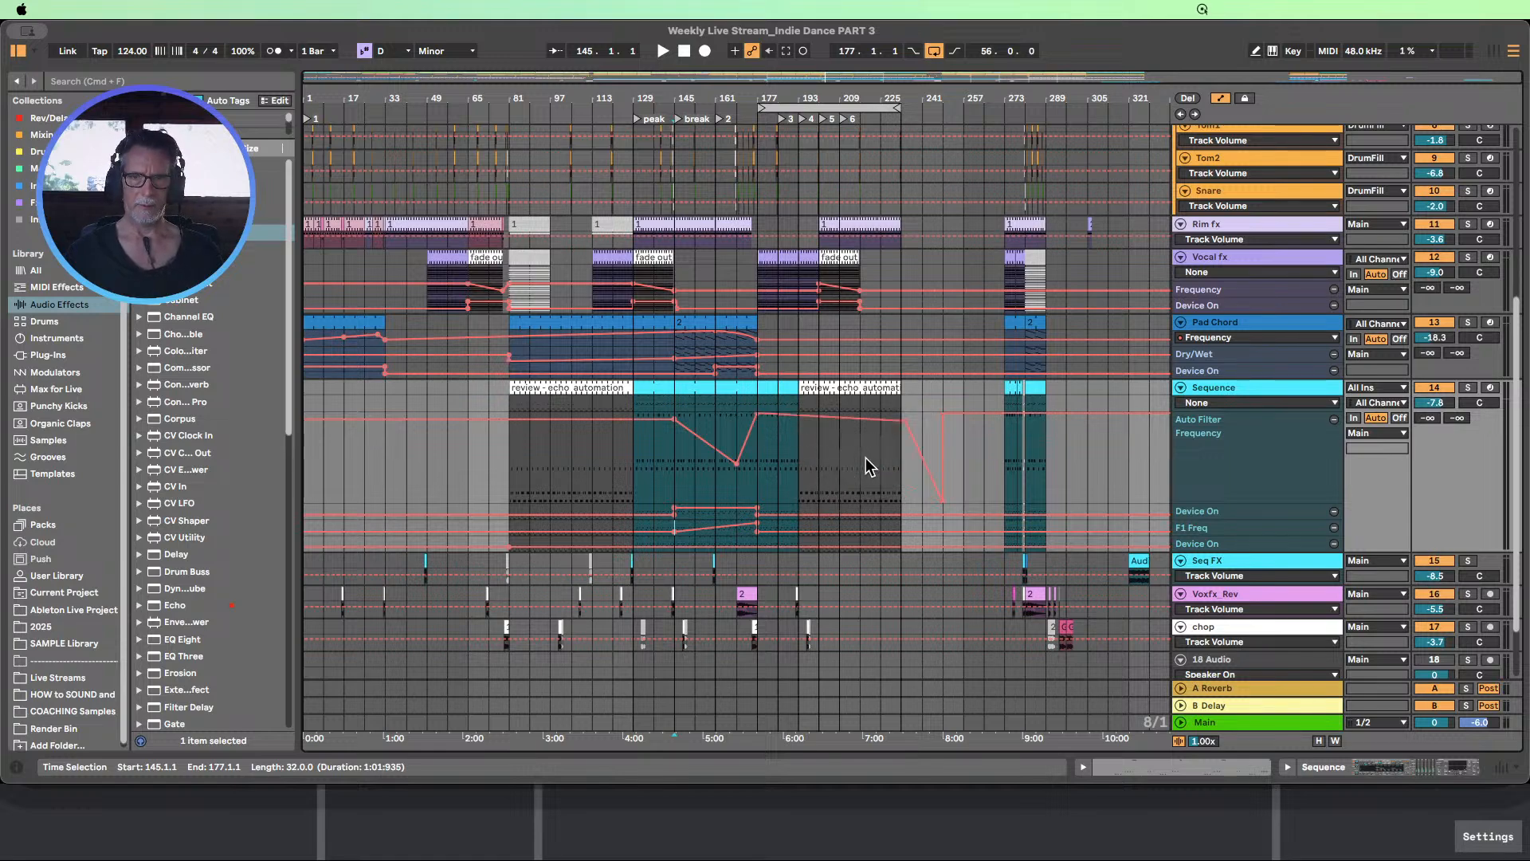
pyautogui.press('super+z')
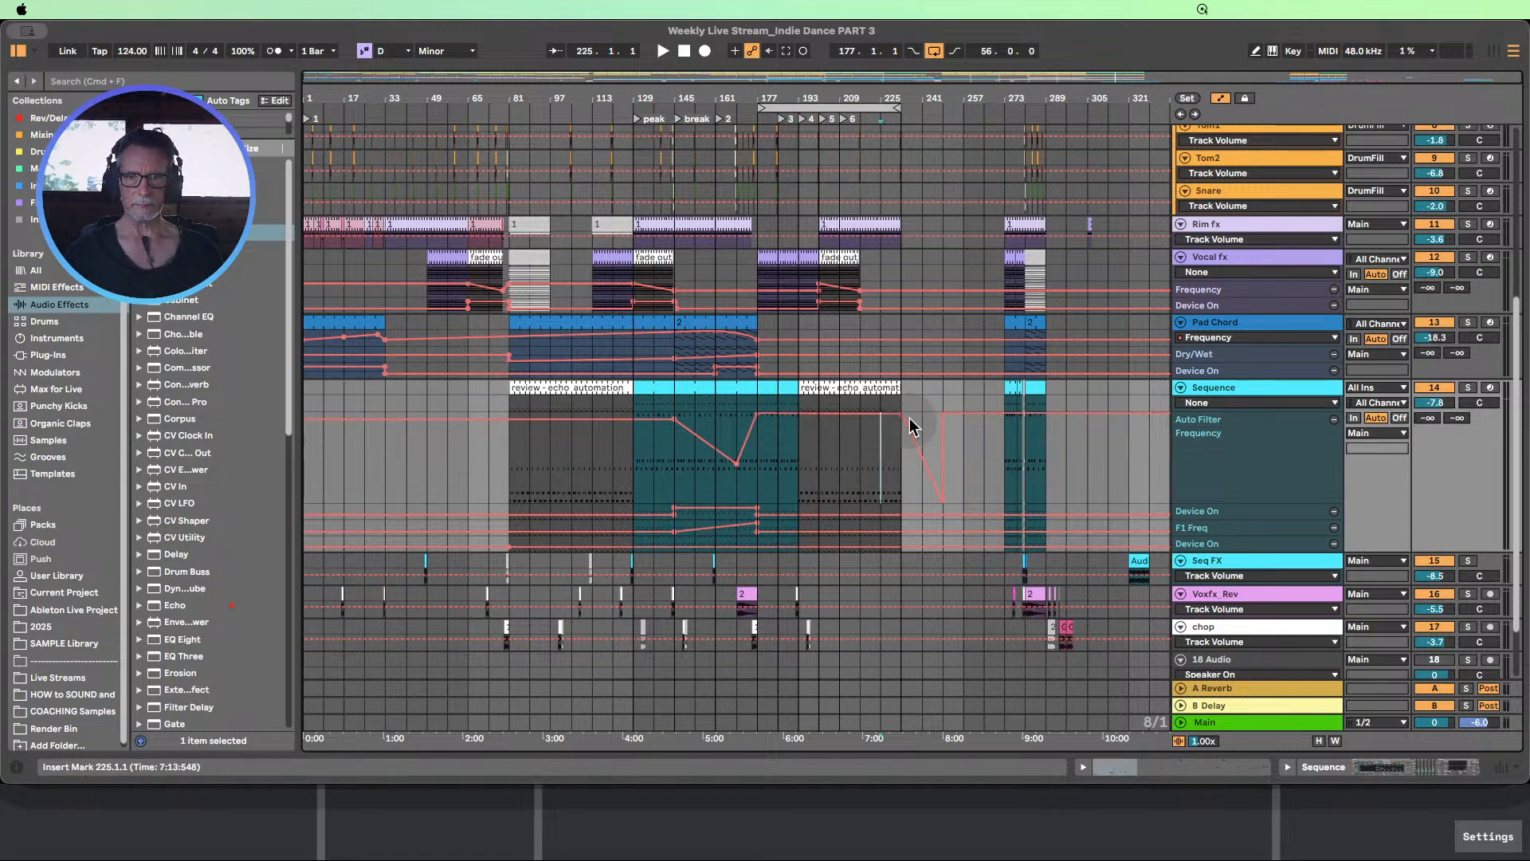
# Make the Sequence track's Auto Filter Frequency fall from 18.6 kHz at bar 193 to bar 241, and extend the filter's Device On state to bar 241
pyautogui.click(881, 431)
pyautogui.moveTo(901, 420); pyautogui.dragTo(800, 421)
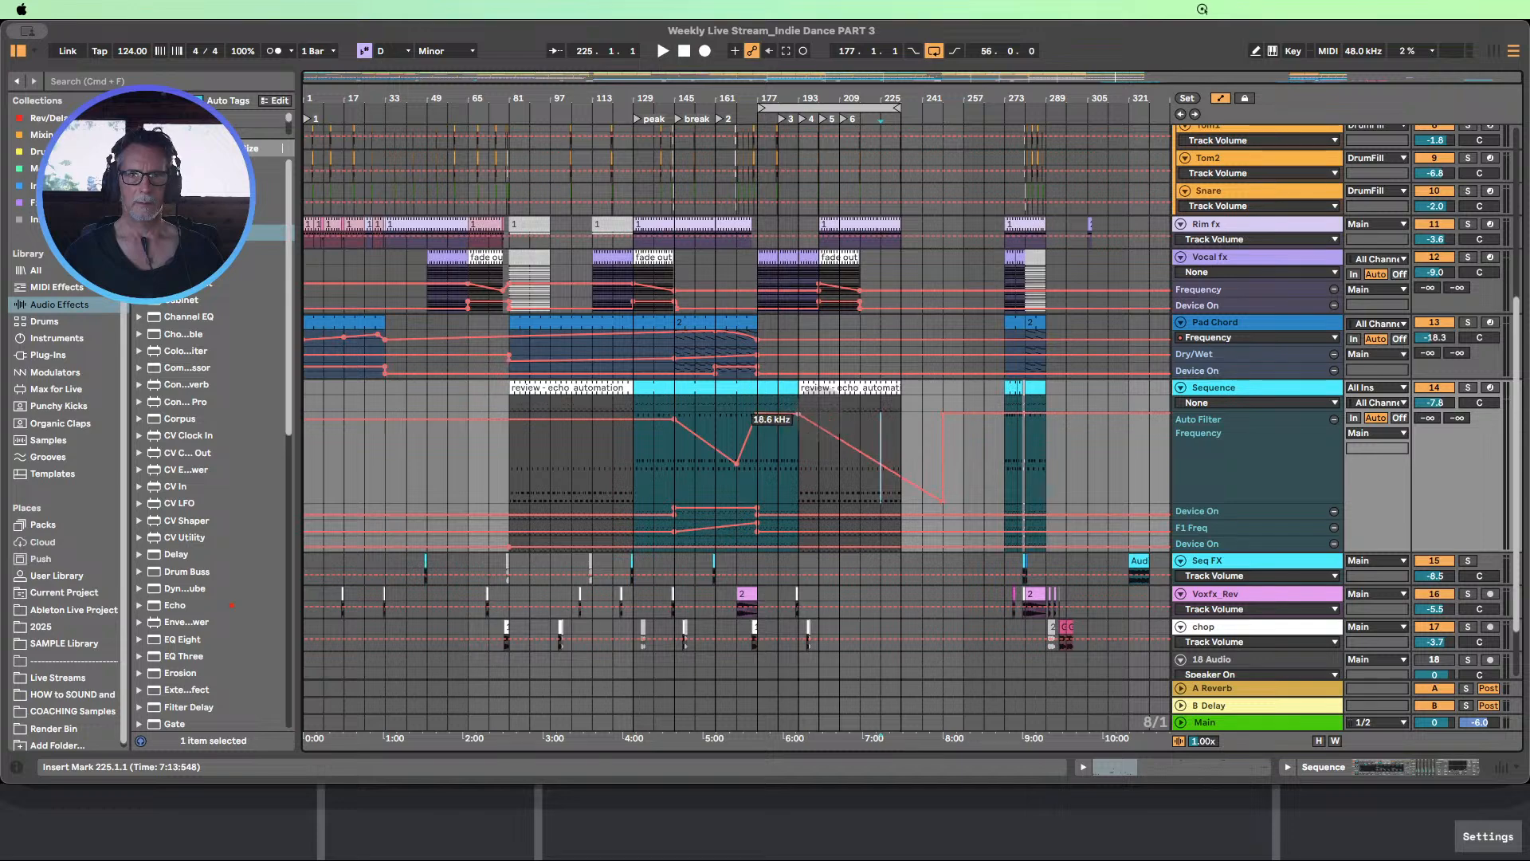
pyautogui.moveTo(944, 458); pyautogui.dragTo(922, 461)
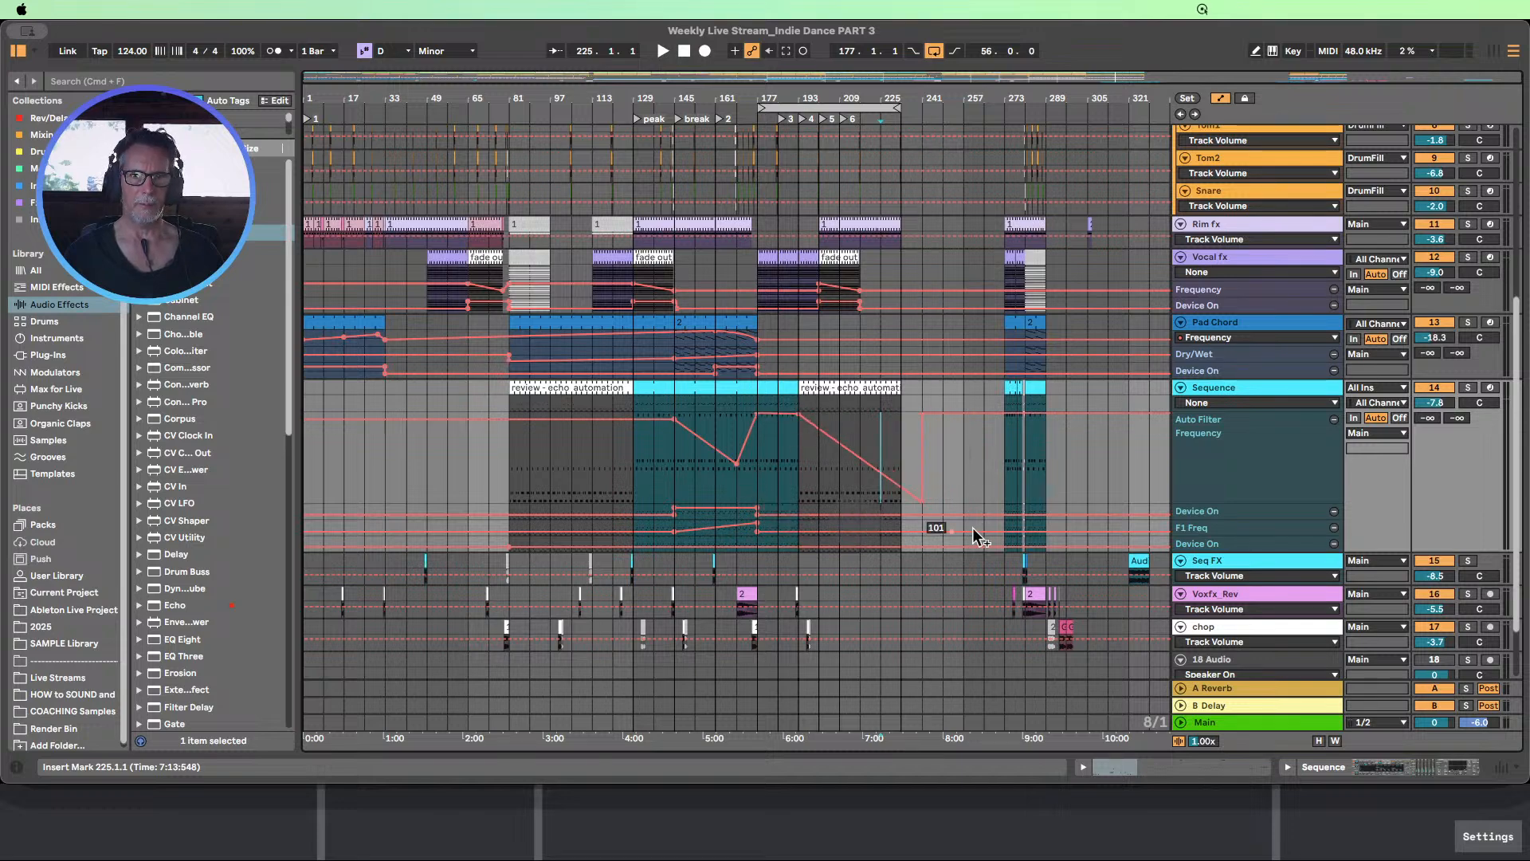
pyautogui.moveTo(1200, 519); pyautogui.dragTo(1200, 564)
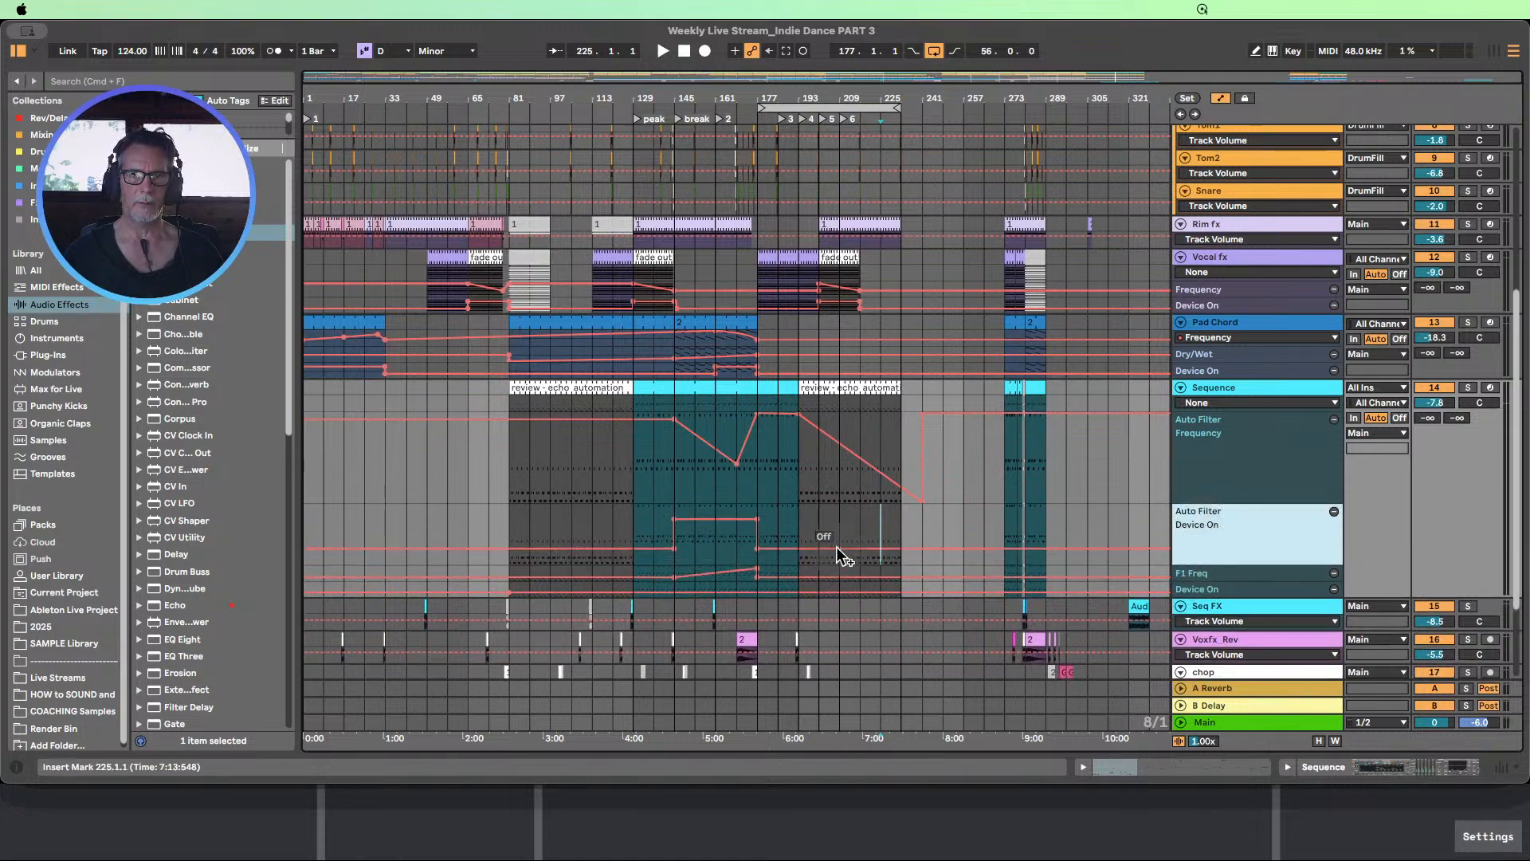
pyautogui.moveTo(757, 546); pyautogui.dragTo(922, 538)
# Enlarge the Rim fx track and open its automation device choices, leaving the lane on Mixer Track Volume
pyautogui.scroll(6, 973, 526)
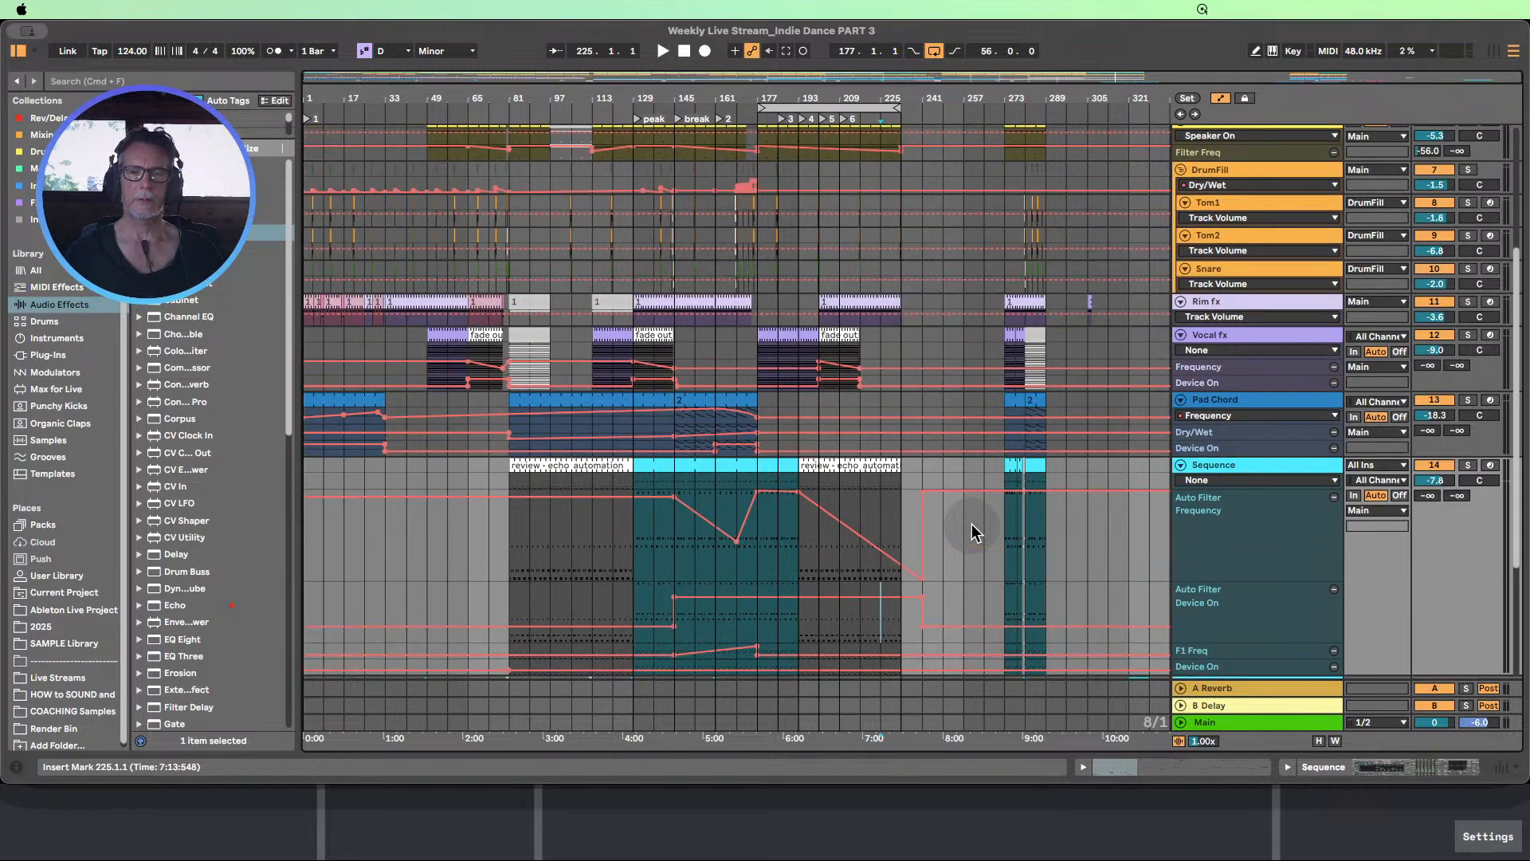
pyautogui.scroll(-2, 968, 523)
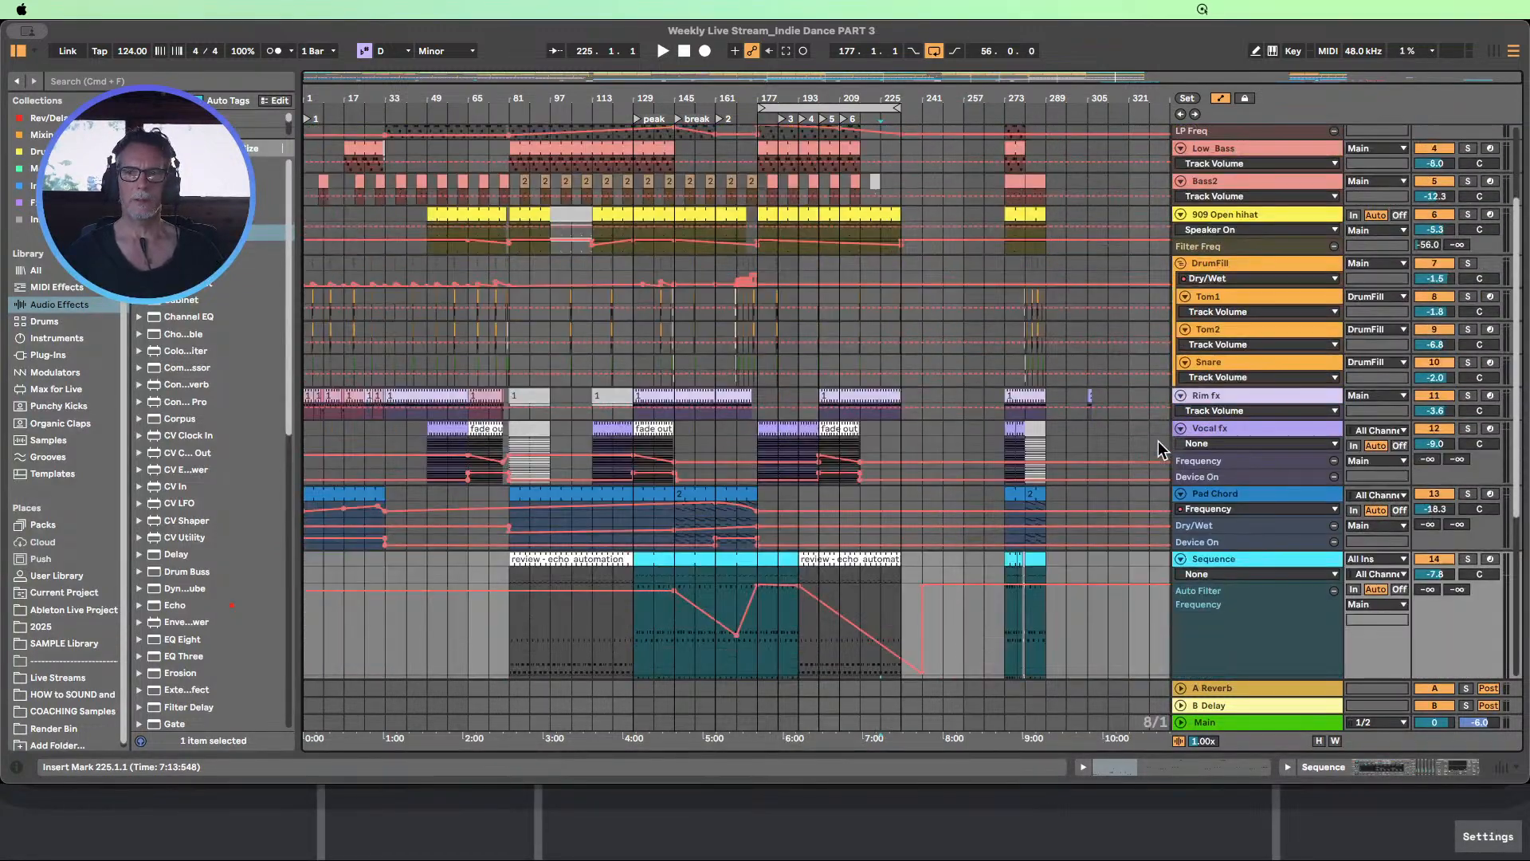
pyautogui.click(1208, 418)
pyautogui.click(1206, 412)
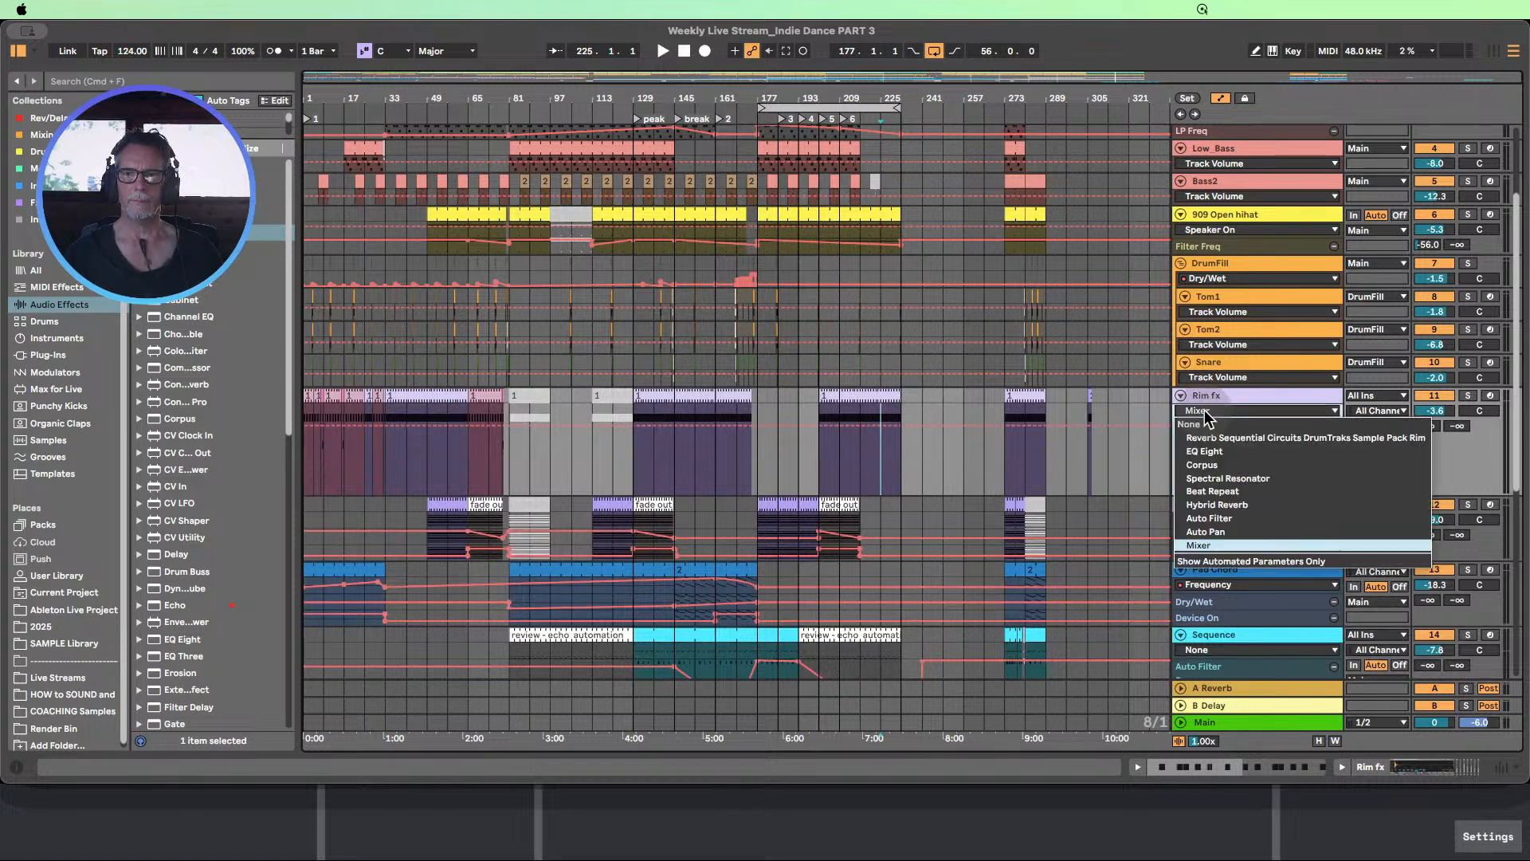
pyautogui.click(1156, 404)
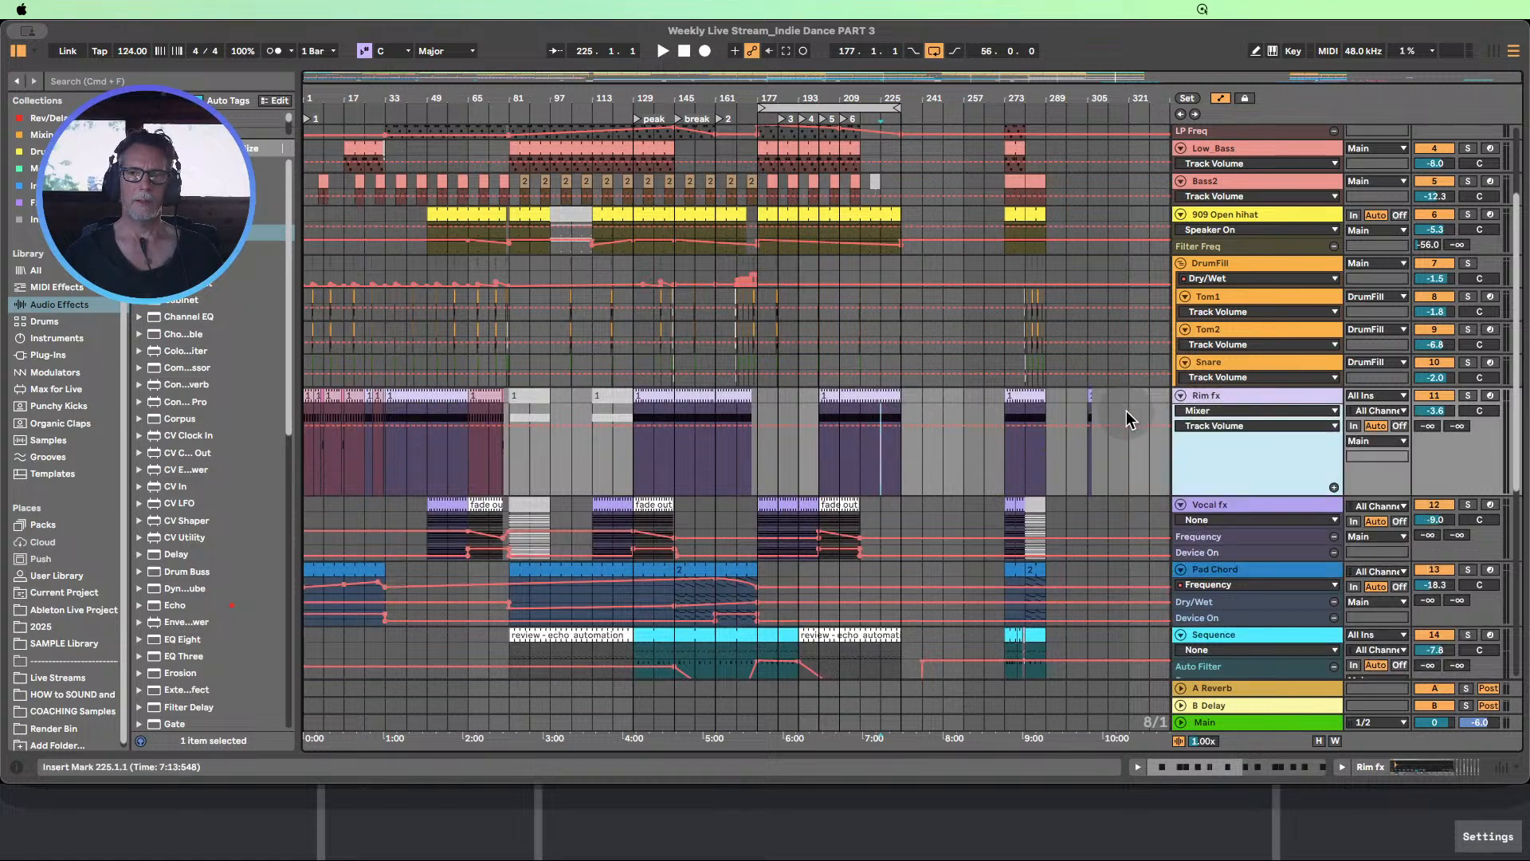
# Copy the 8-bar Pad Chord clip at bar 273 to bar 201 and repeat it up to bar 233
pyautogui.scroll(3, 1154, 456)
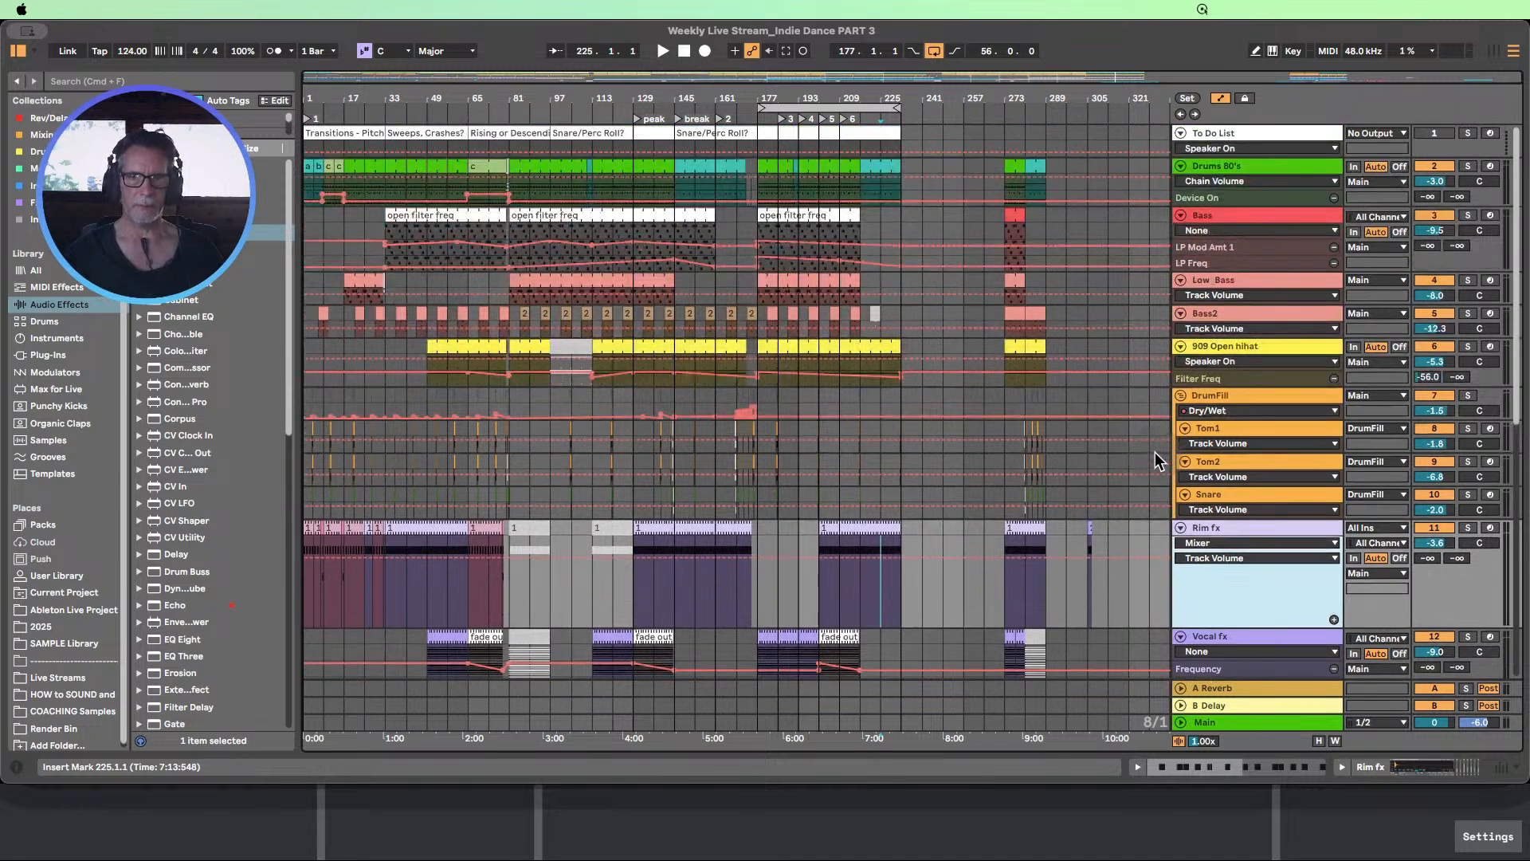
pyautogui.scroll(-5, 1155, 452)
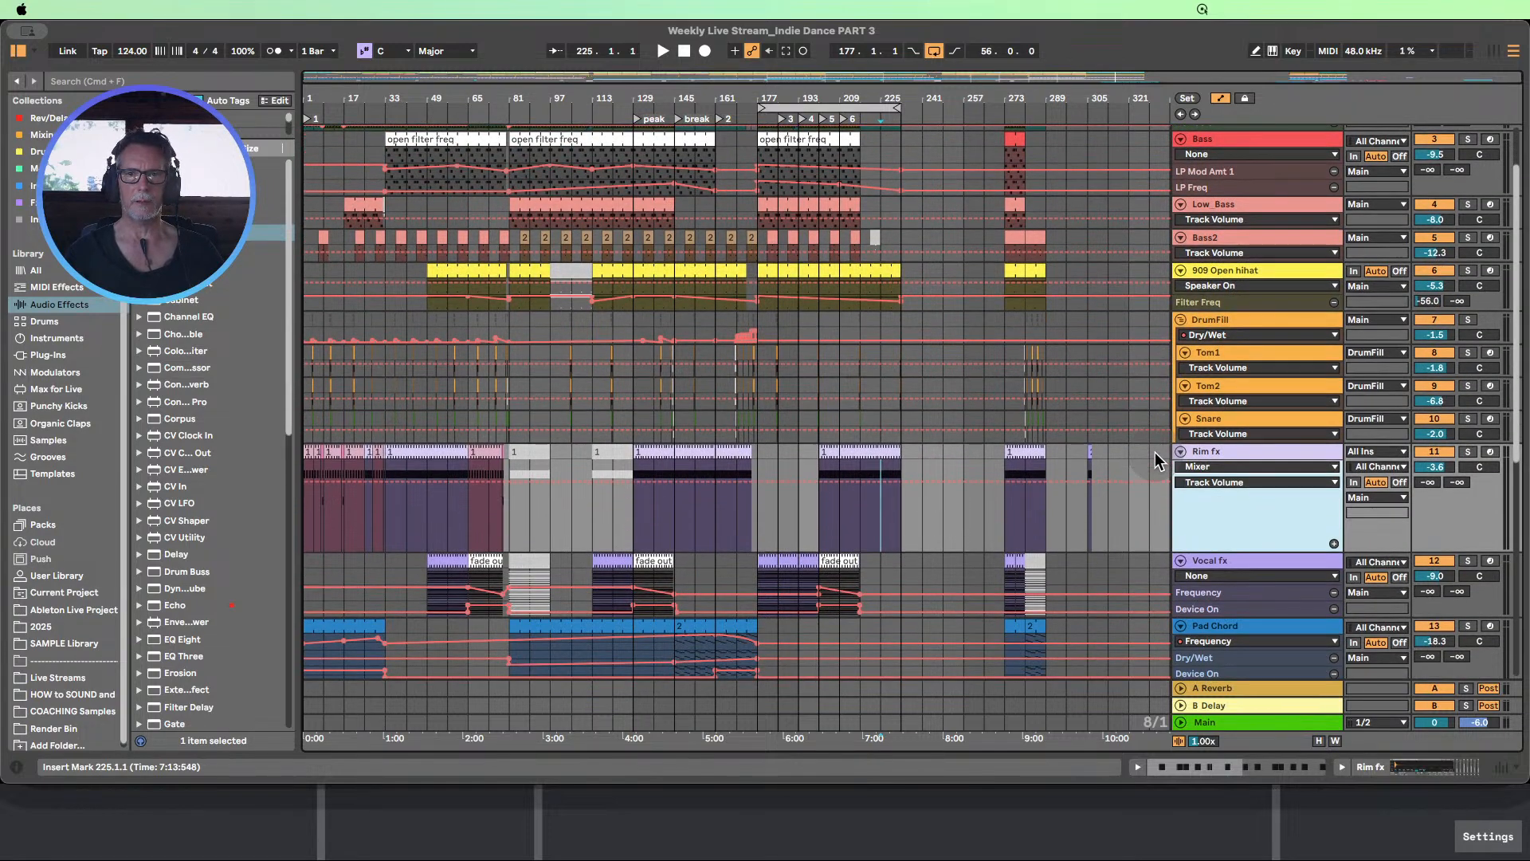
pyautogui.scroll(-7, 1155, 452)
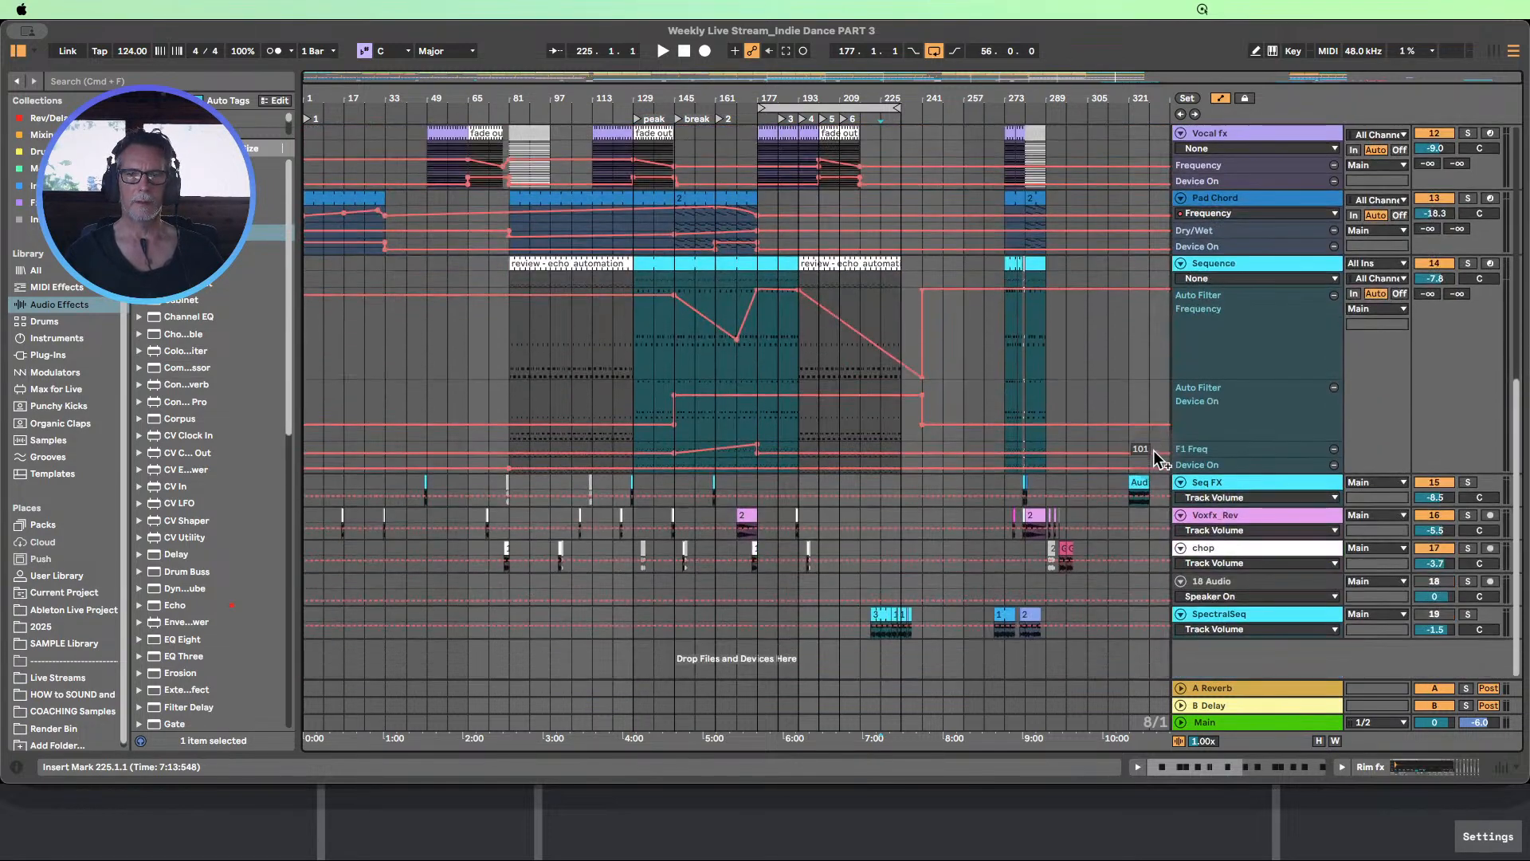
pyautogui.scroll(2, 1155, 452)
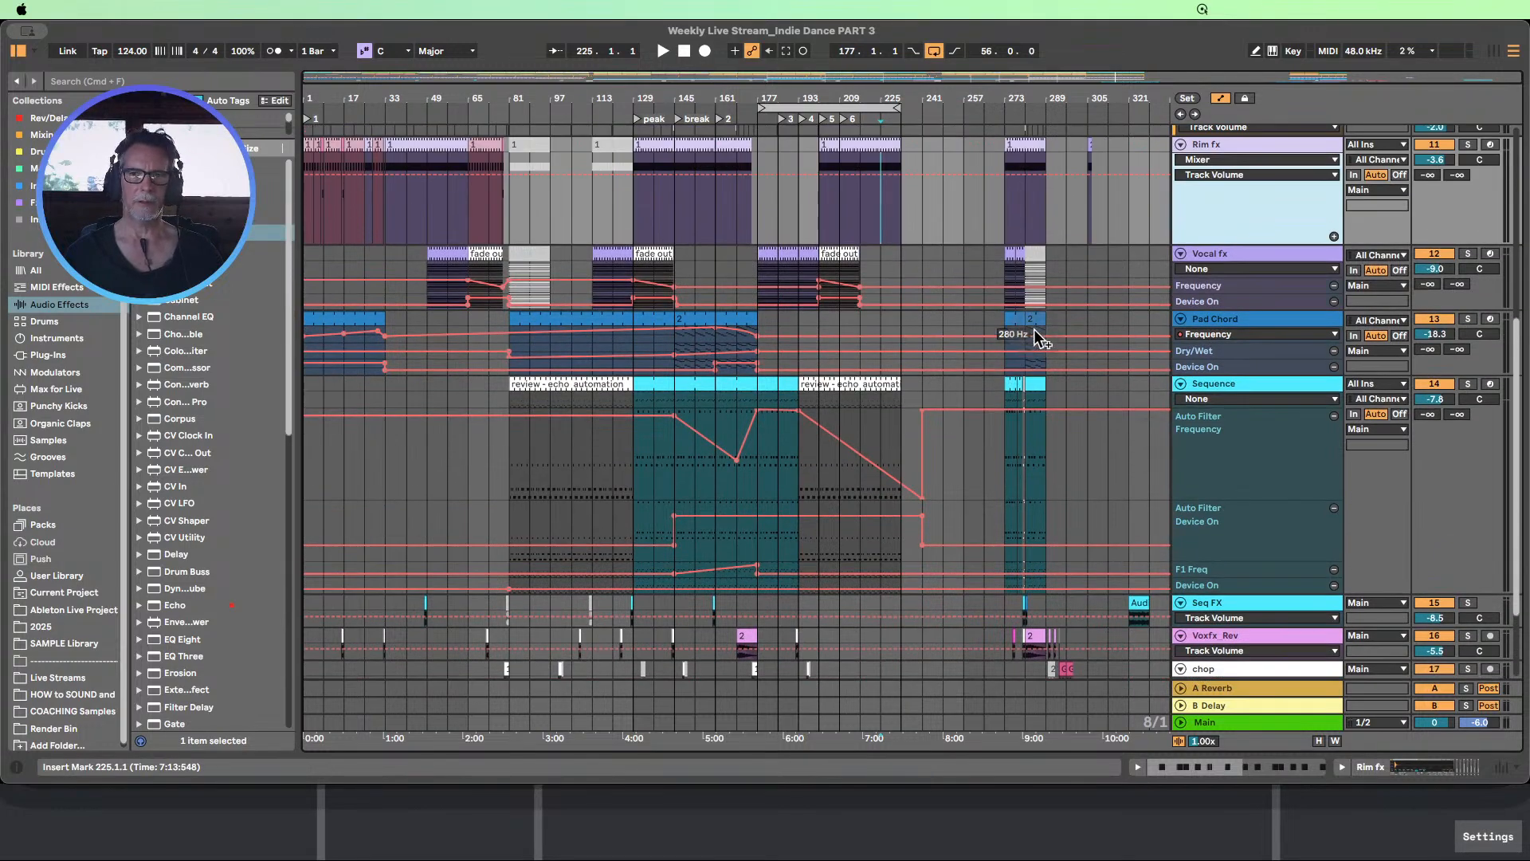
pyautogui.click(1020, 319)
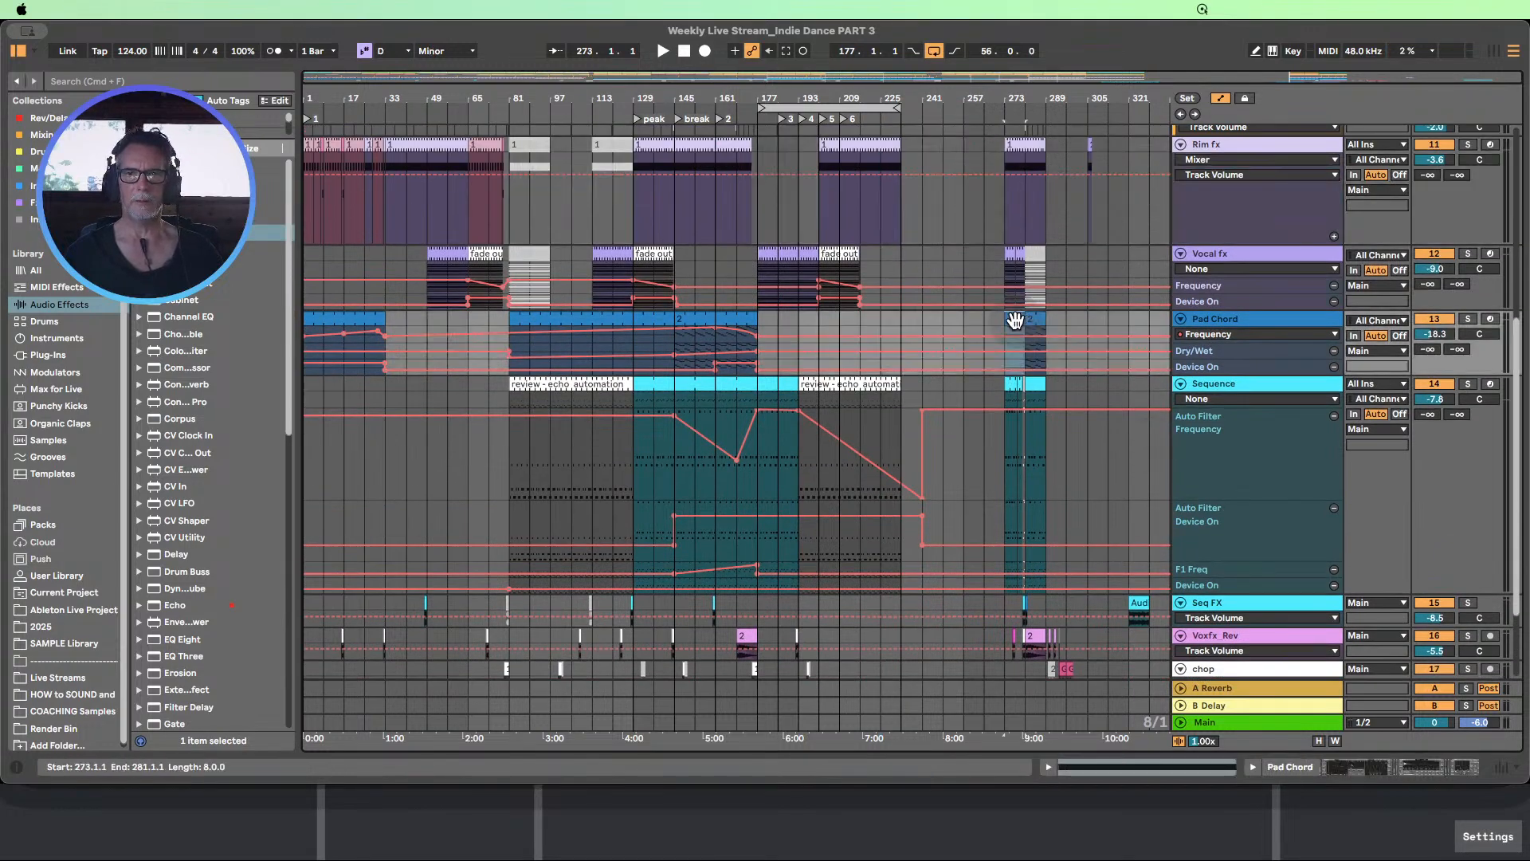
pyautogui.moveTo(1013, 323); pyautogui.dragTo(820, 319)
# Play the arrangement from locator 4 at bar 193 and bring the Pad Chord and Sequence tracks into view
pyautogui.scroll(3, 815, 310)
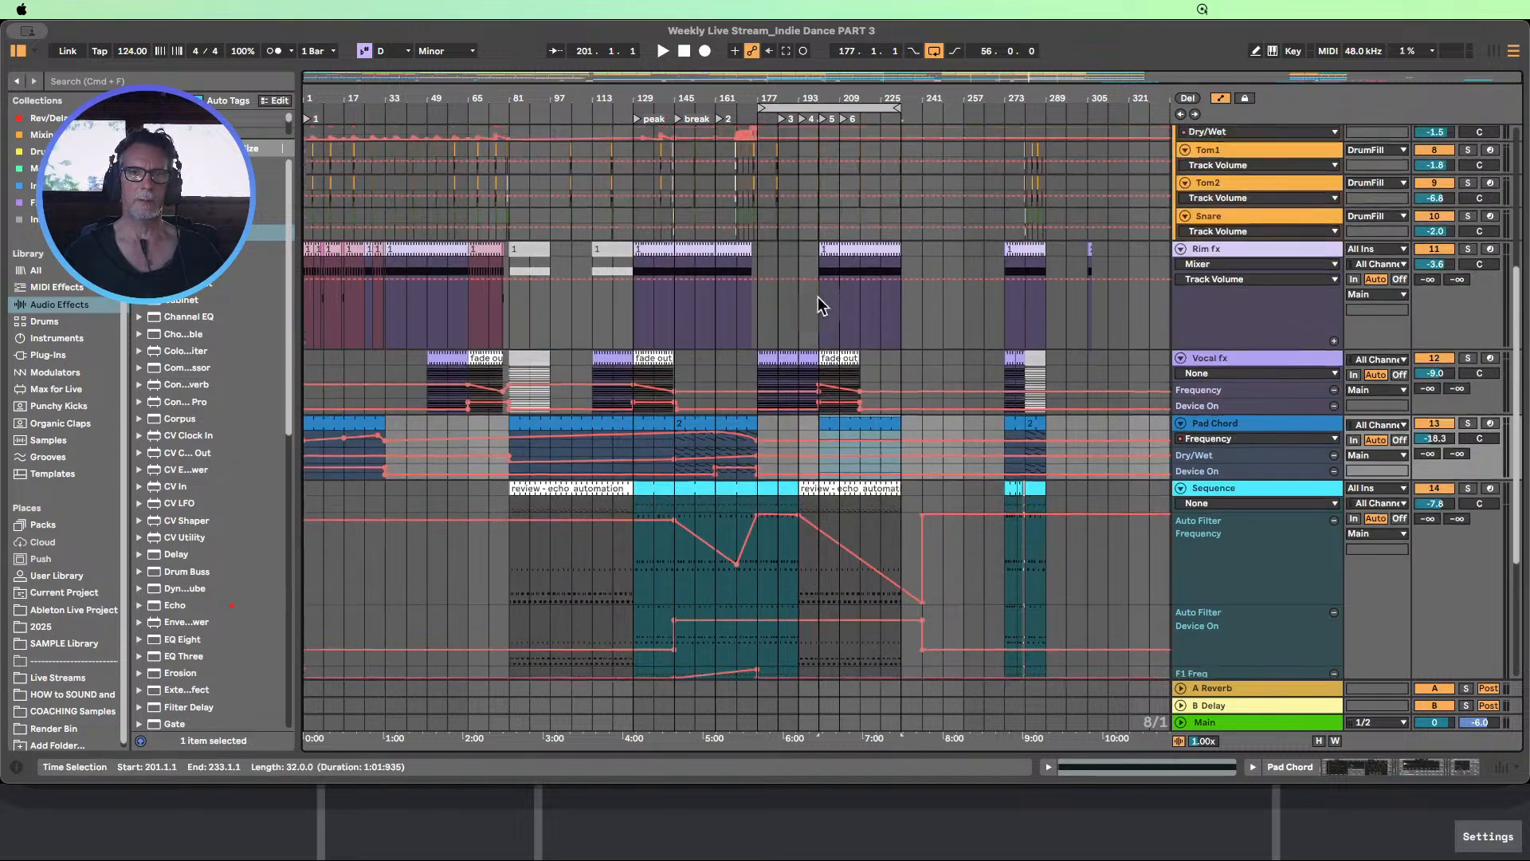
pyautogui.scroll(5, 819, 286)
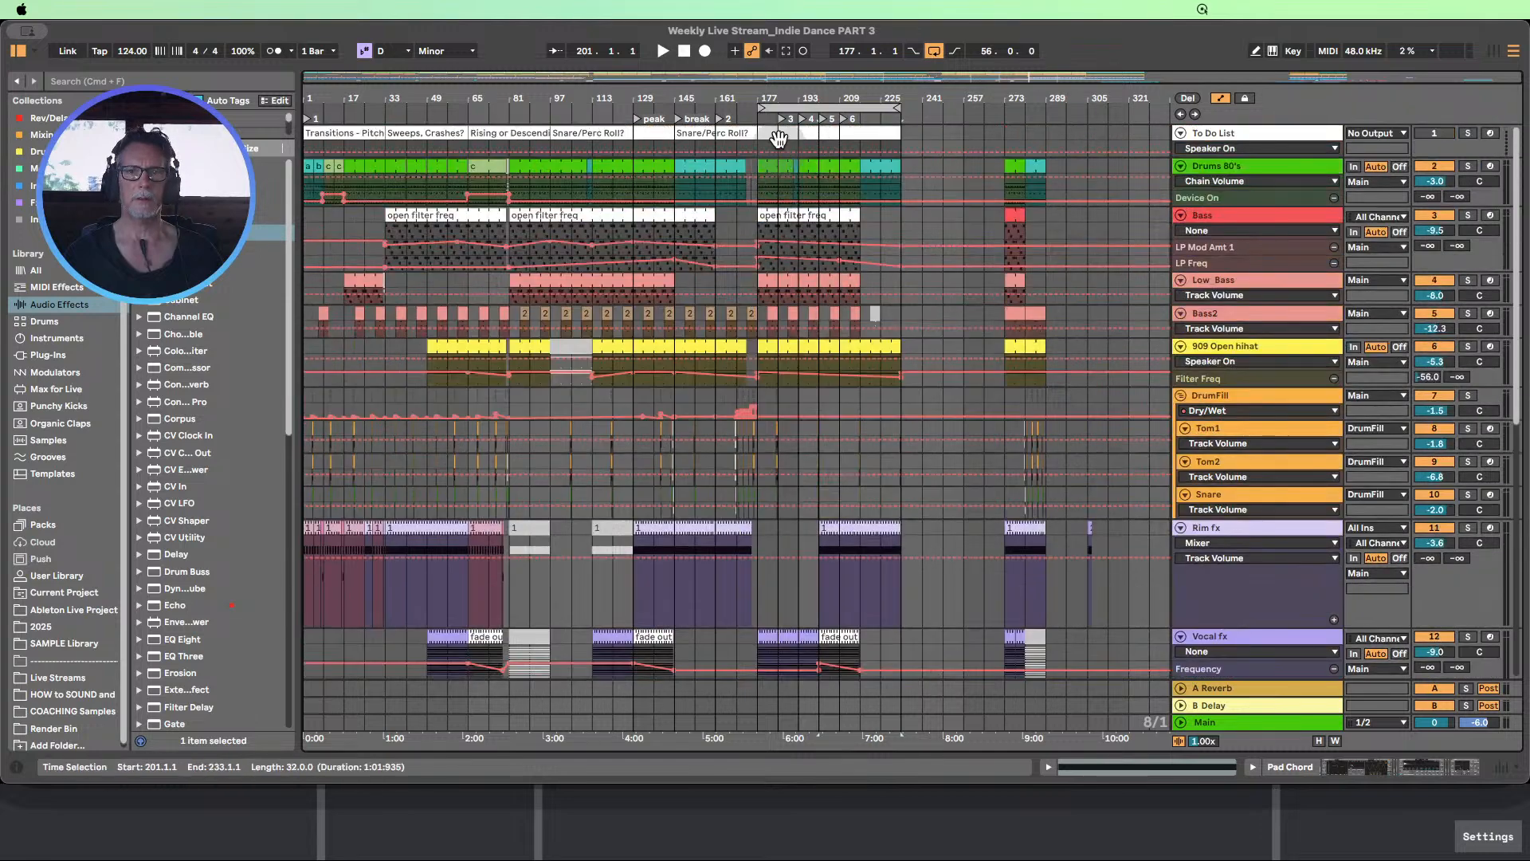
pyautogui.click(802, 118)
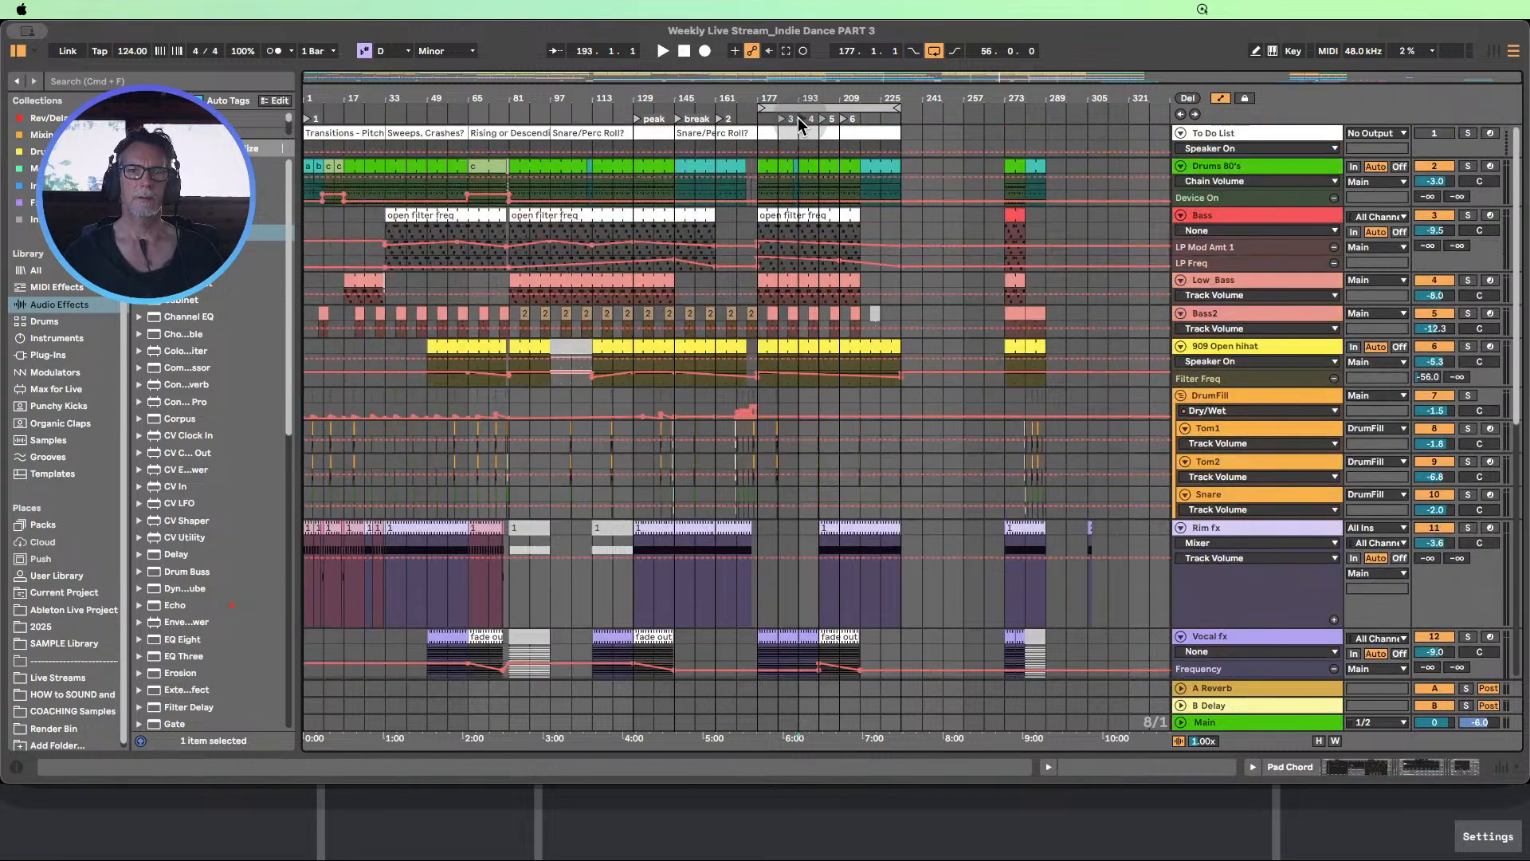
pyautogui.click(663, 50)
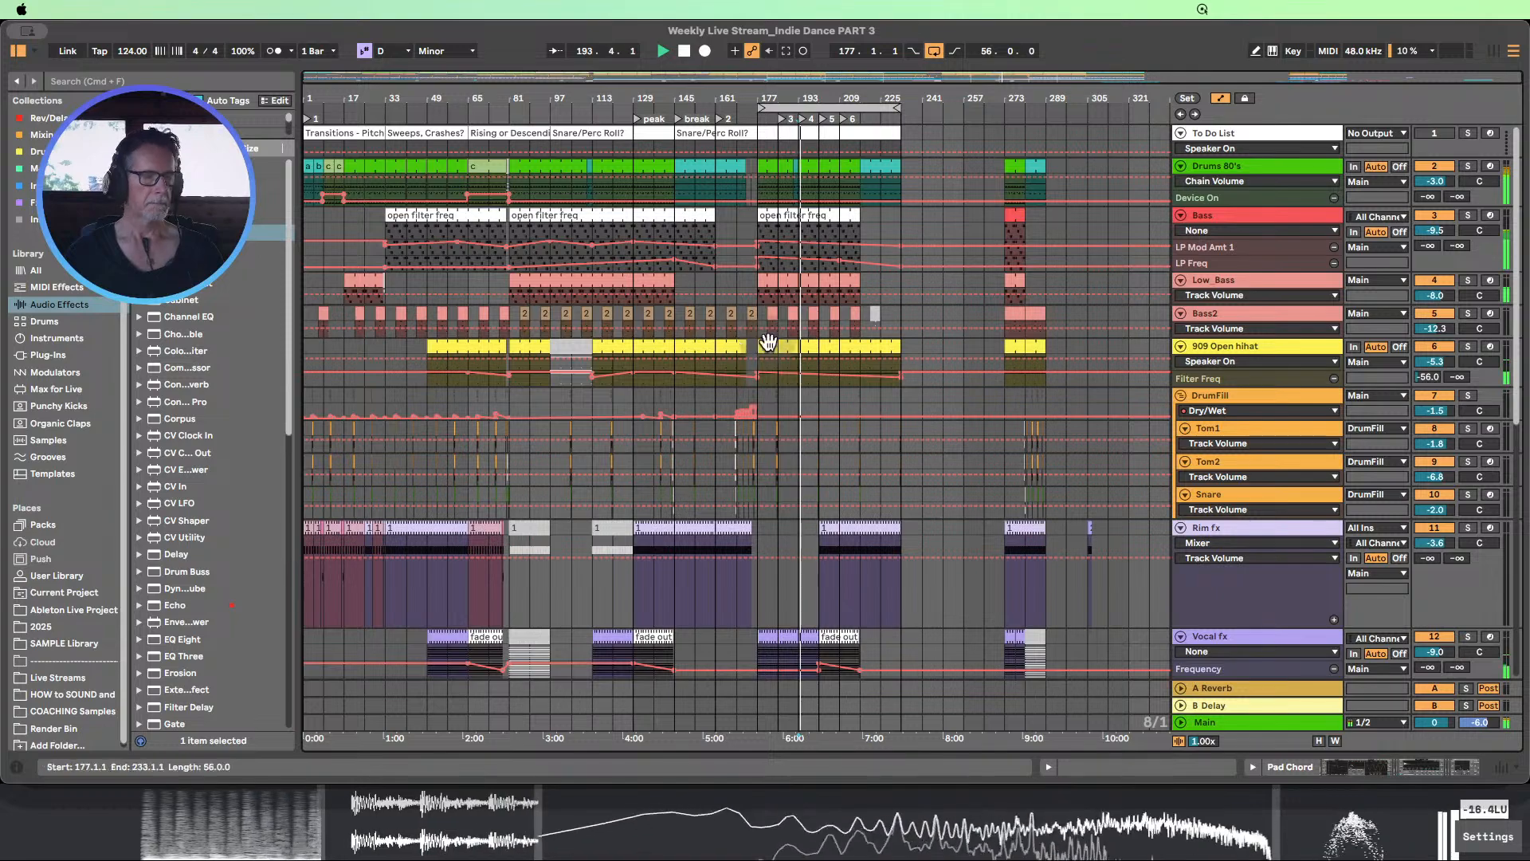
pyautogui.scroll(-10, 1052, 434)
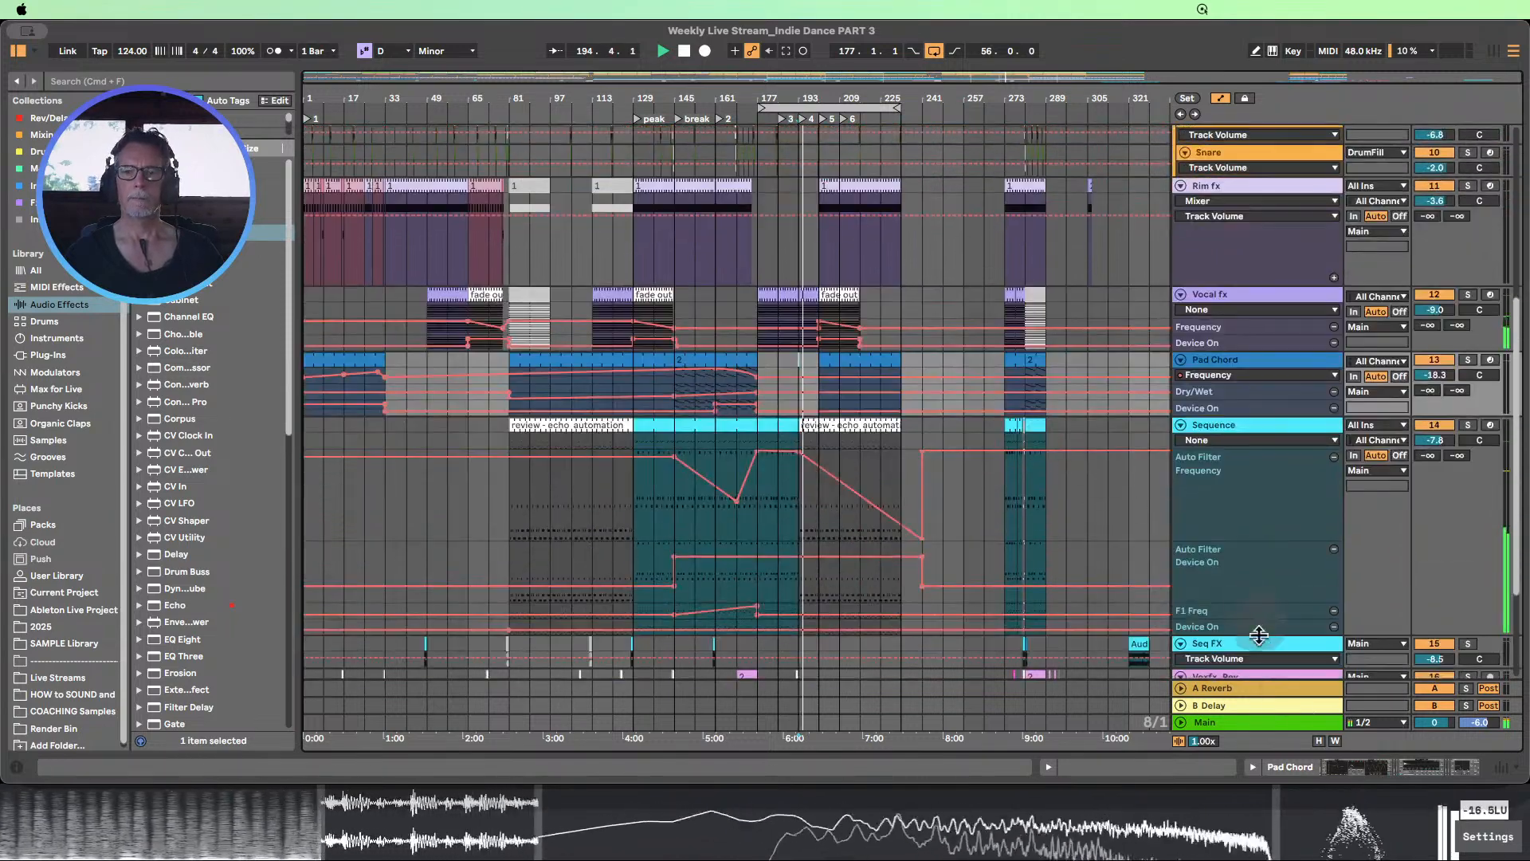
# Fit all tracks into the arrangement height and hide the automation lanes
pyautogui.click(1319, 741)
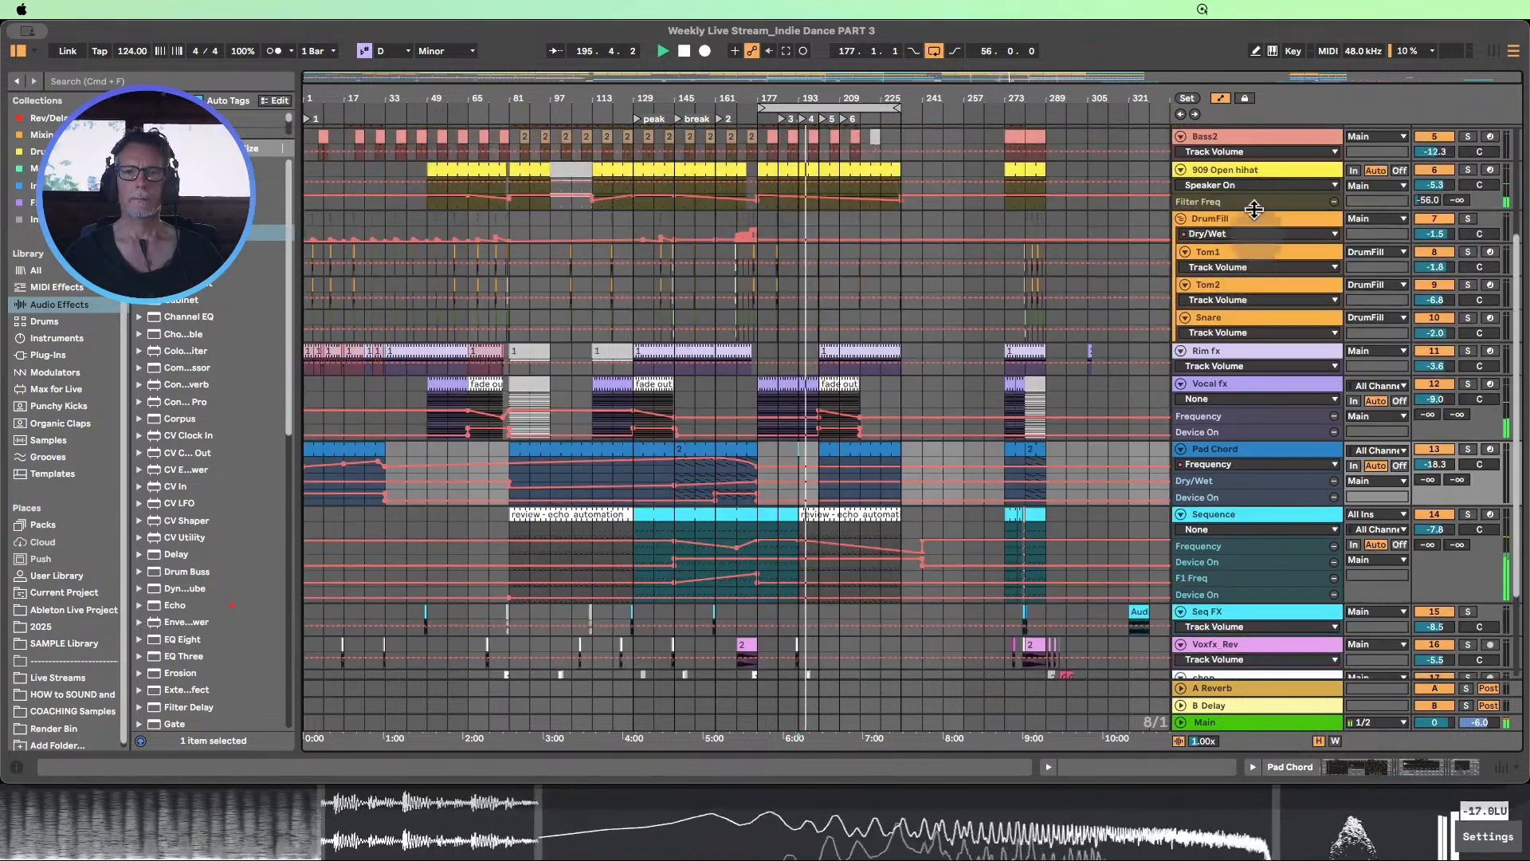
pyautogui.click(1222, 95)
pyautogui.press('h')
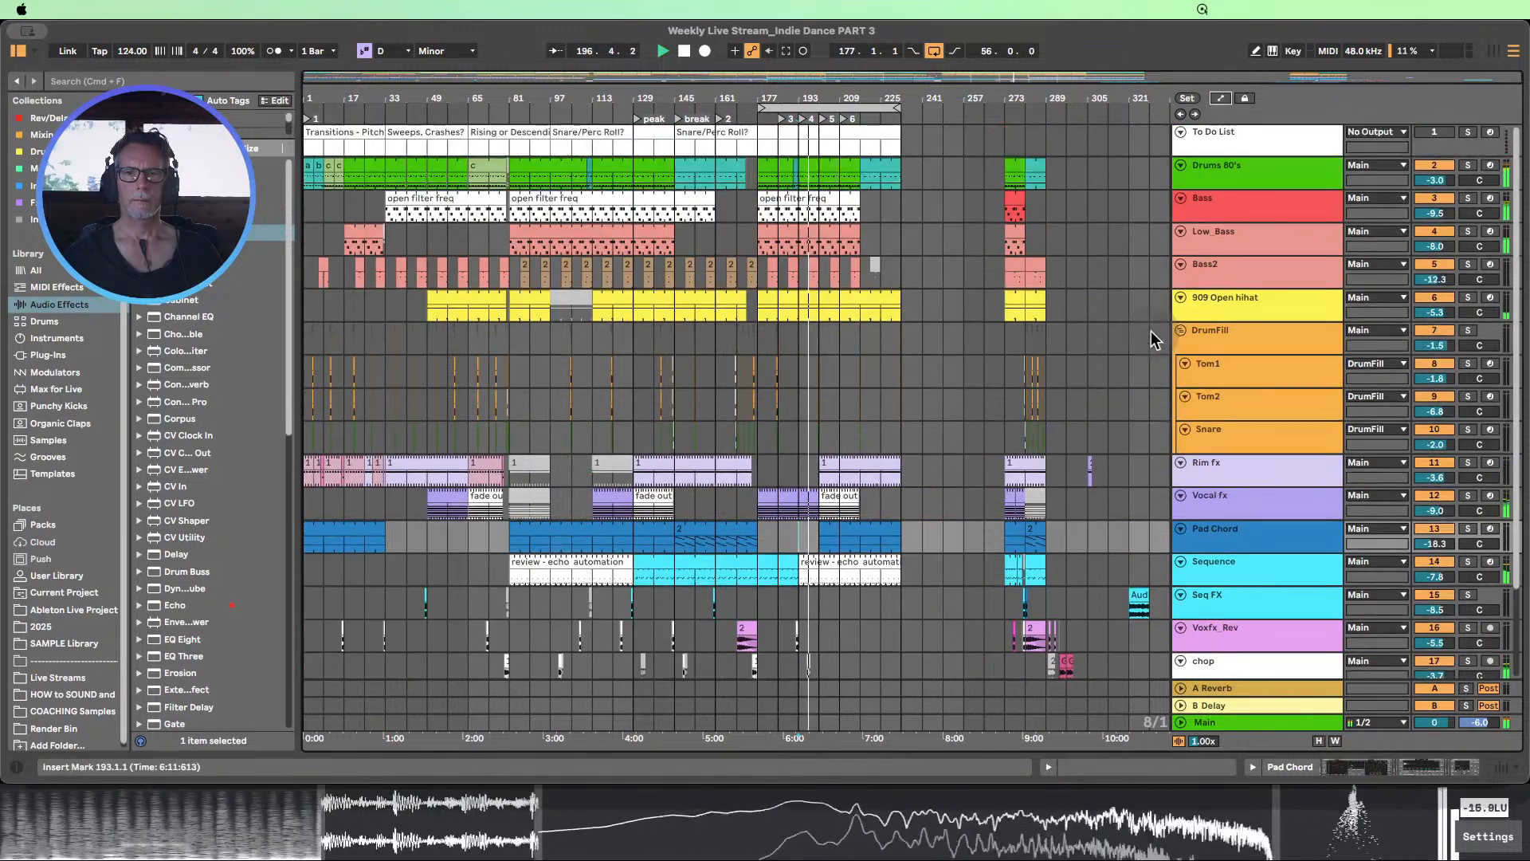
# Review all tracks from the To Do List to SpectralSeq during playback up to about bar 209, and stop playback
pyautogui.scroll(-3, 1151, 332)
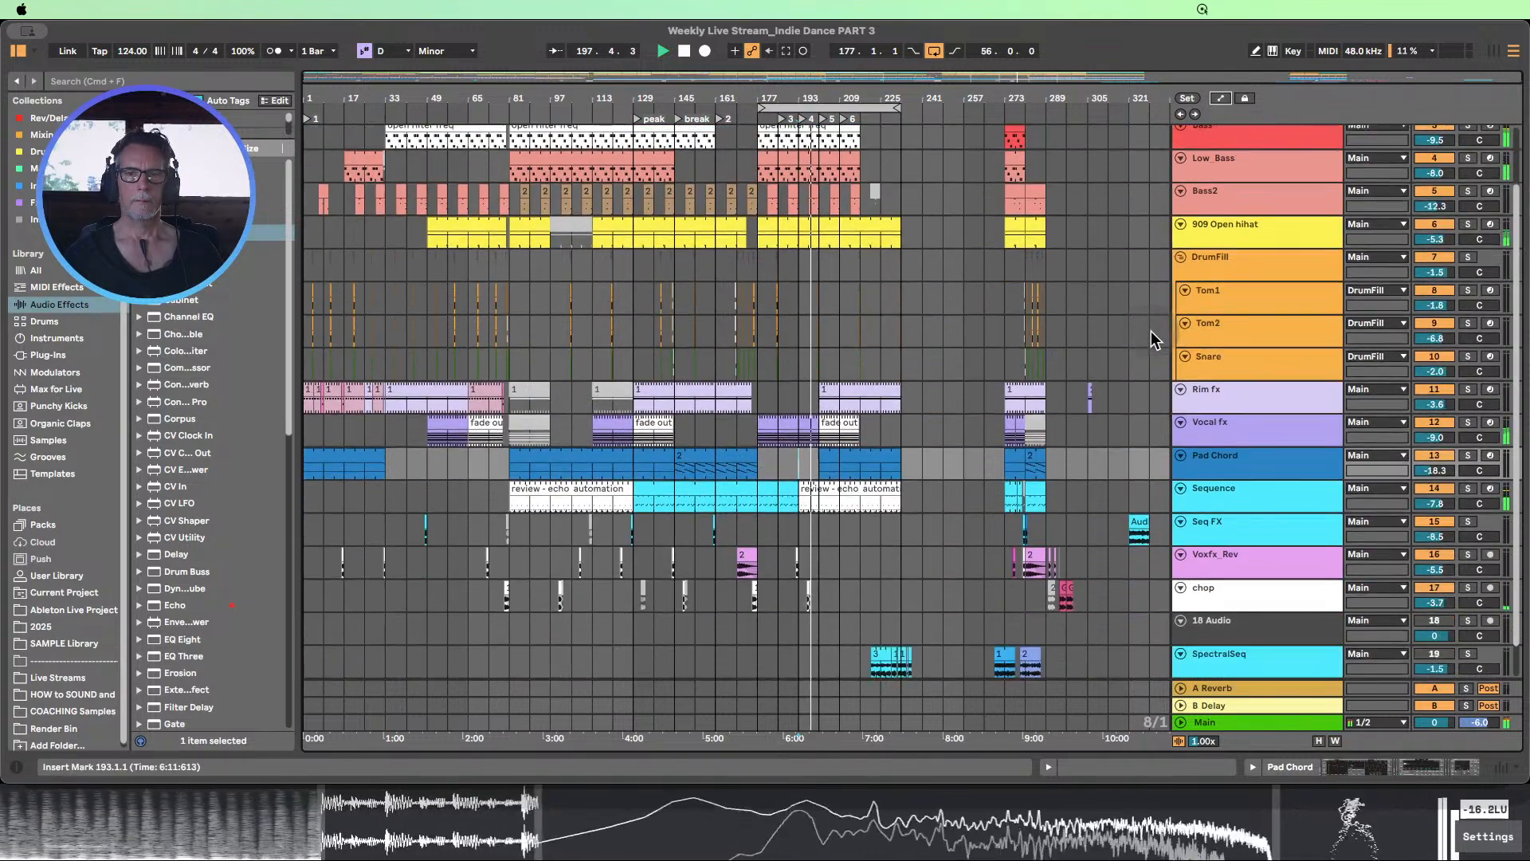
pyautogui.scroll(-1, 1103, 354)
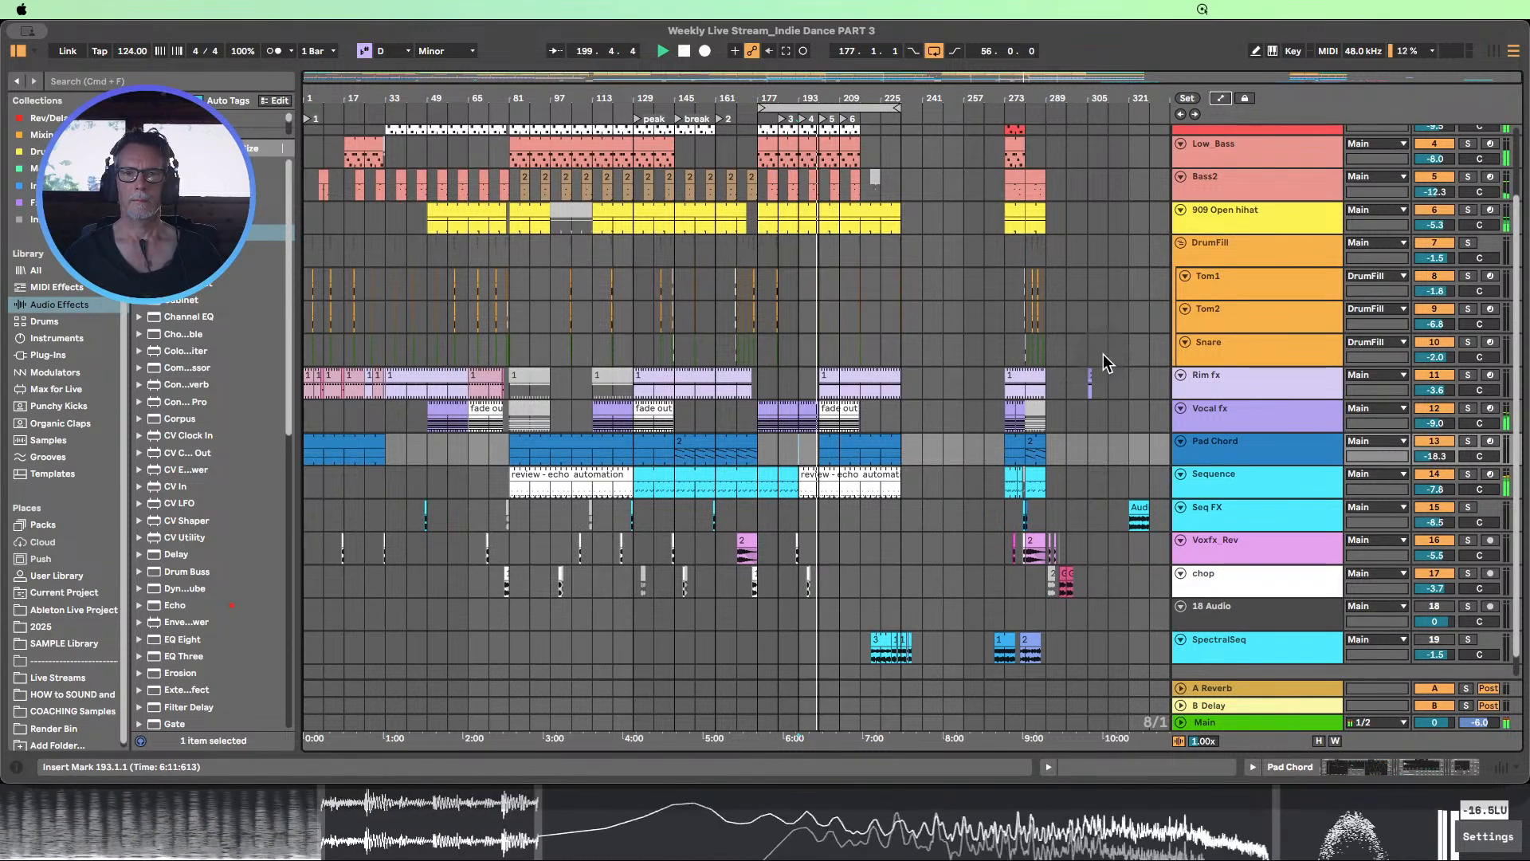
pyautogui.scroll(1, 1103, 354)
pyautogui.scroll(3, 1103, 353)
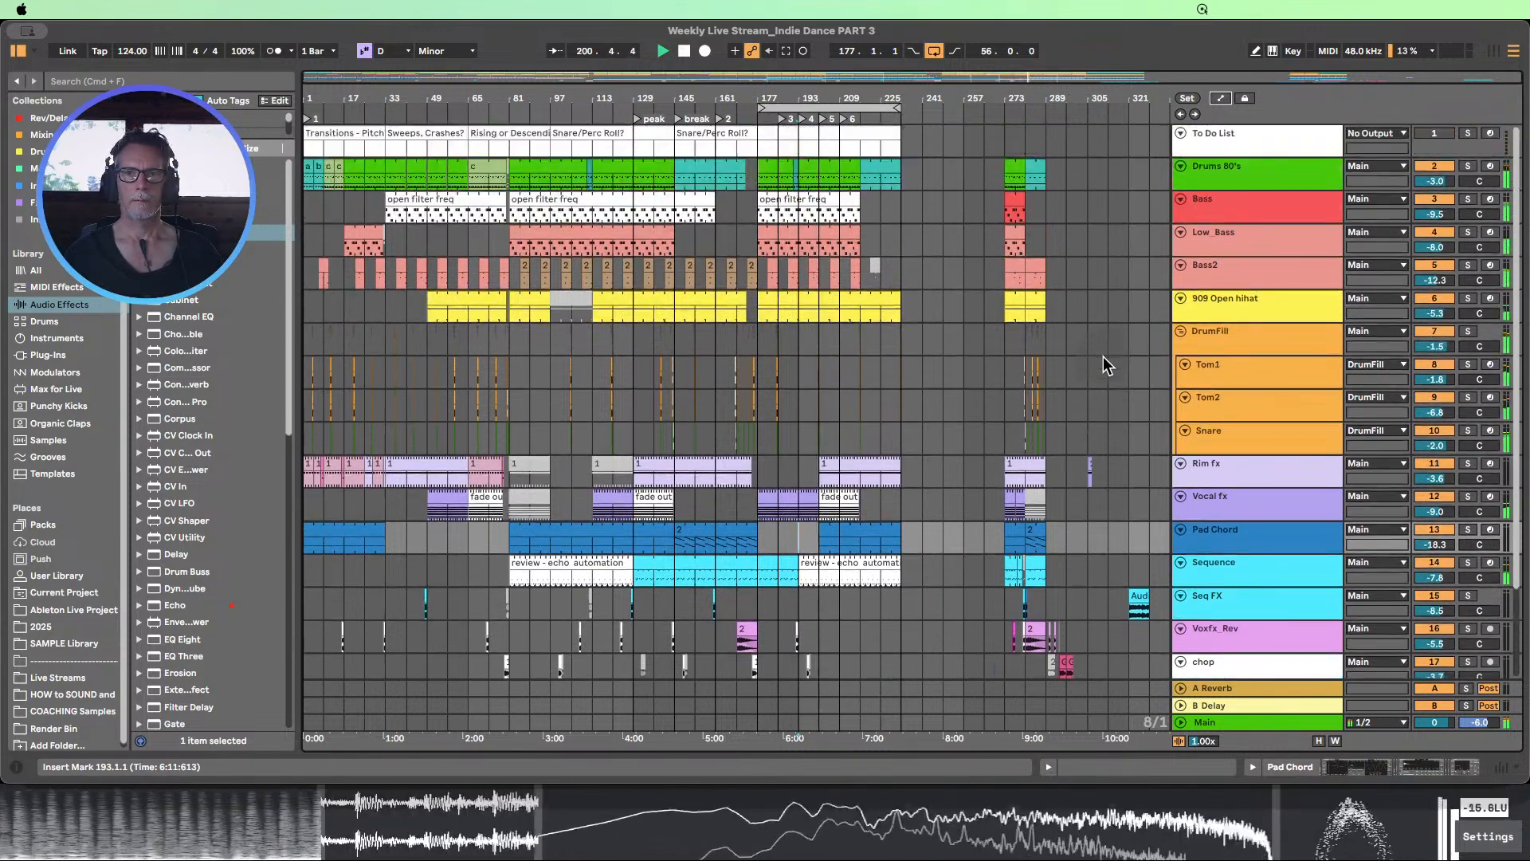
pyautogui.scroll(-2, 1103, 357)
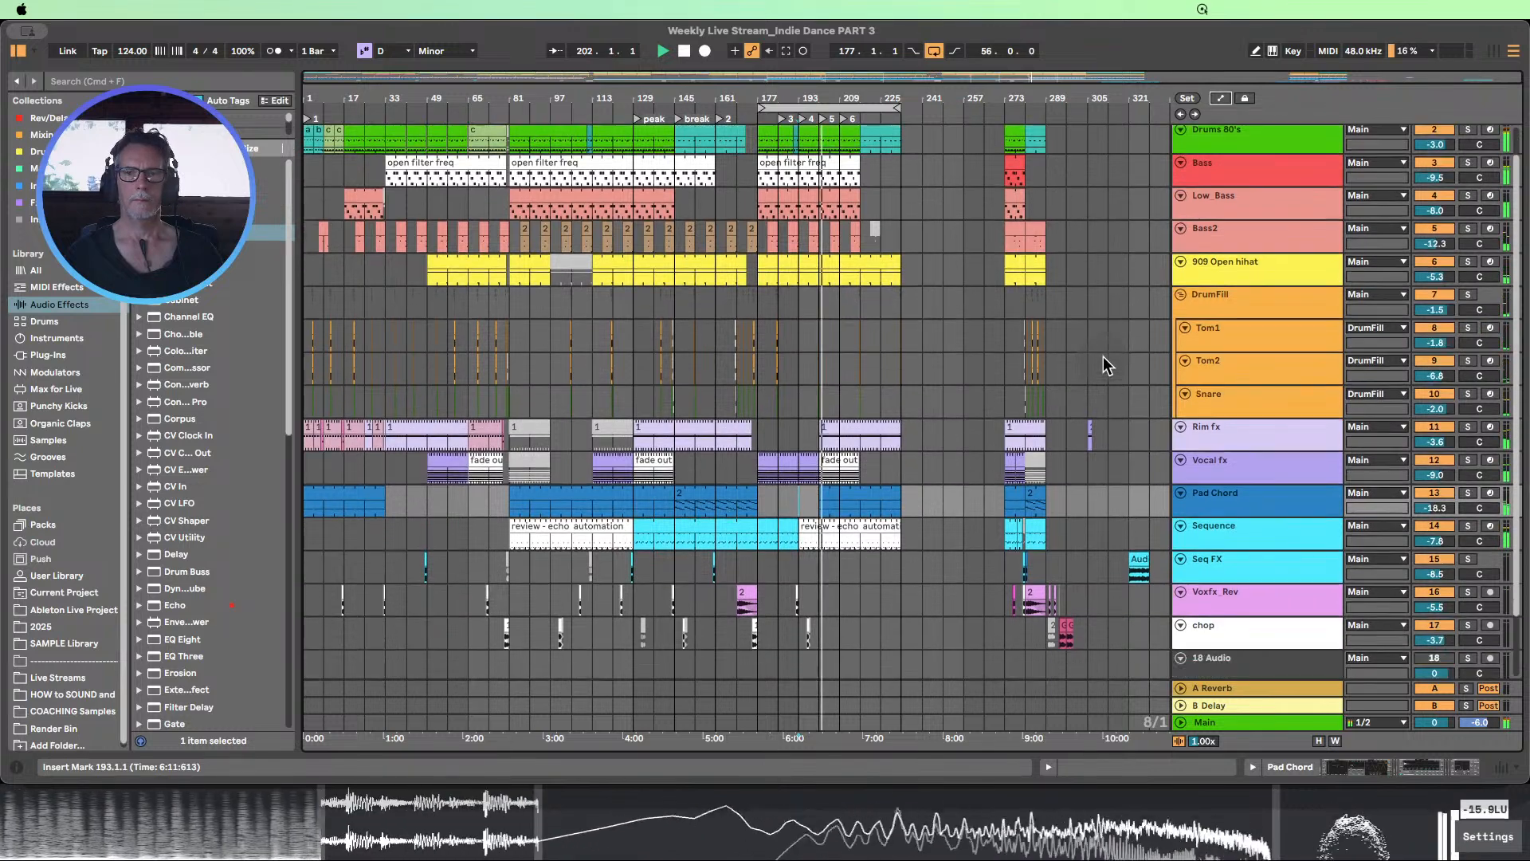
pyautogui.scroll(-1, 1108, 351)
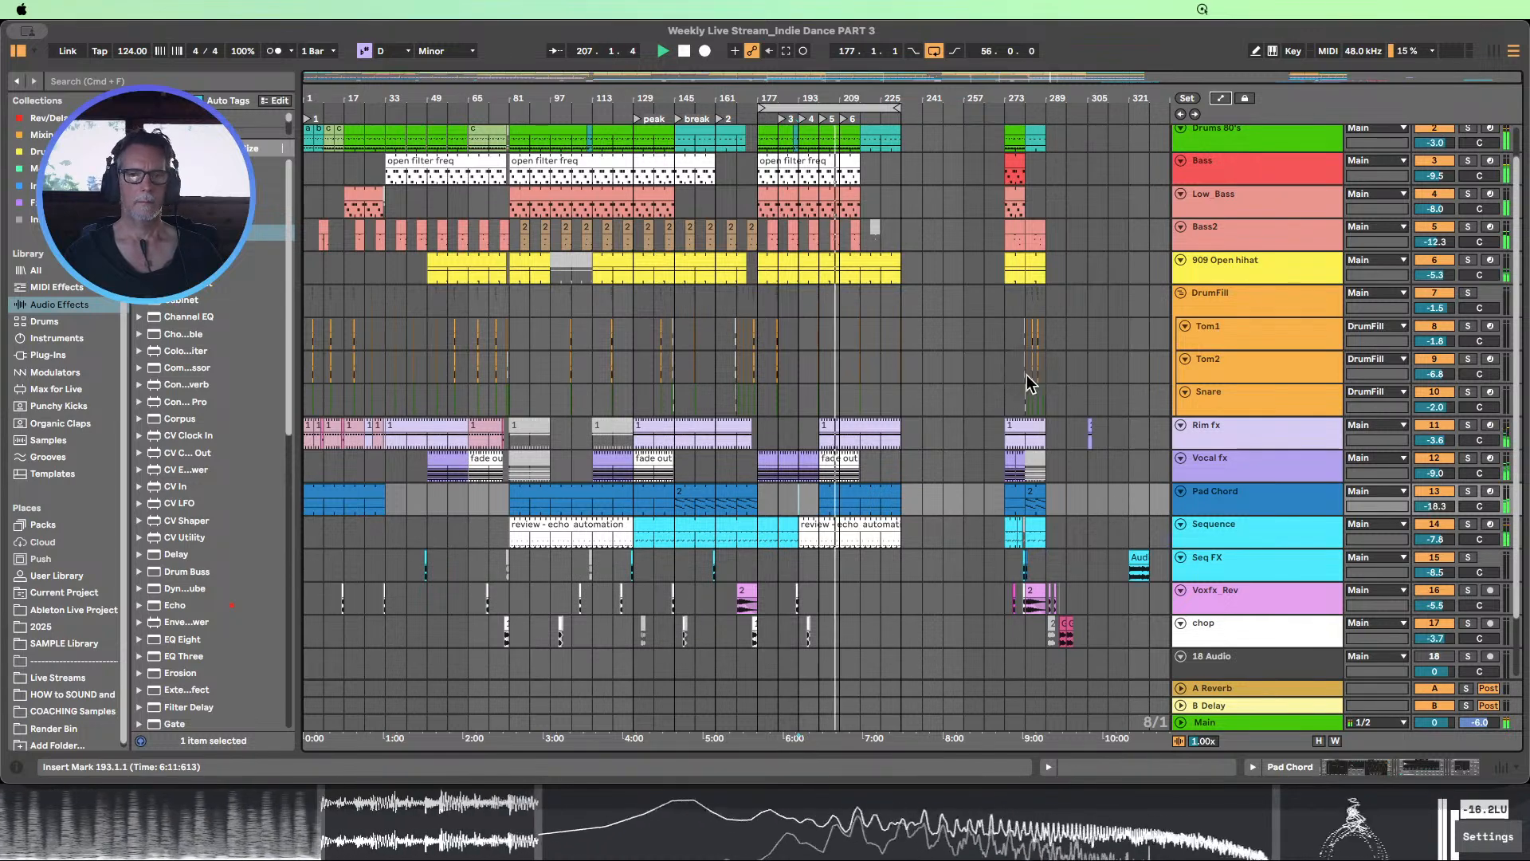
pyautogui.scroll(-2, 1027, 376)
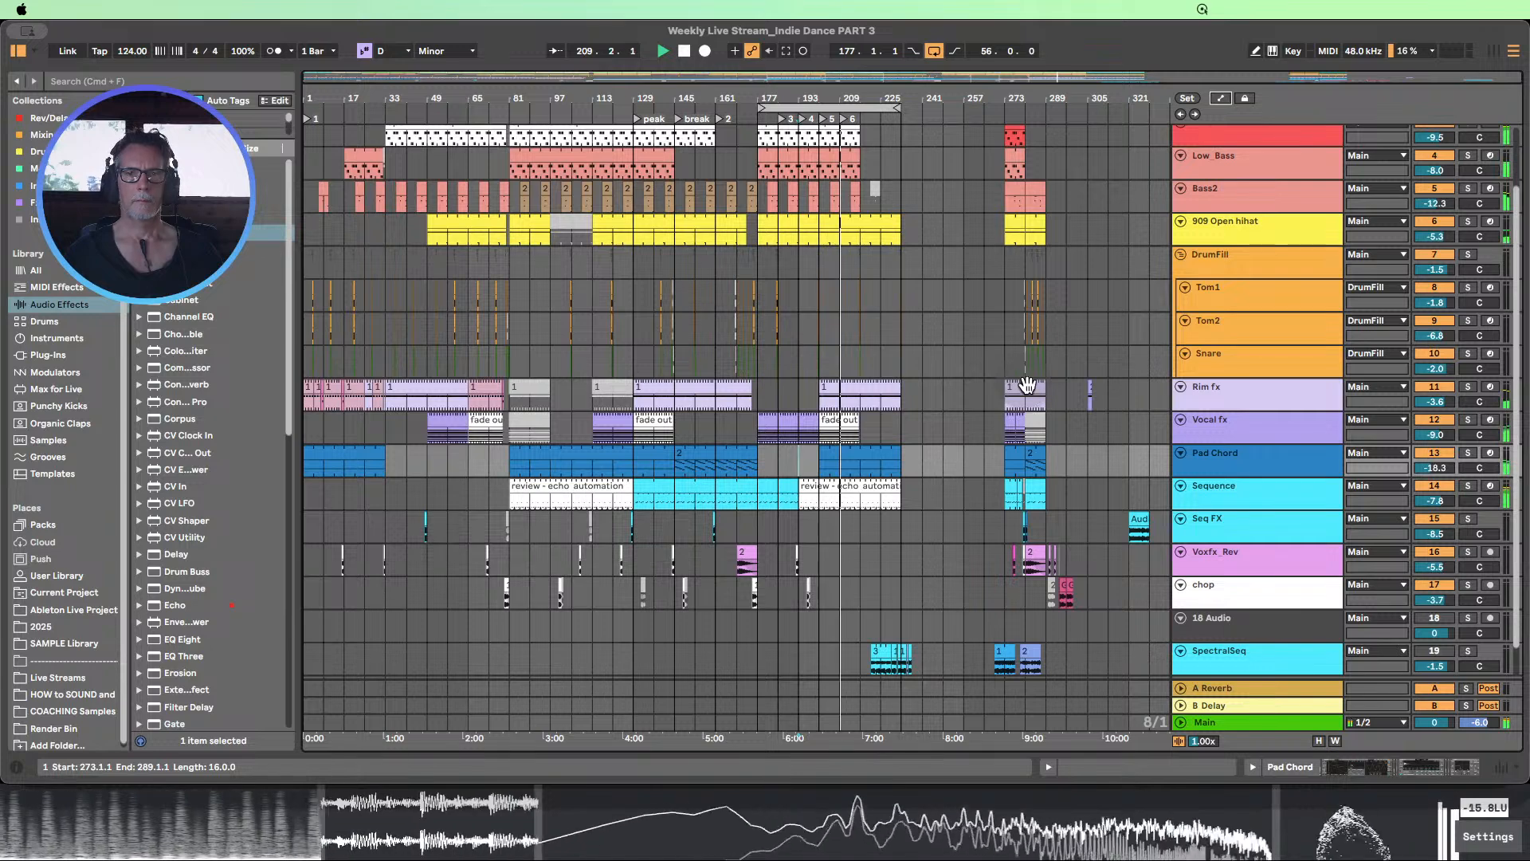
pyautogui.click(685, 53)
# Copy the 8-bar Voxfx_Rev clip at bar 169 to bar 225
pyautogui.click(747, 555)
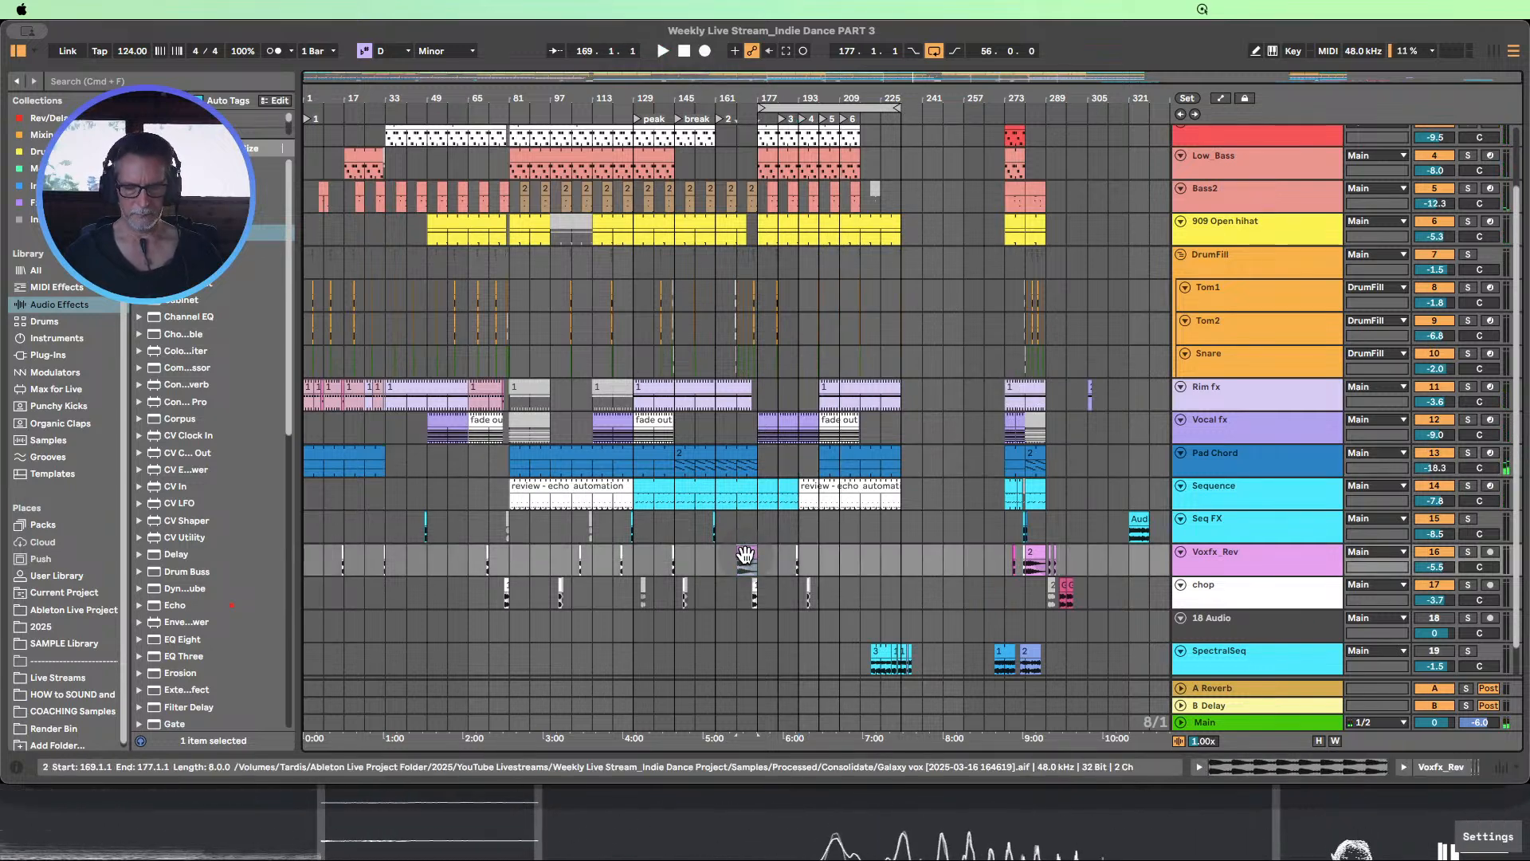
pyautogui.moveTo(746, 556); pyautogui.dragTo(881, 557)
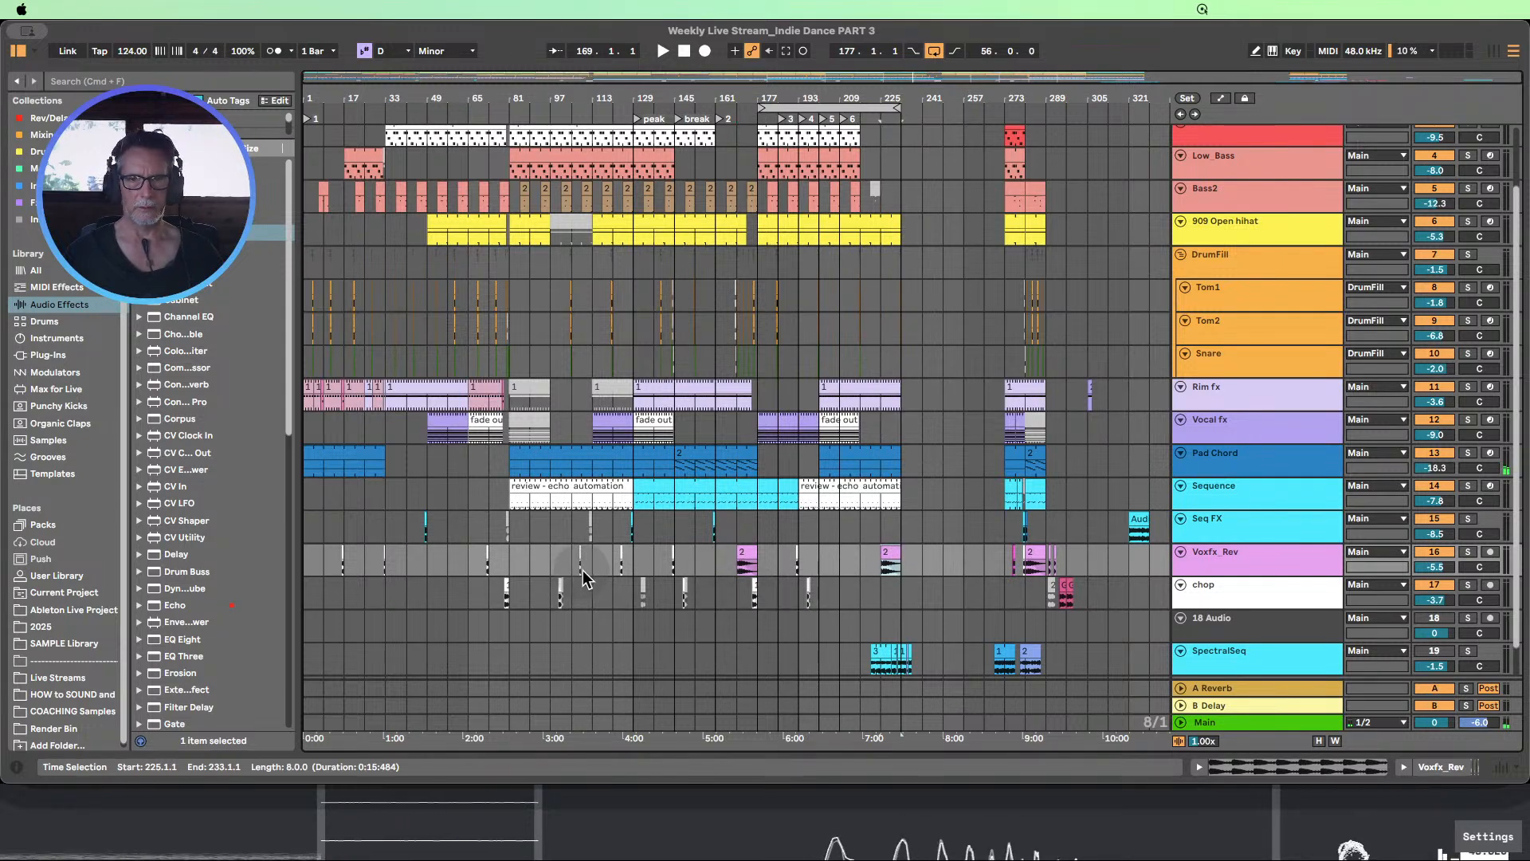
# Copy the Seq FX track's 16-bar section from bar 153 to 169, including its effect clip, to bar 209
pyautogui.moveTo(699, 534); pyautogui.dragTo(738, 530)
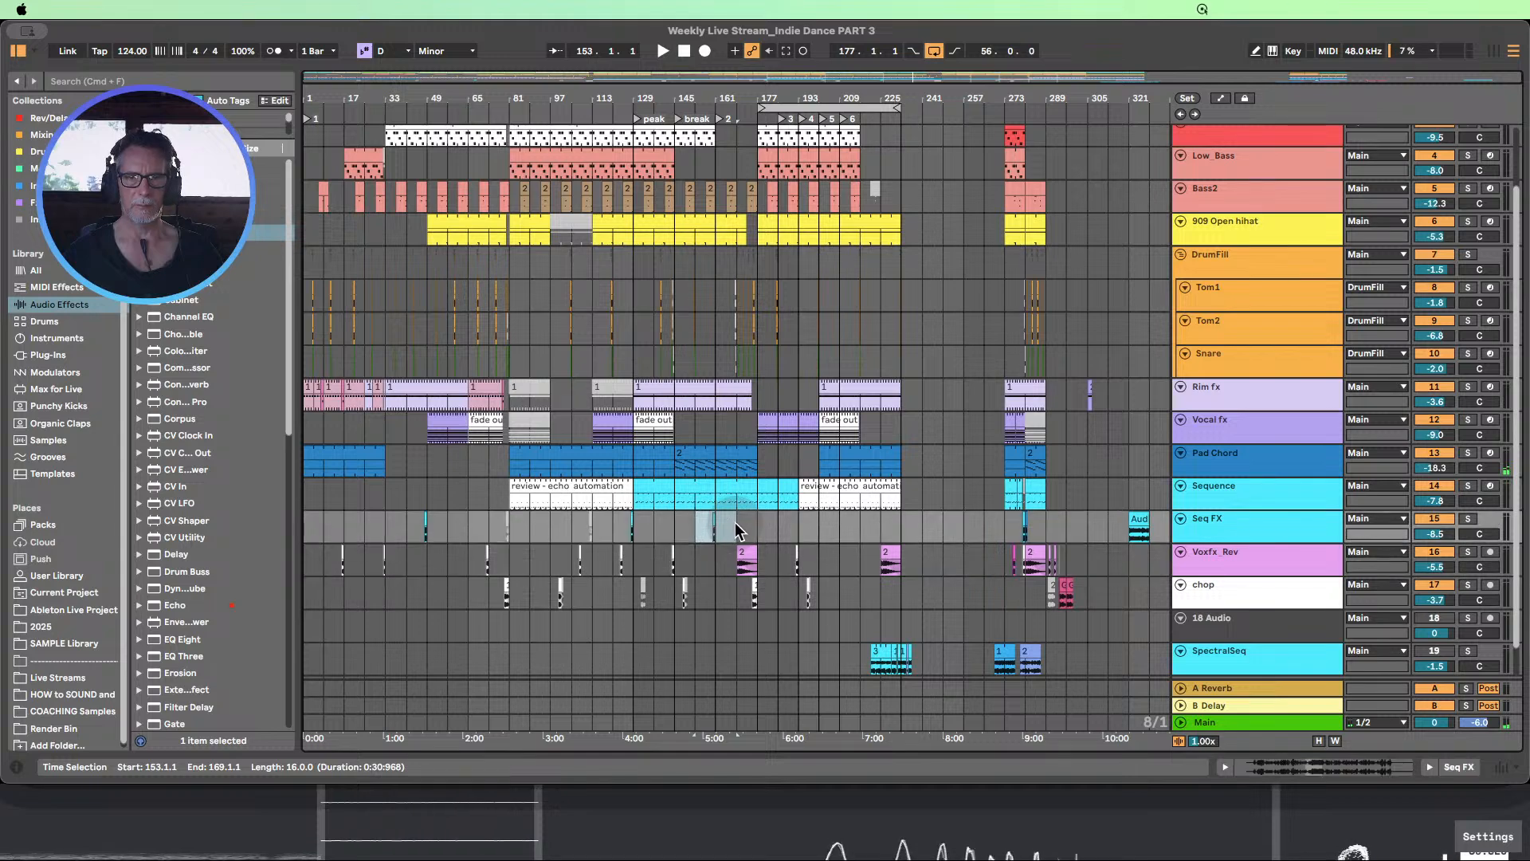
pyautogui.scroll(3, 844, 524)
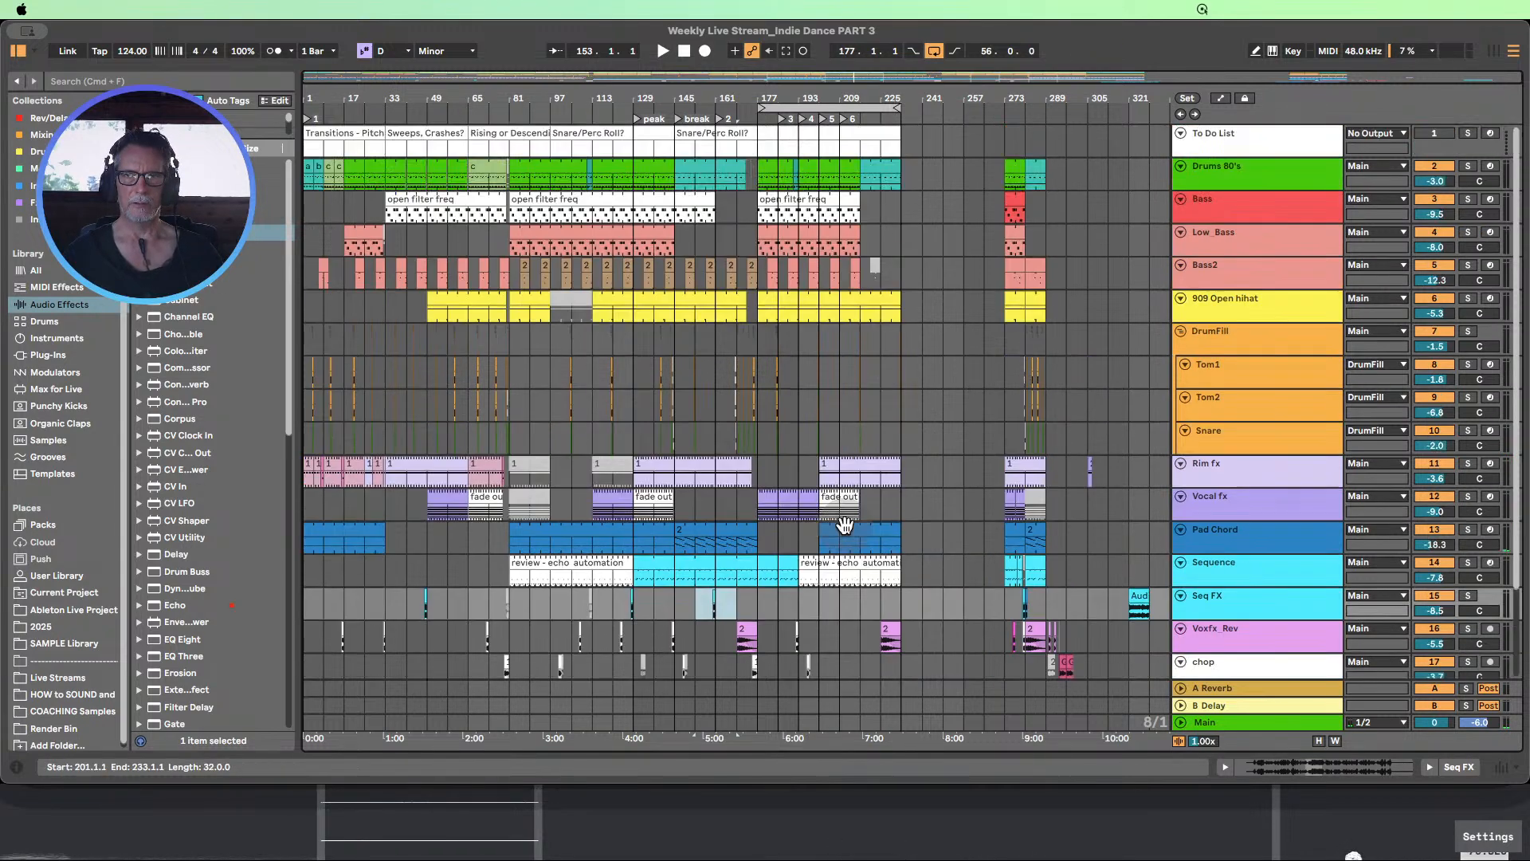
pyautogui.scroll(-4, 845, 524)
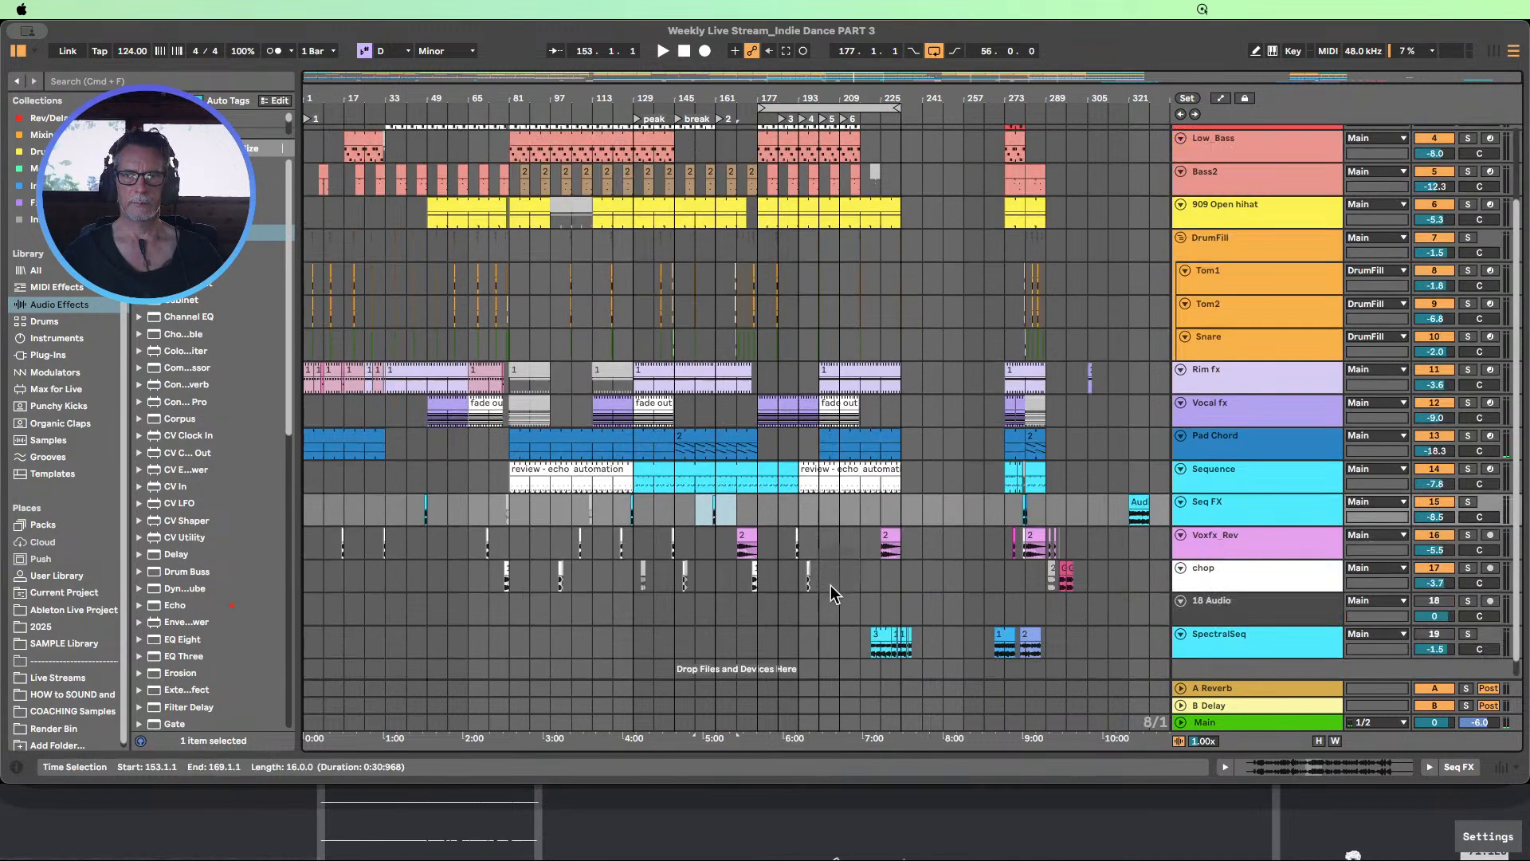
pyautogui.click(842, 514)
pyautogui.scroll(4, 837, 516)
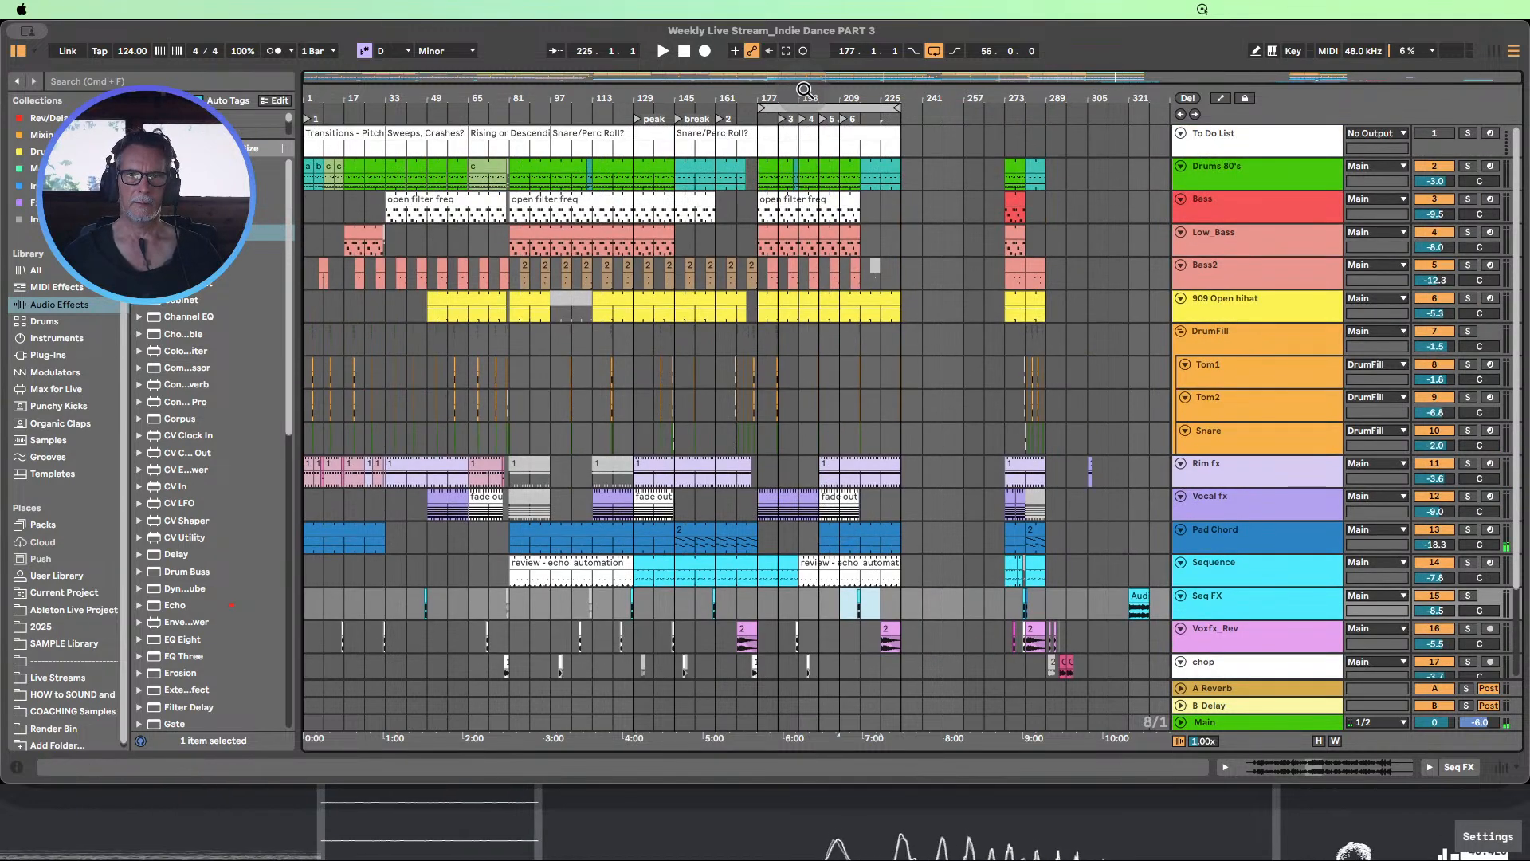
# Copy the 2-bar Drums 80's clip at bar 191 to bar 215
pyautogui.moveTo(805, 89); pyautogui.dragTo(667, 164)
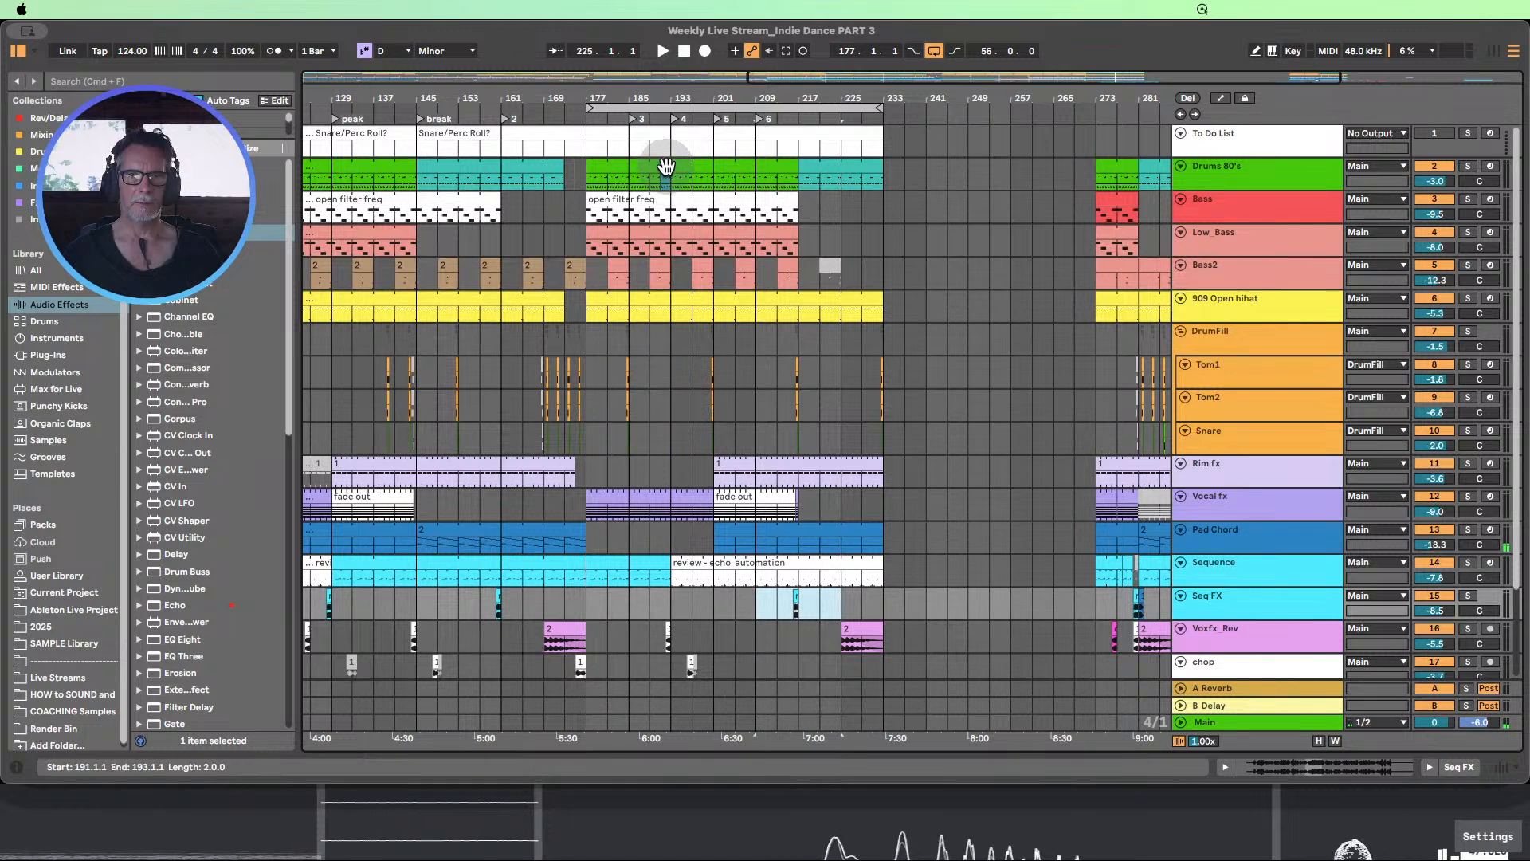
pyautogui.click(667, 168)
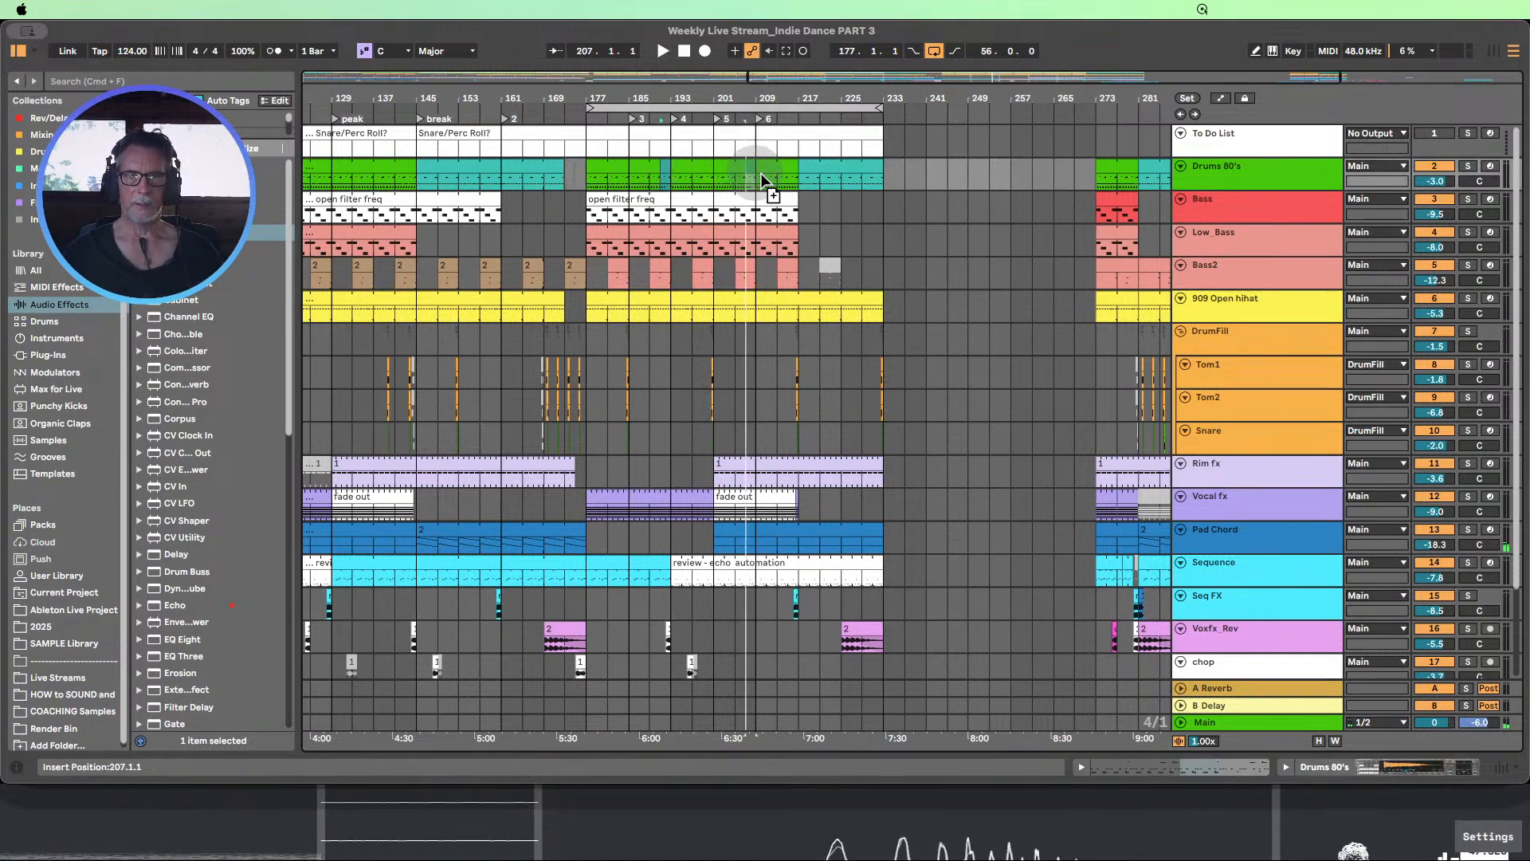
pyautogui.click(795, 171)
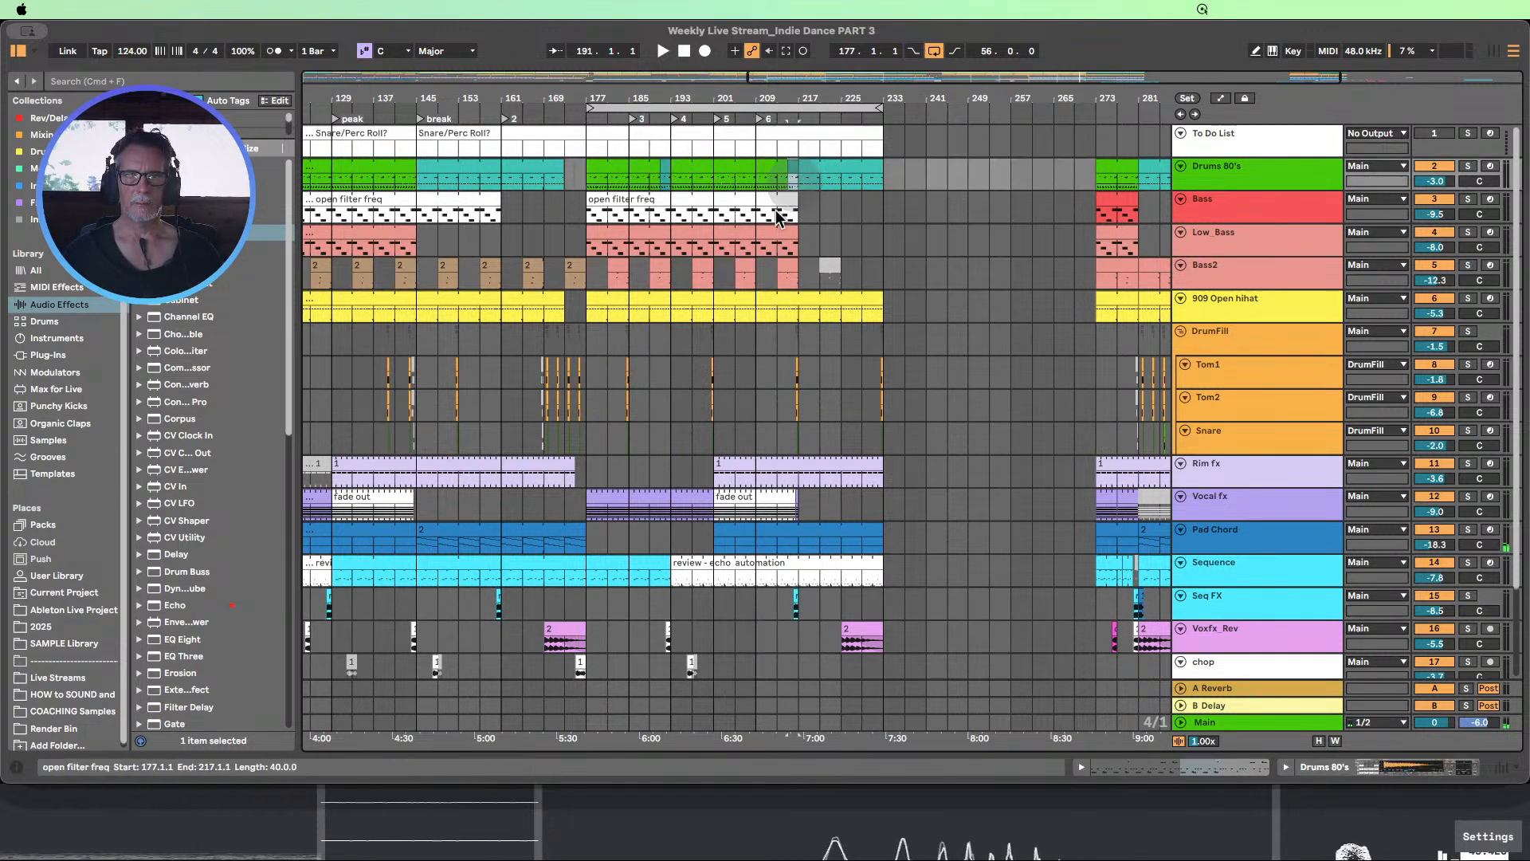
# Play the arrangement from locator 4 at bar 193 to about bar 209, checking the Rim fx clip at bar 201
pyautogui.click(710, 157)
pyautogui.scroll(-1, 672, 256)
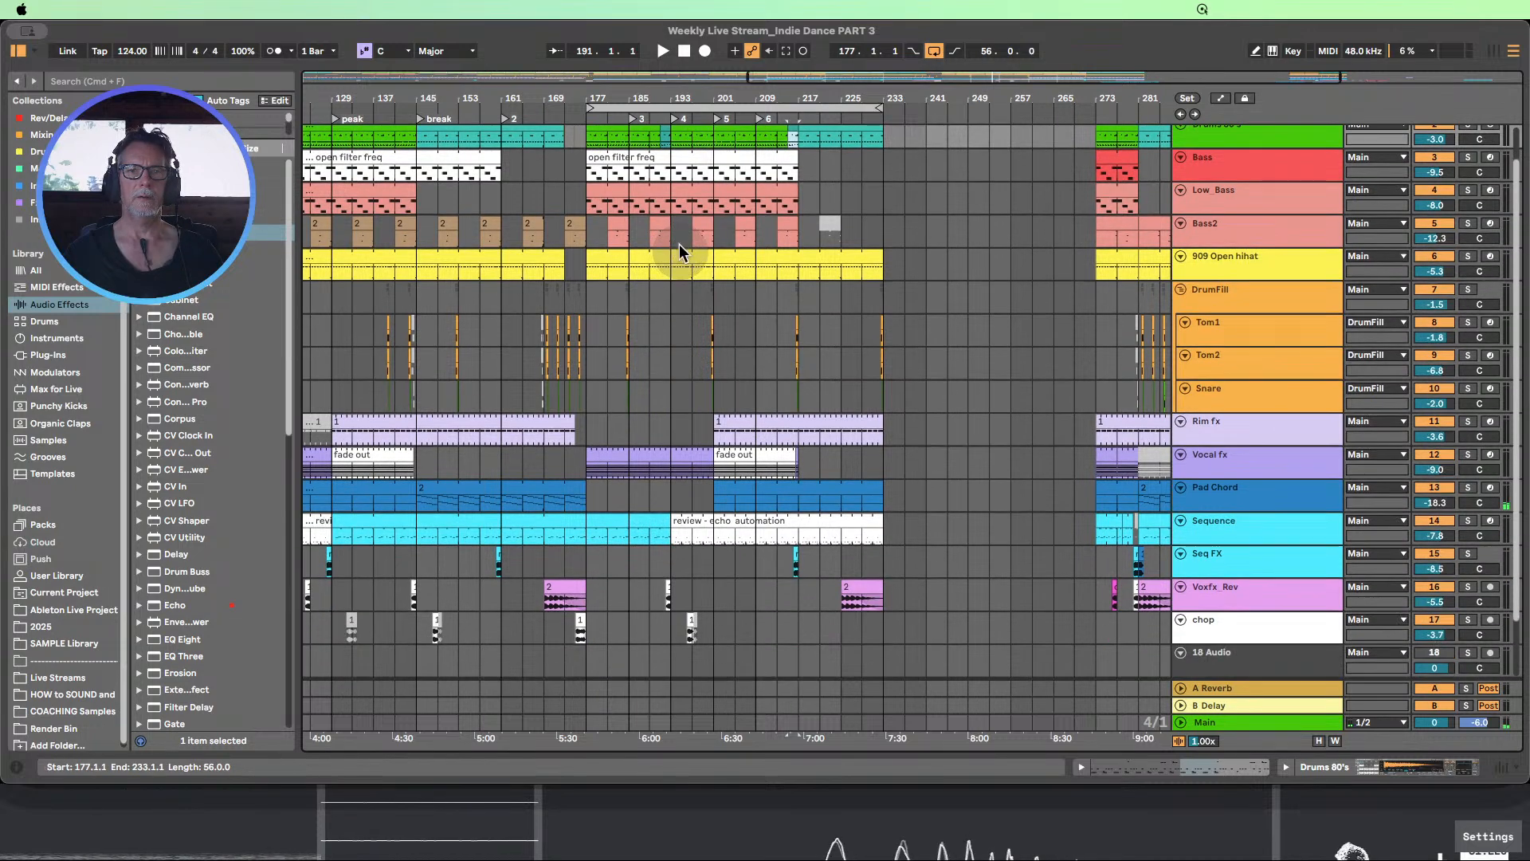
pyautogui.click(664, 52)
pyautogui.moveTo(746, 100); pyautogui.dragTo(743, 78)
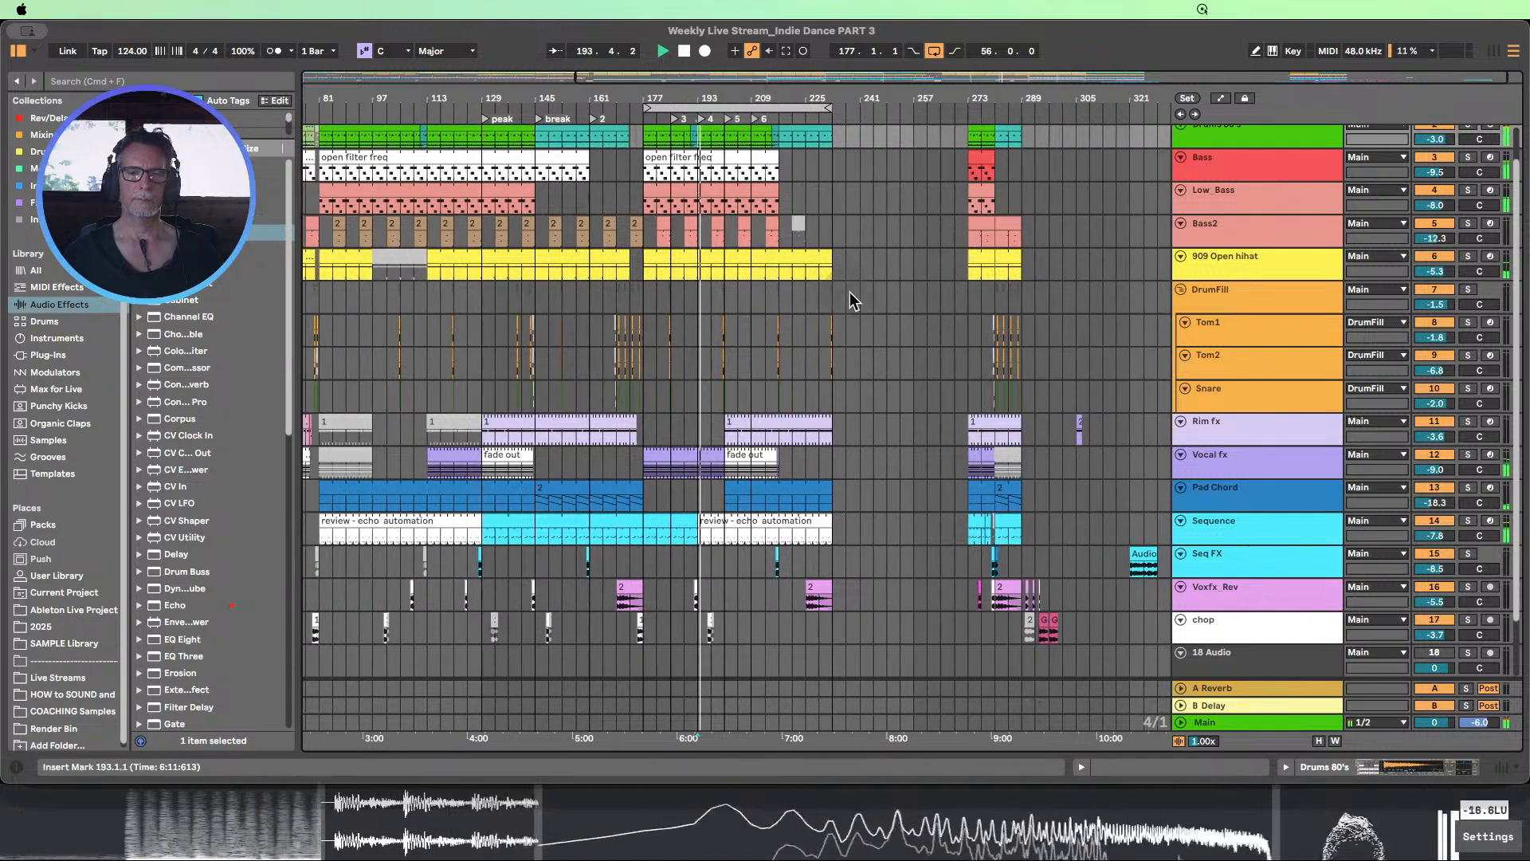
pyautogui.scroll(-2, 853, 300)
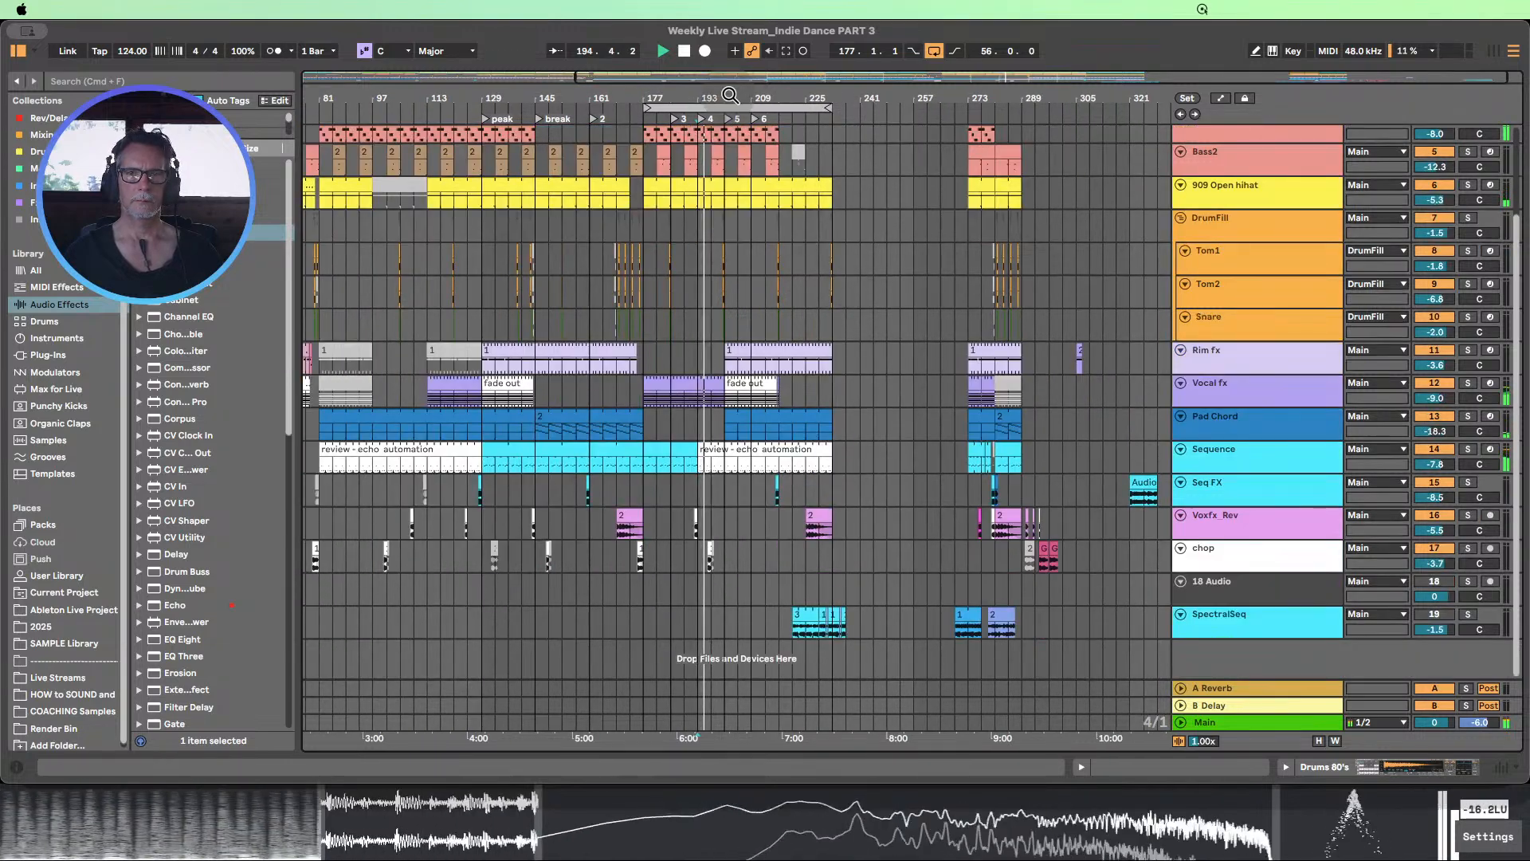
pyautogui.scroll(-2, 843, 294)
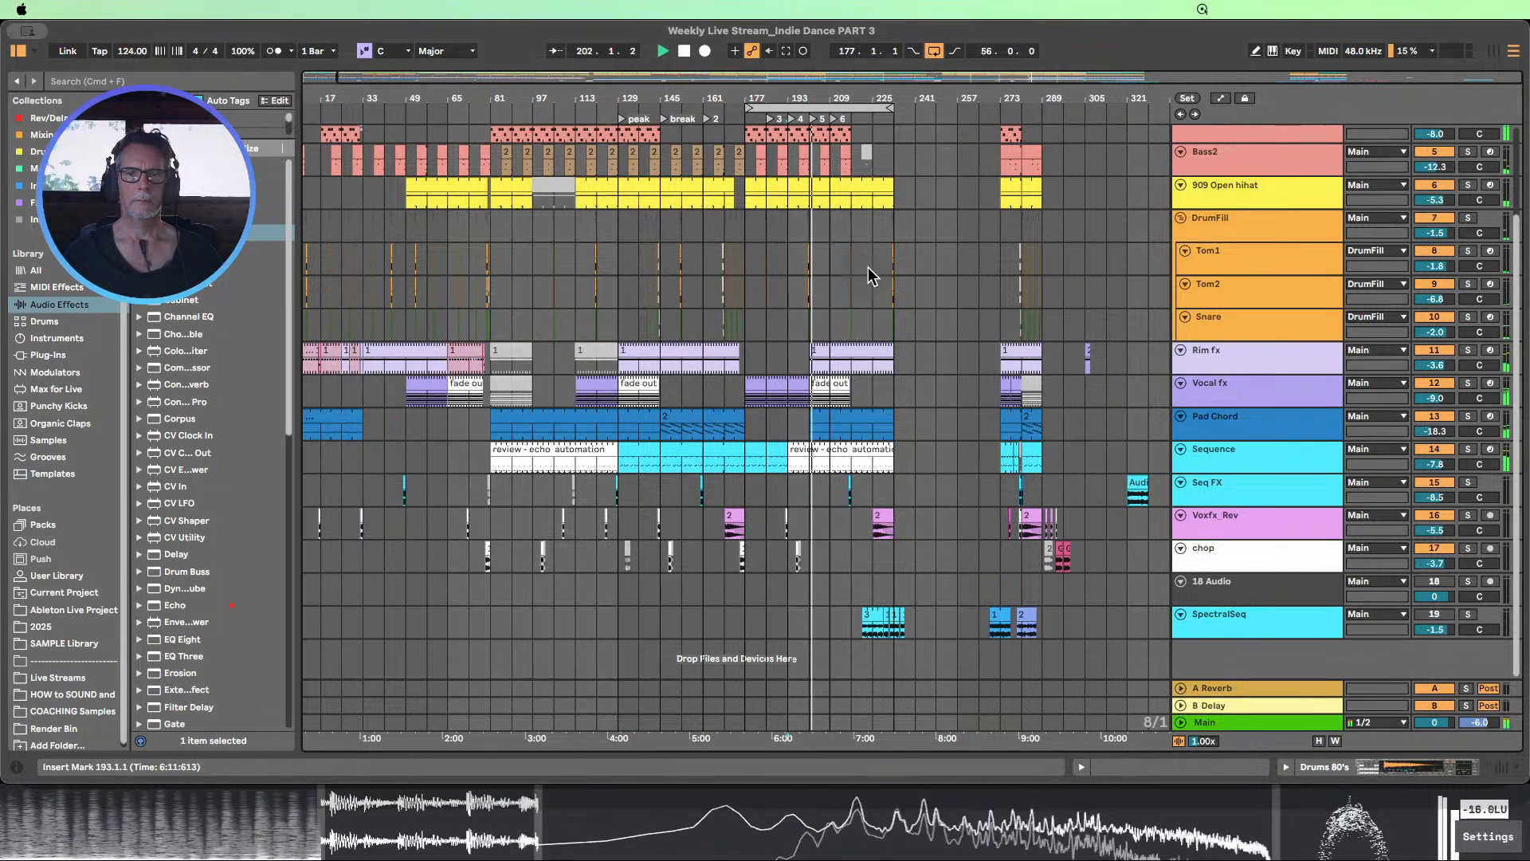
pyautogui.moveTo(850, 97); pyautogui.dragTo(810, 116)
pyautogui.click(789, 354)
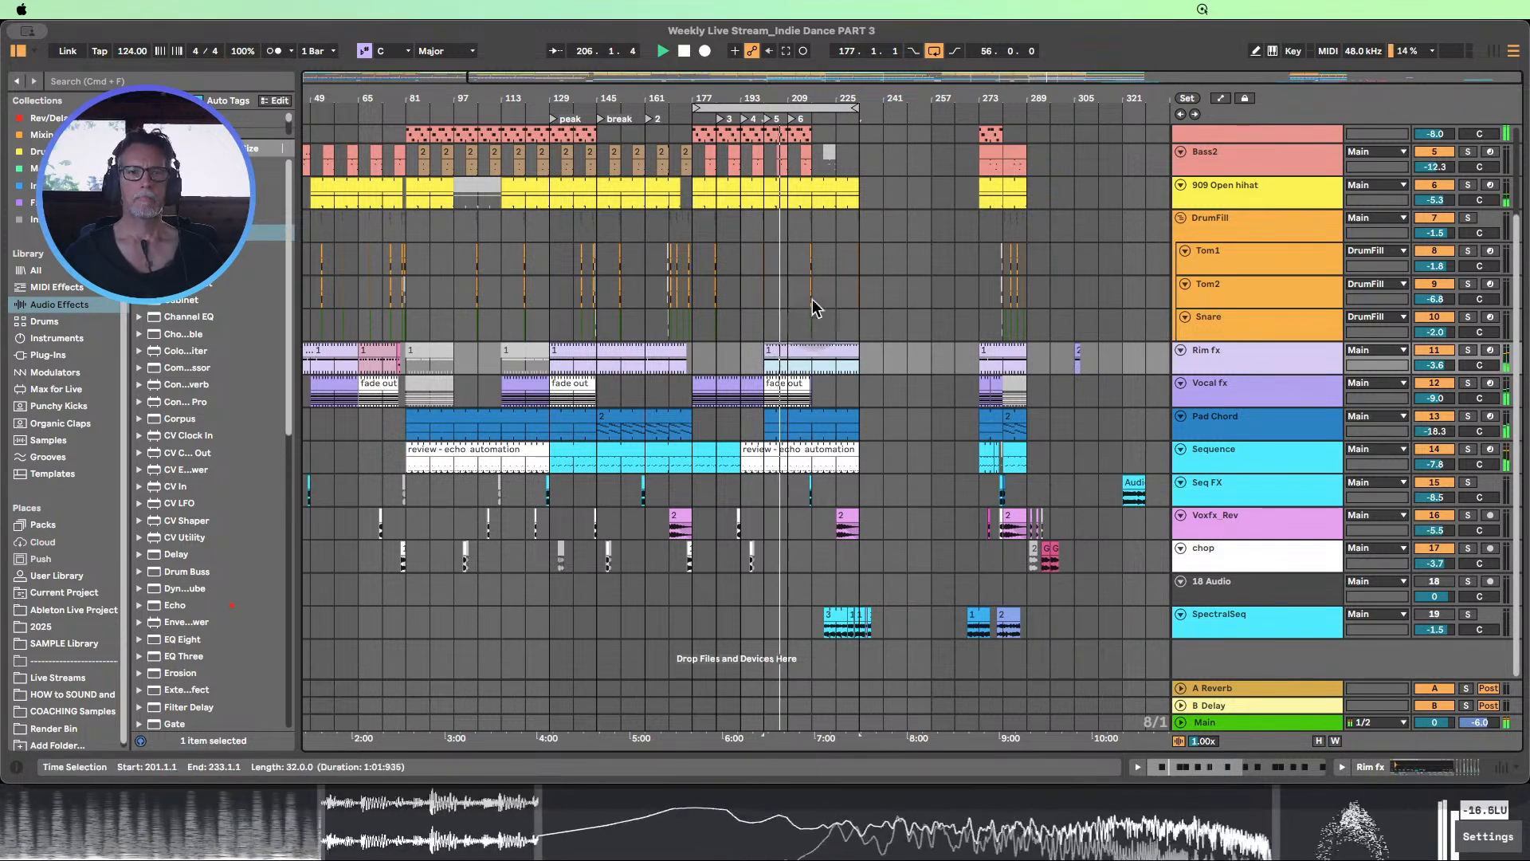
pyautogui.moveTo(720, 99); pyautogui.dragTo(721, 80)
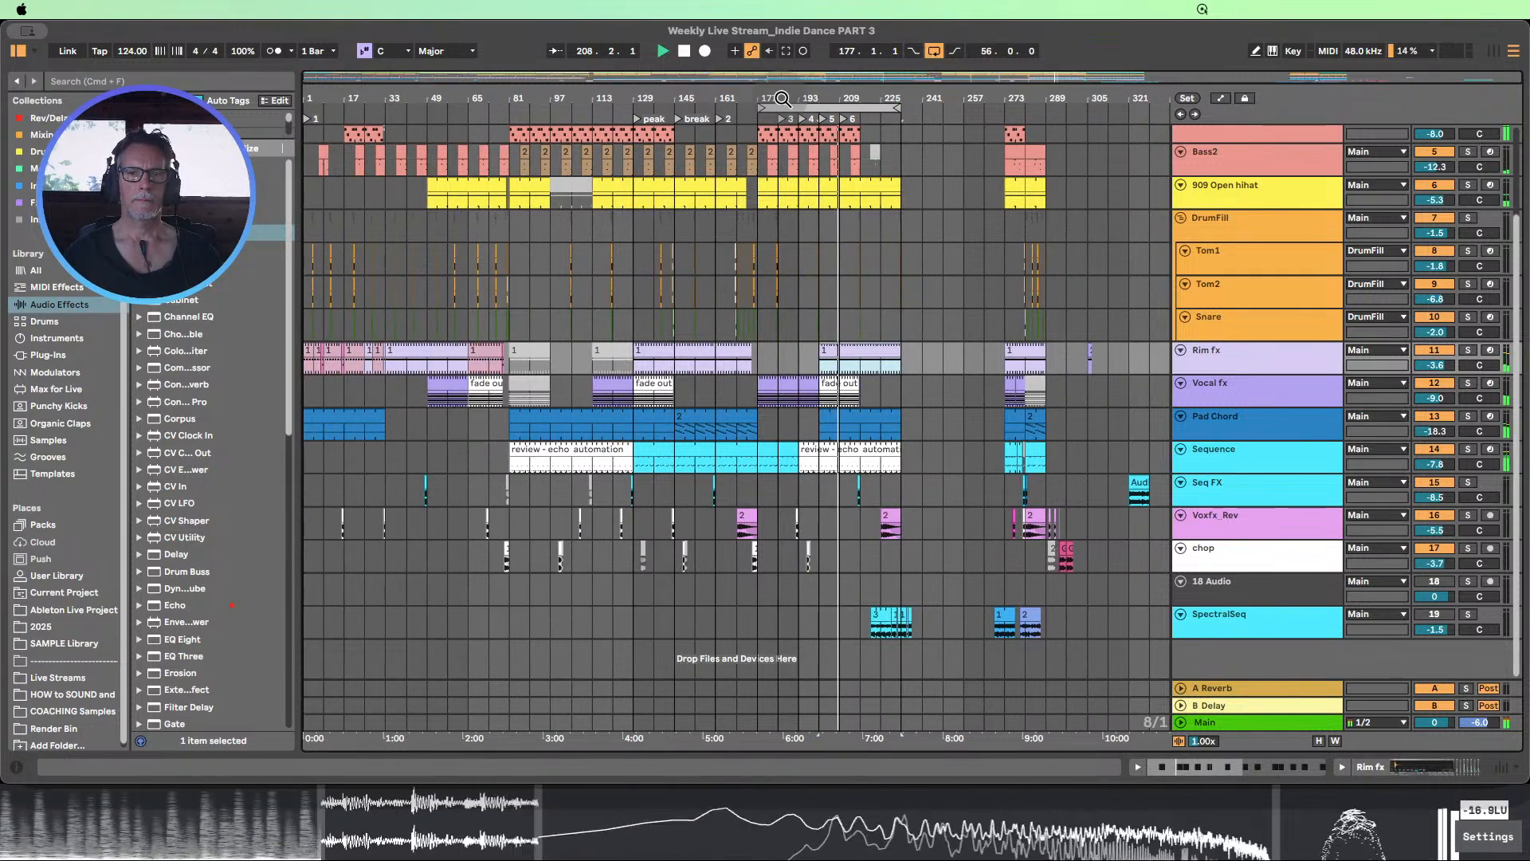
pyautogui.click(684, 52)
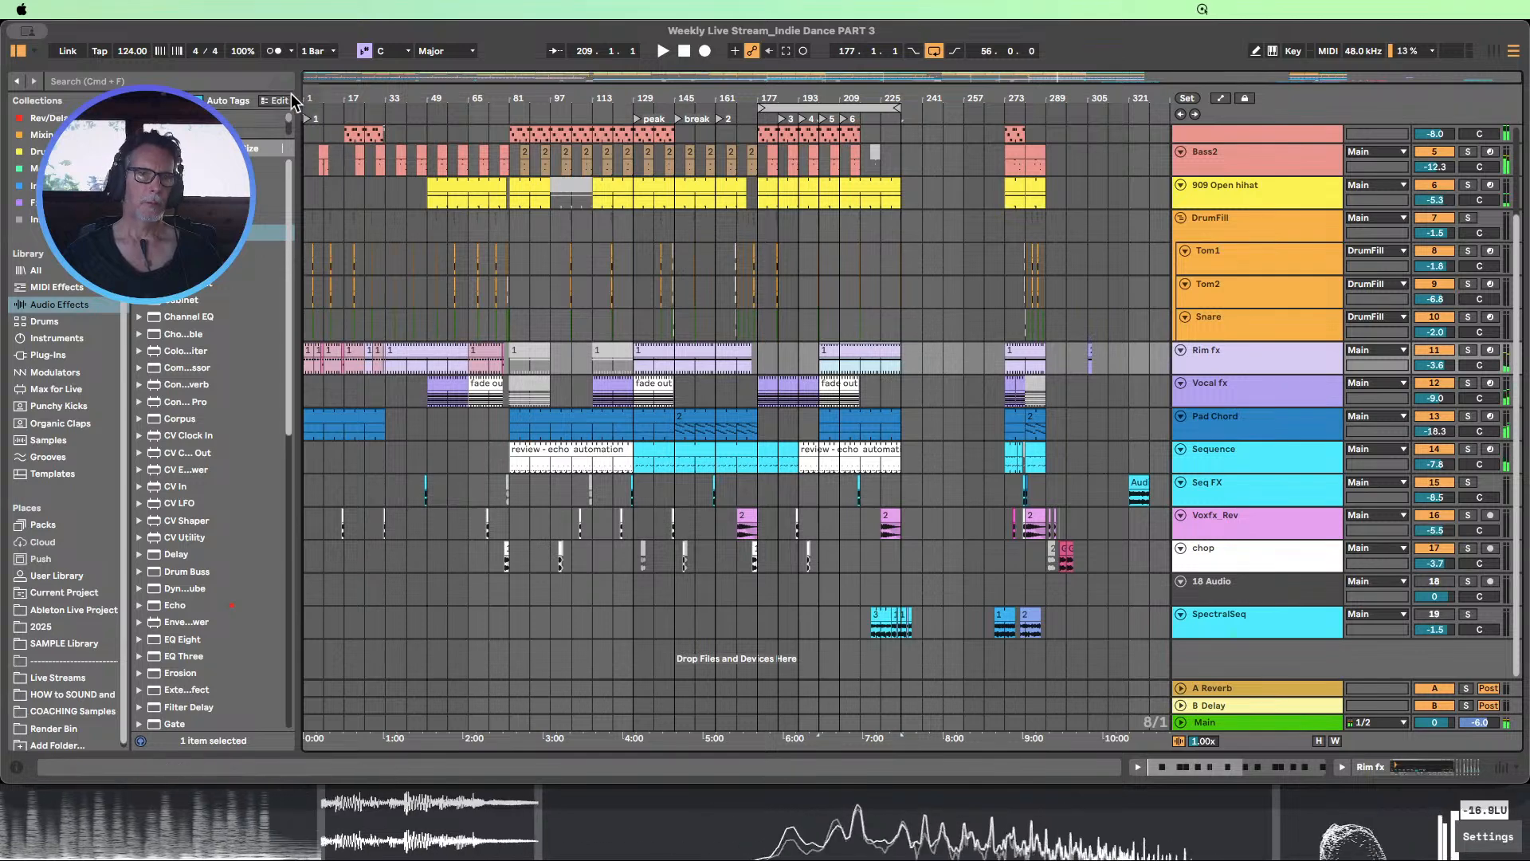
# Select and copy the two adjoining Rim fx clips spanning bars 5 to 9
pyautogui.moveTo(310, 99); pyautogui.dragTo(306, 199)
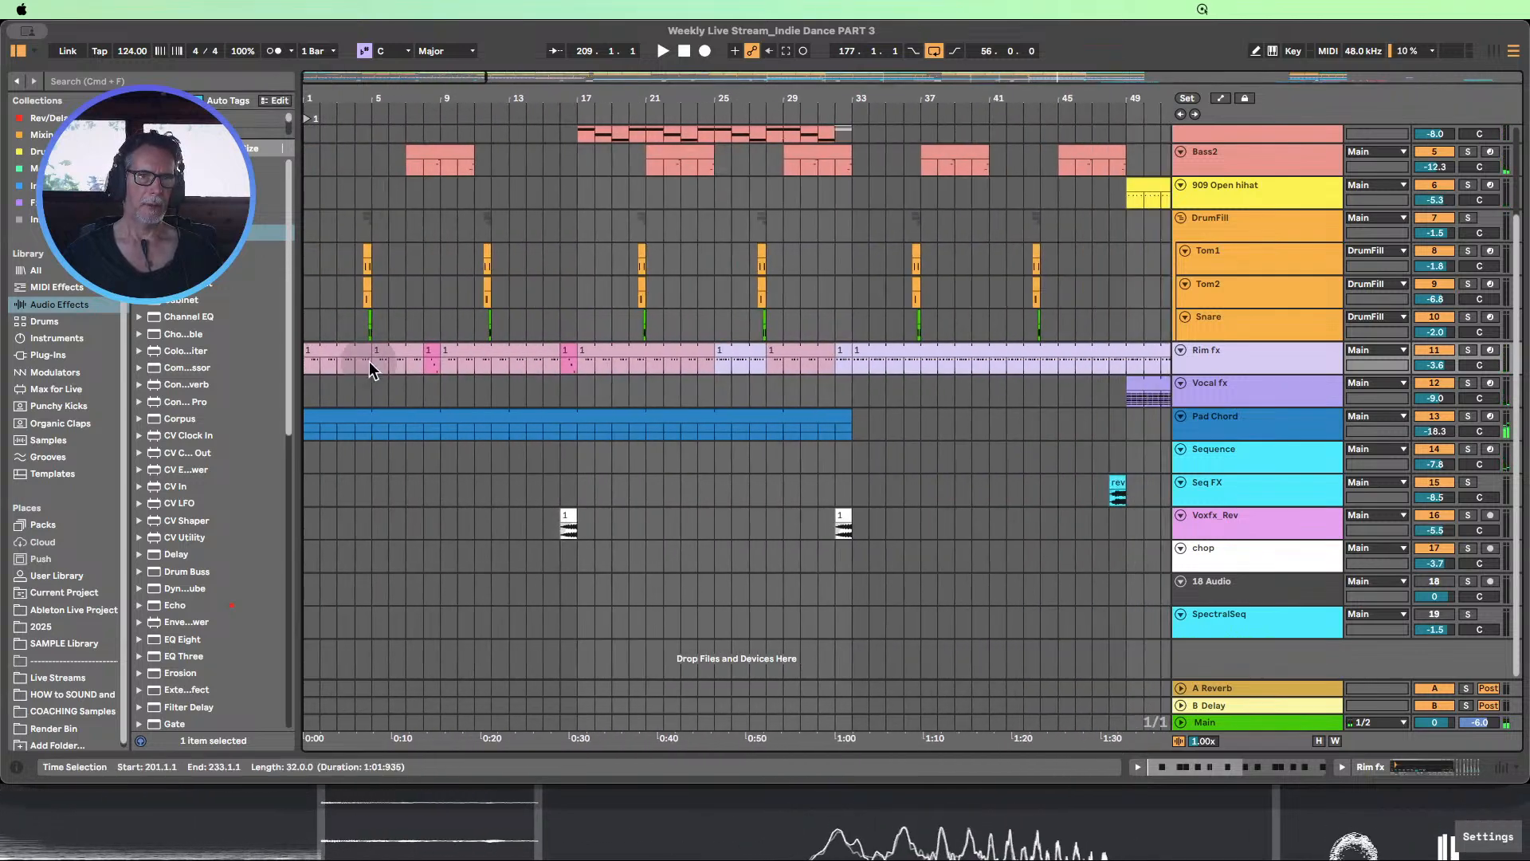
pyautogui.moveTo(361, 349); pyautogui.dragTo(406, 353)
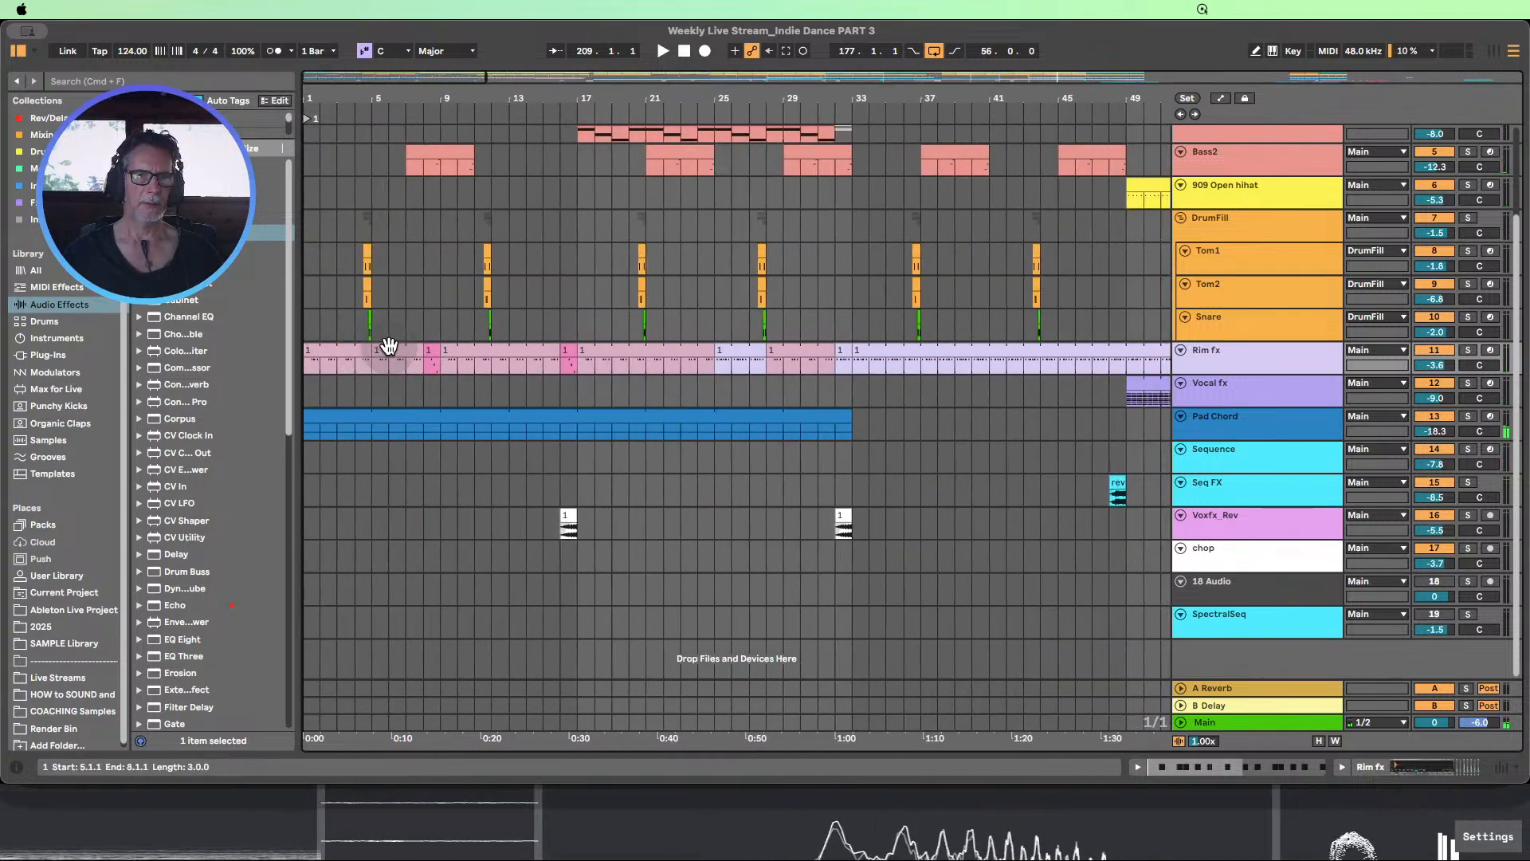
pyautogui.click(388, 346)
pyautogui.keyDown('shift'); pyautogui.click(433, 351); pyautogui.keyUp('shift')
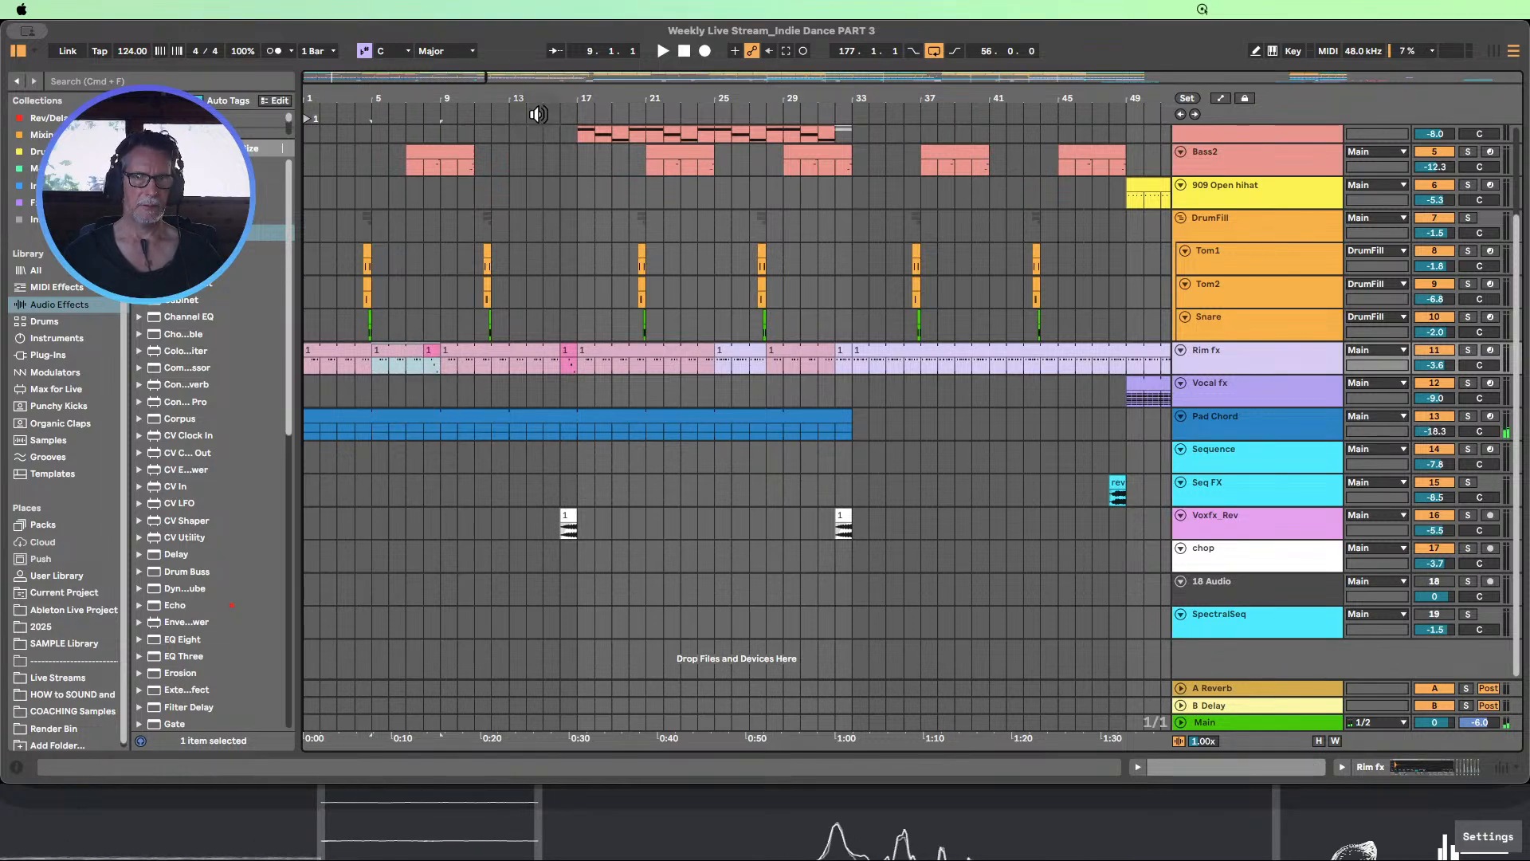
# Shorten the Rim fx clip at bar 201 to start at bar 229, and paste the copied four-bar section at bar 201
pyautogui.moveTo(557, 100); pyautogui.dragTo(363, 86)
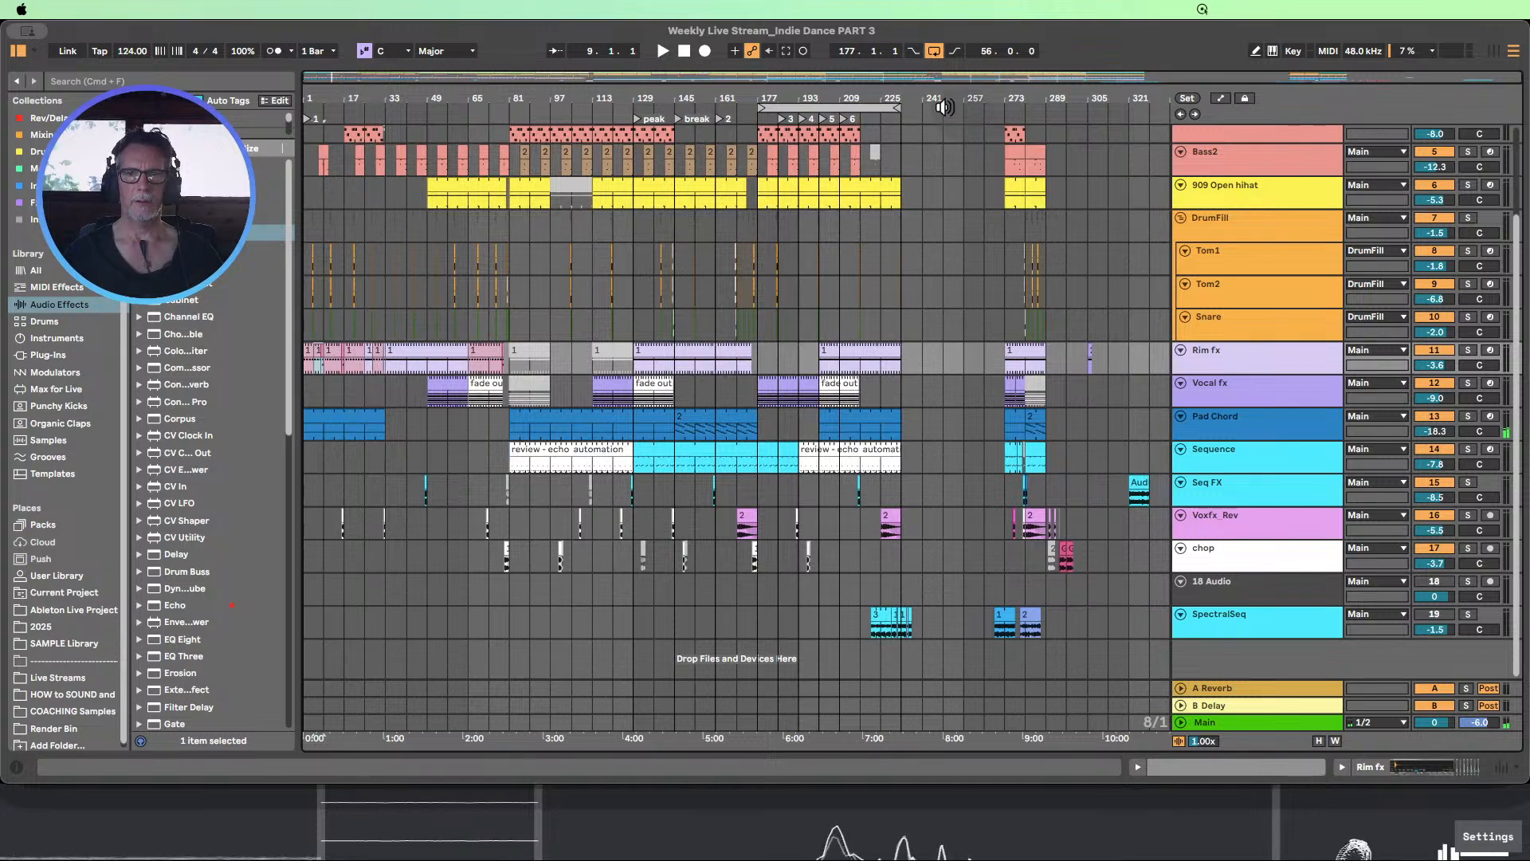
pyautogui.moveTo(857, 96); pyautogui.dragTo(857, 135)
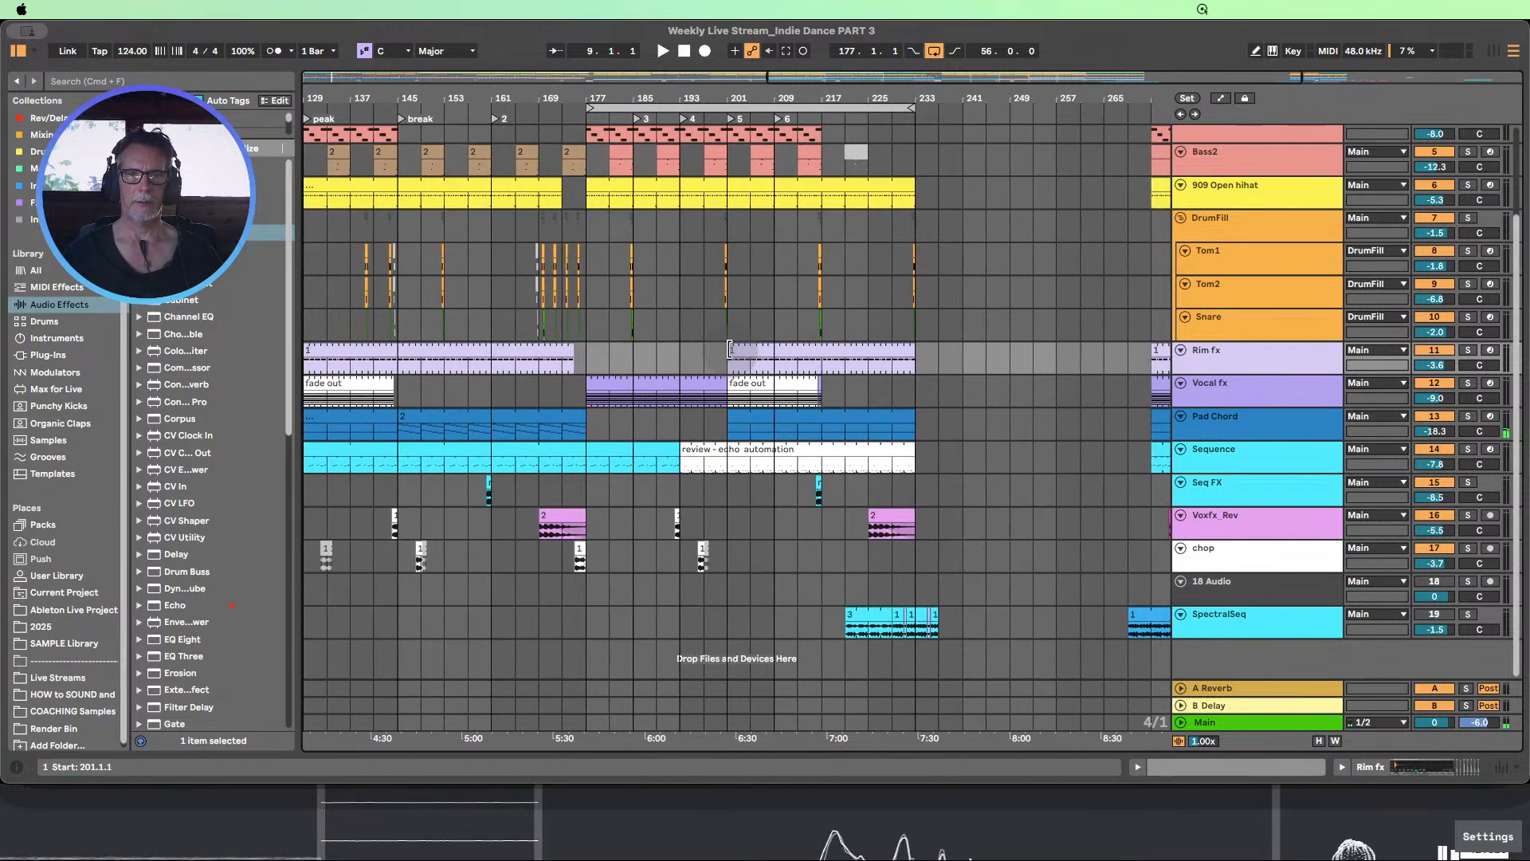
pyautogui.click(878, 361)
pyautogui.click(725, 359)
pyautogui.press('super+v')
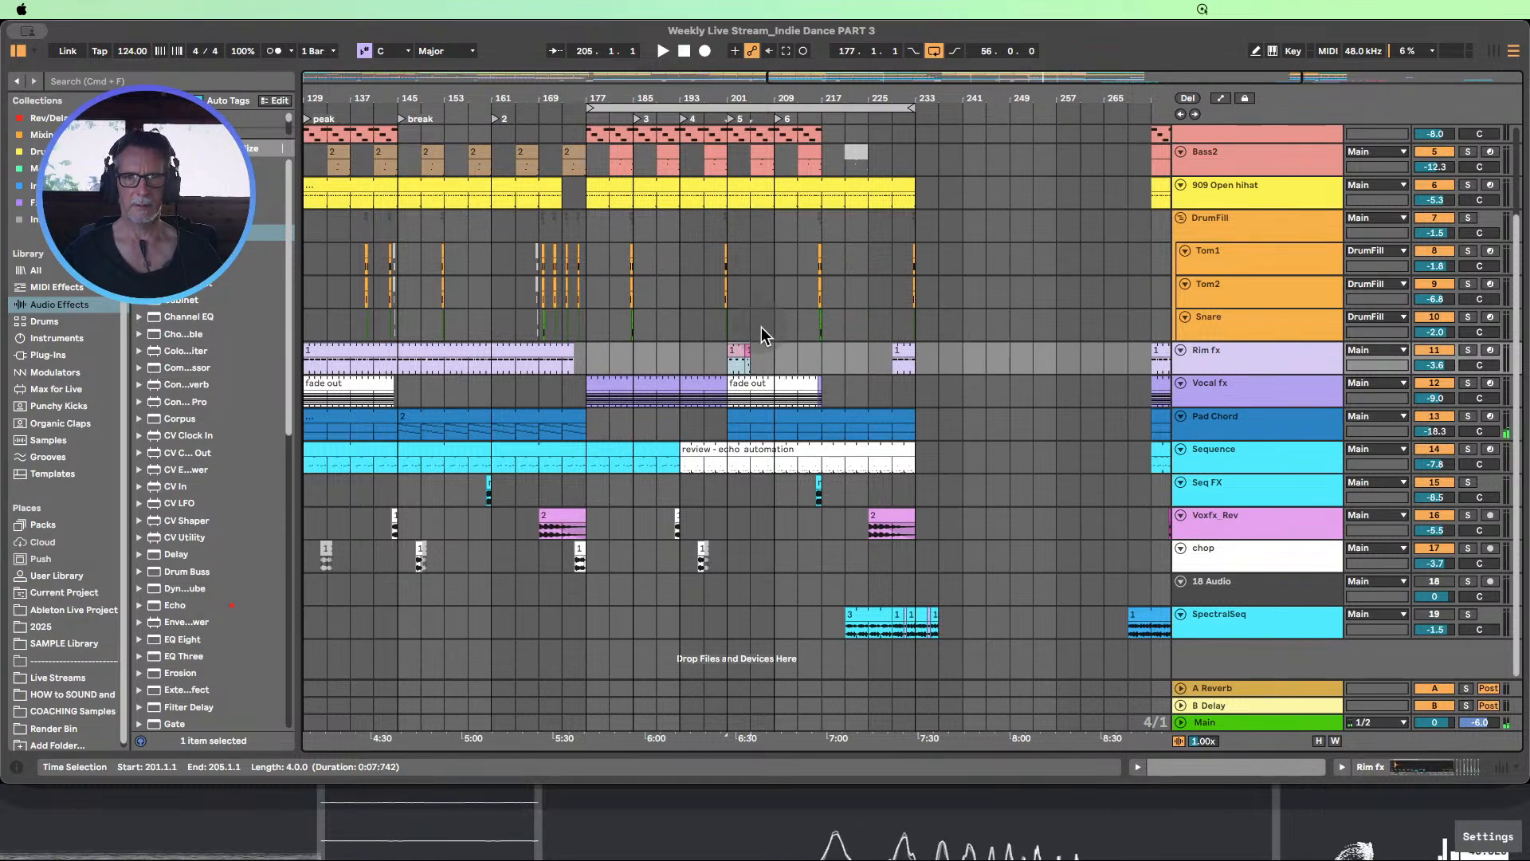
# Extend the pasted Rim fx clip at bar 201 to bar 216 and place the one-bar variation clip at bar 216
pyautogui.moveTo(776, 100)
pyautogui.mouseDown()
pyautogui.moveTo(776, 131)
pyautogui.moveTo(752, 110)
pyautogui.mouseUp()
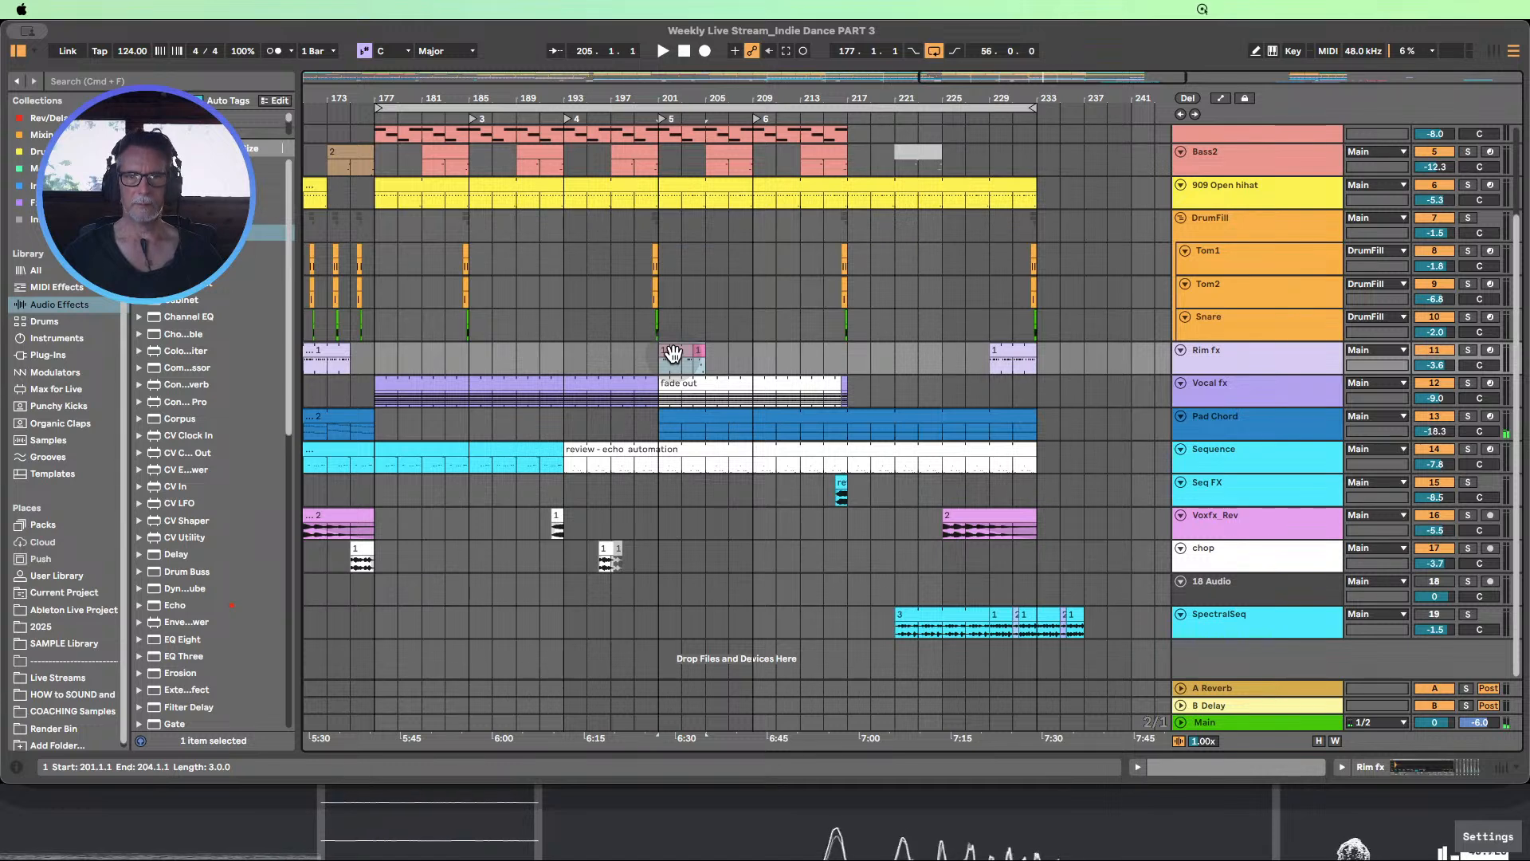
pyautogui.moveTo(673, 353)
pyautogui.mouseDown()
pyautogui.moveTo(807, 360)
pyautogui.moveTo(664, 353)
pyautogui.mouseUp()
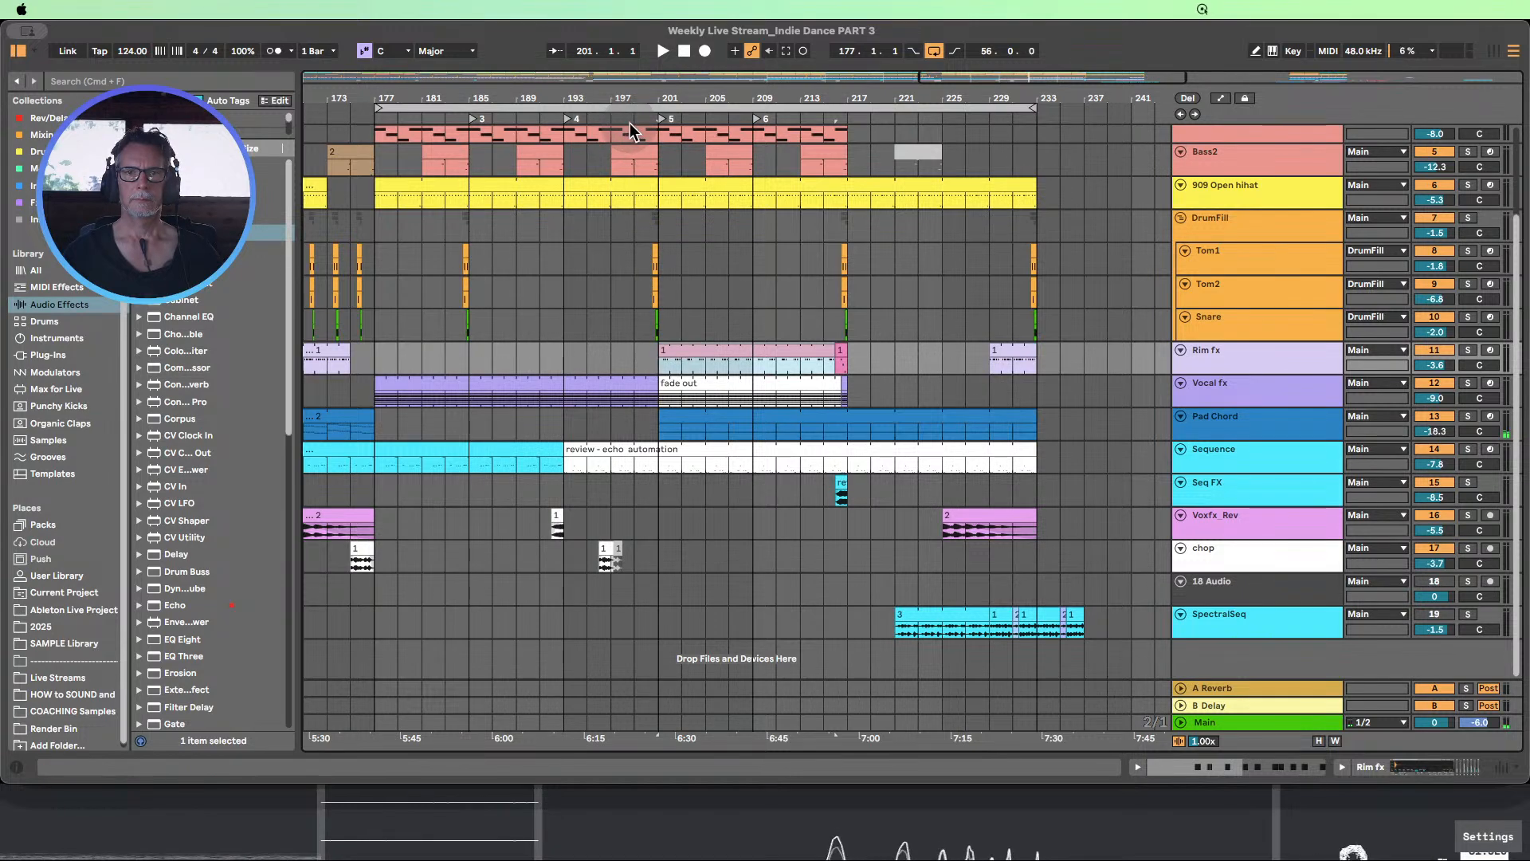
# Start playback shortly before locator 5 and delete the four-bar Rim fx clip at bar 229
pyautogui.click(630, 122)
pyautogui.scroll(-5, 738, 248)
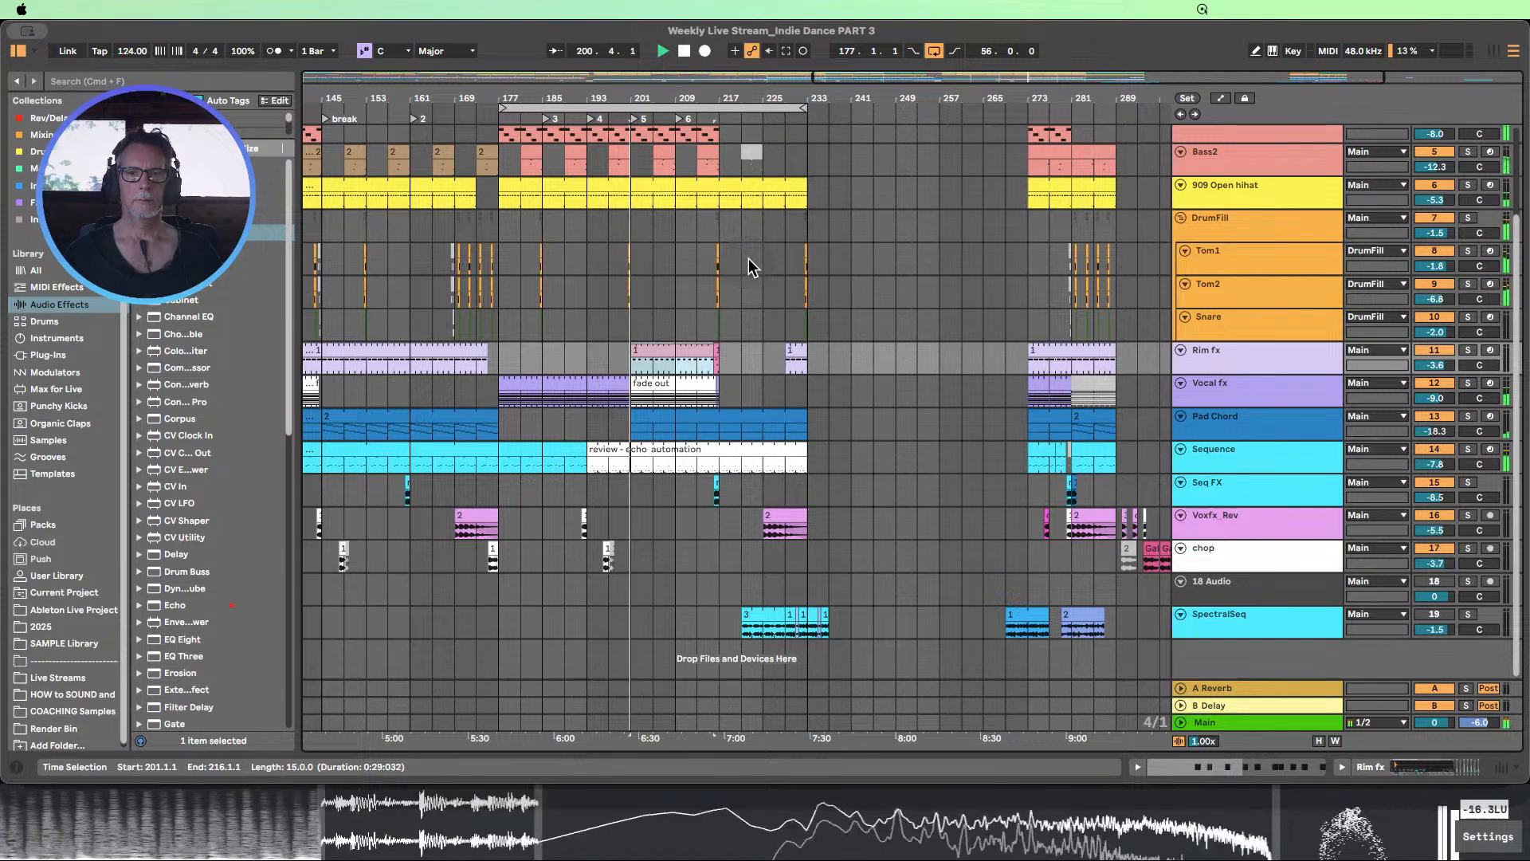
pyautogui.click(800, 352)
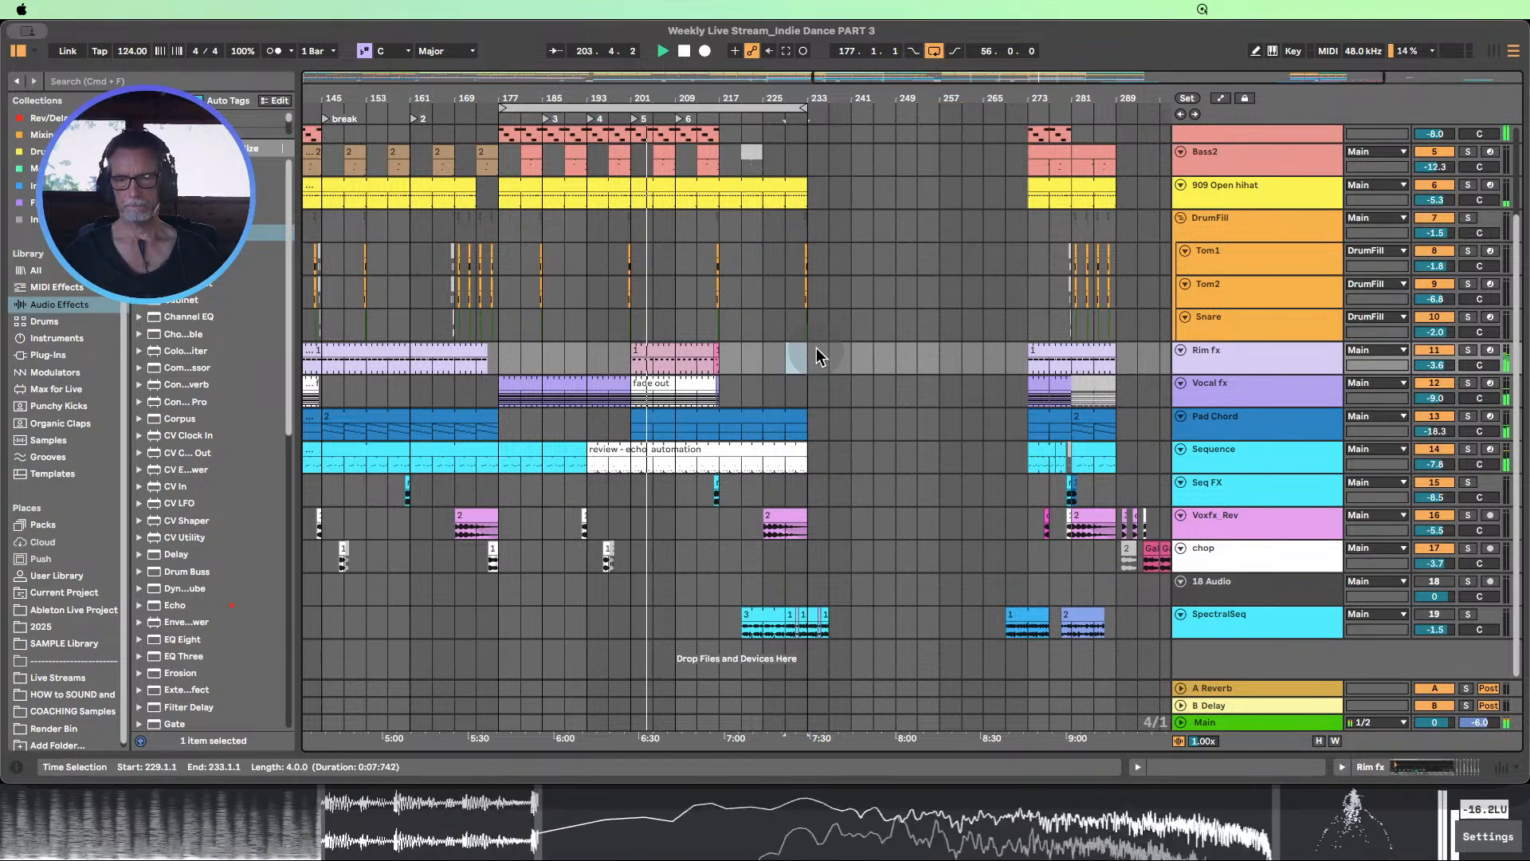
pyautogui.moveTo(696, 100); pyautogui.dragTo(671, 90)
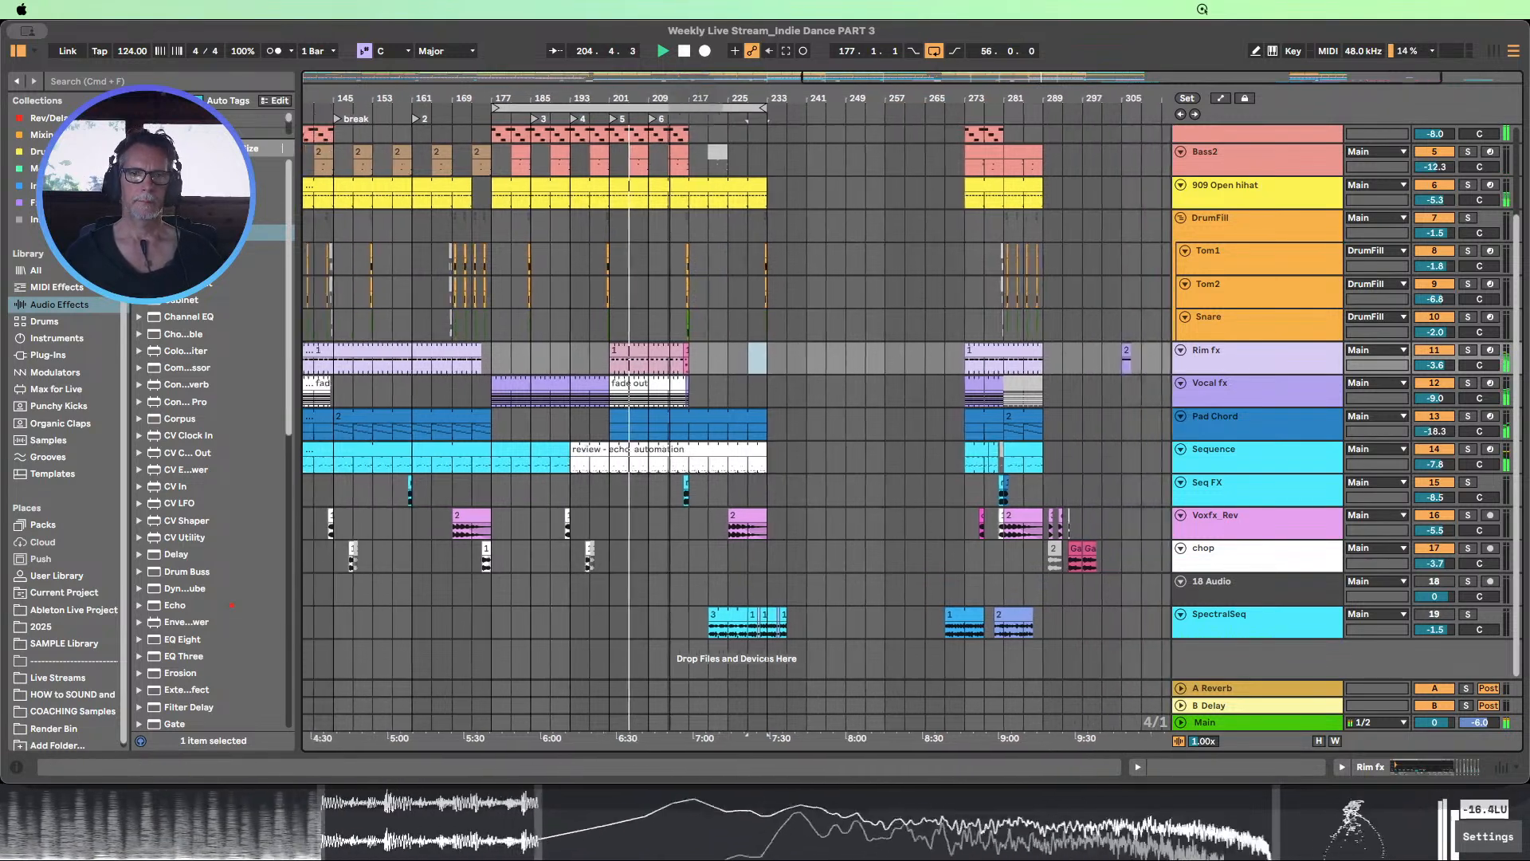
# Duplicate the Rim fx section from bars 201 to 217, including its one-bar variation, into bars 217 to 233
pyautogui.scroll(1, 813, 365)
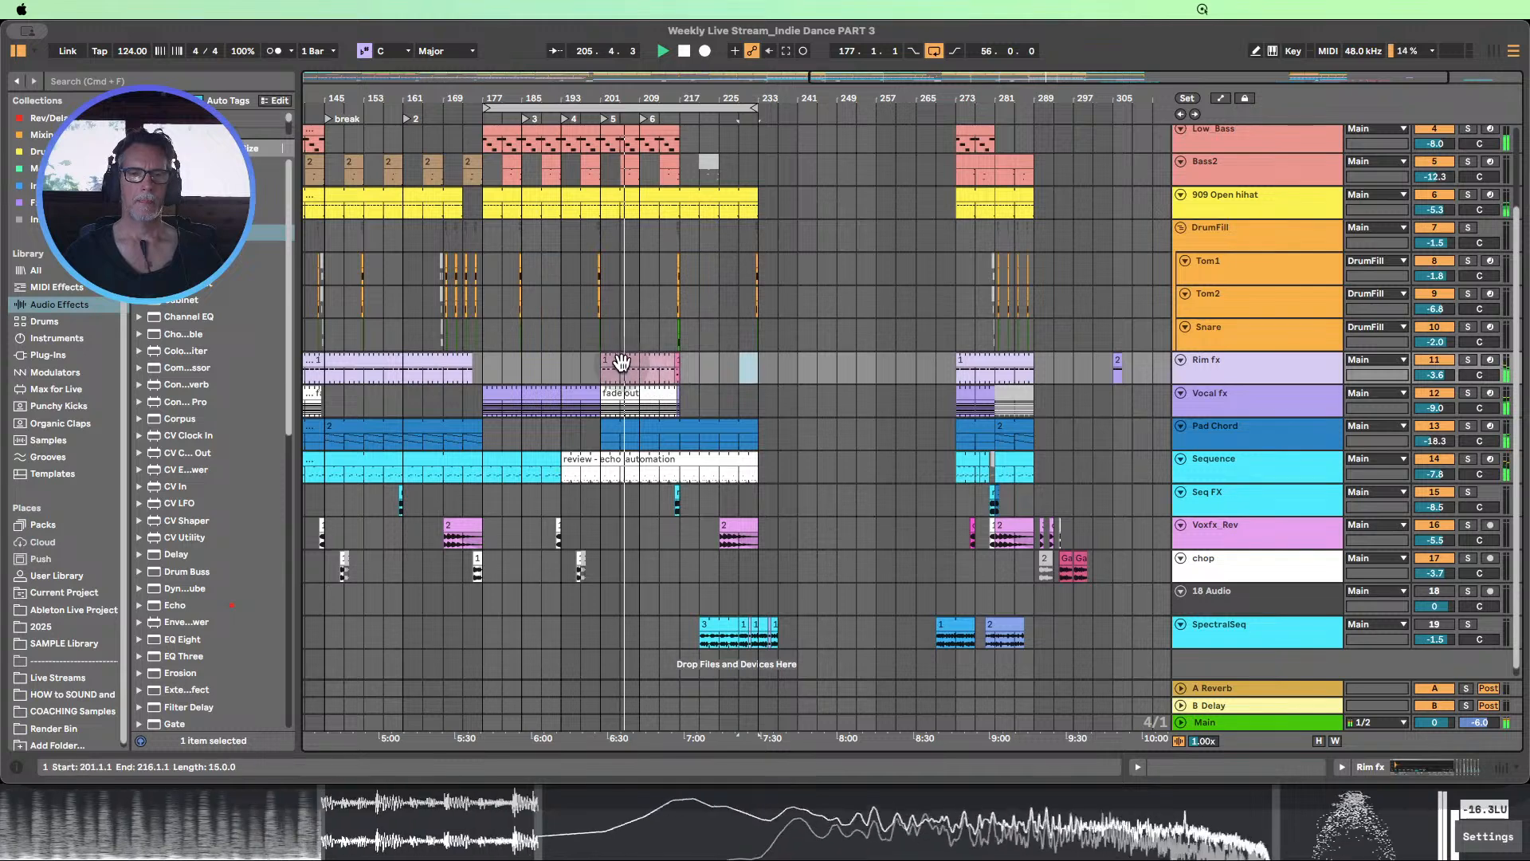
pyautogui.click(670, 373)
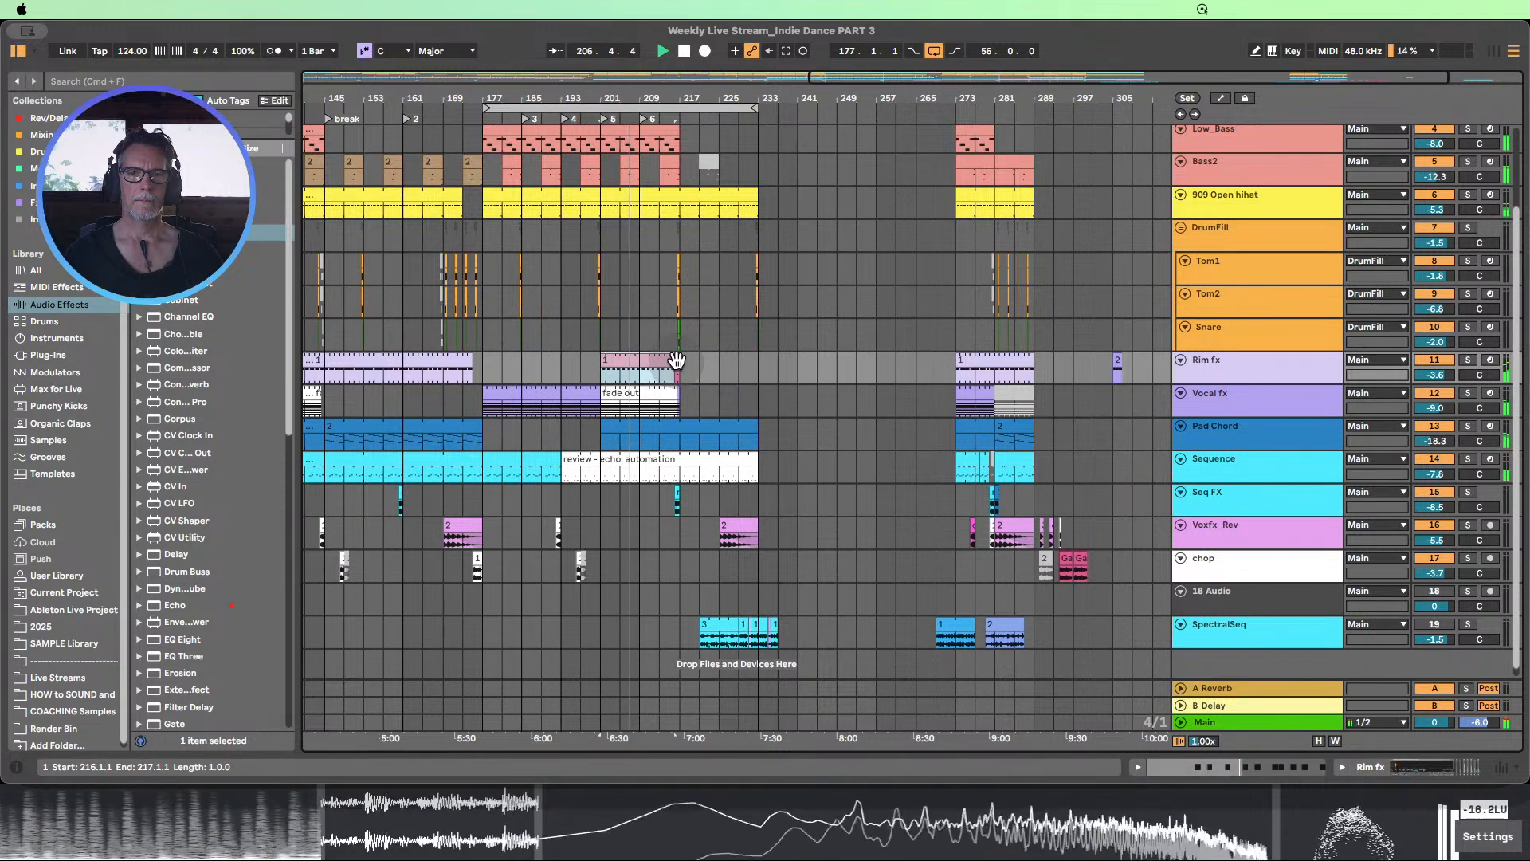
pyautogui.press('super+d')
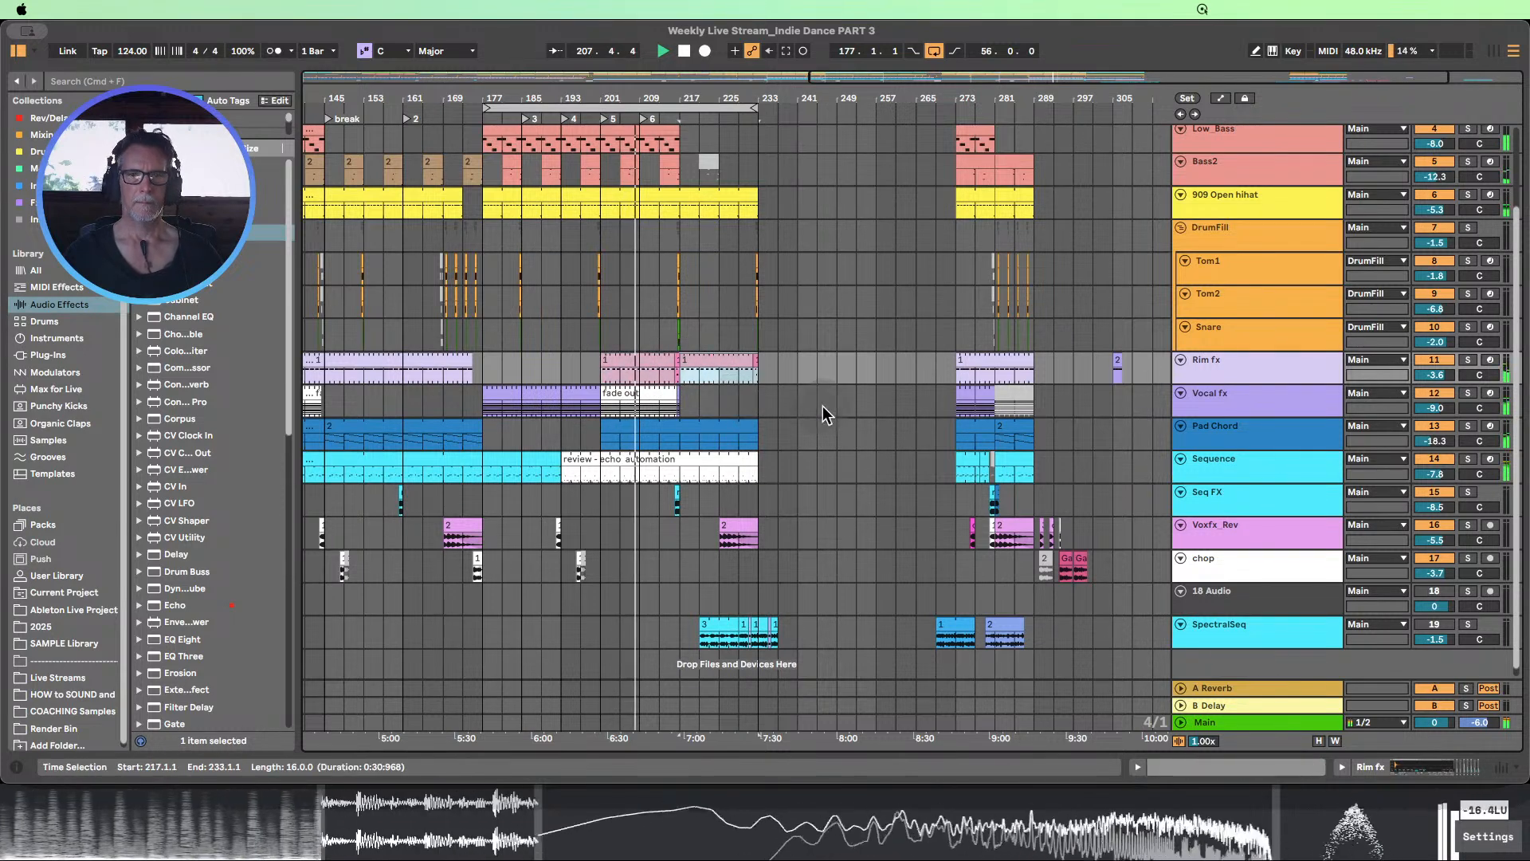
# Review the clips on all tracks between bars 177 and 233 while the section plays up to bar 217
pyautogui.scroll(1, 816, 388)
pyautogui.scroll(3, 815, 386)
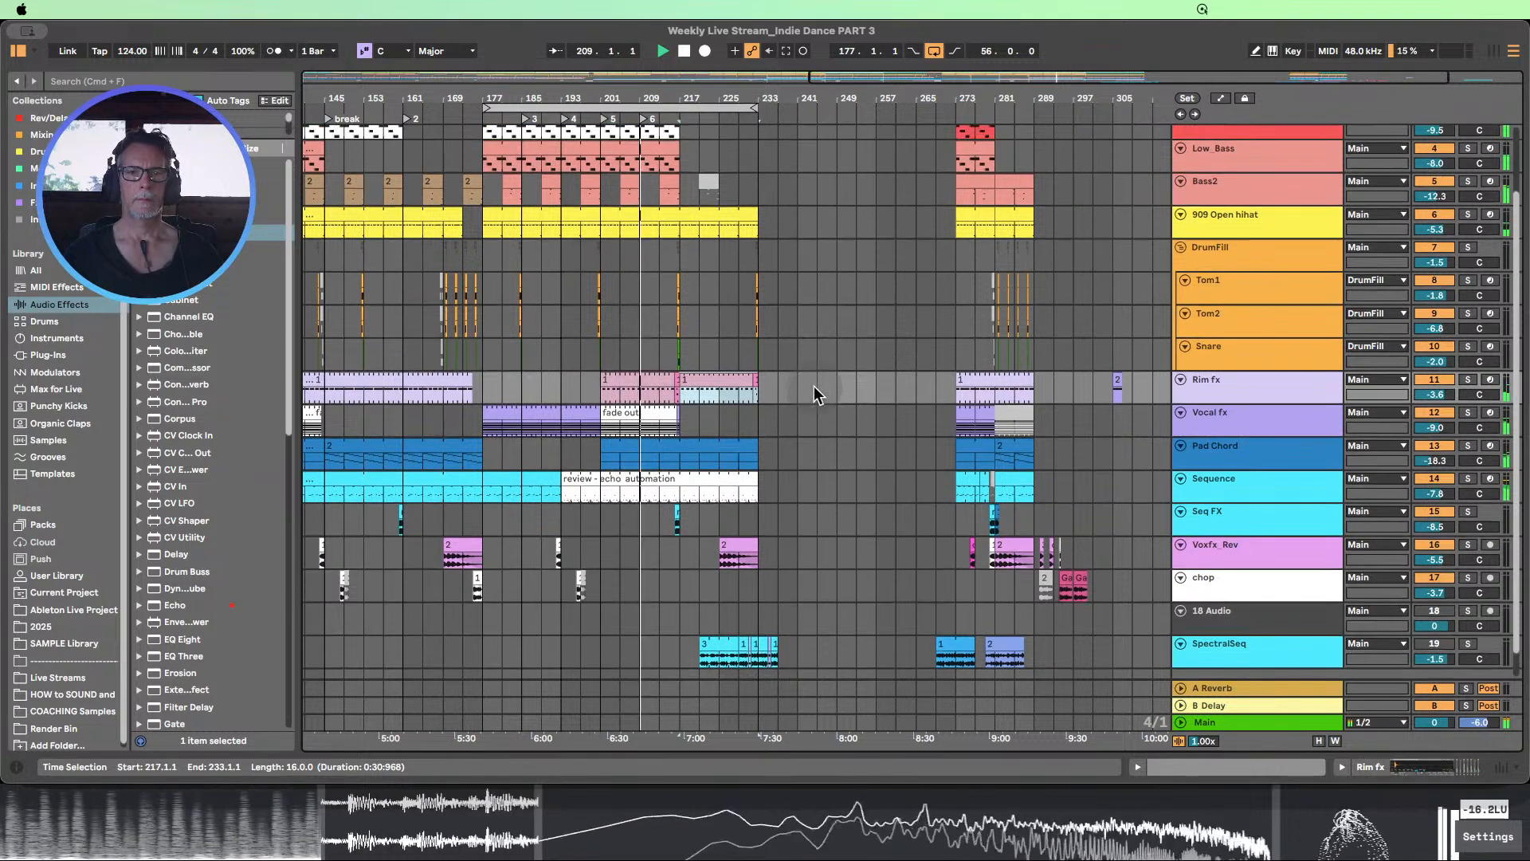
pyautogui.scroll(-5, 814, 386)
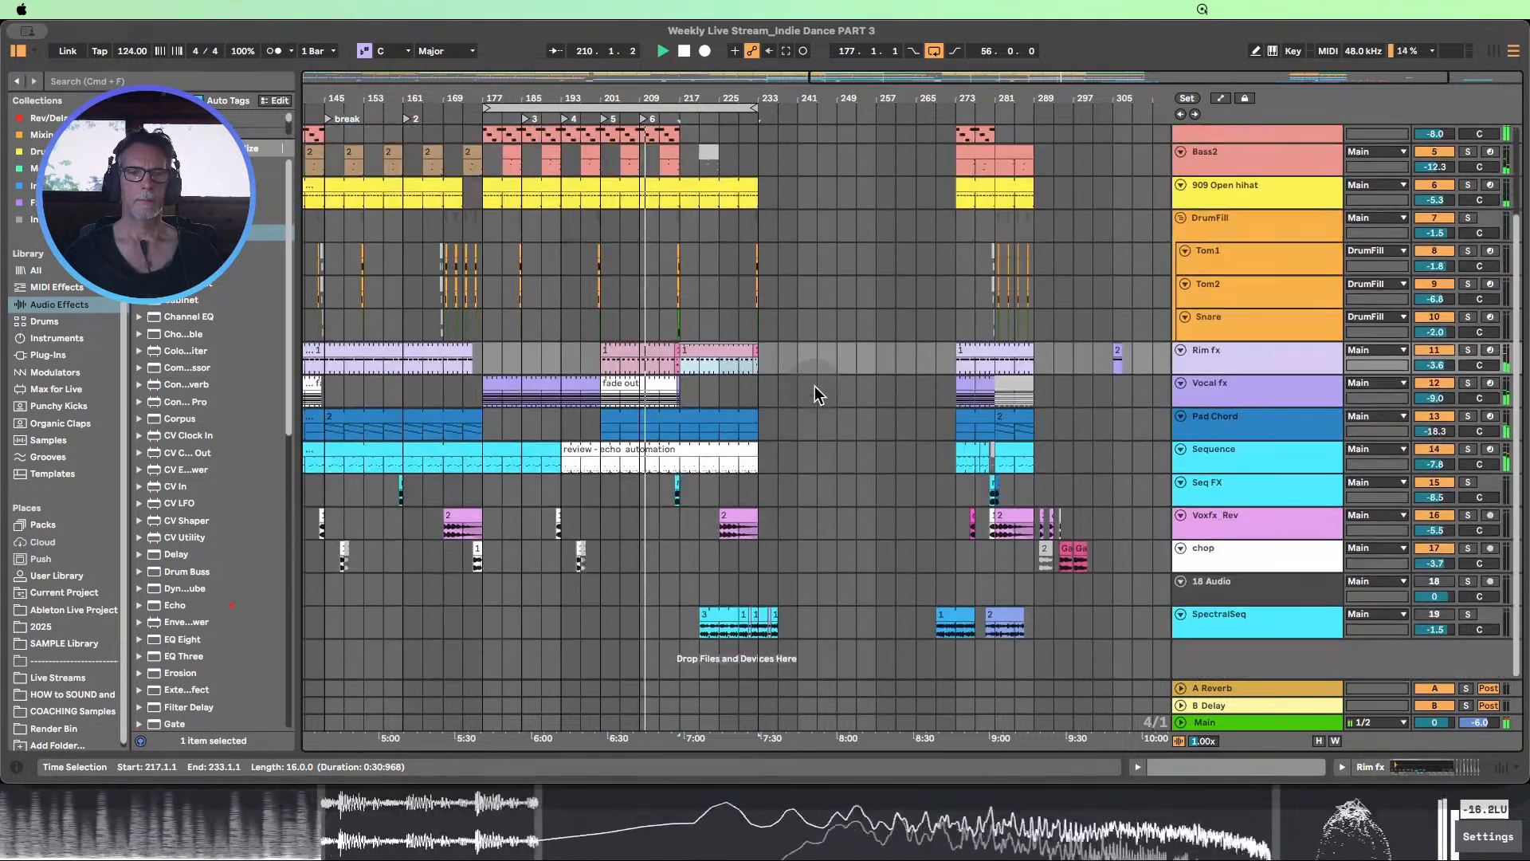
pyautogui.scroll(4, 818, 390)
pyautogui.scroll(1, 825, 397)
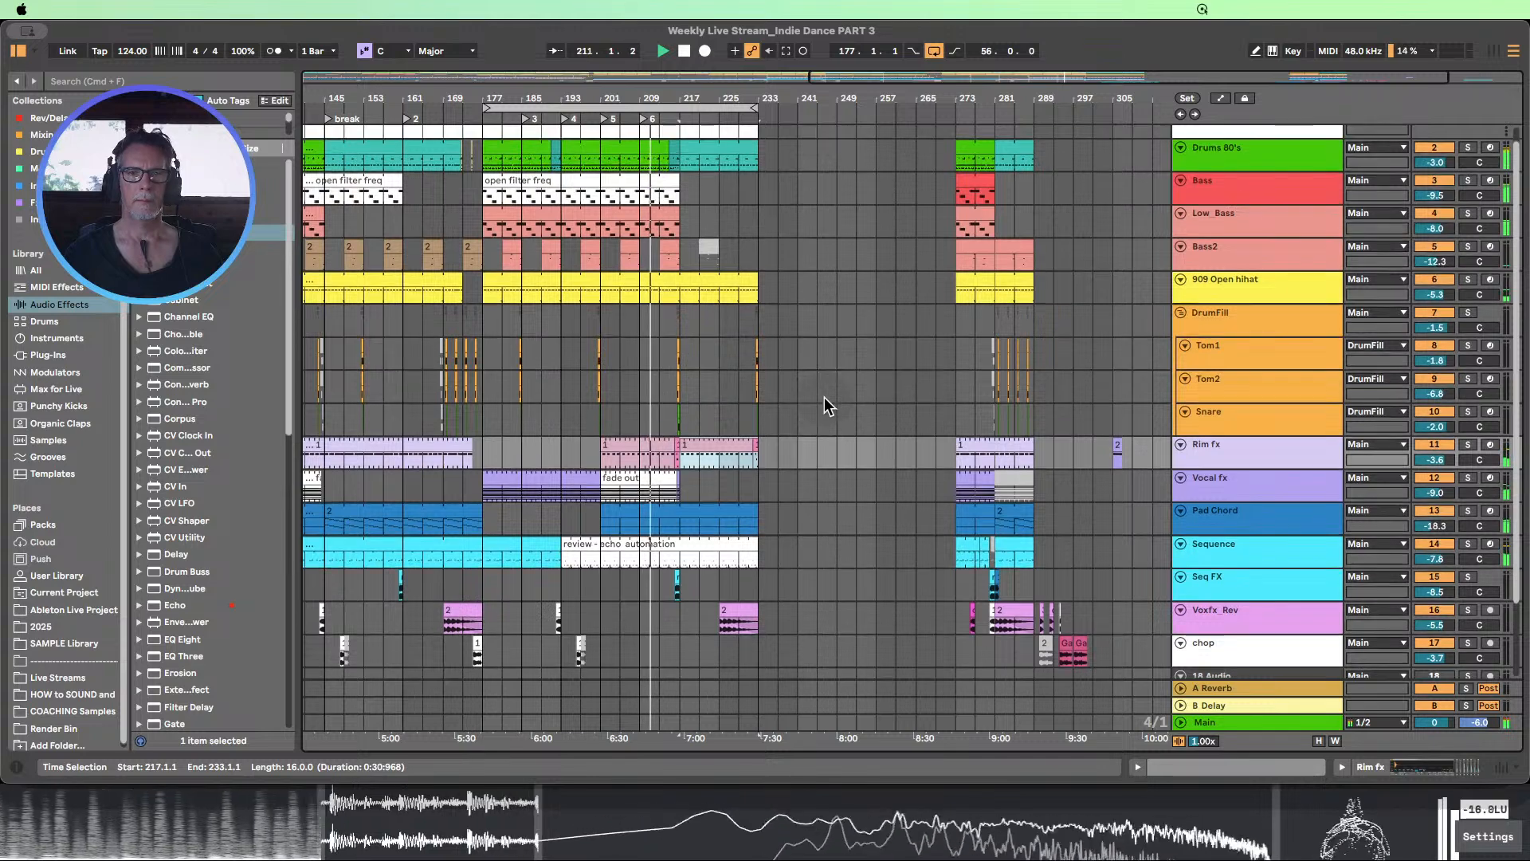
pyautogui.scroll(1, 824, 397)
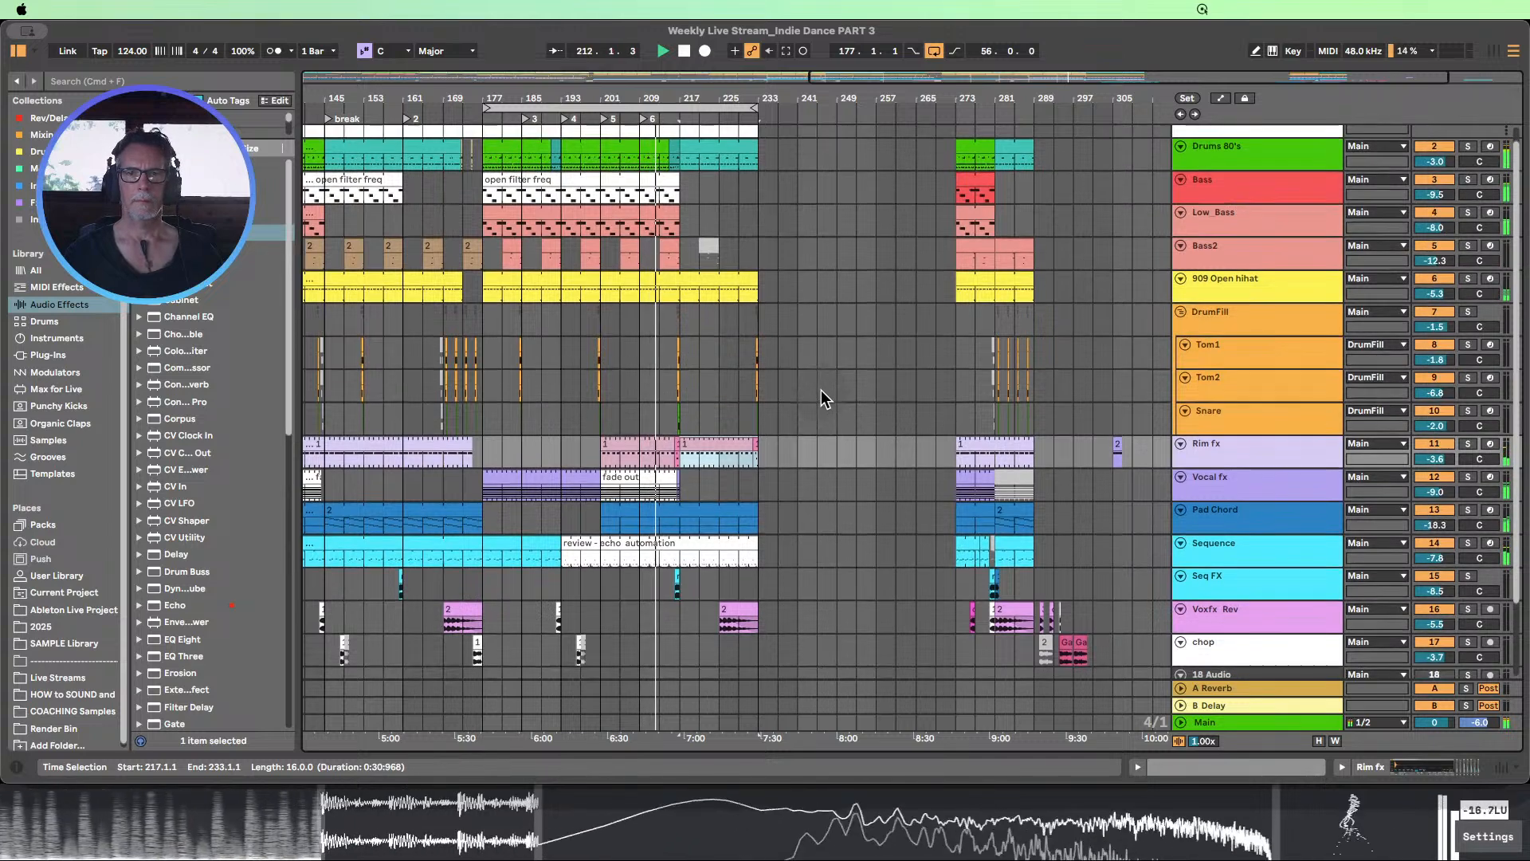
pyautogui.scroll(-1, 824, 397)
pyautogui.scroll(1, 824, 397)
pyautogui.scroll(-1, 821, 398)
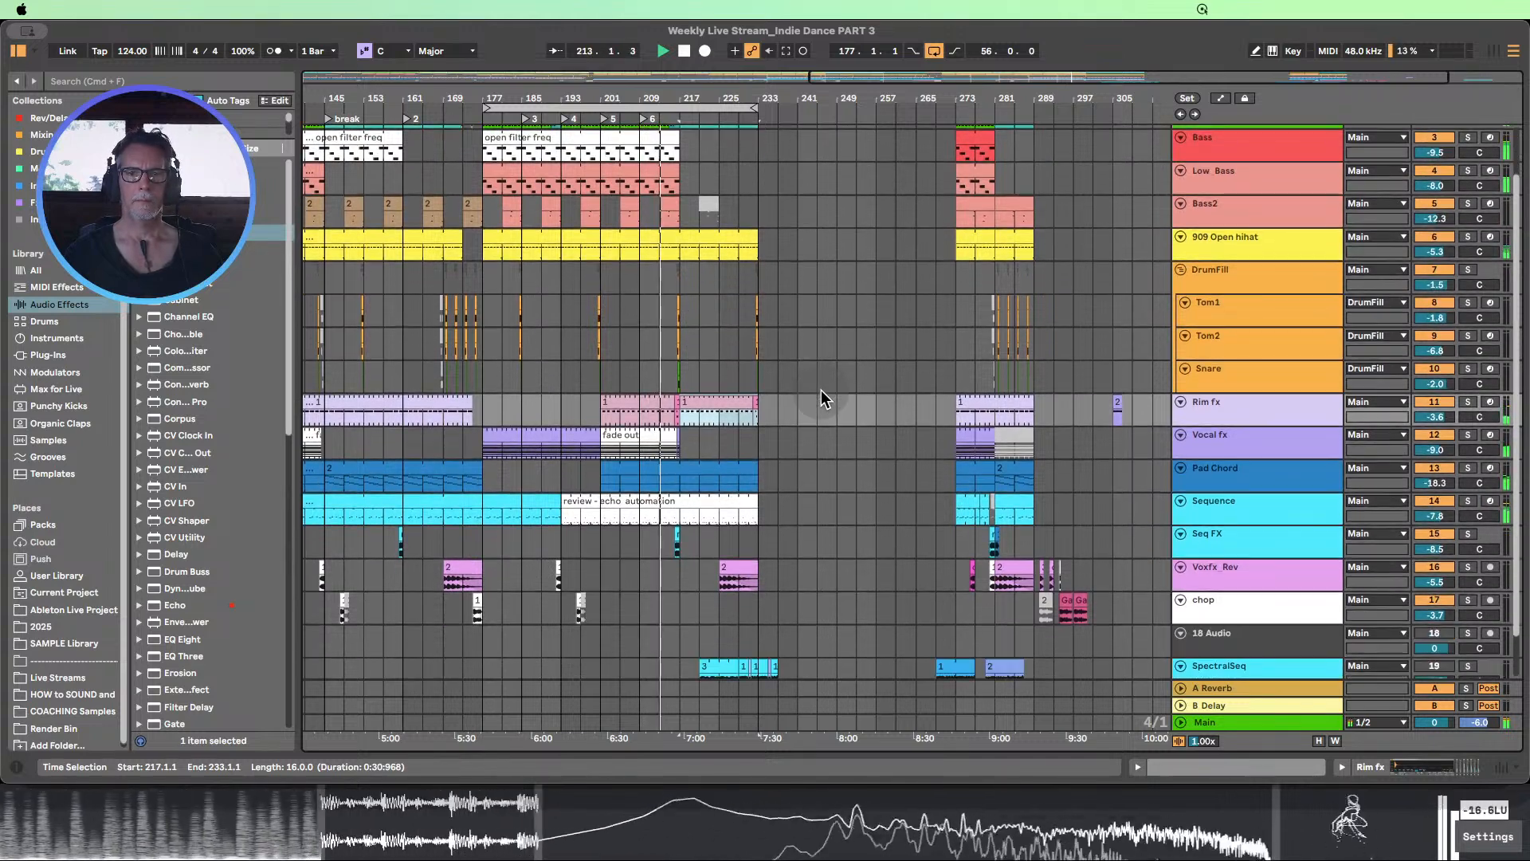
pyautogui.scroll(-1, 821, 390)
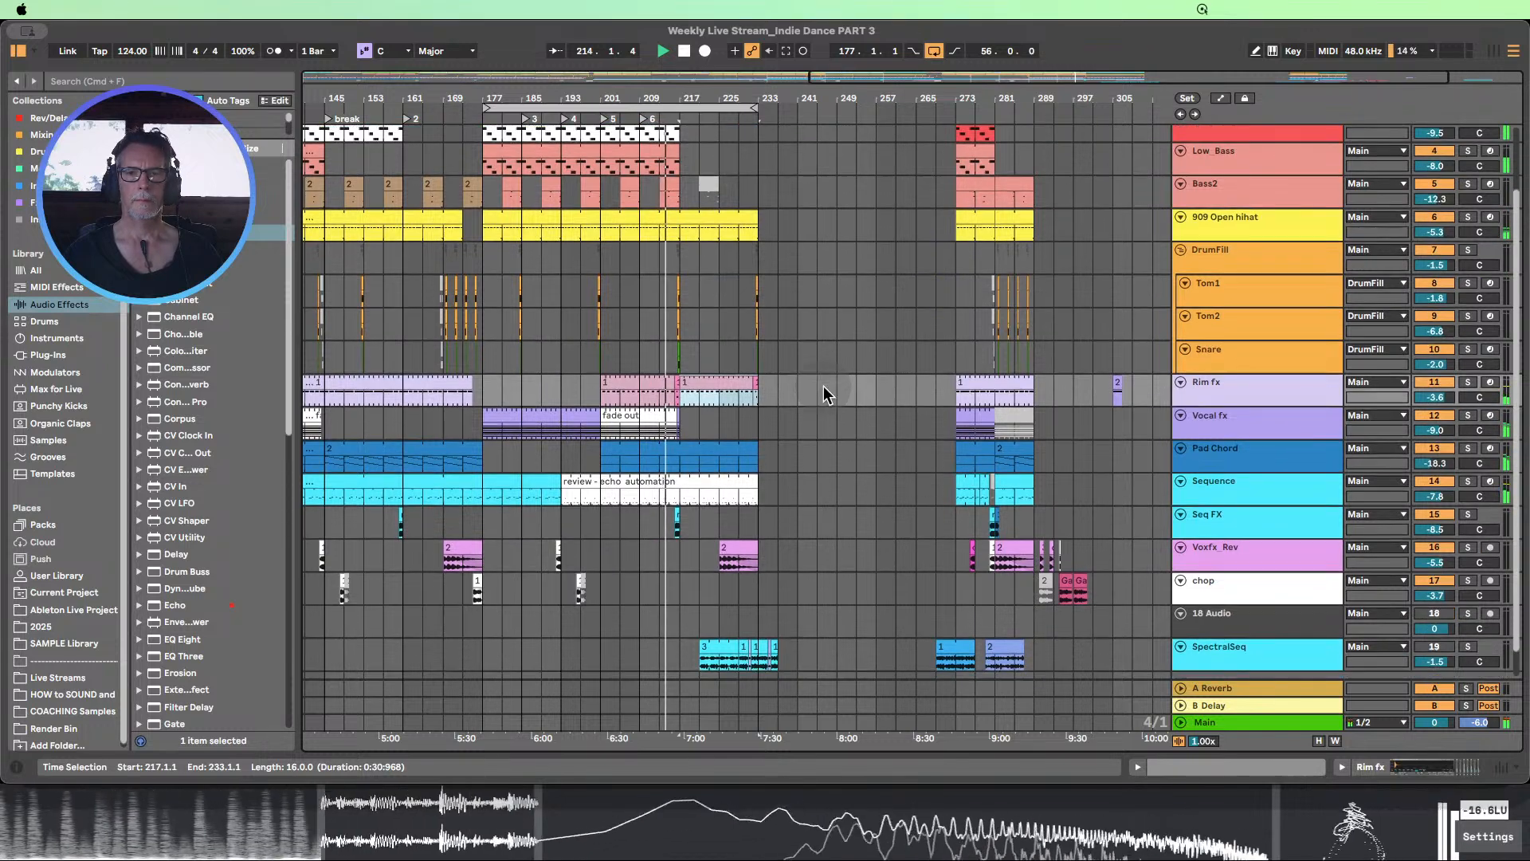
pyautogui.scroll(-1, 830, 385)
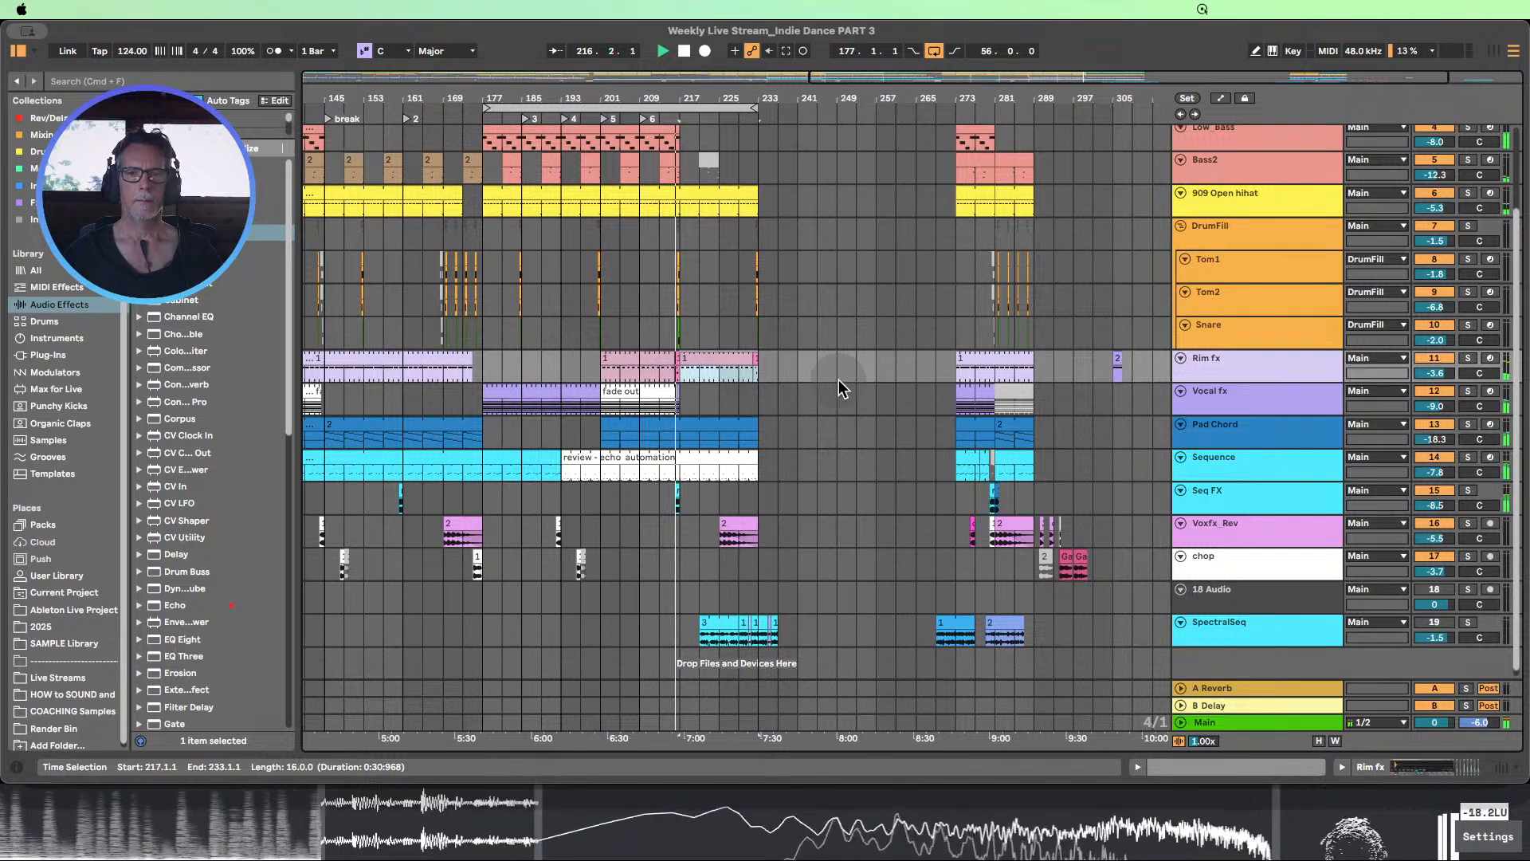
# Stop playback and deactivate the Seq FX clip at bar 216
pyautogui.click(685, 53)
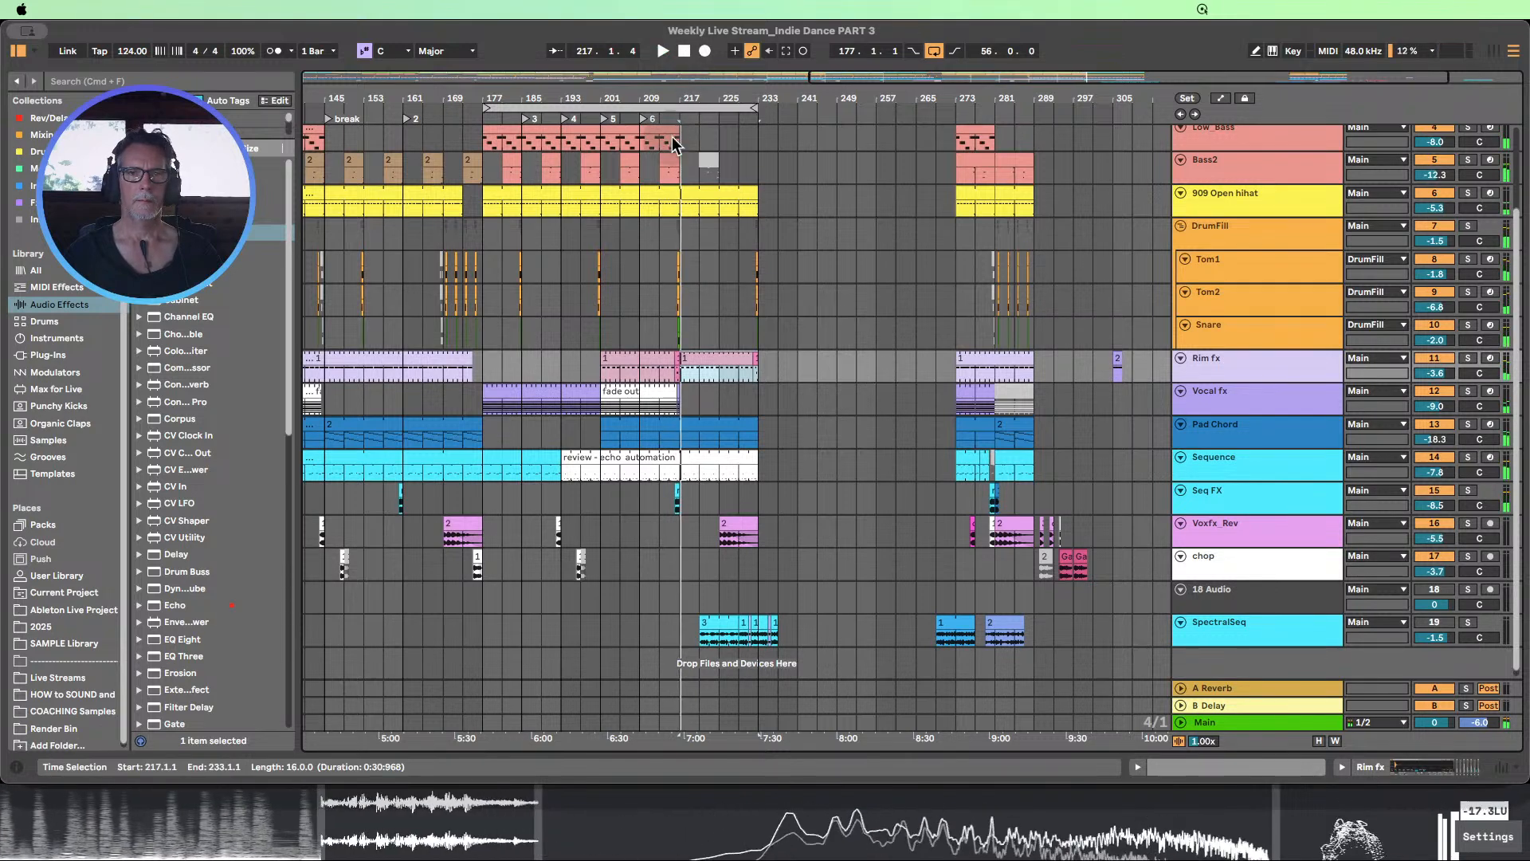
pyautogui.hscroll(-3, 747, 503)
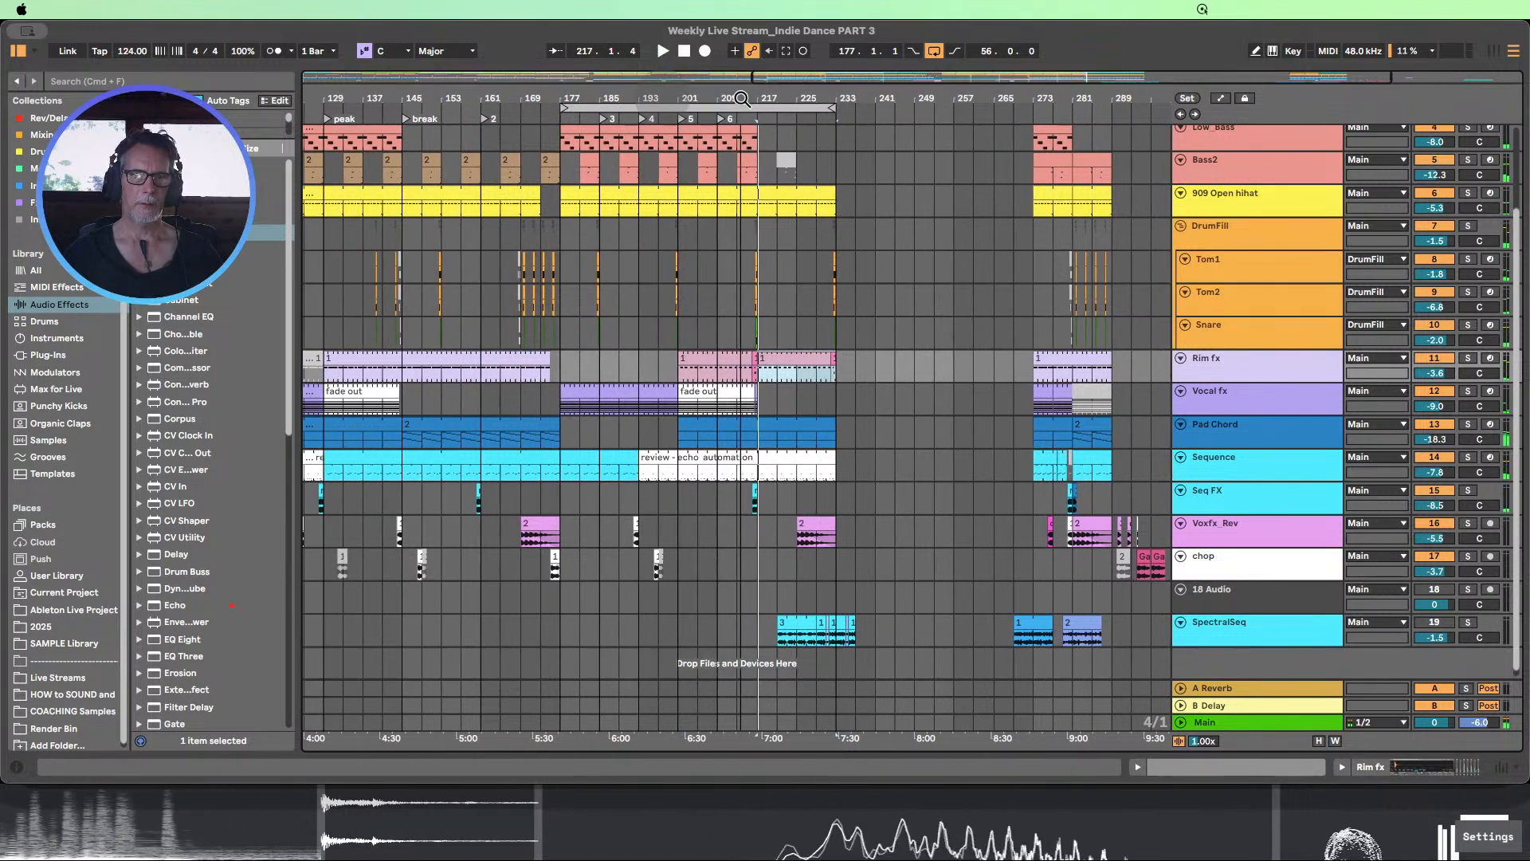
pyautogui.click(768, 496)
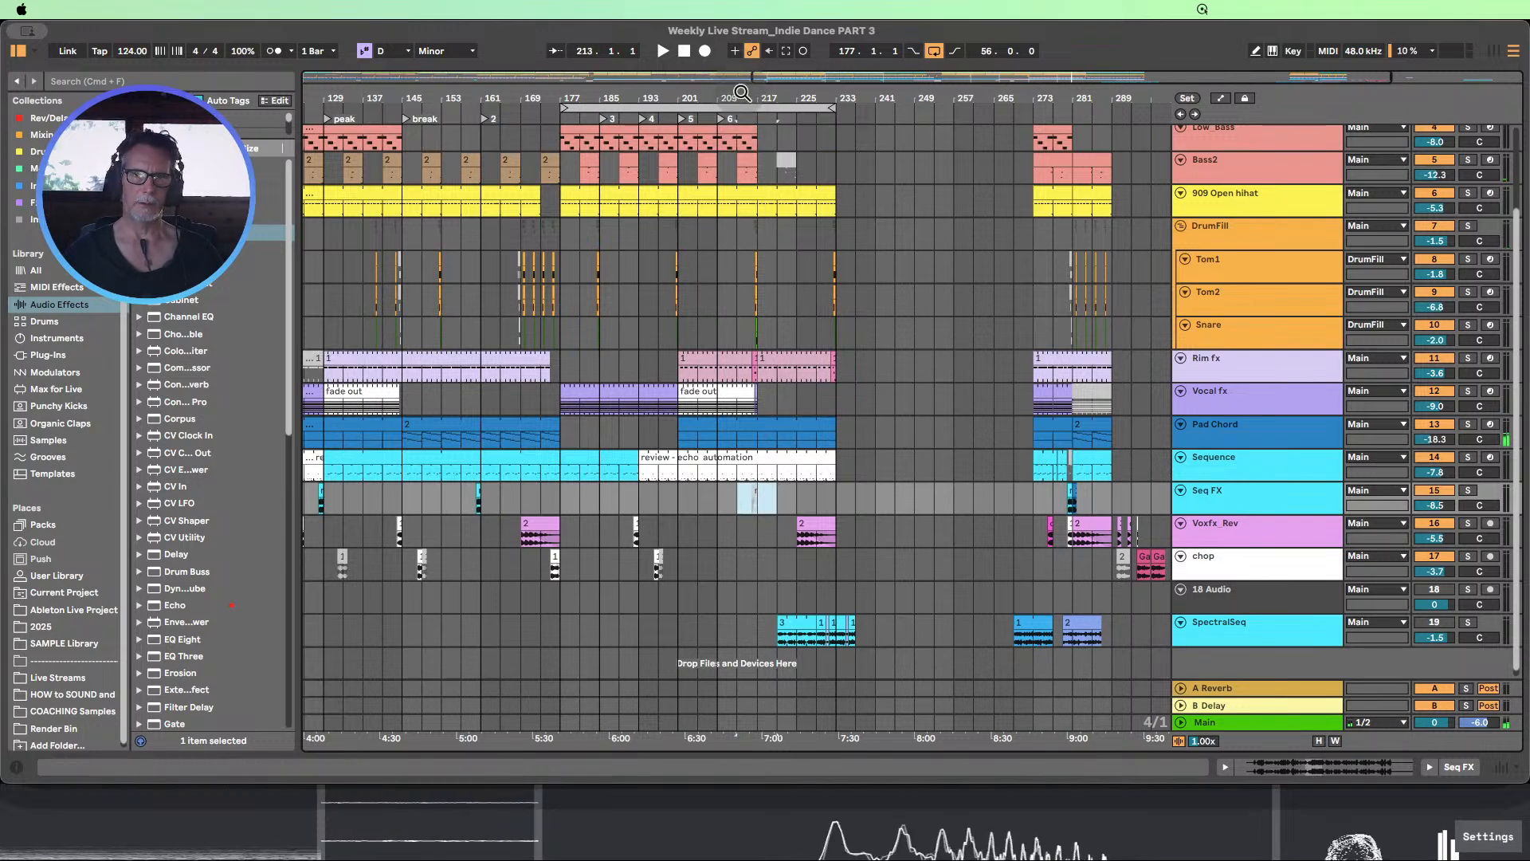
# Copy the chop track section from bars 77 to 85 and paste it at bar 213
pyautogui.moveTo(741, 96); pyautogui.dragTo(853, 63)
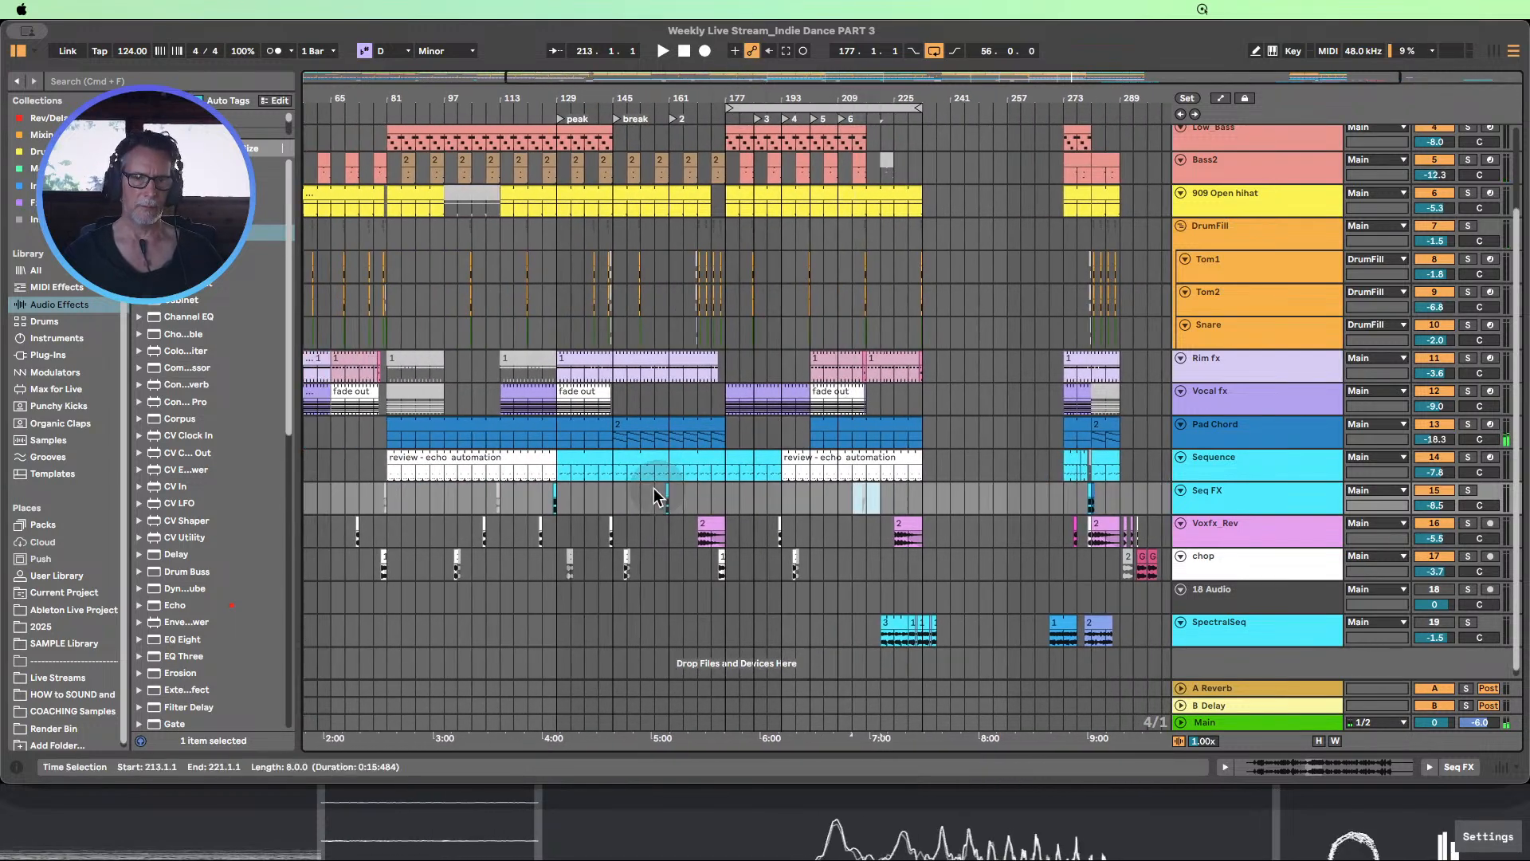
pyautogui.click(372, 562)
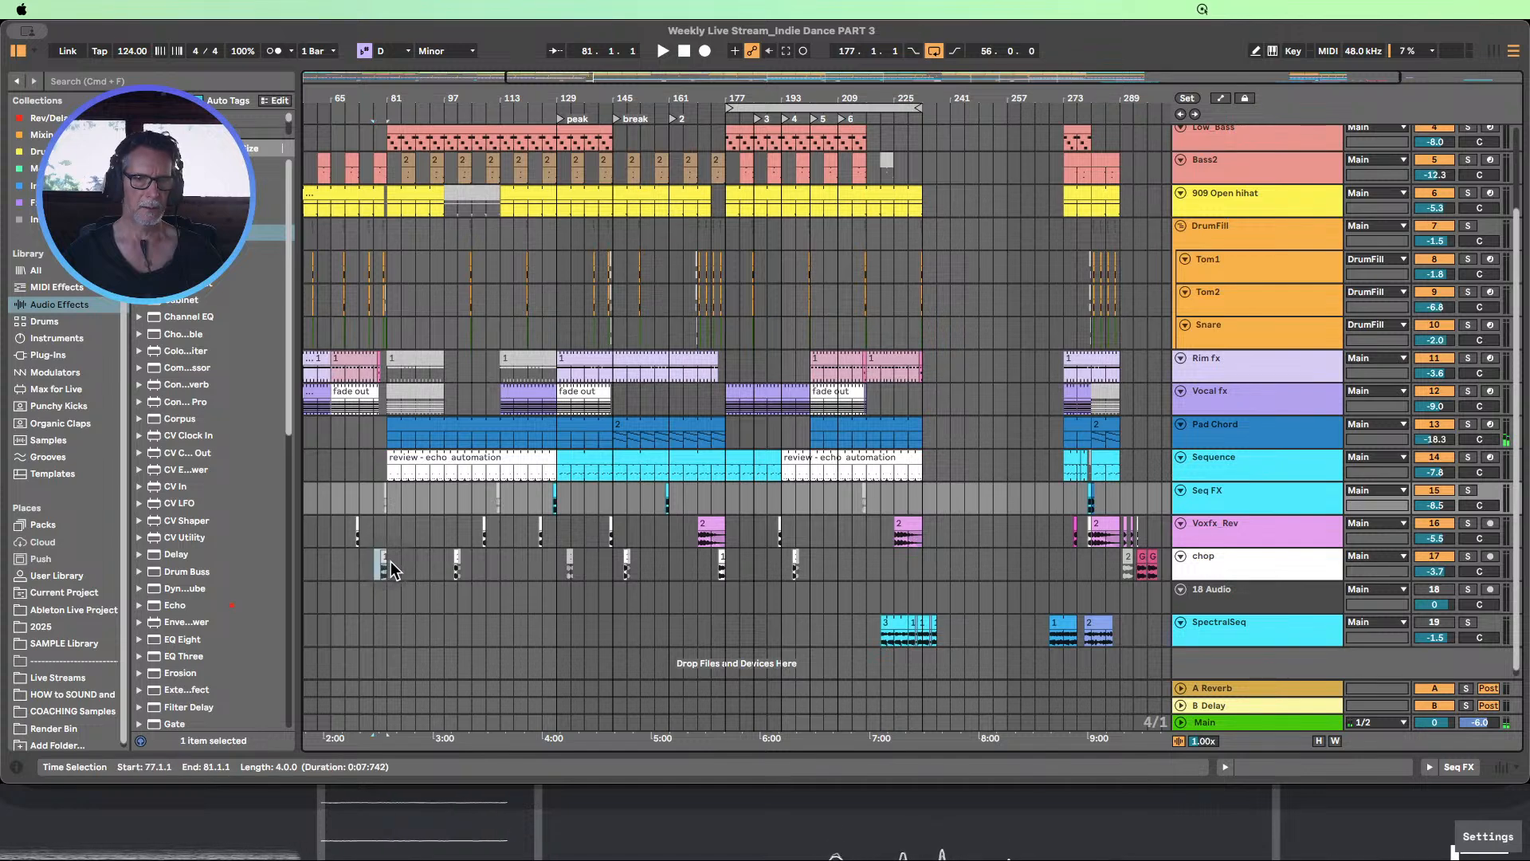
pyautogui.click(395, 561)
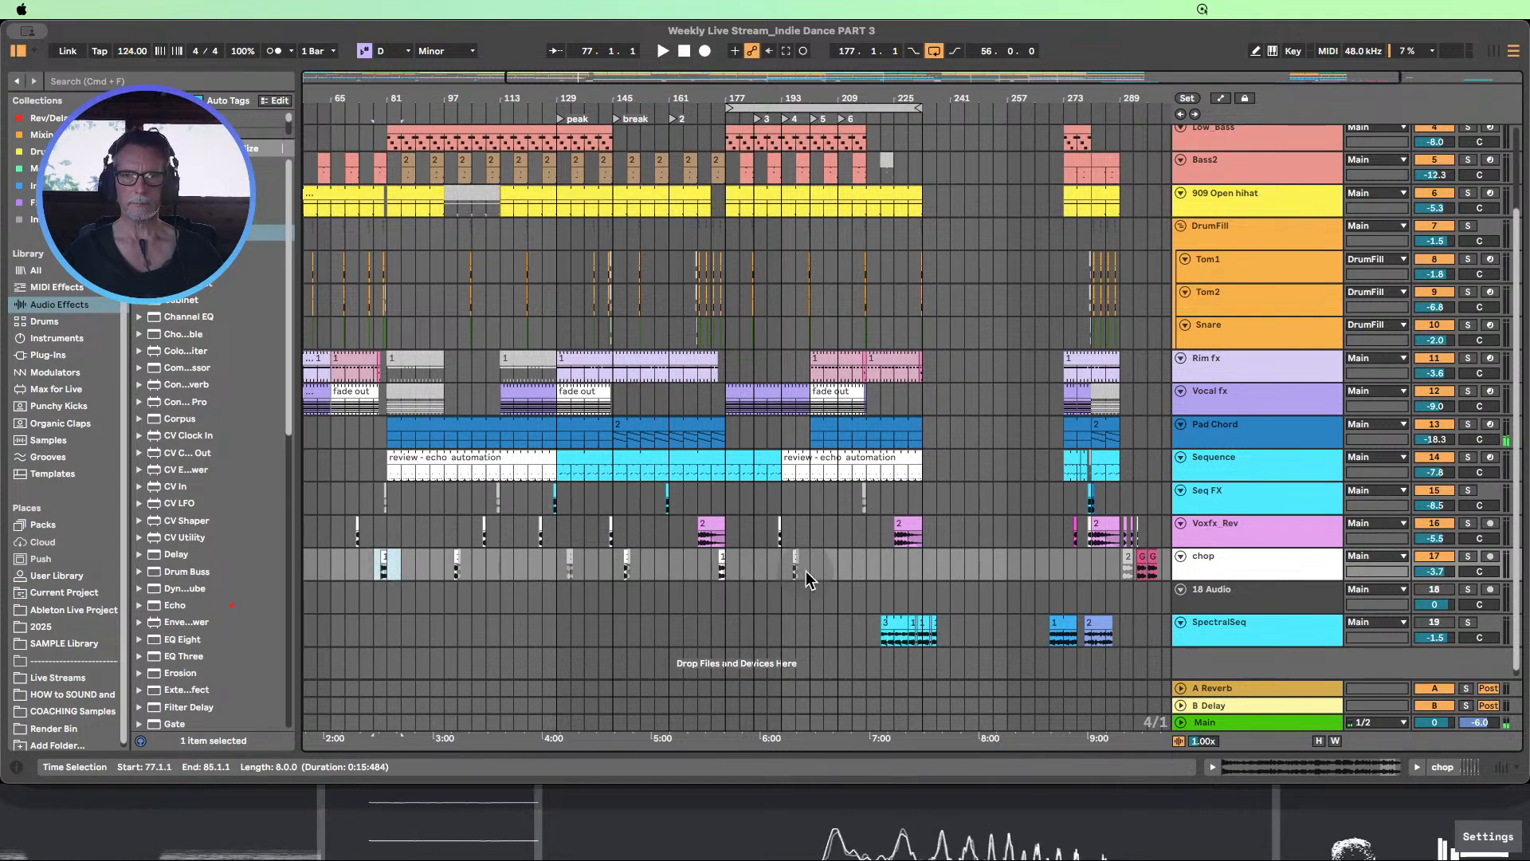
pyautogui.click(850, 563)
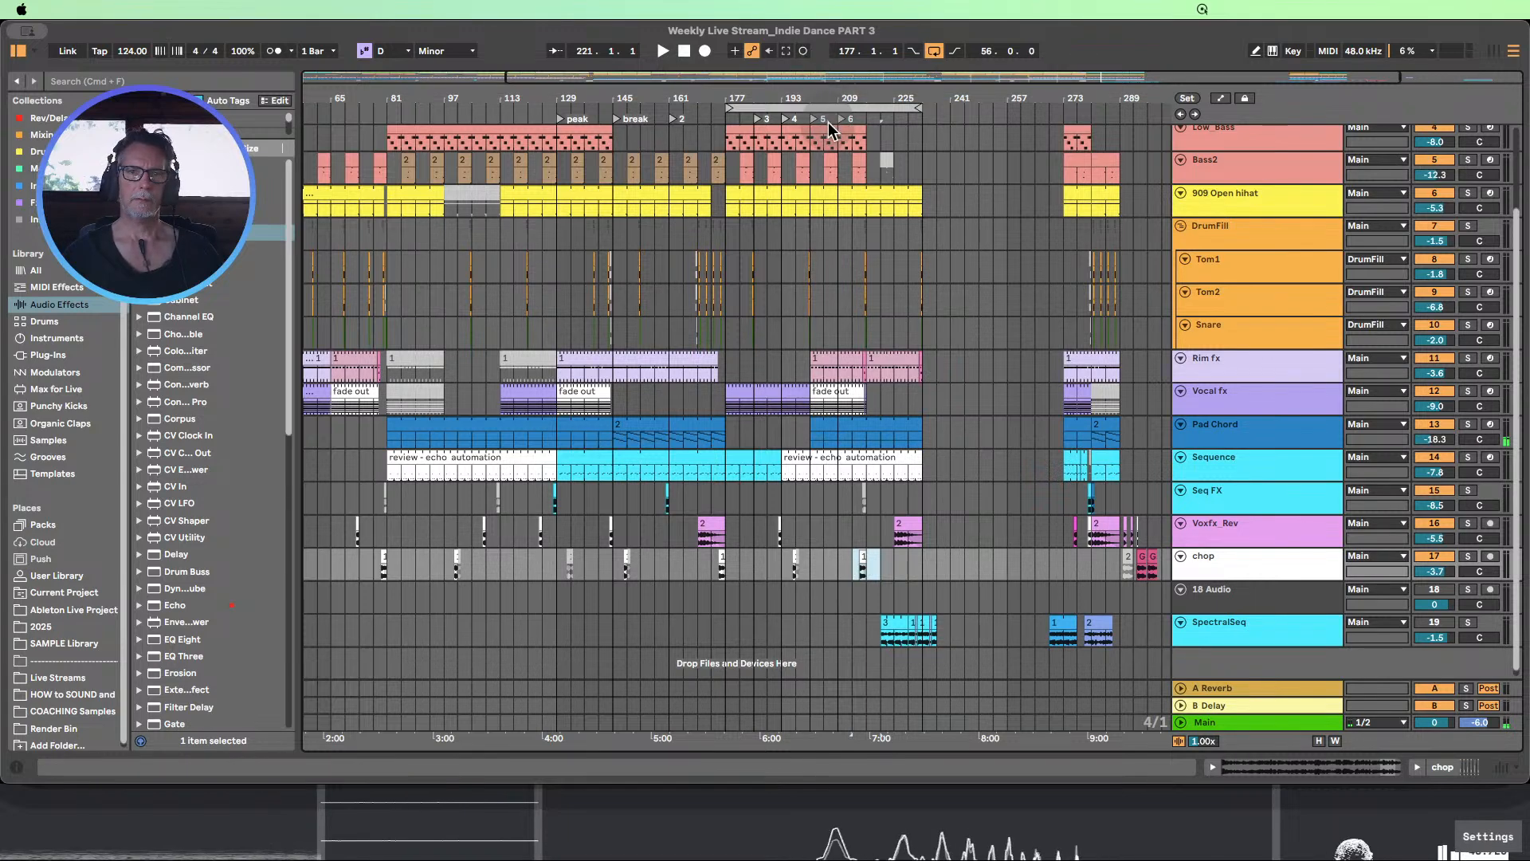
# Play the section from locator 6 and move the pasted chop clip to start at bar 217
pyautogui.click(661, 54)
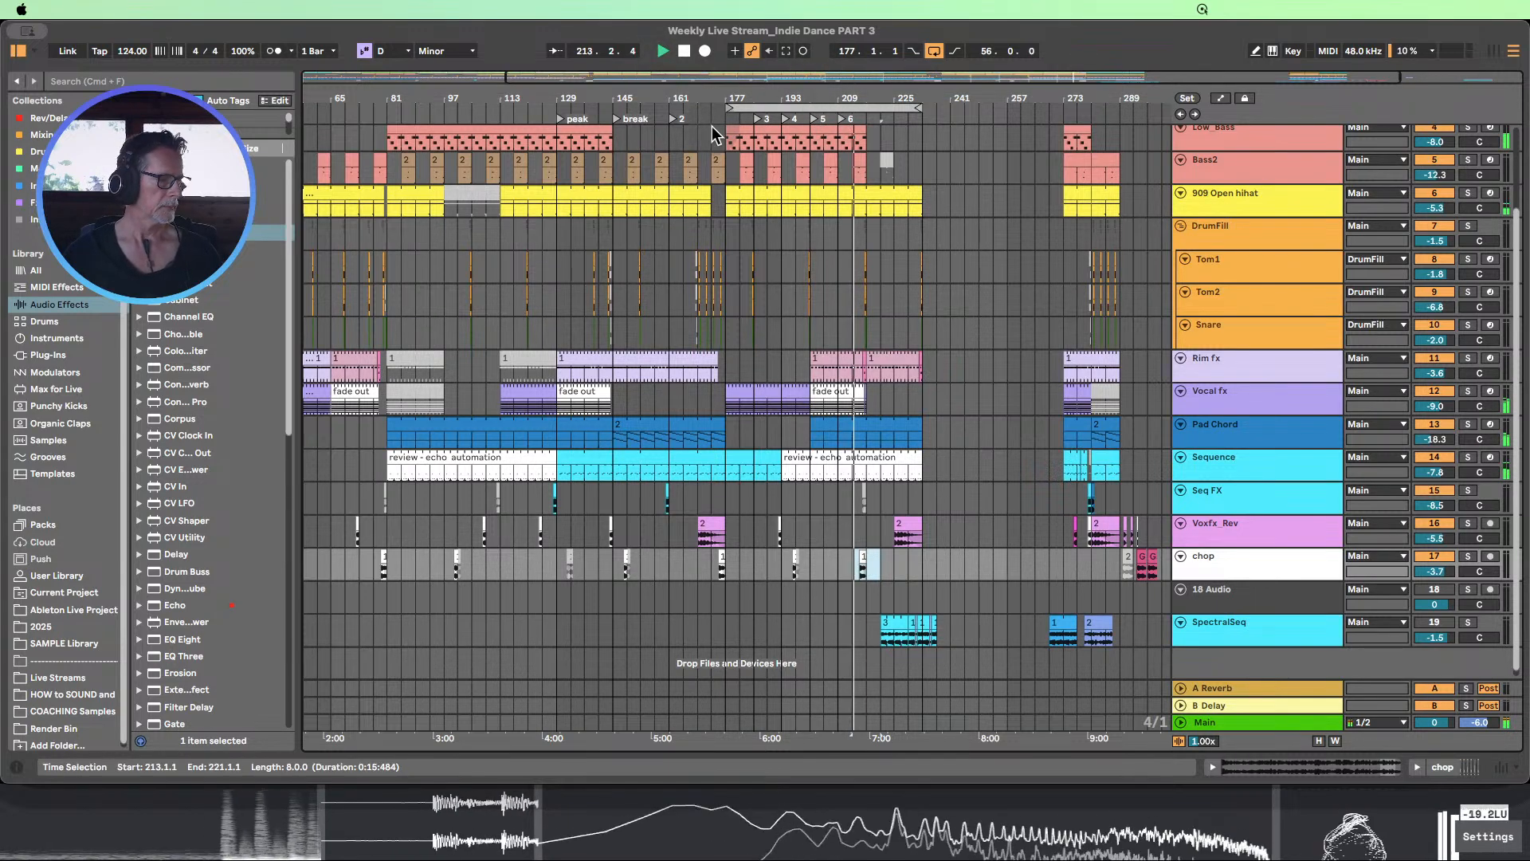
pyautogui.moveTo(906, 102); pyautogui.dragTo(815, 102)
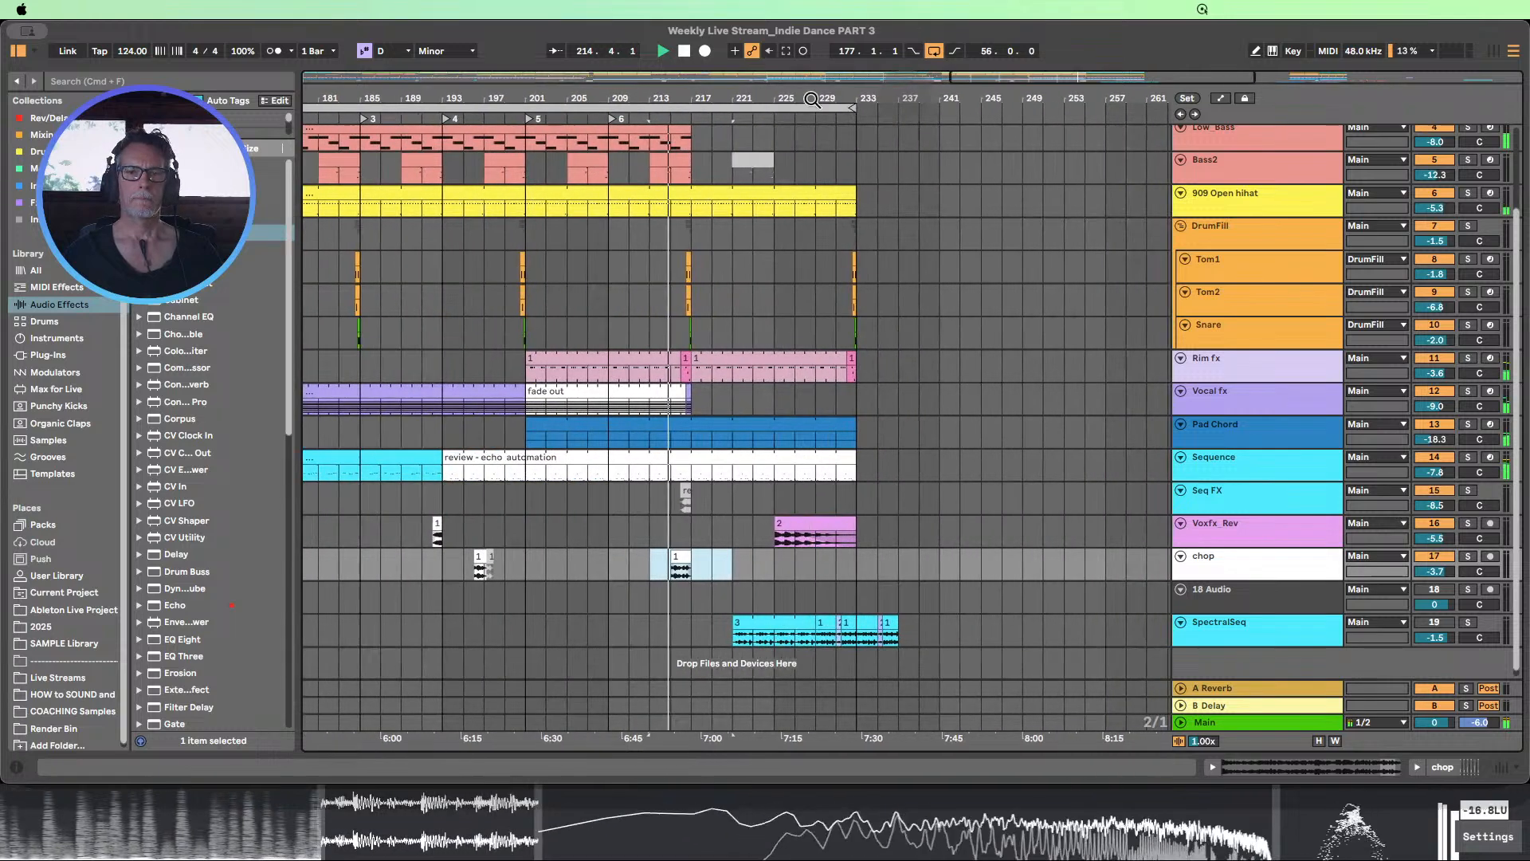
pyautogui.click(609, 119)
pyautogui.click(645, 597)
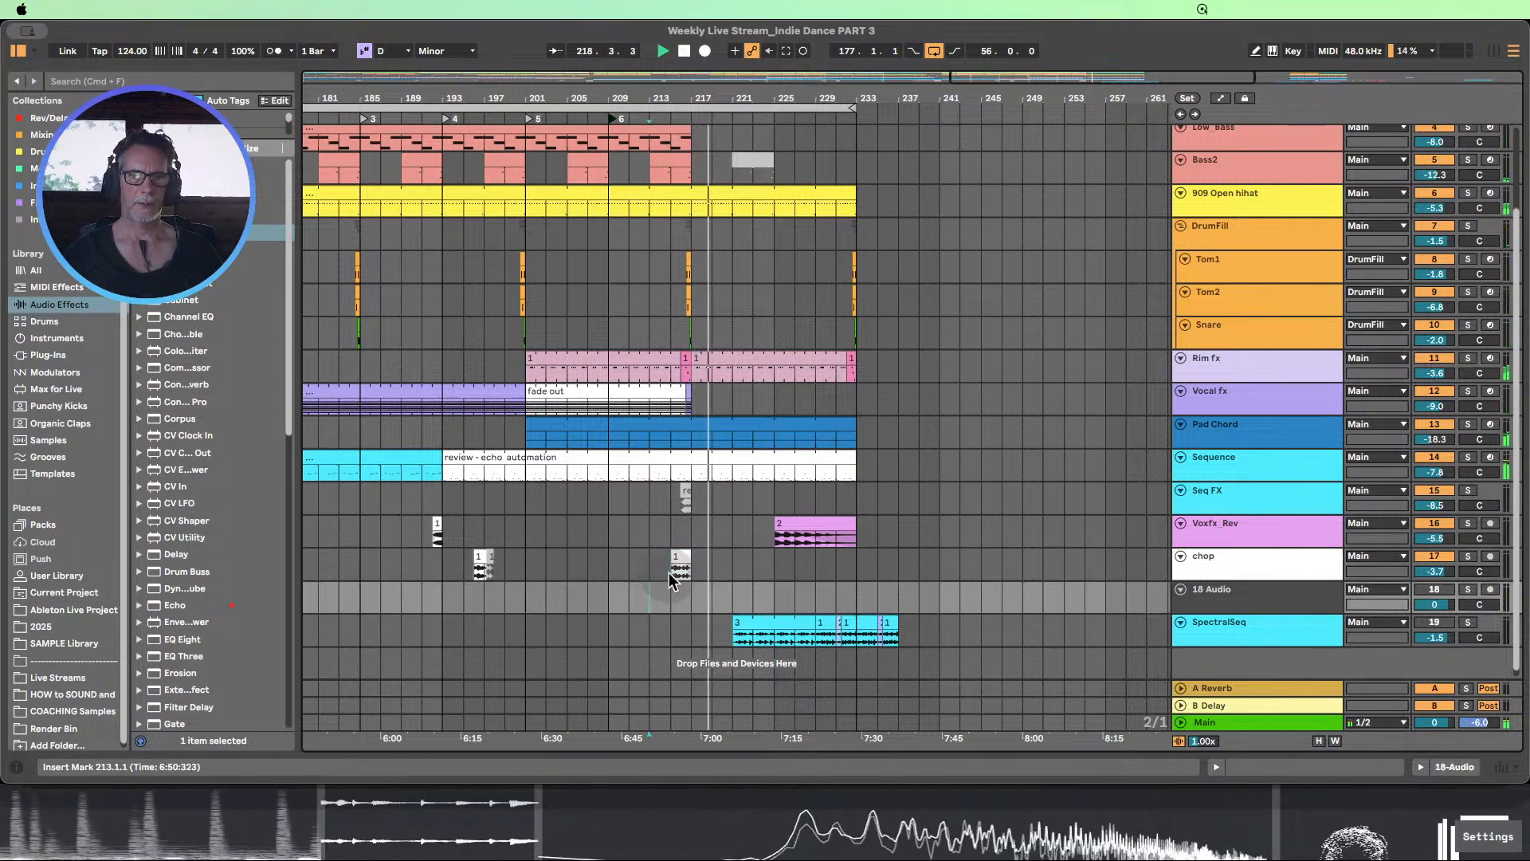
pyautogui.moveTo(684, 556); pyautogui.dragTo(700, 556)
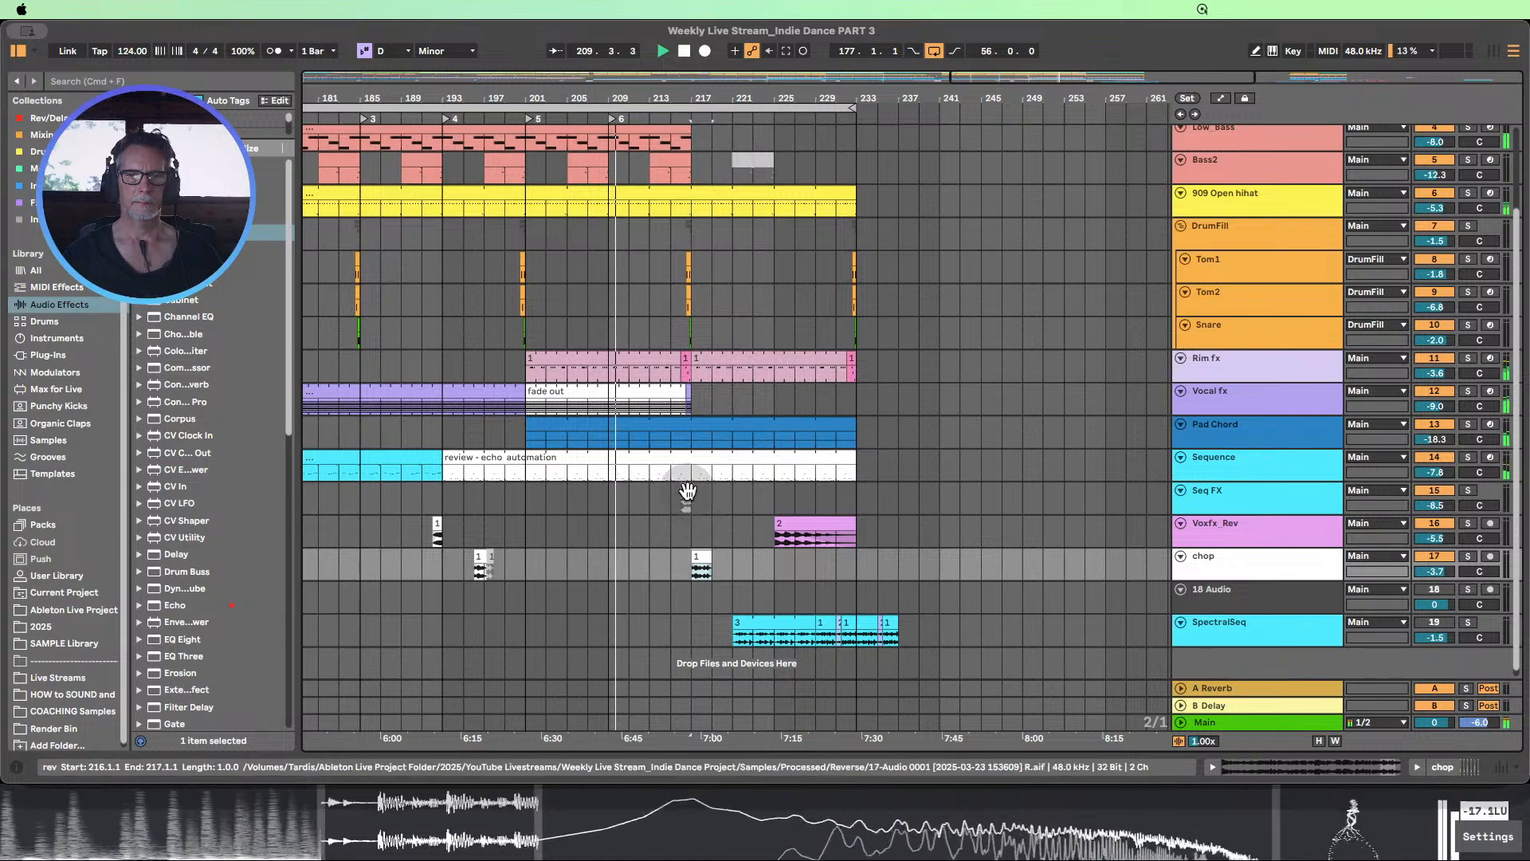
# Reactivate the Seq FX clip at bar 216 and listen to the section up to bar 232 before stopping playback
pyautogui.click(685, 496)
pyautogui.click(740, 487)
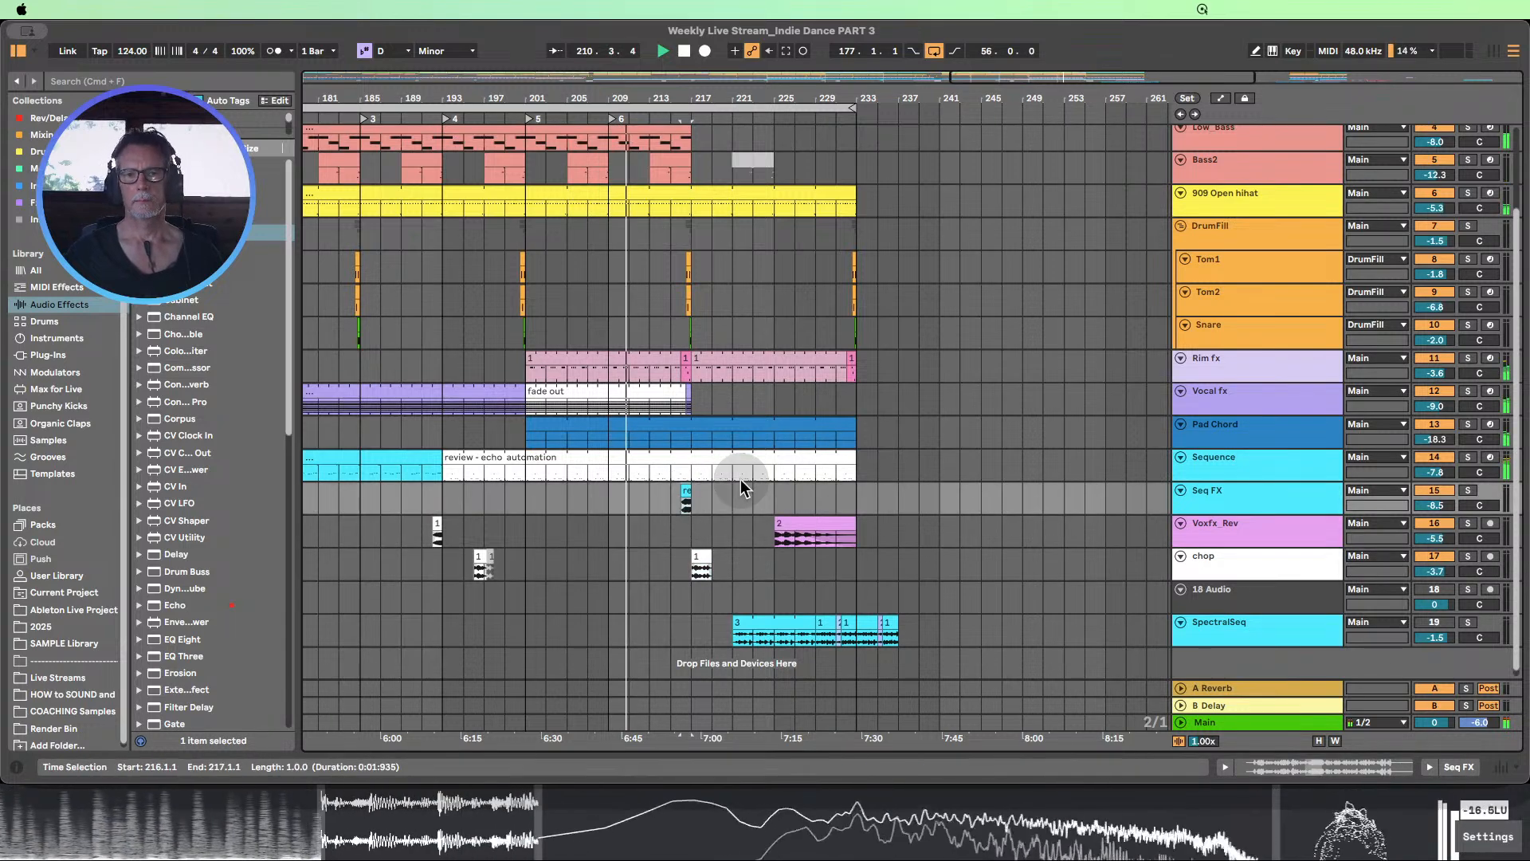
pyautogui.scroll(-1, 827, 474)
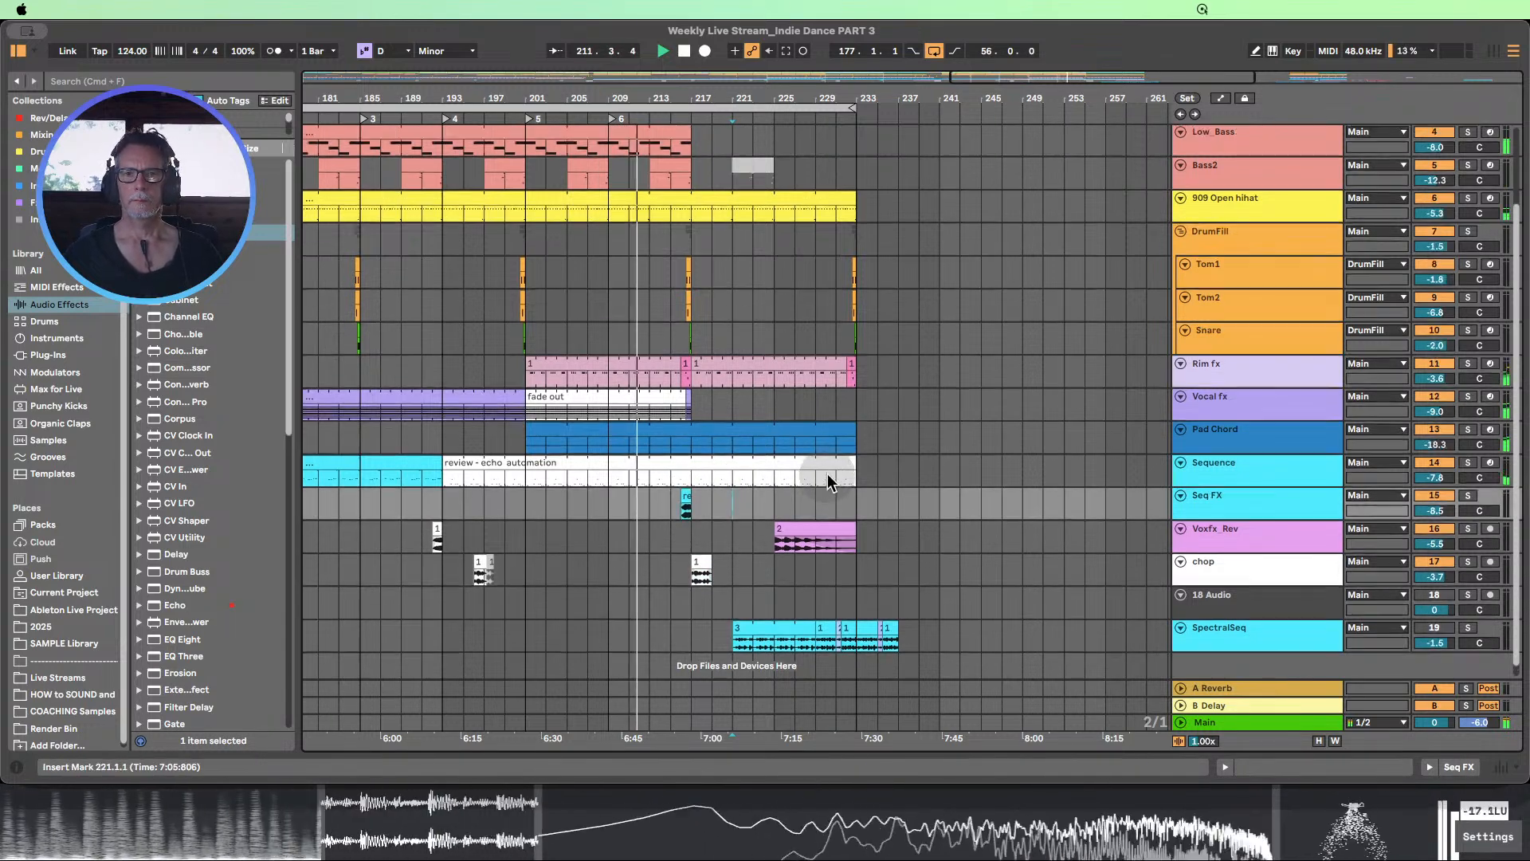
pyautogui.scroll(5, 827, 474)
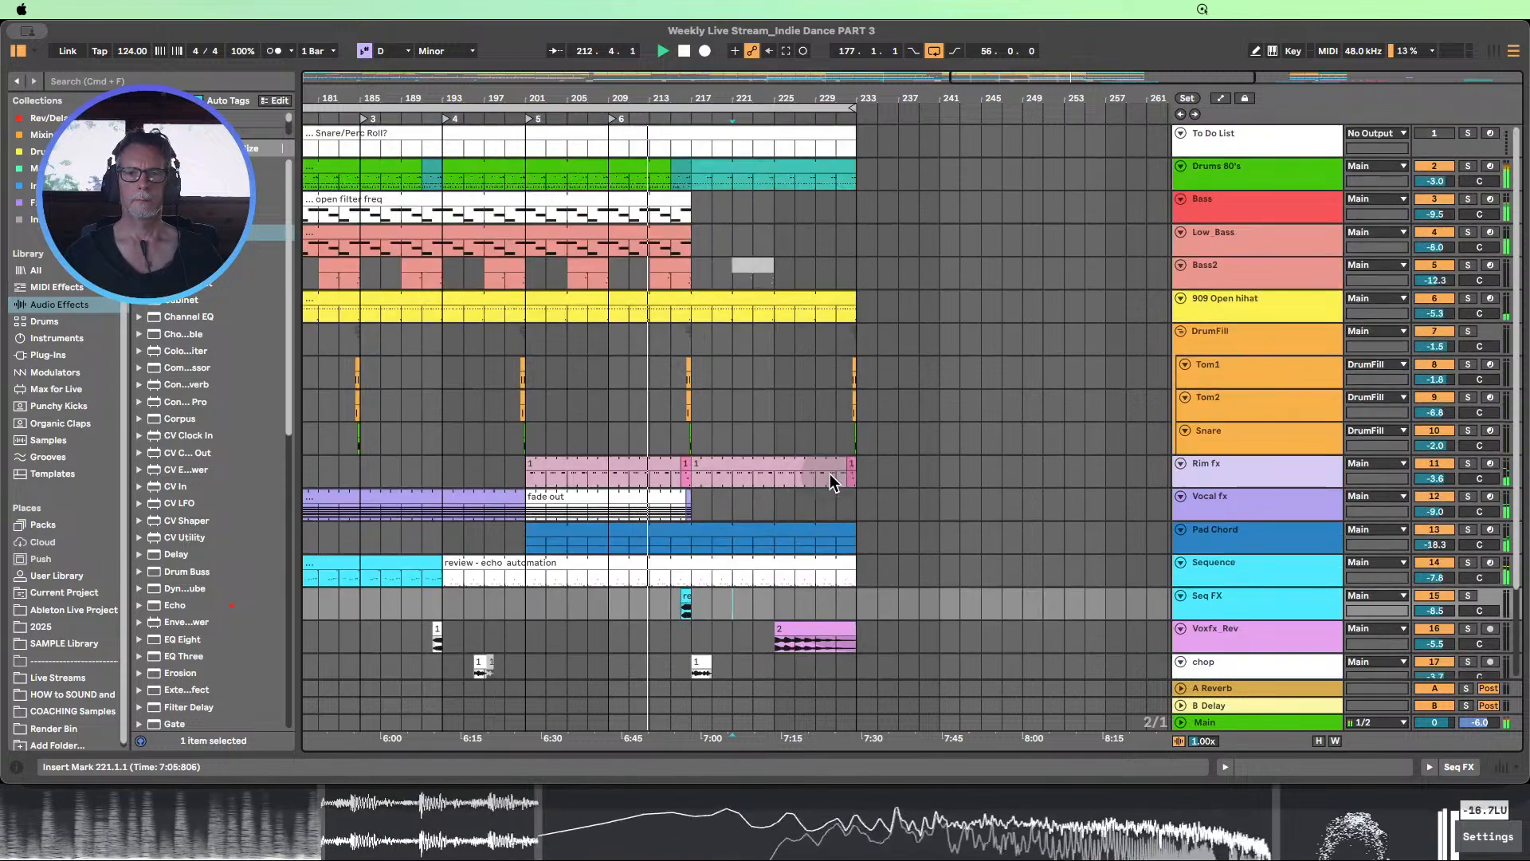
pyautogui.moveTo(701, 102); pyautogui.dragTo(720, 92)
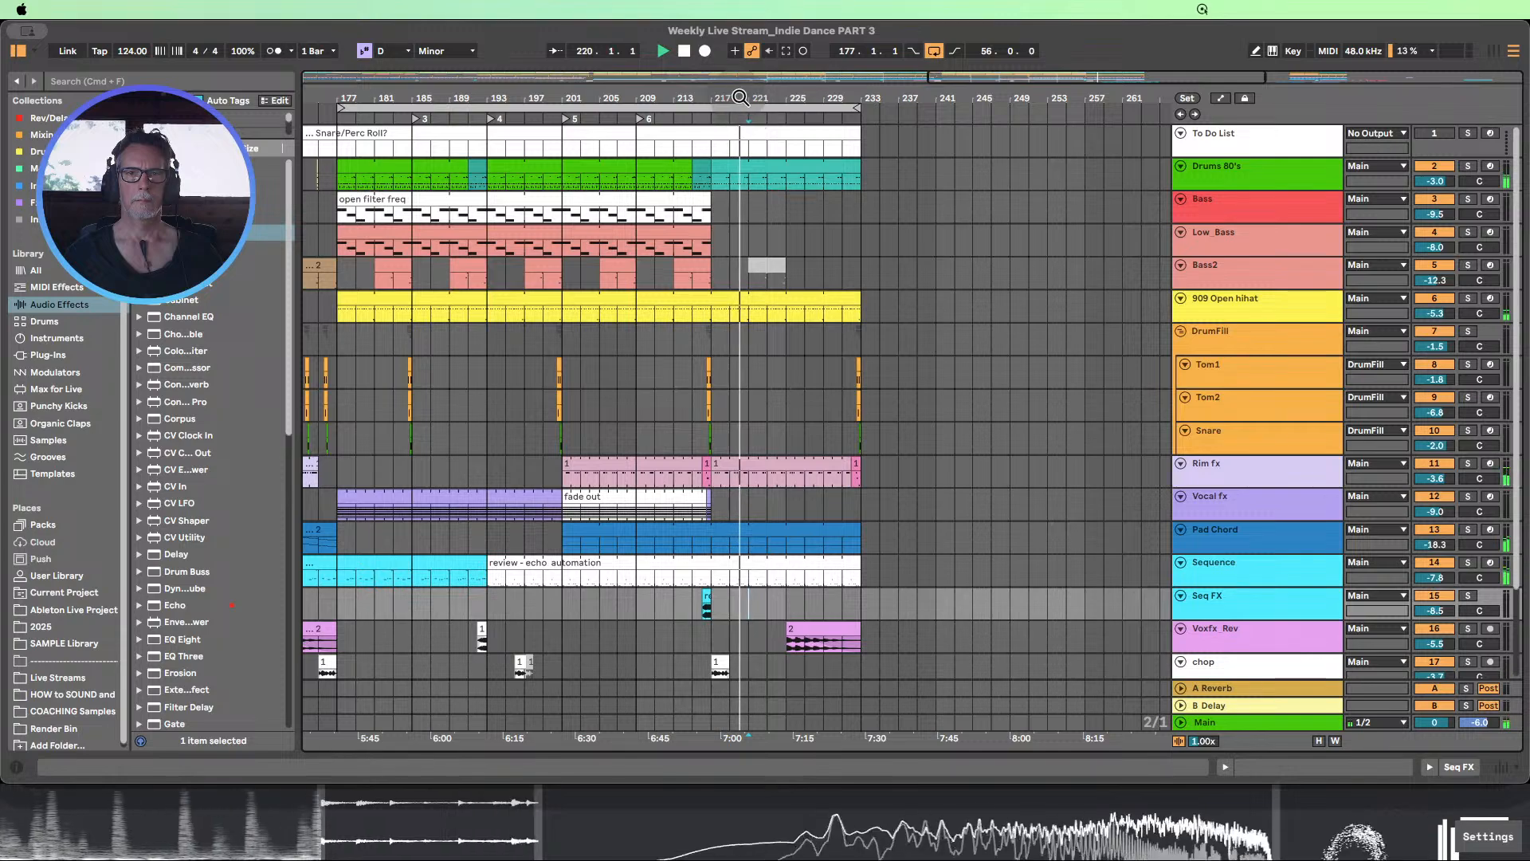
pyautogui.moveTo(740, 98); pyautogui.dragTo(741, 27)
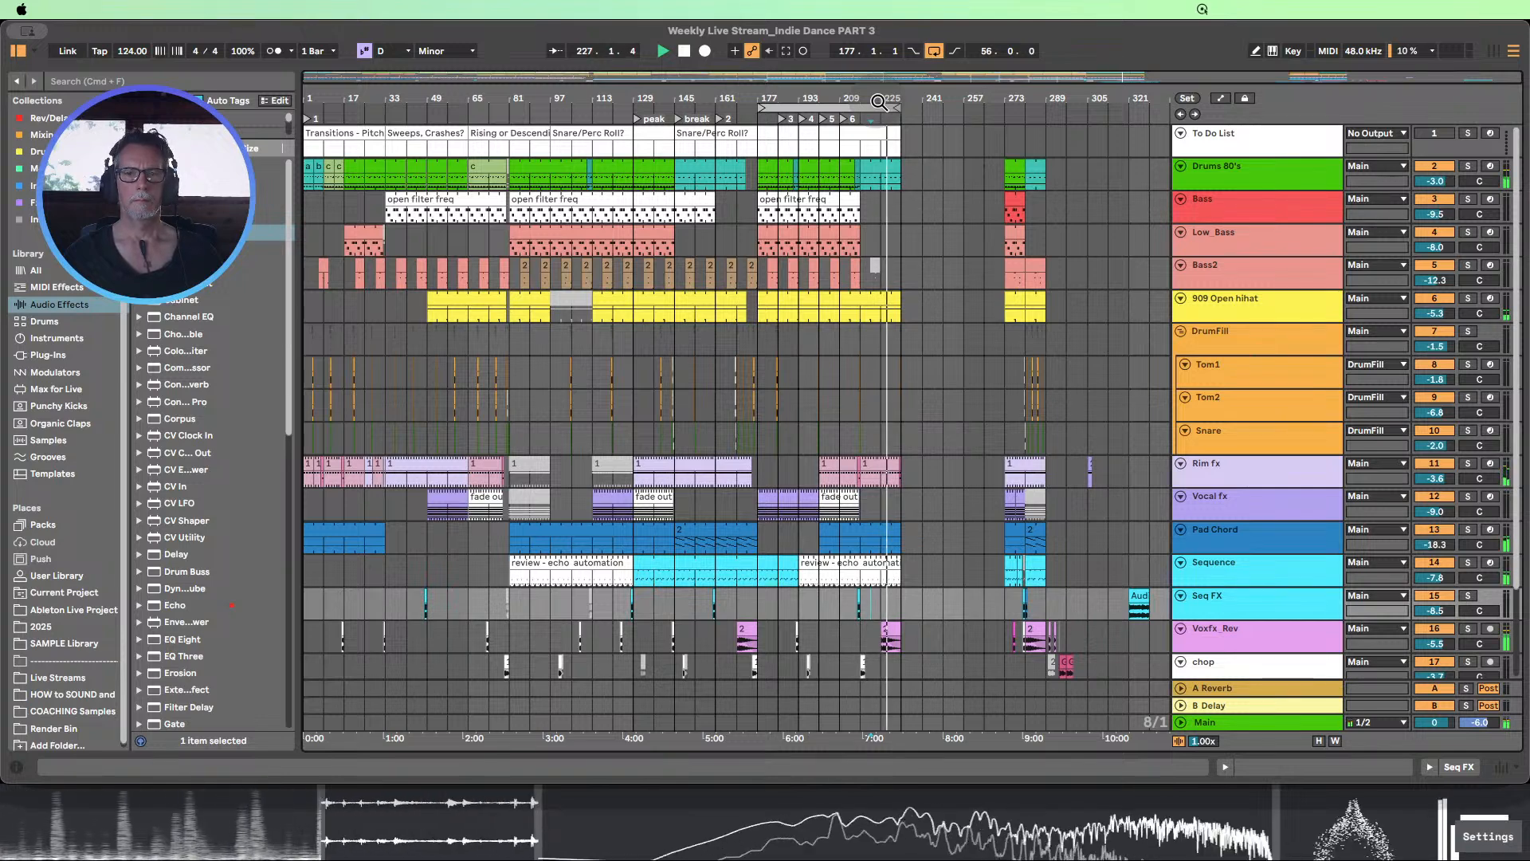
pyautogui.click(684, 53)
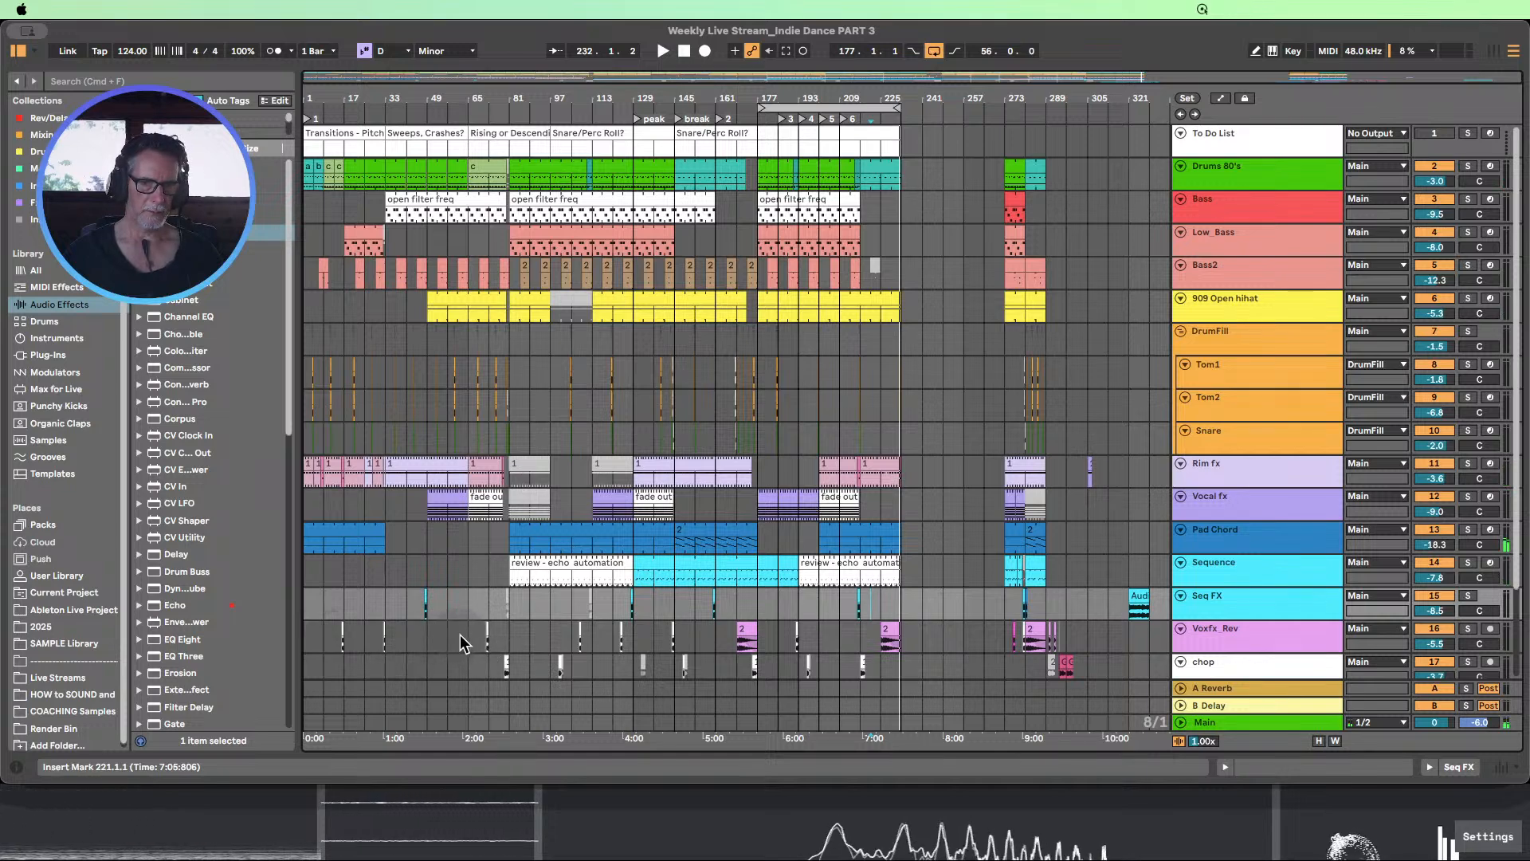
pyautogui.moveTo(471, 643); pyautogui.dragTo(500, 640)
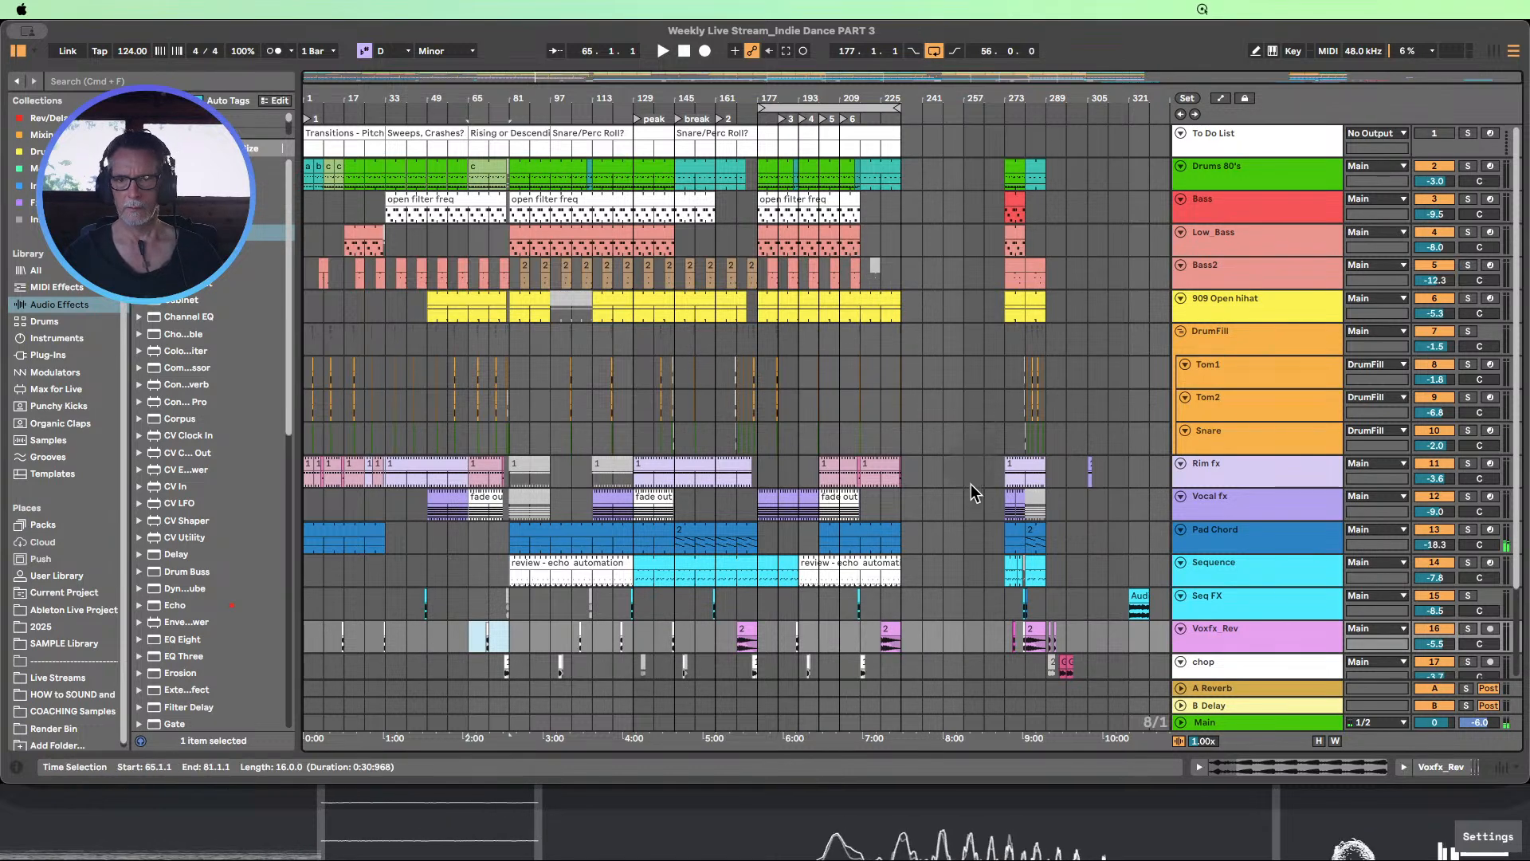
pyautogui.scroll(-4, 921, 566)
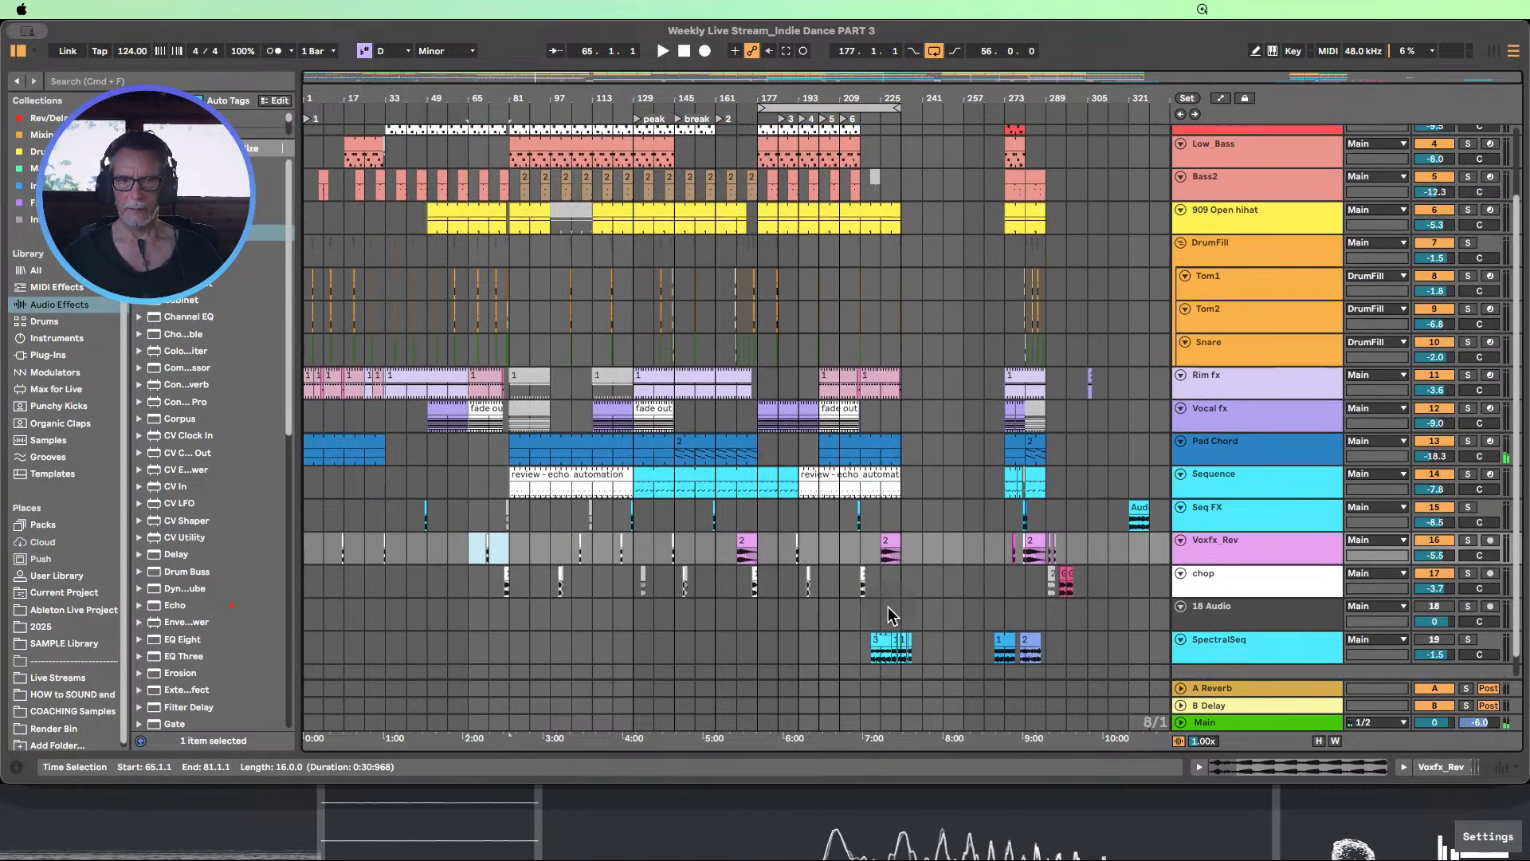
pyautogui.click(487, 588)
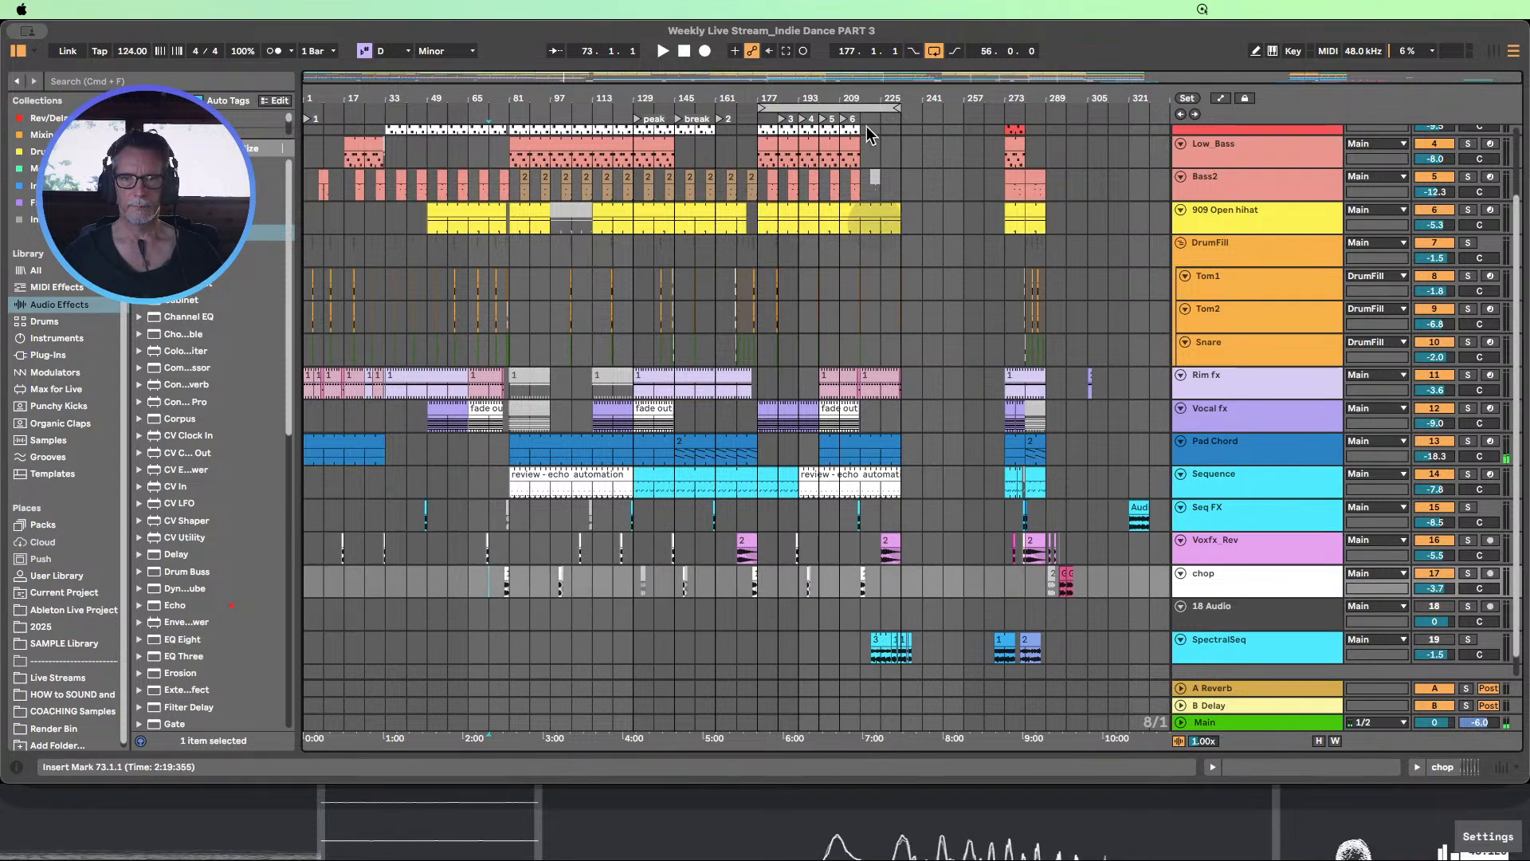
# Extend the loop region from bar 177 to end at bar 241 and start playback at about bar 217
pyautogui.moveTo(906, 98); pyautogui.dragTo(853, 207)
pyautogui.scroll(1, 852, 162)
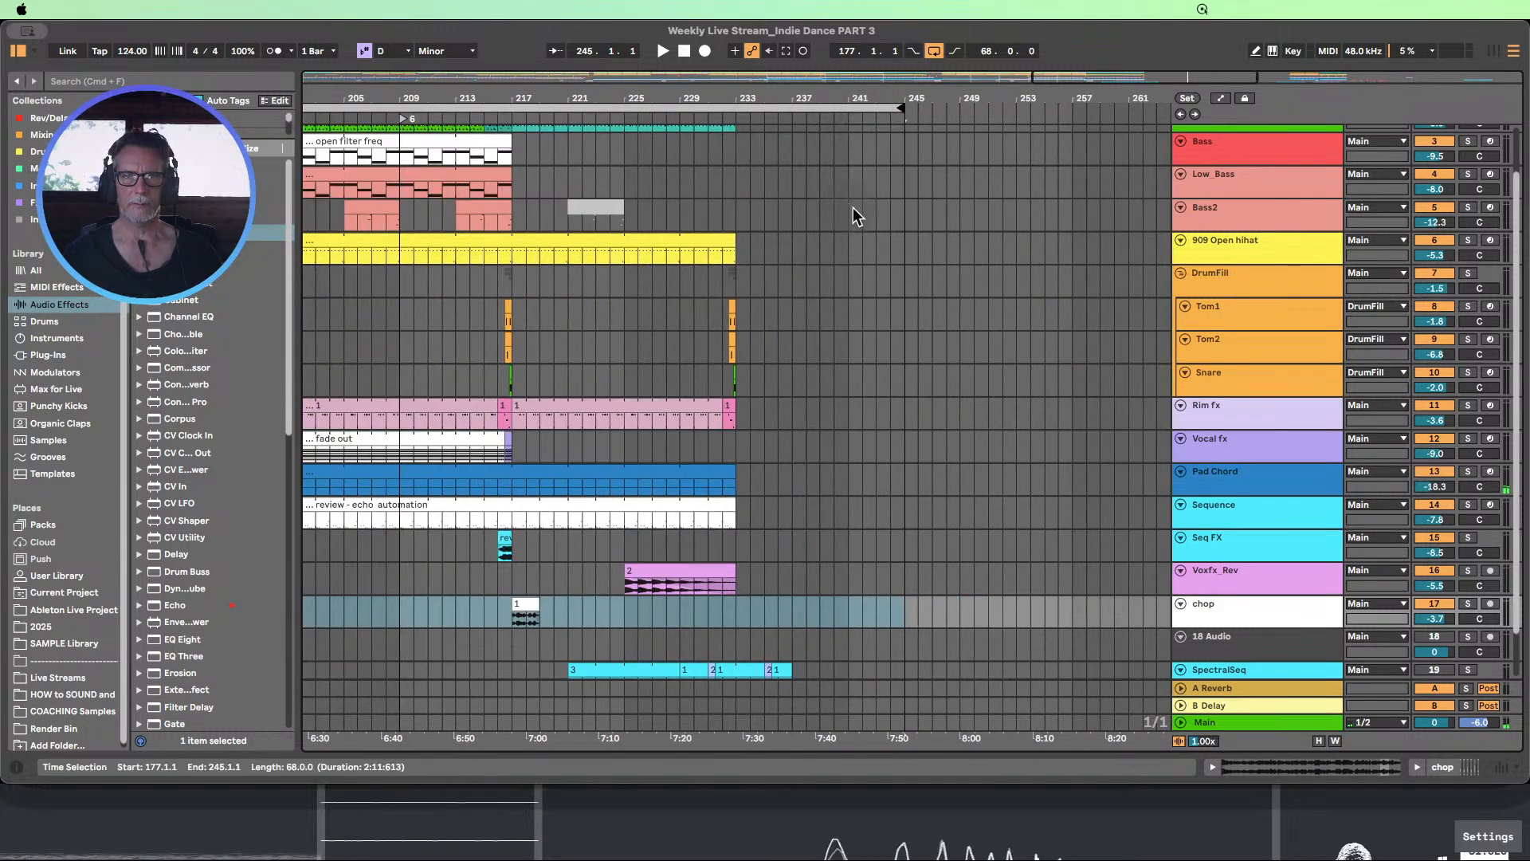
pyautogui.scroll(1, 853, 208)
pyautogui.moveTo(898, 106); pyautogui.dragTo(835, 38)
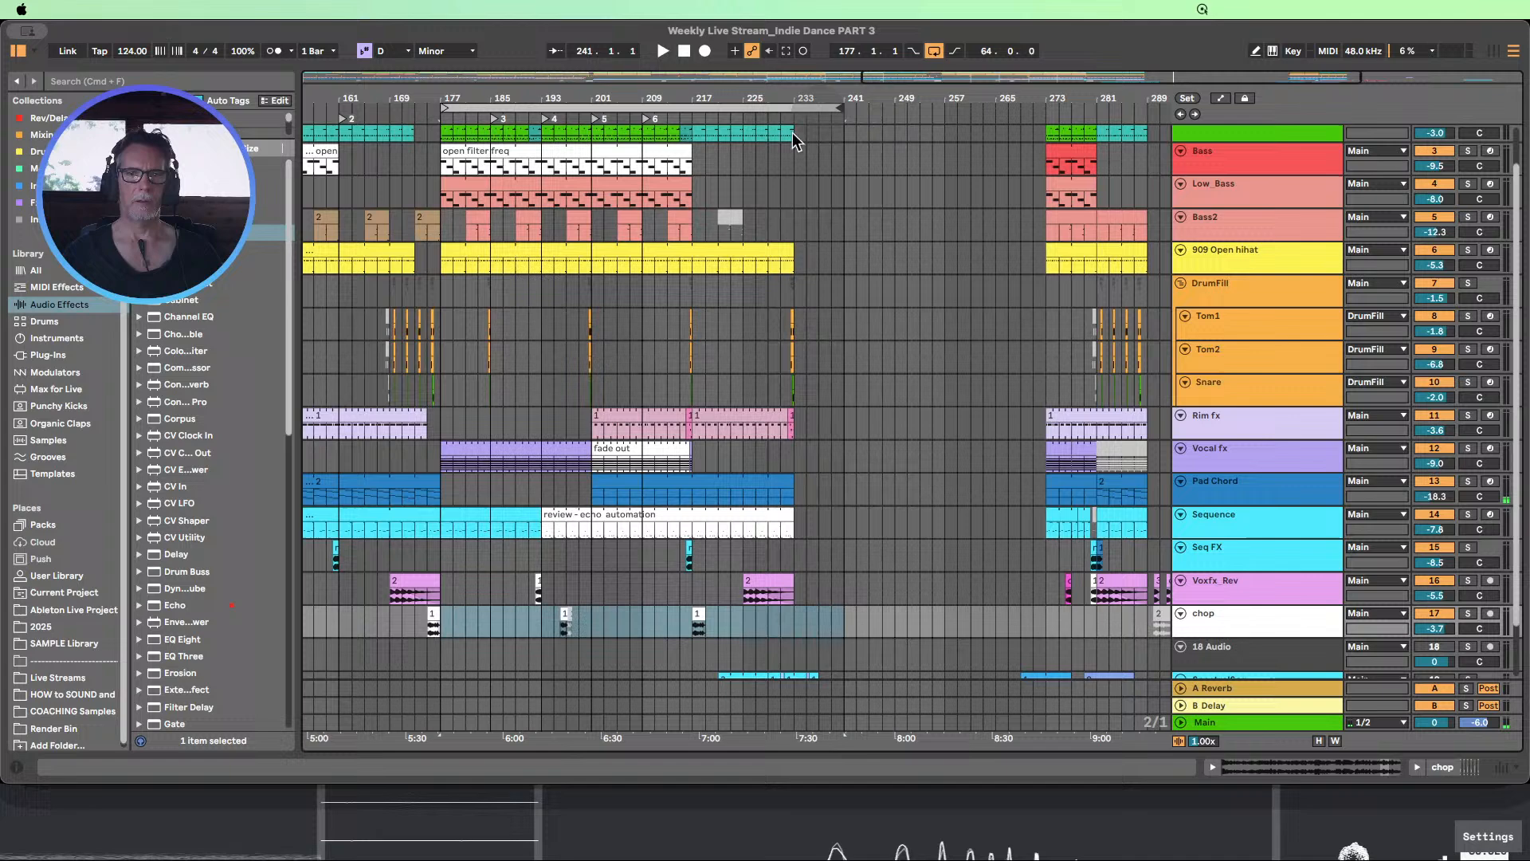
pyautogui.click(691, 117)
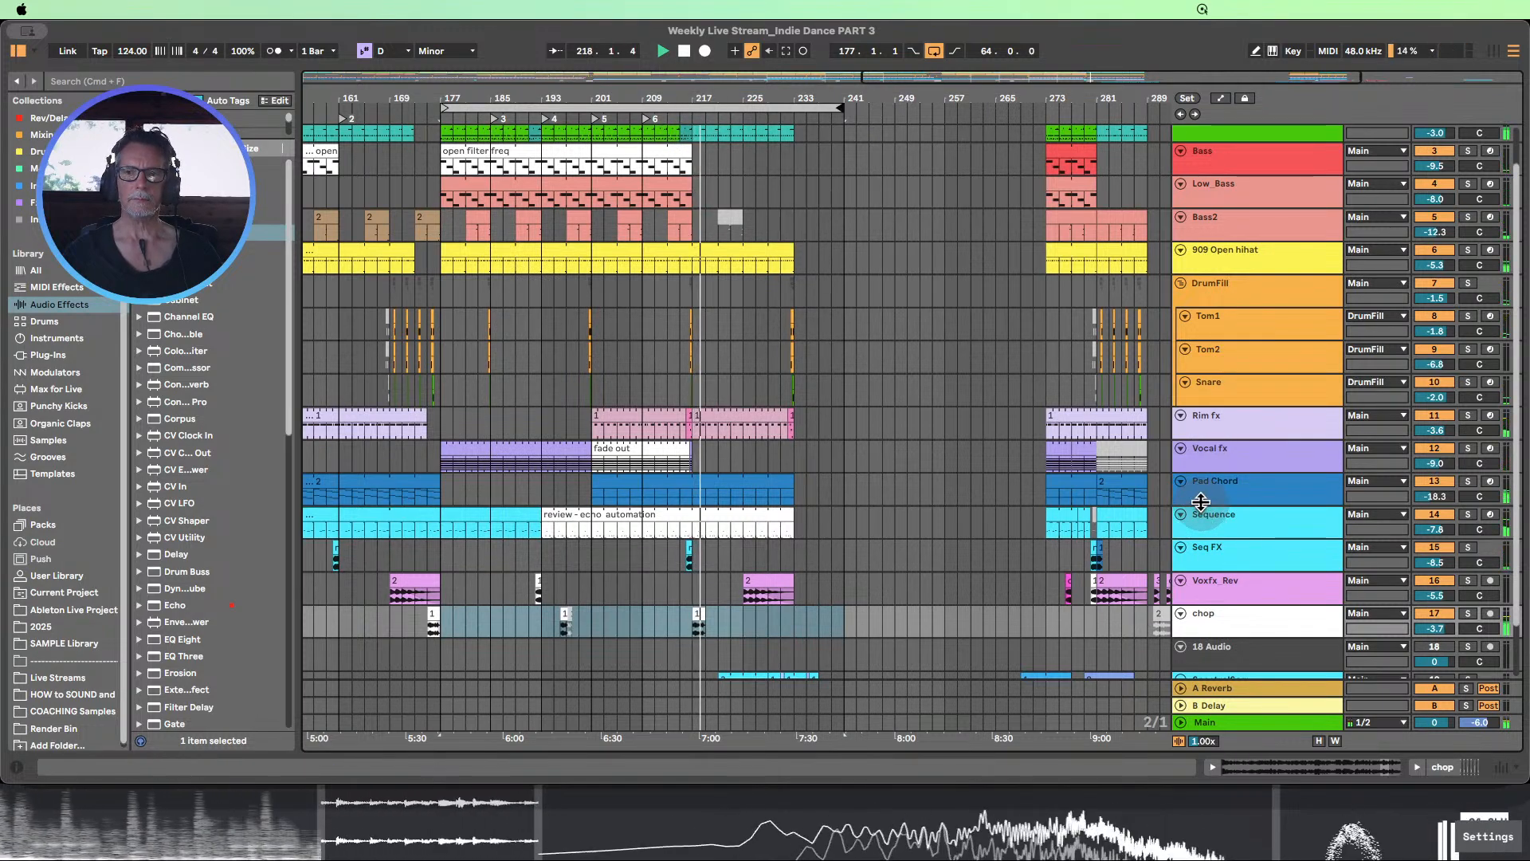
# Enlarge the Pad Chord track's height and show the automation lanes in the arrangement
pyautogui.moveTo(1201, 504); pyautogui.dragTo(1212, 580)
pyautogui.scroll(-1, 1213, 384)
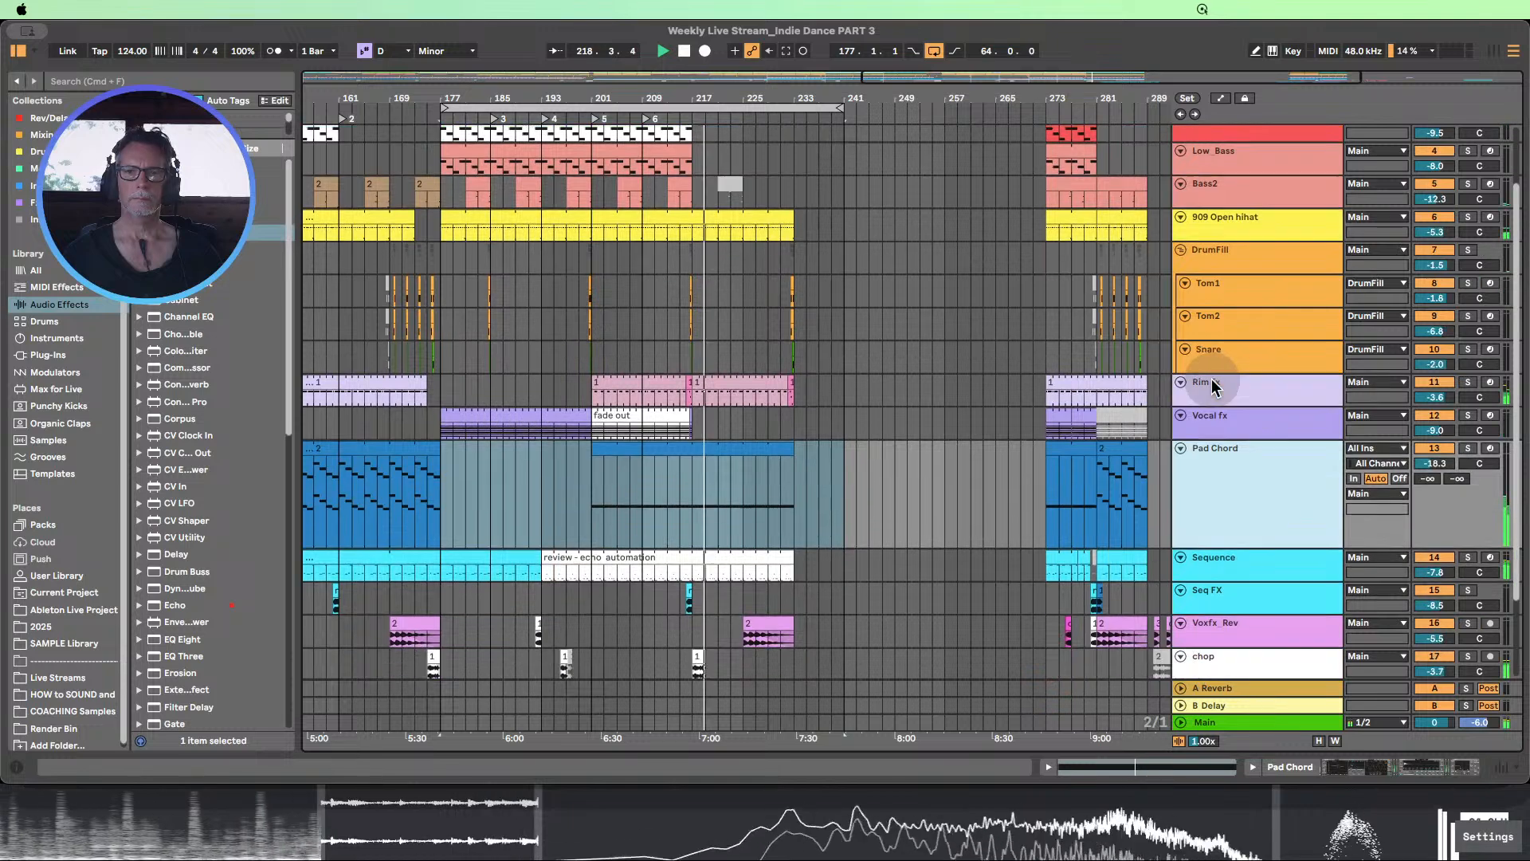
pyautogui.click(1220, 97)
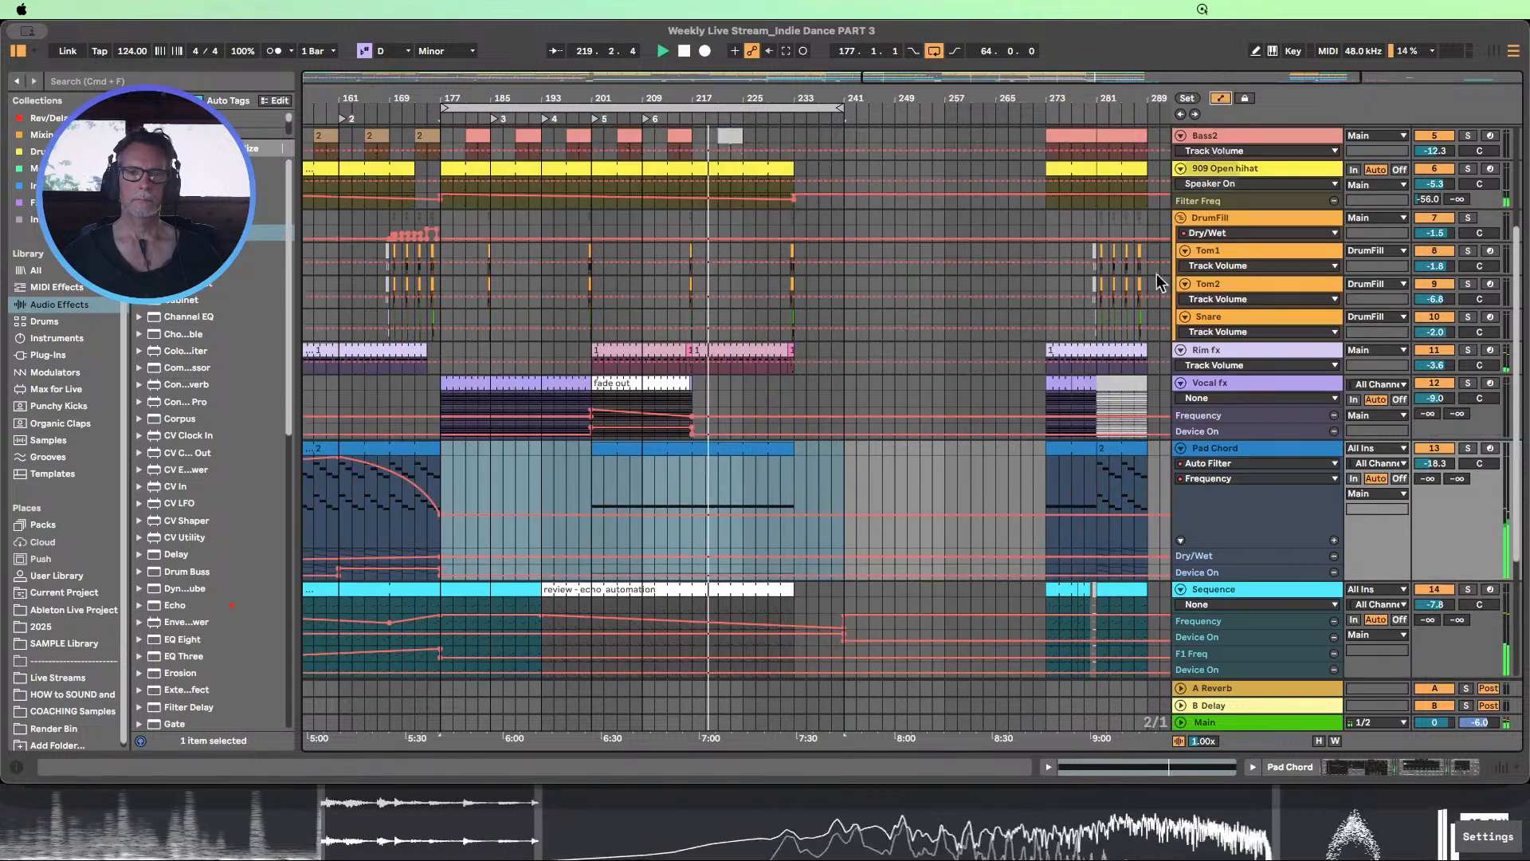
# Ramp the Pad Chord track's Hybrid Reverb Dry/Wet automation down from bar 233 to bar 241
pyautogui.click(1215, 563)
pyautogui.scroll(-1, 1111, 523)
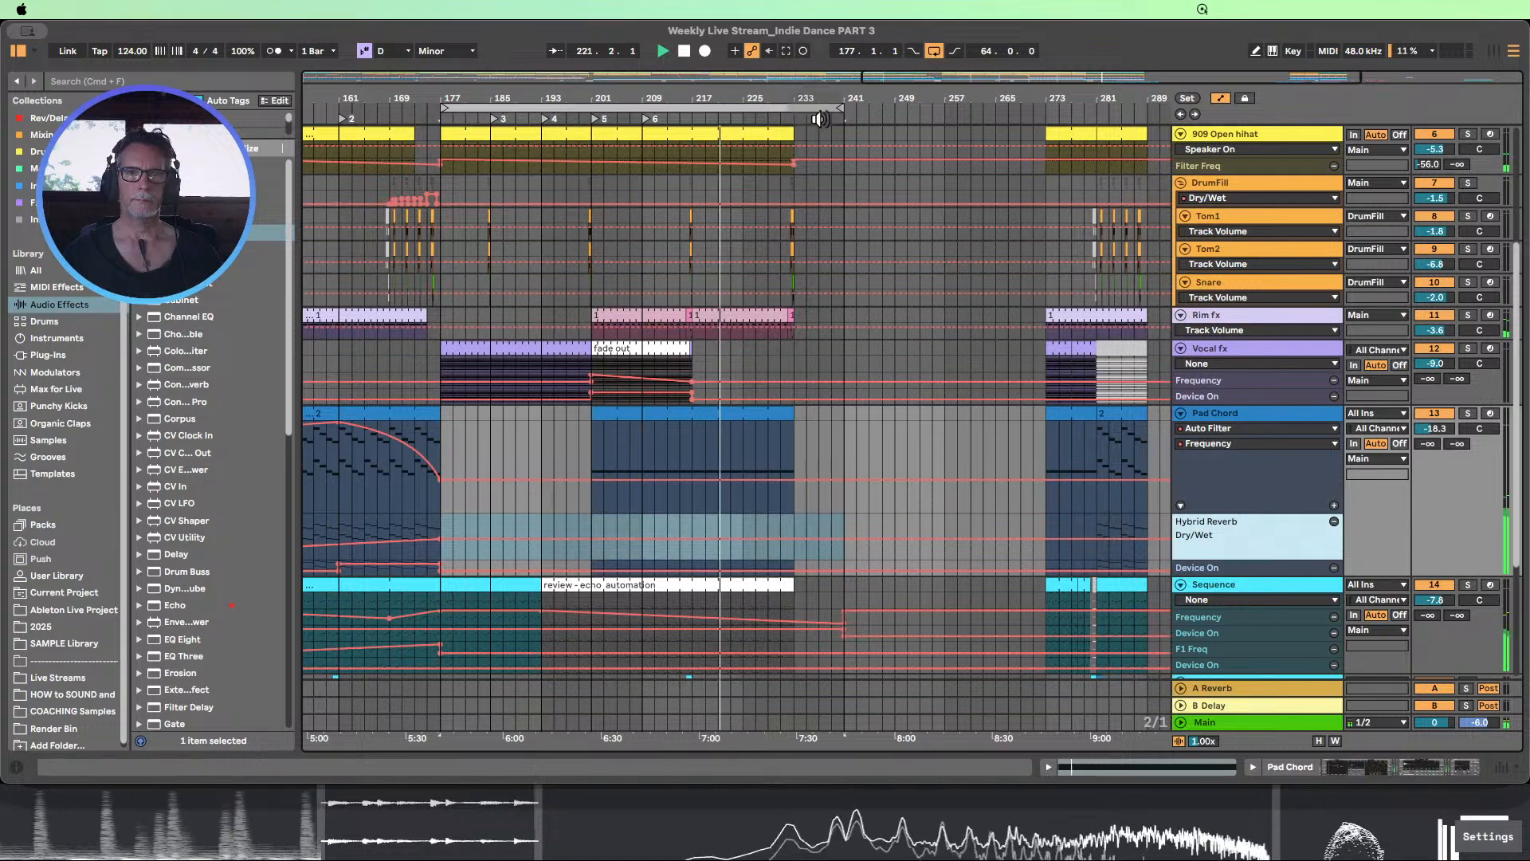
pyautogui.moveTo(818, 98); pyautogui.dragTo(819, 78)
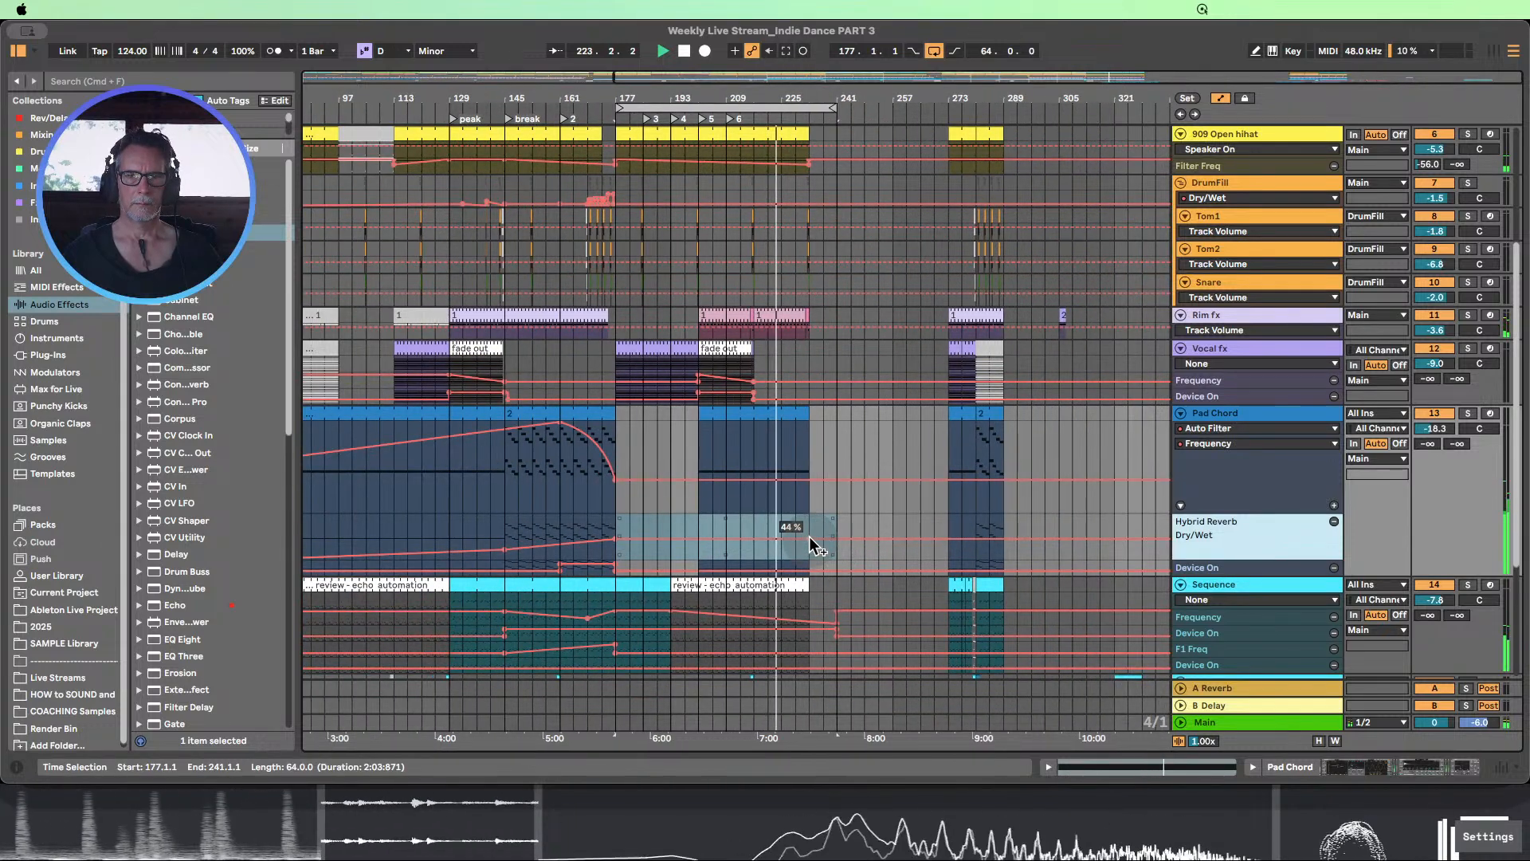
pyautogui.click(872, 554)
pyautogui.moveTo(836, 539); pyautogui.dragTo(836, 558)
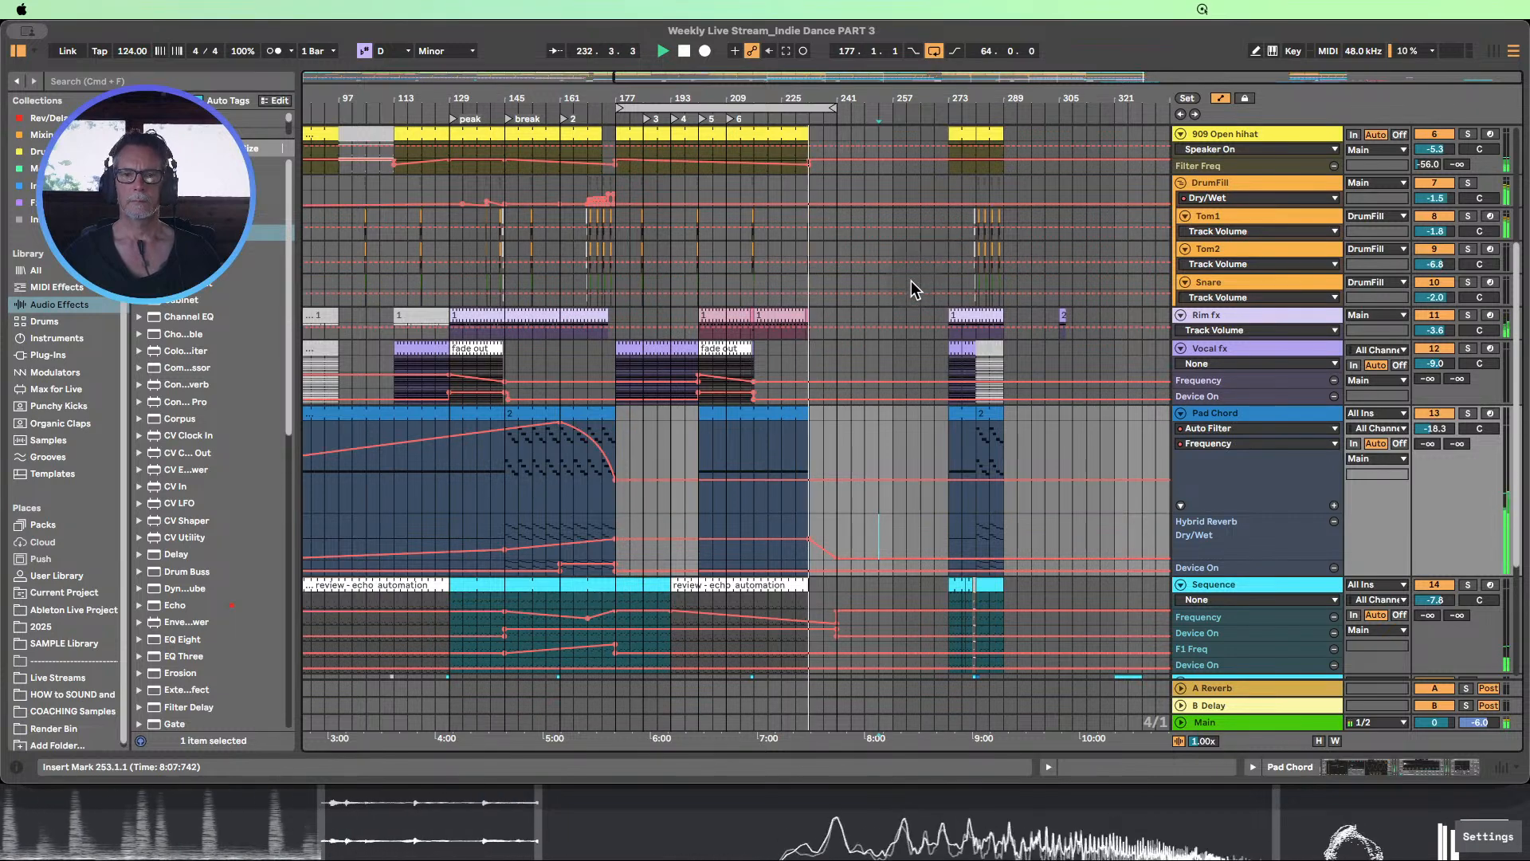
# Review the tracks and listen to the section from locator 6 with the Drums 80's clip at bar 217, and stop playback
pyautogui.scroll(-1, 910, 281)
pyautogui.scroll(-5, 911, 280)
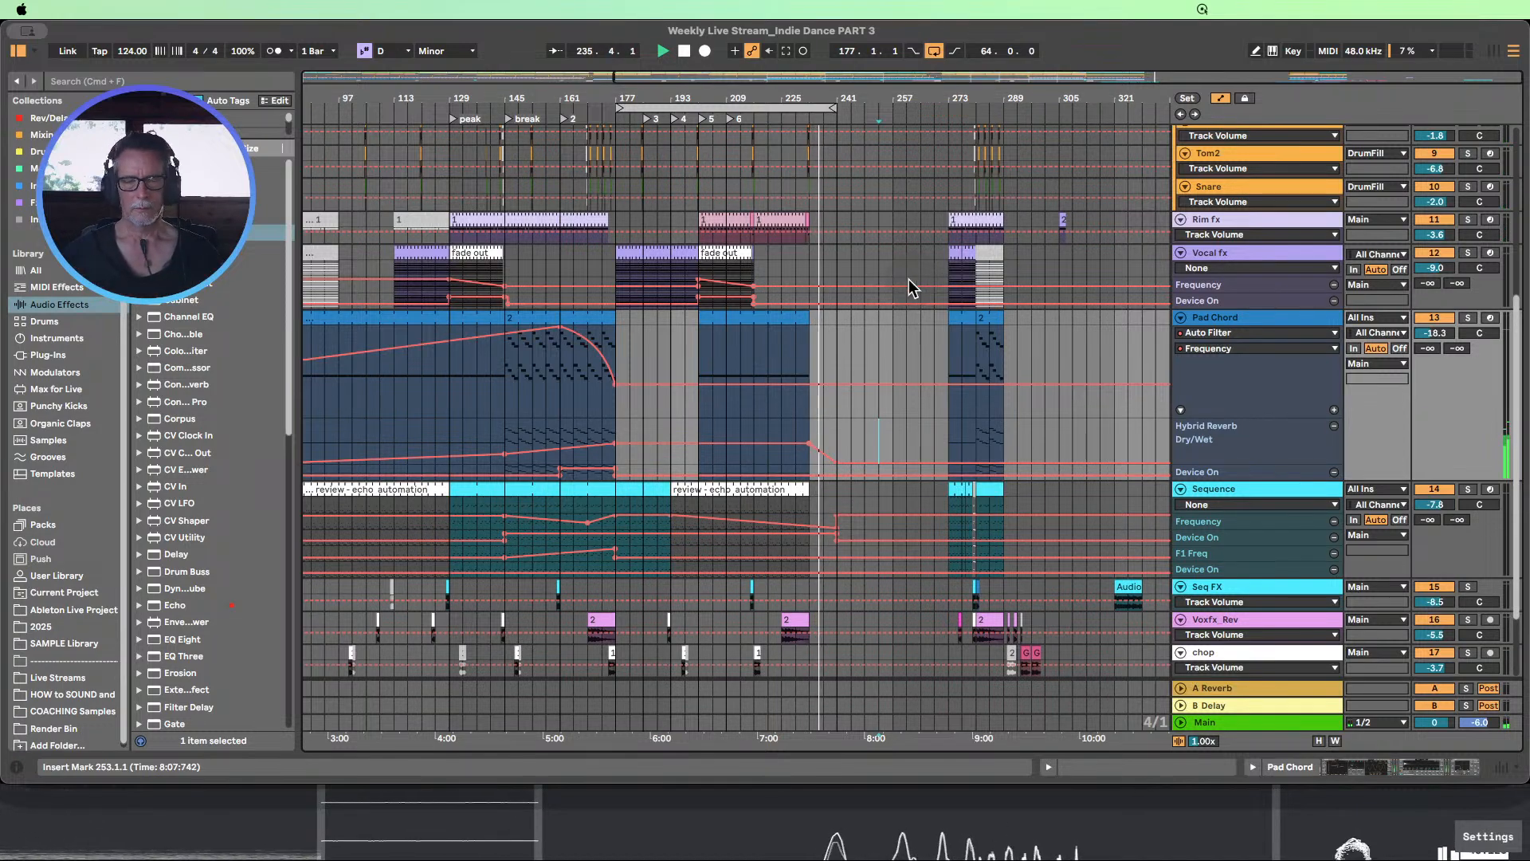
pyautogui.scroll(8, 896, 276)
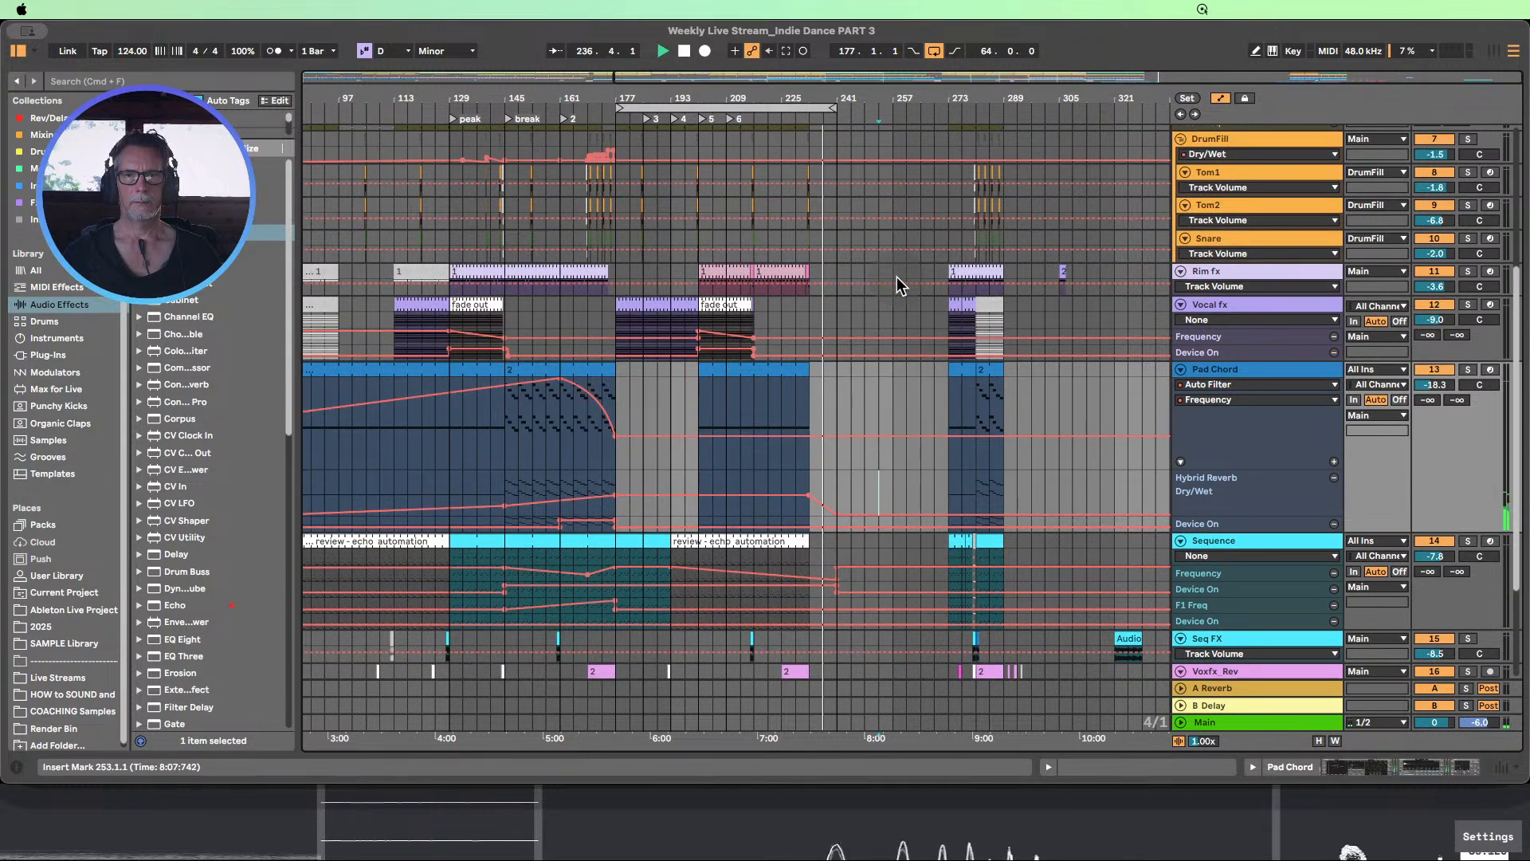
pyautogui.scroll(10, 897, 275)
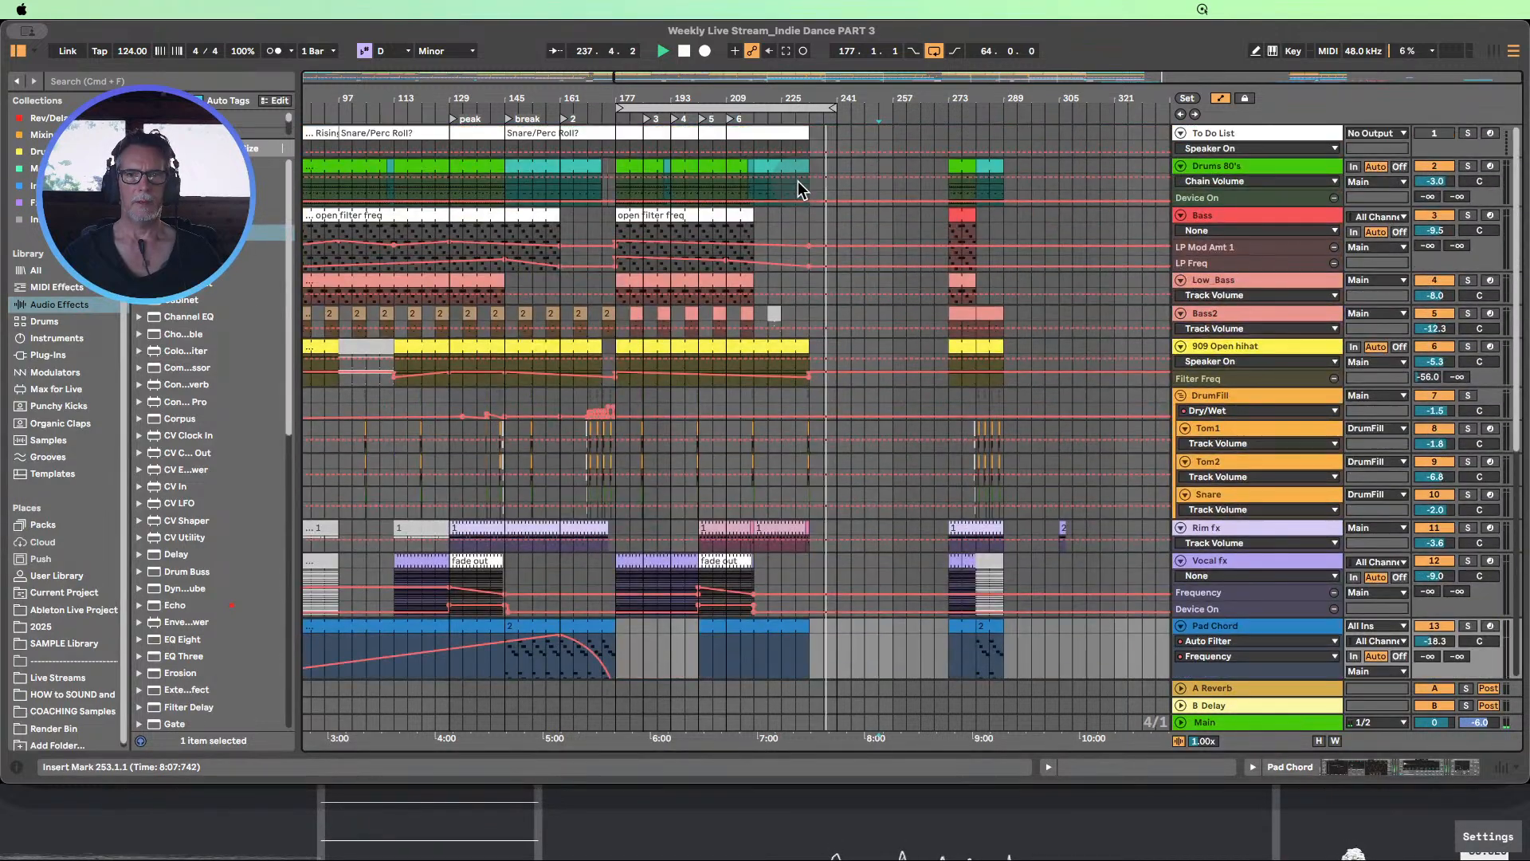
pyautogui.click(781, 169)
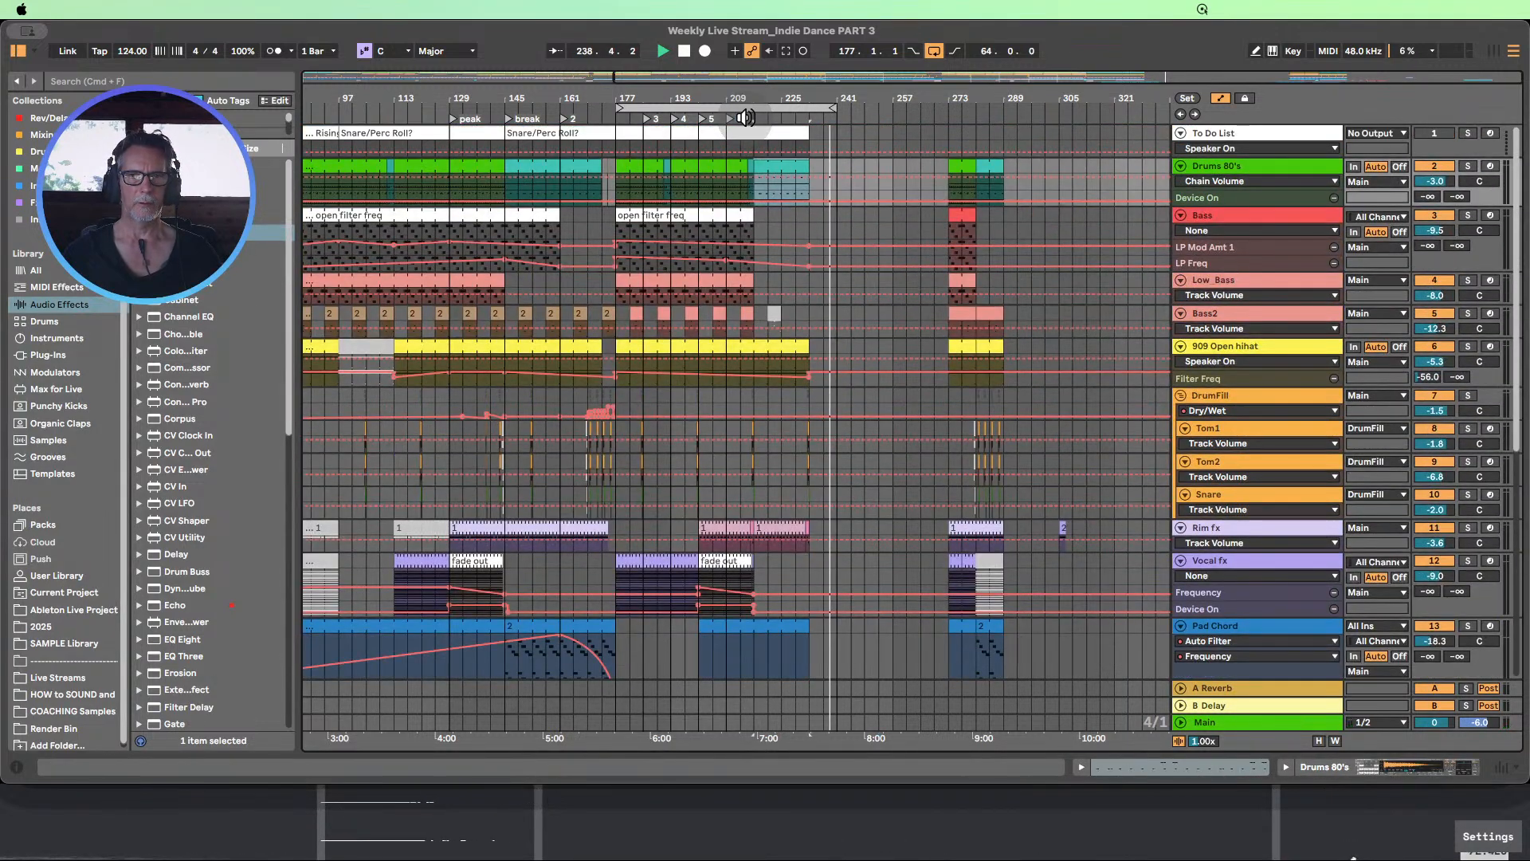
pyautogui.click(744, 118)
pyautogui.scroll(-20, 843, 302)
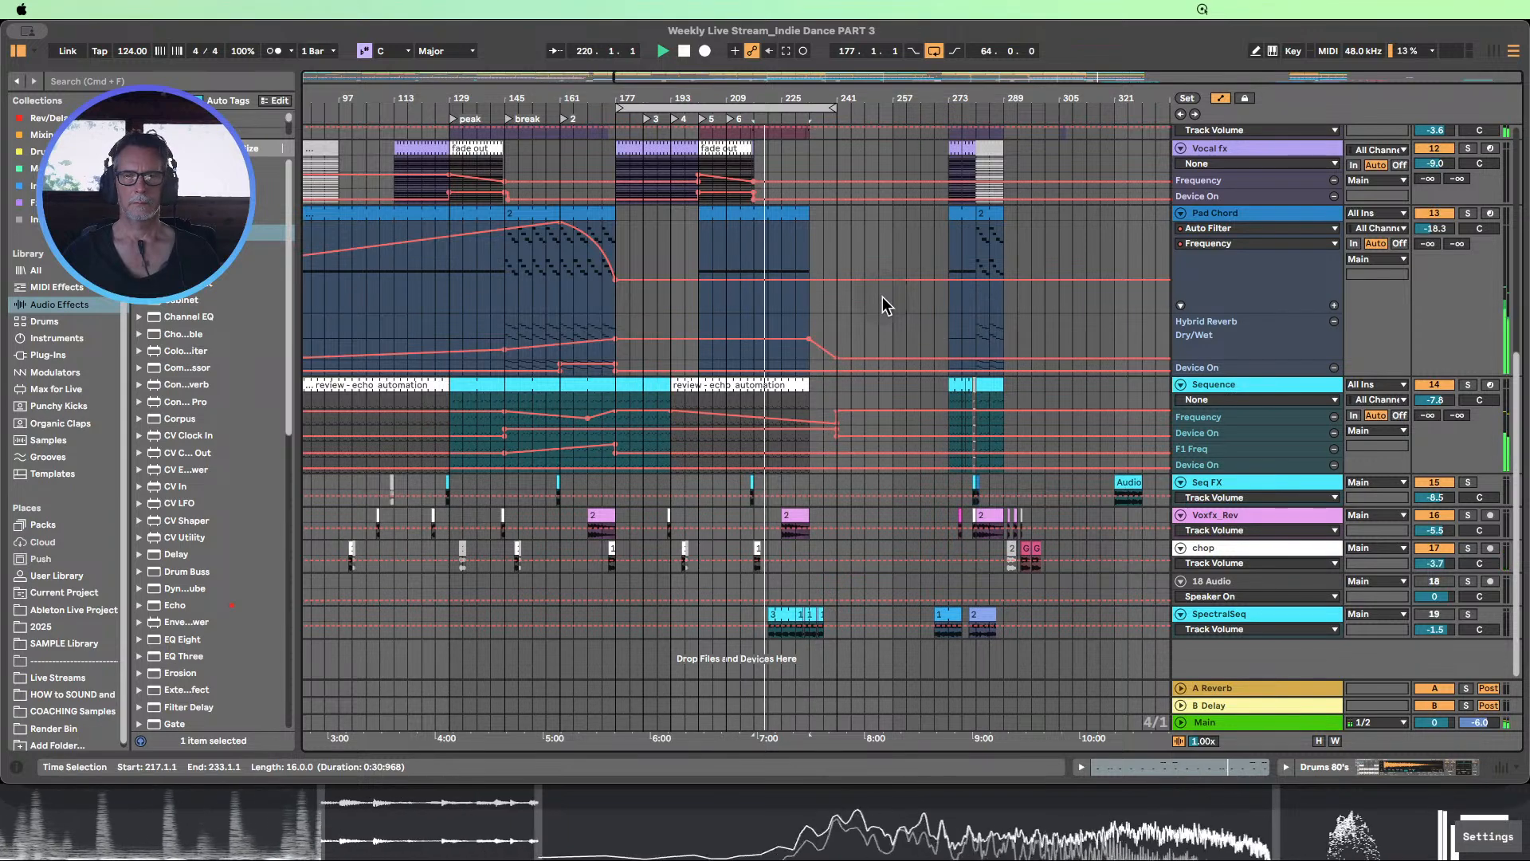
pyautogui.scroll(10, 885, 305)
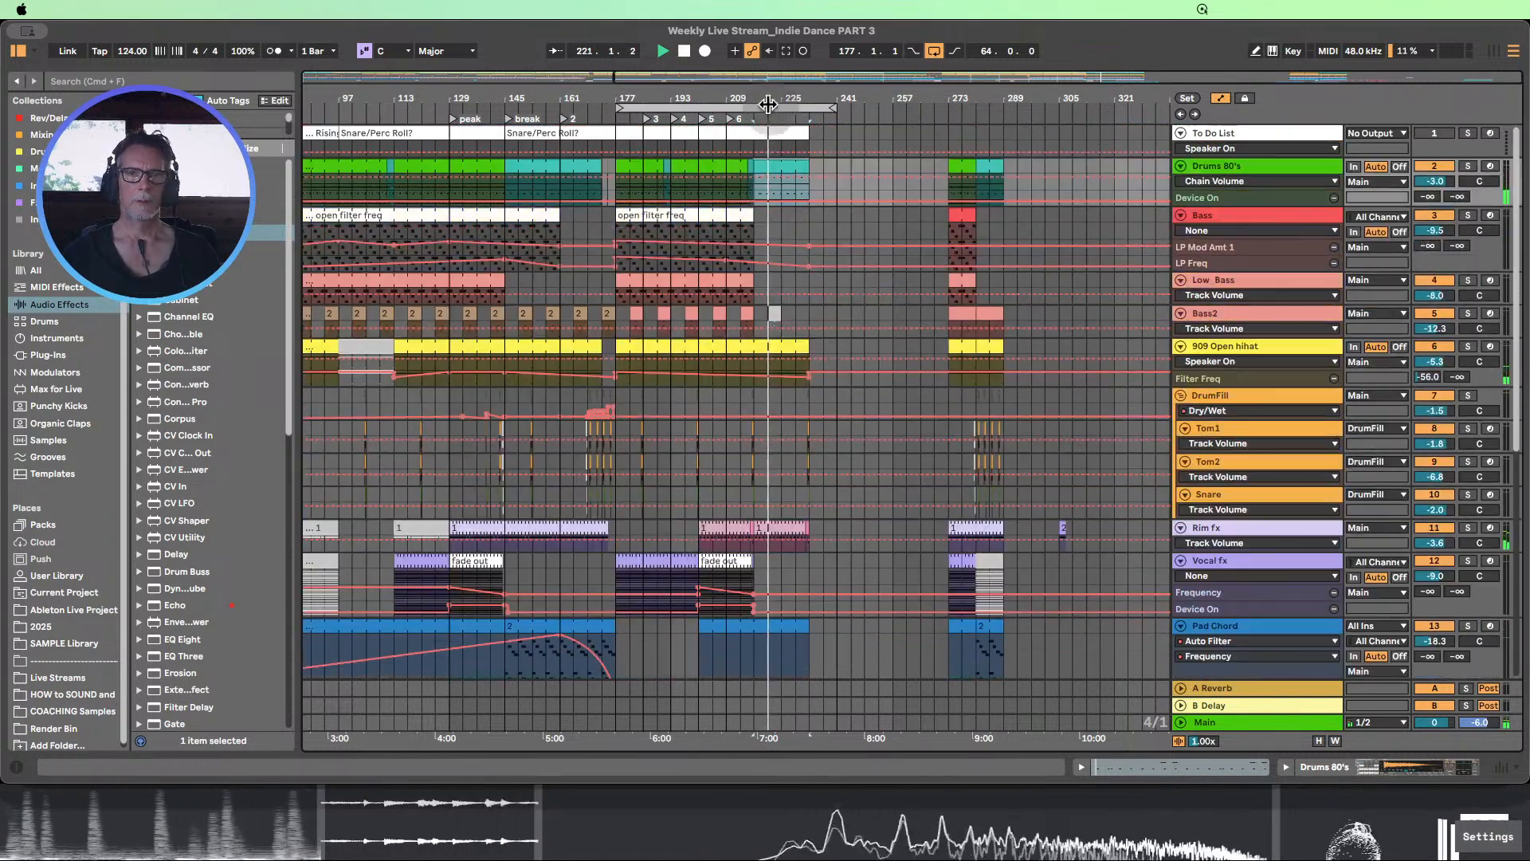
pyautogui.click(685, 52)
# Copy the Drums 80's clip c from bar 9 into bars 217 to 225 of the same track
pyautogui.moveTo(706, 95); pyautogui.dragTo(827, 96)
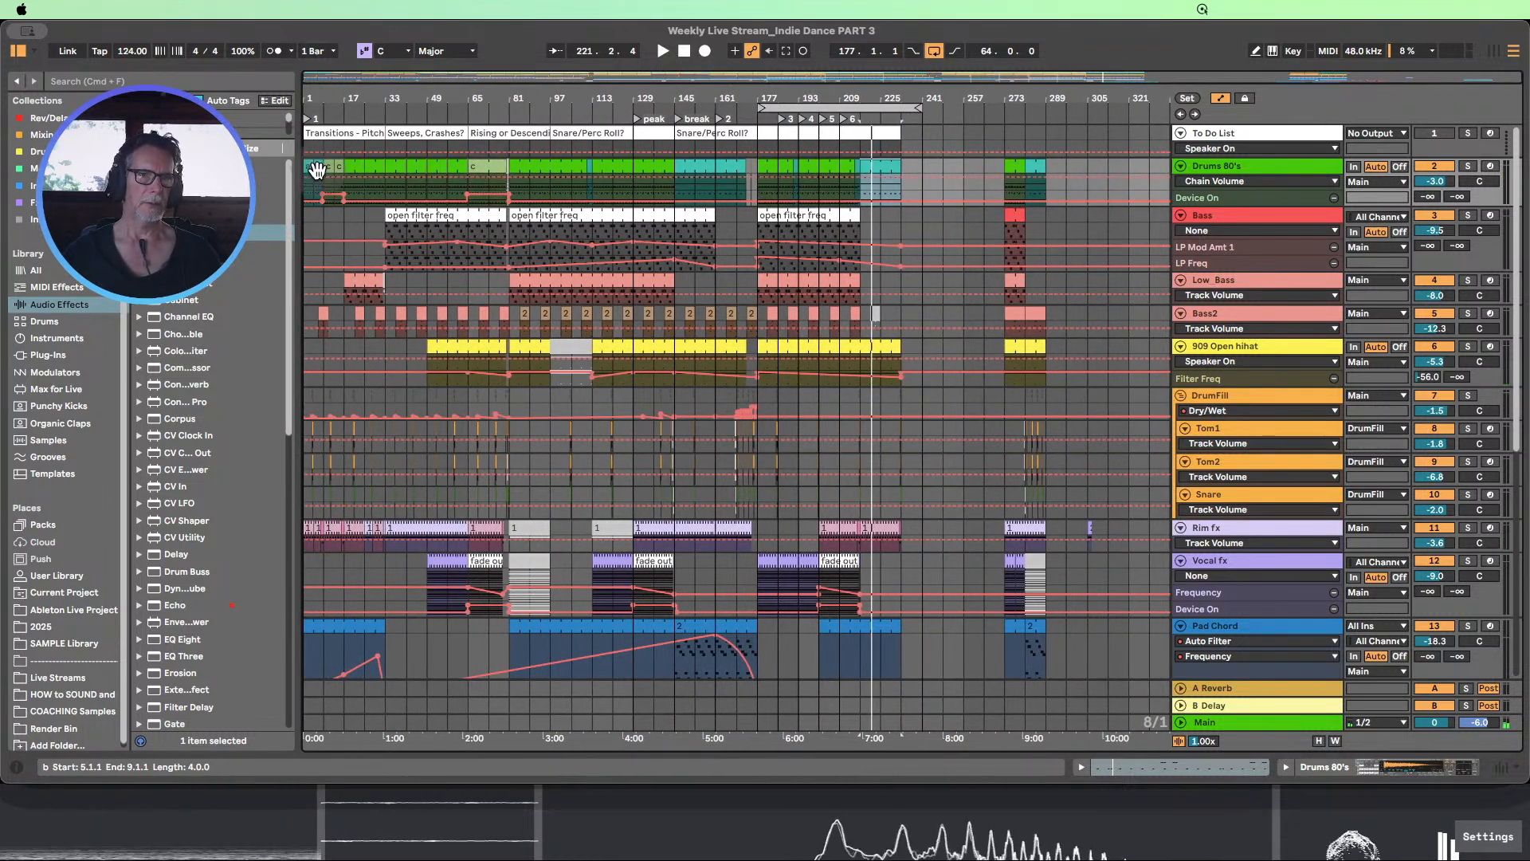
pyautogui.click(330, 166)
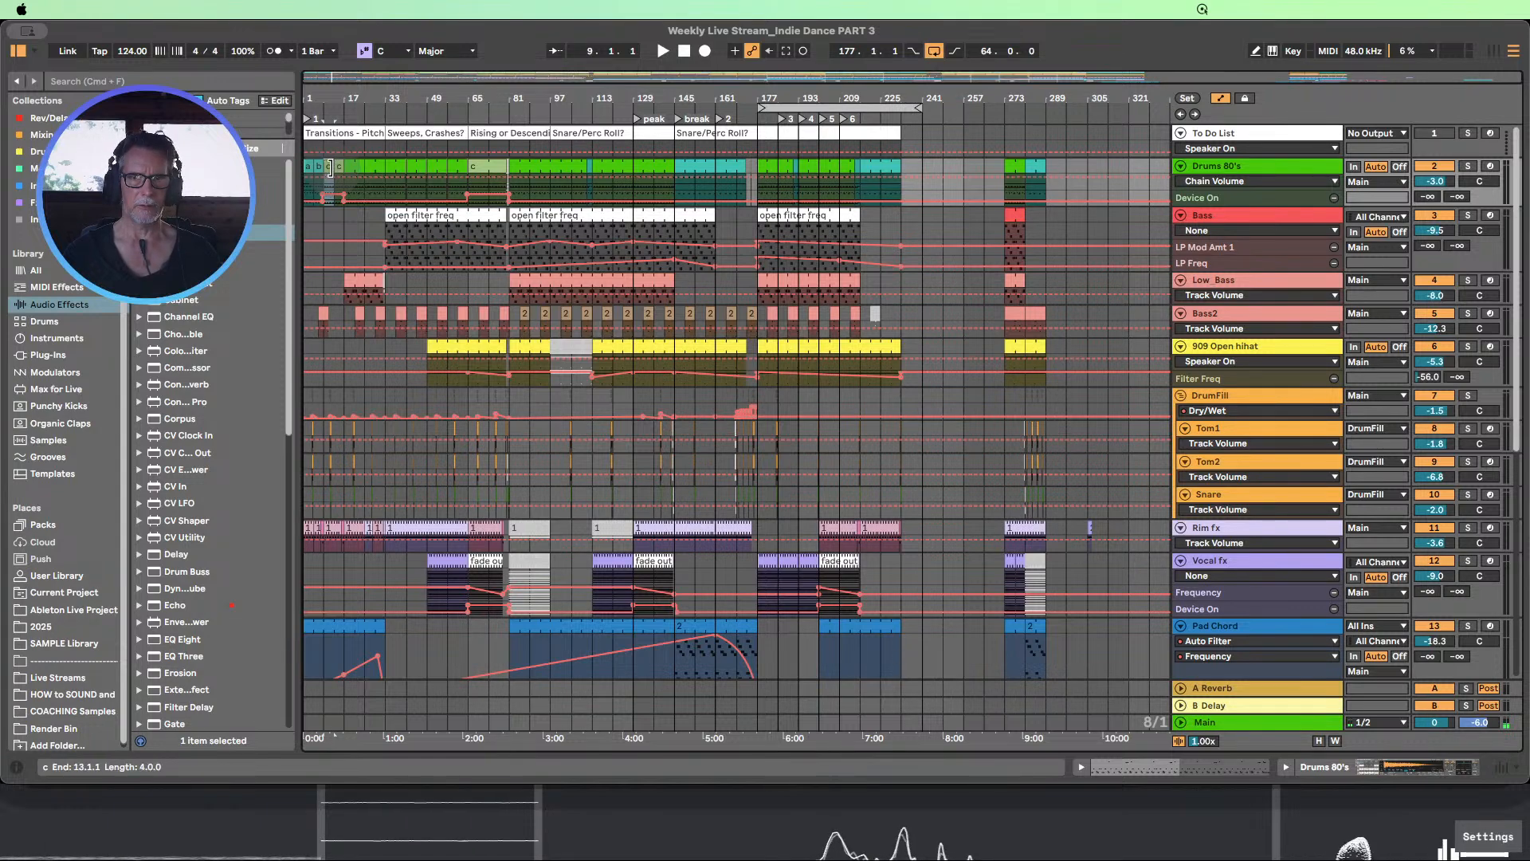
pyautogui.moveTo(329, 167); pyautogui.dragTo(880, 165)
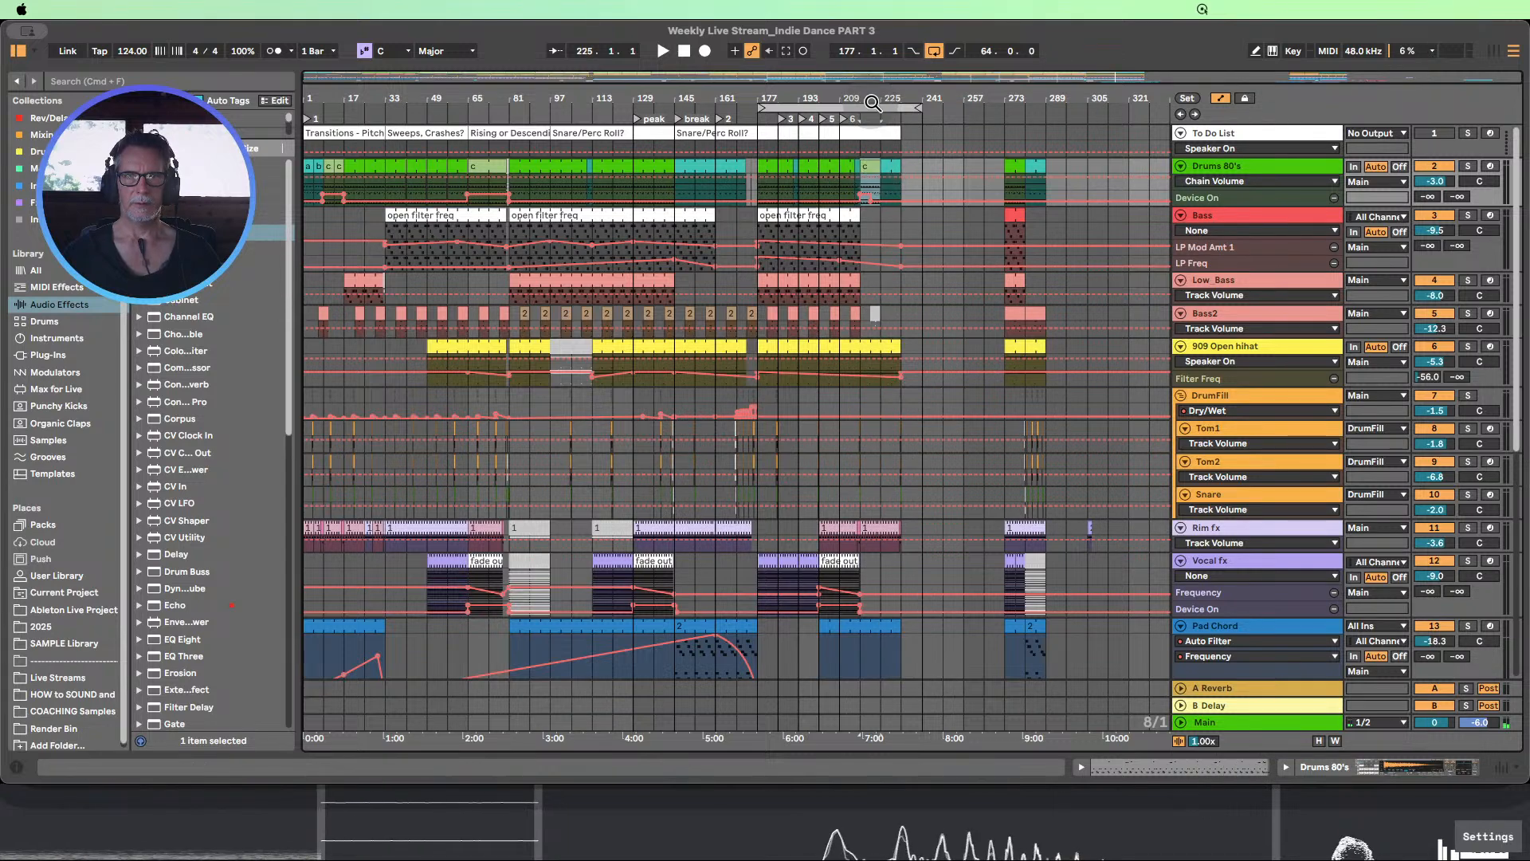
# Play the arrangement from locator 5 leading into the copied Drums 80's clip c
pyautogui.moveTo(872, 101); pyautogui.dragTo(797, 175)
pyautogui.moveTo(766, 101); pyautogui.dragTo(737, 86)
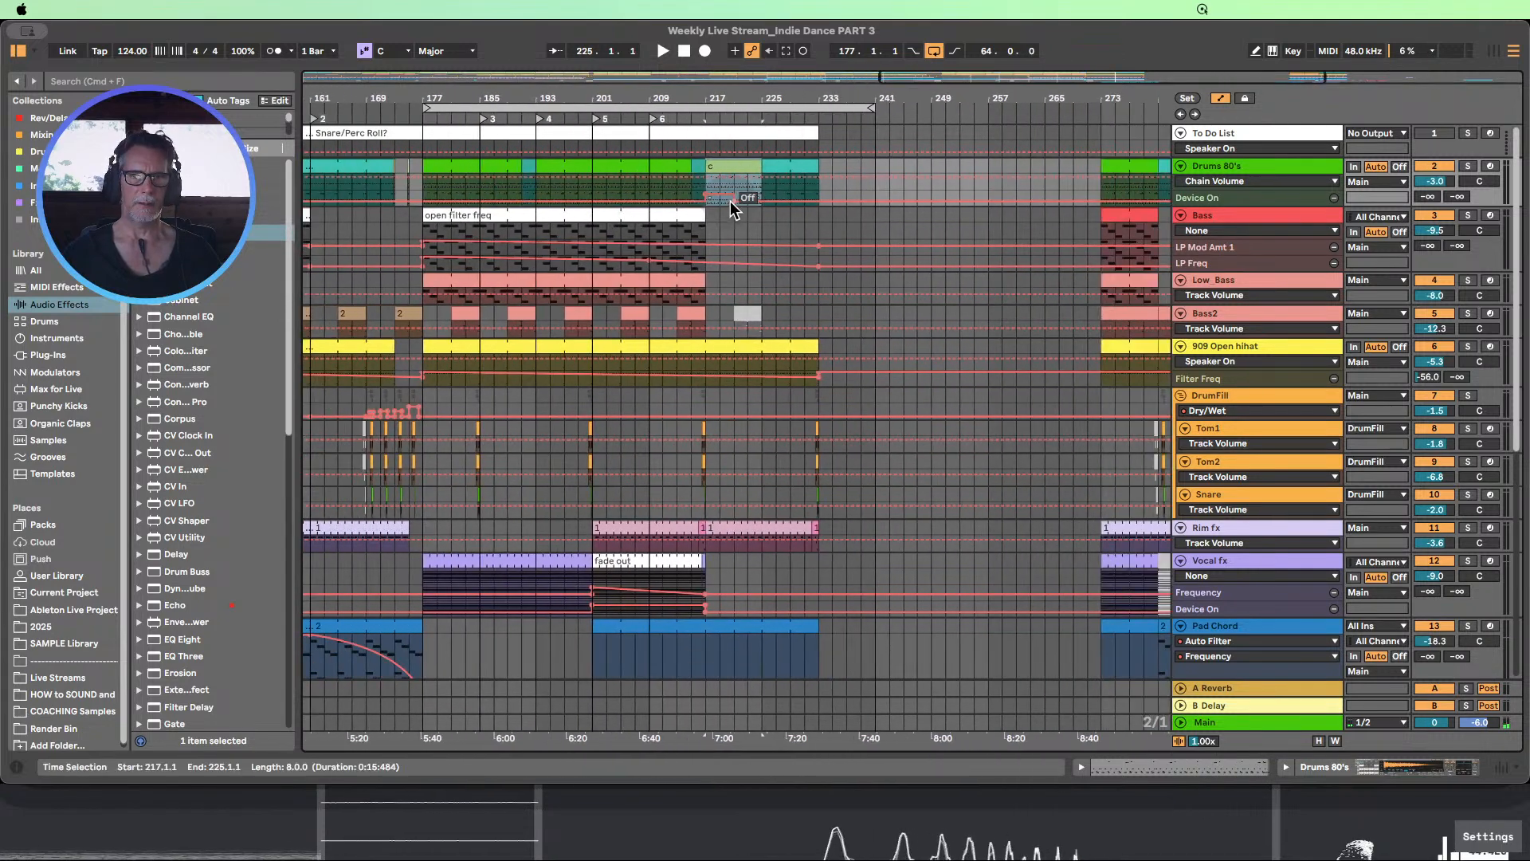
pyautogui.click(613, 108)
pyautogui.click(620, 119)
# Copy the Drums 80's clip a from bar 1 into bars 225 to 233 of the same track
pyautogui.moveTo(669, 100); pyautogui.dragTo(846, 106)
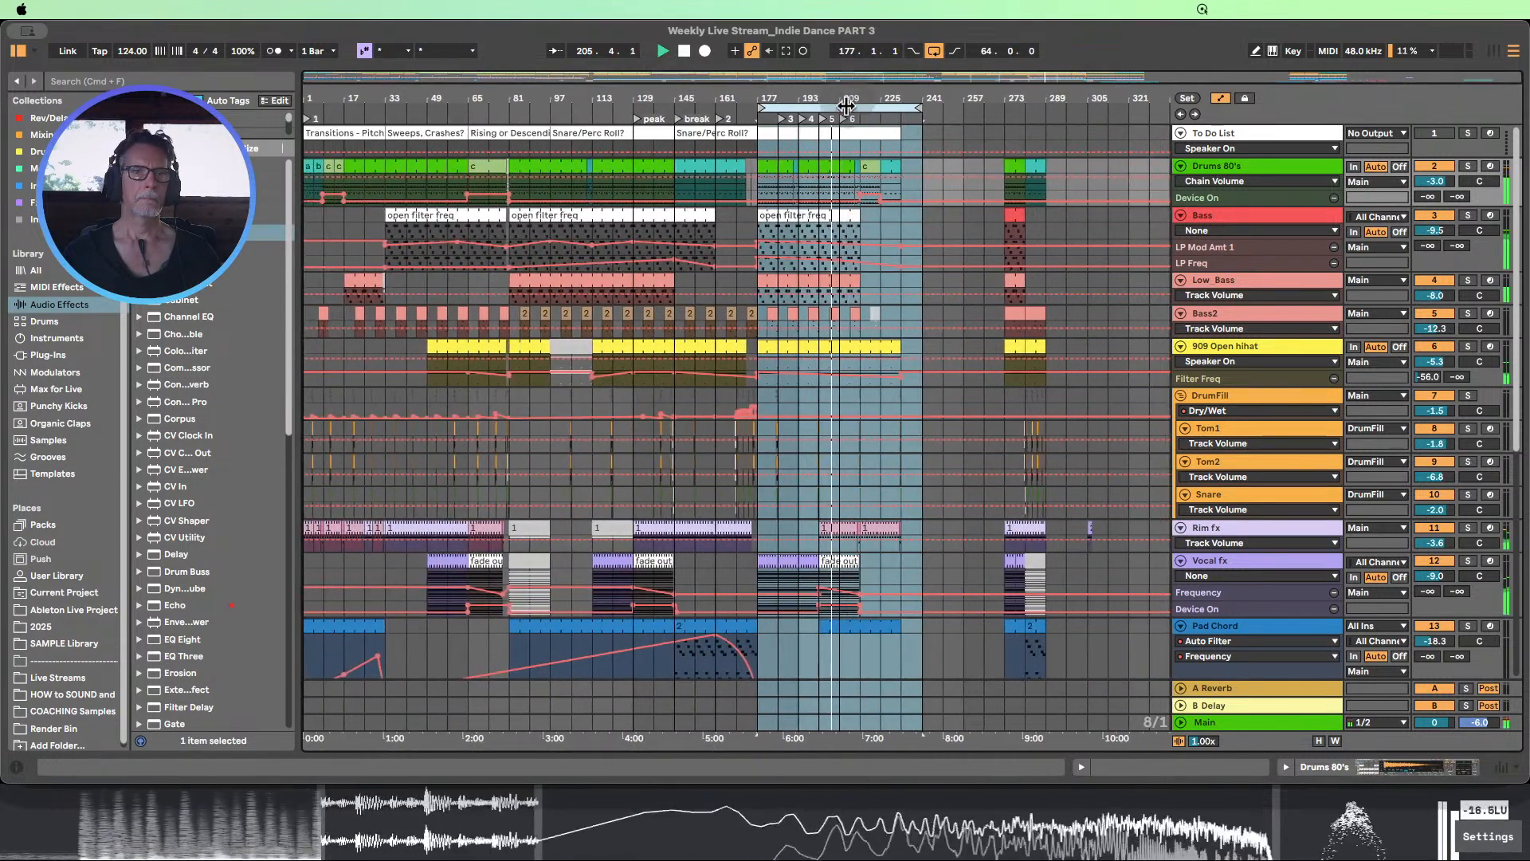
pyautogui.click(309, 166)
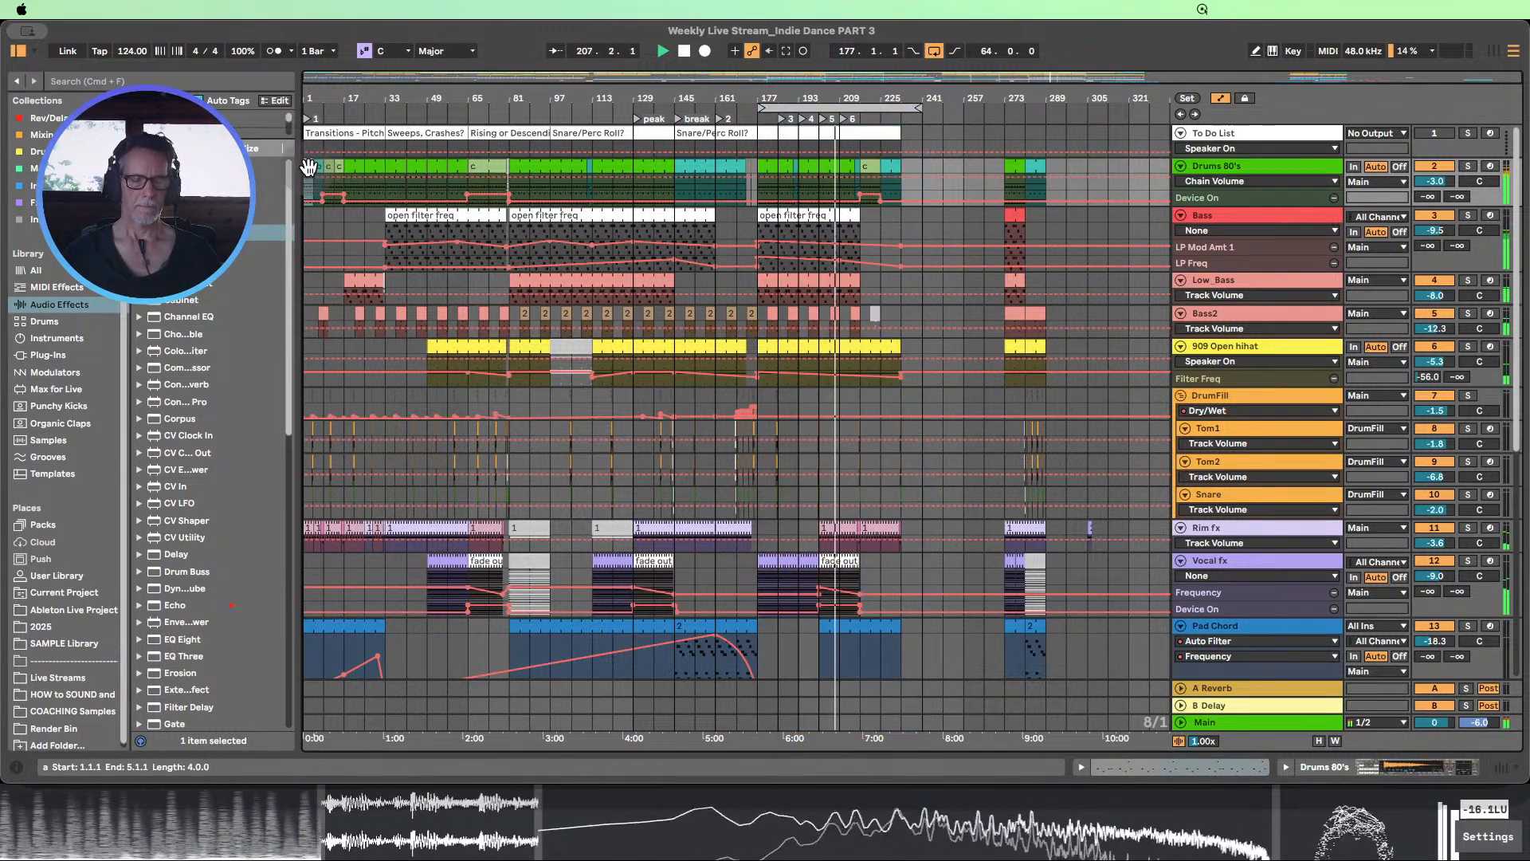
pyautogui.click(885, 165)
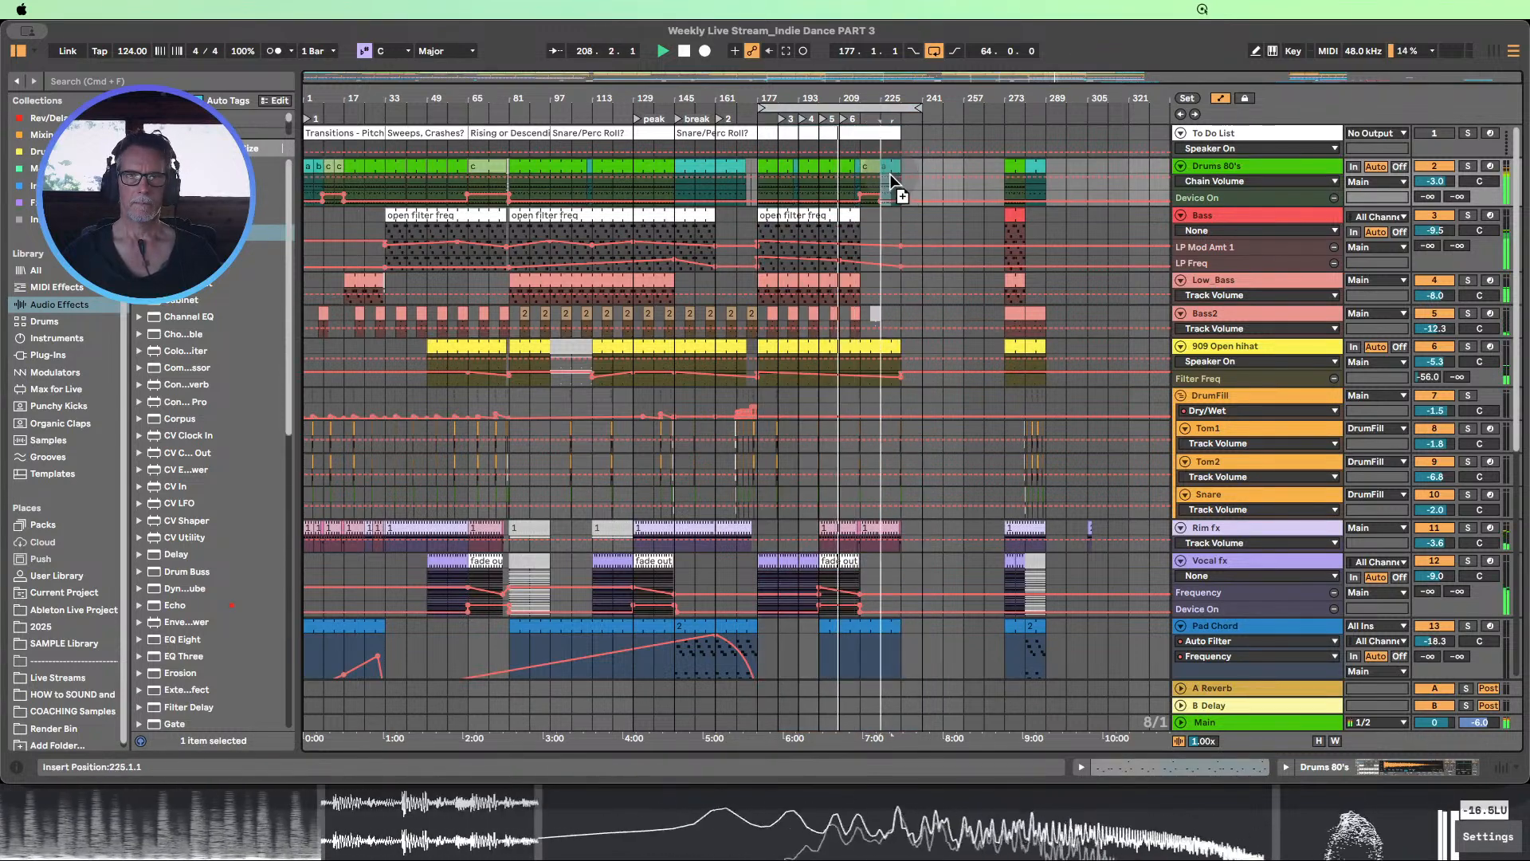
pyautogui.keyDown('shift'); pyautogui.click(904, 169); pyautogui.keyUp('shift')
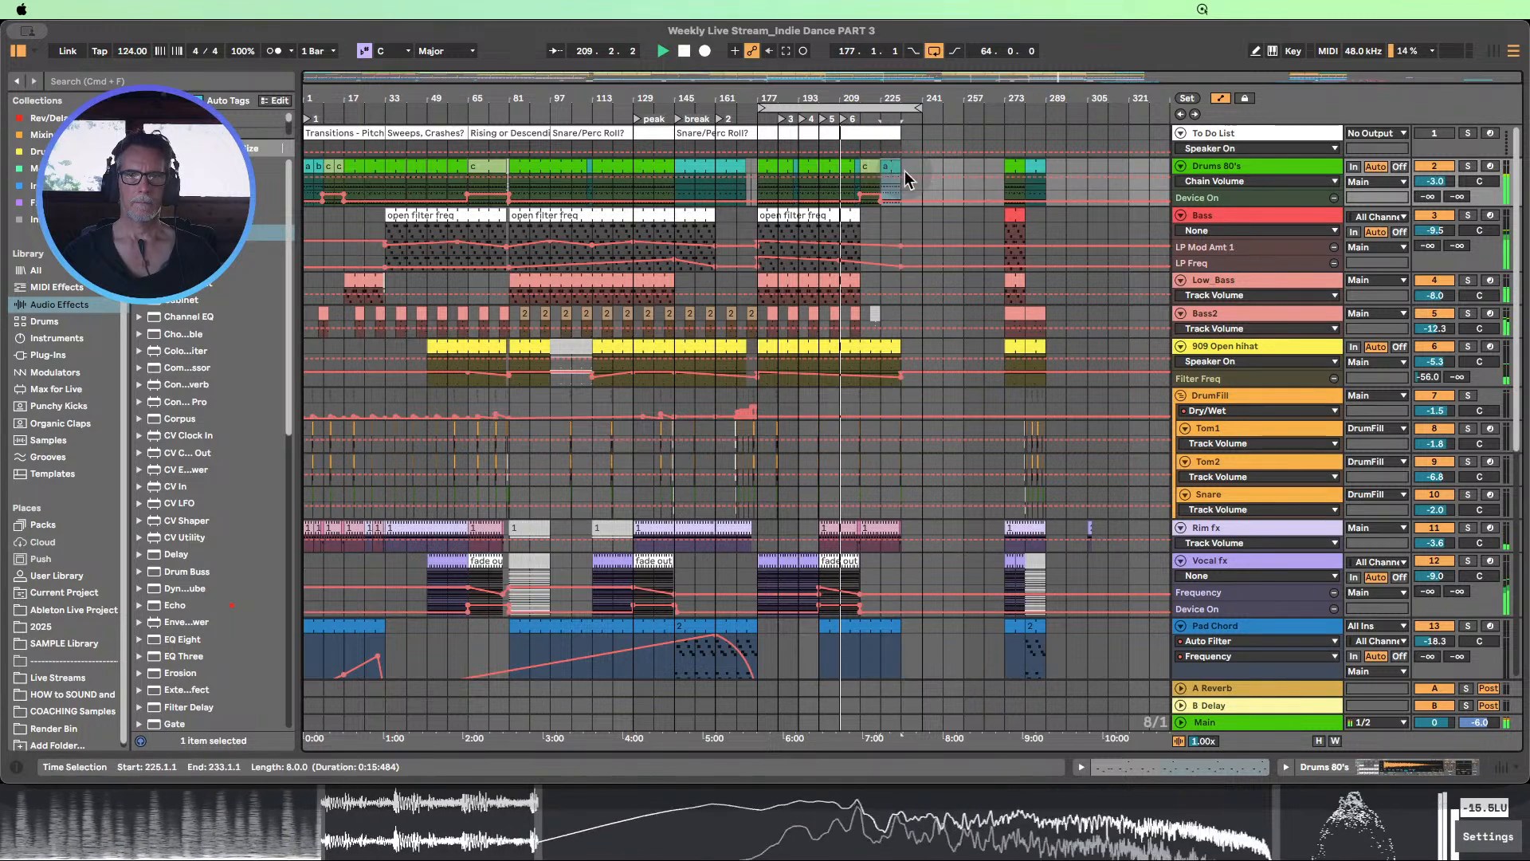
# Optimize the arrangement's track heights, shrinking the enlarged Pad Chord track, and check the lower tracks
pyautogui.scroll(-1, 988, 197)
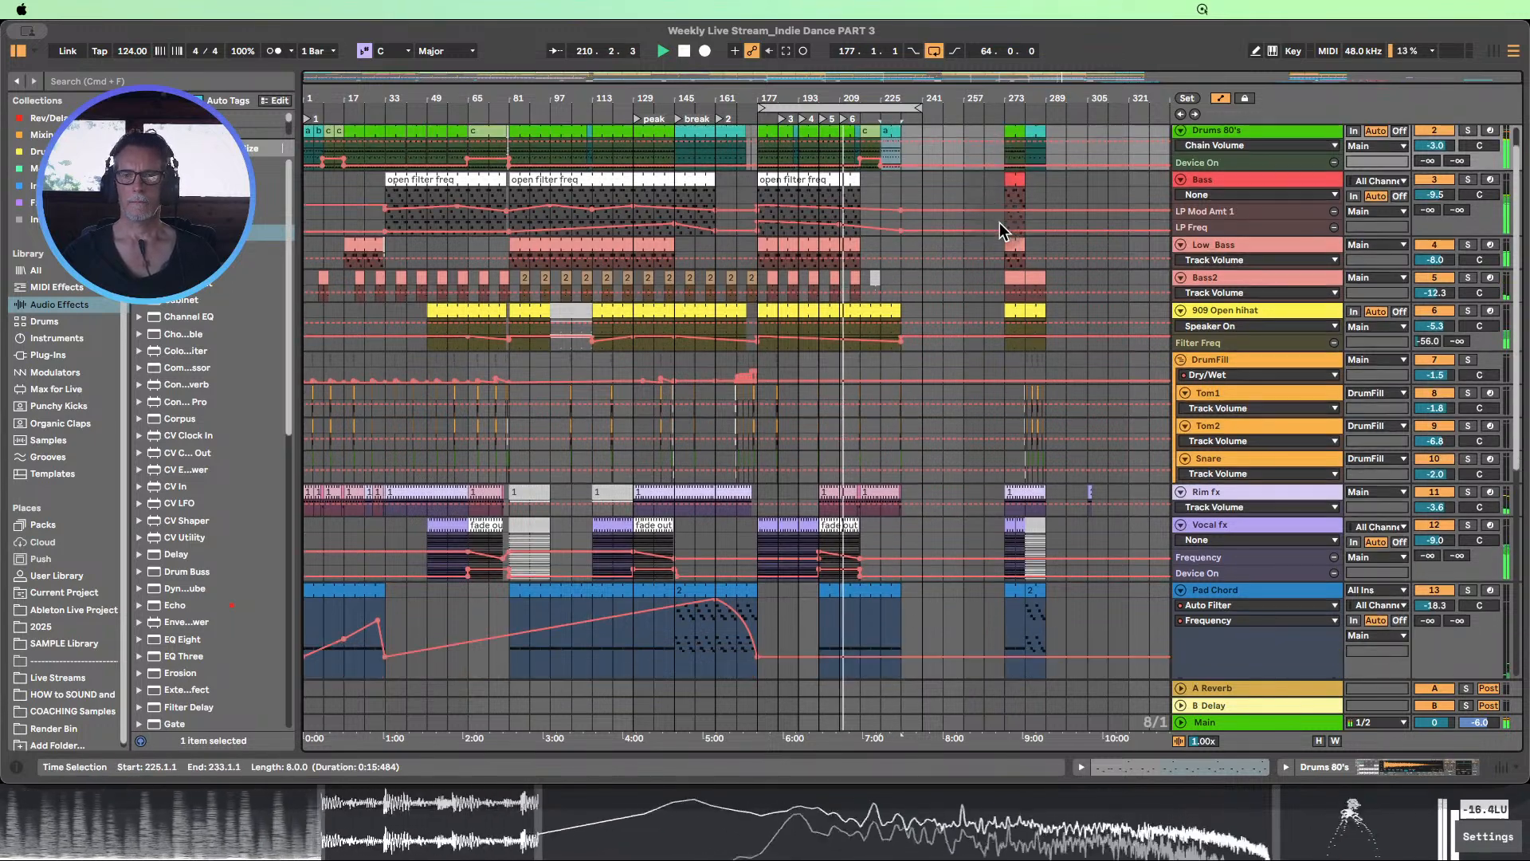
pyautogui.scroll(-1, 999, 222)
pyautogui.scroll(-1, 1006, 231)
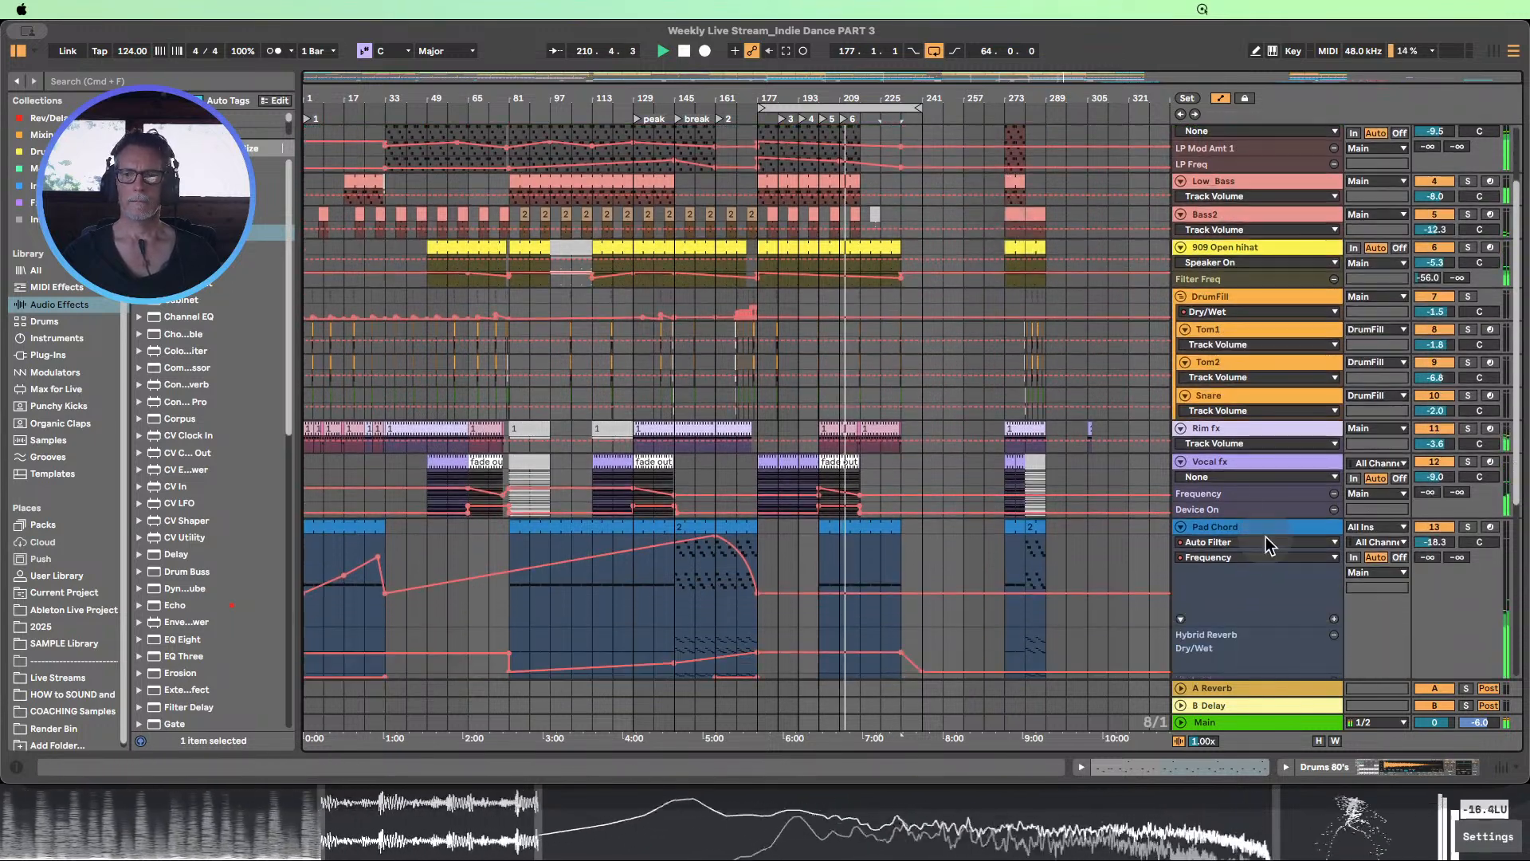
pyautogui.click(1319, 741)
pyautogui.scroll(-1, 1020, 516)
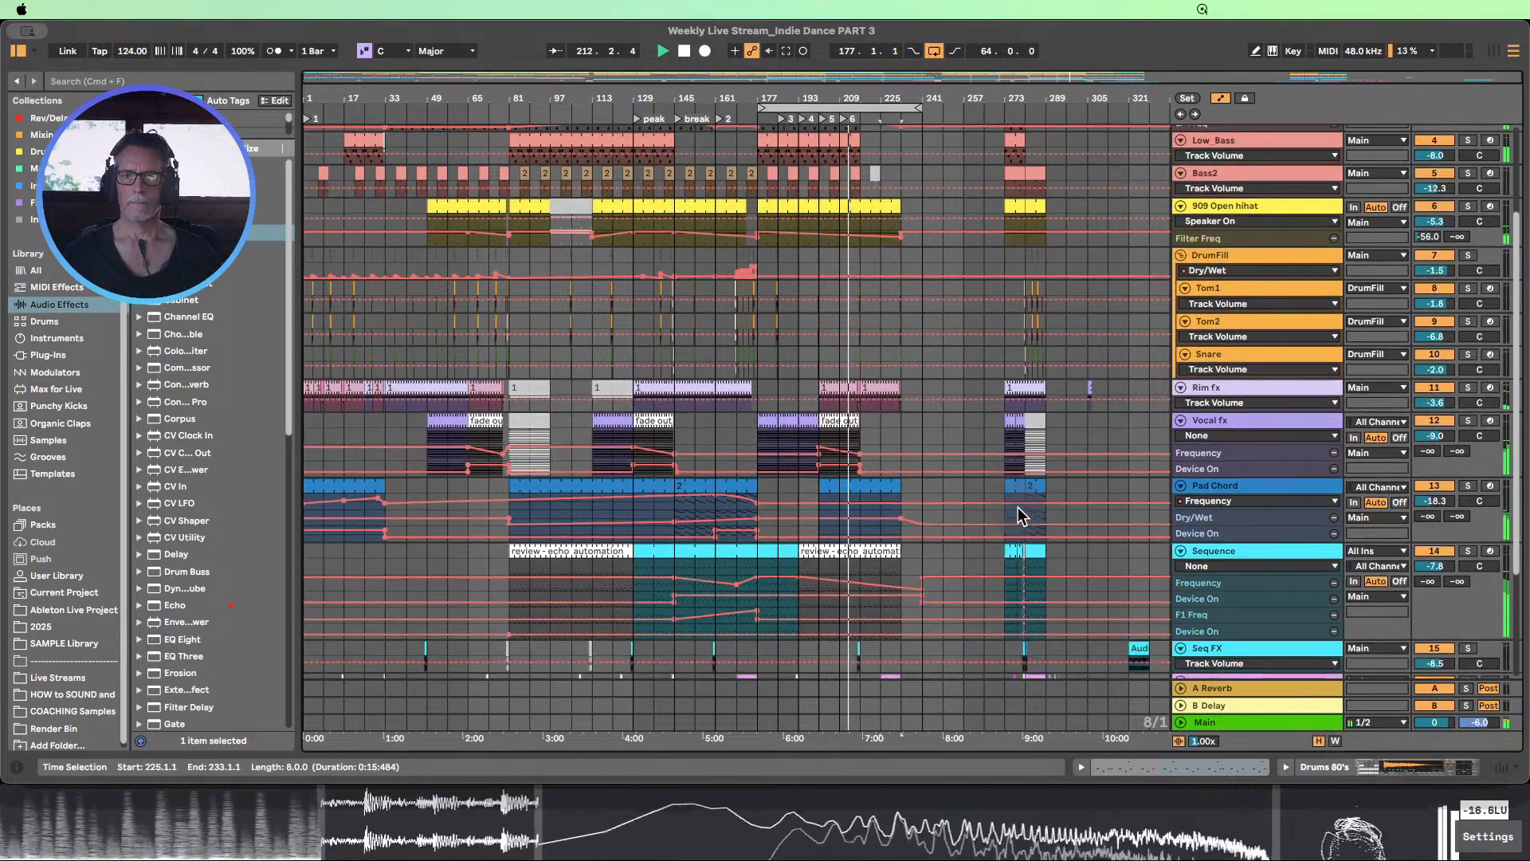
pyautogui.scroll(-2, 1017, 507)
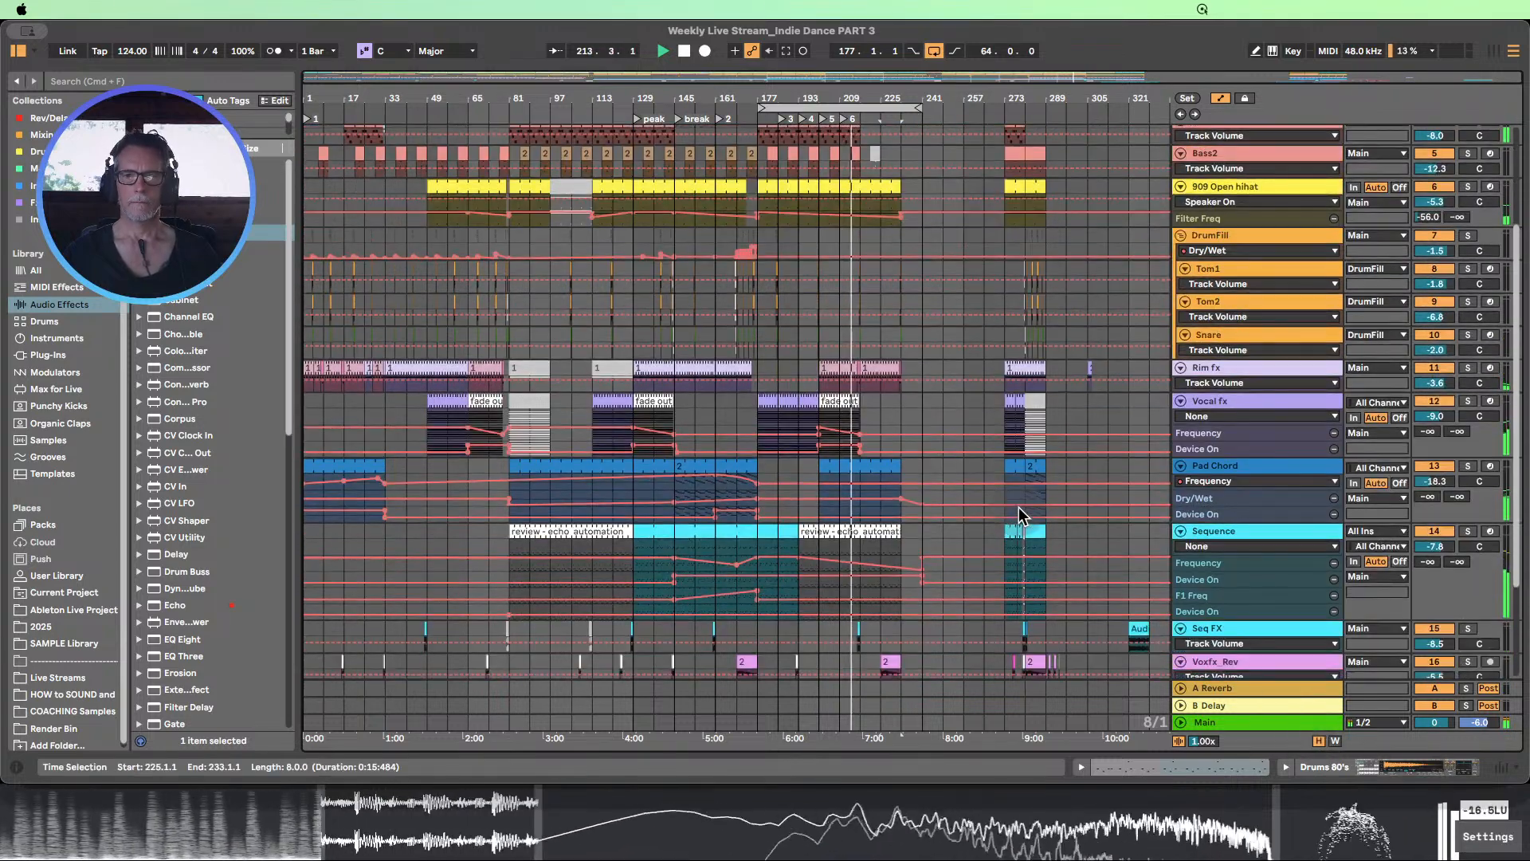
pyautogui.scroll(-1, 1019, 507)
pyautogui.scroll(-4, 1032, 501)
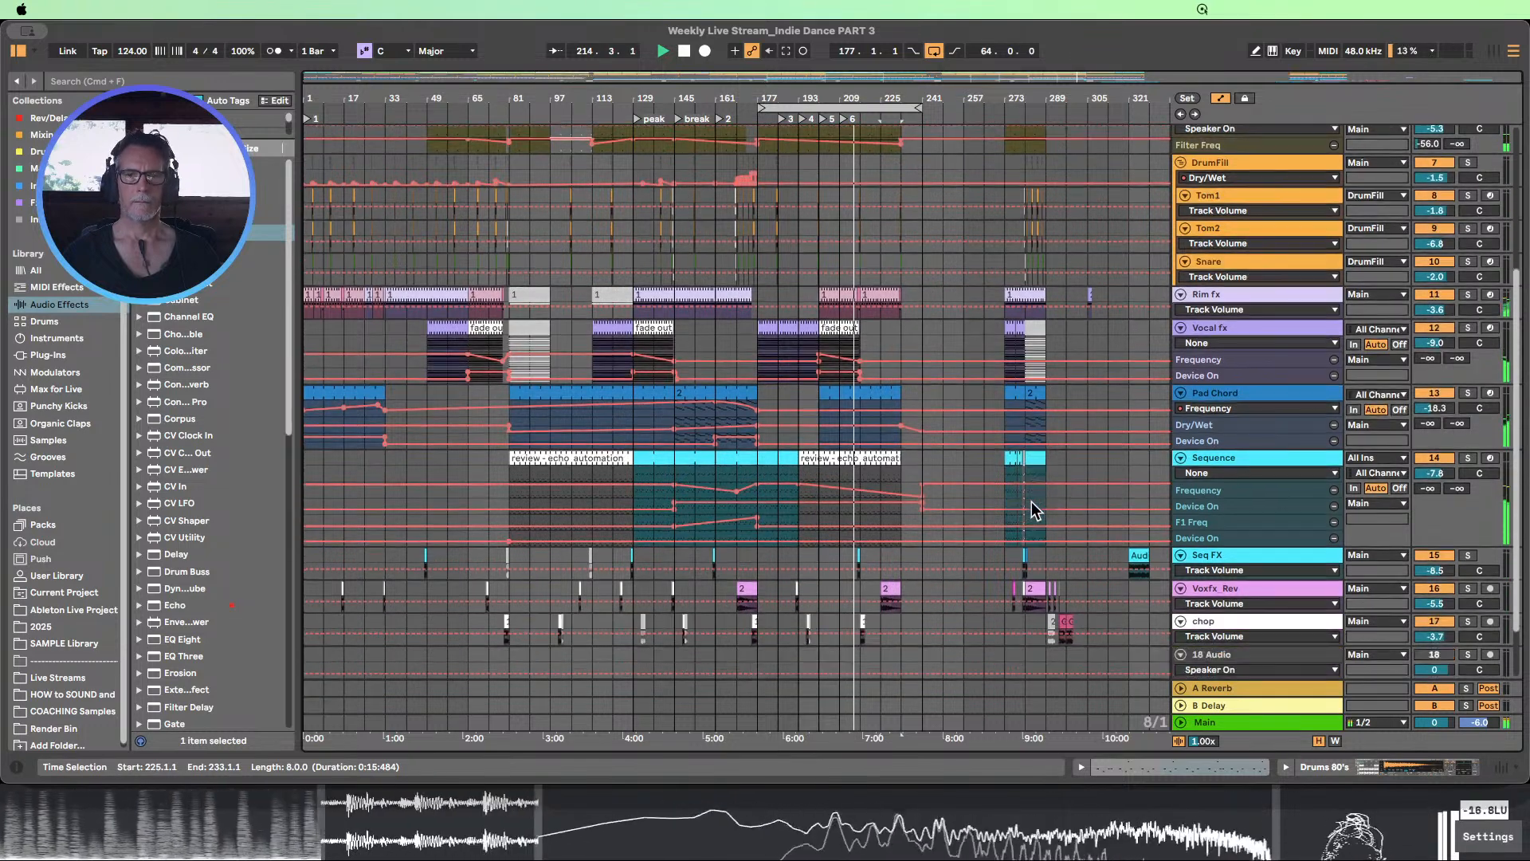
# Hide the automation lanes and view the arrangement's clips from the first track down
pyautogui.click(1222, 99)
pyautogui.scroll(5, 1081, 251)
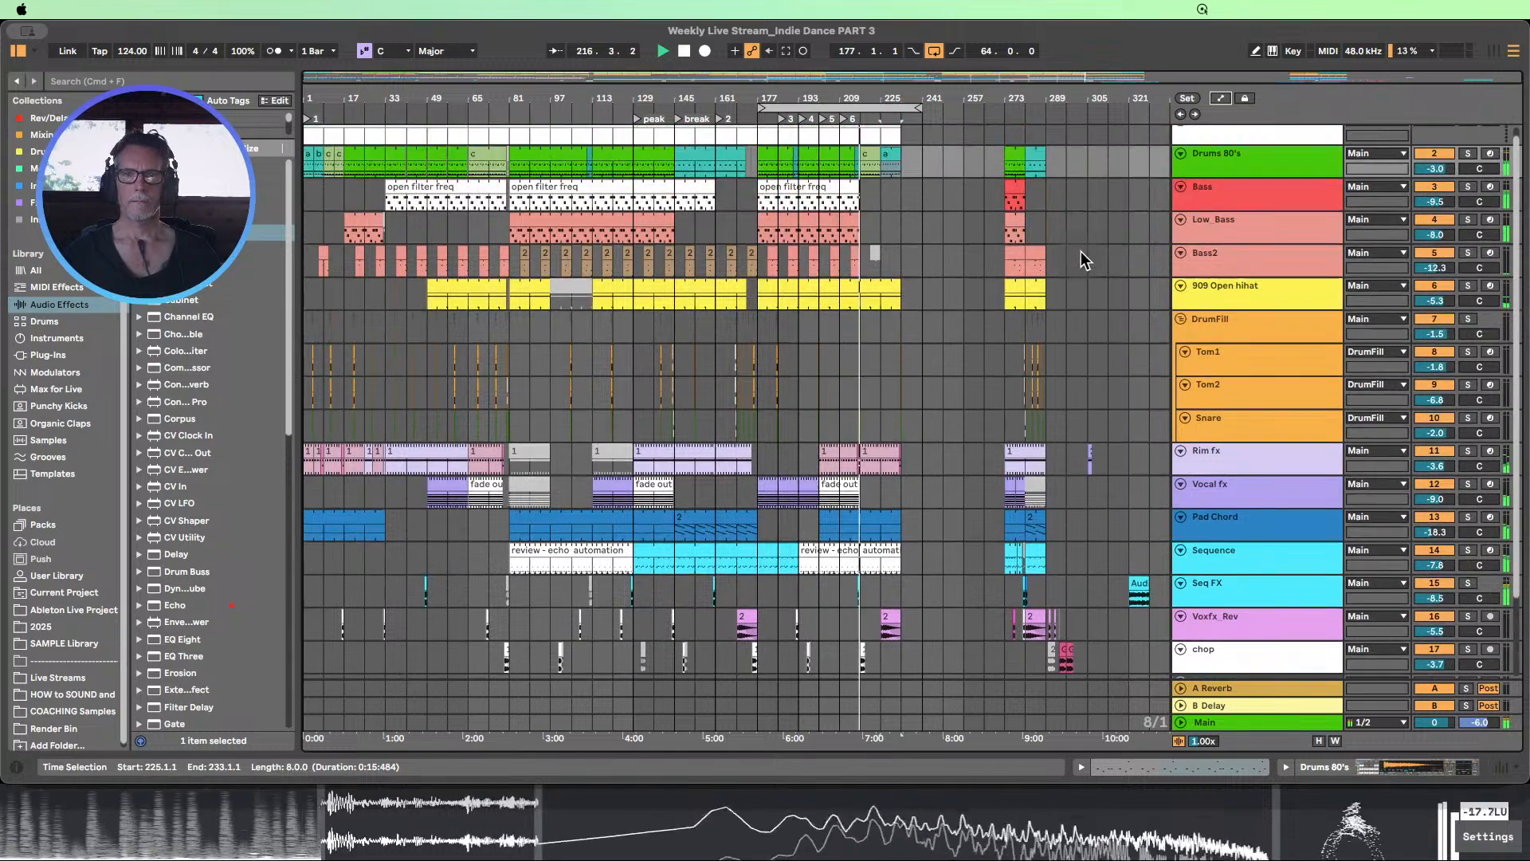
pyautogui.scroll(1, 1081, 251)
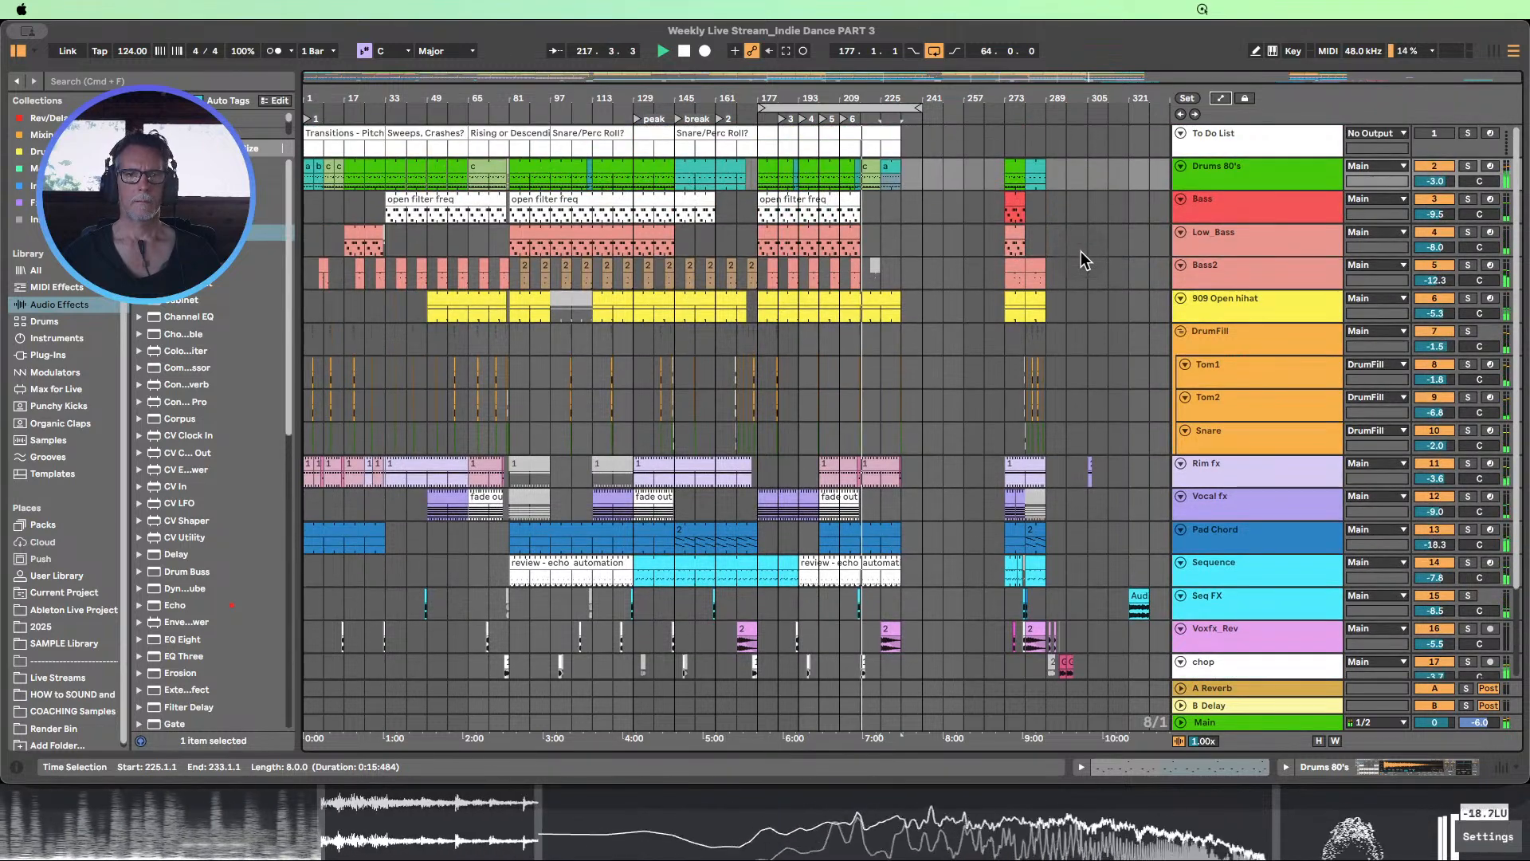
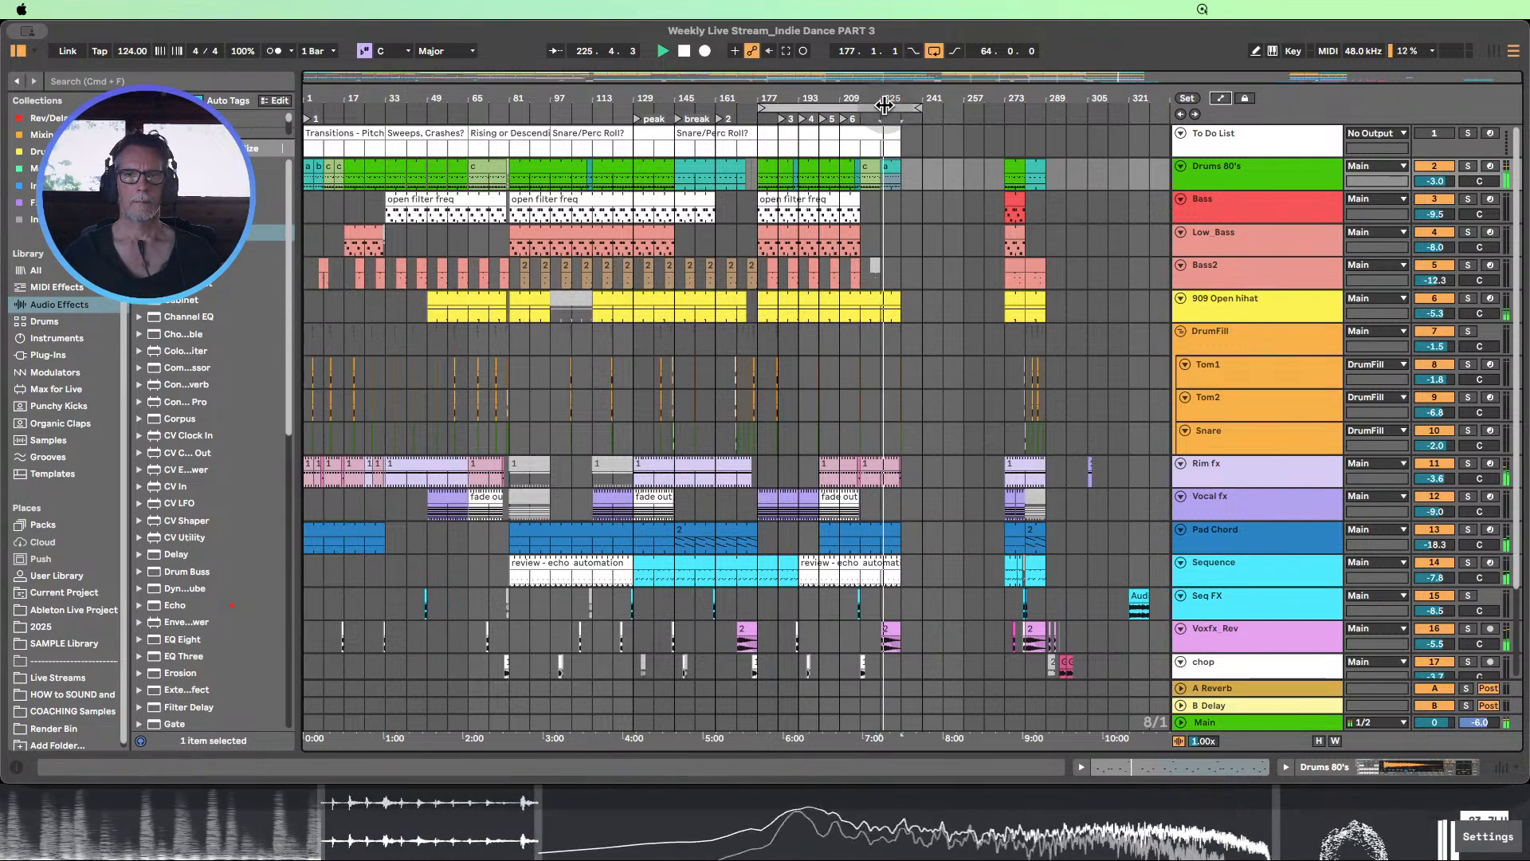
# Deactivate the last two kick notes in the Drums 80's clip c that starts at bar 217
pyautogui.moveTo(889, 98); pyautogui.dragTo(885, 139)
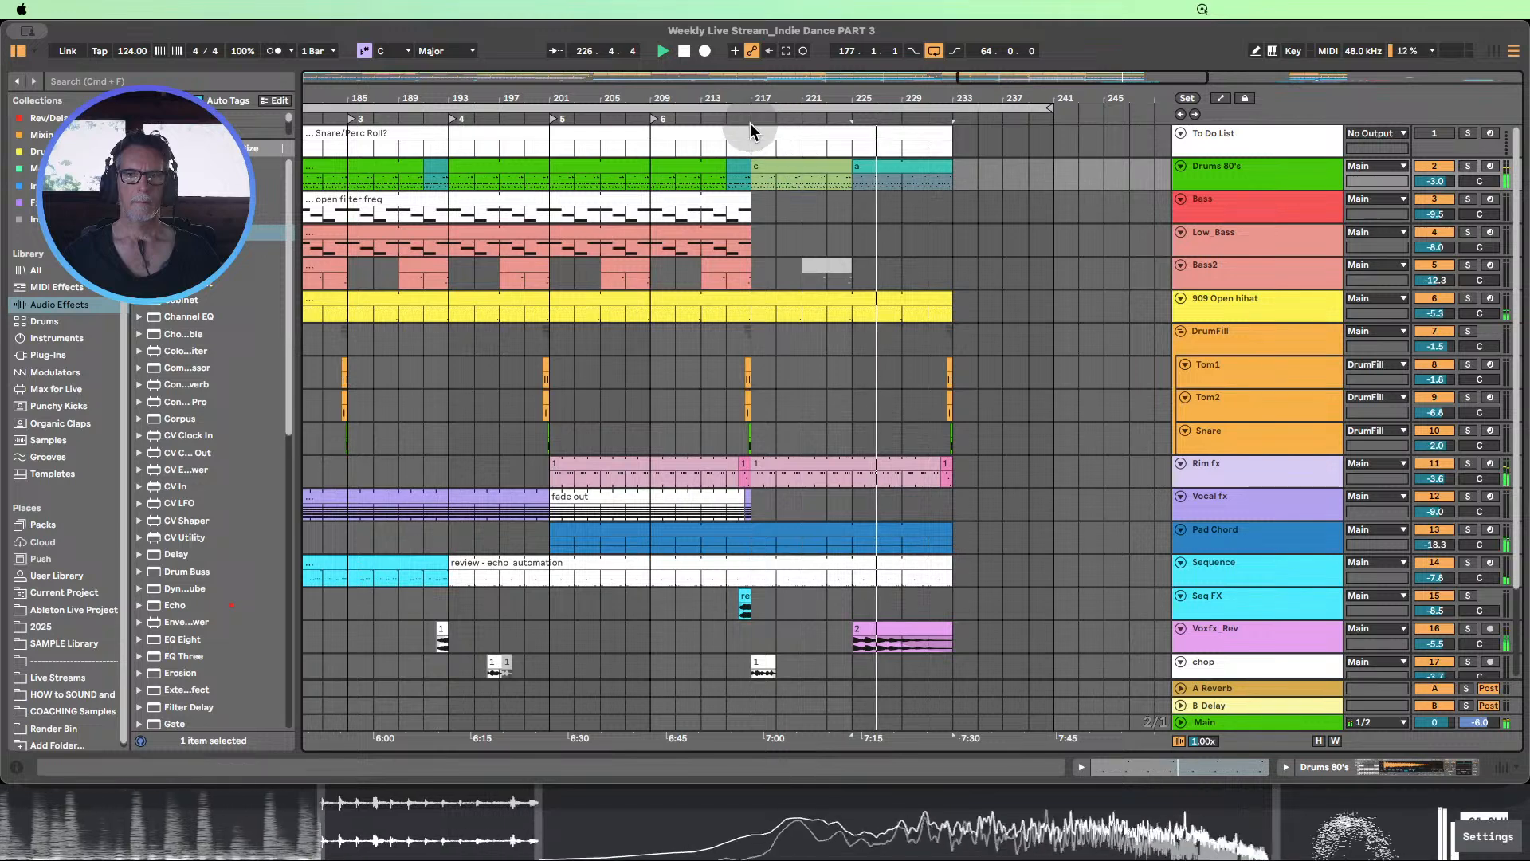
pyautogui.doubleClick(829, 167)
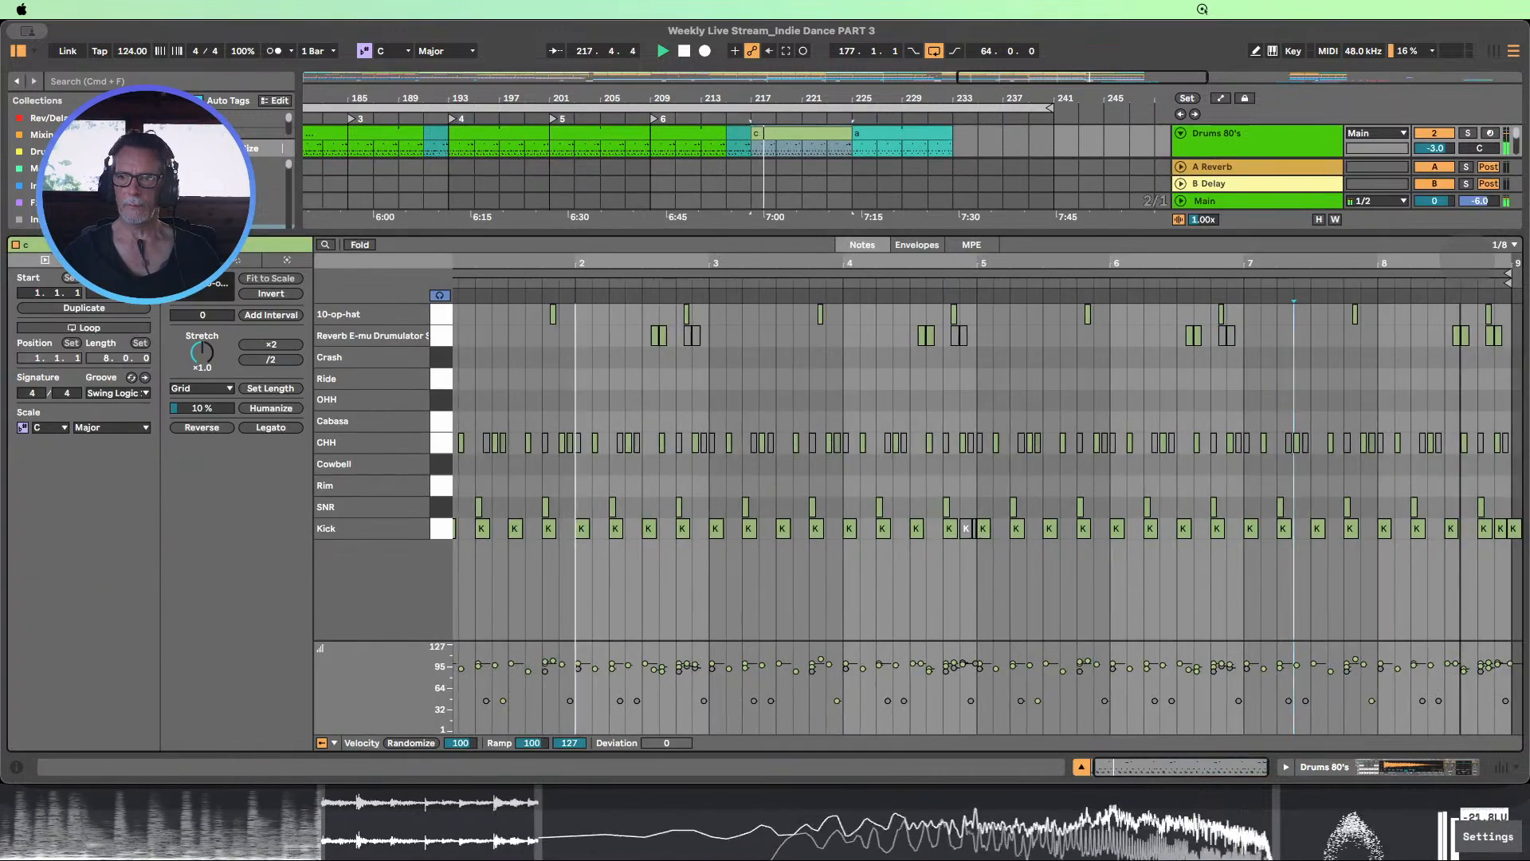
pyautogui.click(1503, 526)
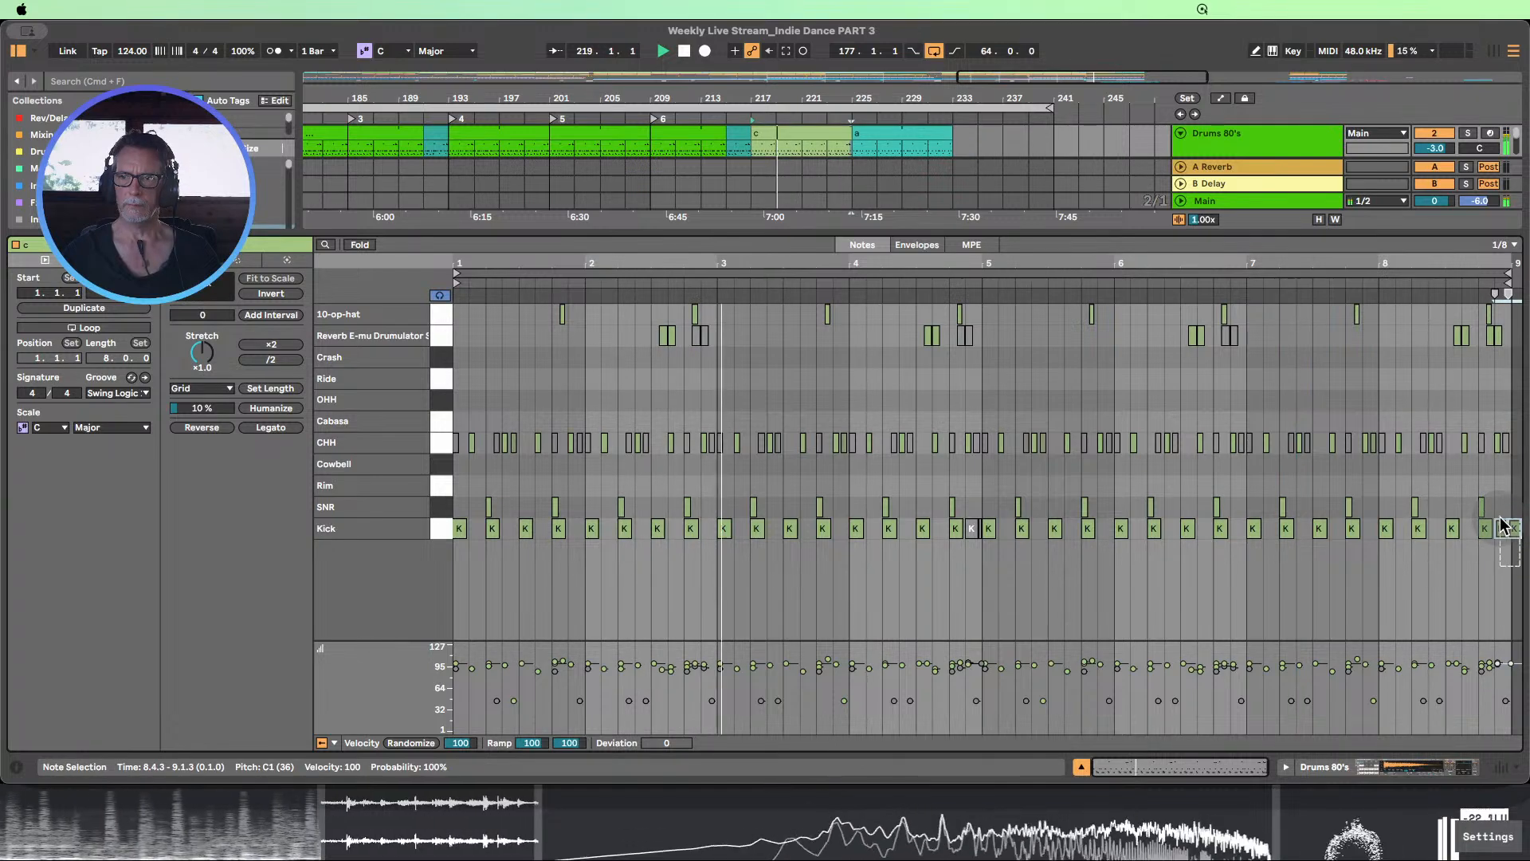
pyautogui.press('0')
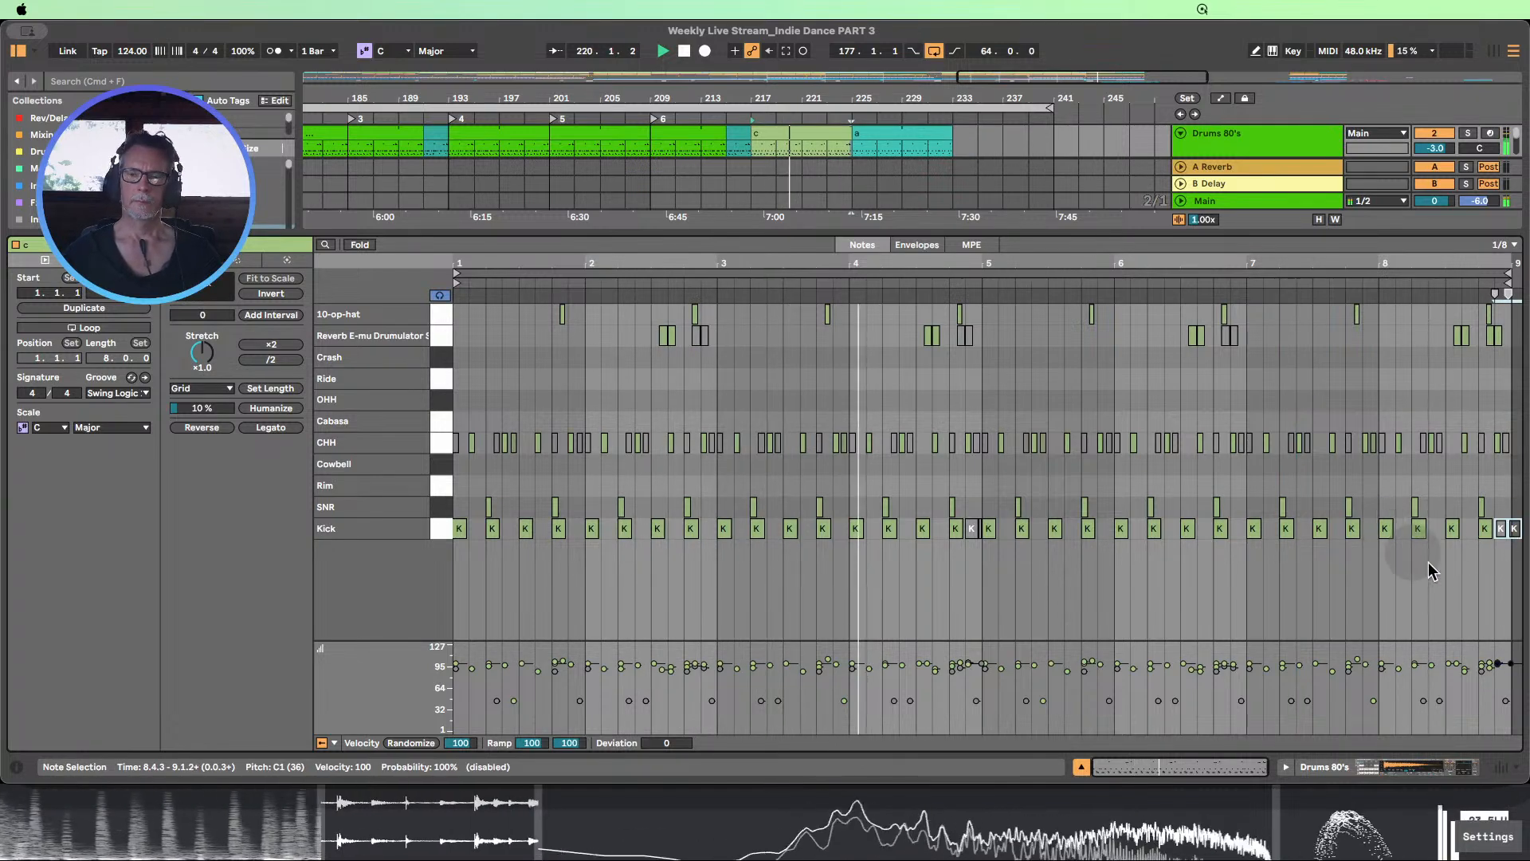
pyautogui.press('super+alt+l')
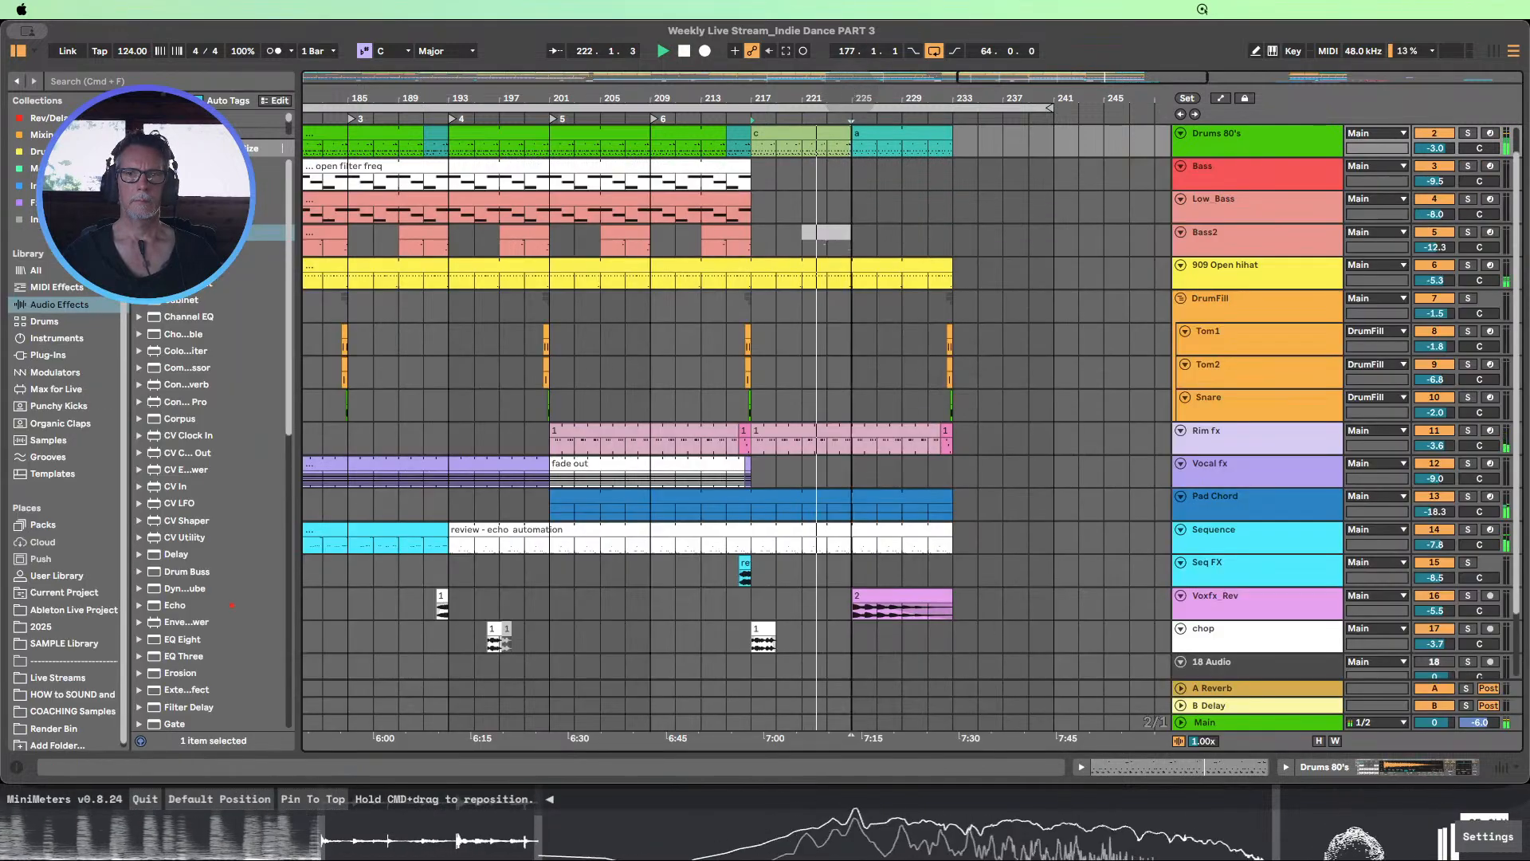
# Examine the ending's clips across all tracks while the arrangement plays past bar 233, and stop playback
pyautogui.moveTo(850, 99); pyautogui.dragTo(848, 79)
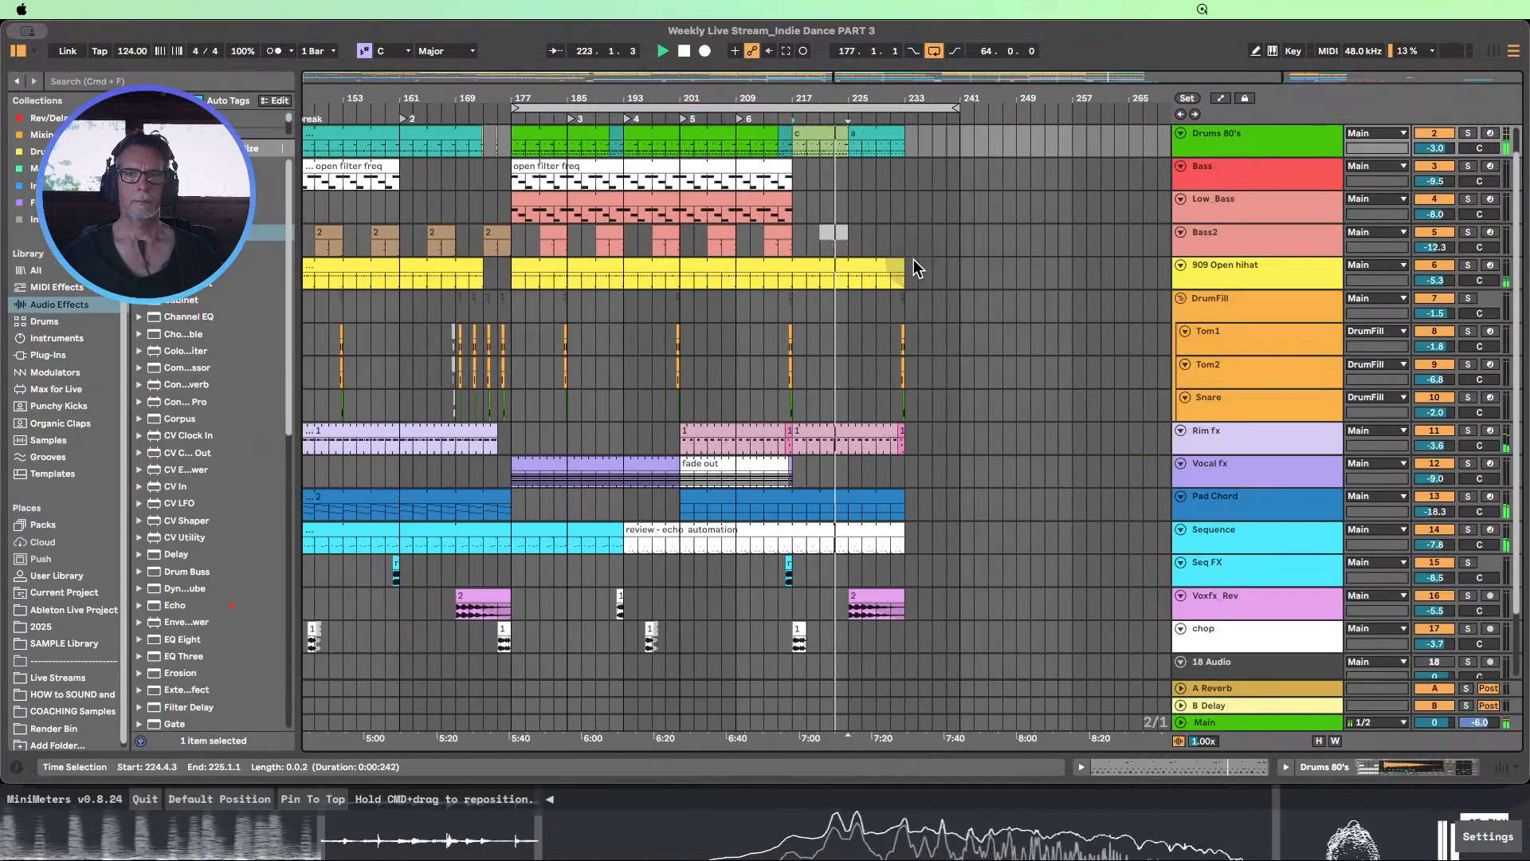
pyautogui.scroll(-1, 915, 260)
pyautogui.scroll(-1, 915, 260)
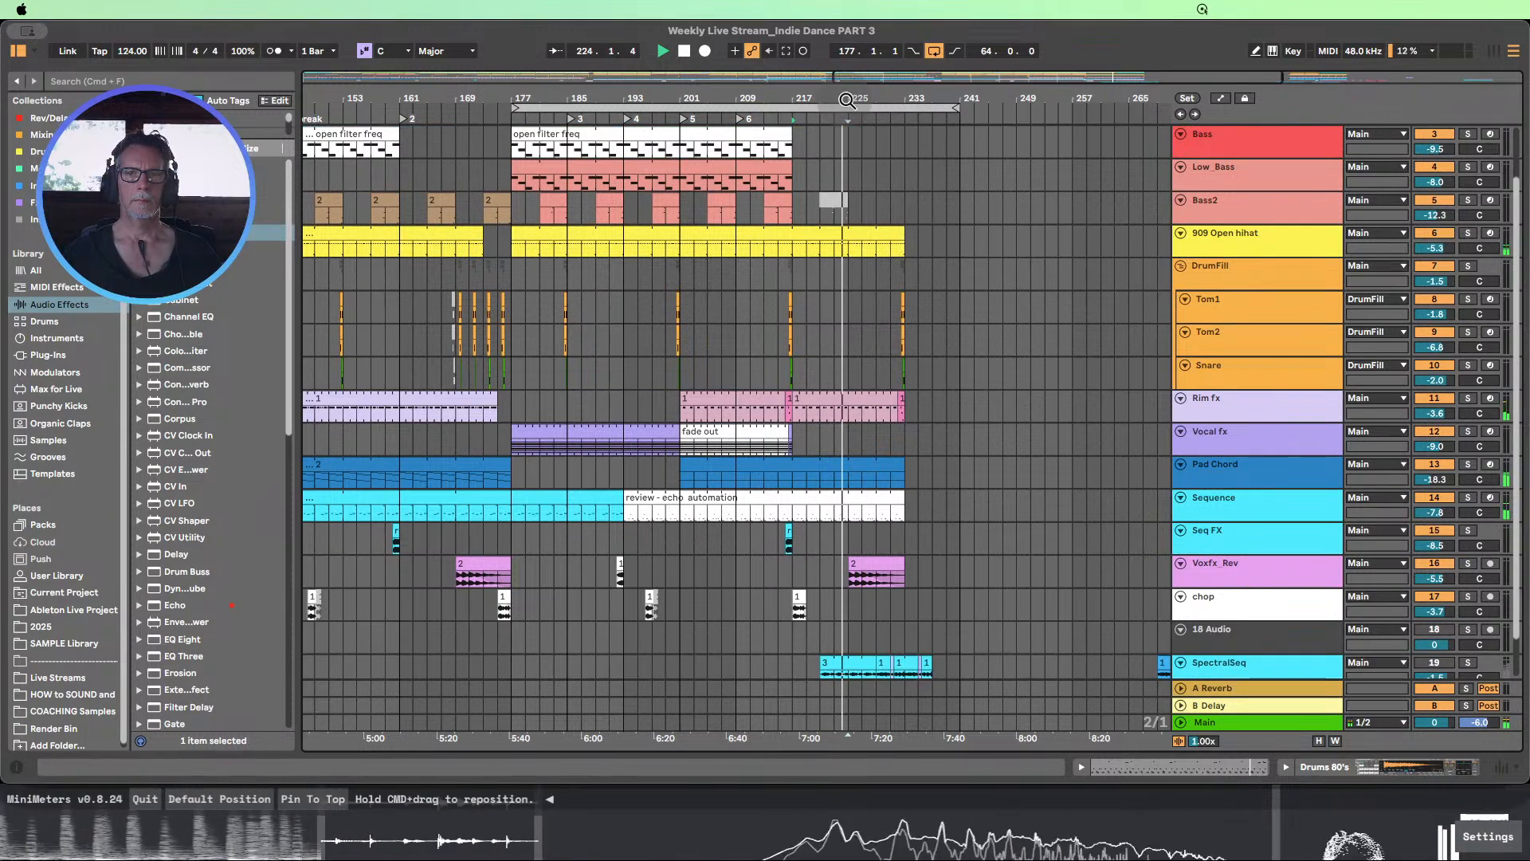
pyautogui.moveTo(846, 99); pyautogui.dragTo(846, 69)
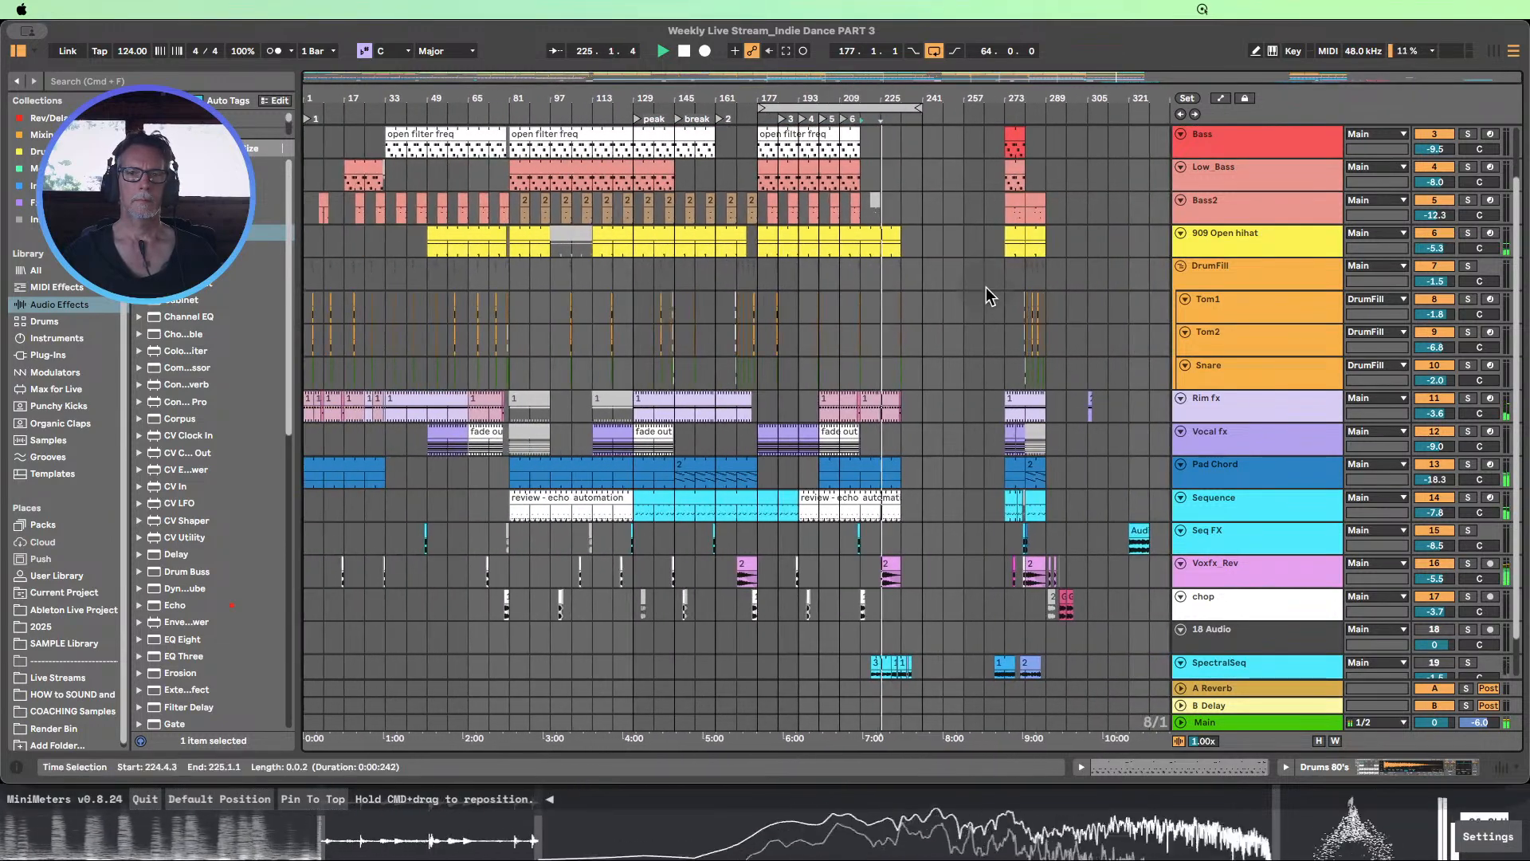
pyautogui.scroll(2, 1002, 307)
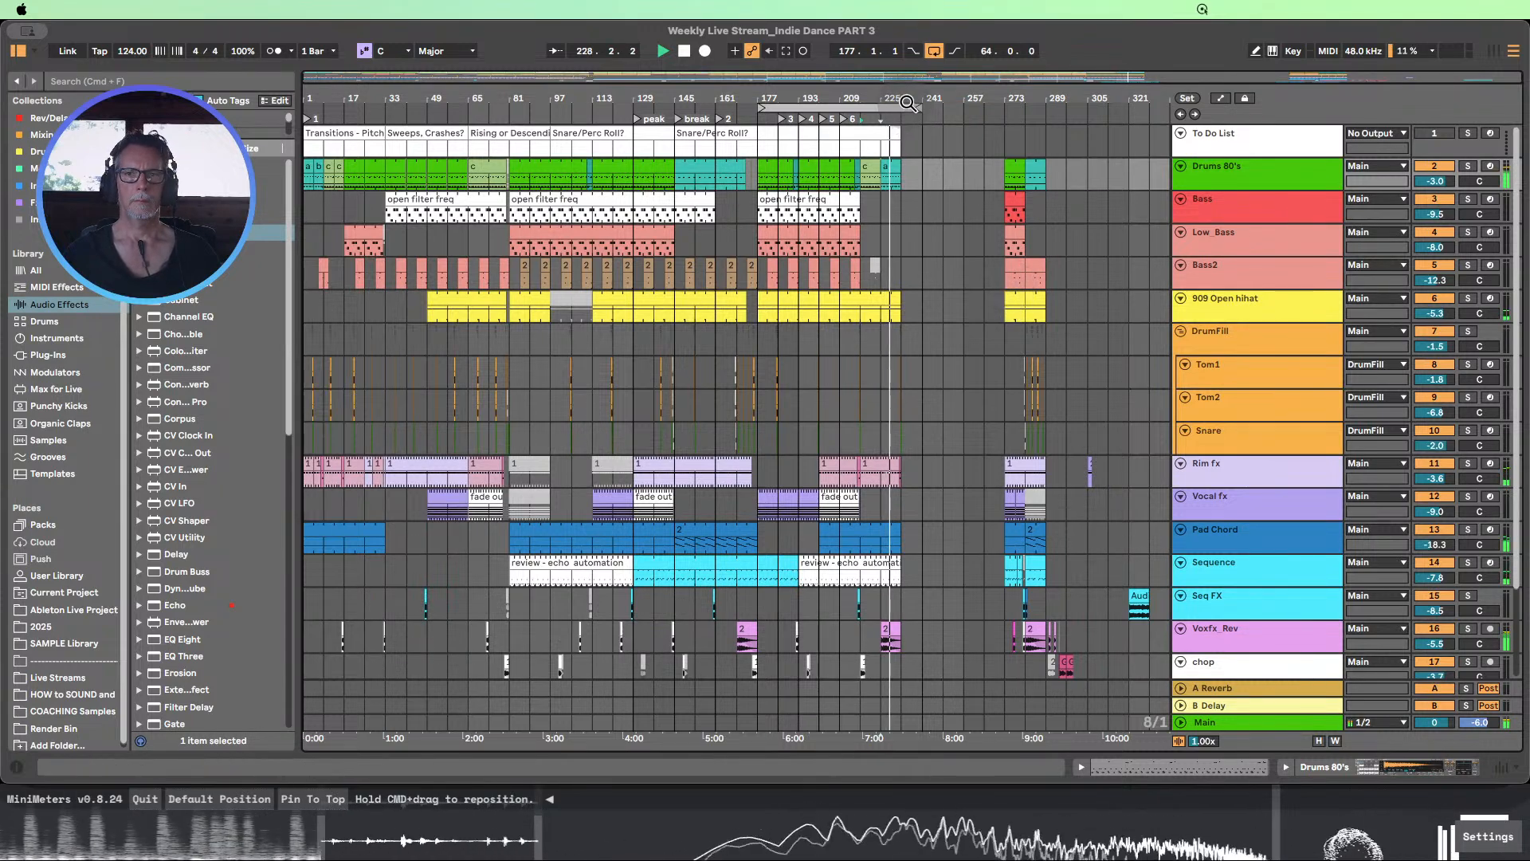
pyautogui.moveTo(907, 94); pyautogui.dragTo(910, 106)
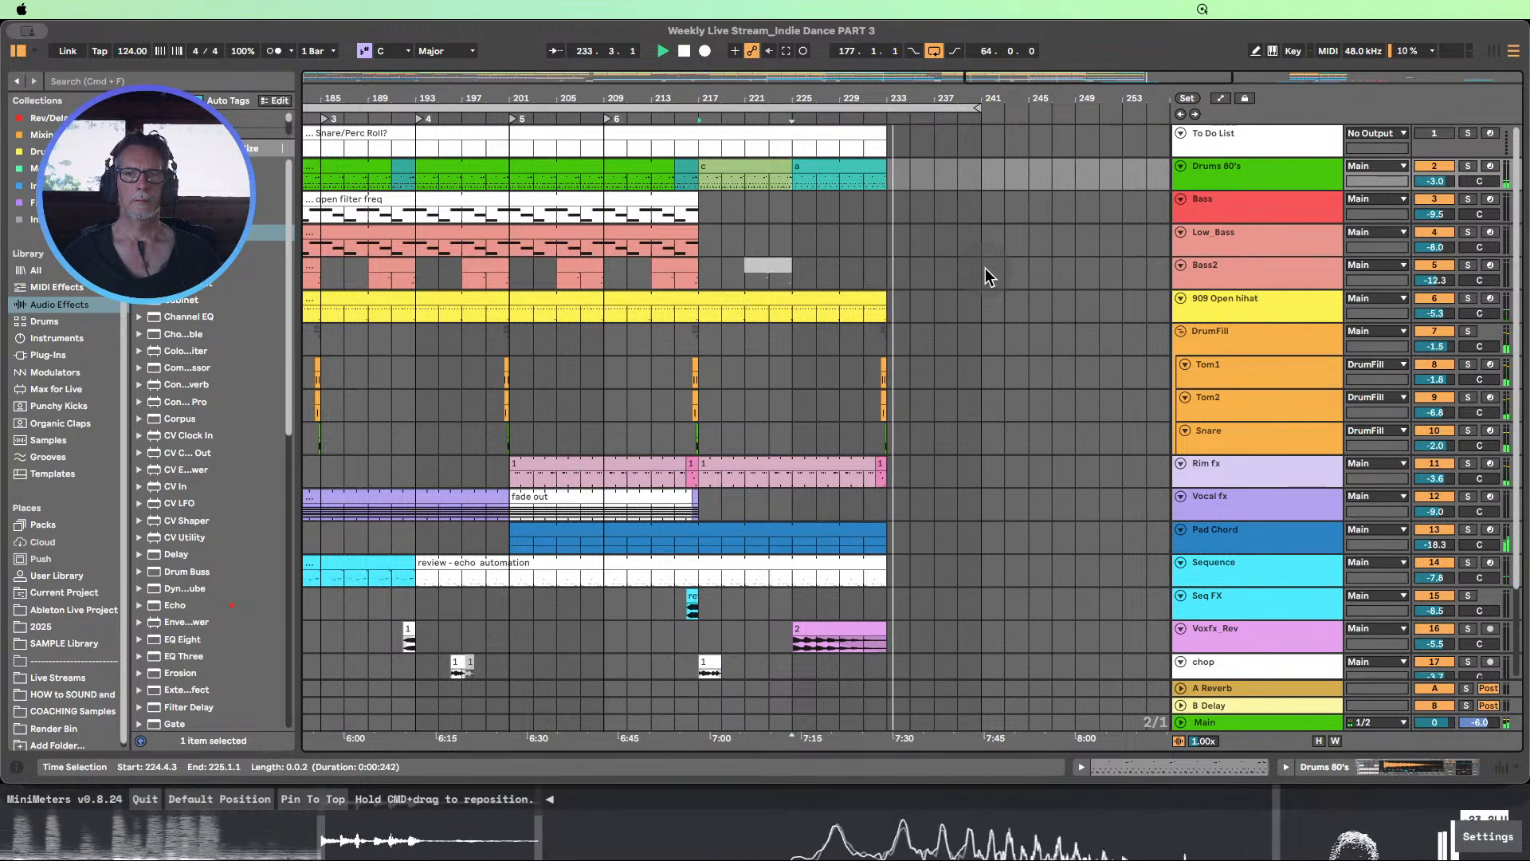
pyautogui.scroll(-3, 1004, 307)
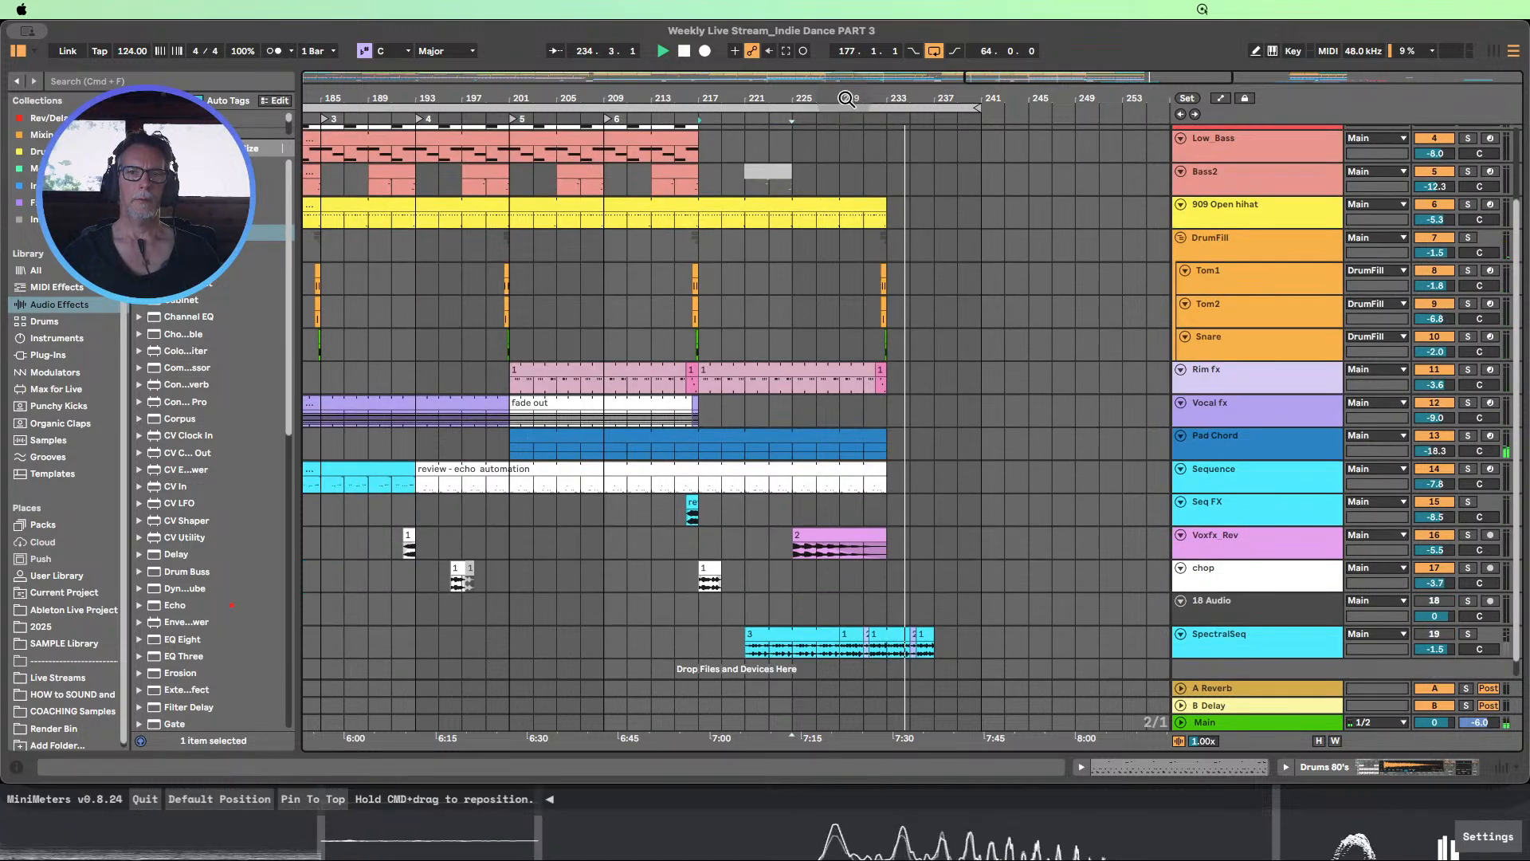
pyautogui.press('w')
pyautogui.scroll(3, 937, 299)
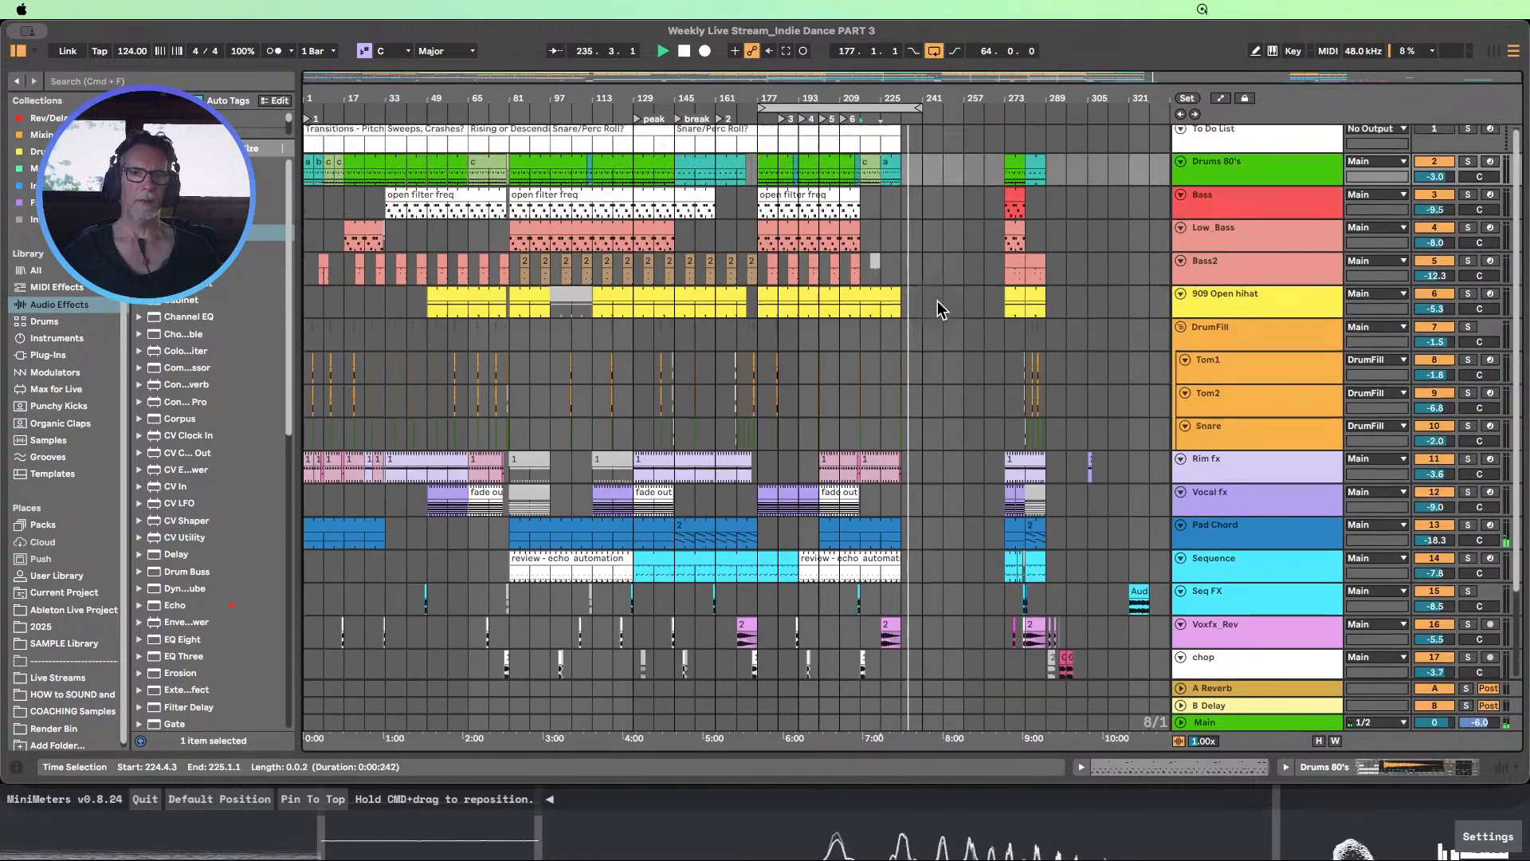
pyautogui.press('space')
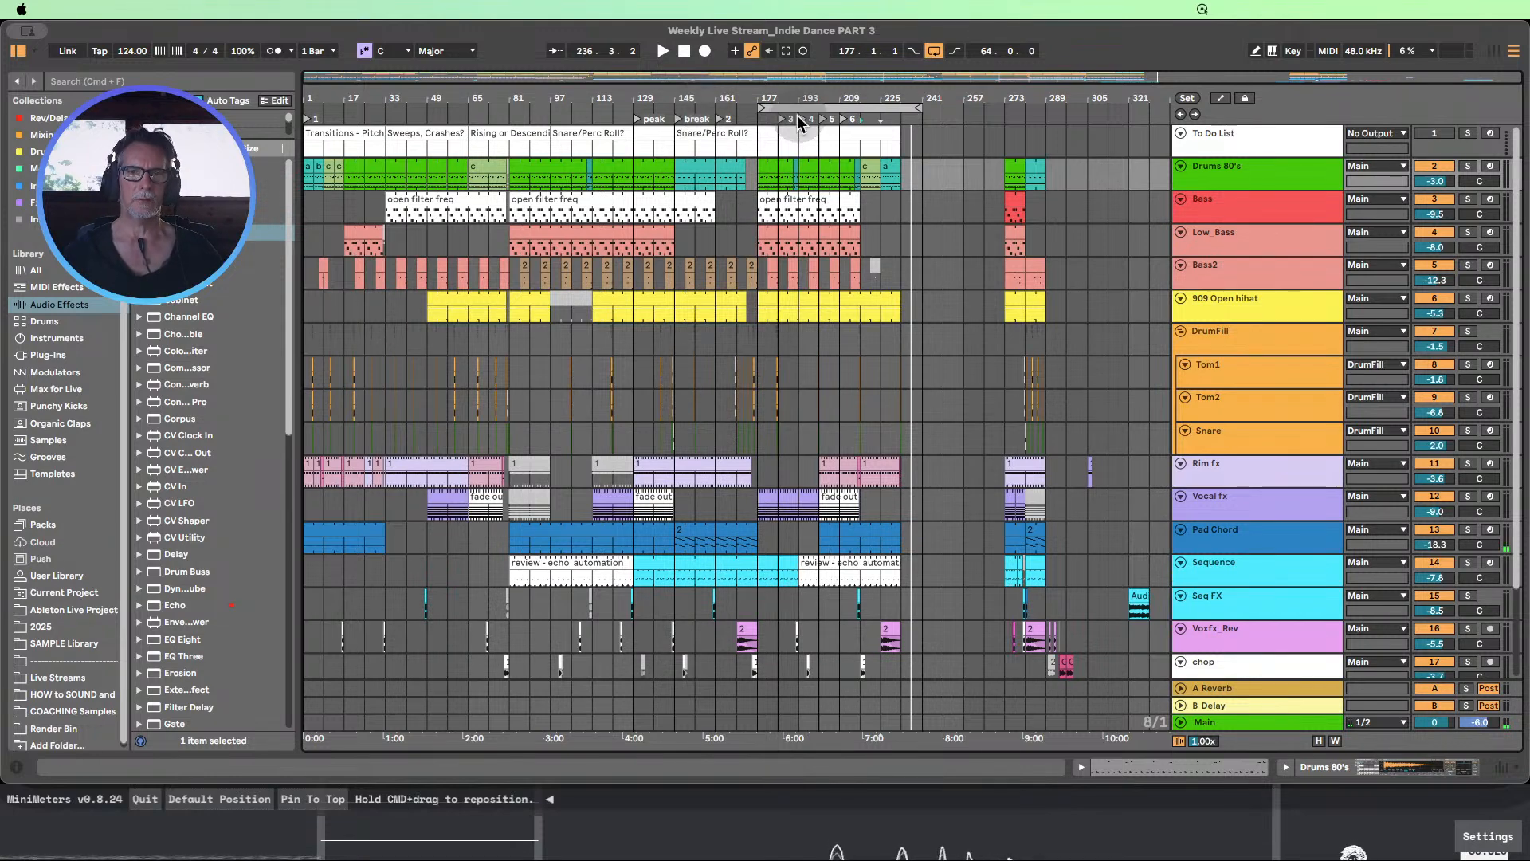
# Move the loop start to bar 201 and zoom in on bars 201 to 233 from the Snare track up to To Do List
pyautogui.moveTo(761, 103); pyautogui.dragTo(807, 108)
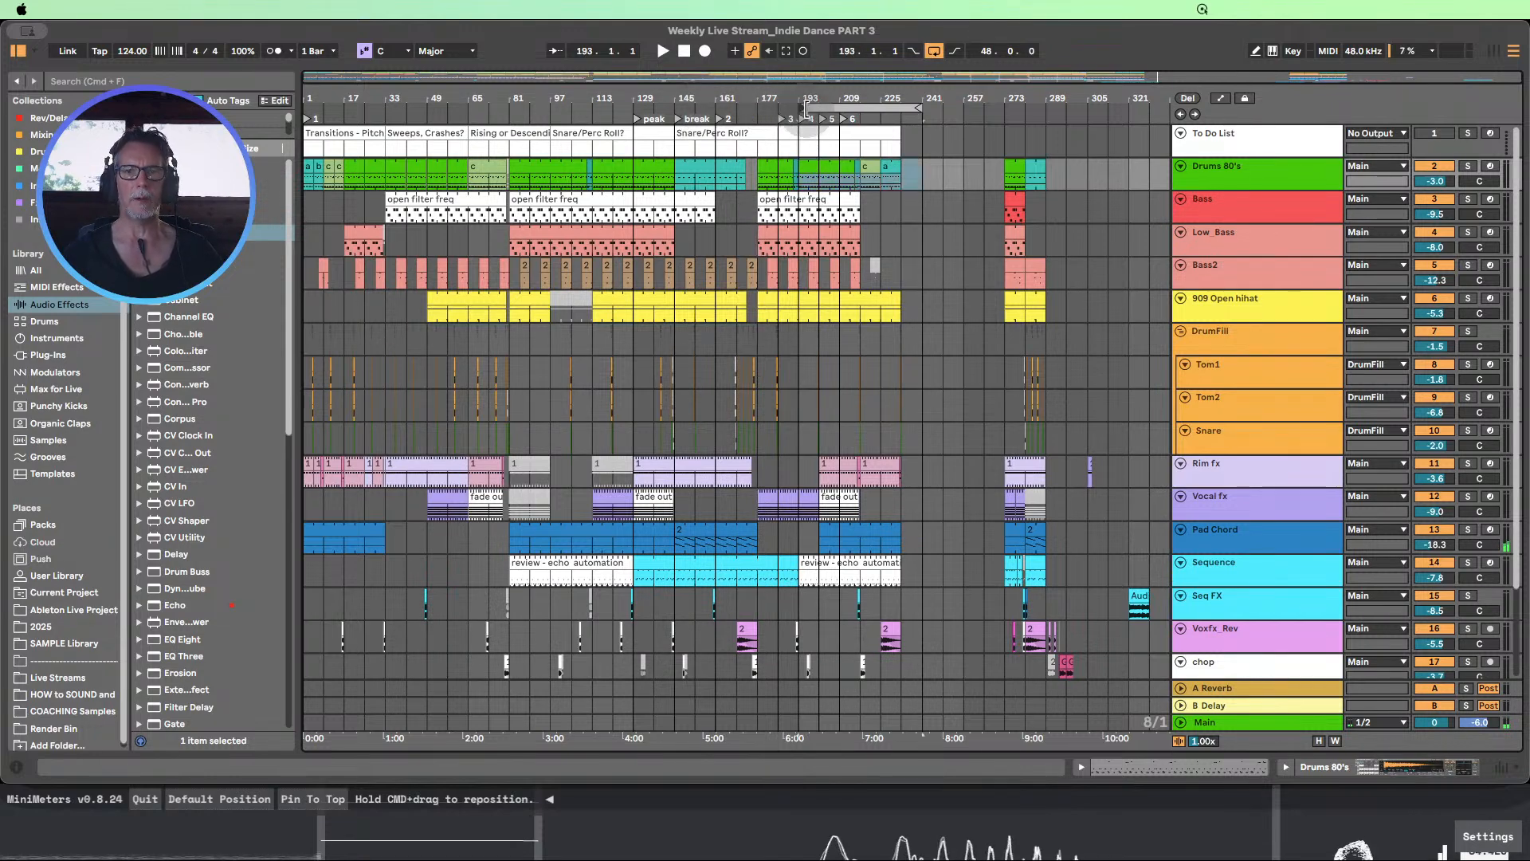
pyautogui.click(823, 108)
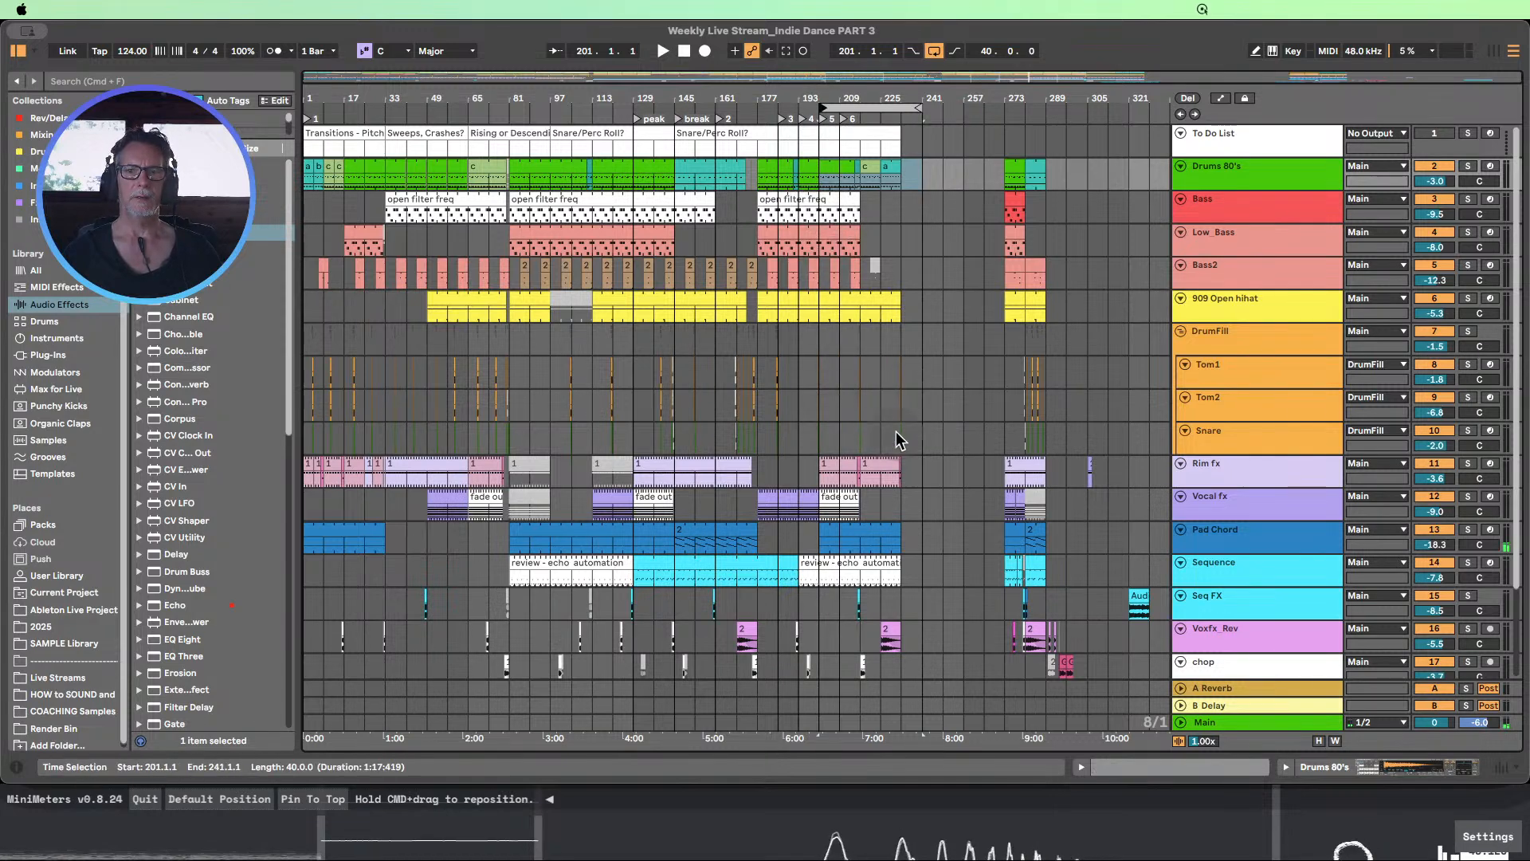
pyautogui.moveTo(896, 437); pyautogui.dragTo(817, 135)
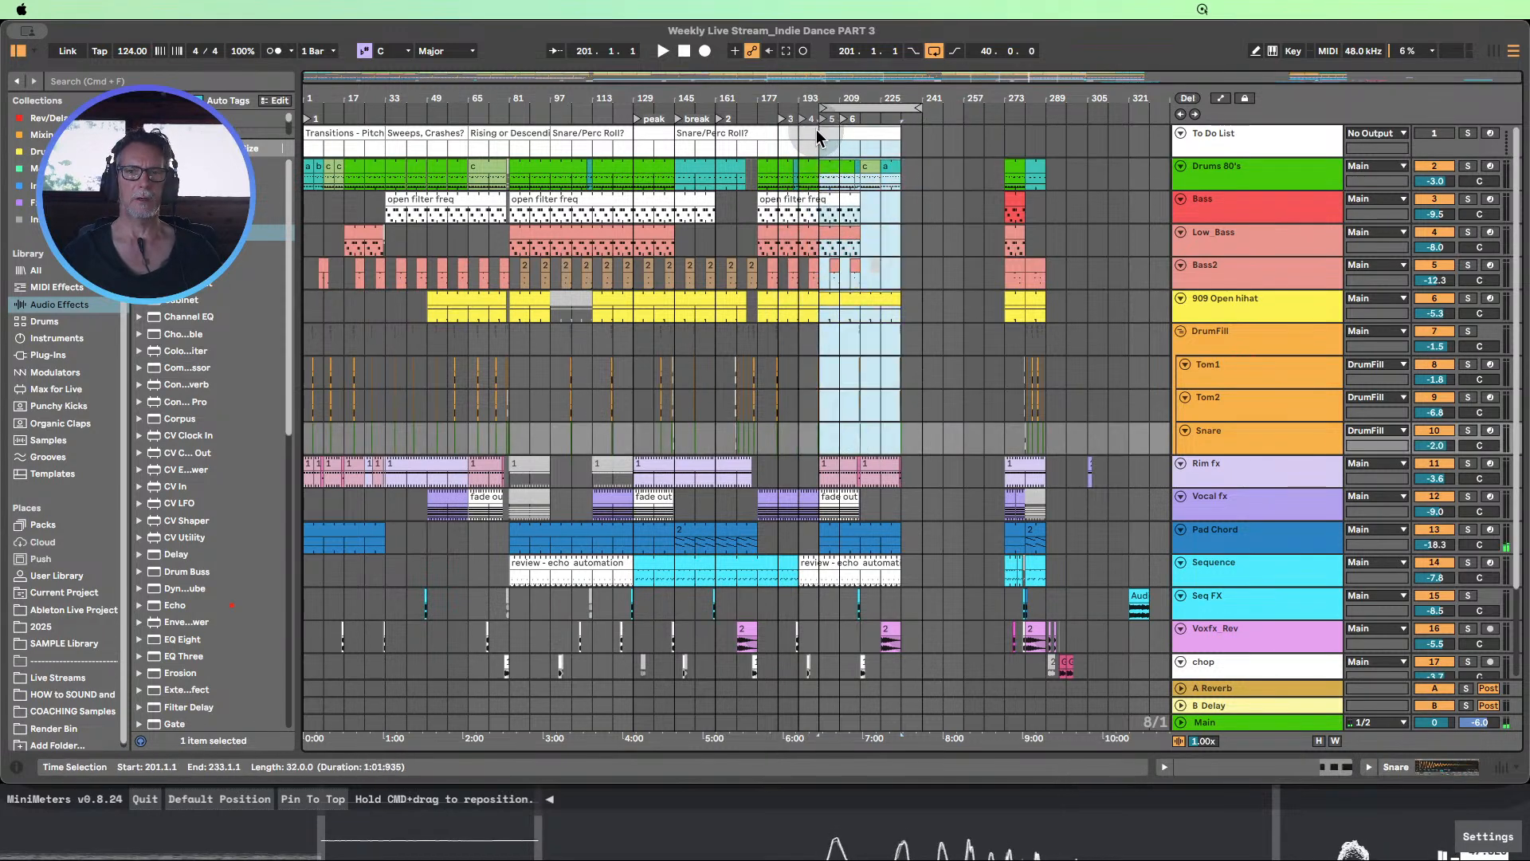
pyautogui.press('z')
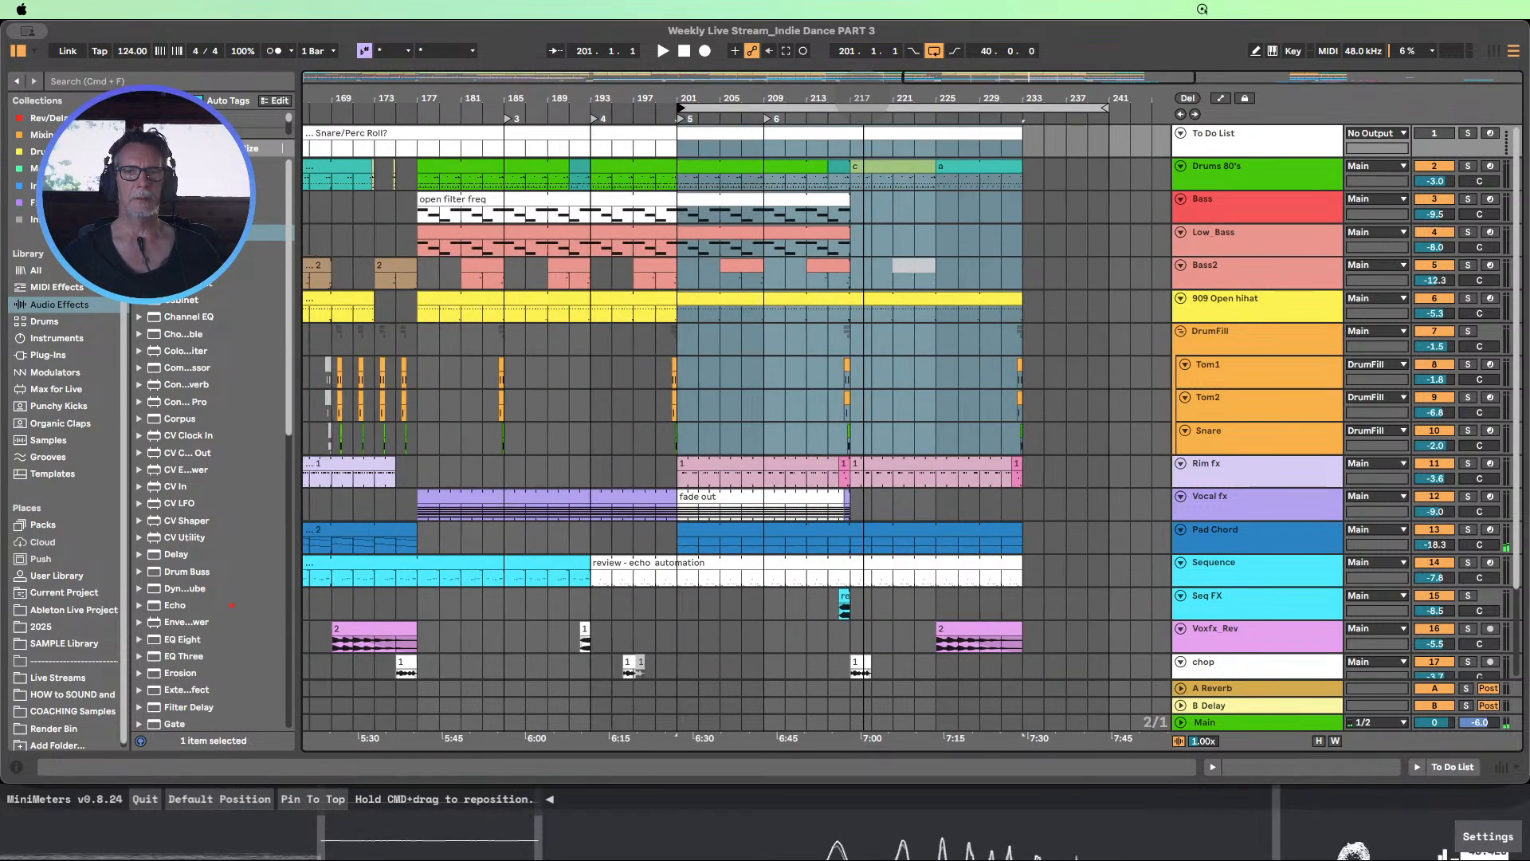
pyautogui.press('x')
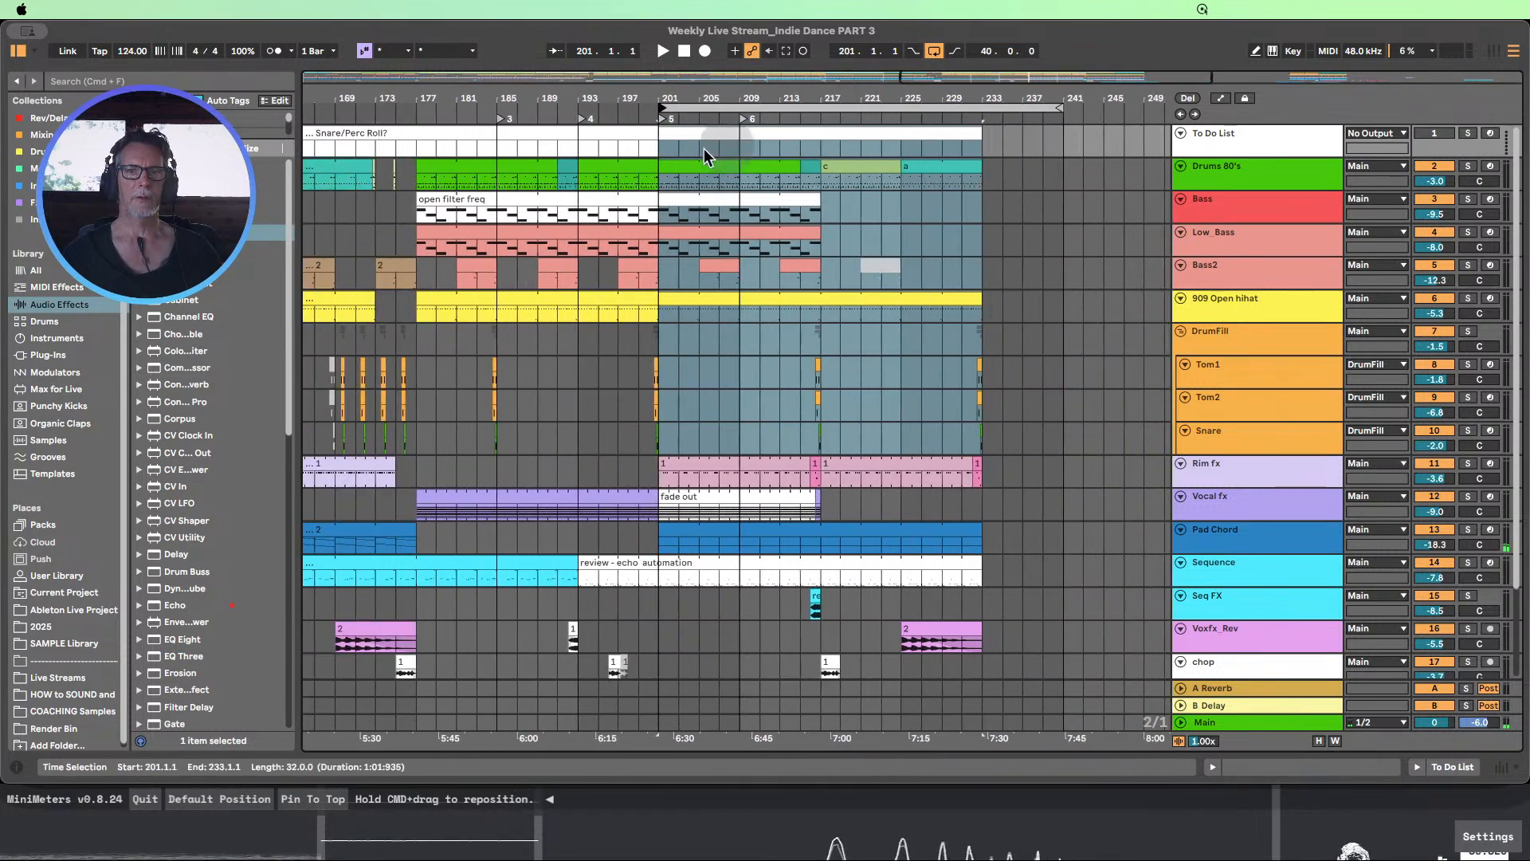
# Add locators at bar 217 and bar 225, where the Drums 80's clips c and a begin
pyautogui.moveTo(653, 147); pyautogui.dragTo(753, 147)
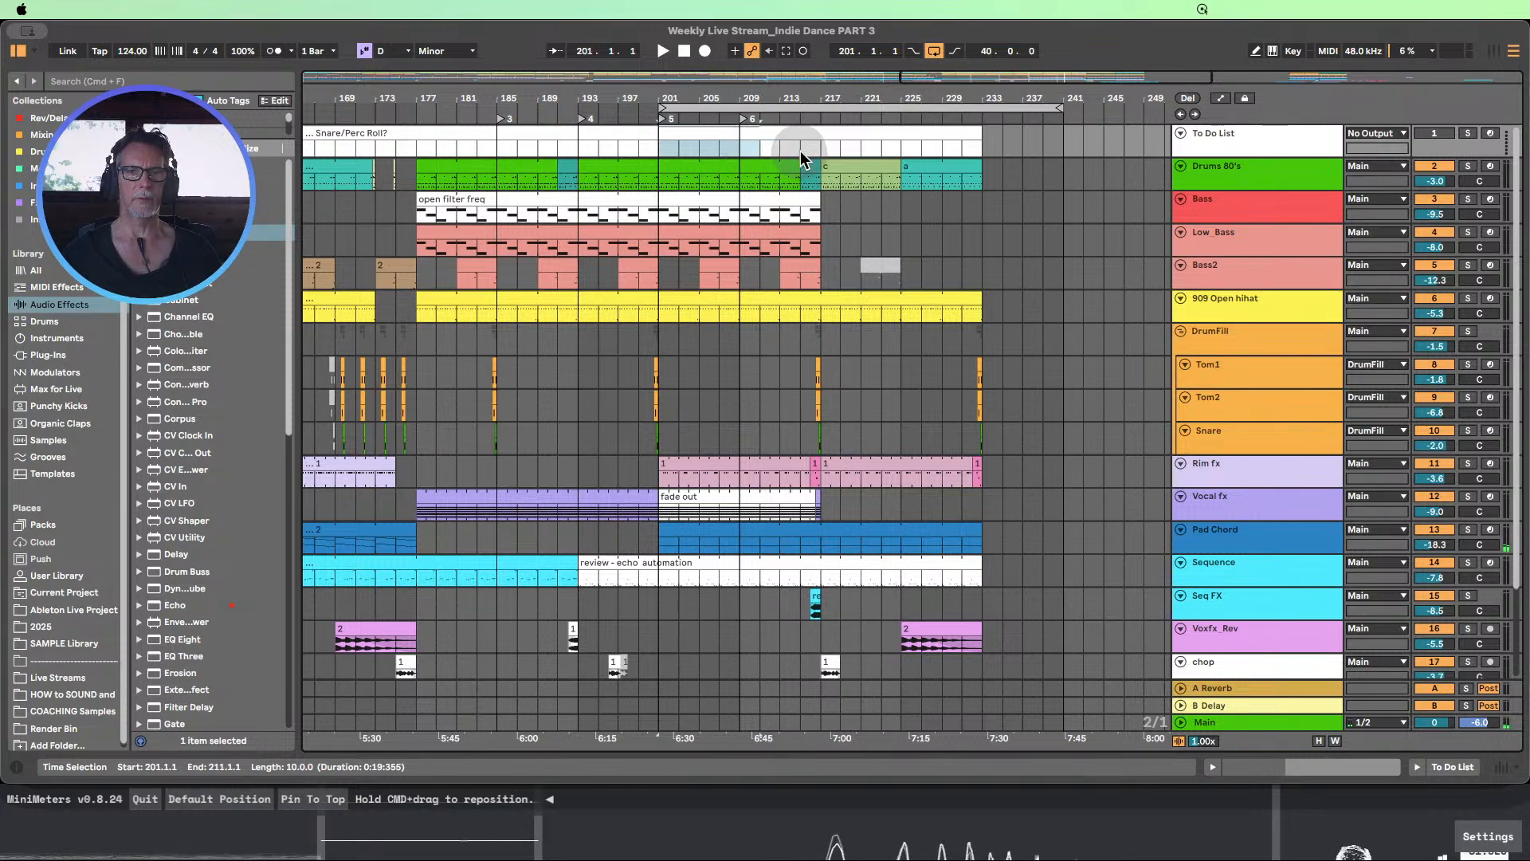
pyautogui.click(821, 153)
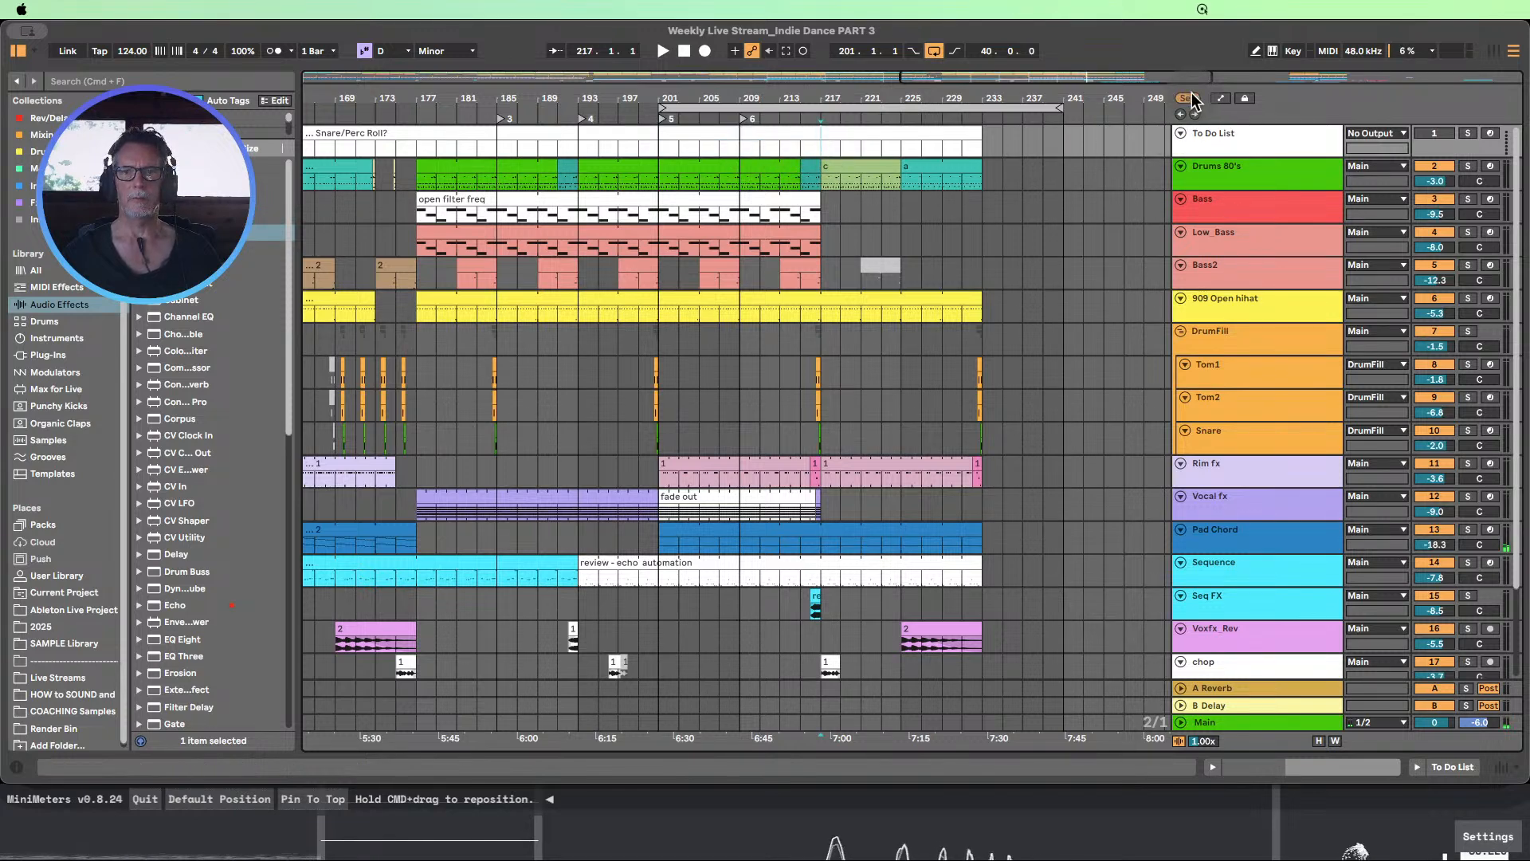
pyautogui.click(1190, 98)
pyautogui.click(900, 151)
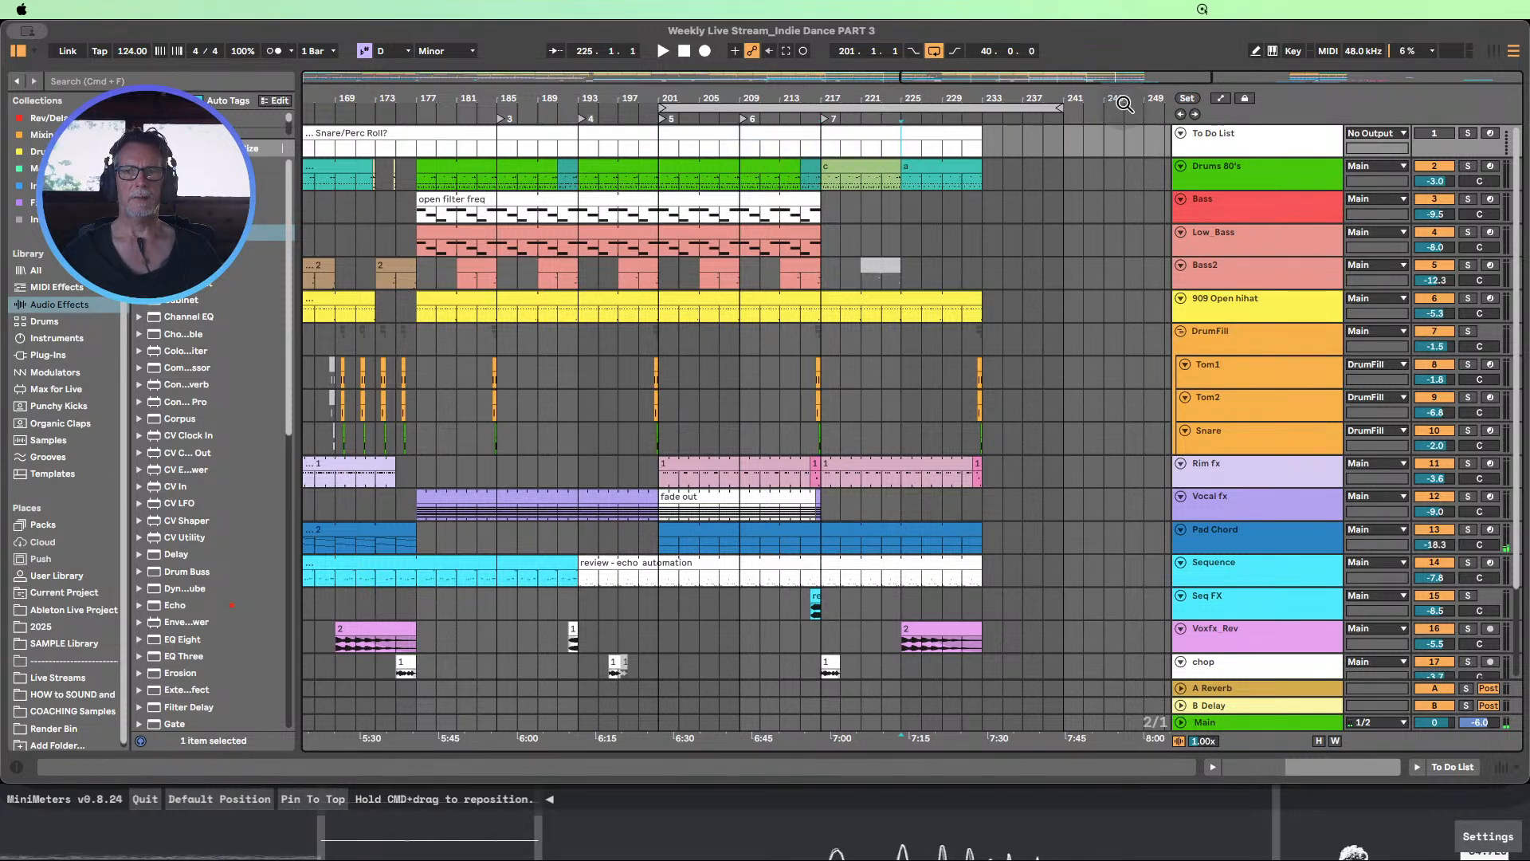
pyautogui.click(1184, 100)
# Rename the locator at bar 201 as "Dj outro"
pyautogui.rightClick(669, 126)
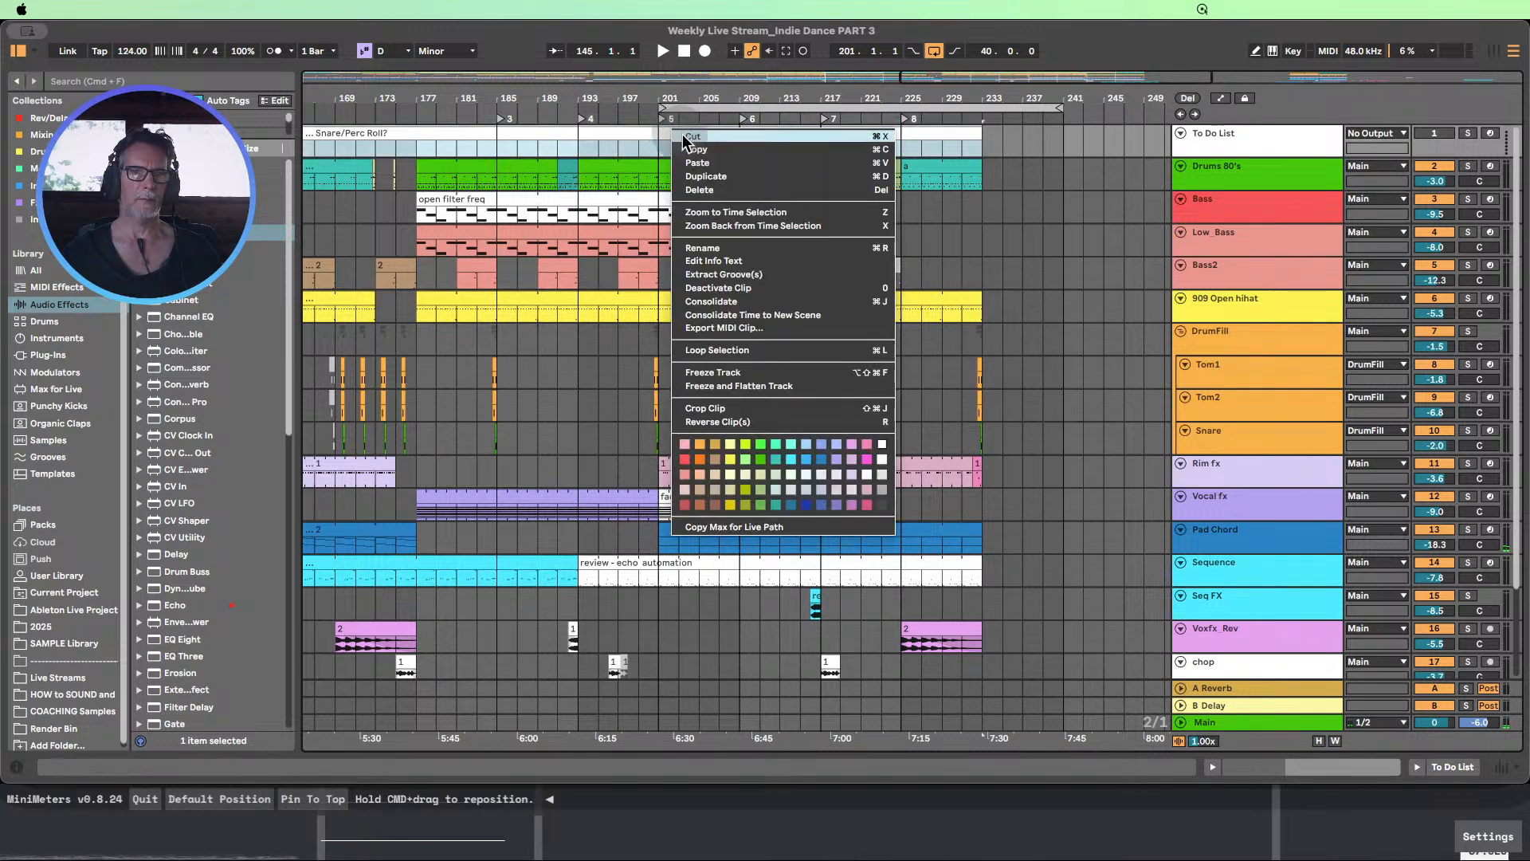
pyautogui.click(714, 253)
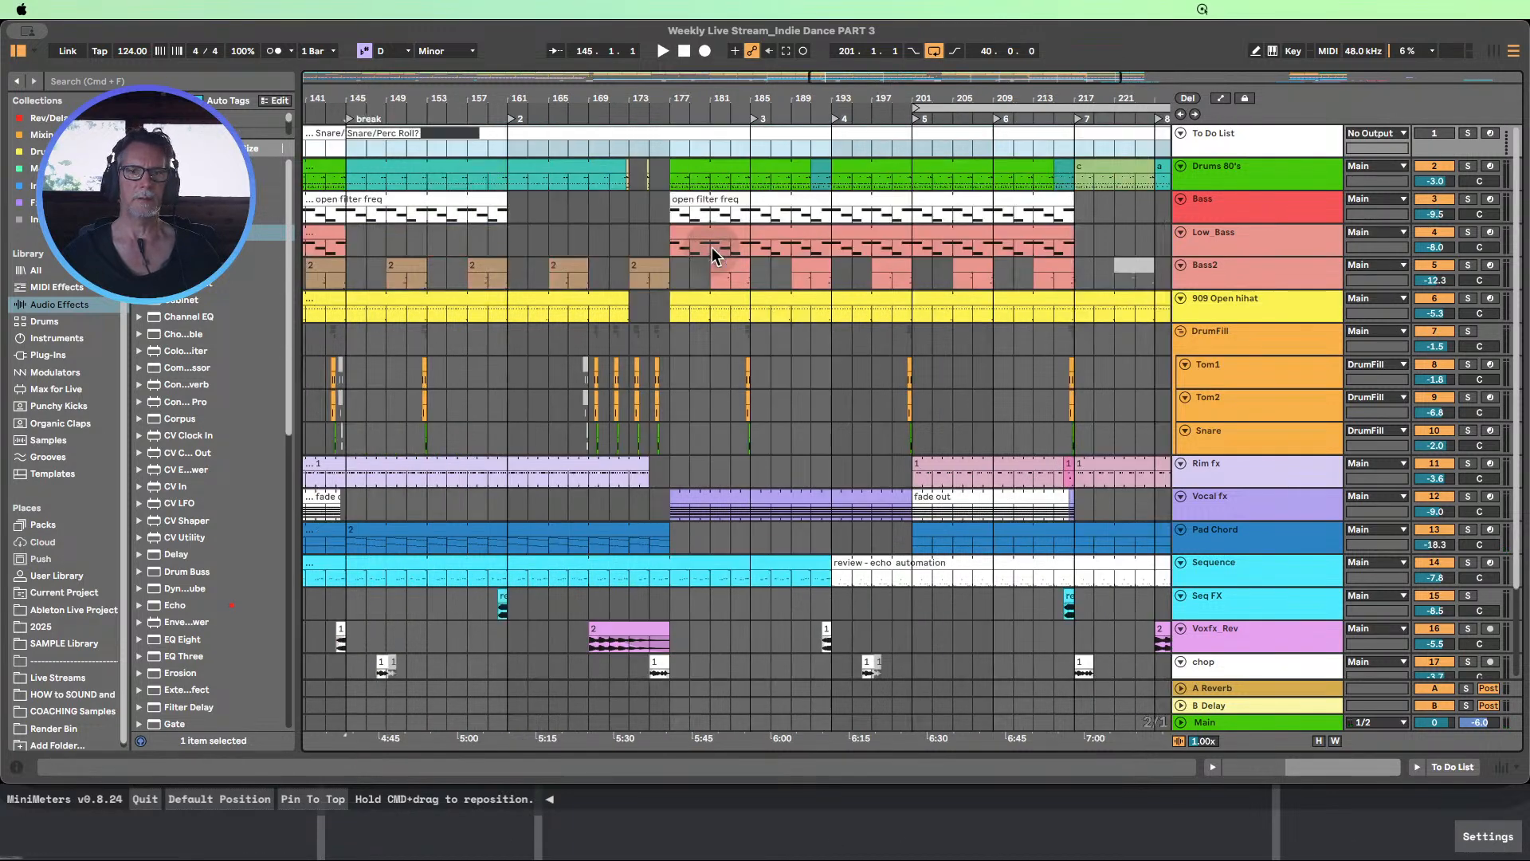
pyautogui.rightClick(923, 118)
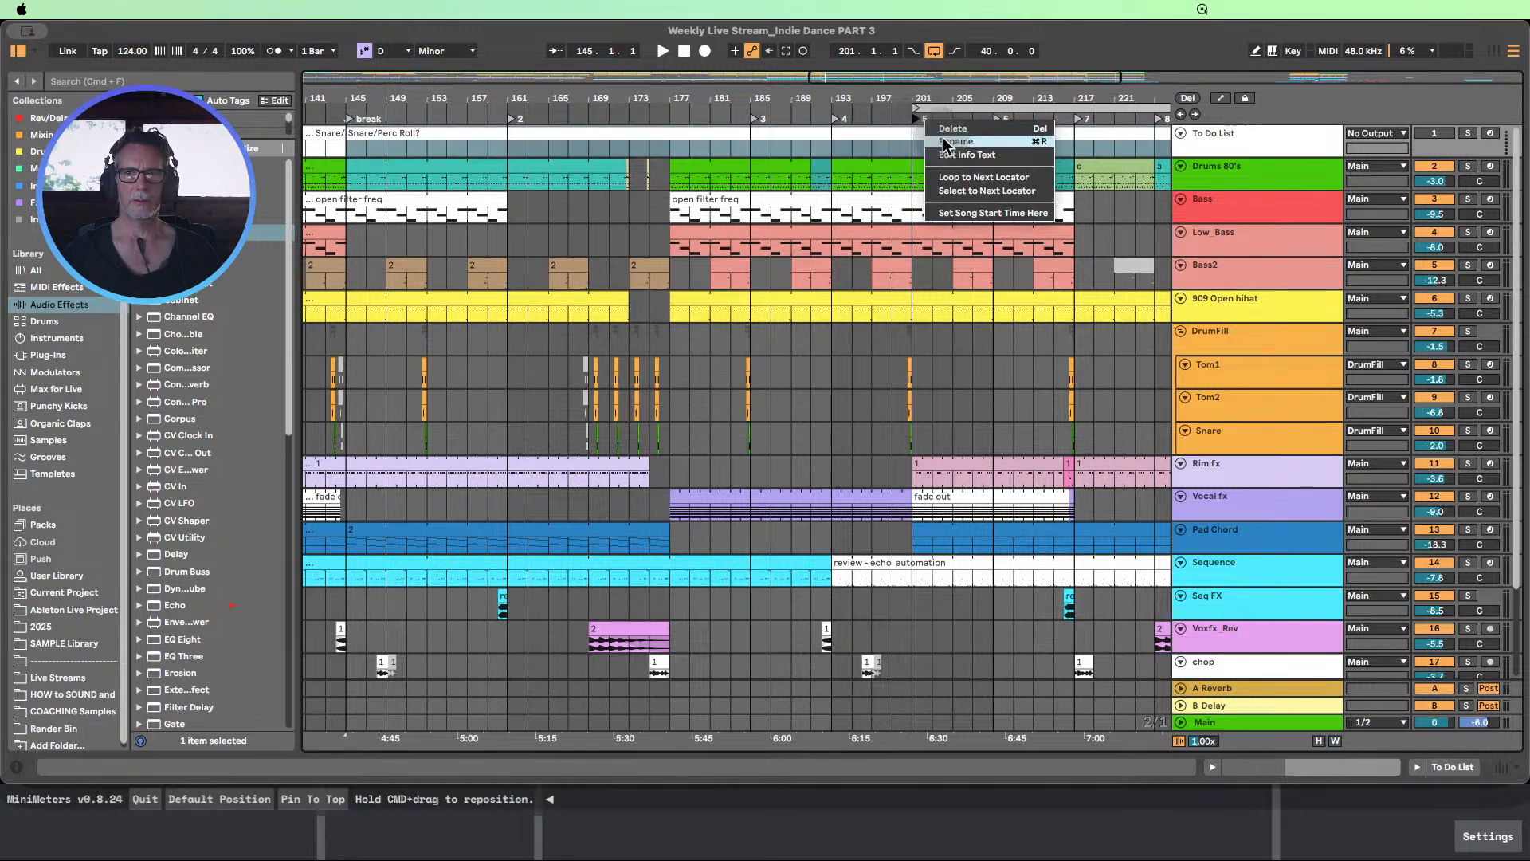
pyautogui.click(939, 138)
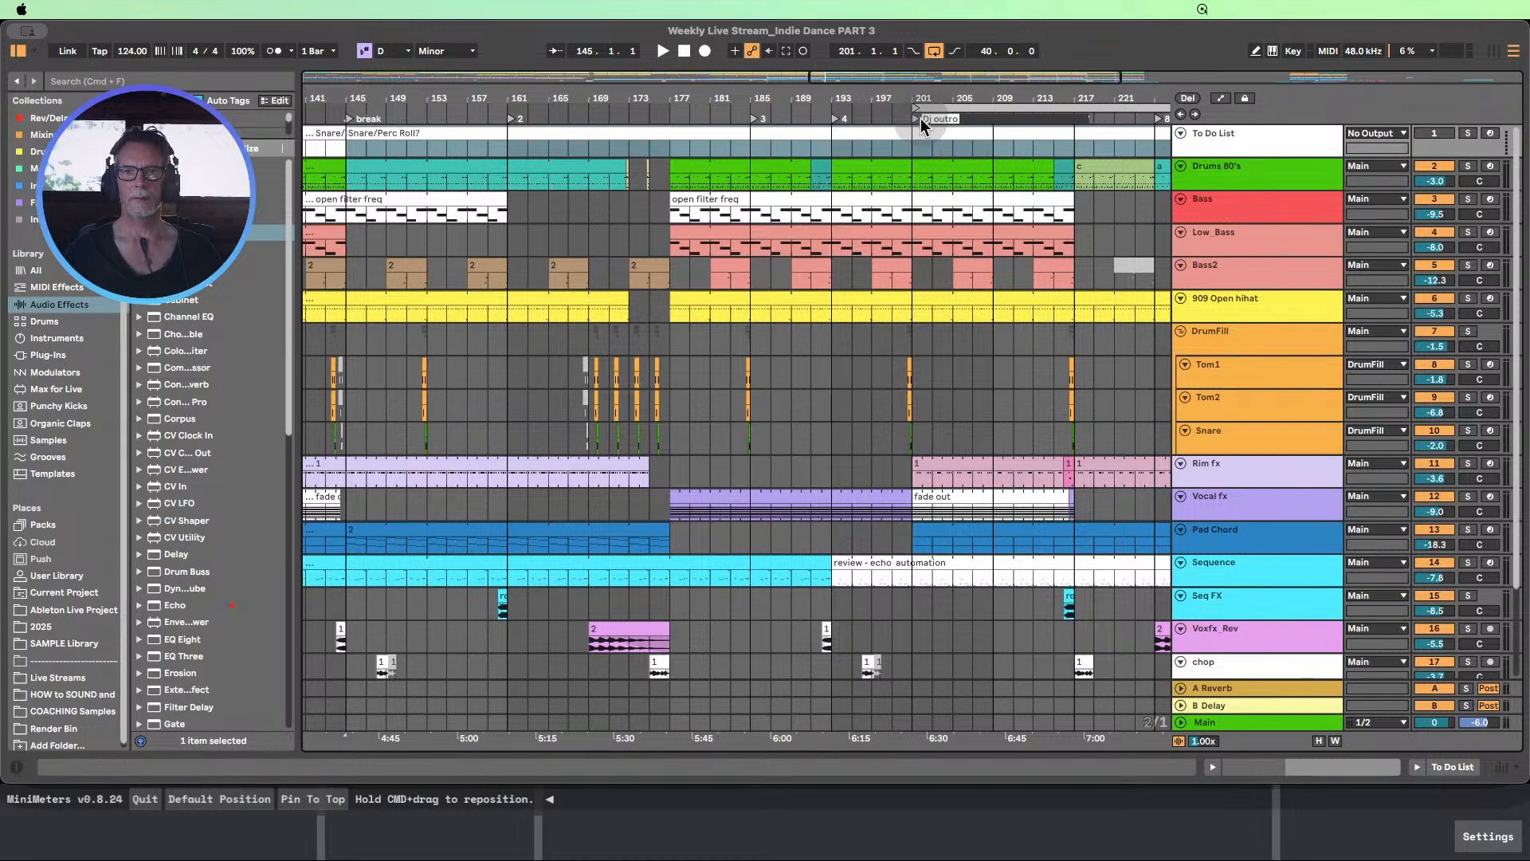
# Add a locator at bar 33, where the first Bass clip begins after the intro
pyautogui.moveTo(943, 104); pyautogui.dragTo(942, 52)
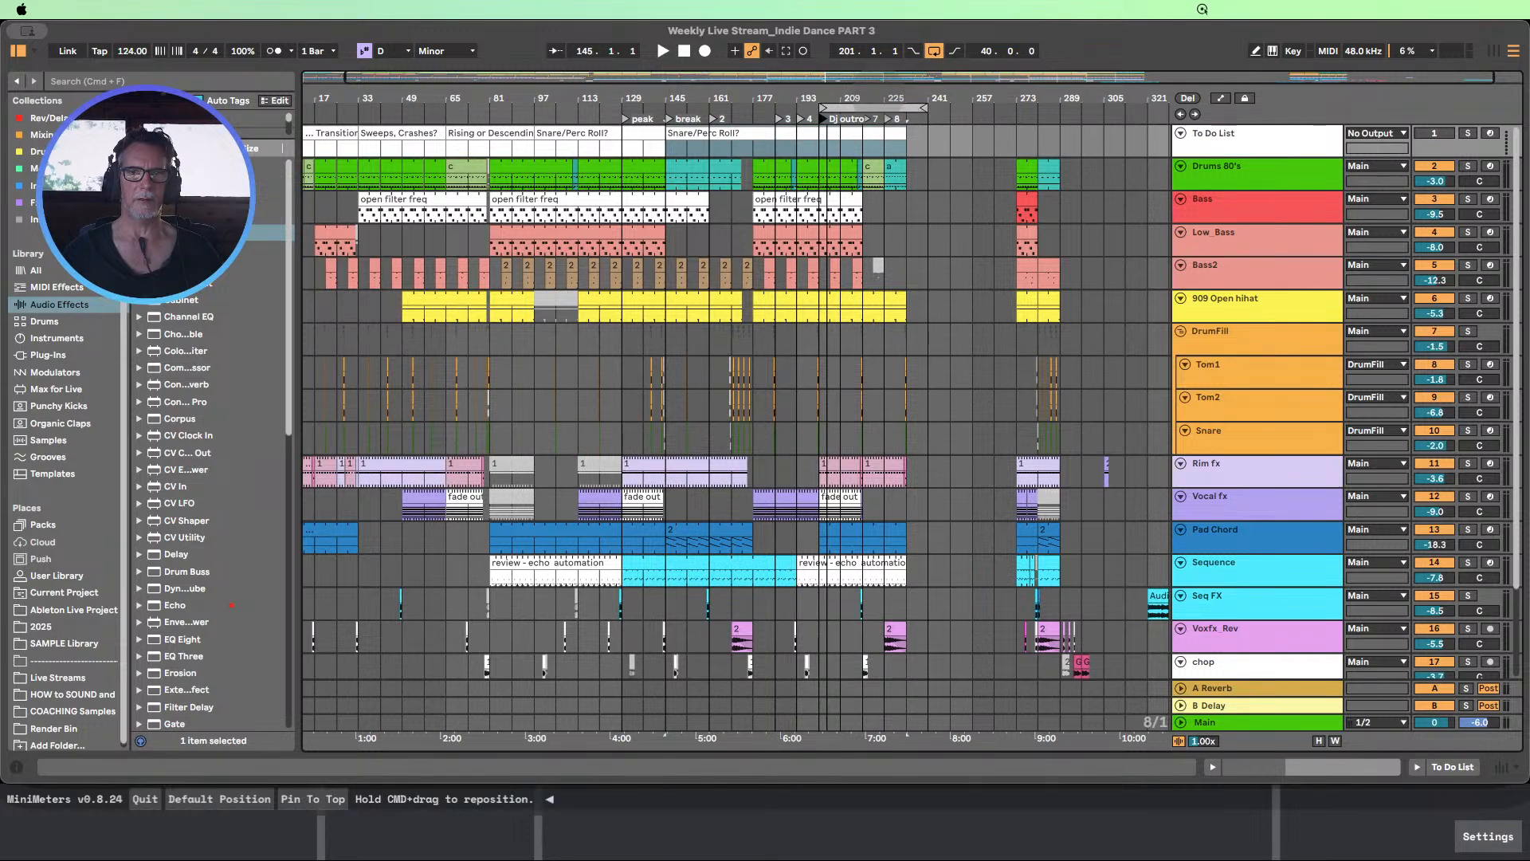
pyautogui.moveTo(827, 97); pyautogui.dragTo(845, 58)
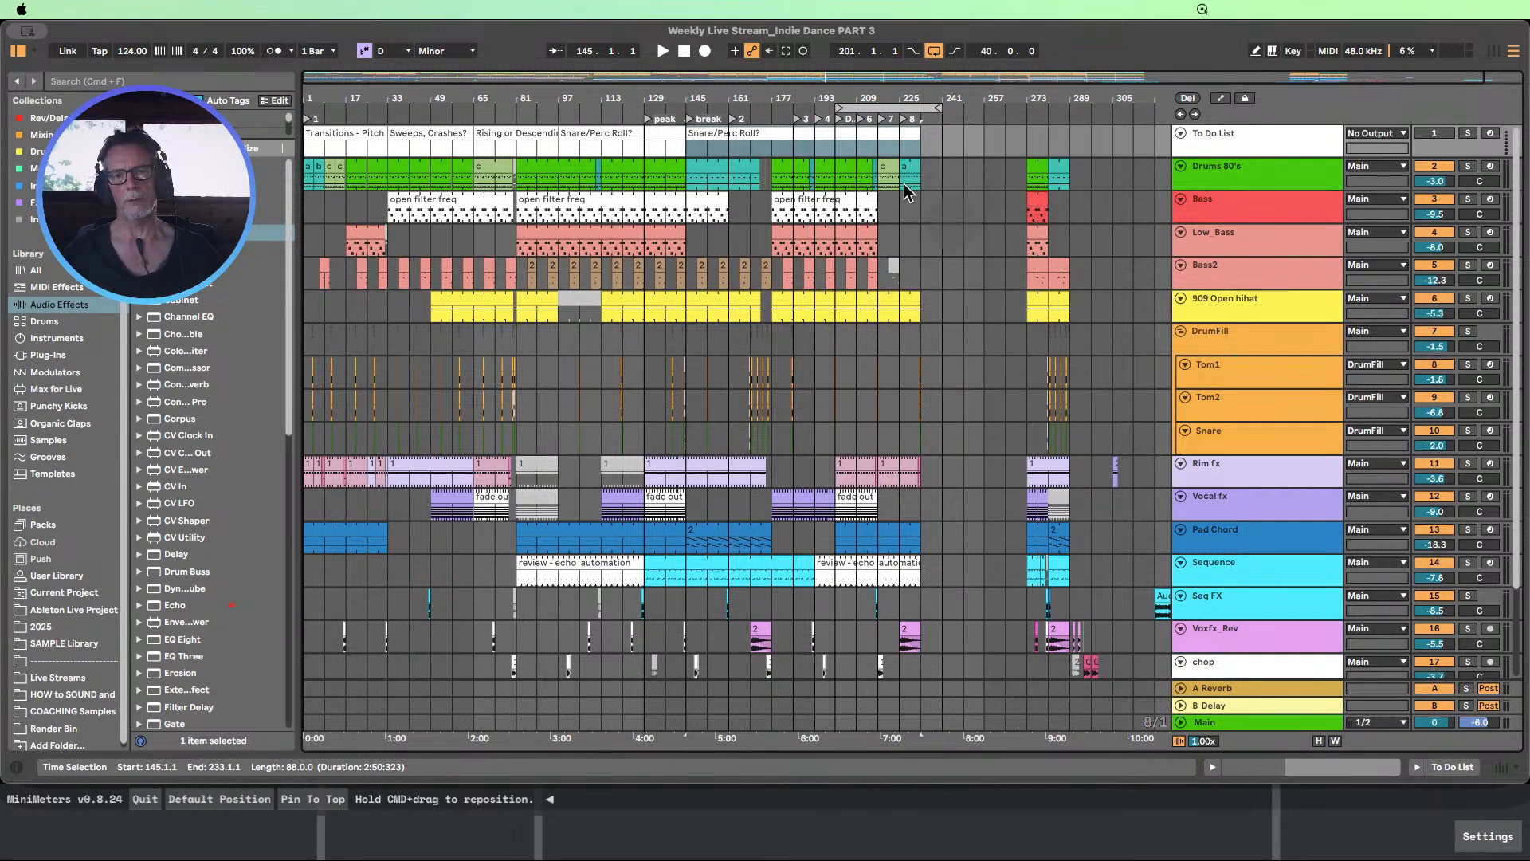
pyautogui.moveTo(841, 95); pyautogui.dragTo(841, 78)
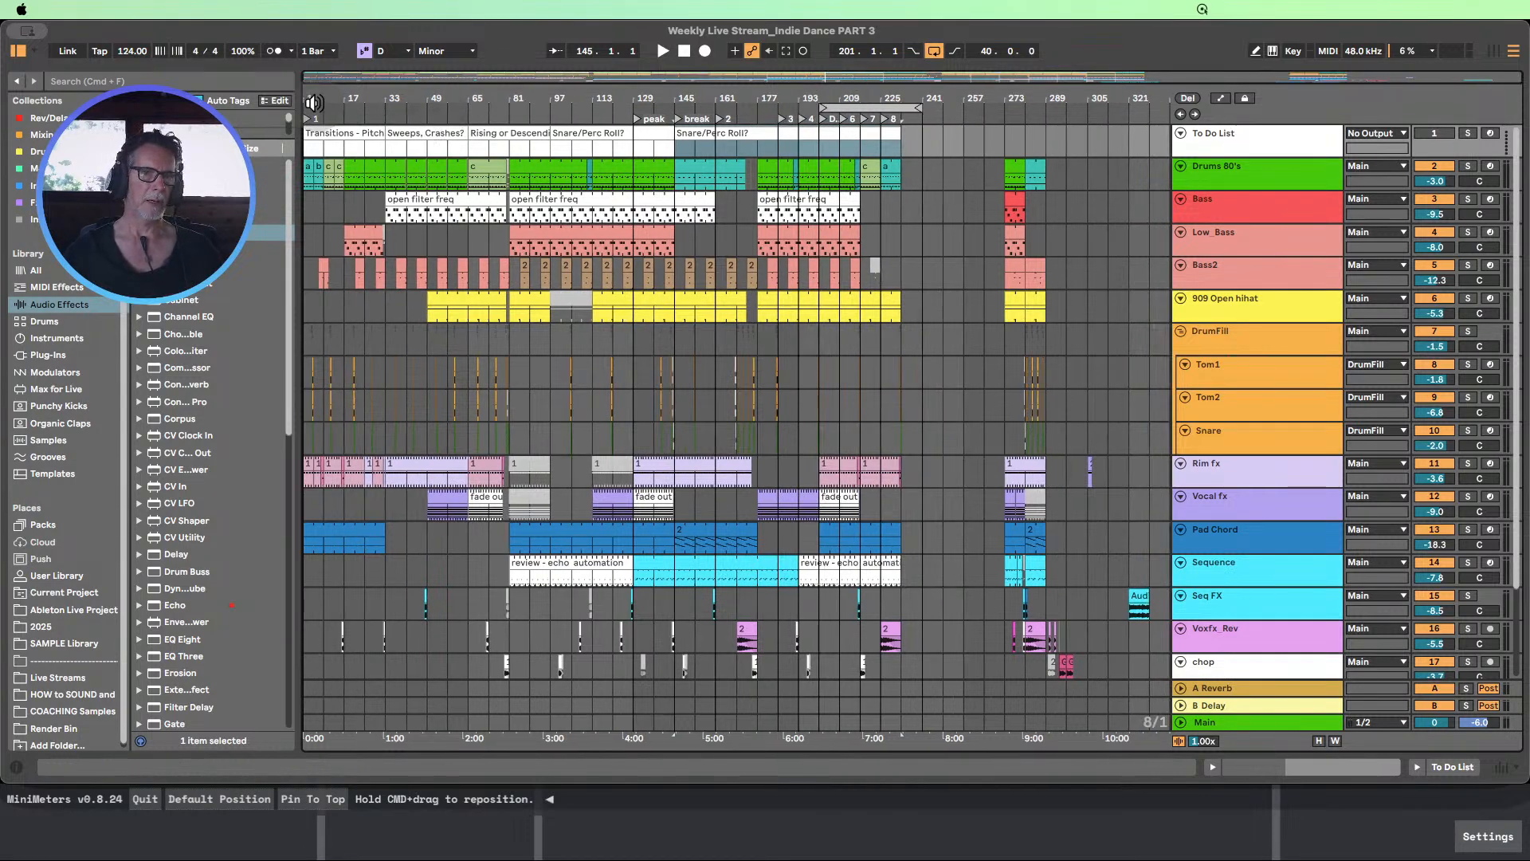
pyautogui.moveTo(312, 96); pyautogui.dragTo(313, 132)
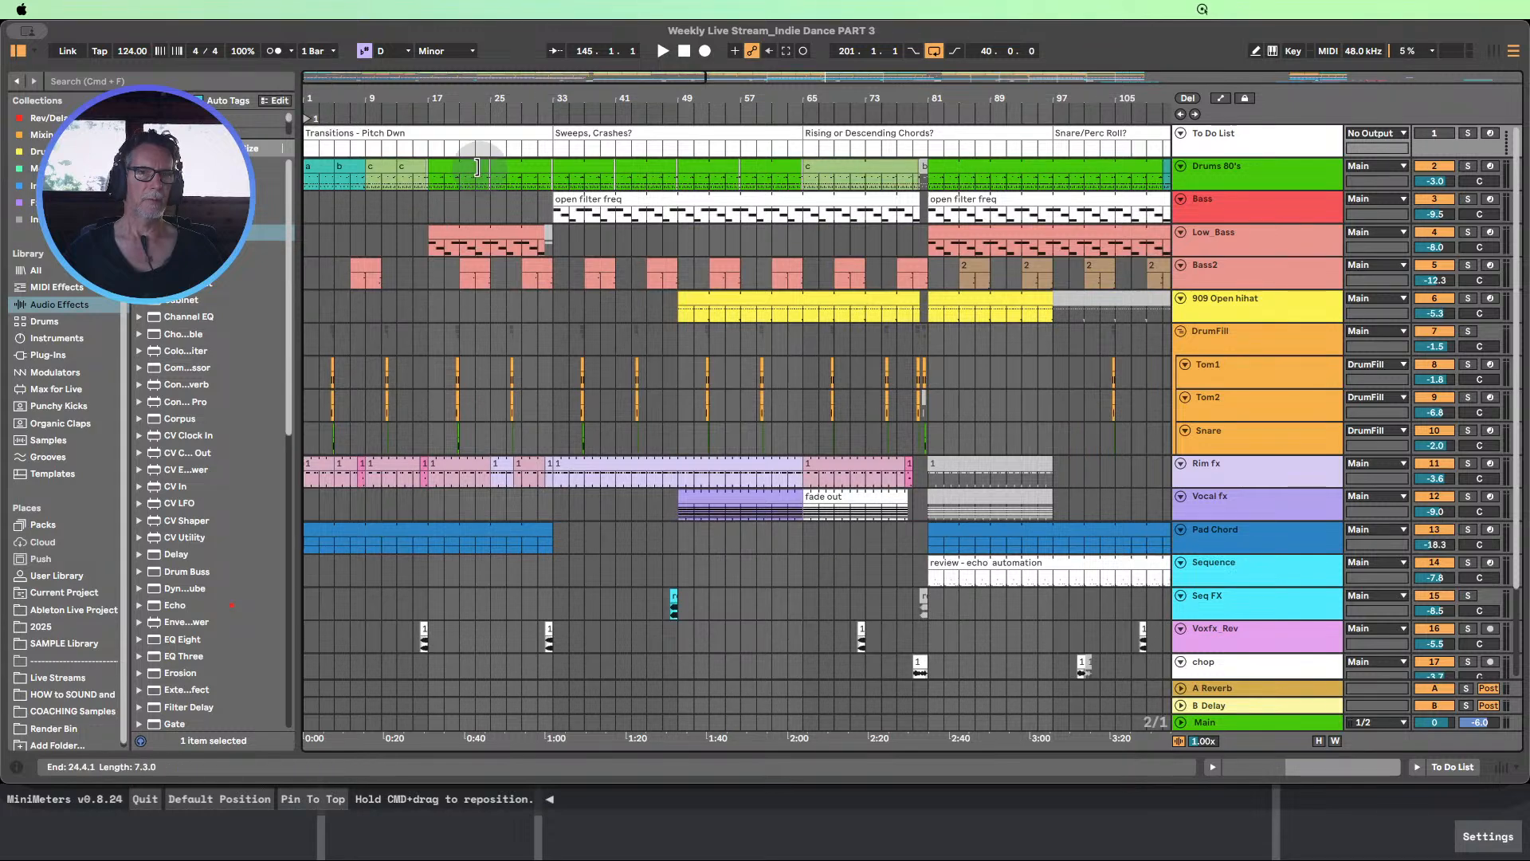
pyautogui.moveTo(554, 209); pyautogui.dragTo(306, 209)
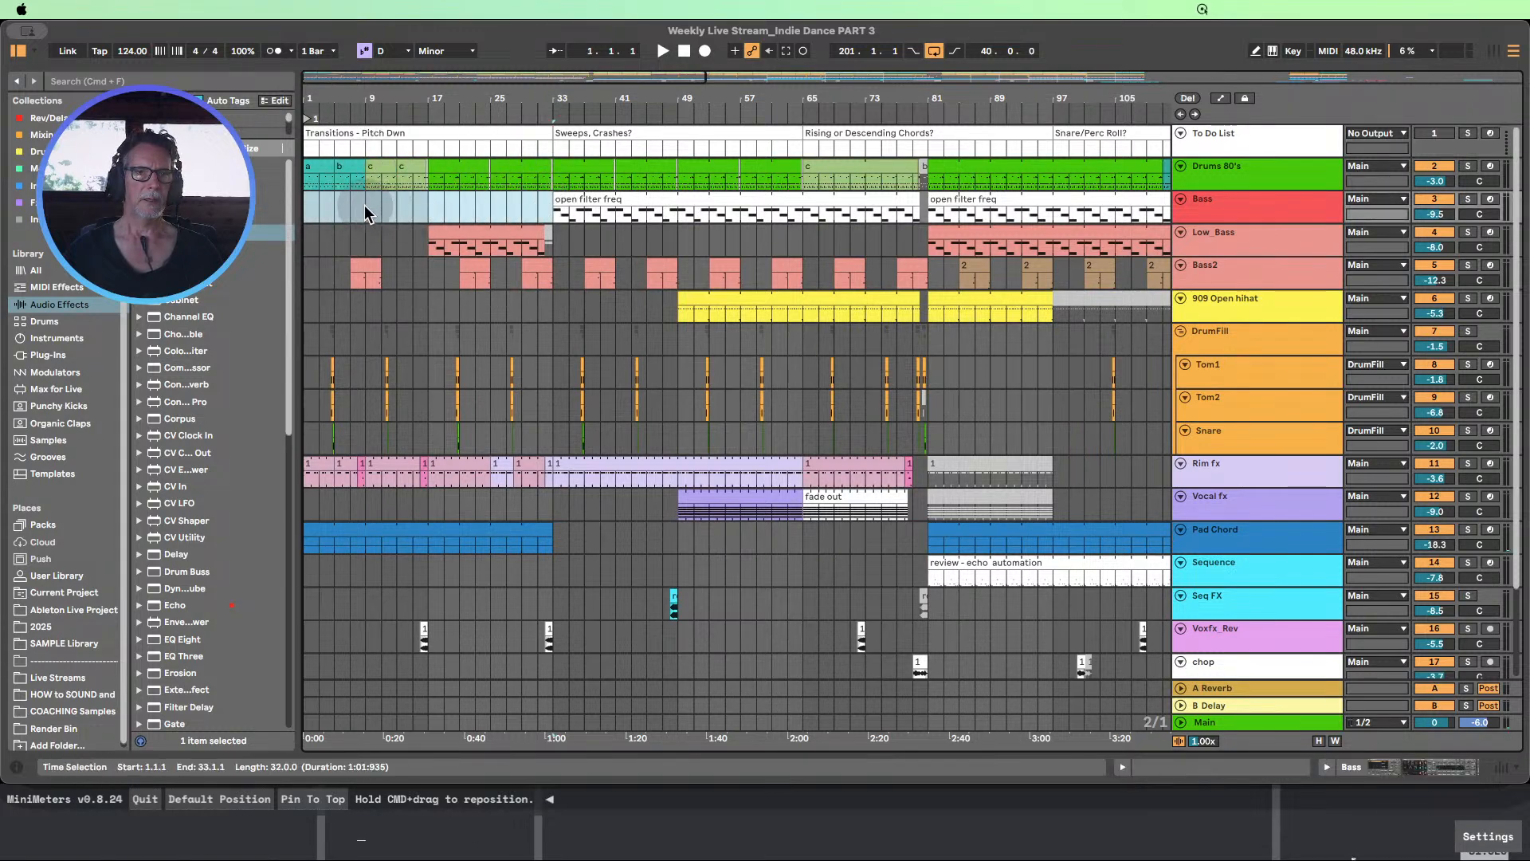
pyautogui.click(366, 213)
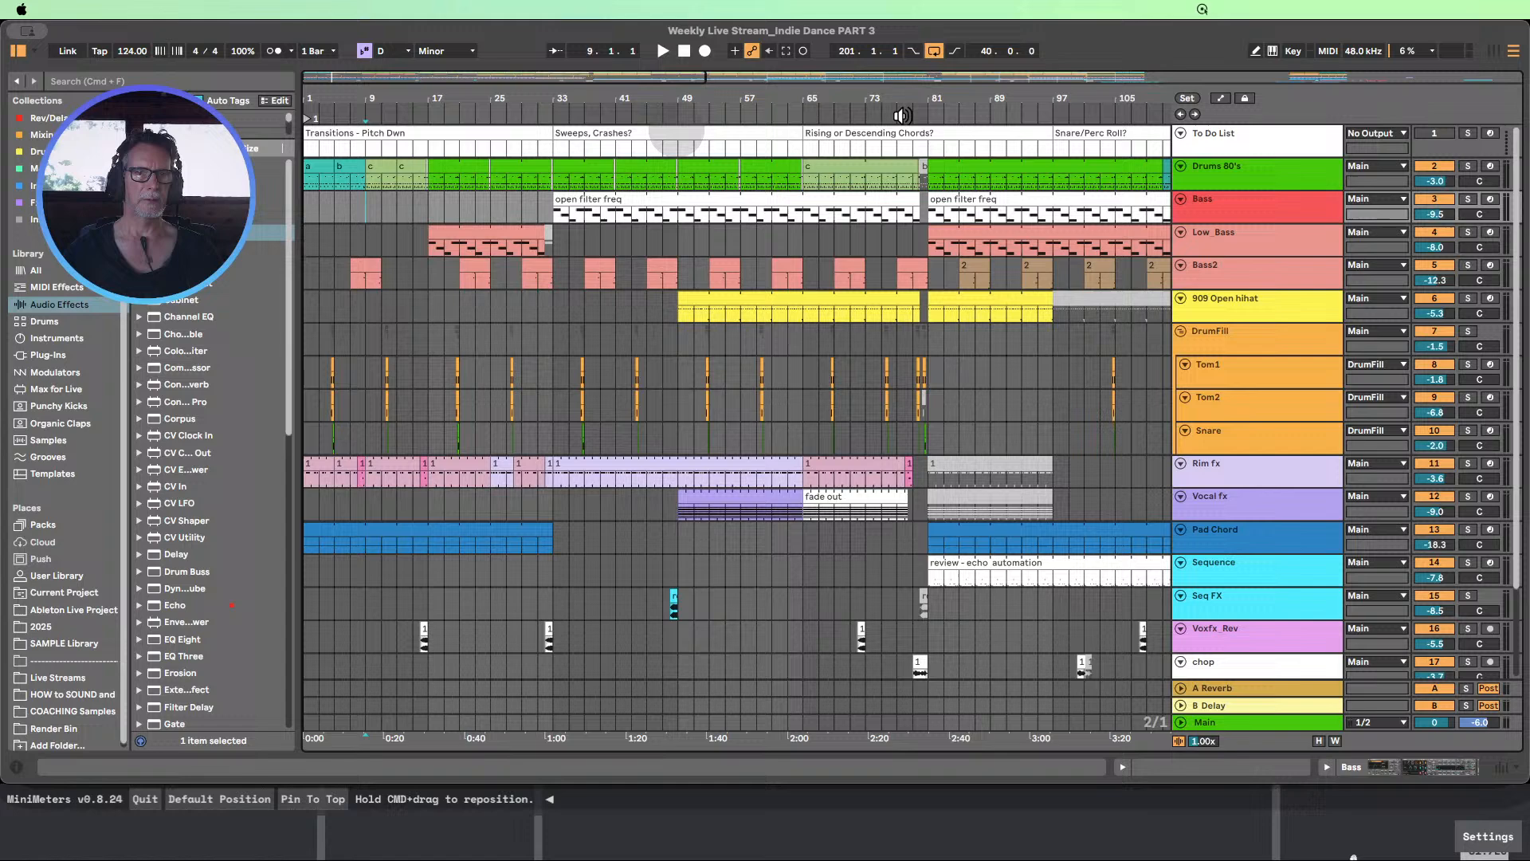
pyautogui.click(554, 214)
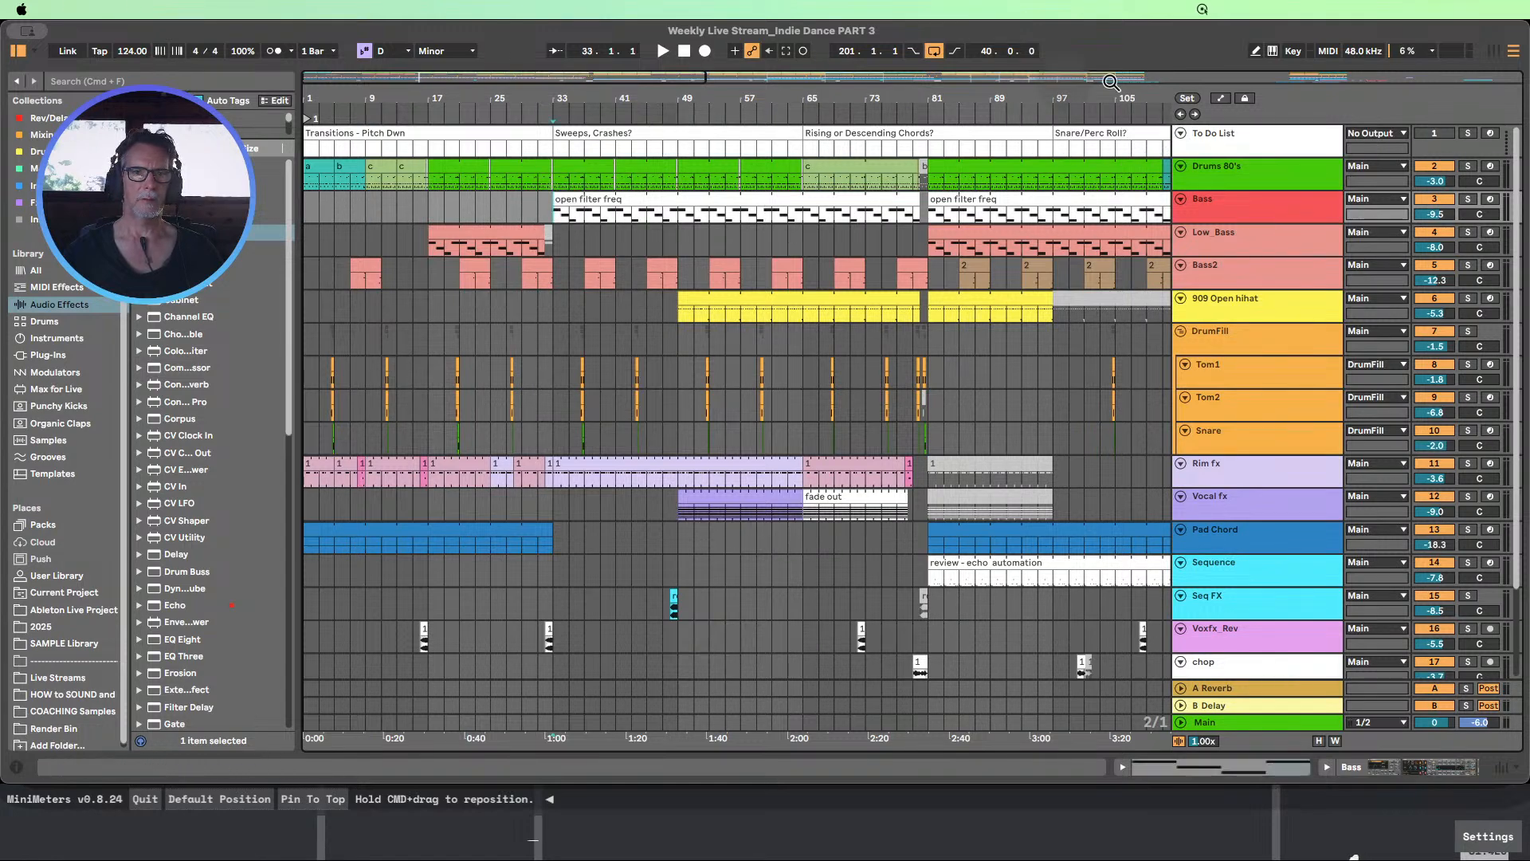
pyautogui.click(1189, 98)
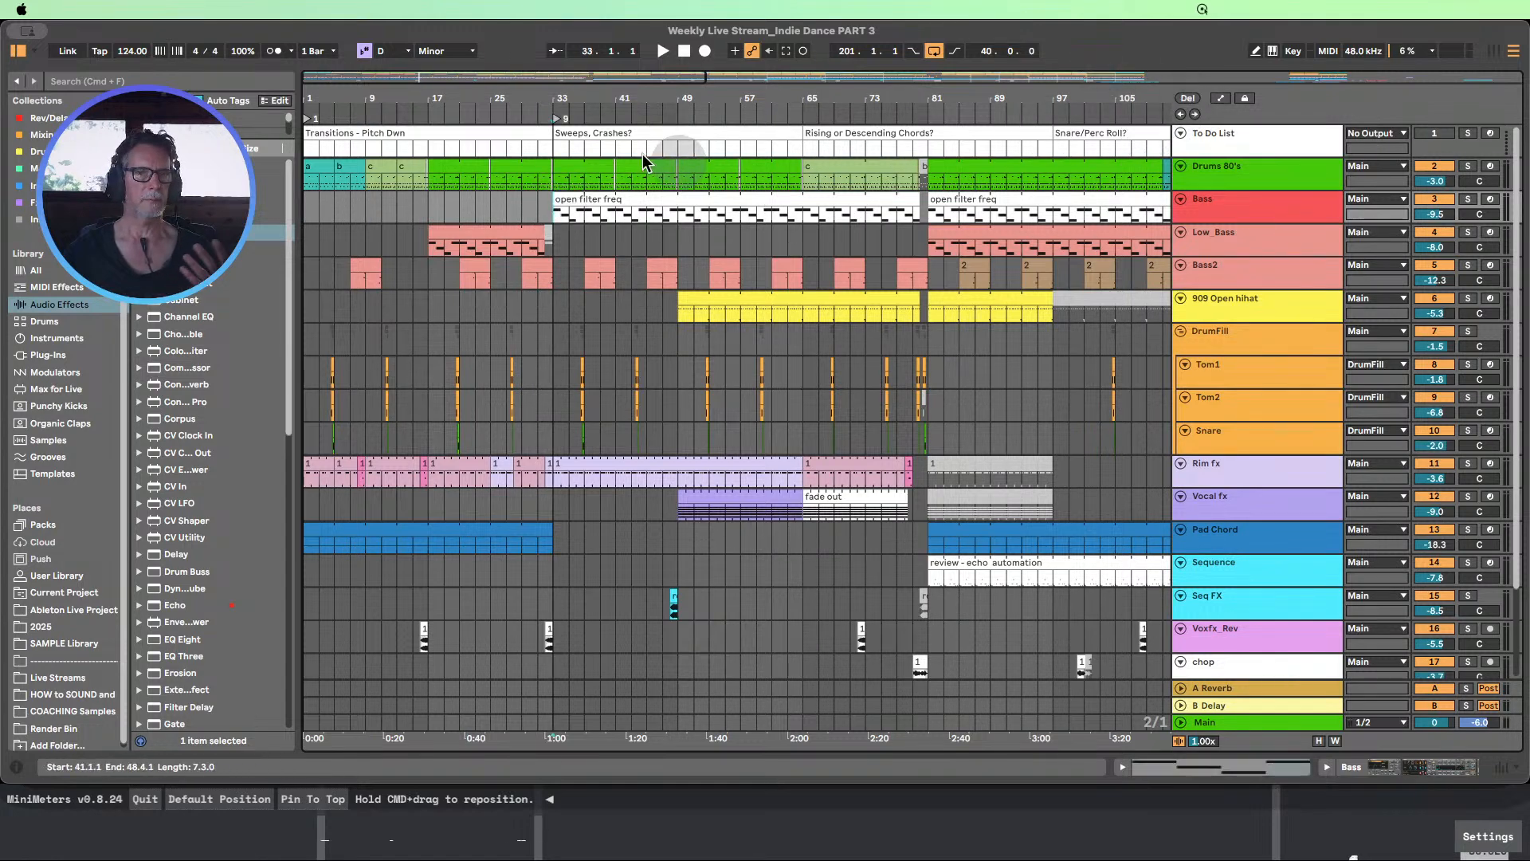
# Rename the locator at bar 1 as "DJ Intro"
pyautogui.rightClick(316, 127)
pyautogui.click(351, 151)
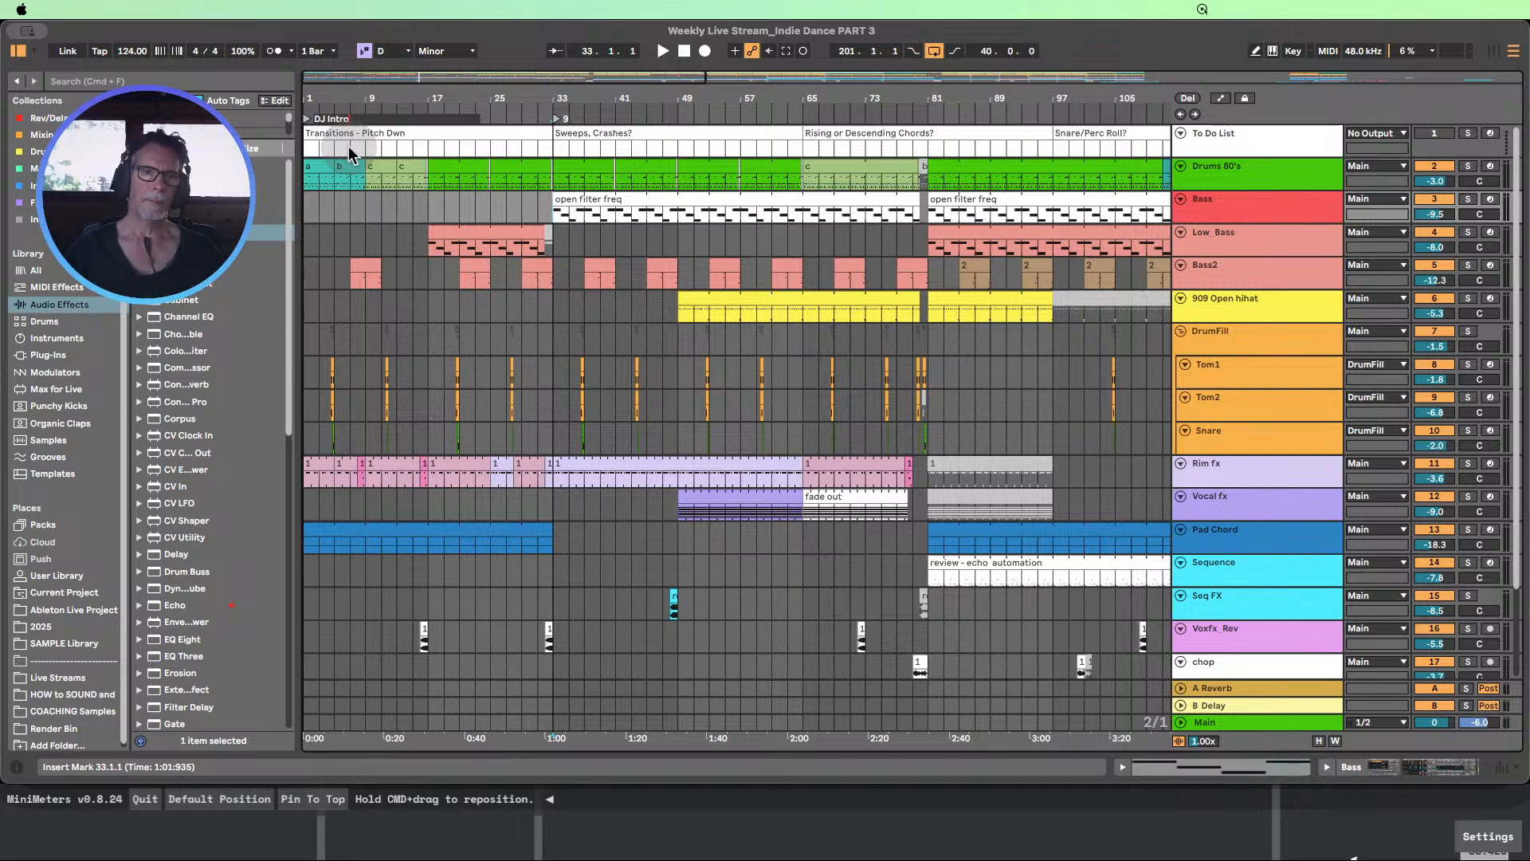
pyautogui.click(381, 211)
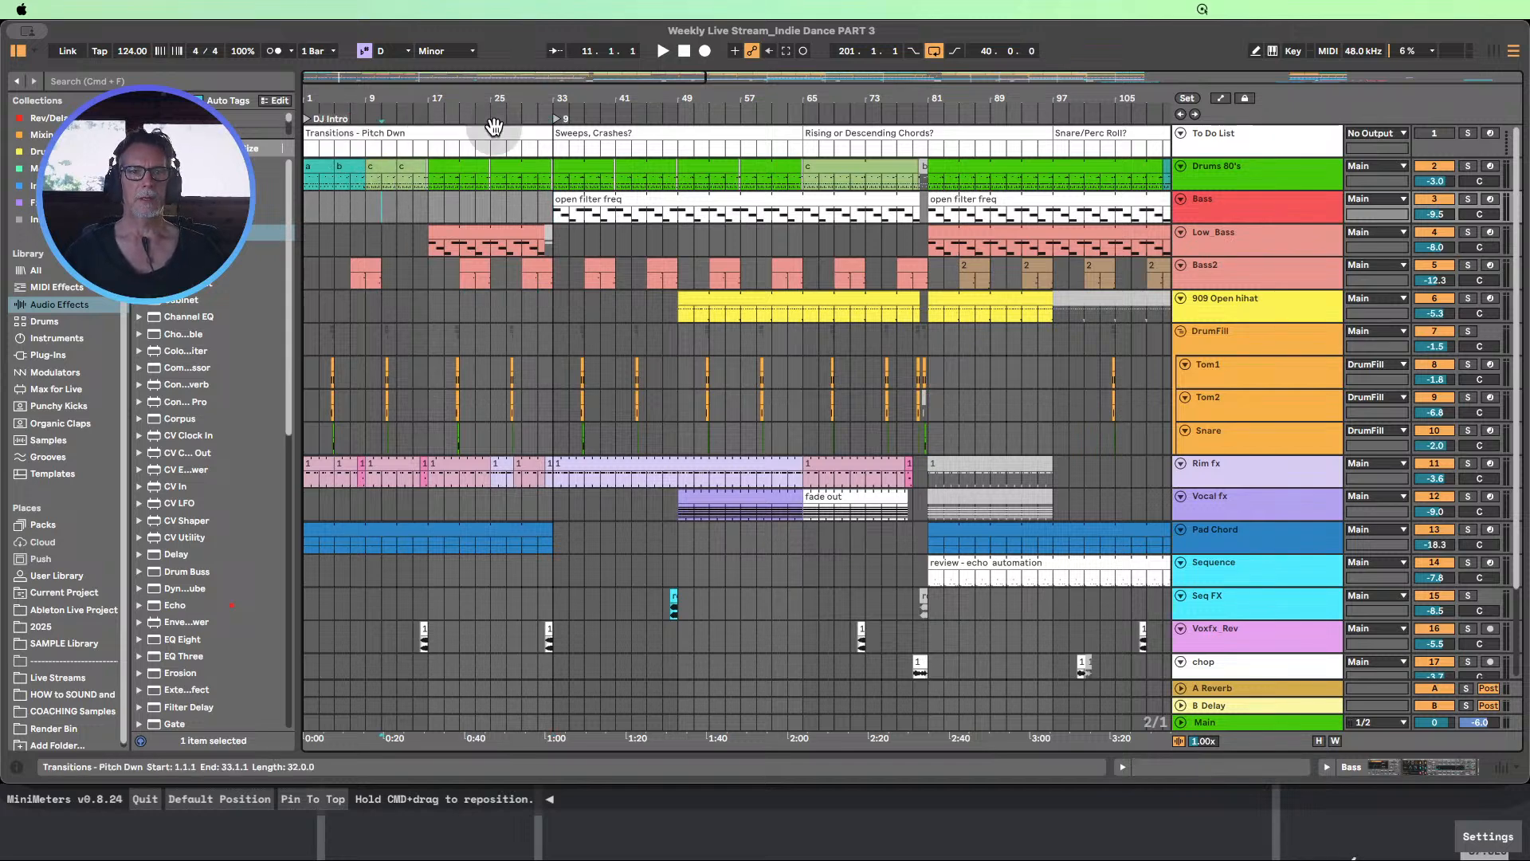
# Extend the arrangement loop's start back to bar 1
pyautogui.moveTo(540, 101); pyautogui.dragTo(541, 51)
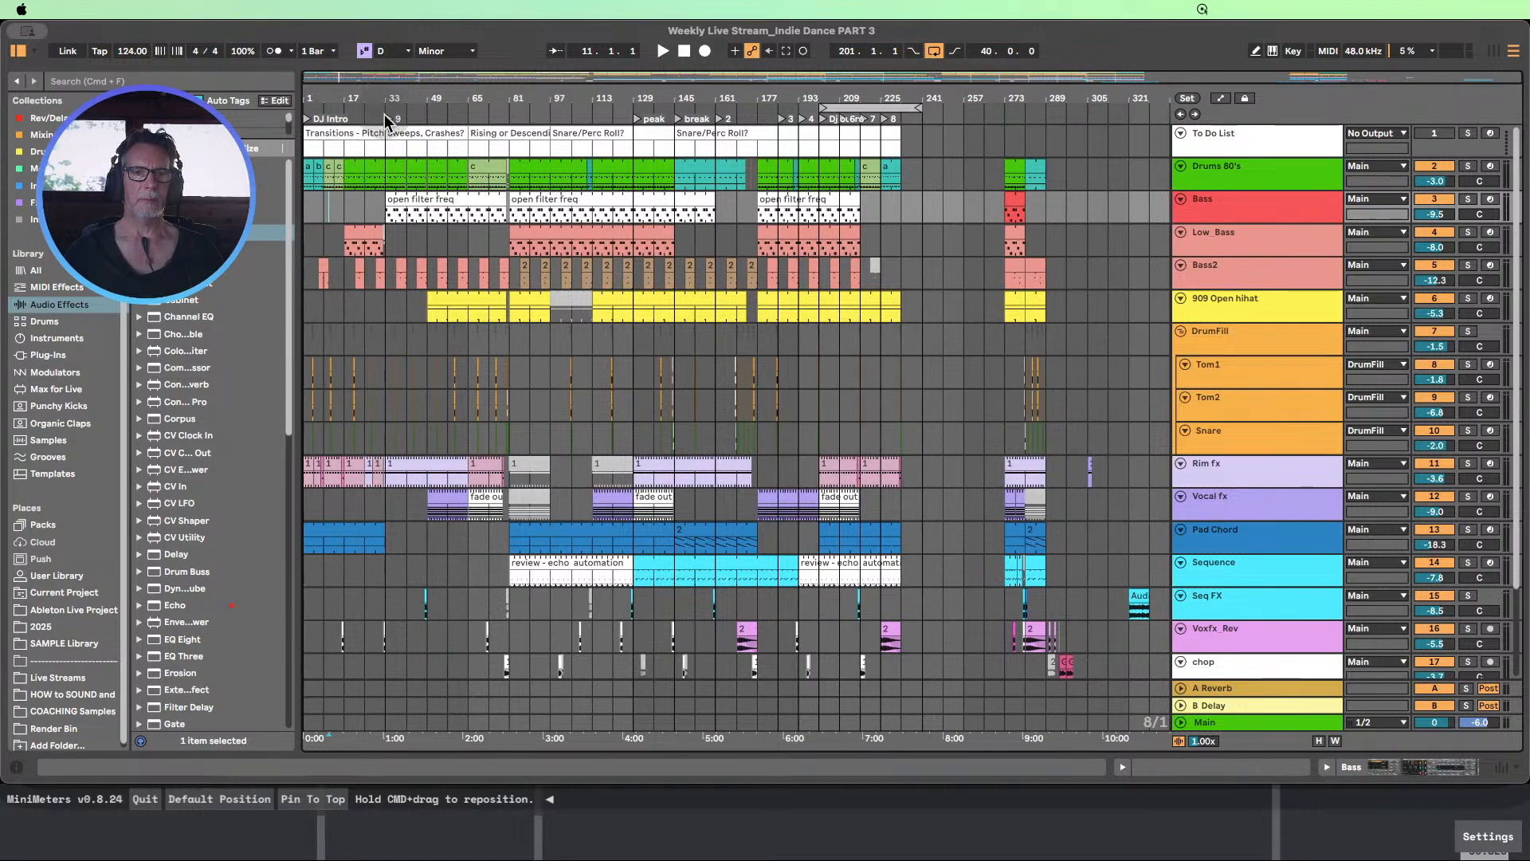
pyautogui.click(712, 169)
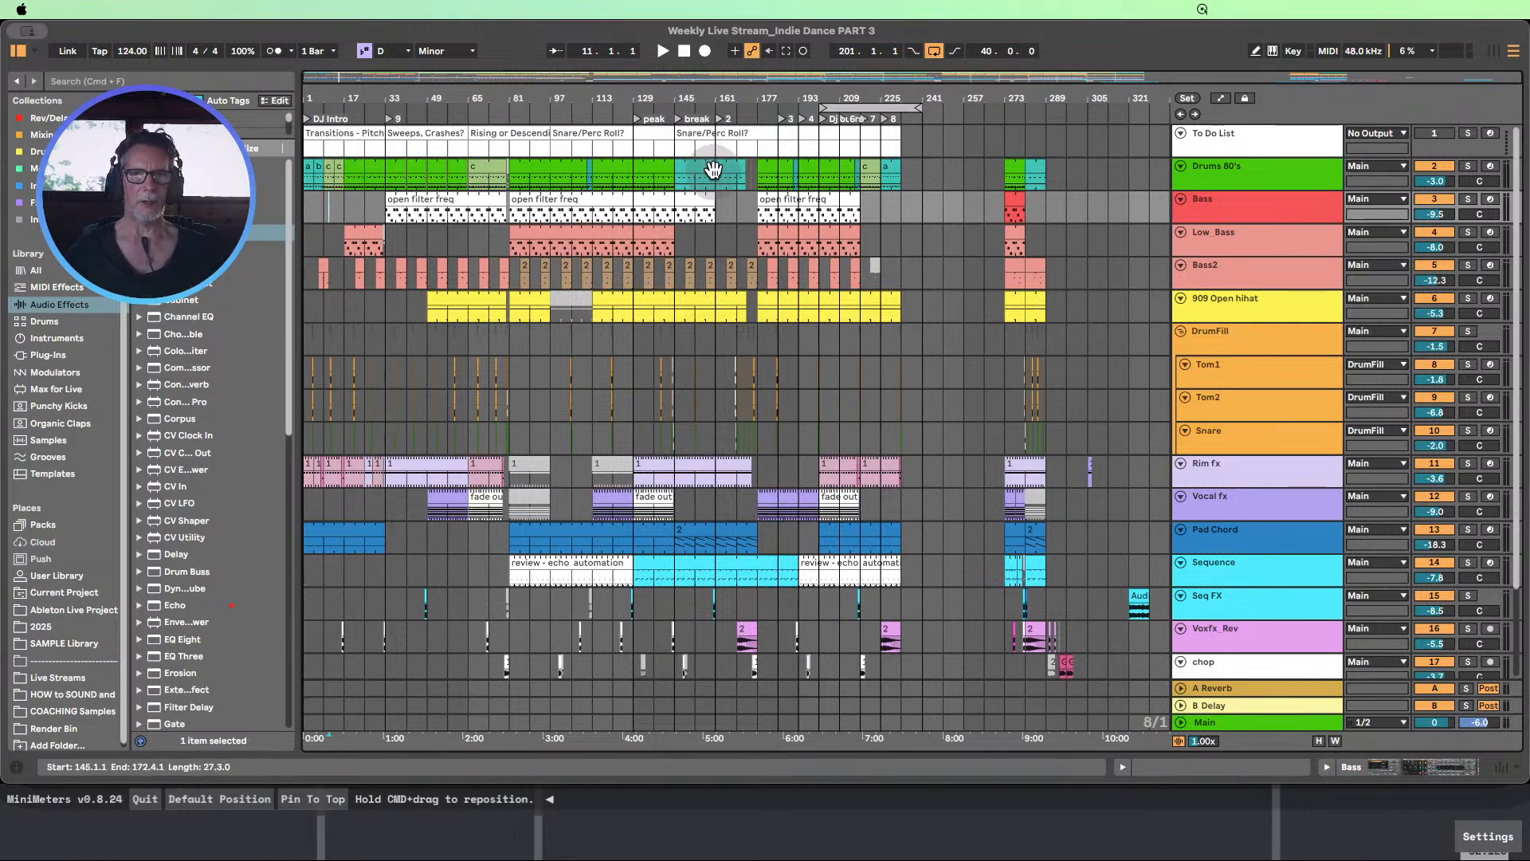
pyautogui.moveTo(824, 104); pyautogui.dragTo(307, 103)
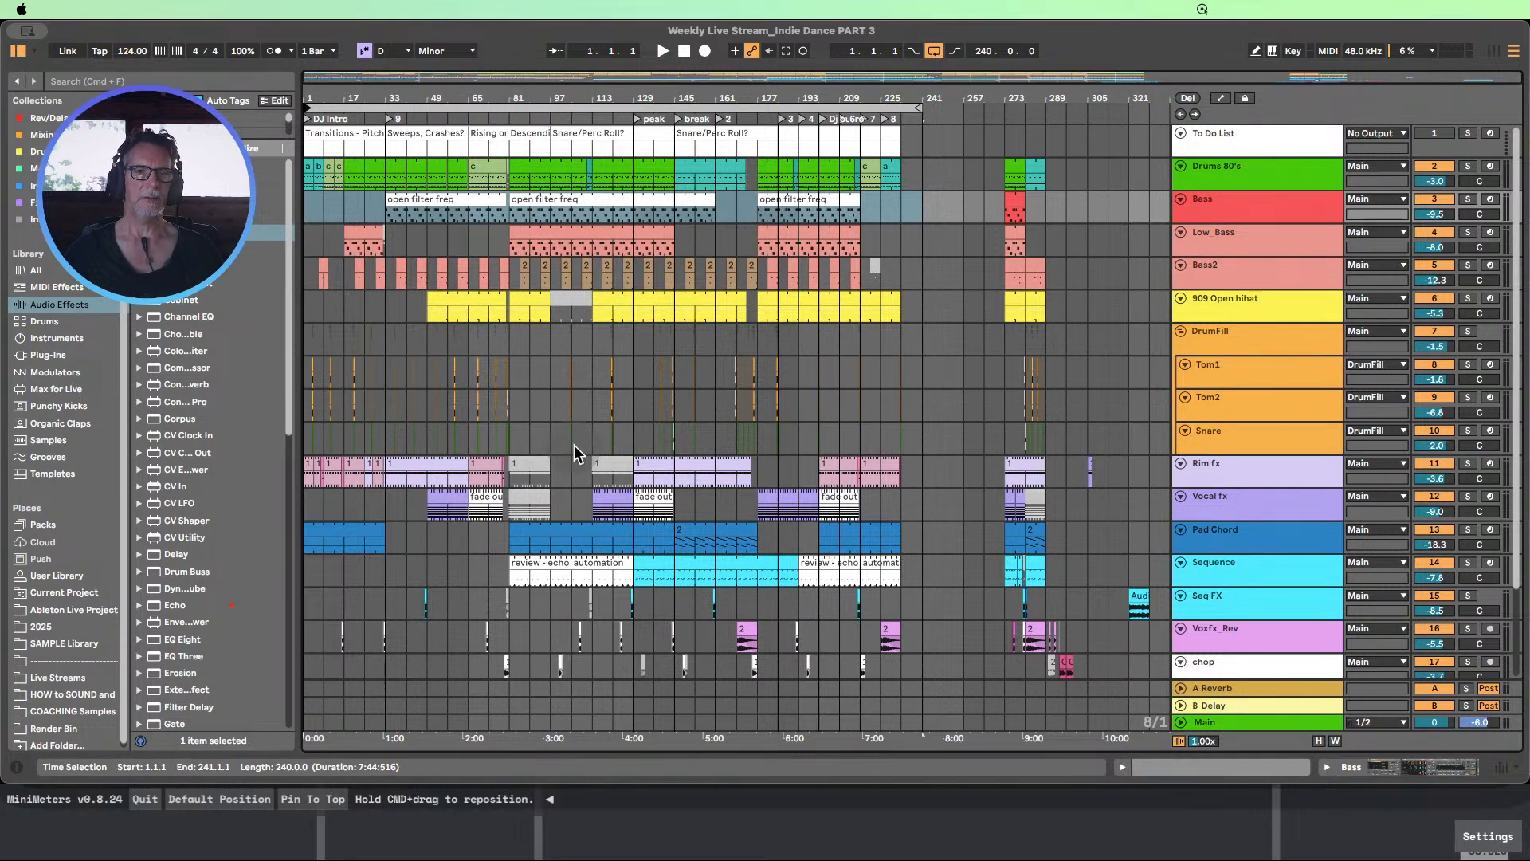
# Move locator 2 to bar 177, where the bass and drum clips resume following the break
pyautogui.moveTo(517, 438); pyautogui.dragTo(629, 439)
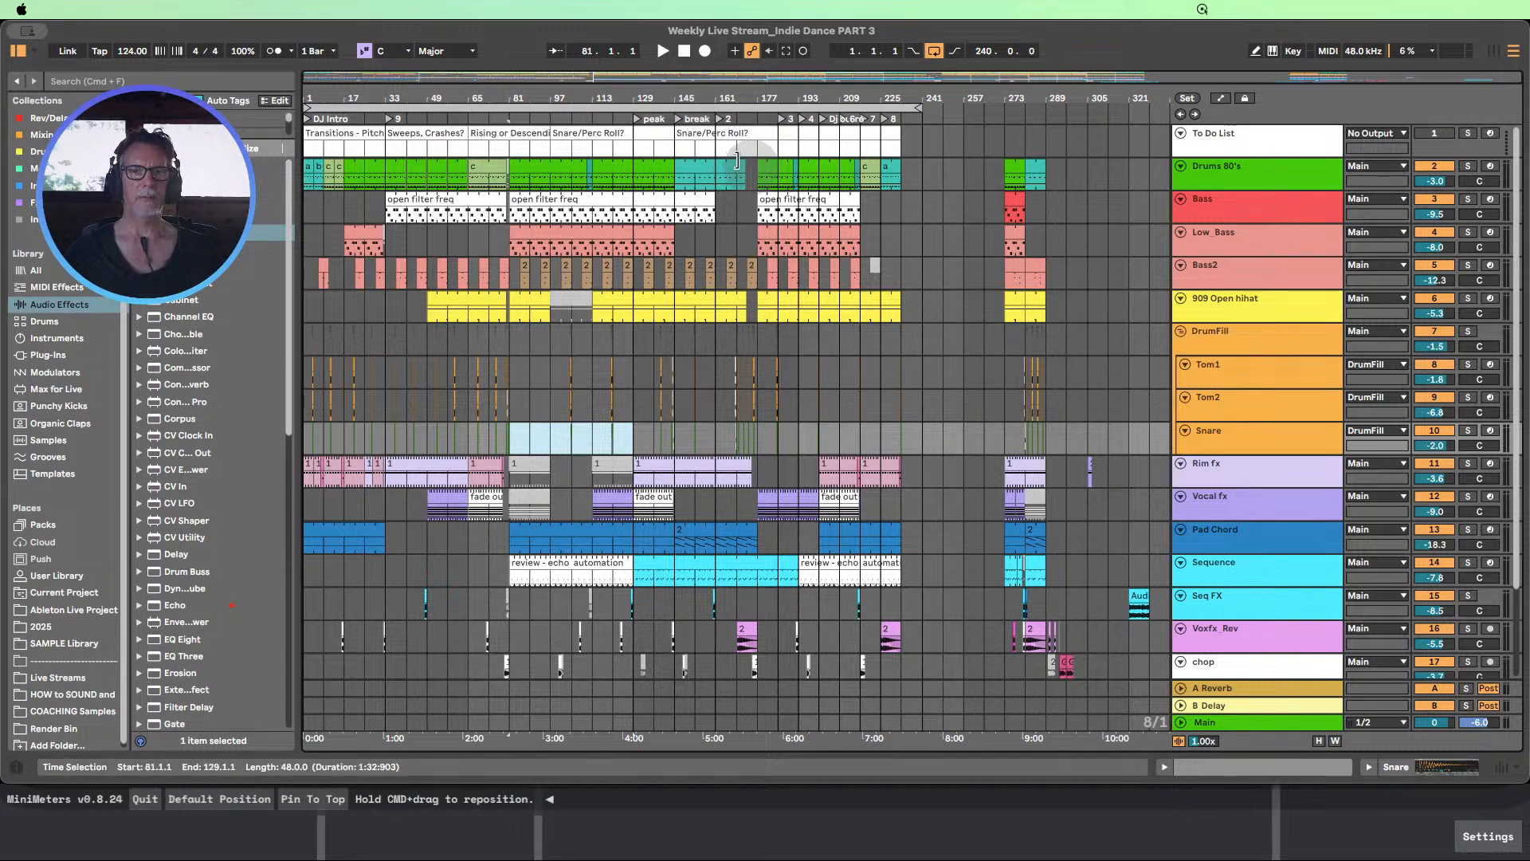
pyautogui.moveTo(716, 120); pyautogui.dragTo(754, 118)
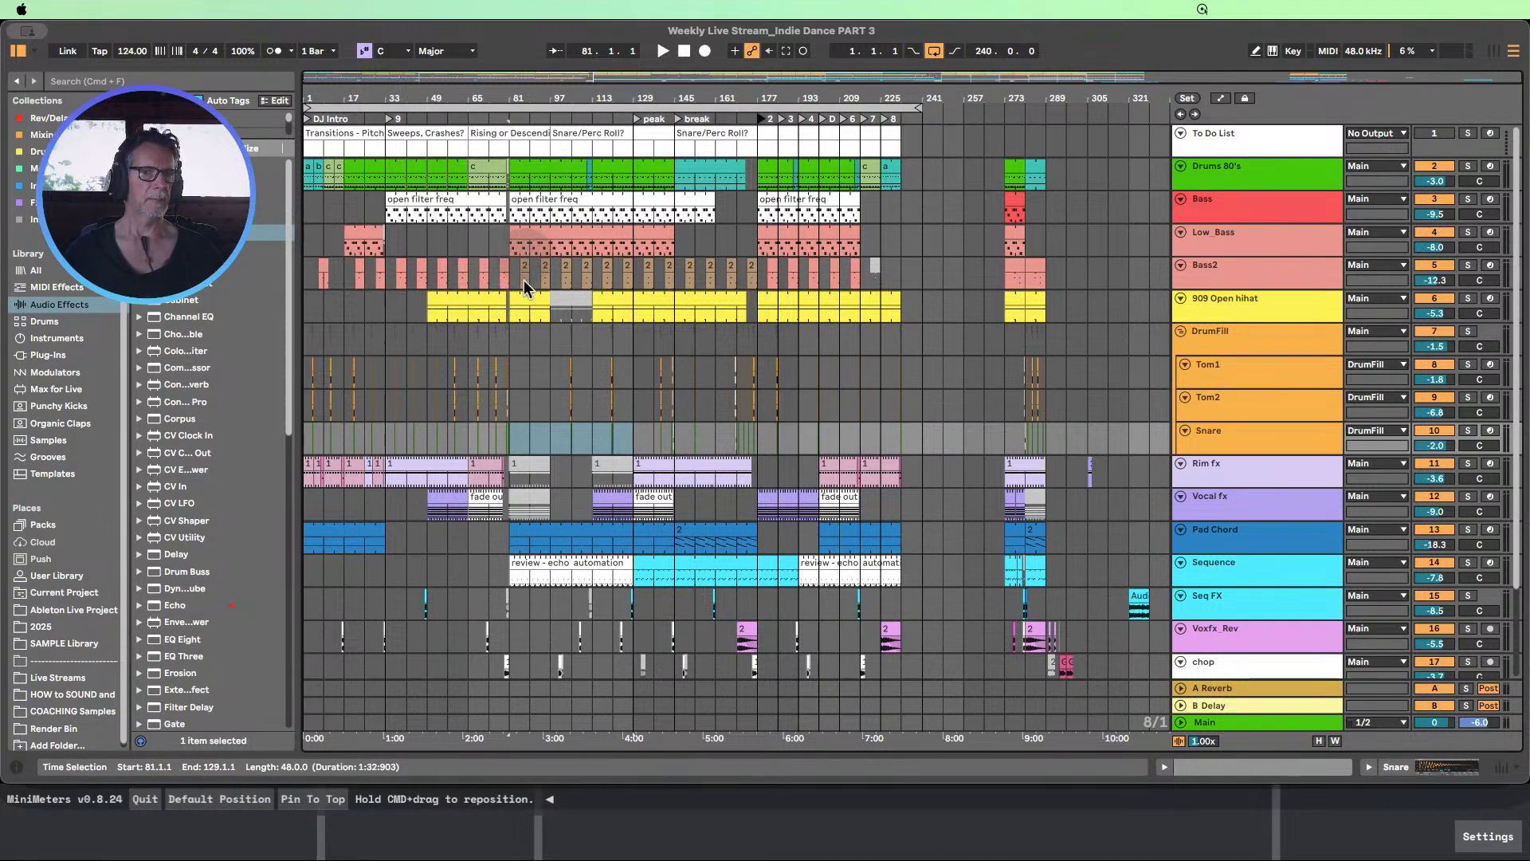
# Rename the locator at bar 33 as "1"
pyautogui.moveTo(518, 355); pyautogui.dragTo(614, 203)
pyautogui.moveTo(355, 97)
pyautogui.mouseDown()
pyautogui.moveTo(355, 124)
pyautogui.moveTo(359, 99)
pyautogui.mouseUp()
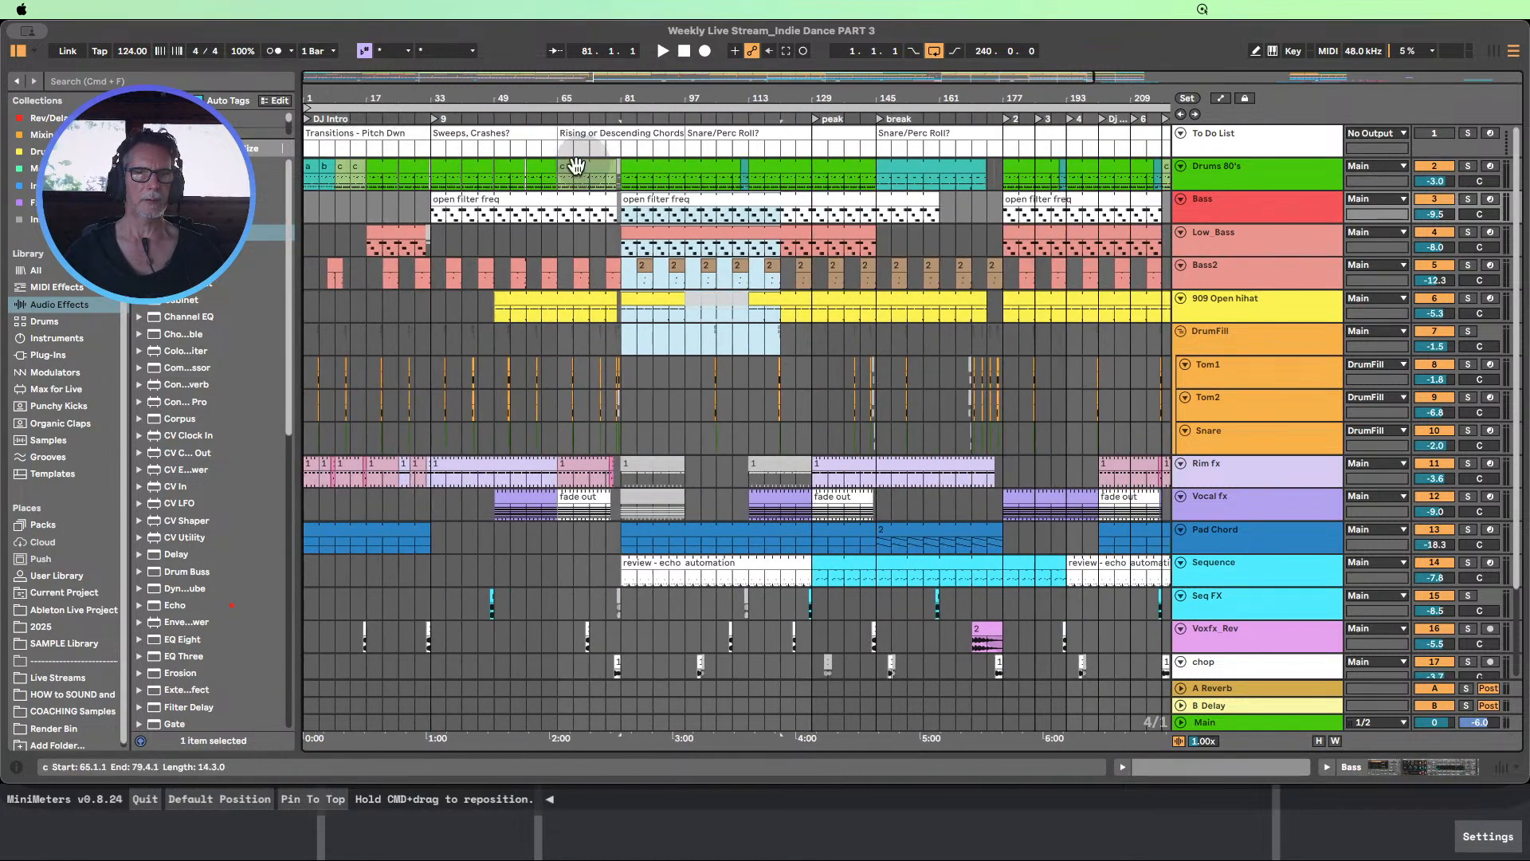
pyautogui.click(558, 245)
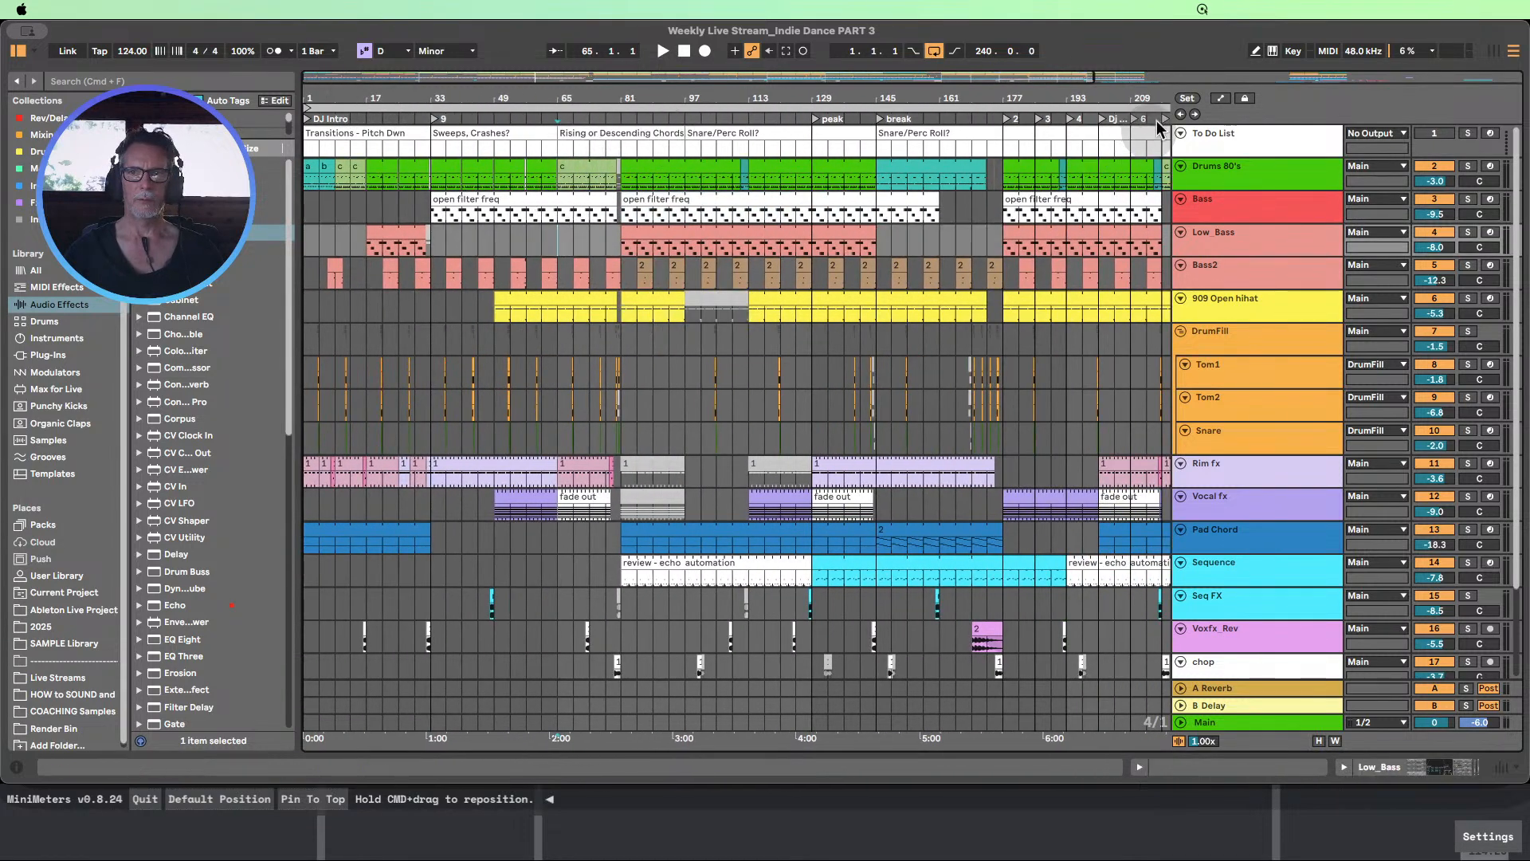
pyautogui.rightClick(437, 124)
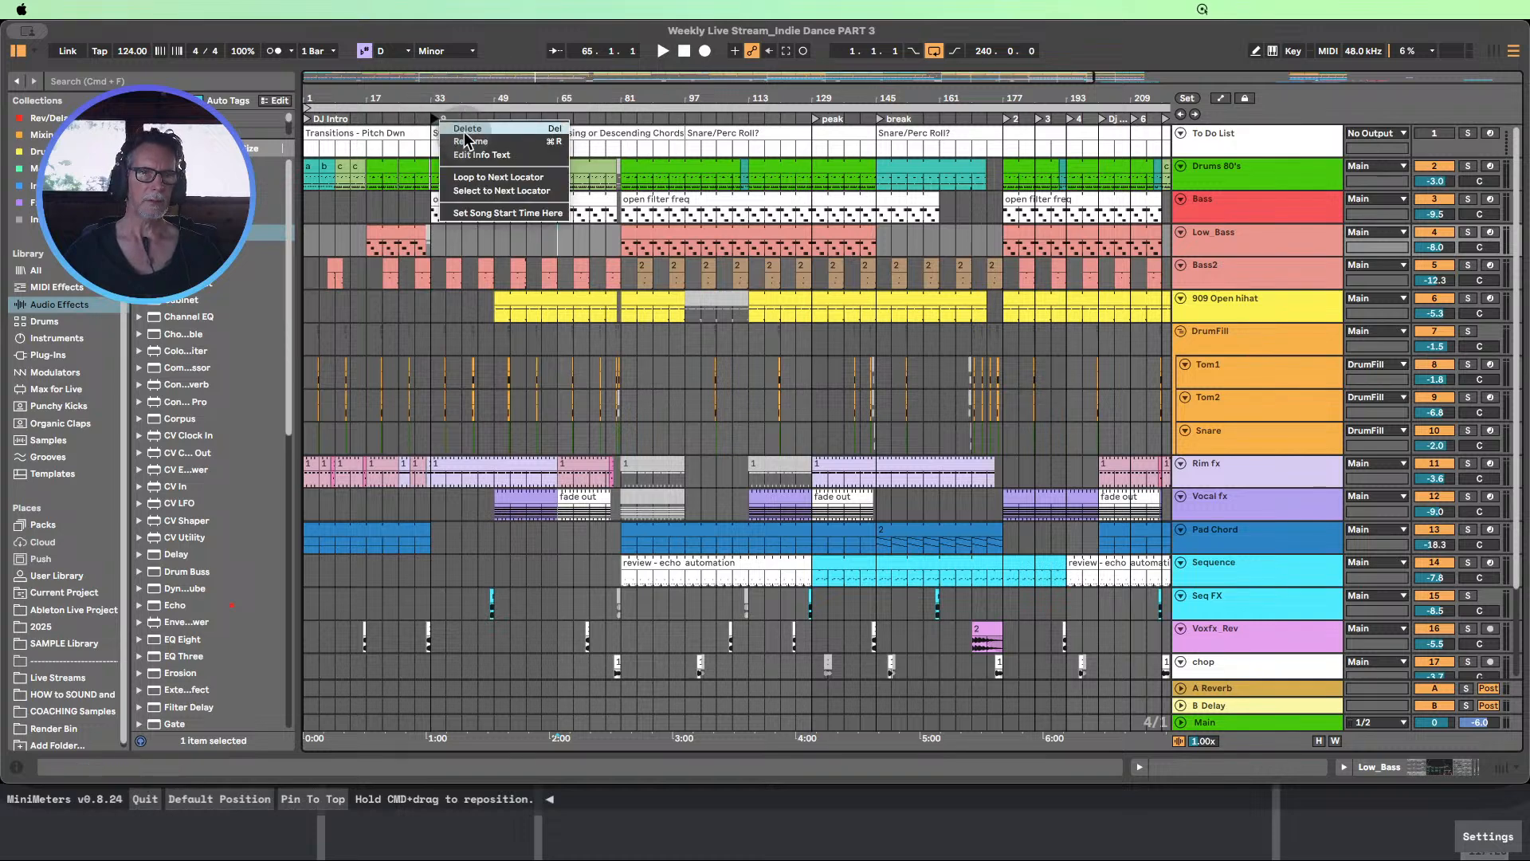
pyautogui.click(465, 135)
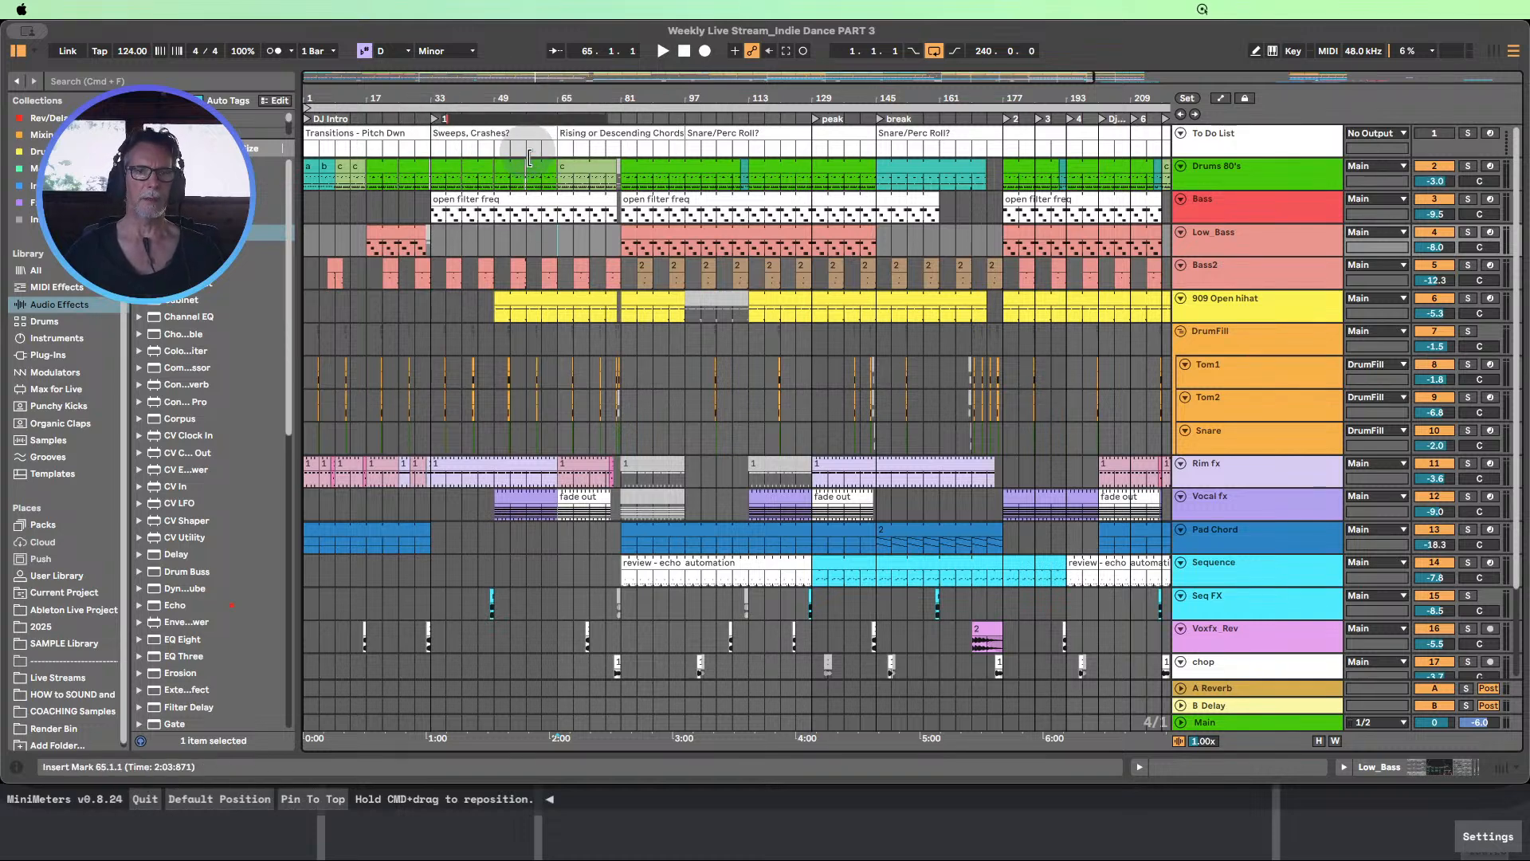
pyautogui.write('1')
pyautogui.press('Return')
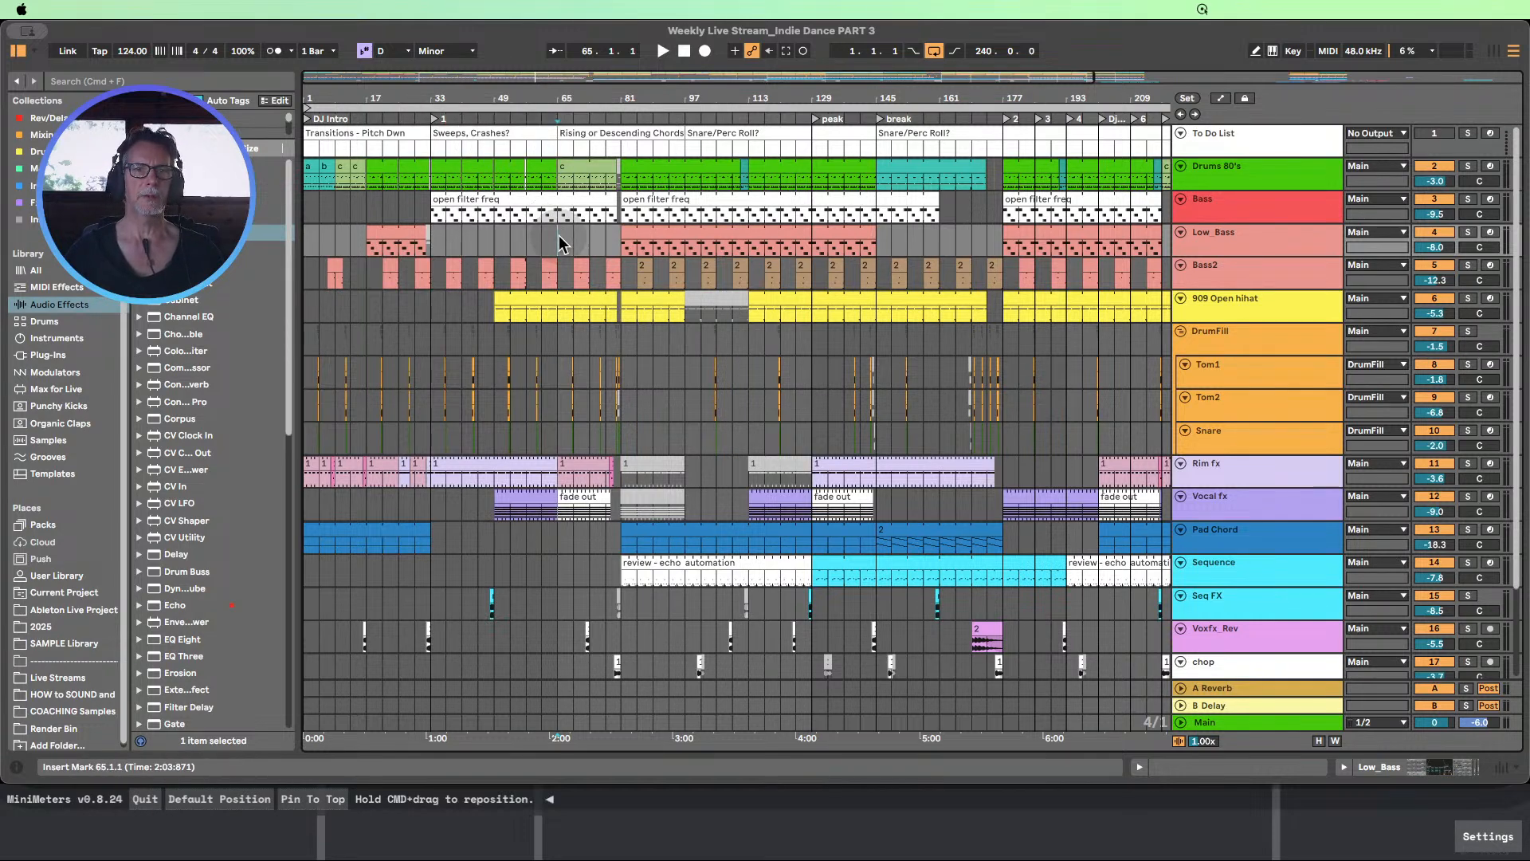
# Add a locator at bar 65 and name it "Mini Break"
pyautogui.click(1189, 99)
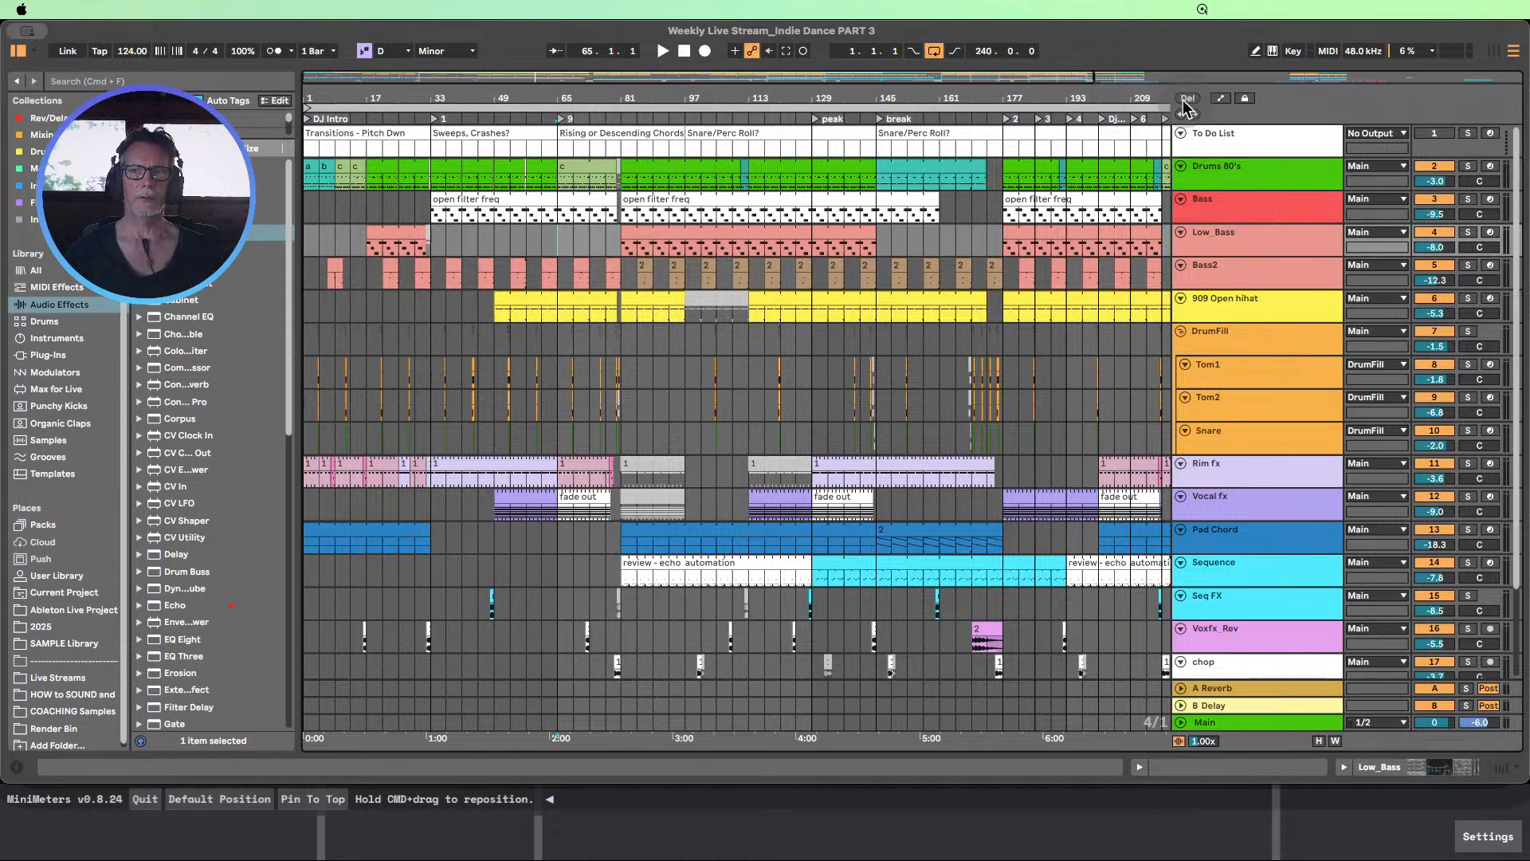
pyautogui.rightClick(569, 122)
pyautogui.click(598, 140)
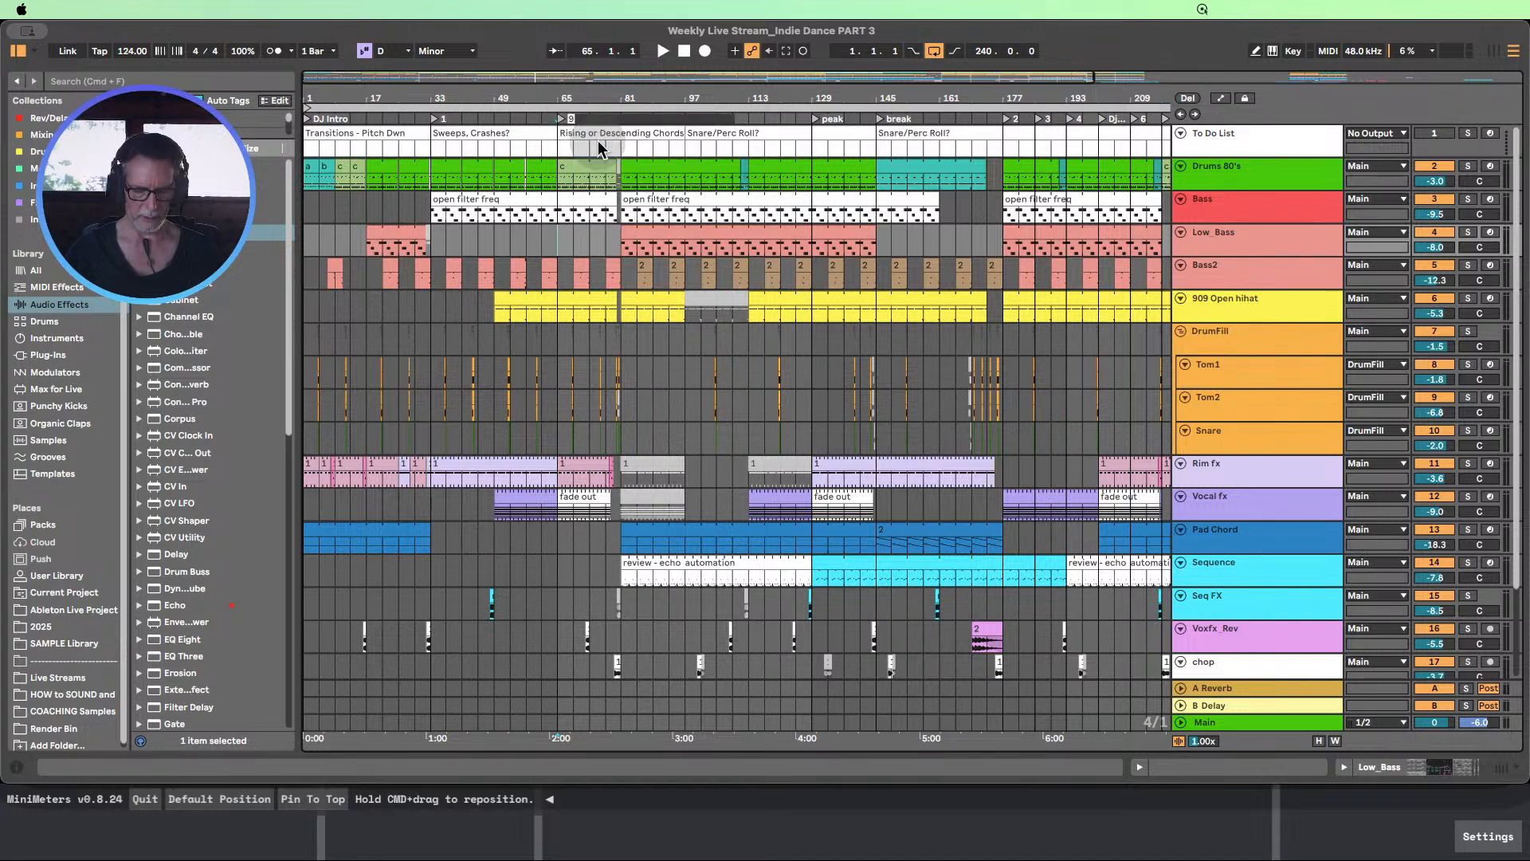
pyautogui.write('Mini Brek')
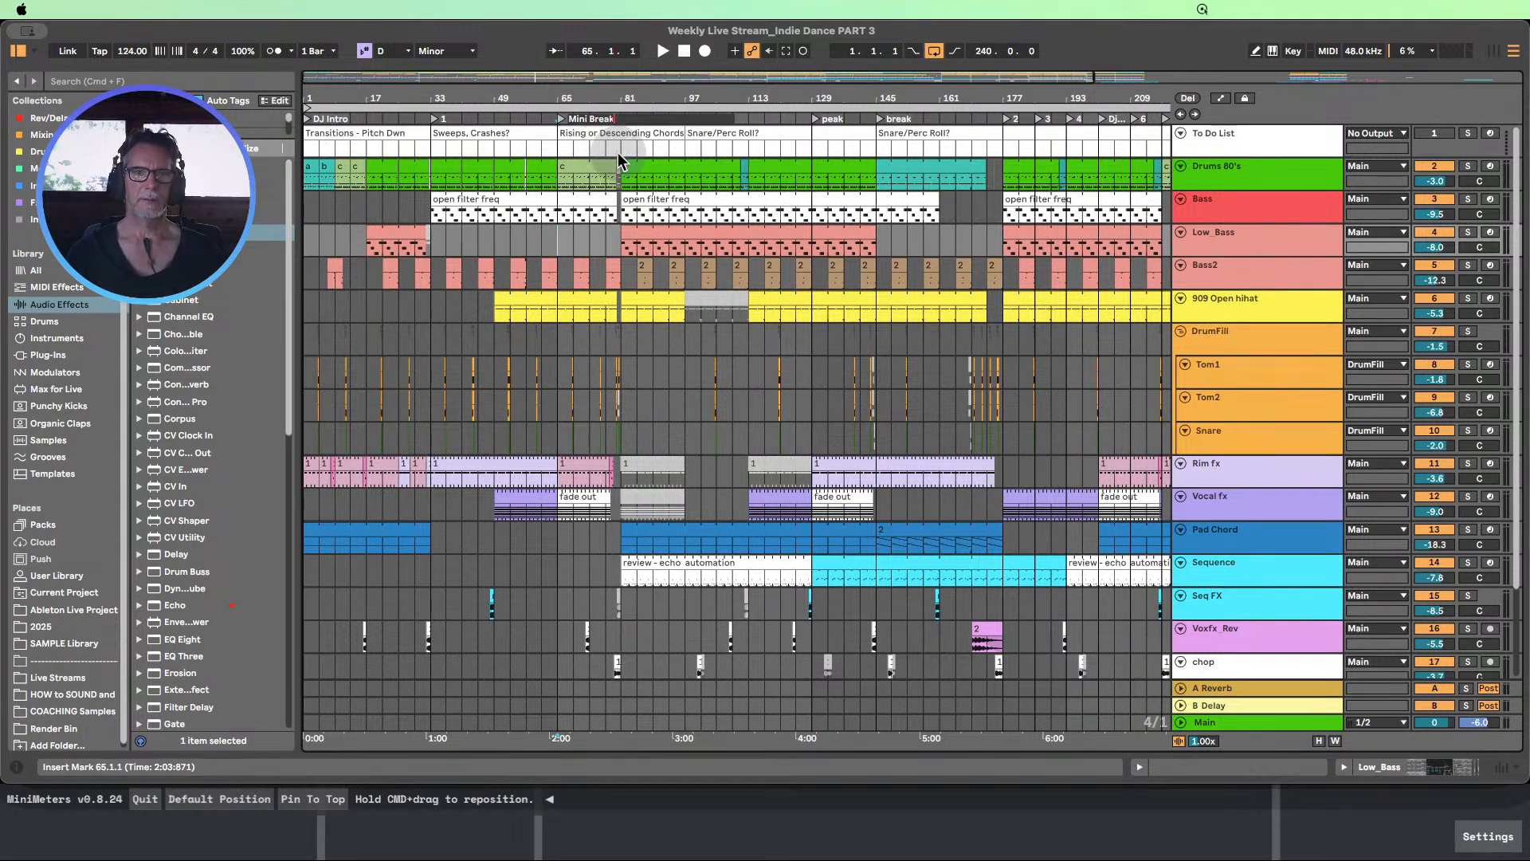
# Add a locator at bar 81 and name it "2"
pyautogui.click(618, 150)
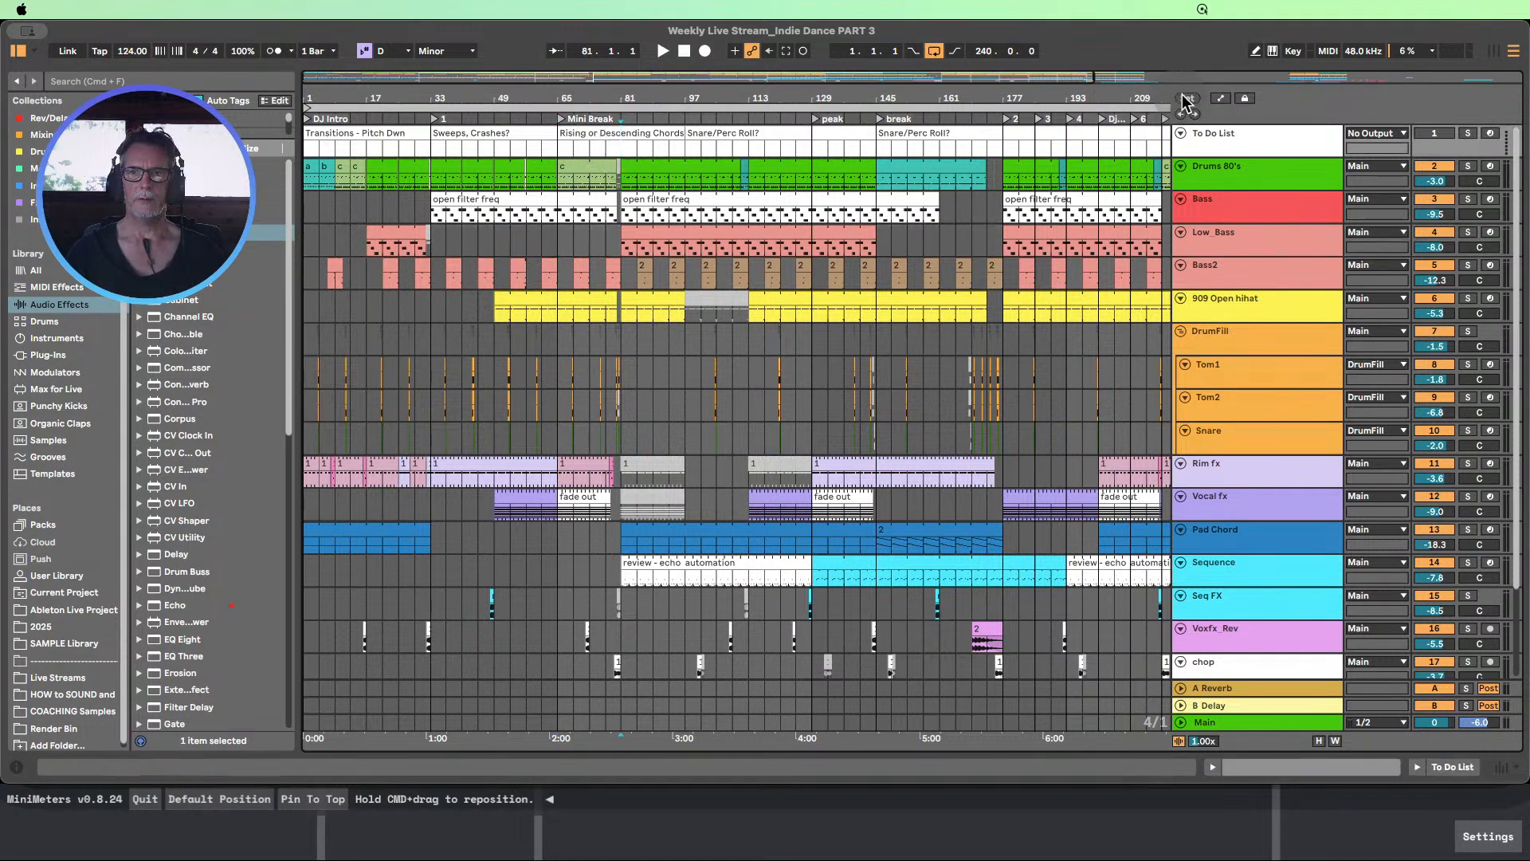
pyautogui.click(1188, 98)
pyautogui.rightClick(627, 118)
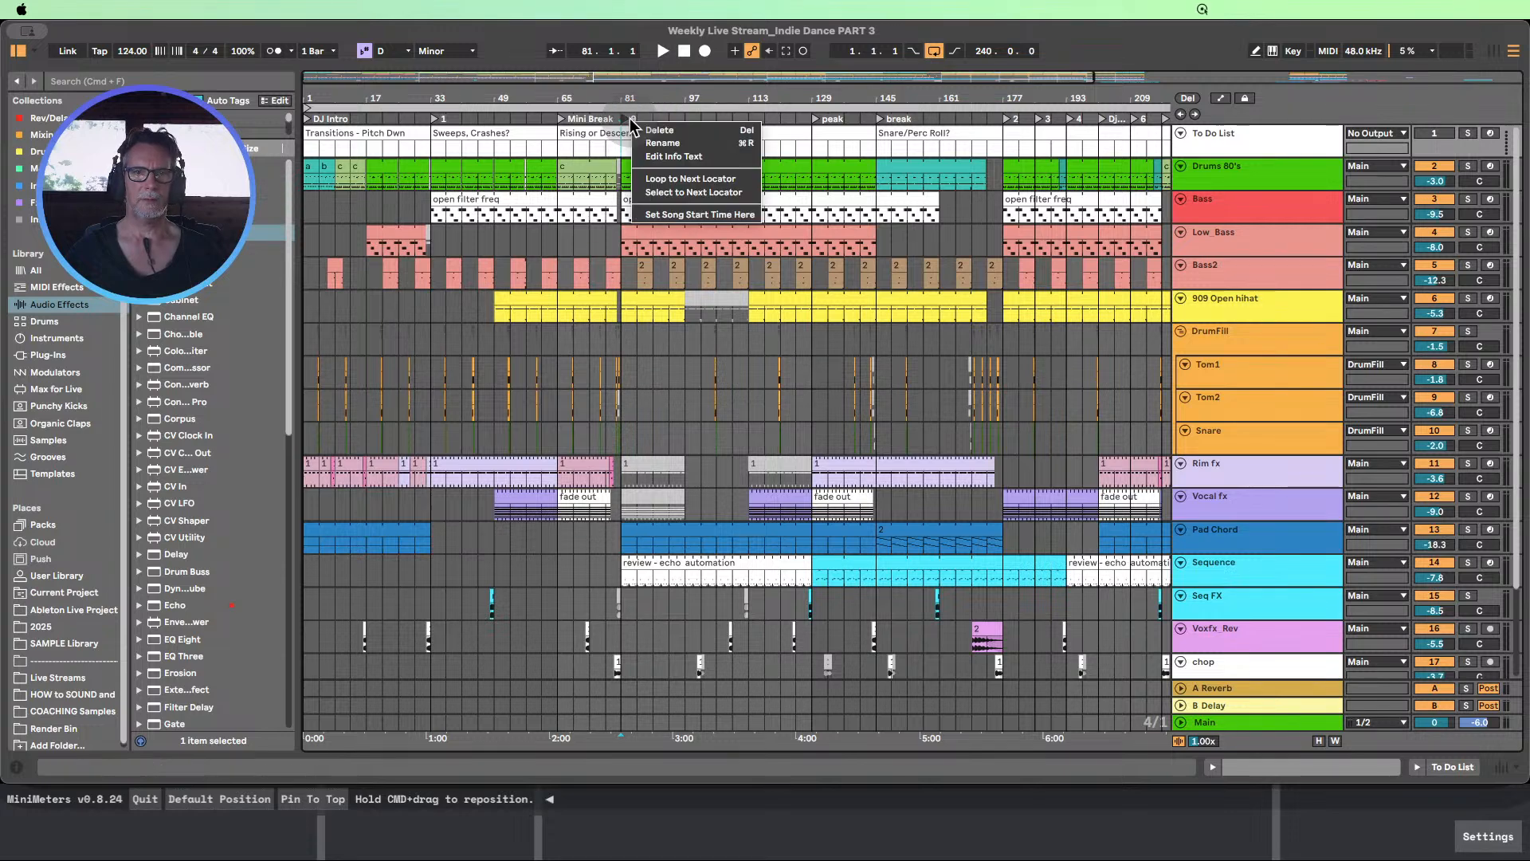
pyautogui.click(651, 144)
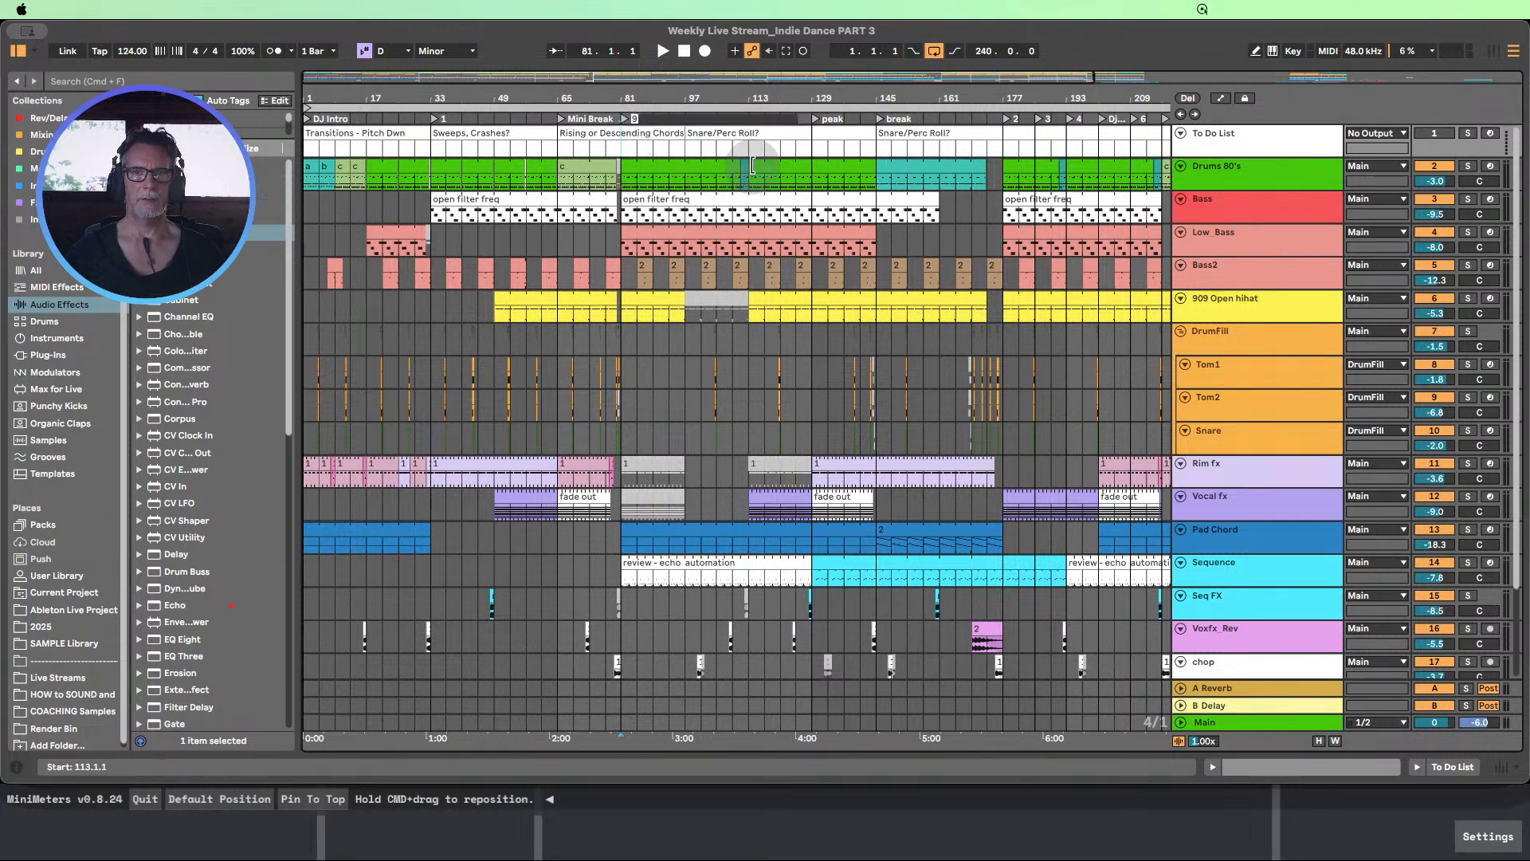
pyautogui.write('2')
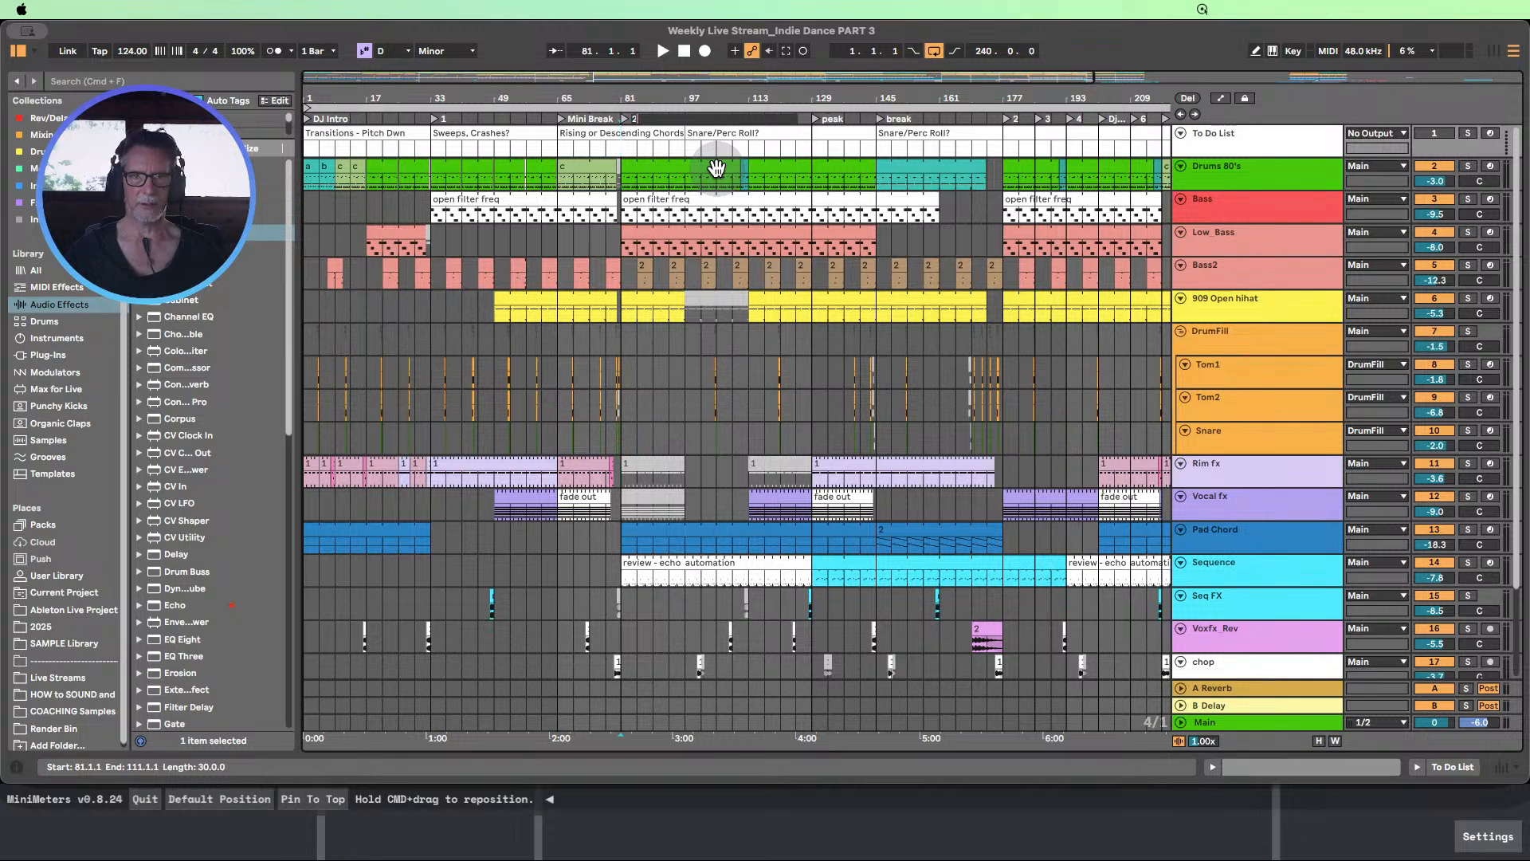
pyautogui.click(733, 364)
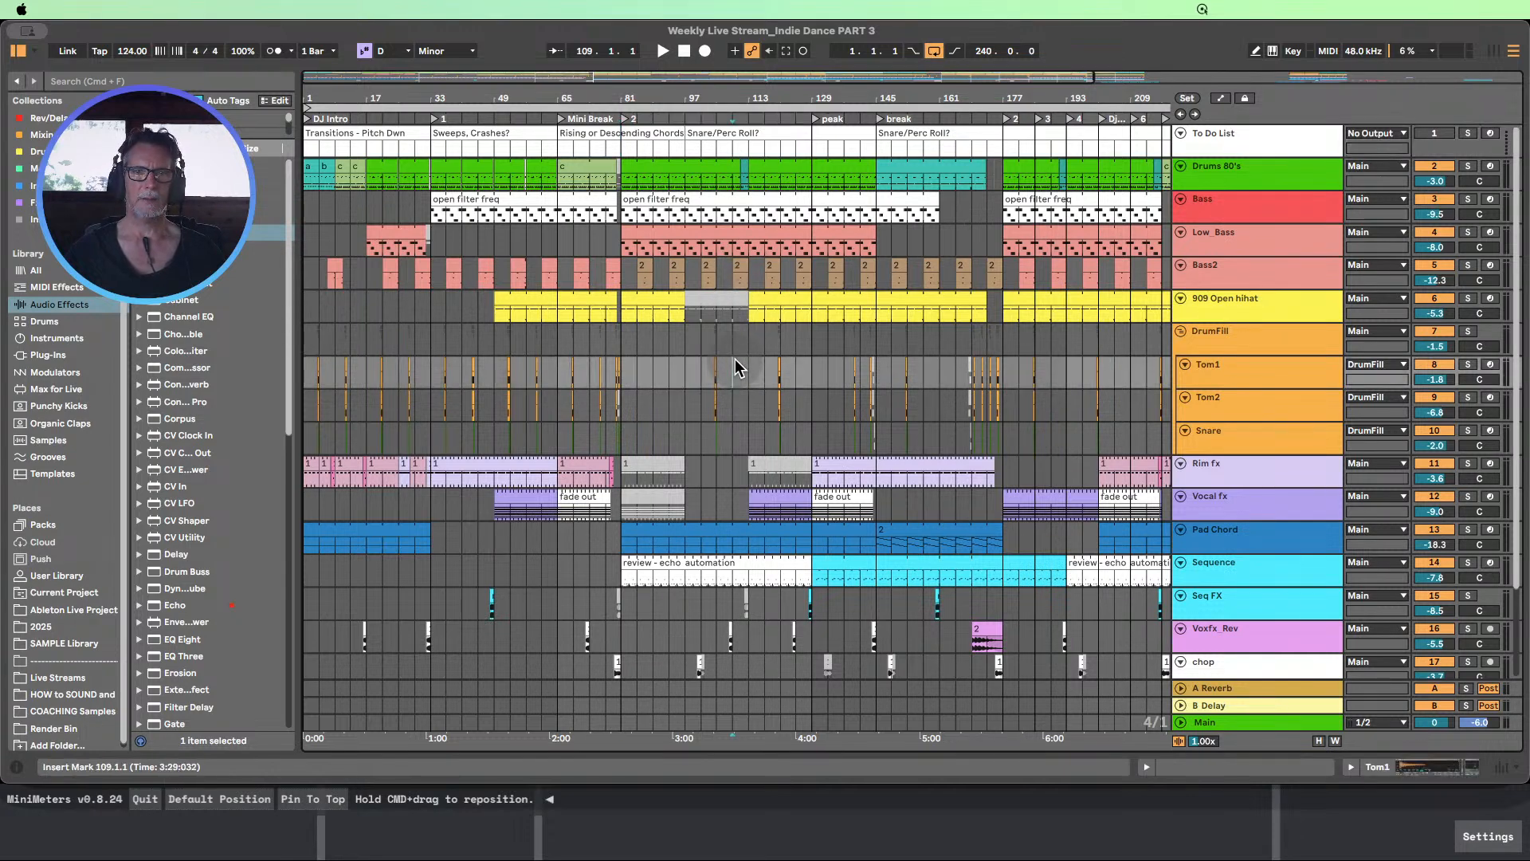
# Add a locator at bar 113 and name it "Build"
pyautogui.click(750, 150)
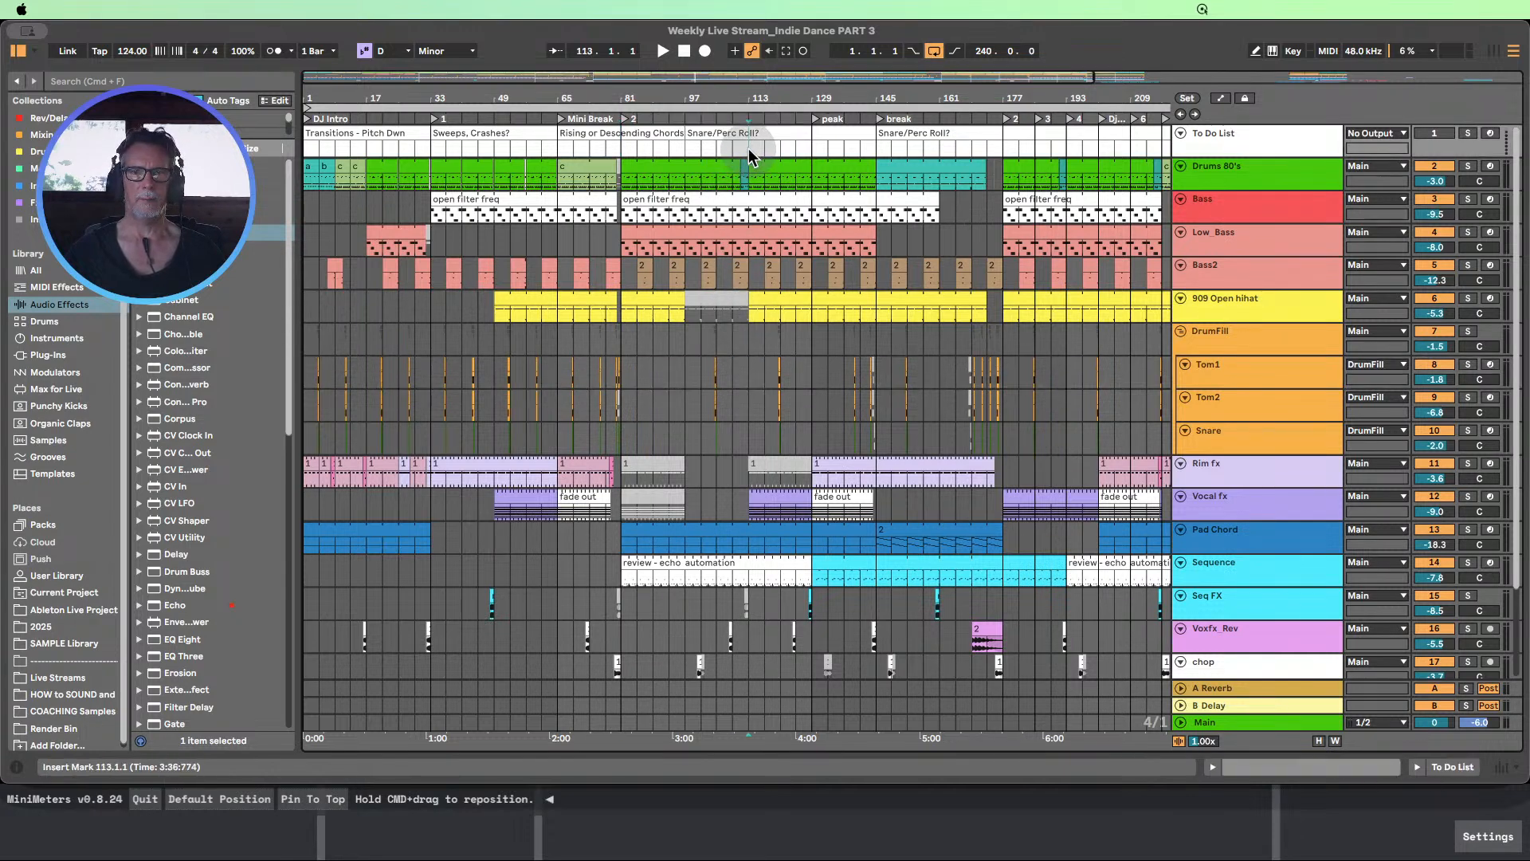
pyautogui.click(1187, 98)
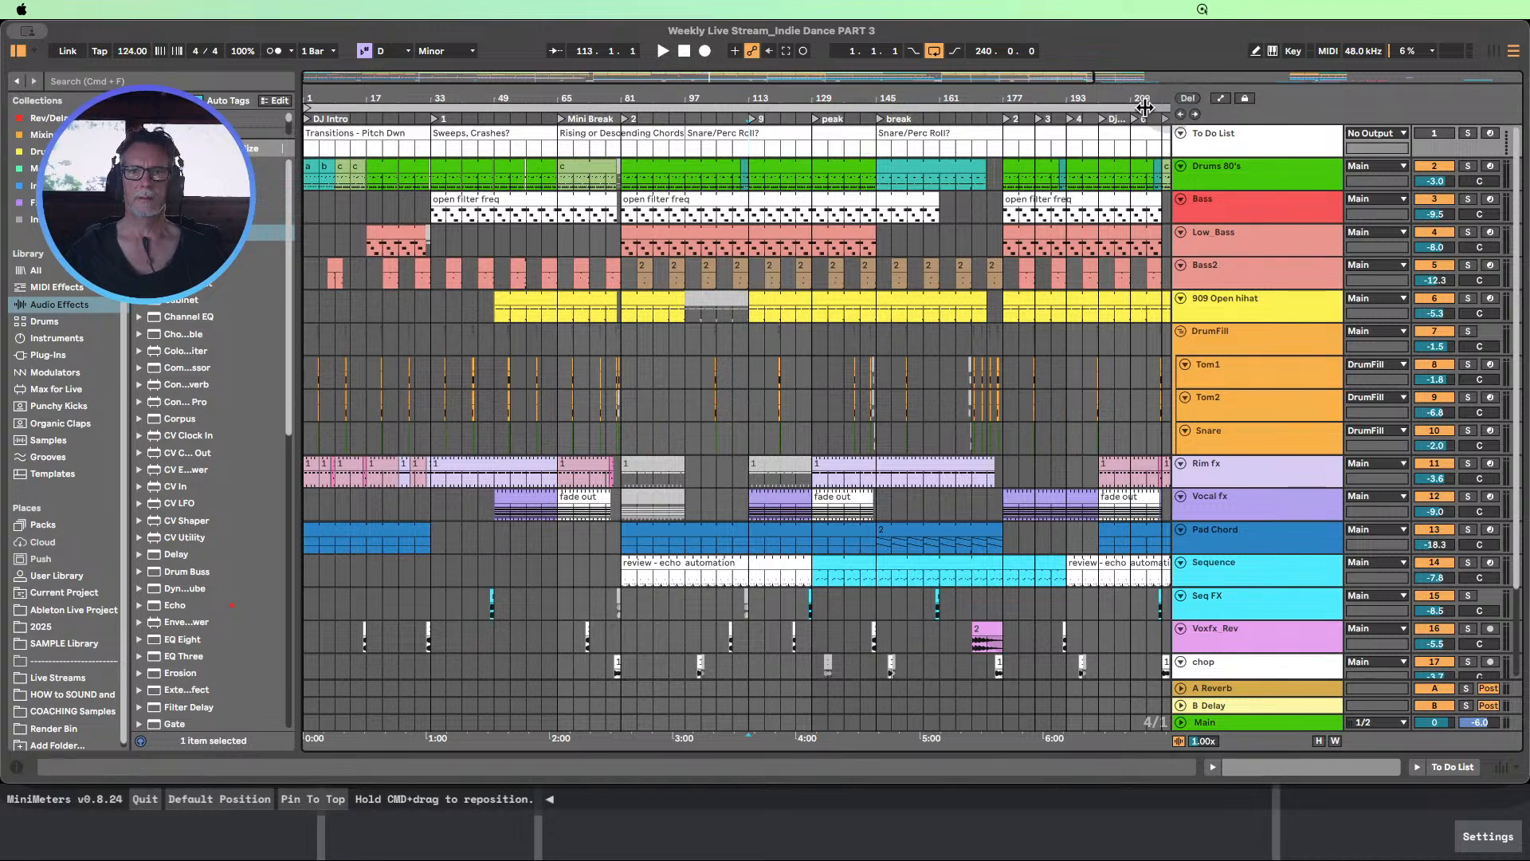
pyautogui.rightClick(763, 121)
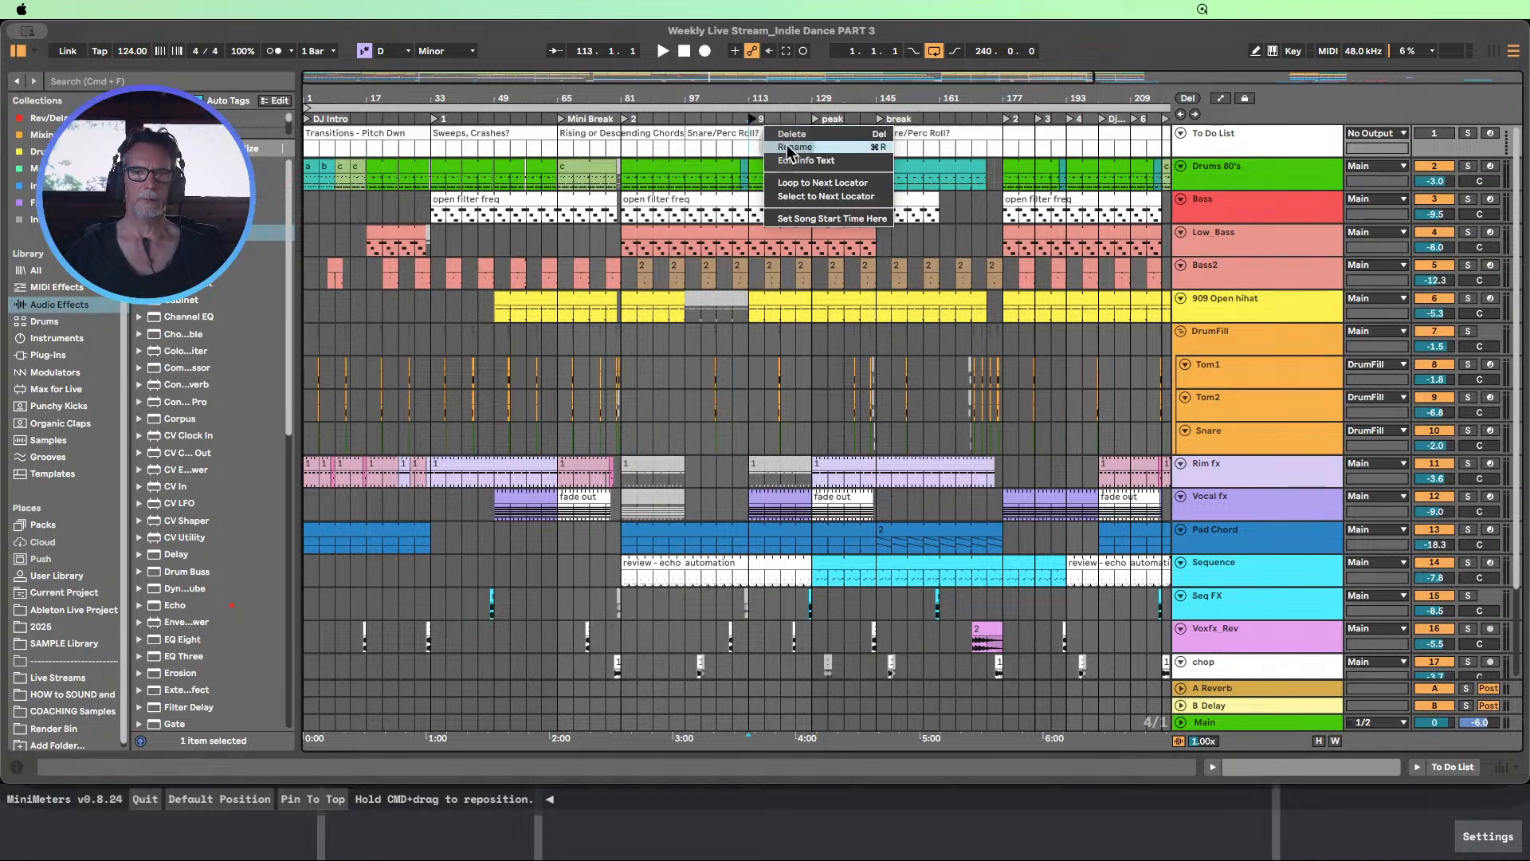
pyautogui.click(787, 142)
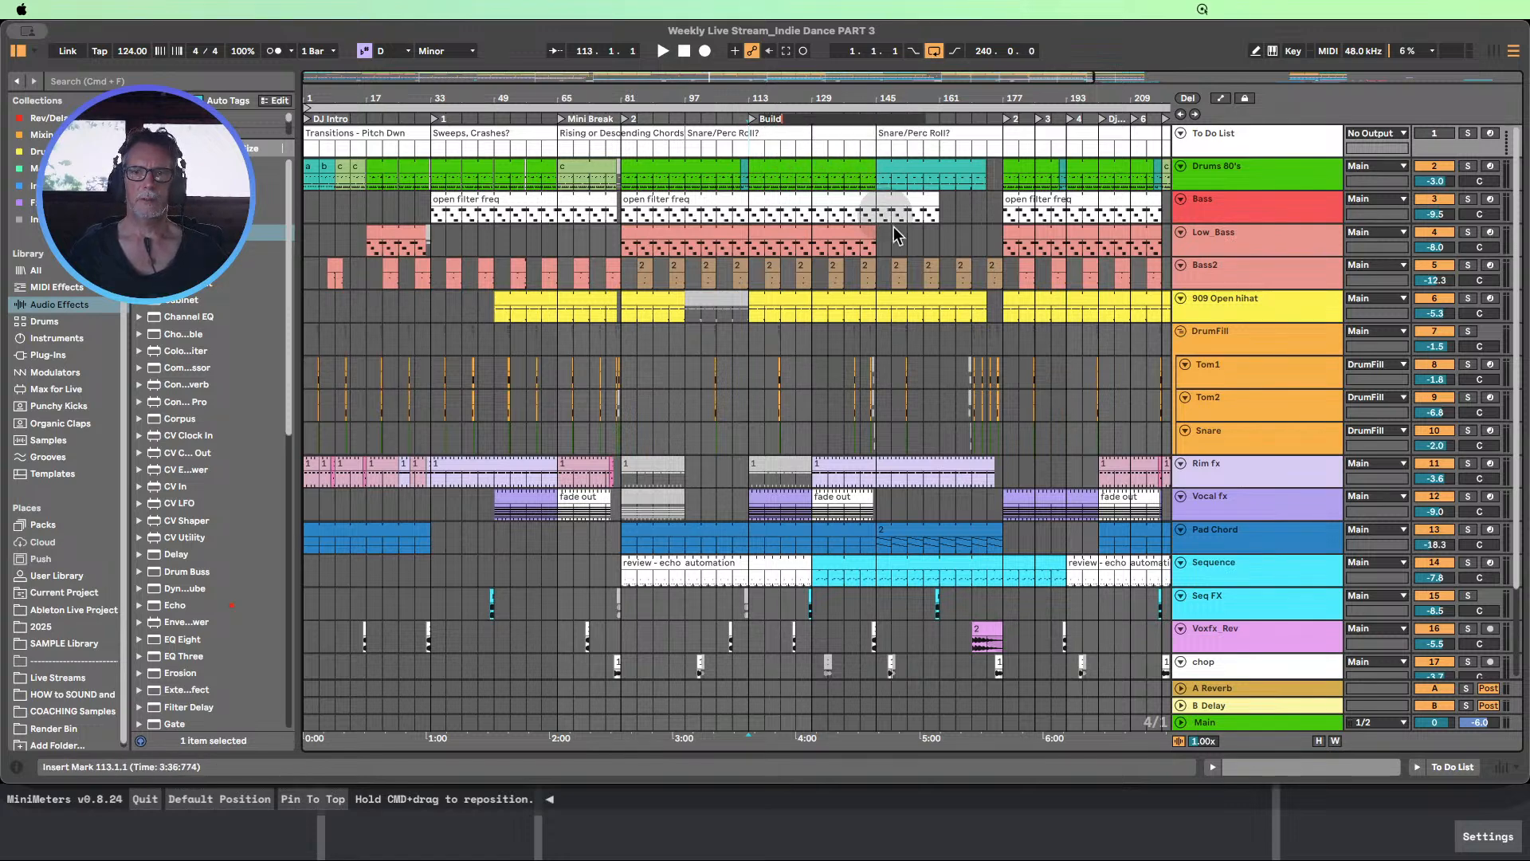
pyautogui.click(902, 253)
# Delete the locator at bar 185 and rename the one at bar 177 as "Drop"
pyautogui.moveTo(887, 102); pyautogui.dragTo(598, 103)
pyautogui.click(748, 116)
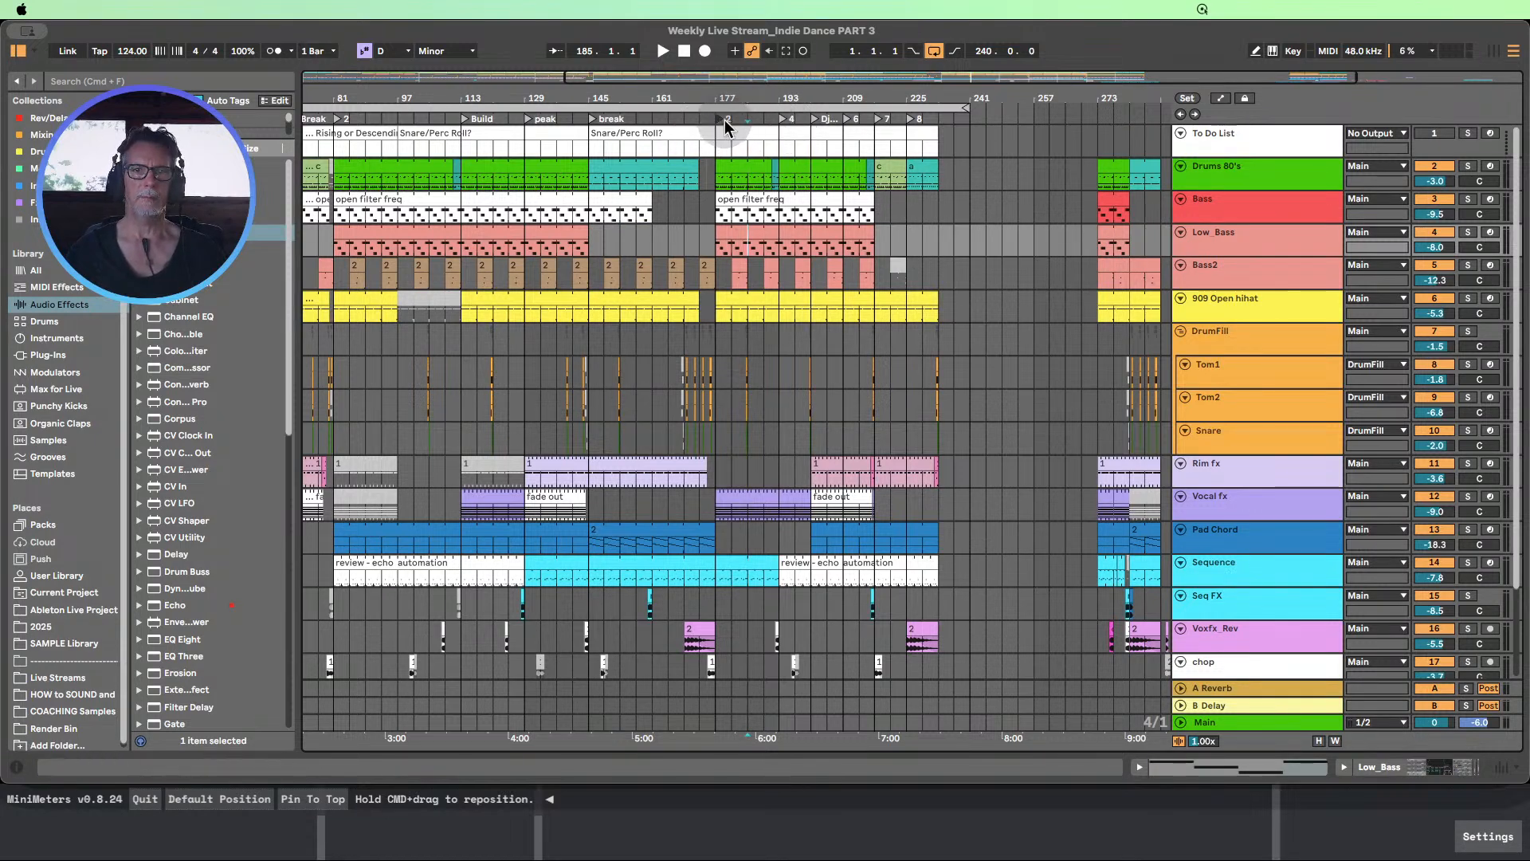
pyautogui.rightClick(729, 120)
pyautogui.click(749, 131)
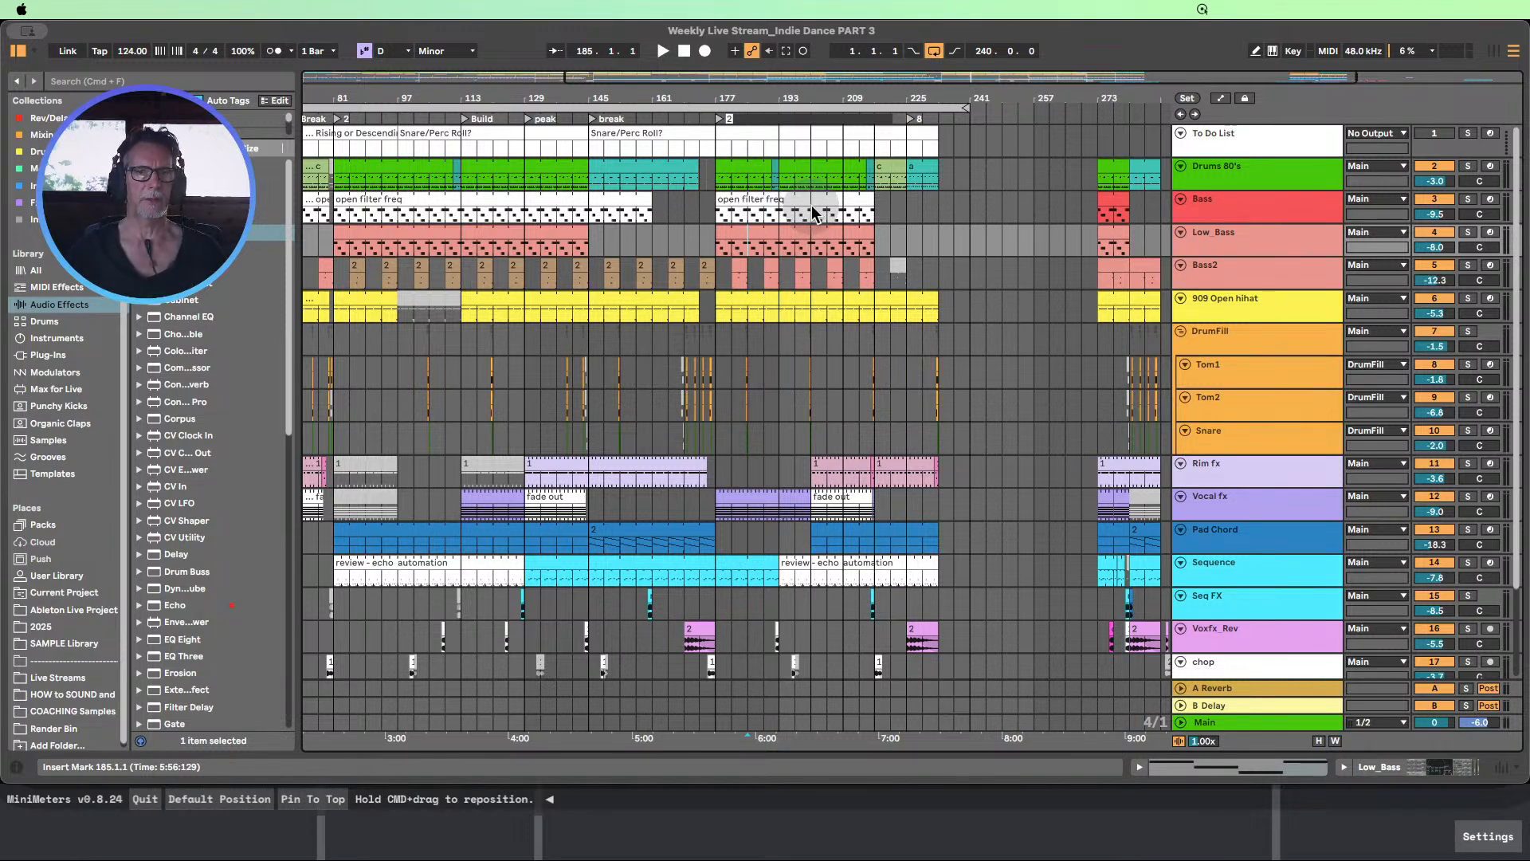
pyautogui.write('Drop')
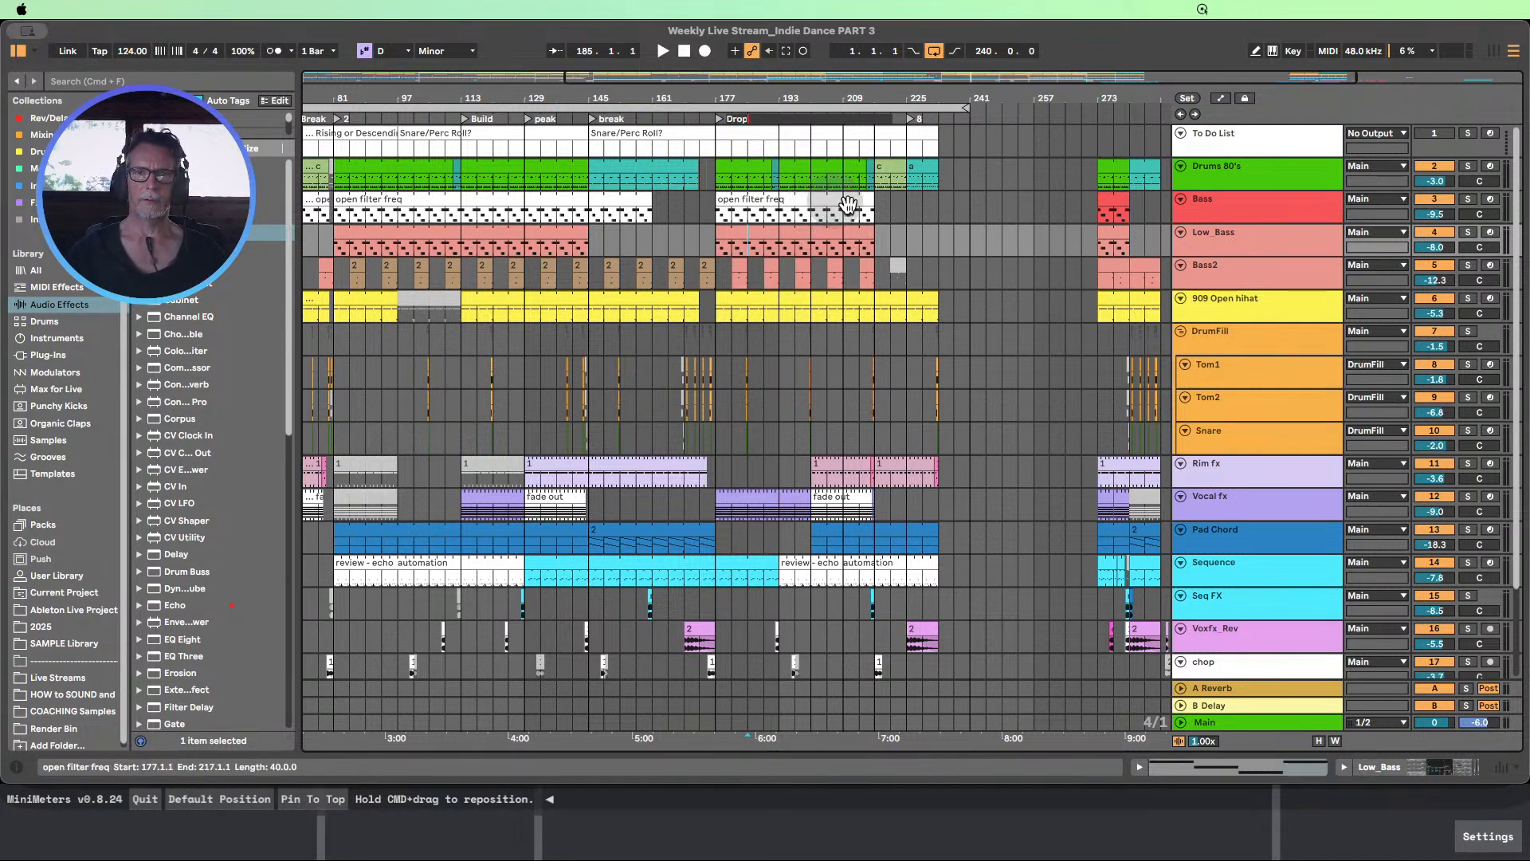
pyautogui.click(954, 241)
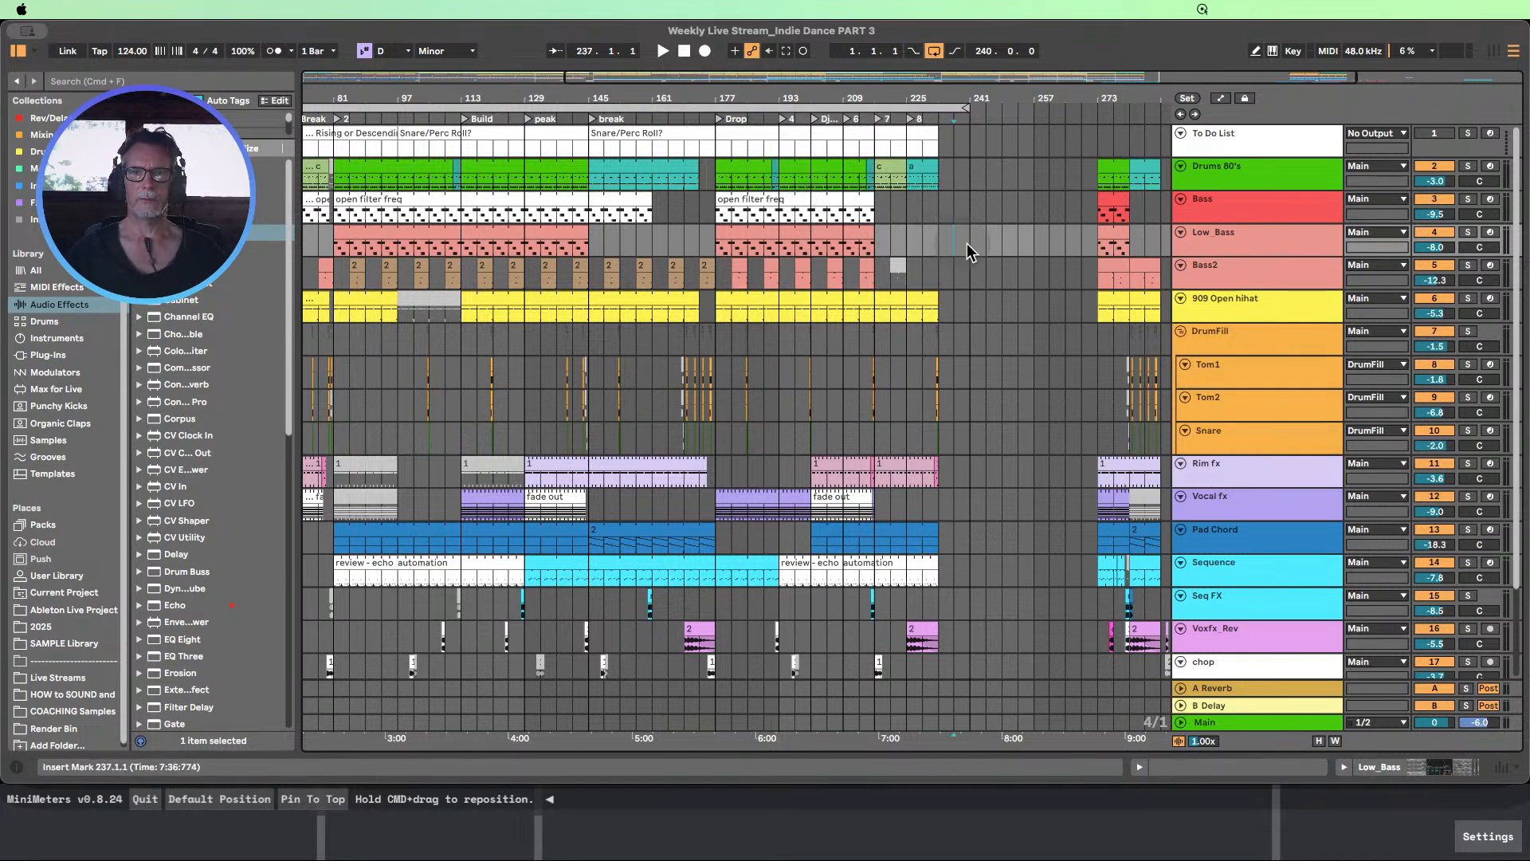
# Delete the surplus numbered locators at bars 193, 209 and 217
pyautogui.click(784, 119)
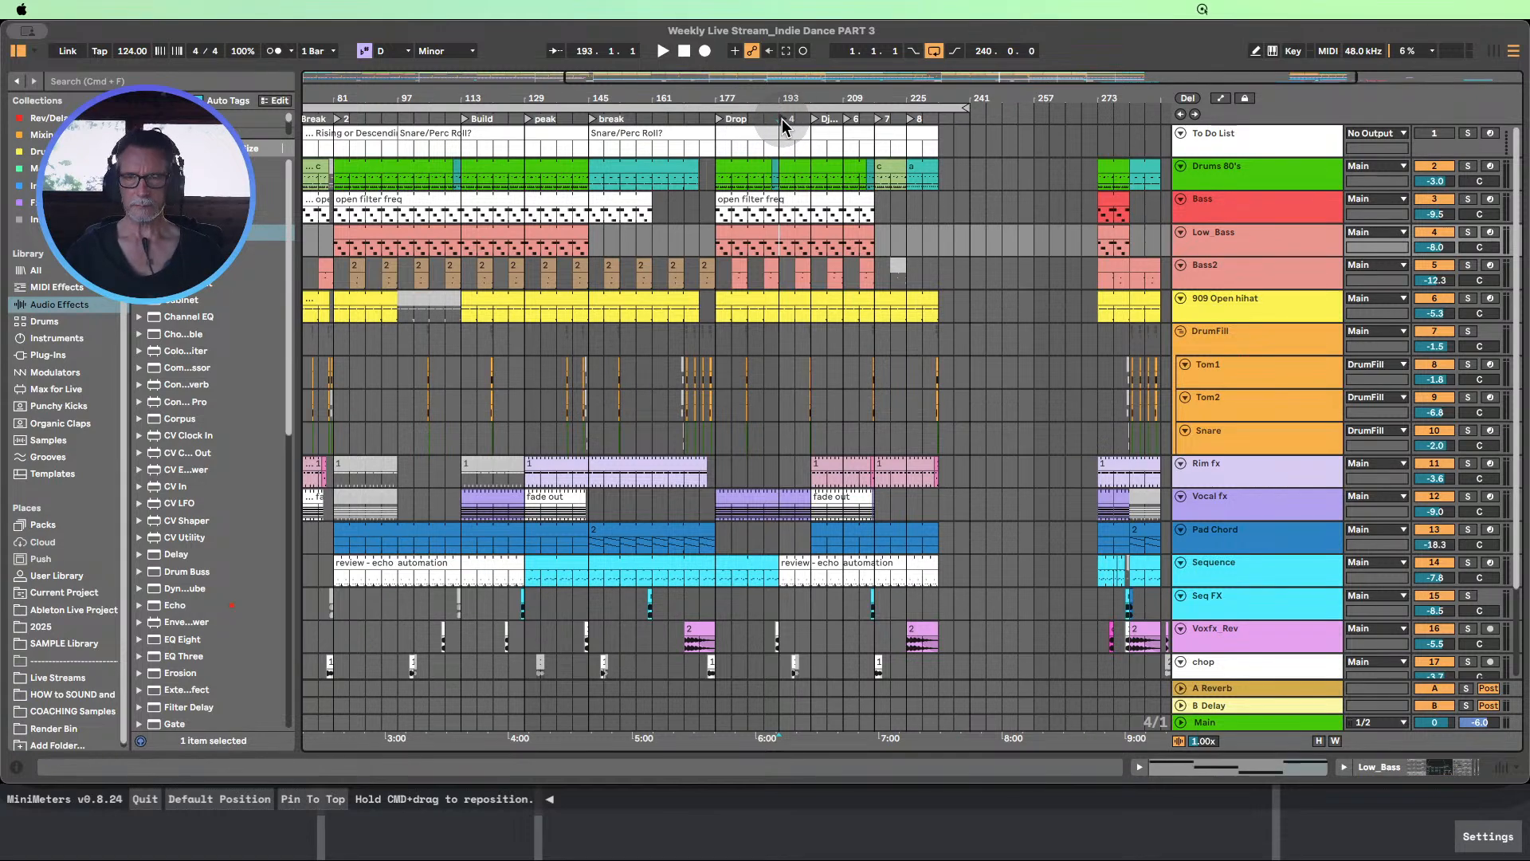
pyautogui.press('Delete')
pyautogui.moveTo(843, 99); pyautogui.dragTo(842, 67)
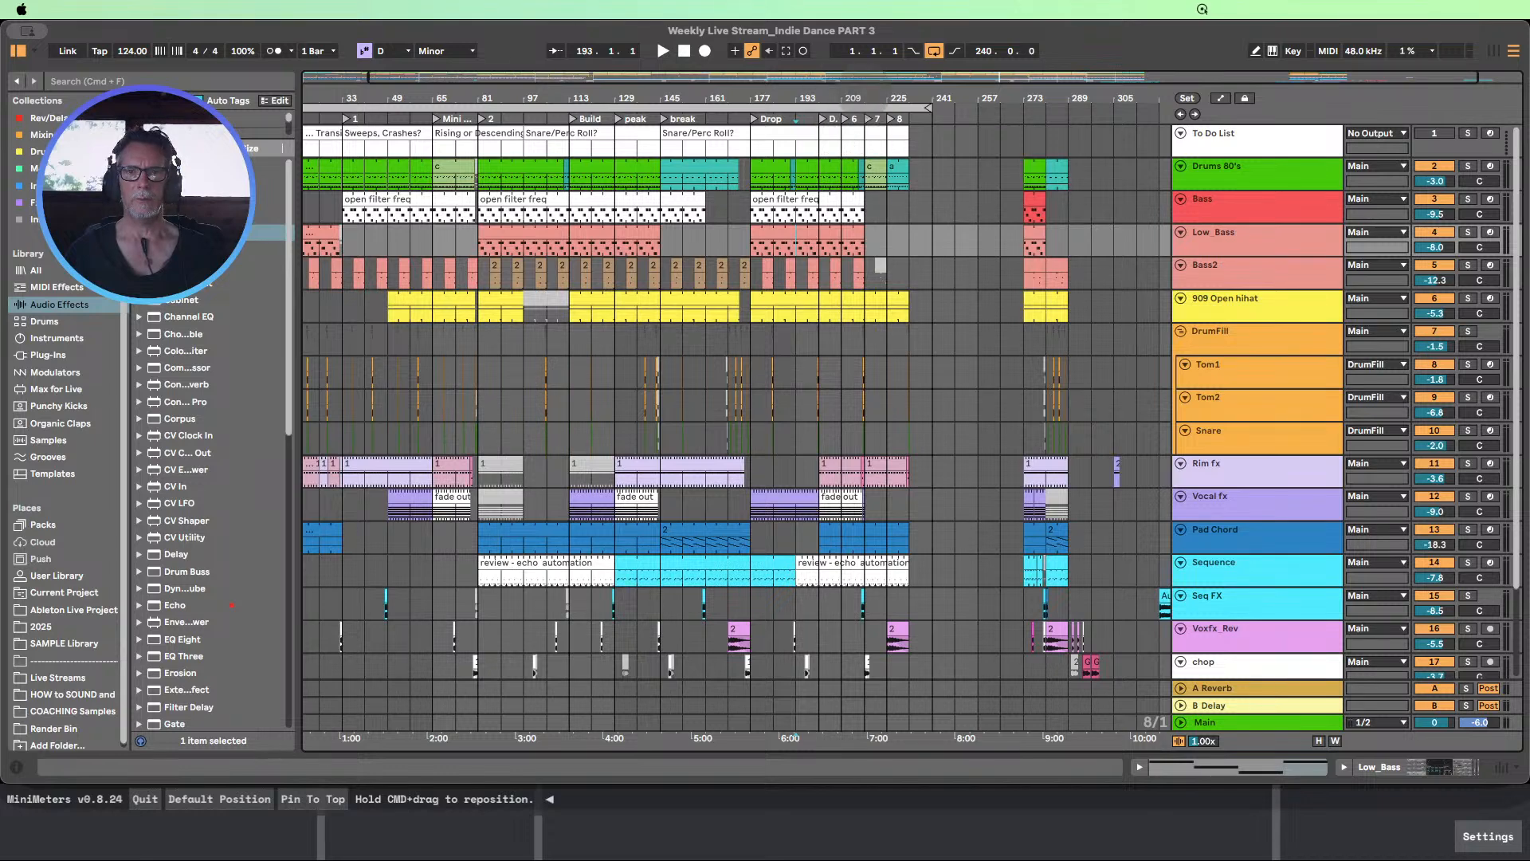
pyautogui.scroll(3, 851, 135)
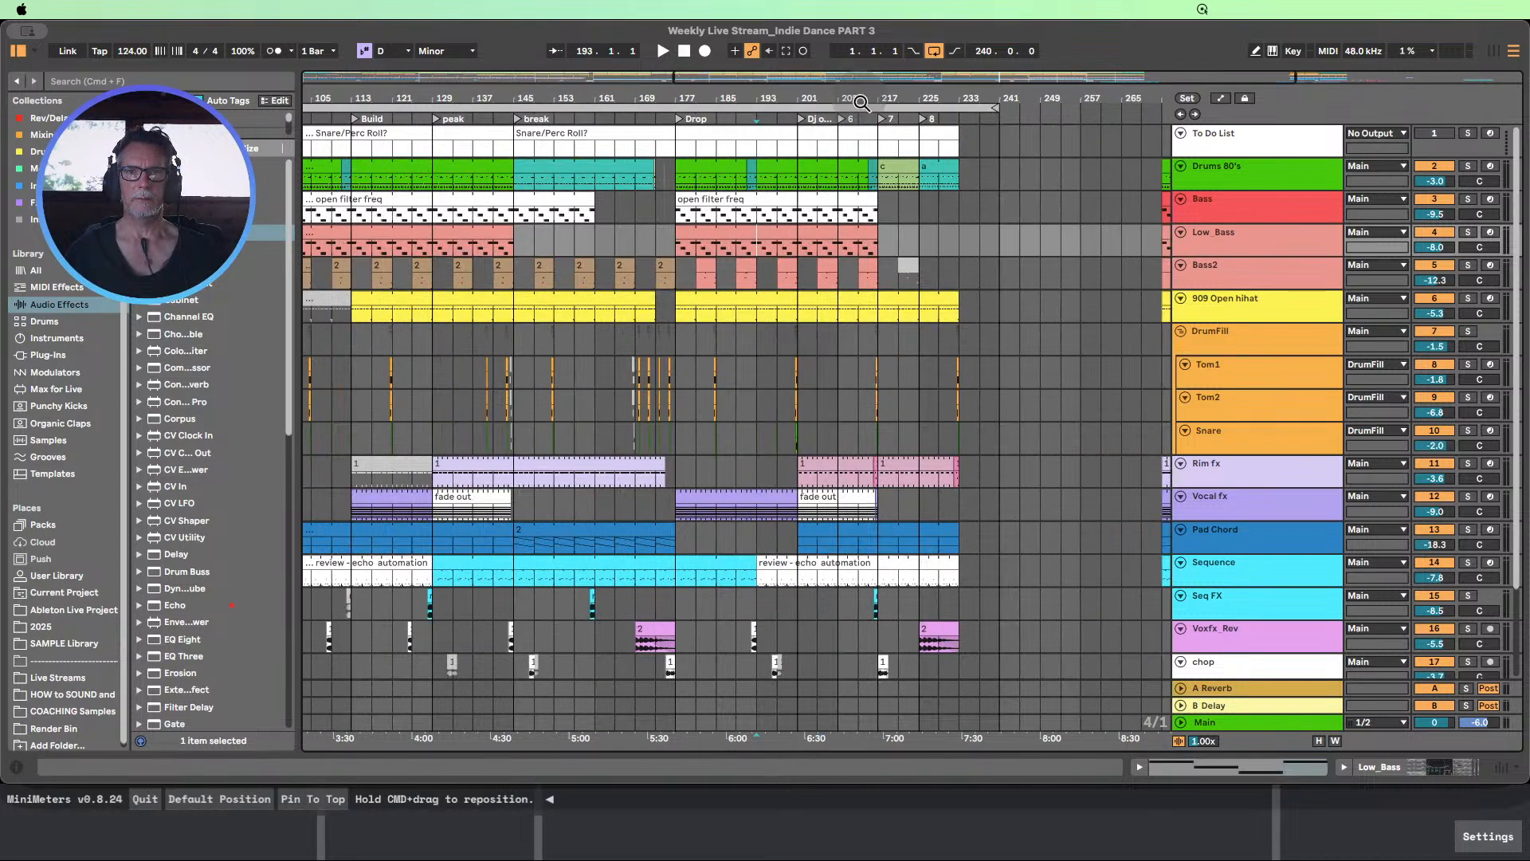
pyautogui.click(840, 118)
pyautogui.press('Delete')
pyautogui.click(883, 118)
pyautogui.press('Delete')
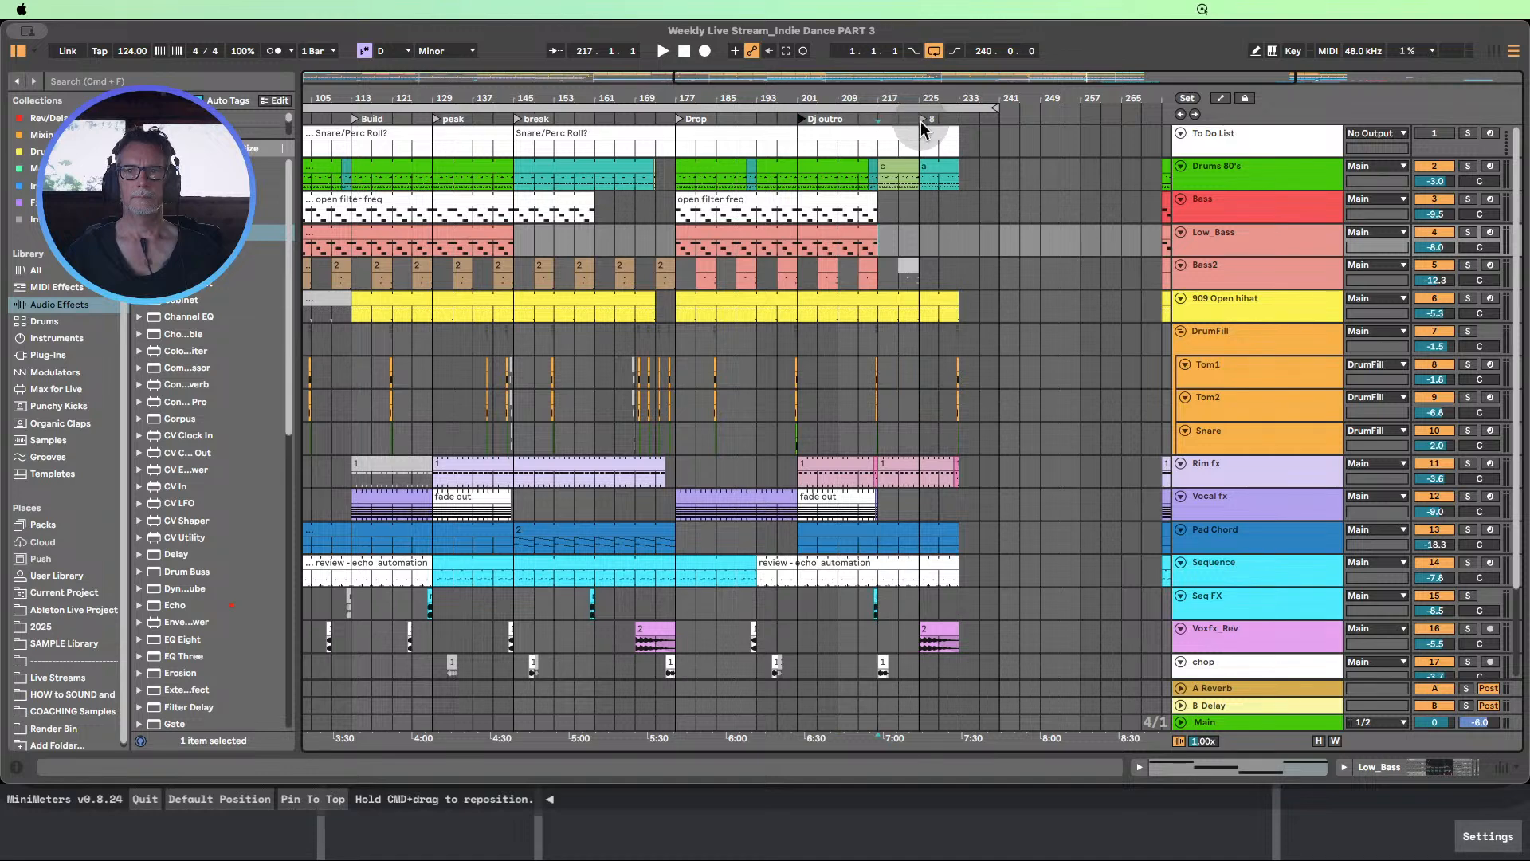
# Rename the locator at bar 225 as "outro"
pyautogui.click(921, 117)
pyautogui.rightClick(925, 115)
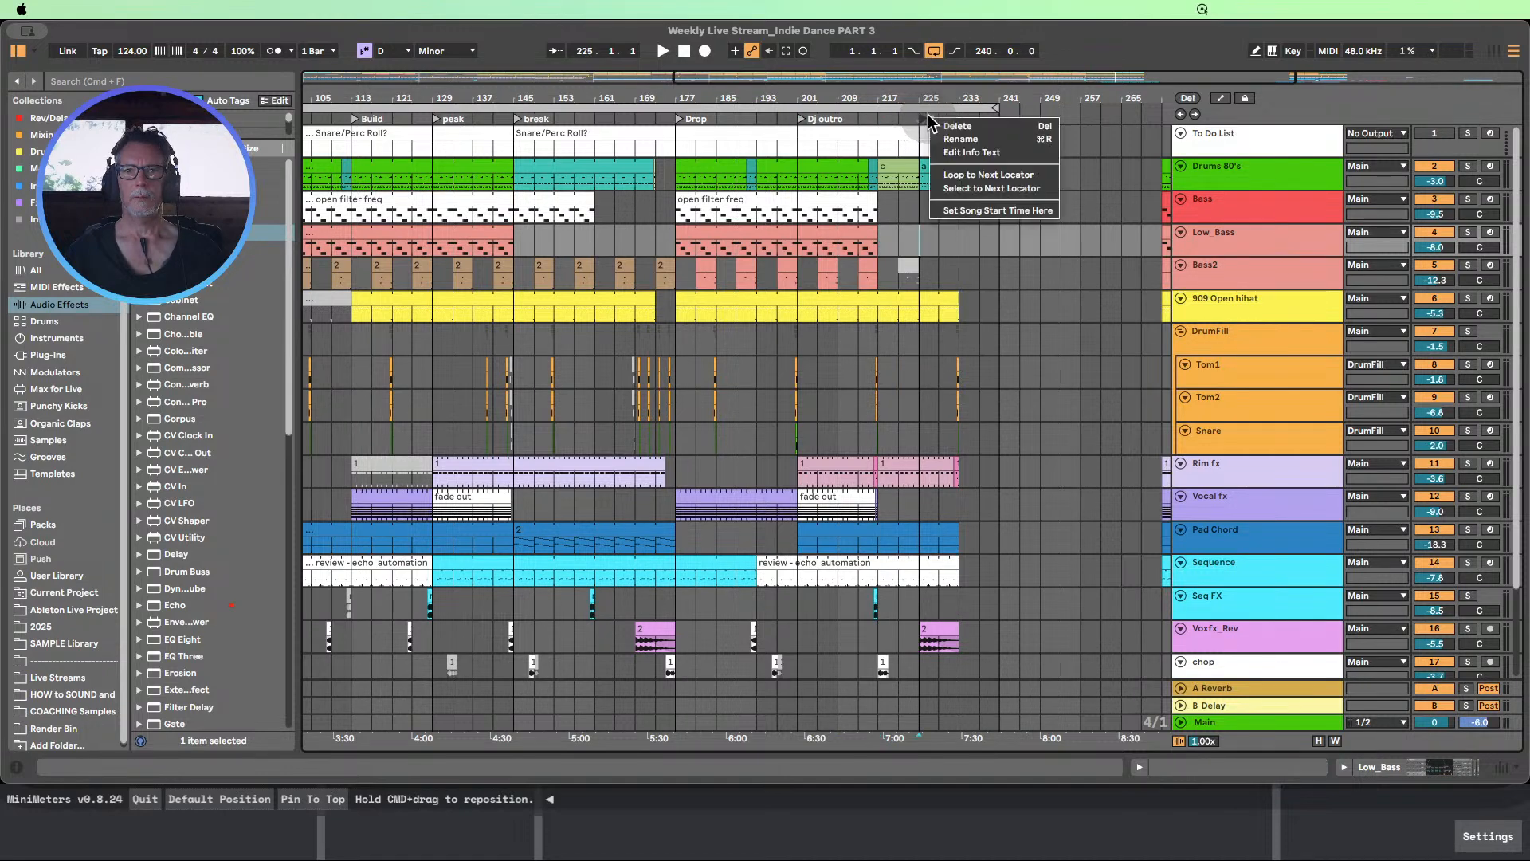
pyautogui.click(949, 130)
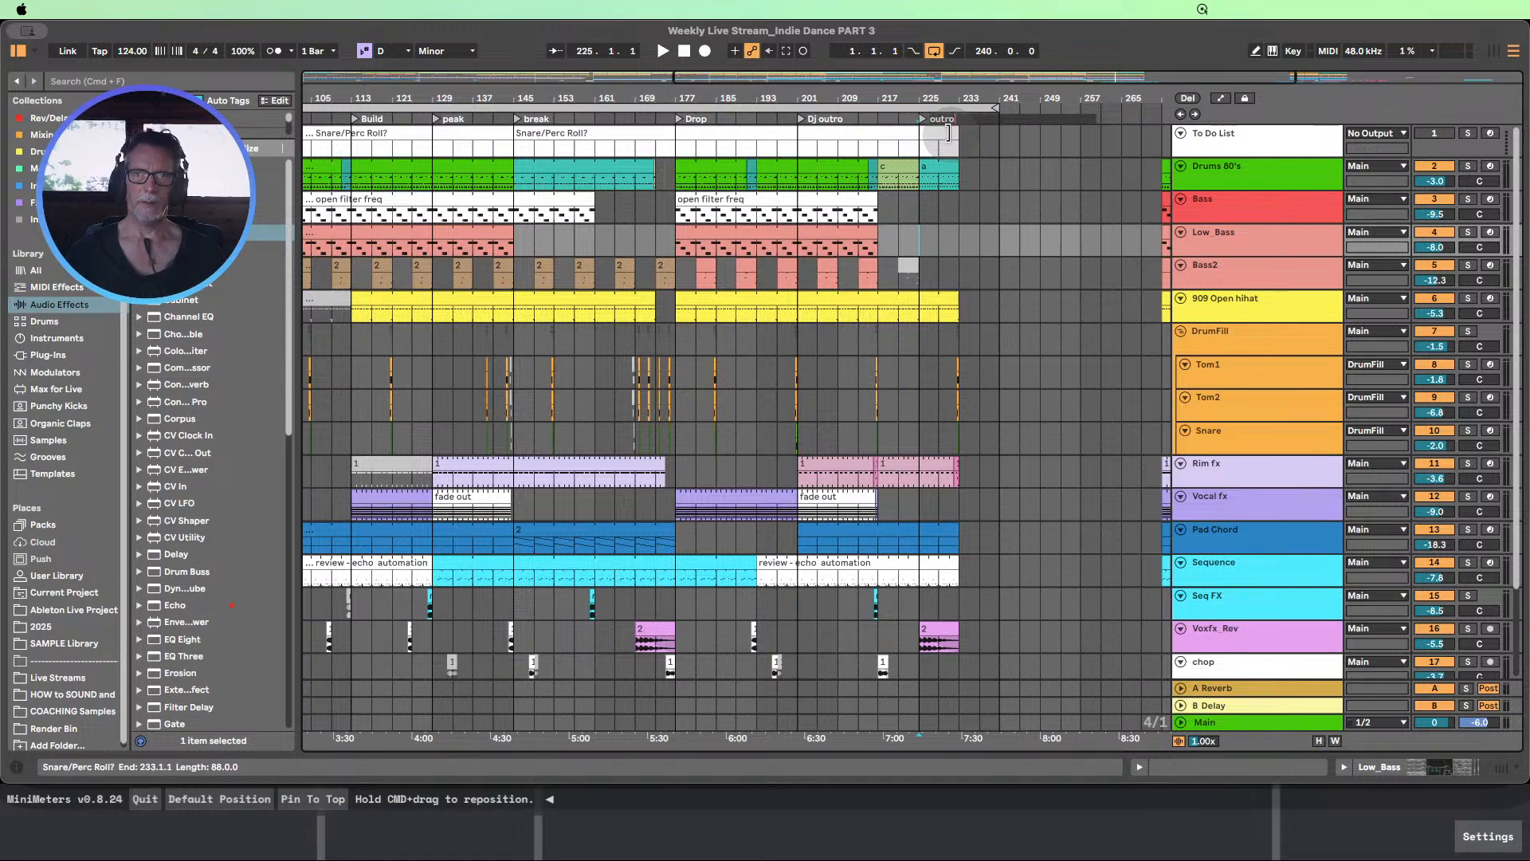
pyautogui.click(1041, 219)
# Play the whole arrangement from bar 1 to listen through the marked sections
pyautogui.moveTo(813, 102); pyautogui.dragTo(813, 80)
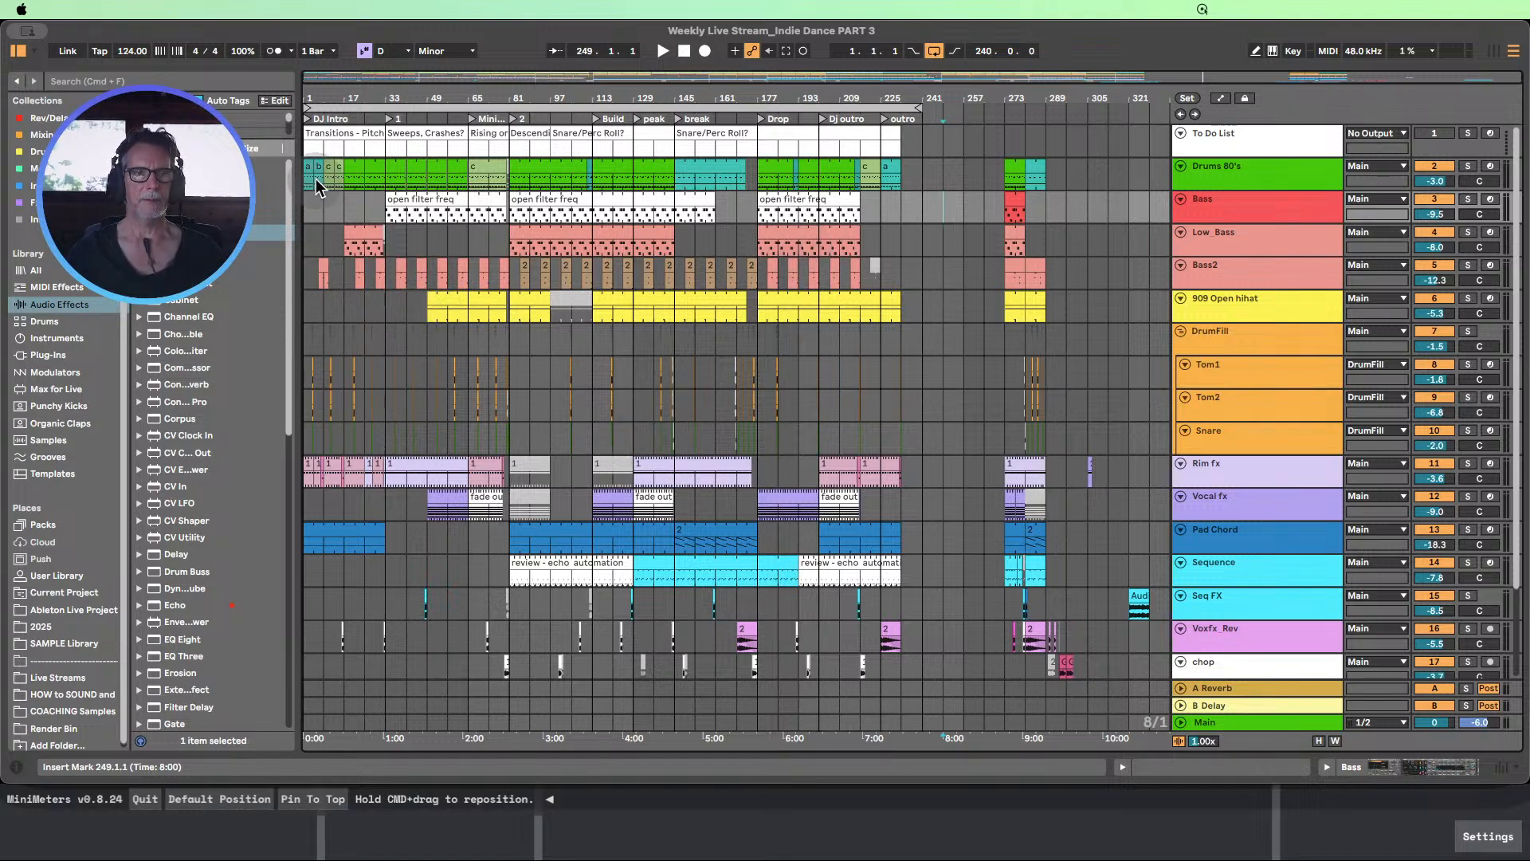
pyautogui.click(684, 51)
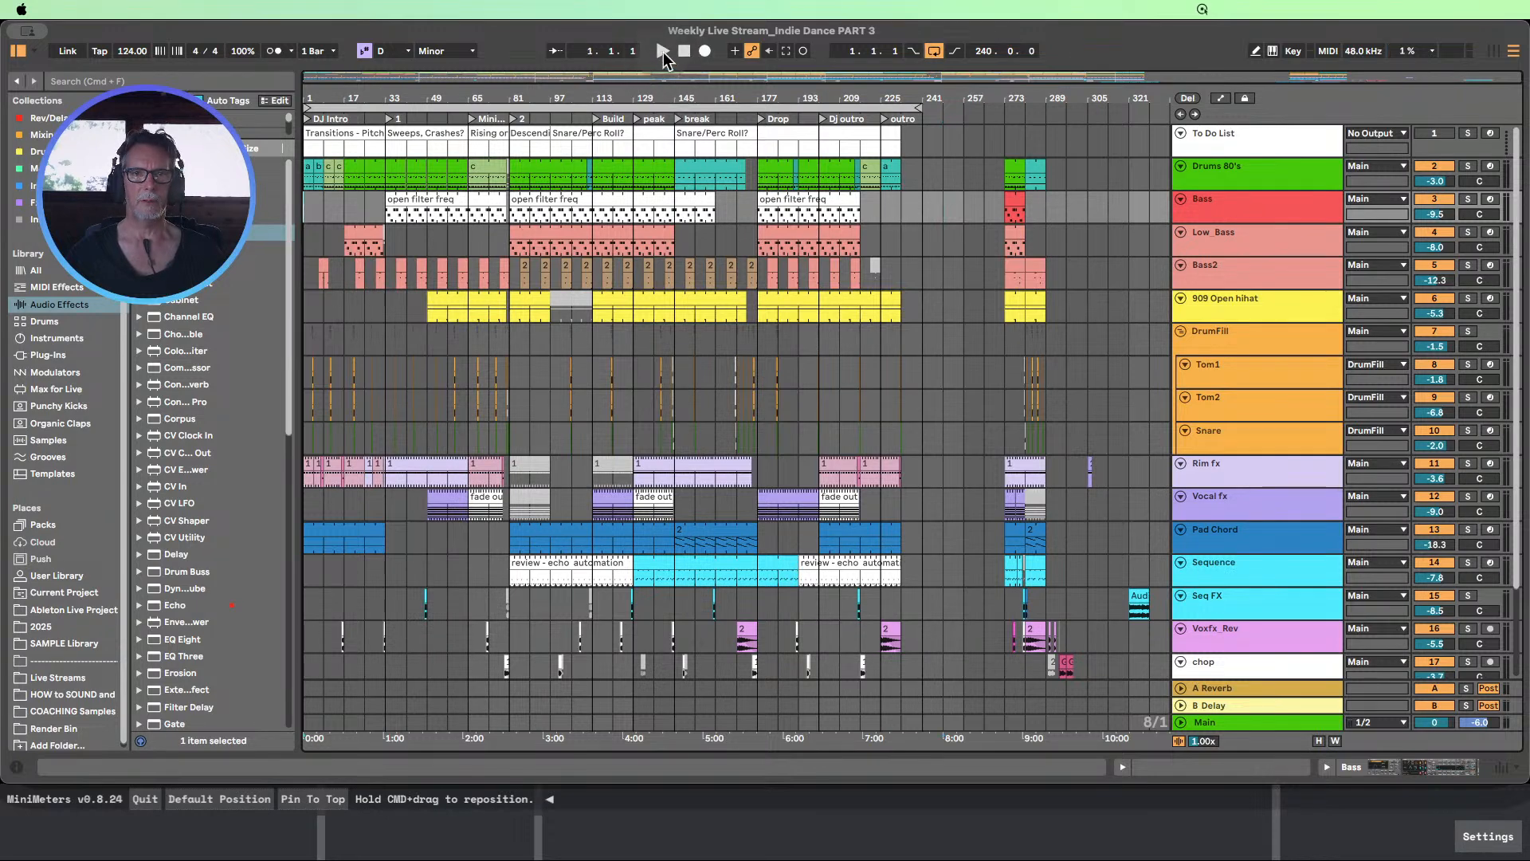
pyautogui.click(664, 51)
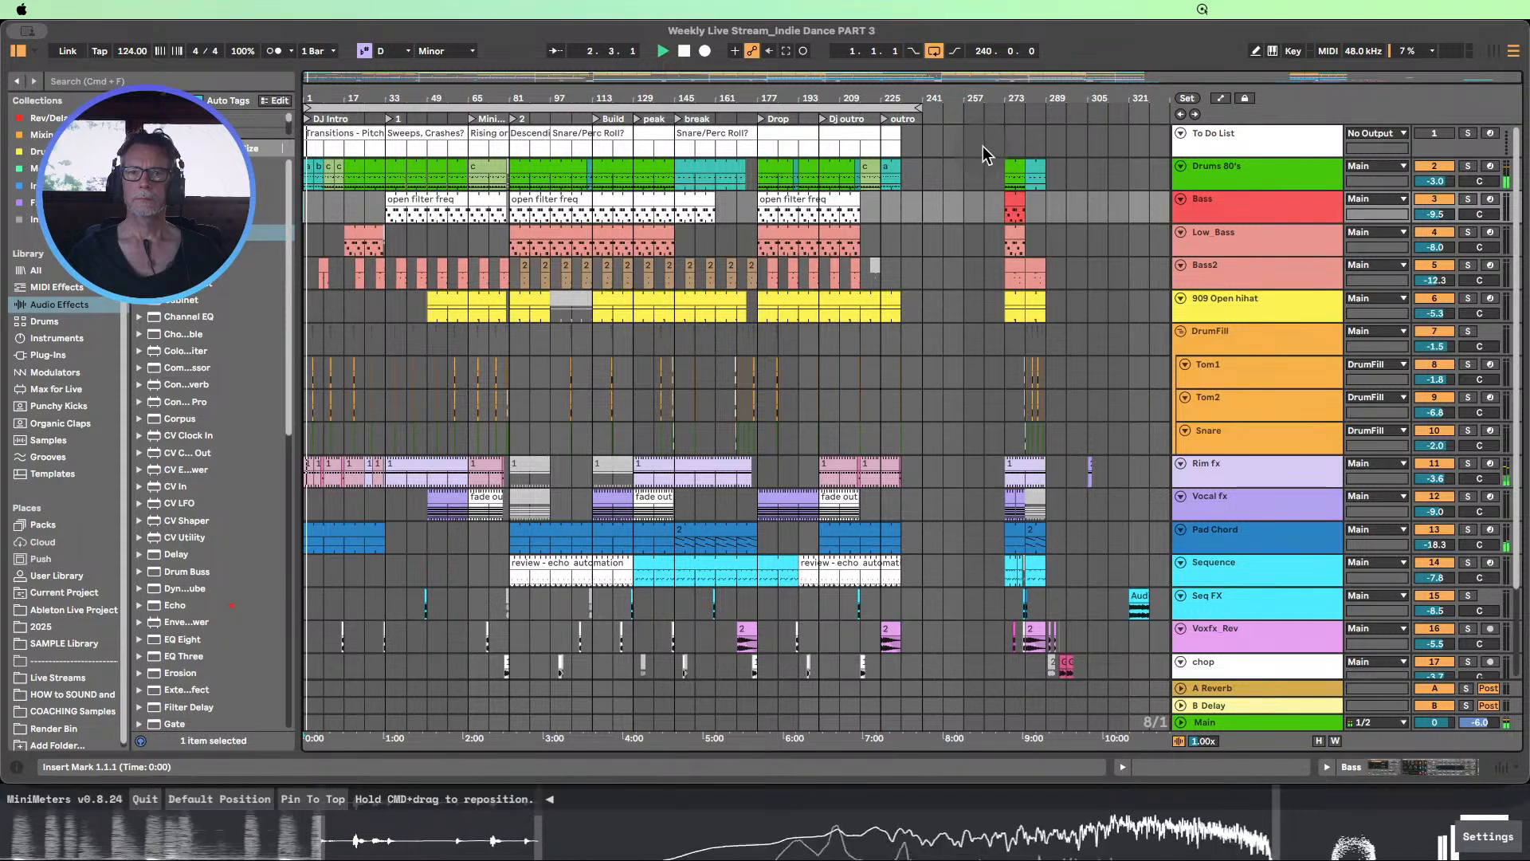
# Stop the playback and fit the whole arrangement in view
pyautogui.moveTo(870, 99); pyautogui.dragTo(1129, 124)
pyautogui.click(682, 53)
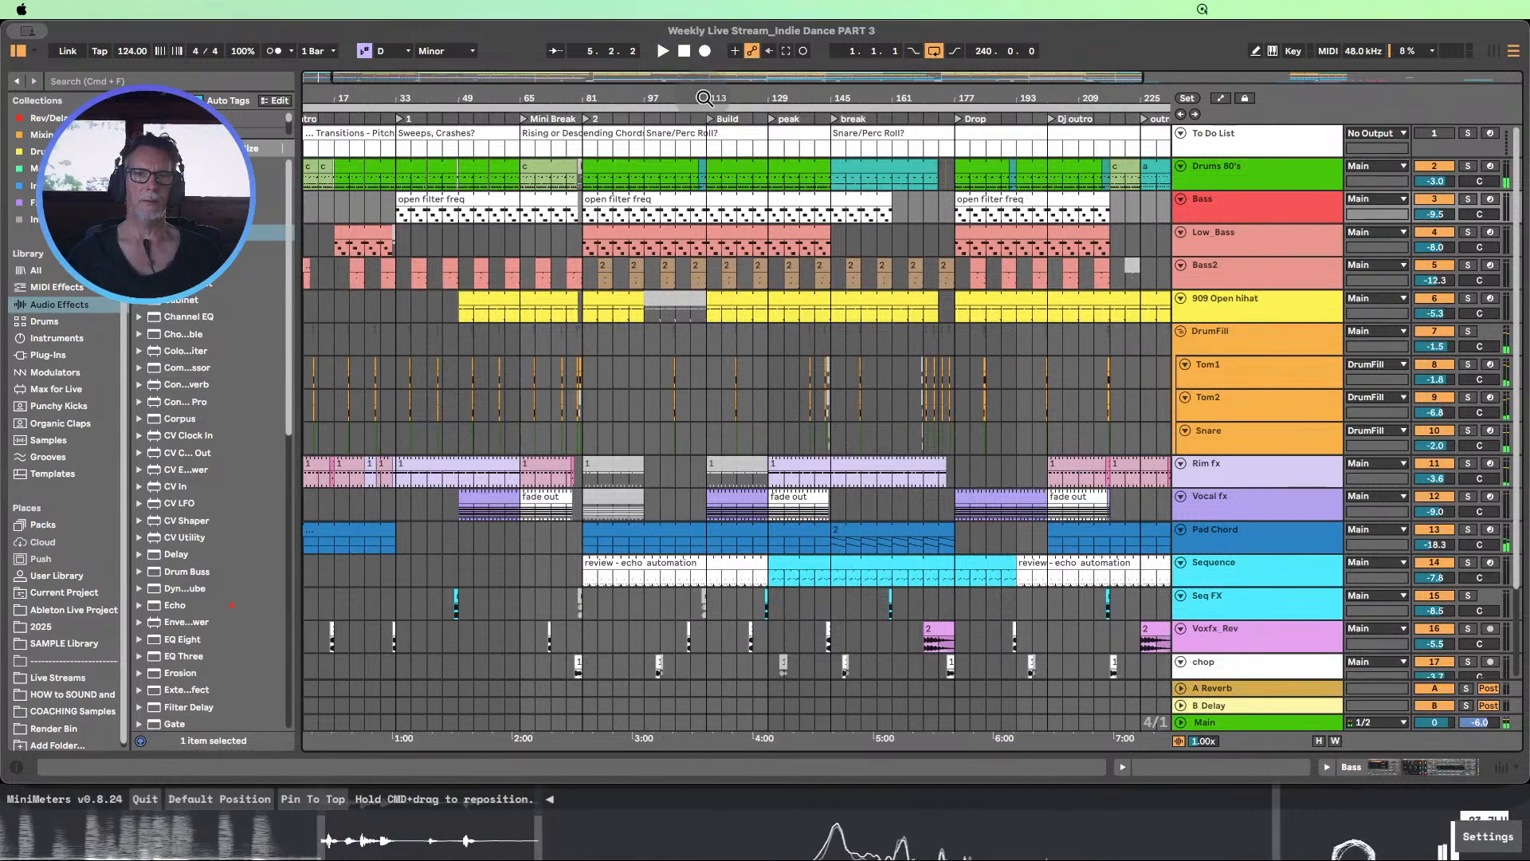
pyautogui.moveTo(701, 100); pyautogui.dragTo(612, 81)
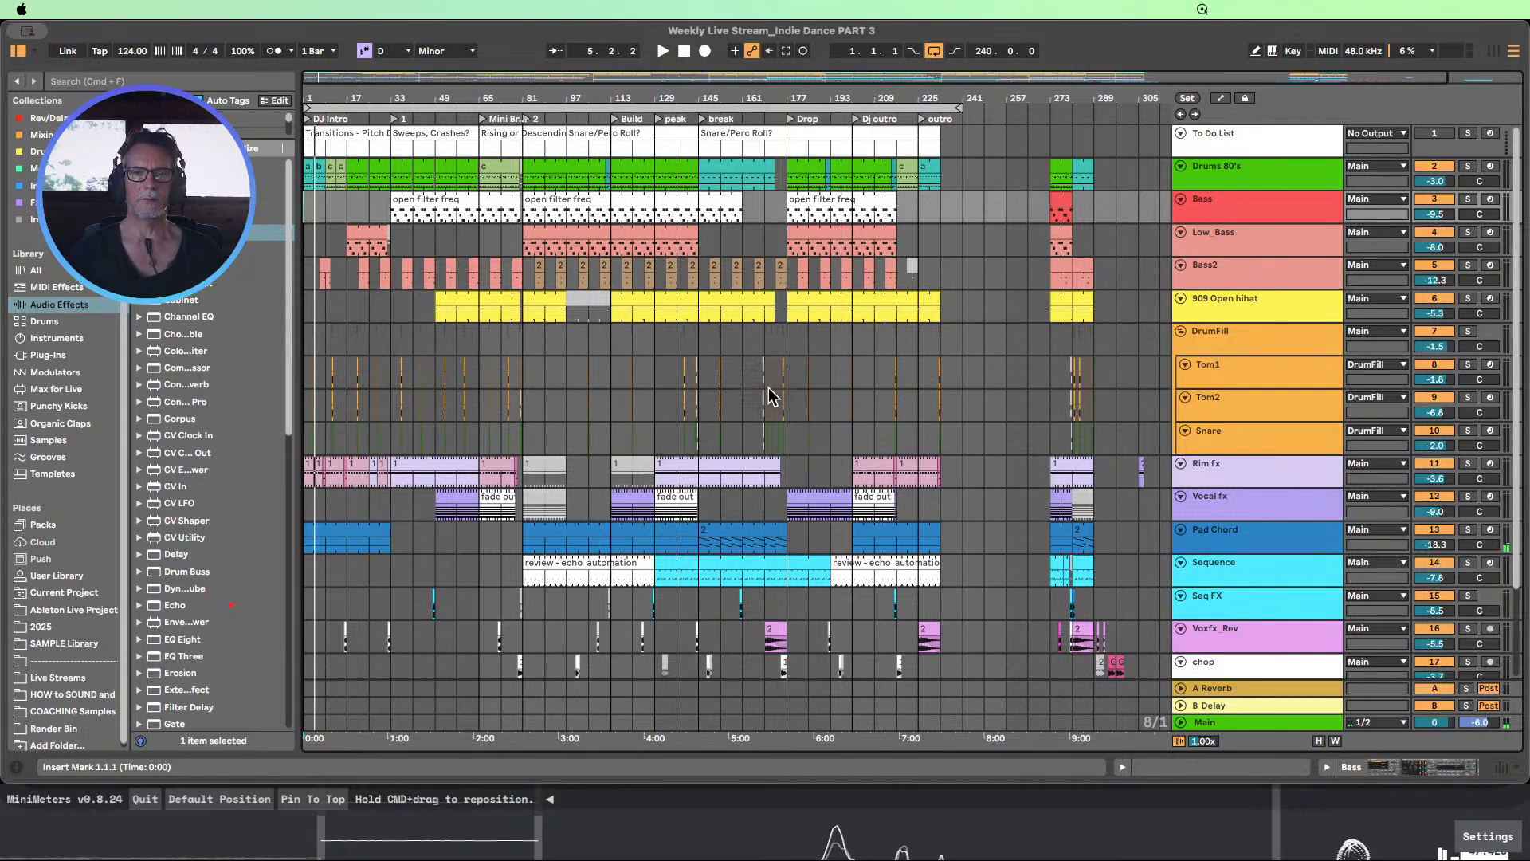
# Move the leftover clips after the outro, on tracks Drums 80's to chop, from bar 273 to bar 305
pyautogui.scroll(-1, 770, 396)
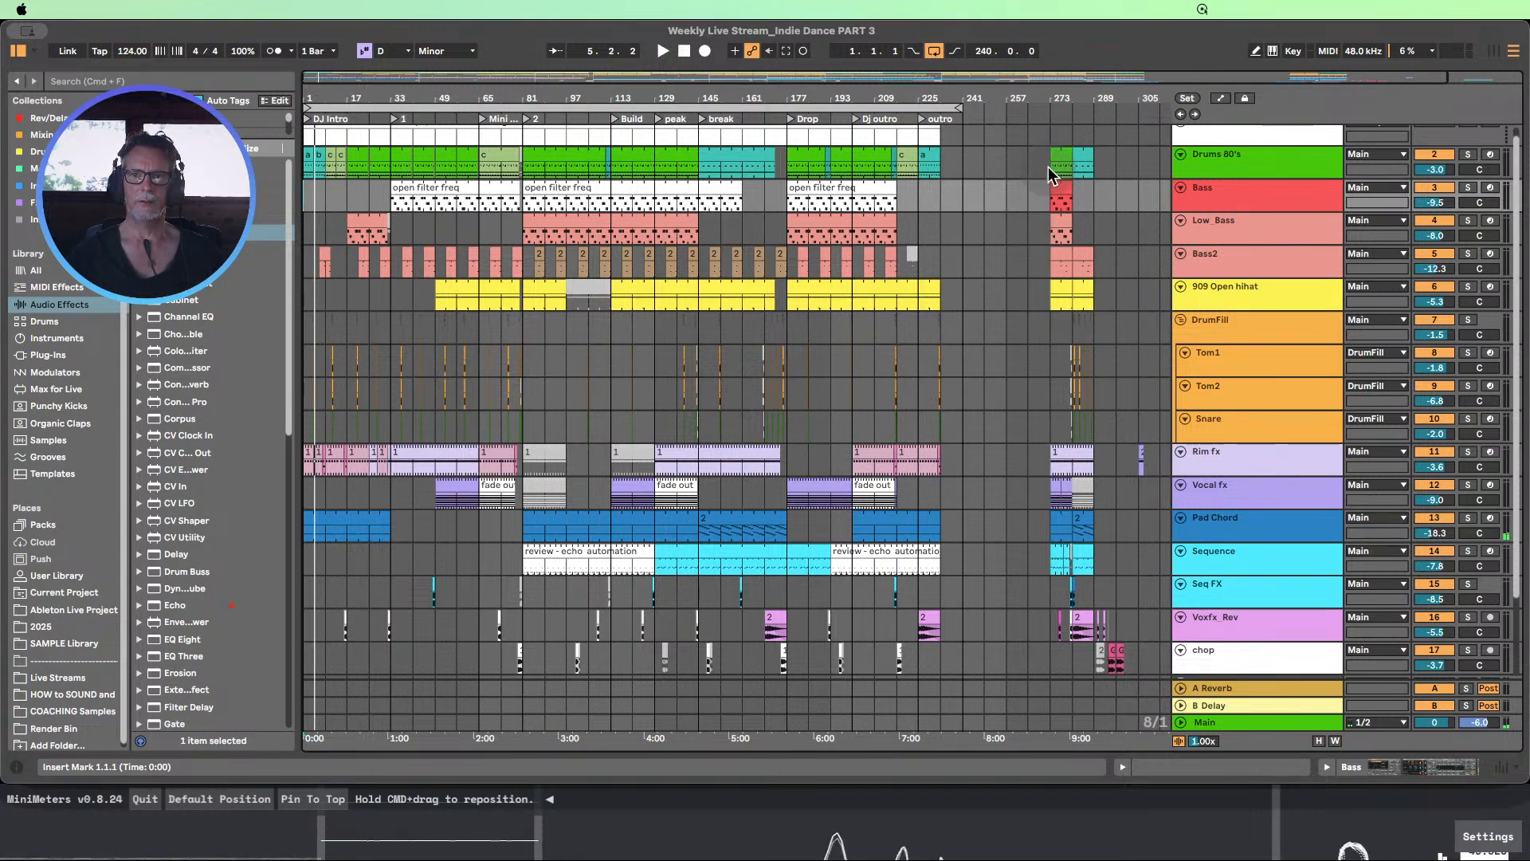
pyautogui.moveTo(1051, 174); pyautogui.dragTo(1139, 652)
pyautogui.scroll(3, 1092, 280)
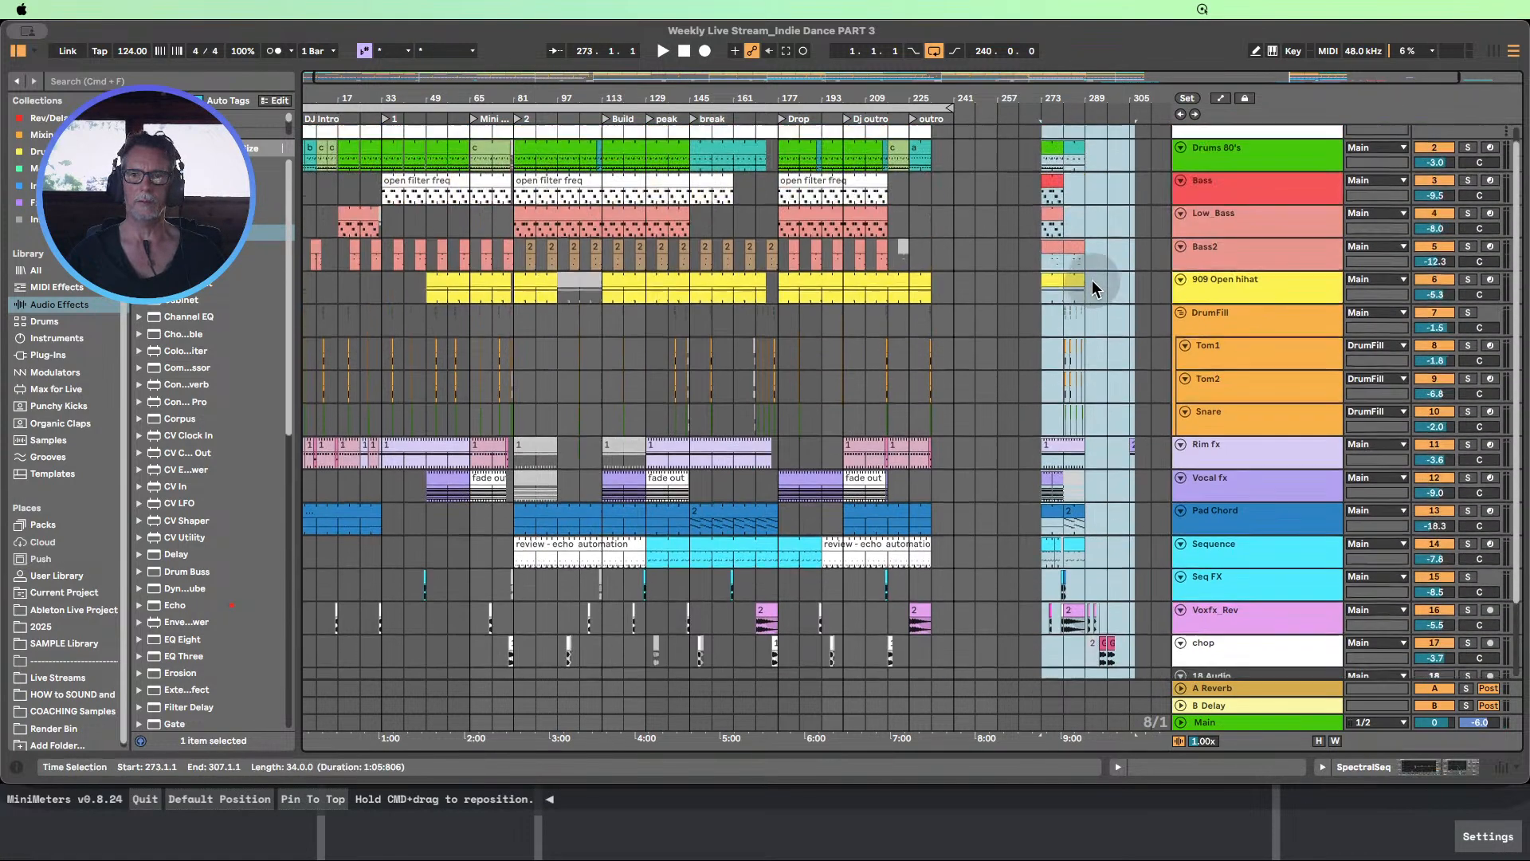
pyautogui.scroll(1, 1092, 280)
pyautogui.click(1035, 152)
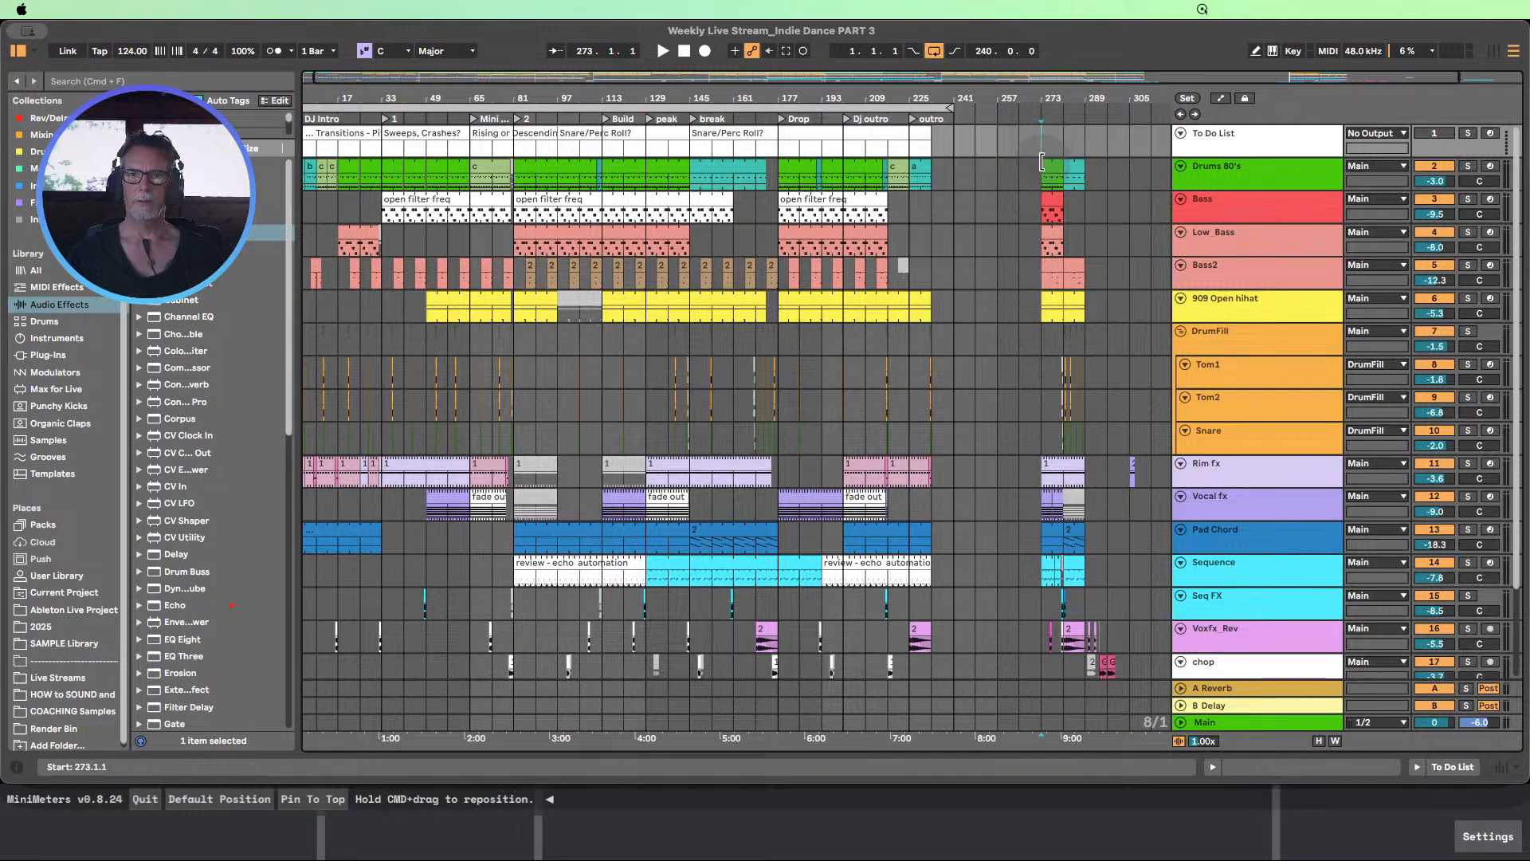
pyautogui.moveTo(1041, 177); pyautogui.dragTo(1057, 507)
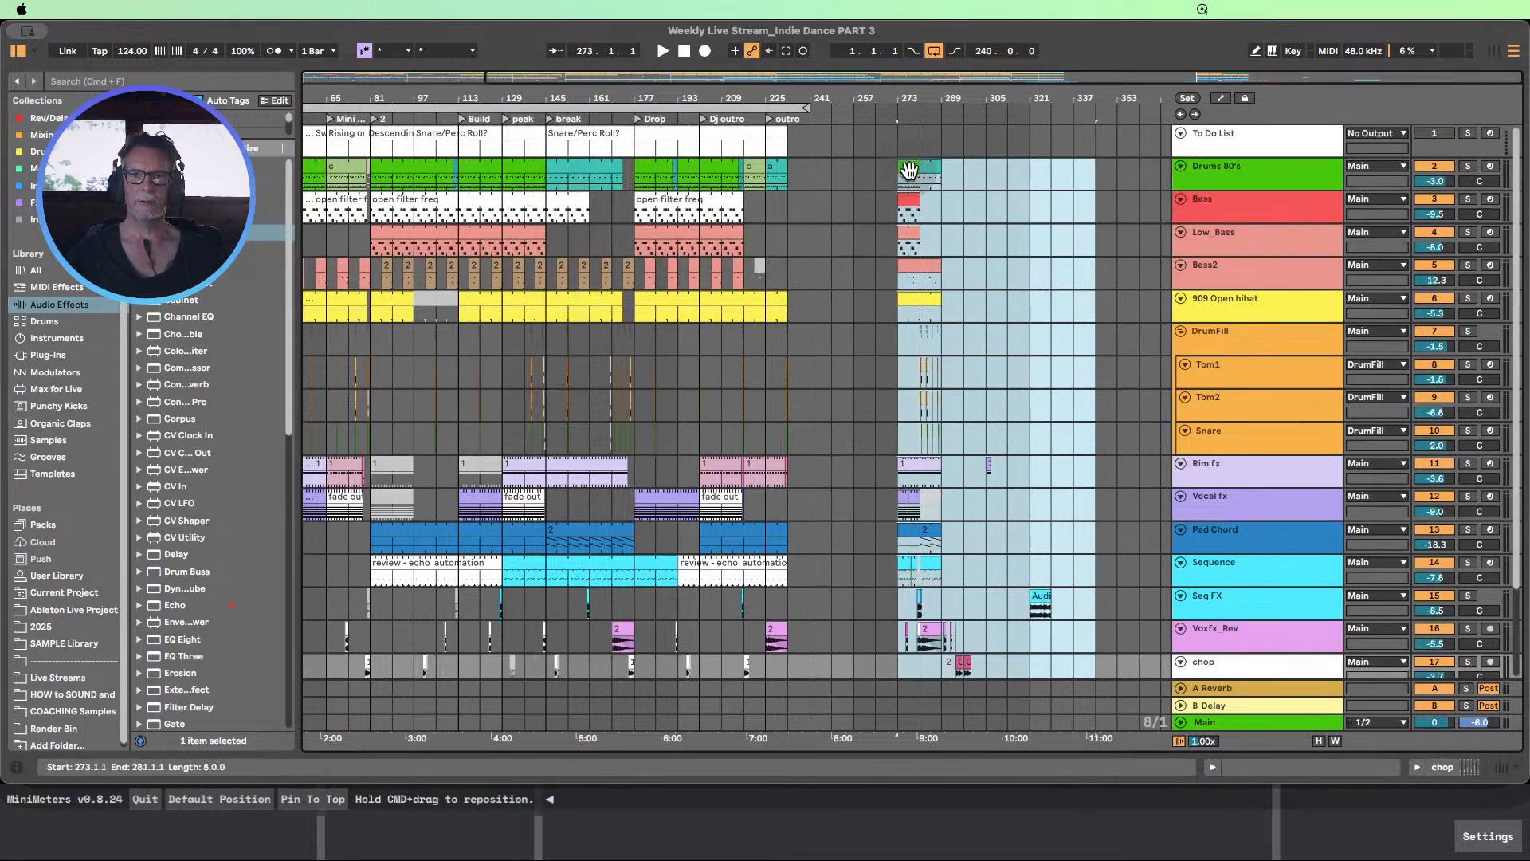
pyautogui.moveTo(906, 171); pyautogui.dragTo(992, 172)
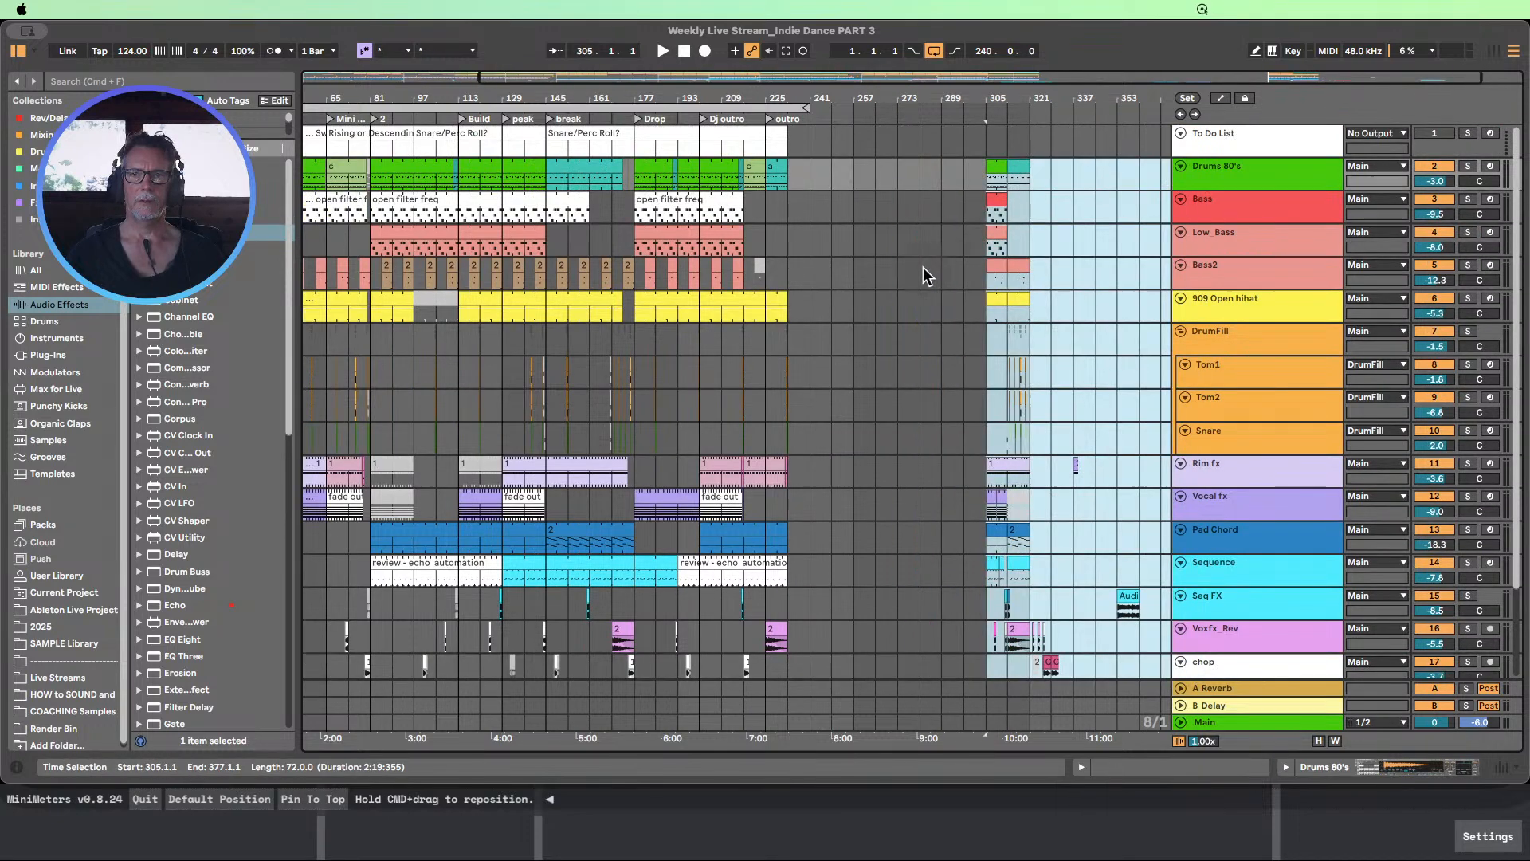
# Delete the SpectralSeq track
pyautogui.scroll(-3, 923, 266)
pyautogui.scroll(1, 923, 266)
pyautogui.scroll(-1, 925, 271)
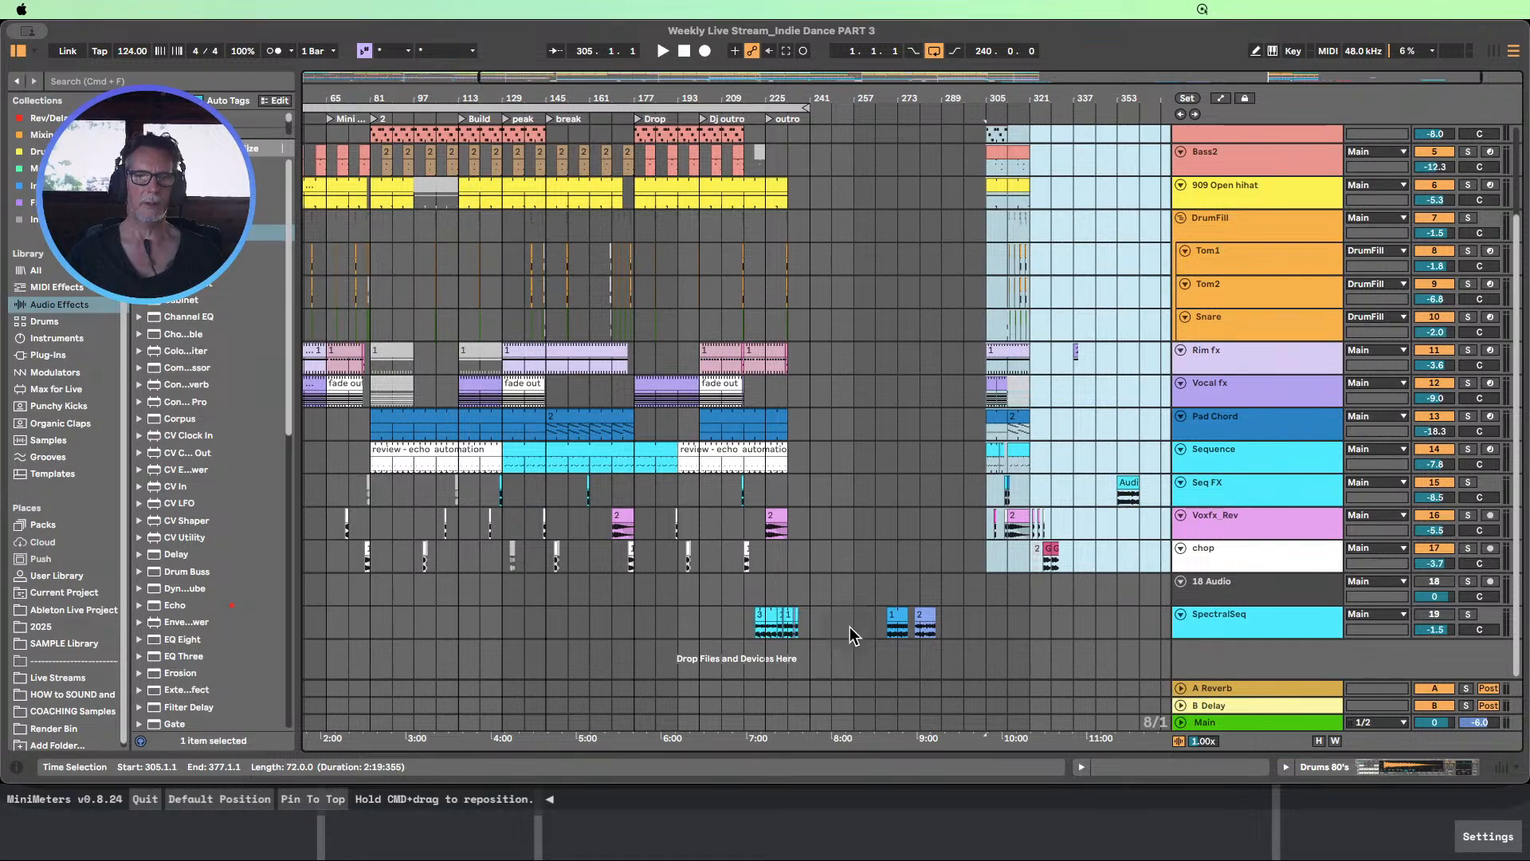
pyautogui.click(1214, 626)
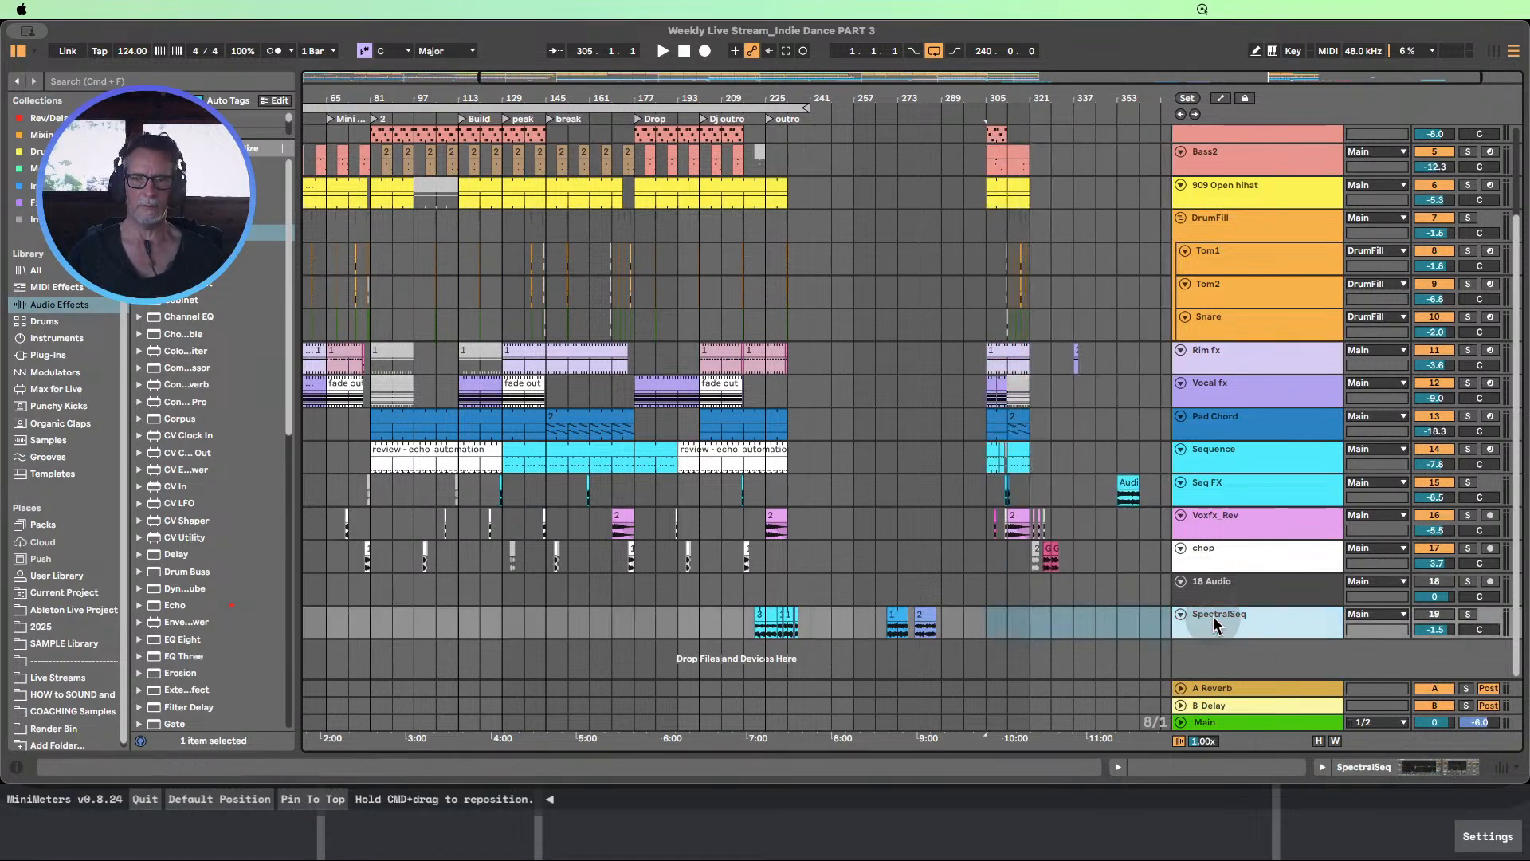
pyautogui.press('Delete')
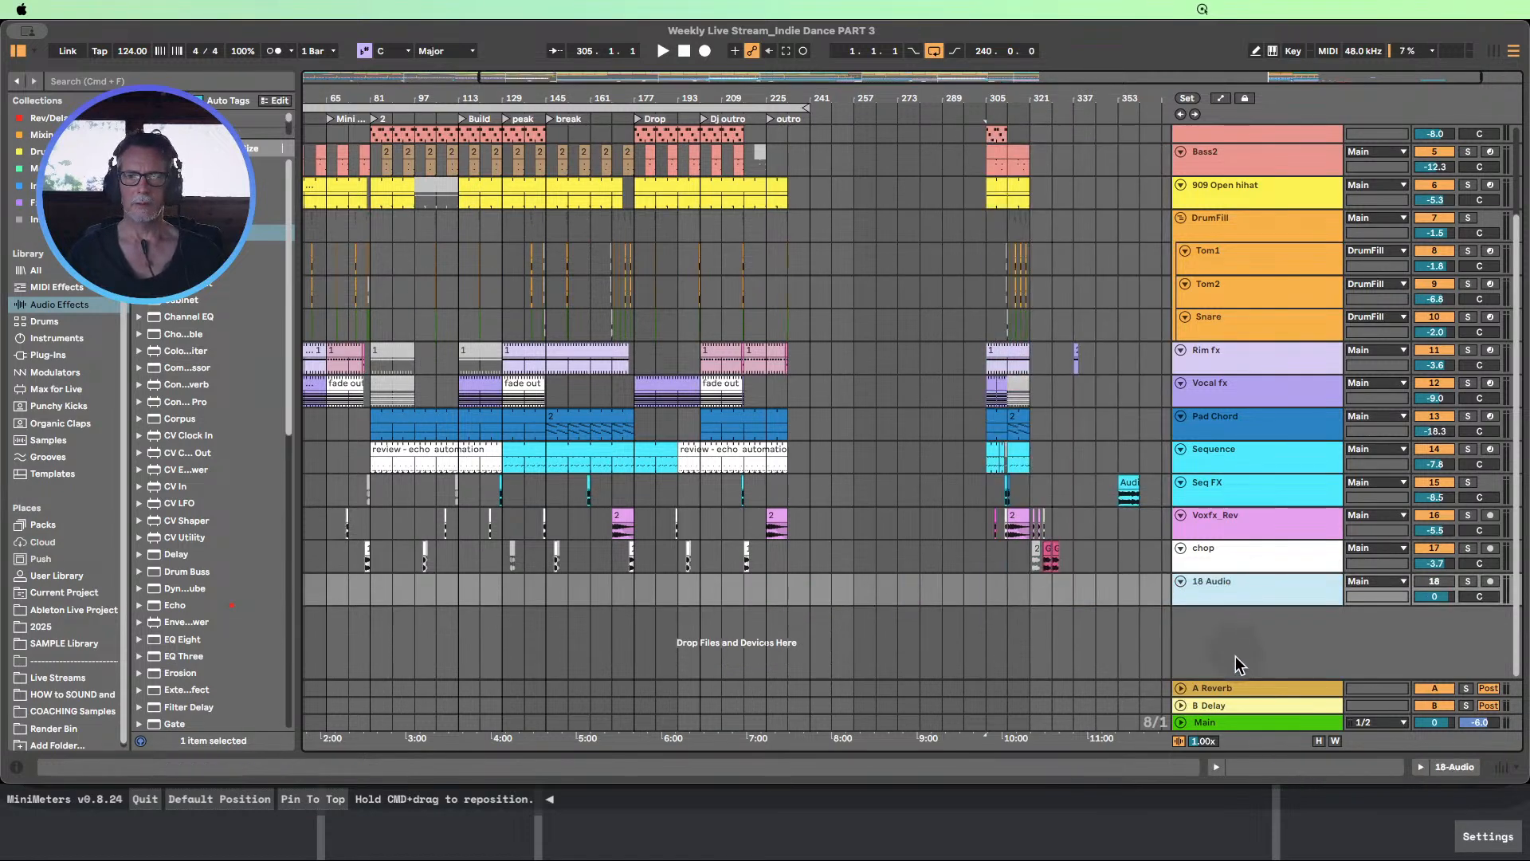
# Return the playback position to bar 1 with the full arrangement in view
pyautogui.moveTo(985, 97); pyautogui.dragTo(983, 78)
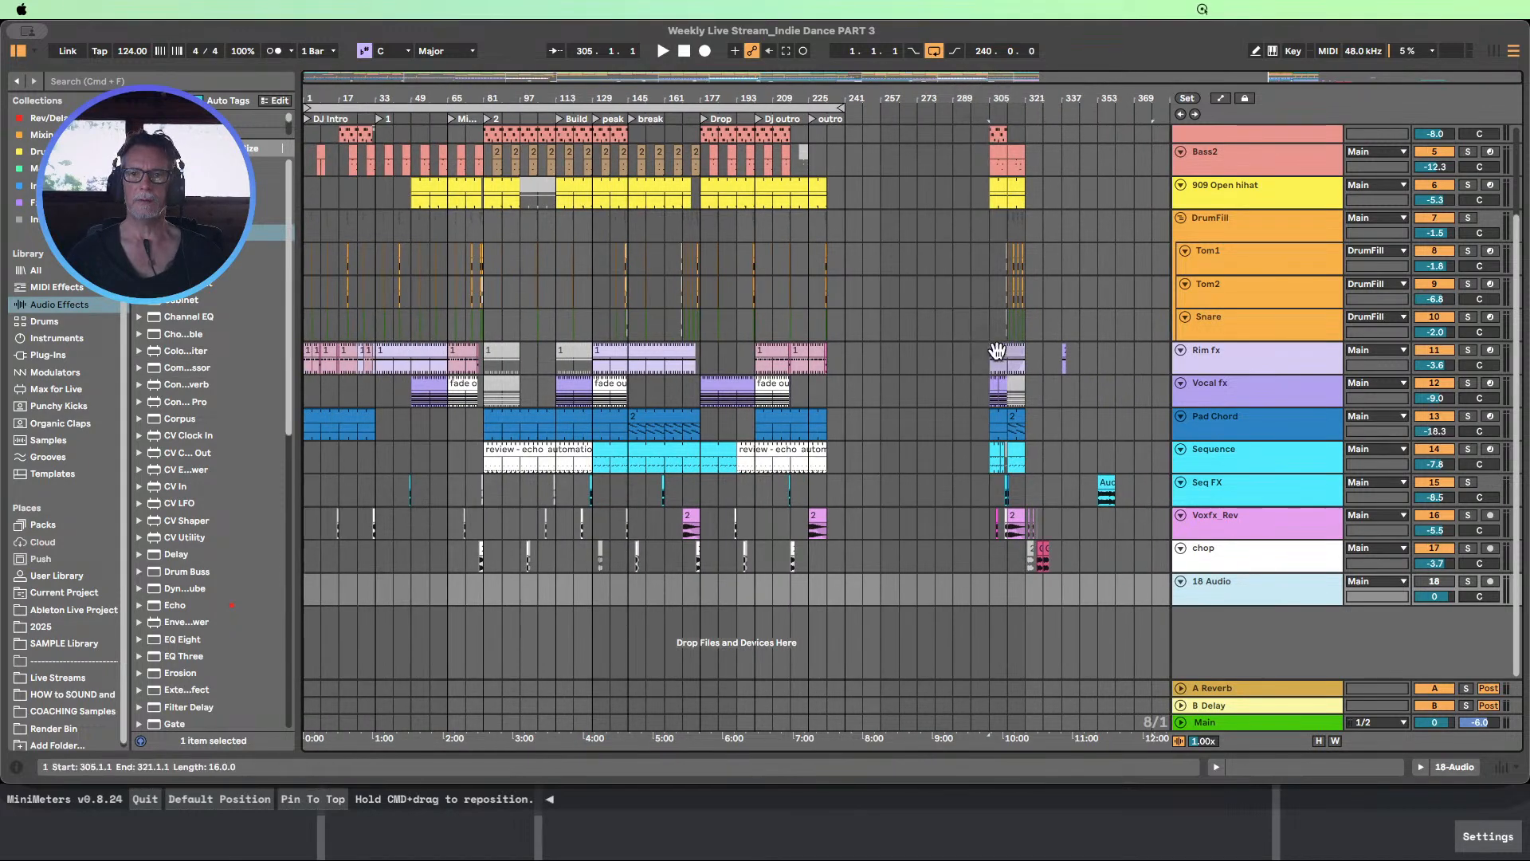
pyautogui.scroll(3, 1008, 365)
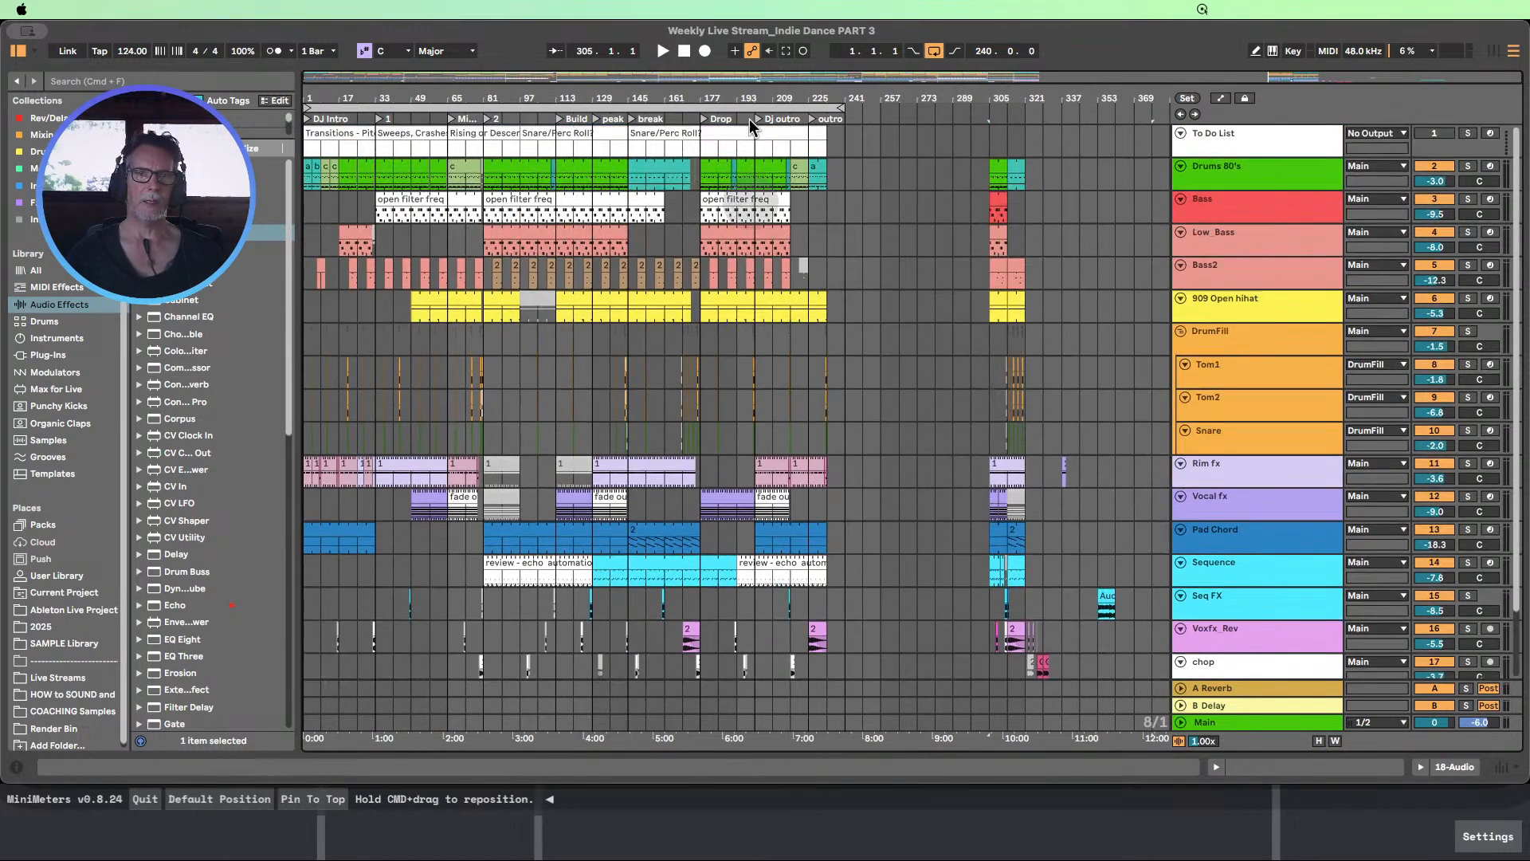
pyautogui.click(687, 53)
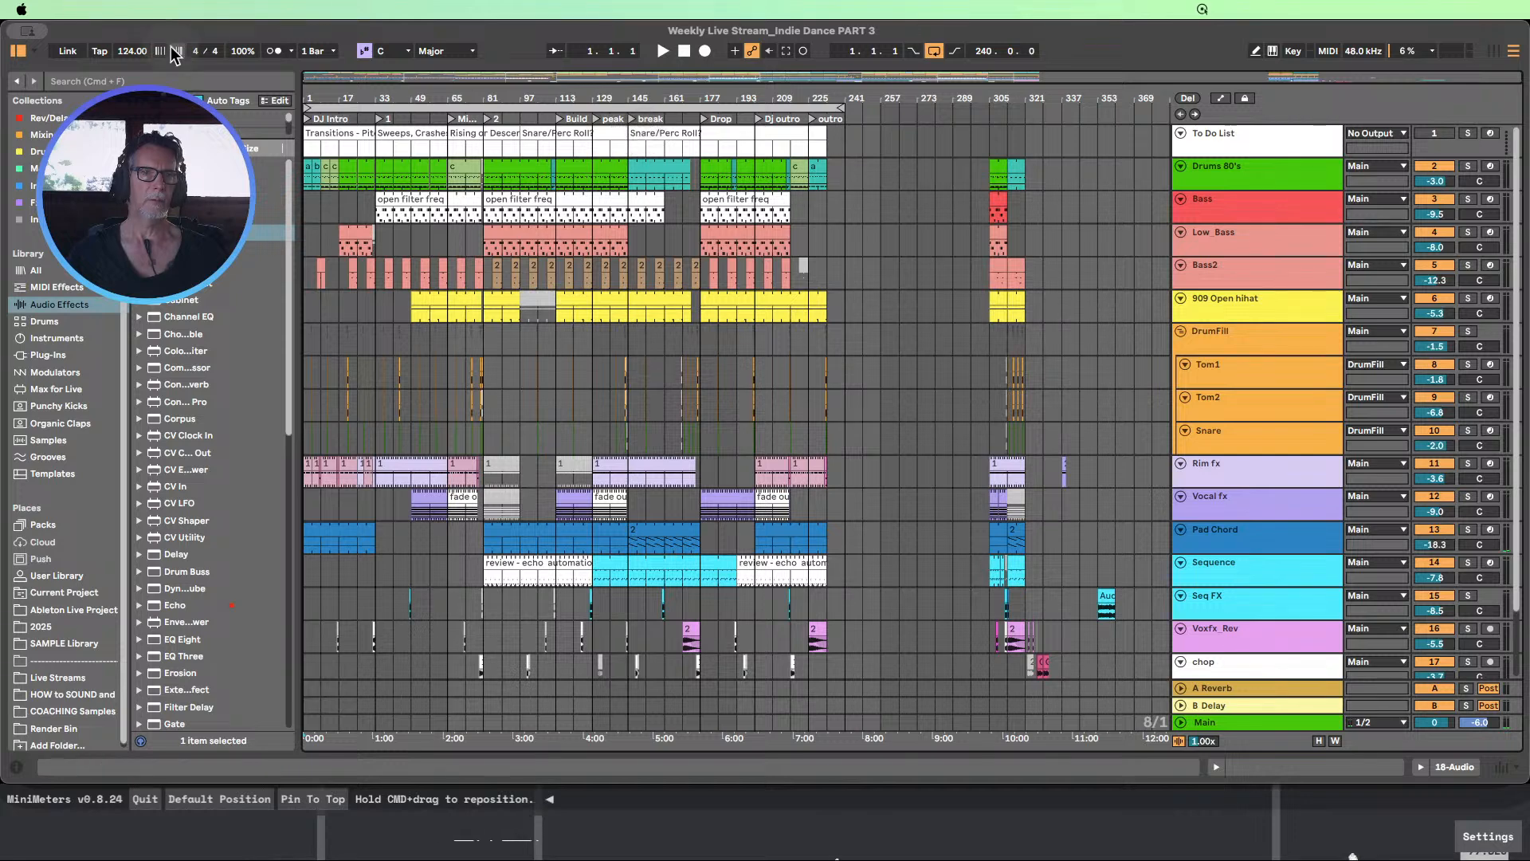
# Save the Live Set under a new name ending in "Indie Dance PART 4" in the same project folder
pyautogui.click(87, 13)
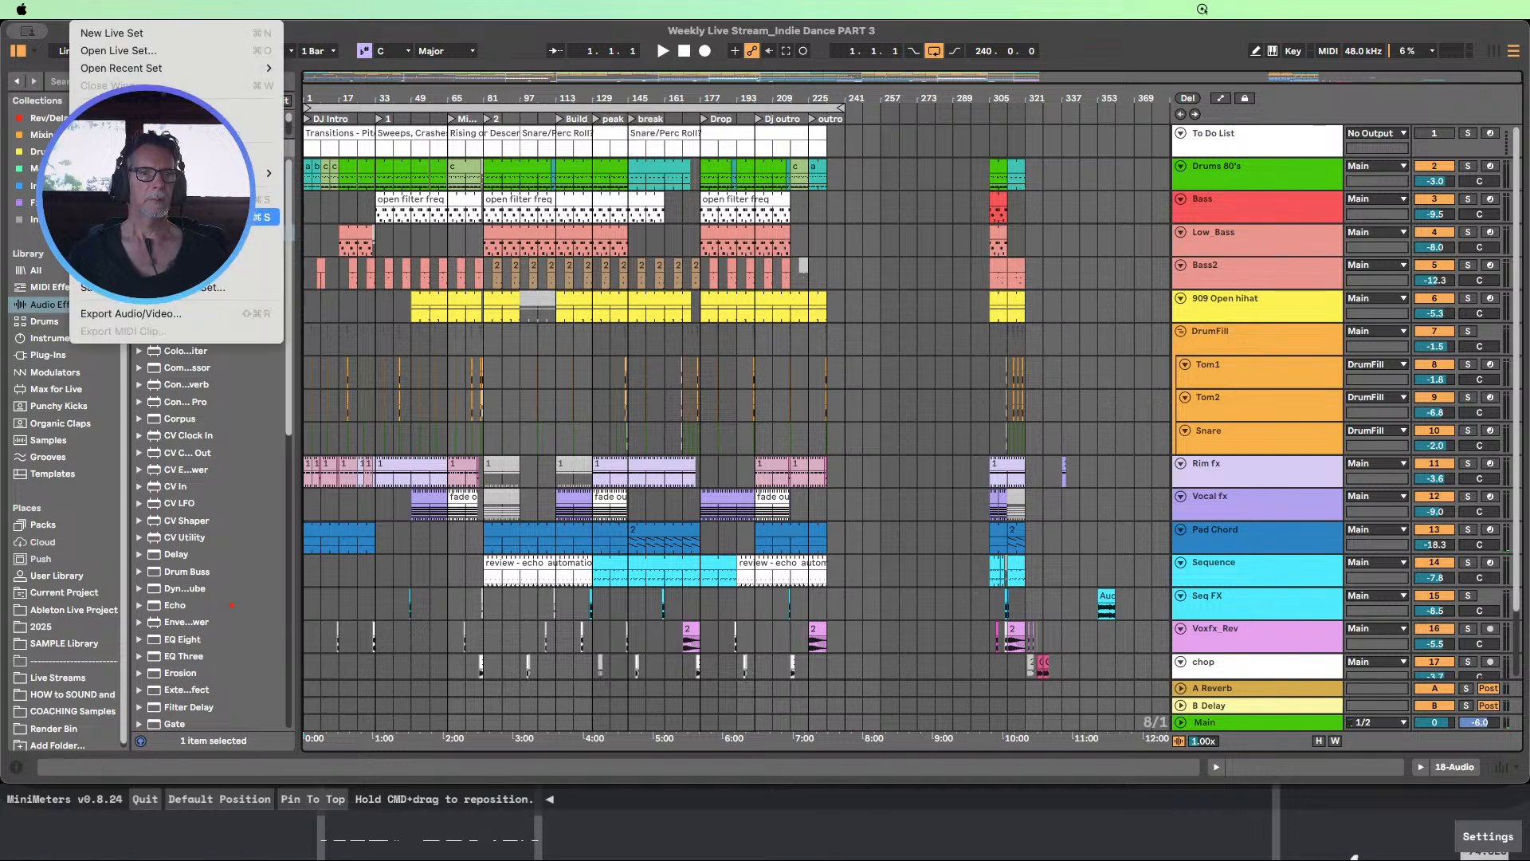
pyautogui.click(131, 218)
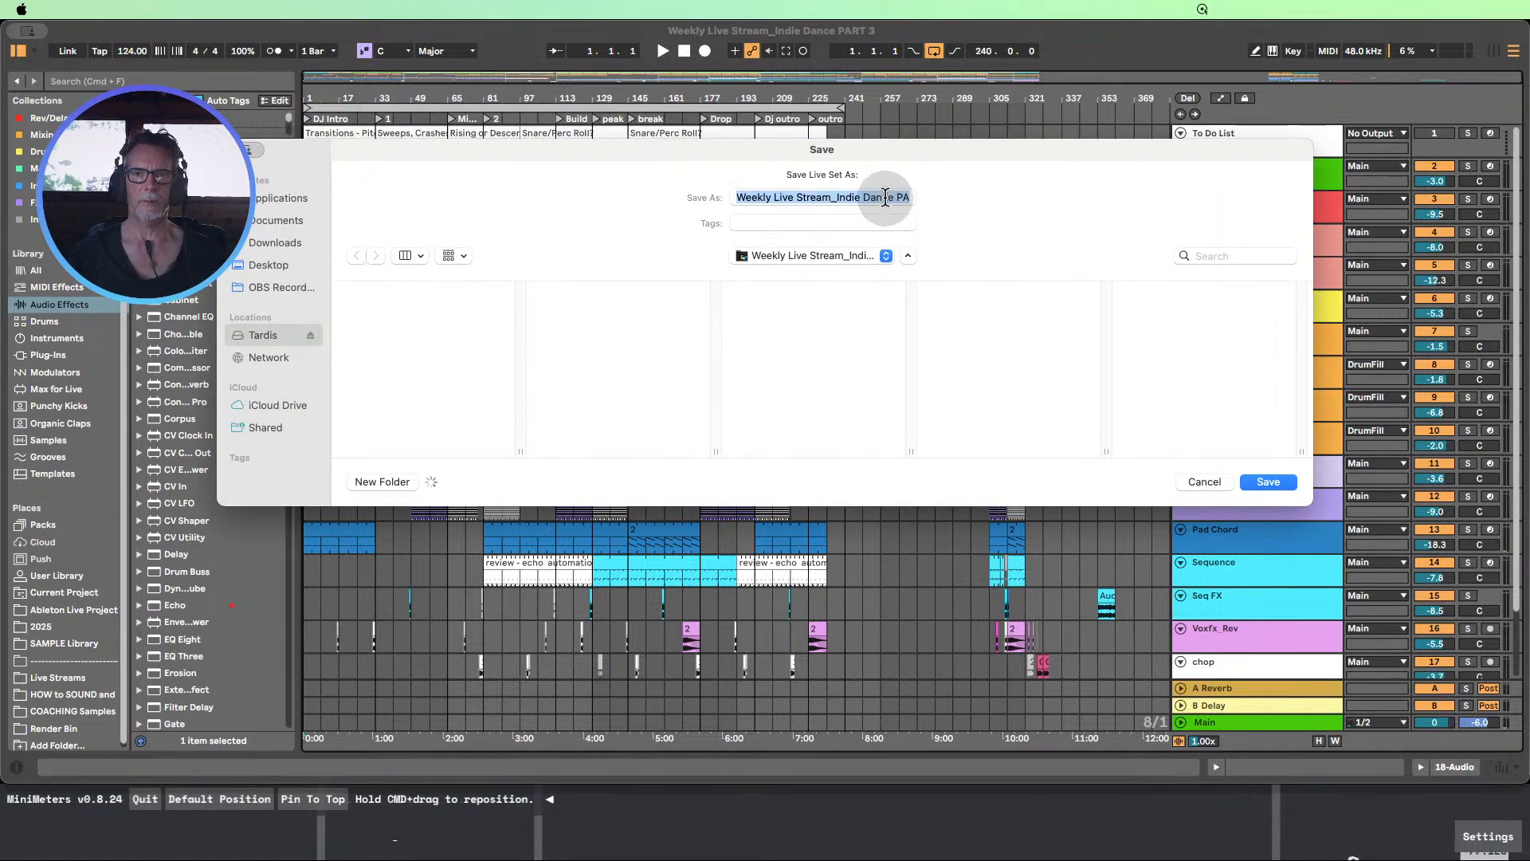
pyautogui.click(885, 198)
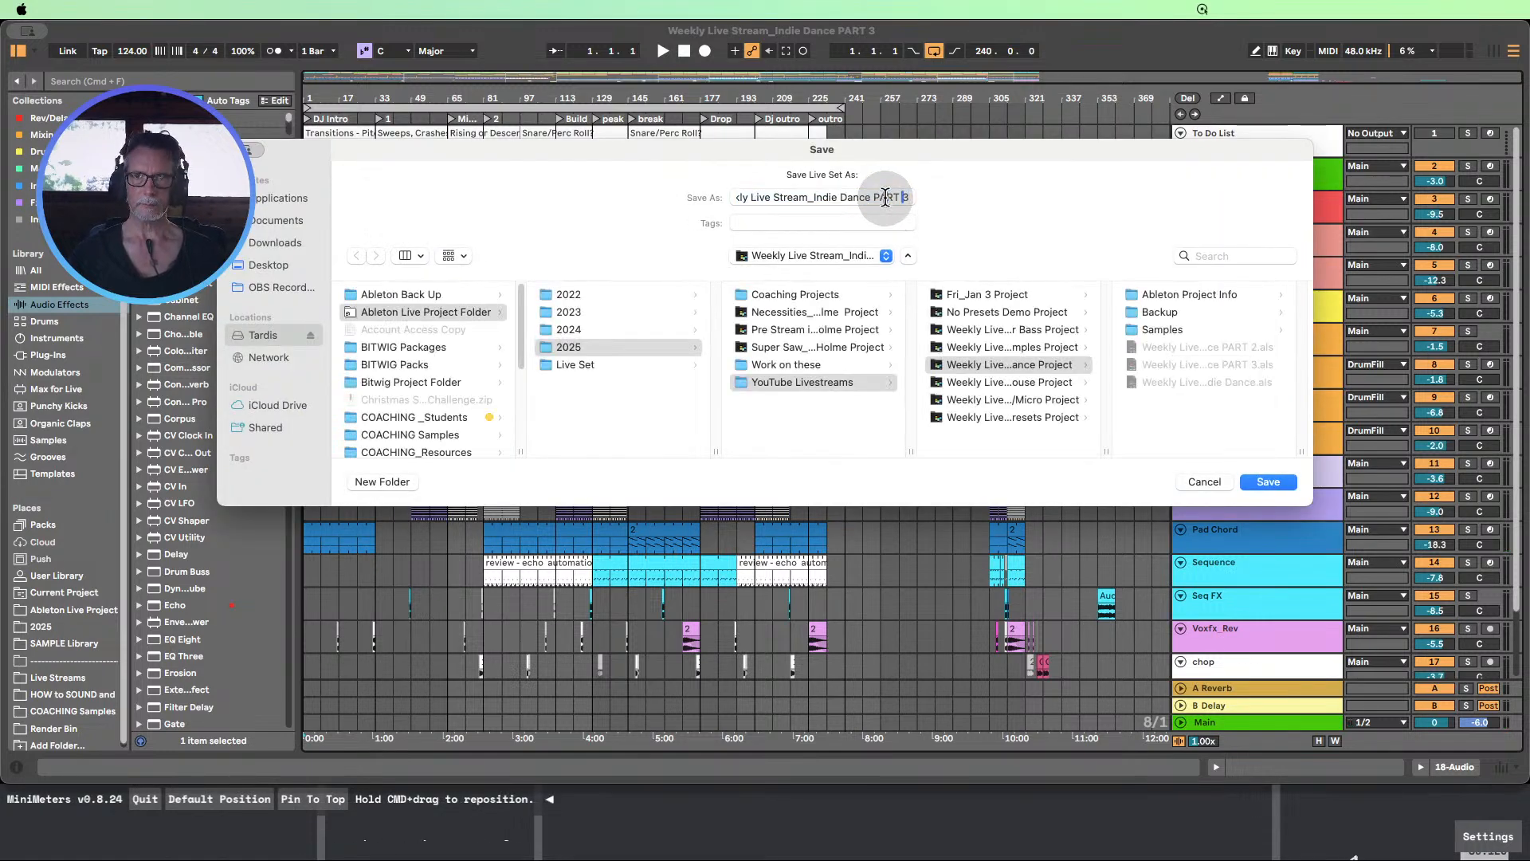
pyautogui.press('BackSpace')
pyautogui.write('4')
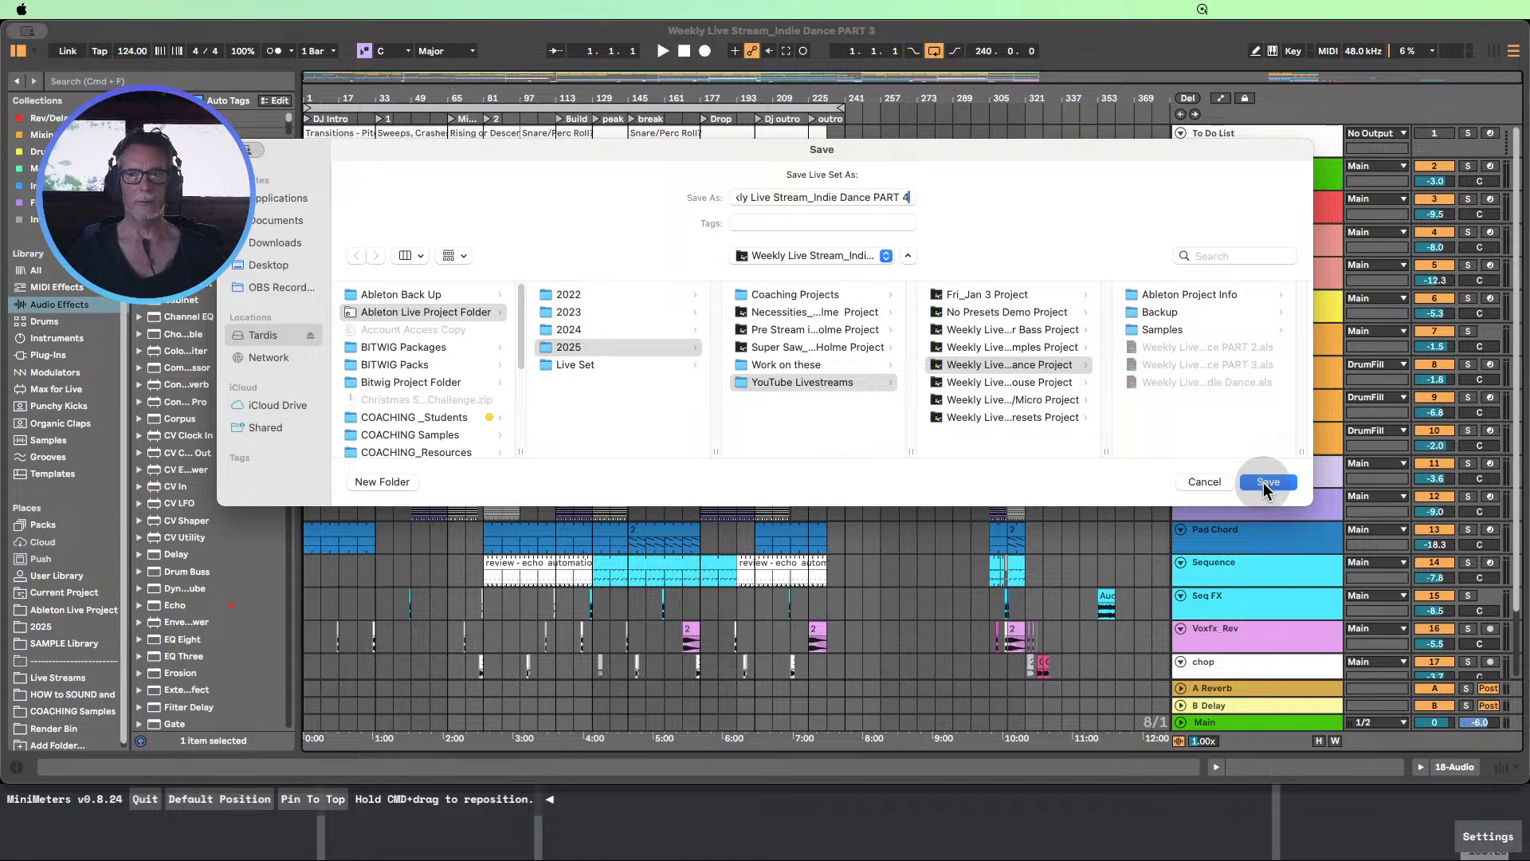
pyautogui.click(1265, 482)
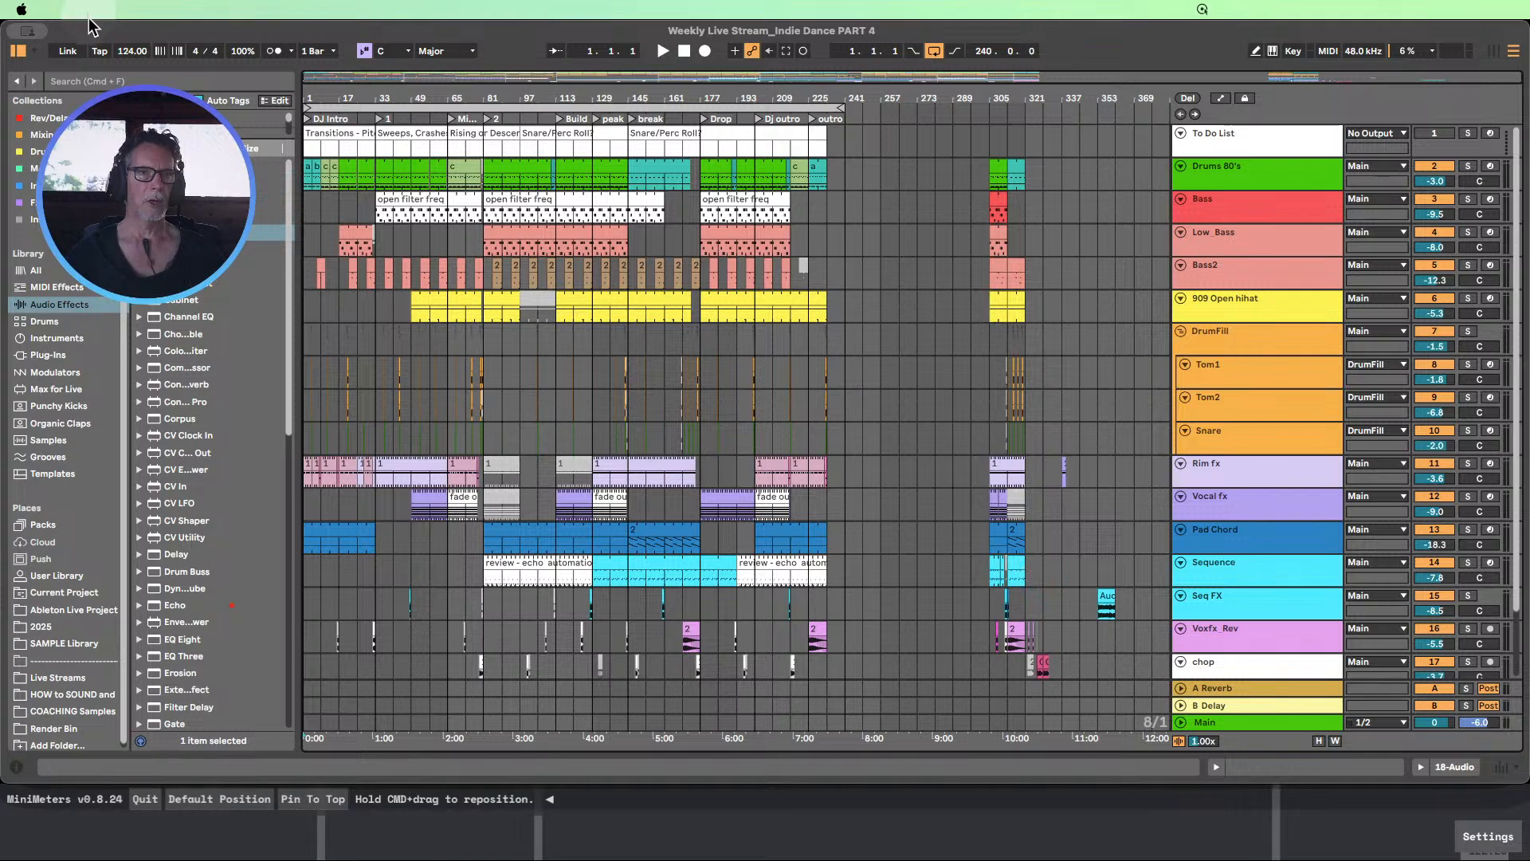
# Collect all external files into the project and save the set, accepting the offered collection options
pyautogui.click(89, 15)
pyautogui.click(119, 251)
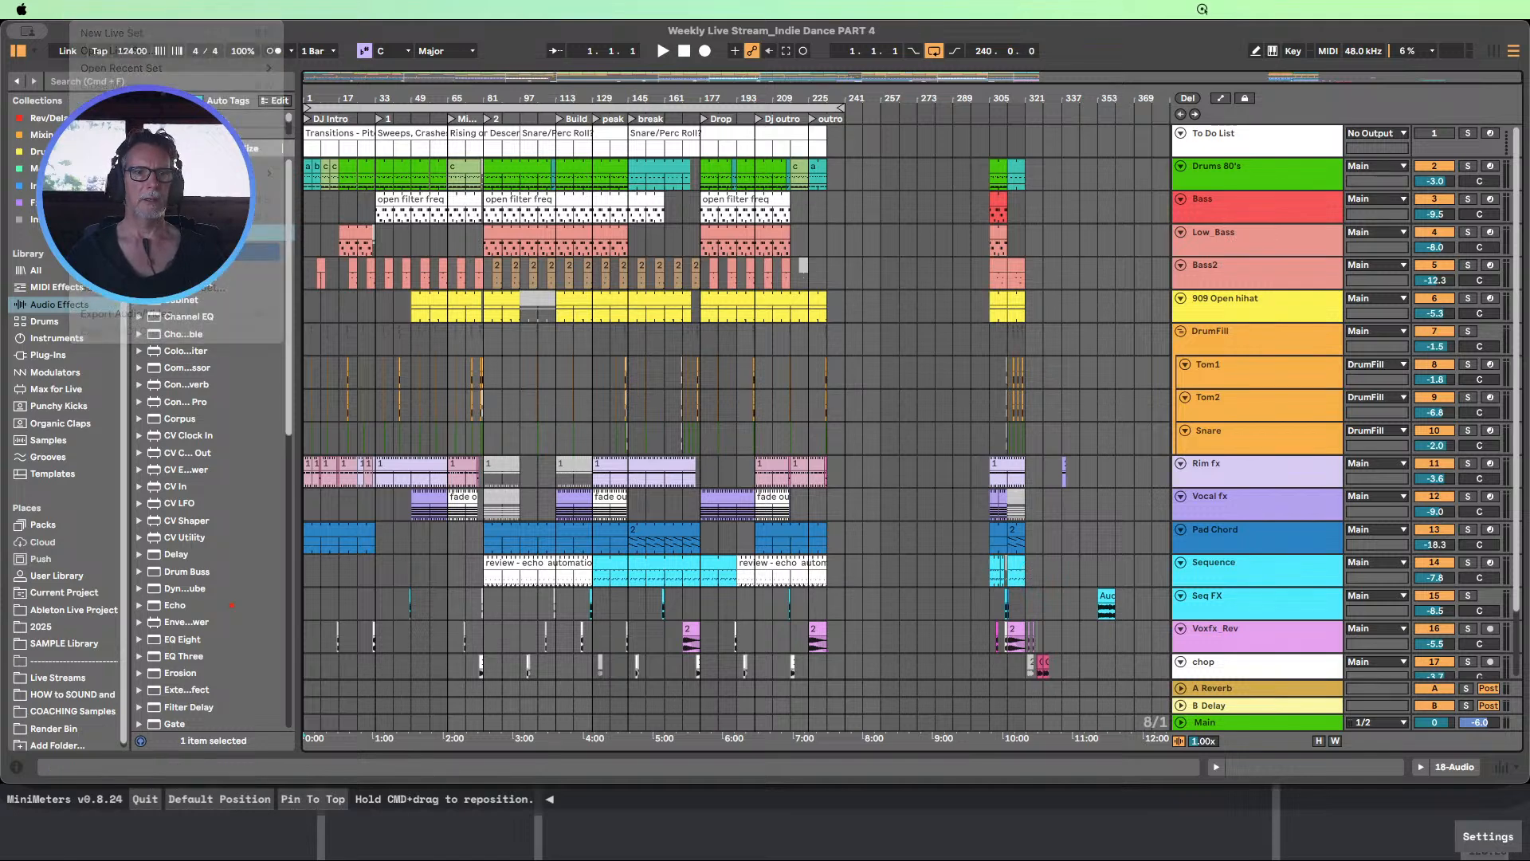
pyautogui.click(923, 490)
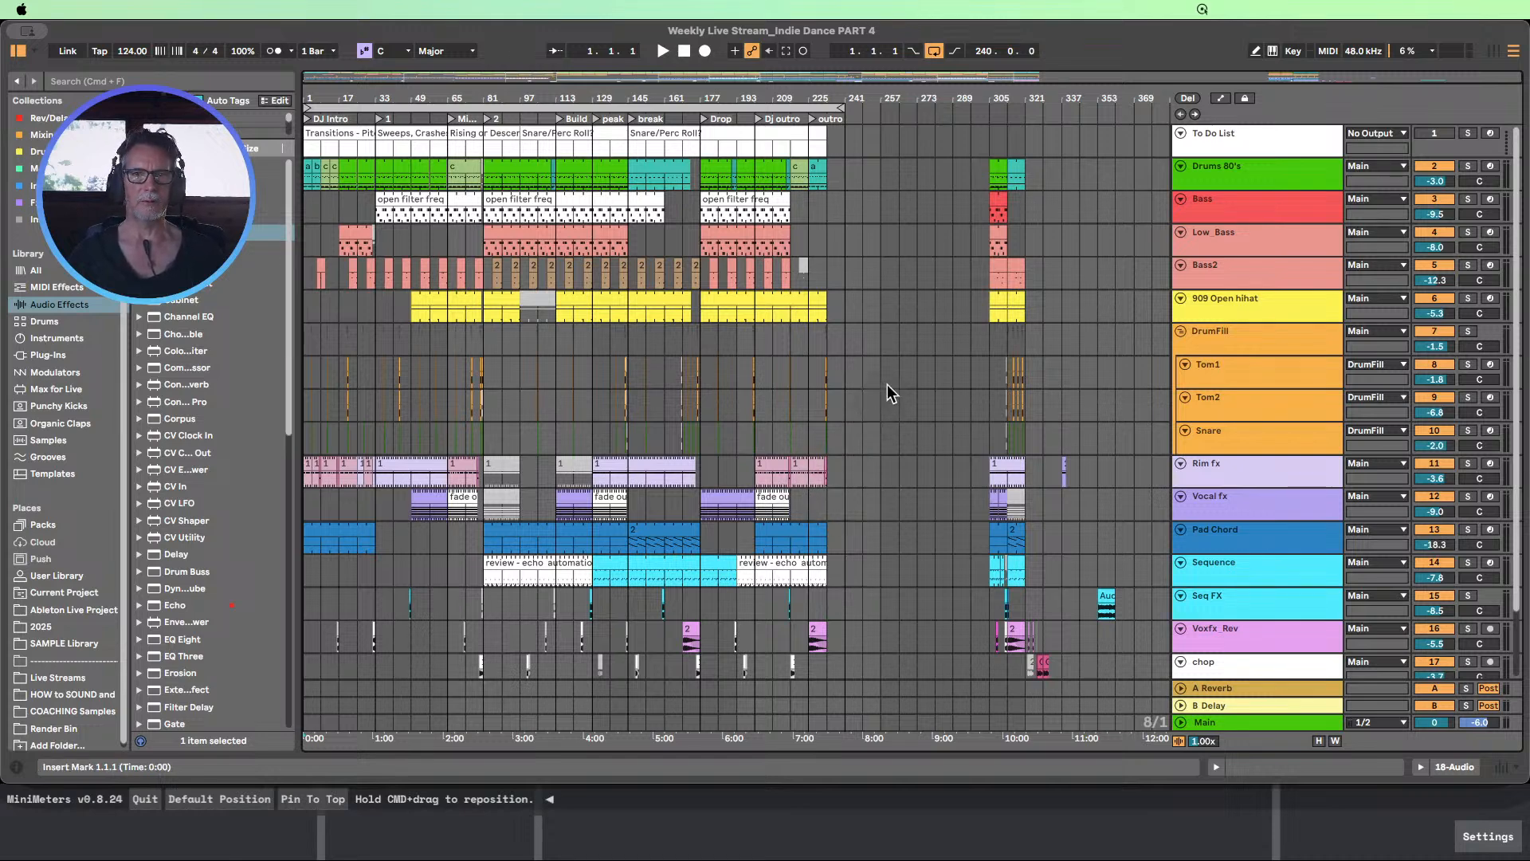
# Delete all leftover clips beyond the outro, from bar 289 to 361 on tracks Drums 80's to chop
pyautogui.moveTo(887, 105); pyautogui.dragTo(932, 308)
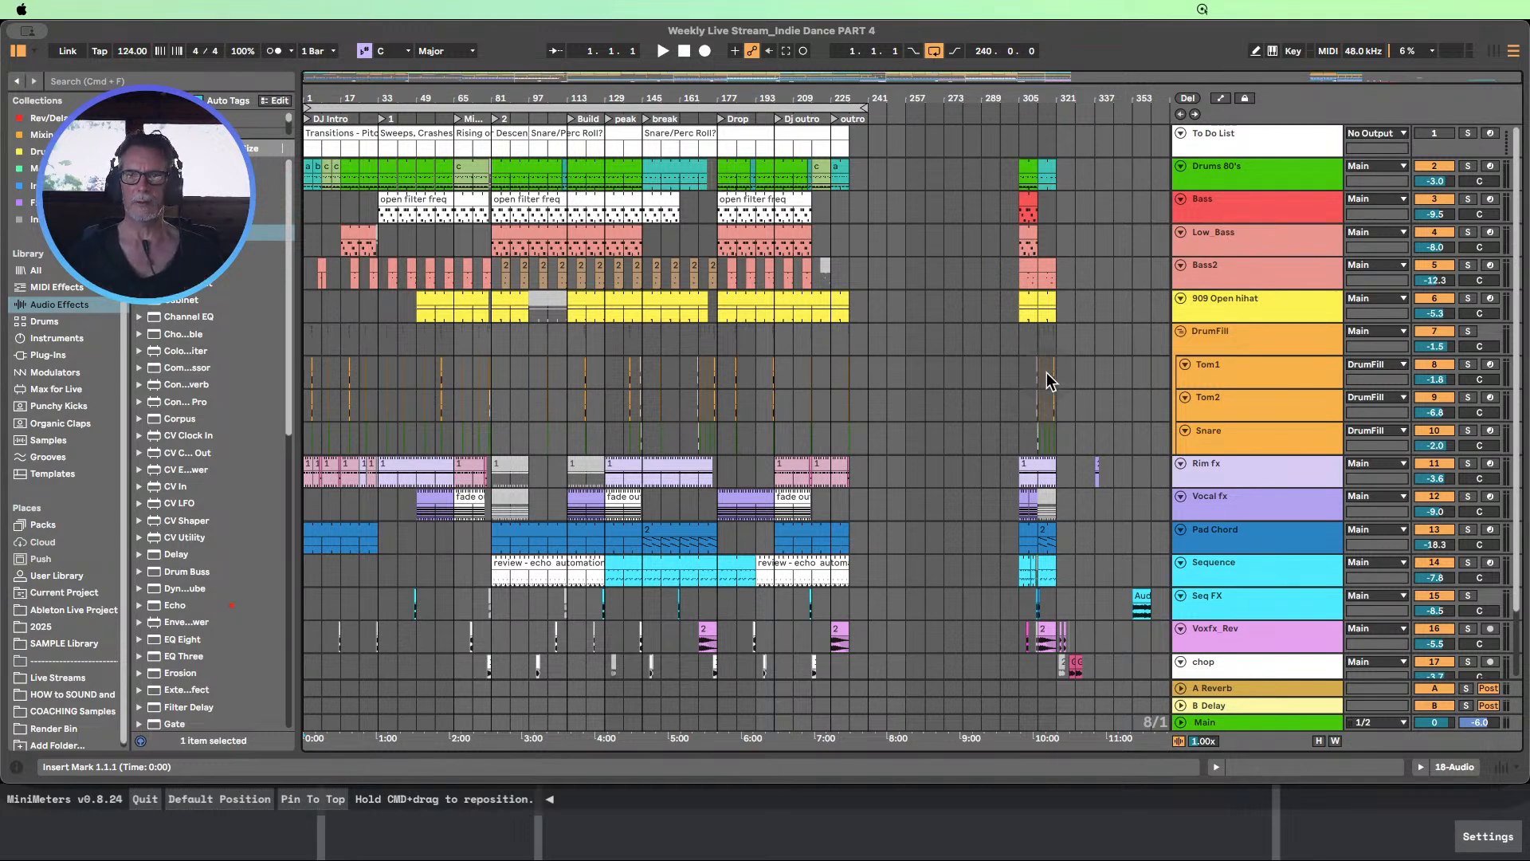
pyautogui.moveTo(1020, 173); pyautogui.dragTo(1119, 453)
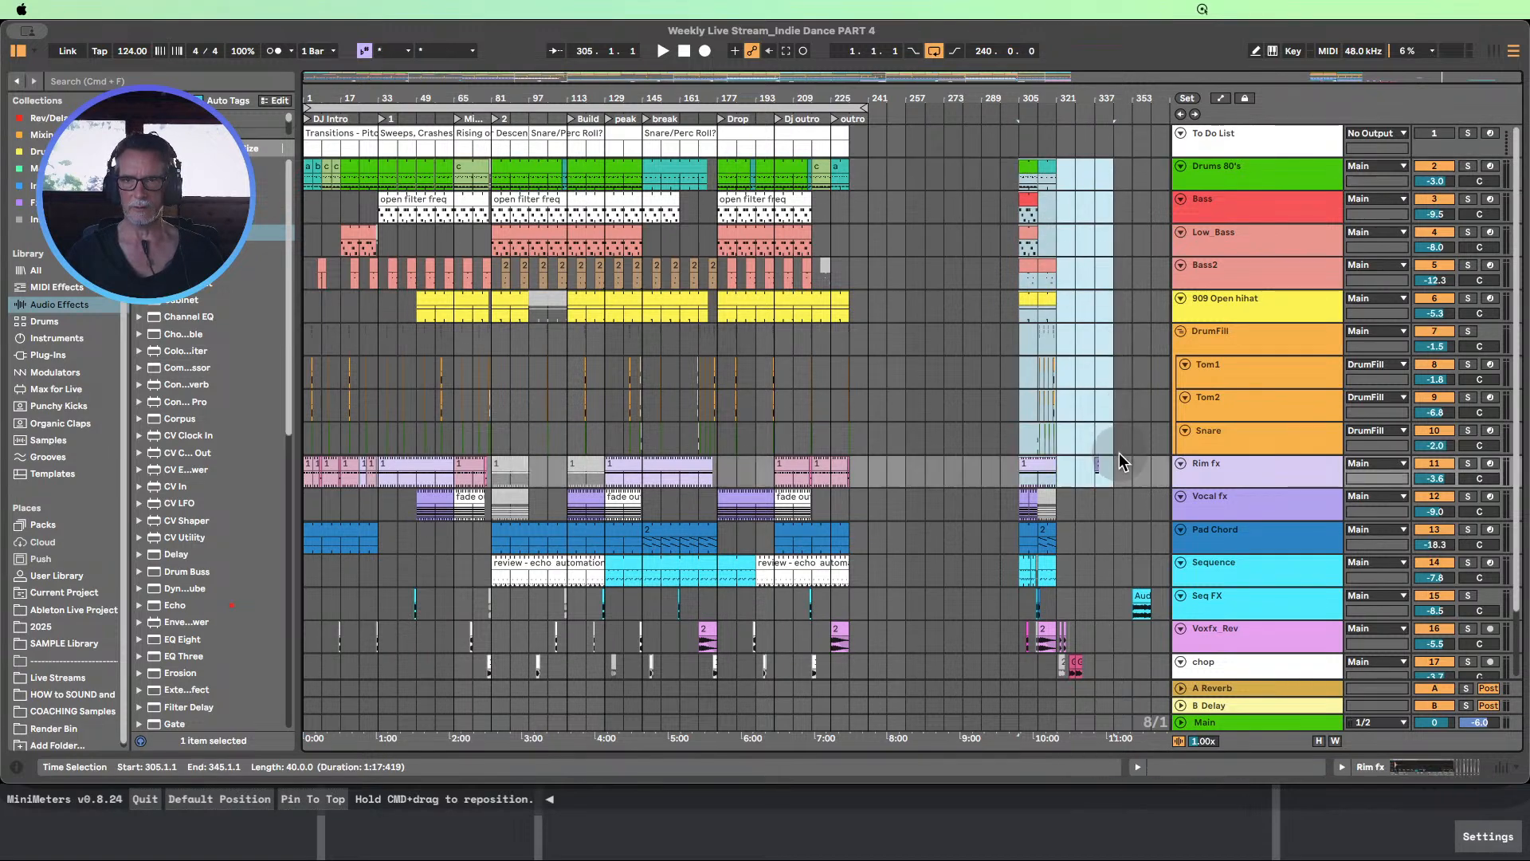
pyautogui.moveTo(1156, 663); pyautogui.dragTo(978, 156)
pyautogui.press('Delete')
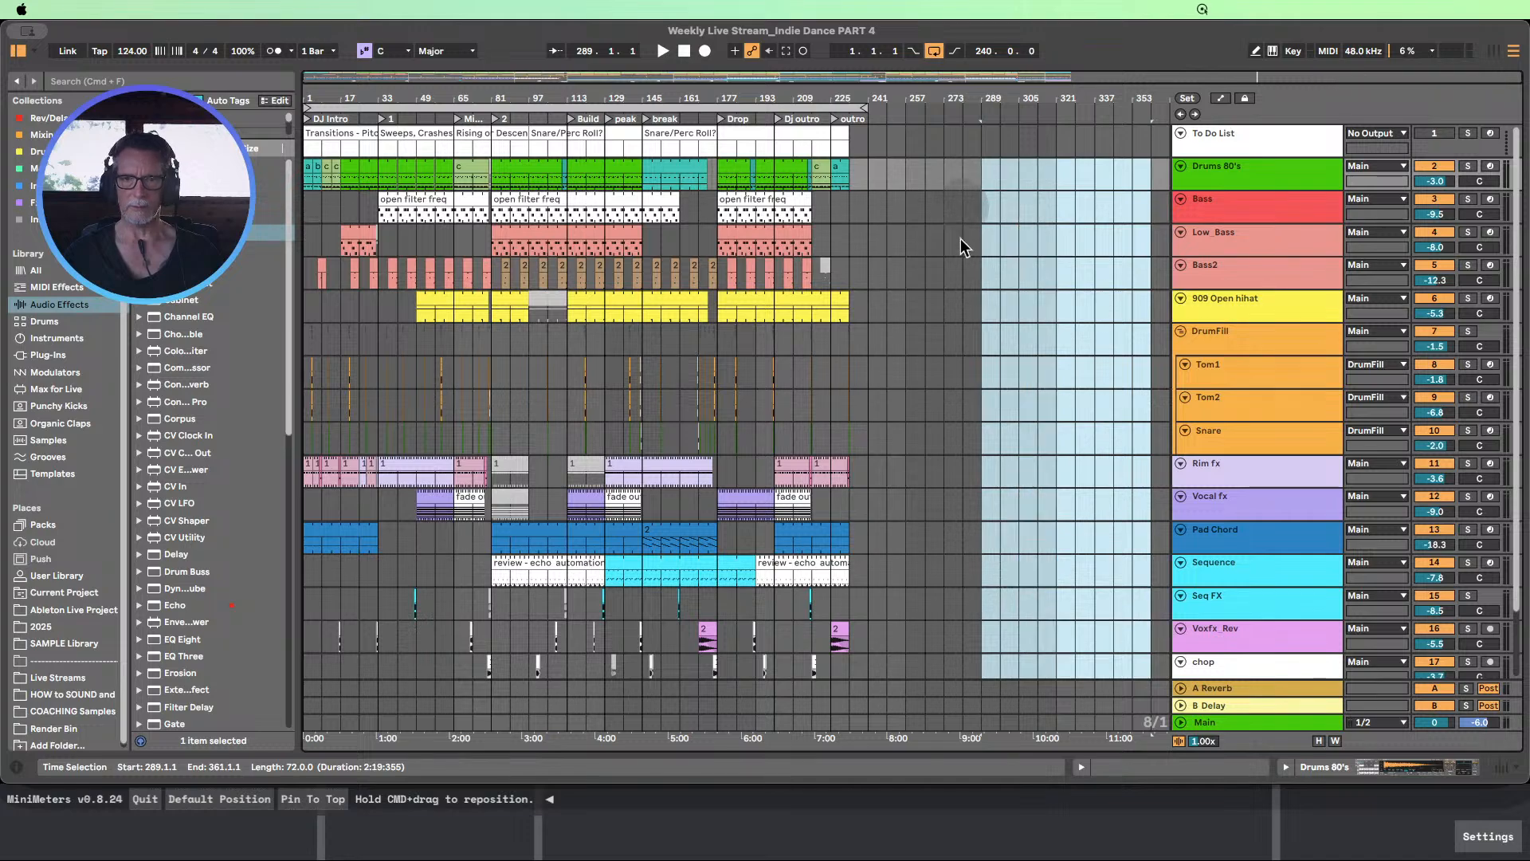
pyautogui.moveTo(729, 96); pyautogui.dragTo(840, 132)
pyautogui.moveTo(923, 105); pyautogui.dragTo(839, 99)
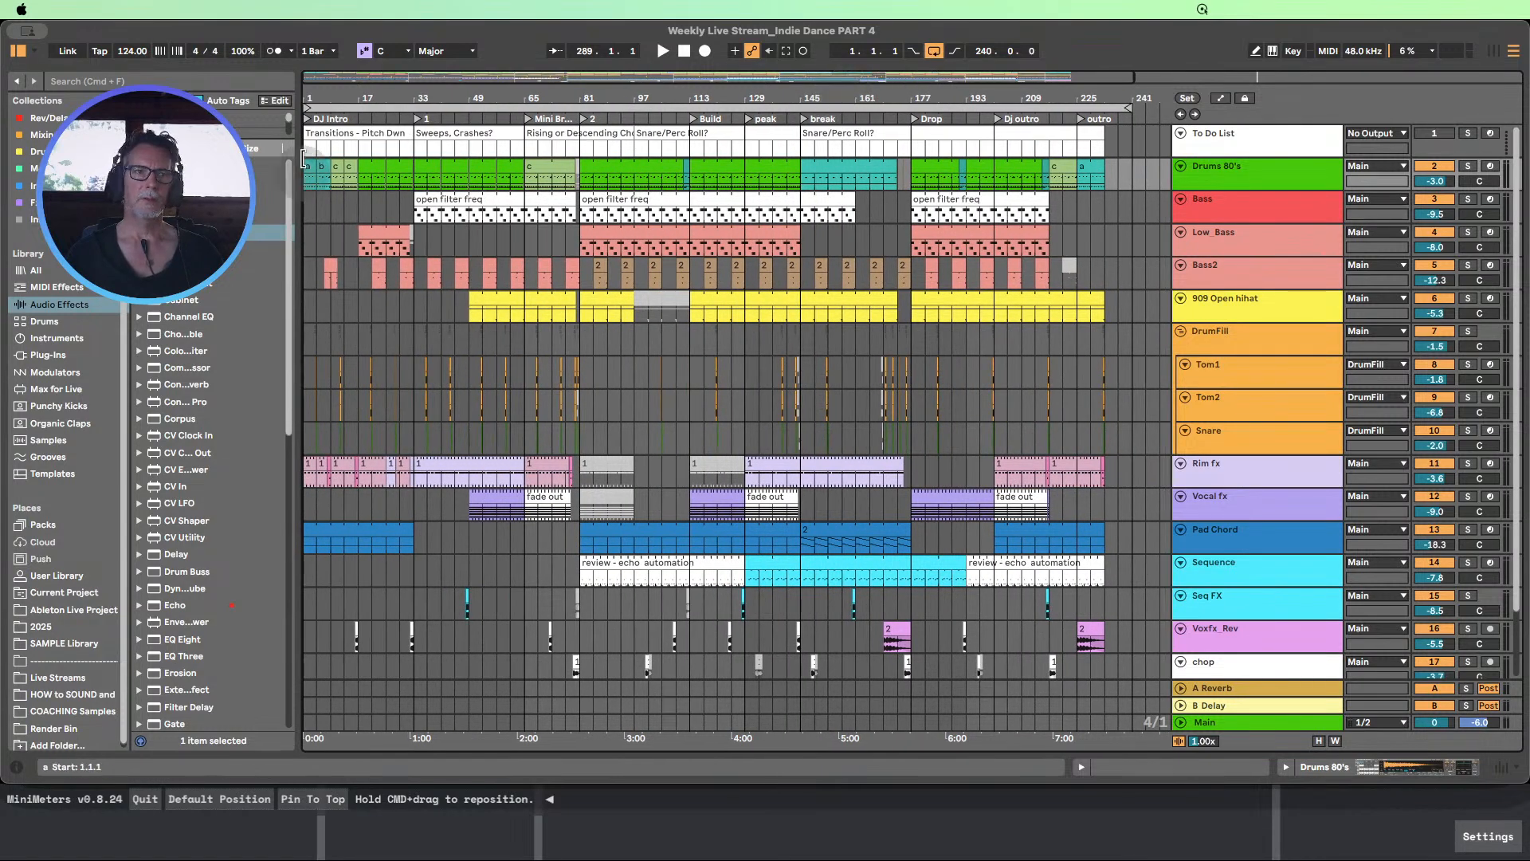
# Review the song in Session View with an enlarged arrangement overview, checking bars 81 and 9, and return to Arrangement View
pyautogui.click(1494, 50)
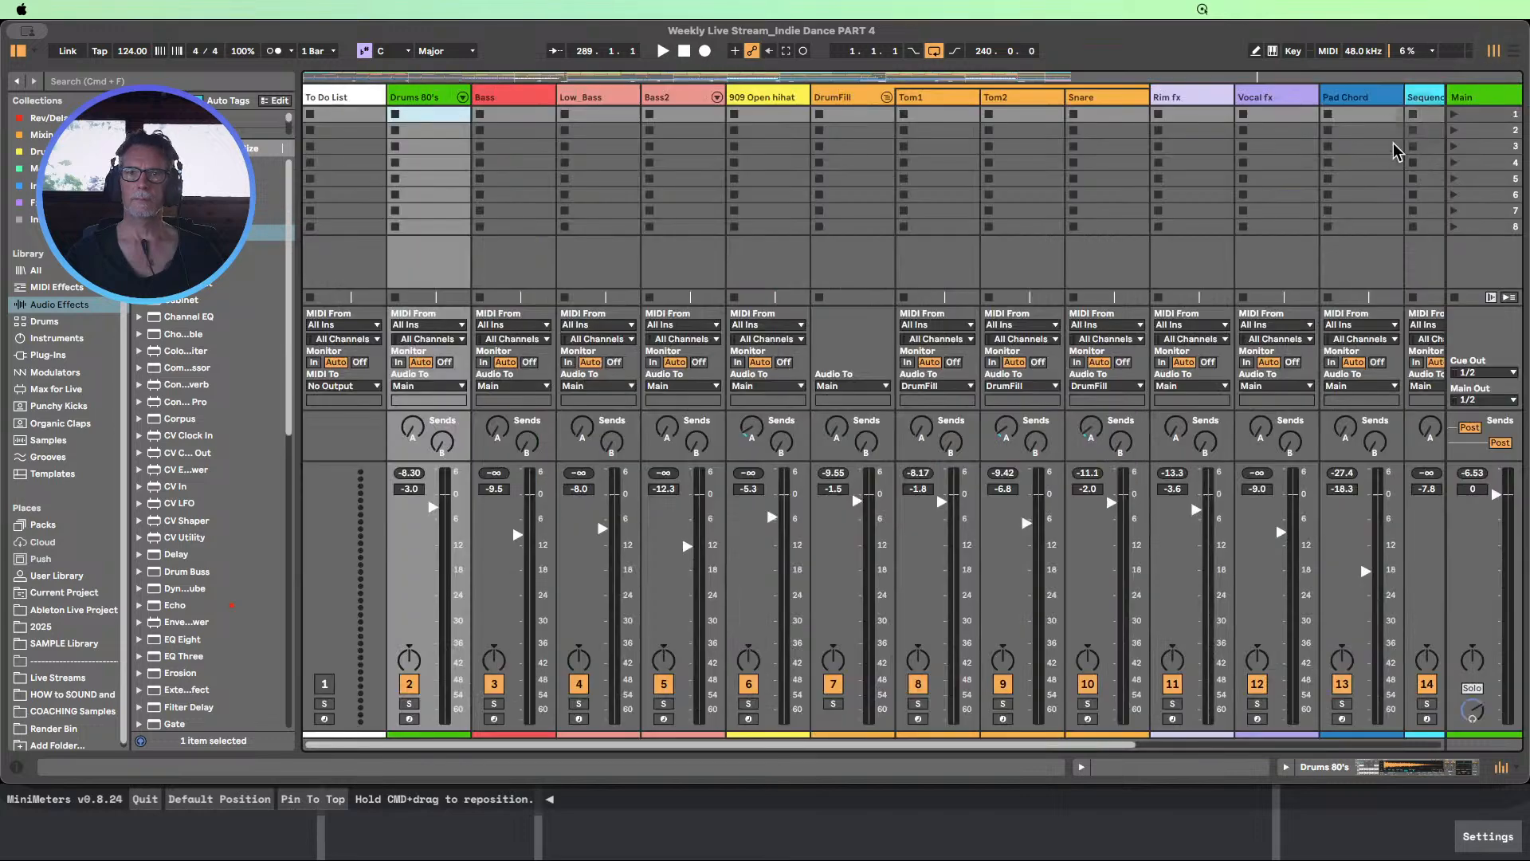
pyautogui.moveTo(916, 83); pyautogui.dragTo(940, 169)
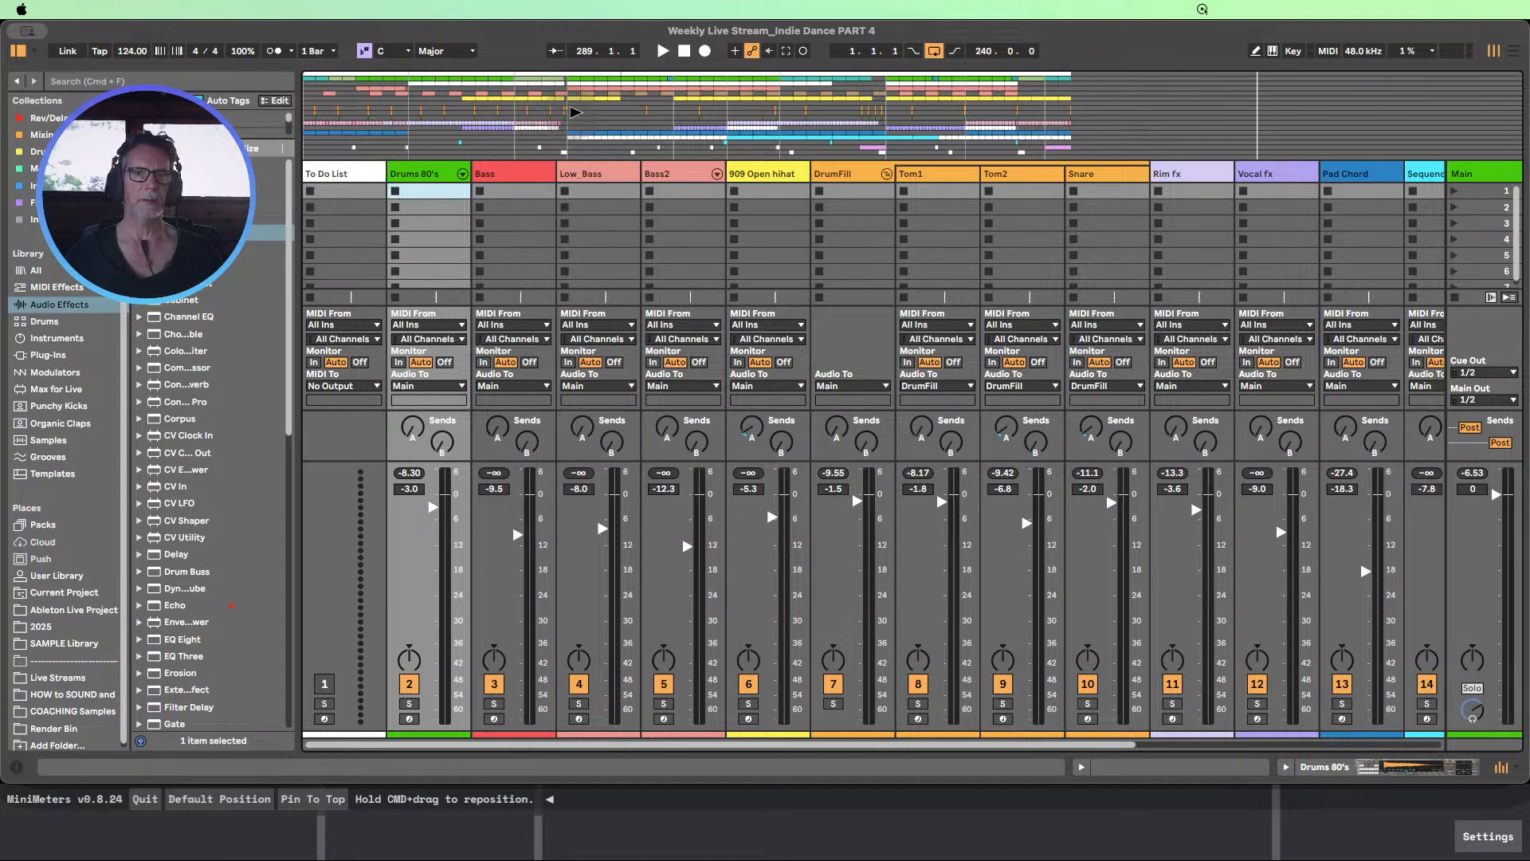
pyautogui.click(574, 111)
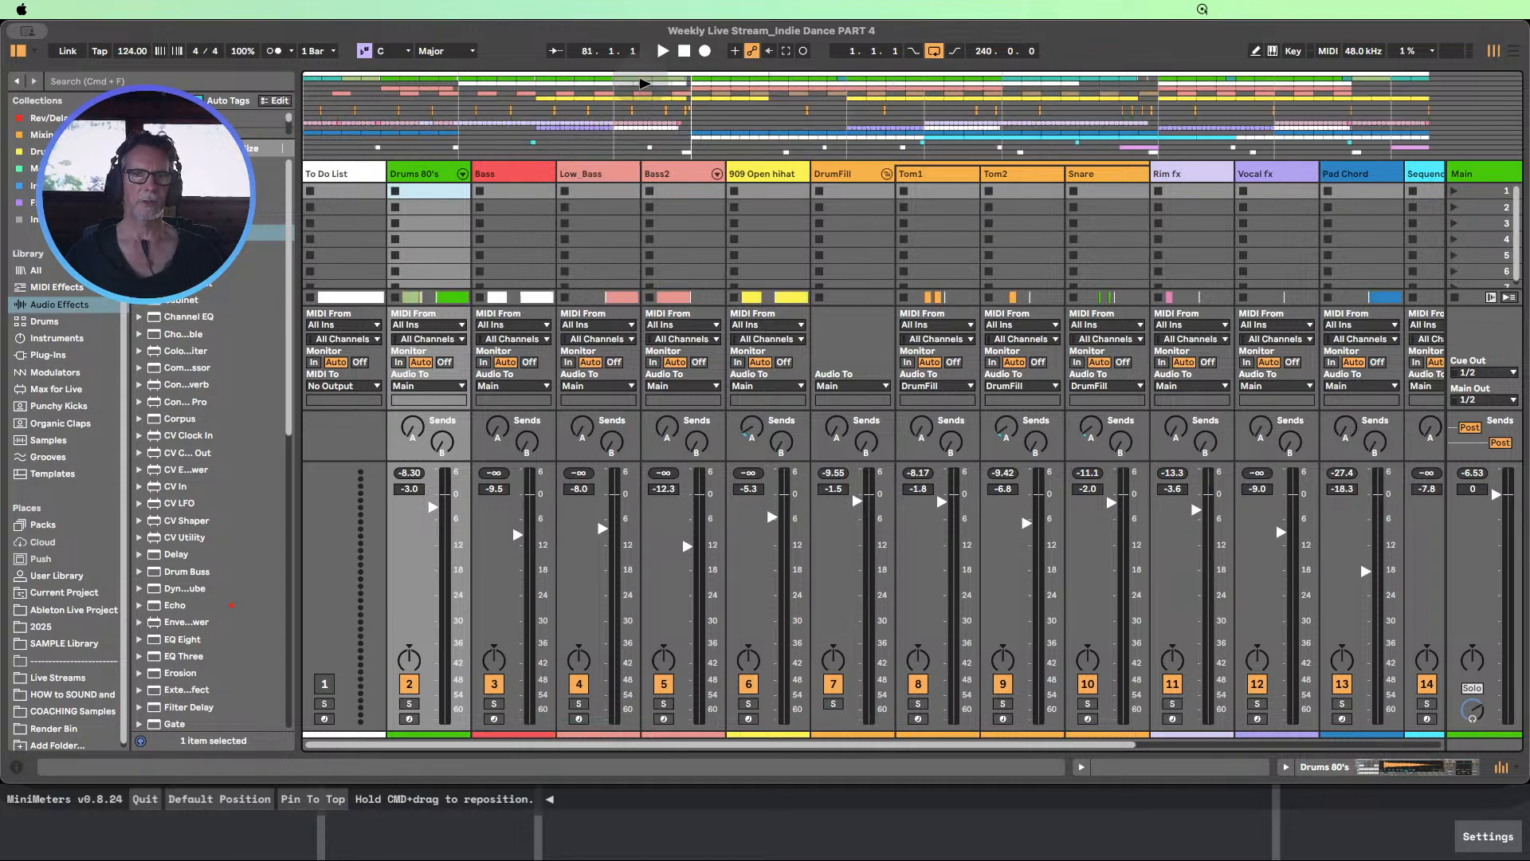
pyautogui.click(342, 112)
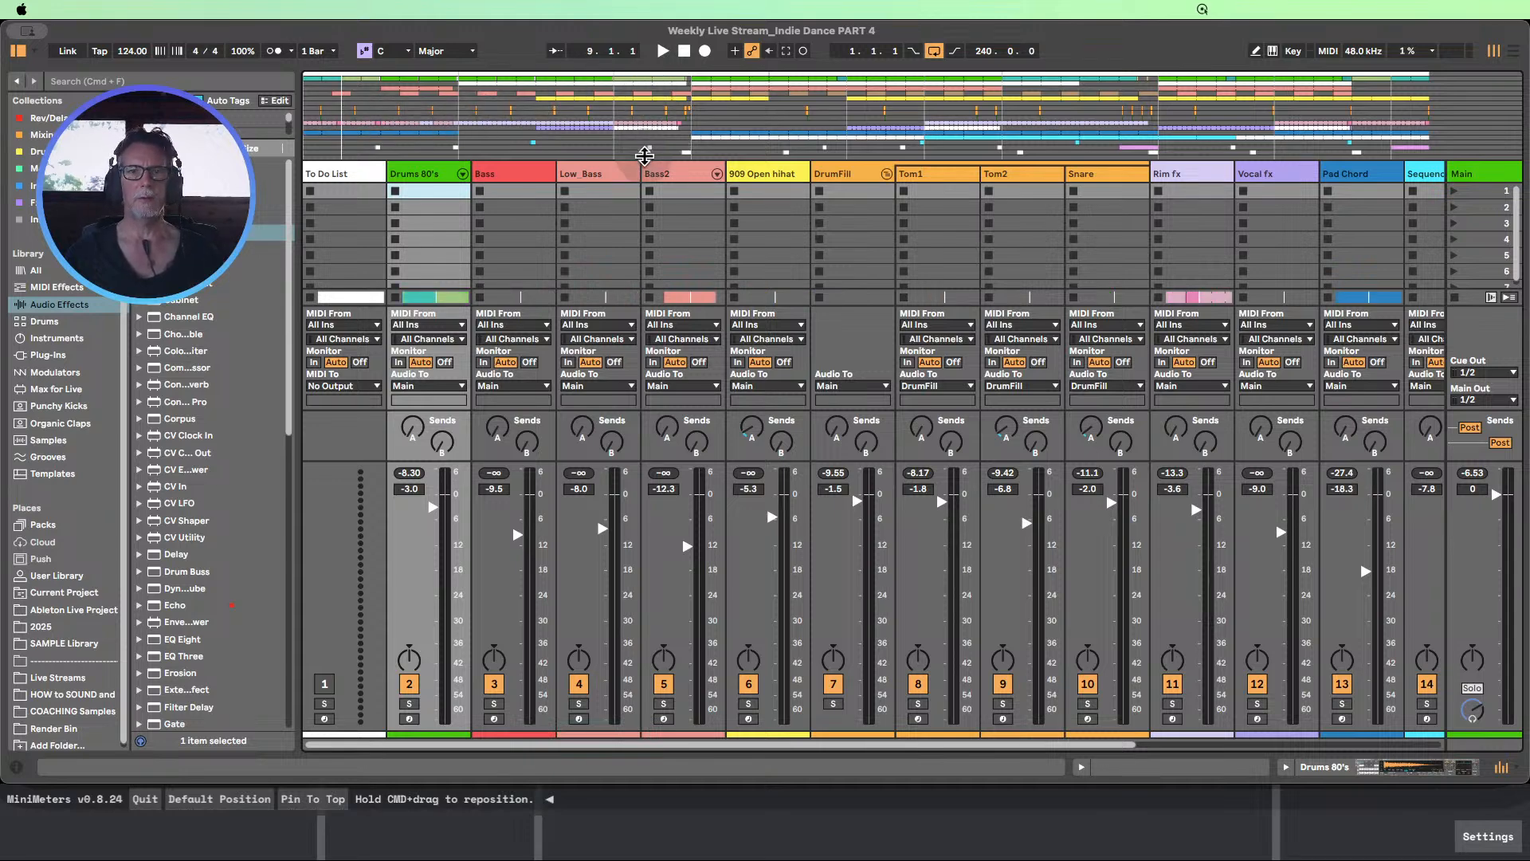
pyautogui.moveTo(643, 159); pyautogui.dragTo(684, 74)
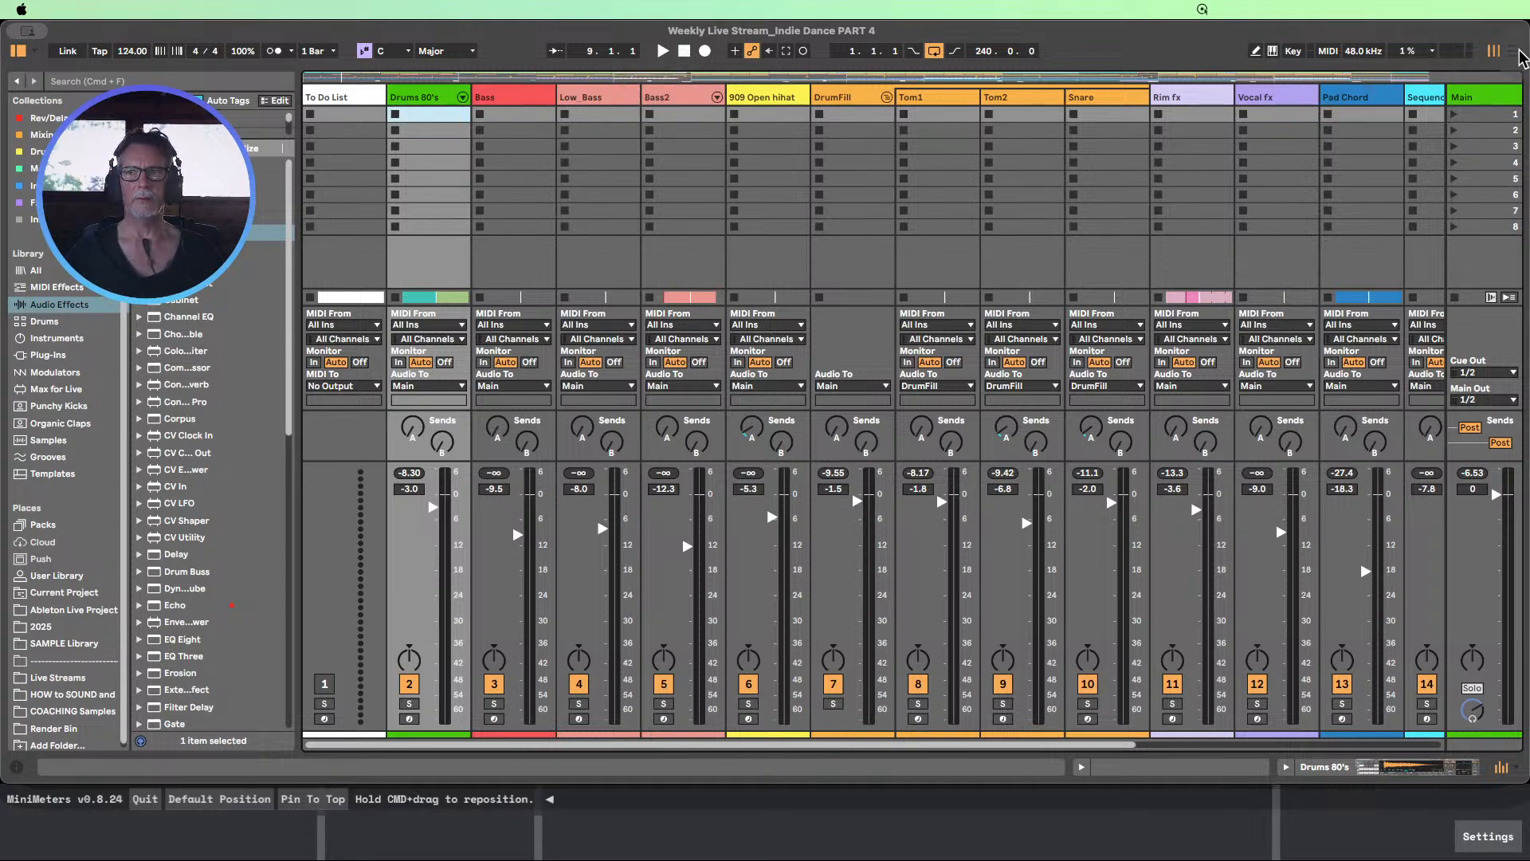
pyautogui.click(1513, 51)
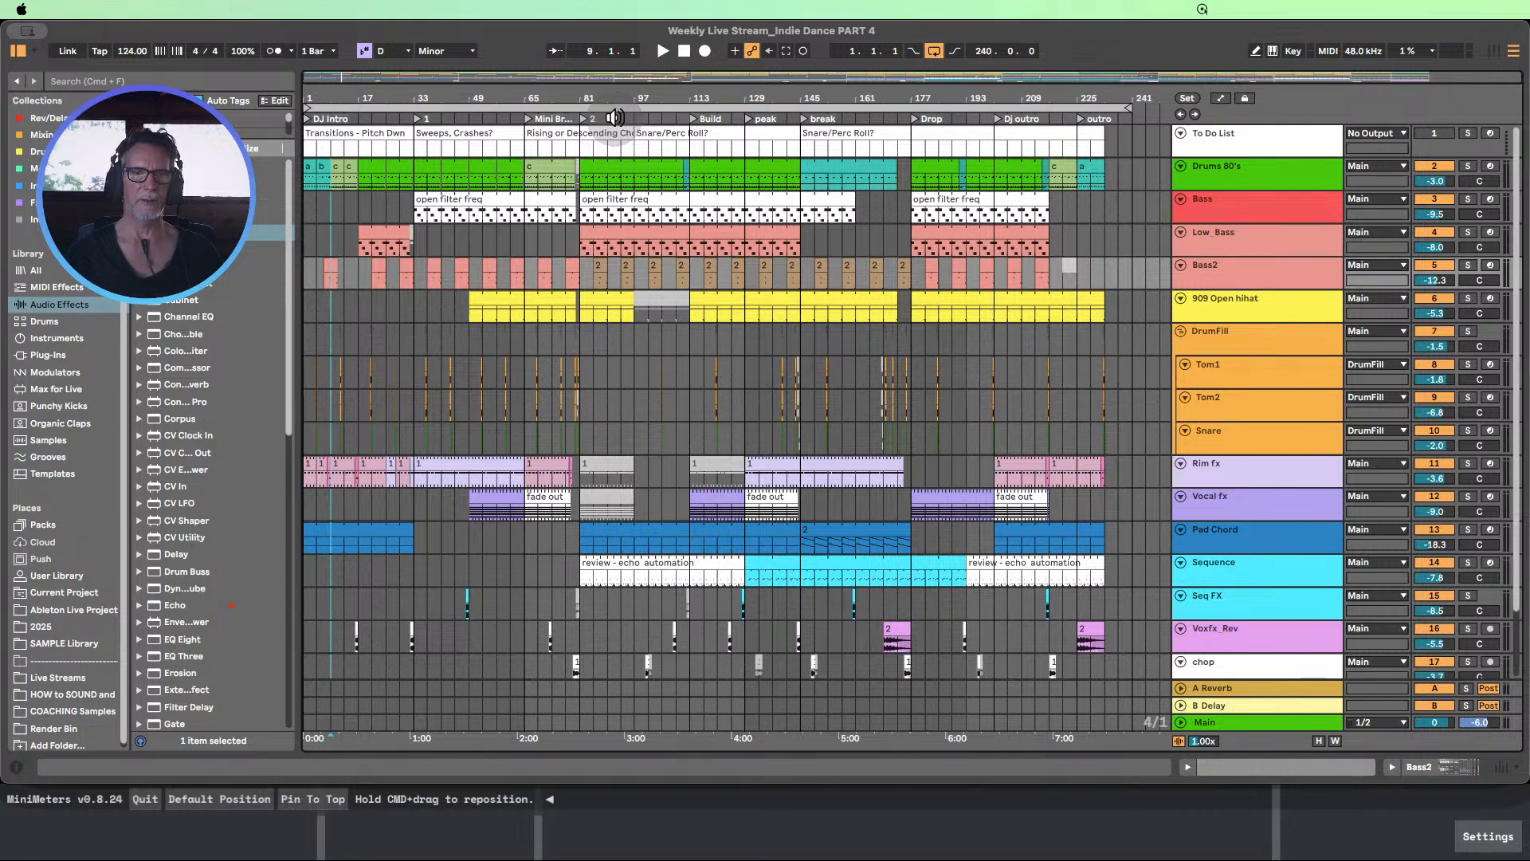
# Review the To Do List notes on transitions and pitch down, sweeps and crashes, and rising or descending chords
pyautogui.click(375, 145)
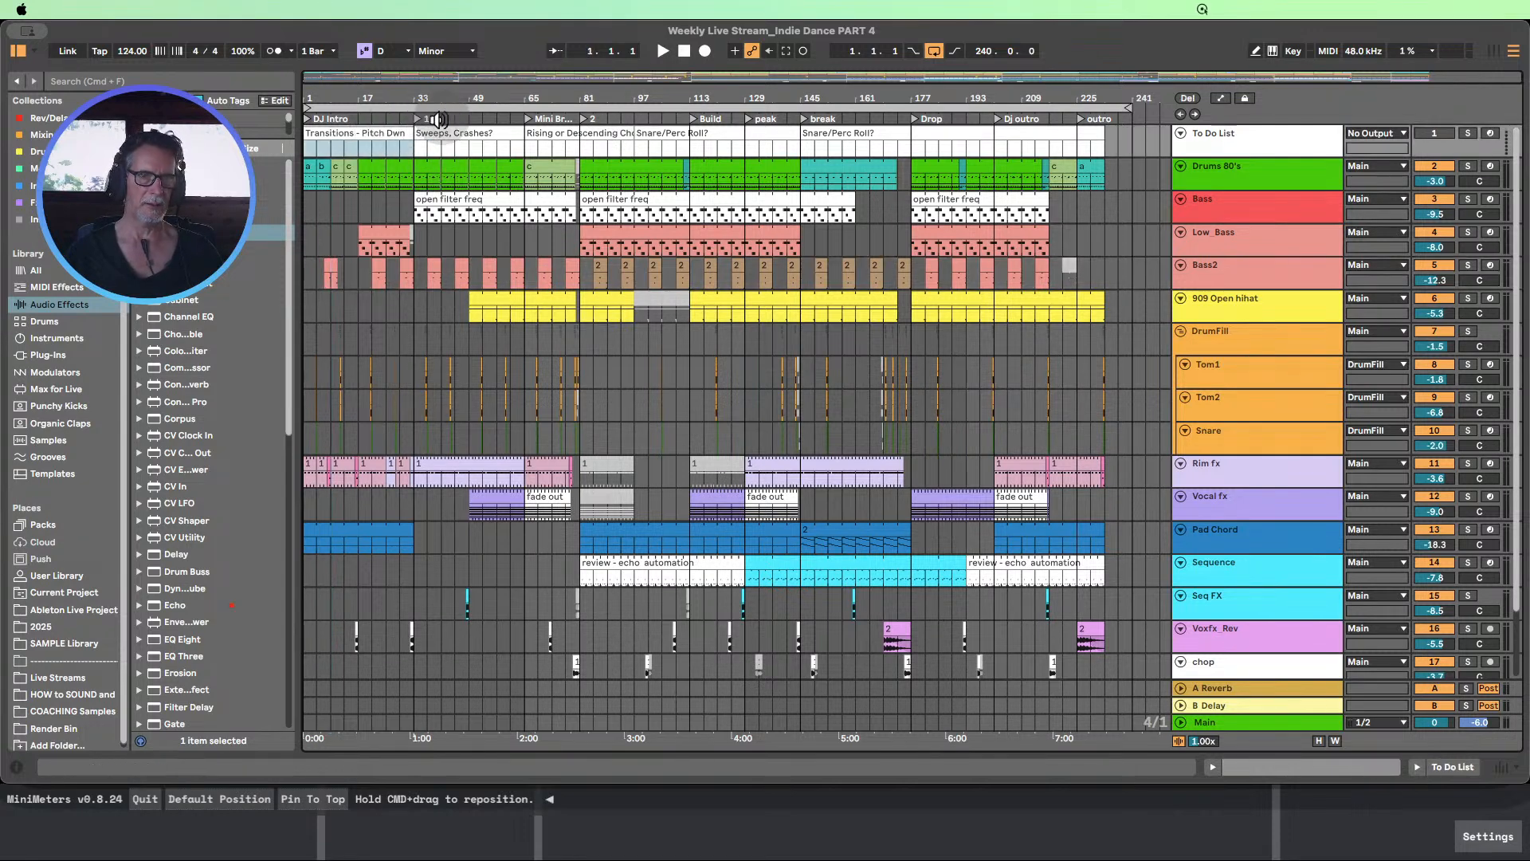
pyautogui.click(458, 143)
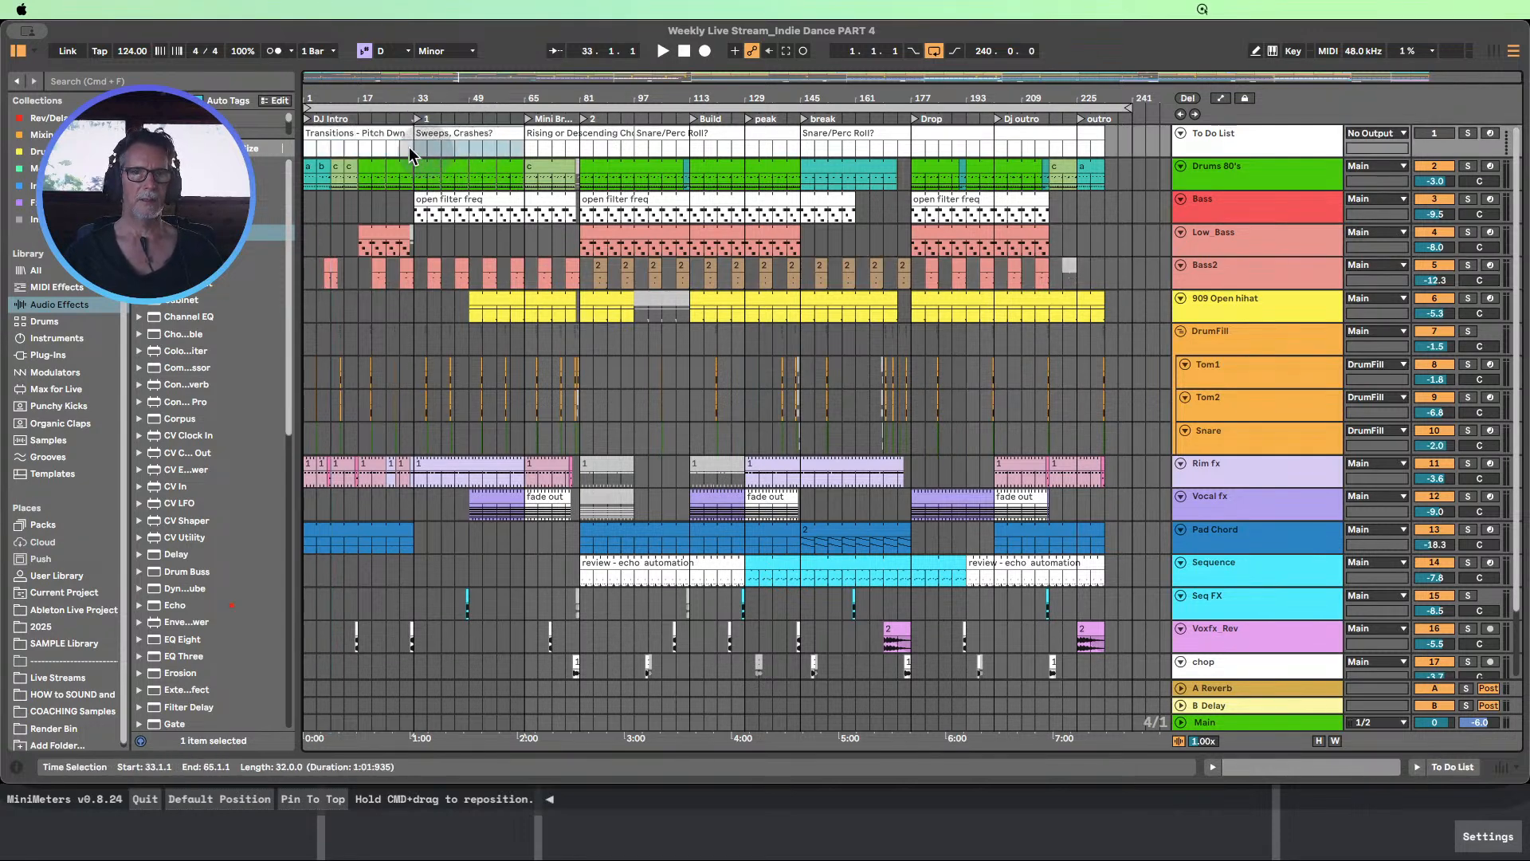
pyautogui.click(371, 145)
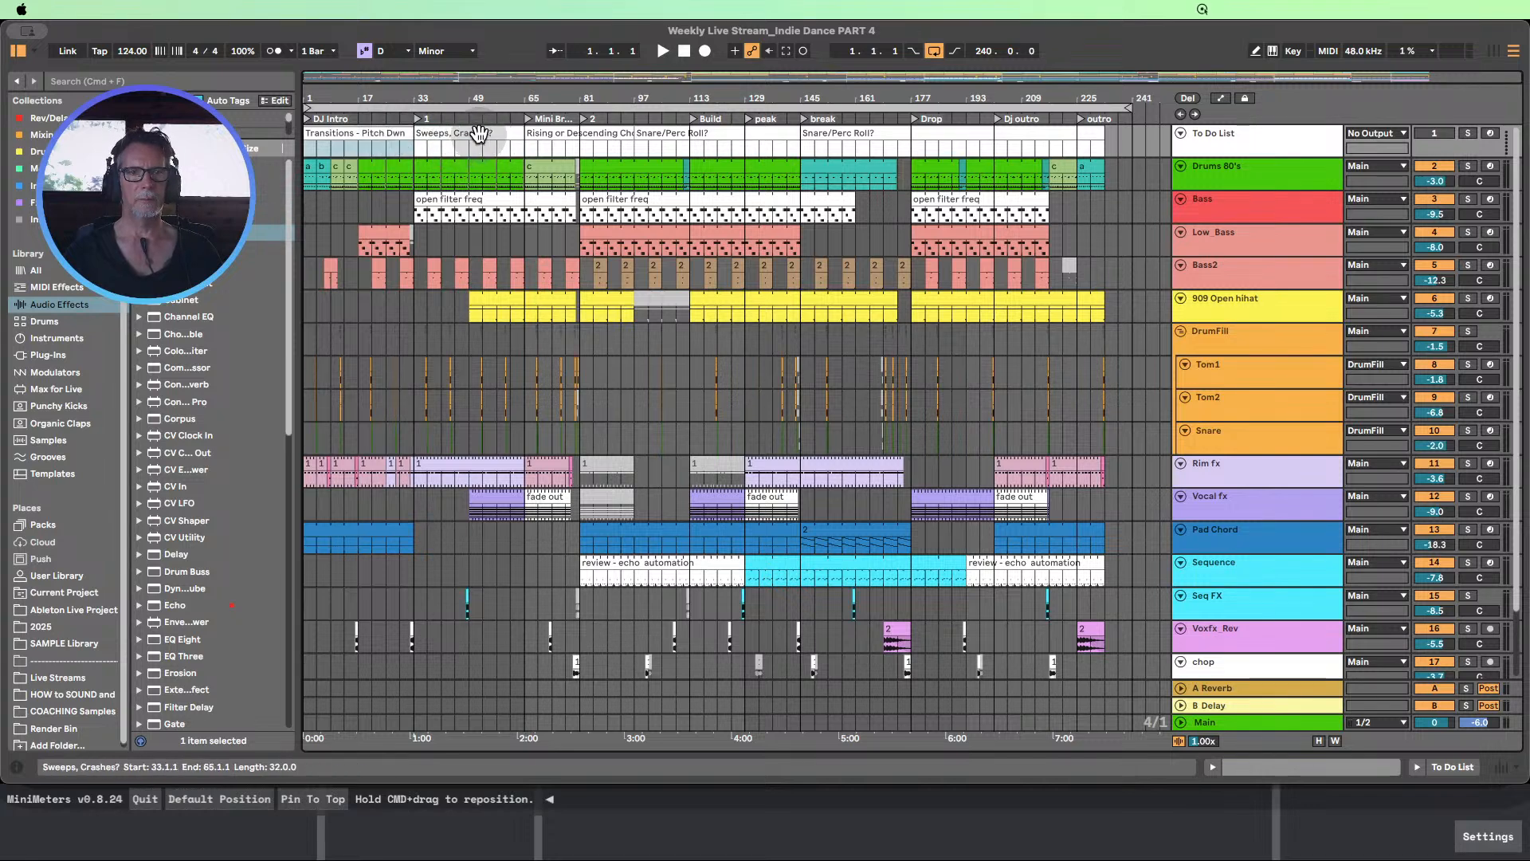
pyautogui.click(546, 145)
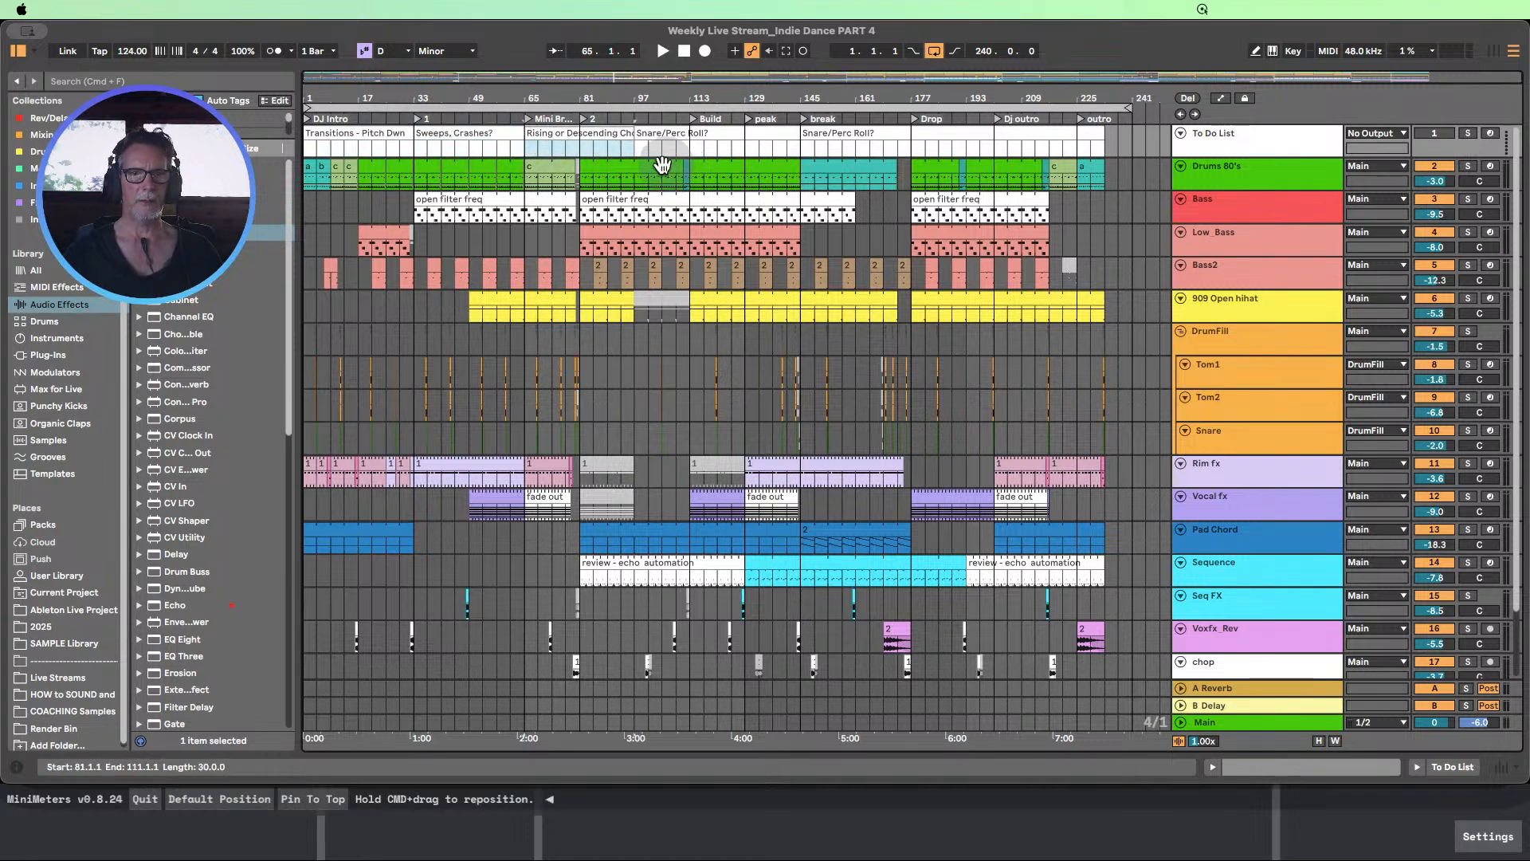
pyautogui.click(375, 144)
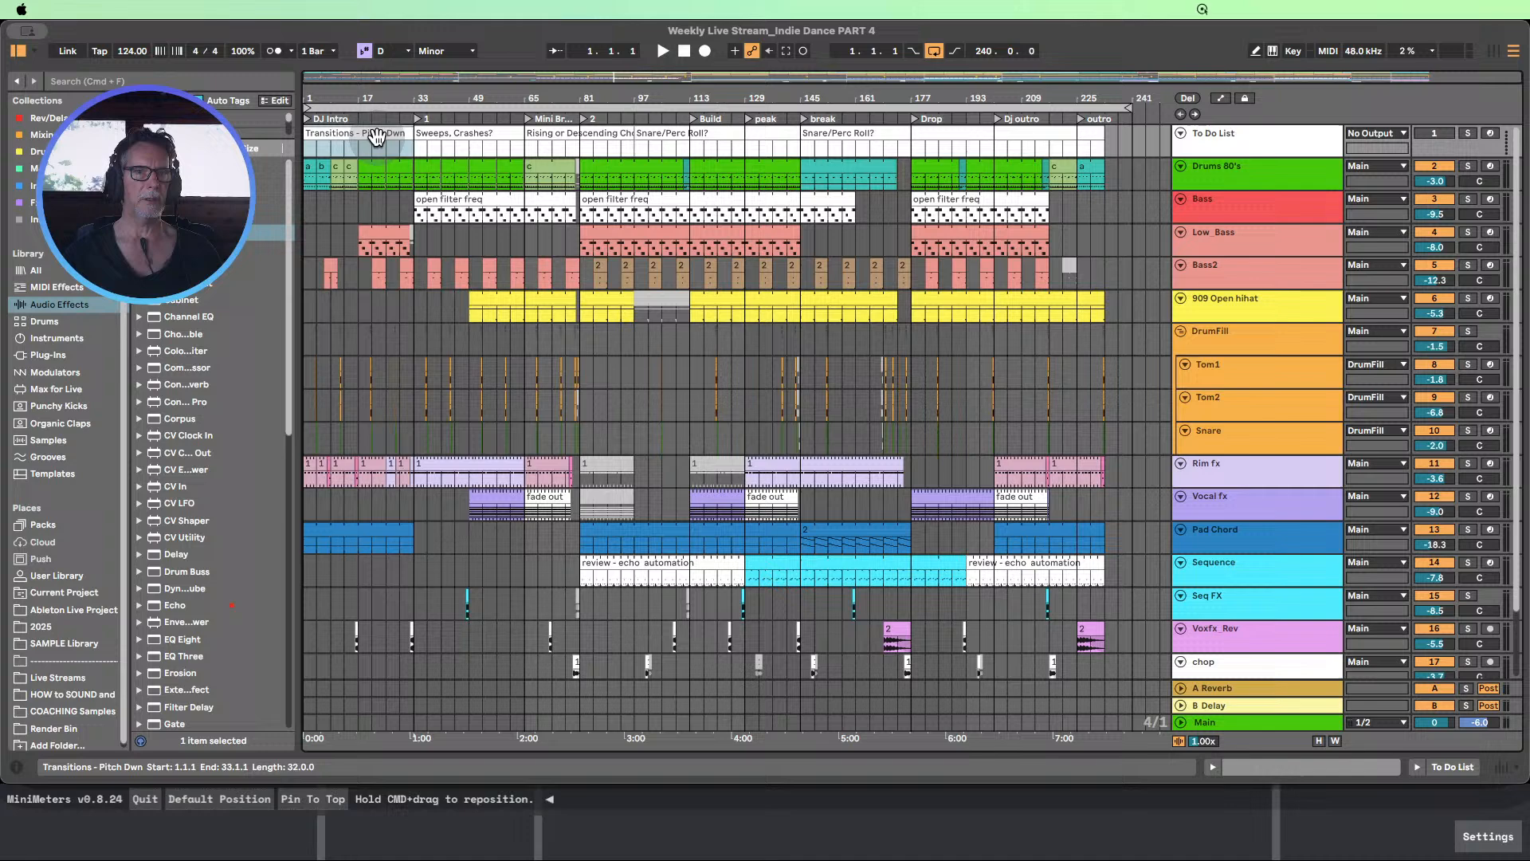
# Review the To Do List notes on sweeps and crashes, rising or descending chords, and snare or percussion rolls
pyautogui.click(446, 143)
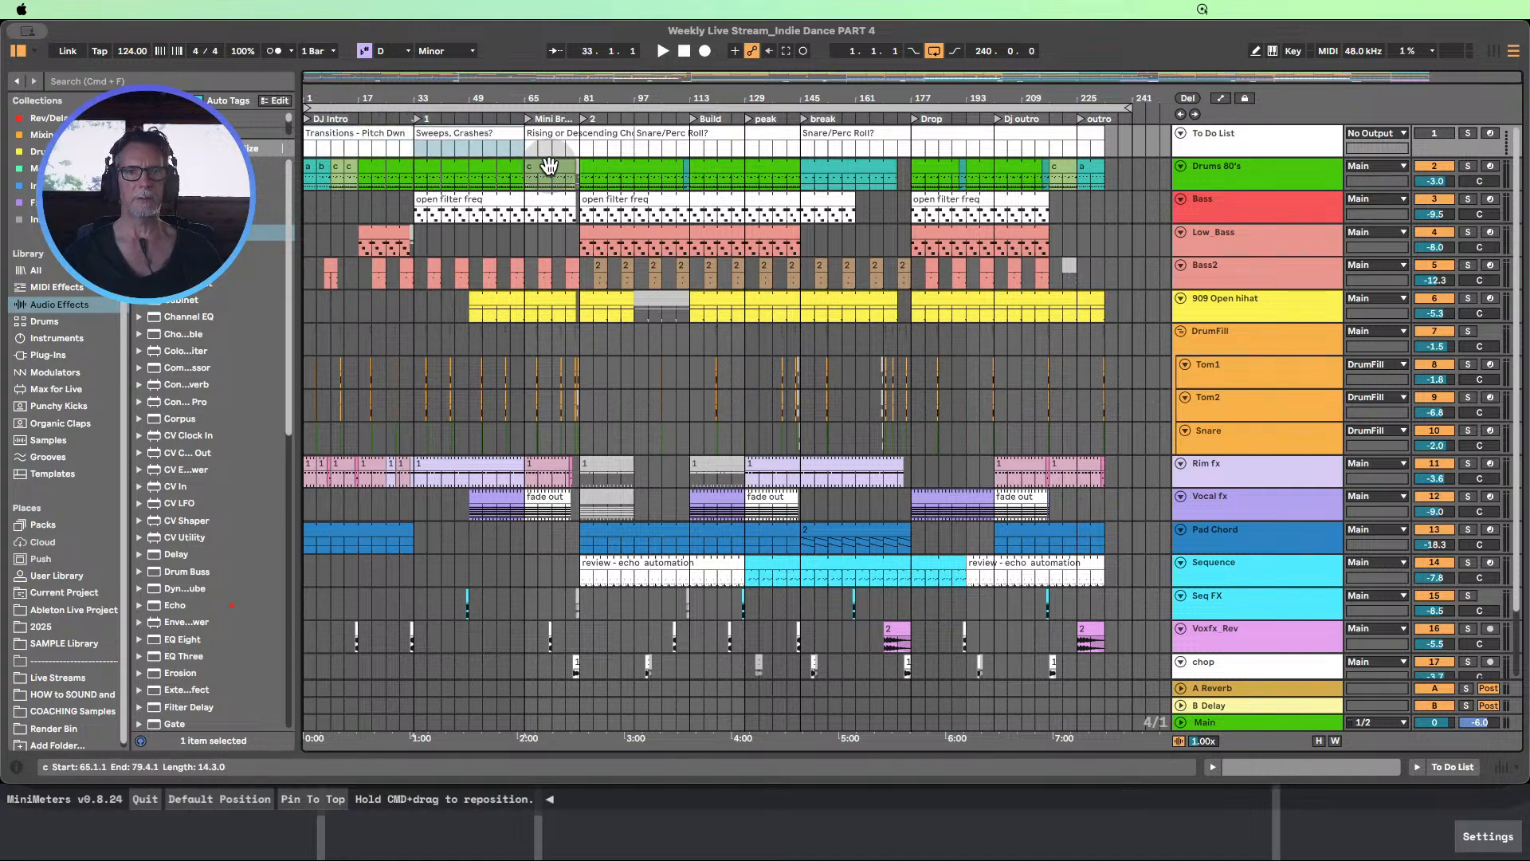
pyautogui.click(610, 145)
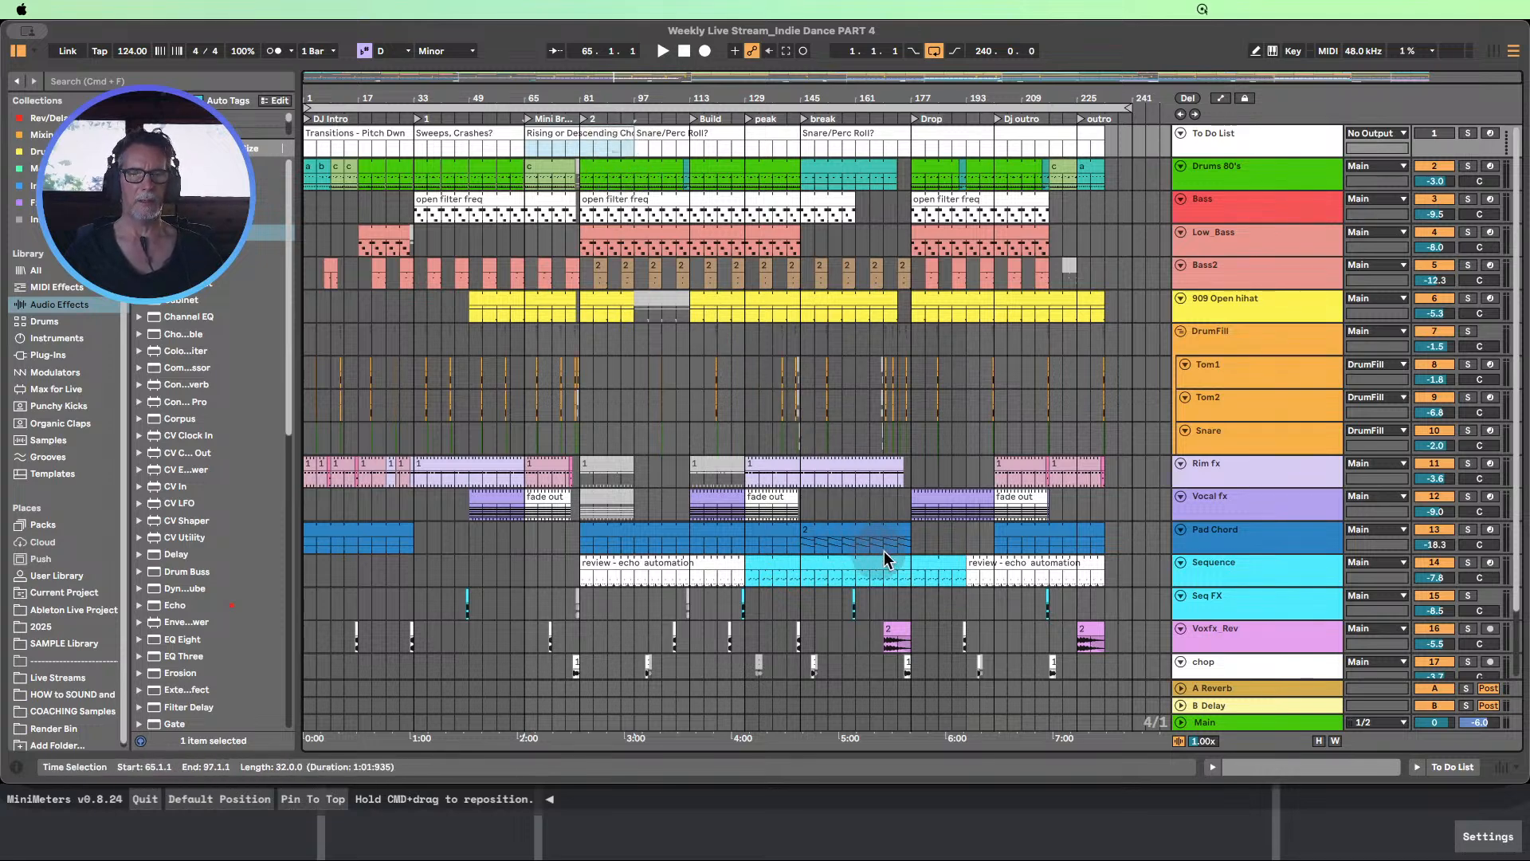
pyautogui.click(686, 151)
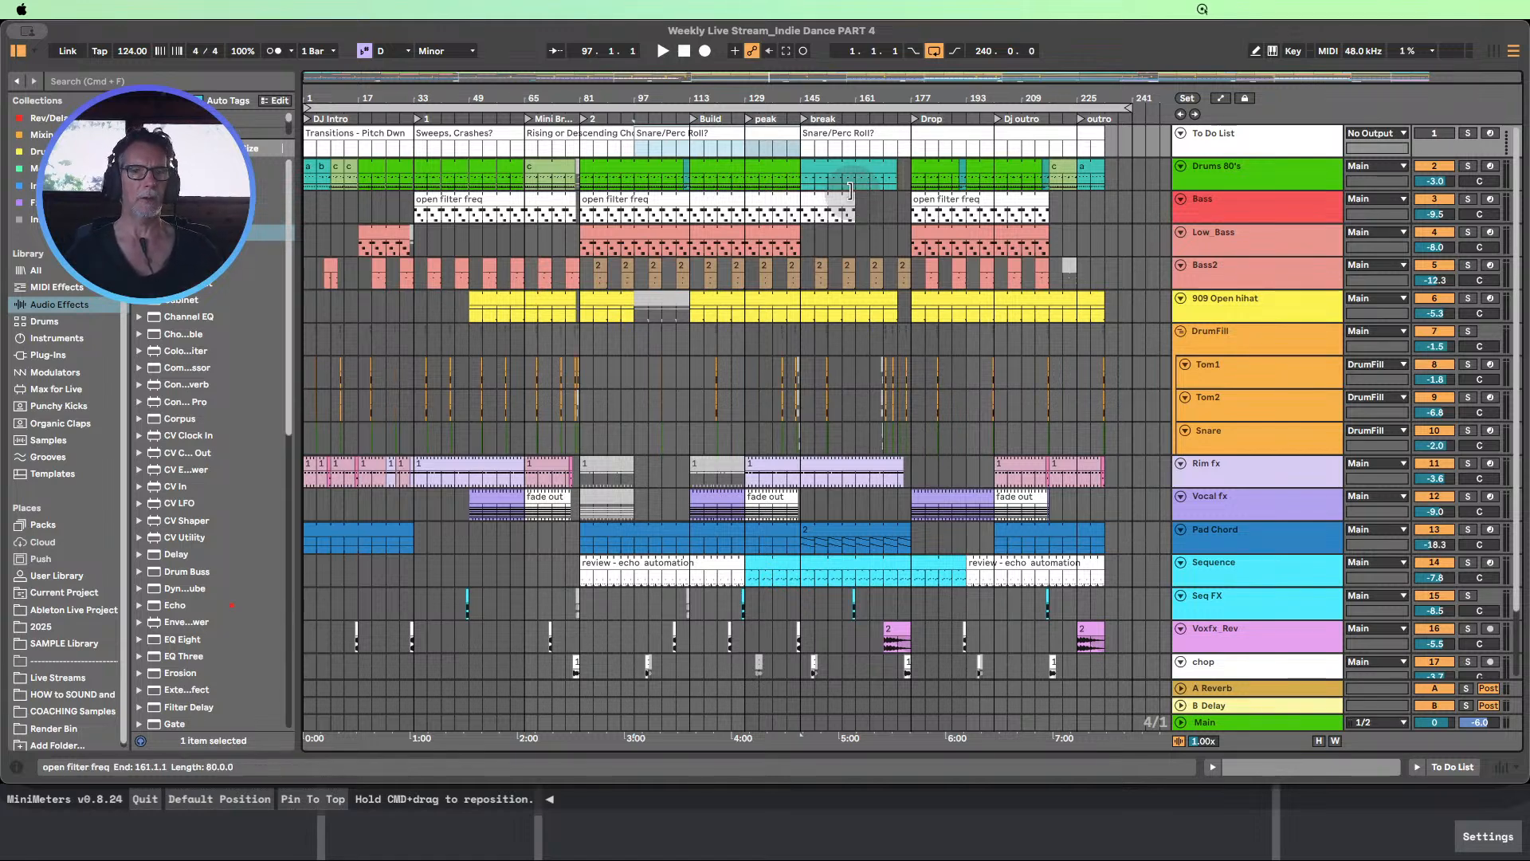
pyautogui.moveTo(683, 99); pyautogui.dragTo(689, 100)
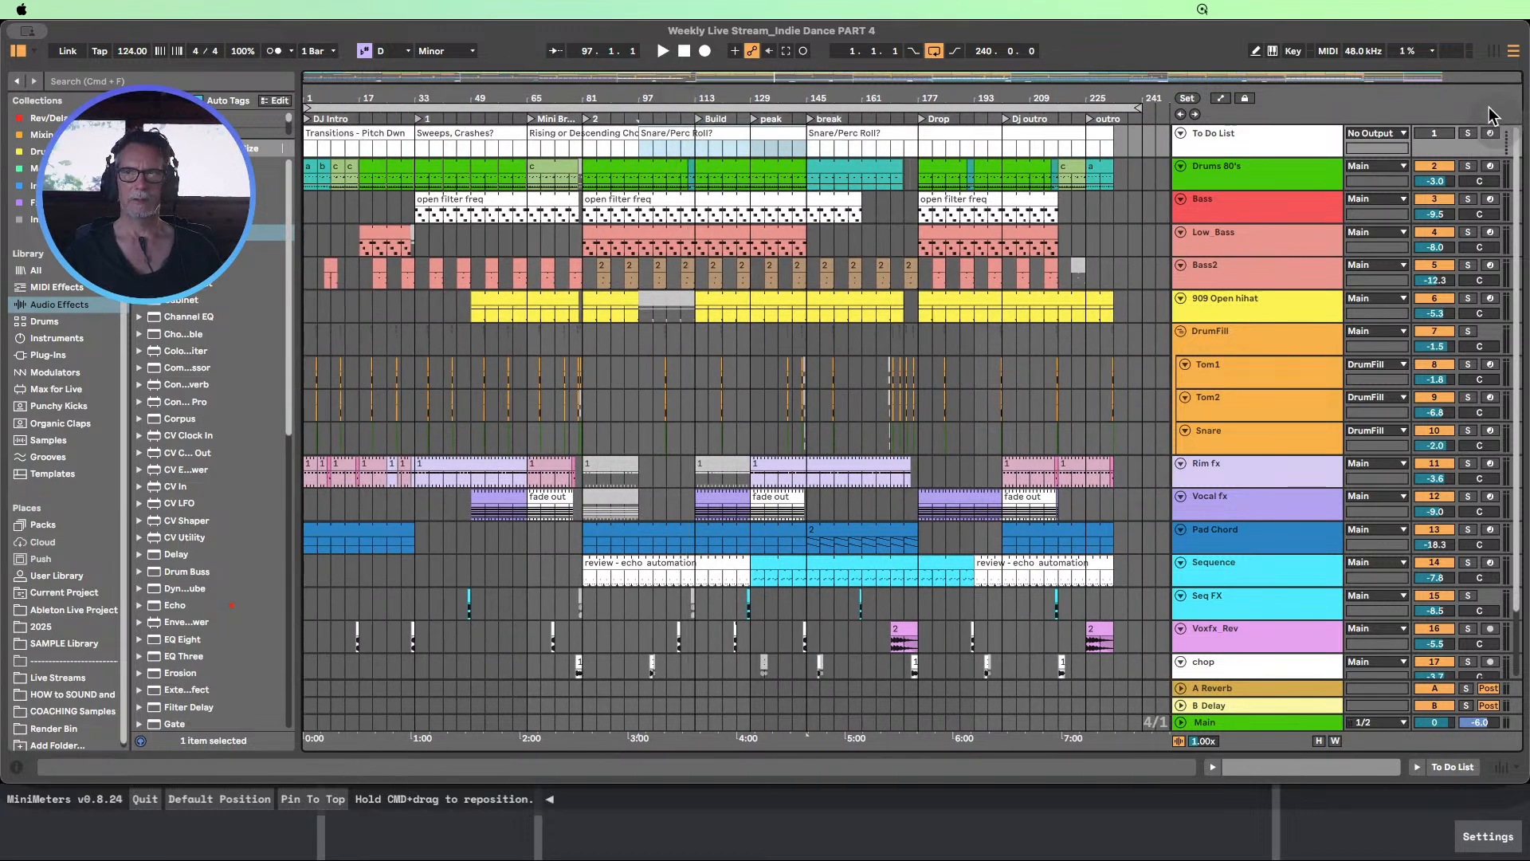
# Switch to Session View and play the song from the start
pyautogui.click(1496, 51)
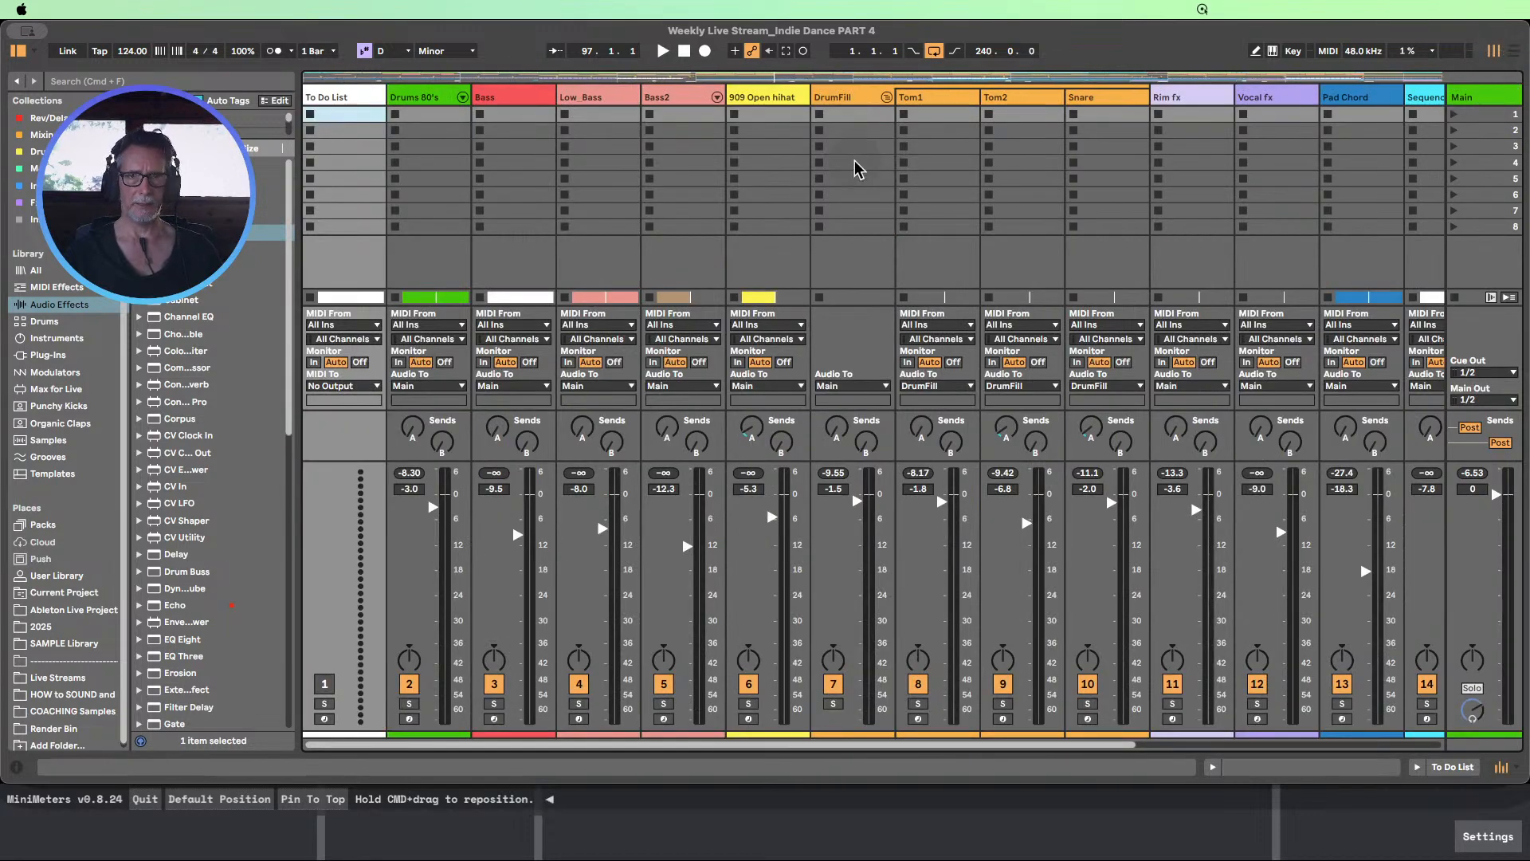
pyautogui.click(662, 51)
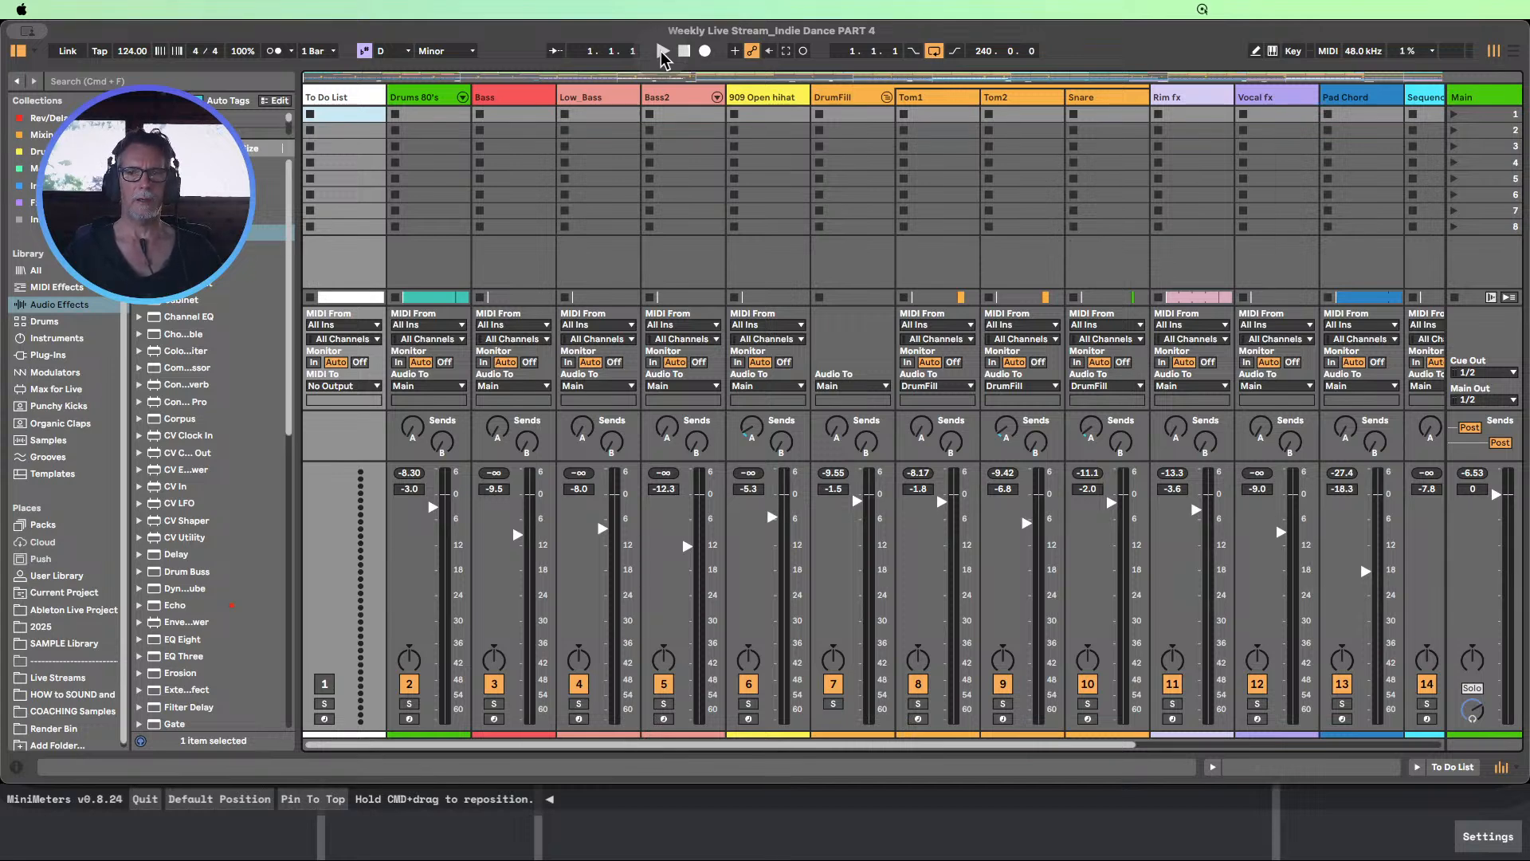
pyautogui.click(662, 51)
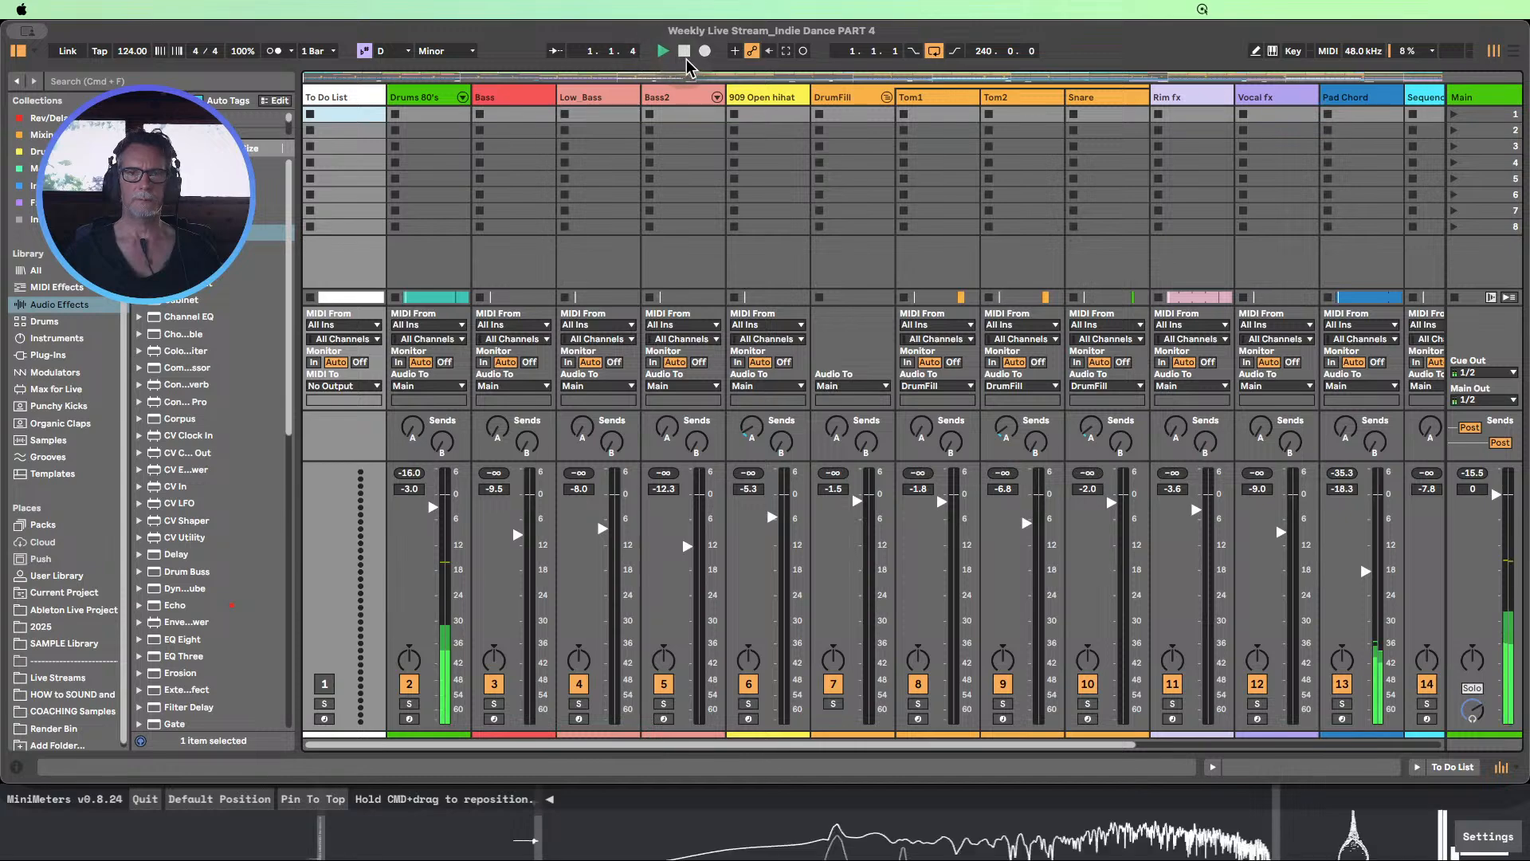
# Raise the Limiter's input gain on the Main track to 1.0 dB and hide the device view
pyautogui.click(1483, 102)
pyautogui.doubleClick(1482, 102)
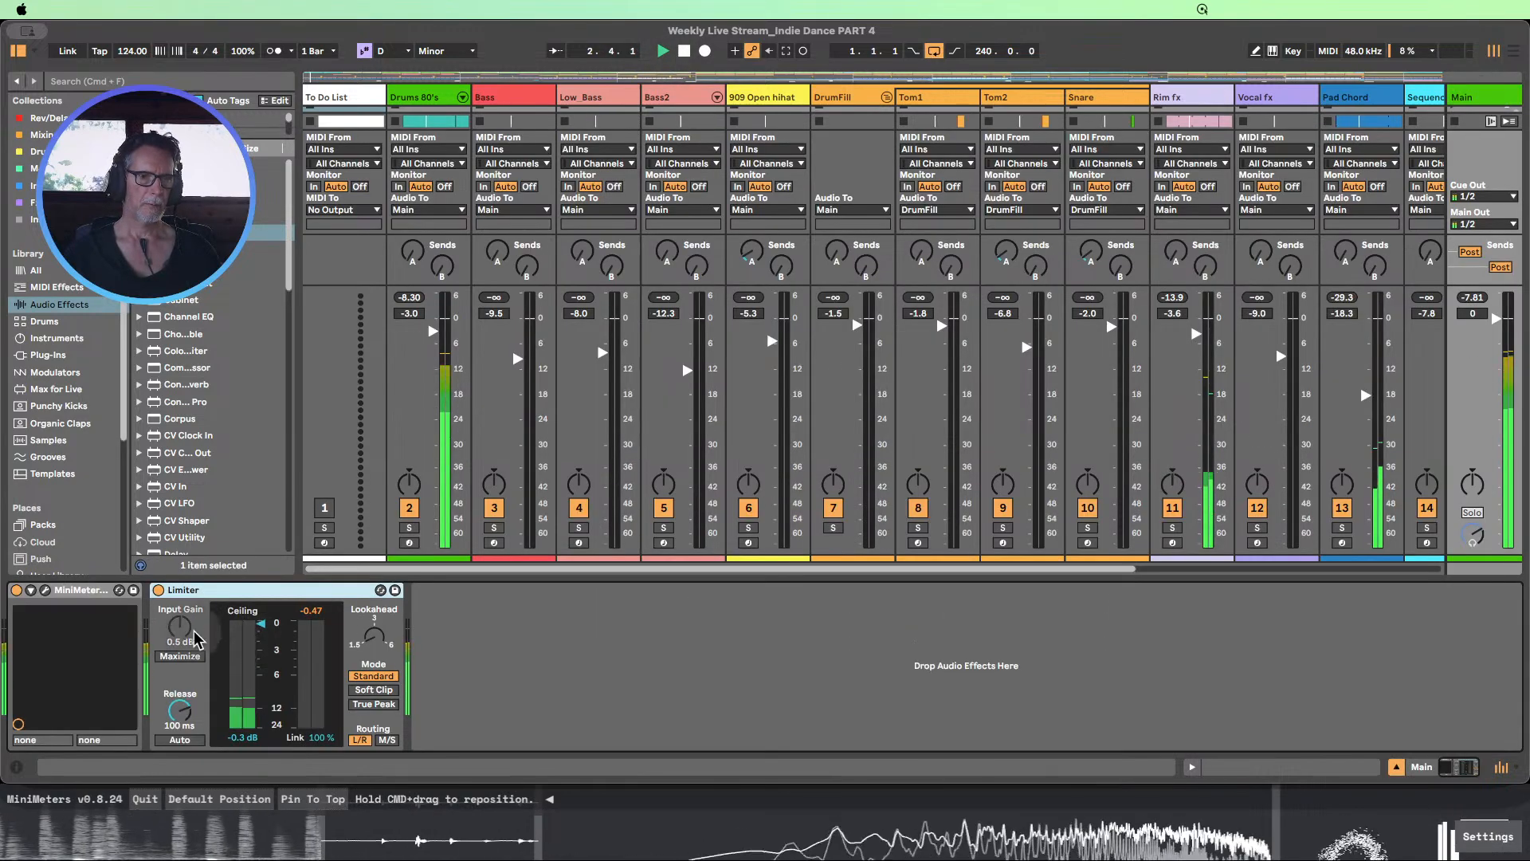
pyautogui.moveTo(183, 627); pyautogui.dragTo(184, 611)
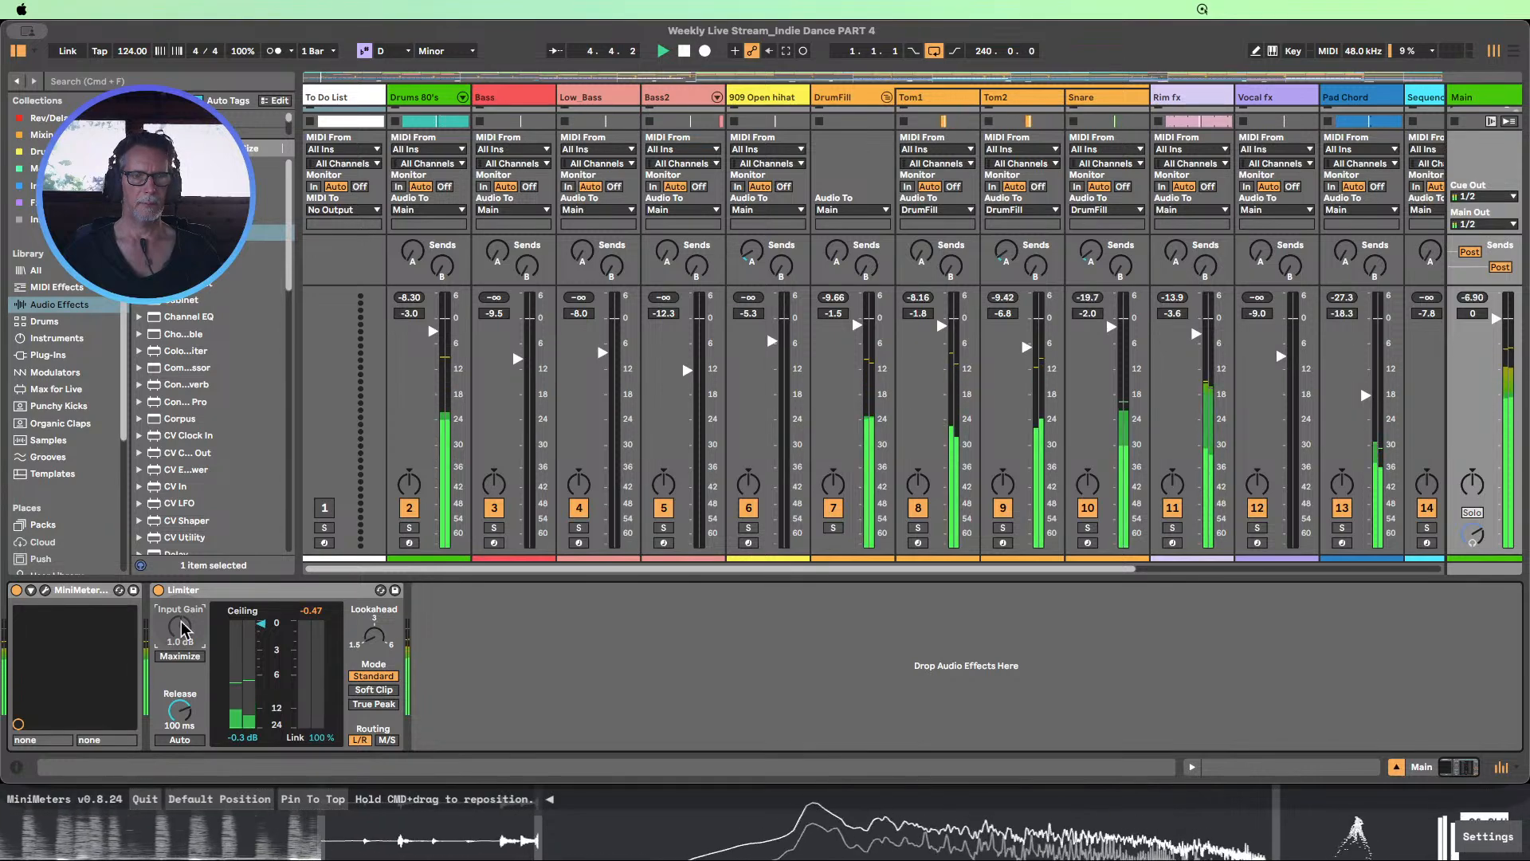
pyautogui.click(561, 654)
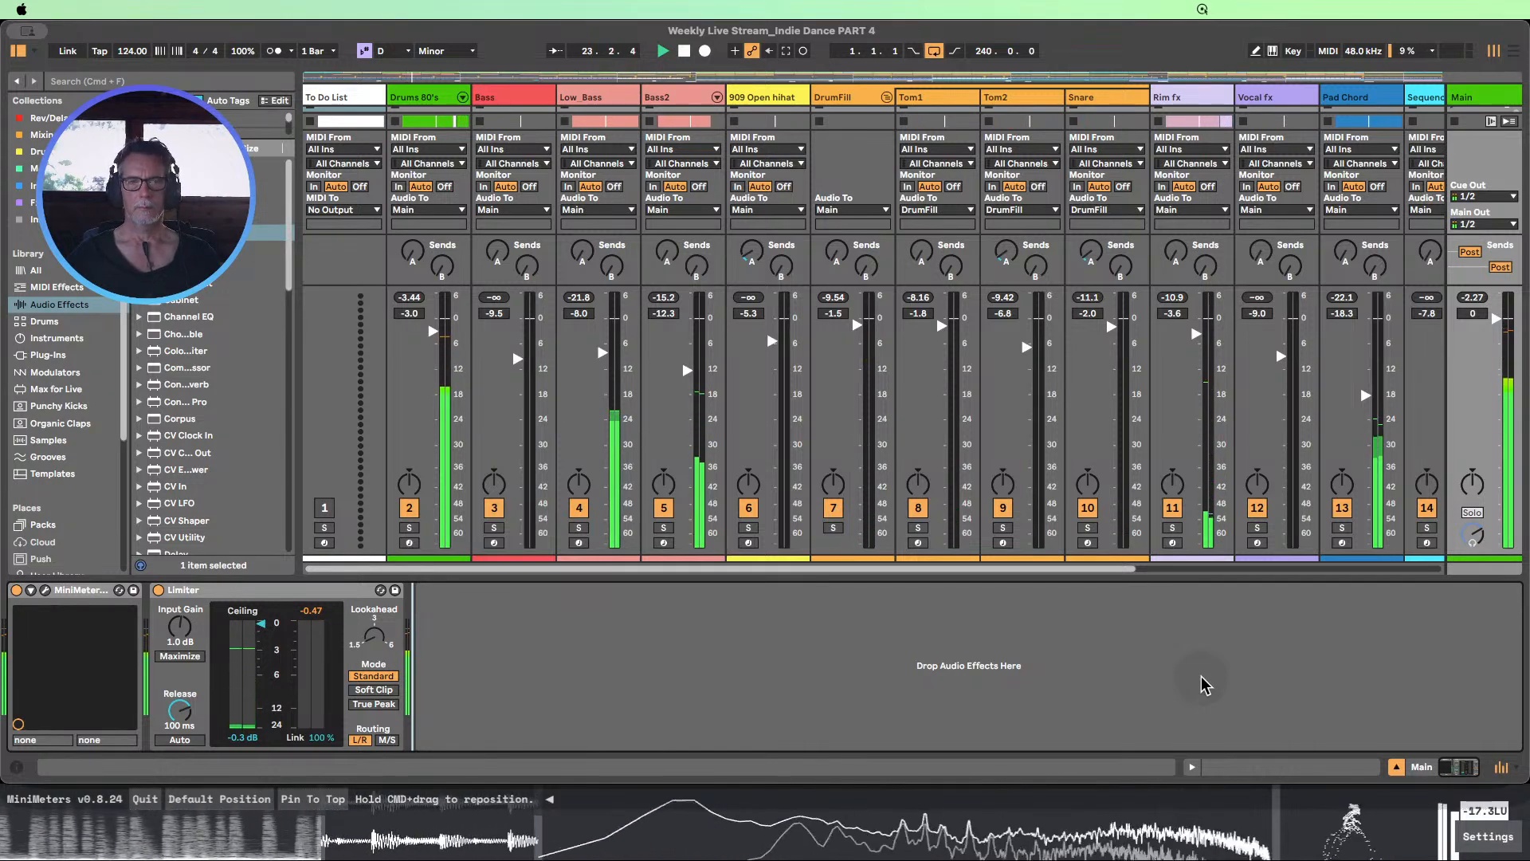
pyautogui.click(1397, 769)
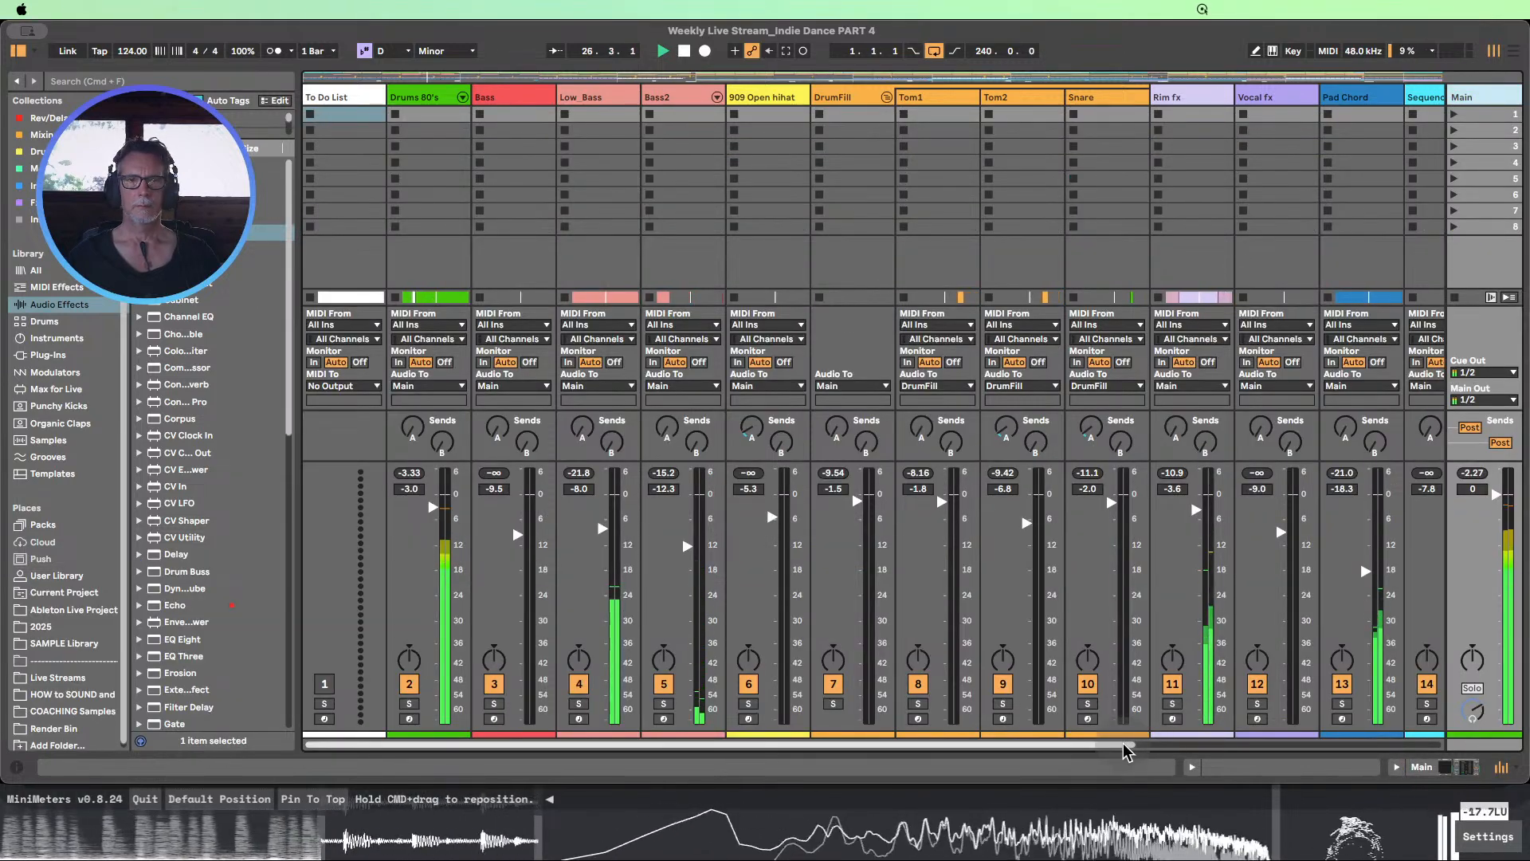
# Listen through the song to bar 235 while monitoring the mixer, stop playback, and return to Arrangement View
pyautogui.moveTo(1126, 751); pyautogui.dragTo(1145, 769)
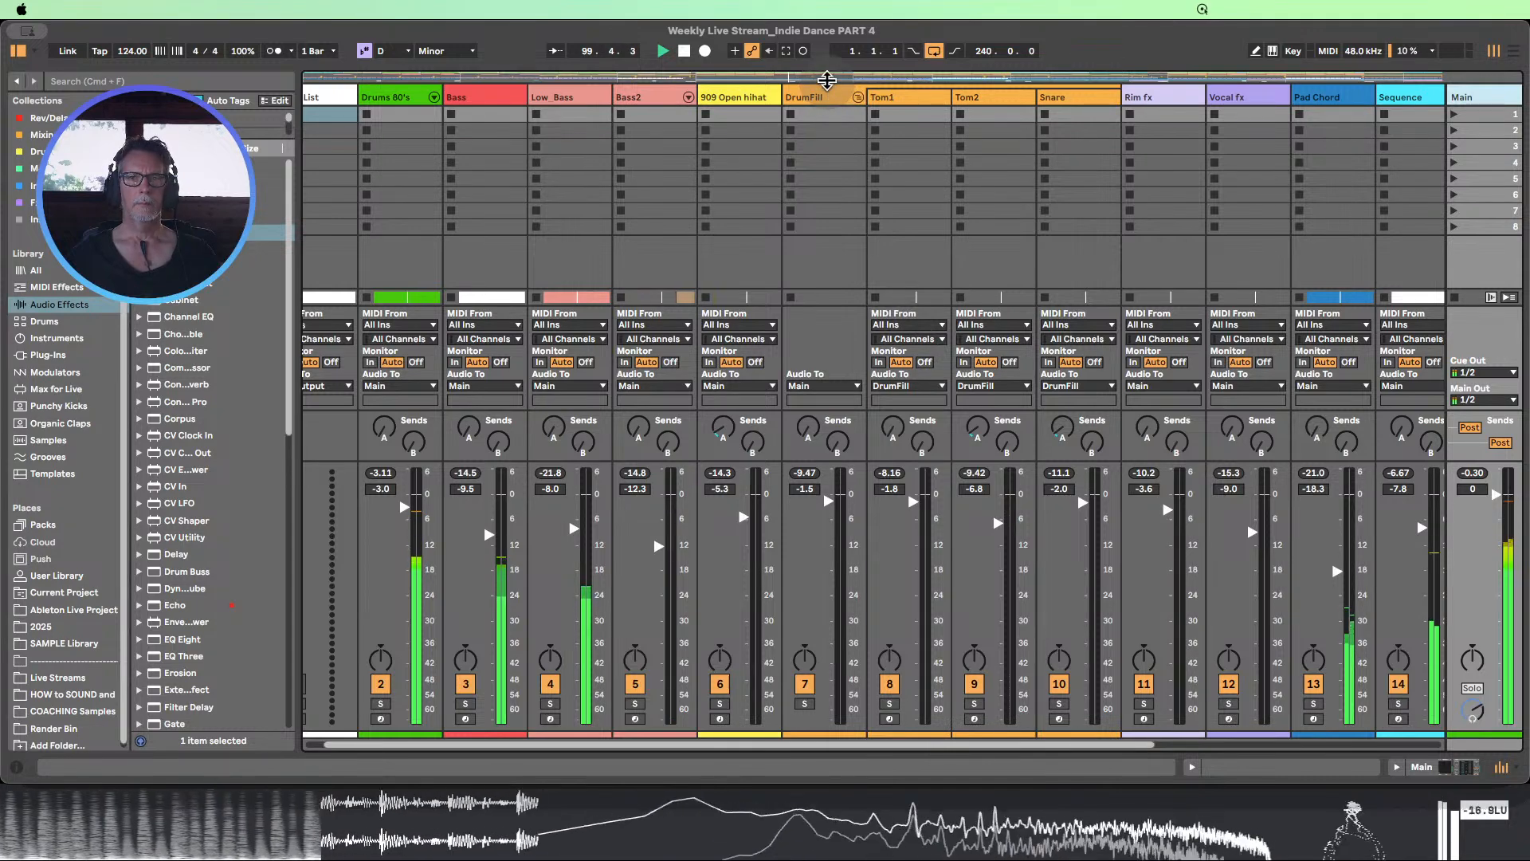
pyautogui.moveTo(835, 80)
pyautogui.mouseDown()
pyautogui.moveTo(835, 164)
pyautogui.moveTo(835, 83)
pyautogui.mouseUp()
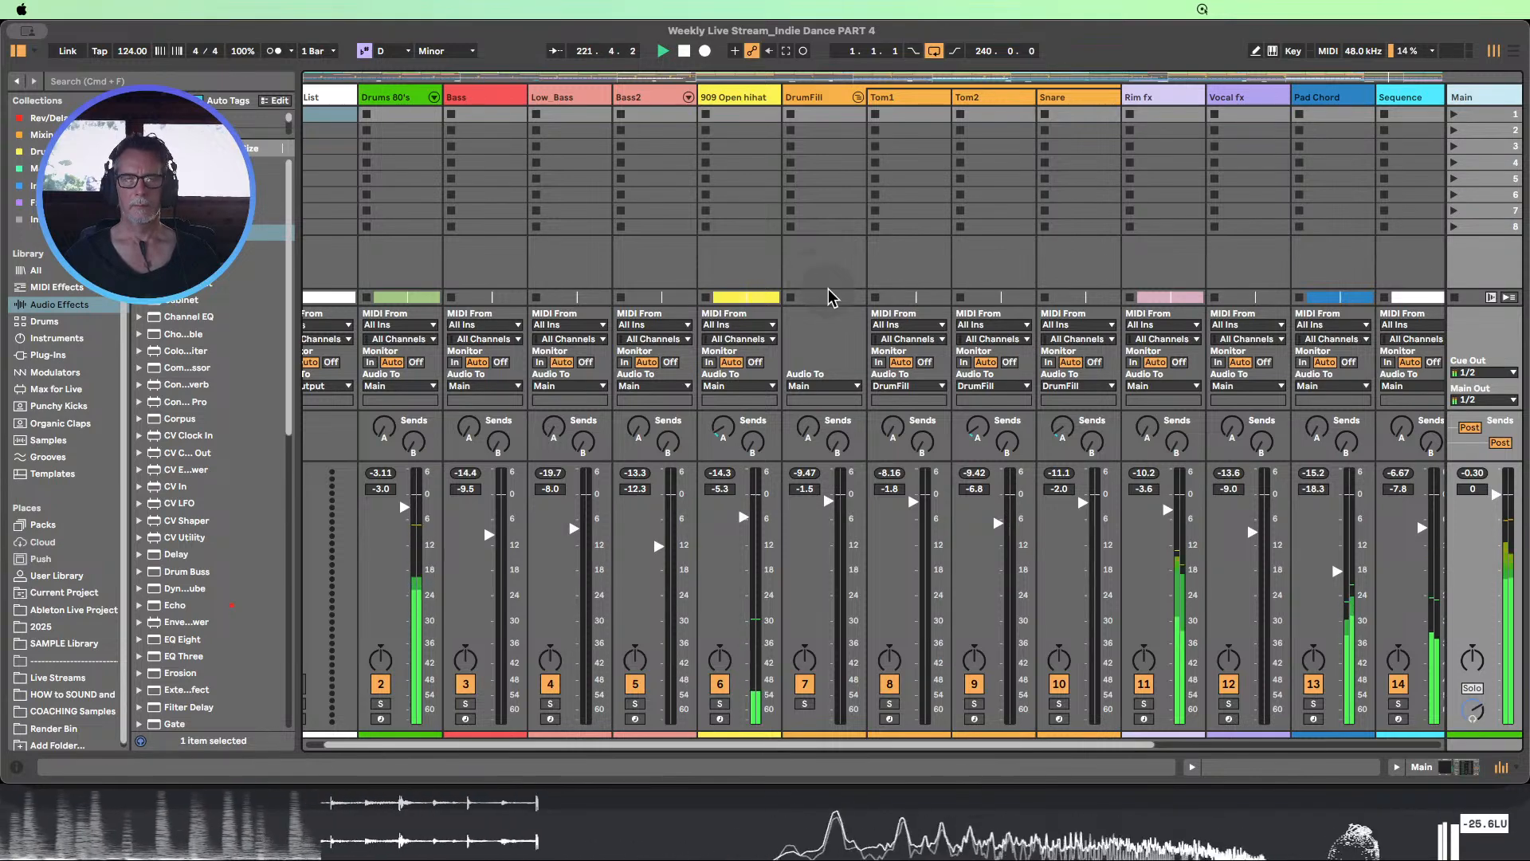
pyautogui.click(684, 52)
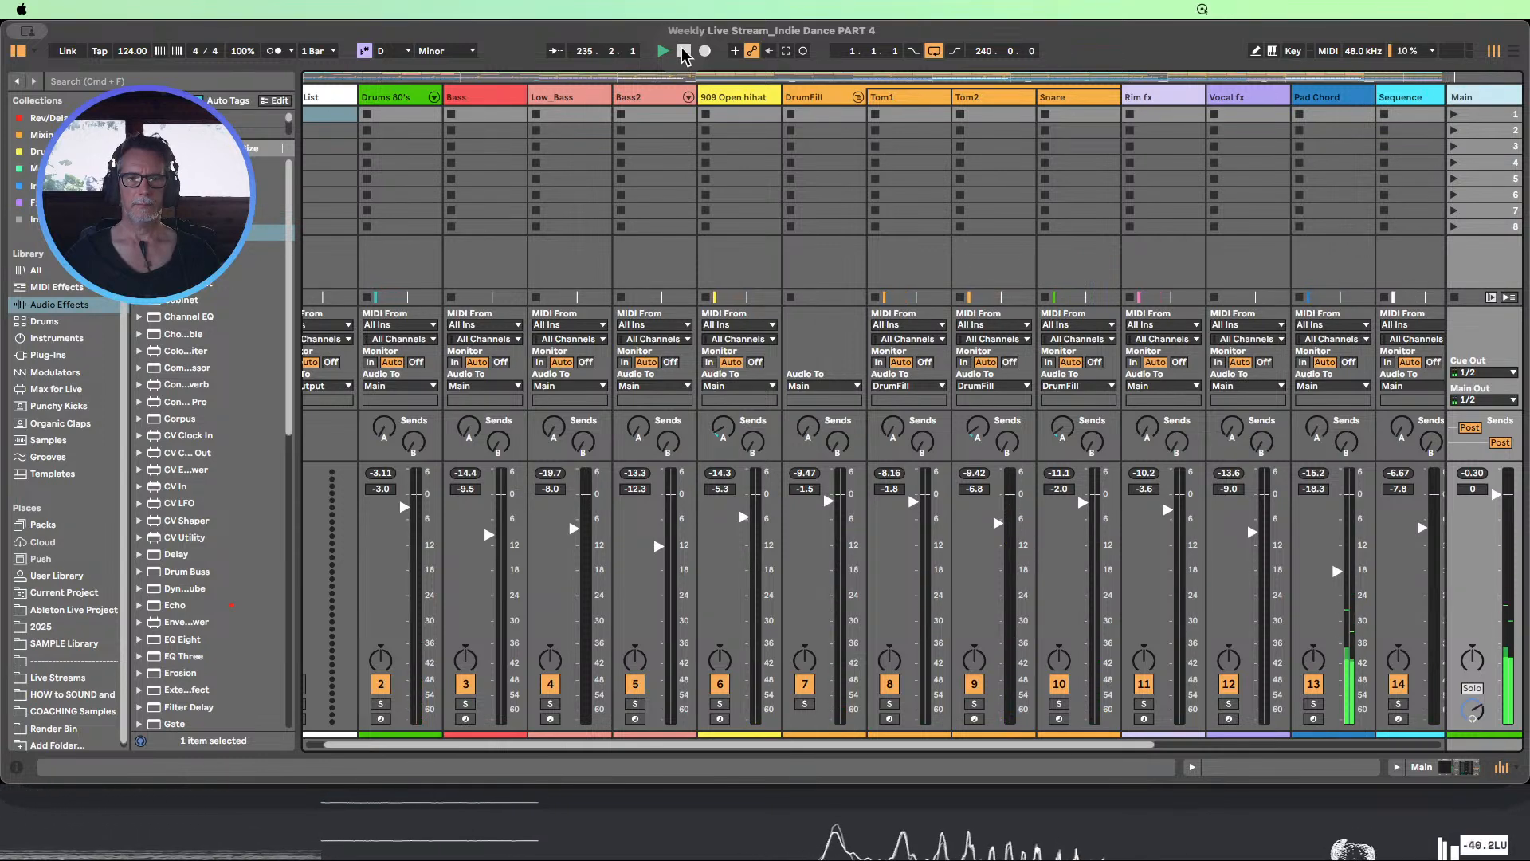
pyautogui.click(684, 52)
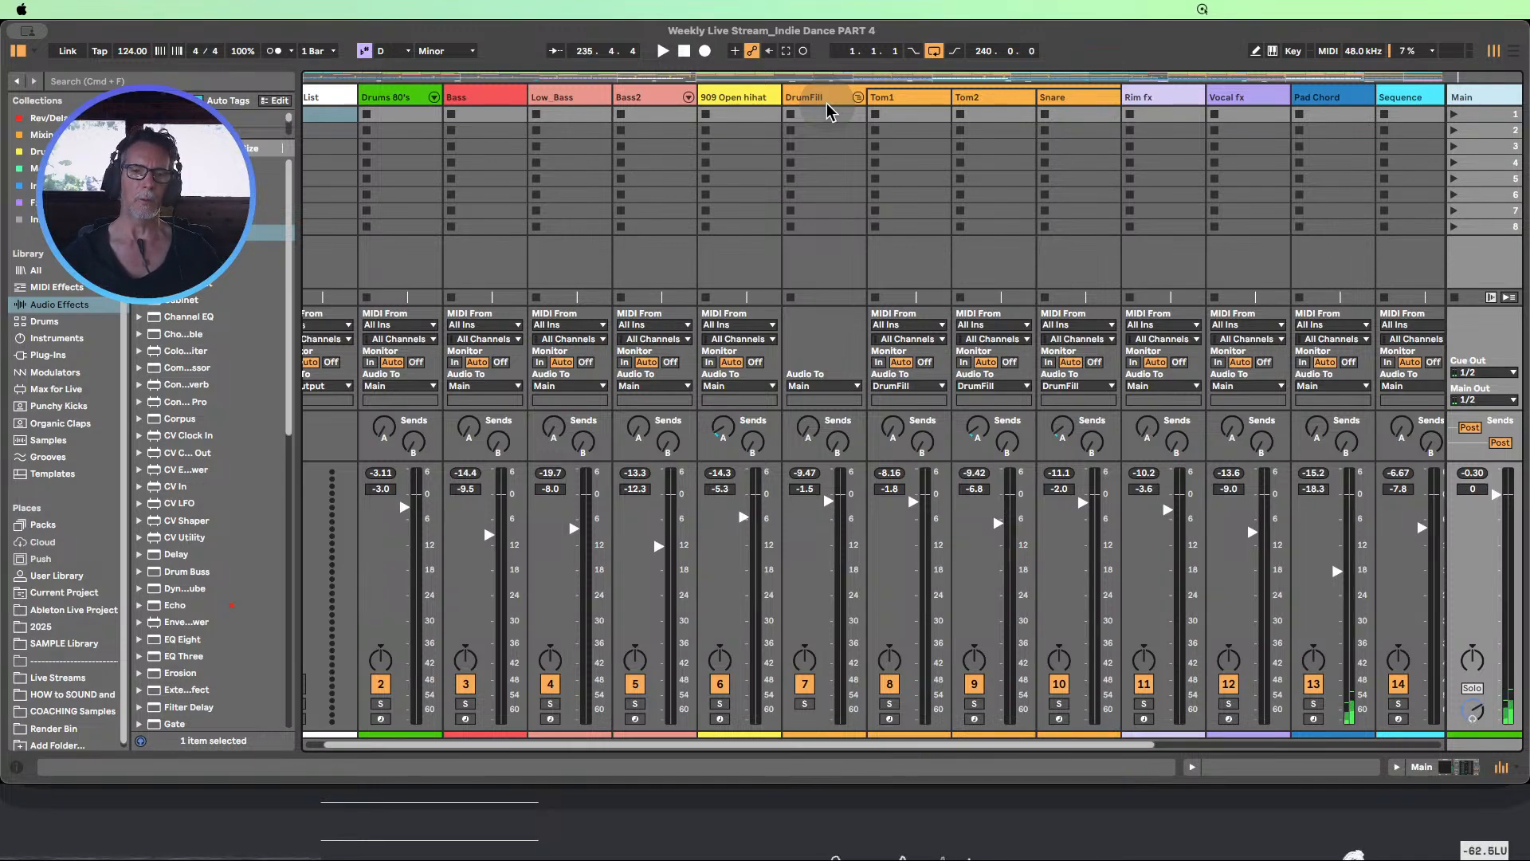
pyautogui.click(1514, 51)
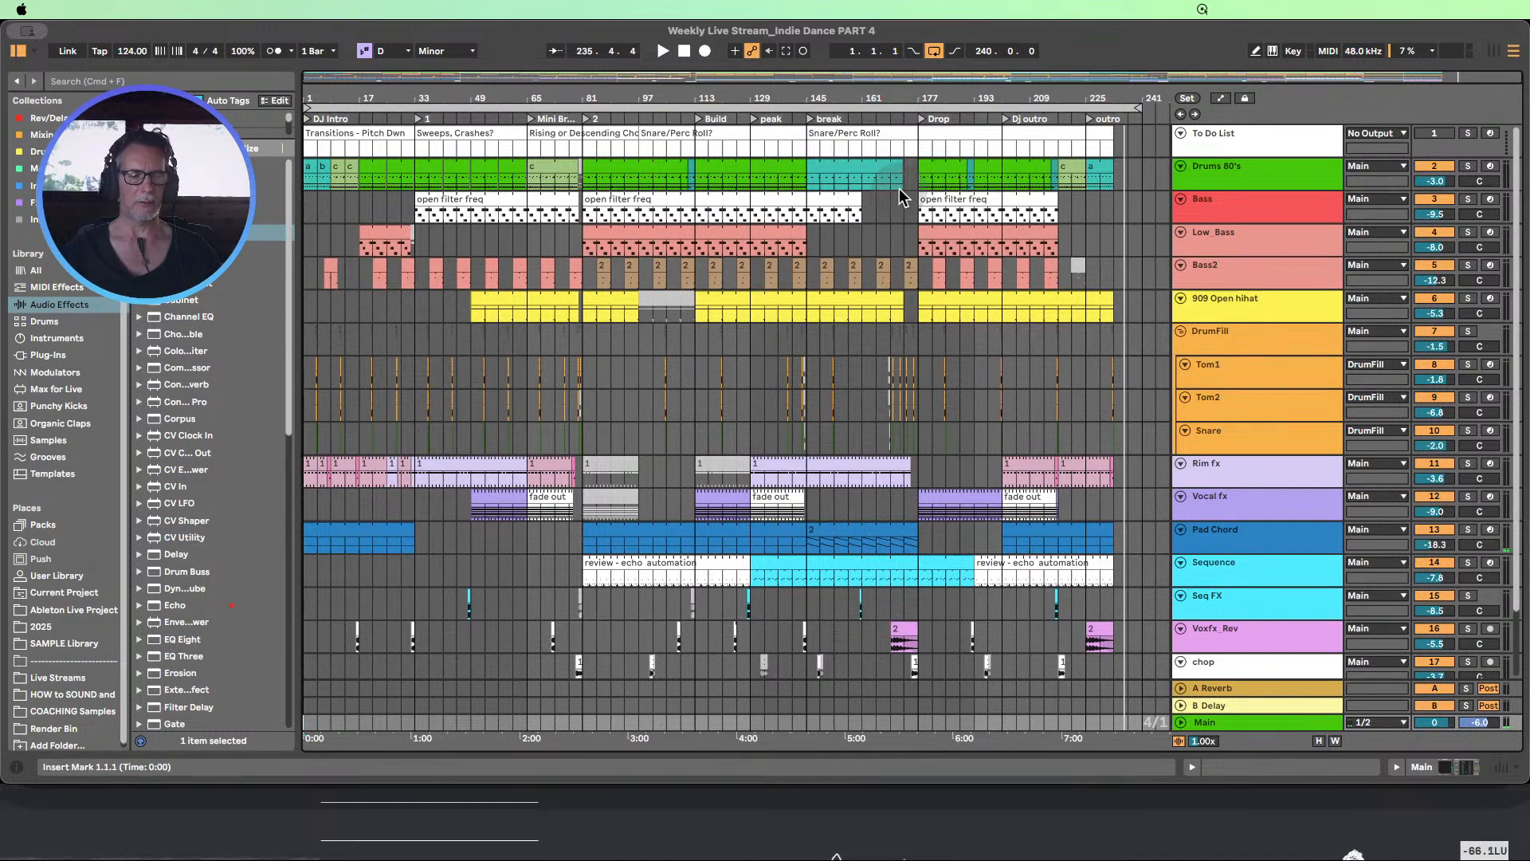
pyautogui.moveTo(718, 98); pyautogui.dragTo(718, 97)
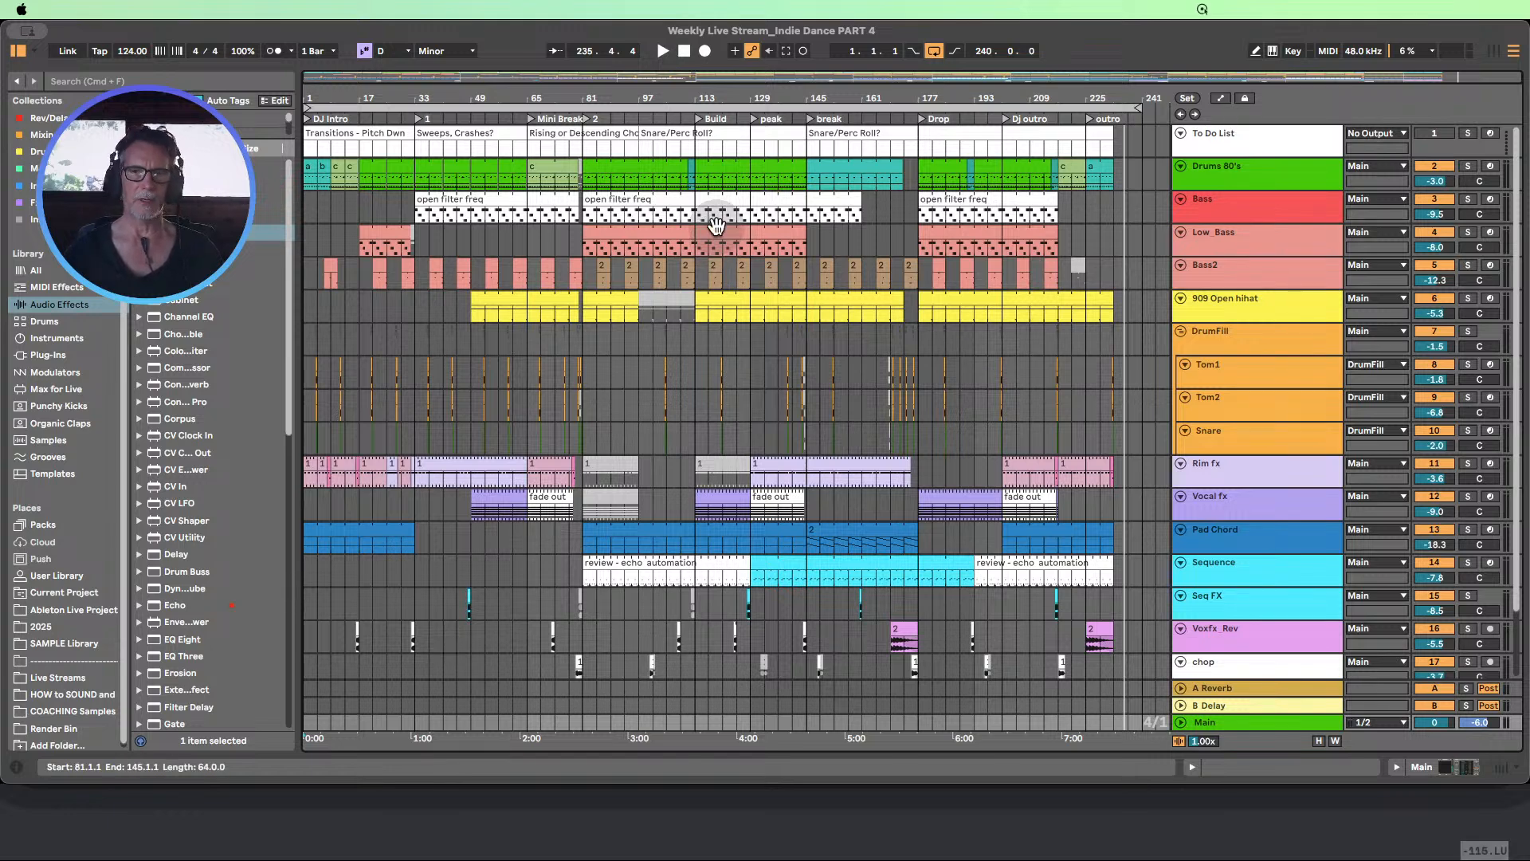
pyautogui.click(1260, 244)
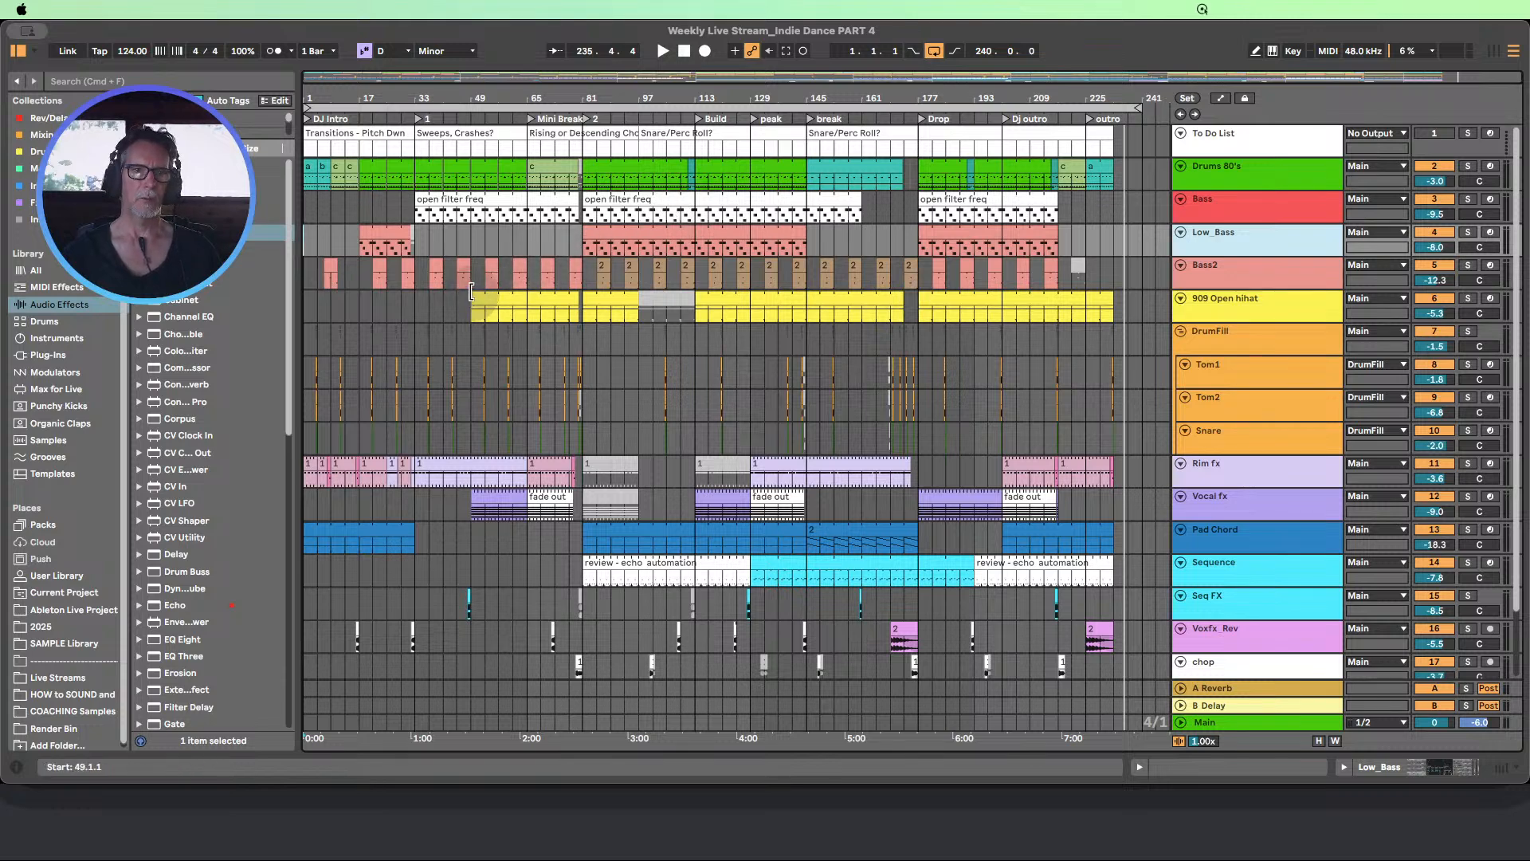
# Save the set over the existing Weekly Live Stream_Indie Dance PART 4 file
pyautogui.click(92, 10)
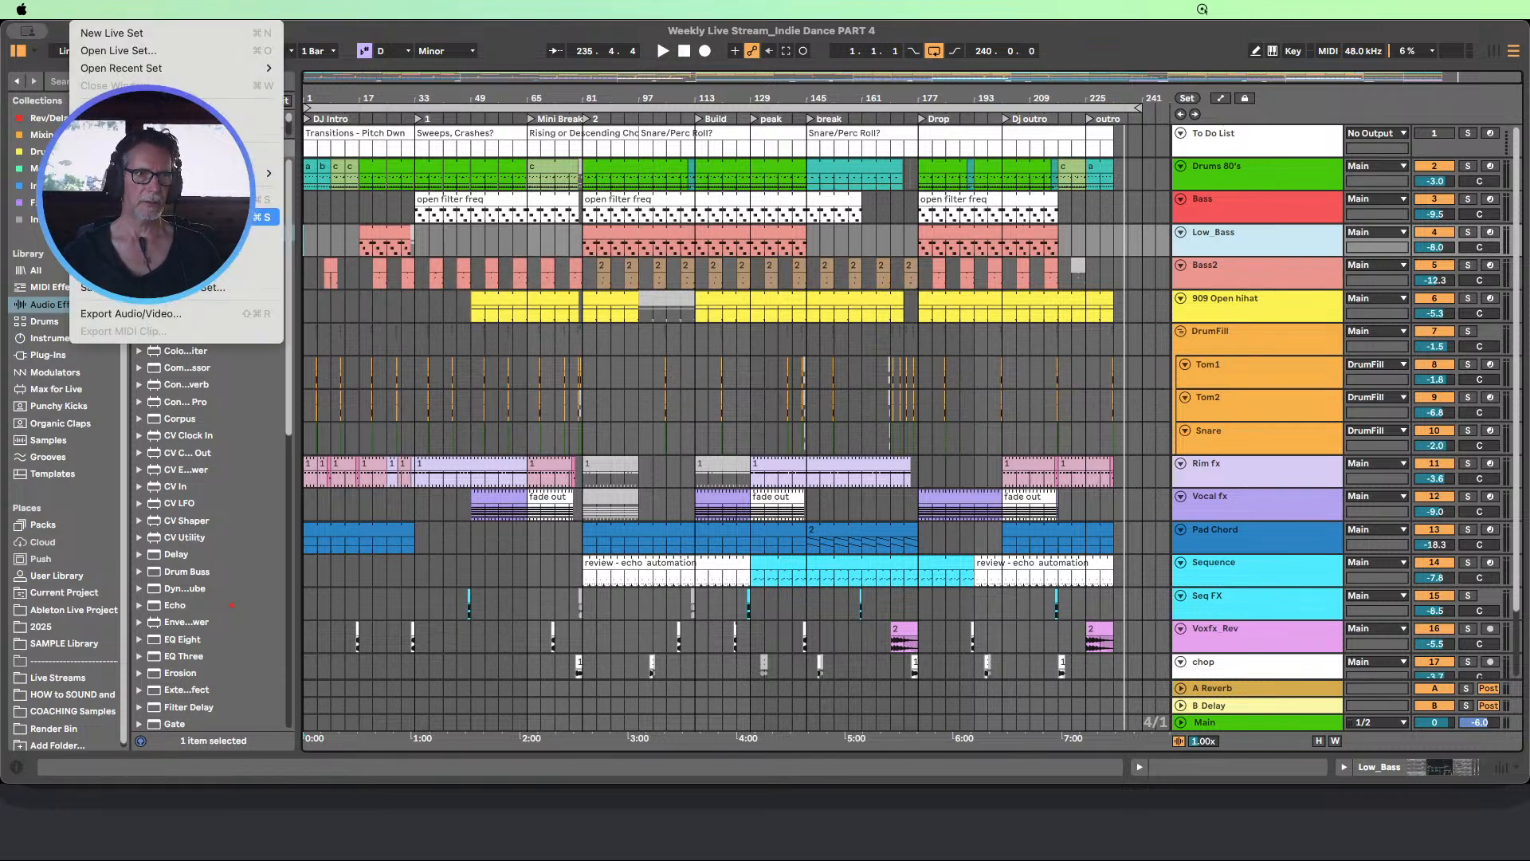
pyautogui.click(160, 217)
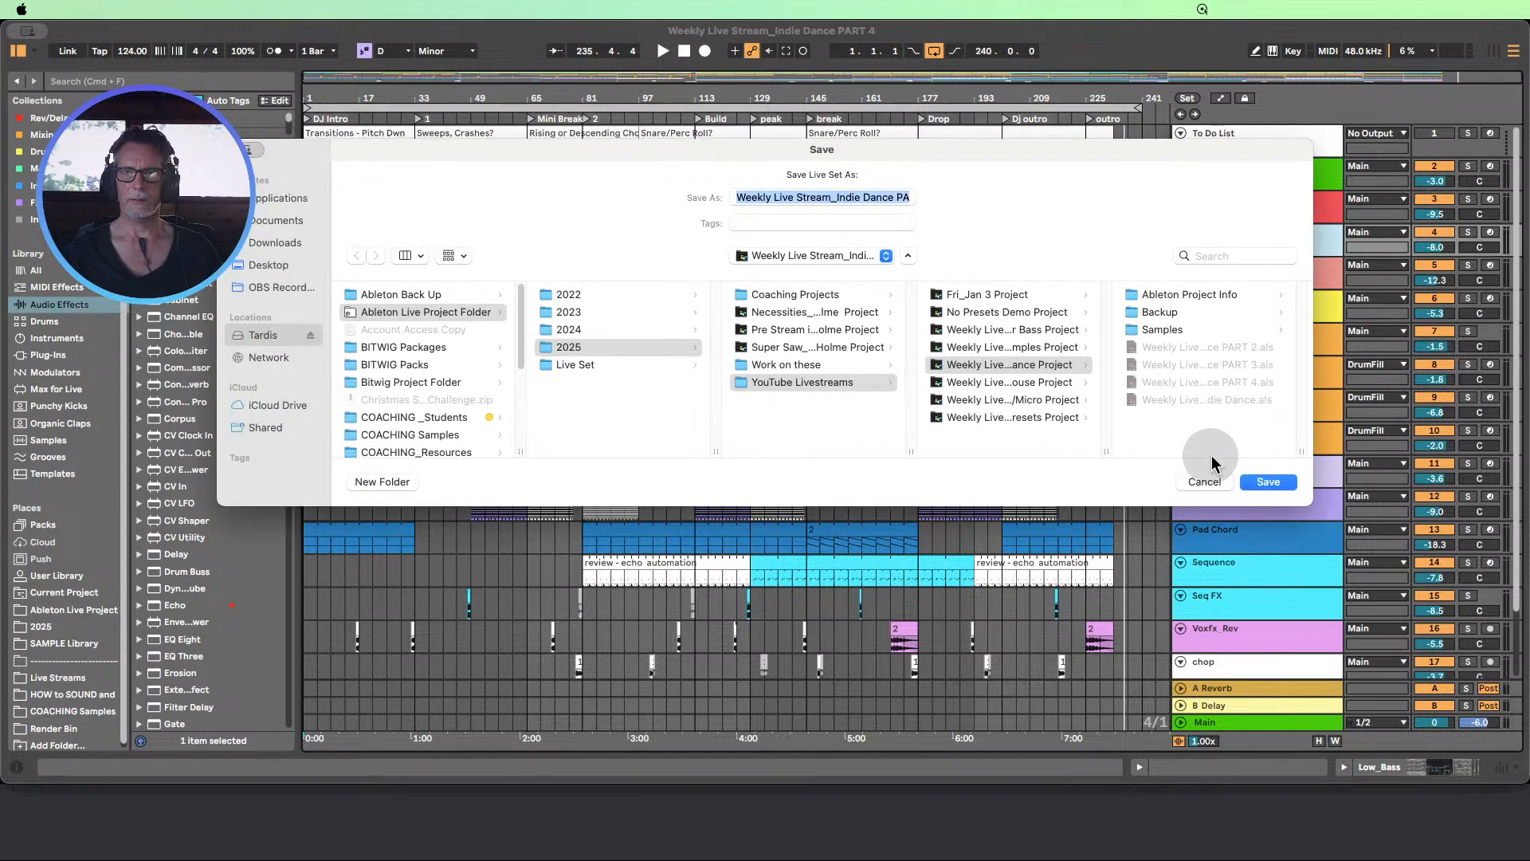
pyautogui.click(1258, 481)
pyautogui.click(812, 403)
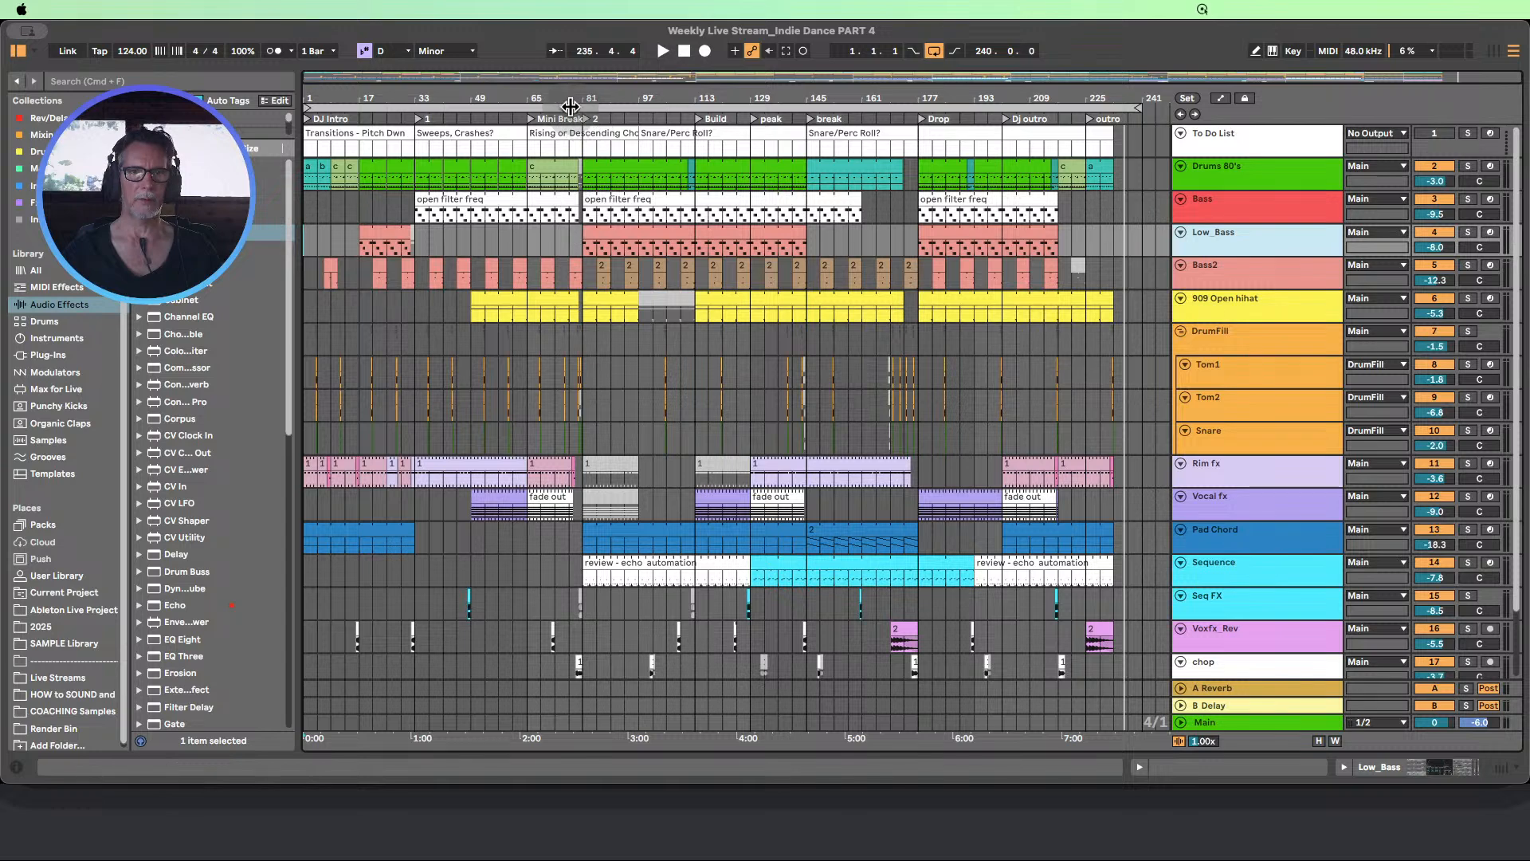
# Add a locator at bar 77 near the end of the Mini Break
pyautogui.moveTo(571, 99); pyautogui.dragTo(591, 173)
pyautogui.click(584, 236)
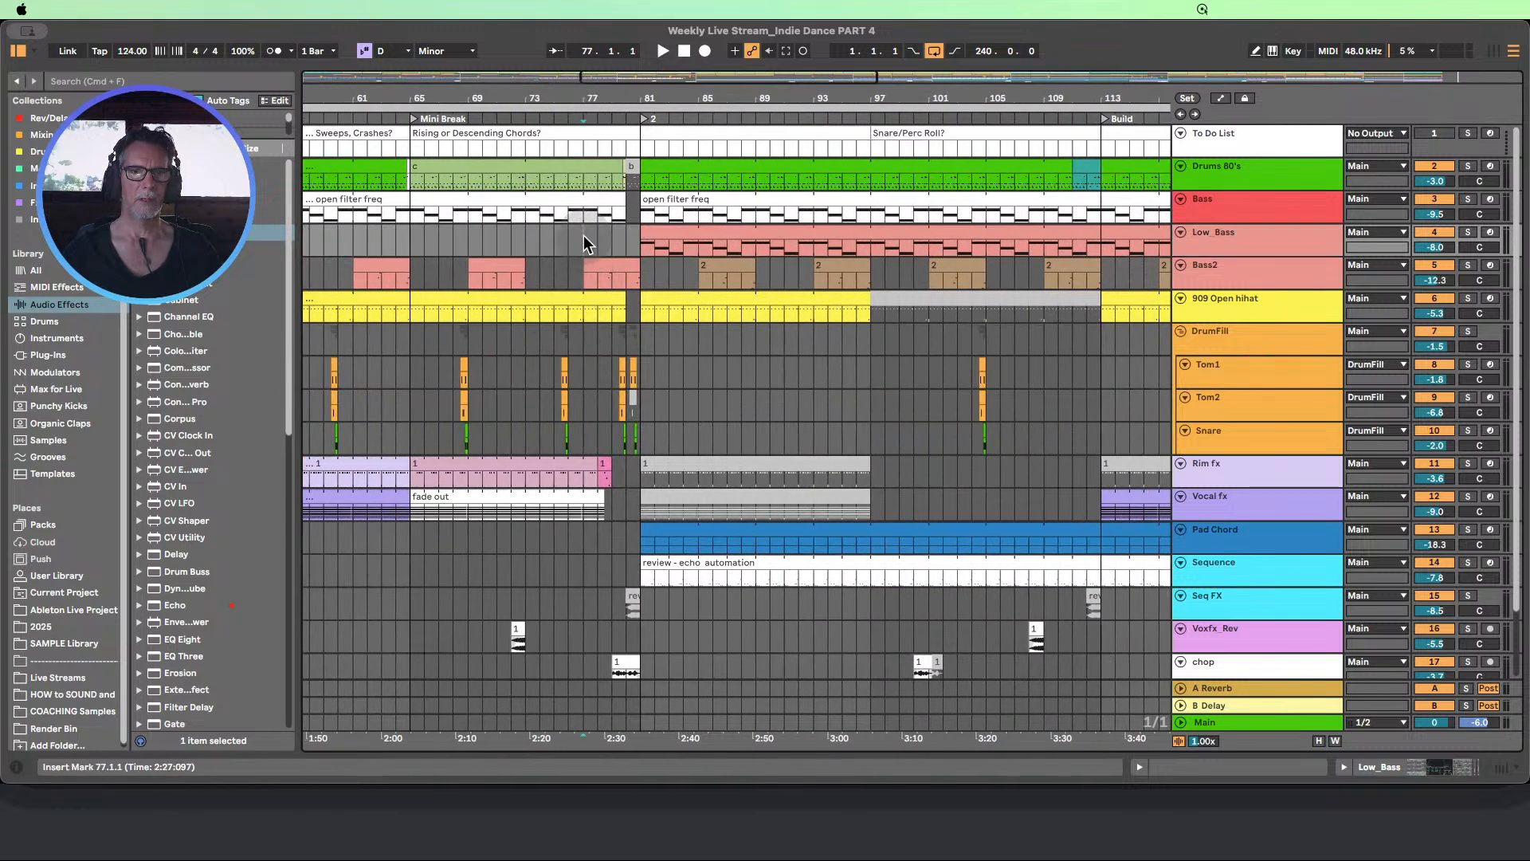
pyautogui.click(1220, 99)
pyautogui.click(1220, 99)
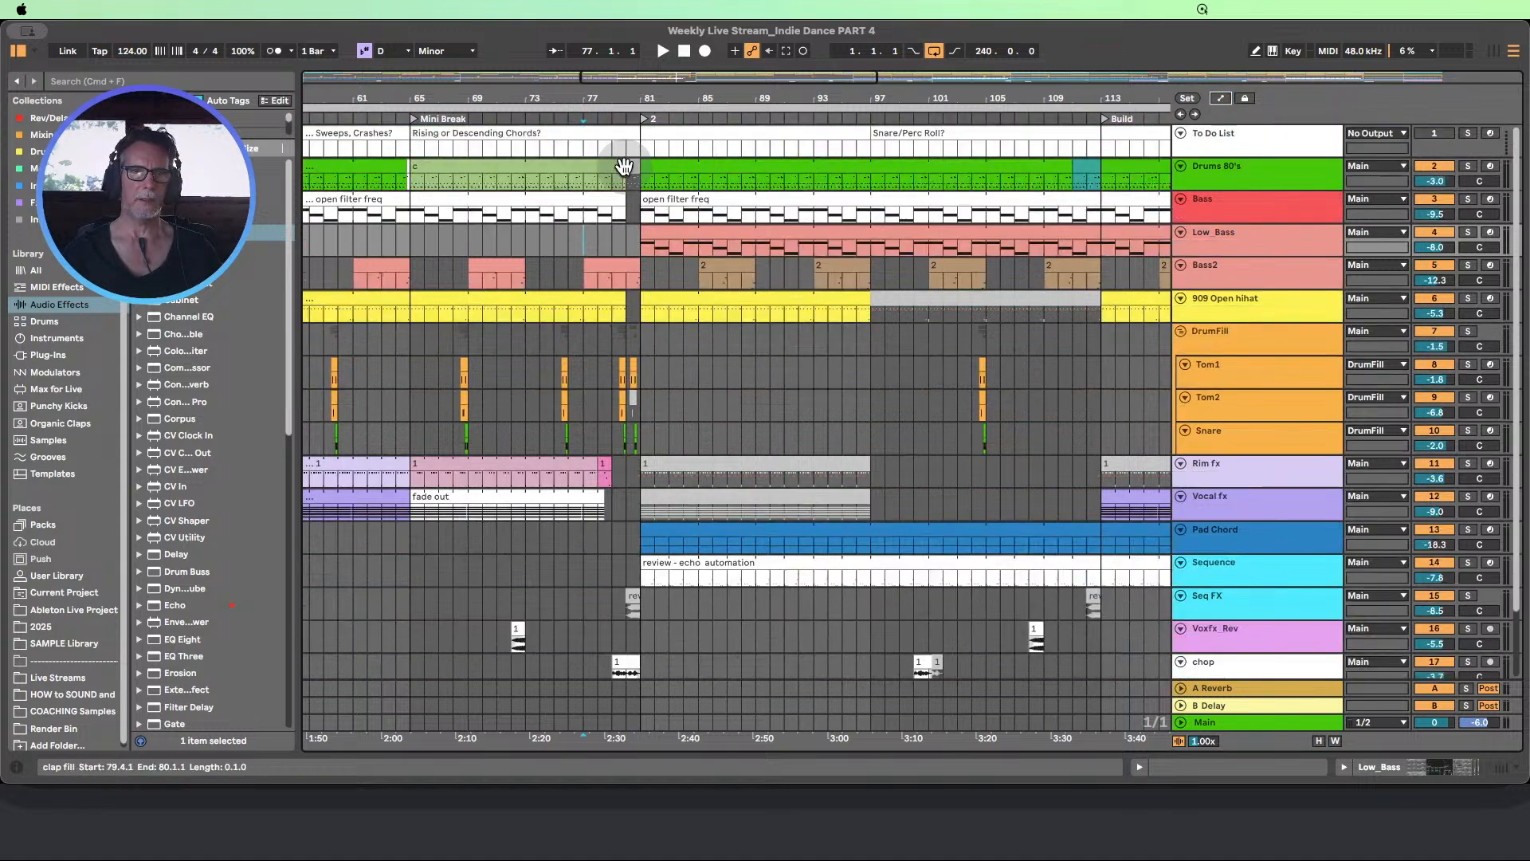
pyautogui.click(1187, 98)
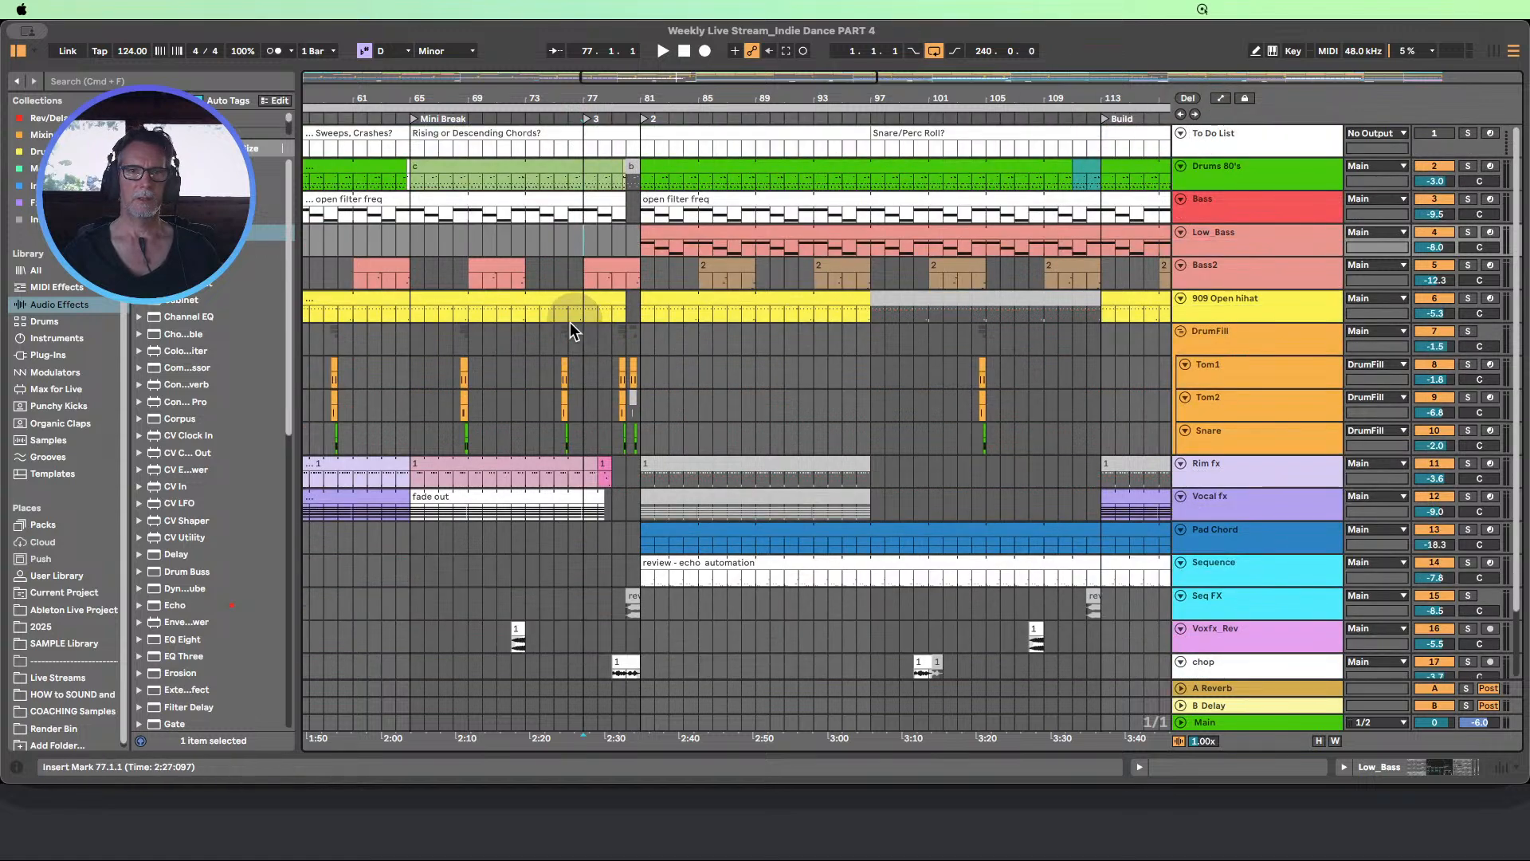
pyautogui.scroll(-2, 624, 443)
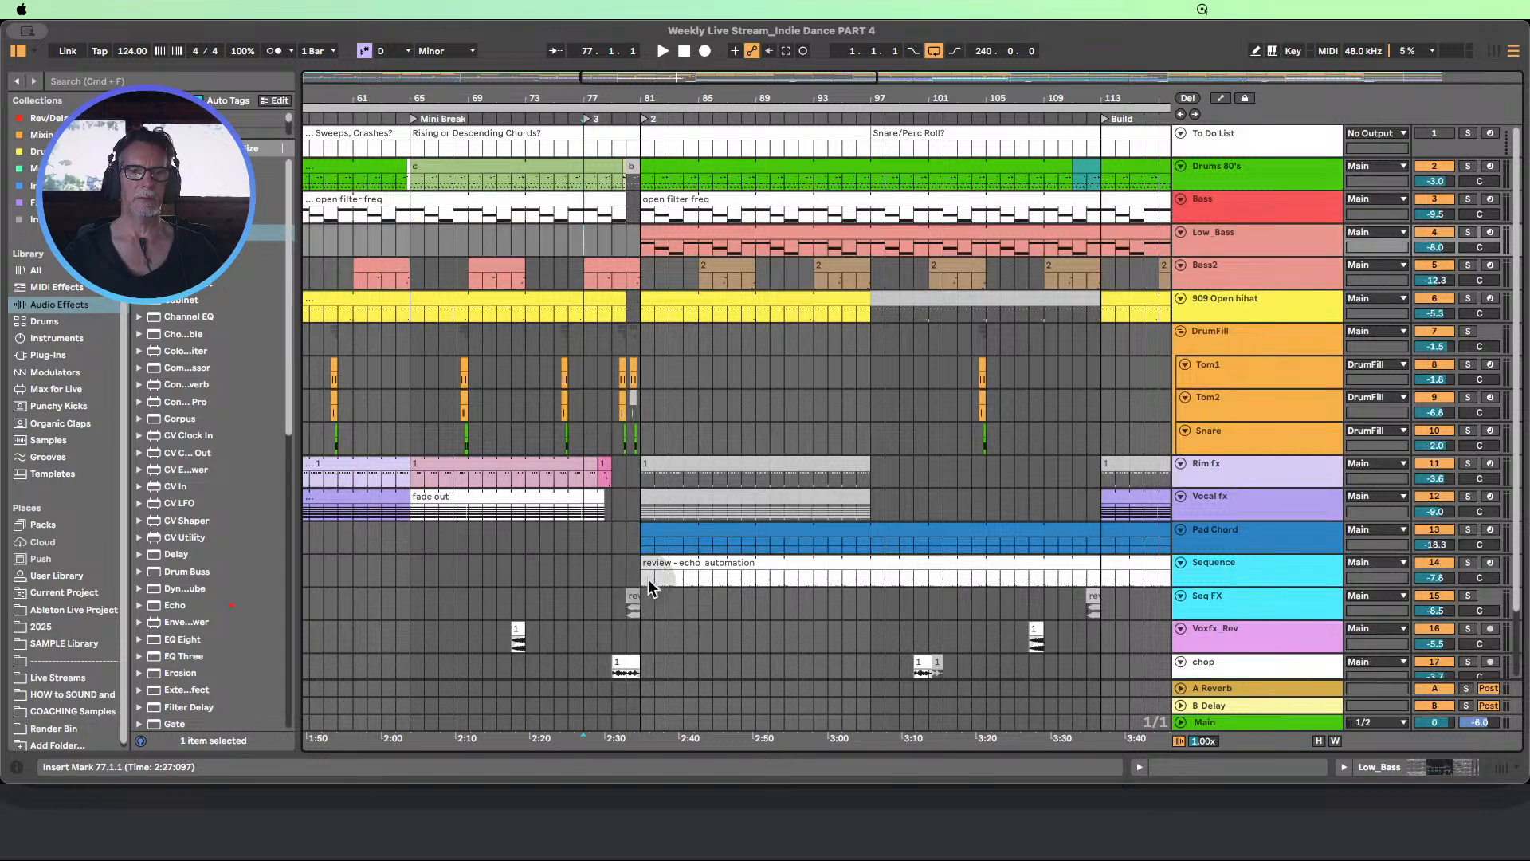
pyautogui.scroll(-1, 637, 637)
pyautogui.moveTo(643, 663); pyautogui.dragTo(582, 113)
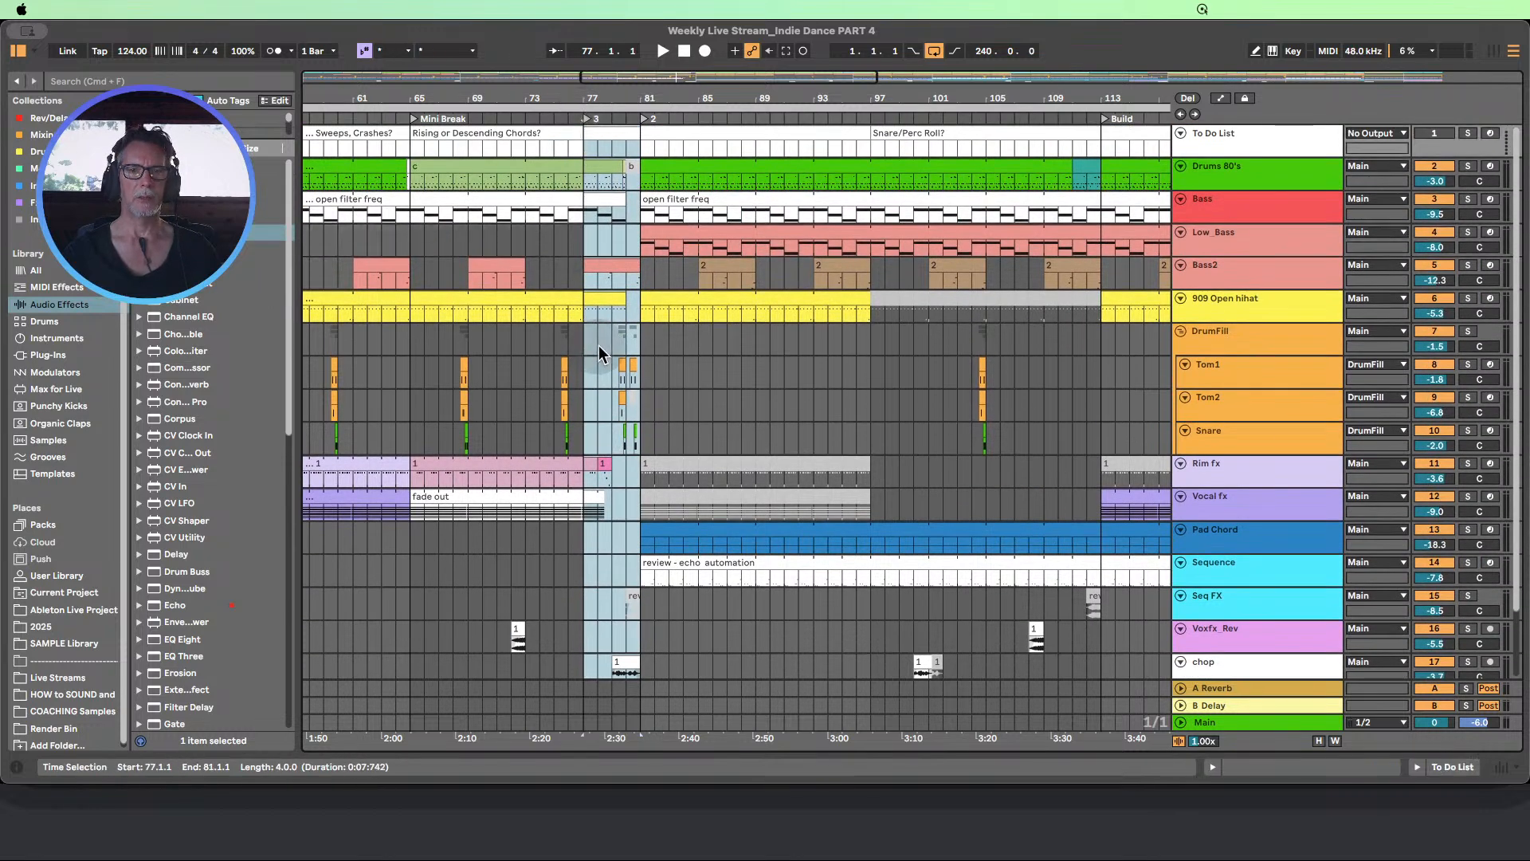
pyautogui.scroll(-3, 601, 347)
pyautogui.scroll(3, 602, 346)
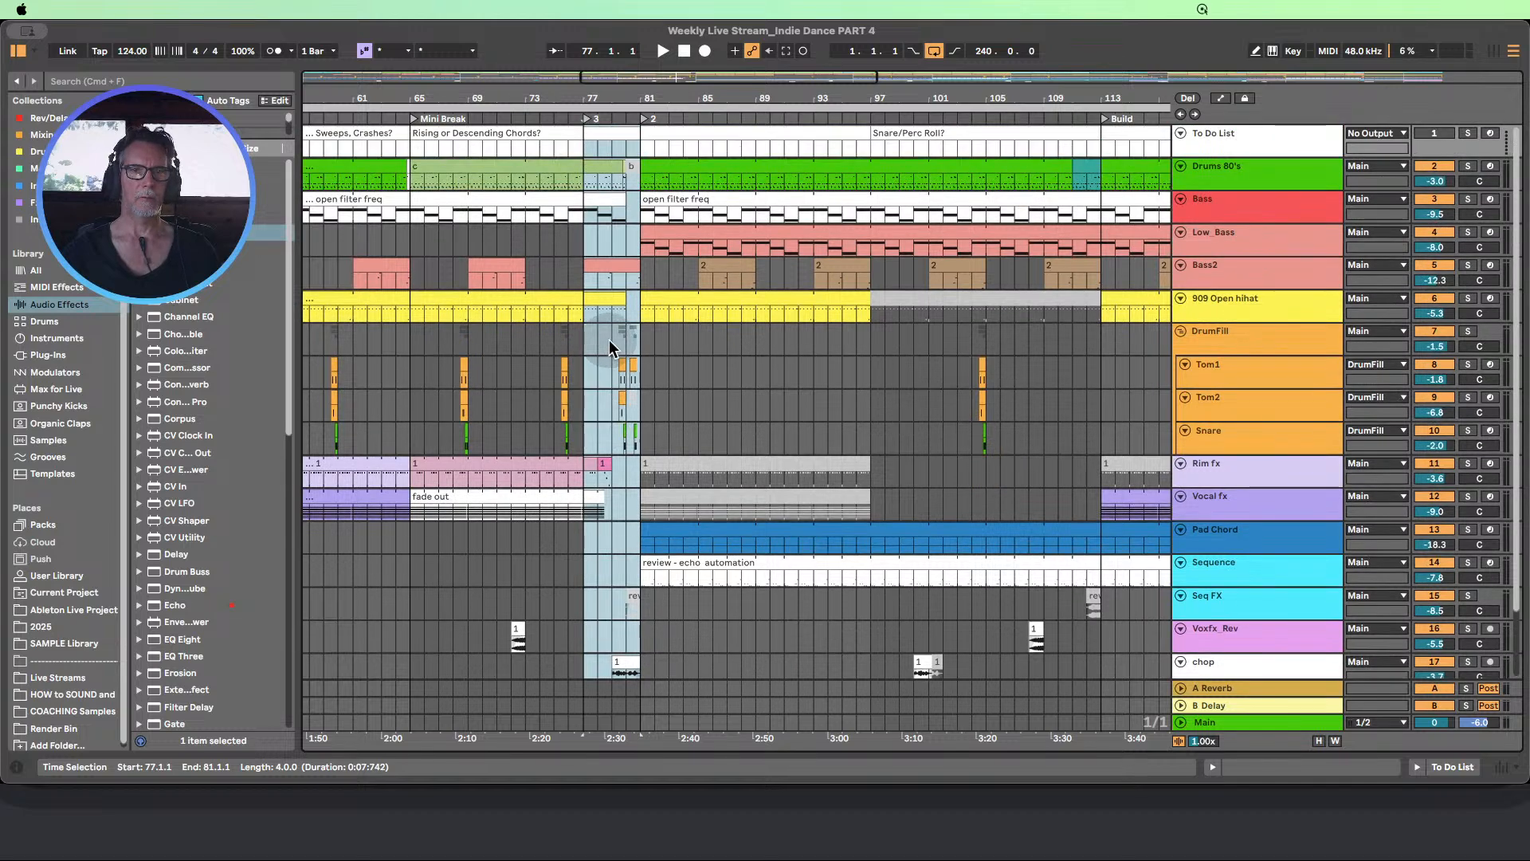
# Split the clips on tracks Drums 80's to chop from bar 78 to 81 and color that section dark grey
pyautogui.click(605, 182)
pyautogui.moveTo(606, 188); pyautogui.dragTo(639, 630)
pyautogui.scroll(2, 650, 524)
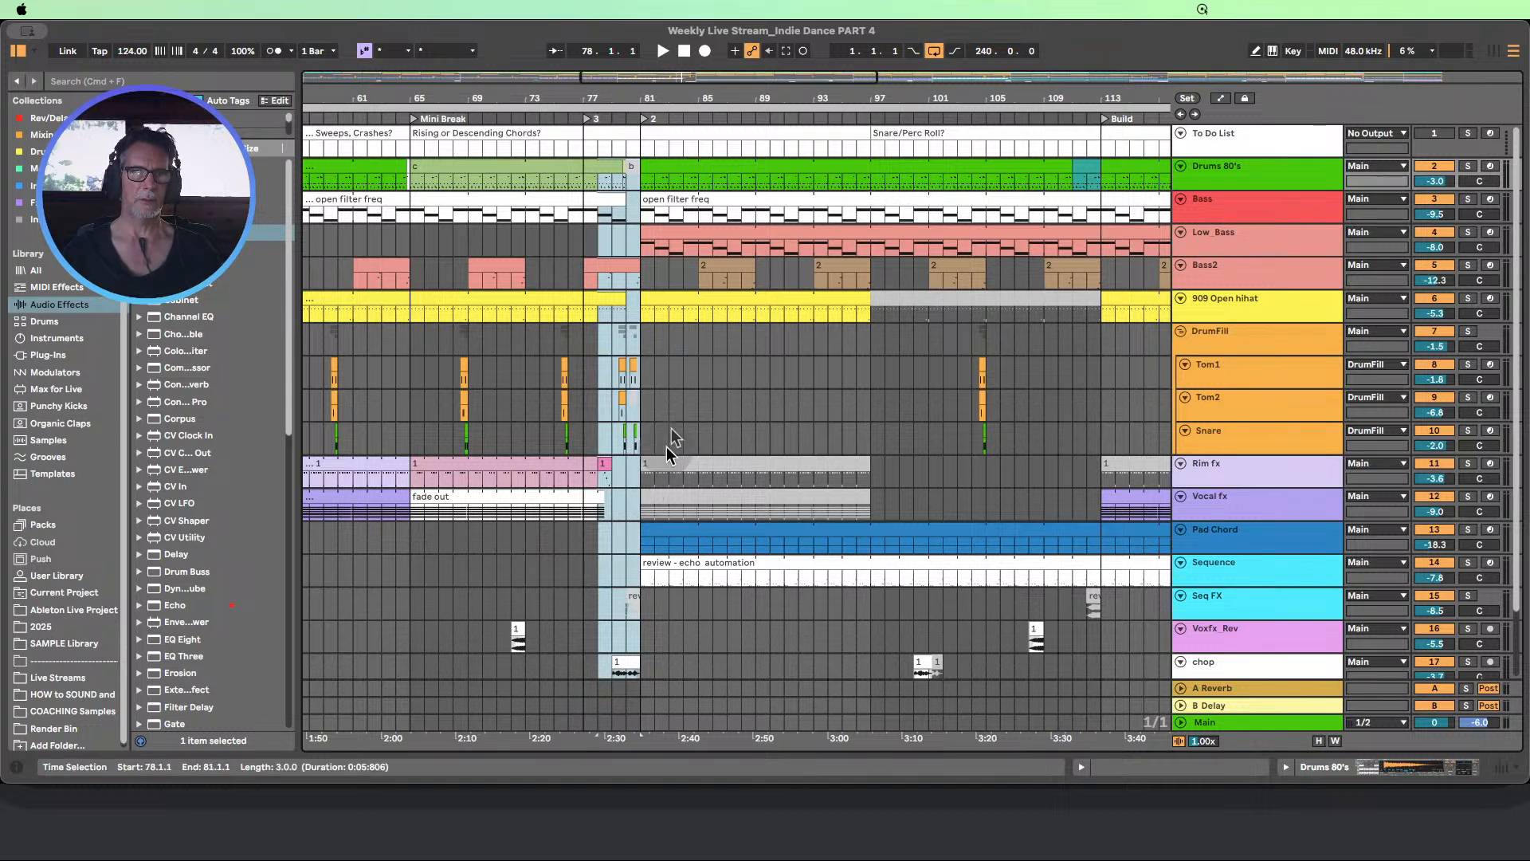
pyautogui.press('super+e')
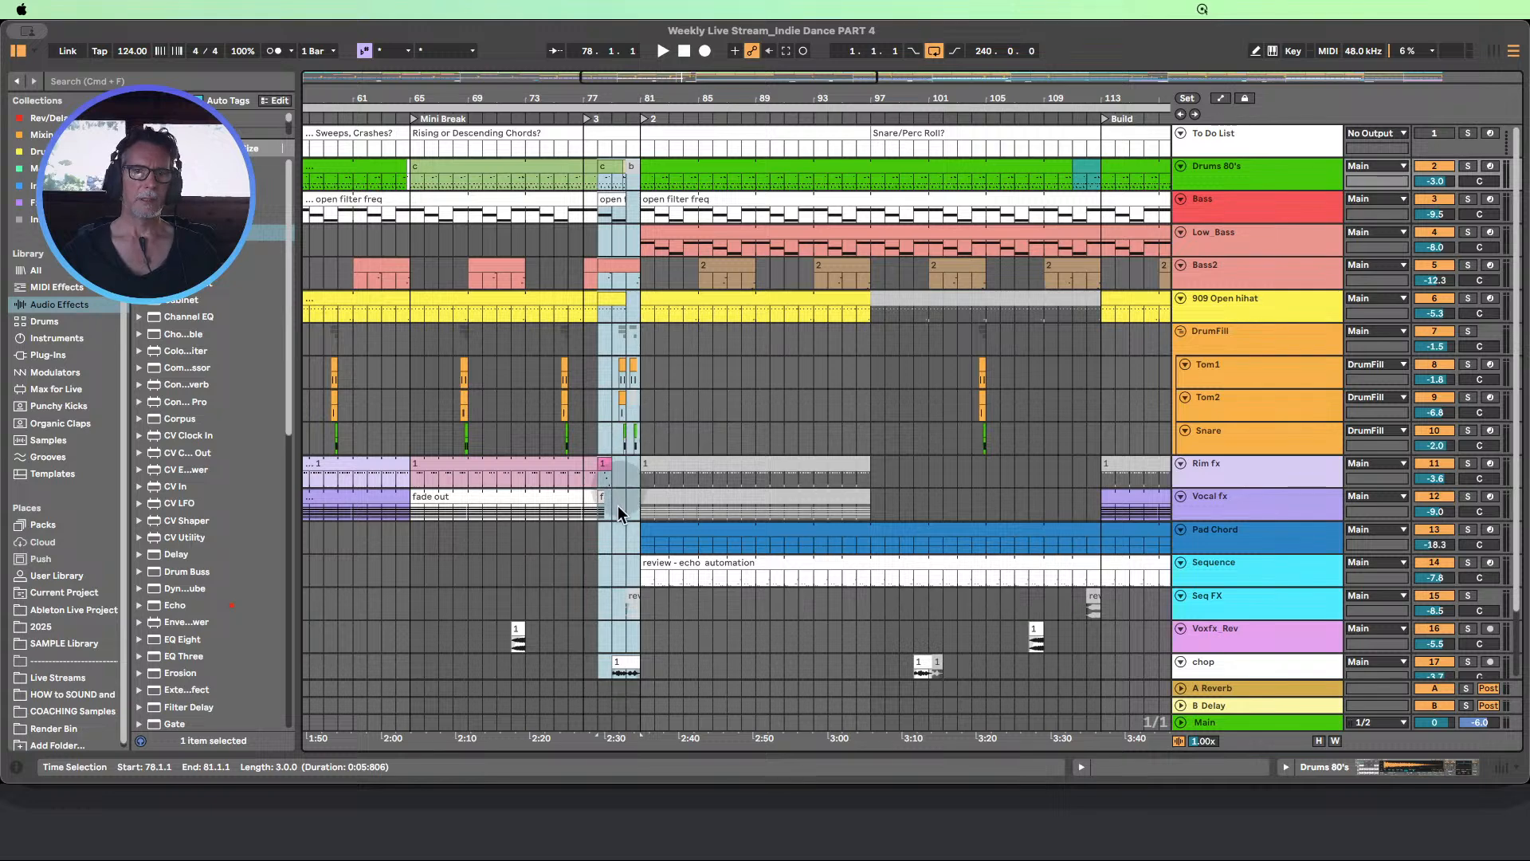
pyautogui.rightClick(612, 306)
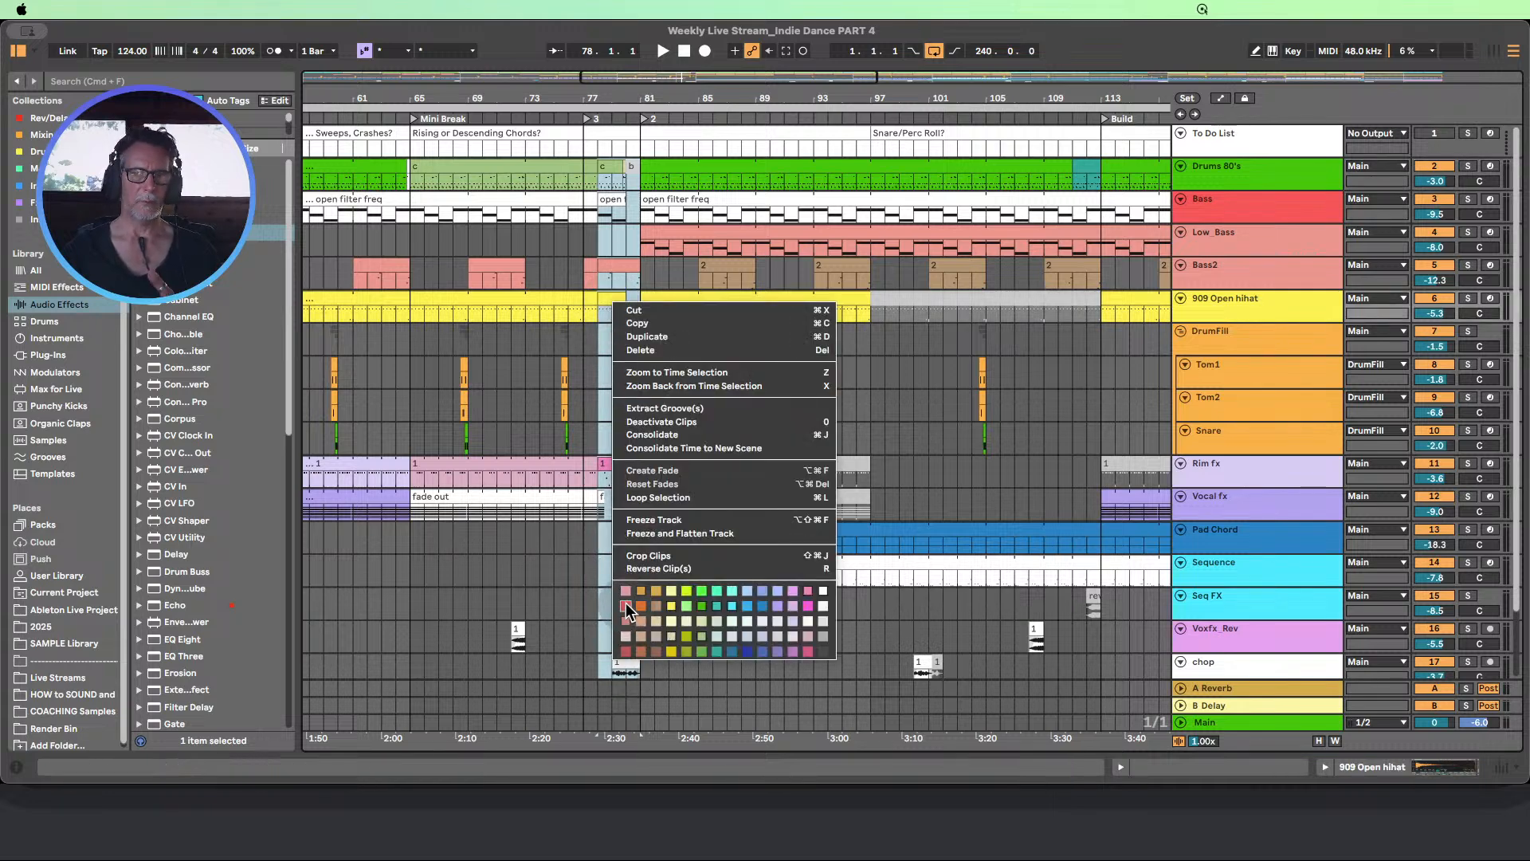
pyautogui.click(824, 652)
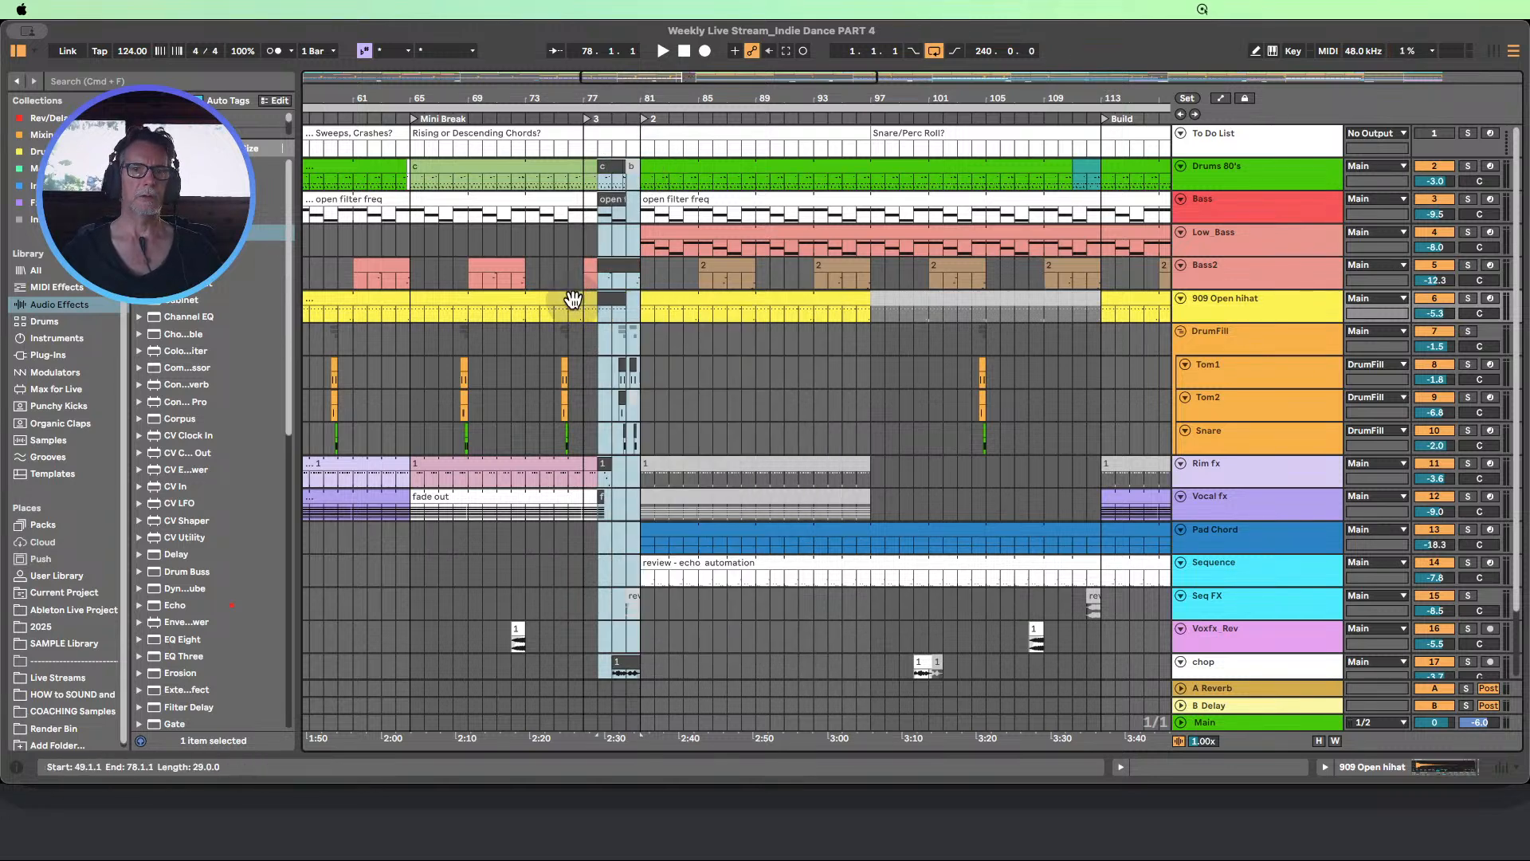
# Move the new locator to bar 78, where the dark grey section starts
pyautogui.click(581, 239)
pyautogui.scroll(-3, 644, 276)
pyautogui.scroll(3, 644, 276)
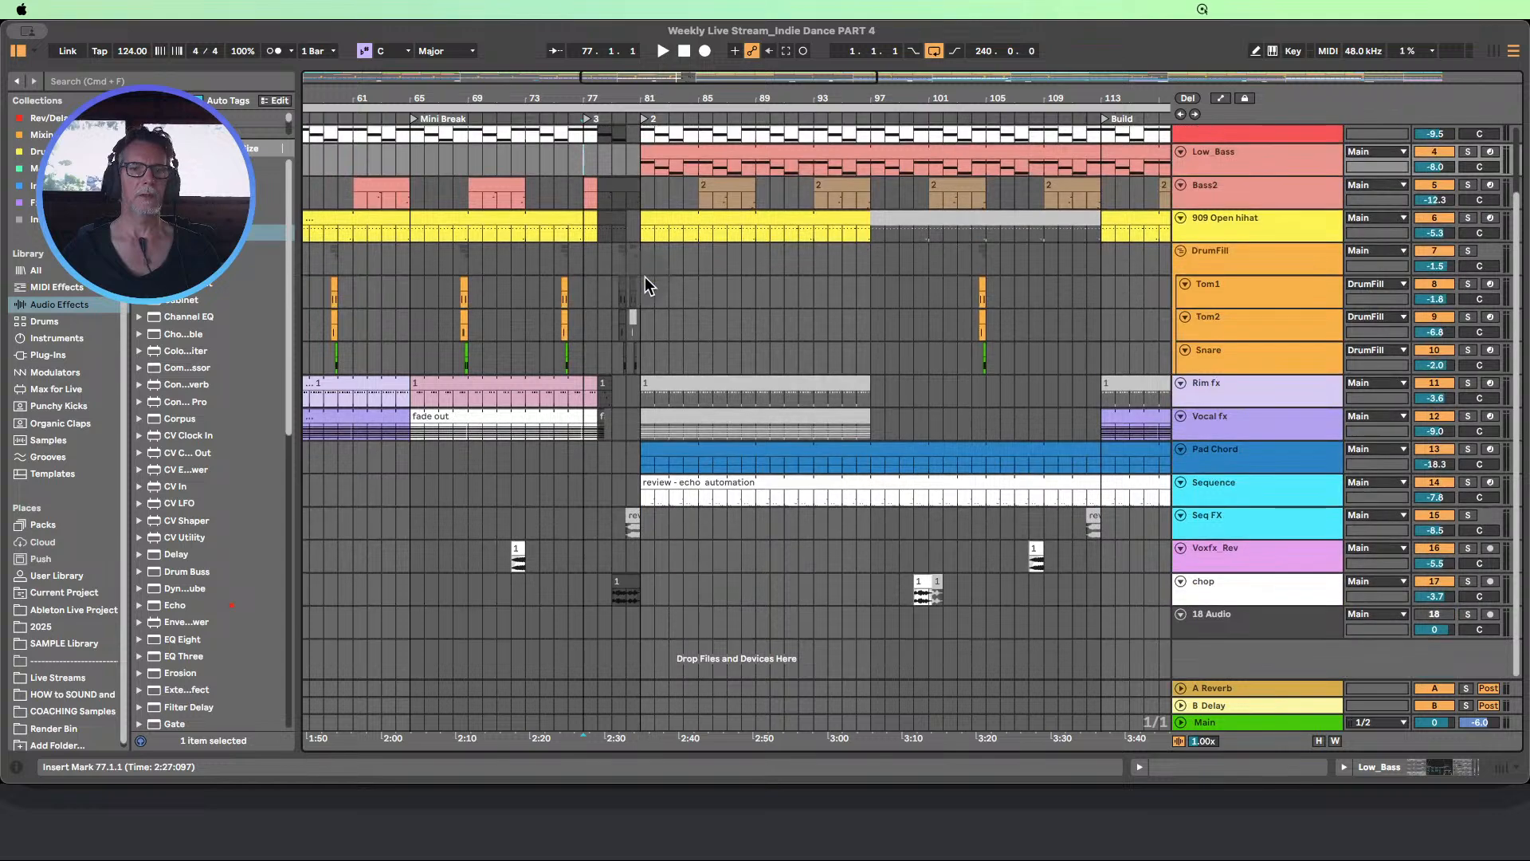
pyautogui.moveTo(643, 100); pyautogui.dragTo(539, 117)
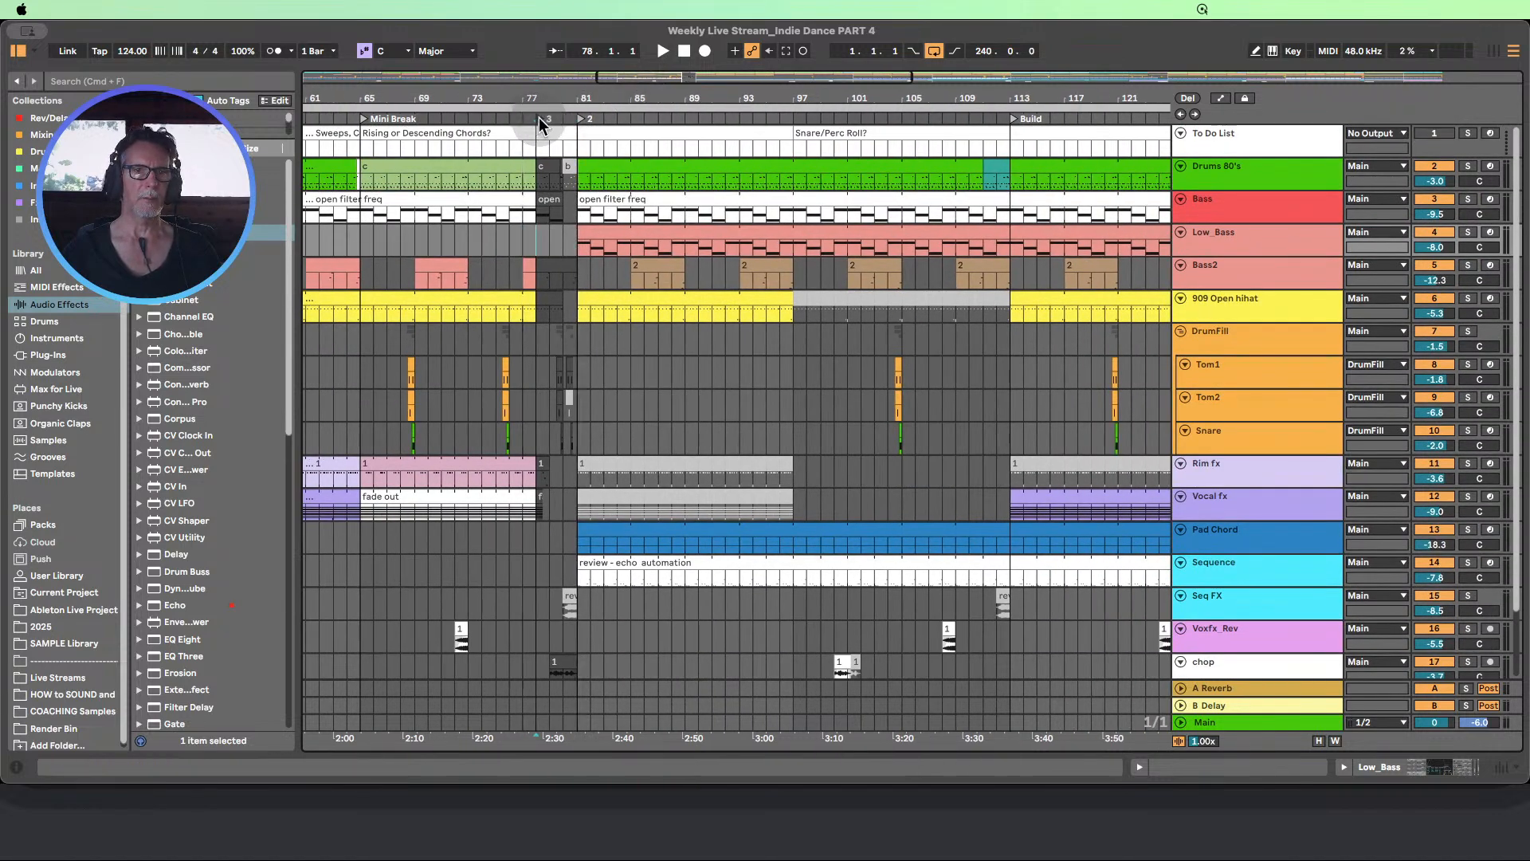
pyautogui.scroll(-1, 646, 356)
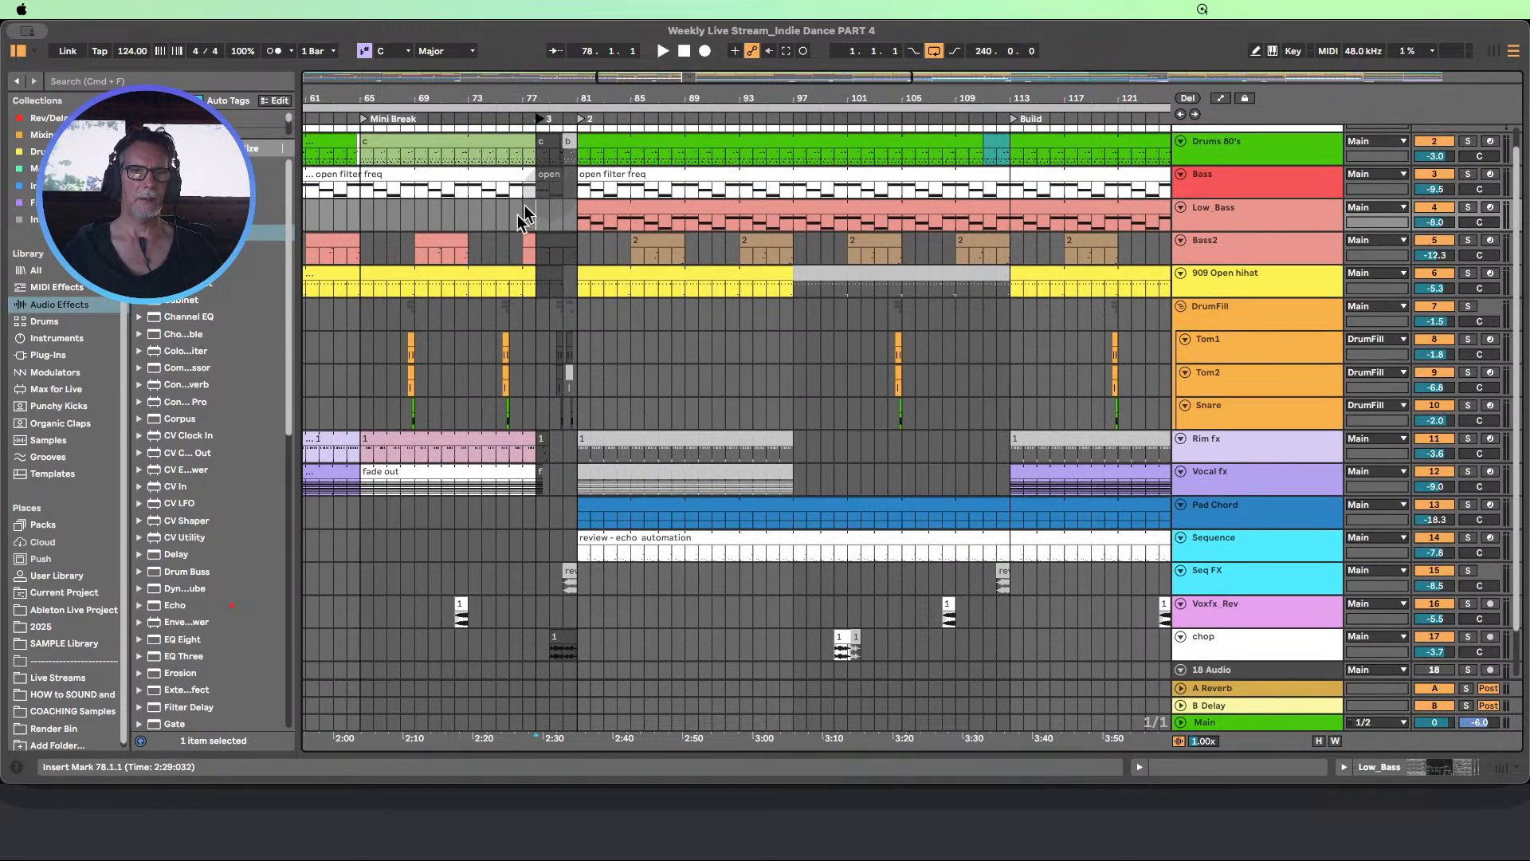
pyautogui.moveTo(763, 103); pyautogui.dragTo(730, 72)
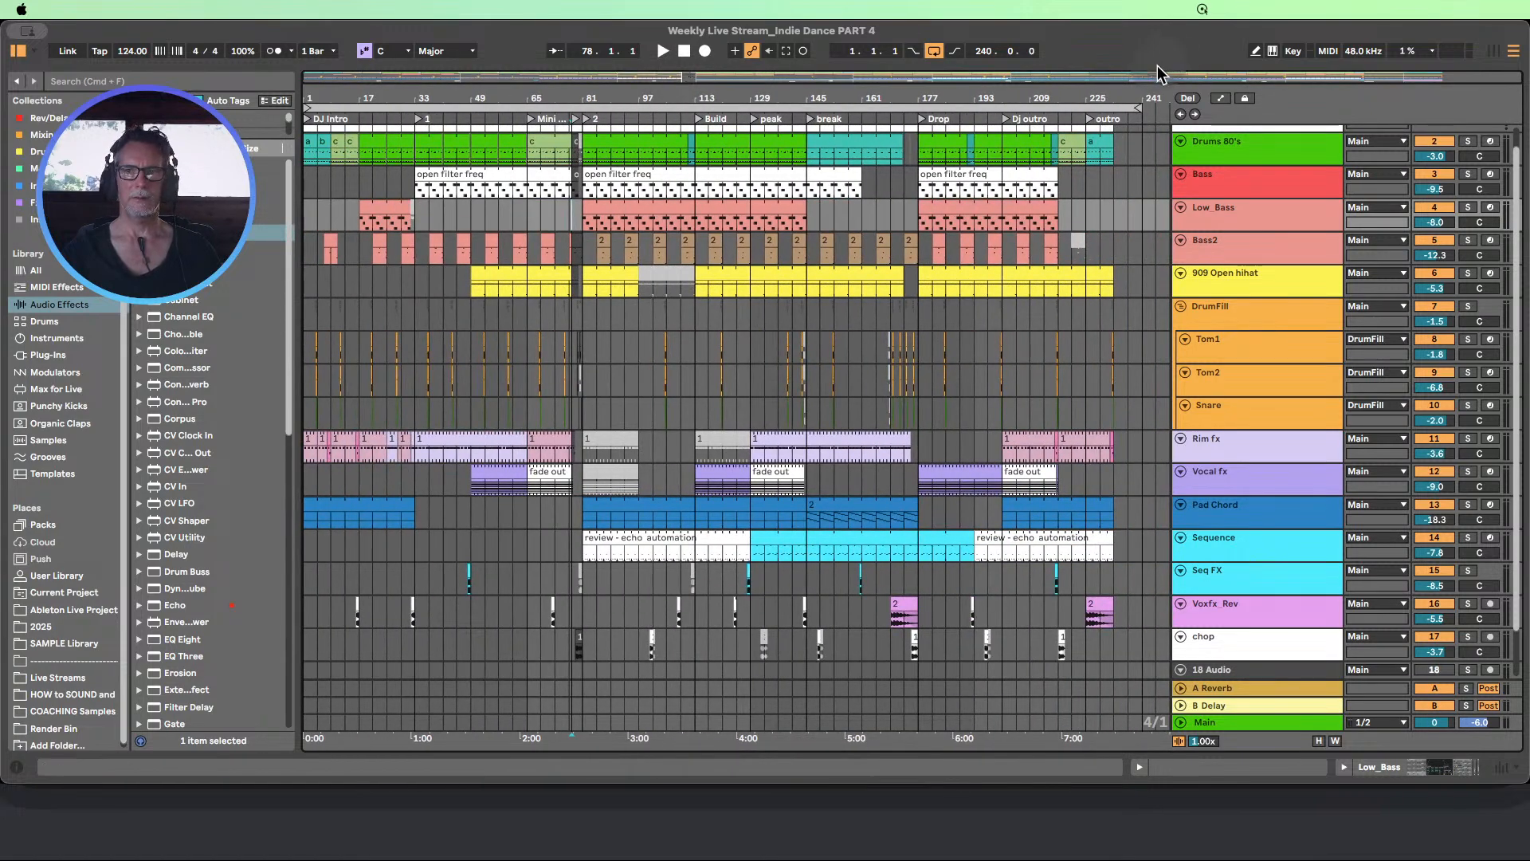
# Examine bars 97 to 113 before the Build section across the tracks from To Do List to chop
pyautogui.moveTo(1145, 97)
pyautogui.mouseDown()
pyautogui.moveTo(1143, 140)
pyautogui.moveTo(1143, 96)
pyautogui.mouseUp()
pyautogui.scroll(1, 682, 408)
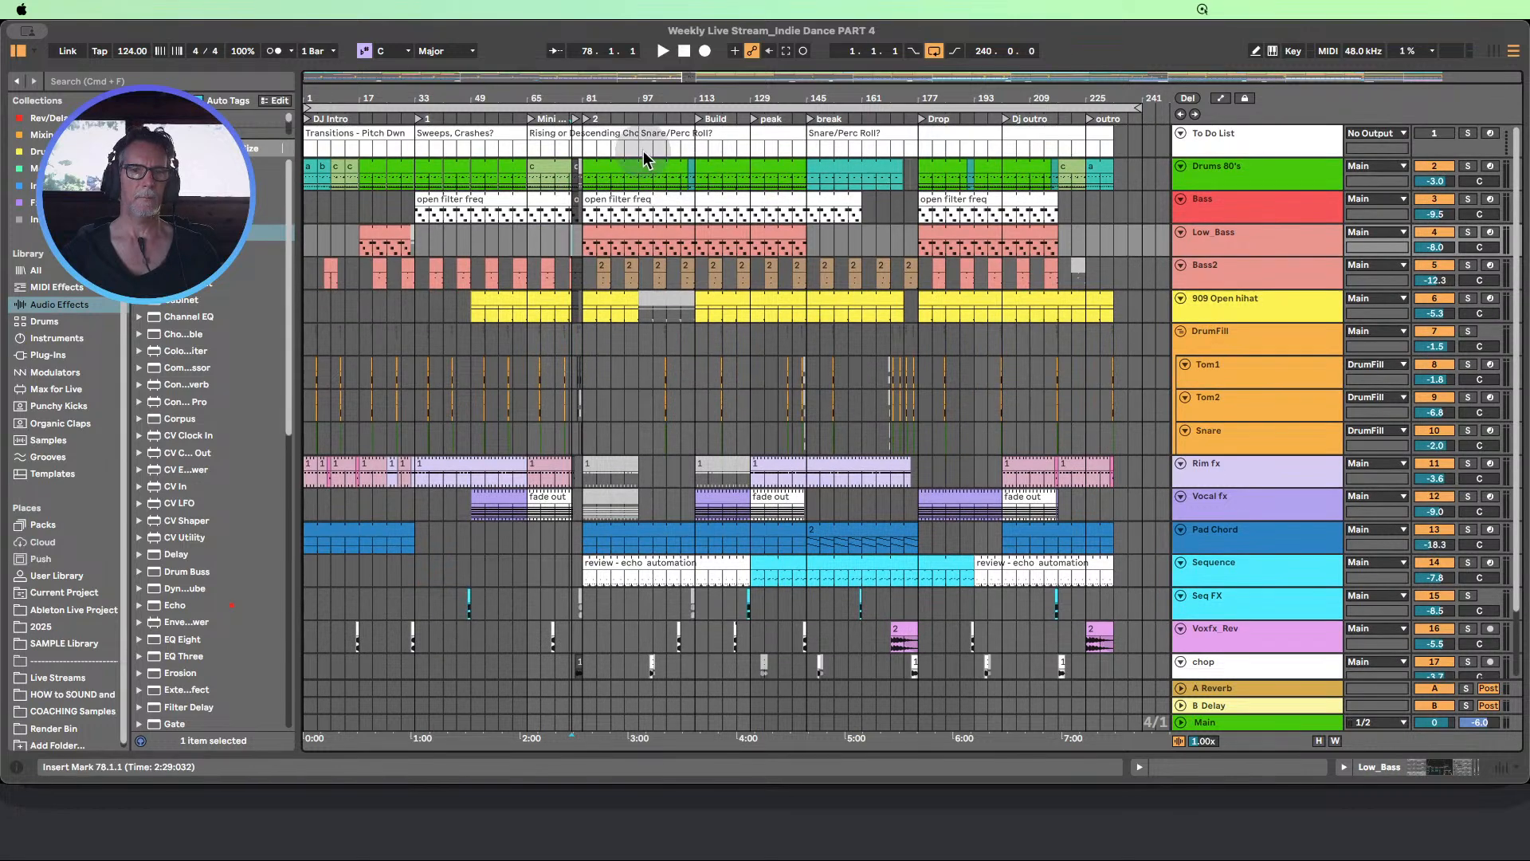
pyautogui.moveTo(648, 102); pyautogui.dragTo(648, 135)
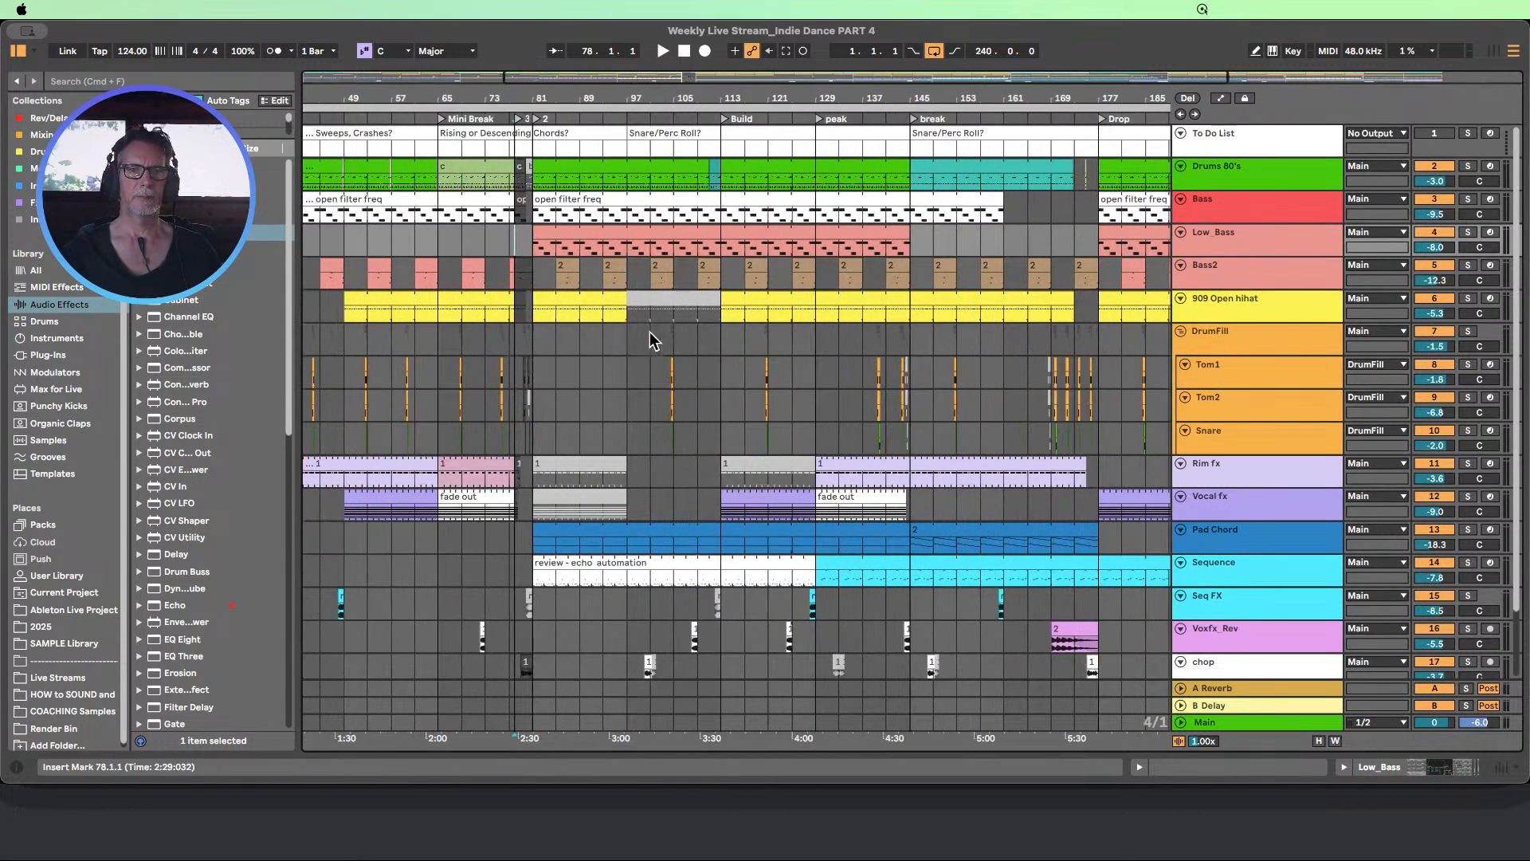
pyautogui.moveTo(640, 271); pyautogui.dragTo(661, 338)
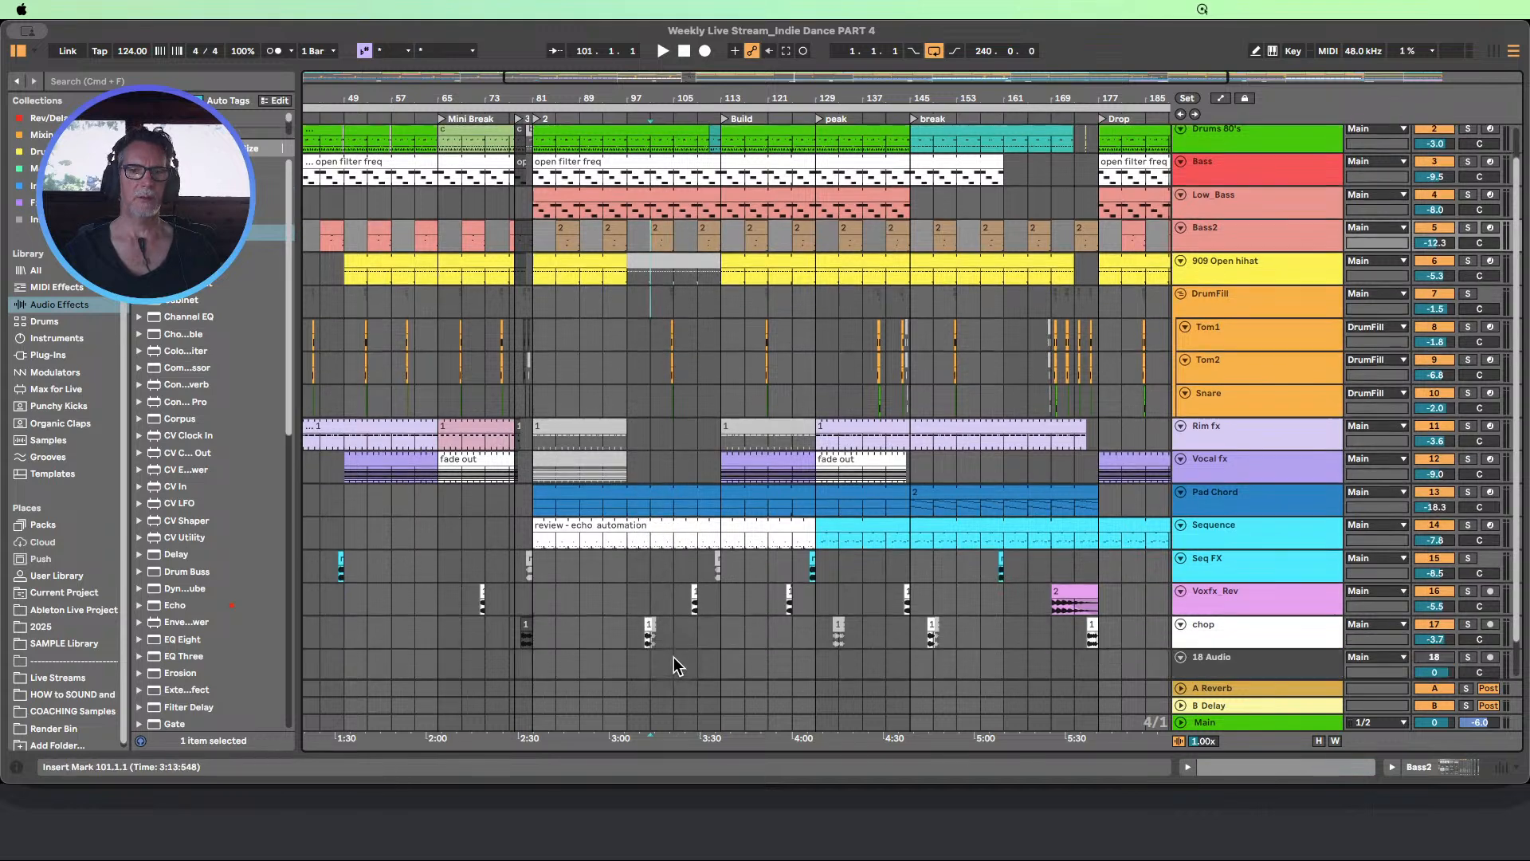
pyautogui.scroll(-1, 676, 658)
pyautogui.moveTo(721, 655); pyautogui.dragTo(626, 113)
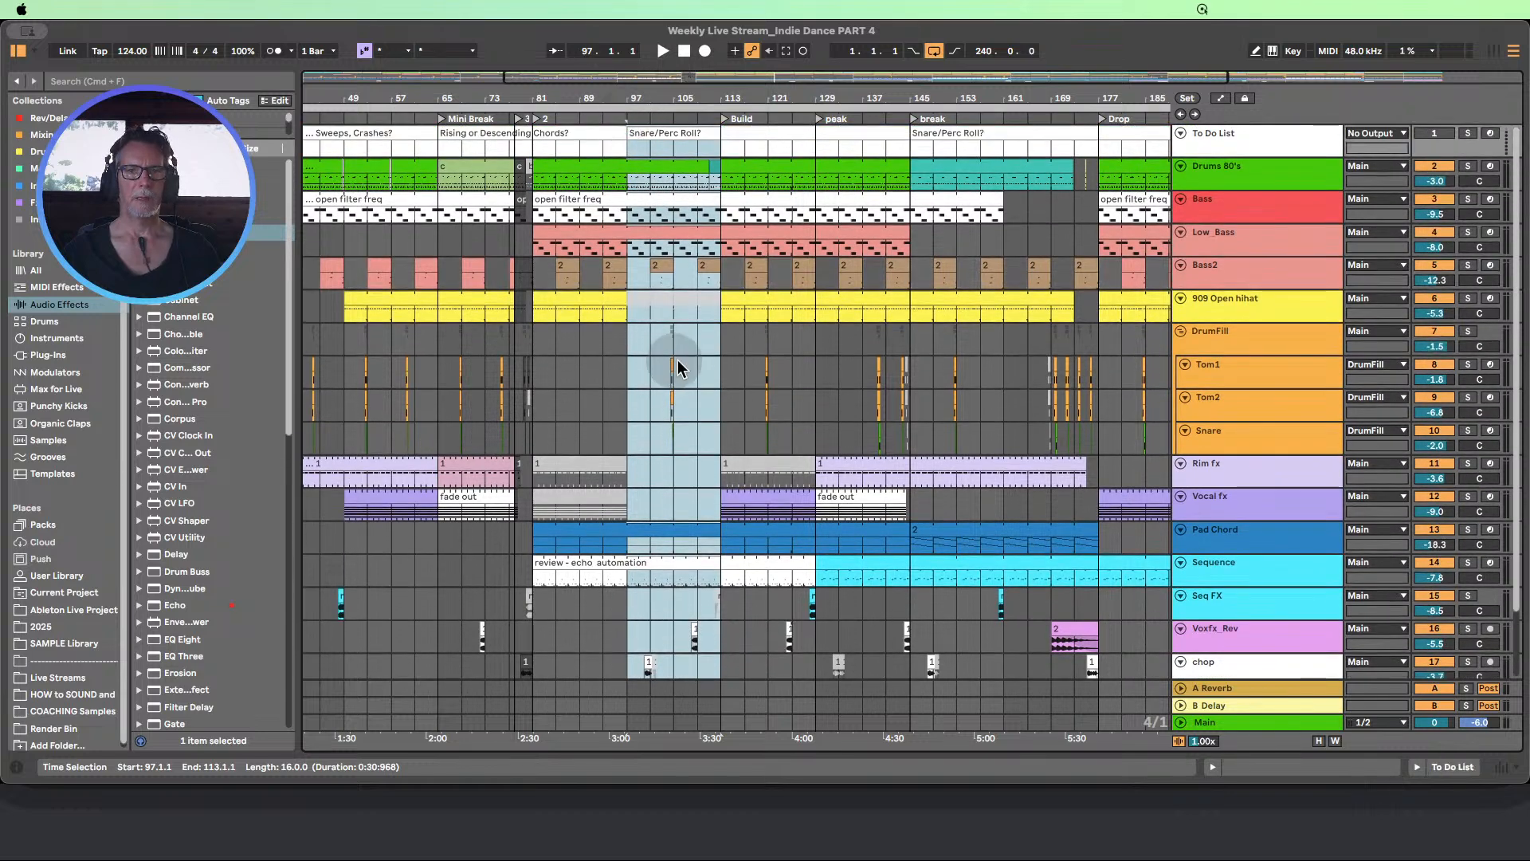
pyautogui.scroll(-1, 676, 359)
pyautogui.scroll(1, 676, 358)
pyautogui.scroll(-1, 677, 297)
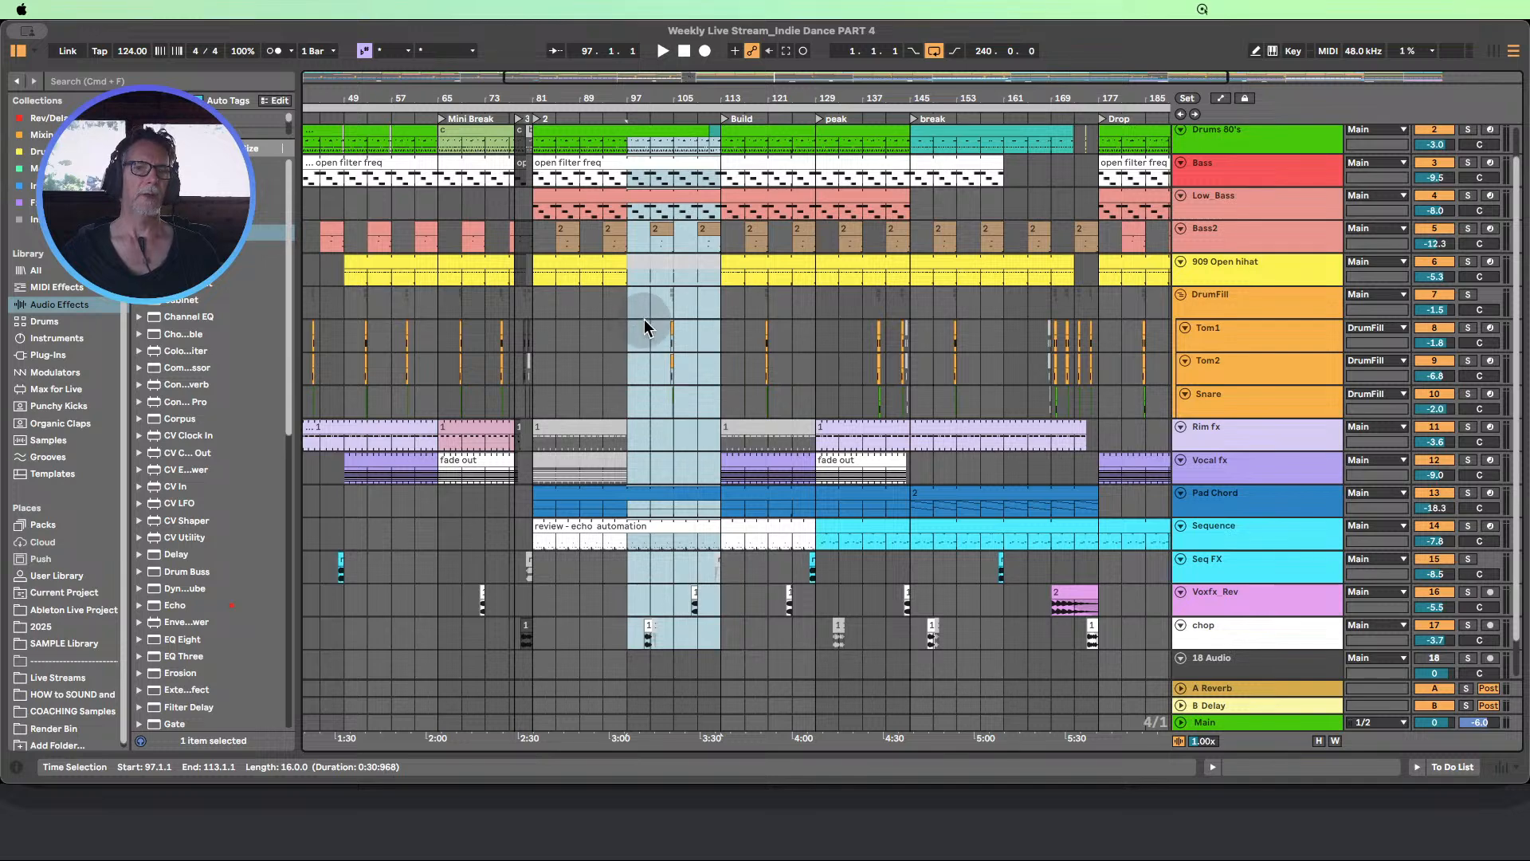
pyautogui.scroll(1, 661, 320)
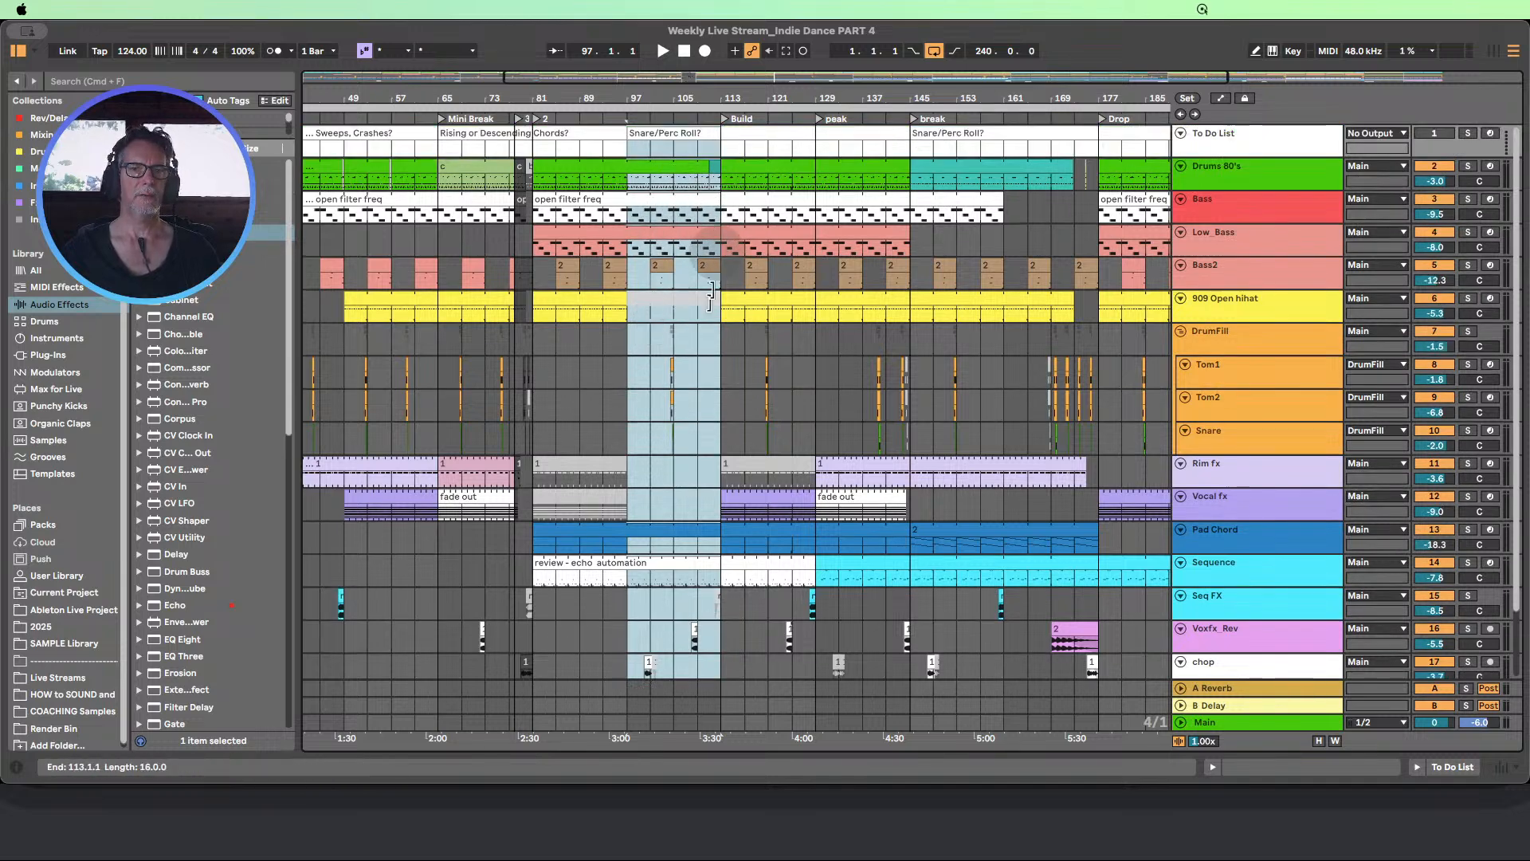
pyautogui.scroll(-1, 699, 347)
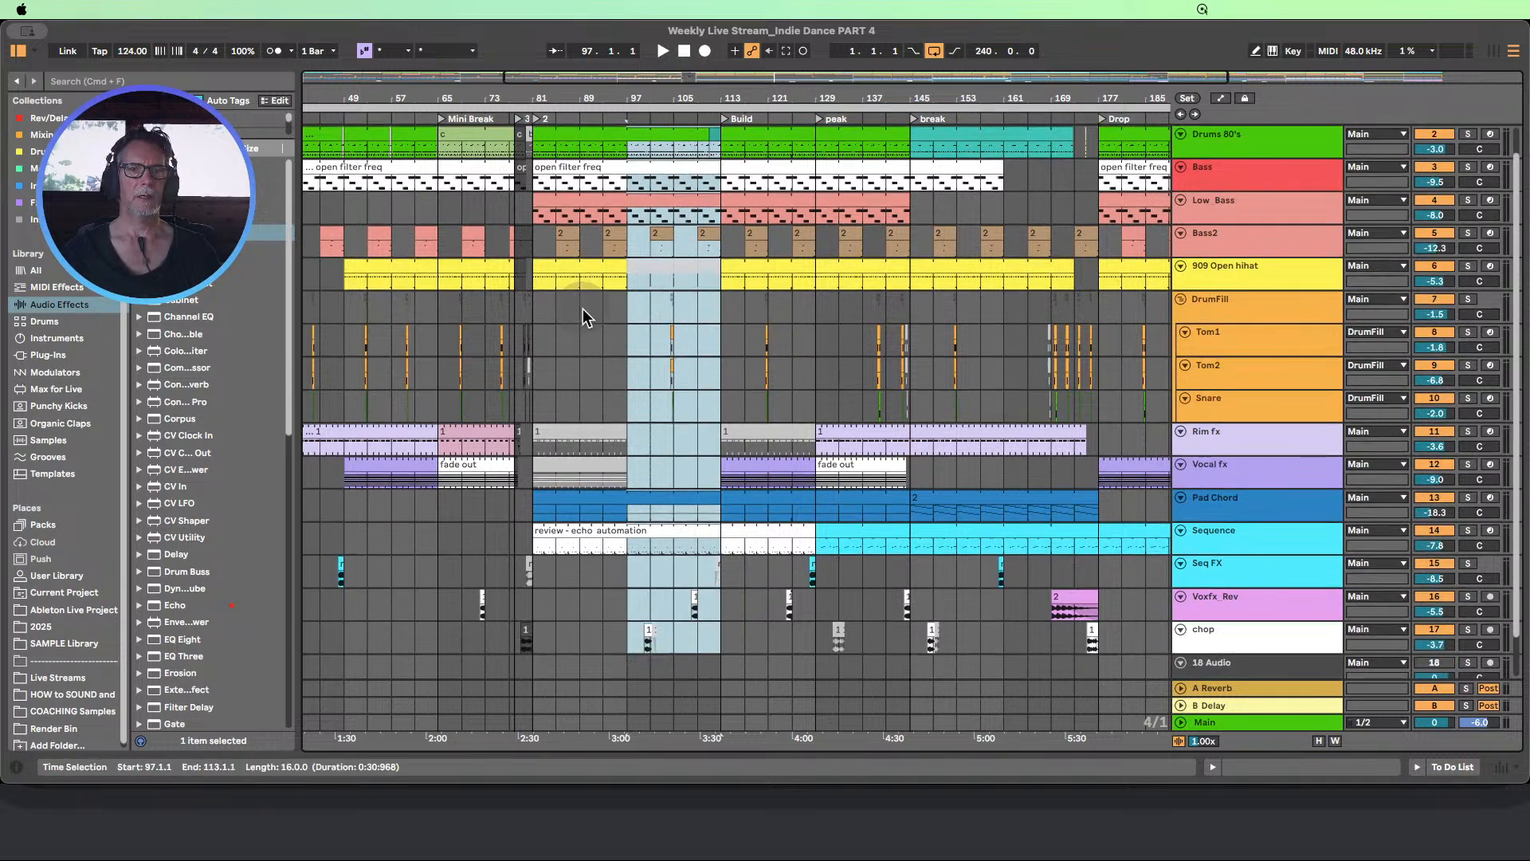
# Examine the DrumFill group's fills between bars 81 and 145, along with bars 97 to 105 across the other tracks
pyautogui.moveTo(584, 314); pyautogui.dragTo(674, 648)
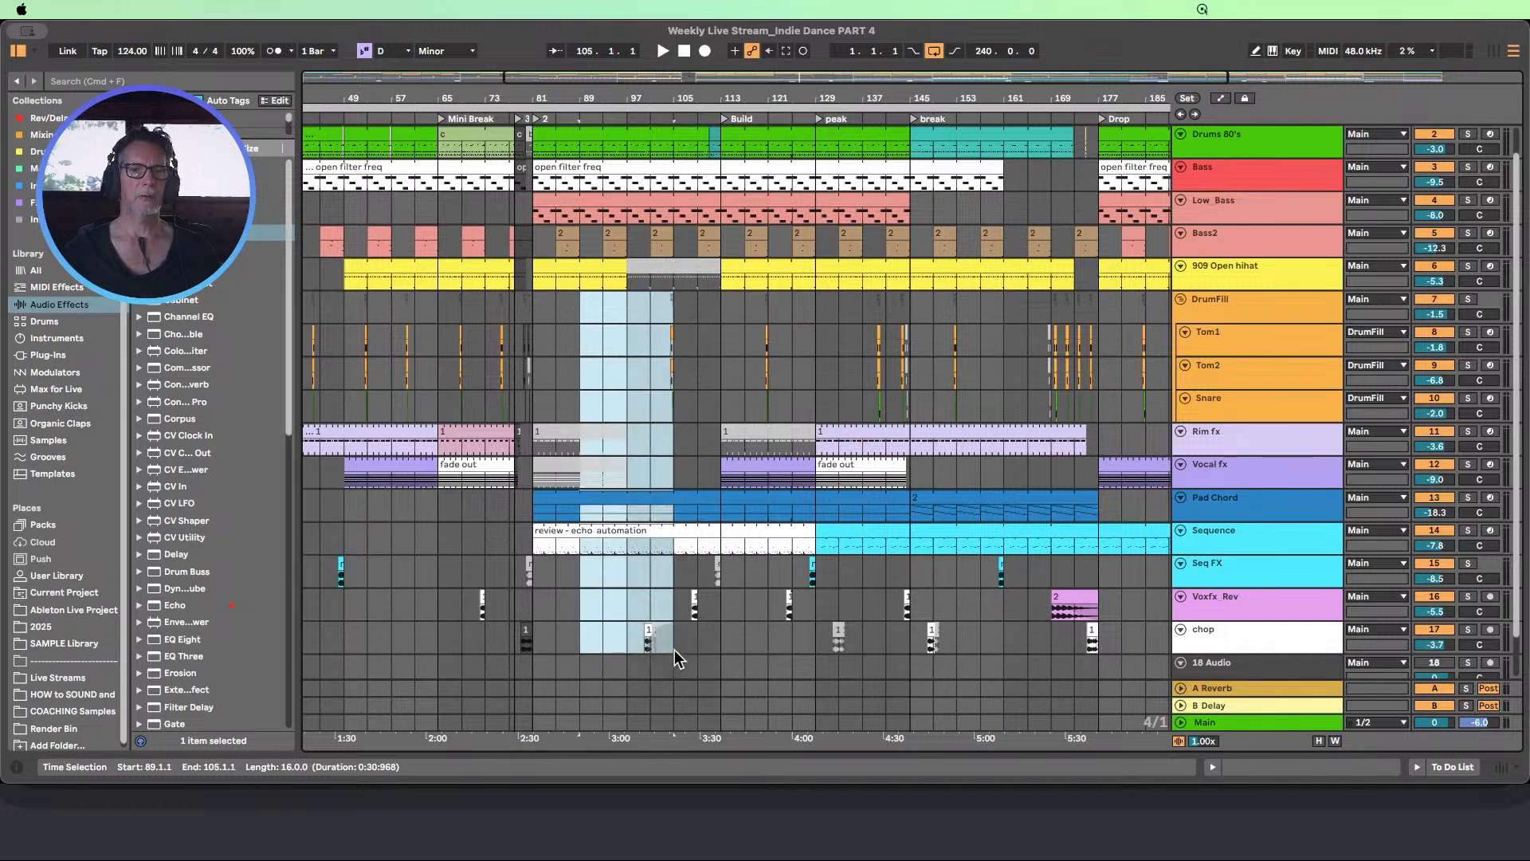
pyautogui.scroll(1, 674, 649)
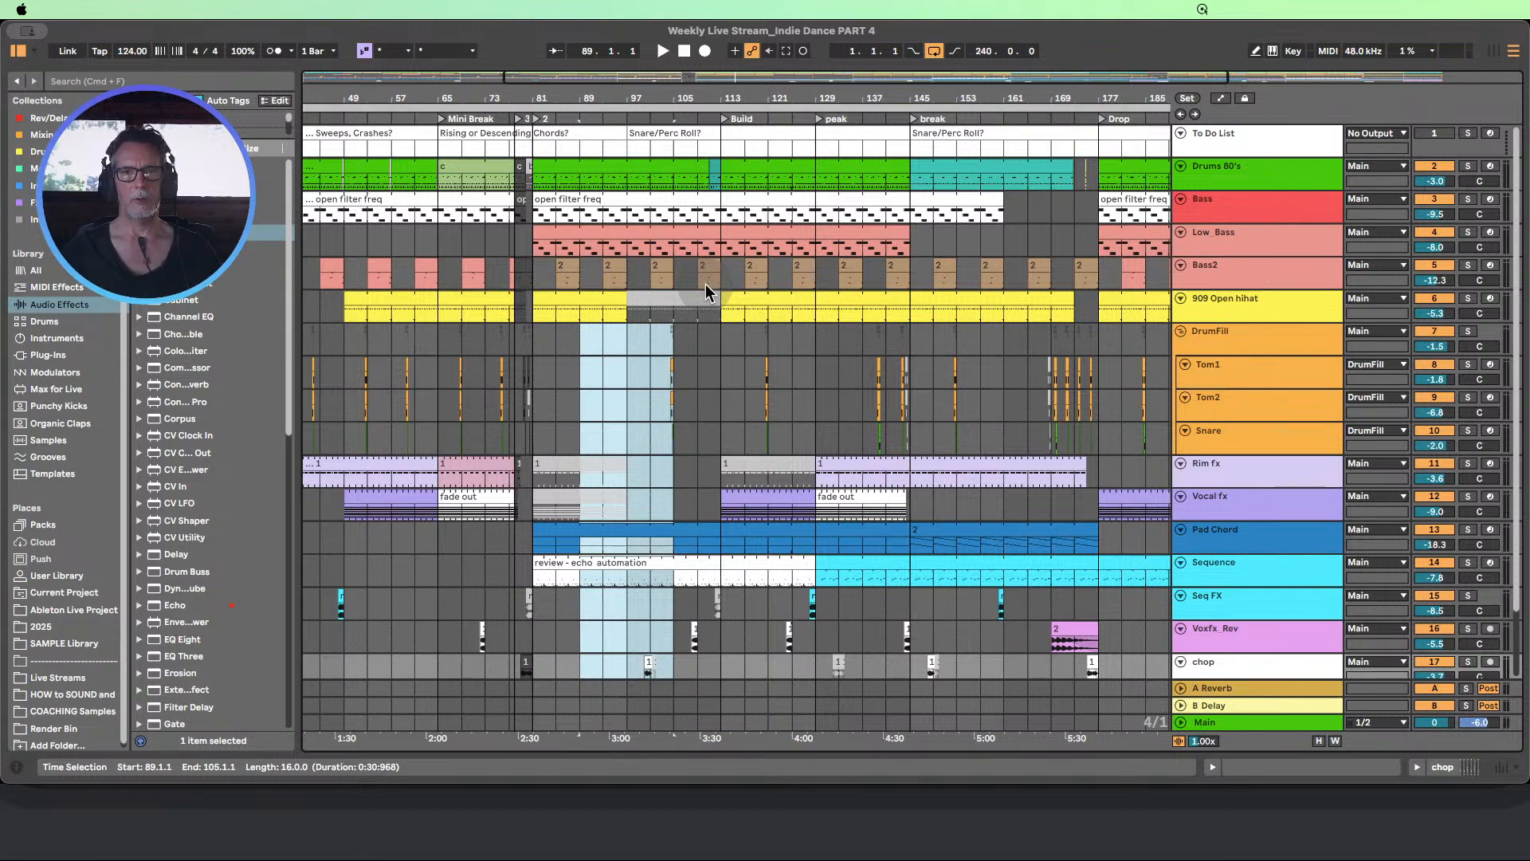
pyautogui.click(628, 344)
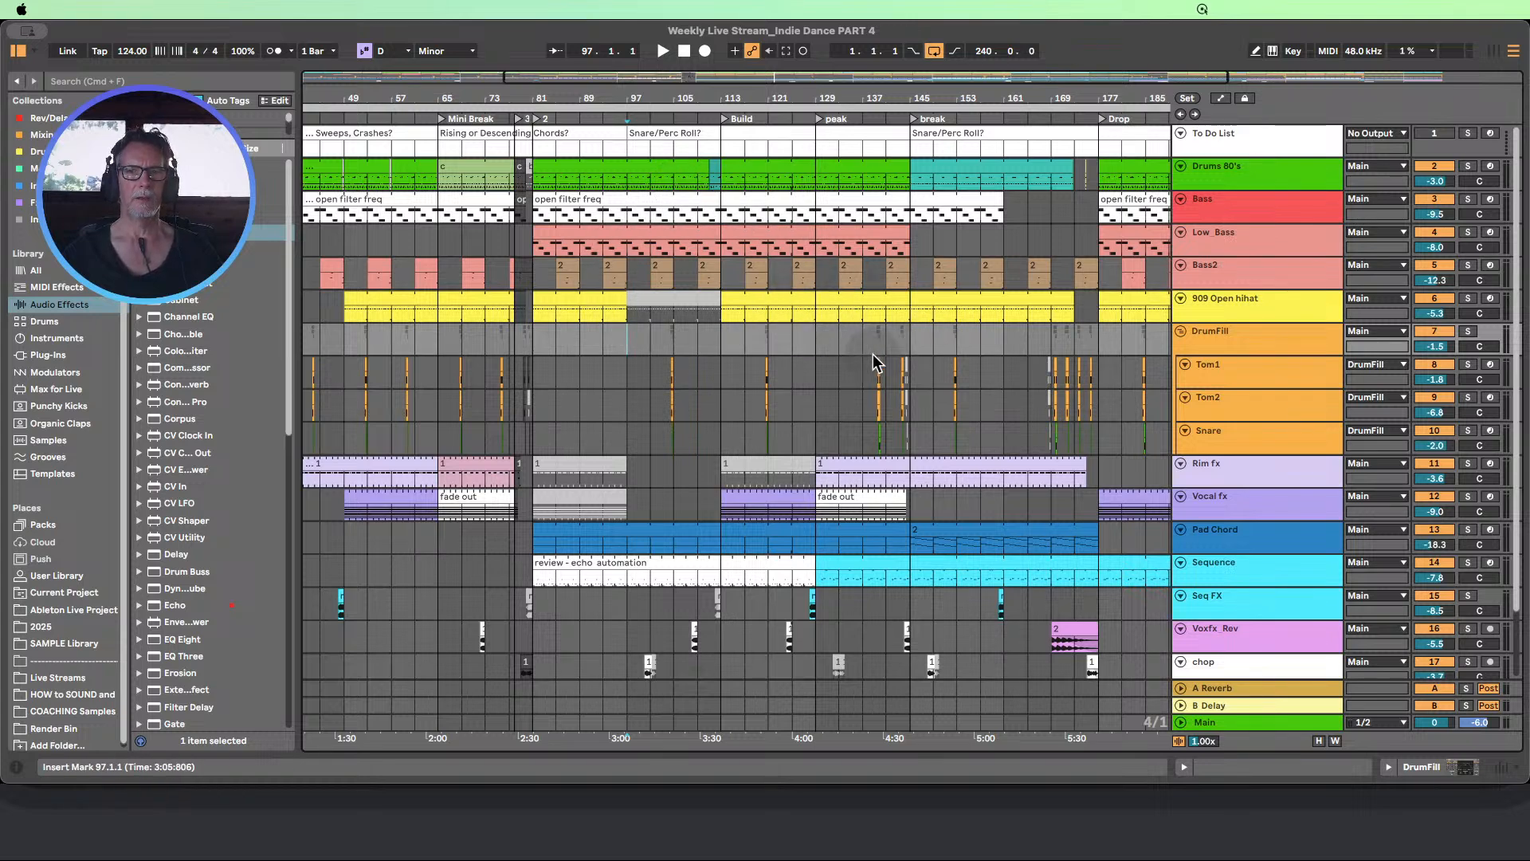
pyautogui.moveTo(912, 339); pyautogui.dragTo(541, 342)
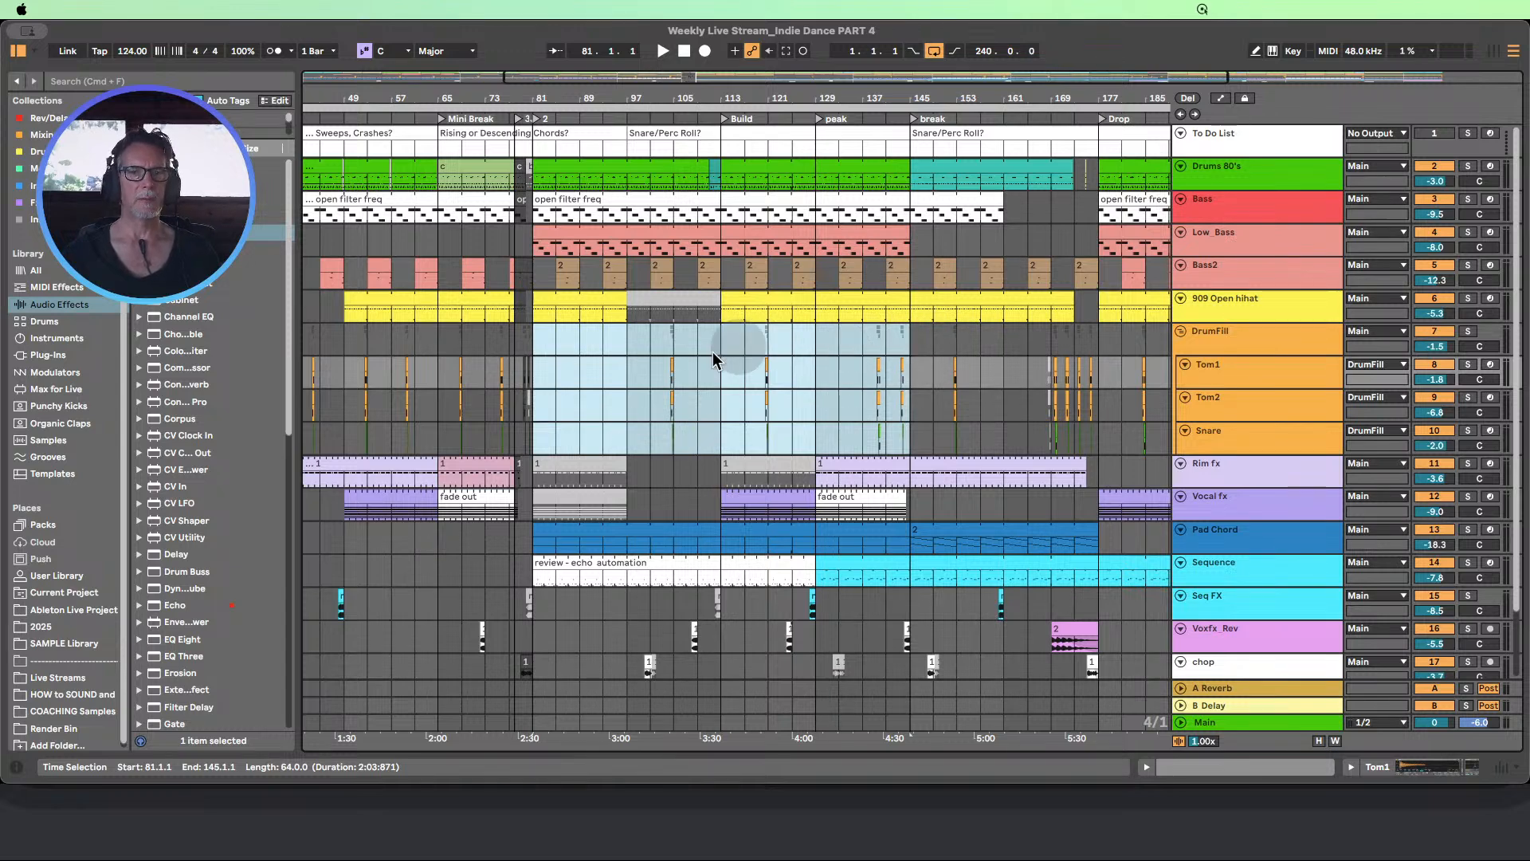
pyautogui.click(634, 343)
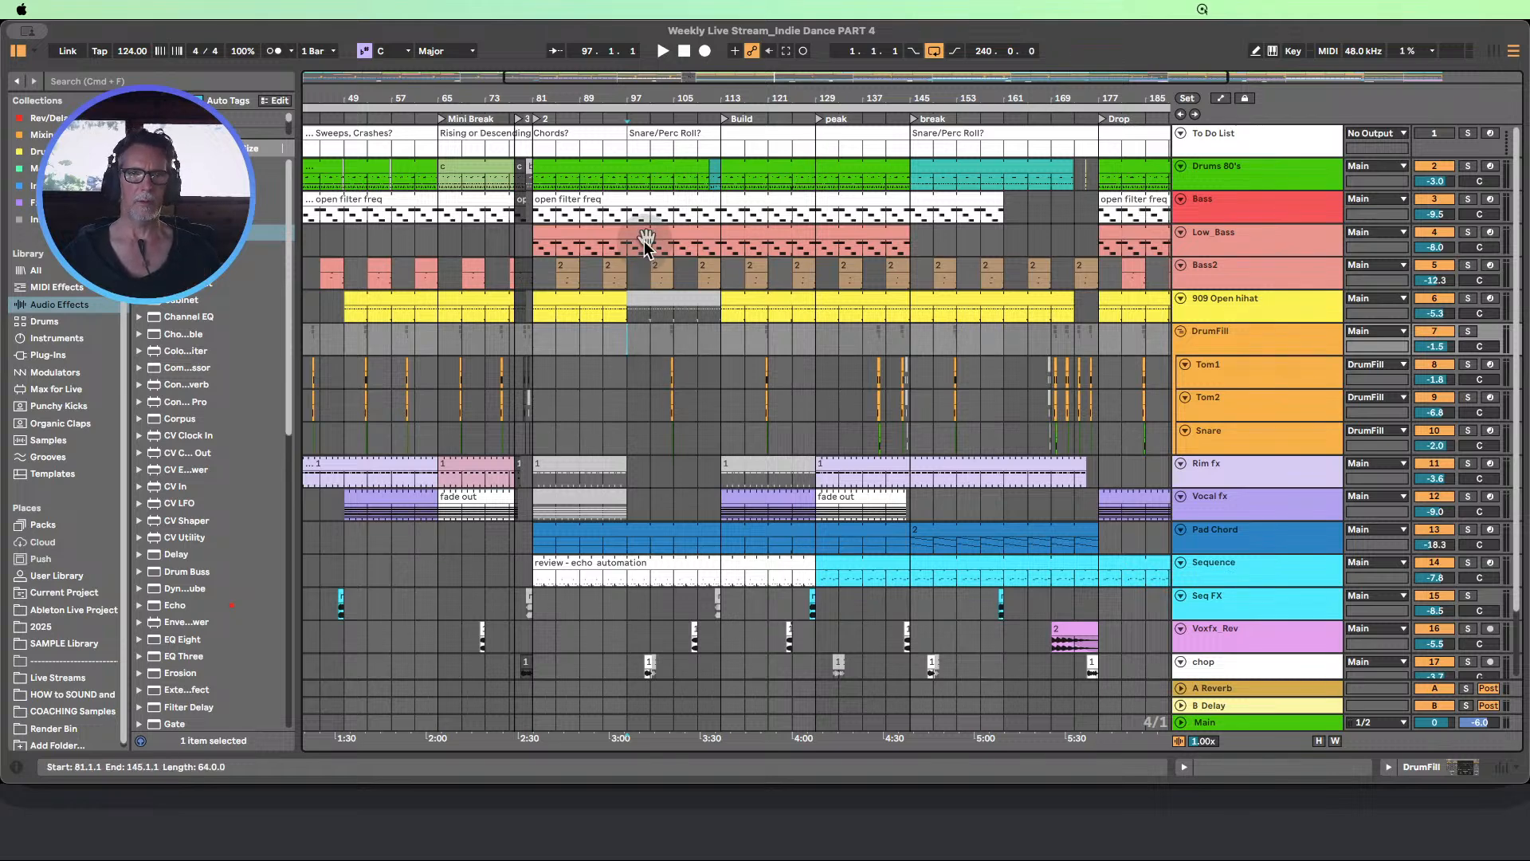
pyautogui.moveTo(630, 185); pyautogui.dragTo(680, 595)
pyautogui.scroll(3, 739, 499)
pyautogui.scroll(-3, 740, 498)
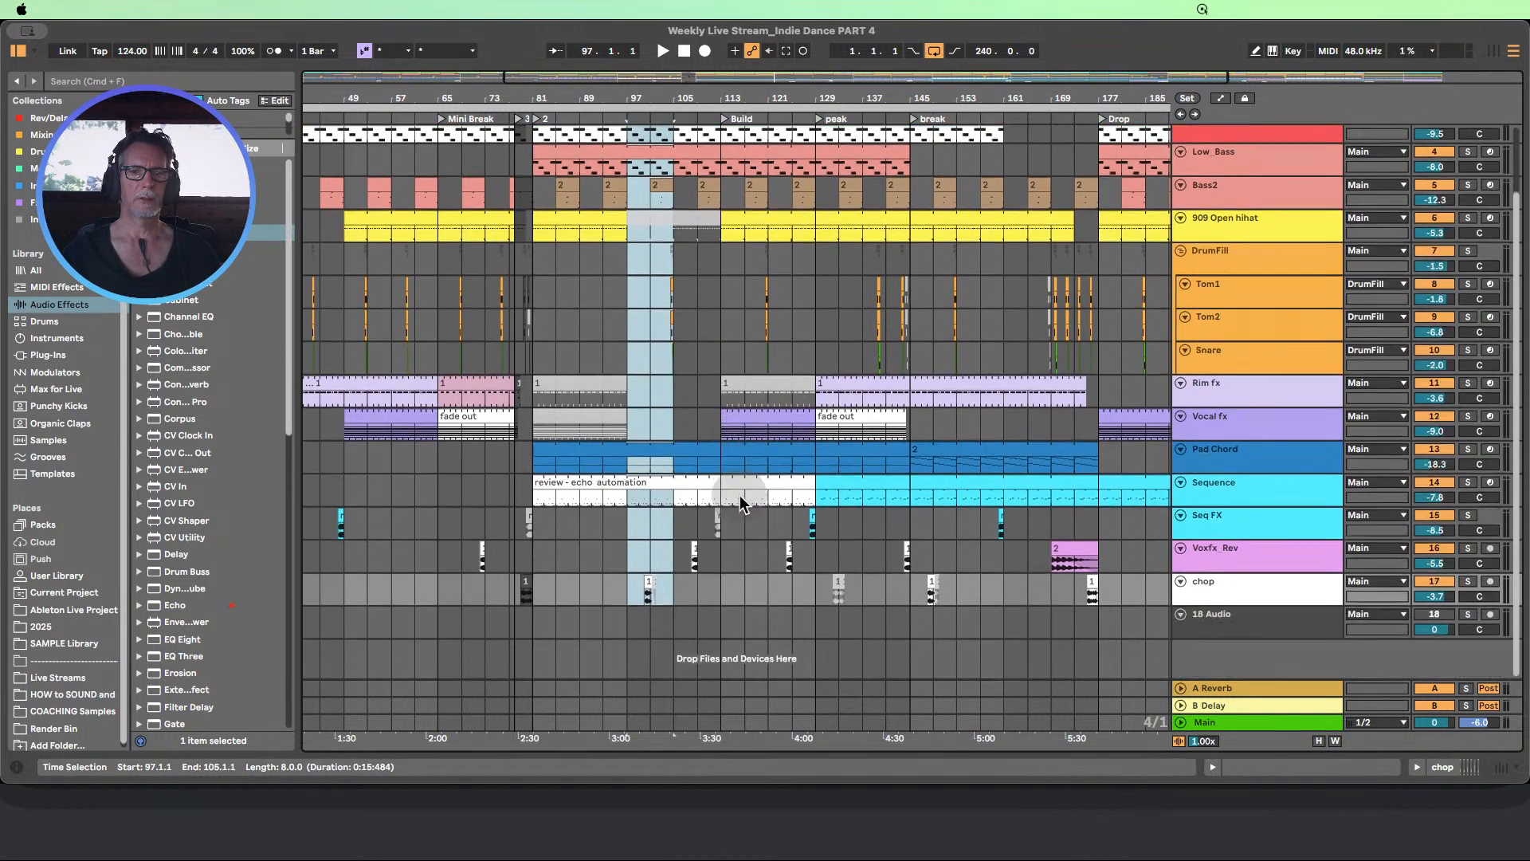
# Copy bars 97 to 105 of the chop track, including its clip, and paste them at bar 89
pyautogui.click(641, 600)
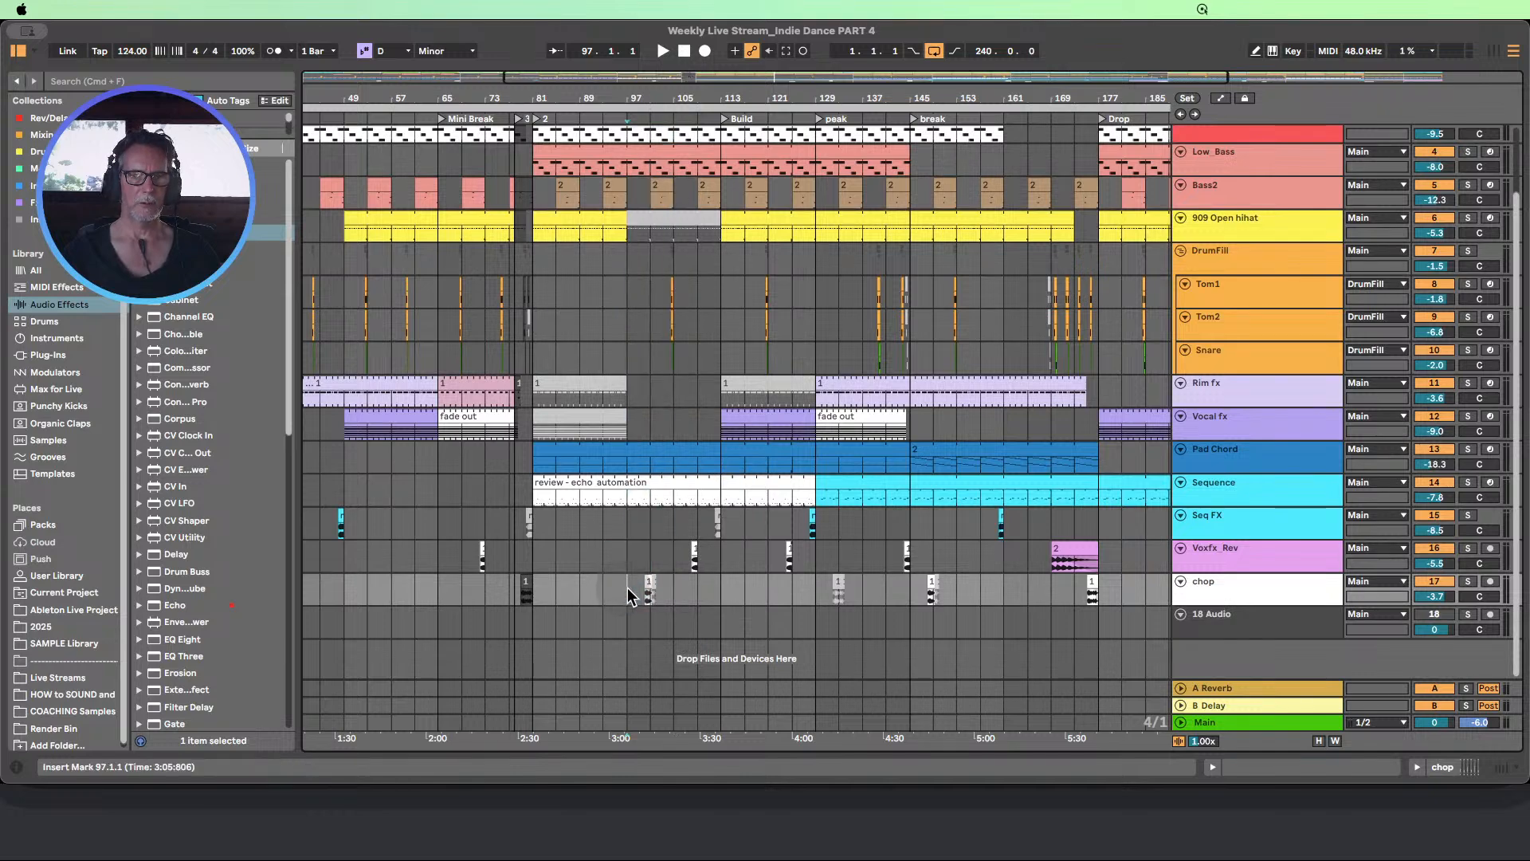
pyautogui.moveTo(637, 599); pyautogui.dragTo(690, 598)
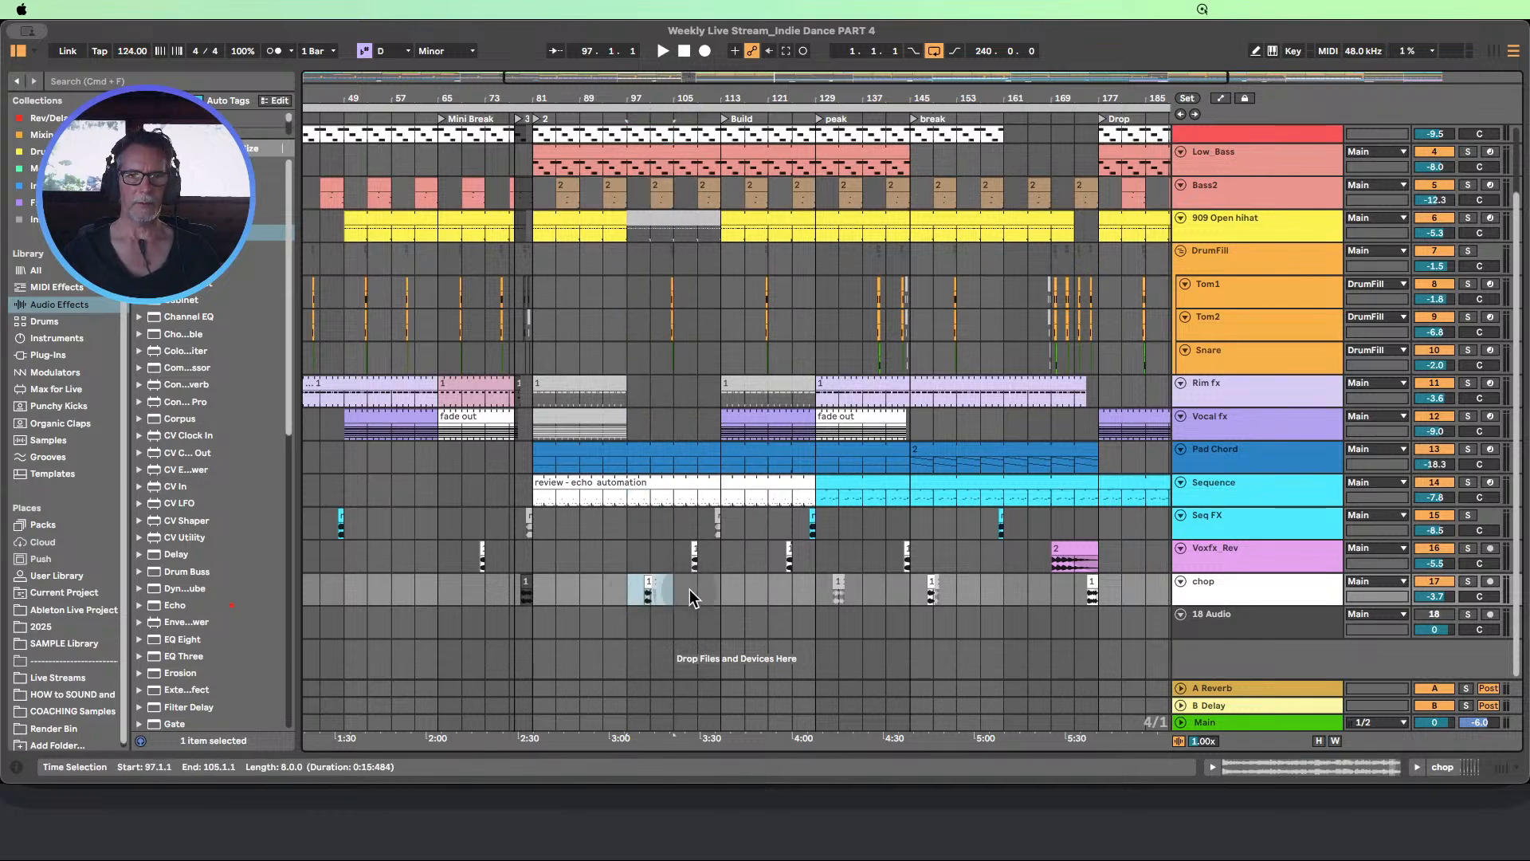
pyautogui.click(666, 597)
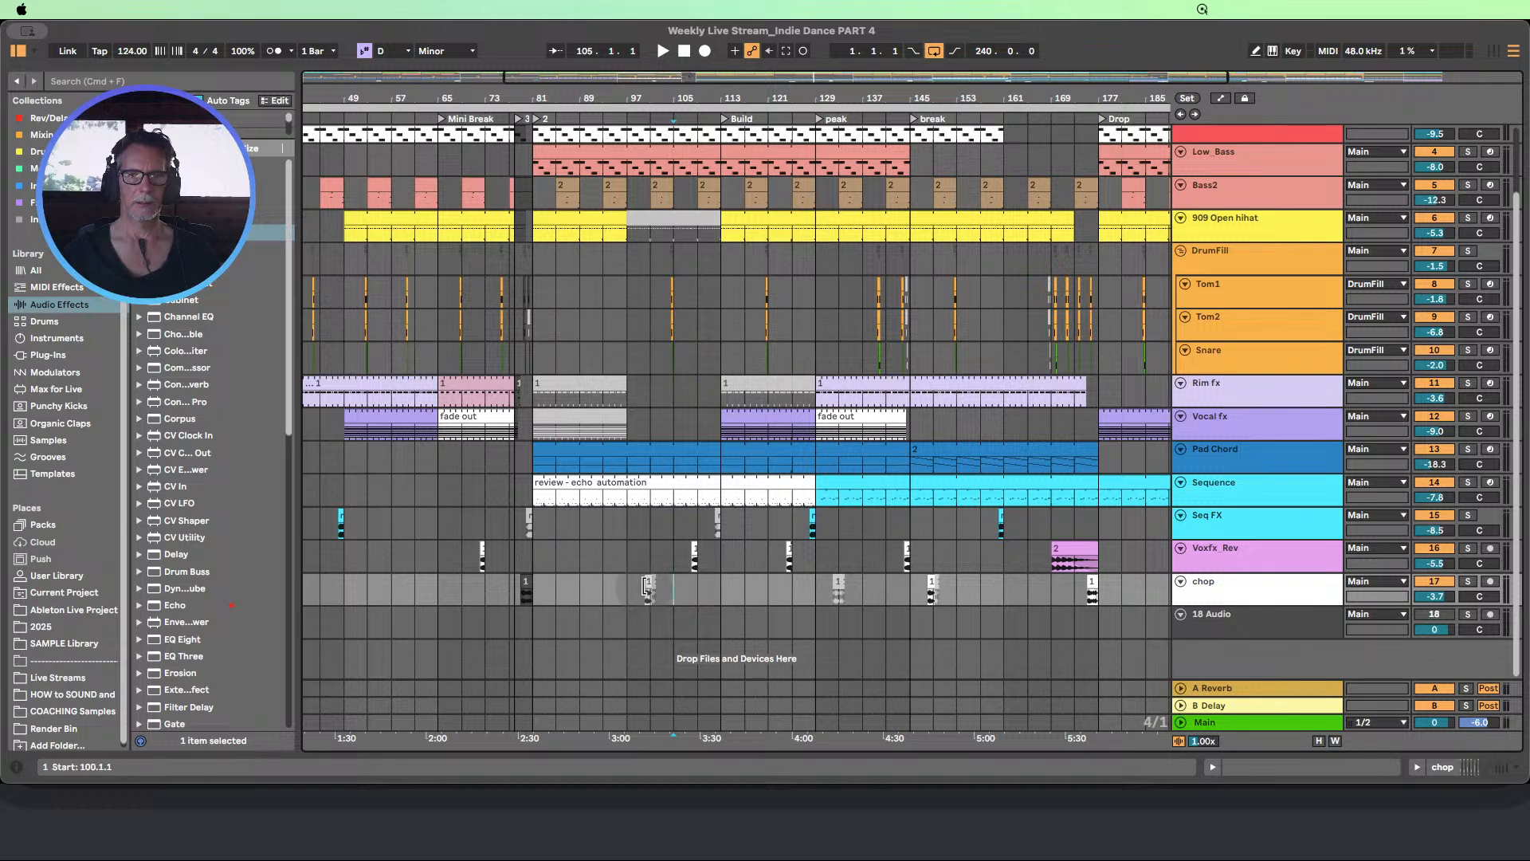
pyautogui.click(649, 583)
pyautogui.press('0')
pyautogui.click(633, 592)
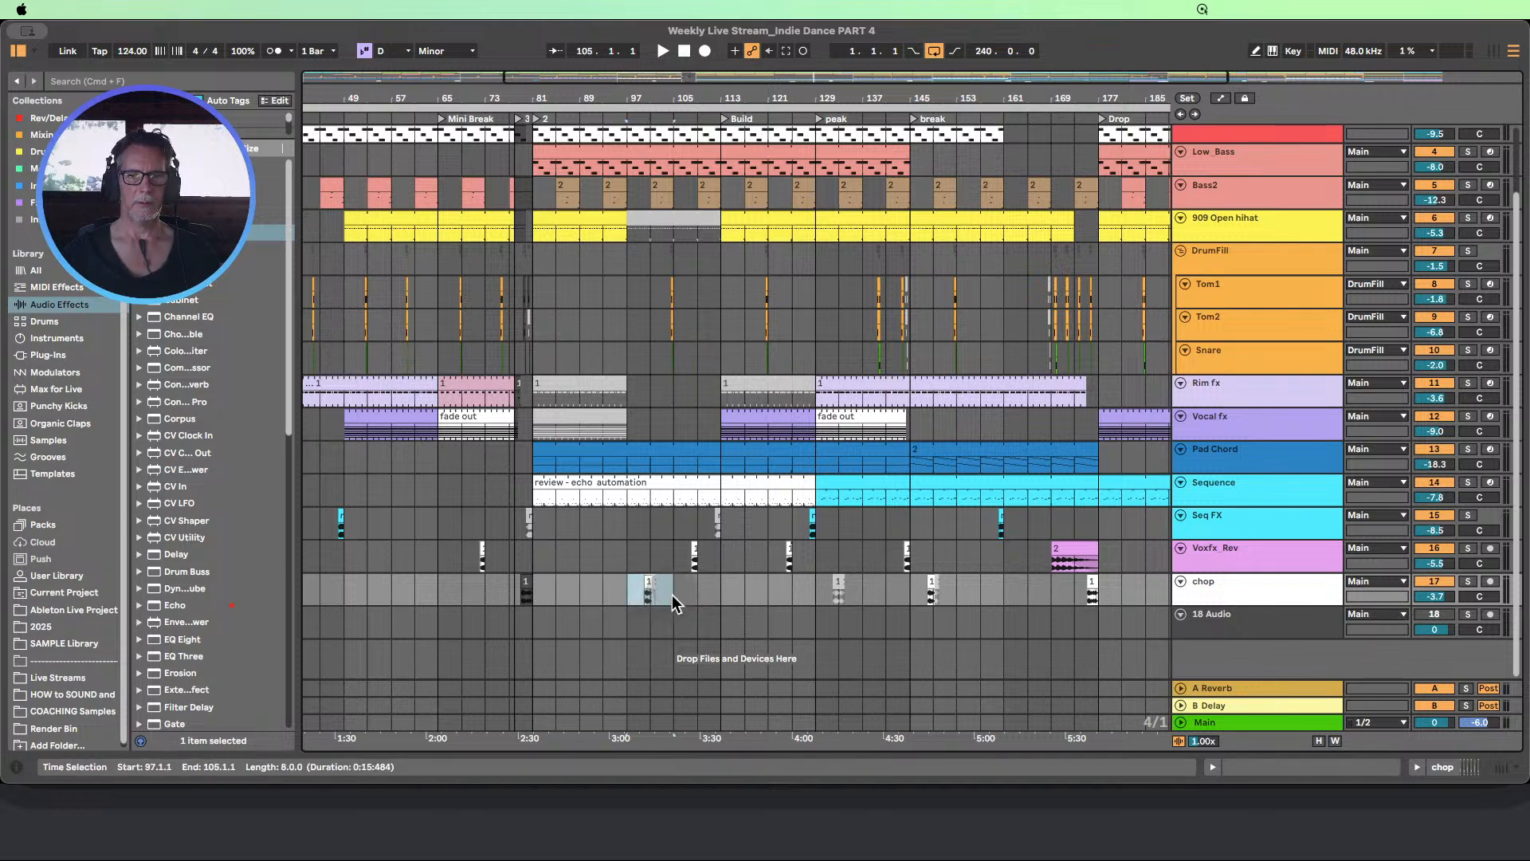
pyautogui.click(585, 594)
pyautogui.press('cmd+v')
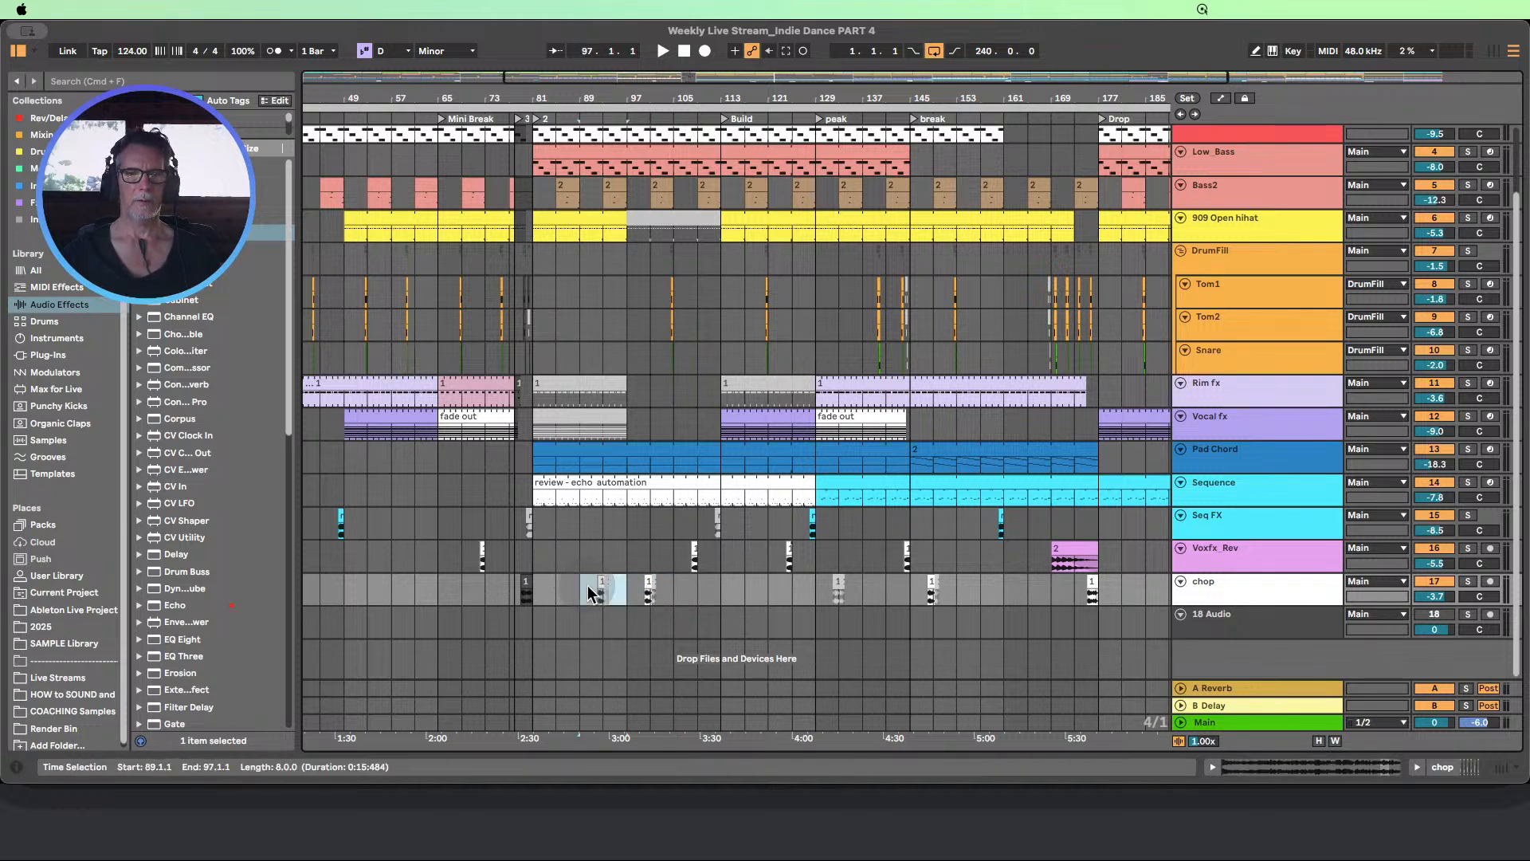
pyautogui.click(632, 594)
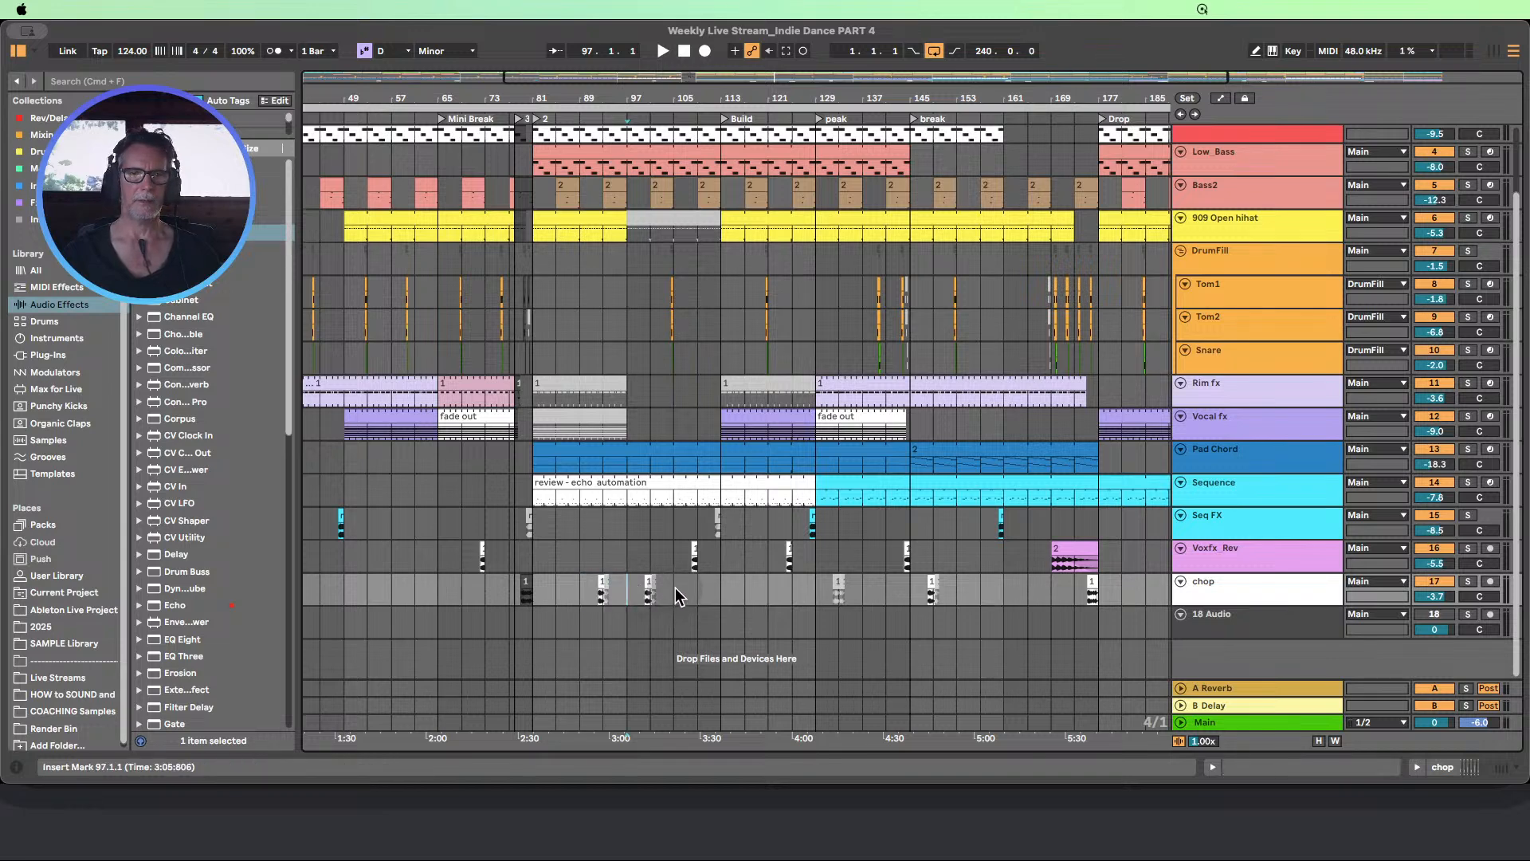
# Duplicate bars 101 to 109 of the DrumFill group to bar 109, and delete the original fill clips
pyautogui.scroll(3, 676, 590)
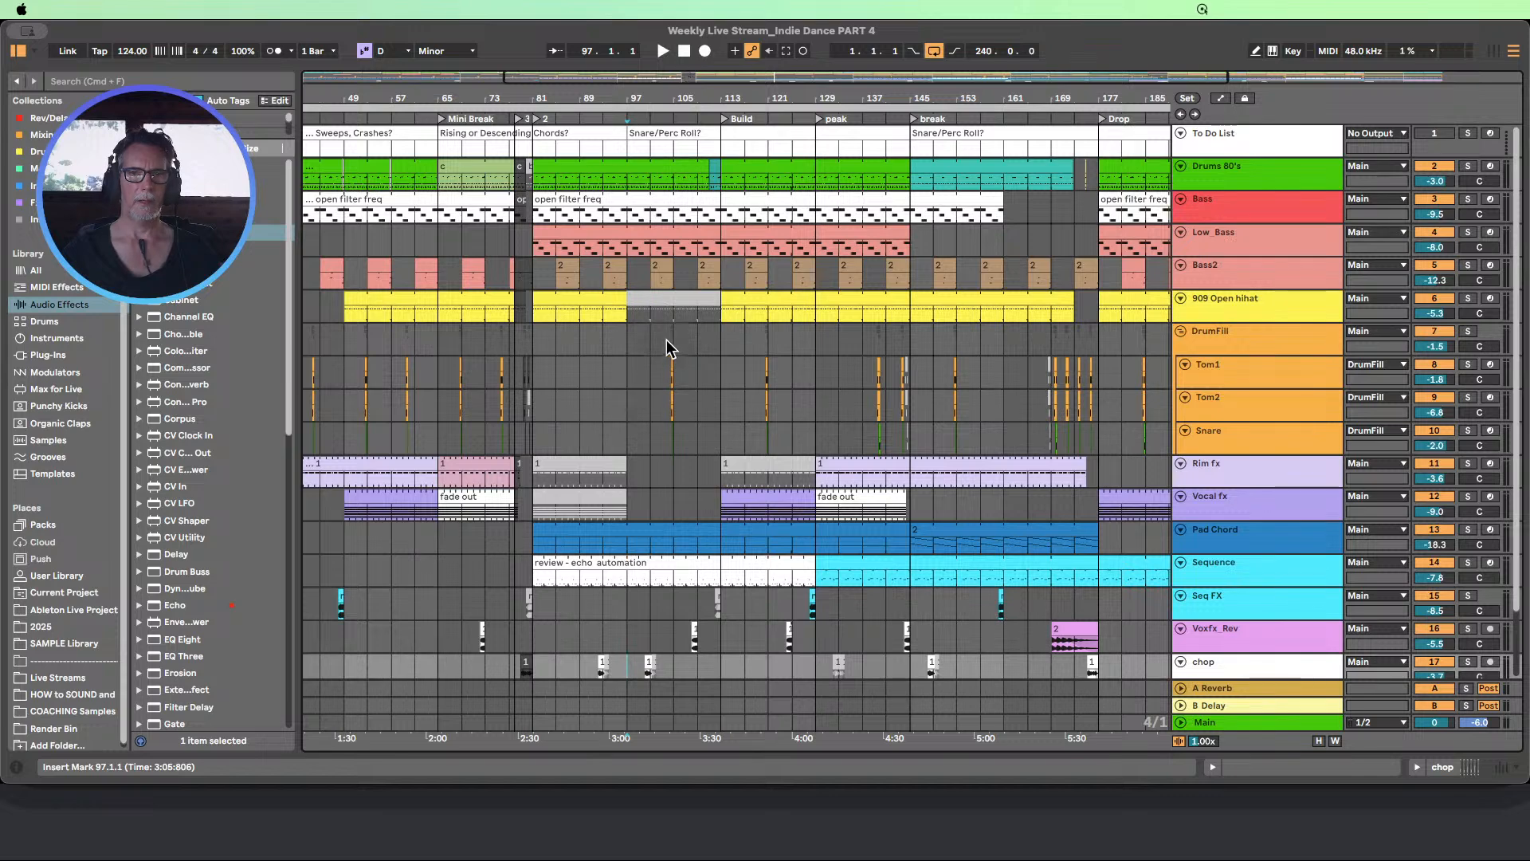
pyautogui.moveTo(654, 346); pyautogui.dragTo(687, 437)
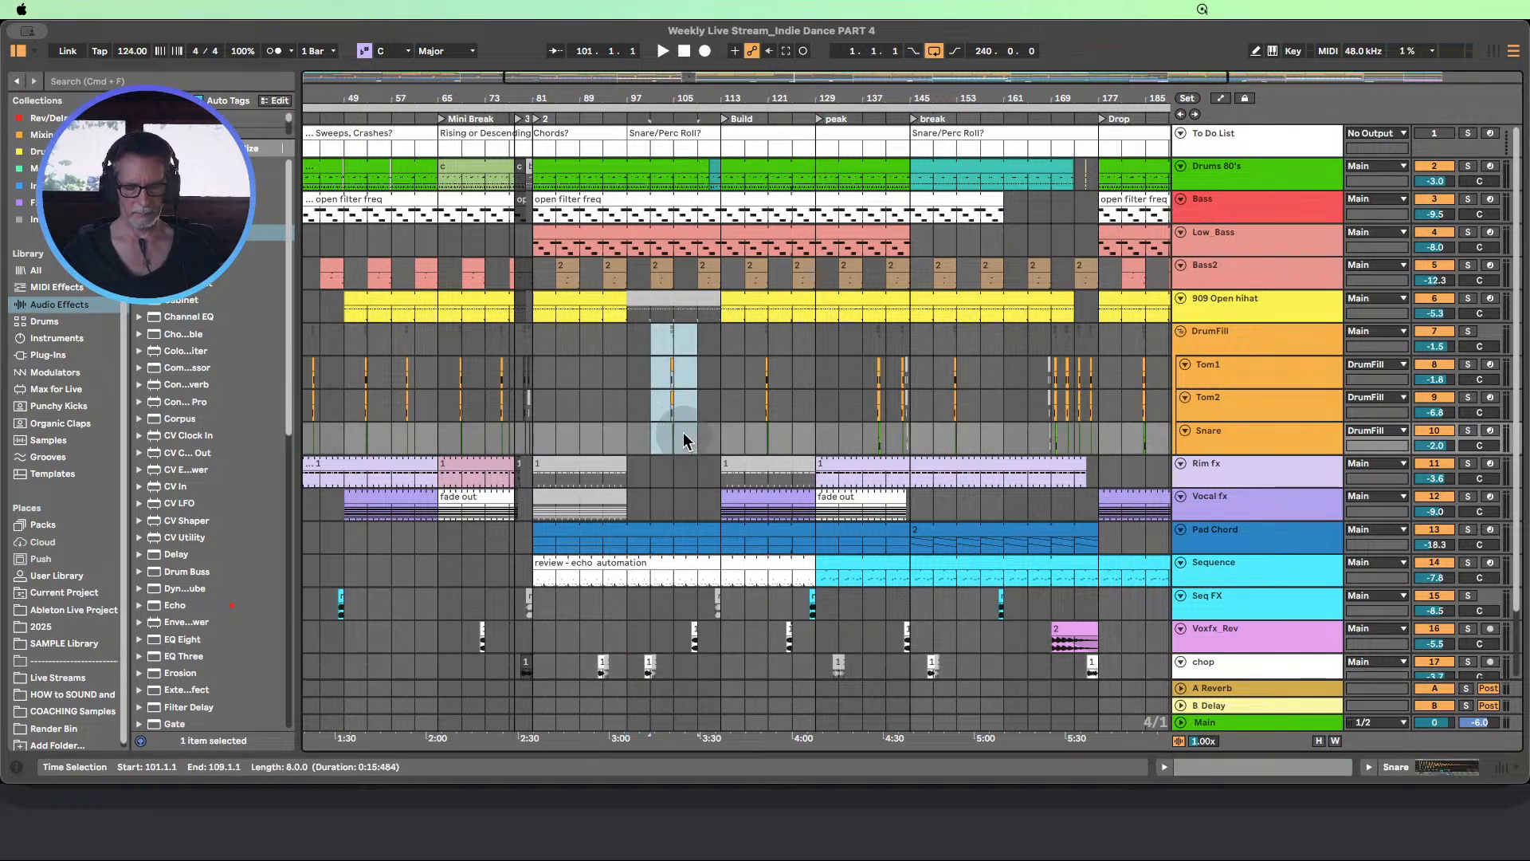
pyautogui.press('super+d')
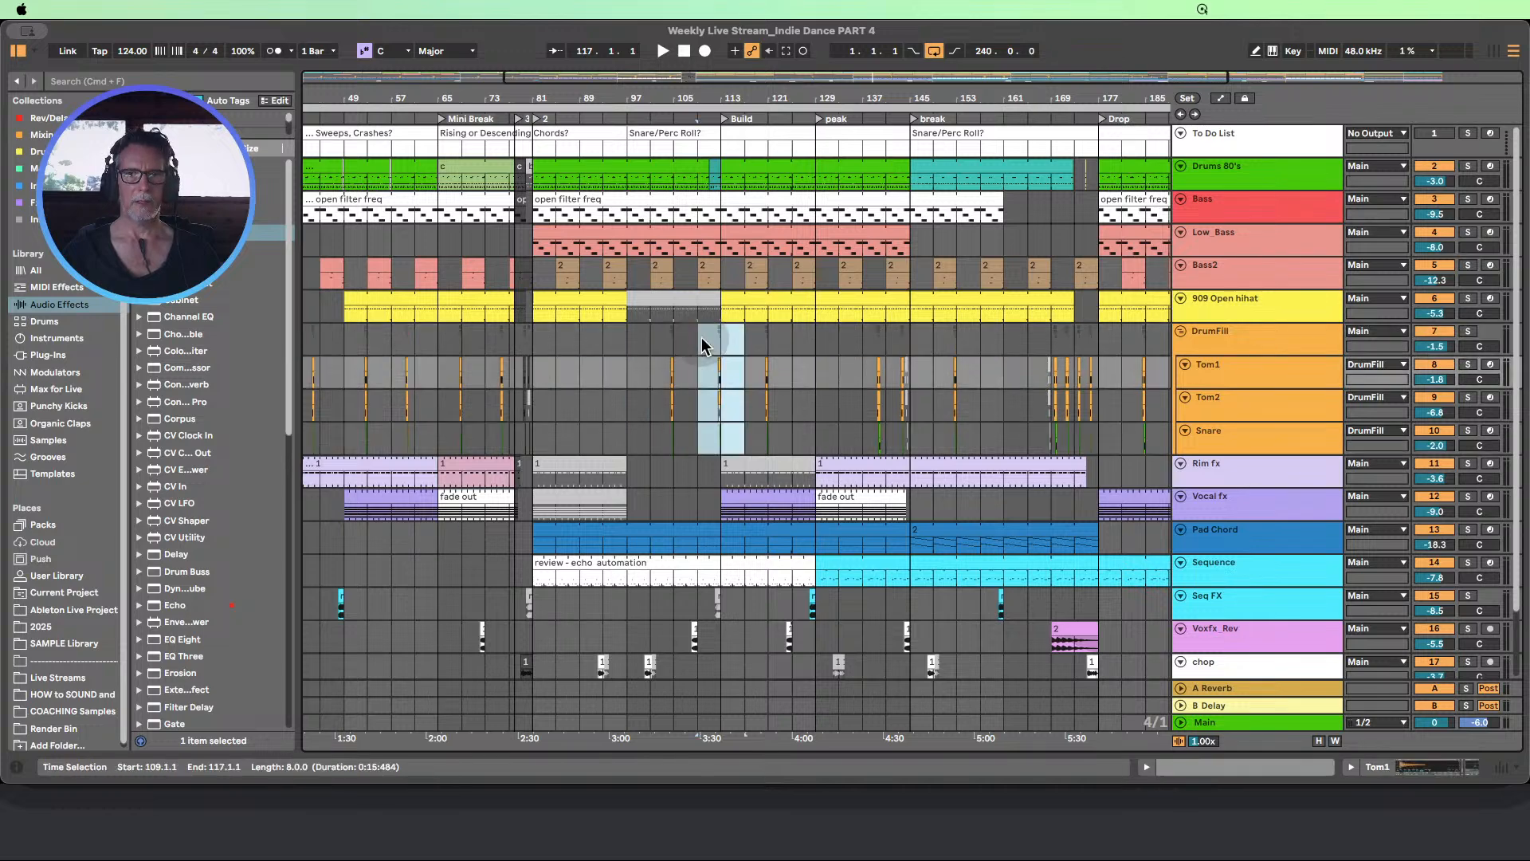
pyautogui.moveTo(648, 343); pyautogui.dragTo(687, 413)
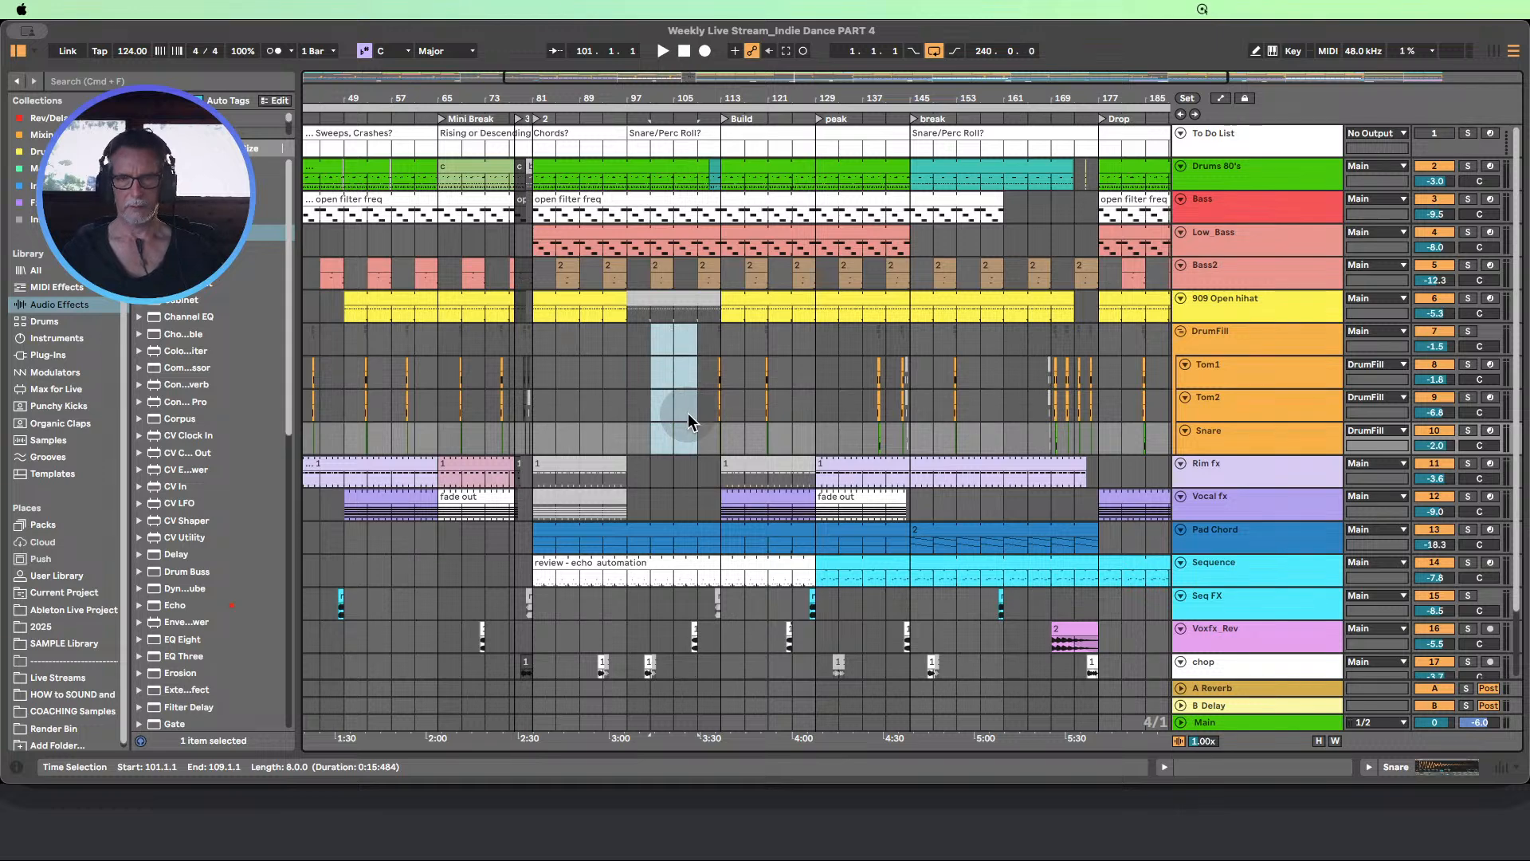
# Select bars 97 to 105 on all tracks from Drums 80's down to 18 Audio
pyautogui.moveTo(624, 176); pyautogui.dragTo(674, 628)
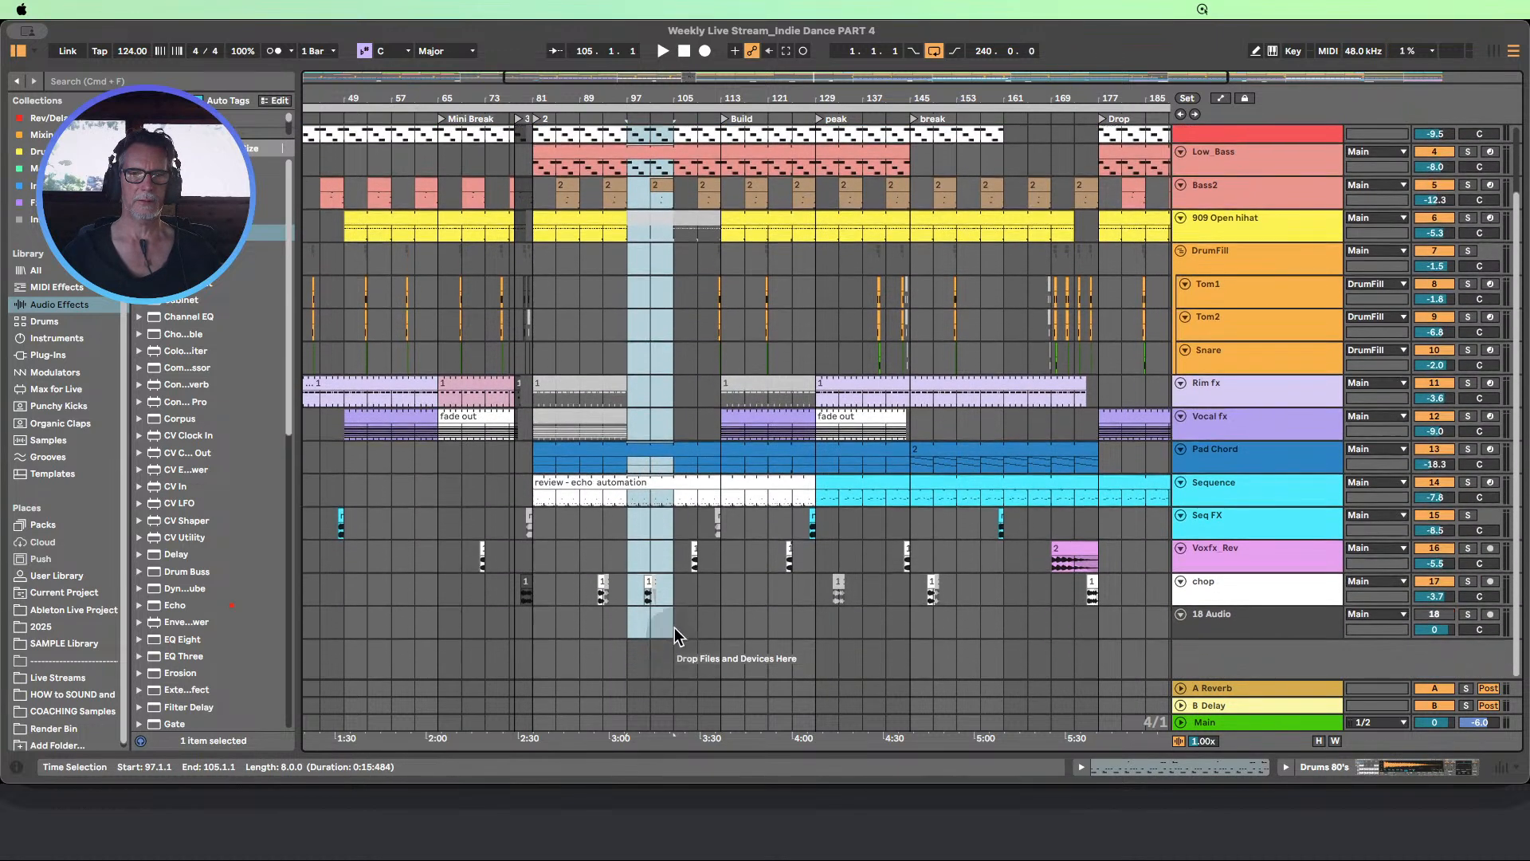
pyautogui.scroll(3, 660, 476)
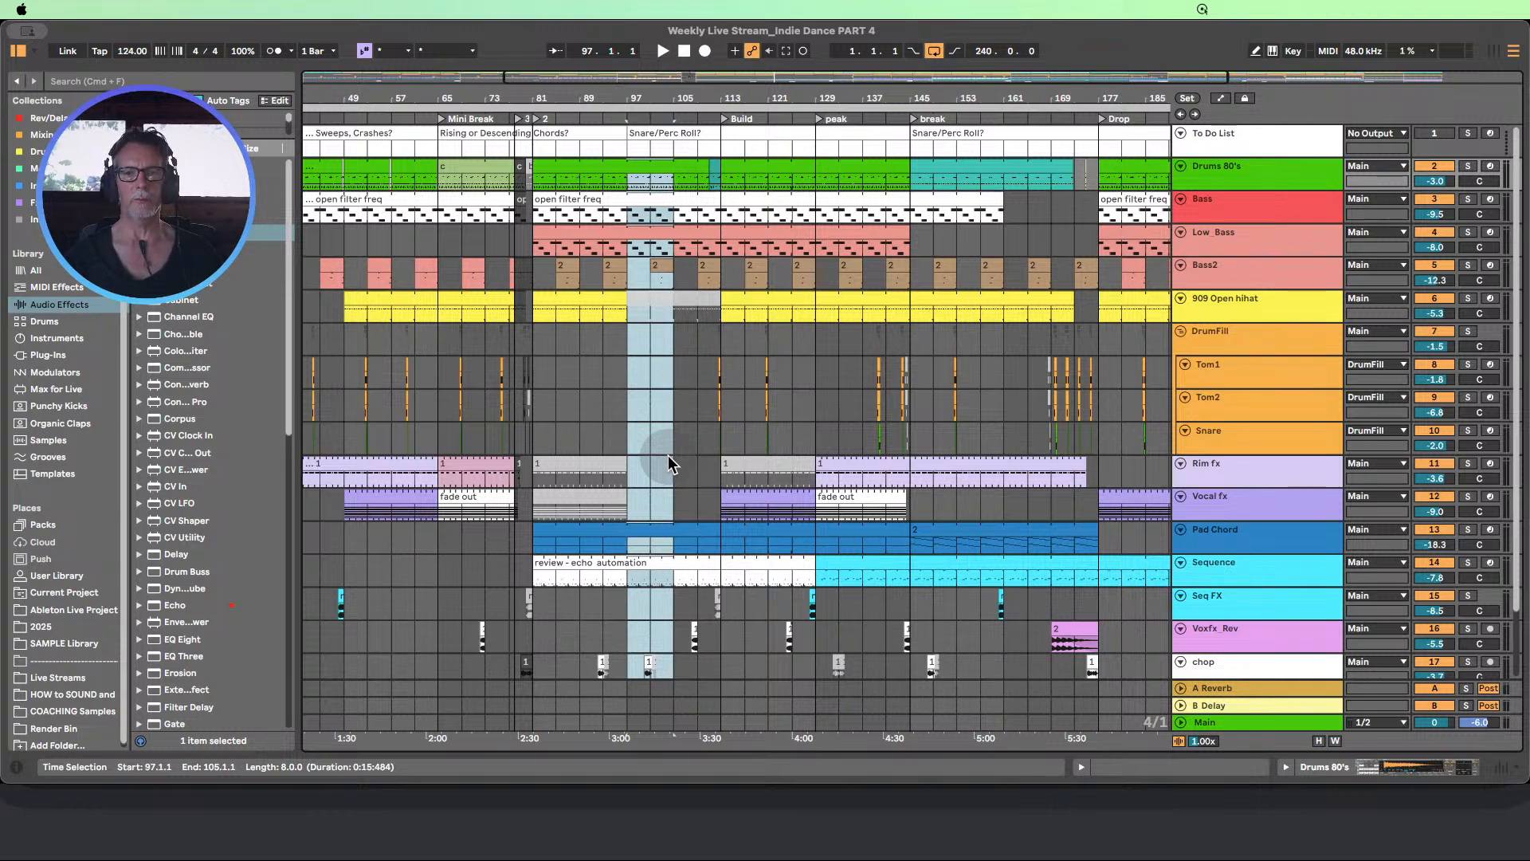
pyautogui.scroll(-1, 672, 421)
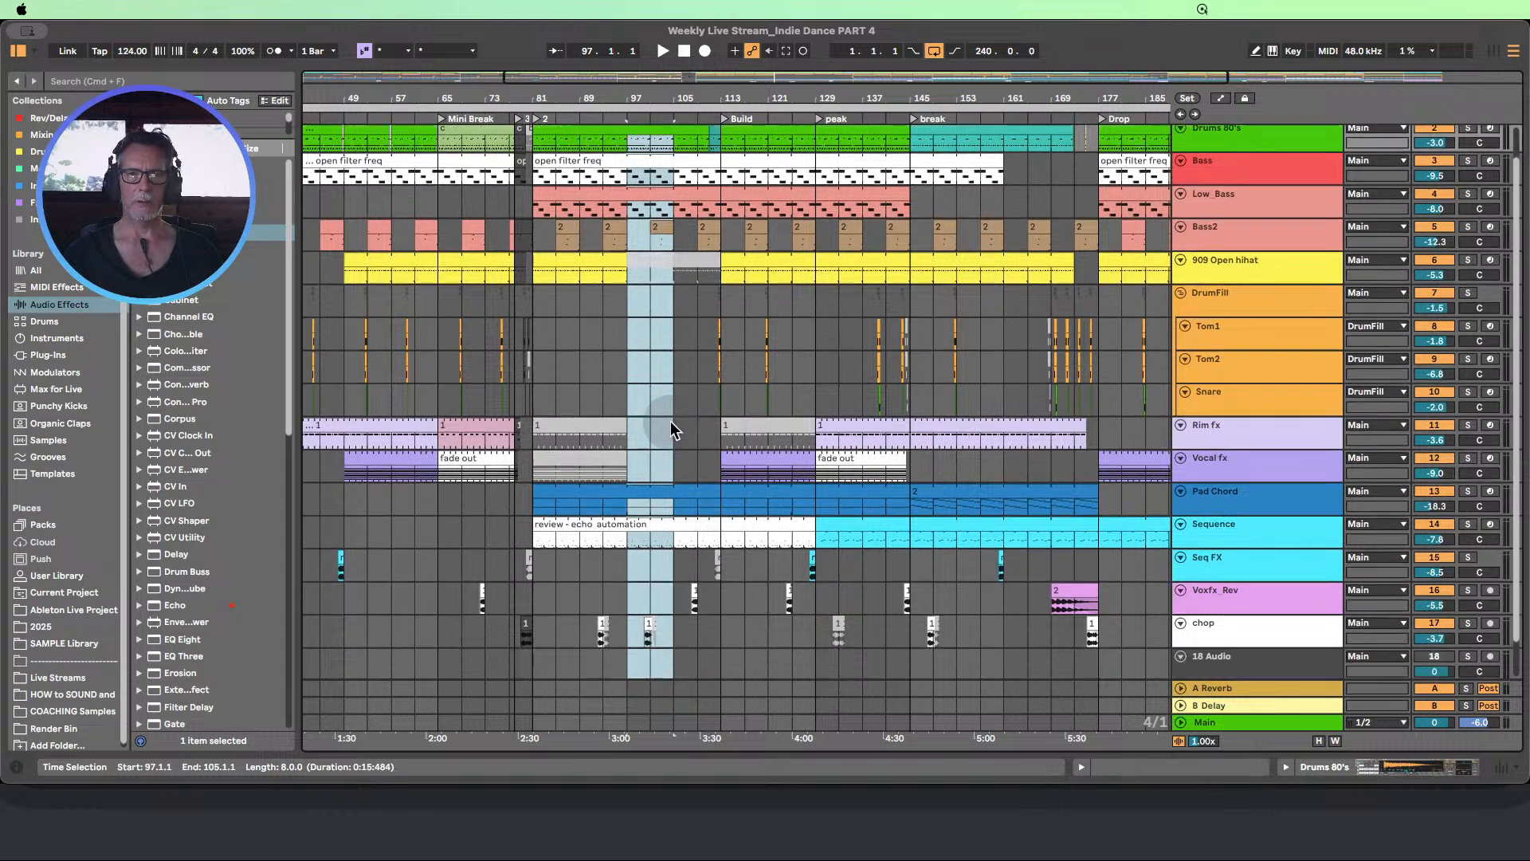
pyautogui.scroll(1, 672, 417)
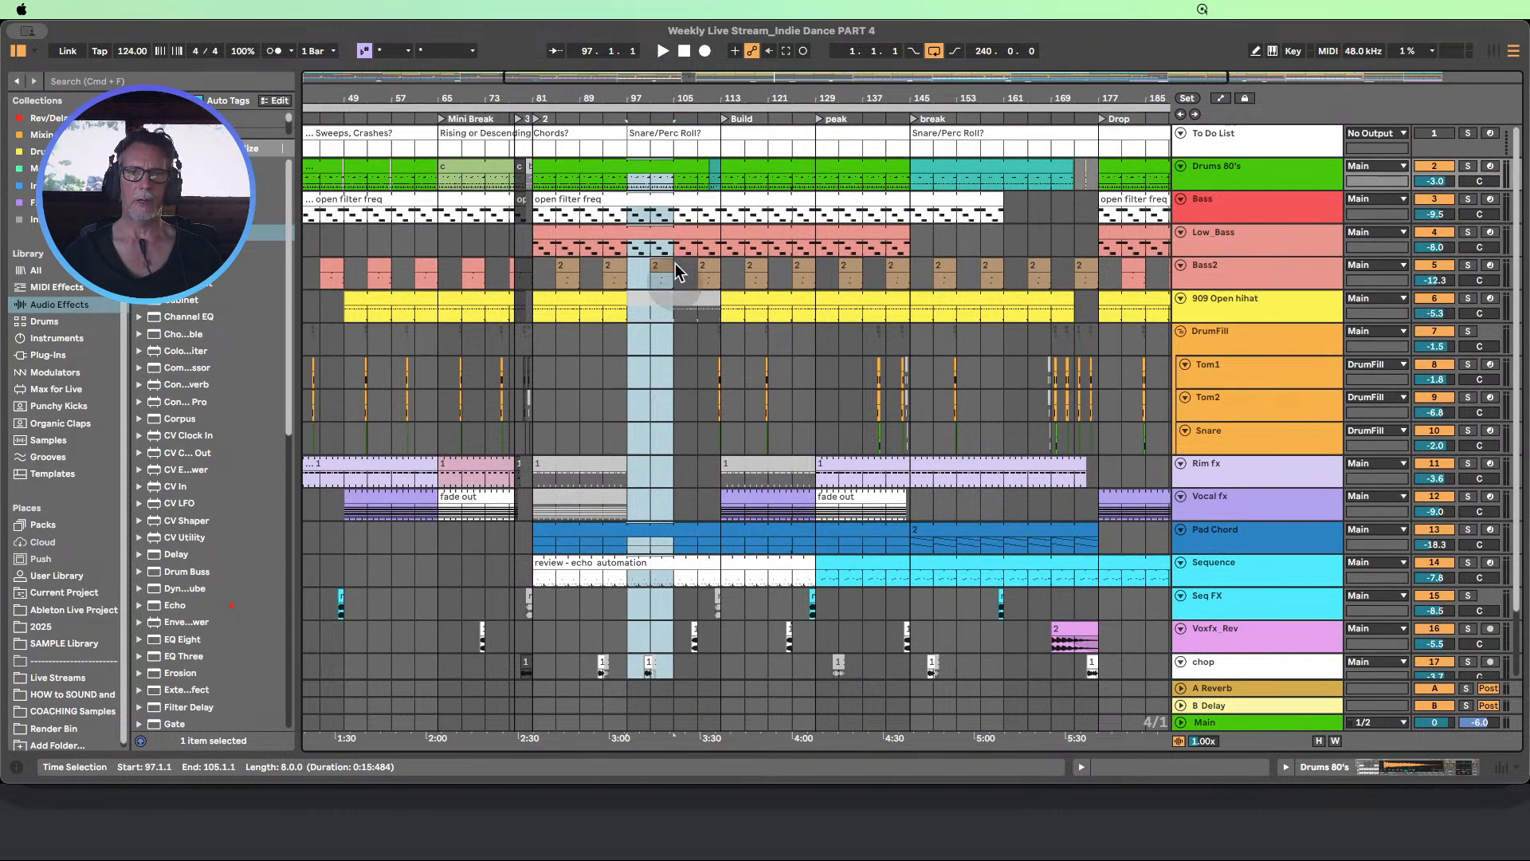
pyautogui.scroll(-1, 661, 437)
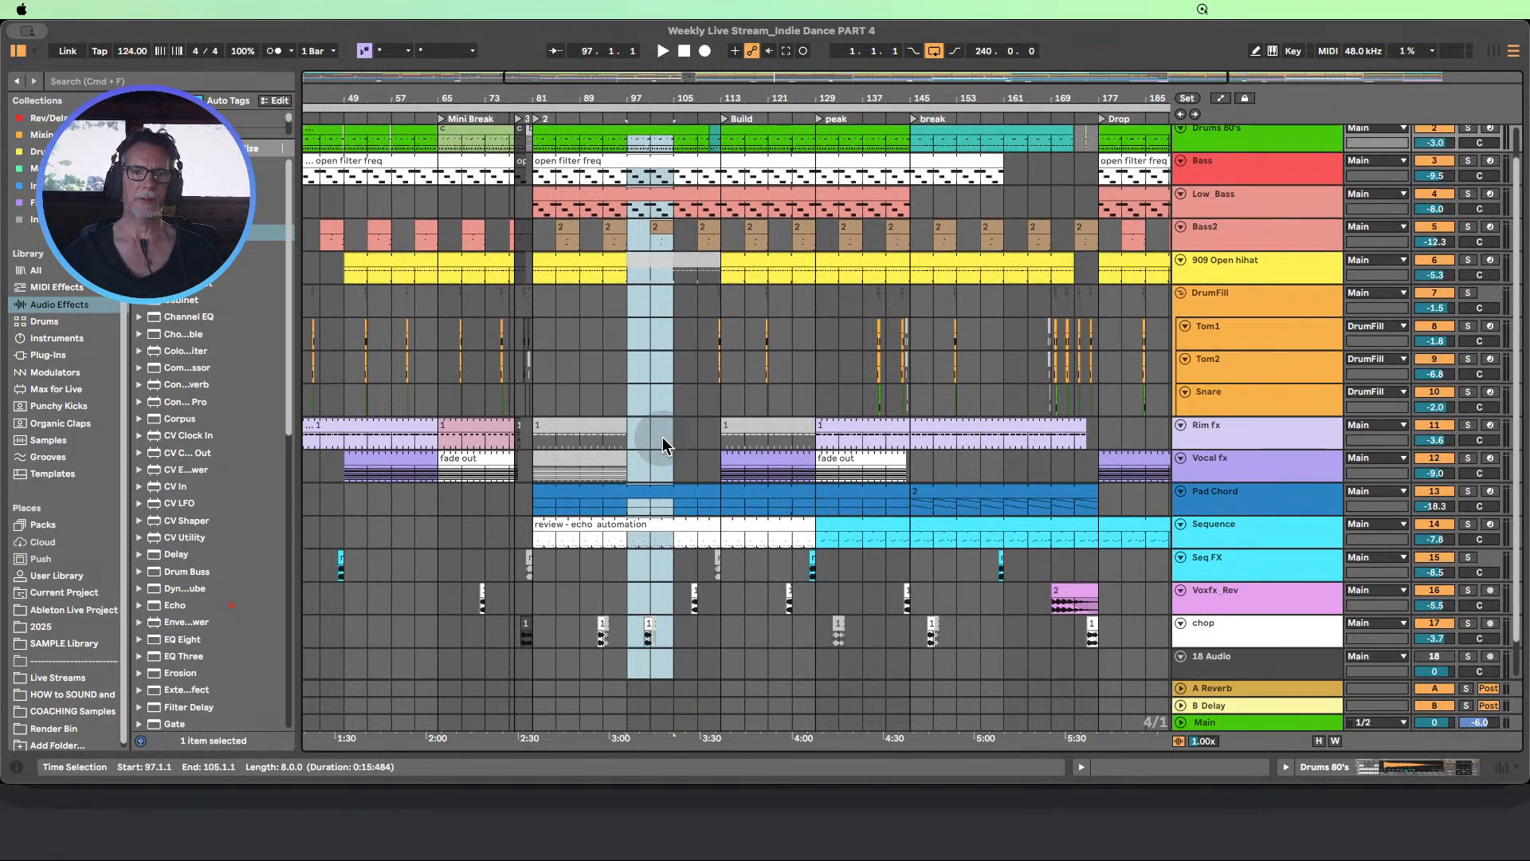
pyautogui.scroll(1, 663, 437)
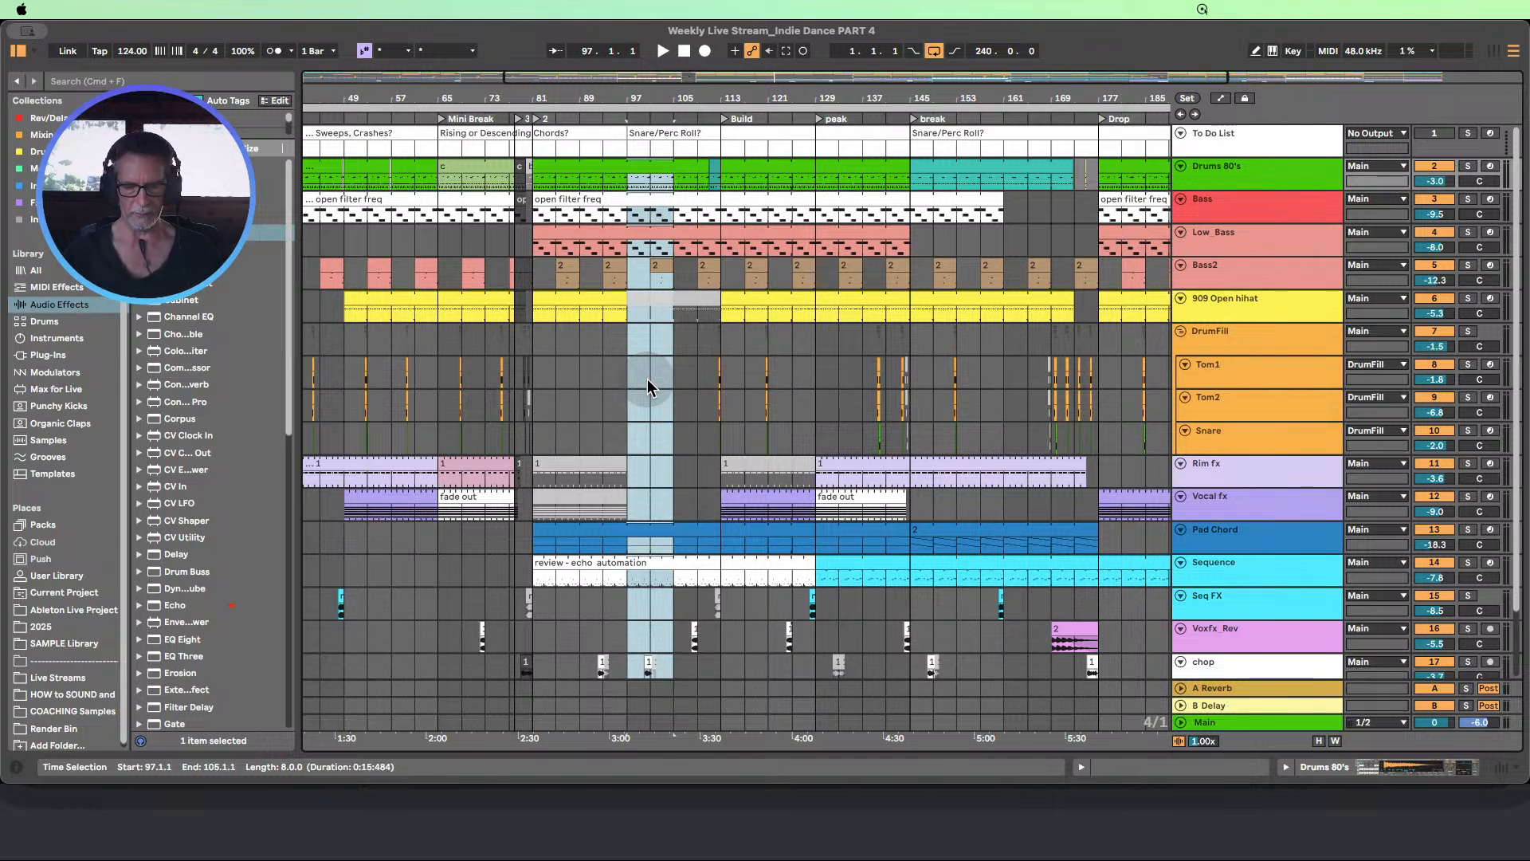
# Try inserting silence and duplicating time over bars 97 to 105, undoing each change
pyautogui.press('super+i')
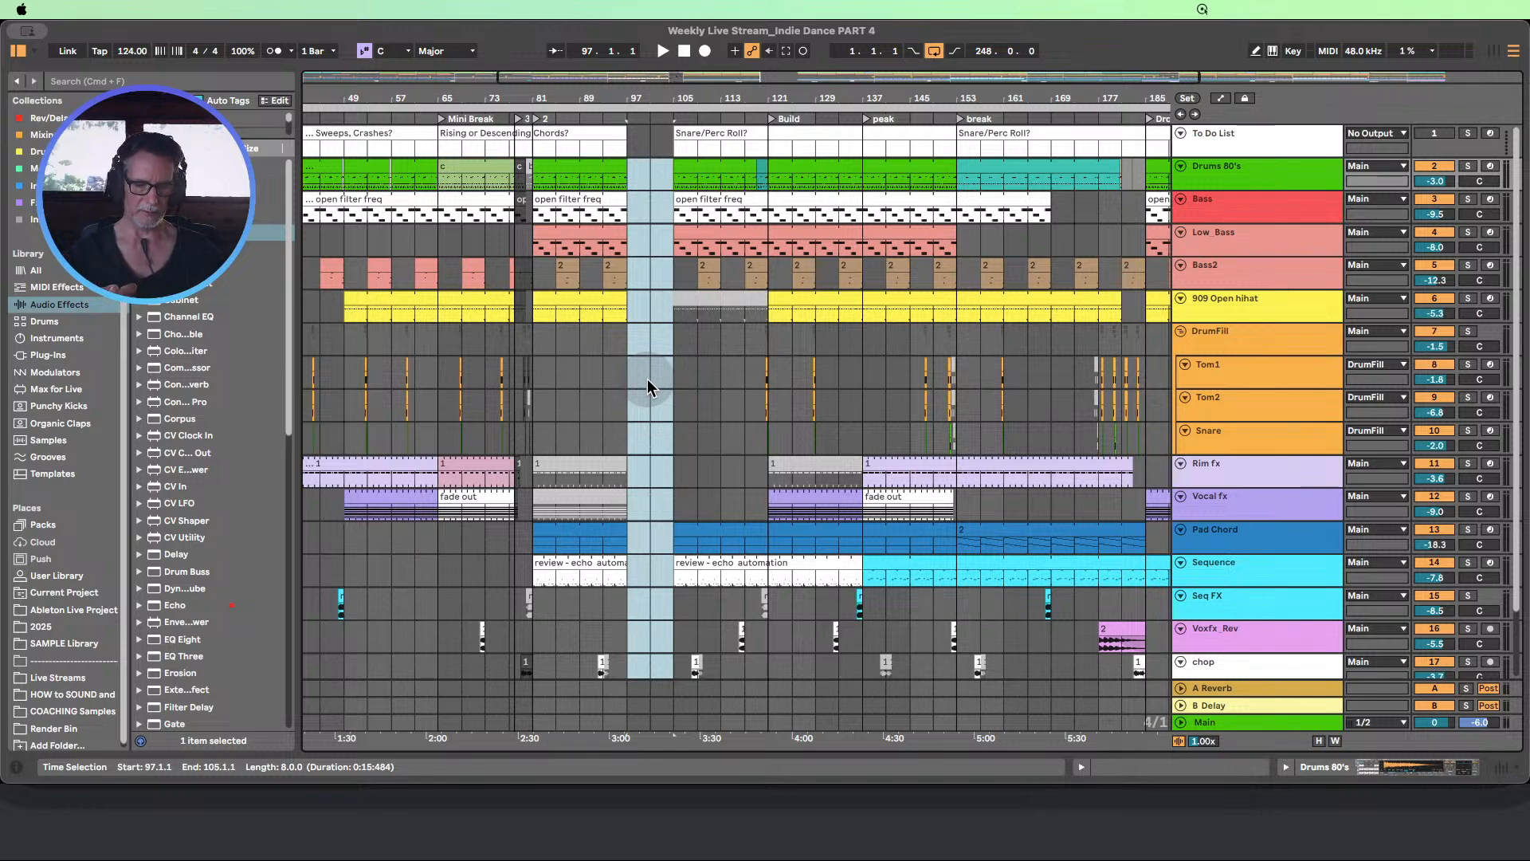
pyautogui.press('super+z')
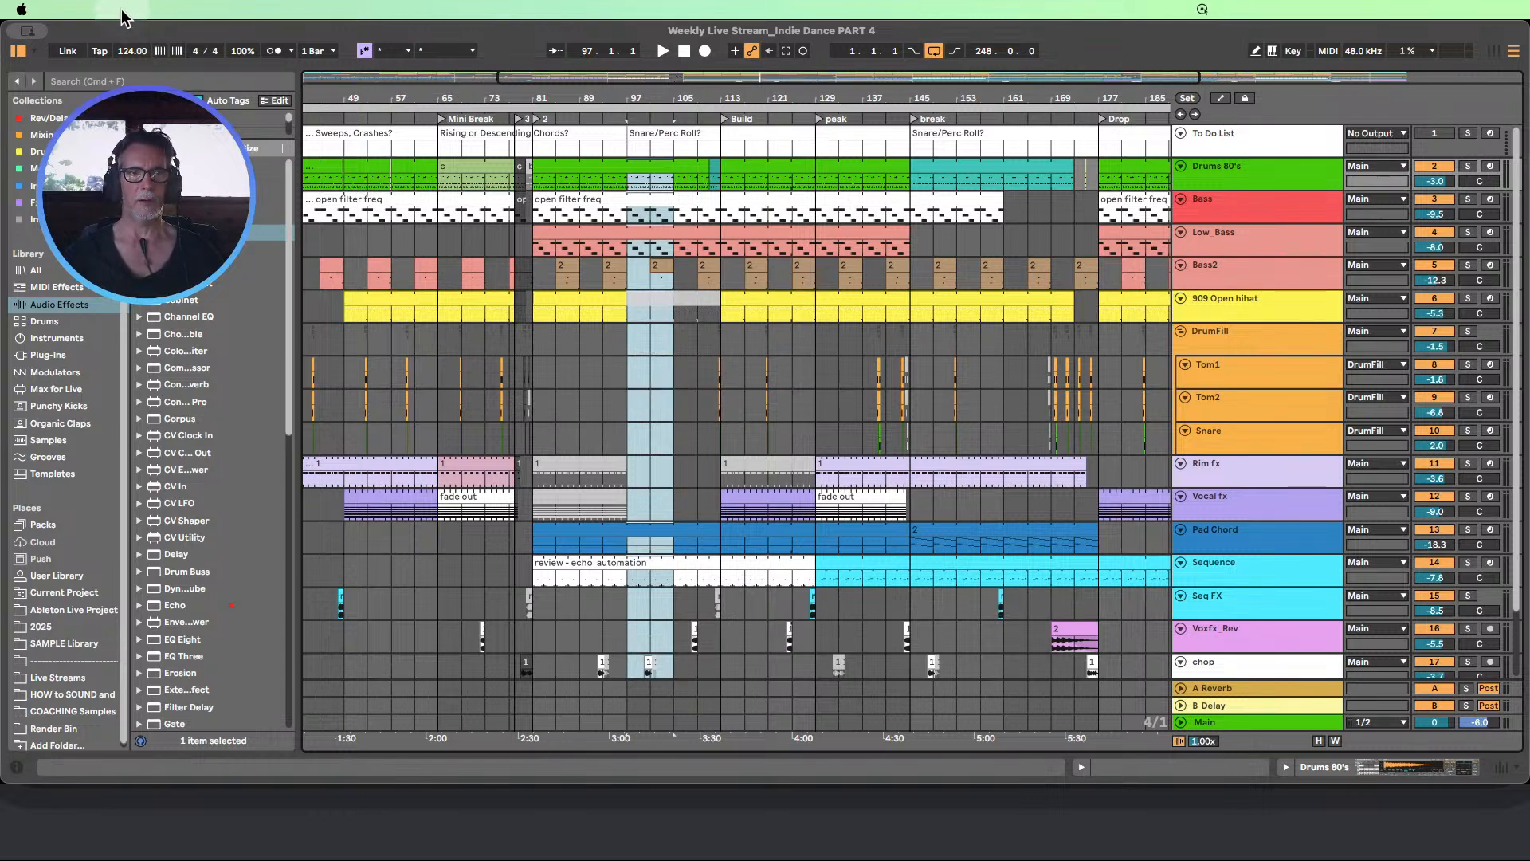
pyautogui.click(170, 376)
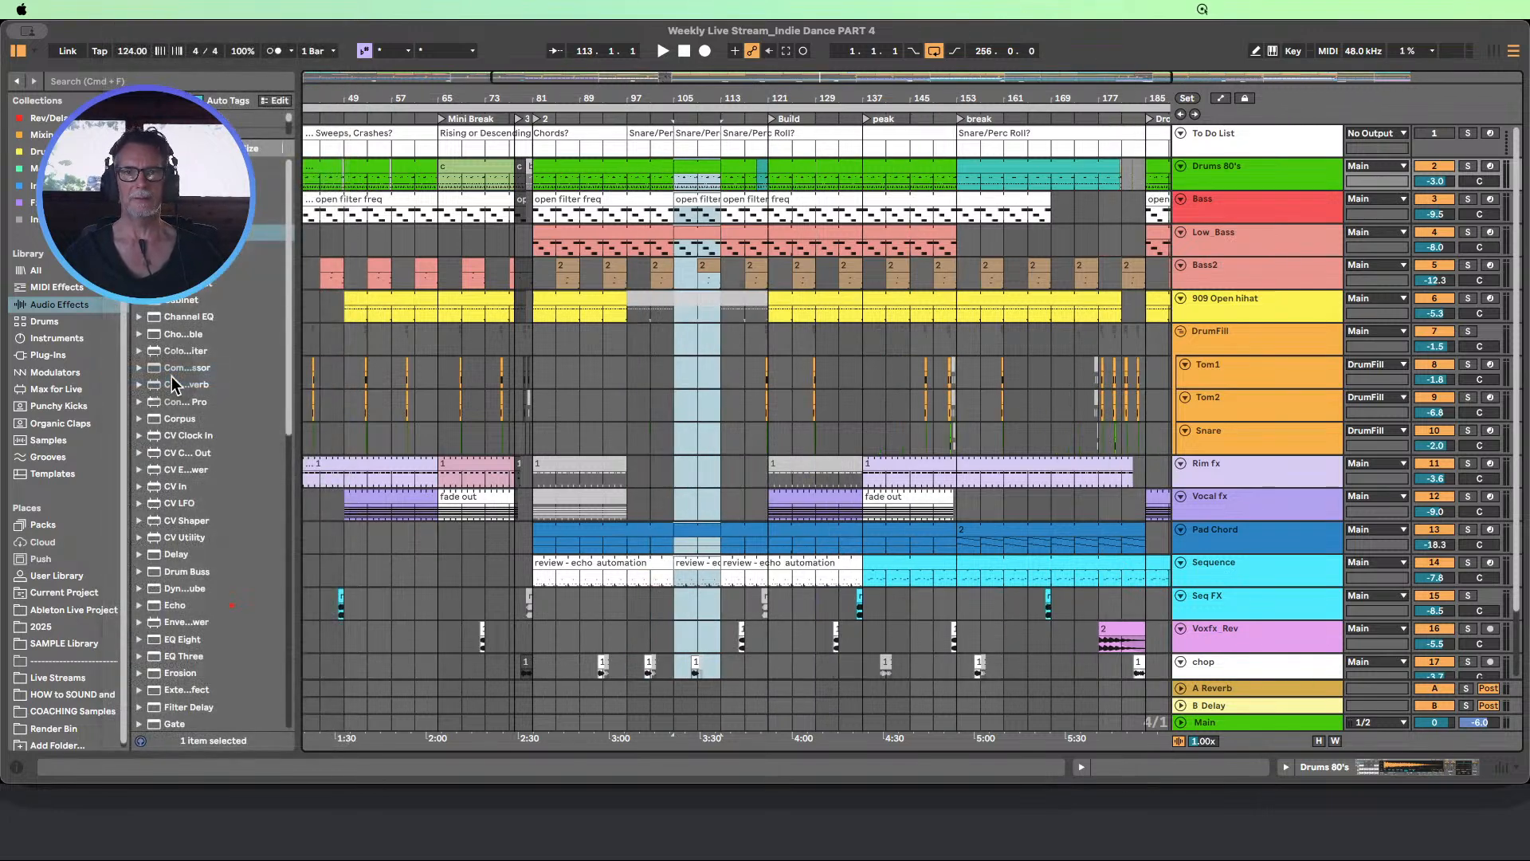
pyautogui.press('super+z')
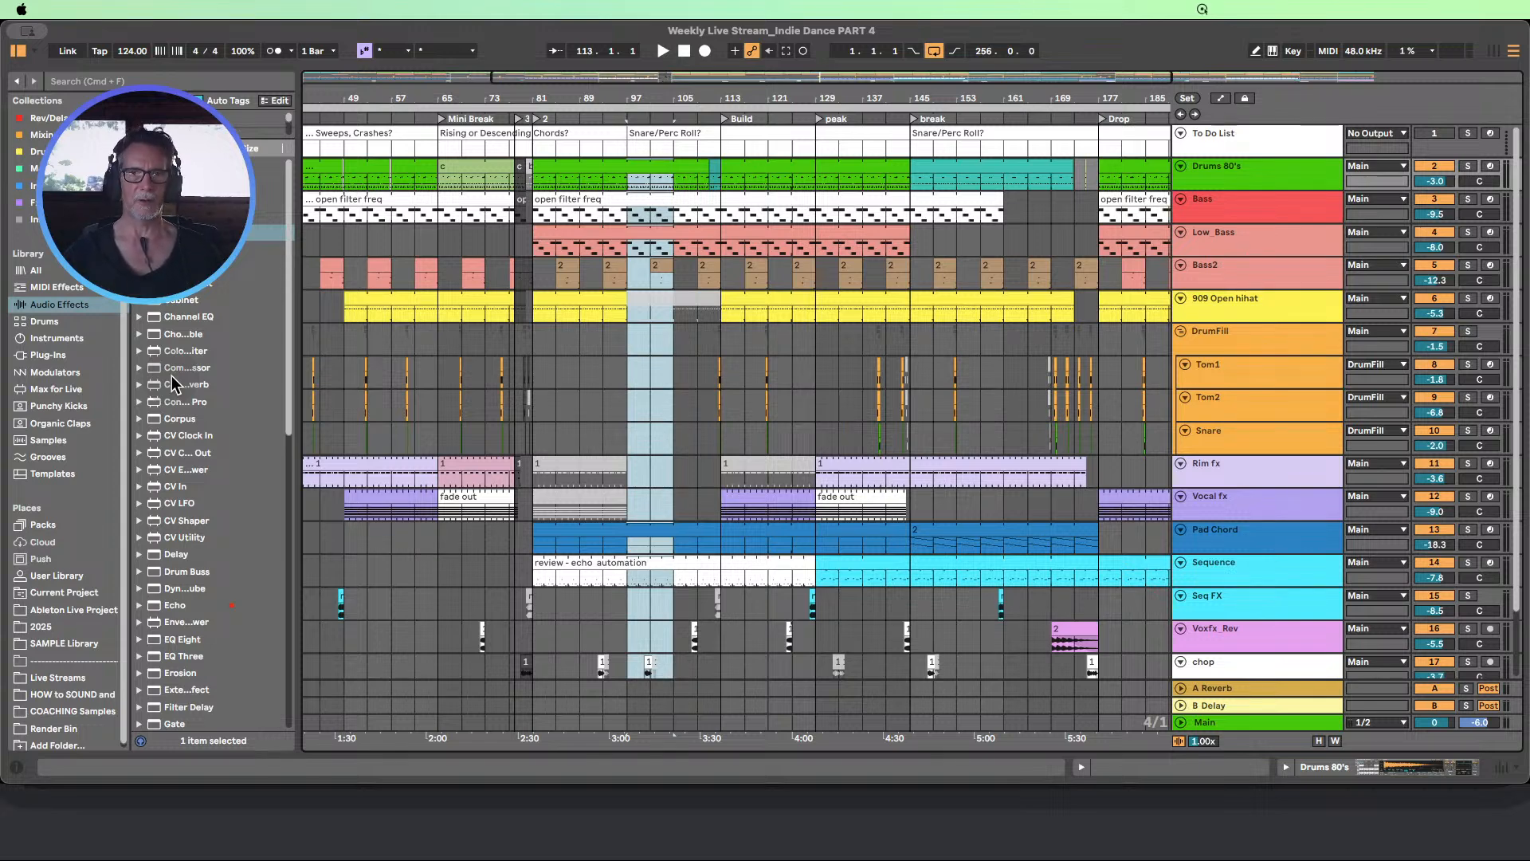
# Delete the time from bar 97 to 105 across the whole arrangement
pyautogui.click(124, 12)
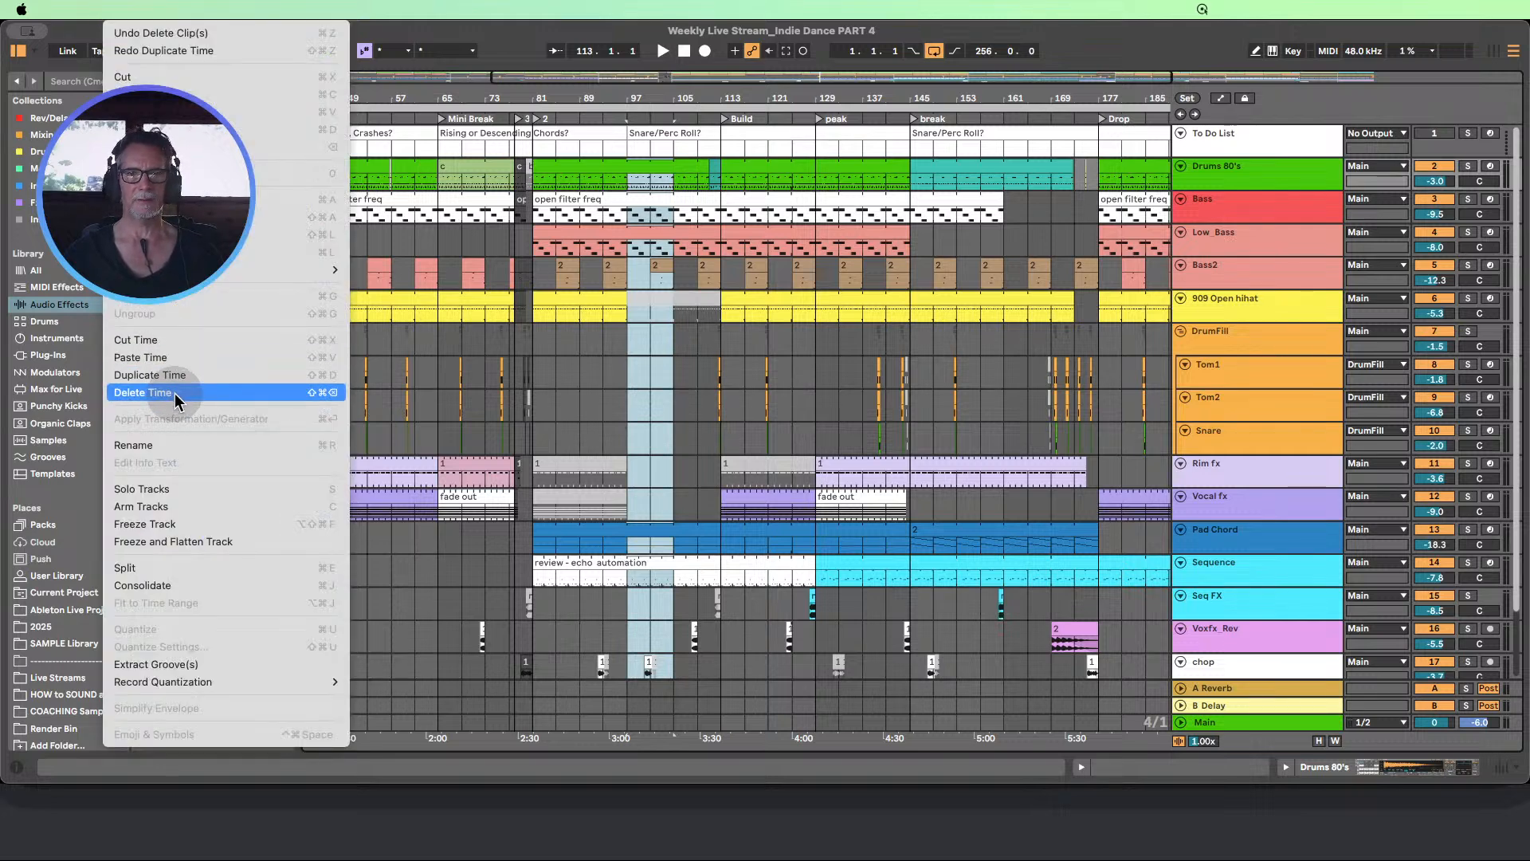
pyautogui.click(175, 394)
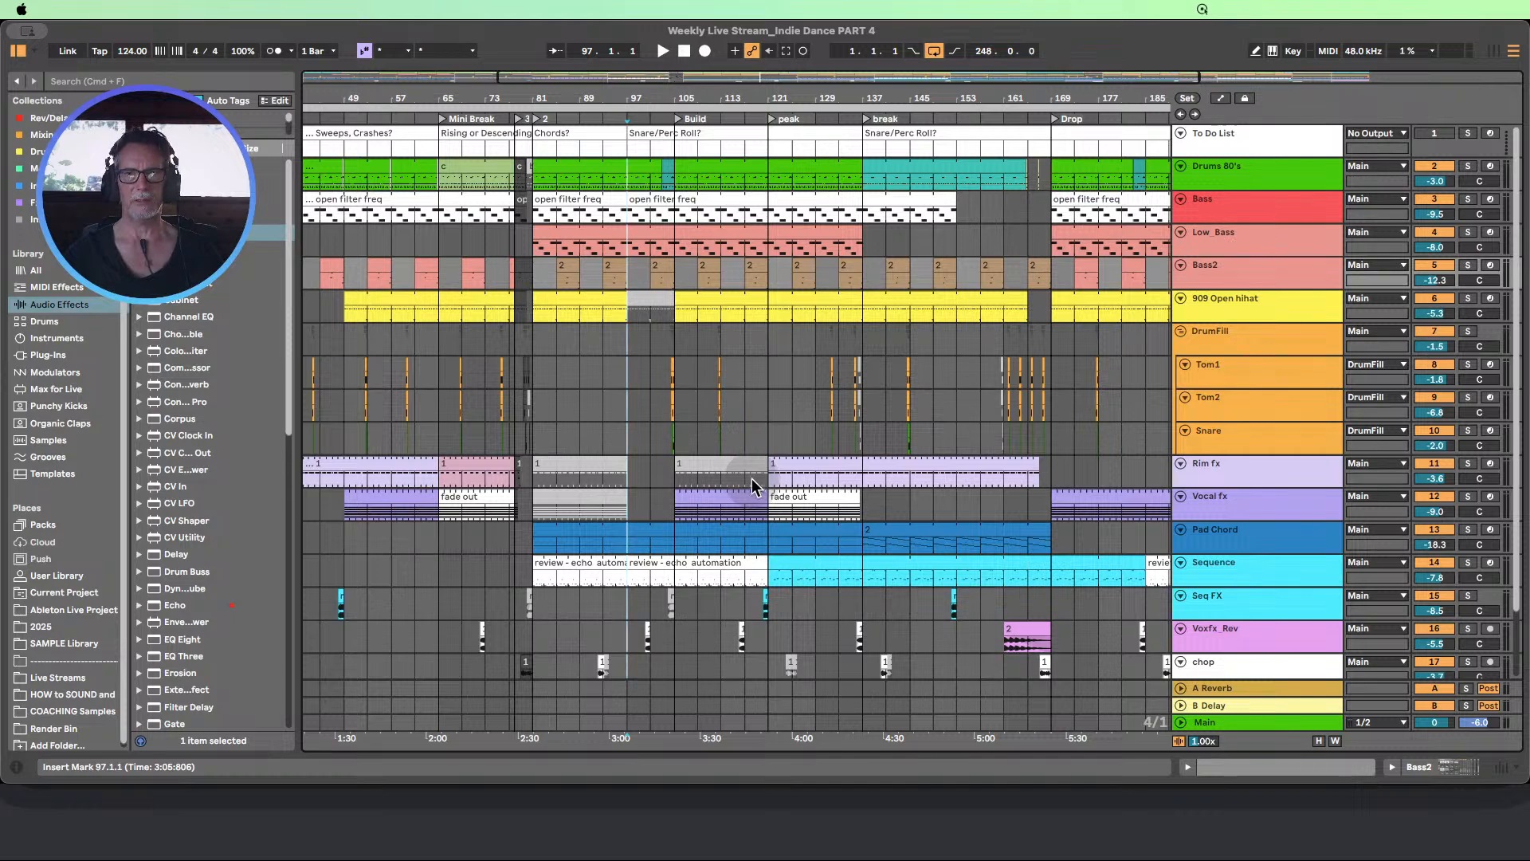
pyautogui.click(724, 472)
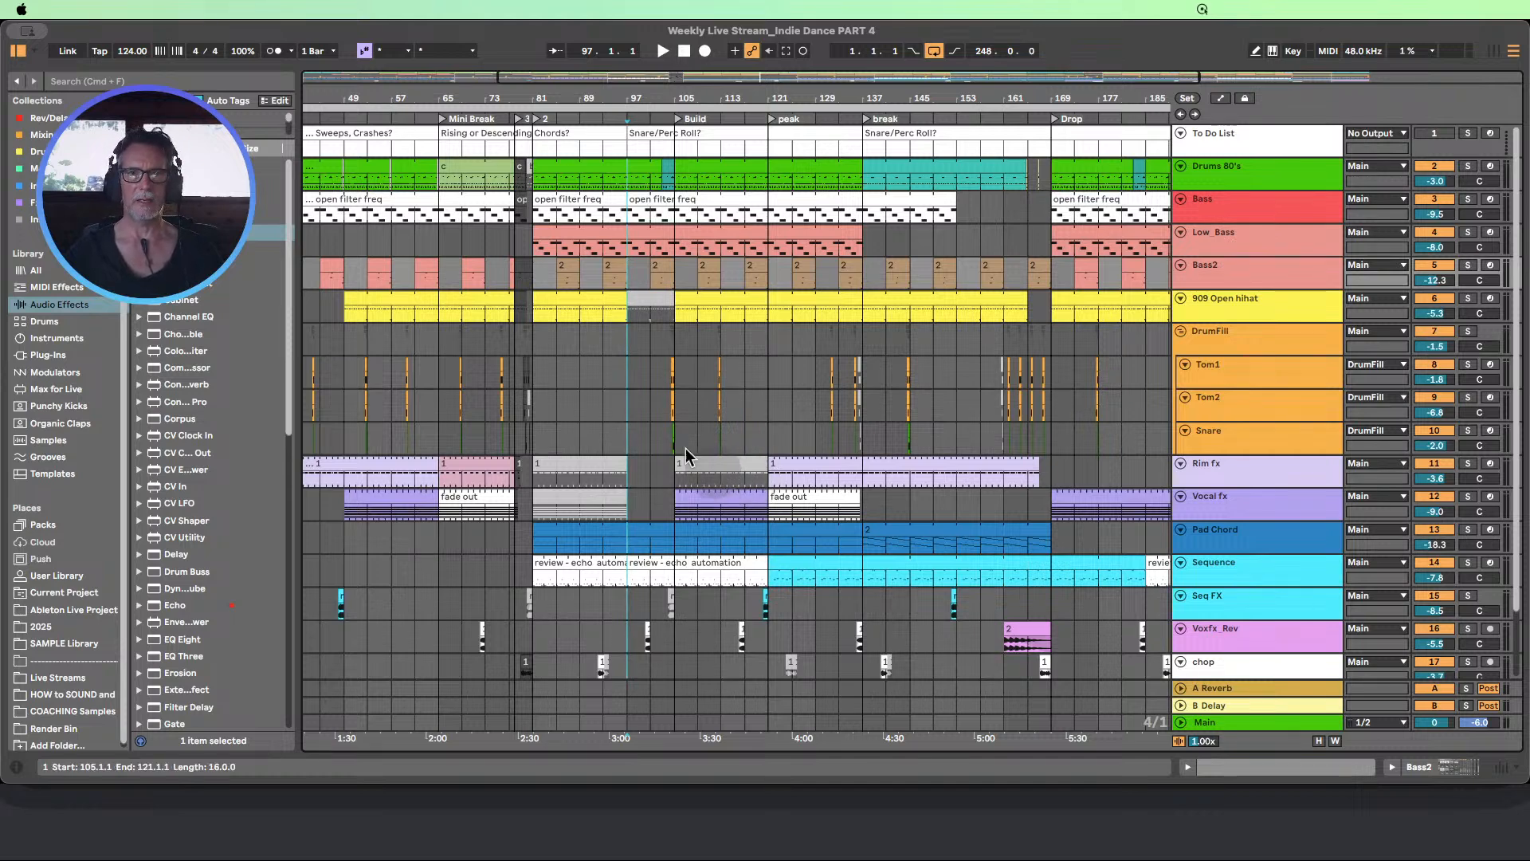
pyautogui.scroll(-1, 652, 398)
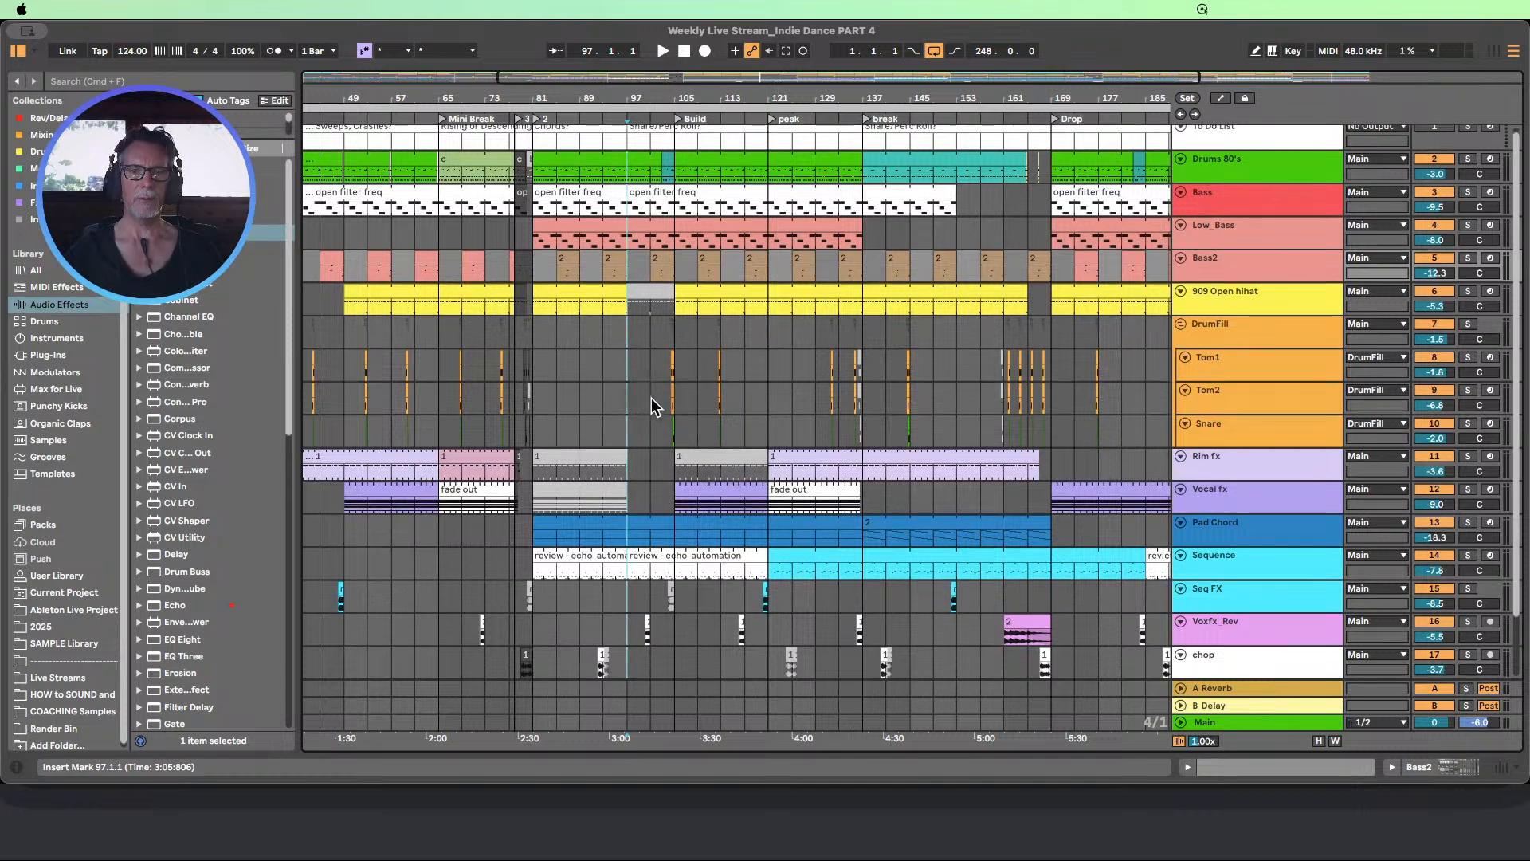
pyautogui.scroll(-3, 652, 398)
pyautogui.scroll(4, 606, 558)
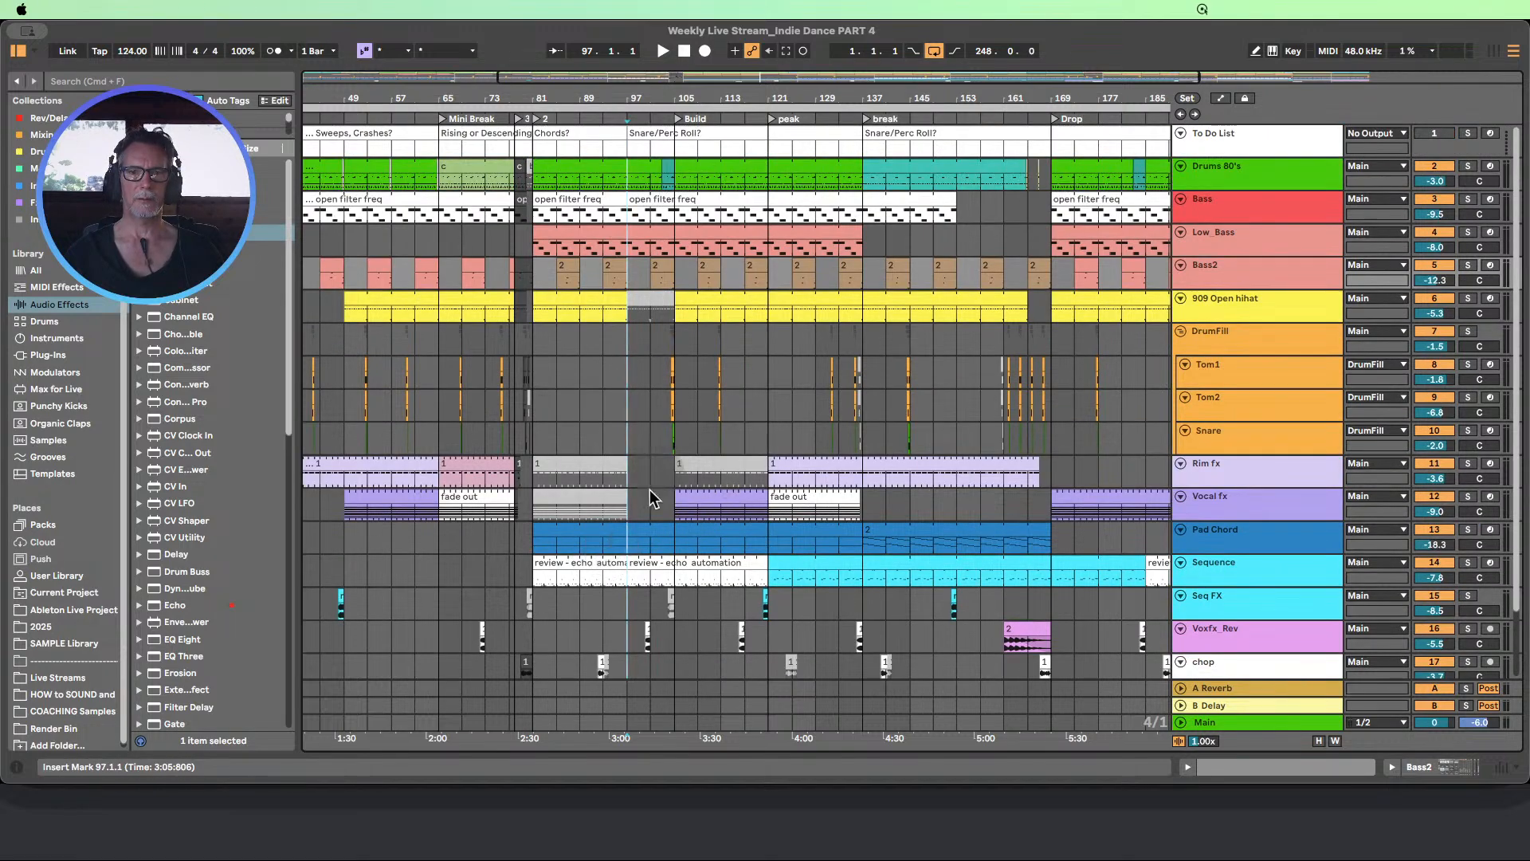
pyautogui.click(643, 542)
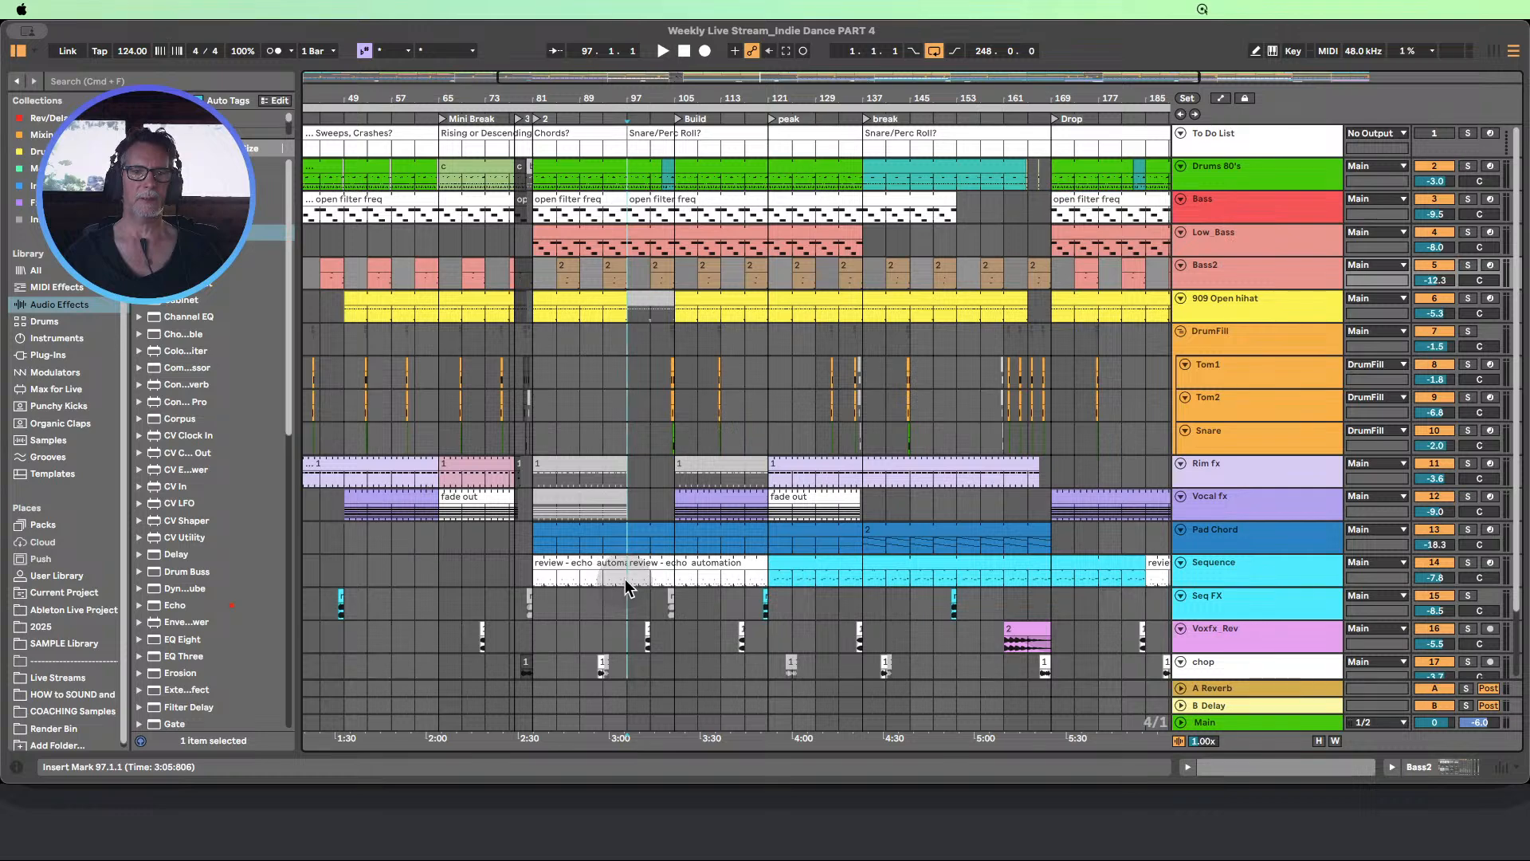
pyautogui.moveTo(627, 588); pyautogui.dragTo(581, 490)
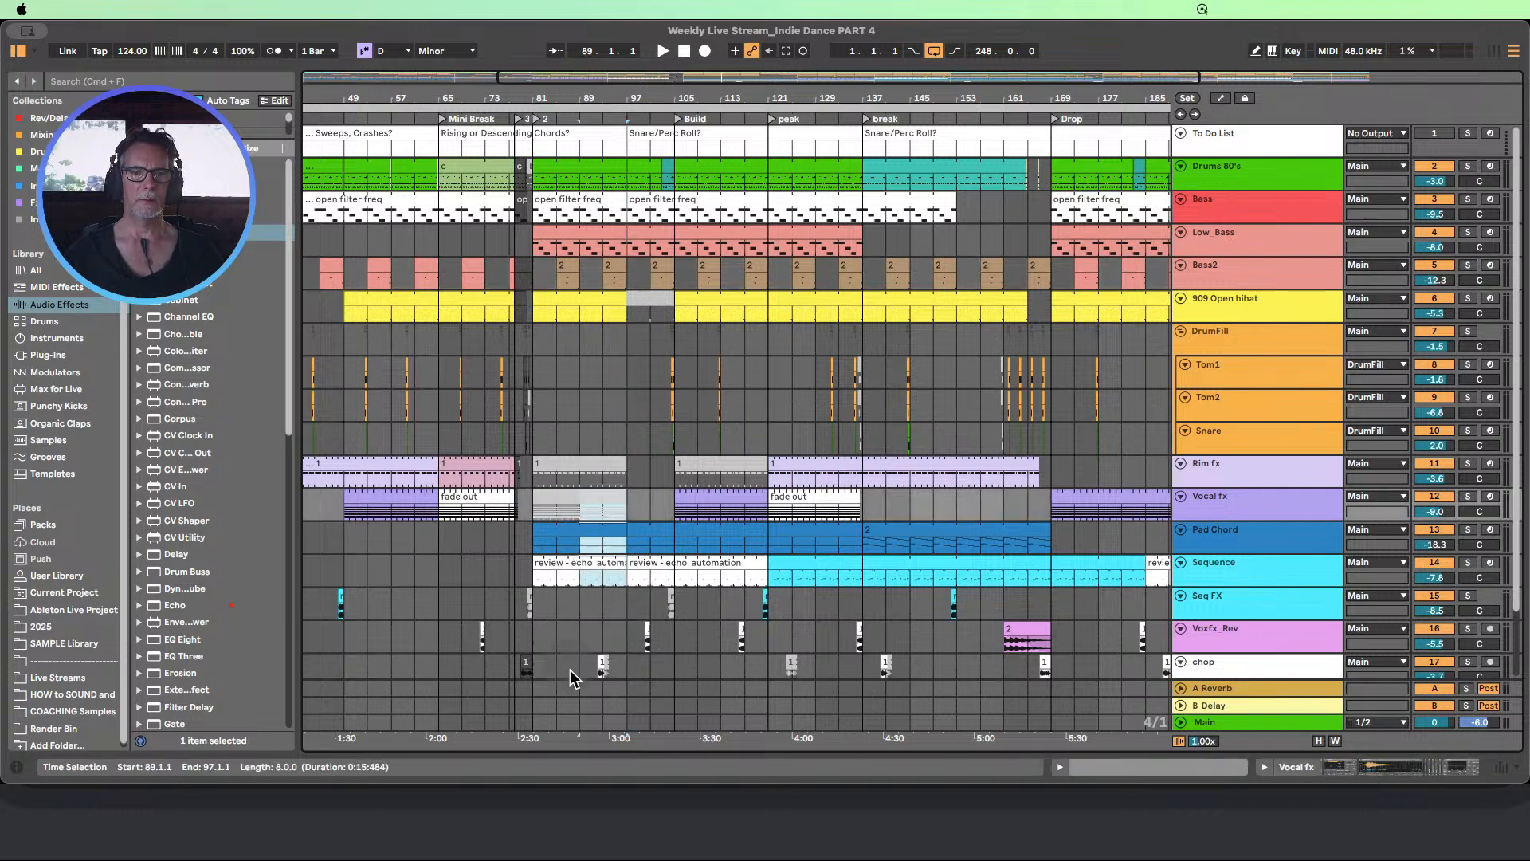
# Duplicate bars 89 to 97 of the chop track to bar 97, and delete the original chop clip
pyautogui.moveTo(583, 671)
pyautogui.mouseDown()
pyautogui.moveTo(626, 674)
pyautogui.moveTo(627, 611)
pyautogui.mouseUp()
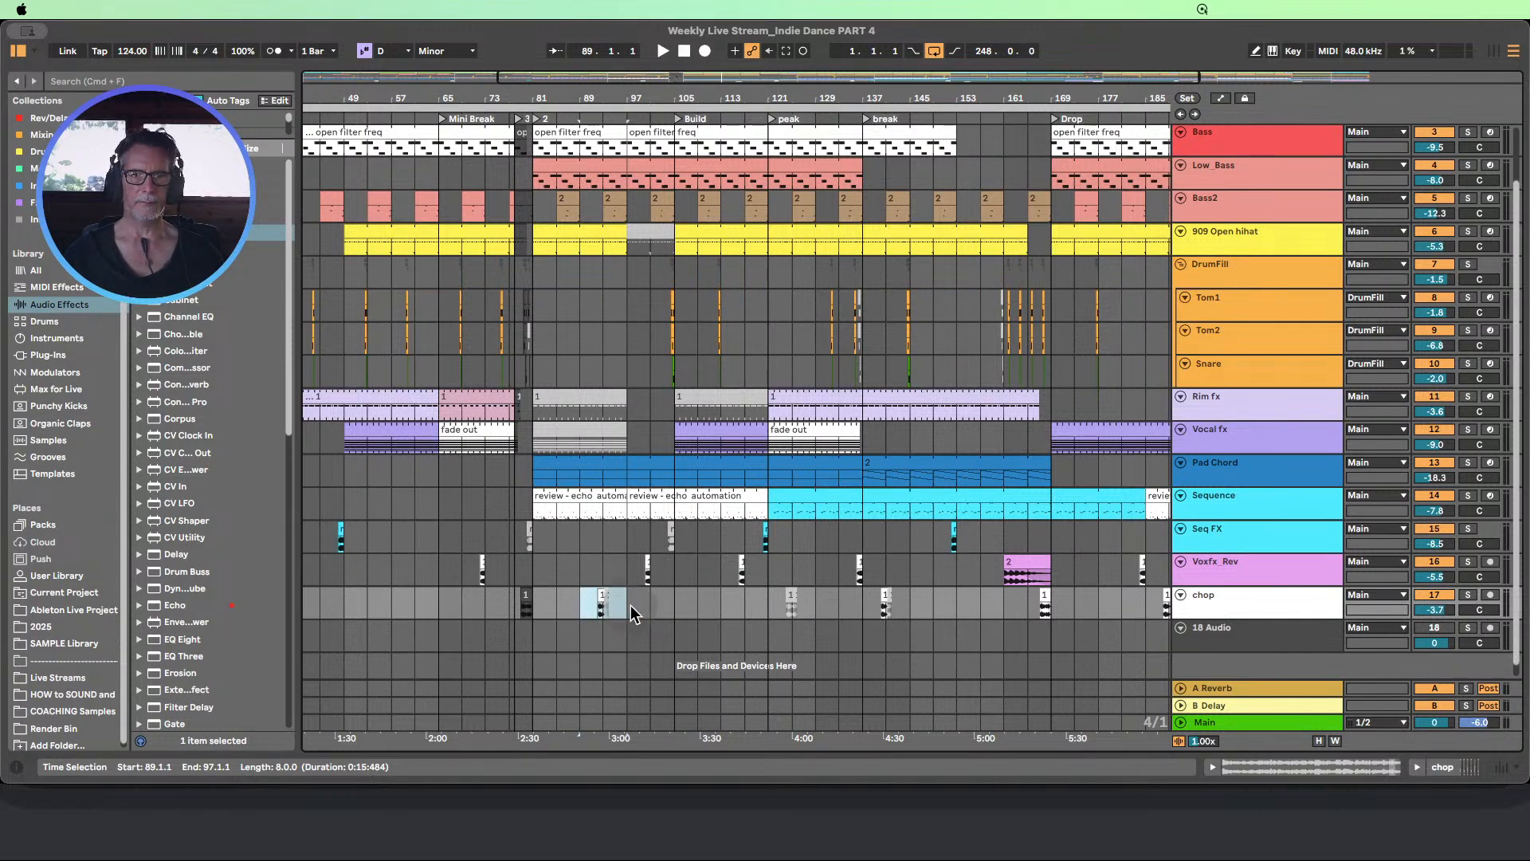
pyautogui.press('super+d')
pyautogui.click(625, 616)
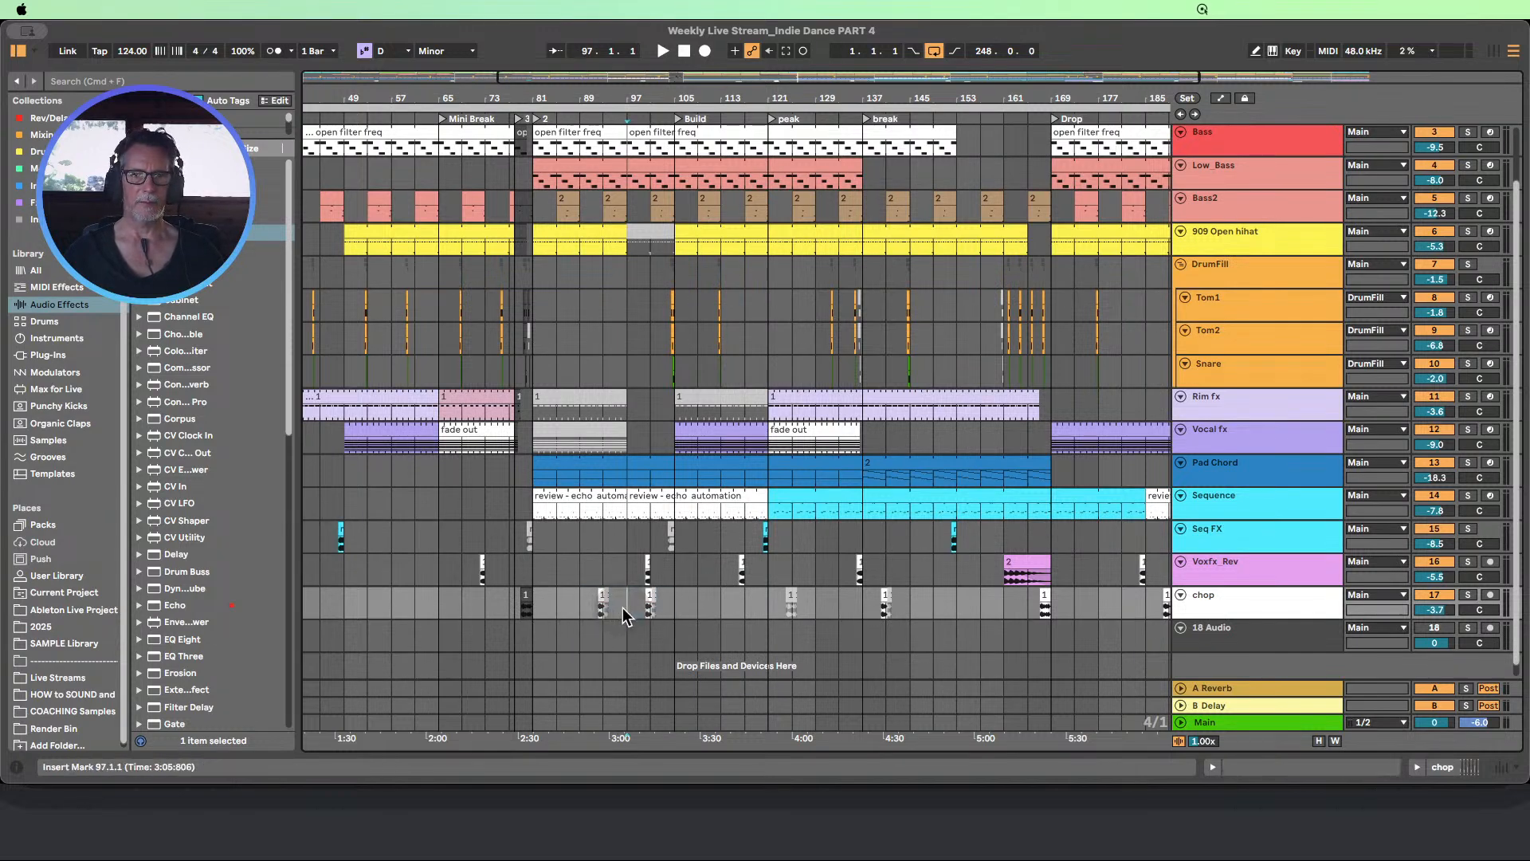
pyautogui.moveTo(625, 616); pyautogui.dragTo(581, 605)
# Delete the time from bar 89 to 97 across all tracks from Drums 80's down
pyautogui.scroll(2, 582, 601)
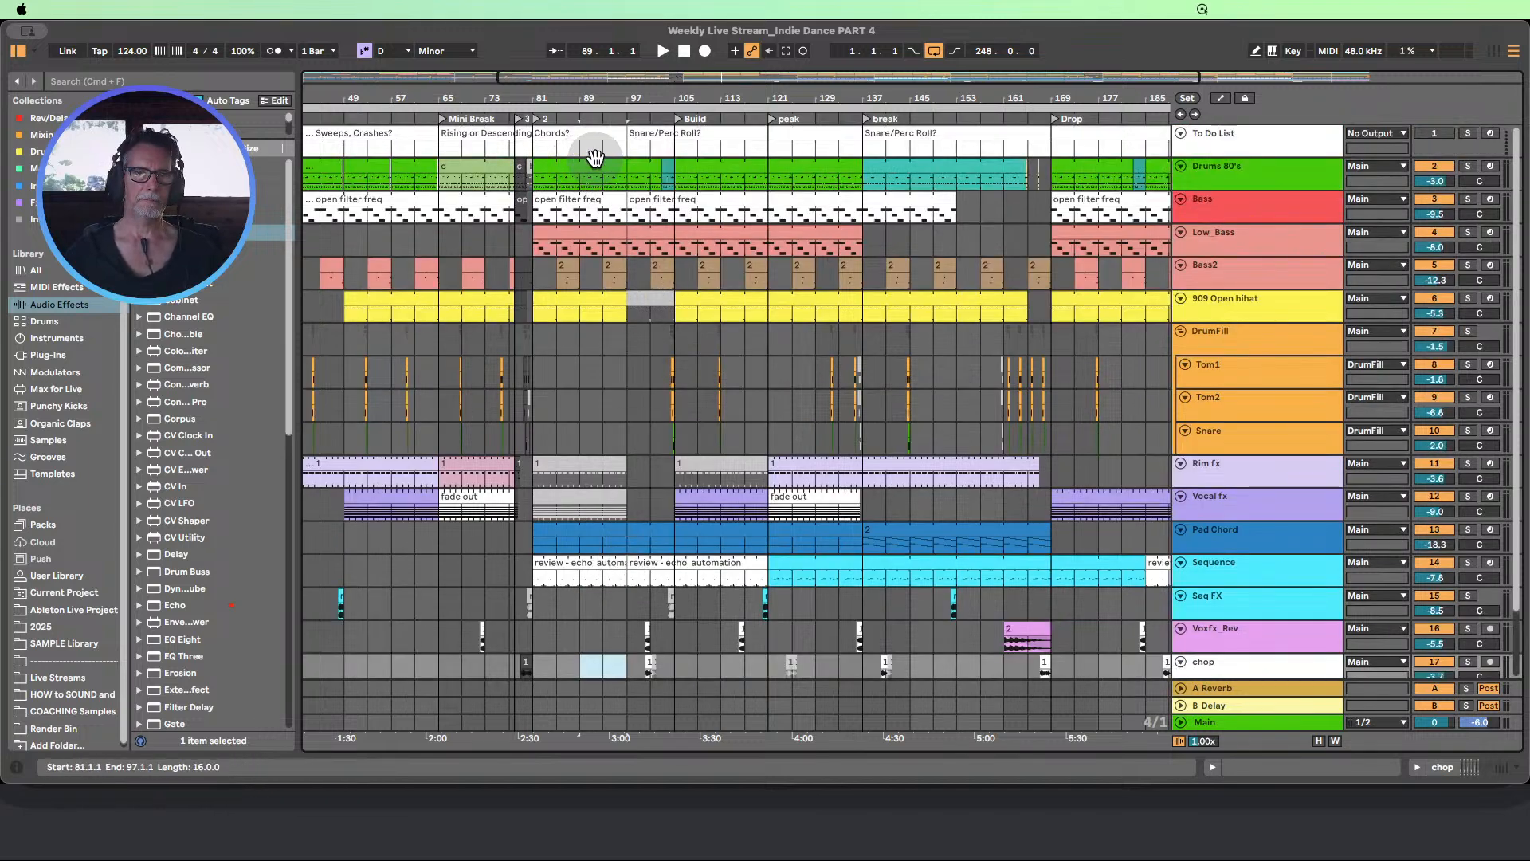
pyautogui.moveTo(579, 175); pyautogui.dragTo(623, 621)
pyautogui.scroll(2, 609, 518)
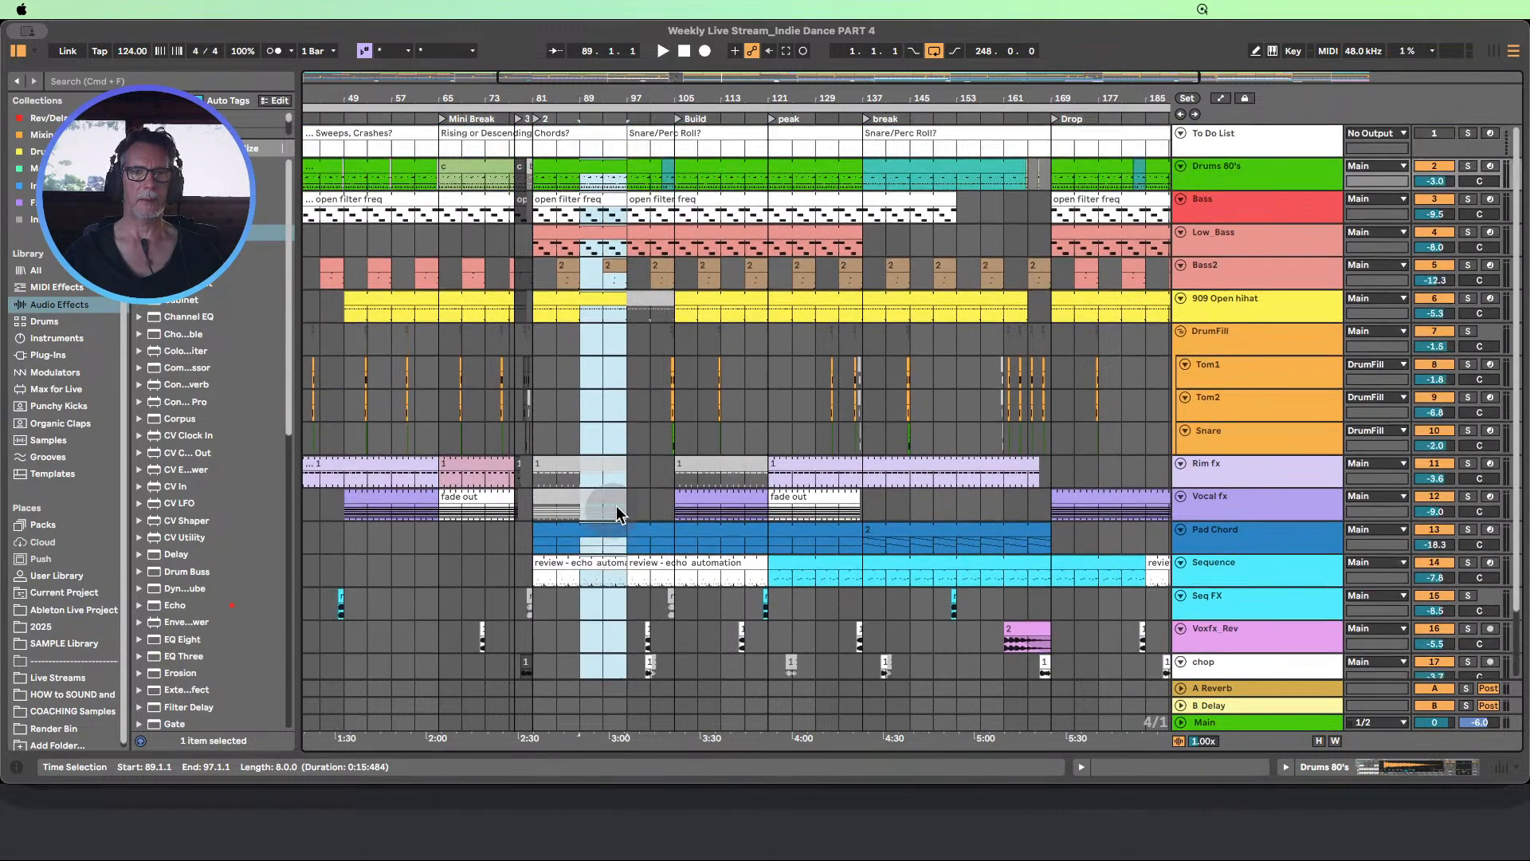
pyautogui.click(127, 9)
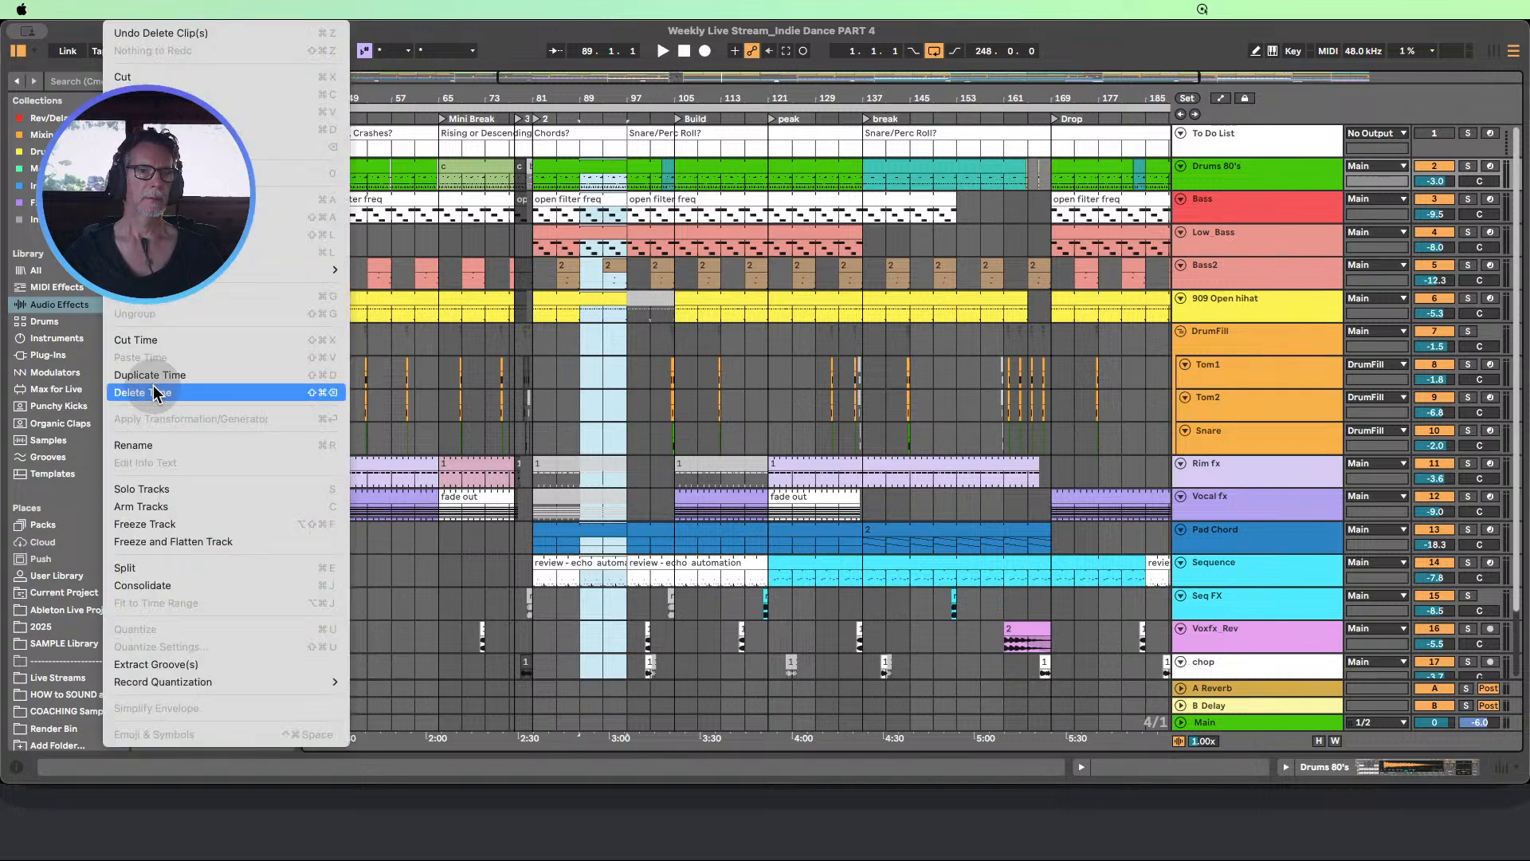
pyautogui.click(155, 392)
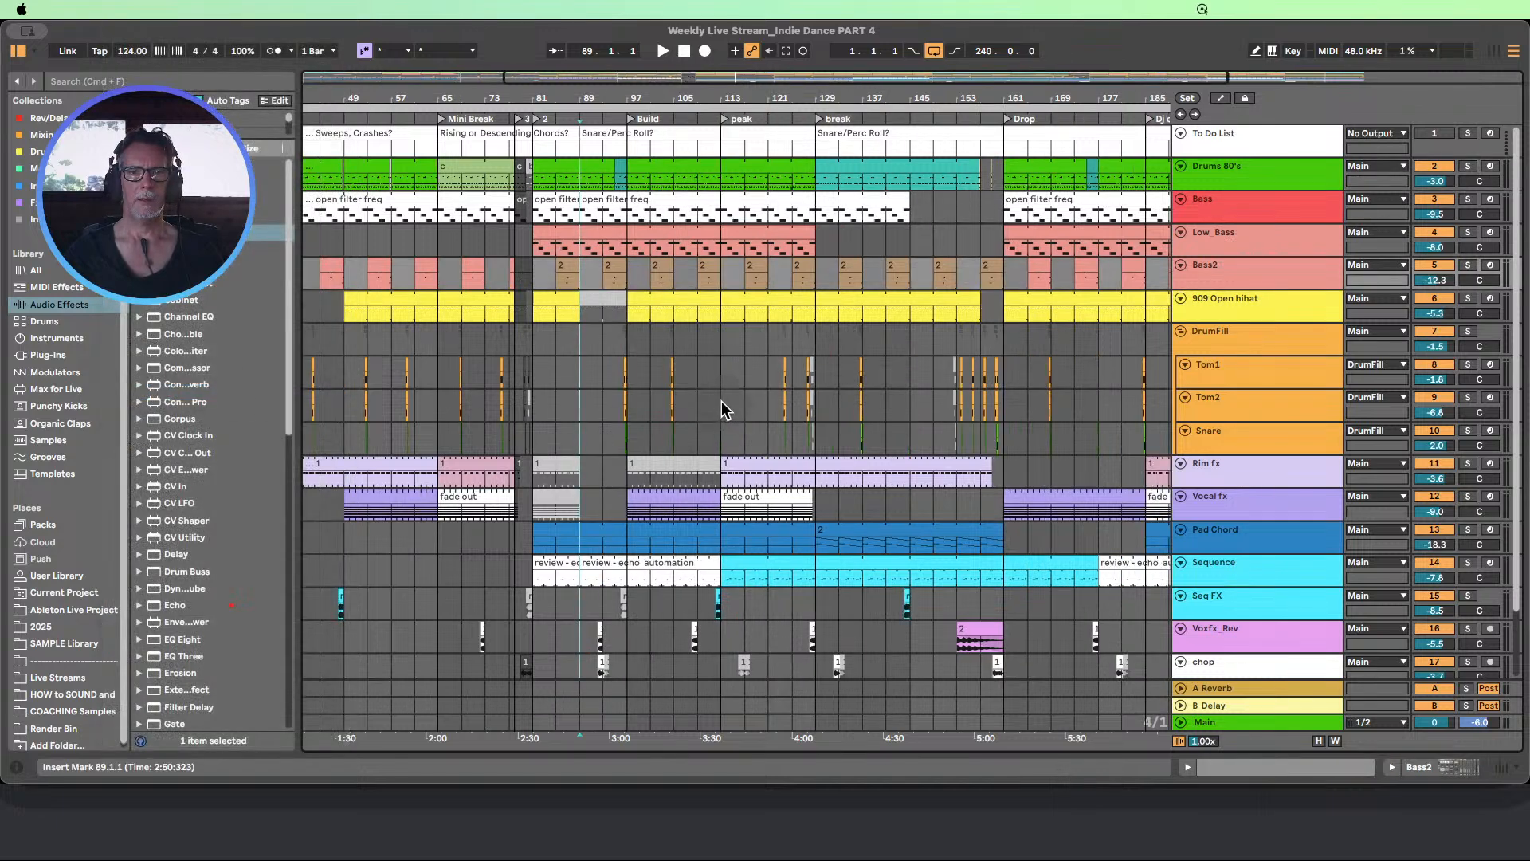
pyautogui.scroll(-1, 660, 338)
pyautogui.scroll(1, 660, 343)
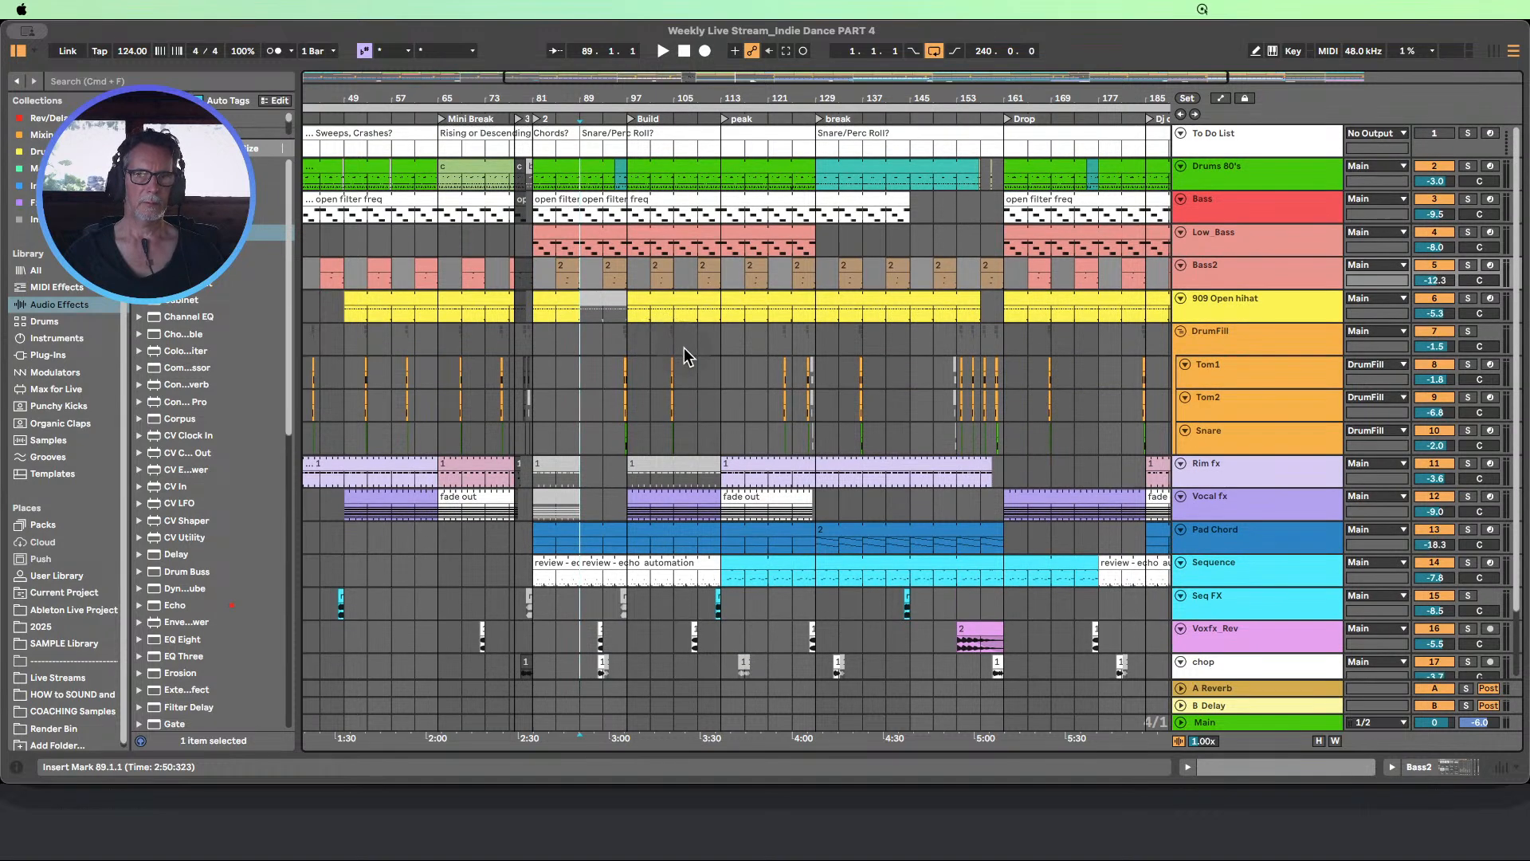
# Move the deactivated 909 Open hihat clip to bars 97 to 105, and extend the active clip before it to bar 97
pyautogui.click(595, 303)
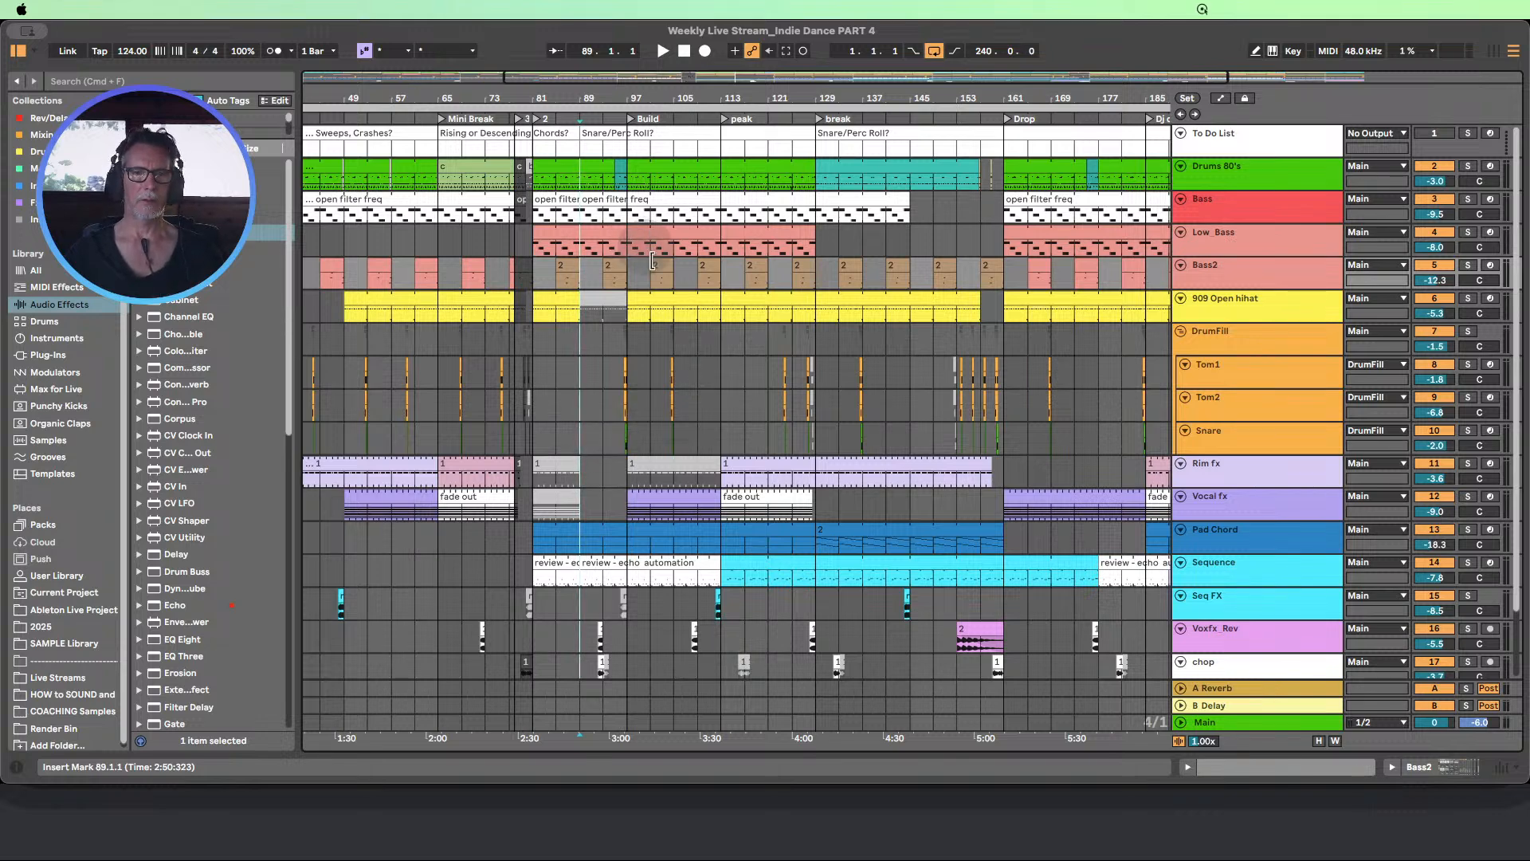
pyautogui.click(602, 300)
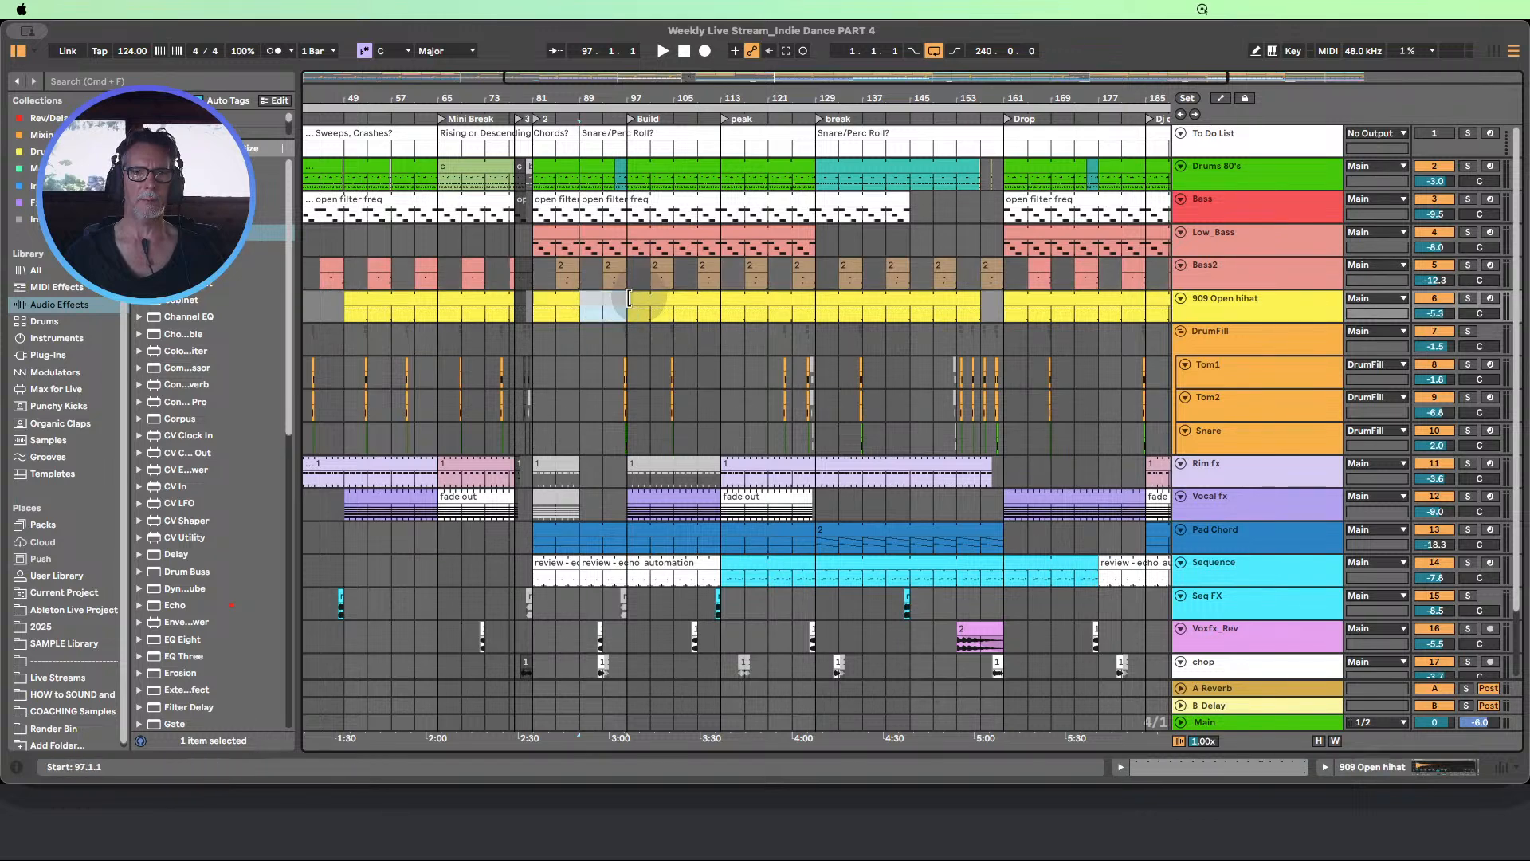
pyautogui.moveTo(608, 303); pyautogui.dragTo(668, 316)
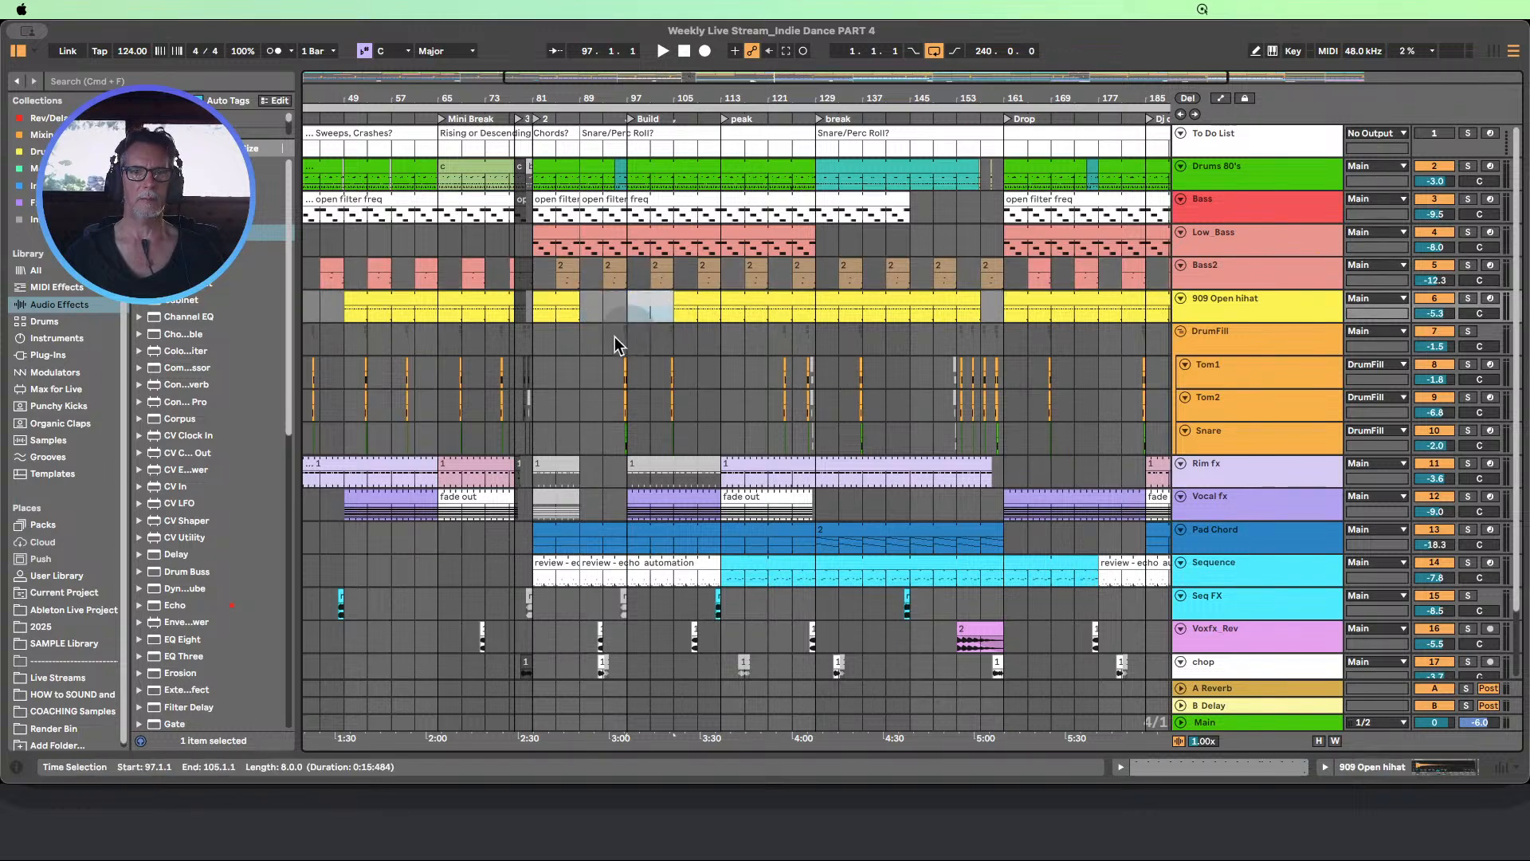
pyautogui.moveTo(574, 299); pyautogui.dragTo(628, 303)
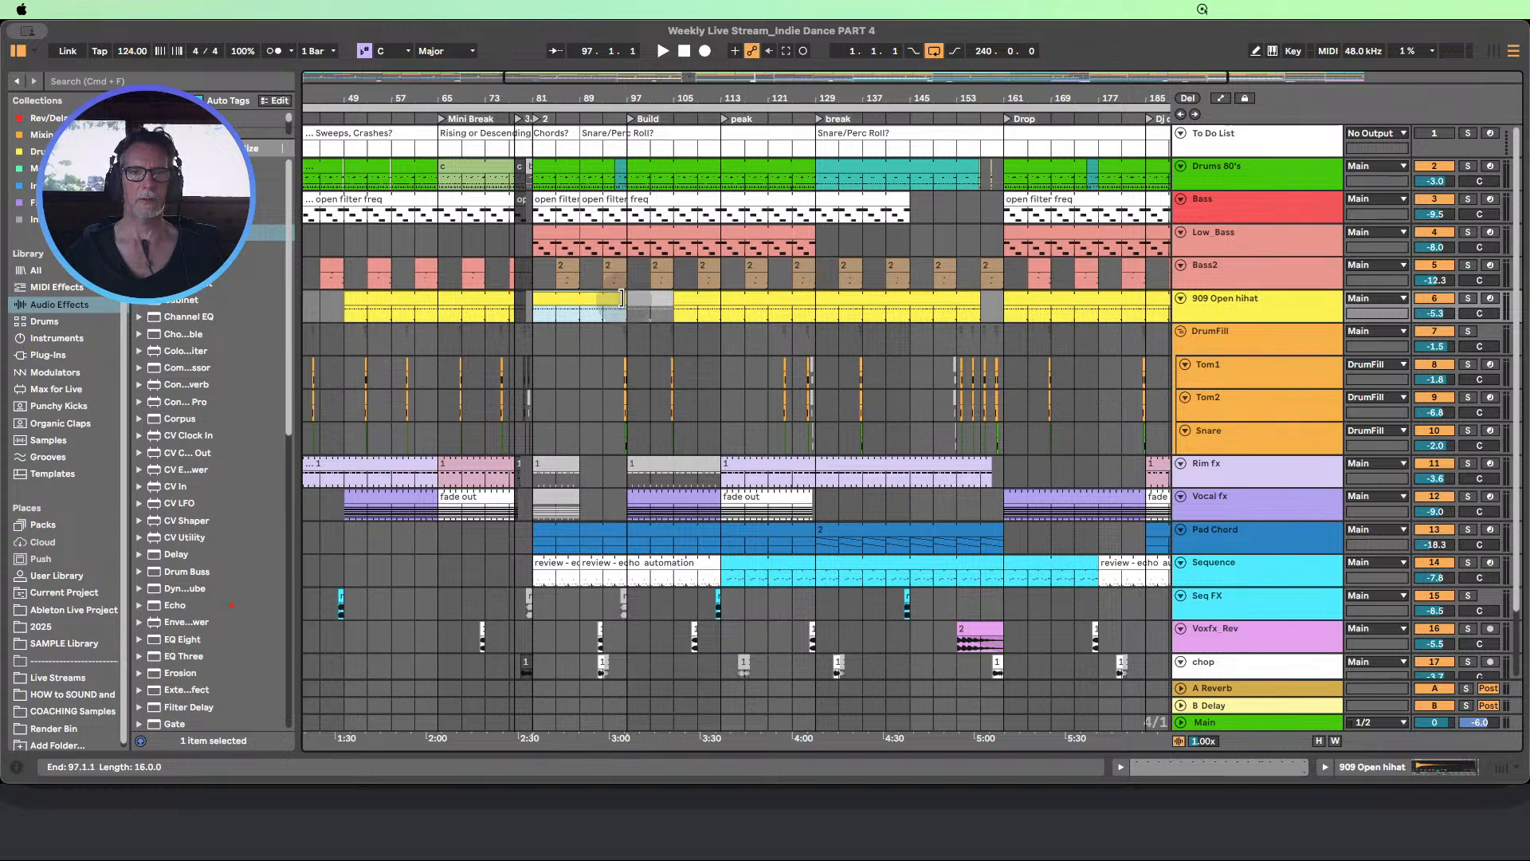
# Play the arrangement from locator 2 at bar 81
pyautogui.scroll(-3, 612, 410)
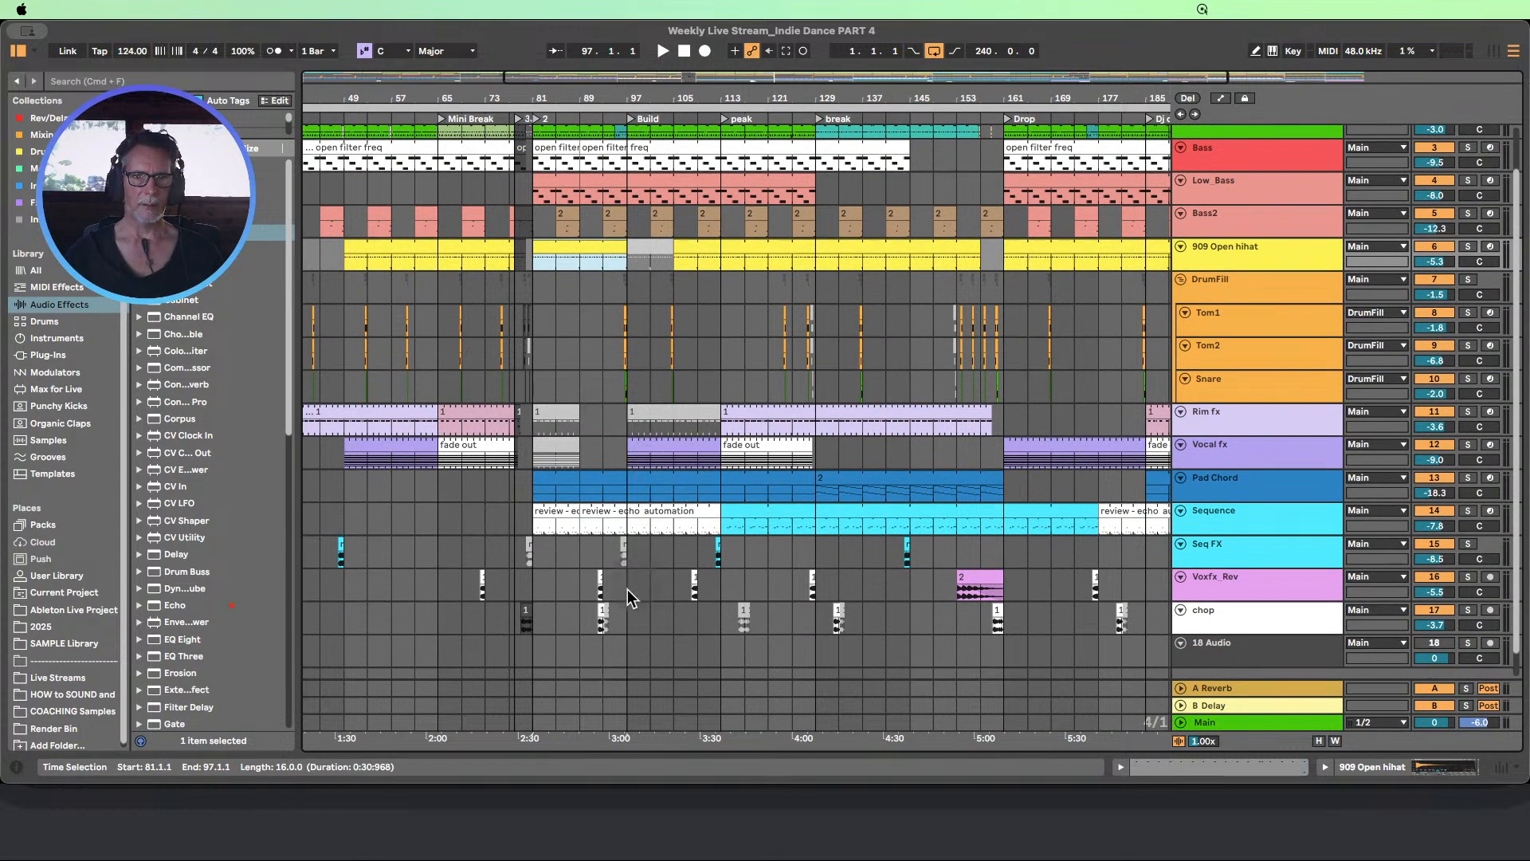
pyautogui.moveTo(583, 620); pyautogui.dragTo(628, 630)
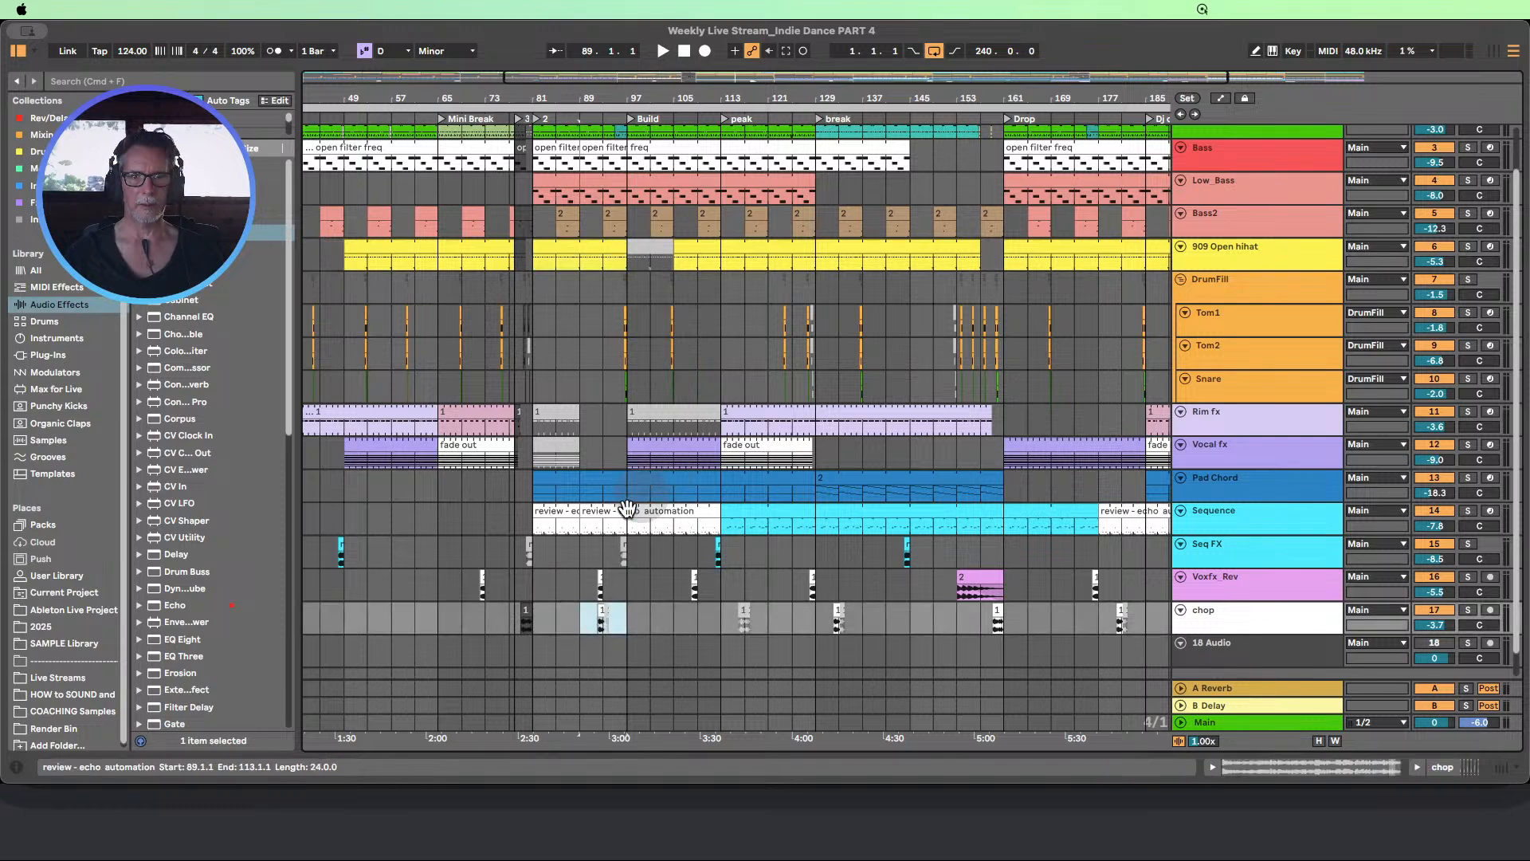
pyautogui.click(534, 118)
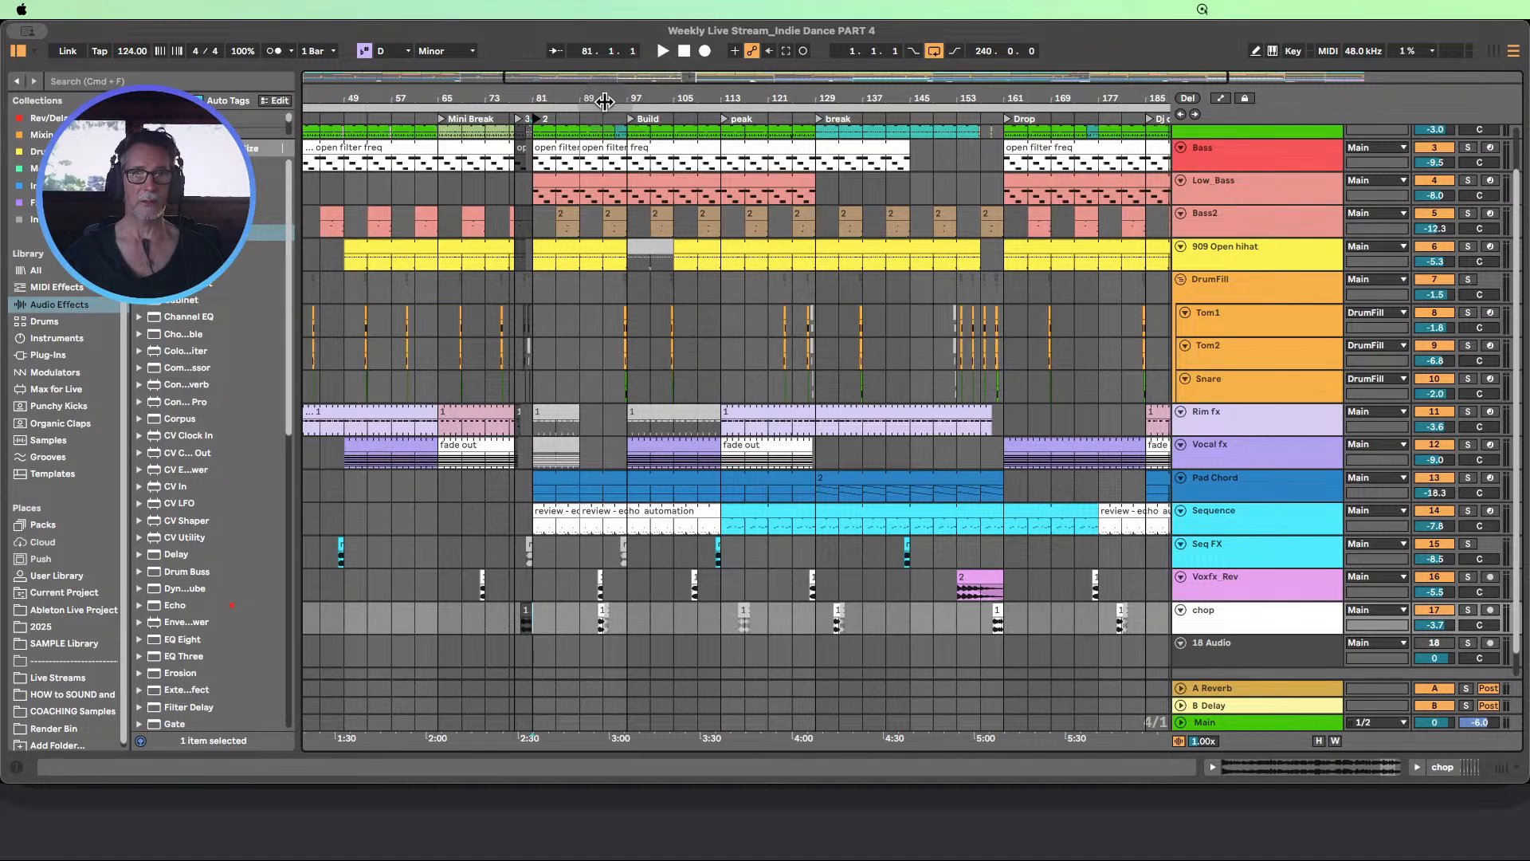
pyautogui.moveTo(605, 100)
pyautogui.mouseDown()
pyautogui.moveTo(605, 211)
pyautogui.moveTo(605, 85)
pyautogui.mouseUp()
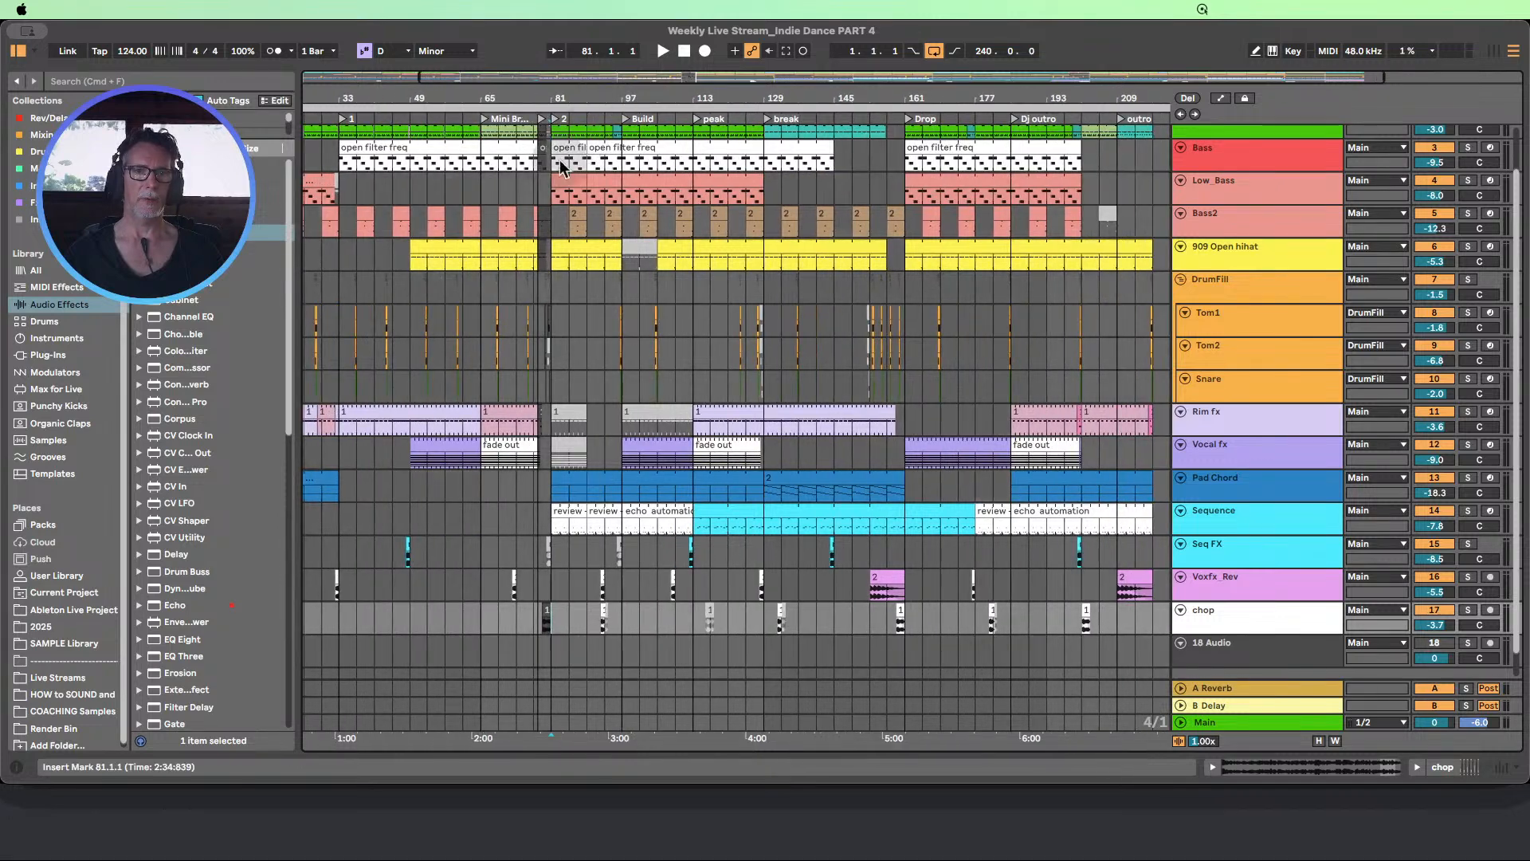
pyautogui.click(556, 121)
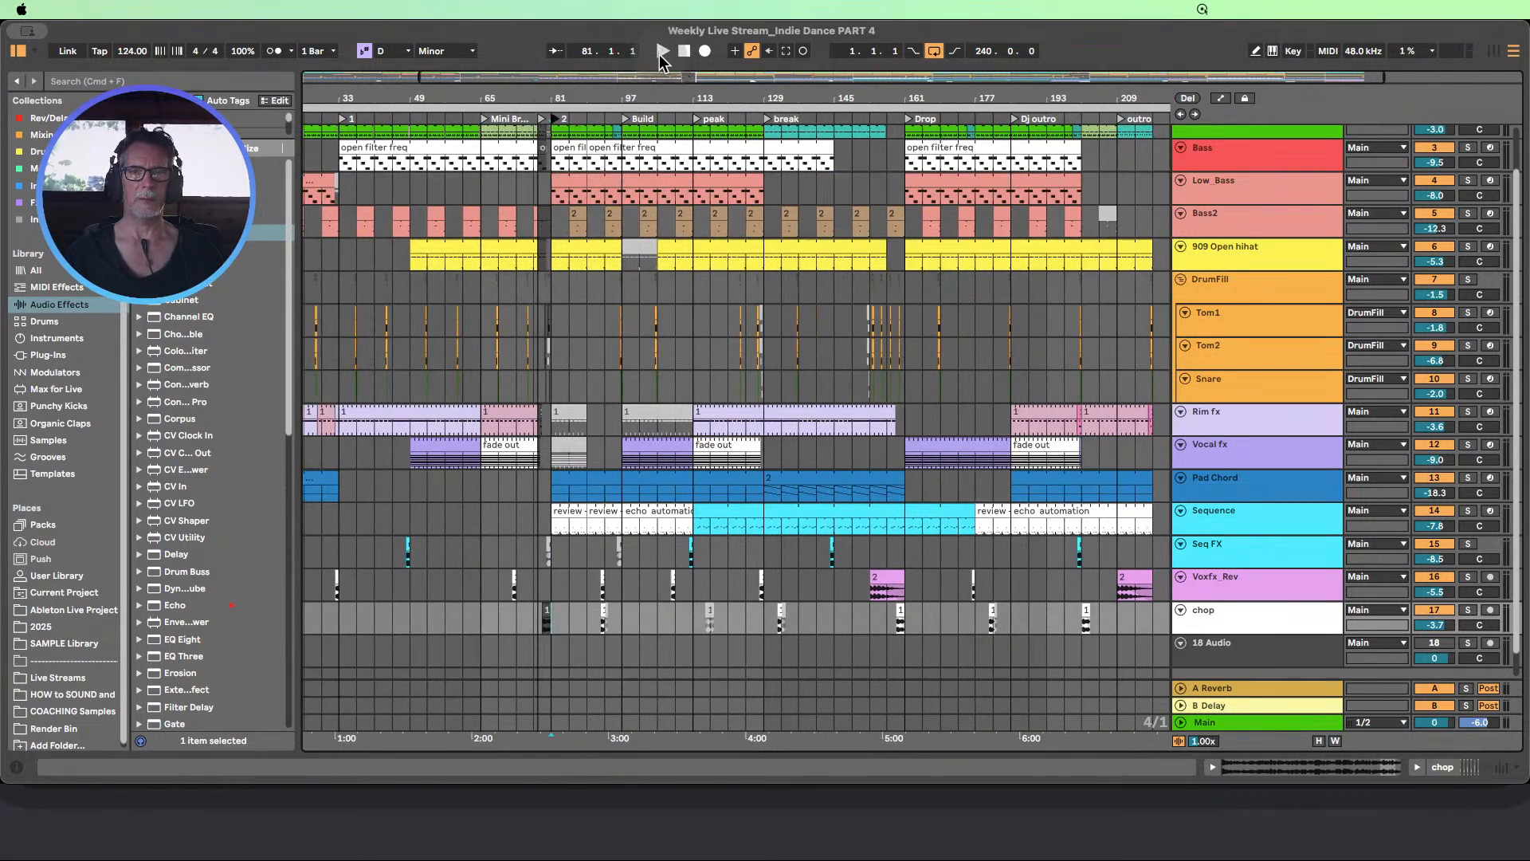
pyautogui.click(660, 53)
pyautogui.moveTo(615, 102); pyautogui.dragTo(556, 92)
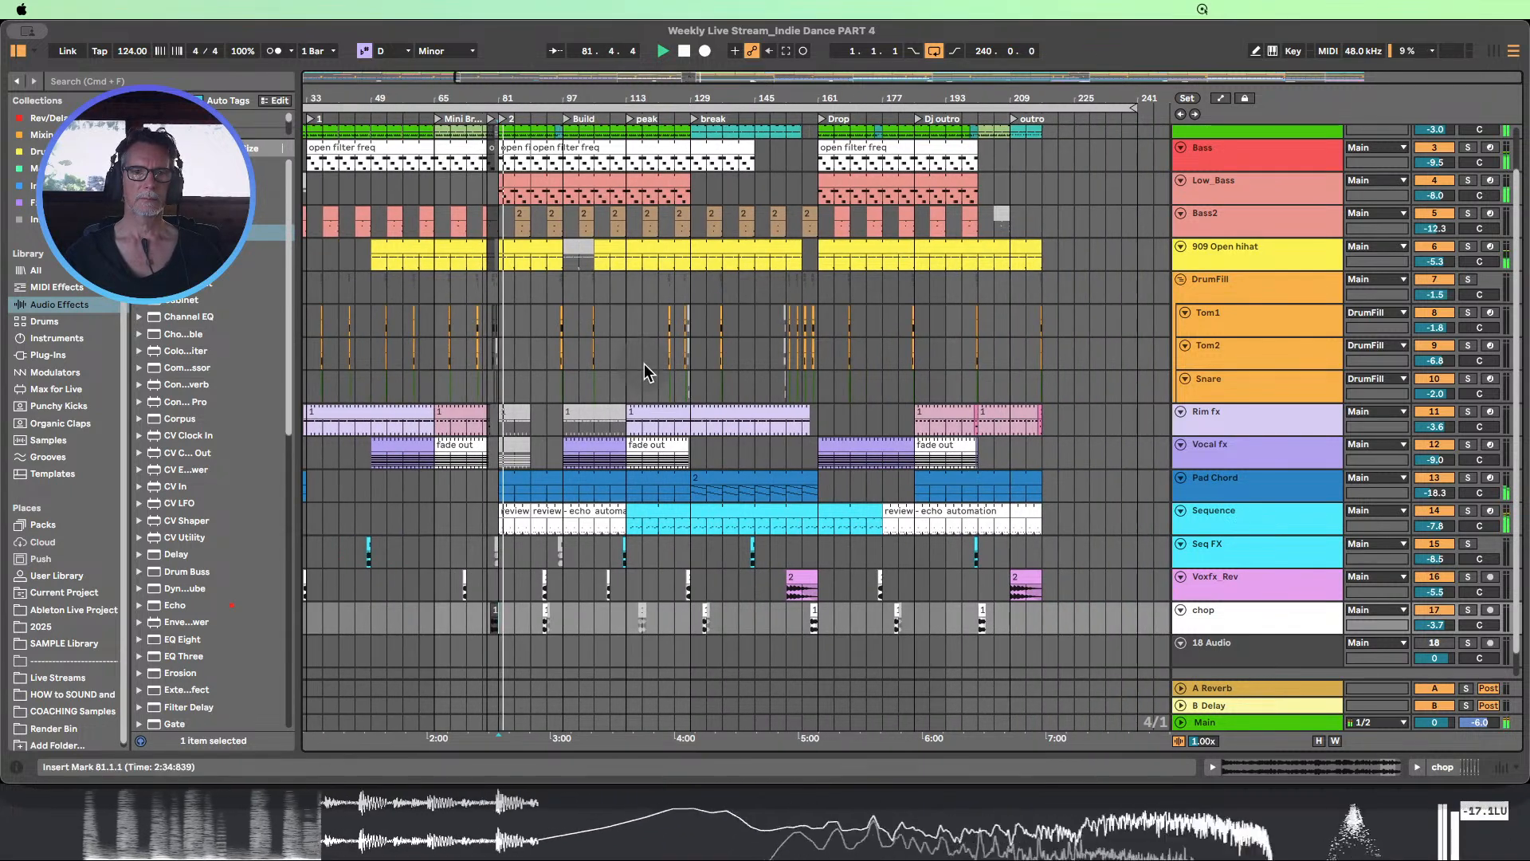
# Move the chop clip from bars 89 to 97 eight bars forward, into bars 97 to 105
pyautogui.click(553, 622)
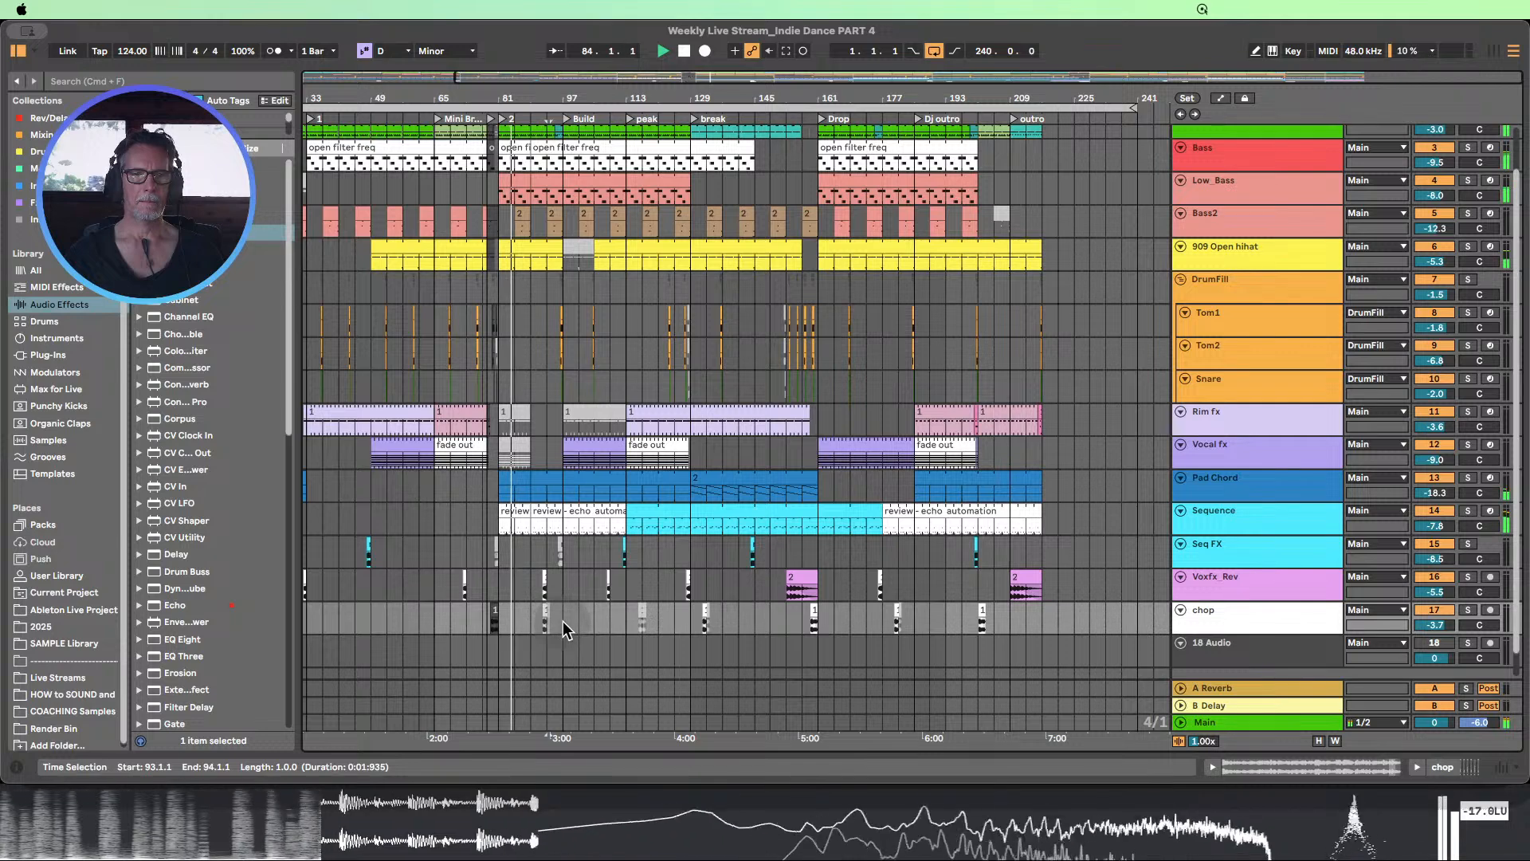
pyautogui.click(558, 625)
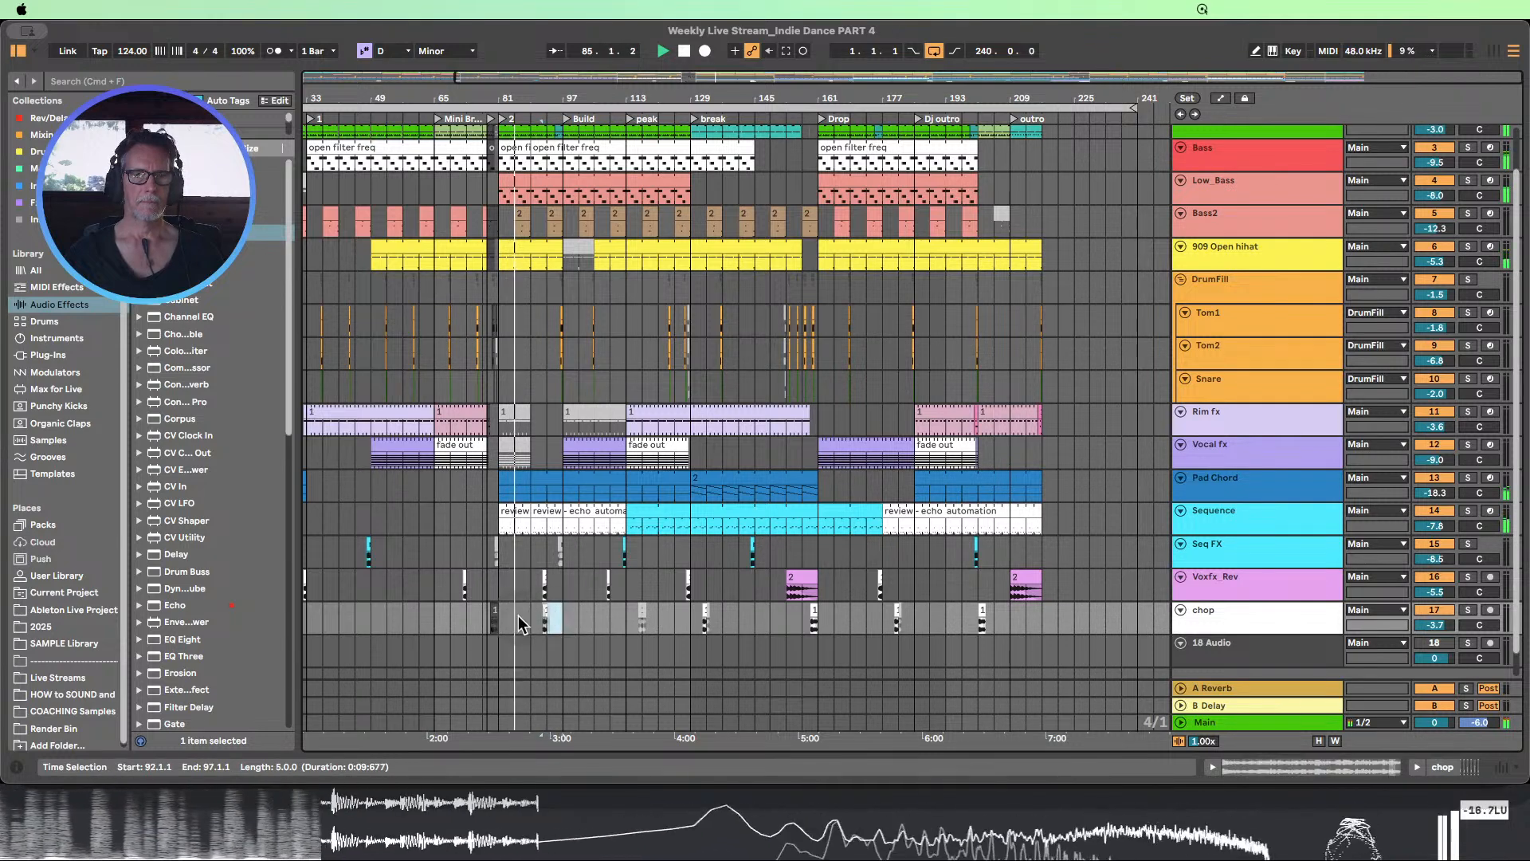
pyautogui.moveTo(534, 618)
pyautogui.mouseDown()
pyautogui.moveTo(572, 618)
pyautogui.moveTo(531, 620)
pyautogui.mouseUp()
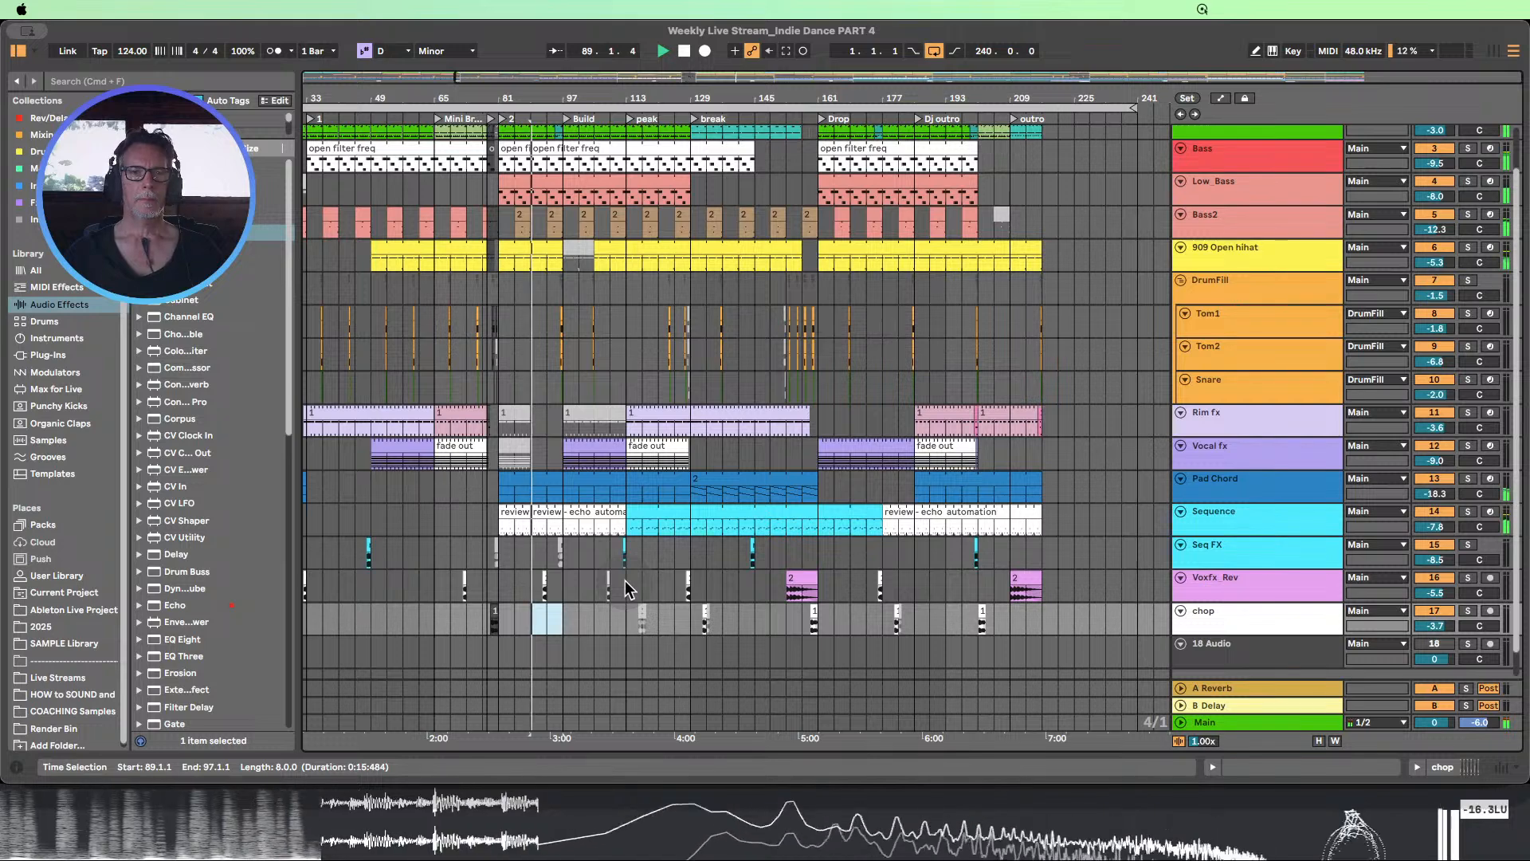
pyautogui.scroll(2, 641, 561)
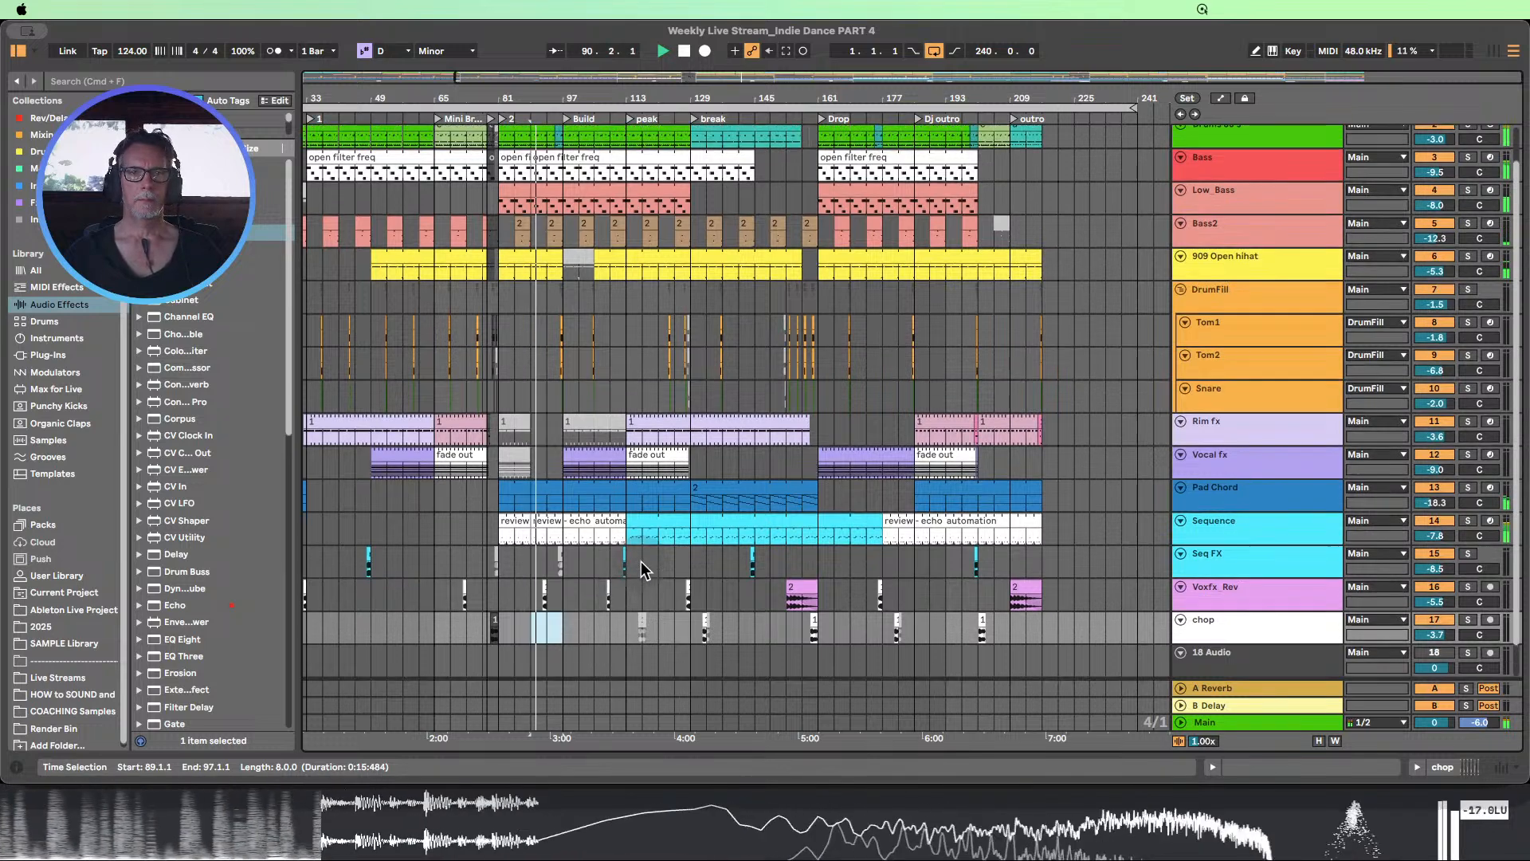
pyautogui.scroll(-1, 641, 561)
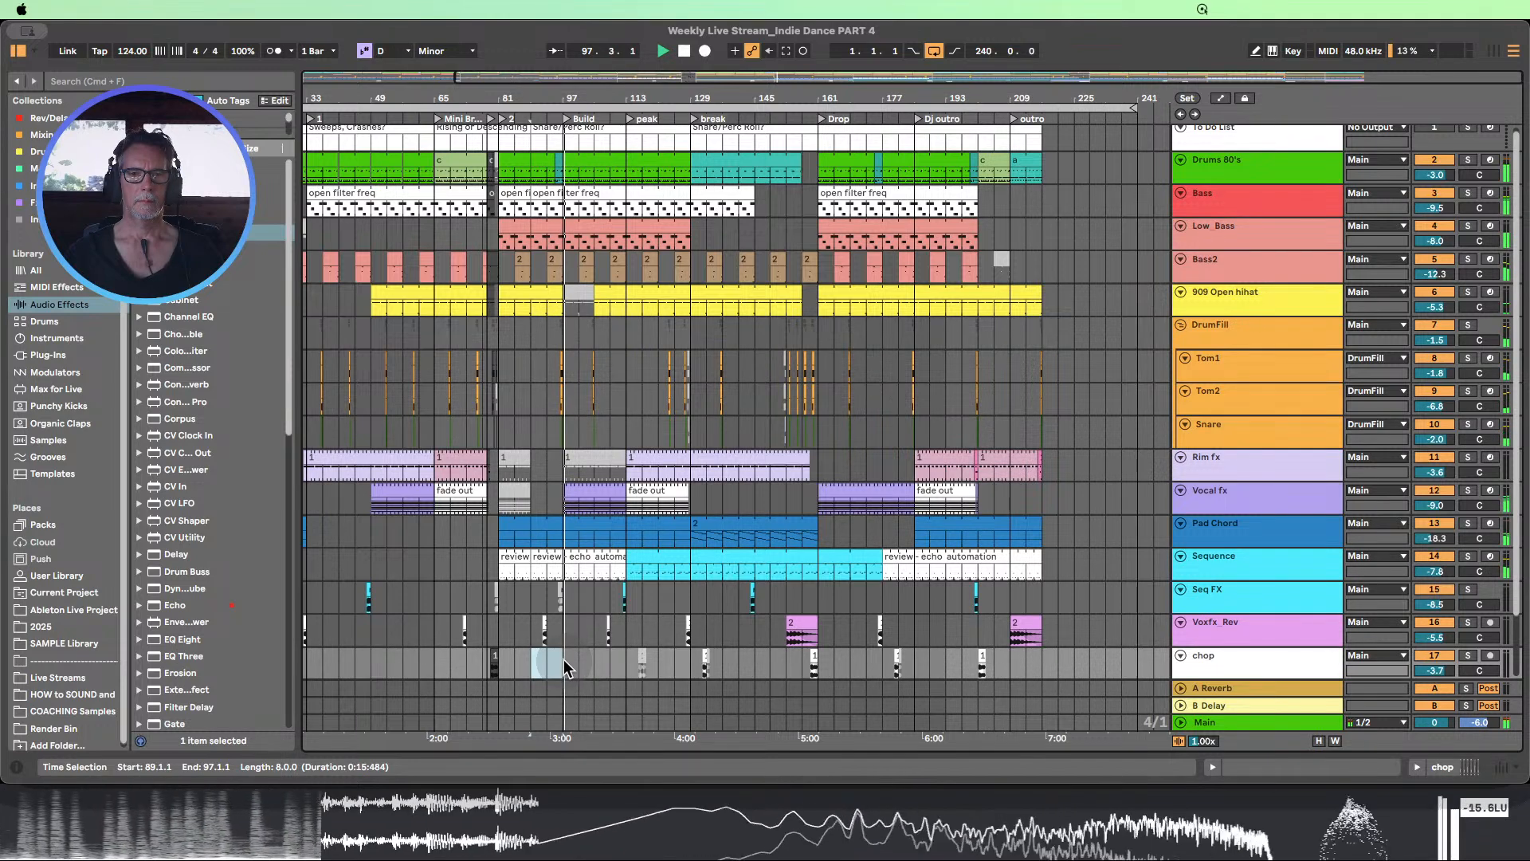
pyautogui.click(585, 666)
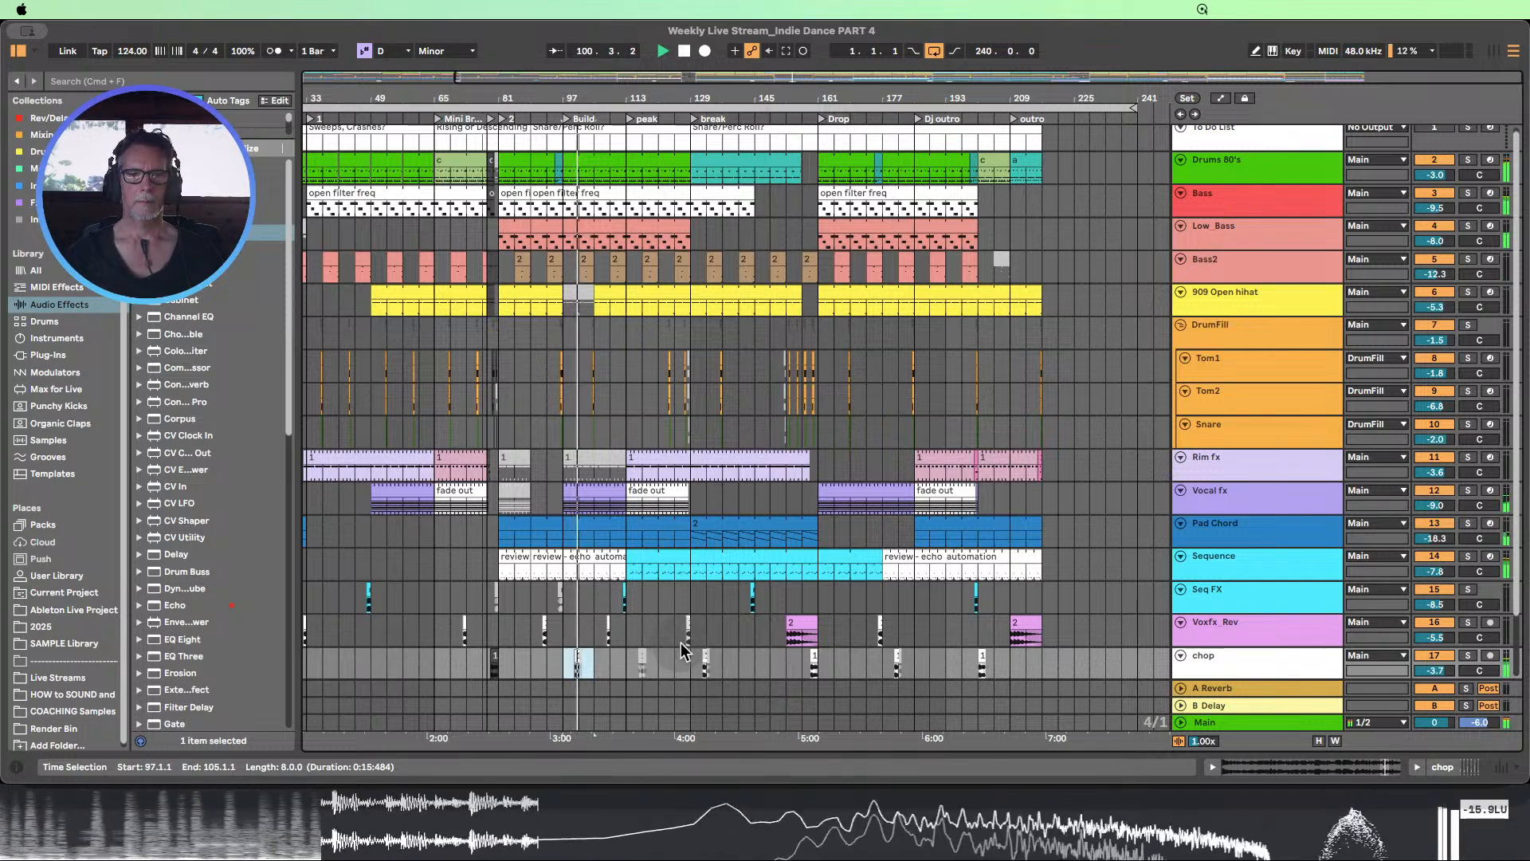
pyautogui.click(611, 667)
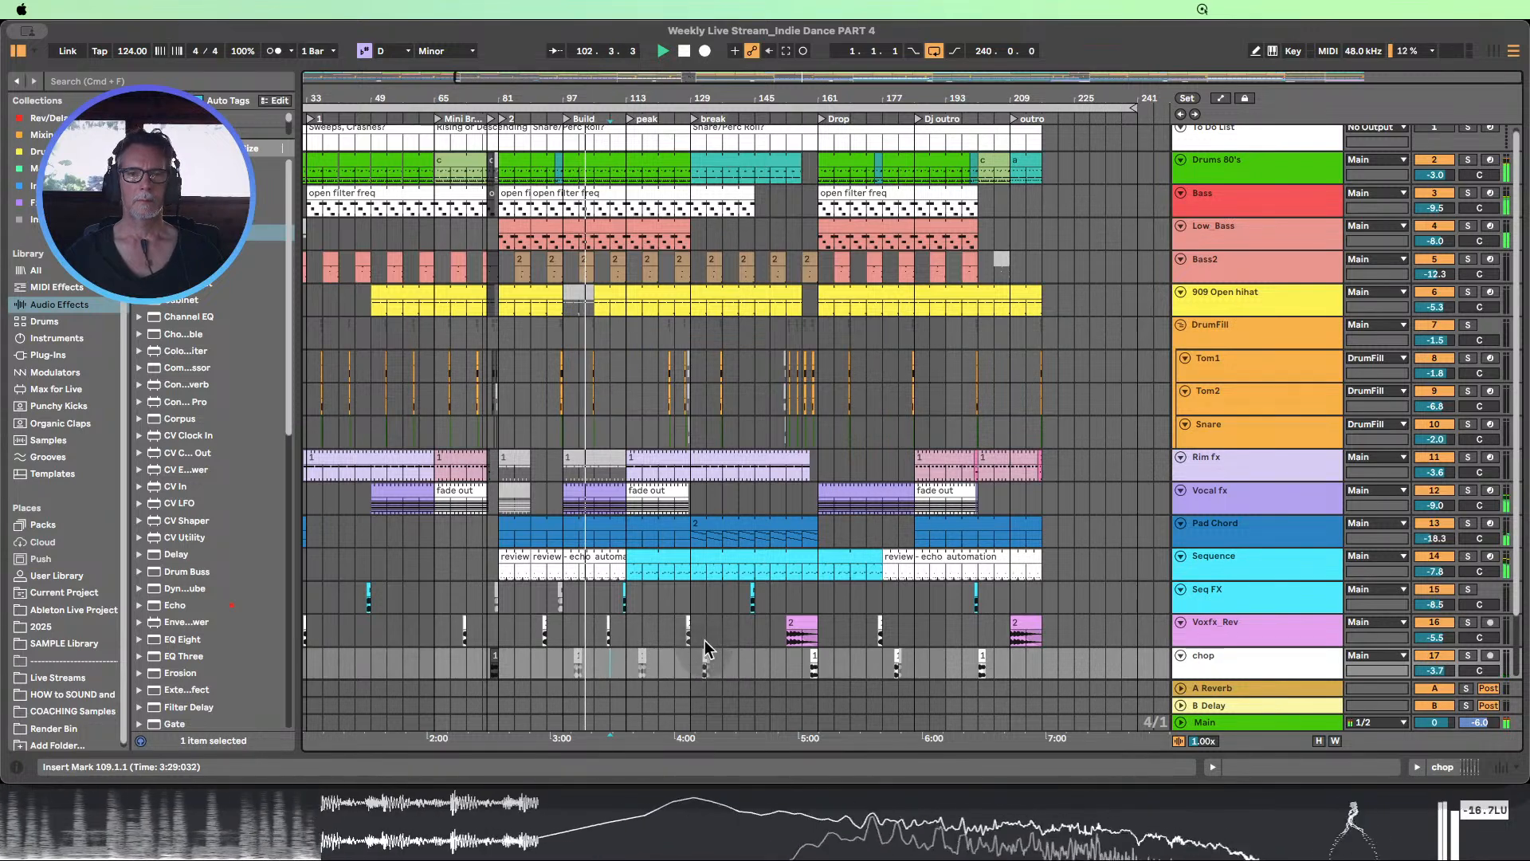
# Listen to the arrangement from the Build into the peak section, and stop playback
pyautogui.scroll(1, 707, 648)
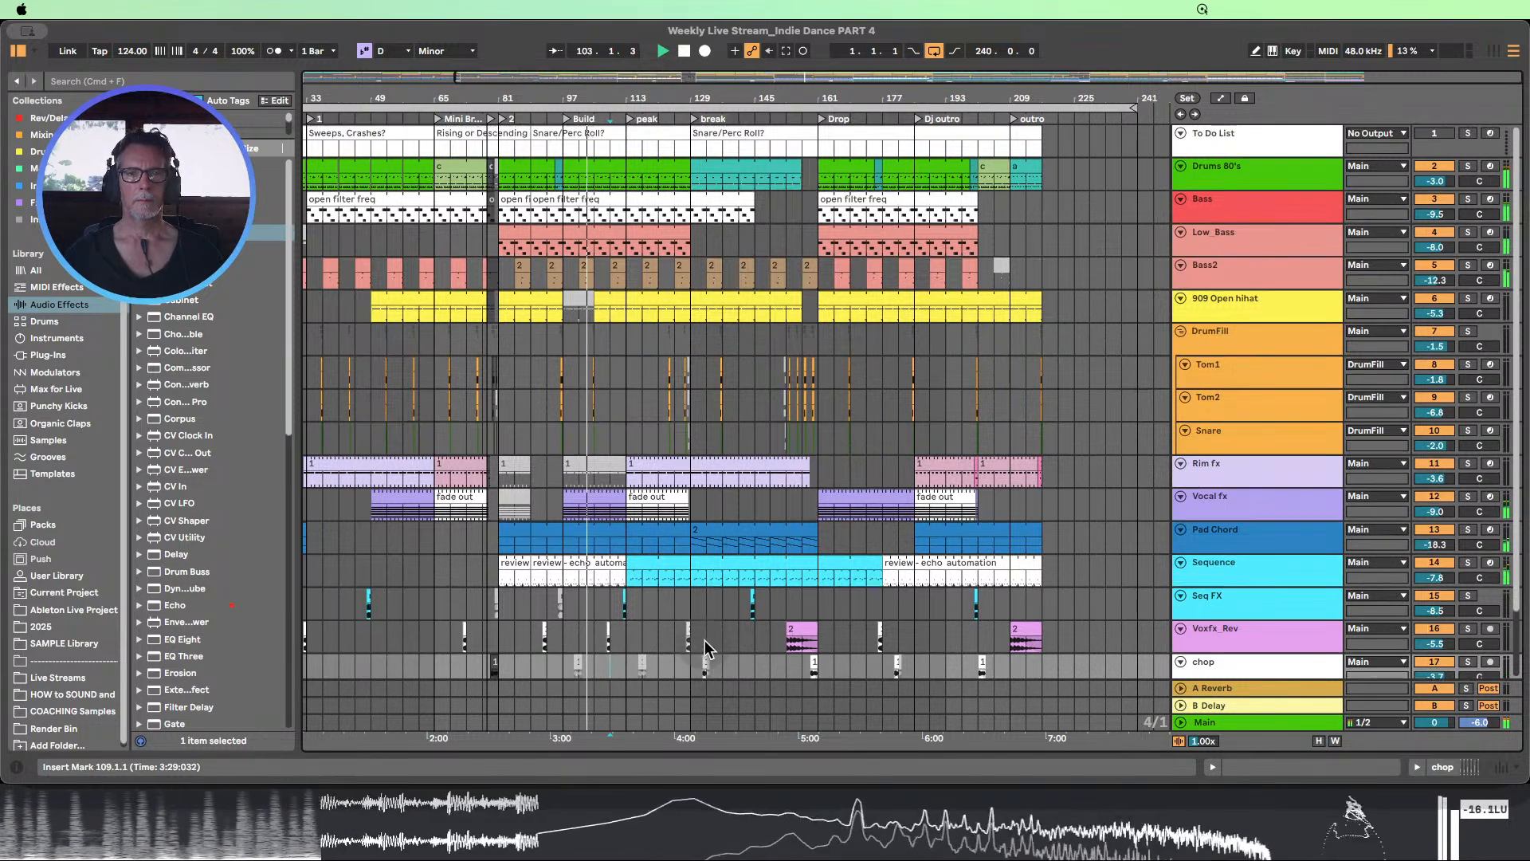
pyautogui.click(603, 301)
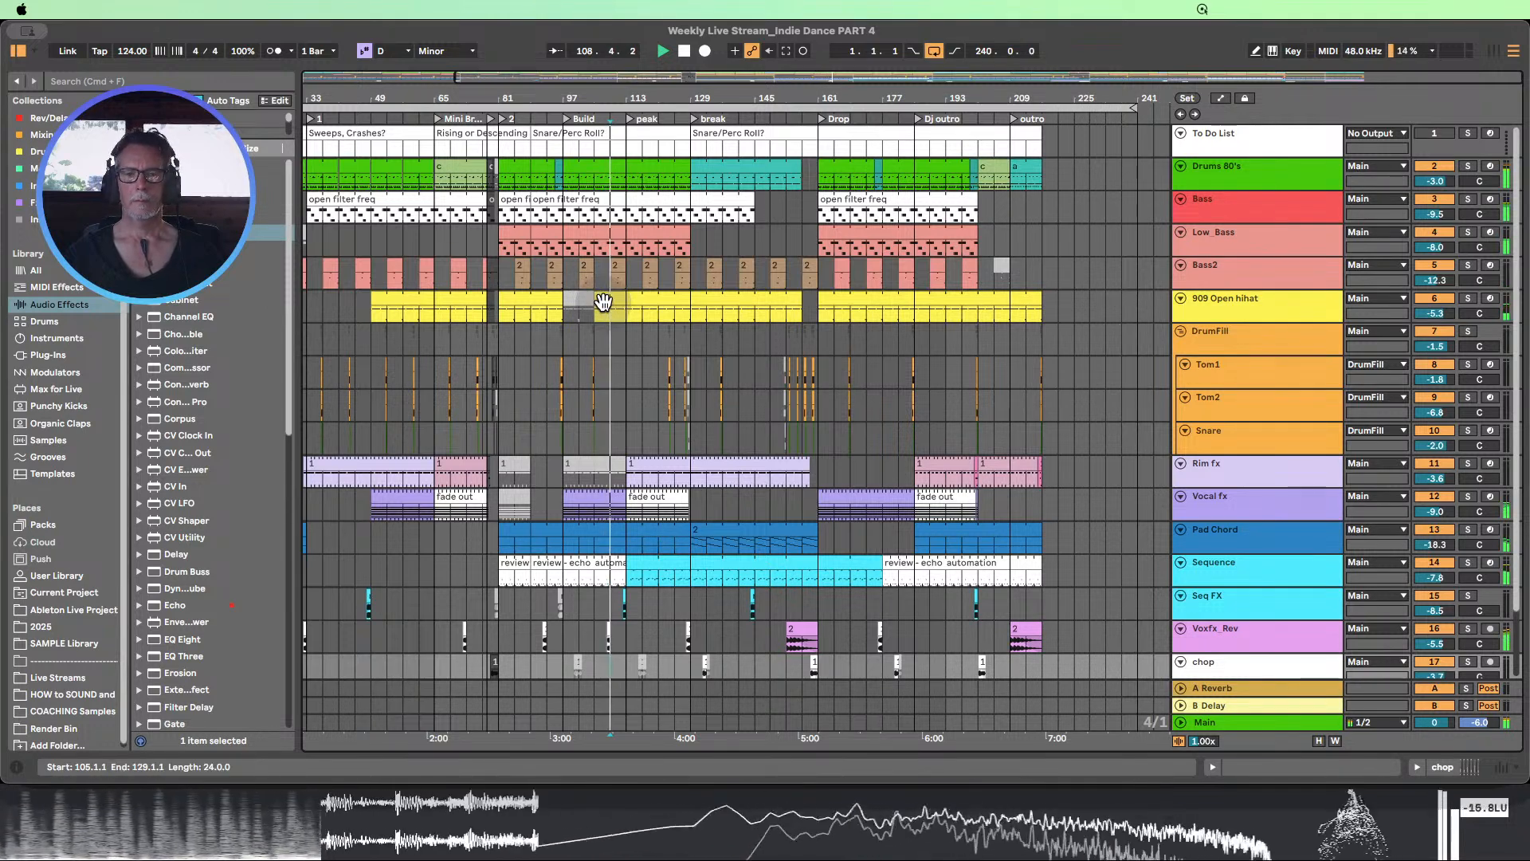
pyautogui.click(620, 287)
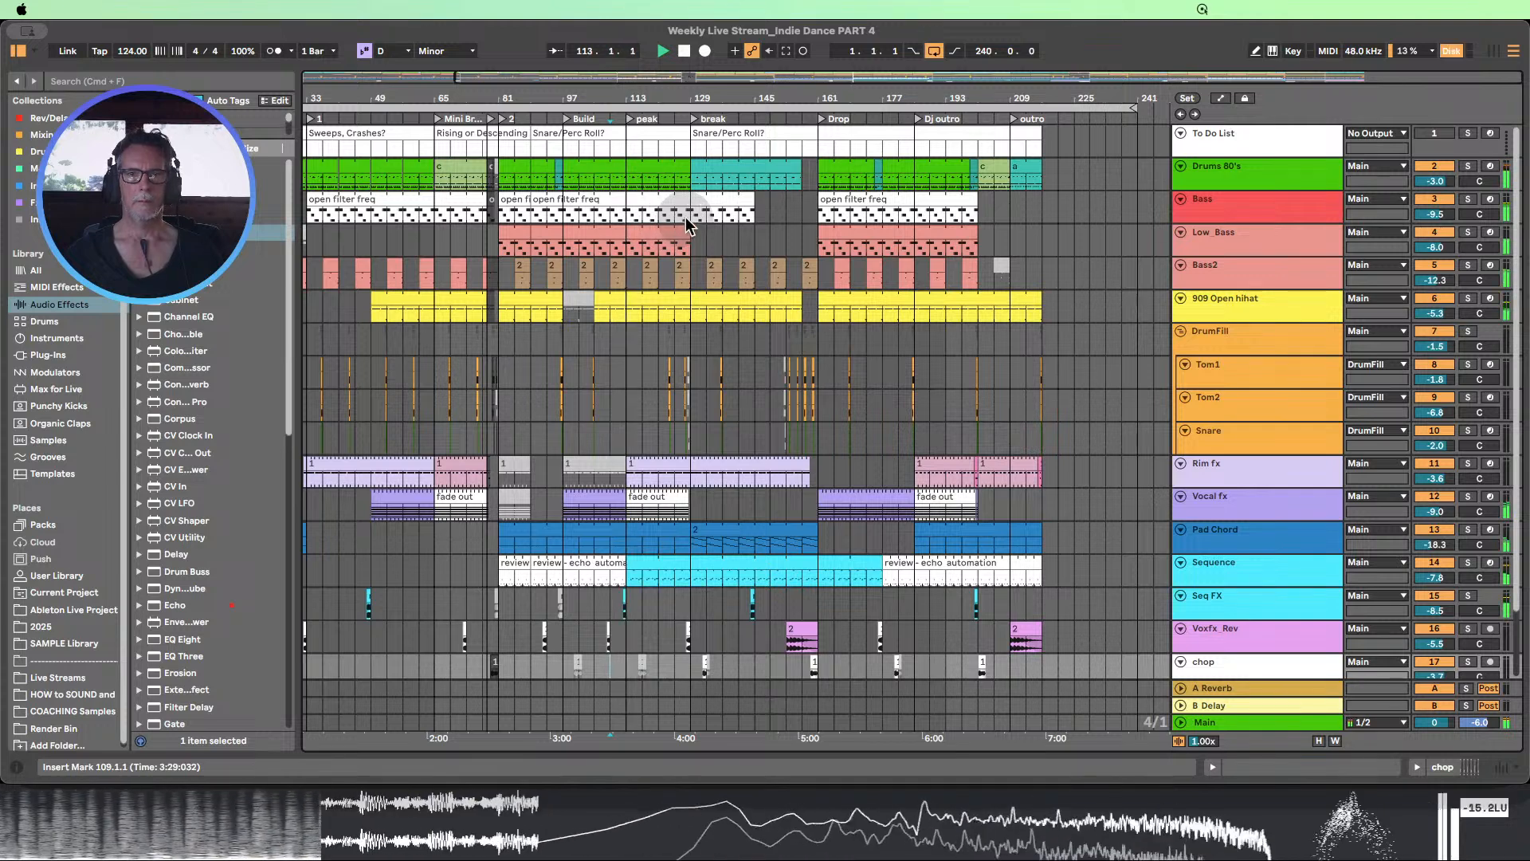
pyautogui.moveTo(657, 107); pyautogui.dragTo(690, 63)
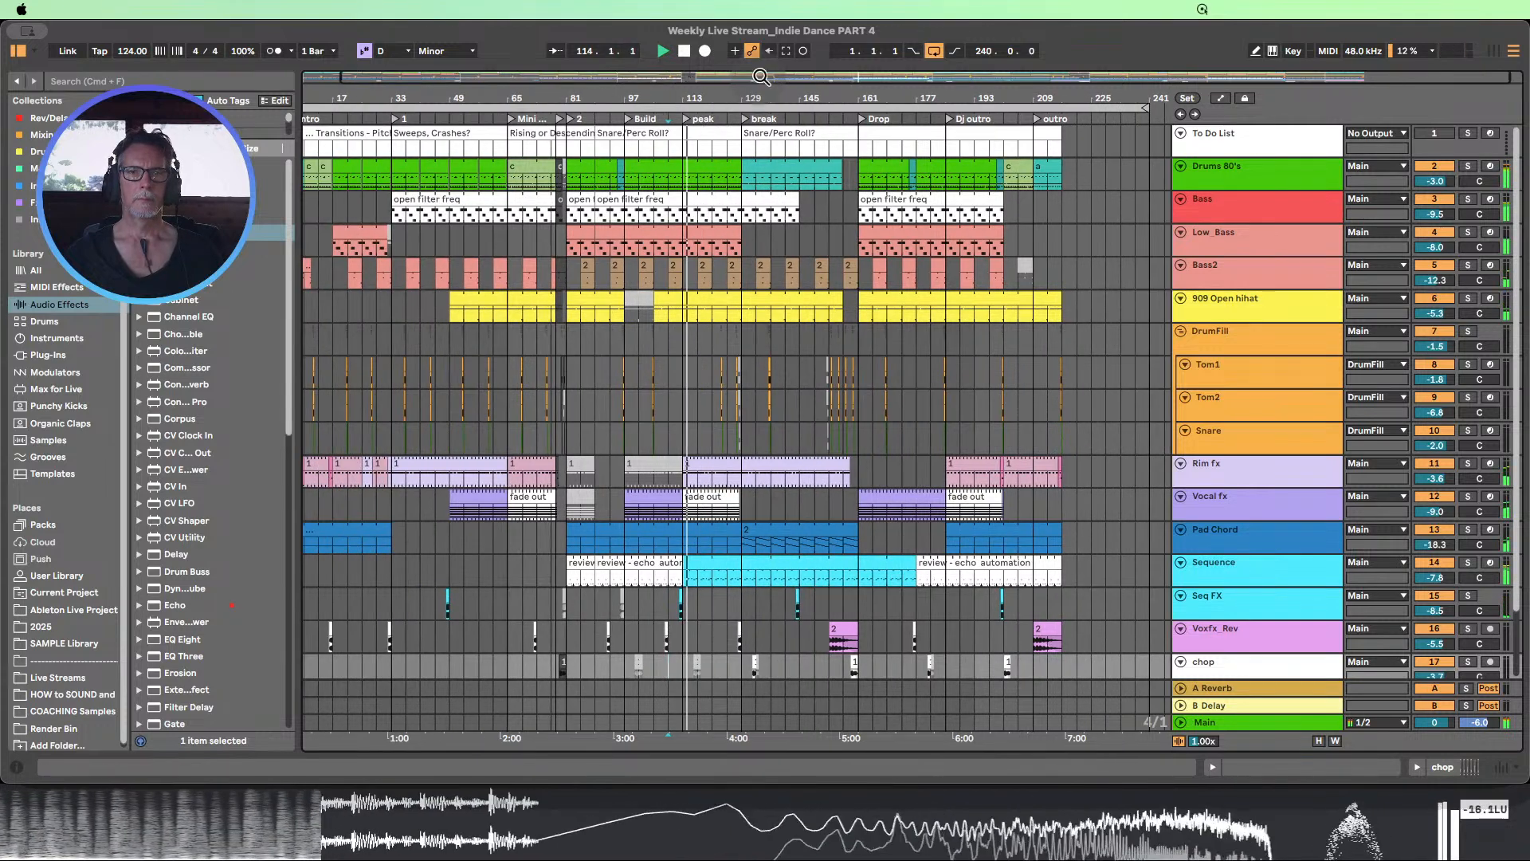
pyautogui.click(684, 51)
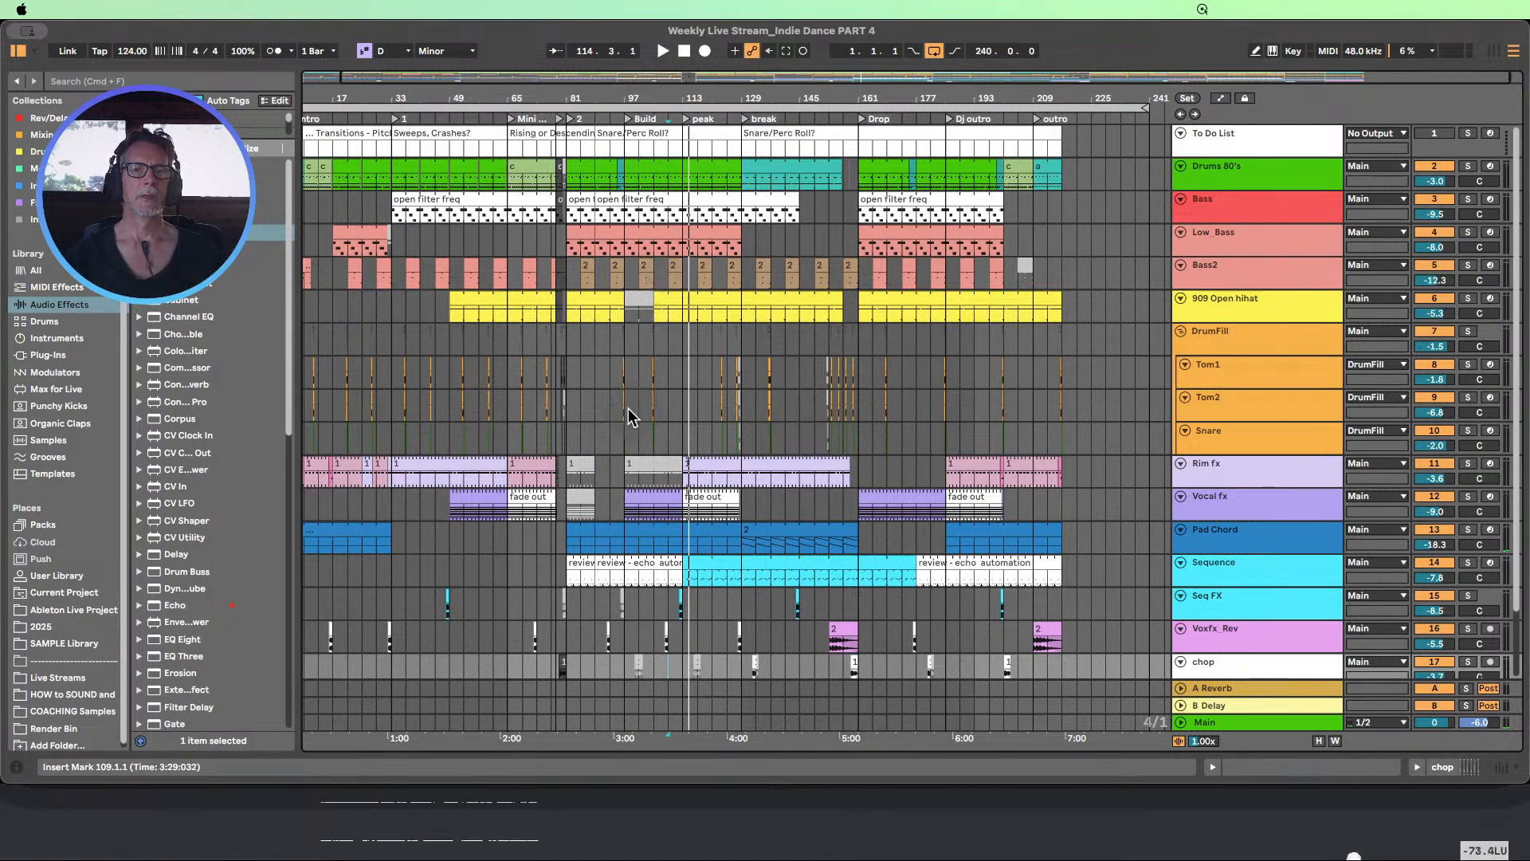
# Select the deactivated 909 Open hihat clip at bar 97, and select bars 81 to 129 on the chop track
pyautogui.click(637, 302)
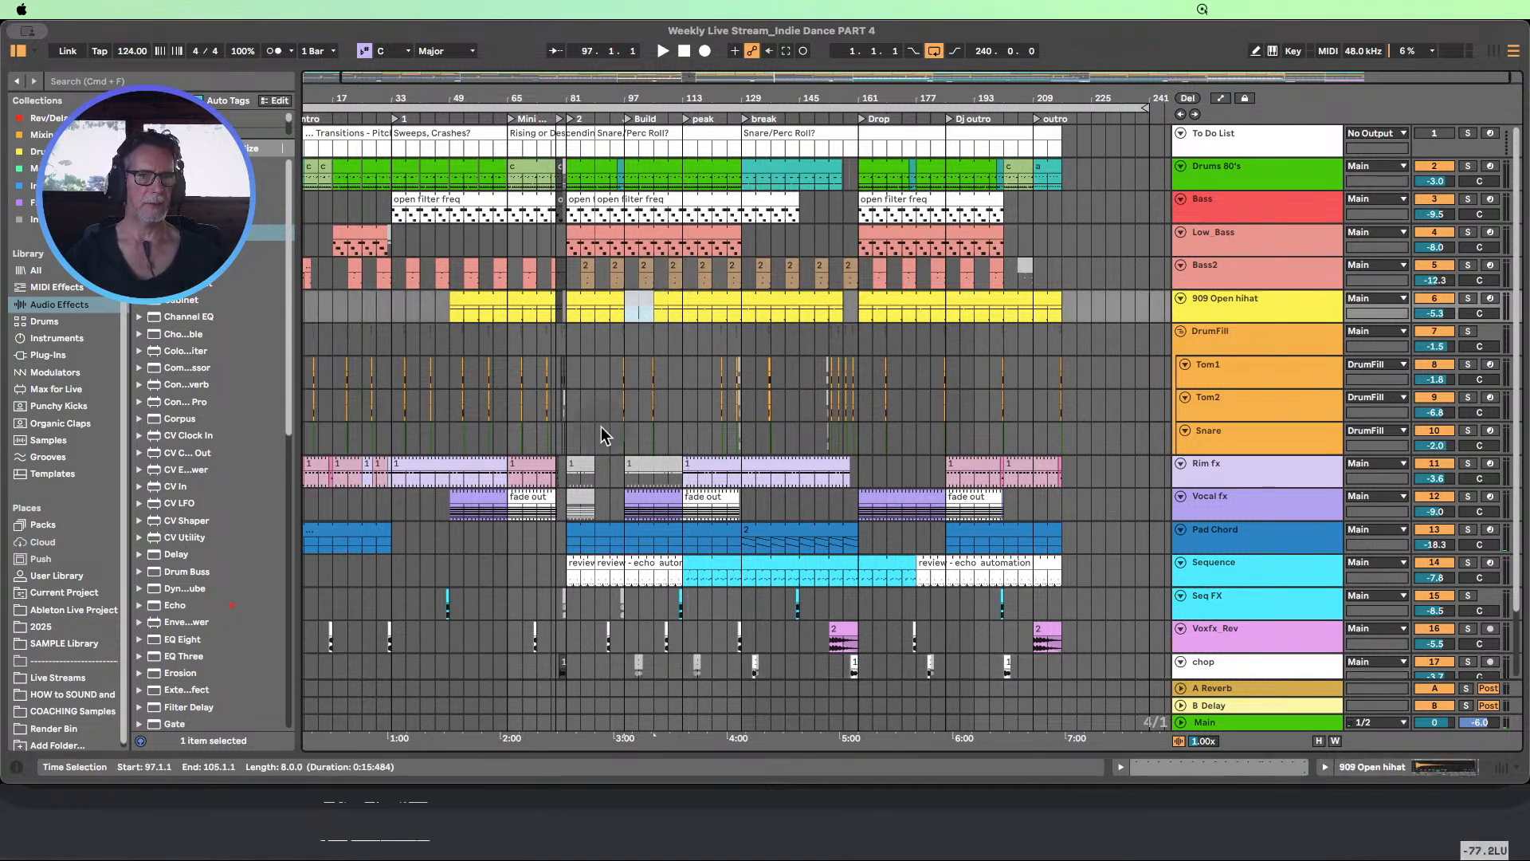
pyautogui.click(628, 666)
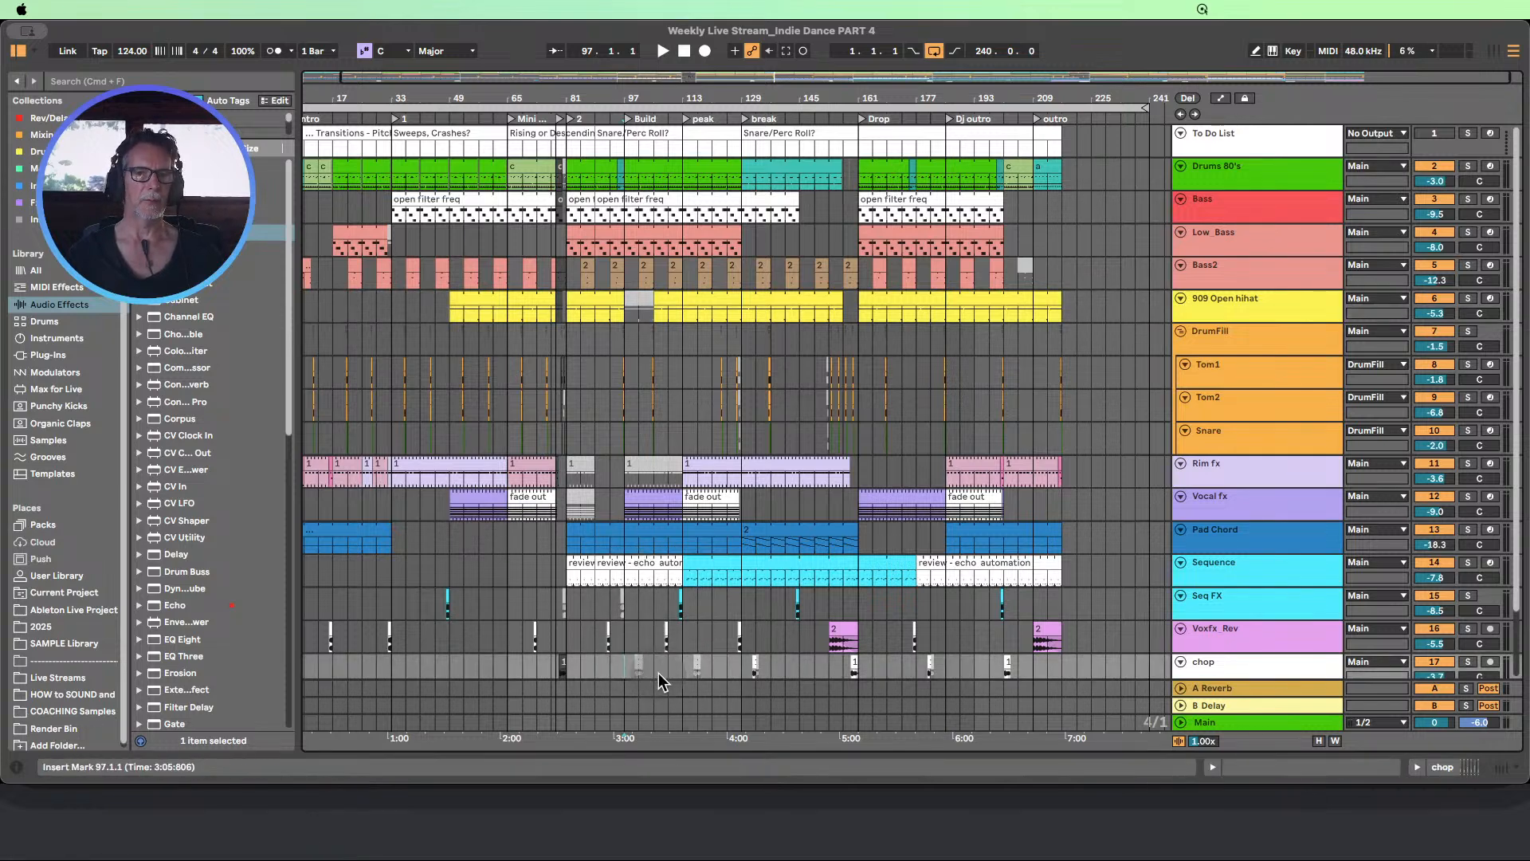
pyautogui.press('super+t')
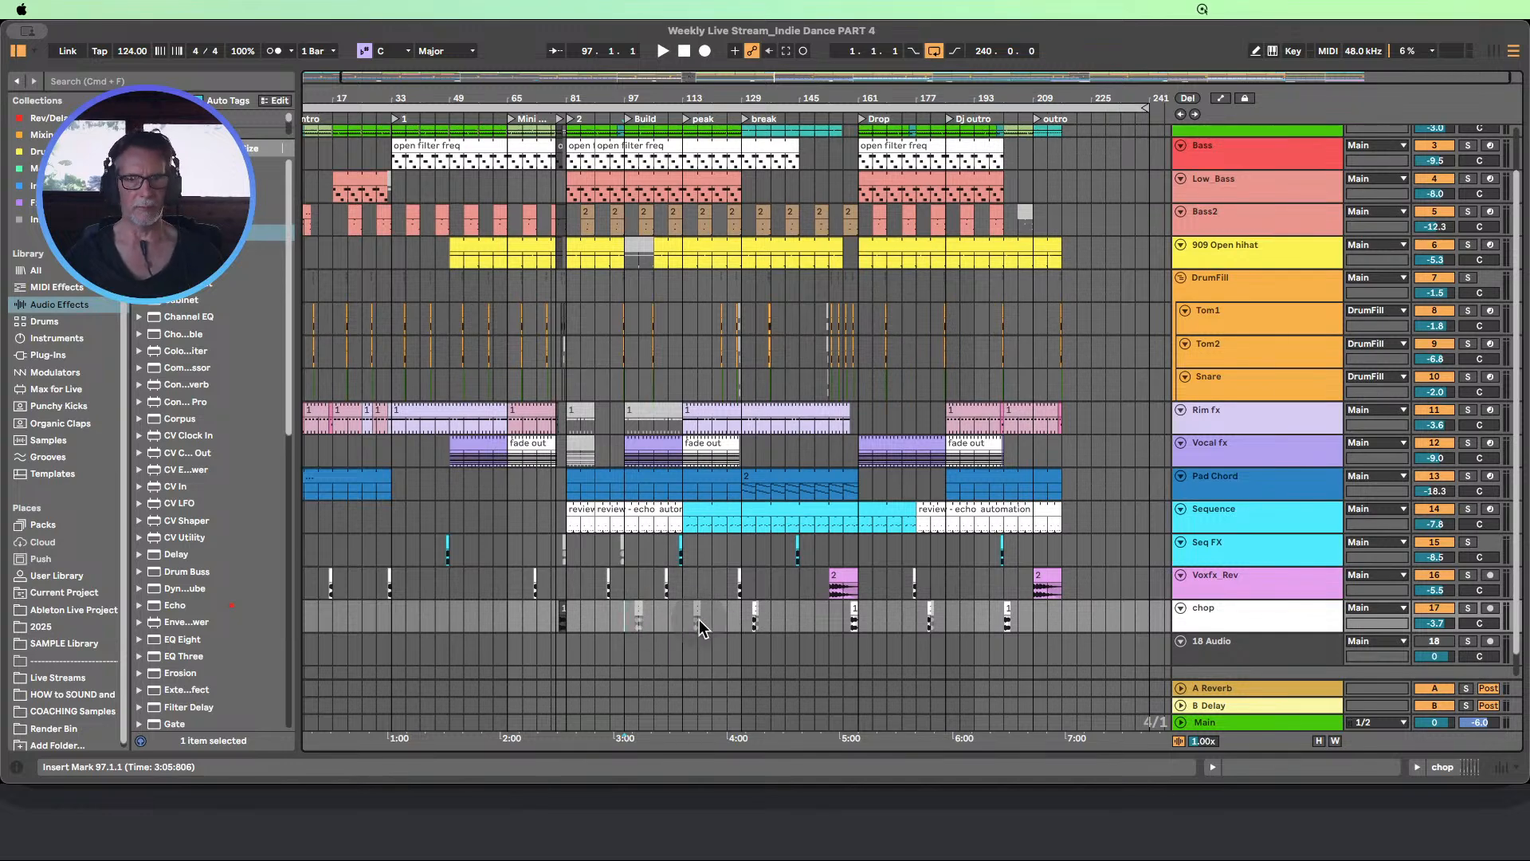
pyautogui.moveTo(566, 618); pyautogui.dragTo(739, 625)
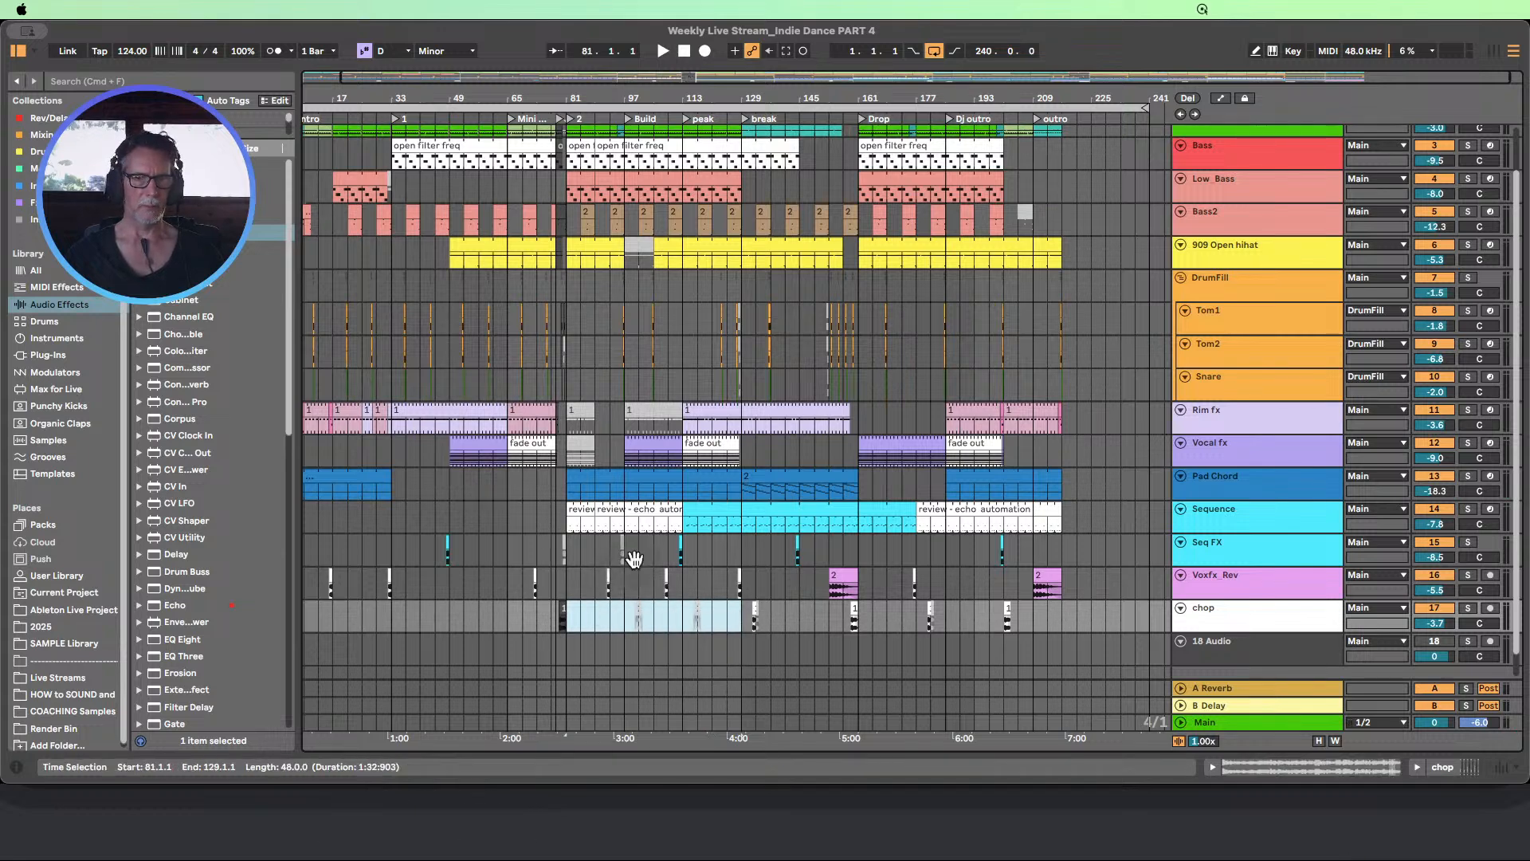
# Show the automation lanes and enlarge the Bass track's LP Freq and LP Mod Amt 1 envelopes around the Build
pyautogui.scroll(3, 645, 574)
pyautogui.scroll(-1, 660, 551)
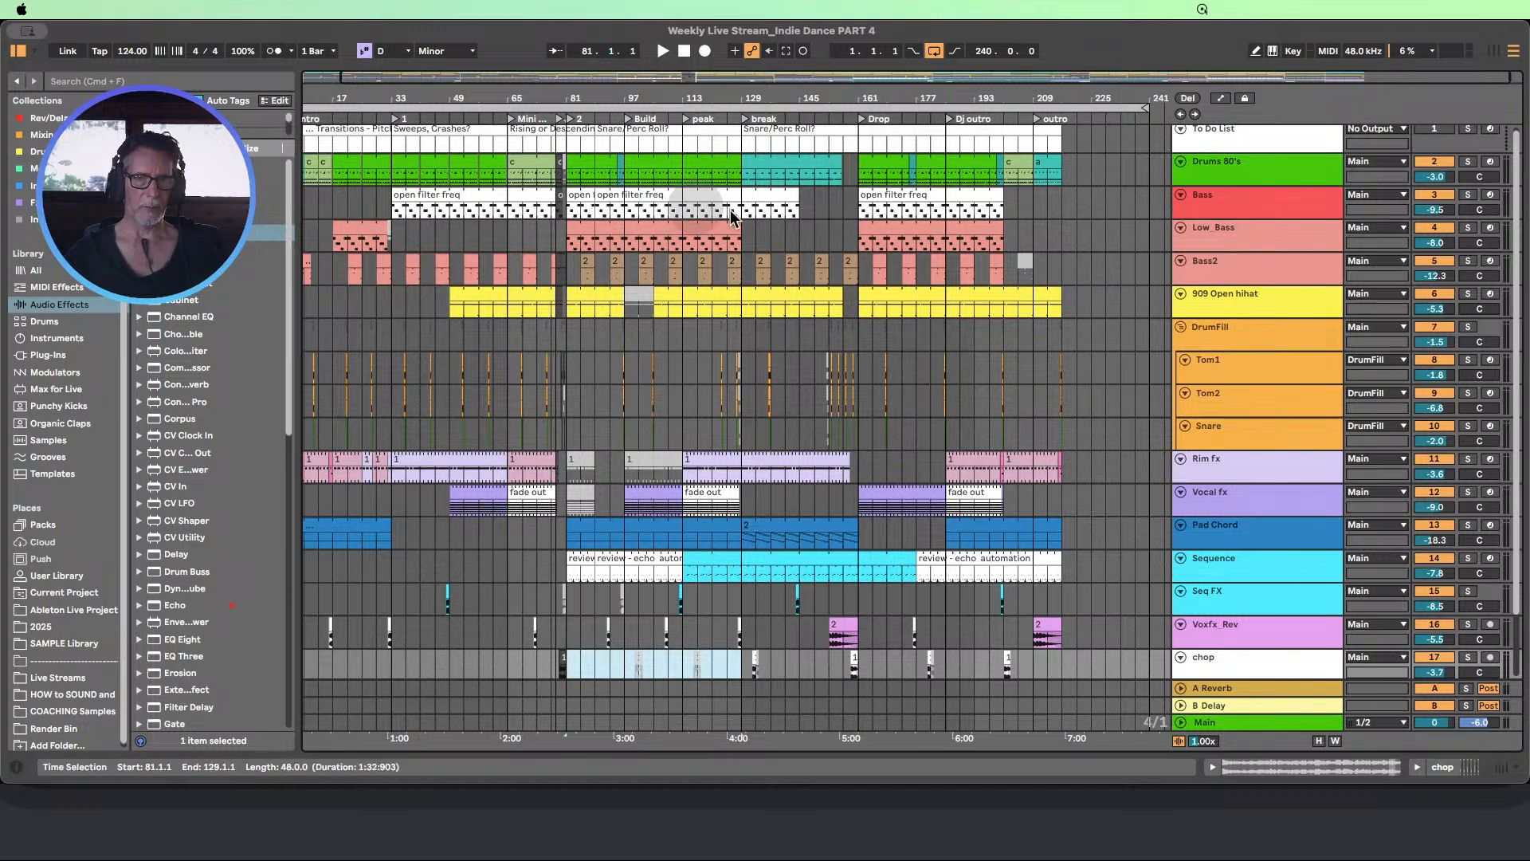
pyautogui.click(1220, 98)
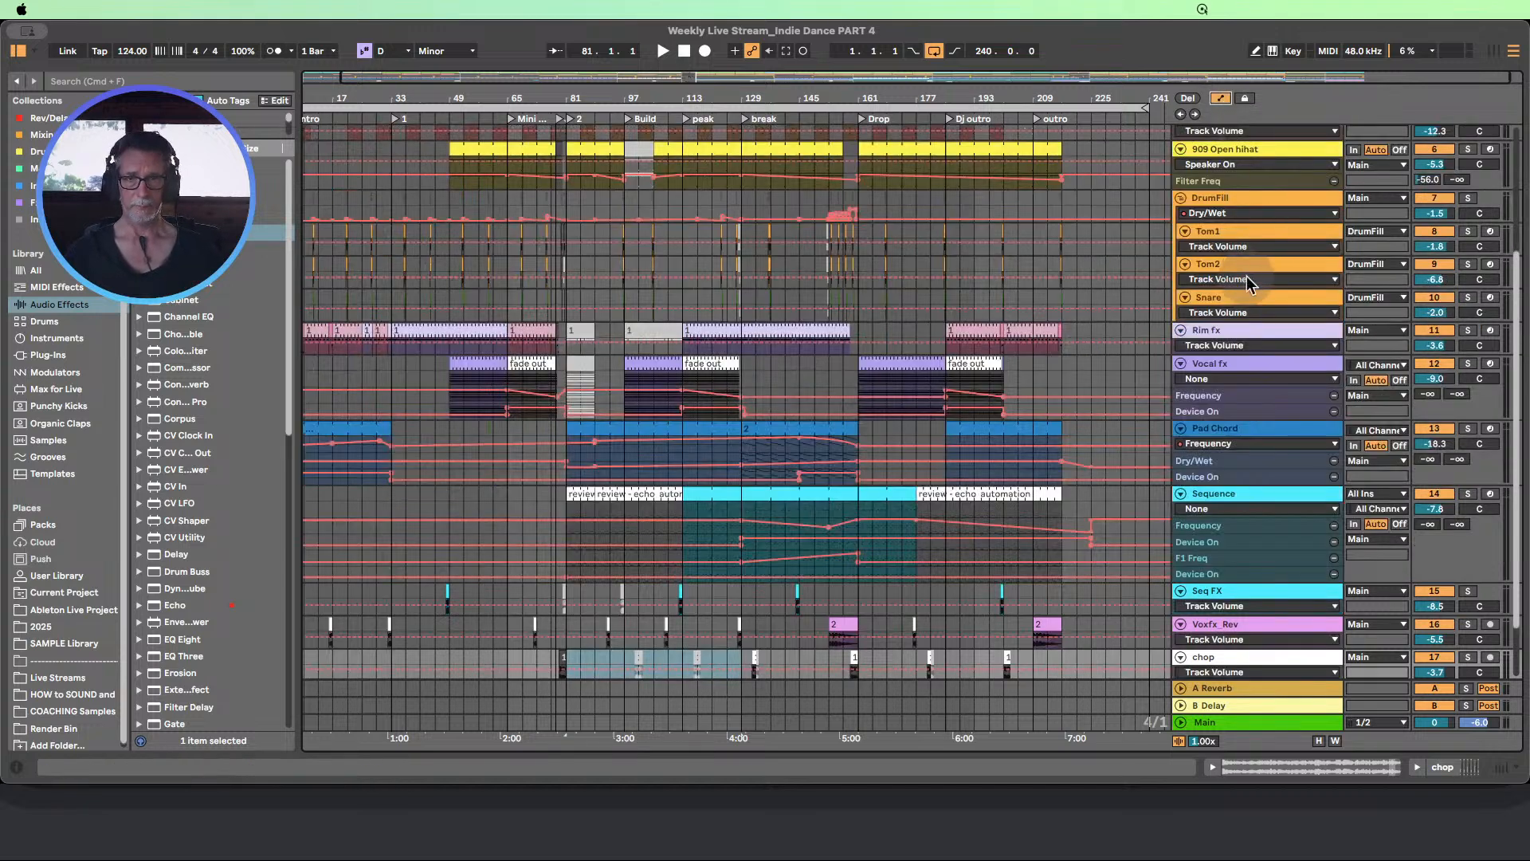
pyautogui.scroll(5, 1243, 283)
pyautogui.scroll(1, 1256, 312)
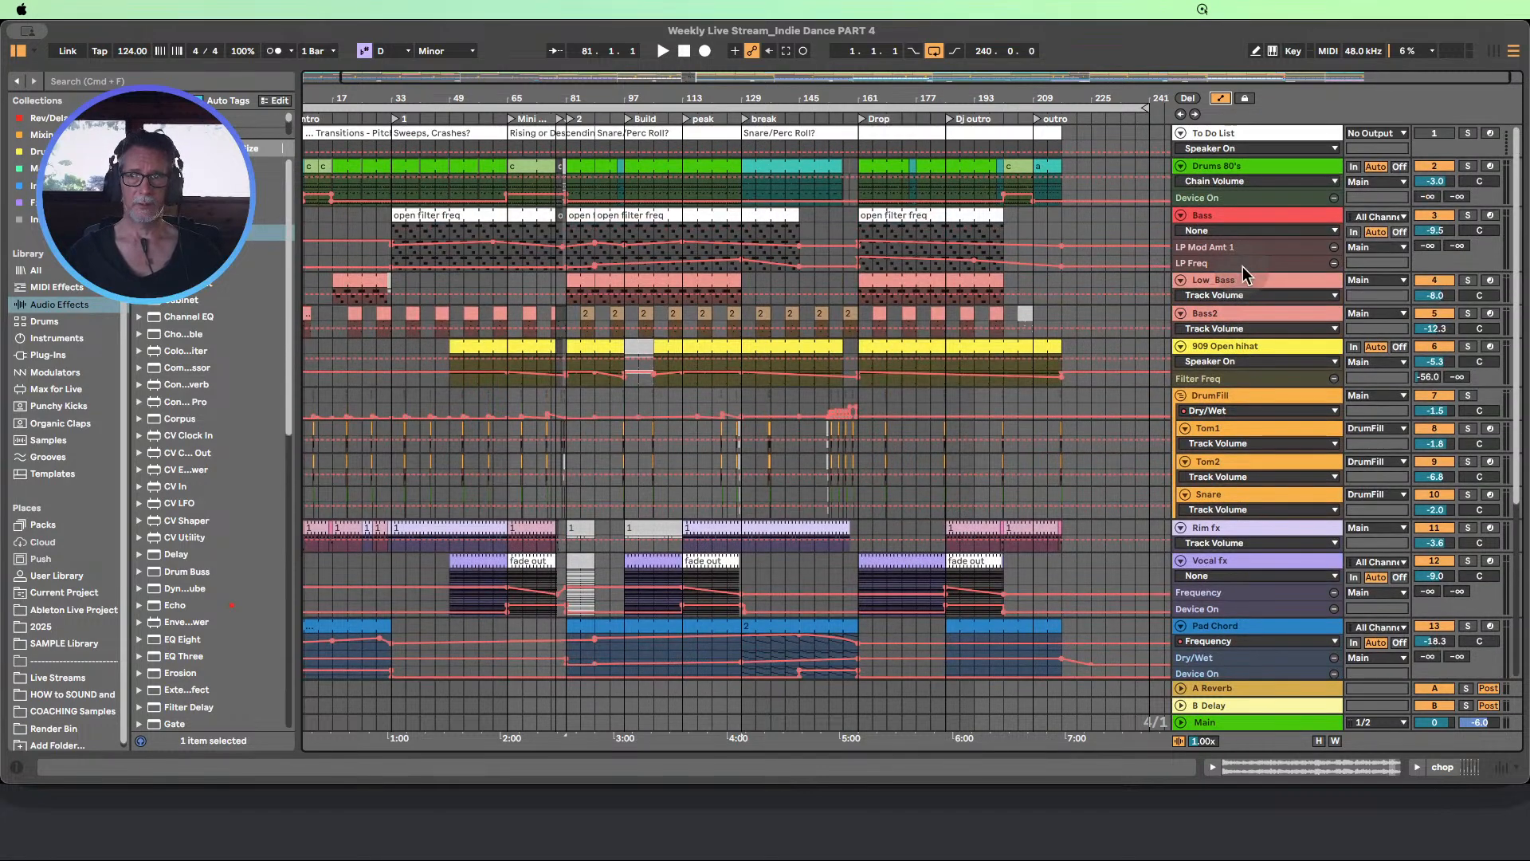
pyautogui.moveTo(1234, 254); pyautogui.dragTo(1233, 409)
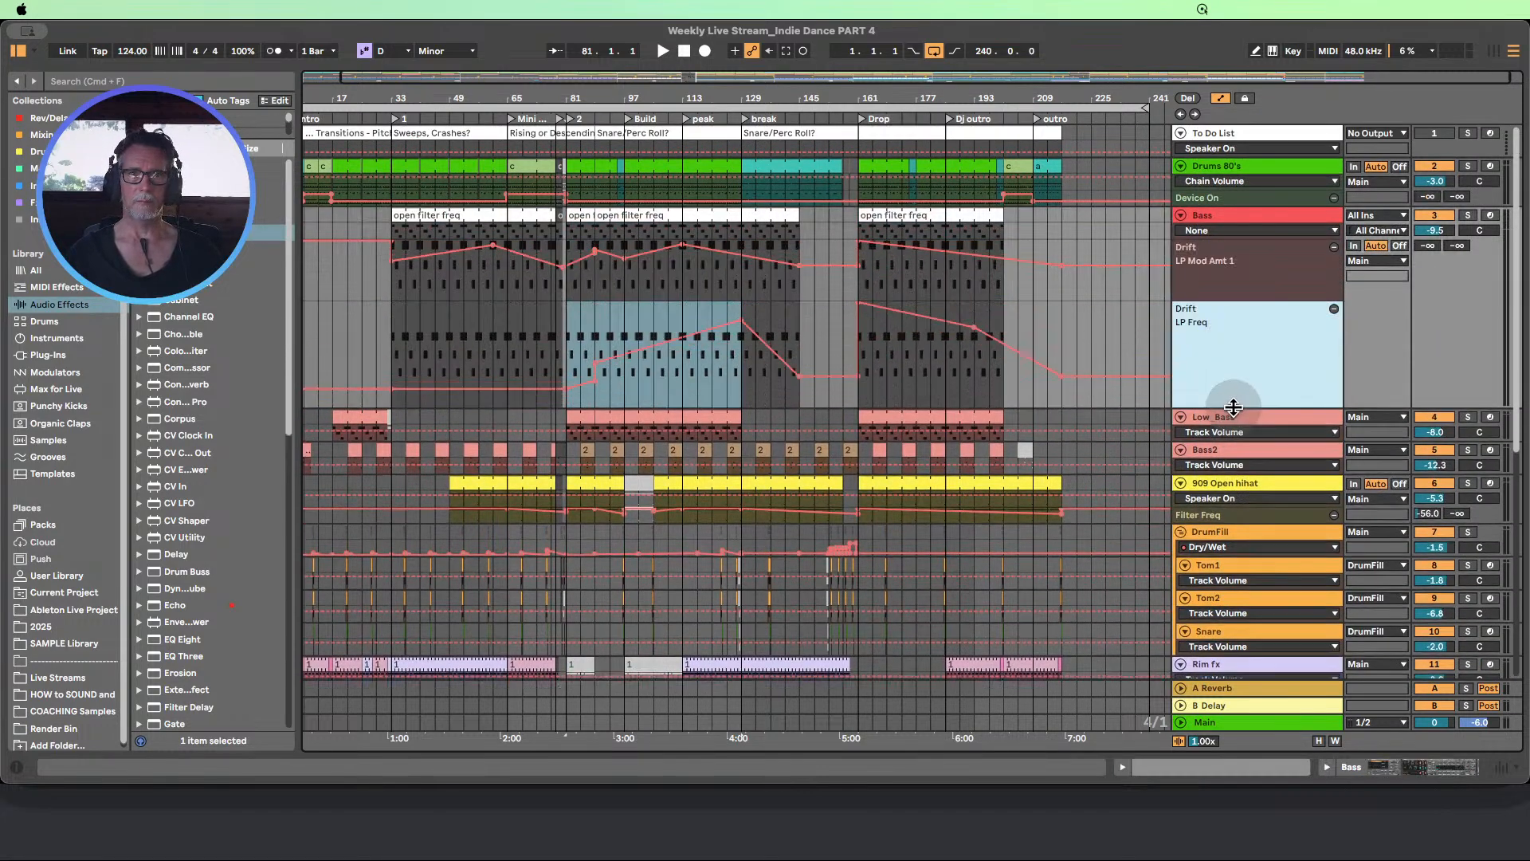
pyautogui.click(562, 341)
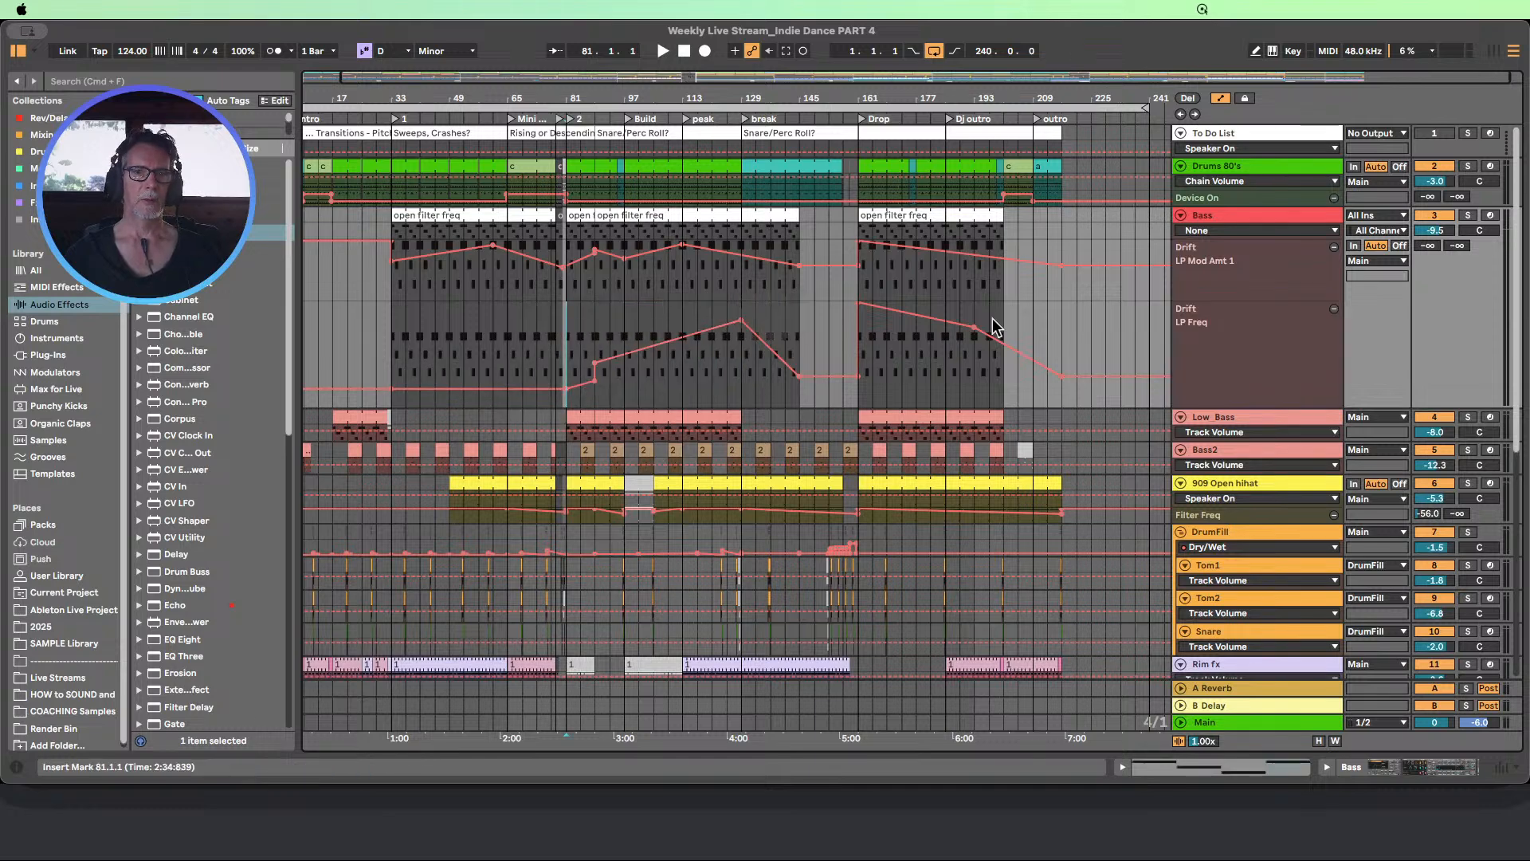
pyautogui.moveTo(1247, 301); pyautogui.dragTo(1246, 331)
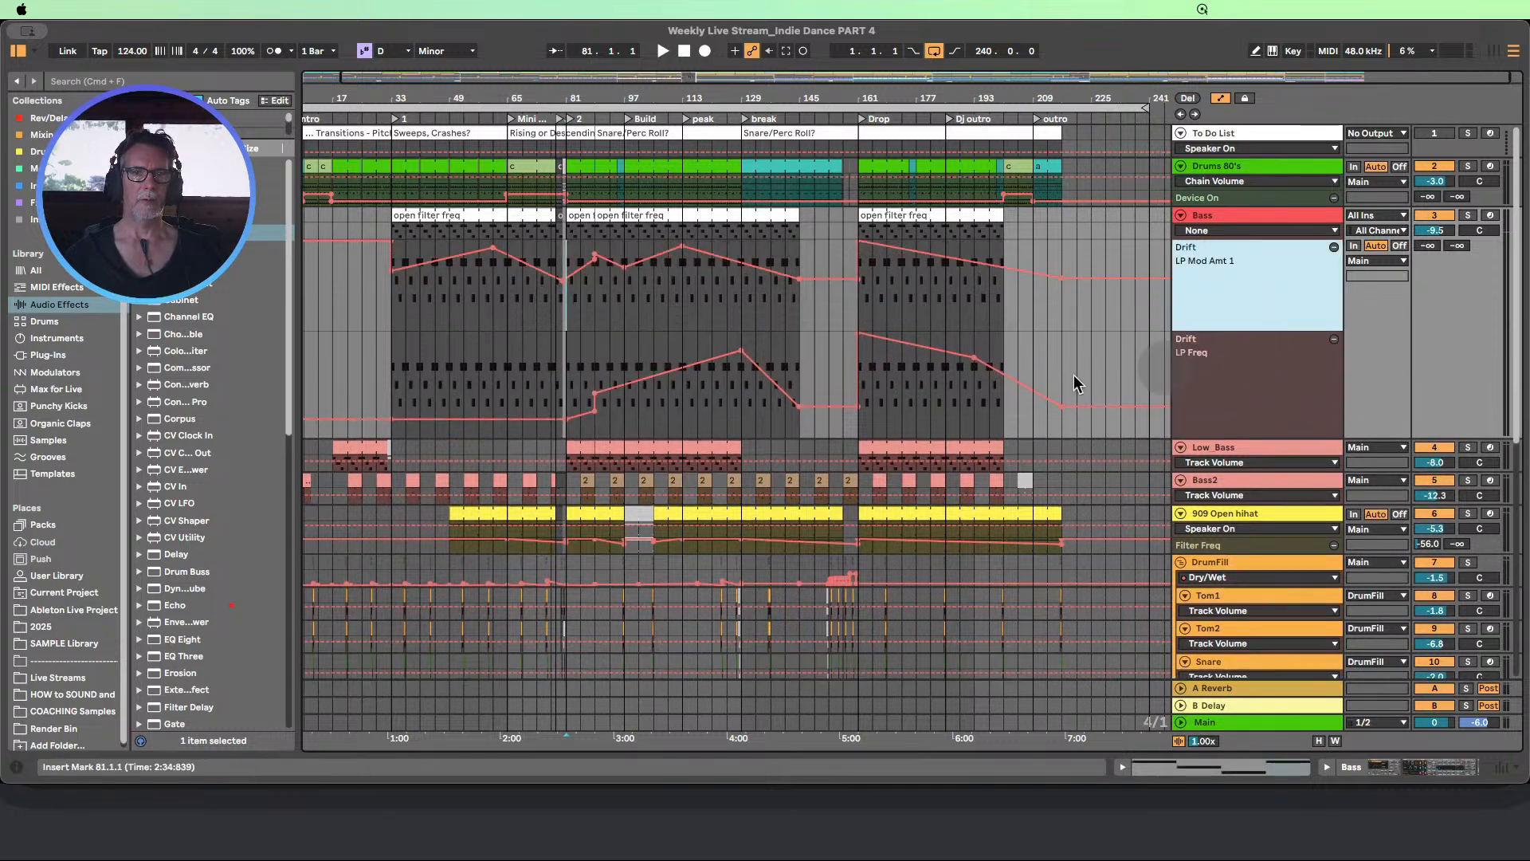
pyautogui.moveTo(596, 99); pyautogui.dragTo(537, 147)
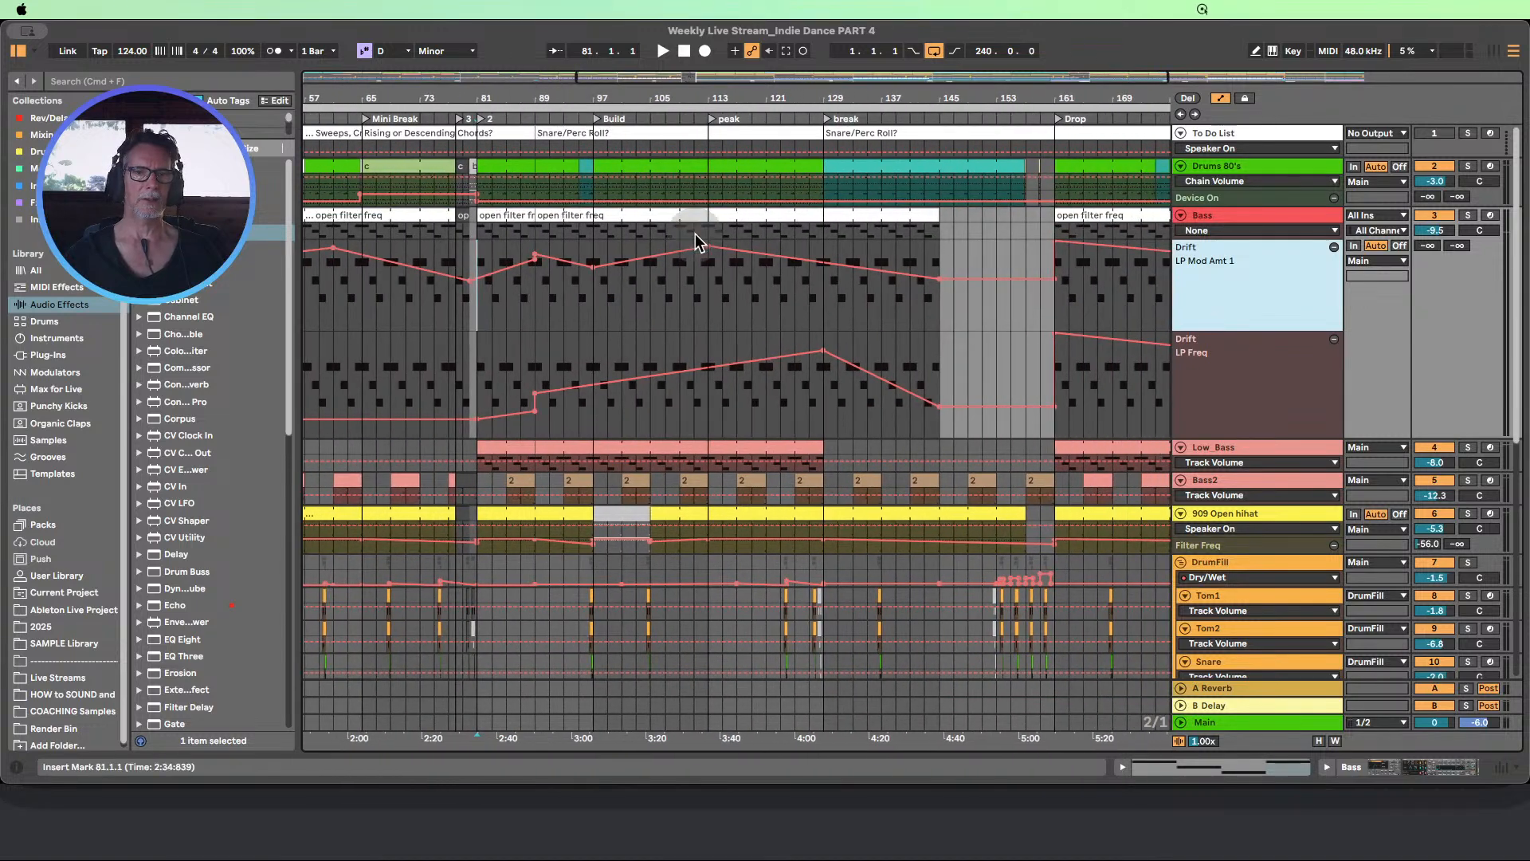
# Remove the duplicate LP Mod Amt 1 breakpoint and the LP Freq breakpoints at bar 89 on the Bass track
pyautogui.click(523, 319)
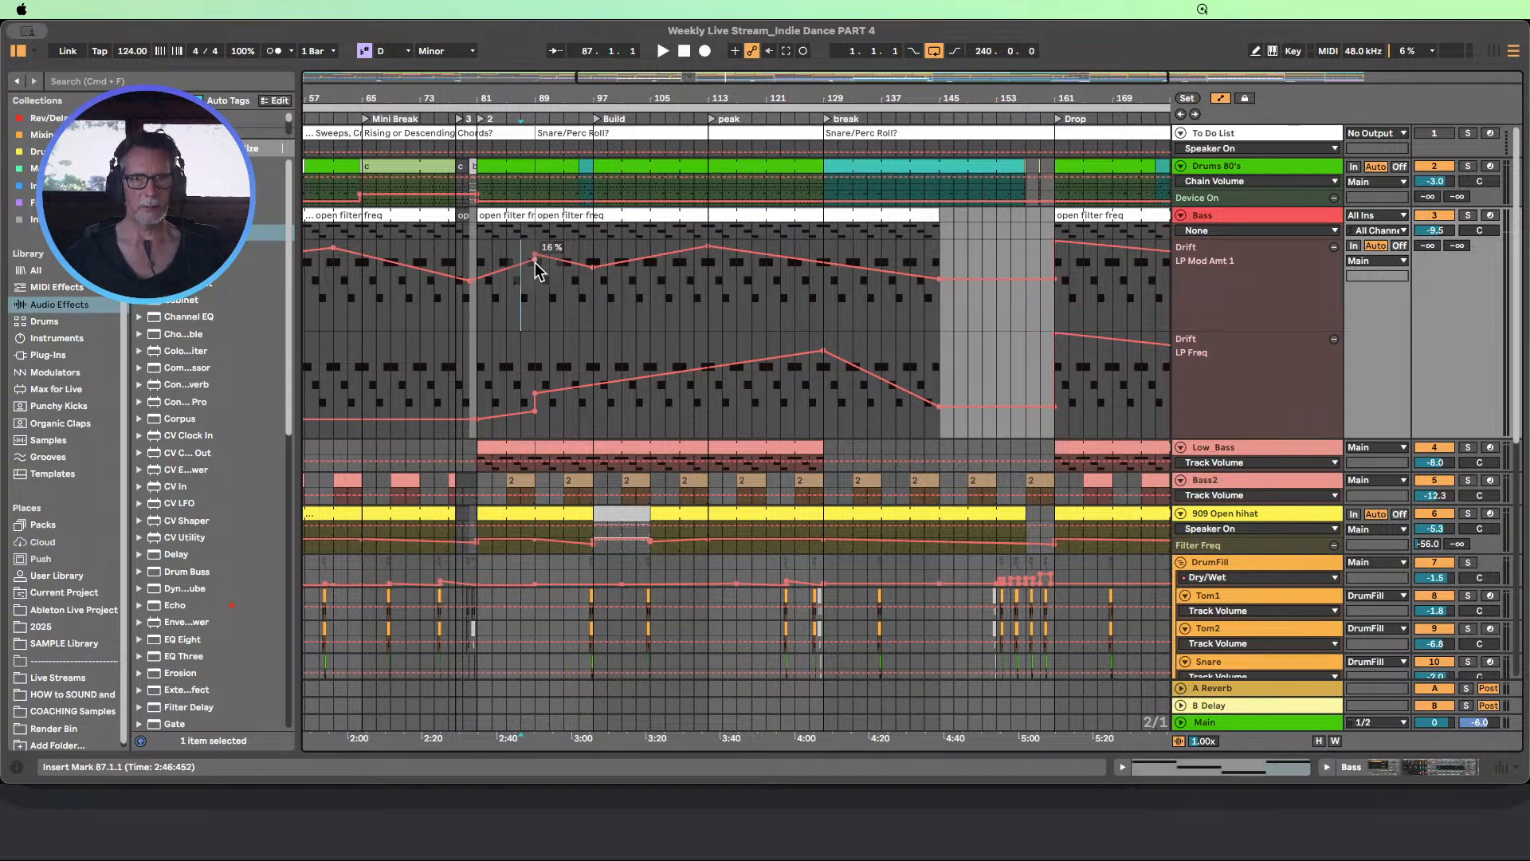
pyautogui.click(535, 261)
pyautogui.click(534, 411)
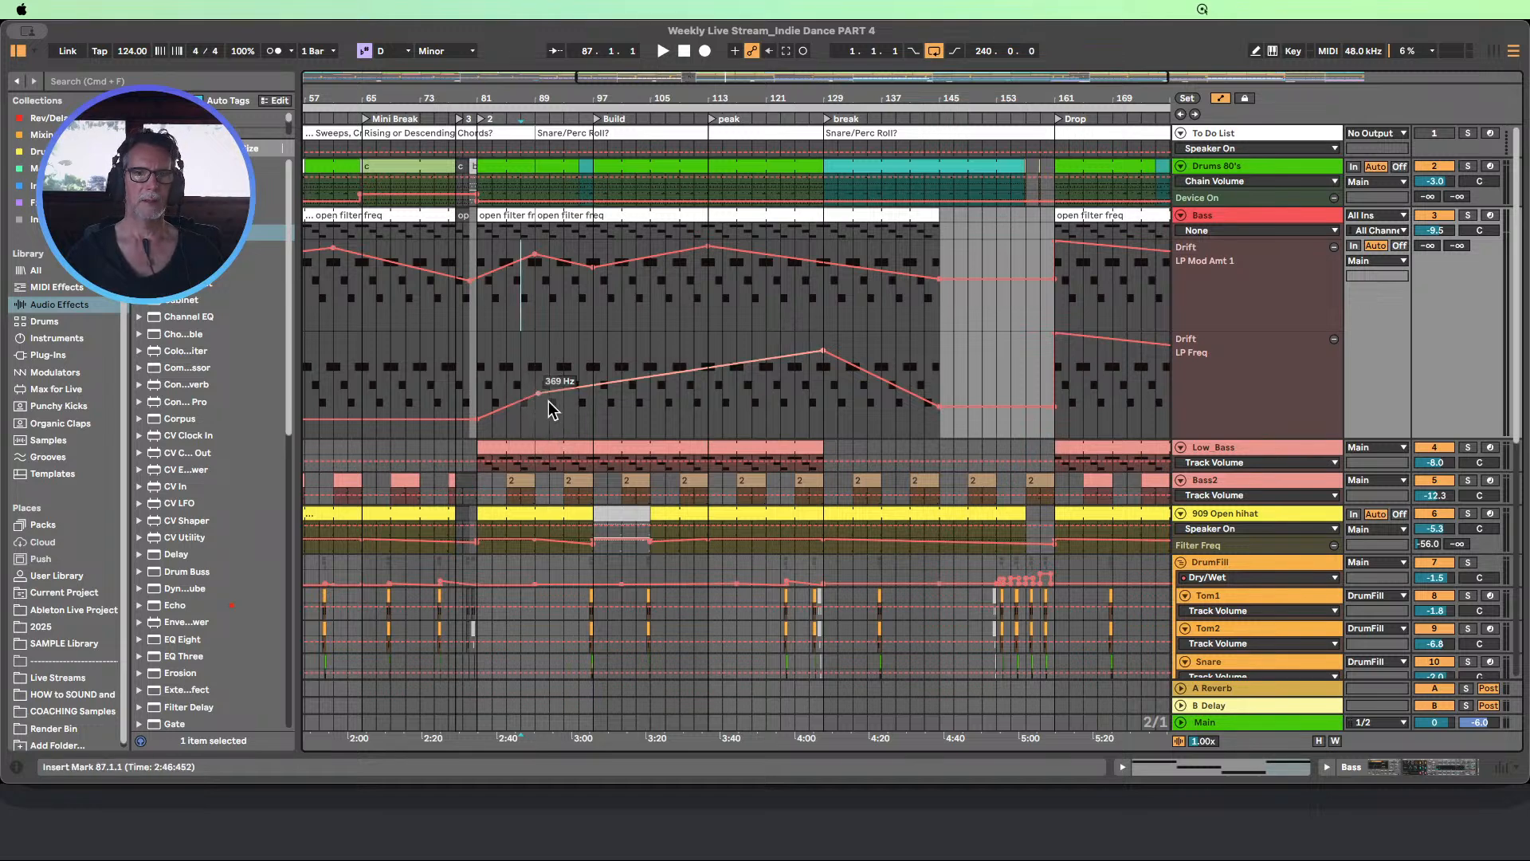
# Enlarge the 909 Open hihat's Filter Freq lane and examine its envelope around the Build
pyautogui.scroll(-5, 558, 431)
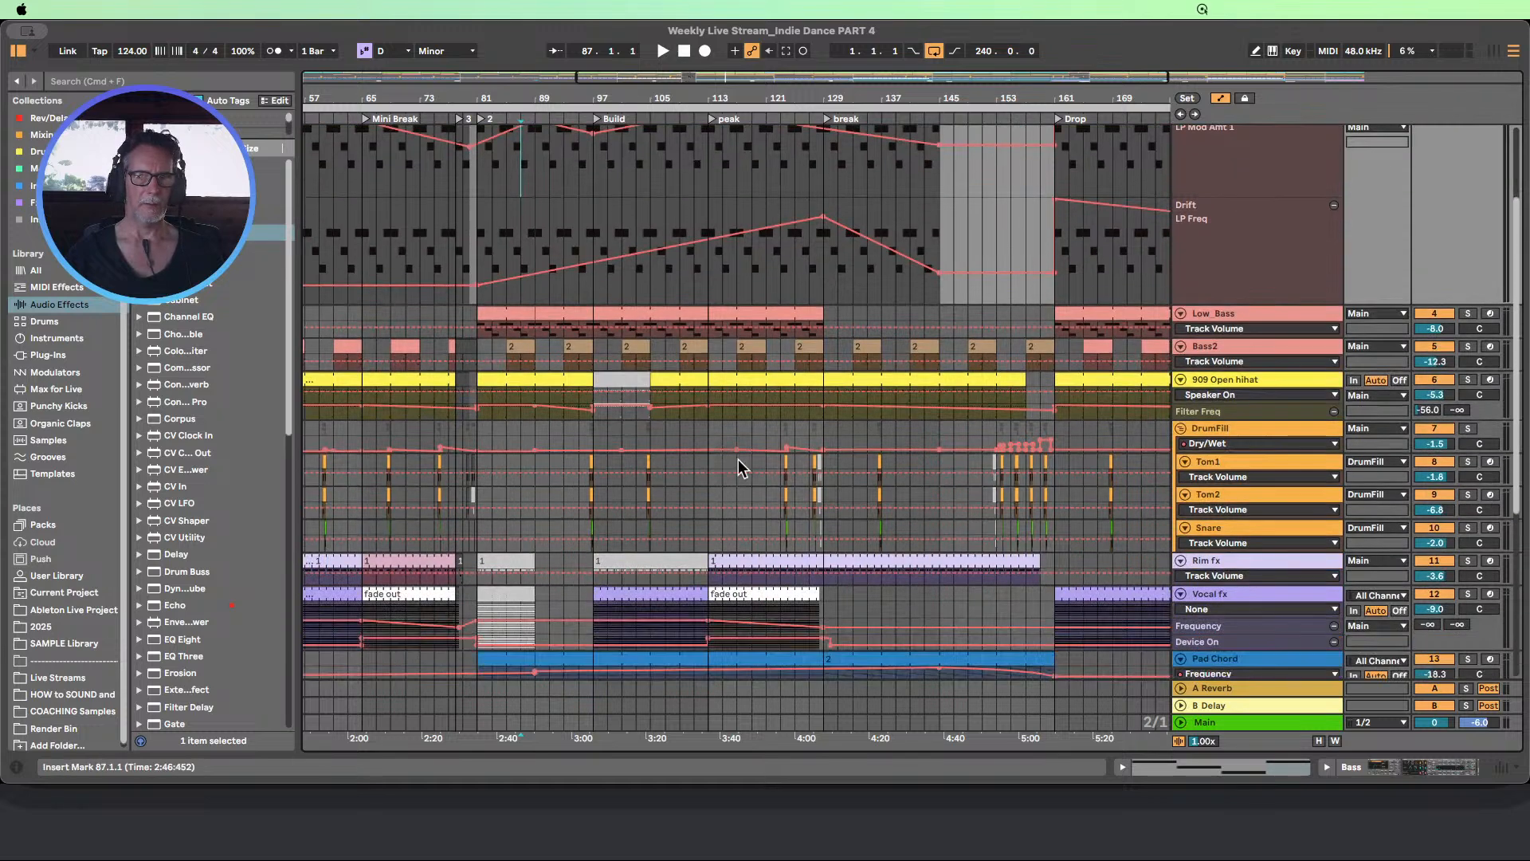
pyautogui.moveTo(1234, 402); pyautogui.dragTo(1228, 587)
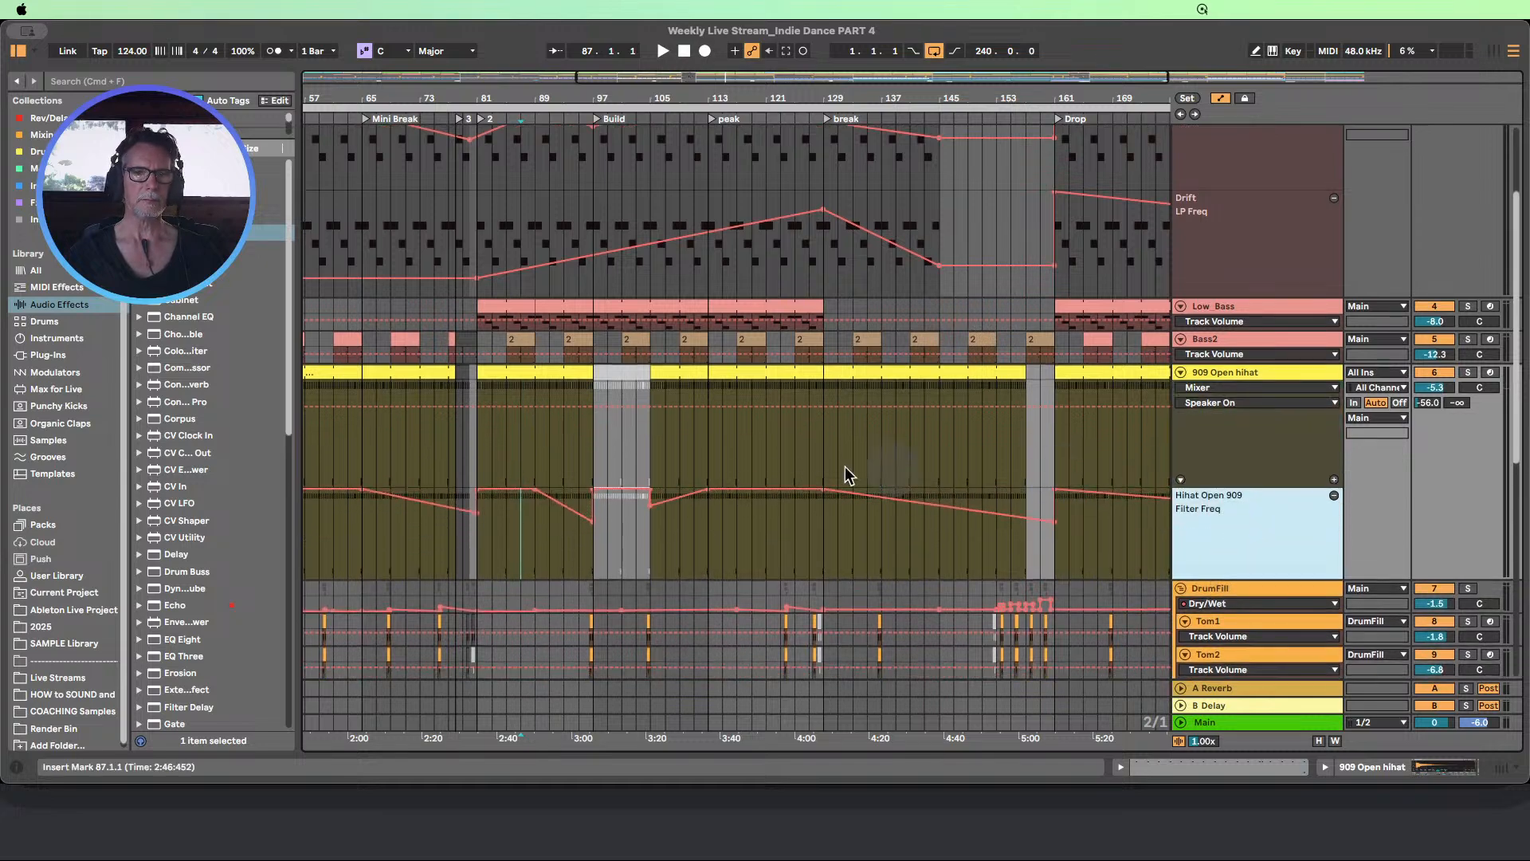
pyautogui.scroll(-2, 972, 390)
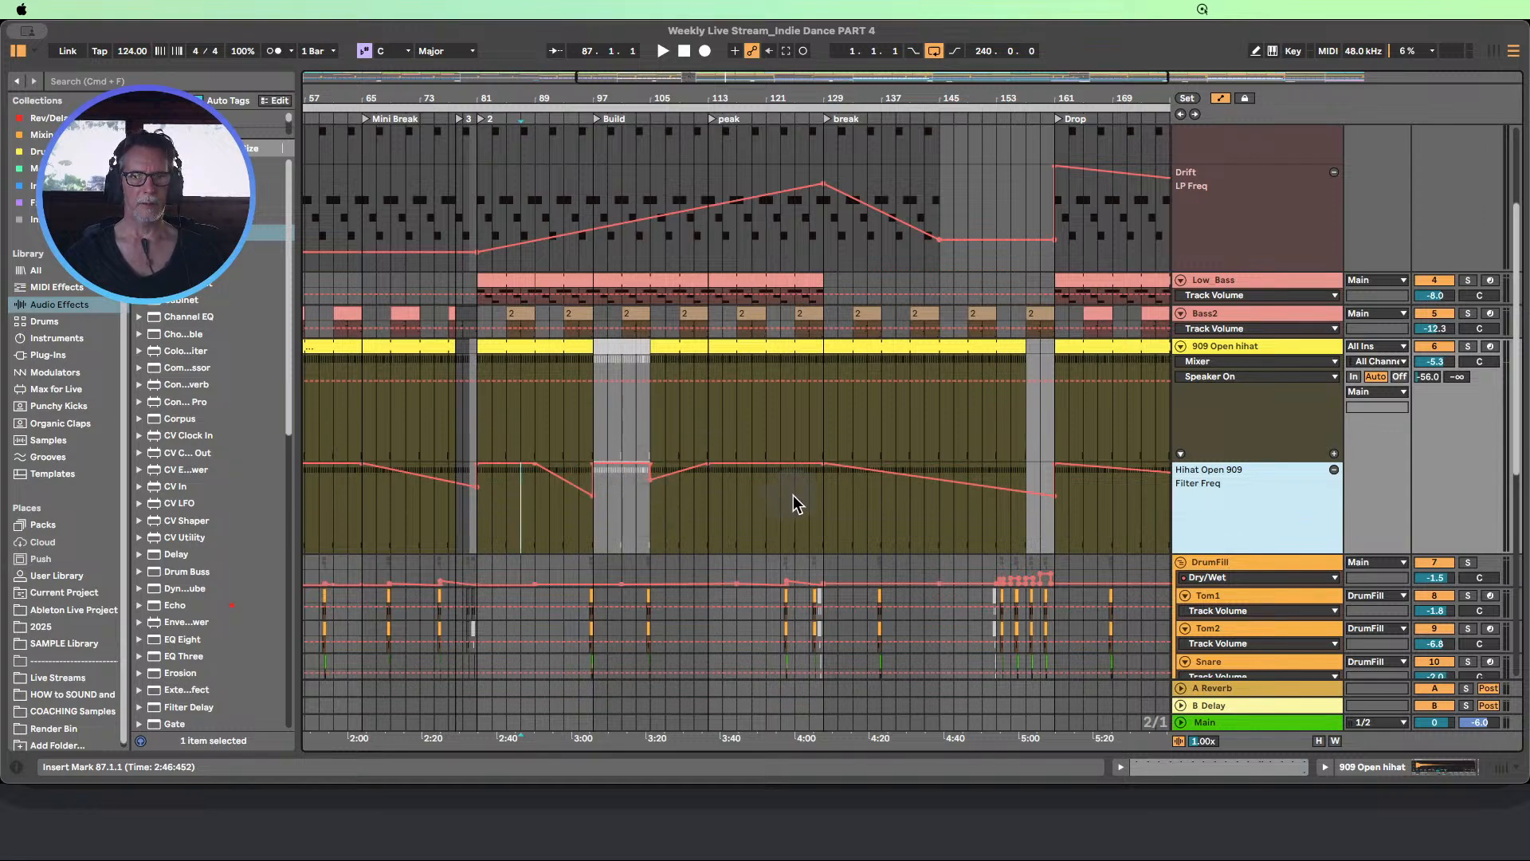
pyautogui.scroll(-5, 682, 486)
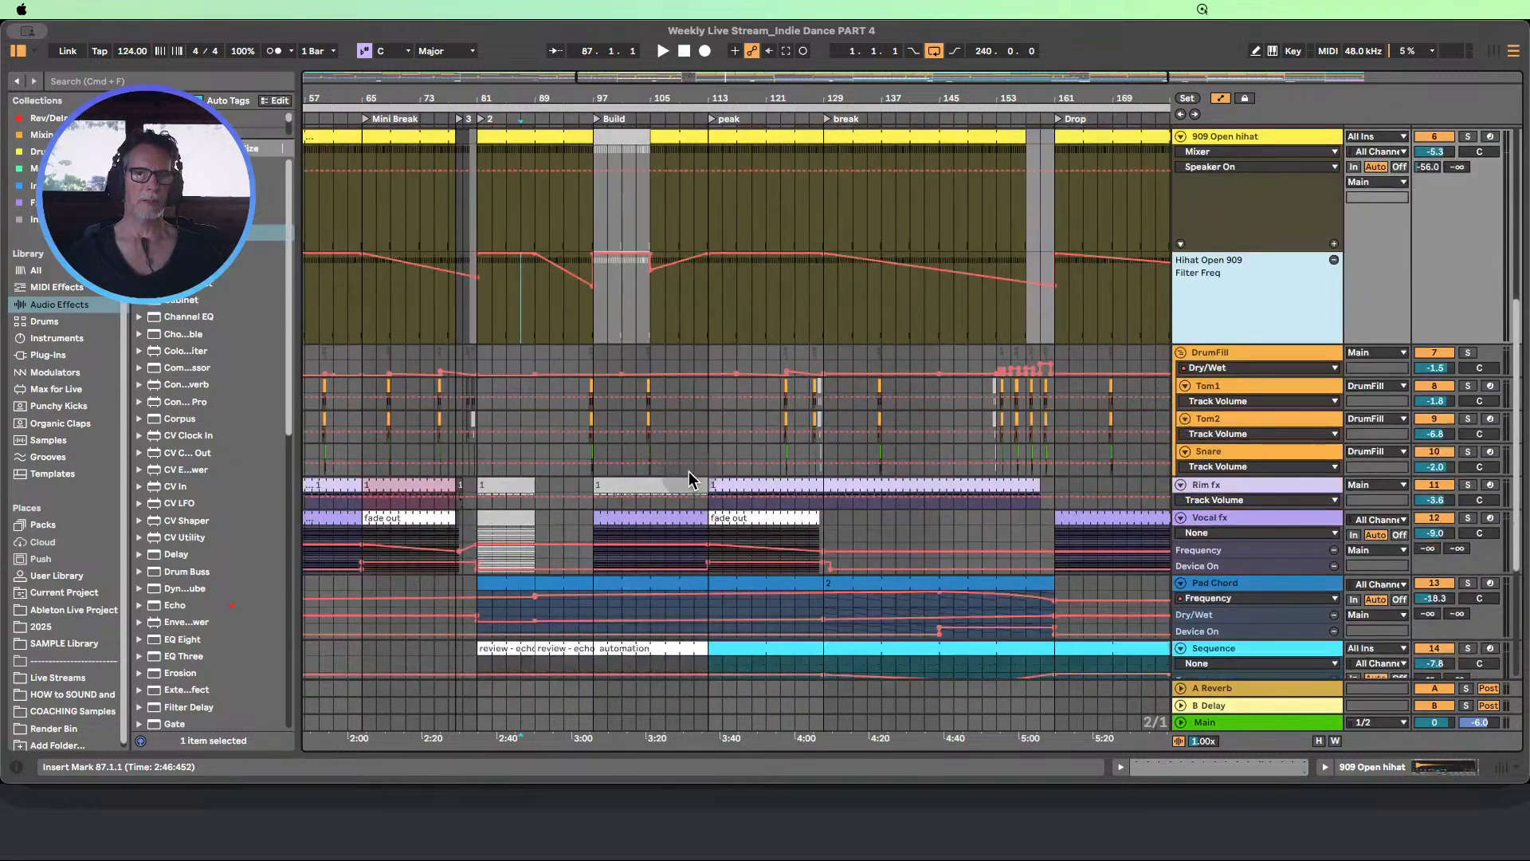
# Enlarge the Pad Chord's Auto Filter Frequency lane and move its lower breakpoint from bar 89 to bar 81
pyautogui.scroll(-3, 689, 471)
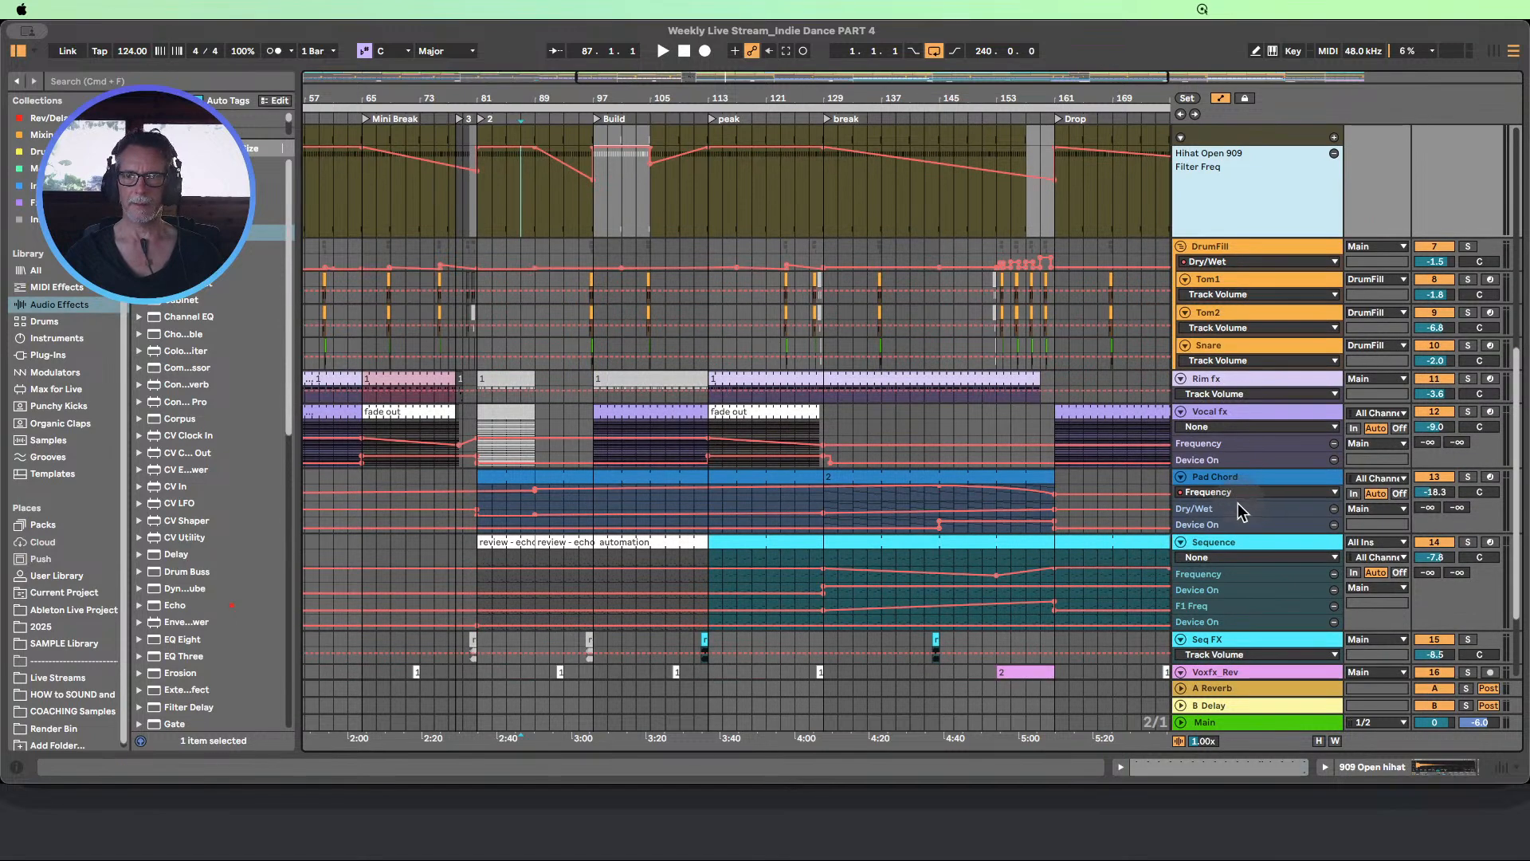
pyautogui.moveTo(1237, 500); pyautogui.dragTo(1243, 592)
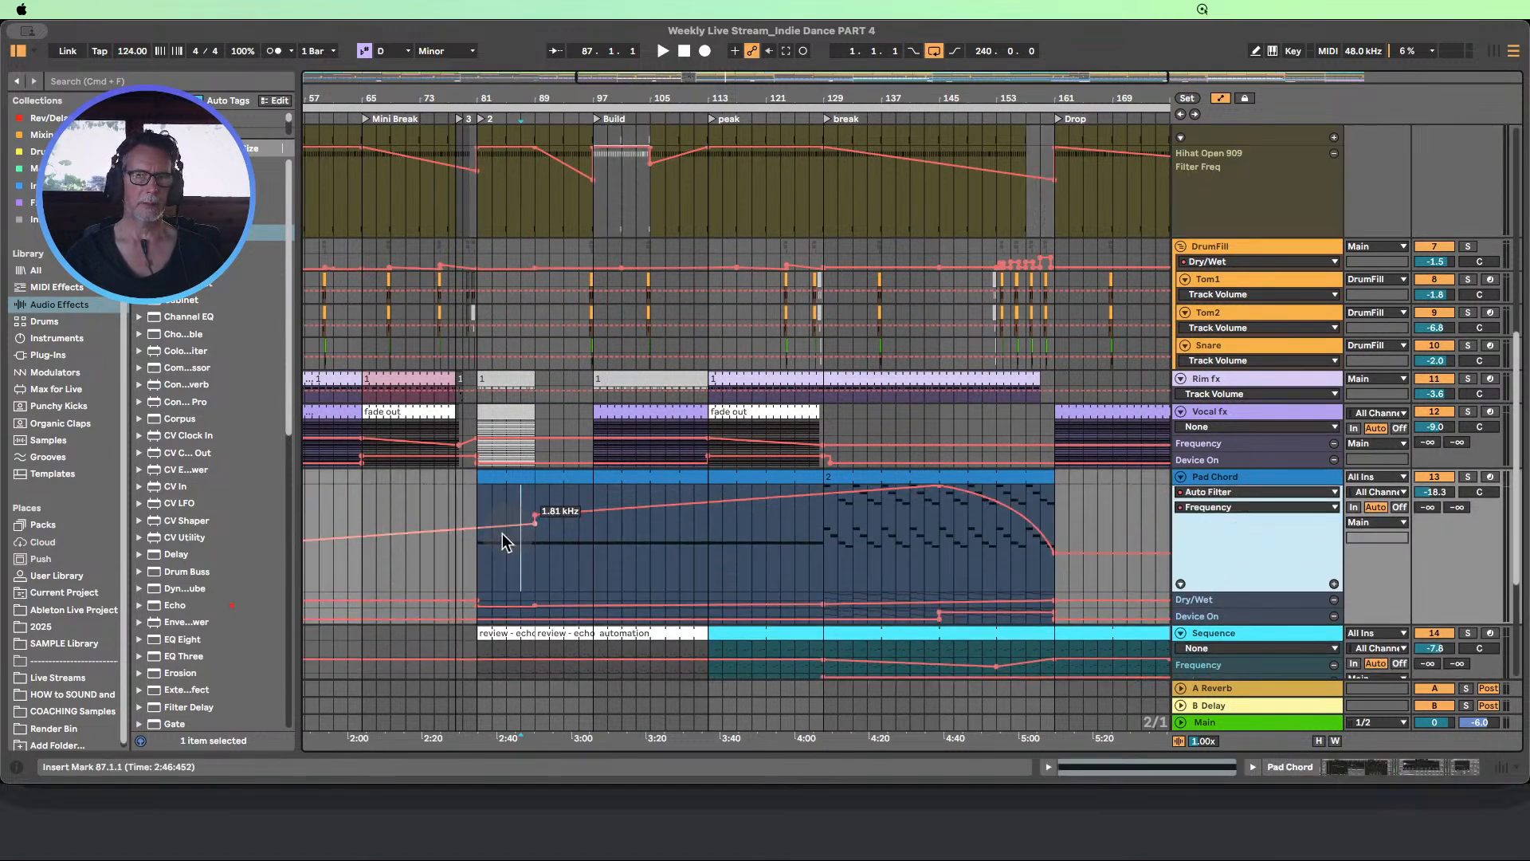
pyautogui.click(519, 547)
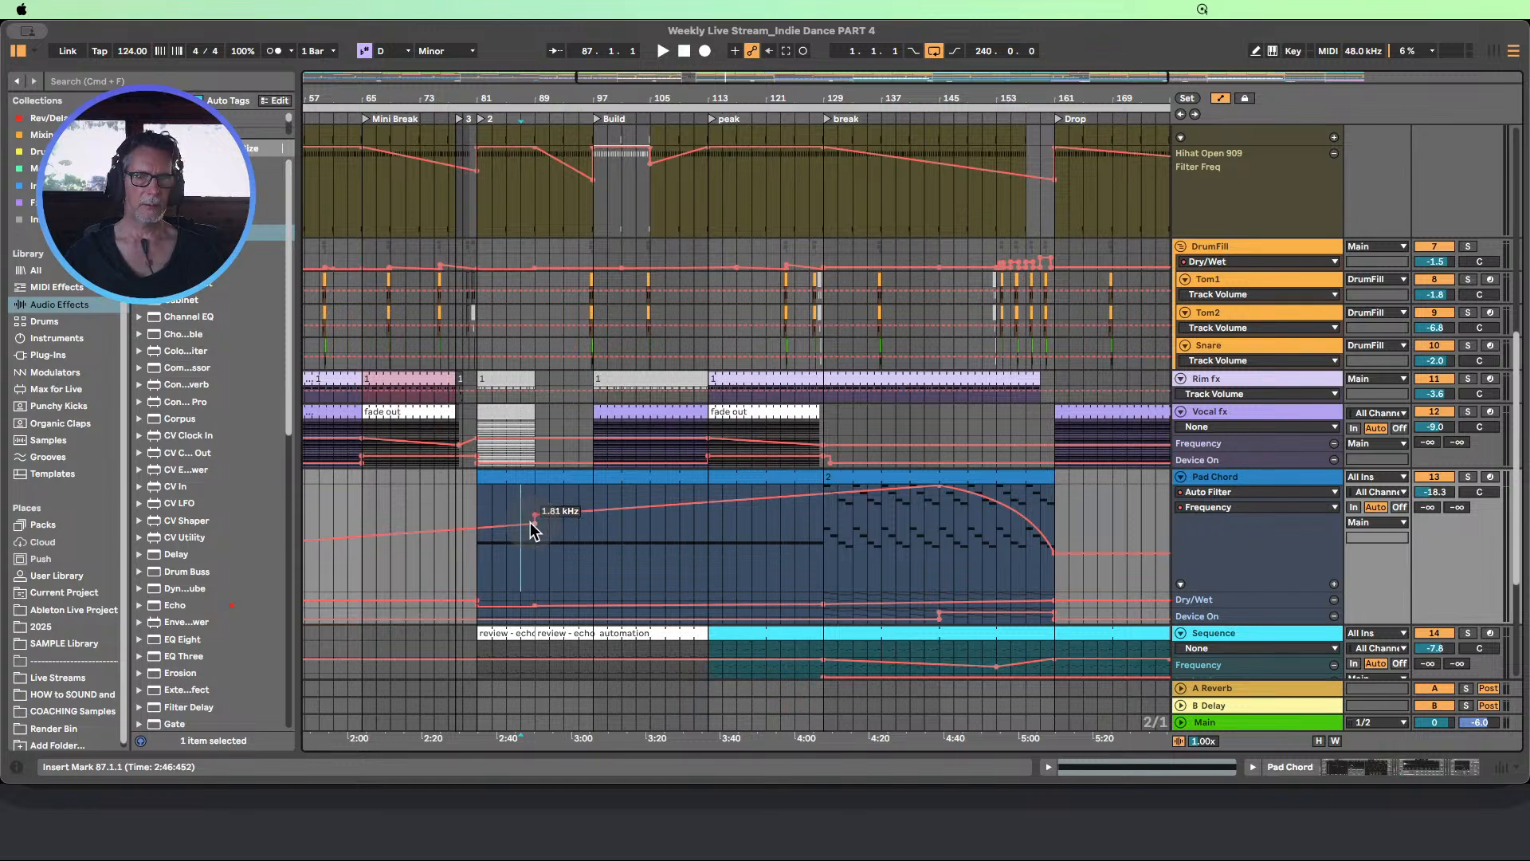
pyautogui.moveTo(535, 525); pyautogui.dragTo(477, 525)
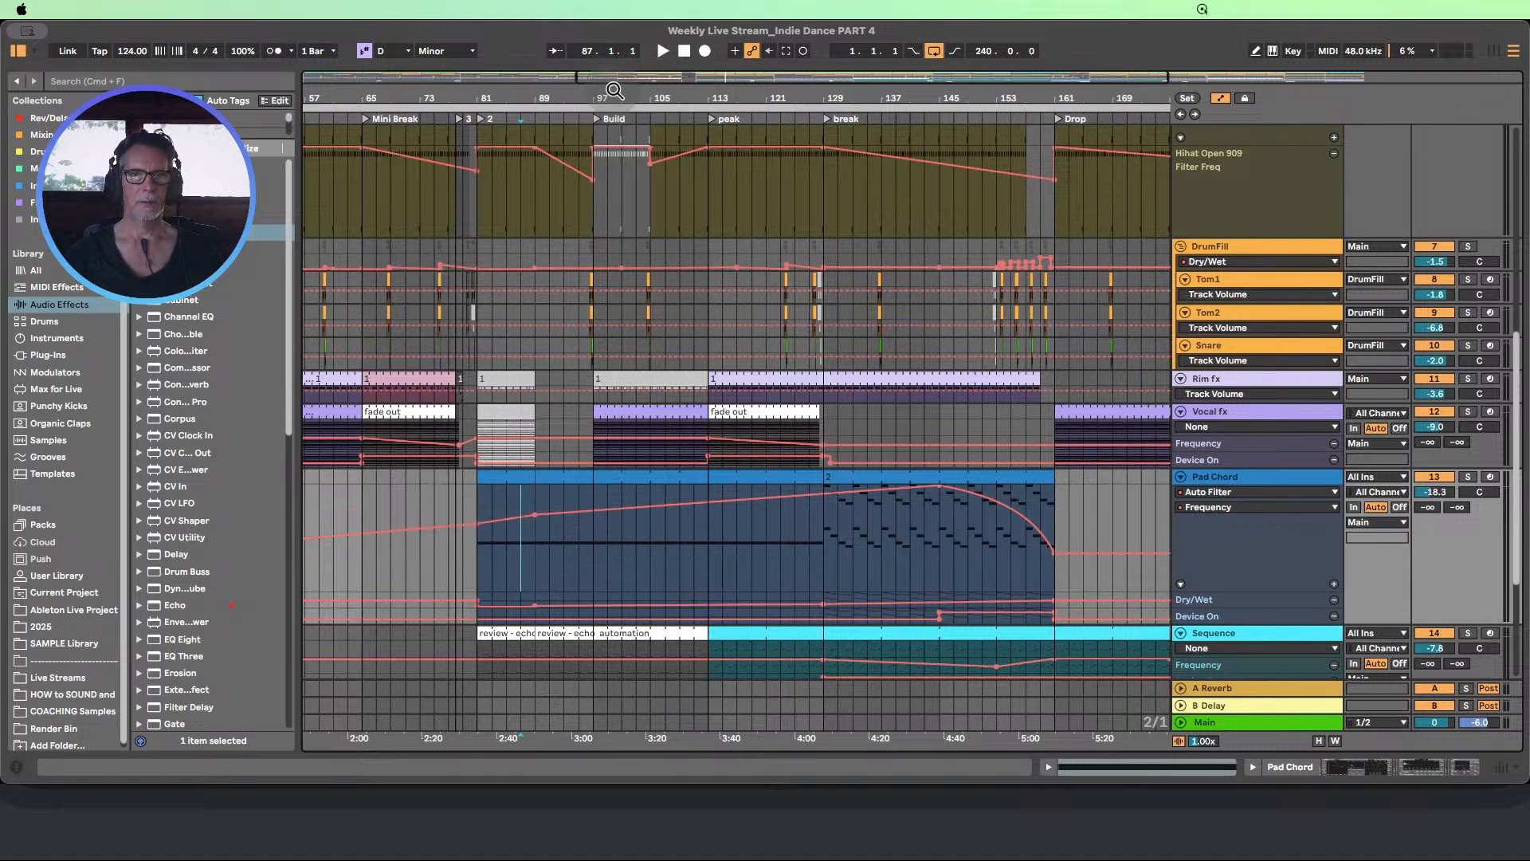
# Fit the track heights, hide the automation lanes, and show the full length of the arrangement
pyautogui.moveTo(615, 94); pyautogui.dragTo(760, 71)
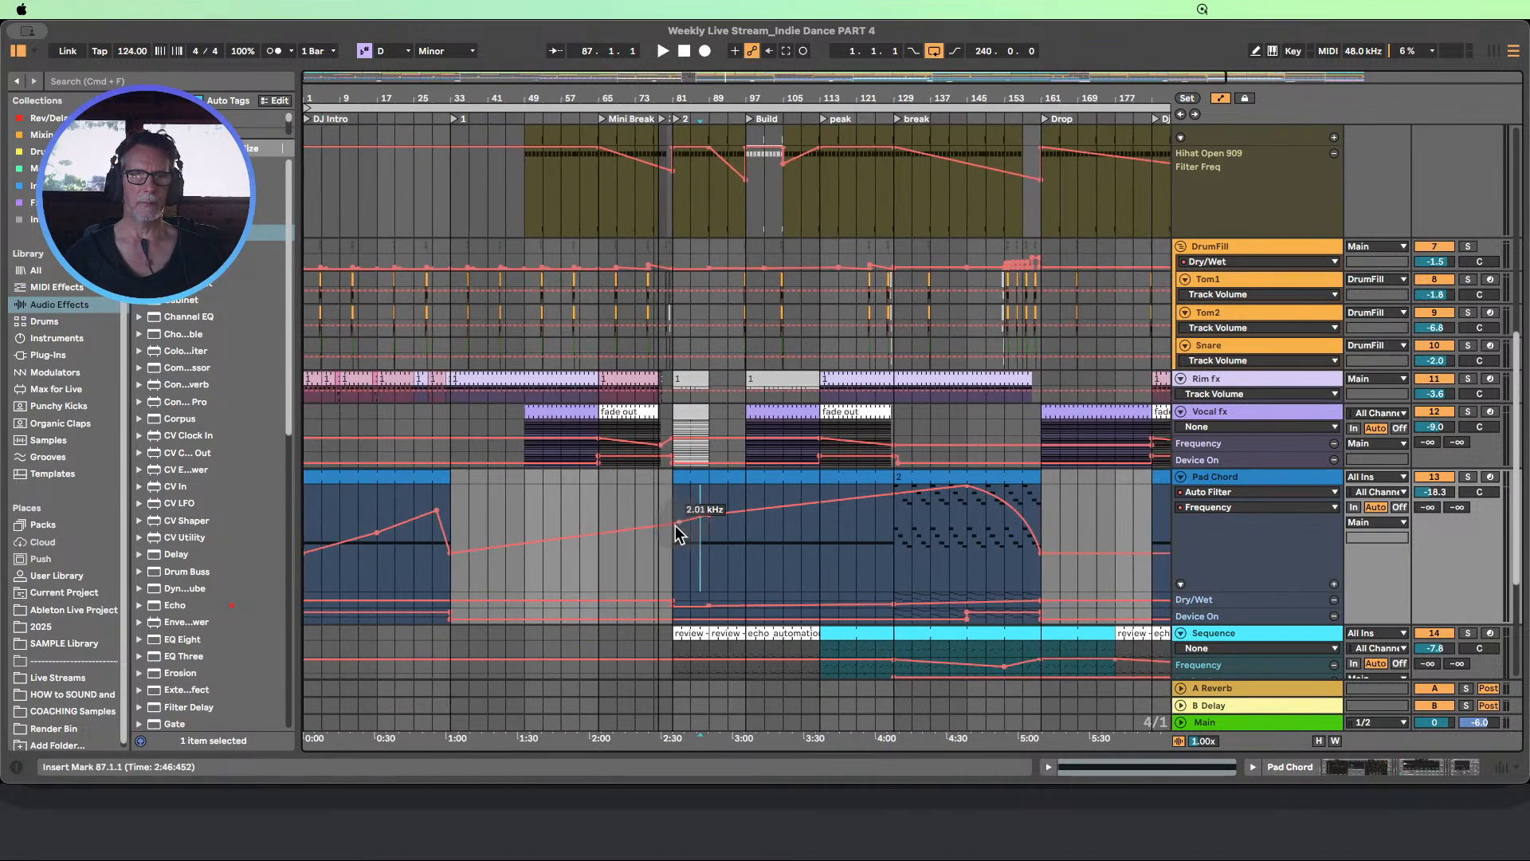
pyautogui.scroll(-1, 650, 556)
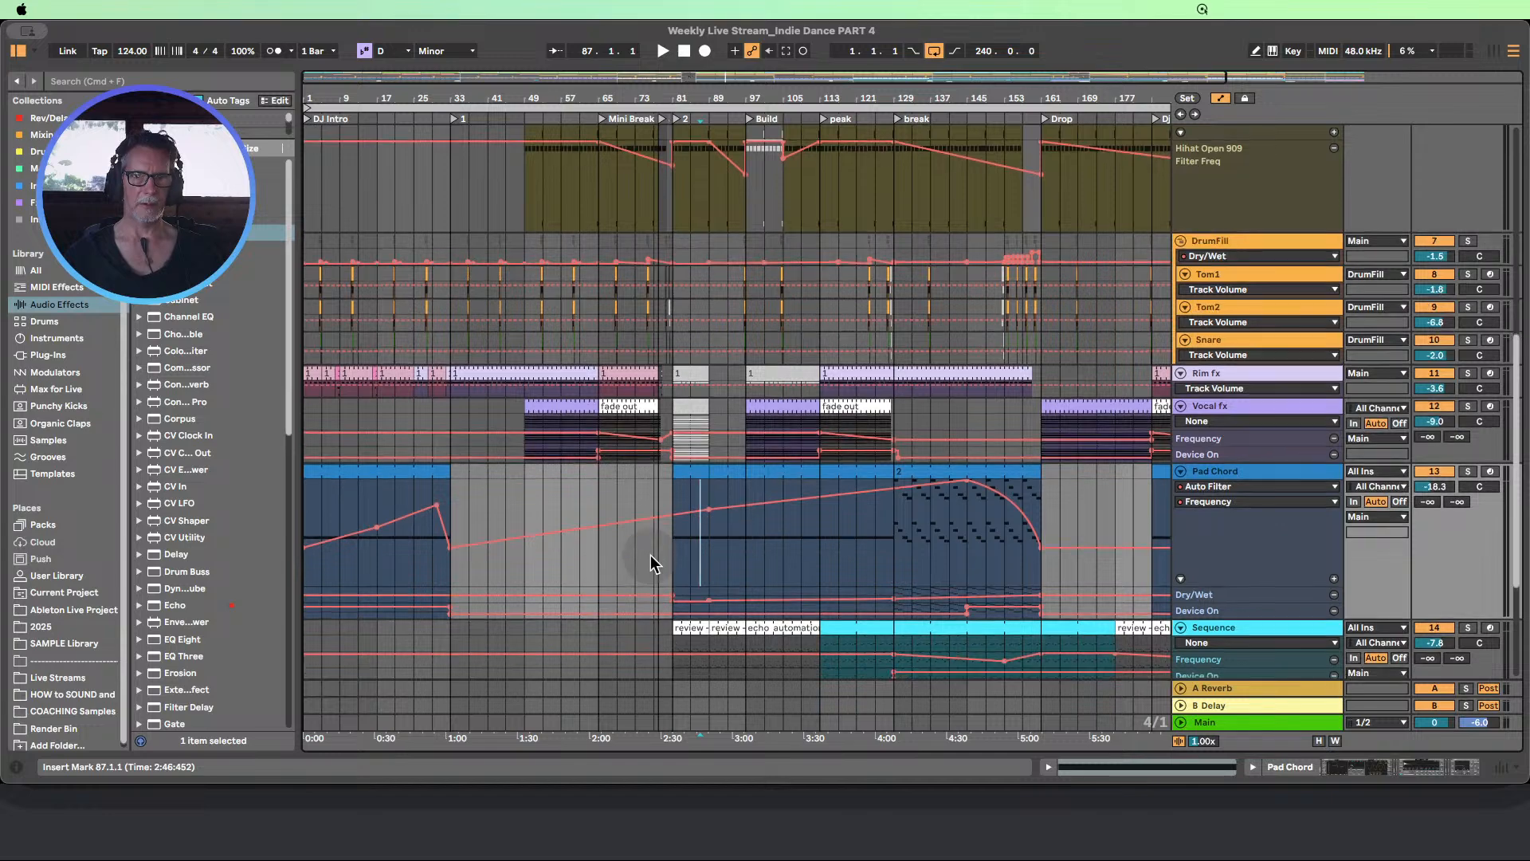
pyautogui.scroll(-10, 650, 554)
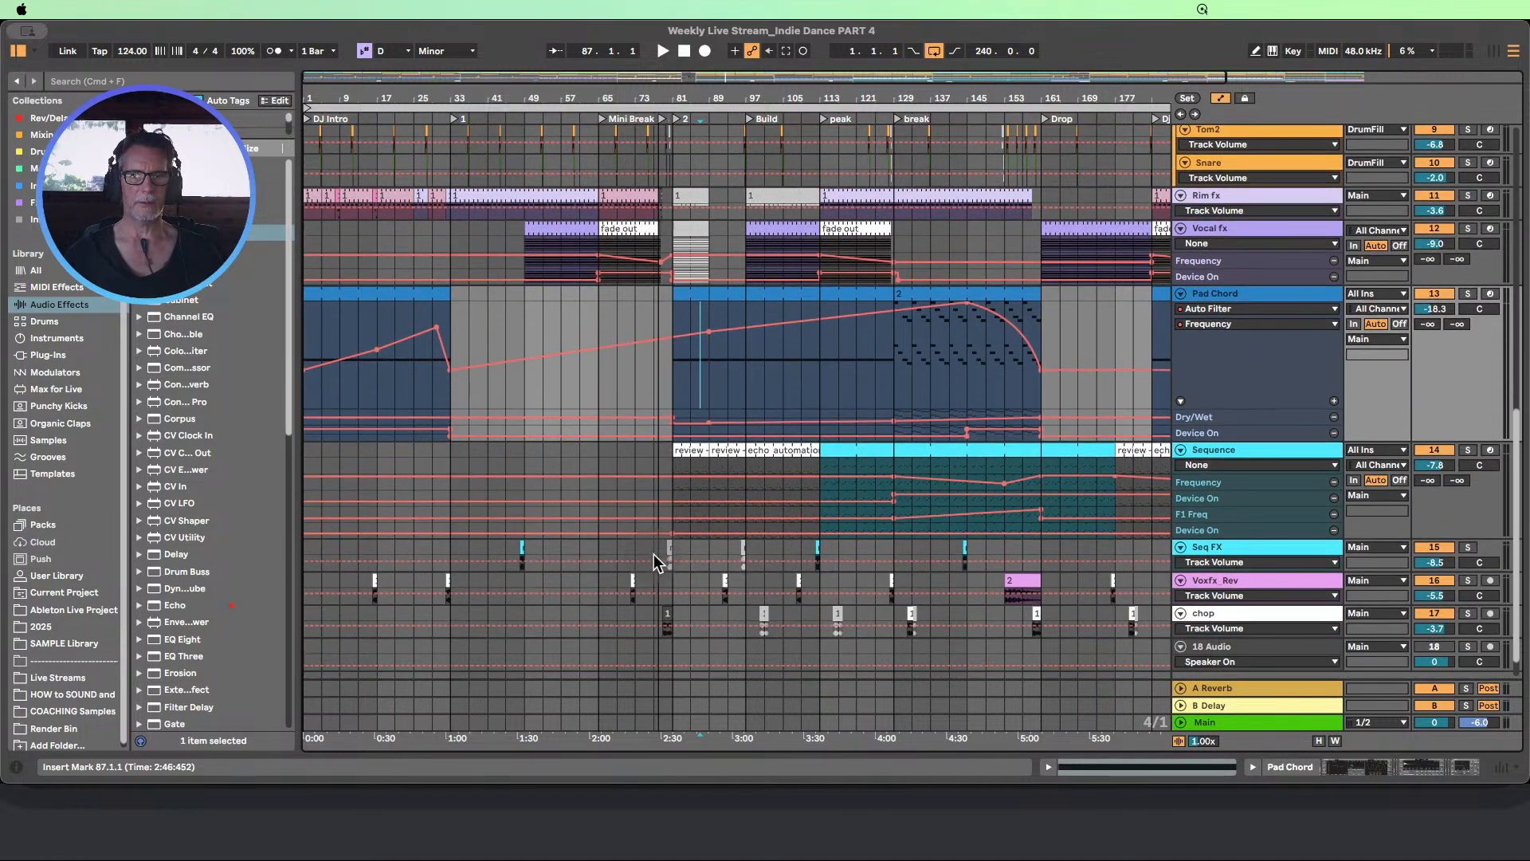
pyautogui.scroll(20, 659, 553)
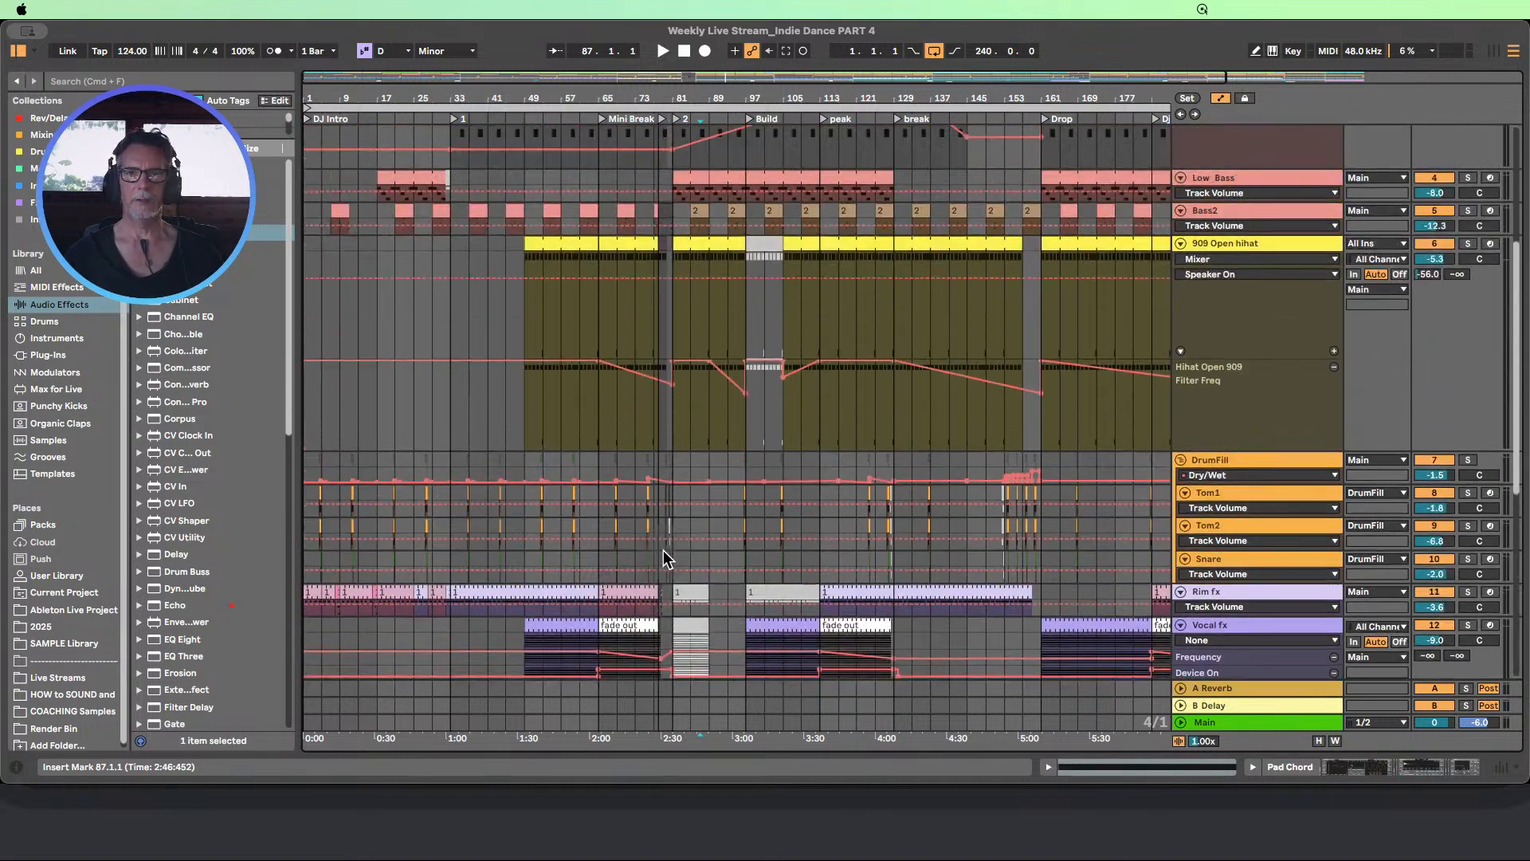
pyautogui.click(1319, 741)
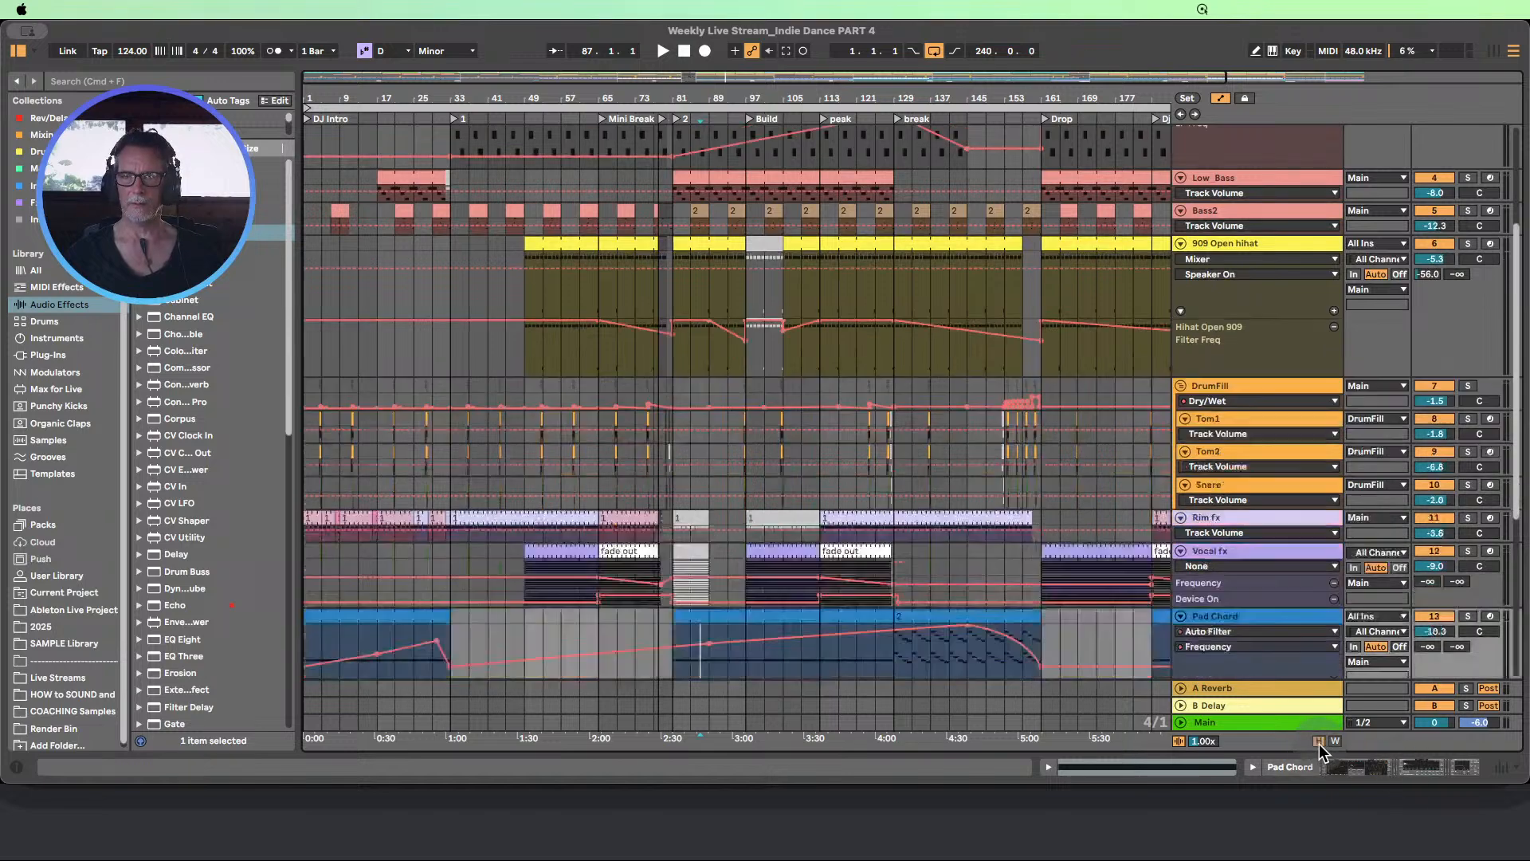
pyautogui.scroll(2, 811, 547)
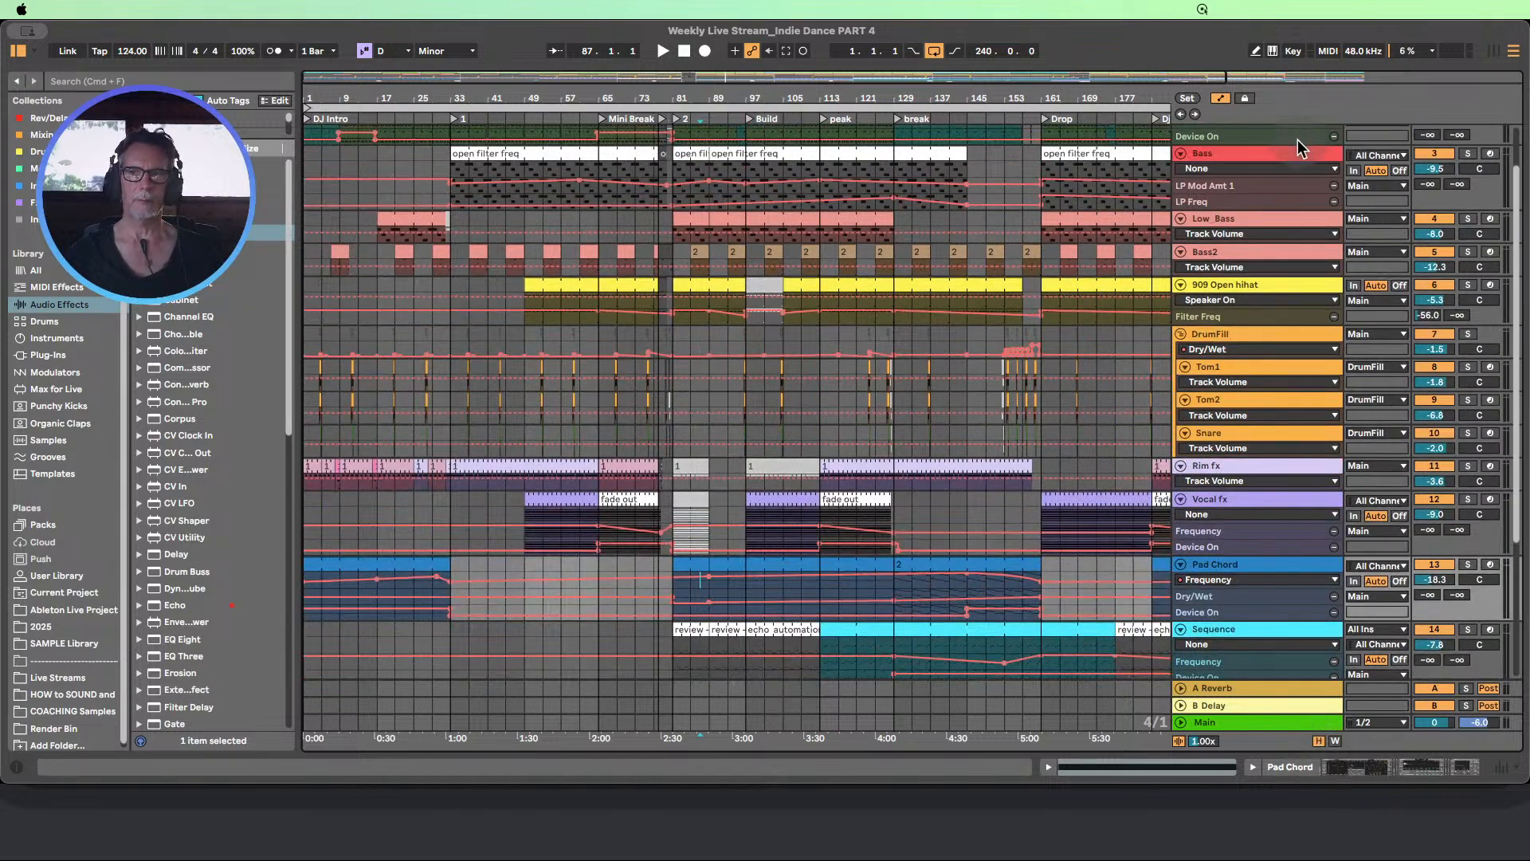
pyautogui.click(1221, 98)
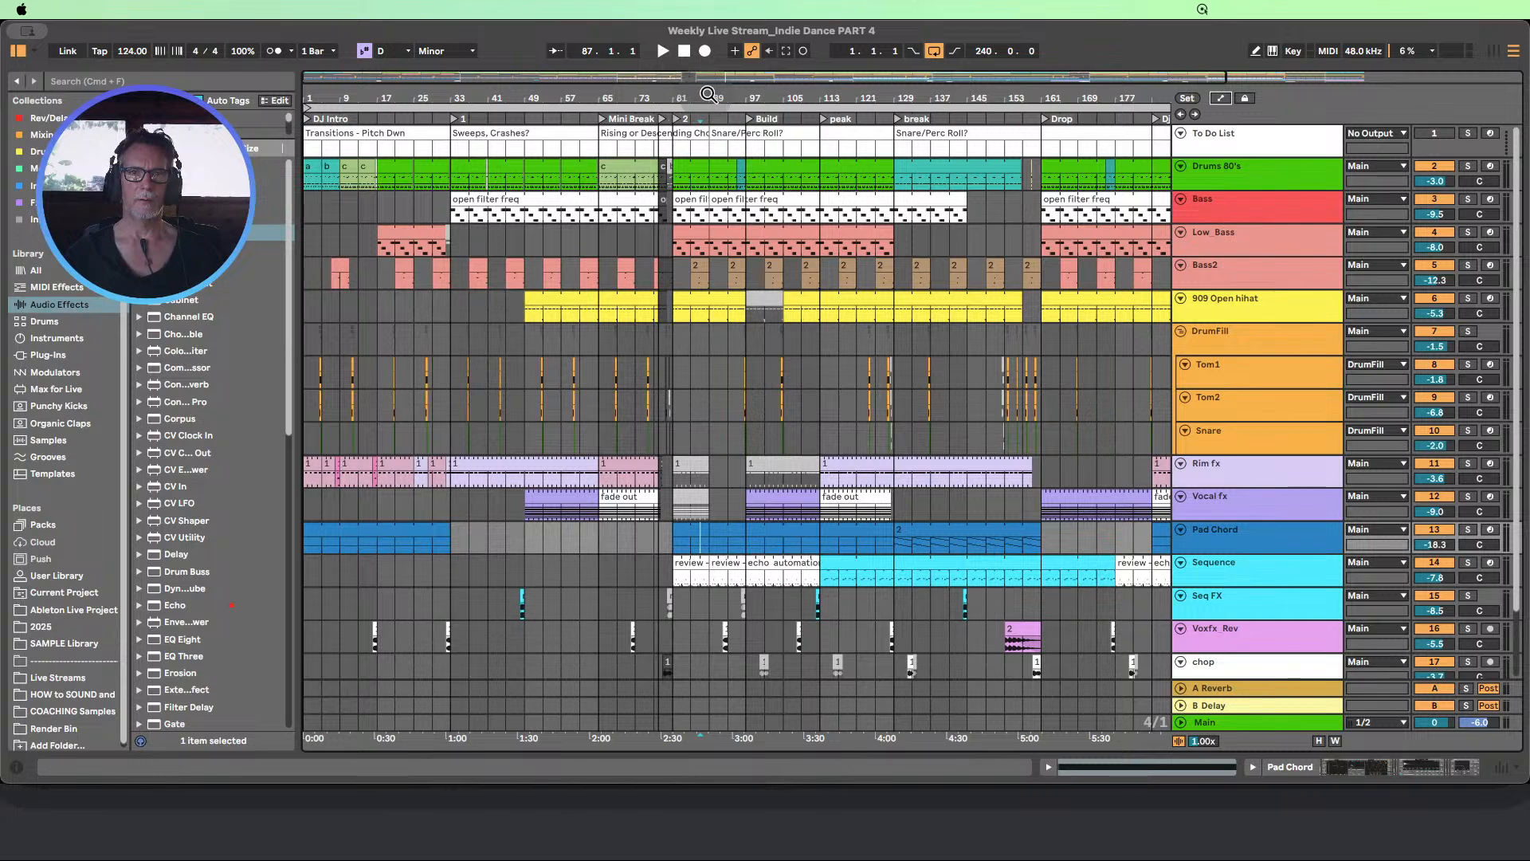
pyautogui.press('w')
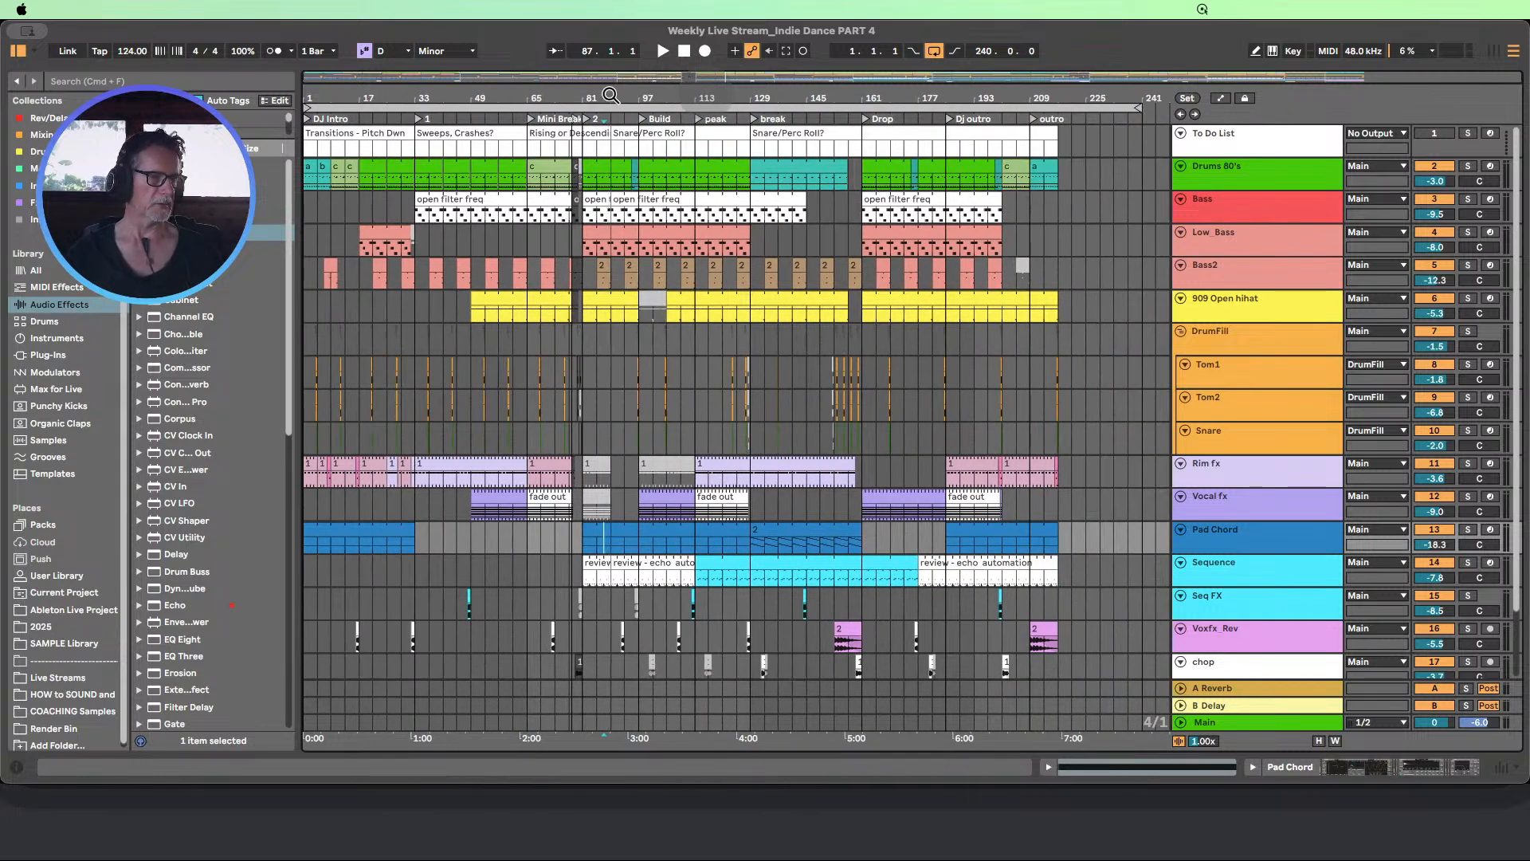
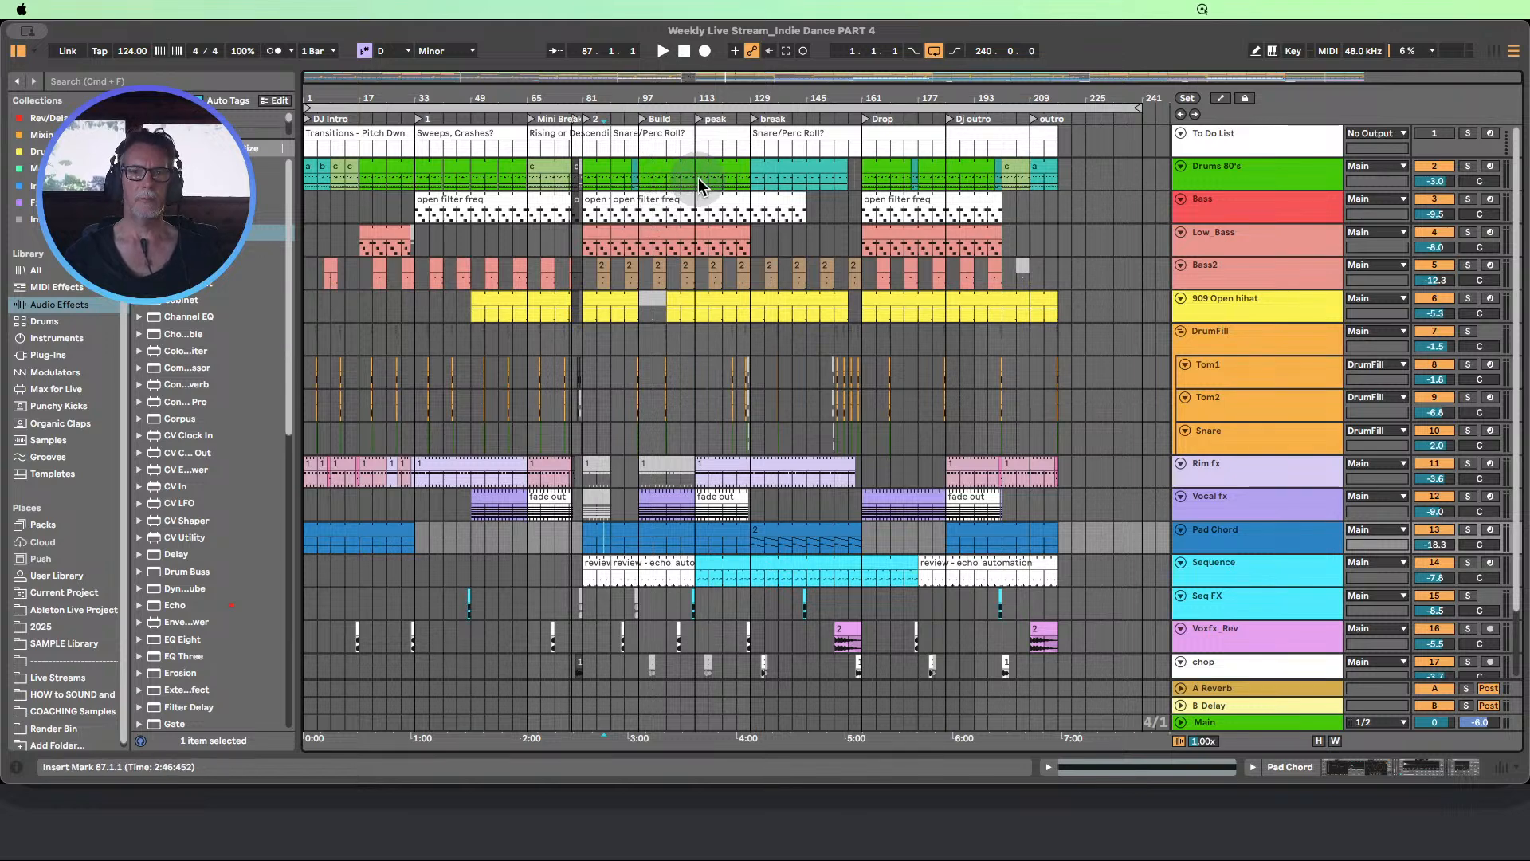
# Stop playback and save a copy of the Live Set as "Weekly Live Stream_Indie Dance PART 4 (edit)"
pyautogui.click(683, 52)
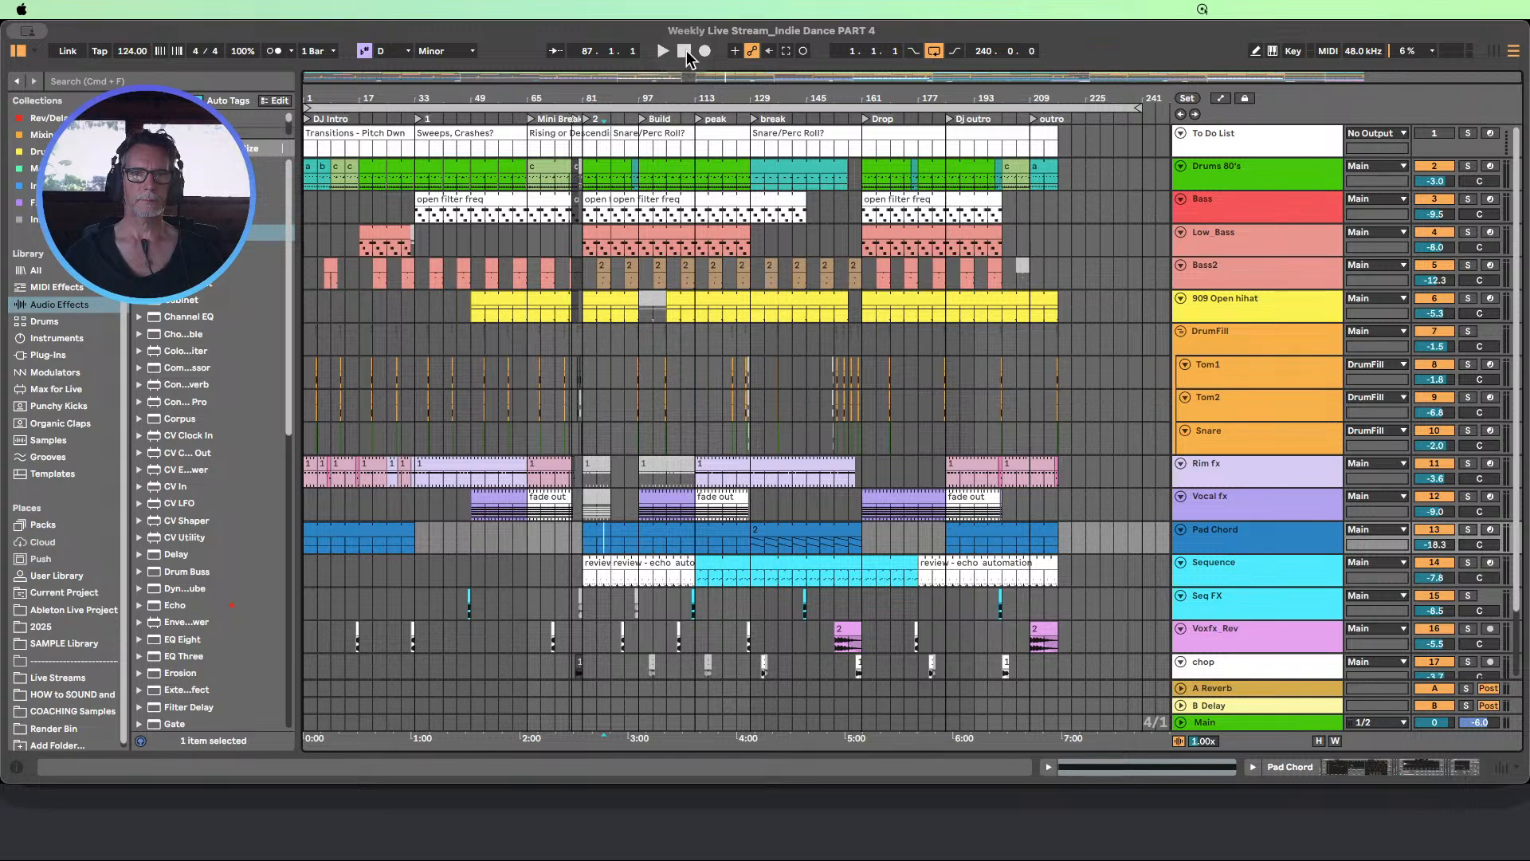
pyautogui.click(88, 10)
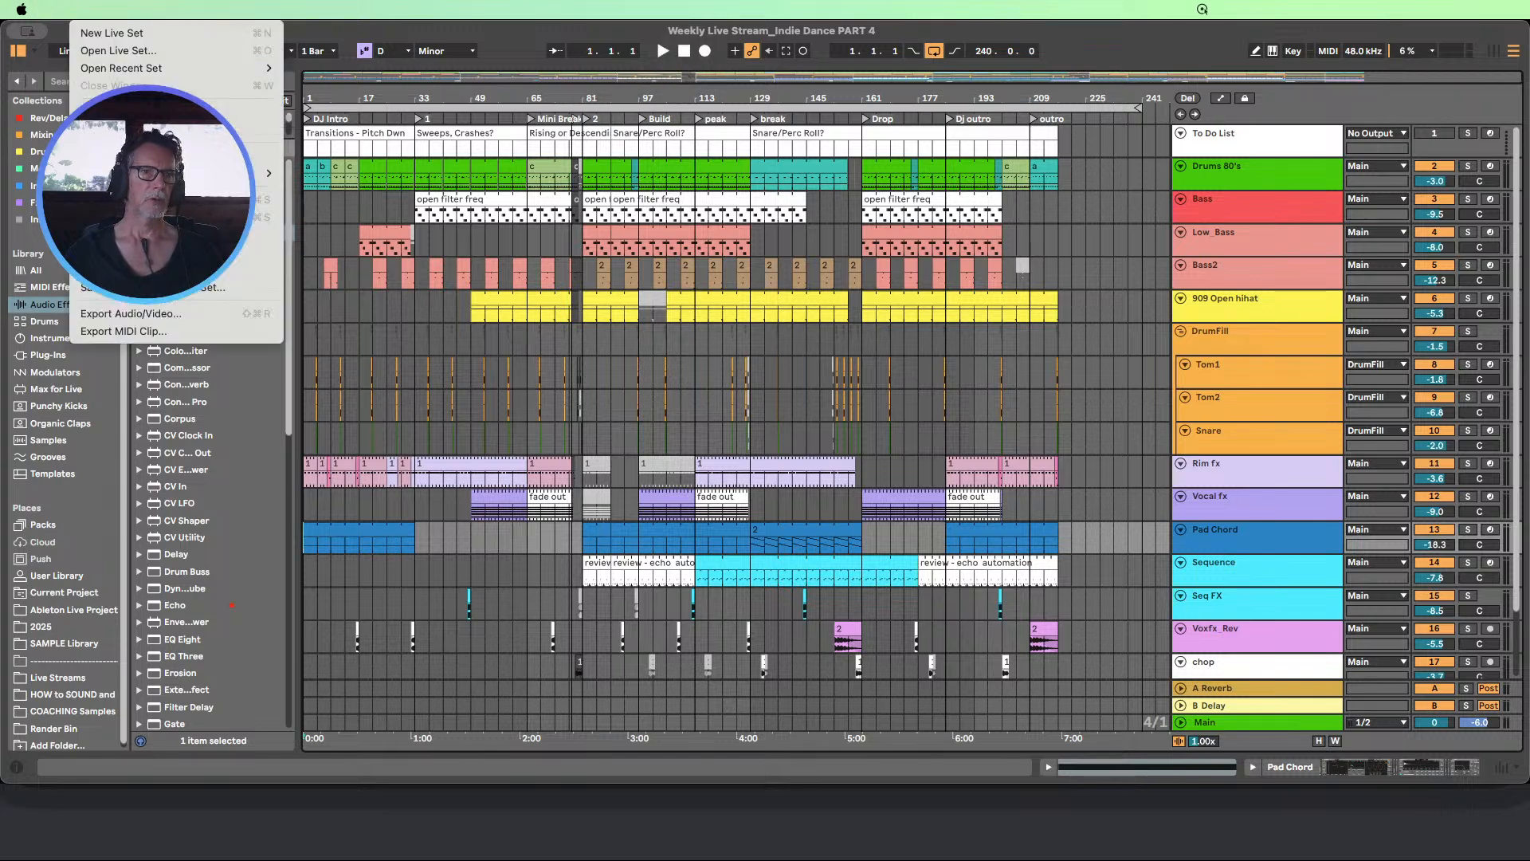
pyautogui.click(267, 216)
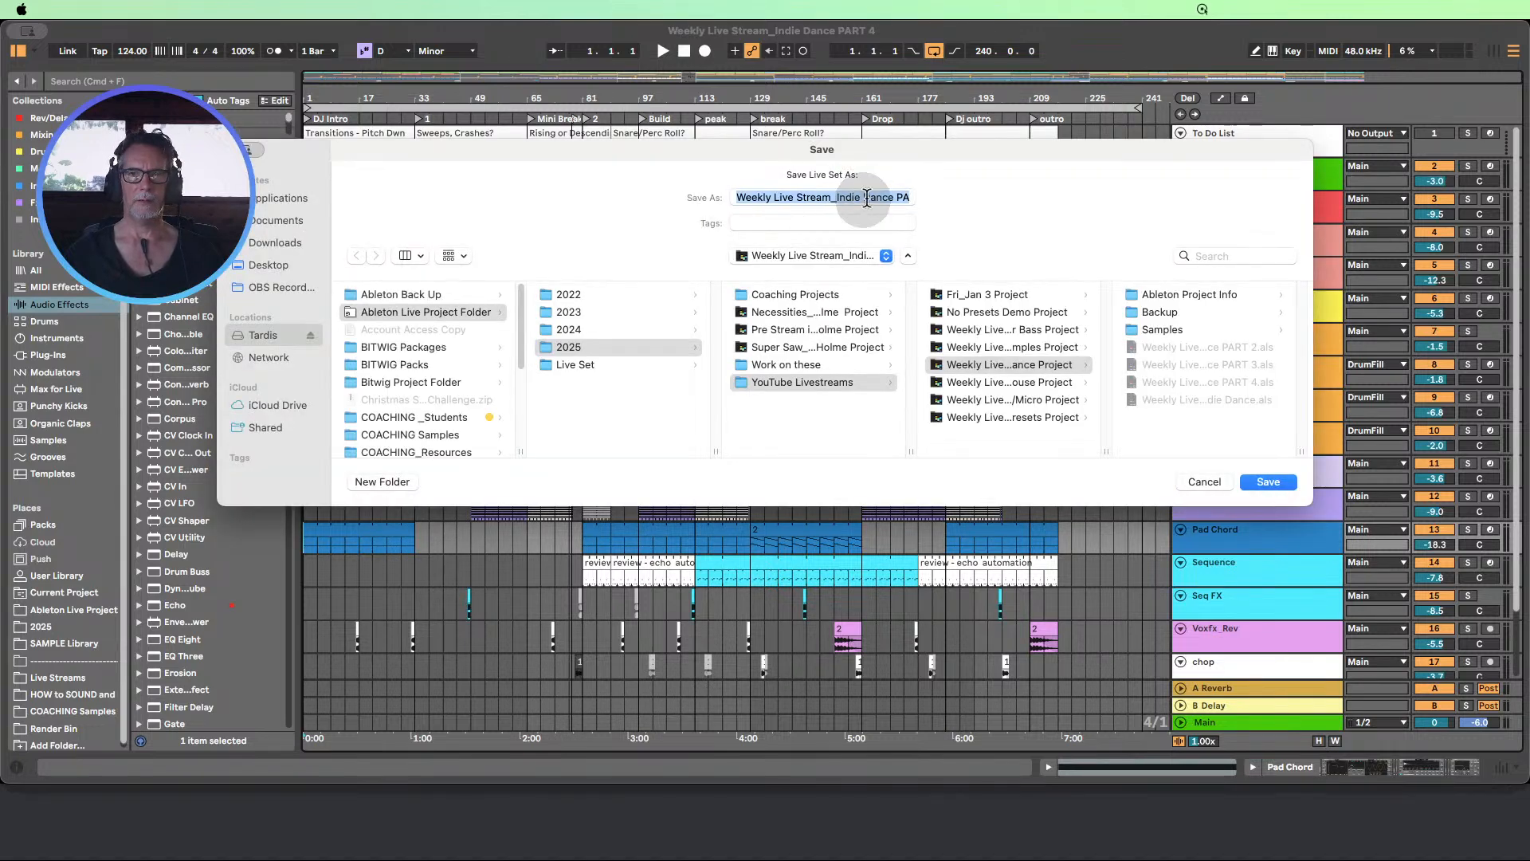
pyautogui.click(897, 196)
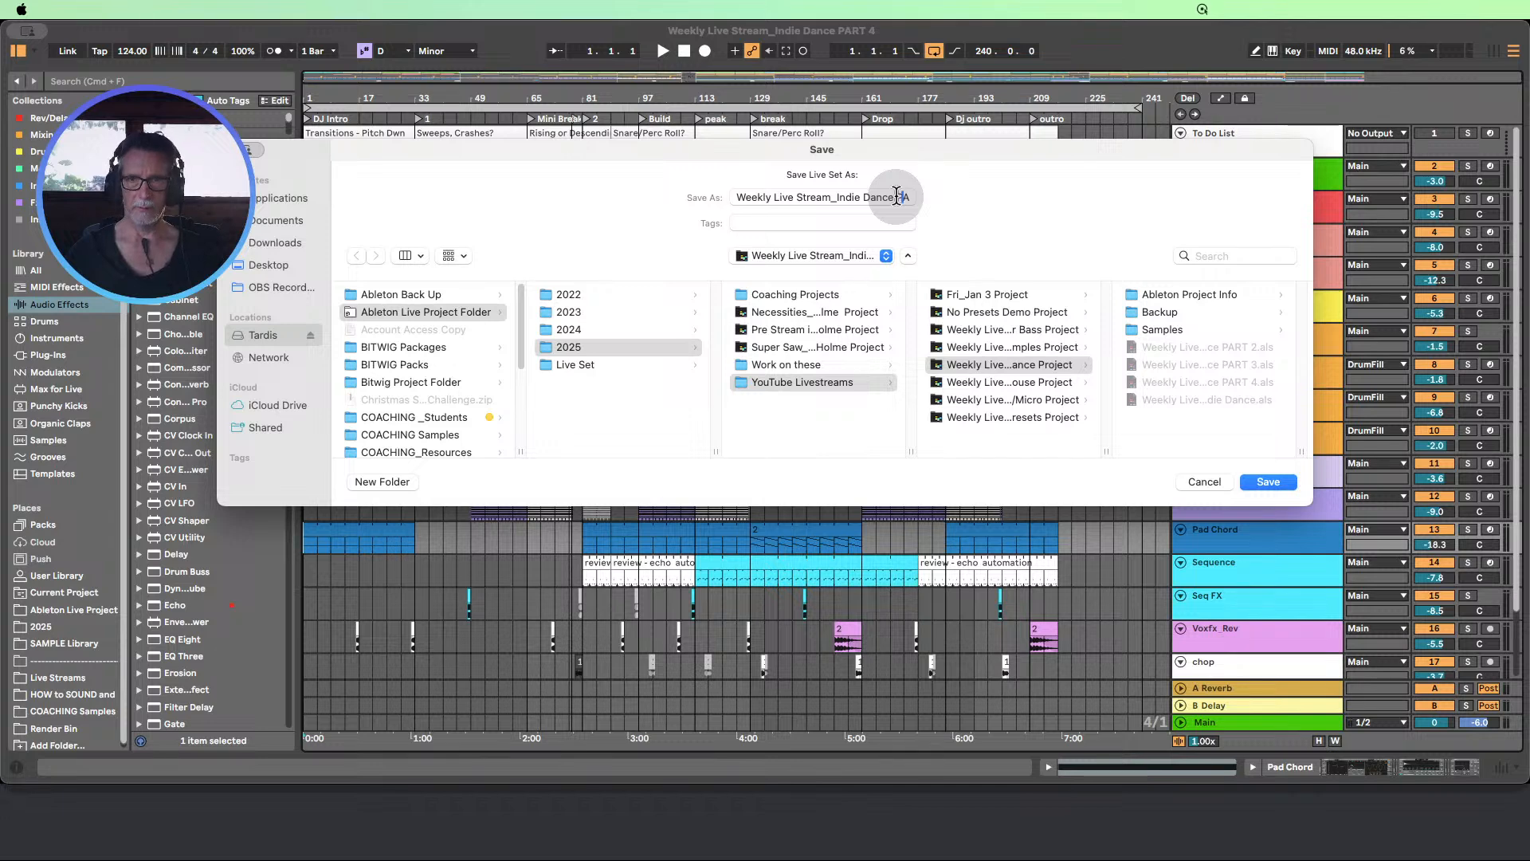
pyautogui.press('Right')
pyautogui.press('Right')
pyautogui.press('Right')
pyautogui.press('Right')
pyautogui.press('Right')
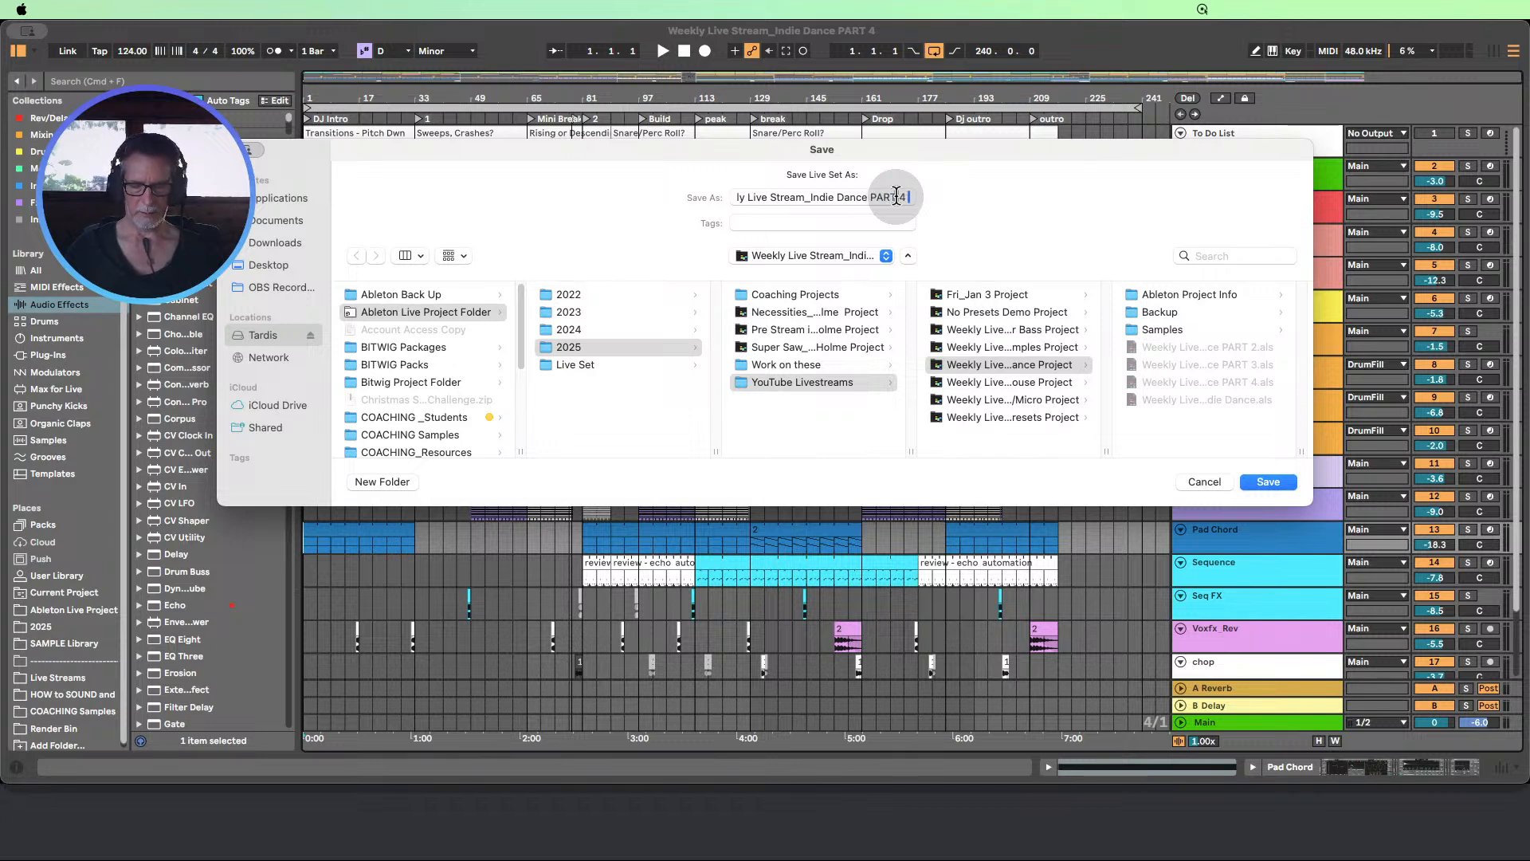
pyautogui.write('(edit)')
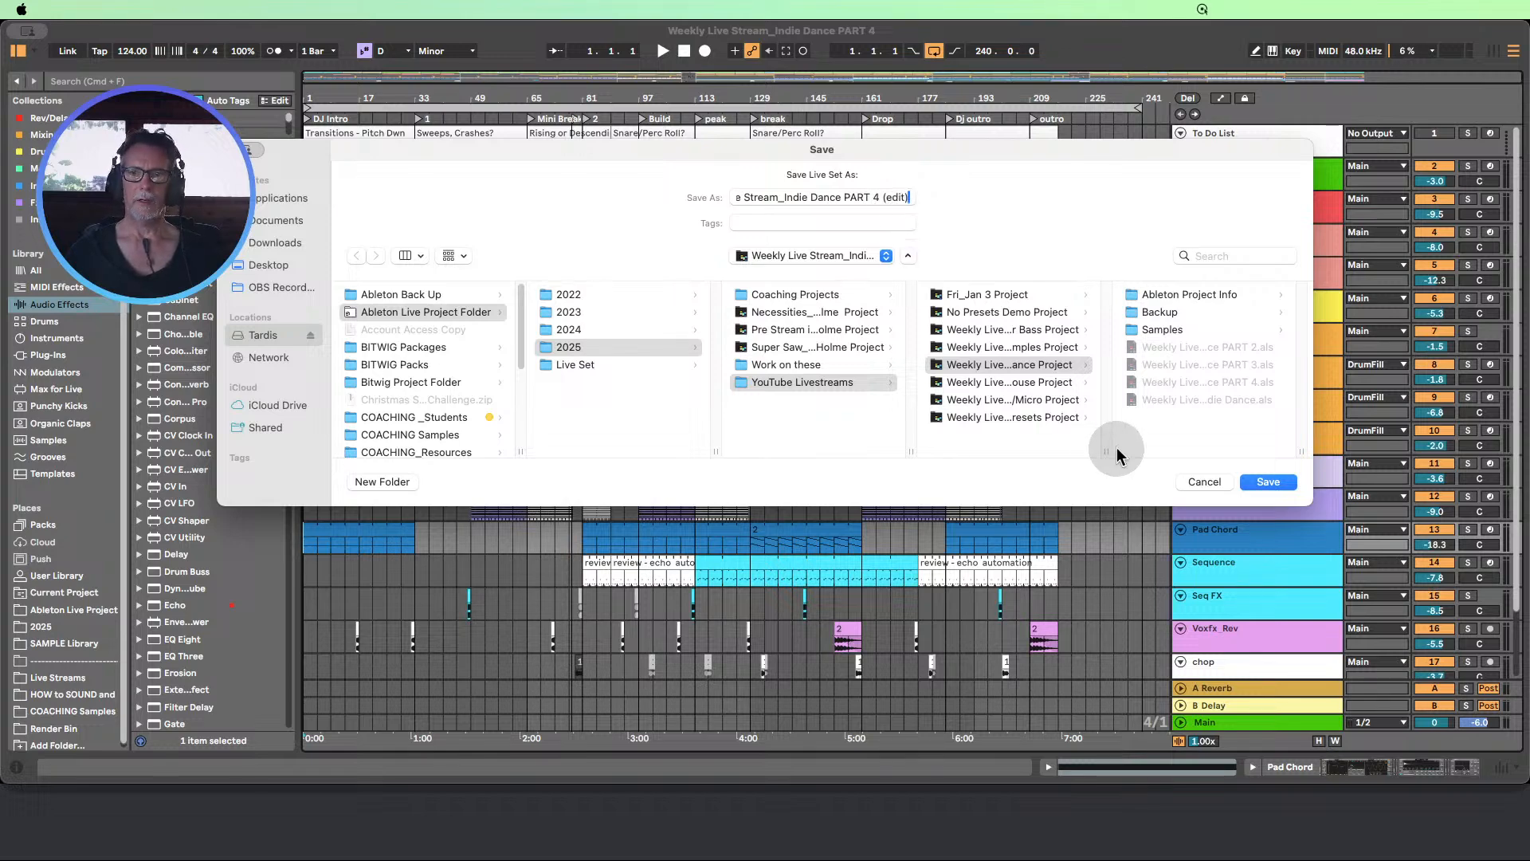
pyautogui.click(1259, 481)
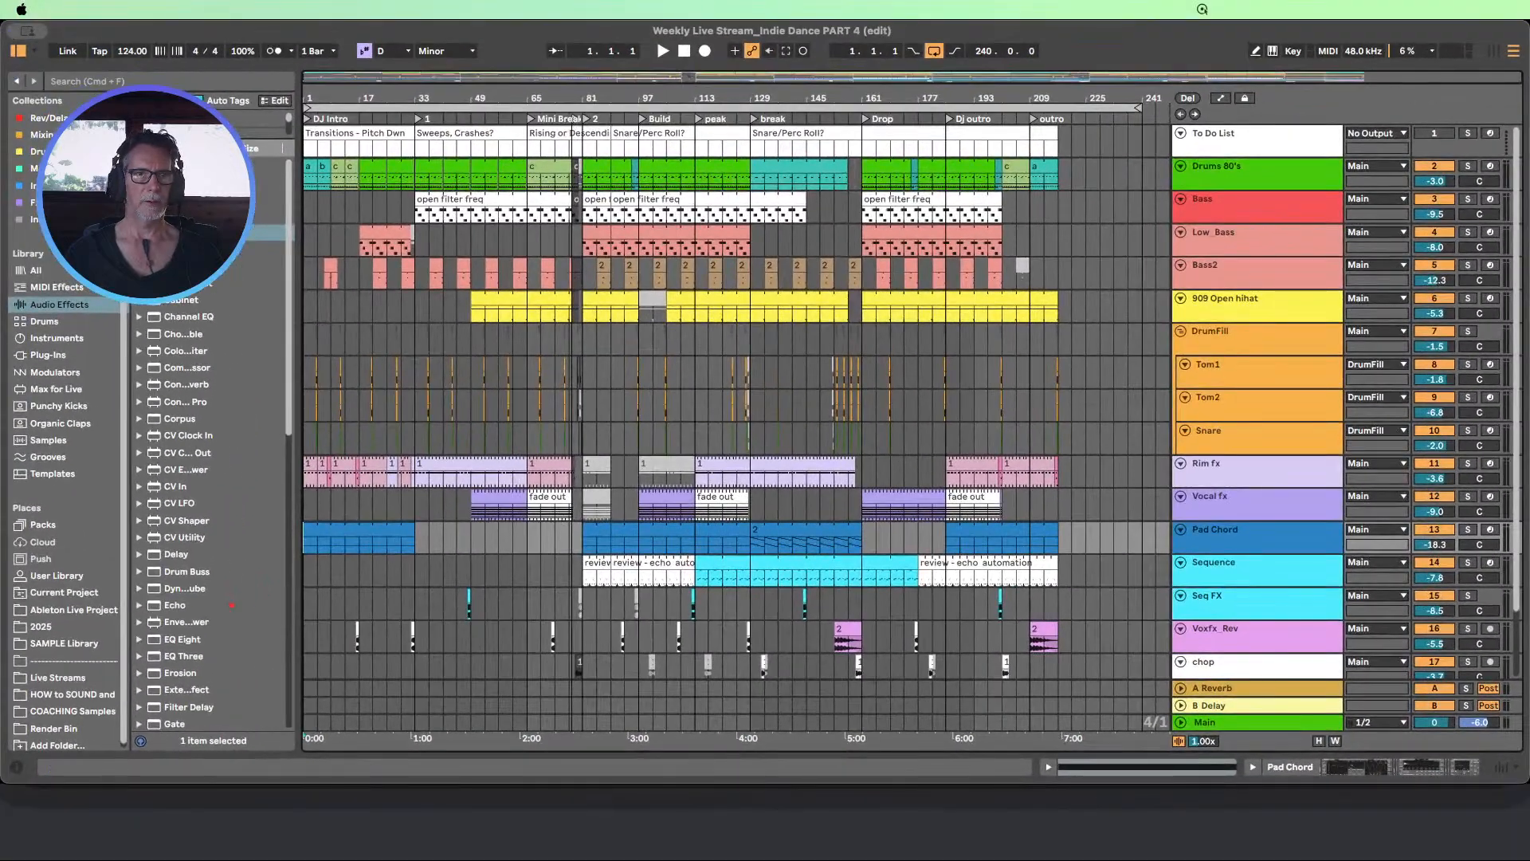
# Collect and save the set's media files from elsewhere, other projects and the User Library, leaving out Factory Packs
pyautogui.click(84, 10)
pyautogui.click(247, 250)
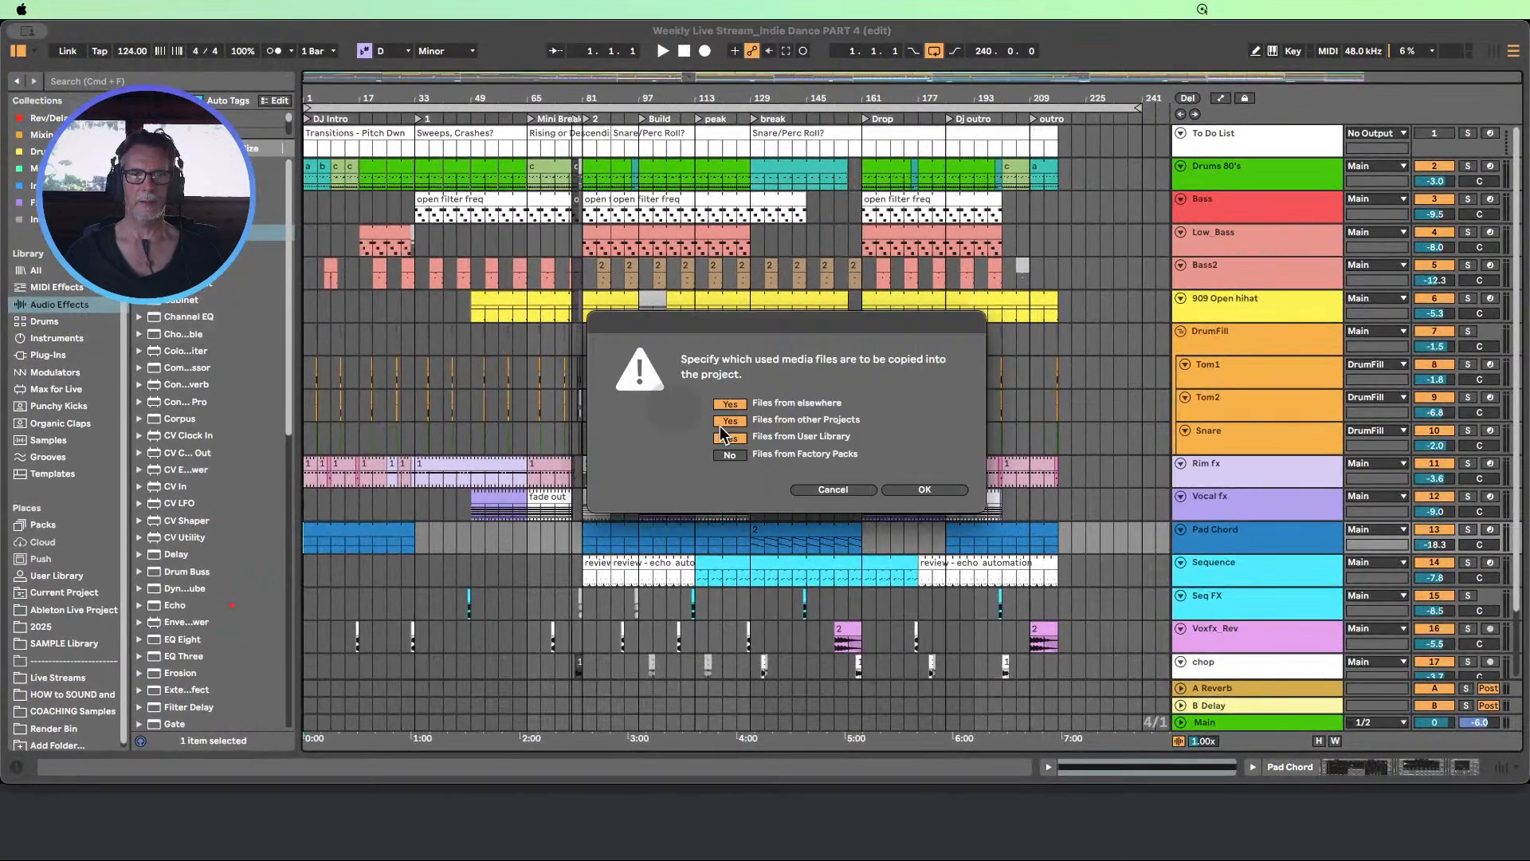
pyautogui.click(909, 490)
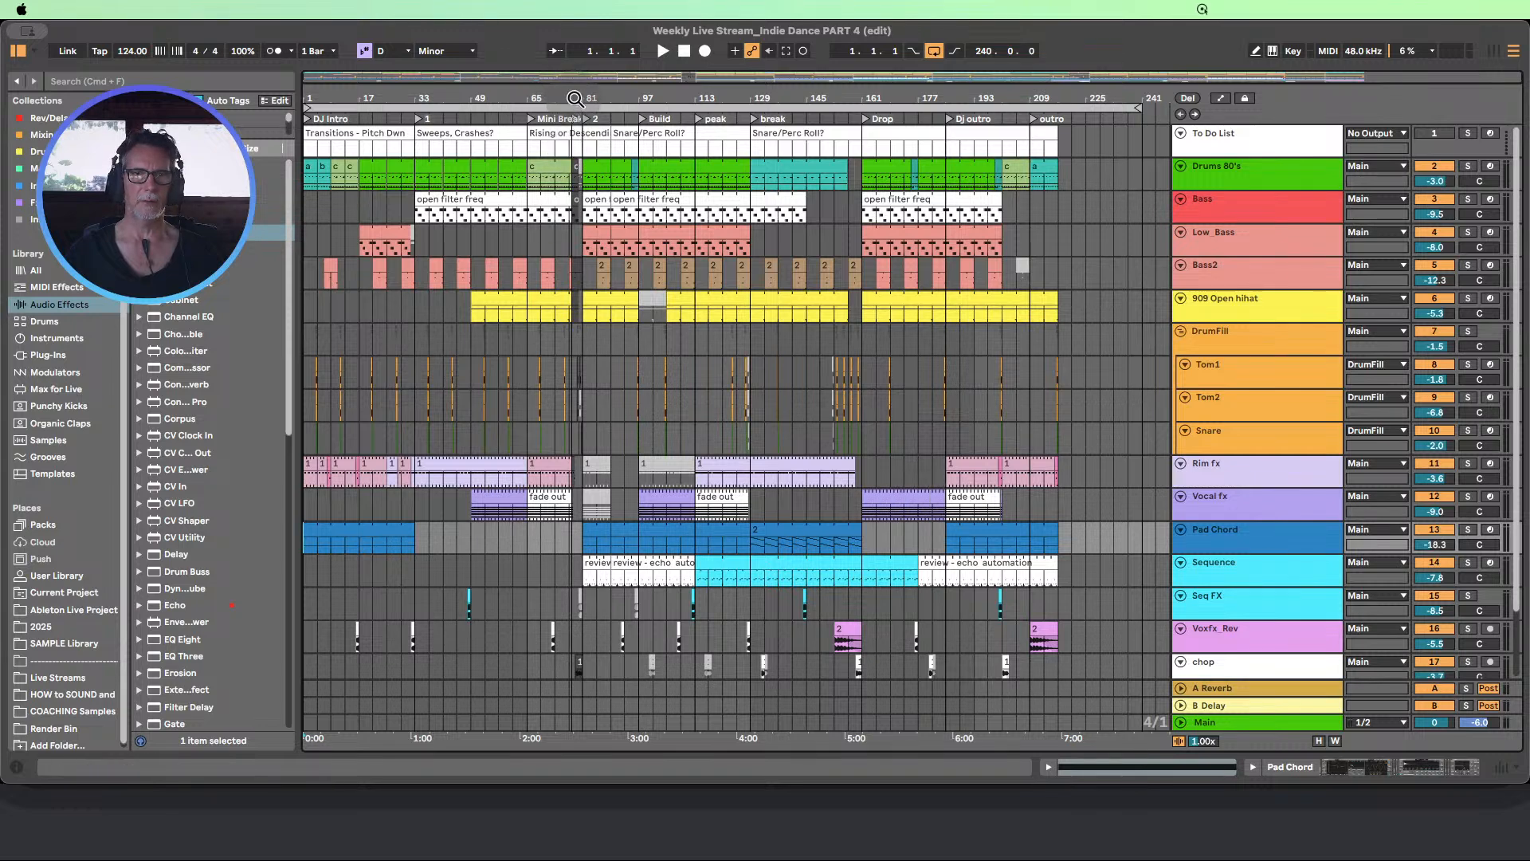
# Set the loop to bars 75 to 81 and play through the transition into section 2
pyautogui.moveTo(575, 98)
pyautogui.mouseDown()
pyautogui.moveTo(571, 157)
pyautogui.moveTo(566, 97)
pyautogui.mouseUp()
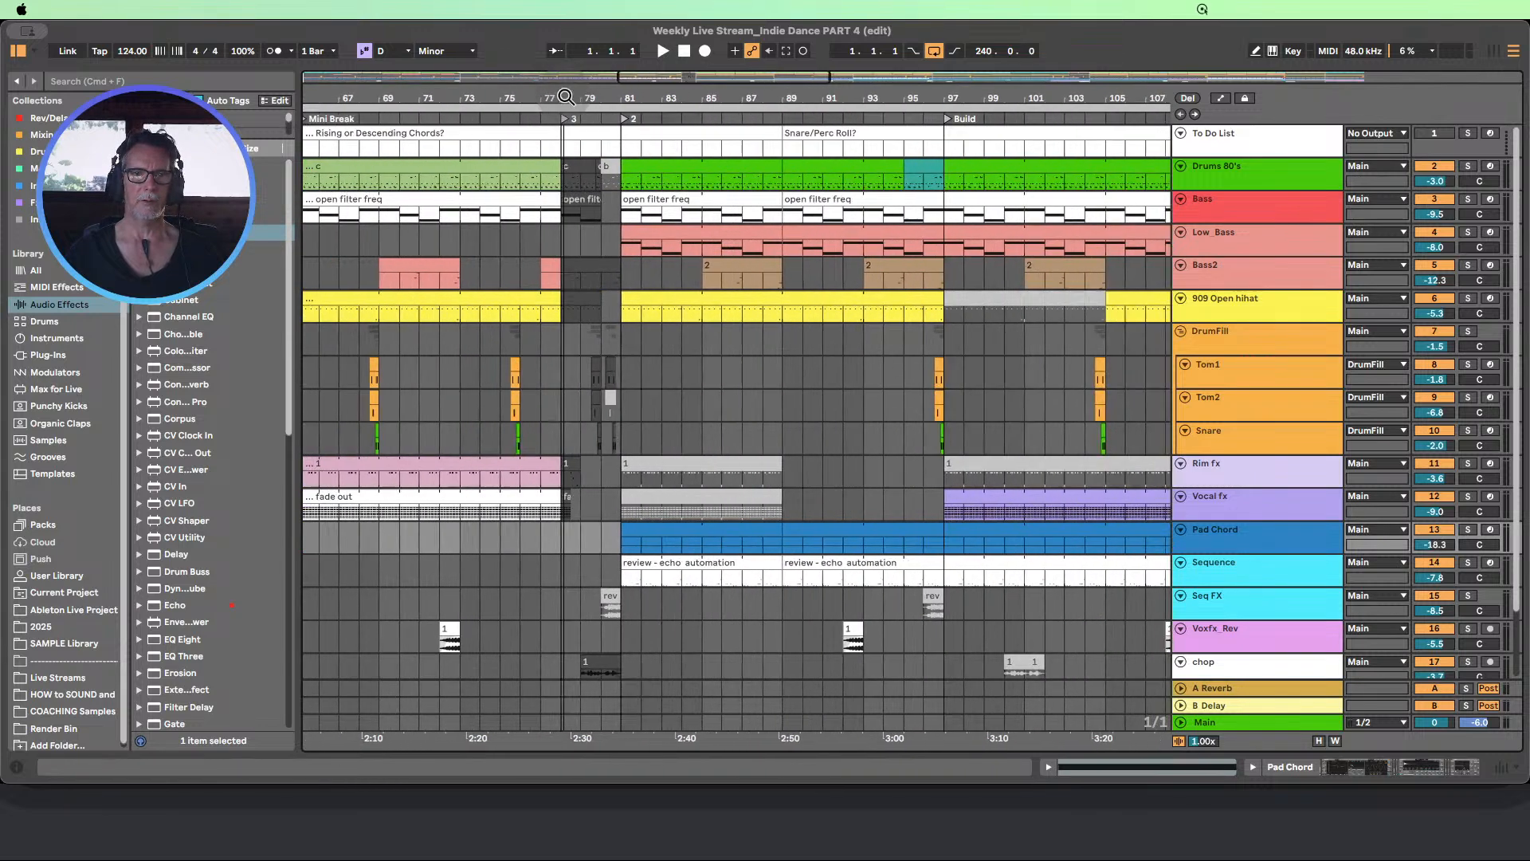
pyautogui.moveTo(485, 372); pyautogui.dragTo(619, 368)
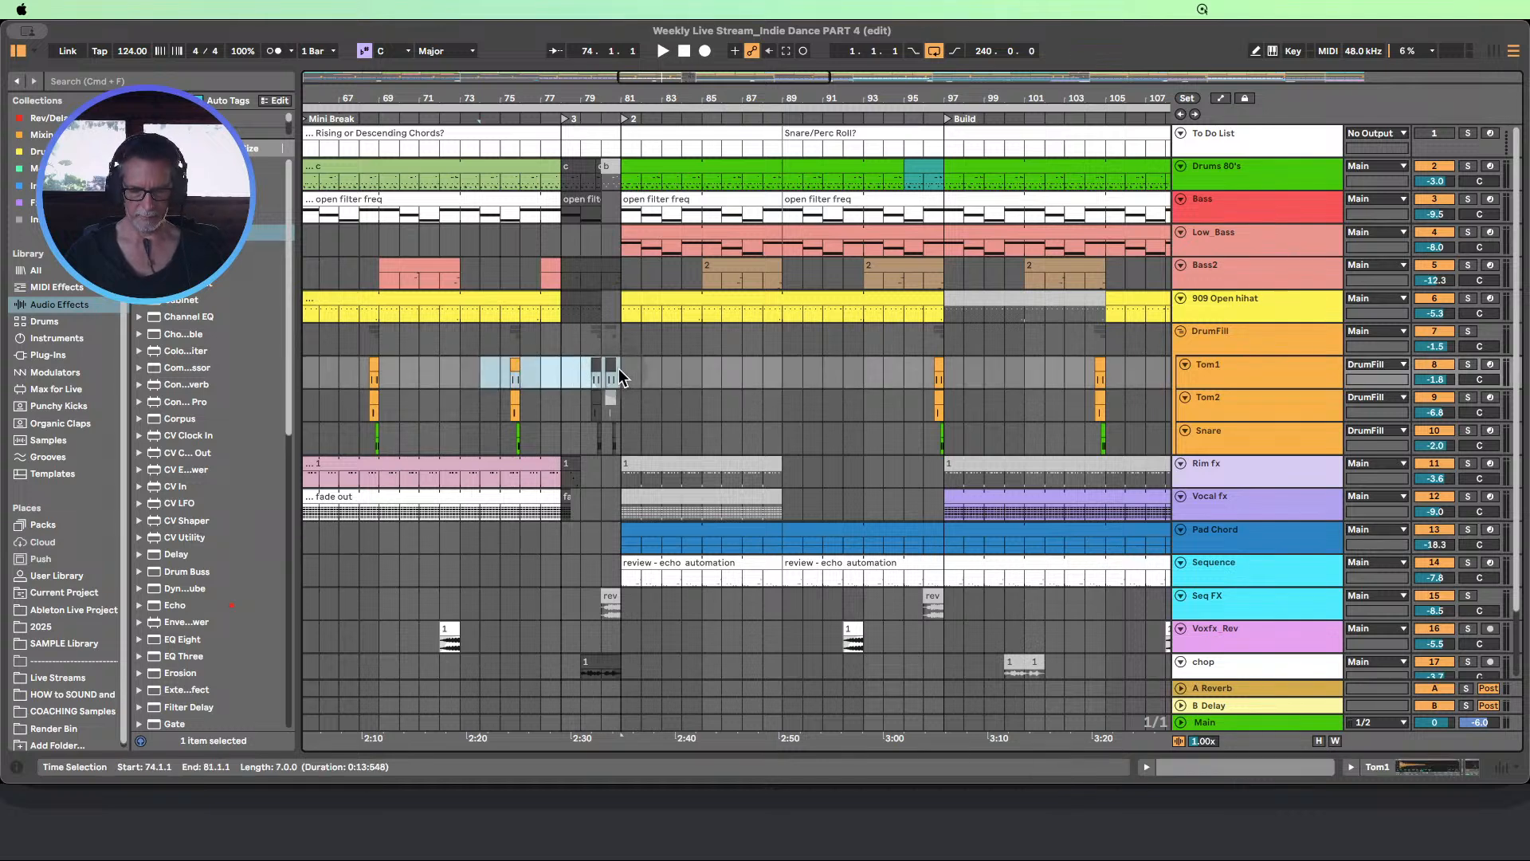
pyautogui.press('super+l')
pyautogui.click(473, 110)
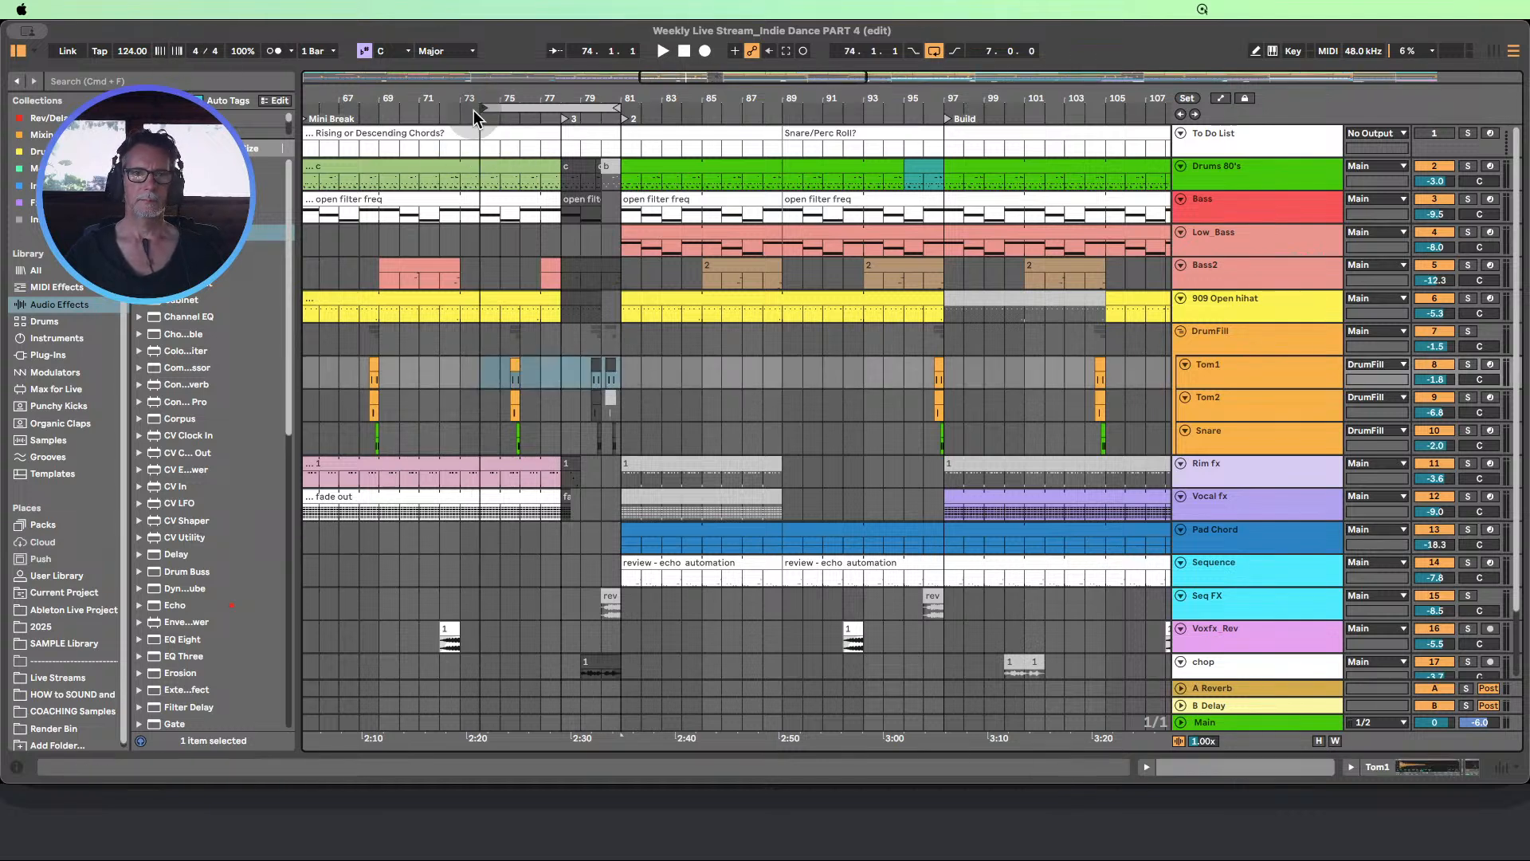
pyautogui.moveTo(480, 108); pyautogui.dragTo(502, 106)
pyautogui.scroll(-2, 564, 190)
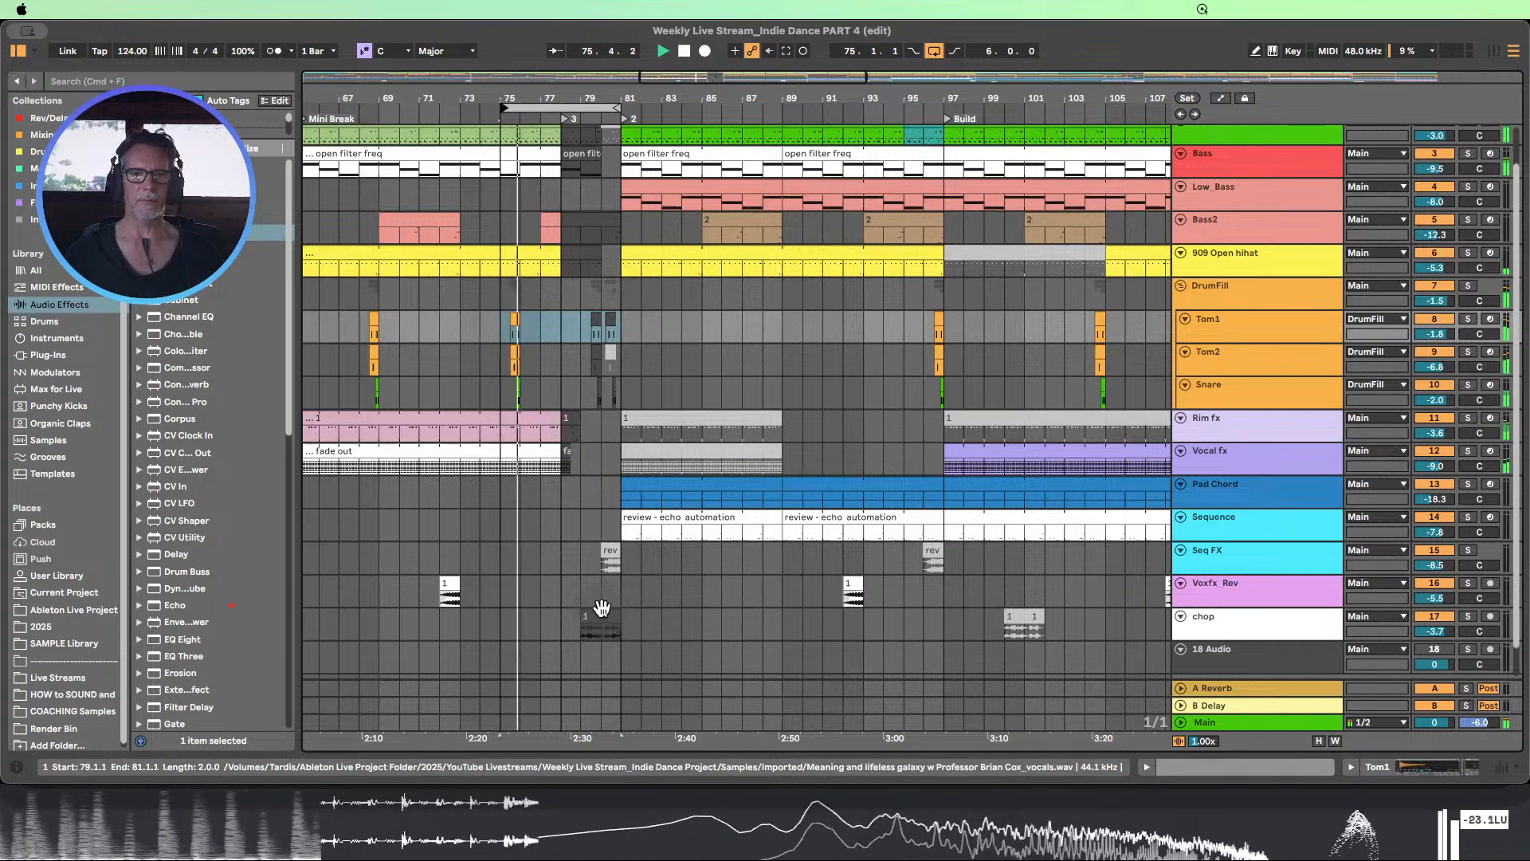
pyautogui.scroll(2, 634, 390)
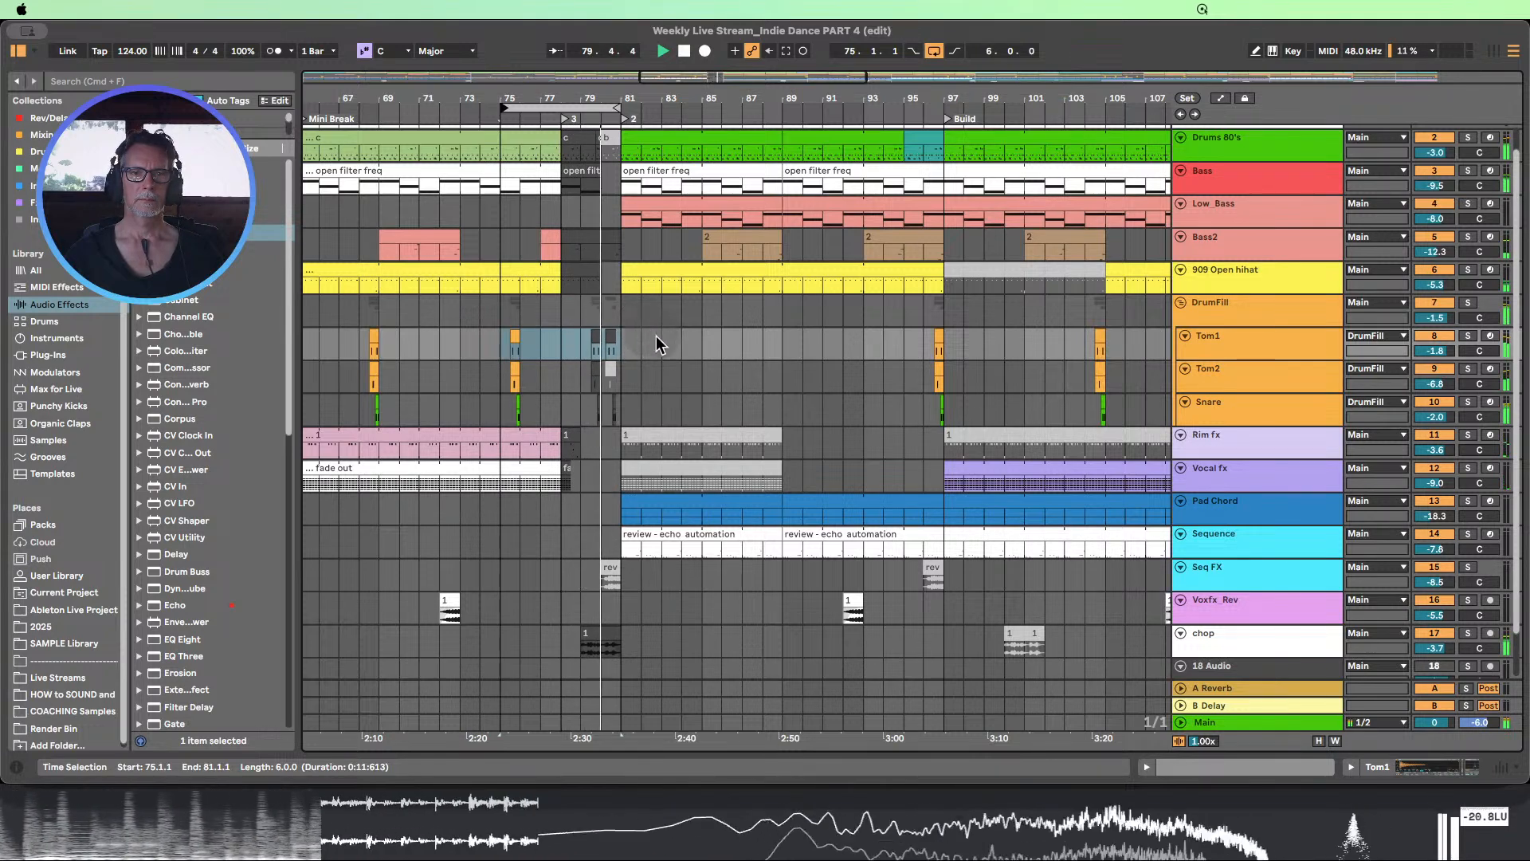
# Enlarge the 909 Open hihat track, show the automation lanes, and enlarge its Filter Freq lane around bars 78 to 80
pyautogui.moveTo(586, 99); pyautogui.dragTo(601, 159)
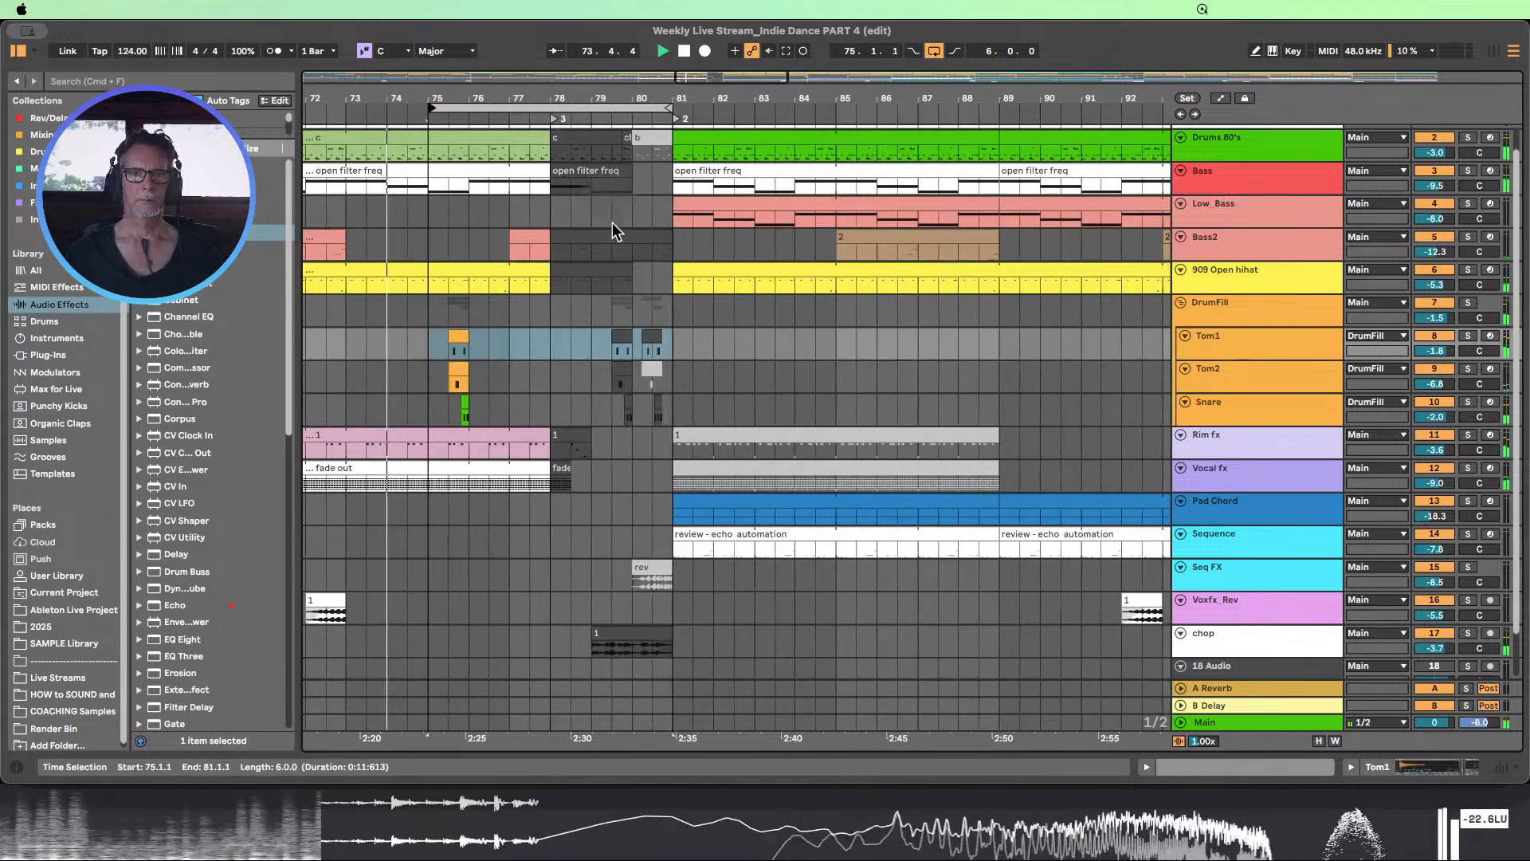
pyautogui.click(615, 274)
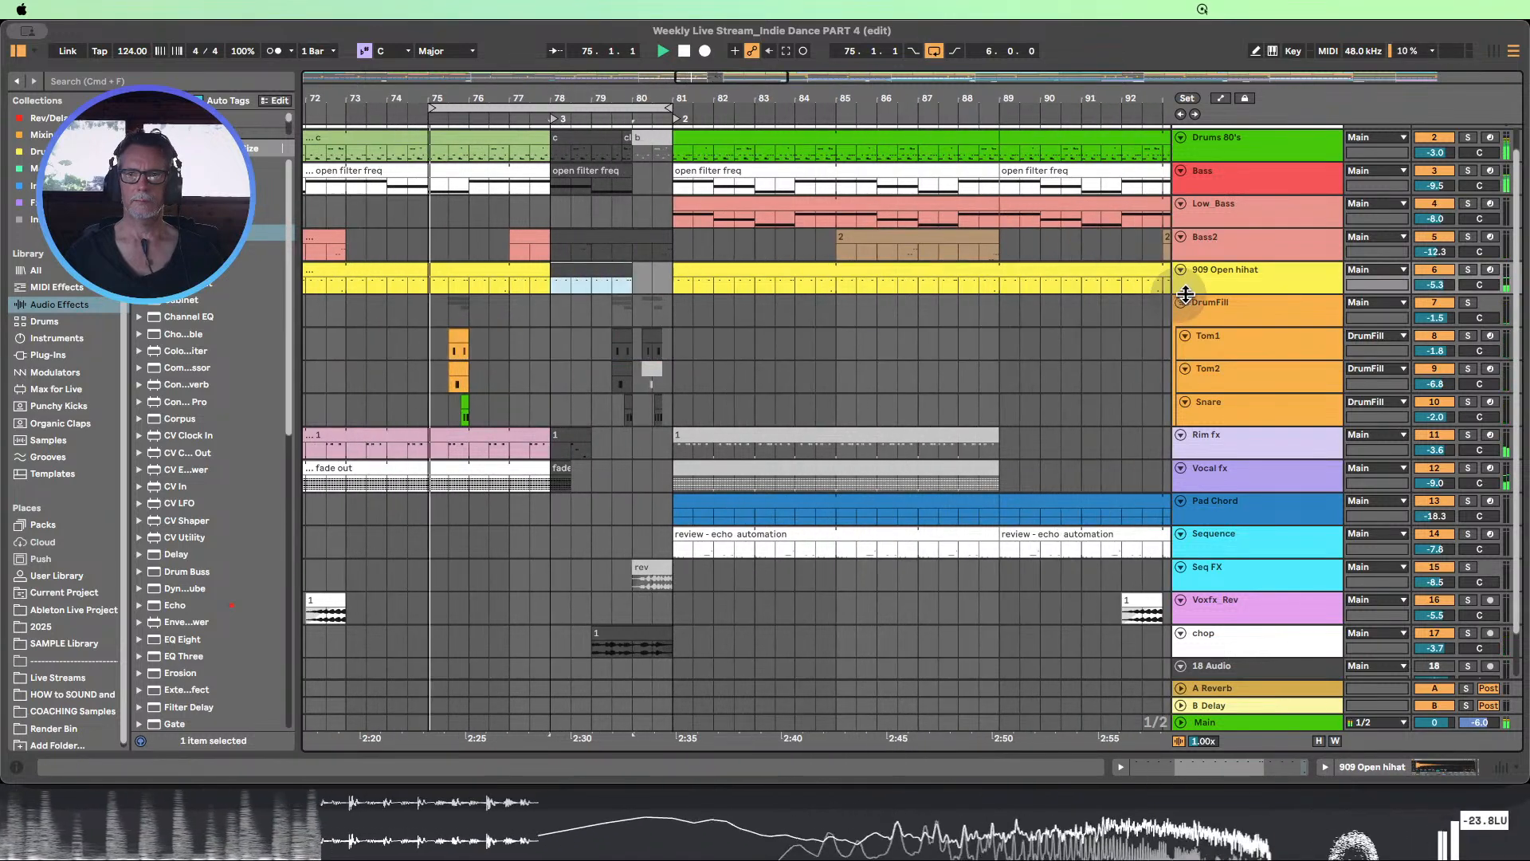
pyautogui.moveTo(1209, 294); pyautogui.dragTo(1208, 378)
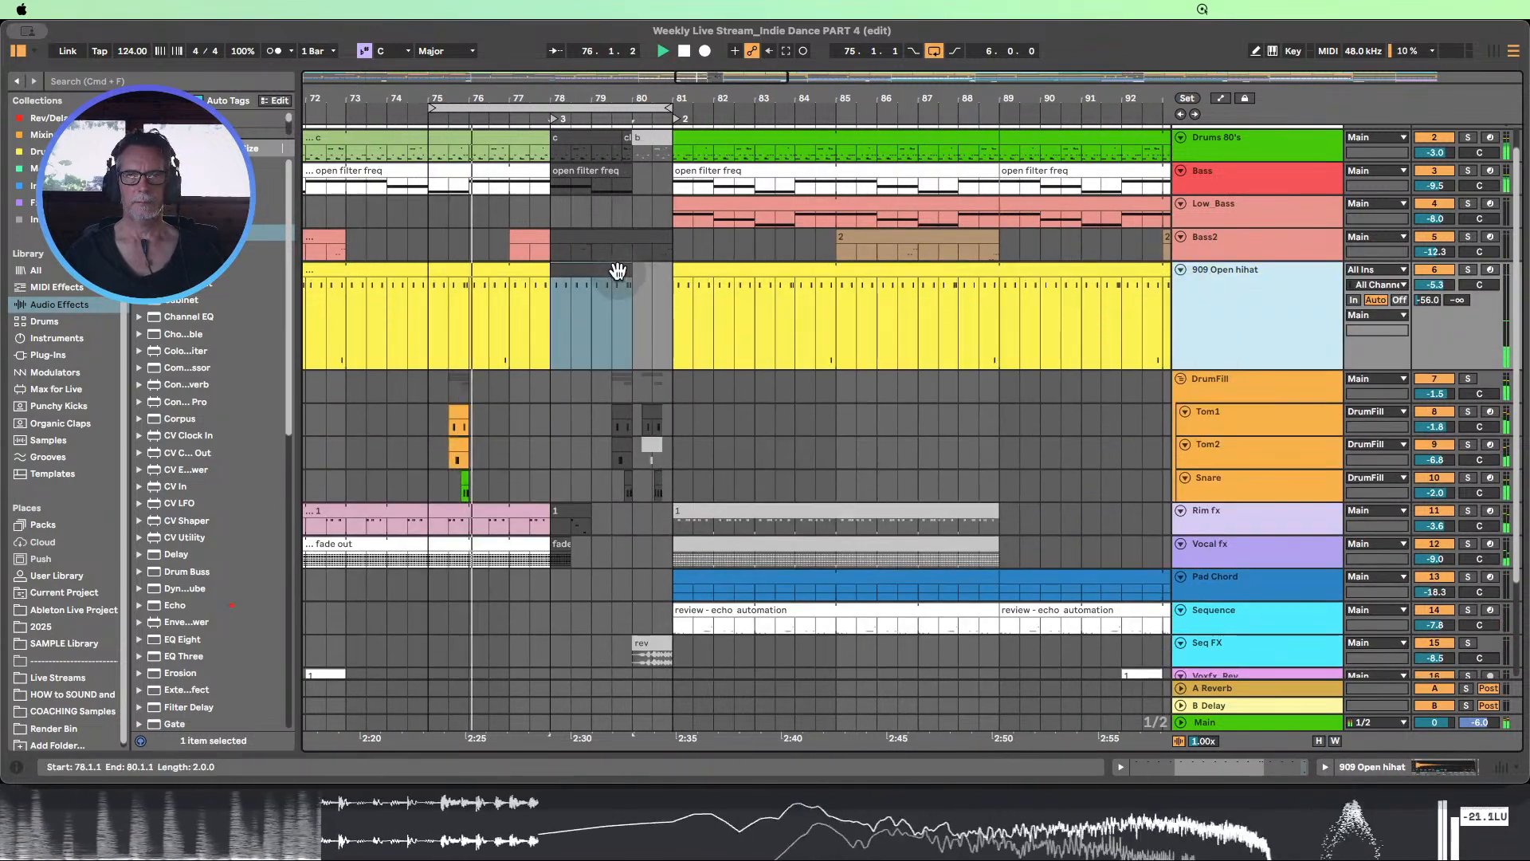
pyautogui.click(616, 271)
pyautogui.click(741, 263)
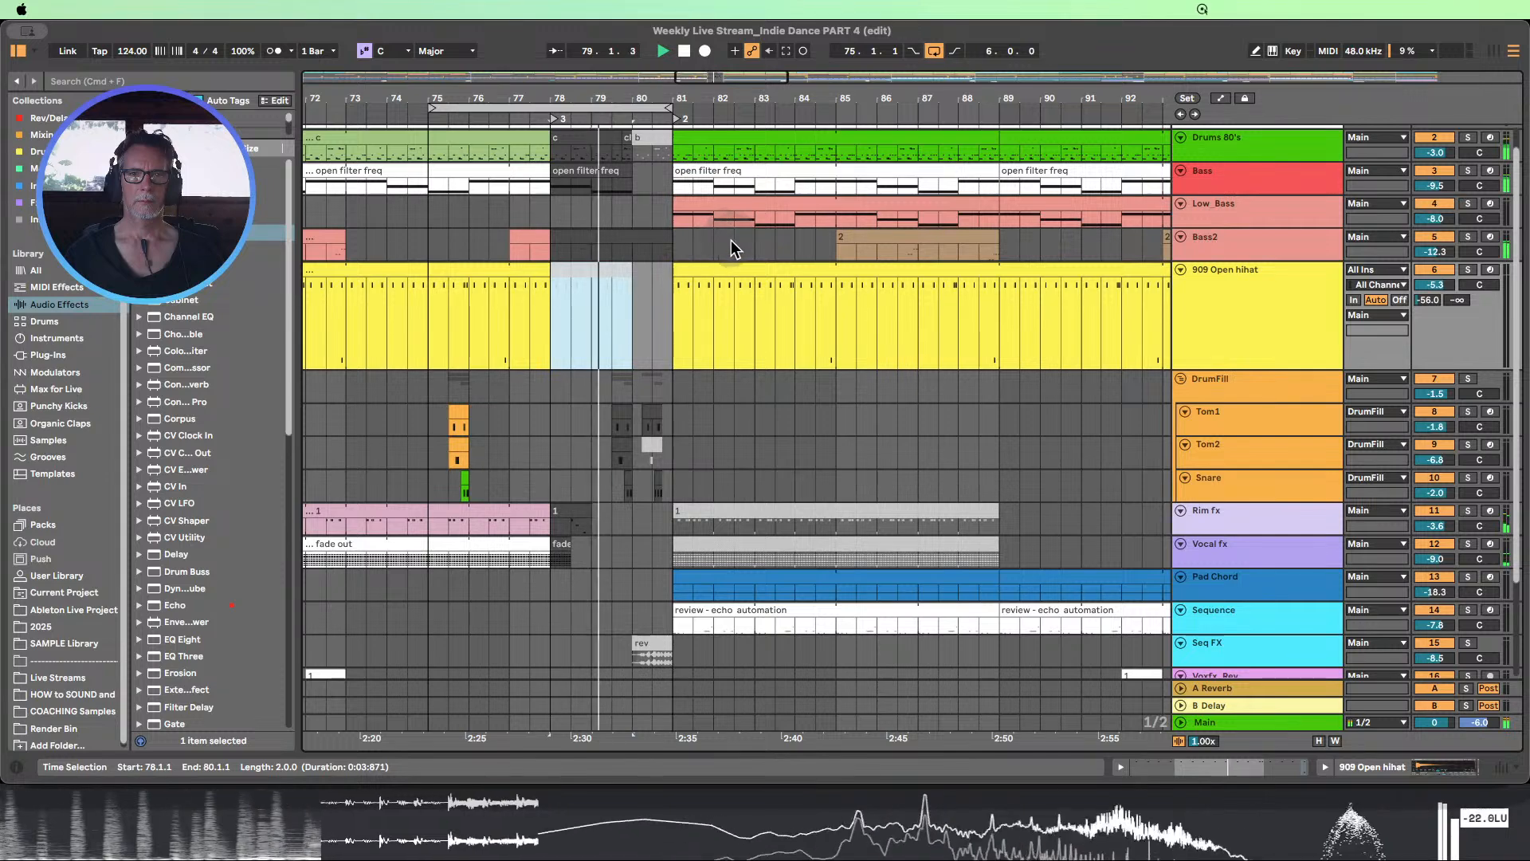
pyautogui.click(1219, 98)
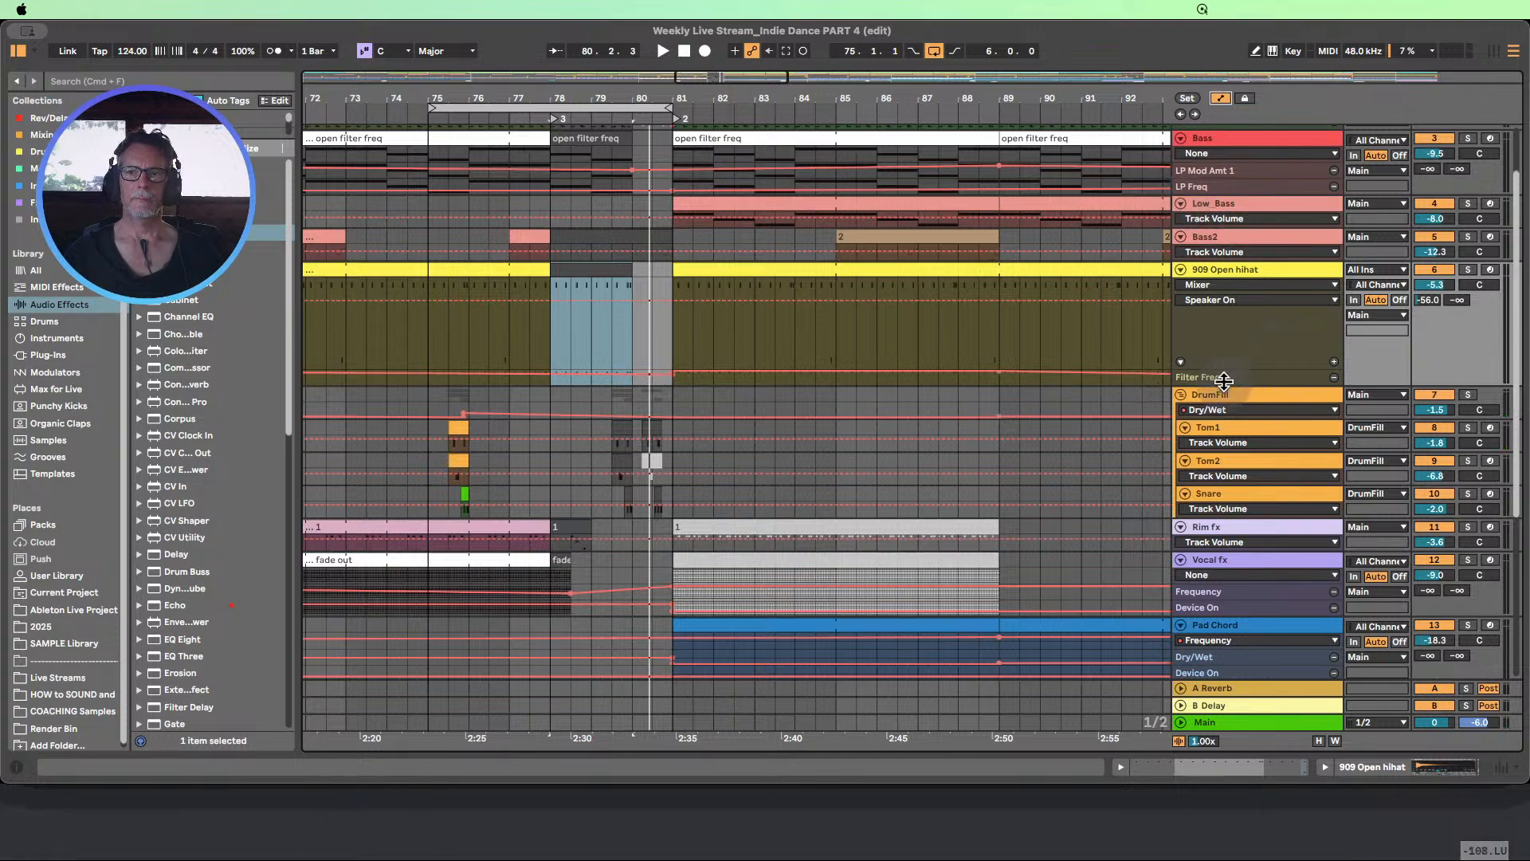
pyautogui.moveTo(1225, 380); pyautogui.dragTo(1225, 426)
# Play from just before bar 75 and compare the mix with the 909 Open hihat muted and unmuted
pyautogui.moveTo(530, 96); pyautogui.dragTo(529, 72)
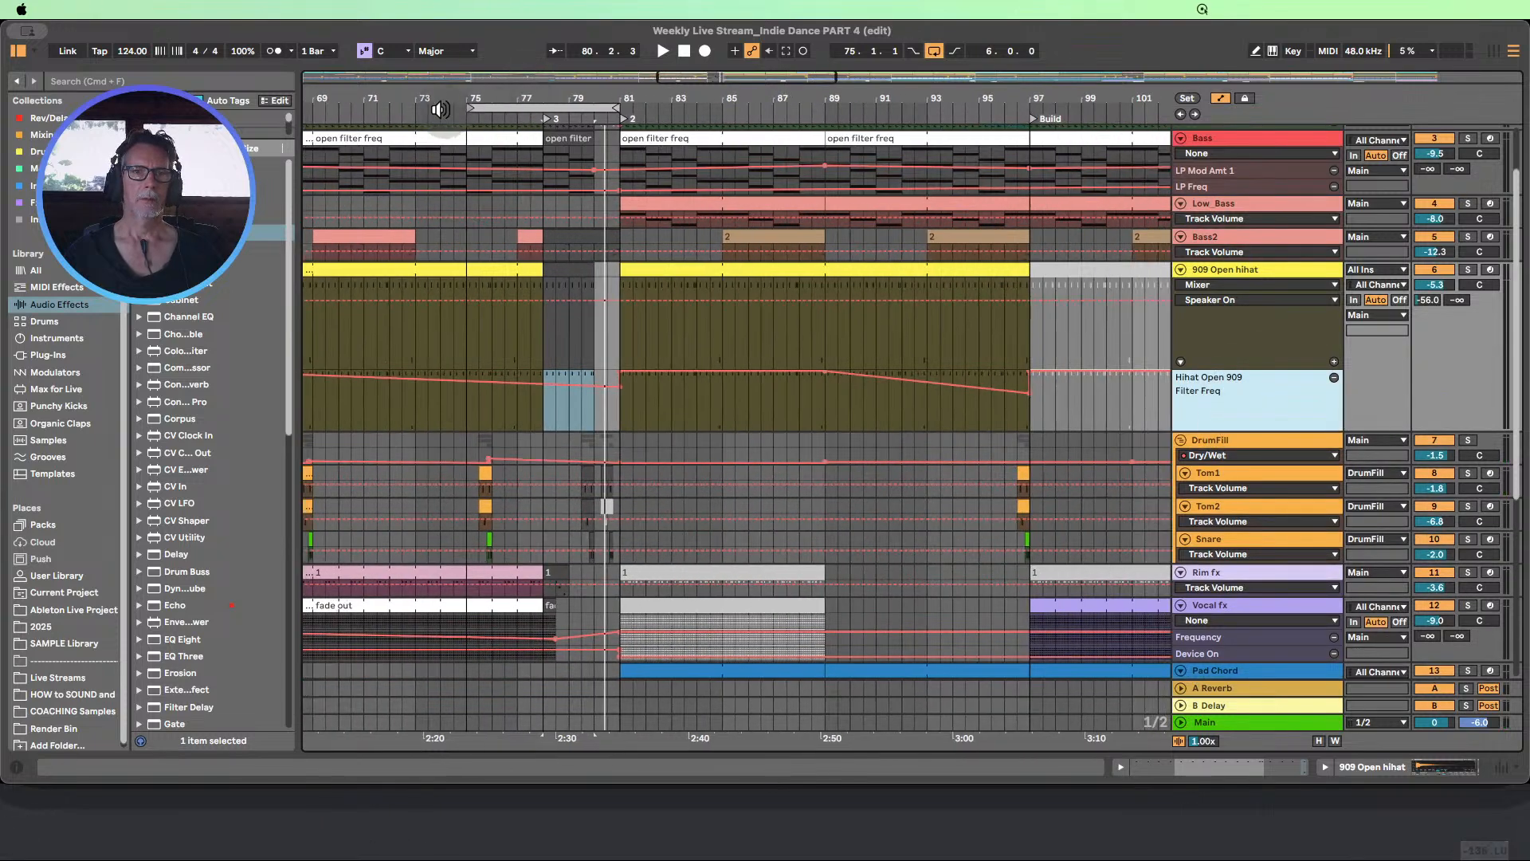
pyautogui.click(458, 114)
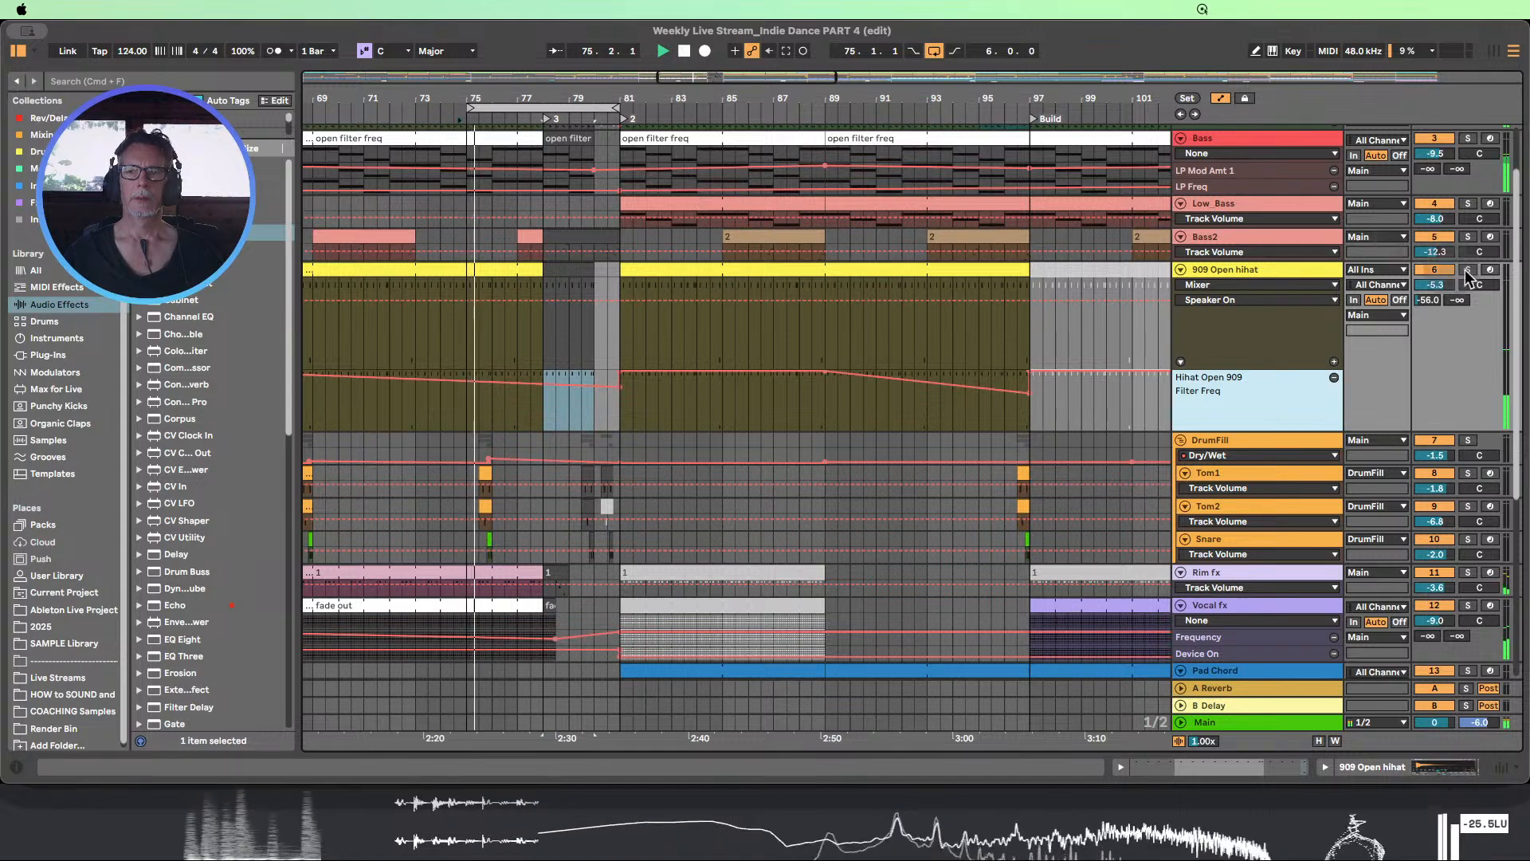
pyautogui.click(1447, 271)
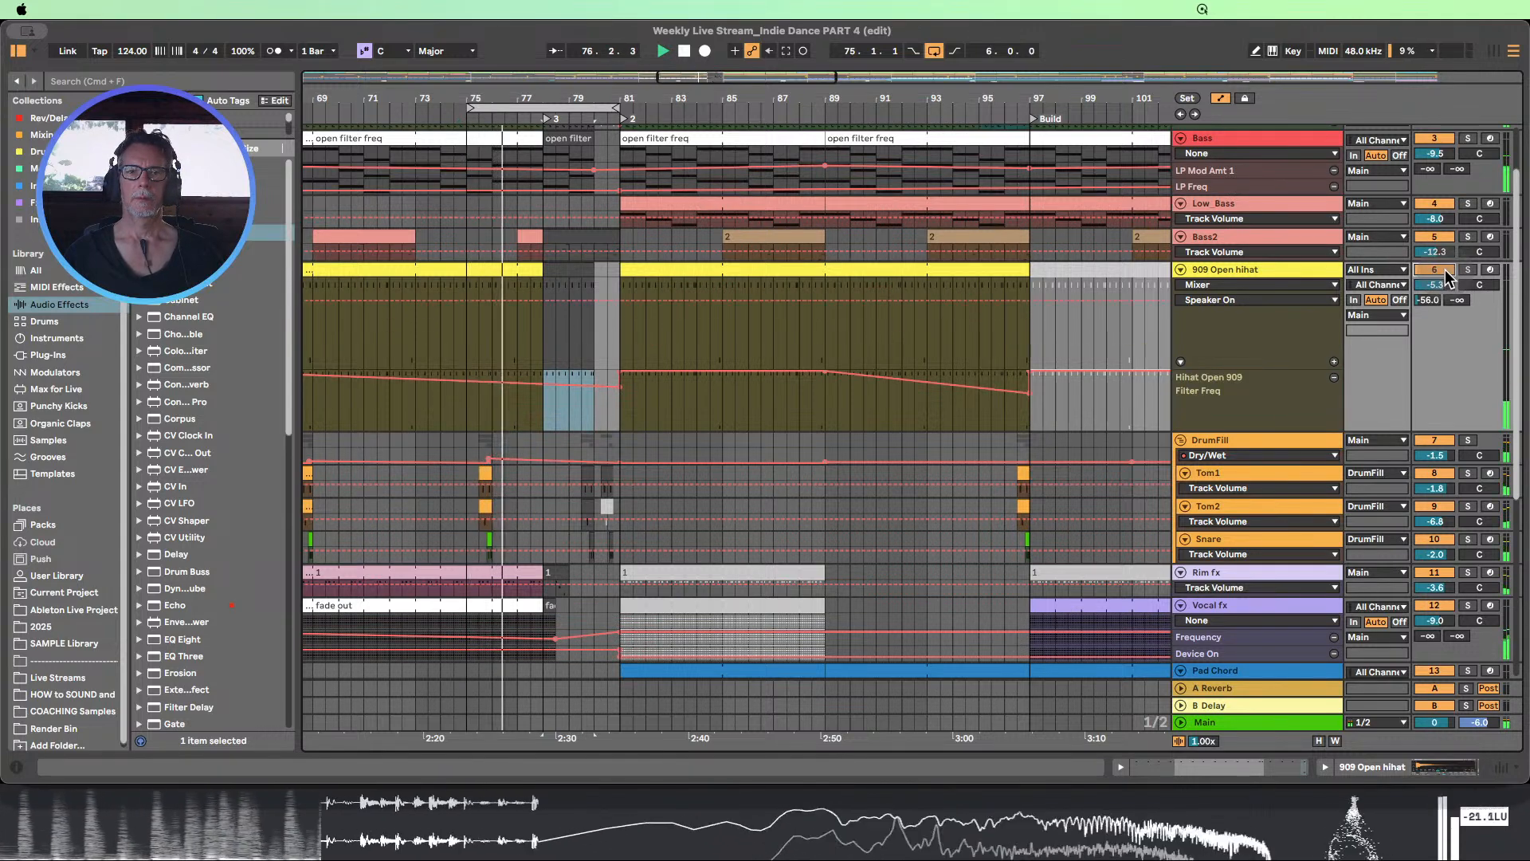
pyautogui.click(1446, 272)
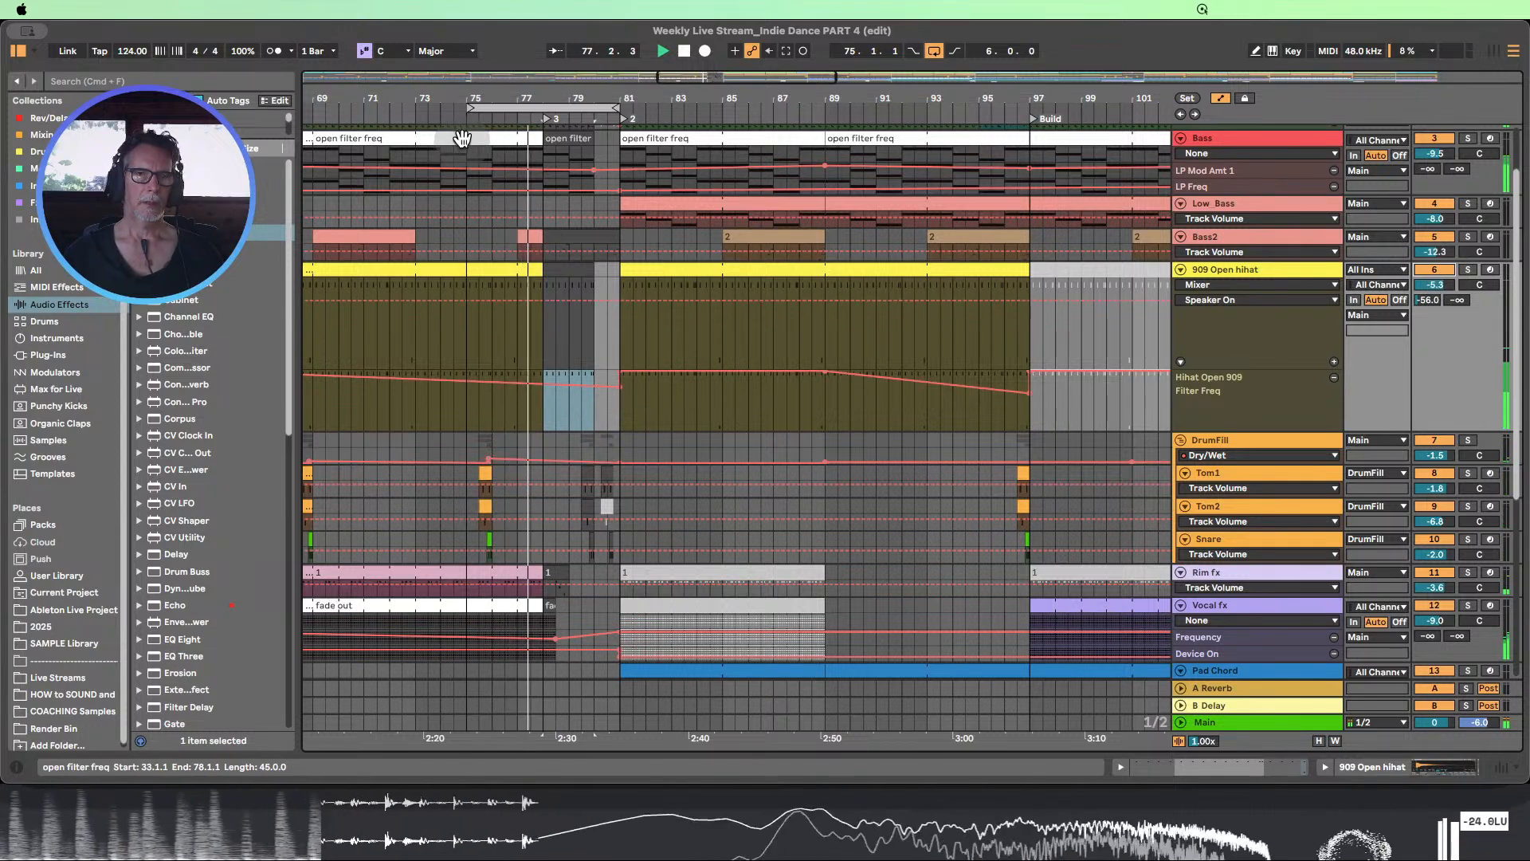
pyautogui.click(451, 120)
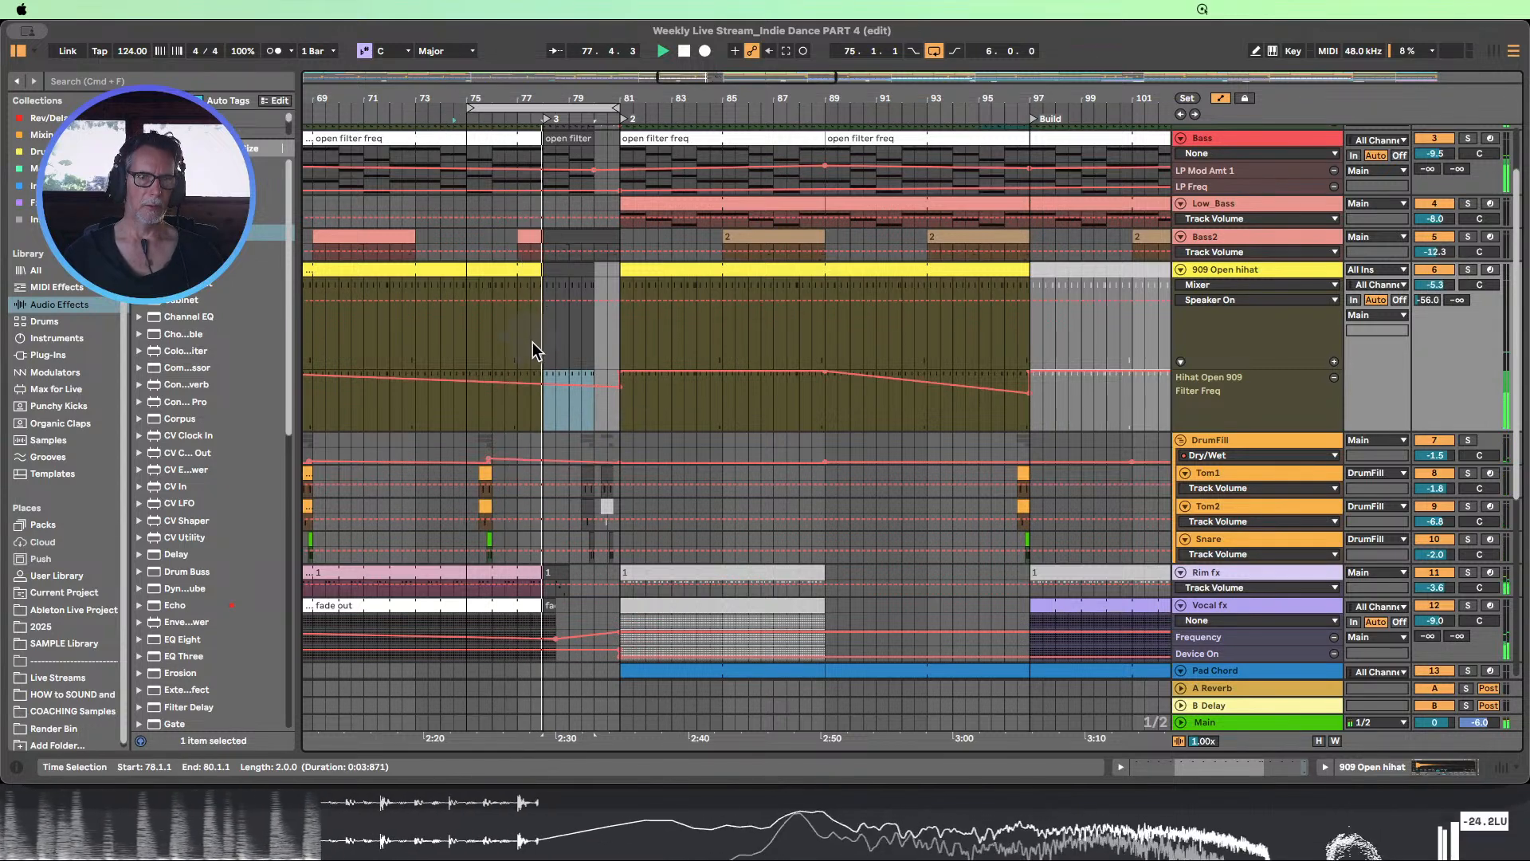
# Add a hihat Filter Freq breakpoint at bar 75, lower the one at bar 81, and loop bars 69 to 81 to hear it
pyautogui.click(467, 379)
pyautogui.moveTo(620, 387); pyautogui.dragTo(621, 419)
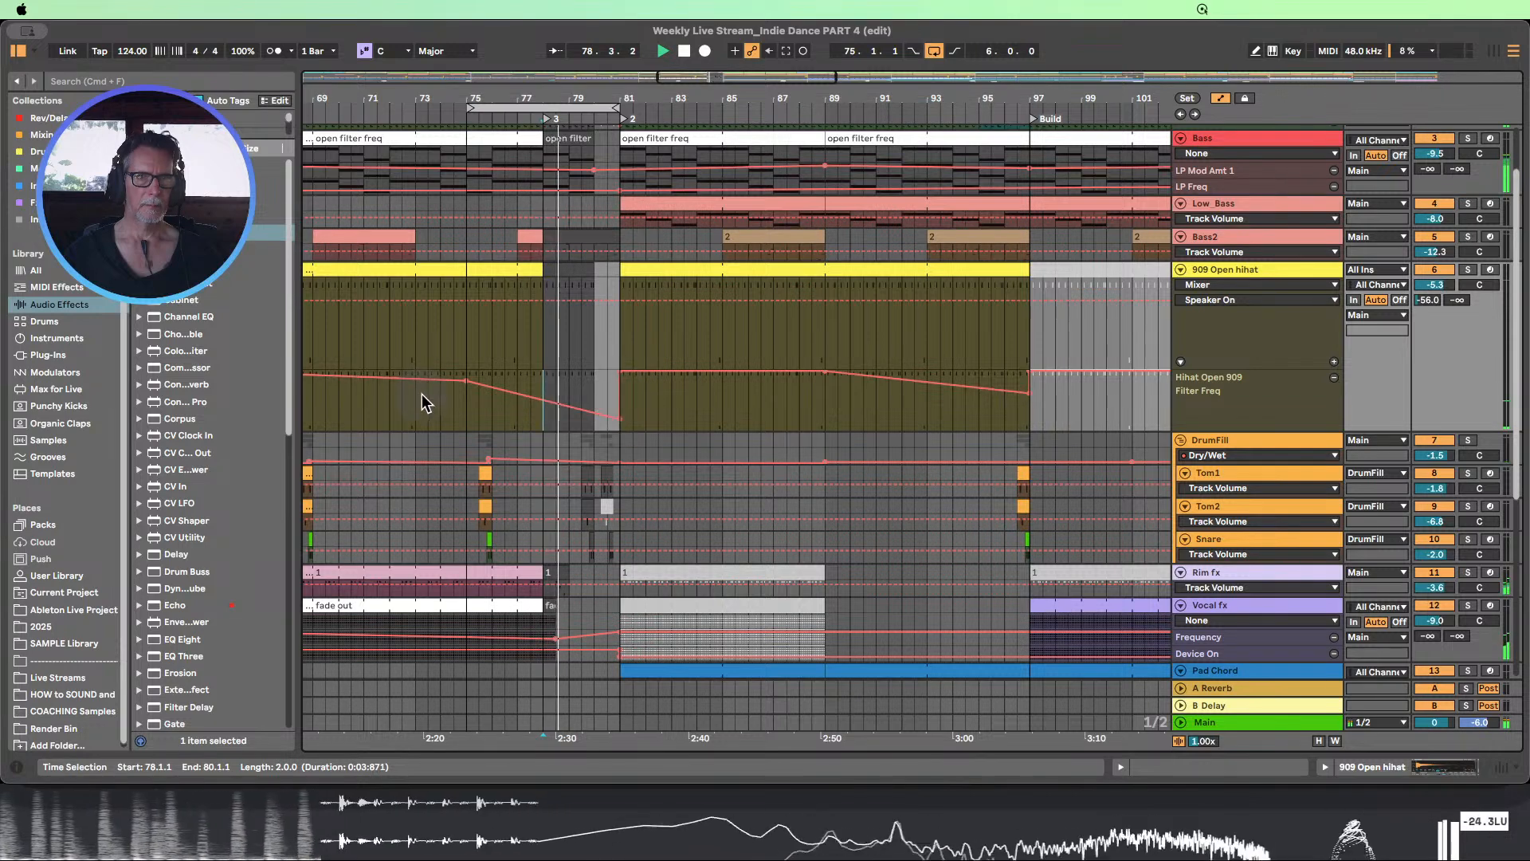
pyautogui.moveTo(455, 97); pyautogui.dragTo(501, 101)
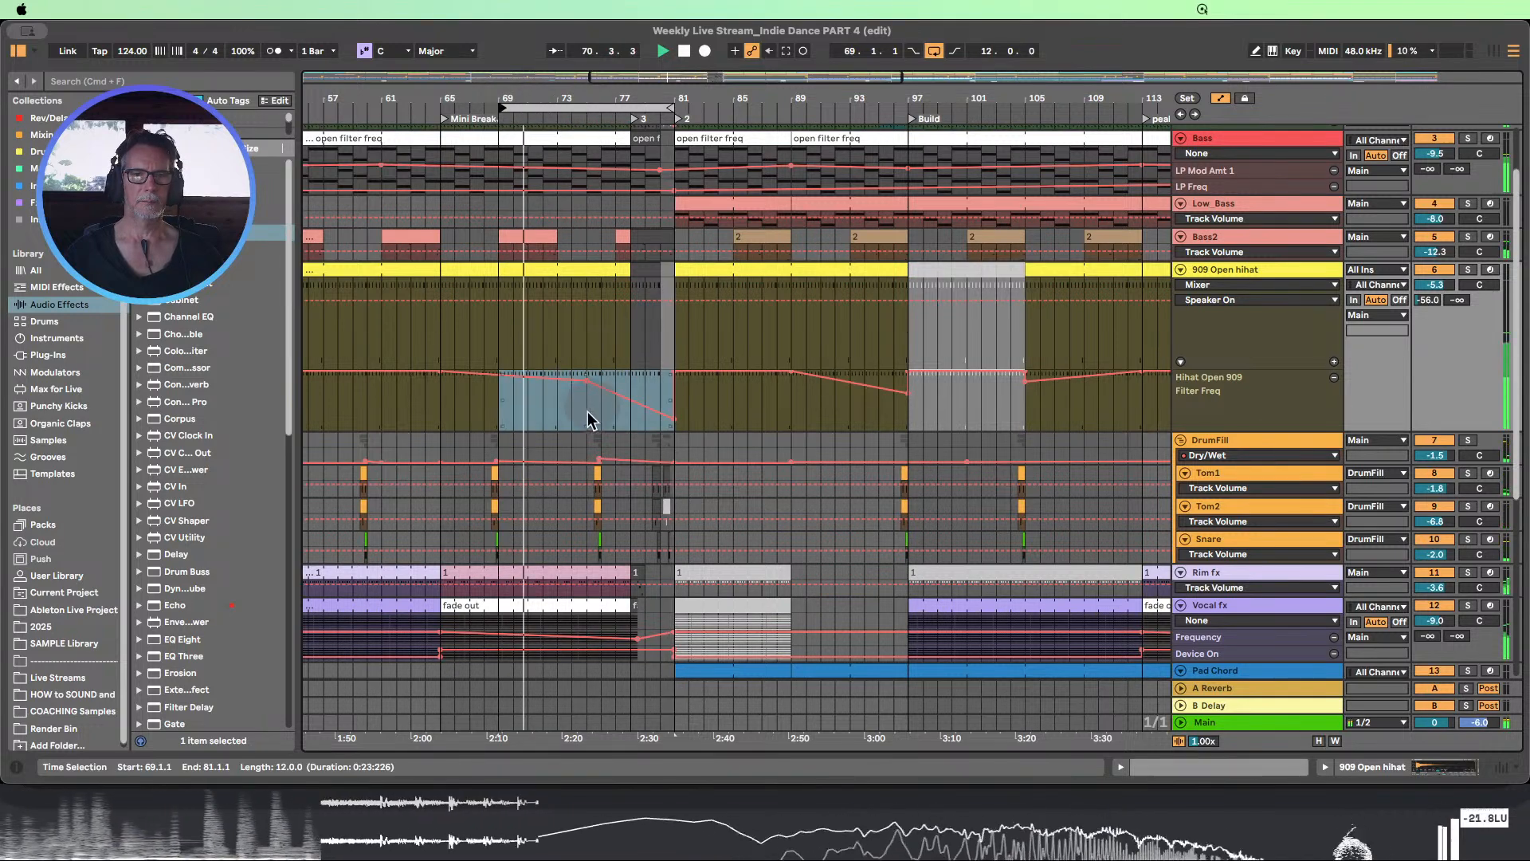
pyautogui.click(744, 418)
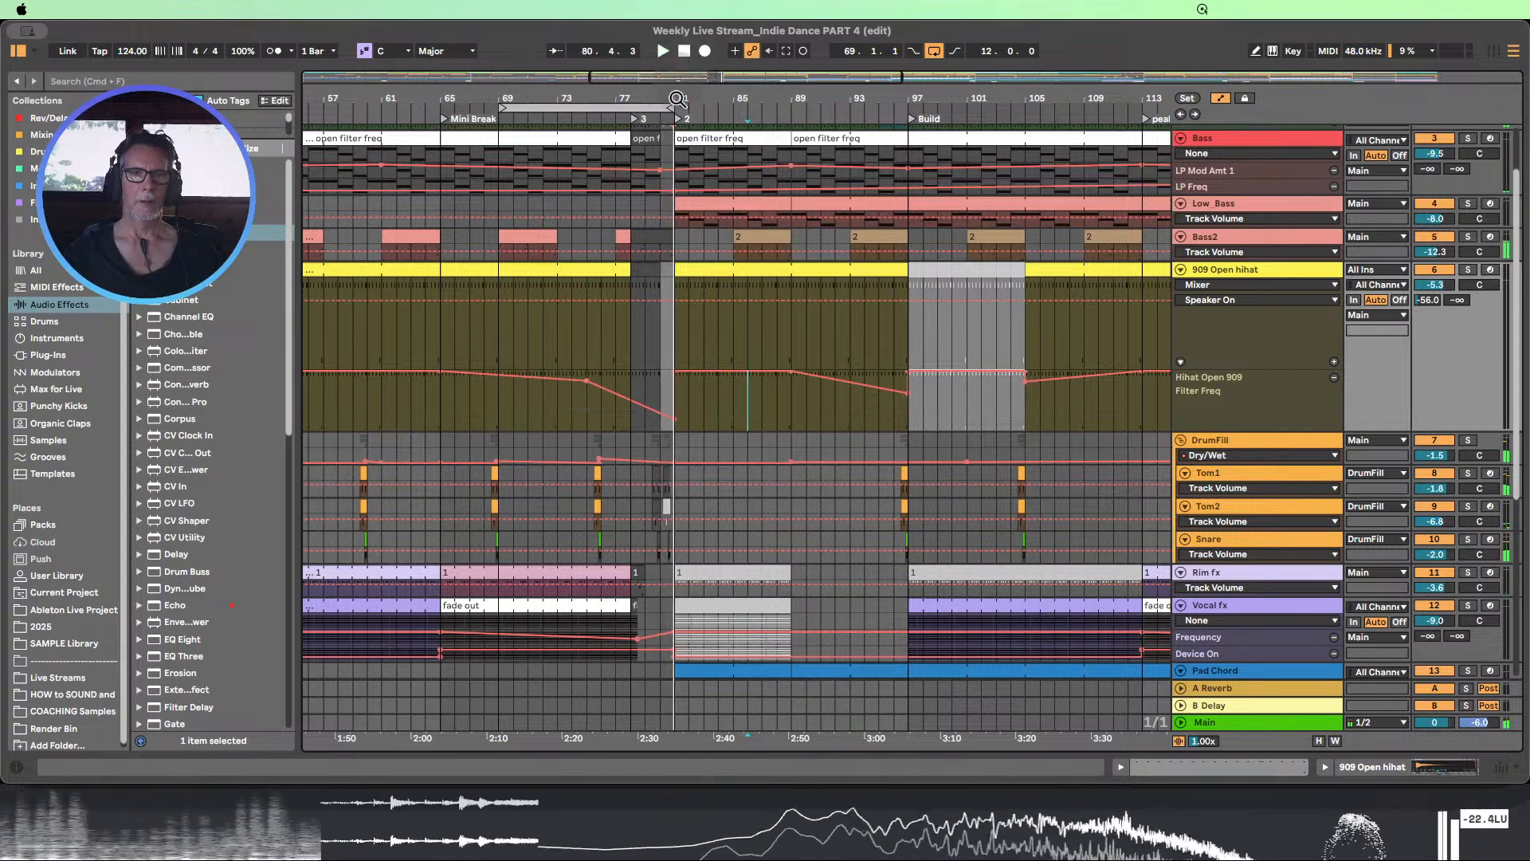
# Open the Bass clip starting at bar 78, examine its full note pattern, and close the clip editor
pyautogui.doubleClick(651, 141)
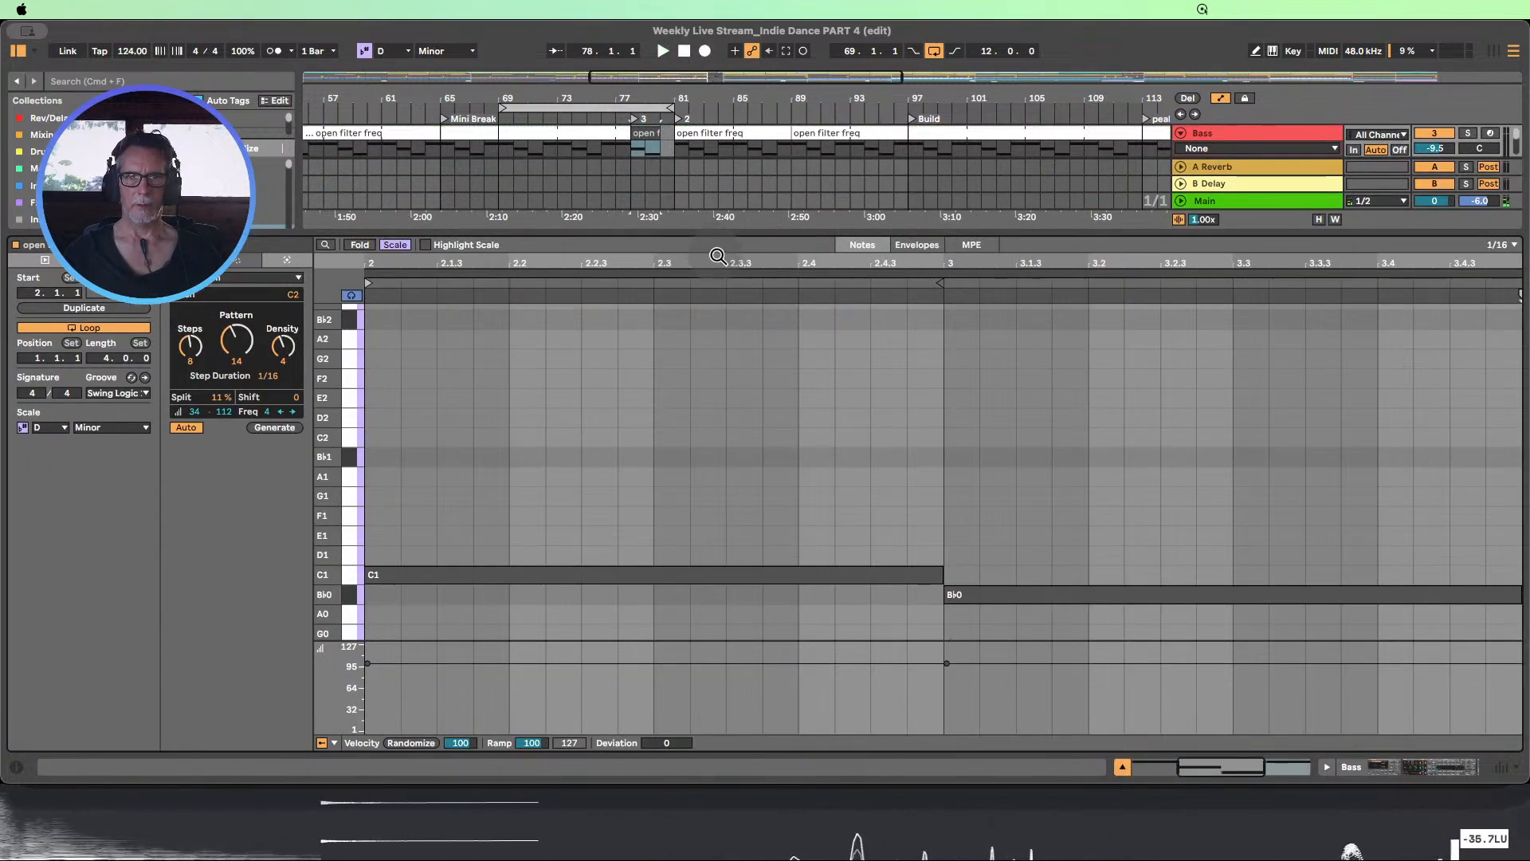
pyautogui.moveTo(719, 256); pyautogui.dragTo(718, 199)
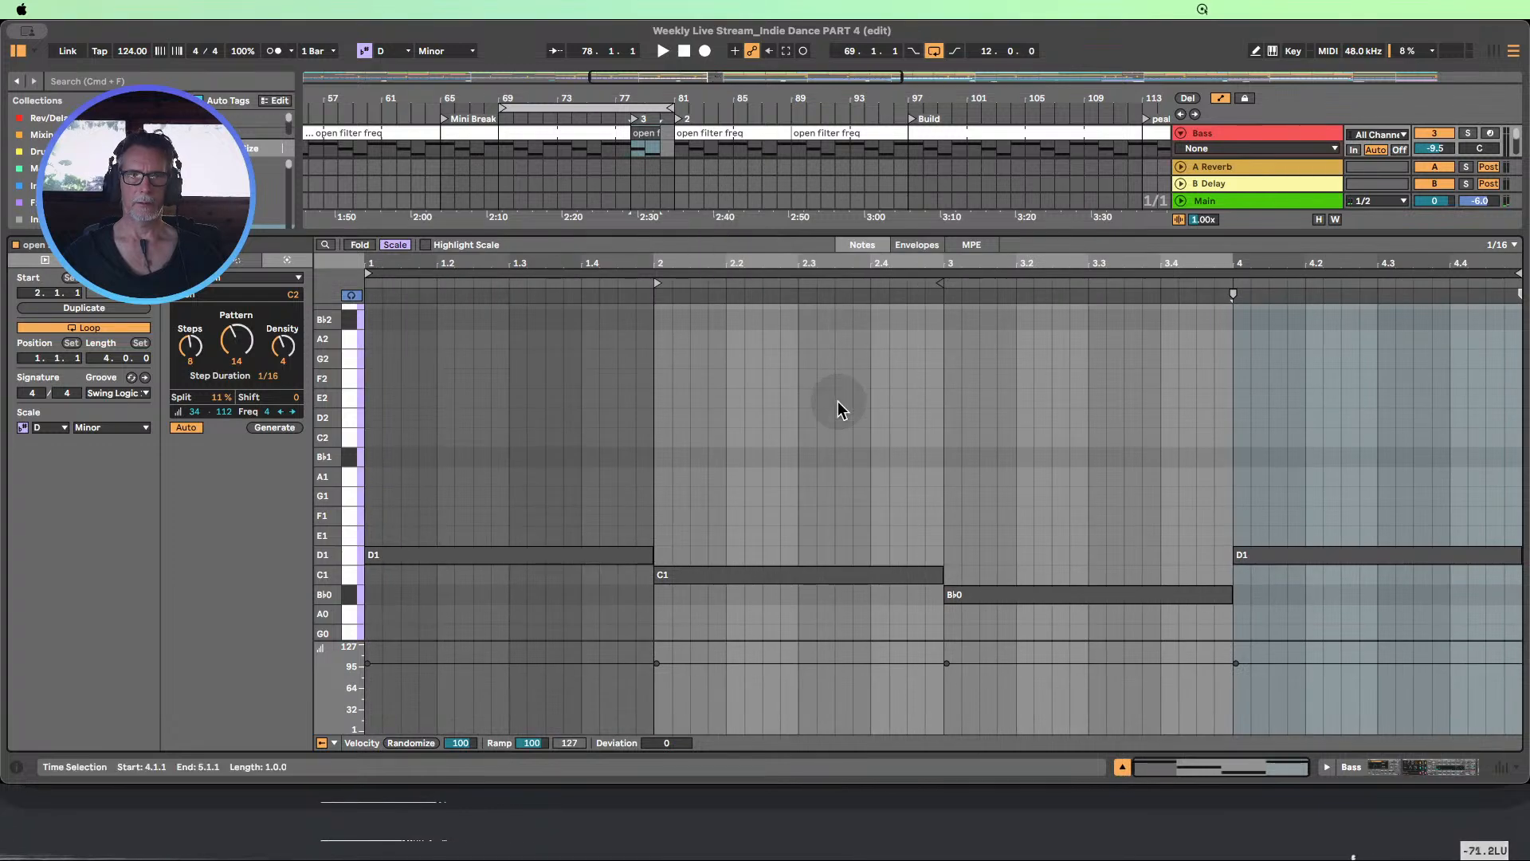
pyautogui.click(1124, 767)
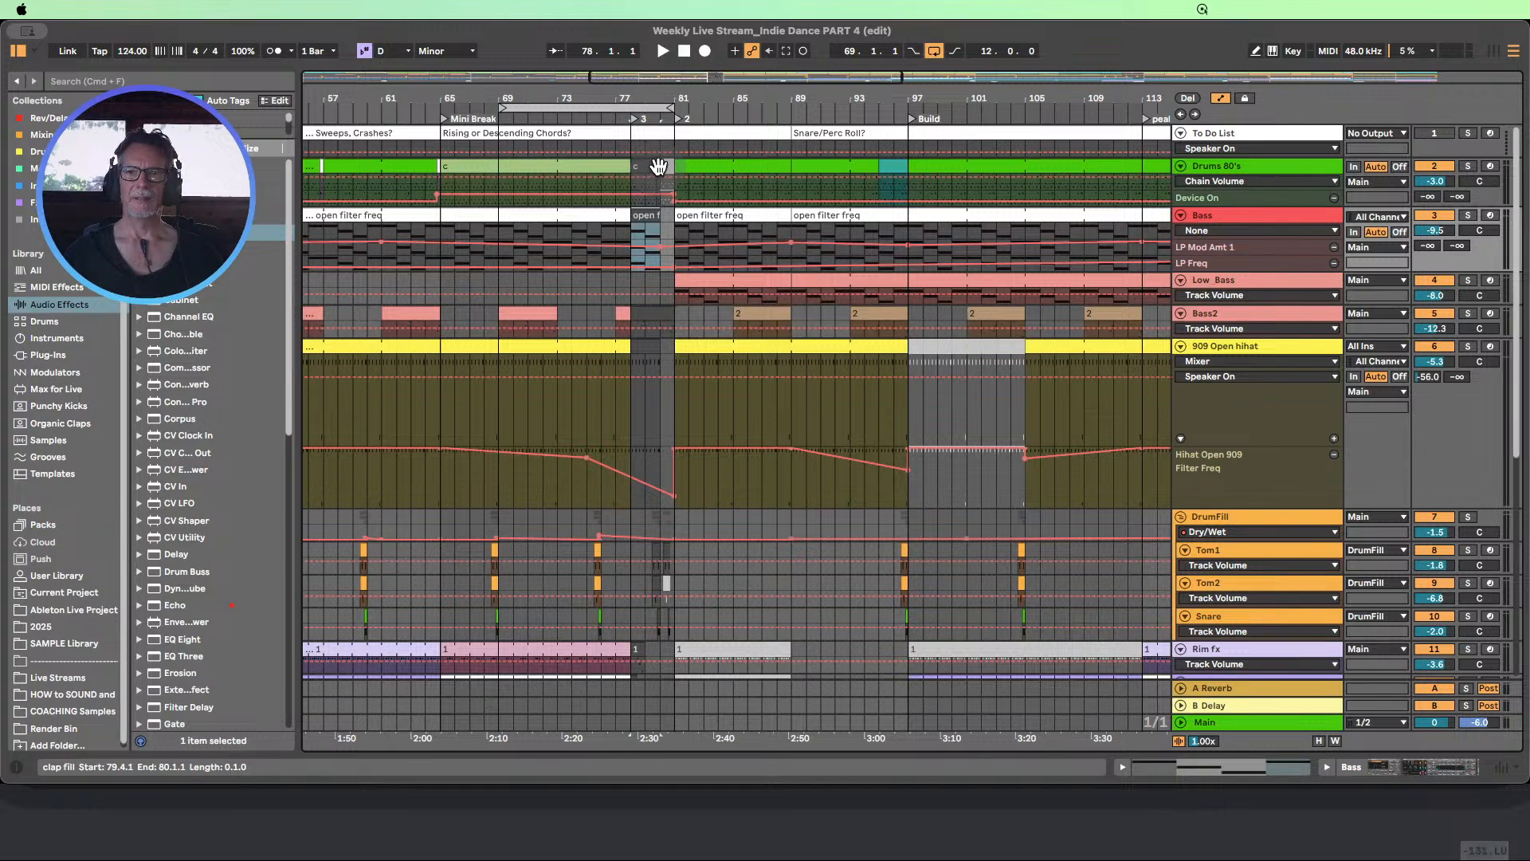
# Enlarge the Drums 80's track, shorten its b clip at bar 80 to three beats, and move it to start at 80.2.1
pyautogui.click(646, 165)
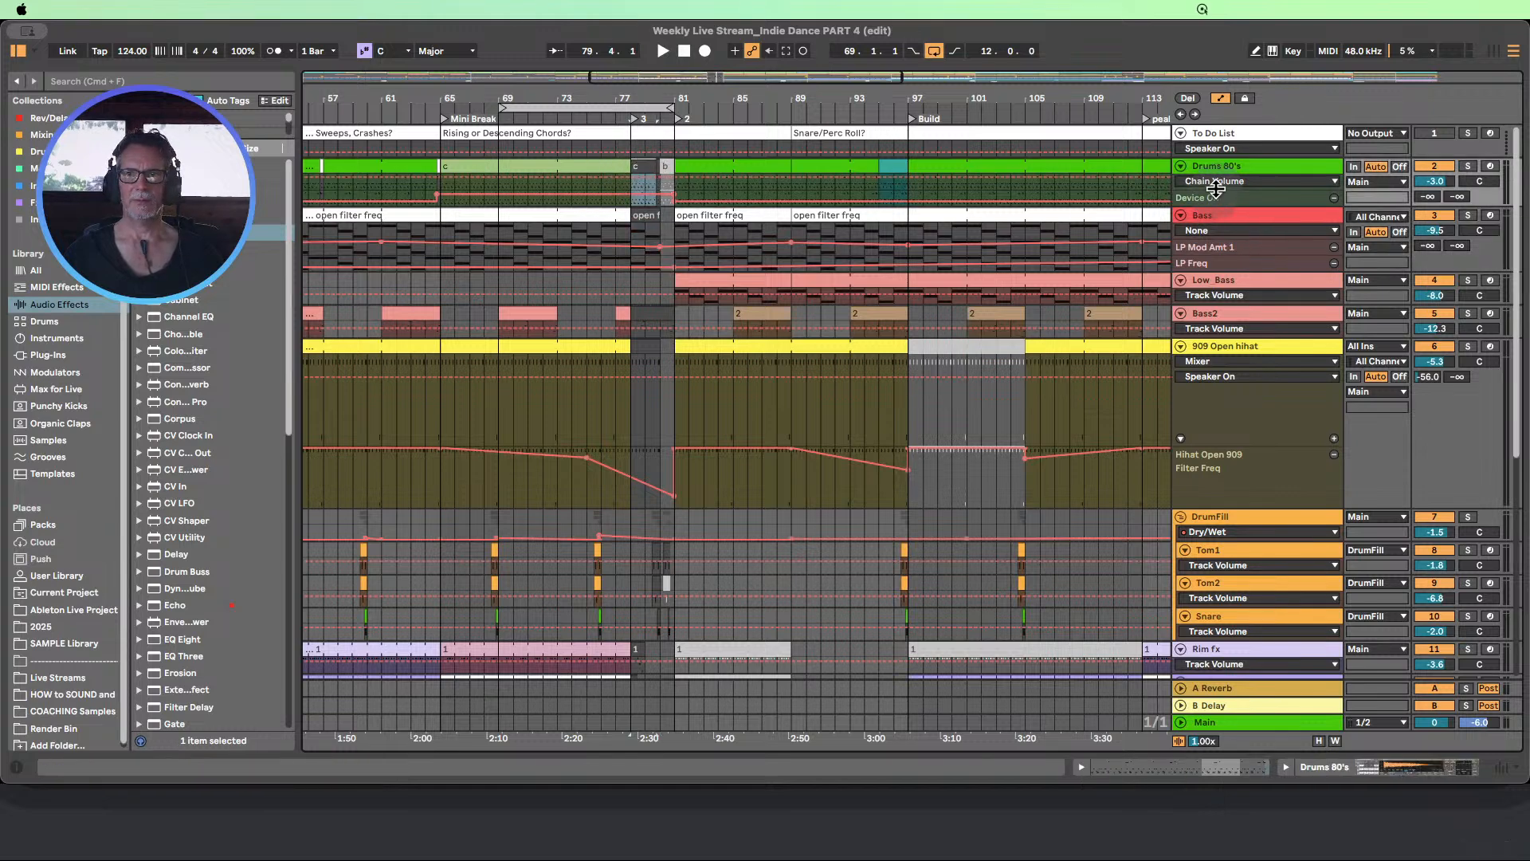
pyautogui.moveTo(1215, 188); pyautogui.dragTo(1249, 358)
pyautogui.moveTo(645, 97); pyautogui.dragTo(647, 159)
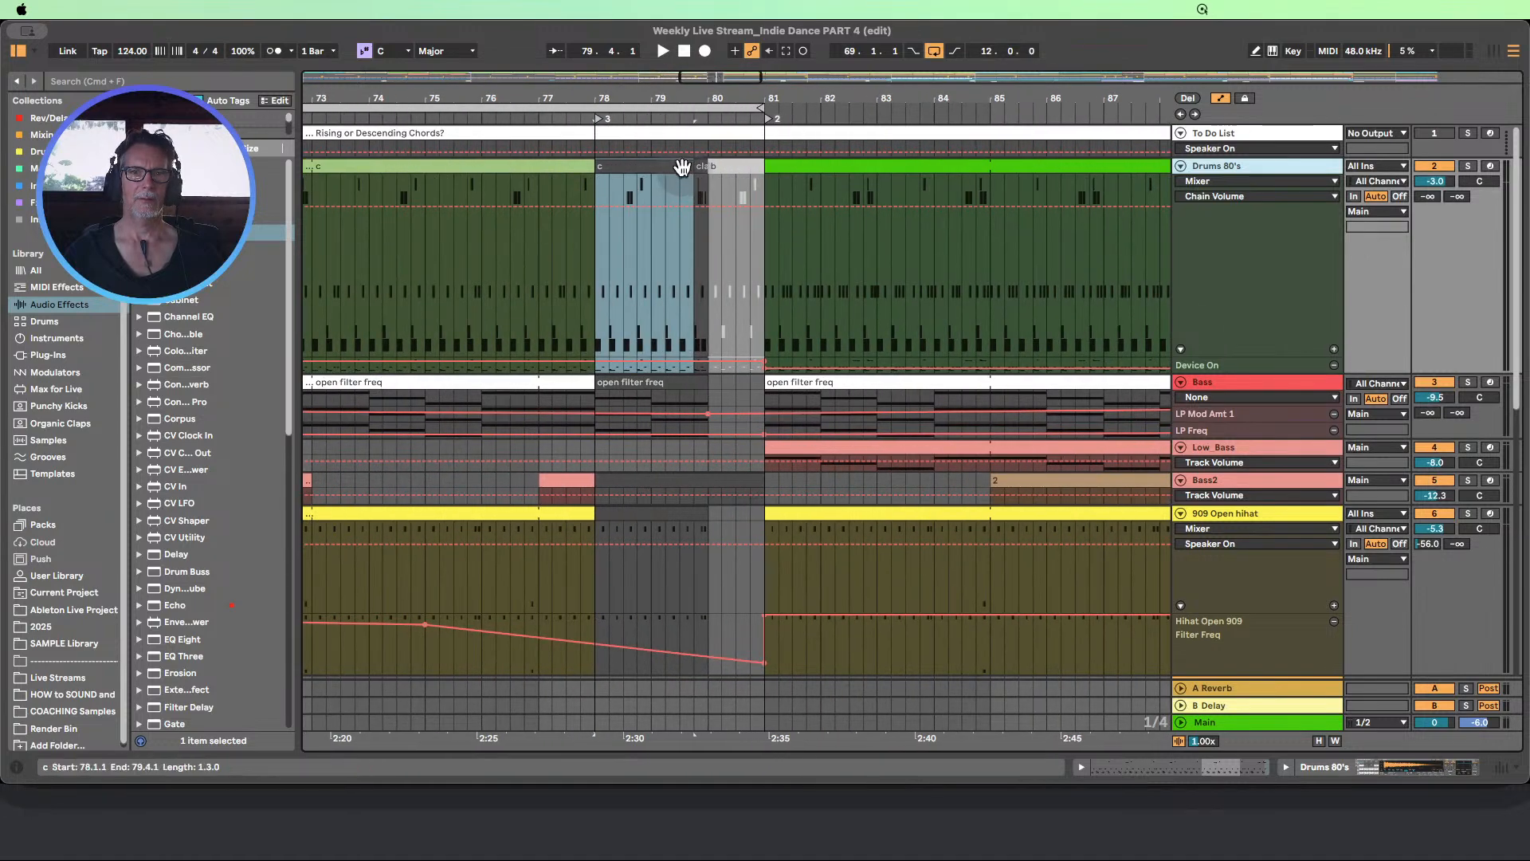
pyautogui.click(742, 165)
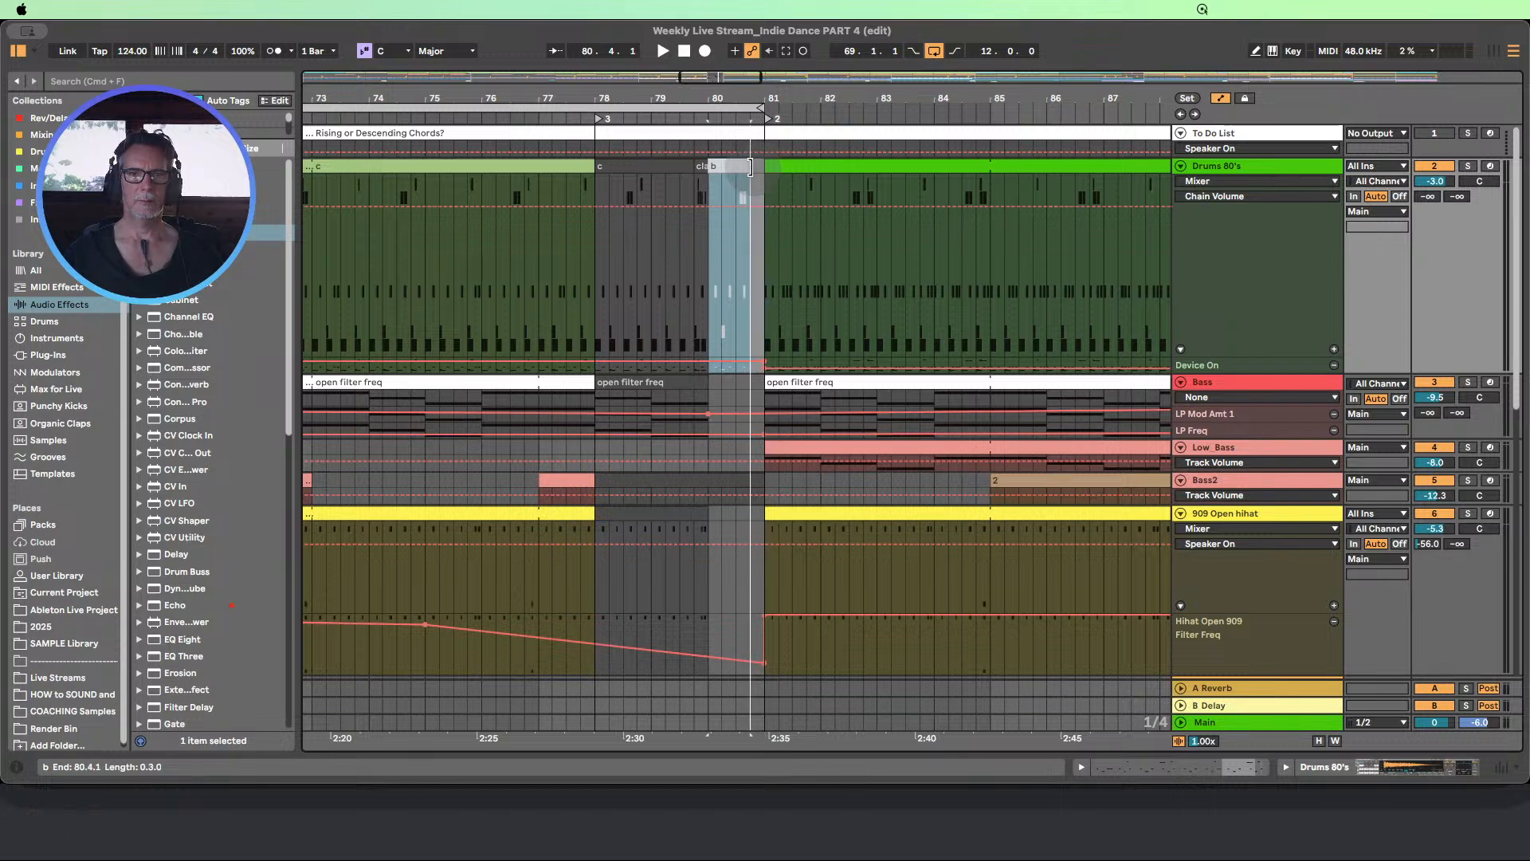
pyautogui.moveTo(720, 165); pyautogui.dragTo(738, 167)
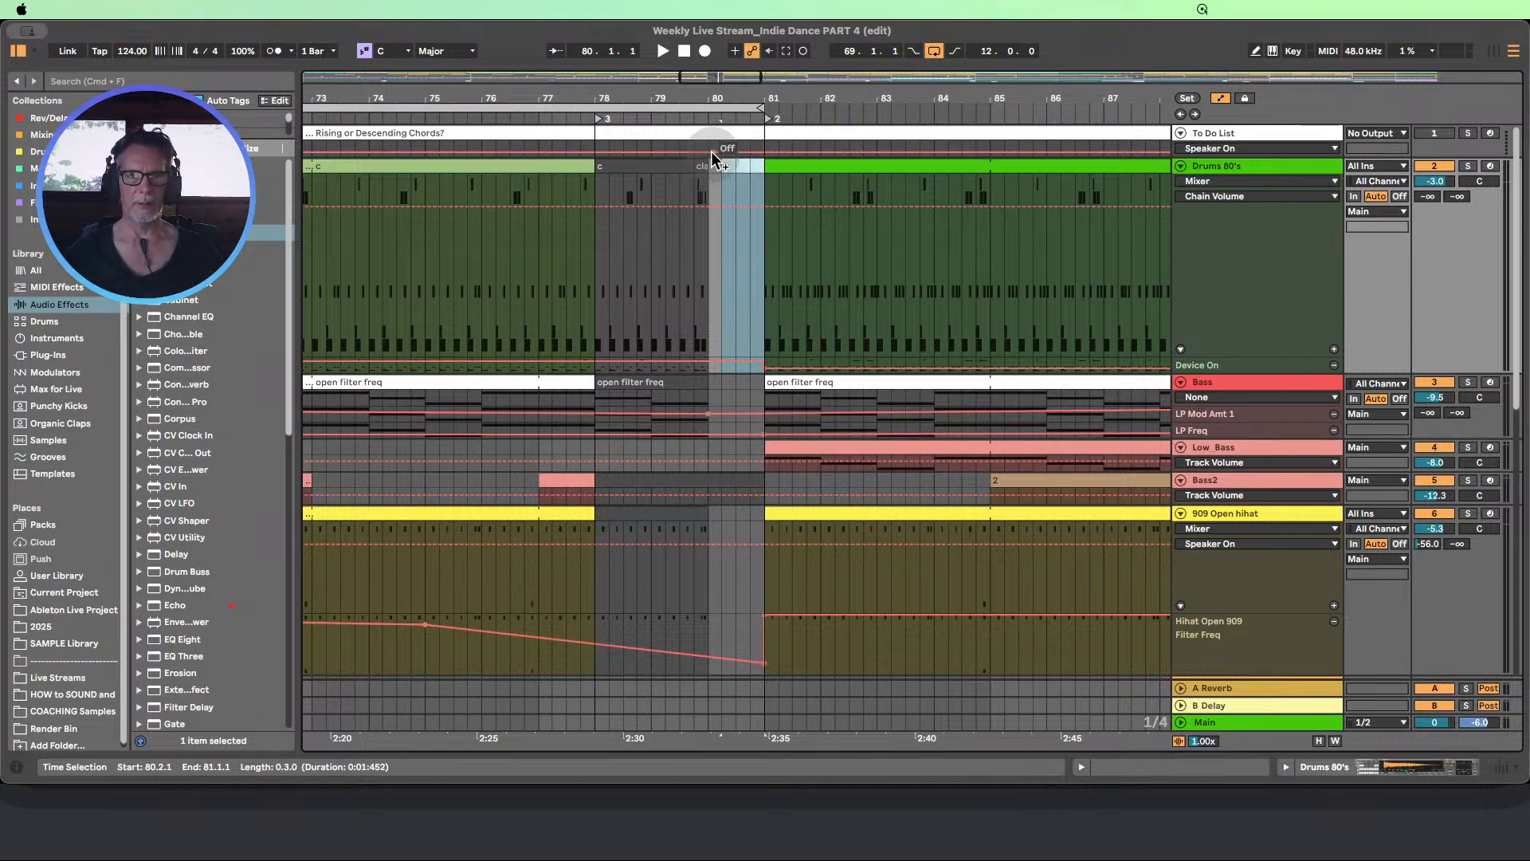
# Join the Drums 80's c clip at bar 78 and the adjacent clap fill clip into one clip ending at bar 80
pyautogui.moveTo(655, 102)
pyautogui.mouseDown()
pyautogui.moveTo(670, 76)
pyautogui.moveTo(672, 126)
pyautogui.moveTo(671, 111)
pyautogui.mouseUp()
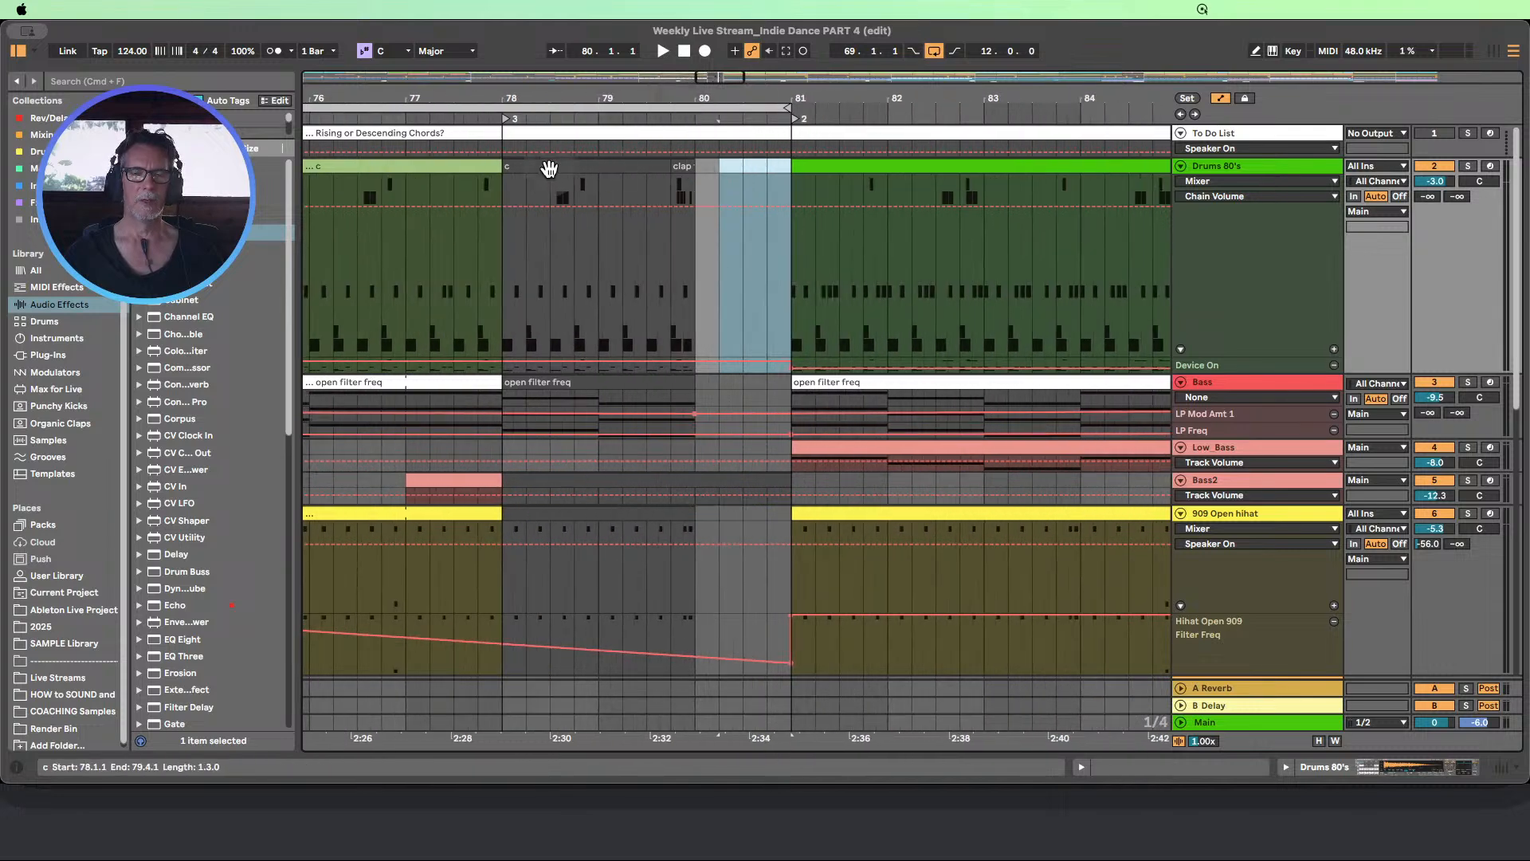
pyautogui.click(525, 171)
pyautogui.click(525, 171)
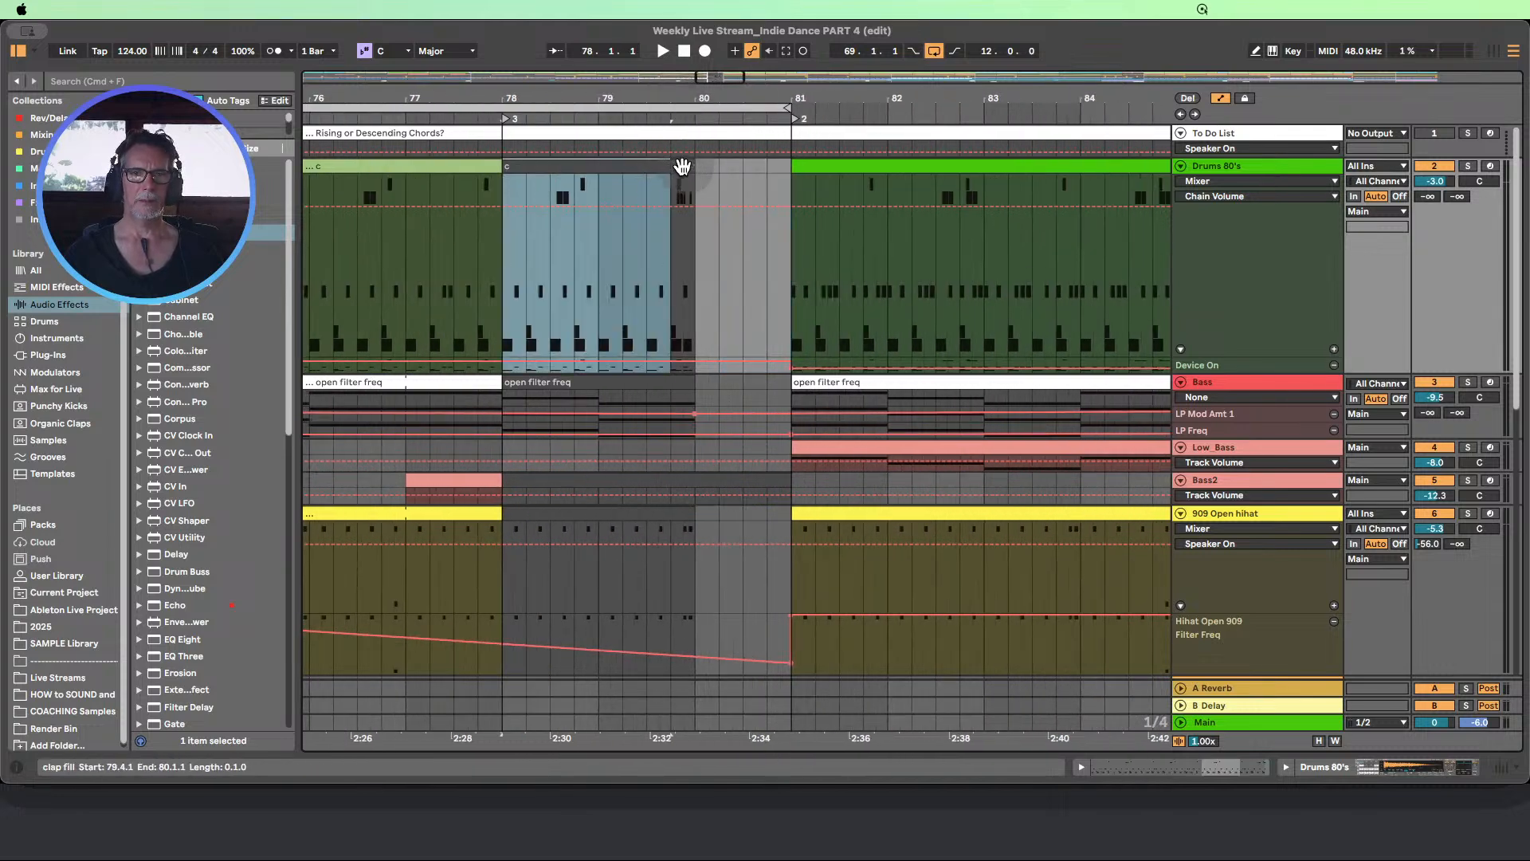
pyautogui.keyDown('shift'); pyautogui.click(682, 165); pyautogui.keyUp('shift')
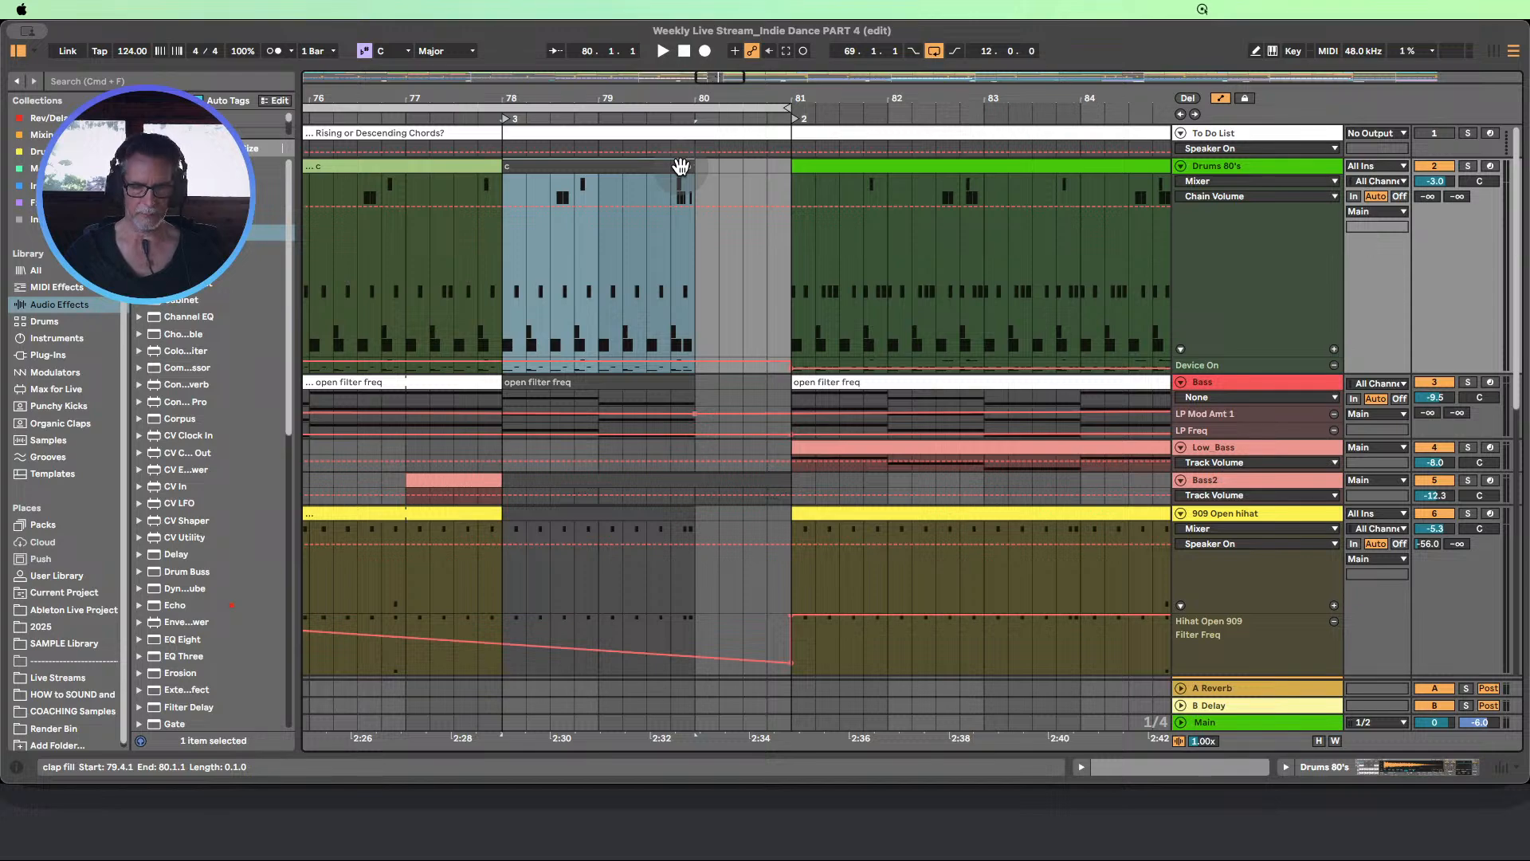
# Set the playback loop to bars 76 to 81 and start playing just before it
pyautogui.moveTo(584, 97); pyautogui.dragTo(583, 82)
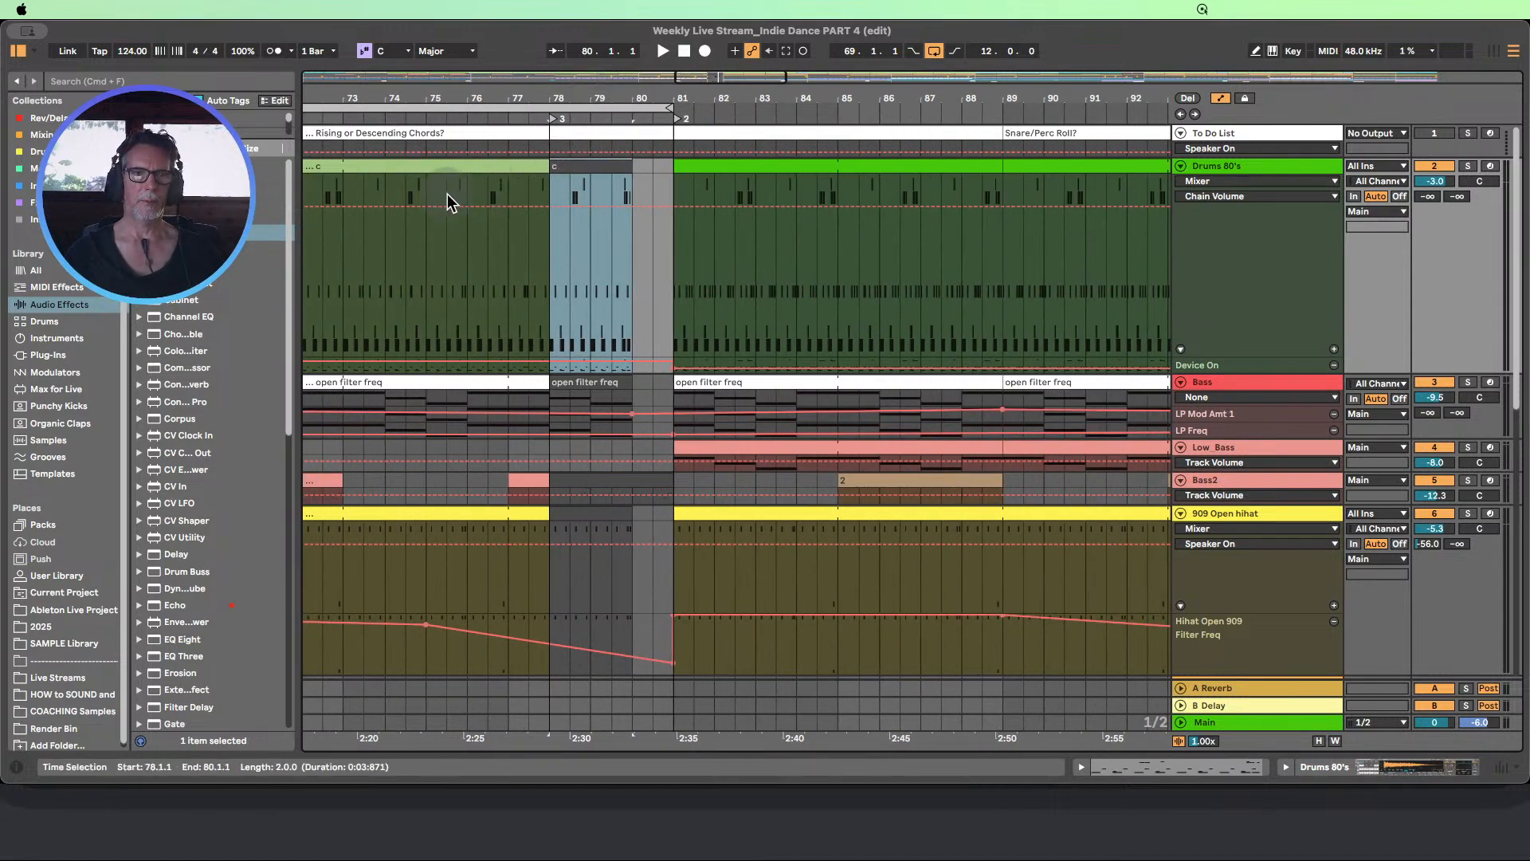
pyautogui.moveTo(469, 195); pyautogui.dragTo(675, 174)
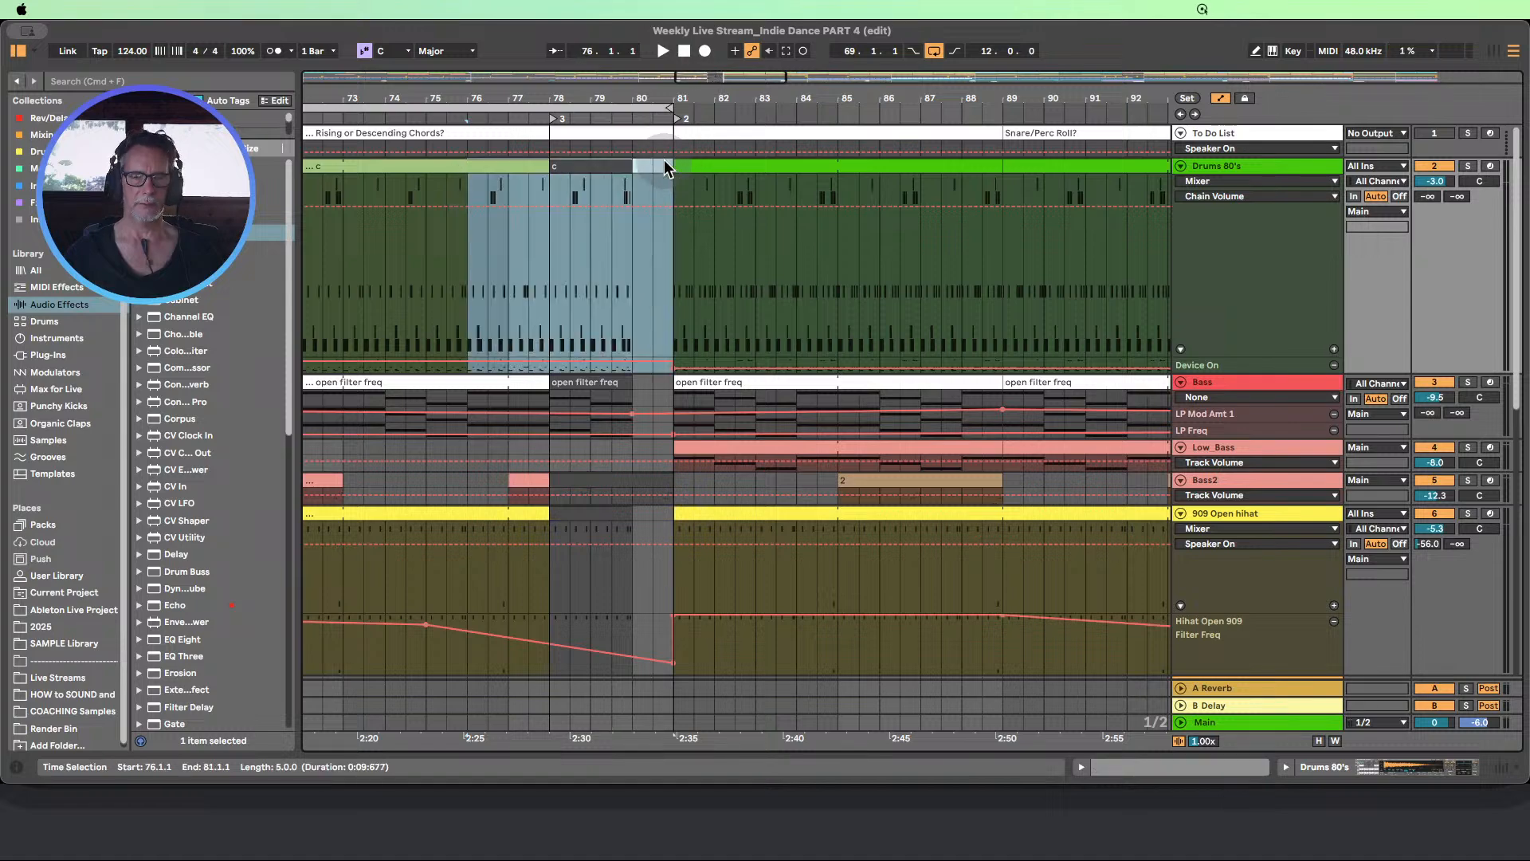
pyautogui.press('super+l')
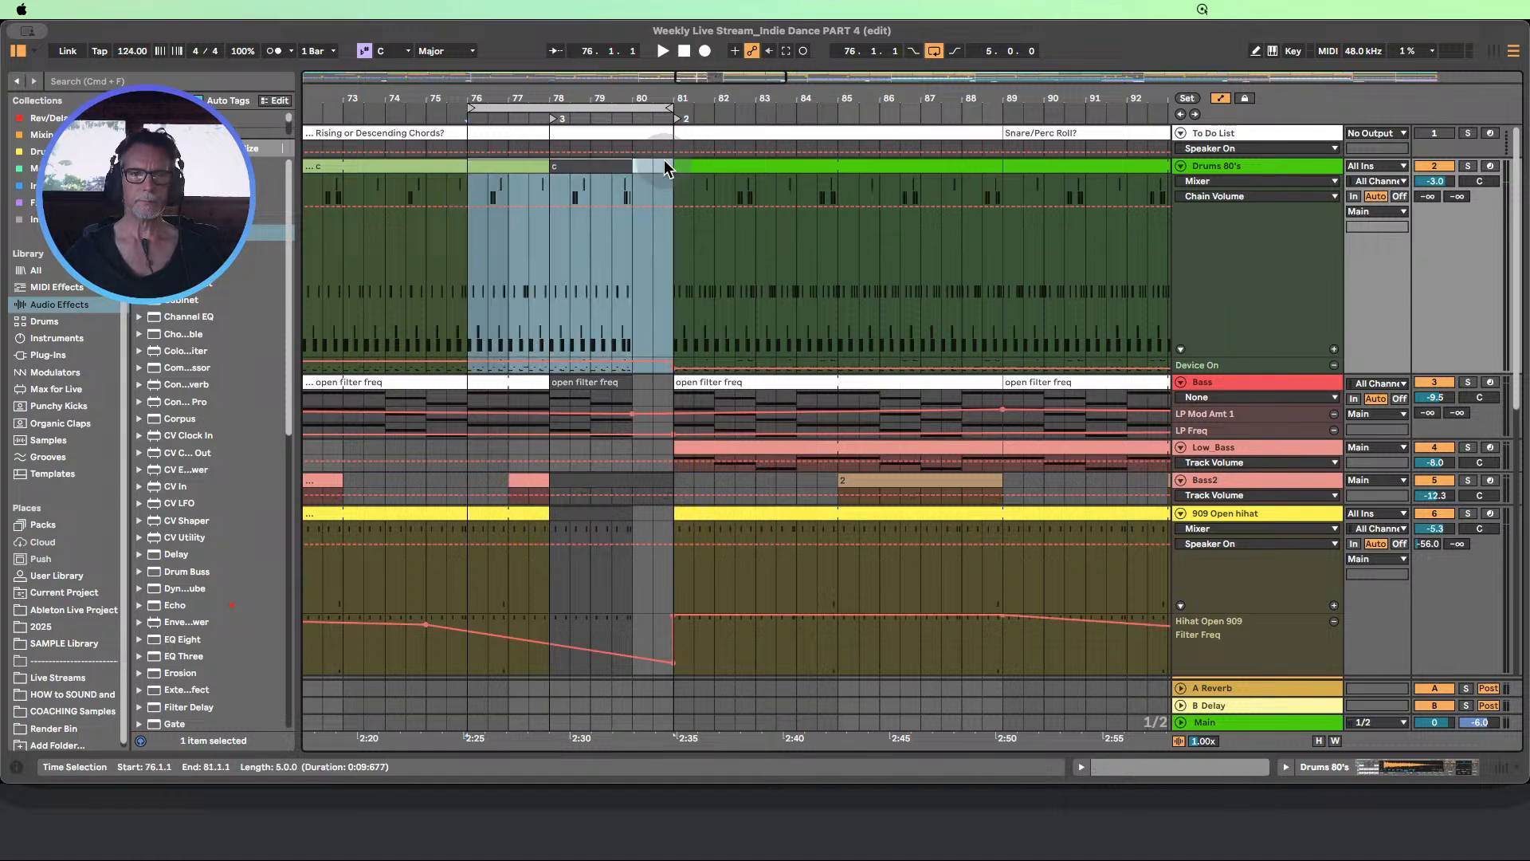
pyautogui.click(435, 114)
# Deactivate all Kick notes in the joined Drums 80's clip, and try the same on the CHH row before undoing it
pyautogui.doubleClick(583, 169)
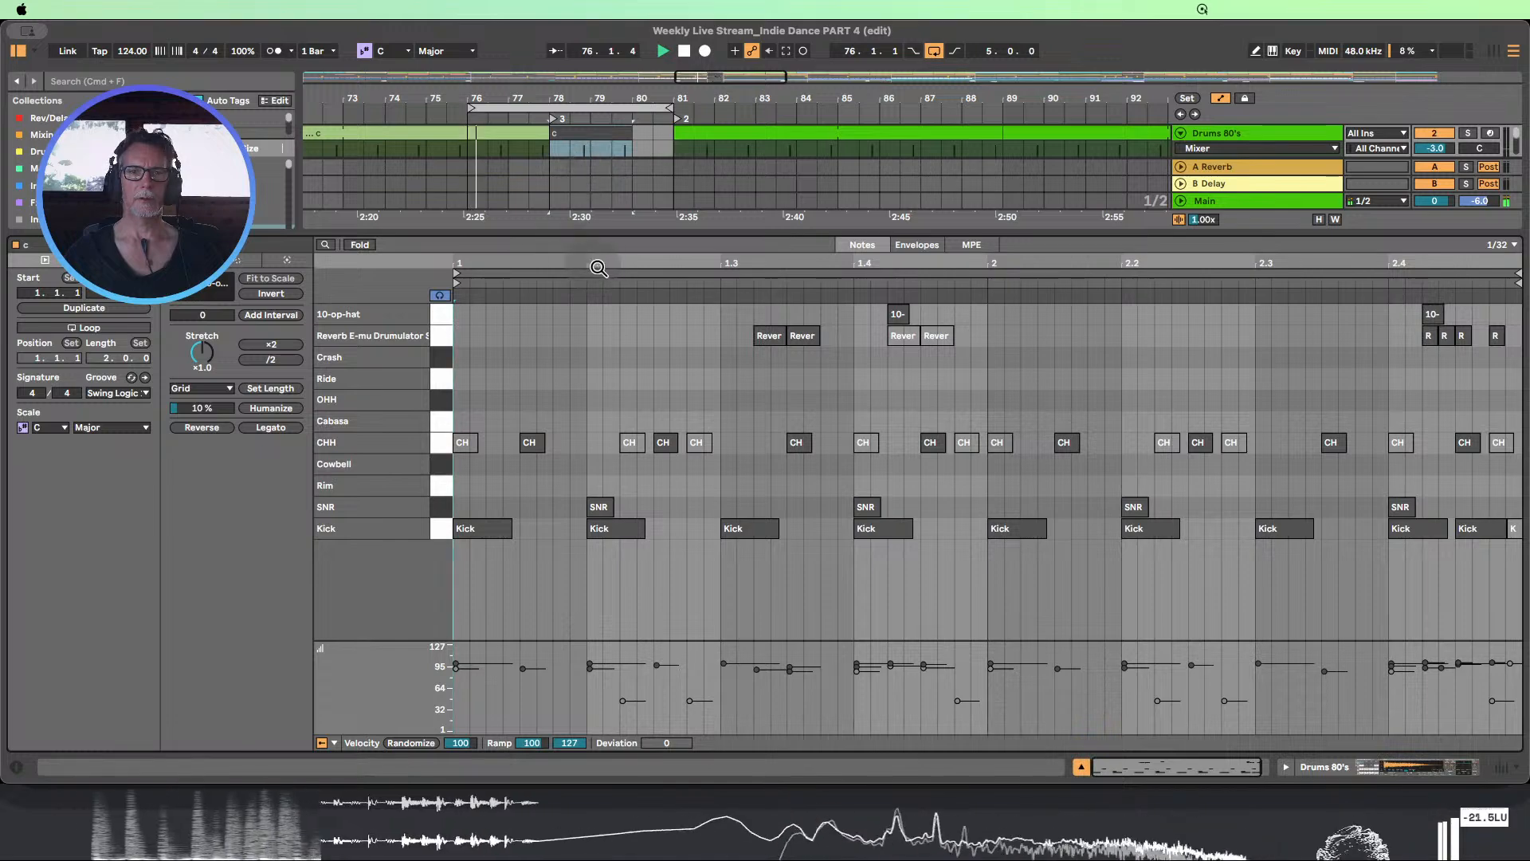
pyautogui.moveTo(611, 261); pyautogui.dragTo(583, 250)
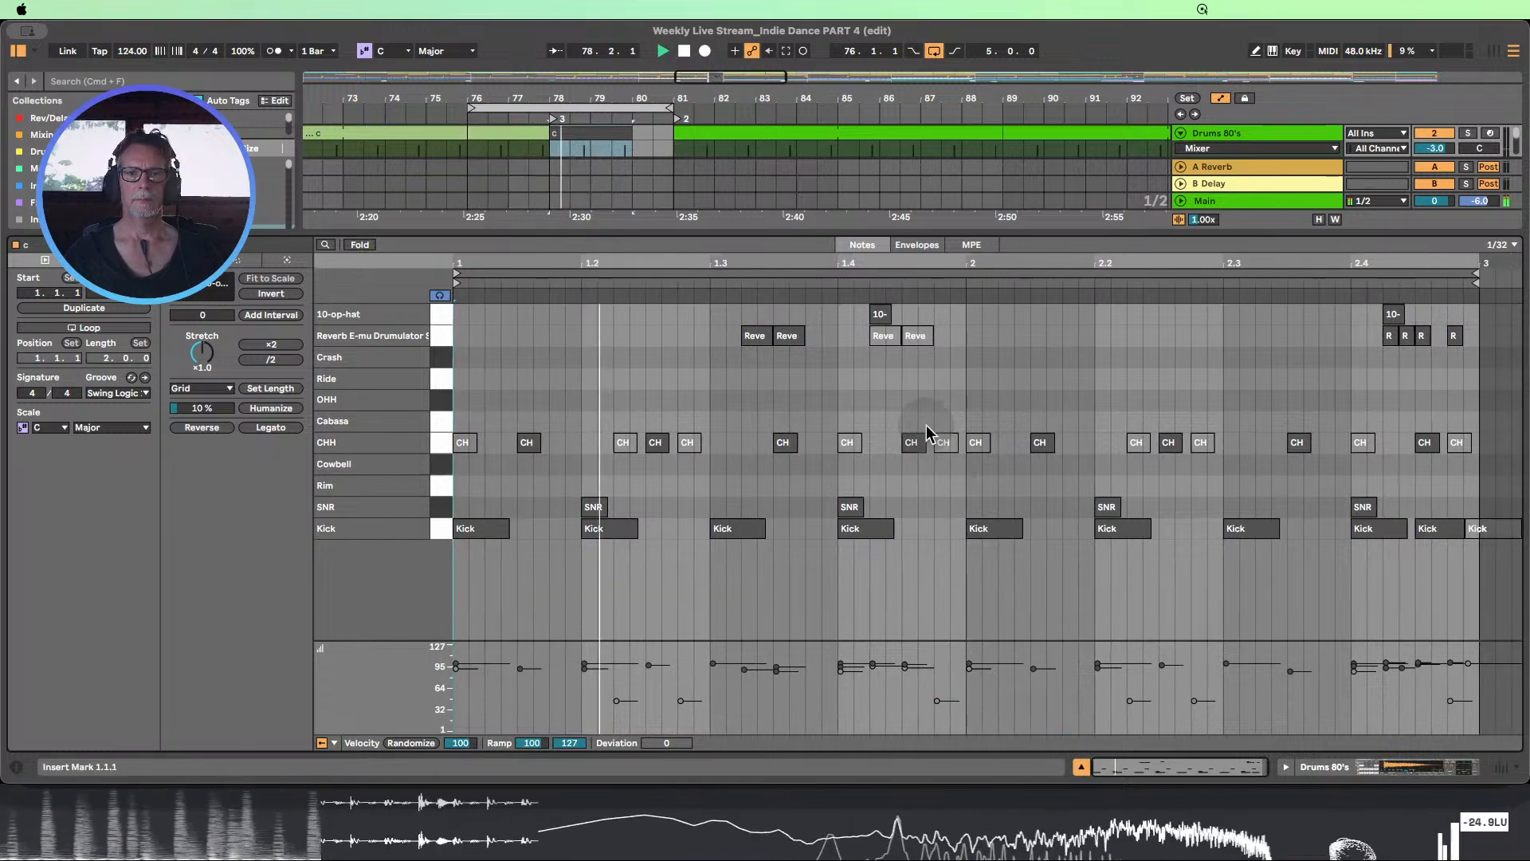
pyautogui.click(438, 530)
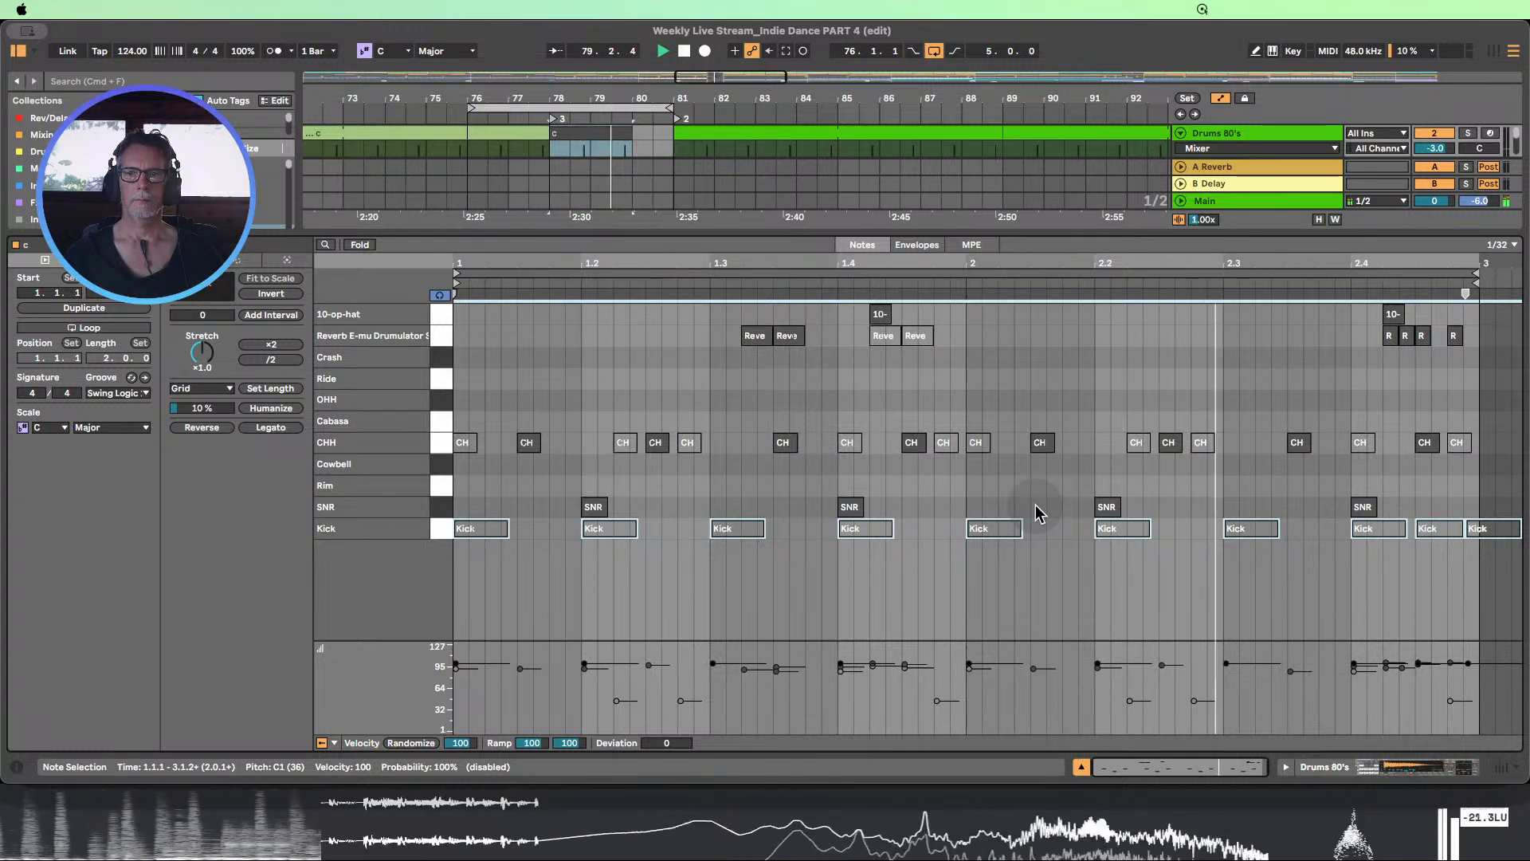
pyautogui.click(434, 445)
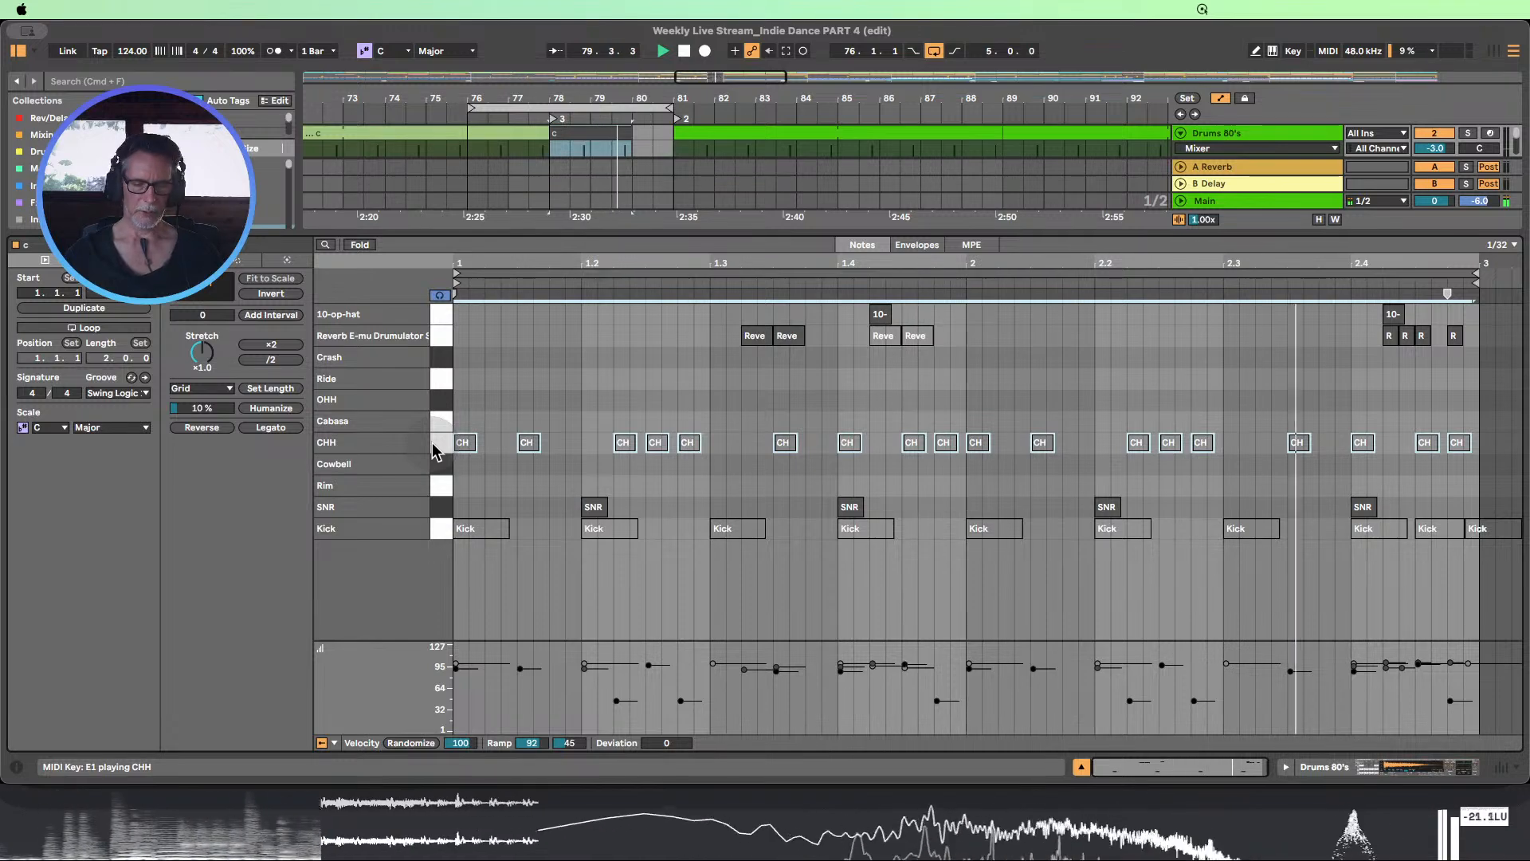
pyautogui.press('super+z')
pyautogui.click(533, 482)
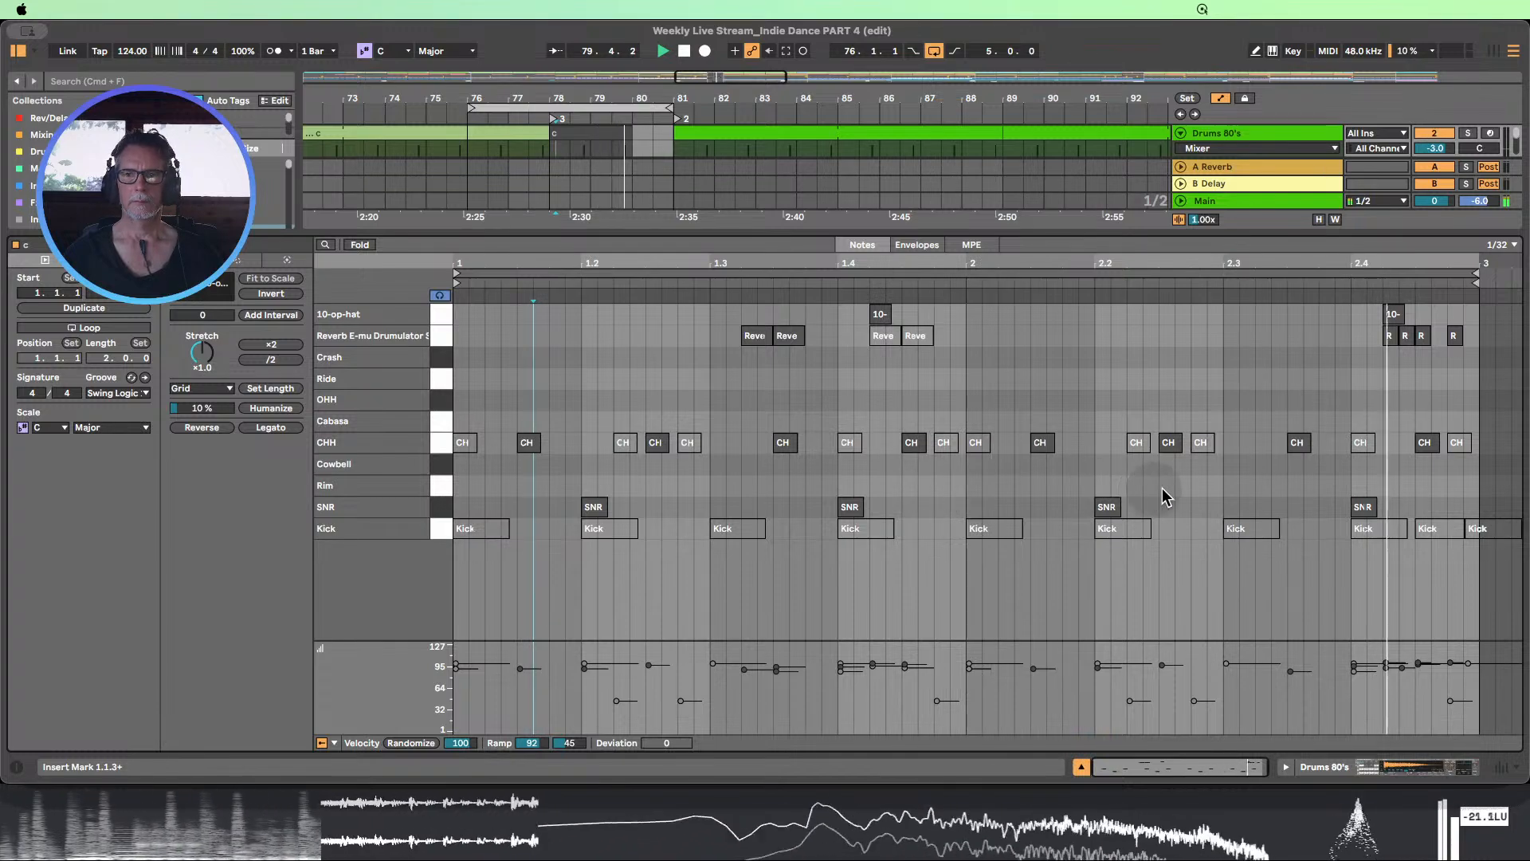
# Deactivate the CHH notes at 2.2.3, 2.3.3 and 2.4.3, and activate the muted ones at 1.4.4 and 2.1.1
pyautogui.click(1169, 442)
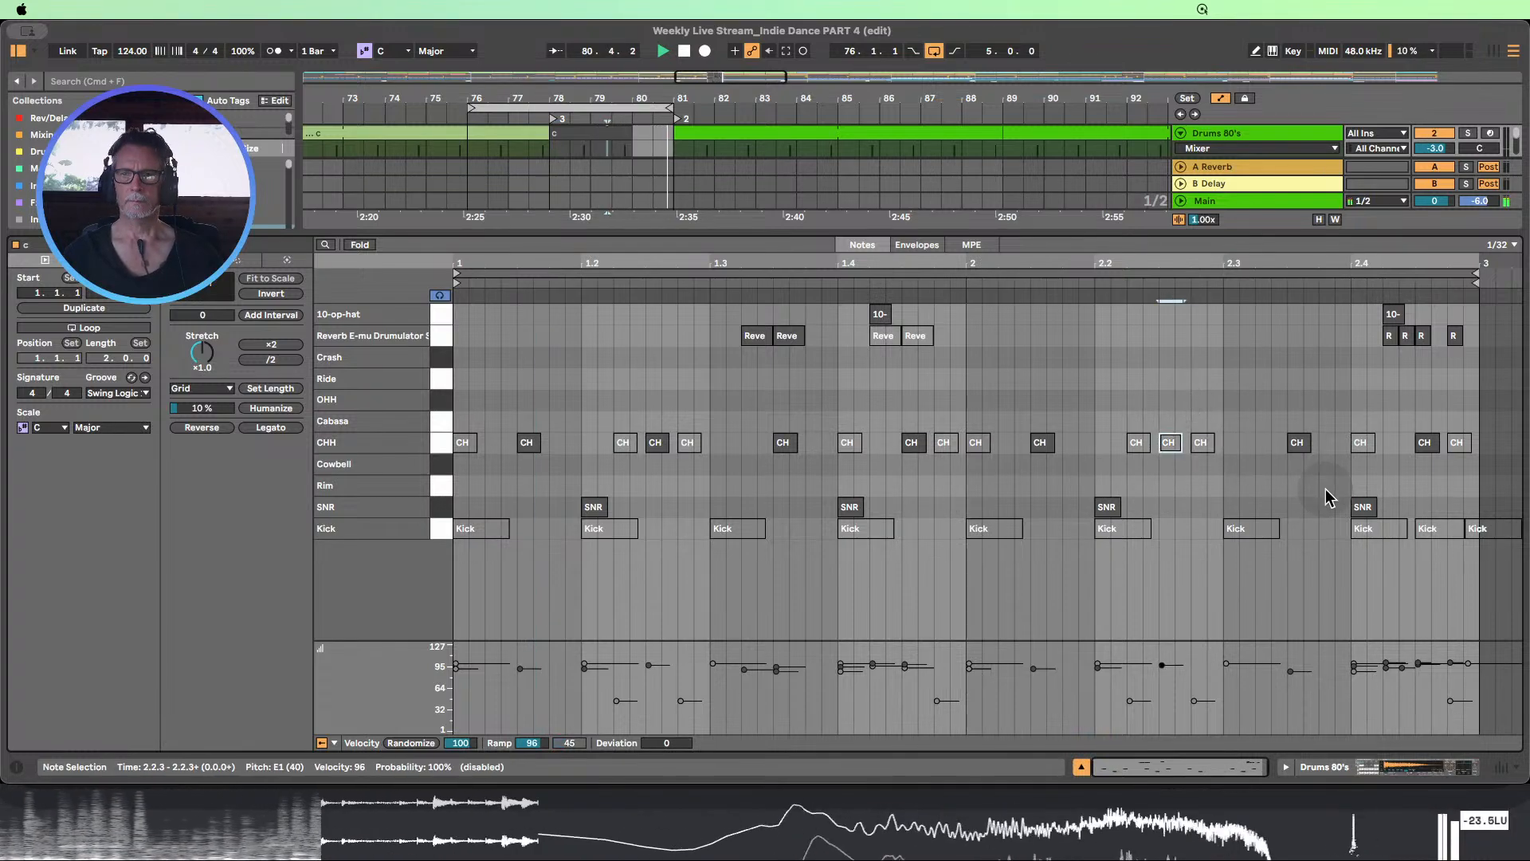
pyautogui.click(1426, 443)
pyautogui.press('0')
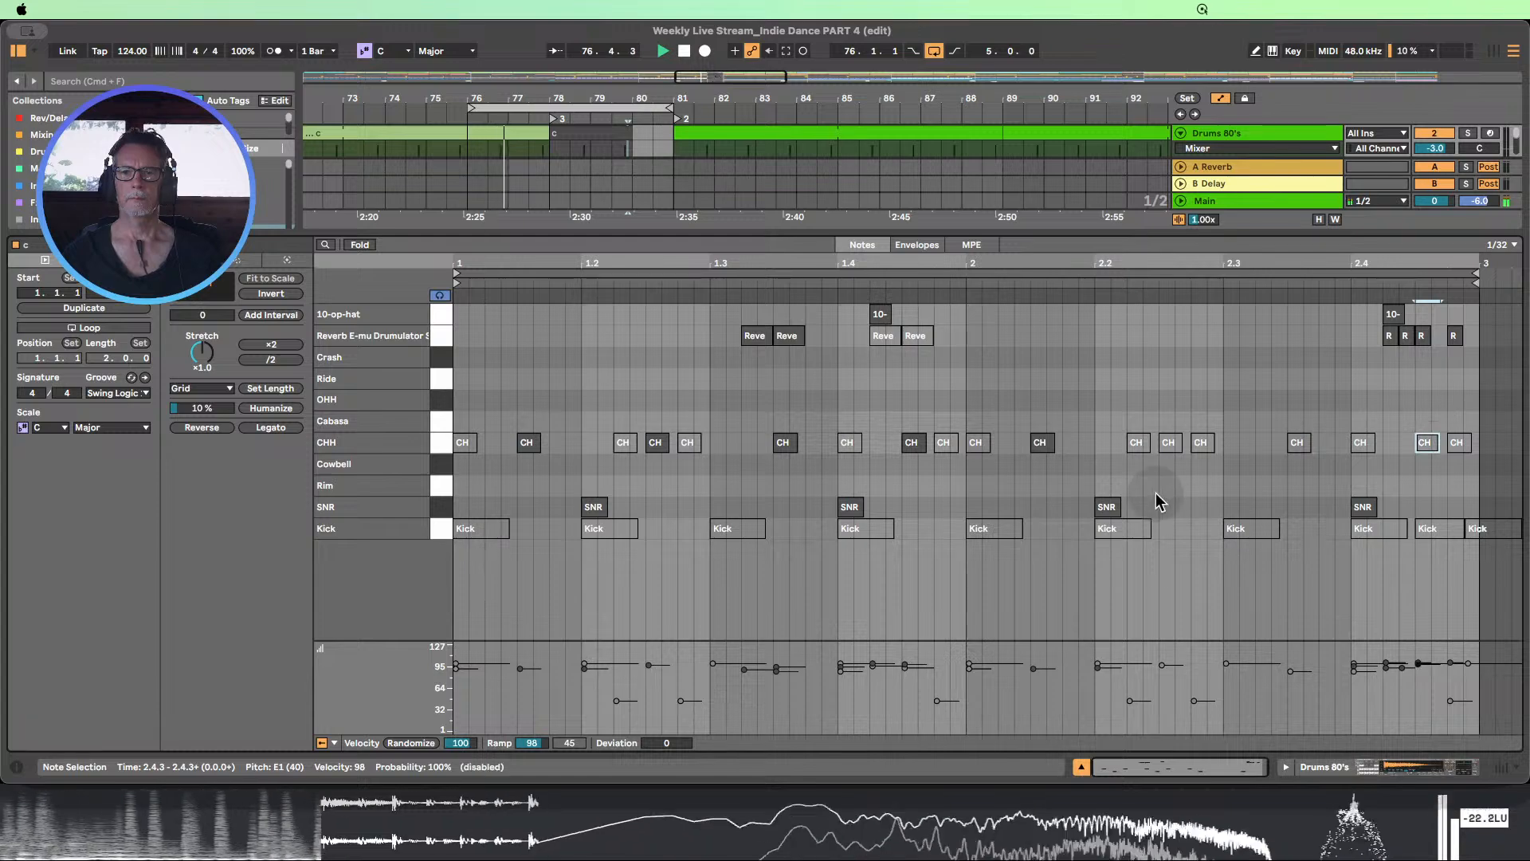
pyautogui.moveTo(986, 486); pyautogui.dragTo(967, 444)
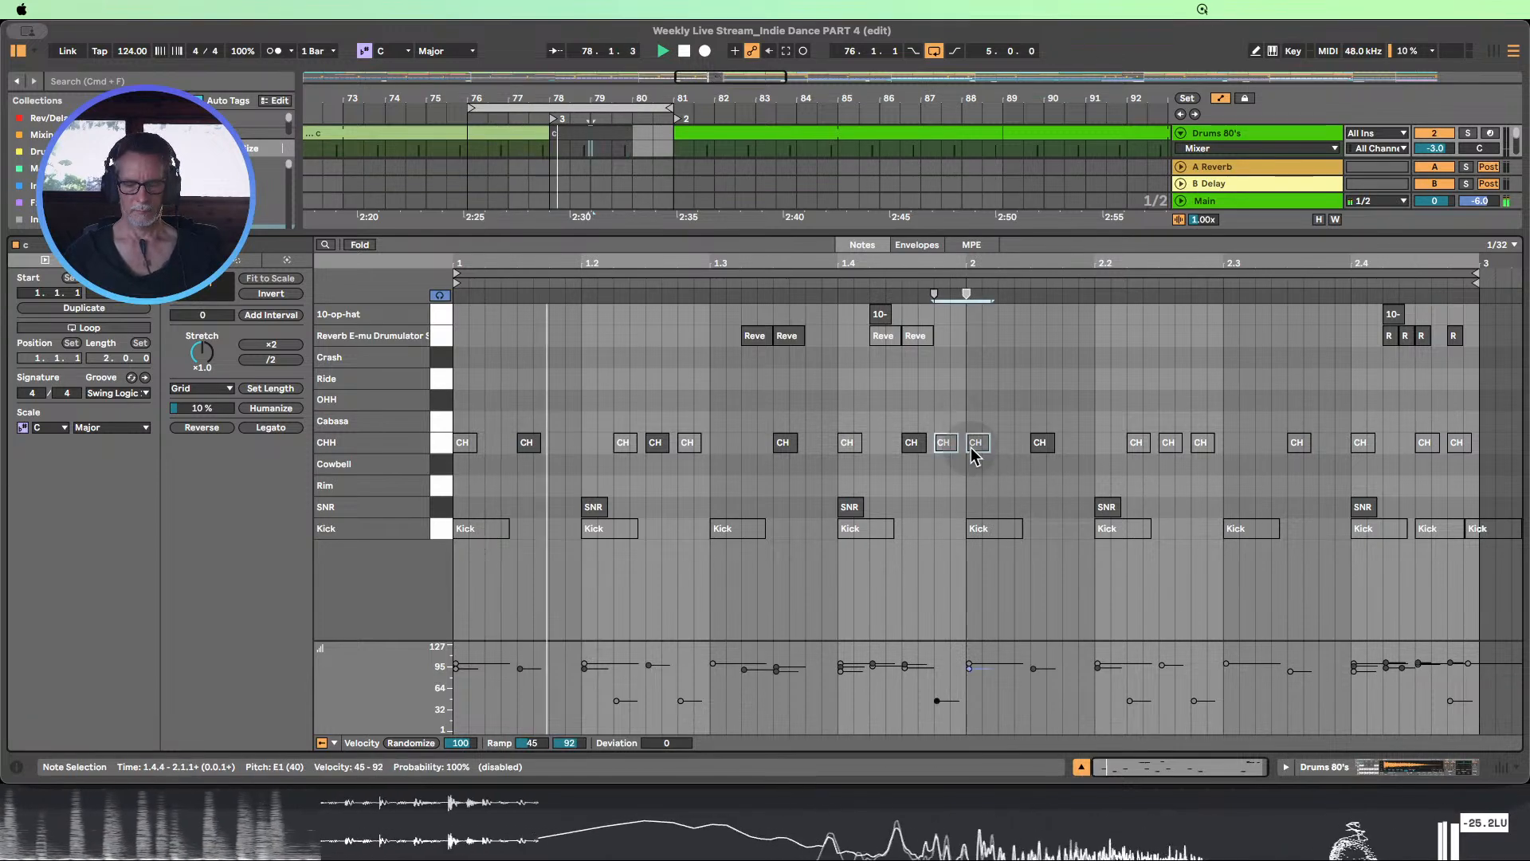
# Select the CHH note at 2.1.3 and shorten the playback loop so it starts at 78.3.1
pyautogui.click(1046, 476)
pyautogui.click(1042, 444)
pyautogui.click(1035, 487)
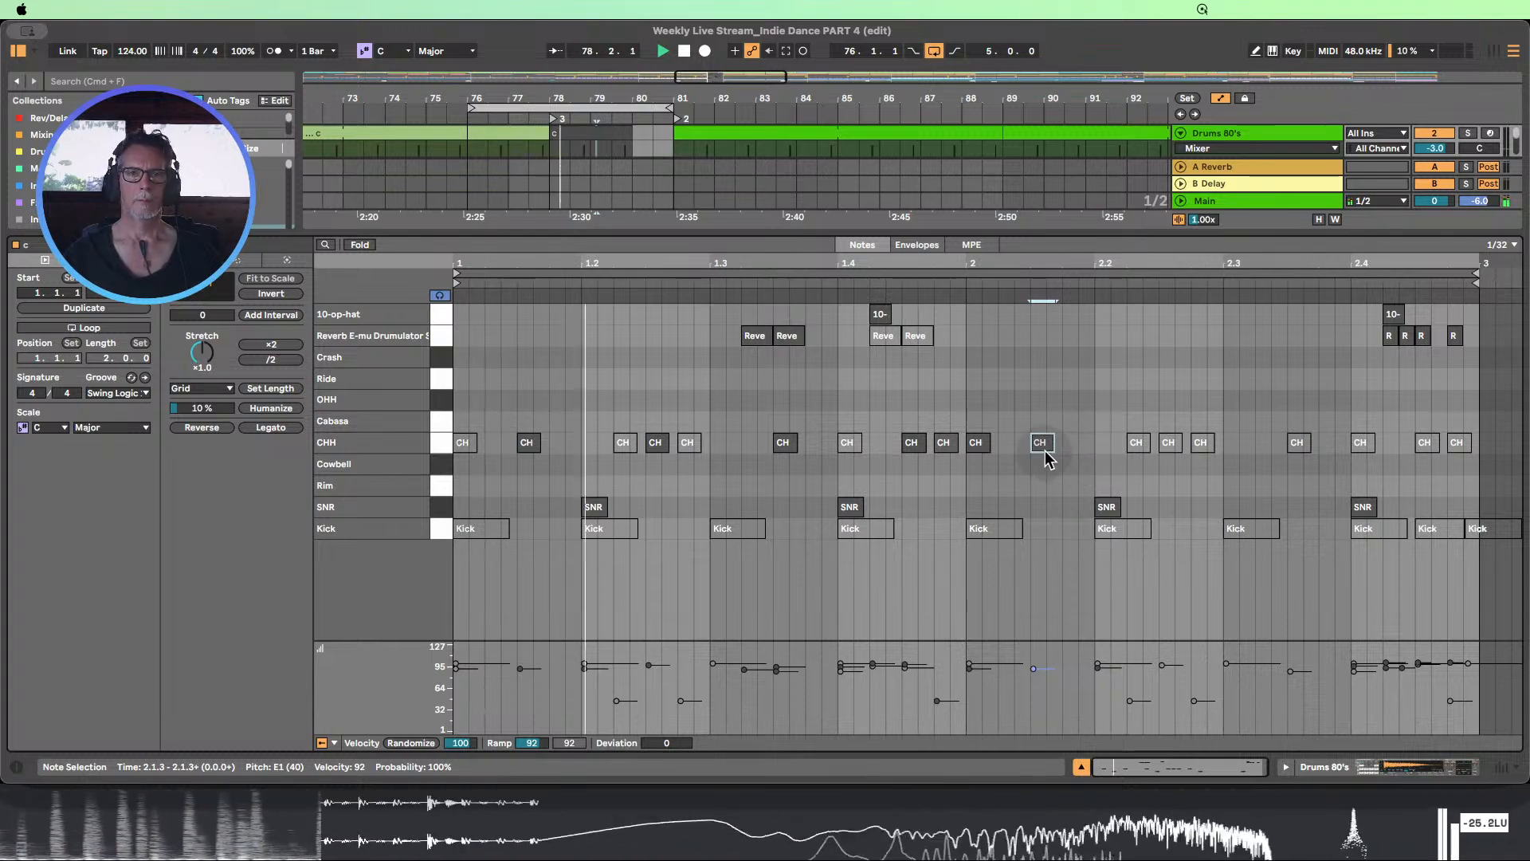
pyautogui.moveTo(469, 106); pyautogui.dragTo(553, 106)
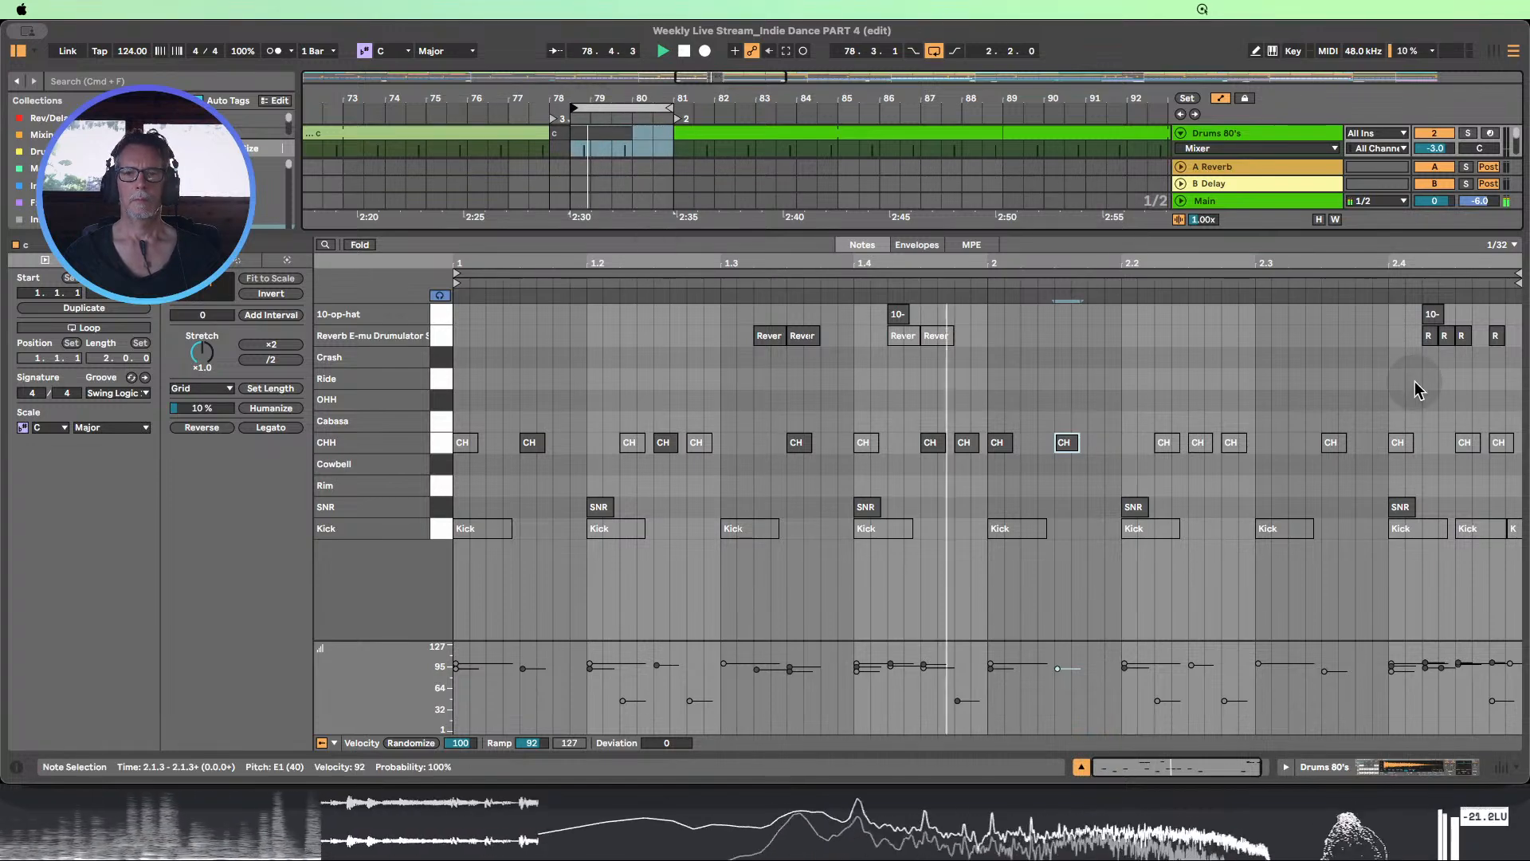
# Move the CHH note at 2.1.3 to 2.1.2, and move the muted one at 2.2.2 to 2.1.4 and activate it
pyautogui.moveTo(1091, 470); pyautogui.dragTo(1056, 405)
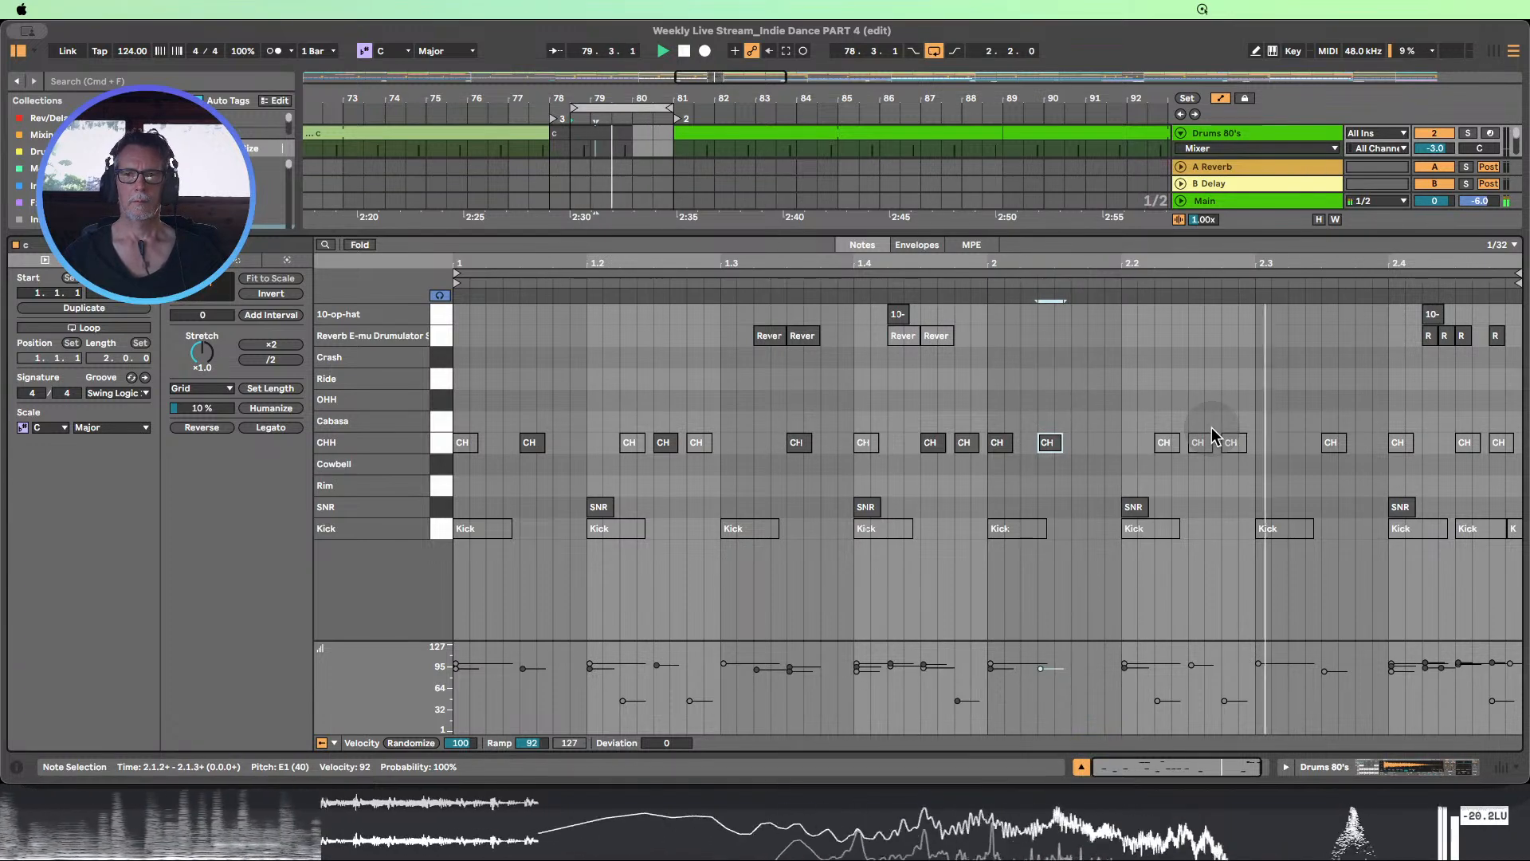
pyautogui.press('Left')
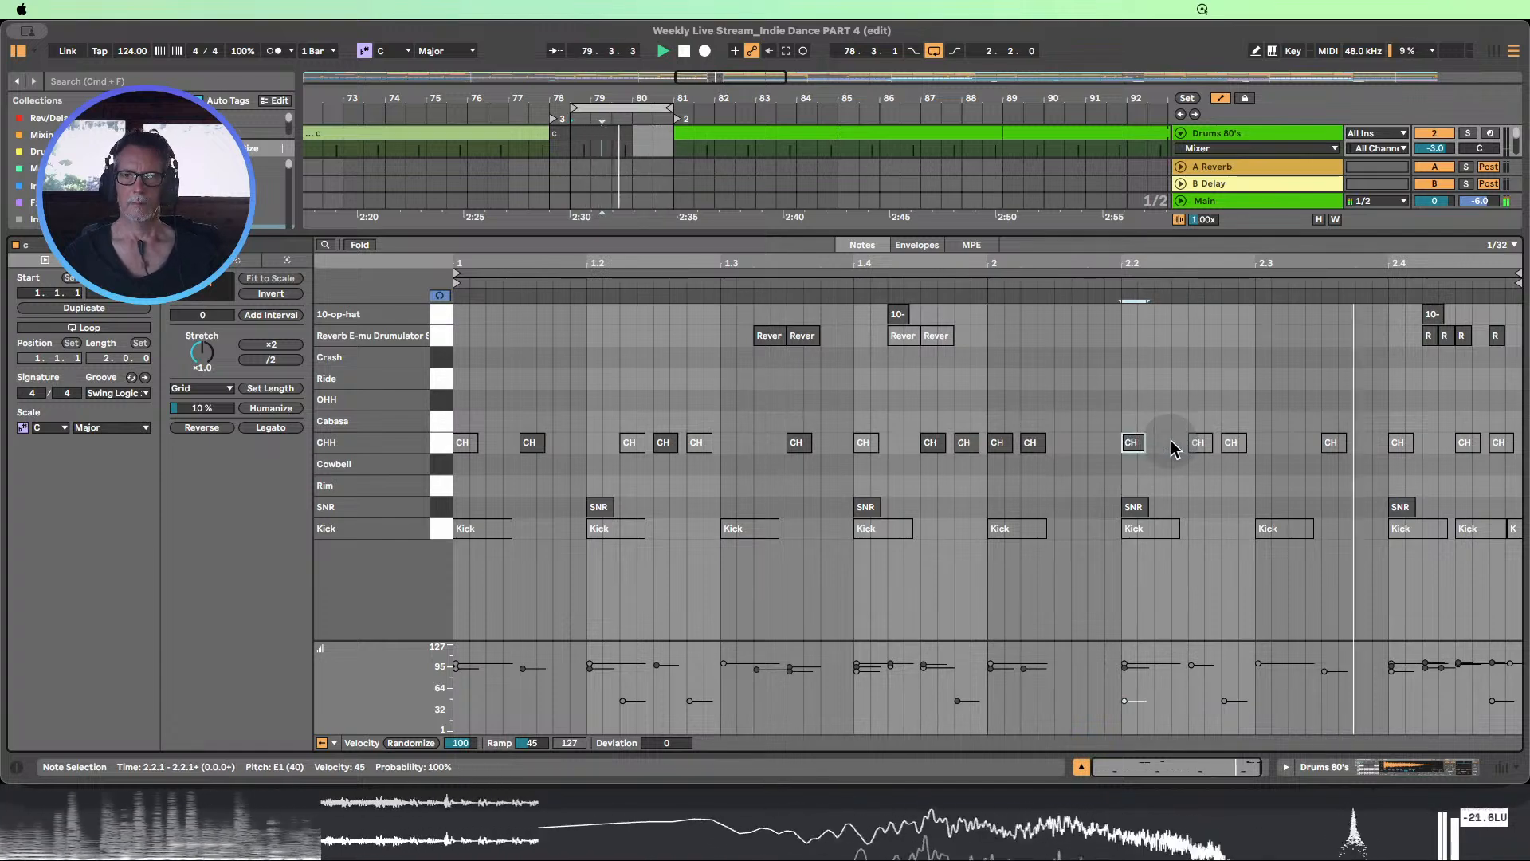
pyautogui.press('0')
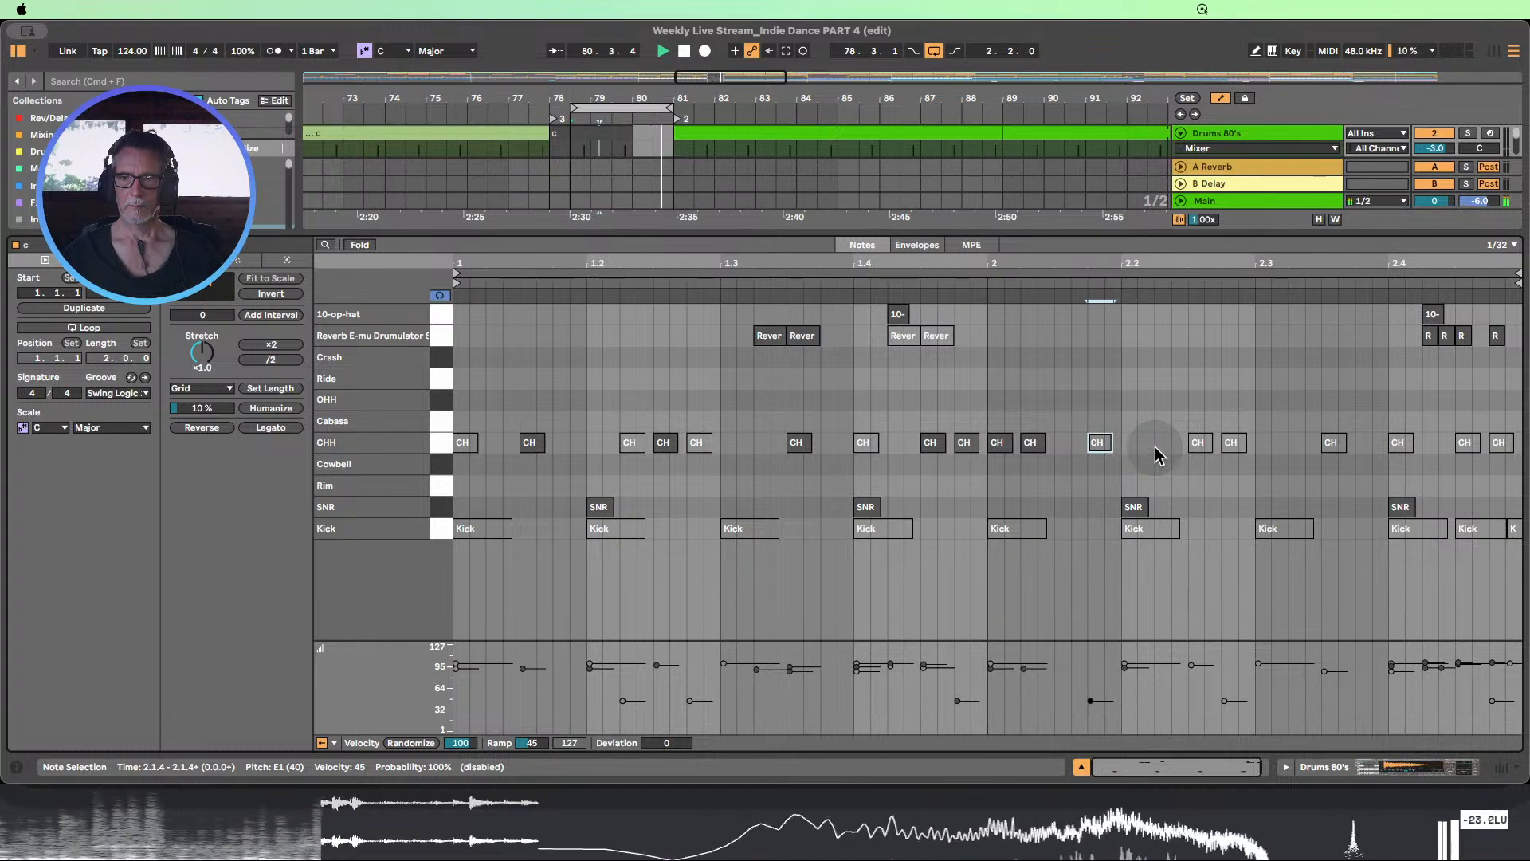
pyautogui.press('0')
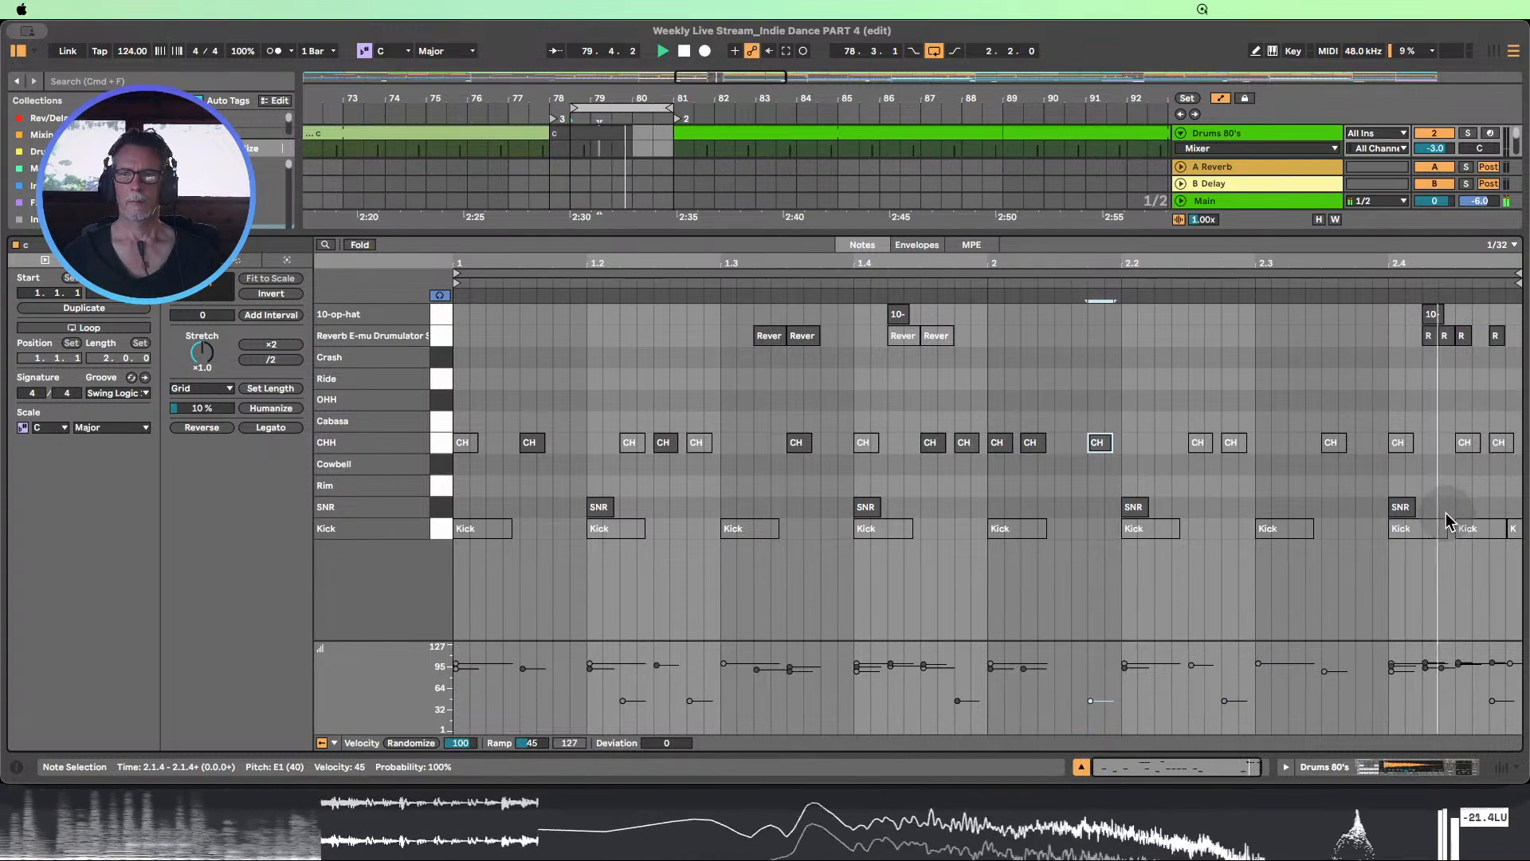
# Try deactivating the SNR note at 2.4.1 and the closing 10-op-hat and Reverb E-mu Drumulator notes, then reactivate them
pyautogui.moveTo(1441, 513); pyautogui.dragTo(1342, 520)
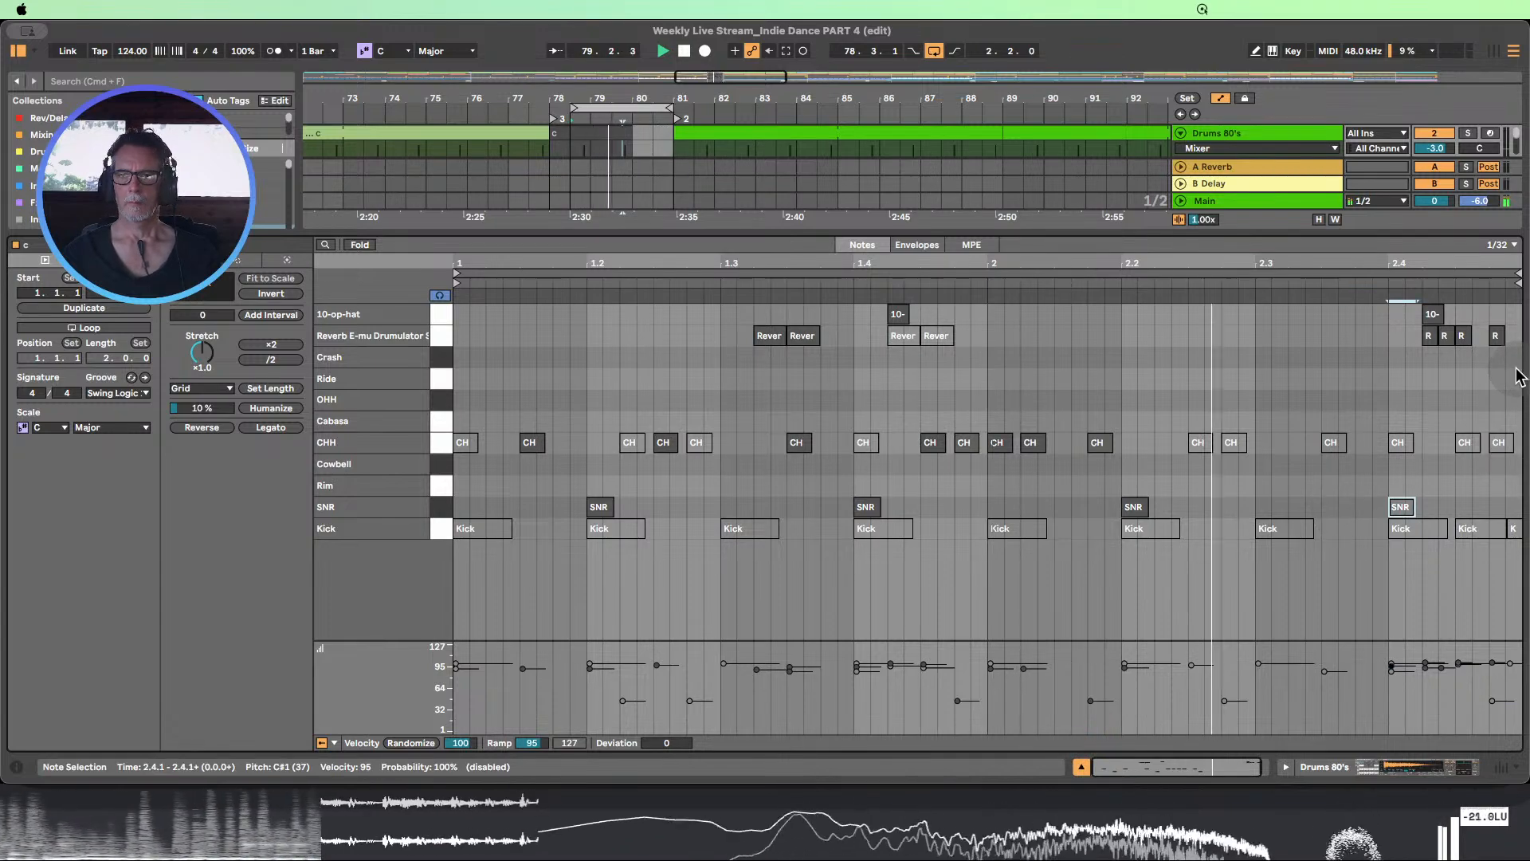
pyautogui.moveTo(1516, 377); pyautogui.dragTo(1391, 303)
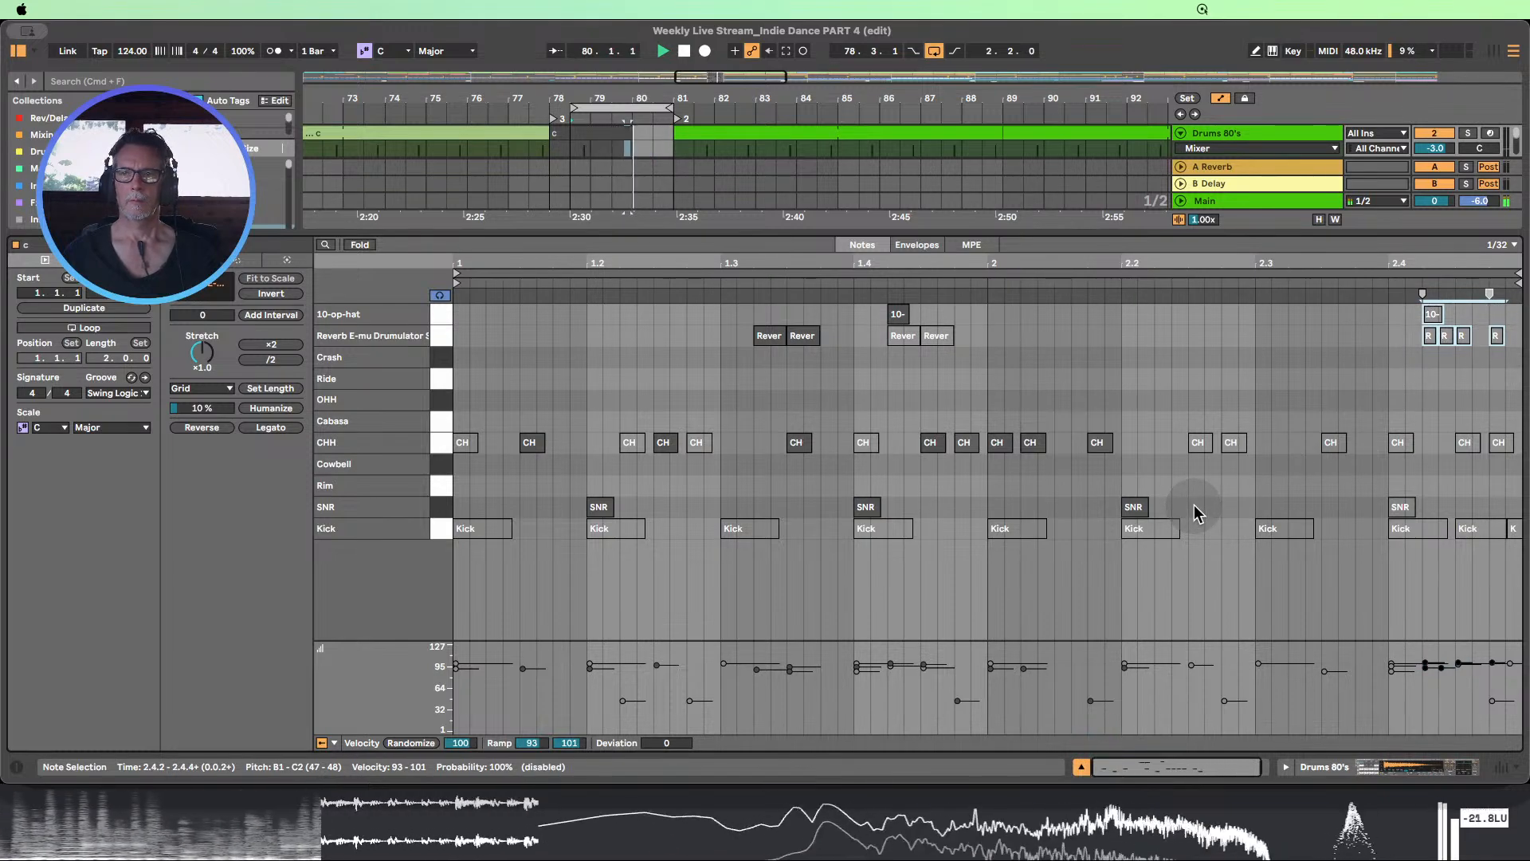
pyautogui.click(1401, 507)
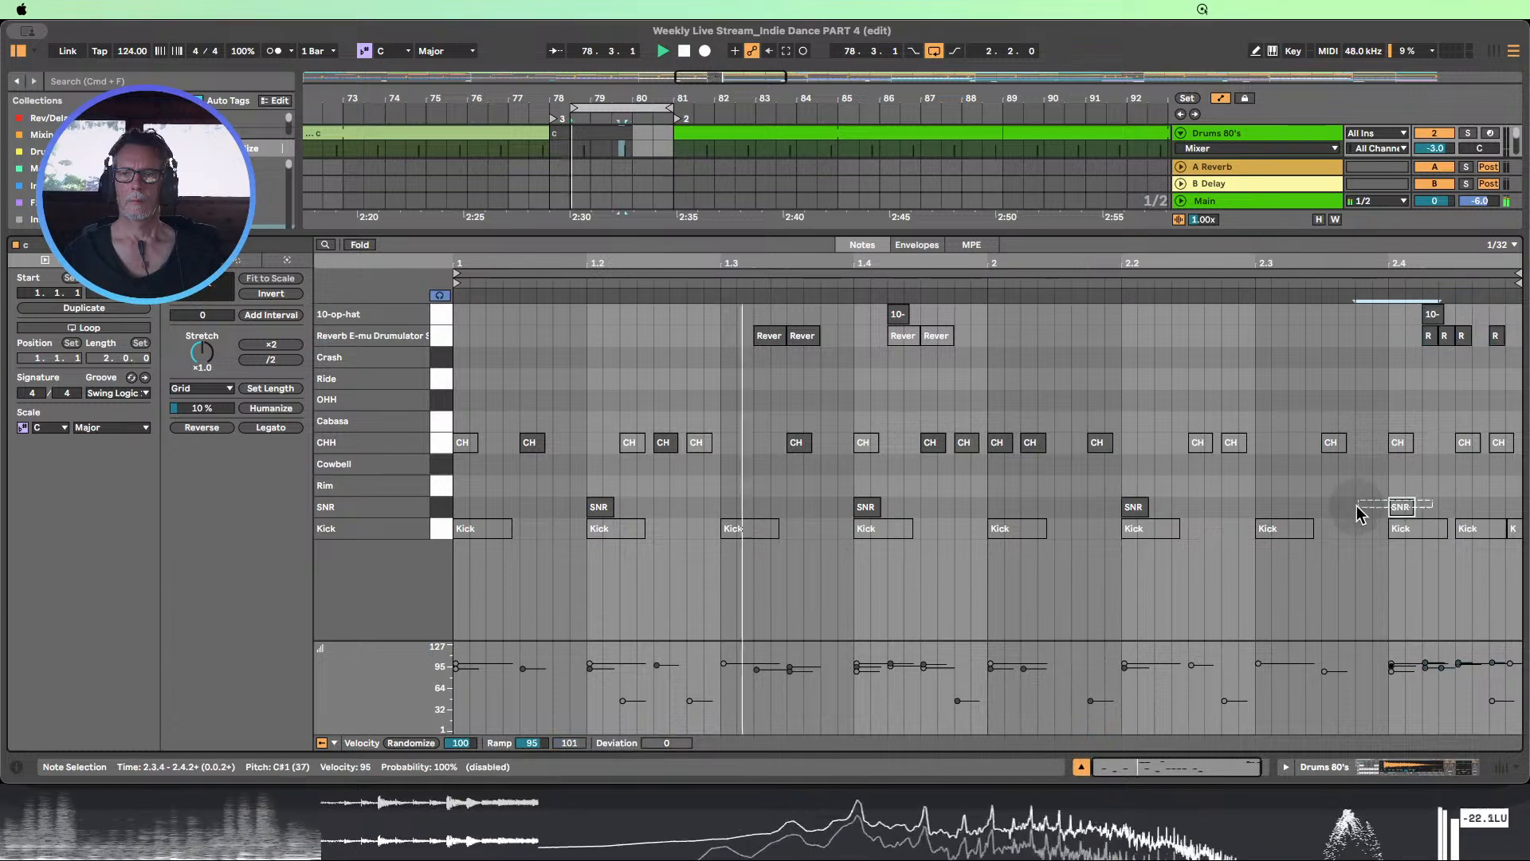
# Close the clip editor and enlarge the Snare and Tom2 tracks of the DrumFill group around bar 80
pyautogui.click(1081, 766)
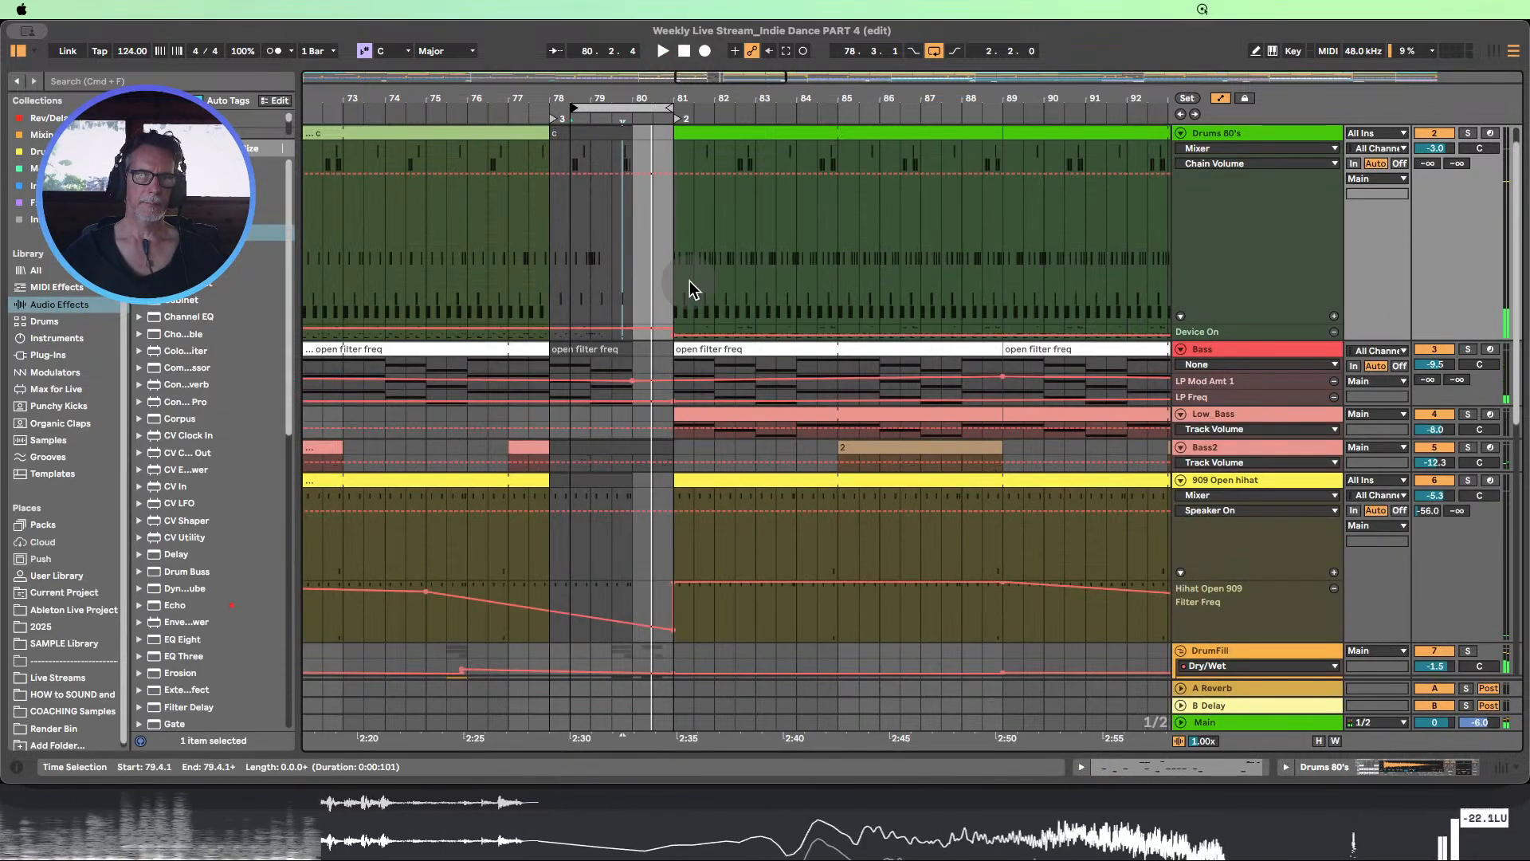
pyautogui.scroll(-2, 690, 290)
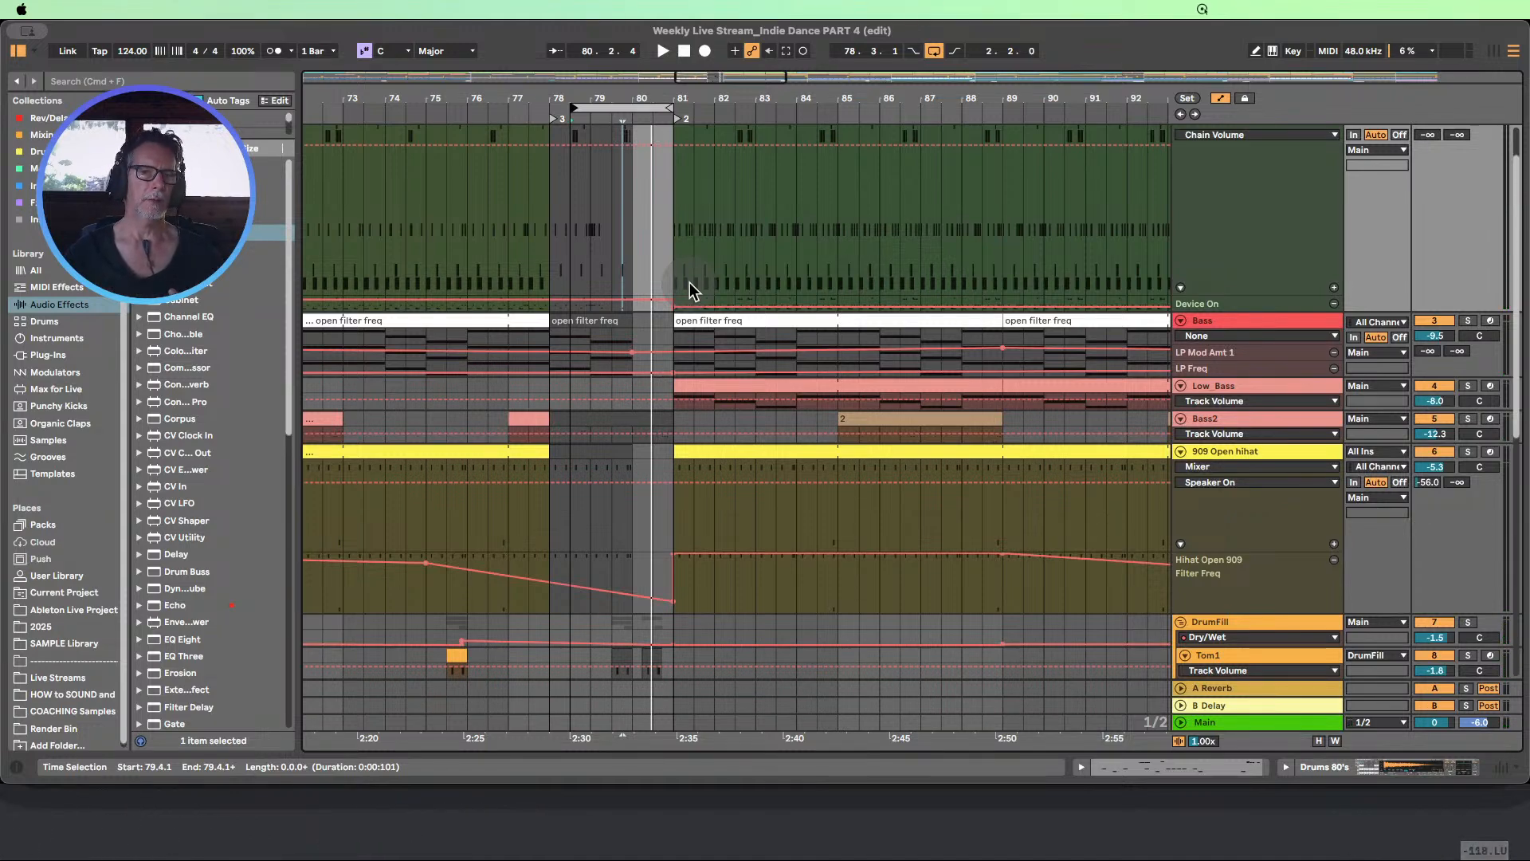
pyautogui.scroll(-10, 635, 387)
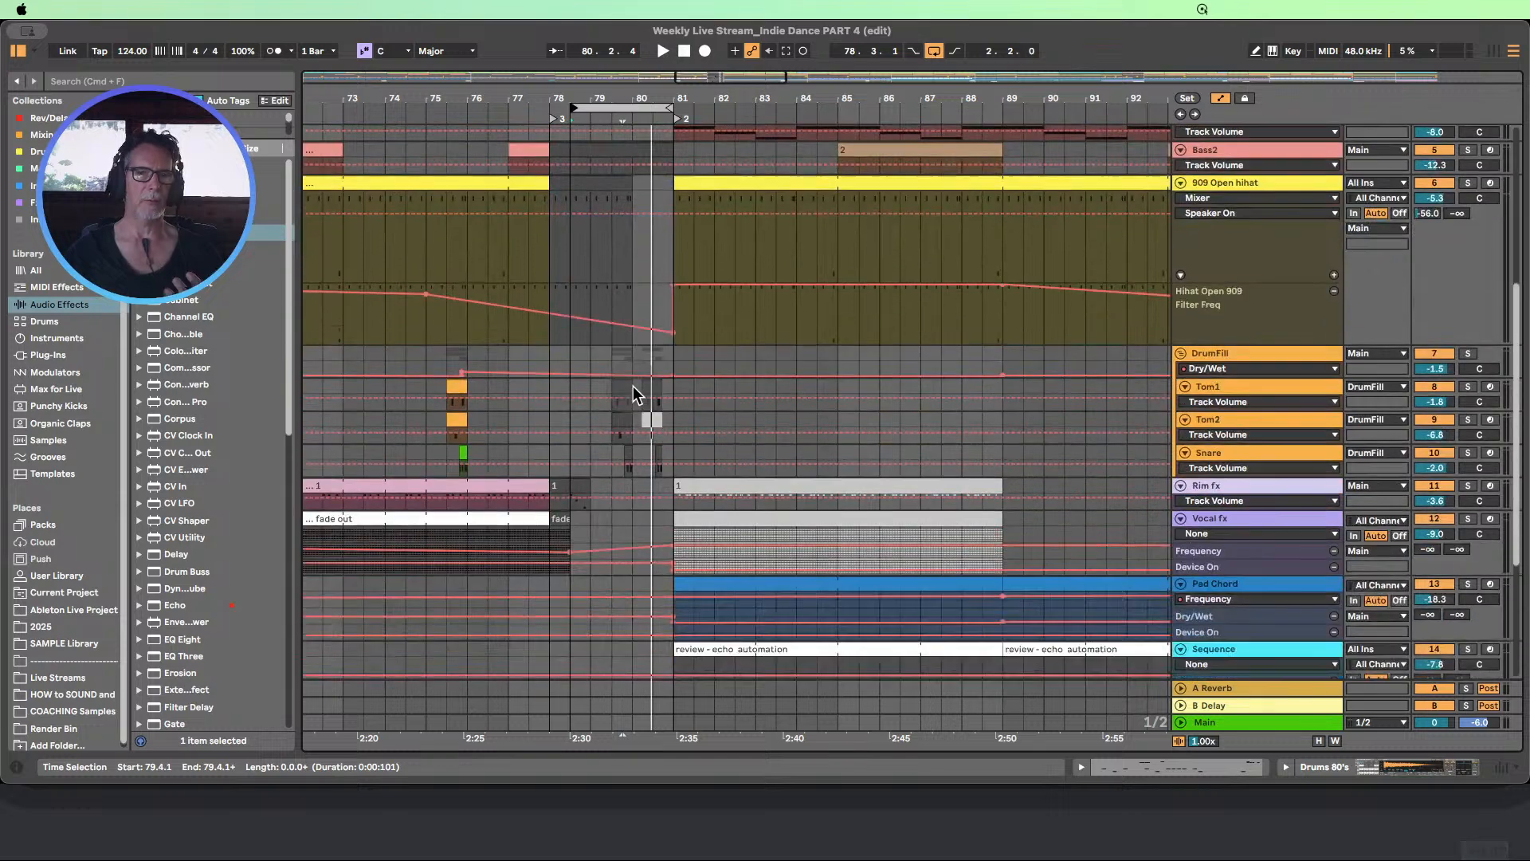
pyautogui.moveTo(662, 93); pyautogui.dragTo(719, 174)
pyautogui.scroll(-2, 828, 379)
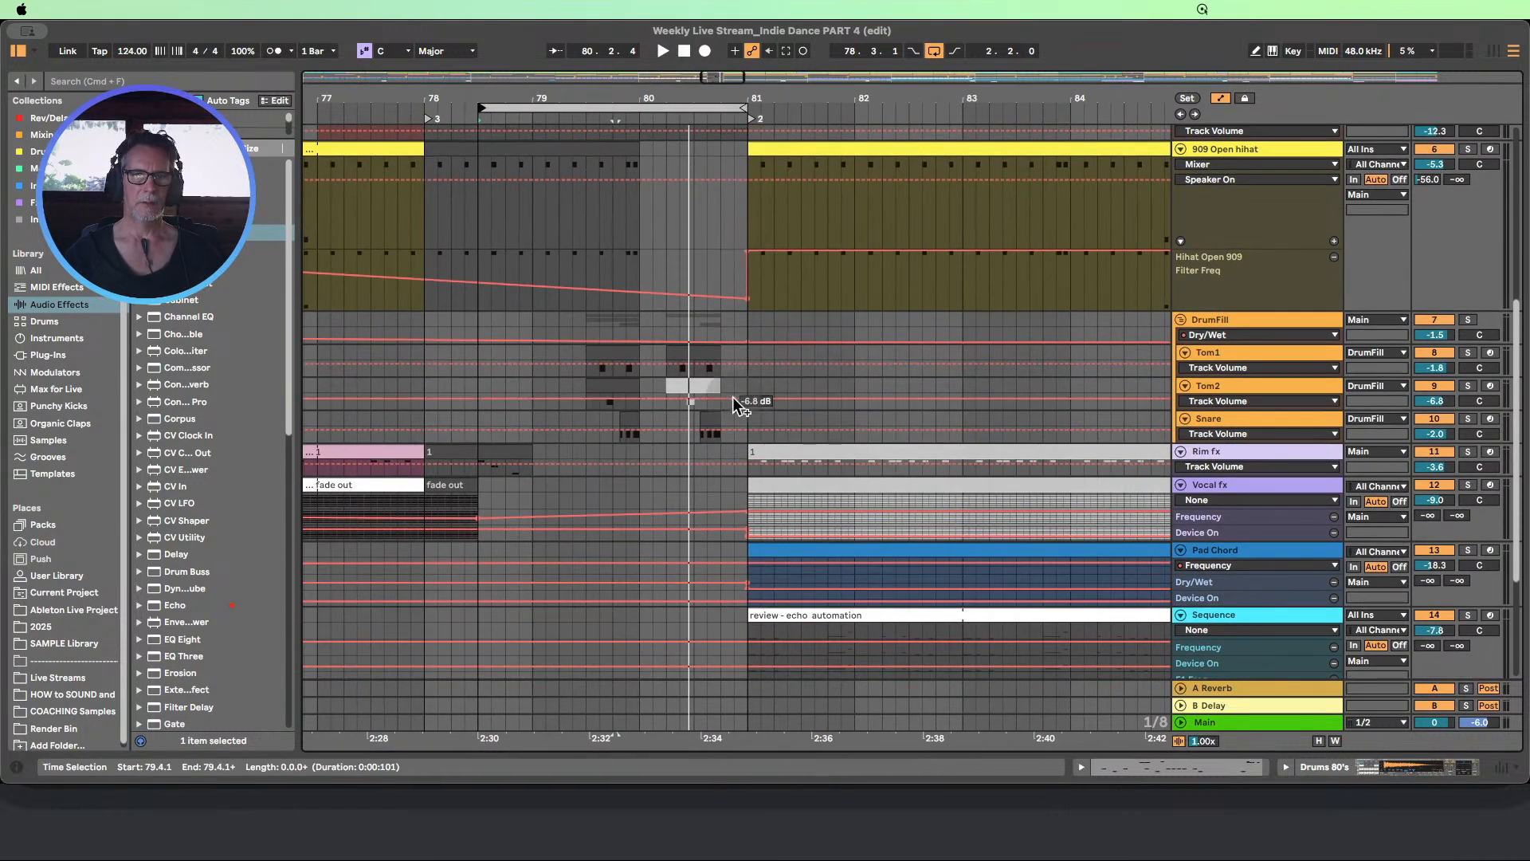
pyautogui.click(1236, 440)
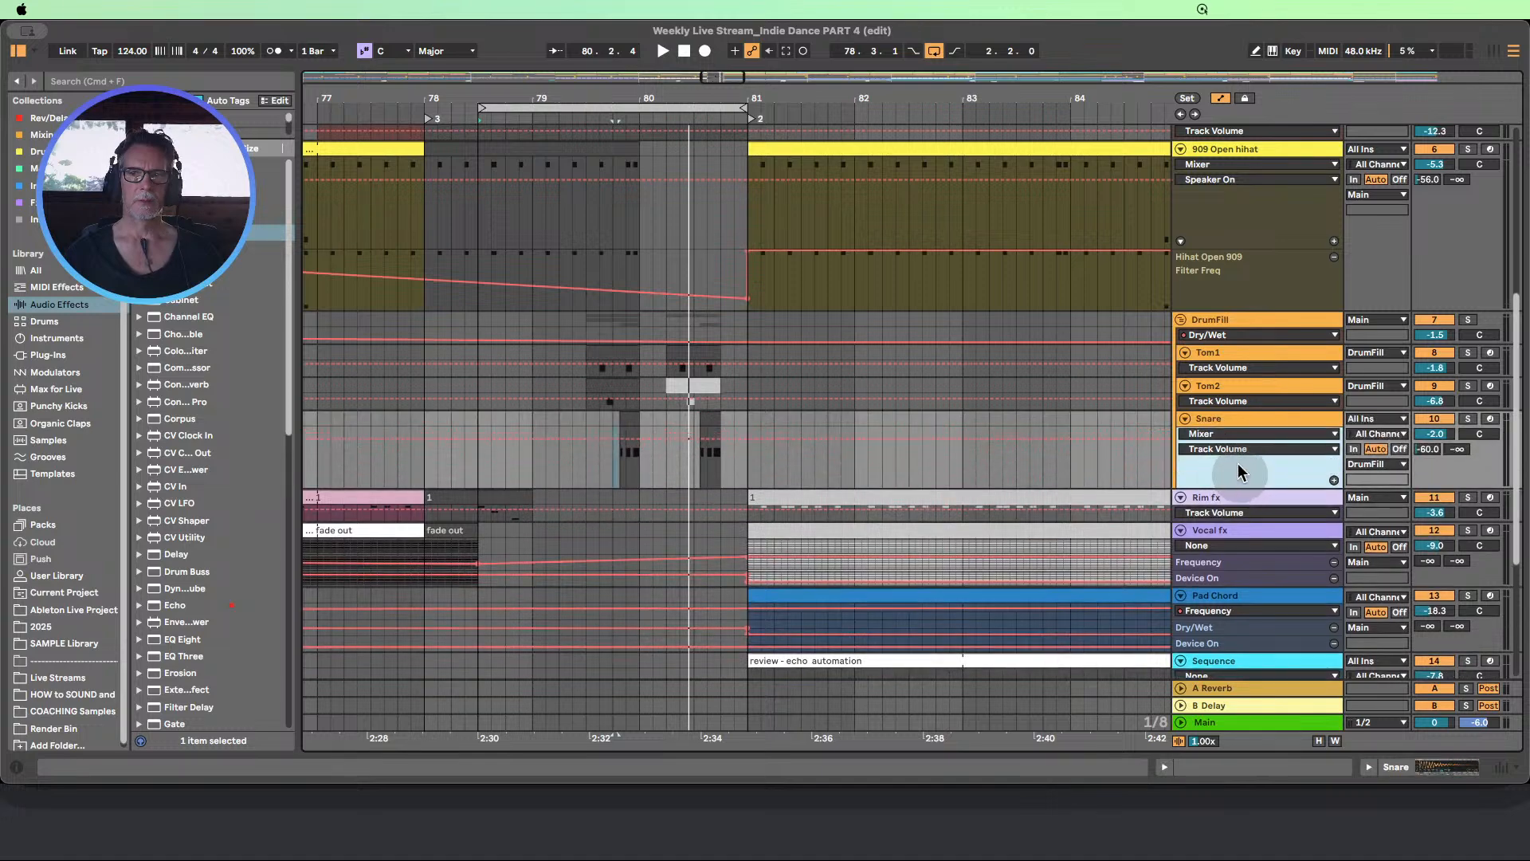
pyautogui.click(1223, 407)
# Activate the Tom1 fill clip in bar 80, and audition the loop with the Snare fill clip activated and deactivated again
pyautogui.click(710, 462)
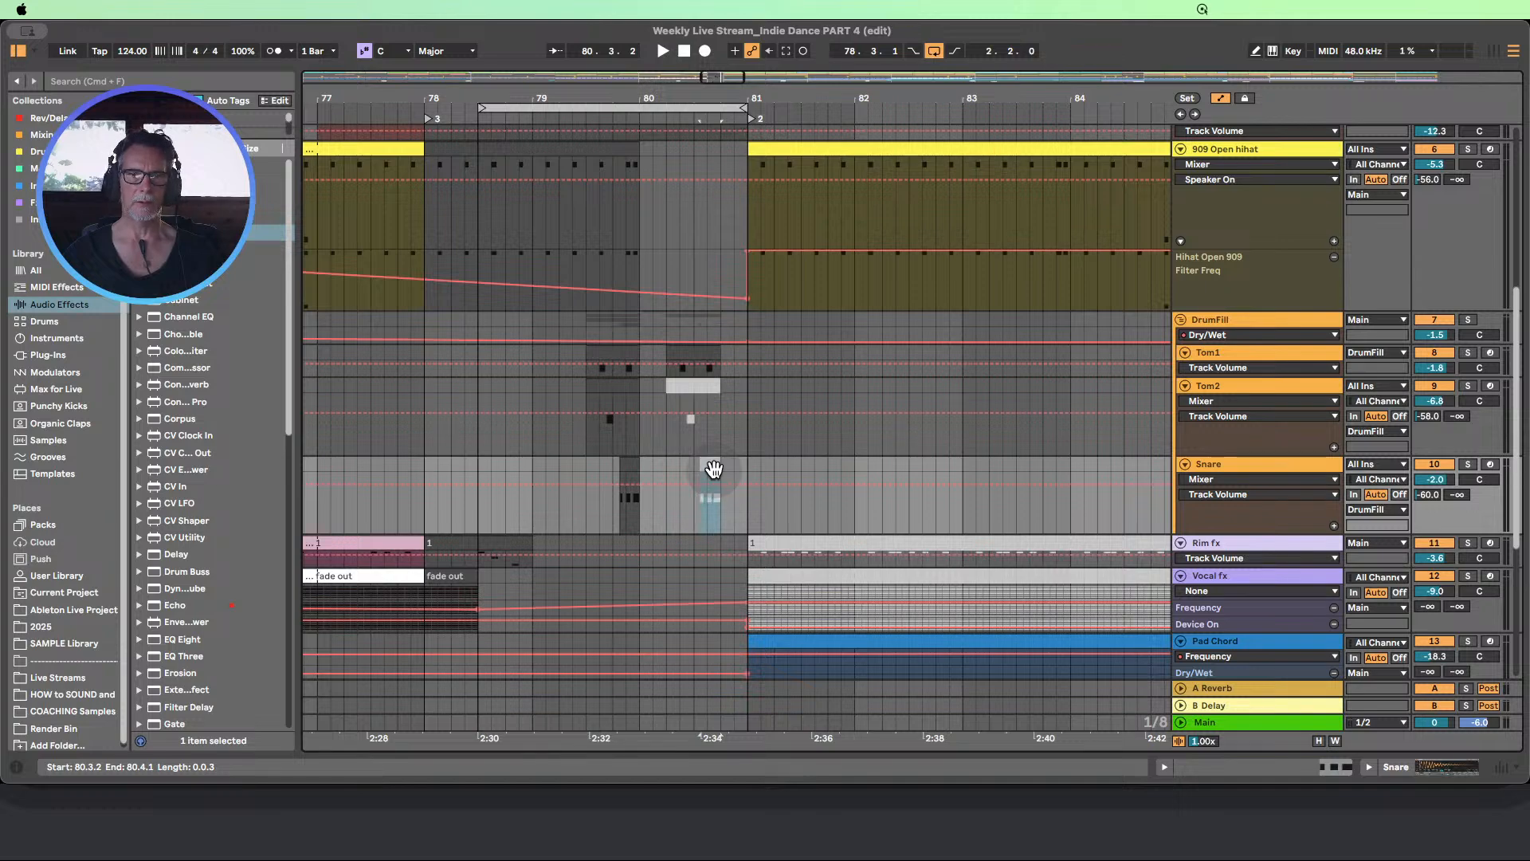
pyautogui.click(463, 120)
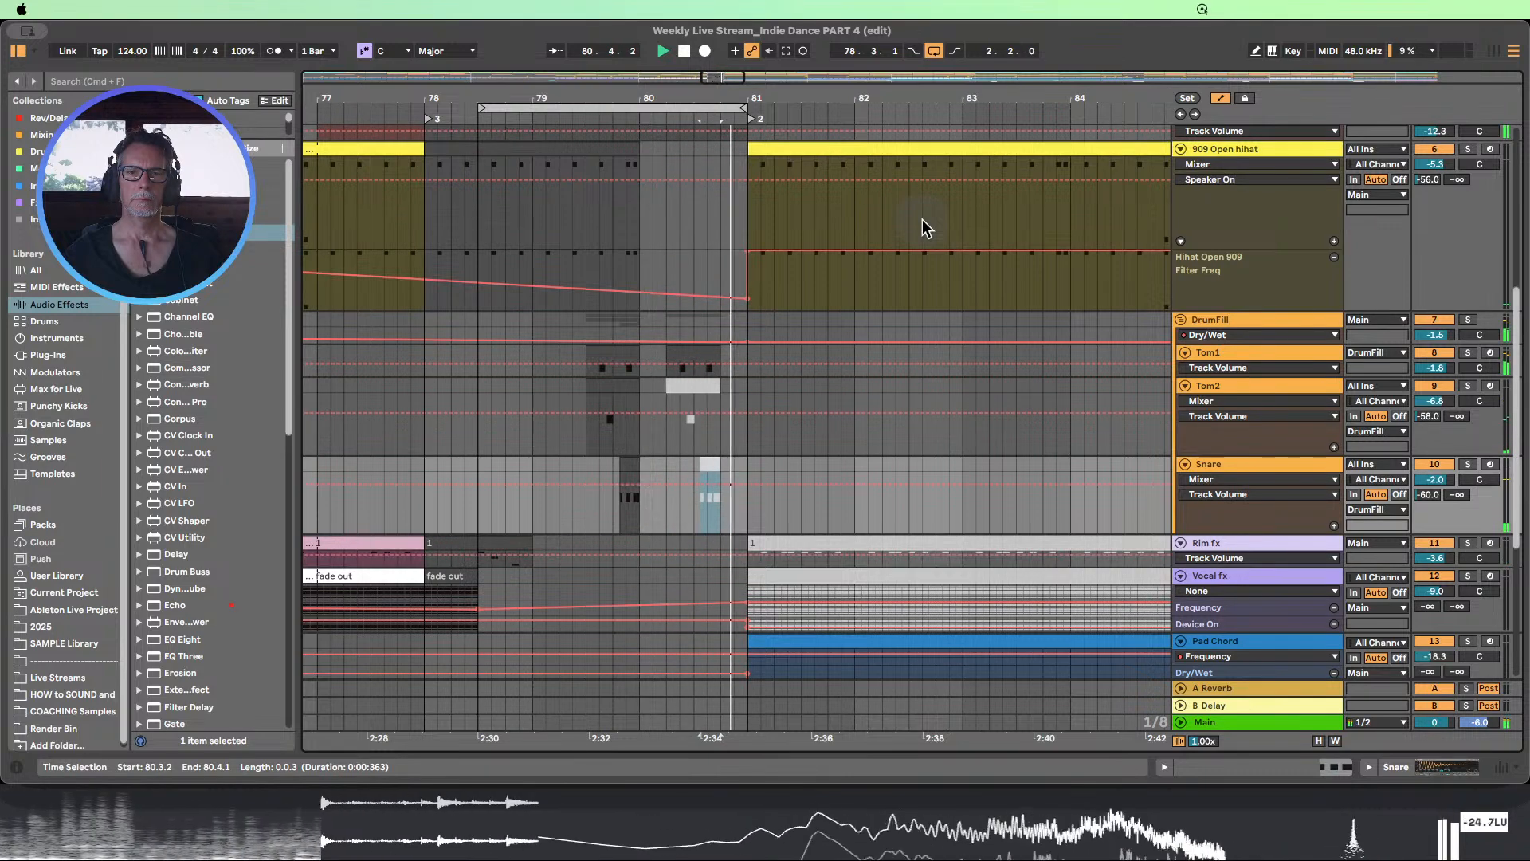
pyautogui.click(688, 363)
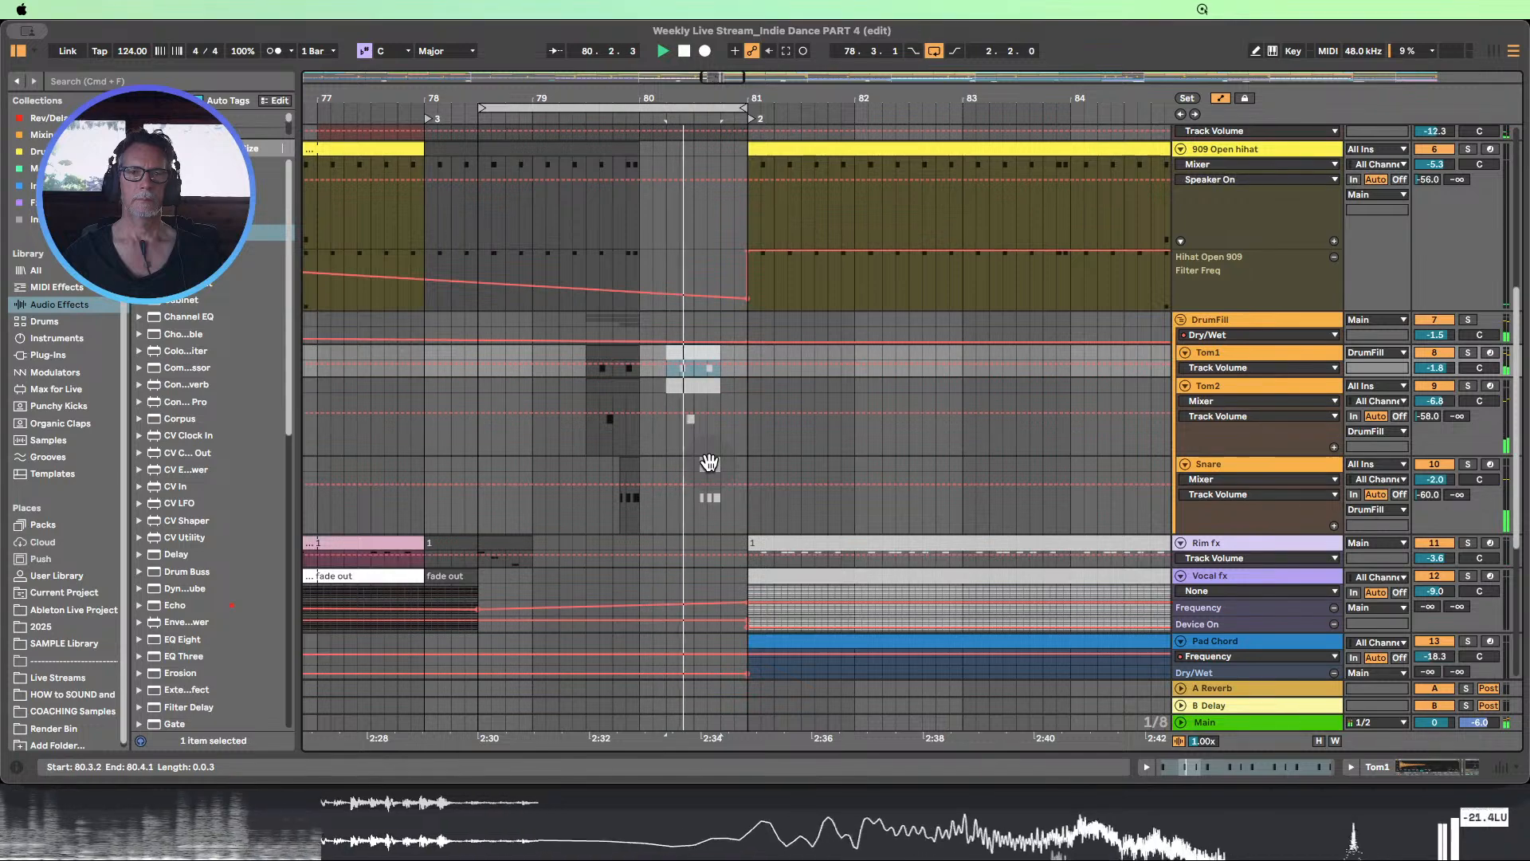
pyautogui.click(710, 463)
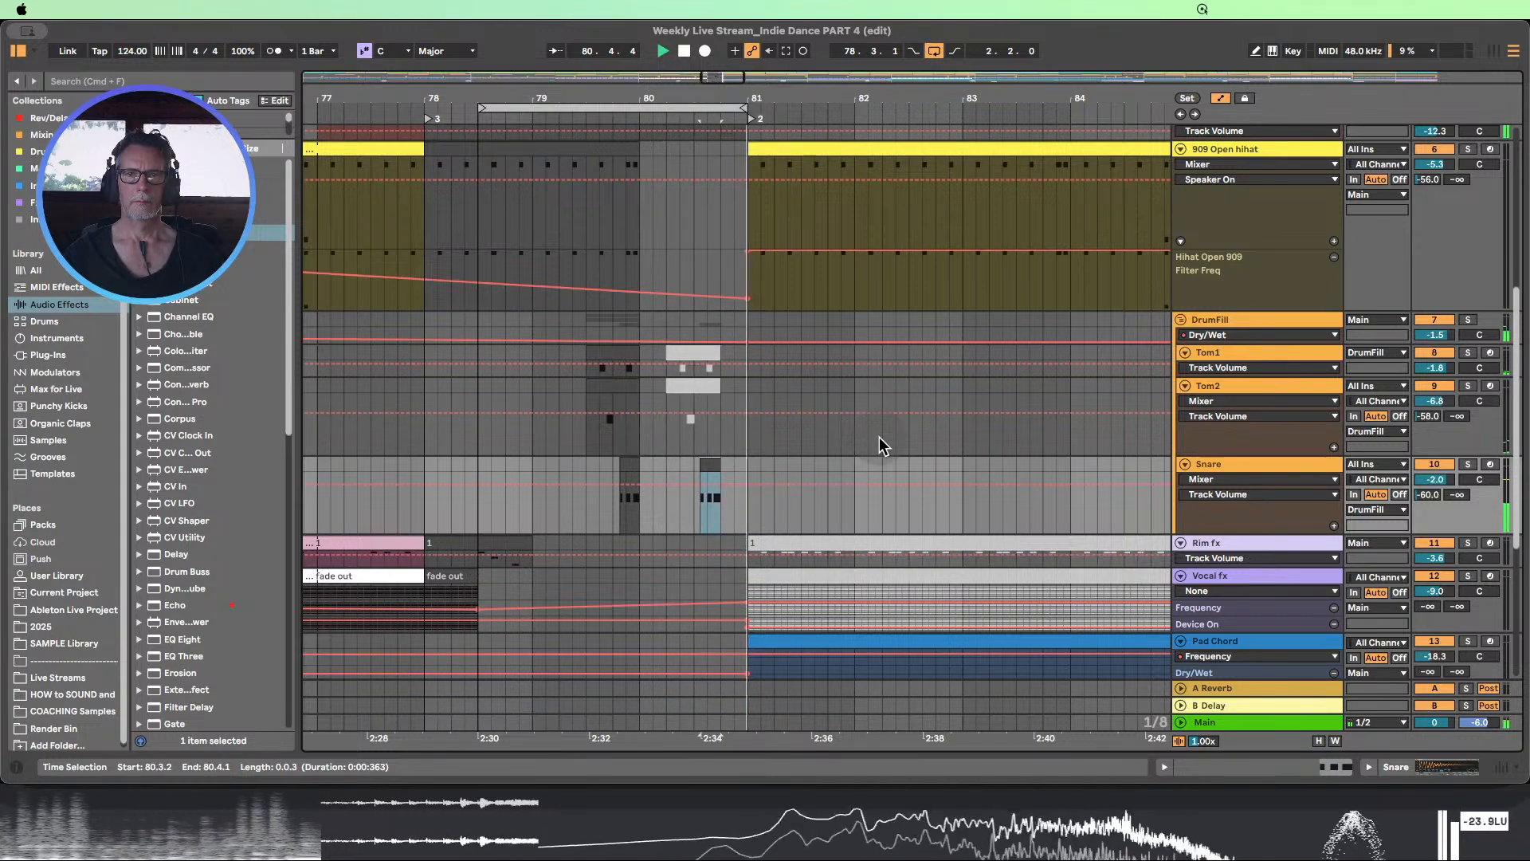
pyautogui.scroll(4, 856, 443)
pyautogui.scroll(8, 824, 440)
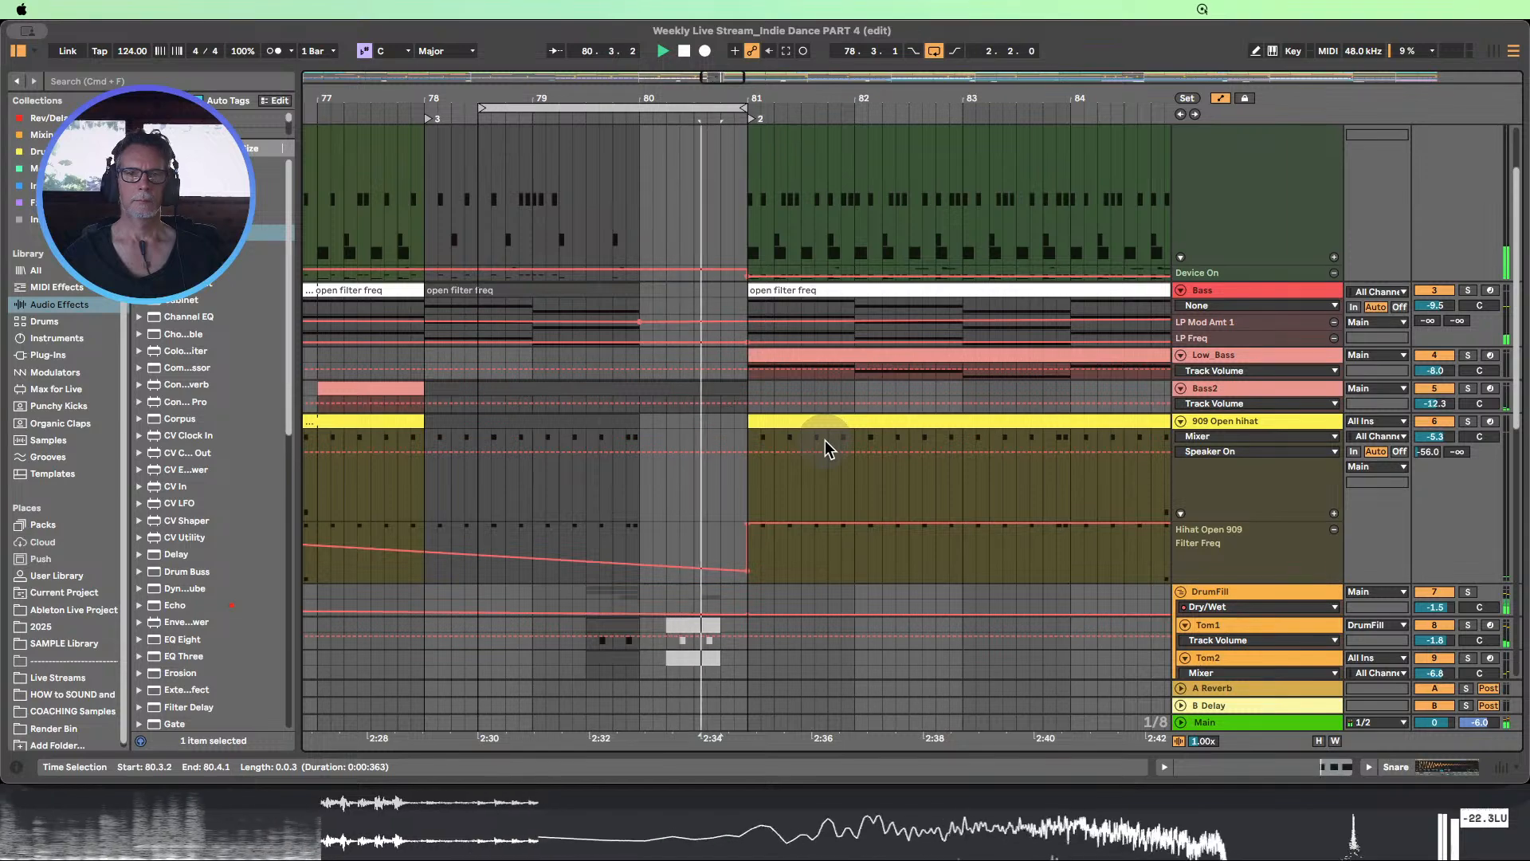
pyautogui.scroll(4, 825, 442)
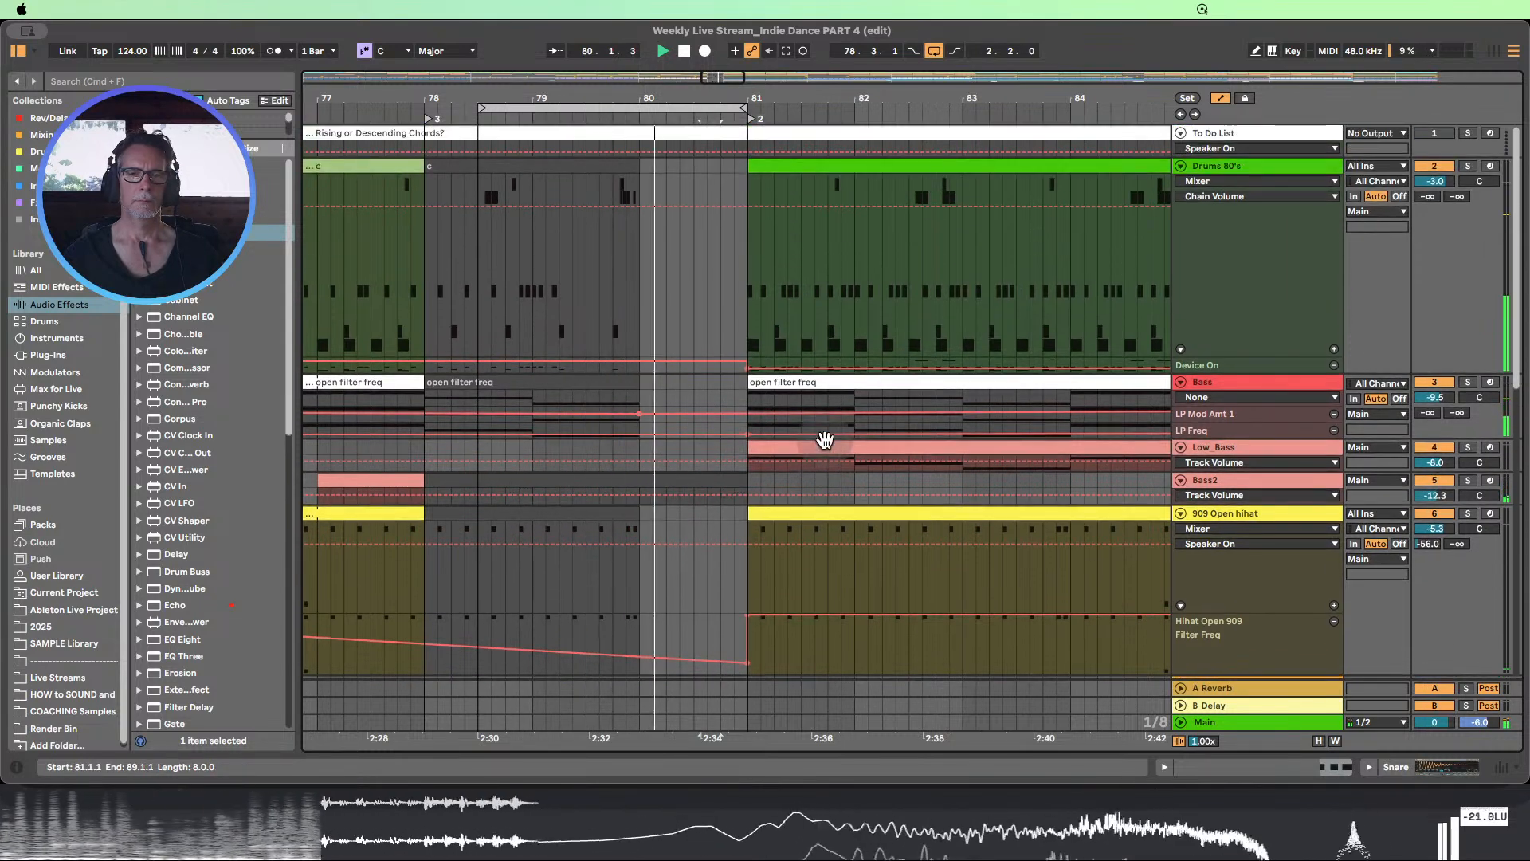
pyautogui.scroll(-2, 825, 440)
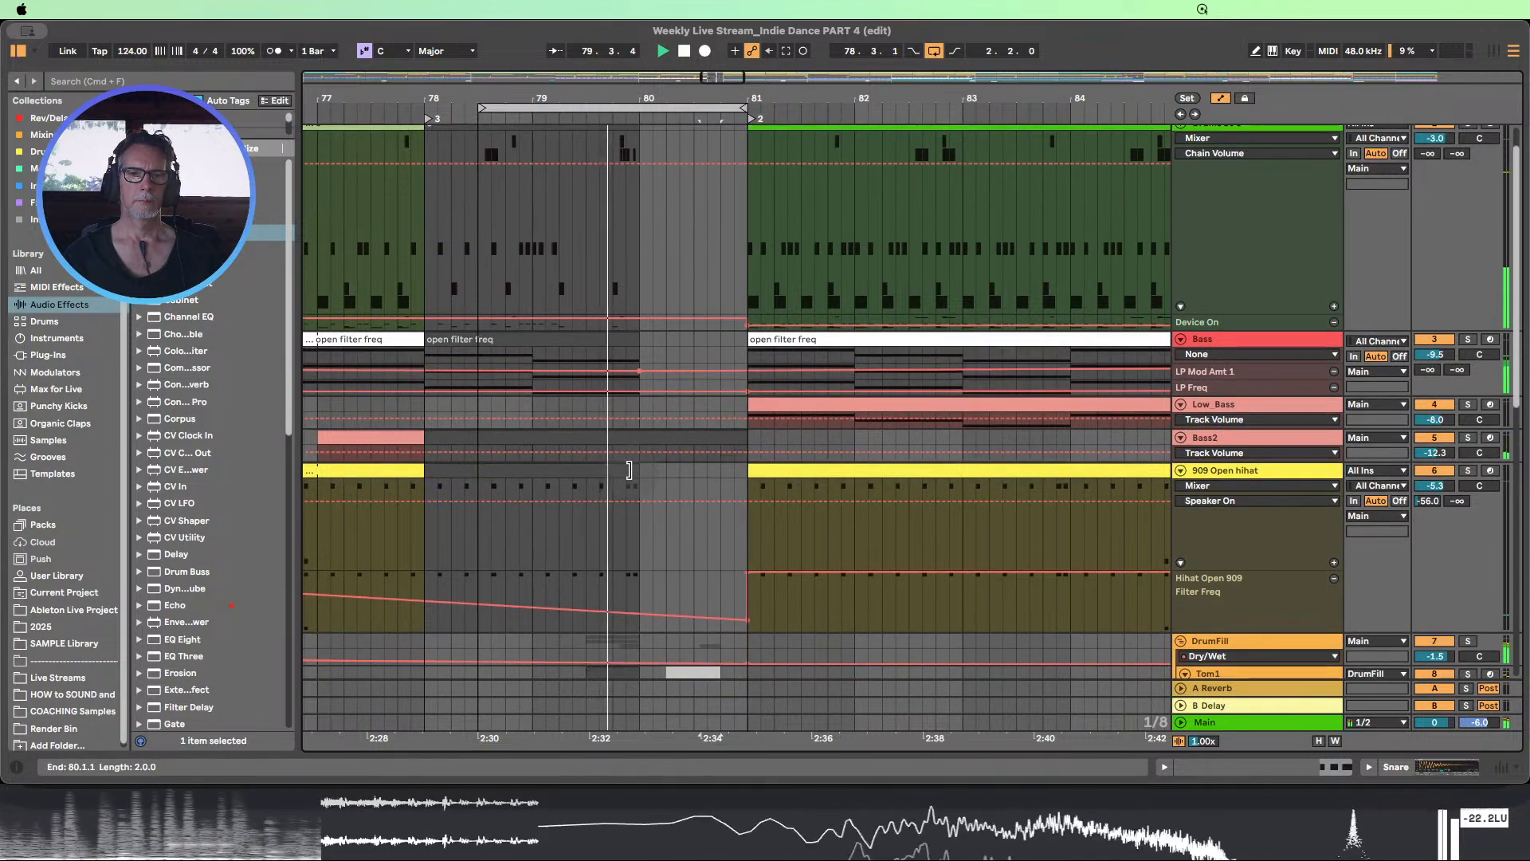
# Extend the deactivated 909 Open hihat clip that leads into section 2 so it ends at 80.4.1
pyautogui.moveTo(633, 470); pyautogui.dragTo(749, 488)
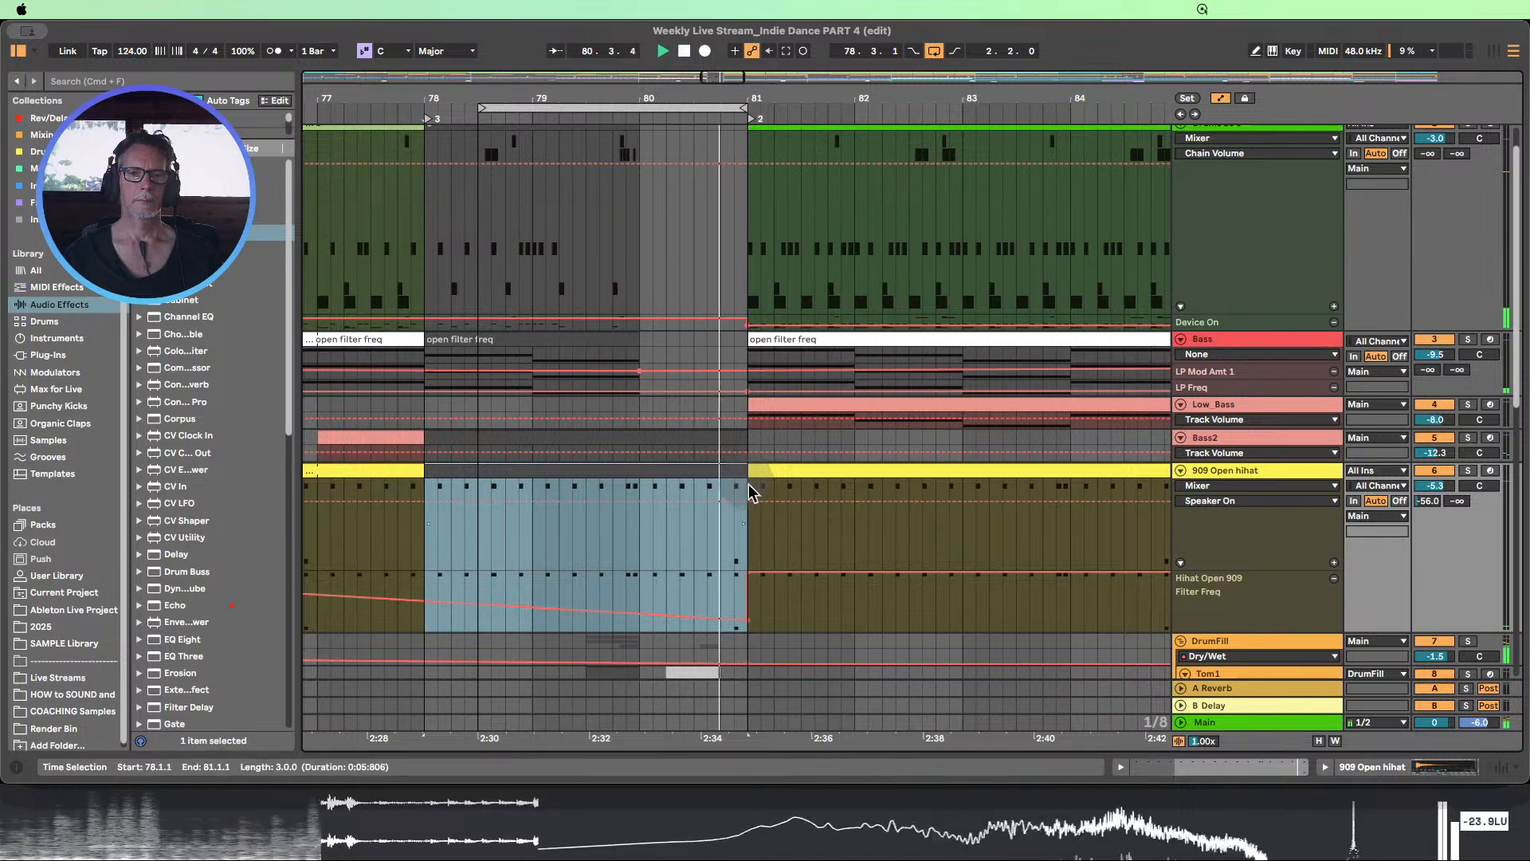
pyautogui.scroll(-2, 757, 500)
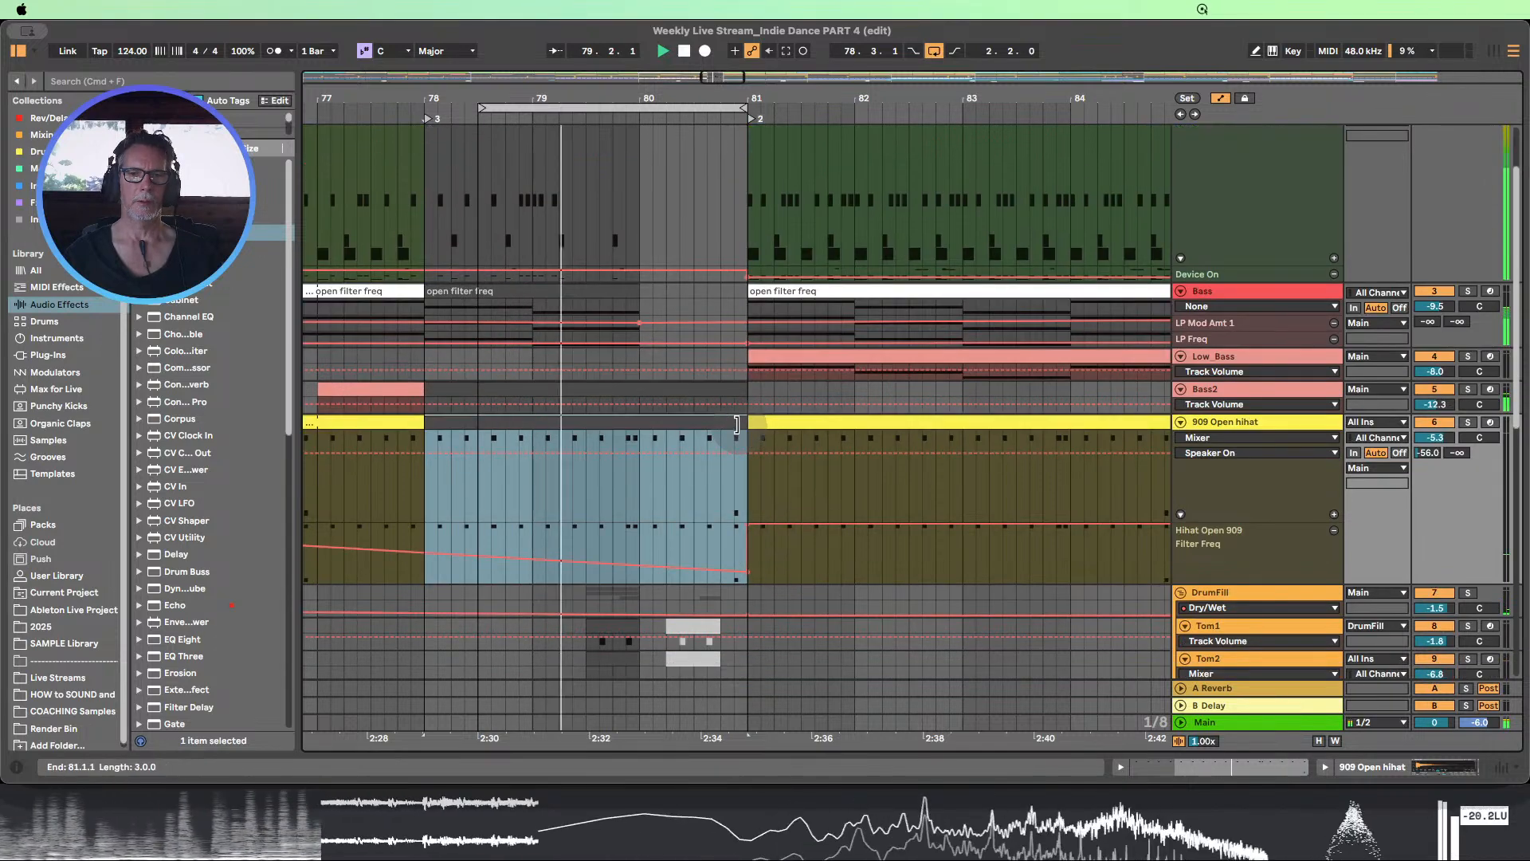
pyautogui.moveTo(747, 424); pyautogui.dragTo(719, 424)
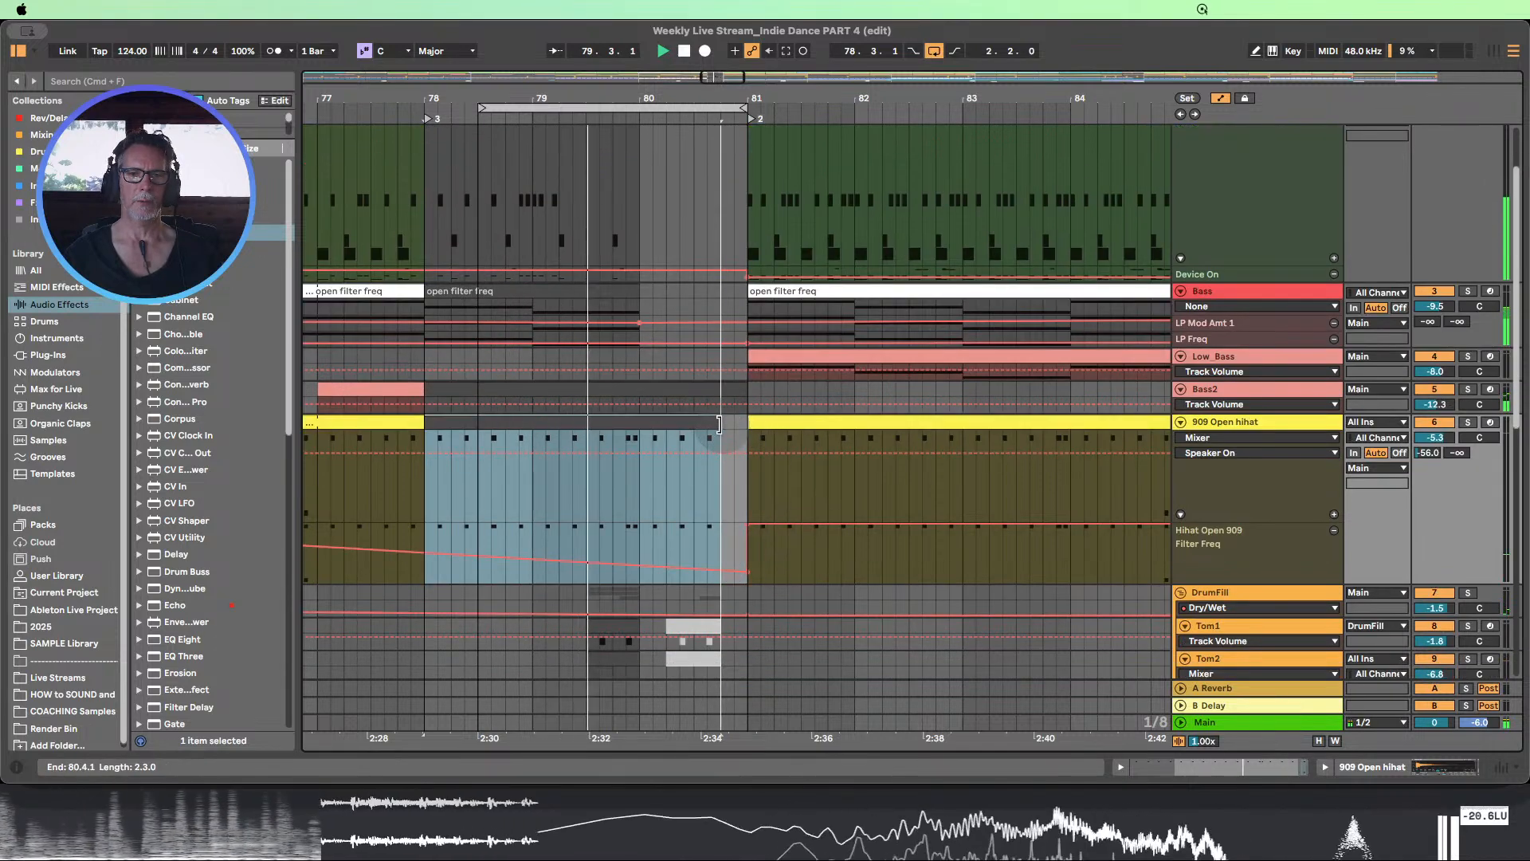
# Raise the 909 Open hihat's Filter Freq automation point just before bar 81, and audition the track soloed before unsoloing it
pyautogui.click(772, 572)
pyautogui.moveTo(748, 570)
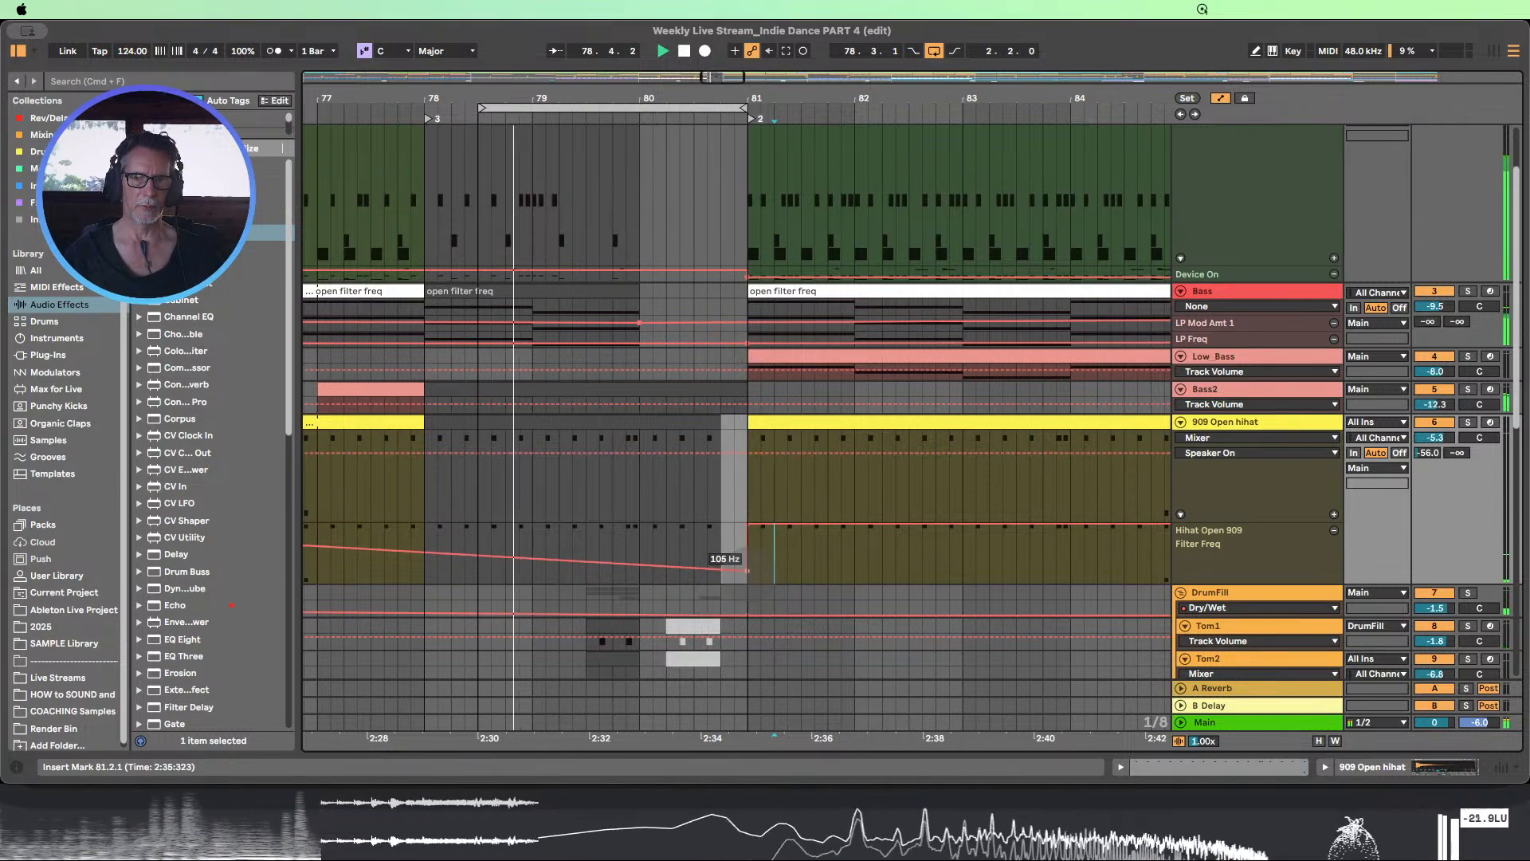
pyautogui.moveTo(748, 570); pyautogui.dragTo(748, 540)
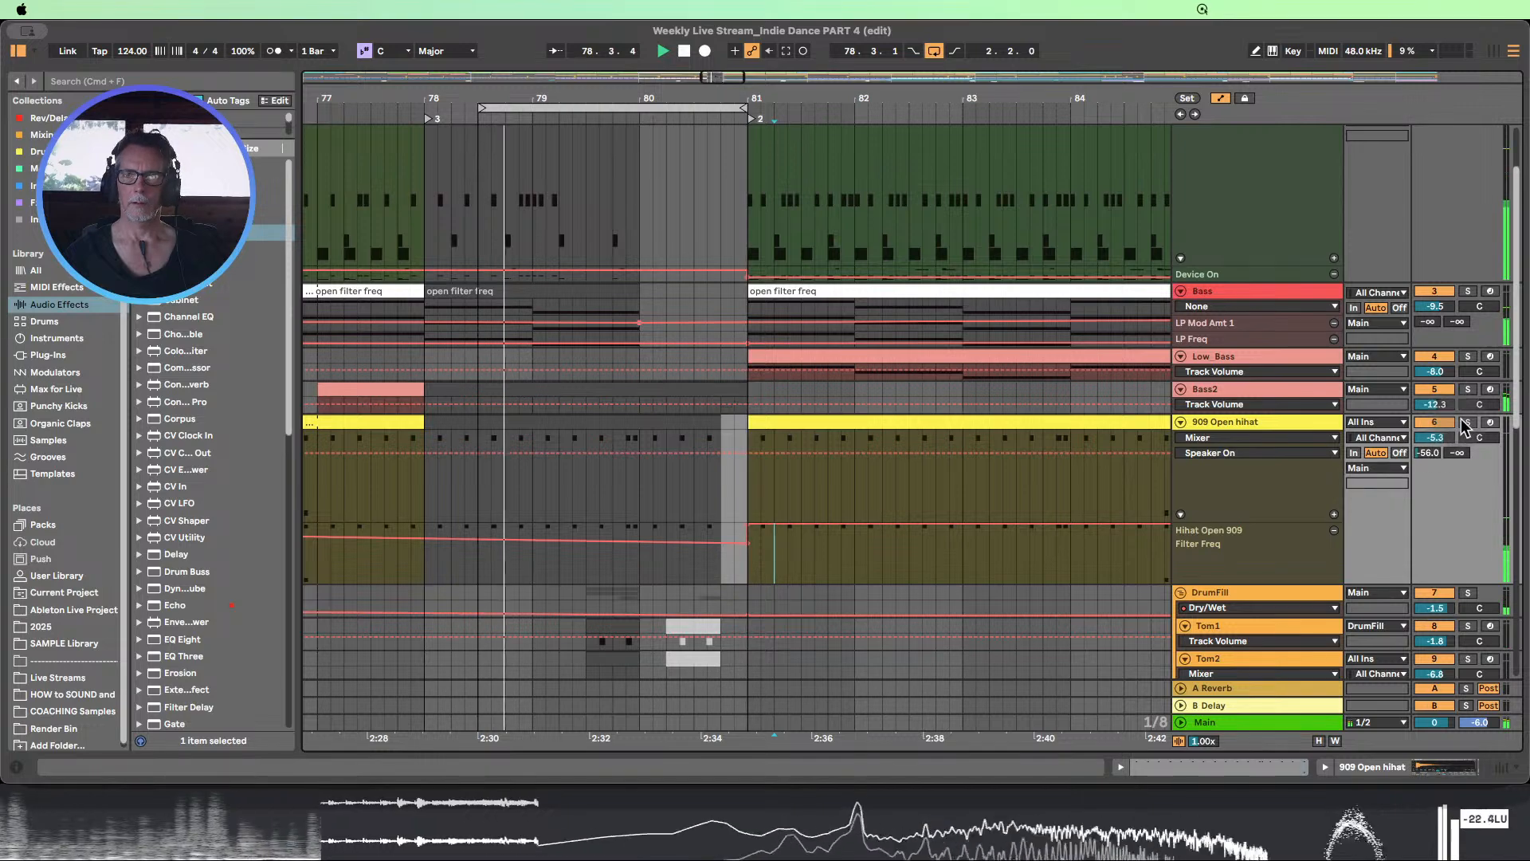
pyautogui.click(1469, 426)
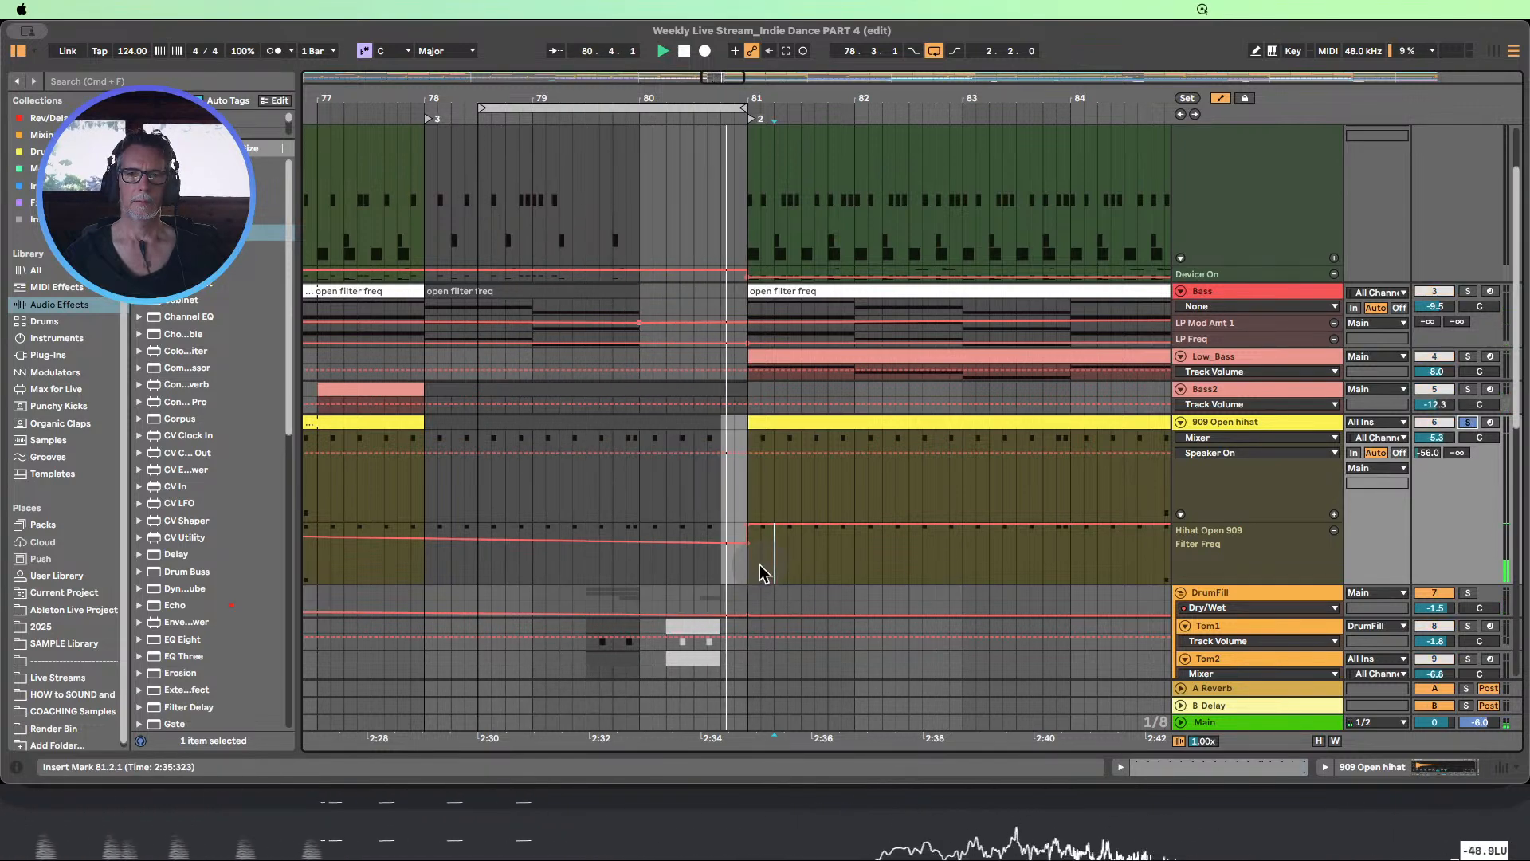
pyautogui.click(1469, 424)
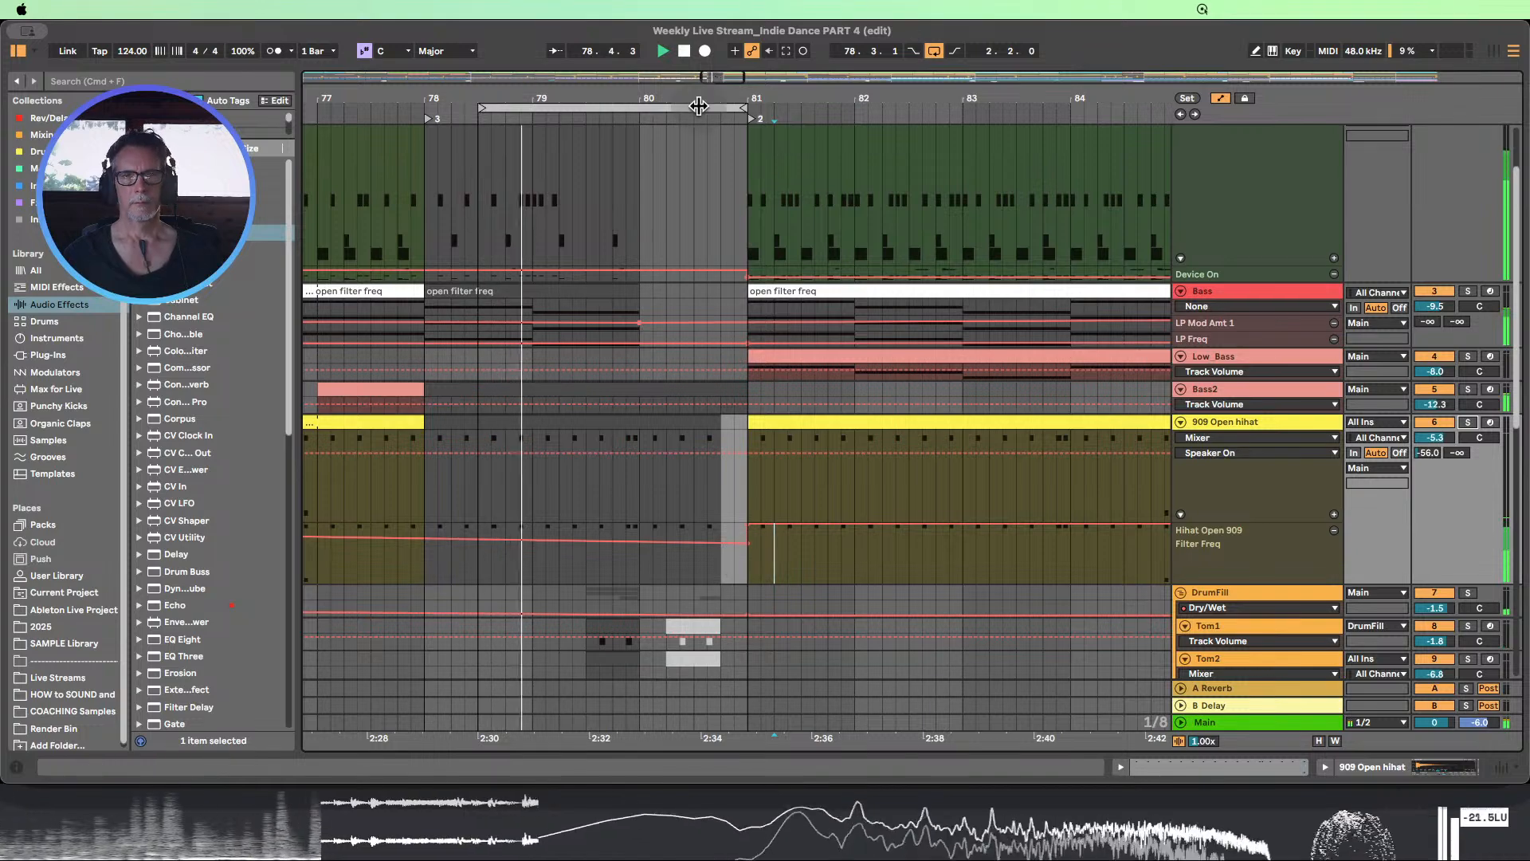
# Loop 16 bars from bar 73, play the transition into section 2, and fit the track heights to the window
pyautogui.moveTo(698, 102); pyautogui.dragTo(701, 56)
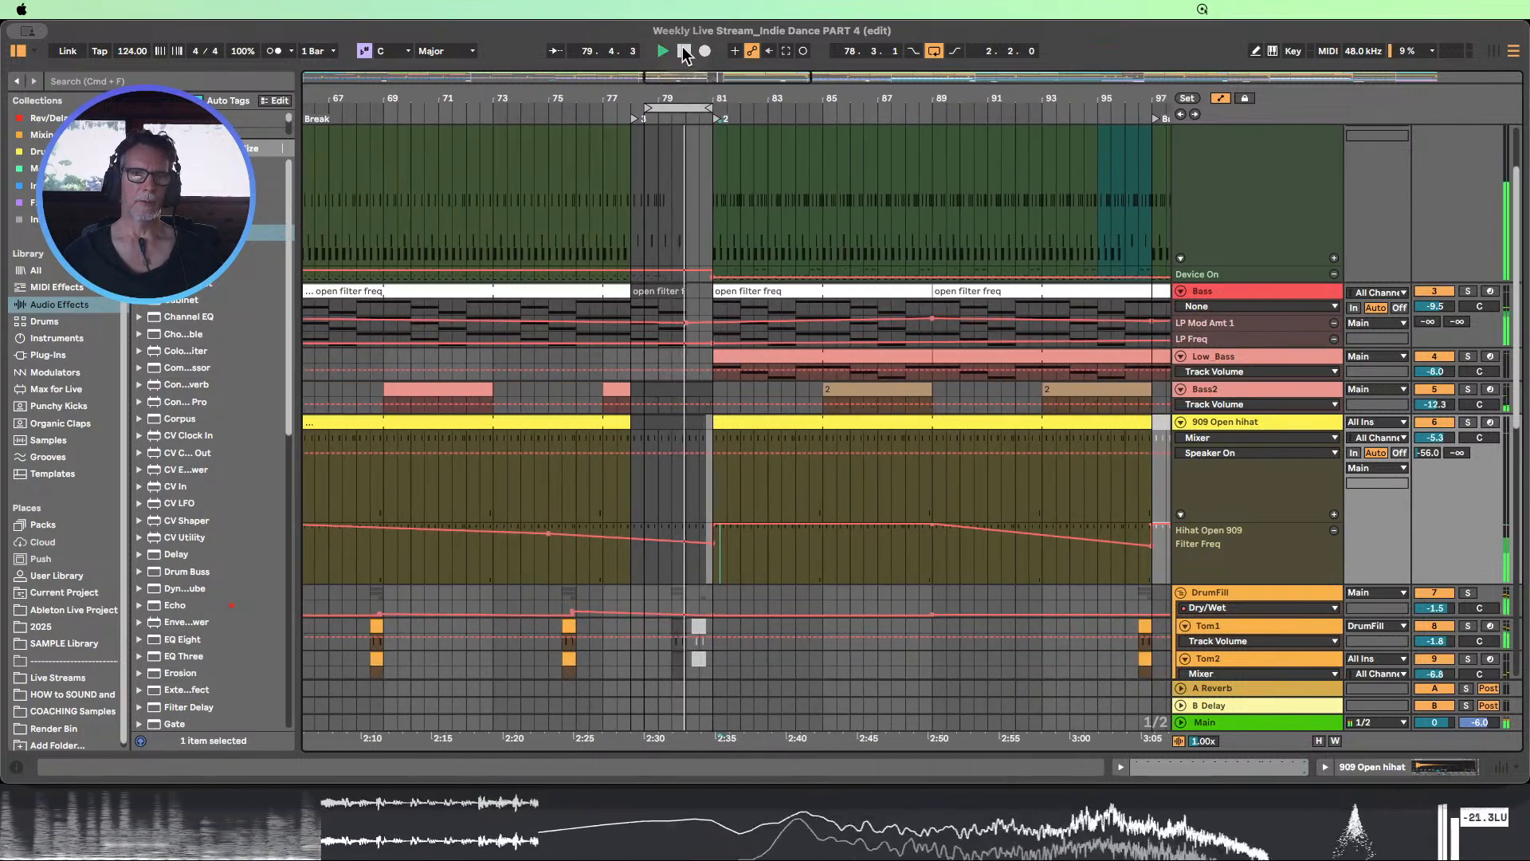
pyautogui.click(652, 106)
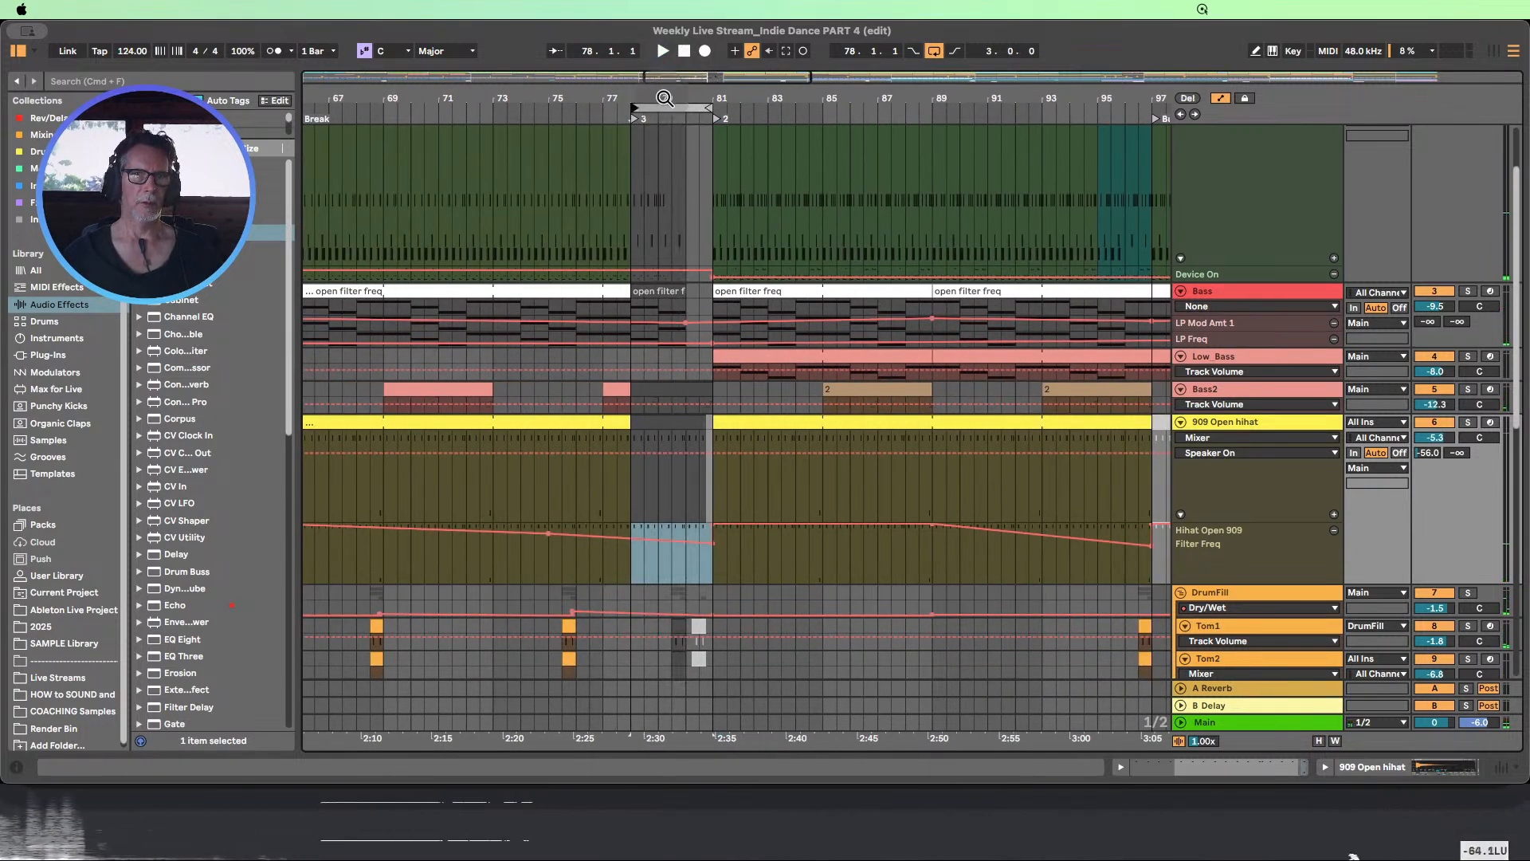
pyautogui.moveTo(665, 98); pyautogui.dragTo(683, 54)
pyautogui.scroll(3, 742, 349)
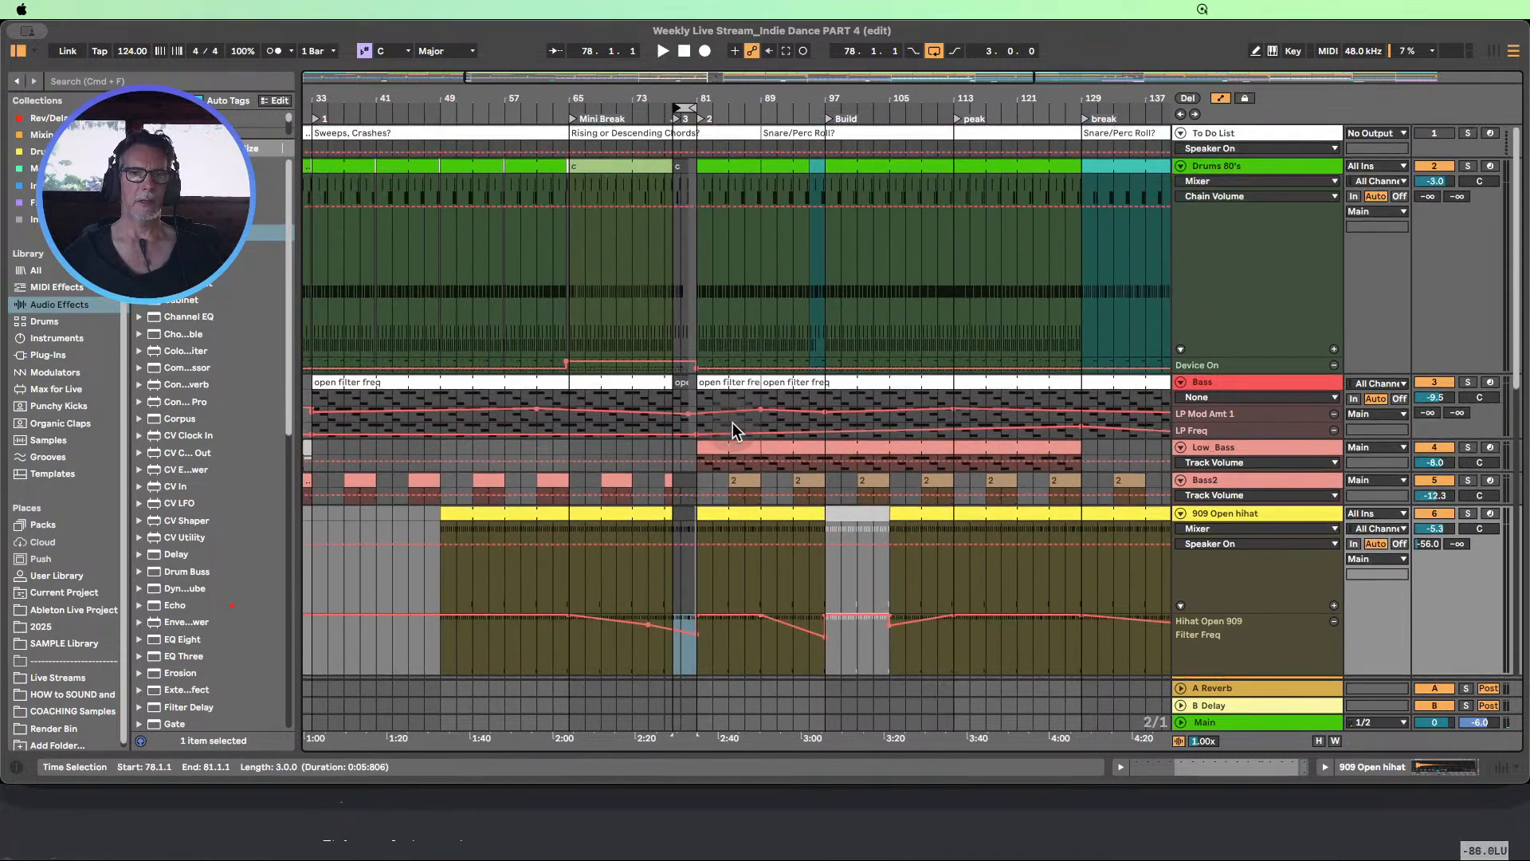
pyautogui.moveTo(675, 104); pyautogui.dragTo(758, 104)
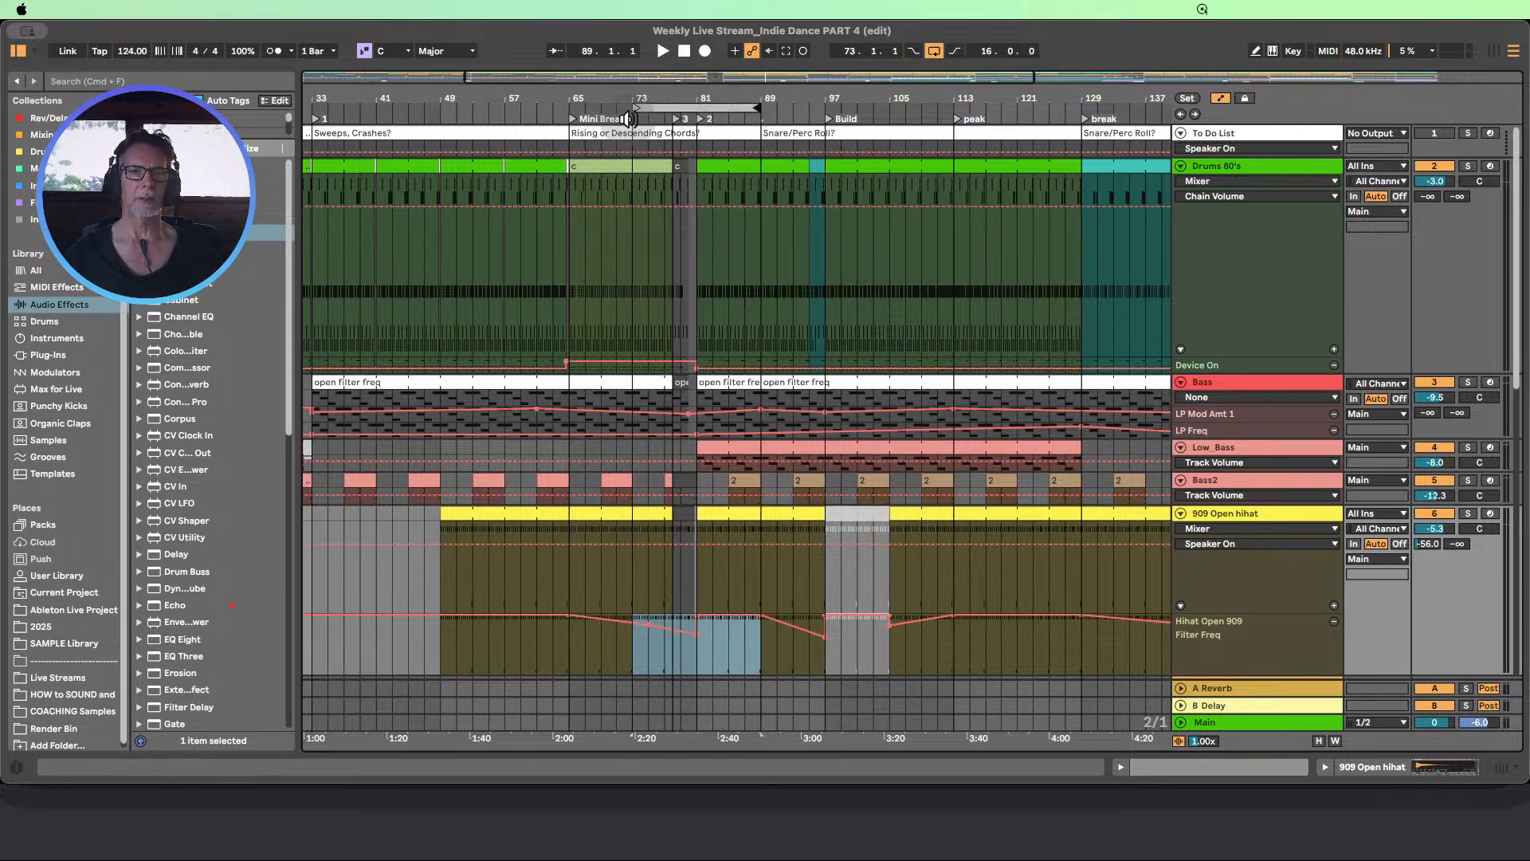
pyautogui.click(630, 119)
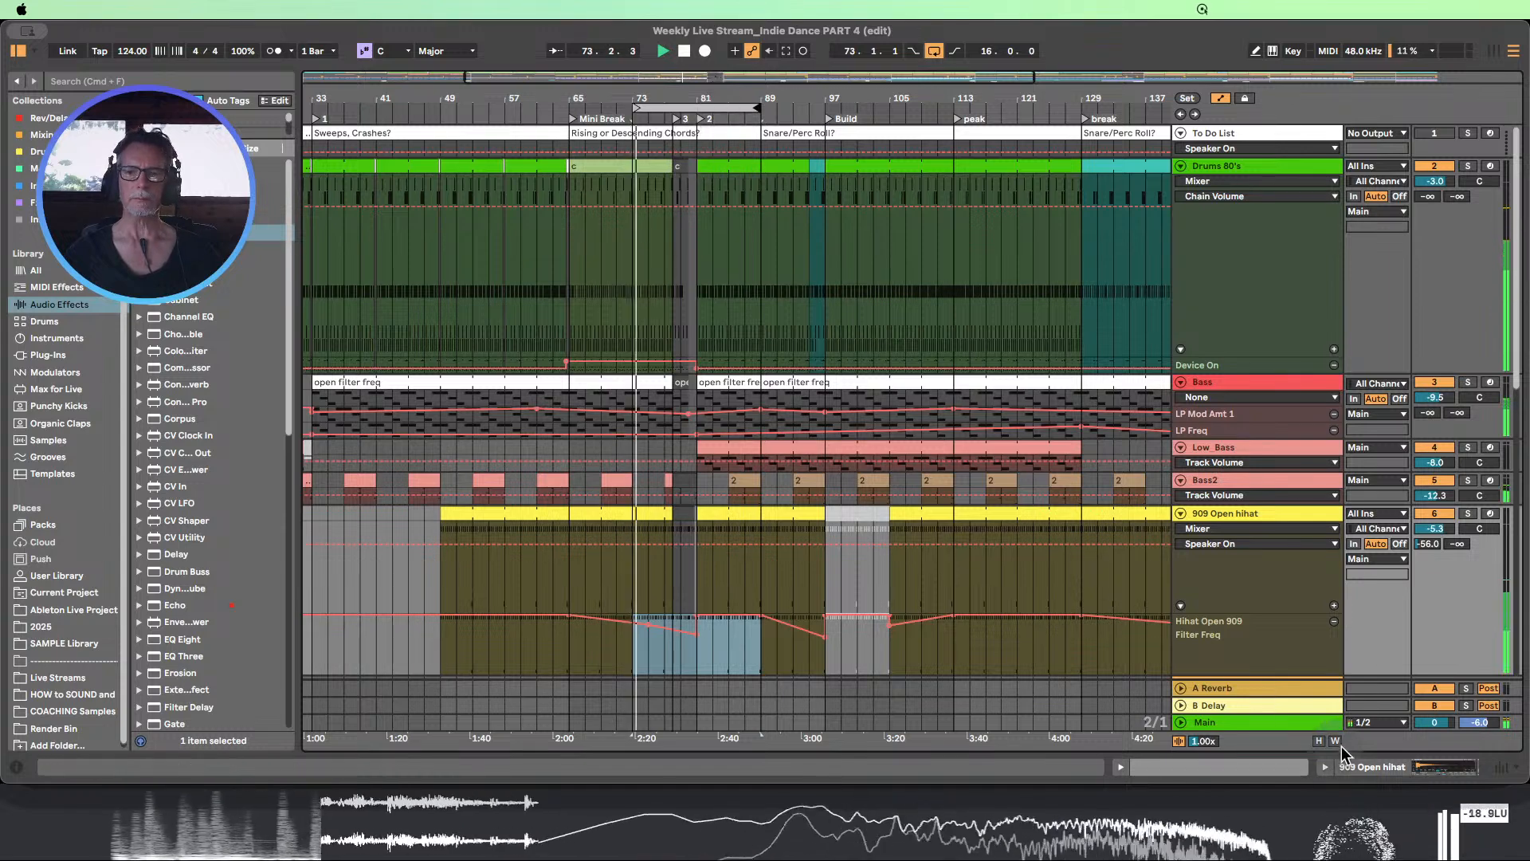
pyautogui.click(1320, 741)
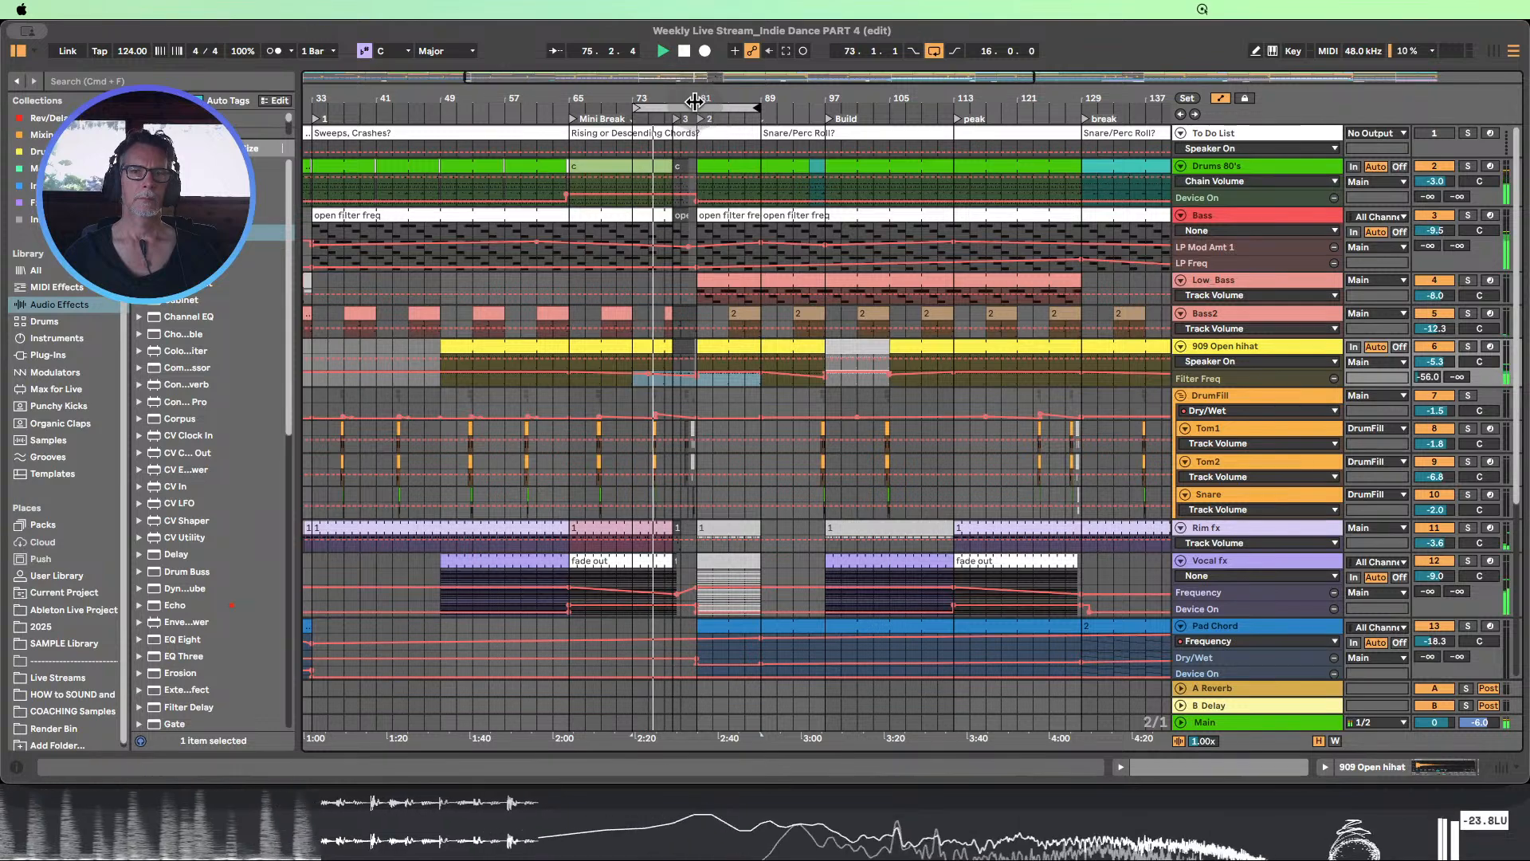
# Stop playback, set the loop to start at bar 81 with a length of 144 bars, and hide the automation lanes
pyautogui.moveTo(705, 98); pyautogui.dragTo(661, 98)
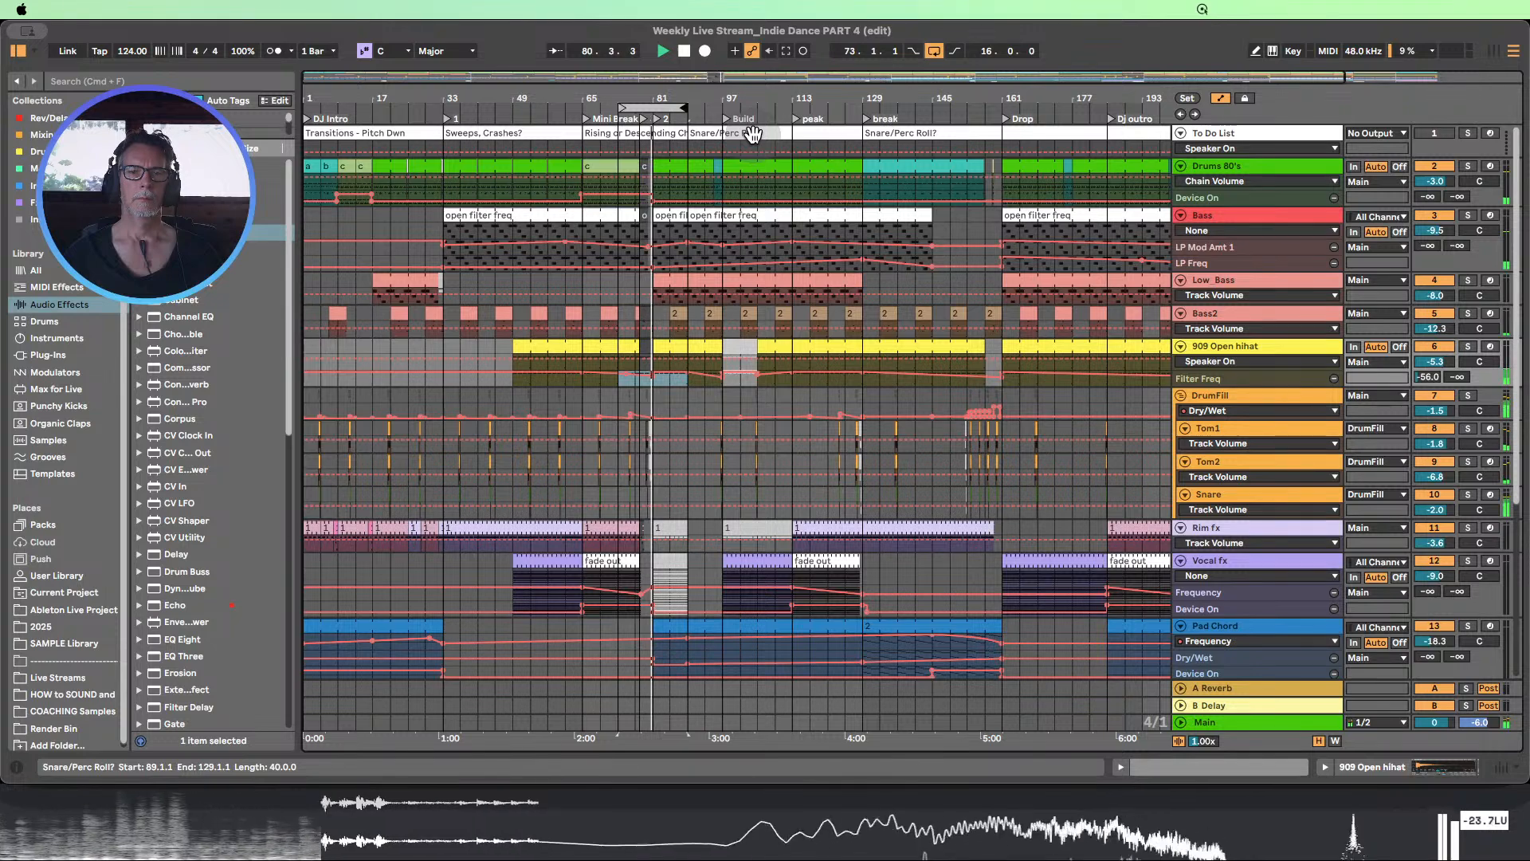
pyautogui.moveTo(668, 106); pyautogui.dragTo(676, 52)
pyautogui.click(684, 51)
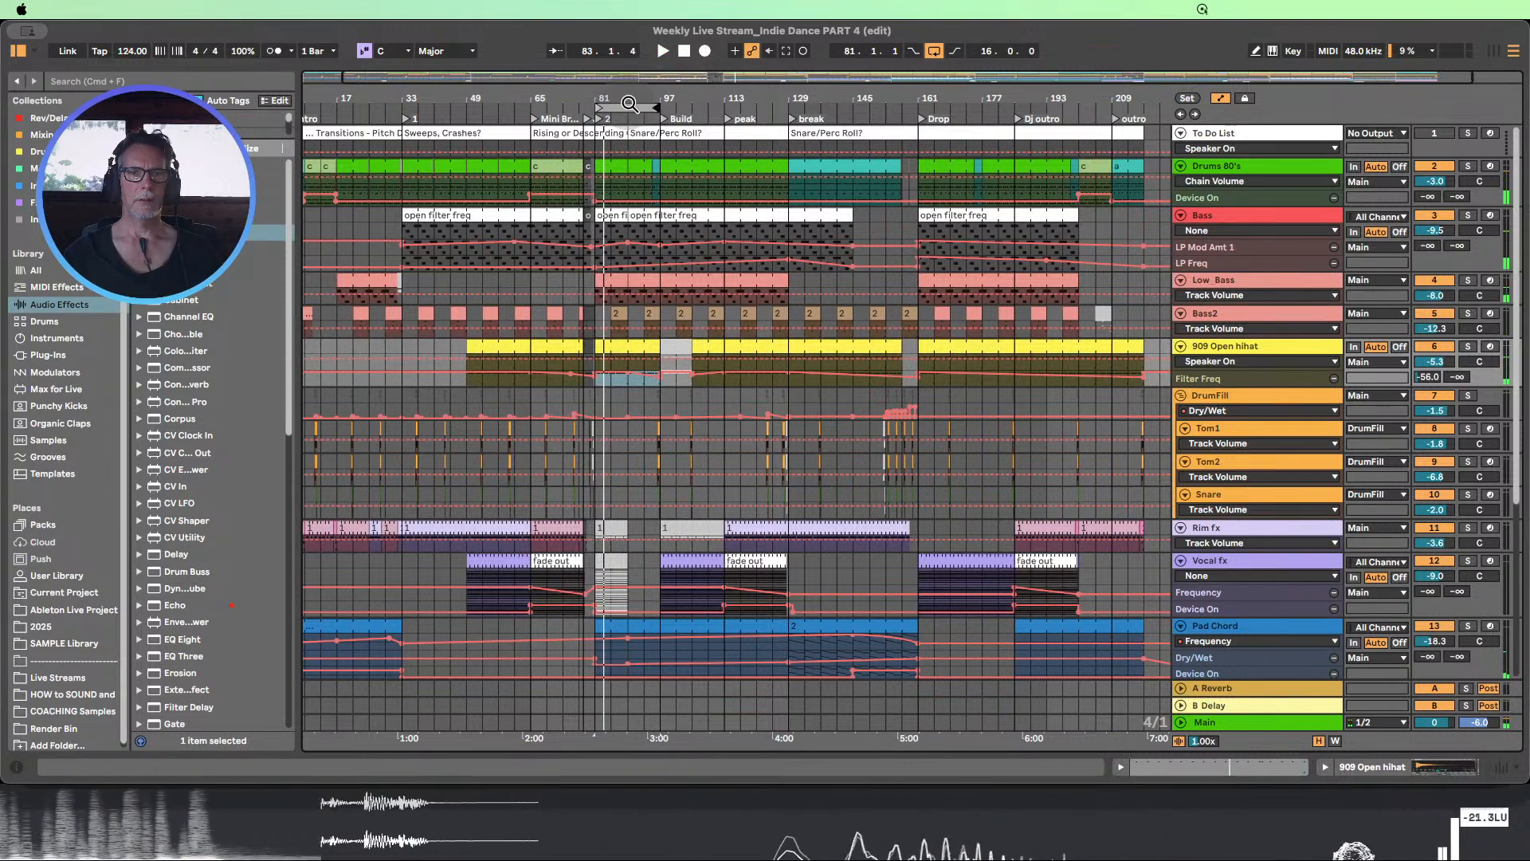
pyautogui.moveTo(629, 102); pyautogui.dragTo(1138, 131)
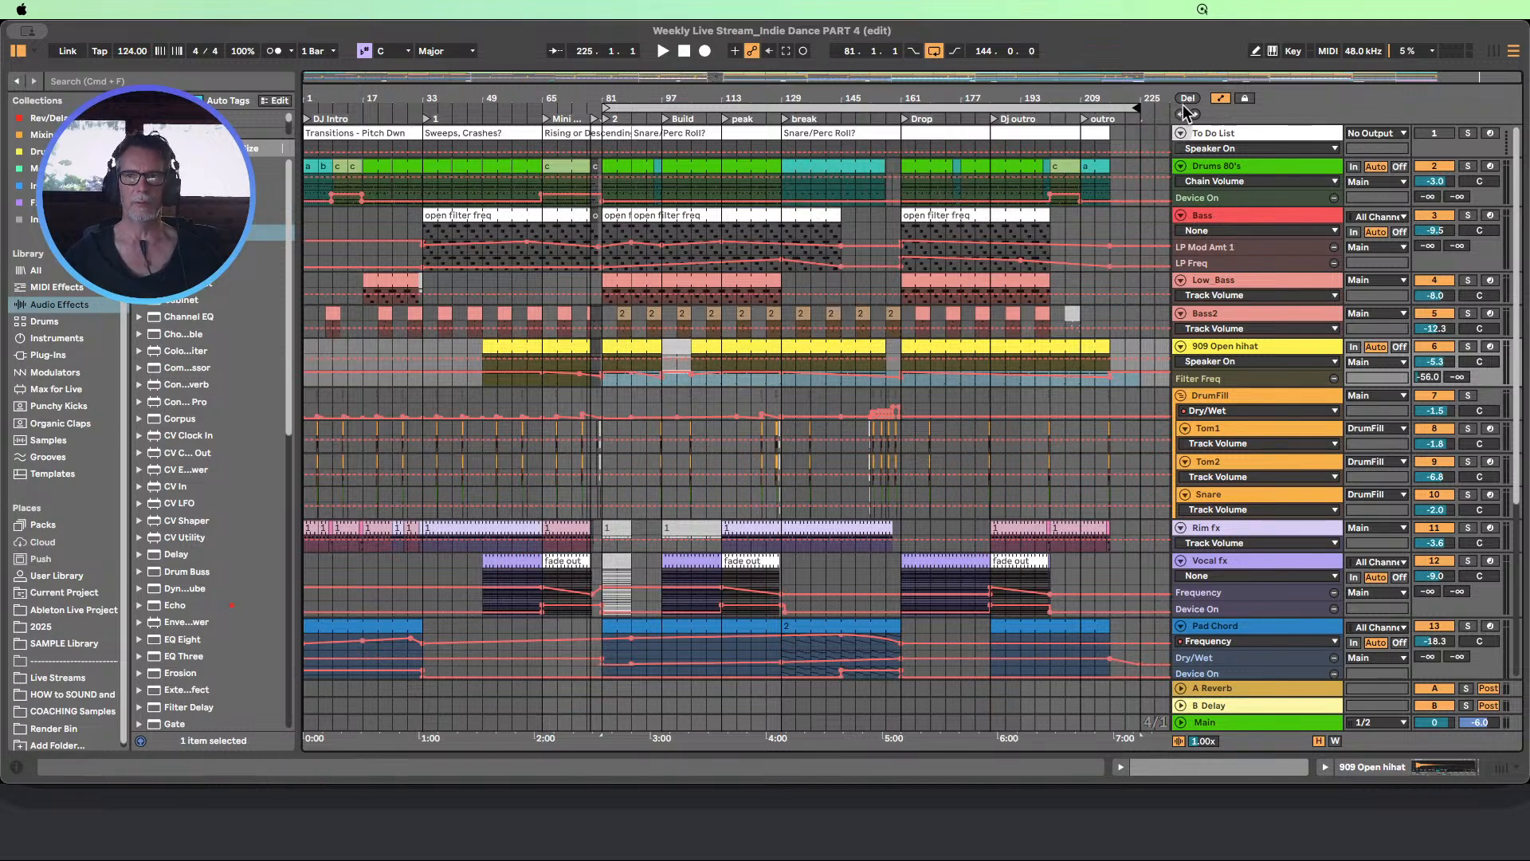
pyautogui.click(1222, 97)
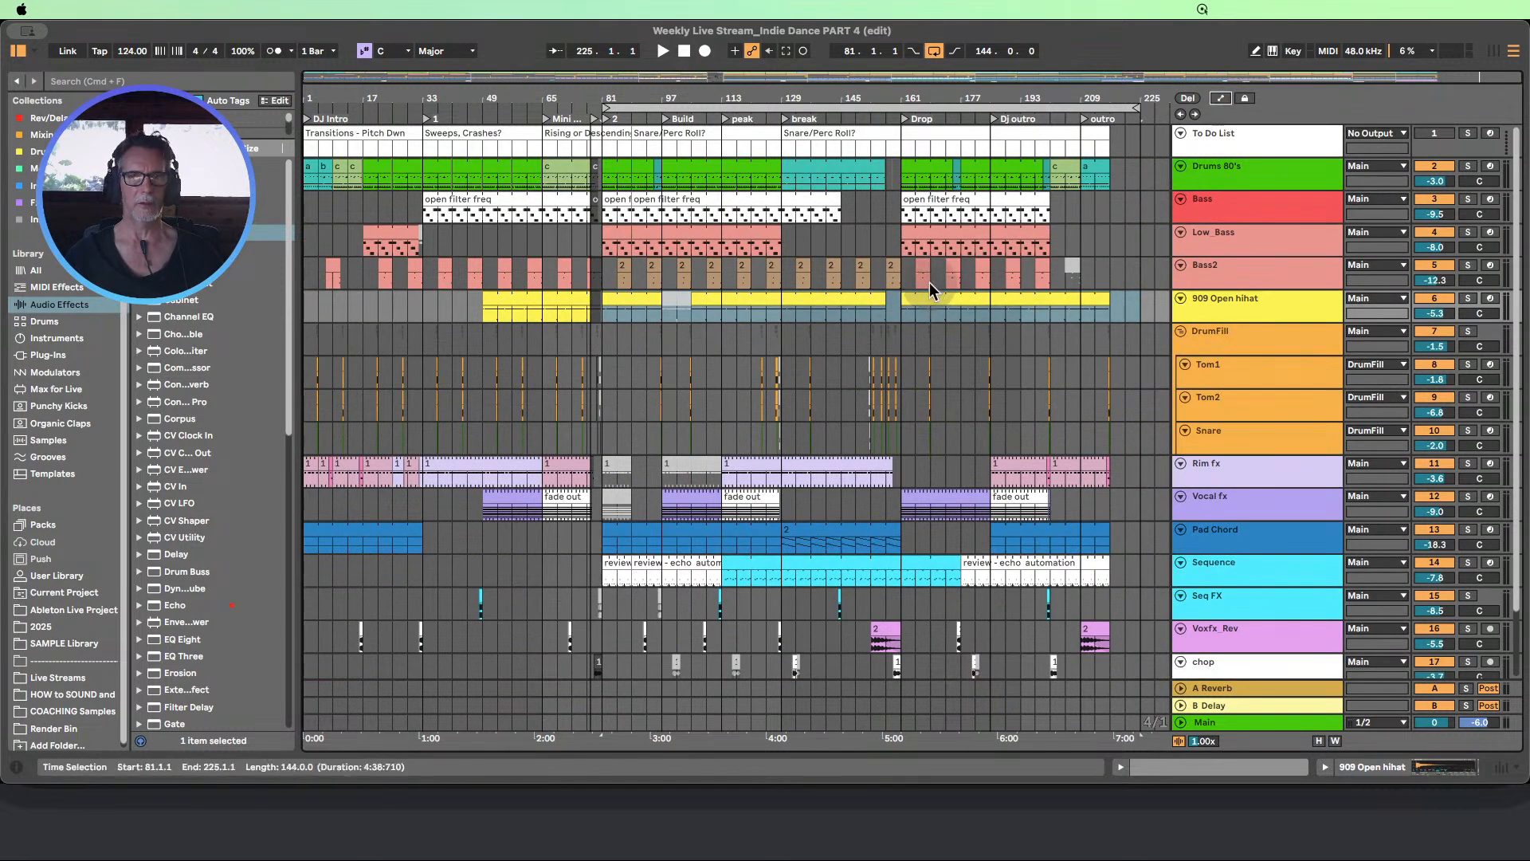
pyautogui.scroll(-1, 930, 282)
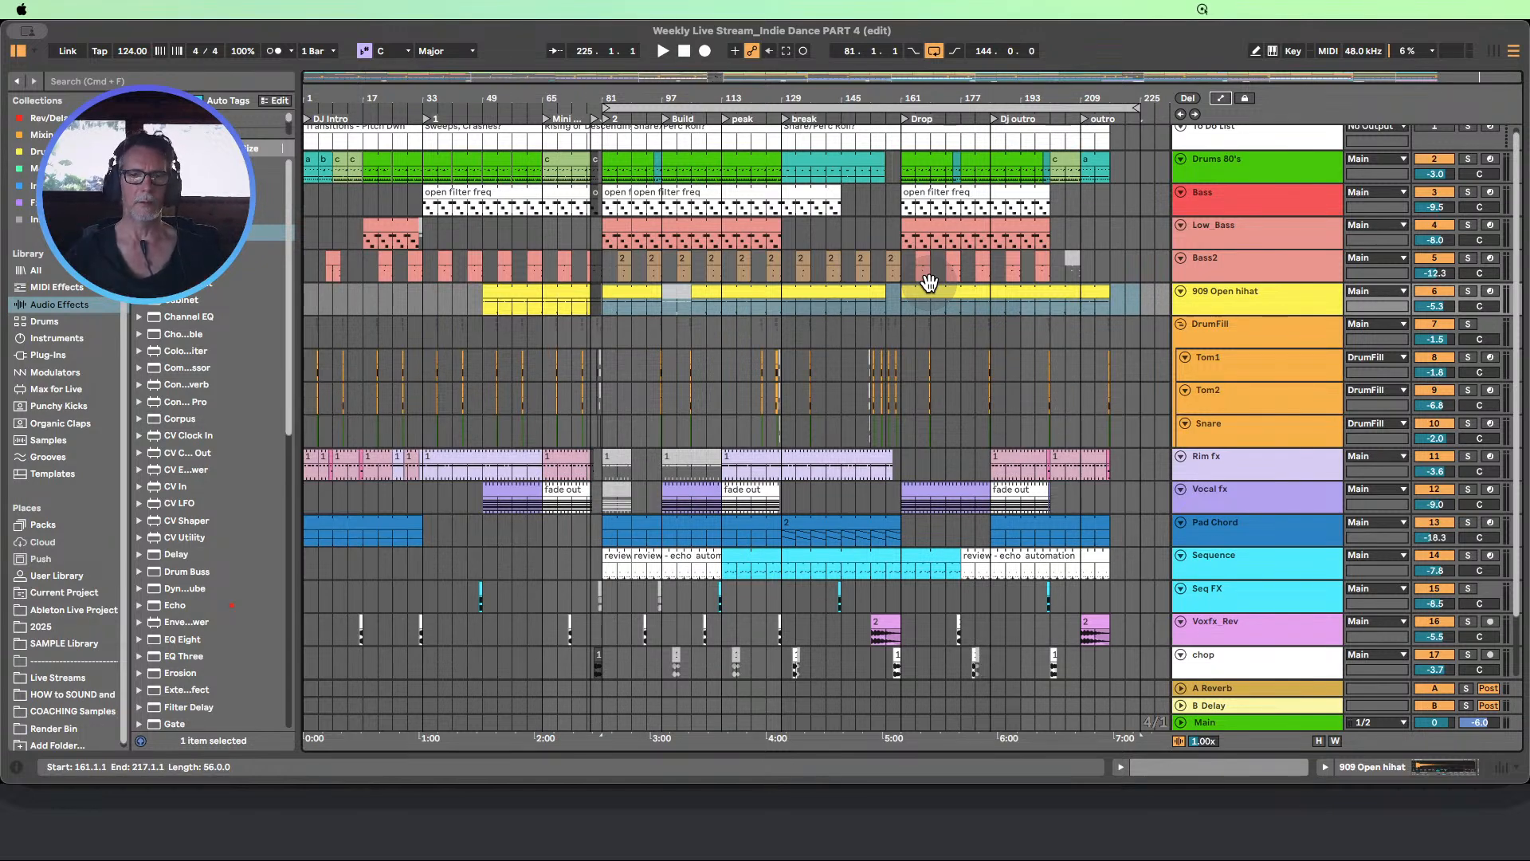
pyautogui.click(793, 100)
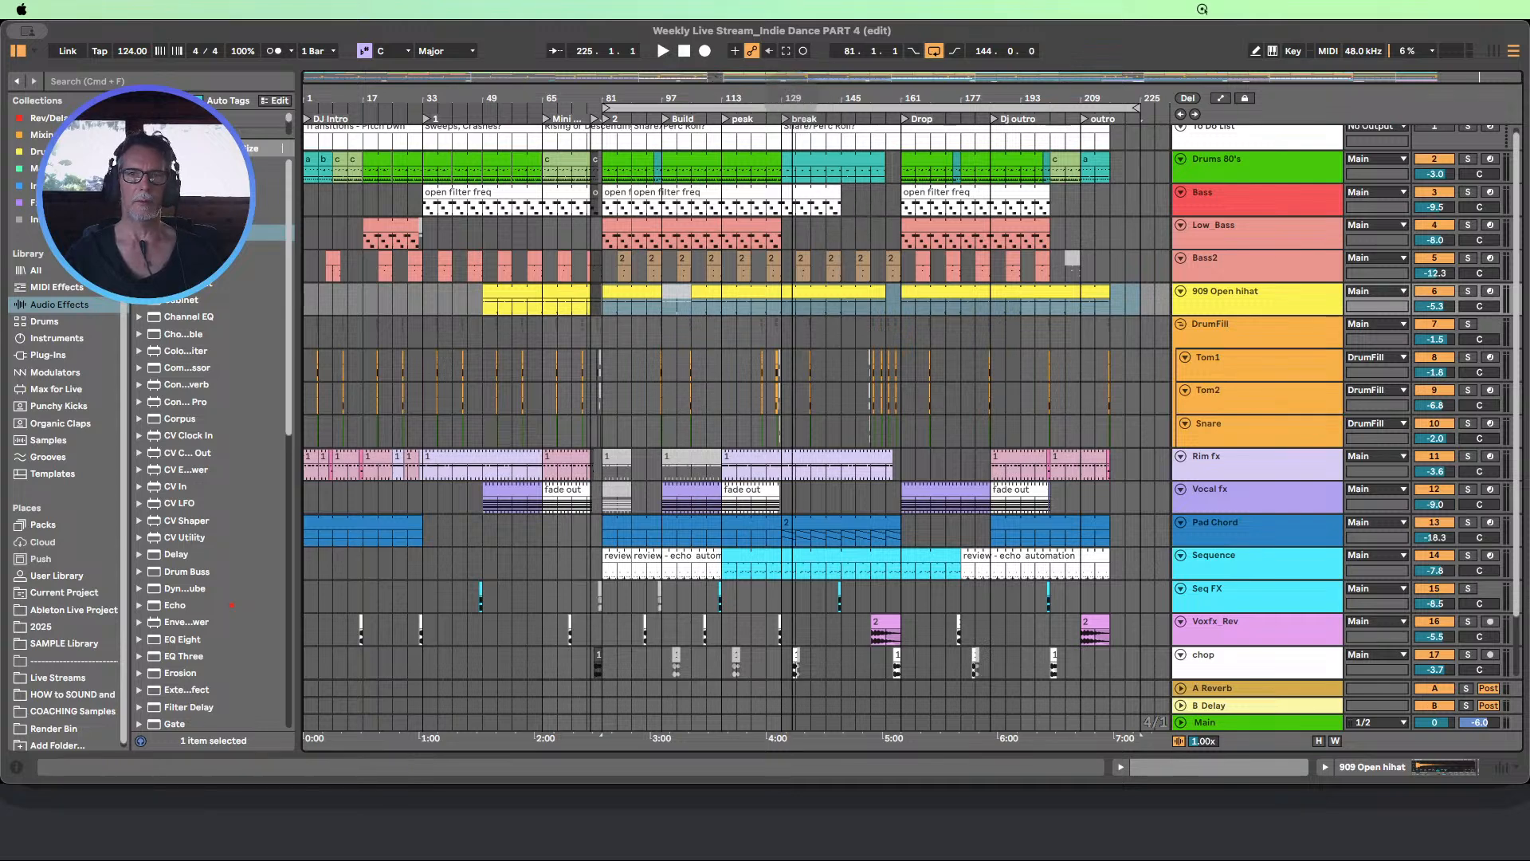
pyautogui.scroll(1, 810, 249)
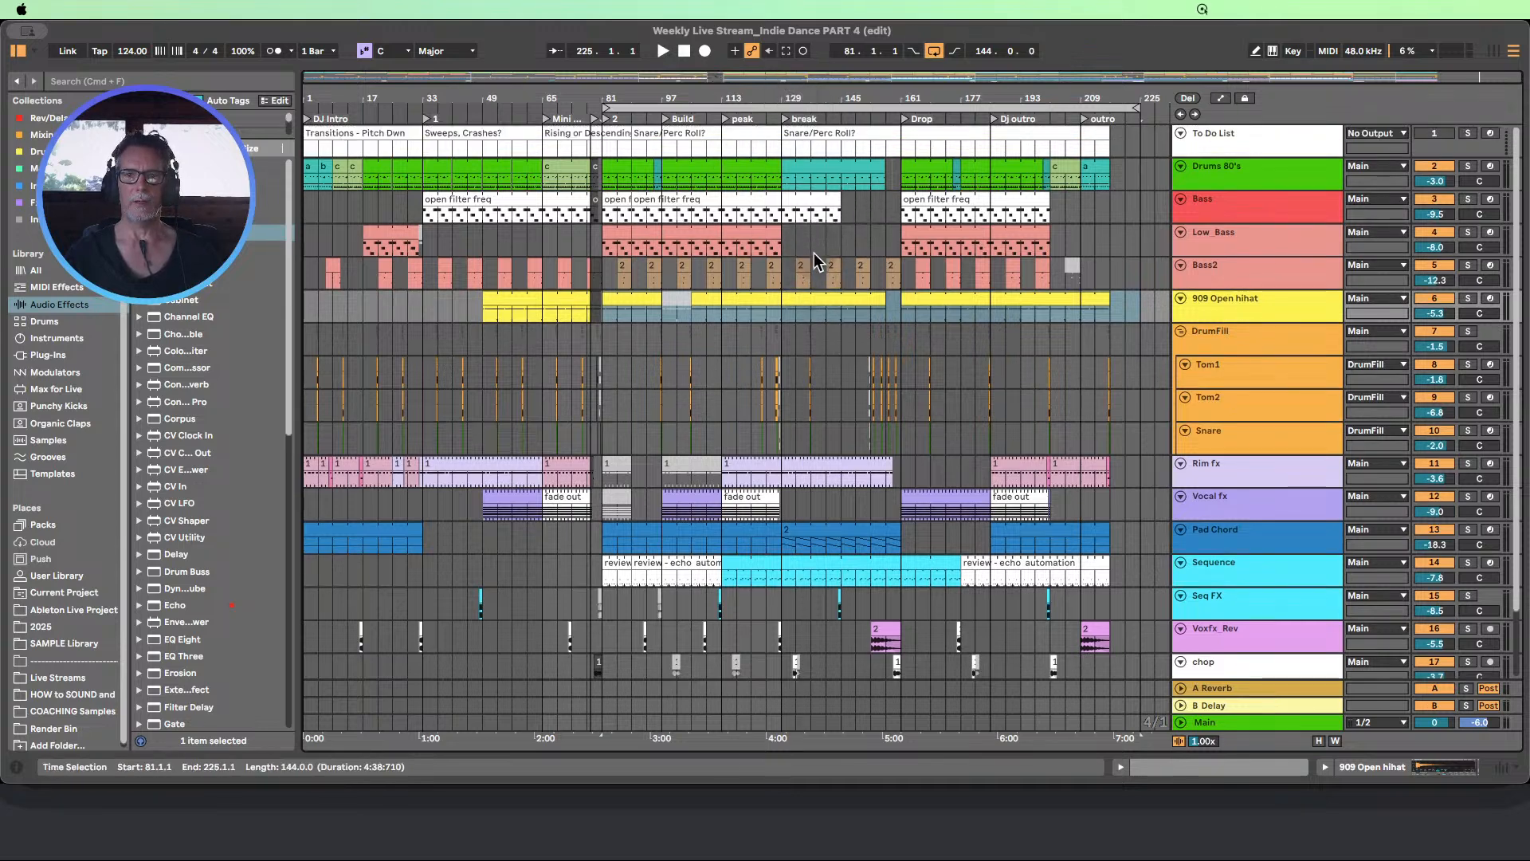
pyautogui.scroll(-3, 815, 252)
pyautogui.scroll(3, 829, 248)
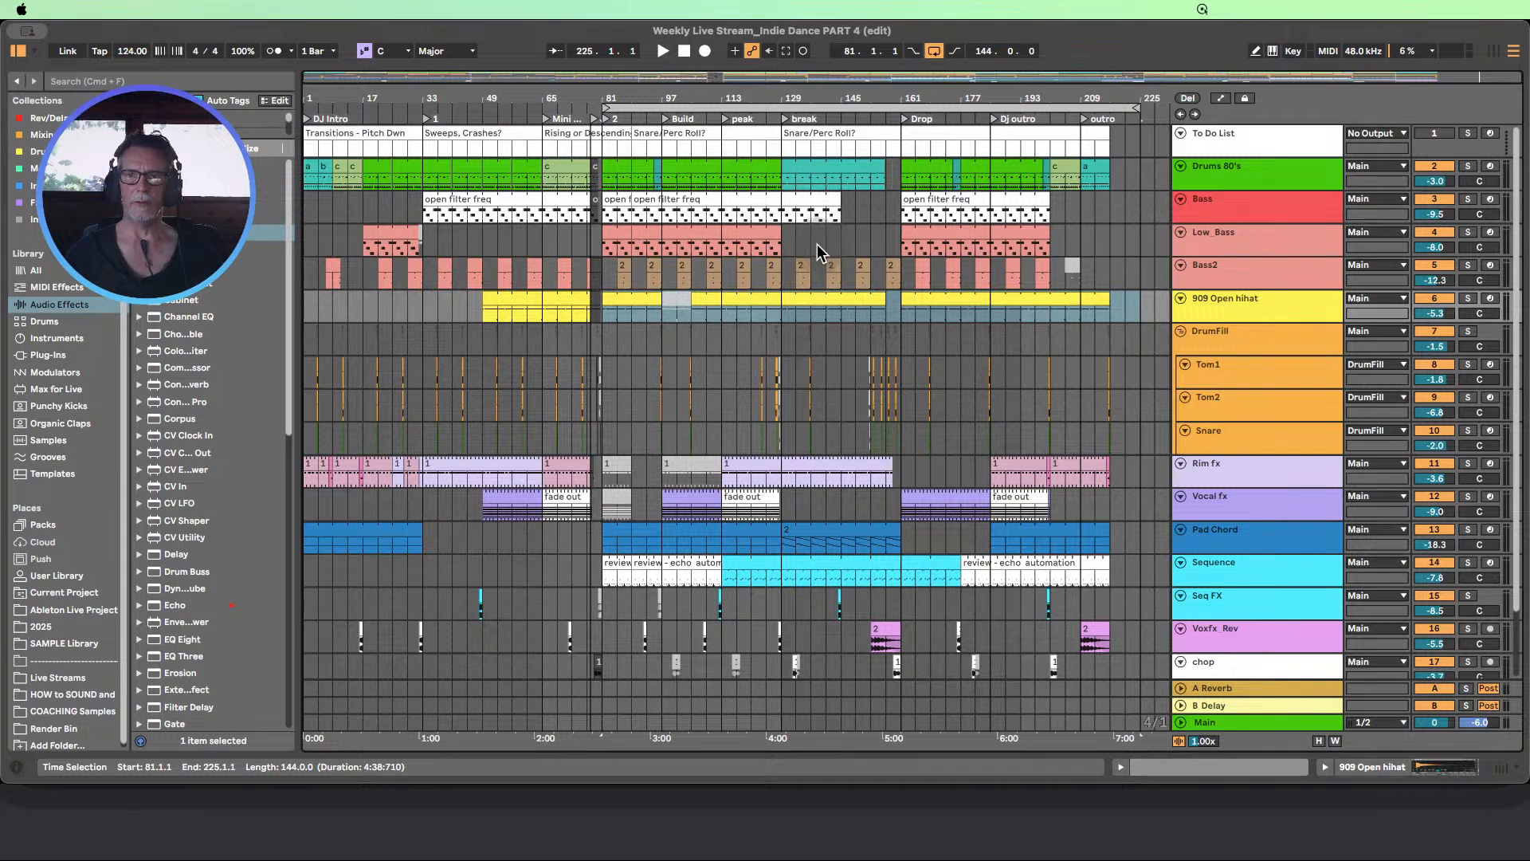
pyautogui.click(755, 199)
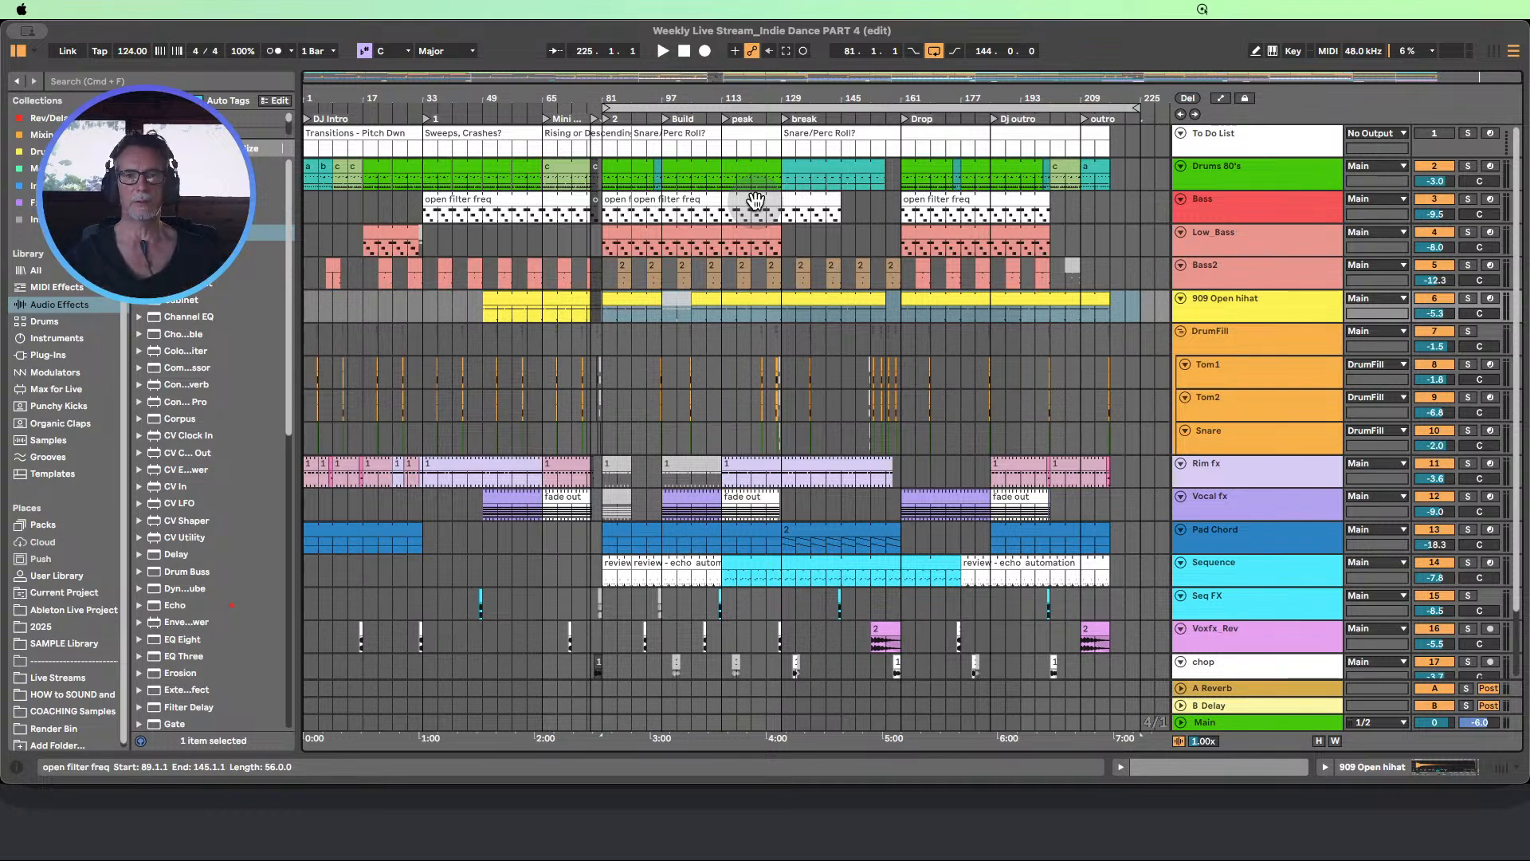
pyautogui.scroll(-2, 753, 209)
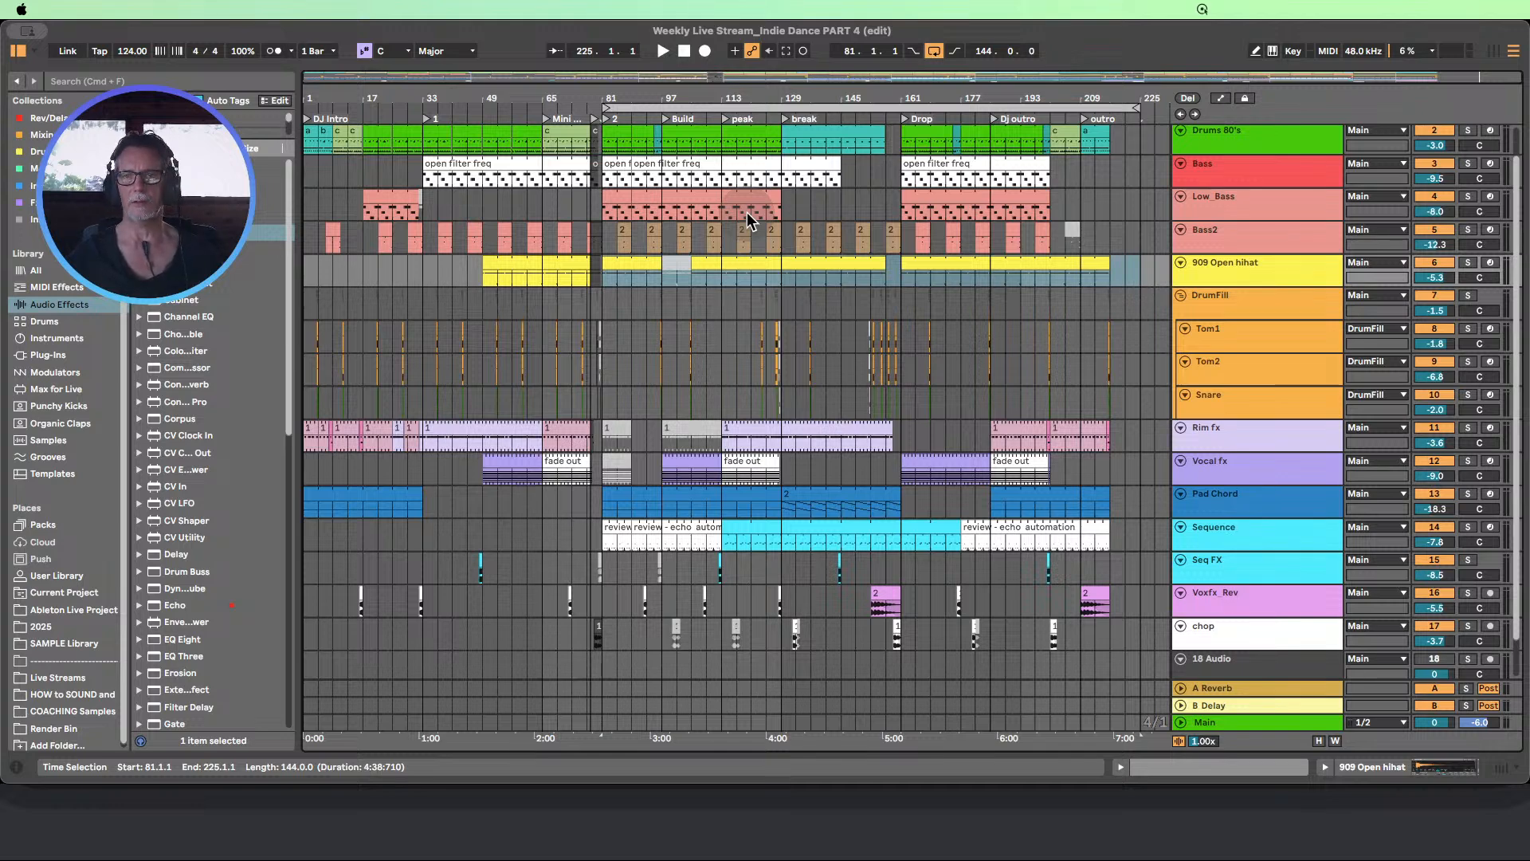
pyautogui.scroll(2, 746, 241)
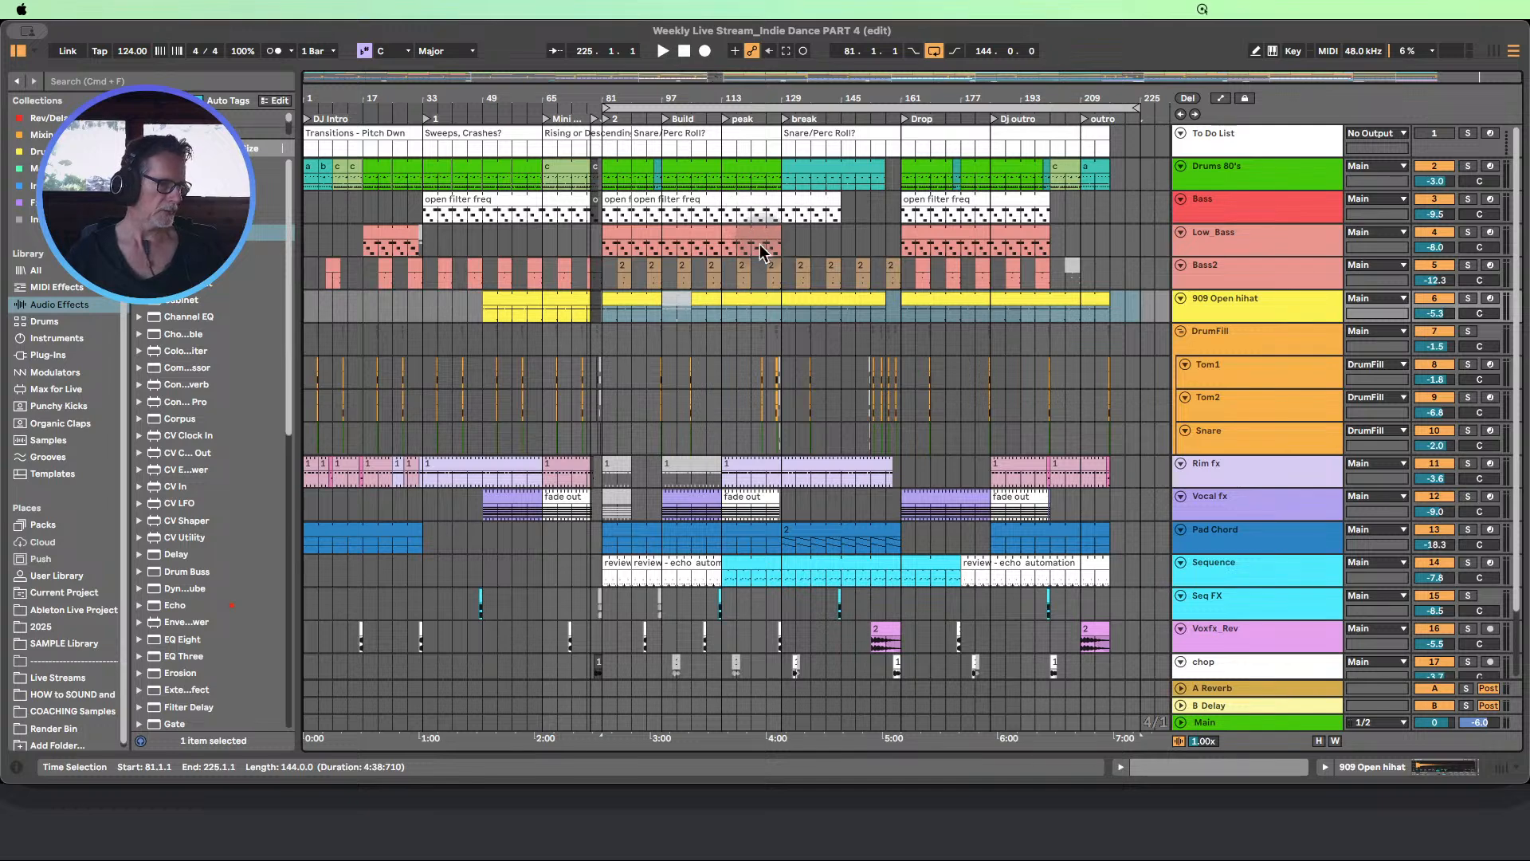
# Play the arrangement from the section 2 marker at bar 81 and listen through to the build
pyautogui.click(606, 119)
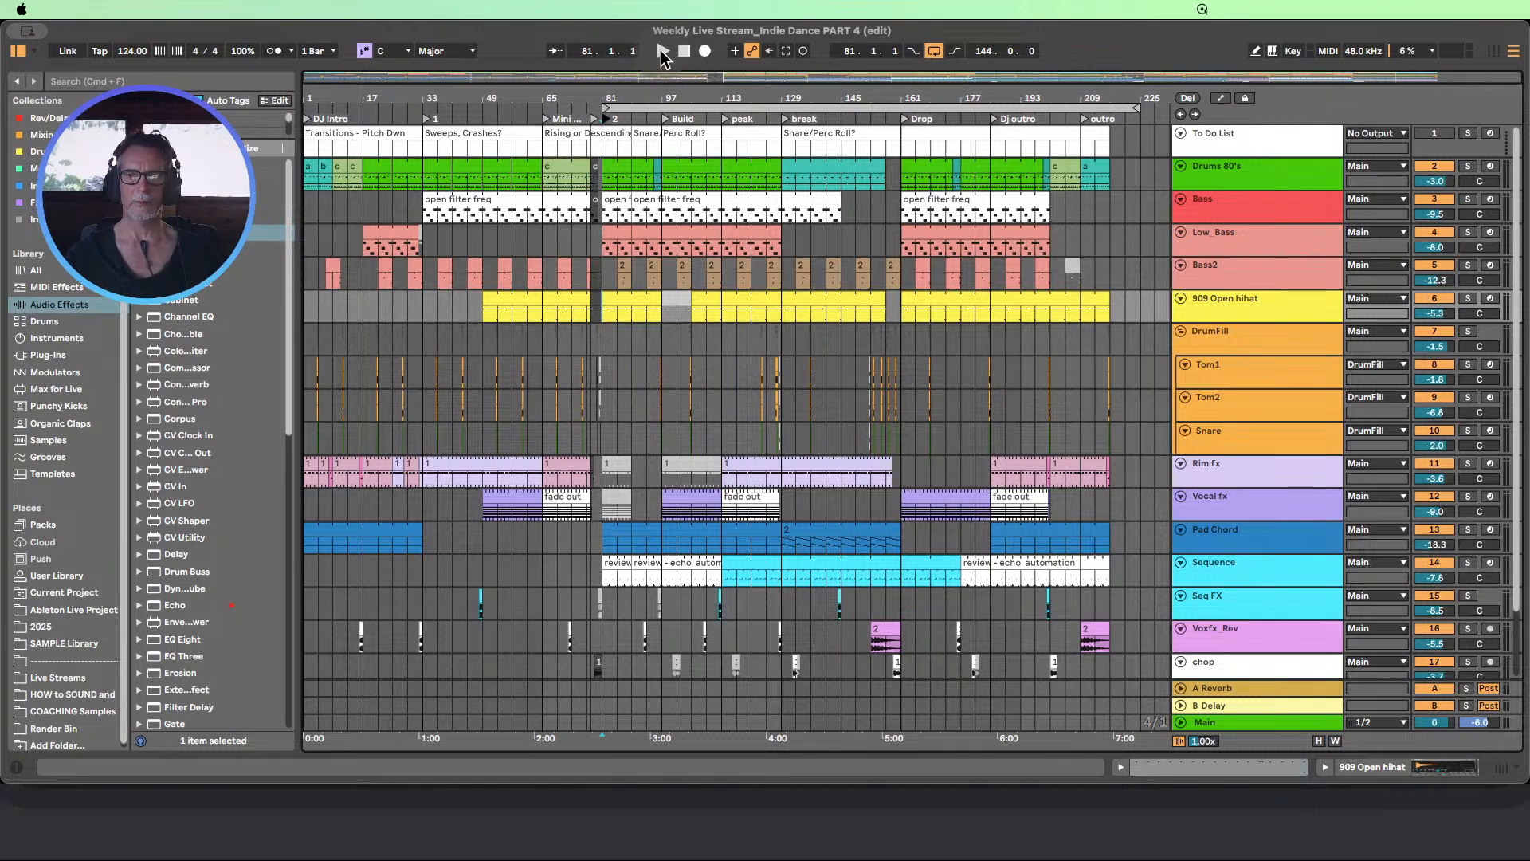
pyautogui.click(661, 51)
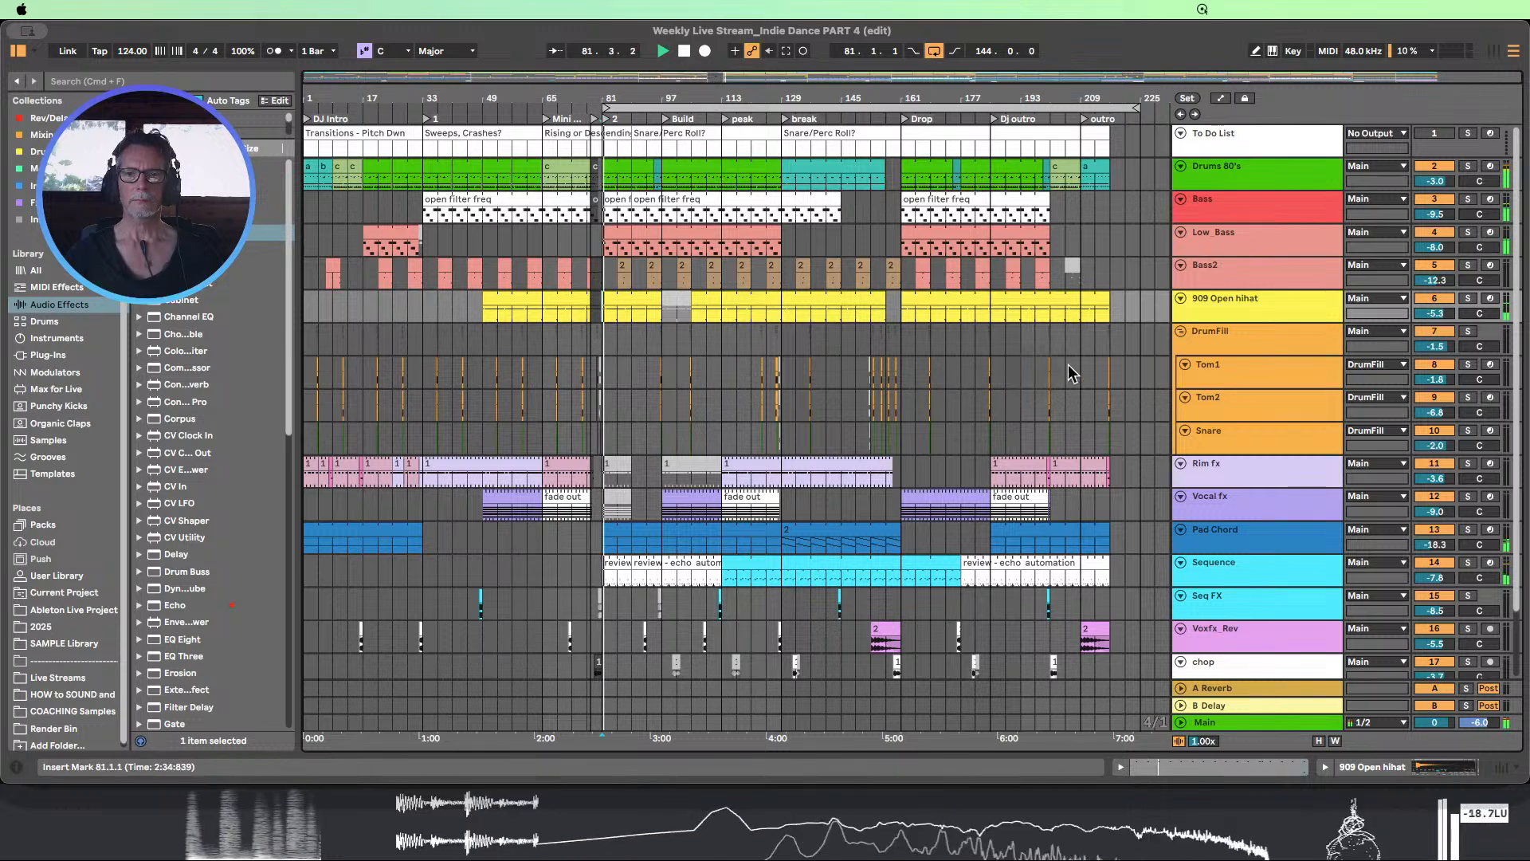
pyautogui.scroll(-1, 1269, 539)
pyautogui.scroll(1, 1269, 539)
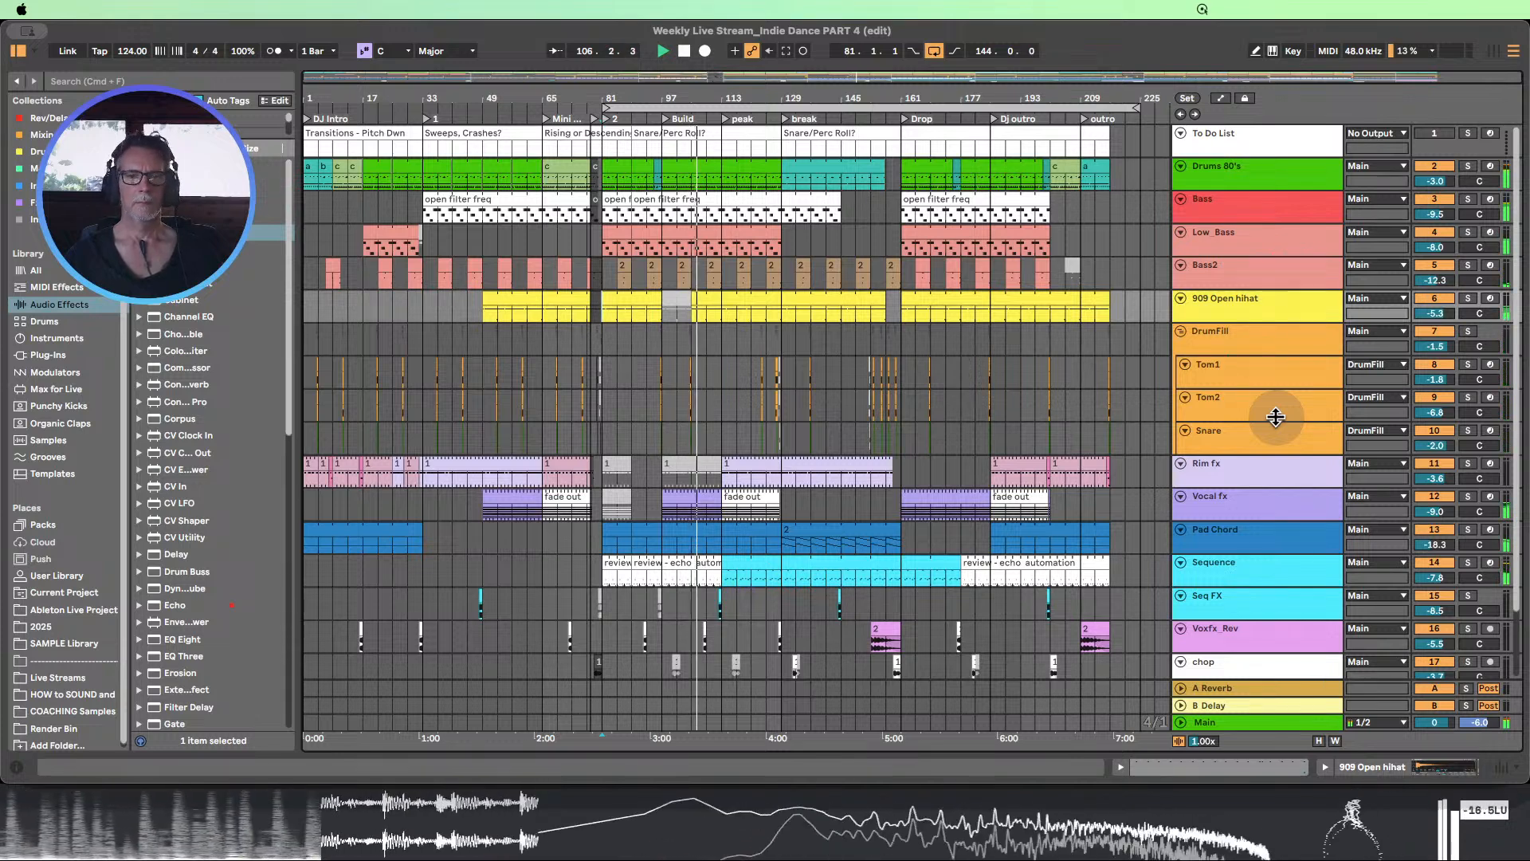
# Try the chop clip at bar 100 activated while replaying the lead-in to the build, then deactivate it
pyautogui.click(652, 116)
pyautogui.click(676, 666)
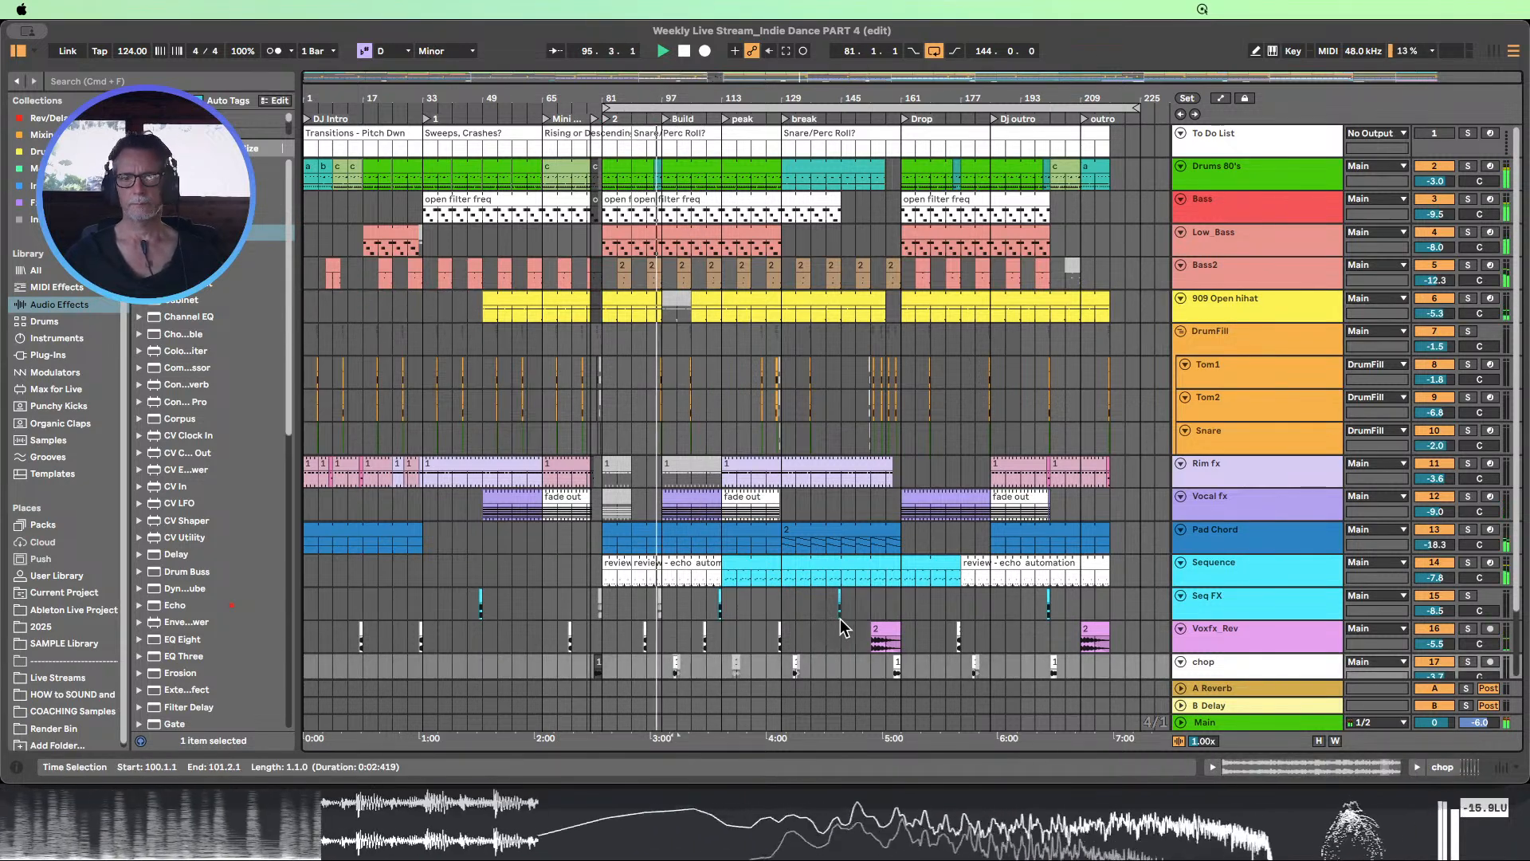
pyautogui.press('super+t')
pyautogui.scroll(1, 847, 604)
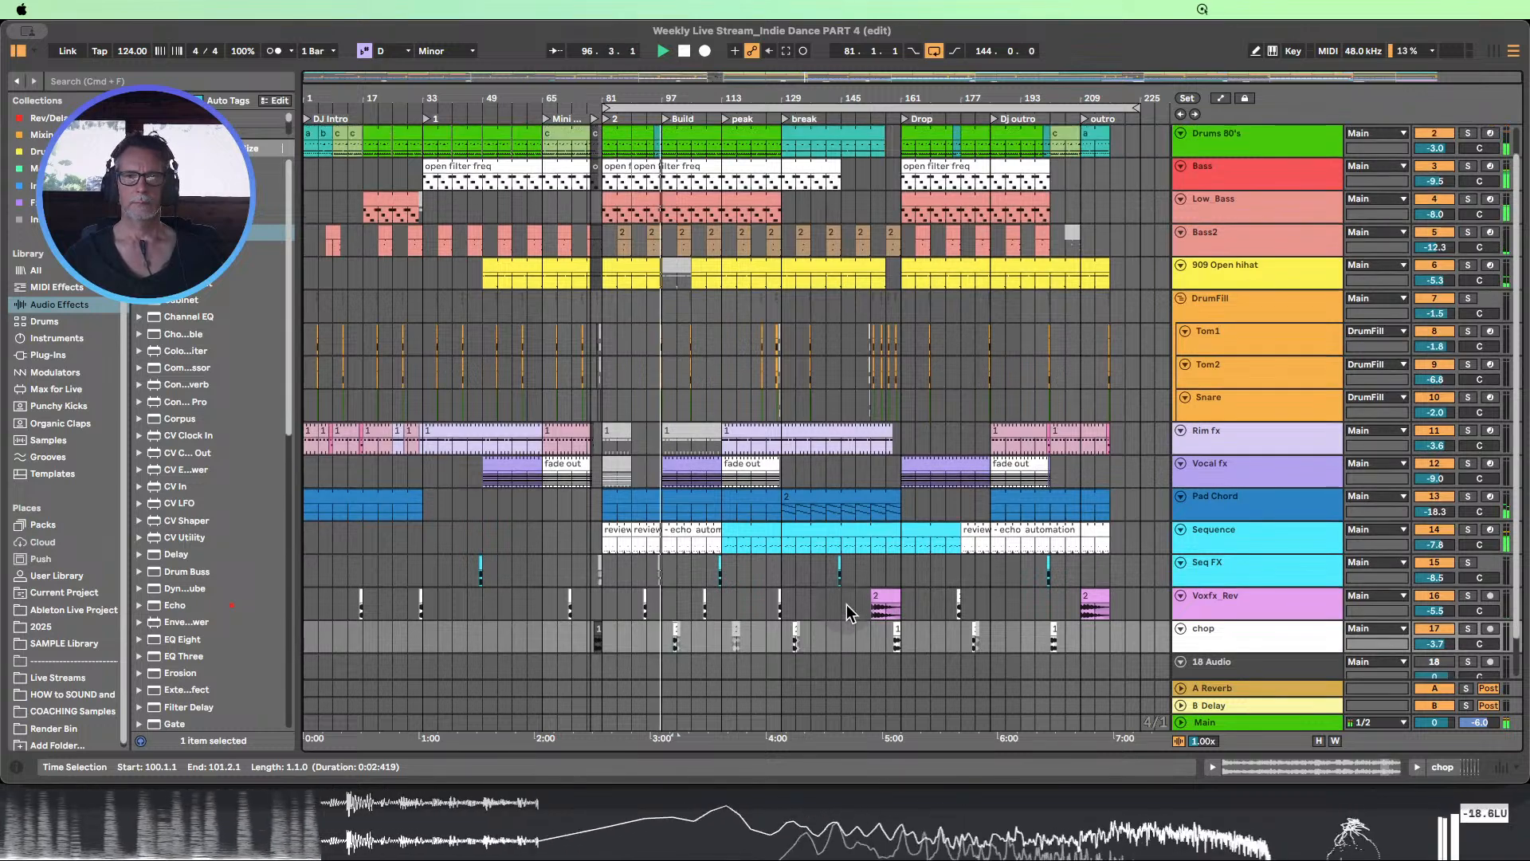
pyautogui.scroll(1, 847, 605)
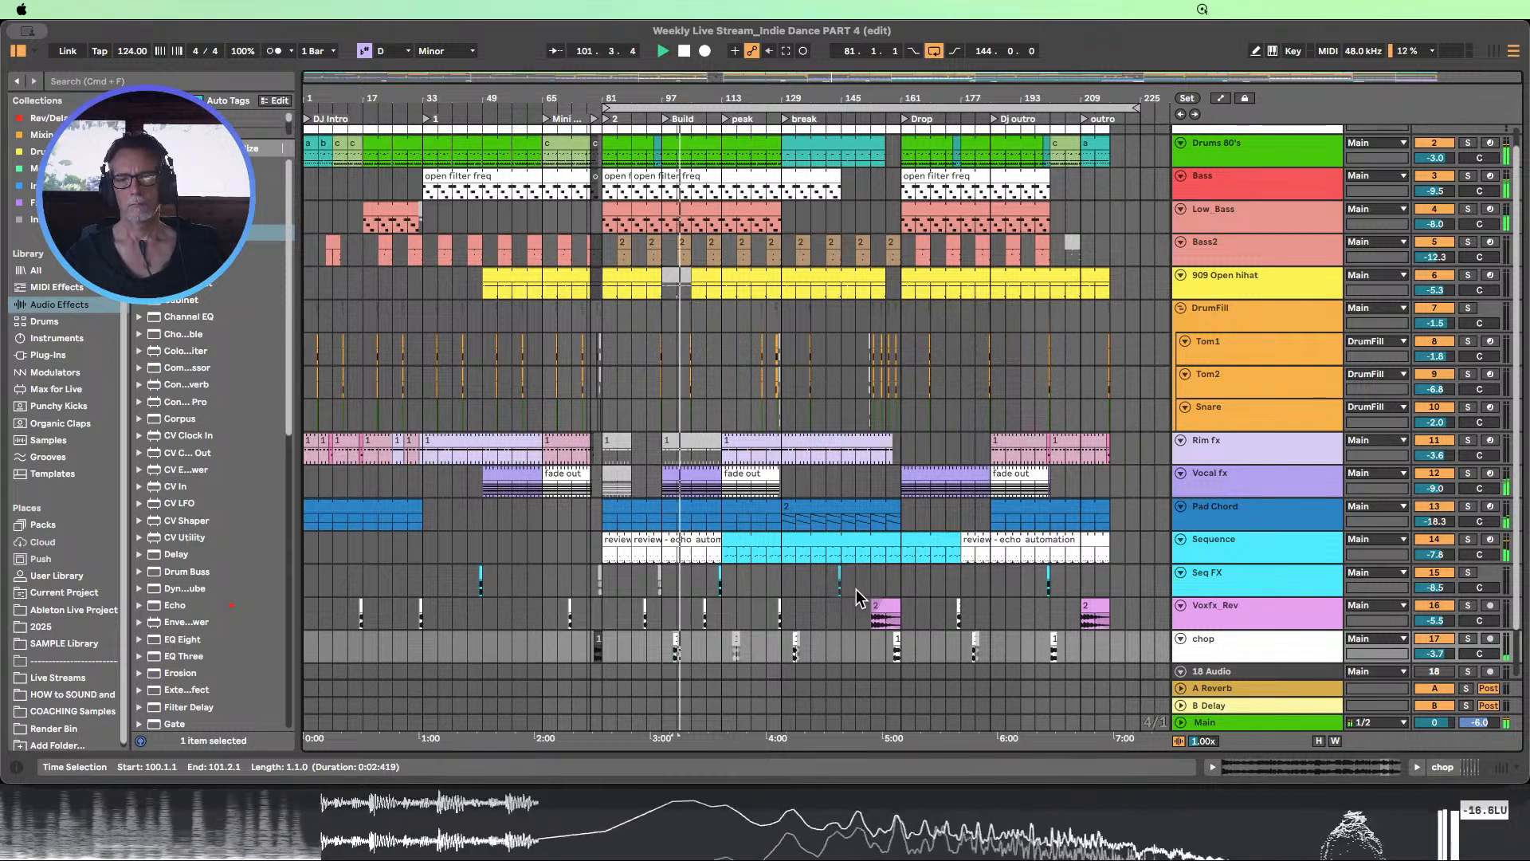
pyautogui.click(670, 644)
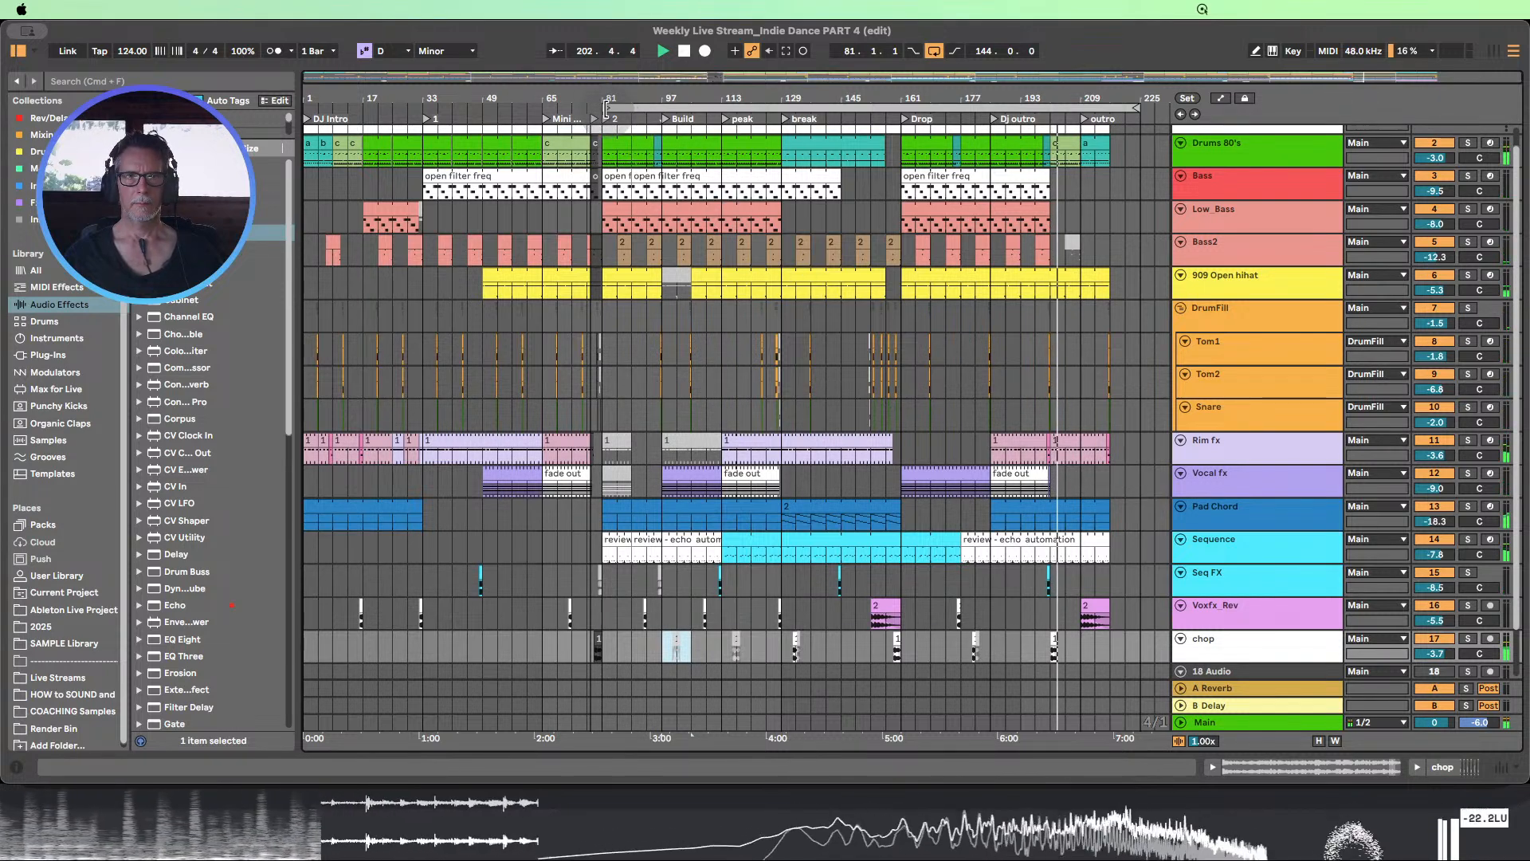
# Extend the loop back to bar 1 for a length of 224 bars and stop playback
pyautogui.moveTo(607, 107); pyautogui.dragTo(309, 108)
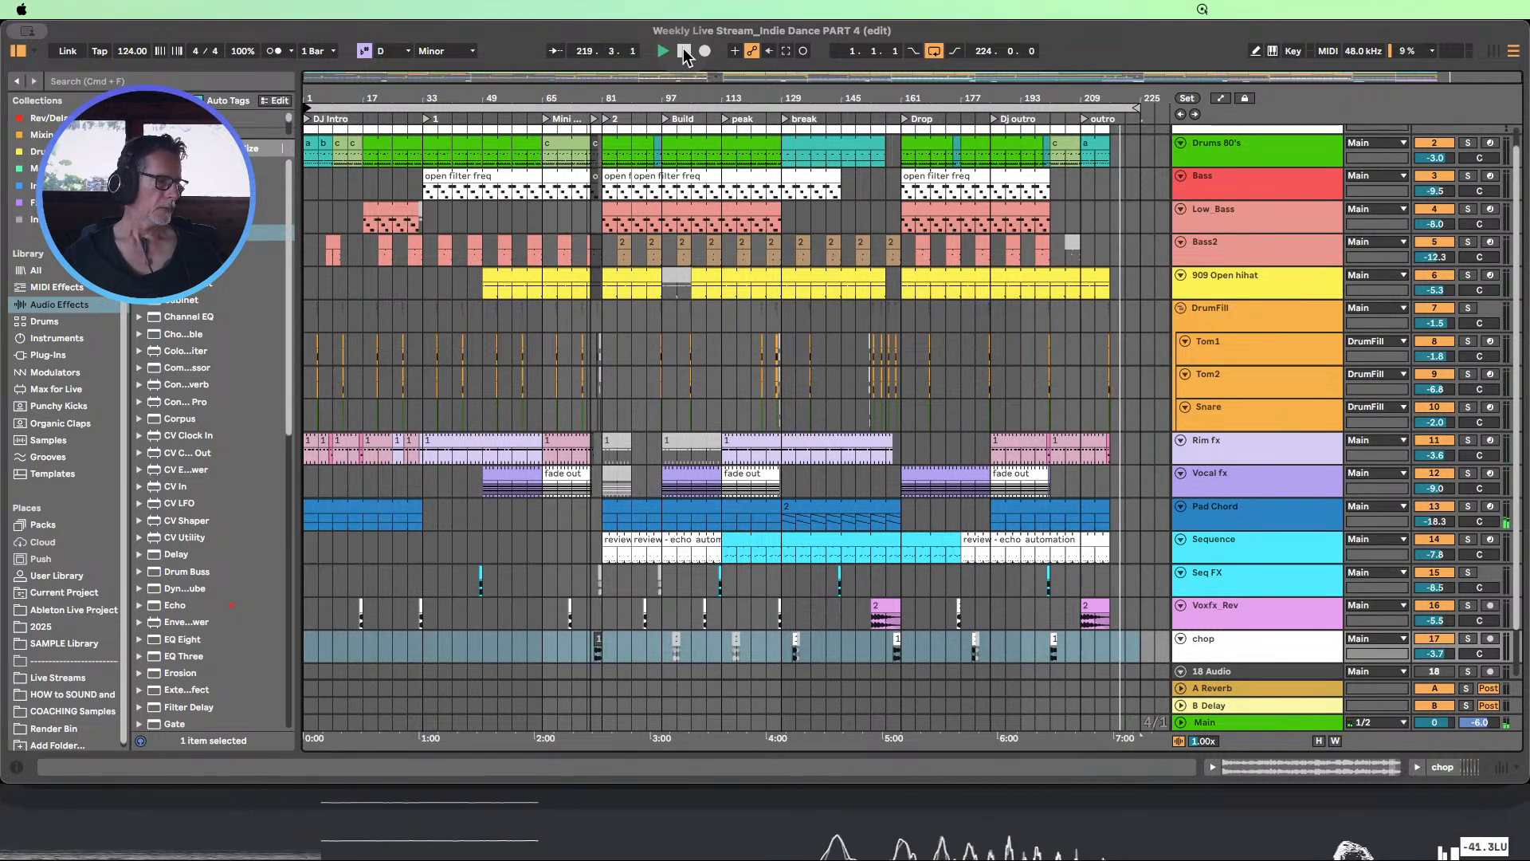
pyautogui.click(683, 51)
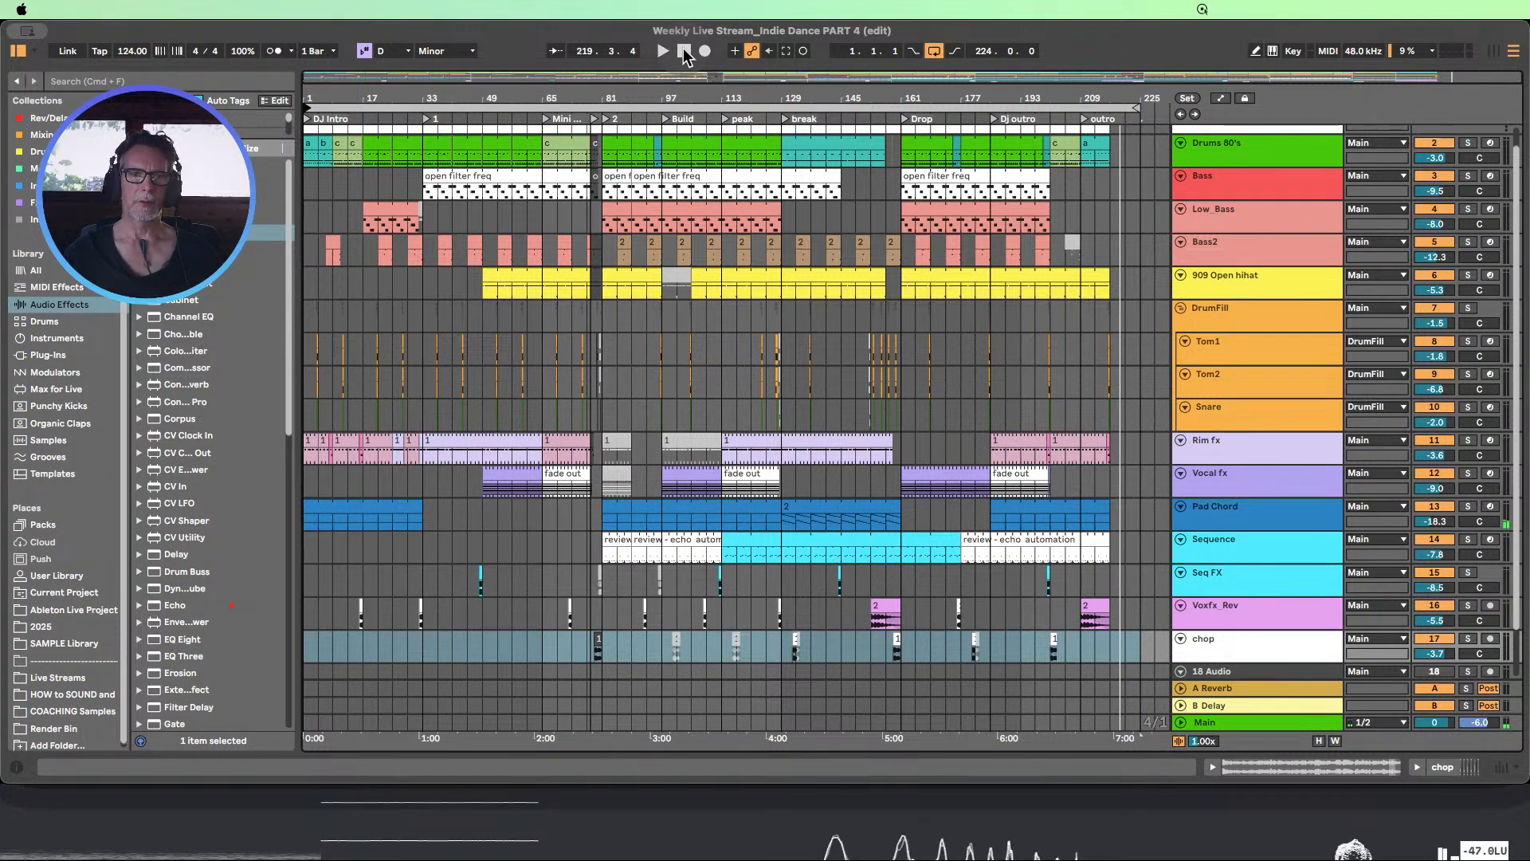